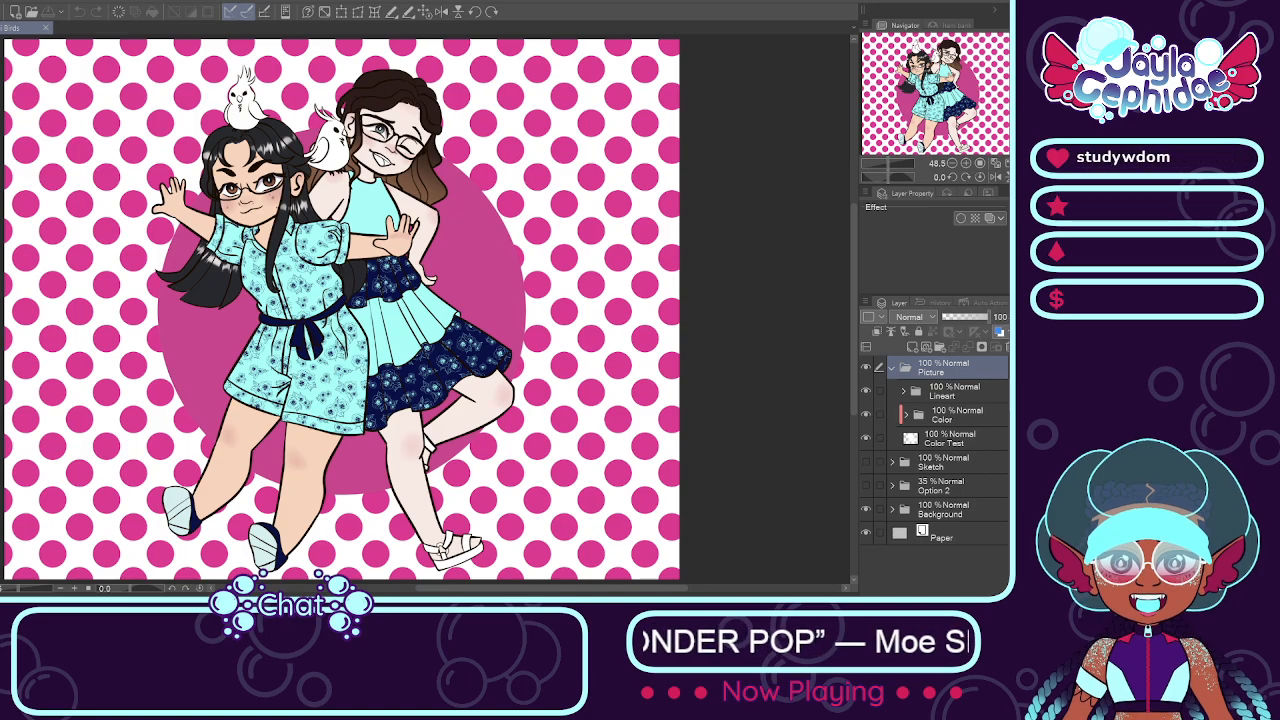
Step: Examine the two-girl illustration at several magnifications and check the Color folder's artwork by hiding and showing it
{"action": "scroll", "coordinate": [493, 465], "scroll_direction": "down", "scroll_amount": 5}
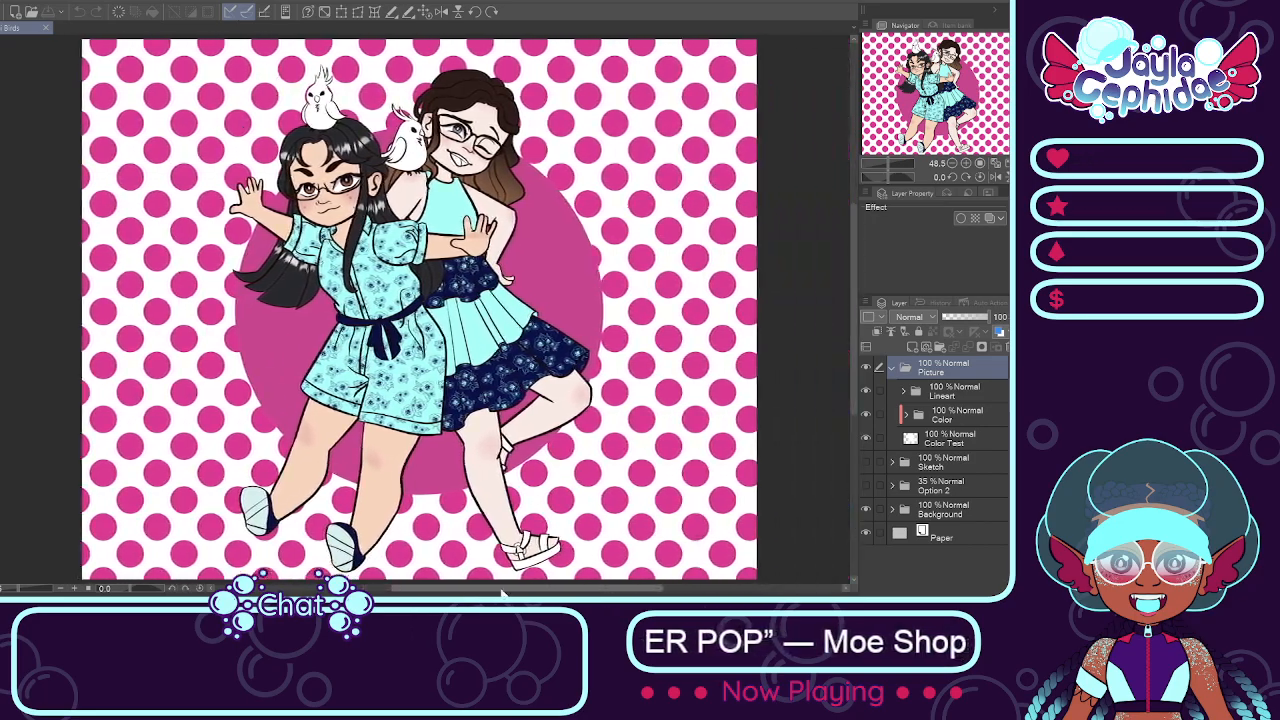
{"action": "scroll", "coordinate": [508, 404], "scroll_direction": "up", "scroll_amount": 4}
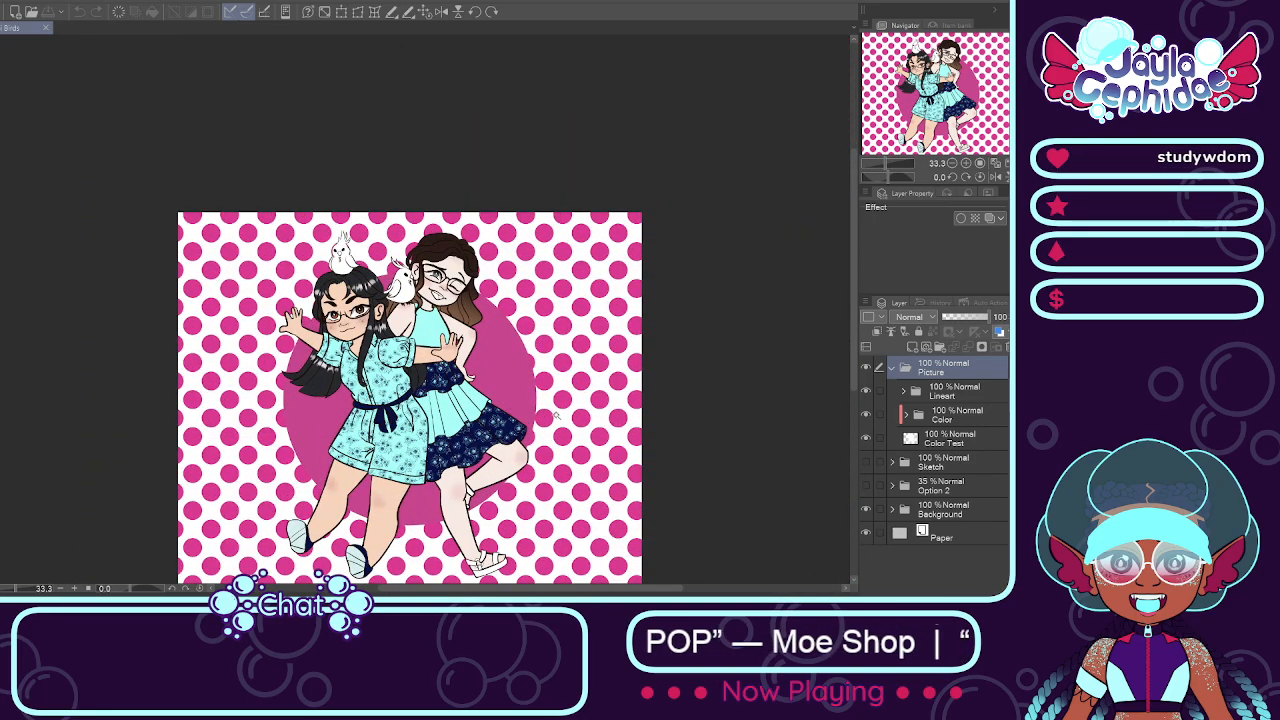
{"action": "scroll", "coordinate": [563, 405], "scroll_direction": "down", "scroll_amount": 2}
{"action": "scroll", "coordinate": [563, 405], "scroll_direction": "up", "scroll_amount": 4}
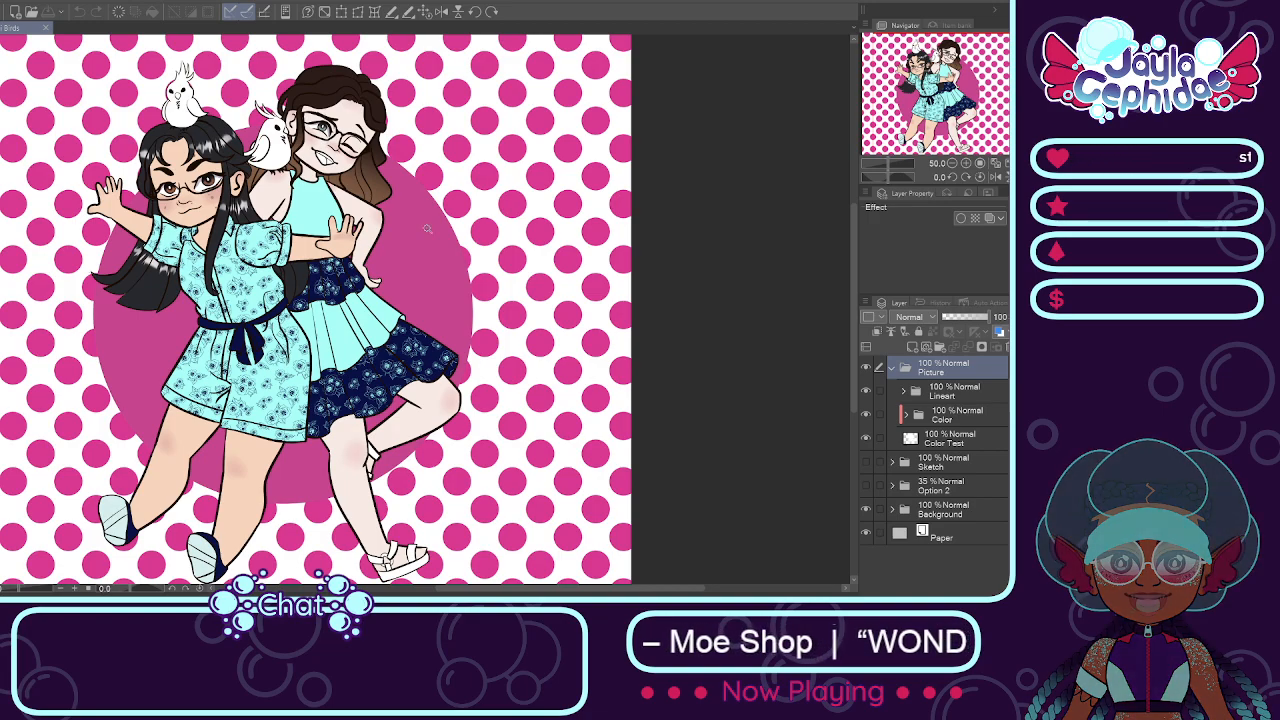
{"action": "left_click", "coordinate": [867, 368]}
{"action": "left_click", "coordinate": [867, 368]}
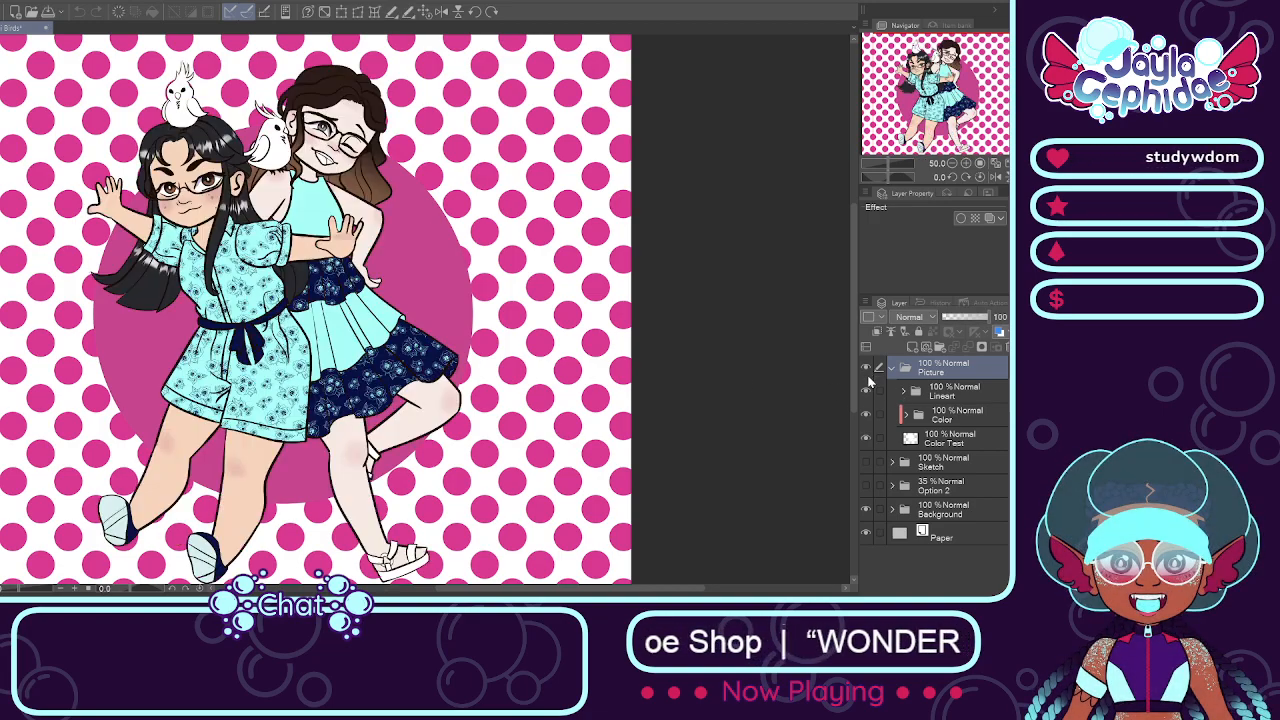
{"action": "scroll", "coordinate": [288, 102], "scroll_direction": "up", "scroll_amount": 2}
{"action": "scroll", "coordinate": [288, 102], "scroll_direction": "down", "scroll_amount": 2}
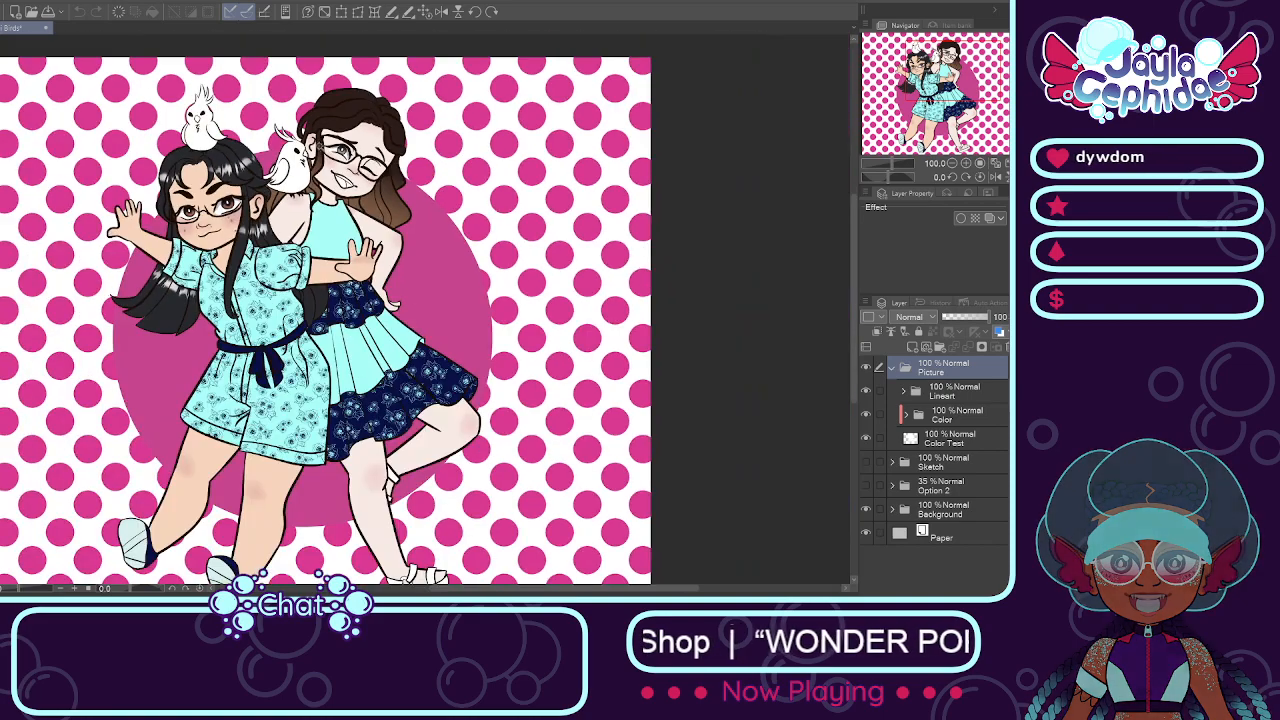
{"action": "scroll", "coordinate": [288, 102], "scroll_direction": "up", "scroll_amount": 1}
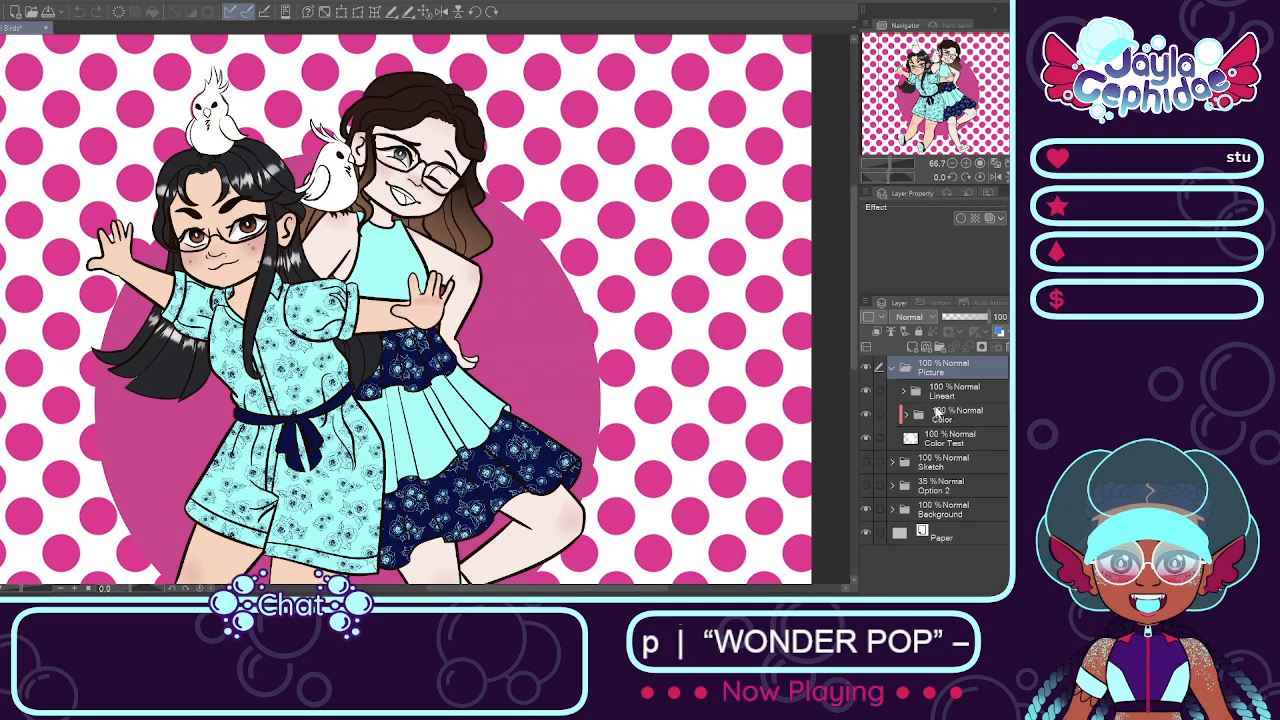
{"action": "left_click", "coordinate": [938, 415]}
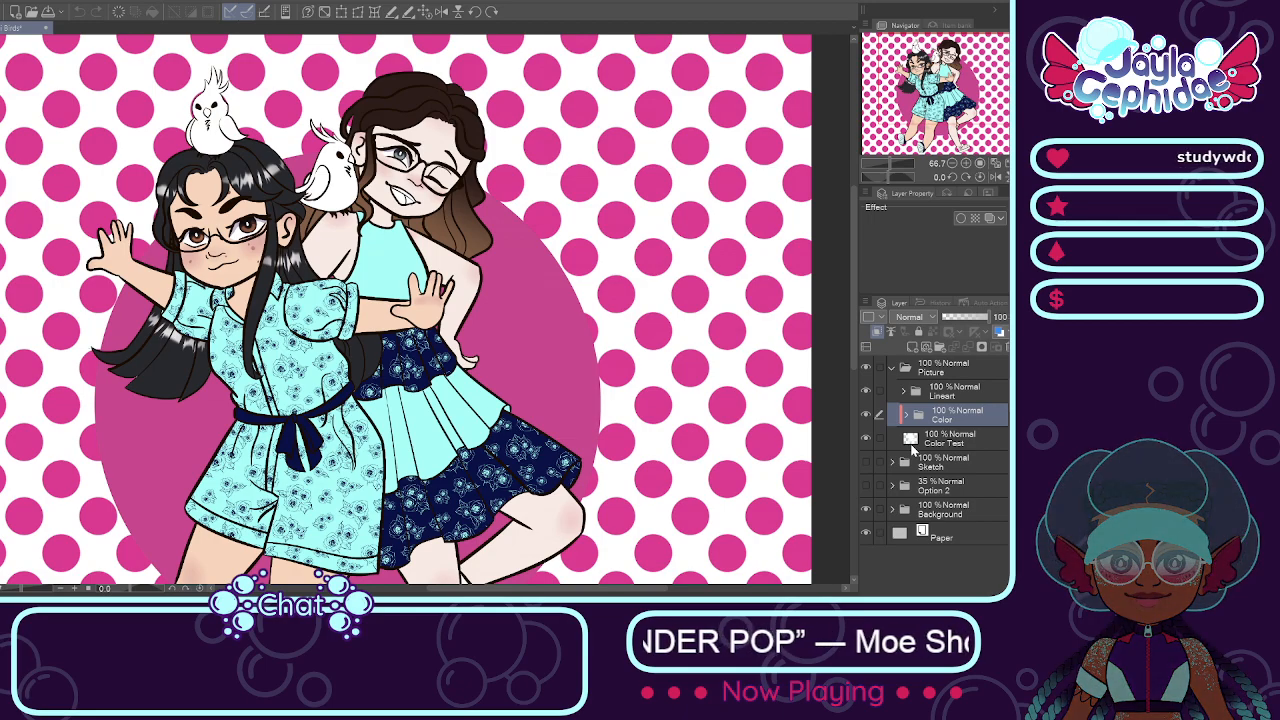
{"action": "scroll", "coordinate": [150, 254], "scroll_direction": "down", "scroll_amount": 2}
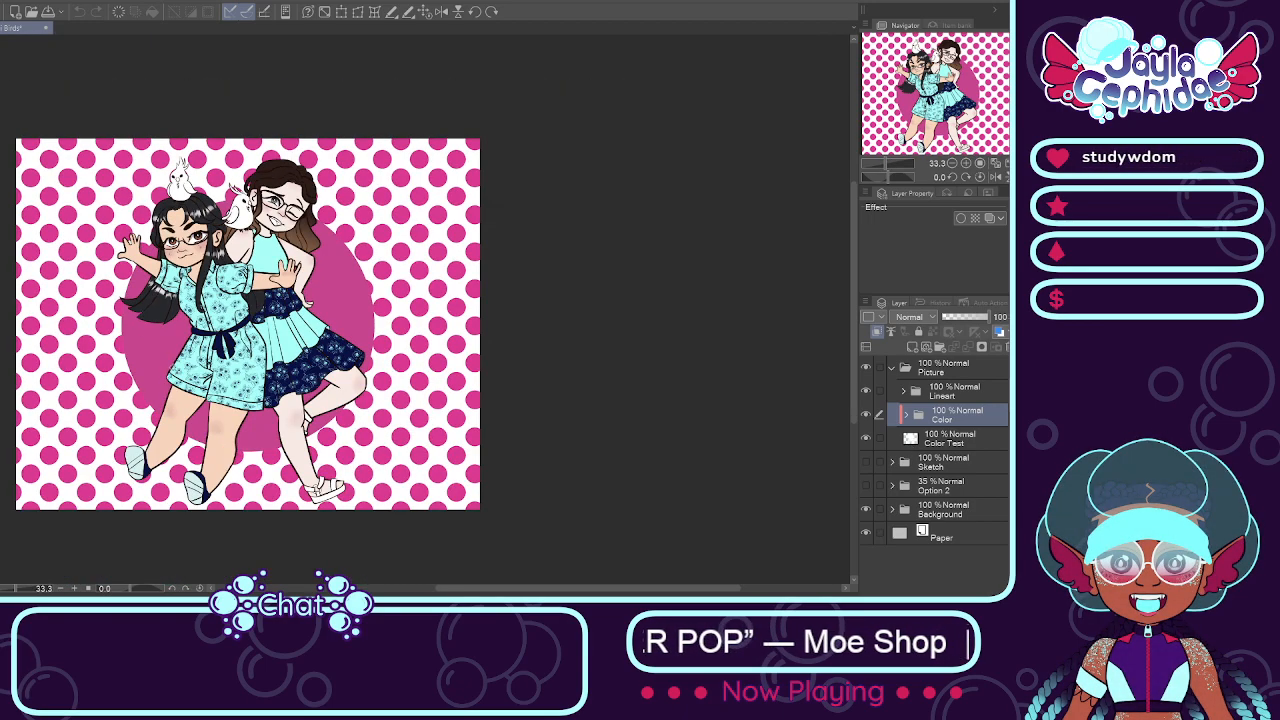
{"action": "scroll", "coordinate": [210, 359], "scroll_direction": "up", "scroll_amount": 1}
{"action": "scroll", "coordinate": [215, 360], "scroll_direction": "down", "scroll_amount": 2}
{"action": "scroll", "coordinate": [192, 353], "scroll_direction": "up", "scroll_amount": 2}
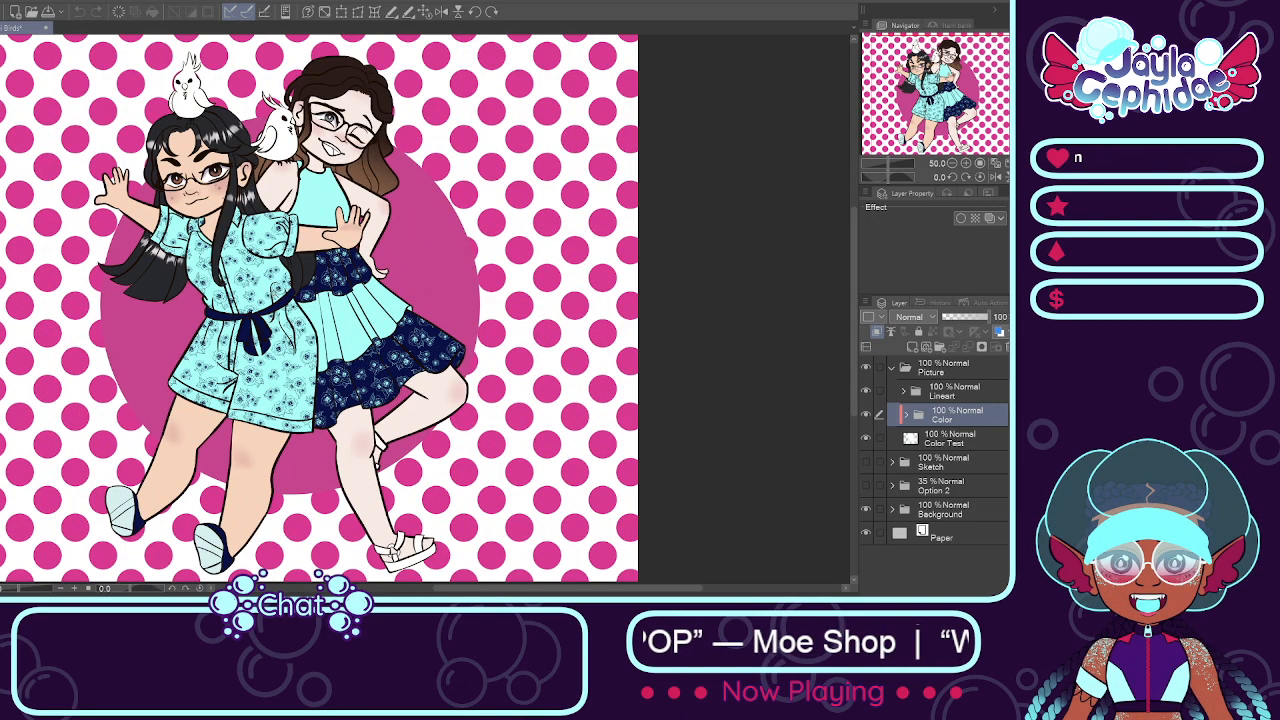
{"action": "scroll", "coordinate": [240, 190], "scroll_direction": "up", "scroll_amount": 1}
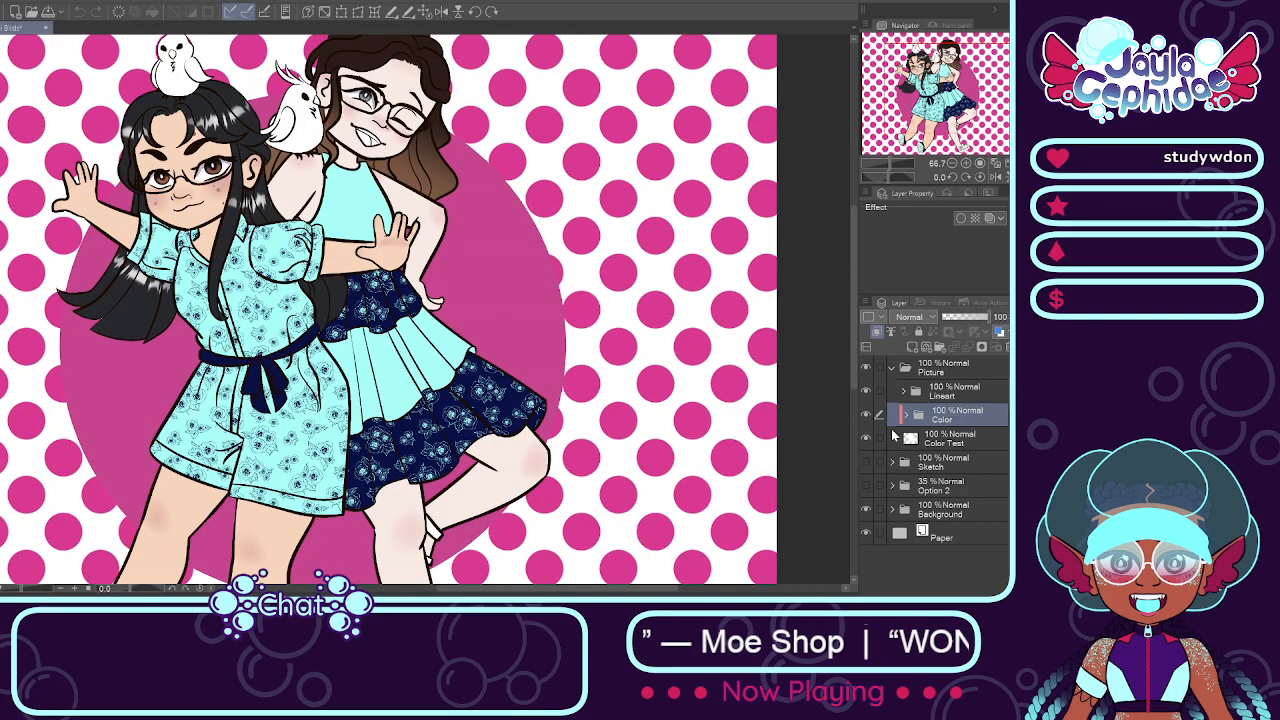
{"action": "left_click", "coordinate": [867, 415]}
{"action": "left_click", "coordinate": [867, 415]}
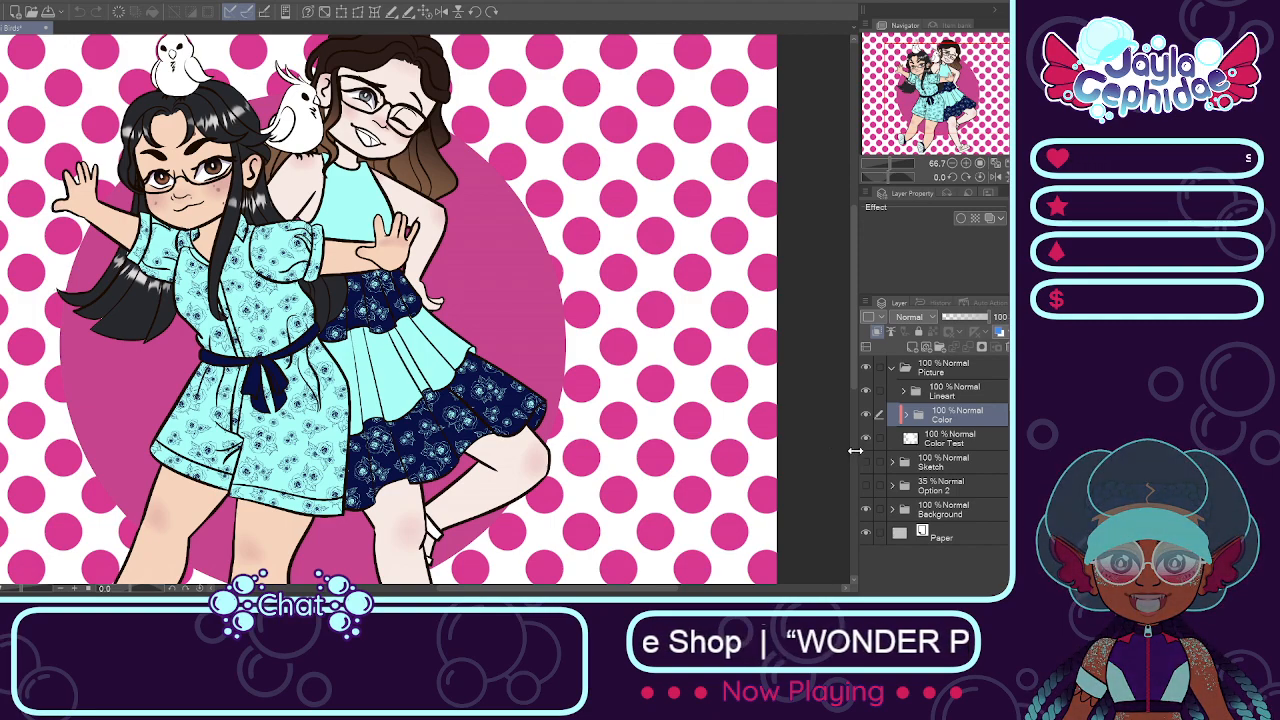
Step: Add a new layer named Shoes above the Hair layer in the brown-haired girl's folder inside Color
{"action": "left_click", "coordinate": [905, 414]}
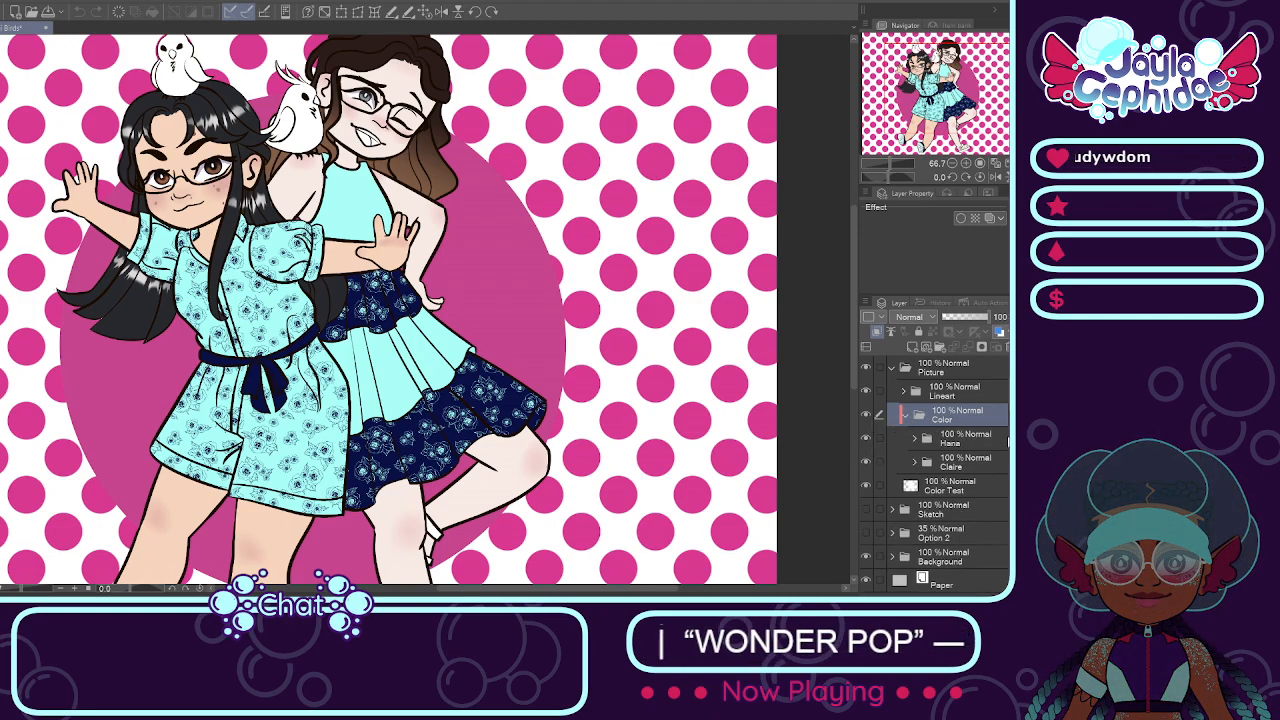
{"action": "left_click", "coordinate": [914, 466]}
{"action": "left_click", "coordinate": [914, 463]}
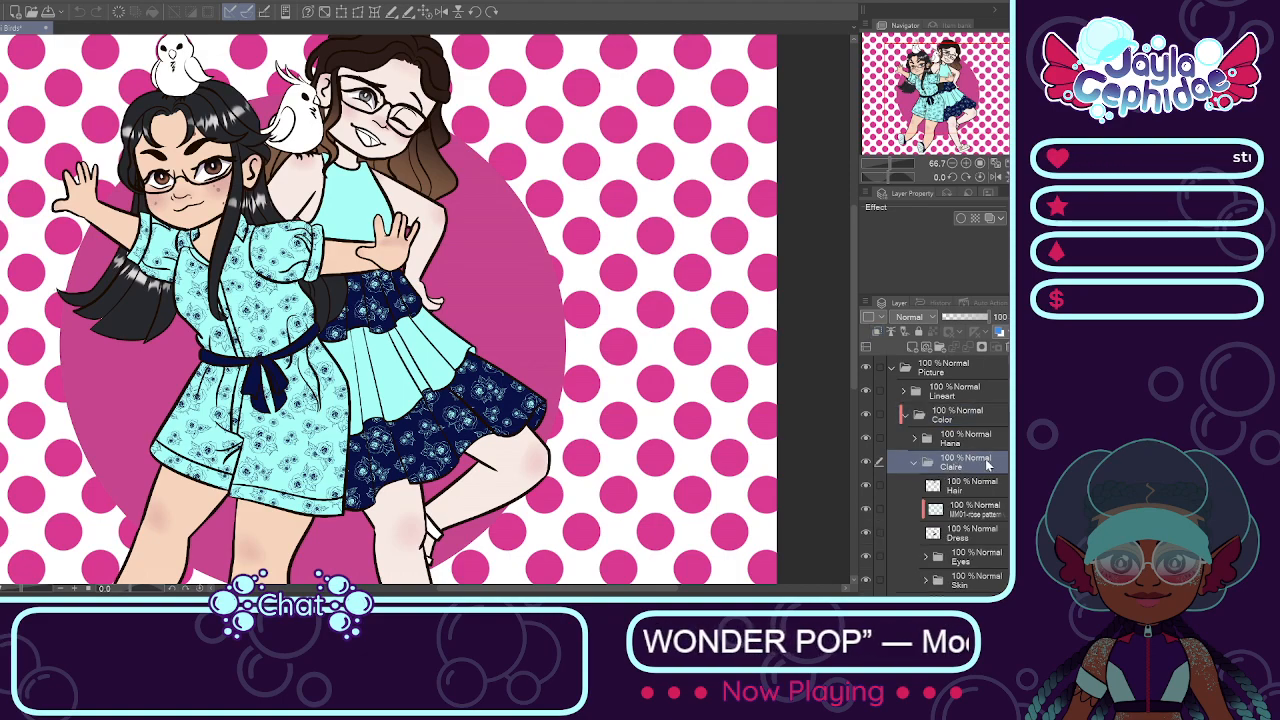
{"action": "scroll", "coordinate": [950, 460], "scroll_direction": "down", "scroll_amount": 1}
{"action": "left_click", "coordinate": [870, 473]}
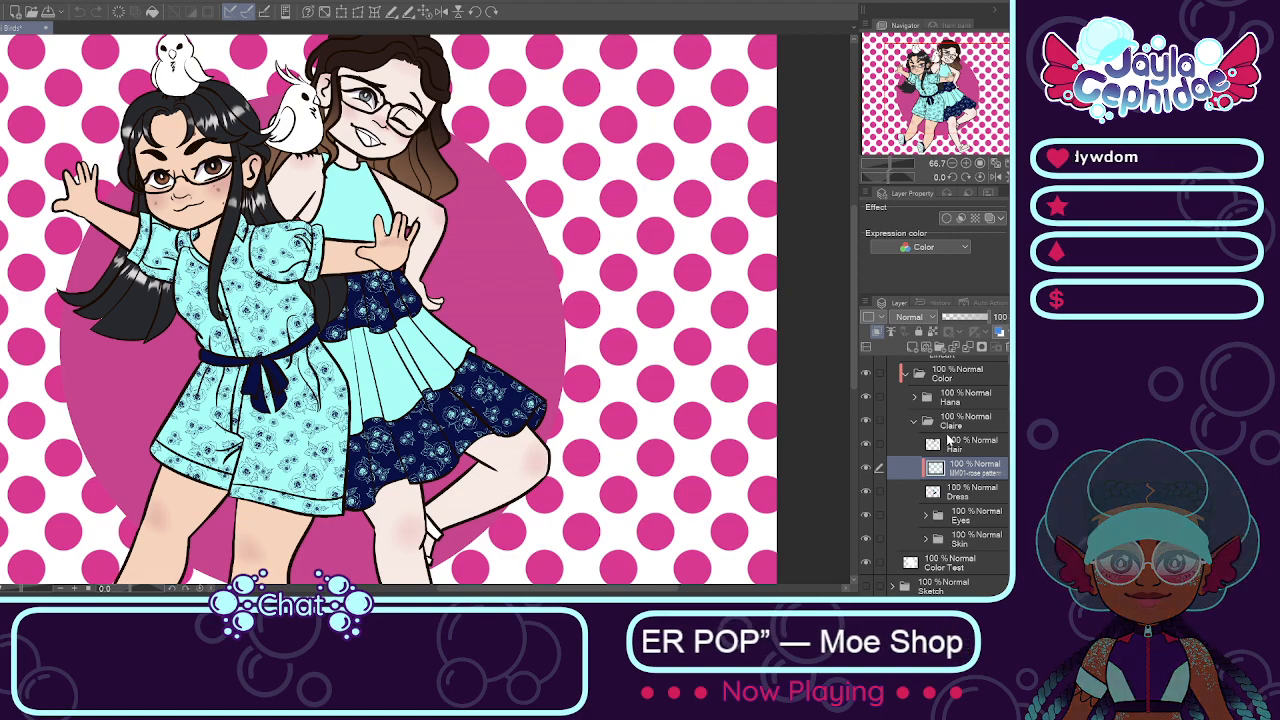
{"action": "left_click", "coordinate": [950, 424]}
{"action": "left_click", "coordinate": [955, 450]}
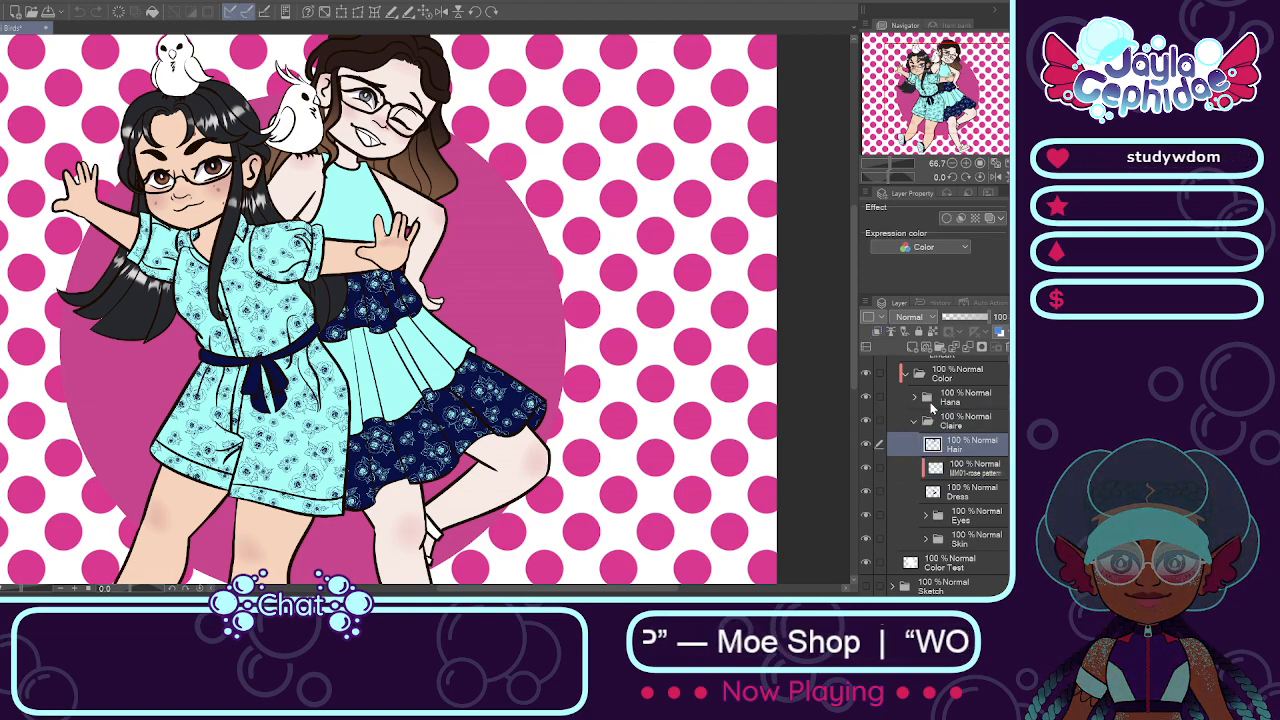
{"action": "left_click", "coordinate": [913, 348]}
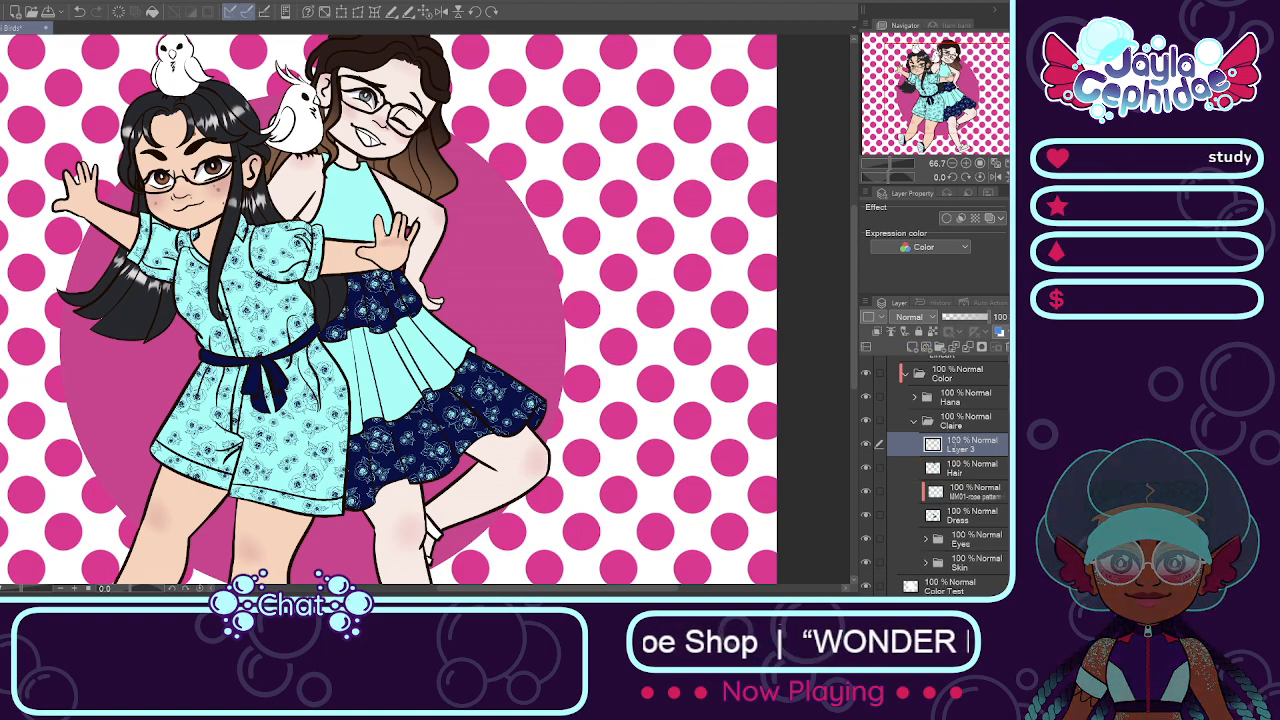
{"action": "double_click", "coordinate": [955, 449]}
{"action": "type", "text": "Shoes"}
{"action": "key", "text": "Return"}
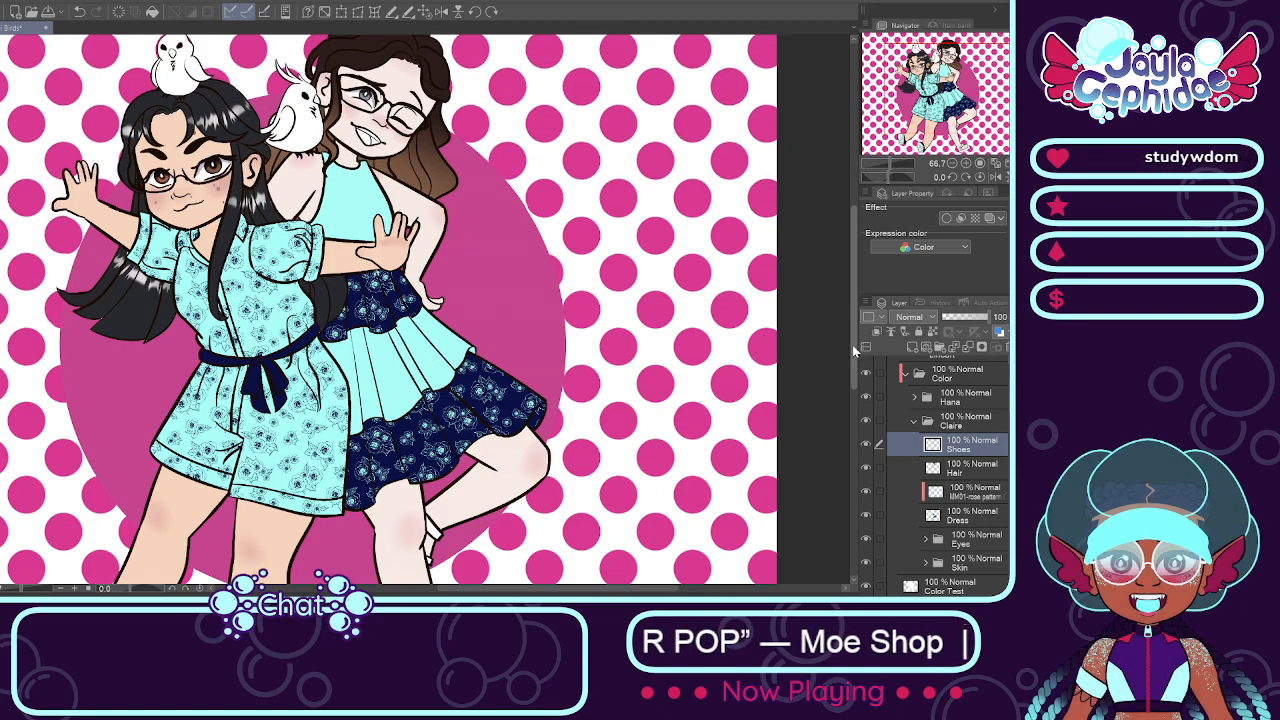
Step: Fill the ankle, instep and toe straps of the brown-haired girl's front sandal with aqua on the Shoes layer
{"action": "scroll", "coordinate": [852, 344], "scroll_direction": "down", "scroll_amount": 5}
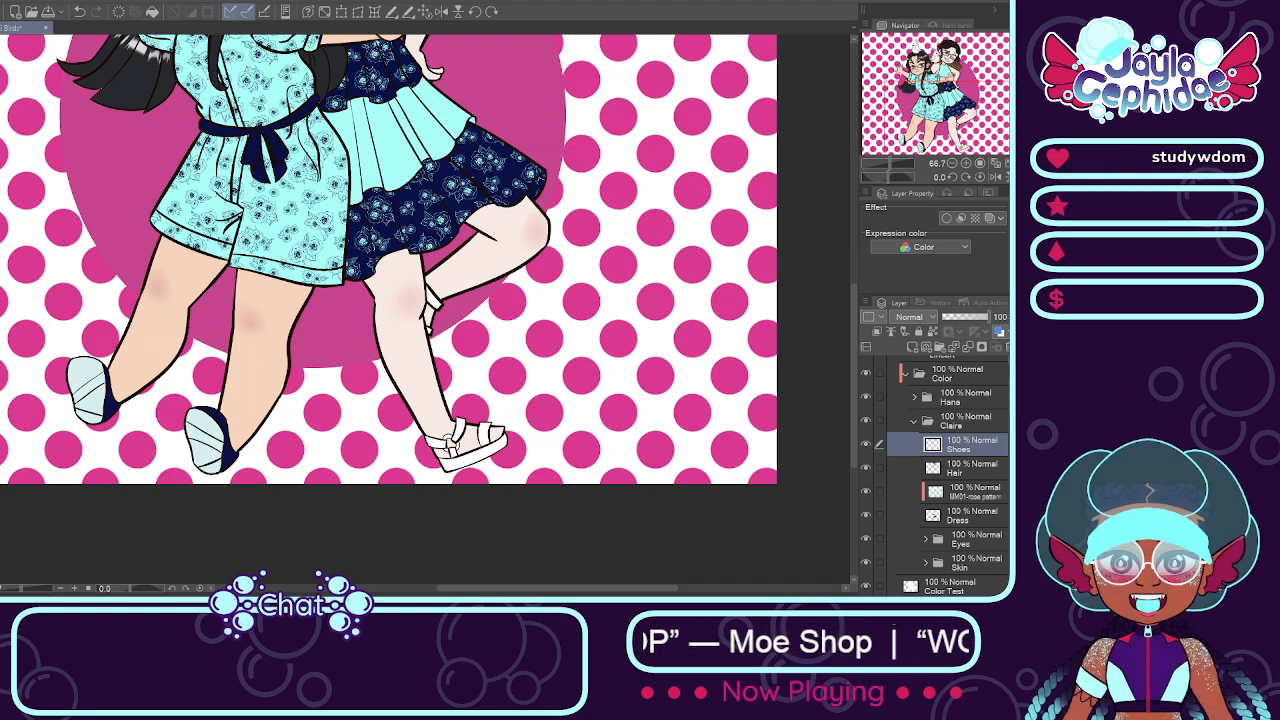
{"action": "scroll", "coordinate": [456, 414], "scroll_direction": "up", "scroll_amount": 2}
{"action": "left_click", "coordinate": [468, 456]}
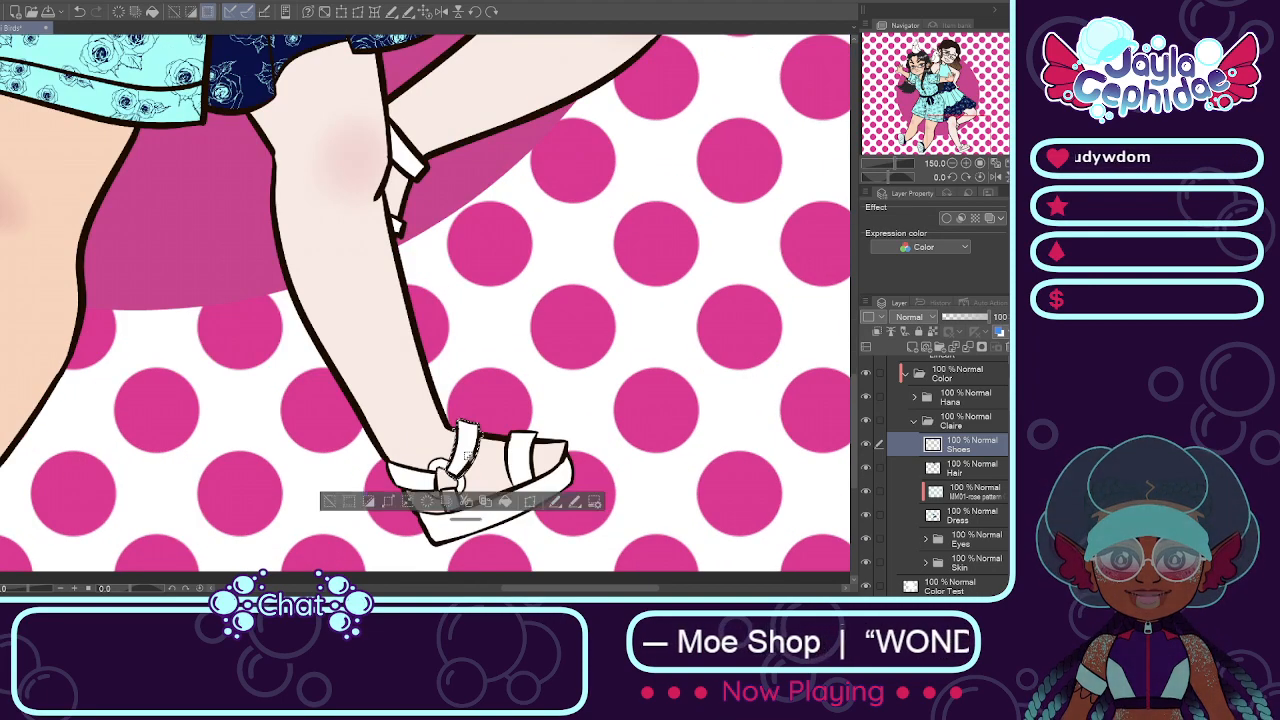
{"action": "left_click", "coordinate": [505, 507]}
{"action": "left_click", "coordinate": [521, 458]}
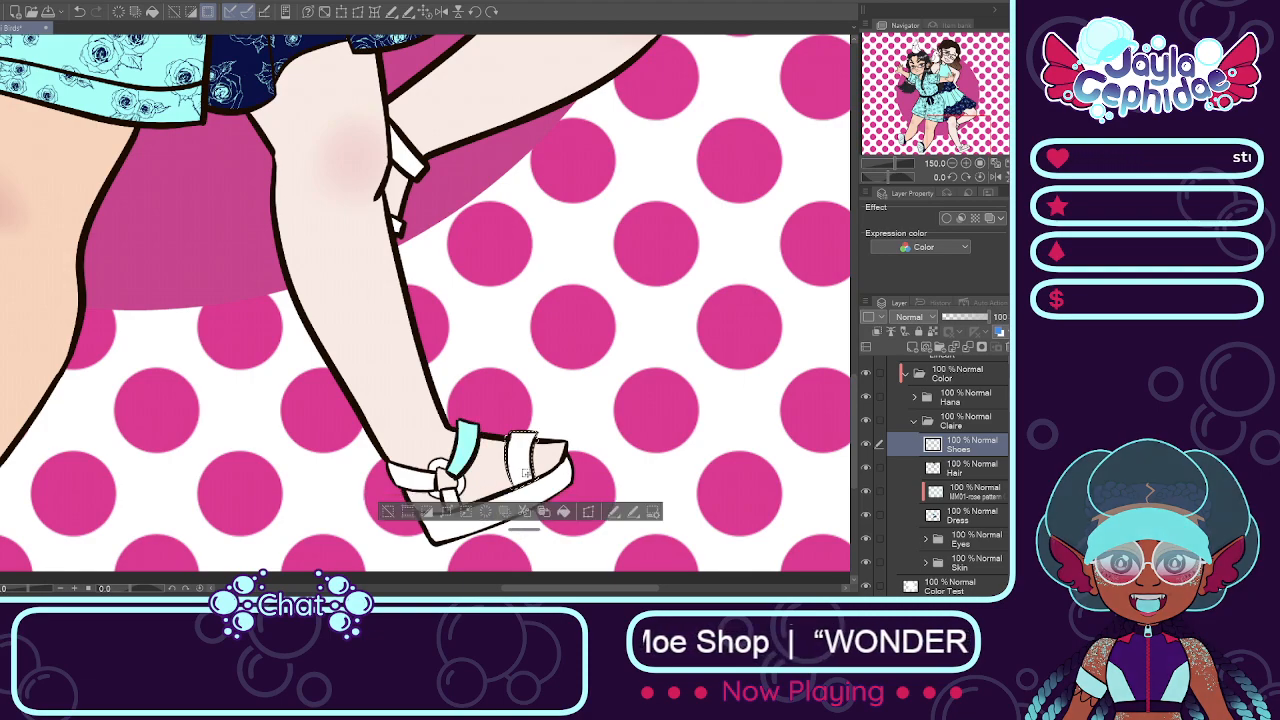
{"action": "left_click", "coordinate": [566, 512]}
{"action": "left_click", "coordinate": [420, 470]}
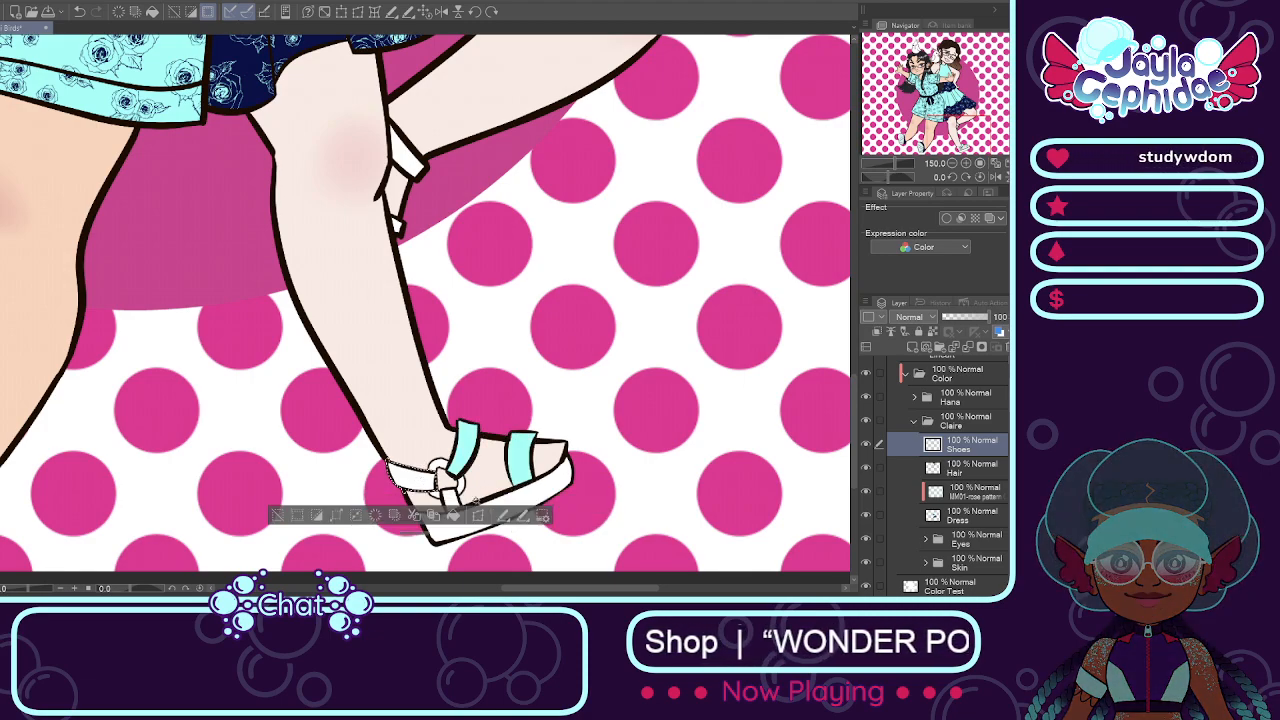
{"action": "left_click", "coordinate": [478, 515]}
{"action": "key", "text": "ctrl+d"}
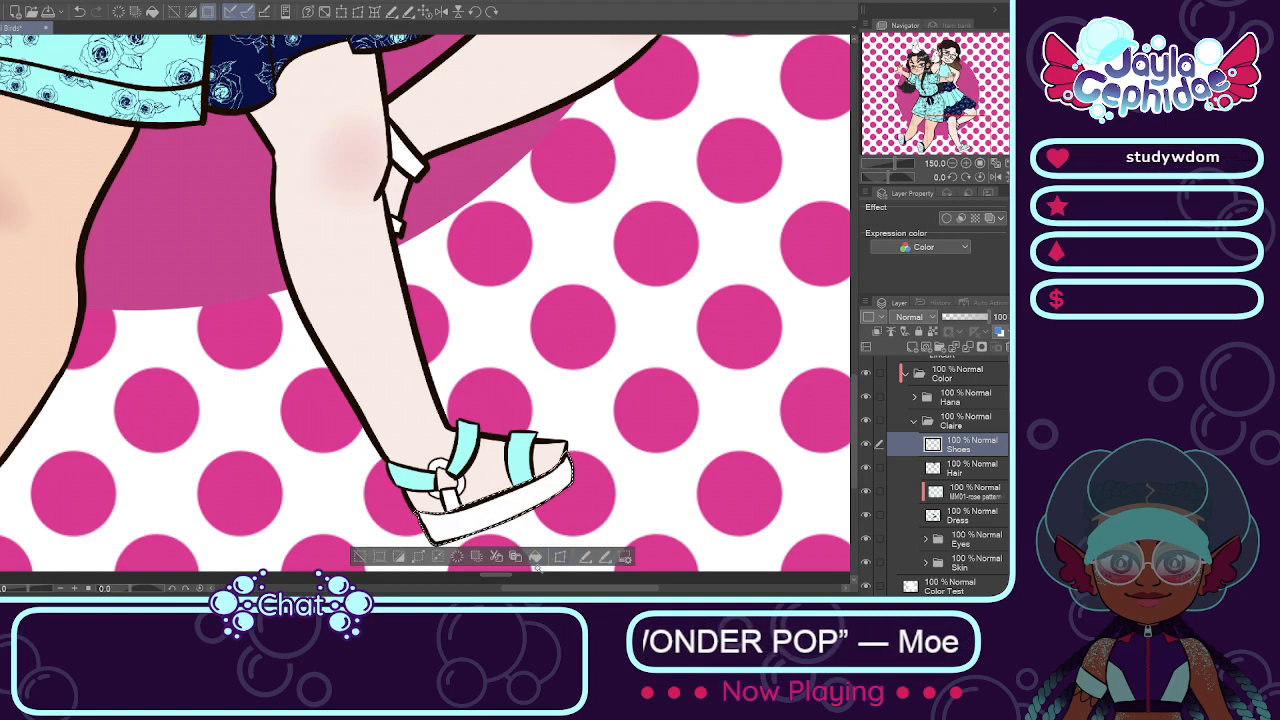
Step: Fill the platform sole of the front sandal with a tan-orange color
{"action": "left_click", "coordinate": [432, 516]}
{"action": "scroll", "coordinate": [550, 553], "scroll_direction": "down", "scroll_amount": 5}
{"action": "scroll", "coordinate": [497, 470], "scroll_direction": "up", "scroll_amount": 5}
Step: Sample the aqua of the straps and fill the remaining short white strap below the ring buckle with it
{"action": "right_click", "coordinate": [508, 450]}
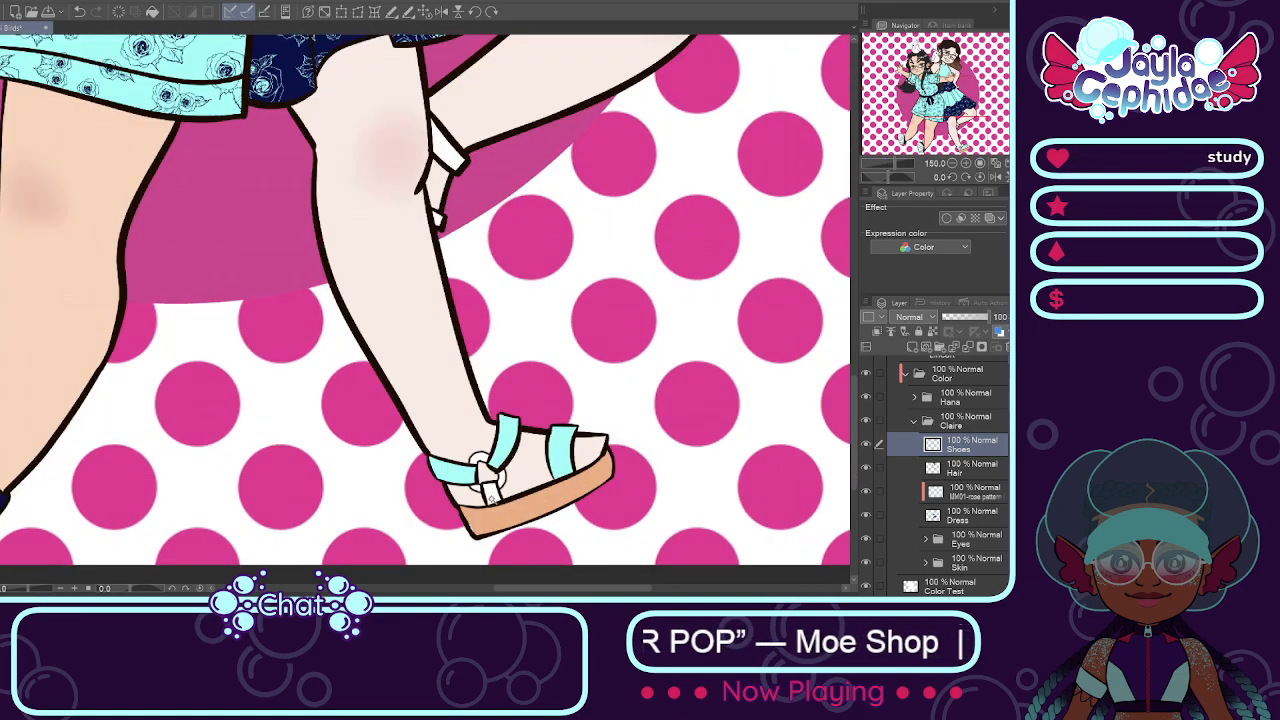
{"action": "left_click", "coordinate": [489, 490]}
{"action": "left_click", "coordinate": [535, 530]}
{"action": "key", "text": "ctrl+d"}
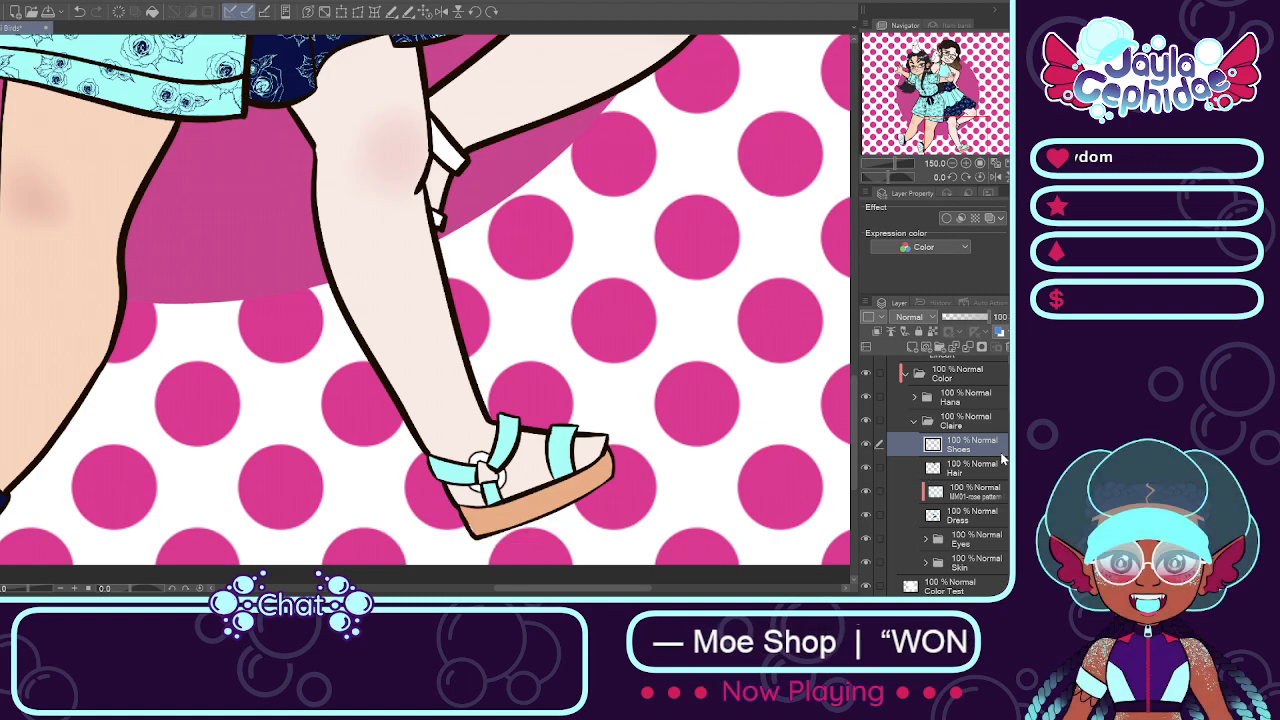
Step: Color the sandal's ring buckle gold on the Buckles layer, in the Shoes folder of the brown-haired girl's Lineart Clothes
{"action": "left_click", "coordinate": [913, 420]}
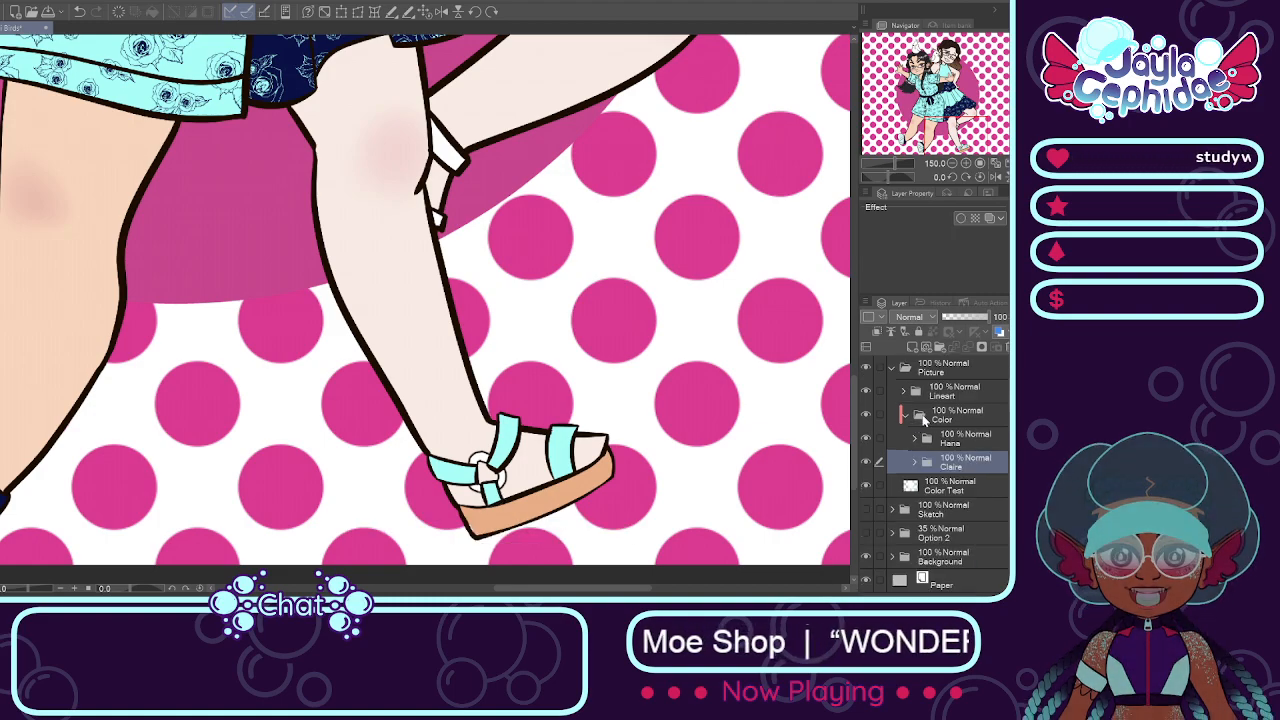
{"action": "left_click", "coordinate": [913, 462]}
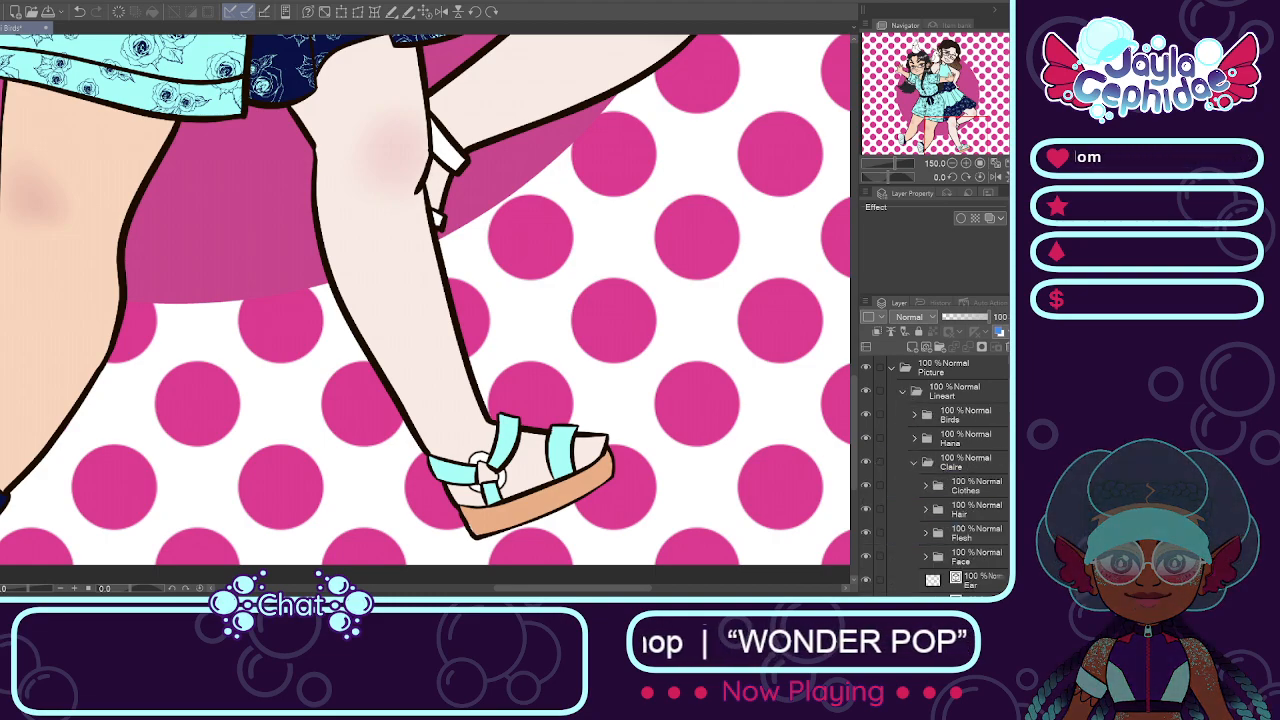
{"action": "scroll", "coordinate": [928, 426], "scroll_direction": "down", "scroll_amount": 3}
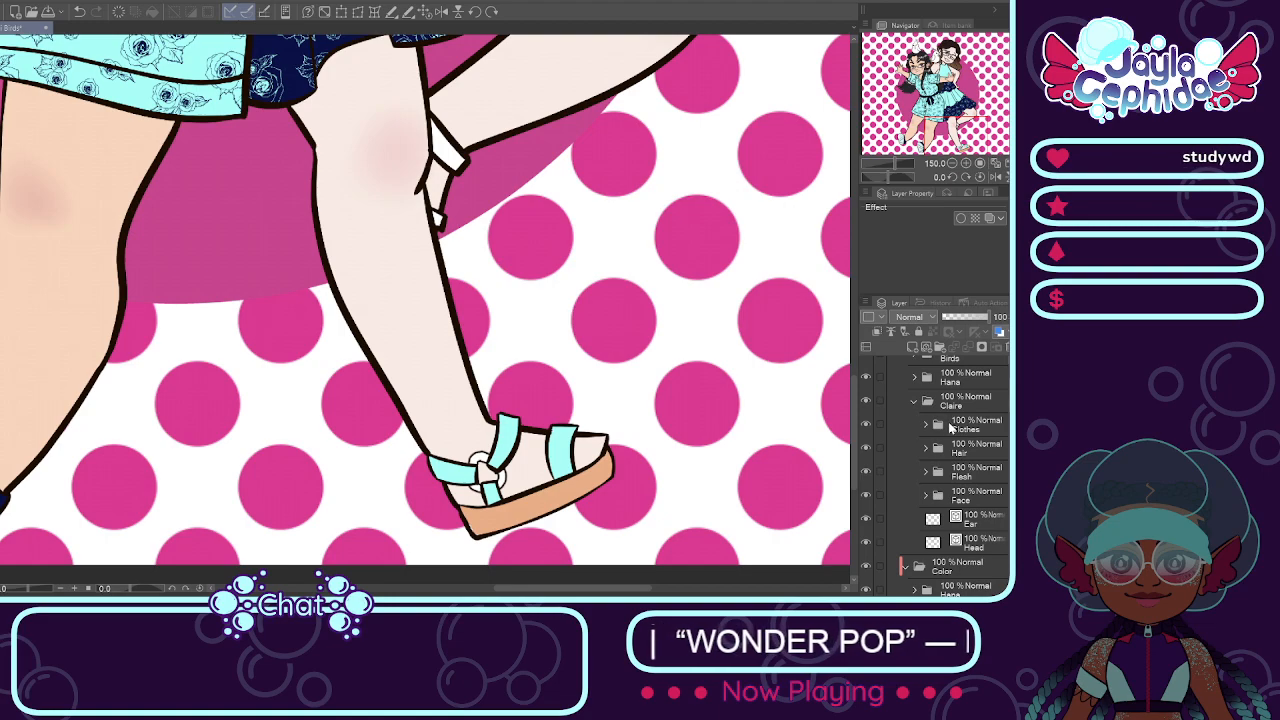
{"action": "left_click", "coordinate": [925, 425]}
{"action": "scroll", "coordinate": [928, 426], "scroll_direction": "down", "scroll_amount": 1}
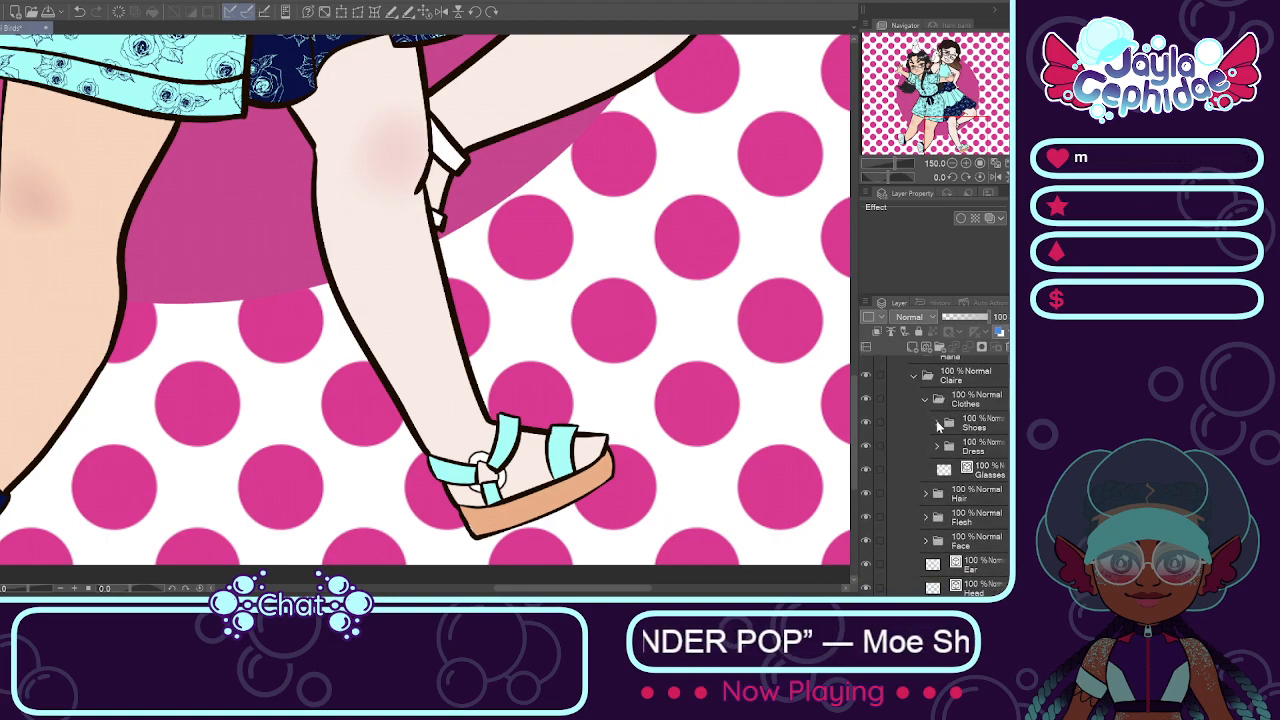
{"action": "left_click", "coordinate": [937, 424]}
{"action": "left_click", "coordinate": [984, 455]}
{"action": "left_click", "coordinate": [959, 488]}
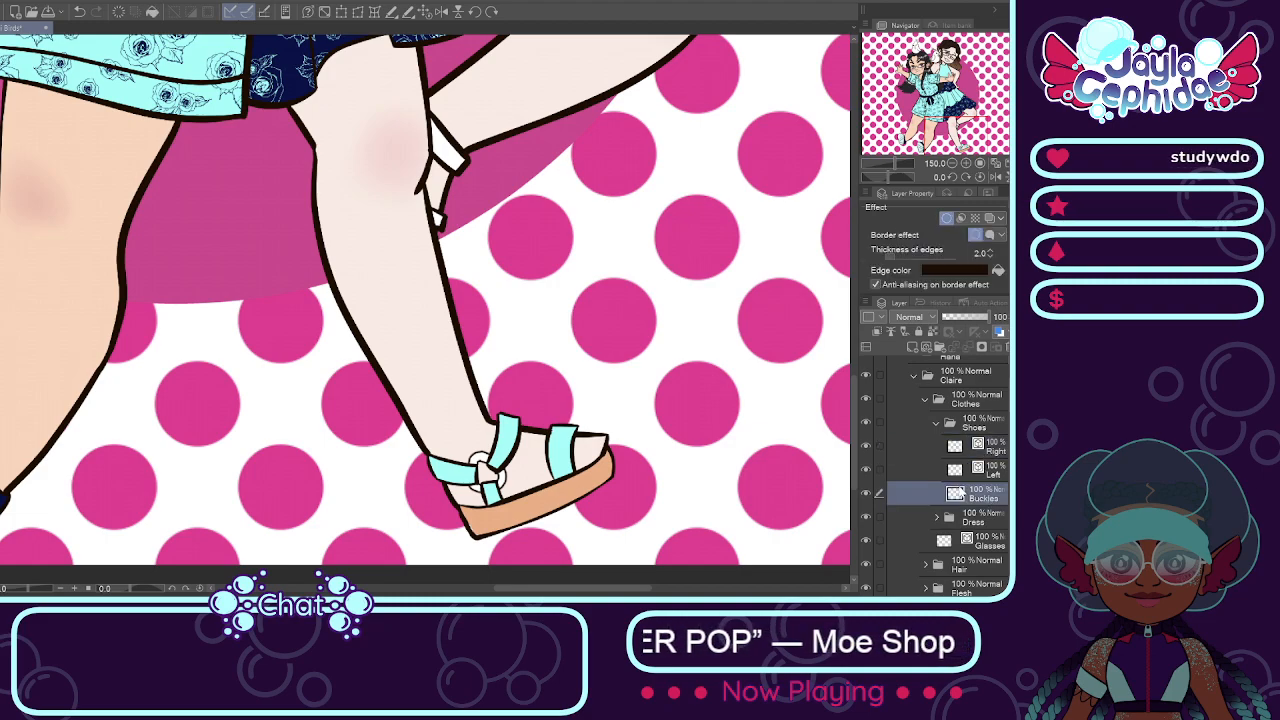
{"action": "left_click", "coordinate": [867, 493]}
{"action": "left_click", "coordinate": [867, 493]}
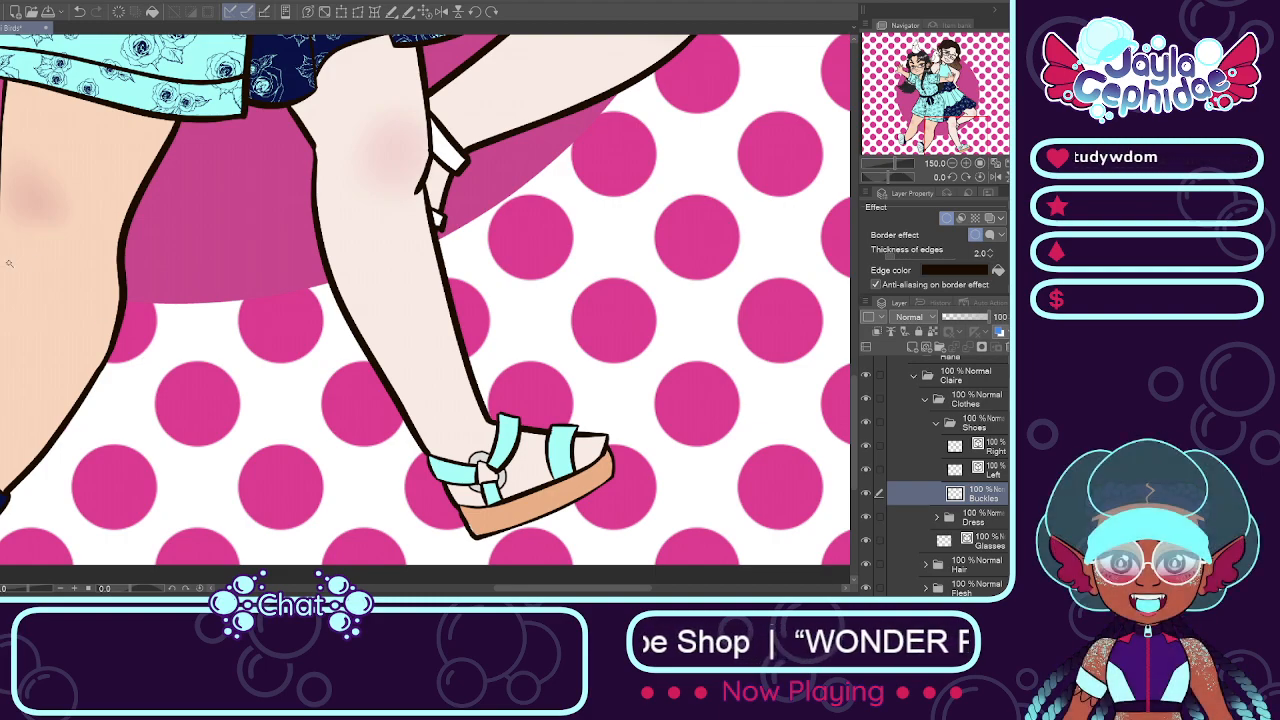
{"action": "scroll", "coordinate": [63, 277], "scroll_direction": "down", "scroll_amount": 2}
{"action": "scroll", "coordinate": [108, 250], "scroll_direction": "up", "scroll_amount": 1}
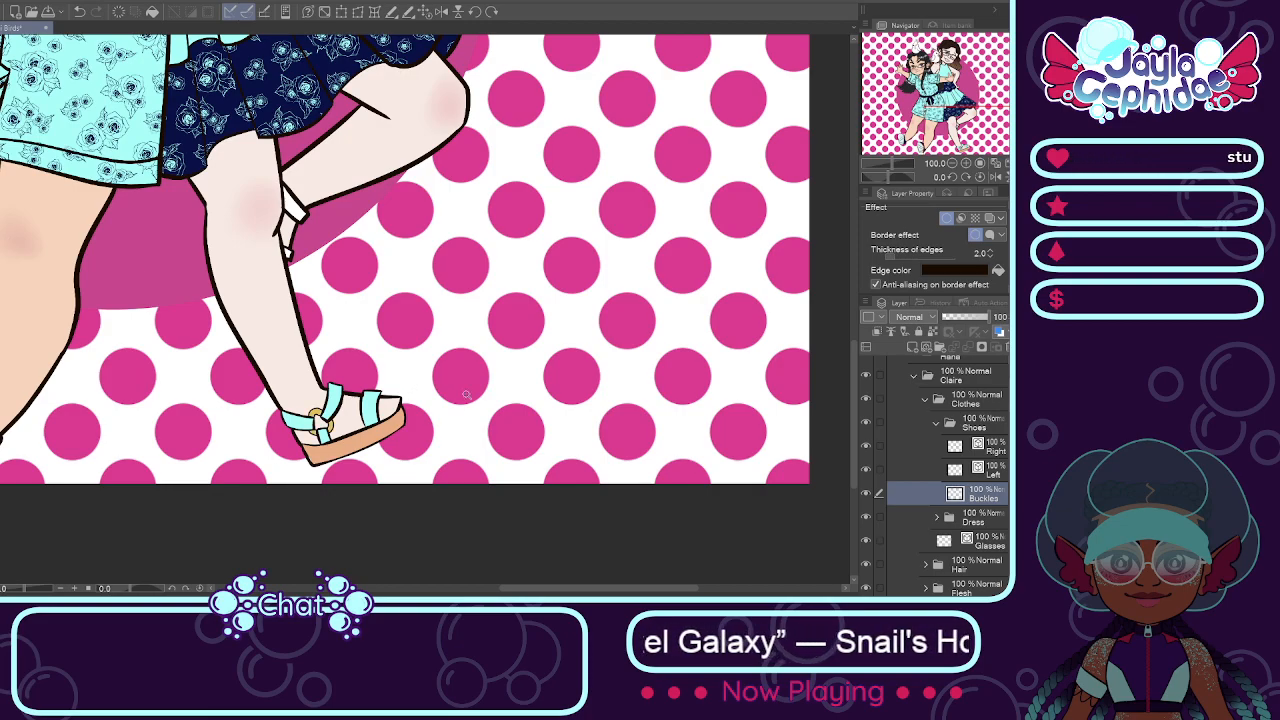
{"action": "scroll", "coordinate": [466, 395], "scroll_direction": "down", "scroll_amount": 4}
{"action": "scroll", "coordinate": [612, 343], "scroll_direction": "up", "scroll_amount": 1}
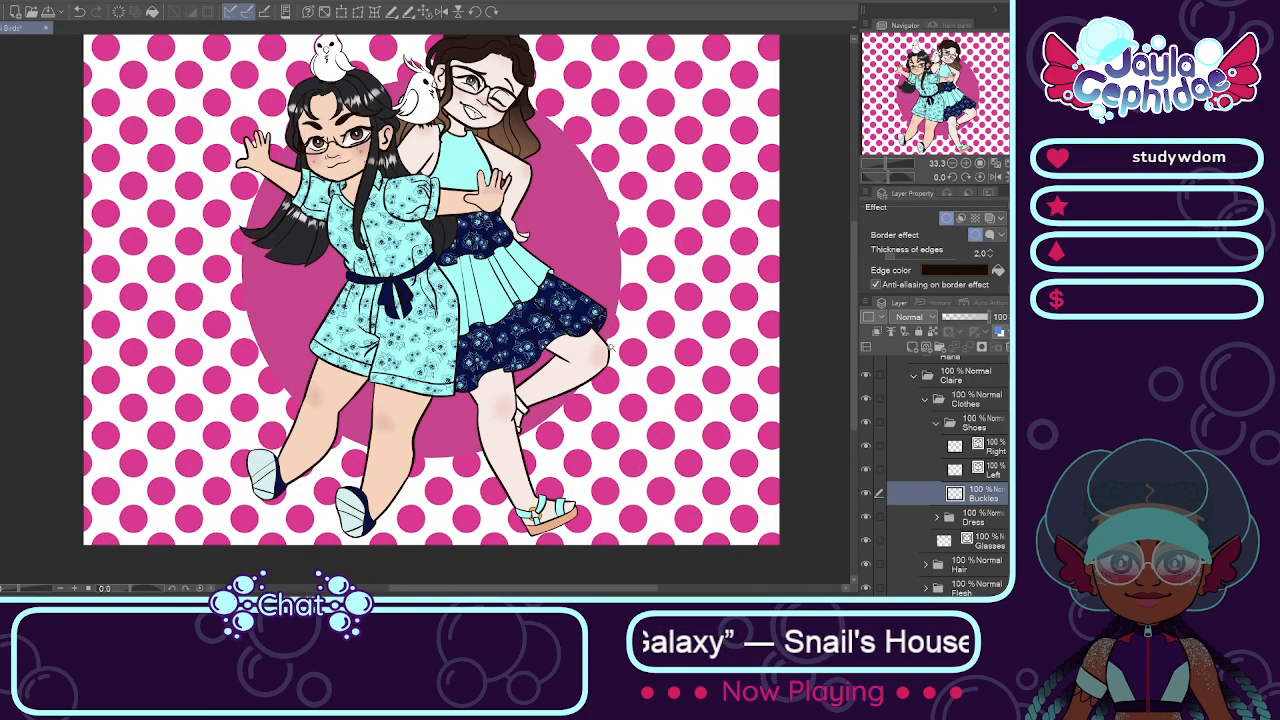
Step: Collapse the Shoes, Clothes and character folders, along with the Lineart folder that contains them
{"action": "left_click", "coordinate": [936, 422]}
{"action": "left_click", "coordinate": [925, 400]}
{"action": "left_click", "coordinate": [912, 377]}
{"action": "scroll", "coordinate": [954, 403], "scroll_direction": "up", "scroll_amount": 1}
{"action": "scroll", "coordinate": [912, 401], "scroll_direction": "up", "scroll_amount": 2}
{"action": "left_click", "coordinate": [904, 391]}
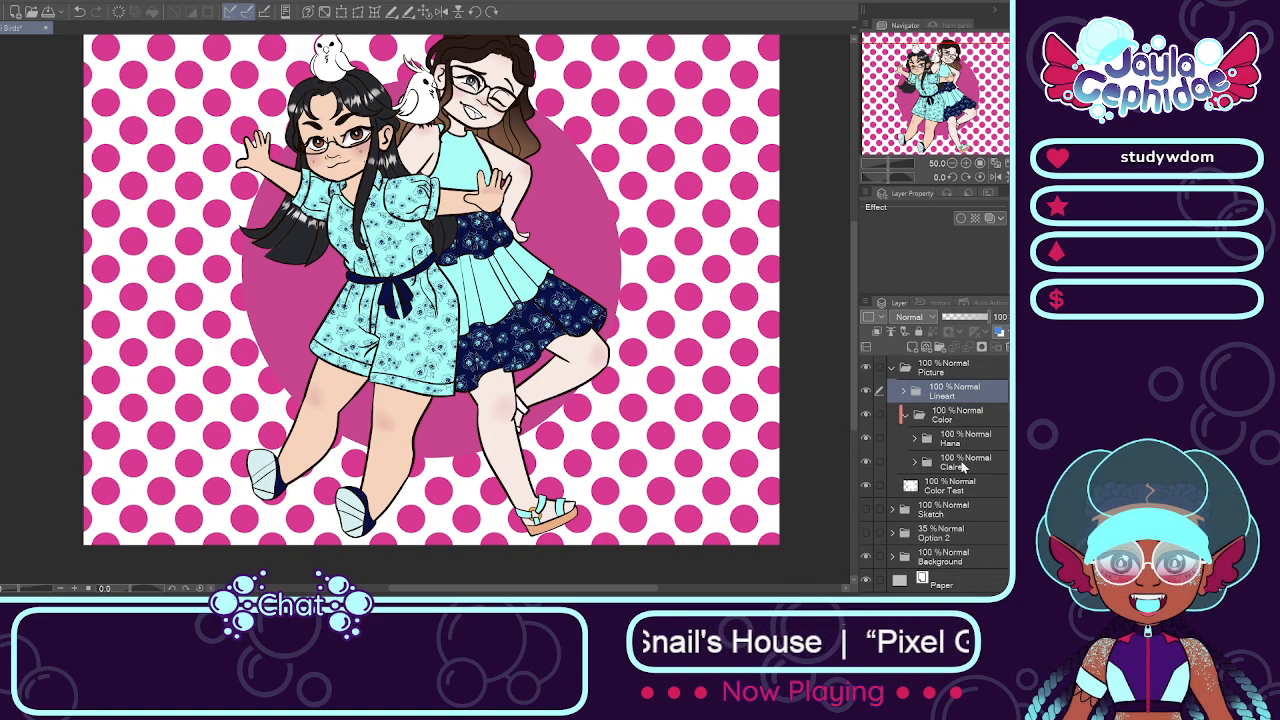
Step: Expand the brown-haired girl's folder inside Color and make its Shoes layer active for work on the sandals
{"action": "left_click", "coordinate": [962, 465]}
{"action": "left_click", "coordinate": [915, 462]}
{"action": "scroll", "coordinate": [977, 446], "scroll_direction": "down", "scroll_amount": 2}
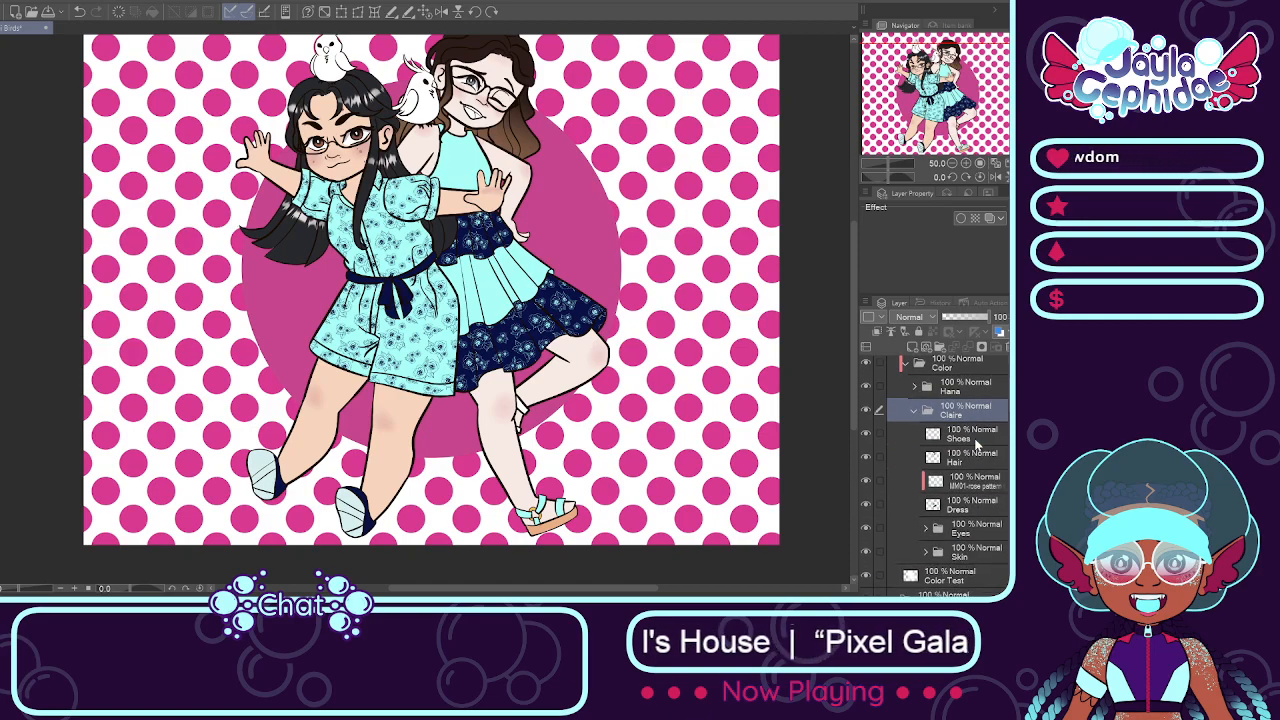
{"action": "left_click", "coordinate": [975, 440]}
{"action": "scroll", "coordinate": [575, 441], "scroll_direction": "up", "scroll_amount": 3}
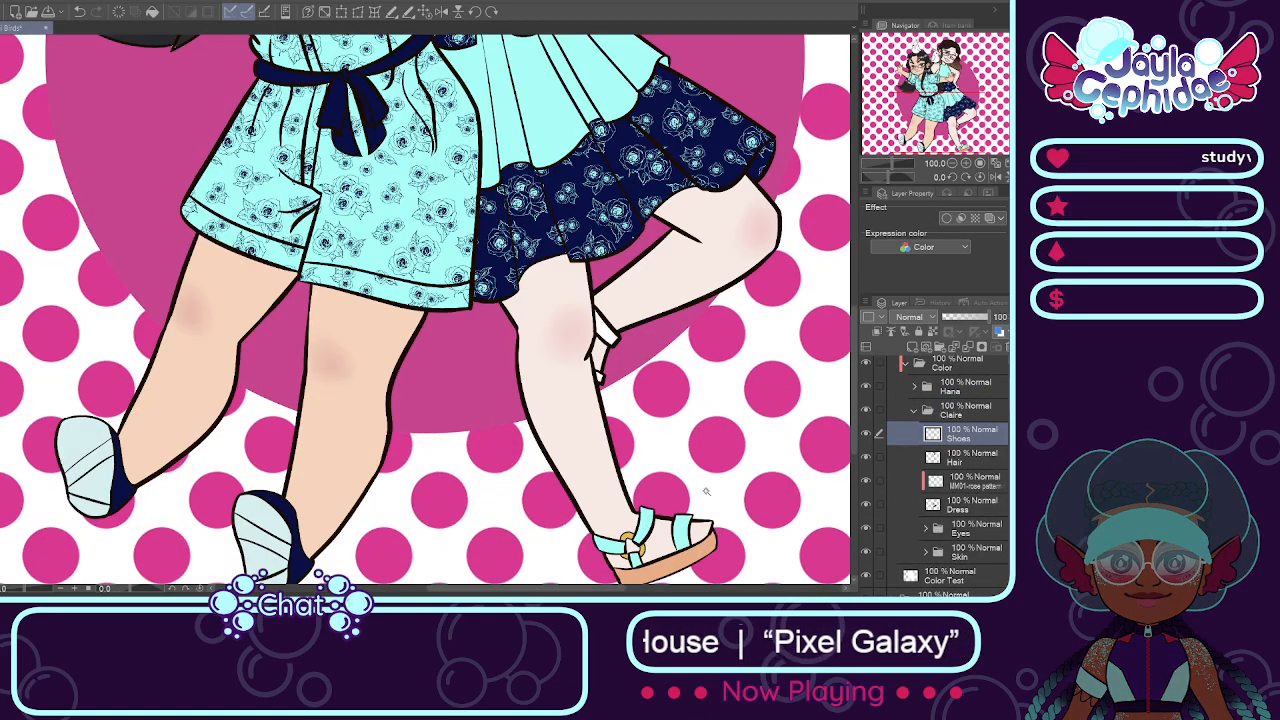
Step: Fill the two white straps of the brown-haired girl's raised-foot sandal with aqua on the Shoes layer
{"action": "scroll", "coordinate": [588, 520], "scroll_direction": "down", "scroll_amount": 1}
{"action": "scroll", "coordinate": [588, 530], "scroll_direction": "down", "scroll_amount": 1}
{"action": "scroll", "coordinate": [580, 420], "scroll_direction": "up", "scroll_amount": 3}
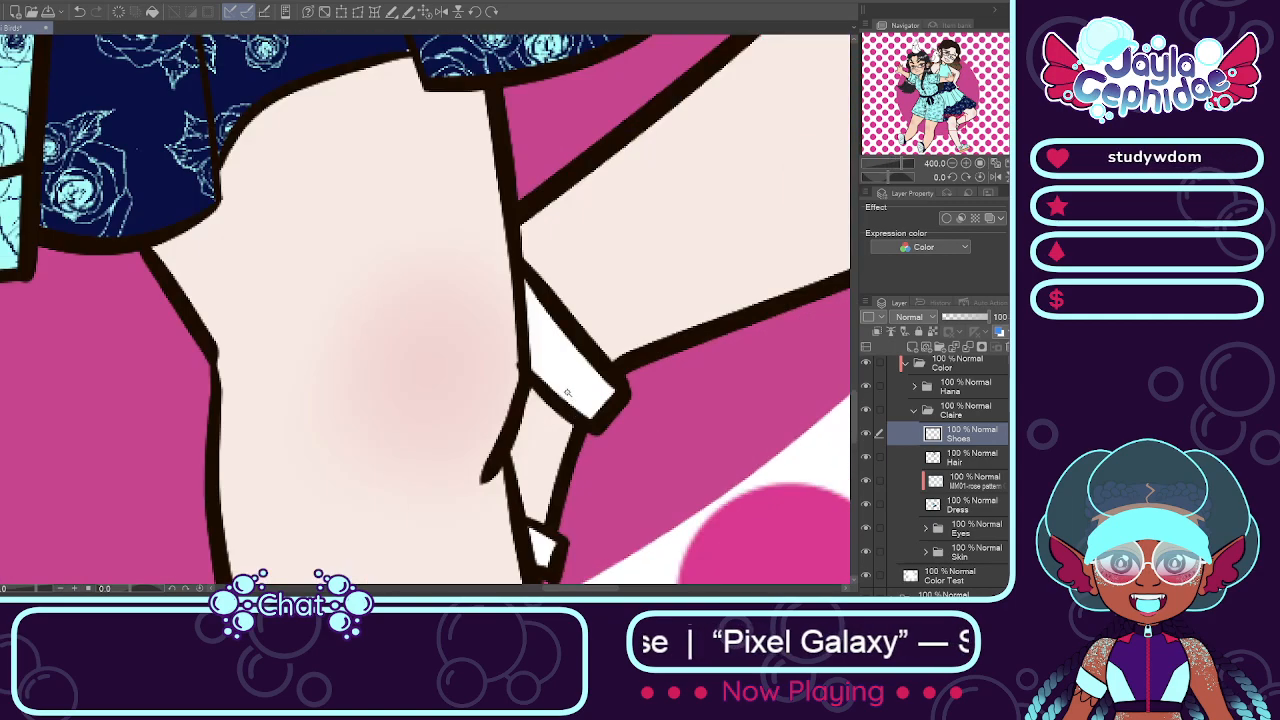
{"action": "left_click", "coordinate": [567, 386]}
{"action": "left_click", "coordinate": [613, 455]}
{"action": "left_click", "coordinate": [538, 543]}
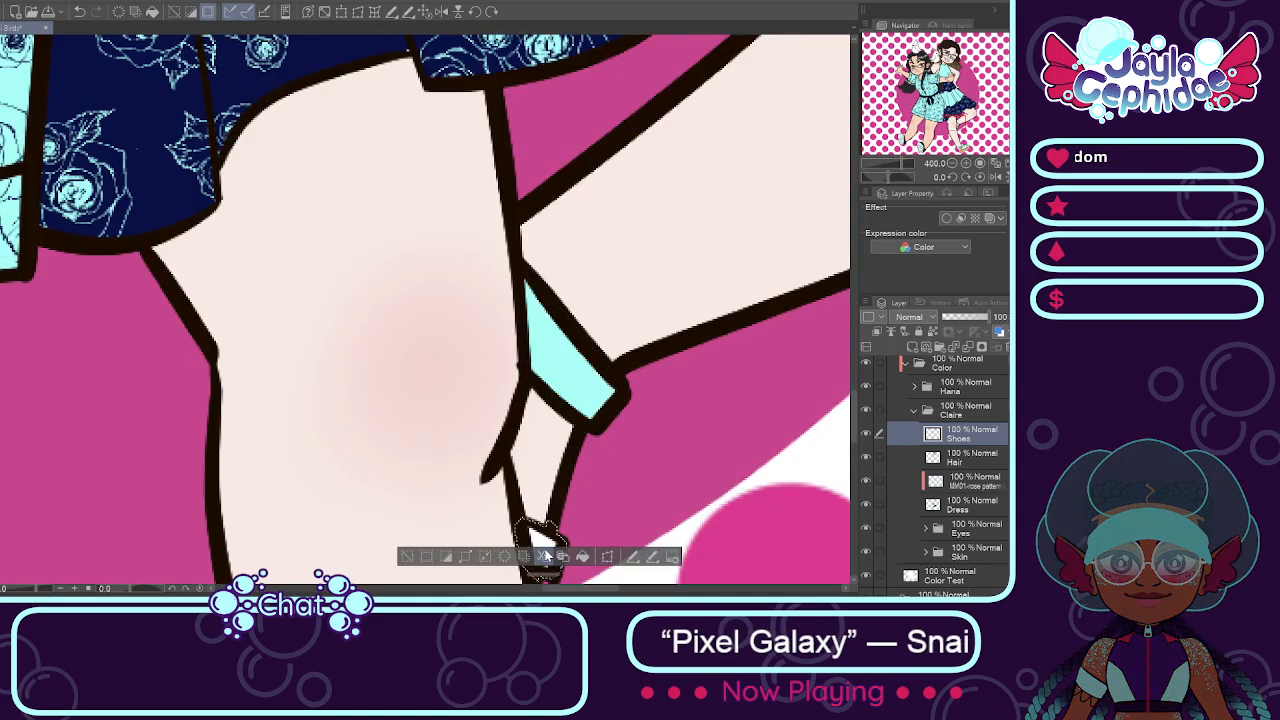
{"action": "key", "text": "ctrl+d"}
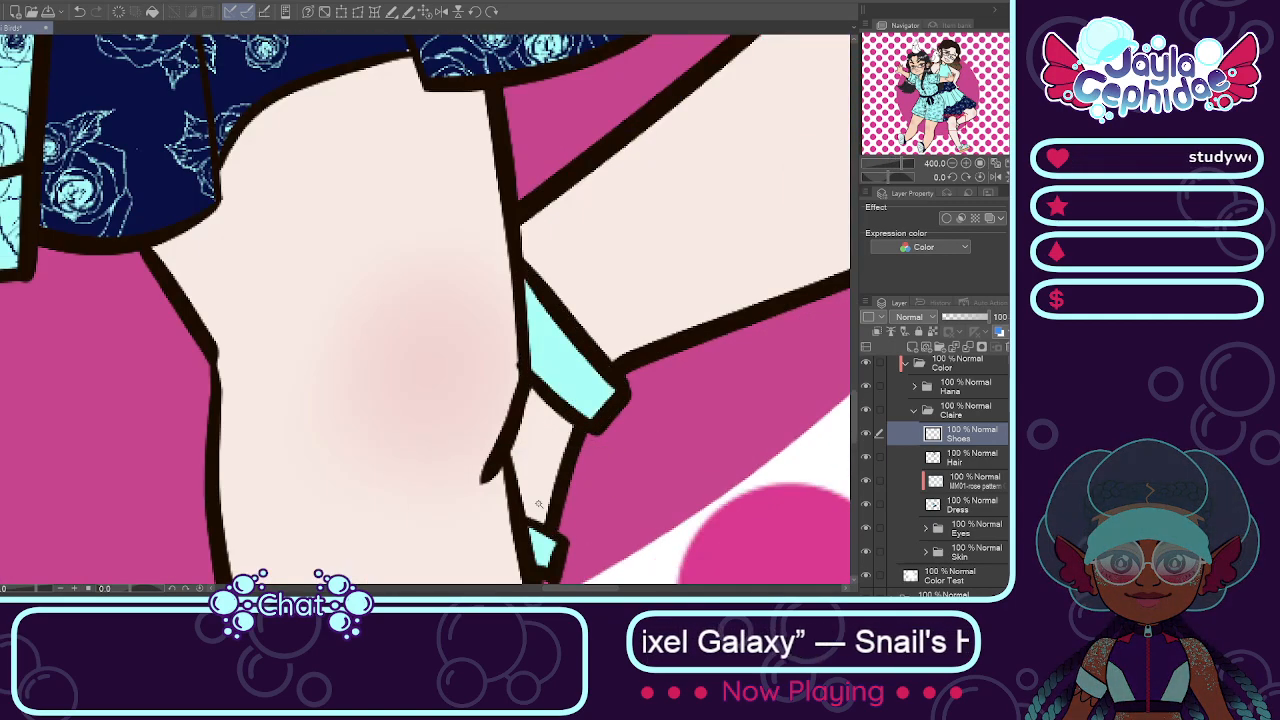
Step: Create a Mouth folder above Skin in the brown-haired girl's Color folder and add a layer named Back inside it
{"action": "scroll", "coordinate": [515, 440], "scroll_direction": "down", "scroll_amount": 7}
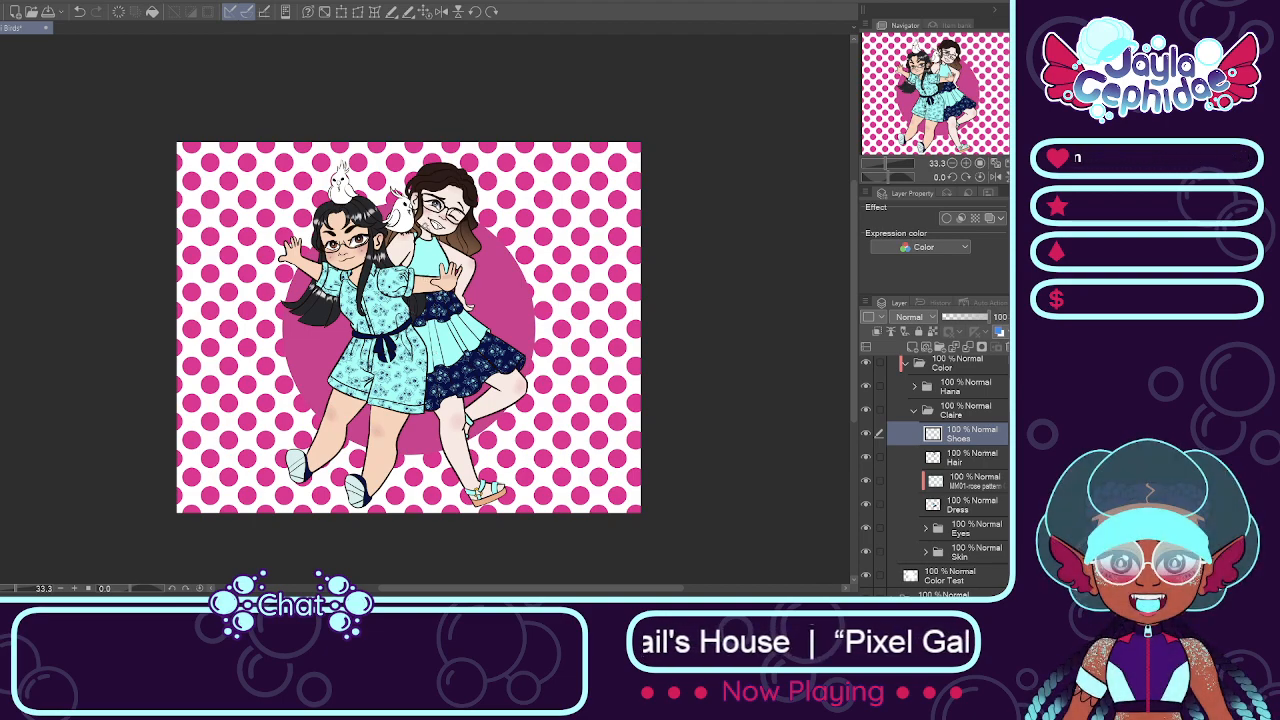
{"action": "key", "text": "ctrl+plus"}
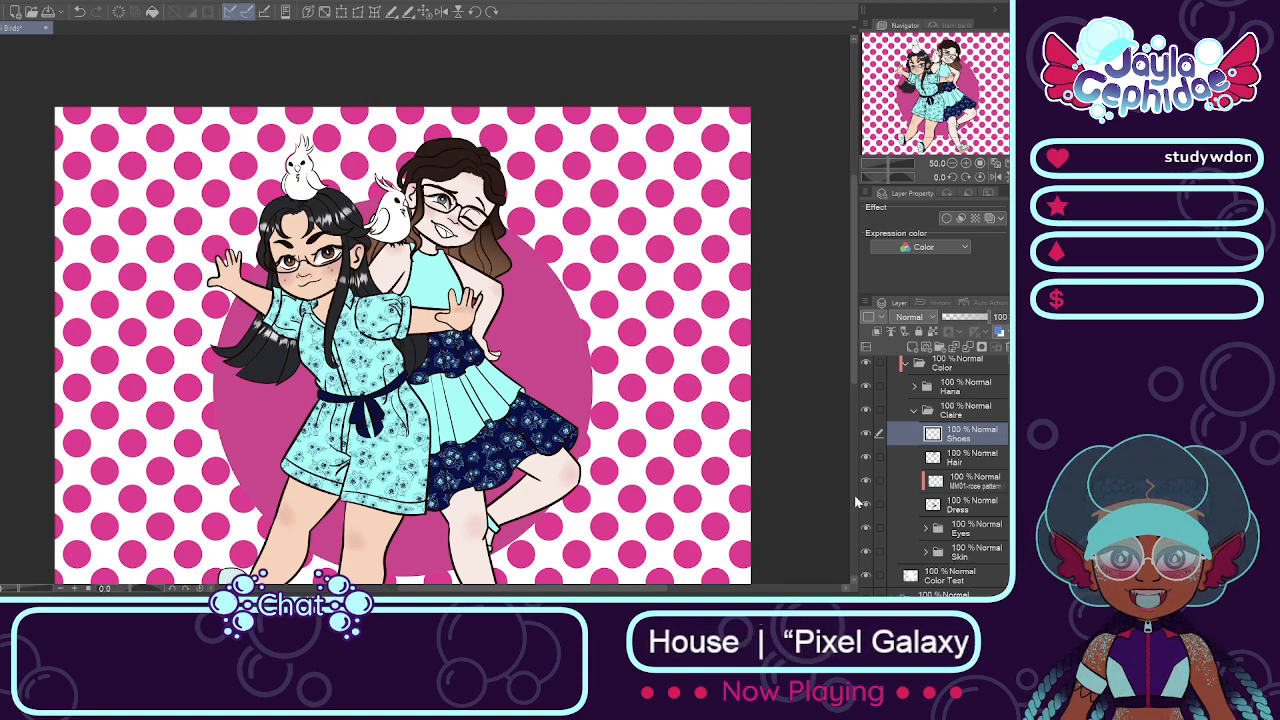
{"action": "left_click", "coordinate": [914, 411]}
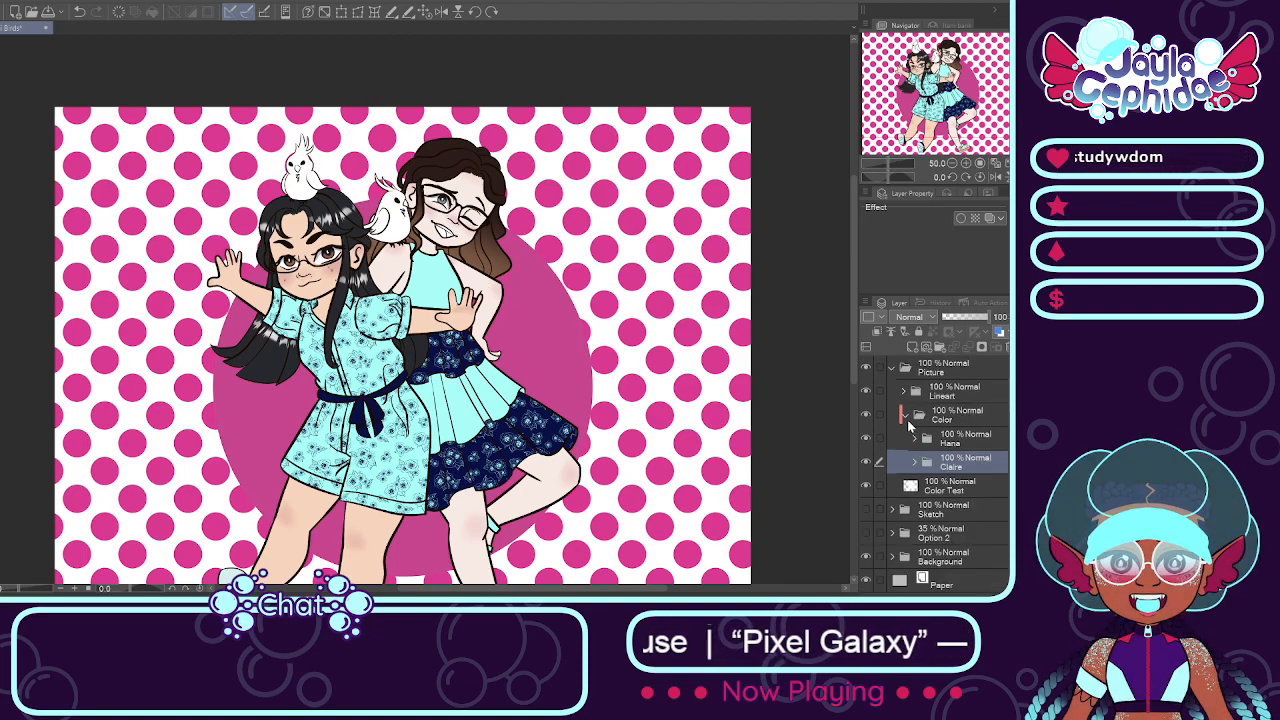
{"action": "left_click", "coordinate": [910, 418]}
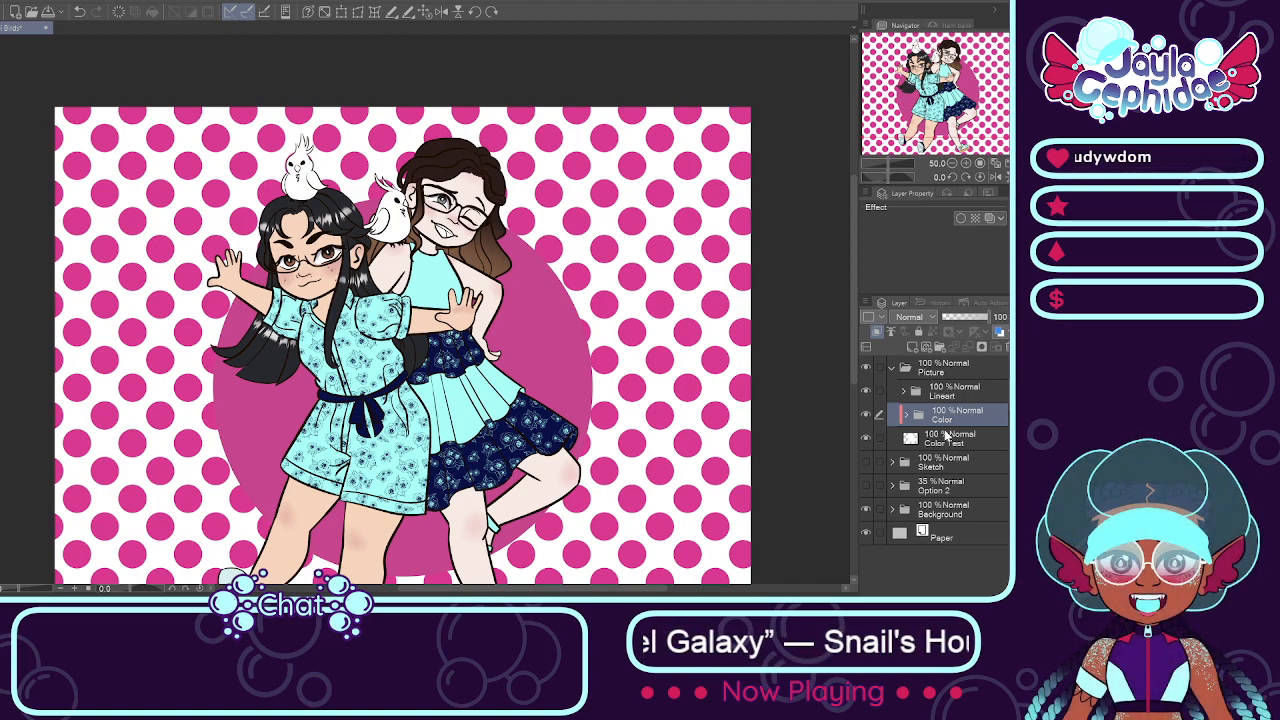
{"action": "left_click", "coordinate": [910, 415]}
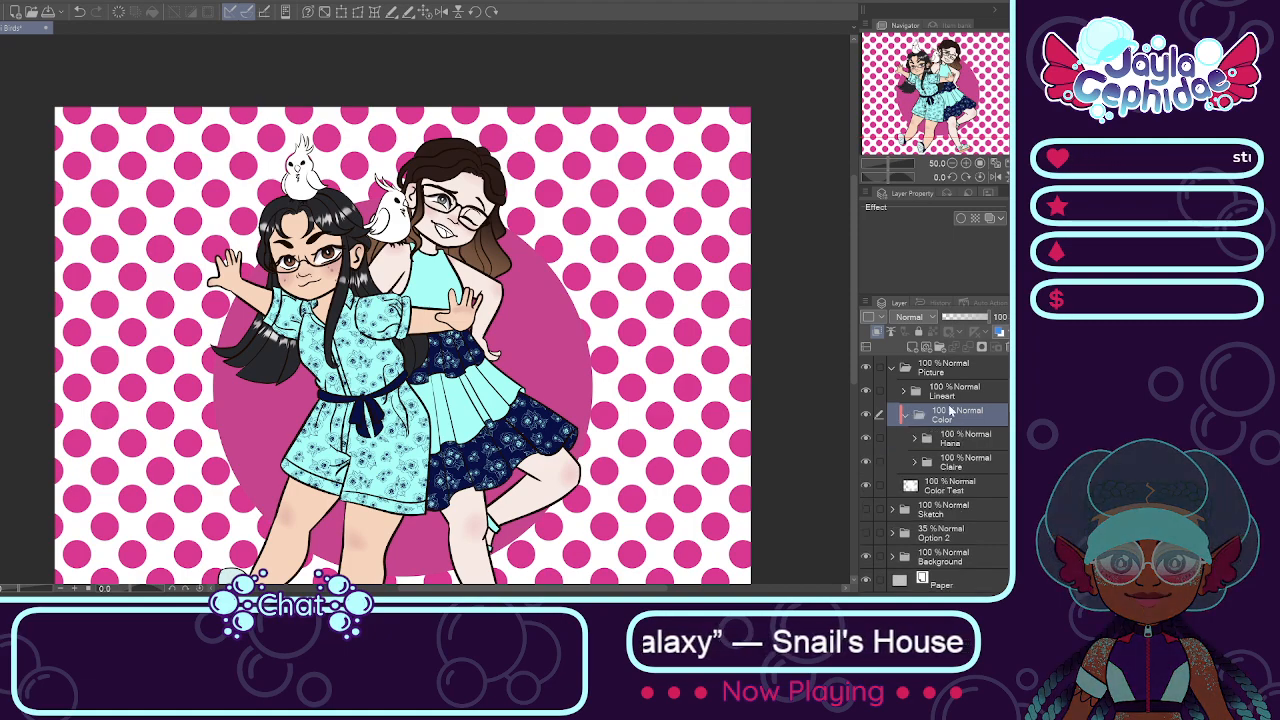
{"action": "left_click", "coordinate": [914, 462]}
{"action": "scroll", "coordinate": [960, 480], "scroll_direction": "down", "scroll_amount": 2}
{"action": "left_click", "coordinate": [982, 513]}
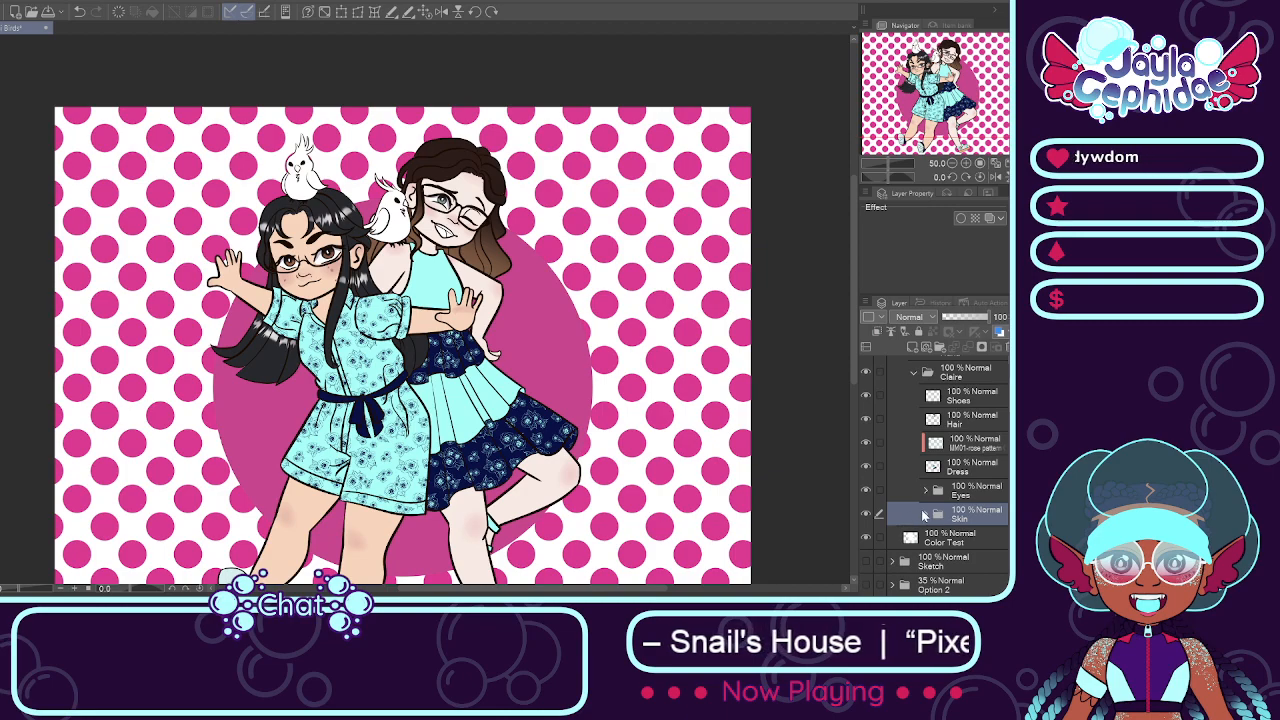
{"action": "left_click", "coordinate": [940, 349]}
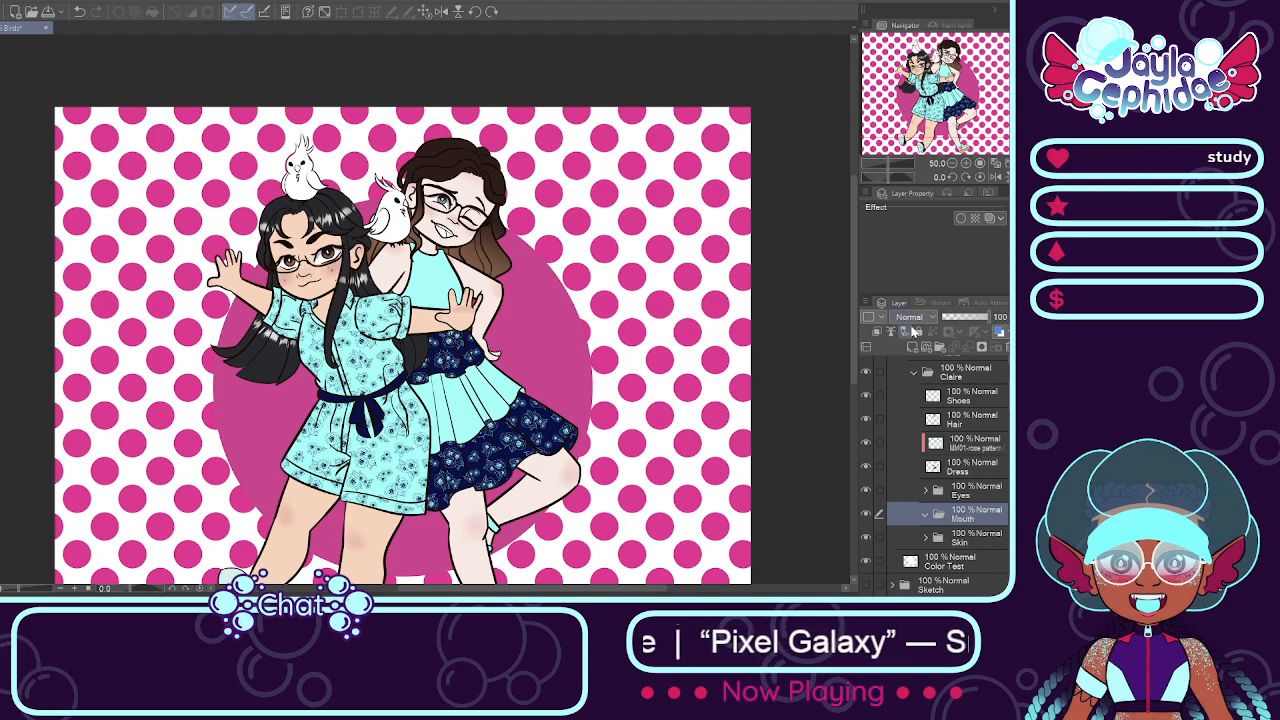
{"action": "left_click", "coordinate": [912, 331]}
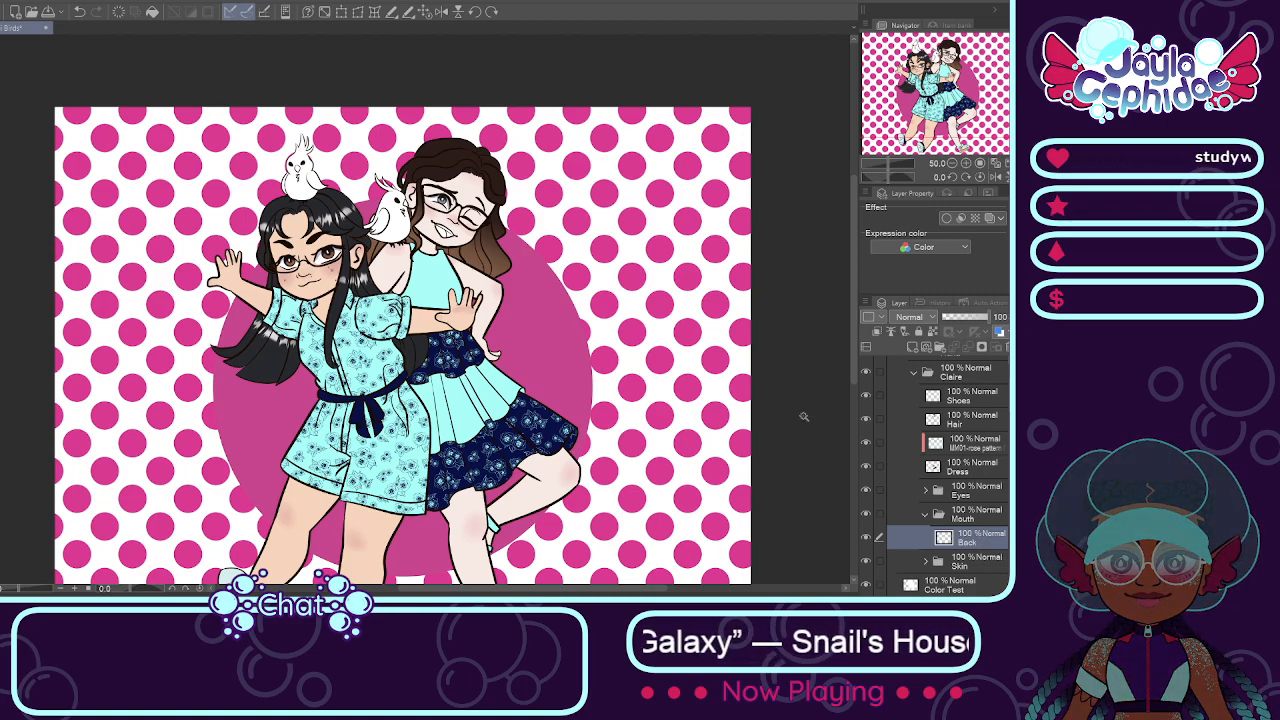
Step: Fill the inside of the brown-haired girl's mouth behind the tongue with dark maroon on the Back layer
{"action": "scroll", "coordinate": [457, 237], "scroll_direction": "up", "scroll_amount": 4}
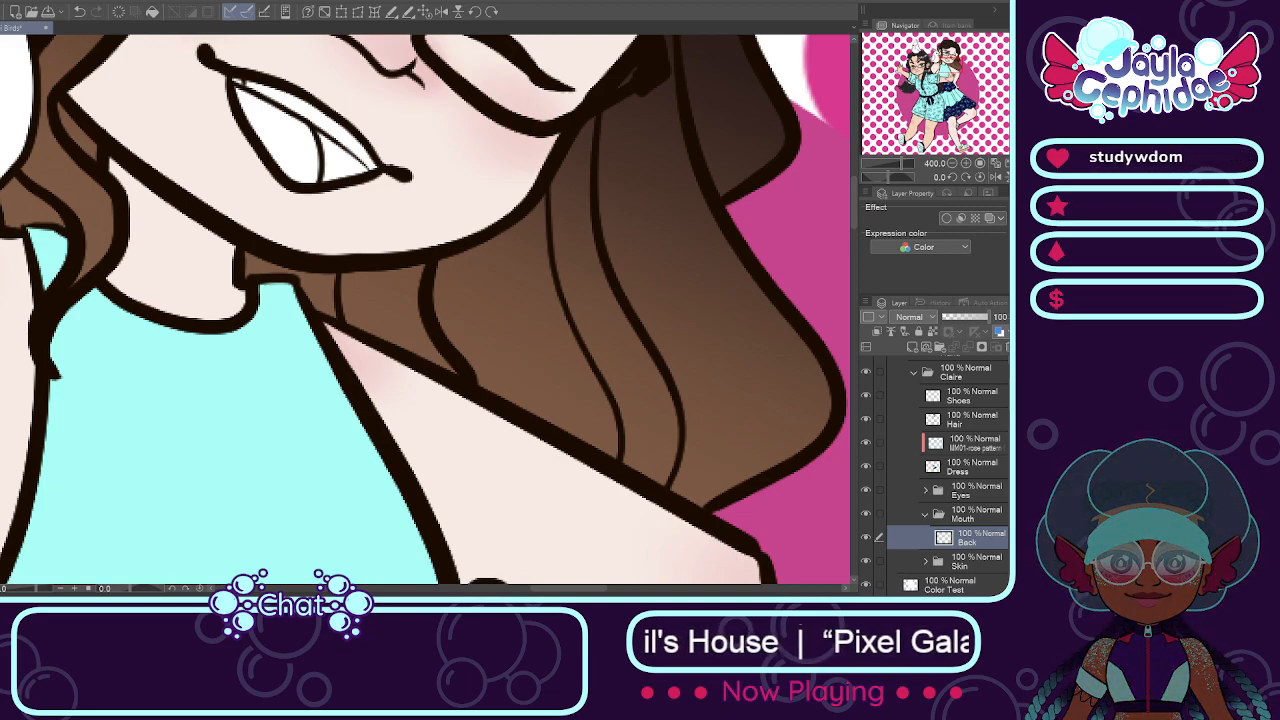
{"action": "left_click", "coordinate": [330, 160]}
{"action": "left_click", "coordinate": [391, 211]}
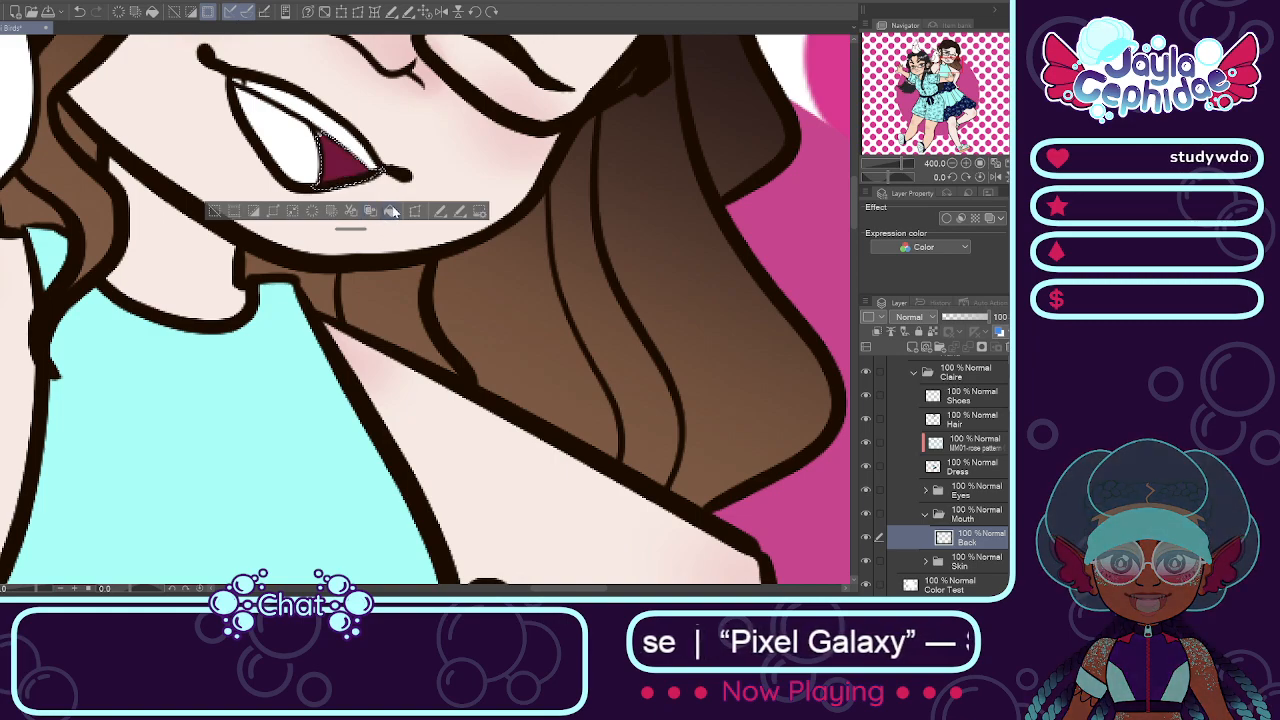
{"action": "key", "text": "ctrl+d"}
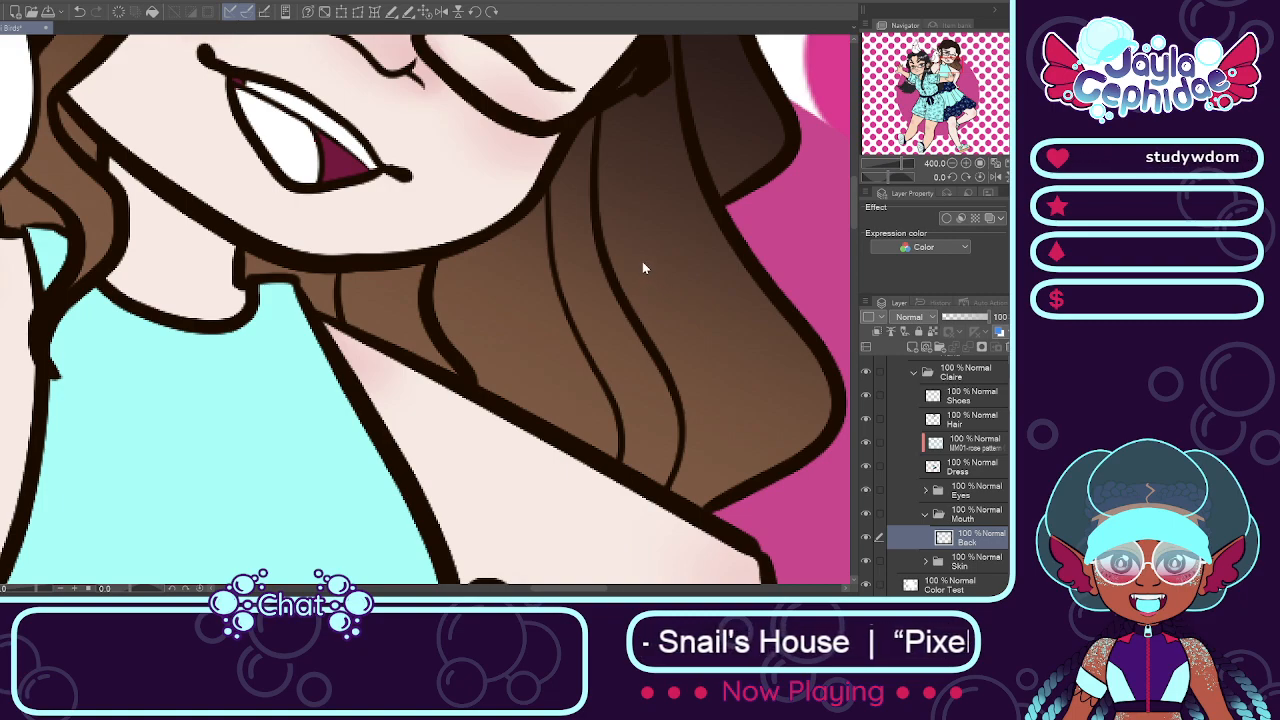
Step: Add a Tongue layer above Back in the Mouth folder and fill the tongue with pink
{"action": "type", "text": "Tongue"}
{"action": "key", "text": "Return"}
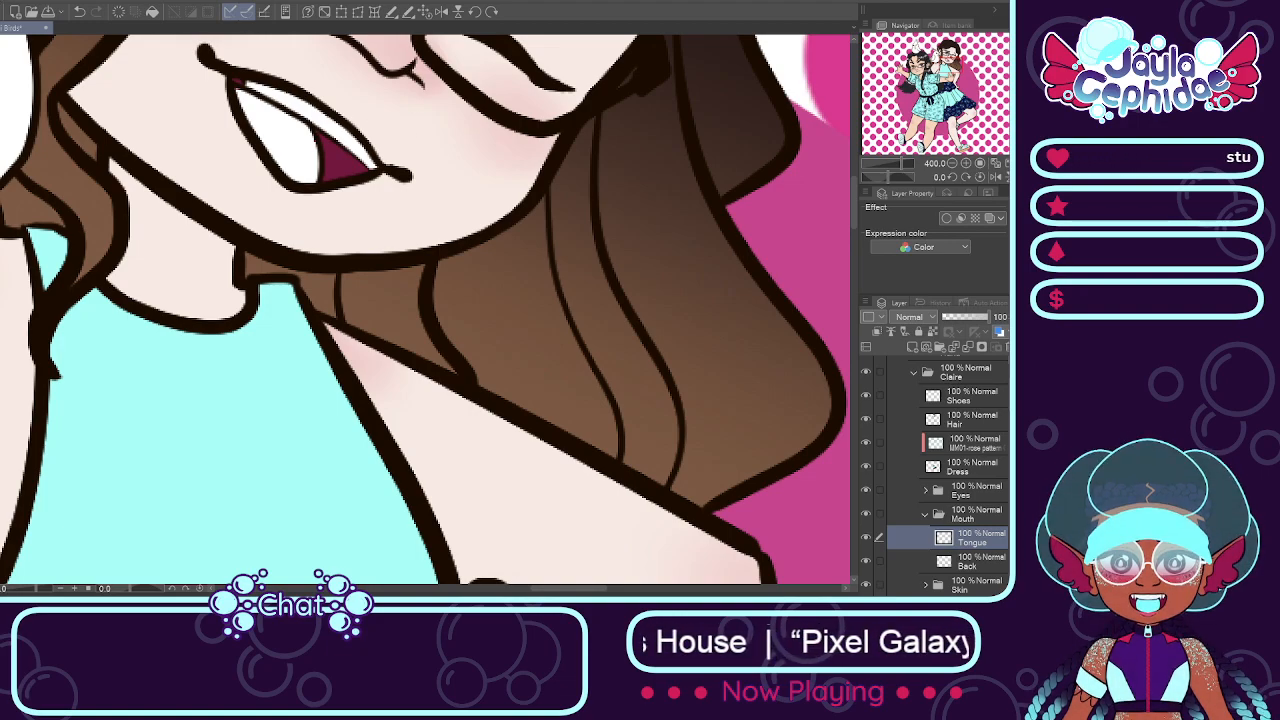
{"action": "left_click", "coordinate": [303, 160]}
{"action": "left_click", "coordinate": [323, 211]}
{"action": "key", "text": "ctrl+d"}
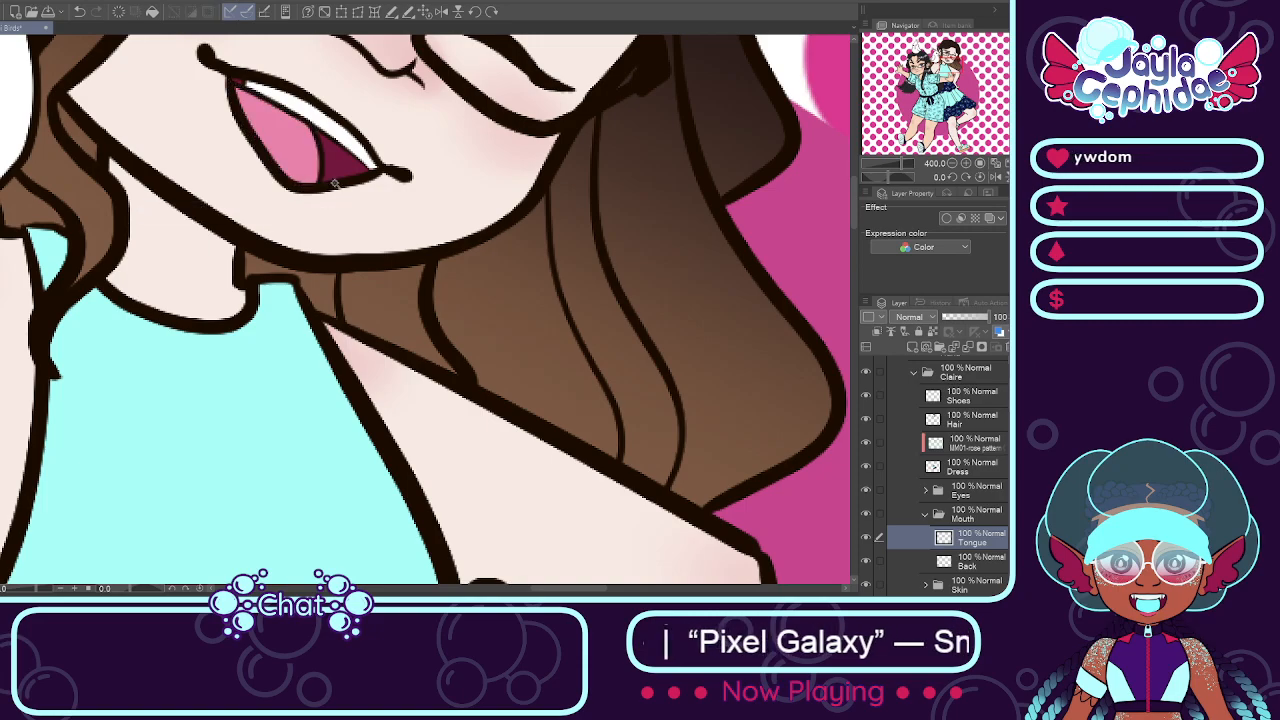
Step: Add a Teeth layer above Tongue in the Mouth folder and fill the upper teeth with white
{"action": "scroll", "coordinate": [391, 204], "scroll_direction": "down", "scroll_amount": 2}
{"action": "scroll", "coordinate": [391, 204], "scroll_direction": "down", "scroll_amount": 4}
{"action": "scroll", "coordinate": [392, 170], "scroll_direction": "up", "scroll_amount": 6}
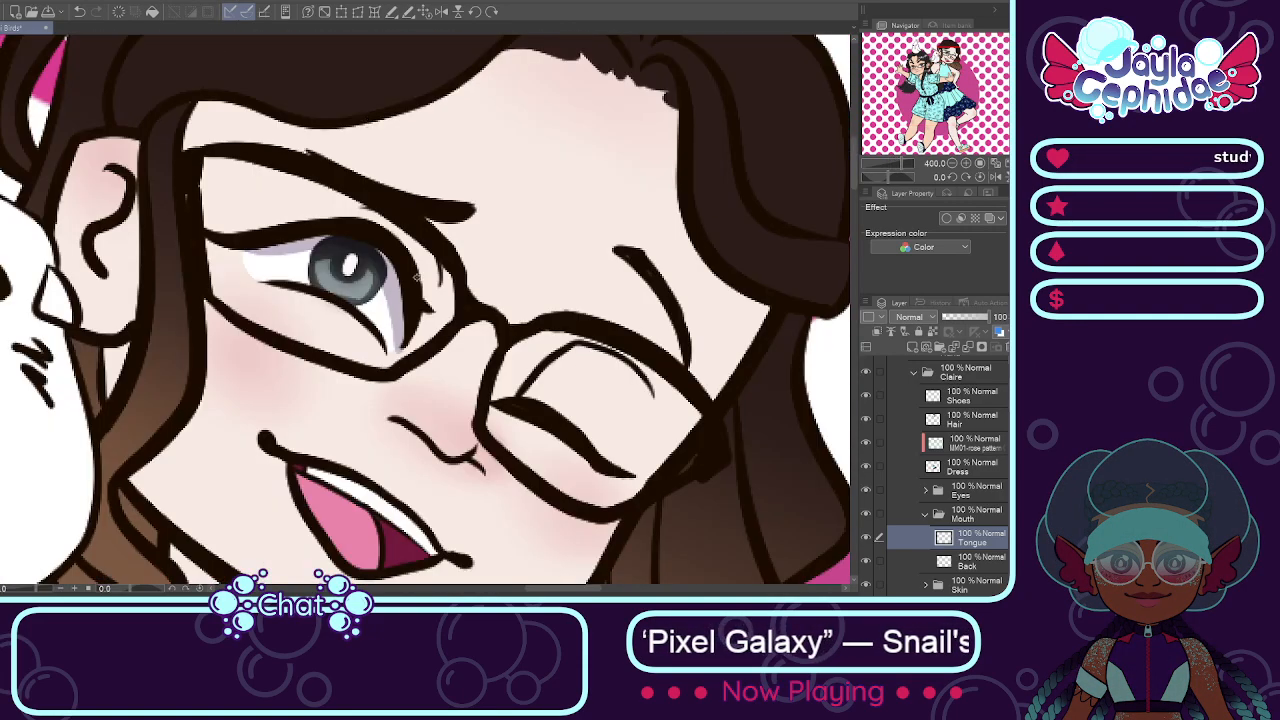
{"action": "scroll", "coordinate": [407, 298], "scroll_direction": "down", "scroll_amount": 3}
{"action": "scroll", "coordinate": [410, 354], "scroll_direction": "up", "scroll_amount": 2}
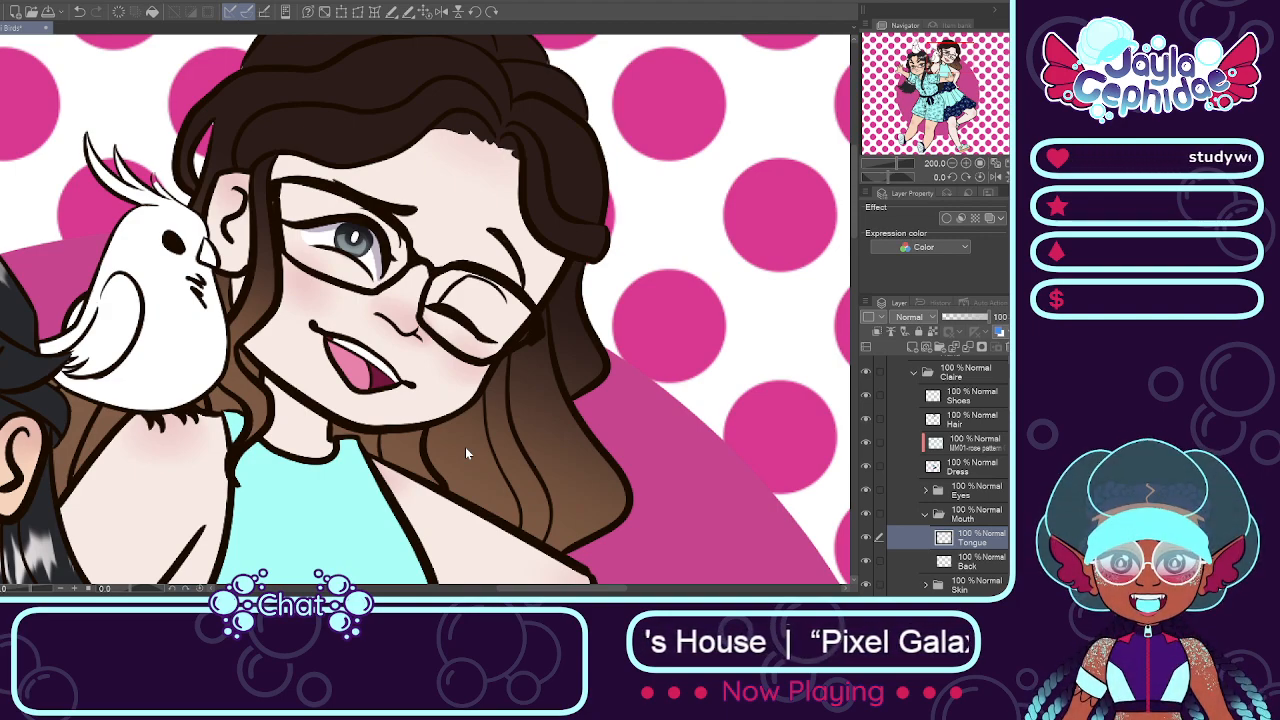
{"action": "key", "text": "Return"}
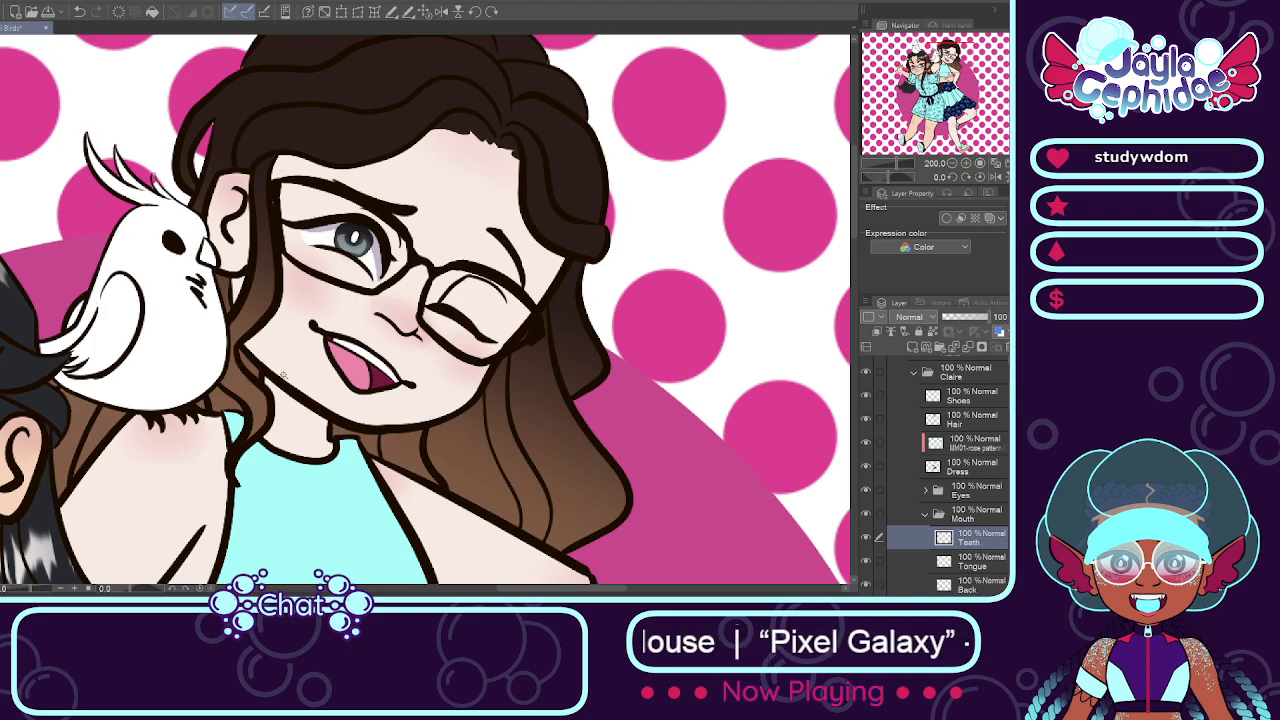
{"action": "scroll", "coordinate": [382, 360], "scroll_direction": "up", "scroll_amount": 3}
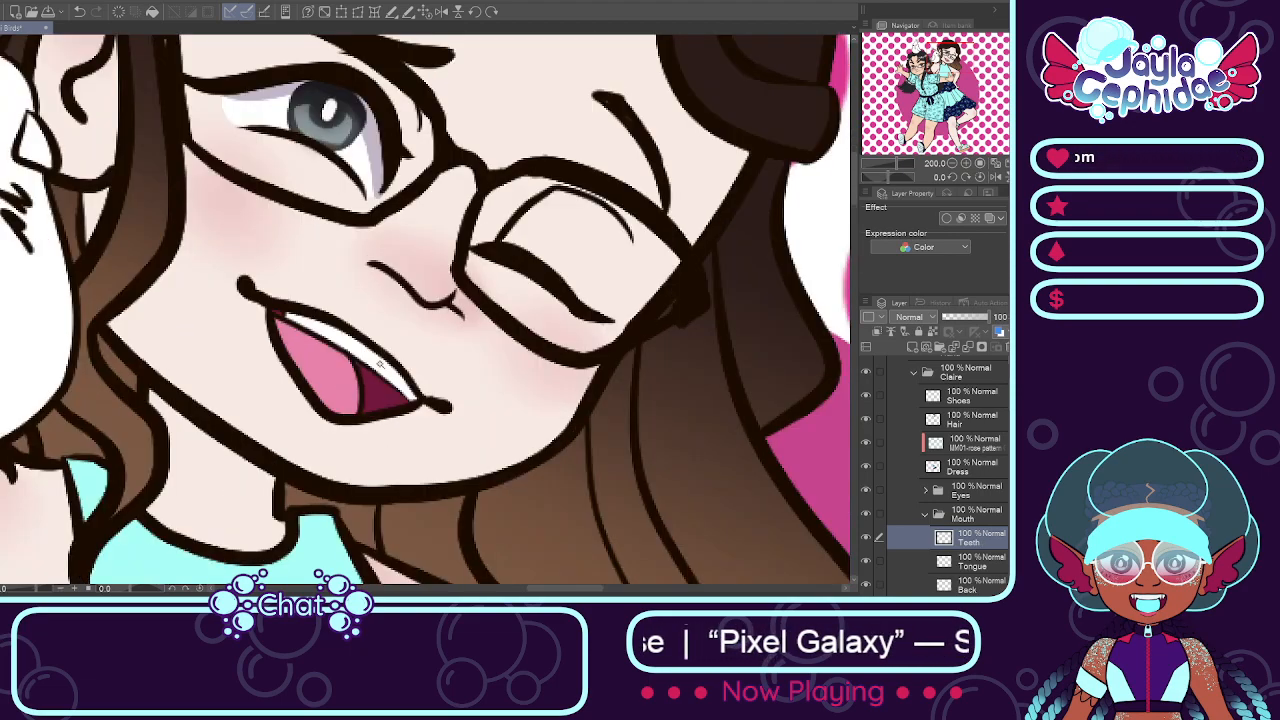
{"action": "left_click", "coordinate": [368, 352]}
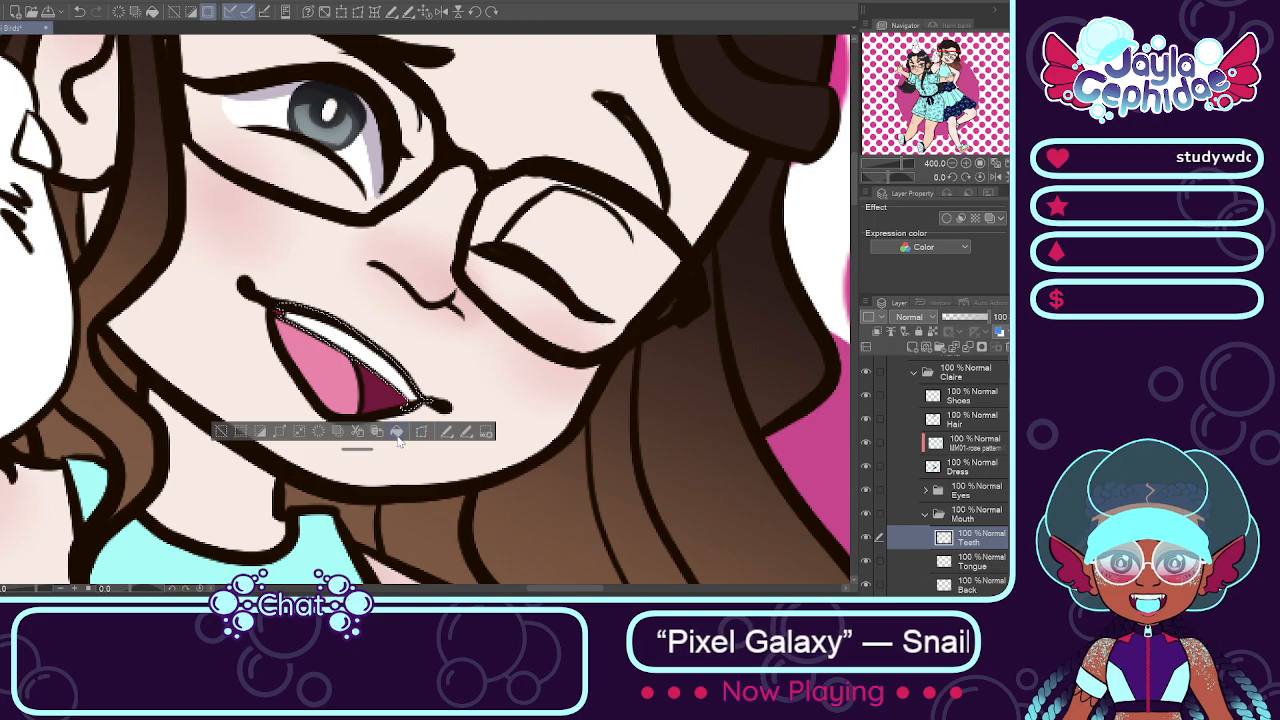
{"action": "left_click", "coordinate": [398, 434]}
{"action": "key", "text": "ctrl+d"}
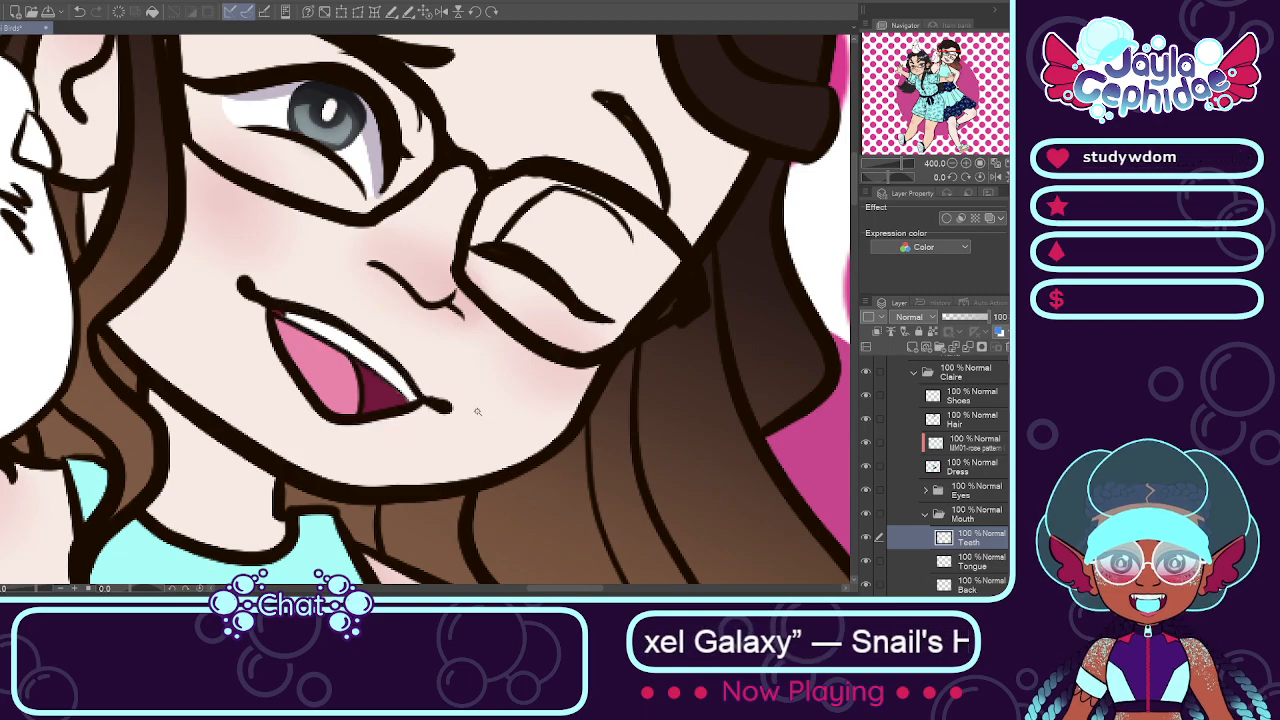
Step: Collapse the Mouth and brown-haired girl's folders, and create a Birds folder above both girls' folders in Color
{"action": "scroll", "coordinate": [408, 370], "scroll_direction": "down", "scroll_amount": 3}
{"action": "scroll", "coordinate": [405, 366], "scroll_direction": "down", "scroll_amount": 6}
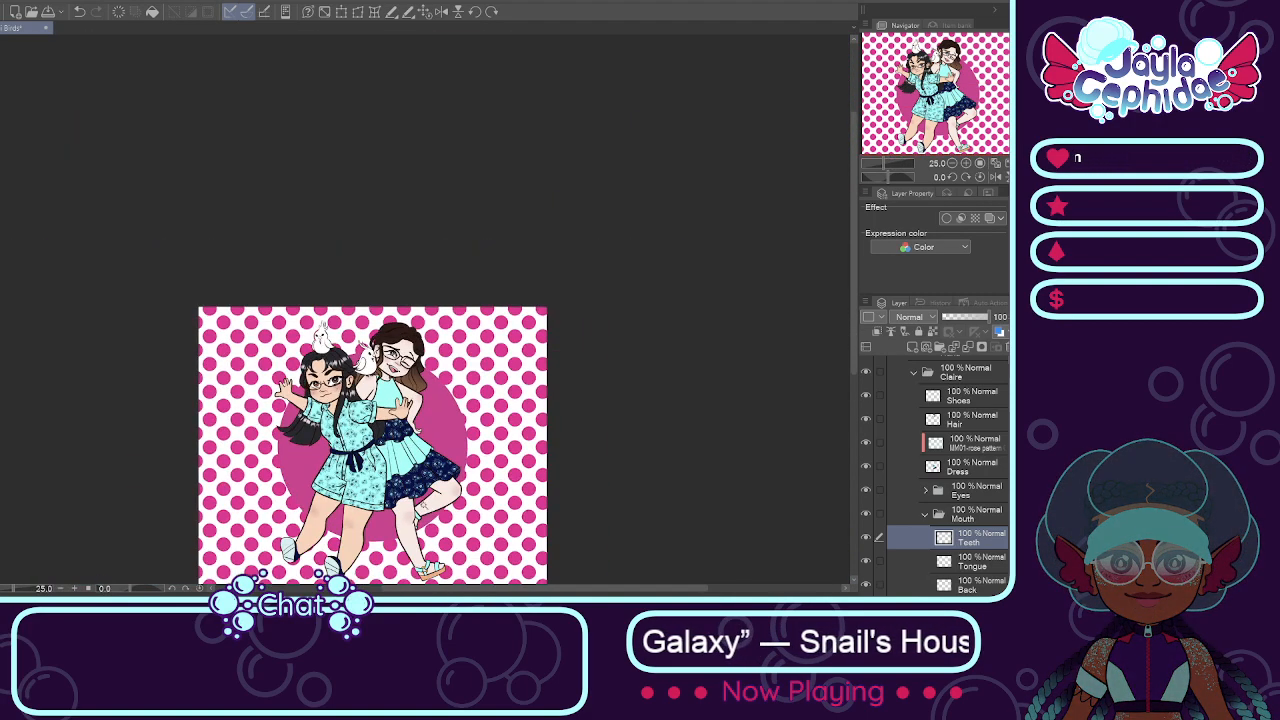
{"action": "scroll", "coordinate": [435, 542], "scroll_direction": "up", "scroll_amount": 3}
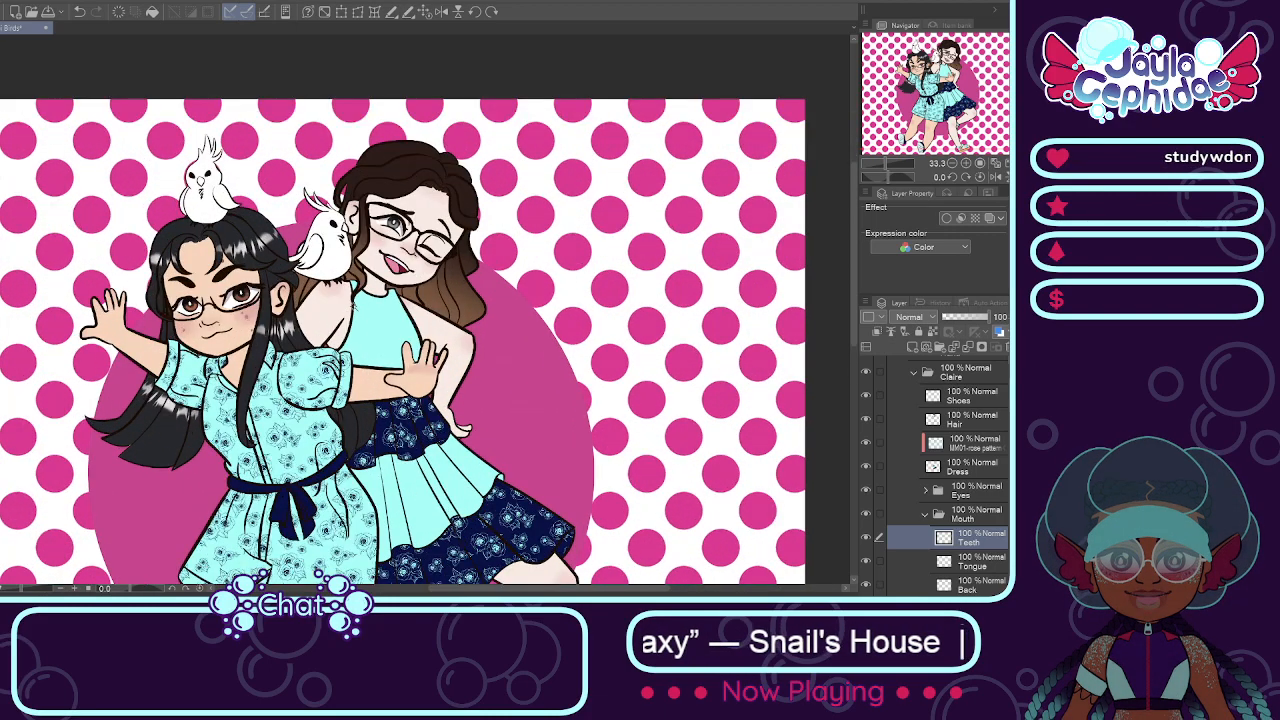
{"action": "left_click", "coordinate": [925, 514]}
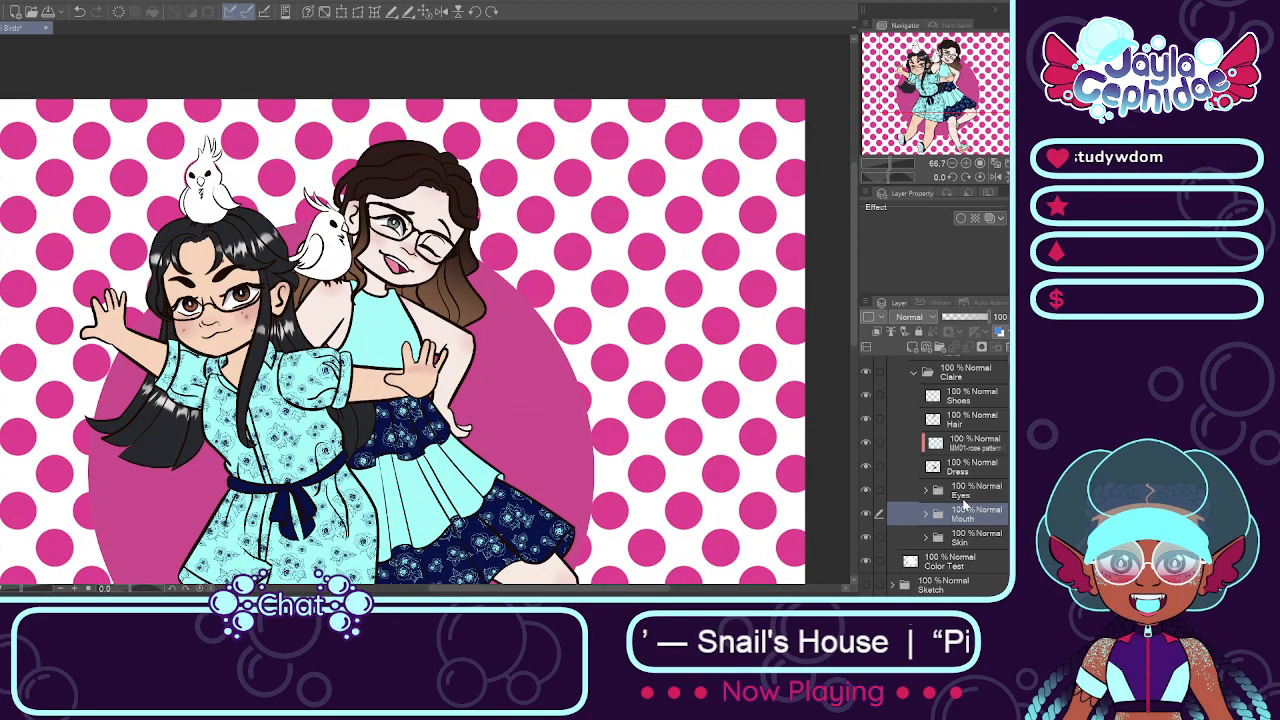
{"action": "left_click_drag", "start_coordinate": [1011, 490], "coordinate": [1008, 445]}
{"action": "left_click", "coordinate": [915, 447]}
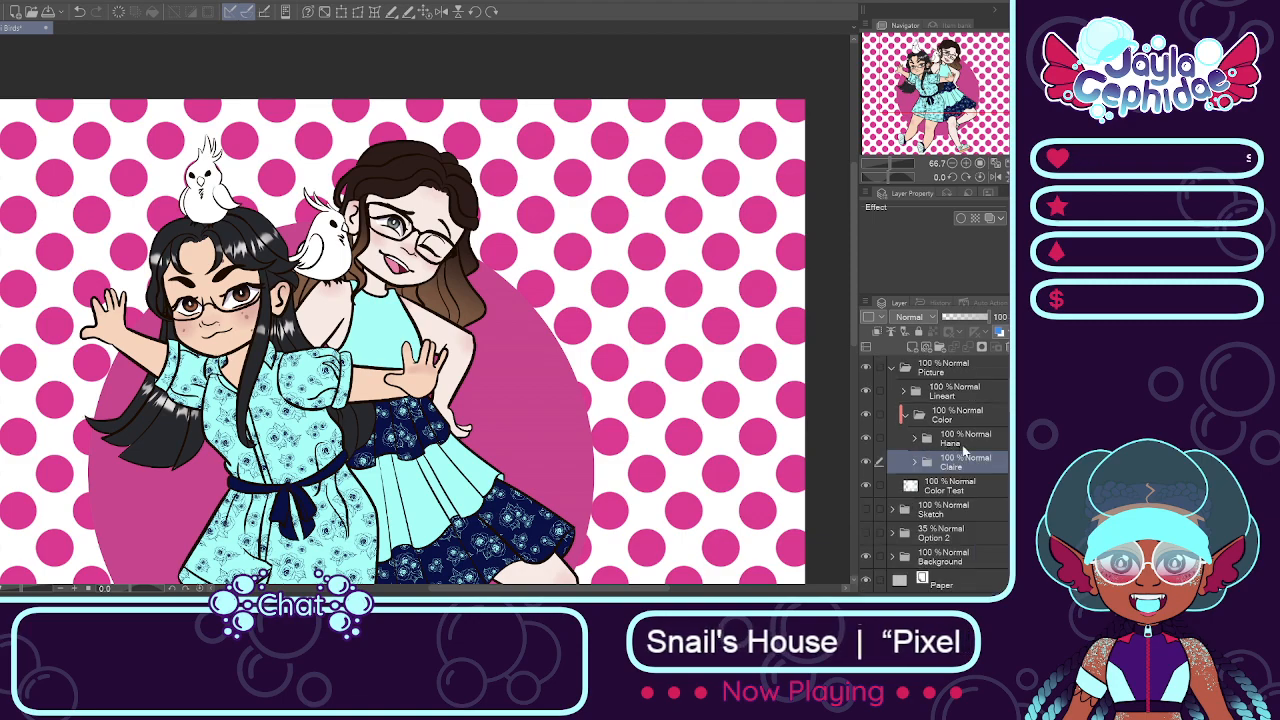
{"action": "left_click", "coordinate": [962, 441]}
{"action": "left_click", "coordinate": [939, 347]}
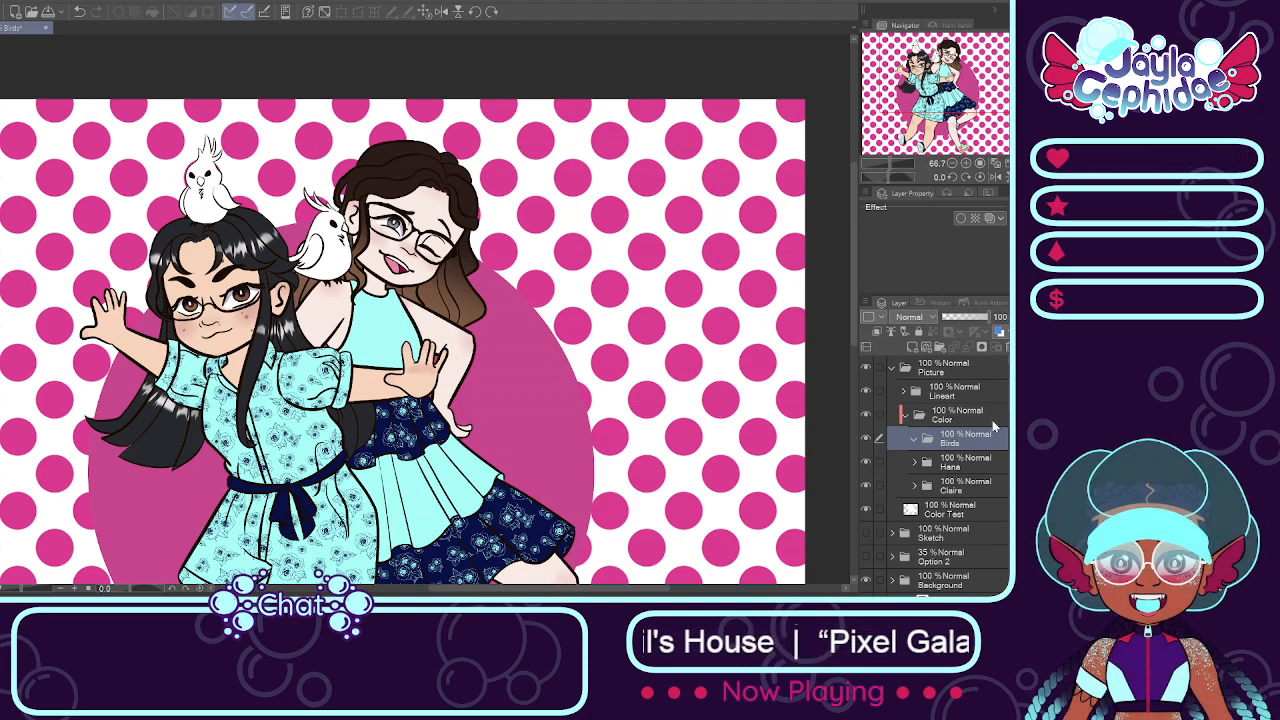
Step: Open Birb 2 in the Birds folder inside Lineart and recolor its Feet line art orange
{"action": "left_click", "coordinate": [905, 393]}
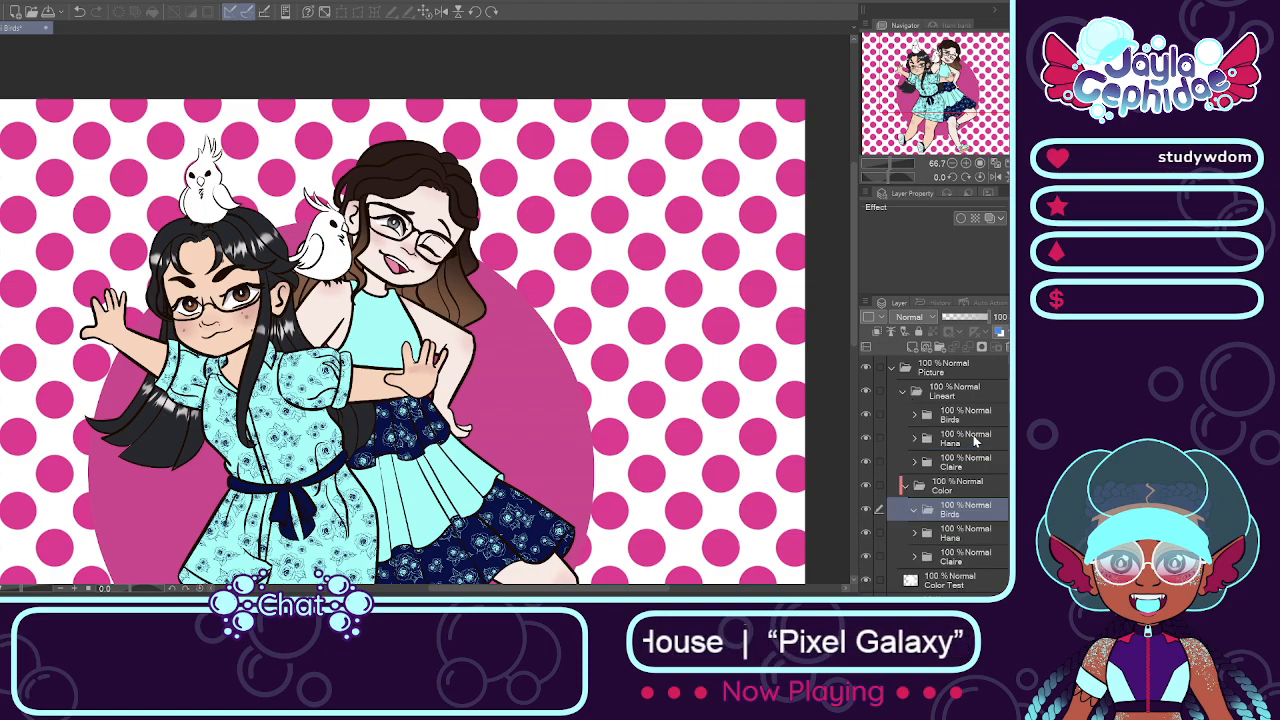
{"action": "double_click", "coordinate": [925, 418]}
{"action": "left_click", "coordinate": [937, 442]}
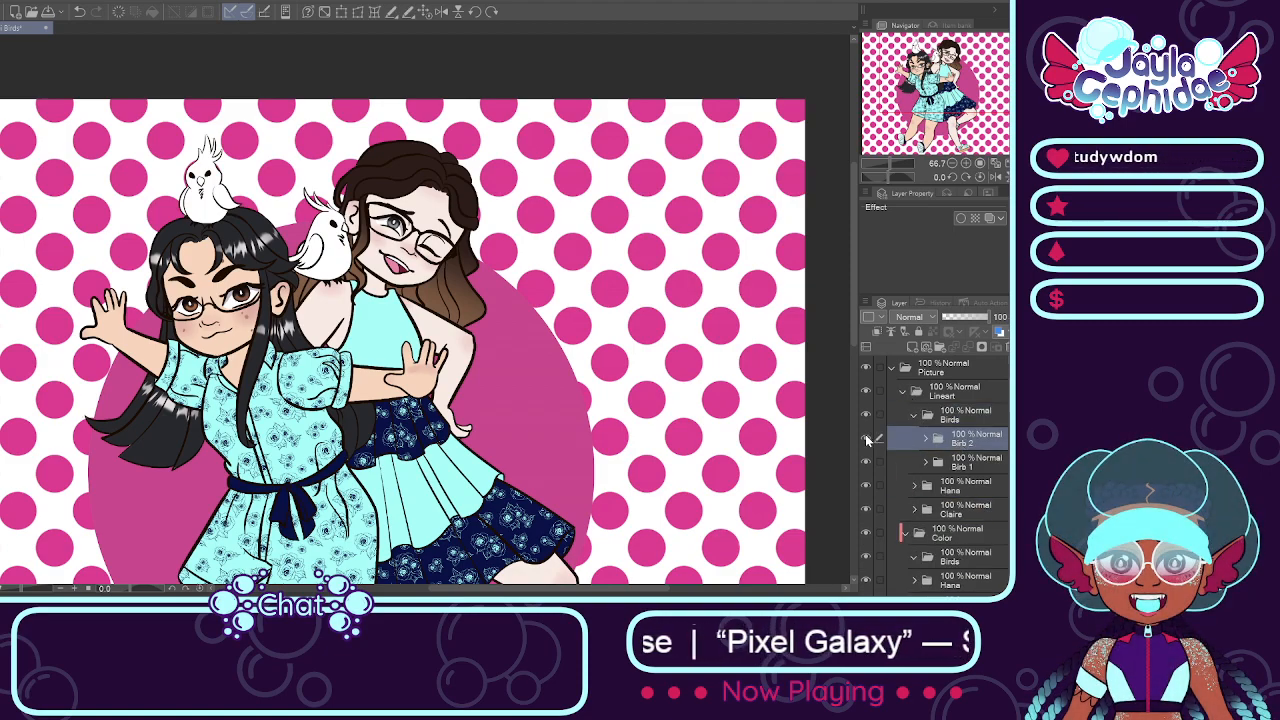
{"action": "left_click", "coordinate": [925, 440]}
{"action": "left_click", "coordinate": [960, 462]}
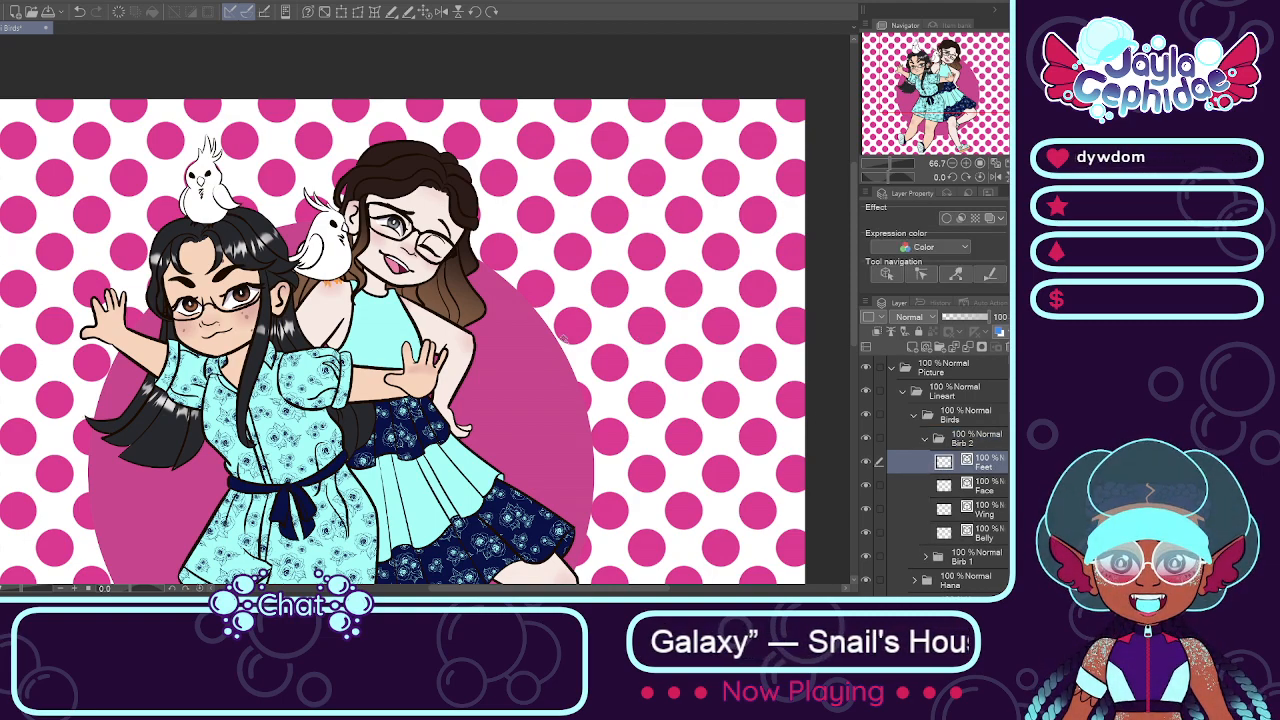
Step: Move the Feet layer below Belly in the Birb 2 folder, and collapse that folder
{"action": "scroll", "coordinate": [520, 389], "scroll_direction": "up", "scroll_amount": 6}
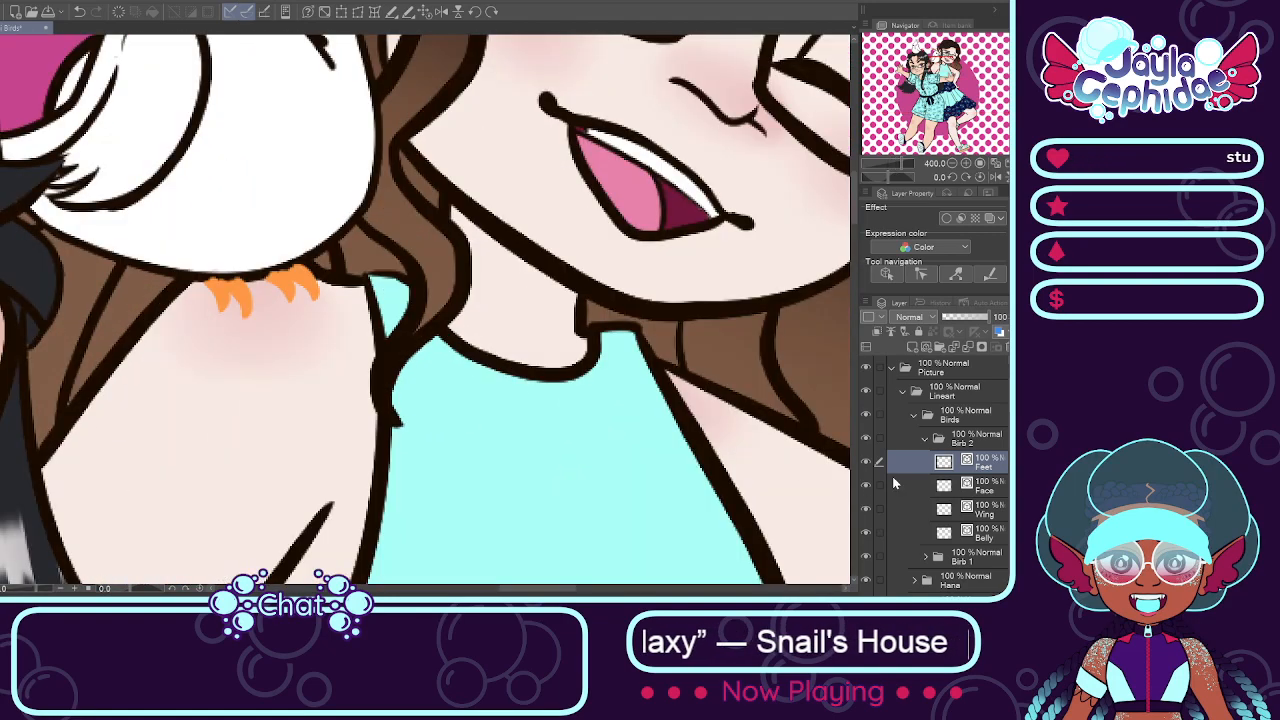
{"action": "left_click_drag", "start_coordinate": [980, 470], "coordinate": [993, 542]}
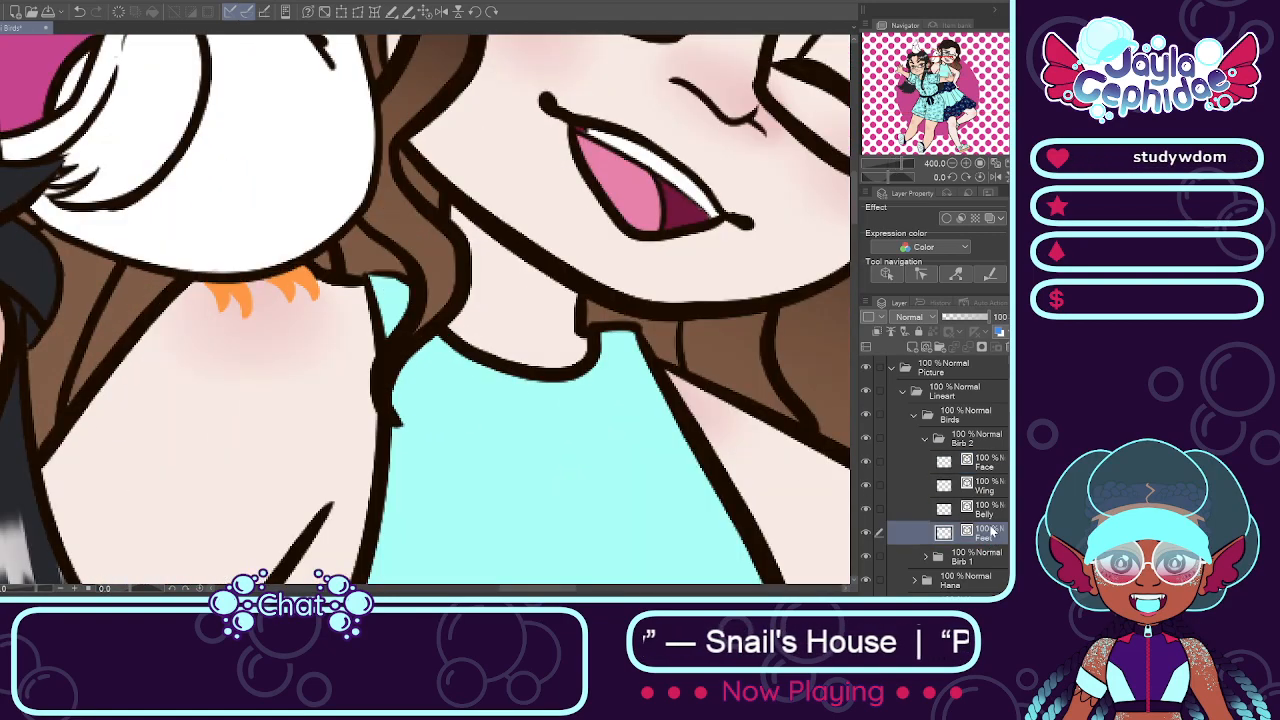
{"action": "left_click", "coordinate": [925, 438]}
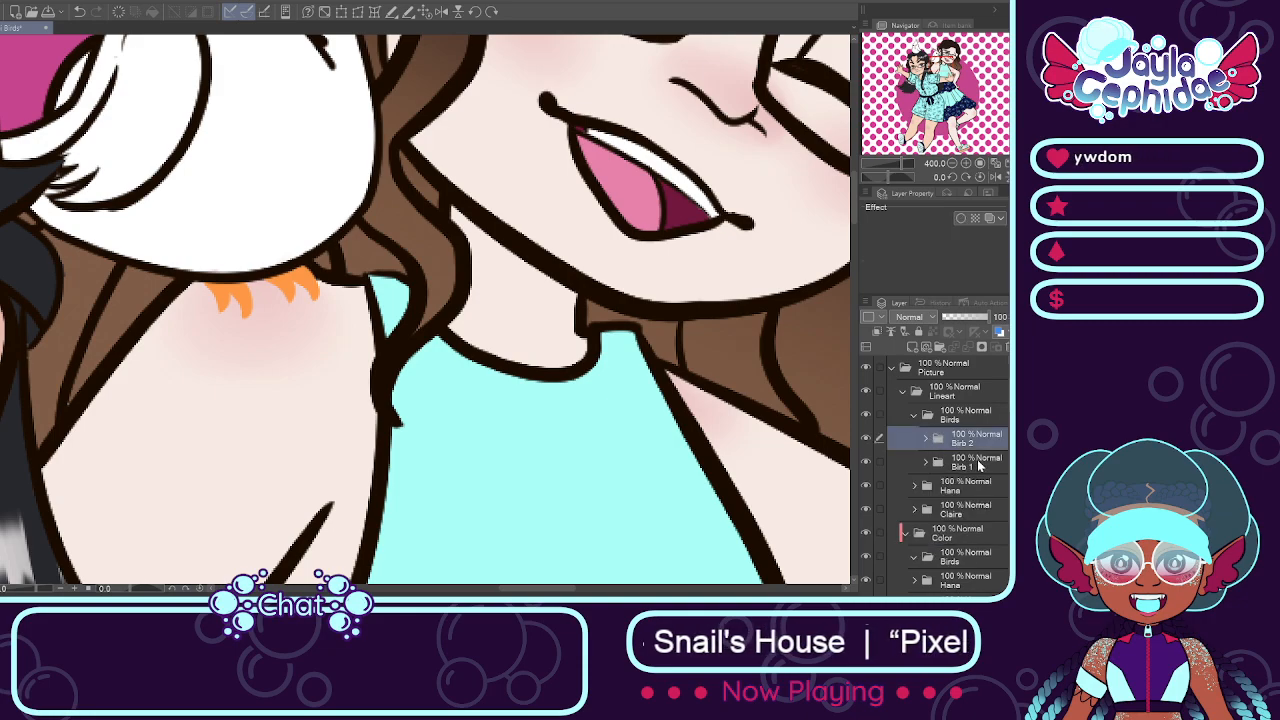
Step: Open Birb 1 in Lineart's Birds folder and move its Feet layer below Belly
{"action": "left_click", "coordinate": [977, 466]}
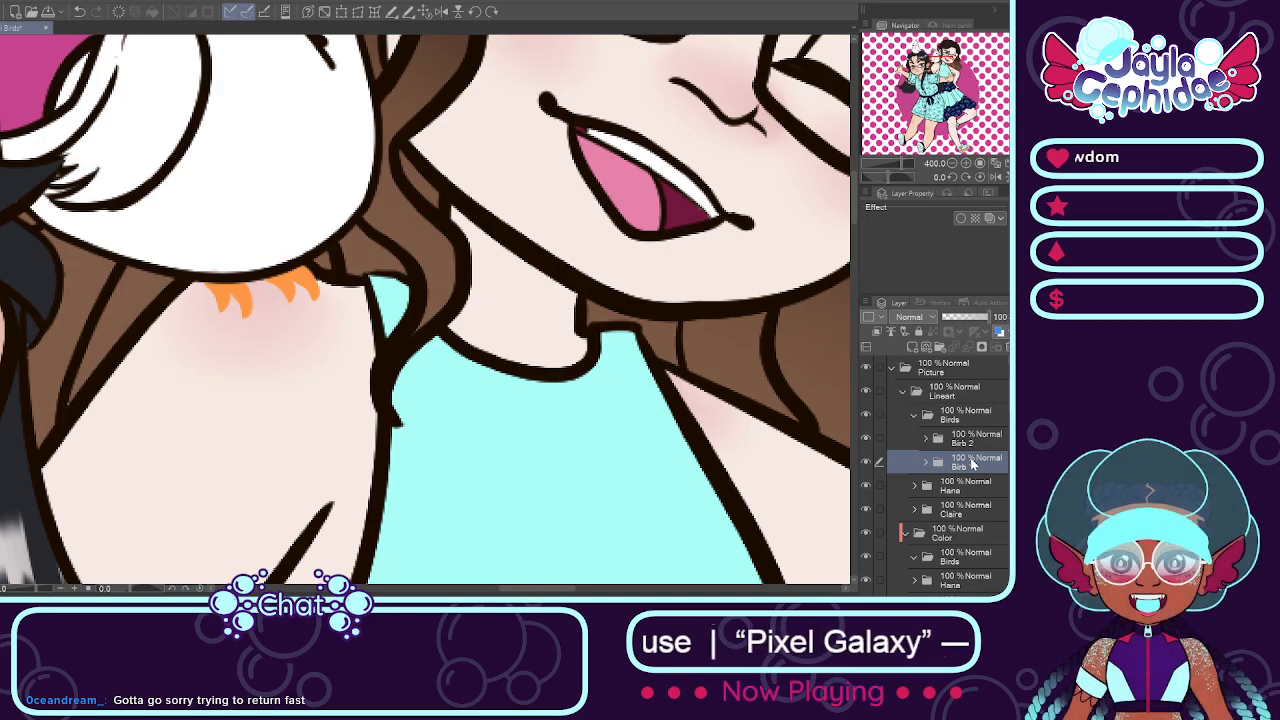
{"action": "left_click", "coordinate": [926, 463]}
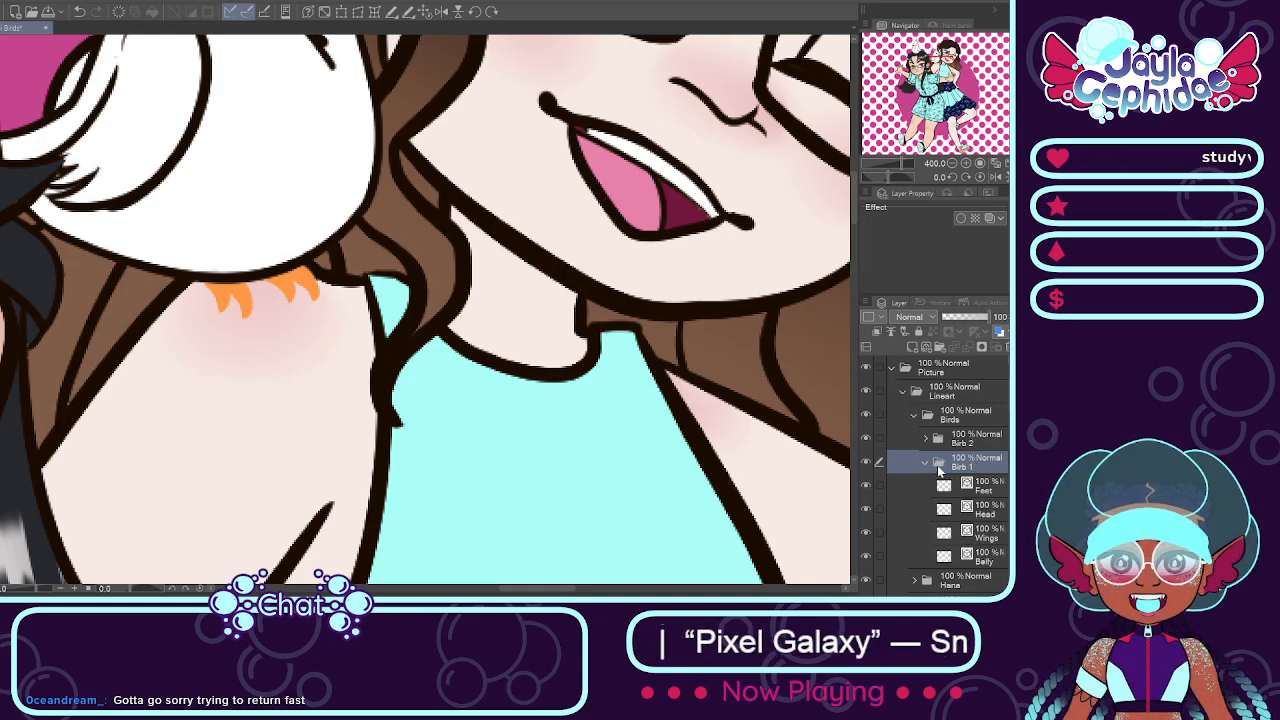
{"action": "key", "text": "ctrl+minus"}
{"action": "key", "text": "ctrl+minus"}
{"action": "key", "text": "ctrl+minus"}
{"action": "left_click", "coordinate": [982, 488]}
{"action": "key", "text": "ctrl+minus"}
{"action": "scroll", "coordinate": [294, 309], "scroll_direction": "down", "scroll_amount": 2}
{"action": "scroll", "coordinate": [96, 221], "scroll_direction": "up", "scroll_amount": 4}
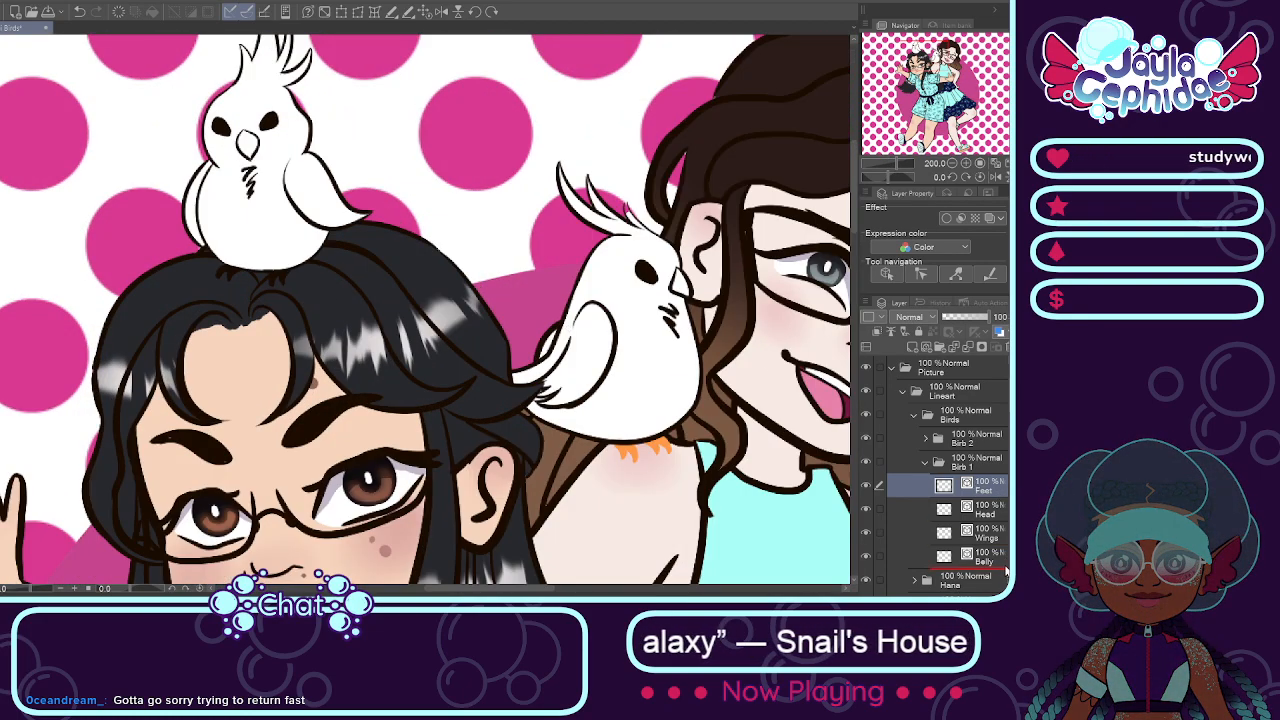
{"action": "left_click_drag", "start_coordinate": [1005, 570], "coordinate": [1005, 570]}
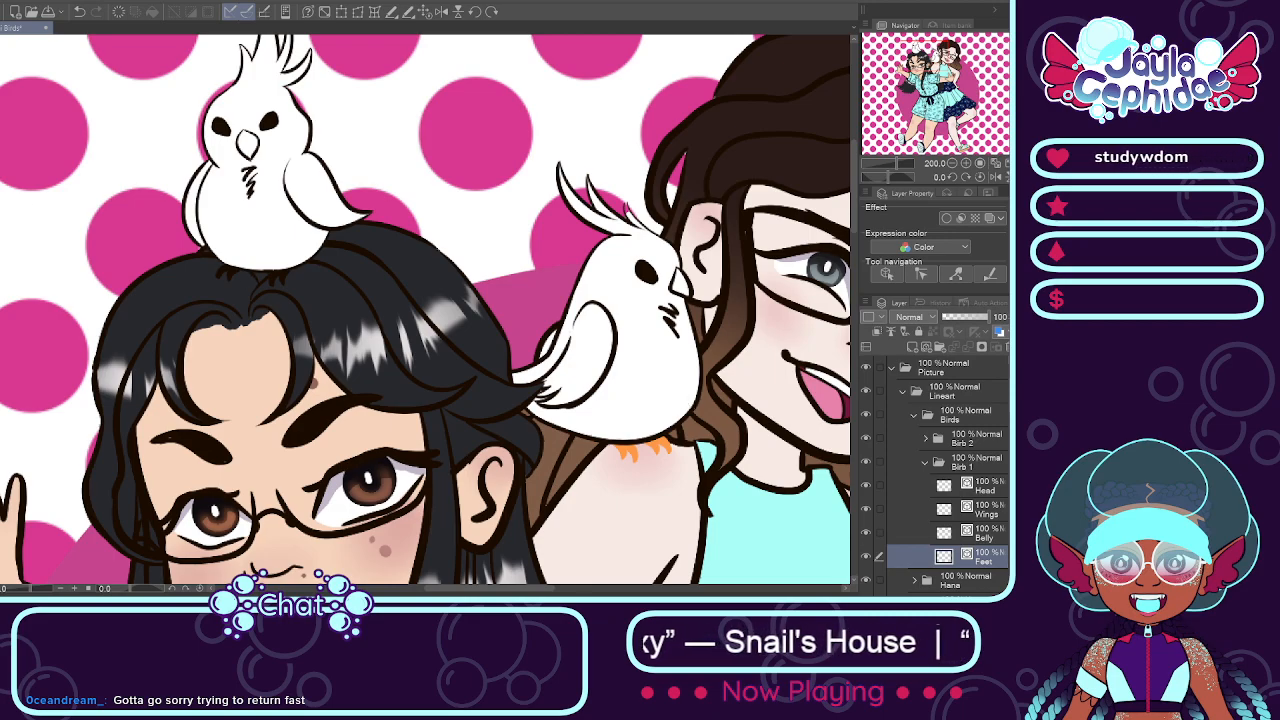
Step: Recolor Birb 1's Feet line art orange, and collapse the Birb 1, Birds and Lineart folders
{"action": "key", "text": "alt+Delete"}
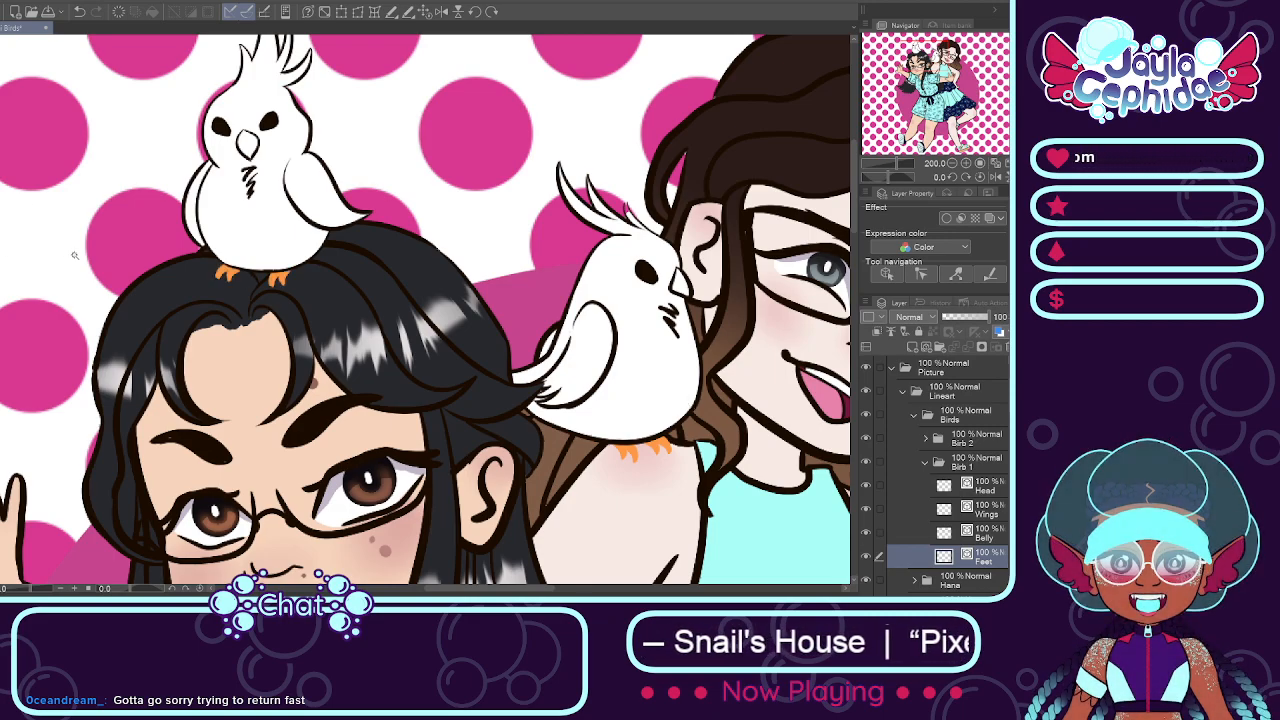
{"action": "scroll", "coordinate": [215, 302], "scroll_direction": "down", "scroll_amount": 4}
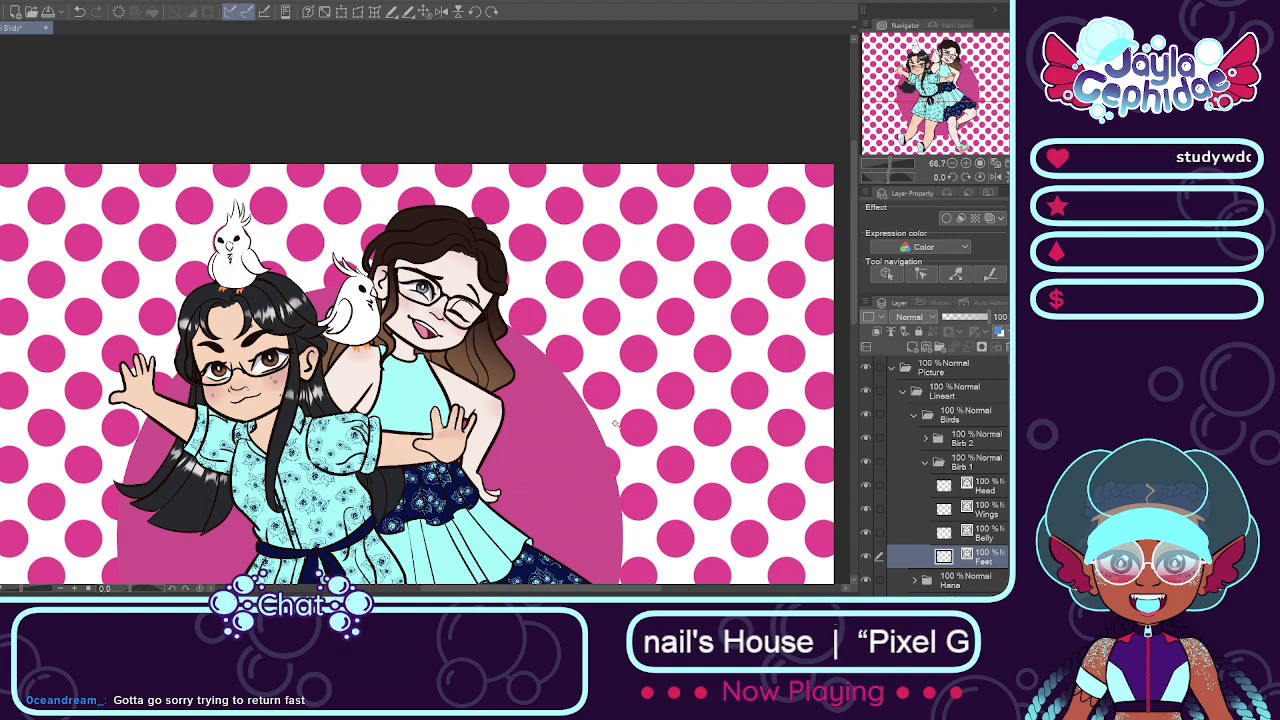
{"action": "left_click", "coordinate": [924, 461]}
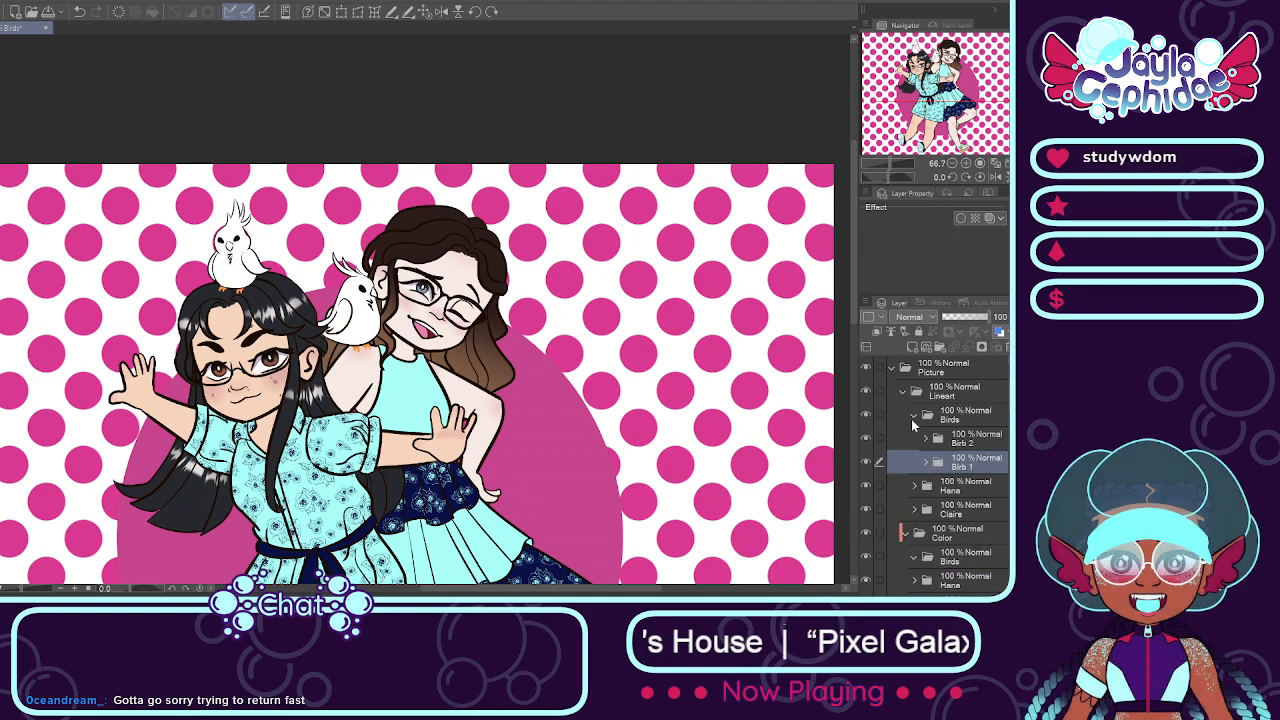
{"action": "left_click", "coordinate": [913, 417]}
{"action": "left_click", "coordinate": [903, 391]}
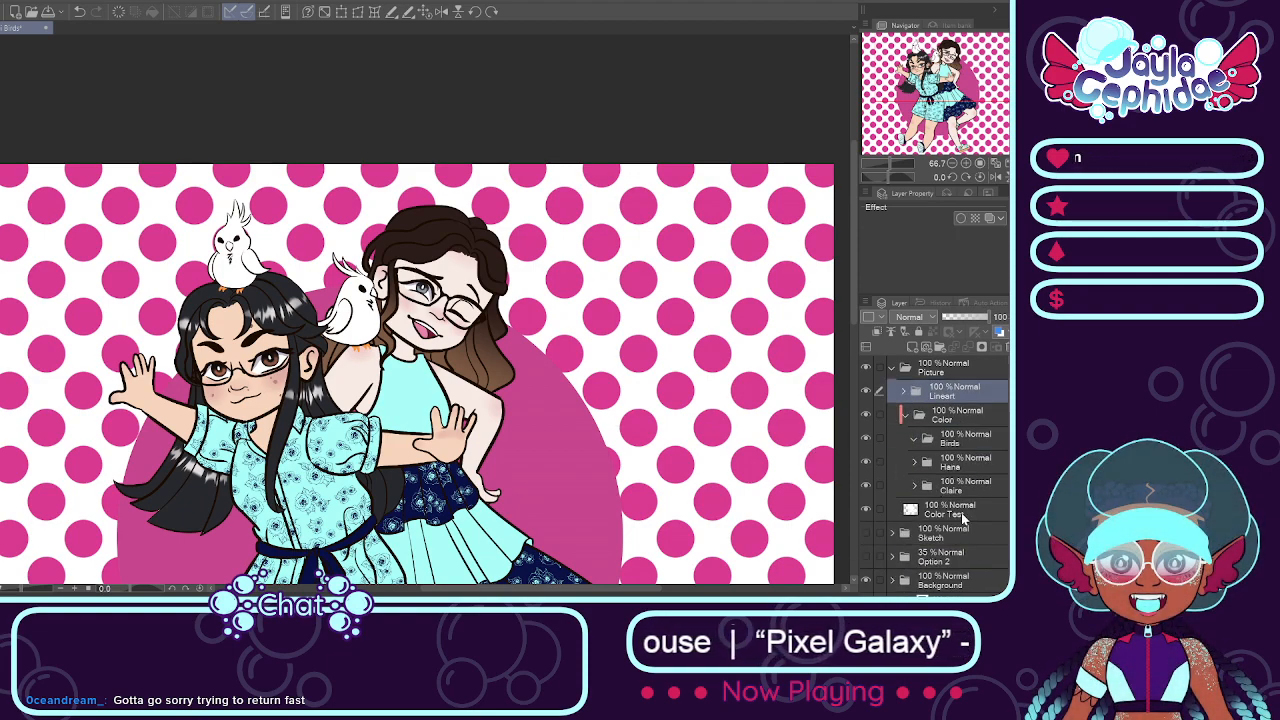
Step: Create a folder named Birb 1 directly below the Birds folder in Color
{"action": "left_click", "coordinate": [937, 440]}
{"action": "left_click", "coordinate": [939, 347]}
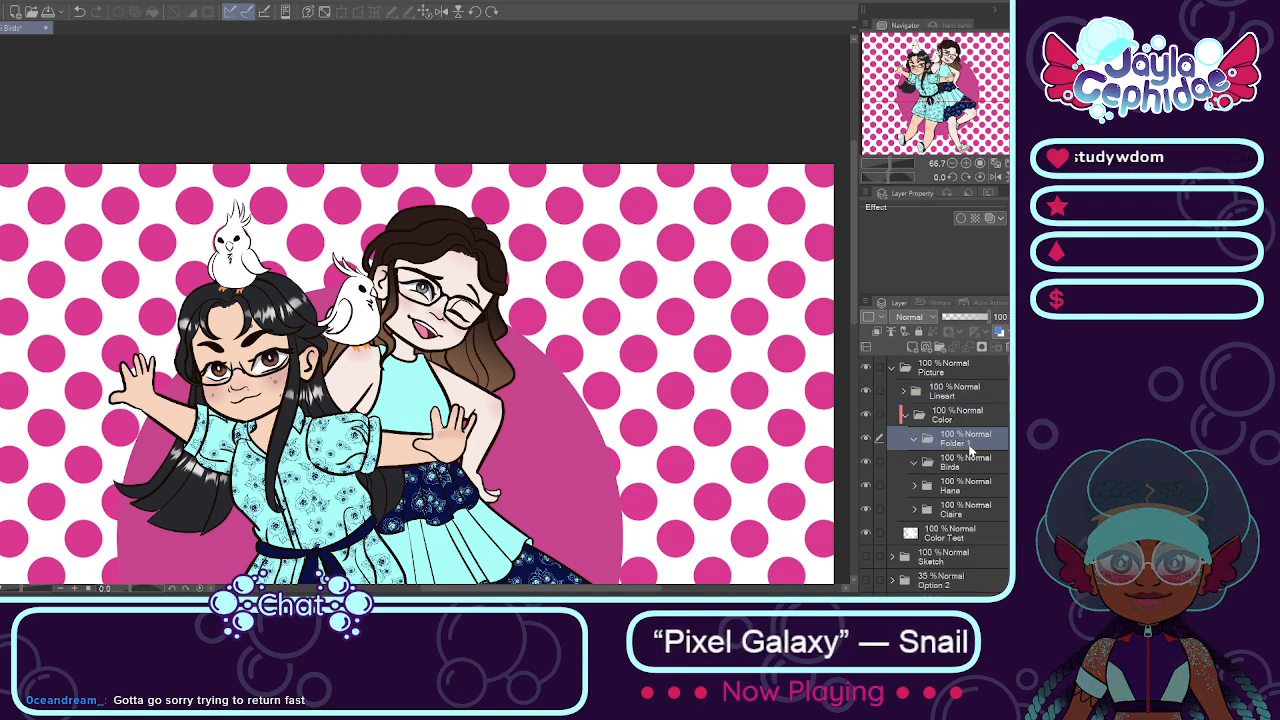
{"action": "left_click_drag", "start_coordinate": [977, 483], "coordinate": [975, 478]}
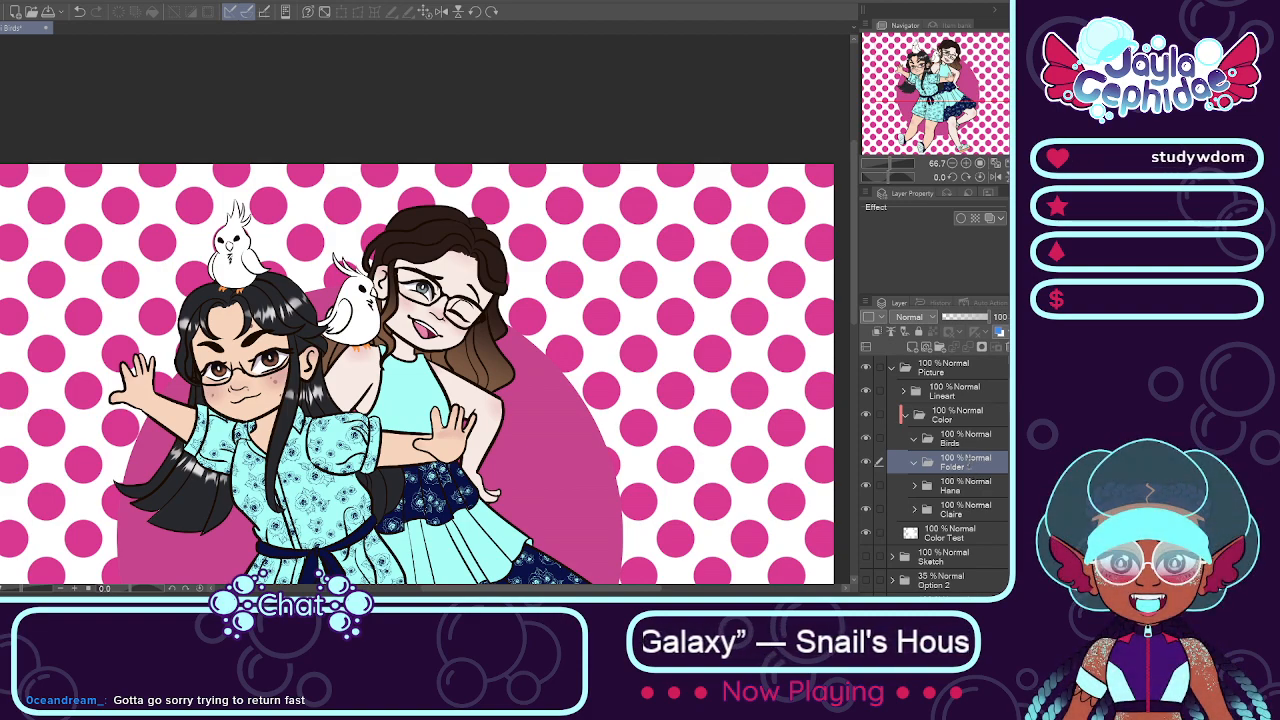
{"action": "double_click", "coordinate": [968, 466]}
{"action": "type", "text": "Birb 1"}
{"action": "key", "text": "Return"}
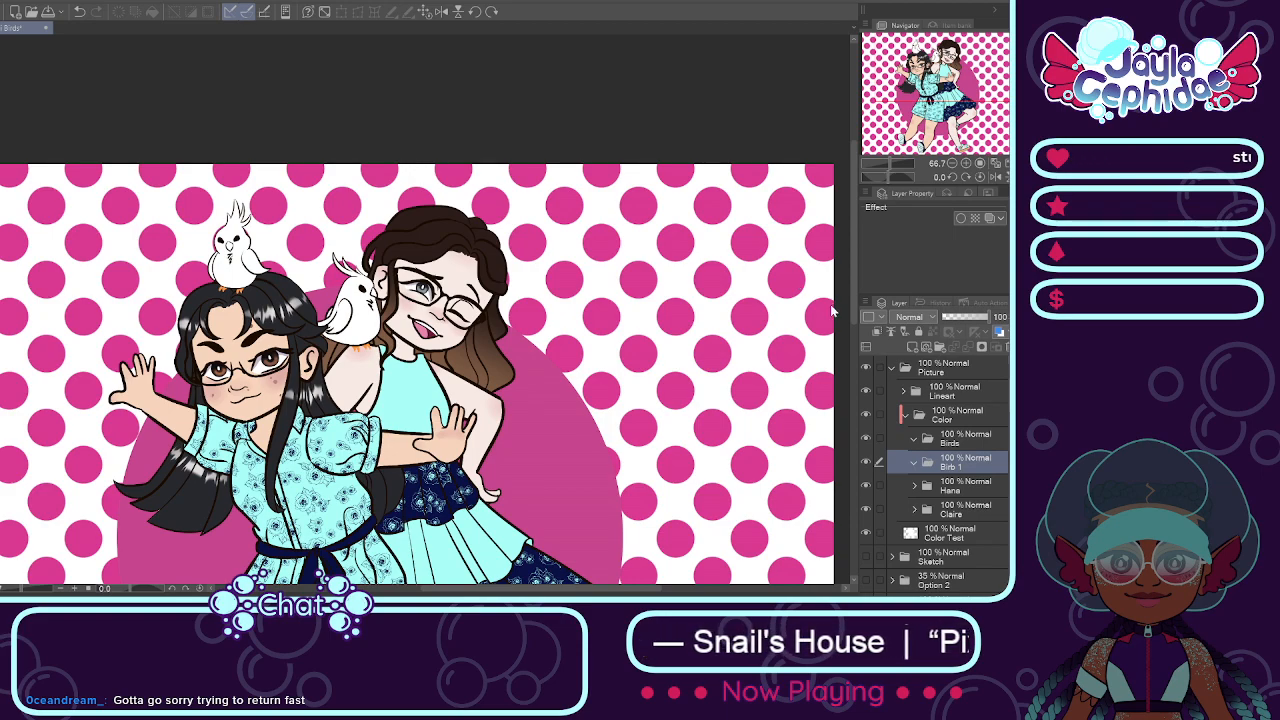
Step: Add a Base layer in Color's Birb 1 folder and fill the bird on the black-haired girl's head pale yellow
{"action": "type", "text": "Base"}
{"action": "key", "text": "Return"}
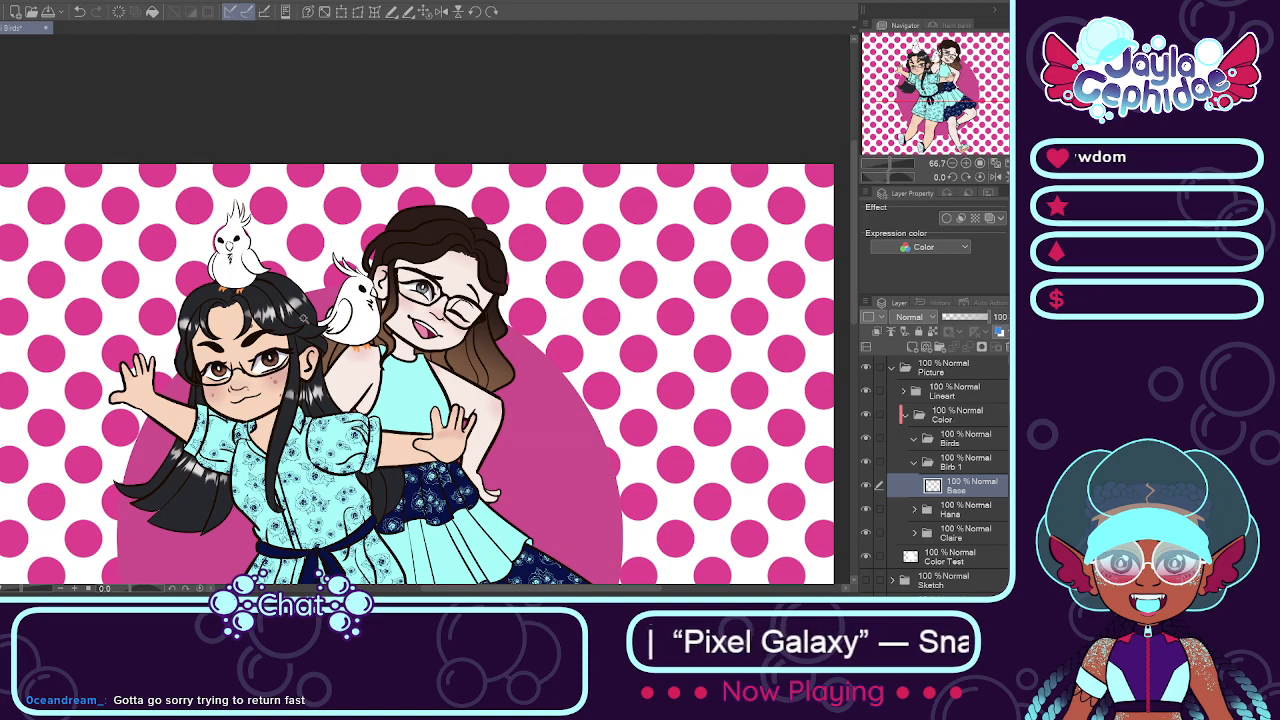
{"action": "scroll", "coordinate": [224, 246], "scroll_direction": "up", "scroll_amount": 2}
{"action": "scroll", "coordinate": [212, 262], "scroll_direction": "down", "scroll_amount": 1}
{"action": "scroll", "coordinate": [212, 270], "scroll_direction": "up", "scroll_amount": 2}
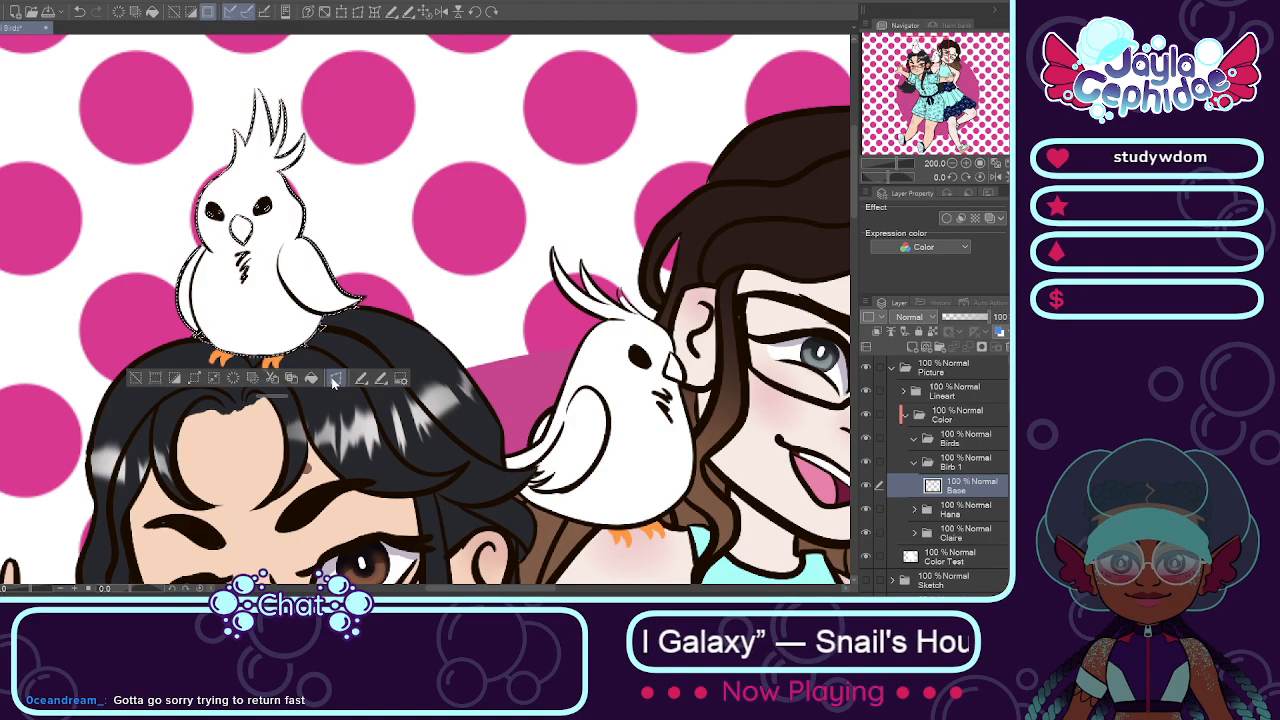
{"action": "left_click", "coordinate": [291, 281]}
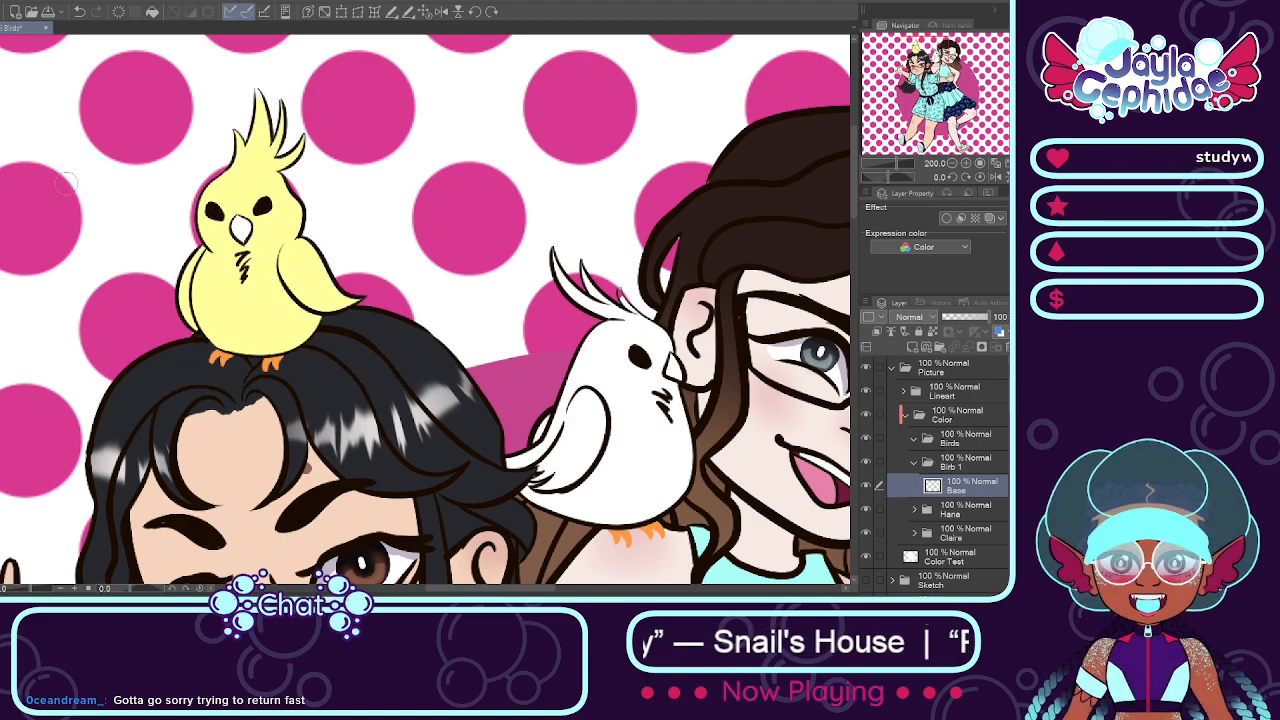
Step: Paint the unfilled tip of the yellow bird's tallest crest feather pale yellow on the Color Test layer
{"action": "scroll", "coordinate": [258, 94], "scroll_direction": "up", "scroll_amount": 2}
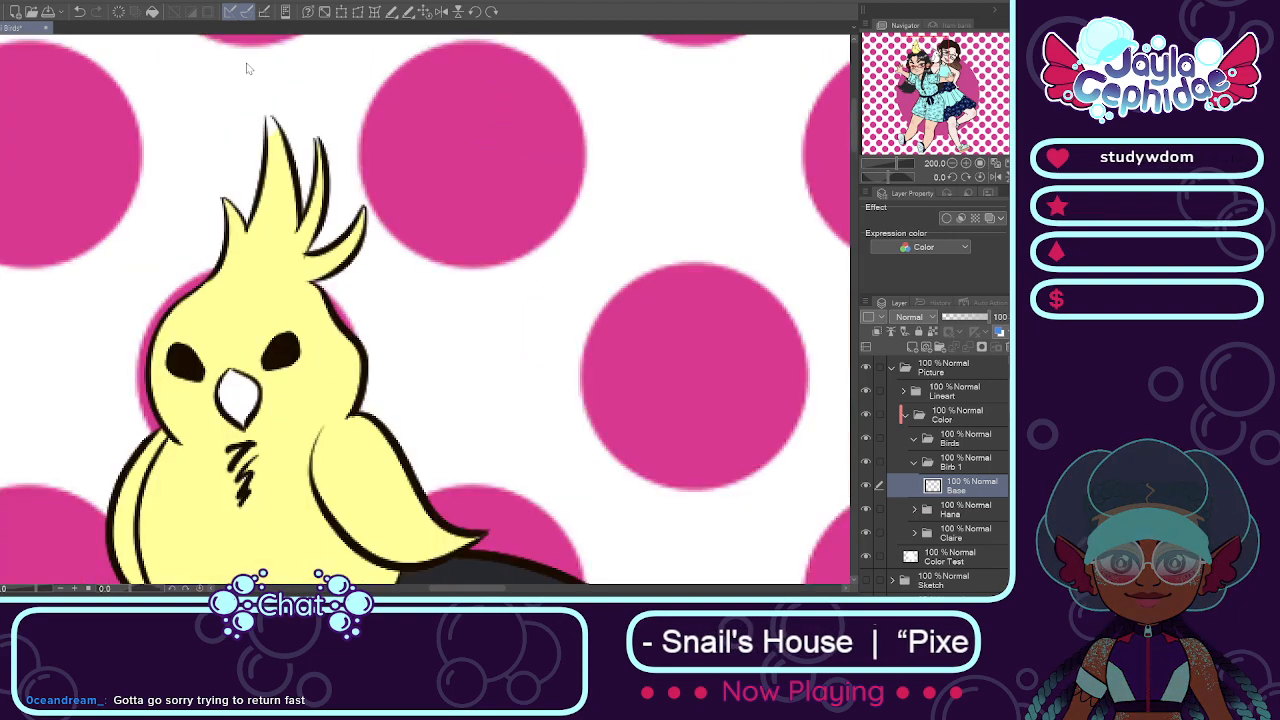
{"action": "scroll", "coordinate": [286, 114], "scroll_direction": "up", "scroll_amount": 2}
{"action": "scroll", "coordinate": [310, 225], "scroll_direction": "down", "scroll_amount": 2}
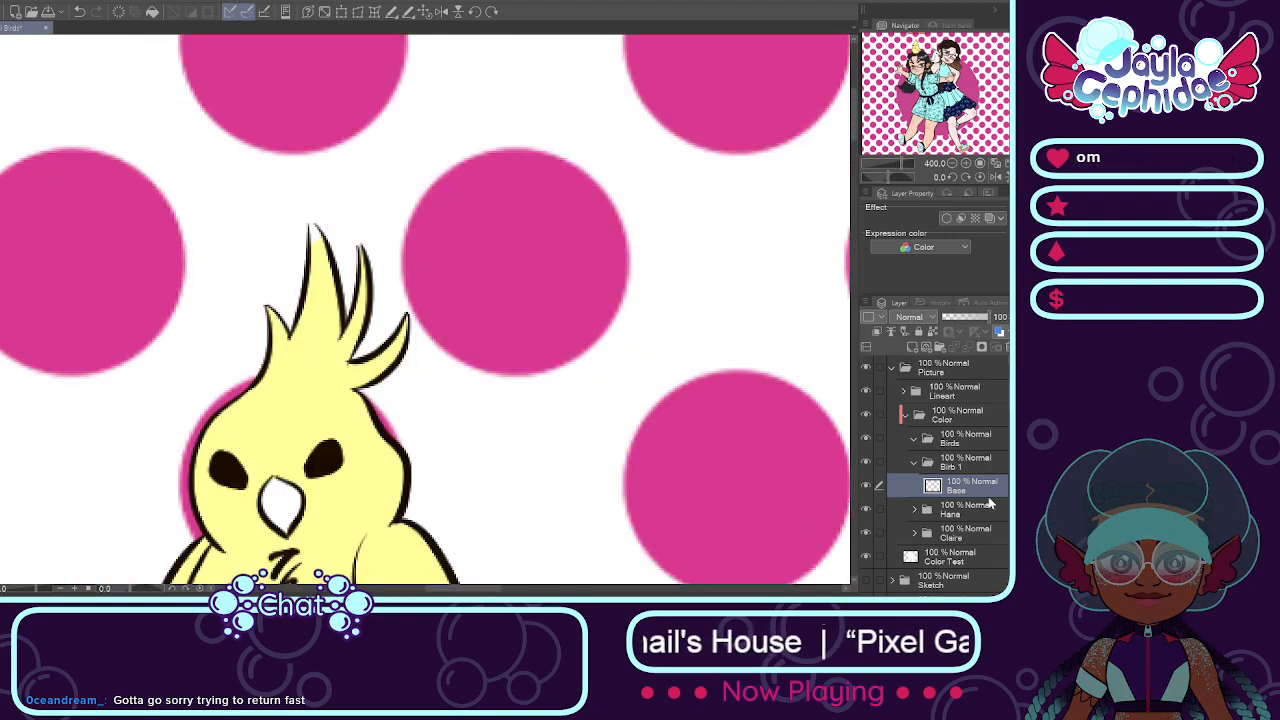
{"action": "scroll", "coordinate": [900, 490], "scroll_direction": "down", "scroll_amount": 3}
{"action": "key", "text": "ctrl+minus"}
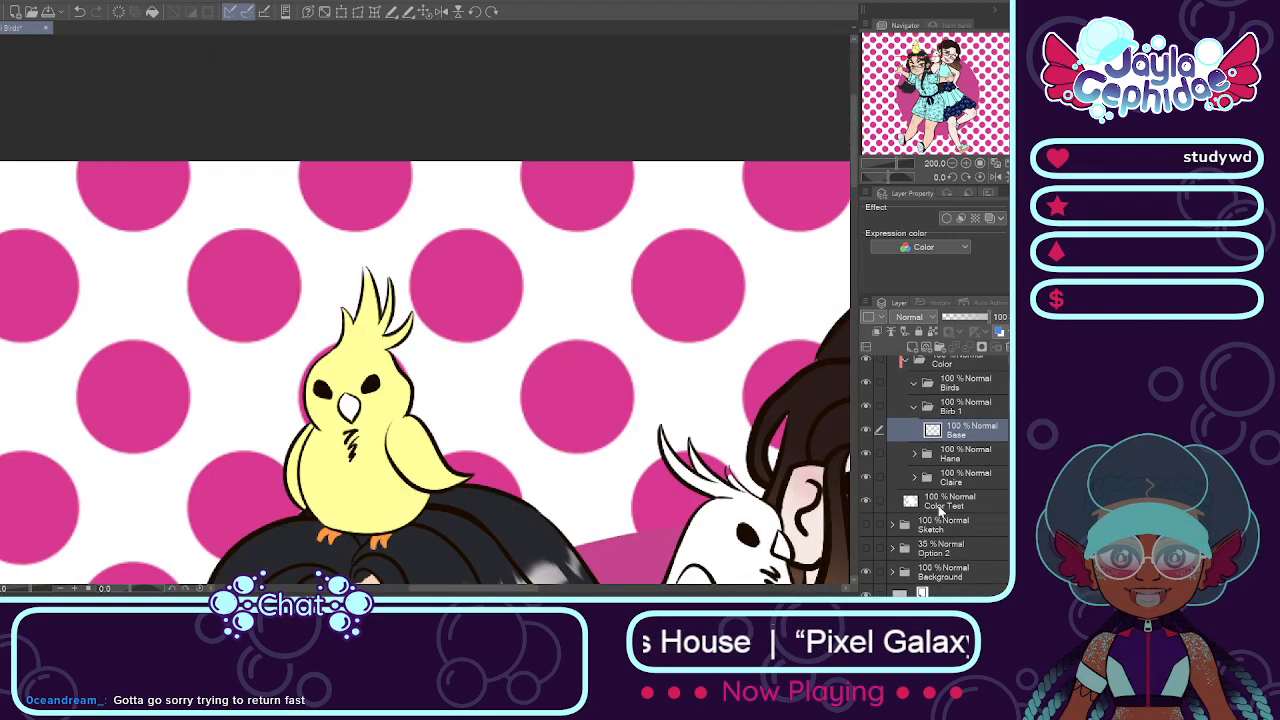
{"action": "left_click", "coordinate": [905, 502]}
{"action": "left_click", "coordinate": [866, 500]}
{"action": "left_click", "coordinate": [866, 500]}
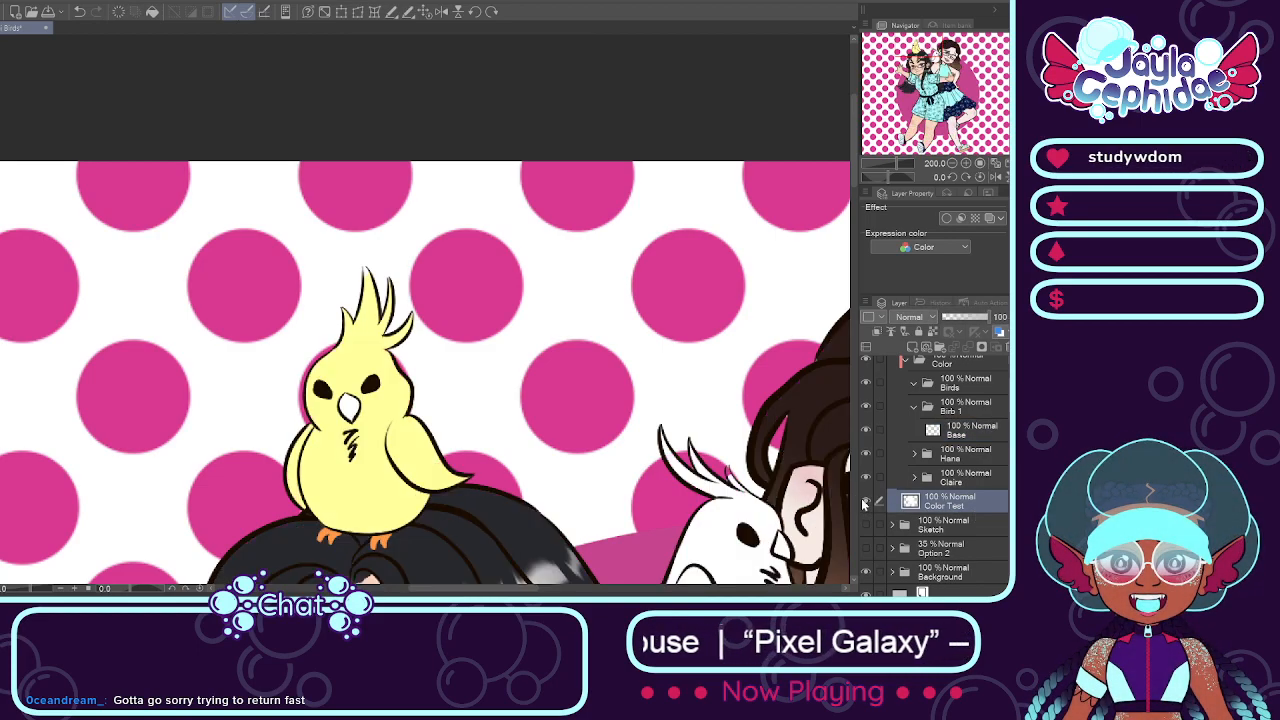
{"action": "scroll", "coordinate": [437, 249], "scroll_direction": "up", "scroll_amount": 2}
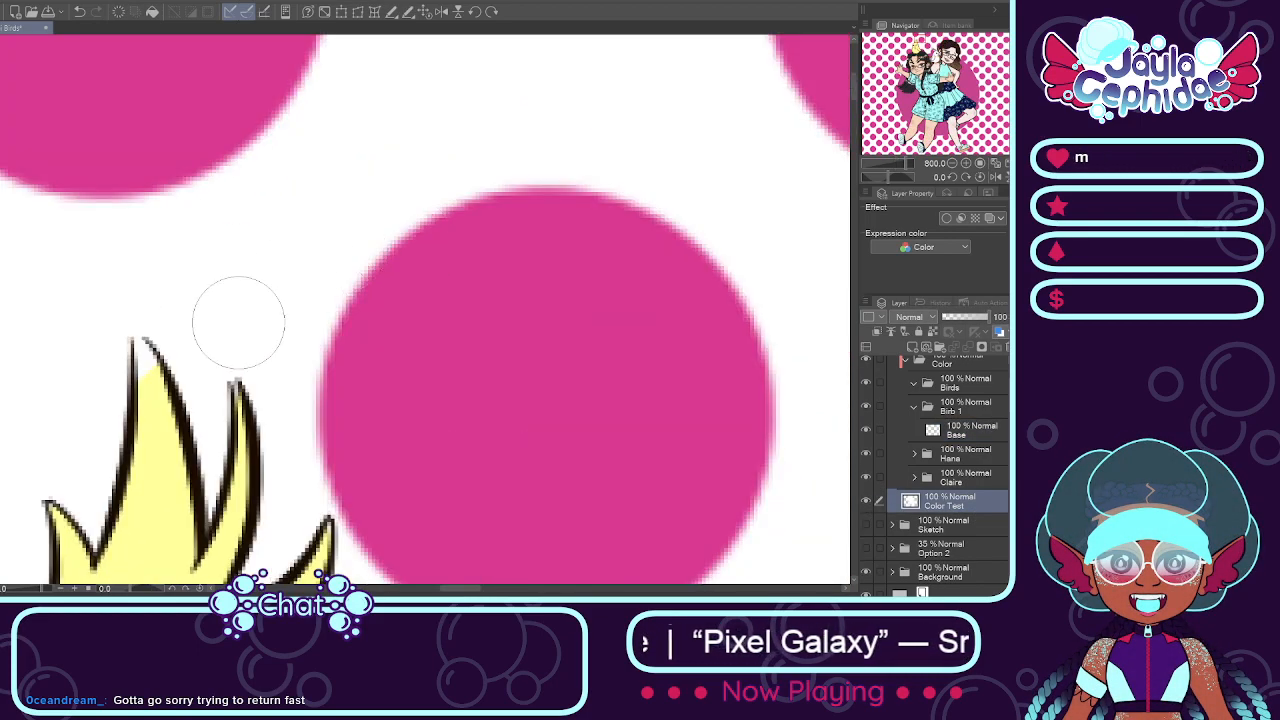
{"action": "scroll", "coordinate": [218, 294], "scroll_direction": "down", "scroll_amount": 2}
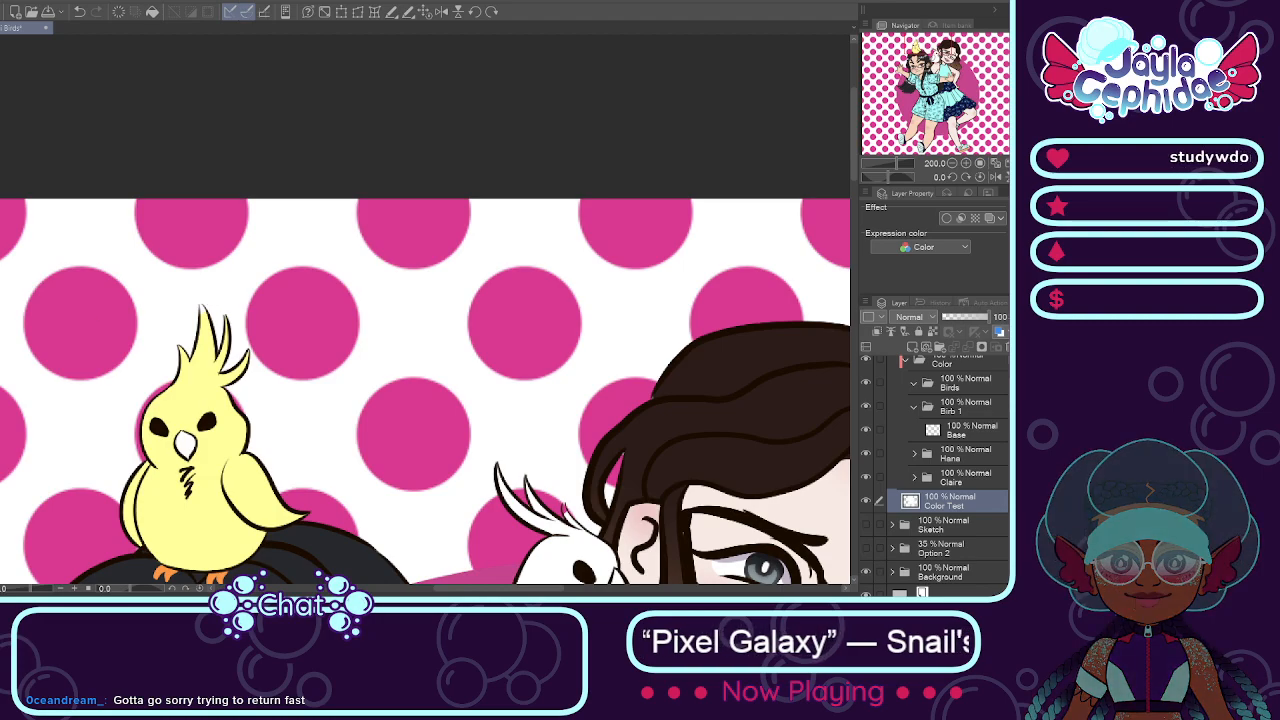
{"action": "scroll", "coordinate": [185, 320], "scroll_direction": "up", "scroll_amount": 2}
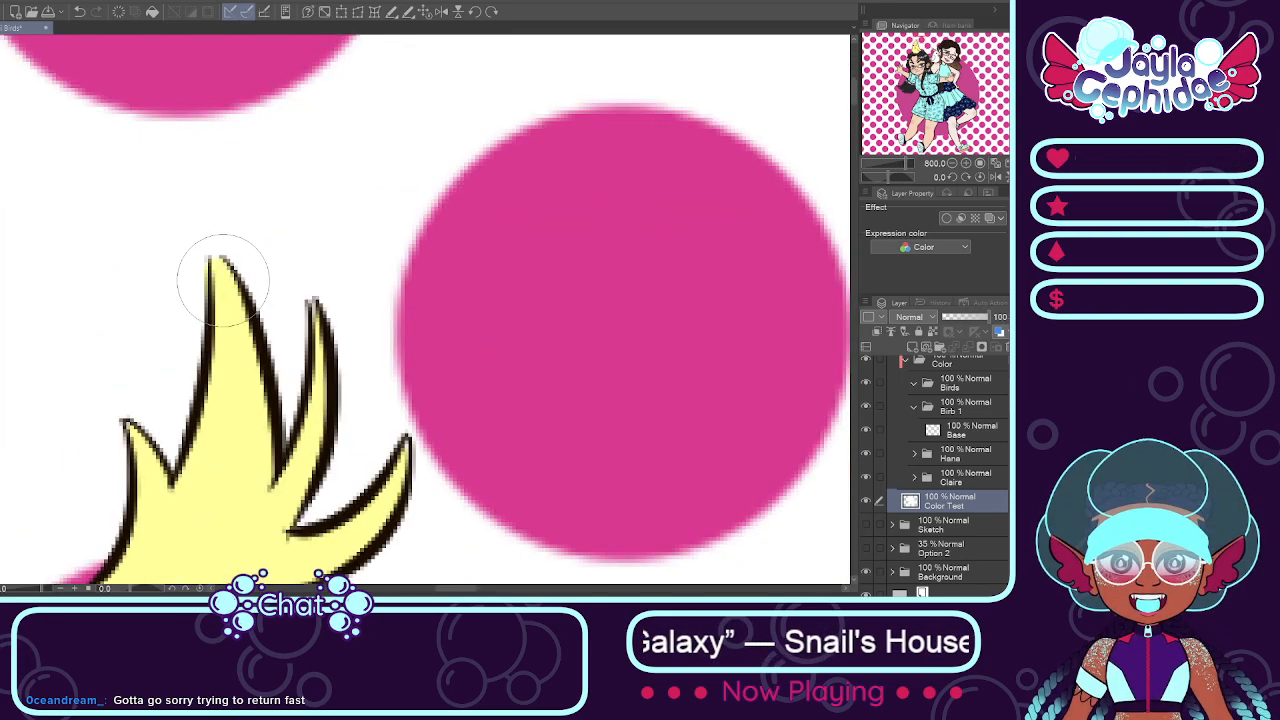
{"action": "scroll", "coordinate": [222, 280], "scroll_direction": "down", "scroll_amount": 4}
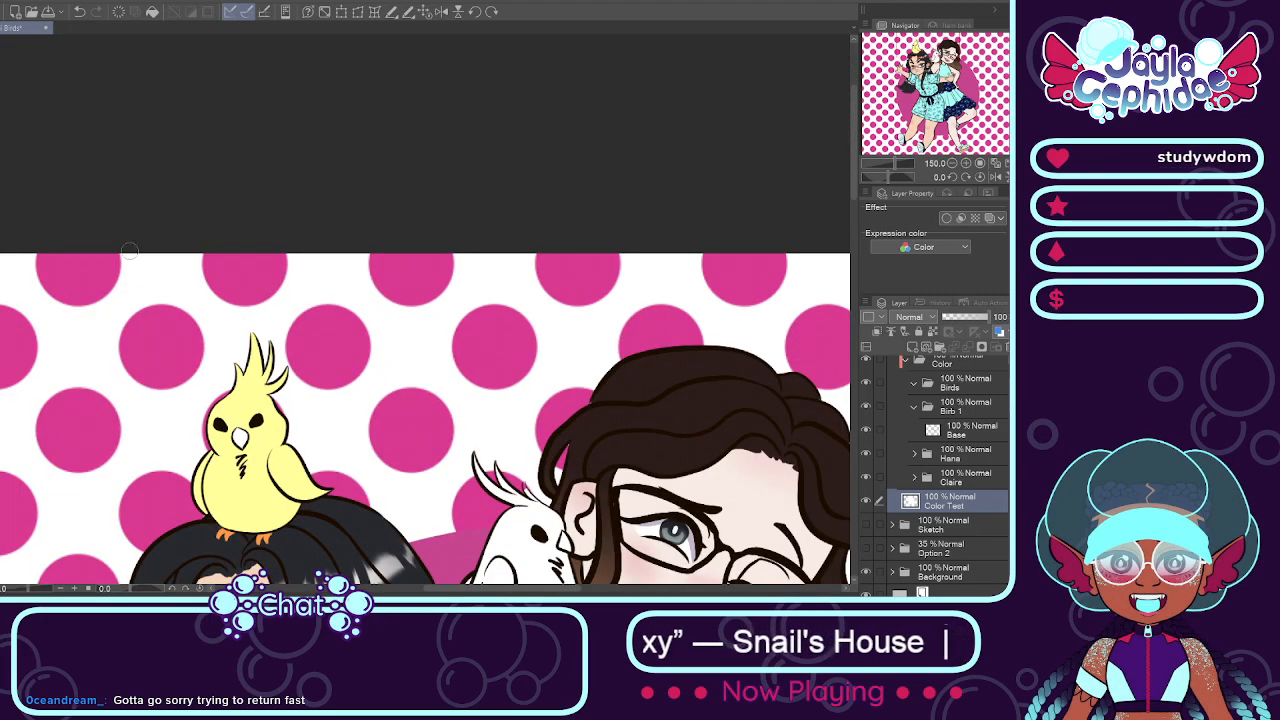
{"action": "scroll", "coordinate": [140, 280], "scroll_direction": "down", "scroll_amount": 2}
{"action": "scroll", "coordinate": [79, 376], "scroll_direction": "up", "scroll_amount": 1}
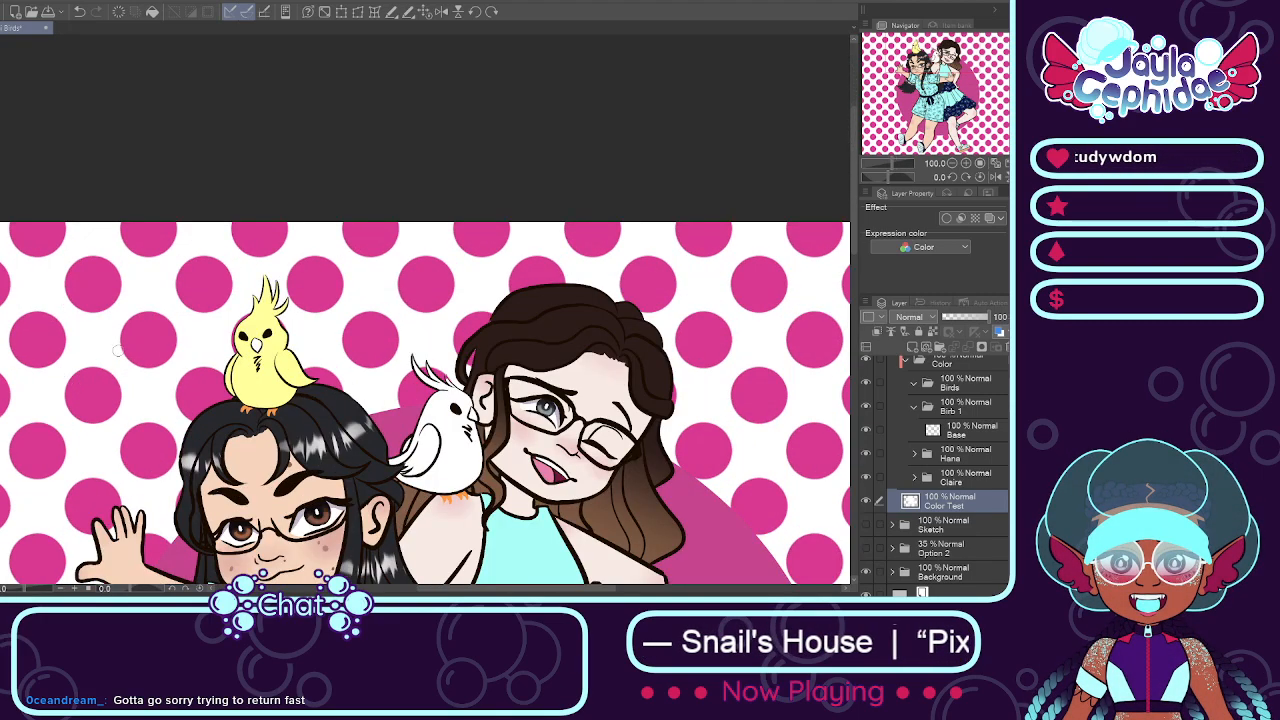
{"action": "scroll", "coordinate": [264, 390], "scroll_direction": "up", "scroll_amount": 2}
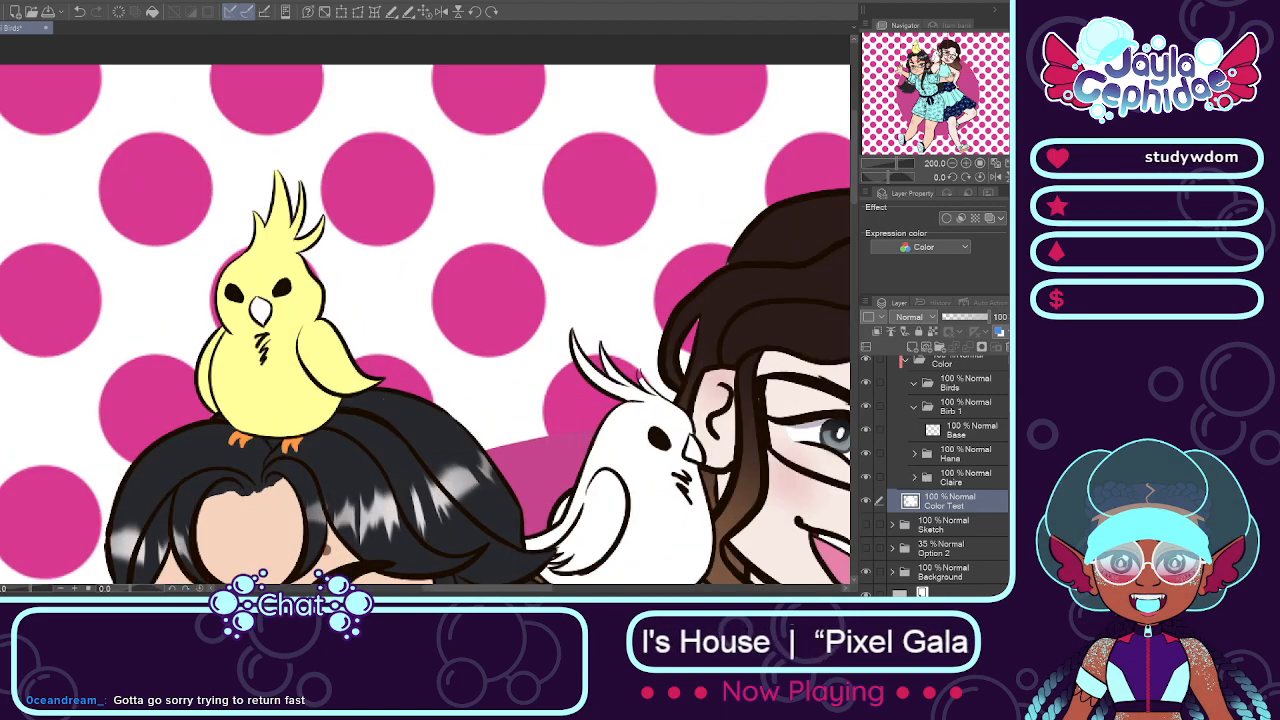
Step: Add a layer named Face above Base in Color's Birb 1 folder
{"action": "scroll", "coordinate": [950, 450], "scroll_direction": "up", "scroll_amount": 1}
{"action": "left_click", "coordinate": [975, 452]}
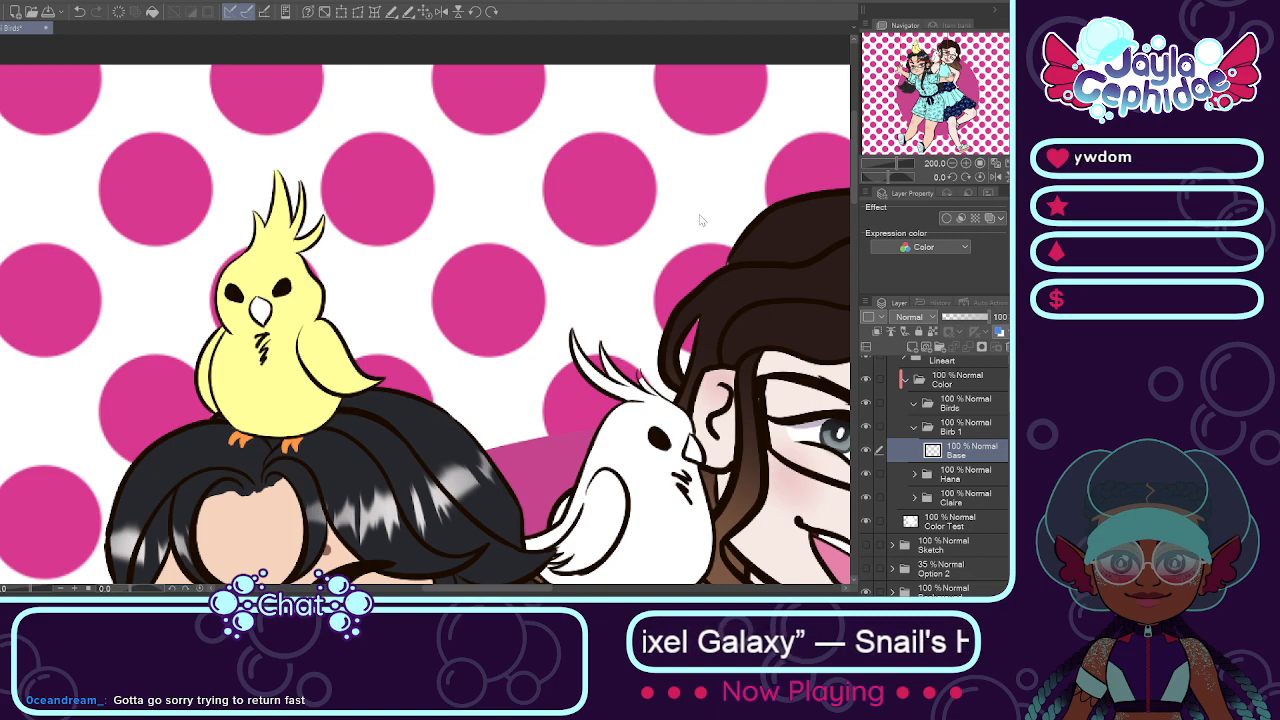
{"action": "key", "text": "Return"}
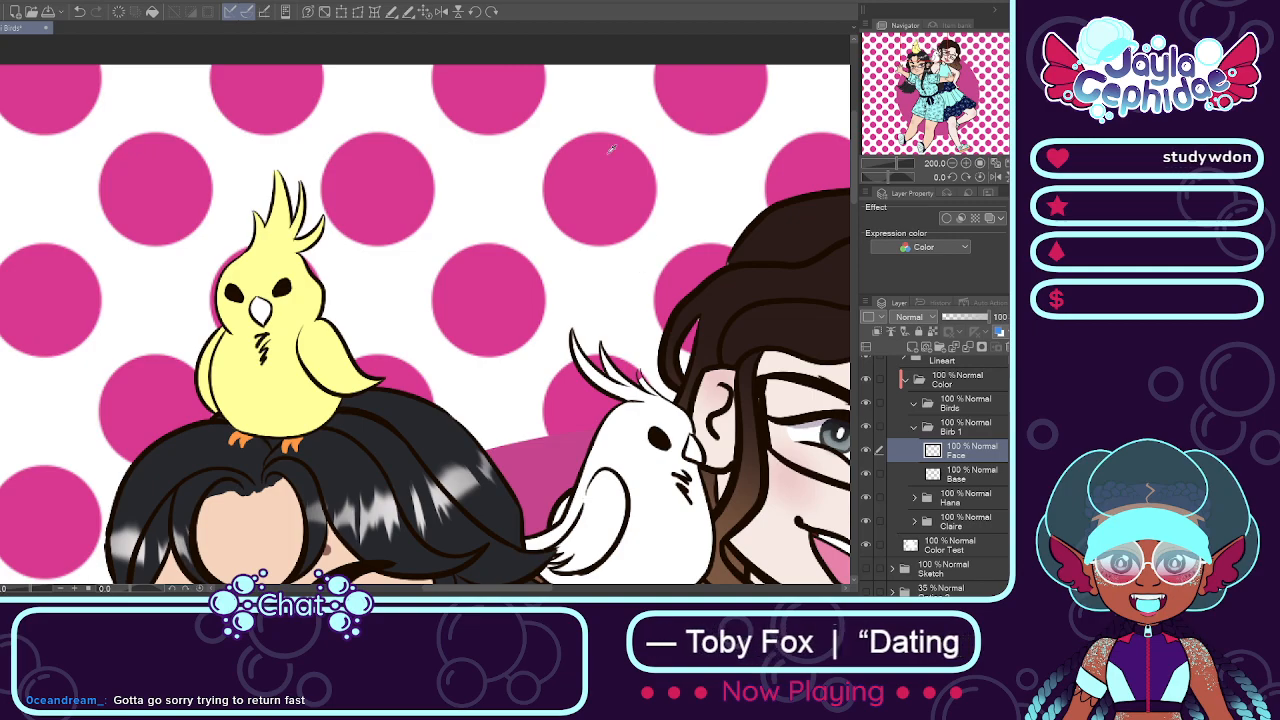
Step: Paint a round orange cheek patch below each of the yellow bird's eyes on the Face layer
{"action": "scroll", "coordinate": [430, 258], "scroll_direction": "up", "scroll_amount": 2}
{"action": "scroll", "coordinate": [384, 260], "scroll_direction": "down", "scroll_amount": 4}
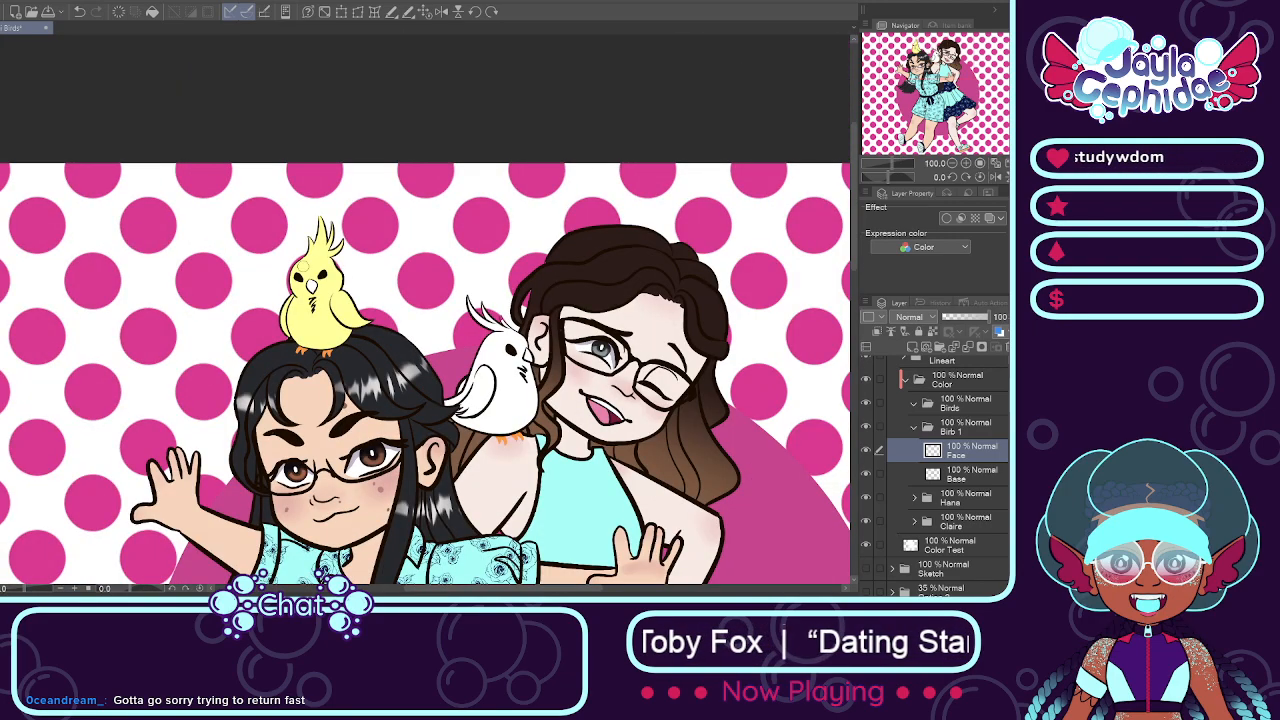
{"action": "scroll", "coordinate": [298, 288], "scroll_direction": "up", "scroll_amount": 3}
{"action": "left_click_drag", "start_coordinate": [300, 284], "coordinate": [311, 272]}
{"action": "scroll", "coordinate": [318, 268], "scroll_direction": "down", "scroll_amount": 2}
{"action": "scroll", "coordinate": [440, 272], "scroll_direction": "down", "scroll_amount": 2}
{"action": "scroll", "coordinate": [448, 275], "scroll_direction": "up", "scroll_amount": 2}
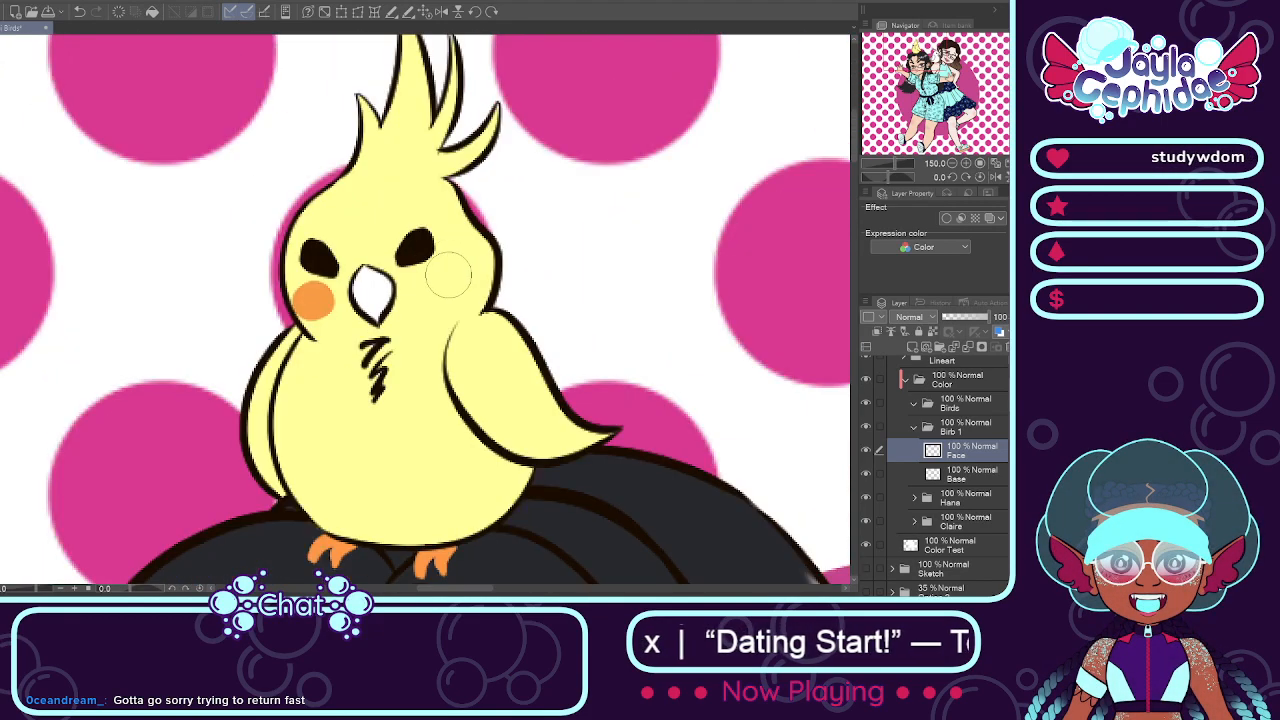
{"action": "left_click", "coordinate": [440, 279]}
{"action": "key", "text": "ctrl+z"}
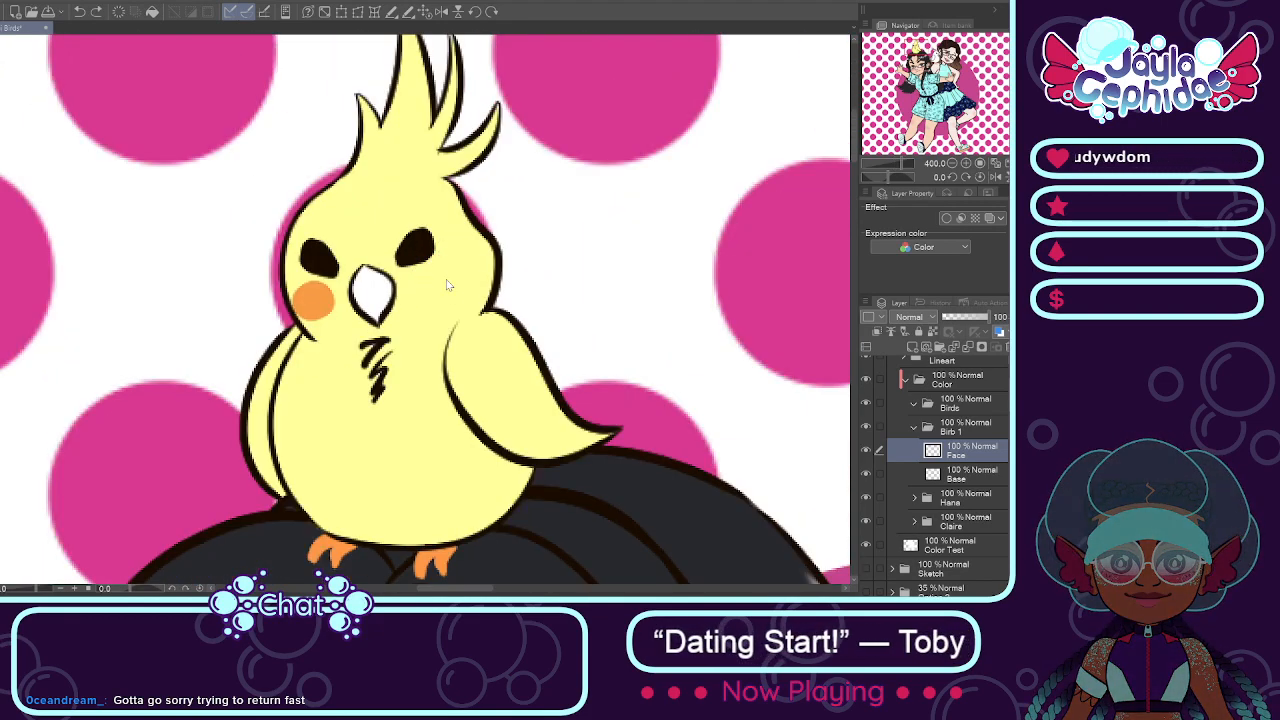
{"action": "left_click_drag", "start_coordinate": [442, 287], "coordinate": [449, 275]}
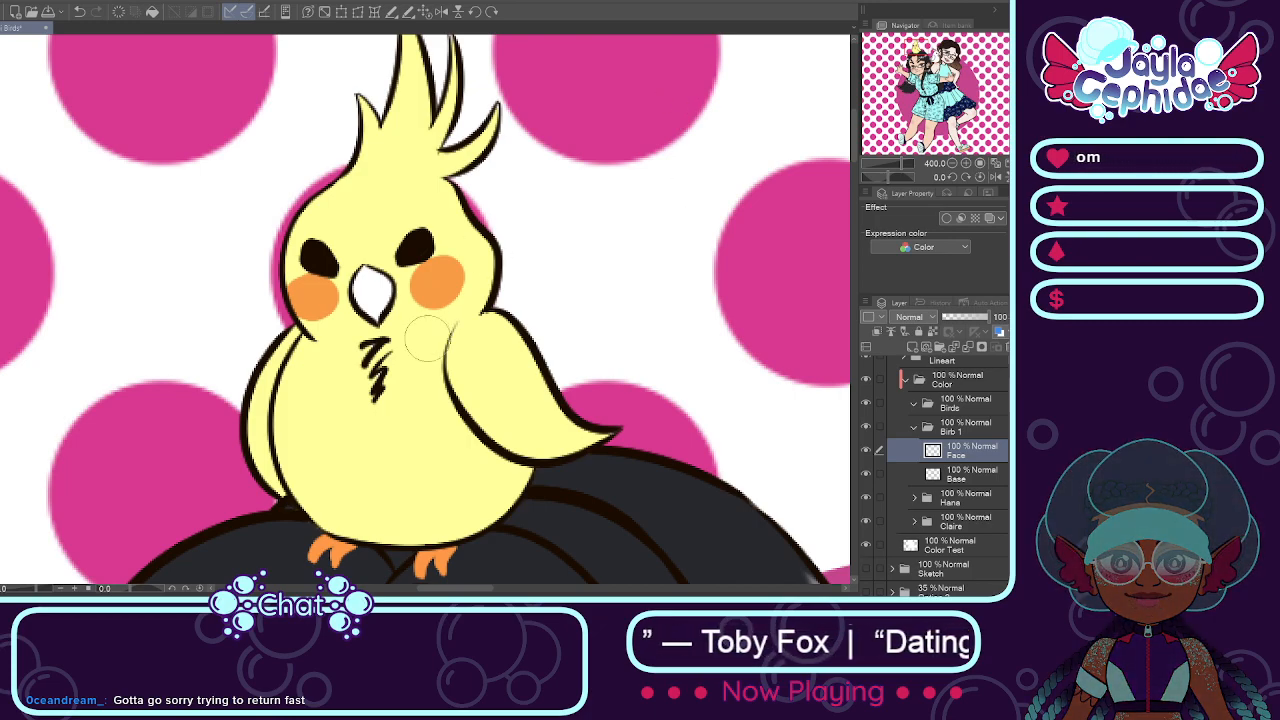
Step: Repaint both of the yellow bird's cheek patches red-orange, trying a darker red first
{"action": "left_click_drag", "start_coordinate": [438, 285], "coordinate": [445, 280]}
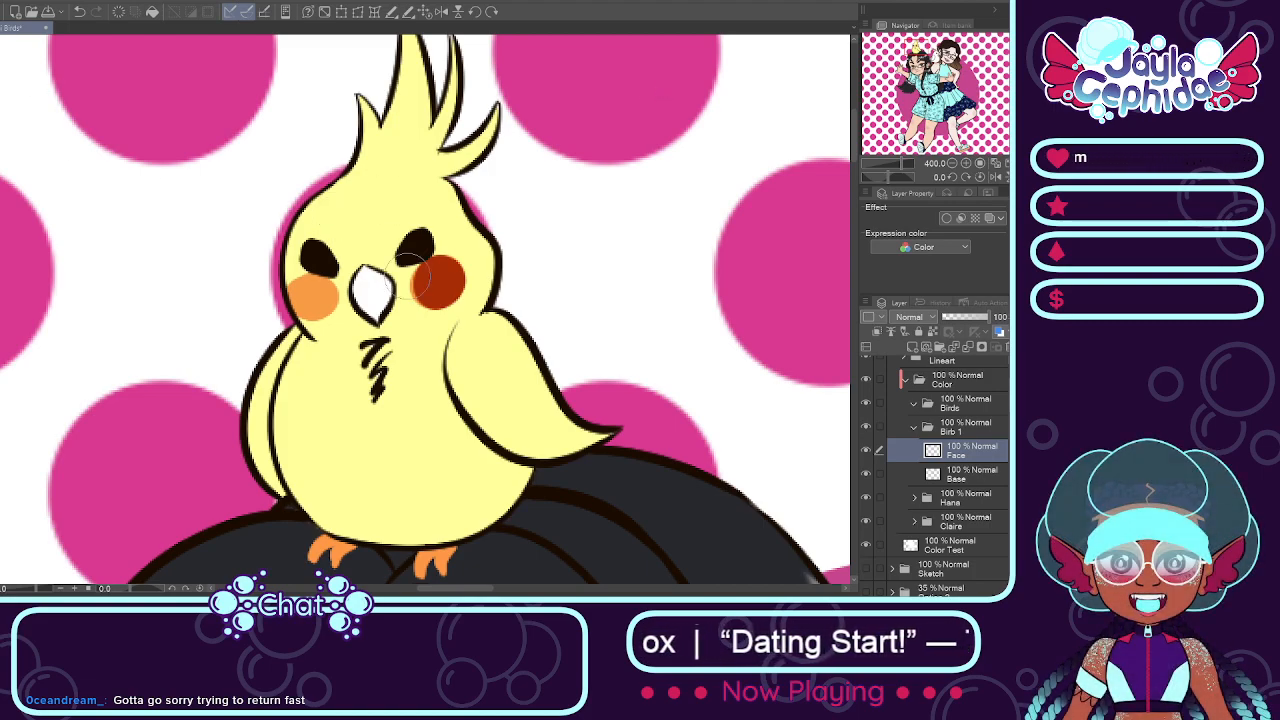
{"action": "mouse_move", "coordinate": [447, 276]}
{"action": "left_mouse_down"}
{"action": "mouse_move", "coordinate": [445, 290]}
{"action": "mouse_move", "coordinate": [428, 268]}
{"action": "left_mouse_up"}
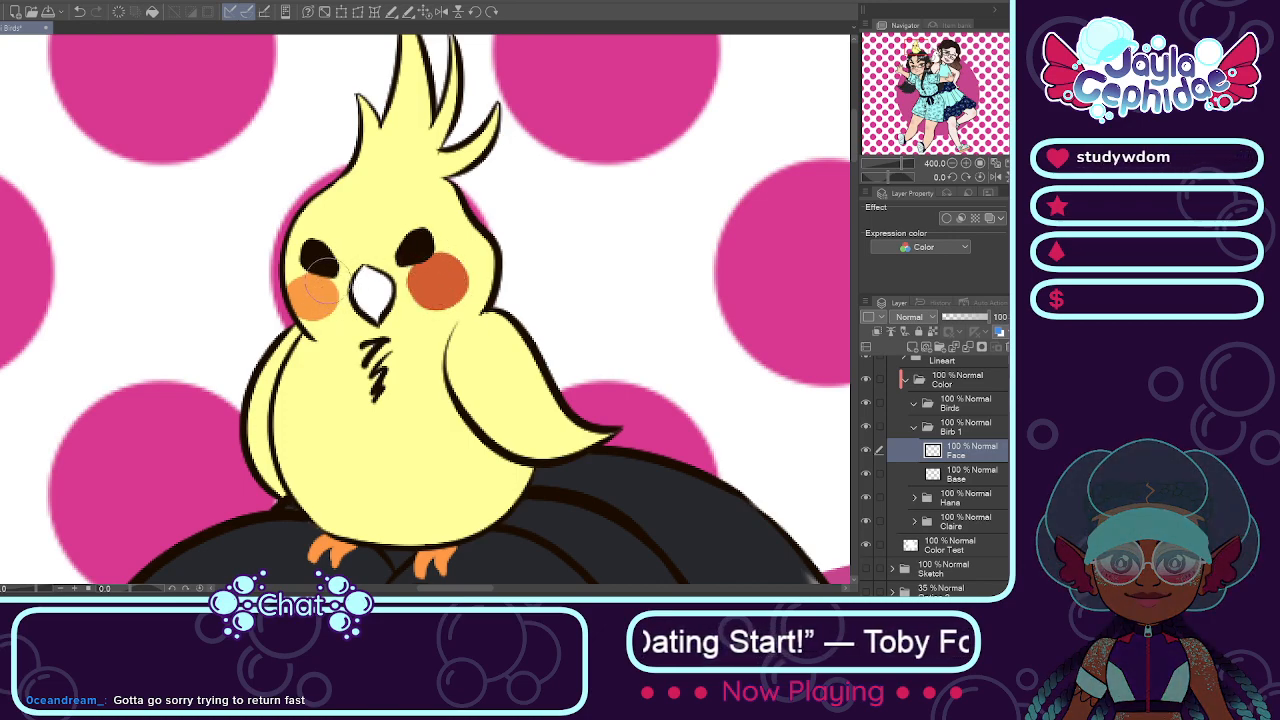
{"action": "mouse_move", "coordinate": [320, 286]}
{"action": "left_mouse_down"}
{"action": "mouse_move", "coordinate": [324, 305]}
{"action": "mouse_move", "coordinate": [305, 292]}
{"action": "left_mouse_up"}
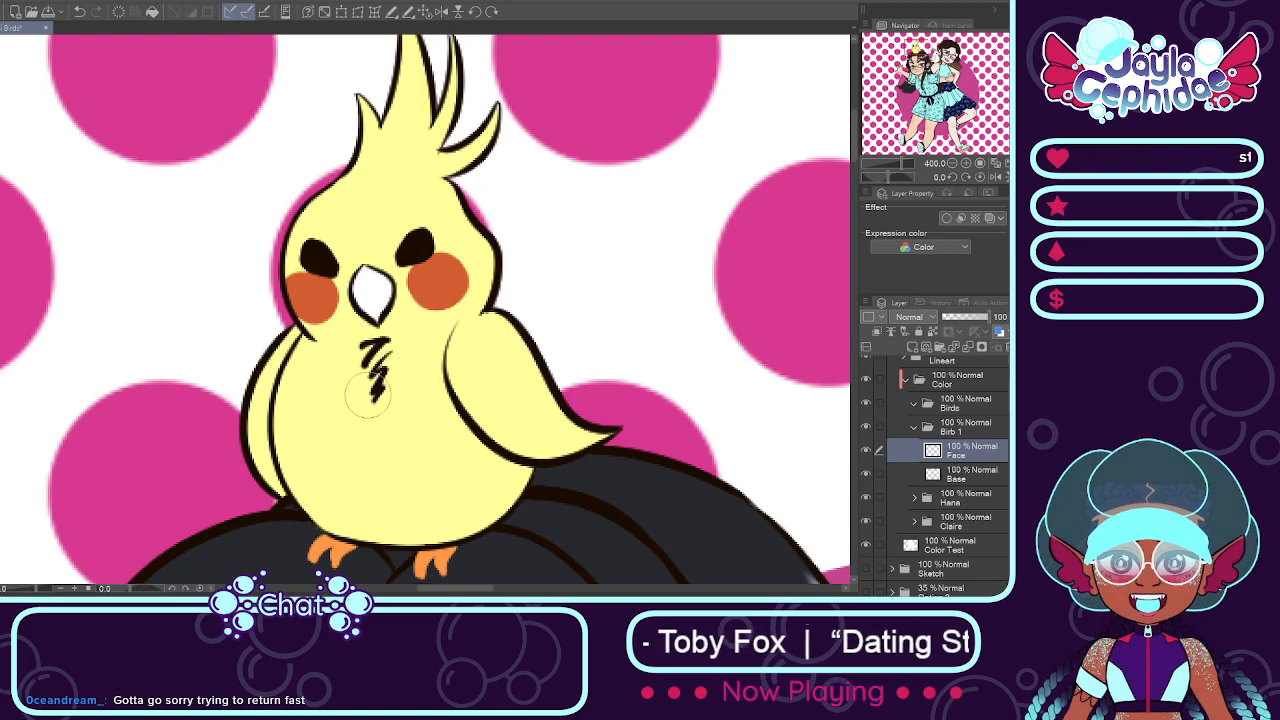
Step: Paint the yellow bird's belly light cream between the wings, below the beak and cheeks
{"action": "left_click_drag", "start_coordinate": [350, 372], "coordinate": [364, 498]}
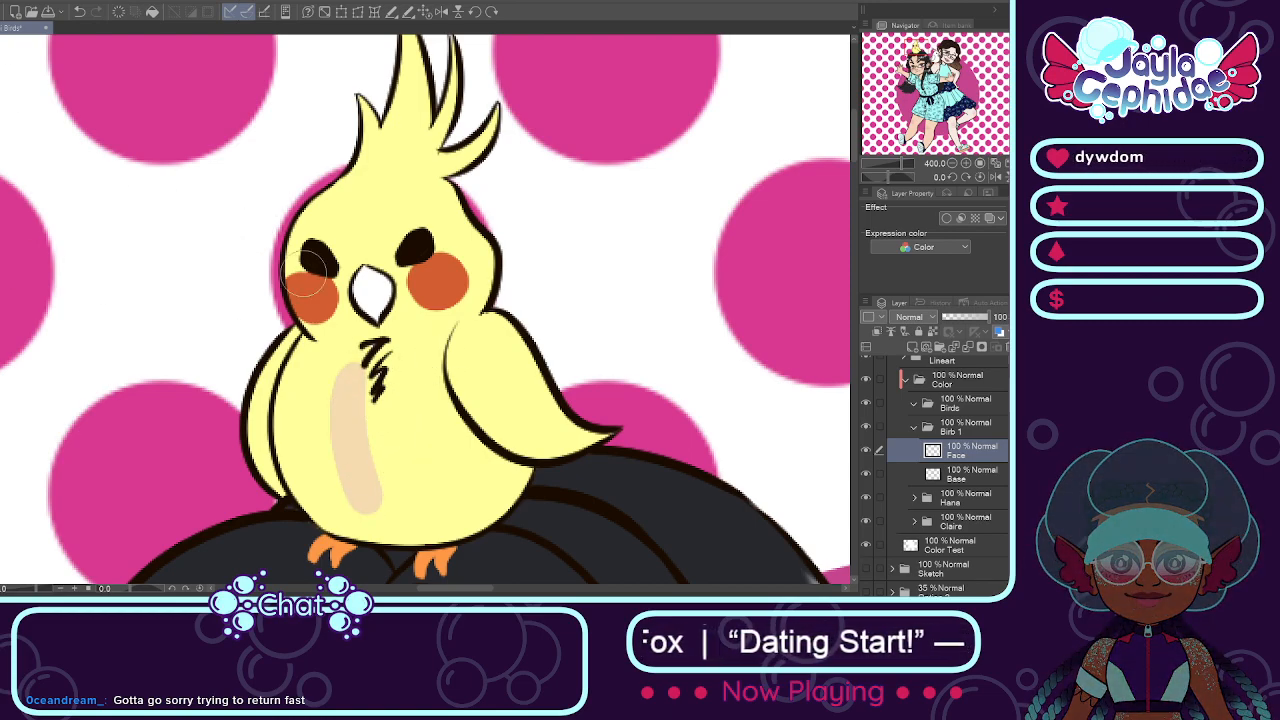
{"action": "mouse_move", "coordinate": [361, 366]}
{"action": "left_mouse_down"}
{"action": "mouse_move", "coordinate": [368, 477]}
{"action": "mouse_move", "coordinate": [310, 362]}
{"action": "mouse_move", "coordinate": [304, 483]}
{"action": "mouse_move", "coordinate": [298, 436]}
{"action": "mouse_move", "coordinate": [410, 511]}
{"action": "mouse_move", "coordinate": [483, 516]}
{"action": "mouse_move", "coordinate": [489, 486]}
{"action": "mouse_move", "coordinate": [432, 476]}
{"action": "mouse_move", "coordinate": [384, 429]}
{"action": "left_mouse_up"}
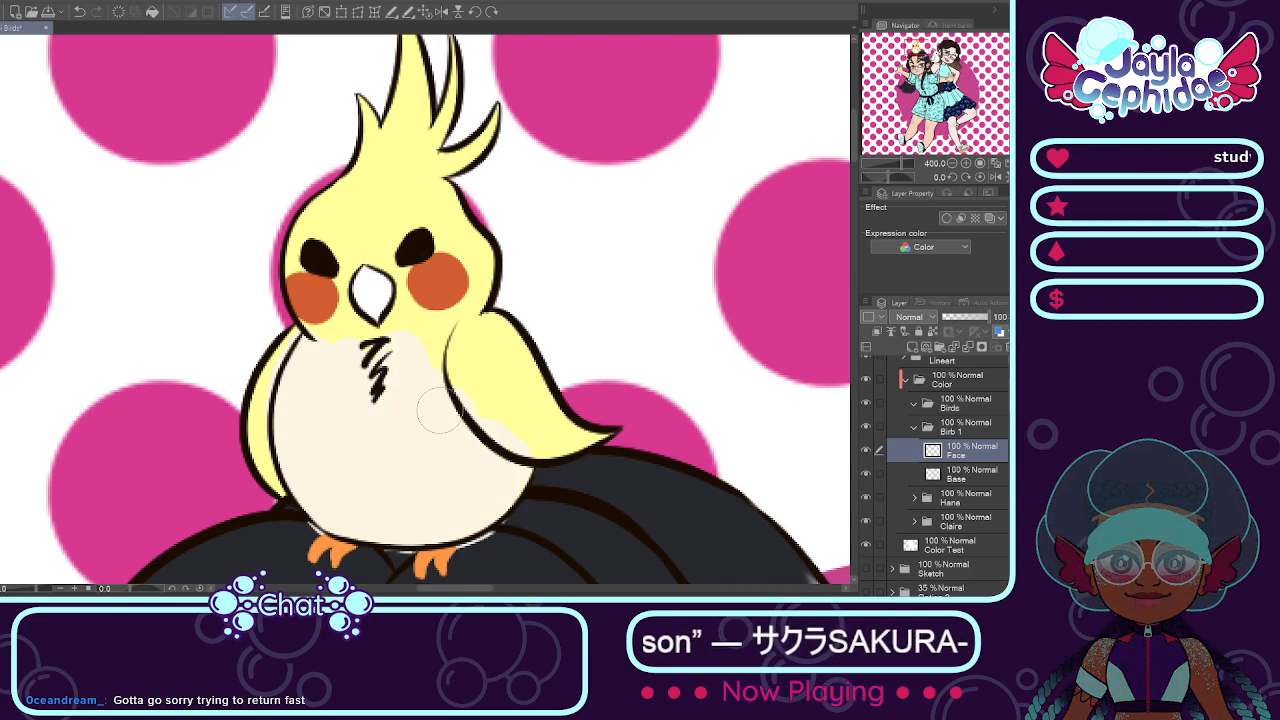
Step: Undo the cream belly painting on the Face layer and add a layer named Belly above Face
{"action": "key", "text": "ctrl+z"}
{"action": "key", "text": "ctrl+z"}
{"action": "key", "text": "ctrl+z"}
{"action": "key", "text": "ctrl+z"}
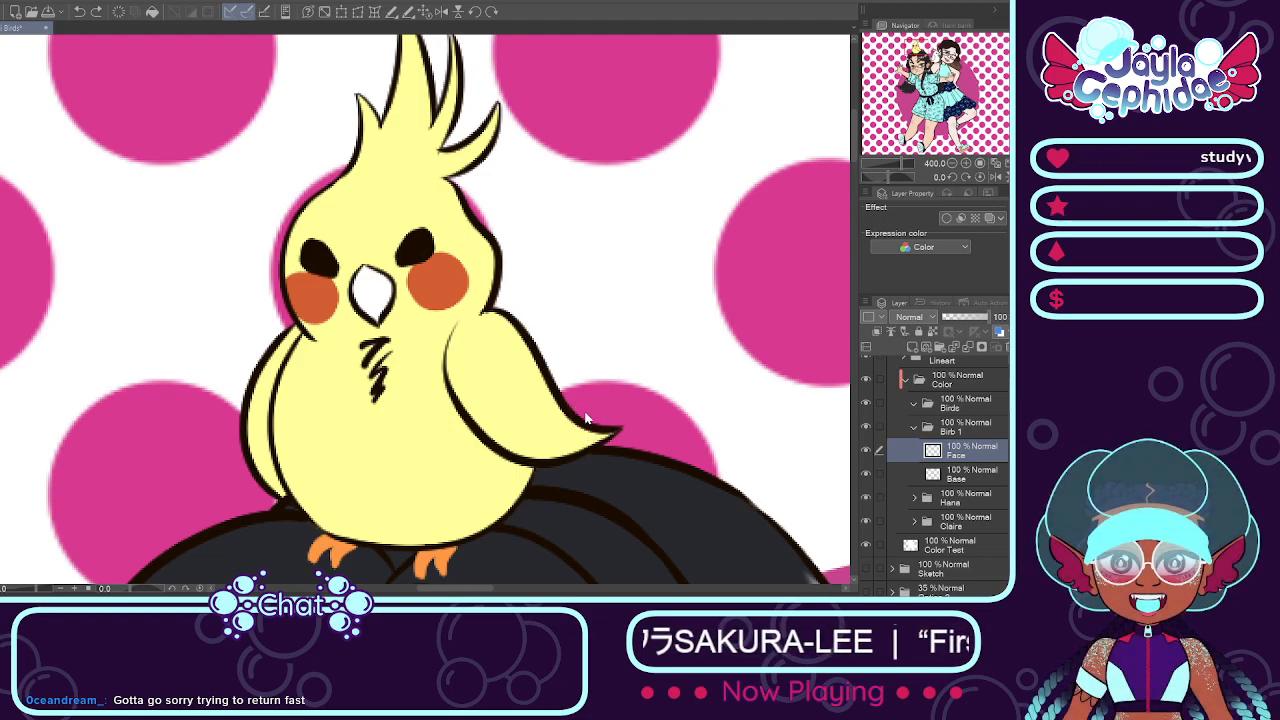
{"action": "key", "text": "Return"}
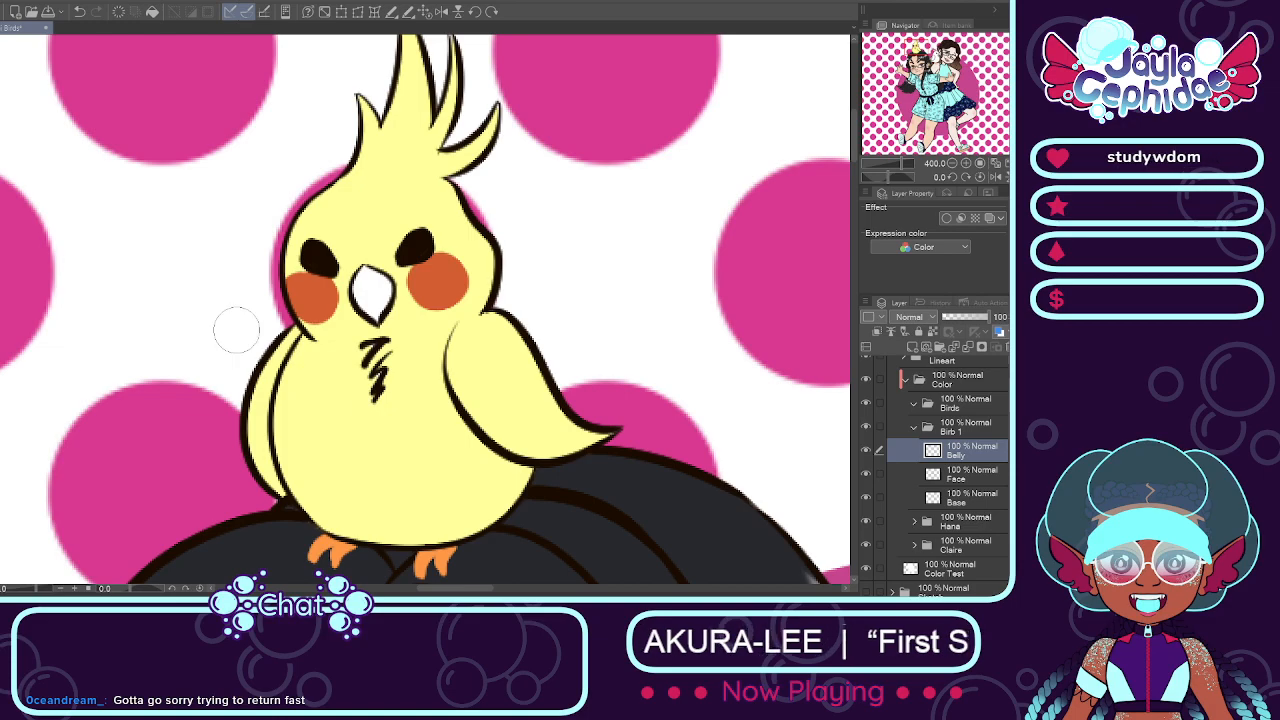
Step: Paint the yellow bird's belly light cream between the wings and below the head on the Belly layer
{"action": "scroll", "coordinate": [348, 382], "scroll_direction": "down", "scroll_amount": 1}
{"action": "scroll", "coordinate": [351, 380], "scroll_direction": "up", "scroll_amount": 2}
{"action": "scroll", "coordinate": [348, 376], "scroll_direction": "down", "scroll_amount": 2}
{"action": "scroll", "coordinate": [361, 384], "scroll_direction": "up", "scroll_amount": 2}
{"action": "mouse_move", "coordinate": [364, 380]}
{"action": "left_mouse_down"}
{"action": "mouse_move", "coordinate": [365, 316]}
{"action": "mouse_move", "coordinate": [349, 347]}
{"action": "mouse_move", "coordinate": [341, 311]}
{"action": "mouse_move", "coordinate": [330, 411]}
{"action": "mouse_move", "coordinate": [301, 396]}
{"action": "mouse_move", "coordinate": [285, 333]}
{"action": "mouse_move", "coordinate": [303, 423]}
{"action": "mouse_move", "coordinate": [346, 484]}
{"action": "mouse_move", "coordinate": [310, 472]}
{"action": "mouse_move", "coordinate": [470, 455]}
{"action": "left_mouse_up"}
{"action": "scroll", "coordinate": [355, 342], "scroll_direction": "down", "scroll_amount": 1}
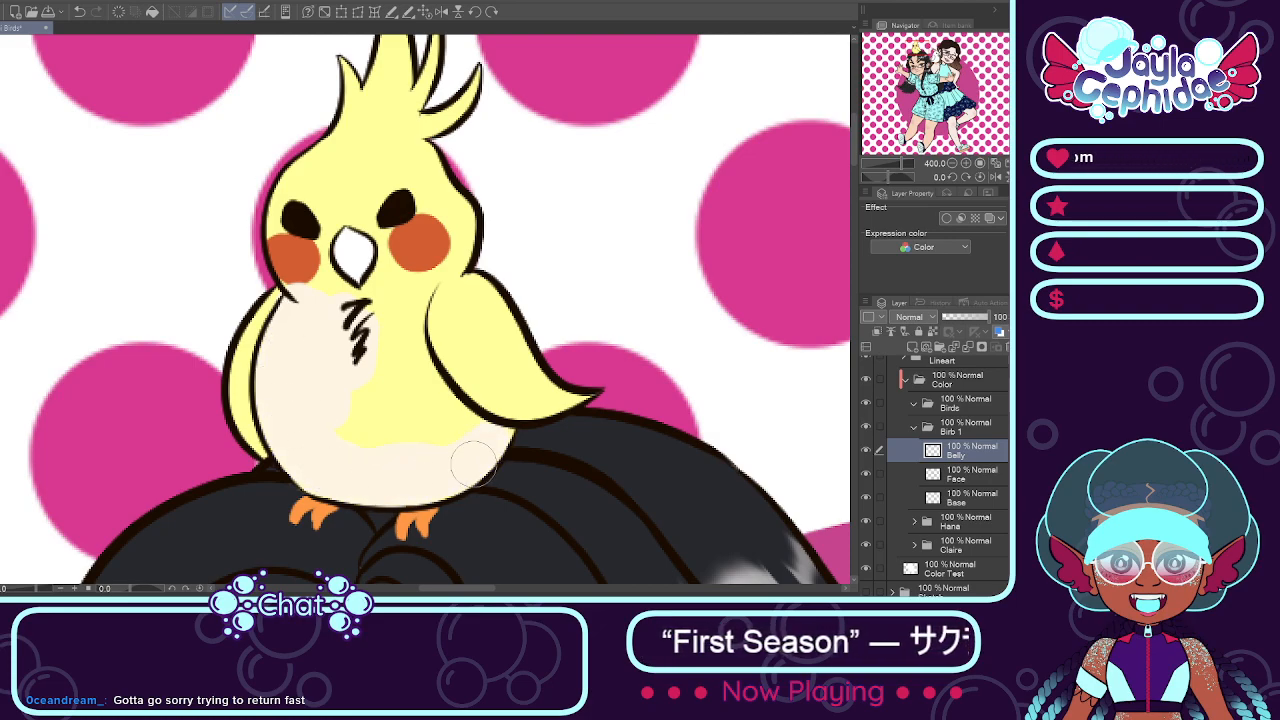
{"action": "mouse_move", "coordinate": [383, 378]}
{"action": "left_mouse_down"}
{"action": "mouse_move", "coordinate": [430, 408]}
{"action": "mouse_move", "coordinate": [411, 306]}
{"action": "mouse_move", "coordinate": [401, 295]}
{"action": "mouse_move", "coordinate": [350, 306]}
{"action": "mouse_move", "coordinate": [318, 270]}
{"action": "left_mouse_up"}
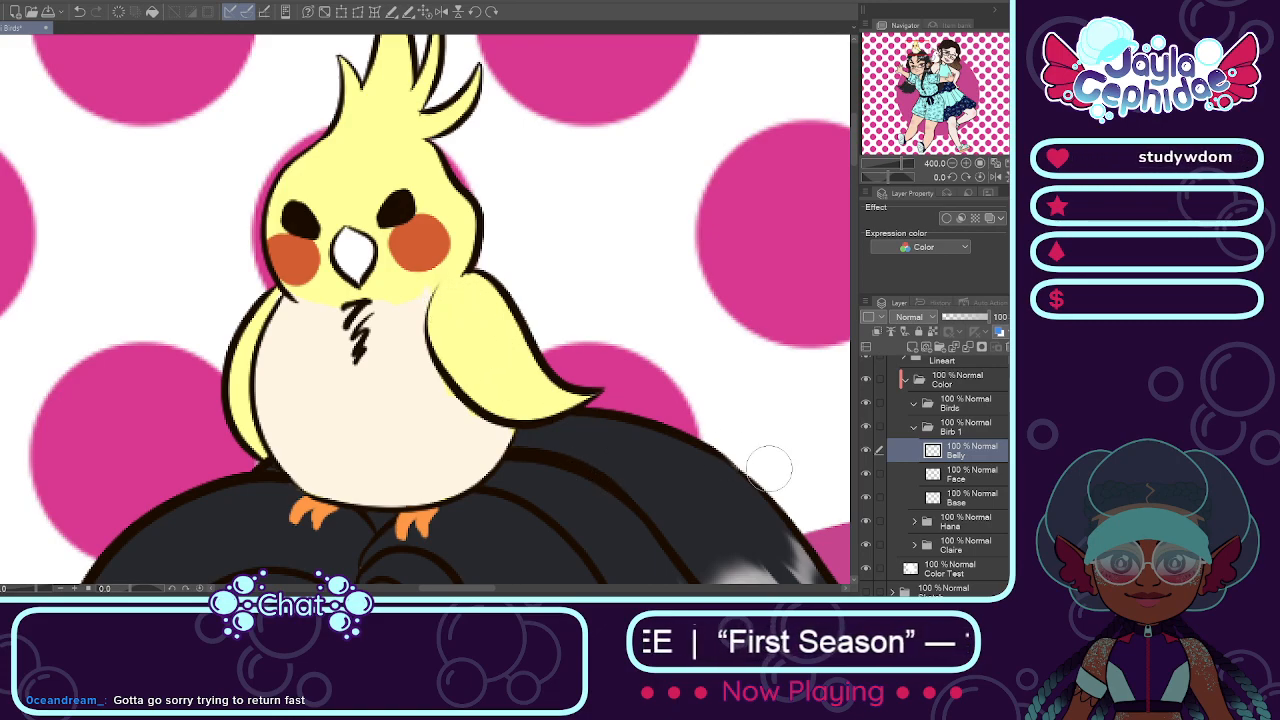
Step: Hide and show the Belly layer to compare the result, and merge Belly into Base
{"action": "left_click", "coordinate": [866, 451]}
{"action": "left_click", "coordinate": [866, 453]}
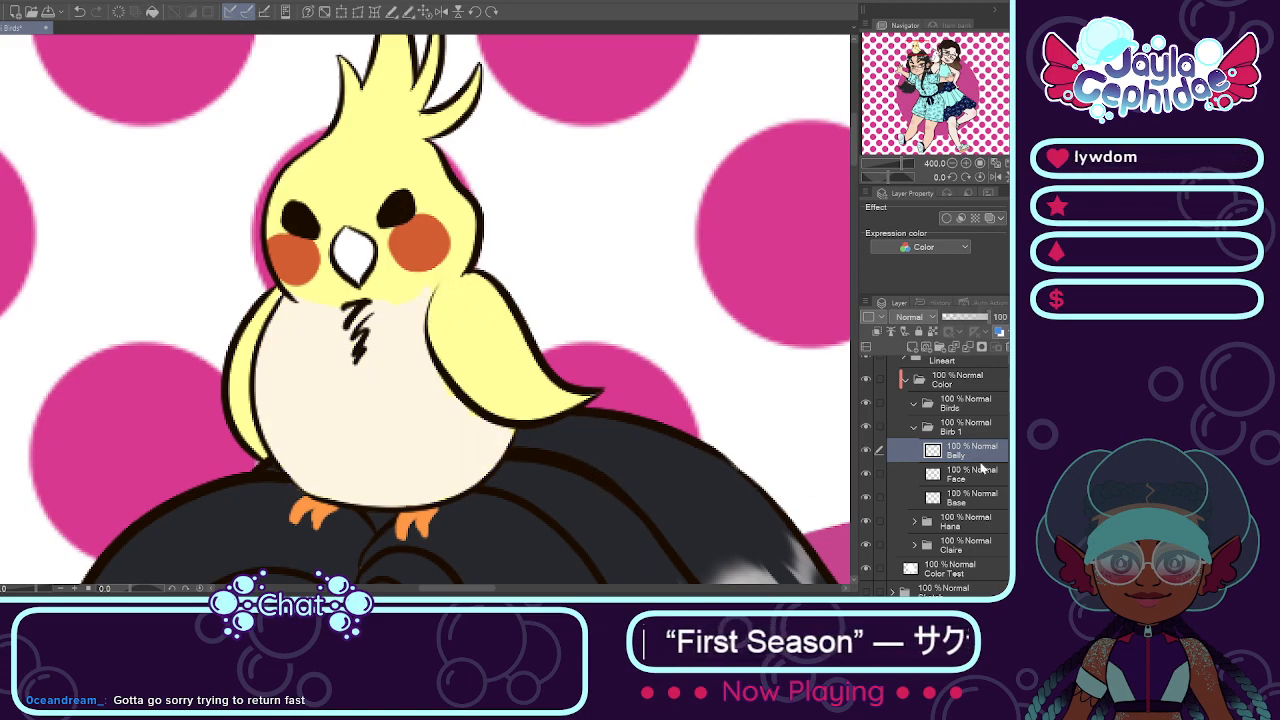
{"action": "left_click_drag", "start_coordinate": [987, 496], "coordinate": [989, 497]}
{"action": "key", "text": "ctrl+e"}
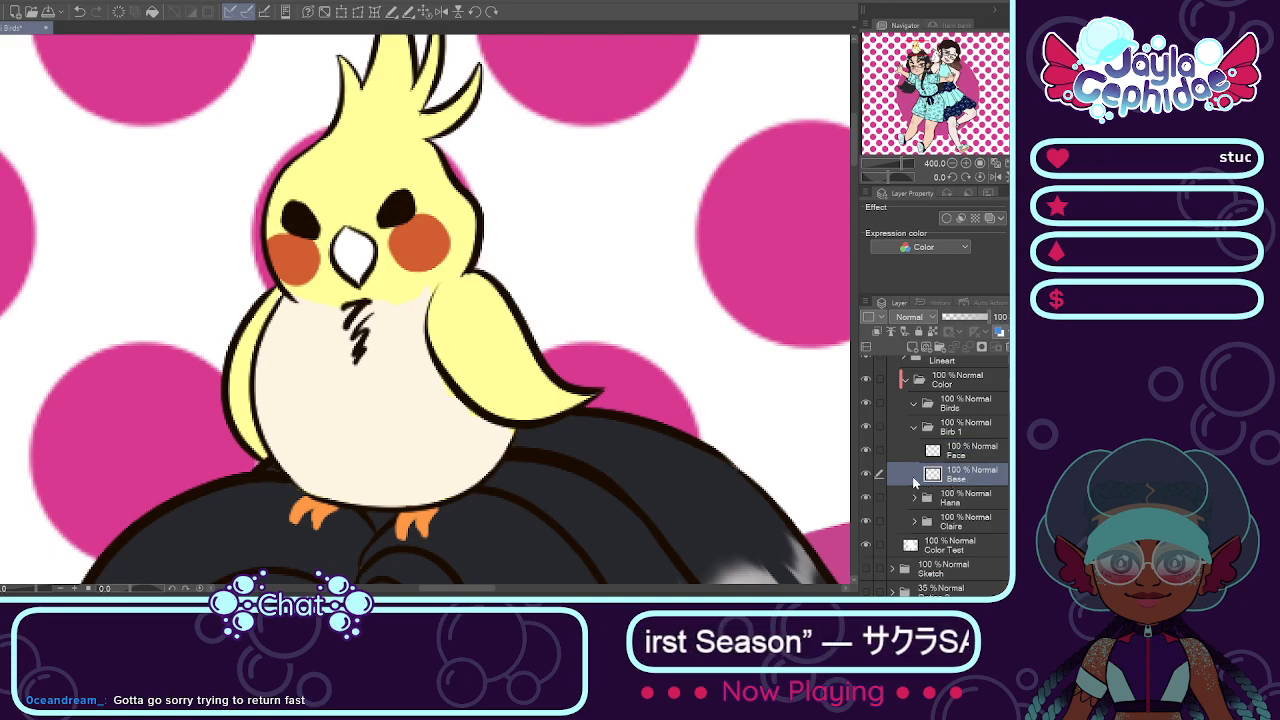
Step: Recolor the bird's wings and body pale off-white on the Base layer, keeping the head and crest yellow
{"action": "mouse_move", "coordinate": [490, 380]}
{"action": "left_mouse_down"}
{"action": "mouse_move", "coordinate": [505, 385]}
{"action": "mouse_move", "coordinate": [465, 360]}
{"action": "mouse_move", "coordinate": [486, 355]}
{"action": "mouse_move", "coordinate": [538, 381]}
{"action": "mouse_move", "coordinate": [508, 356]}
{"action": "mouse_move", "coordinate": [510, 373]}
{"action": "left_mouse_up"}
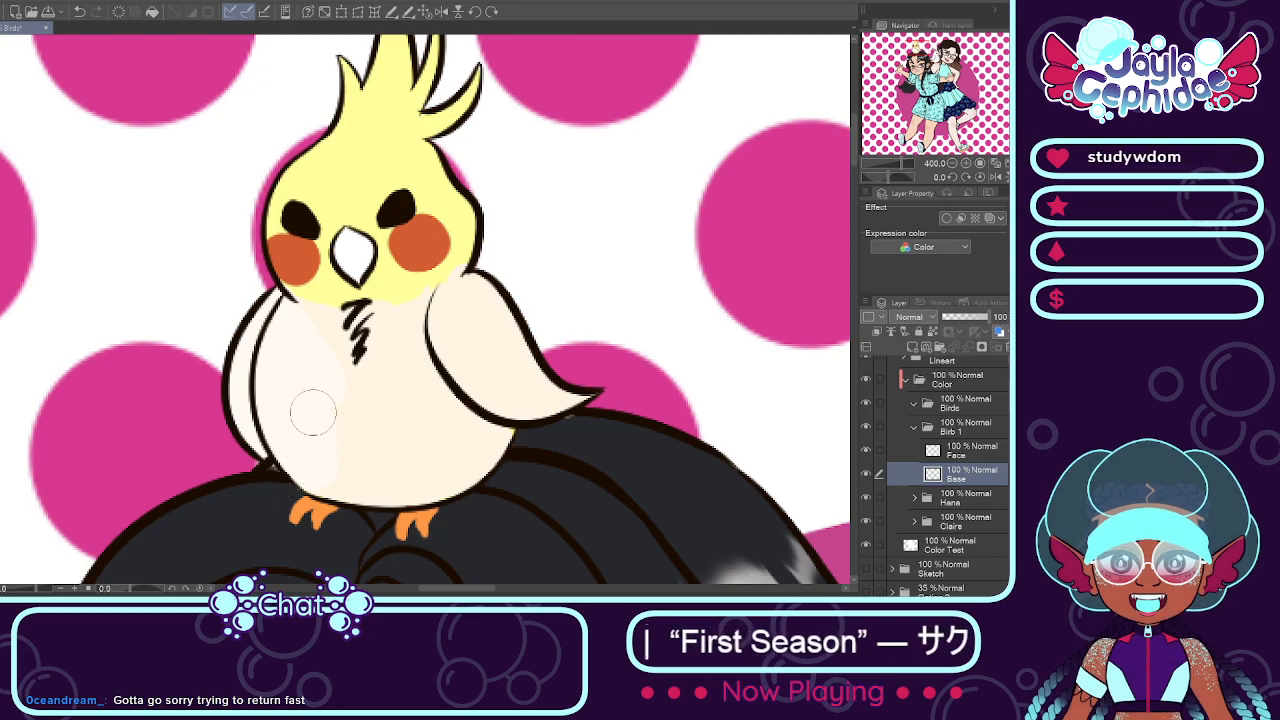
{"action": "scroll", "coordinate": [360, 435], "scroll_direction": "down", "scroll_amount": 1}
{"action": "scroll", "coordinate": [398, 426], "scroll_direction": "up", "scroll_amount": 1}
{"action": "scroll", "coordinate": [354, 371], "scroll_direction": "down", "scroll_amount": 1}
{"action": "scroll", "coordinate": [334, 363], "scroll_direction": "up", "scroll_amount": 1}
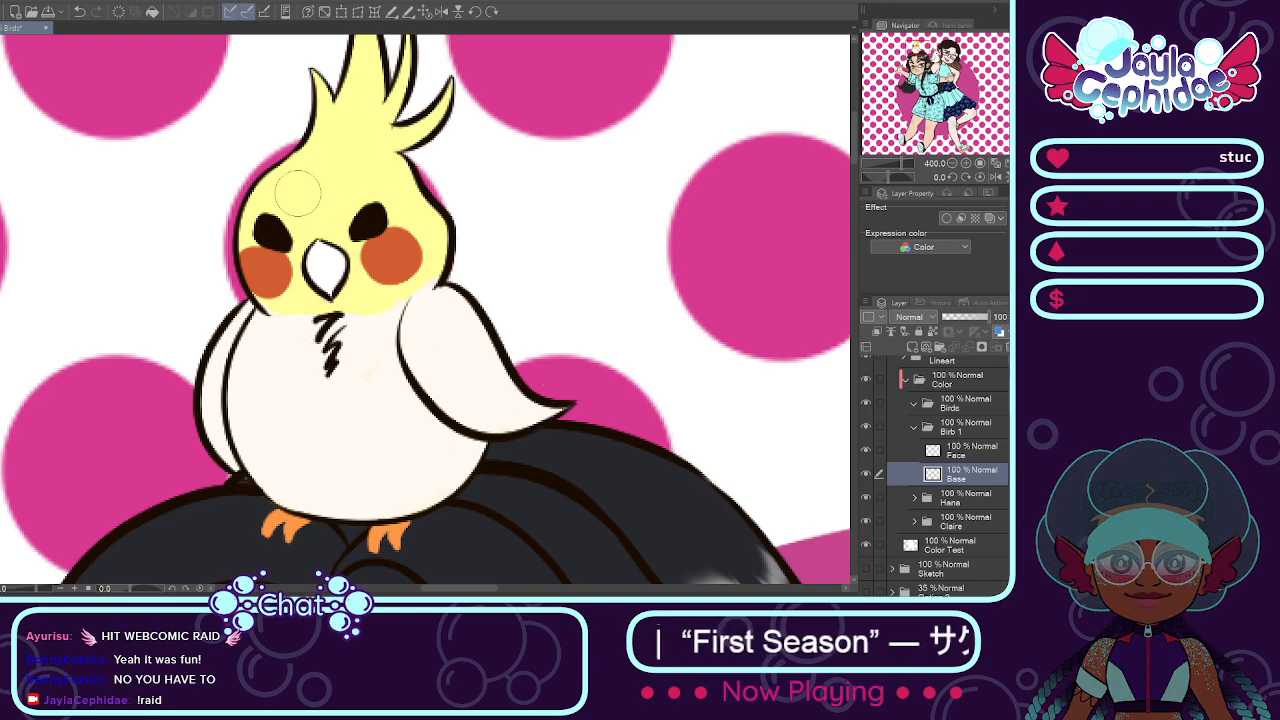
Step: Examine the recolored bird up close and against the two girls and the second bird
{"action": "scroll", "coordinate": [466, 300], "scroll_direction": "down", "scroll_amount": 5}
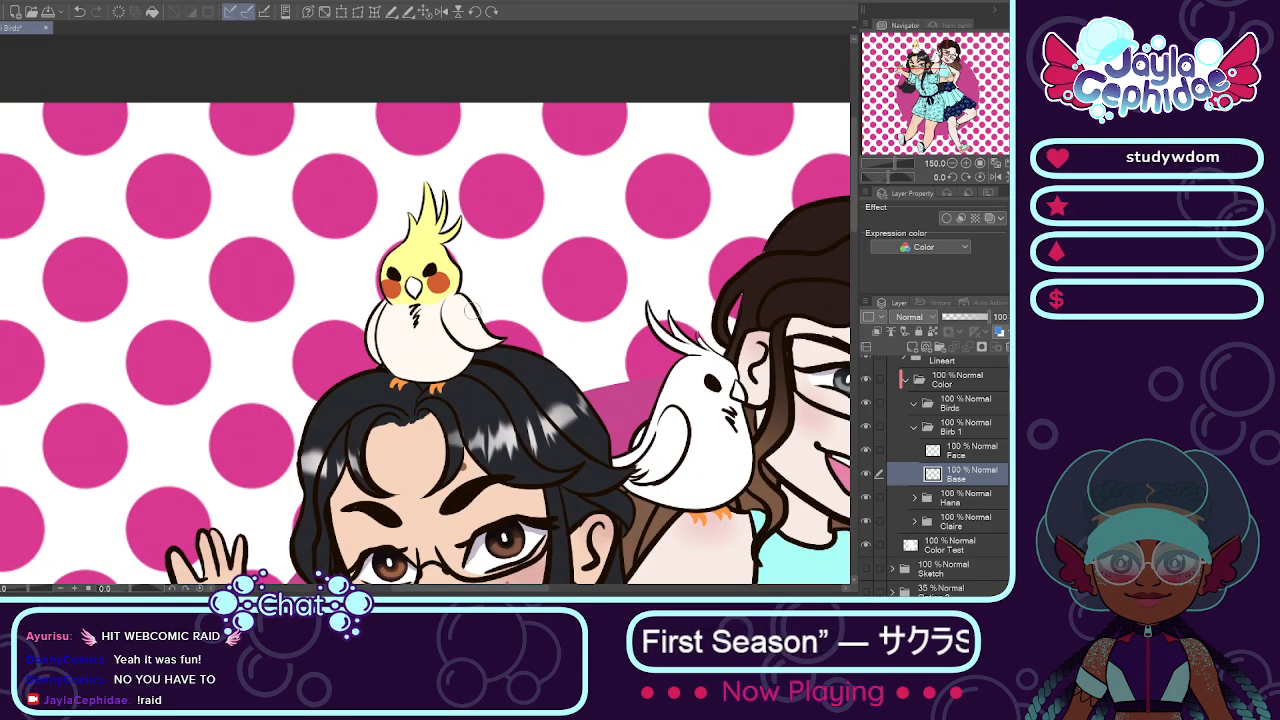
{"action": "scroll", "coordinate": [433, 253], "scroll_direction": "up", "scroll_amount": 6}
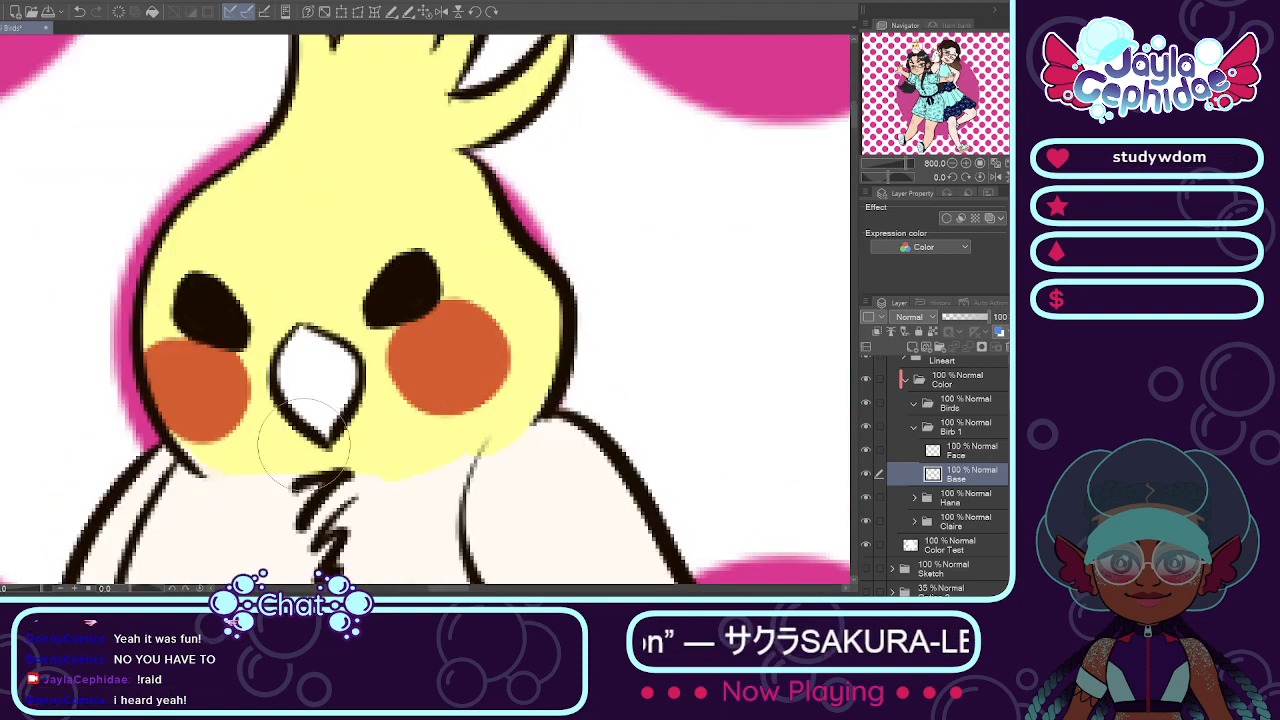
{"action": "scroll", "coordinate": [316, 437], "scroll_direction": "down", "scroll_amount": 6}
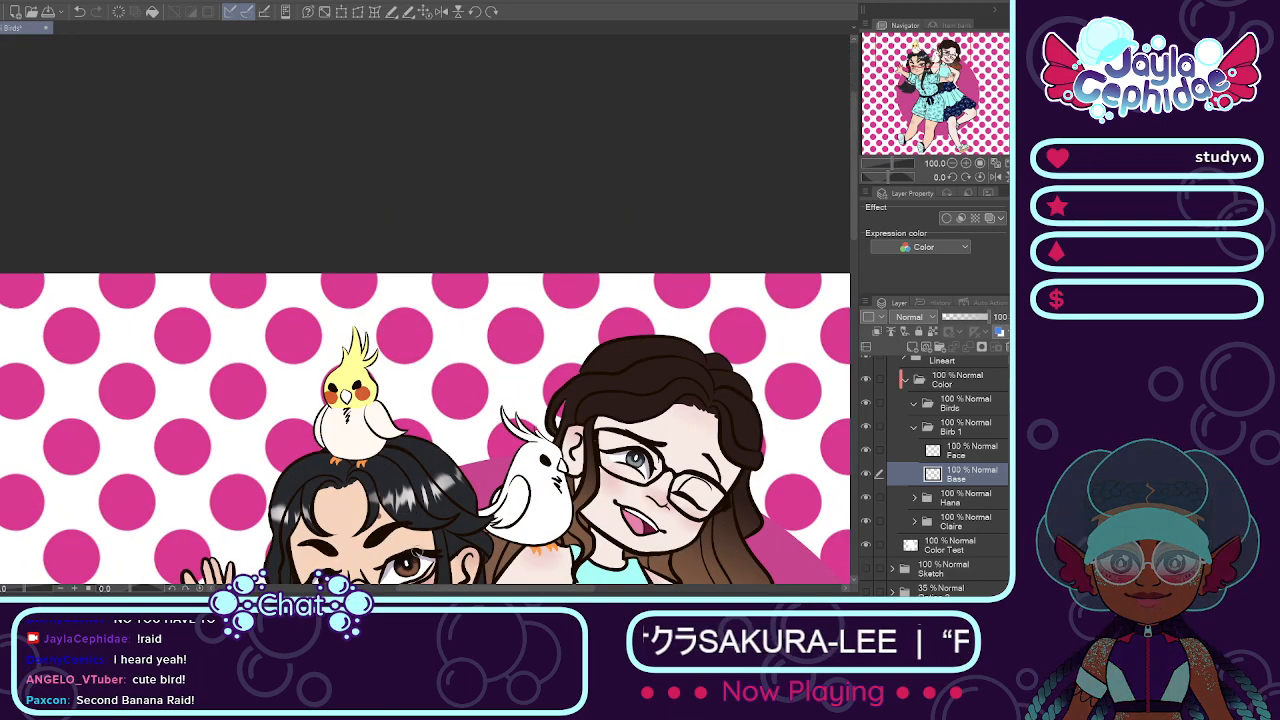
{"action": "scroll", "coordinate": [410, 545], "scroll_direction": "up", "scroll_amount": 1}
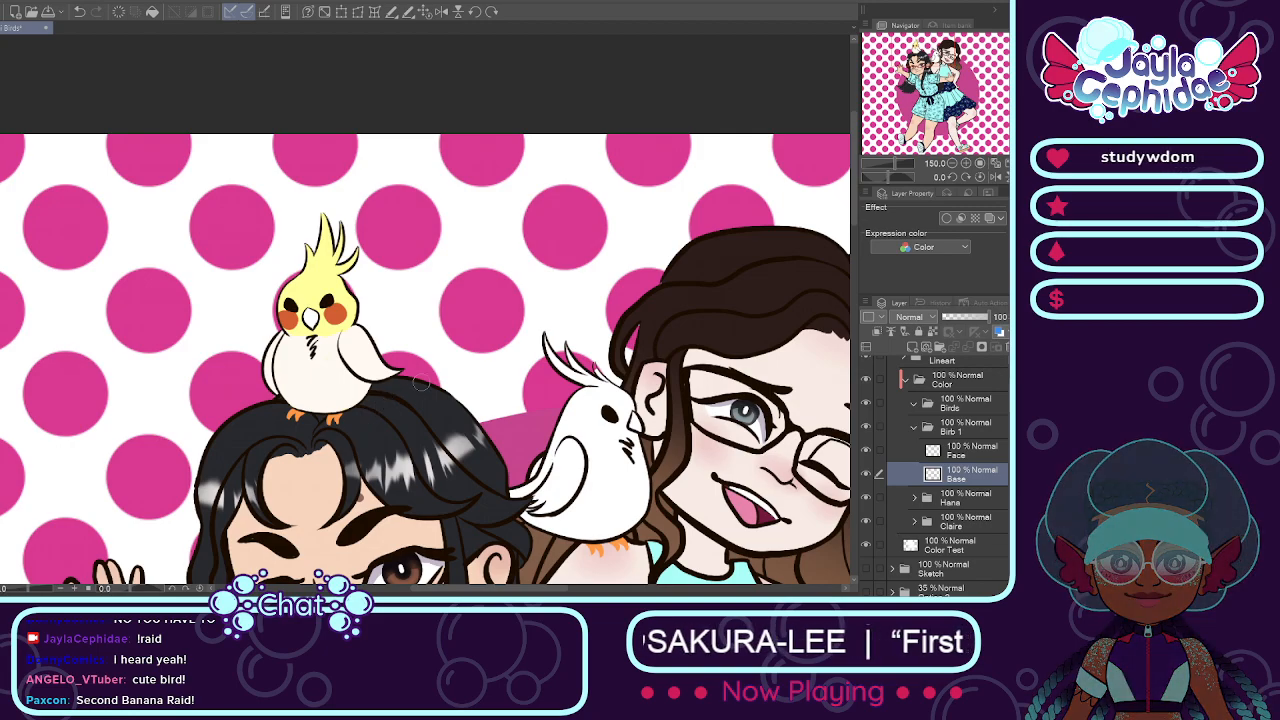
{"action": "scroll", "coordinate": [411, 390], "scroll_direction": "down", "scroll_amount": 2}
{"action": "scroll", "coordinate": [384, 496], "scroll_direction": "up", "scroll_amount": 1}
{"action": "scroll", "coordinate": [400, 480], "scroll_direction": "up", "scroll_amount": 1}
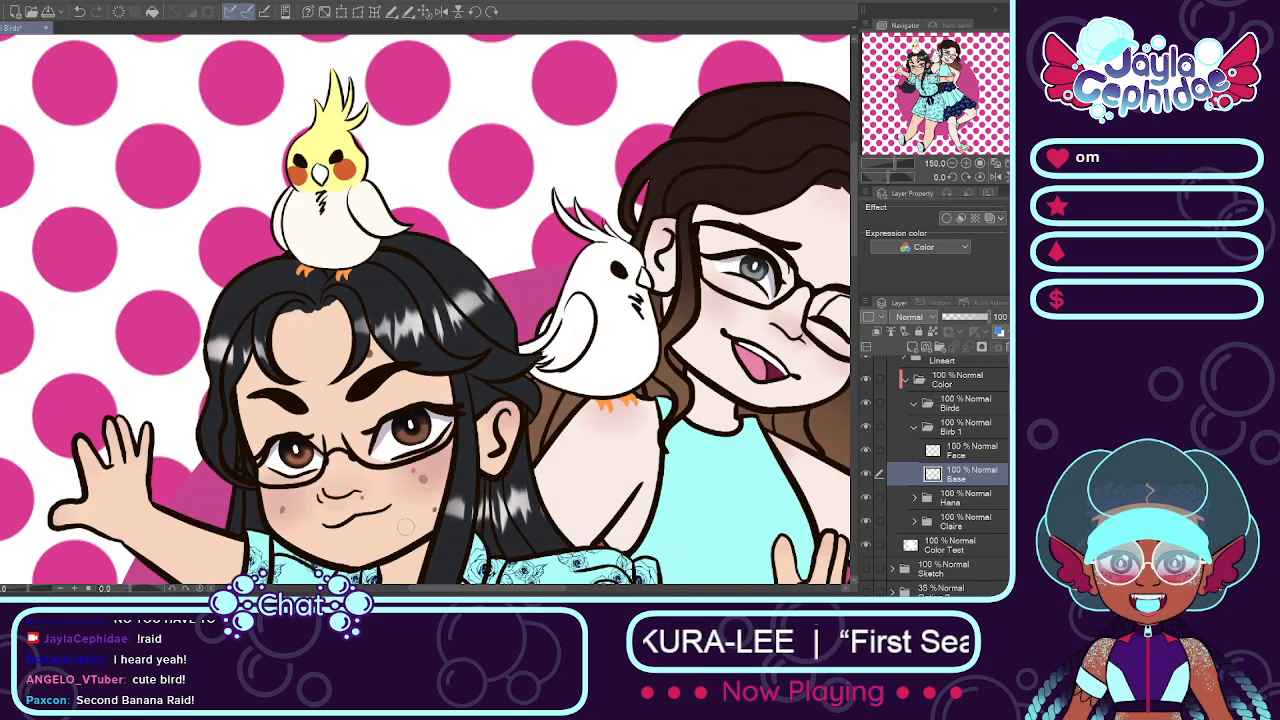
{"action": "scroll", "coordinate": [400, 480], "scroll_direction": "down", "scroll_amount": 3}
{"action": "scroll", "coordinate": [450, 550], "scroll_direction": "up", "scroll_amount": 1}
{"action": "scroll", "coordinate": [382, 416], "scroll_direction": "up", "scroll_amount": 2}
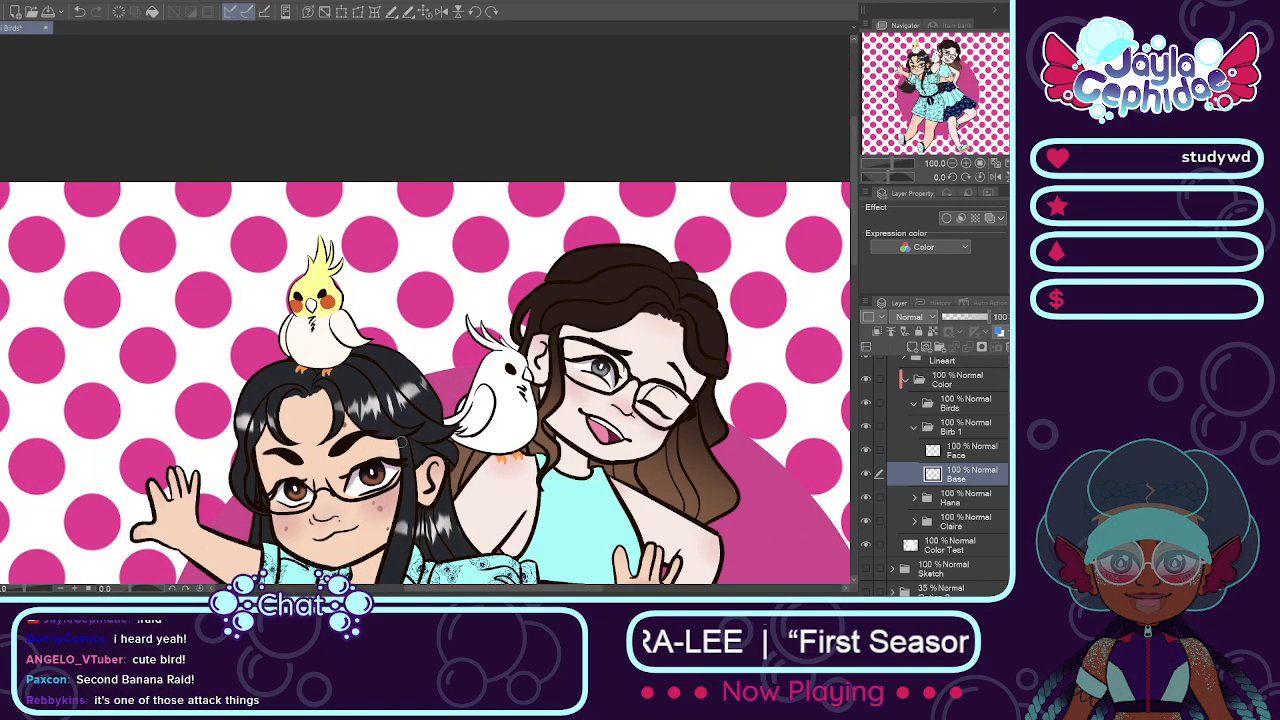
Step: Paint the yellow-headed bird's beak golden orange on the Face layer
{"action": "left_click", "coordinate": [955, 451]}
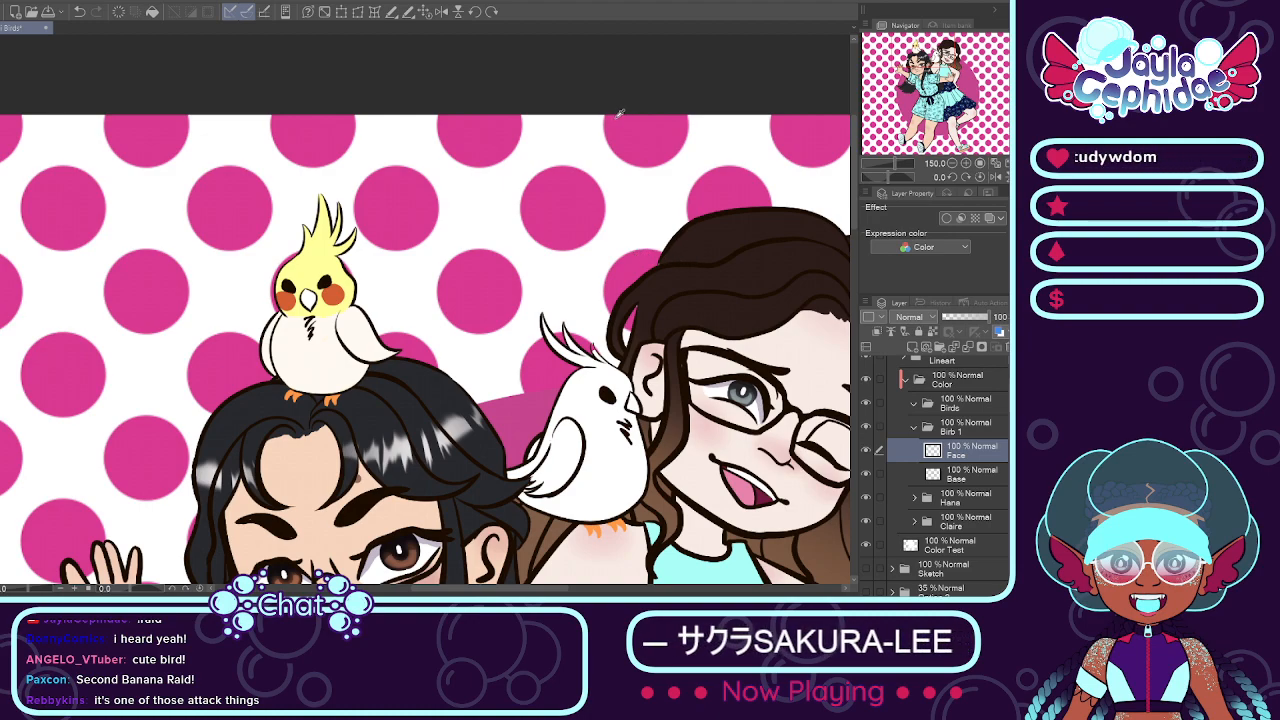
{"action": "scroll", "coordinate": [331, 260], "scroll_direction": "up", "scroll_amount": 3}
{"action": "scroll", "coordinate": [287, 332], "scroll_direction": "down", "scroll_amount": 8}
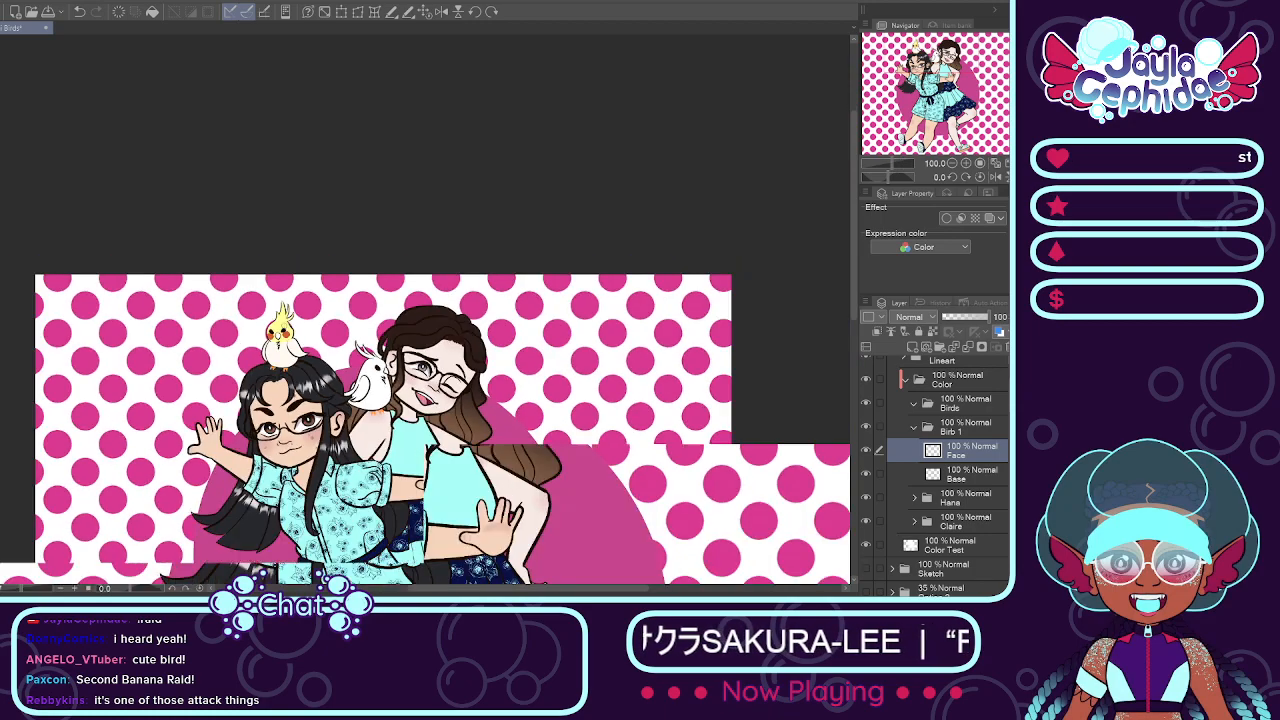
{"action": "scroll", "coordinate": [249, 499], "scroll_direction": "up", "scroll_amount": 2}
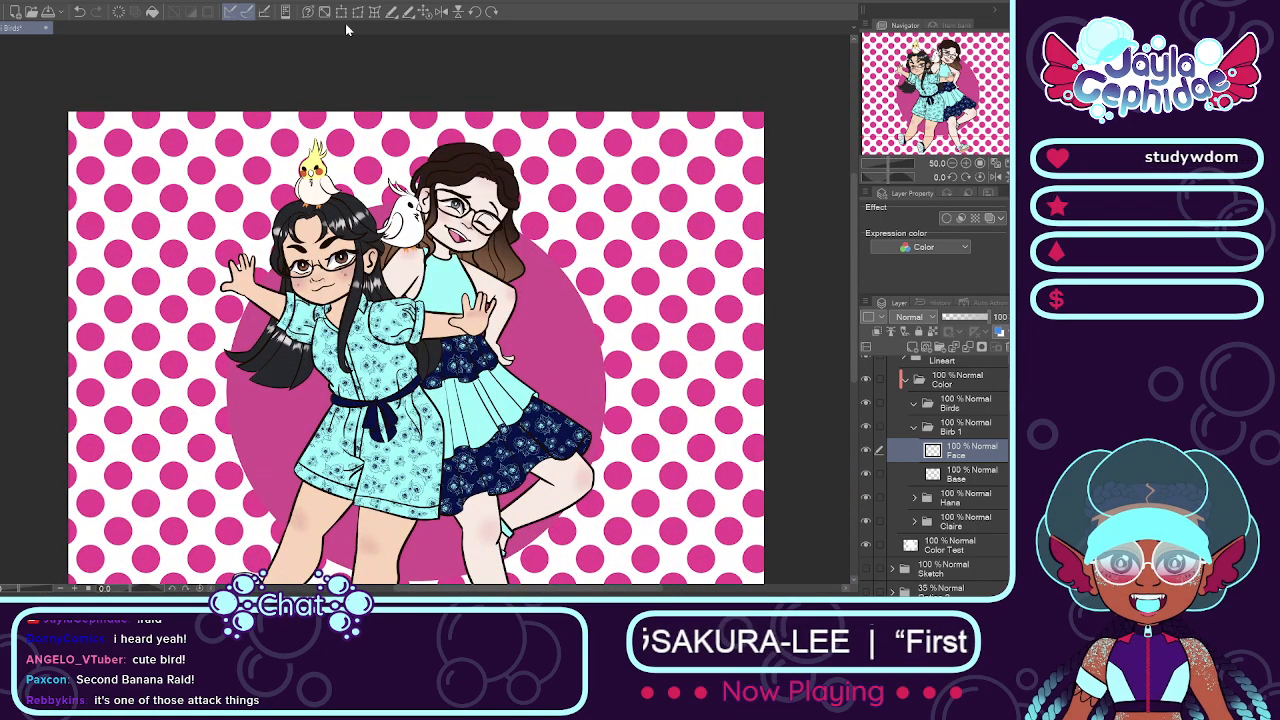
{"action": "left_click", "coordinate": [425, 12]}
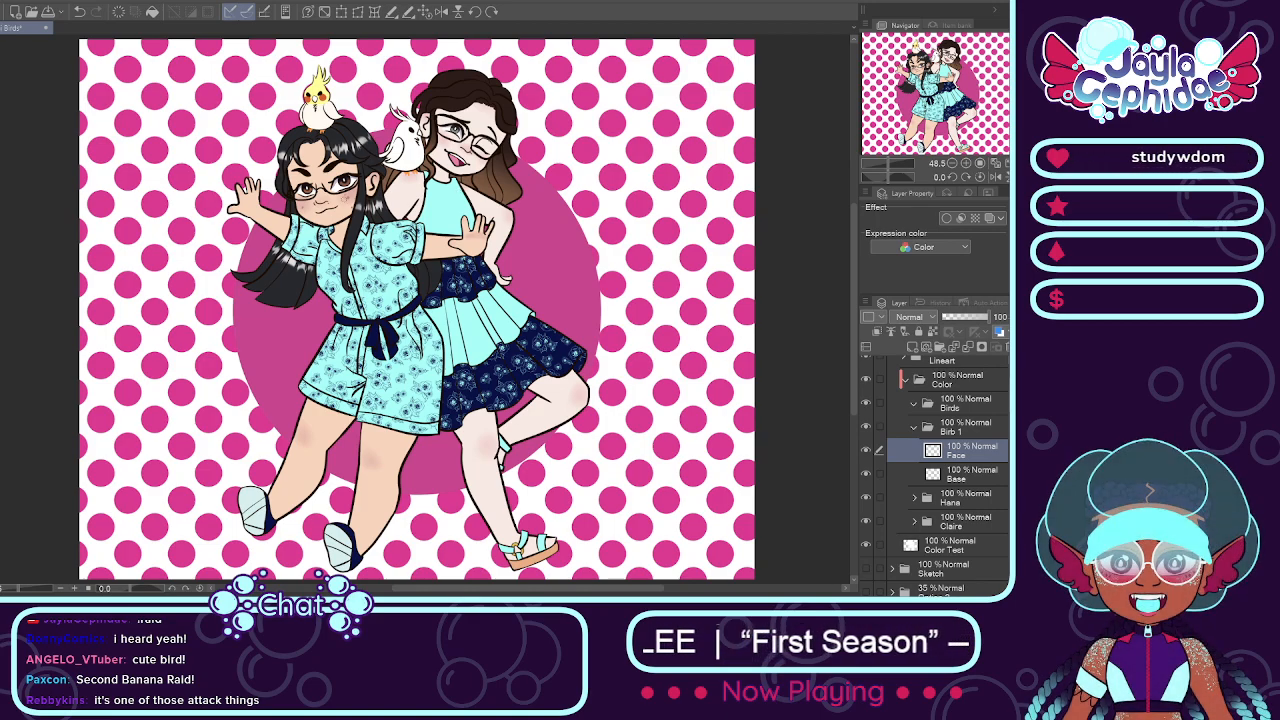
{"action": "scroll", "coordinate": [318, 101], "scroll_direction": "up", "scroll_amount": 2}
{"action": "scroll", "coordinate": [318, 108], "scroll_direction": "down", "scroll_amount": 3}
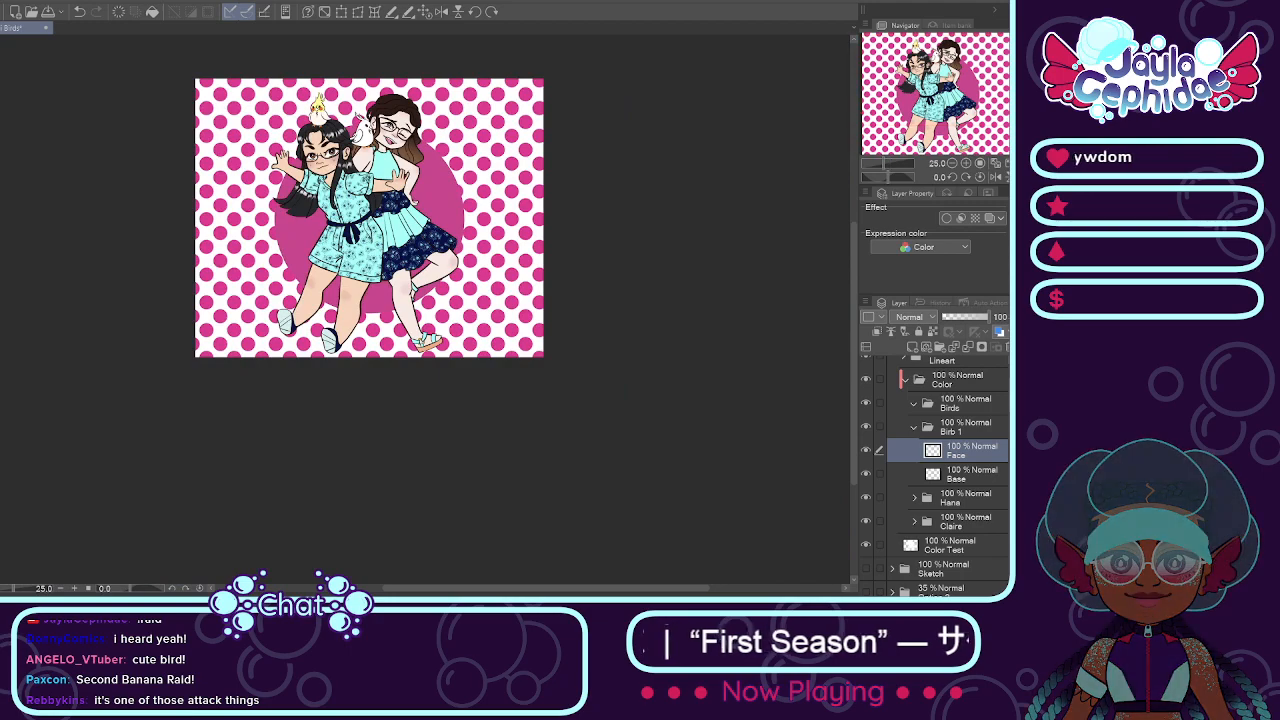
{"action": "scroll", "coordinate": [318, 101], "scroll_direction": "up", "scroll_amount": 2}
{"action": "scroll", "coordinate": [293, 108], "scroll_direction": "up", "scroll_amount": 6}
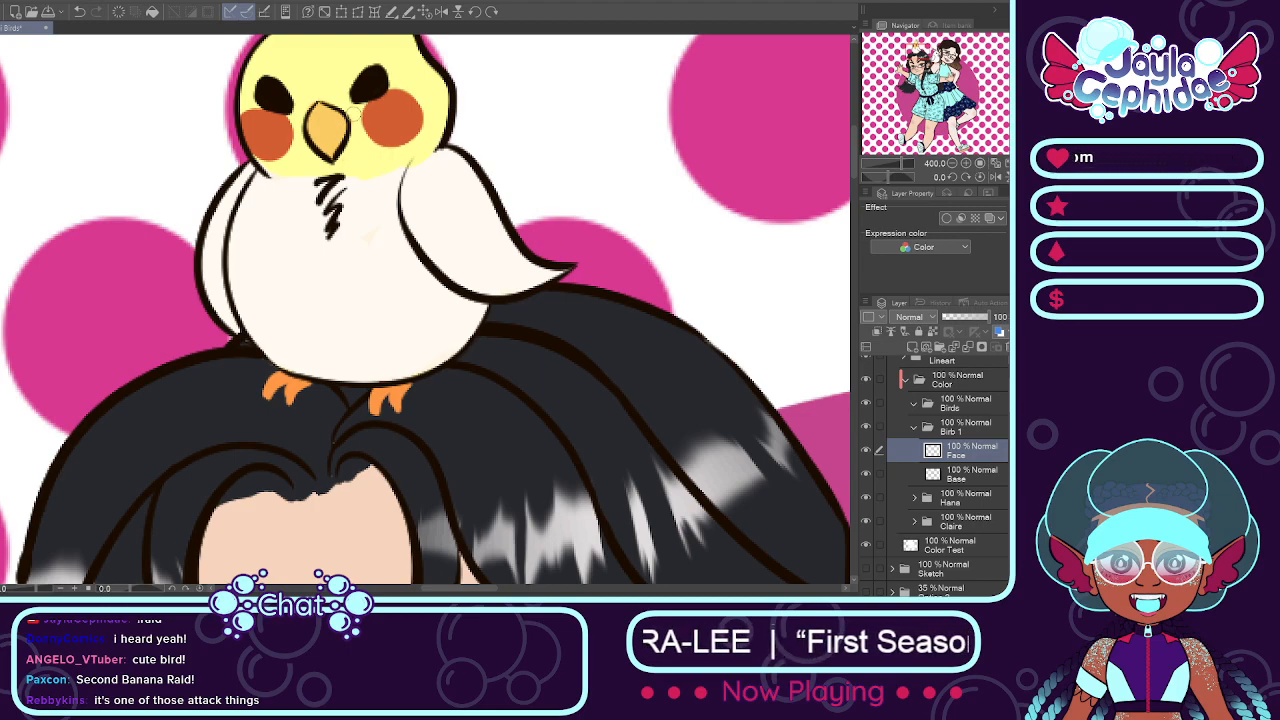
Step: Add a layer named Markings above Face and dab soft pale yellow patches on the first bird's body
{"action": "scroll", "coordinate": [354, 113], "scroll_direction": "down", "scroll_amount": 2}
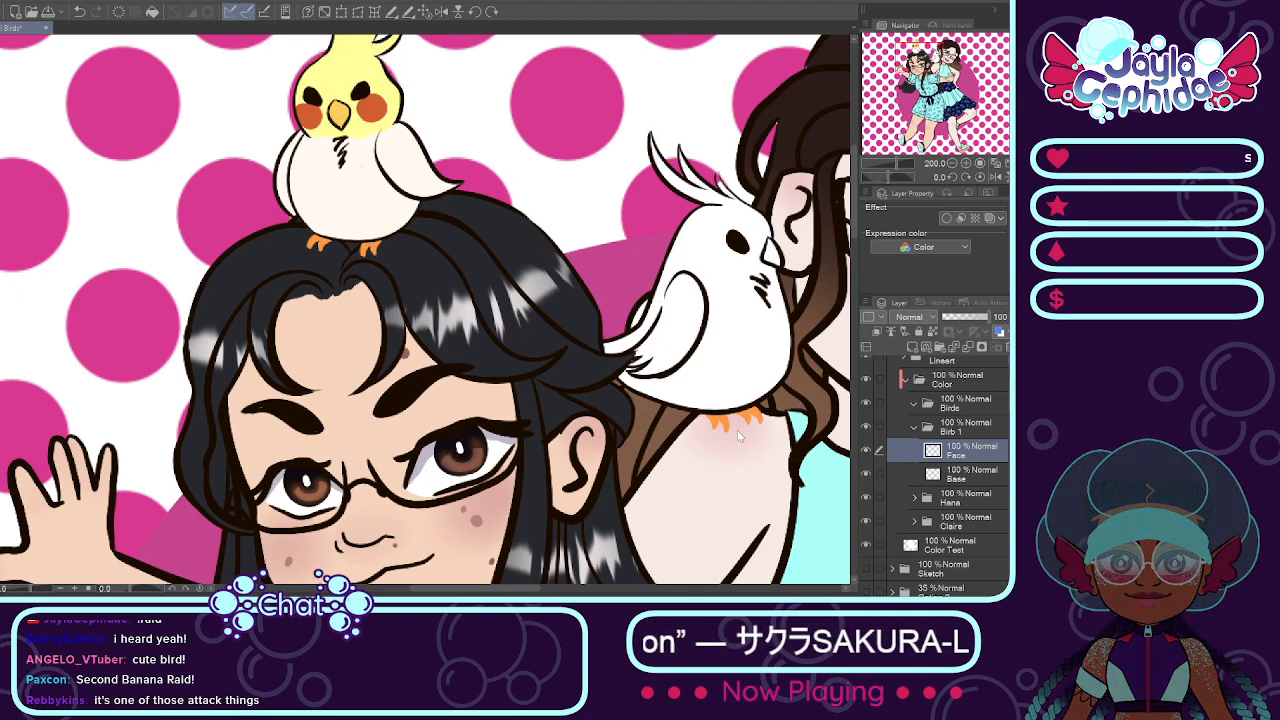
{"action": "key", "text": "Return"}
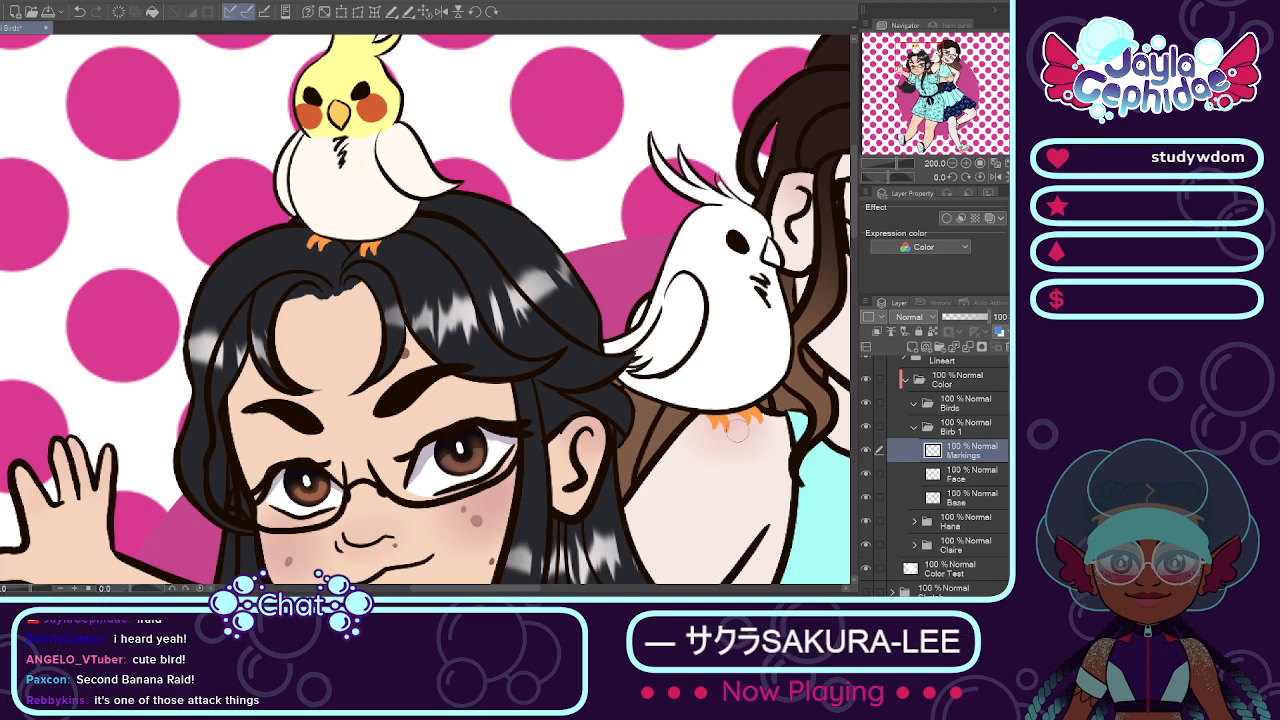
{"action": "scroll", "coordinate": [430, 288], "scroll_direction": "down", "scroll_amount": 5}
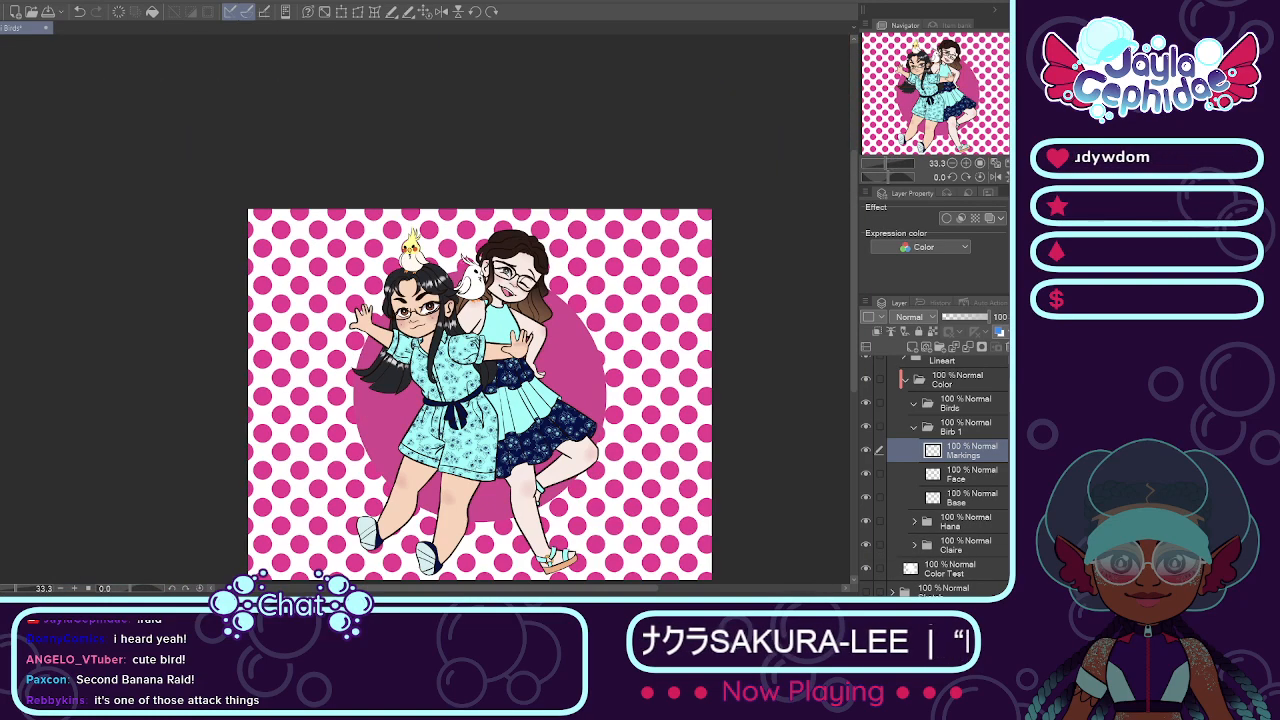
{"action": "scroll", "coordinate": [504, 259], "scroll_direction": "up", "scroll_amount": 2}
{"action": "scroll", "coordinate": [345, 236], "scroll_direction": "up", "scroll_amount": 1}
{"action": "scroll", "coordinate": [294, 256], "scroll_direction": "down", "scroll_amount": 2}
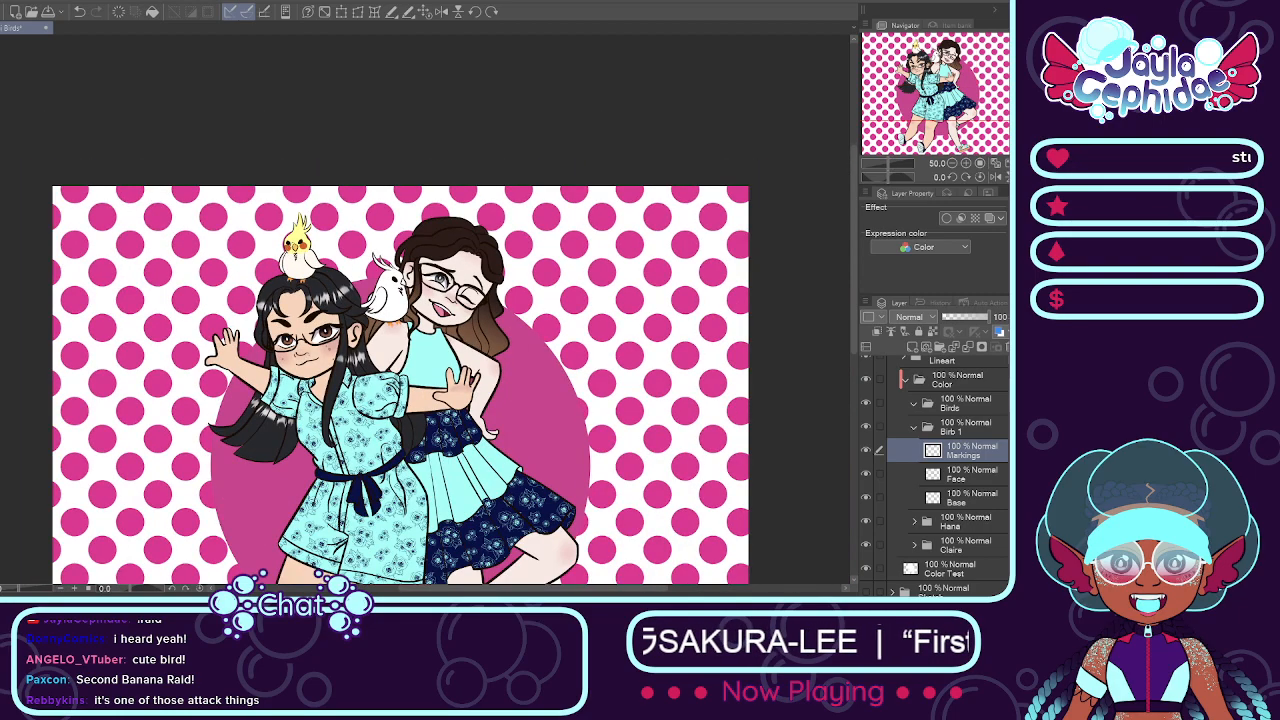
{"action": "scroll", "coordinate": [288, 236], "scroll_direction": "down", "scroll_amount": 2}
{"action": "scroll", "coordinate": [286, 232], "scroll_direction": "up", "scroll_amount": 3}
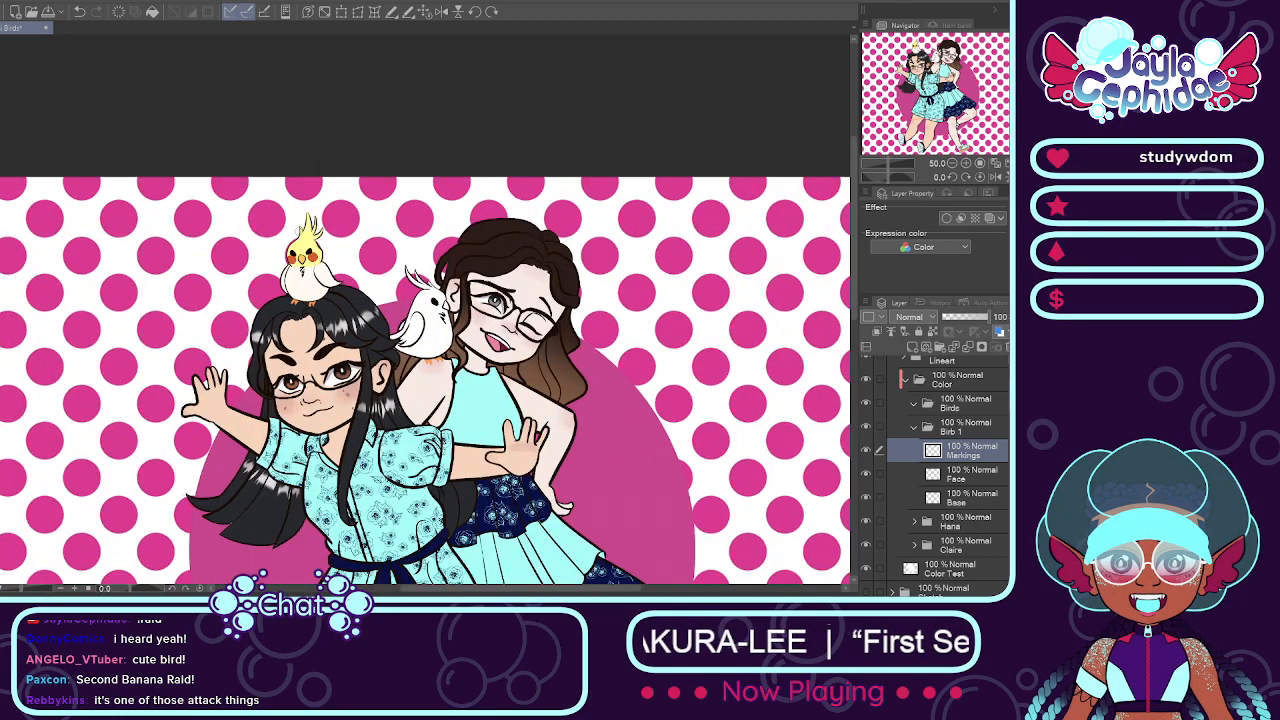
{"action": "scroll", "coordinate": [308, 255], "scroll_direction": "up", "scroll_amount": 2}
{"action": "scroll", "coordinate": [377, 326], "scroll_direction": "up", "scroll_amount": 1}
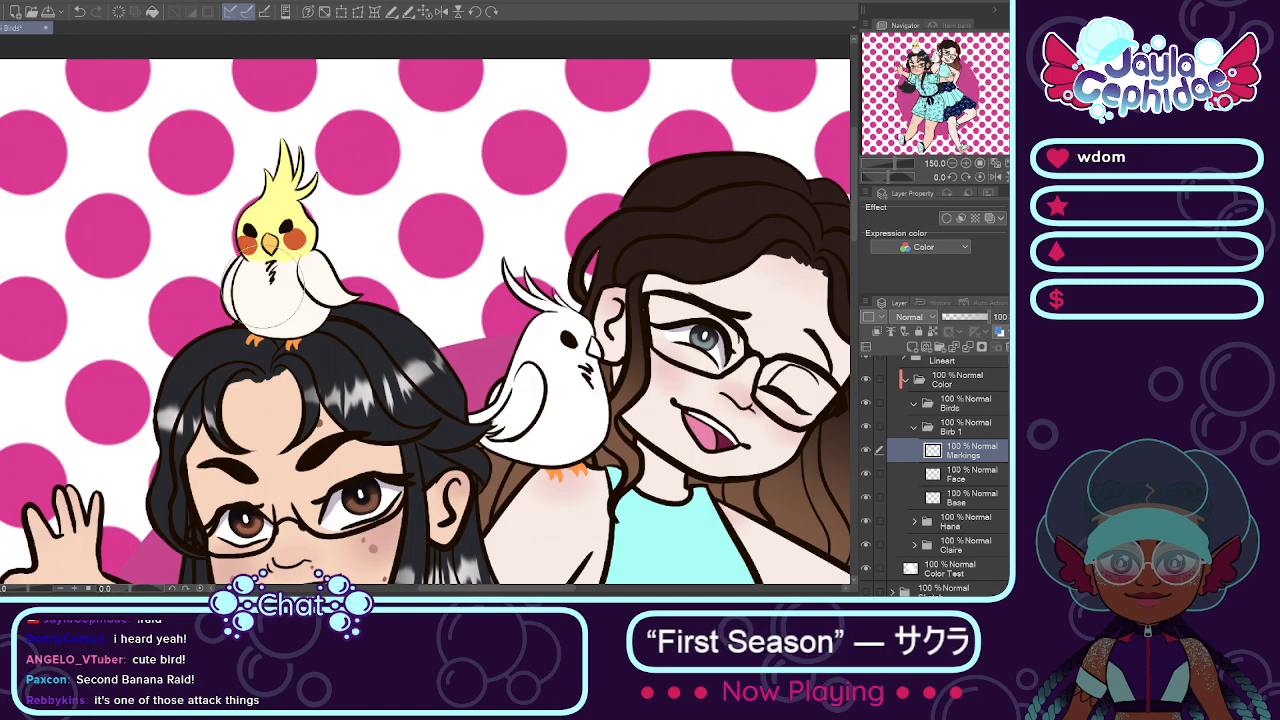
{"action": "scroll", "coordinate": [250, 289], "scroll_direction": "up", "scroll_amount": 1}
{"action": "left_click", "coordinate": [240, 268]}
{"action": "left_click", "coordinate": [255, 291]}
{"action": "left_click", "coordinate": [291, 304]}
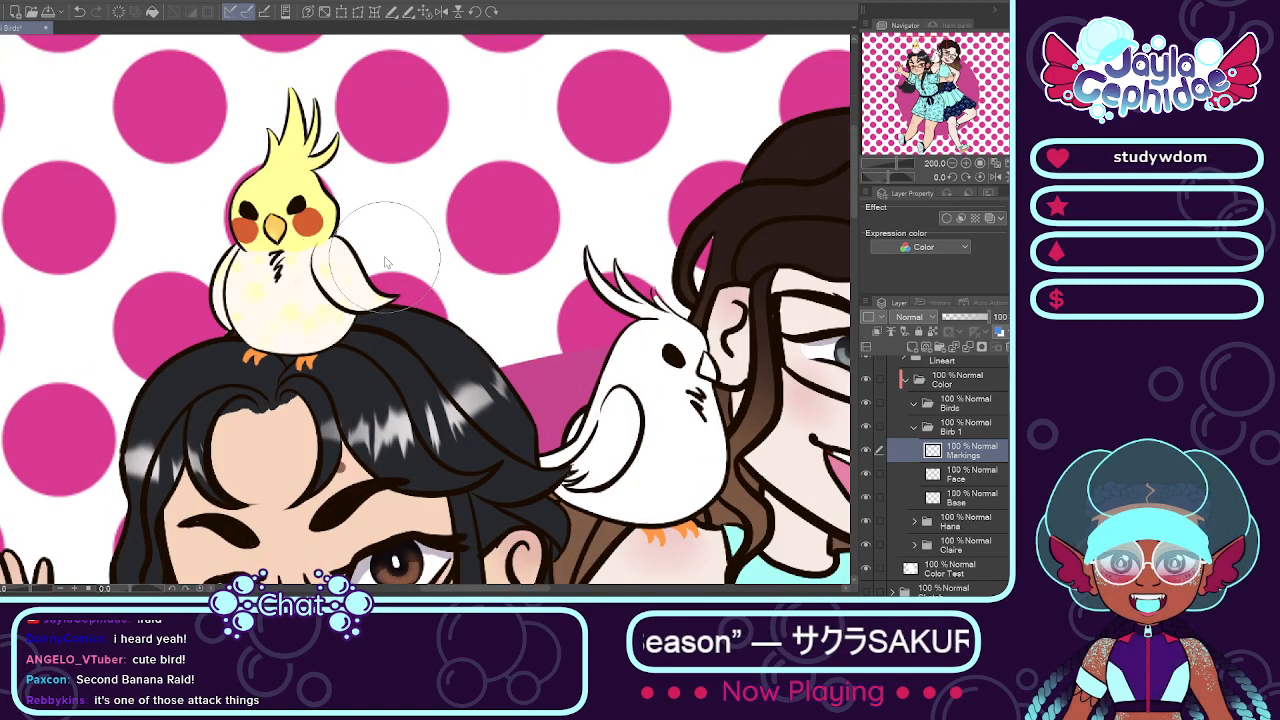
{"action": "scroll", "coordinate": [398, 258], "scroll_direction": "down", "scroll_amount": 3}
{"action": "scroll", "coordinate": [495, 310], "scroll_direction": "up", "scroll_amount": 1}
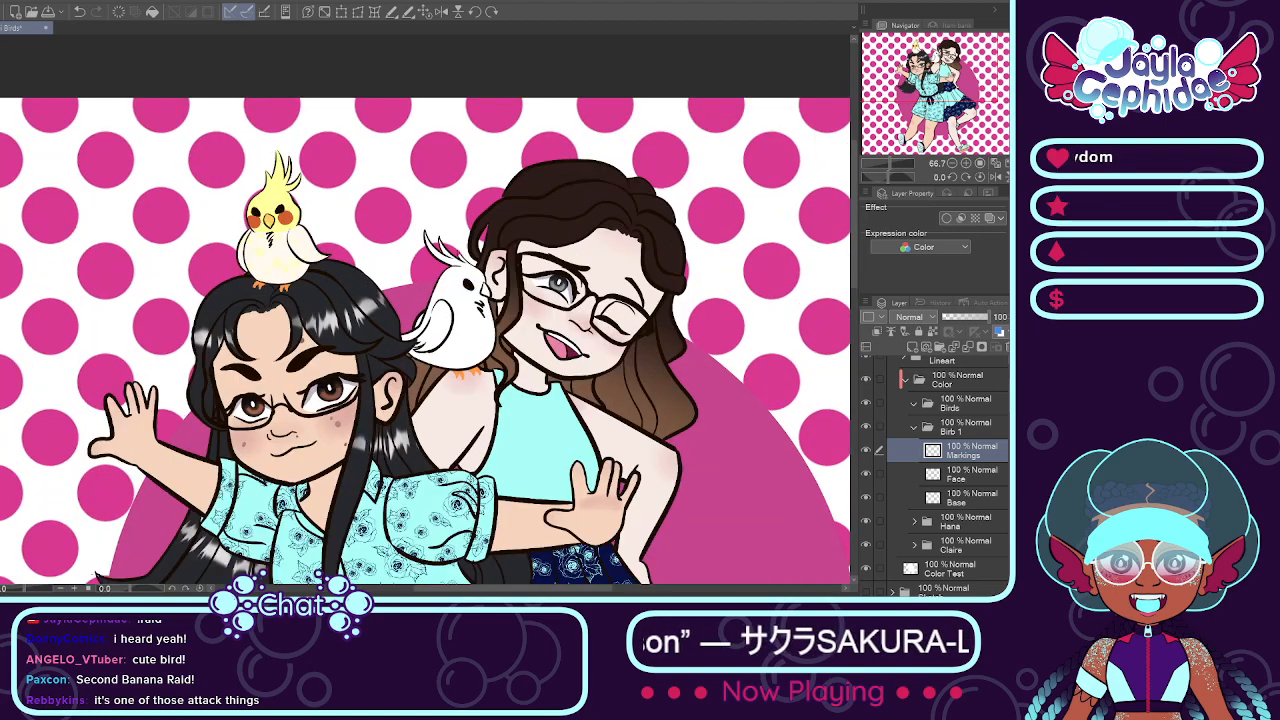
Step: Collapse the Birb 1 folder and add a folder named Birb 2 above it inside Birds
{"action": "left_click", "coordinate": [914, 428]}
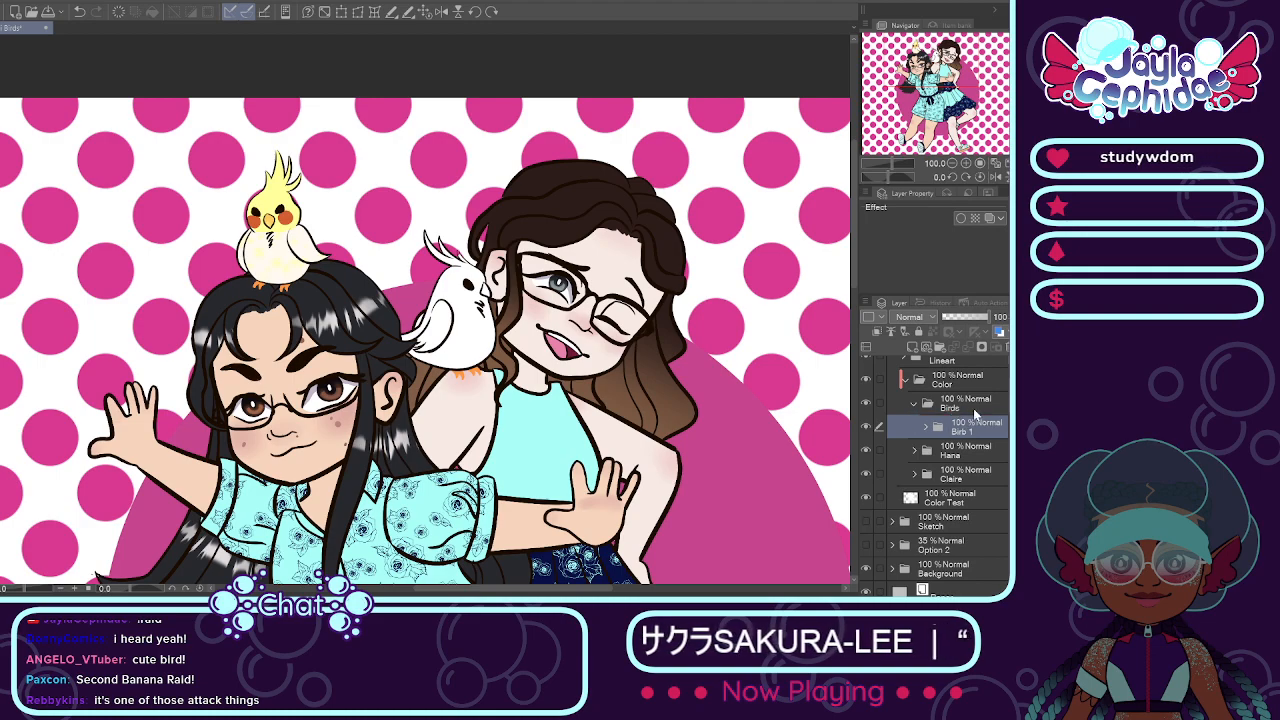
{"action": "key", "text": "ctrl+g"}
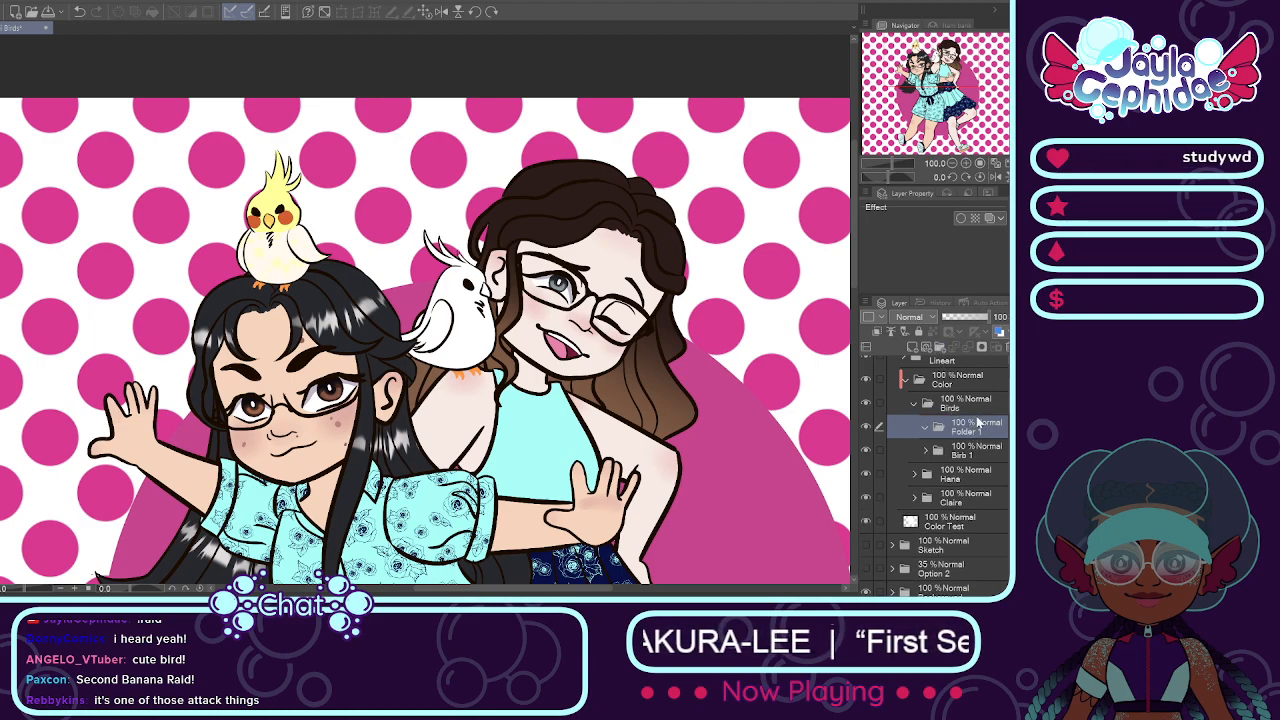
{"action": "scroll", "coordinate": [697, 375], "scroll_direction": "down", "scroll_amount": 3}
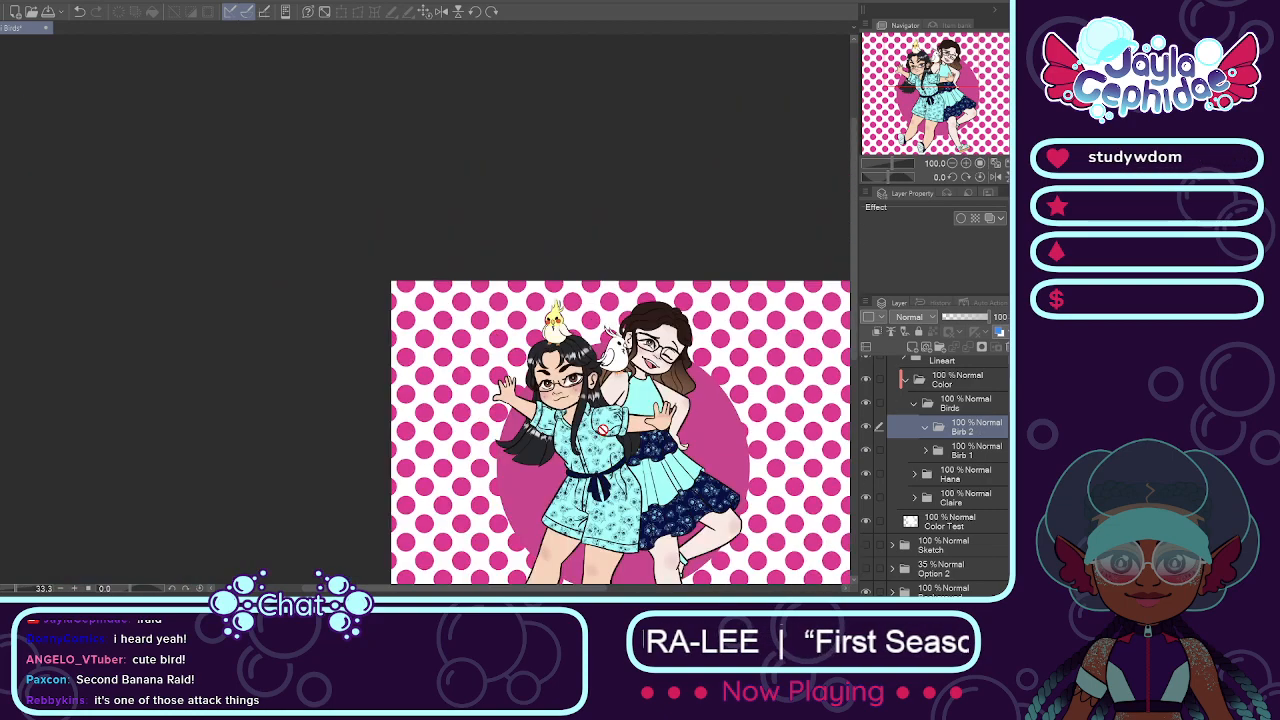
Step: Examine the uncolored white bird on the brown-haired girl's shoulder beside the finished first bird
{"action": "left_click_drag", "start_coordinate": [517, 589], "coordinate": [572, 590]}
{"action": "scroll", "coordinate": [491, 383], "scroll_direction": "up", "scroll_amount": 1}
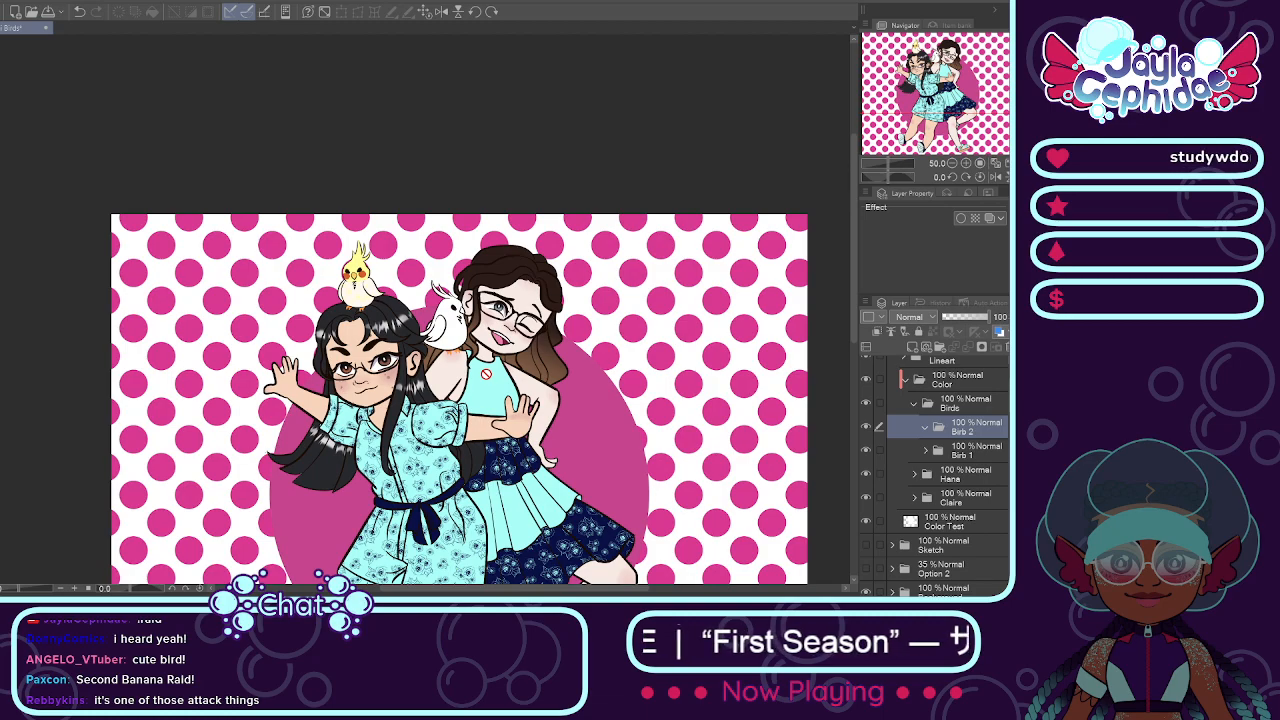
{"action": "scroll", "coordinate": [485, 365], "scroll_direction": "up", "scroll_amount": 2}
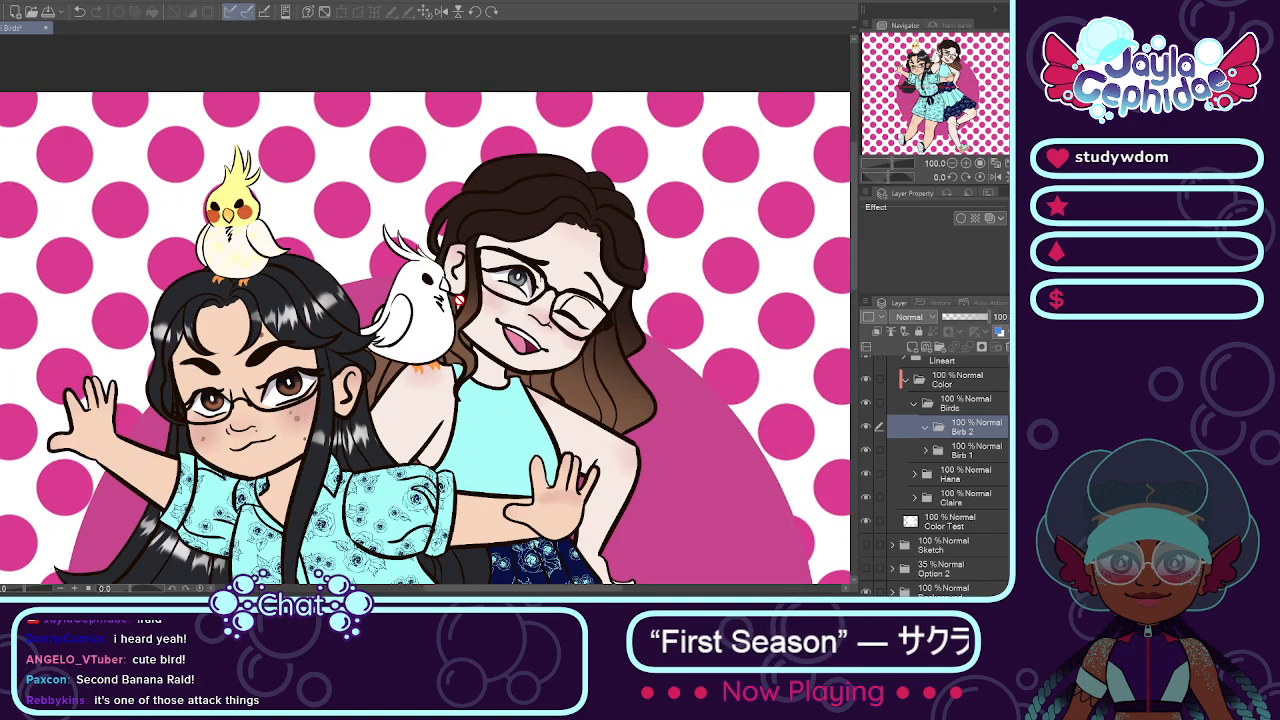
{"action": "scroll", "coordinate": [445, 290], "scroll_direction": "up", "scroll_amount": 1}
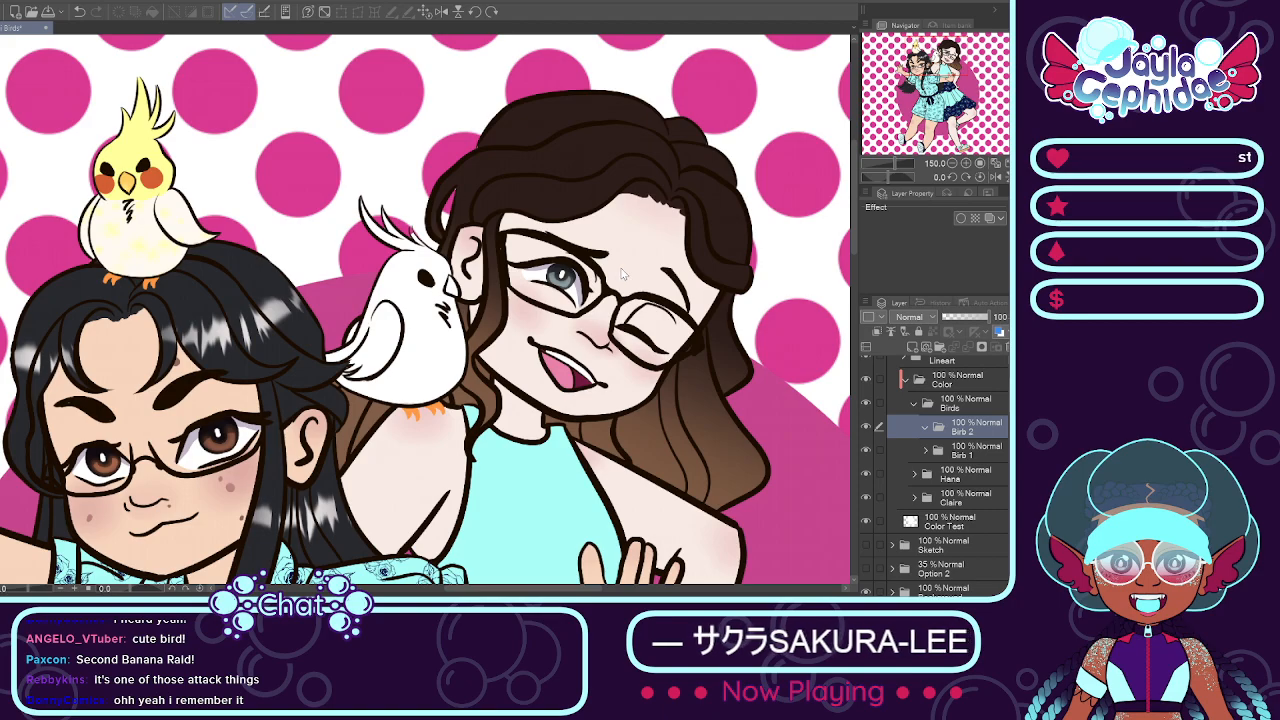
{"action": "left_click", "coordinate": [134, 139], "text": "alt"}
{"action": "scroll", "coordinate": [241, 191], "scroll_direction": "down", "scroll_amount": 1}
{"action": "scroll", "coordinate": [396, 272], "scroll_direction": "up", "scroll_amount": 1}
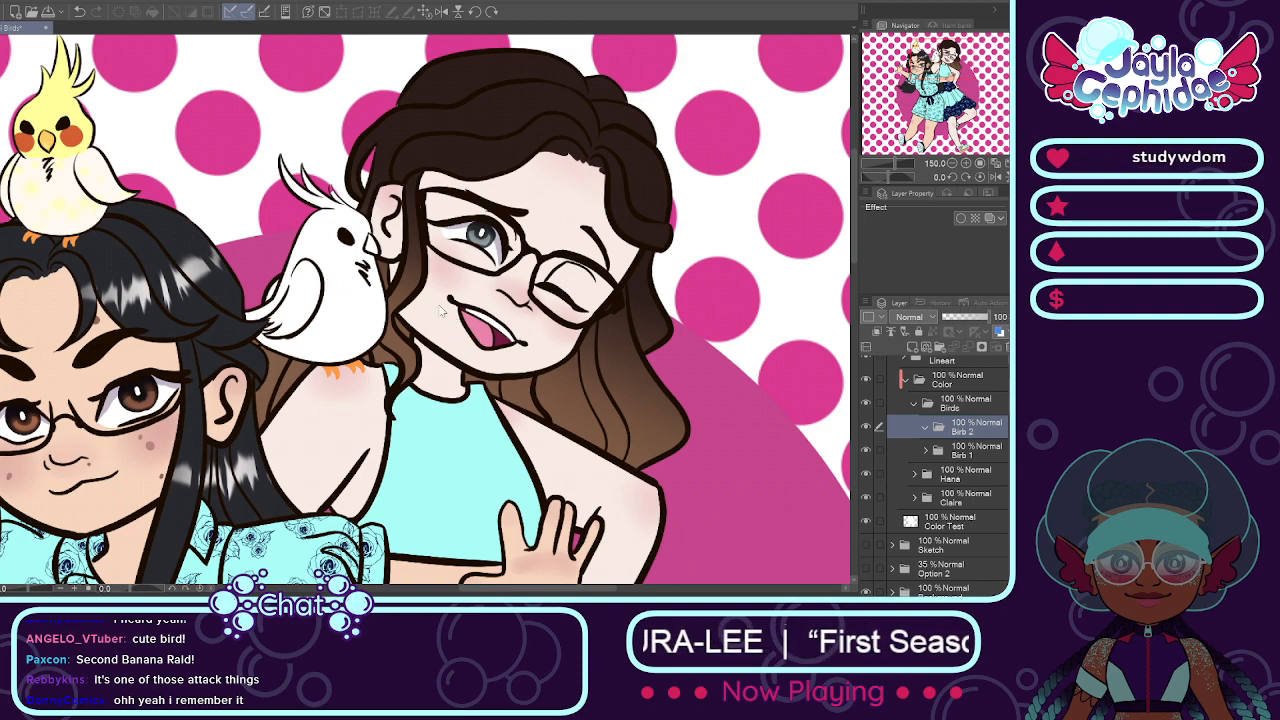
Step: Add a layer named Base inside the Birb 2 folder for the shoulder bird
{"action": "key", "text": "Return"}
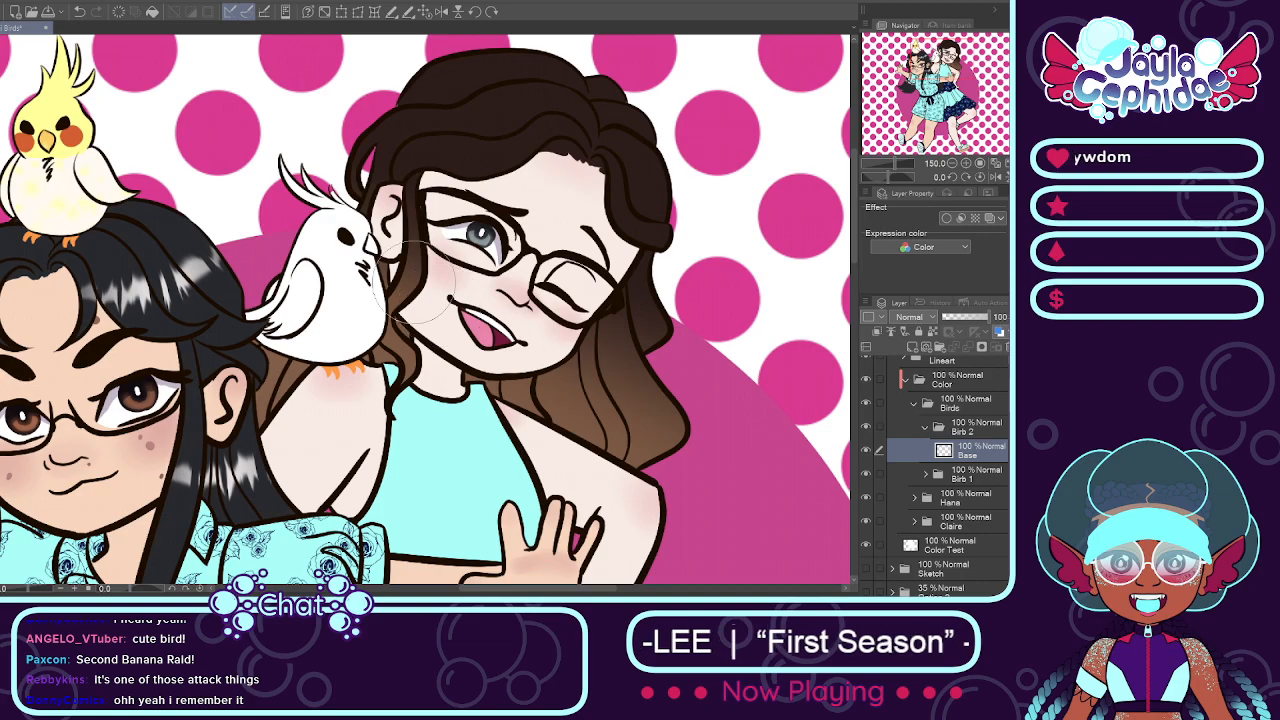
{"action": "scroll", "coordinate": [338, 292], "scroll_direction": "up", "scroll_amount": 1}
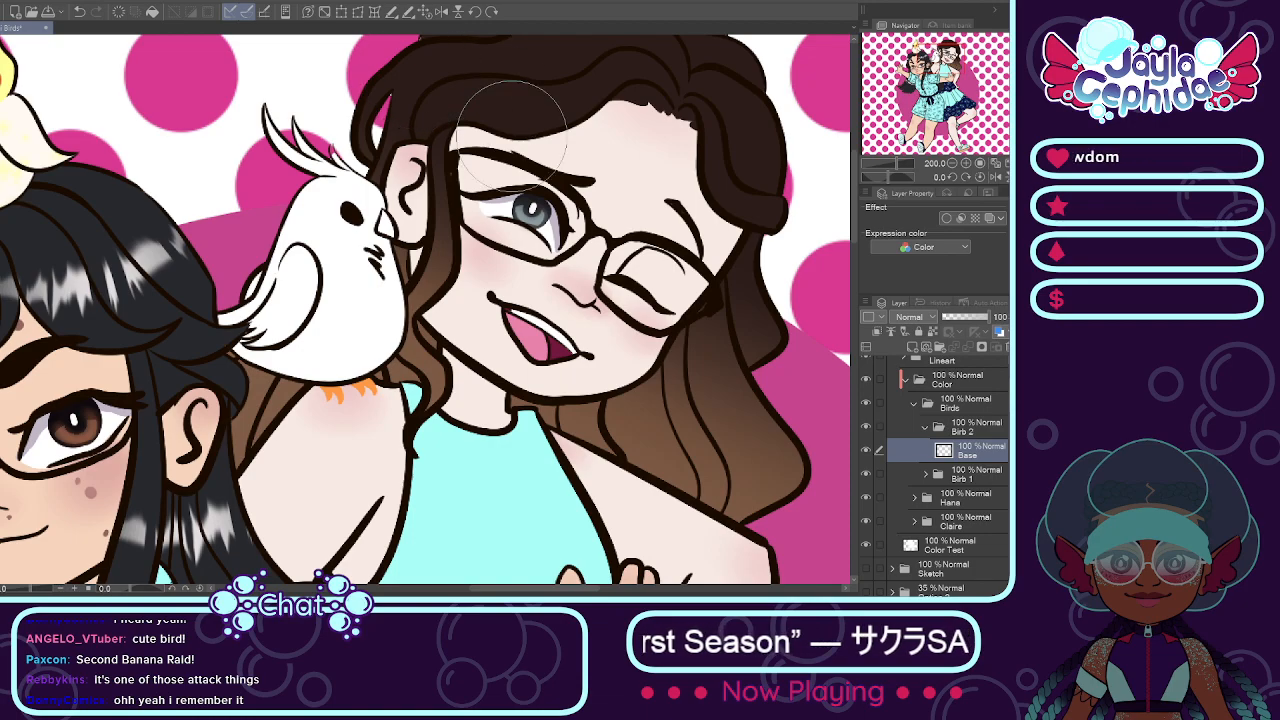
{"action": "scroll", "coordinate": [567, 296], "scroll_direction": "down", "scroll_amount": 3}
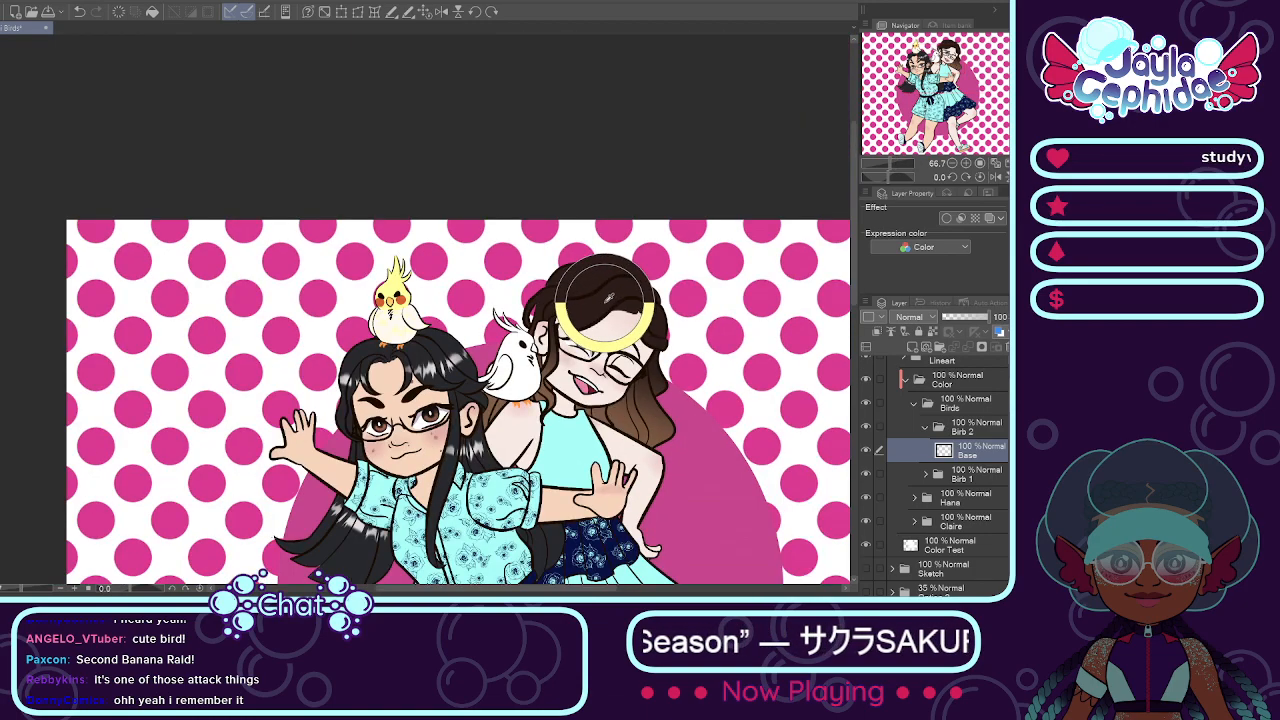
{"action": "scroll", "coordinate": [620, 326], "scroll_direction": "up", "scroll_amount": 3}
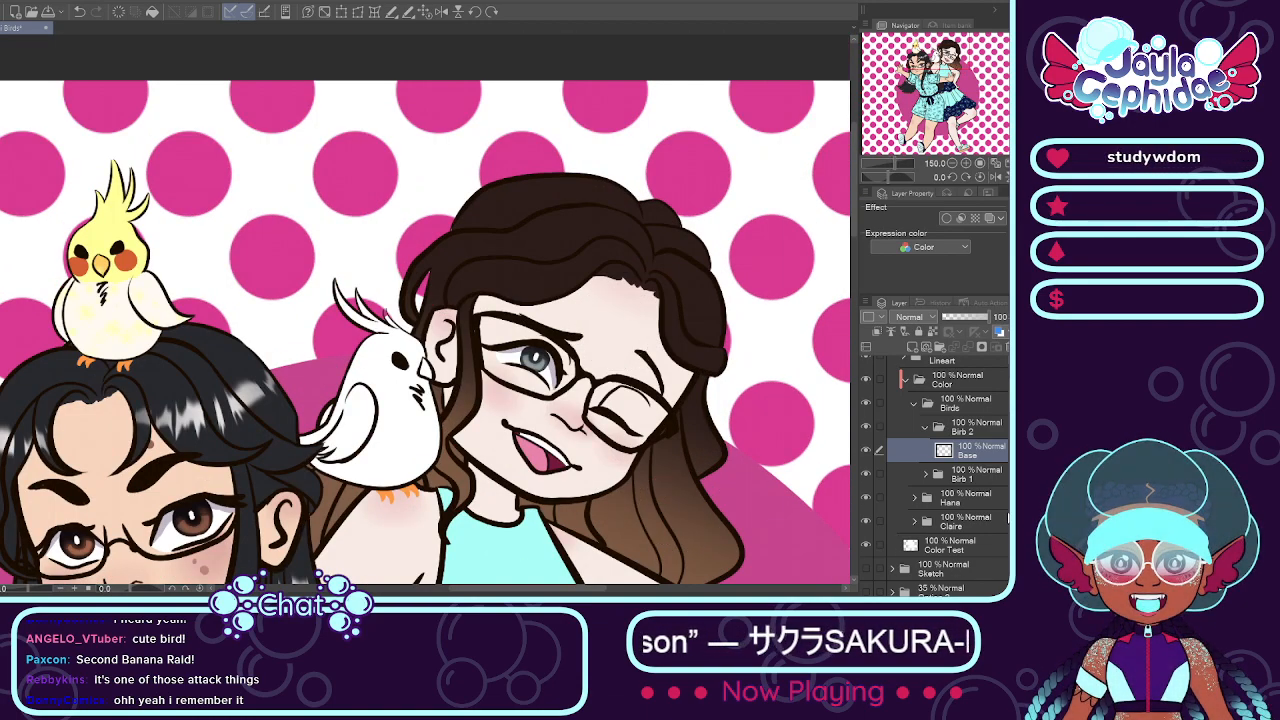
Step: Check the Hair layer inside the Claire folder and return to the Base layer of Birb 2
{"action": "left_click", "coordinate": [925, 427]}
{"action": "left_click", "coordinate": [914, 494]}
{"action": "scroll", "coordinate": [948, 470], "scroll_direction": "down", "scroll_amount": 1}
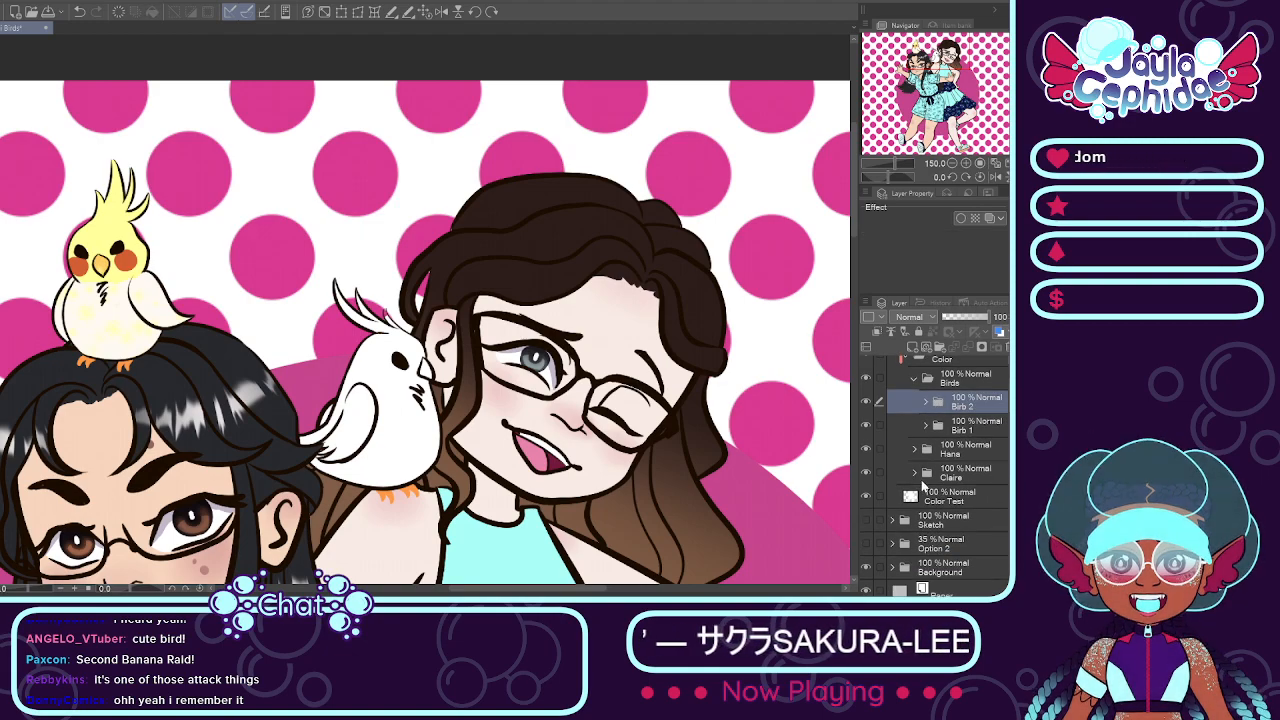
{"action": "scroll", "coordinate": [948, 470], "scroll_direction": "down", "scroll_amount": 3}
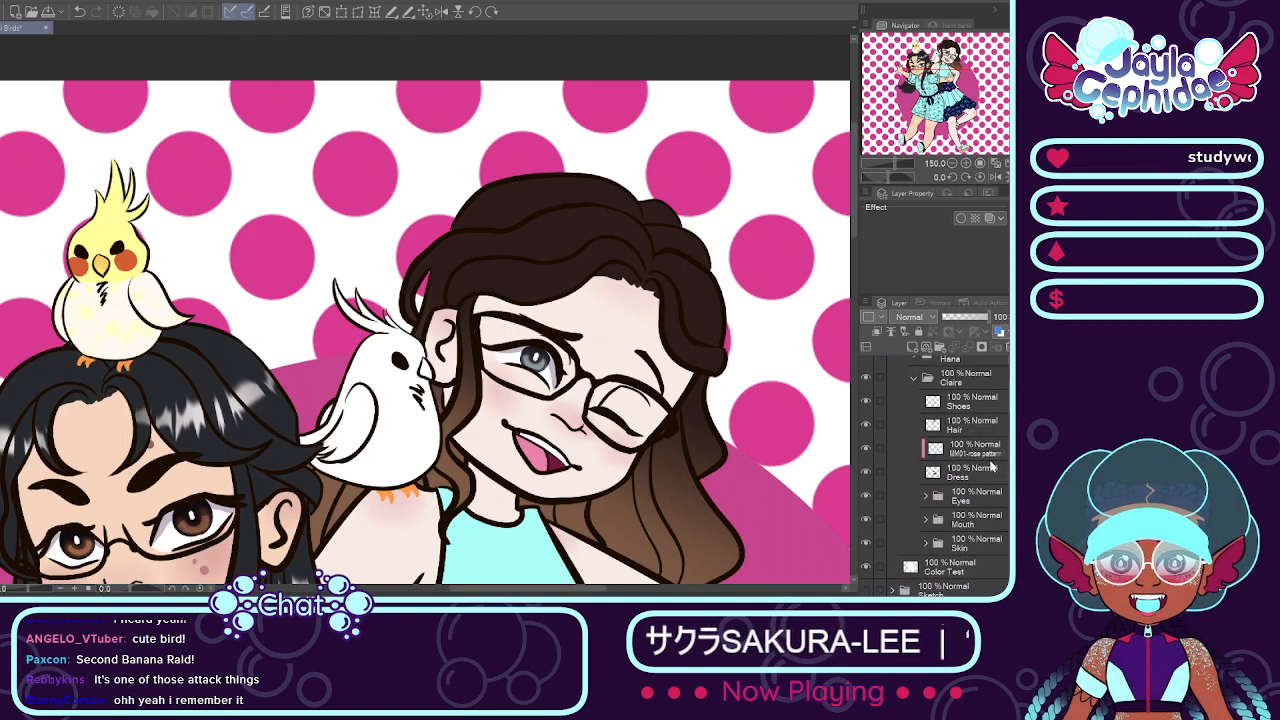
{"action": "left_click", "coordinate": [965, 425]}
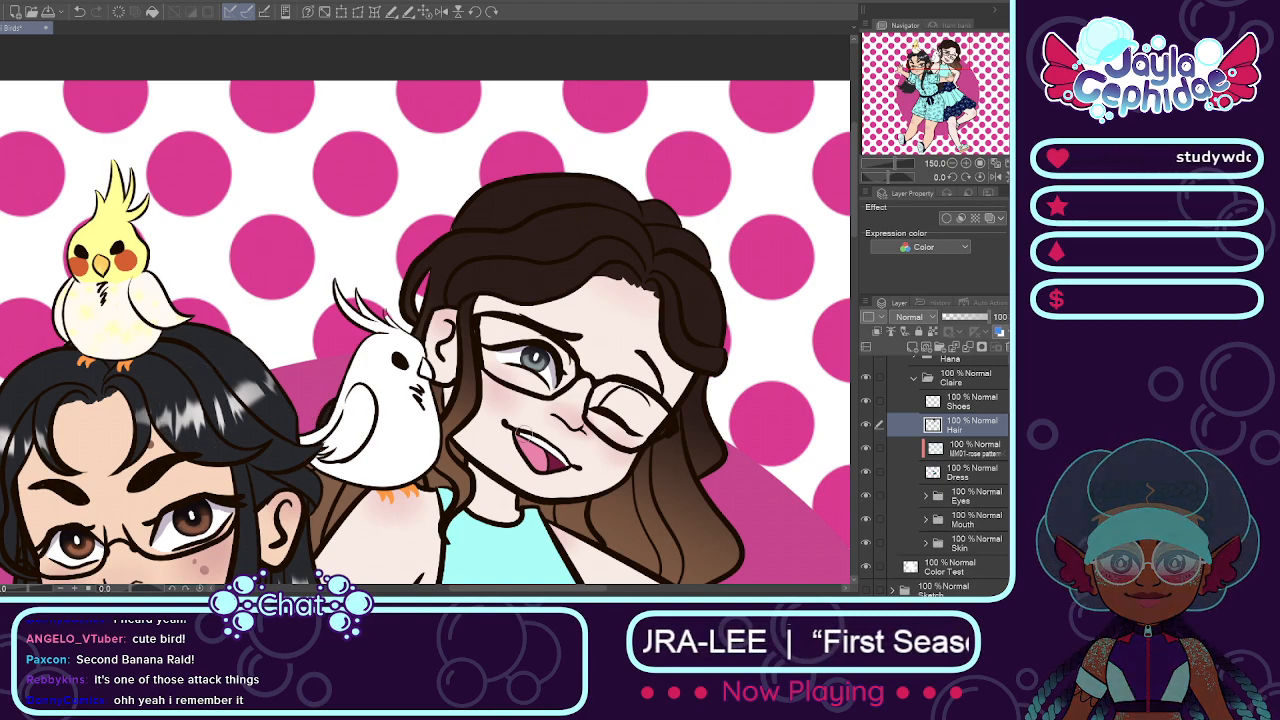
{"action": "scroll", "coordinate": [938, 481], "scroll_direction": "up", "scroll_amount": 2}
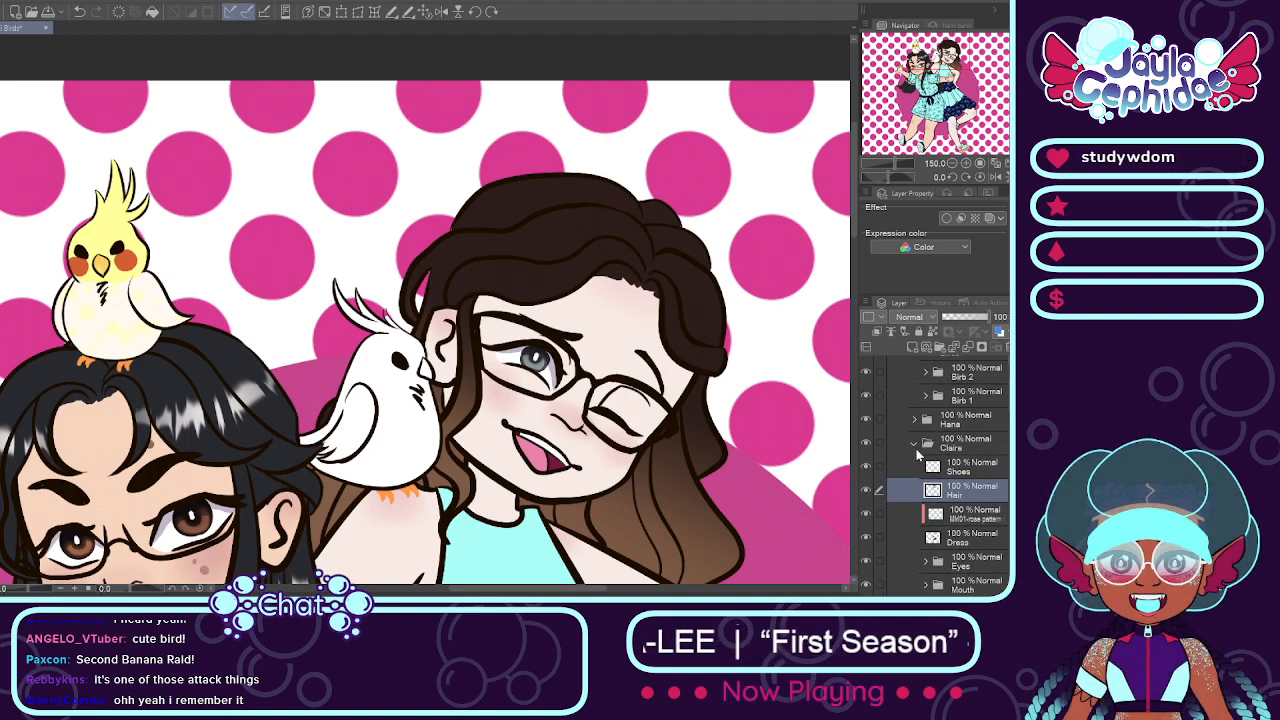
{"action": "left_click", "coordinate": [914, 449]}
{"action": "left_click", "coordinate": [958, 428]}
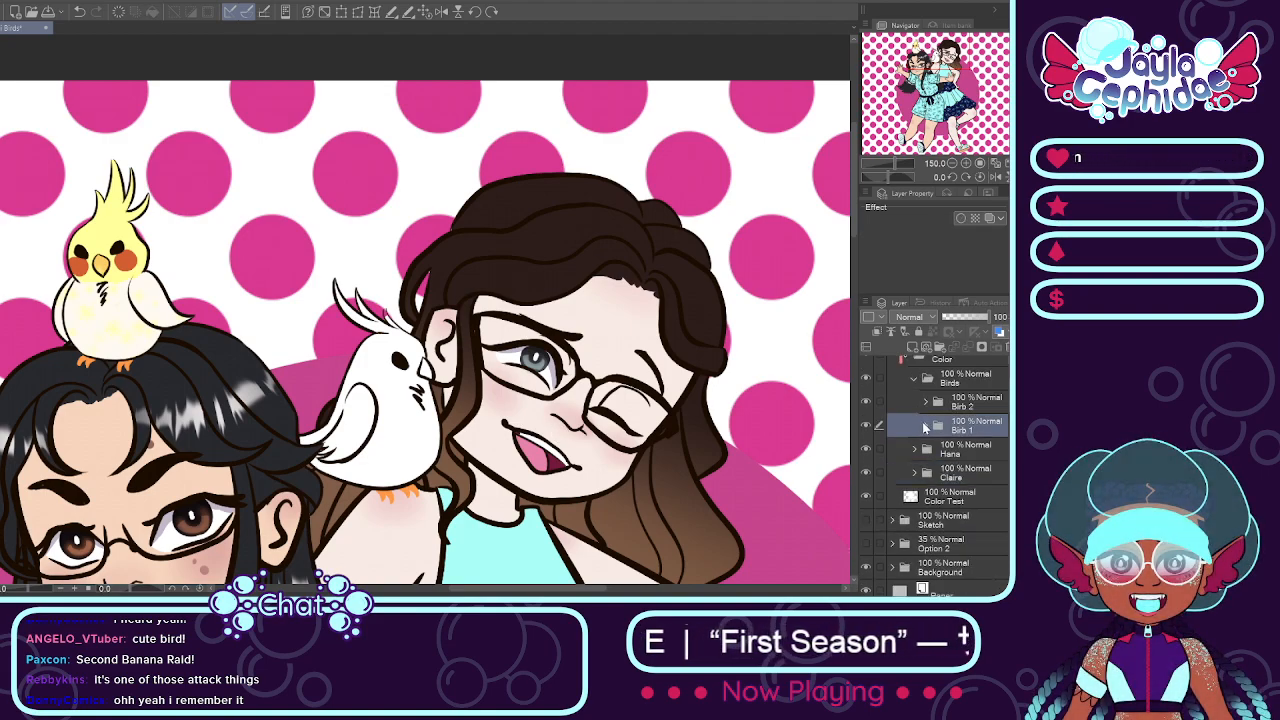
{"action": "left_click", "coordinate": [927, 403]}
{"action": "left_click", "coordinate": [968, 426]}
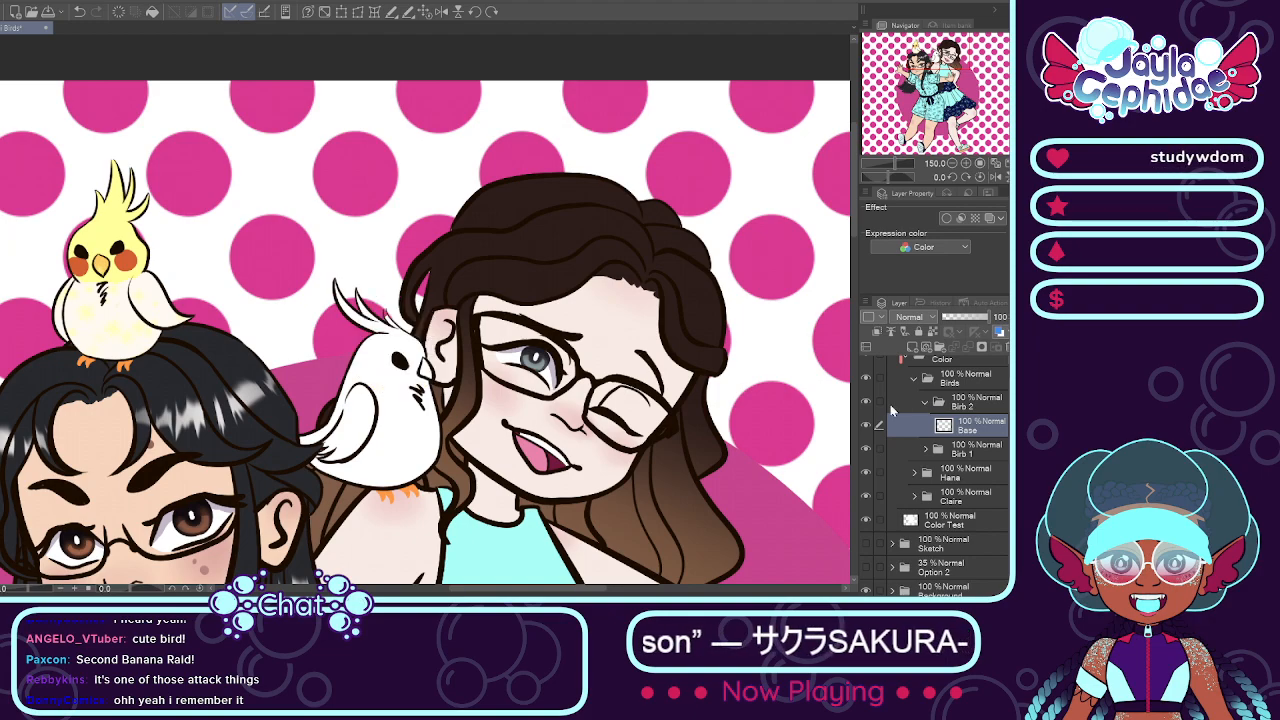
Step: Inspect the uncolored shoulder bird's crest and outline up close with the Color Test layer selected
{"action": "scroll", "coordinate": [995, 433], "scroll_direction": "down", "scroll_amount": 1}
{"action": "left_click", "coordinate": [950, 496]}
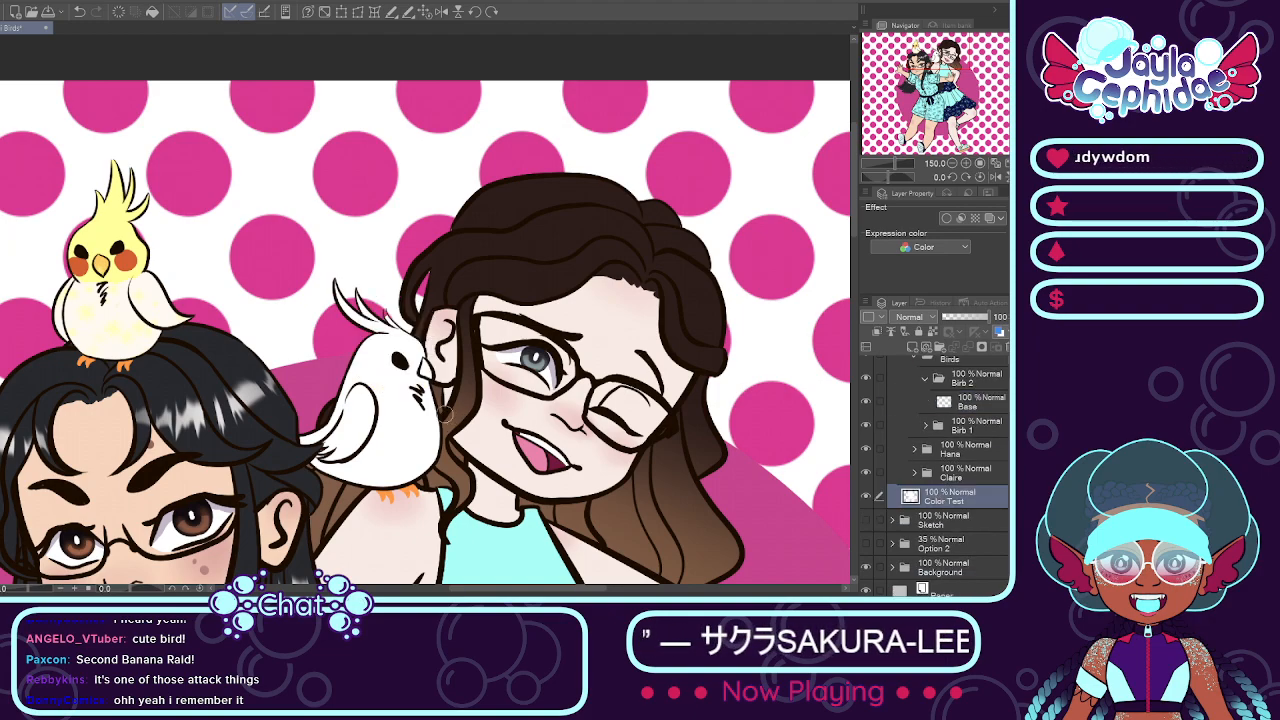
{"action": "scroll", "coordinate": [400, 297], "scroll_direction": "up", "scroll_amount": 2}
{"action": "scroll", "coordinate": [400, 297], "scroll_direction": "up", "scroll_amount": 3}
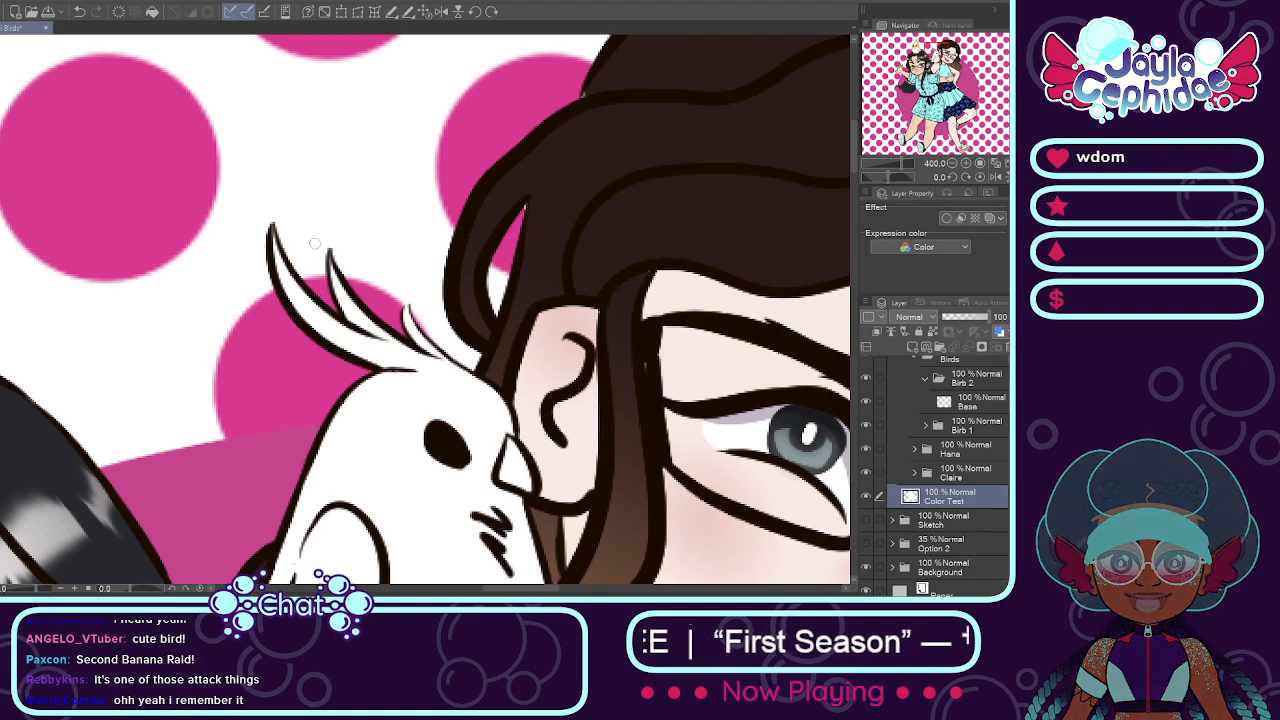
{"action": "scroll", "coordinate": [373, 213], "scroll_direction": "down", "scroll_amount": 3}
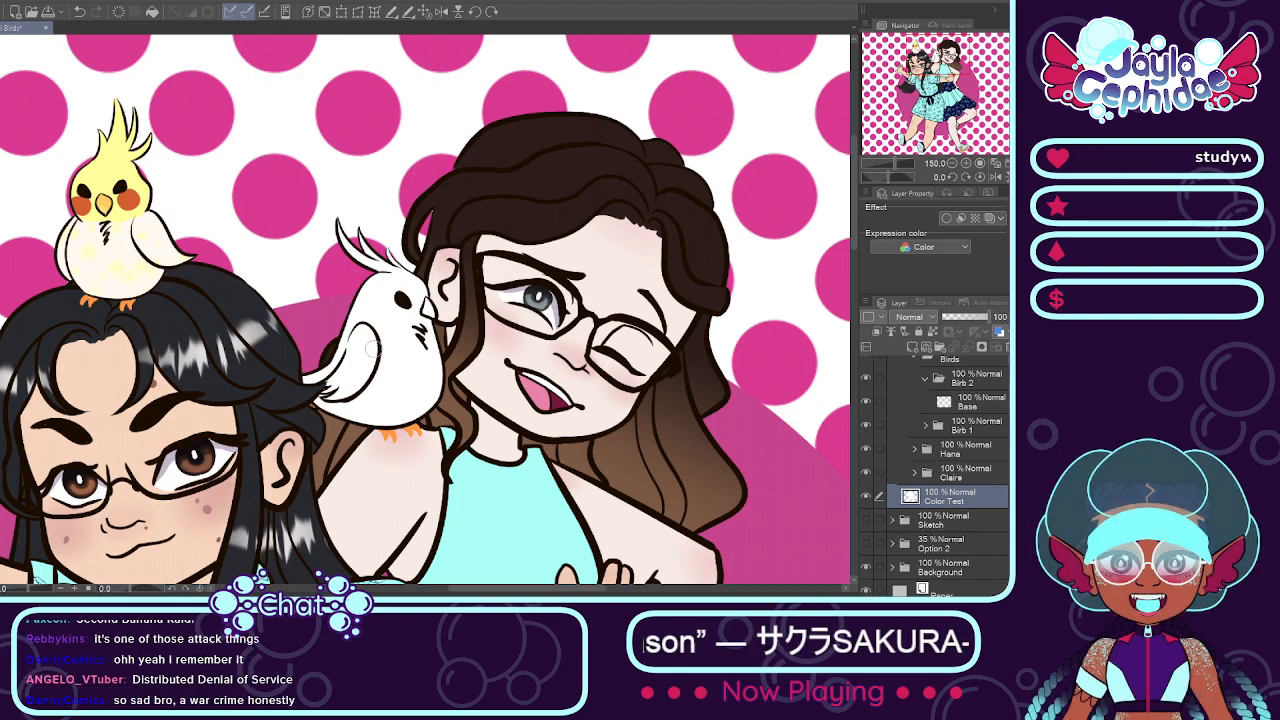
{"action": "scroll", "coordinate": [290, 329], "scroll_direction": "up", "scroll_amount": 1}
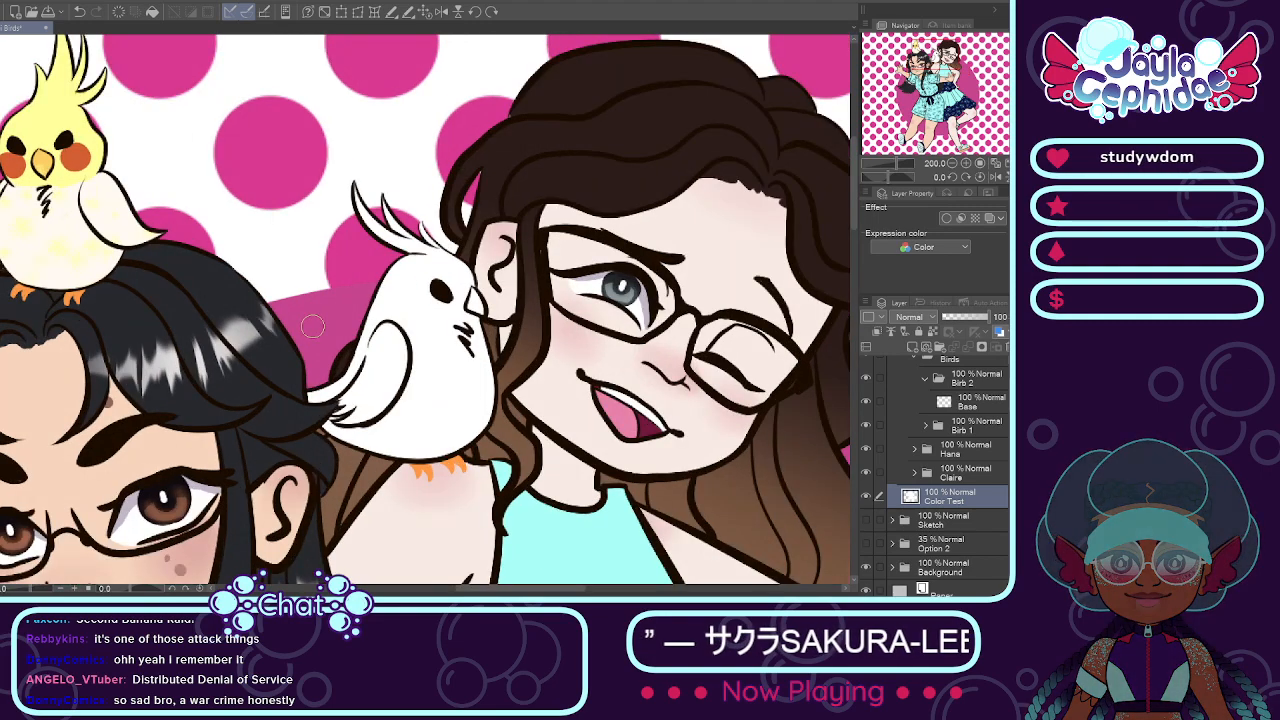
{"action": "scroll", "coordinate": [960, 450], "scroll_direction": "up", "scroll_amount": 1}
Step: Paint the shoulder bird's body, wing, tail and crest pale yellow on the Base layer of Birb 2
{"action": "left_click", "coordinate": [986, 447]}
{"action": "left_click", "coordinate": [926, 432]}
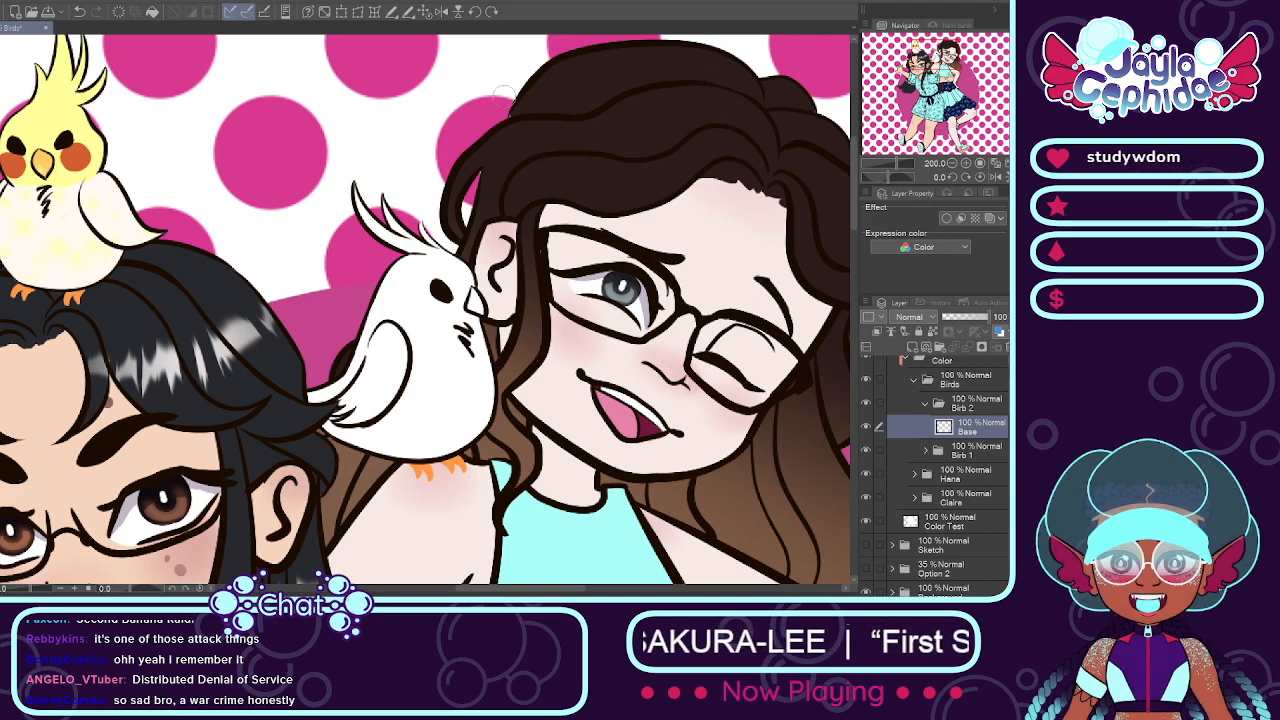
{"action": "mouse_move", "coordinate": [440, 290]}
{"action": "left_mouse_down"}
{"action": "mouse_move", "coordinate": [442, 353]}
{"action": "mouse_move", "coordinate": [473, 357]}
{"action": "mouse_move", "coordinate": [475, 370]}
{"action": "mouse_move", "coordinate": [437, 307]}
{"action": "mouse_move", "coordinate": [402, 352]}
{"action": "mouse_move", "coordinate": [388, 410]}
{"action": "mouse_move", "coordinate": [361, 425]}
{"action": "mouse_move", "coordinate": [385, 357]}
{"action": "mouse_move", "coordinate": [355, 400]}
{"action": "mouse_move", "coordinate": [320, 385]}
{"action": "mouse_move", "coordinate": [370, 436]}
{"action": "mouse_move", "coordinate": [430, 439]}
{"action": "left_mouse_up"}
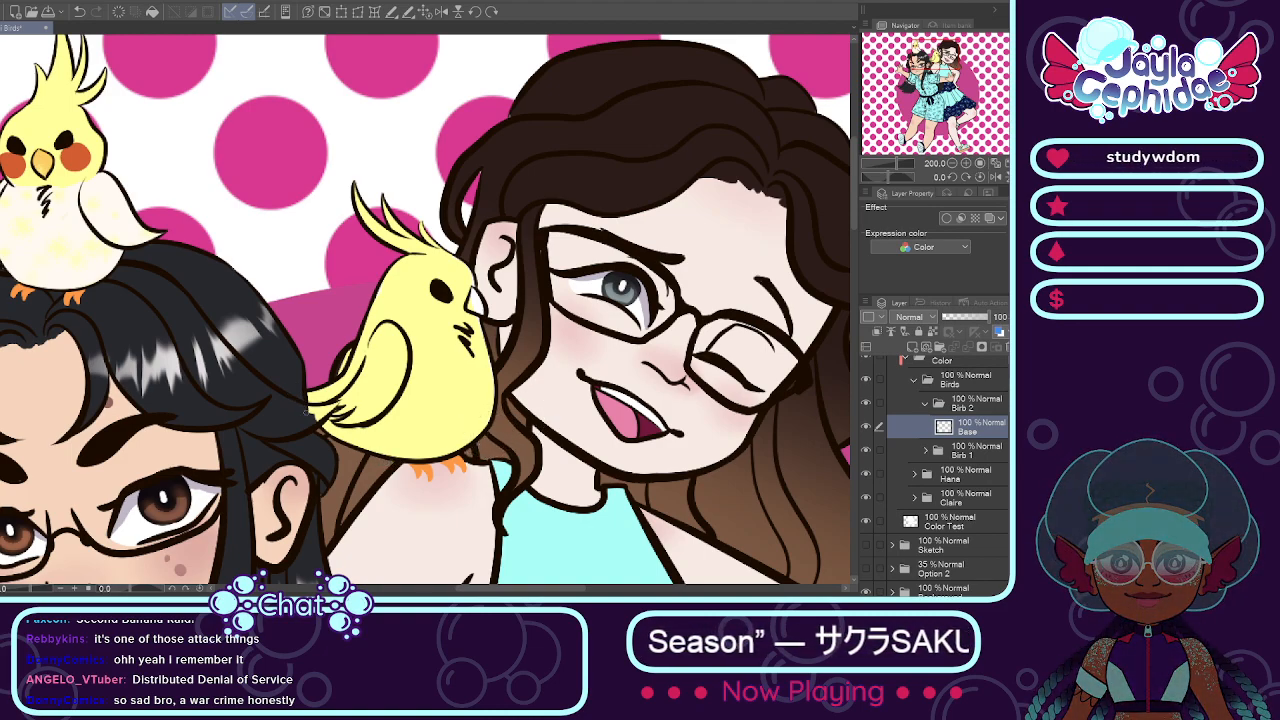
Step: Clean up the edges of the shoulder bird's yellow base and extend the color over its beak
{"action": "scroll", "coordinate": [325, 408], "scroll_direction": "up", "scroll_amount": 3}
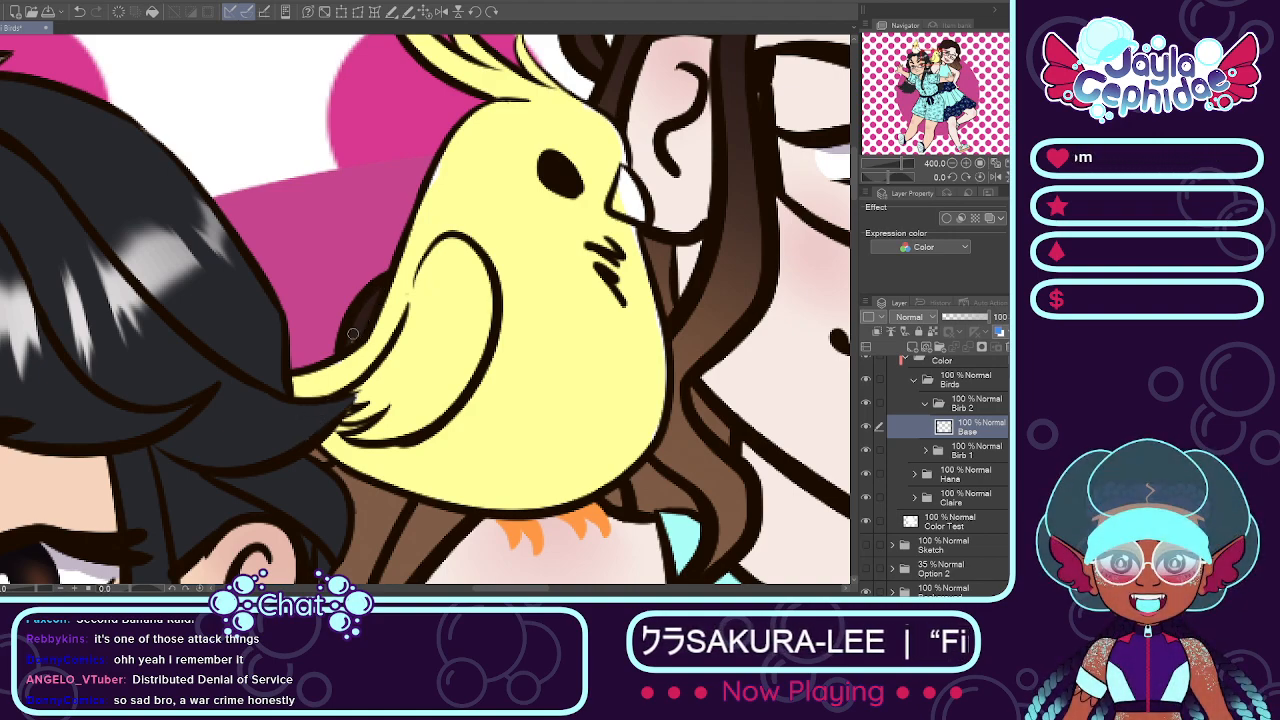
{"action": "key", "text": "e"}
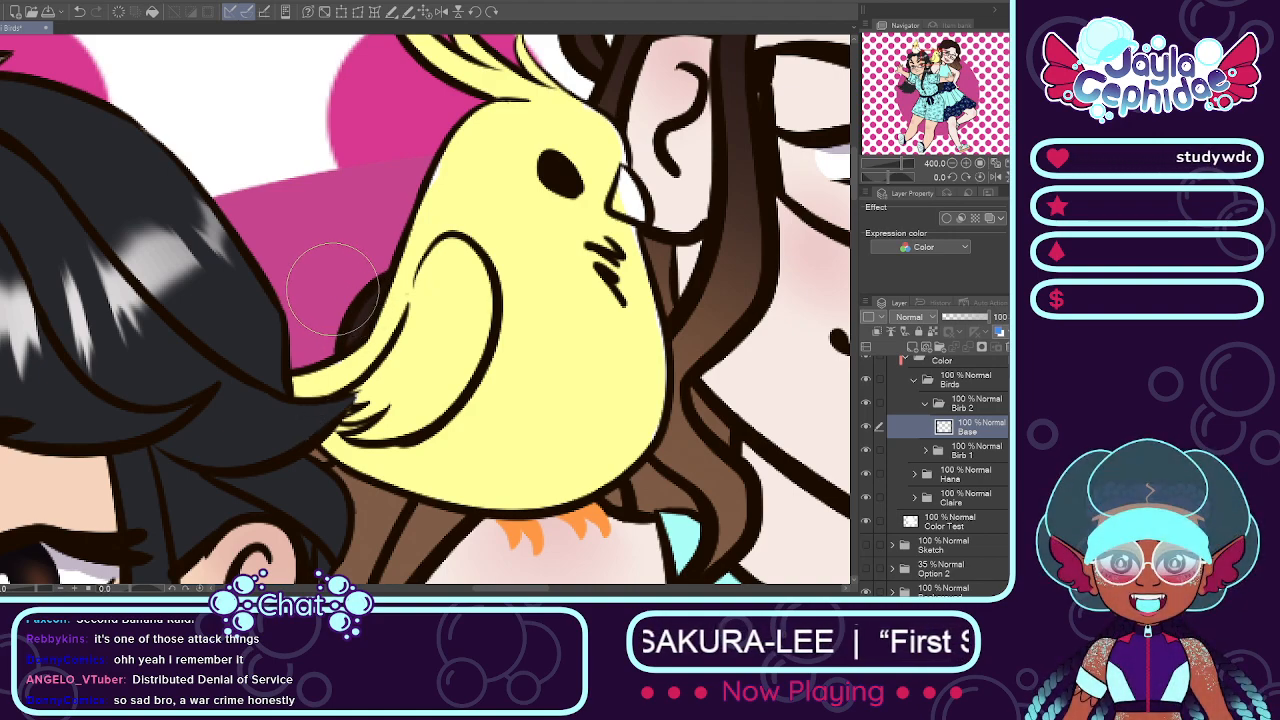
{"action": "scroll", "coordinate": [286, 311], "scroll_direction": "down", "scroll_amount": 3}
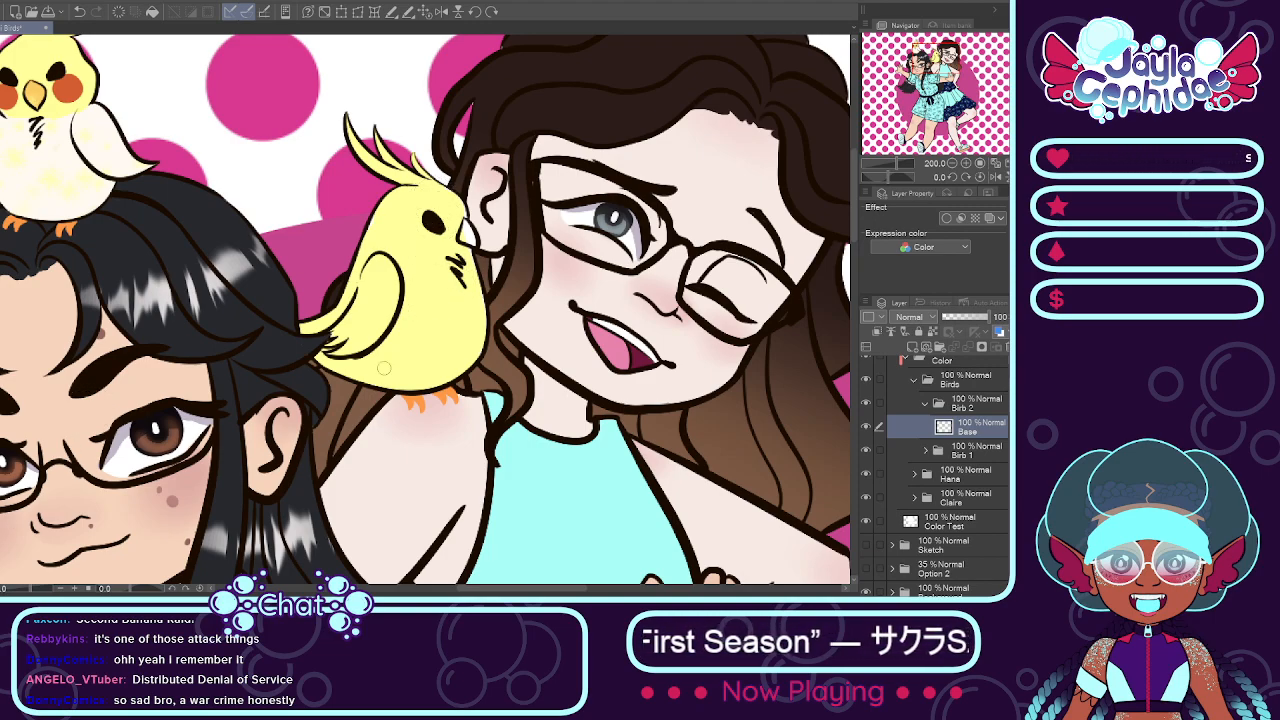
{"action": "scroll", "coordinate": [473, 228], "scroll_direction": "up", "scroll_amount": 3}
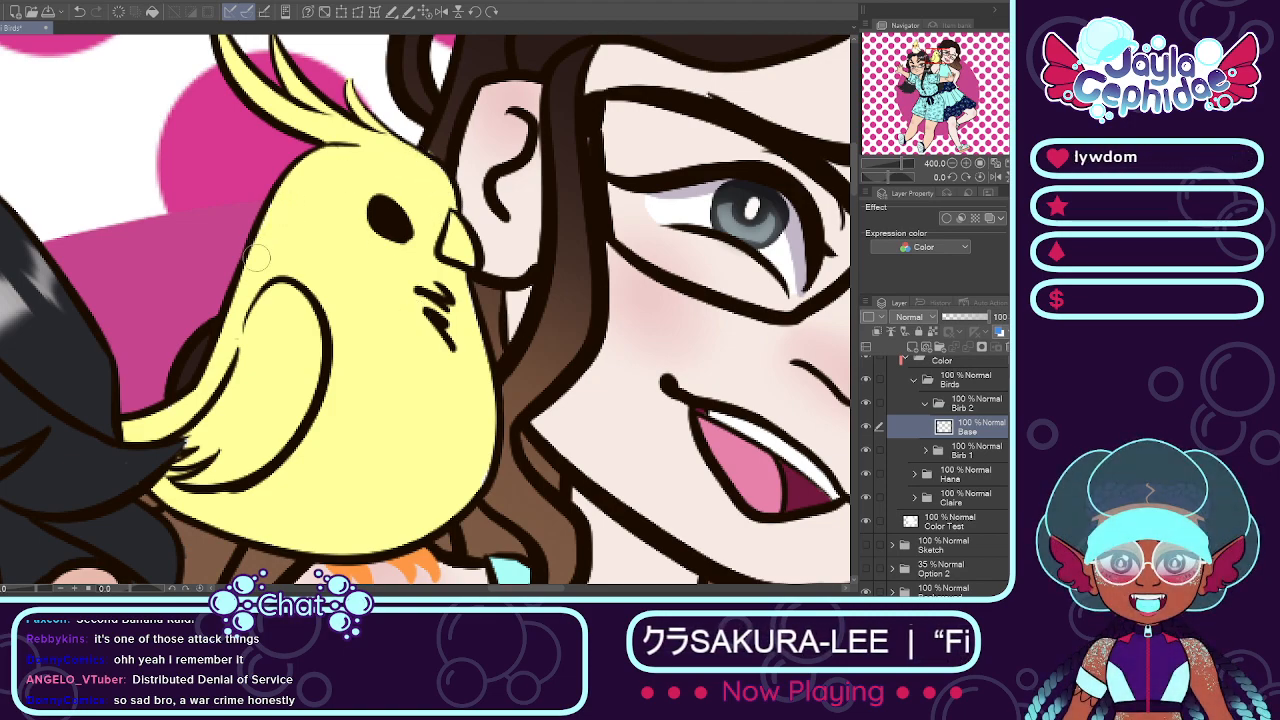
{"action": "scroll", "coordinate": [430, 150], "scroll_direction": "down", "scroll_amount": 2}
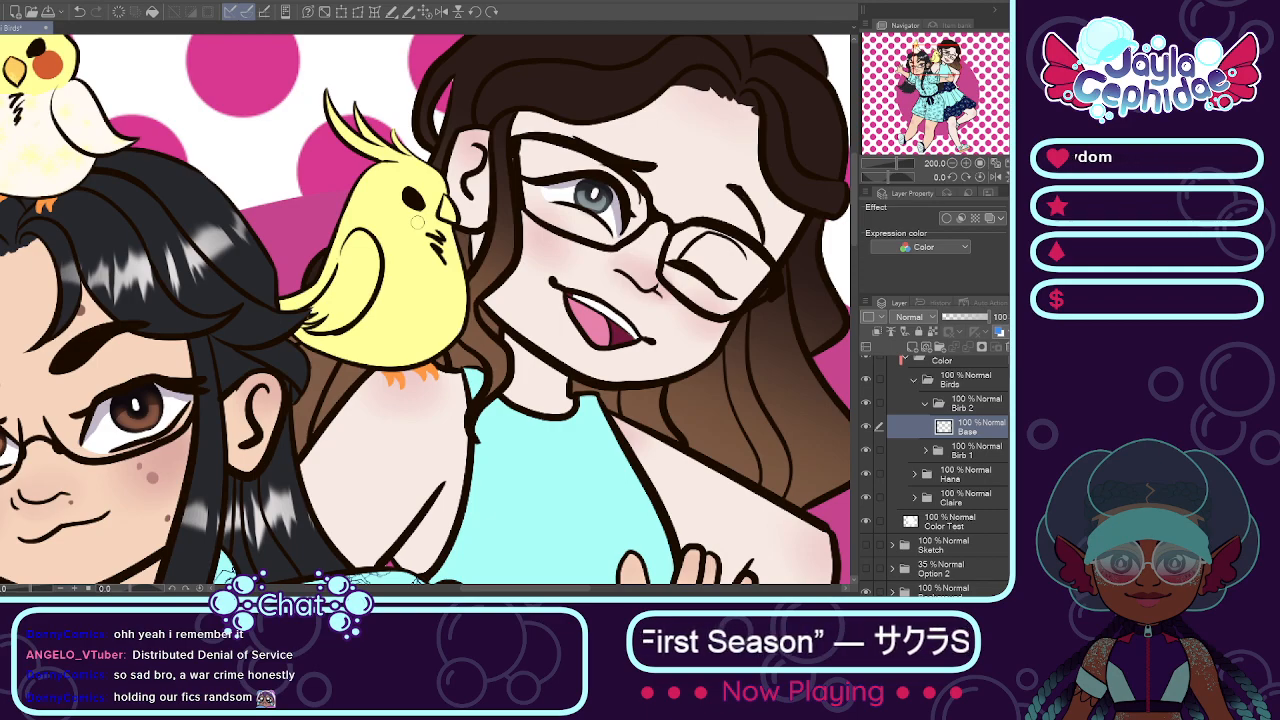
Step: Paint the shoulder bird's wing off-white over the yellow on the Base layer
{"action": "scroll", "coordinate": [433, 163], "scroll_direction": "down", "scroll_amount": 1}
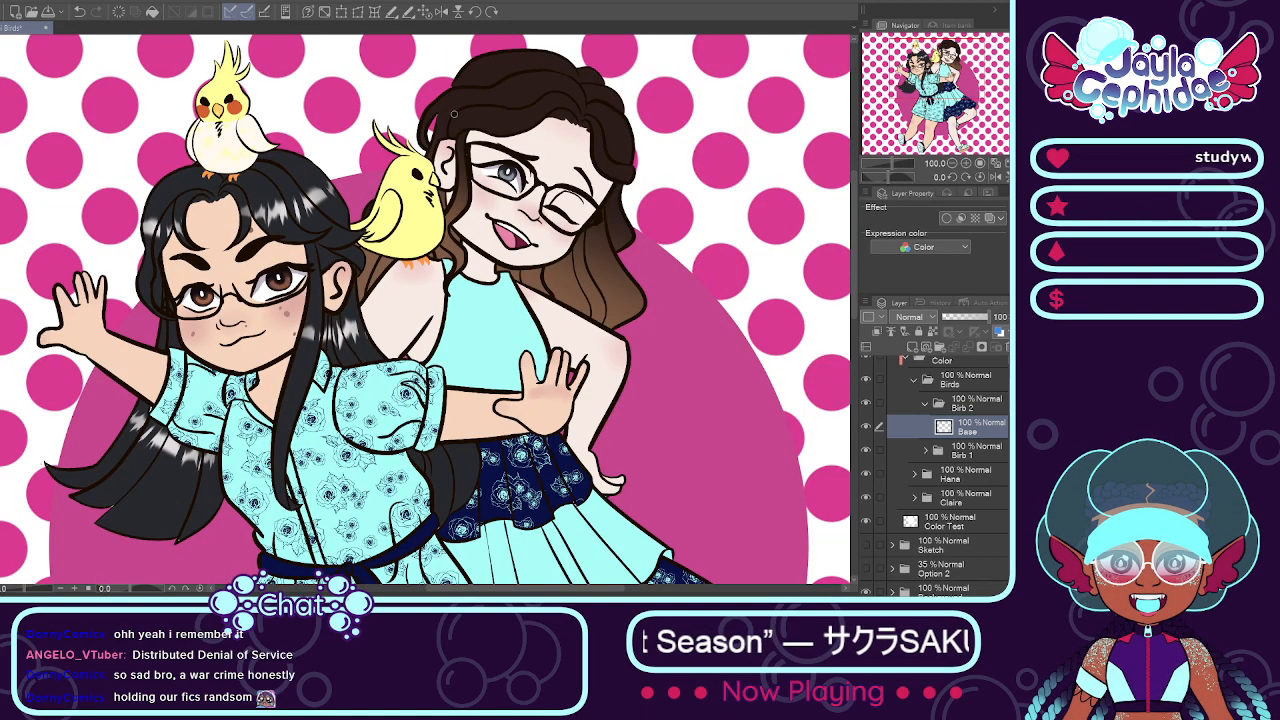
{"action": "scroll", "coordinate": [455, 114], "scroll_direction": "up", "scroll_amount": 1}
{"action": "scroll", "coordinate": [418, 117], "scroll_direction": "up", "scroll_amount": 2}
{"action": "scroll", "coordinate": [400, 244], "scroll_direction": "down", "scroll_amount": 1}
{"action": "scroll", "coordinate": [305, 285], "scroll_direction": "down", "scroll_amount": 1}
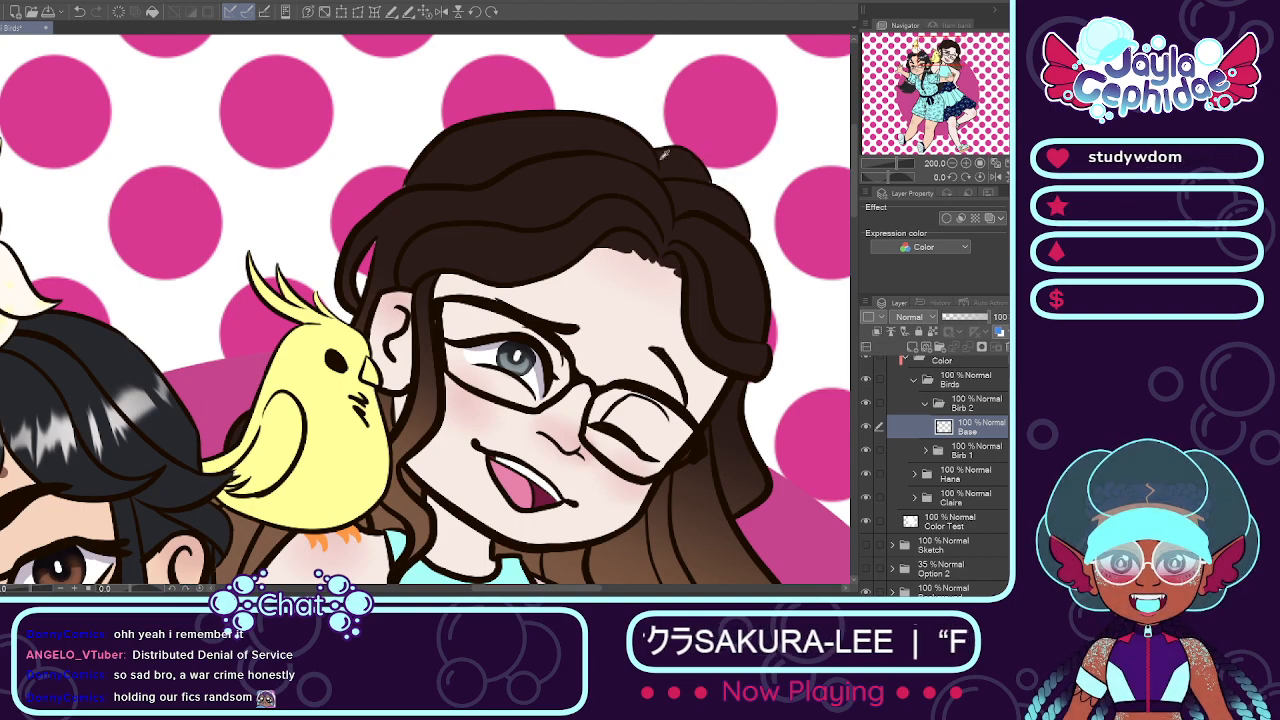
{"action": "scroll", "coordinate": [73, 283], "scroll_direction": "down", "scroll_amount": 1}
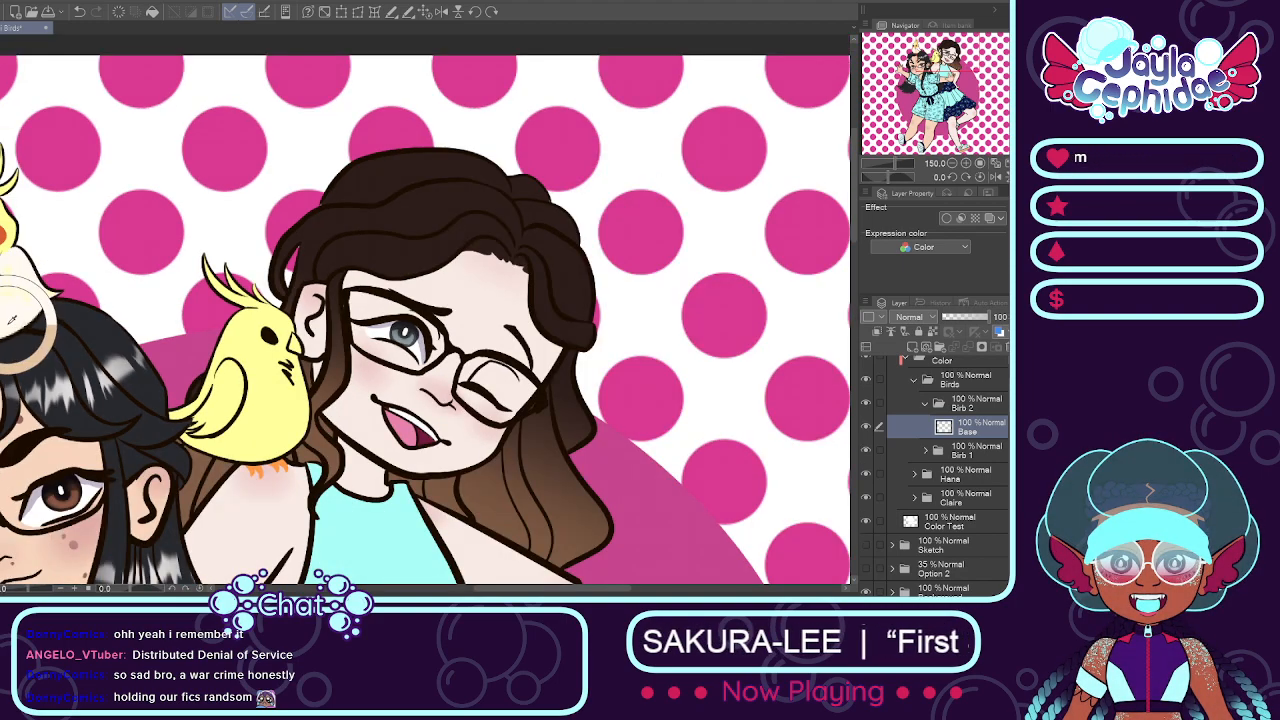
{"action": "scroll", "coordinate": [256, 362], "scroll_direction": "up", "scroll_amount": 3}
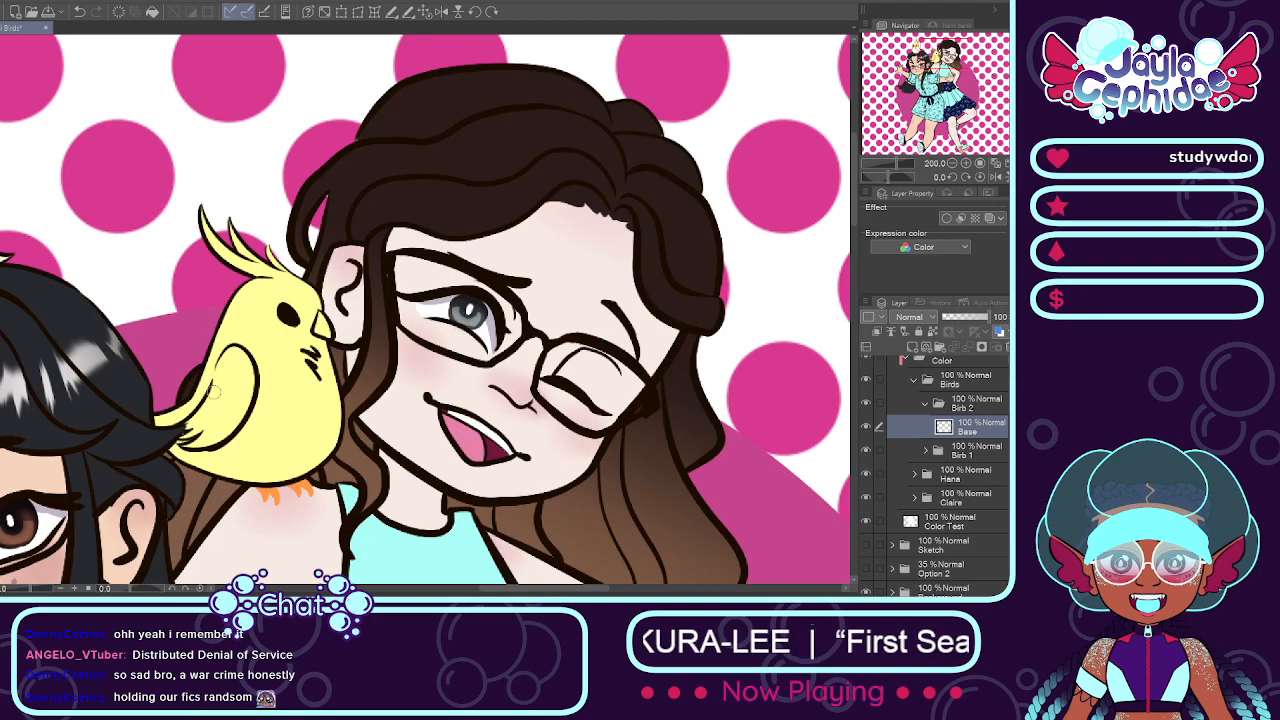
{"action": "mouse_move", "coordinate": [243, 328]}
{"action": "left_mouse_down"}
{"action": "mouse_move", "coordinate": [236, 364]}
{"action": "mouse_move", "coordinate": [239, 333]}
{"action": "left_mouse_up"}
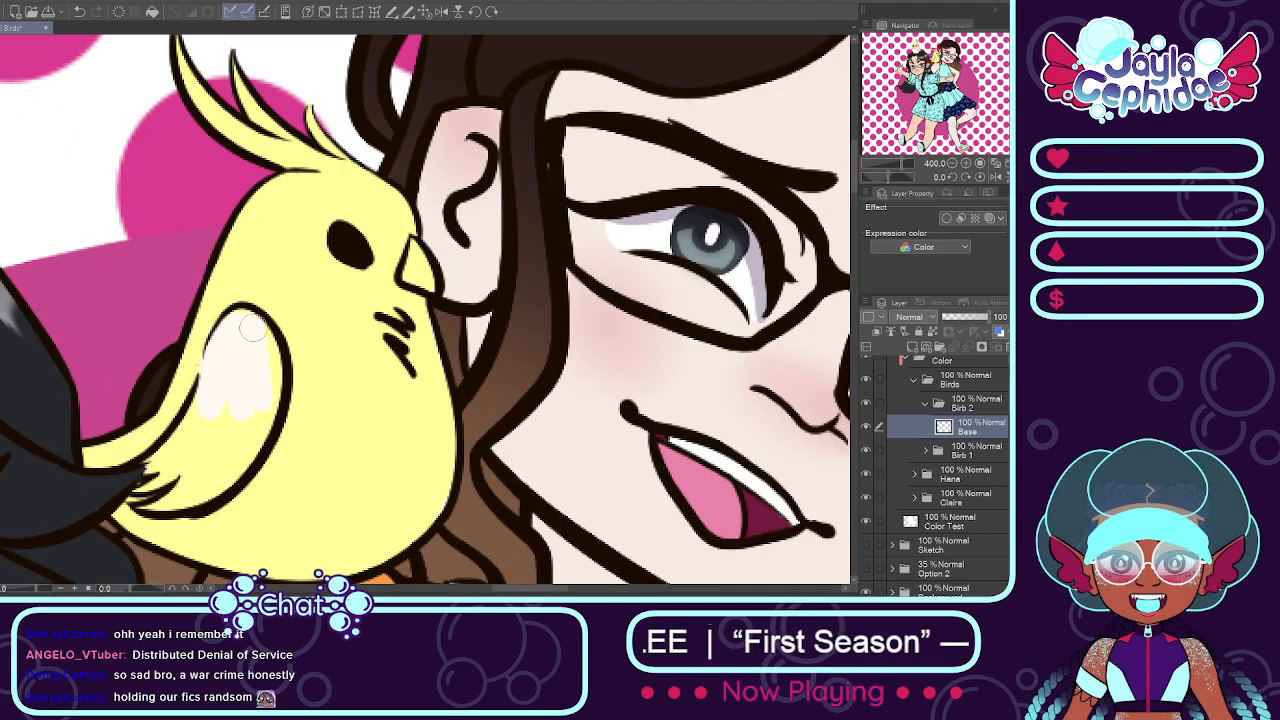
{"action": "mouse_move", "coordinate": [227, 477]}
{"action": "left_mouse_down"}
{"action": "mouse_move", "coordinate": [215, 487]}
{"action": "mouse_move", "coordinate": [205, 466]}
{"action": "mouse_move", "coordinate": [171, 499]}
{"action": "mouse_move", "coordinate": [249, 397]}
{"action": "left_mouse_up"}
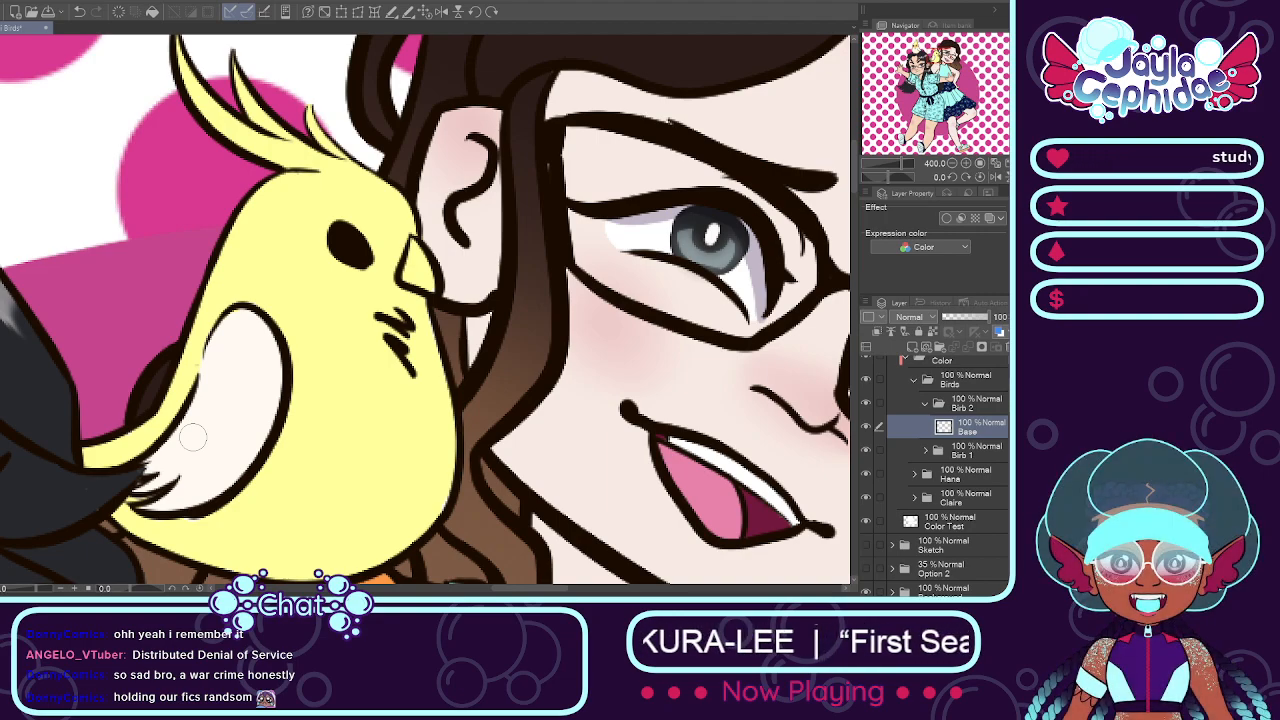
Step: Add a layer named Face above Base in the Birb 2 folder
{"action": "scroll", "coordinate": [193, 437], "scroll_direction": "down", "scroll_amount": 2}
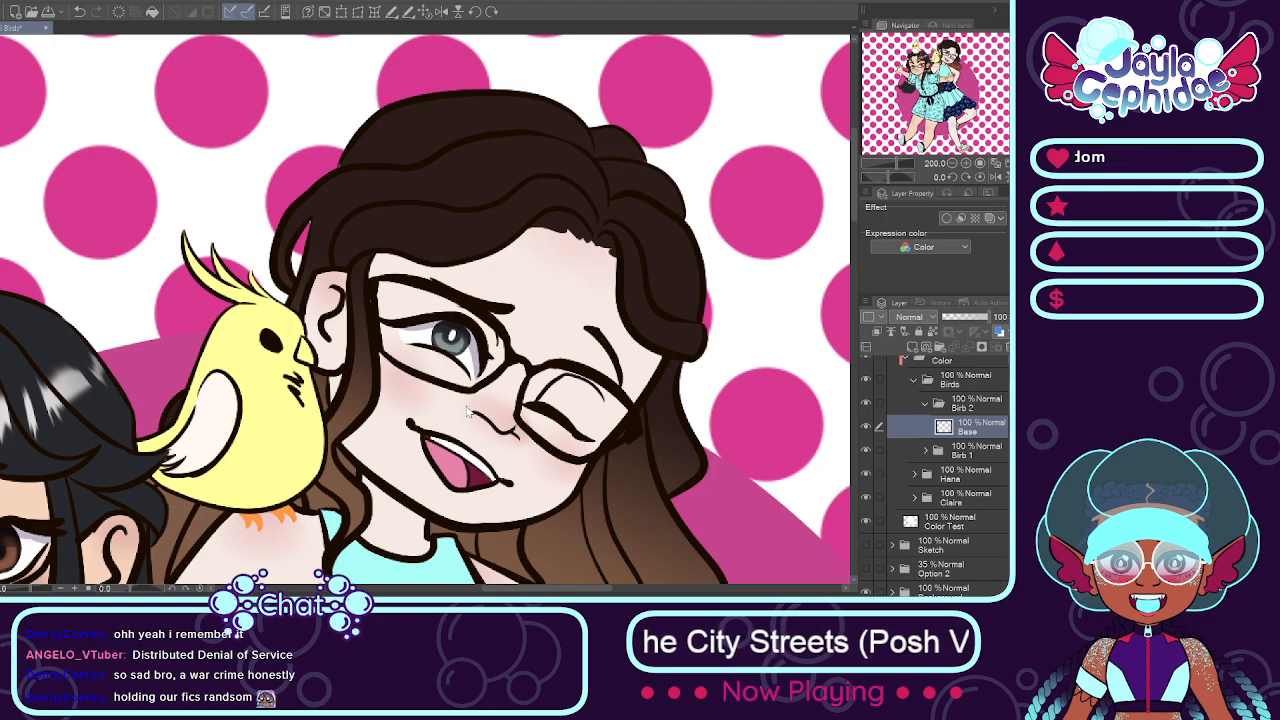
{"action": "type", "text": "Face"}
{"action": "key", "text": "Return"}
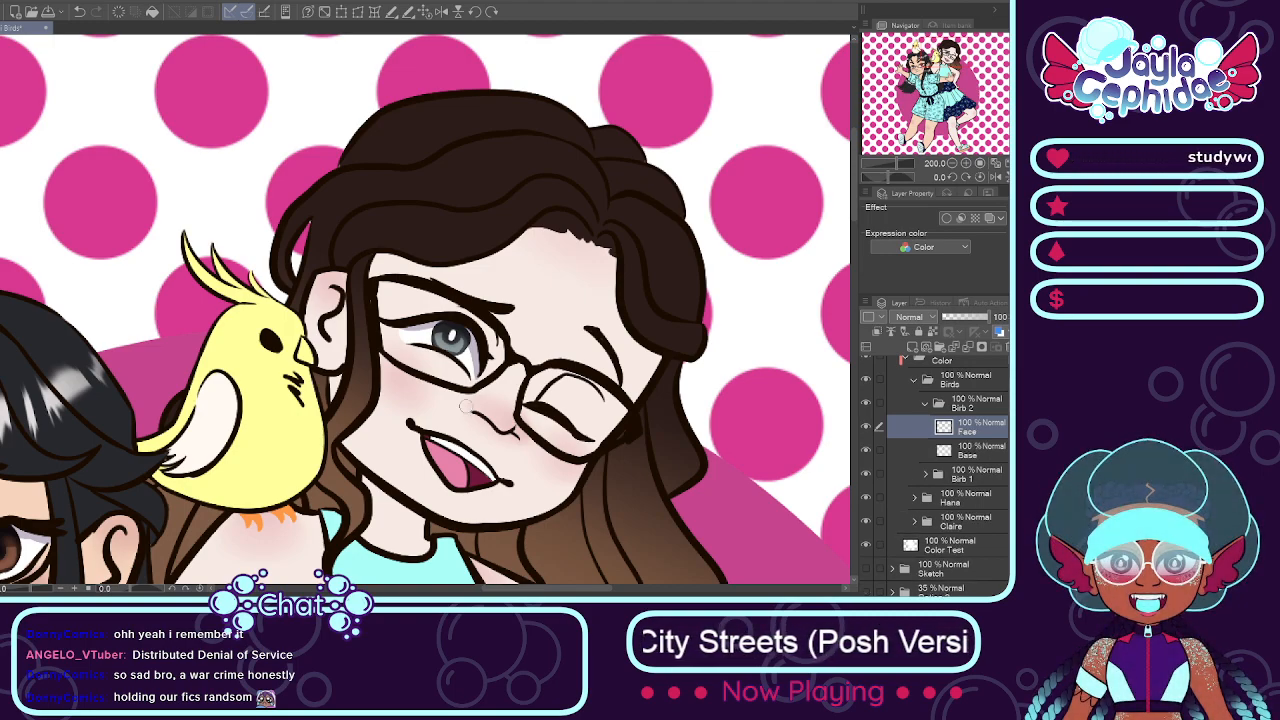
Step: Paint a round reddish-orange cheek patch beside the shoulder bird's eye on the Face layer
{"action": "scroll", "coordinate": [434, 77], "scroll_direction": "down", "scroll_amount": 1}
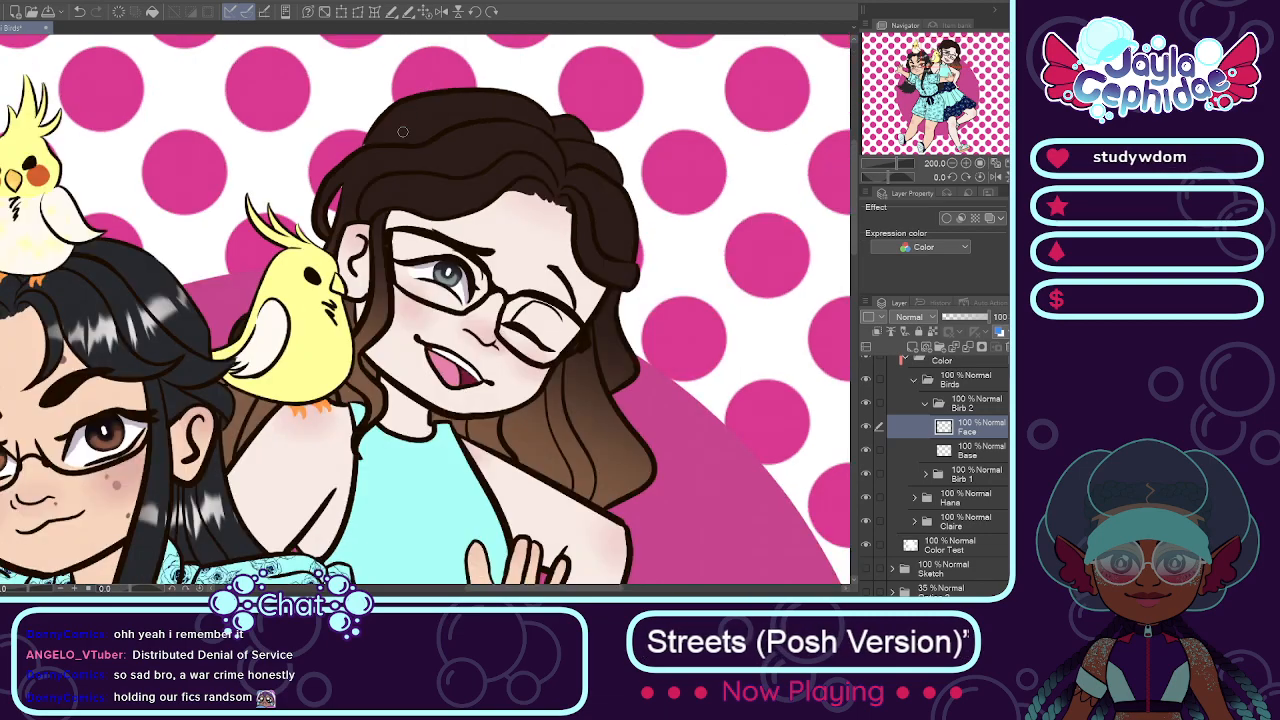
{"action": "scroll", "coordinate": [287, 276], "scroll_direction": "up", "scroll_amount": 5}
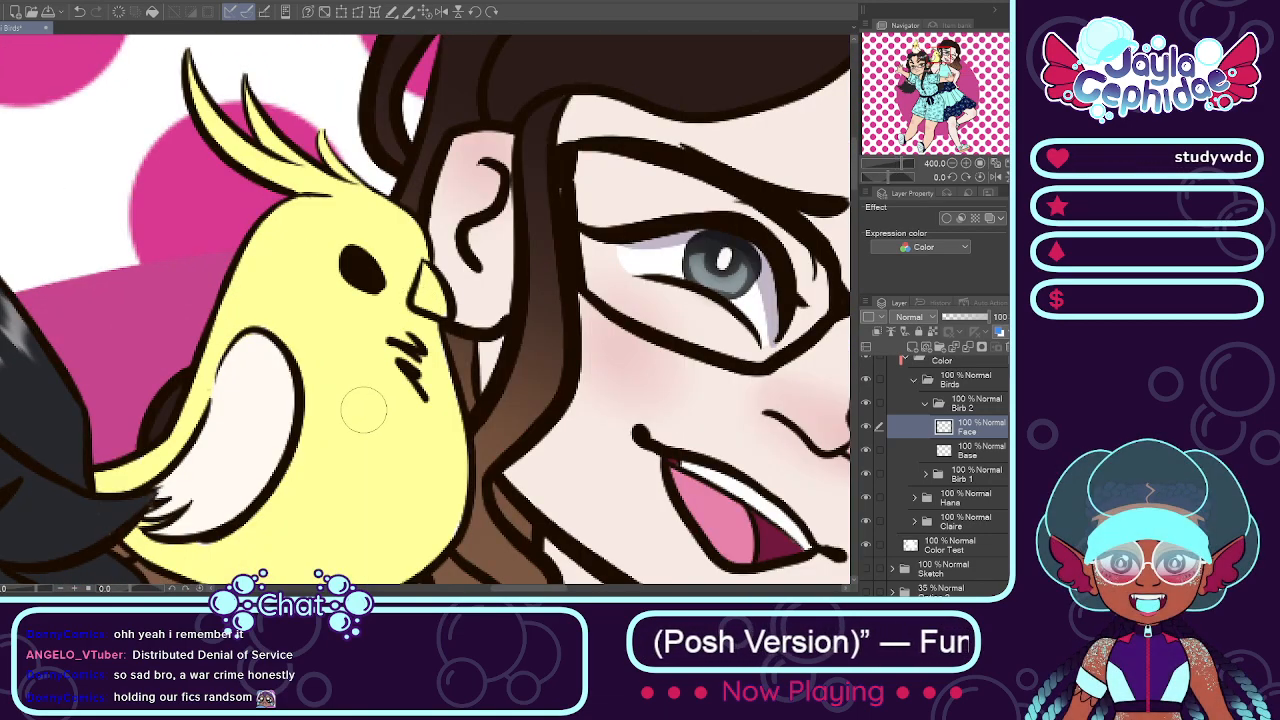
{"action": "left_click_drag", "start_coordinate": [309, 295], "coordinate": [316, 297]}
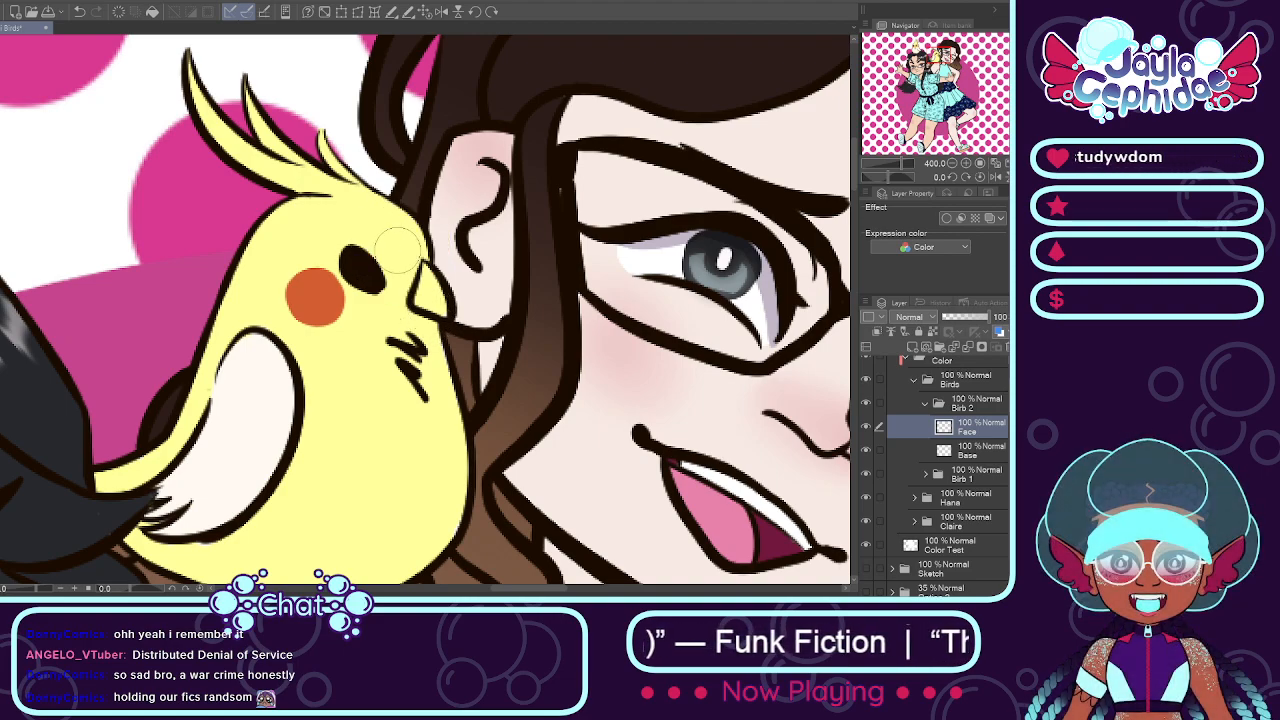
{"action": "left_click", "coordinate": [968, 451]}
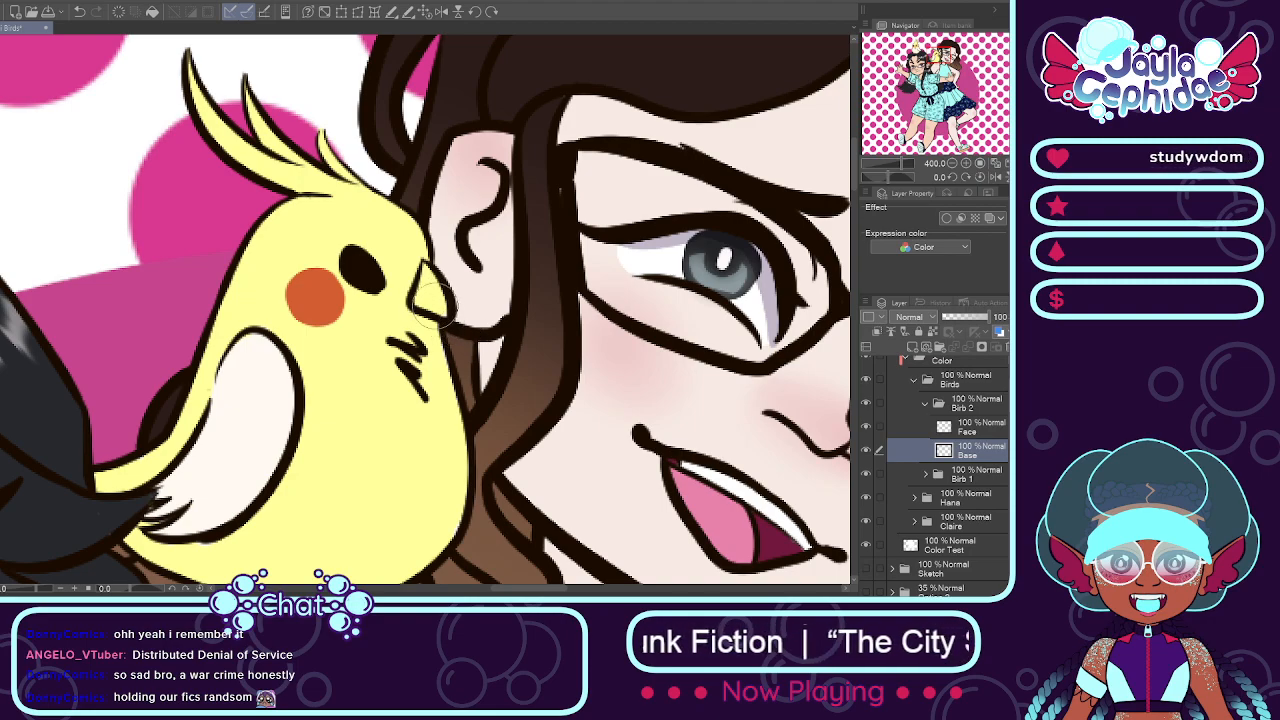
{"action": "scroll", "coordinate": [430, 270], "scroll_direction": "down", "scroll_amount": 3}
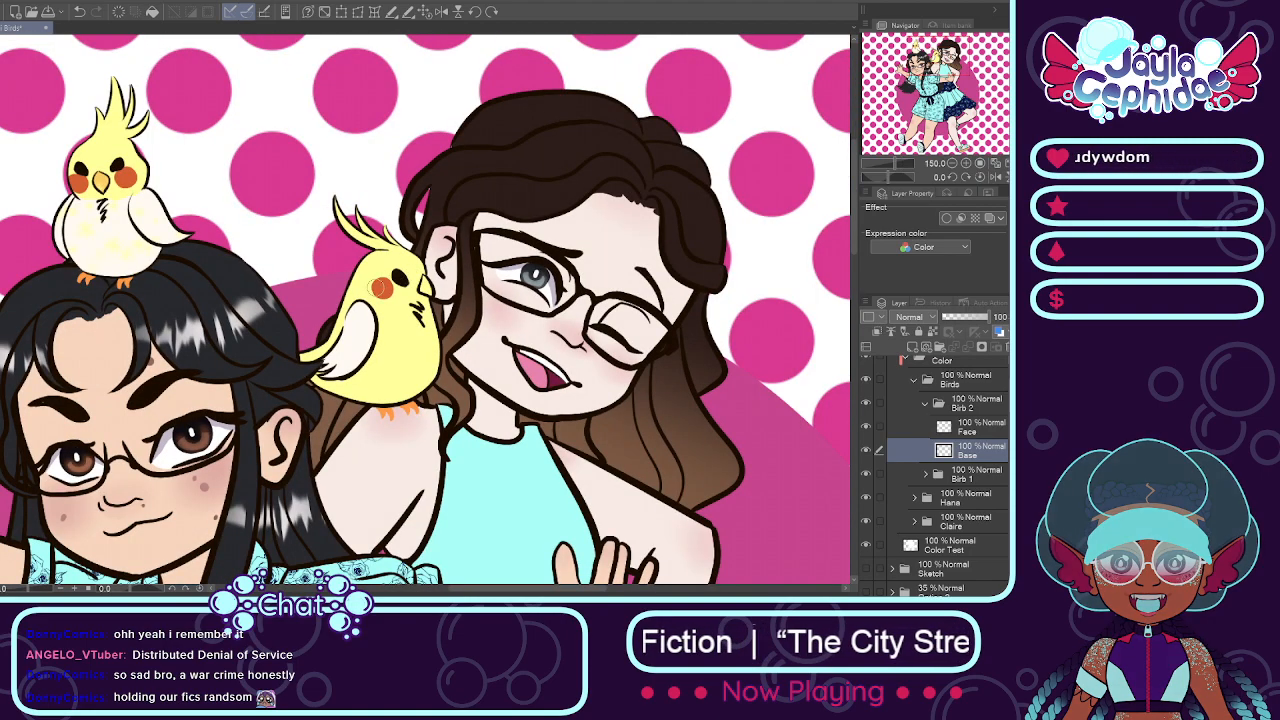
{"action": "left_click", "coordinate": [972, 430]}
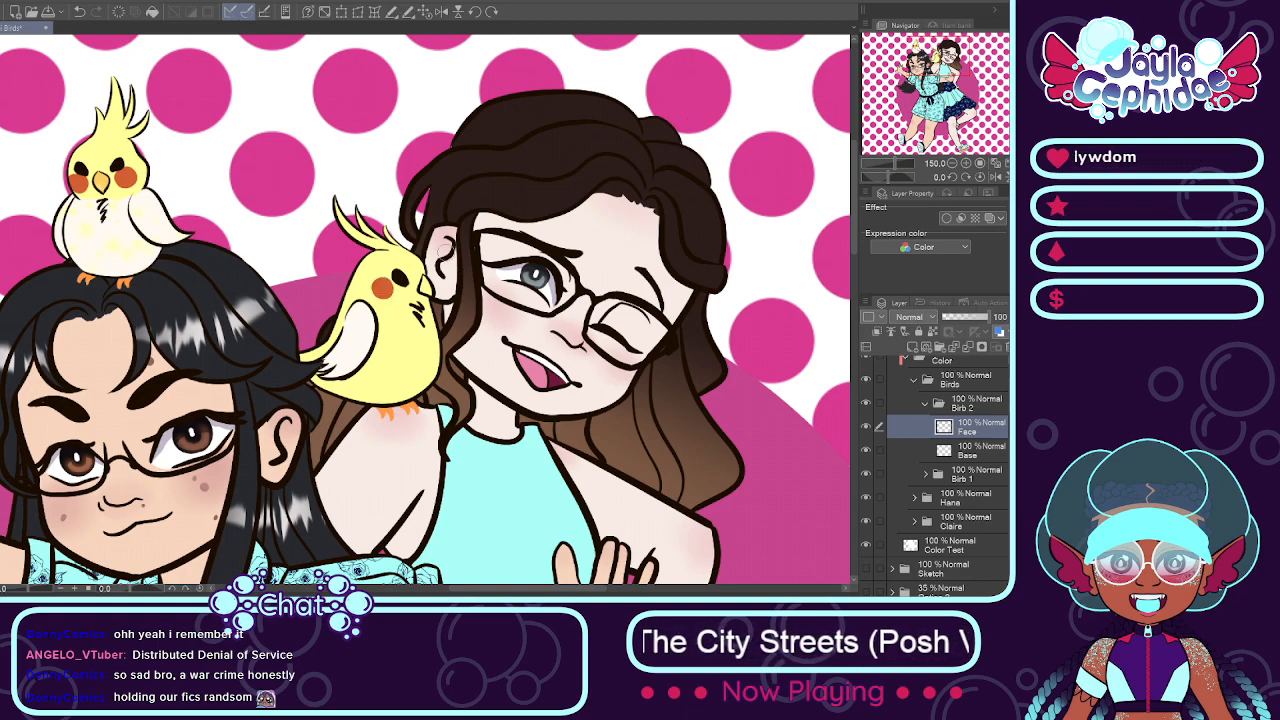
Step: Add a layer named Markings directly above Base in the Birb 2 folder
{"action": "scroll", "coordinate": [386, 305], "scroll_direction": "up", "scroll_amount": 1}
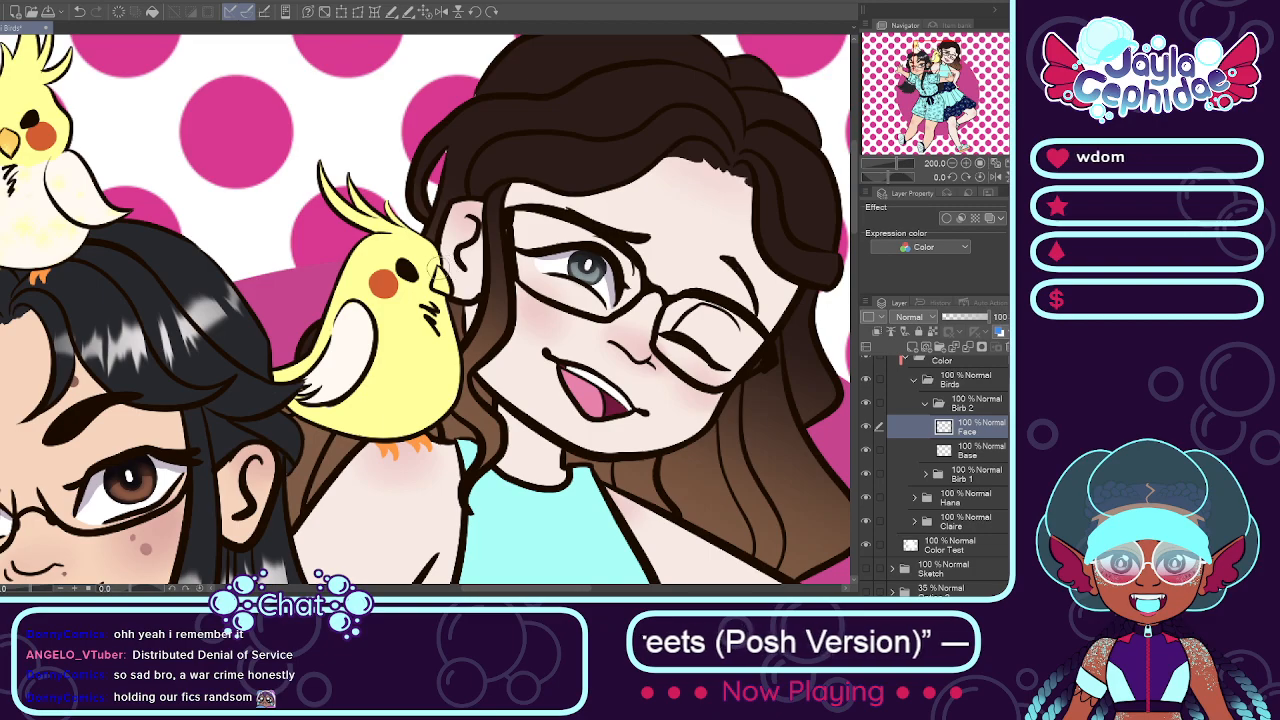
{"action": "scroll", "coordinate": [404, 270], "scroll_direction": "up", "scroll_amount": 4}
{"action": "scroll", "coordinate": [396, 267], "scroll_direction": "down", "scroll_amount": 5}
{"action": "scroll", "coordinate": [397, 267], "scroll_direction": "up", "scroll_amount": 1}
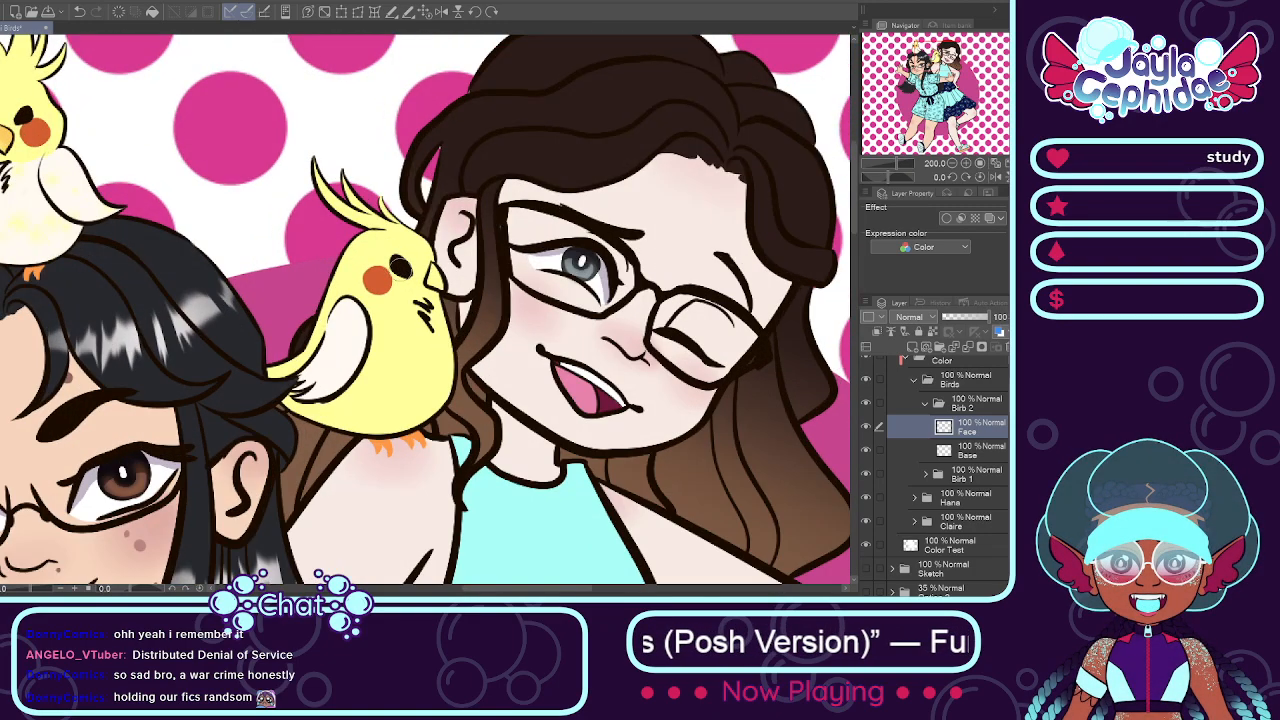
{"action": "left_click", "coordinate": [951, 452]}
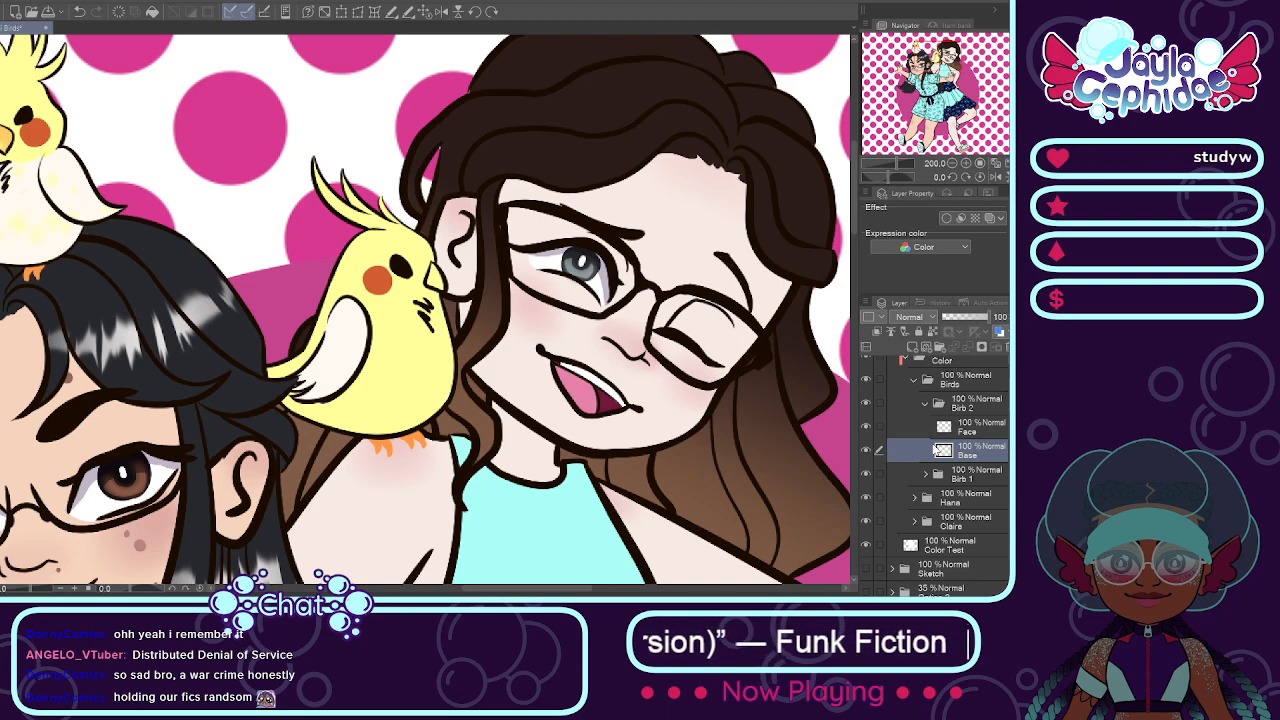
{"action": "key", "text": "ctrl+z"}
{"action": "key", "text": "ctrl+minus"}
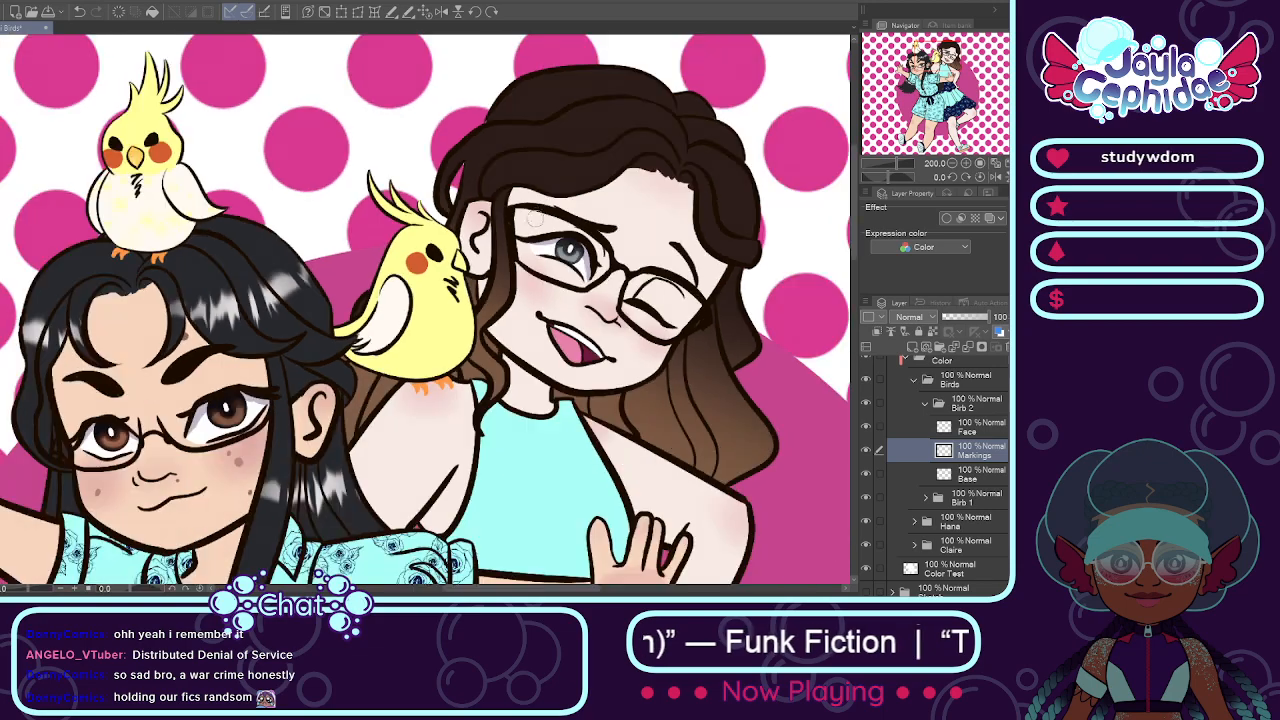
{"action": "key", "text": "ctrl+minus"}
Step: Expand the Birb 1 folder and move its Markings layer below the Face layer
{"action": "scroll", "coordinate": [491, 242], "scroll_direction": "up", "scroll_amount": 4}
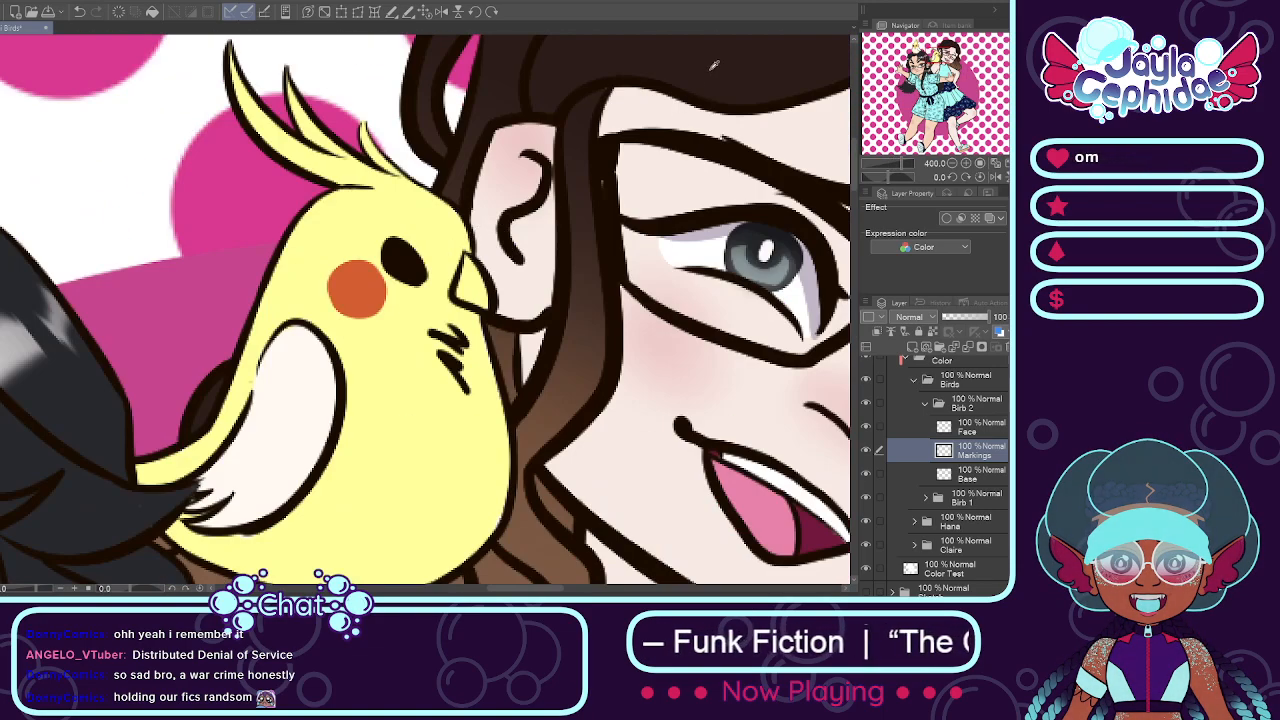
{"action": "scroll", "coordinate": [726, 63], "scroll_direction": "down", "scroll_amount": 4}
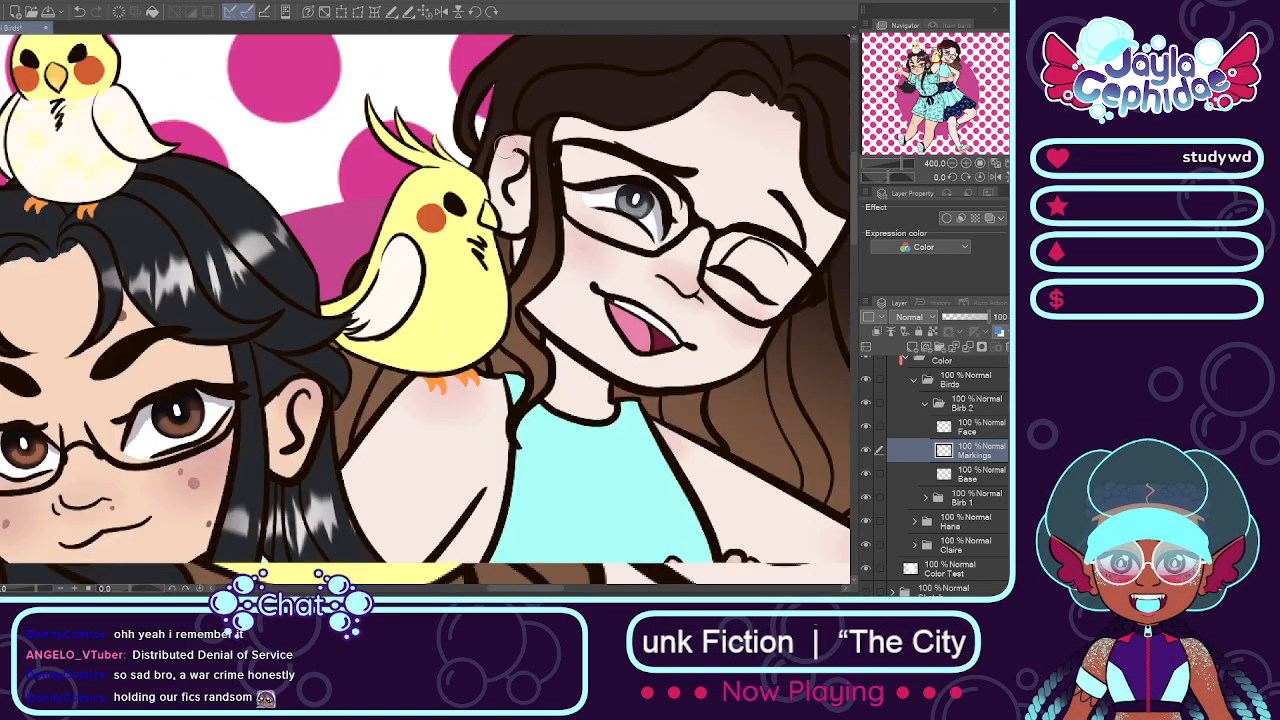
{"action": "scroll", "coordinate": [240, 120], "scroll_direction": "up", "scroll_amount": 3}
{"action": "scroll", "coordinate": [240, 120], "scroll_direction": "up", "scroll_amount": 2}
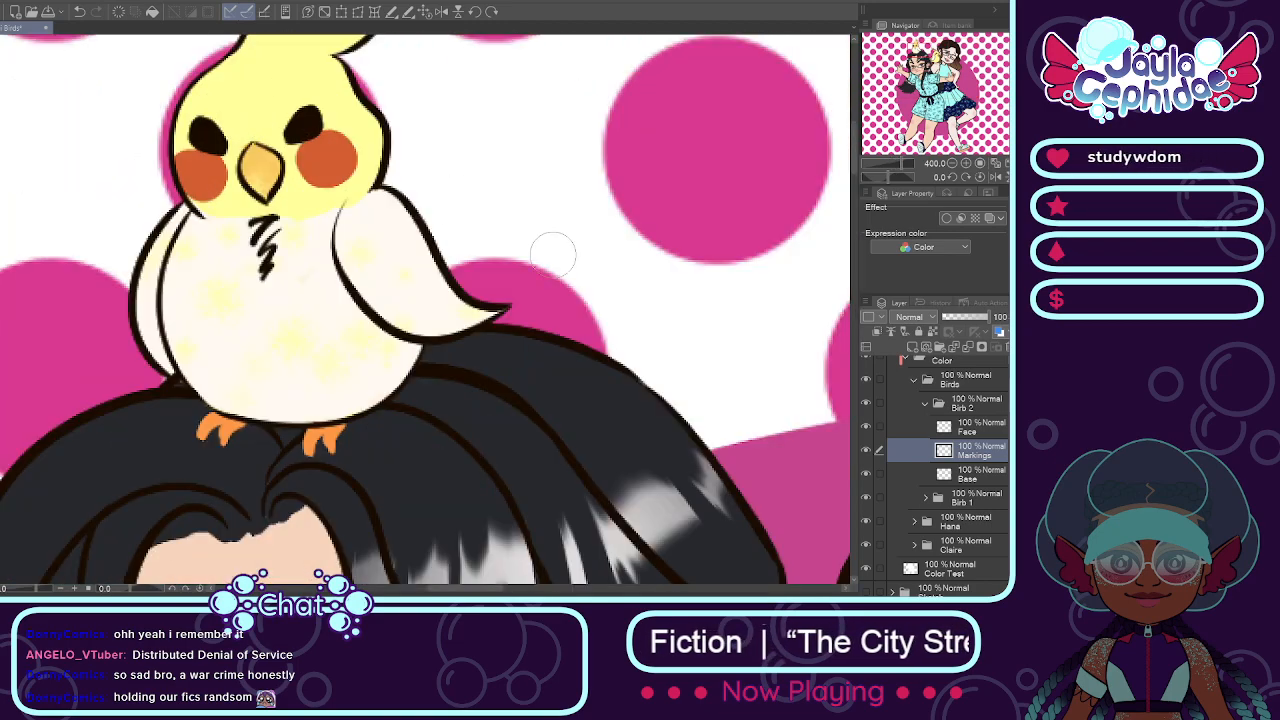
{"action": "left_click", "coordinate": [924, 498]}
{"action": "left_click", "coordinate": [892, 524]}
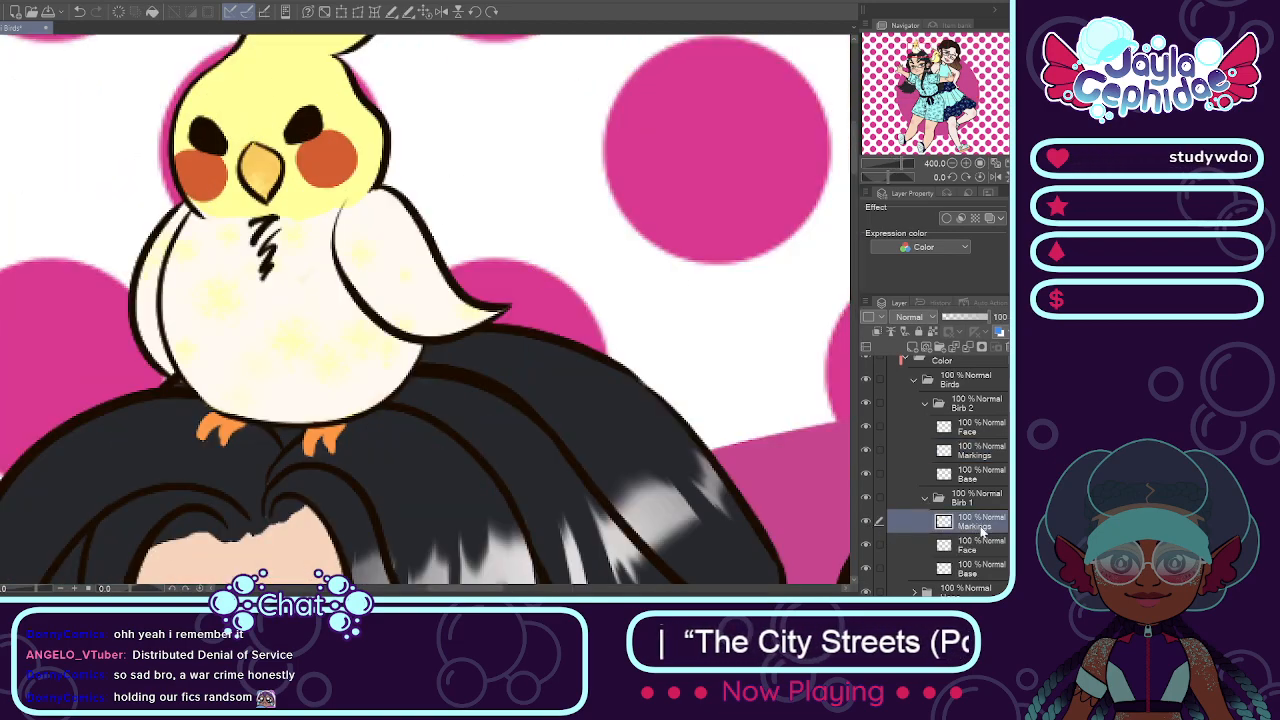
{"action": "left_click_drag", "start_coordinate": [985, 558], "coordinate": [986, 553]}
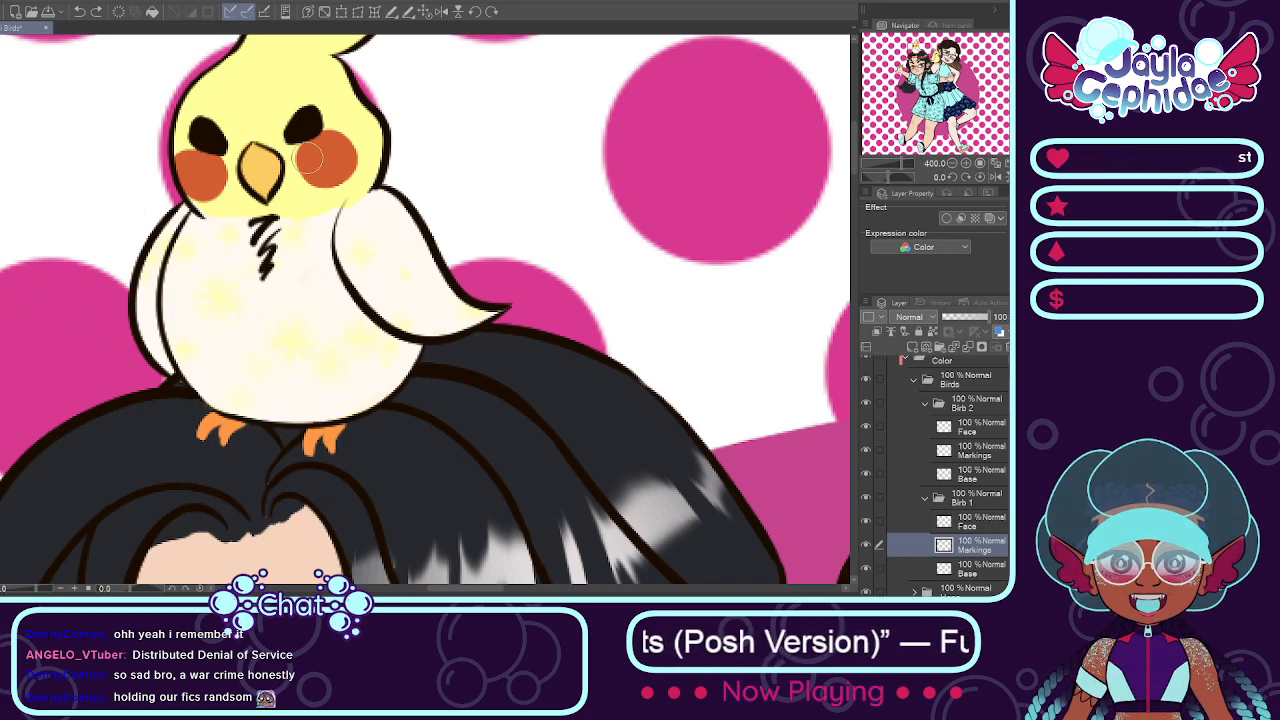
Step: Paint soft brown shading around and between the head bird's eyes on the Birb 1 Markings layer
{"action": "mouse_move", "coordinate": [226, 133]}
{"action": "left_mouse_down"}
{"action": "mouse_move", "coordinate": [278, 139]}
{"action": "mouse_move", "coordinate": [252, 126]}
{"action": "mouse_move", "coordinate": [300, 112]}
{"action": "mouse_move", "coordinate": [309, 122]}
{"action": "left_mouse_up"}
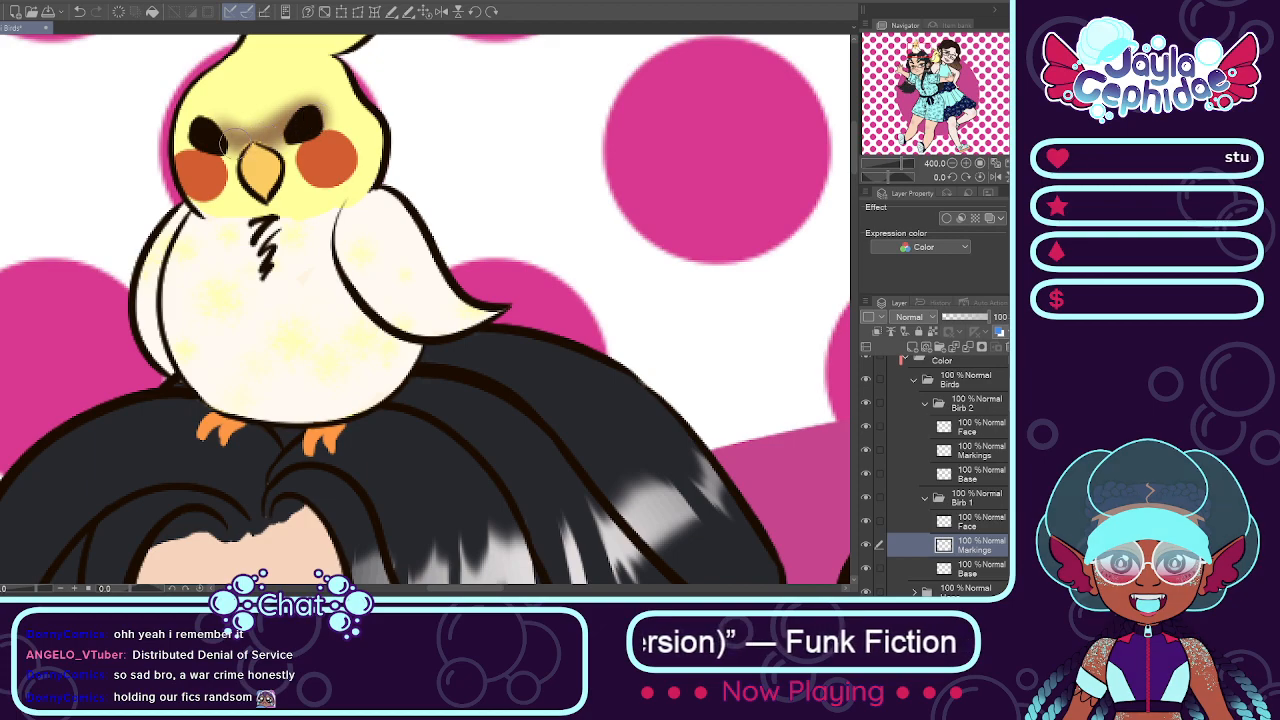
{"action": "mouse_move", "coordinate": [236, 140]}
{"action": "left_mouse_down"}
{"action": "mouse_move", "coordinate": [204, 122]}
{"action": "mouse_move", "coordinate": [238, 114]}
{"action": "left_mouse_up"}
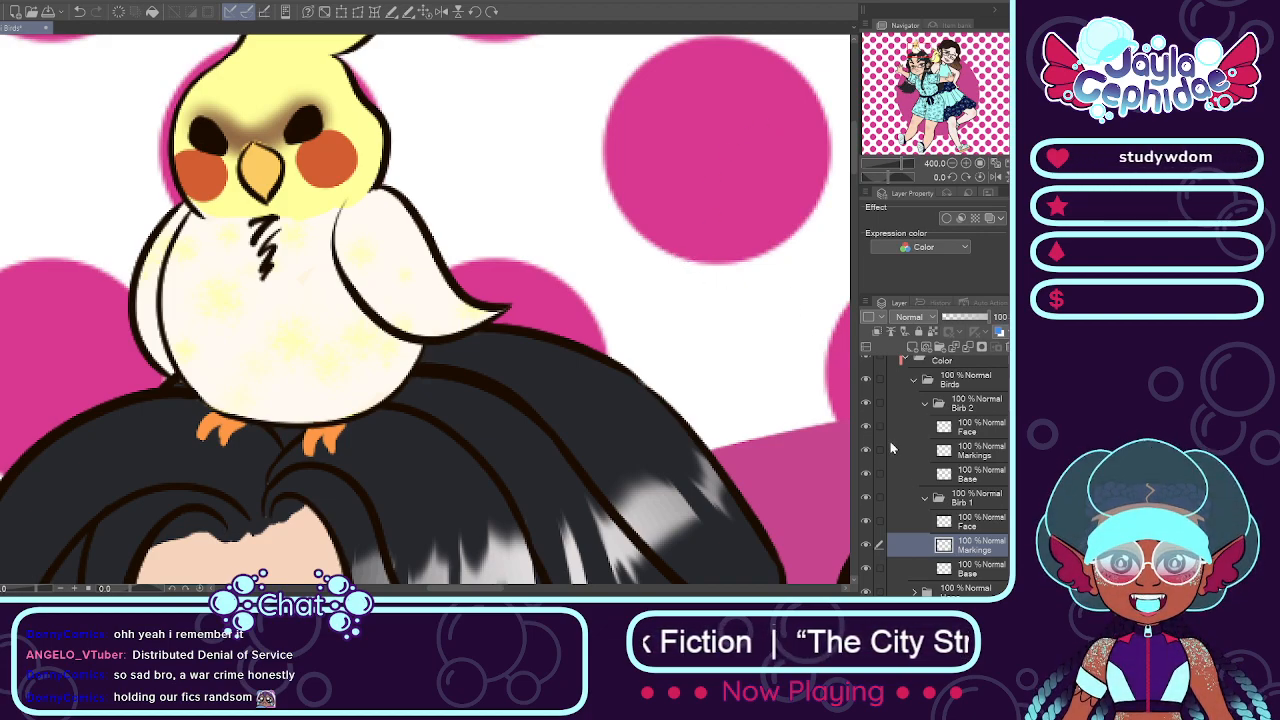
{"action": "left_click", "coordinate": [949, 523]}
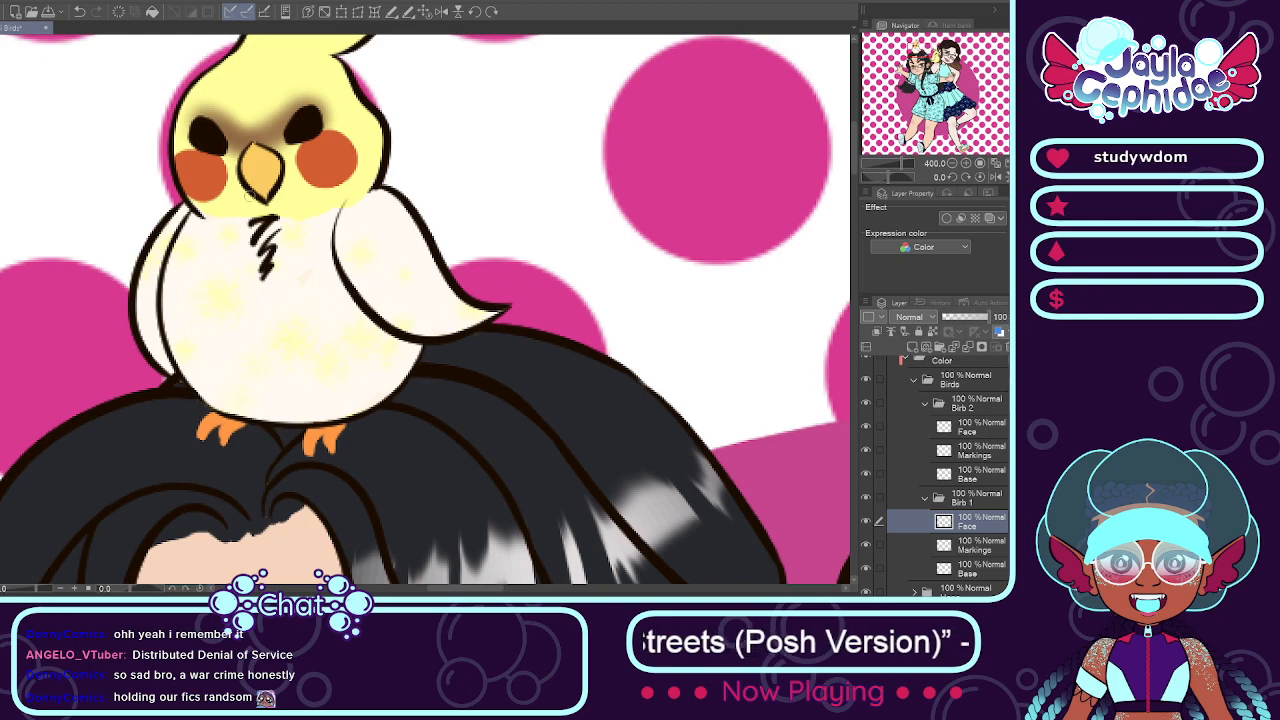
{"action": "scroll", "coordinate": [265, 162], "scroll_direction": "down", "scroll_amount": 3}
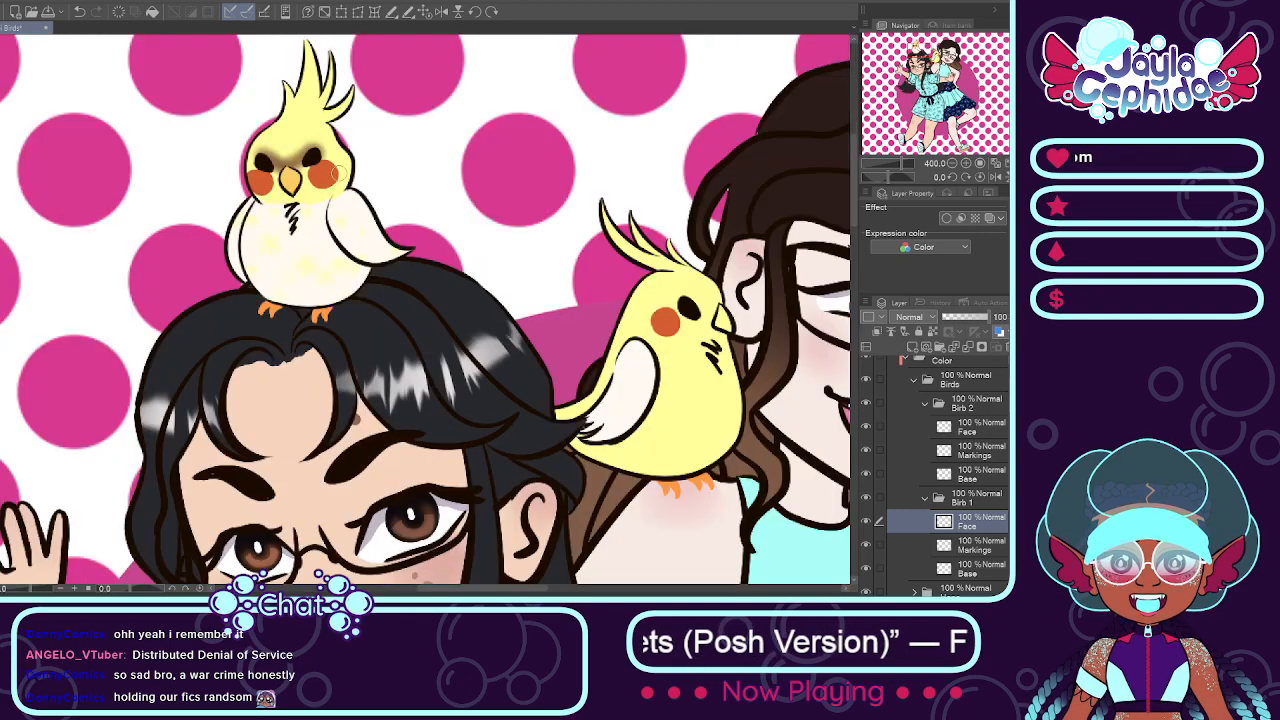
Step: Paint a soft brown mask around the shoulder bird's eye up to its beak on the Birb 2 Markings layer, matching the head bird's brown
{"action": "left_click", "coordinate": [923, 497]}
{"action": "left_click", "coordinate": [884, 474]}
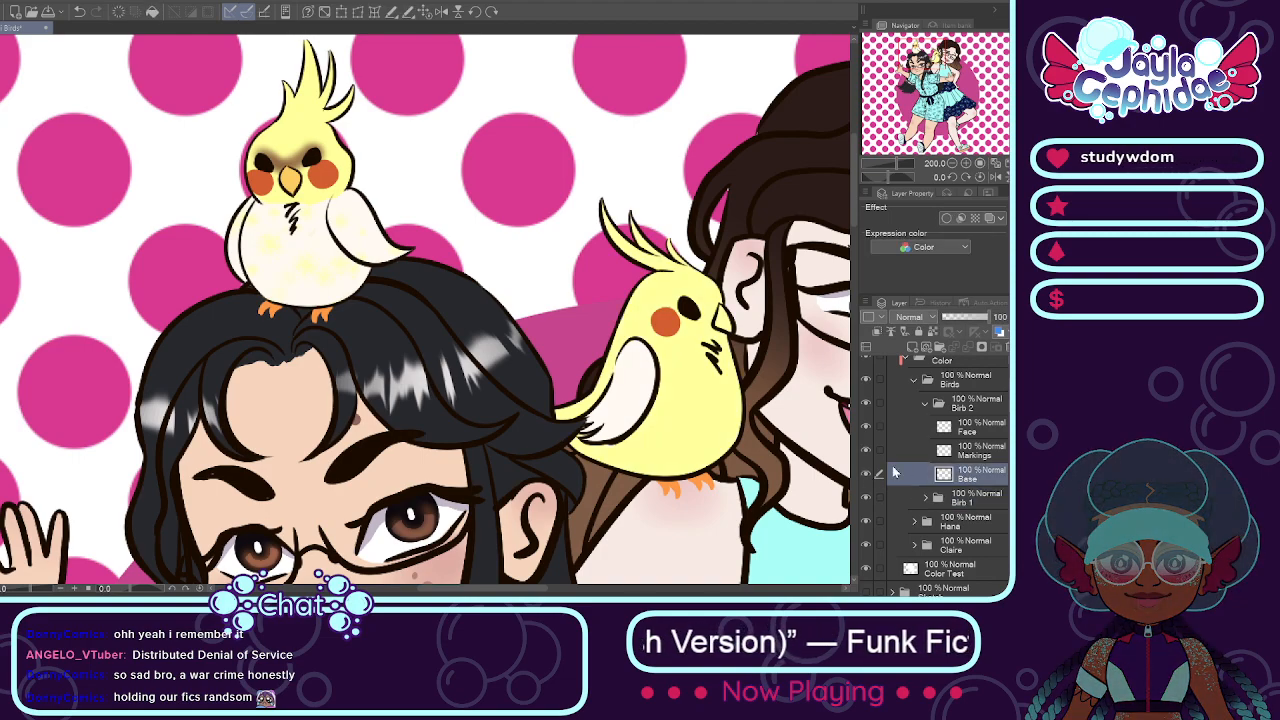
{"action": "left_click", "coordinate": [968, 456]}
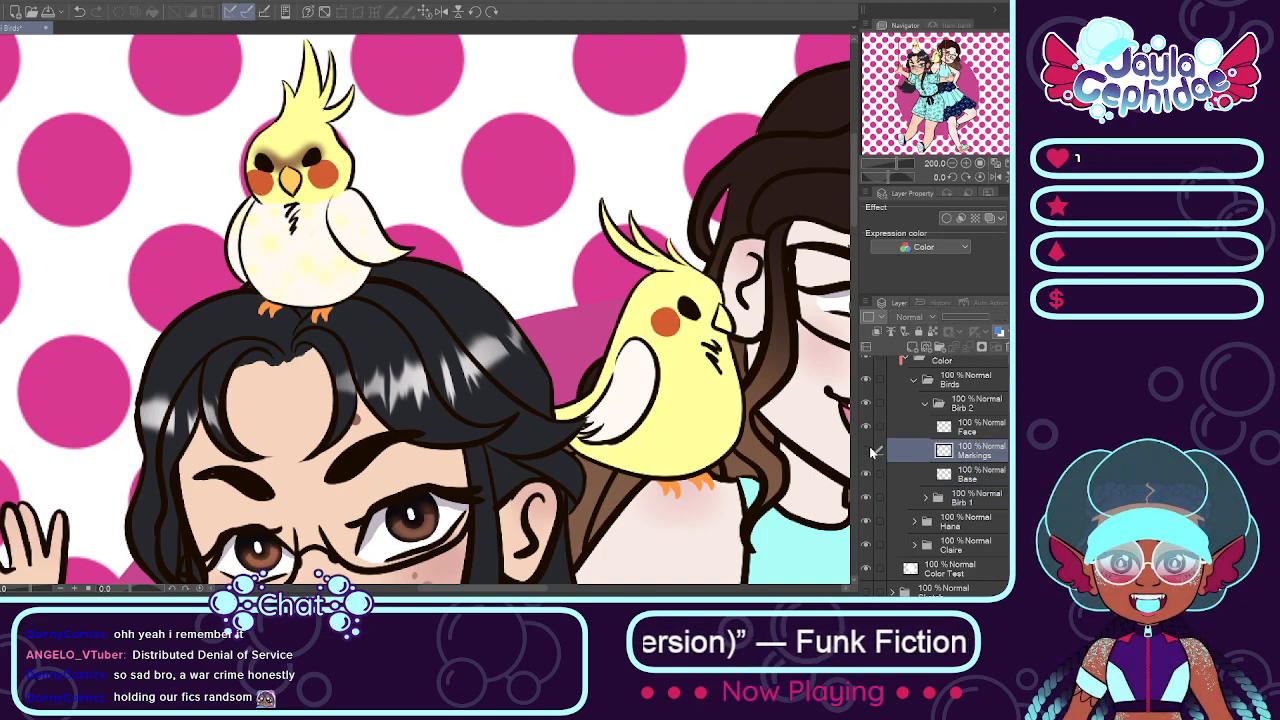
{"action": "left_click_drag", "start_coordinate": [469, 589], "coordinate": [499, 589]}
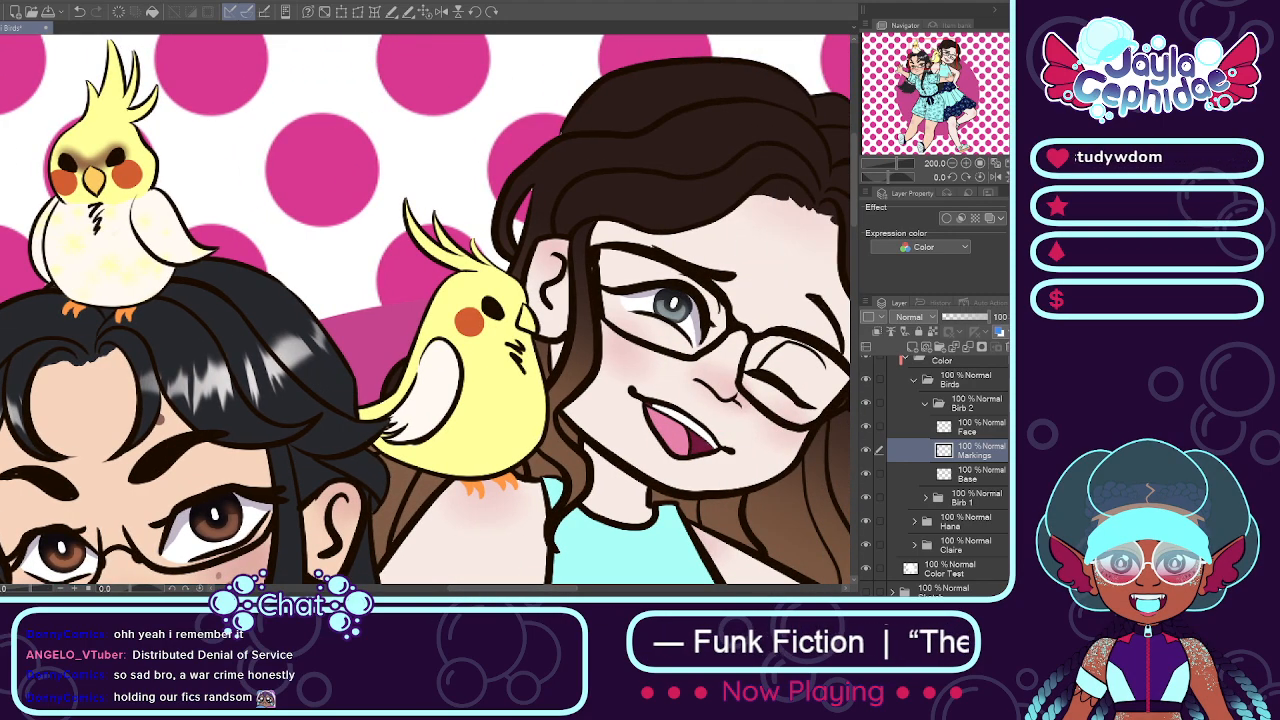
{"action": "left_click", "coordinate": [93, 165], "text": "alt"}
{"action": "left_click", "coordinate": [94, 165], "text": "alt"}
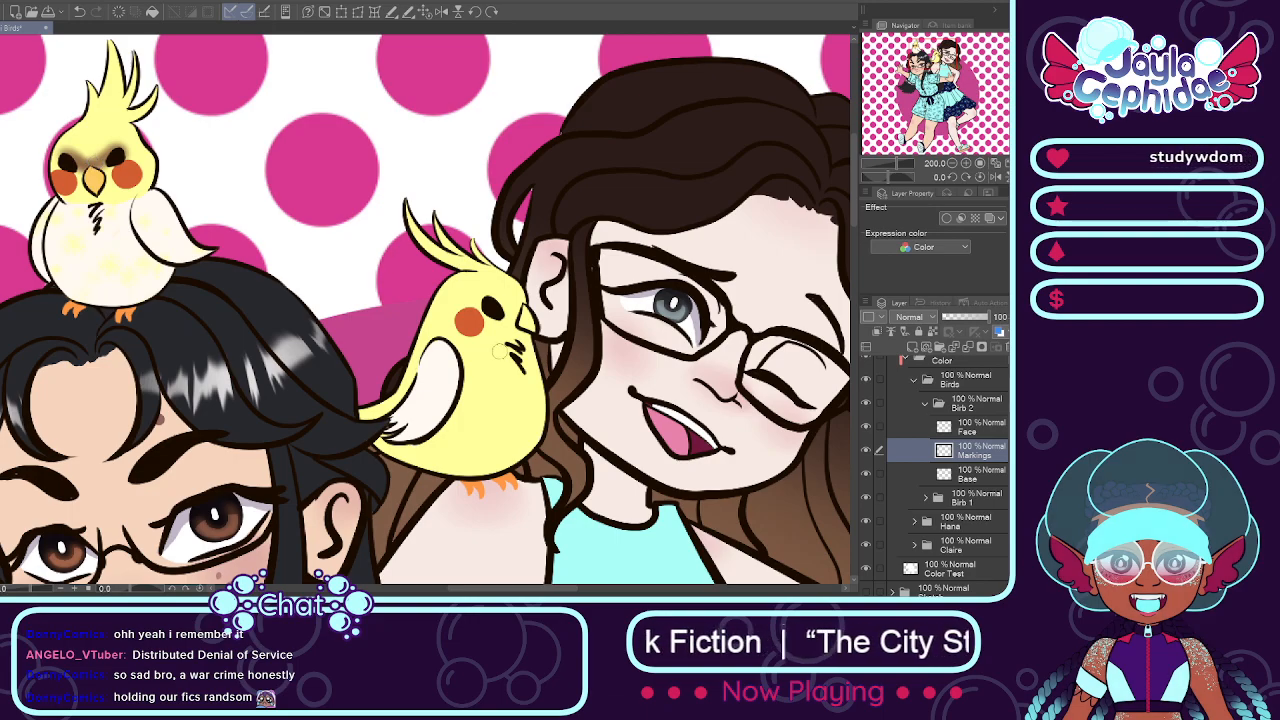
{"action": "left_click_drag", "start_coordinate": [480, 589], "coordinate": [497, 589]}
{"action": "scroll", "coordinate": [380, 305], "scroll_direction": "up", "scroll_amount": 4}
{"action": "mouse_move", "coordinate": [371, 280]}
{"action": "left_mouse_down"}
{"action": "mouse_move", "coordinate": [405, 321]}
{"action": "mouse_move", "coordinate": [364, 269]}
{"action": "mouse_move", "coordinate": [379, 311]}
{"action": "mouse_move", "coordinate": [369, 281]}
{"action": "mouse_move", "coordinate": [407, 346]}
{"action": "mouse_move", "coordinate": [367, 274]}
{"action": "mouse_move", "coordinate": [407, 346]}
{"action": "mouse_move", "coordinate": [374, 276]}
{"action": "mouse_move", "coordinate": [430, 353]}
{"action": "mouse_move", "coordinate": [396, 305]}
{"action": "mouse_move", "coordinate": [447, 333]}
{"action": "mouse_move", "coordinate": [486, 299]}
{"action": "mouse_move", "coordinate": [479, 316]}
{"action": "mouse_move", "coordinate": [481, 297]}
{"action": "mouse_move", "coordinate": [396, 303]}
{"action": "mouse_move", "coordinate": [387, 275]}
{"action": "mouse_move", "coordinate": [331, 274]}
{"action": "mouse_move", "coordinate": [358, 267]}
{"action": "mouse_move", "coordinate": [347, 304]}
{"action": "mouse_move", "coordinate": [328, 289]}
{"action": "mouse_move", "coordinate": [344, 268]}
{"action": "mouse_move", "coordinate": [387, 319]}
{"action": "mouse_move", "coordinate": [350, 310]}
{"action": "mouse_move", "coordinate": [354, 280]}
{"action": "mouse_move", "coordinate": [400, 344]}
{"action": "mouse_move", "coordinate": [357, 324]}
{"action": "mouse_move", "coordinate": [329, 286]}
{"action": "mouse_move", "coordinate": [423, 377]}
{"action": "mouse_move", "coordinate": [430, 345]}
{"action": "left_mouse_up"}
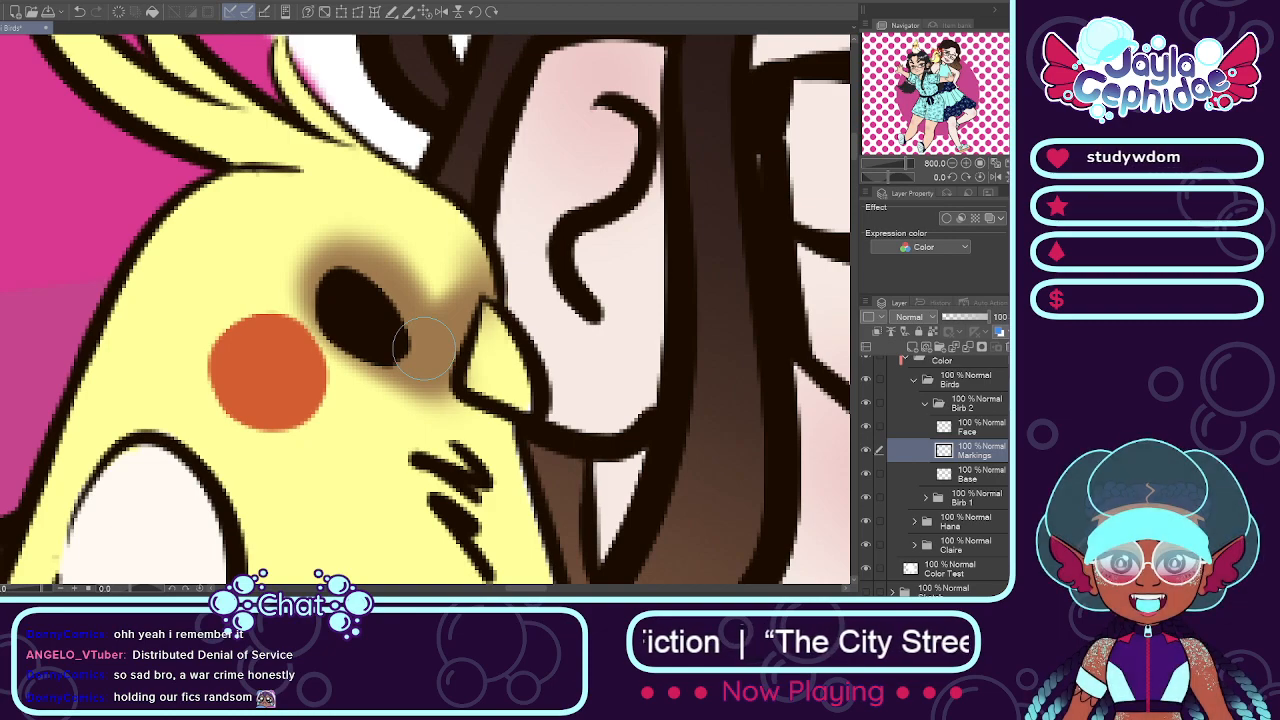
{"action": "mouse_move", "coordinate": [375, 280]}
{"action": "left_mouse_down"}
{"action": "mouse_move", "coordinate": [300, 270]}
{"action": "mouse_move", "coordinate": [325, 261]}
{"action": "mouse_move", "coordinate": [349, 326]}
{"action": "mouse_move", "coordinate": [325, 330]}
{"action": "mouse_move", "coordinate": [313, 295]}
{"action": "mouse_move", "coordinate": [355, 330]}
{"action": "left_mouse_up"}
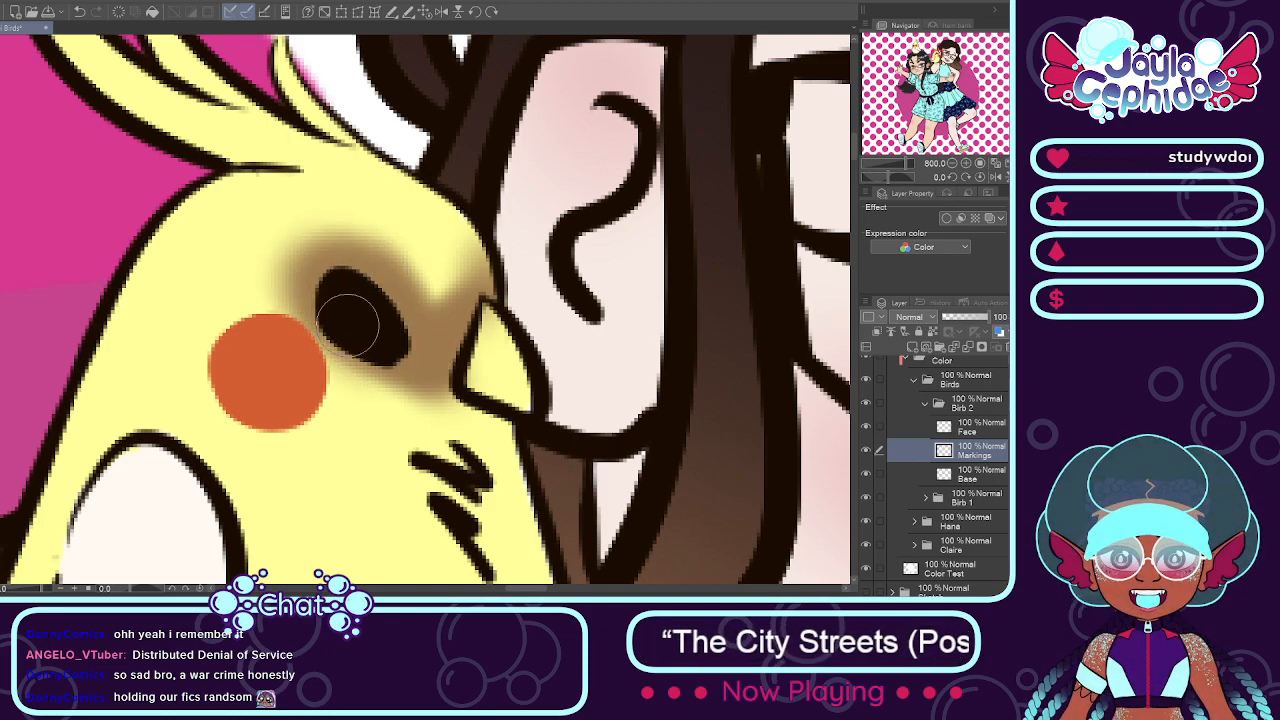
{"action": "scroll", "coordinate": [392, 365], "scroll_direction": "down", "scroll_amount": 4}
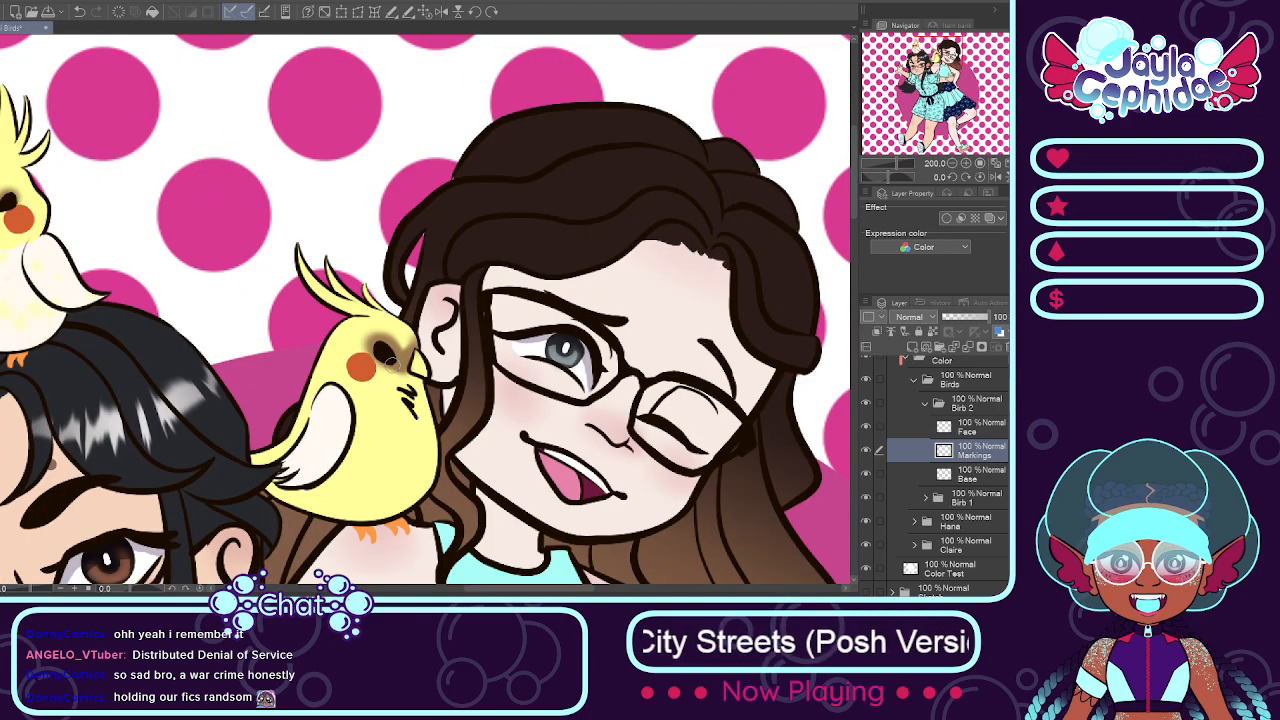
Step: Add soft brown patches around the shoulder bird's cheek, one behind and above it and a small one on the beak side
{"action": "scroll", "coordinate": [353, 358], "scroll_direction": "up", "scroll_amount": 4}
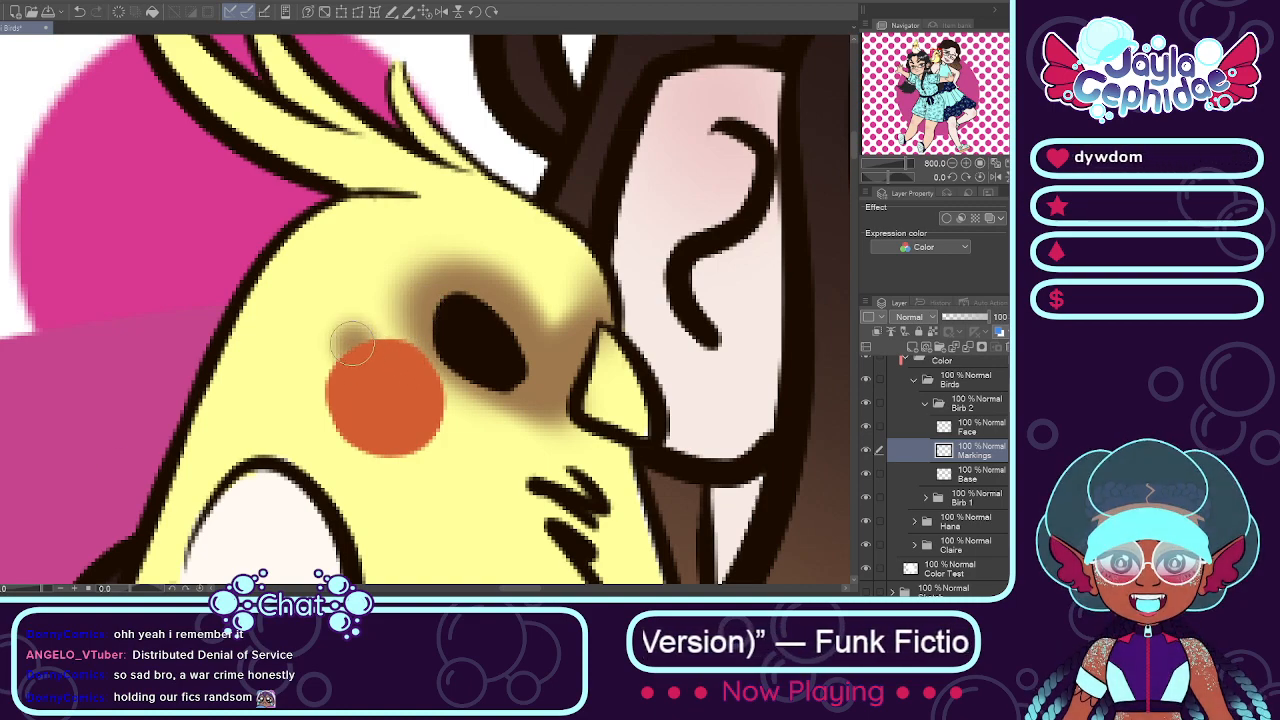
{"action": "mouse_move", "coordinate": [351, 343]}
{"action": "left_mouse_down"}
{"action": "mouse_move", "coordinate": [296, 340]}
{"action": "mouse_move", "coordinate": [348, 375]}
{"action": "mouse_move", "coordinate": [331, 362]}
{"action": "mouse_move", "coordinate": [326, 394]}
{"action": "mouse_move", "coordinate": [303, 390]}
{"action": "mouse_move", "coordinate": [334, 373]}
{"action": "left_mouse_up"}
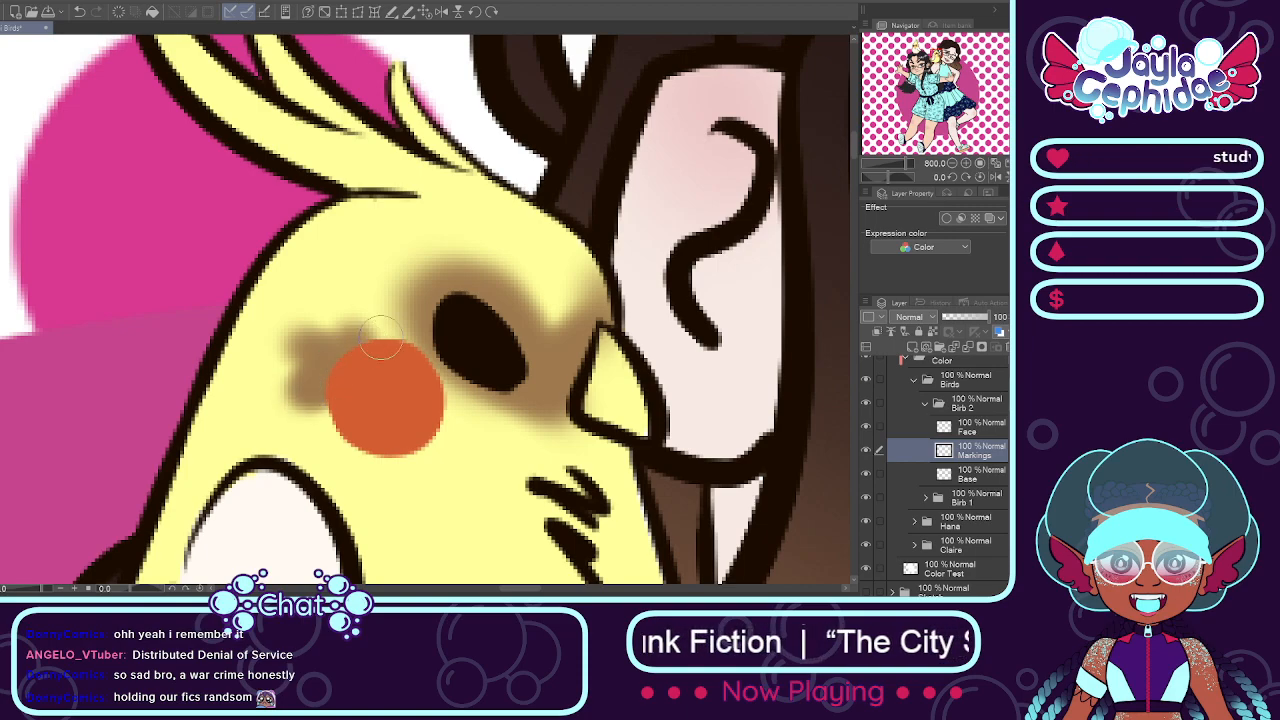
{"action": "scroll", "coordinate": [400, 340], "scroll_direction": "down", "scroll_amount": 3}
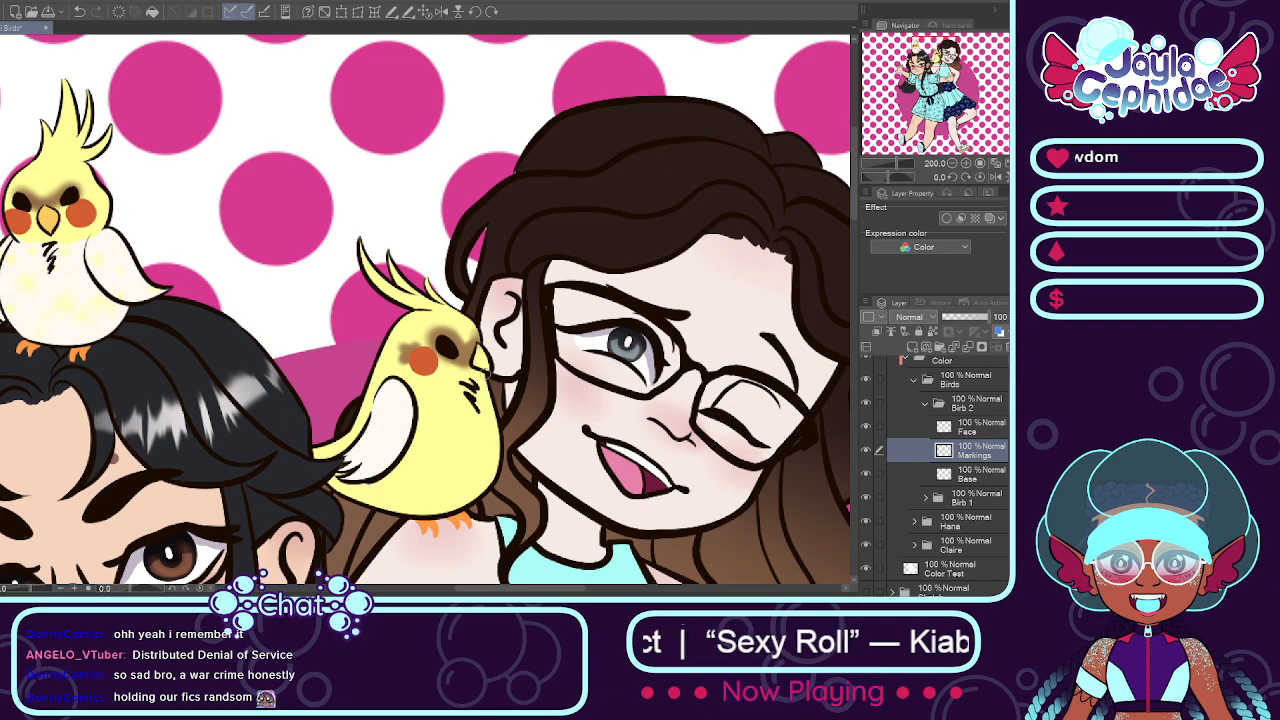
{"action": "scroll", "coordinate": [454, 376], "scroll_direction": "up", "scroll_amount": 3}
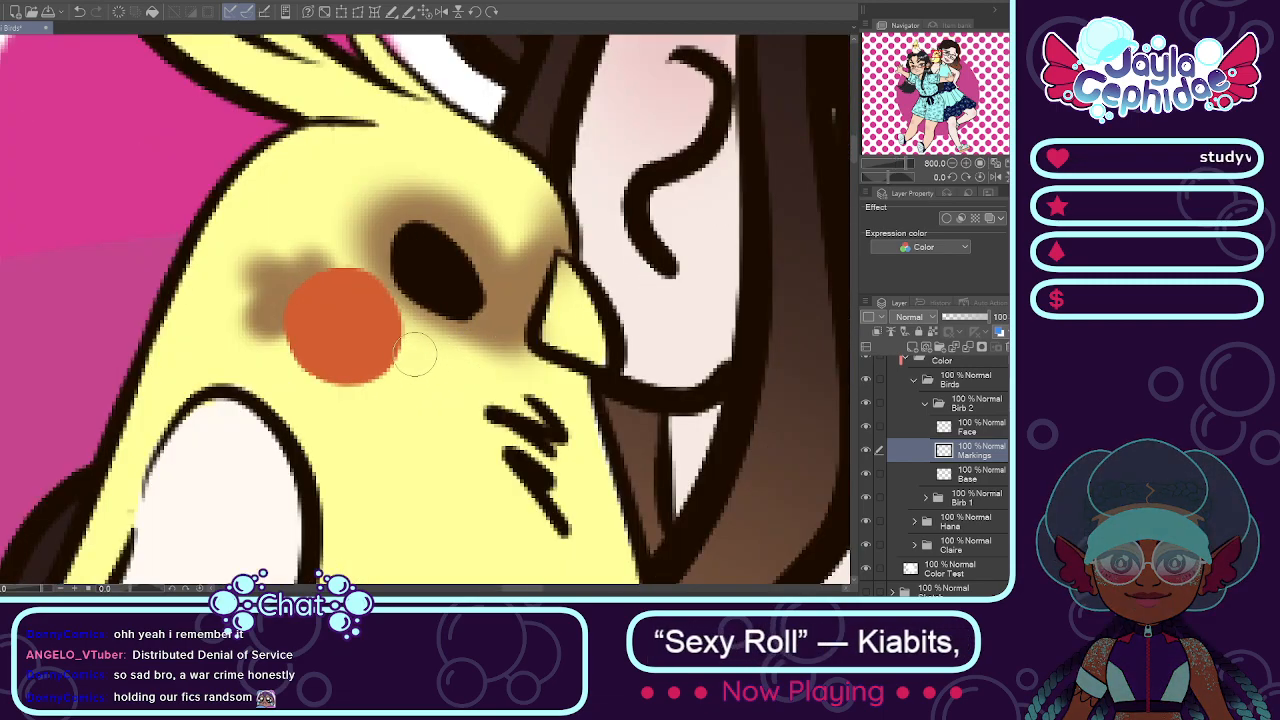
{"action": "left_click_drag", "start_coordinate": [420, 351], "coordinate": [418, 355]}
{"action": "scroll", "coordinate": [416, 352], "scroll_direction": "down", "scroll_amount": 3}
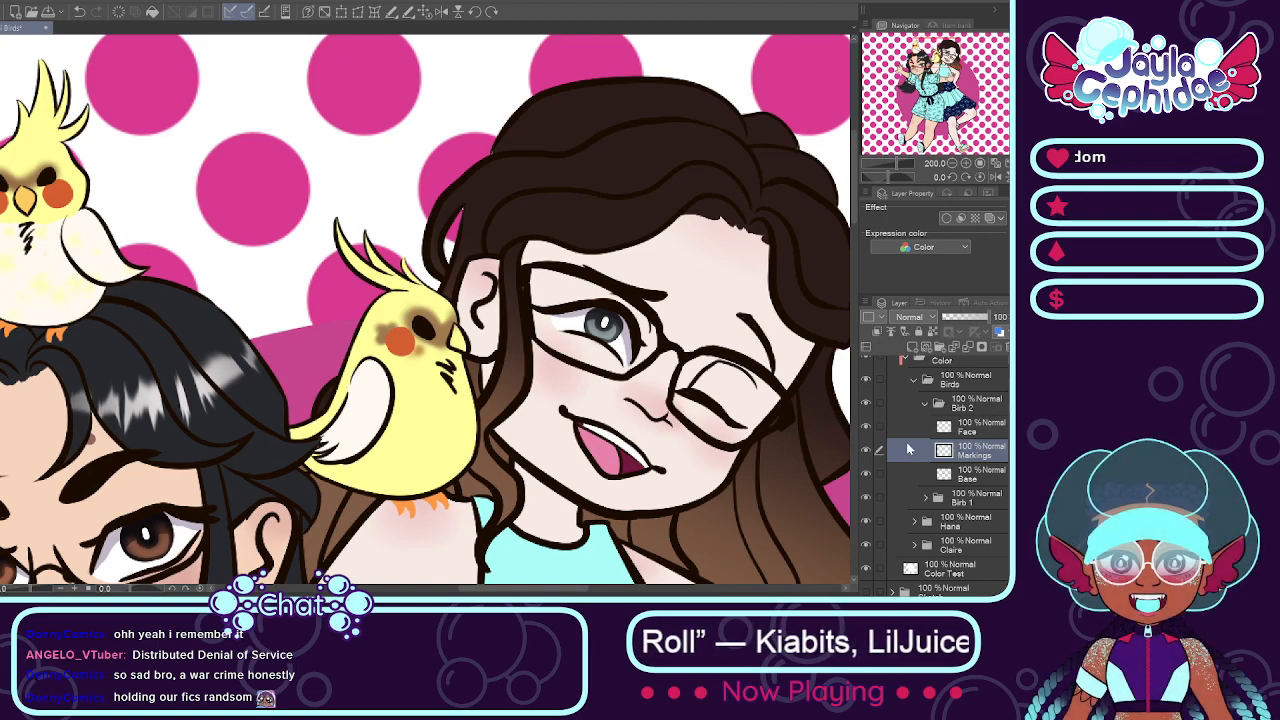
Step: Paint the shoulder bird's beak orange-yellow on the Face layer of the Birb 2 folder
{"action": "left_click", "coordinate": [968, 427]}
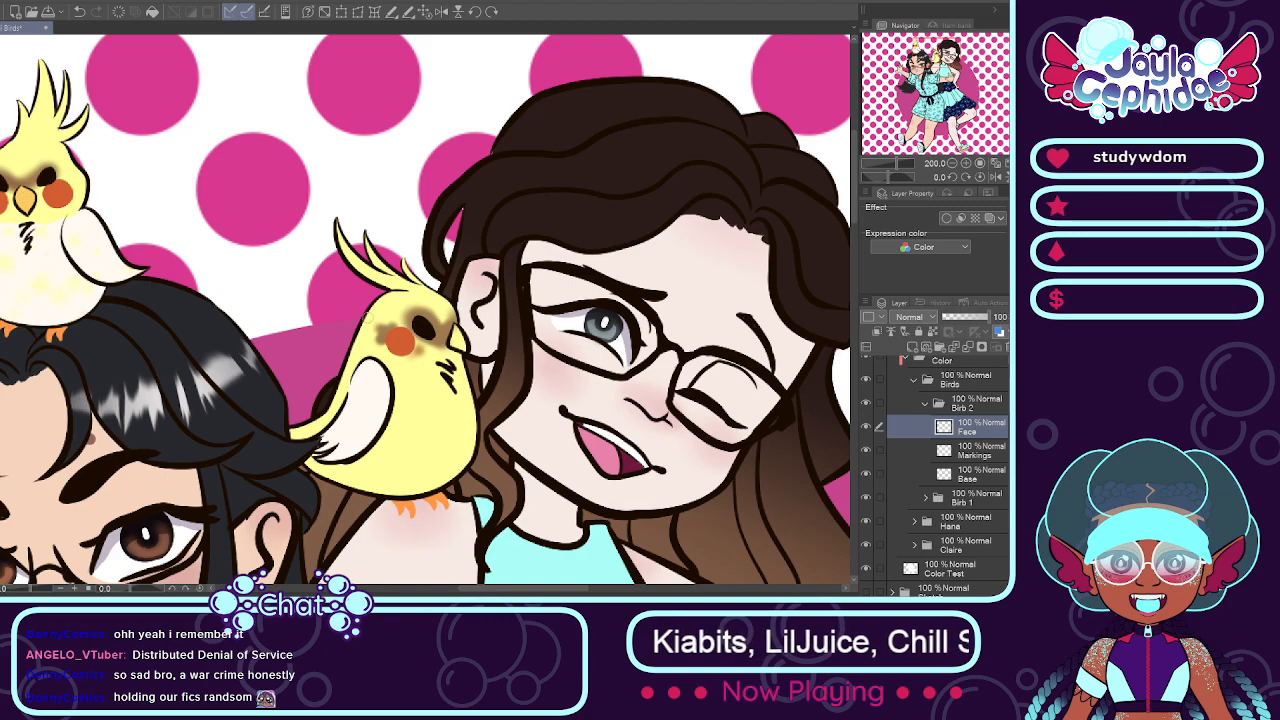
{"action": "scroll", "coordinate": [484, 342], "scroll_direction": "up", "scroll_amount": 4}
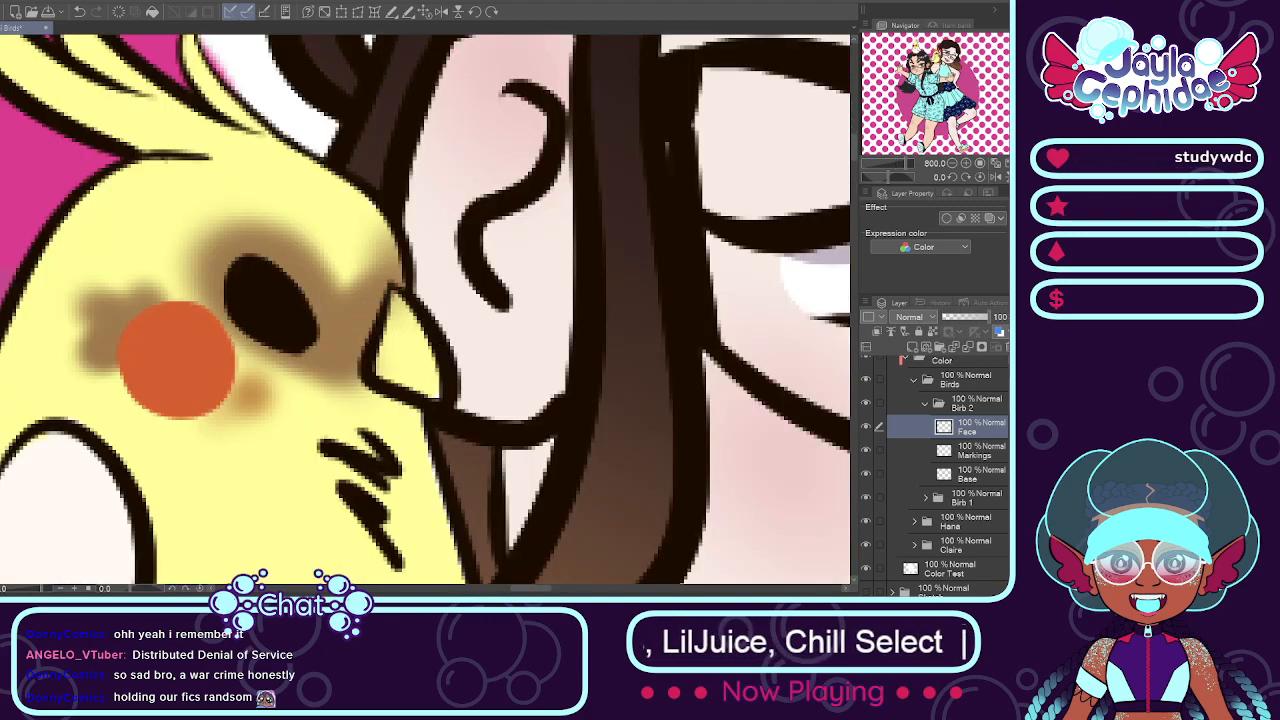
{"action": "mouse_move", "coordinate": [397, 307]}
{"action": "left_mouse_down"}
{"action": "mouse_move", "coordinate": [430, 388]}
{"action": "mouse_move", "coordinate": [395, 365]}
{"action": "left_mouse_up"}
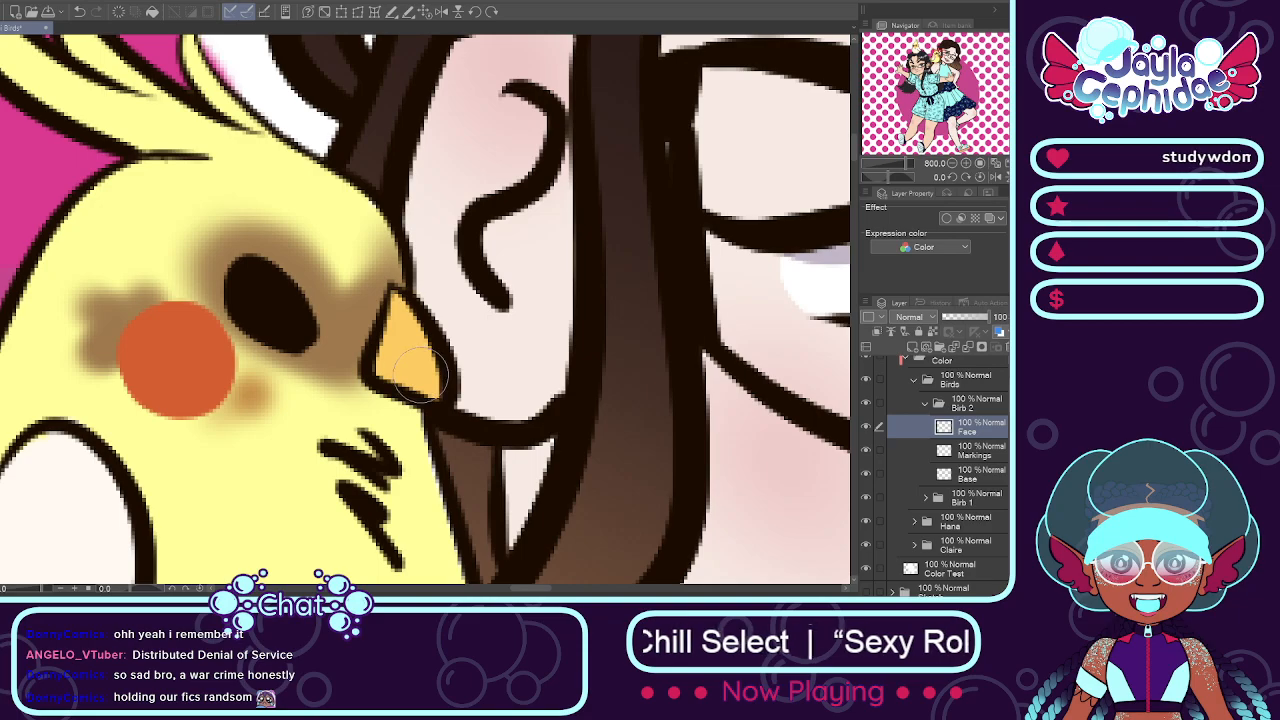
{"action": "scroll", "coordinate": [395, 360], "scroll_direction": "down", "scroll_amount": 4}
{"action": "scroll", "coordinate": [410, 365], "scroll_direction": "down", "scroll_amount": 2}
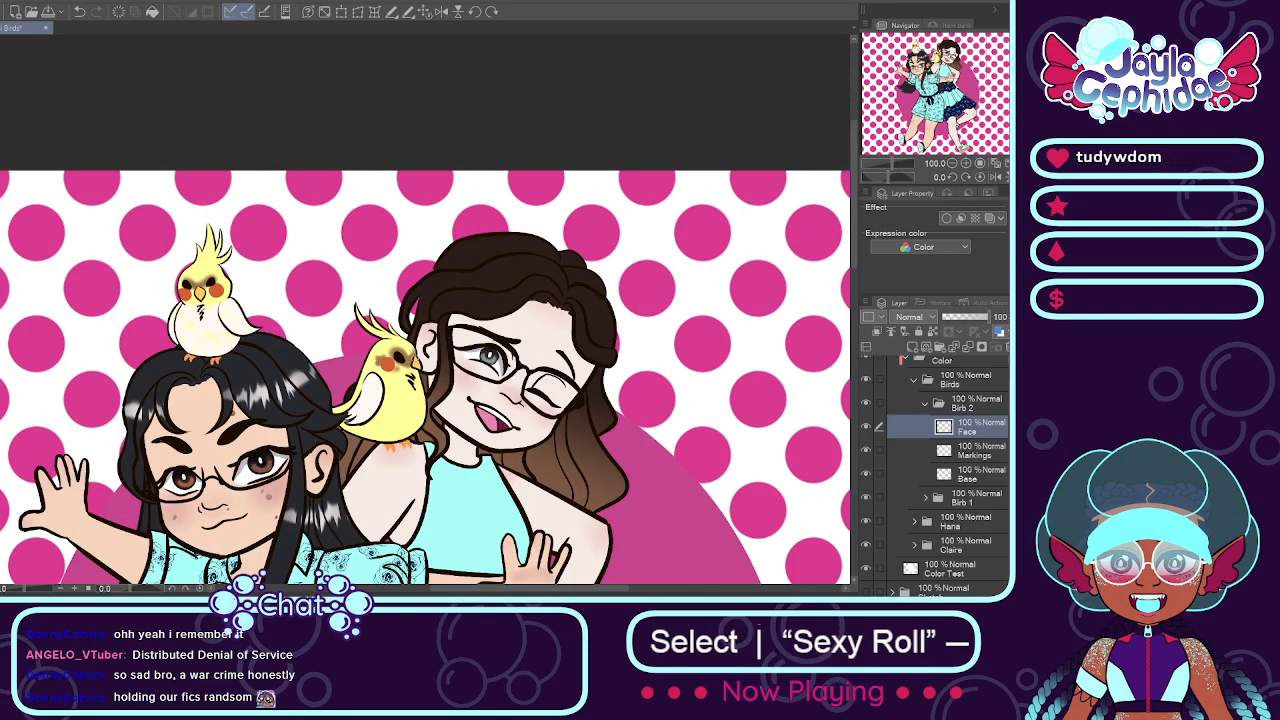
{"action": "scroll", "coordinate": [411, 365], "scroll_direction": "down", "scroll_amount": 1}
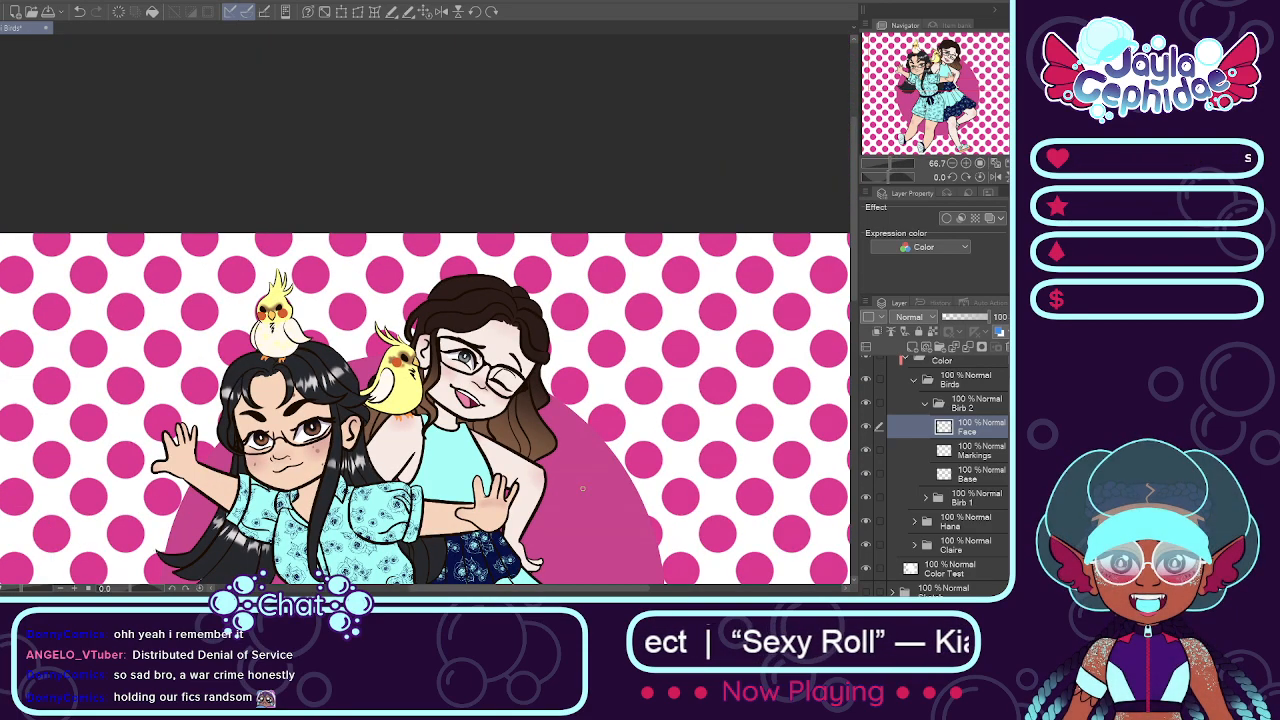
Step: Add a layer named Wing Markings directly above Markings in the Birb 2 folder
{"action": "scroll", "coordinate": [415, 405], "scroll_direction": "up", "scroll_amount": 1}
{"action": "scroll", "coordinate": [495, 420], "scroll_direction": "up", "scroll_amount": 1}
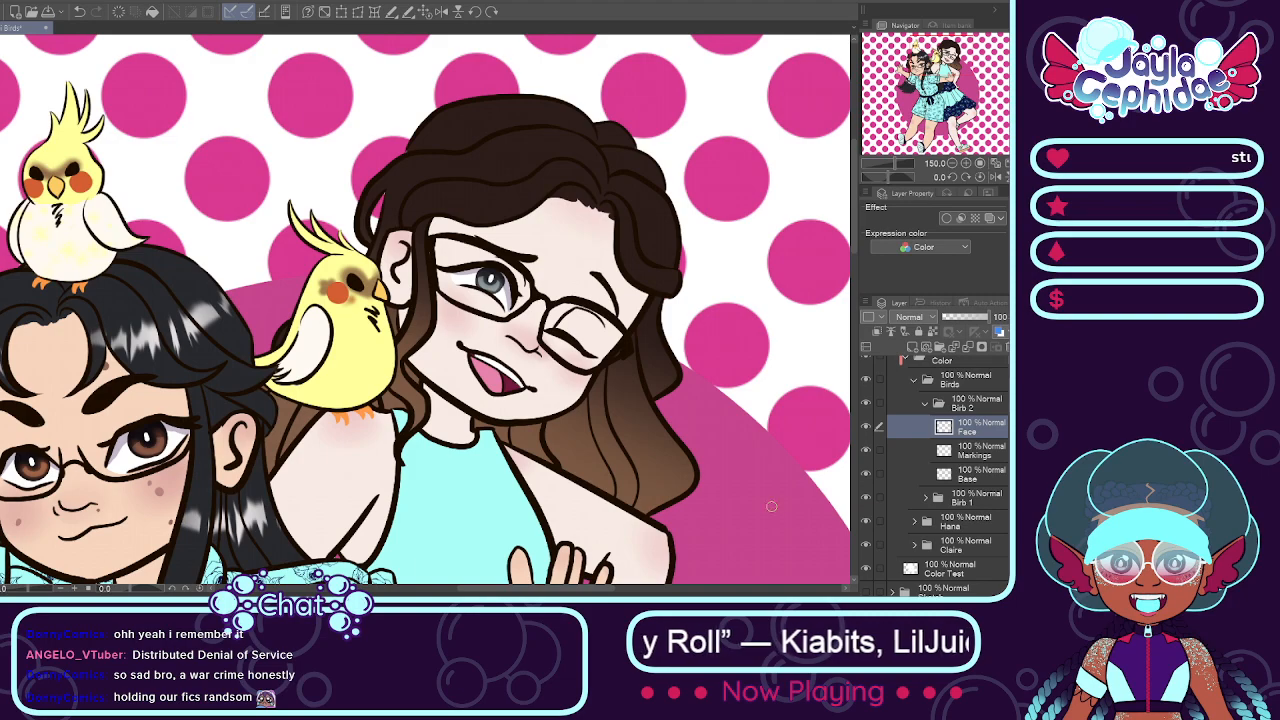
{"action": "left_click", "coordinate": [958, 452]}
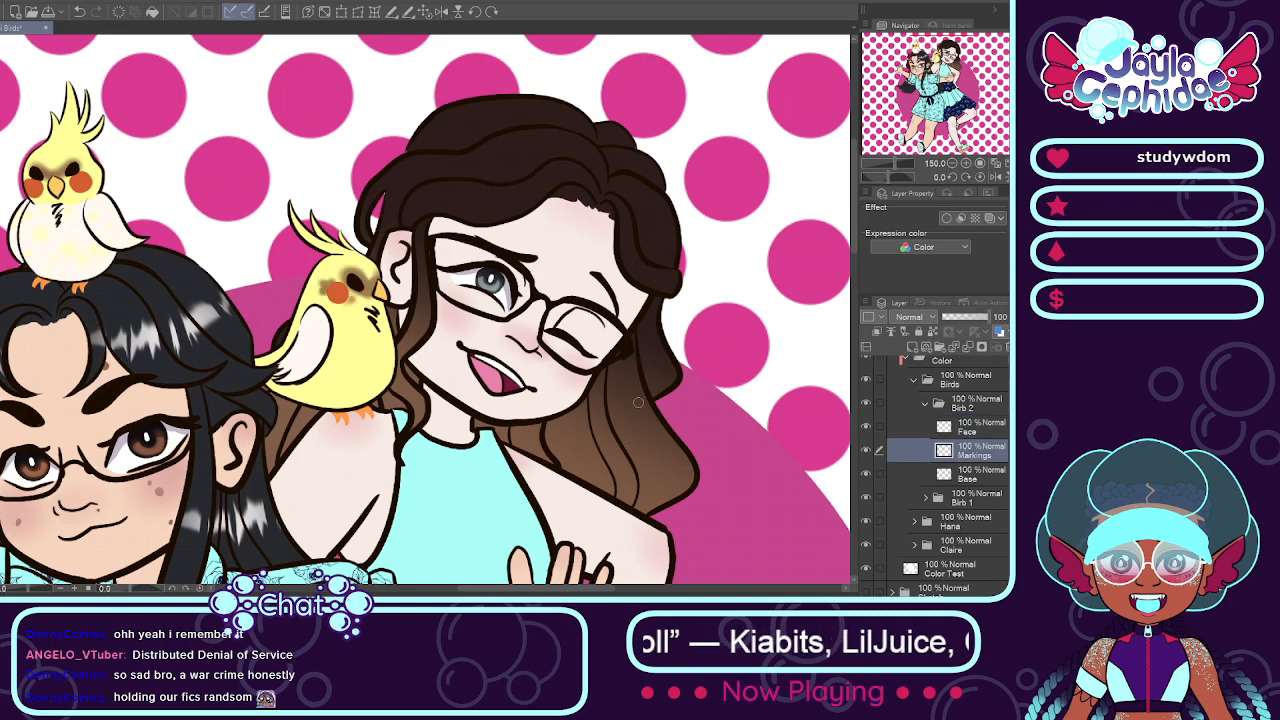
{"action": "scroll", "coordinate": [438, 319], "scroll_direction": "up", "scroll_amount": 1}
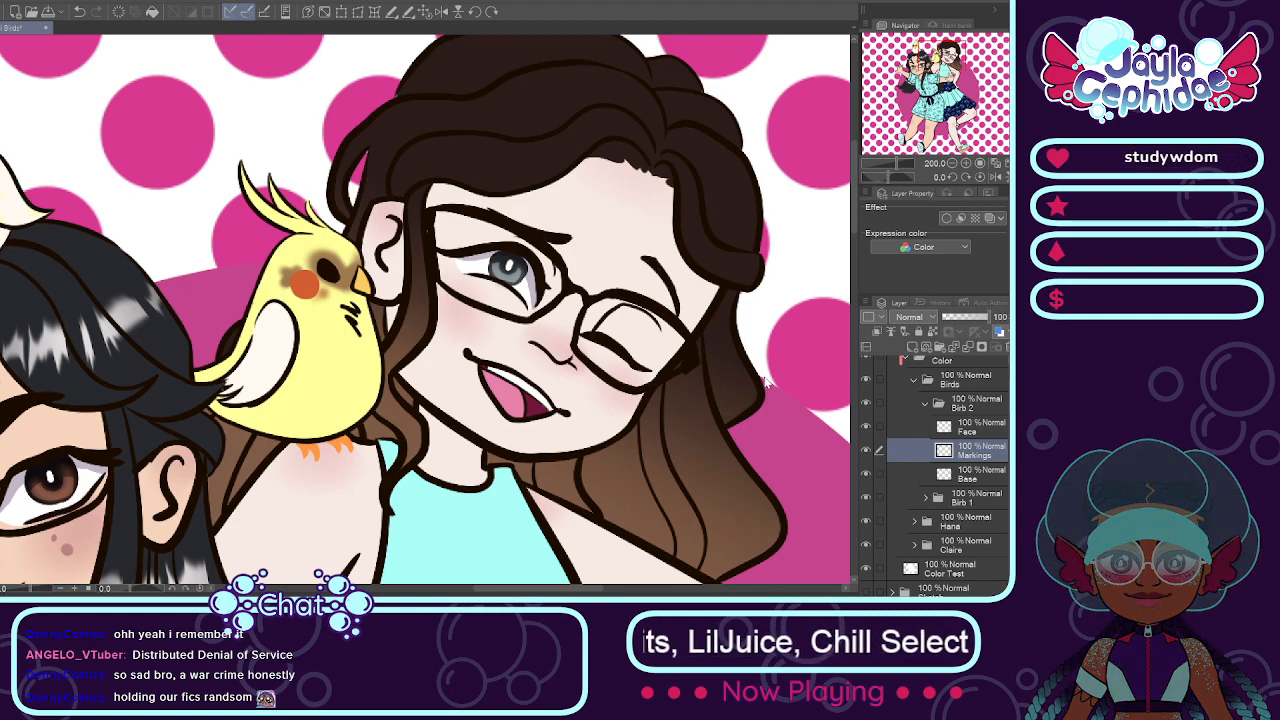
{"action": "key", "text": "Return"}
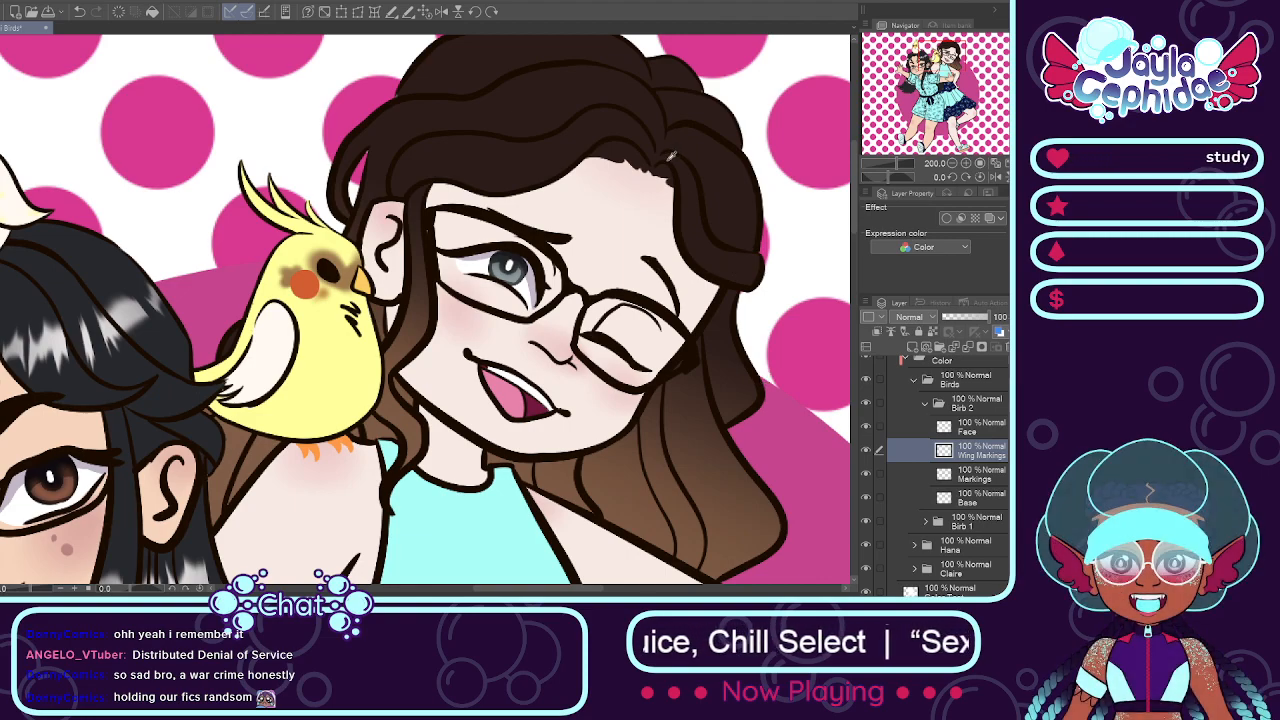
{"action": "scroll", "coordinate": [282, 345], "scroll_direction": "up", "scroll_amount": 2}
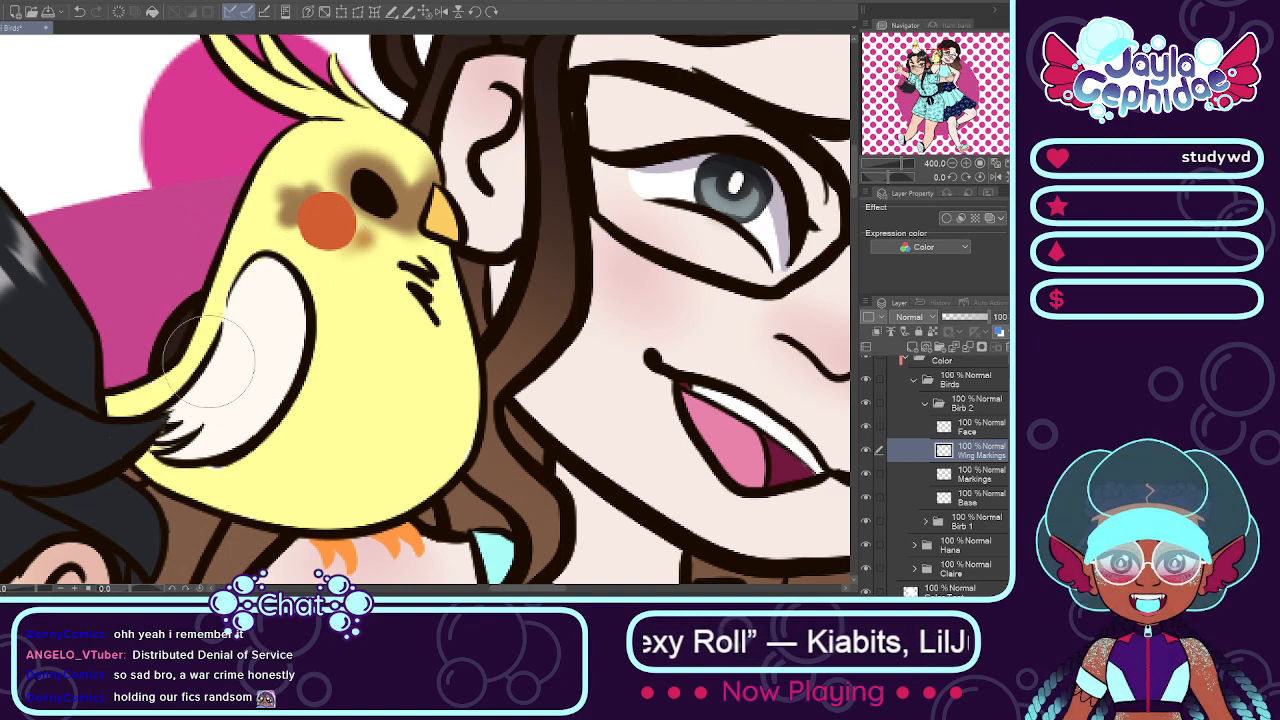
Step: Speckle the shoulder bird's wing with dark brown on the Wing Markings layer, densest at the top of the wing
{"action": "mouse_move", "coordinate": [300, 275]}
{"action": "left_mouse_down"}
{"action": "mouse_move", "coordinate": [240, 310]}
{"action": "mouse_move", "coordinate": [270, 270]}
{"action": "mouse_move", "coordinate": [215, 385]}
{"action": "mouse_move", "coordinate": [186, 388]}
{"action": "mouse_move", "coordinate": [239, 330]}
{"action": "mouse_move", "coordinate": [240, 284]}
{"action": "mouse_move", "coordinate": [263, 267]}
{"action": "left_mouse_up"}
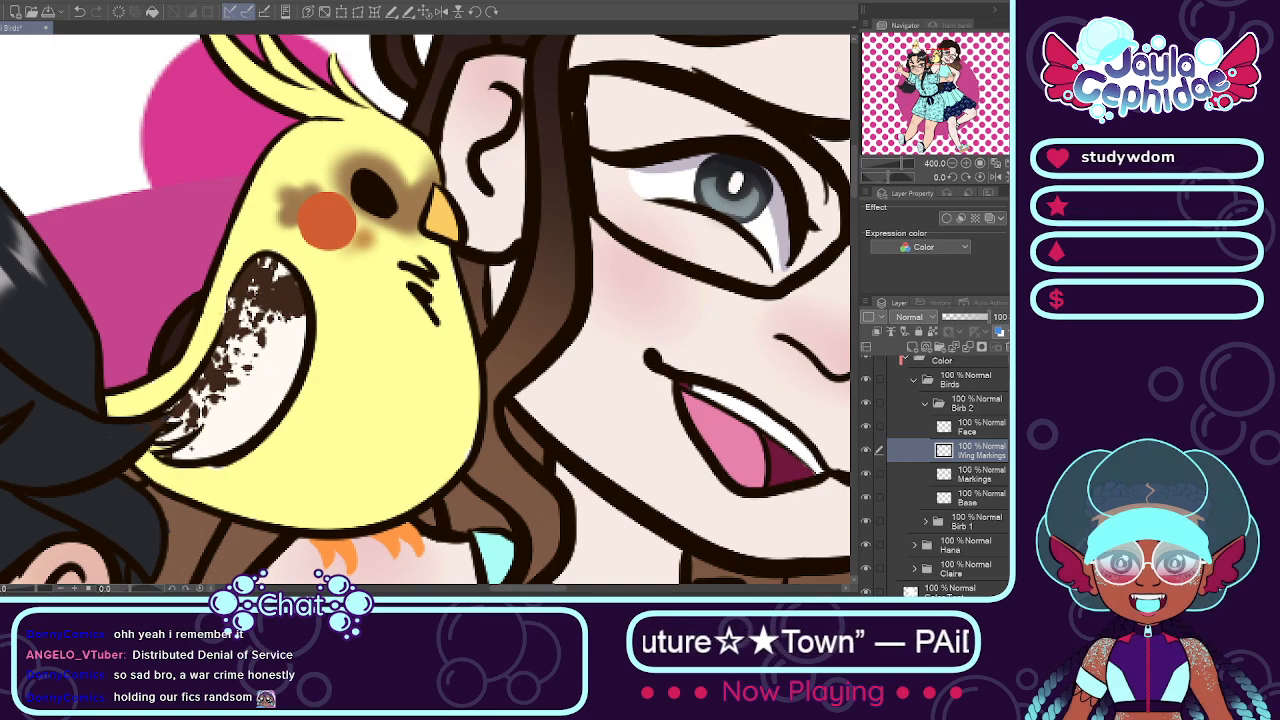
{"action": "mouse_move", "coordinate": [275, 305]}
{"action": "left_mouse_down"}
{"action": "mouse_move", "coordinate": [290, 343]}
{"action": "mouse_move", "coordinate": [285, 280]}
{"action": "mouse_move", "coordinate": [268, 255]}
{"action": "mouse_move", "coordinate": [300, 292]}
{"action": "mouse_move", "coordinate": [292, 312]}
{"action": "mouse_move", "coordinate": [283, 272]}
{"action": "mouse_move", "coordinate": [290, 290]}
{"action": "mouse_move", "coordinate": [243, 318]}
{"action": "mouse_move", "coordinate": [252, 302]}
{"action": "mouse_move", "coordinate": [240, 350]}
{"action": "left_mouse_up"}
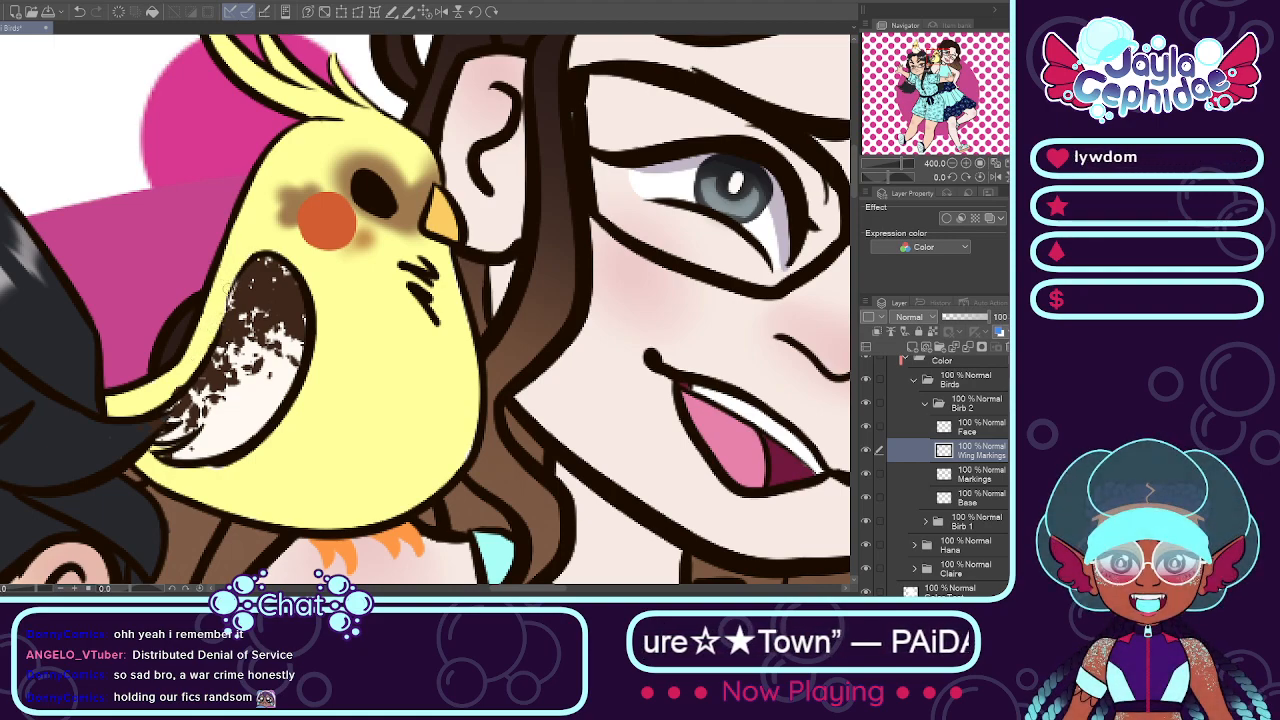
{"action": "left_click_drag", "start_coordinate": [239, 297], "coordinate": [242, 294]}
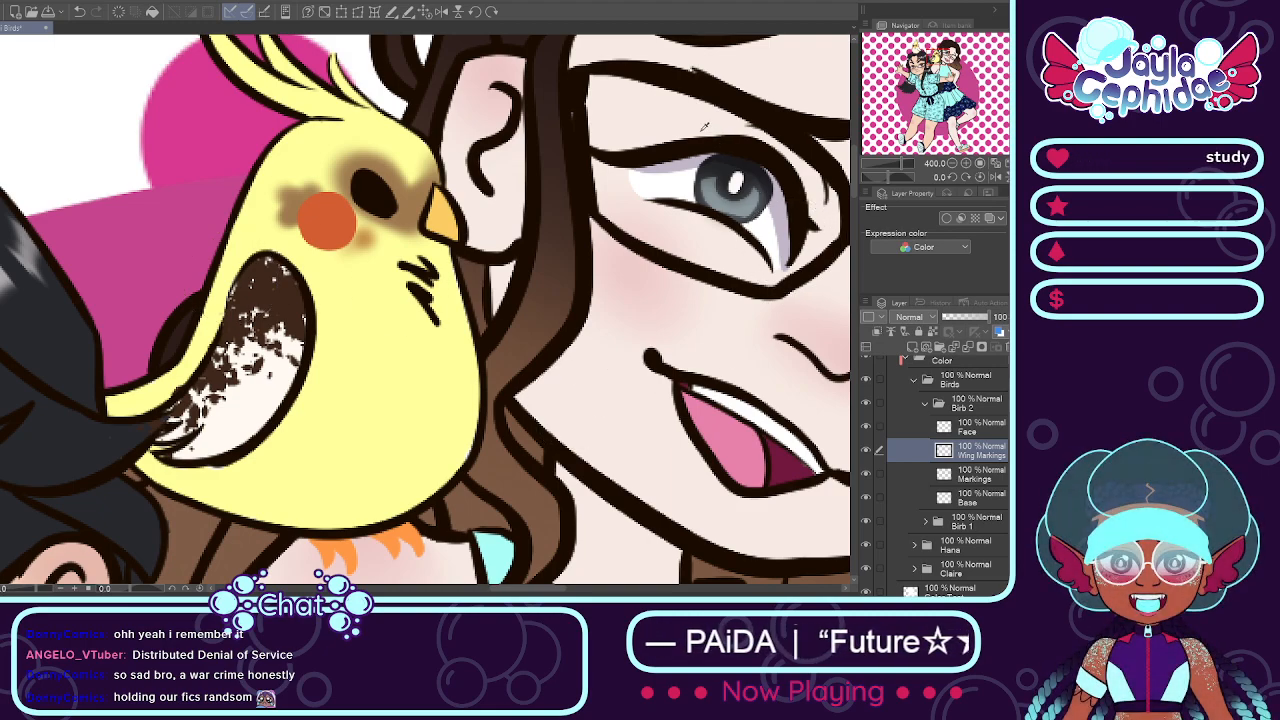
Step: Clip the Birb 2 Markings layer to the Base layer beneath it
{"action": "left_click", "coordinate": [977, 474]}
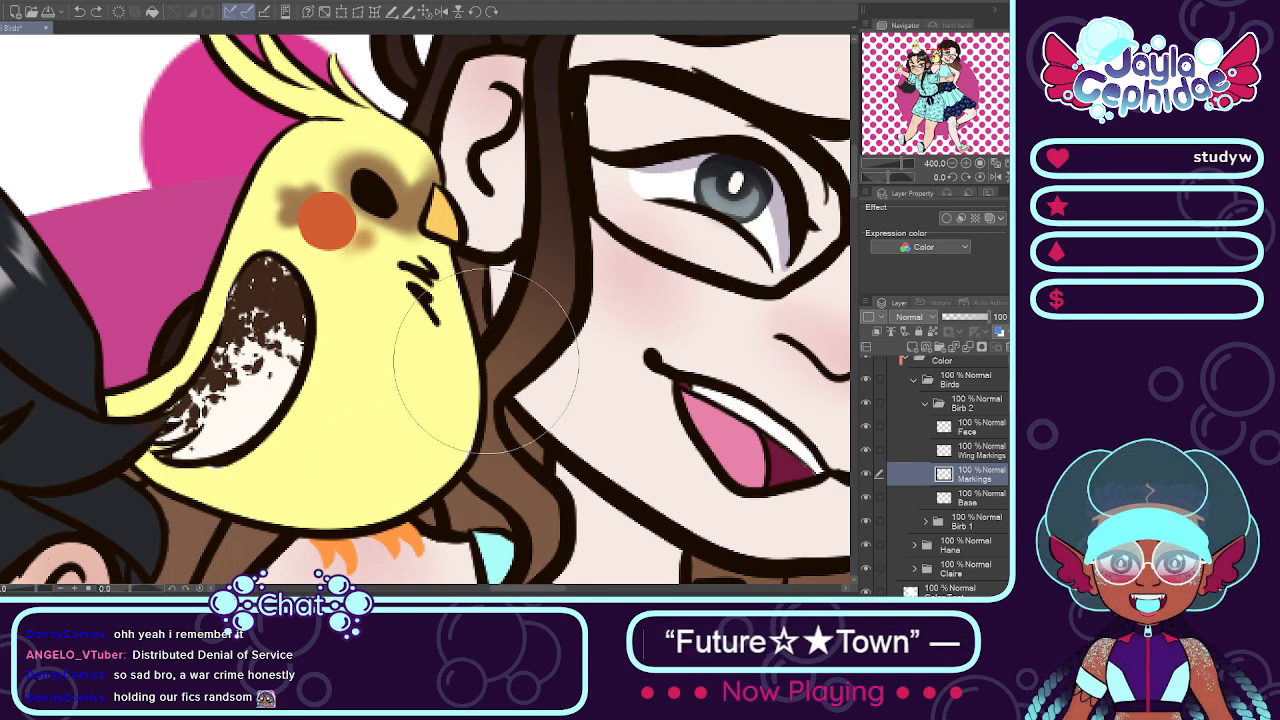
{"action": "left_click_drag", "start_coordinate": [448, 346], "coordinate": [409, 413]}
{"action": "key", "text": "ctrl+z"}
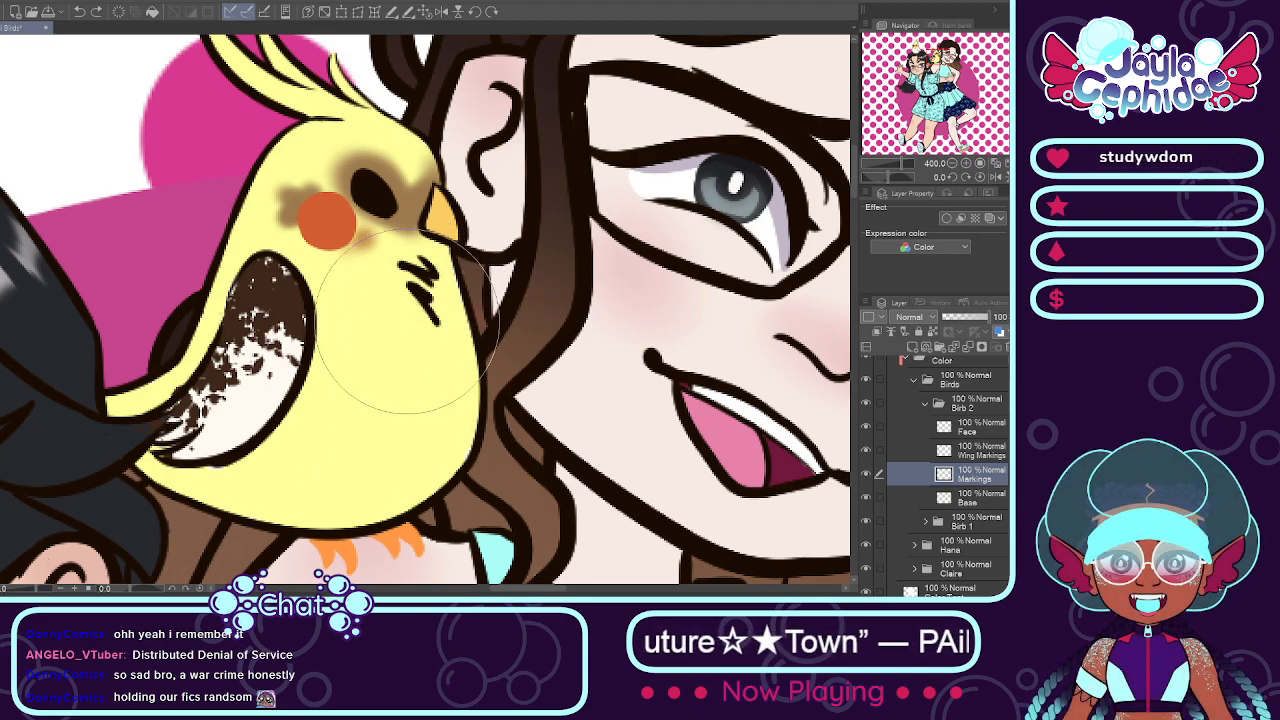
{"action": "left_click", "coordinate": [880, 332]}
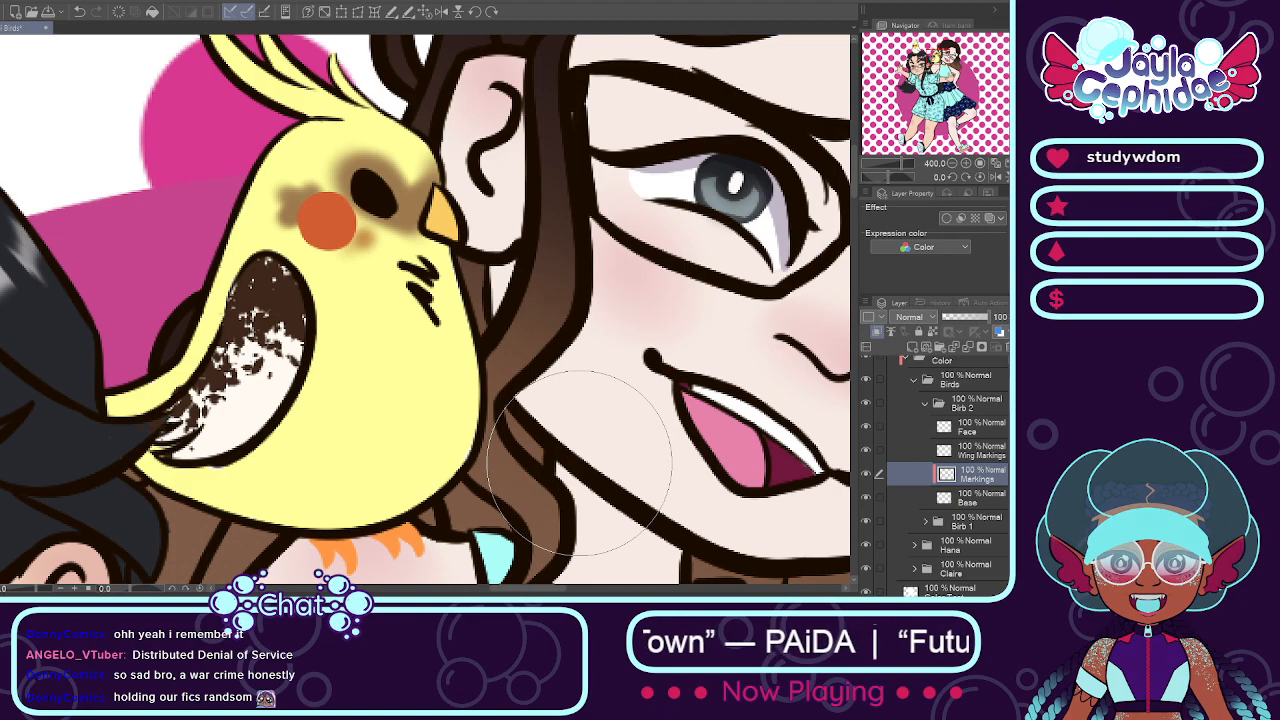
Step: Try brown speckles over the shoulder bird's chest and belly on the Markings layer, and undo them
{"action": "mouse_move", "coordinate": [395, 430]}
{"action": "left_mouse_down"}
{"action": "mouse_move", "coordinate": [425, 262]}
{"action": "mouse_move", "coordinate": [380, 430]}
{"action": "mouse_move", "coordinate": [300, 470]}
{"action": "mouse_move", "coordinate": [350, 330]}
{"action": "mouse_move", "coordinate": [270, 470]}
{"action": "mouse_move", "coordinate": [345, 400]}
{"action": "mouse_move", "coordinate": [172, 486]}
{"action": "mouse_move", "coordinate": [125, 409]}
{"action": "left_mouse_up"}
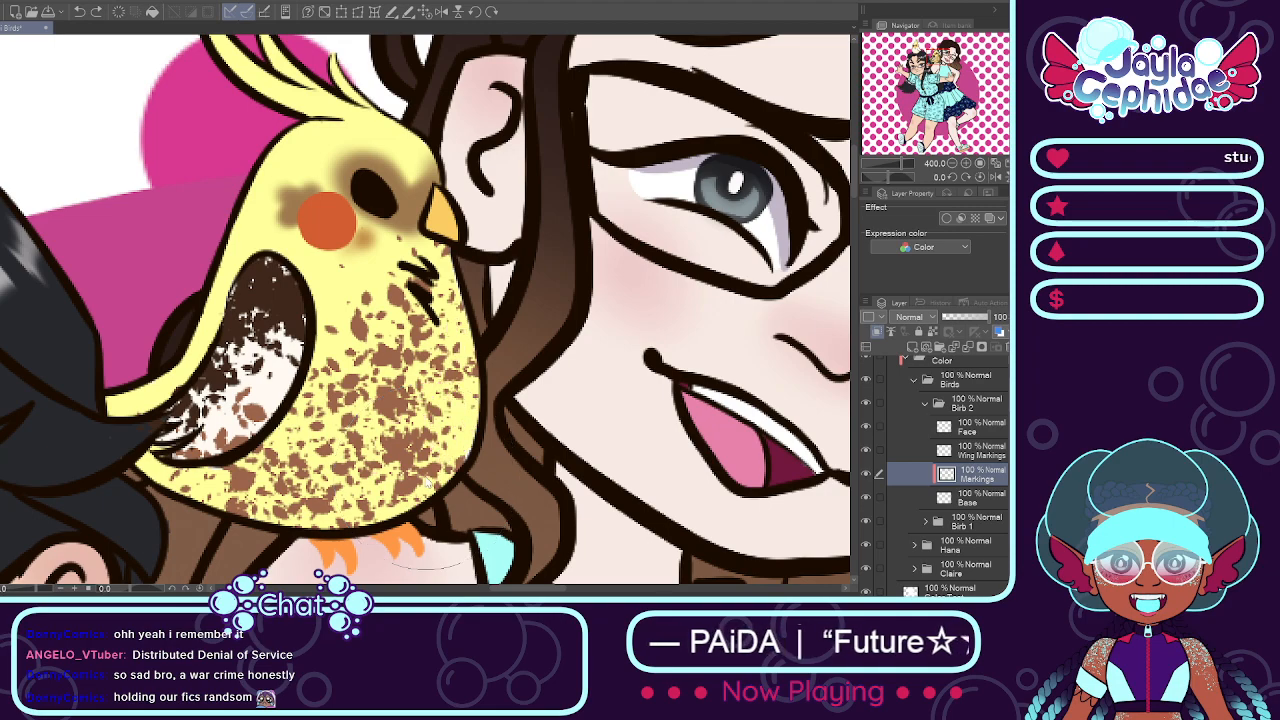
{"action": "key", "text": "ctrl+z"}
{"action": "key", "text": "ctrl+z"}
{"action": "key", "text": "ctrl+z"}
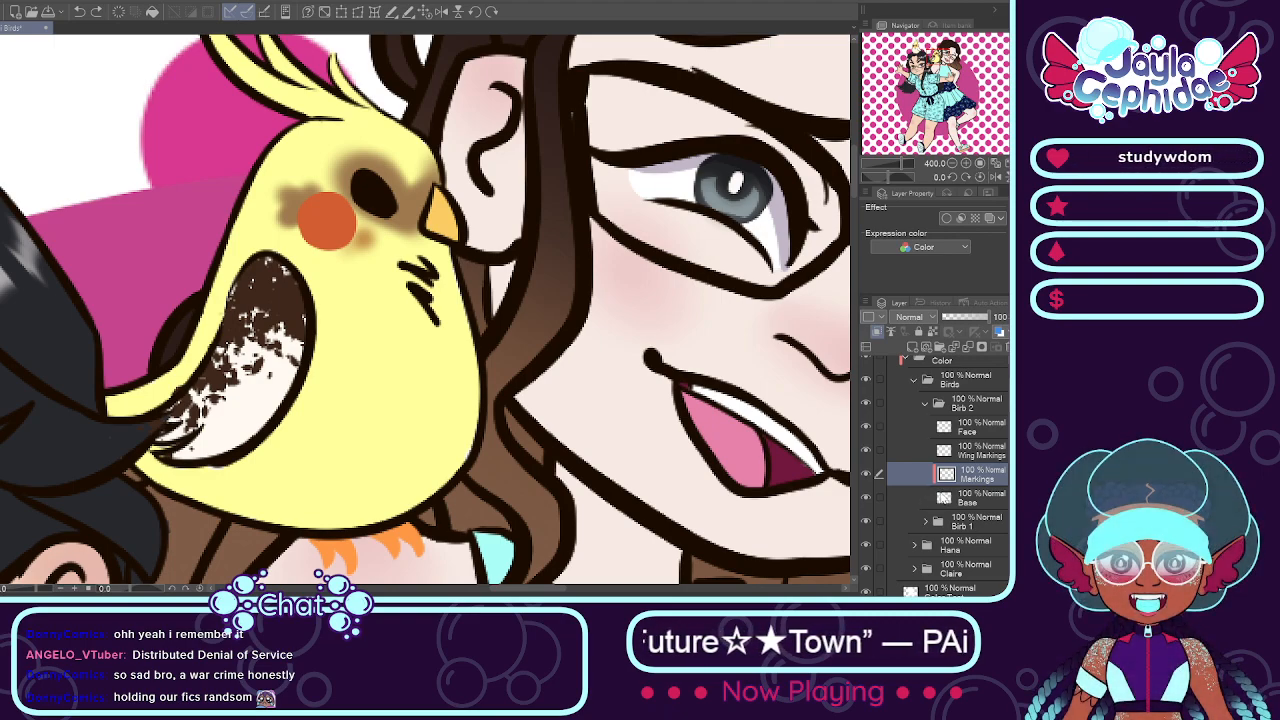
Step: Try a solid brown band along the front edge of the shoulder bird's chest on the Markings layer, and remove it
{"action": "left_click", "coordinate": [966, 498]}
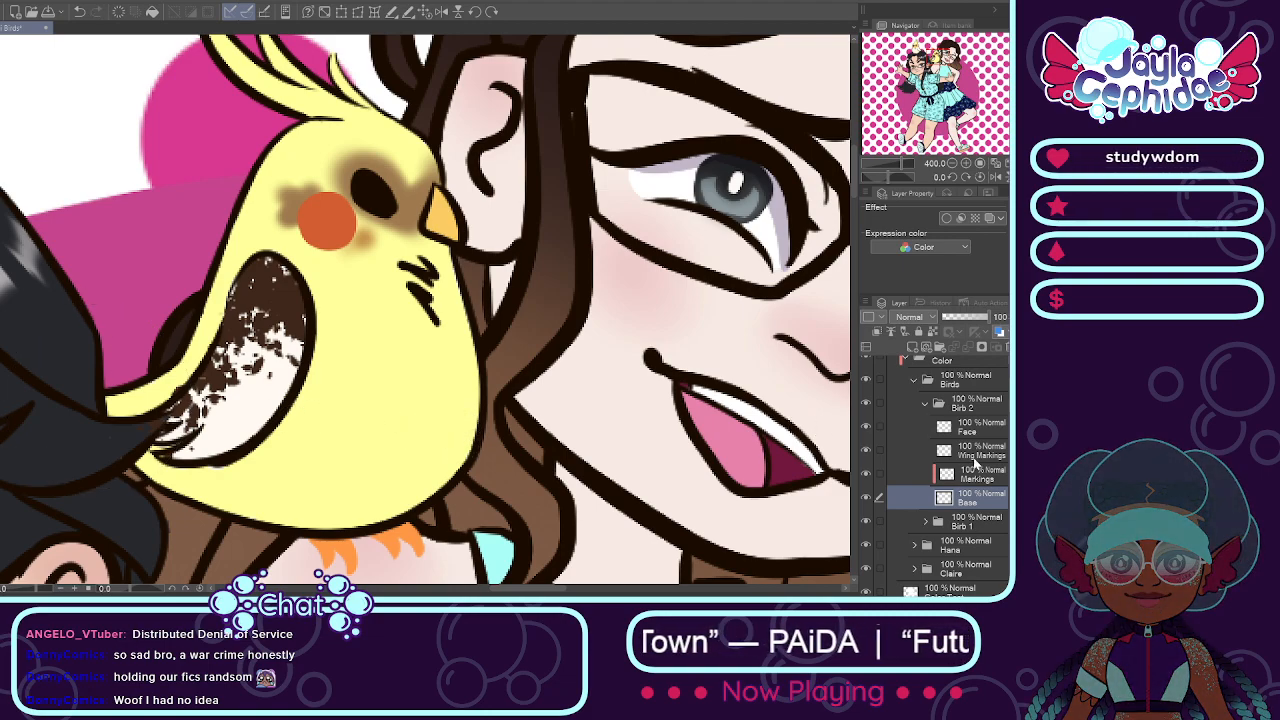
{"action": "left_click", "coordinate": [972, 472]}
{"action": "left_click", "coordinate": [867, 476]}
{"action": "left_click", "coordinate": [867, 476]}
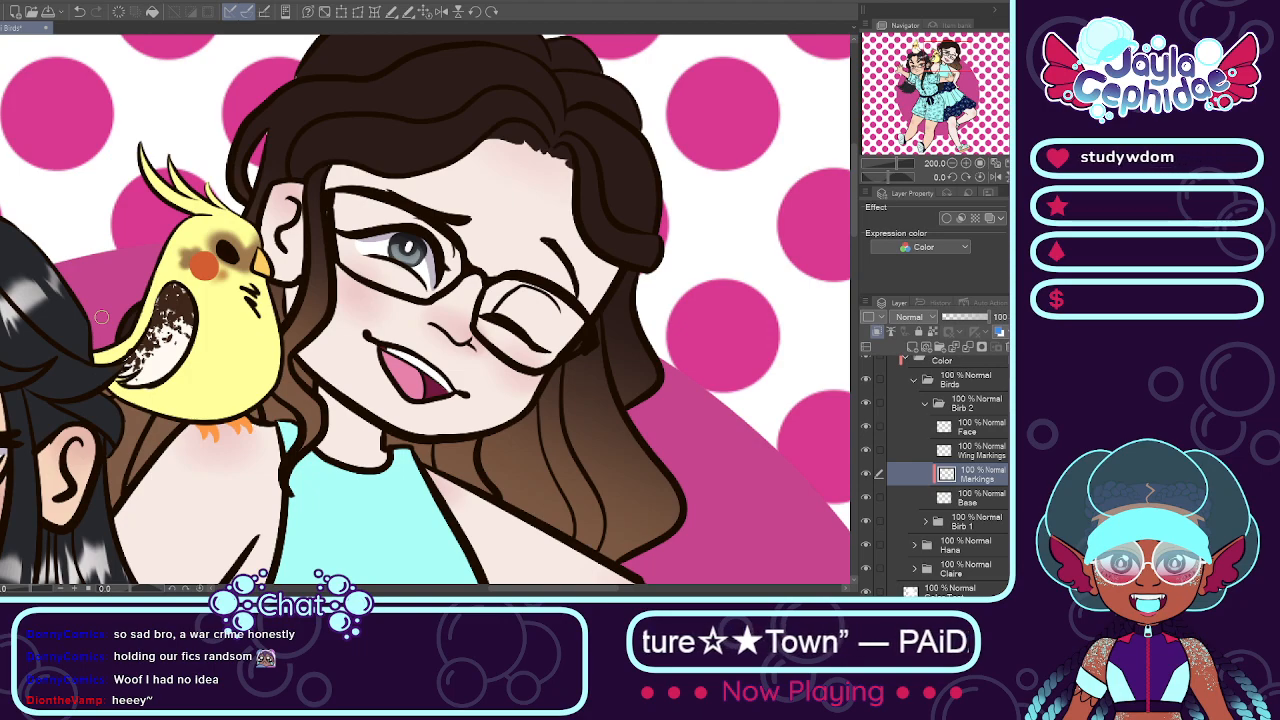
{"action": "scroll", "coordinate": [101, 317], "scroll_direction": "up", "scroll_amount": 2}
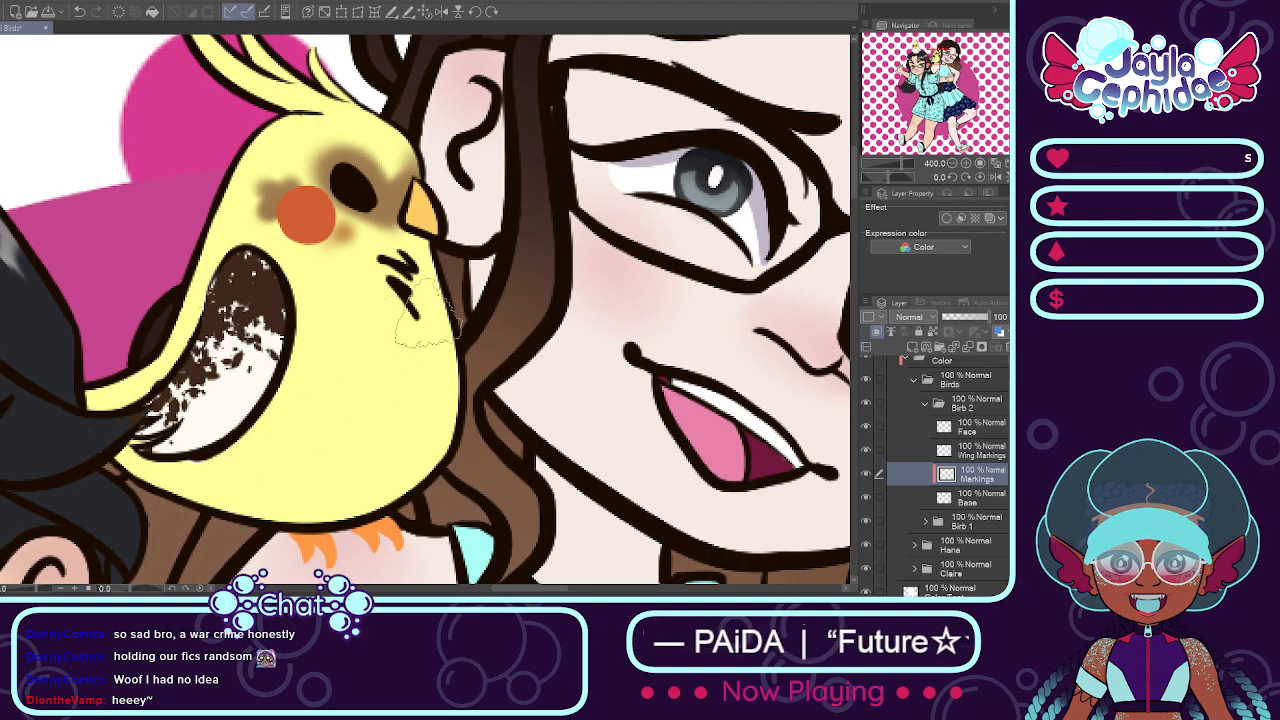
{"action": "left_click_drag", "start_coordinate": [442, 282], "coordinate": [436, 465]}
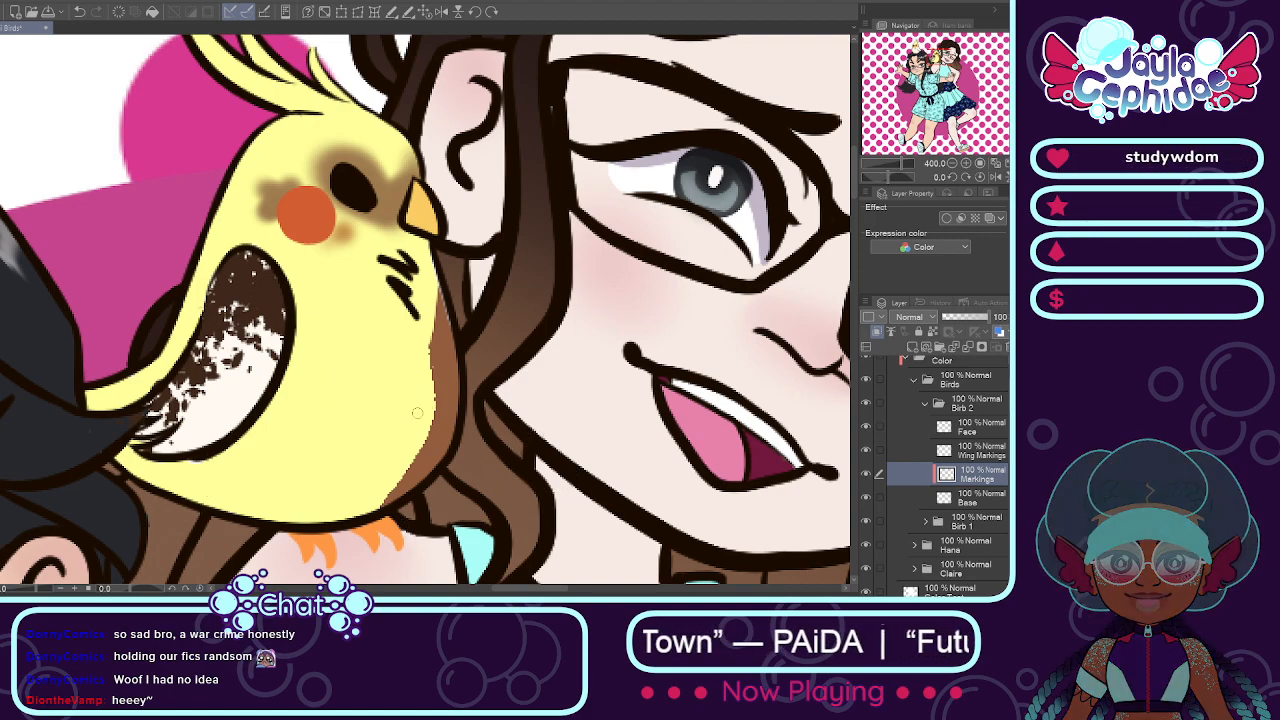
{"action": "key", "text": "e"}
{"action": "left_click_drag", "start_coordinate": [464, 325], "coordinate": [407, 440]}
{"action": "key", "text": "b"}
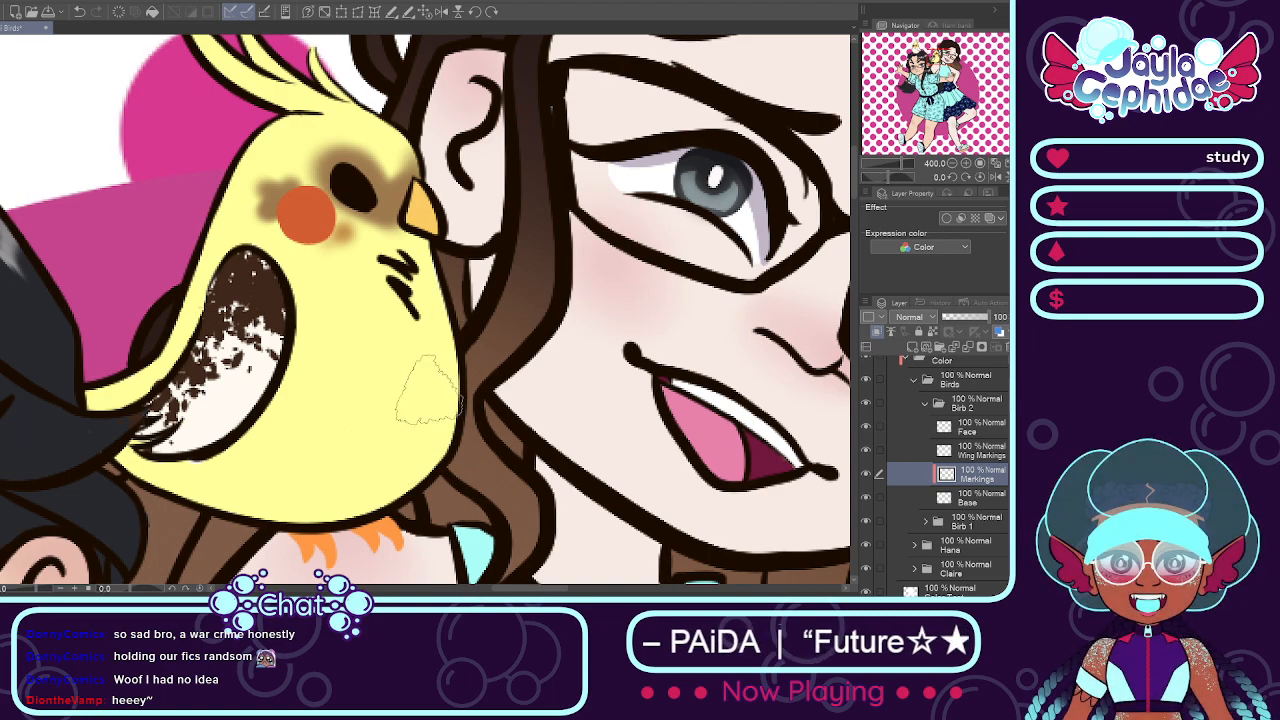
Step: Try soft flat-brush brown strokes down the shoulder bird's belly beside the wing on the Markings layer, and undo them
{"action": "key", "text": "alt+bracketleft"}
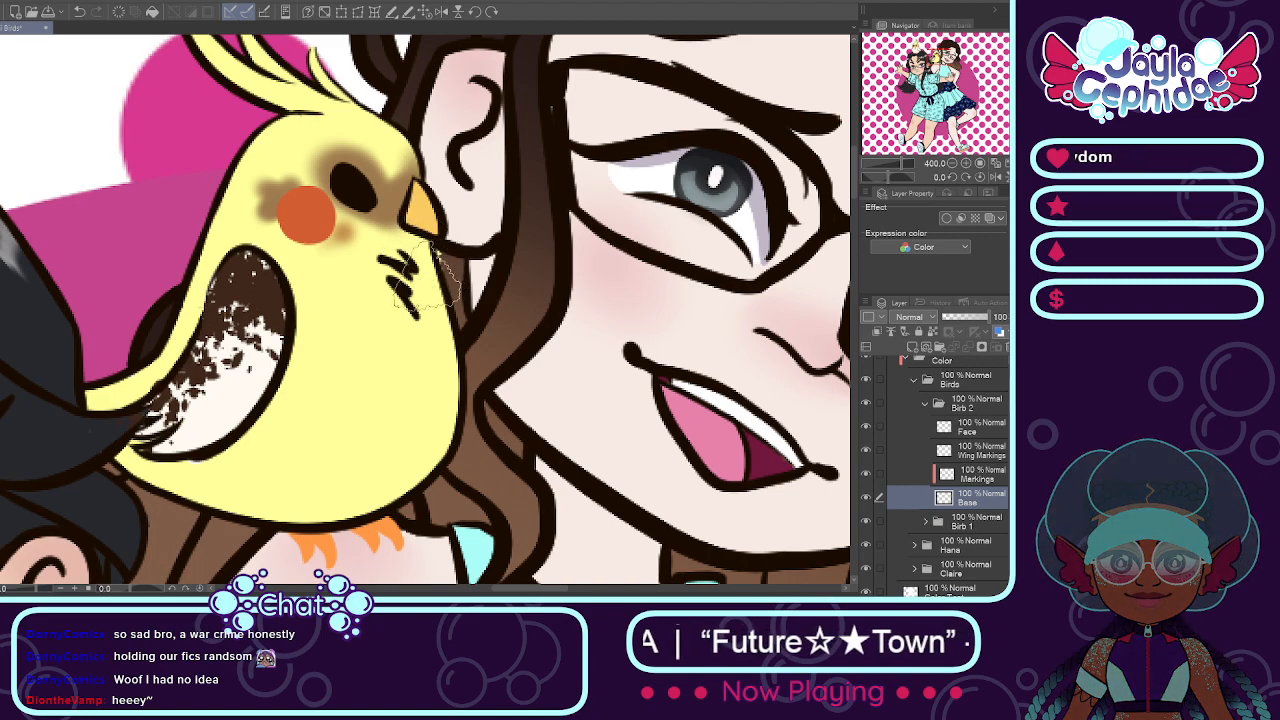
{"action": "key", "text": "e"}
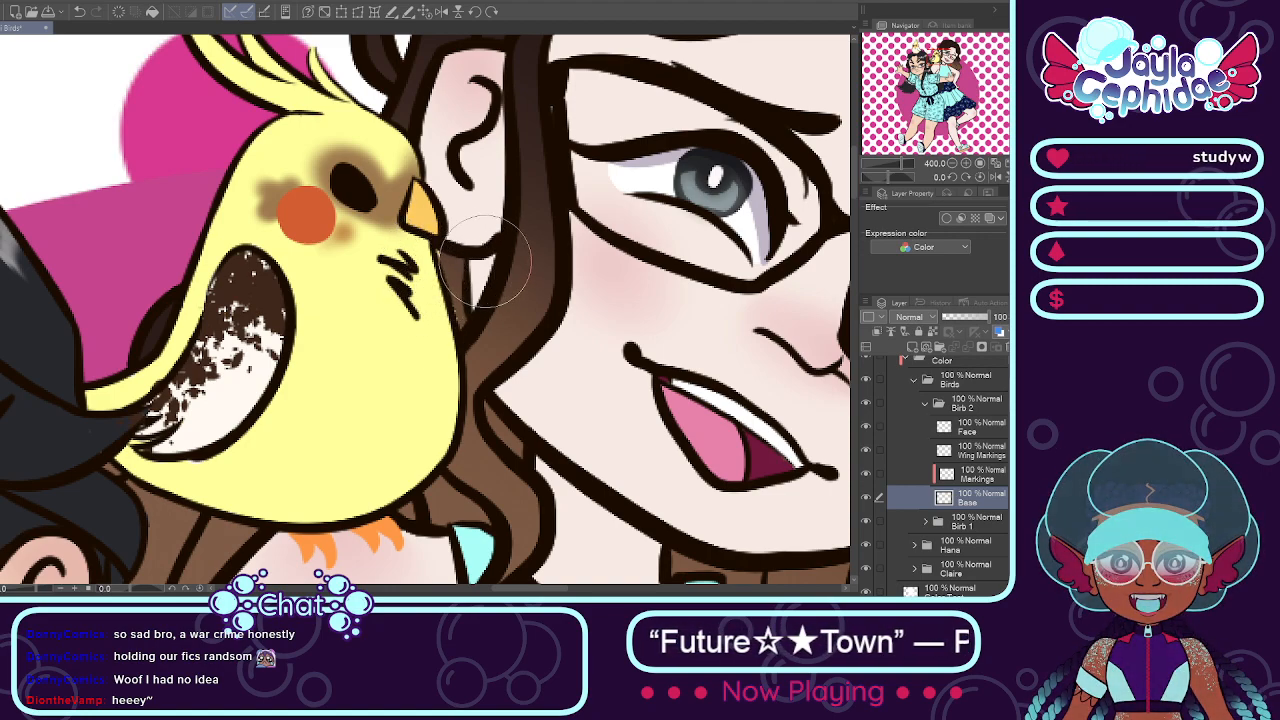
{"action": "key", "text": "b"}
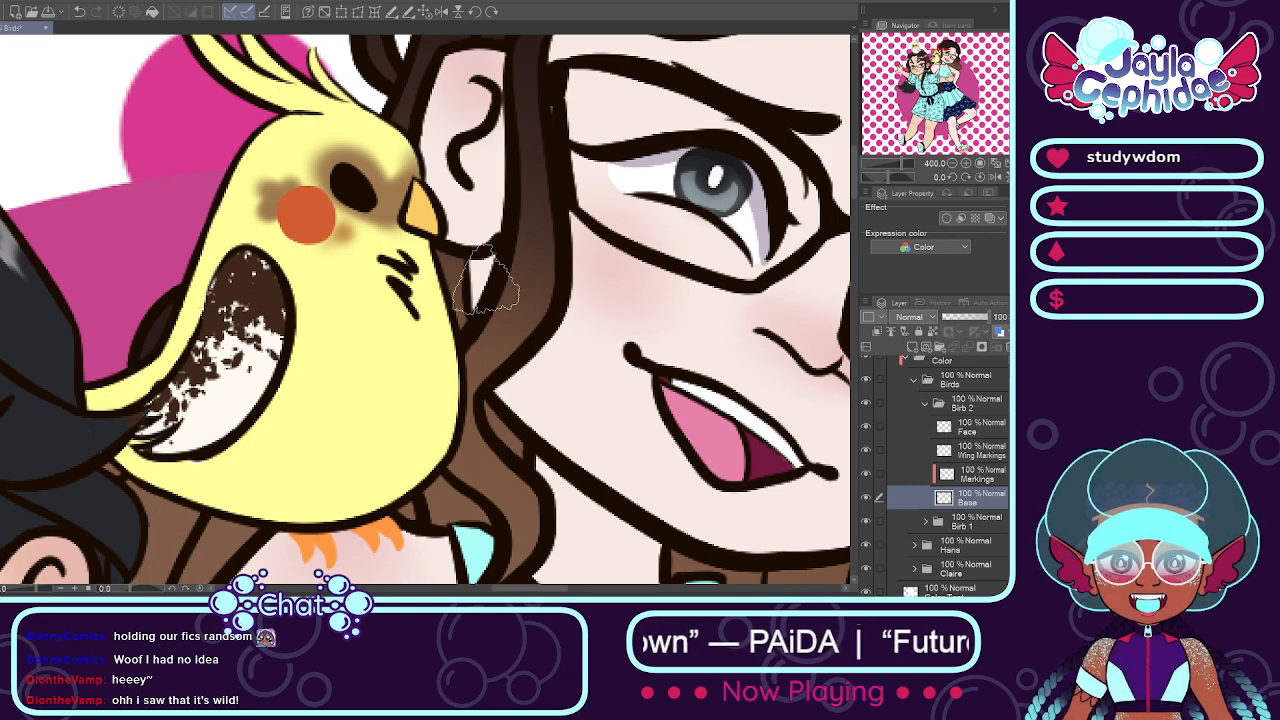
{"action": "left_click", "coordinate": [937, 481]}
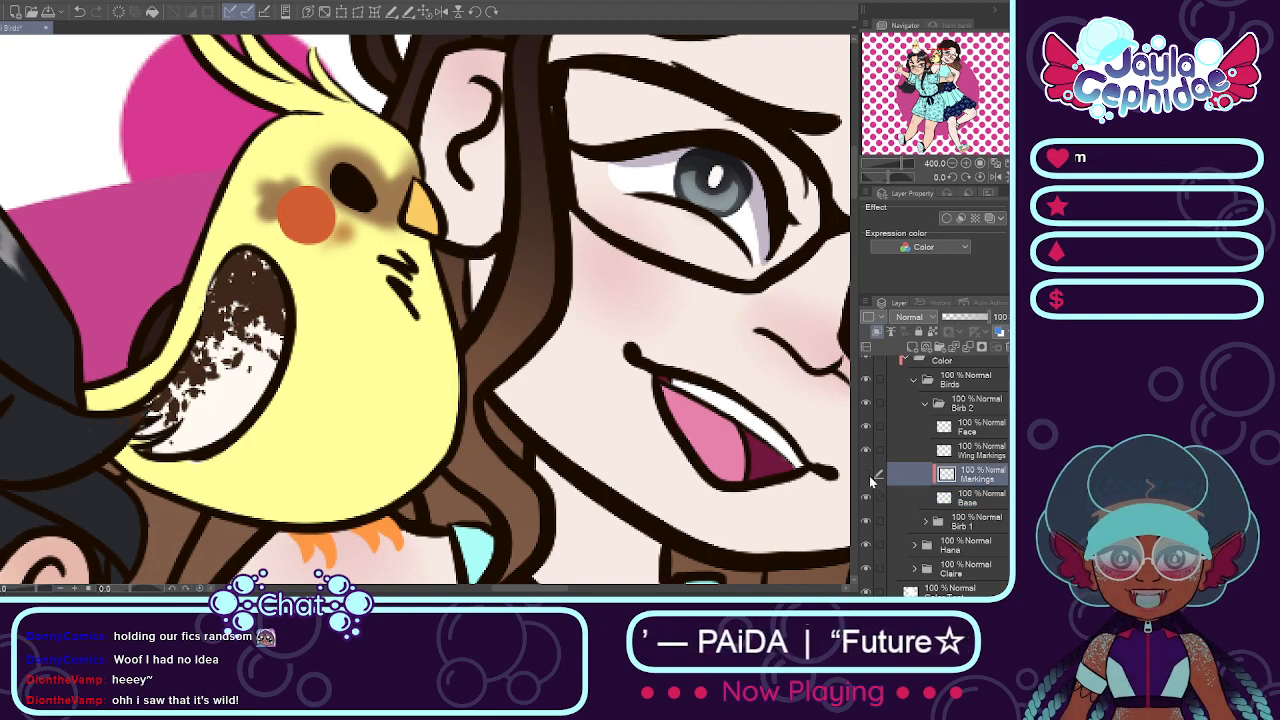
{"action": "left_click", "coordinate": [866, 474]}
{"action": "left_click", "coordinate": [866, 474]}
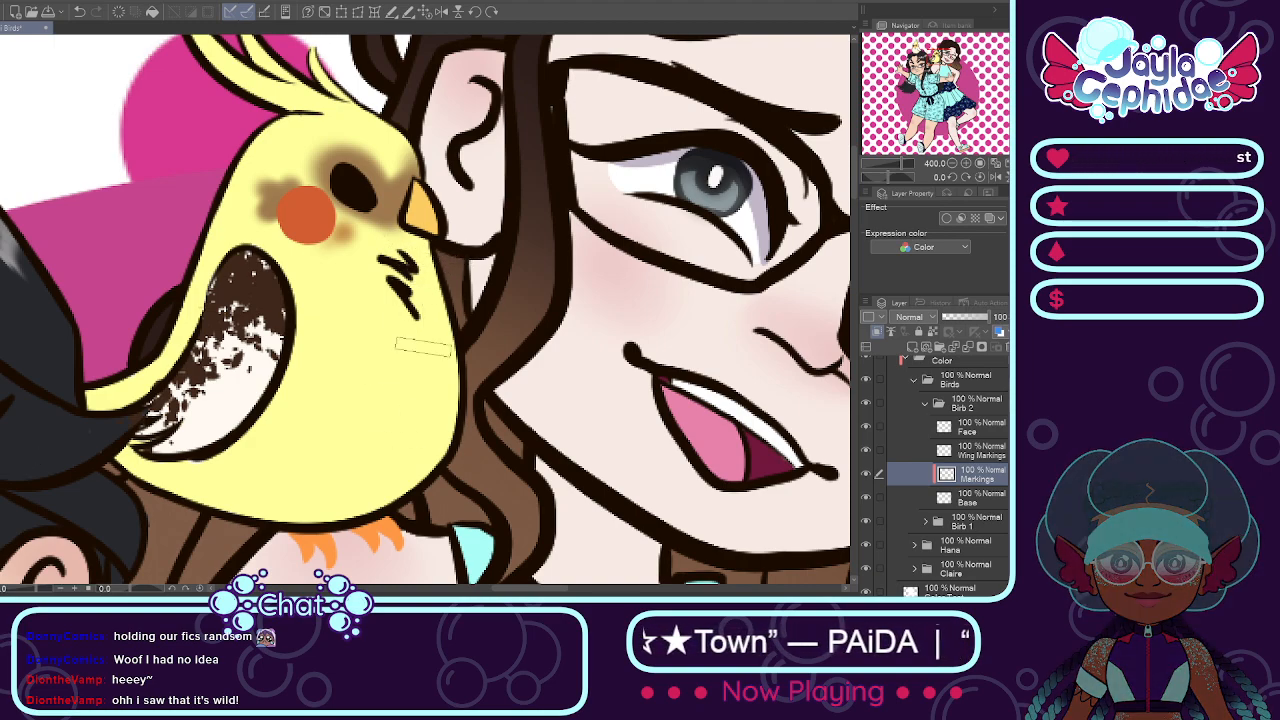
{"action": "mouse_move", "coordinate": [315, 256]}
{"action": "left_mouse_down"}
{"action": "mouse_move", "coordinate": [322, 340]}
{"action": "mouse_move", "coordinate": [312, 327]}
{"action": "left_mouse_up"}
{"action": "key", "text": "ctrl+z"}
{"action": "key", "text": "ctrl+z"}
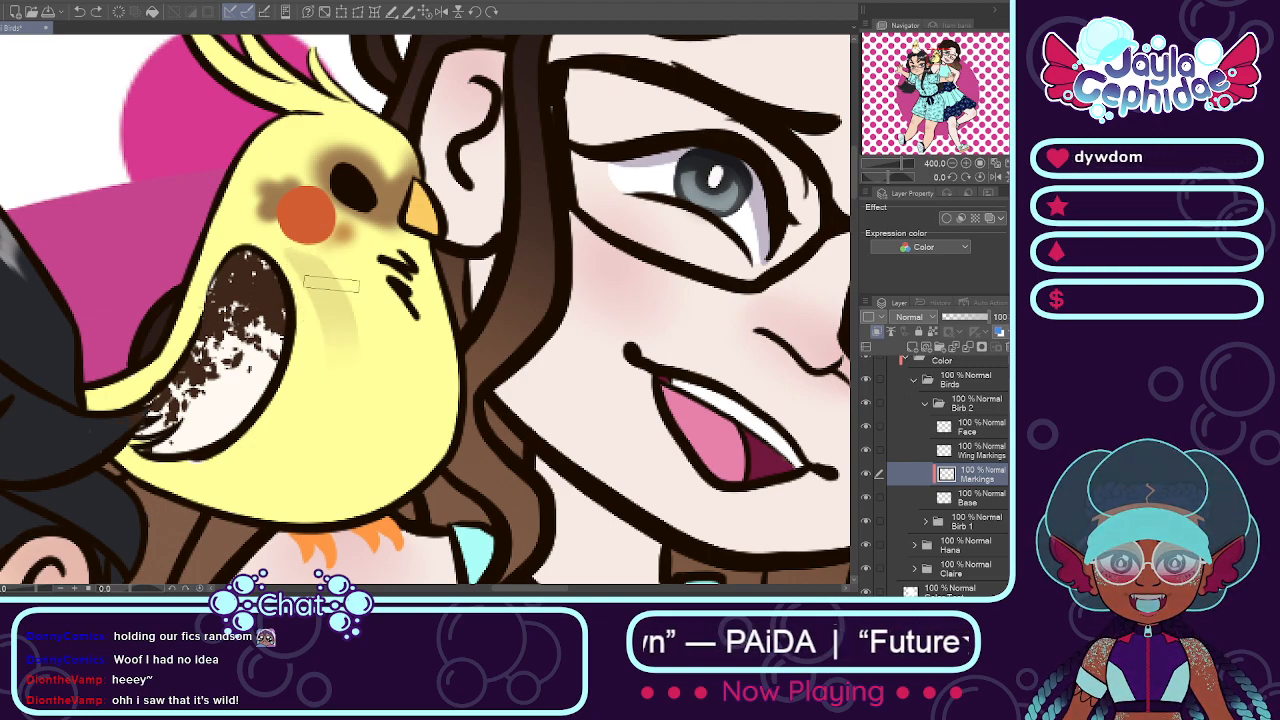
{"action": "left_click_drag", "start_coordinate": [319, 267], "coordinate": [299, 488]}
{"action": "key", "text": "ctrl+z"}
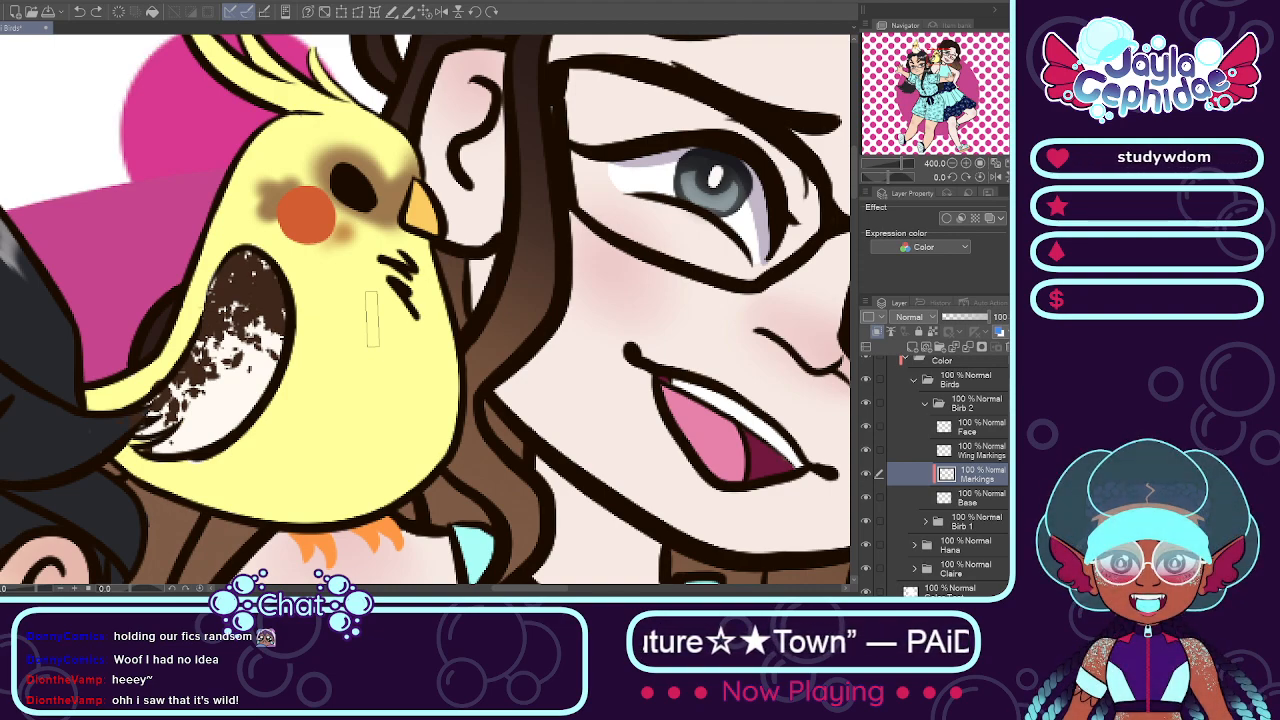
Step: Paint soft brown streaks from below the beak down the front edge of the shoulder bird's body on the Markings layer
{"action": "left_click_drag", "start_coordinate": [408, 262], "coordinate": [432, 384]}
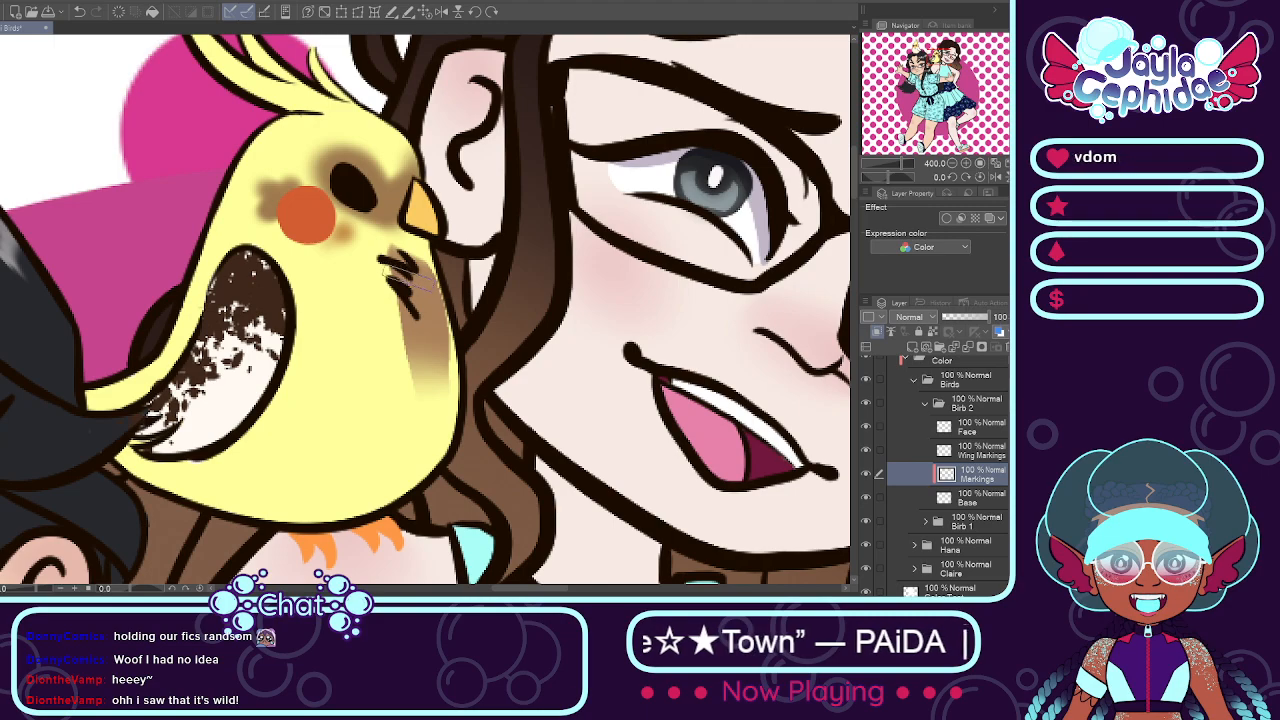
{"action": "key", "text": "ctrl+z"}
{"action": "mouse_move", "coordinate": [424, 264]}
{"action": "left_mouse_down"}
{"action": "mouse_move", "coordinate": [430, 378]}
{"action": "mouse_move", "coordinate": [402, 490]}
{"action": "left_mouse_up"}
{"action": "left_click_drag", "start_coordinate": [438, 356], "coordinate": [375, 490]}
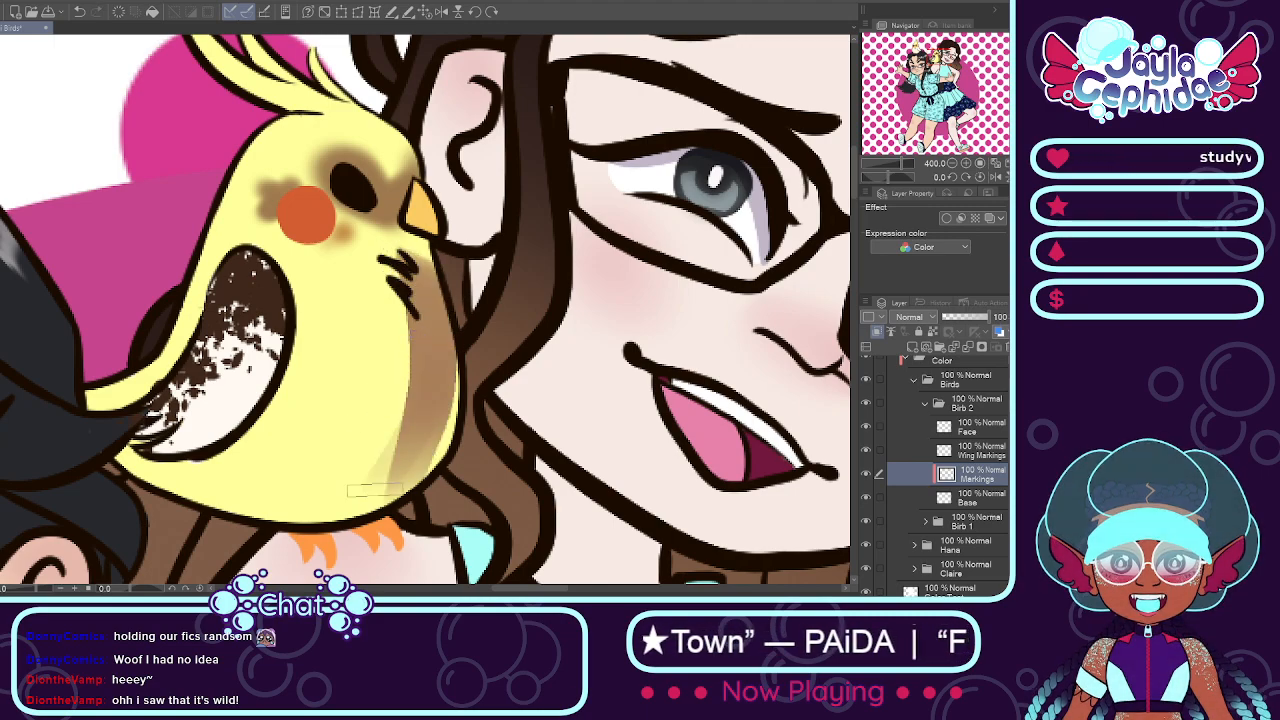
{"action": "mouse_move", "coordinate": [434, 372]}
{"action": "left_mouse_down"}
{"action": "mouse_move", "coordinate": [393, 480]}
{"action": "mouse_move", "coordinate": [404, 500]}
{"action": "left_mouse_up"}
Step: Streak the shoulder bird's belly with curved soft brown strokes from the chest down to the area under the wing
{"action": "left_click_drag", "start_coordinate": [390, 275], "coordinate": [348, 514]}
{"action": "key", "text": "ctrl+z"}
{"action": "left_click_drag", "start_coordinate": [390, 282], "coordinate": [308, 514]}
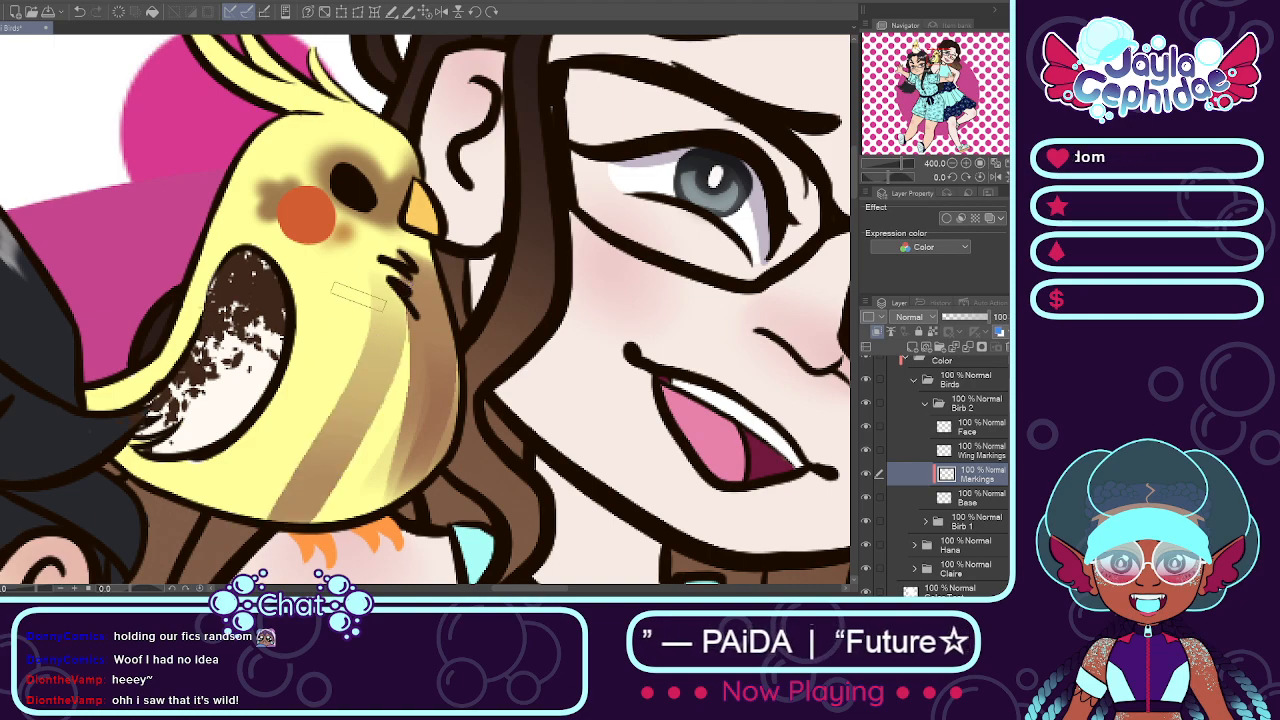
{"action": "left_click_drag", "start_coordinate": [358, 296], "coordinate": [252, 531]}
{"action": "left_click_drag", "start_coordinate": [350, 265], "coordinate": [190, 520]}
{"action": "left_click_drag", "start_coordinate": [350, 292], "coordinate": [205, 505]}
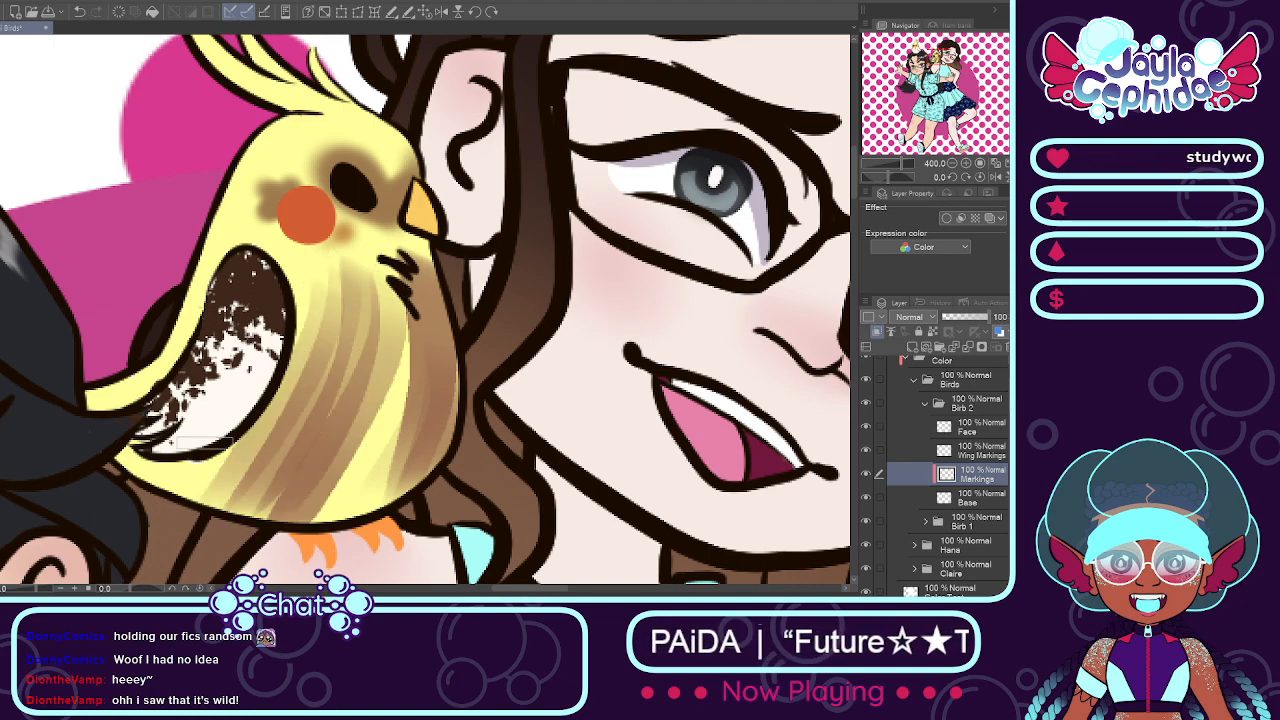
{"action": "left_click_drag", "start_coordinate": [275, 410], "coordinate": [130, 505]}
{"action": "mouse_move", "coordinate": [236, 444]}
{"action": "left_mouse_down"}
{"action": "mouse_move", "coordinate": [110, 469]}
{"action": "mouse_move", "coordinate": [212, 456]}
{"action": "mouse_move", "coordinate": [120, 474]}
{"action": "left_mouse_up"}
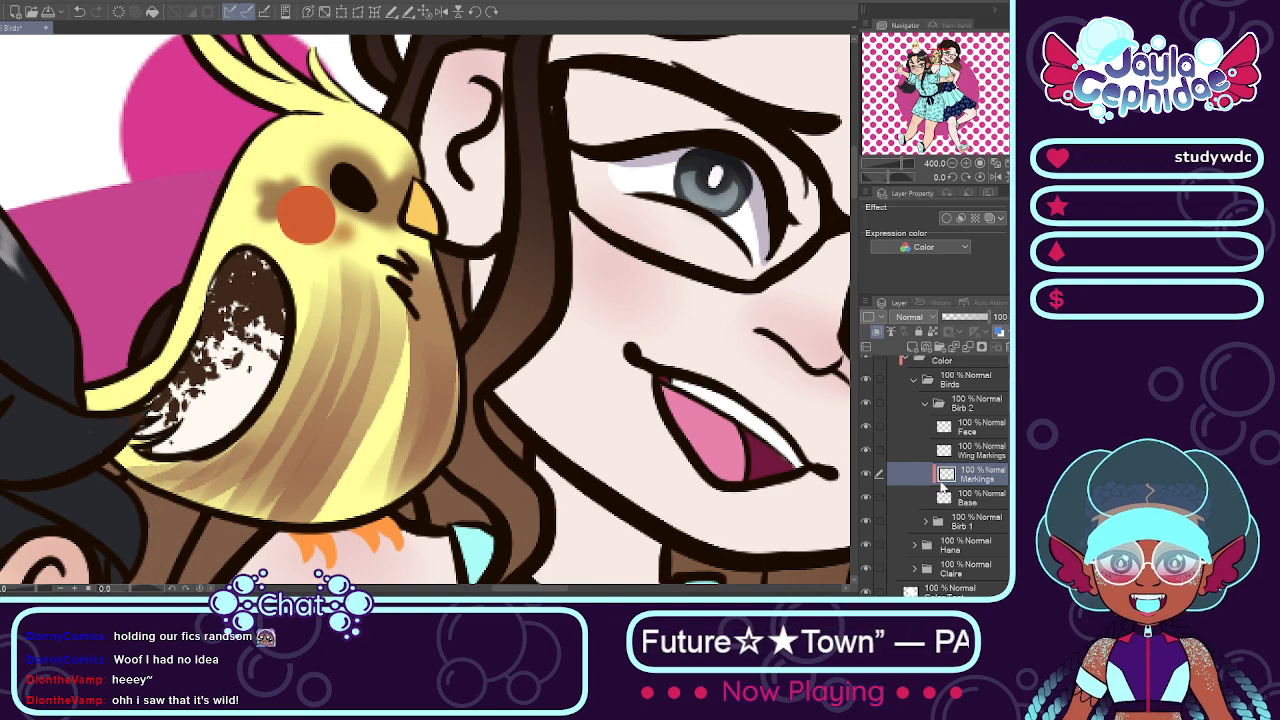
Step: Examine the shoulder bird's markings at full-illustration scale and close up, toggling the visibility of the marking layers
{"action": "left_click", "coordinate": [944, 495]}
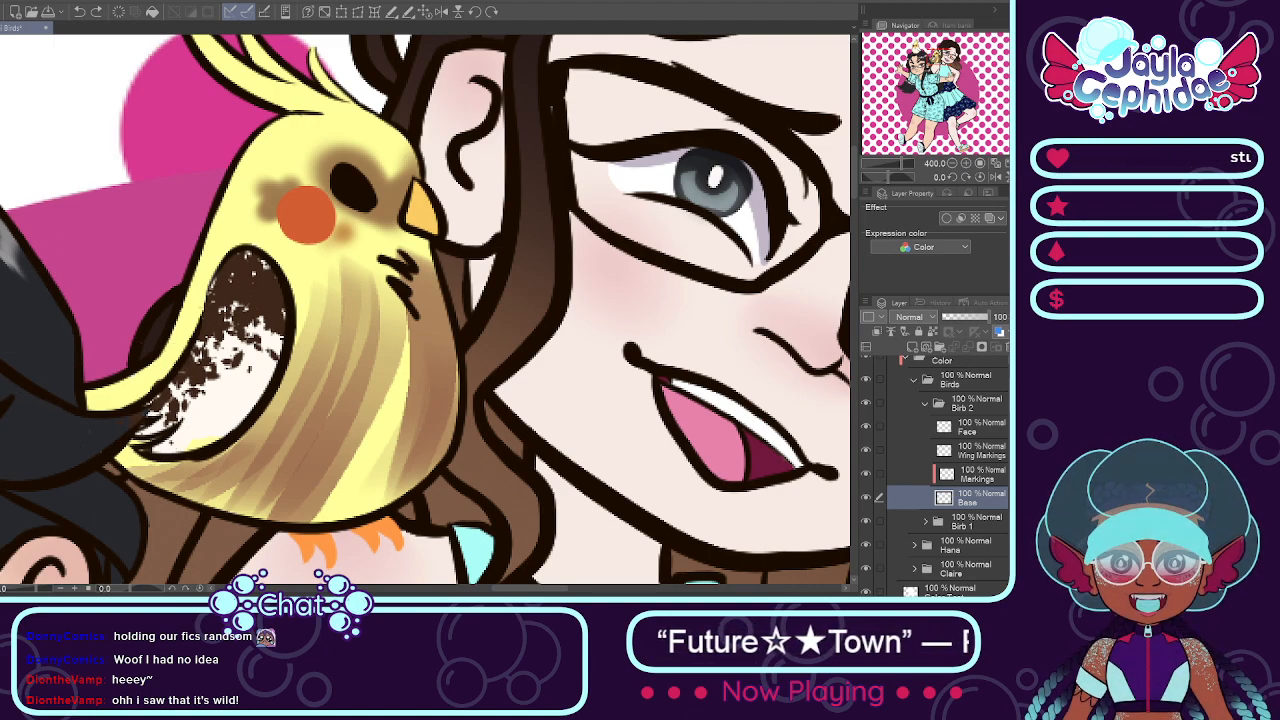
{"action": "key", "text": "ctrl+minus"}
{"action": "key", "text": "ctrl+minus"}
{"action": "key", "text": "ctrl+minus"}
{"action": "key", "text": "ctrl+minus"}
{"action": "key", "text": "ctrl+minus"}
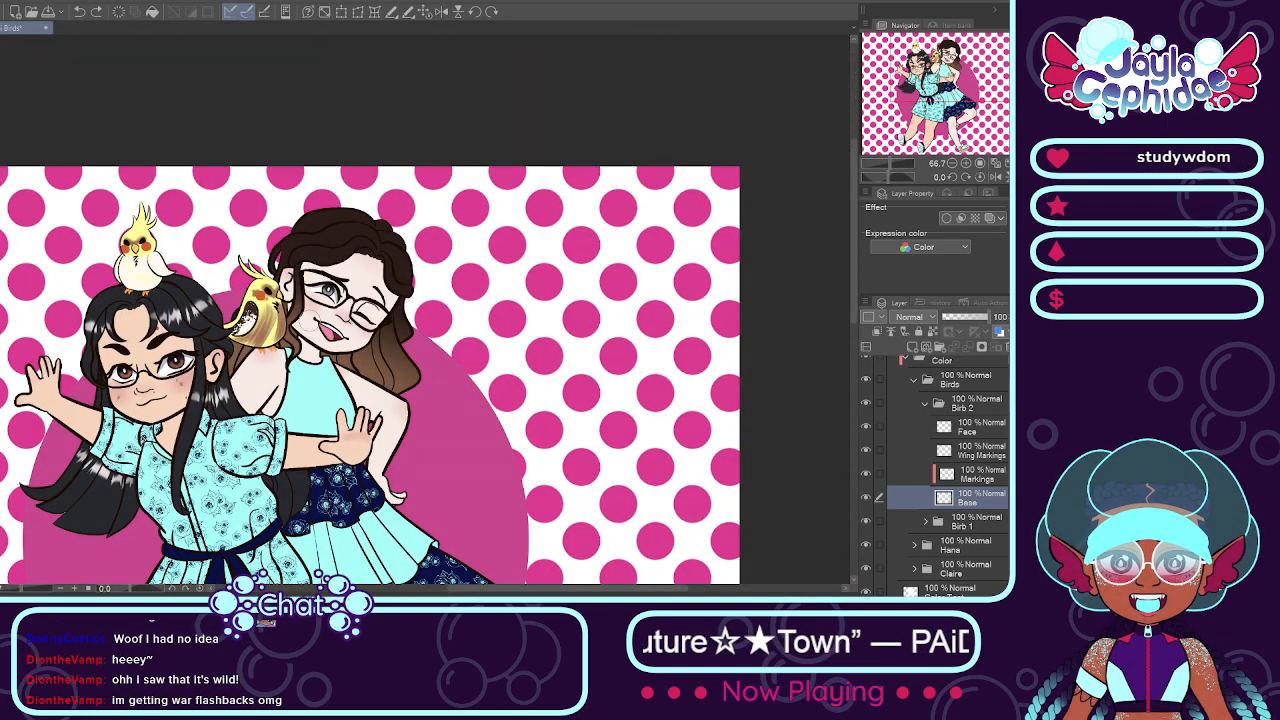
{"action": "scroll", "coordinate": [236, 355], "scroll_direction": "up", "scroll_amount": 3}
{"action": "scroll", "coordinate": [240, 305], "scroll_direction": "up", "scroll_amount": 3}
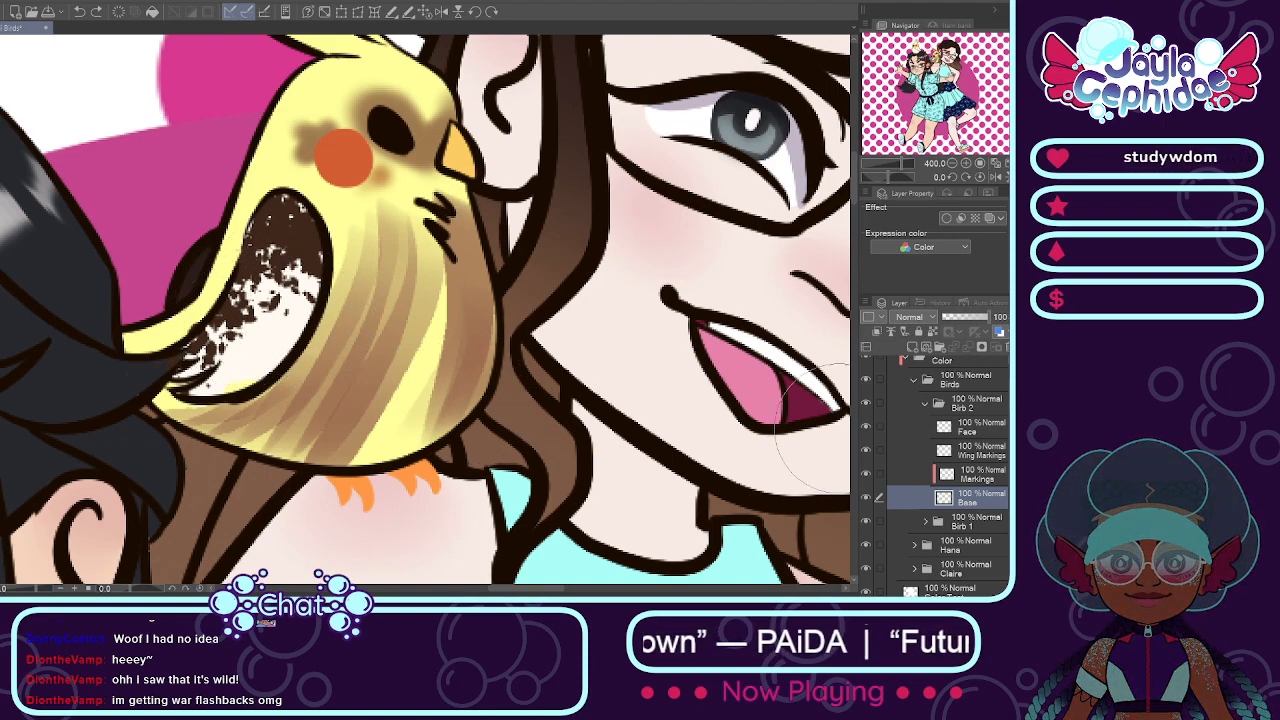
{"action": "left_click", "coordinate": [960, 476]}
{"action": "left_click", "coordinate": [866, 477]}
{"action": "left_click", "coordinate": [866, 477]}
{"action": "left_click", "coordinate": [926, 456]}
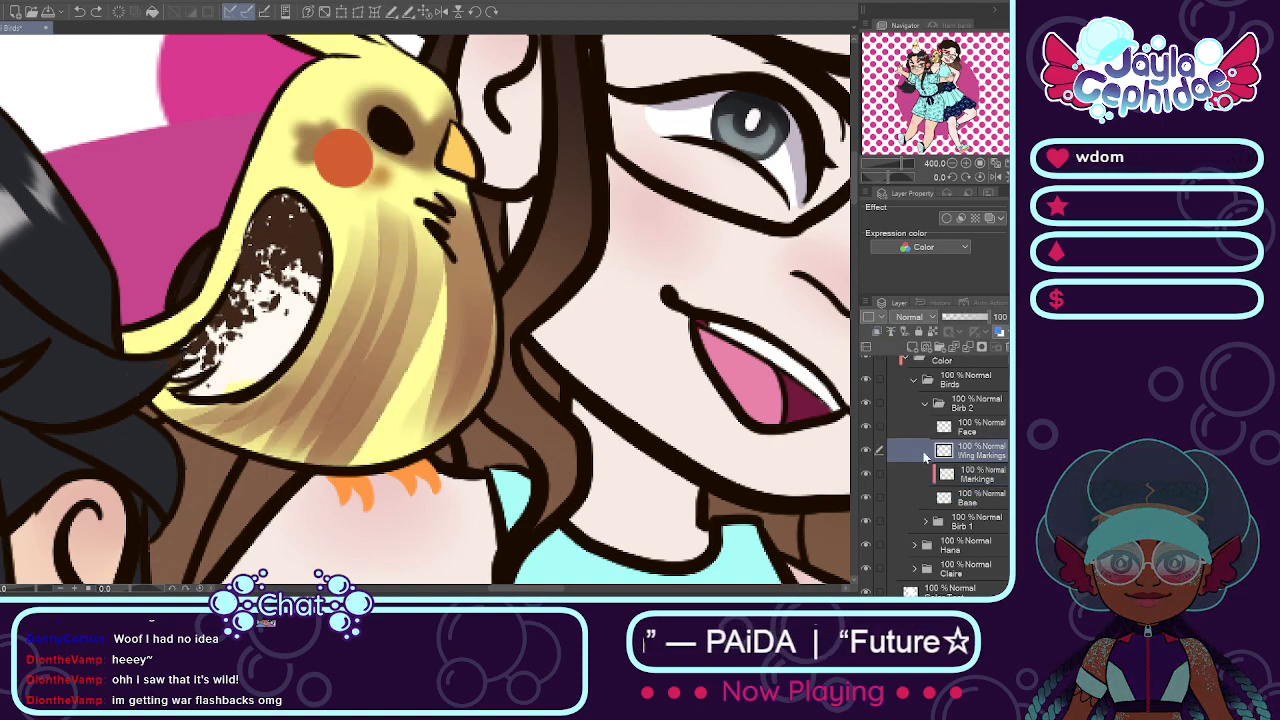
{"action": "left_click", "coordinate": [868, 450]}
{"action": "left_click", "coordinate": [868, 450]}
Step: Erase the brown streaks from the shoulder bird's chest and belly on the Markings layer, keeping the face patches
{"action": "left_click", "coordinate": [980, 476]}
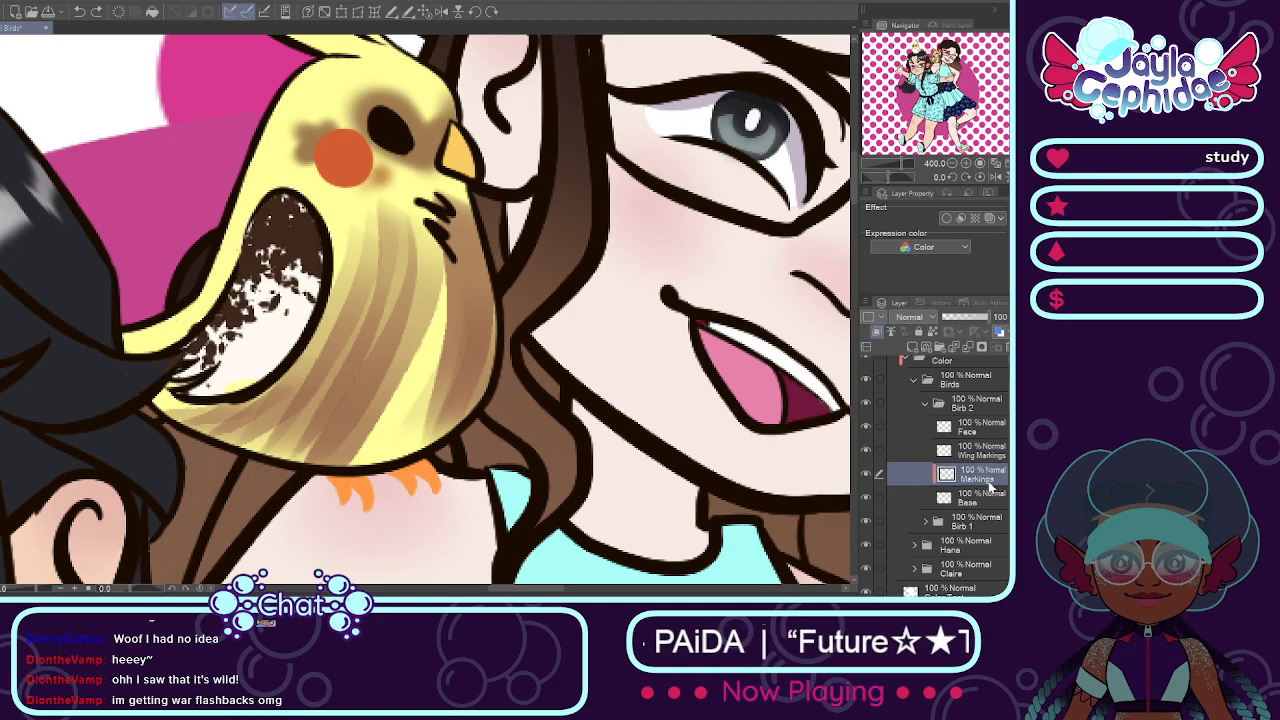
{"action": "left_click", "coordinate": [866, 474]}
{"action": "left_click", "coordinate": [866, 474]}
{"action": "mouse_move", "coordinate": [382, 246]}
{"action": "left_mouse_down"}
{"action": "mouse_move", "coordinate": [406, 265]}
{"action": "mouse_move", "coordinate": [453, 261]}
{"action": "mouse_move", "coordinate": [445, 374]}
{"action": "mouse_move", "coordinate": [407, 349]}
{"action": "mouse_move", "coordinate": [370, 365]}
{"action": "mouse_move", "coordinate": [354, 354]}
{"action": "mouse_move", "coordinate": [309, 405]}
{"action": "mouse_move", "coordinate": [240, 437]}
{"action": "mouse_move", "coordinate": [171, 444]}
{"action": "mouse_move", "coordinate": [316, 352]}
{"action": "left_mouse_up"}
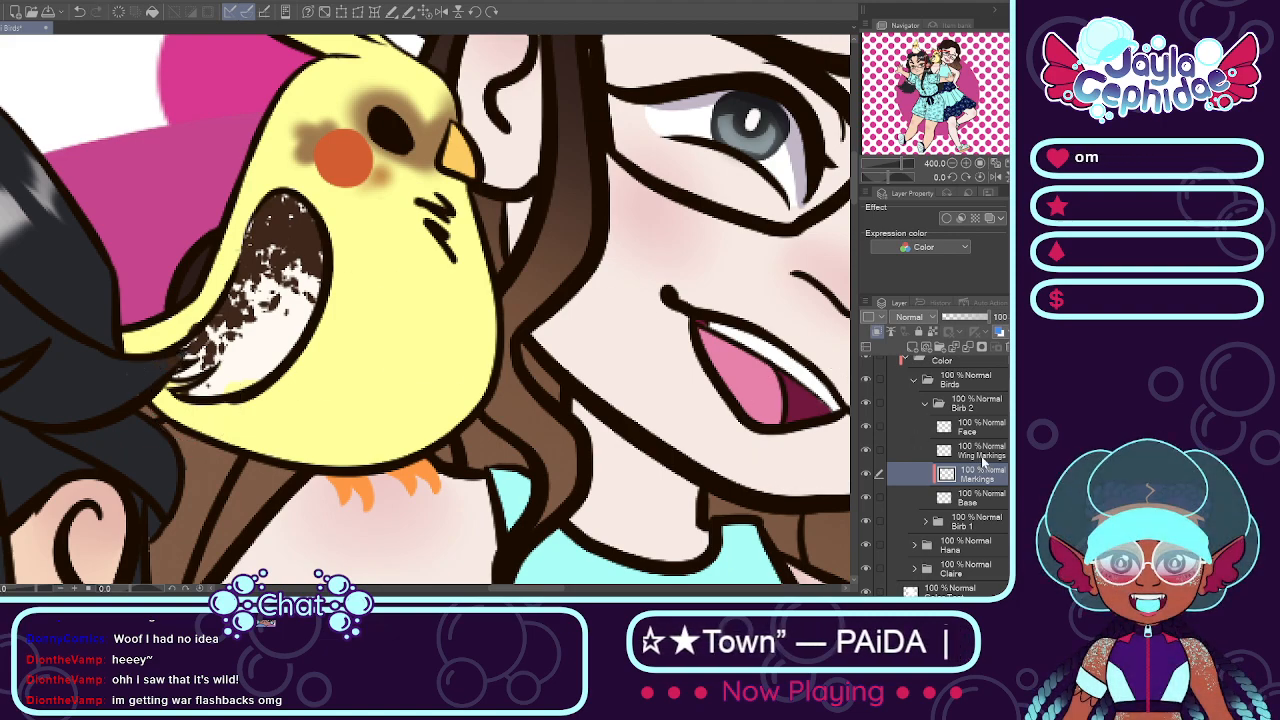
Step: Paint the upper part of the shoulder bird's wing solid dark brown on the Wing Markings layer
{"action": "left_click", "coordinate": [983, 458]}
{"action": "left_click", "coordinate": [869, 456]}
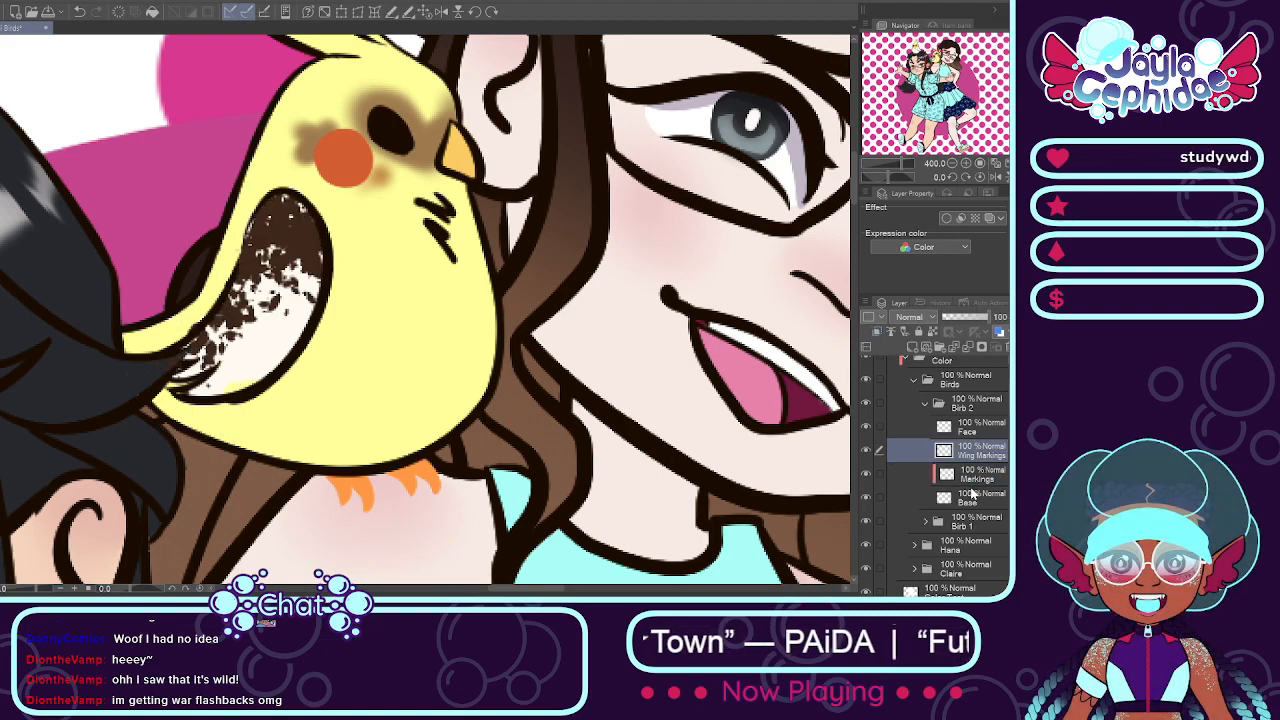
{"action": "left_click", "coordinate": [965, 477]}
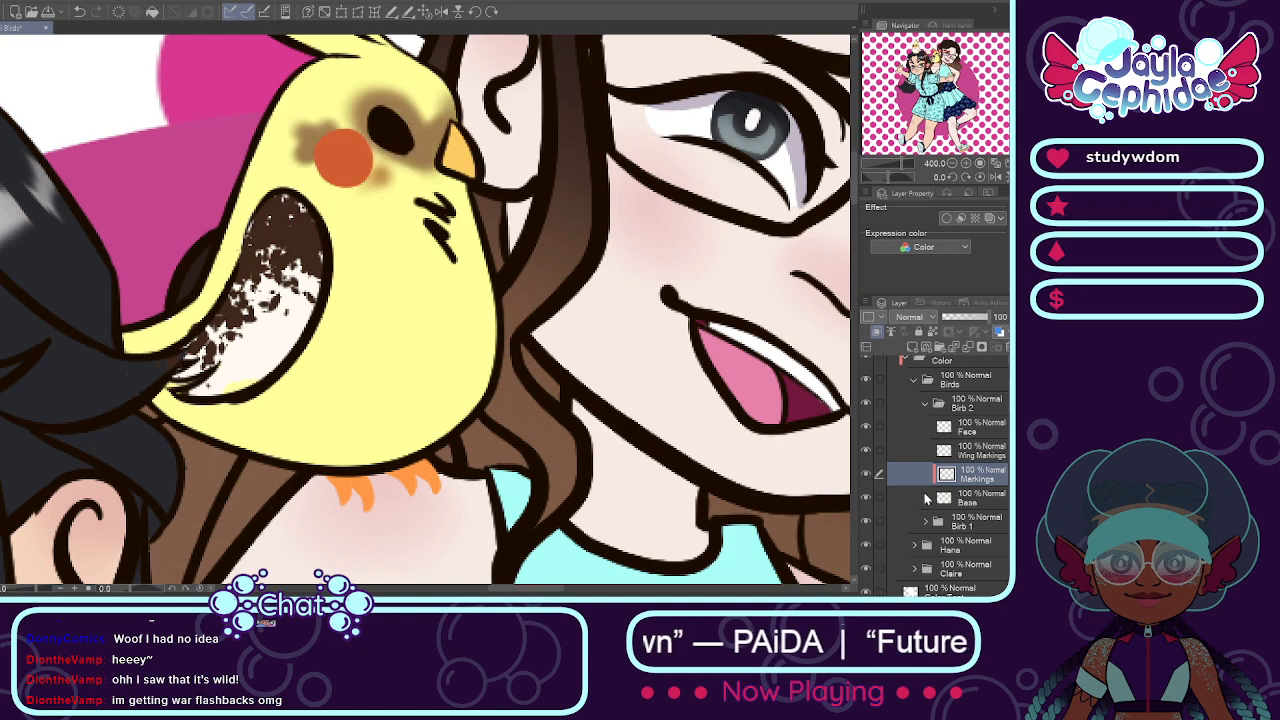
{"action": "left_click", "coordinate": [926, 497]}
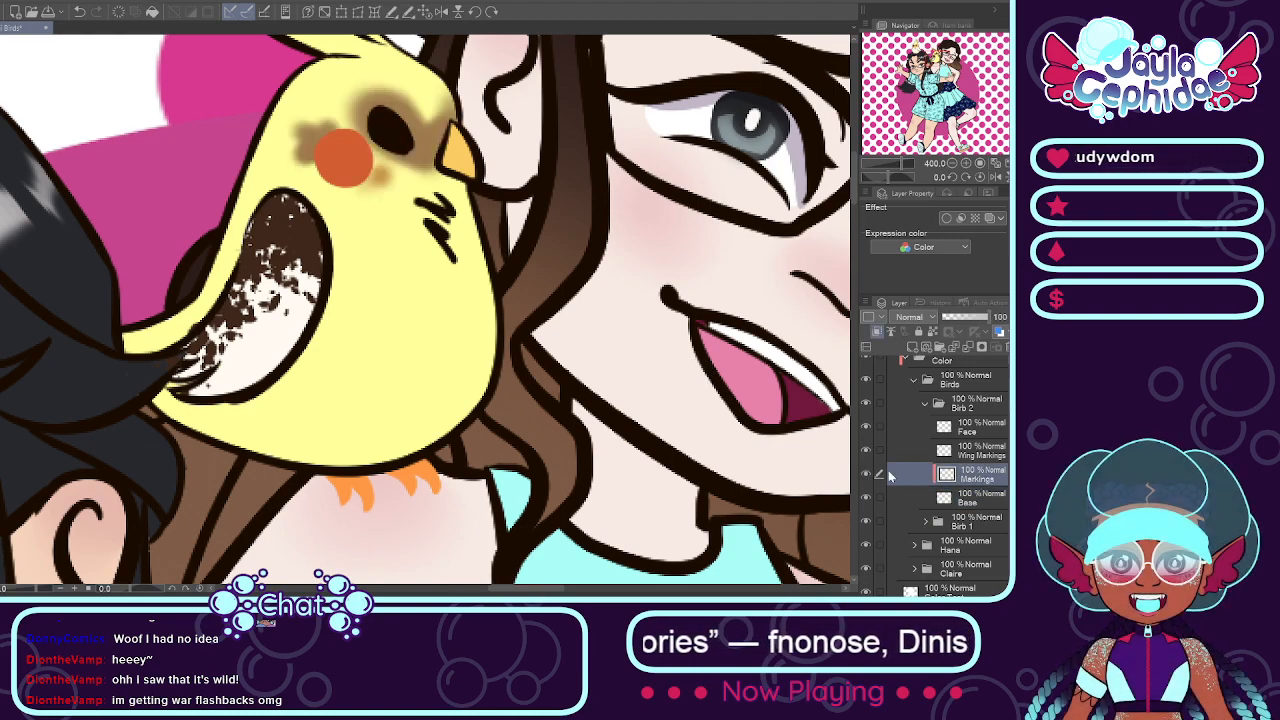
{"action": "left_click", "coordinate": [884, 452]}
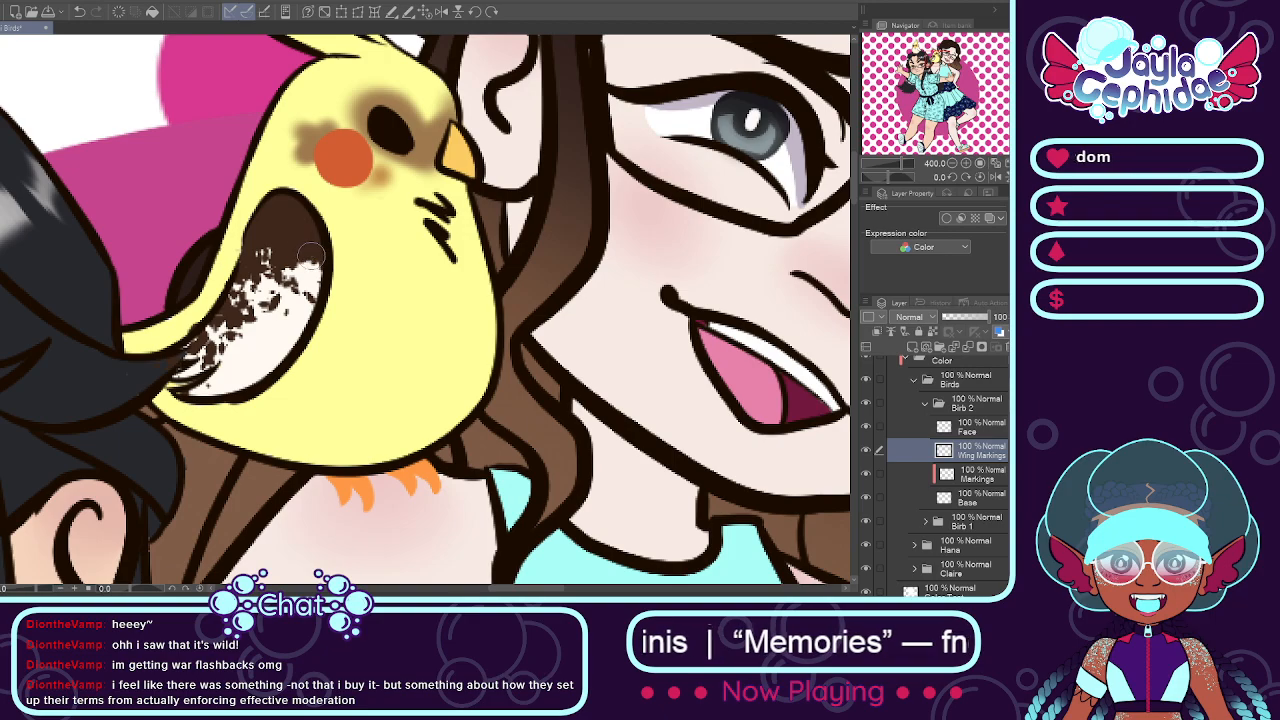
Step: Blend soft cream white over the shoulder bird's chest, belly and tail on the Base layer, keeping the head yellow and the far wing dark
{"action": "scroll", "coordinate": [676, 362], "scroll_direction": "down", "scroll_amount": 2}
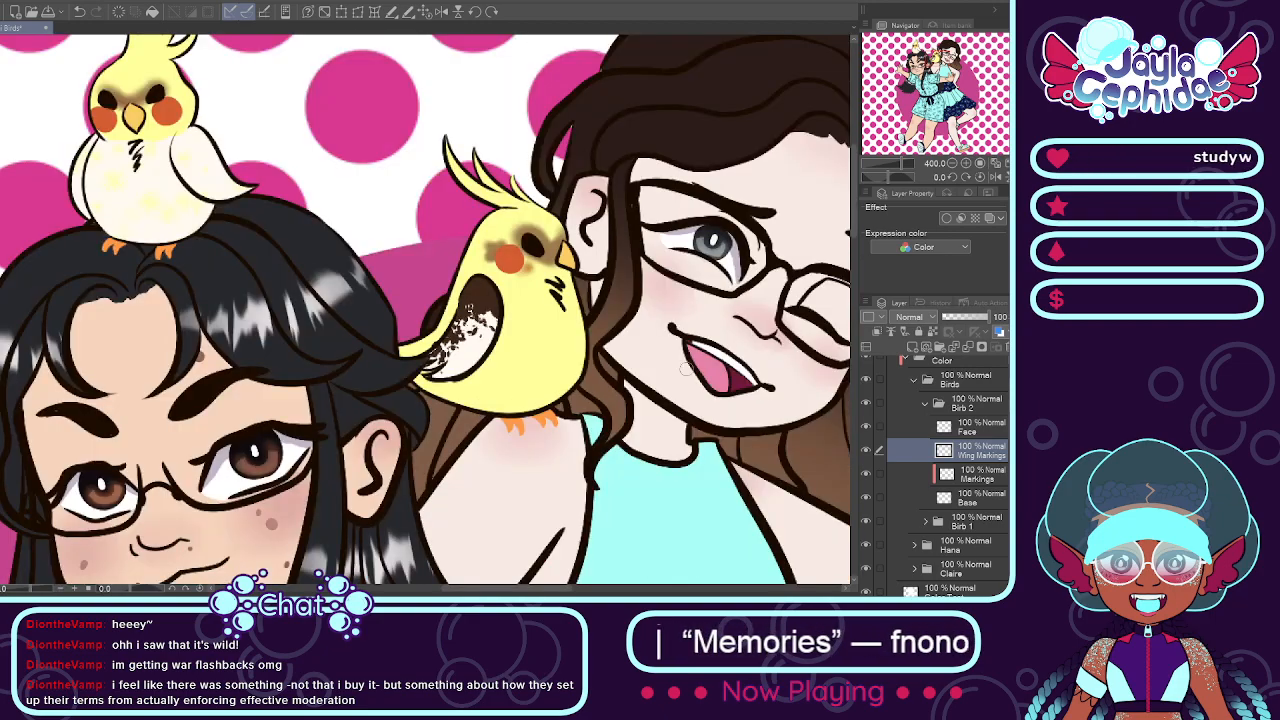
{"action": "left_click_drag", "start_coordinate": [516, 590], "coordinate": [540, 591]}
{"action": "scroll", "coordinate": [412, 308], "scroll_direction": "up", "scroll_amount": 2}
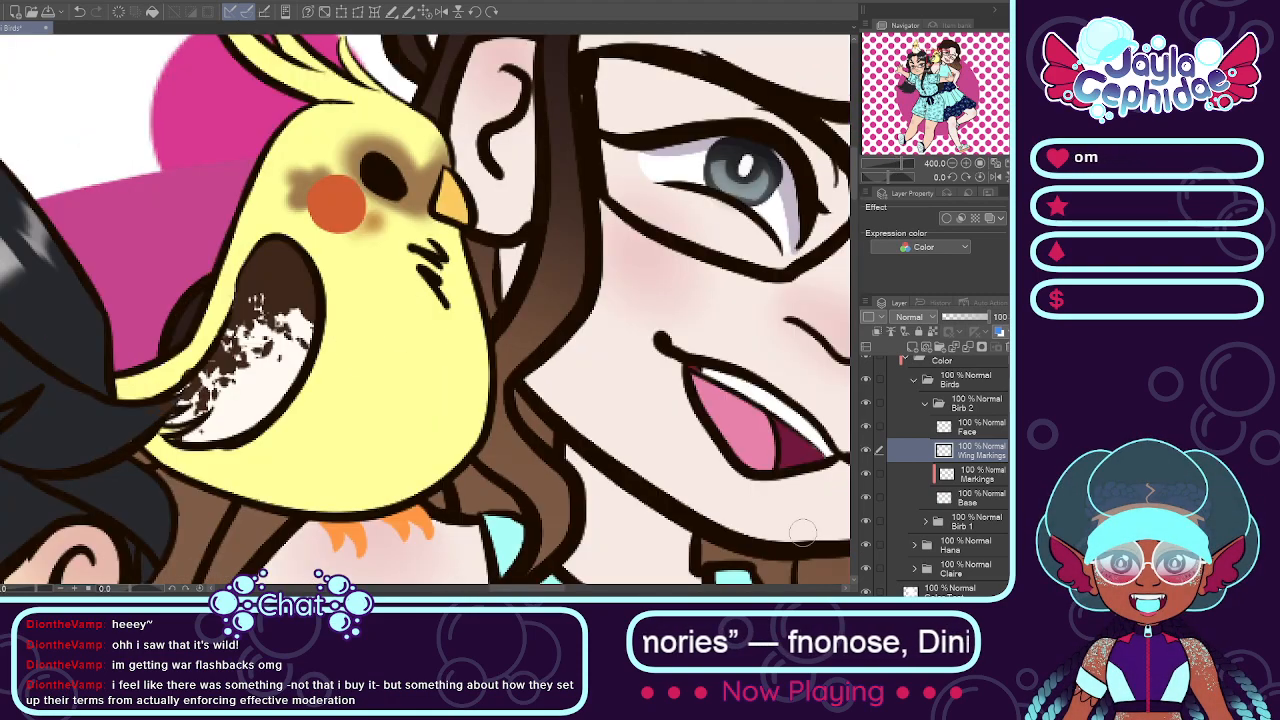
{"action": "left_click", "coordinate": [961, 474]}
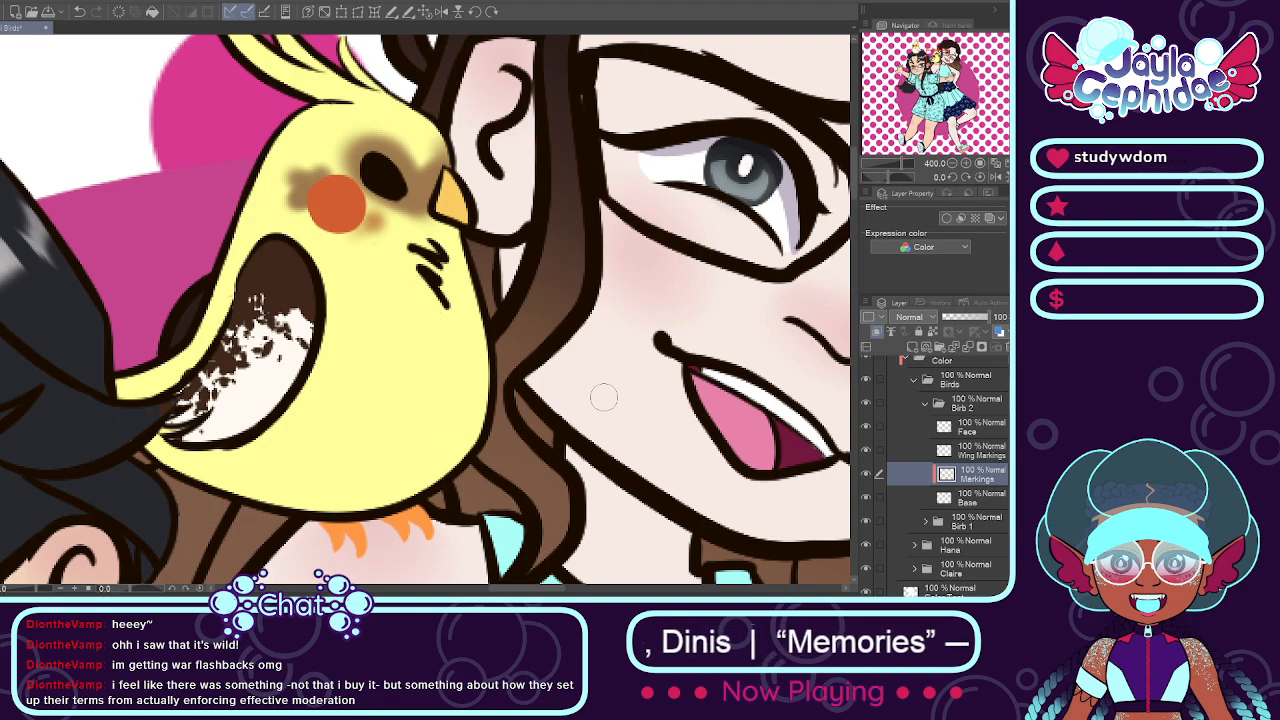
{"action": "left_click", "coordinate": [866, 475]}
{"action": "left_click", "coordinate": [866, 476]}
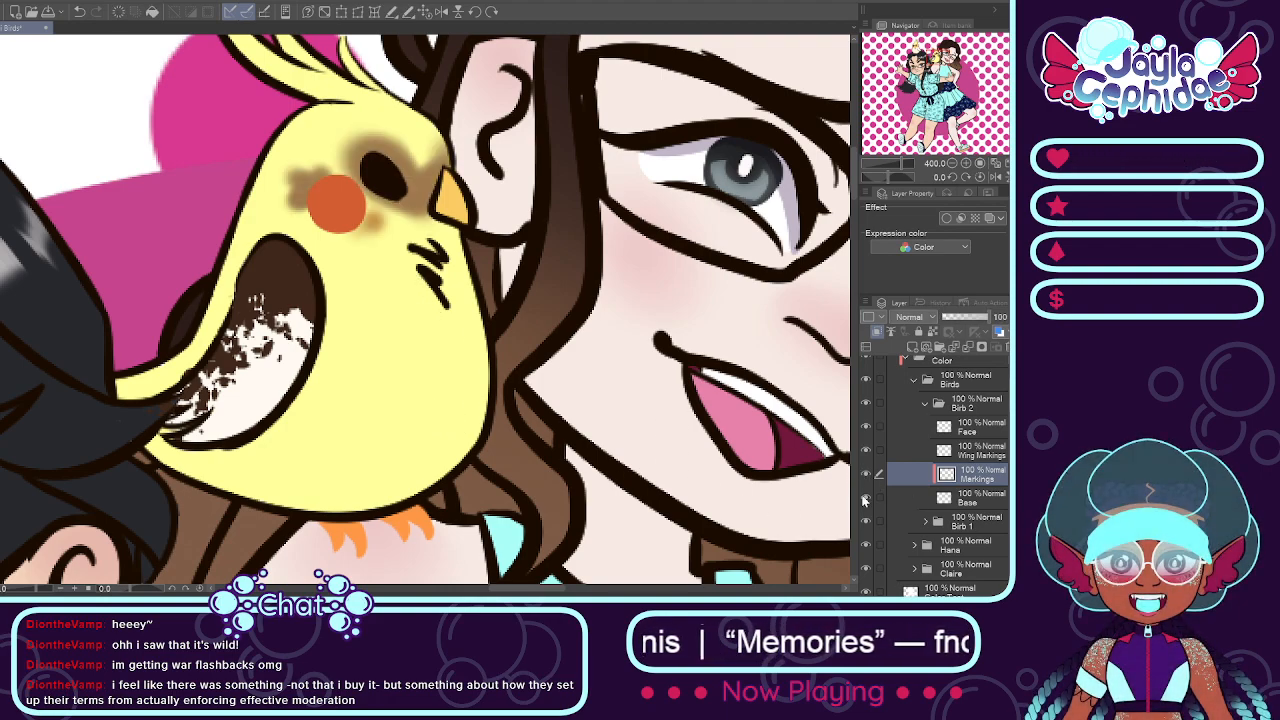
{"action": "left_click", "coordinate": [955, 498]}
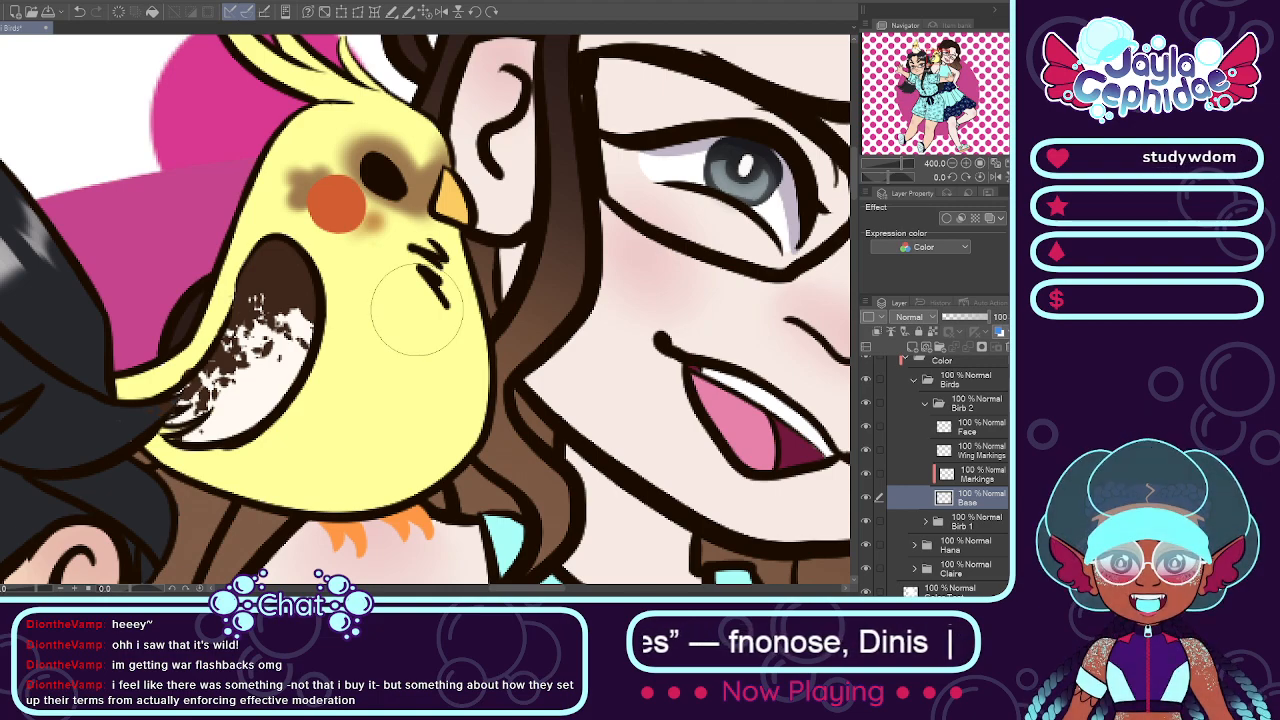
{"action": "mouse_move", "coordinate": [436, 285]}
{"action": "left_mouse_down"}
{"action": "mouse_move", "coordinate": [424, 380]}
{"action": "mouse_move", "coordinate": [433, 276]}
{"action": "mouse_move", "coordinate": [445, 421]}
{"action": "mouse_move", "coordinate": [414, 337]}
{"action": "mouse_move", "coordinate": [427, 408]}
{"action": "mouse_move", "coordinate": [378, 412]}
{"action": "mouse_move", "coordinate": [350, 375]}
{"action": "mouse_move", "coordinate": [341, 443]}
{"action": "mouse_move", "coordinate": [369, 309]}
{"action": "mouse_move", "coordinate": [258, 472]}
{"action": "mouse_move", "coordinate": [329, 365]}
{"action": "mouse_move", "coordinate": [287, 451]}
{"action": "left_mouse_up"}
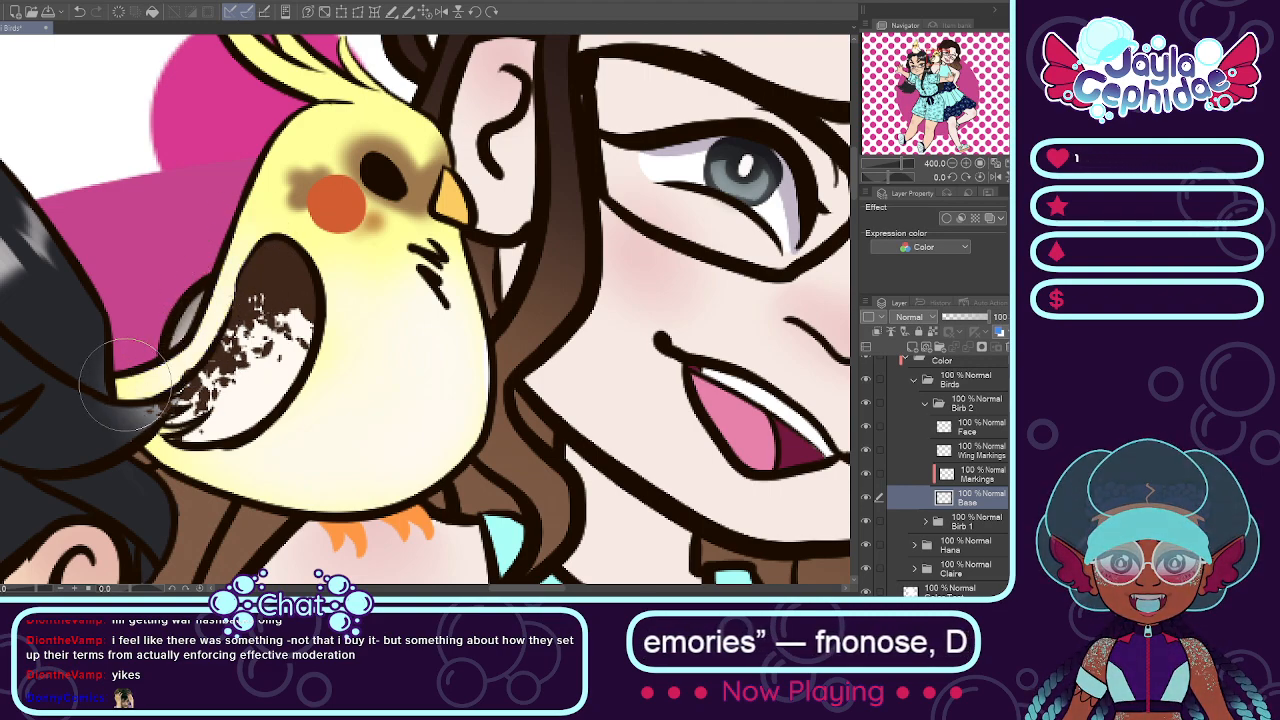
{"action": "key", "text": "e"}
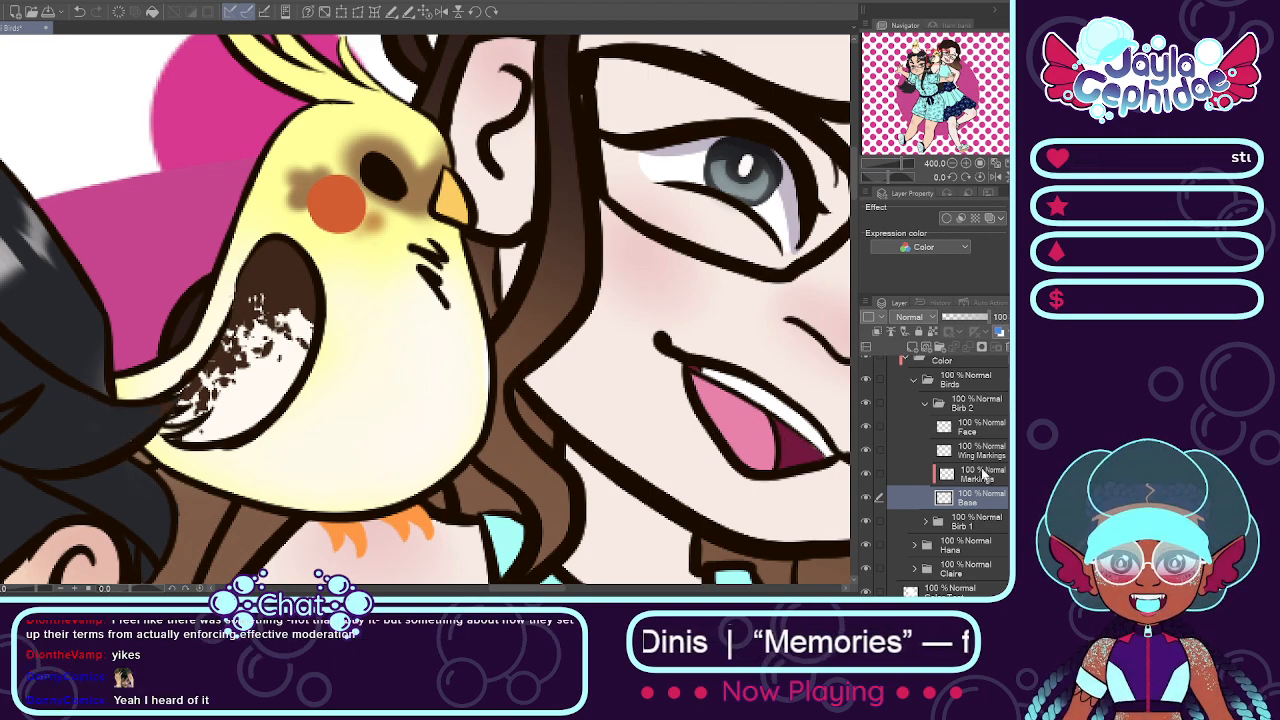
Step: Clean up the stray brown paint spilling past the shoulder bird's wing tip onto the black hair, on the Wing Markings layer
{"action": "left_click", "coordinate": [980, 474]}
{"action": "scroll", "coordinate": [340, 325], "scroll_direction": "down", "scroll_amount": 3}
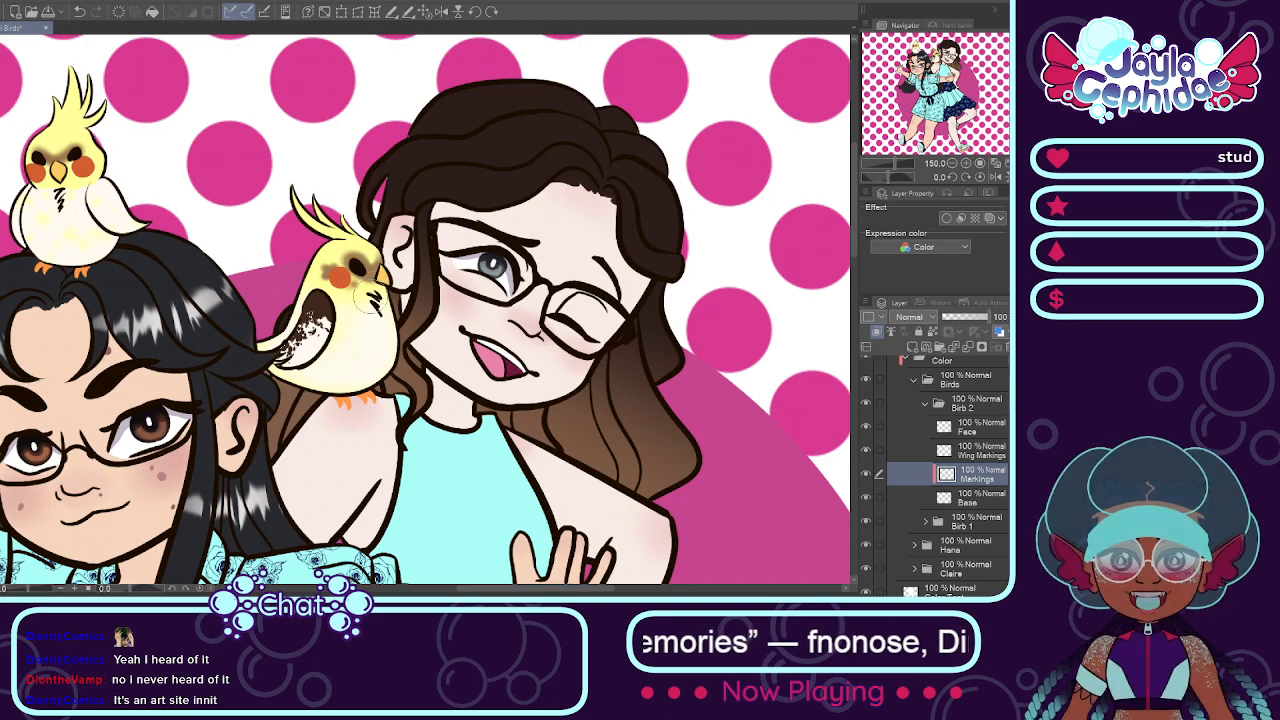
{"action": "scroll", "coordinate": [290, 340], "scroll_direction": "up", "scroll_amount": 6}
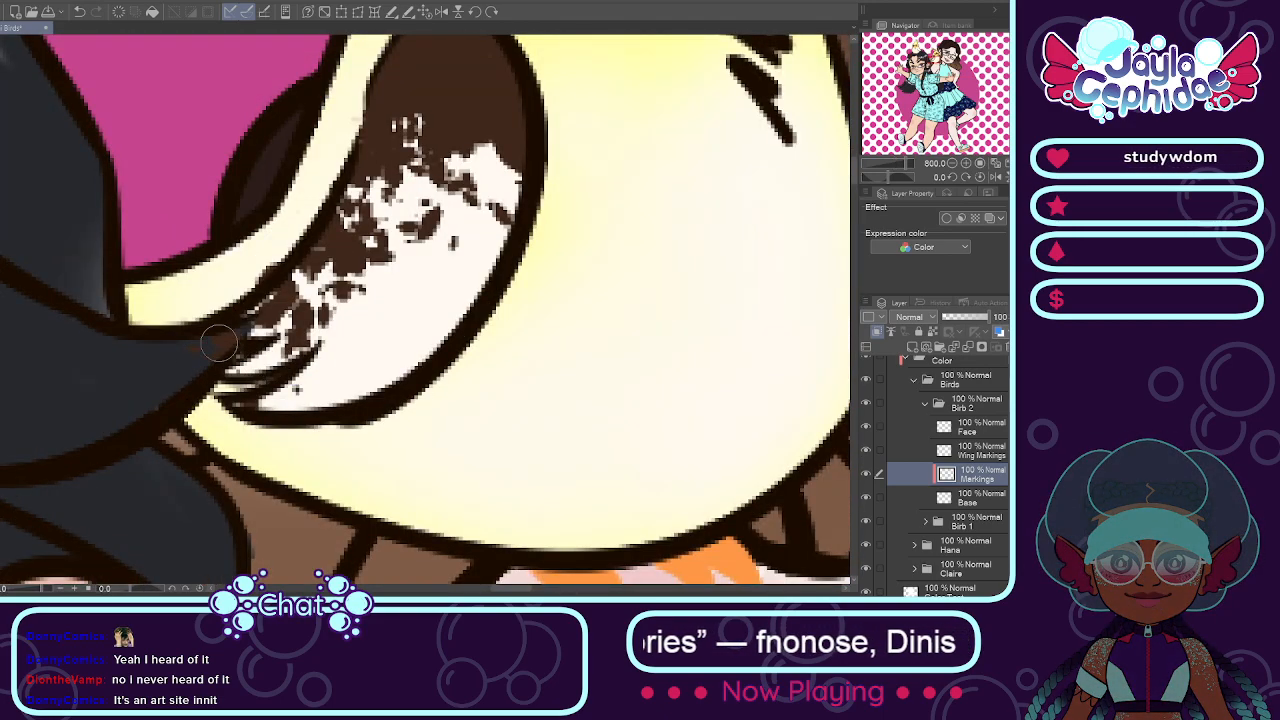
{"action": "left_click", "coordinate": [975, 450]}
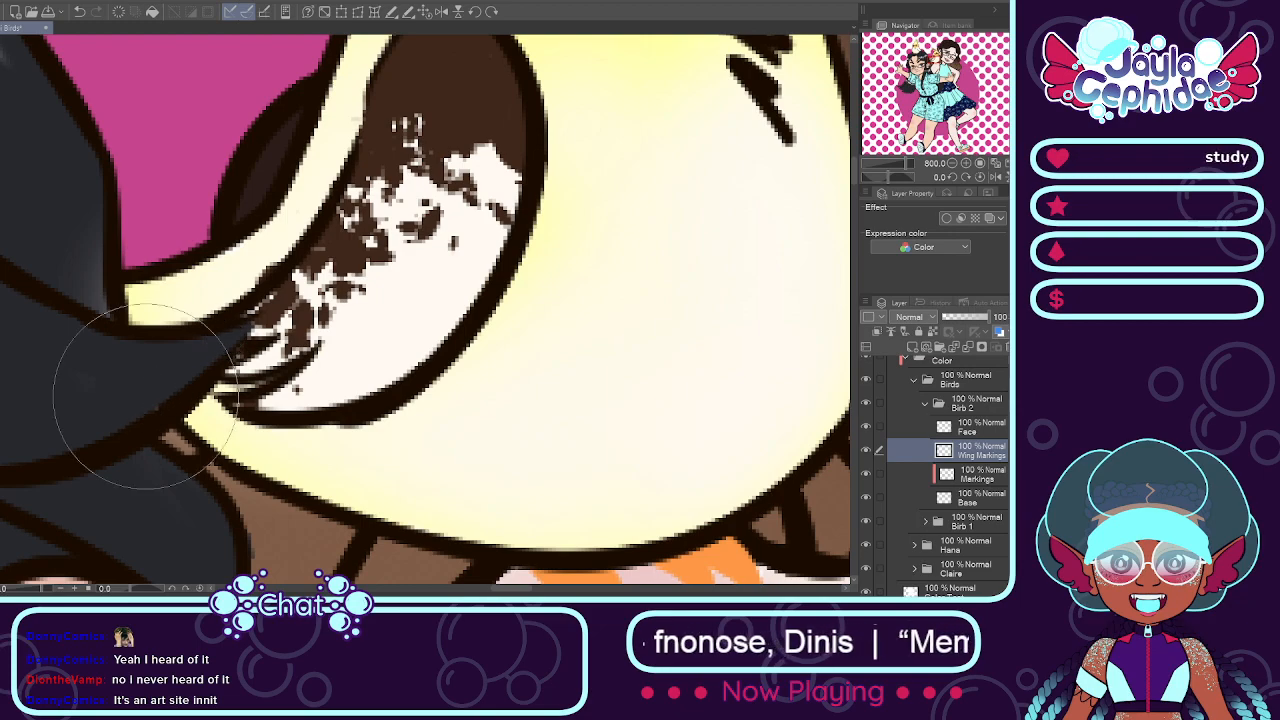
{"action": "scroll", "coordinate": [145, 400], "scroll_direction": "down", "scroll_amount": 2}
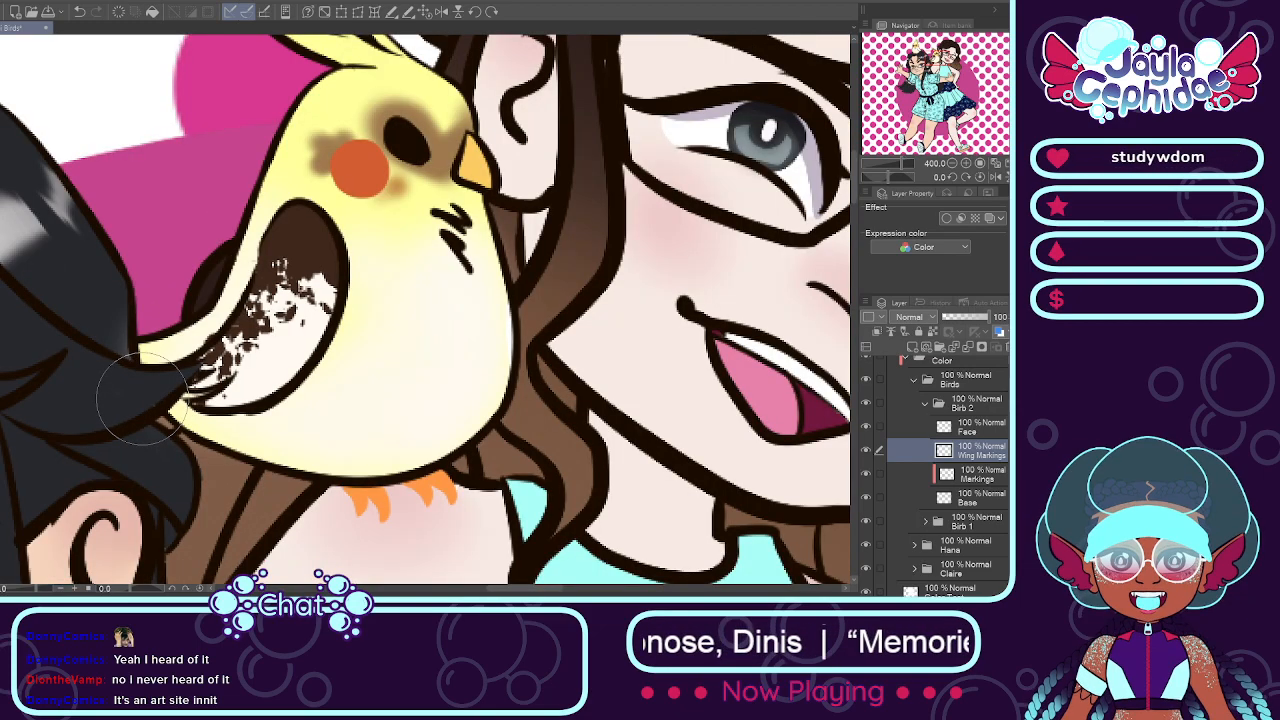
Step: Check the shoulder bird's face patches with the Markings layer hidden and shown, and sample their brown as the paint color
{"action": "scroll", "coordinate": [140, 410], "scroll_direction": "down", "scroll_amount": 2}
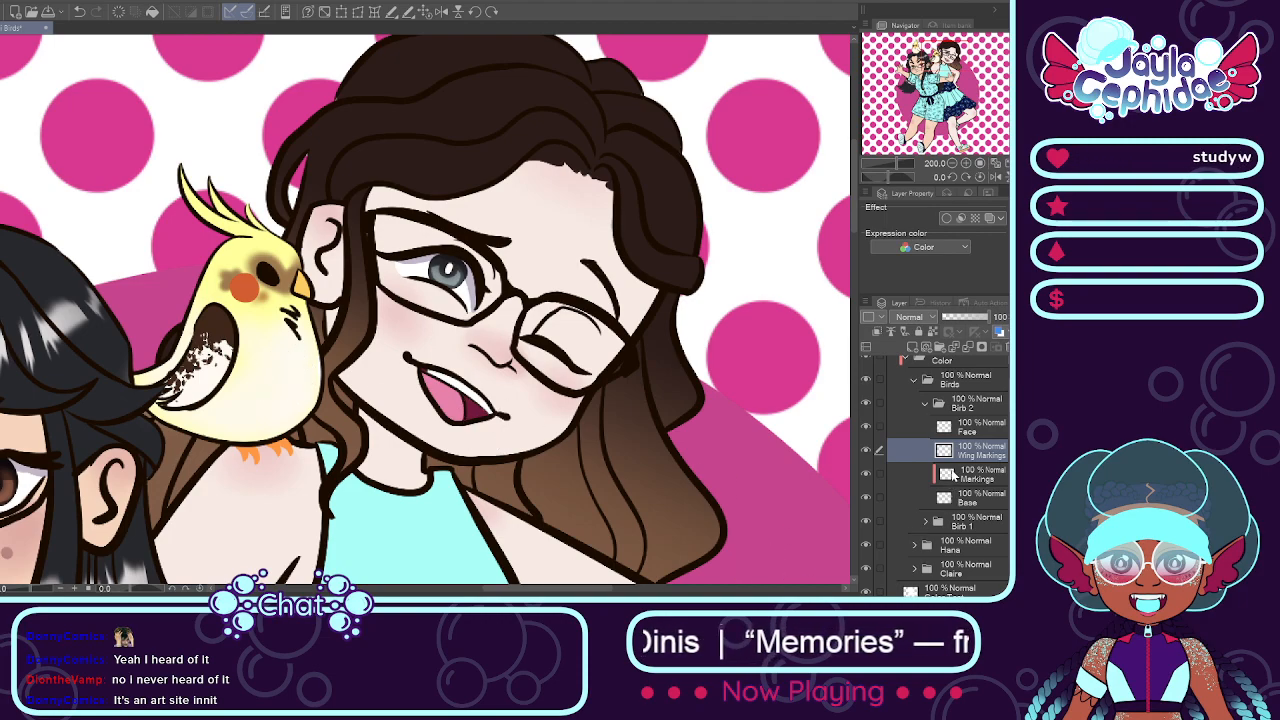
{"action": "left_click", "coordinate": [952, 474]}
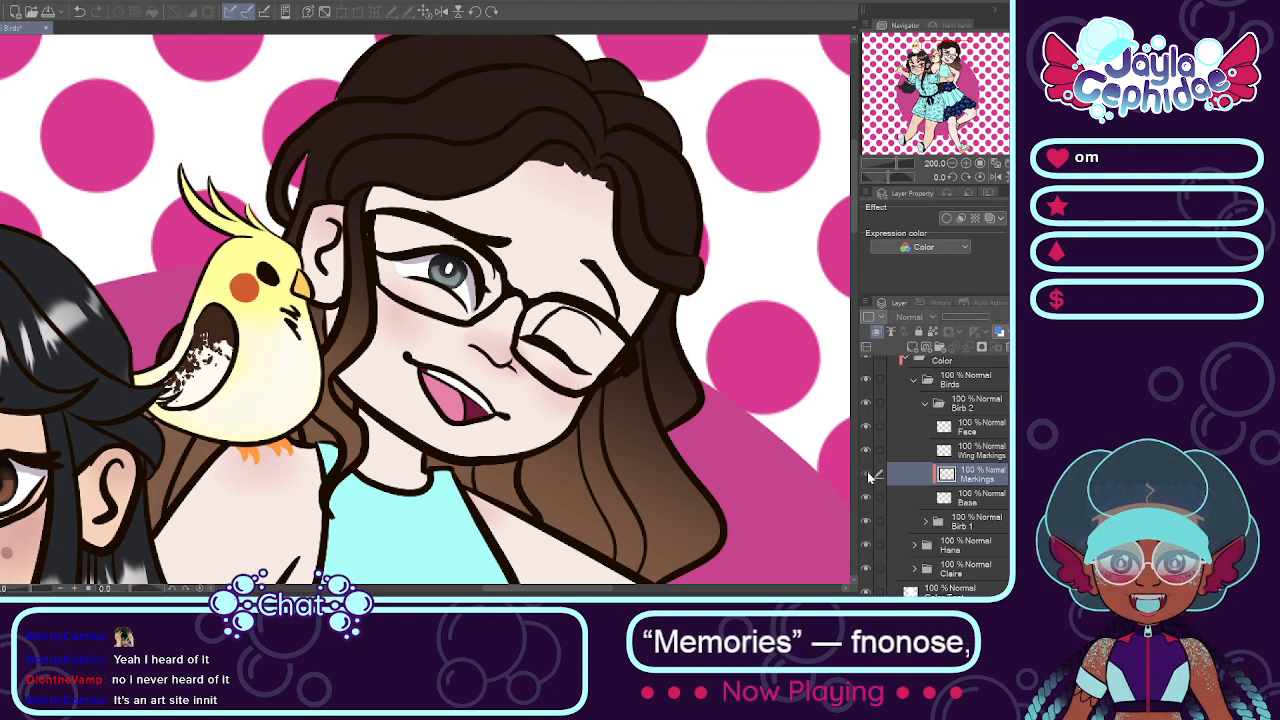
{"action": "scroll", "coordinate": [268, 278], "scroll_direction": "up", "scroll_amount": 3}
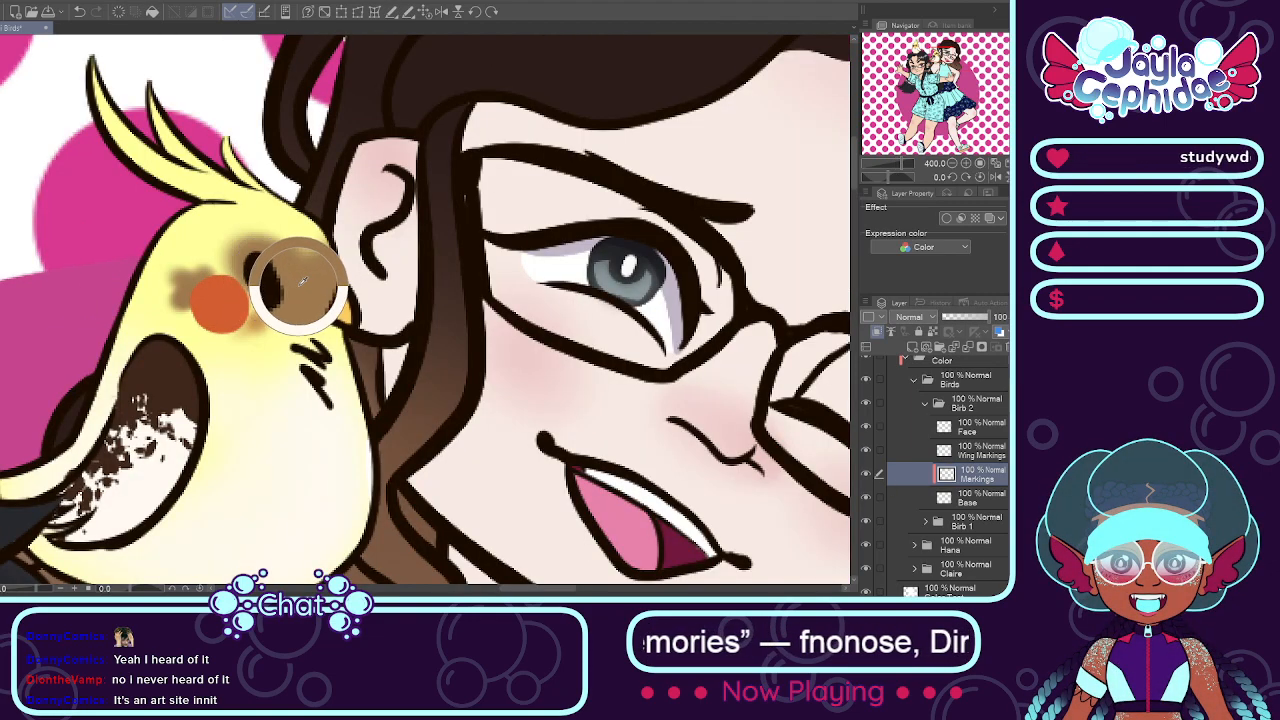
{"action": "scroll", "coordinate": [300, 285], "scroll_direction": "down", "scroll_amount": 3}
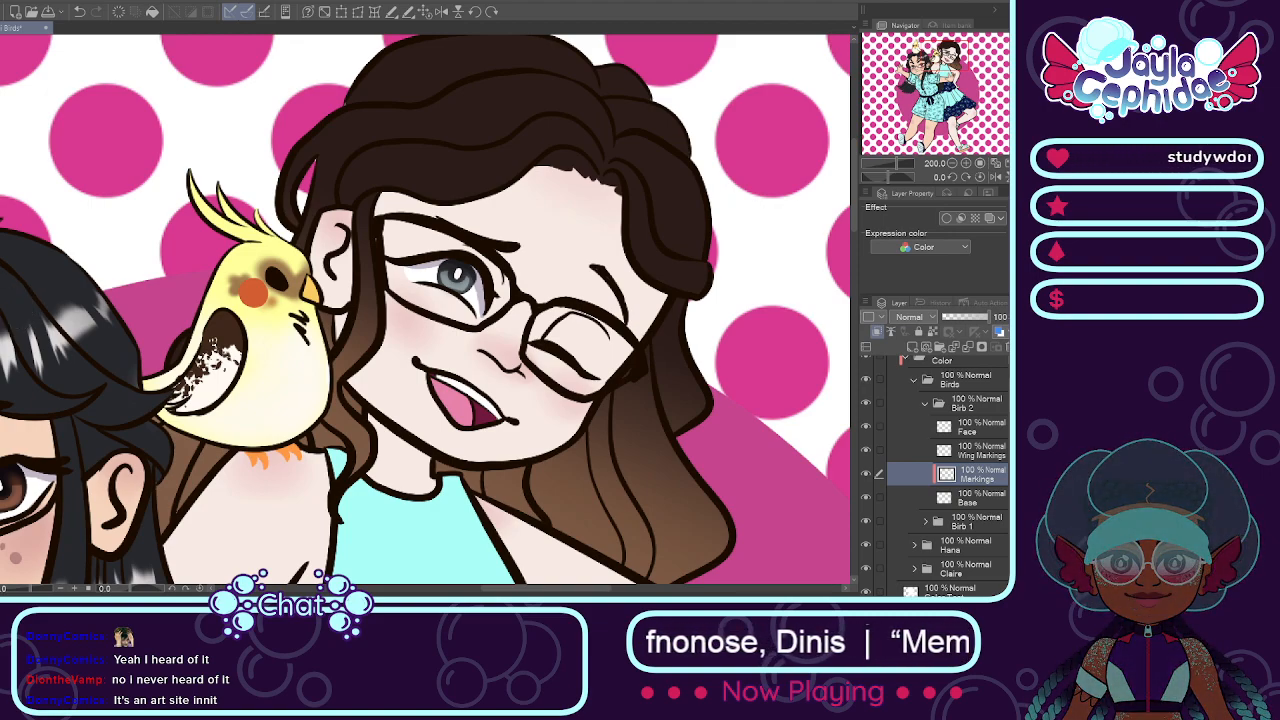
{"action": "scroll", "coordinate": [260, 335], "scroll_direction": "up", "scroll_amount": 3}
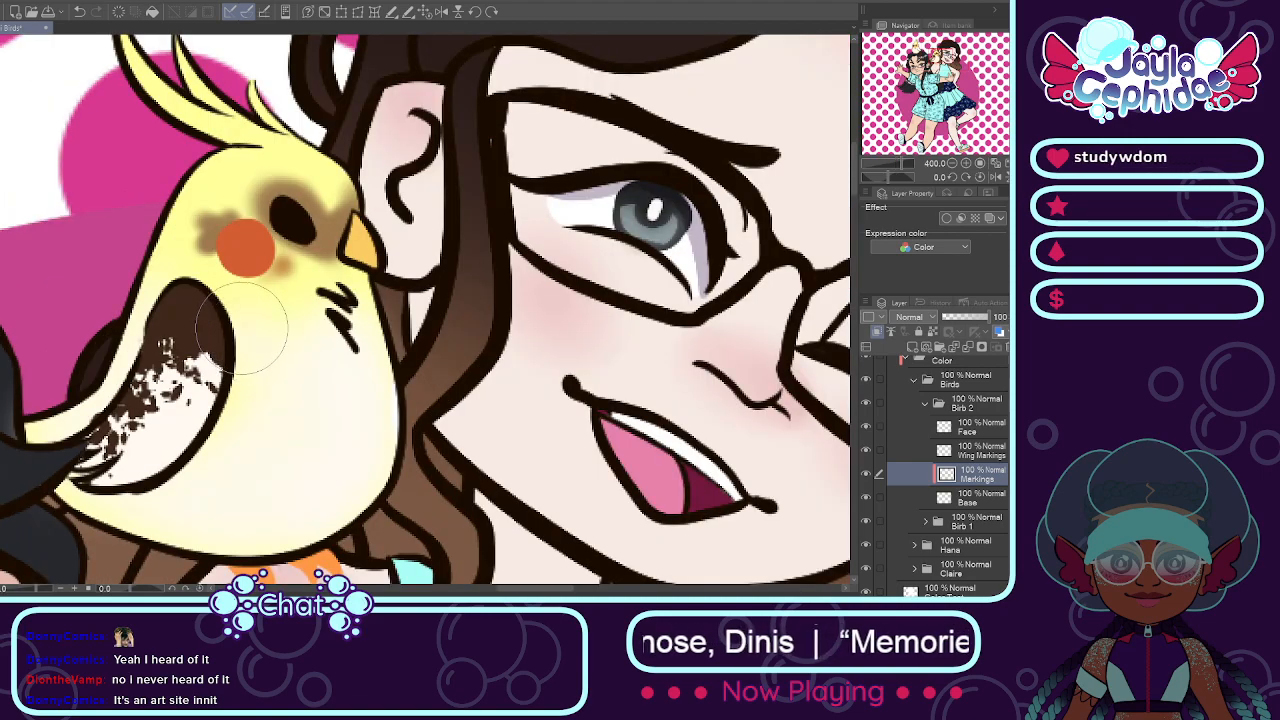
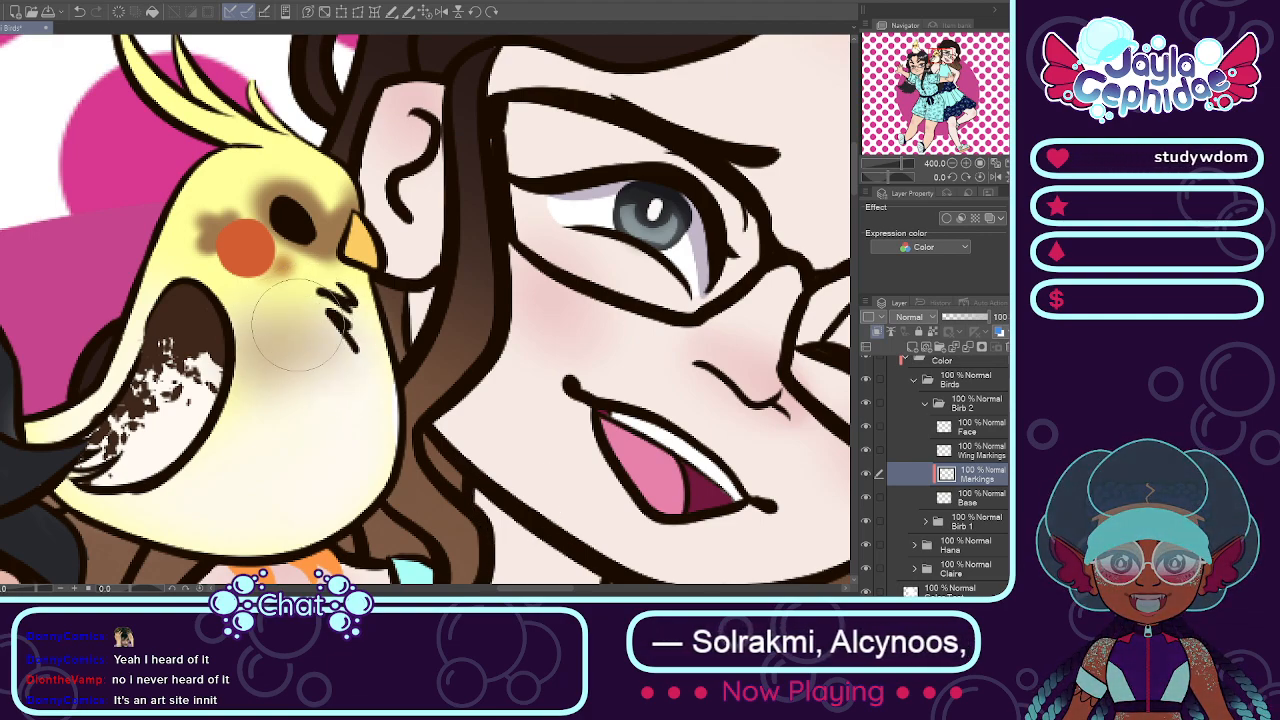
Step: Try soft brown shading across the shoulder bird's chest and down its front edge on the Markings layer
{"action": "mouse_move", "coordinate": [305, 378]}
{"action": "left_mouse_down"}
{"action": "mouse_move", "coordinate": [349, 334]}
{"action": "mouse_move", "coordinate": [358, 348]}
{"action": "mouse_move", "coordinate": [299, 364]}
{"action": "mouse_move", "coordinate": [243, 349]}
{"action": "mouse_move", "coordinate": [265, 353]}
{"action": "mouse_move", "coordinate": [221, 321]}
{"action": "mouse_move", "coordinate": [255, 349]}
{"action": "mouse_move", "coordinate": [353, 346]}
{"action": "left_mouse_up"}
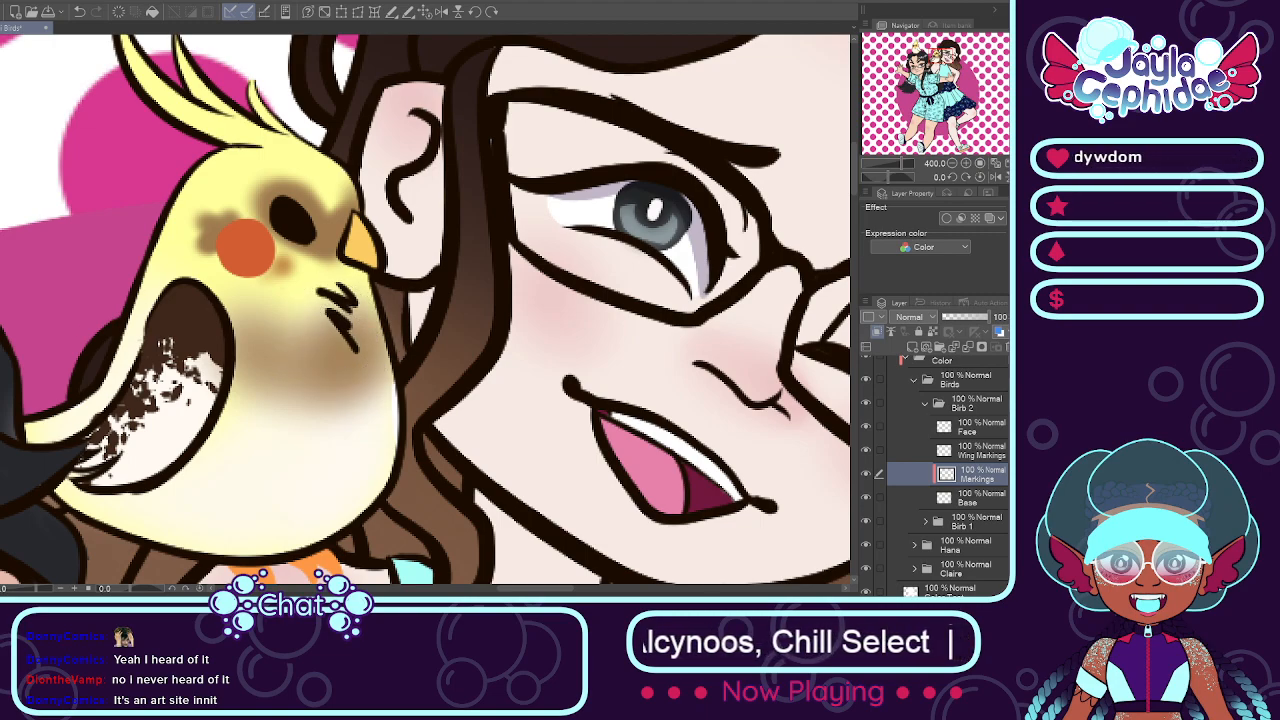
{"action": "mouse_move", "coordinate": [352, 358]}
{"action": "left_mouse_down"}
{"action": "mouse_move", "coordinate": [370, 499]}
{"action": "mouse_move", "coordinate": [359, 380]}
{"action": "mouse_move", "coordinate": [380, 412]}
{"action": "mouse_move", "coordinate": [326, 457]}
{"action": "mouse_move", "coordinate": [380, 363]}
{"action": "mouse_move", "coordinate": [352, 440]}
{"action": "left_mouse_up"}
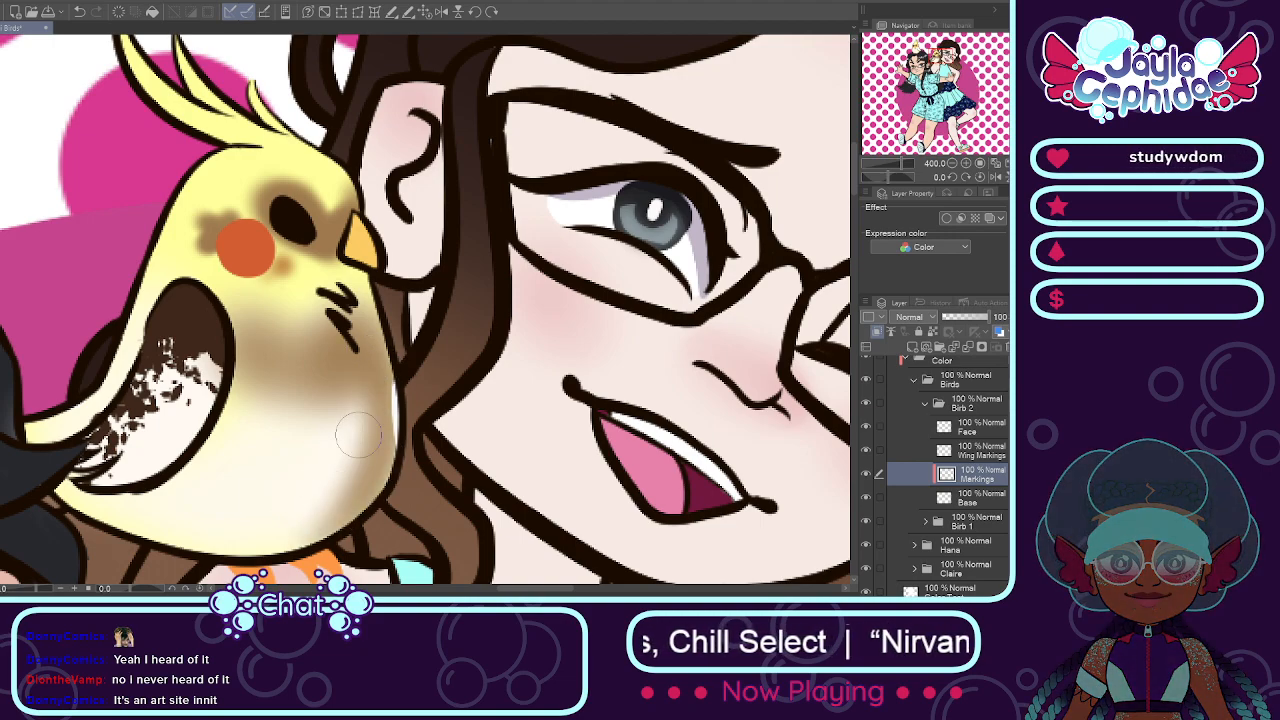
{"action": "key", "text": "ctrl+z"}
{"action": "key", "text": "ctrl+z"}
{"action": "key", "text": "ctrl+z"}
Step: Compare the shoulder bird with the Markings layer hidden and shown, and return to the Markings layer
{"action": "left_click", "coordinate": [867, 478]}
{"action": "left_click", "coordinate": [867, 478]}
{"action": "left_click", "coordinate": [867, 478]}
{"action": "left_click", "coordinate": [922, 498]}
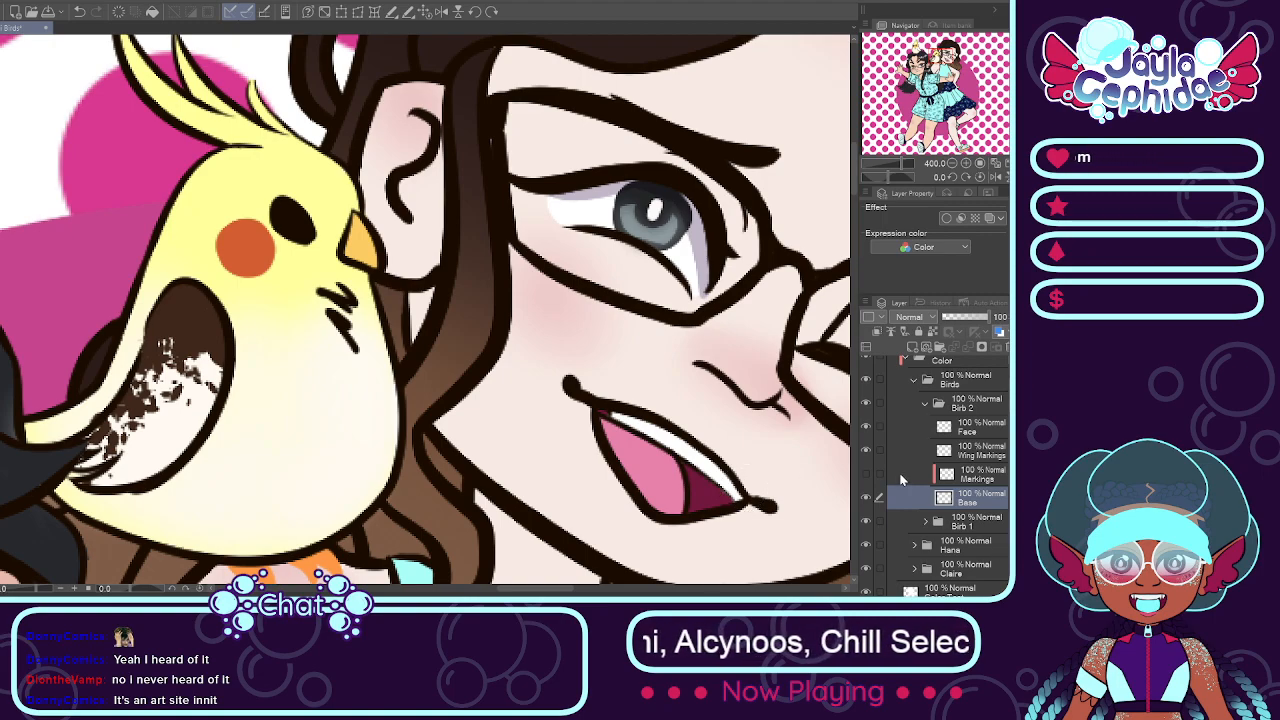
{"action": "left_click", "coordinate": [867, 476]}
{"action": "left_click", "coordinate": [970, 474]}
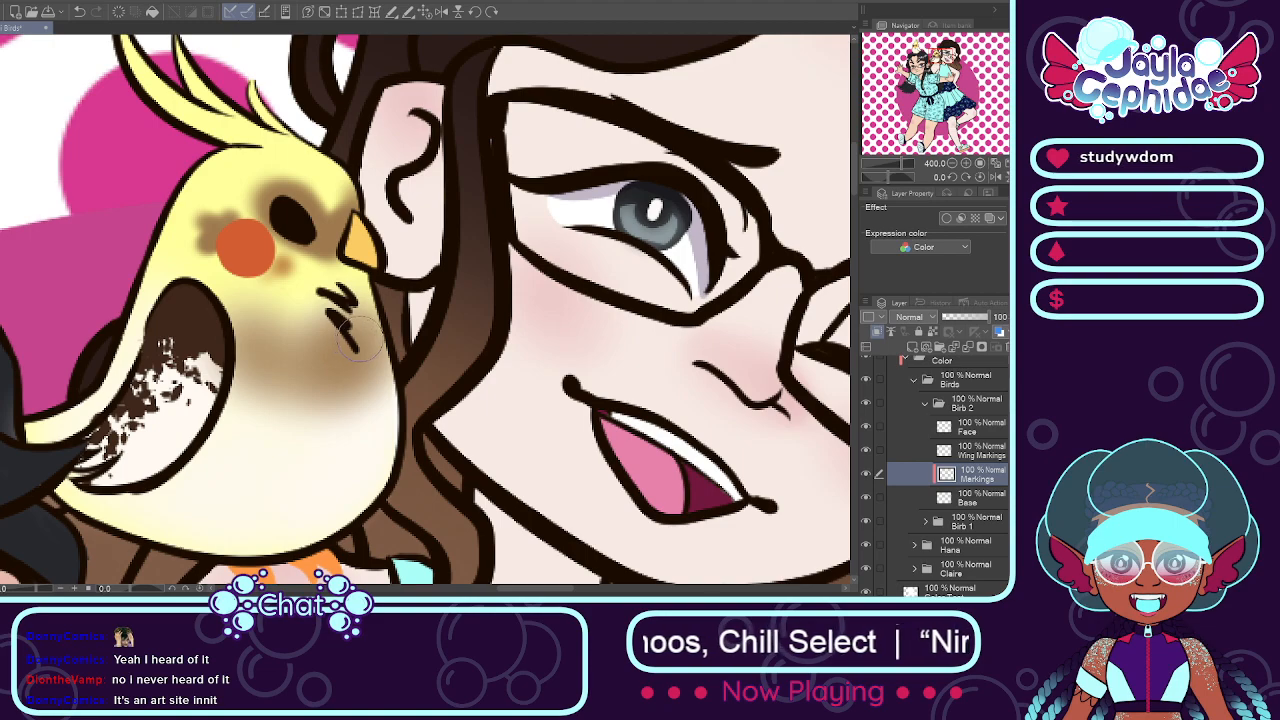
Step: Try soft brown strokes down the shoulder bird's belly, under the wing and on the tail
{"action": "left_click_drag", "start_coordinate": [350, 404], "coordinate": [318, 522]}
{"action": "key", "text": "ctrl+z"}
{"action": "mouse_move", "coordinate": [212, 428]}
{"action": "left_mouse_down"}
{"action": "mouse_move", "coordinate": [176, 526]}
{"action": "mouse_move", "coordinate": [207, 490]}
{"action": "mouse_move", "coordinate": [174, 528]}
{"action": "left_mouse_up"}
{"action": "key", "text": "ctrl+z"}
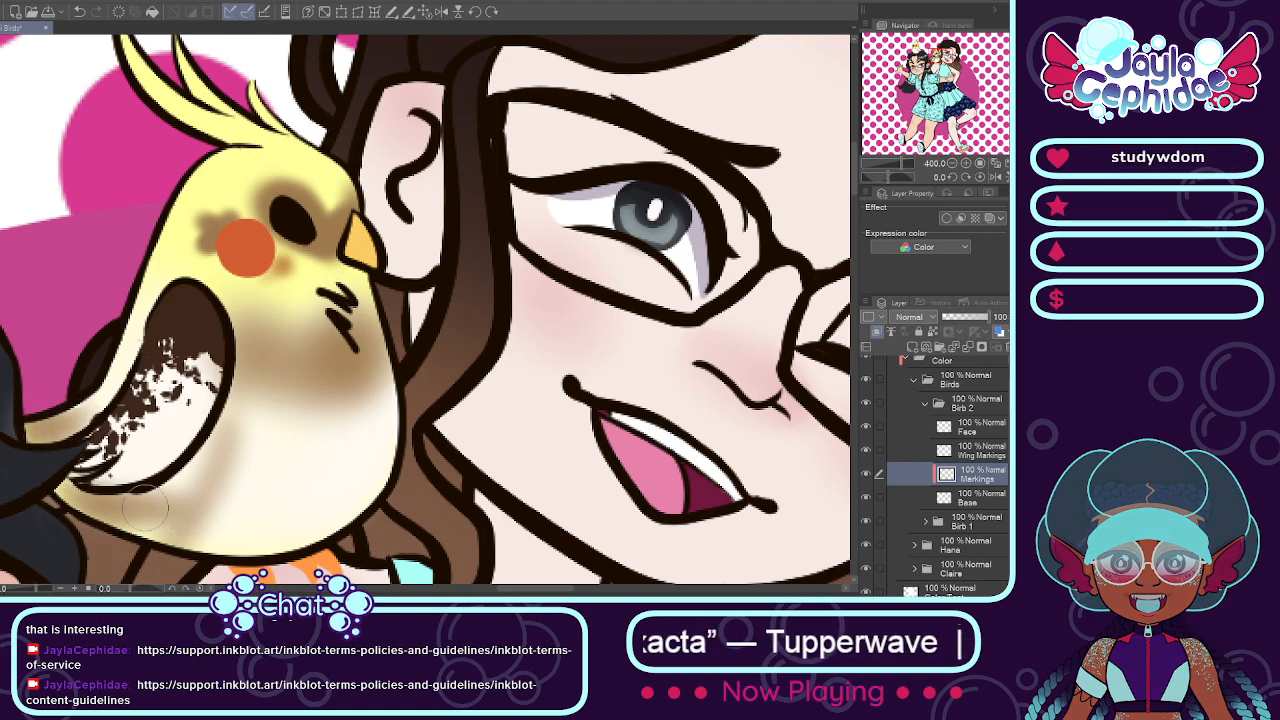
{"action": "mouse_move", "coordinate": [114, 523]}
{"action": "left_mouse_down"}
{"action": "mouse_move", "coordinate": [193, 520]}
{"action": "mouse_move", "coordinate": [132, 505]}
{"action": "mouse_move", "coordinate": [131, 491]}
{"action": "mouse_move", "coordinate": [213, 448]}
{"action": "mouse_move", "coordinate": [170, 480]}
{"action": "left_mouse_up"}
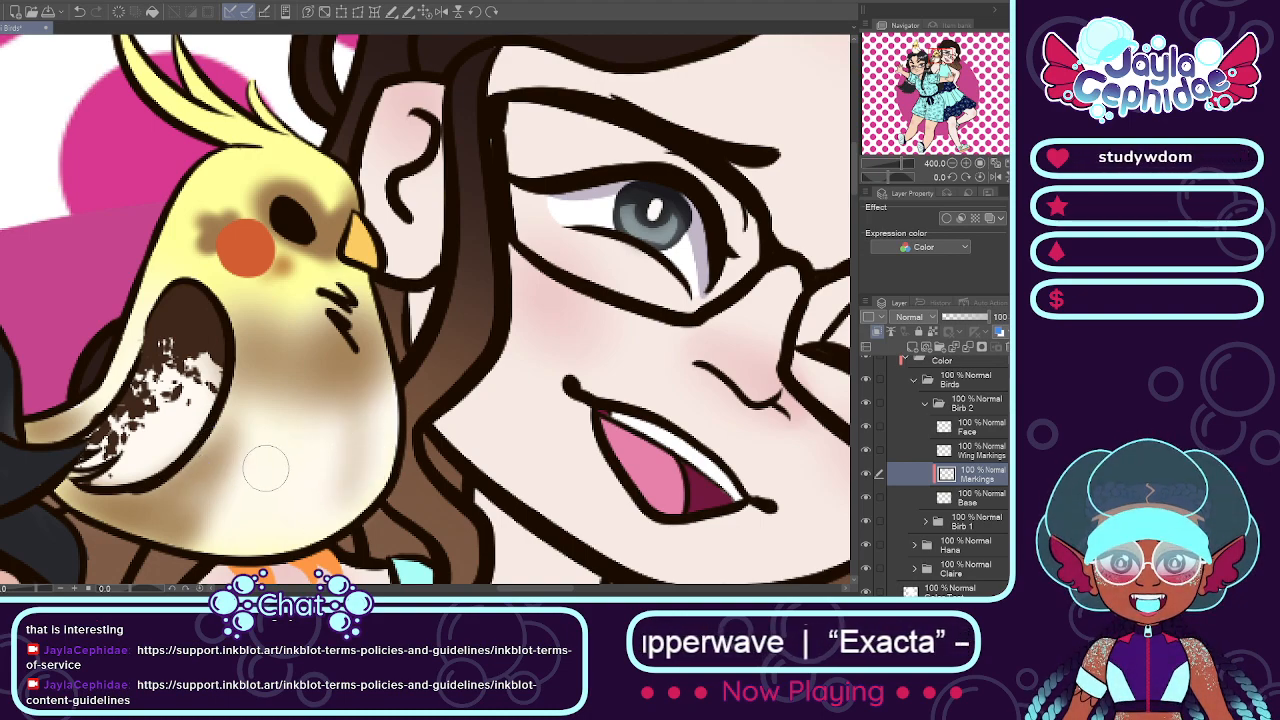
{"action": "mouse_move", "coordinate": [220, 522]}
{"action": "left_mouse_down"}
{"action": "mouse_move", "coordinate": [265, 405]}
{"action": "mouse_move", "coordinate": [222, 412]}
{"action": "left_mouse_up"}
{"action": "mouse_move", "coordinate": [325, 412]}
{"action": "left_mouse_down"}
{"action": "mouse_move", "coordinate": [236, 524]}
{"action": "mouse_move", "coordinate": [209, 530]}
{"action": "mouse_move", "coordinate": [228, 512]}
{"action": "mouse_move", "coordinate": [206, 530]}
{"action": "mouse_move", "coordinate": [240, 534]}
{"action": "left_mouse_up"}
{"action": "key", "text": "ctrl+z"}
{"action": "mouse_move", "coordinate": [341, 415]}
{"action": "left_mouse_down"}
{"action": "mouse_move", "coordinate": [254, 534]}
{"action": "mouse_move", "coordinate": [284, 528]}
{"action": "left_mouse_up"}
{"action": "key", "text": "ctrl+z"}
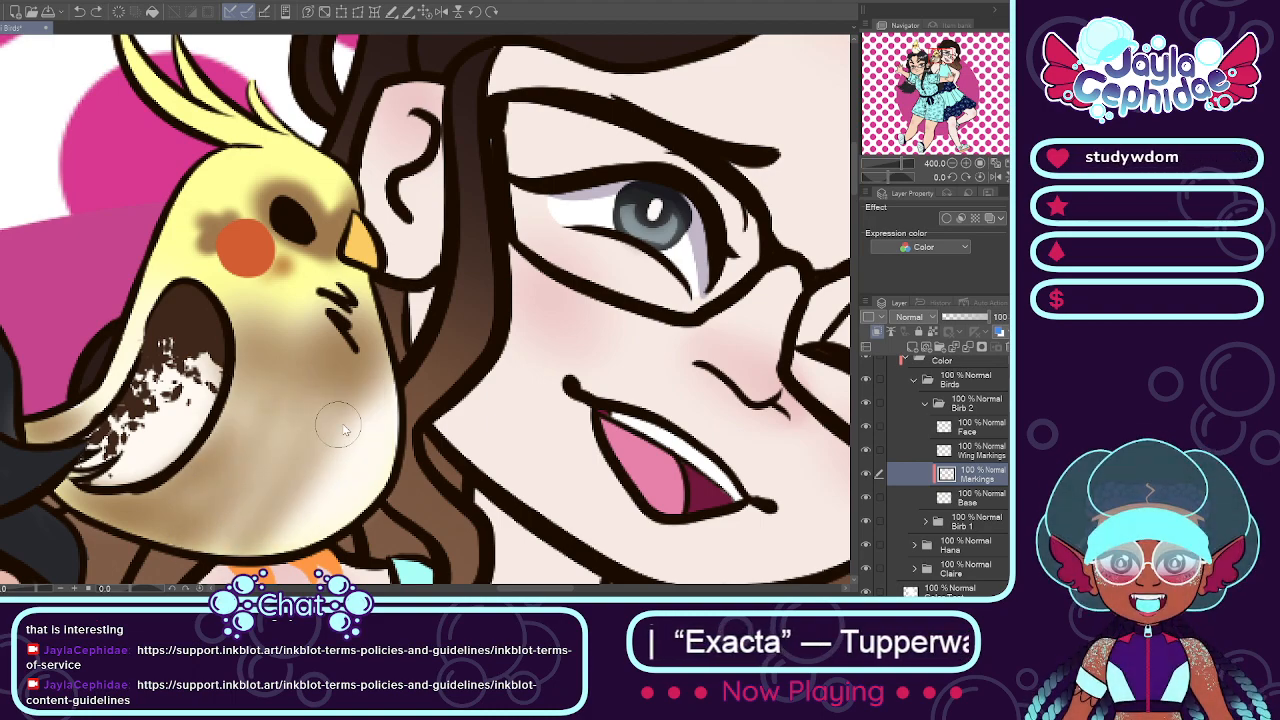
Step: Replace the belly strokes with fainter brown streaks, and remove all the brown below the shoulder bird's face patches
{"action": "key", "text": "ctrl+z"}
{"action": "key", "text": "ctrl+z"}
{"action": "key", "text": "ctrl+z"}
{"action": "left_click_drag", "start_coordinate": [257, 410], "coordinate": [217, 526]}
{"action": "mouse_move", "coordinate": [212, 452]}
{"action": "left_mouse_down"}
{"action": "mouse_move", "coordinate": [170, 482]}
{"action": "mouse_move", "coordinate": [144, 528]}
{"action": "mouse_move", "coordinate": [80, 500]}
{"action": "left_mouse_up"}
{"action": "left_click_drag", "start_coordinate": [58, 426], "coordinate": [76, 420]}
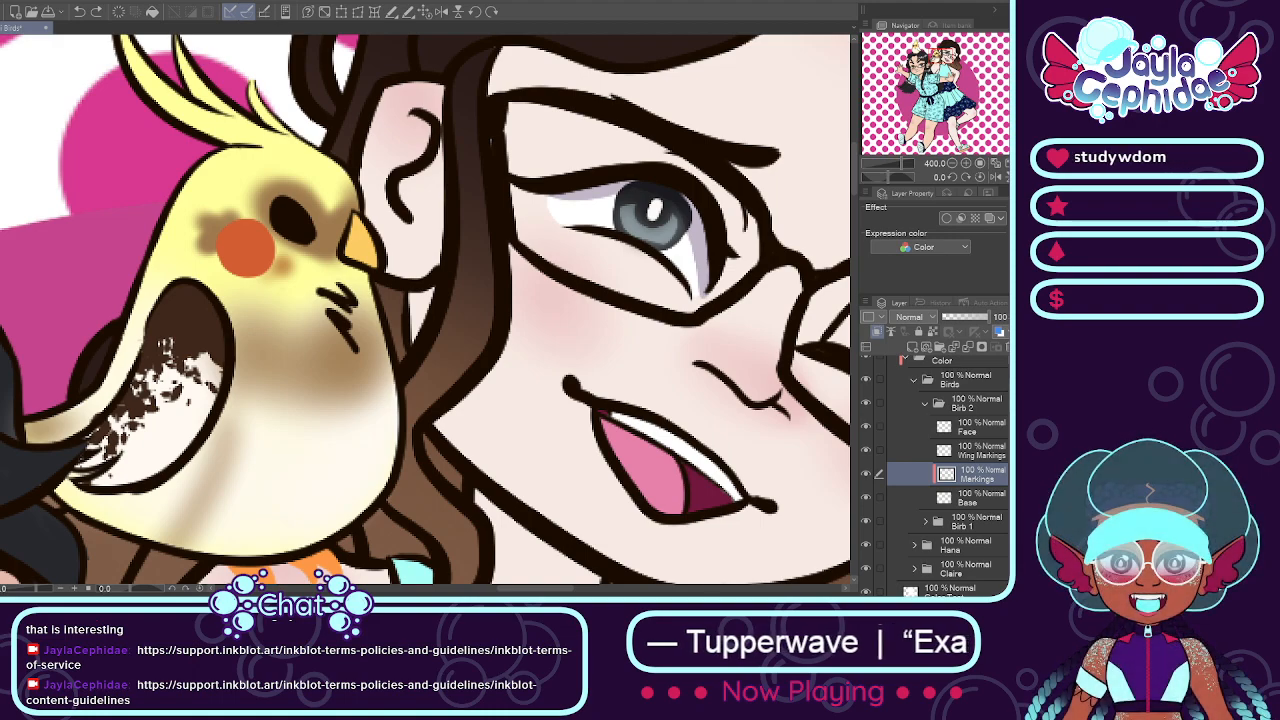
{"action": "mouse_move", "coordinate": [286, 415]}
{"action": "left_mouse_down"}
{"action": "mouse_move", "coordinate": [241, 434]}
{"action": "mouse_move", "coordinate": [286, 394]}
{"action": "mouse_move", "coordinate": [259, 353]}
{"action": "mouse_move", "coordinate": [302, 385]}
{"action": "mouse_move", "coordinate": [366, 392]}
{"action": "mouse_move", "coordinate": [176, 294]}
{"action": "left_mouse_up"}
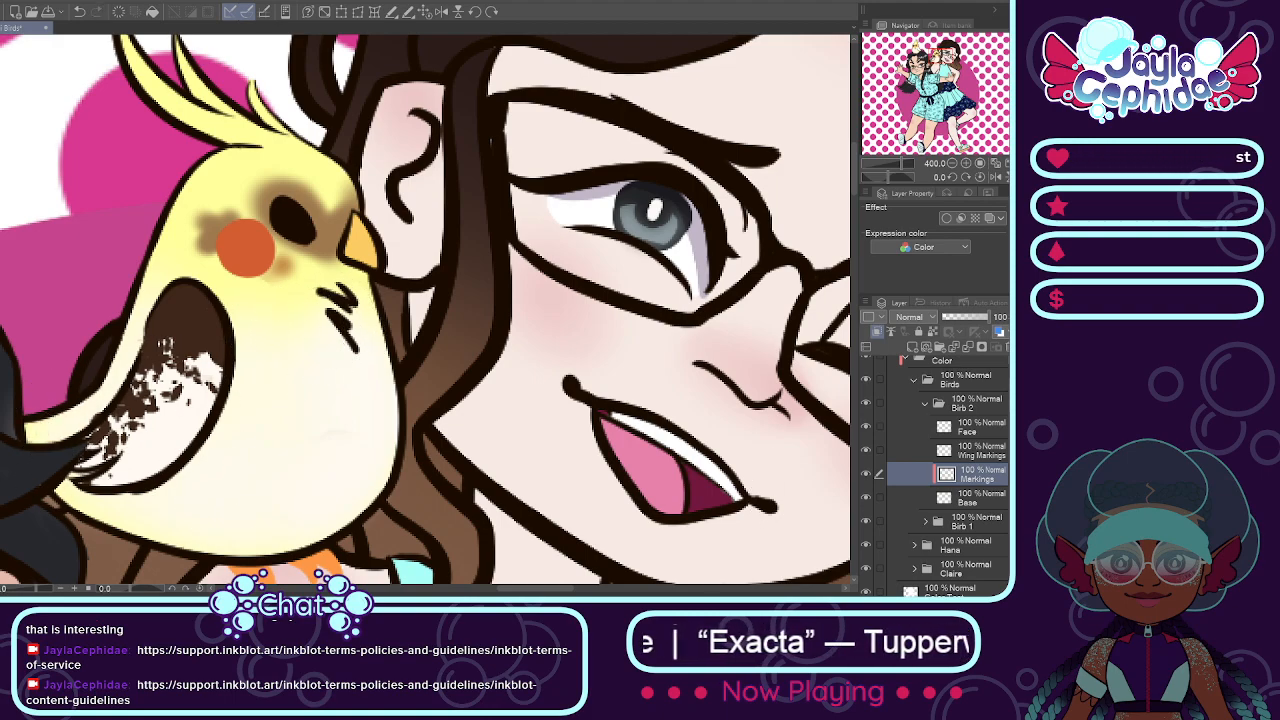
Step: Add a clipped layer above Base and try a brown gradient fading up the shoulder bird's lower body and tail
{"action": "left_click", "coordinate": [970, 494]}
{"action": "left_click", "coordinate": [912, 349]}
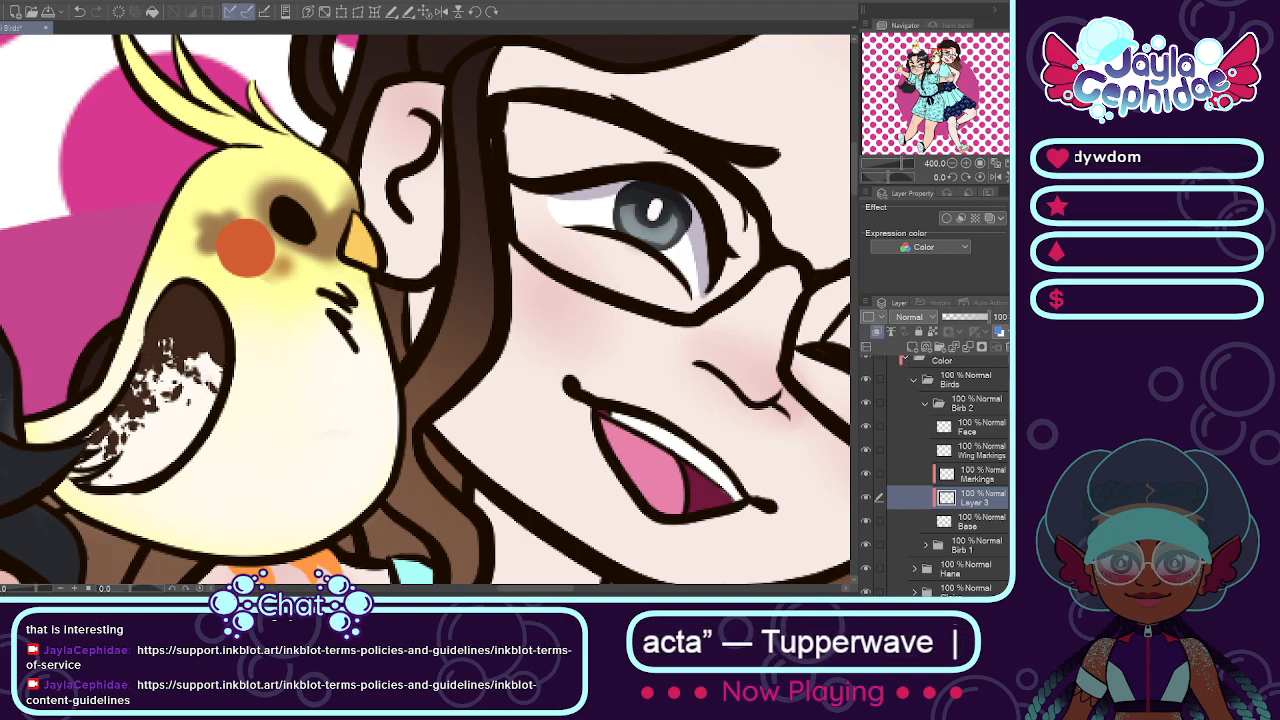
{"action": "left_click_drag", "start_coordinate": [256, 325], "coordinate": [256, 326]}
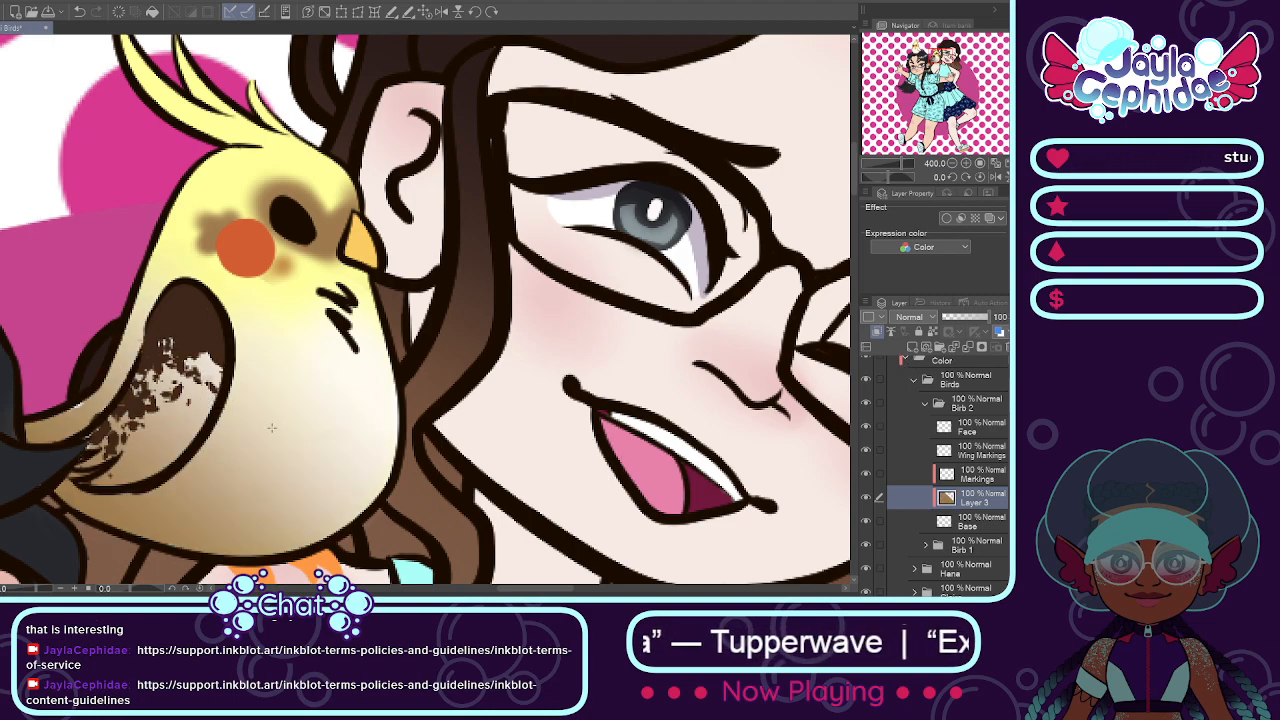
{"action": "key", "text": "ctrl+z"}
{"action": "key", "text": "ctrl+y"}
{"action": "key", "text": "ctrl+z"}
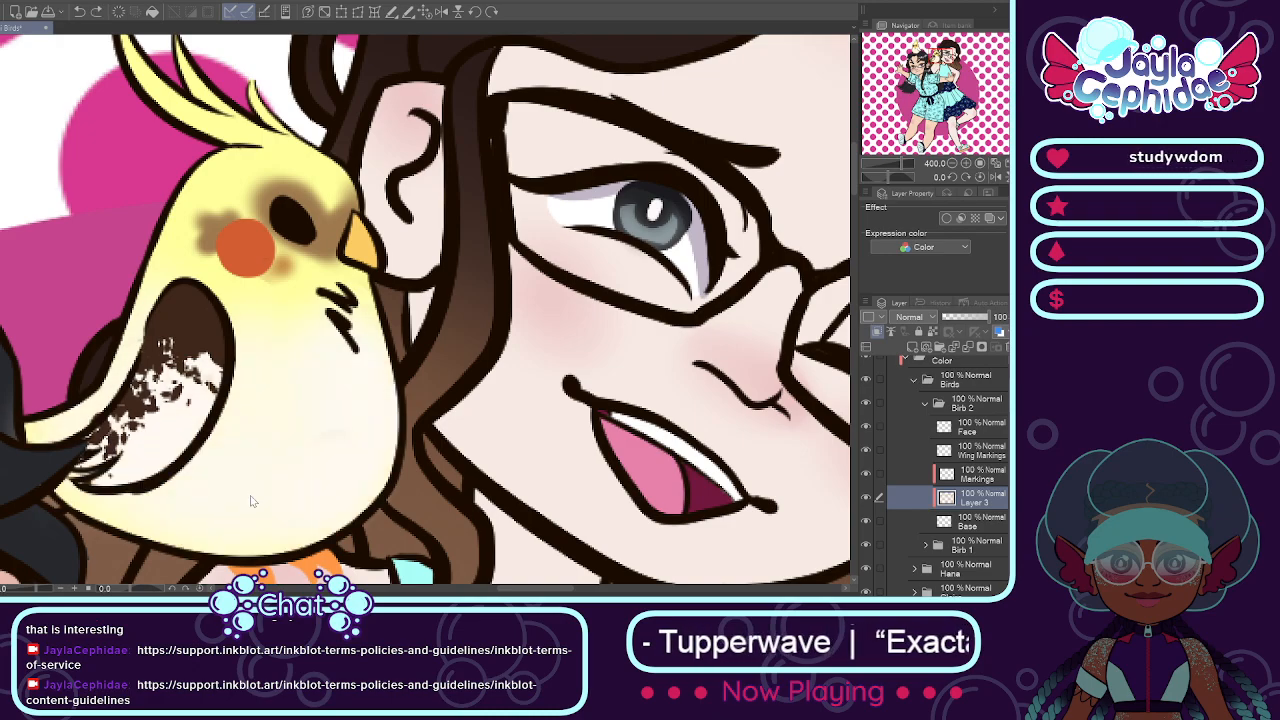
Step: Try other brown gradients over the shoulder bird's lower body on the new clipped layer, and undo them
{"action": "left_click_drag", "start_coordinate": [276, 322], "coordinate": [275, 325]}
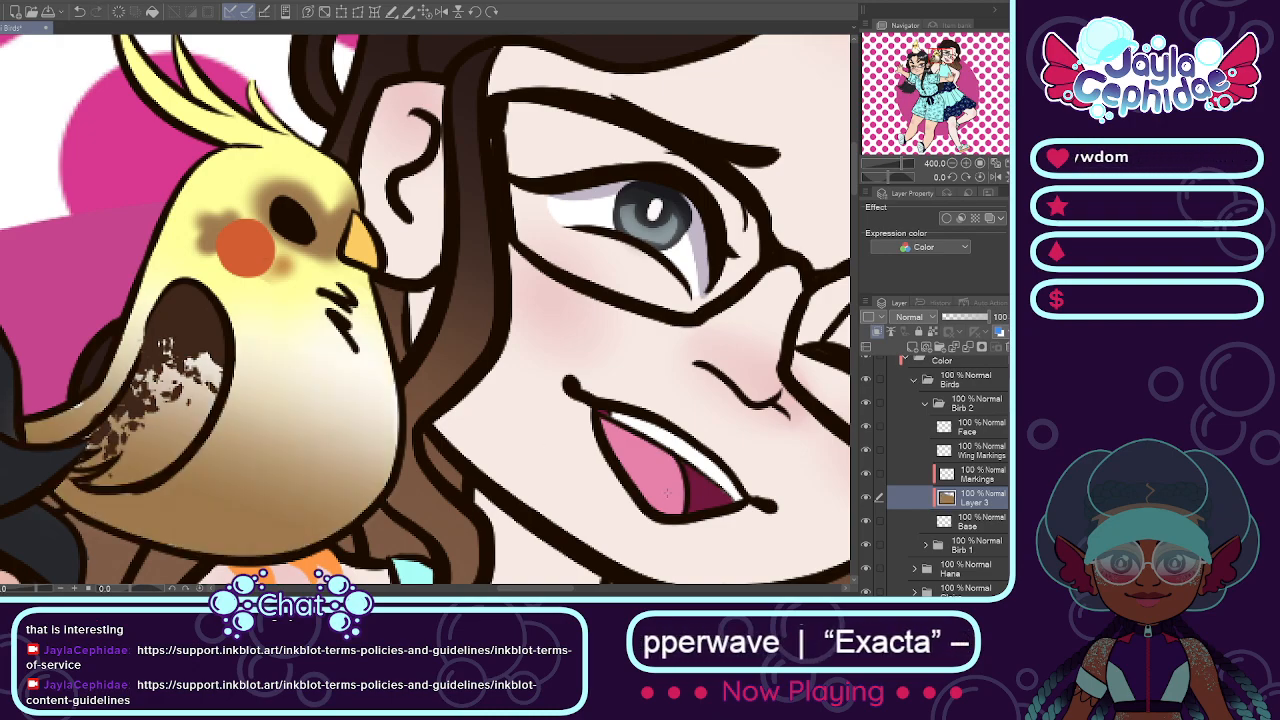
{"action": "scroll", "coordinate": [412, 452], "scroll_direction": "down", "scroll_amount": 4}
{"action": "key", "text": "ctrl+z"}
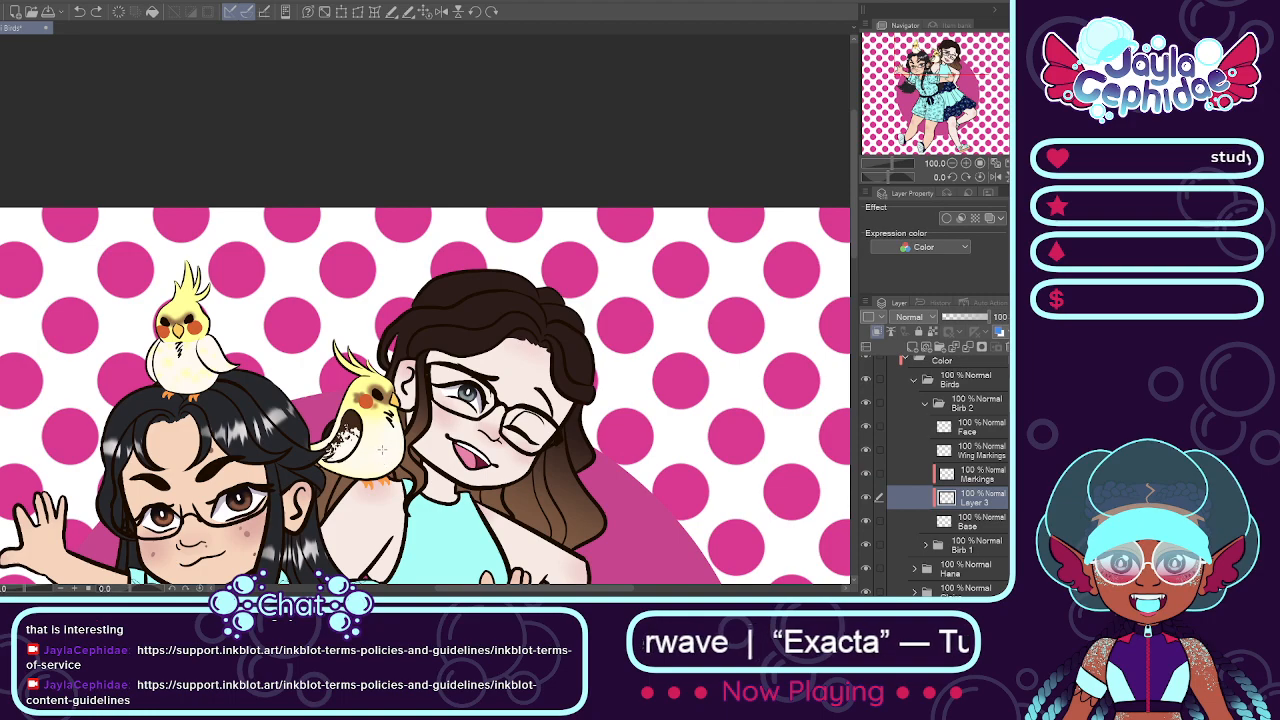
{"action": "scroll", "coordinate": [396, 434], "scroll_direction": "up", "scroll_amount": 1}
{"action": "left_click_drag", "start_coordinate": [404, 420], "coordinate": [378, 415]}
{"action": "key", "text": "ctrl+z"}
{"action": "key", "text": "ctrl+z"}
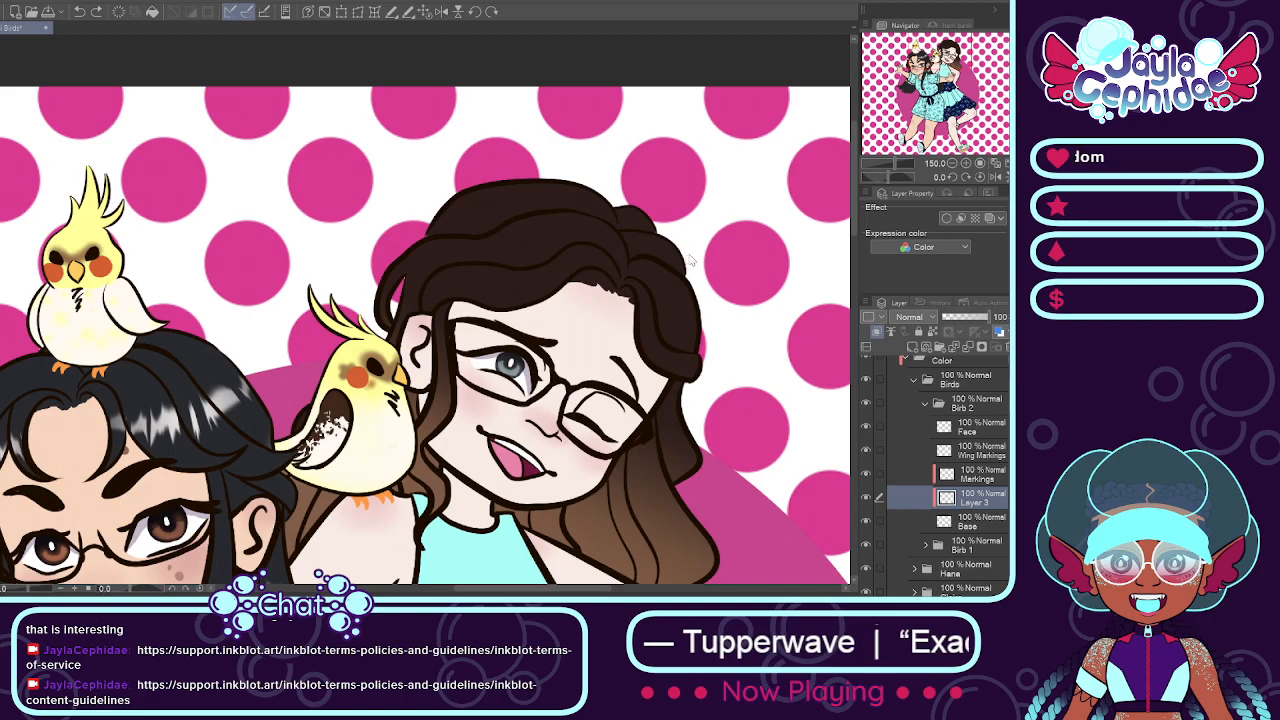
Step: Review the whole illustration and merge the empty clipped layer down into the shoulder bird's Base layer
{"action": "scroll", "coordinate": [502, 294], "scroll_direction": "down", "scroll_amount": 3}
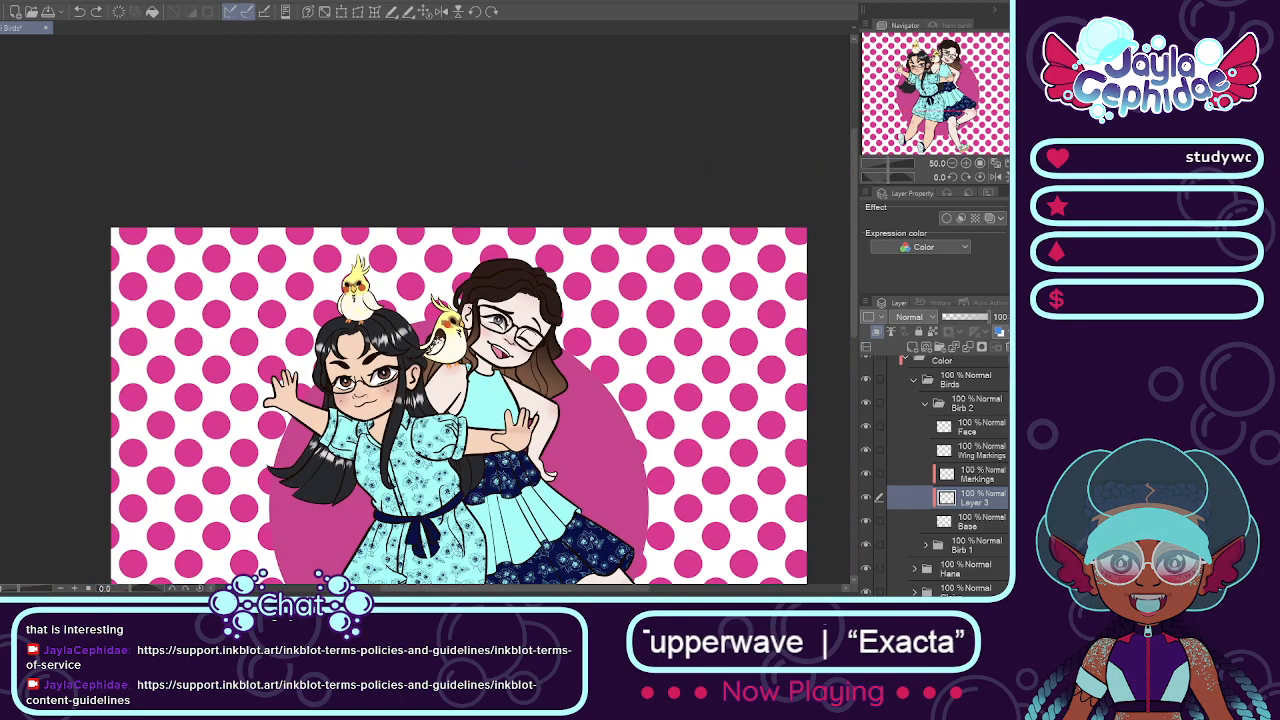
{"action": "scroll", "coordinate": [474, 352], "scroll_direction": "up", "scroll_amount": 1}
{"action": "scroll", "coordinate": [450, 338], "scroll_direction": "up", "scroll_amount": 3}
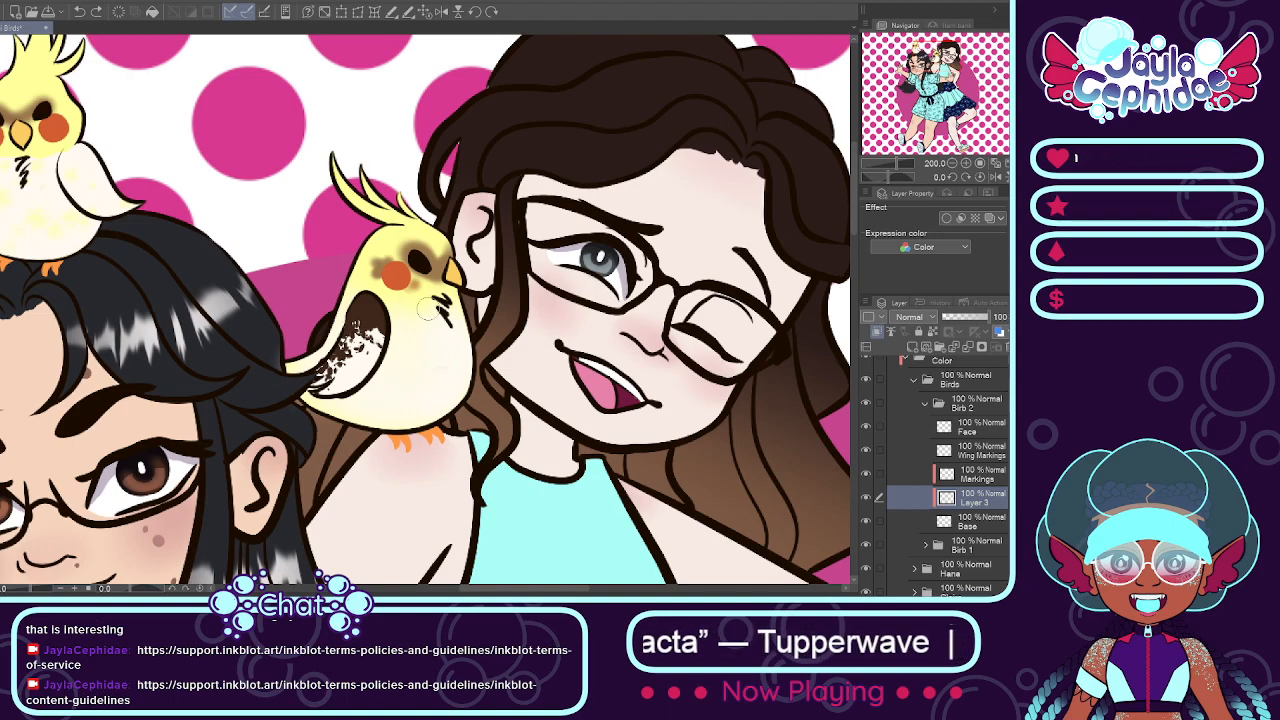
{"action": "scroll", "coordinate": [428, 311], "scroll_direction": "up", "scroll_amount": 2}
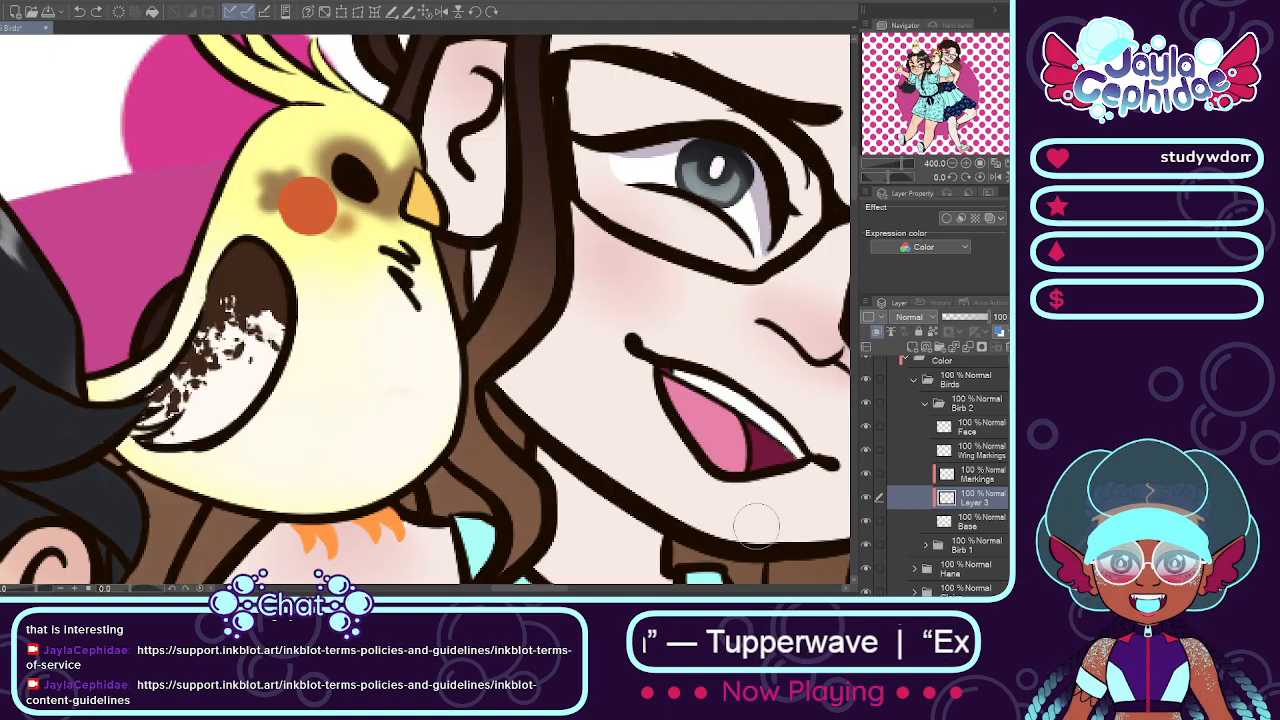
{"action": "key", "text": "ctrl+e"}
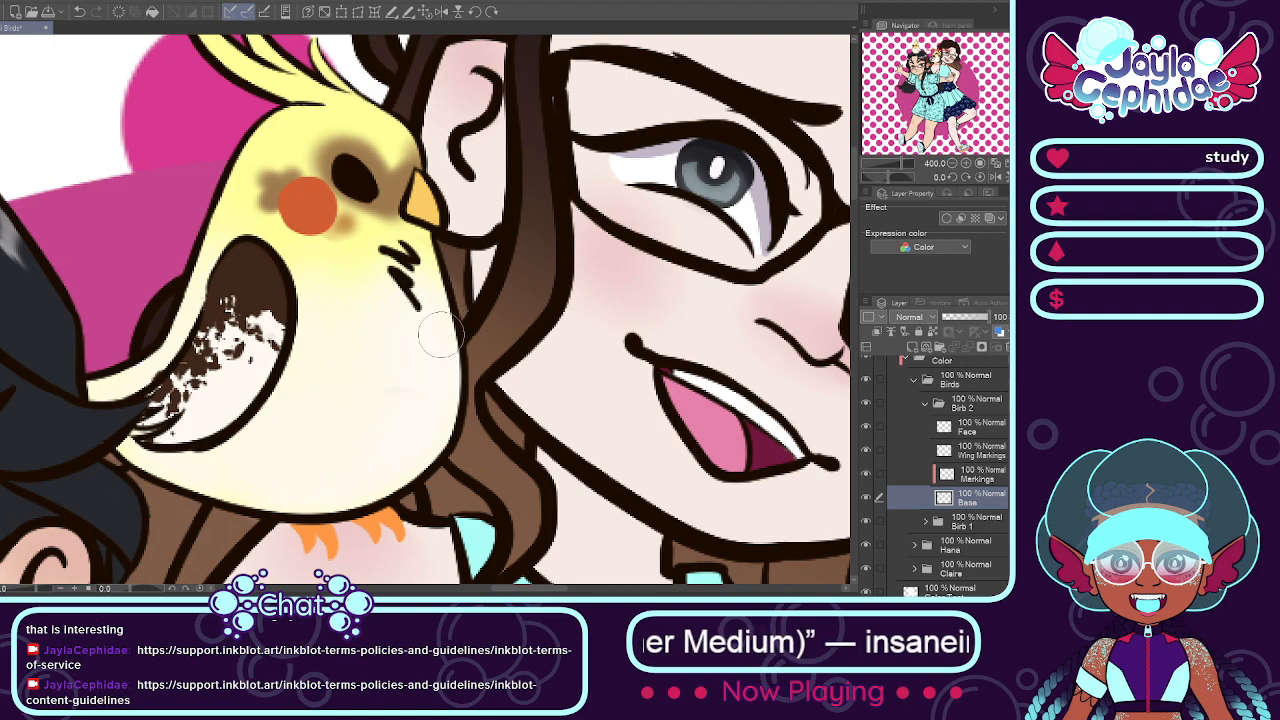
Step: Airbrush soft brown shading over the shoulder bird's chest, front side and back on the Markings layer
{"action": "left_click", "coordinate": [972, 477]}
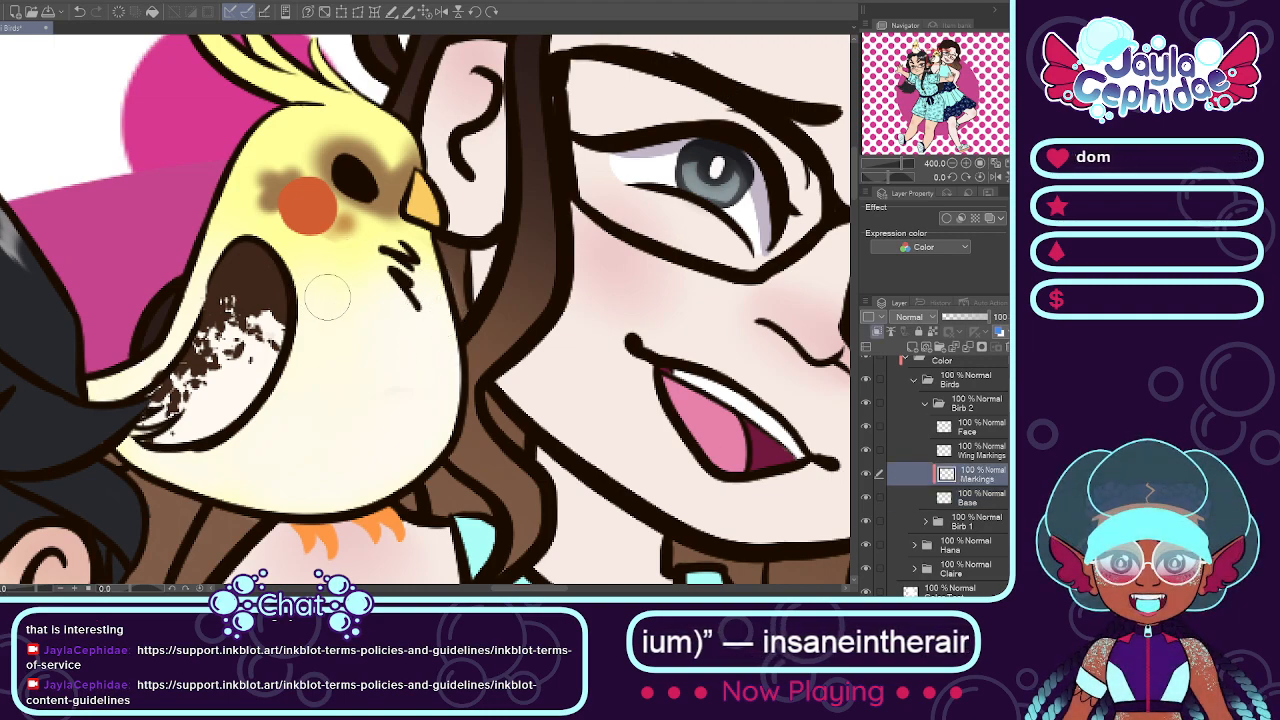
{"action": "mouse_move", "coordinate": [400, 285]}
{"action": "left_mouse_down"}
{"action": "mouse_move", "coordinate": [442, 334]}
{"action": "mouse_move", "coordinate": [435, 301]}
{"action": "mouse_move", "coordinate": [421, 452]}
{"action": "mouse_move", "coordinate": [423, 322]}
{"action": "mouse_move", "coordinate": [362, 488]}
{"action": "left_mouse_up"}
{"action": "key", "text": "ctrl+z"}
{"action": "mouse_move", "coordinate": [437, 366]}
{"action": "left_mouse_down"}
{"action": "mouse_move", "coordinate": [388, 478]}
{"action": "mouse_move", "coordinate": [402, 462]}
{"action": "mouse_move", "coordinate": [370, 484]}
{"action": "left_mouse_up"}
{"action": "left_click_drag", "start_coordinate": [354, 338], "coordinate": [358, 390]}
{"action": "key", "text": "ctrl+z"}
{"action": "left_click_drag", "start_coordinate": [369, 307], "coordinate": [321, 491]}
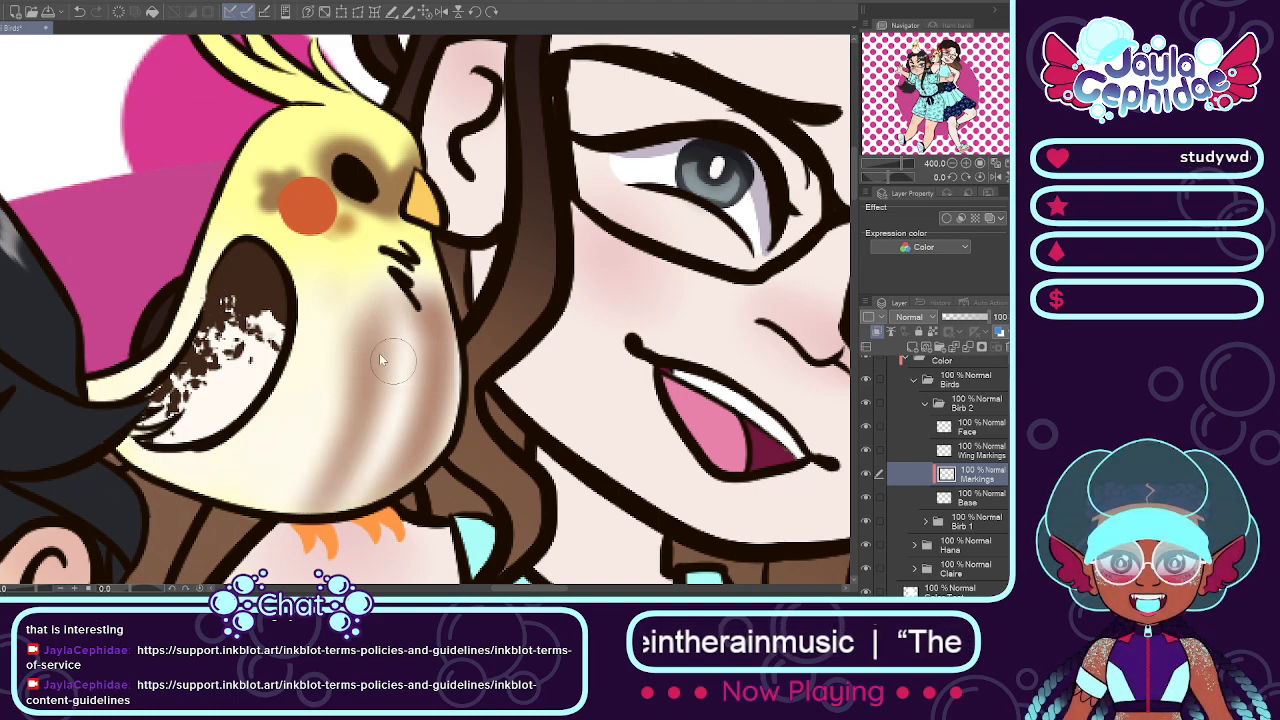
{"action": "key", "text": "ctrl+z"}
{"action": "left_click_drag", "start_coordinate": [373, 298], "coordinate": [314, 498]}
{"action": "key", "text": "ctrl+z"}
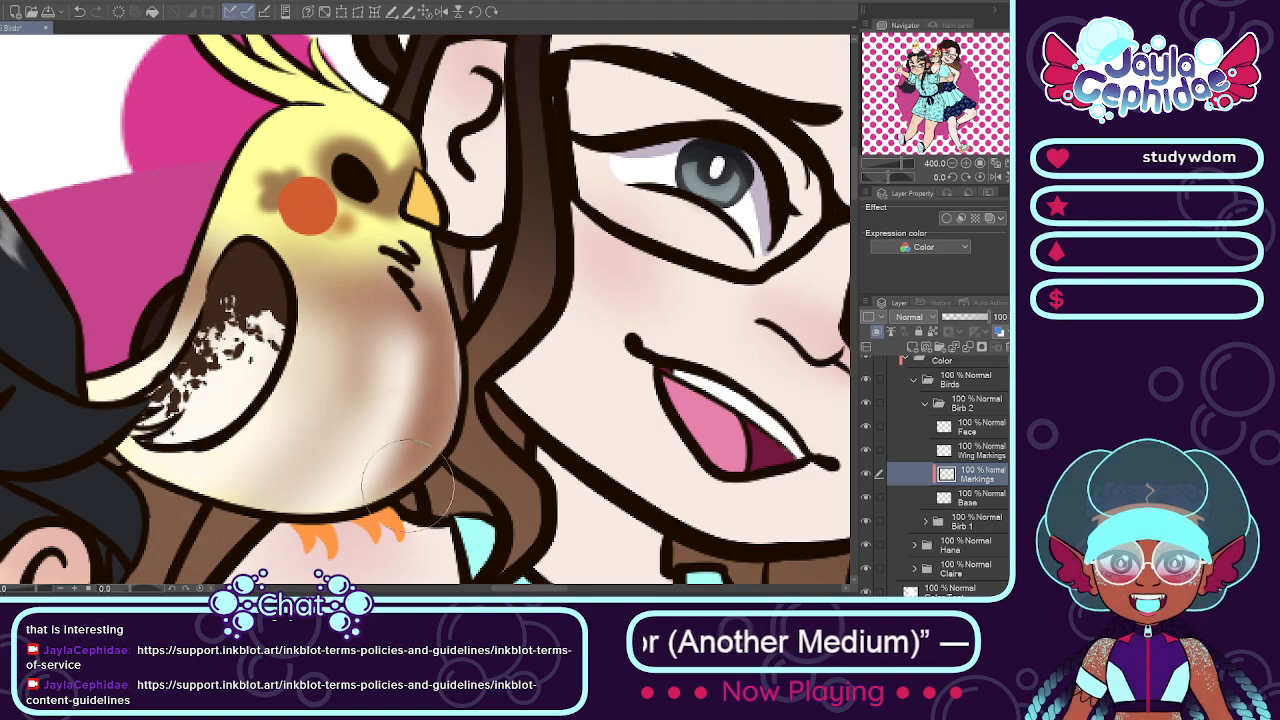
Step: Extend the soft brown over the shoulder bird's belly, underside and tail on the Markings layer
{"action": "left_click", "coordinate": [866, 475]}
{"action": "left_click", "coordinate": [924, 502]}
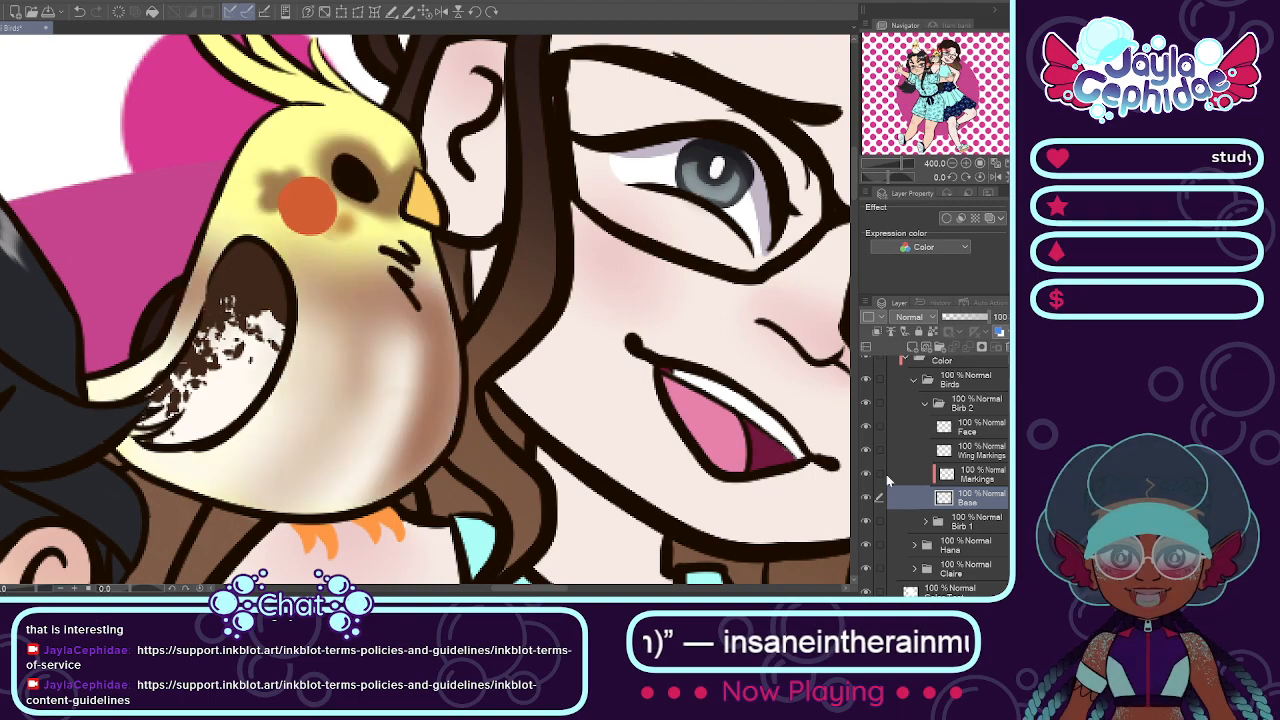
{"action": "left_click", "coordinate": [966, 478]}
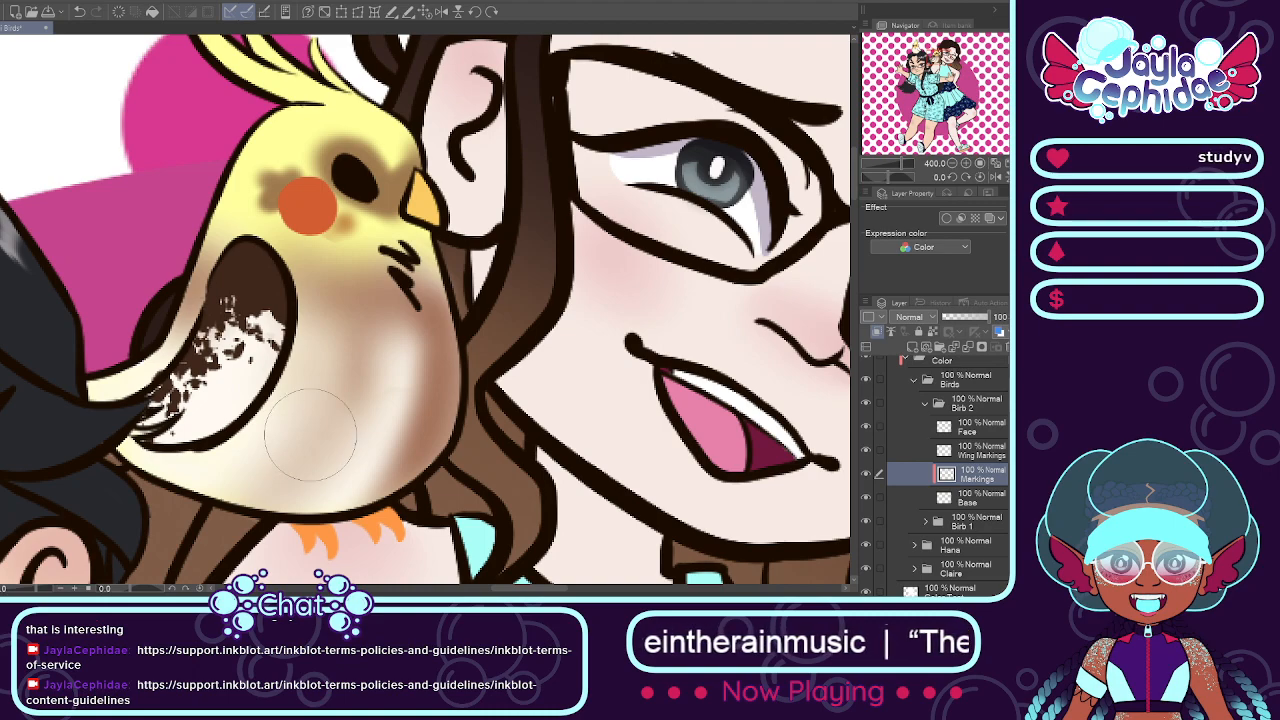
{"action": "mouse_move", "coordinate": [290, 460]}
{"action": "left_mouse_down"}
{"action": "mouse_move", "coordinate": [392, 358]}
{"action": "mouse_move", "coordinate": [309, 466]}
{"action": "left_mouse_up"}
{"action": "mouse_move", "coordinate": [330, 318]}
{"action": "left_mouse_down"}
{"action": "mouse_move", "coordinate": [234, 470]}
{"action": "mouse_move", "coordinate": [229, 420]}
{"action": "mouse_move", "coordinate": [239, 460]}
{"action": "mouse_move", "coordinate": [146, 457]}
{"action": "mouse_move", "coordinate": [219, 474]}
{"action": "mouse_move", "coordinate": [124, 451]}
{"action": "mouse_move", "coordinate": [316, 485]}
{"action": "left_mouse_up"}
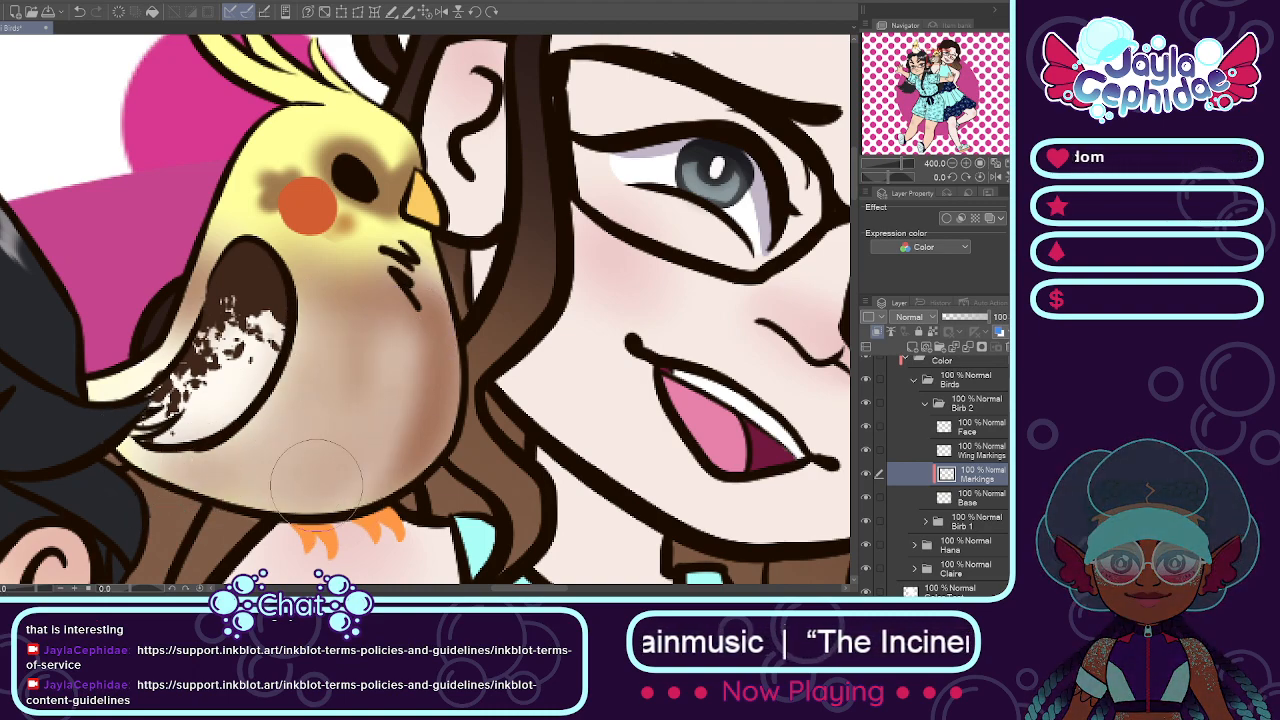
{"action": "mouse_move", "coordinate": [168, 330]}
{"action": "left_mouse_down"}
{"action": "mouse_move", "coordinate": [115, 371]}
{"action": "mouse_move", "coordinate": [124, 350]}
{"action": "mouse_move", "coordinate": [84, 366]}
{"action": "mouse_move", "coordinate": [123, 348]}
{"action": "mouse_move", "coordinate": [86, 367]}
{"action": "mouse_move", "coordinate": [148, 322]}
{"action": "left_mouse_up"}
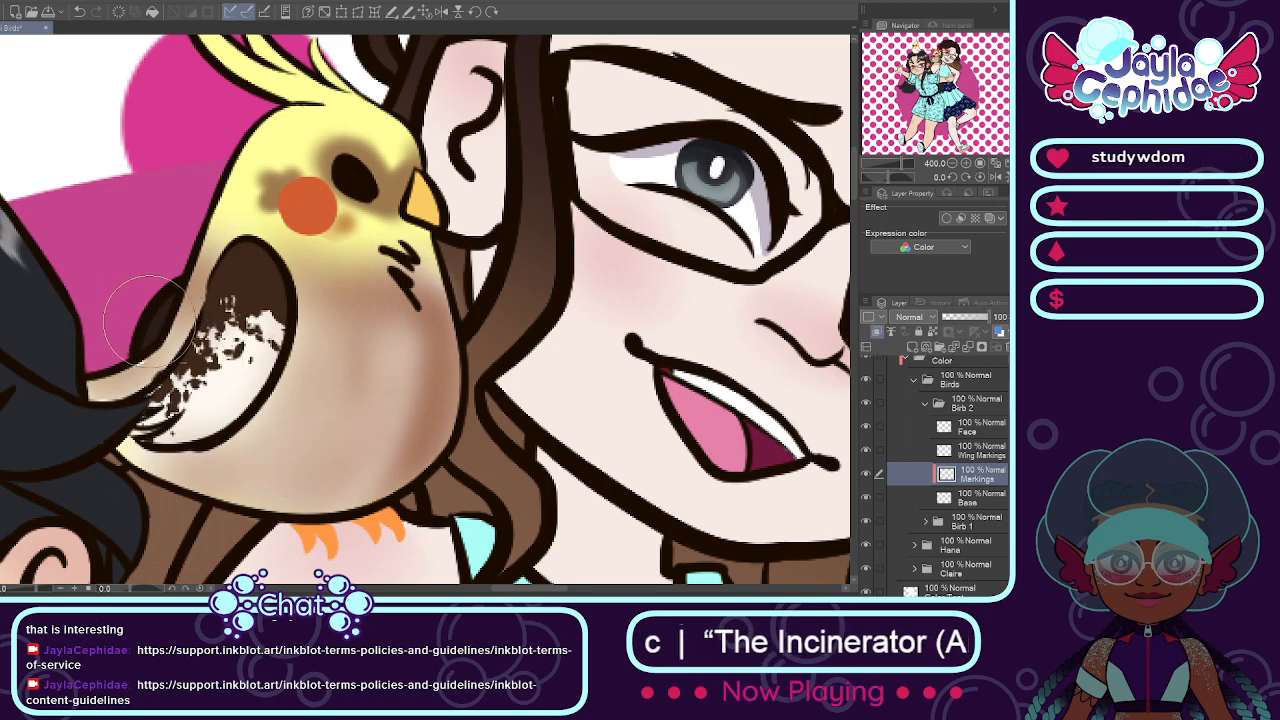
Step: Collapse the Birb 2, Birds and Color folders, and check the artwork with the Color Test layer hidden and shown
{"action": "scroll", "coordinate": [426, 316], "scroll_direction": "down", "scroll_amount": 4}
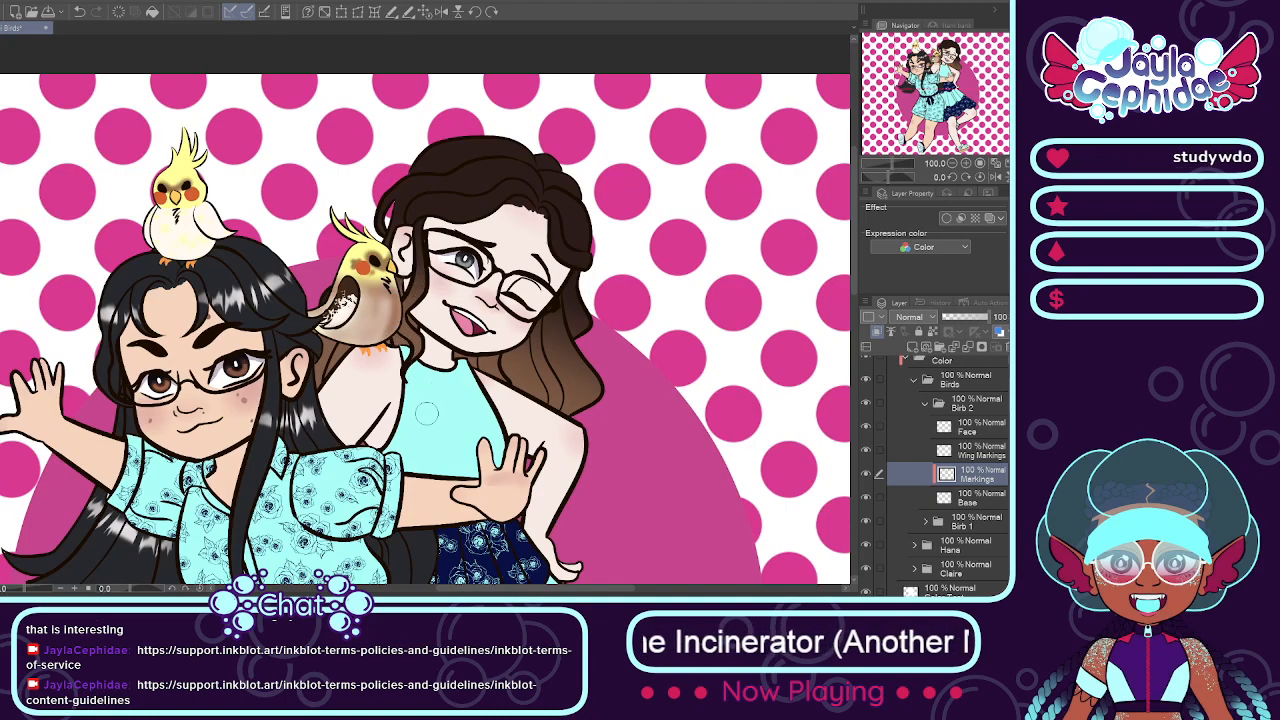
{"action": "scroll", "coordinate": [426, 413], "scroll_direction": "down", "scroll_amount": 4}
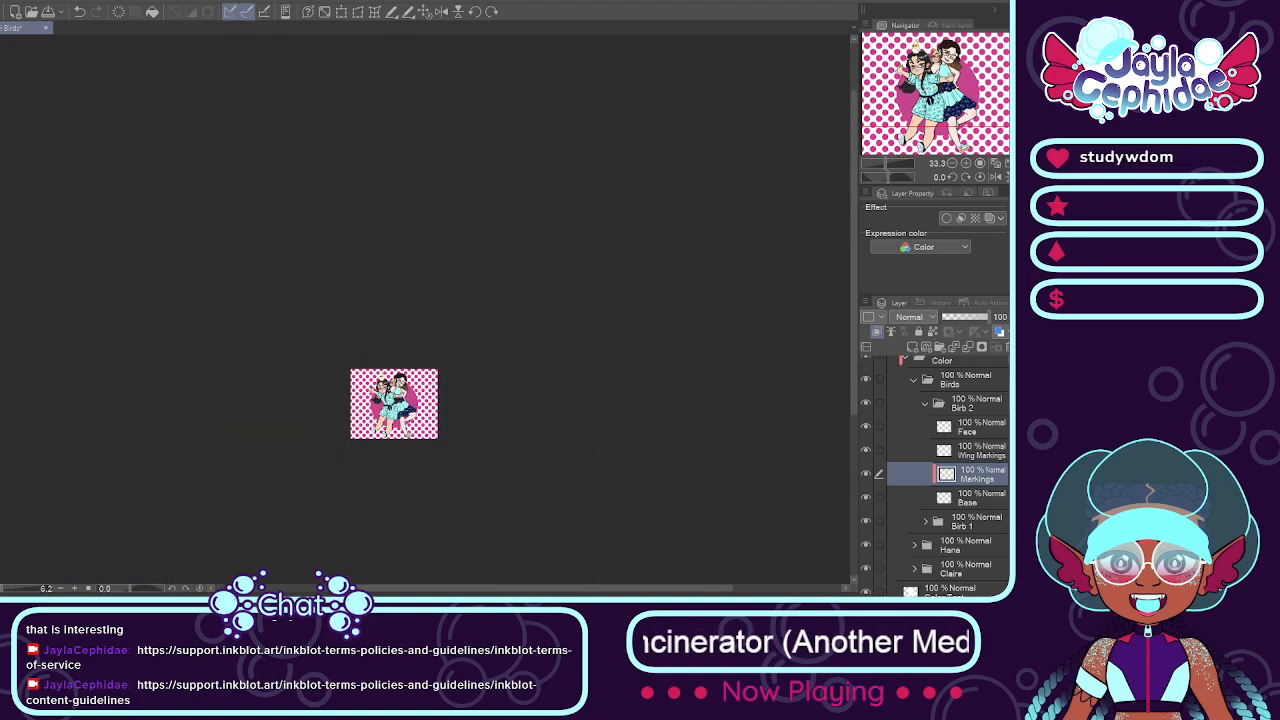
{"action": "scroll", "coordinate": [426, 413], "scroll_direction": "up", "scroll_amount": 2}
{"action": "scroll", "coordinate": [378, 338], "scroll_direction": "up", "scroll_amount": 1}
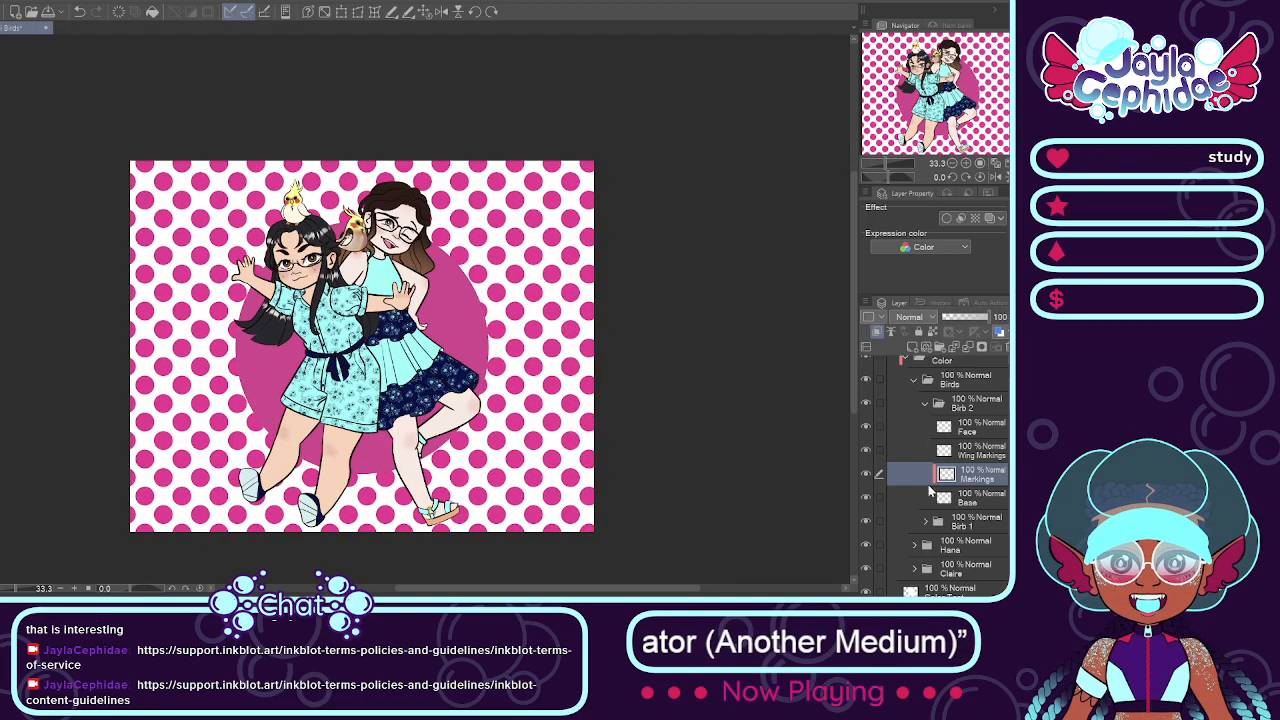
{"action": "left_click", "coordinate": [925, 404]}
{"action": "left_click", "coordinate": [913, 380]}
{"action": "left_click", "coordinate": [911, 400]}
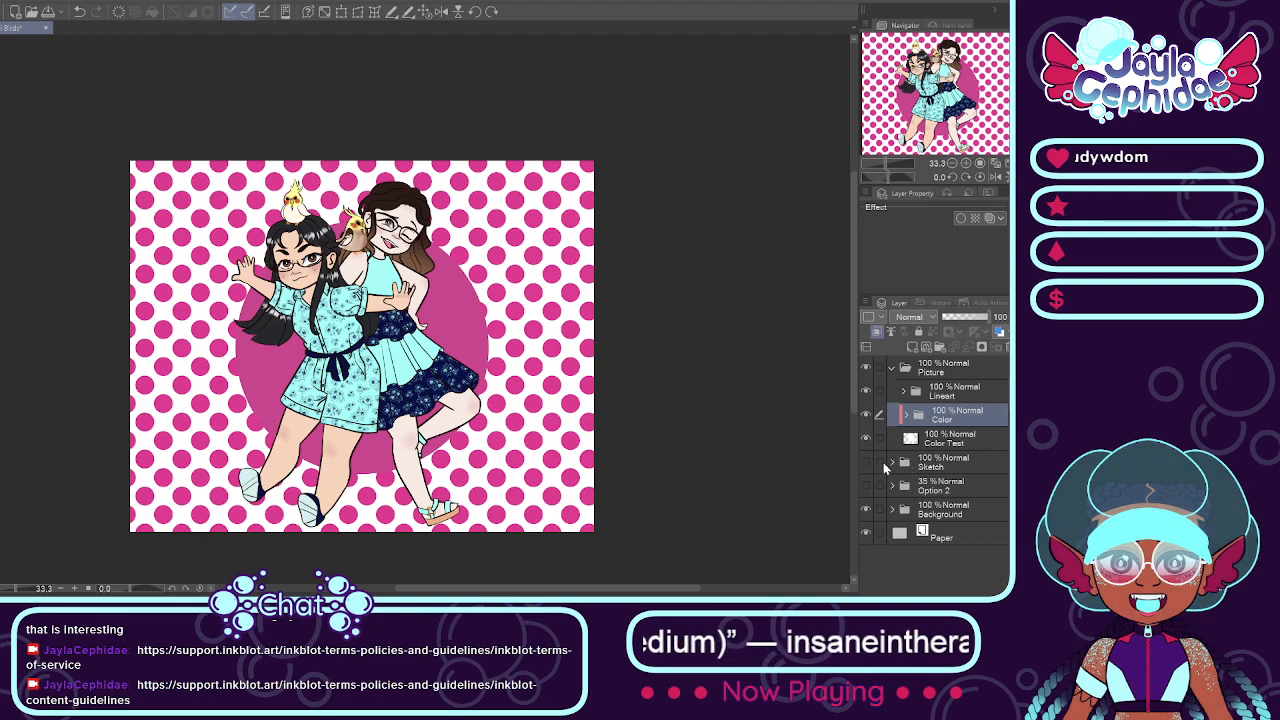
{"action": "left_click", "coordinate": [865, 439]}
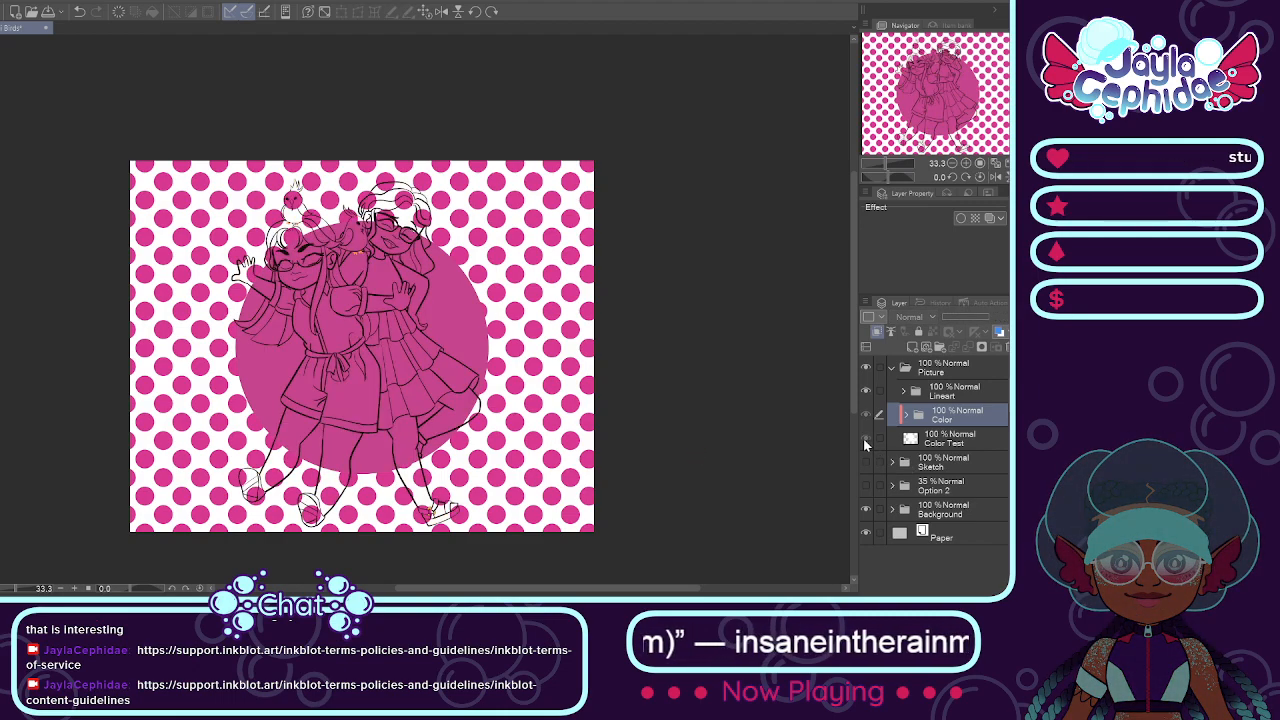
{"action": "left_click", "coordinate": [864, 439]}
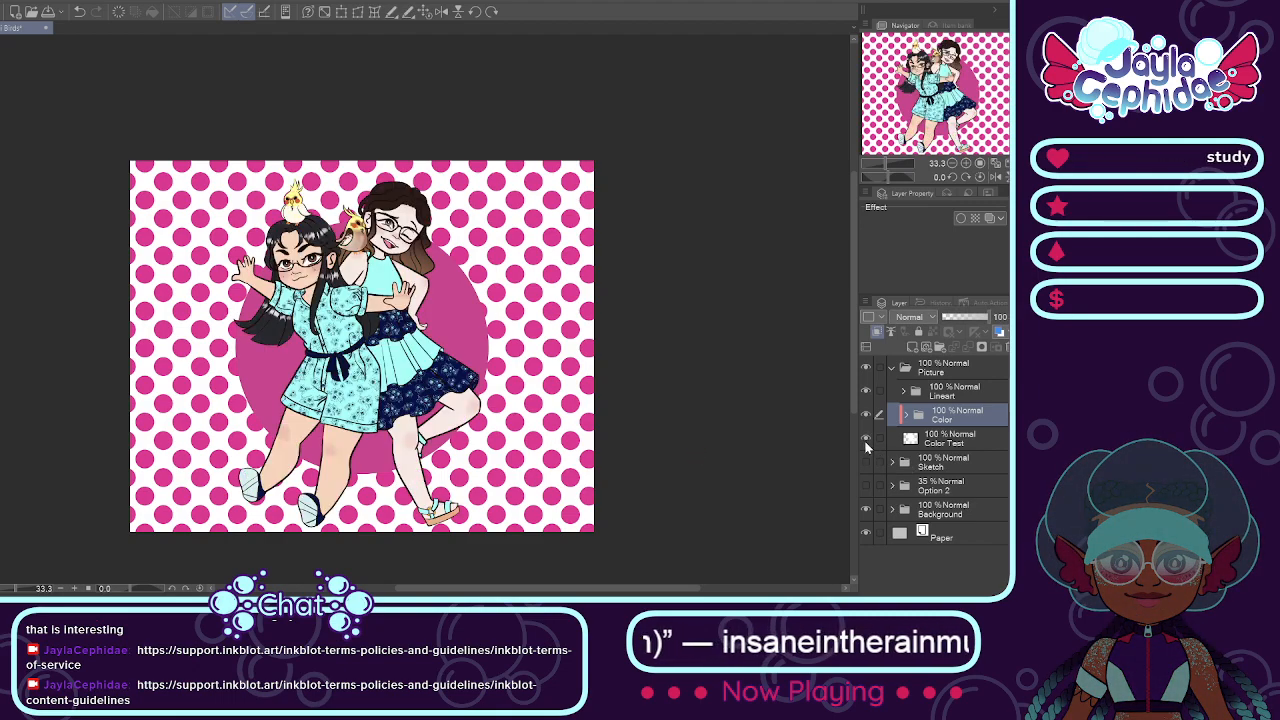
Step: Add a white border effect with an edge thickness of 5.0 around the whole Picture folder
{"action": "left_click", "coordinate": [940, 372]}
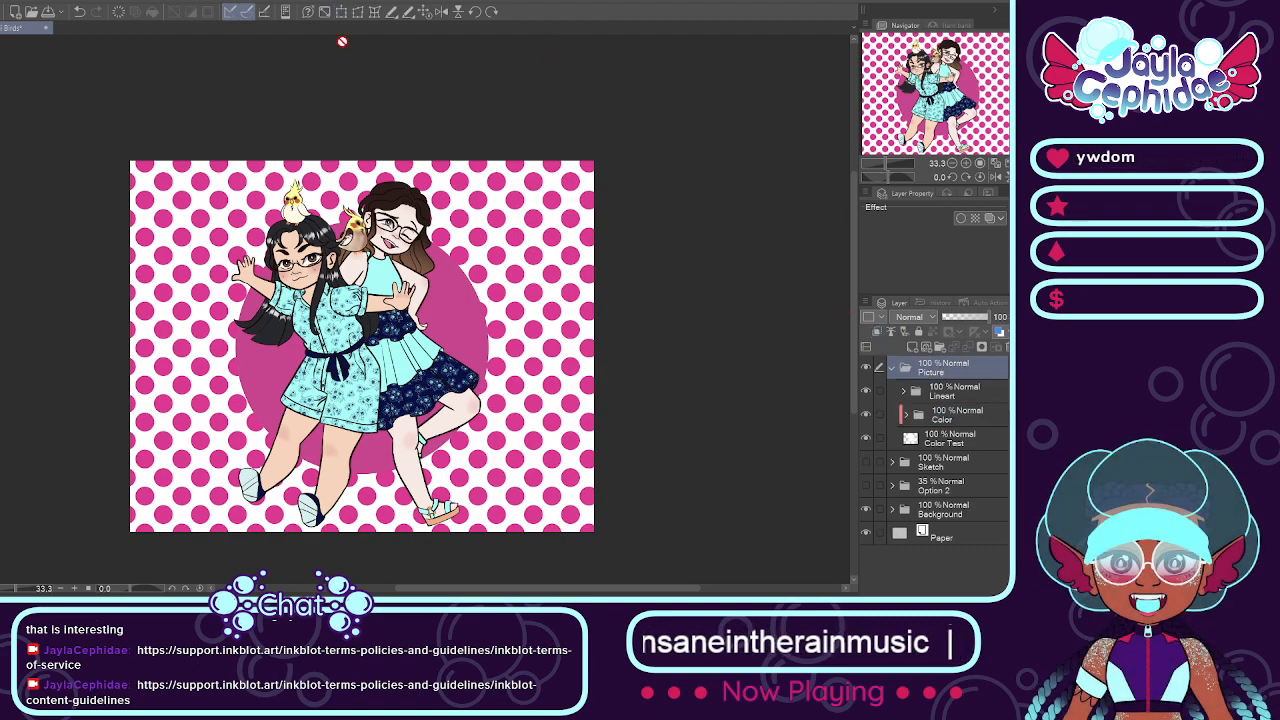
{"action": "left_click", "coordinate": [960, 222]}
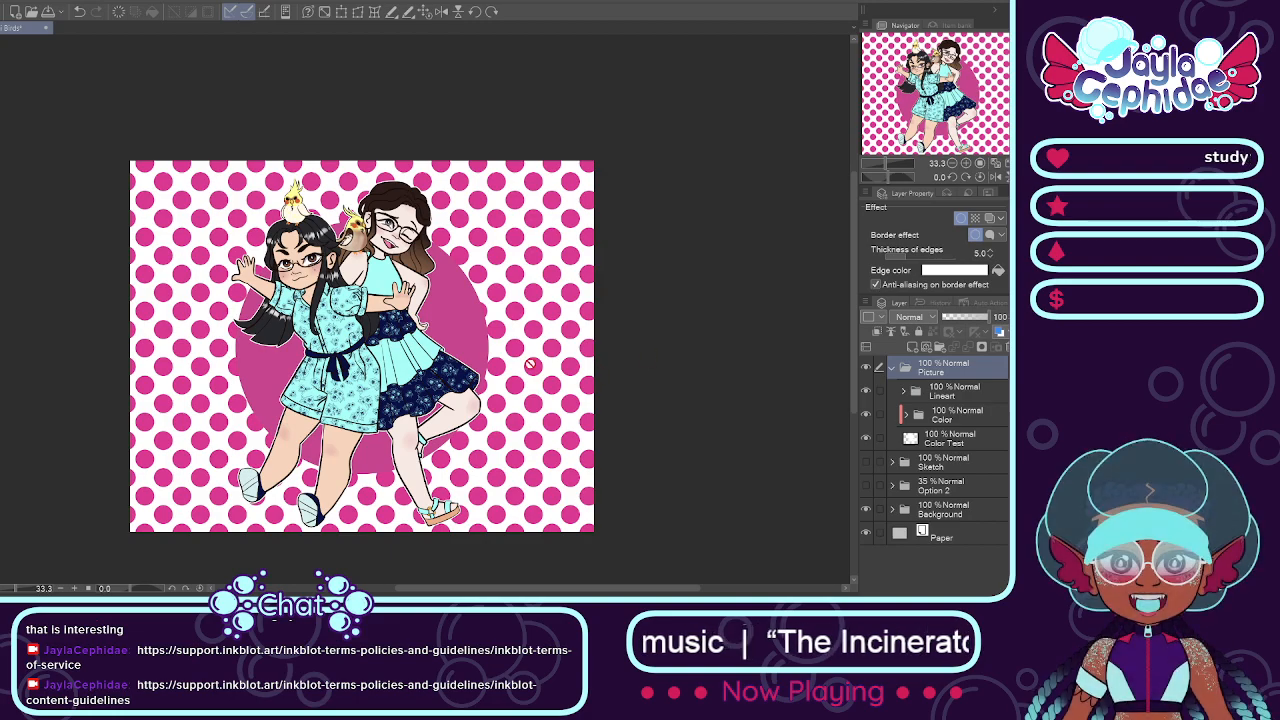
{"action": "scroll", "coordinate": [351, 411], "scroll_direction": "up", "scroll_amount": 1}
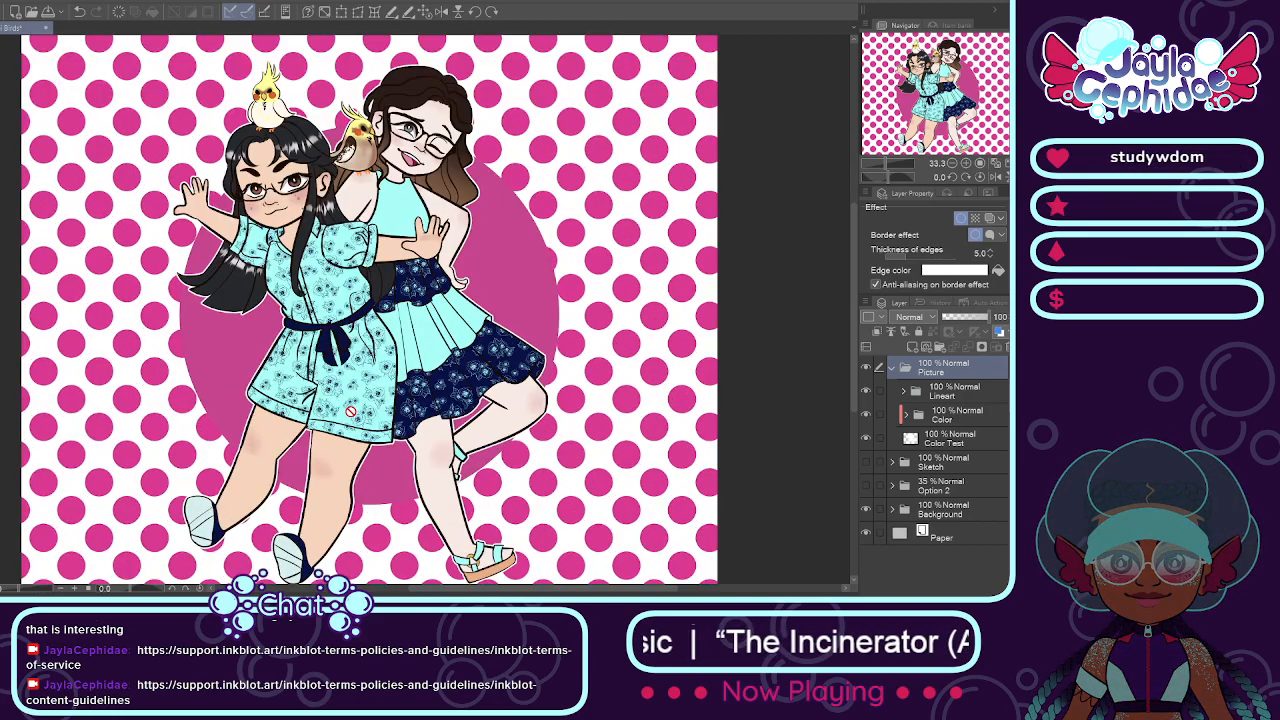
{"action": "scroll", "coordinate": [351, 411], "scroll_direction": "down", "scroll_amount": 2}
{"action": "scroll", "coordinate": [384, 430], "scroll_direction": "up", "scroll_amount": 1}
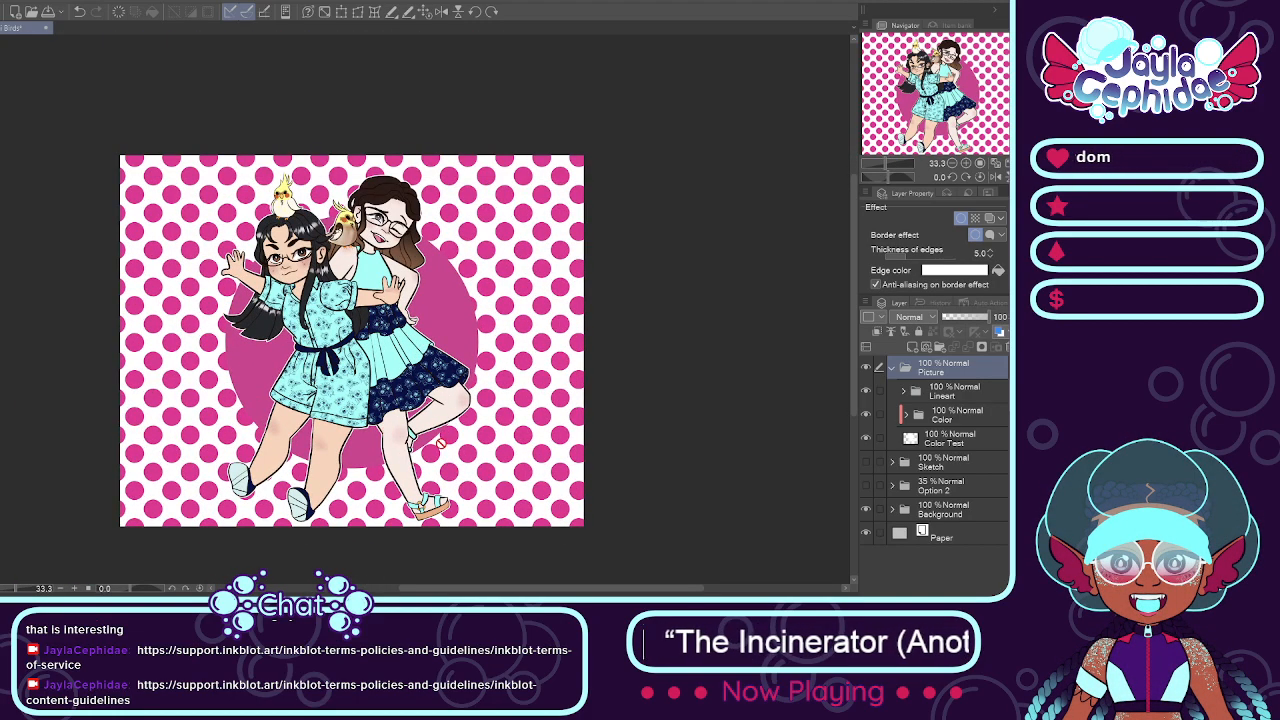
{"action": "left_click_drag", "start_coordinate": [503, 589], "coordinate": [518, 590]}
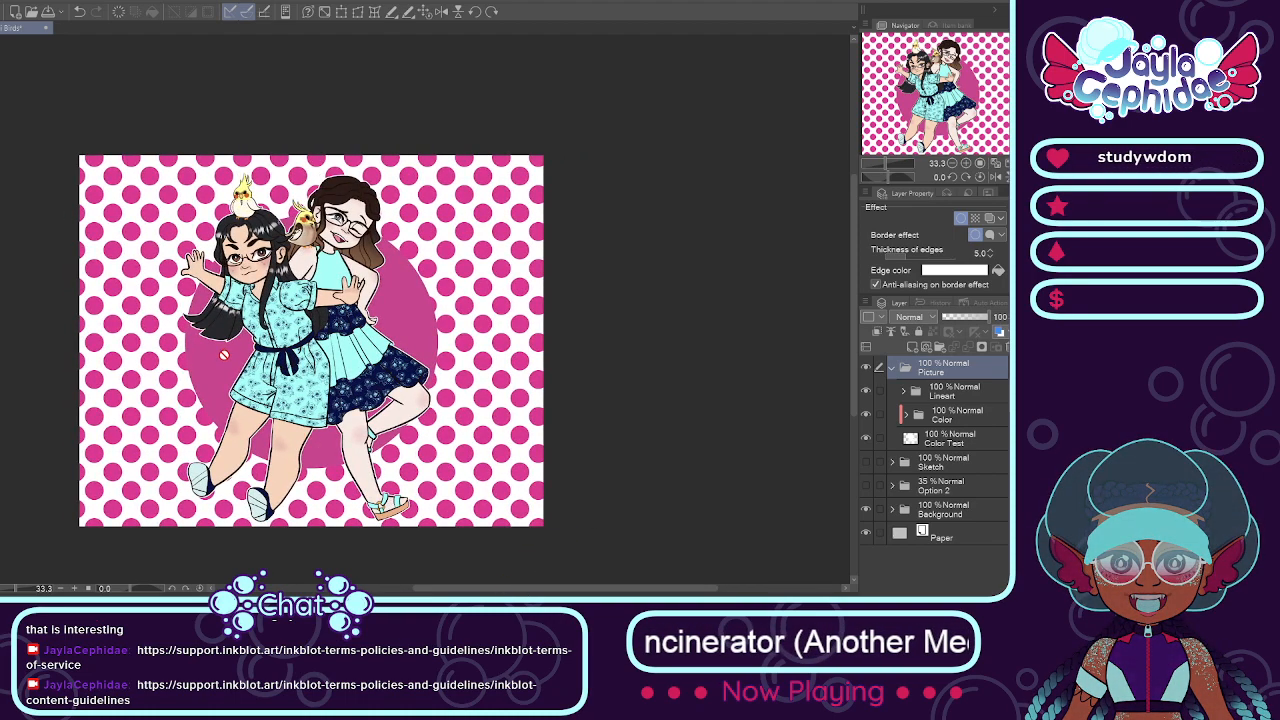
{"action": "scroll", "coordinate": [266, 245], "scroll_direction": "up", "scroll_amount": 2}
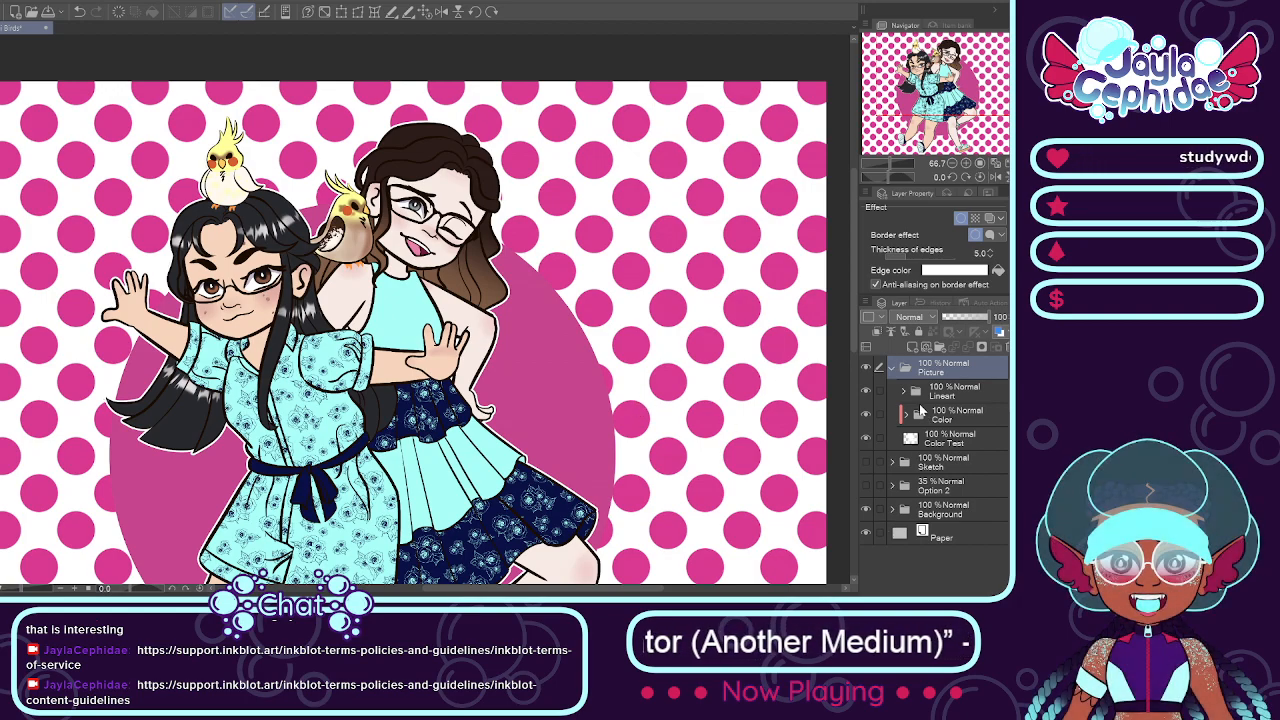
Step: Look through the Birb 2 line layers in the Lineart folder, including the Belly layer, and collapse the Birds folder
{"action": "left_click", "coordinate": [903, 390]}
{"action": "key", "text": "ctrl+minus"}
{"action": "key", "text": "ctrl+minus"}
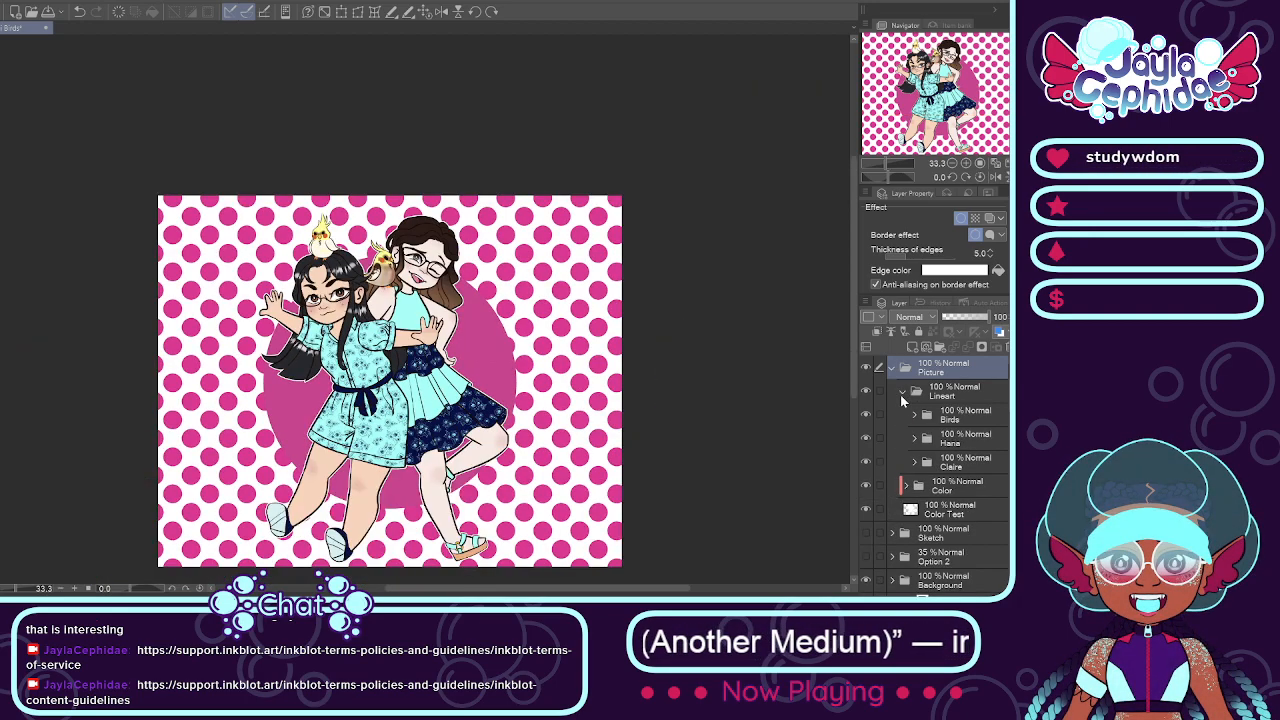
{"action": "left_click", "coordinate": [918, 420]}
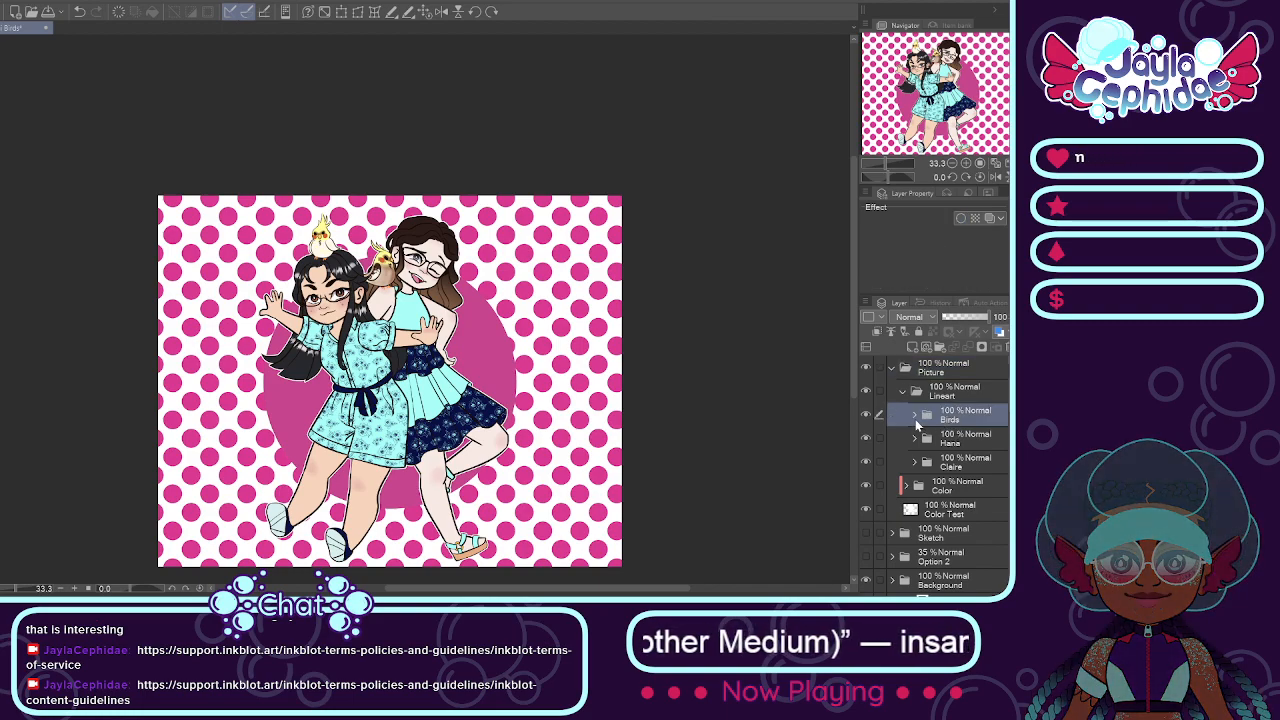
{"action": "left_click", "coordinate": [913, 415]}
{"action": "left_click", "coordinate": [914, 416]}
{"action": "left_click", "coordinate": [946, 437]}
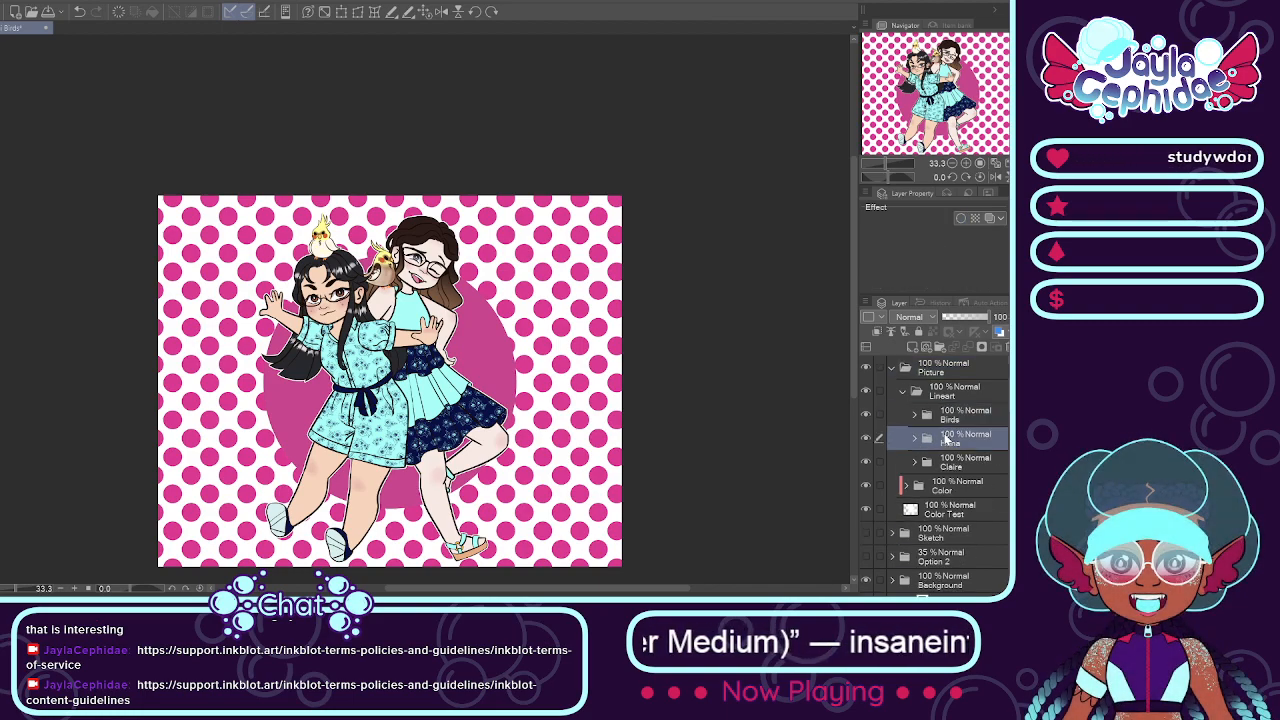
{"action": "left_click", "coordinate": [914, 416]}
{"action": "left_click", "coordinate": [932, 440]}
{"action": "left_click", "coordinate": [925, 438]}
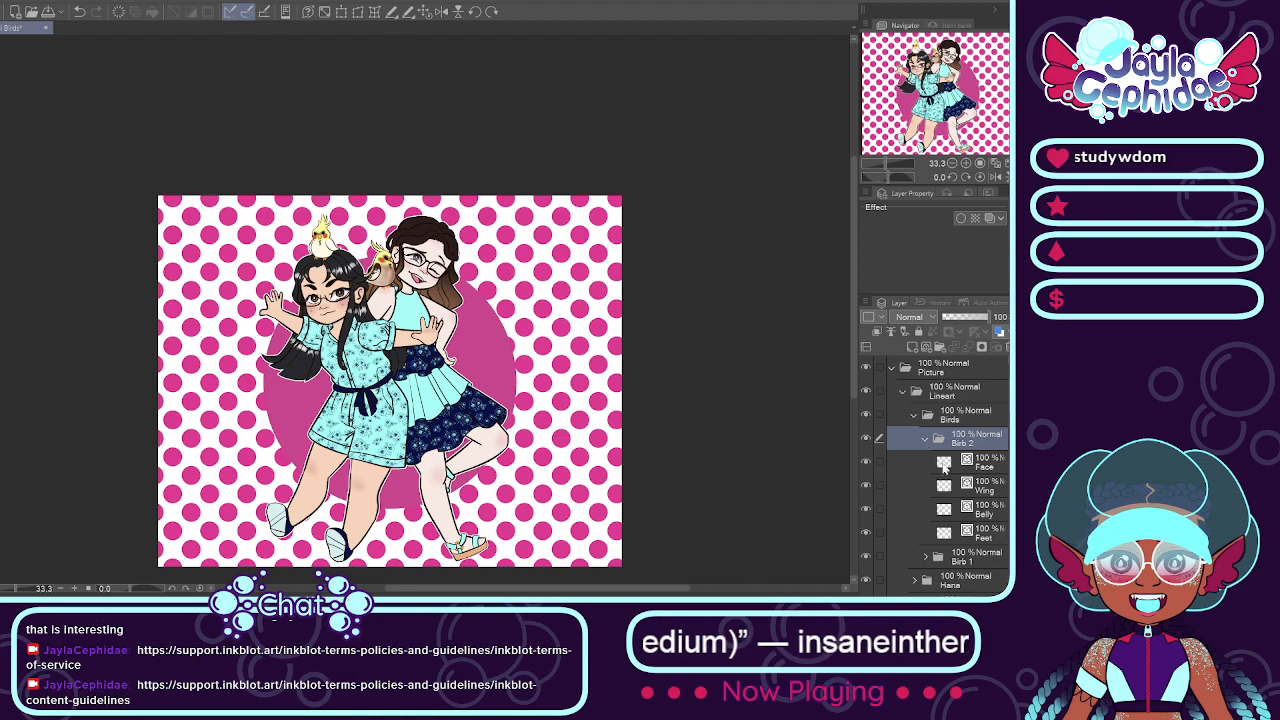
{"action": "left_click", "coordinate": [986, 512]}
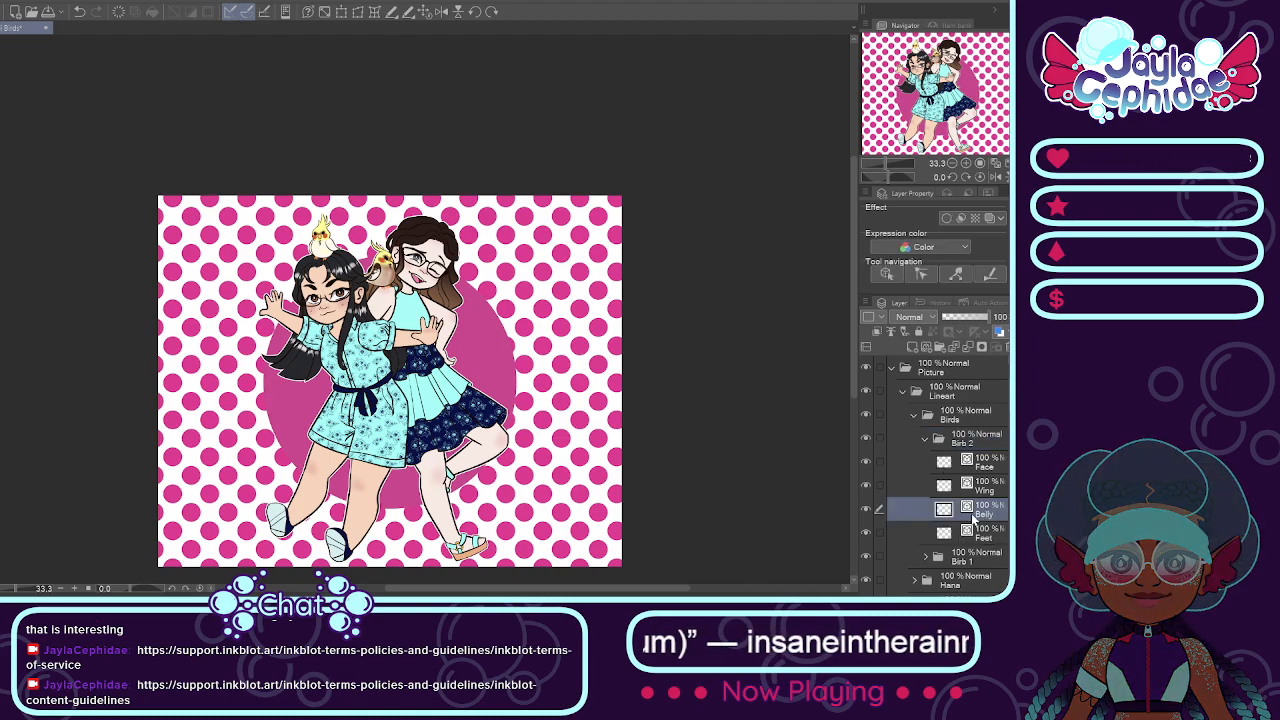
{"action": "left_click", "coordinate": [867, 510]}
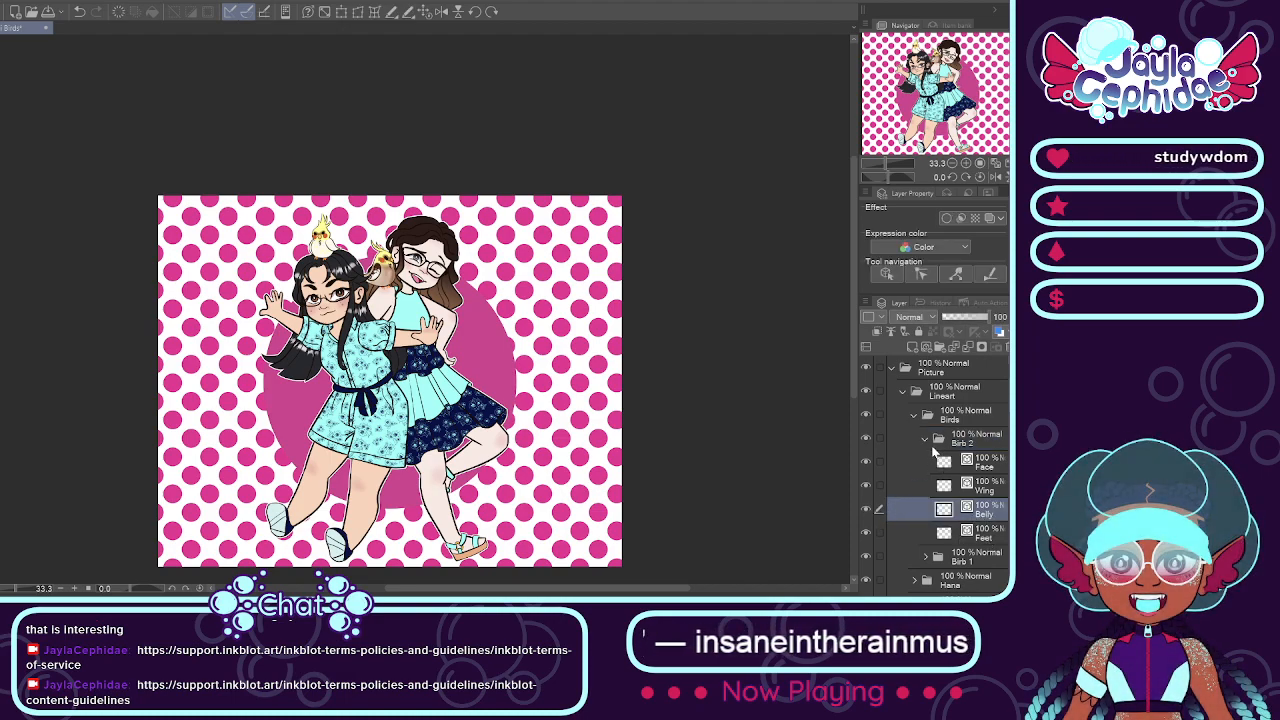
{"action": "left_click", "coordinate": [925, 439]}
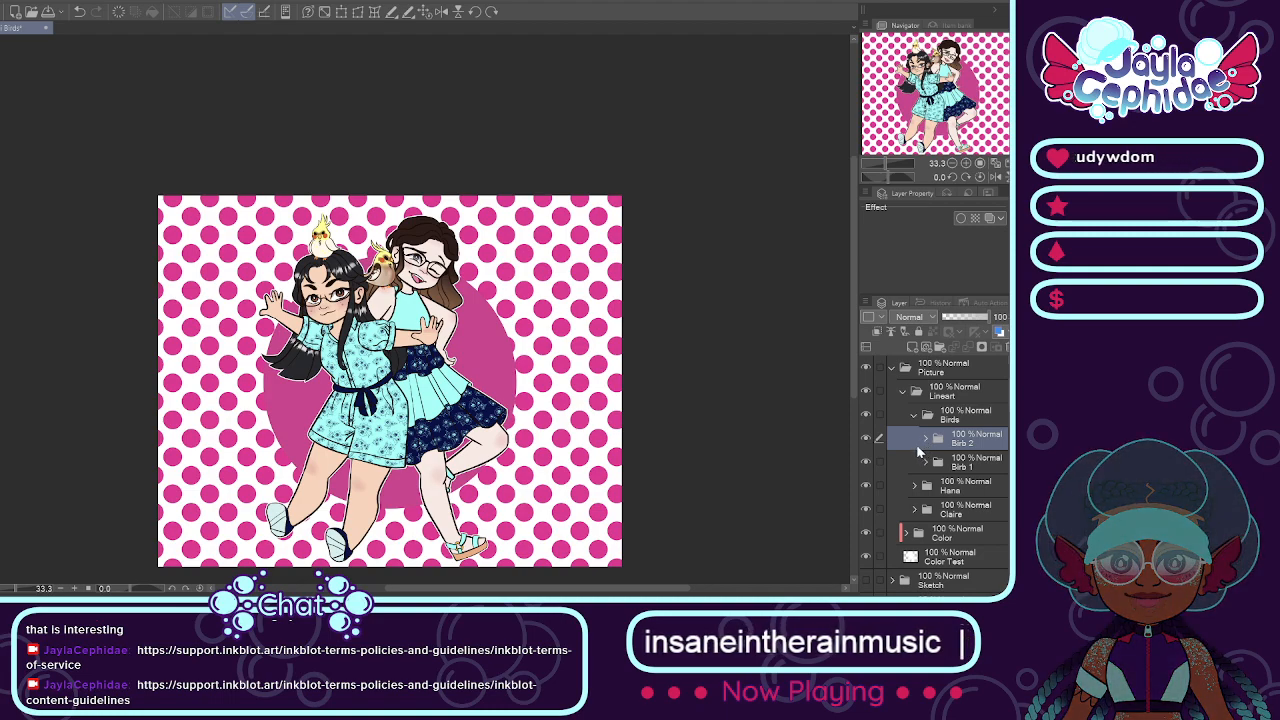
{"action": "left_click", "coordinate": [914, 415]}
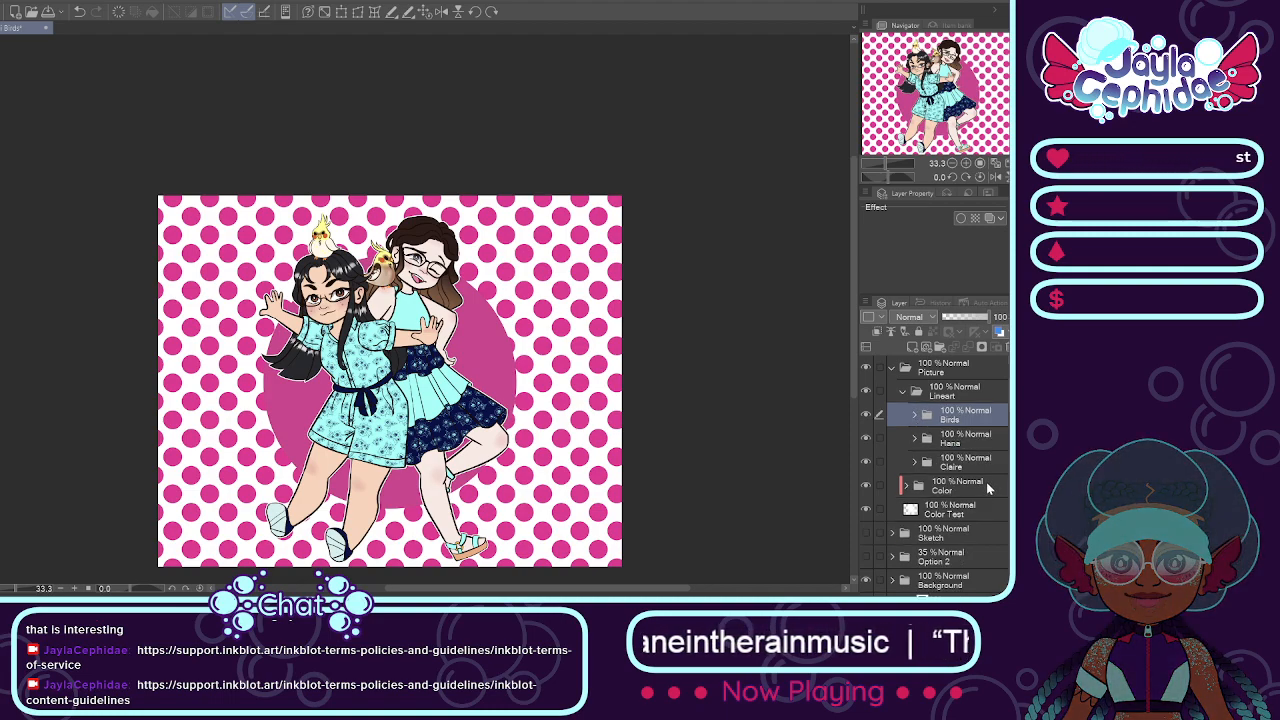
Step: Look through the brown-haired girl's line layers and Face folder inside Lineart, and collapse the Lineart folder
{"action": "left_click_drag", "start_coordinate": [1009, 466], "coordinate": [1009, 478]}
{"action": "left_click", "coordinate": [914, 450]}
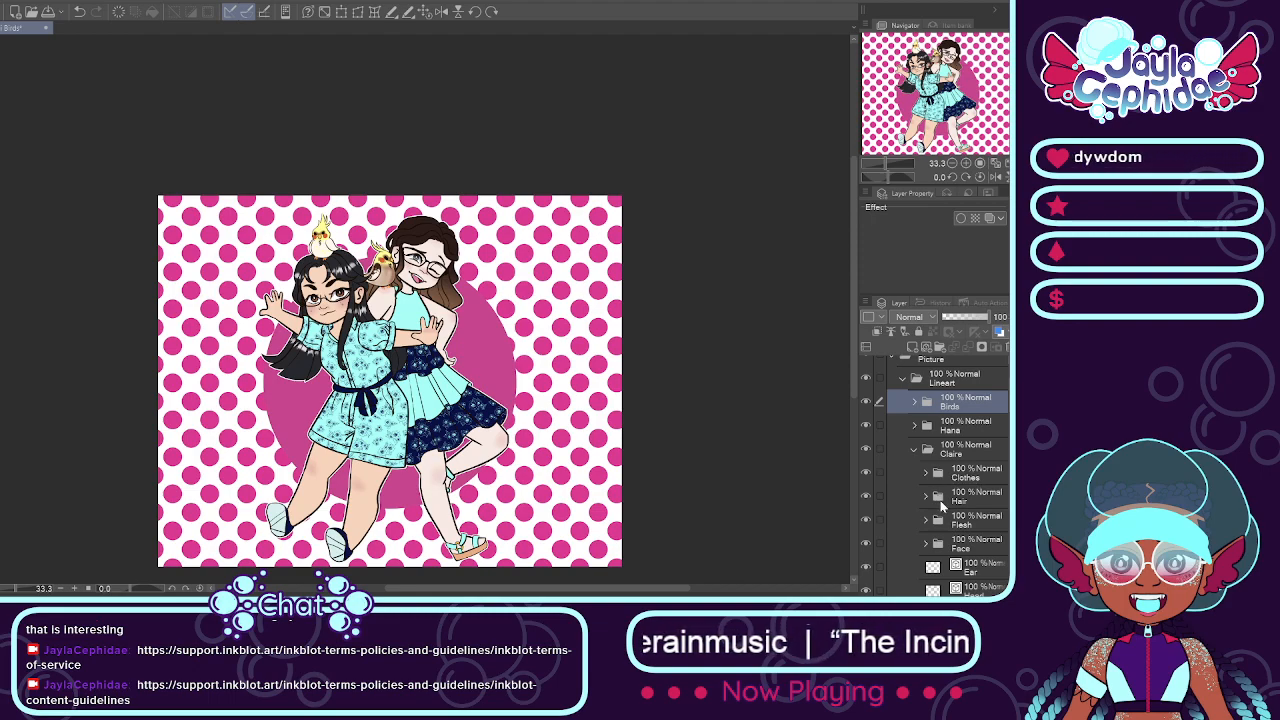
{"action": "scroll", "coordinate": [975, 528], "scroll_direction": "down", "scroll_amount": 2}
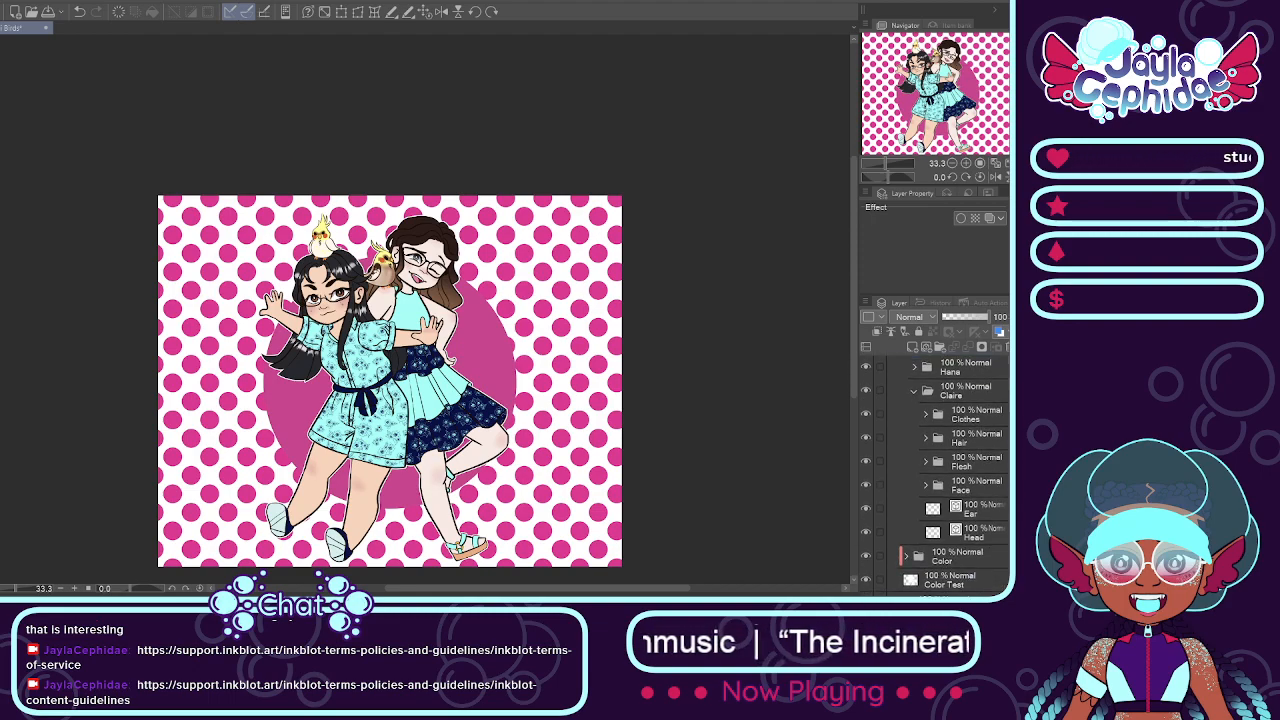
{"action": "left_click", "coordinate": [966, 489]}
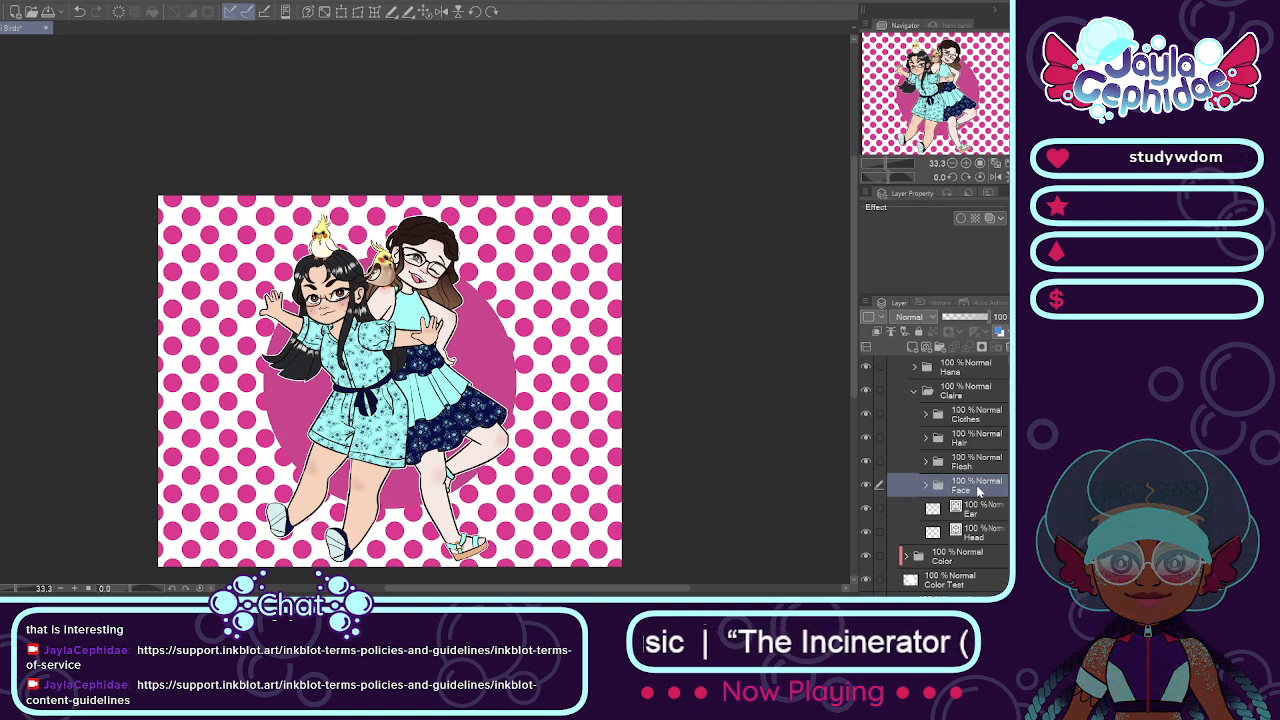
{"action": "left_click", "coordinate": [926, 487]}
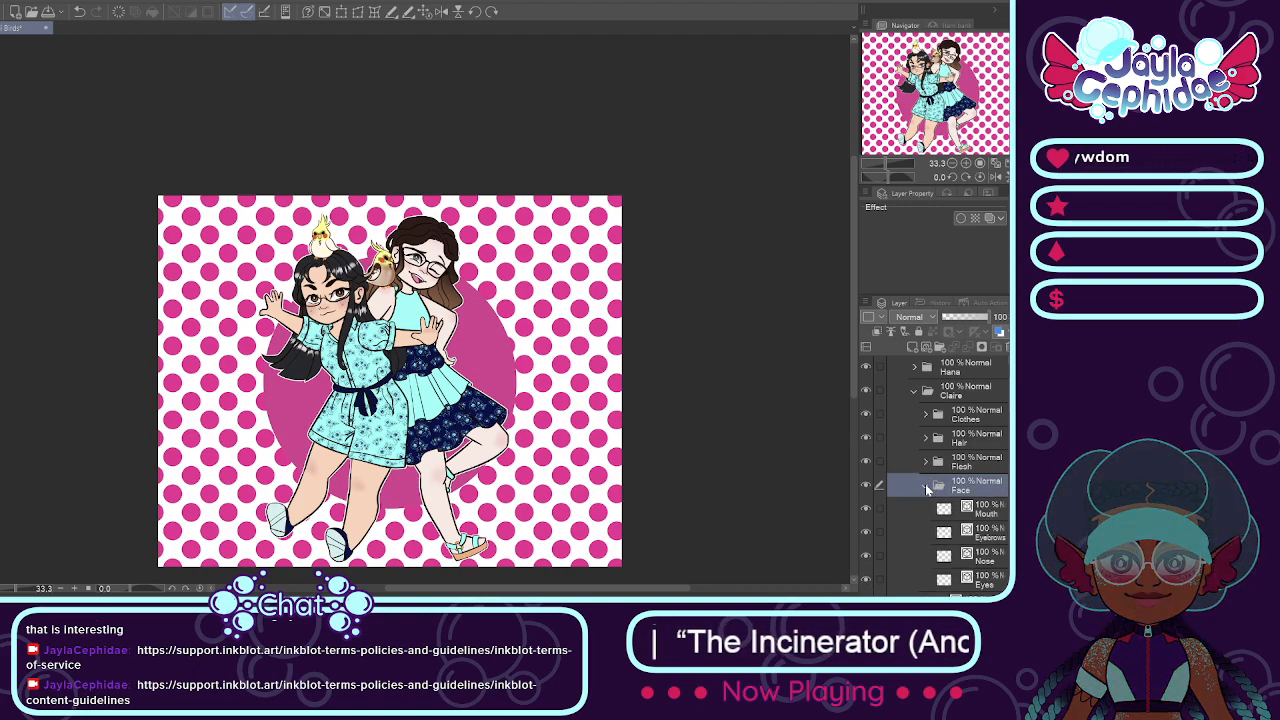
{"action": "left_click", "coordinate": [915, 391]}
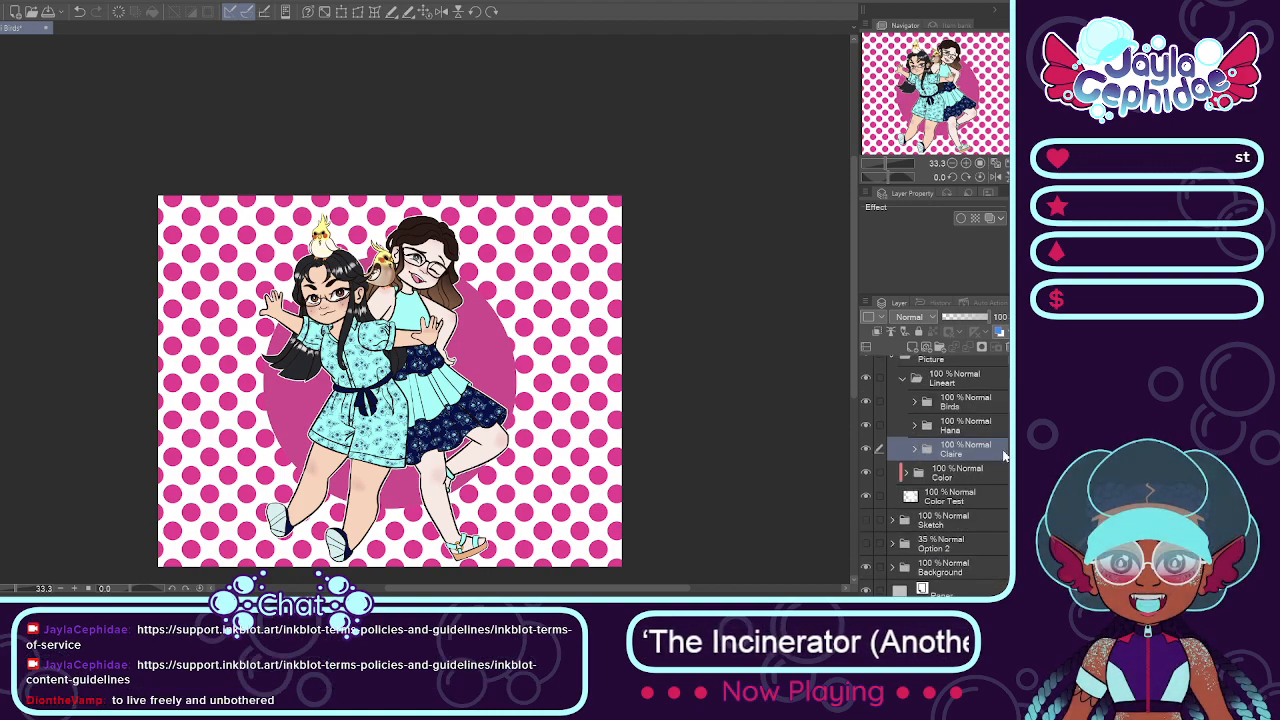
{"action": "left_click", "coordinate": [917, 402]}
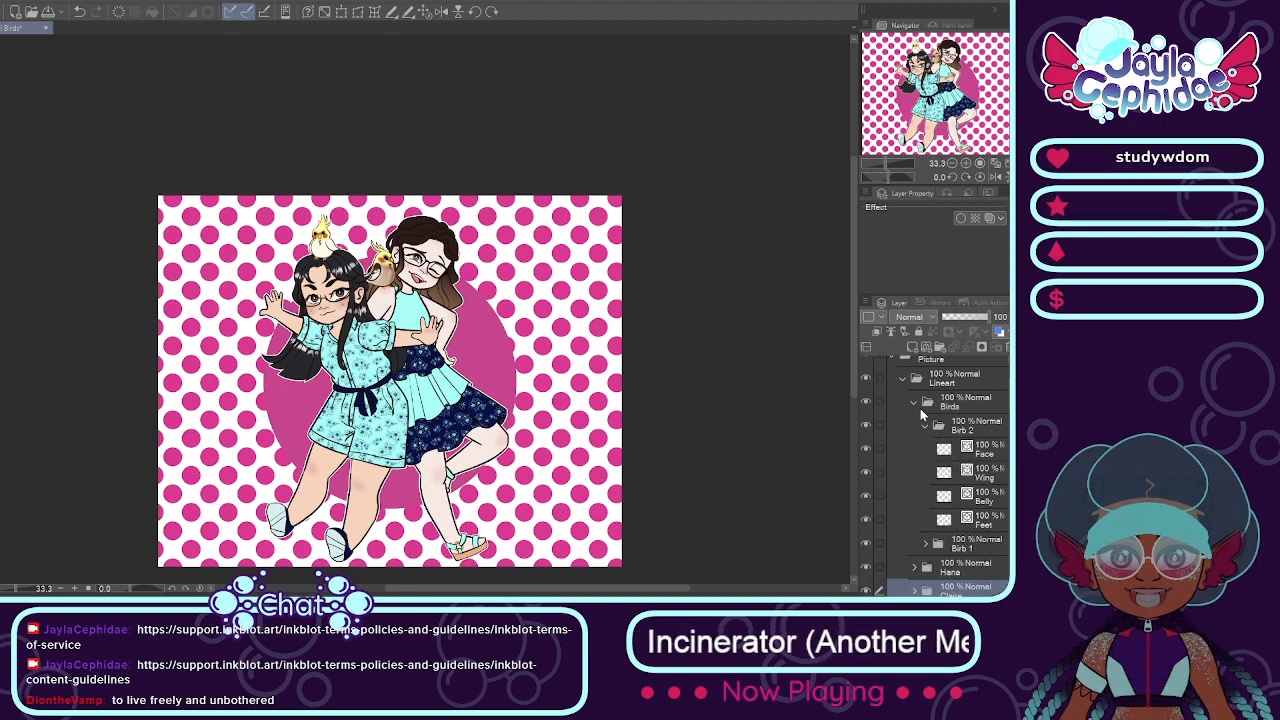
{"action": "left_click", "coordinate": [914, 403]}
{"action": "left_click", "coordinate": [903, 381]}
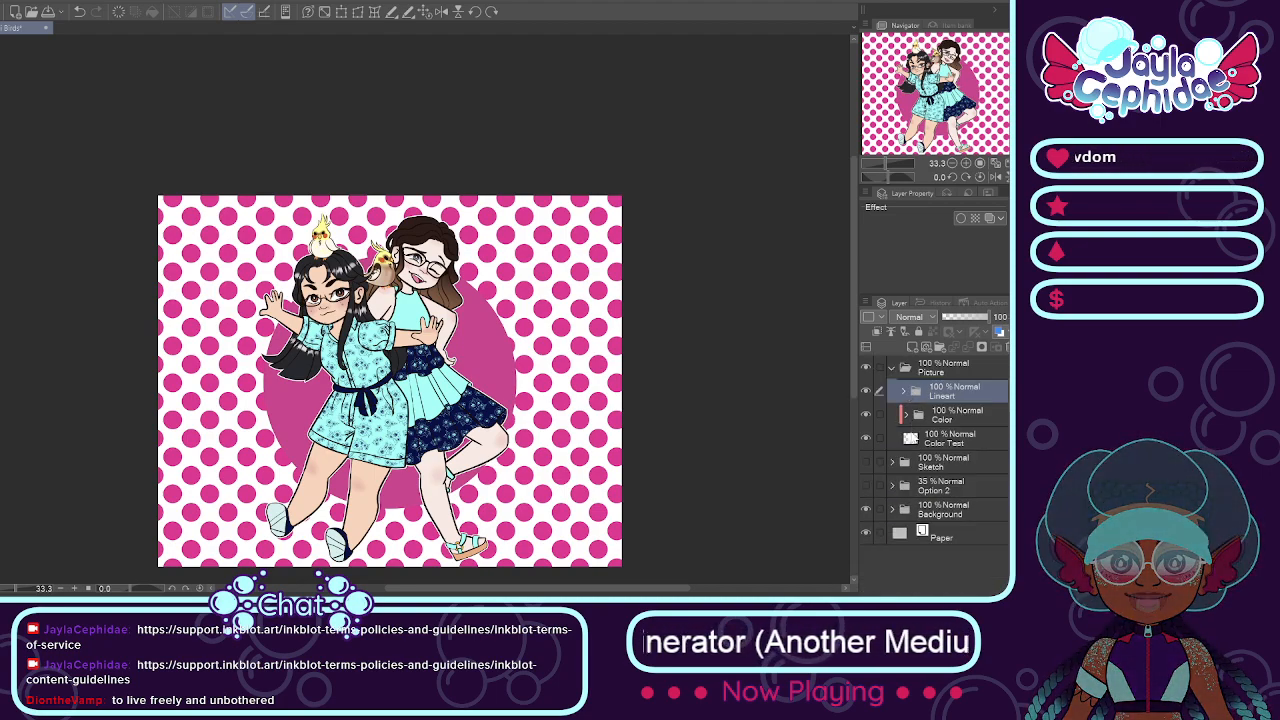
Step: Airbrush more soft brown over the shoulder bird's belly and wing area on the Markings layer of the Birb 2 color folder
{"action": "left_click", "coordinate": [904, 415]}
{"action": "left_click", "coordinate": [926, 440]}
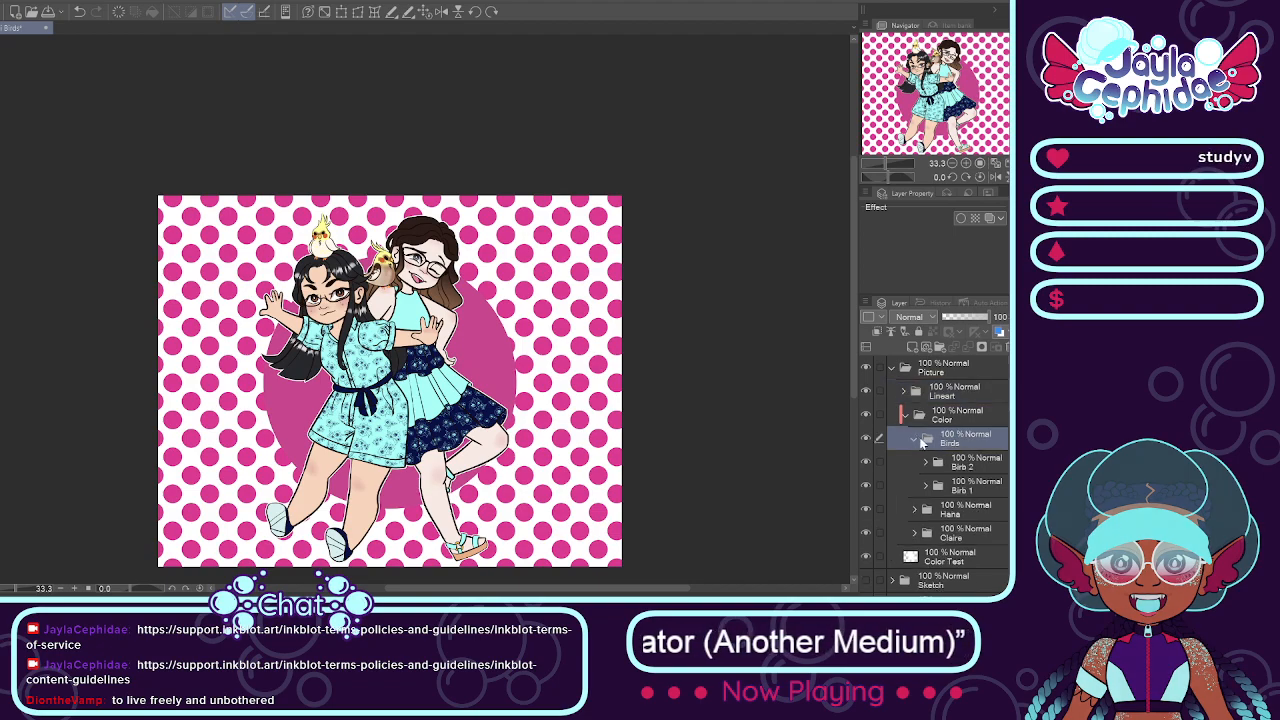
{"action": "left_click", "coordinate": [914, 439]}
{"action": "left_click", "coordinate": [925, 462]}
{"action": "left_click", "coordinate": [965, 530]}
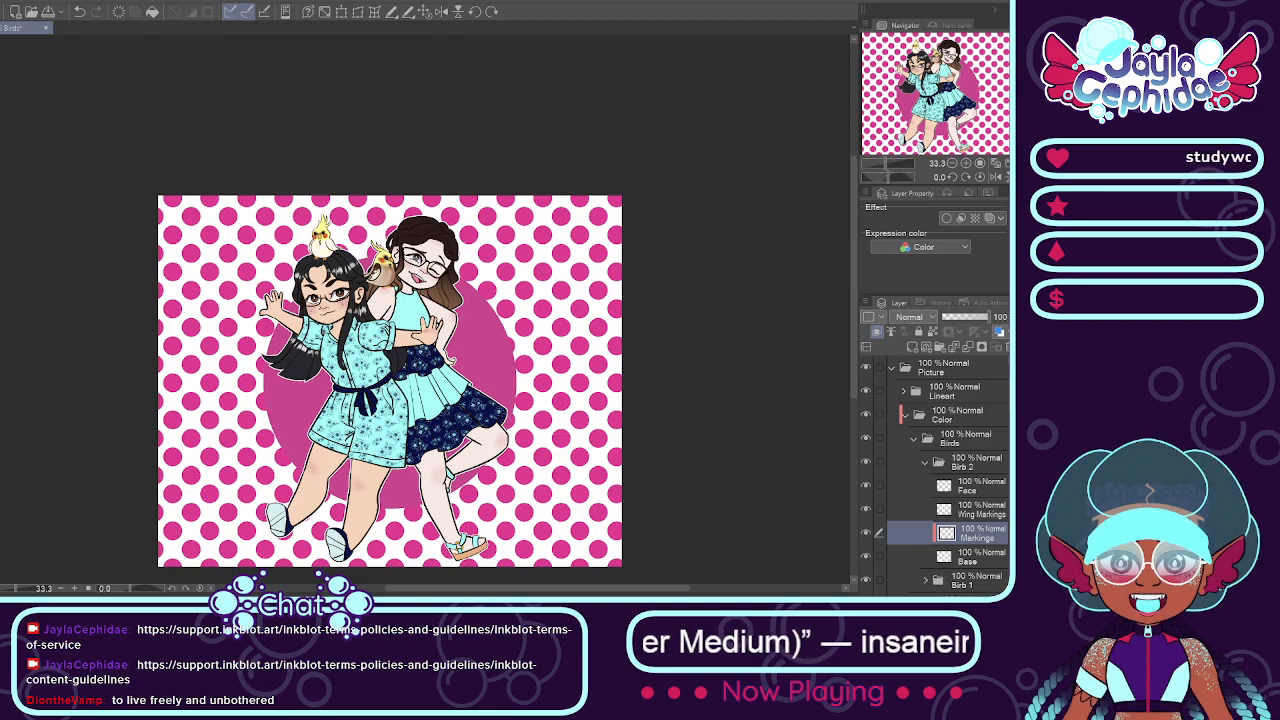
{"action": "scroll", "coordinate": [343, 255], "scroll_direction": "up", "scroll_amount": 2}
{"action": "scroll", "coordinate": [343, 255], "scroll_direction": "up", "scroll_amount": 4}
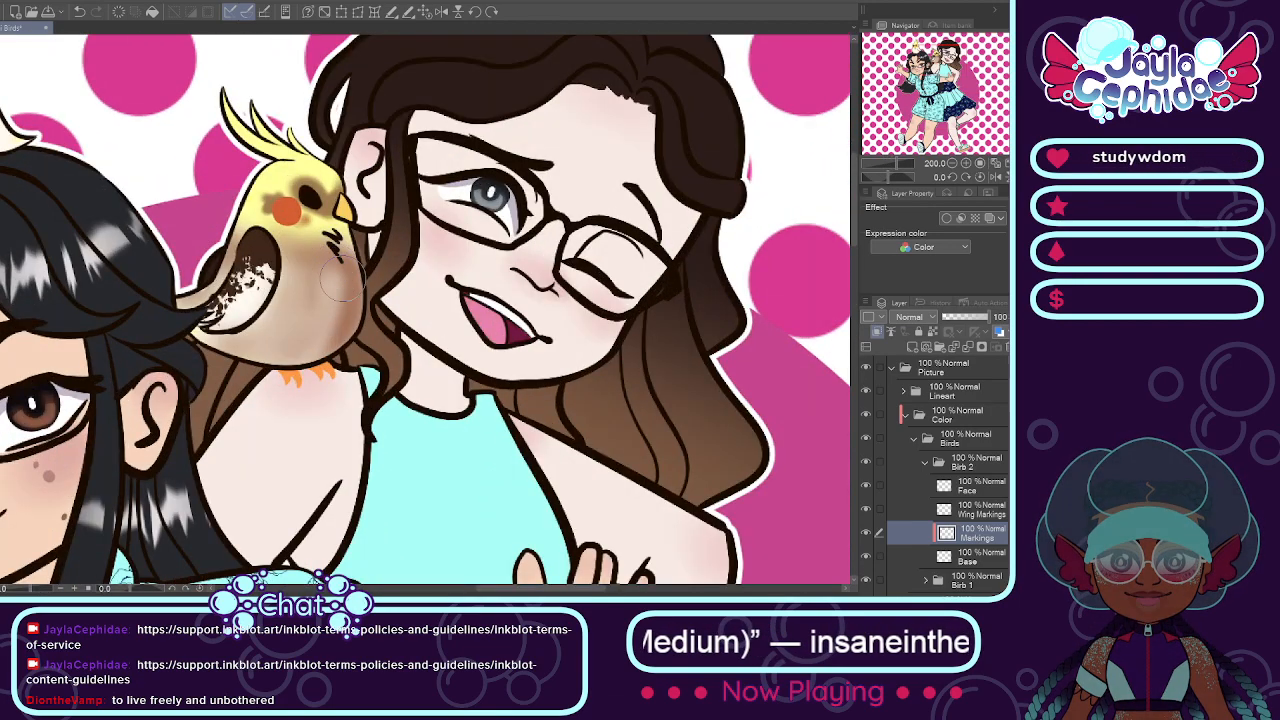
{"action": "scroll", "coordinate": [338, 282], "scroll_direction": "up", "scroll_amount": 2}
{"action": "mouse_move", "coordinate": [273, 410]}
{"action": "left_mouse_down"}
{"action": "mouse_move", "coordinate": [320, 267]}
{"action": "mouse_move", "coordinate": [200, 425]}
{"action": "mouse_move", "coordinate": [297, 256]}
{"action": "mouse_move", "coordinate": [162, 443]}
{"action": "mouse_move", "coordinate": [230, 242]}
{"action": "mouse_move", "coordinate": [187, 342]}
{"action": "mouse_move", "coordinate": [174, 320]}
{"action": "mouse_move", "coordinate": [159, 367]}
{"action": "mouse_move", "coordinate": [139, 358]}
{"action": "mouse_move", "coordinate": [55, 393]}
{"action": "mouse_move", "coordinate": [101, 388]}
{"action": "mouse_move", "coordinate": [33, 382]}
{"action": "mouse_move", "coordinate": [95, 320]}
{"action": "mouse_move", "coordinate": [90, 278]}
{"action": "mouse_move", "coordinate": [47, 292]}
{"action": "mouse_move", "coordinate": [251, 238]}
{"action": "left_mouse_up"}
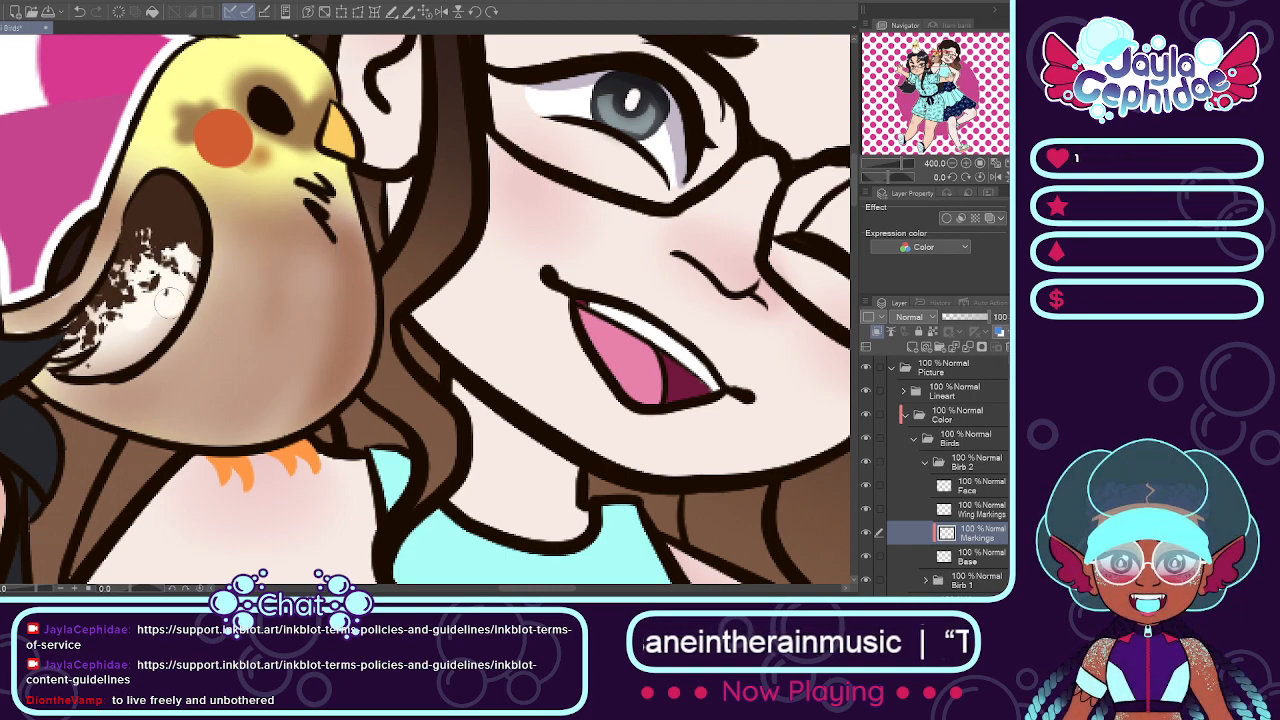
{"action": "mouse_move", "coordinate": [145, 317]}
{"action": "left_mouse_down"}
{"action": "mouse_move", "coordinate": [115, 357]}
{"action": "mouse_move", "coordinate": [113, 344]}
{"action": "mouse_move", "coordinate": [77, 371]}
{"action": "left_mouse_up"}
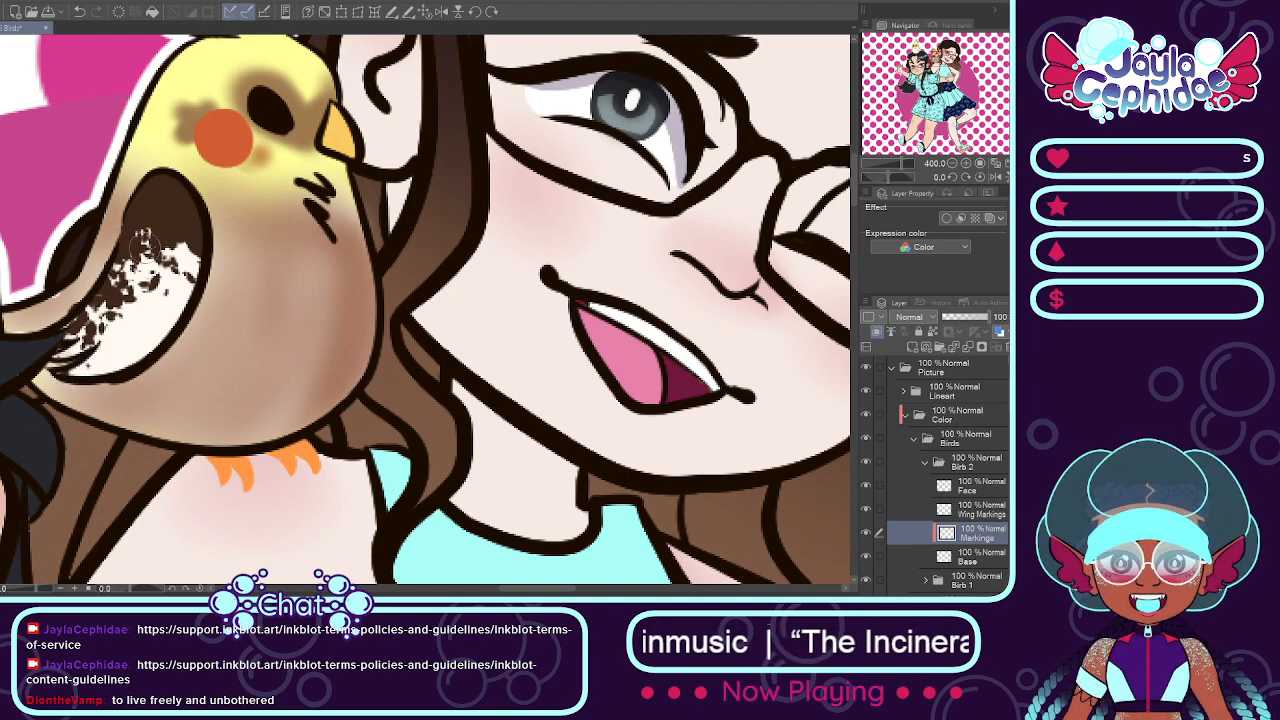
{"action": "left_click_drag", "start_coordinate": [104, 304], "coordinate": [61, 341]}
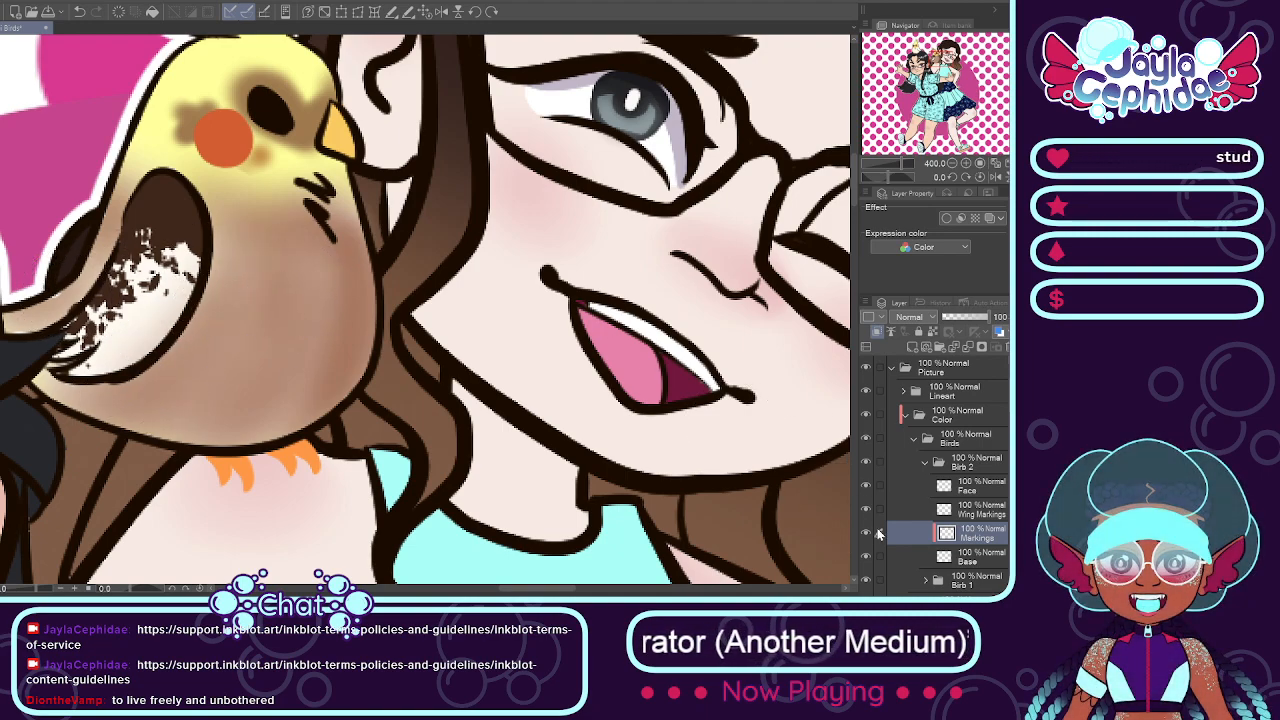
Step: Compare the shoulder bird with its Markings layer hidden and shown, and check the whole picture fitted to the canvas area
{"action": "left_click", "coordinate": [866, 533]}
{"action": "left_click", "coordinate": [970, 557]}
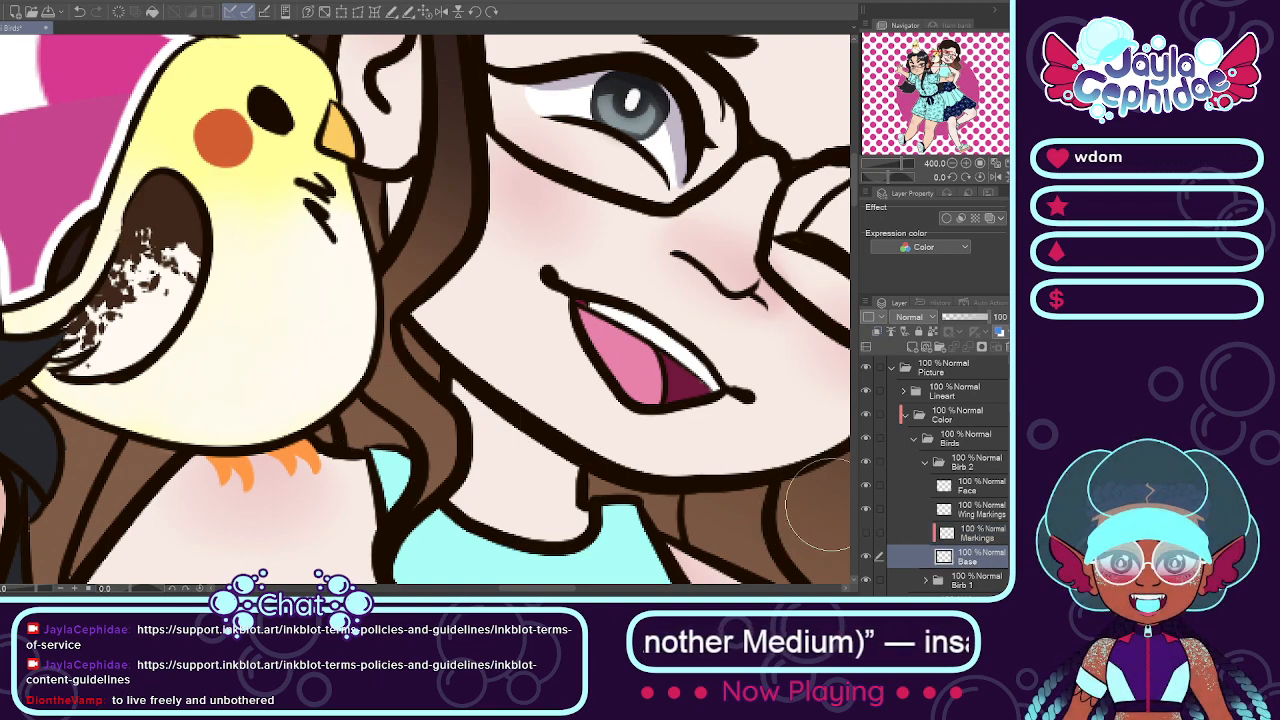
{"action": "left_click", "coordinate": [866, 535]}
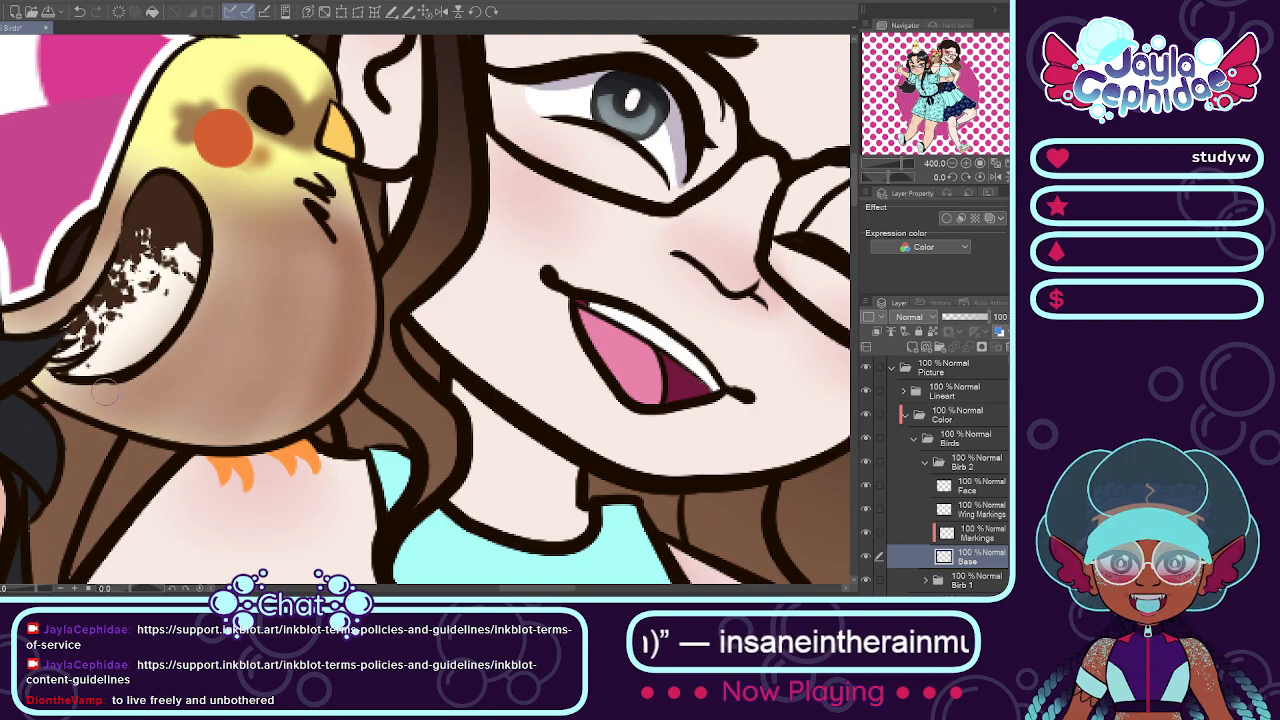
{"action": "scroll", "coordinate": [105, 392], "scroll_direction": "down", "scroll_amount": 7}
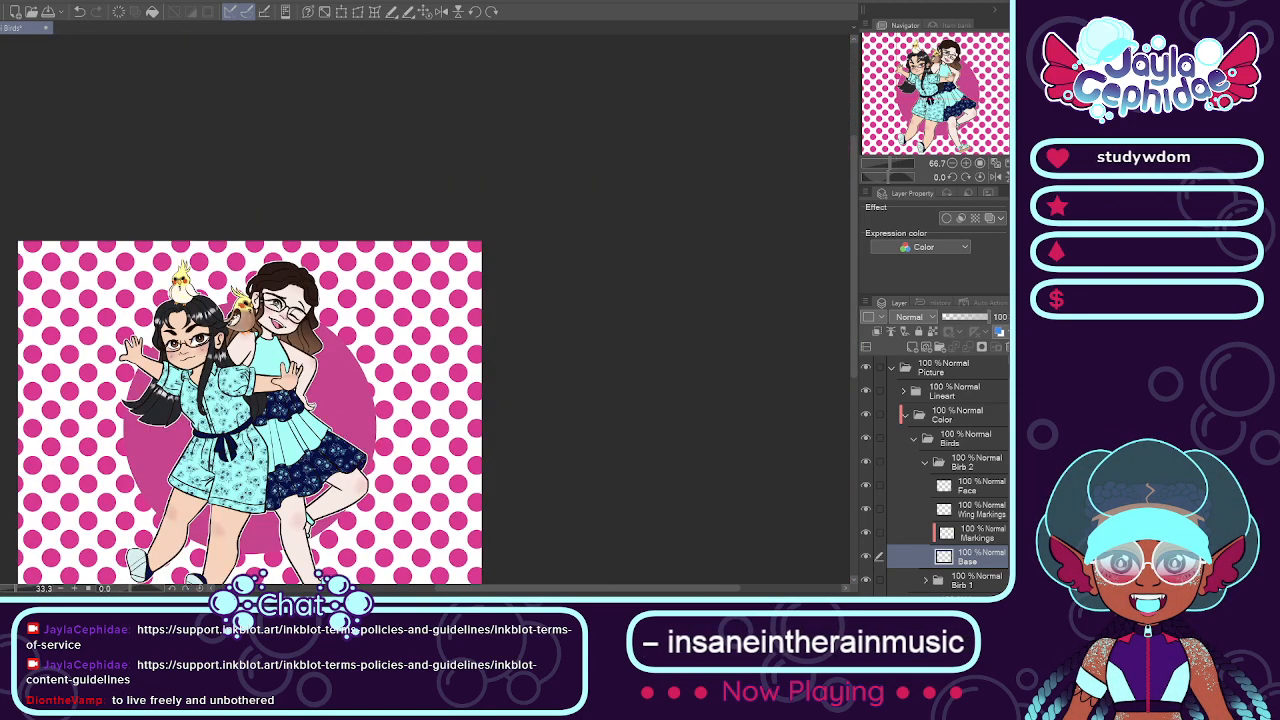
{"action": "key", "text": "ctrl+0"}
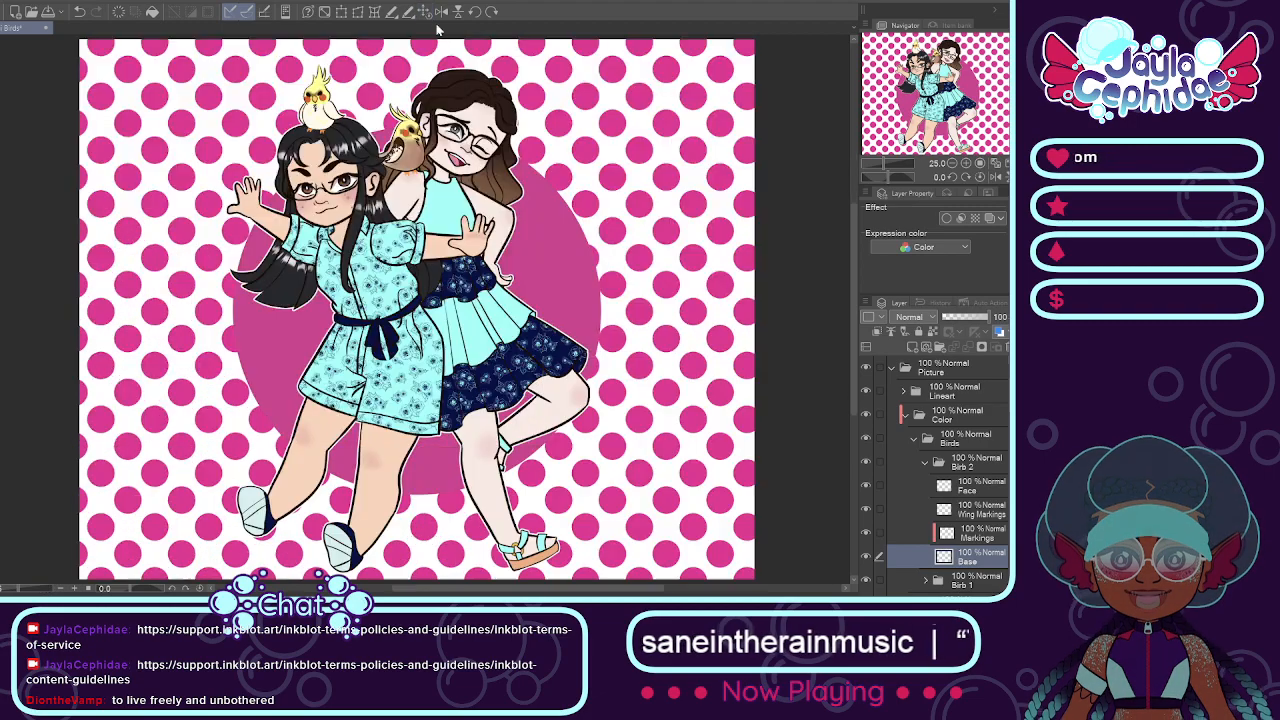
Step: Collapse the Birb 2, Birds, Color and Picture folders
{"action": "left_click", "coordinate": [926, 462]}
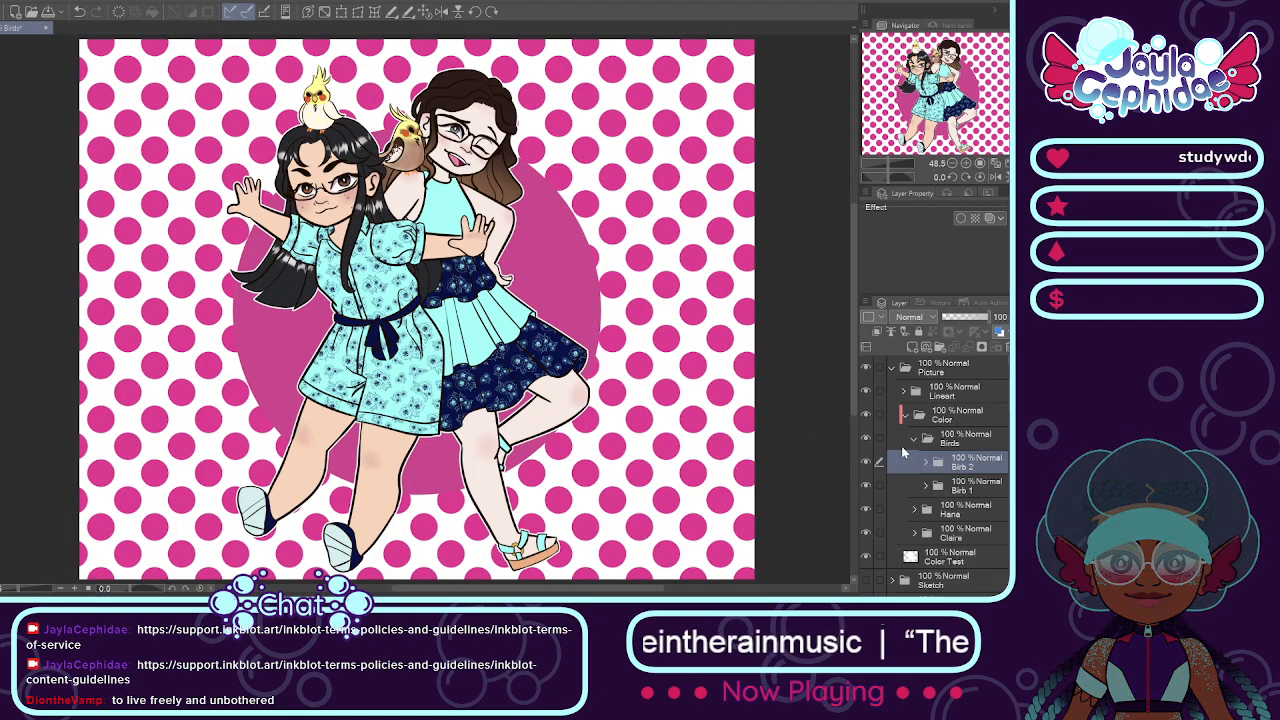
{"action": "left_click", "coordinate": [919, 445]}
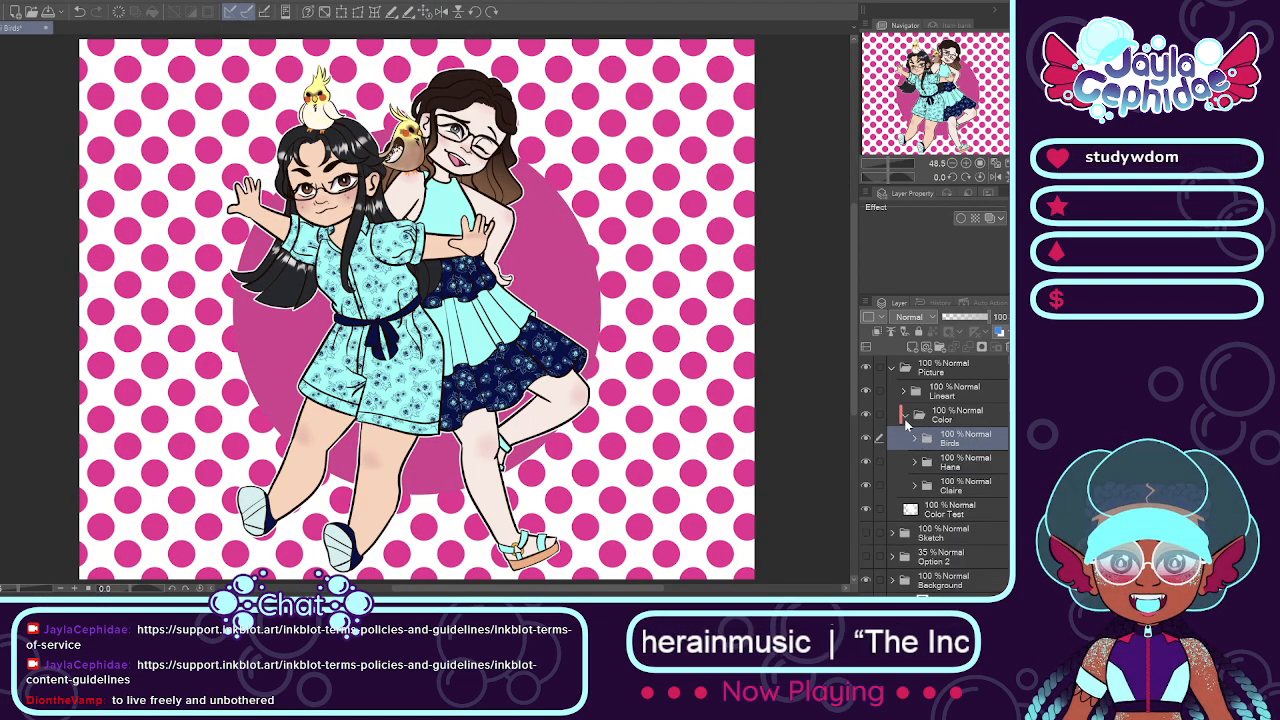
{"action": "left_click", "coordinate": [910, 412]}
{"action": "left_click", "coordinate": [893, 369]}
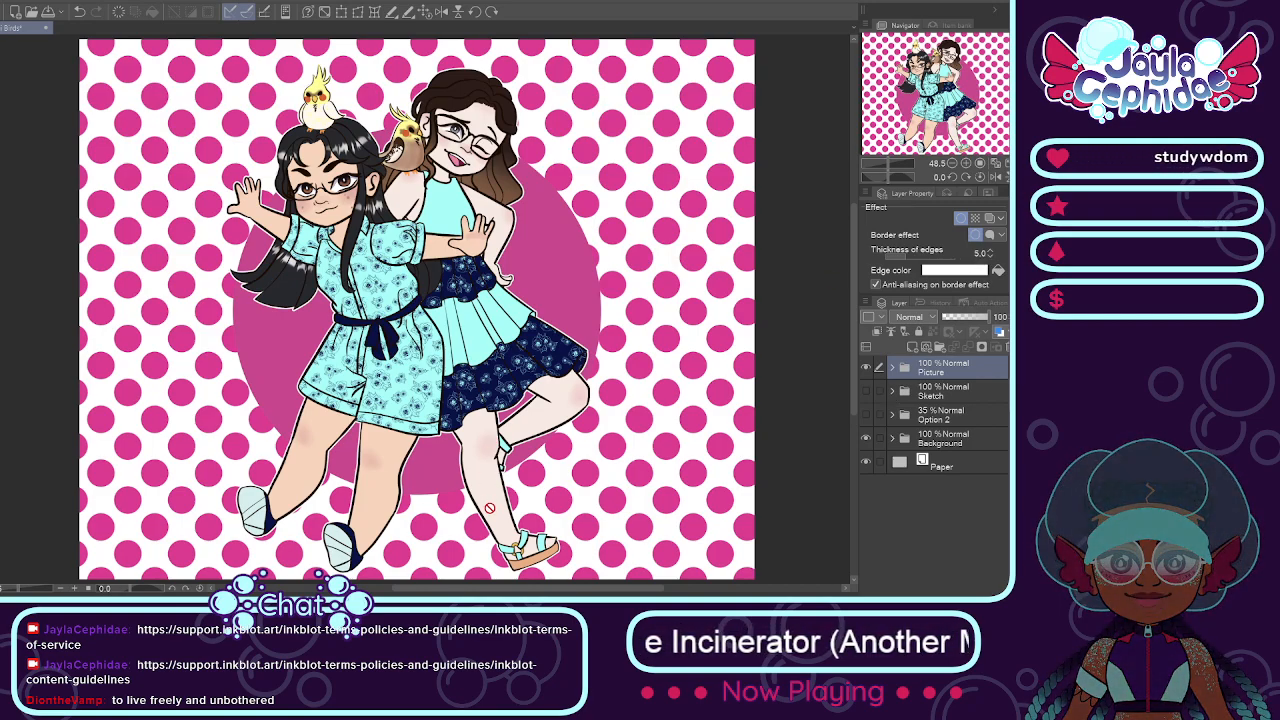
Step: Select the rose pattern layer of the brown-haired girl's dress in the Color folder and hide it
{"action": "left_click", "coordinate": [892, 367]}
{"action": "left_click", "coordinate": [955, 418]}
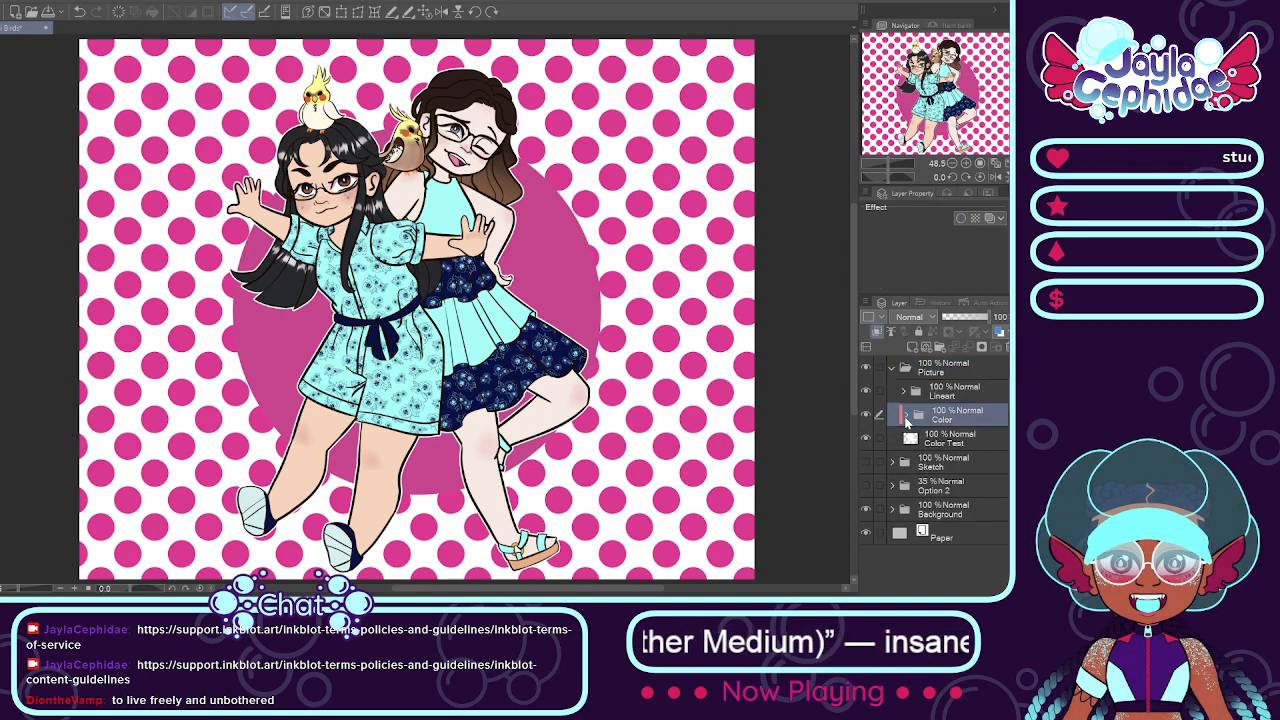
{"action": "left_click", "coordinate": [907, 418]}
{"action": "scroll", "coordinate": [958, 418], "scroll_direction": "down", "scroll_amount": 1}
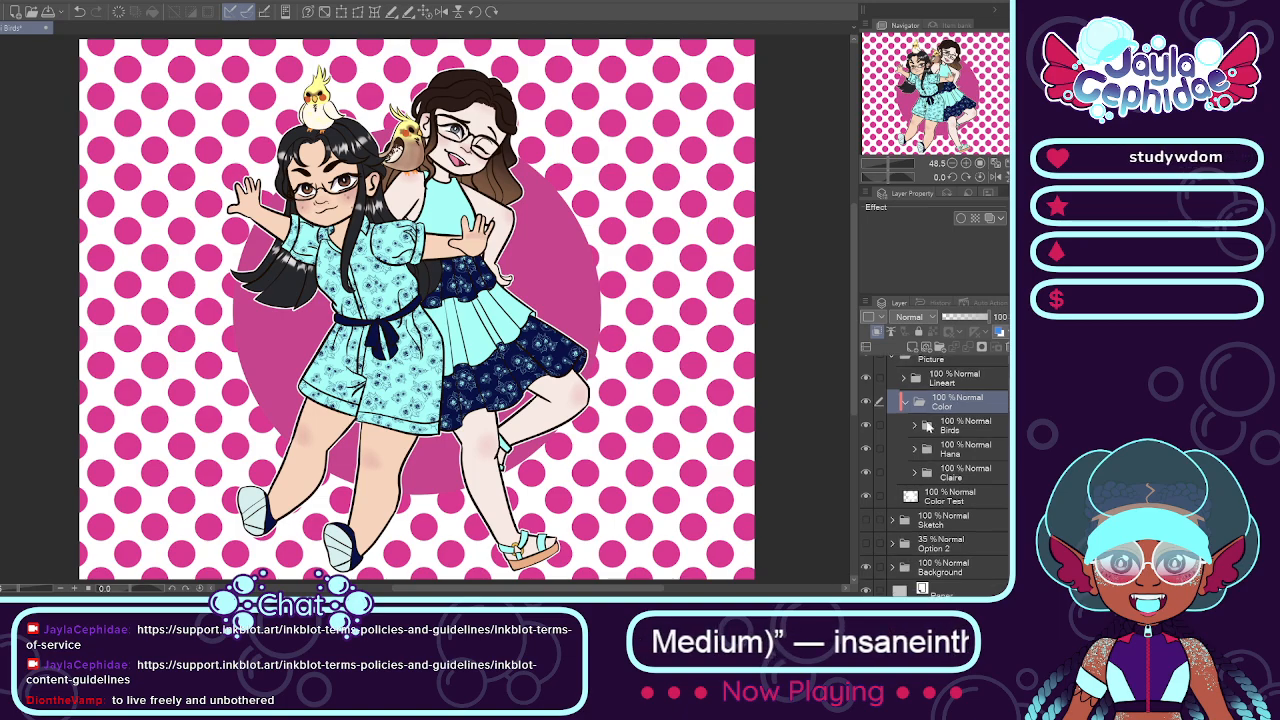
{"action": "left_click", "coordinate": [944, 473]}
{"action": "left_click", "coordinate": [915, 472]}
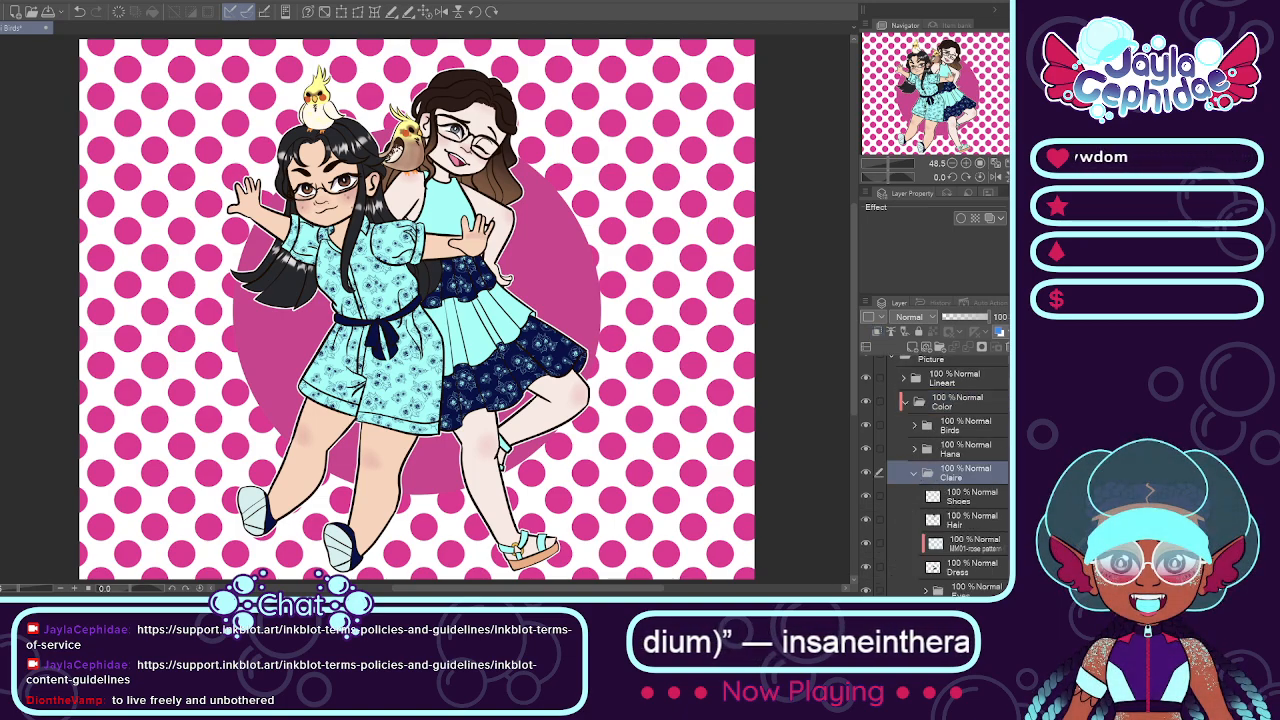
{"action": "scroll", "coordinate": [984, 456], "scroll_direction": "down", "scroll_amount": 4}
{"action": "left_click", "coordinate": [962, 483]}
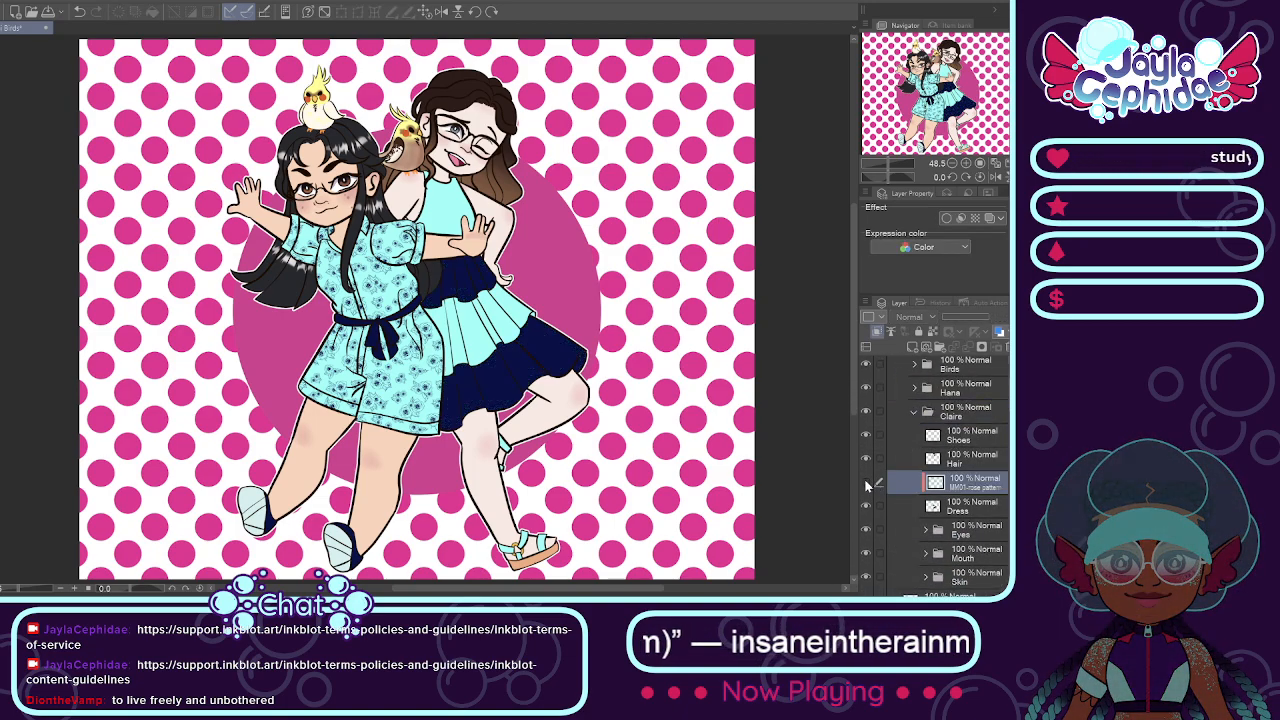
Step: Paste a copy of the rose pattern layer above the original on the brown-haired girl's dress and fill its pattern with dark blue
{"action": "key", "text": "ctrl+v"}
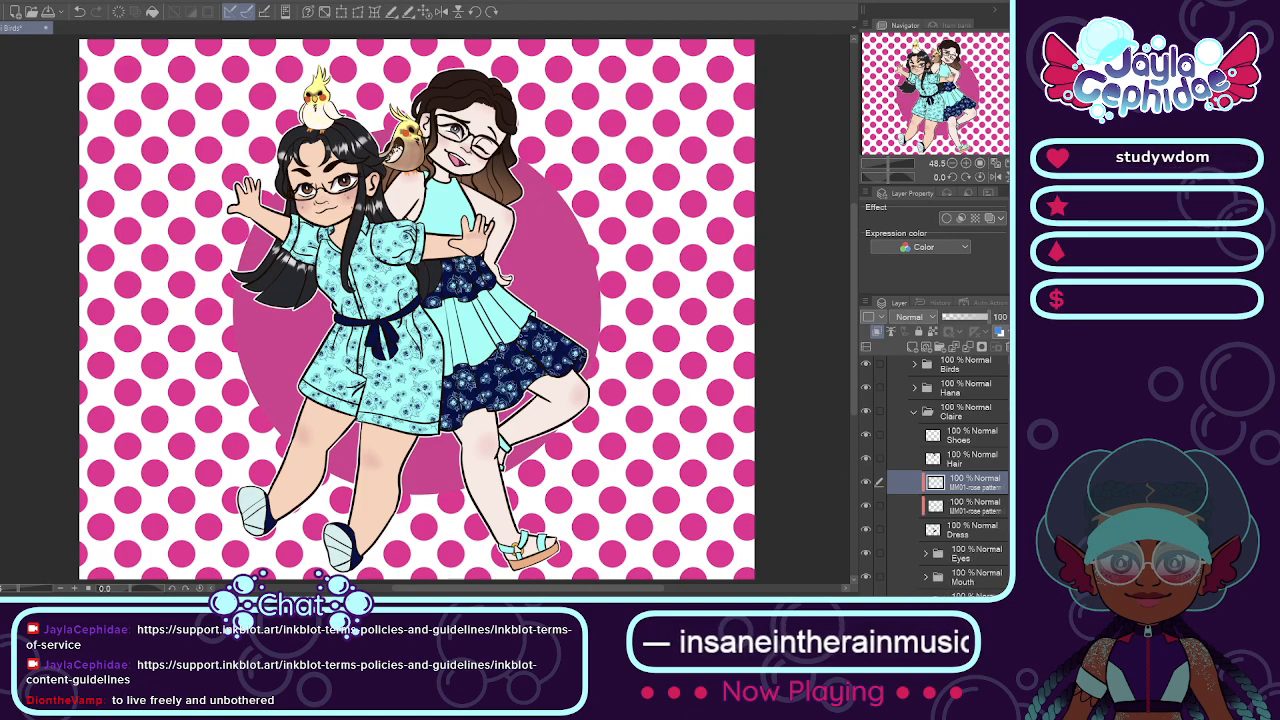
{"action": "scroll", "coordinate": [514, 350], "scroll_direction": "up", "scroll_amount": 2}
{"action": "scroll", "coordinate": [322, 256], "scroll_direction": "down", "scroll_amount": 1}
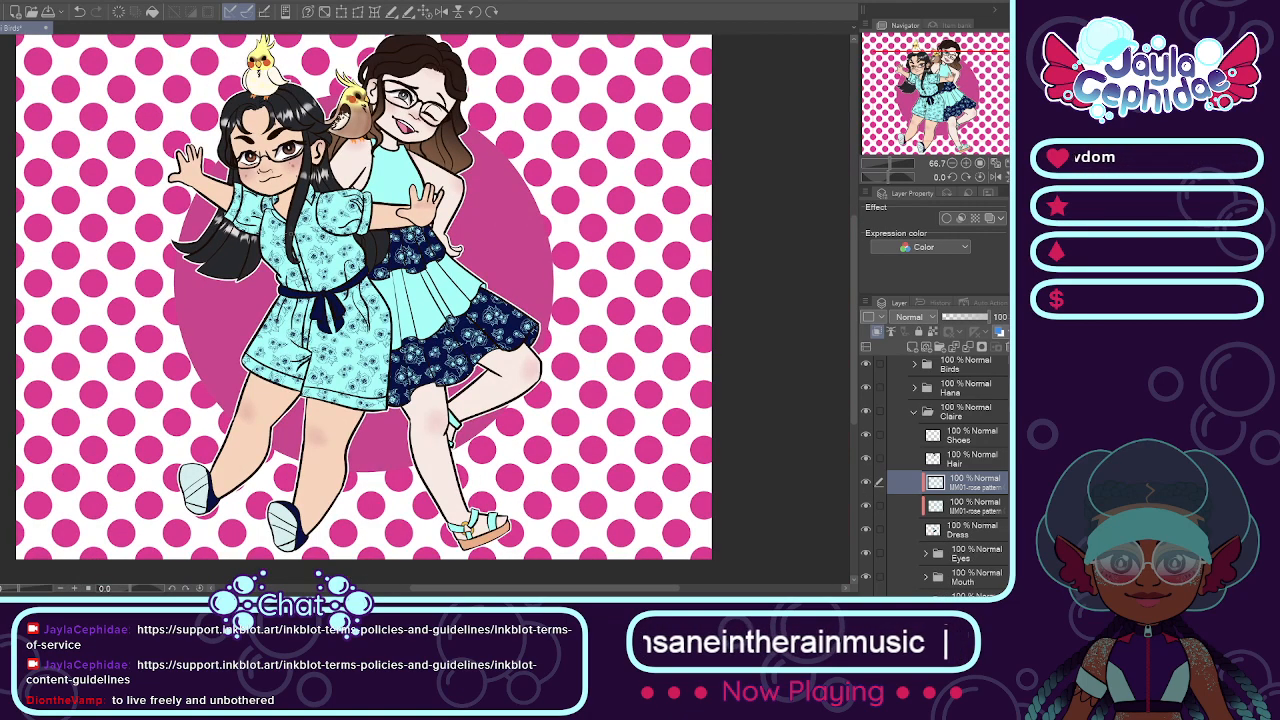
{"action": "key", "text": "alt+Delete"}
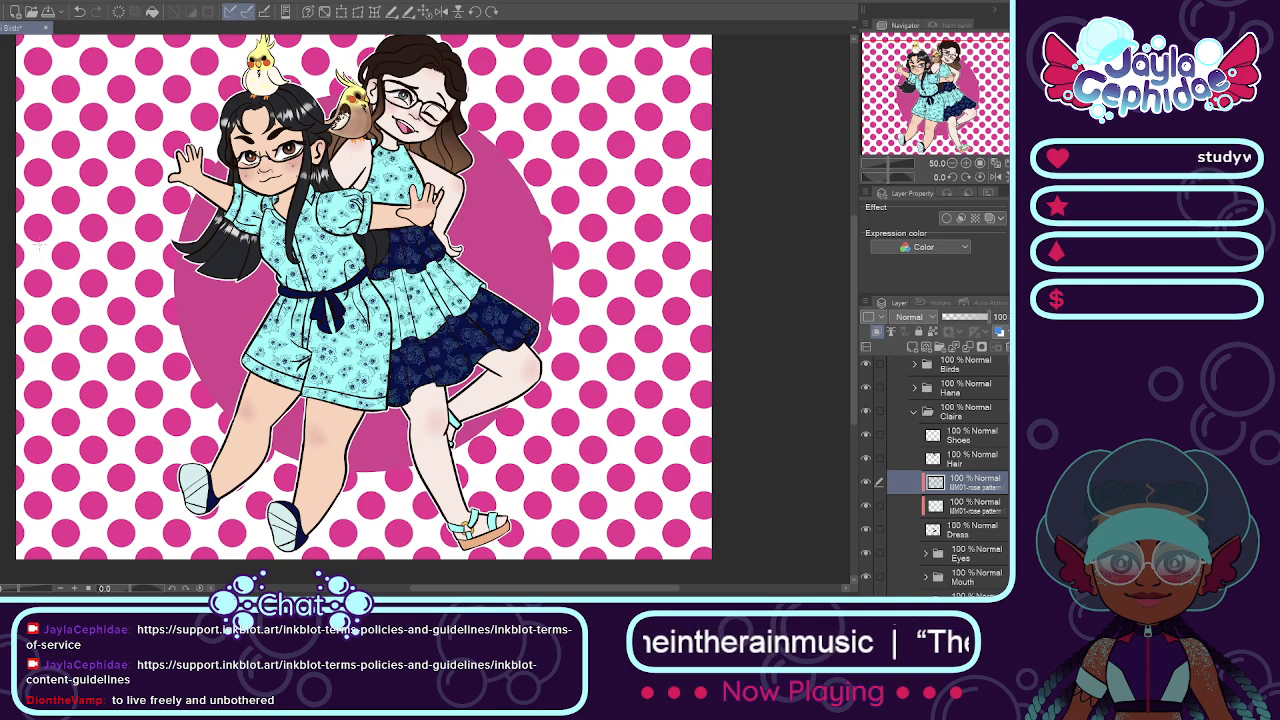
Step: Hide both rose pattern layers and select the navy tiers of the brown-haired girl's skirt
{"action": "scroll", "coordinate": [459, 301], "scroll_direction": "up", "scroll_amount": 2}
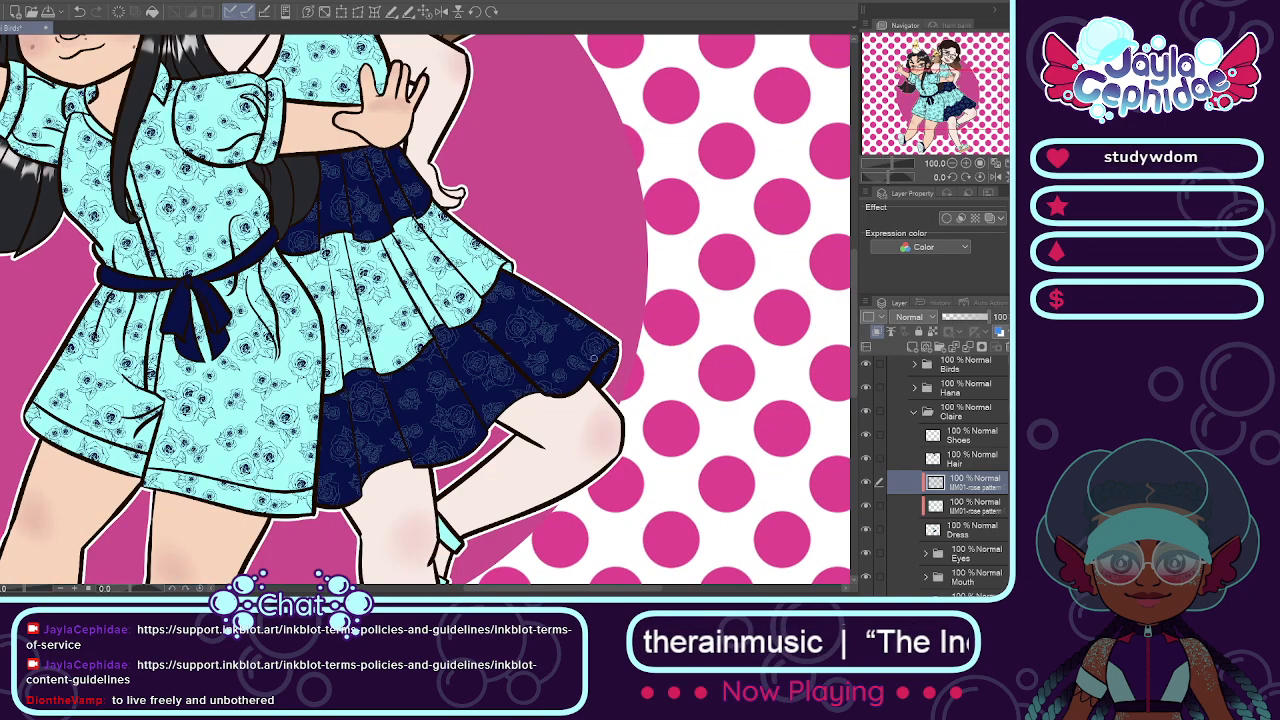
{"action": "left_click", "coordinate": [867, 484]}
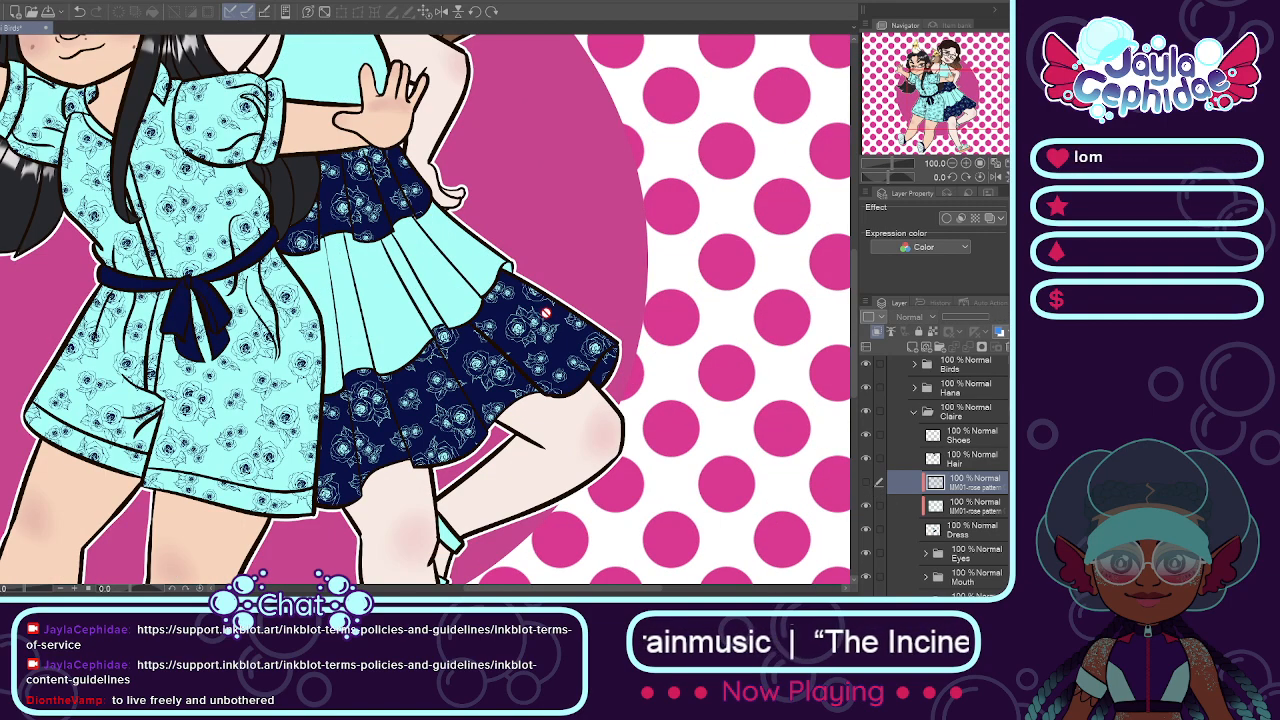
{"action": "left_click", "coordinate": [866, 506]}
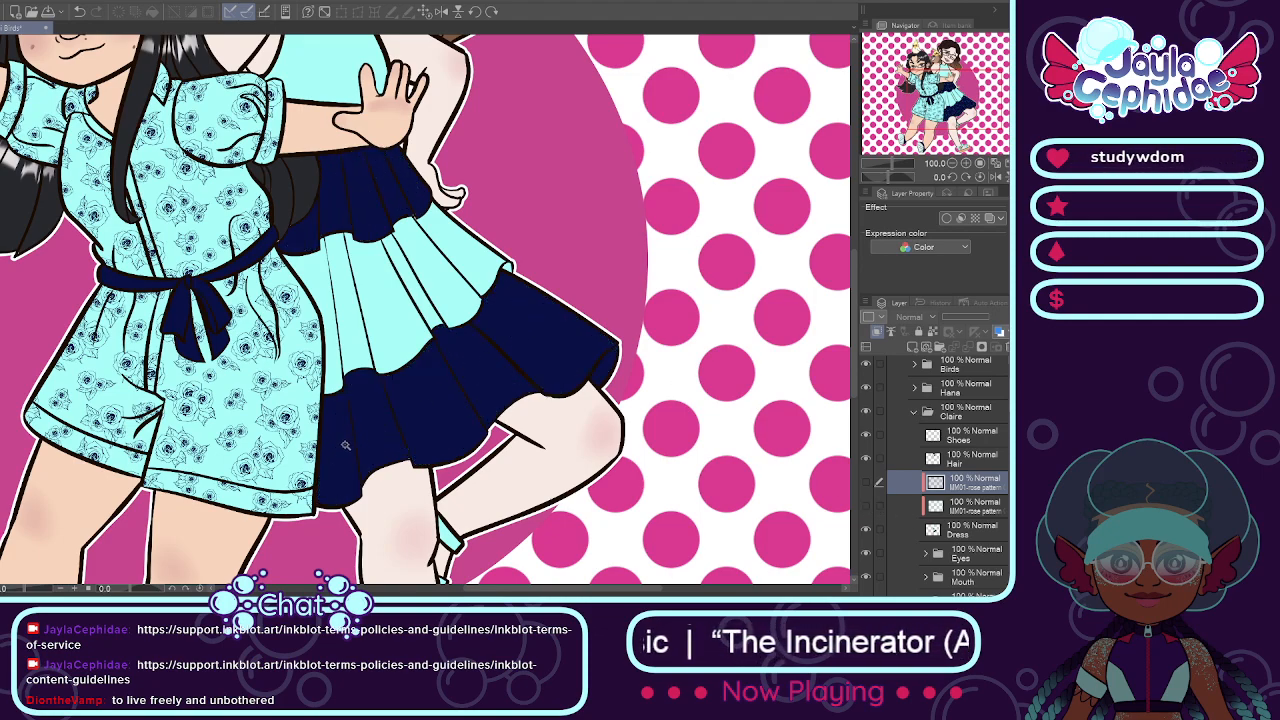
{"action": "left_click", "coordinate": [416, 413]}
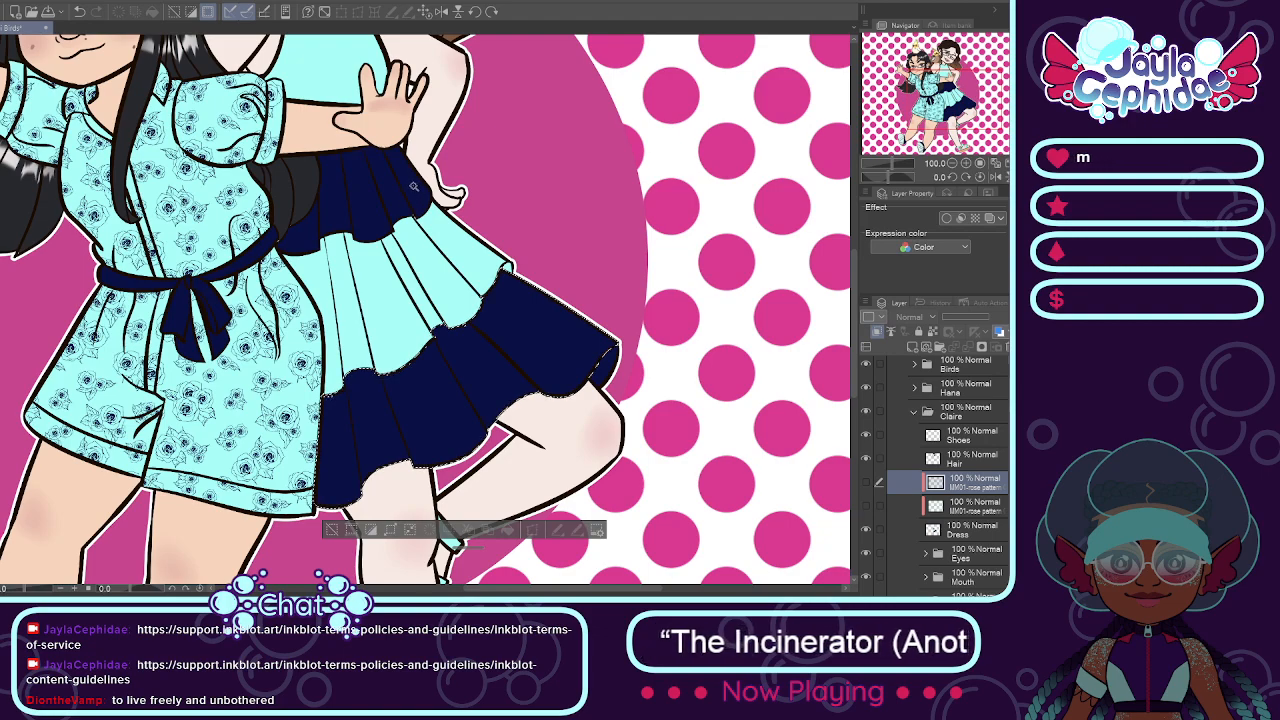
{"action": "left_click", "coordinate": [304, 230]}
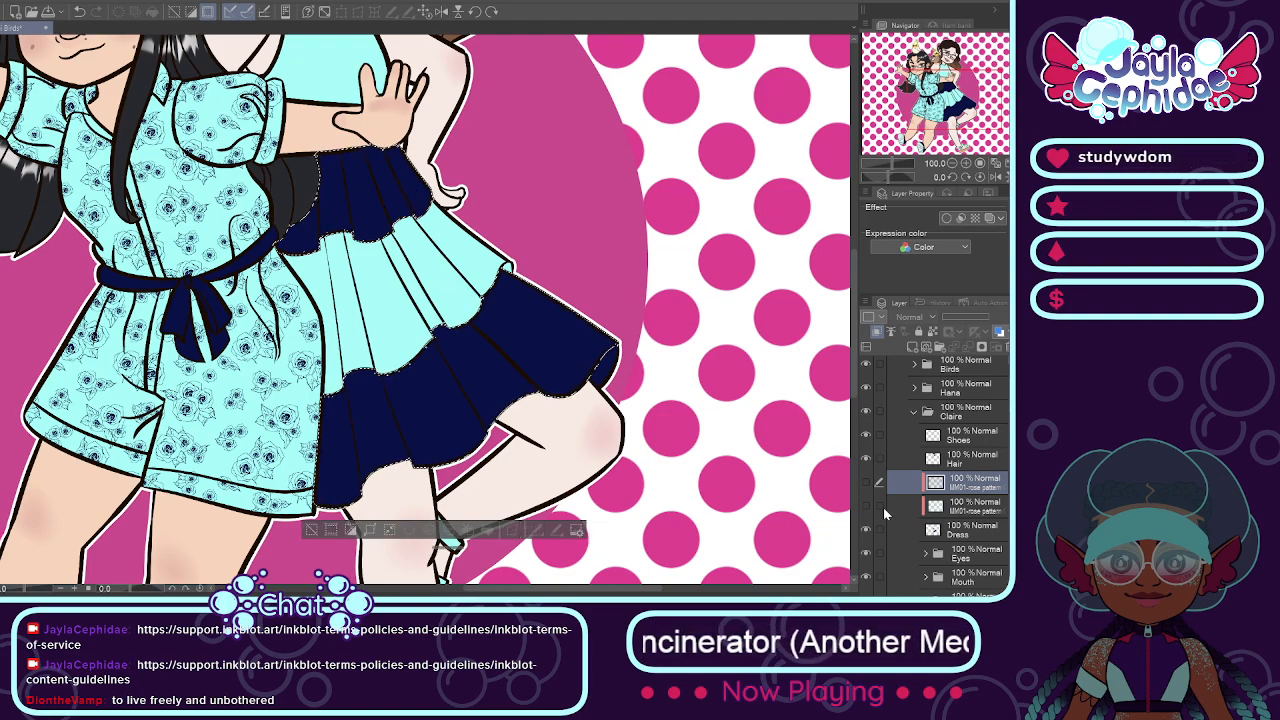
Step: Clear the dark roses inside the selected navy tiers from the upper pattern layer, show both rose pattern layers, and deselect
{"action": "left_click", "coordinate": [866, 484]}
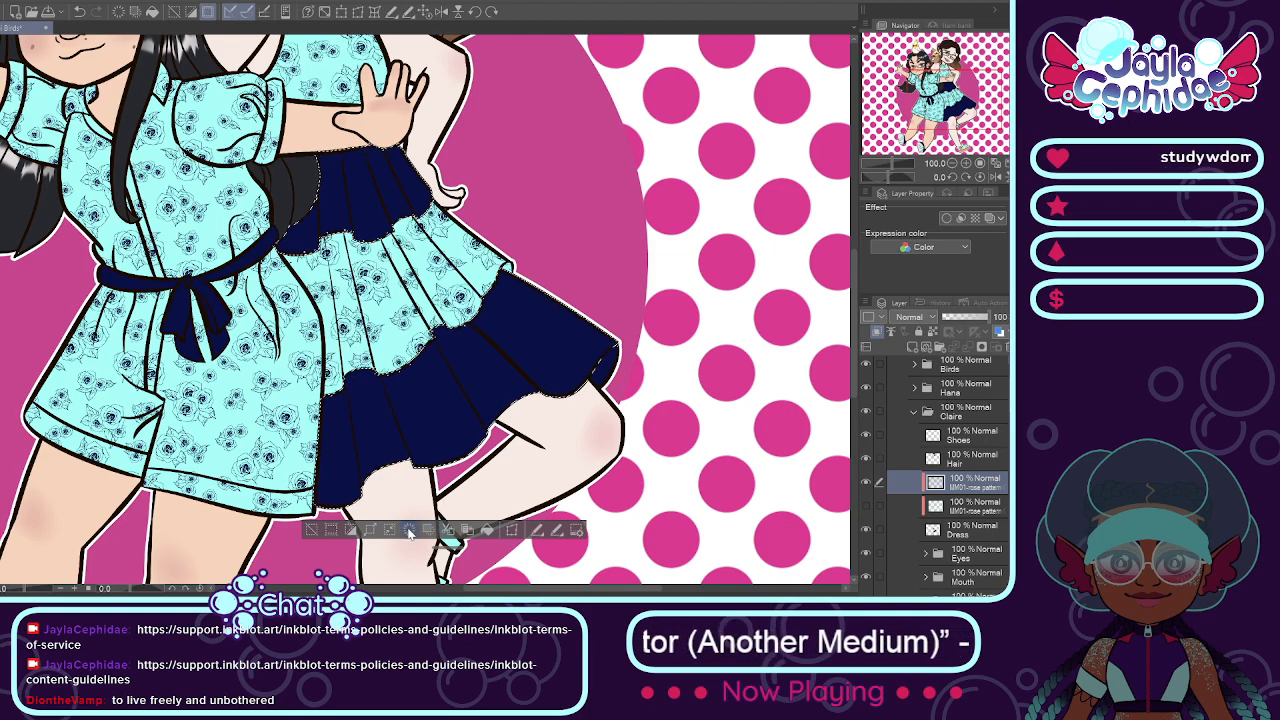
{"action": "left_click", "coordinate": [866, 507]}
{"action": "key", "text": "ctrl+d"}
{"action": "scroll", "coordinate": [784, 462], "scroll_direction": "down", "scroll_amount": 1}
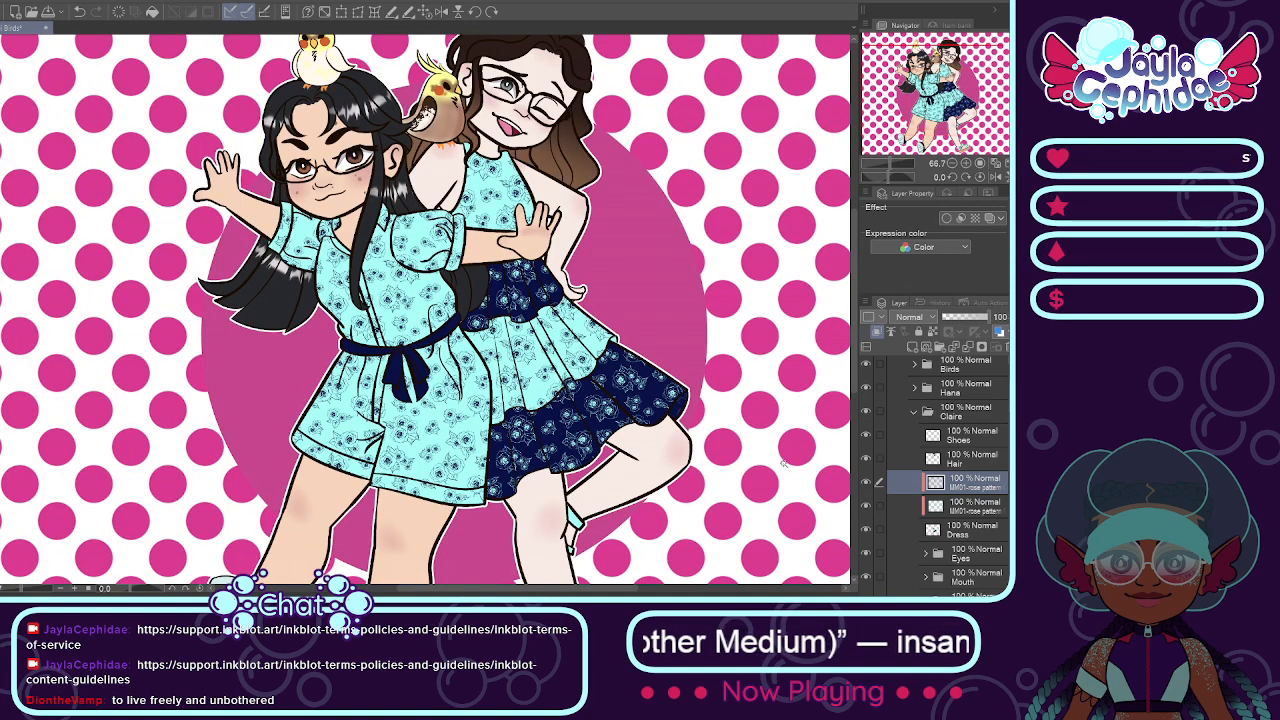
{"action": "scroll", "coordinate": [450, 591], "scroll_direction": "down", "scroll_amount": 1}
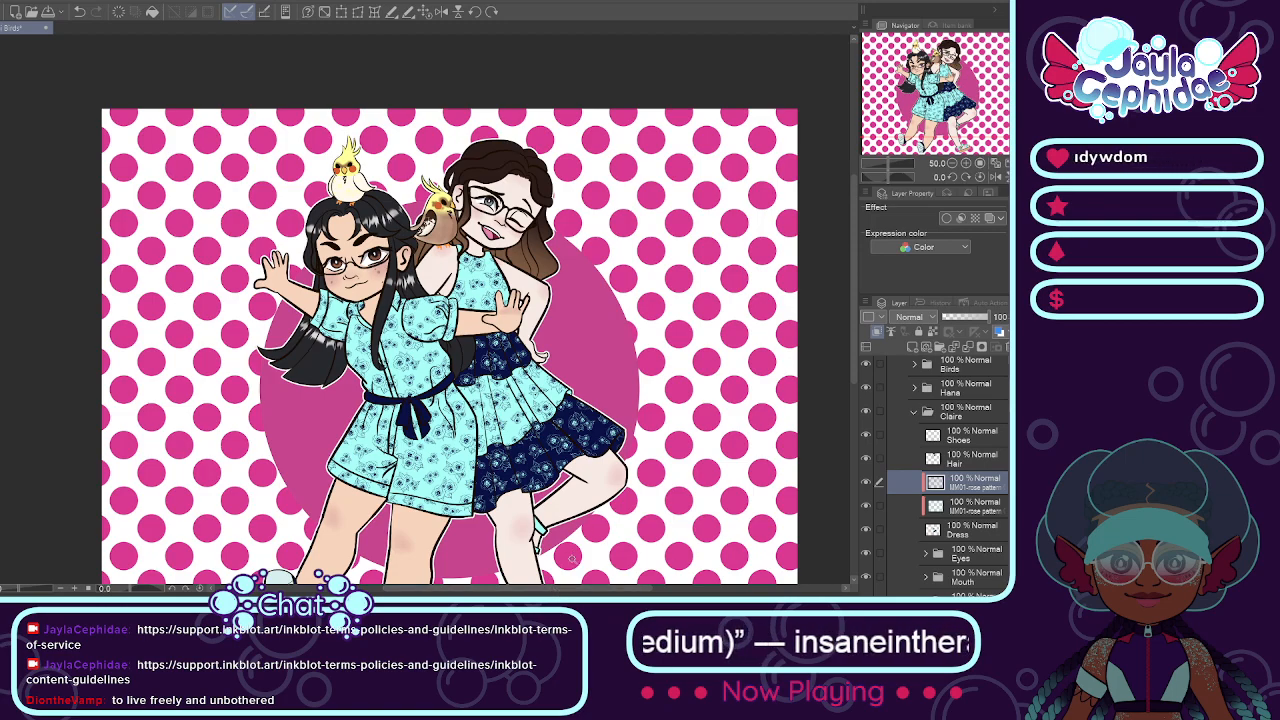
{"action": "left_click_drag", "start_coordinate": [577, 588], "coordinate": [609, 588]}
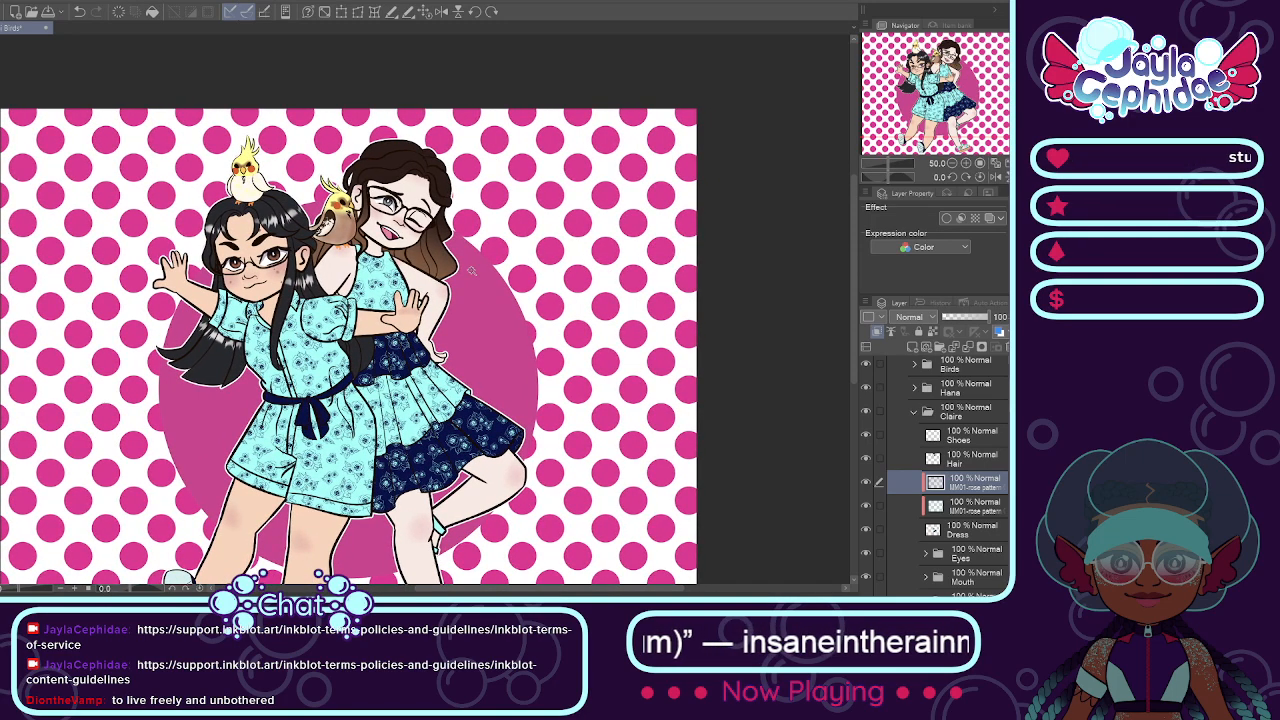
{"action": "key", "text": "ctrl+0"}
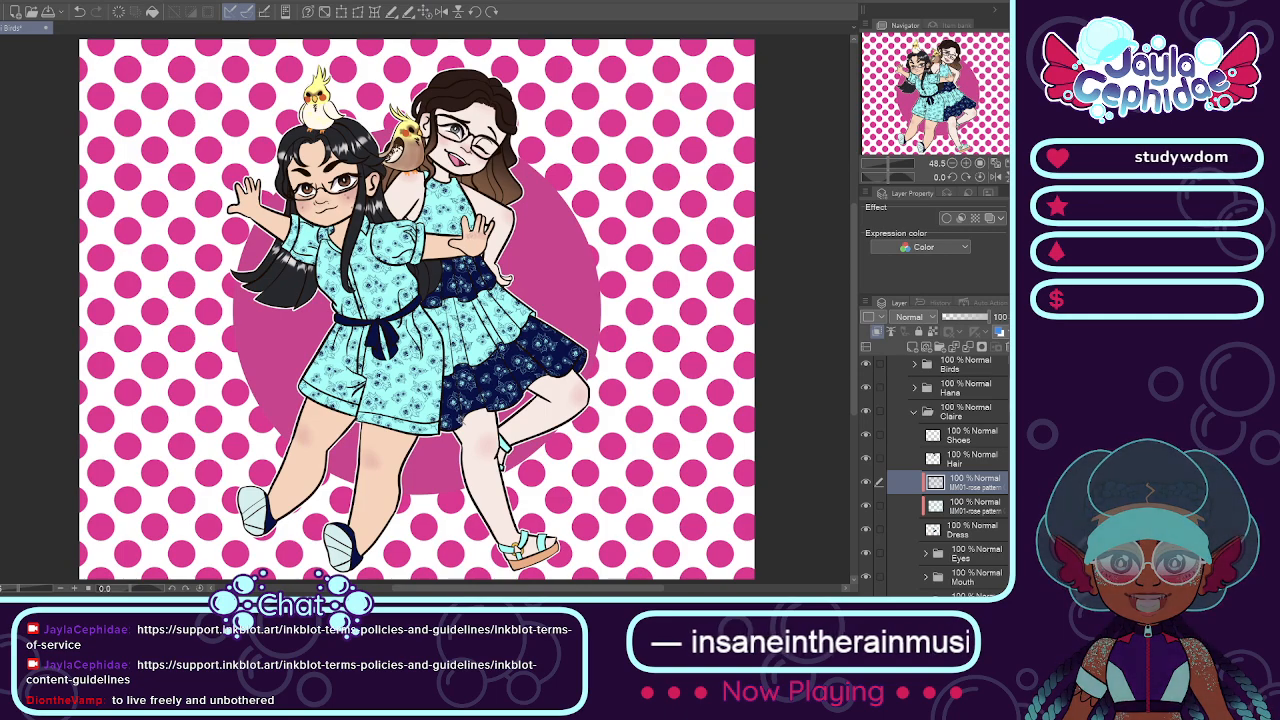
Step: Collapse the brown-haired girl's folder together with the Color and Picture folders
{"action": "mouse_move", "coordinate": [466, 590]}
{"action": "left_mouse_down"}
{"action": "mouse_move", "coordinate": [517, 590]}
{"action": "mouse_move", "coordinate": [490, 592]}
{"action": "left_mouse_up"}
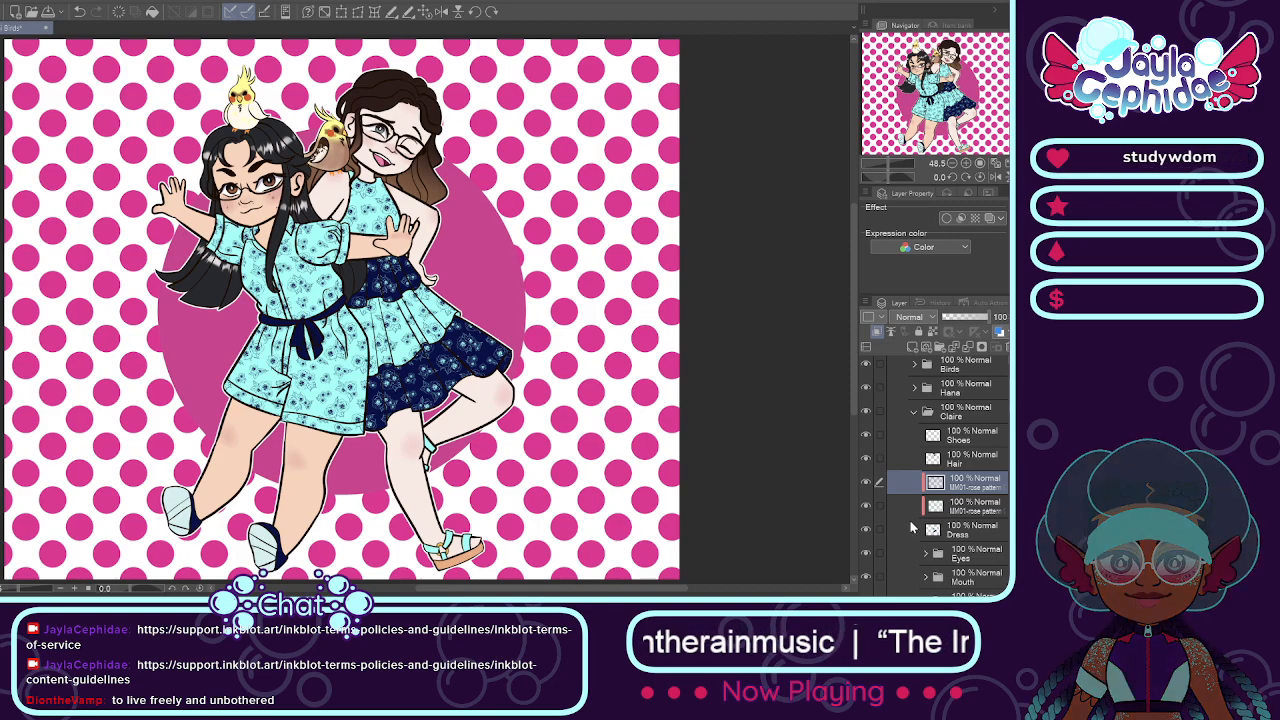
{"action": "left_click", "coordinate": [914, 411]}
{"action": "left_click", "coordinate": [905, 401]}
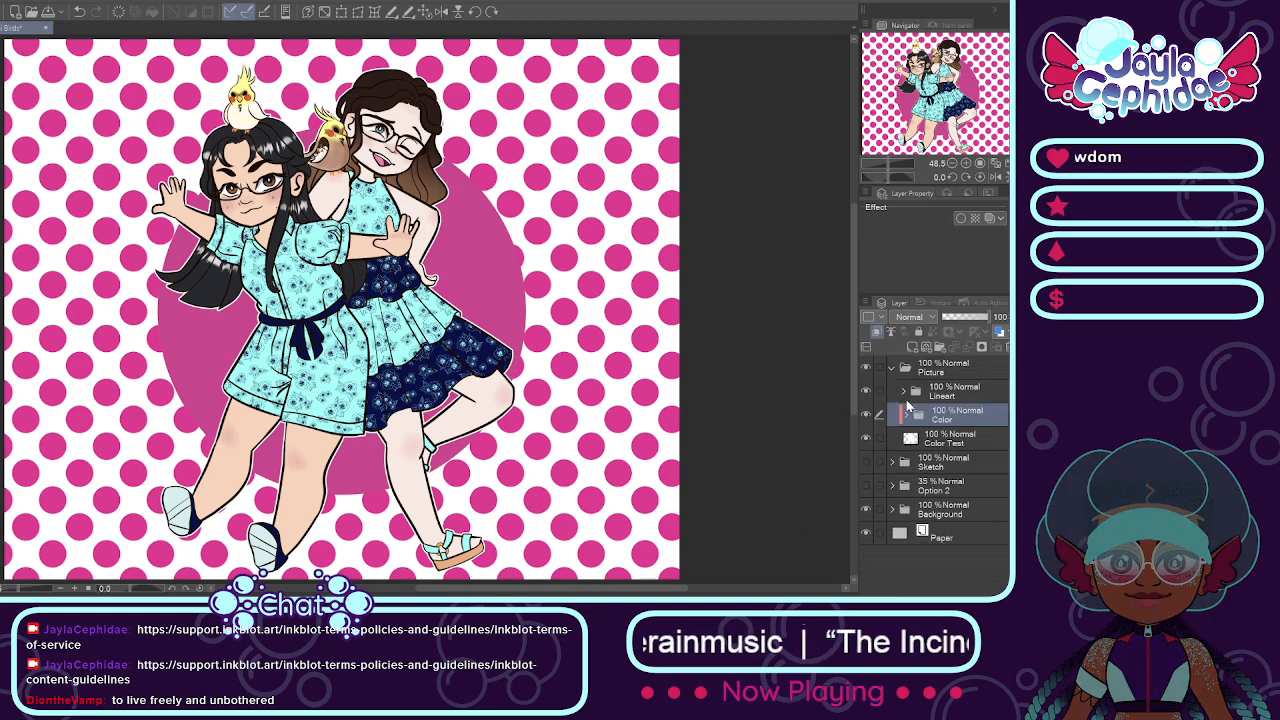
{"action": "left_click", "coordinate": [896, 372]}
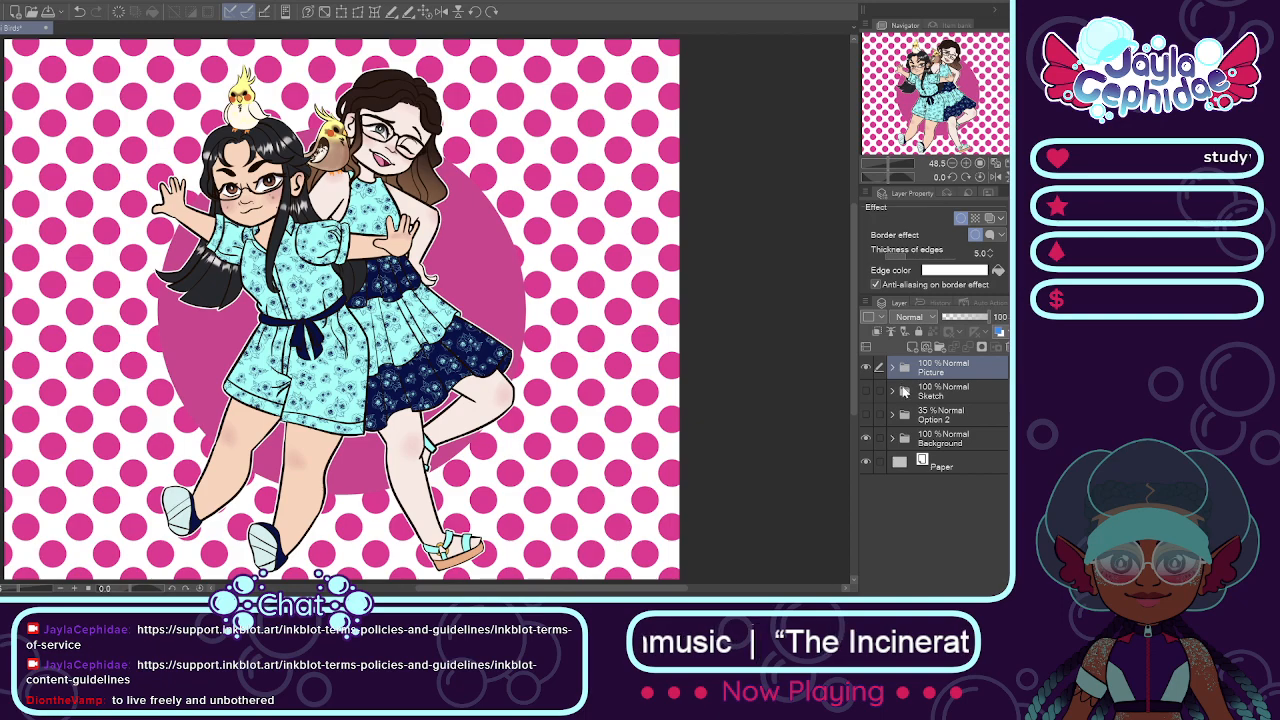
Step: Recolor the large circle on Layer 2 and the polka dots on the 60% layer of the Background folder in the same lighter pink
{"action": "left_click", "coordinate": [920, 437]}
{"action": "left_click", "coordinate": [893, 438]}
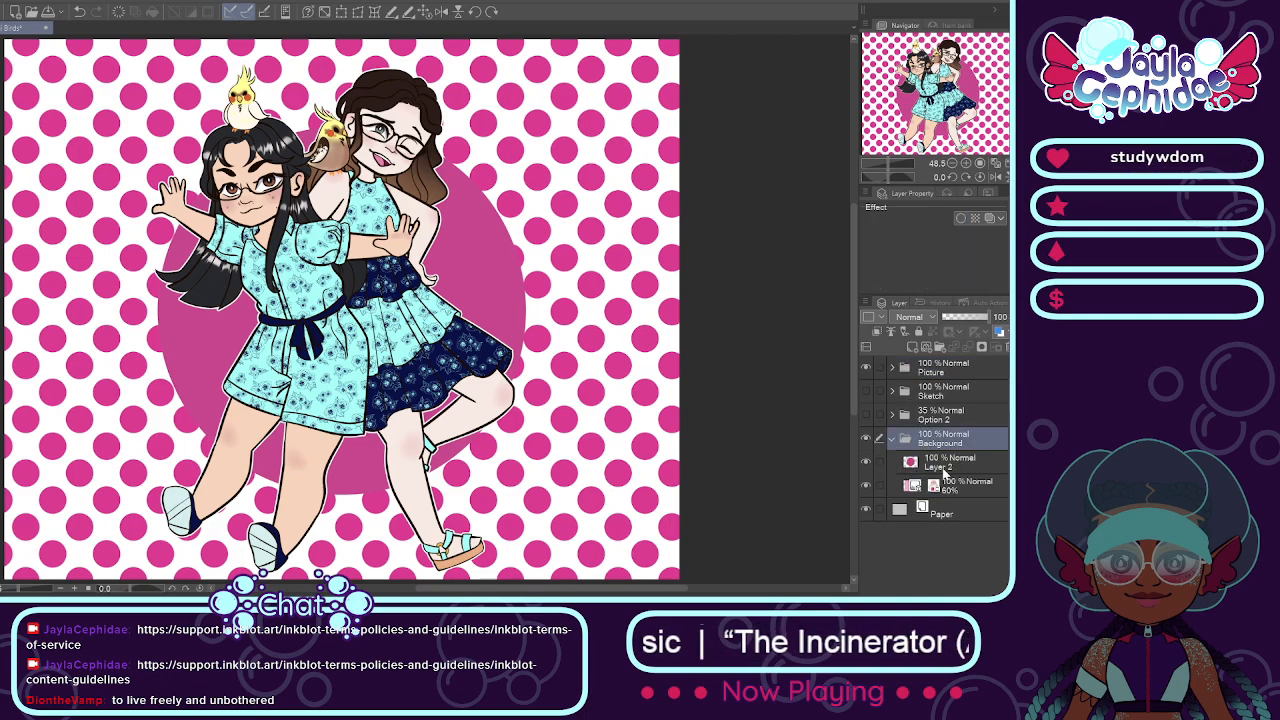
{"action": "left_click", "coordinate": [945, 464]}
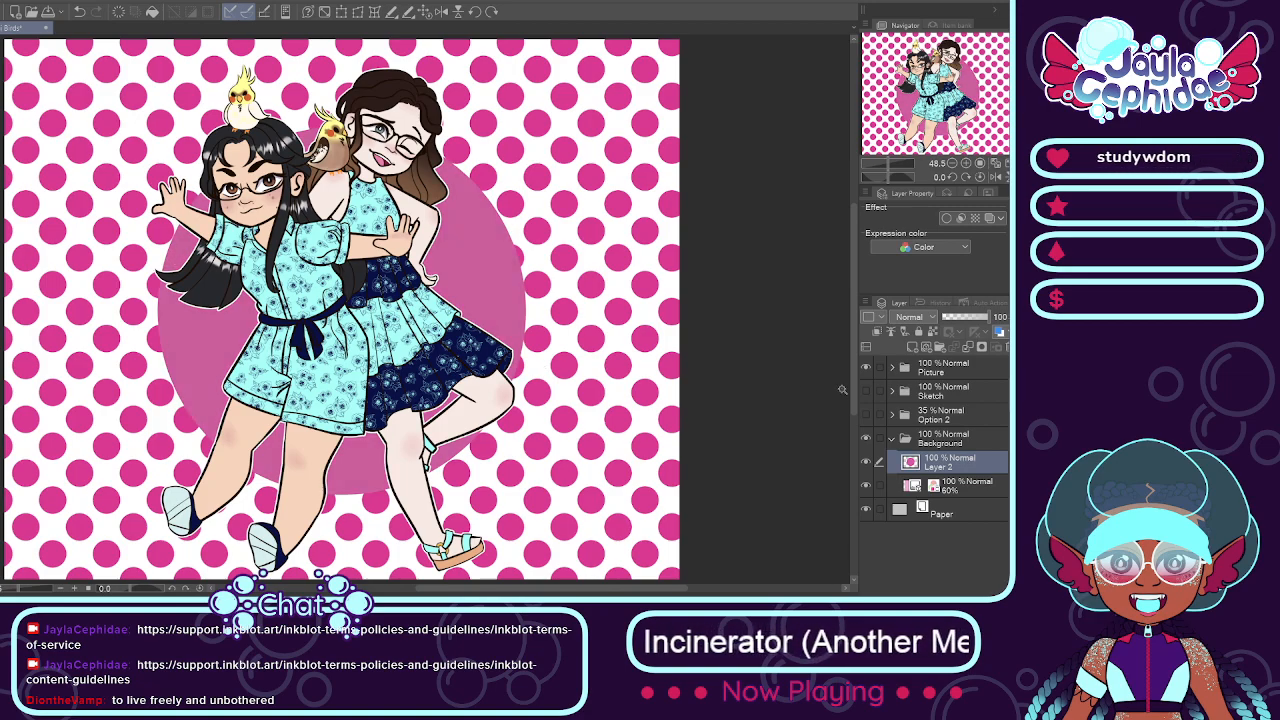
{"action": "left_click", "coordinate": [952, 486]}
{"action": "left_click", "coordinate": [998, 253]}
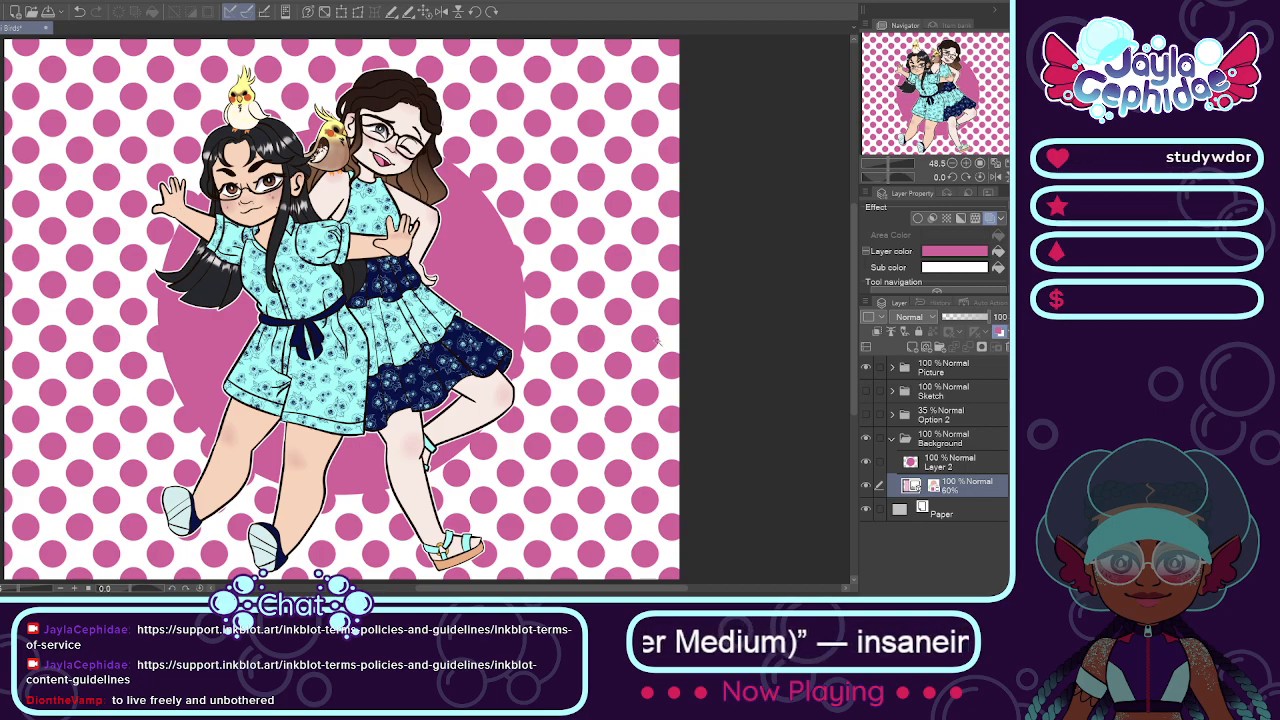
{"action": "left_click", "coordinate": [966, 463]}
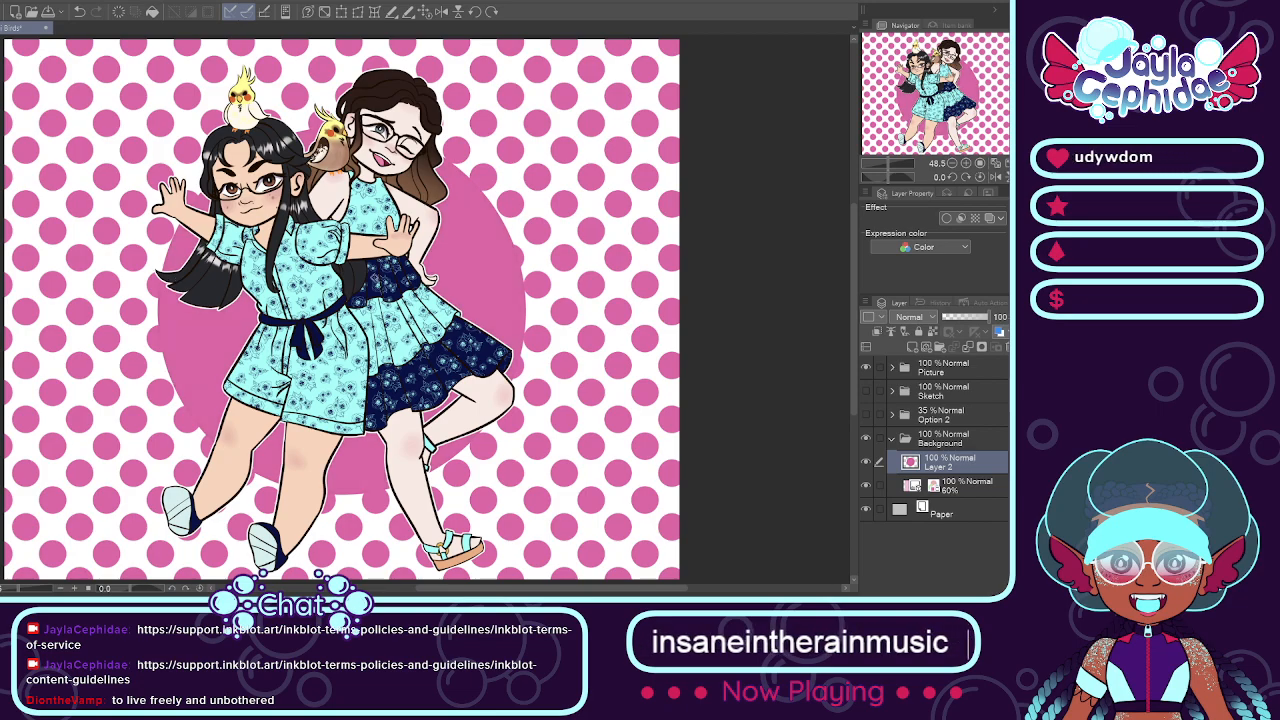
Step: Check the whole recolored picture, collapse the Background folder, and close the Birds.png document
{"action": "scroll", "coordinate": [431, 305], "scroll_direction": "down", "scroll_amount": 1}
{"action": "left_click_drag", "start_coordinate": [513, 589], "coordinate": [533, 594]}
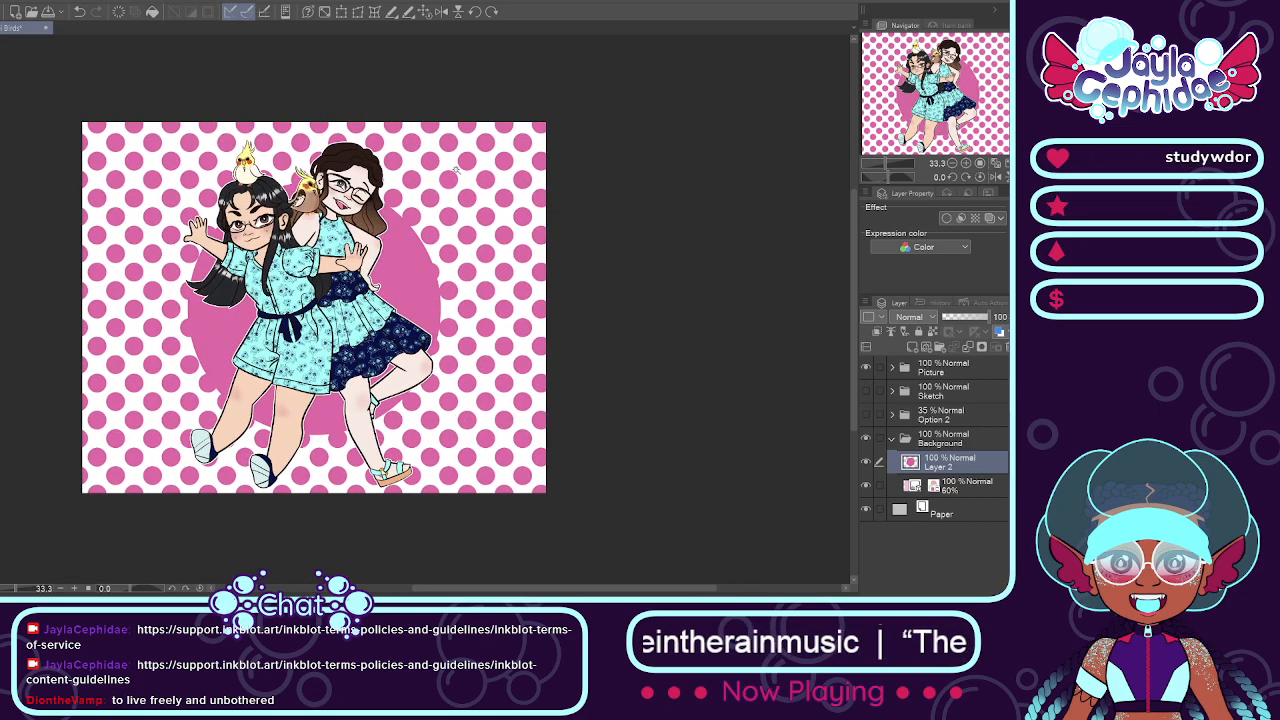
{"action": "left_click", "coordinate": [426, 12]}
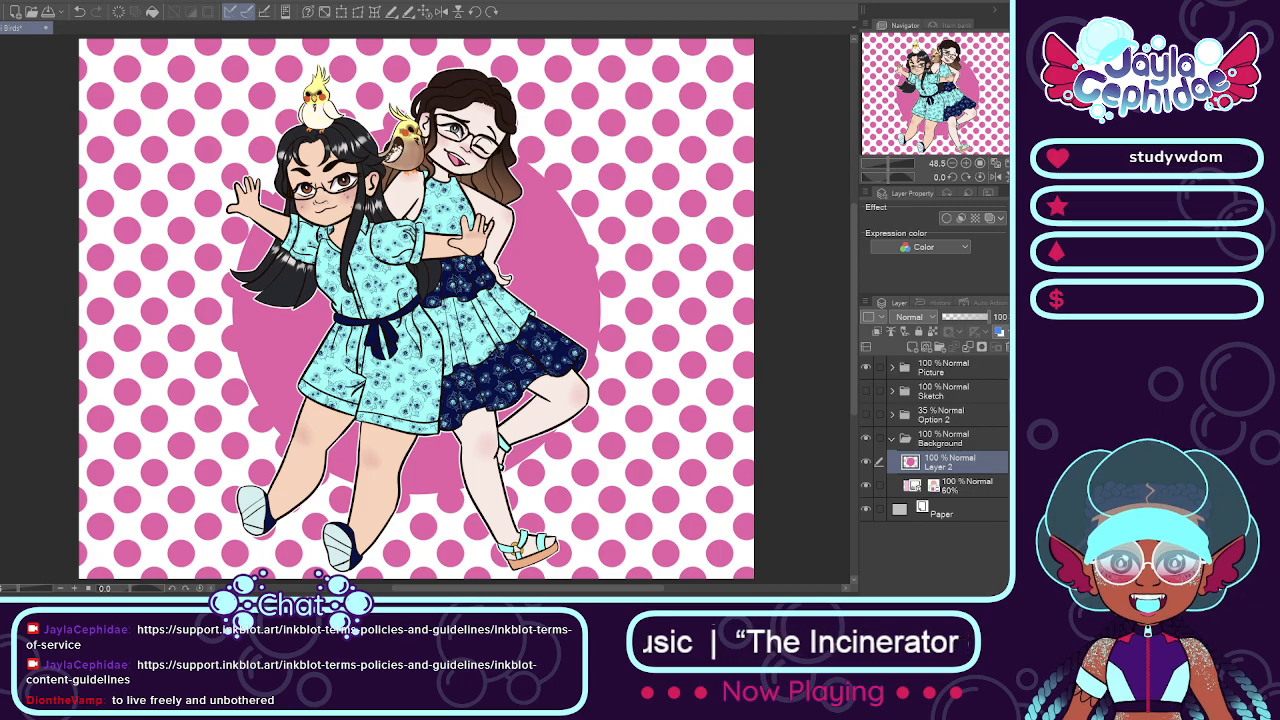
{"action": "left_click_drag", "start_coordinate": [646, 591], "coordinate": [665, 592]}
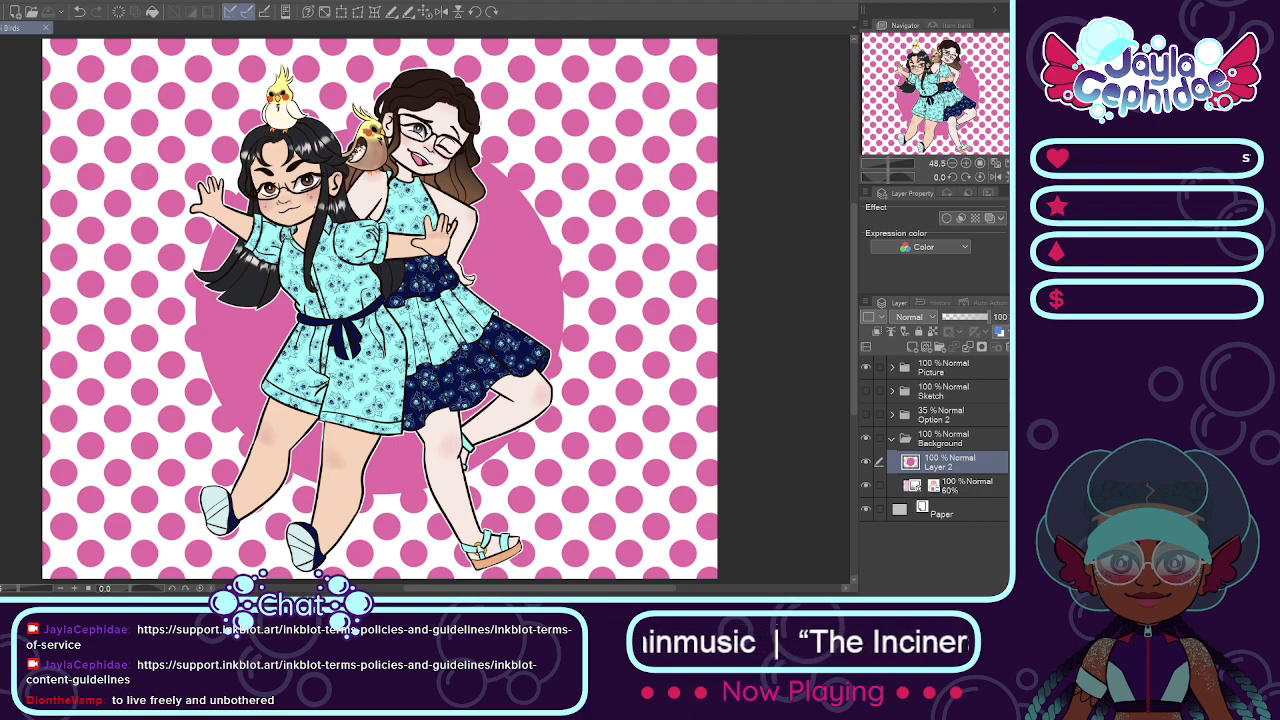
{"action": "left_click", "coordinate": [892, 440]}
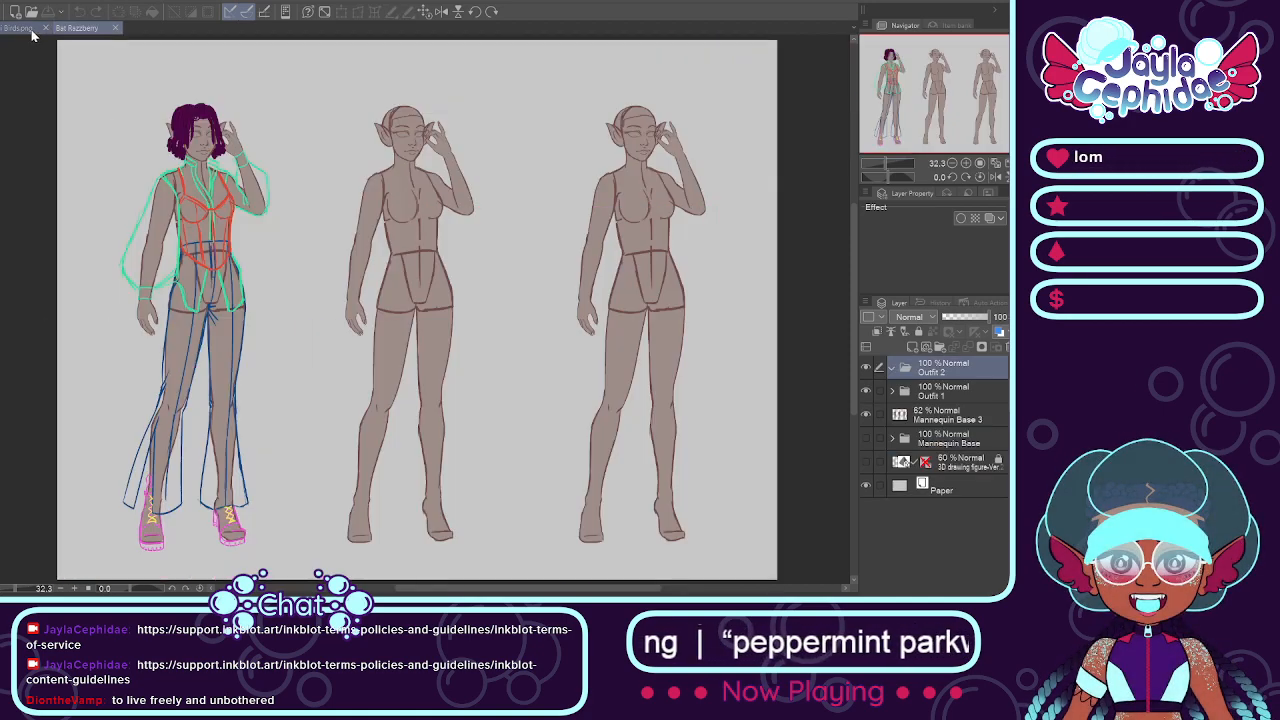
{"action": "left_click", "coordinate": [45, 28]}
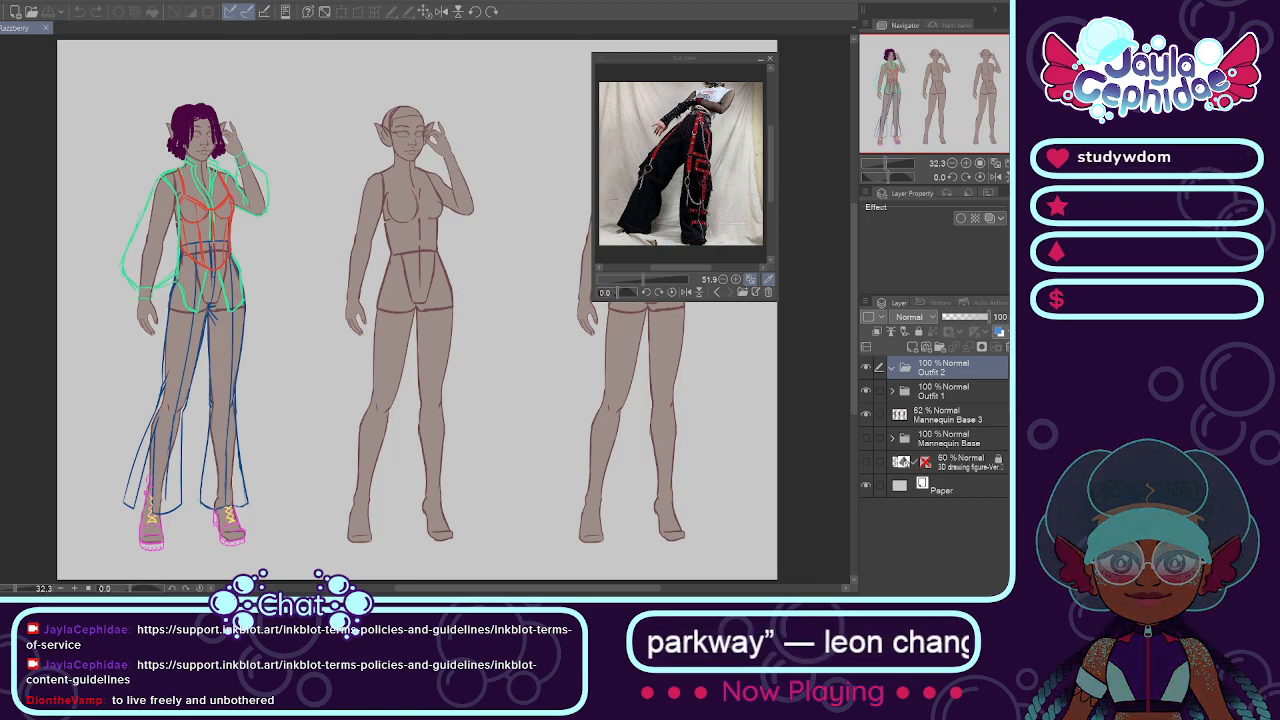
Step: Expand the Outfit 1 folder of the mannequin sheet, select the Pants layer, and toggle its visibility to check it
{"action": "left_click_drag", "start_coordinate": [597, 589], "coordinate": [531, 590]}
{"action": "scroll", "coordinate": [384, 506], "scroll_direction": "up", "scroll_amount": 1}
{"action": "scroll", "coordinate": [384, 506], "scroll_direction": "up", "scroll_amount": 1}
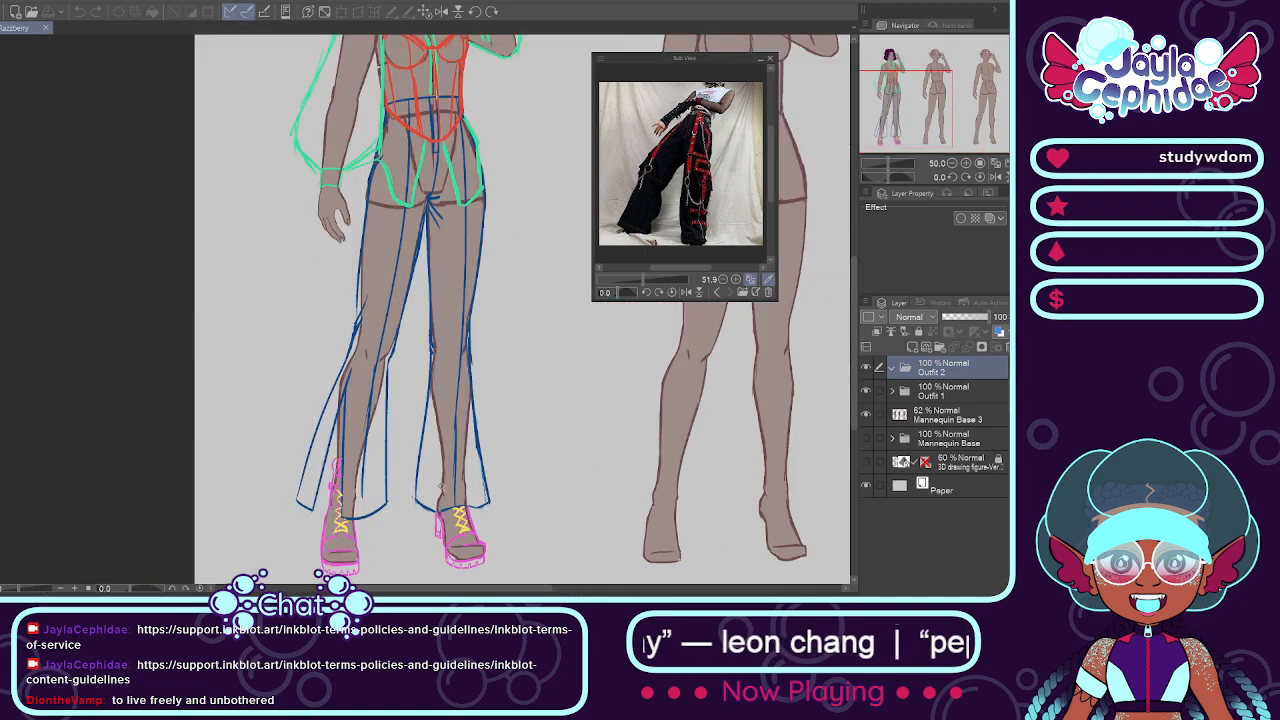
{"action": "left_click", "coordinate": [892, 391]}
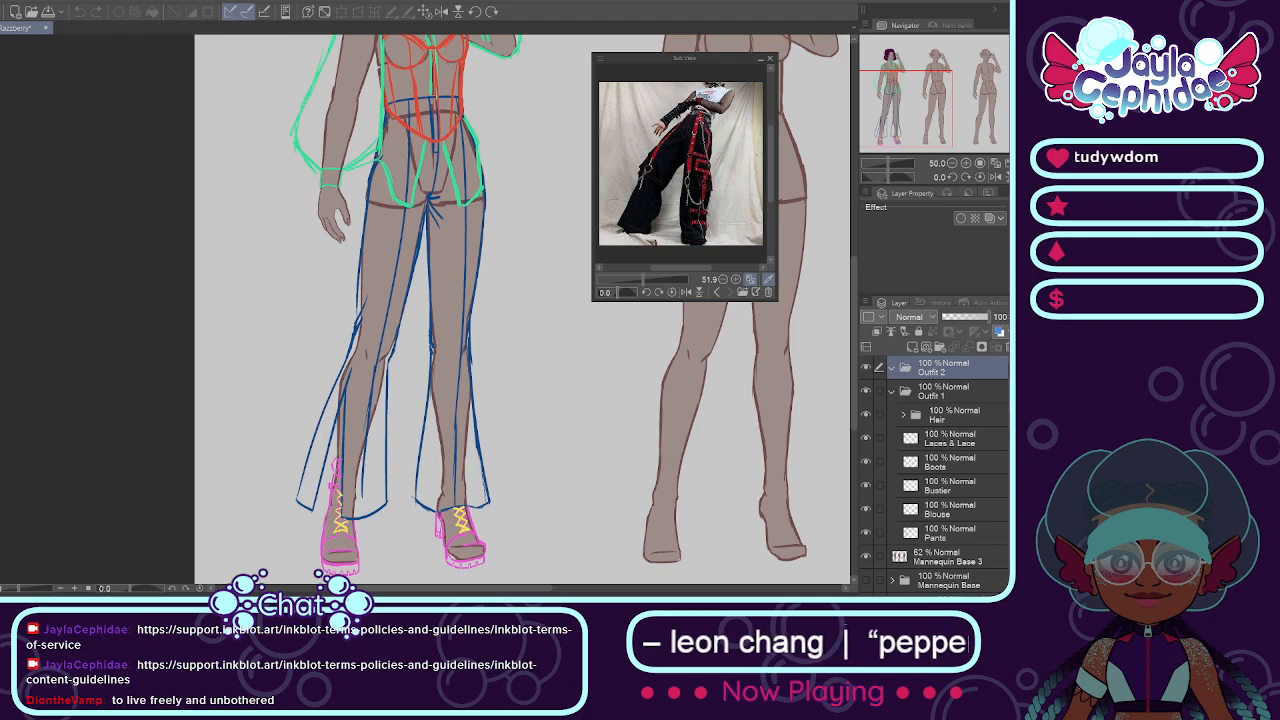
{"action": "scroll", "coordinate": [930, 450], "scroll_direction": "down", "scroll_amount": 1}
{"action": "left_click", "coordinate": [950, 450]}
{"action": "left_click", "coordinate": [950, 474]}
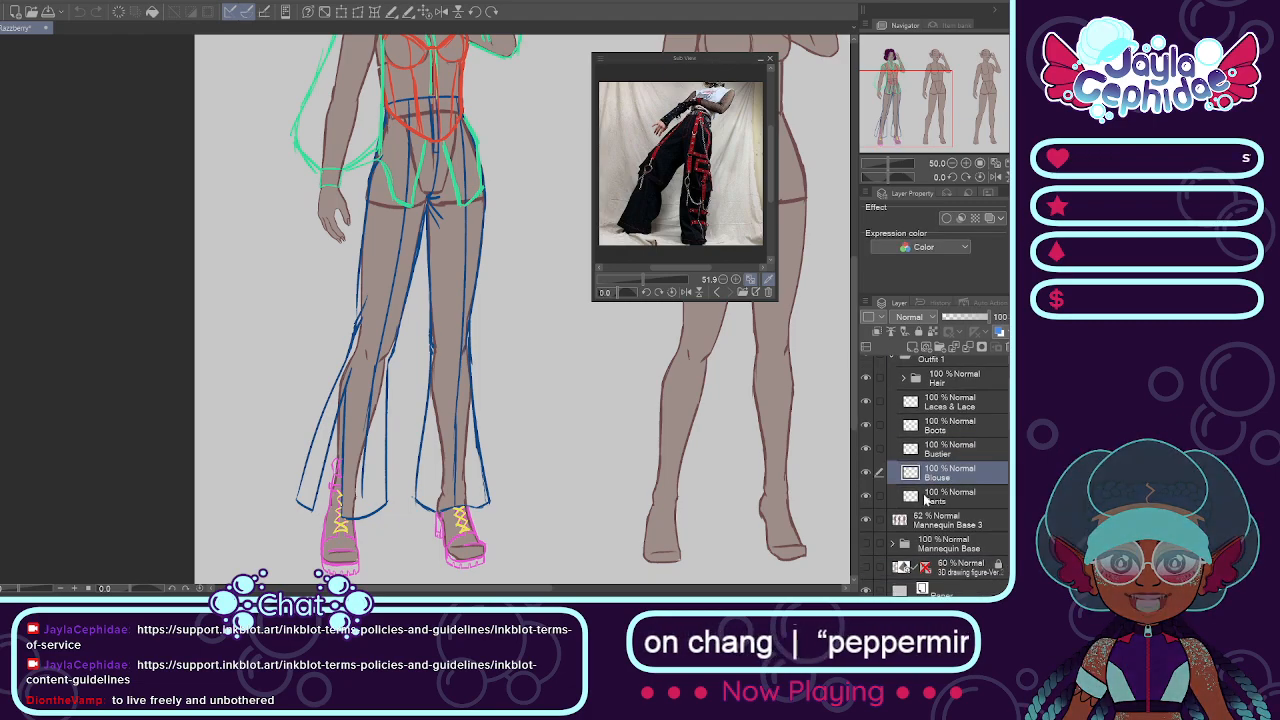
{"action": "left_click", "coordinate": [950, 497]}
{"action": "left_click", "coordinate": [867, 497]}
{"action": "left_click", "coordinate": [866, 497]}
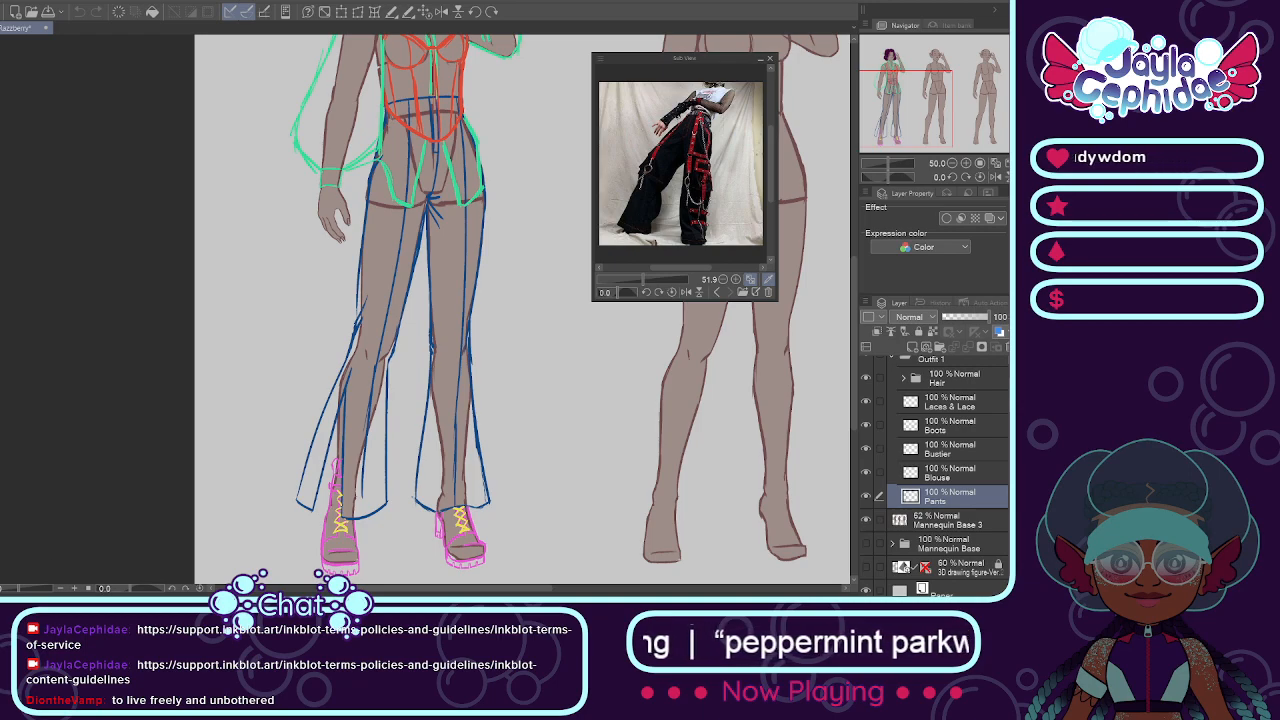
Step: Widen the flared lower part of the straight leg's pants on the Pants layer by distorting its hem outward on both sides, and deselect
{"action": "mouse_move", "coordinate": [432, 358]}
{"action": "left_mouse_down"}
{"action": "mouse_move", "coordinate": [418, 458]}
{"action": "mouse_move", "coordinate": [458, 508]}
{"action": "mouse_move", "coordinate": [490, 500]}
{"action": "mouse_move", "coordinate": [472, 400]}
{"action": "left_mouse_up"}
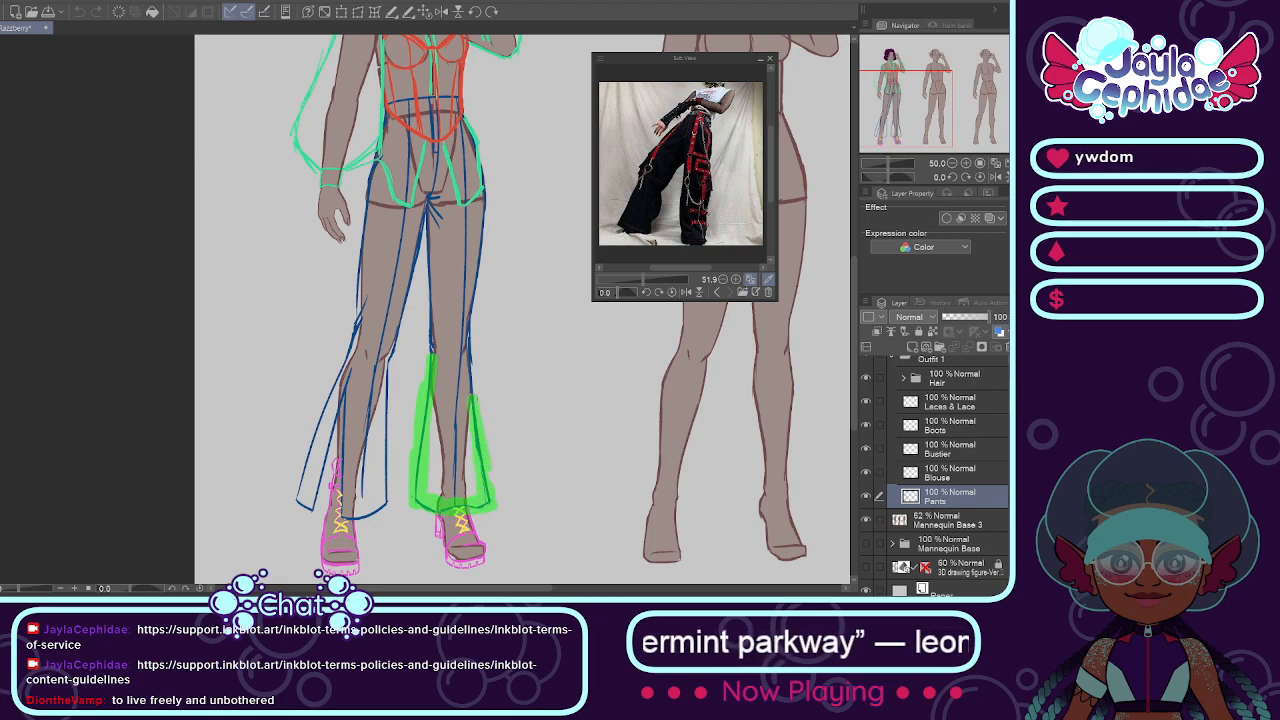
{"action": "left_click_drag", "start_coordinate": [468, 334], "coordinate": [468, 332]}
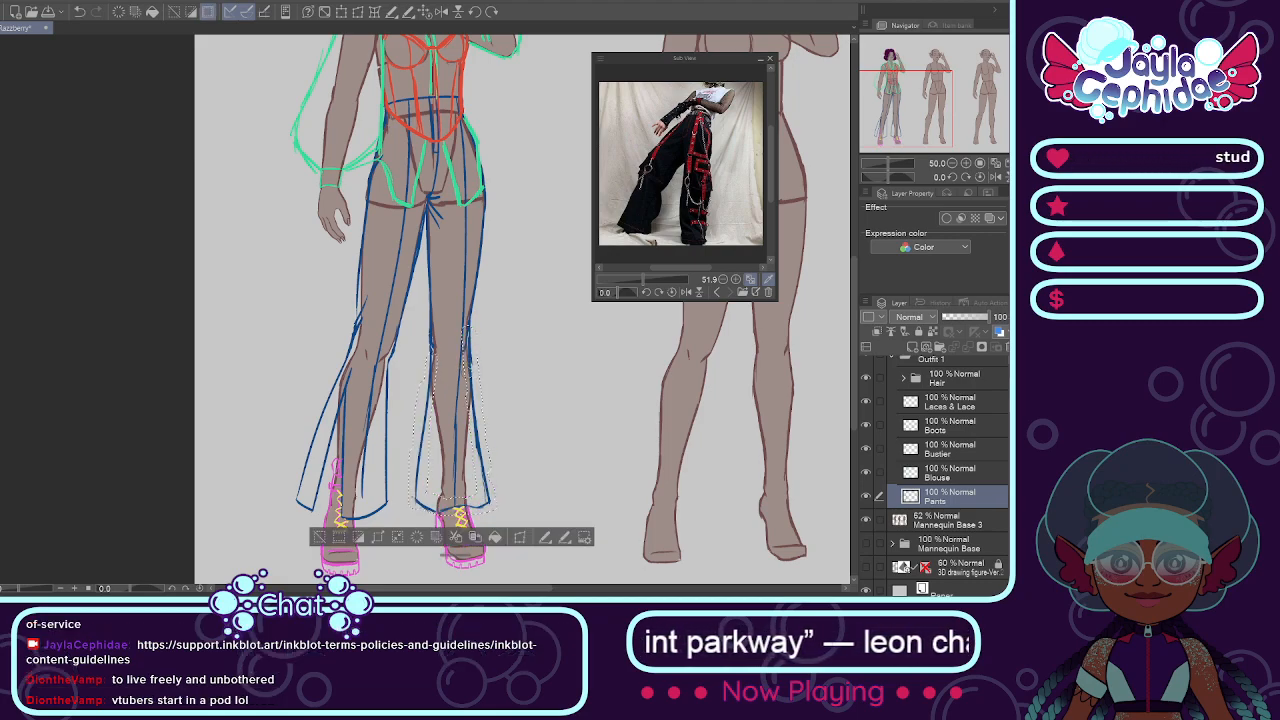
{"action": "left_click", "coordinate": [521, 540]}
{"action": "left_click_drag", "start_coordinate": [498, 517], "coordinate": [516, 513]}
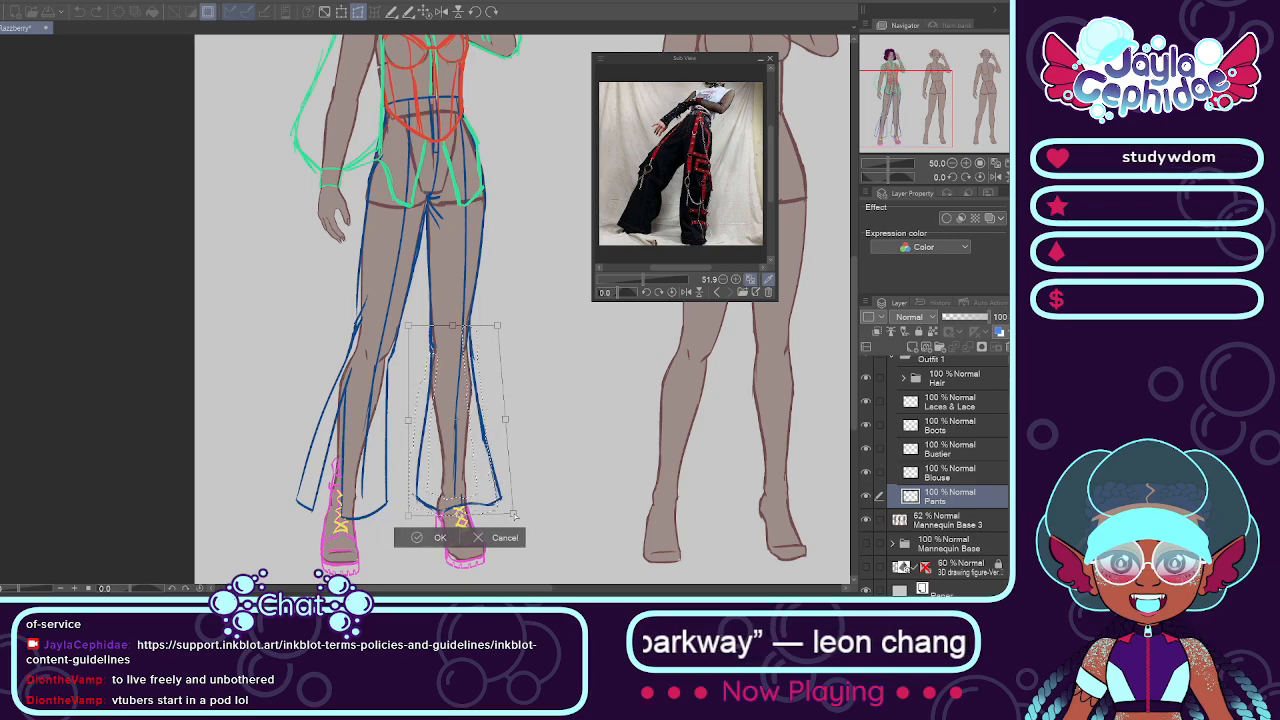
{"action": "left_click_drag", "start_coordinate": [408, 517], "coordinate": [403, 520]}
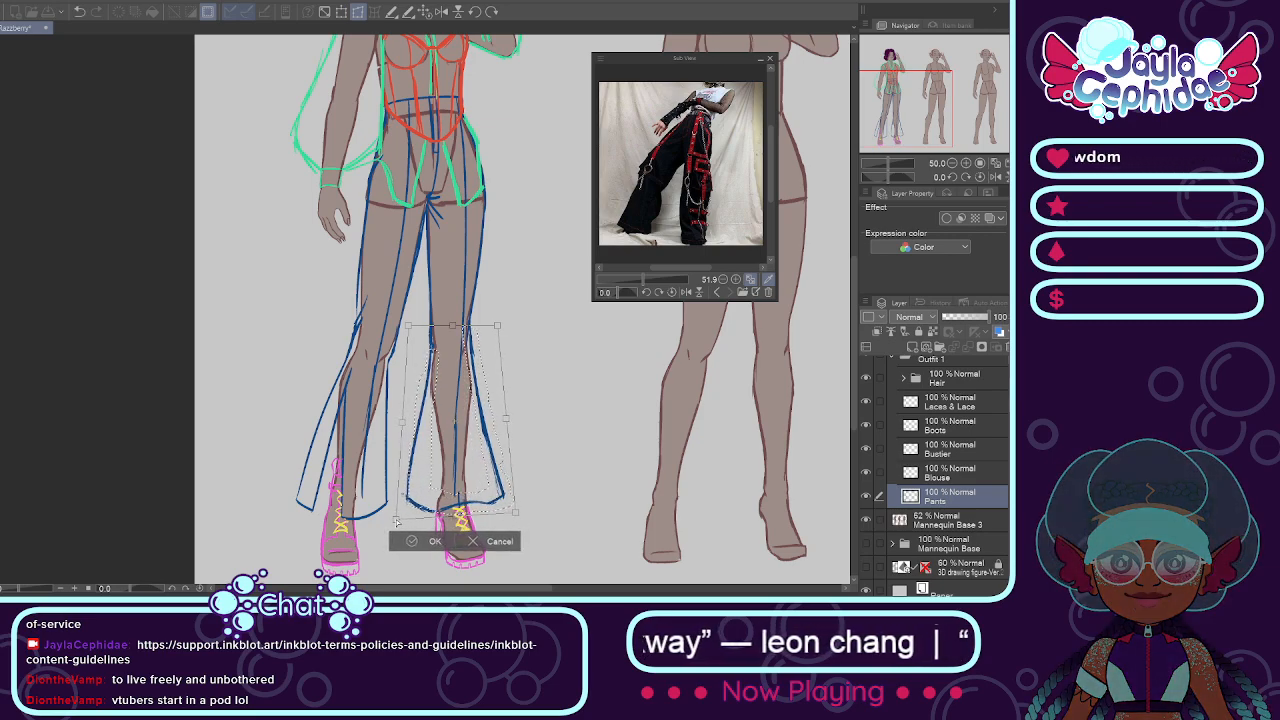
{"action": "left_click", "coordinate": [445, 540]}
{"action": "key", "text": "ctrl+d"}
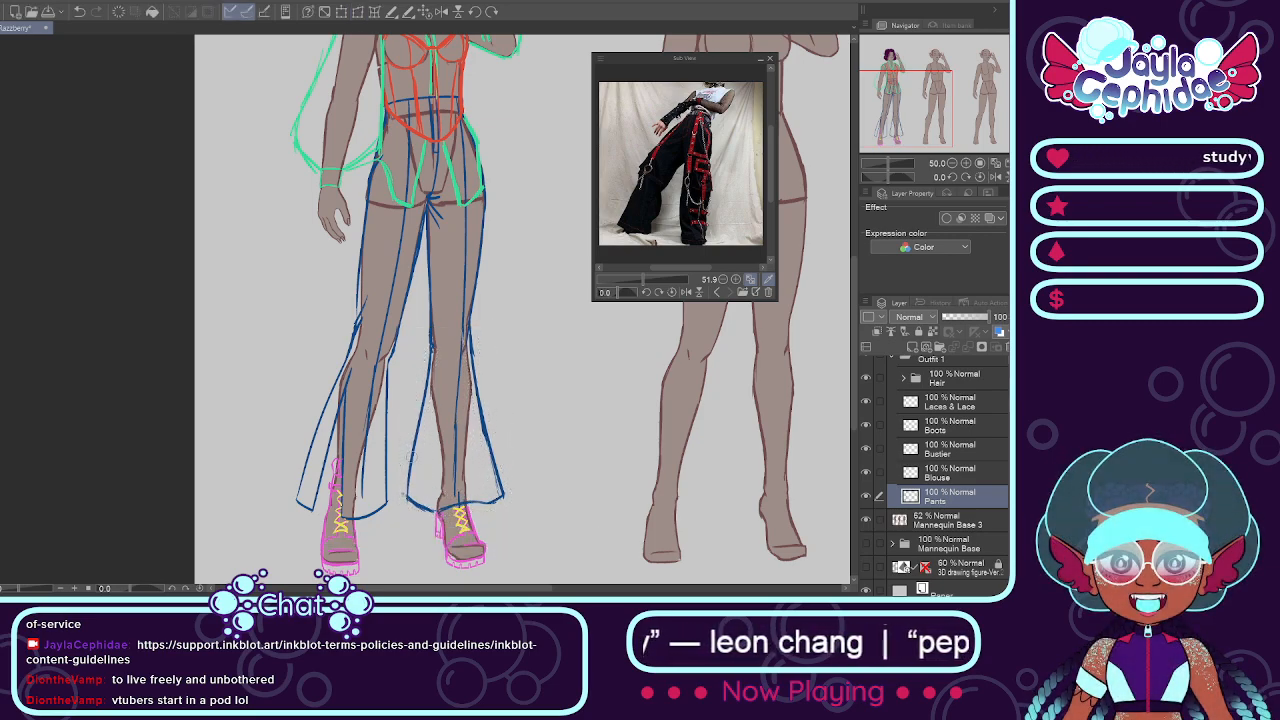
Step: Widen the flared lower part of the bent leg's pants on the Pants layer by distorting its hem outward on both sides, and deselect
{"action": "mouse_move", "coordinate": [392, 366]}
{"action": "left_mouse_down"}
{"action": "mouse_move", "coordinate": [389, 513]}
{"action": "mouse_move", "coordinate": [340, 514]}
{"action": "left_mouse_up"}
{"action": "mouse_move", "coordinate": [358, 335]}
{"action": "left_mouse_down"}
{"action": "mouse_move", "coordinate": [298, 462]}
{"action": "mouse_move", "coordinate": [311, 517]}
{"action": "mouse_move", "coordinate": [297, 508]}
{"action": "left_mouse_up"}
{"action": "left_click", "coordinate": [385, 551]}
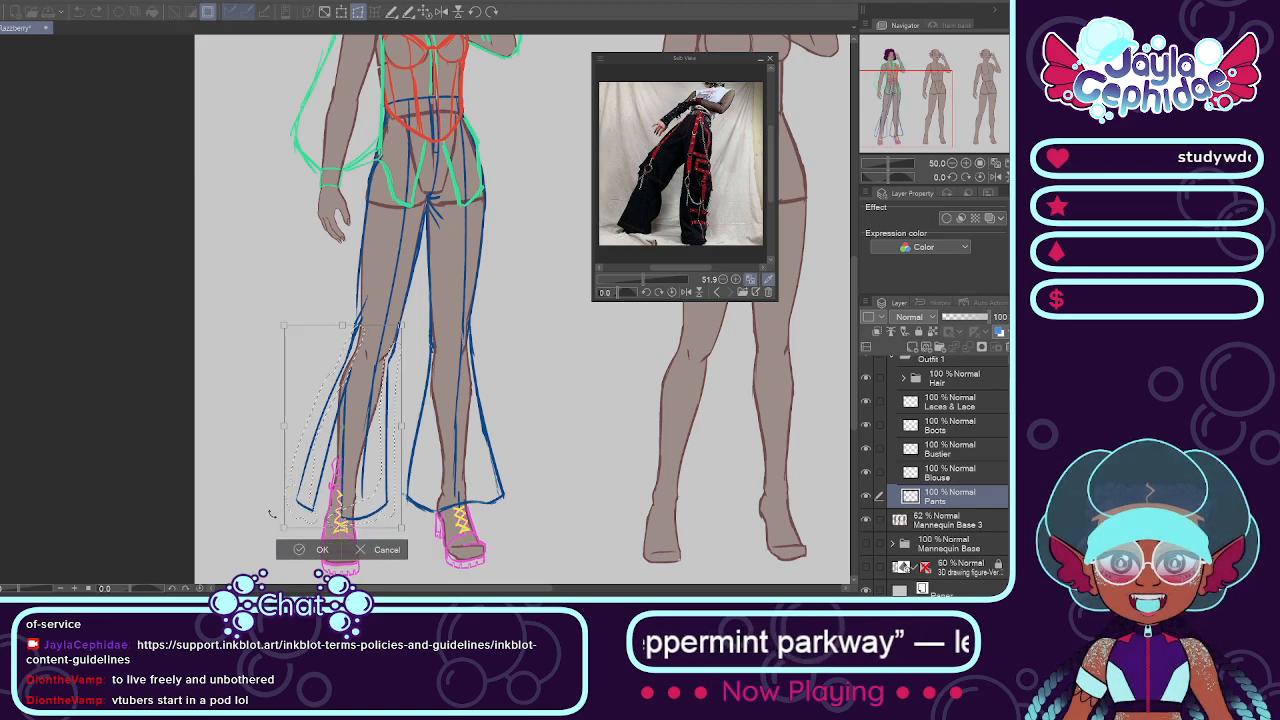
{"action": "left_click_drag", "start_coordinate": [271, 530], "coordinate": [270, 528]}
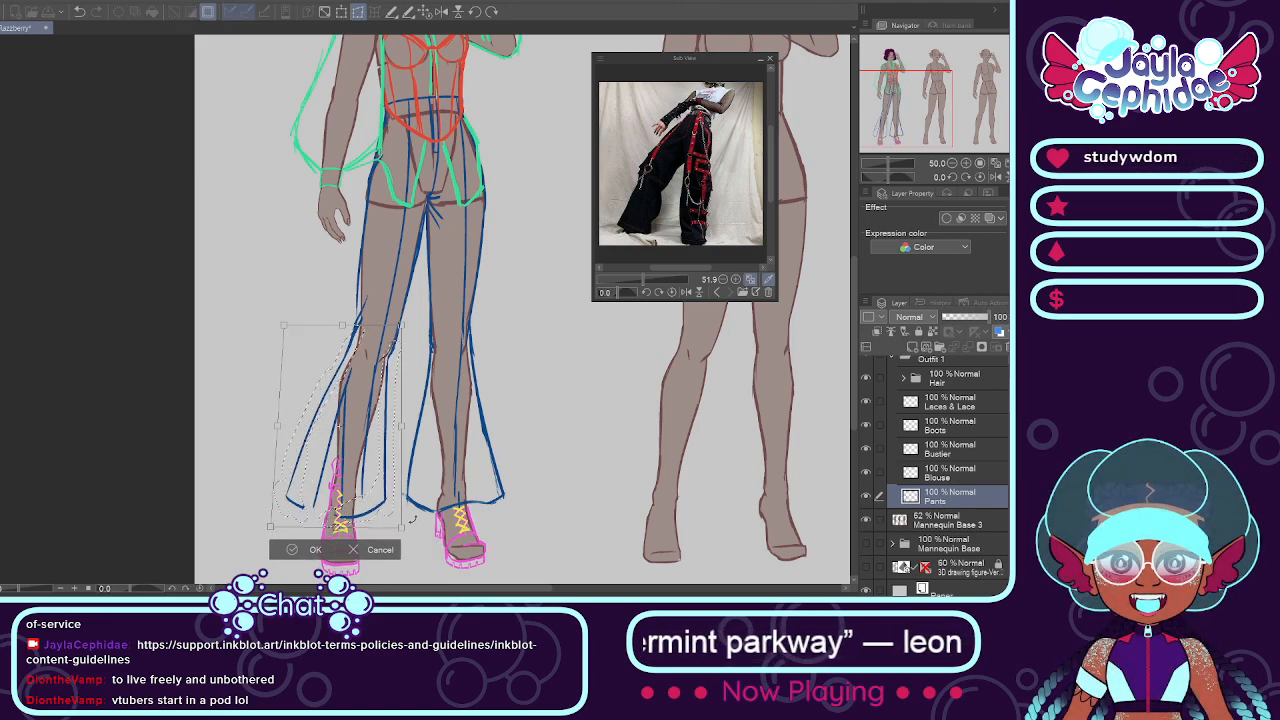
{"action": "left_click_drag", "start_coordinate": [402, 528], "coordinate": [414, 528]}
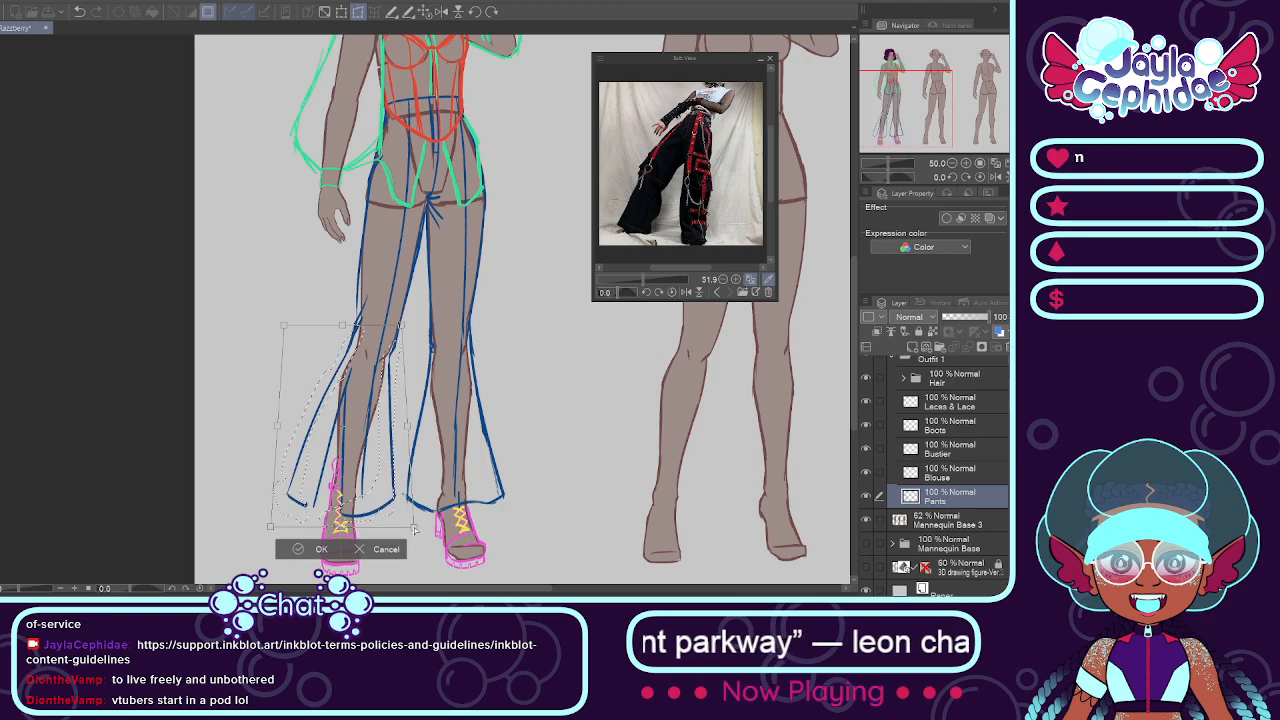
{"action": "left_click", "coordinate": [305, 549]}
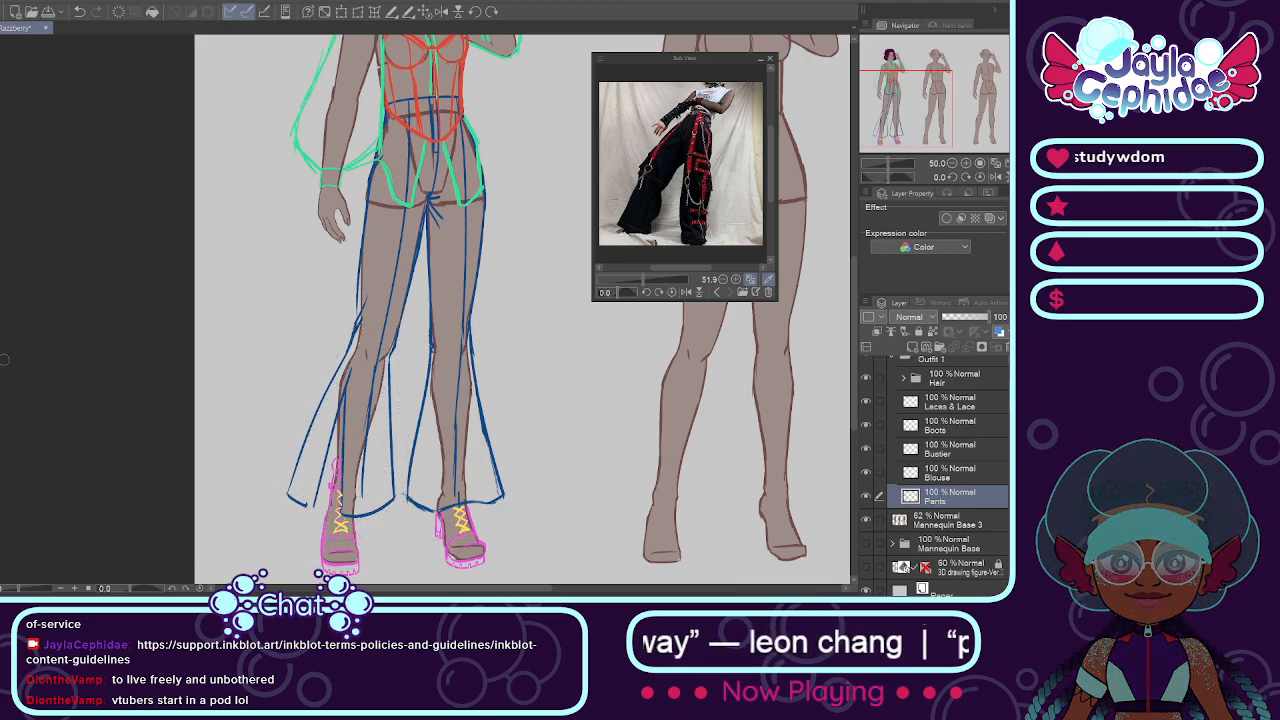
Step: Redraw the outer hem line of the bent leg's flared pants so it meets the adjacent fold line
{"action": "scroll", "coordinate": [432, 165], "scroll_direction": "up", "scroll_amount": 4}
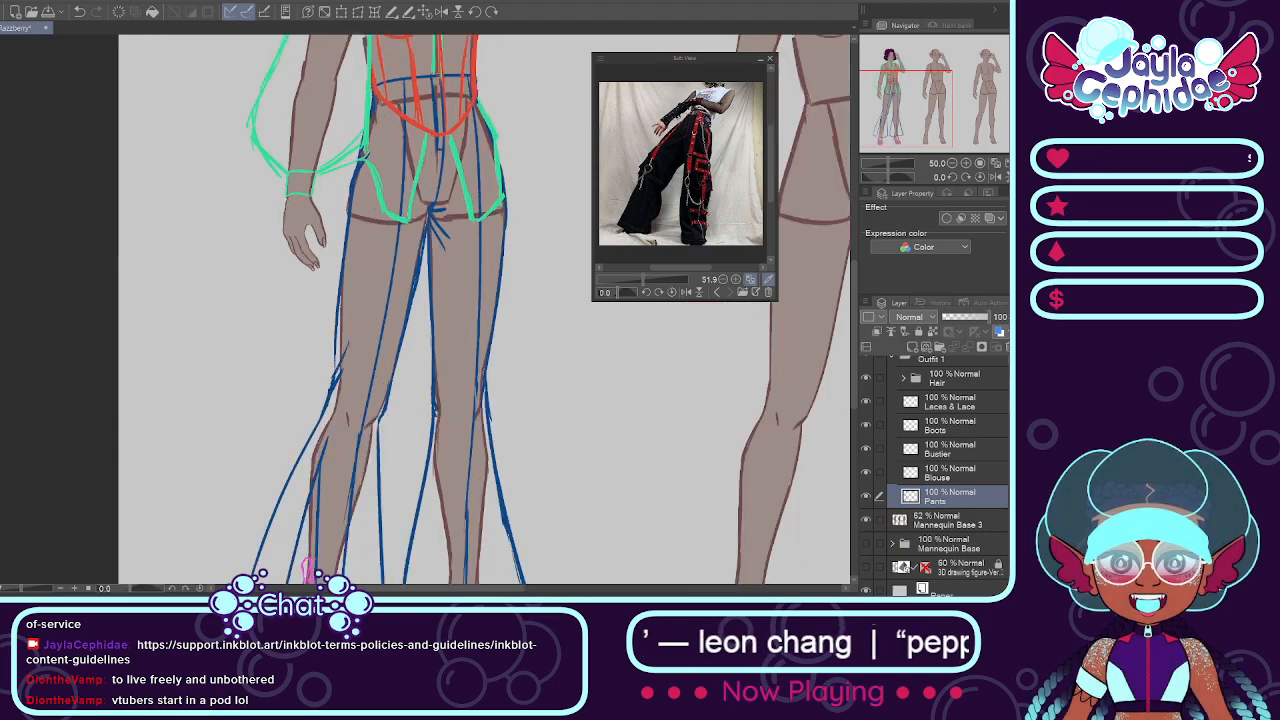
{"action": "left_click", "coordinate": [438, 274], "text": "alt"}
{"action": "scroll", "coordinate": [434, 284], "scroll_direction": "down", "scroll_amount": 3}
{"action": "scroll", "coordinate": [434, 285], "scroll_direction": "down", "scroll_amount": 5}
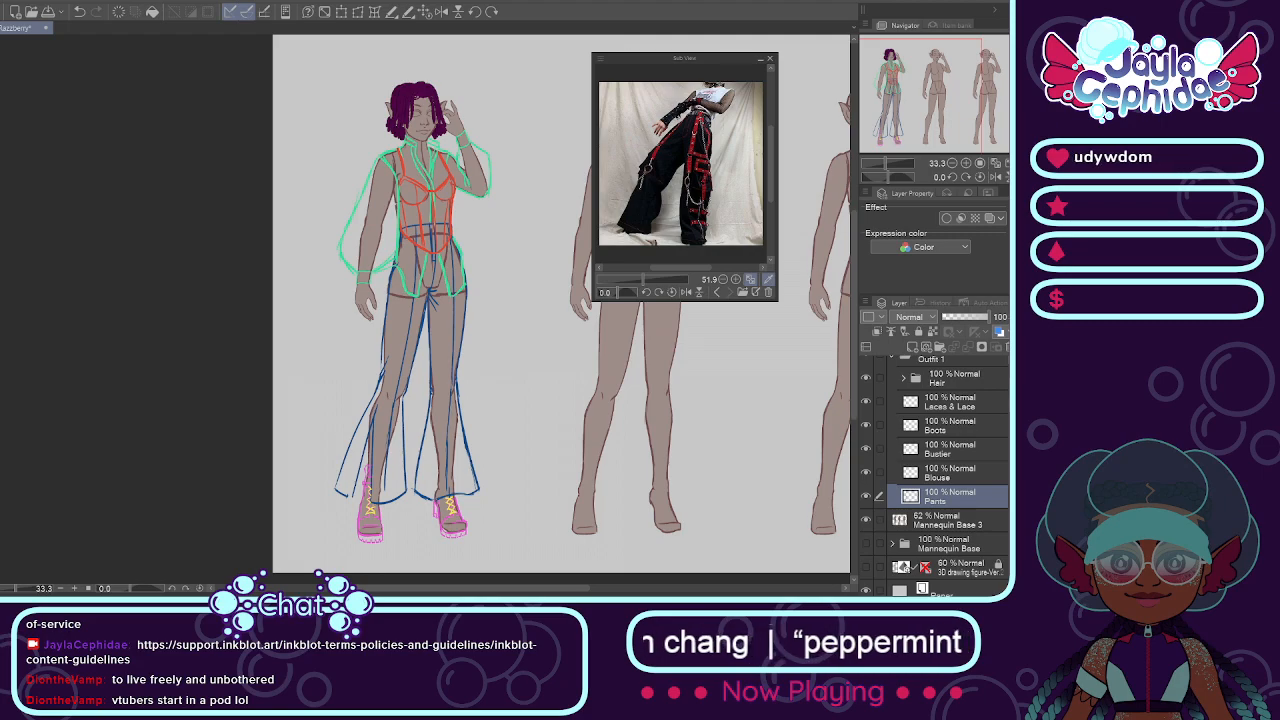
{"action": "scroll", "coordinate": [422, 302], "scroll_direction": "up", "scroll_amount": 3}
{"action": "scroll", "coordinate": [312, 231], "scroll_direction": "down", "scroll_amount": 6}
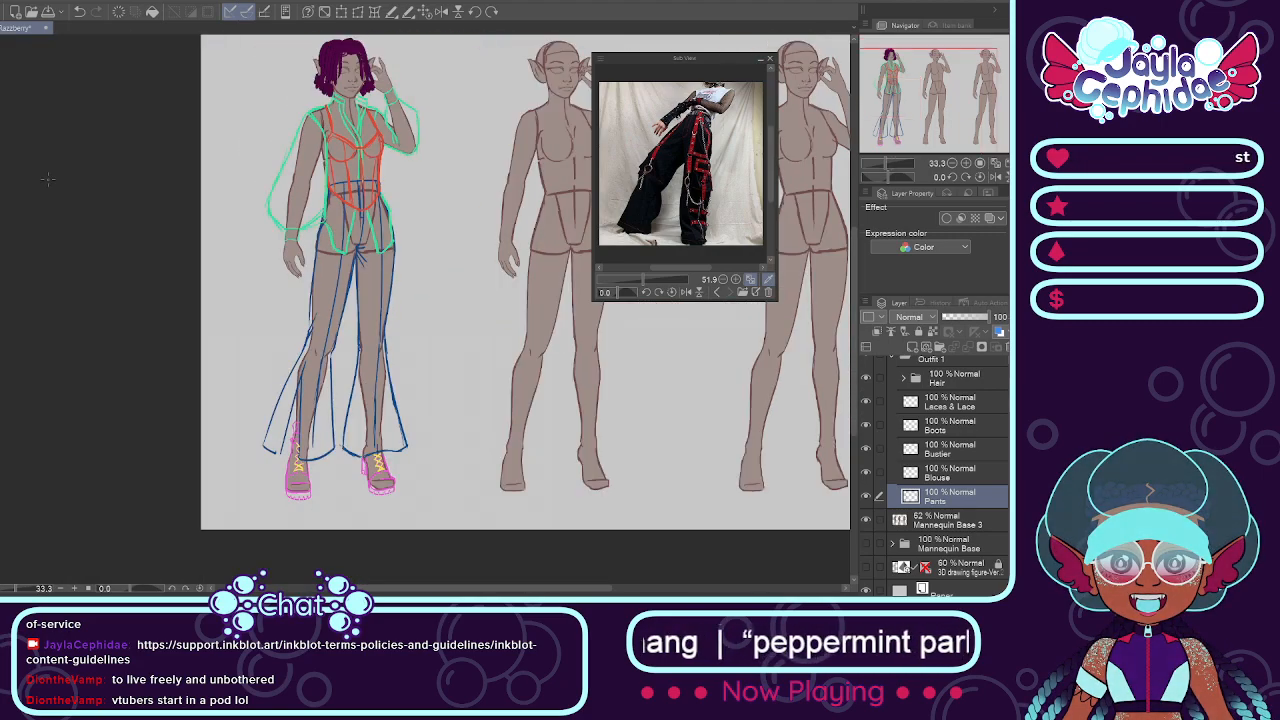
{"action": "scroll", "coordinate": [202, 287], "scroll_direction": "up", "scroll_amount": 3}
{"action": "scroll", "coordinate": [308, 266], "scroll_direction": "up", "scroll_amount": 5}
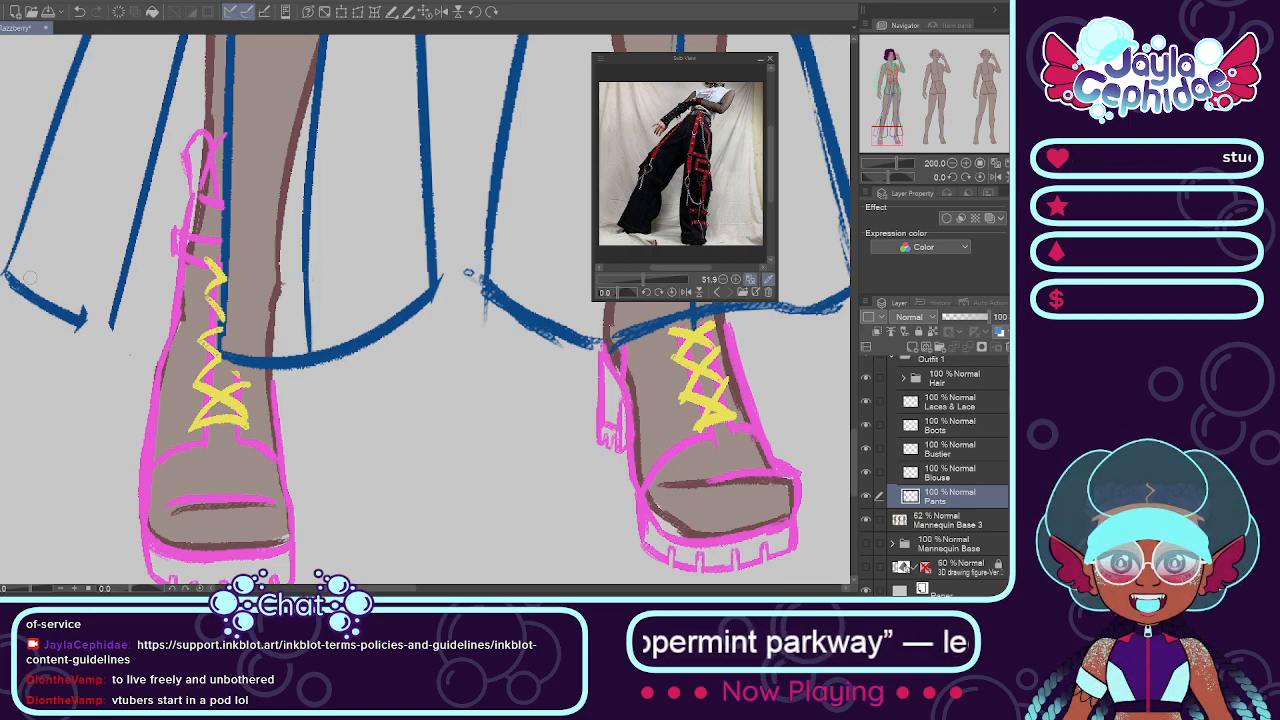
{"action": "left_click_drag", "start_coordinate": [8, 277], "coordinate": [110, 328]}
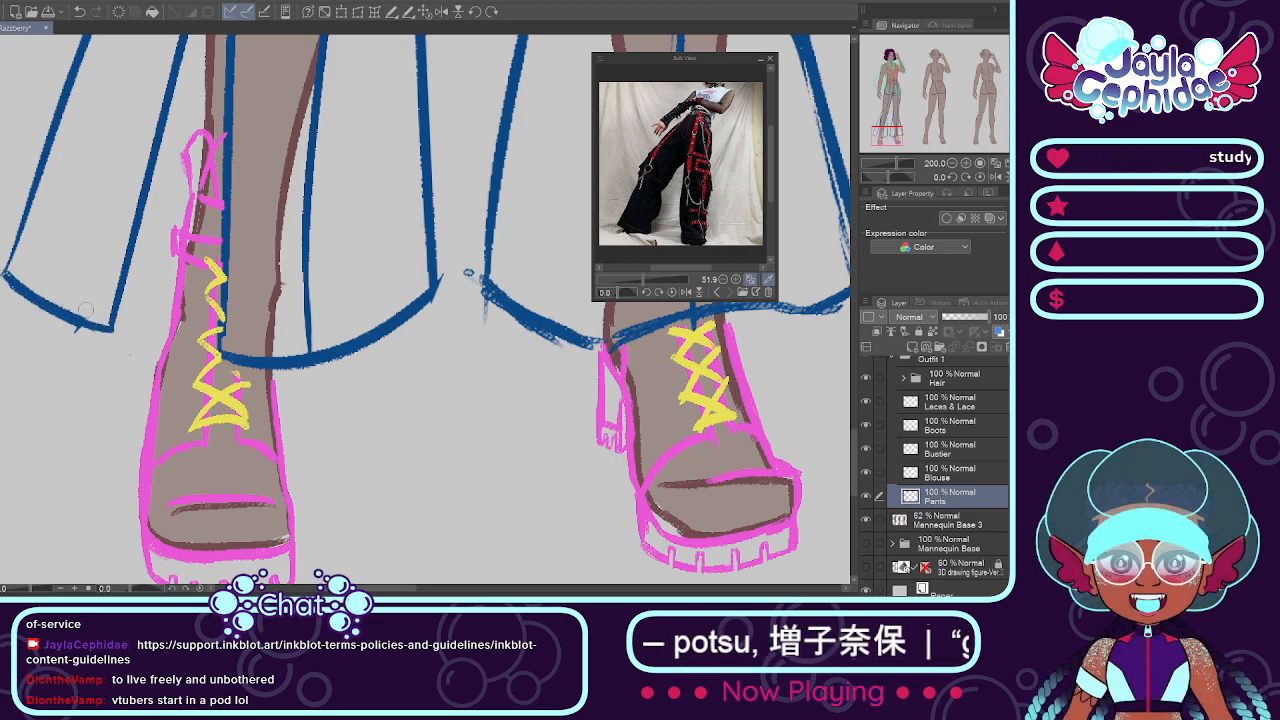
Step: Clean up the straight leg's hem by erasing the stray marks at its inner corner and extending the center crease to the hem
{"action": "scroll", "coordinate": [217, 316], "scroll_direction": "up", "scroll_amount": 2}
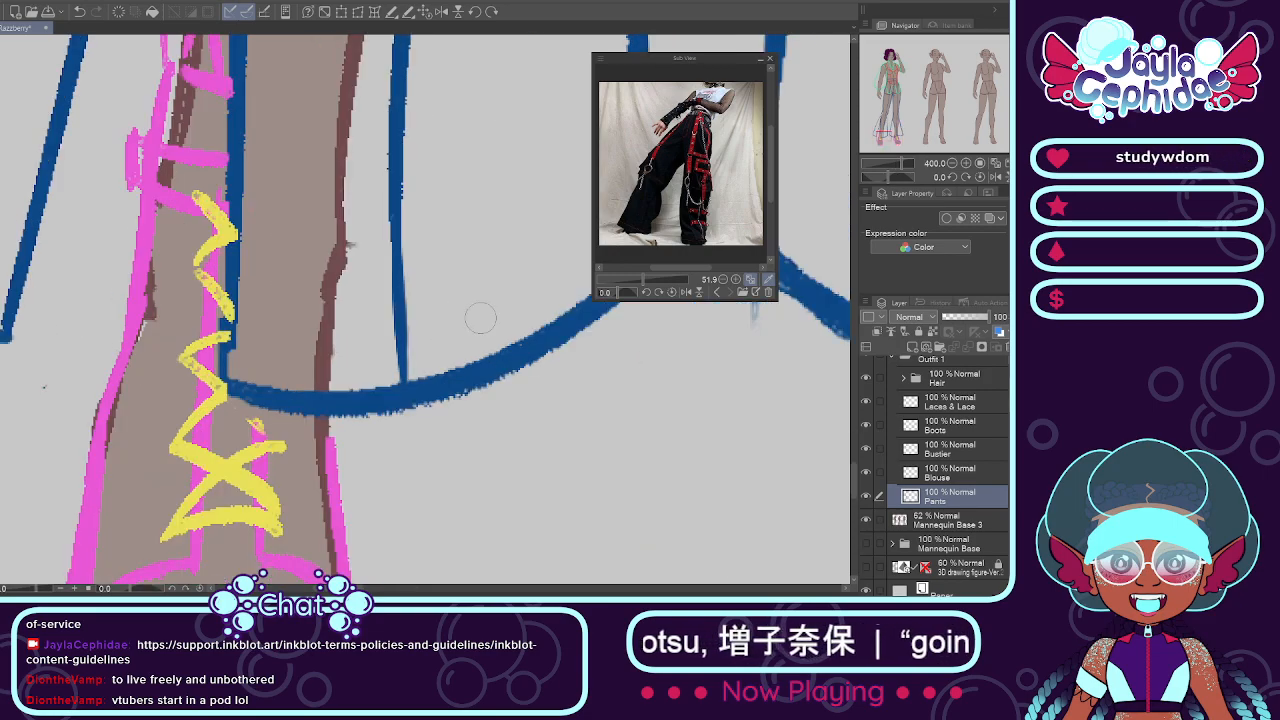
{"action": "scroll", "coordinate": [498, 321], "scroll_direction": "down", "scroll_amount": 5}
{"action": "scroll", "coordinate": [547, 317], "scroll_direction": "down", "scroll_amount": 1}
{"action": "scroll", "coordinate": [438, 333], "scroll_direction": "up", "scroll_amount": 5}
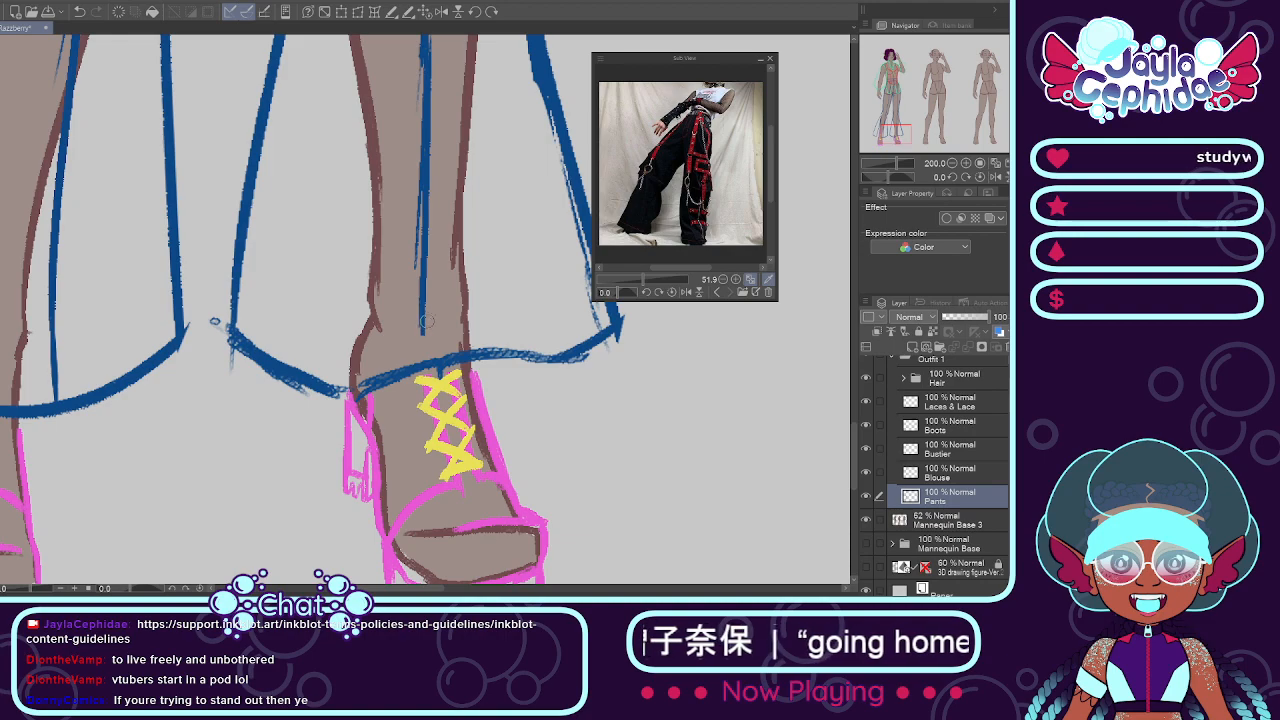
{"action": "left_click_drag", "start_coordinate": [208, 320], "coordinate": [220, 325]}
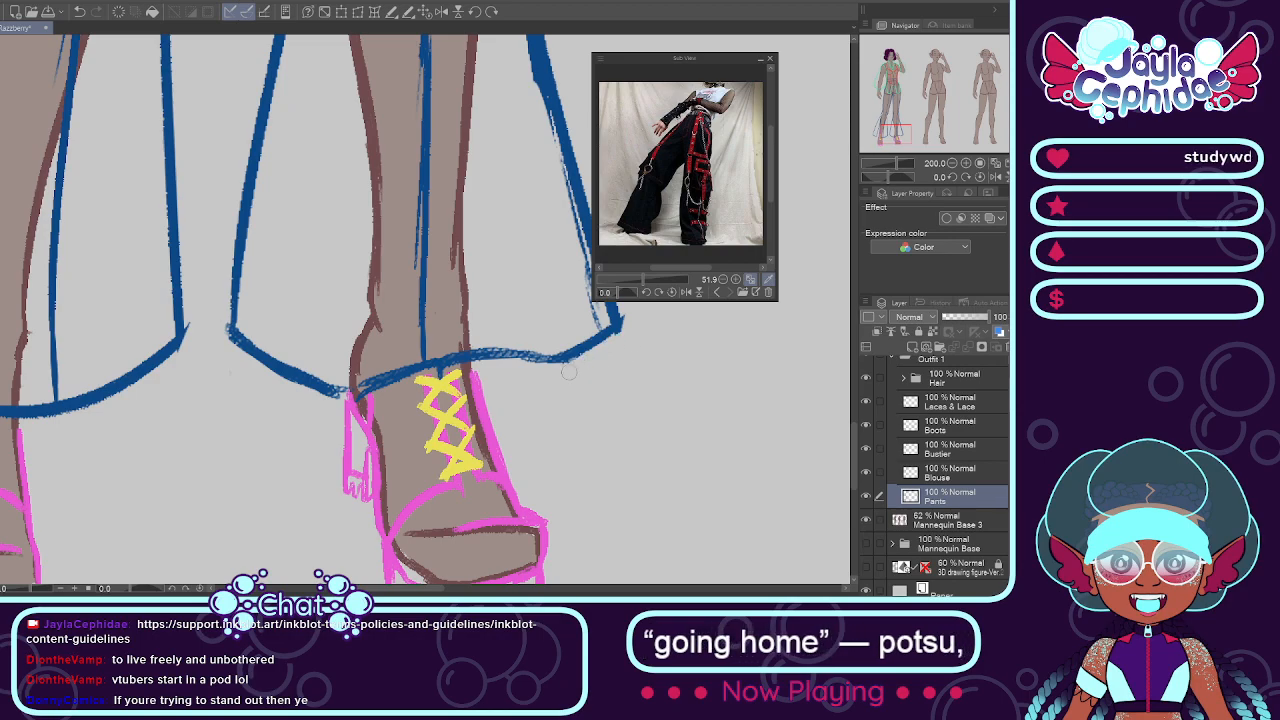
Step: Collapse the Outfit 1 folder and select the Outfit 2 folder
{"action": "scroll", "coordinate": [571, 371], "scroll_direction": "down", "scroll_amount": 10}
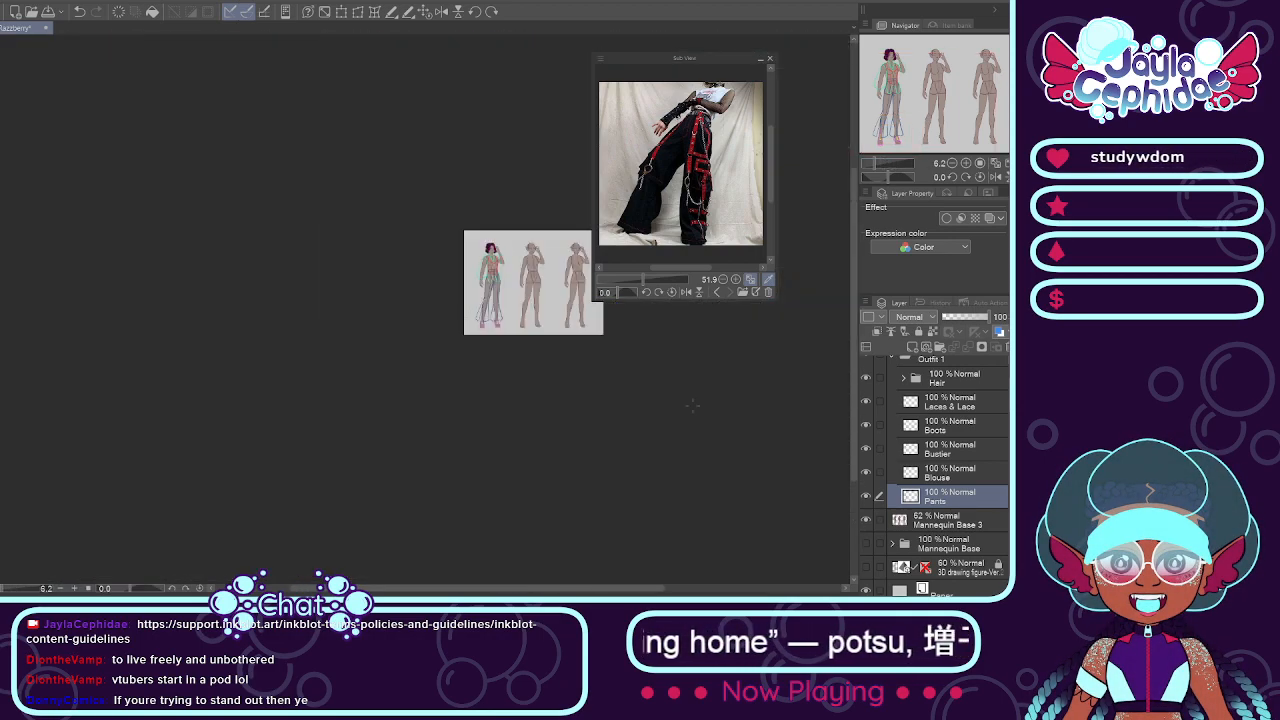
{"action": "left_click_drag", "start_coordinate": [563, 589], "coordinate": [589, 588]}
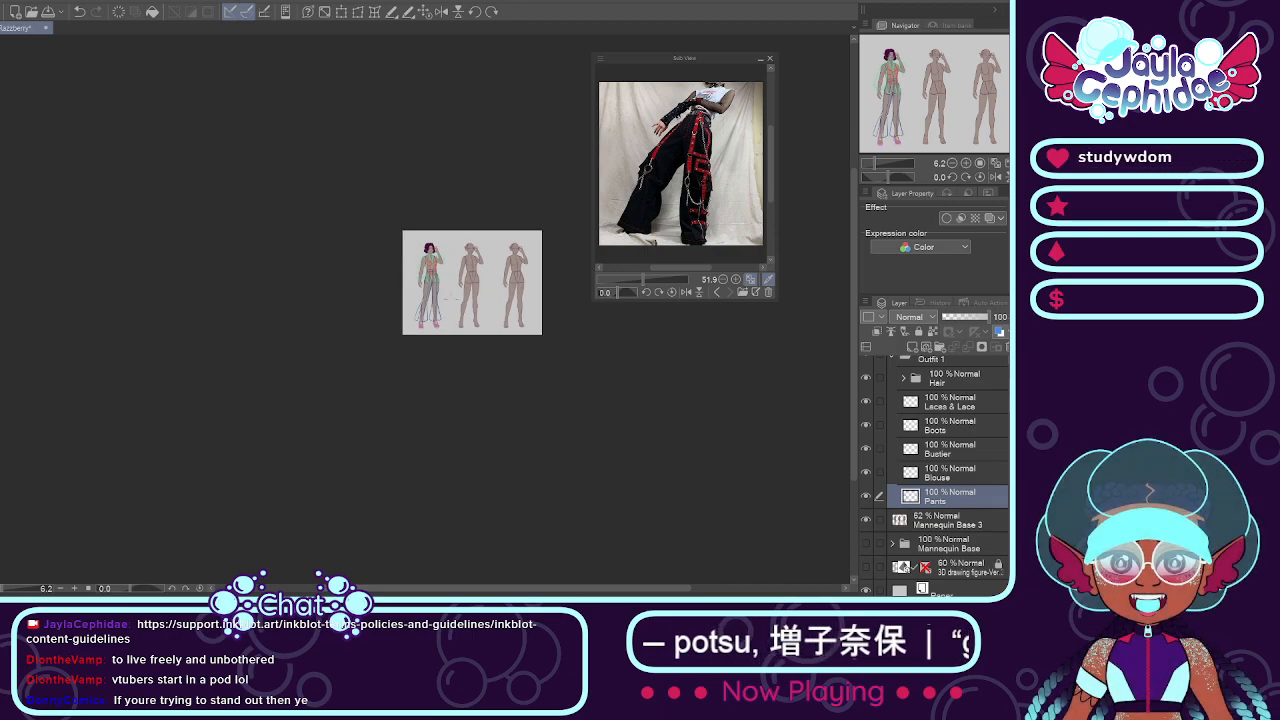
{"action": "scroll", "coordinate": [449, 297], "scroll_direction": "up", "scroll_amount": 4}
{"action": "scroll", "coordinate": [444, 266], "scroll_direction": "down", "scroll_amount": 2}
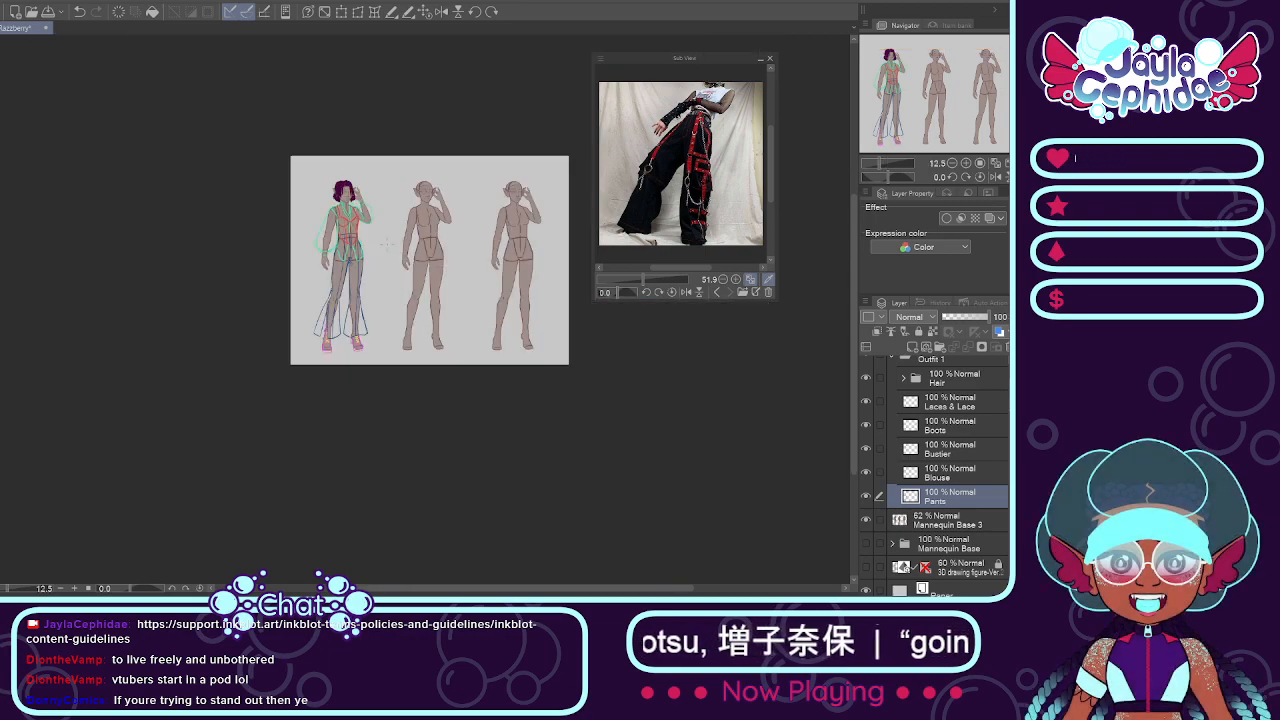
{"action": "scroll", "coordinate": [381, 245], "scroll_direction": "up", "scroll_amount": 1}
{"action": "scroll", "coordinate": [895, 405], "scroll_direction": "up", "scroll_amount": 2}
{"action": "left_click", "coordinate": [892, 388]}
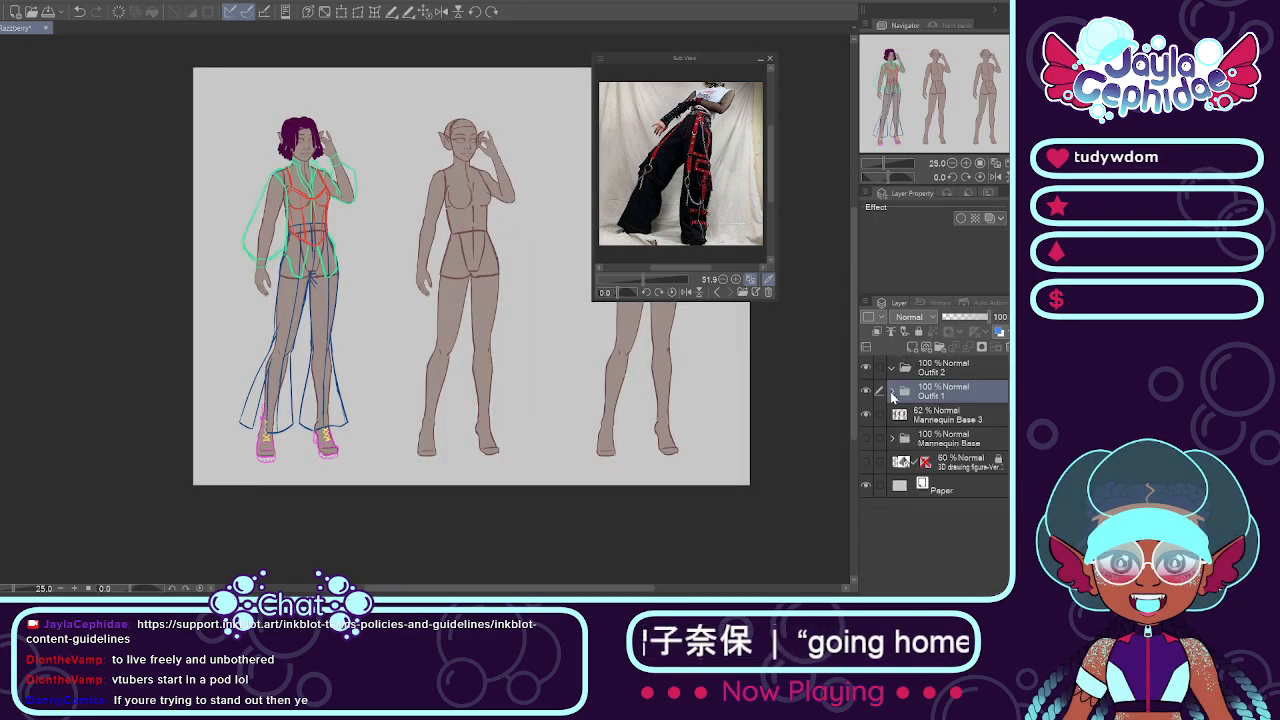
{"action": "left_click", "coordinate": [887, 370]}
{"action": "left_click", "coordinate": [866, 370]}
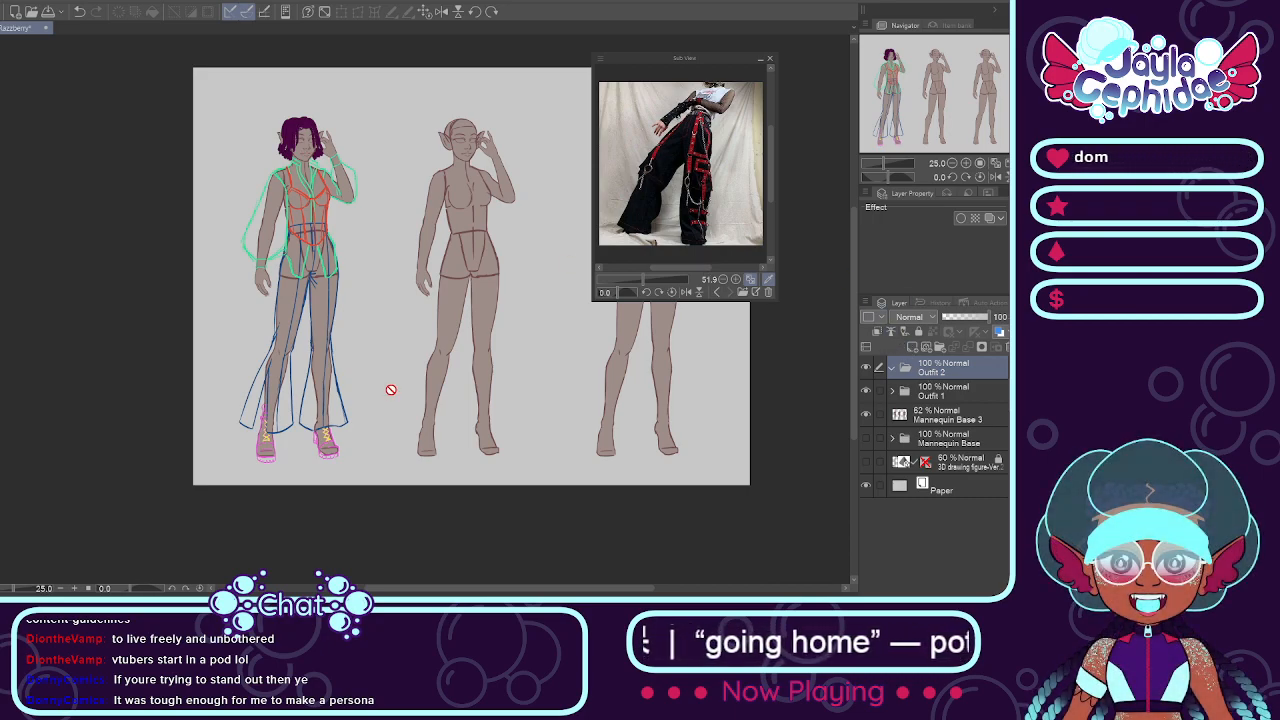
Step: Show the portrait photo in the reference viewer and compare its hair with the middle mannequin's head
{"action": "left_click_drag", "start_coordinate": [451, 590], "coordinate": [482, 590]}
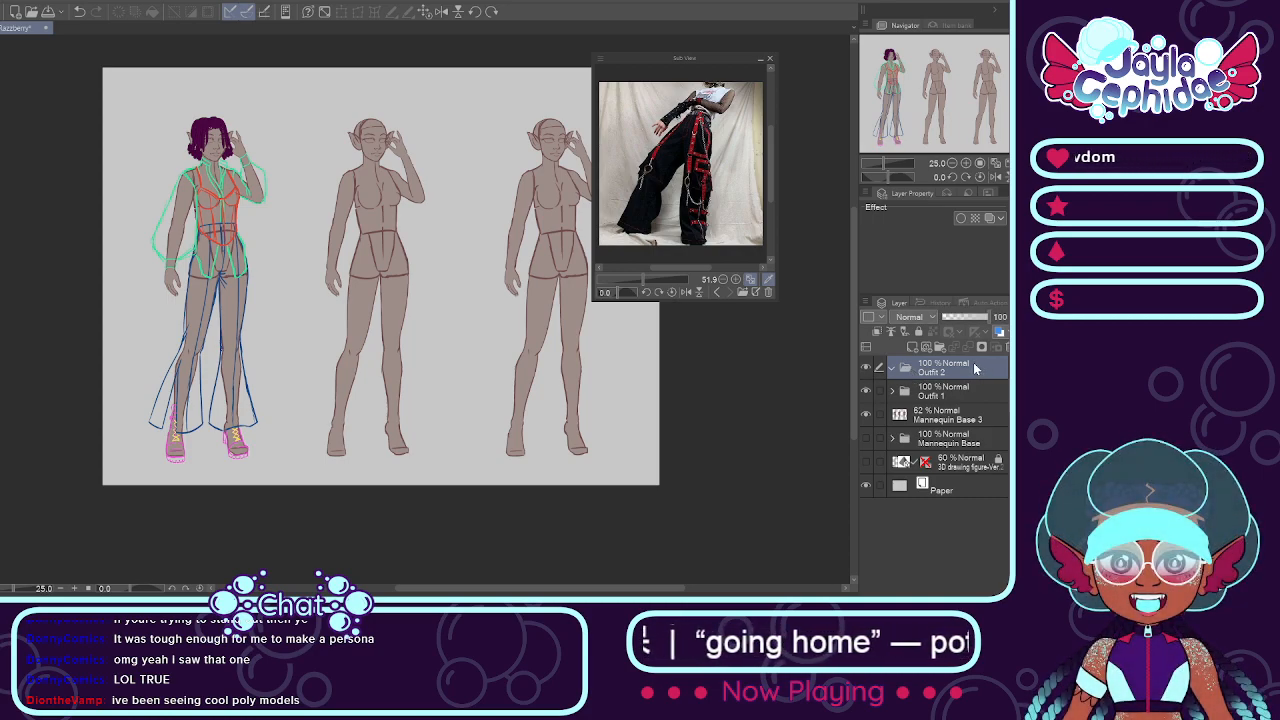
{"action": "left_click", "coordinate": [720, 294]}
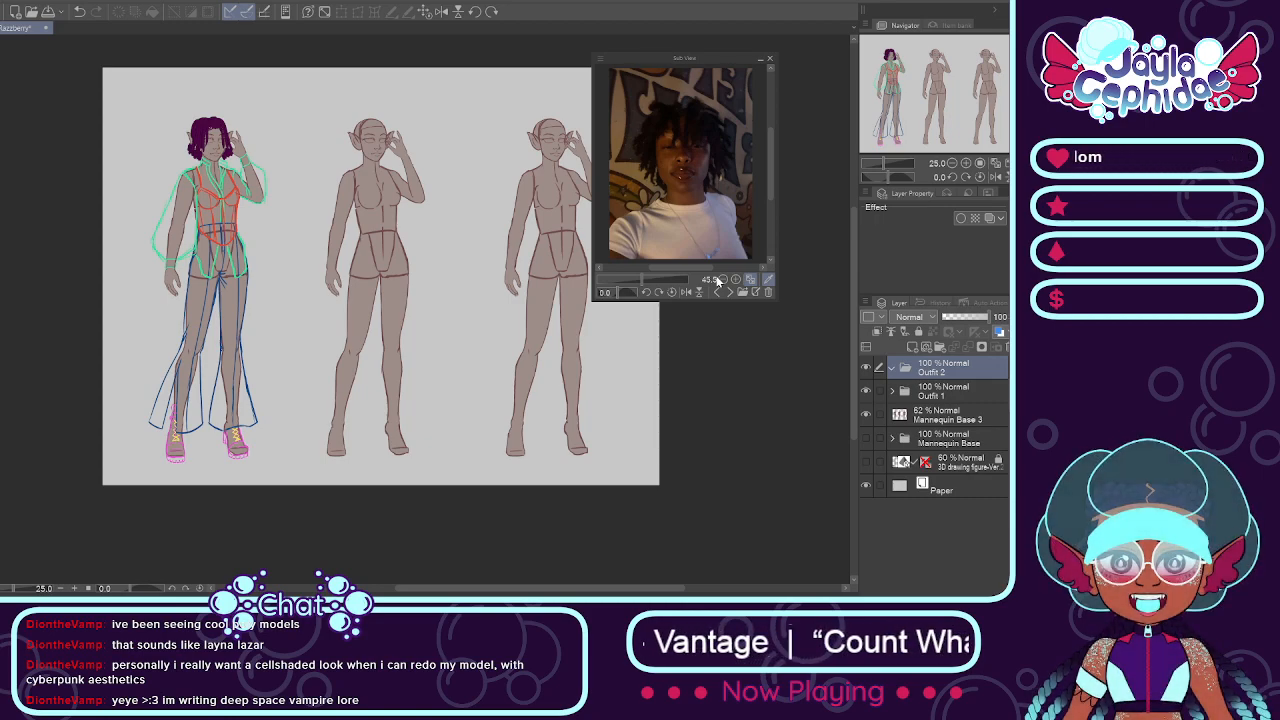
{"action": "key", "text": "ctrl+plus"}
{"action": "key", "text": "ctrl+plus"}
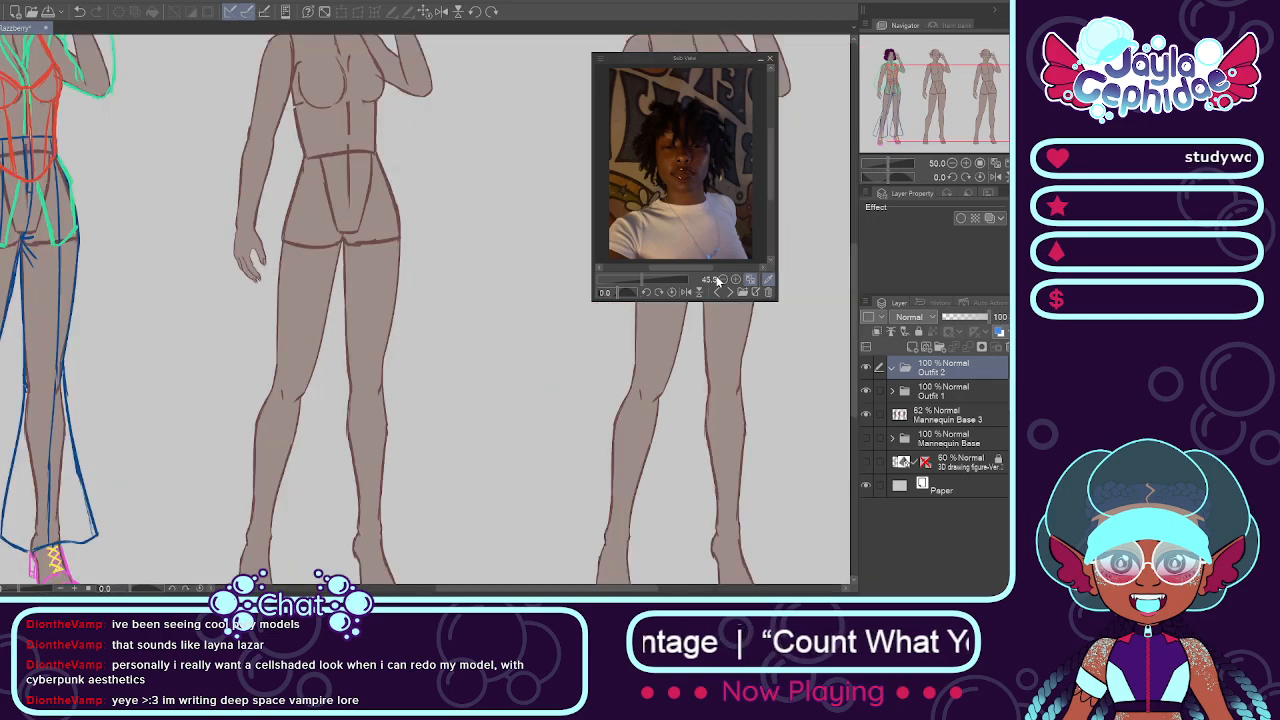
{"action": "scroll", "coordinate": [428, 93], "scroll_direction": "down", "scroll_amount": 4}
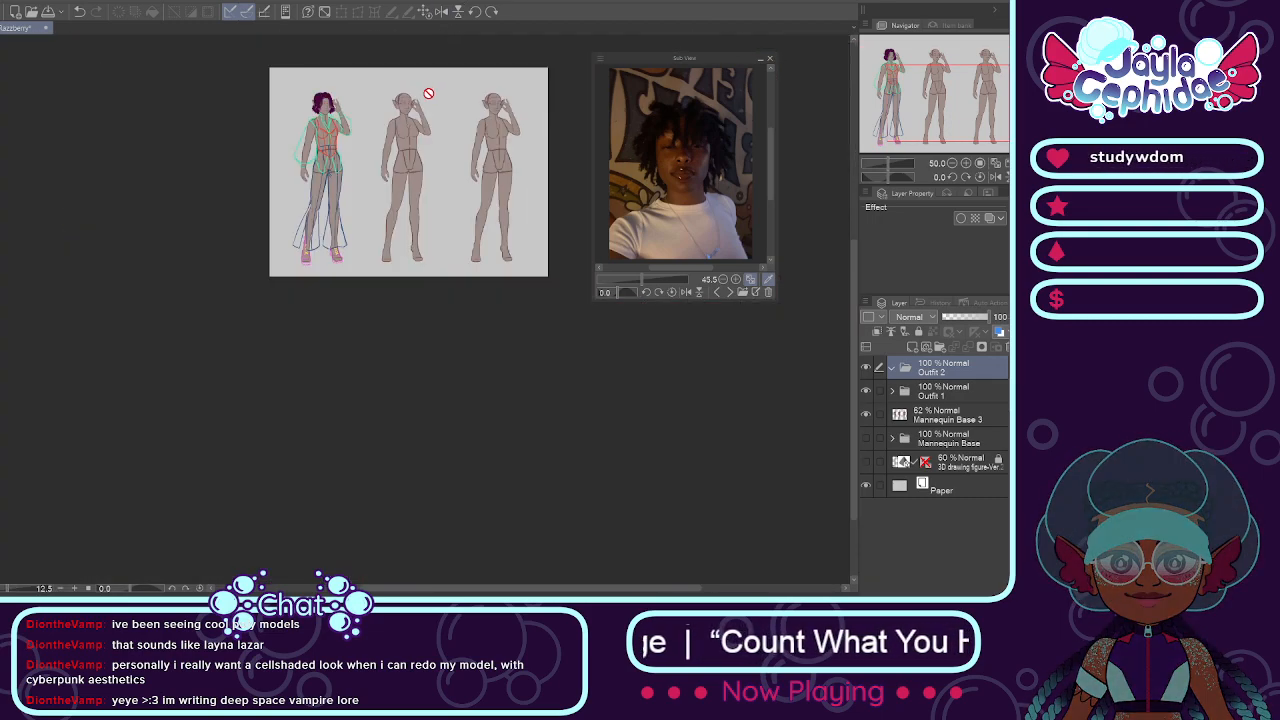
{"action": "scroll", "coordinate": [428, 93], "scroll_direction": "up", "scroll_amount": 5}
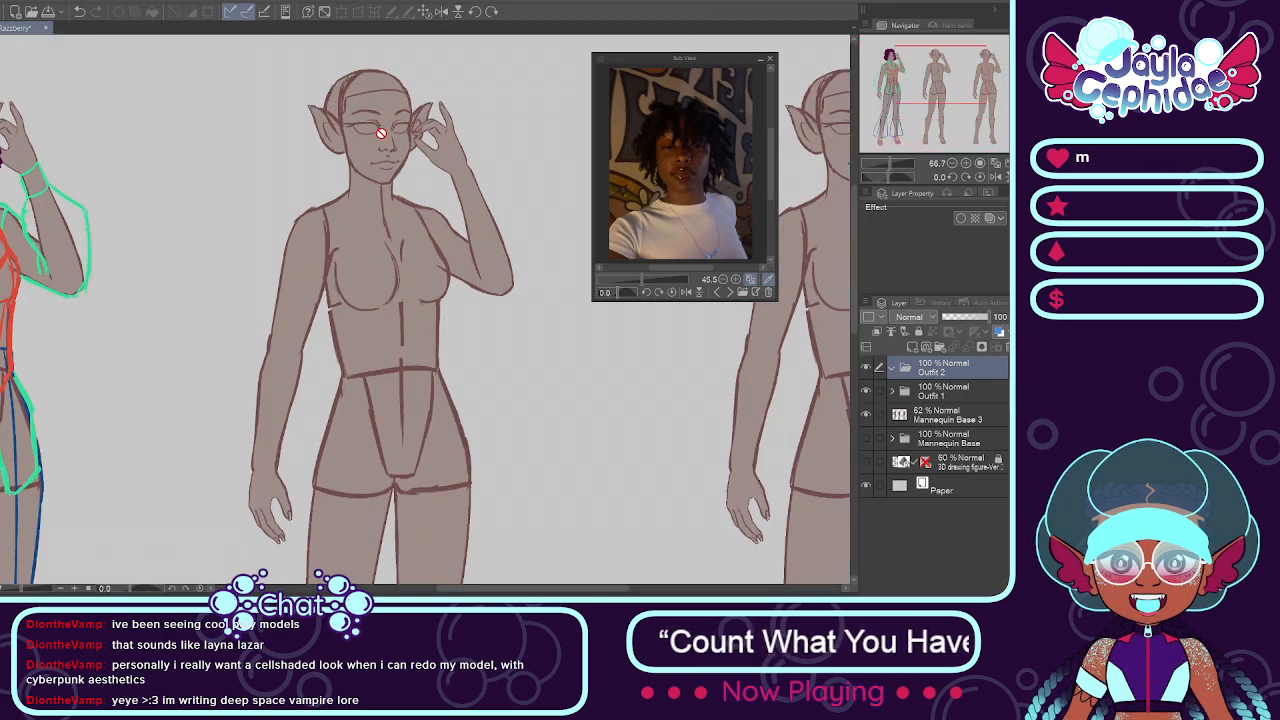
{"action": "scroll", "coordinate": [381, 133], "scroll_direction": "down", "scroll_amount": 1}
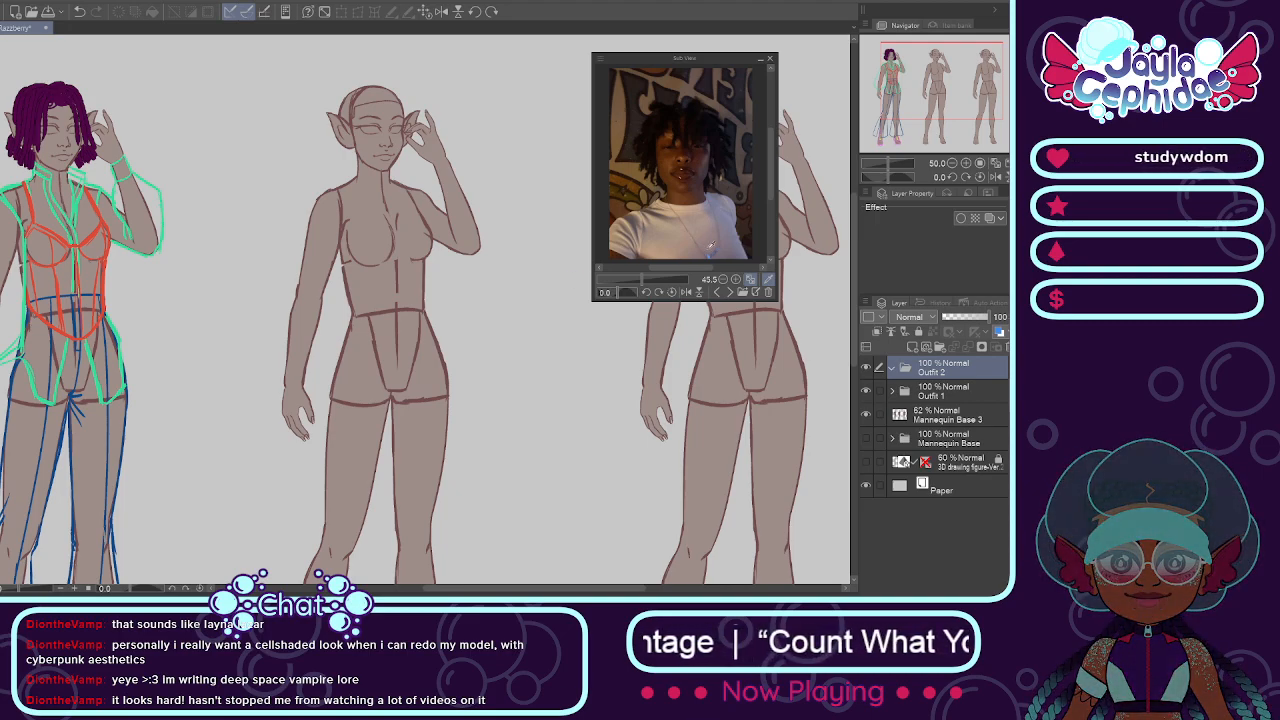
Step: Bring back the strapped black trousers reference photo, flip it horizontally, and enlarge it to 127.1 around the hips
{"action": "left_click", "coordinate": [729, 292]}
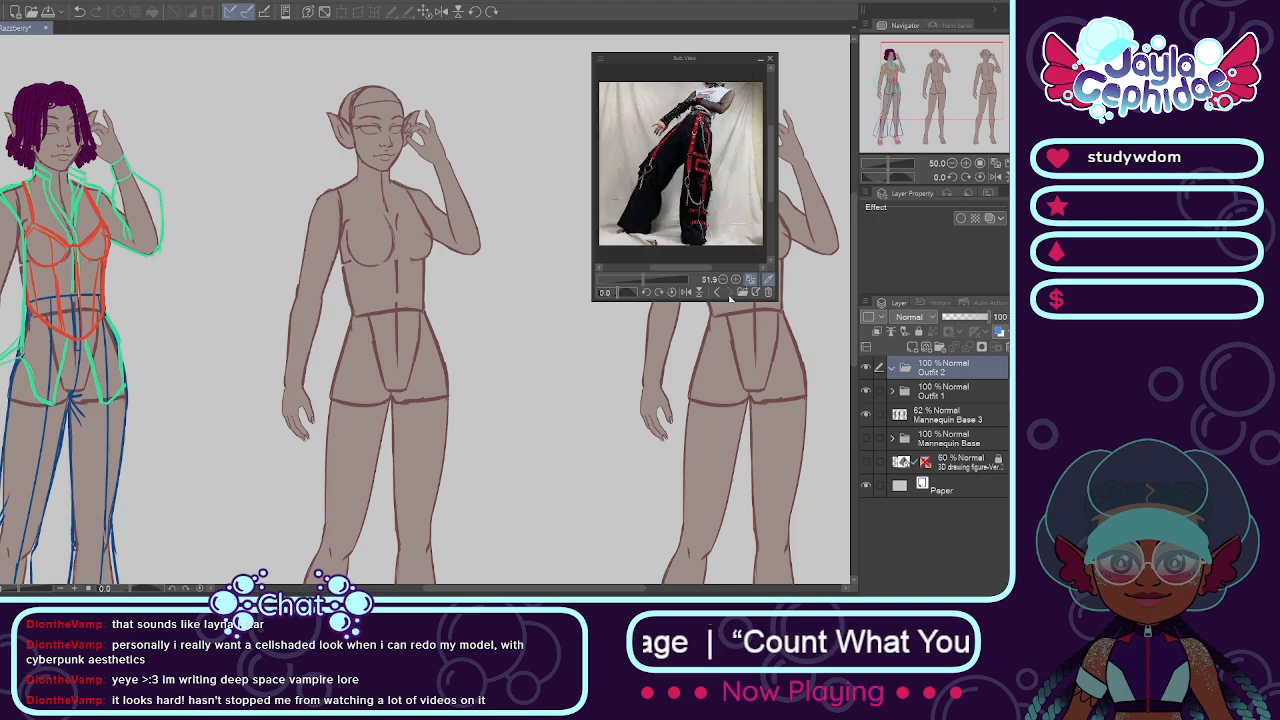
{"action": "left_click", "coordinate": [690, 292]}
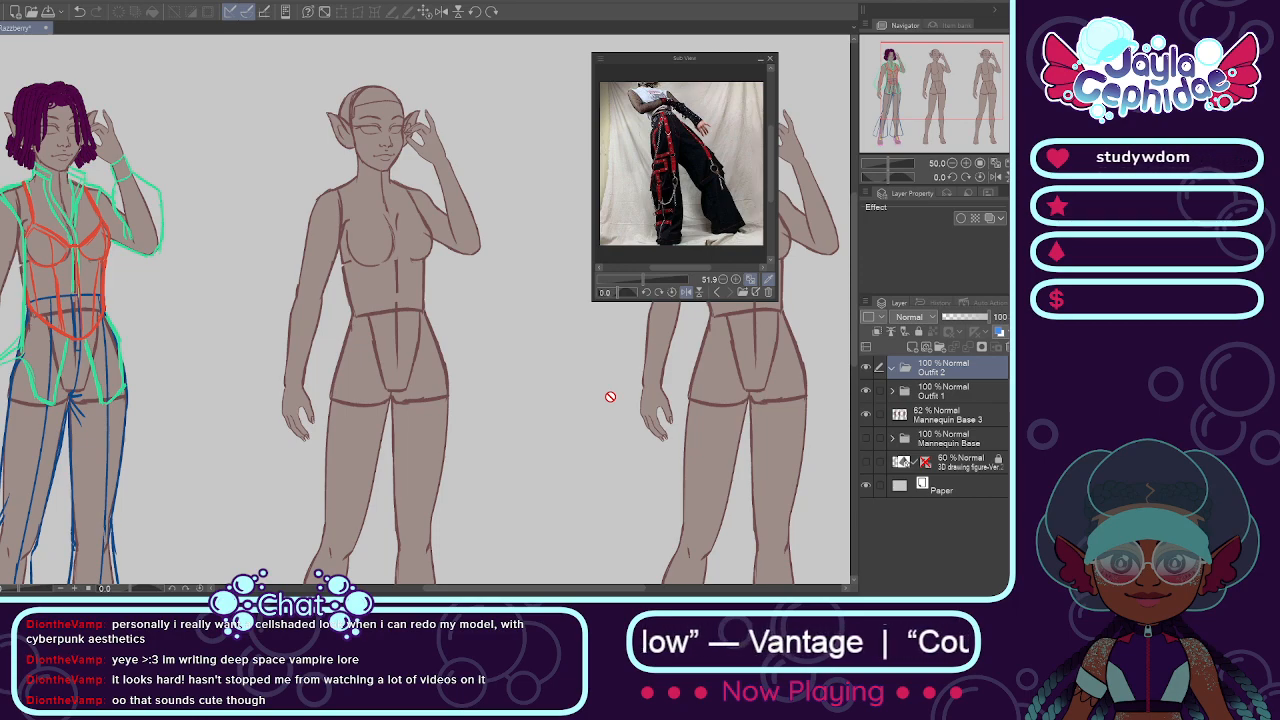
{"action": "scroll", "coordinate": [610, 396], "scroll_direction": "down", "scroll_amount": 5}
{"action": "left_click_drag", "start_coordinate": [643, 280], "coordinate": [653, 280]}
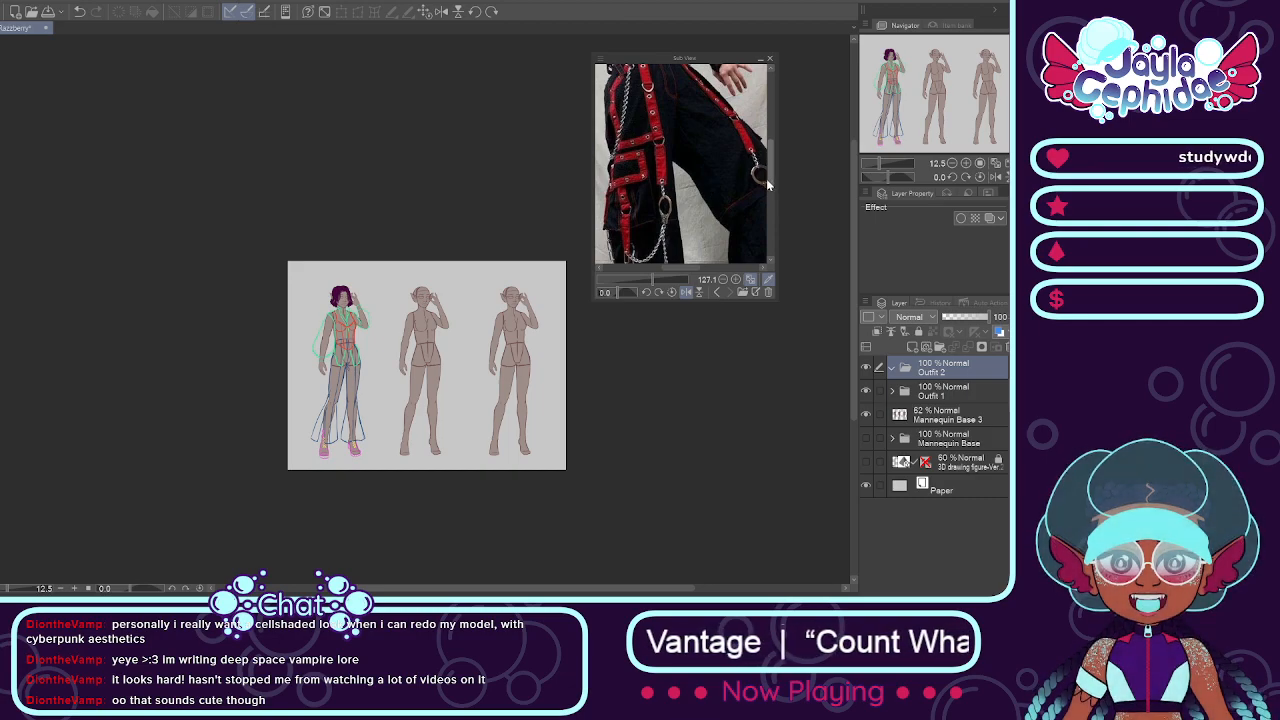
{"action": "left_click_drag", "start_coordinate": [771, 178], "coordinate": [767, 152]}
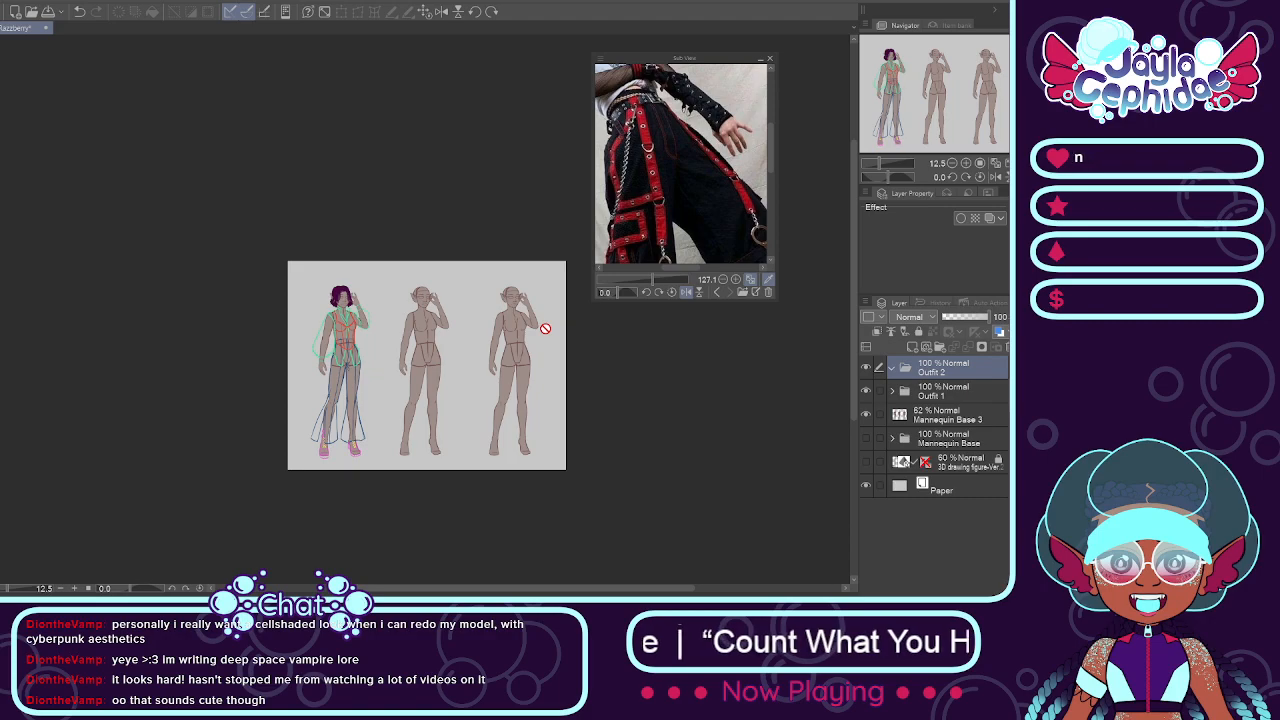
Step: Add a layer named Pants inside the Outfit 2 folder
{"action": "scroll", "coordinate": [486, 400], "scroll_direction": "up", "scroll_amount": 2}
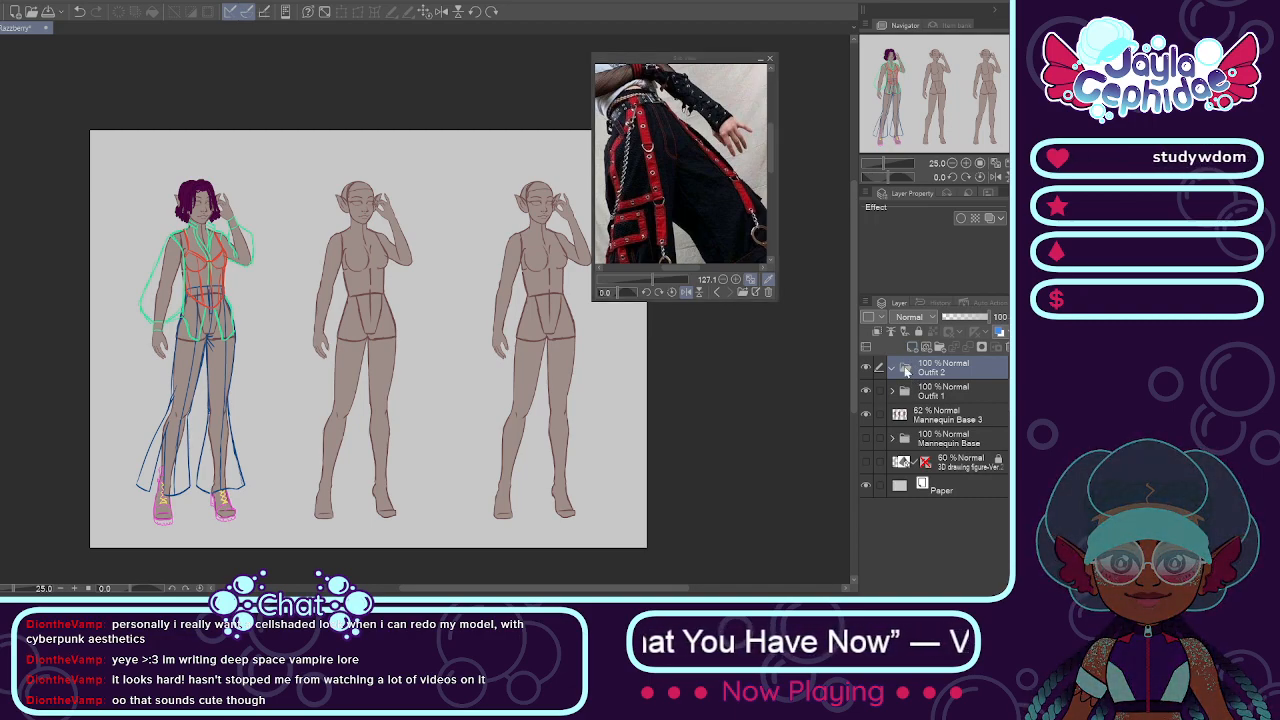
{"action": "key", "text": "Return"}
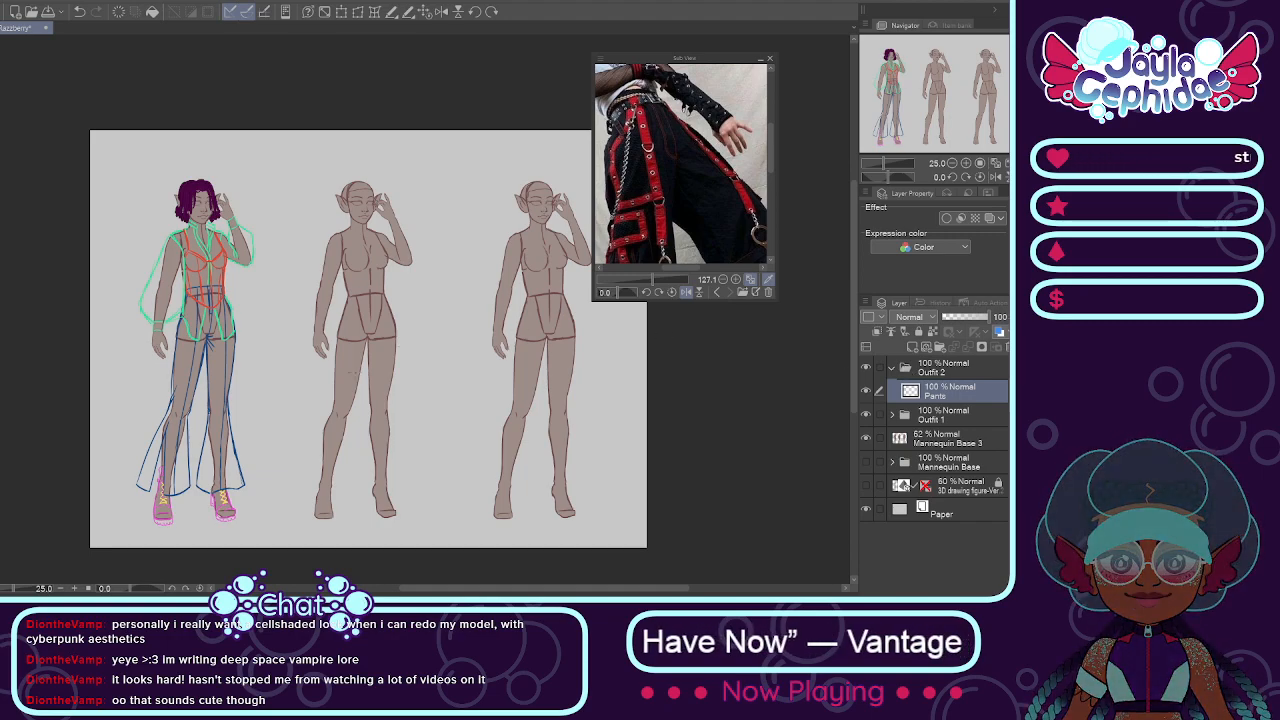
{"action": "scroll", "coordinate": [289, 357], "scroll_direction": "down", "scroll_amount": 1}
{"action": "scroll", "coordinate": [215, 388], "scroll_direction": "up", "scroll_amount": 2}
{"action": "scroll", "coordinate": [432, 358], "scroll_direction": "down", "scroll_amount": 2}
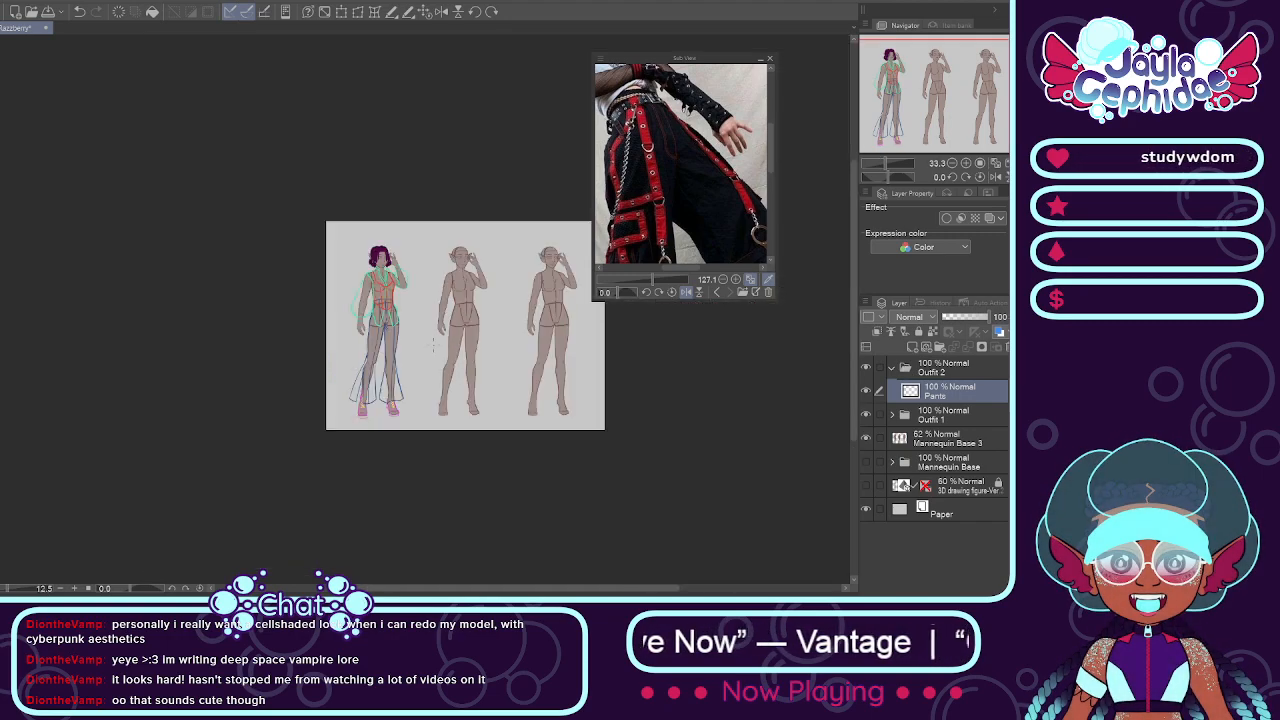
{"action": "scroll", "coordinate": [483, 357], "scroll_direction": "up", "scroll_amount": 1}
{"action": "scroll", "coordinate": [483, 357], "scroll_direction": "up", "scroll_amount": 1}
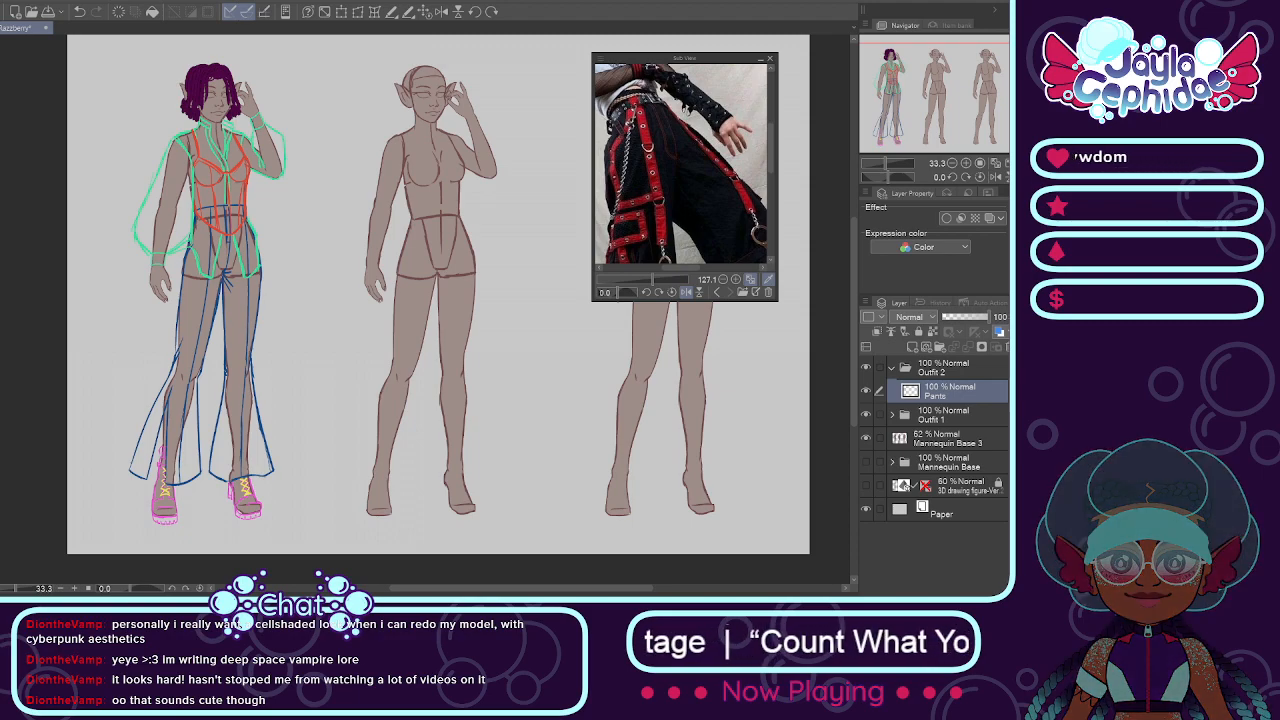
{"action": "scroll", "coordinate": [460, 214], "scroll_direction": "up", "scroll_amount": 1}
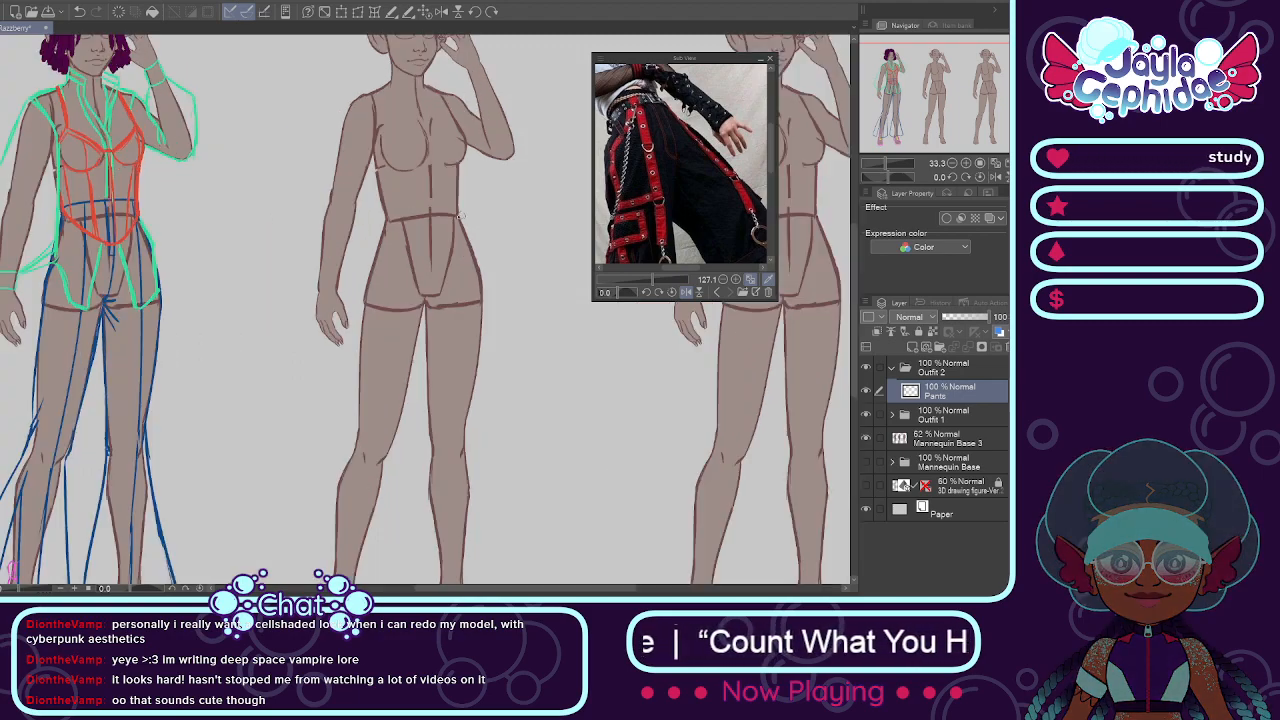
{"action": "scroll", "coordinate": [406, 200], "scroll_direction": "down", "scroll_amount": 2}
{"action": "scroll", "coordinate": [406, 196], "scroll_direction": "up", "scroll_amount": 2}
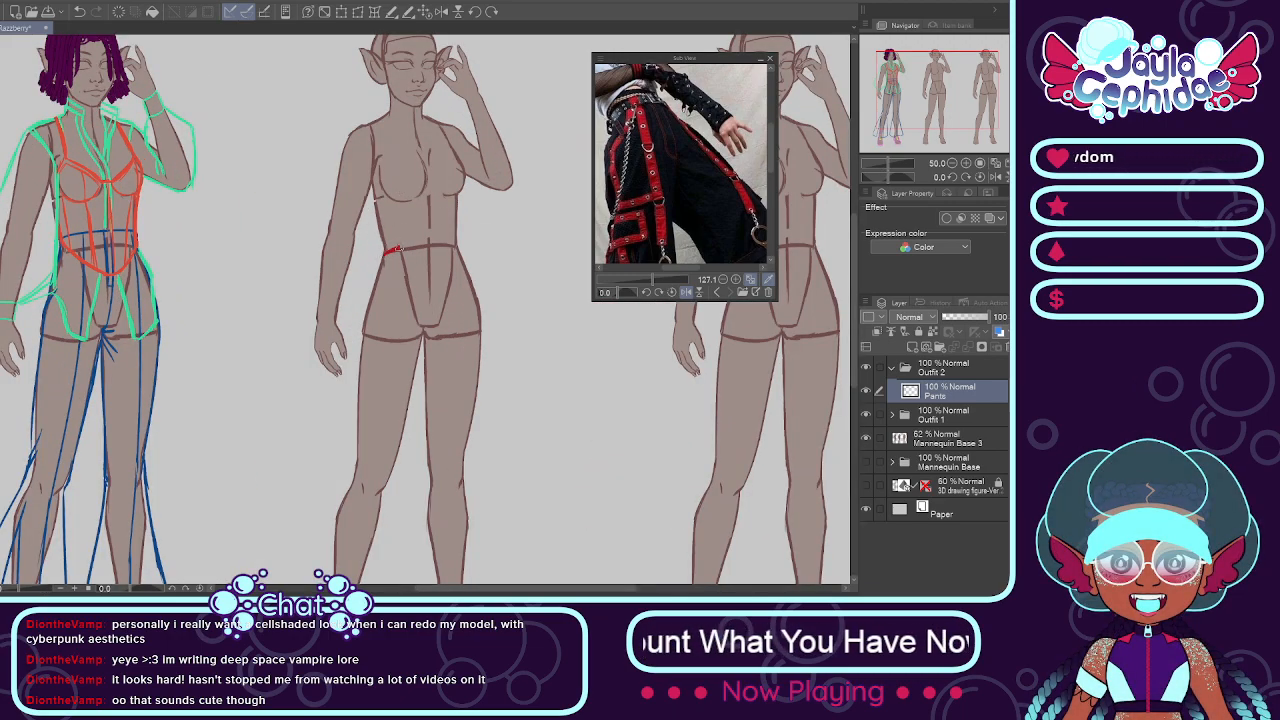
{"action": "key", "text": "ctrl+z"}
{"action": "key", "text": "ctrl+z"}
{"action": "left_click_drag", "start_coordinate": [381, 254], "coordinate": [455, 243]}
{"action": "key", "text": "ctrl+z"}
{"action": "key", "text": "ctrl+z"}
{"action": "key", "text": "ctrl+z"}
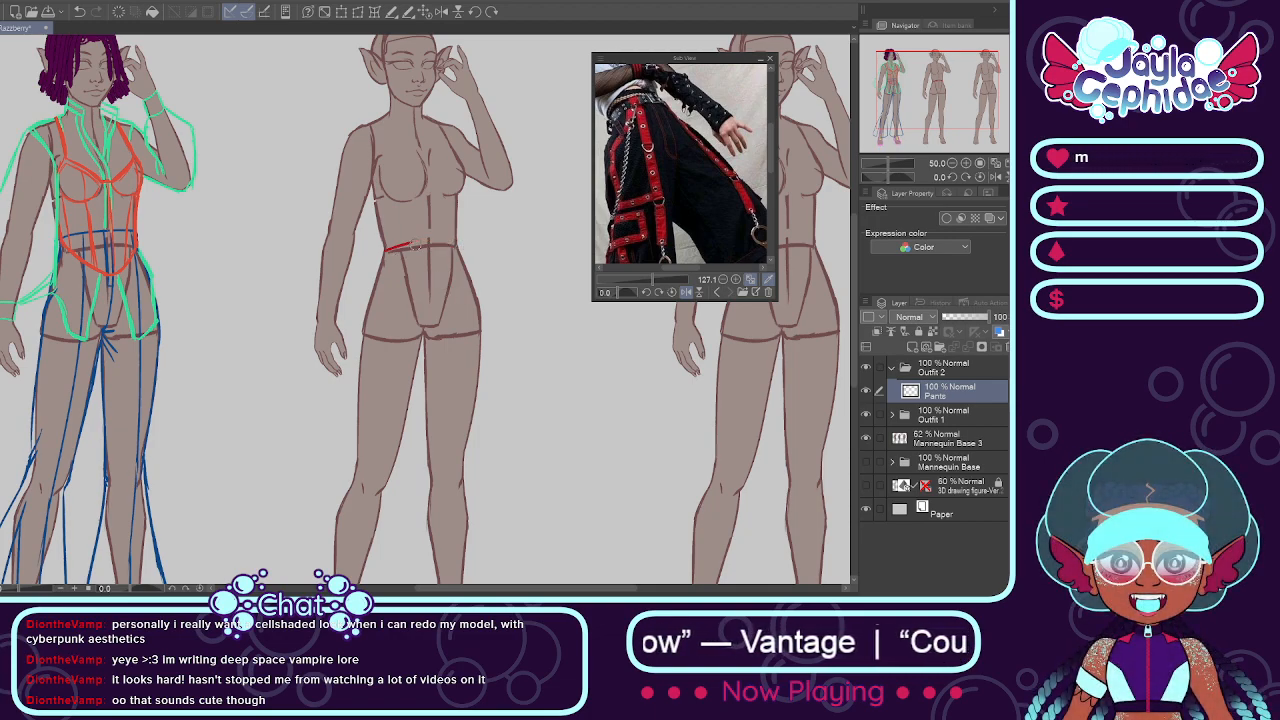
Step: Sketch a red waistband across the middle mannequin's waist, with a curved upper edge and a short vertical edge on each side
{"action": "scroll", "coordinate": [425, 241], "scroll_direction": "up", "scroll_amount": 4}
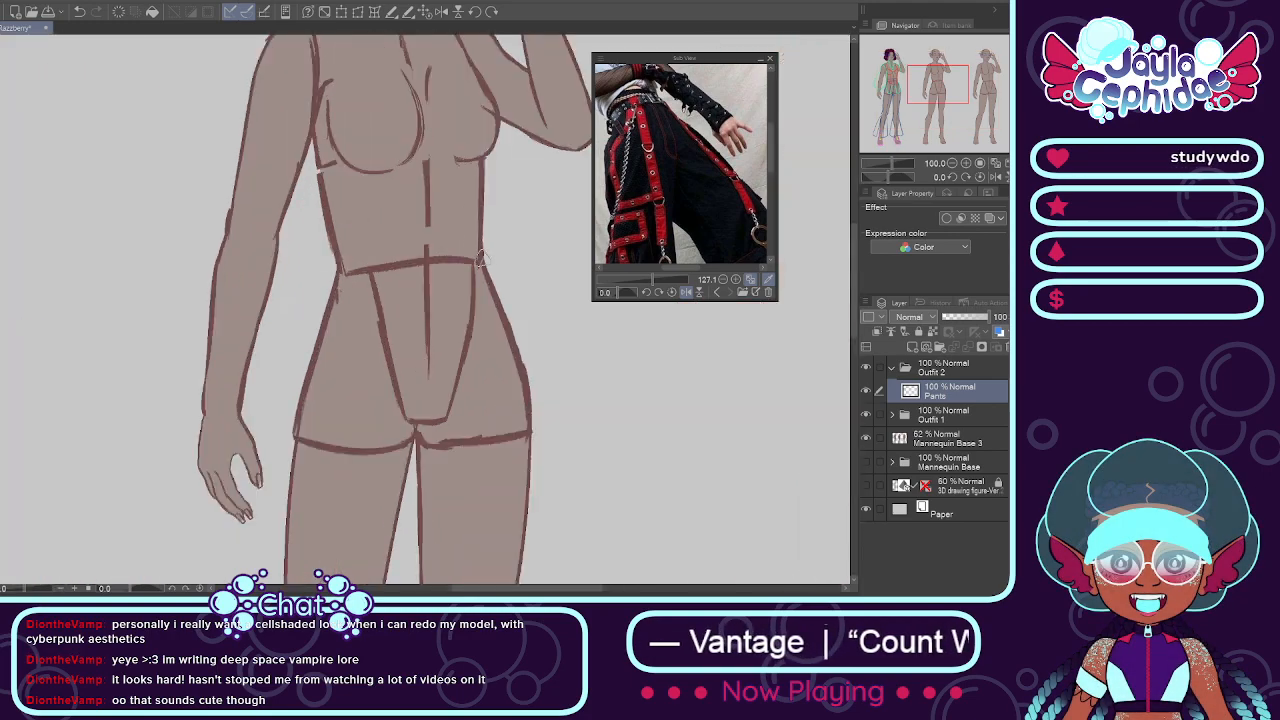
{"action": "left_click_drag", "start_coordinate": [481, 254], "coordinate": [346, 295]}
{"action": "key", "text": "ctrl+z"}
{"action": "mouse_move", "coordinate": [482, 251]}
{"action": "left_mouse_down"}
{"action": "mouse_move", "coordinate": [333, 288]}
{"action": "mouse_move", "coordinate": [346, 262]}
{"action": "mouse_move", "coordinate": [471, 251]}
{"action": "left_mouse_up"}
{"action": "key", "text": "ctrl+z"}
{"action": "key", "text": "ctrl+z"}
{"action": "left_click_drag", "start_coordinate": [343, 262], "coordinate": [471, 251]}
{"action": "key", "text": "ctrl+z"}
{"action": "left_click_drag", "start_coordinate": [343, 262], "coordinate": [471, 251]}
{"action": "key", "text": "ctrl+z"}
{"action": "mouse_move", "coordinate": [337, 257]}
{"action": "left_mouse_down"}
{"action": "mouse_move", "coordinate": [365, 243]}
{"action": "mouse_move", "coordinate": [500, 243]}
{"action": "left_mouse_up"}
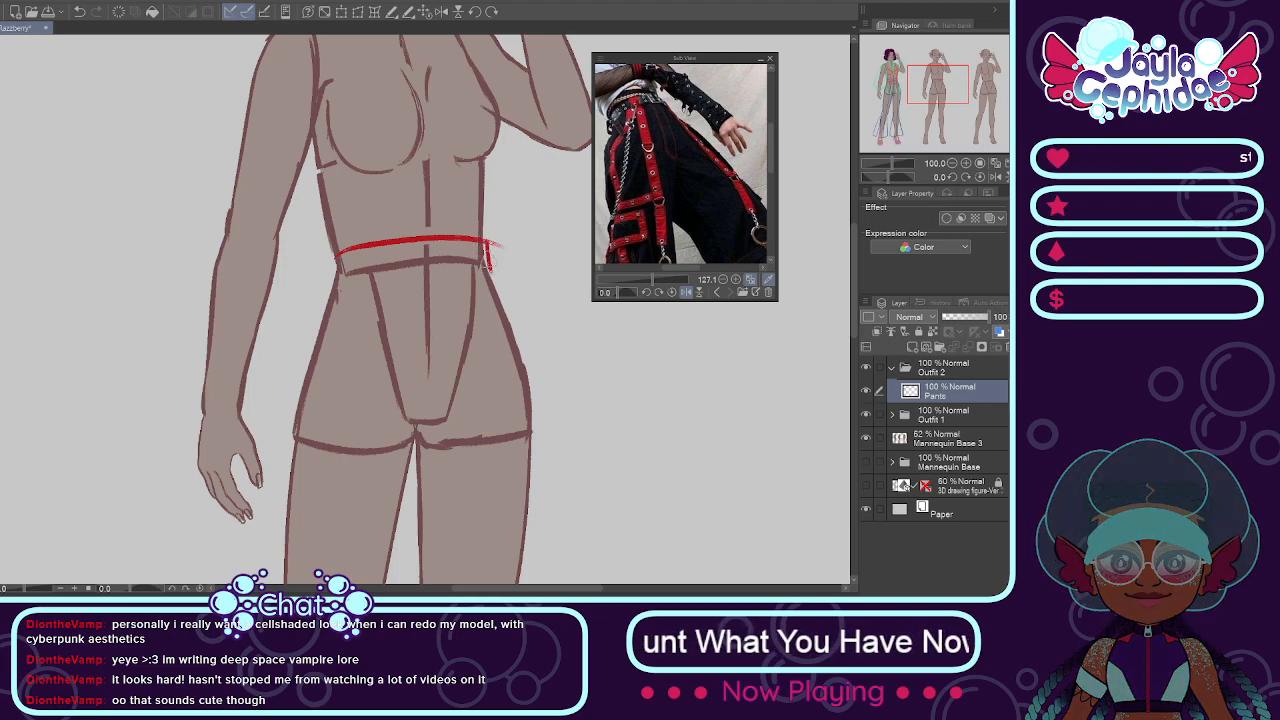
{"action": "left_click_drag", "start_coordinate": [331, 246], "coordinate": [334, 276]}
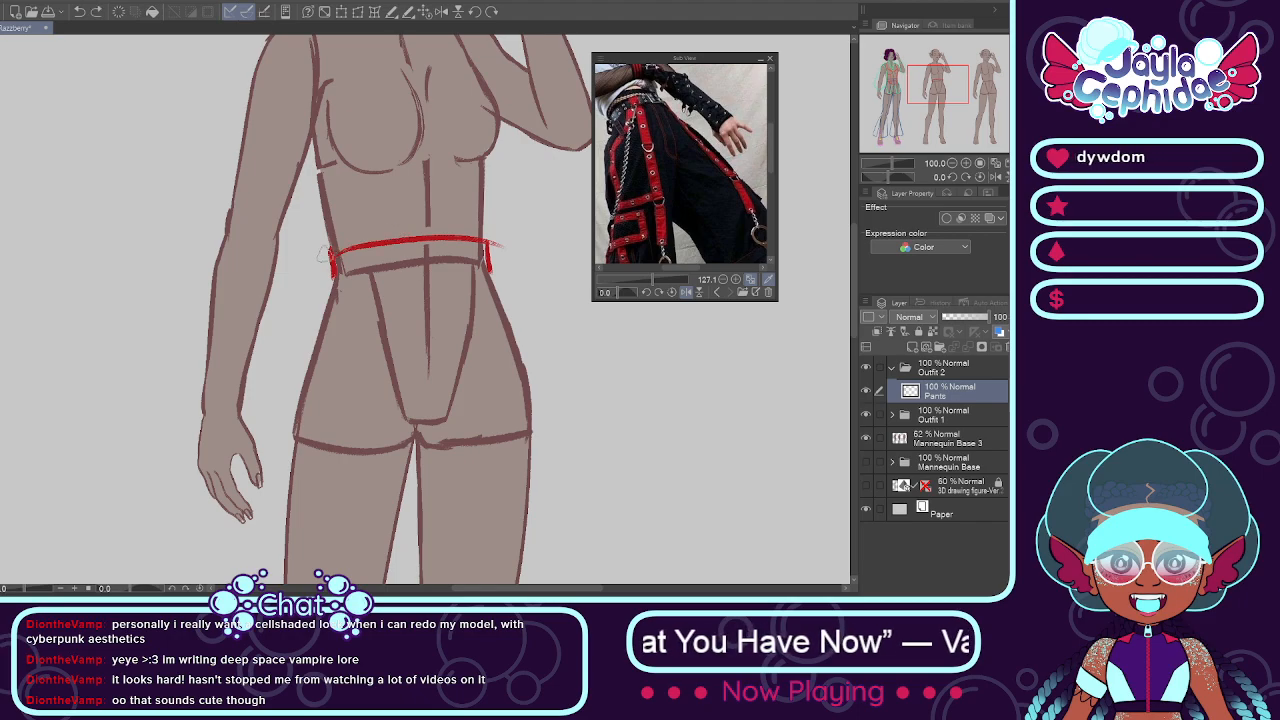
{"action": "left_click_drag", "start_coordinate": [331, 252], "coordinate": [466, 226]}
{"action": "key", "text": "ctrl+z"}
{"action": "left_click_drag", "start_coordinate": [331, 252], "coordinate": [404, 240]}
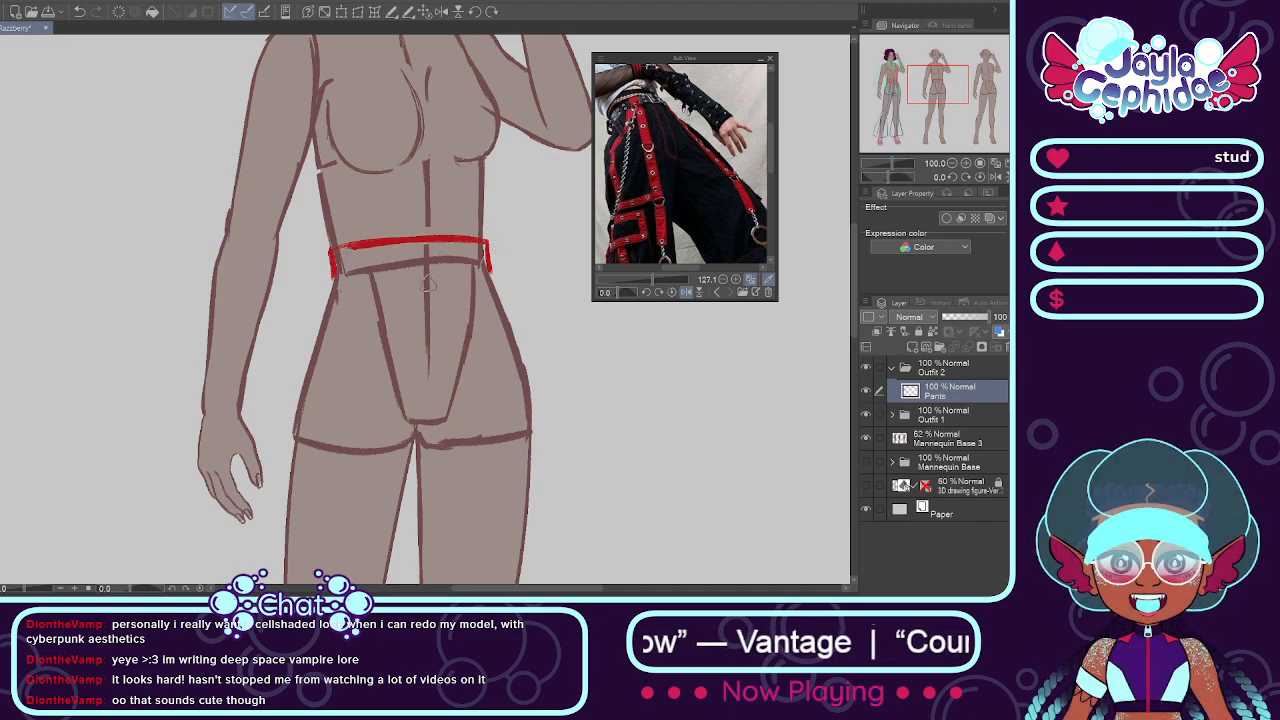
Step: Draw the centre front seam from the waistband down to the crotch, curving it inward at the lower end
{"action": "left_click_drag", "start_coordinate": [426, 245], "coordinate": [430, 440]}
{"action": "key", "text": "ctrl+z"}
{"action": "left_click_drag", "start_coordinate": [437, 244], "coordinate": [430, 436]}
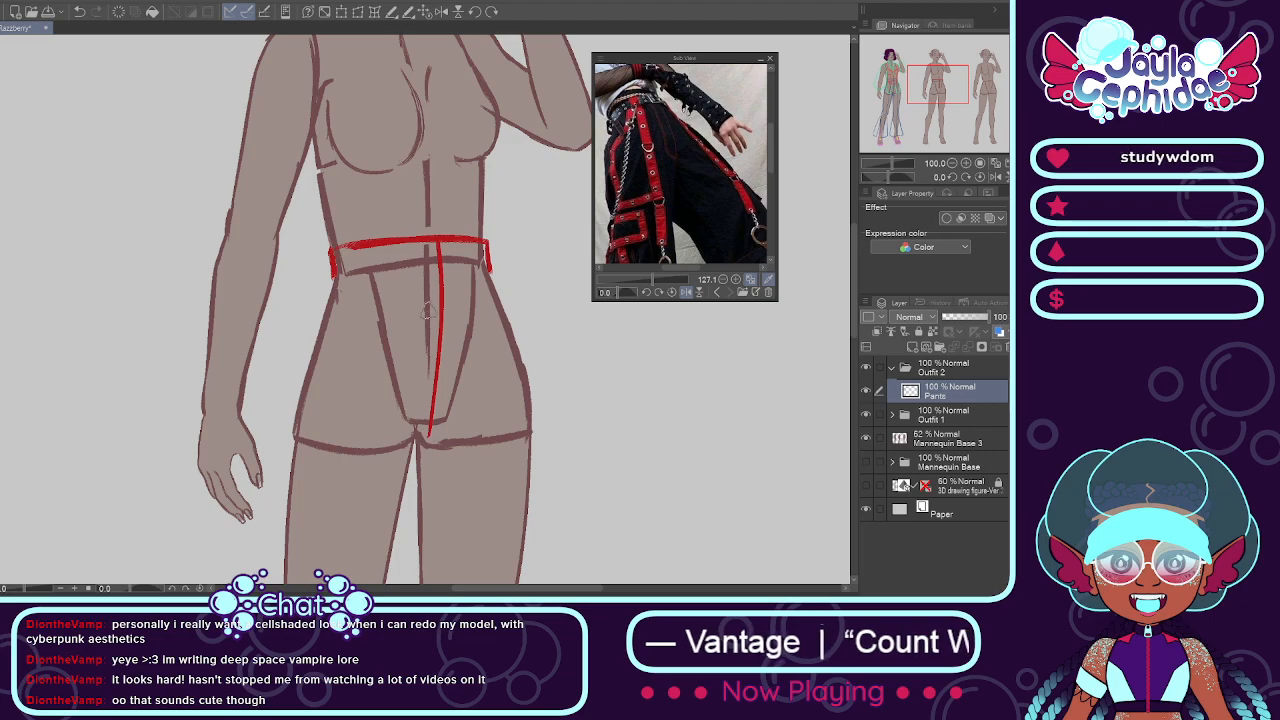
{"action": "key", "text": "ctrl+z"}
{"action": "left_click_drag", "start_coordinate": [438, 241], "coordinate": [432, 424]}
{"action": "key", "text": "ctrl+z"}
{"action": "mouse_move", "coordinate": [426, 245]}
{"action": "left_mouse_down"}
{"action": "mouse_move", "coordinate": [430, 424]}
{"action": "mouse_move", "coordinate": [433, 294]}
{"action": "mouse_move", "coordinate": [430, 408]}
{"action": "left_mouse_up"}
{"action": "key", "text": "ctrl+z"}
{"action": "mouse_move", "coordinate": [432, 364]}
{"action": "left_mouse_down"}
{"action": "mouse_move", "coordinate": [425, 420]}
{"action": "mouse_move", "coordinate": [428, 394]}
{"action": "mouse_move", "coordinate": [417, 433]}
{"action": "left_mouse_up"}
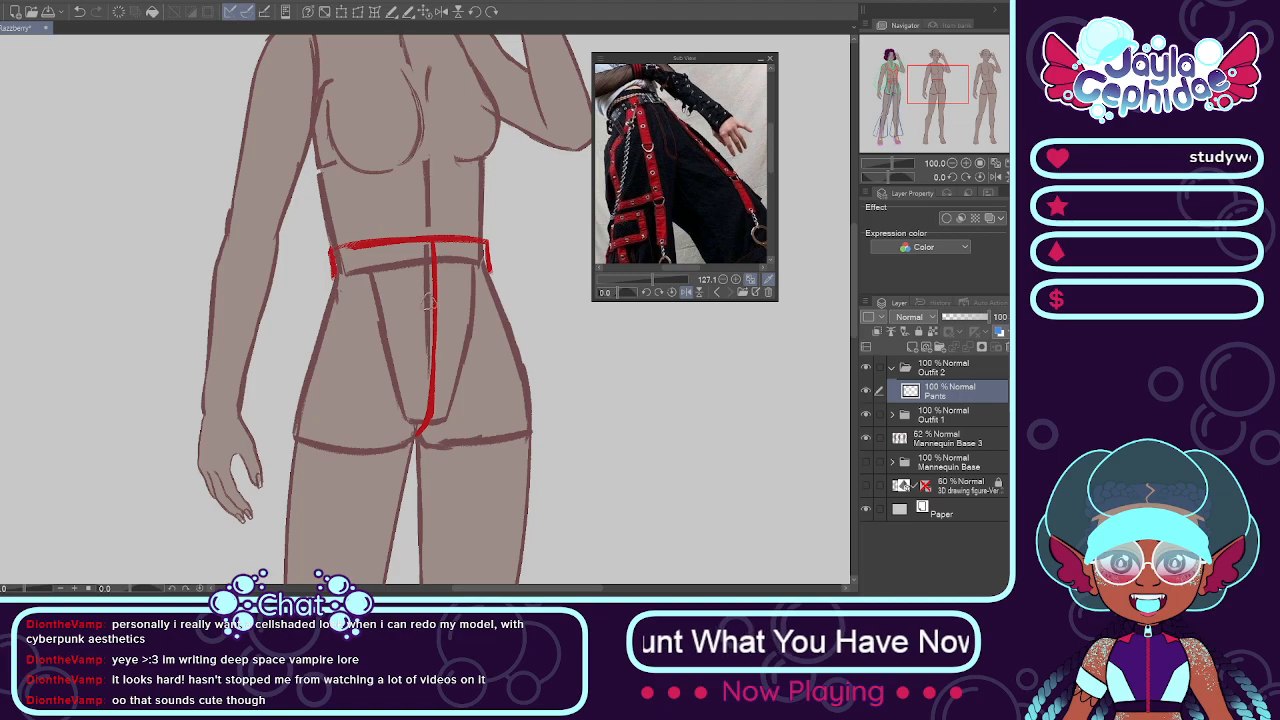
Step: Flip the trousers reference photo horizontally and sketch a narrow fly placket beside the centre front seam
{"action": "left_click", "coordinate": [687, 292]}
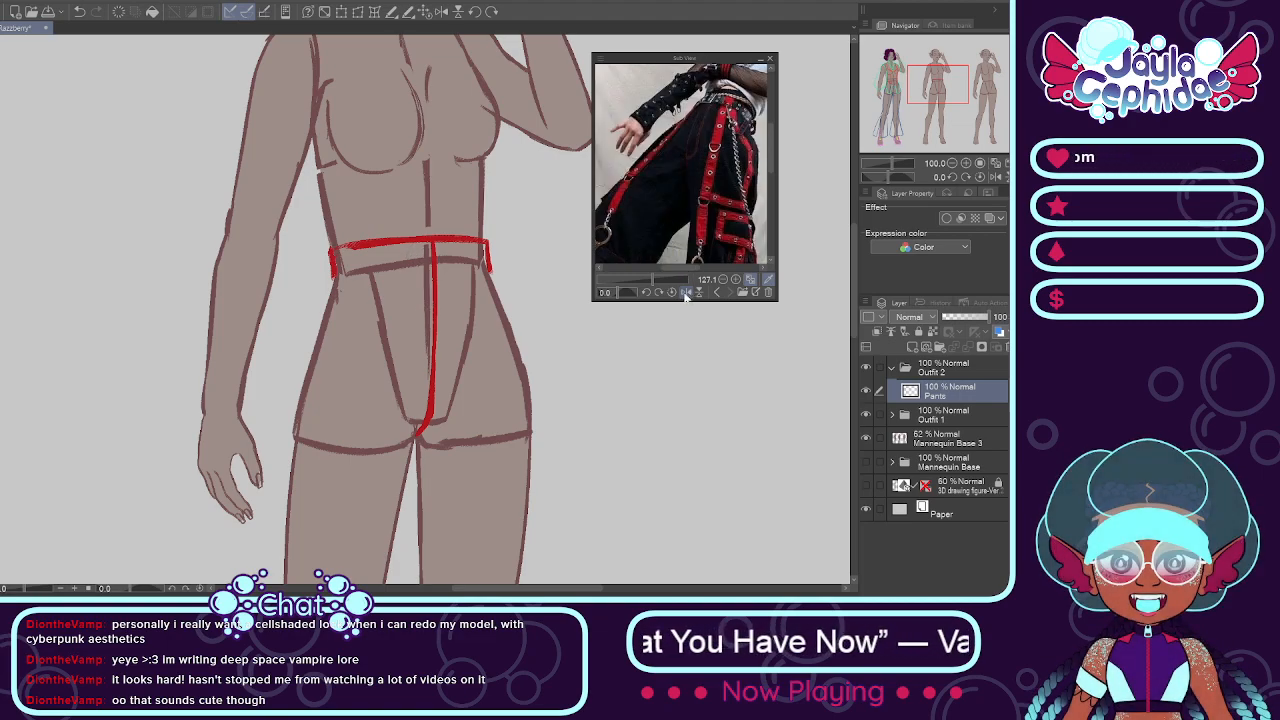
{"action": "scroll", "coordinate": [427, 271], "scroll_direction": "down", "scroll_amount": 2}
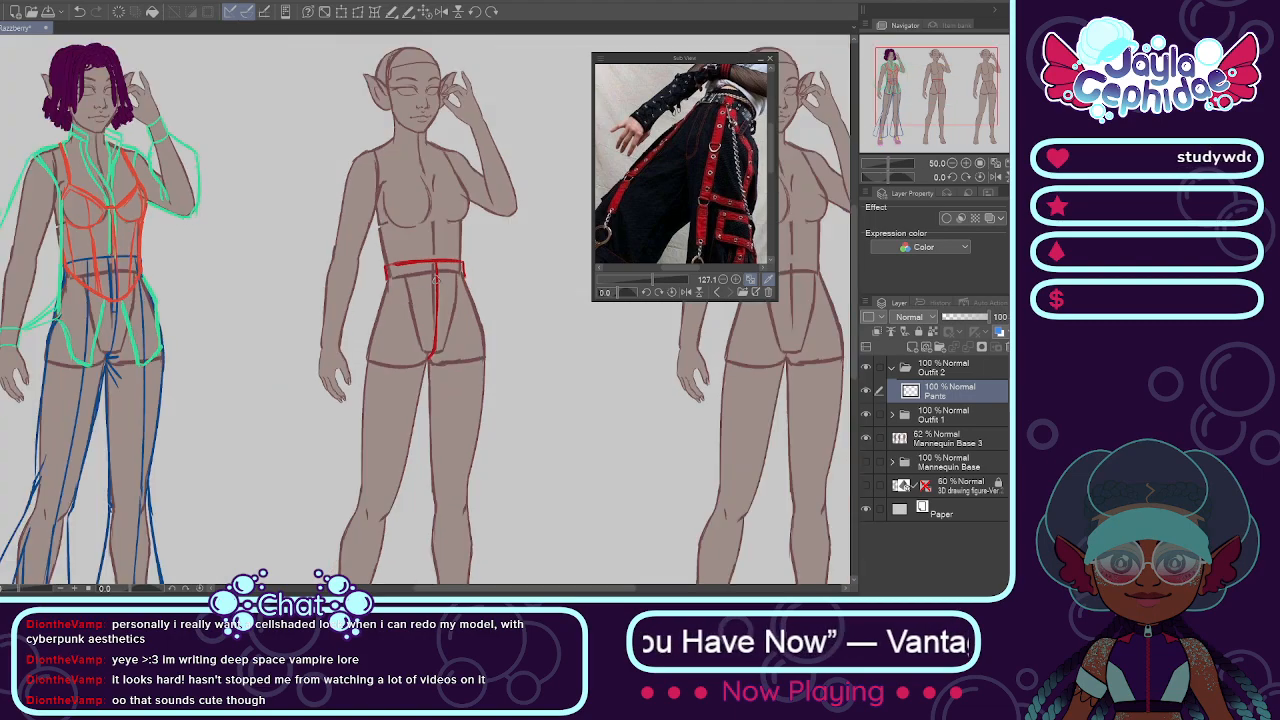
{"action": "scroll", "coordinate": [435, 279], "scroll_direction": "up", "scroll_amount": 2}
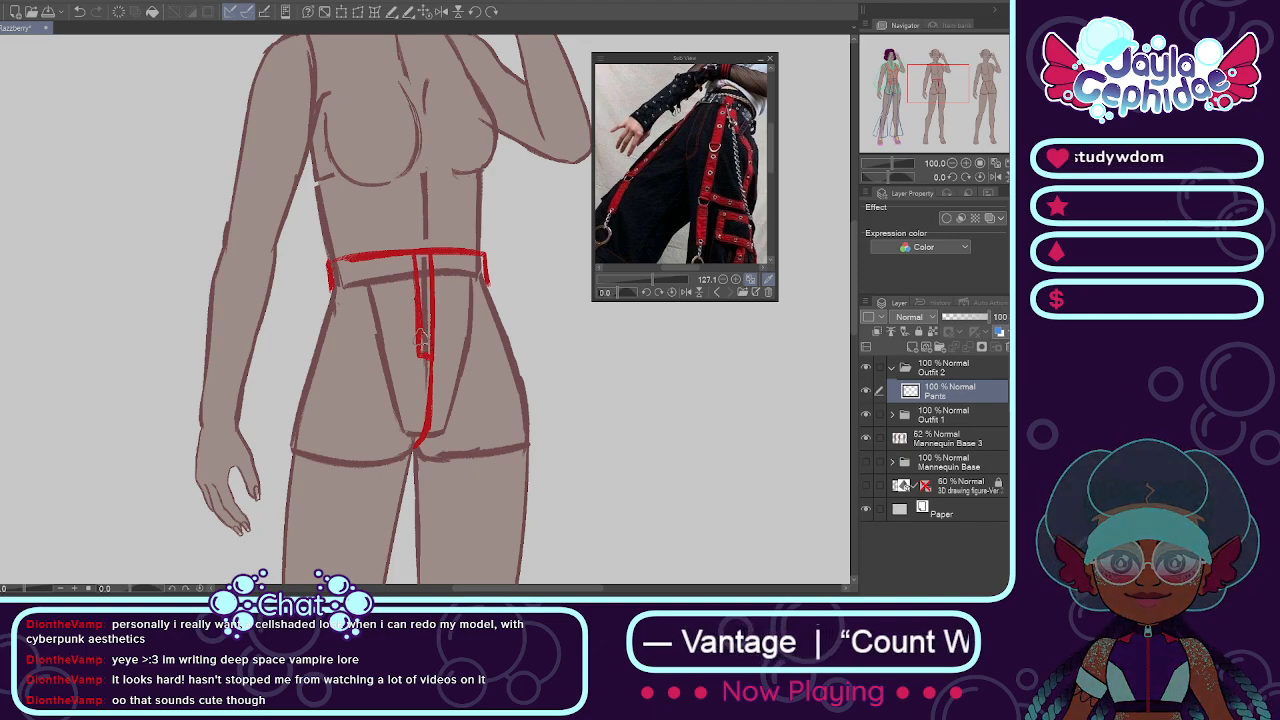
{"action": "scroll", "coordinate": [420, 237], "scroll_direction": "down", "scroll_amount": 2}
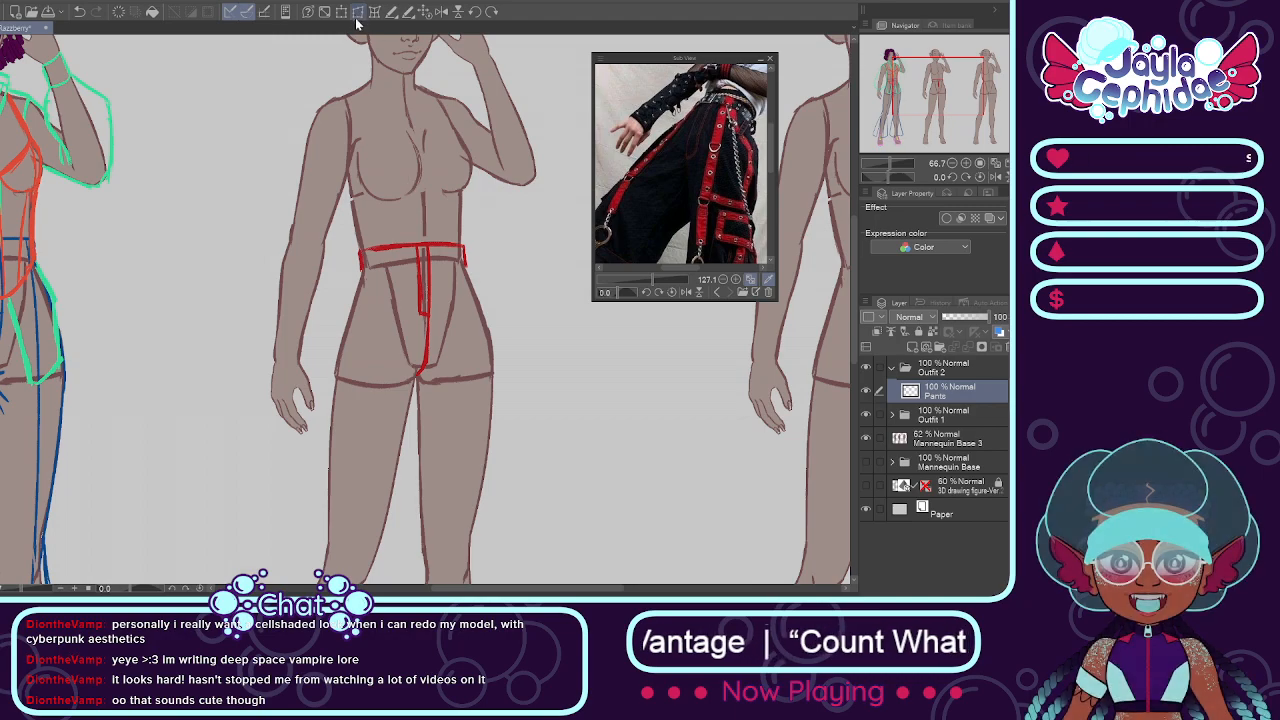
Step: Adjust the waistband and fly sketch slightly with a transform and apply it
{"action": "key", "text": "ctrl+t"}
{"action": "scroll", "coordinate": [430, 258], "scroll_direction": "up", "scroll_amount": 4}
{"action": "left_click_drag", "start_coordinate": [385, 252], "coordinate": [381, 251]}
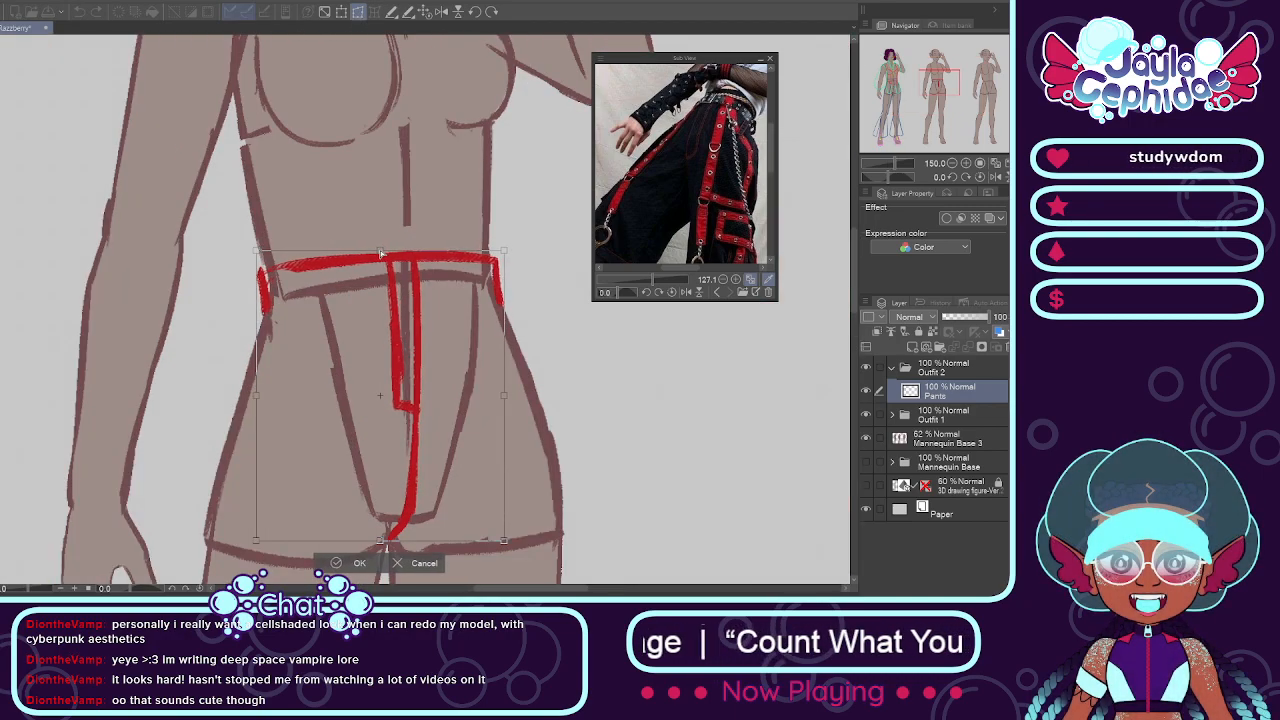
{"action": "left_click", "coordinate": [352, 563]}
Step: Show the photo's thigh straps in the reference viewer and sketch the pants' outer line from waistband past the thigh on the raised-arm side
{"action": "scroll", "coordinate": [510, 462], "scroll_direction": "down", "scroll_amount": 1}
{"action": "left_click_drag", "start_coordinate": [774, 153], "coordinate": [770, 169]}
{"action": "key", "text": "ctrl+minus"}
{"action": "key", "text": "ctrl+minus"}
{"action": "key", "text": "ctrl+minus"}
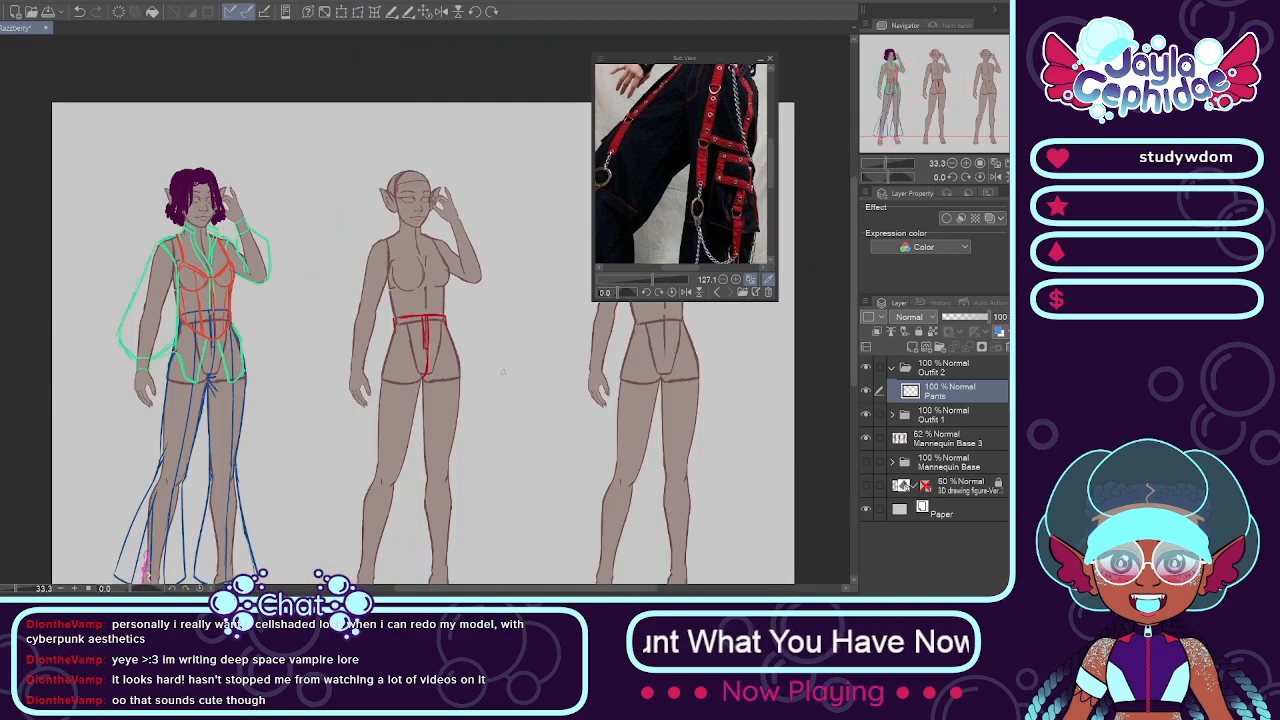
{"action": "scroll", "coordinate": [503, 367], "scroll_direction": "down", "scroll_amount": 1}
{"action": "scroll", "coordinate": [434, 438], "scroll_direction": "up", "scroll_amount": 1}
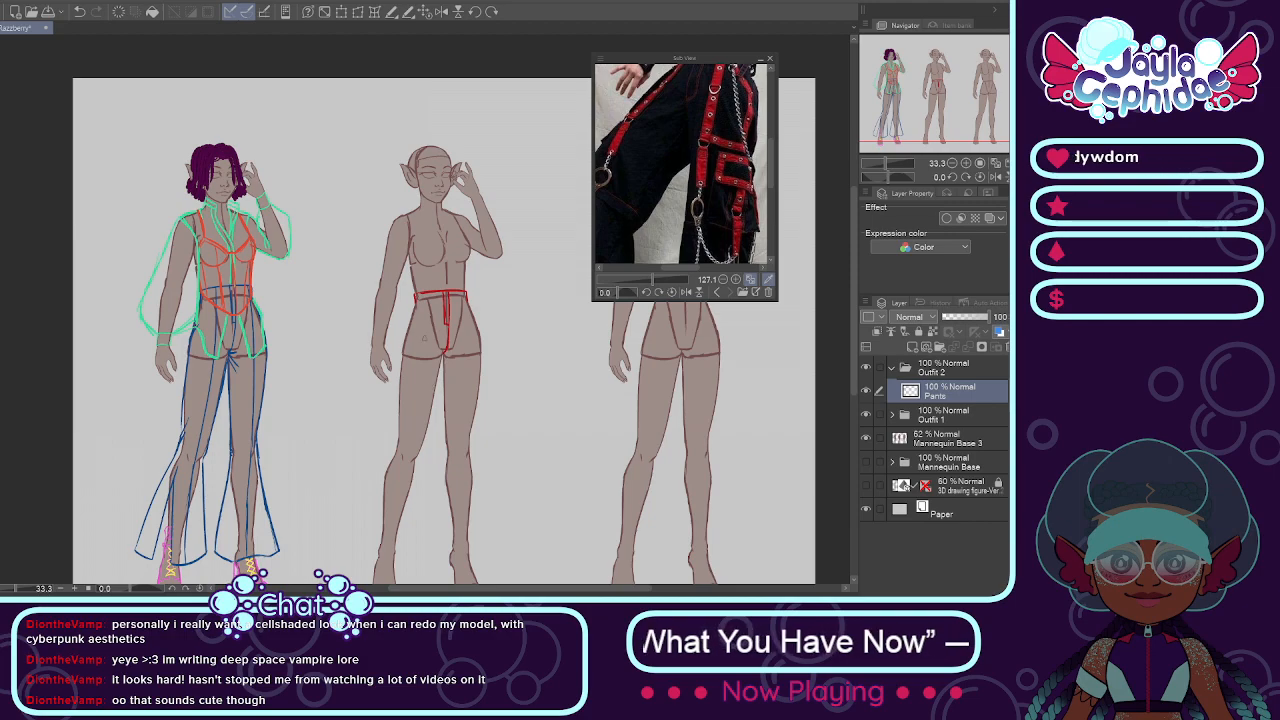
{"action": "scroll", "coordinate": [416, 290], "scroll_direction": "up", "scroll_amount": 1}
{"action": "scroll", "coordinate": [416, 289], "scroll_direction": "up", "scroll_amount": 1}
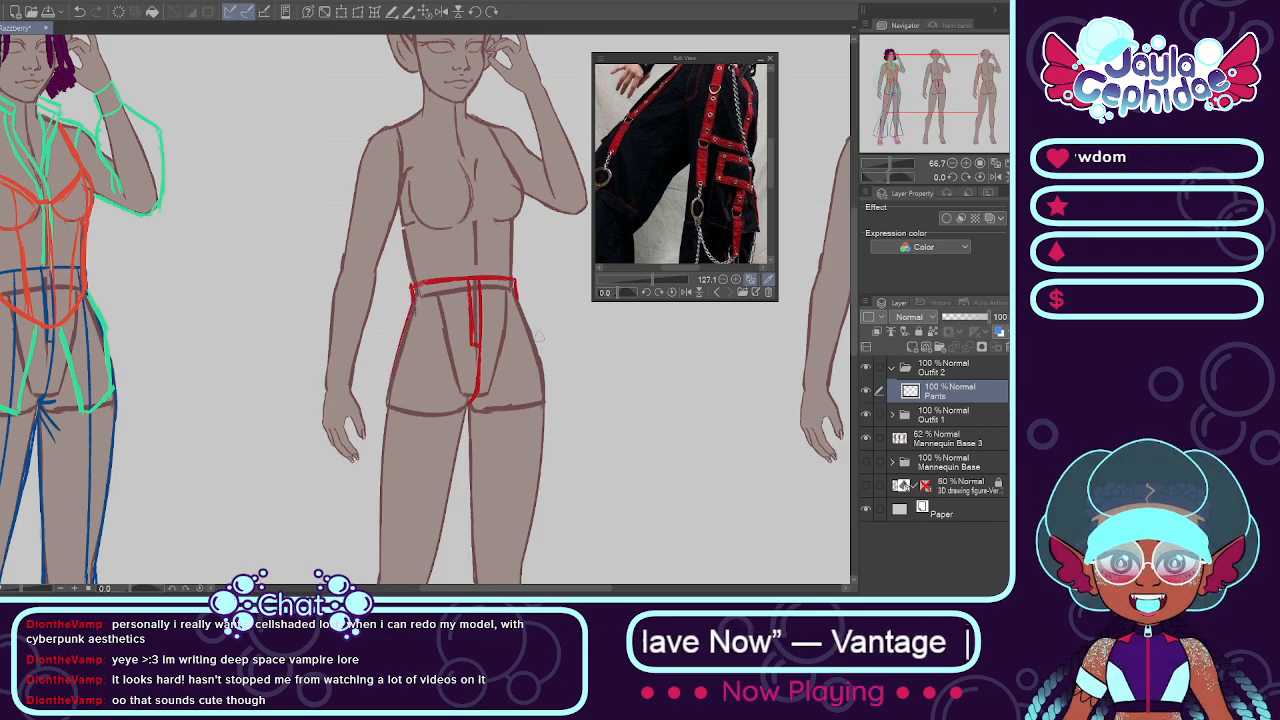
{"action": "left_click_drag", "start_coordinate": [520, 312], "coordinate": [545, 520]}
{"action": "key", "text": "ctrl+z"}
{"action": "left_click_drag", "start_coordinate": [513, 285], "coordinate": [540, 580]}
Step: Reduce the reference photo to 68.2, flip it horizontally, and frame the full length of the trousers
{"action": "scroll", "coordinate": [505, 426], "scroll_direction": "down", "scroll_amount": 3}
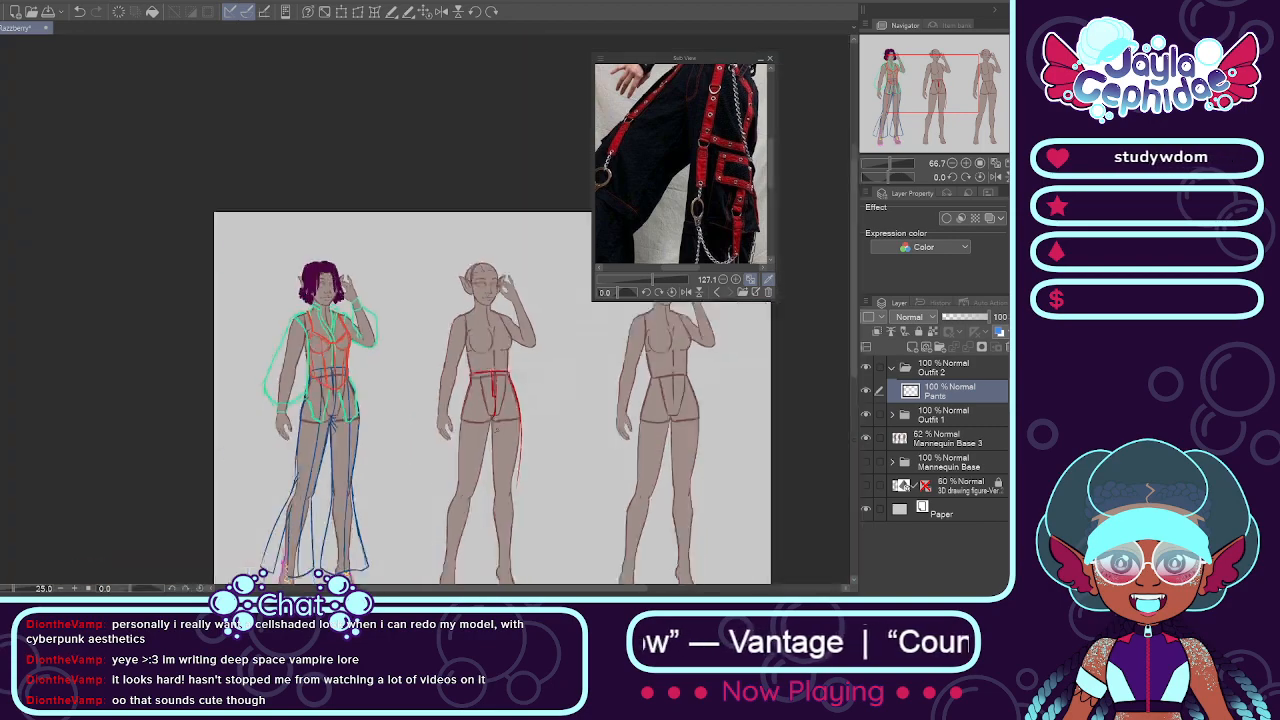
{"action": "scroll", "coordinate": [554, 480], "scroll_direction": "up", "scroll_amount": 2}
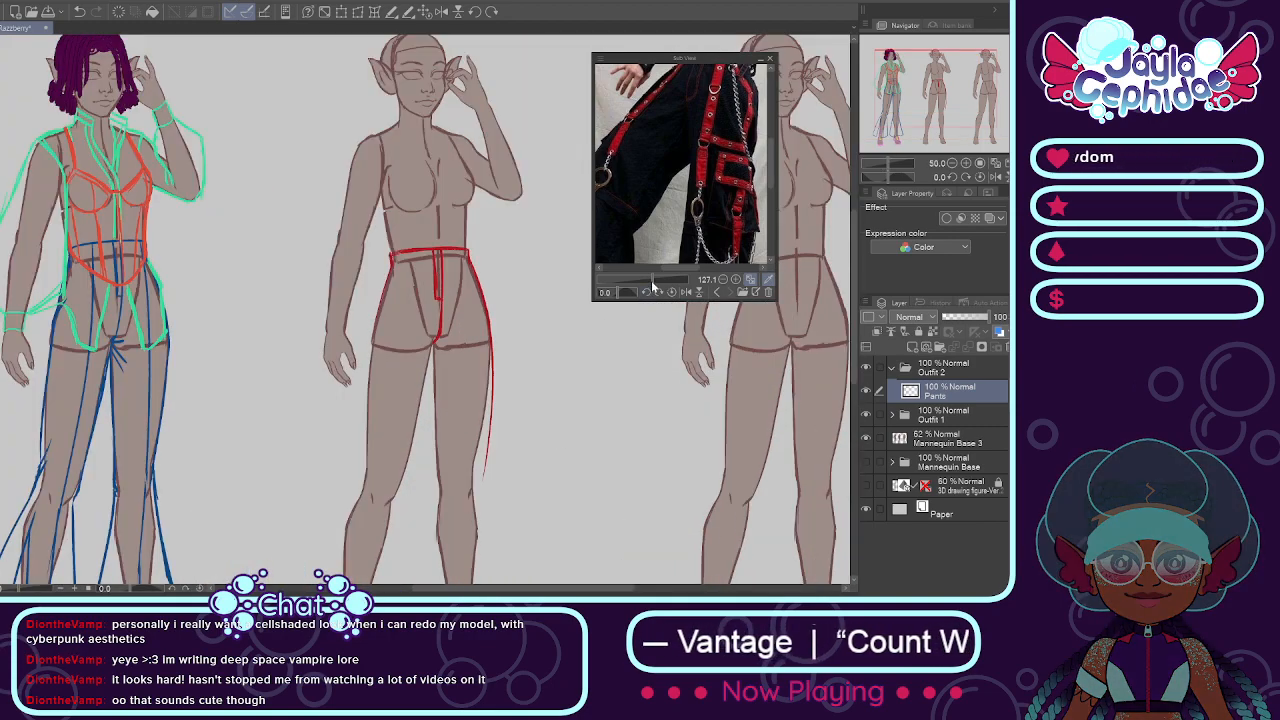
{"action": "left_click_drag", "start_coordinate": [652, 281], "coordinate": [646, 284]}
{"action": "left_click", "coordinate": [690, 293]}
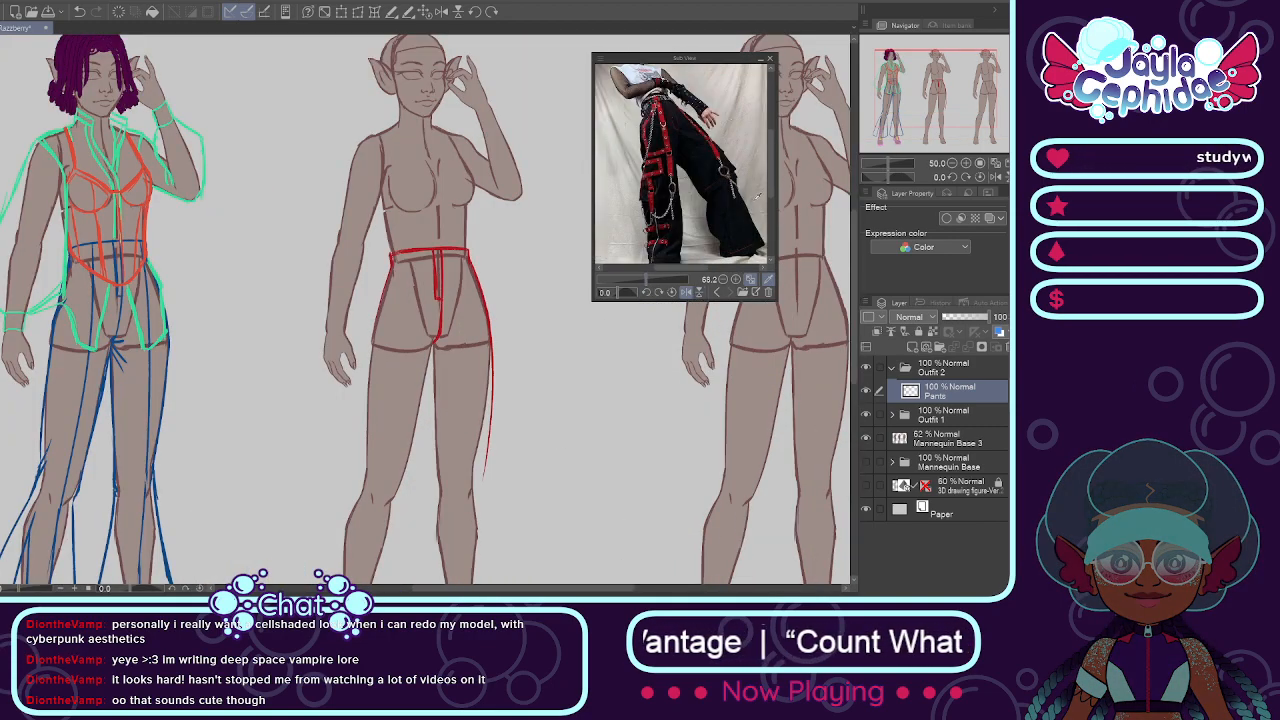
{"action": "left_click_drag", "start_coordinate": [770, 168], "coordinate": [770, 187]}
Step: Sketch the inner line of the lowered-arm-side pant leg from the crotch to the ankle, ending in a slanted hem corner
{"action": "scroll", "coordinate": [515, 336], "scroll_direction": "down", "scroll_amount": 1}
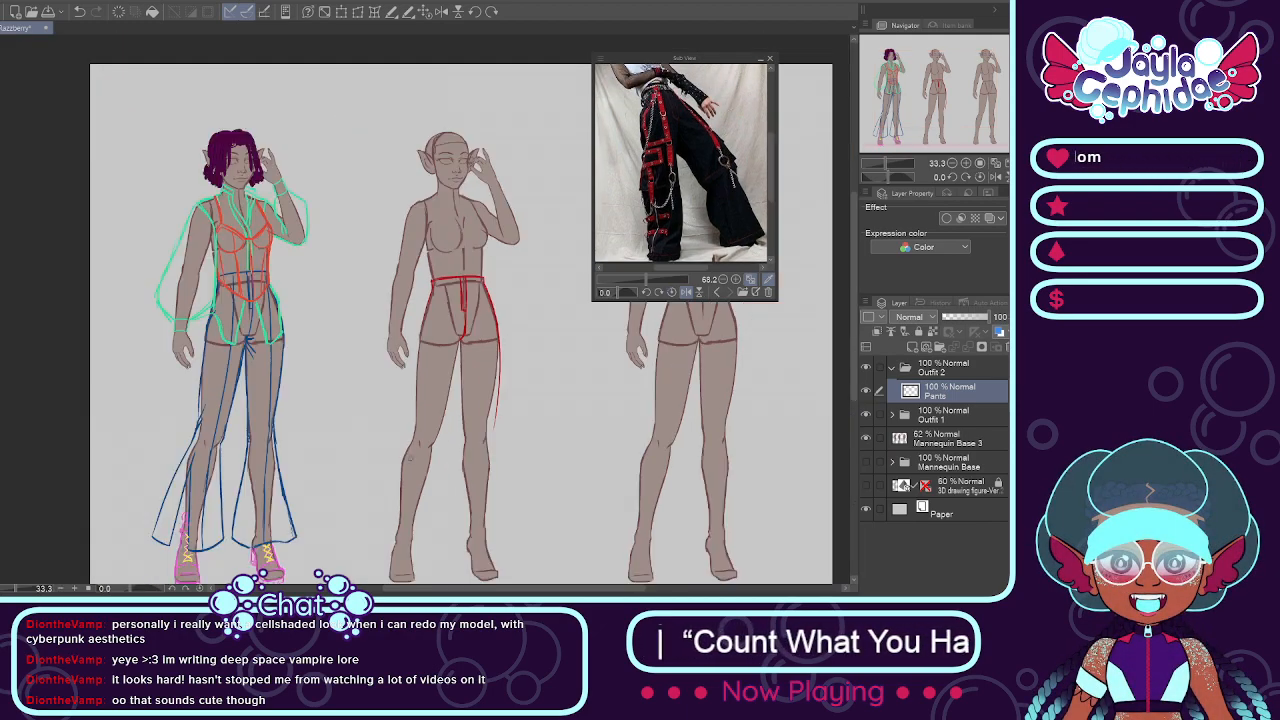
{"action": "scroll", "coordinate": [380, 510], "scroll_direction": "down", "scroll_amount": 3}
{"action": "scroll", "coordinate": [390, 530], "scroll_direction": "up", "scroll_amount": 4}
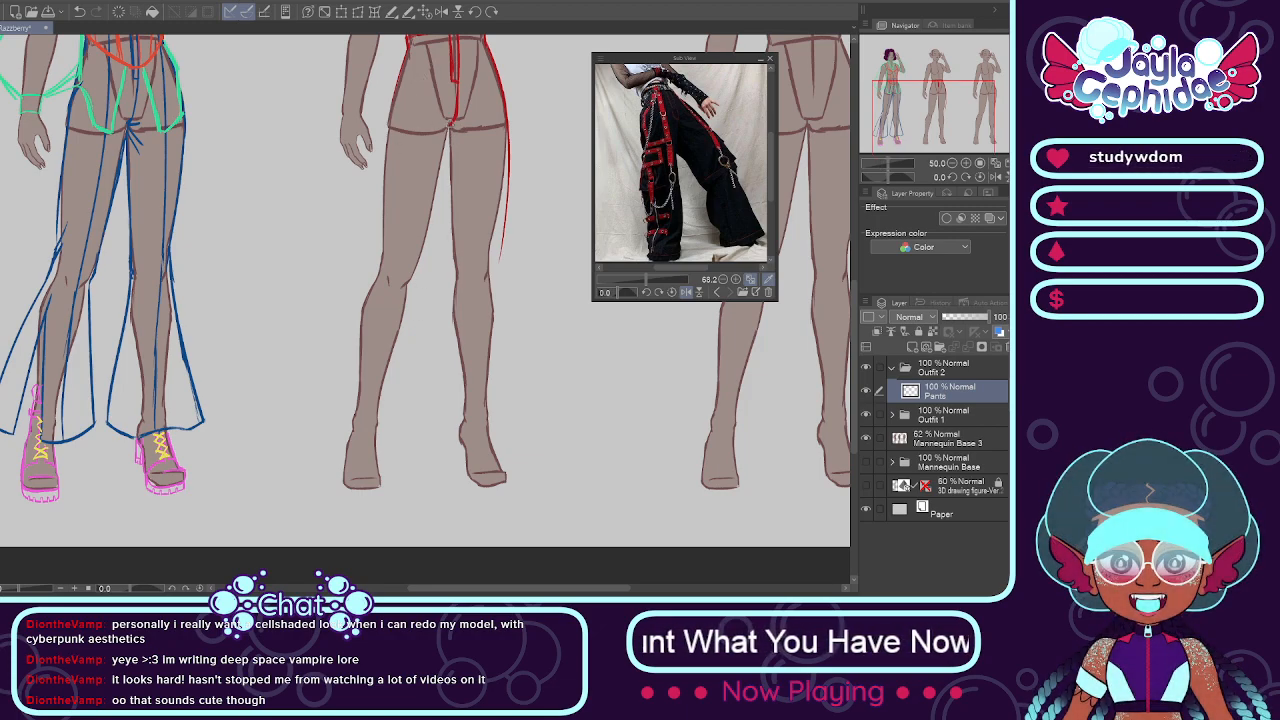
{"action": "left_click_drag", "start_coordinate": [450, 122], "coordinate": [402, 323]}
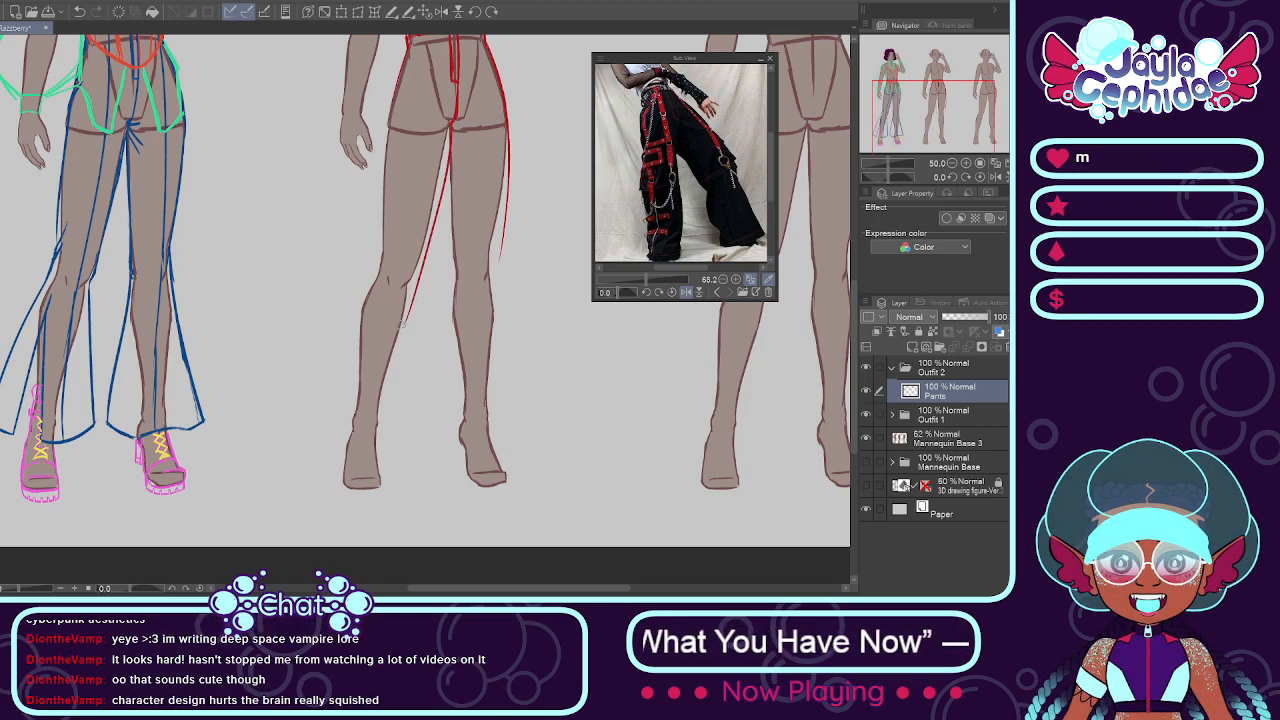
{"action": "key", "text": "ctrl+z"}
{"action": "left_click_drag", "start_coordinate": [452, 122], "coordinate": [424, 318]}
{"action": "key", "text": "ctrl+z"}
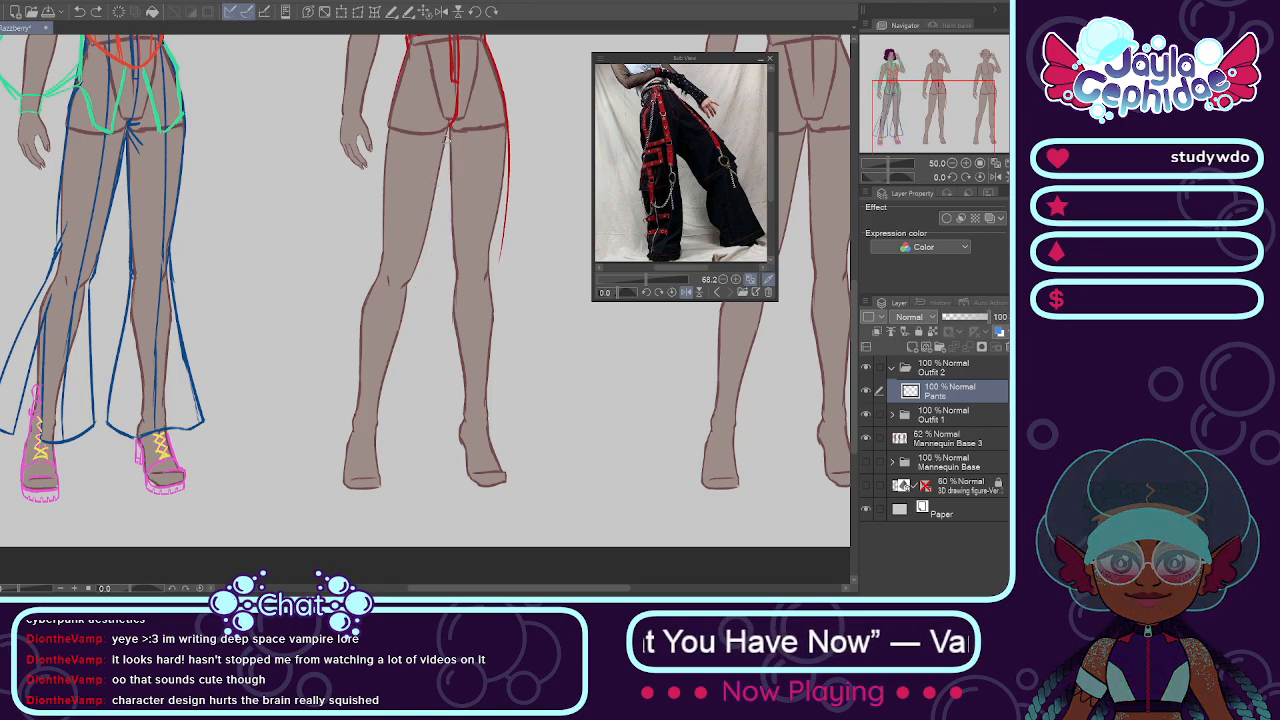
{"action": "left_click_drag", "start_coordinate": [445, 160], "coordinate": [423, 327]}
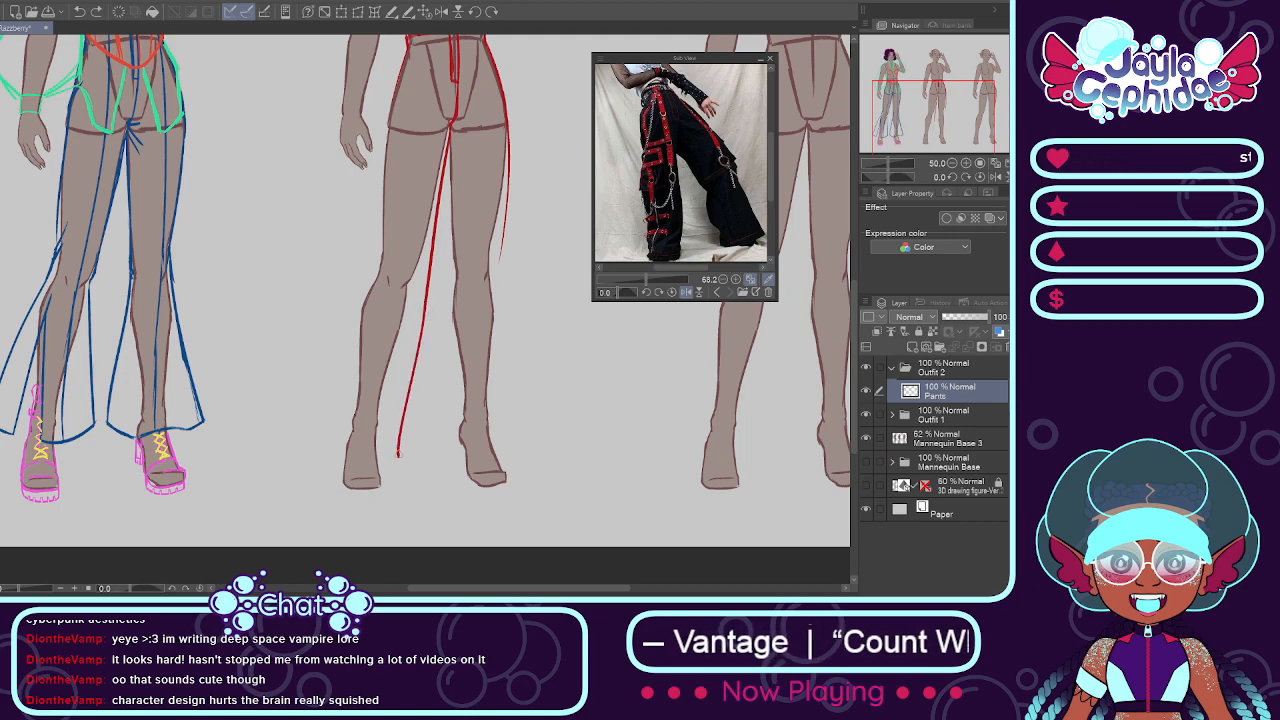
{"action": "key", "text": "ctrl+z"}
{"action": "left_click_drag", "start_coordinate": [424, 305], "coordinate": [380, 453]}
{"action": "key", "text": "ctrl+z"}
{"action": "left_click_drag", "start_coordinate": [423, 314], "coordinate": [394, 452]}
{"action": "key", "text": "ctrl+z"}
{"action": "left_click_drag", "start_coordinate": [423, 326], "coordinate": [398, 446]}
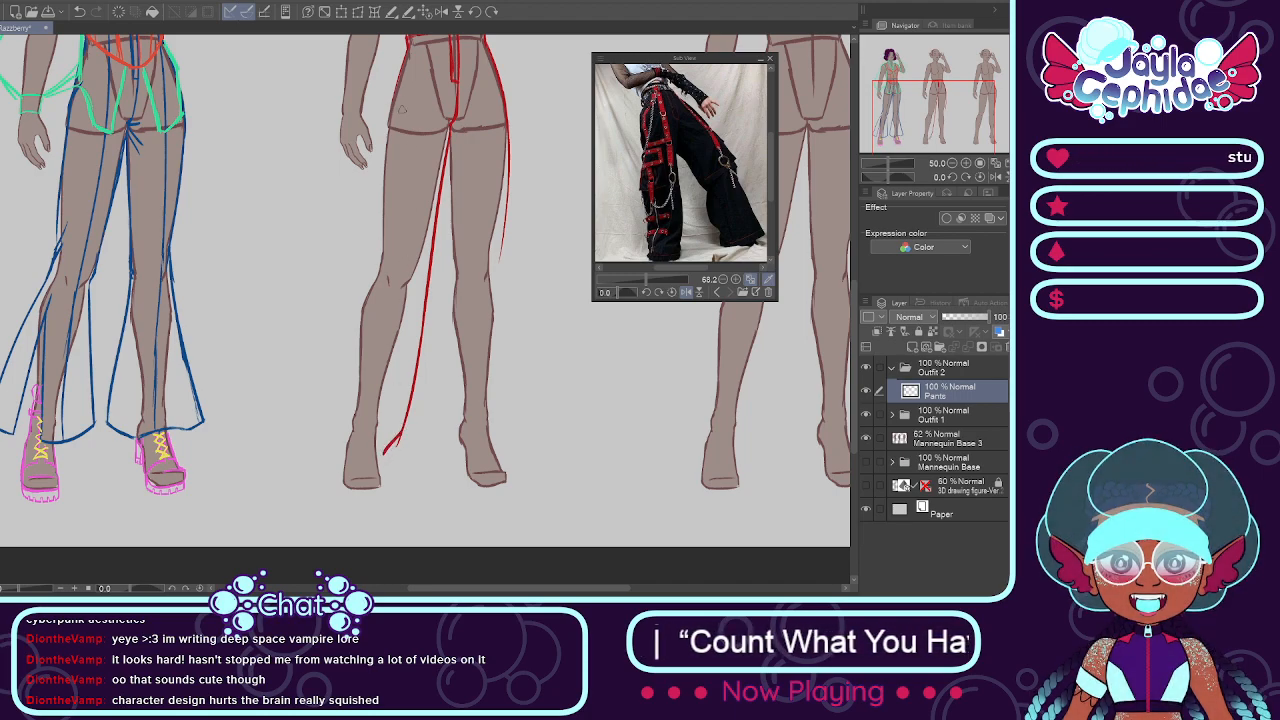
Step: Enlarge the reference photo to 194.9 and sketch the pants' outer line from waistband to knee on the lowered-arm side, with a small kink
{"action": "left_click_drag", "start_coordinate": [408, 42], "coordinate": [345, 315]}
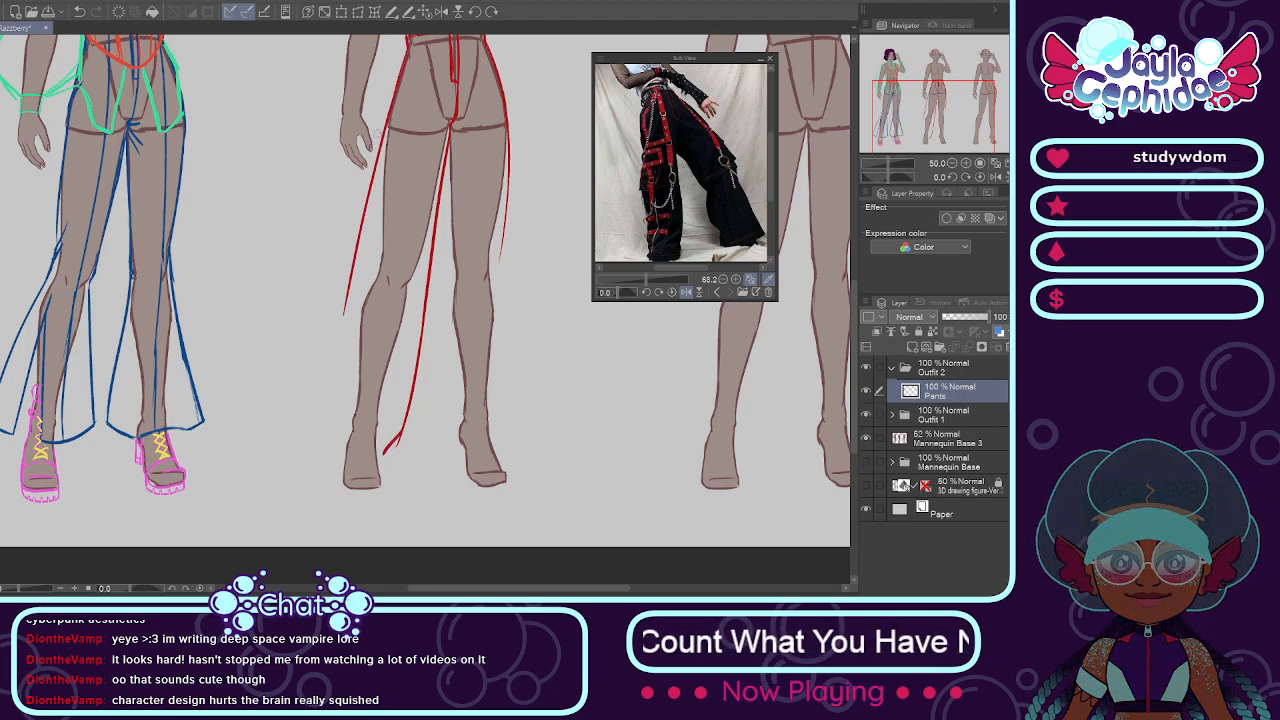
{"action": "left_click_drag", "start_coordinate": [769, 181], "coordinate": [769, 163]}
{"action": "left_click_drag", "start_coordinate": [646, 280], "coordinate": [657, 268]}
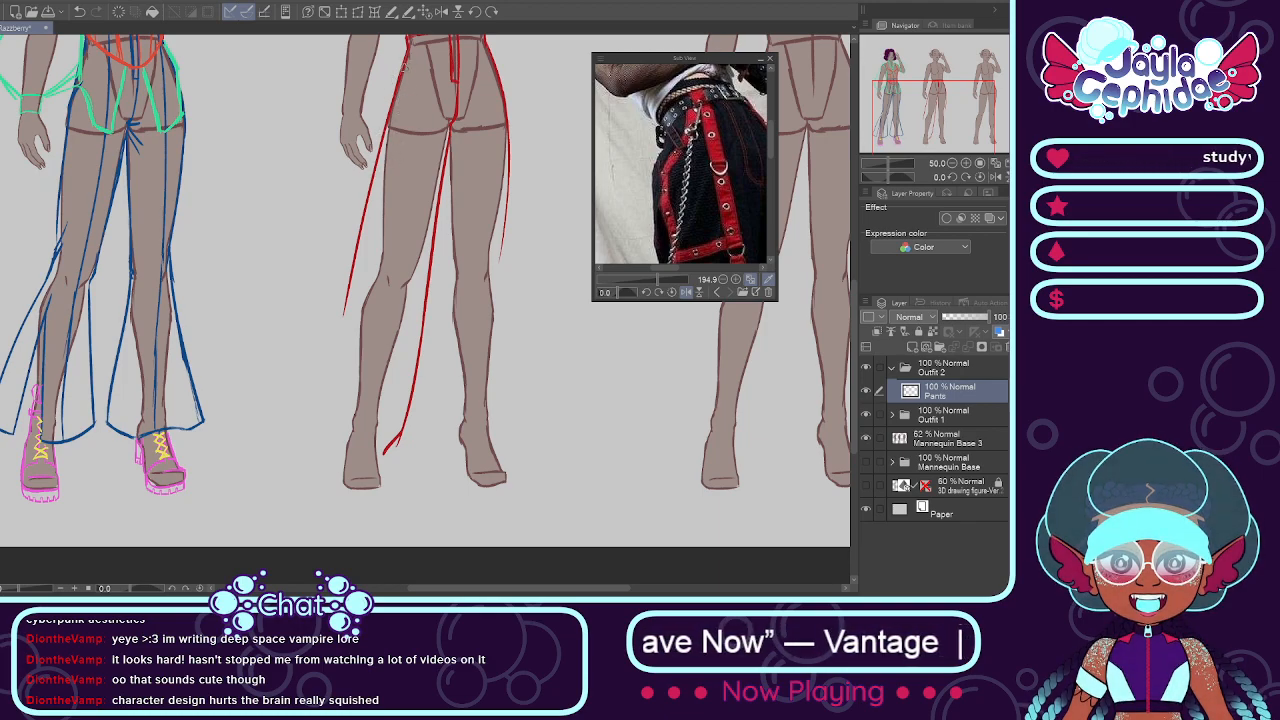
{"action": "mouse_move", "coordinate": [400, 72]}
{"action": "left_mouse_down"}
{"action": "mouse_move", "coordinate": [352, 280]}
{"action": "mouse_move", "coordinate": [338, 289]}
{"action": "left_mouse_up"}
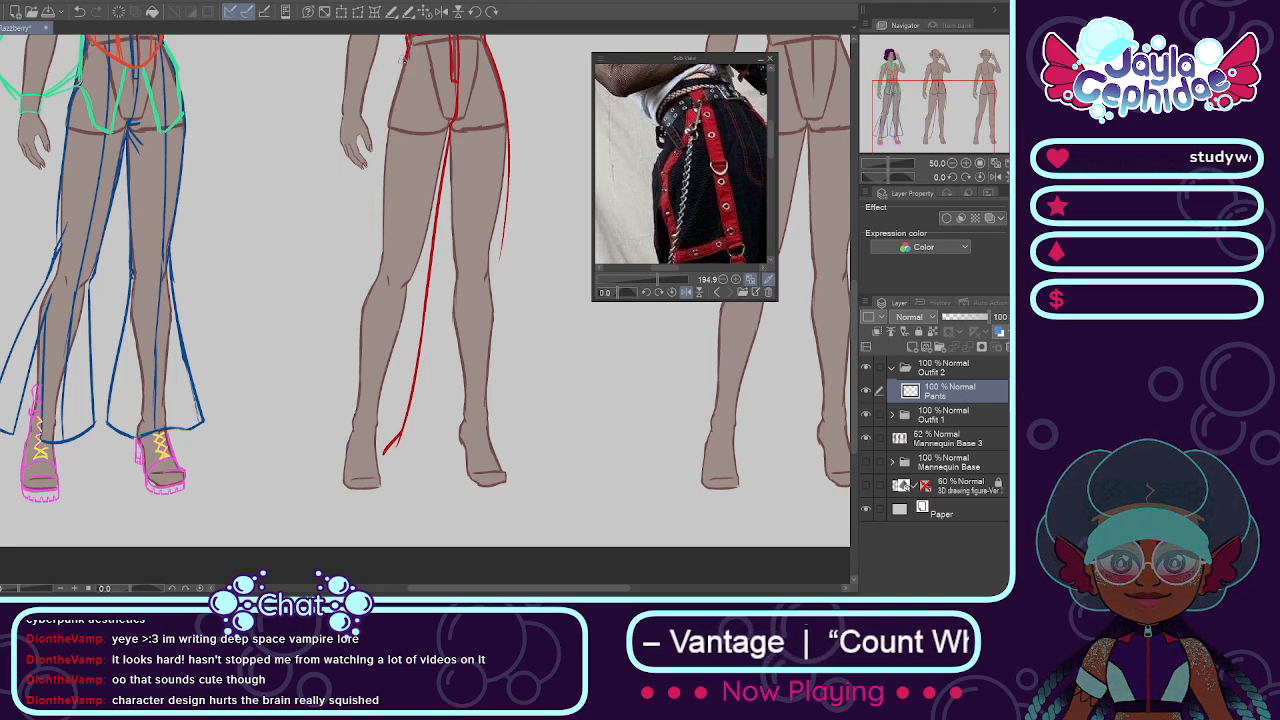
{"action": "left_click_drag", "start_coordinate": [408, 51], "coordinate": [377, 198]}
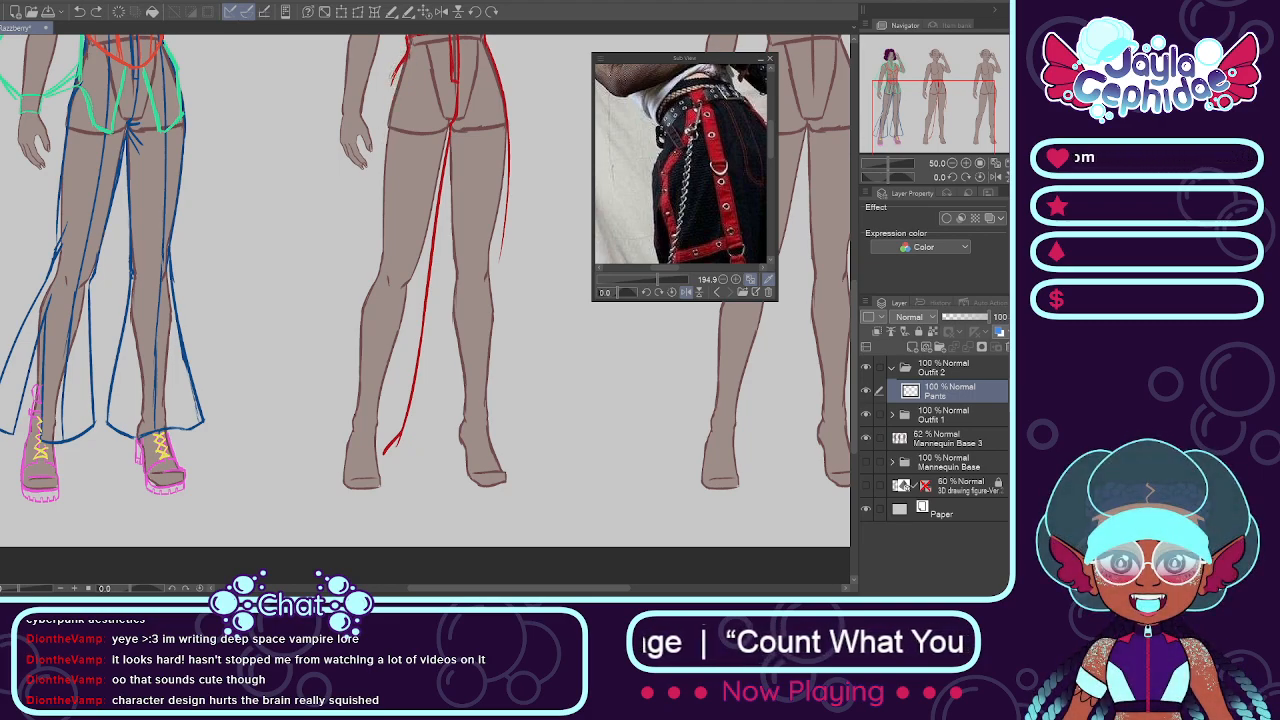
{"action": "scroll", "coordinate": [770, 146], "scroll_direction": "down", "scroll_amount": 5}
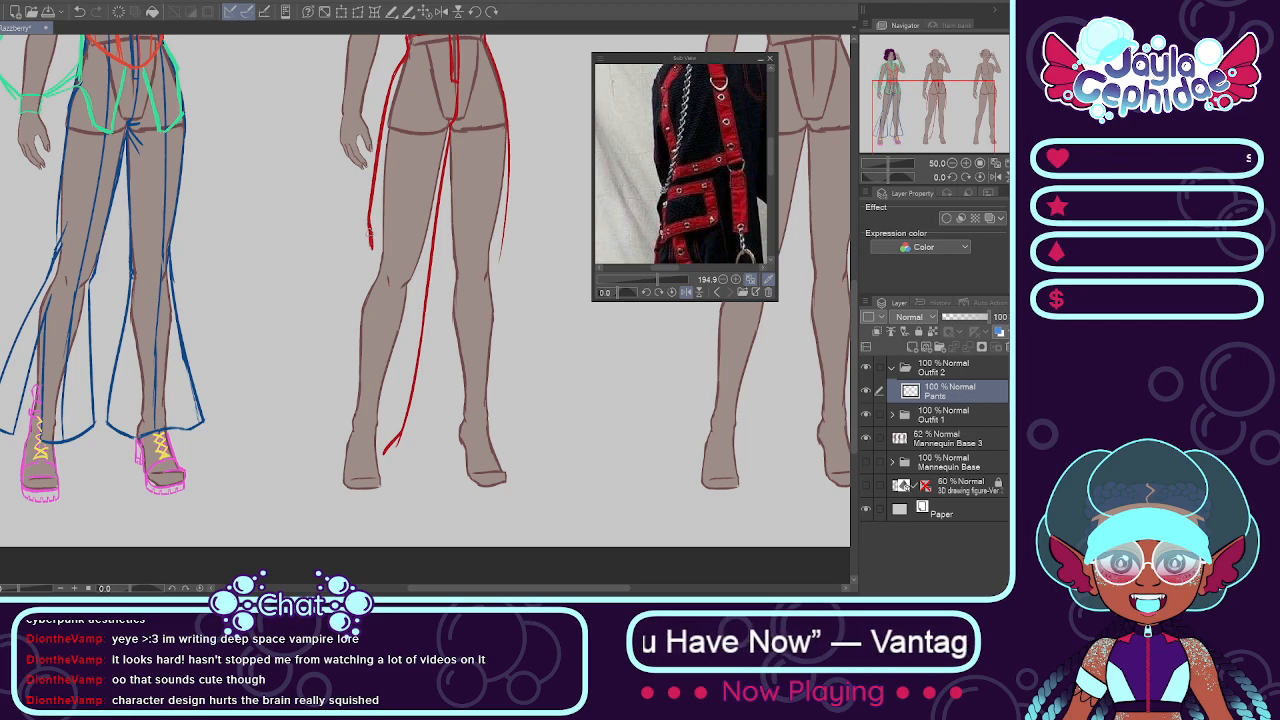
{"action": "left_click_drag", "start_coordinate": [364, 248], "coordinate": [364, 278]}
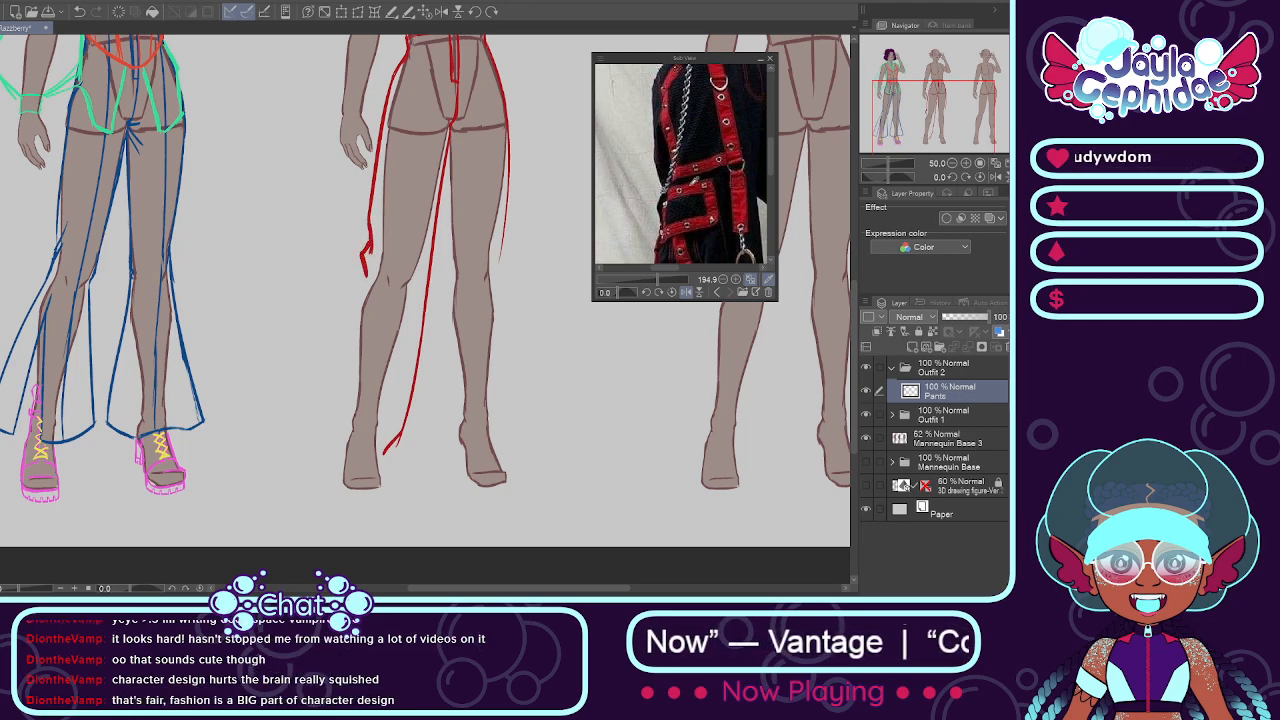
Step: Sketch the lowered-arm-side leg's outer line from knee to ankle, close it with a curved hem, and set the reference photo to 180.3
{"action": "left_click_drag", "start_coordinate": [770, 160], "coordinate": [777, 206]}
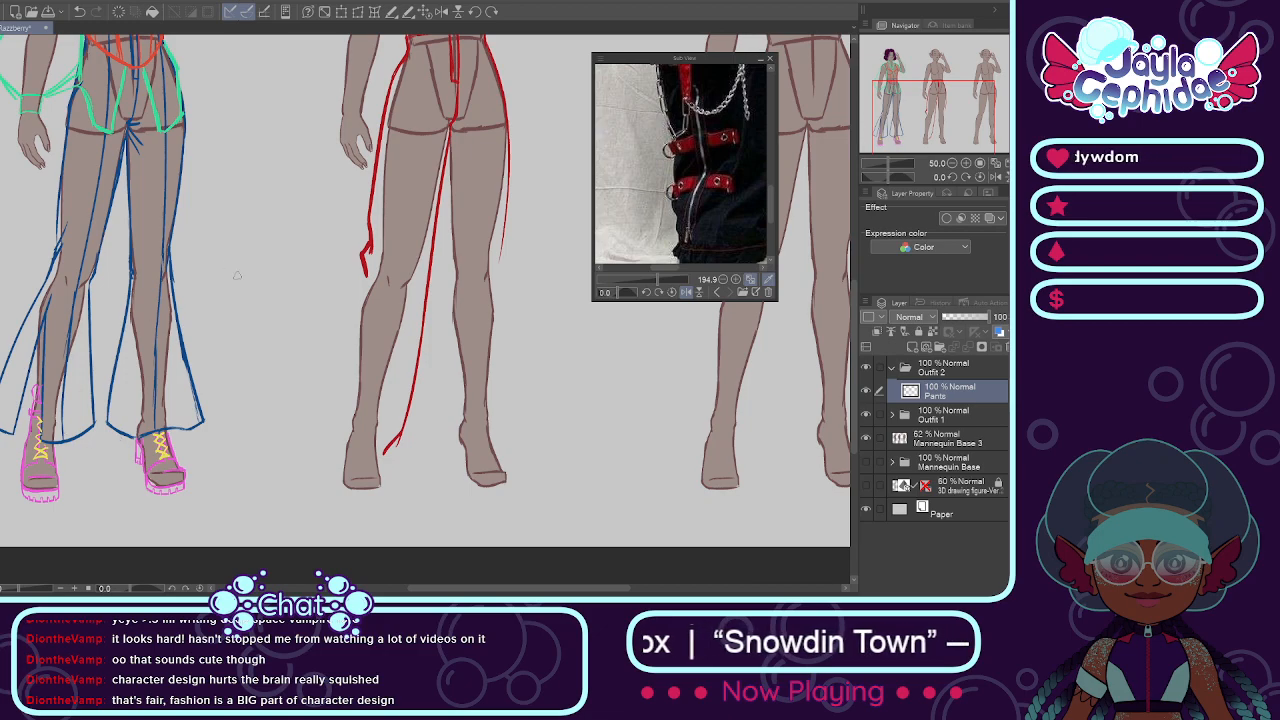
{"action": "left_click_drag", "start_coordinate": [366, 260], "coordinate": [333, 467]}
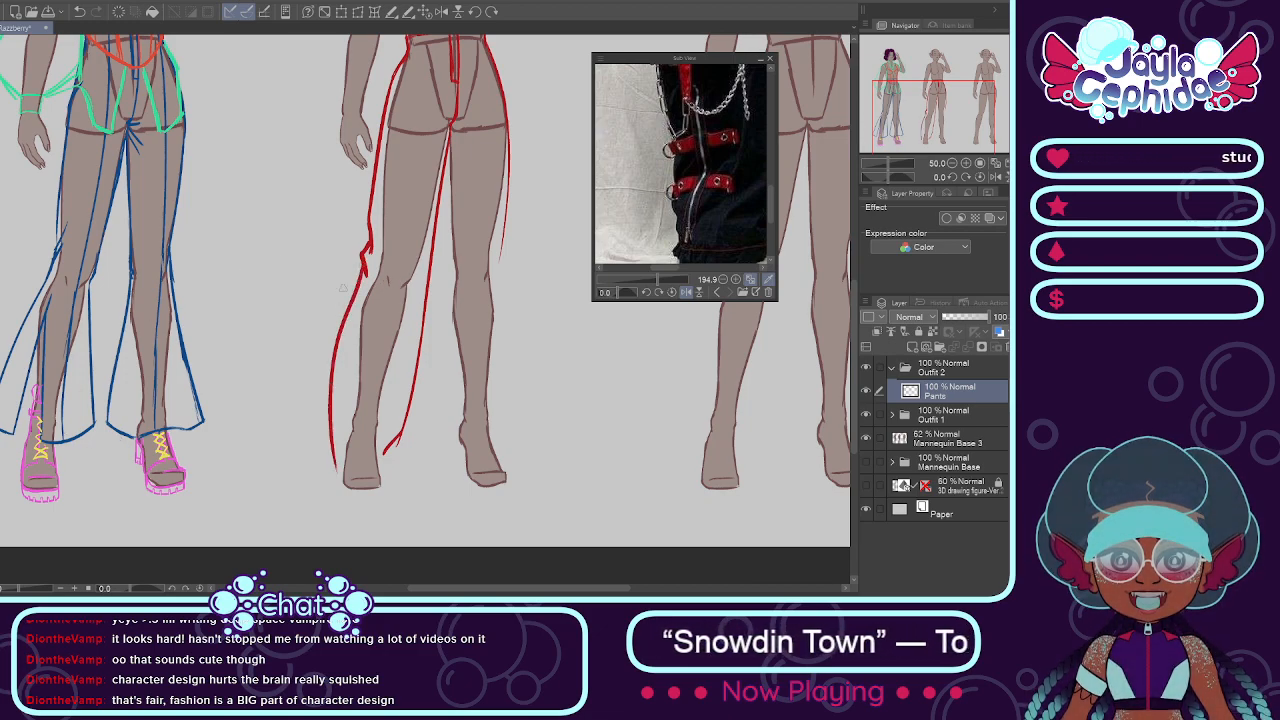
{"action": "key", "text": "ctrl+z"}
{"action": "left_click_drag", "start_coordinate": [366, 262], "coordinate": [332, 426]}
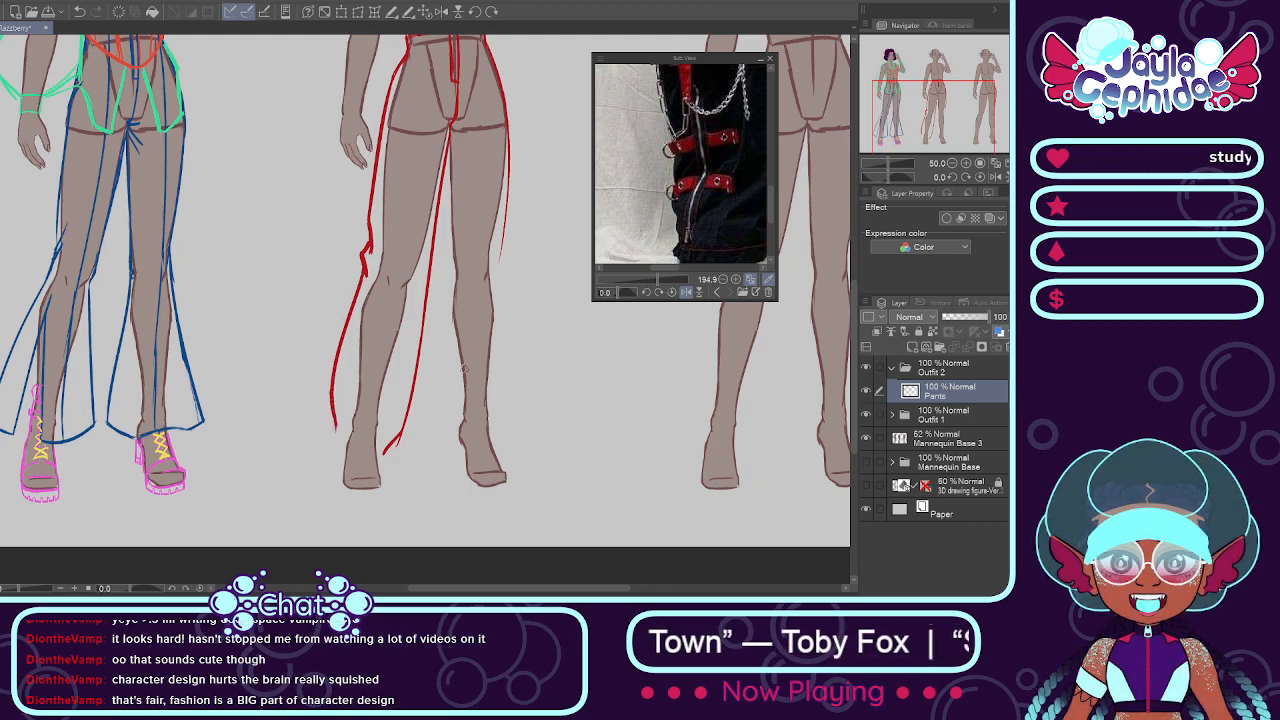
{"action": "mouse_move", "coordinate": [770, 201]}
{"action": "left_mouse_down"}
{"action": "mouse_move", "coordinate": [772, 222]}
{"action": "mouse_move", "coordinate": [771, 204]}
{"action": "left_mouse_up"}
{"action": "mouse_move", "coordinate": [658, 280]}
{"action": "left_mouse_down"}
{"action": "mouse_move", "coordinate": [674, 268]}
{"action": "mouse_move", "coordinate": [656, 280]}
{"action": "left_mouse_up"}
{"action": "left_click", "coordinate": [654, 280]}
{"action": "left_click_drag", "start_coordinate": [770, 207], "coordinate": [769, 217]}
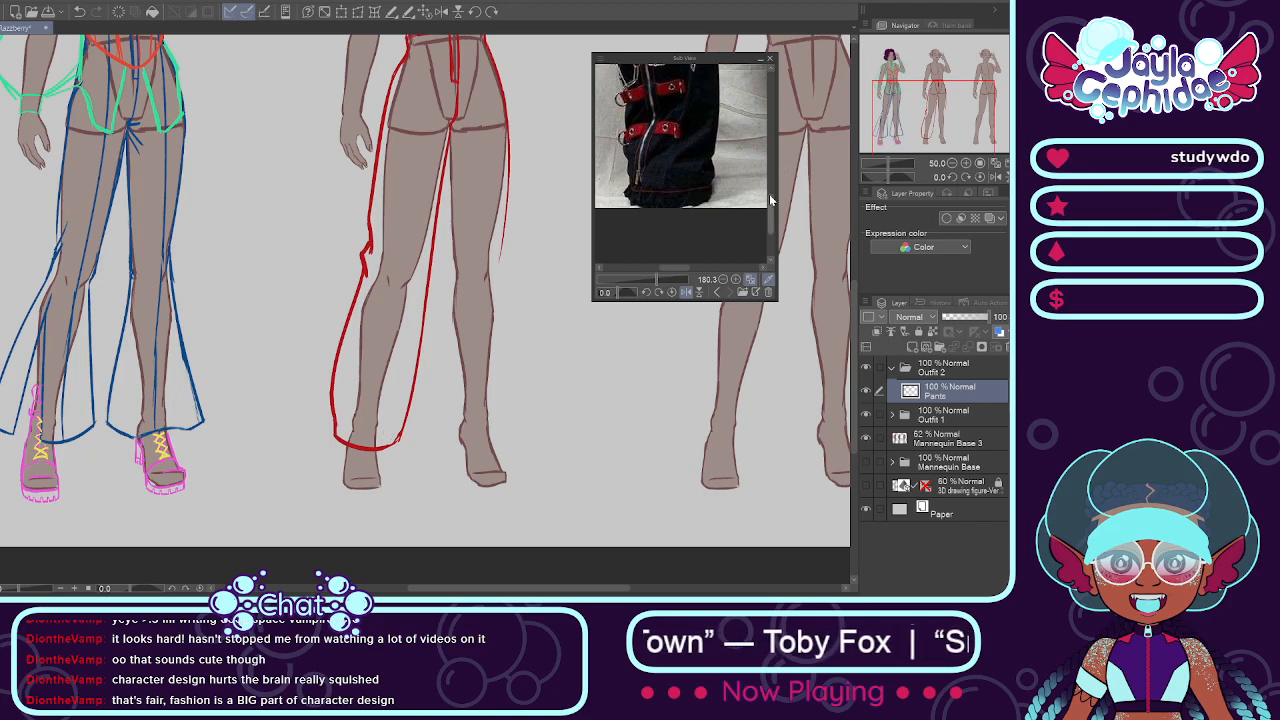
Step: Check the straps and pocket in the reference photo and erase the kinked section of the outer line at the lowered-arm-side knee
{"action": "scroll", "coordinate": [768, 193], "scroll_direction": "up", "scroll_amount": 5}
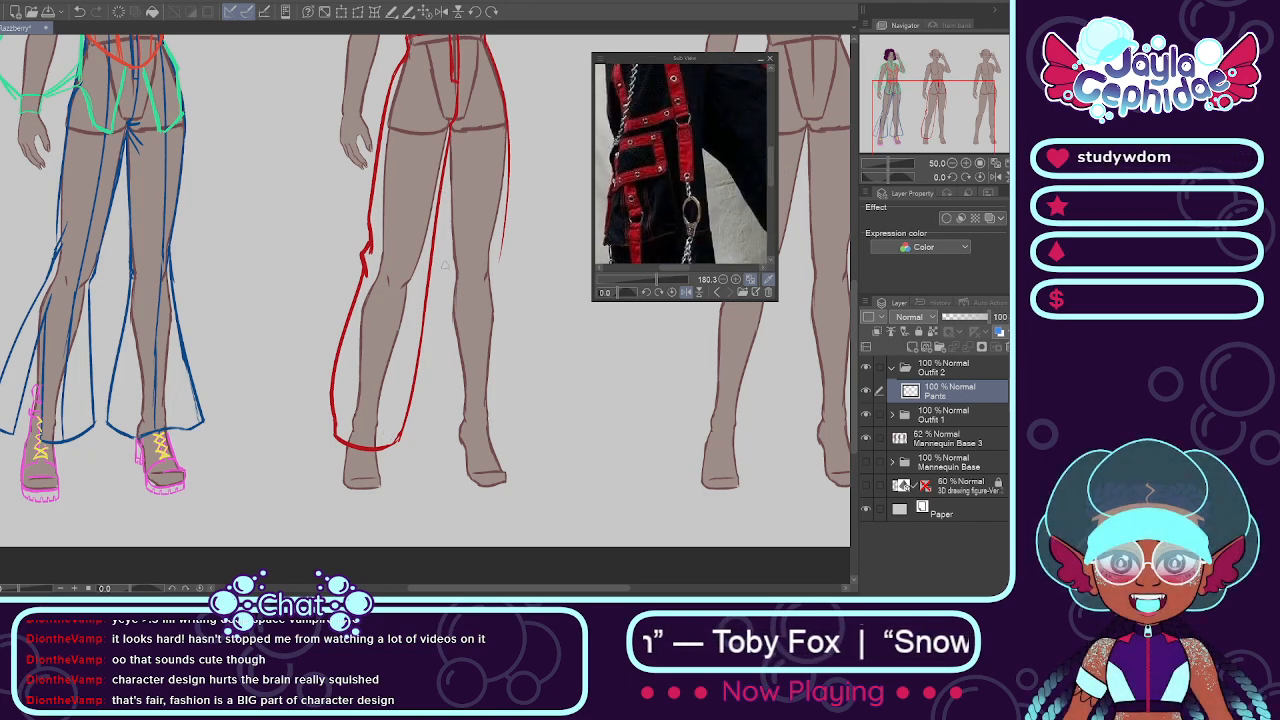
{"action": "scroll", "coordinate": [770, 185], "scroll_direction": "down", "scroll_amount": 4}
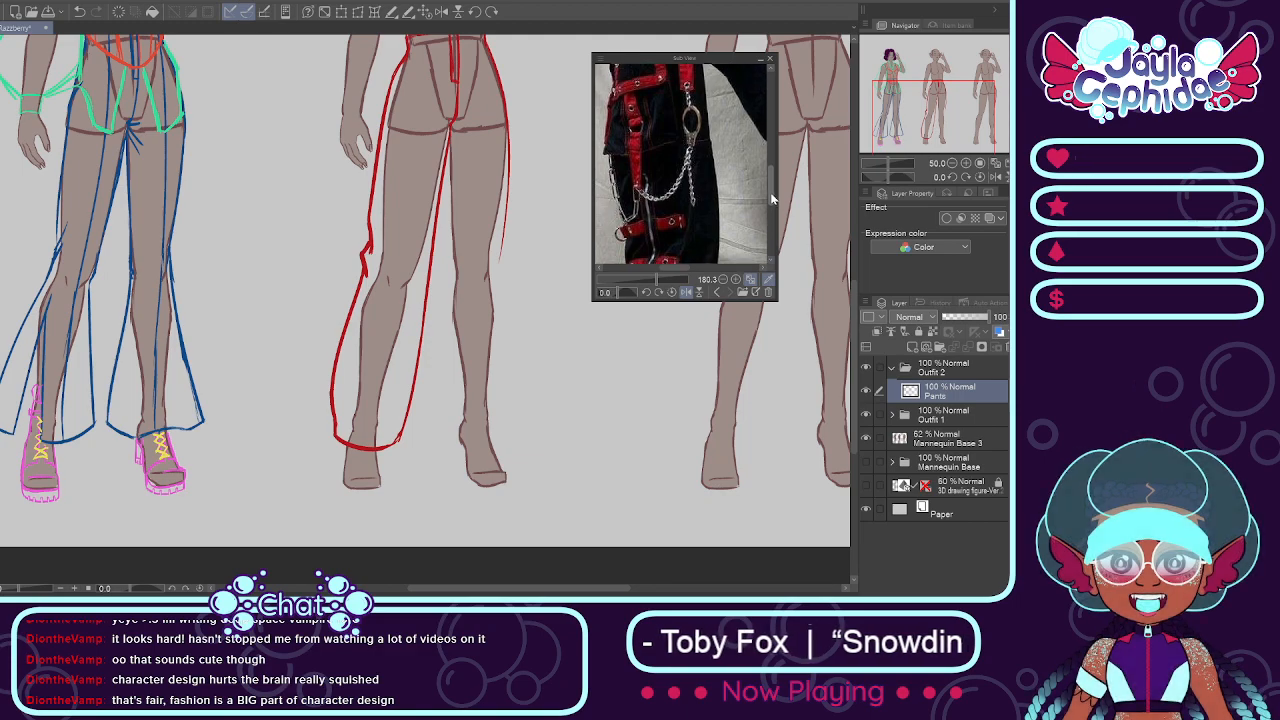
{"action": "scroll", "coordinate": [772, 195], "scroll_direction": "up", "scroll_amount": 2}
{"action": "scroll", "coordinate": [771, 181], "scroll_direction": "up", "scroll_amount": 3}
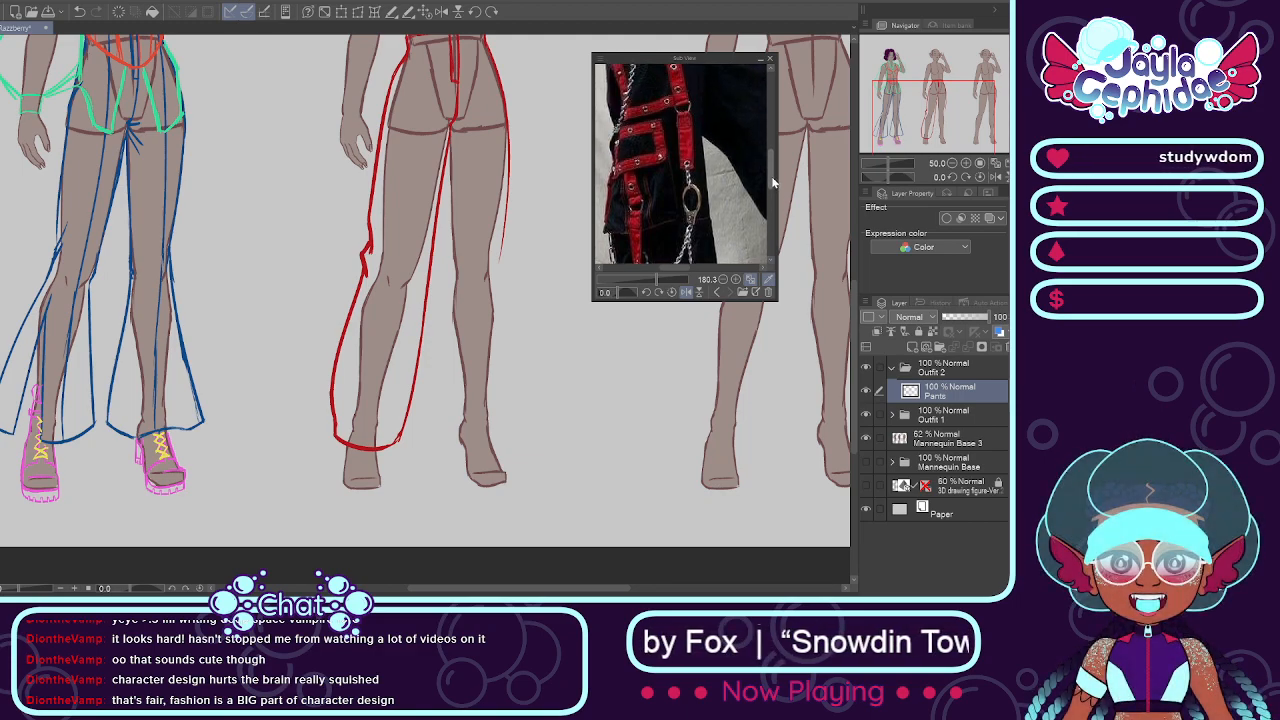
{"action": "scroll", "coordinate": [771, 175], "scroll_direction": "down", "scroll_amount": 1}
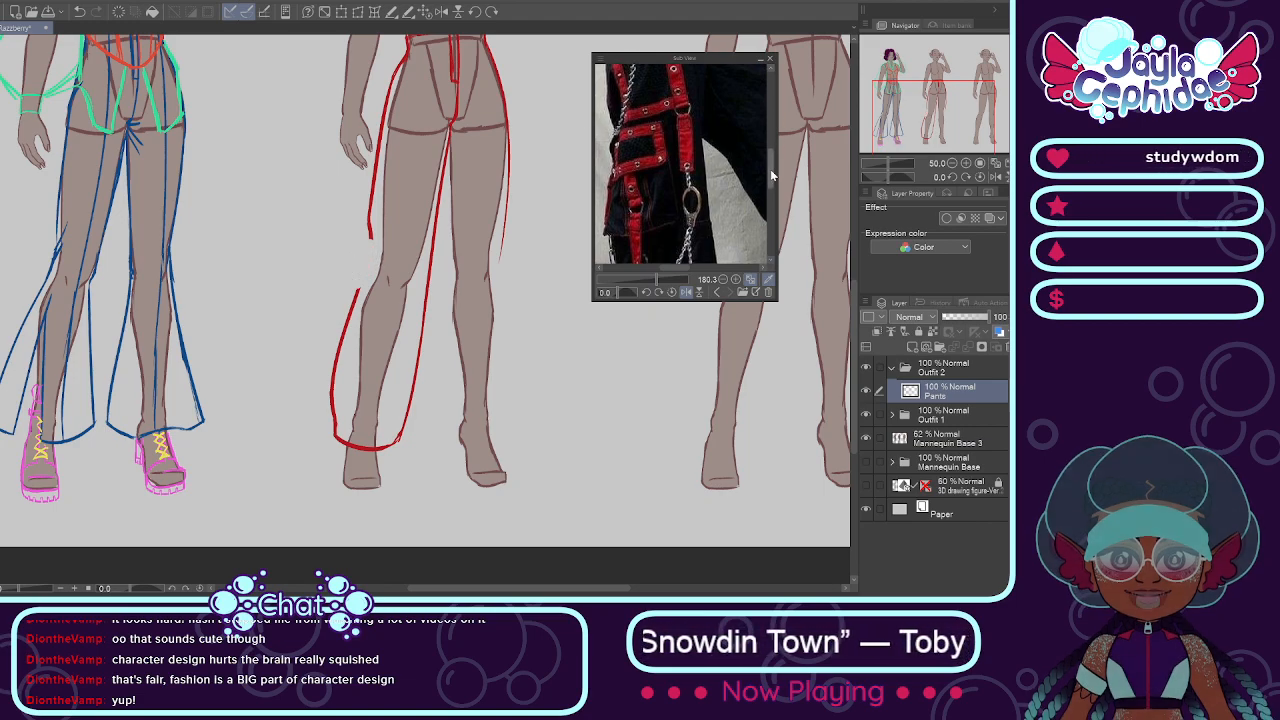
{"action": "scroll", "coordinate": [770, 168], "scroll_direction": "down", "scroll_amount": 2}
Step: Sketch a cargo pocket with a flap line over the outer knee of the lowered-arm-side pant leg
{"action": "left_click_drag", "start_coordinate": [366, 241], "coordinate": [393, 247]}
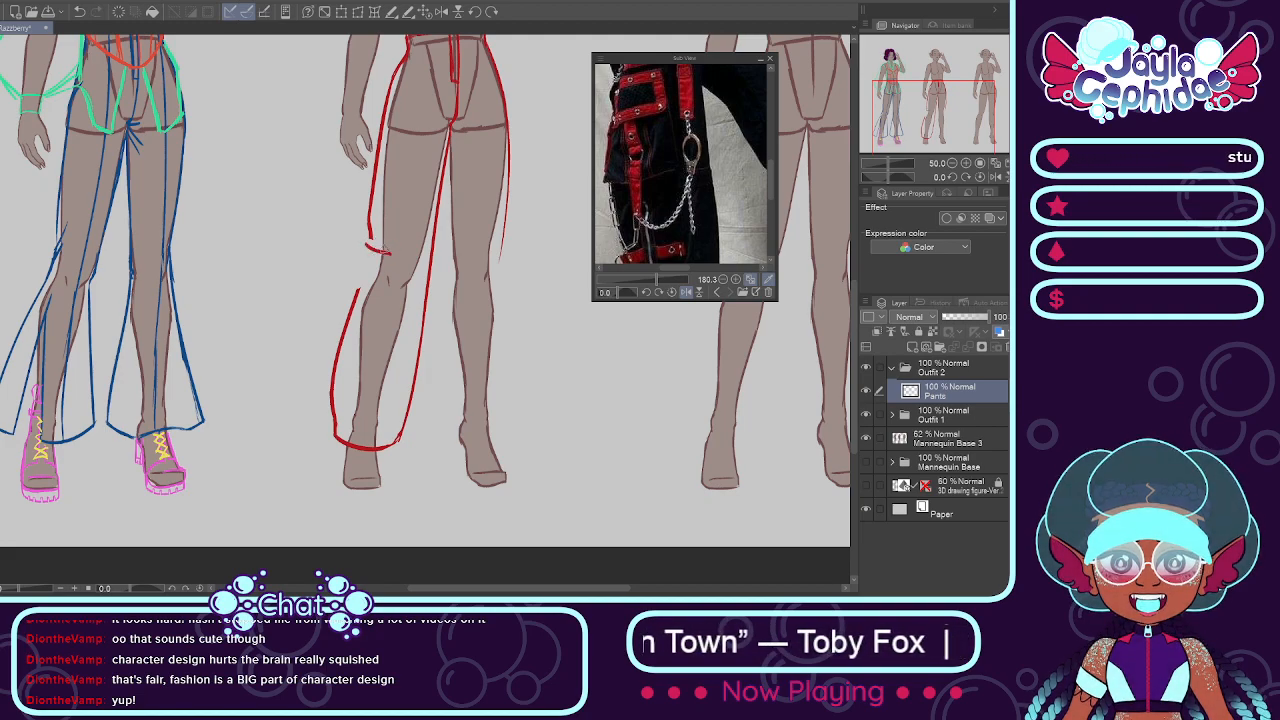
{"action": "key", "text": "ctrl+z"}
{"action": "mouse_move", "coordinate": [368, 242]}
{"action": "left_mouse_down"}
{"action": "mouse_move", "coordinate": [409, 250]}
{"action": "mouse_move", "coordinate": [357, 286]}
{"action": "left_mouse_up"}
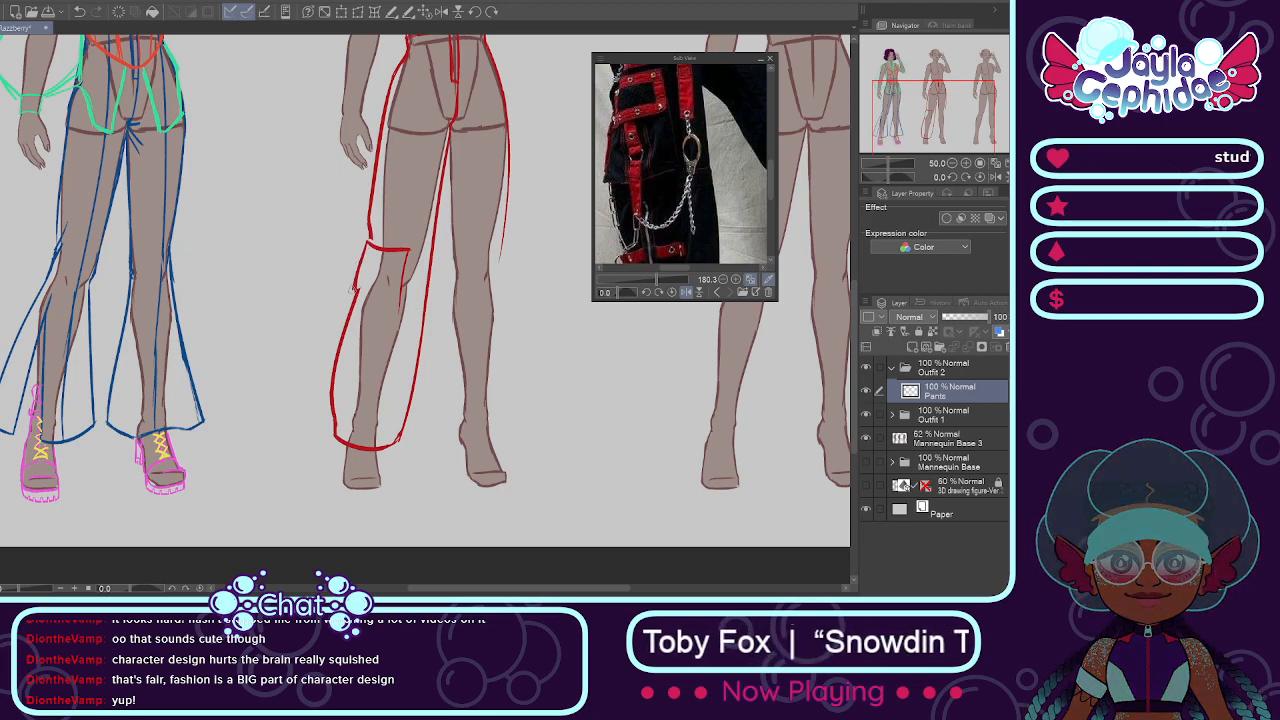
{"action": "left_click_drag", "start_coordinate": [355, 291], "coordinate": [398, 308]}
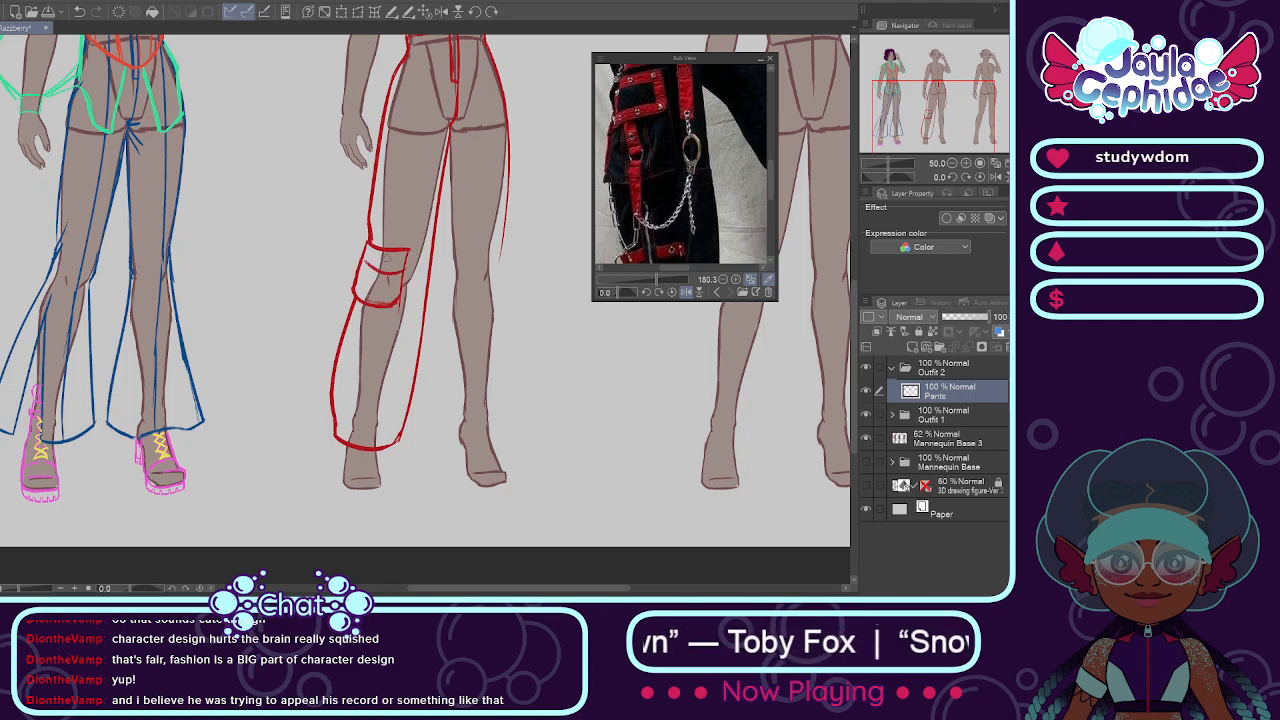
{"action": "left_click_drag", "start_coordinate": [362, 266], "coordinate": [410, 264]}
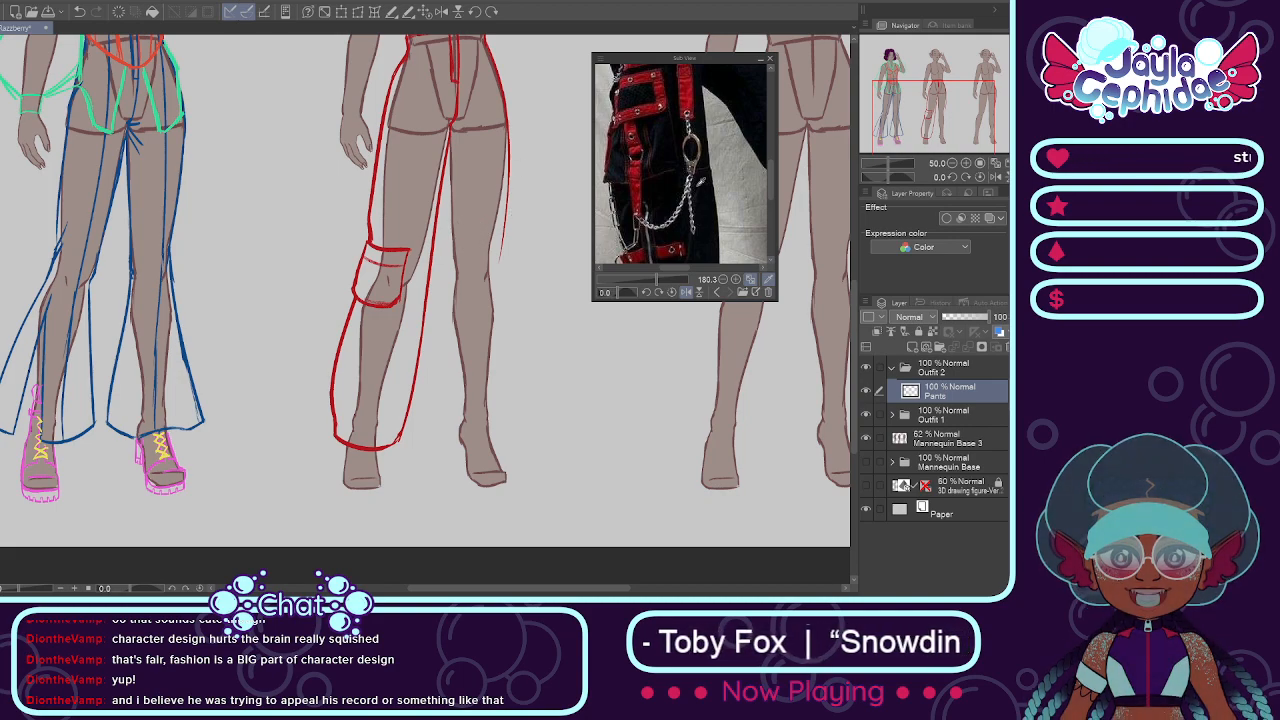
Step: Reduce the reference photo to 73.8 and sketch a short pocket-top line inward from the outer edge at the raised-arm-side knee
{"action": "scroll", "coordinate": [668, 267], "scroll_direction": "down", "scroll_amount": 4}
{"action": "left_click_drag", "start_coordinate": [660, 269], "coordinate": [675, 270]}
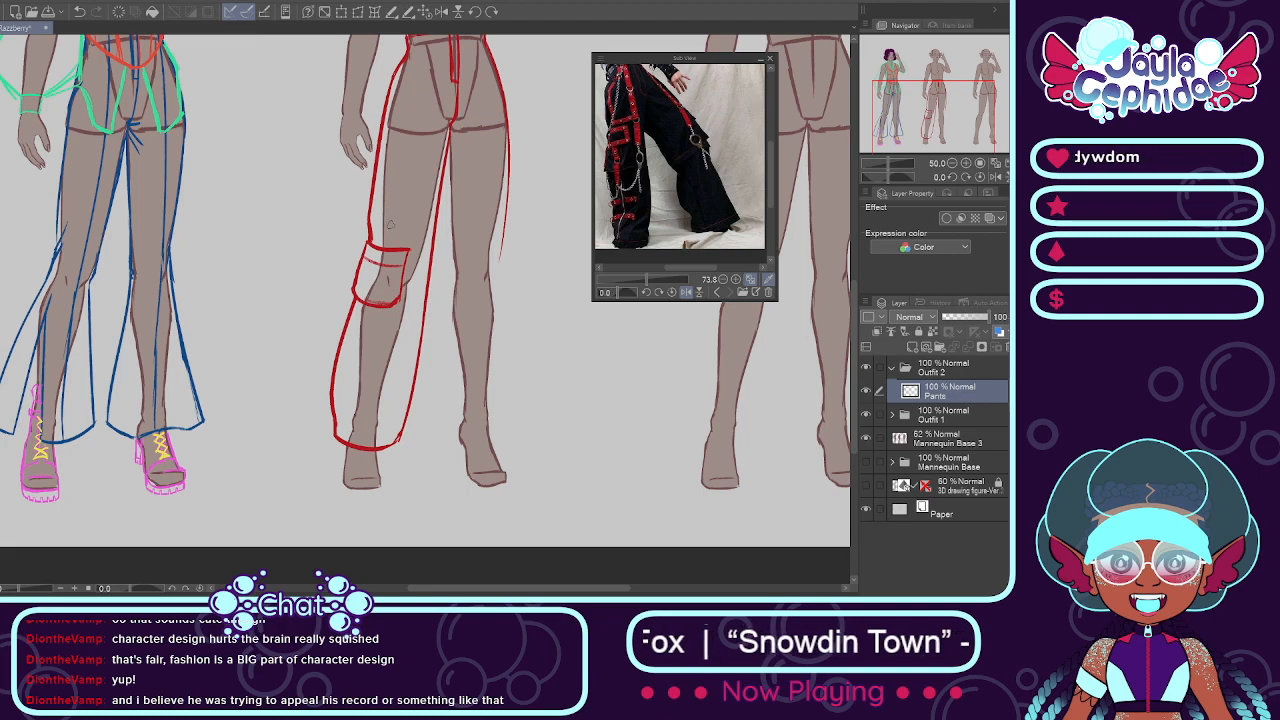
{"action": "scroll", "coordinate": [510, 225], "scroll_direction": "up", "scroll_amount": 1}
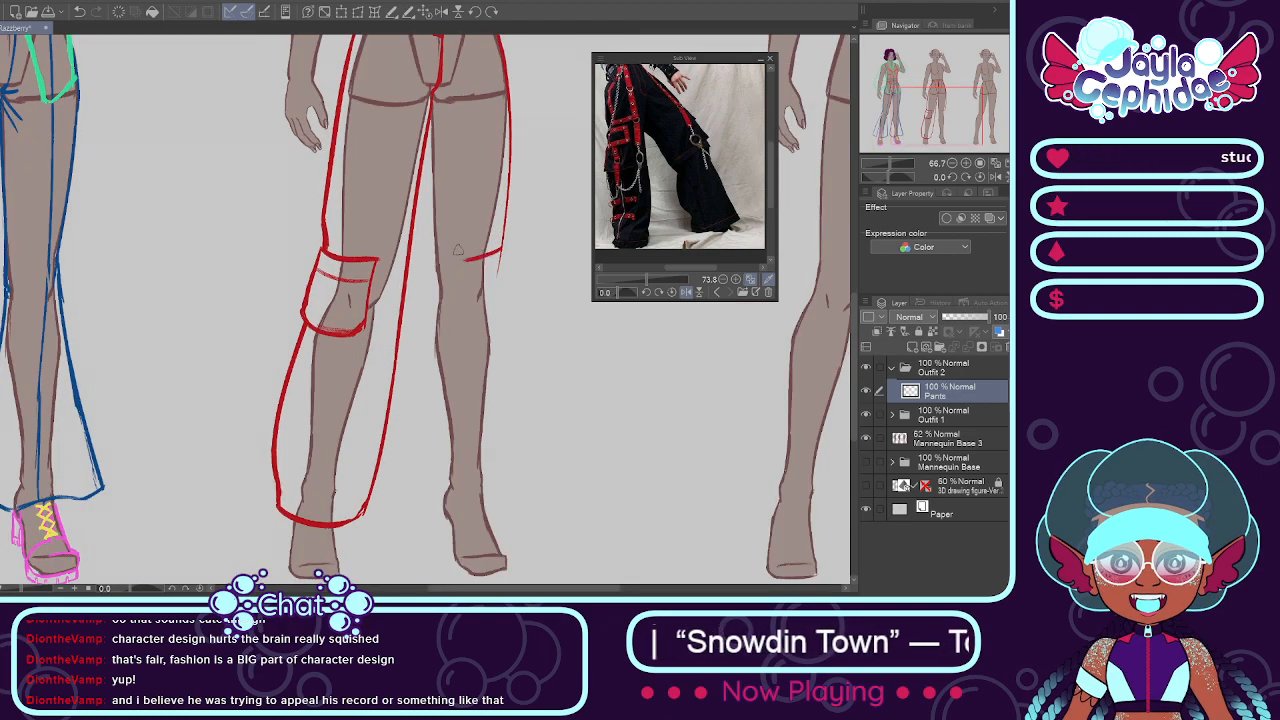
{"action": "key", "text": "ctrl+z"}
{"action": "left_click_drag", "start_coordinate": [503, 249], "coordinate": [462, 265]}
{"action": "key", "text": "ctrl+z"}
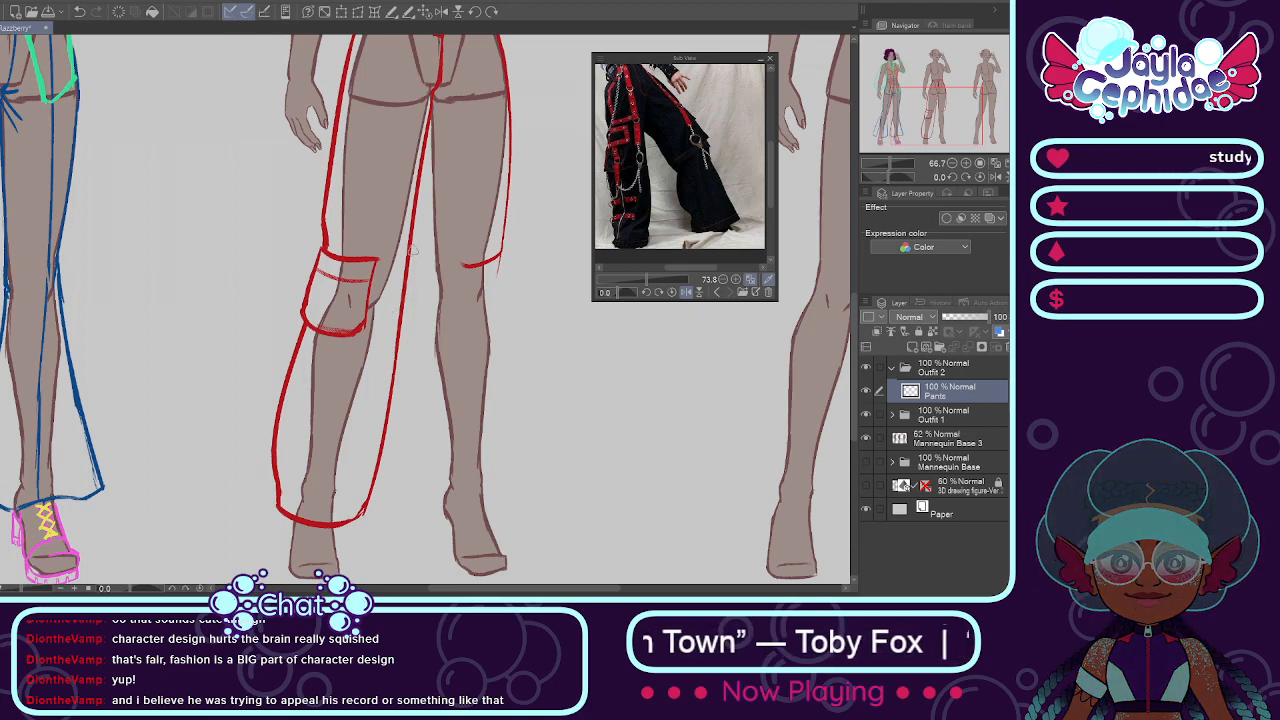
{"action": "left_click_drag", "start_coordinate": [413, 245], "coordinate": [420, 340]}
{"action": "left_click_drag", "start_coordinate": [415, 205], "coordinate": [418, 368]}
{"action": "key", "text": "ctrl+z"}
{"action": "left_click_drag", "start_coordinate": [418, 174], "coordinate": [417, 362]}
{"action": "key", "text": "ctrl+z"}
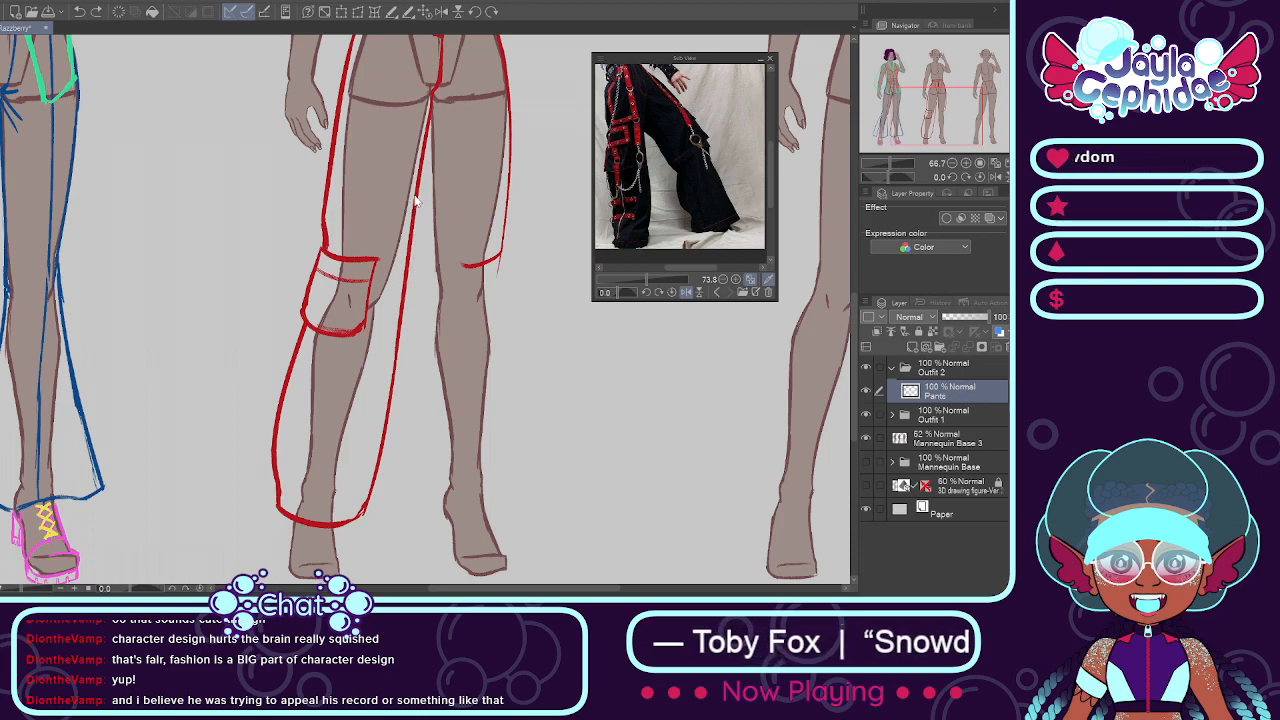
{"action": "left_click_drag", "start_coordinate": [418, 193], "coordinate": [427, 334]}
{"action": "key", "text": "ctrl+z"}
{"action": "left_click_drag", "start_coordinate": [418, 188], "coordinate": [425, 335]}
{"action": "key", "text": "ctrl+z"}
{"action": "left_click_drag", "start_coordinate": [421, 166], "coordinate": [416, 360]}
{"action": "key", "text": "ctrl+z"}
{"action": "left_click_drag", "start_coordinate": [420, 166], "coordinate": [426, 348]}
{"action": "key", "text": "ctrl+z"}
Step: Sketch the raised-arm-side leg's inner line from the inner thigh past the knee to the ankle and add a curved hem
{"action": "left_click_drag", "start_coordinate": [418, 170], "coordinate": [422, 333]}
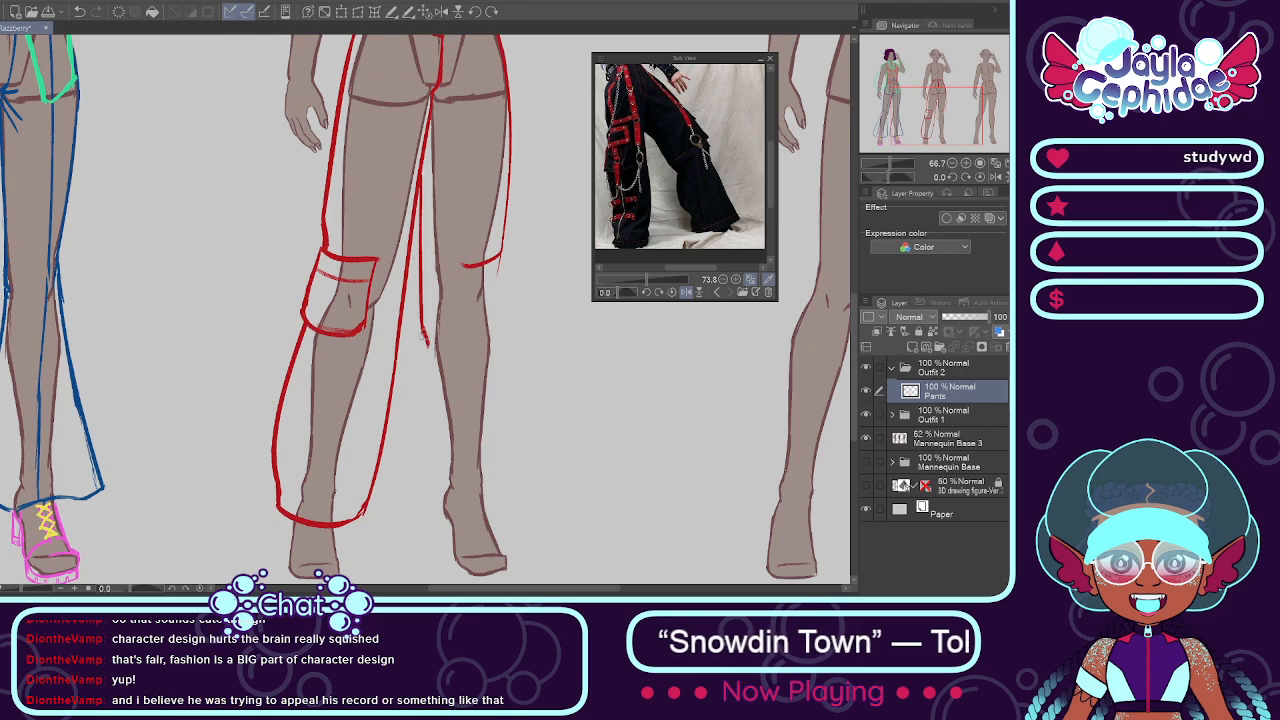
{"action": "left_click_drag", "start_coordinate": [426, 342], "coordinate": [399, 472]}
{"action": "key", "text": "ctrl+z"}
{"action": "left_click_drag", "start_coordinate": [424, 334], "coordinate": [415, 505]}
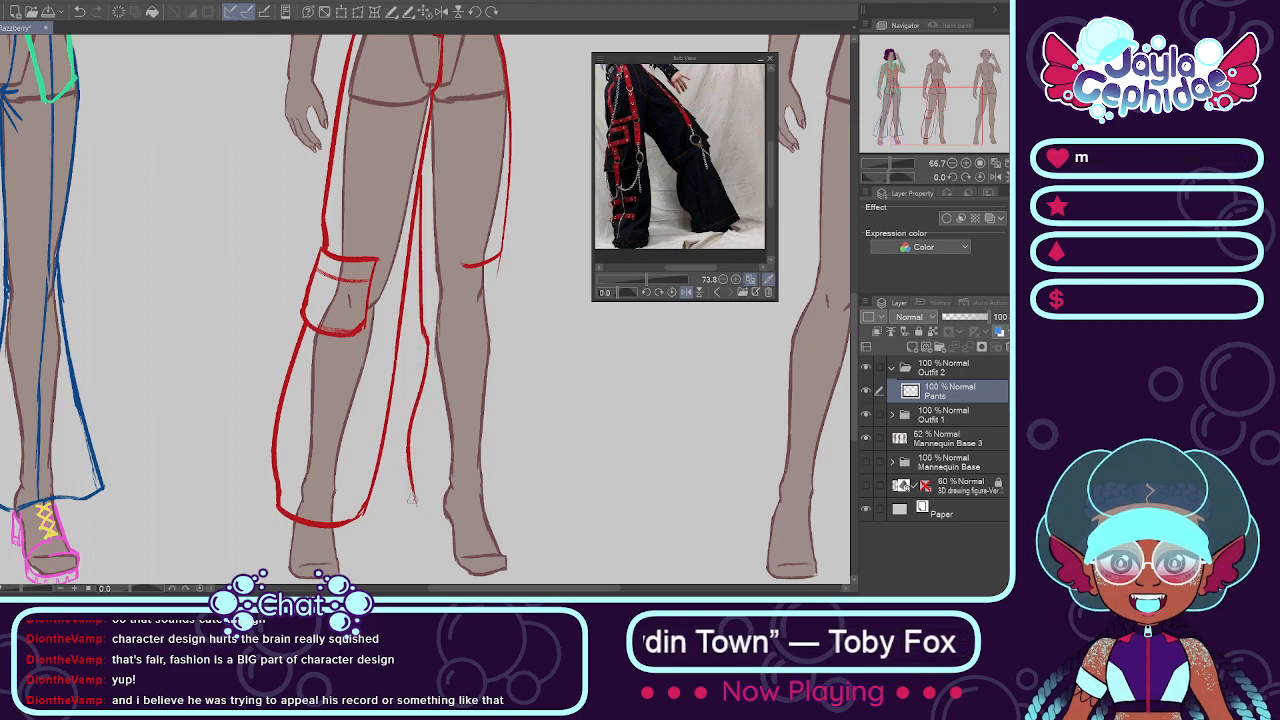
{"action": "mouse_move", "coordinate": [407, 458]}
{"action": "left_mouse_down"}
{"action": "mouse_move", "coordinate": [416, 510]}
{"action": "mouse_move", "coordinate": [530, 498]}
{"action": "left_mouse_up"}
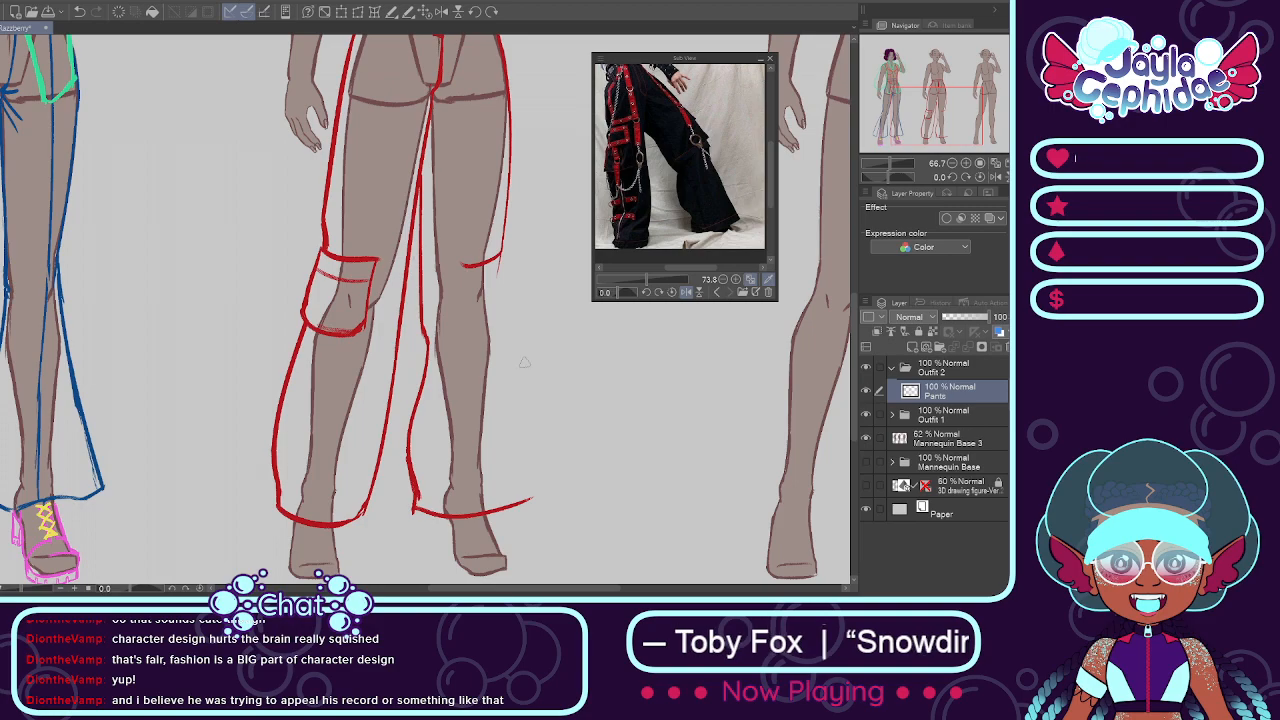
Step: Sketch the raised-arm-side leg's outer line from the knee down to the hem, closing the baggy silhouette
{"action": "key", "text": "ctrl+minus"}
{"action": "key", "text": "ctrl+minus"}
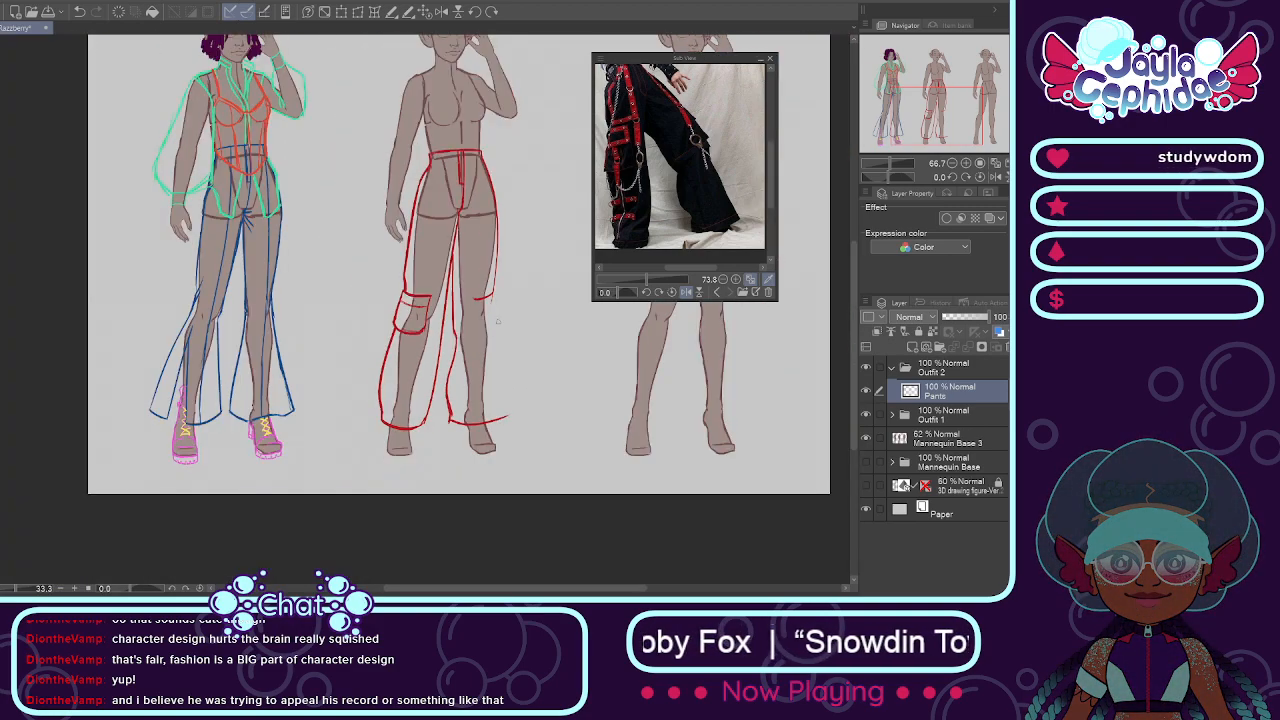
{"action": "scroll", "coordinate": [500, 272], "scroll_direction": "up", "scroll_amount": 1}
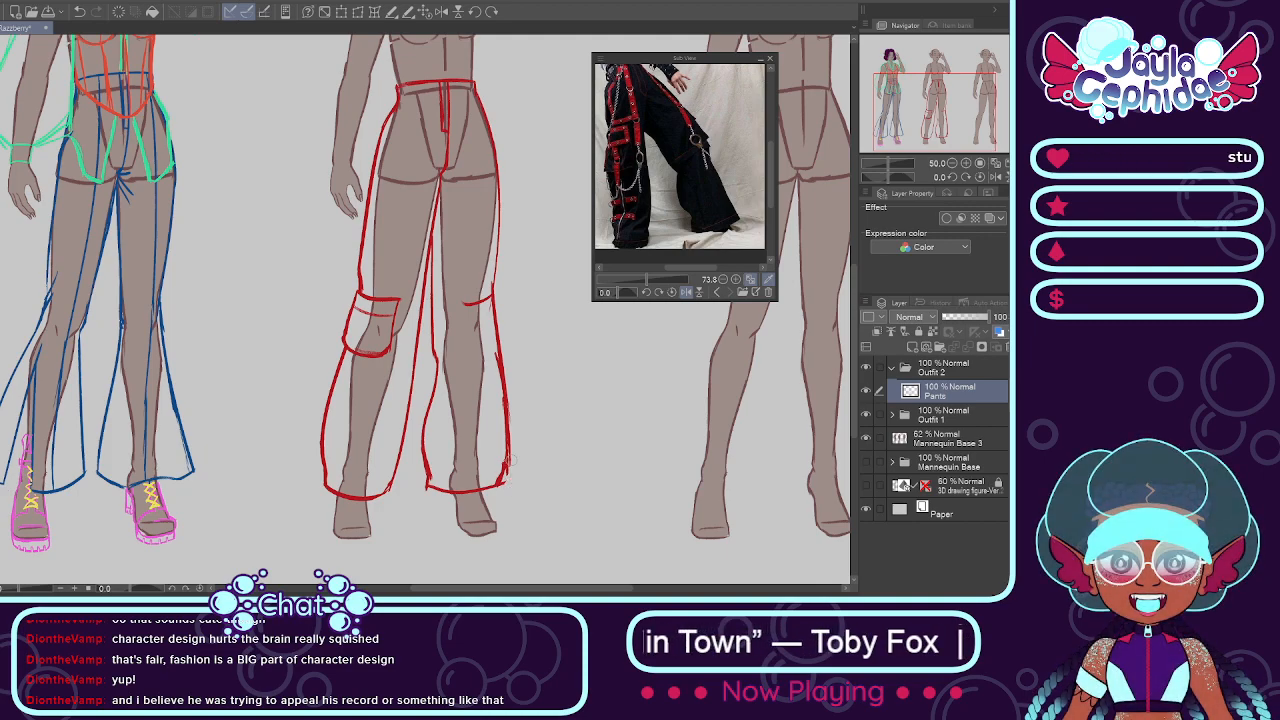
Step: Examine the pants silhouette at several zoom levels and compare it with the first outfit on the sheet
{"action": "scroll", "coordinate": [508, 458], "scroll_direction": "down", "scroll_amount": 2}
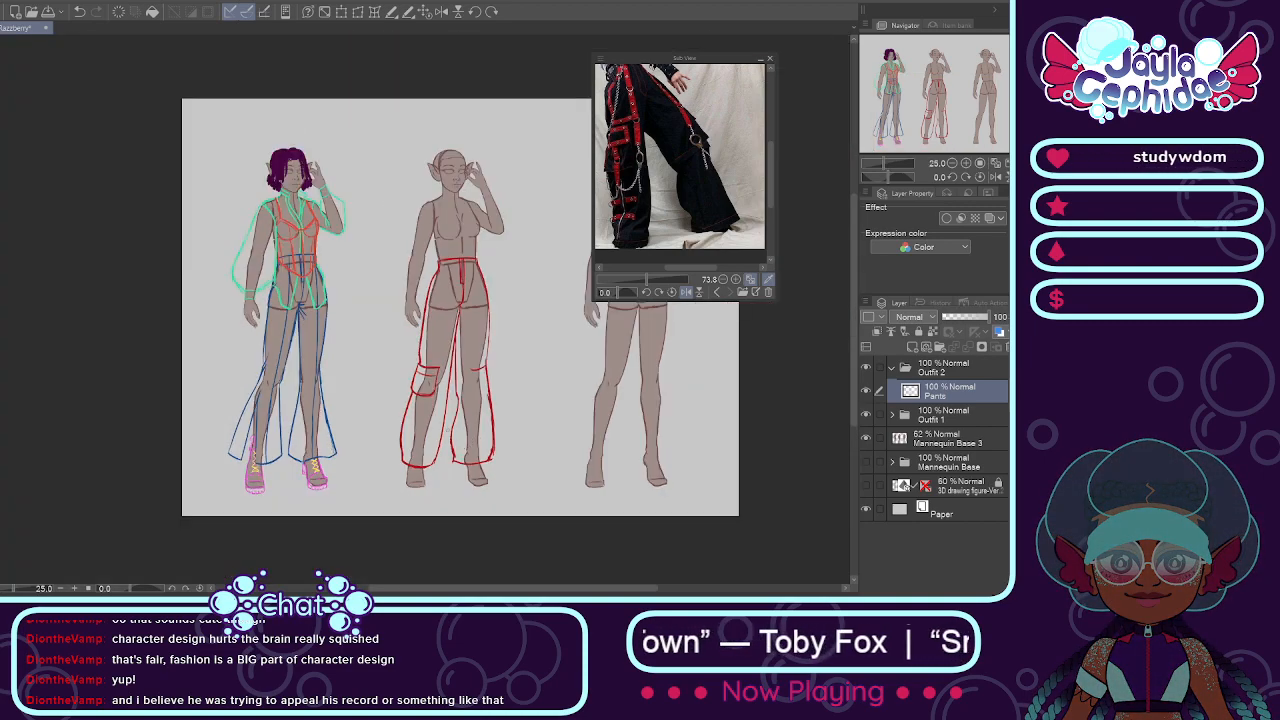
{"action": "scroll", "coordinate": [436, 416], "scroll_direction": "down", "scroll_amount": 2}
{"action": "scroll", "coordinate": [414, 405], "scroll_direction": "up", "scroll_amount": 2}
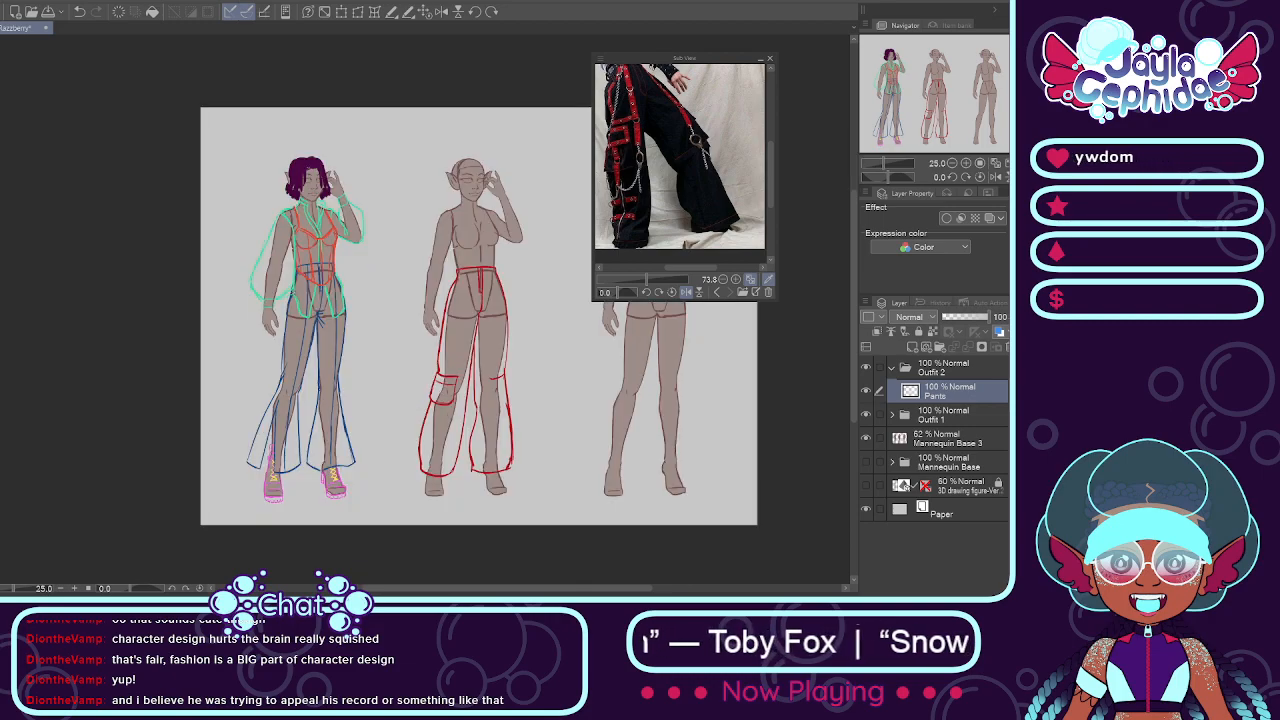
{"action": "scroll", "coordinate": [292, 224], "scroll_direction": "up", "scroll_amount": 2}
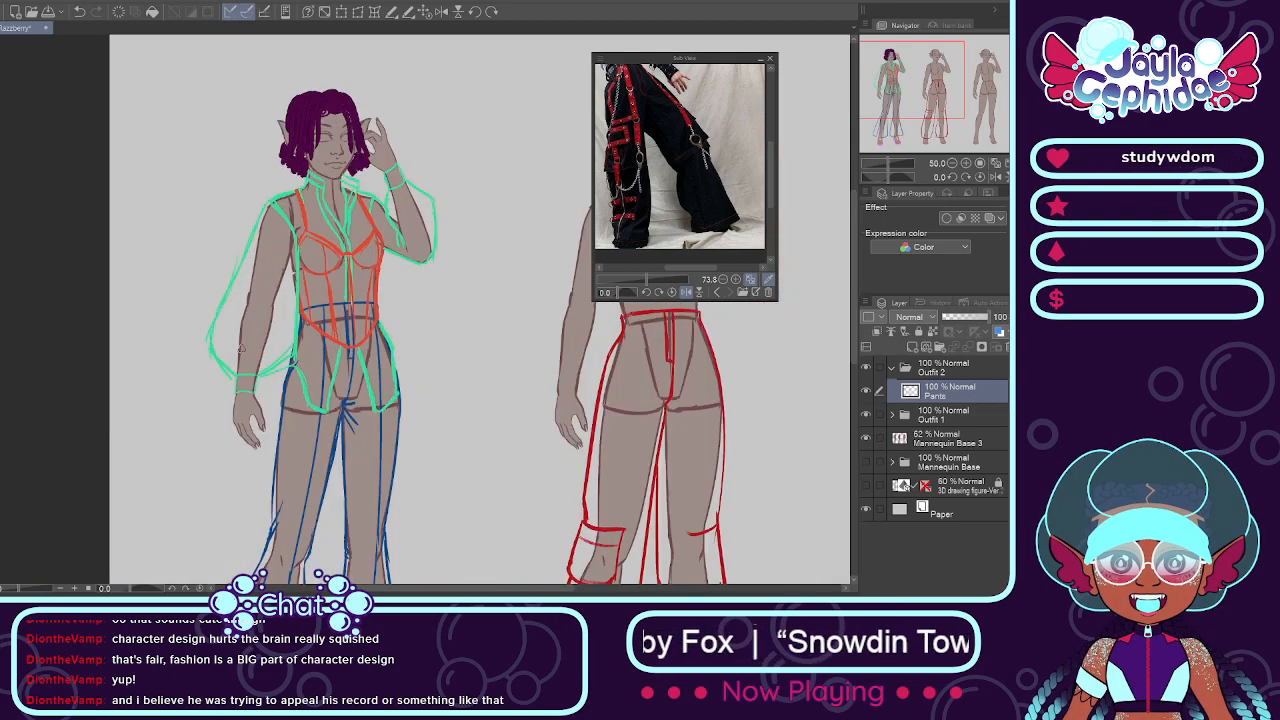
{"action": "scroll", "coordinate": [263, 323], "scroll_direction": "down", "scroll_amount": 4}
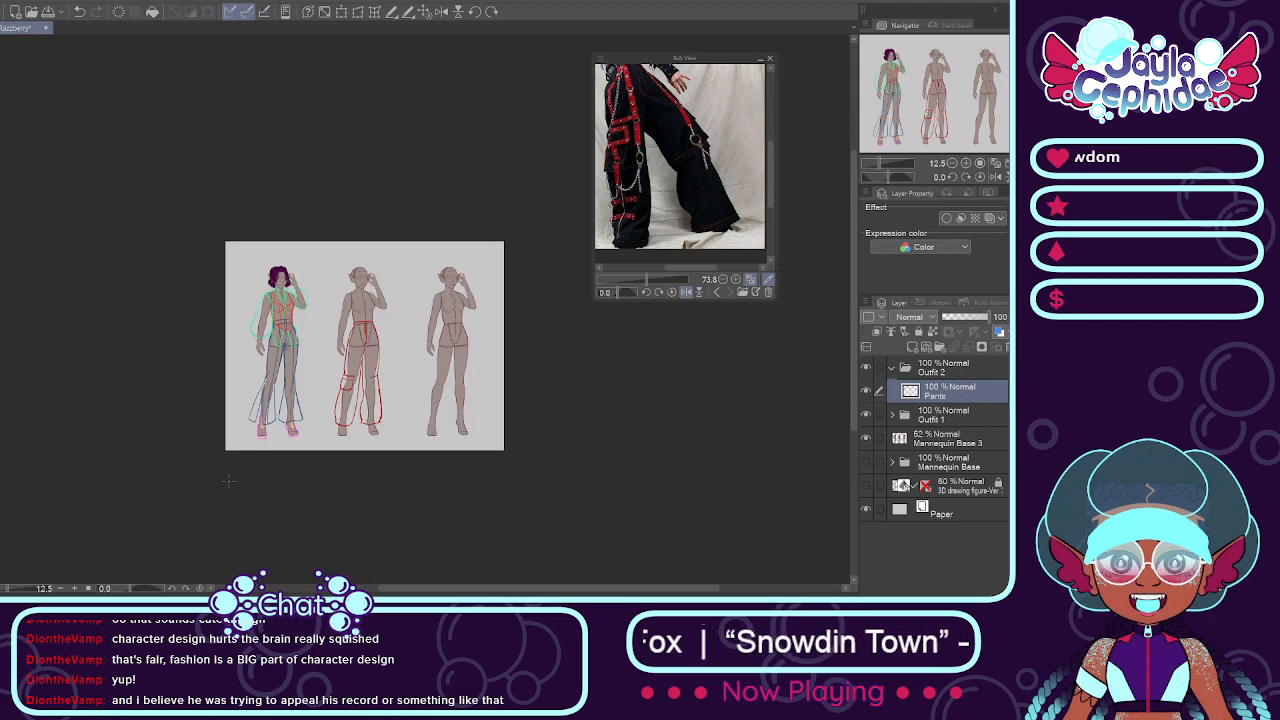
{"action": "scroll", "coordinate": [222, 515], "scroll_direction": "up", "scroll_amount": 3}
{"action": "scroll", "coordinate": [222, 515], "scroll_direction": "down", "scroll_amount": 1}
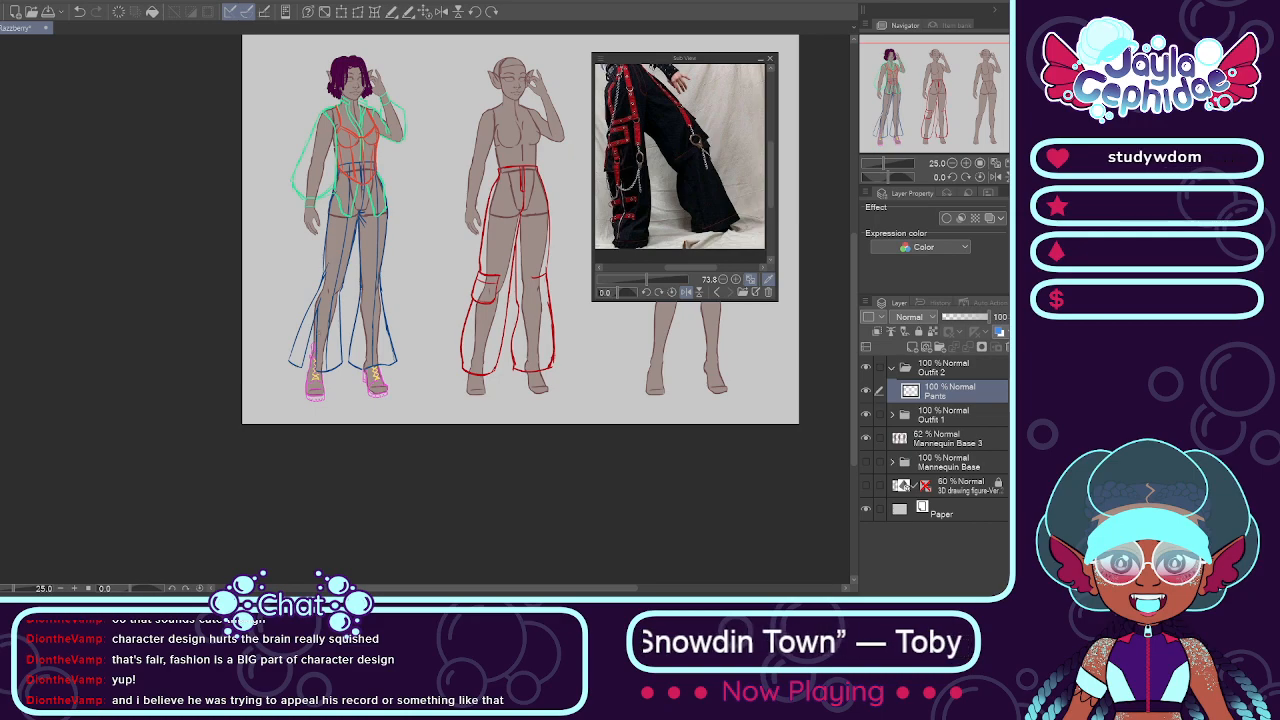
{"action": "scroll", "coordinate": [394, 65], "scroll_direction": "up", "scroll_amount": 2}
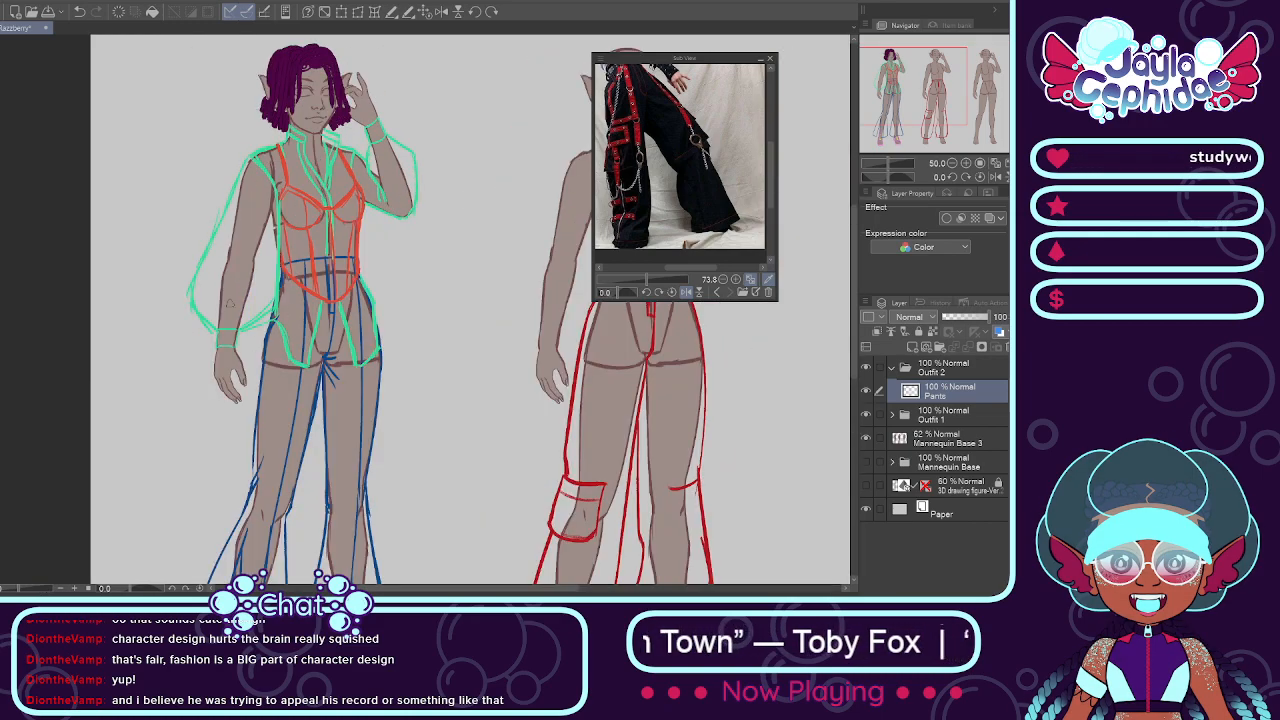
{"action": "scroll", "coordinate": [300, 210], "scroll_direction": "down", "scroll_amount": 2}
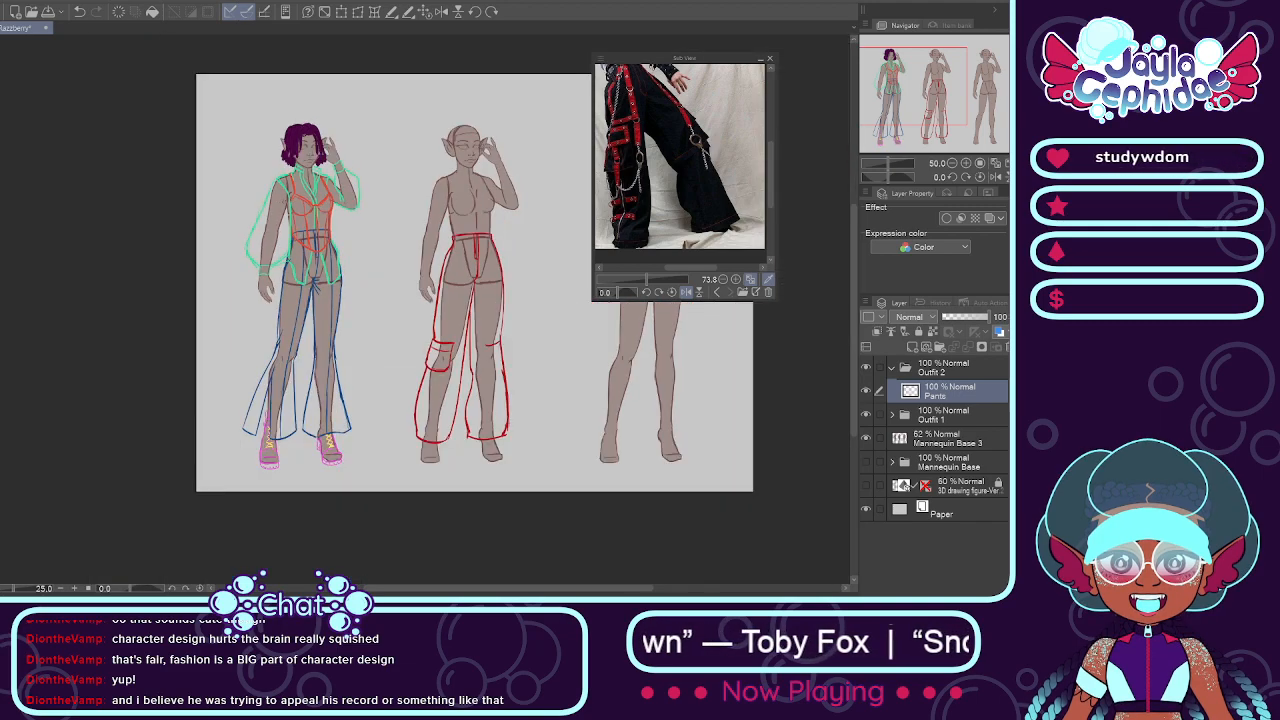
{"action": "scroll", "coordinate": [493, 202], "scroll_direction": "up", "scroll_amount": 1}
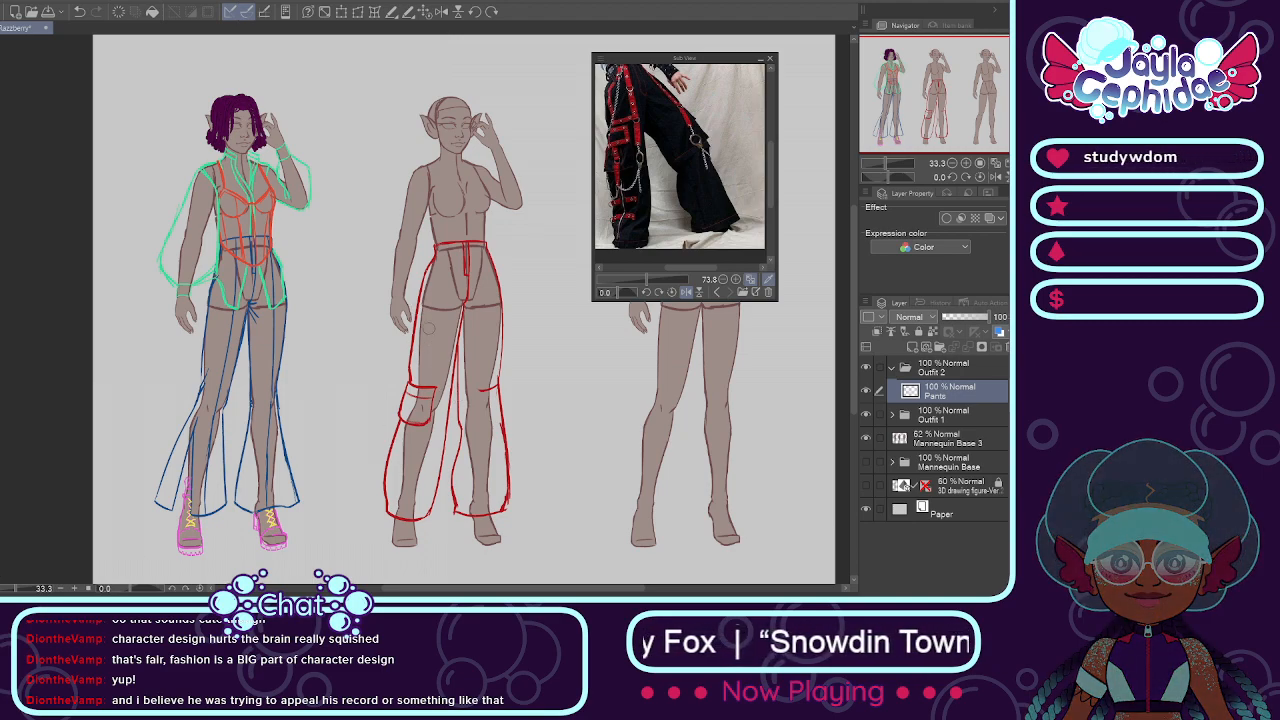
Step: Erase the lower part of both pants legs below the knees on the middle mannequin
{"action": "left_click_drag", "start_coordinate": [430, 258], "coordinate": [404, 396]}
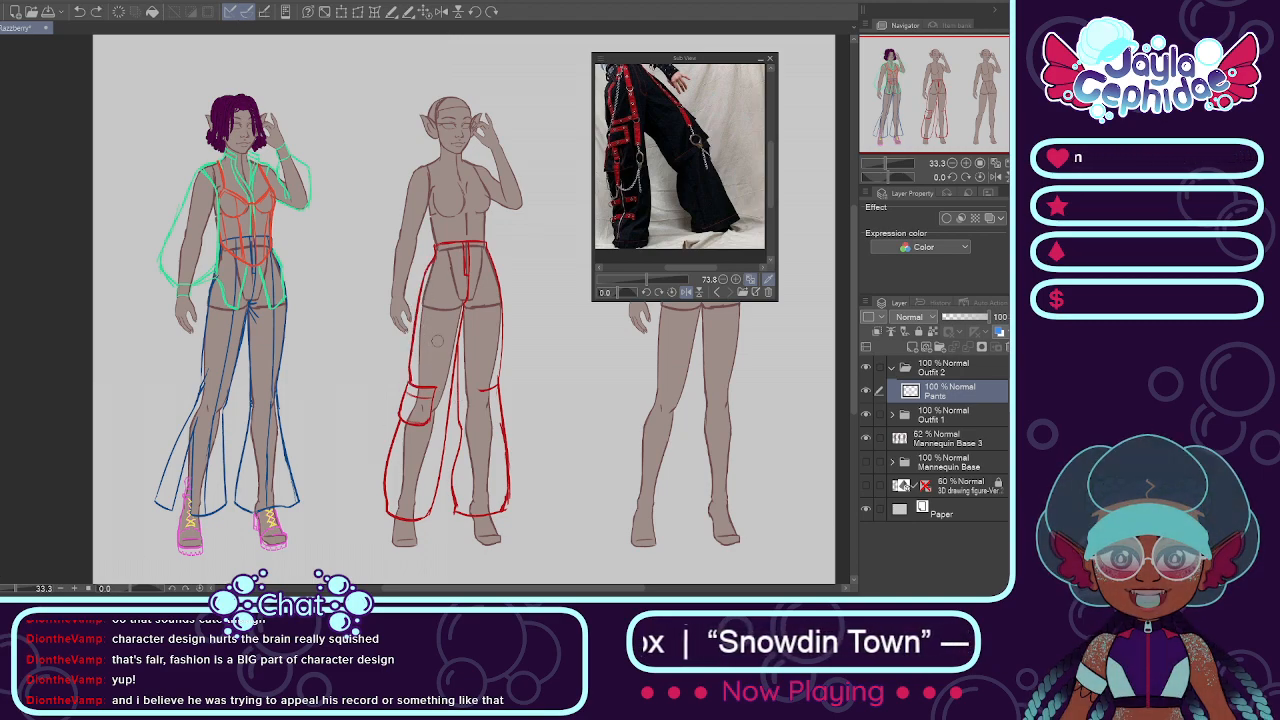
{"action": "mouse_move", "coordinate": [393, 491]}
{"action": "left_mouse_down"}
{"action": "mouse_move", "coordinate": [395, 514]}
{"action": "mouse_move", "coordinate": [414, 517]}
{"action": "mouse_move", "coordinate": [432, 499]}
{"action": "mouse_move", "coordinate": [457, 516]}
{"action": "mouse_move", "coordinate": [510, 503]}
{"action": "left_mouse_up"}
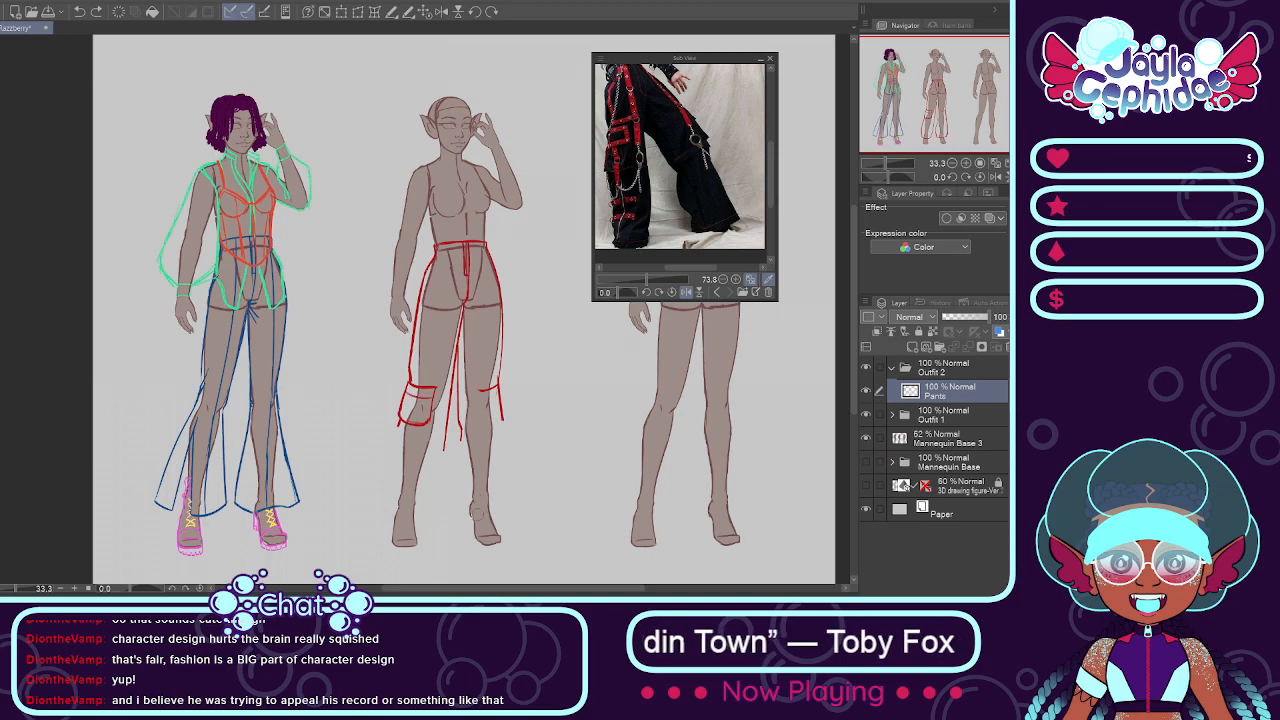
{"action": "scroll", "coordinate": [485, 480], "scroll_direction": "up", "scroll_amount": 1}
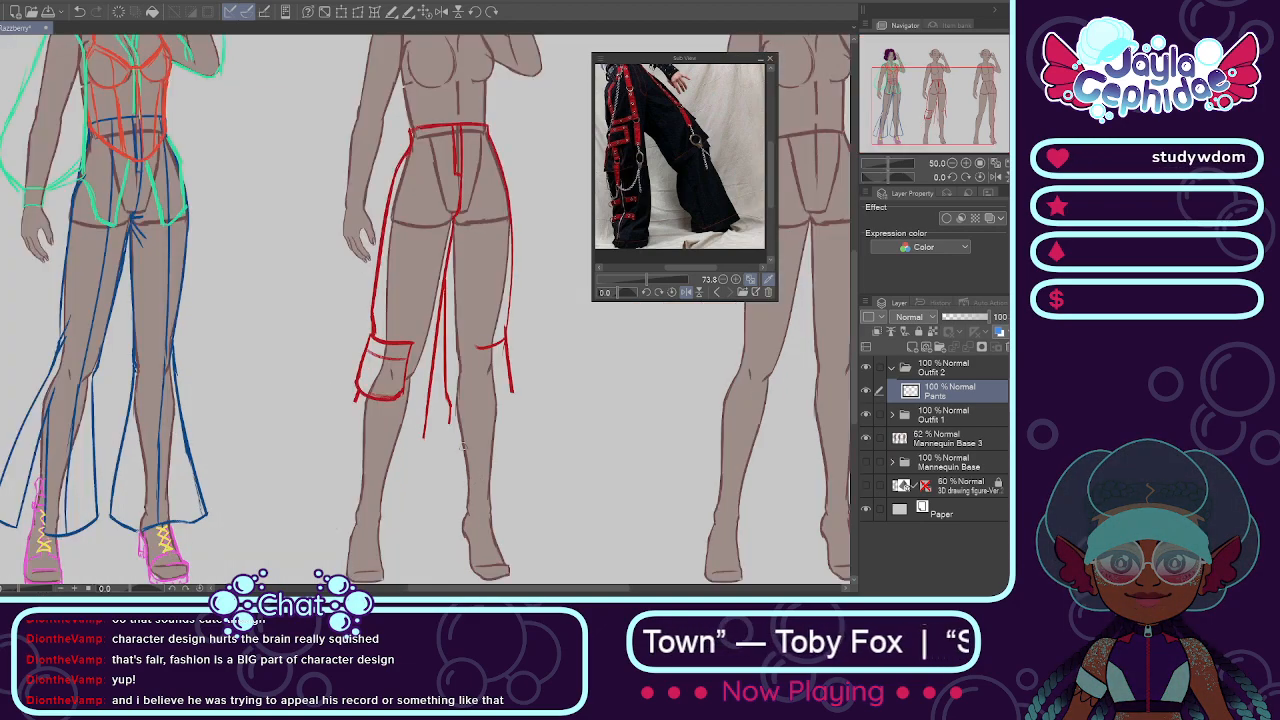
Step: Try a cropped shape on the raised-arm-side leg, curving its inner and outer lines inward at the calf
{"action": "left_click_drag", "start_coordinate": [449, 408], "coordinate": [441, 463]}
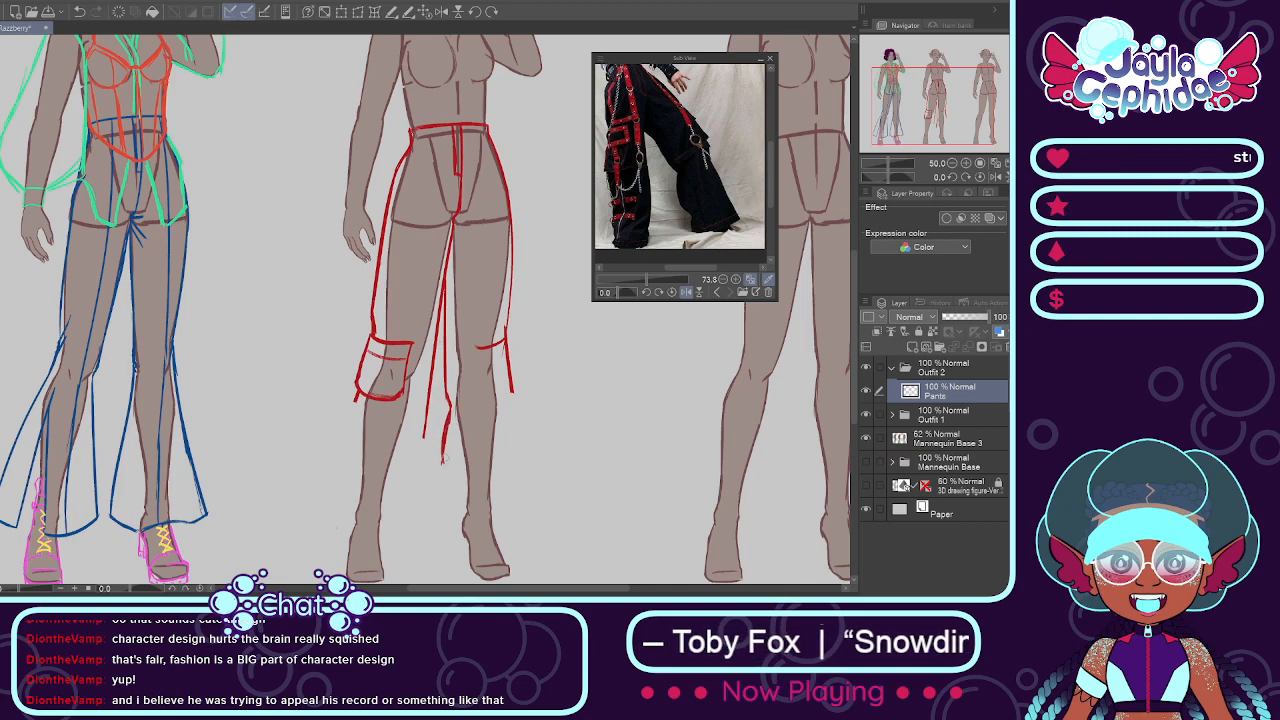
{"action": "mouse_move", "coordinate": [443, 460]}
{"action": "left_mouse_down"}
{"action": "mouse_move", "coordinate": [452, 493]}
{"action": "mouse_move", "coordinate": [507, 496]}
{"action": "mouse_move", "coordinate": [467, 492]}
{"action": "left_mouse_up"}
{"action": "key", "text": "ctrl+z"}
{"action": "key", "text": "ctrl+z"}
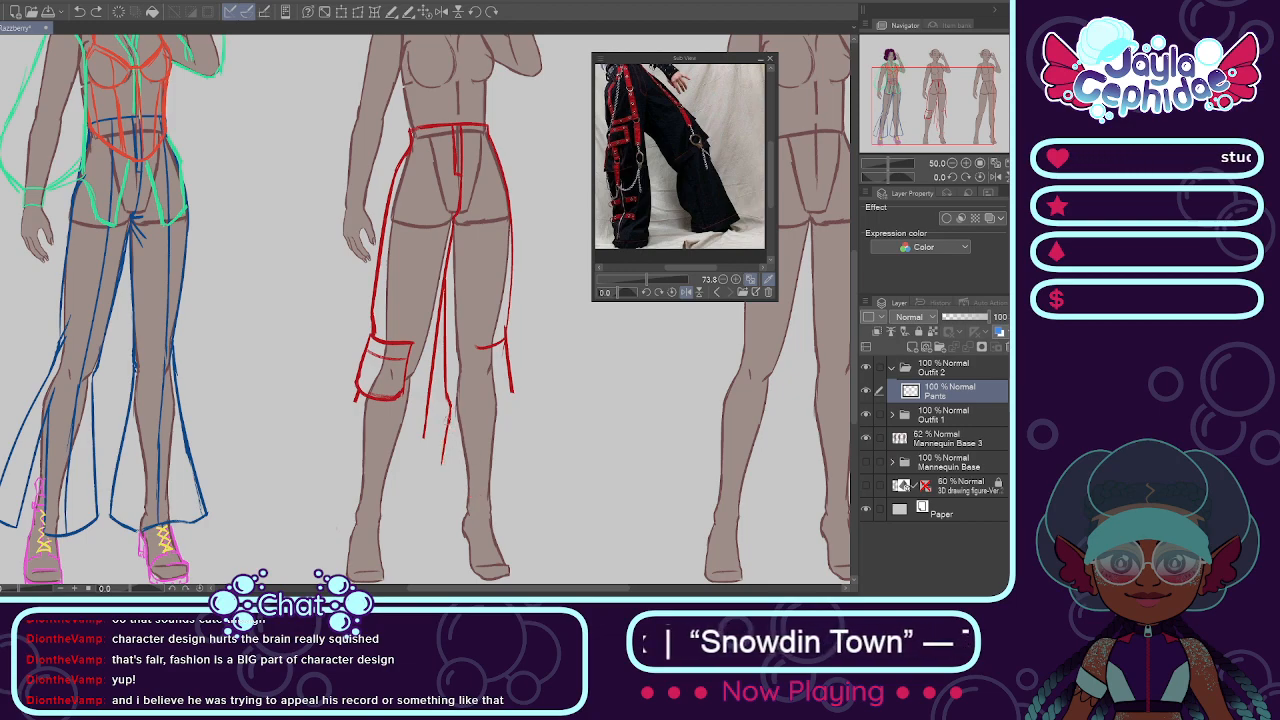
{"action": "left_click_drag", "start_coordinate": [451, 472], "coordinate": [465, 493]}
{"action": "left_click_drag", "start_coordinate": [508, 378], "coordinate": [517, 447]}
{"action": "key", "text": "ctrl+z"}
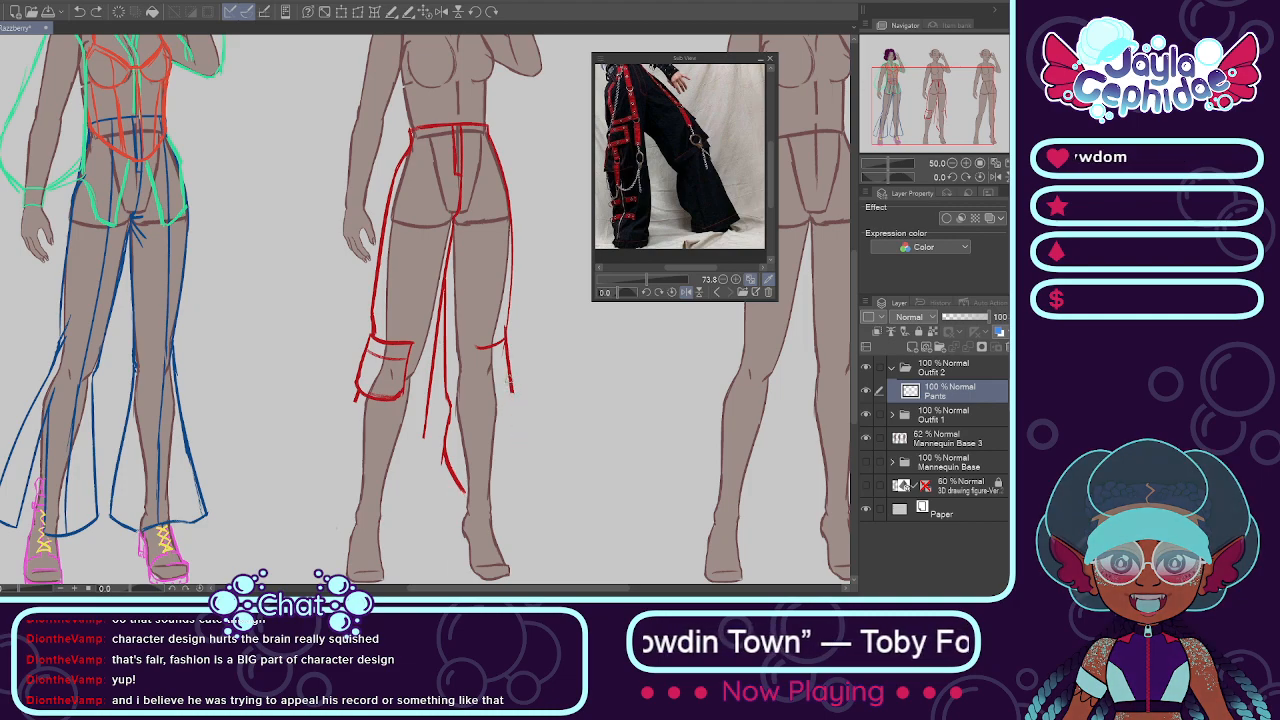
{"action": "left_click_drag", "start_coordinate": [510, 384], "coordinate": [521, 442]}
{"action": "key", "text": "ctrl+z"}
{"action": "mouse_move", "coordinate": [510, 388]}
{"action": "left_mouse_down"}
{"action": "mouse_move", "coordinate": [521, 453]}
{"action": "mouse_move", "coordinate": [517, 439]}
{"action": "mouse_move", "coordinate": [499, 487]}
{"action": "mouse_move", "coordinate": [521, 455]}
{"action": "left_mouse_up"}
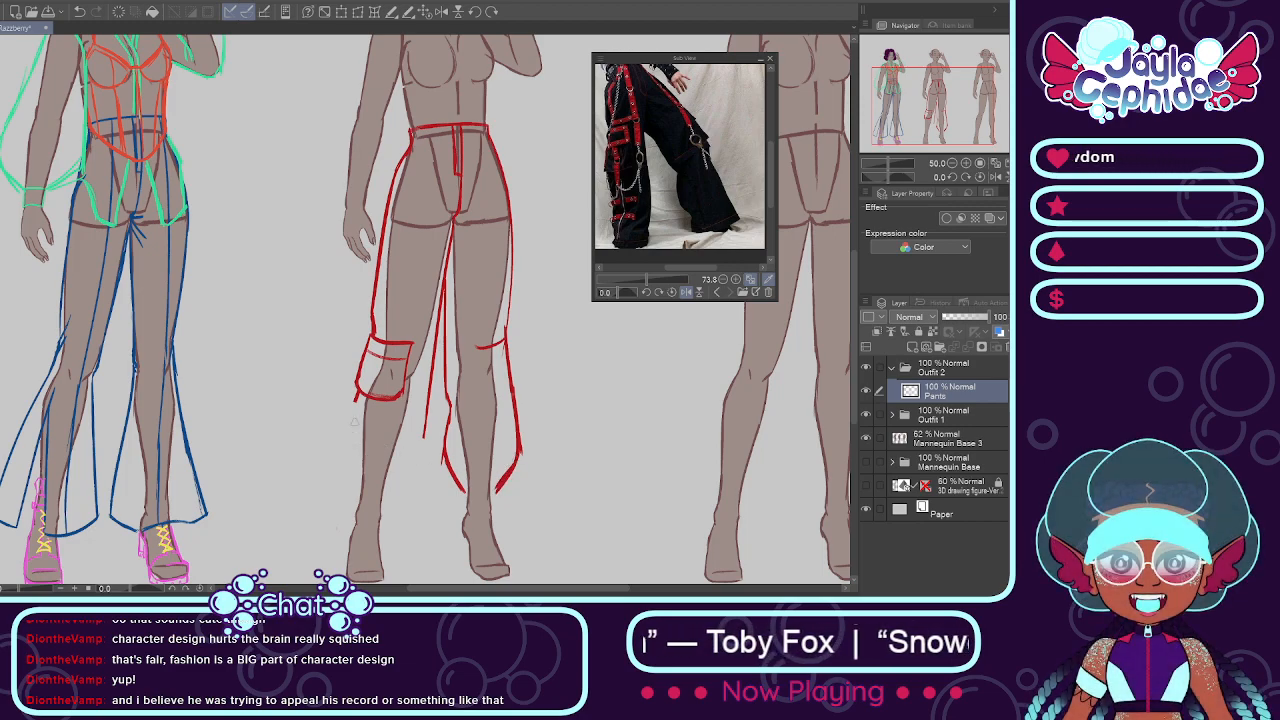
Step: Try a matching cropped shape on the lowered-arm-side leg, tapering both lines from below the knee pocket toward the calf
{"action": "mouse_move", "coordinate": [356, 396]}
{"action": "left_mouse_down"}
{"action": "mouse_move", "coordinate": [341, 455]}
{"action": "mouse_move", "coordinate": [360, 491]}
{"action": "left_mouse_up"}
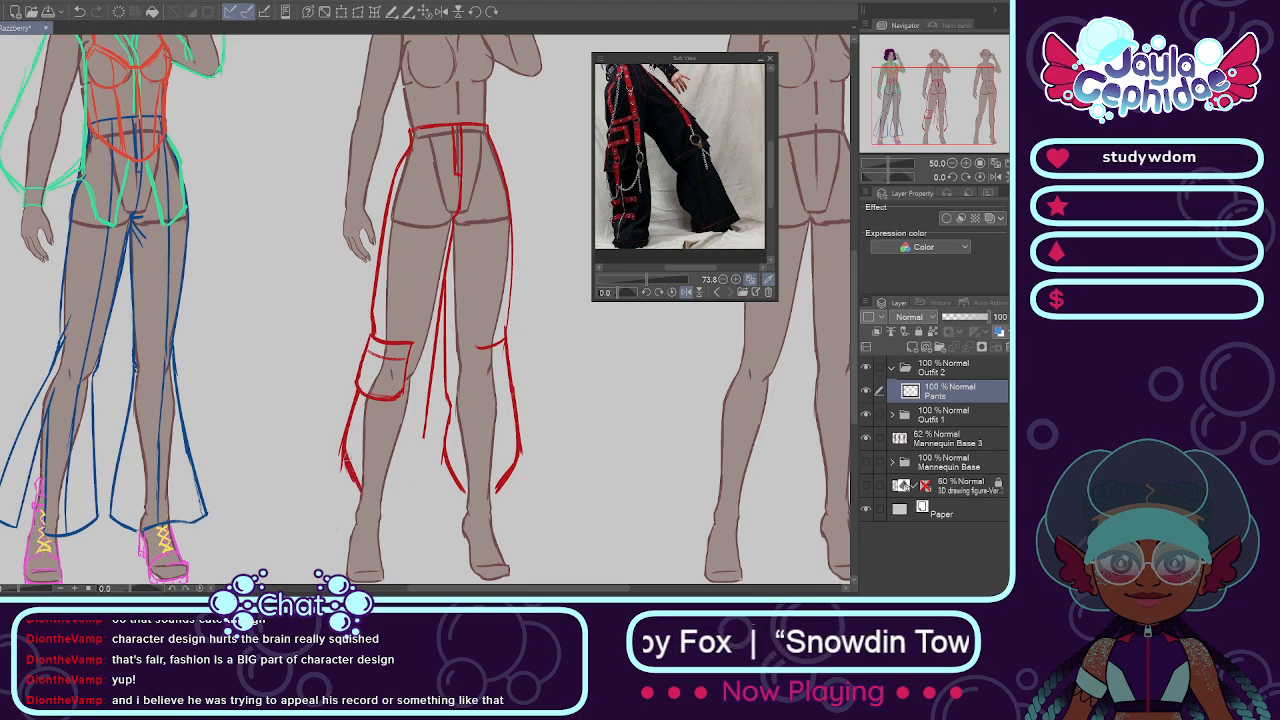
{"action": "left_click_drag", "start_coordinate": [427, 405], "coordinate": [420, 464]}
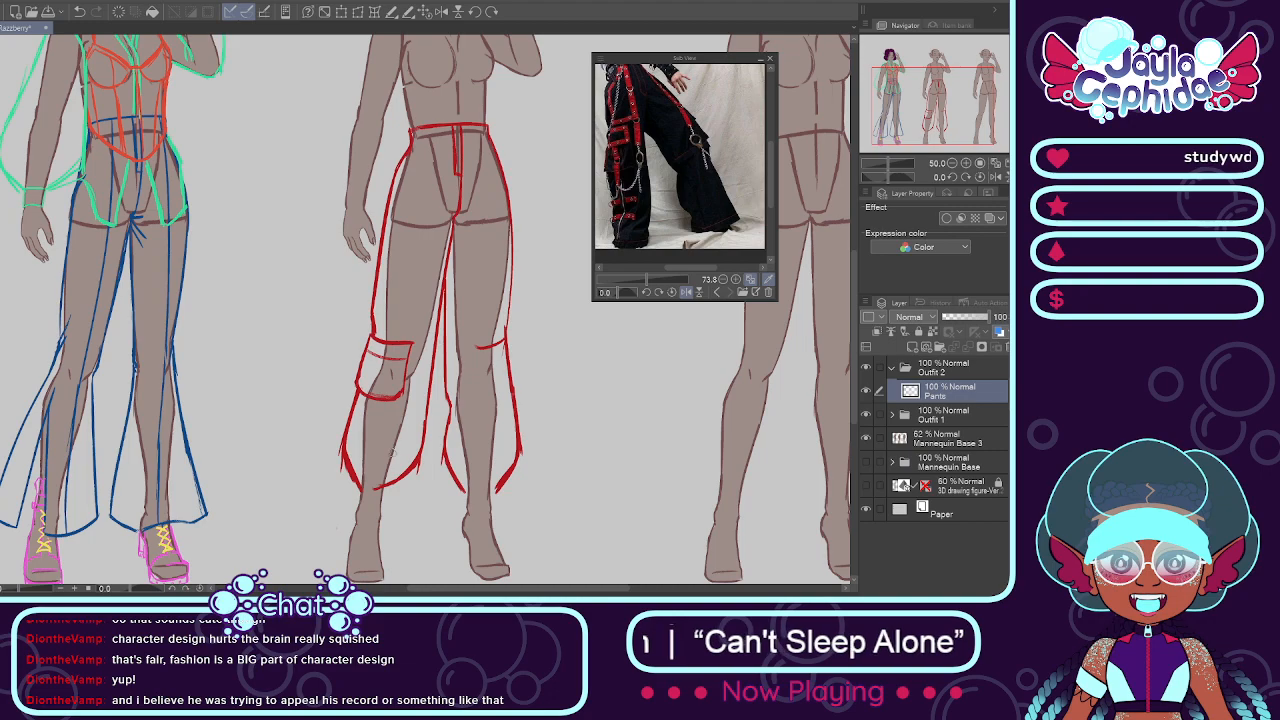
{"action": "scroll", "coordinate": [450, 403], "scroll_direction": "down", "scroll_amount": 1}
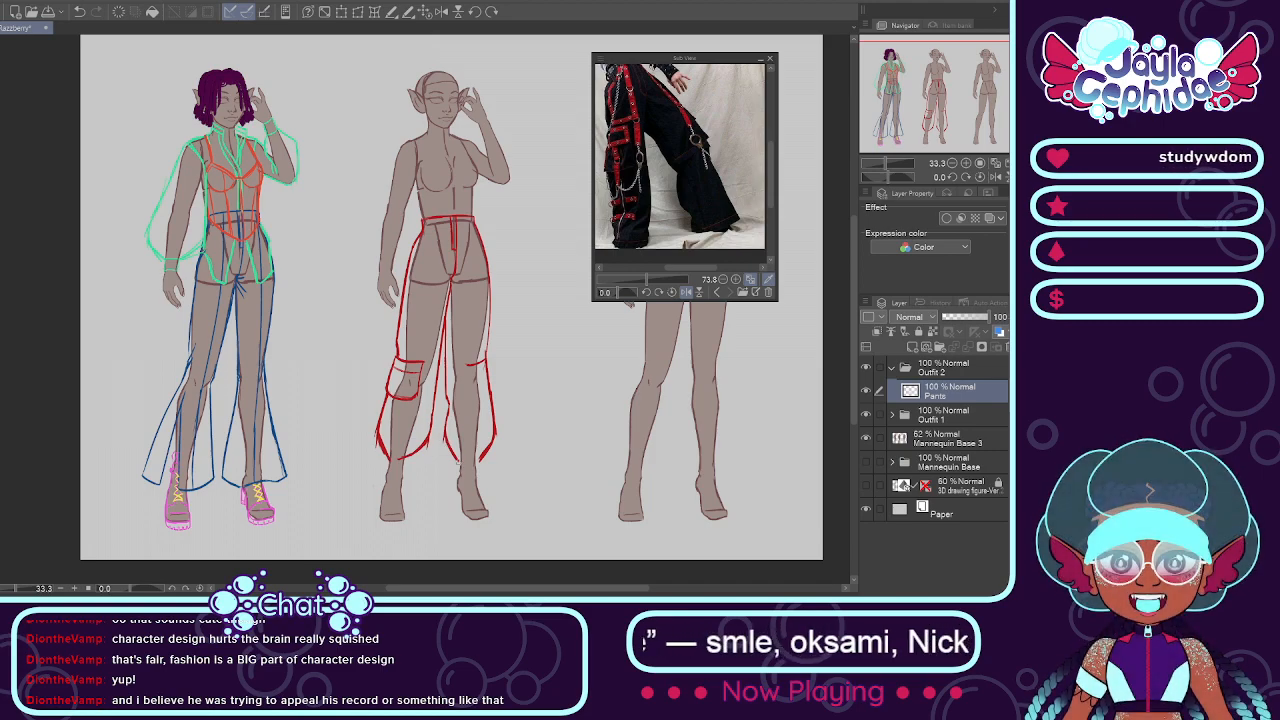
Step: Select the knee pocket on the lowered-arm-side leg and move it slightly higher with a transform
{"action": "scroll", "coordinate": [486, 478], "scroll_direction": "up", "scroll_amount": 1}
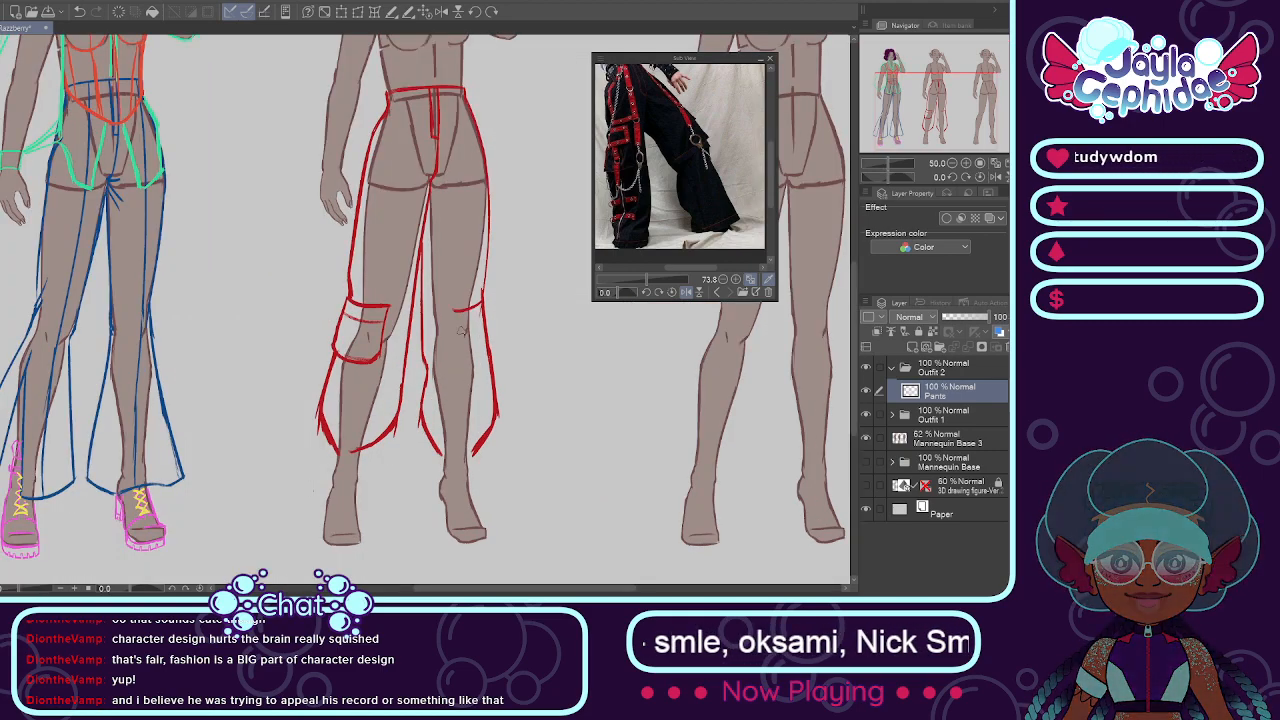
{"action": "scroll", "coordinate": [357, 297], "scroll_direction": "up", "scroll_amount": 1}
{"action": "mouse_move", "coordinate": [346, 296]}
{"action": "left_mouse_down"}
{"action": "mouse_move", "coordinate": [332, 354]}
{"action": "mouse_move", "coordinate": [341, 379]}
{"action": "mouse_move", "coordinate": [364, 364]}
{"action": "mouse_move", "coordinate": [374, 374]}
{"action": "mouse_move", "coordinate": [386, 298]}
{"action": "left_mouse_up"}
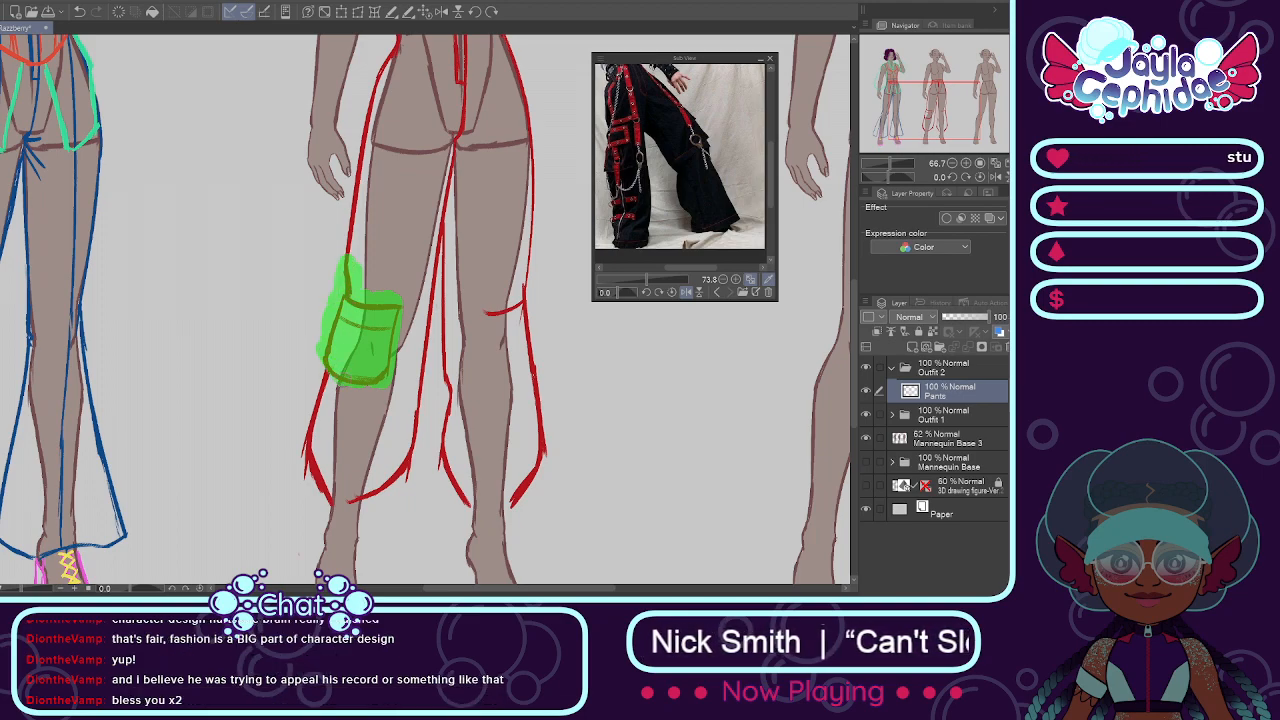
{"action": "left_click_drag", "start_coordinate": [386, 298], "coordinate": [382, 304]}
{"action": "left_click_drag", "start_coordinate": [355, 386], "coordinate": [371, 390]}
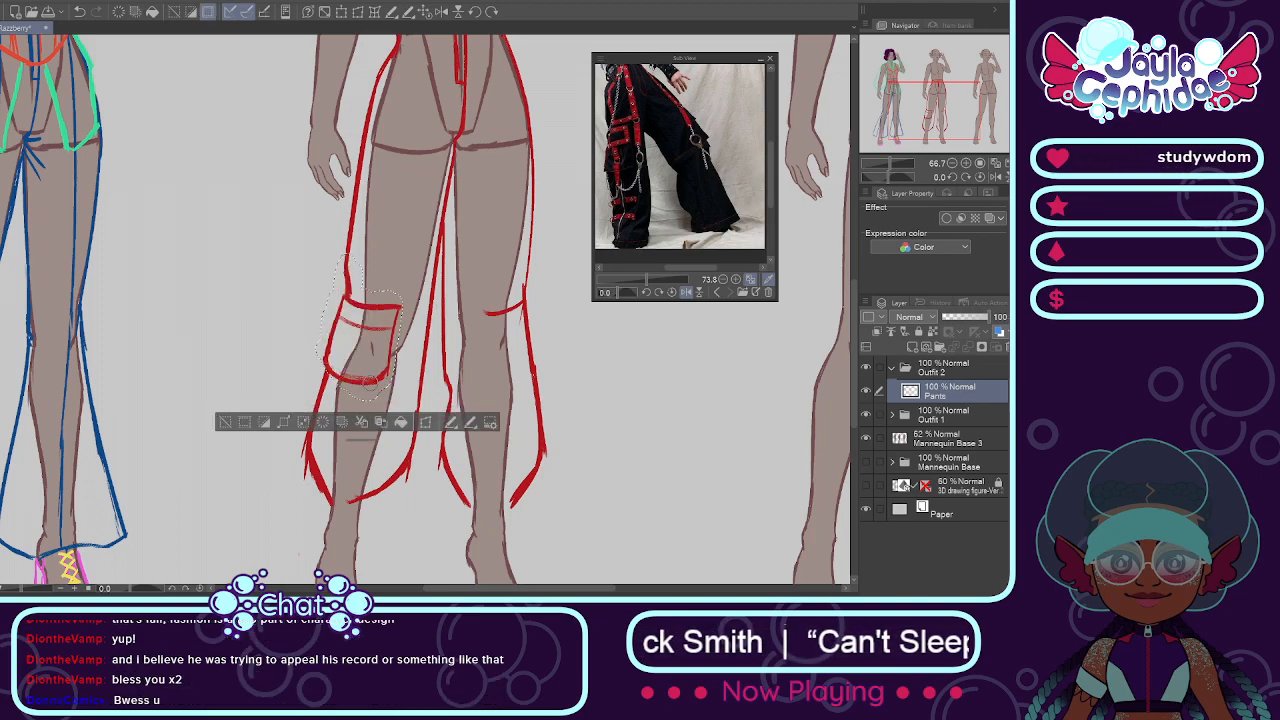
{"action": "left_click", "coordinate": [427, 423]}
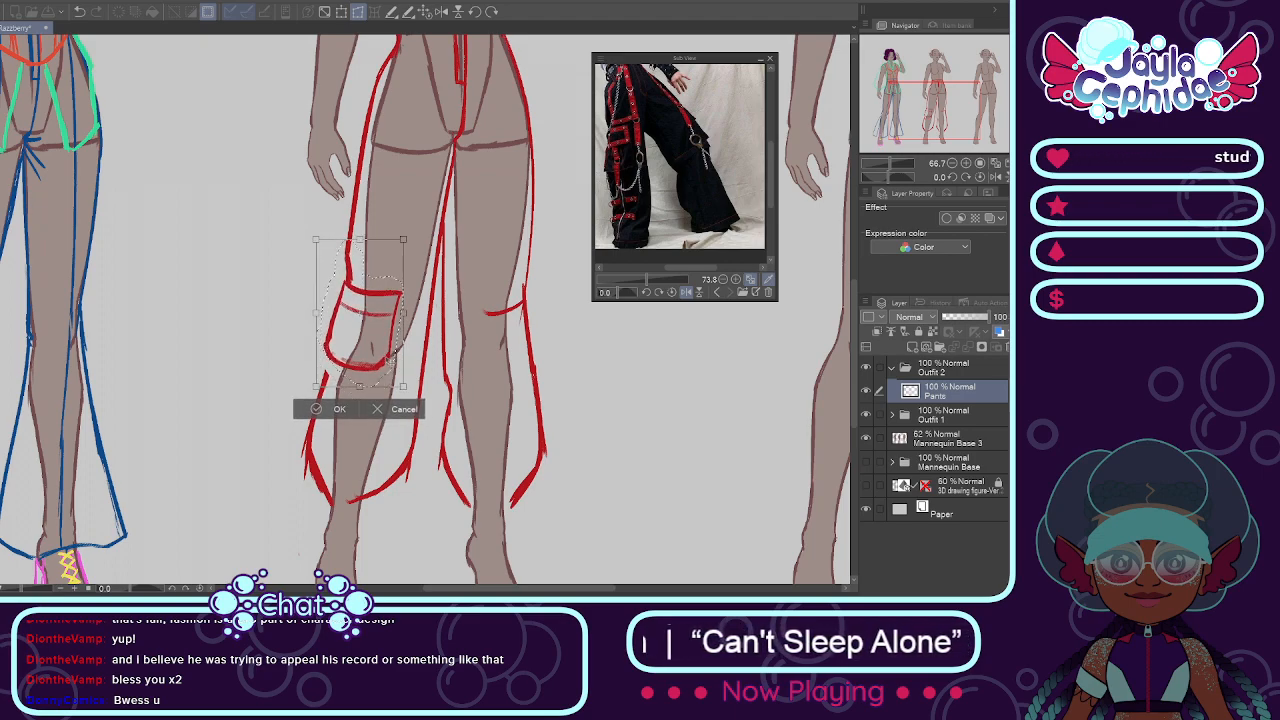
{"action": "left_click", "coordinate": [333, 409]}
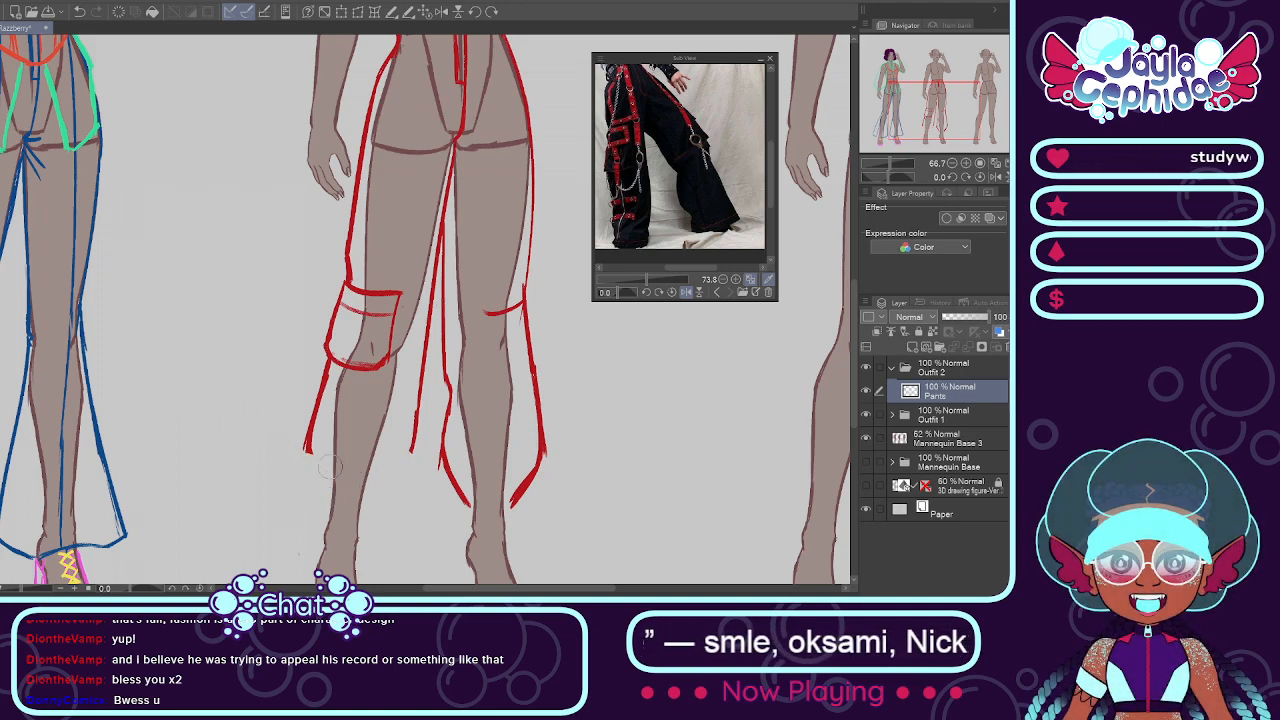
Step: Try erasing the lowered-arm-side leg's tapered end and resketching its outer line below the pocket
{"action": "left_click_drag", "start_coordinate": [296, 434], "coordinate": [311, 457]}
{"action": "left_click_drag", "start_coordinate": [325, 372], "coordinate": [311, 443]}
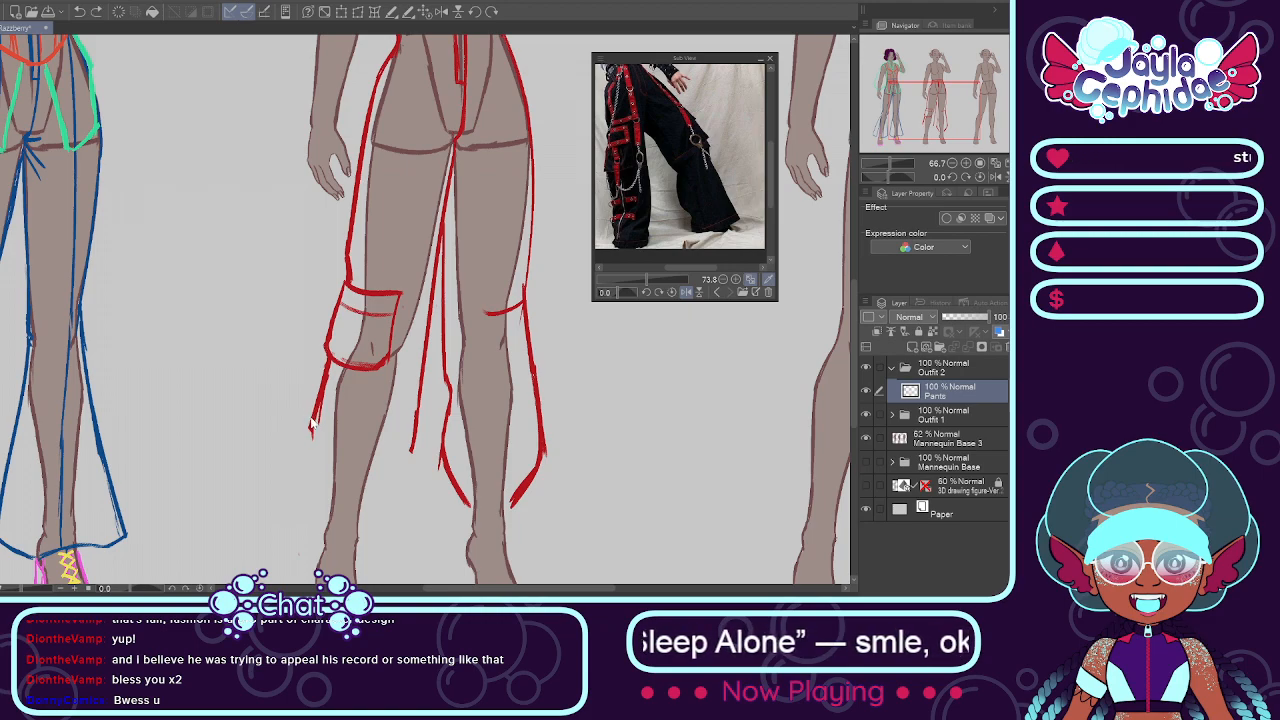
{"action": "left_click_drag", "start_coordinate": [310, 423], "coordinate": [330, 500]}
{"action": "left_click_drag", "start_coordinate": [348, 500], "coordinate": [410, 460]}
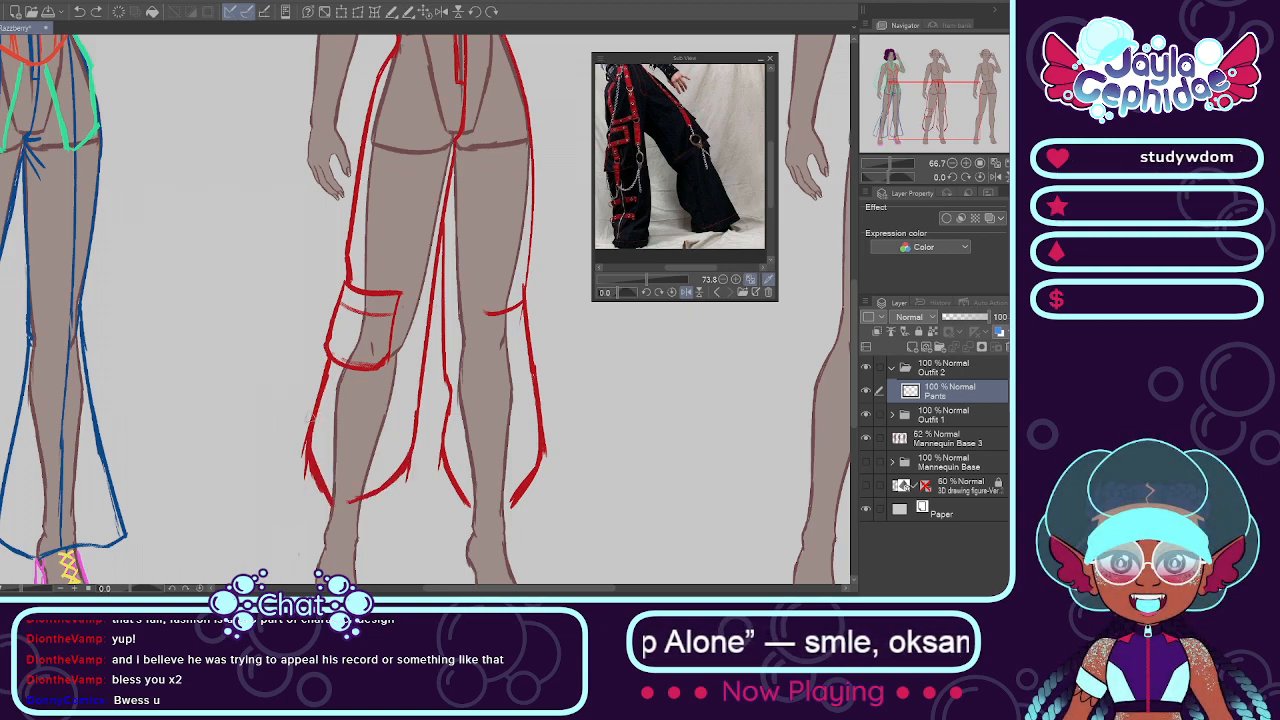
Step: Undo the pocket move and the cropped-leg edits, returning to the full-length pants silhouette
{"action": "left_click_drag", "start_coordinate": [343, 272], "coordinate": [350, 276]}
{"action": "left_click_drag", "start_coordinate": [365, 330], "coordinate": [364, 344]}
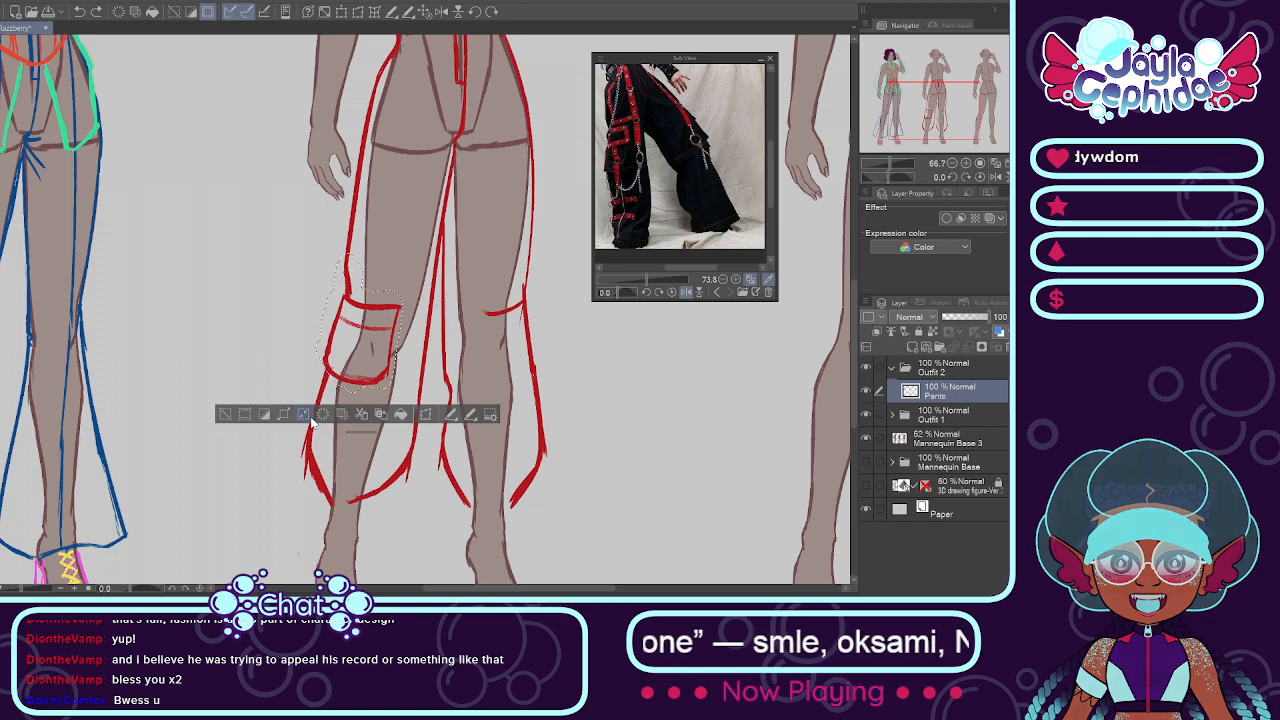
{"action": "key", "text": "ctrl+d"}
{"action": "left_click_drag", "start_coordinate": [346, 502], "coordinate": [357, 501]}
{"action": "key", "text": "ctrl+z"}
{"action": "key", "text": "ctrl+z"}
{"action": "key", "text": "ctrl+z"}
{"action": "key", "text": "ctrl+z"}
{"action": "key", "text": "ctrl+z"}
{"action": "key", "text": "ctrl+z"}
{"action": "key", "text": "ctrl+z"}
{"action": "key", "text": "ctrl+z"}
{"action": "key", "text": "ctrl+z"}
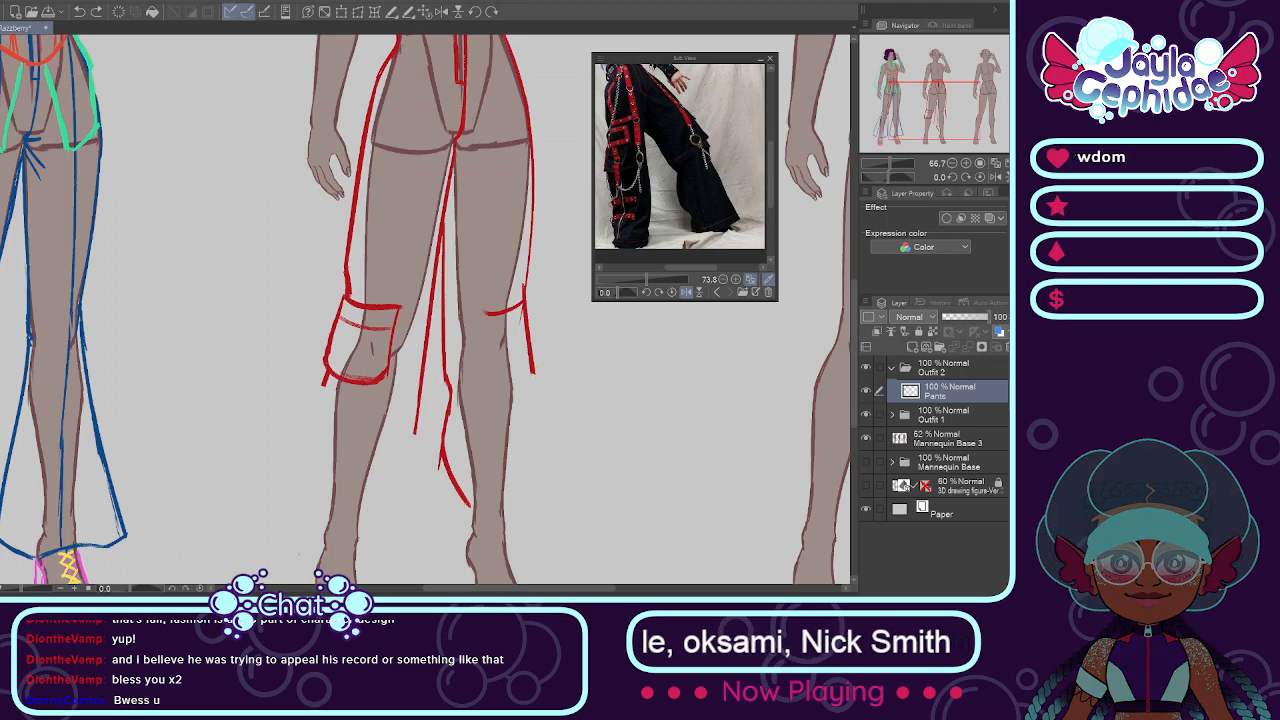
{"action": "key", "text": "ctrl+y"}
{"action": "key", "text": "ctrl+y"}
{"action": "key", "text": "ctrl+y"}
{"action": "key", "text": "ctrl+y"}
{"action": "key", "text": "ctrl+y"}
{"action": "key", "text": "ctrl+y"}
{"action": "key", "text": "ctrl+y"}
{"action": "key", "text": "ctrl+y"}
{"action": "key", "text": "ctrl+y"}
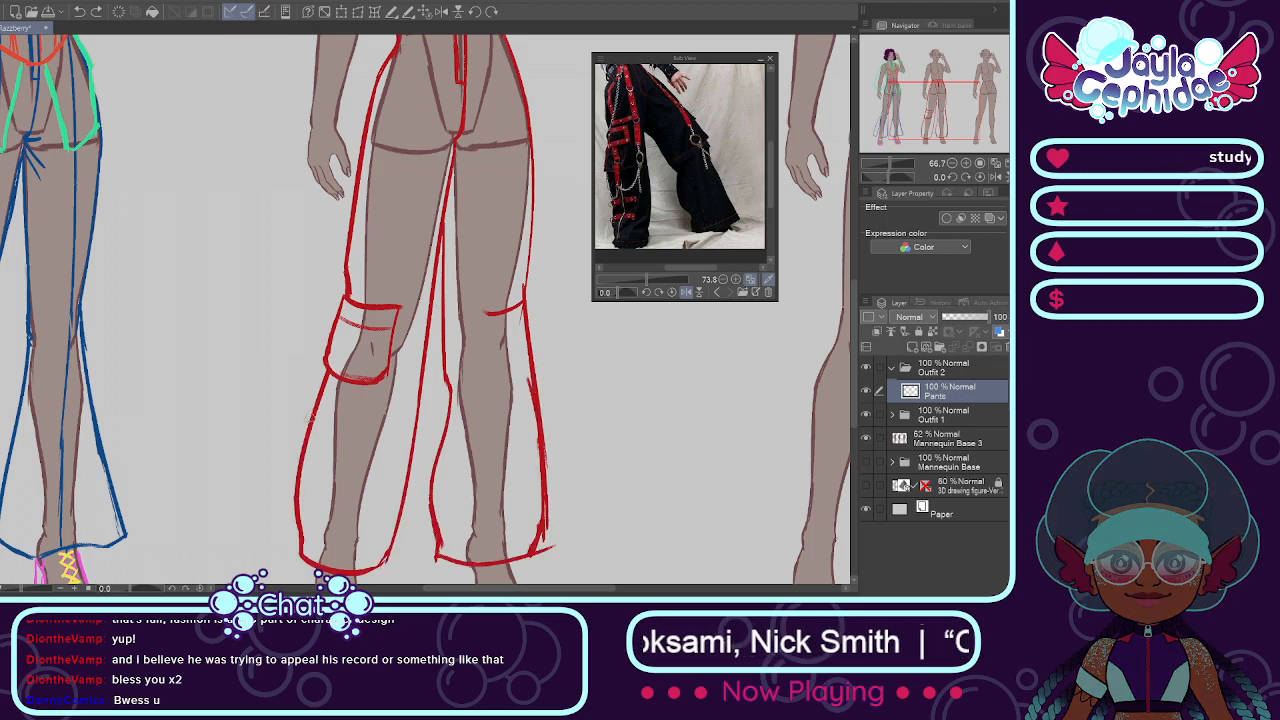
Step: Erase the raised-arm-side leg's hem and resketch it as a curved hem flaring outward over the foot
{"action": "scroll", "coordinate": [310, 418], "scroll_direction": "down", "scroll_amount": 3}
{"action": "scroll", "coordinate": [365, 467], "scroll_direction": "up", "scroll_amount": 4}
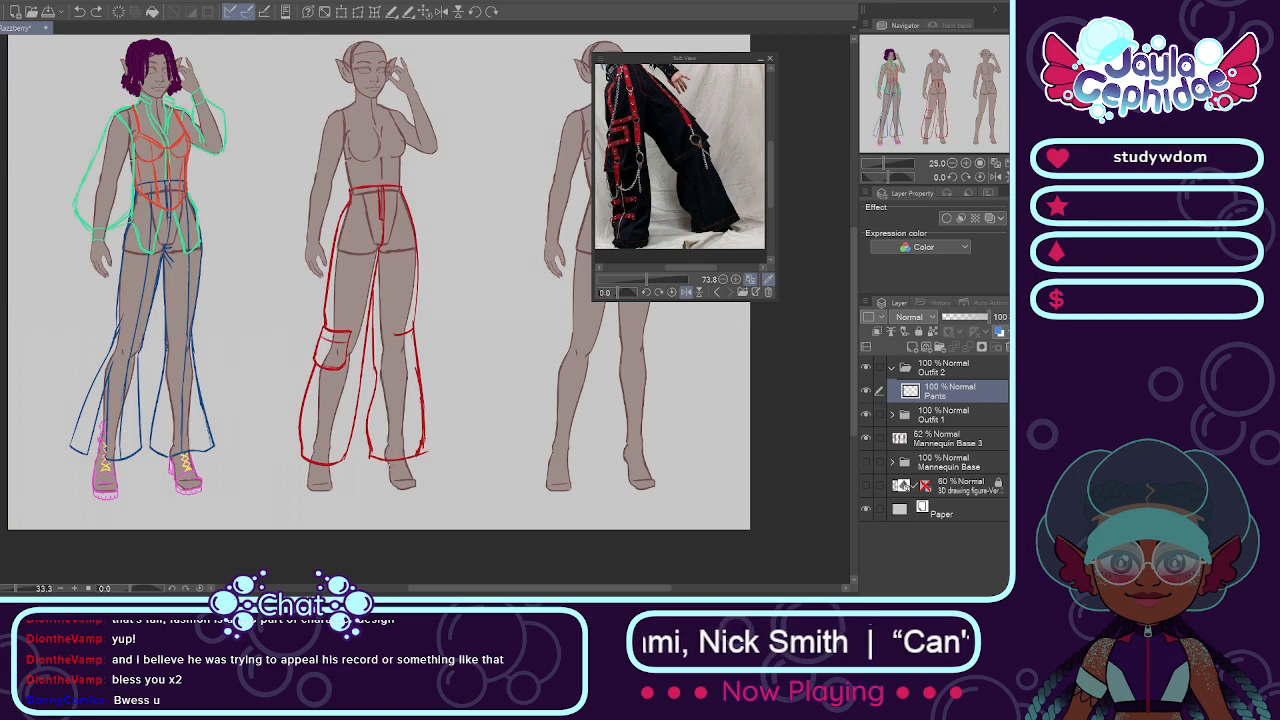
{"action": "left_click_drag", "start_coordinate": [373, 472], "coordinate": [500, 454]}
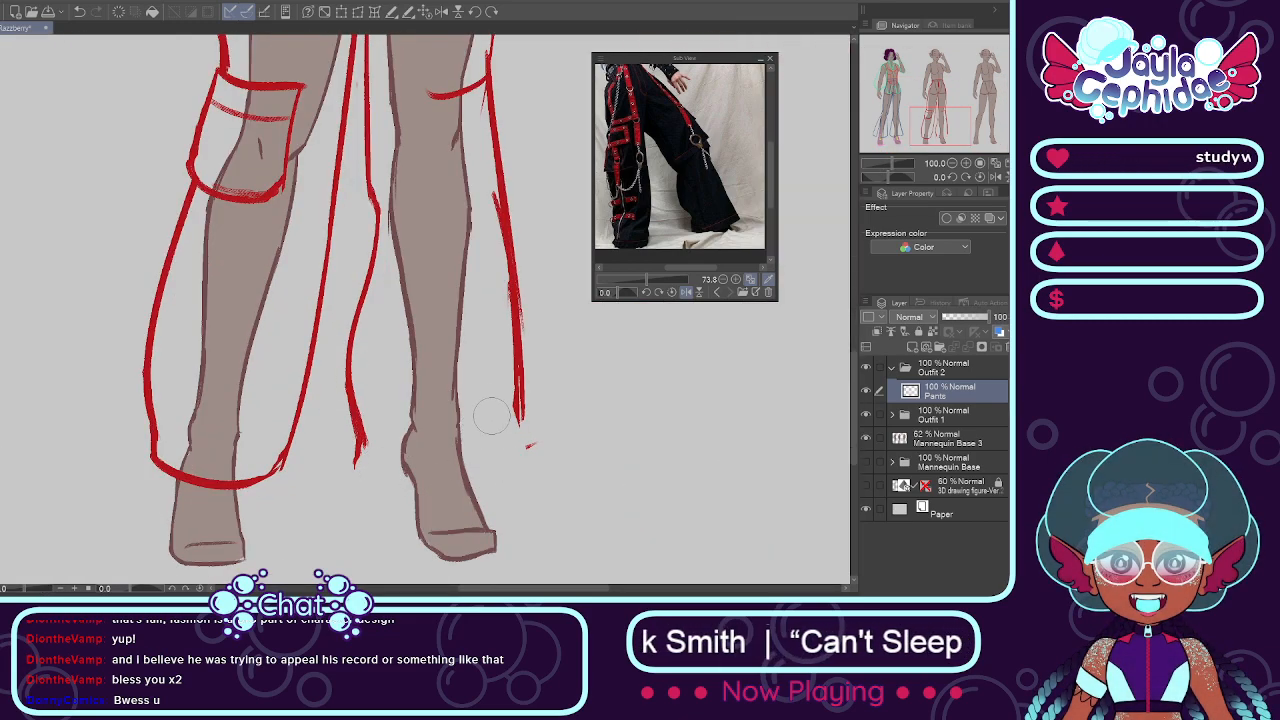
{"action": "mouse_move", "coordinate": [355, 440]}
{"action": "left_mouse_down"}
{"action": "mouse_move", "coordinate": [347, 480]}
{"action": "mouse_move", "coordinate": [354, 449]}
{"action": "mouse_move", "coordinate": [352, 462]}
{"action": "mouse_move", "coordinate": [445, 487]}
{"action": "mouse_move", "coordinate": [481, 466]}
{"action": "left_mouse_up"}
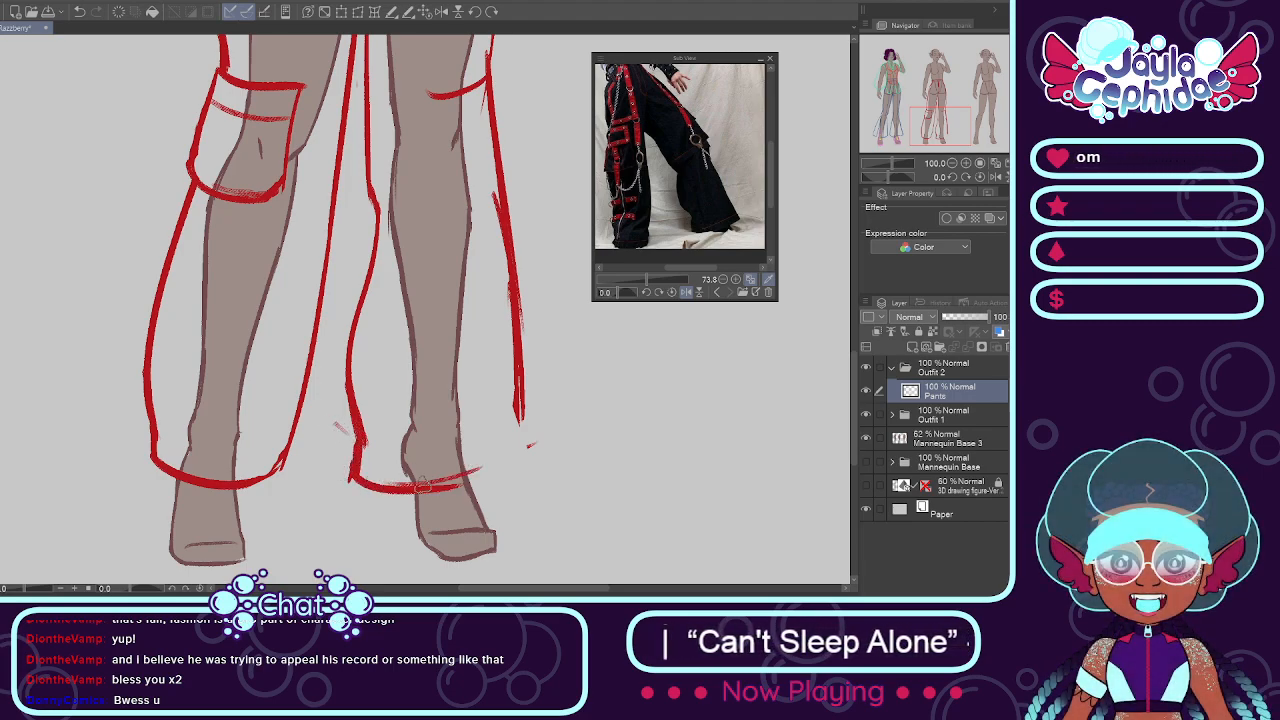
{"action": "mouse_move", "coordinate": [518, 424]}
{"action": "left_mouse_down"}
{"action": "mouse_move", "coordinate": [529, 462]}
{"action": "mouse_move", "coordinate": [493, 456]}
{"action": "left_mouse_up"}
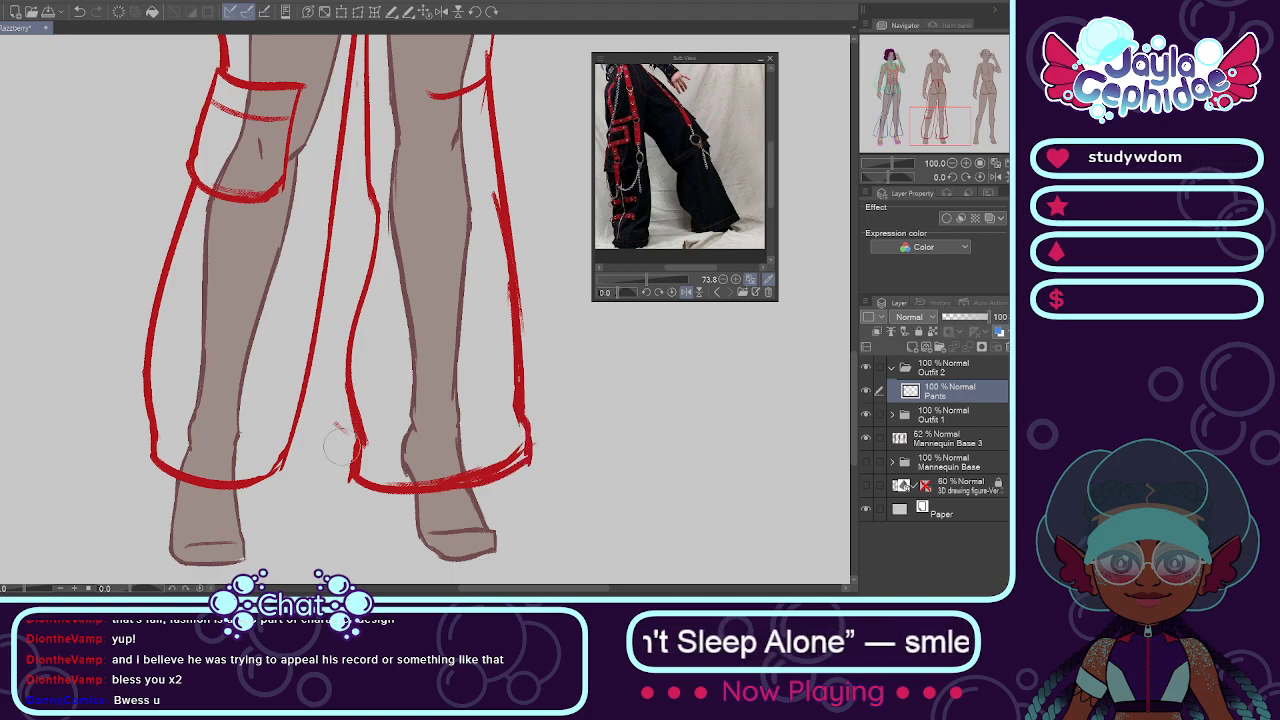
Step: Erase the lowered-arm-side leg's hem and resketch it flaring outward at the ankle on both sides
{"action": "mouse_move", "coordinate": [140, 420]}
{"action": "left_mouse_down"}
{"action": "mouse_move", "coordinate": [170, 470]}
{"action": "mouse_move", "coordinate": [210, 468]}
{"action": "left_mouse_up"}
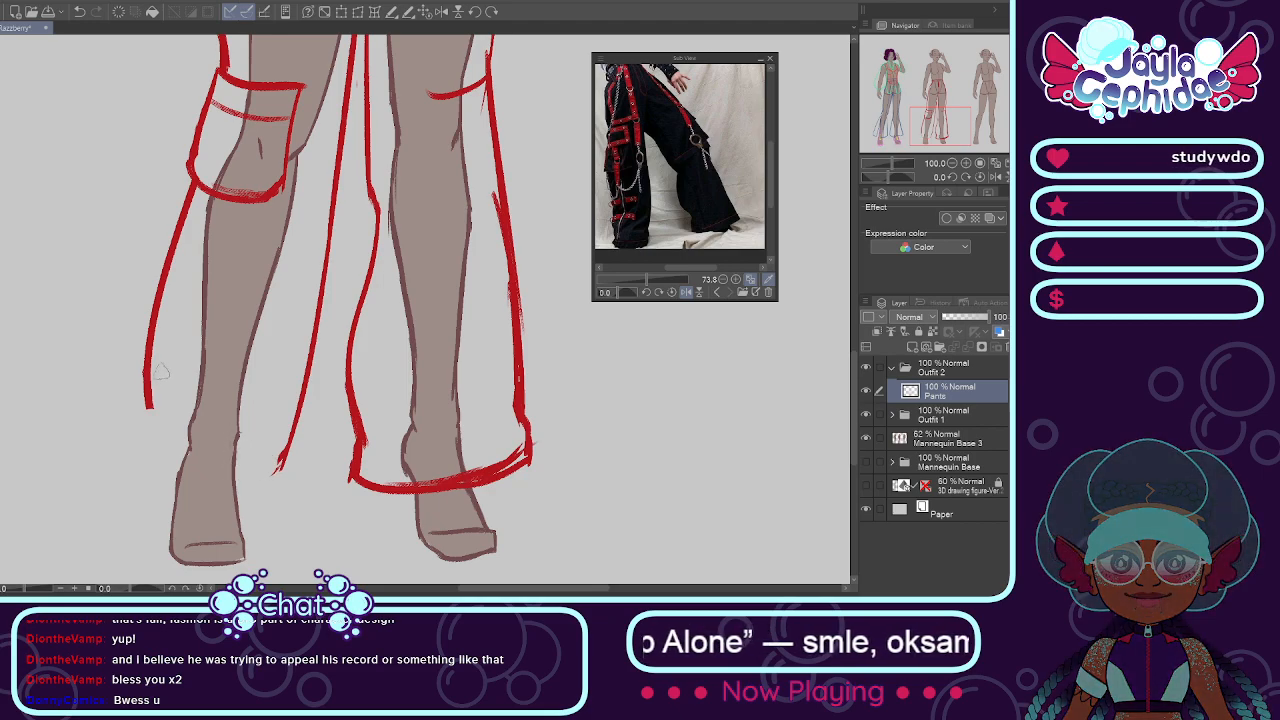
{"action": "mouse_move", "coordinate": [150, 372]}
{"action": "left_mouse_down"}
{"action": "mouse_move", "coordinate": [127, 443]}
{"action": "mouse_move", "coordinate": [145, 403]}
{"action": "mouse_move", "coordinate": [120, 459]}
{"action": "mouse_move", "coordinate": [218, 482]}
{"action": "left_mouse_up"}
{"action": "key", "text": "ctrl+z"}
{"action": "mouse_move", "coordinate": [132, 442]}
{"action": "left_mouse_down"}
{"action": "mouse_move", "coordinate": [207, 453]}
{"action": "mouse_move", "coordinate": [195, 470]}
{"action": "mouse_move", "coordinate": [226, 481]}
{"action": "mouse_move", "coordinate": [188, 469]}
{"action": "mouse_move", "coordinate": [262, 486]}
{"action": "mouse_move", "coordinate": [252, 471]}
{"action": "mouse_move", "coordinate": [296, 461]}
{"action": "mouse_move", "coordinate": [283, 478]}
{"action": "mouse_move", "coordinate": [292, 436]}
{"action": "left_mouse_up"}
{"action": "key", "text": "ctrl+z"}
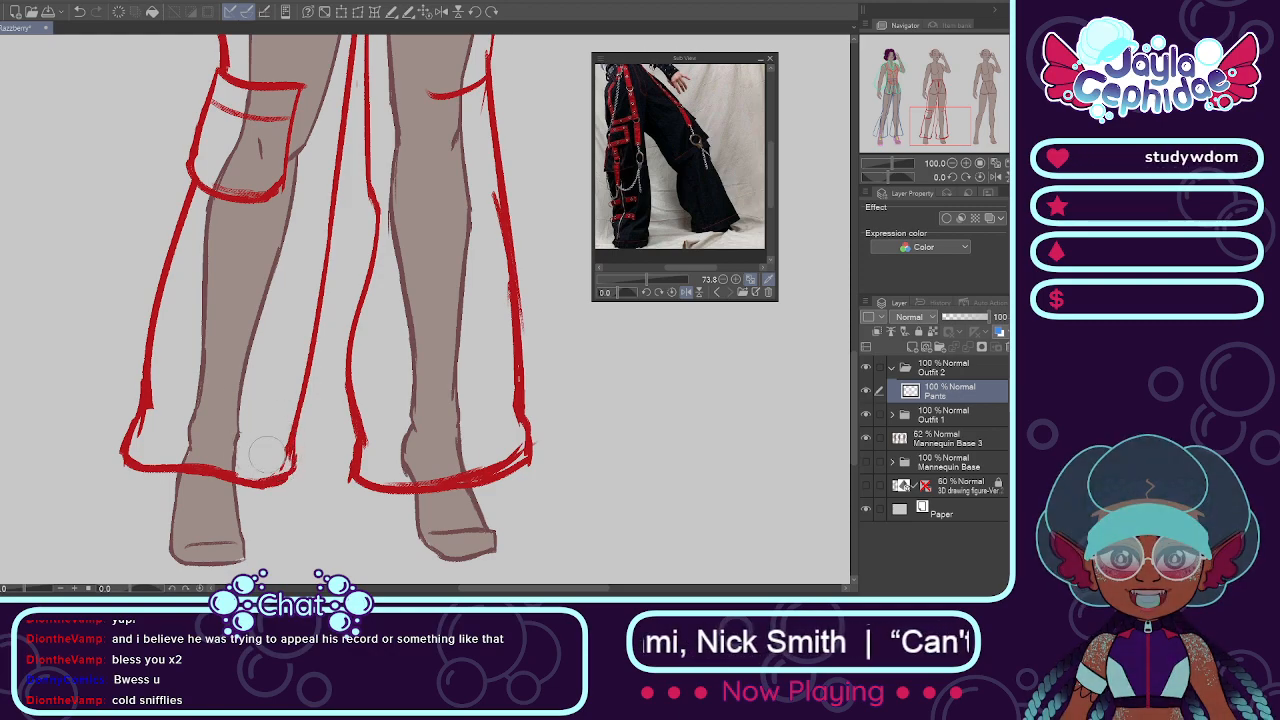
{"action": "scroll", "coordinate": [325, 310], "scroll_direction": "down", "scroll_amount": 8}
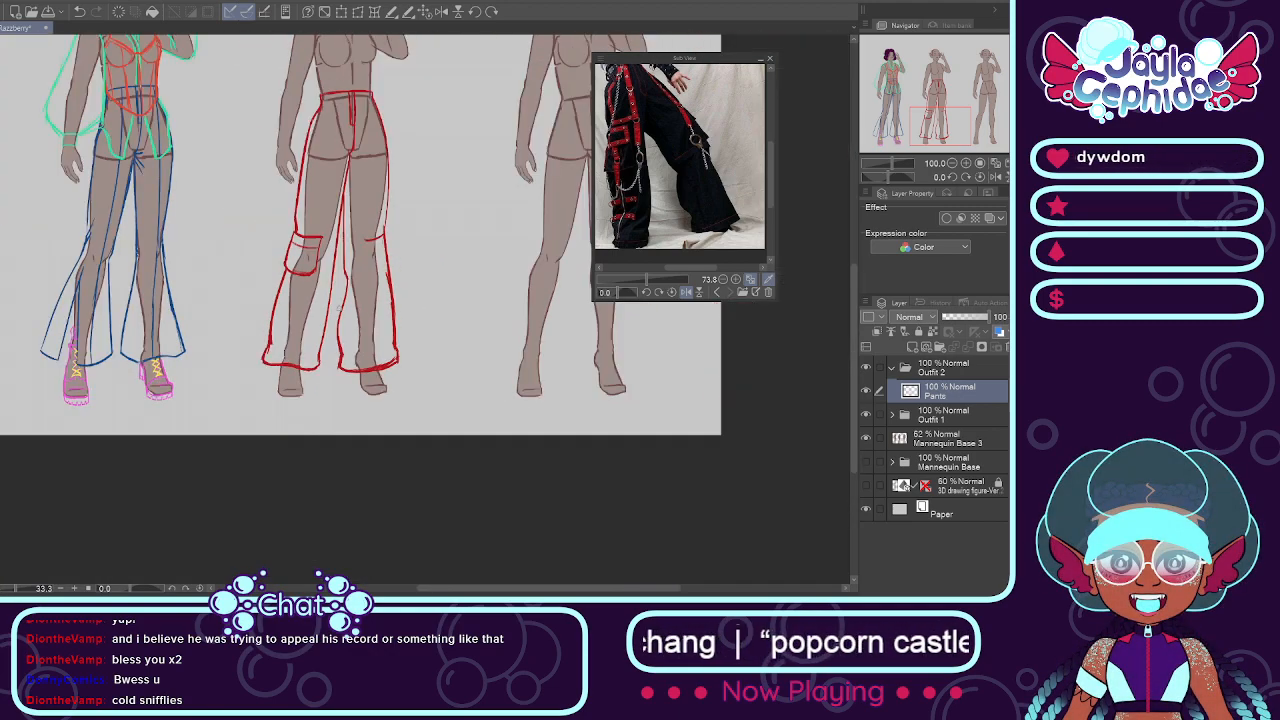
Step: Add a new layer above Pants in the Outfit 2 folder and name it Tank Top
{"action": "scroll", "coordinate": [367, 226], "scroll_direction": "up", "scroll_amount": 5}
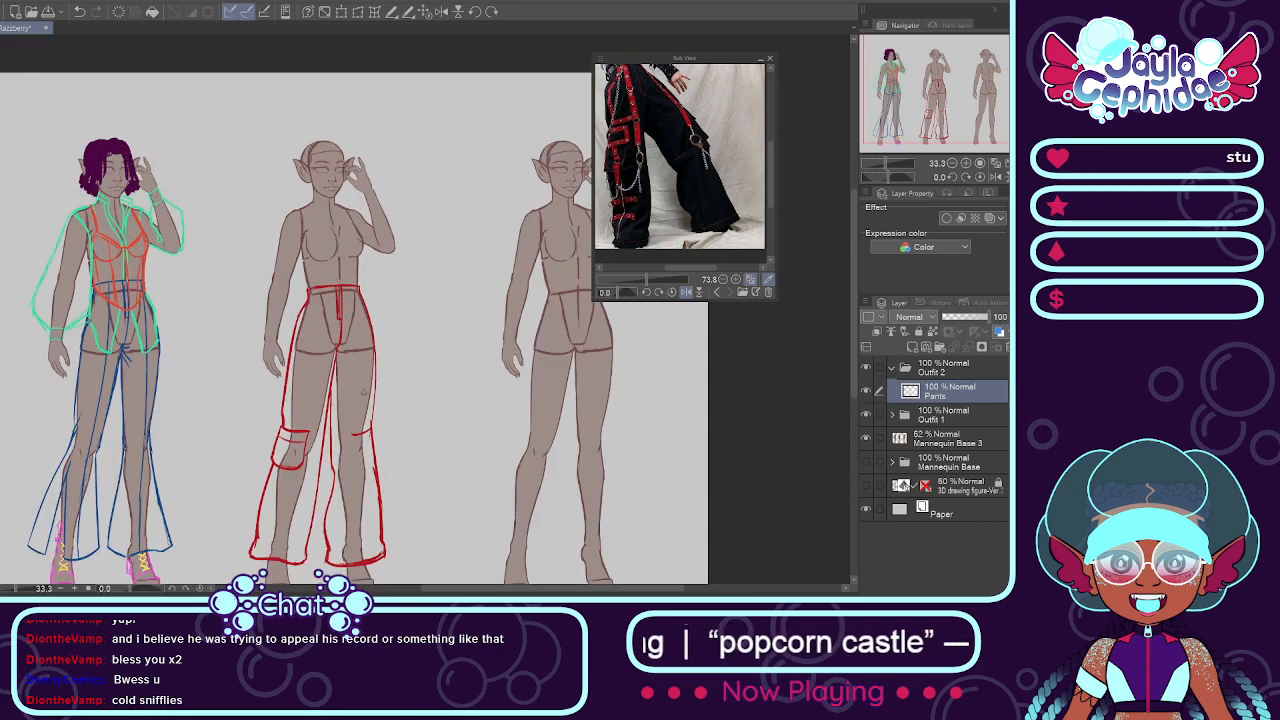
{"action": "scroll", "coordinate": [322, 140], "scroll_direction": "up", "scroll_amount": 3}
{"action": "scroll", "coordinate": [322, 140], "scroll_direction": "down", "scroll_amount": 4}
{"action": "scroll", "coordinate": [322, 140], "scroll_direction": "up", "scroll_amount": 3}
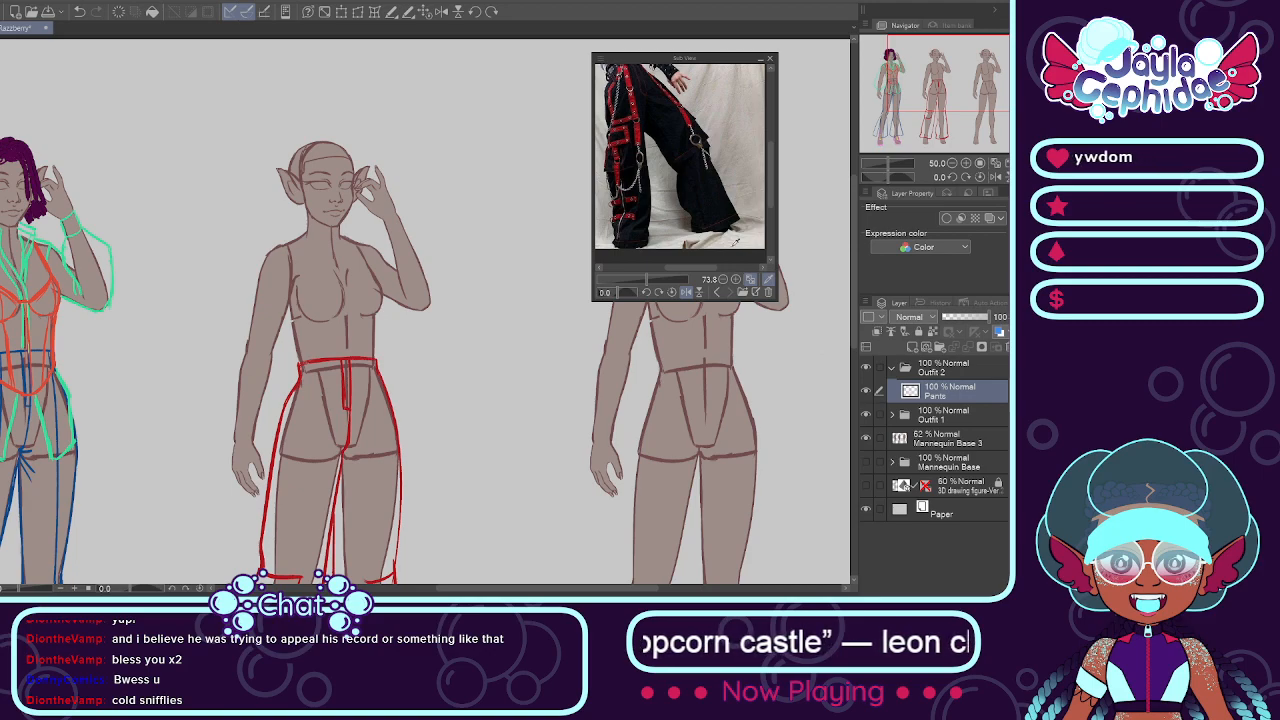
{"action": "scroll", "coordinate": [769, 178], "scroll_direction": "up", "scroll_amount": 4}
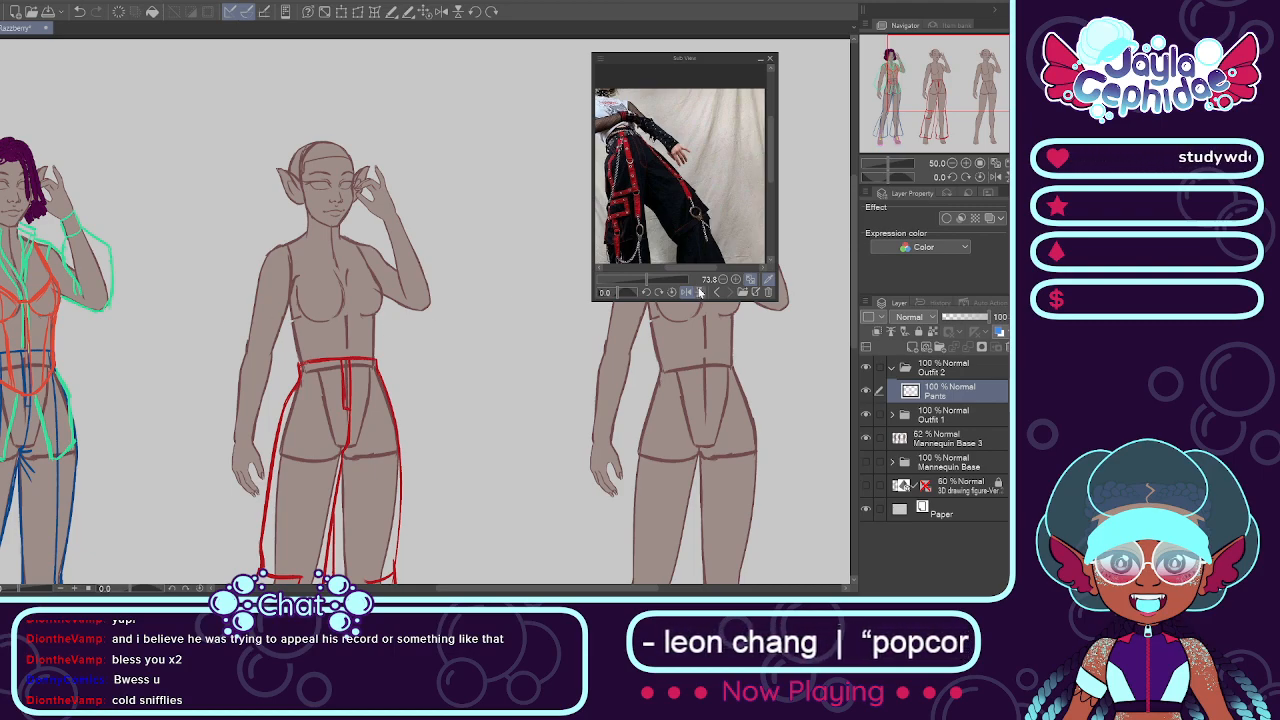
{"action": "left_click", "coordinate": [909, 348]}
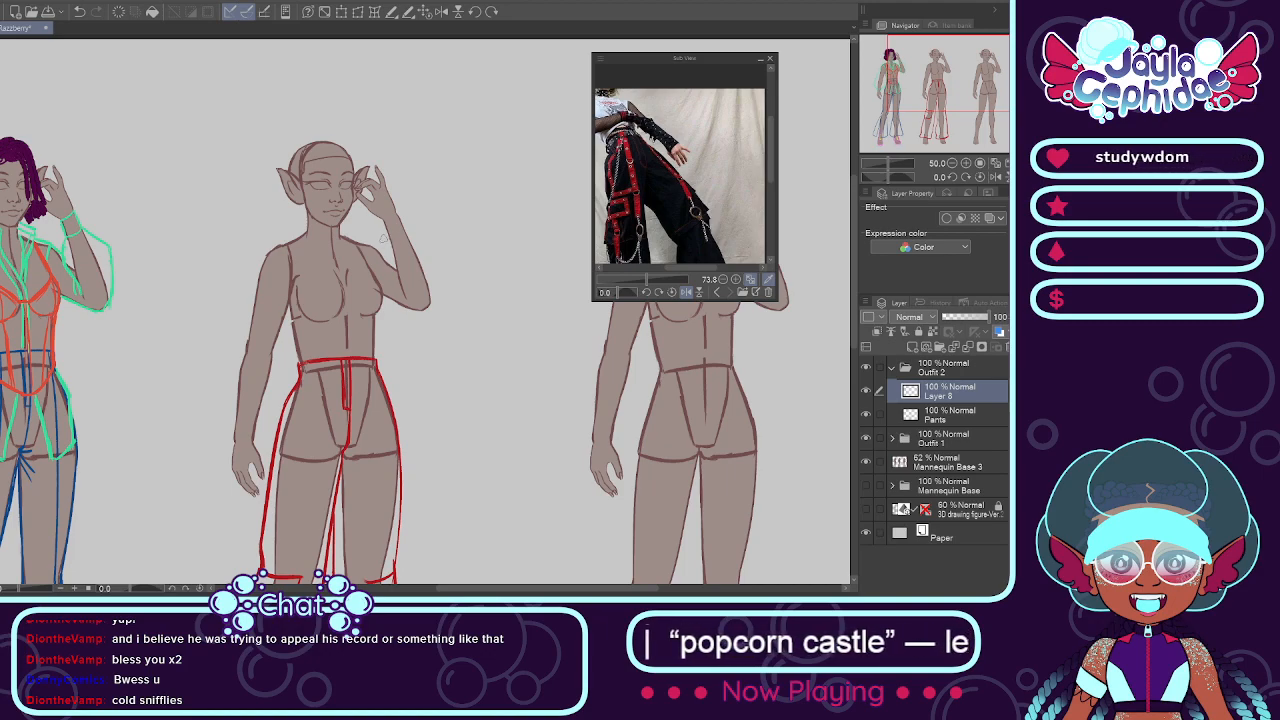
{"action": "double_click", "coordinate": [943, 388]}
{"action": "type", "text": "Tank Top"}
{"action": "key", "text": "Return"}
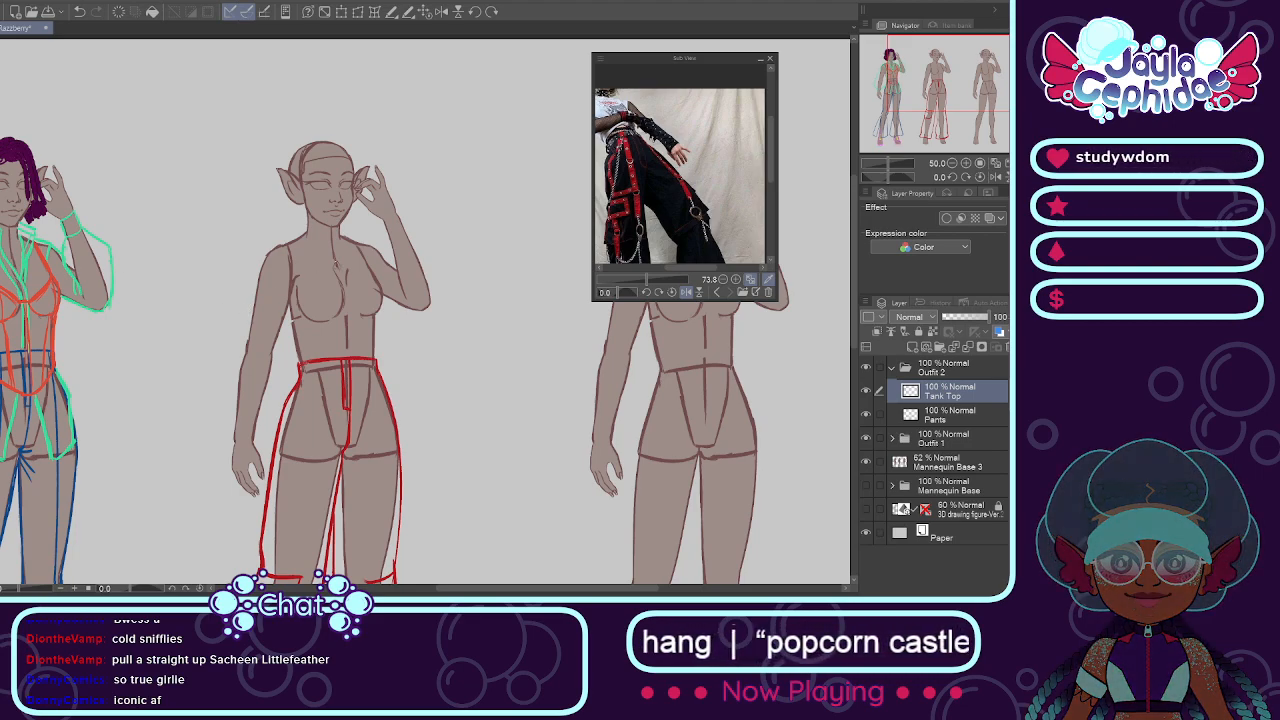
Step: Sketch the tank top's curved blue neckline across the base of Outfit 2's neck
{"action": "left_click_drag", "start_coordinate": [684, 268], "coordinate": [672, 268]}
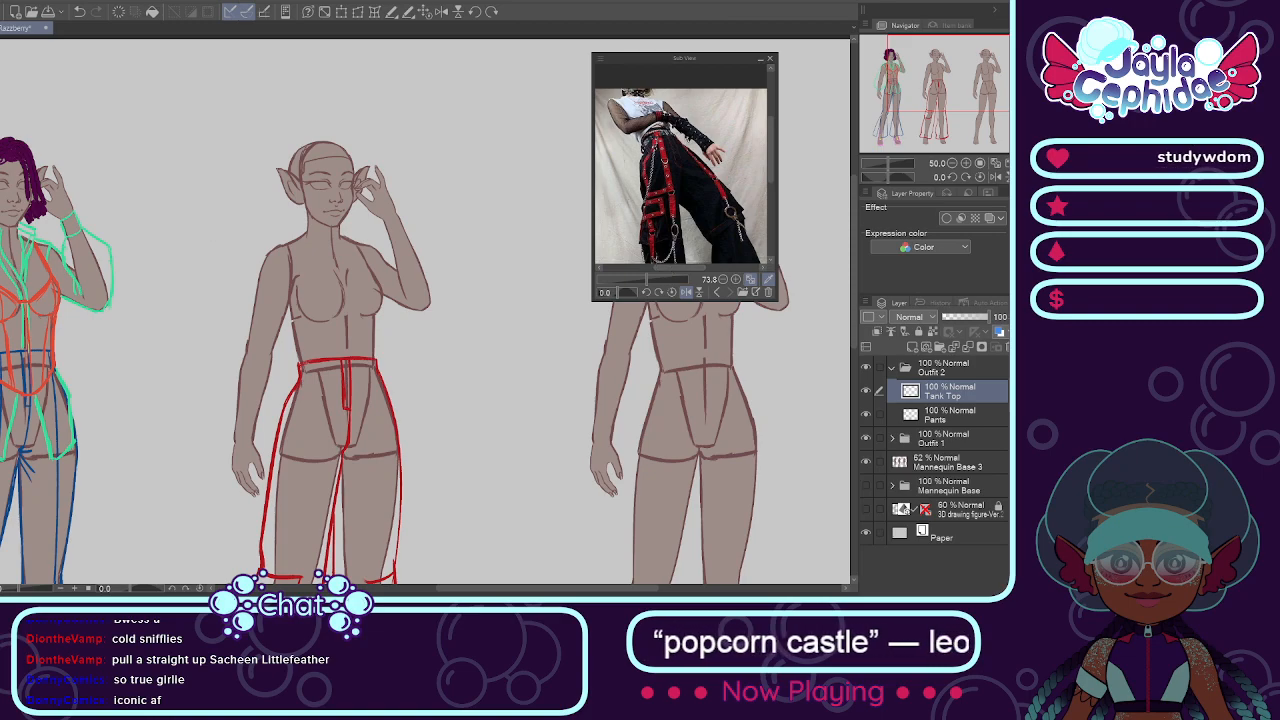
{"action": "scroll", "coordinate": [290, 232], "scroll_direction": "up", "scroll_amount": 2}
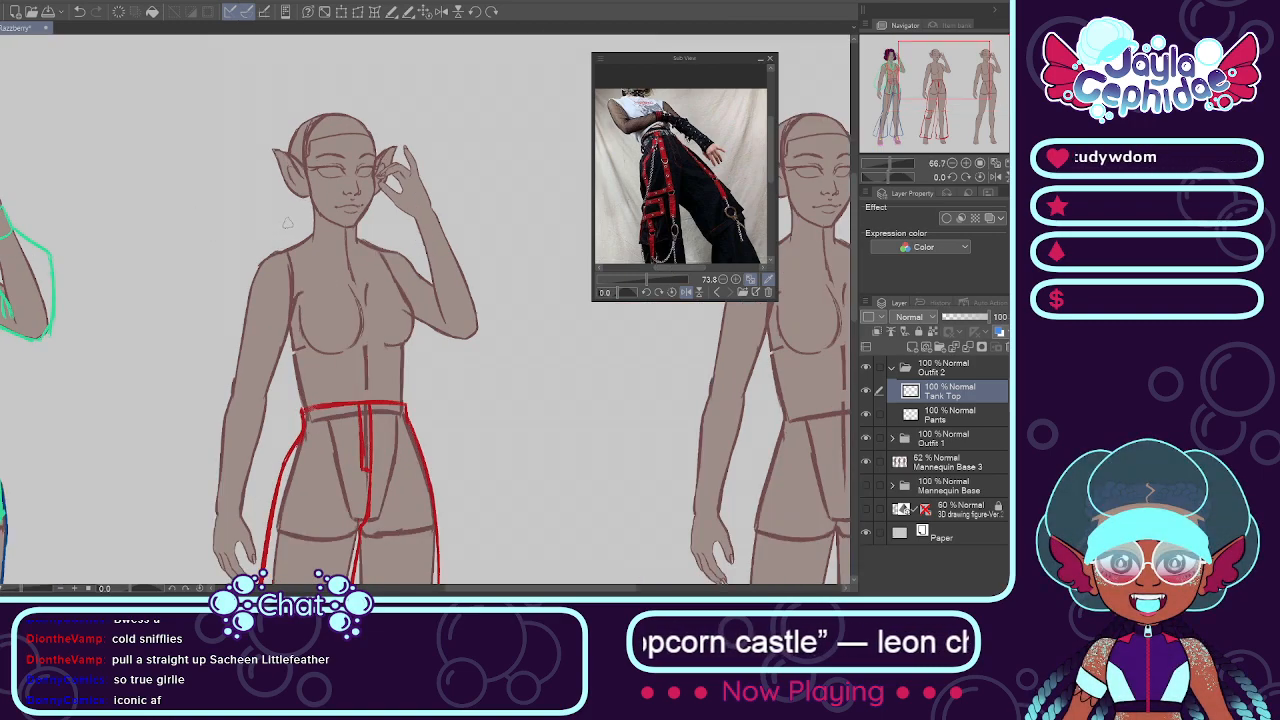
{"action": "left_click_drag", "start_coordinate": [322, 249], "coordinate": [438, 265]}
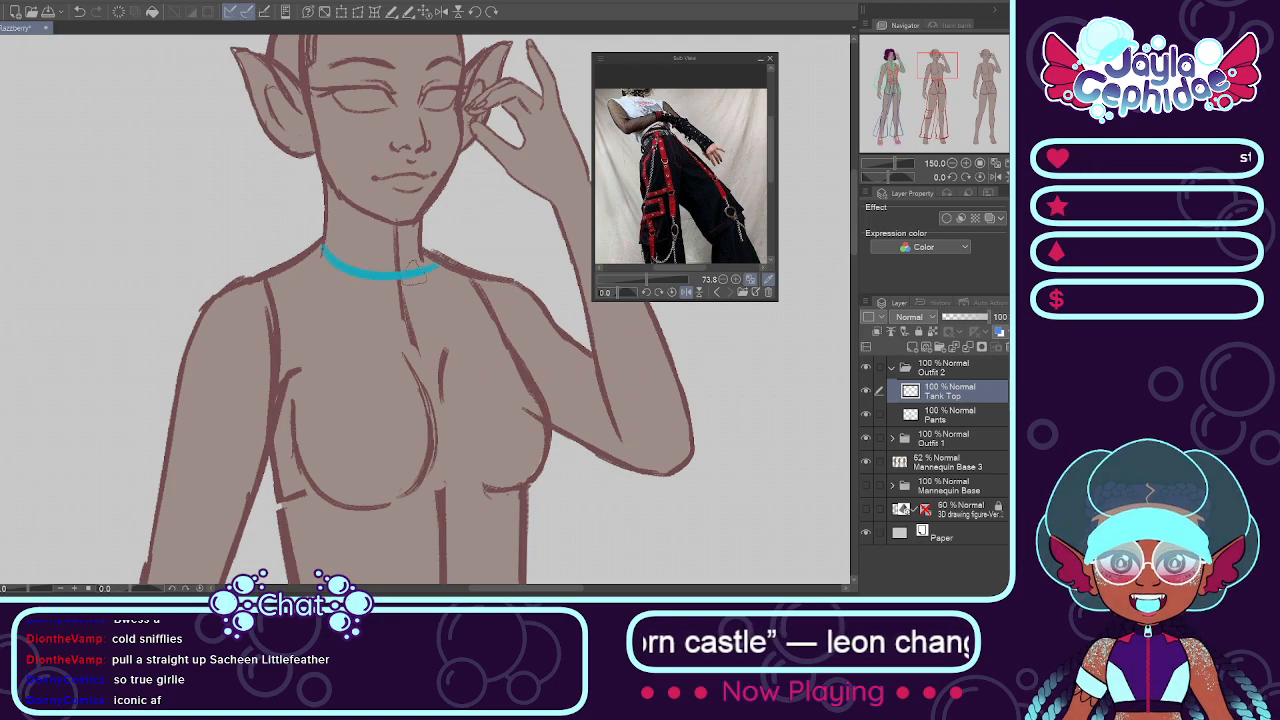
{"action": "key", "text": "ctrl+z"}
{"action": "left_click_drag", "start_coordinate": [318, 247], "coordinate": [441, 262]}
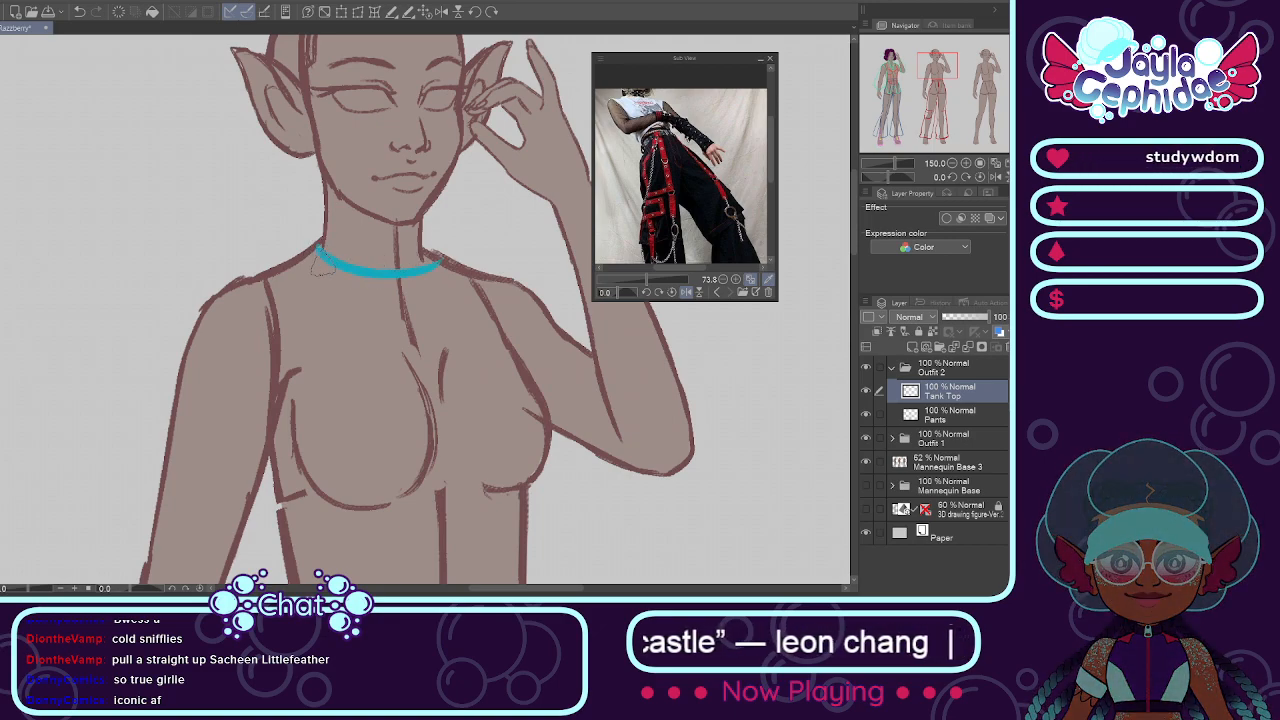
{"action": "key", "text": "ctrl+z"}
{"action": "left_click_drag", "start_coordinate": [319, 248], "coordinate": [436, 256]}
Step: Sketch both tank top shoulders with jagged, torn edges and curve the armhole down on the lowered-arm side
{"action": "mouse_move", "coordinate": [321, 248]}
{"action": "left_mouse_down"}
{"action": "mouse_move", "coordinate": [270, 258]}
{"action": "mouse_move", "coordinate": [292, 243]}
{"action": "mouse_move", "coordinate": [238, 265]}
{"action": "mouse_move", "coordinate": [295, 251]}
{"action": "mouse_move", "coordinate": [287, 236]}
{"action": "mouse_move", "coordinate": [283, 256]}
{"action": "mouse_move", "coordinate": [220, 274]}
{"action": "mouse_move", "coordinate": [243, 295]}
{"action": "mouse_move", "coordinate": [230, 311]}
{"action": "mouse_move", "coordinate": [255, 313]}
{"action": "mouse_move", "coordinate": [248, 333]}
{"action": "mouse_move", "coordinate": [270, 350]}
{"action": "mouse_move", "coordinate": [282, 455]}
{"action": "left_mouse_up"}
{"action": "key", "text": "ctrl+z"}
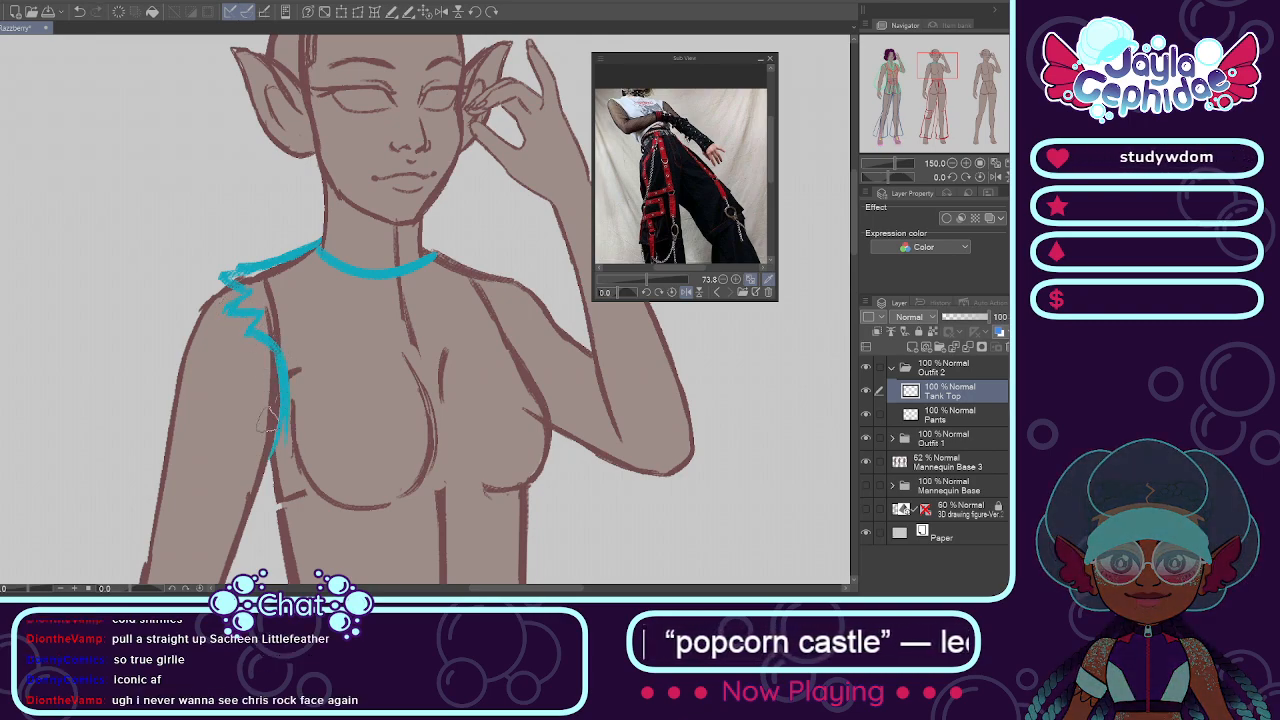
{"action": "left_click_drag", "start_coordinate": [285, 404], "coordinate": [274, 467]}
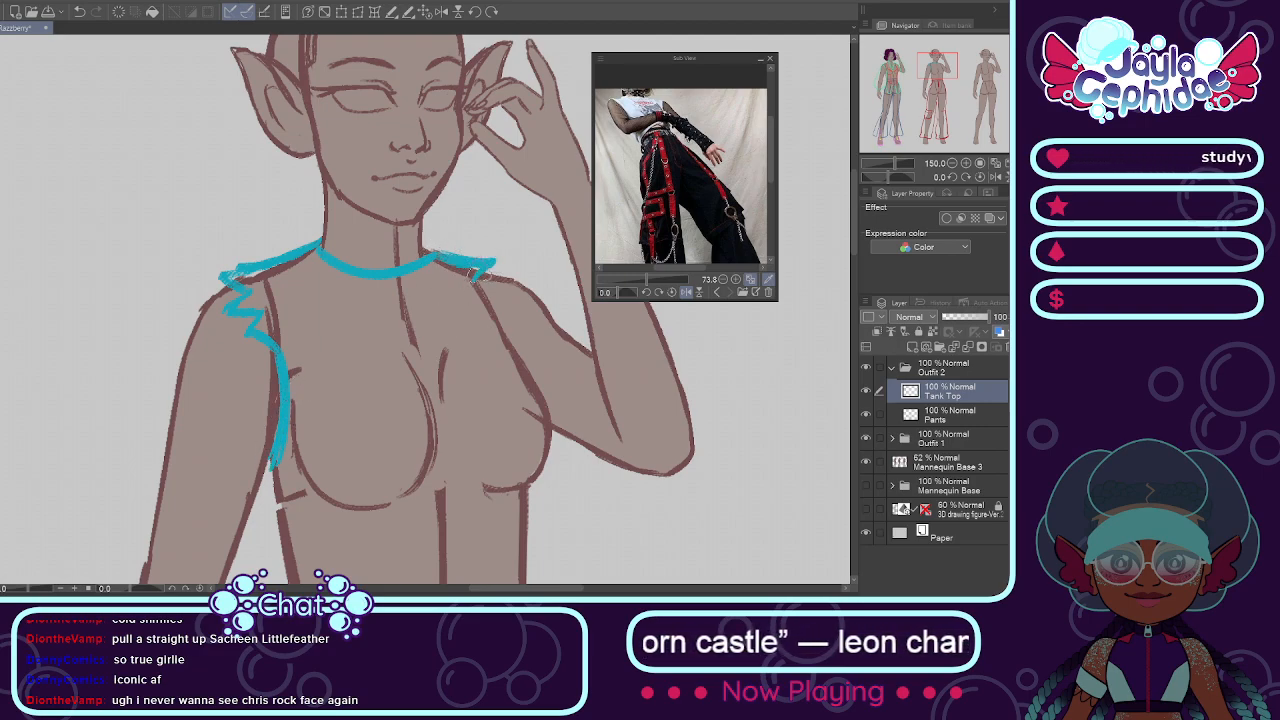
{"action": "mouse_move", "coordinate": [480, 274]}
{"action": "left_mouse_down"}
{"action": "mouse_move", "coordinate": [516, 283]}
{"action": "mouse_move", "coordinate": [488, 294]}
{"action": "left_mouse_up"}
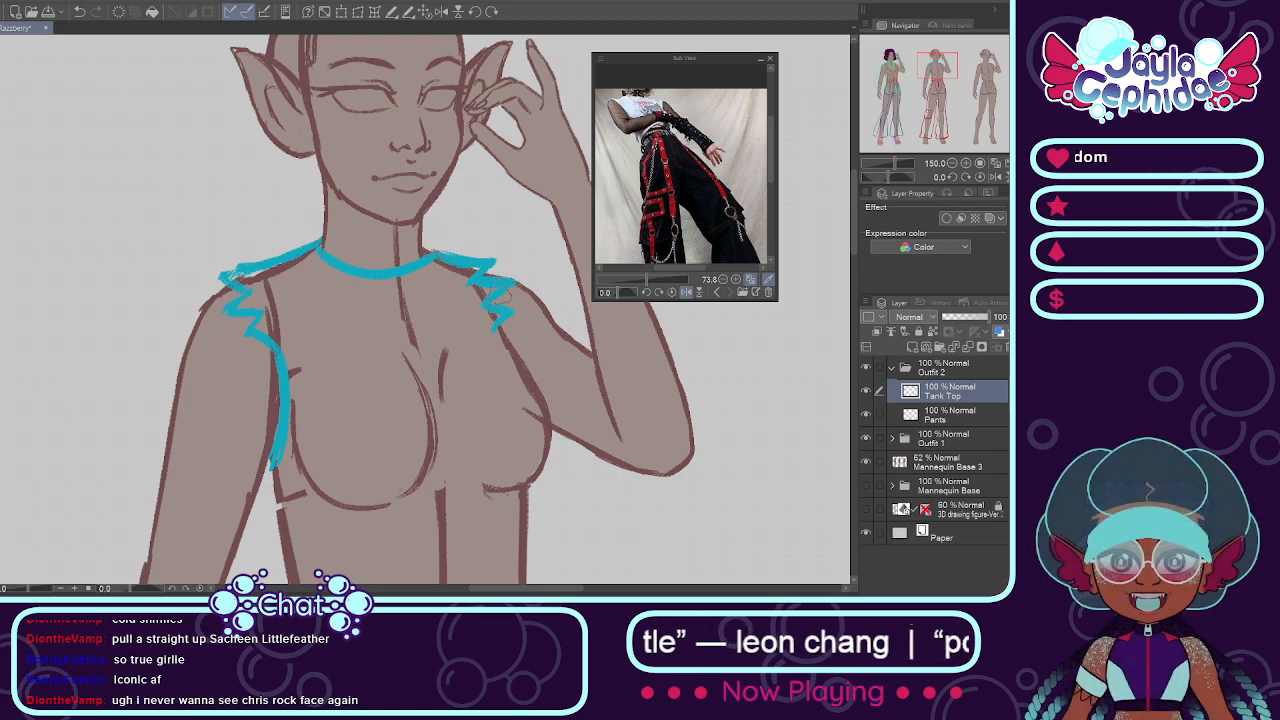
Step: Draw the tank top's side outlines on both sides of the torso down to the pants waistband
{"action": "scroll", "coordinate": [497, 299], "scroll_direction": "down", "scroll_amount": 4}
{"action": "scroll", "coordinate": [487, 298], "scroll_direction": "down", "scroll_amount": 3}
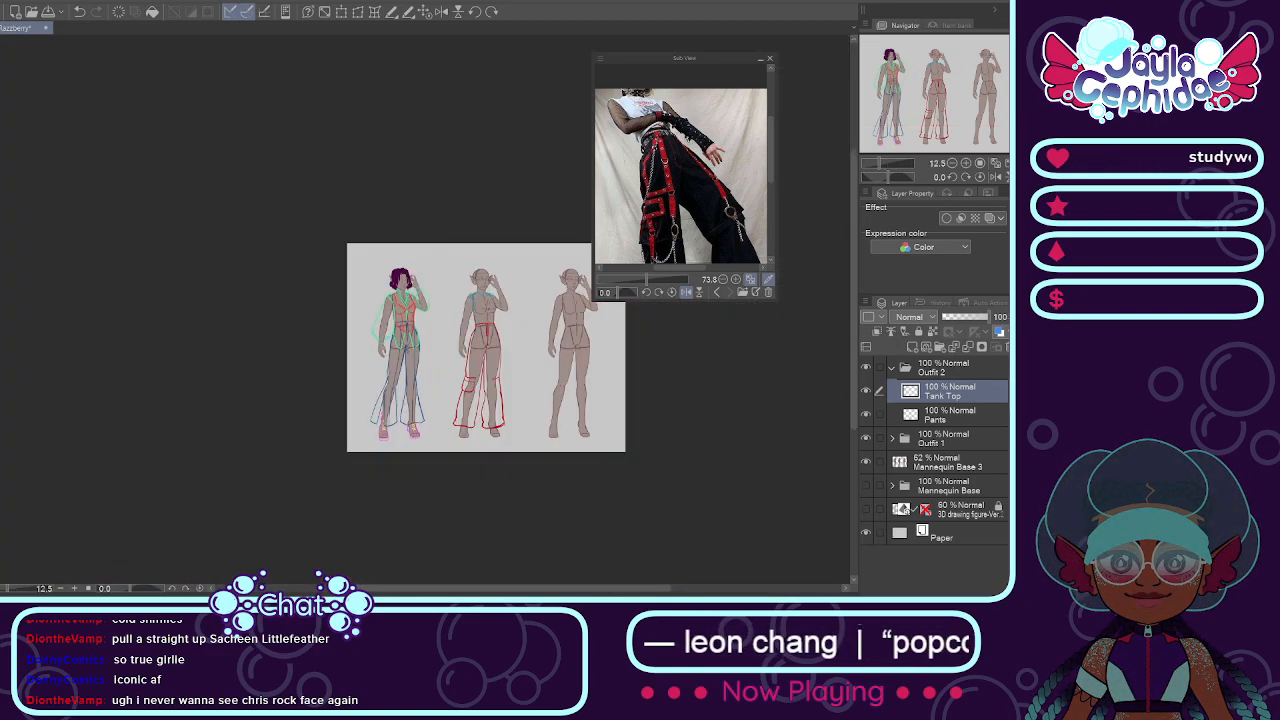
{"action": "scroll", "coordinate": [522, 402], "scroll_direction": "up", "scroll_amount": 2}
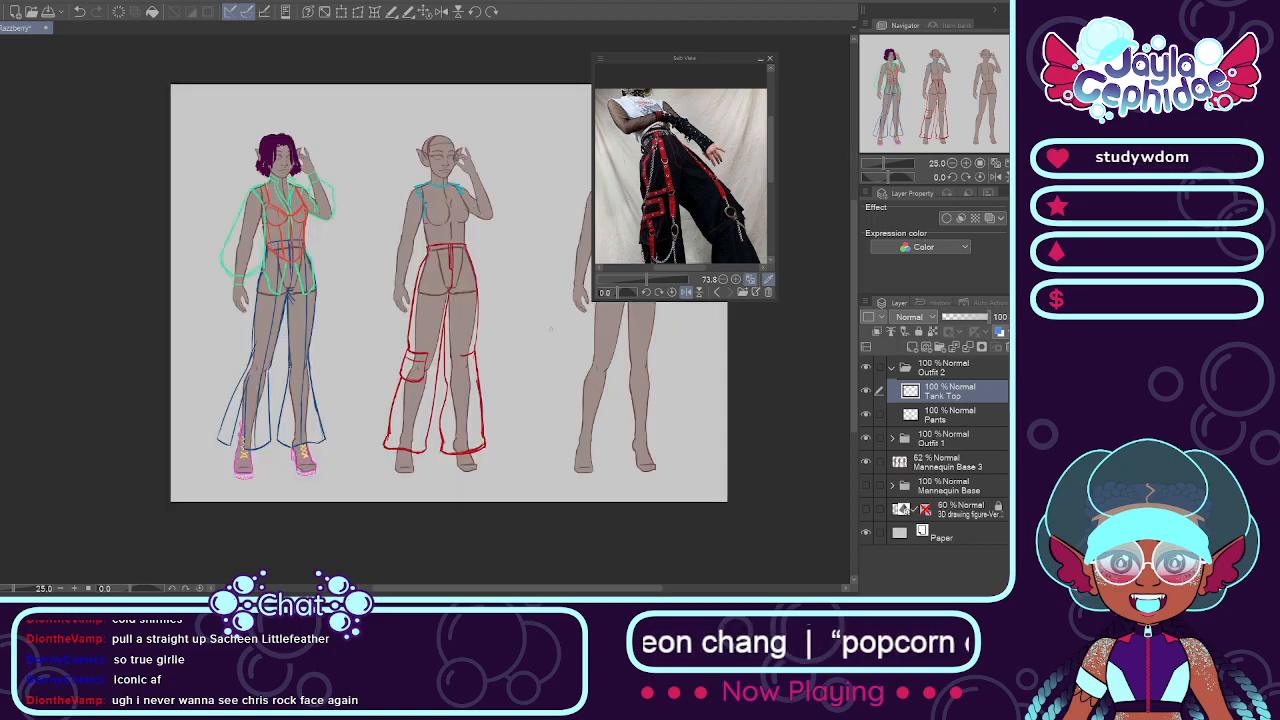
{"action": "scroll", "coordinate": [452, 227], "scroll_direction": "up", "scroll_amount": 5}
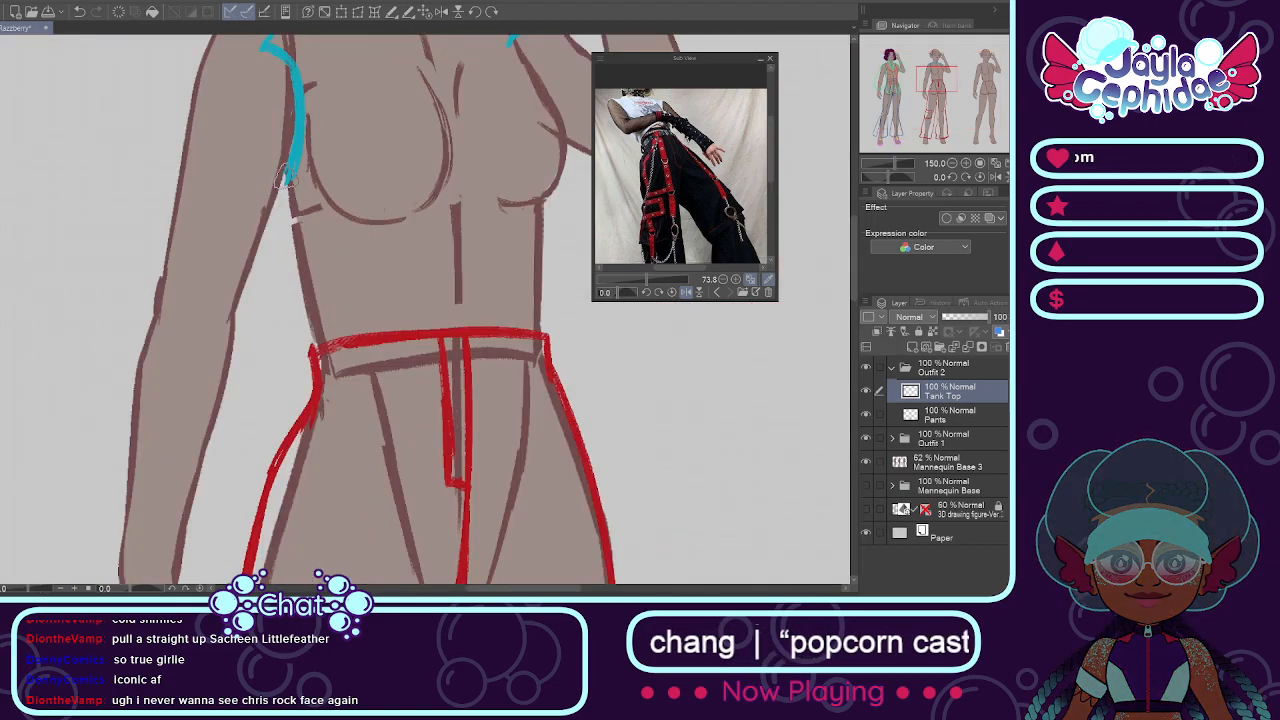
{"action": "left_click_drag", "start_coordinate": [289, 188], "coordinate": [322, 350]}
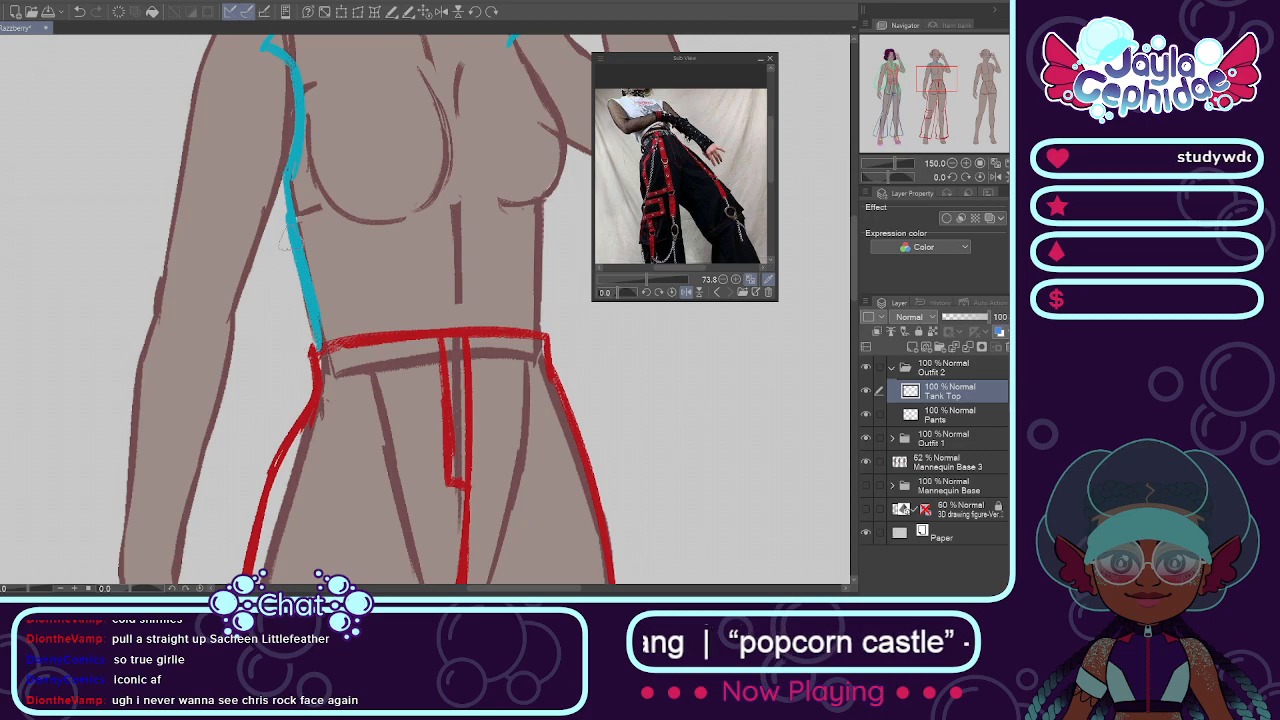
{"action": "scroll", "coordinate": [460, 166], "scroll_direction": "down", "scroll_amount": 3}
{"action": "scroll", "coordinate": [481, 118], "scroll_direction": "up", "scroll_amount": 3}
{"action": "left_click_drag", "start_coordinate": [475, 137], "coordinate": [515, 220]}
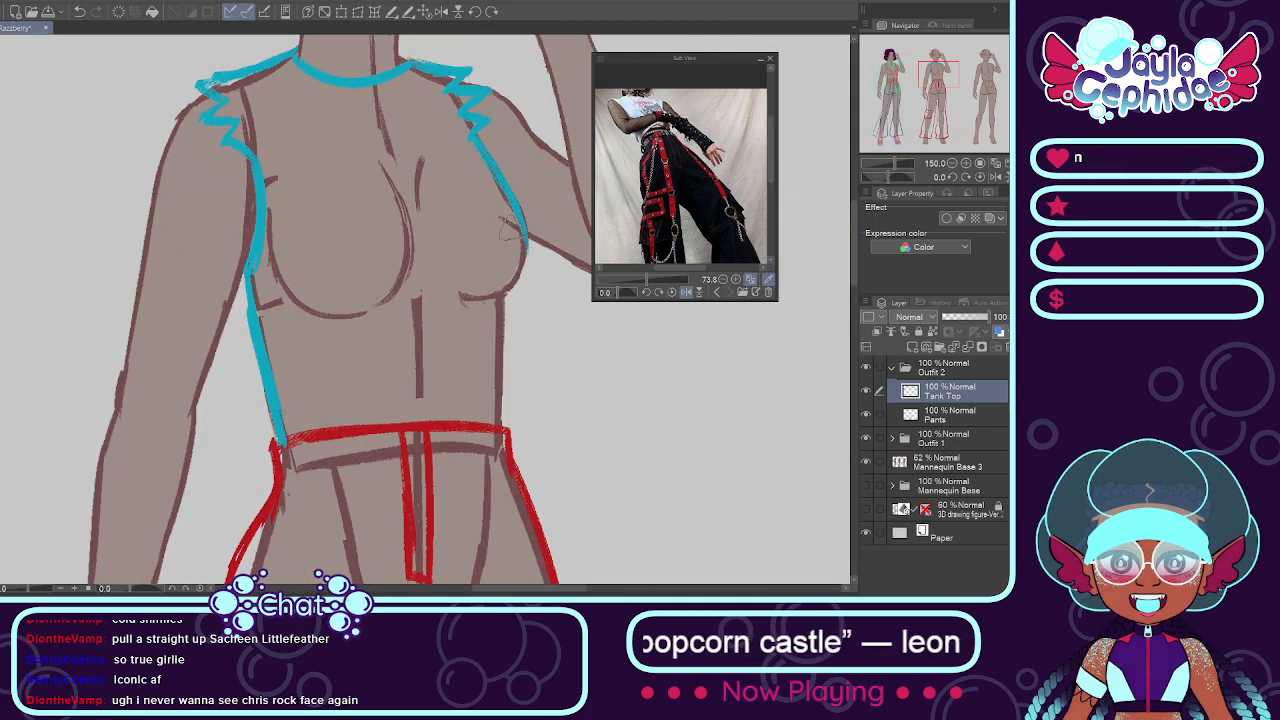
{"action": "left_click_drag", "start_coordinate": [519, 266], "coordinate": [507, 281]}
{"action": "left_click_drag", "start_coordinate": [505, 290], "coordinate": [505, 398]}
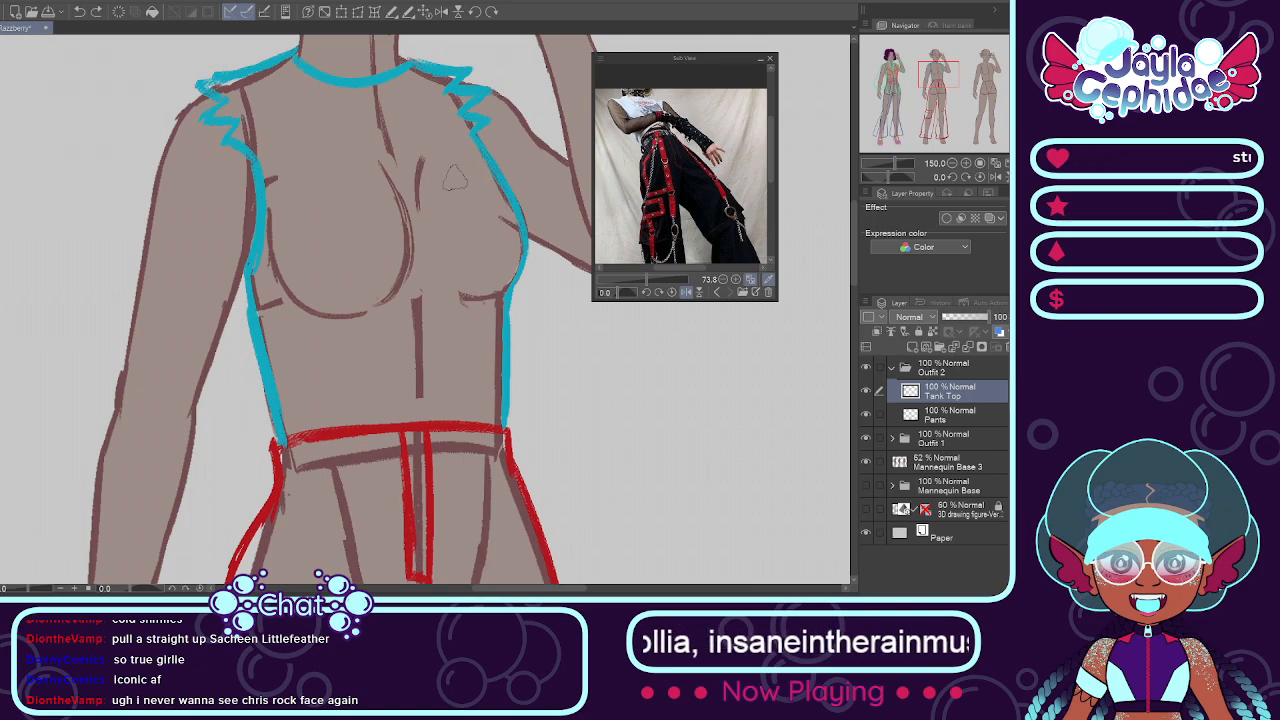
Step: Add a new layer above Tank Top in the Outfit 2 folder and name it Mesh
{"action": "scroll", "coordinate": [607, 328], "scroll_direction": "down", "scroll_amount": 3}
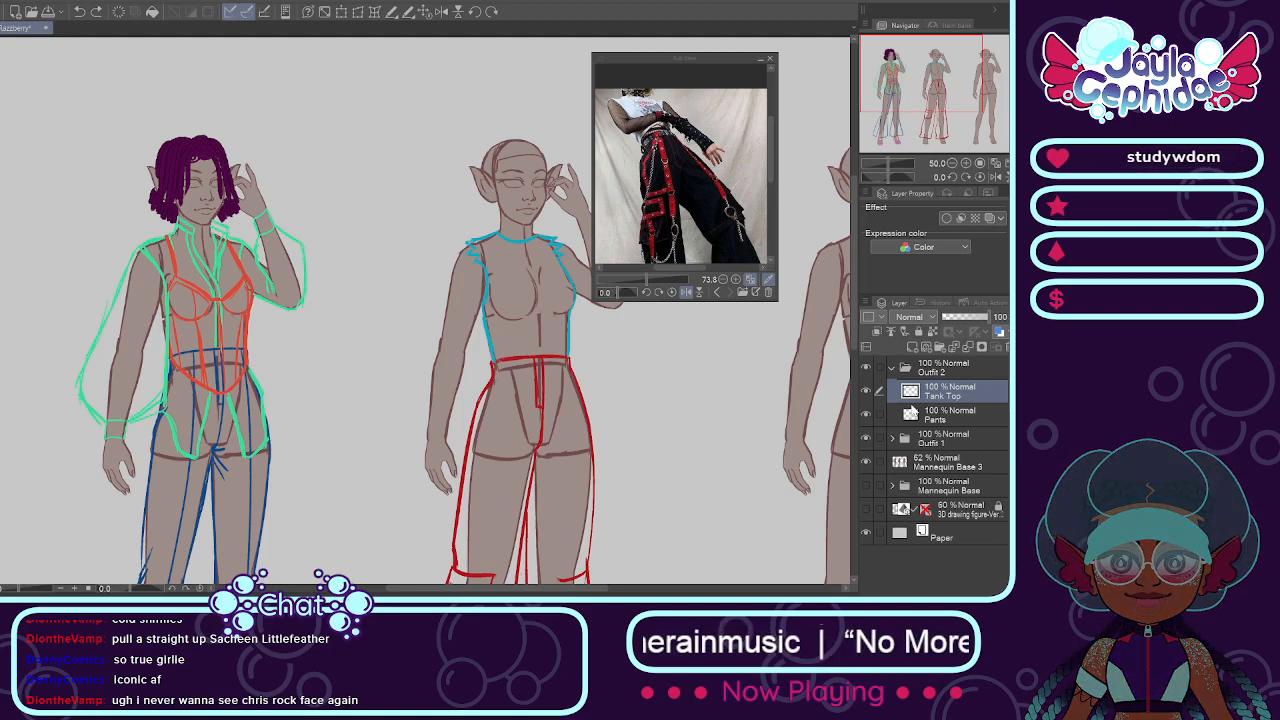
{"action": "type", "text": "Mesh"}
{"action": "key", "text": "Return"}
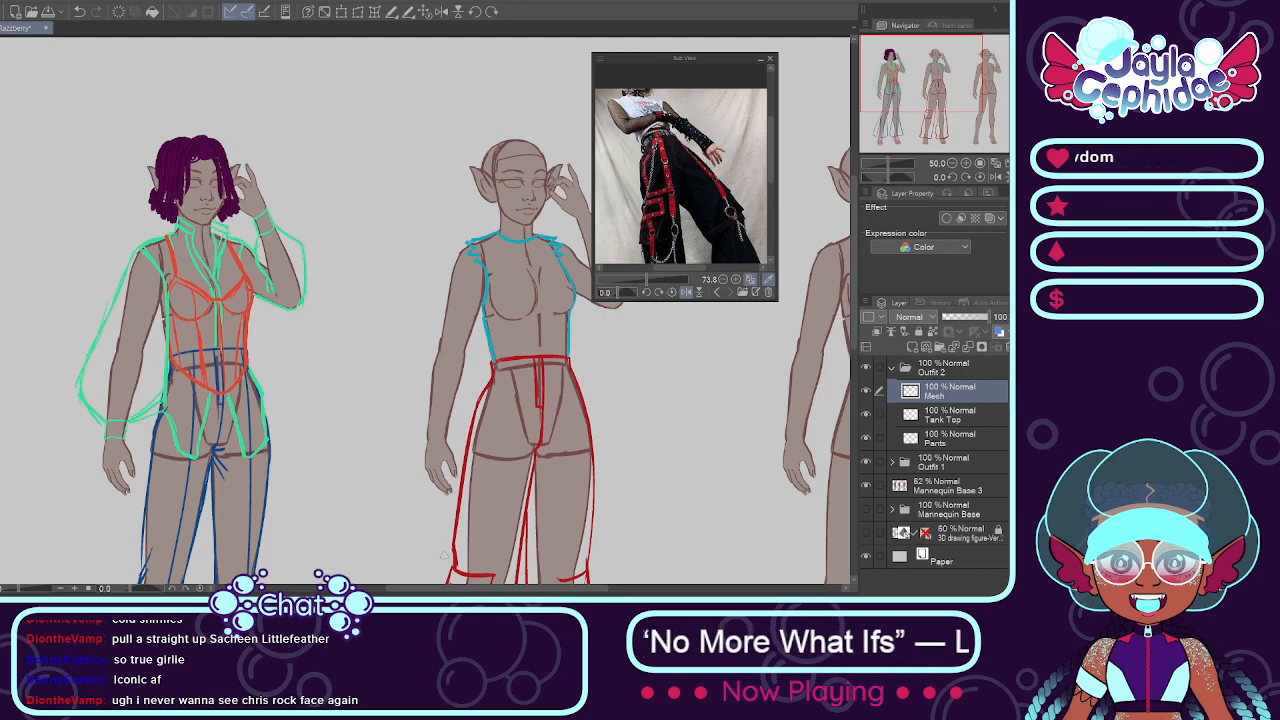
Step: Draw a thick black sleeve cuff across the lowered arm's wrist
{"action": "scroll", "coordinate": [445, 555], "scroll_direction": "up", "scroll_amount": 1}
{"action": "scroll", "coordinate": [360, 545], "scroll_direction": "down", "scroll_amount": 2}
{"action": "scroll", "coordinate": [430, 490], "scroll_direction": "up", "scroll_amount": 4}
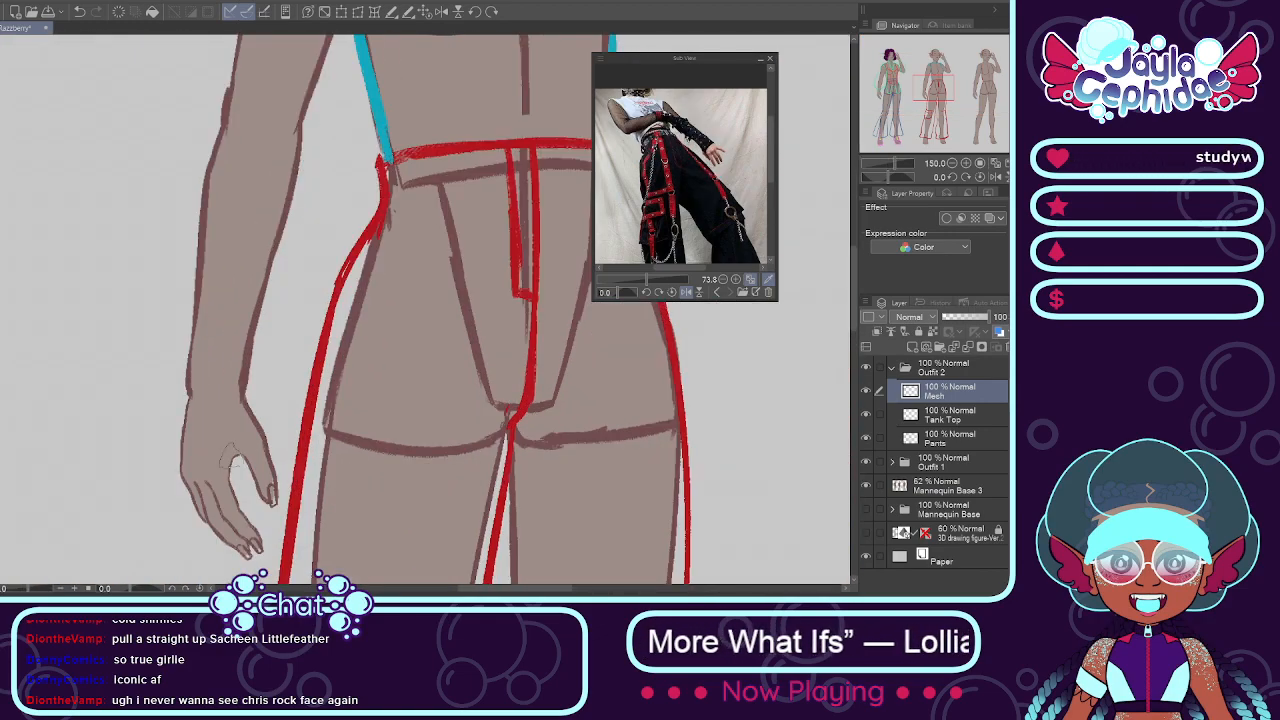
{"action": "scroll", "coordinate": [214, 409], "scroll_direction": "up", "scroll_amount": 3}
{"action": "left_click_drag", "start_coordinate": [160, 372], "coordinate": [276, 370]}
{"action": "key", "text": "ctrl+z"}
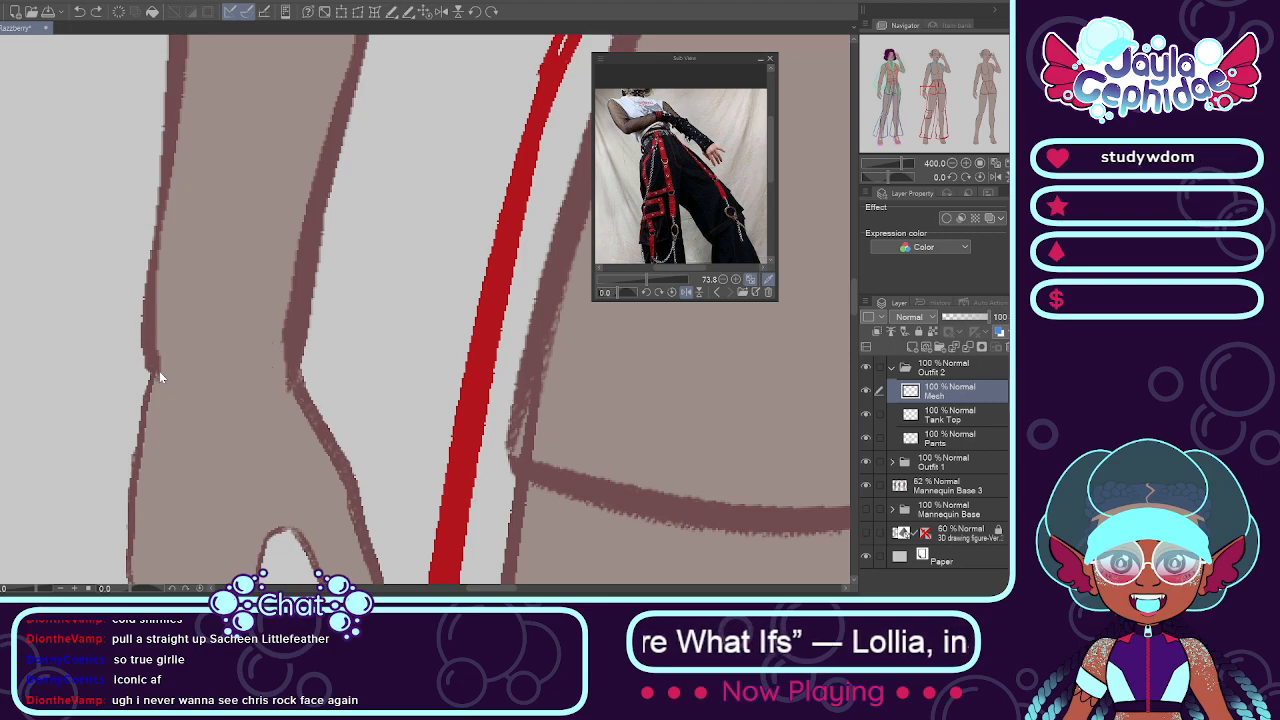
{"action": "left_click_drag", "start_coordinate": [125, 368], "coordinate": [280, 362]}
{"action": "key", "text": "ctrl+z"}
{"action": "left_click_drag", "start_coordinate": [142, 366], "coordinate": [240, 378]}
{"action": "key", "text": "ctrl+z"}
{"action": "left_click_drag", "start_coordinate": [146, 366], "coordinate": [298, 372]}
{"action": "key", "text": "ctrl+z"}
{"action": "key", "text": "ctrl+z"}
{"action": "left_click_drag", "start_coordinate": [144, 366], "coordinate": [310, 370]}
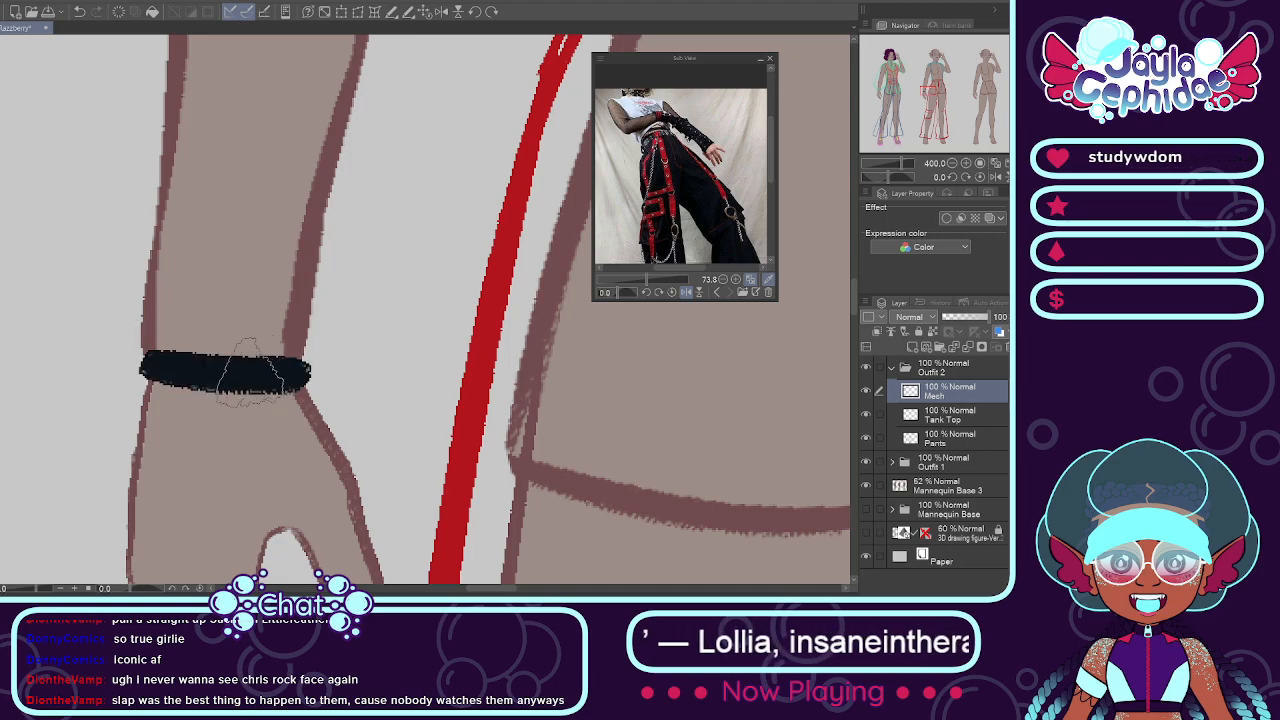
Step: Draw a matching black cuff across the raised arm's wrist
{"action": "scroll", "coordinate": [237, 365], "scroll_direction": "down", "scroll_amount": 3}
{"action": "scroll", "coordinate": [240, 345], "scroll_direction": "down", "scroll_amount": 2}
{"action": "scroll", "coordinate": [397, 126], "scroll_direction": "up", "scroll_amount": 2}
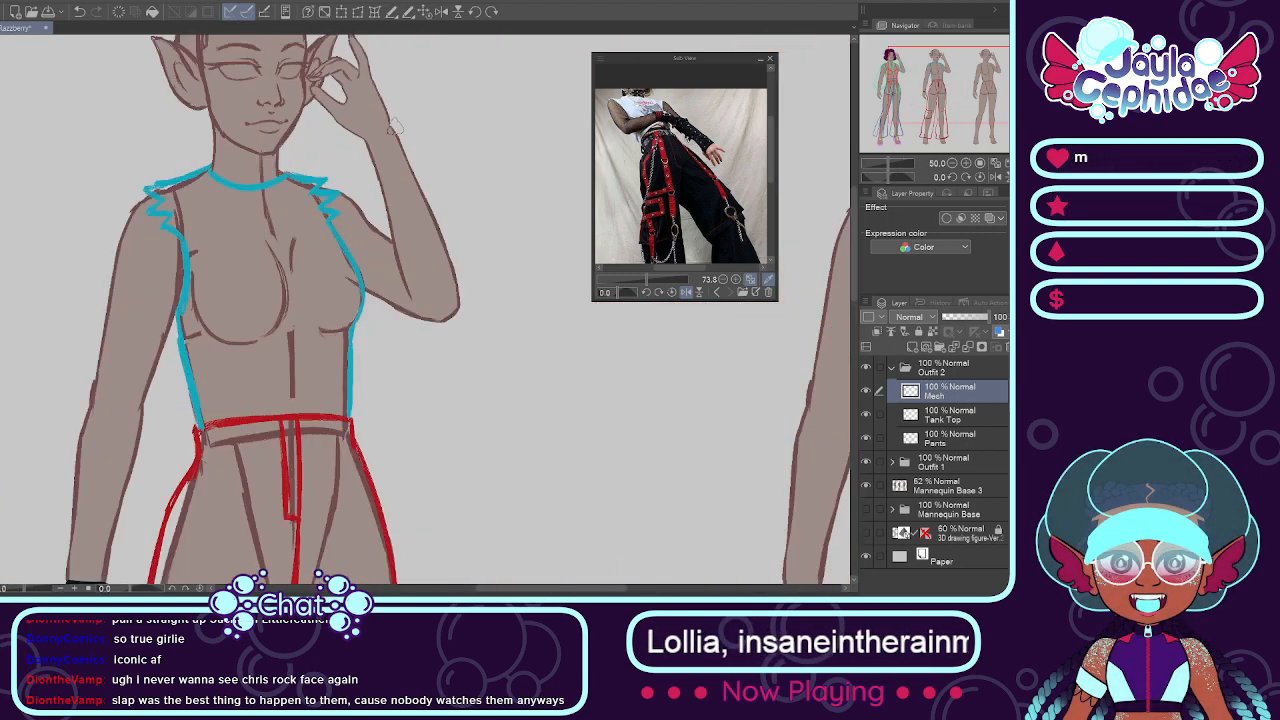
{"action": "scroll", "coordinate": [397, 126], "scroll_direction": "up", "scroll_amount": 3}
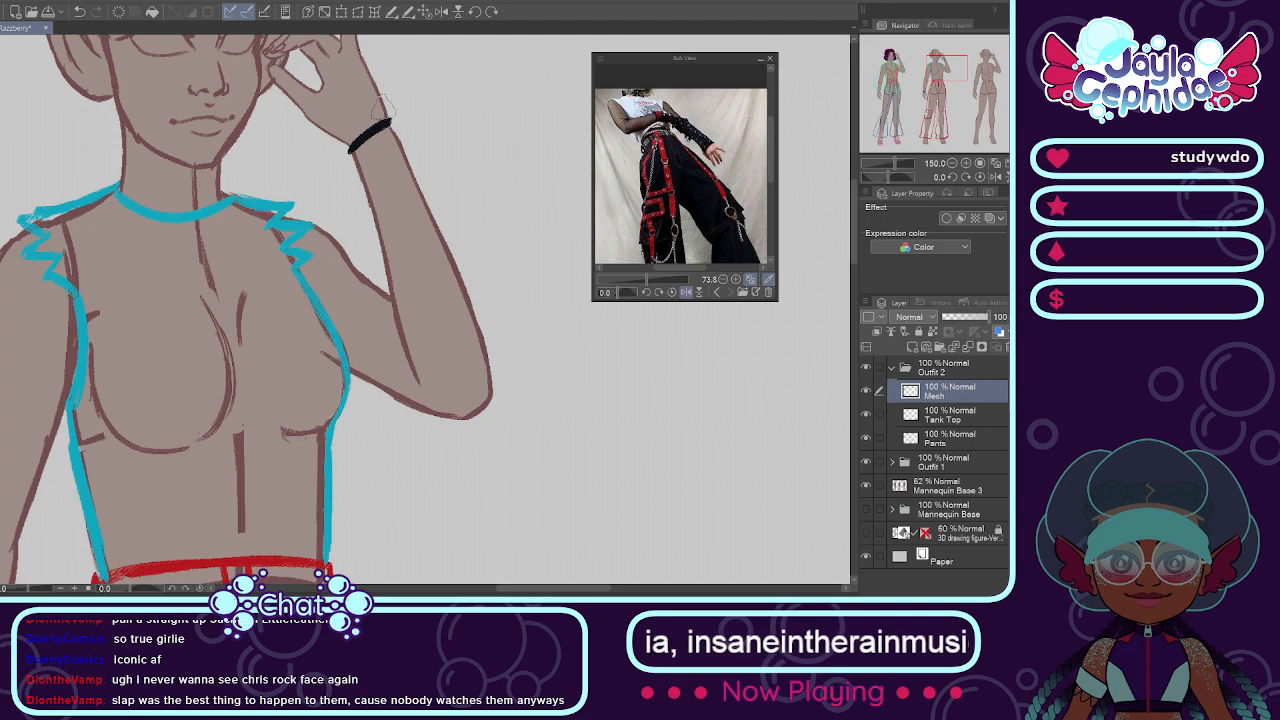
{"action": "scroll", "coordinate": [383, 108], "scroll_direction": "up", "scroll_amount": 1}
{"action": "key", "text": "ctrl+z"}
{"action": "left_click_drag", "start_coordinate": [389, 126], "coordinate": [345, 156]}
{"action": "key", "text": "ctrl+z"}
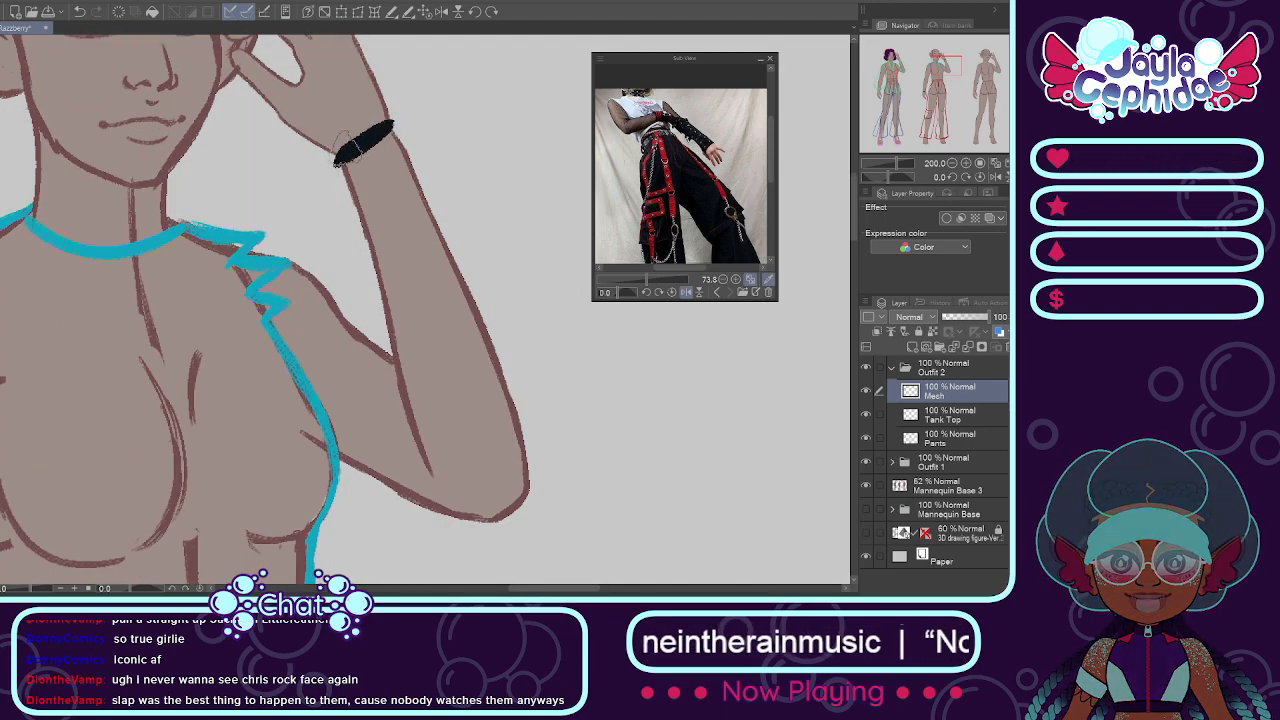
Step: Hatch the raised arm's upper sleeve with parallel thin black diagonal lines from the torn shoulder edge toward the elbow
{"action": "scroll", "coordinate": [349, 140], "scroll_direction": "down", "scroll_amount": 2}
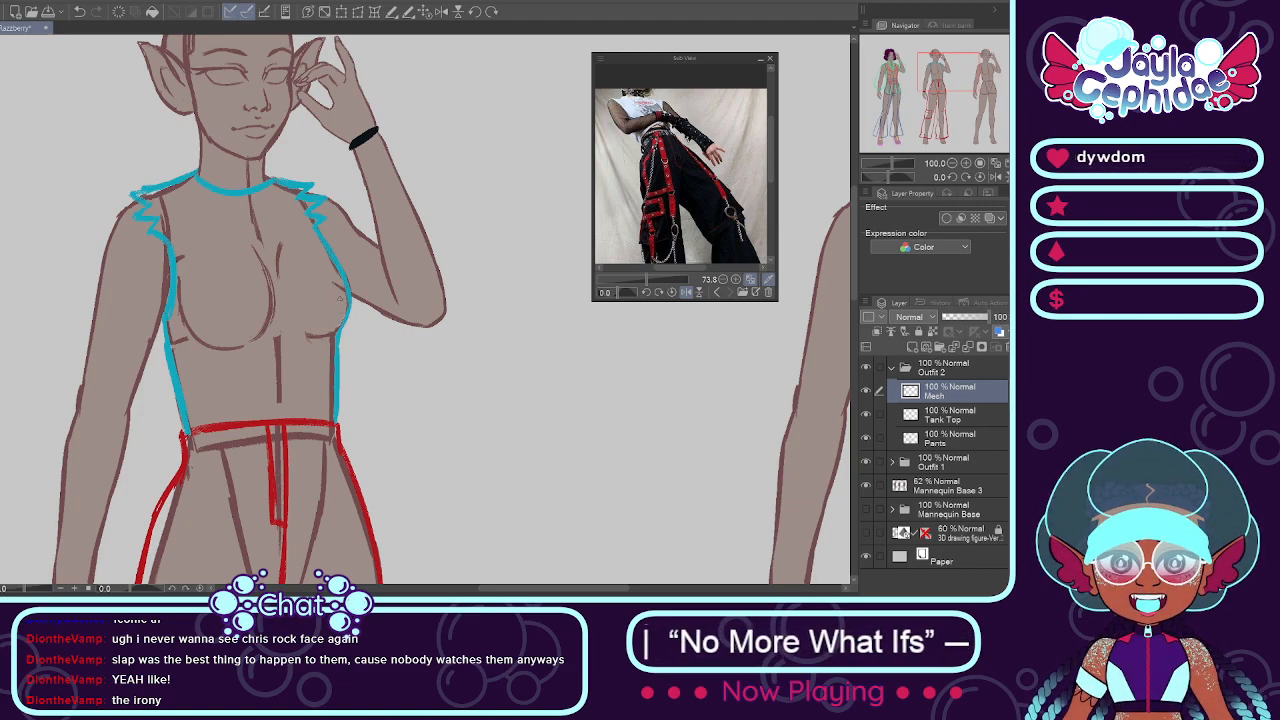
{"action": "scroll", "coordinate": [345, 232], "scroll_direction": "up", "scroll_amount": 2}
{"action": "left_click_drag", "start_coordinate": [328, 193], "coordinate": [379, 342]}
{"action": "left_click_drag", "start_coordinate": [346, 208], "coordinate": [404, 365]}
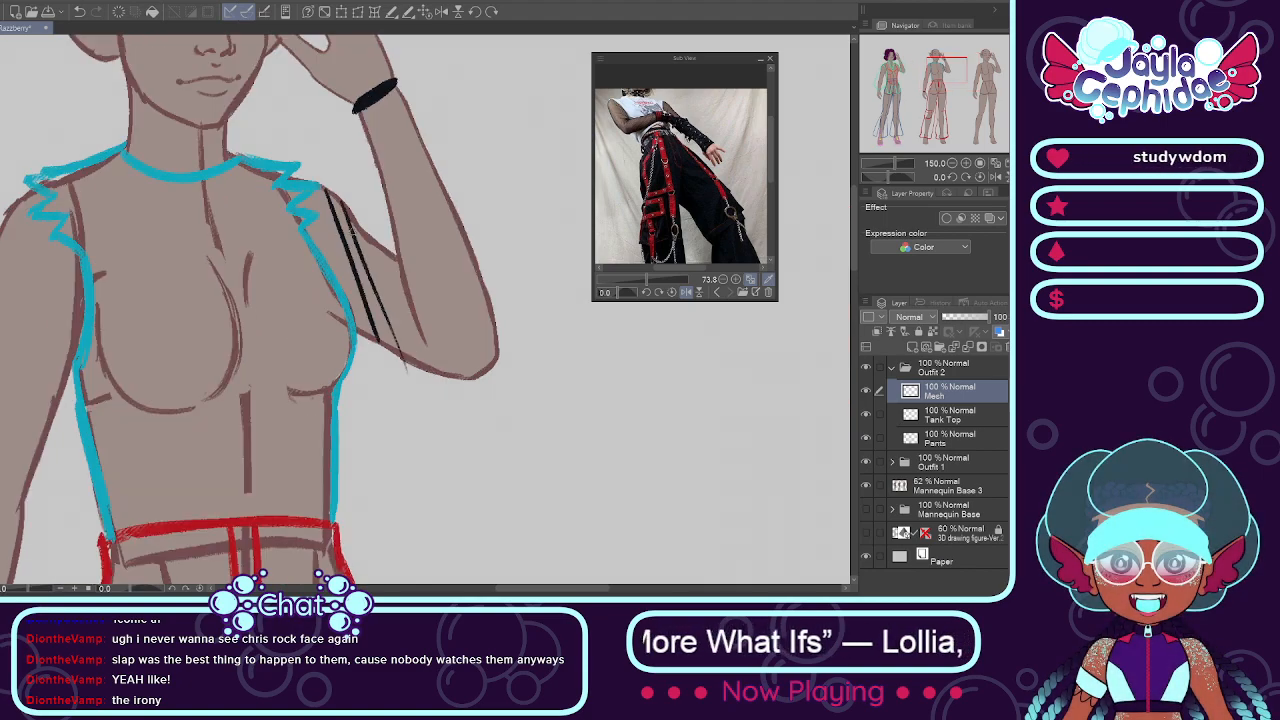
{"action": "key", "text": "ctrl+z"}
{"action": "key", "text": "ctrl+z"}
{"action": "left_click_drag", "start_coordinate": [340, 195], "coordinate": [366, 278]}
{"action": "left_click_drag", "start_coordinate": [354, 216], "coordinate": [414, 384]}
{"action": "key", "text": "ctrl+z"}
{"action": "left_click_drag", "start_coordinate": [358, 218], "coordinate": [419, 391]}
{"action": "left_click_drag", "start_coordinate": [377, 240], "coordinate": [428, 392]}
{"action": "left_click_drag", "start_coordinate": [316, 191], "coordinate": [359, 331]}
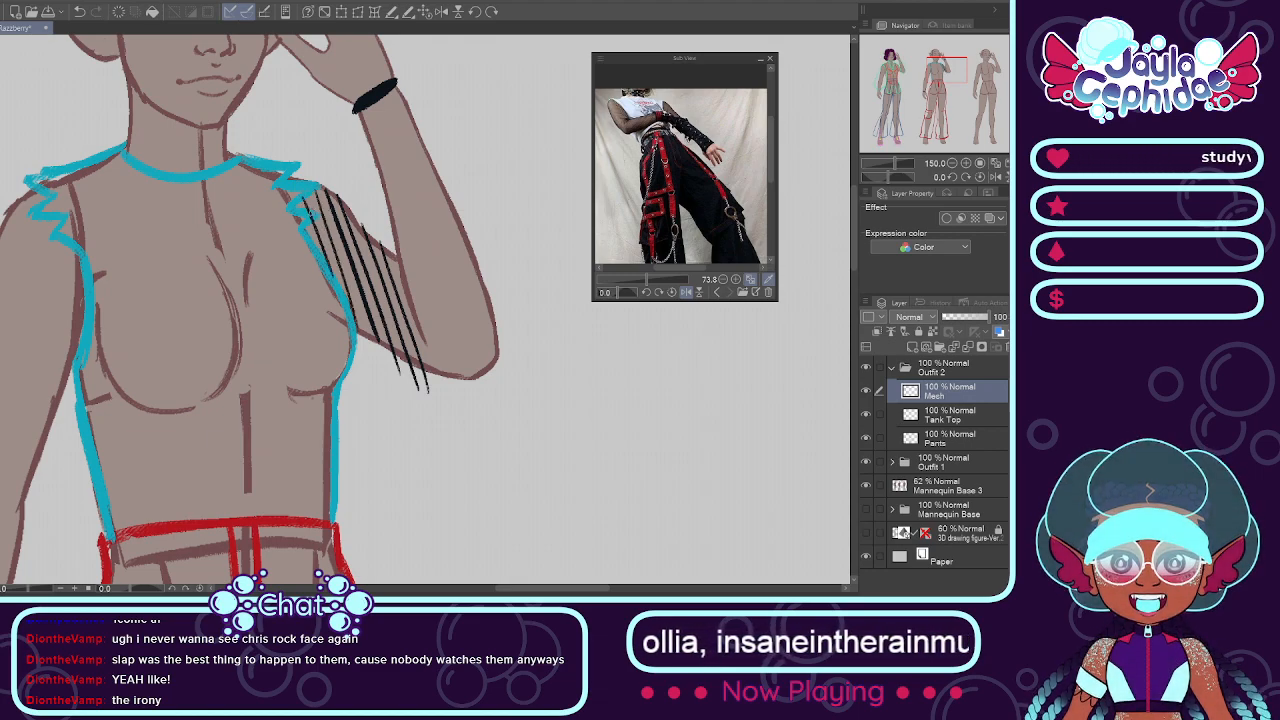
{"action": "left_click_drag", "start_coordinate": [390, 254], "coordinate": [463, 398]}
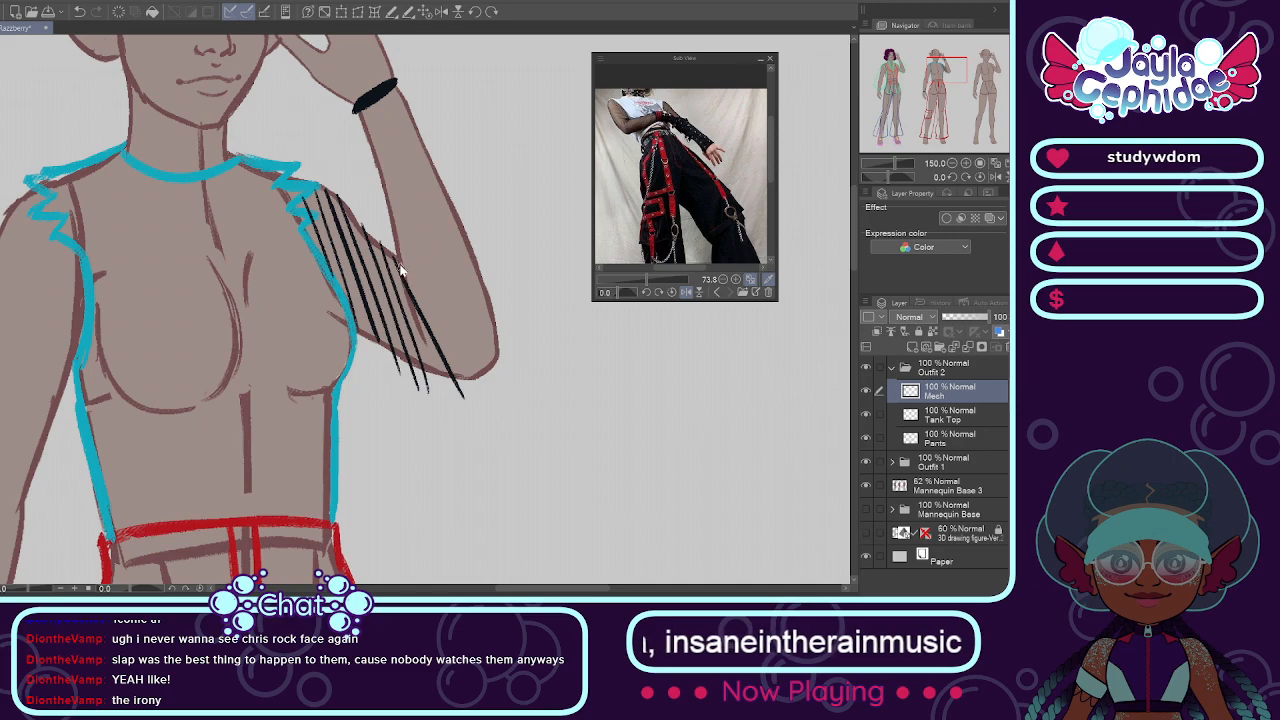
{"action": "key", "text": "ctrl+z"}
{"action": "left_click_drag", "start_coordinate": [390, 248], "coordinate": [455, 394]}
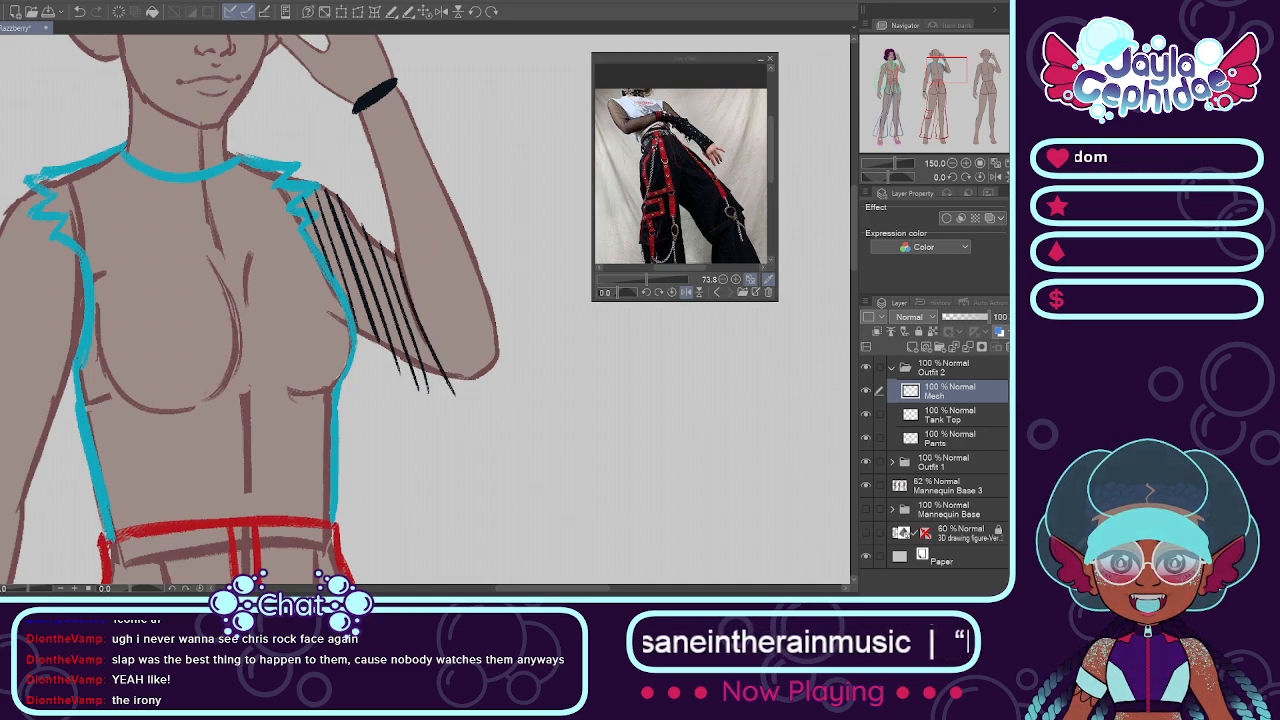
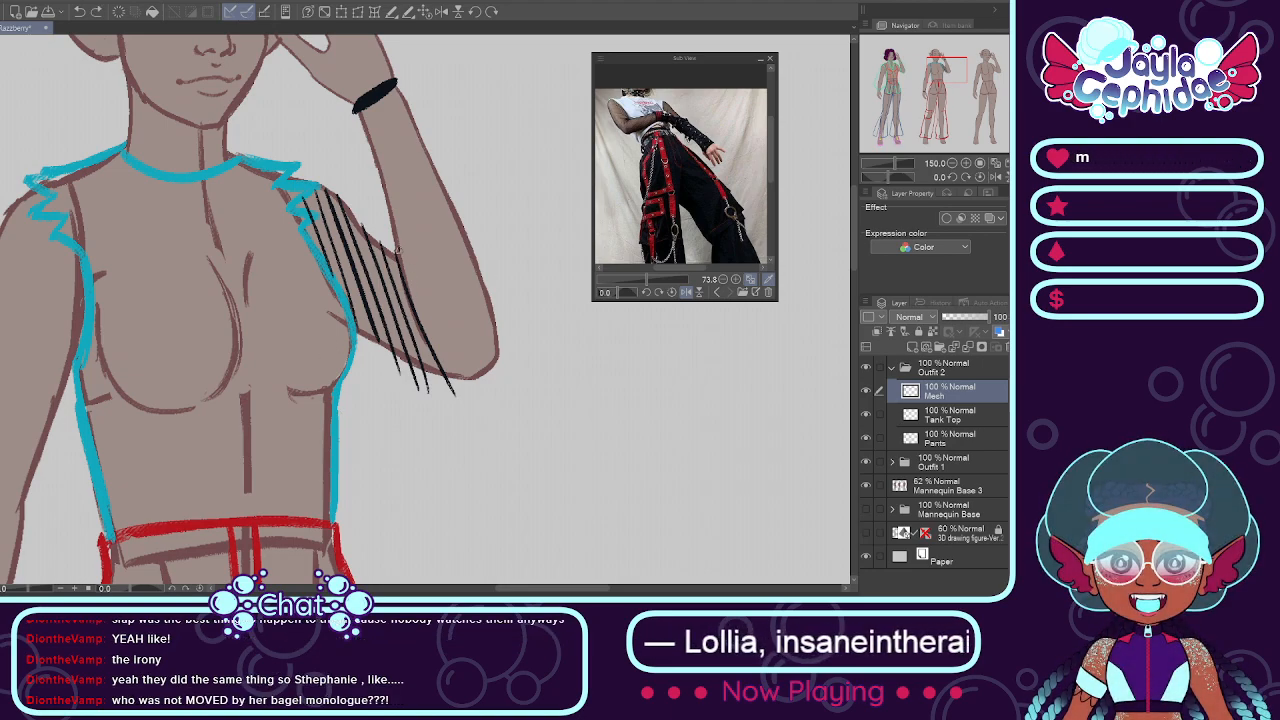
Step: Extend the raised sleeve's thin black diagonal hatching across the inner elbow with lines running past the arm's lower edge
{"action": "left_click_drag", "start_coordinate": [398, 250], "coordinate": [480, 394]}
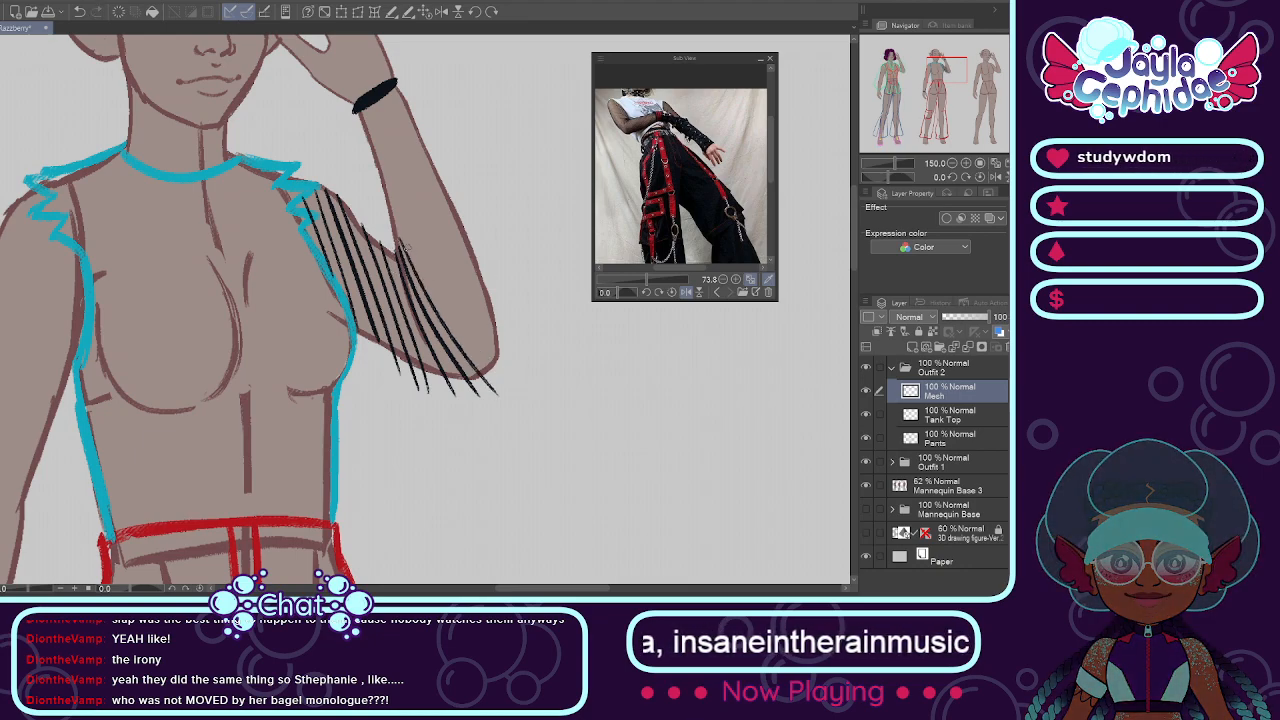
{"action": "key", "text": "ctrl+z"}
{"action": "left_click_drag", "start_coordinate": [398, 250], "coordinate": [490, 420]}
{"action": "key", "text": "ctrl+z"}
{"action": "left_click_drag", "start_coordinate": [391, 224], "coordinate": [492, 426]}
{"action": "key", "text": "ctrl+z"}
{"action": "left_click_drag", "start_coordinate": [391, 226], "coordinate": [492, 440]}
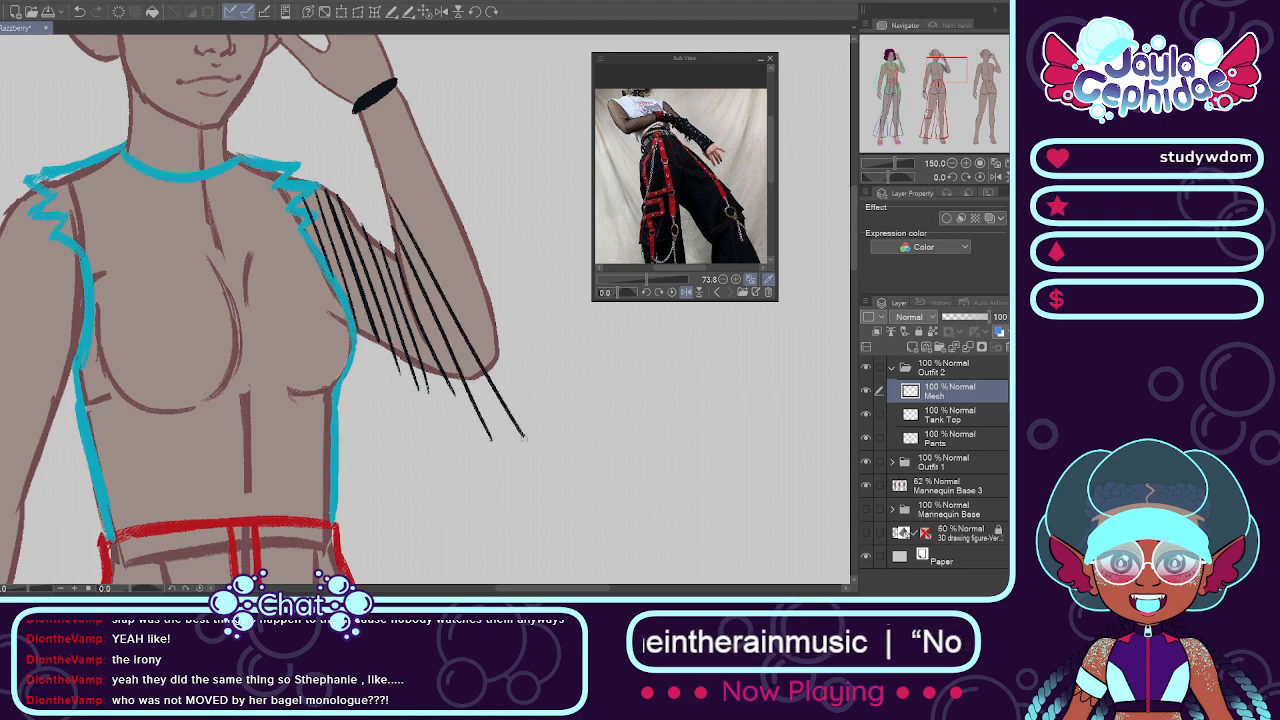
Step: Hatch the raised forearm with parallel thin black diagonals running from the wrist cuff down toward the elbow
{"action": "left_click_drag", "start_coordinate": [372, 158], "coordinate": [520, 425]}
{"action": "left_click_drag", "start_coordinate": [362, 136], "coordinate": [542, 440]}
{"action": "left_click_drag", "start_coordinate": [368, 106], "coordinate": [498, 350]}
{"action": "key", "text": "ctrl+z"}
{"action": "left_click_drag", "start_coordinate": [369, 107], "coordinate": [502, 358]}
{"action": "key", "text": "ctrl+z"}
{"action": "left_click_drag", "start_coordinate": [369, 107], "coordinate": [519, 382]}
{"action": "key", "text": "ctrl+z"}
{"action": "left_click_drag", "start_coordinate": [376, 98], "coordinate": [499, 312]}
{"action": "left_click_drag", "start_coordinate": [383, 92], "coordinate": [472, 252]}
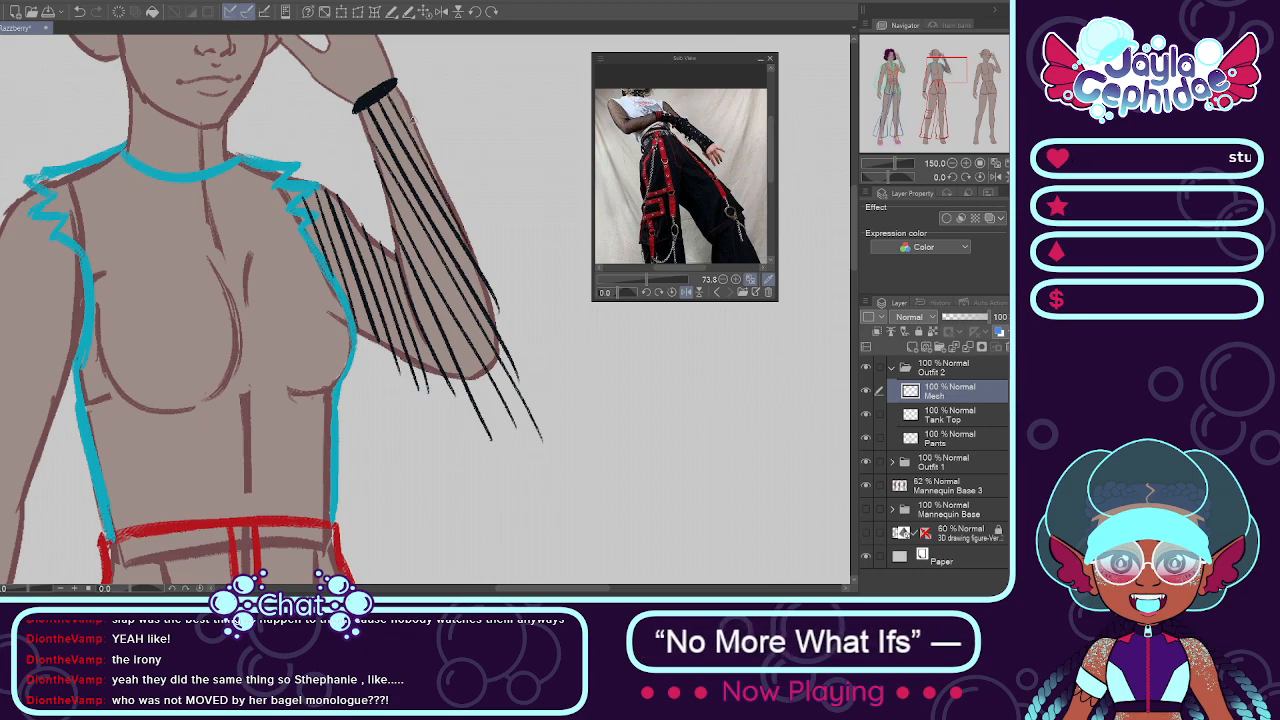
{"action": "left_click_drag", "start_coordinate": [392, 88], "coordinate": [460, 198]}
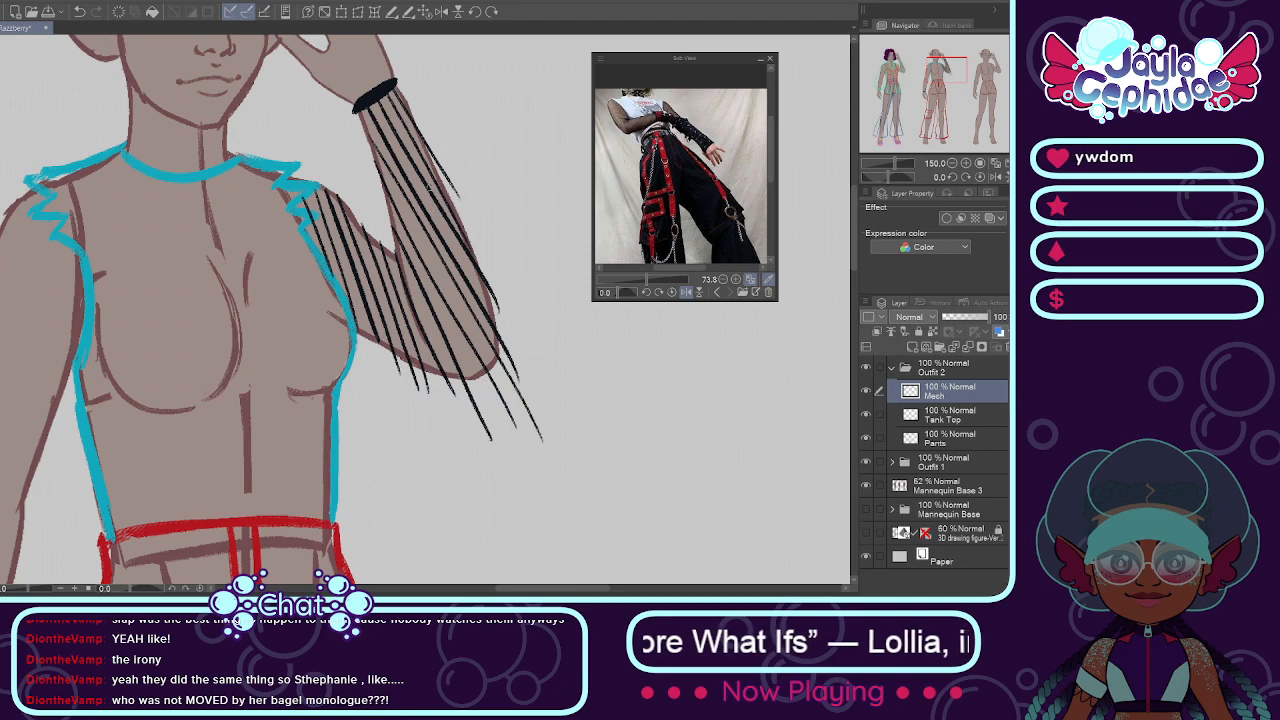
Step: Start crossing the raised sleeve's hatching with opposite black diagonals from just below the wrist cuff down through the upper sleeve
{"action": "left_click_drag", "start_coordinate": [395, 83], "coordinate": [218, 305]}
{"action": "left_click_drag", "start_coordinate": [385, 115], "coordinate": [205, 357]}
{"action": "left_click_drag", "start_coordinate": [430, 92], "coordinate": [204, 390]}
{"action": "left_click_drag", "start_coordinate": [438, 100], "coordinate": [226, 410]}
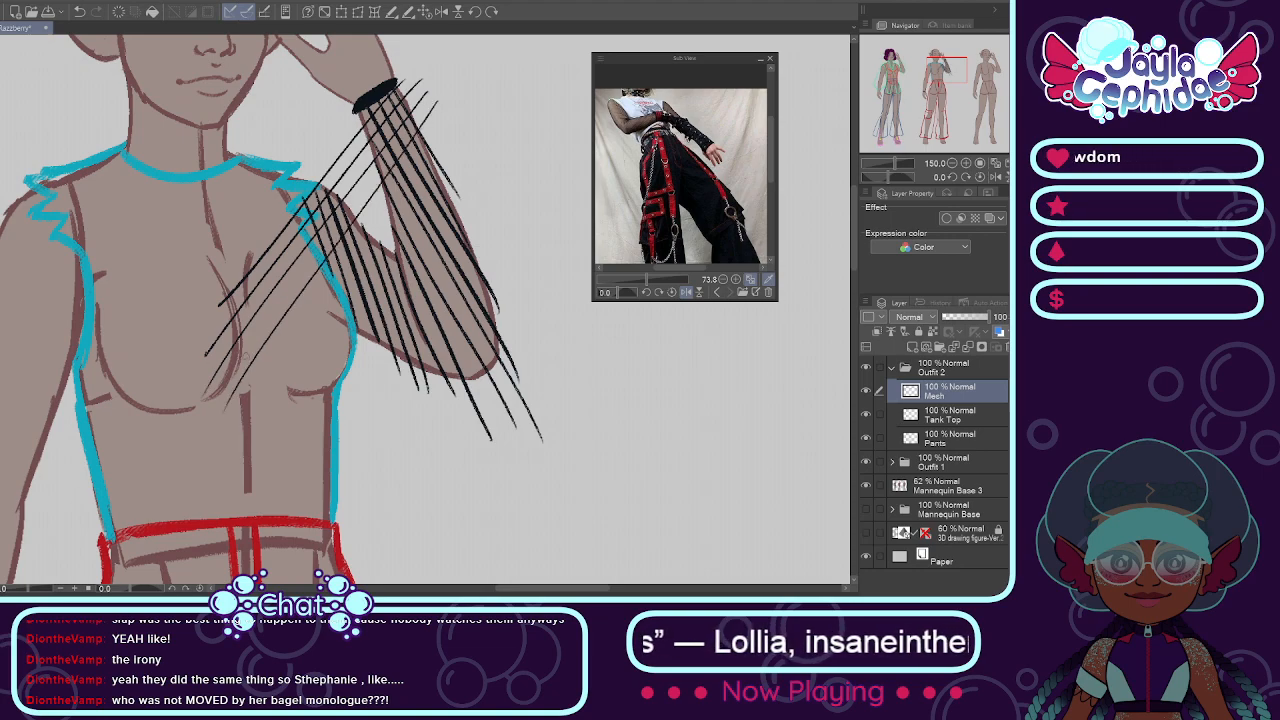
{"action": "key", "text": "ctrl+z"}
{"action": "left_click_drag", "start_coordinate": [446, 98], "coordinate": [217, 401]}
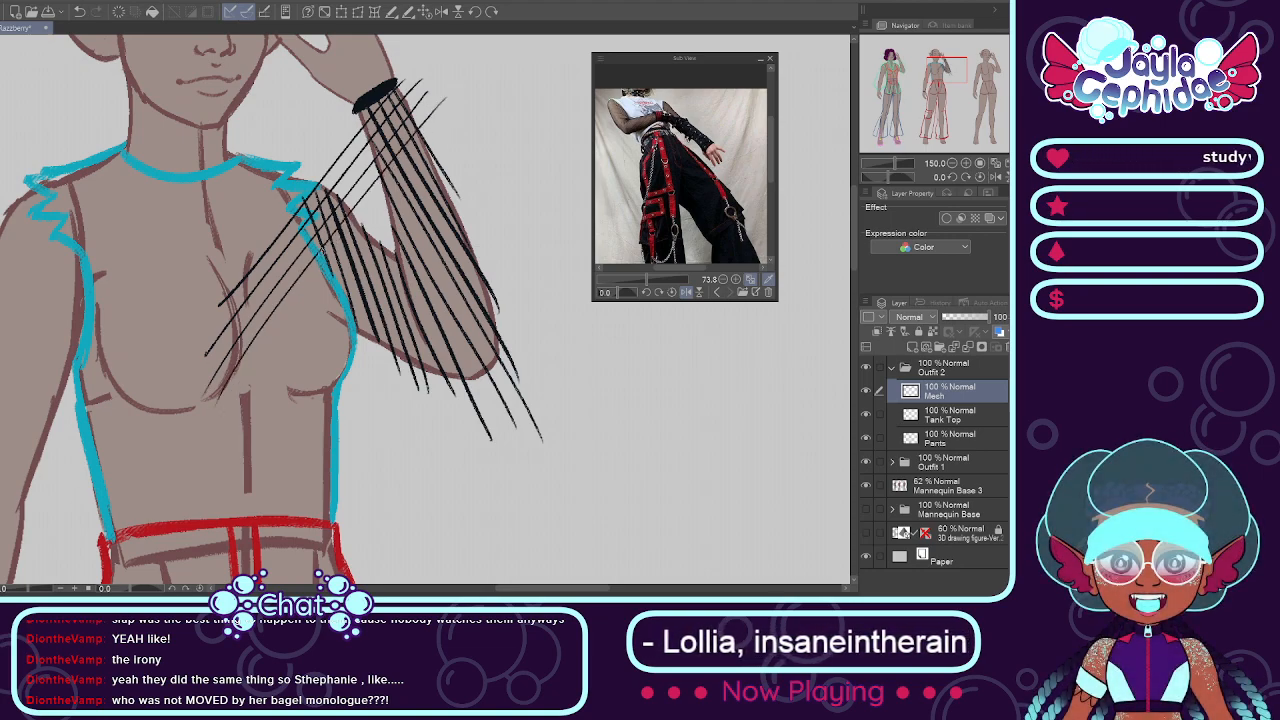
{"action": "left_click_drag", "start_coordinate": [449, 126], "coordinate": [227, 413]}
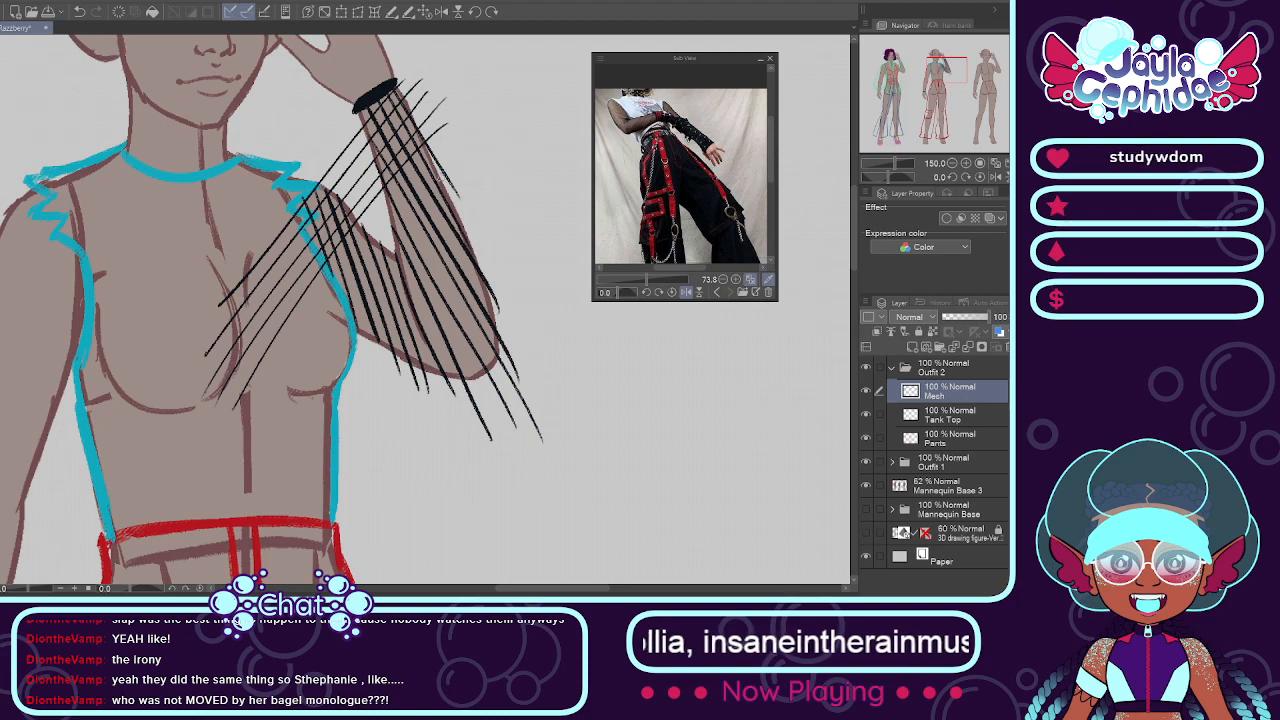
{"action": "key", "text": "ctrl+z"}
{"action": "left_click_drag", "start_coordinate": [459, 144], "coordinate": [234, 408]}
{"action": "key", "text": "ctrl+z"}
{"action": "left_click_drag", "start_coordinate": [453, 138], "coordinate": [309, 302]}
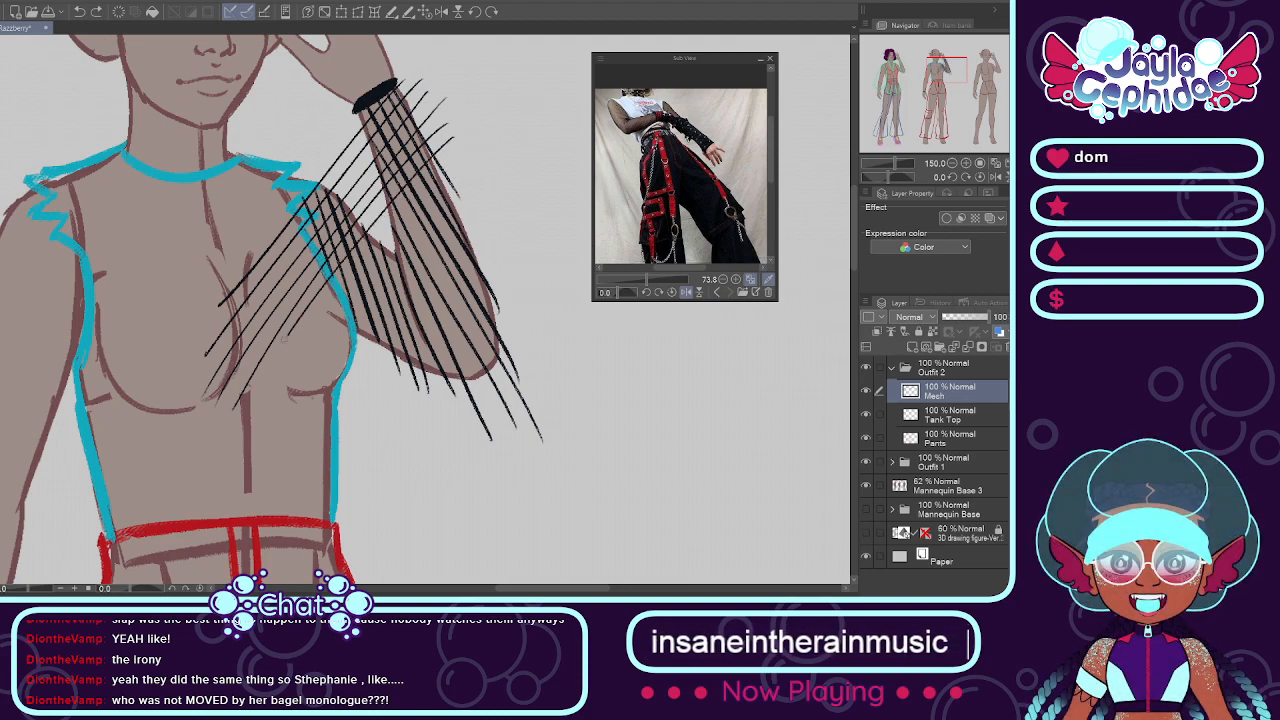
Step: Continue the opposite diagonals across the middle of the raised forearm and the upper sleeve, keeping the mesh spacing even
{"action": "left_click_drag", "start_coordinate": [459, 160], "coordinate": [252, 408]}
{"action": "key", "text": "ctrl+z"}
{"action": "left_click_drag", "start_coordinate": [473, 152], "coordinate": [272, 388]}
{"action": "key", "text": "ctrl+z"}
{"action": "mouse_move", "coordinate": [462, 146]}
{"action": "left_mouse_down"}
{"action": "mouse_move", "coordinate": [272, 350]}
{"action": "mouse_move", "coordinate": [246, 393]}
{"action": "mouse_move", "coordinate": [272, 408]}
{"action": "left_mouse_up"}
{"action": "key", "text": "ctrl+z"}
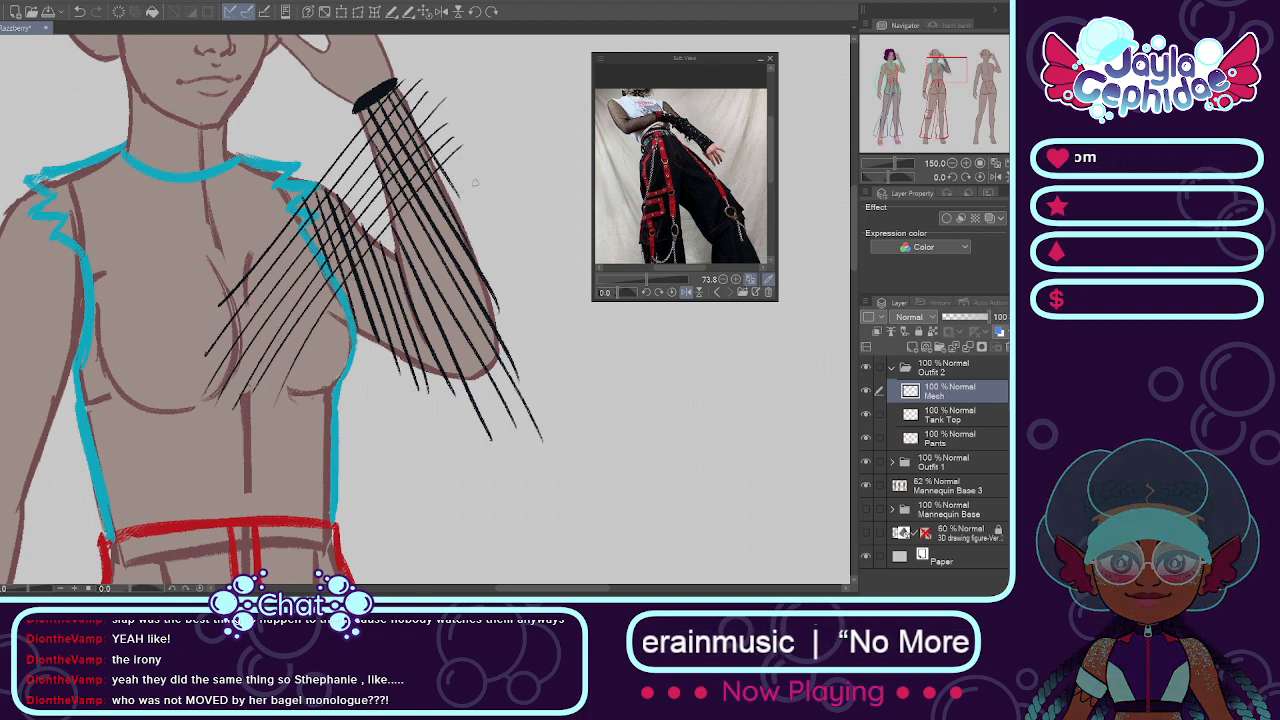
{"action": "key", "text": "ctrl+z"}
{"action": "left_click_drag", "start_coordinate": [461, 158], "coordinate": [290, 410]}
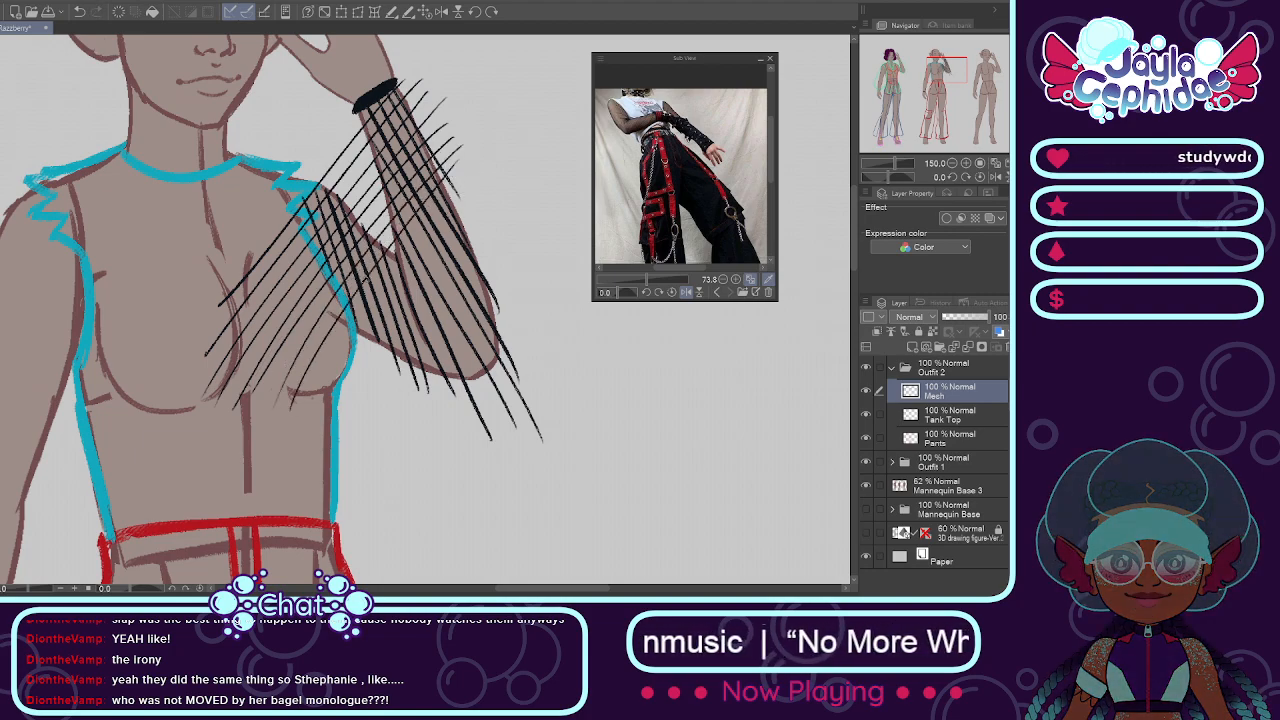
{"action": "left_click_drag", "start_coordinate": [473, 172], "coordinate": [319, 402]}
{"action": "key", "text": "ctrl+z"}
{"action": "left_click_drag", "start_coordinate": [473, 169], "coordinate": [325, 352]}
{"action": "key", "text": "ctrl+z"}
{"action": "left_click_drag", "start_coordinate": [458, 204], "coordinate": [319, 365]}
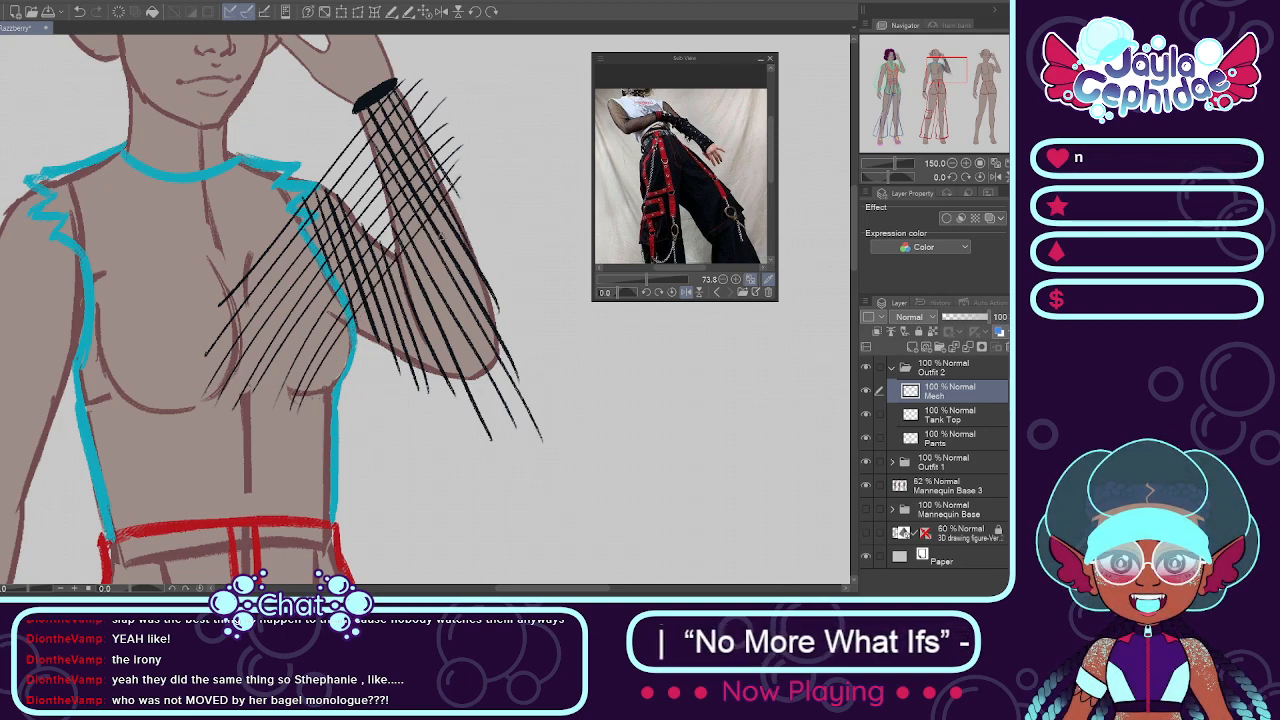
Step: Complete the raised sleeve's crosshatch with opposite diagonals over the lower forearm and around the elbow
{"action": "left_click_drag", "start_coordinate": [364, 325], "coordinate": [304, 430]}
{"action": "left_click_drag", "start_coordinate": [472, 220], "coordinate": [324, 398]}
{"action": "left_click_drag", "start_coordinate": [481, 237], "coordinate": [320, 412]}
{"action": "key", "text": "ctrl+z"}
{"action": "left_click_drag", "start_coordinate": [478, 239], "coordinate": [311, 426]}
{"action": "key", "text": "ctrl+z"}
{"action": "left_click_drag", "start_coordinate": [476, 238], "coordinate": [308, 440]}
{"action": "left_click_drag", "start_coordinate": [485, 250], "coordinate": [336, 412]}
{"action": "key", "text": "ctrl+z"}
{"action": "left_click_drag", "start_coordinate": [486, 249], "coordinate": [336, 448]}
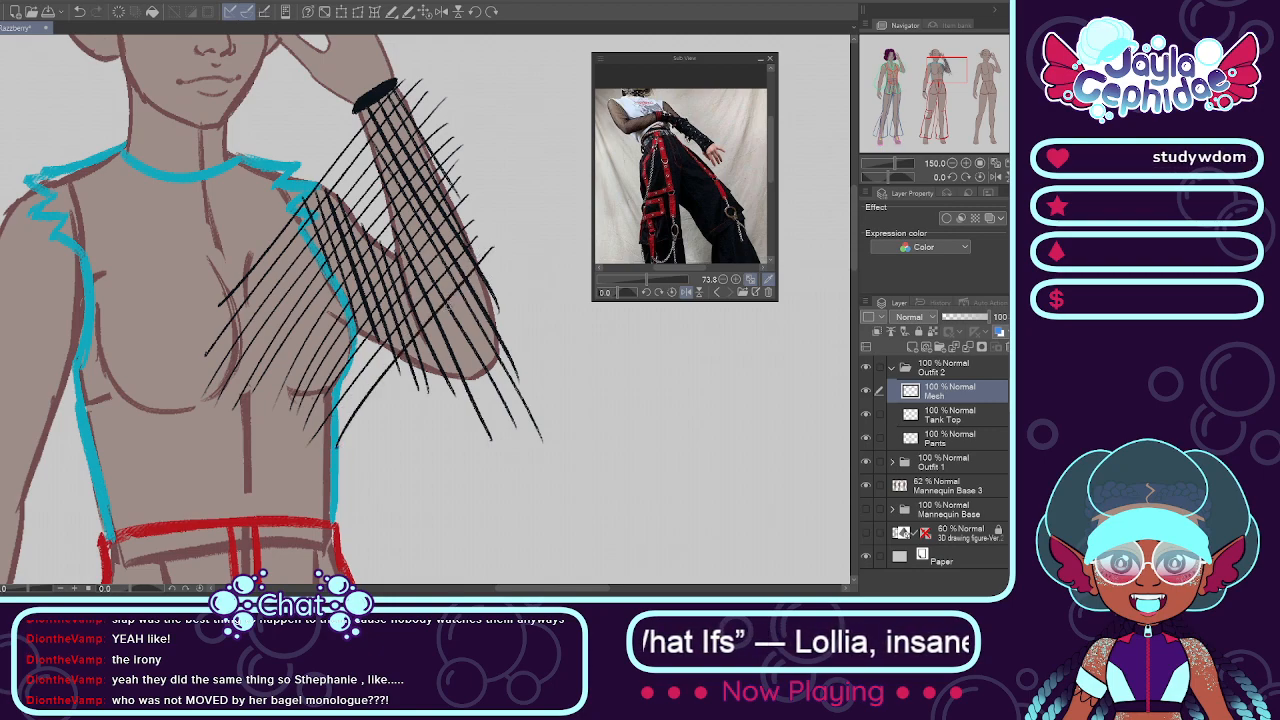
{"action": "left_click_drag", "start_coordinate": [496, 264], "coordinate": [357, 455]}
{"action": "left_click_drag", "start_coordinate": [504, 287], "coordinate": [381, 453]}
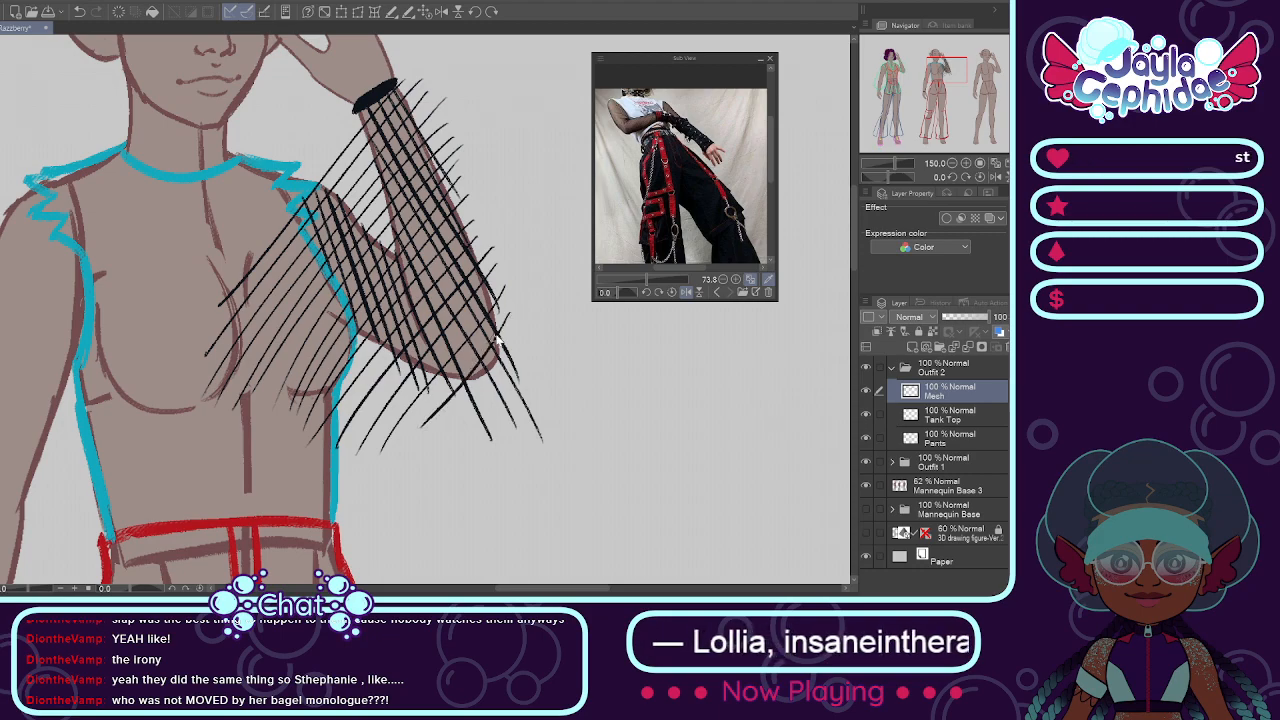
{"action": "left_click_drag", "start_coordinate": [497, 343], "coordinate": [417, 412]}
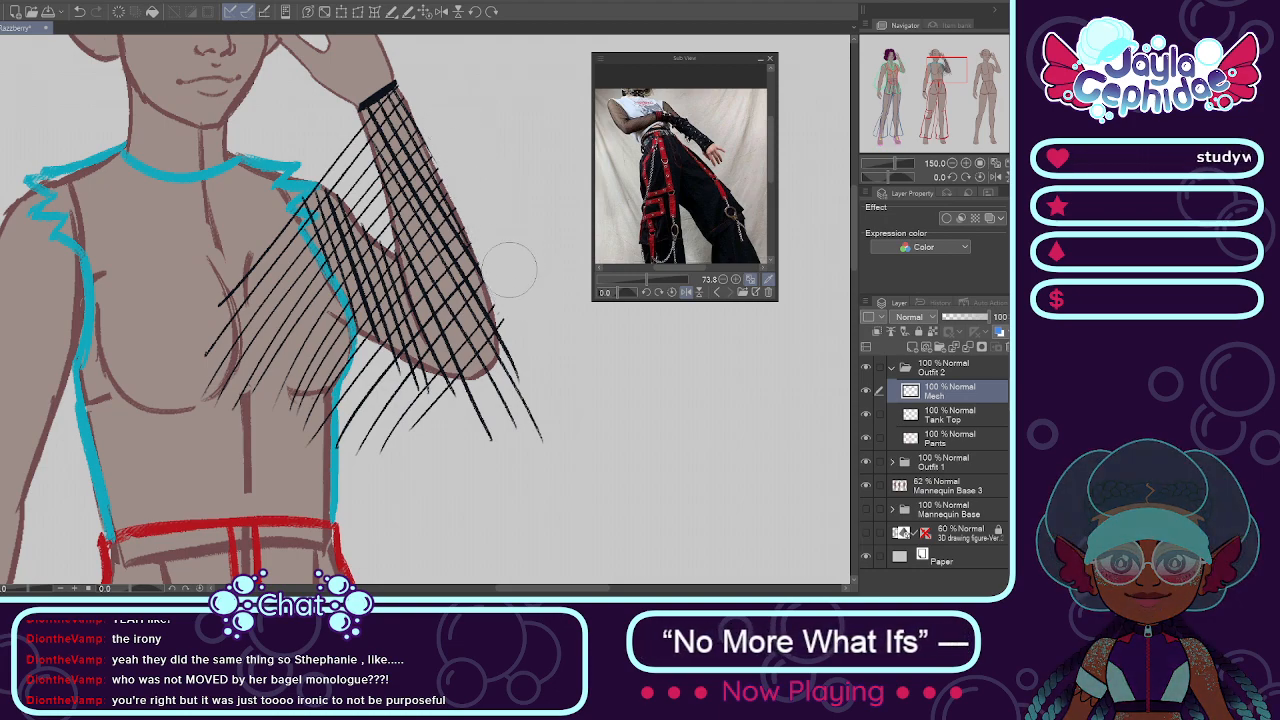
Step: Erase the mesh lines that extend outside the raised arm and over the tank top
{"action": "mouse_move", "coordinate": [530, 415]}
{"action": "left_mouse_down"}
{"action": "mouse_move", "coordinate": [461, 417]}
{"action": "mouse_move", "coordinate": [471, 413]}
{"action": "mouse_move", "coordinate": [412, 405]}
{"action": "mouse_move", "coordinate": [416, 427]}
{"action": "mouse_move", "coordinate": [385, 425]}
{"action": "left_mouse_up"}
{"action": "mouse_move", "coordinate": [250, 410]}
{"action": "left_mouse_down"}
{"action": "mouse_move", "coordinate": [212, 348]}
{"action": "mouse_move", "coordinate": [232, 325]}
{"action": "mouse_move", "coordinate": [268, 335]}
{"action": "mouse_move", "coordinate": [270, 280]}
{"action": "mouse_move", "coordinate": [285, 265]}
{"action": "mouse_move", "coordinate": [290, 283]}
{"action": "mouse_move", "coordinate": [275, 255]}
{"action": "mouse_move", "coordinate": [400, 390]}
{"action": "left_mouse_up"}
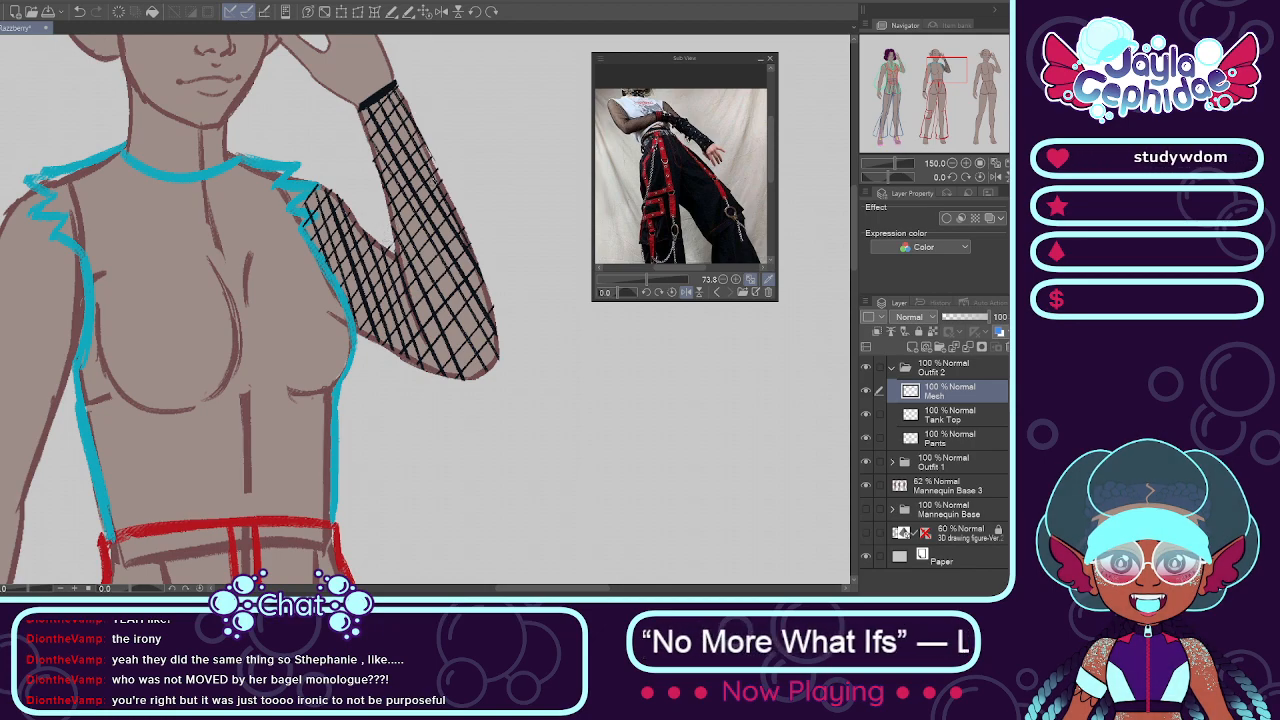
{"action": "scroll", "coordinate": [409, 186], "scroll_direction": "down", "scroll_amount": 2}
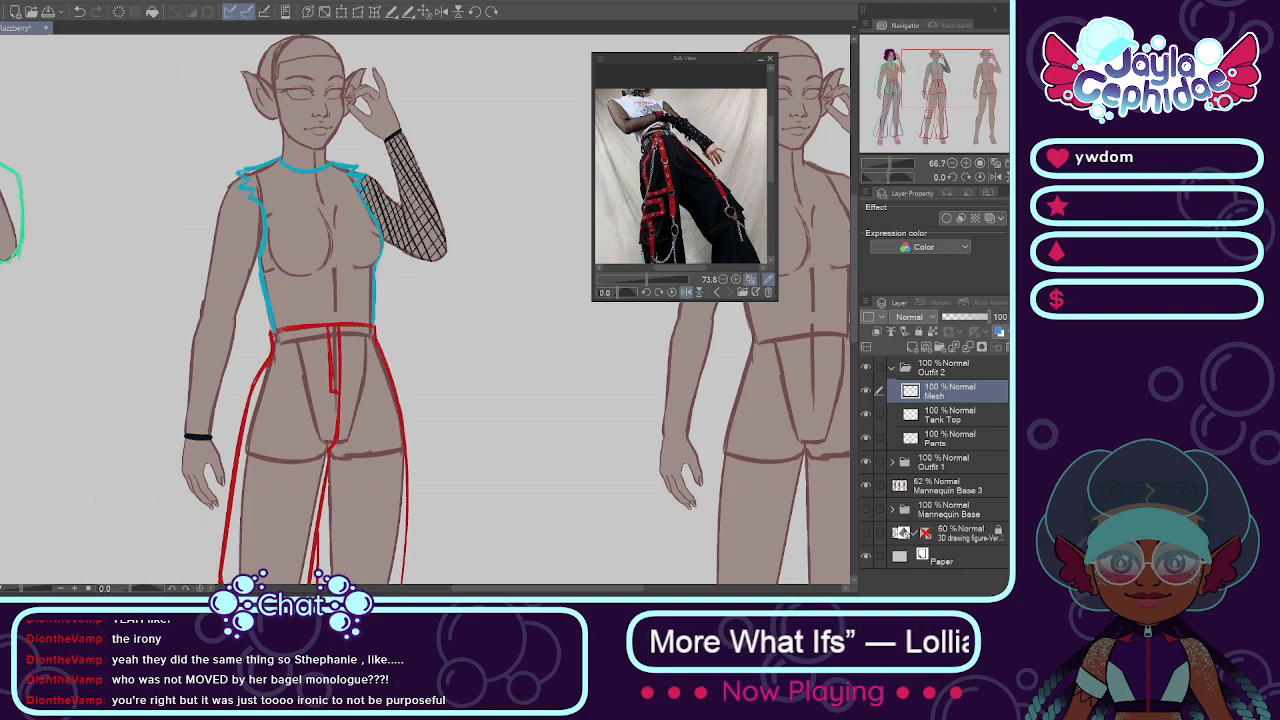
Step: Hatch the lowered arm's wrist area with thin black parallel diagonals running down across the cuff
{"action": "scroll", "coordinate": [210, 416], "scroll_direction": "up", "scroll_amount": 1}
{"action": "left_click_drag", "start_coordinate": [173, 363], "coordinate": [198, 455]}
{"action": "left_click_drag", "start_coordinate": [165, 382], "coordinate": [192, 464]}
{"action": "key", "text": "ctrl+z"}
{"action": "left_click_drag", "start_coordinate": [165, 377], "coordinate": [196, 470]}
{"action": "left_click_drag", "start_coordinate": [180, 349], "coordinate": [209, 446]}
{"action": "key", "text": "ctrl+z"}
{"action": "left_click_drag", "start_coordinate": [177, 348], "coordinate": [213, 480]}
{"action": "mouse_move", "coordinate": [179, 311]}
{"action": "left_mouse_down"}
{"action": "mouse_move", "coordinate": [216, 507]}
{"action": "mouse_move", "coordinate": [234, 481]}
{"action": "left_mouse_up"}
{"action": "key", "text": "ctrl+z"}
Step: Continue the parallel black diagonals up the lowered forearm and past the elbow
{"action": "key", "text": "ctrl+z"}
{"action": "left_click_drag", "start_coordinate": [181, 319], "coordinate": [236, 500]}
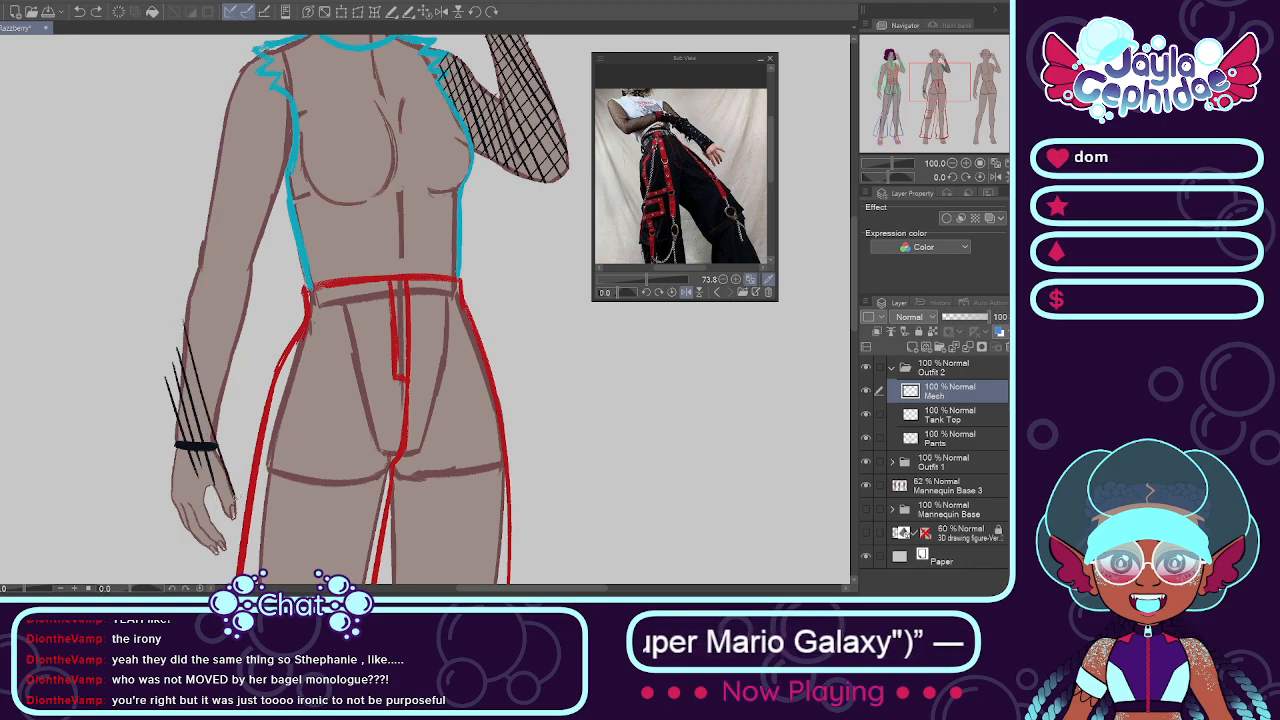
{"action": "mouse_move", "coordinate": [182, 287]}
{"action": "left_mouse_down"}
{"action": "mouse_move", "coordinate": [235, 494]}
{"action": "mouse_move", "coordinate": [194, 277]}
{"action": "mouse_move", "coordinate": [238, 444]}
{"action": "left_mouse_up"}
{"action": "key", "text": "ctrl+z"}
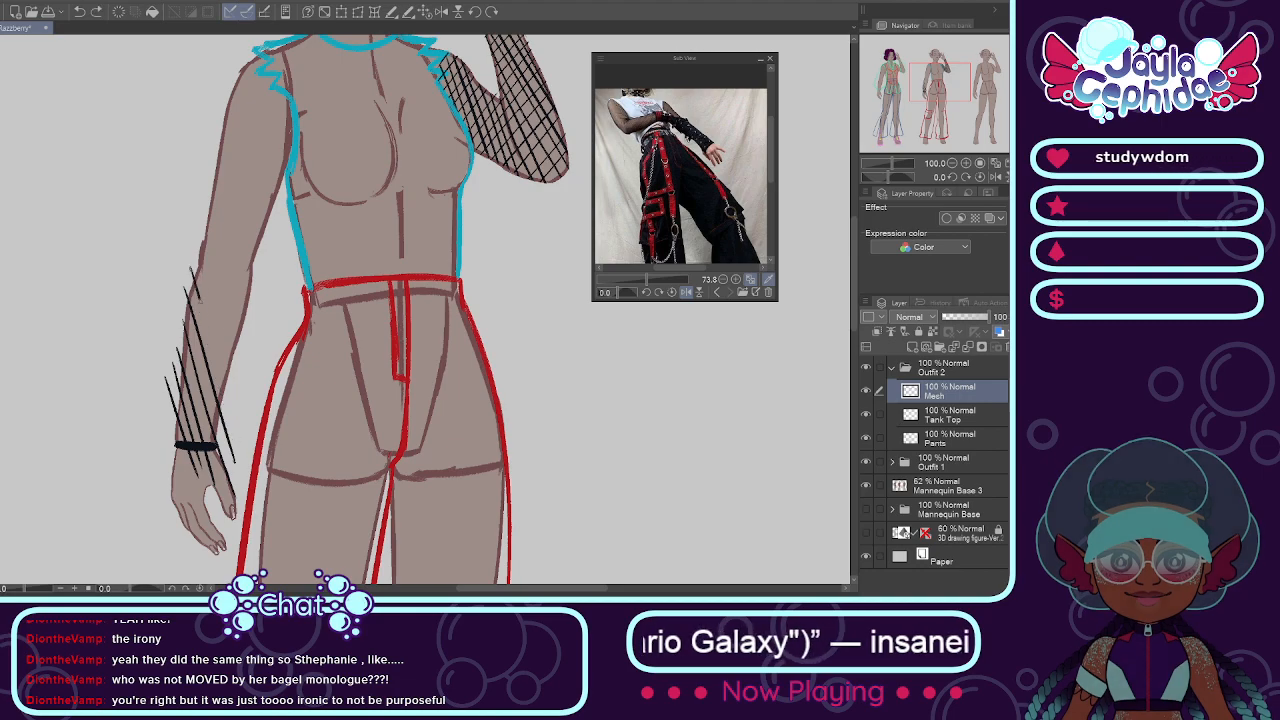
{"action": "left_click_drag", "start_coordinate": [197, 246], "coordinate": [258, 434]}
{"action": "key", "text": "ctrl+z"}
{"action": "left_click_drag", "start_coordinate": [195, 246], "coordinate": [248, 414]}
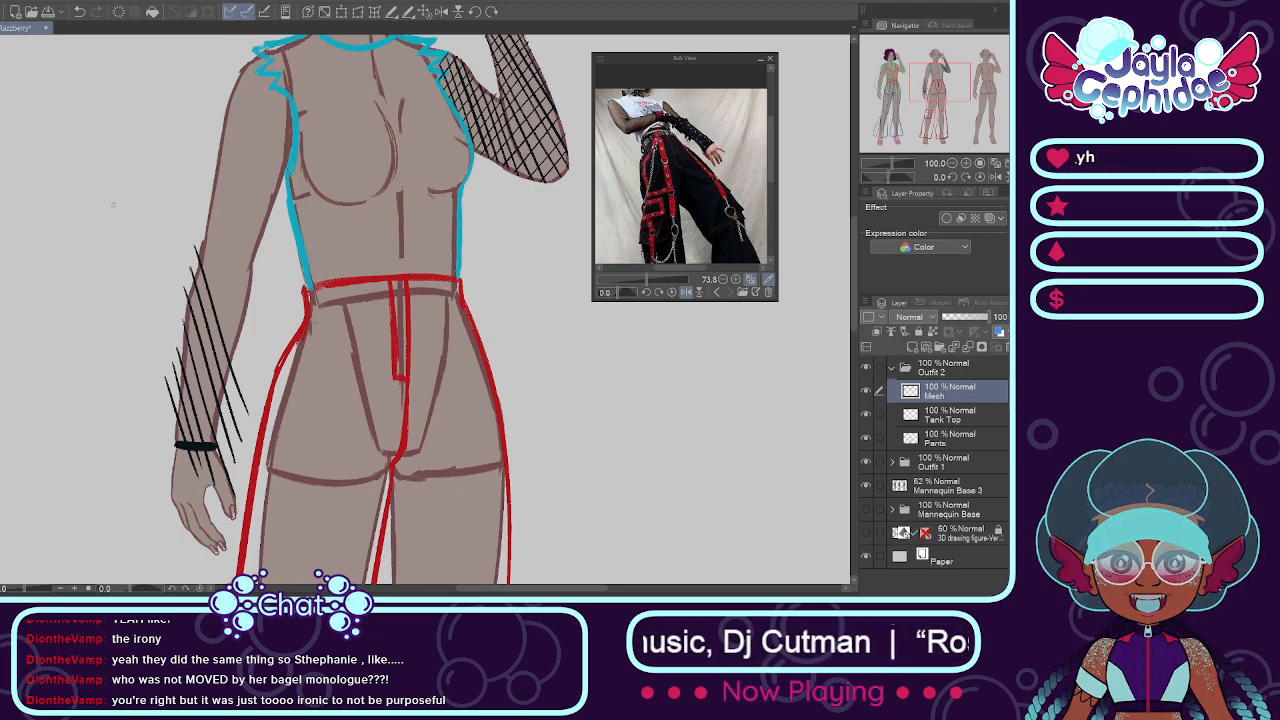
{"action": "left_click_drag", "start_coordinate": [199, 229], "coordinate": [247, 375]}
{"action": "key", "text": "ctrl+z"}
{"action": "left_click_drag", "start_coordinate": [204, 194], "coordinate": [230, 289]}
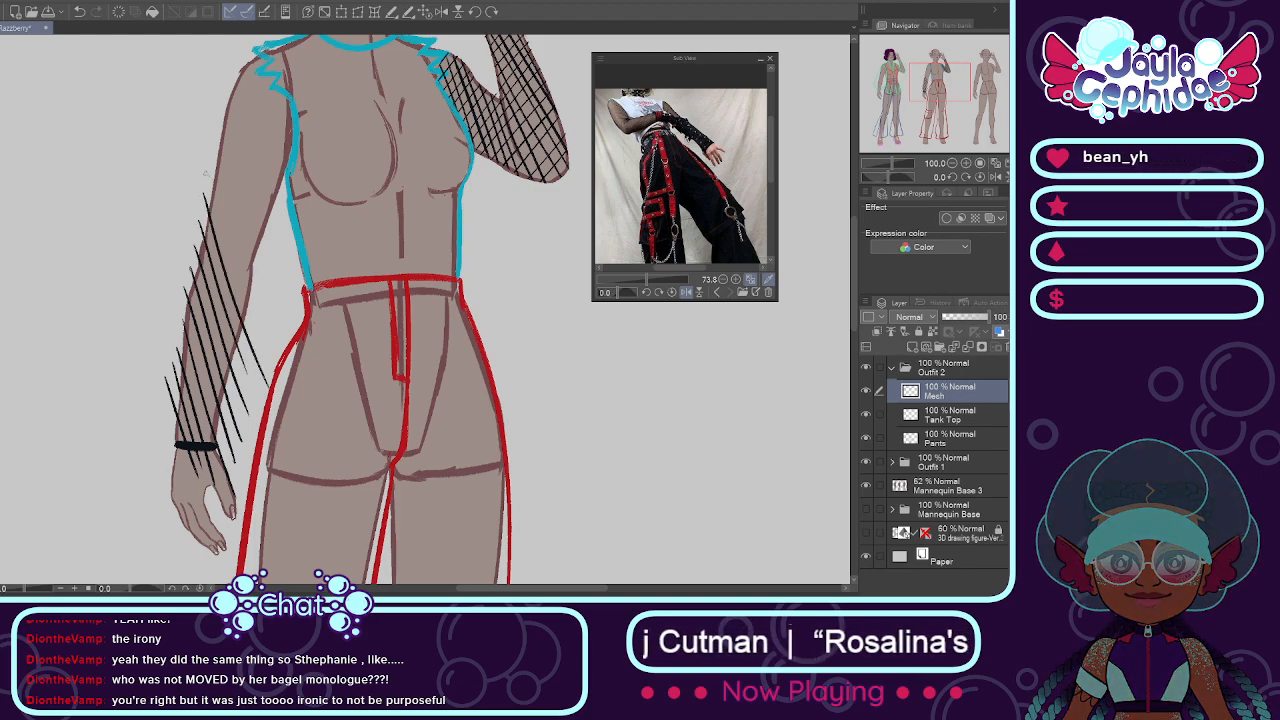
{"action": "left_click_drag", "start_coordinate": [204, 180], "coordinate": [268, 346]}
{"action": "left_click_drag", "start_coordinate": [210, 163], "coordinate": [265, 323]}
{"action": "key", "text": "ctrl+z"}
{"action": "left_click_drag", "start_coordinate": [209, 160], "coordinate": [281, 328]}
Step: Hatch the lowered arm's upper sleeve with matching diagonals up to the torn shoulder edge
{"action": "left_click_drag", "start_coordinate": [217, 140], "coordinate": [298, 326]}
{"action": "key", "text": "ctrl+z"}
{"action": "left_click_drag", "start_coordinate": [218, 140], "coordinate": [284, 308]}
{"action": "key", "text": "ctrl+z"}
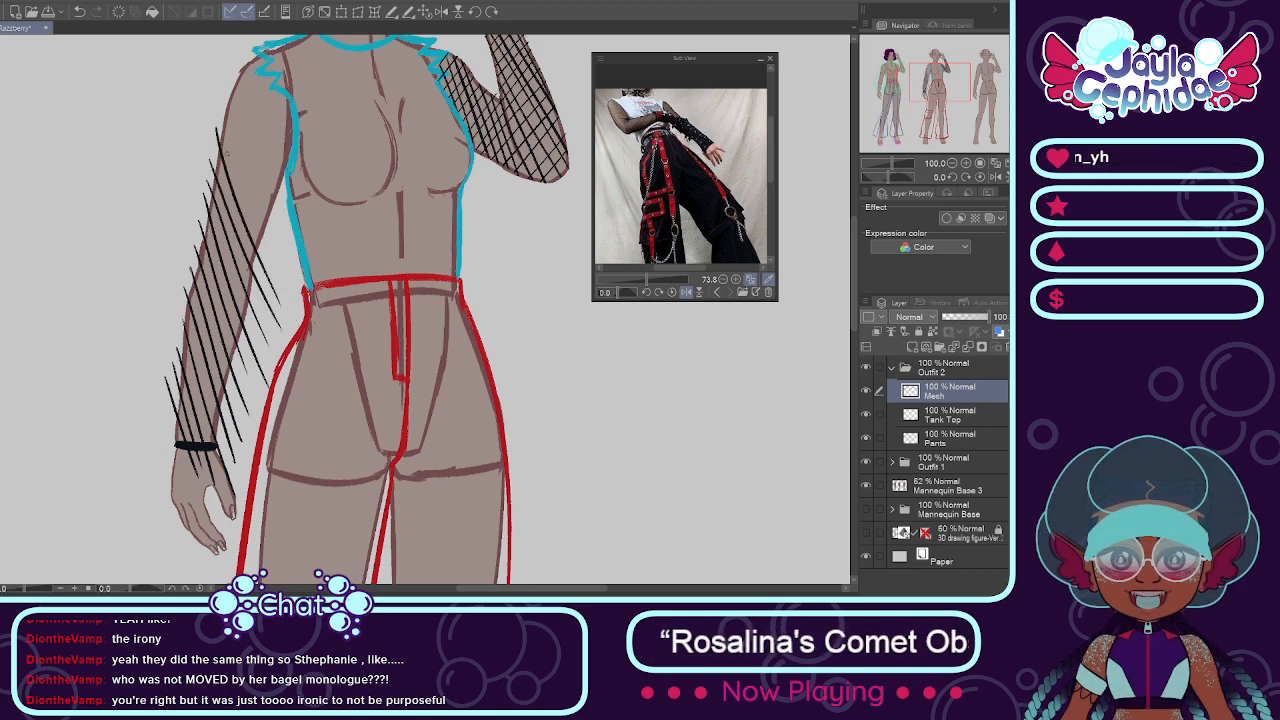
{"action": "left_click_drag", "start_coordinate": [218, 102], "coordinate": [292, 286]}
{"action": "left_click_drag", "start_coordinate": [228, 82], "coordinate": [296, 278]}
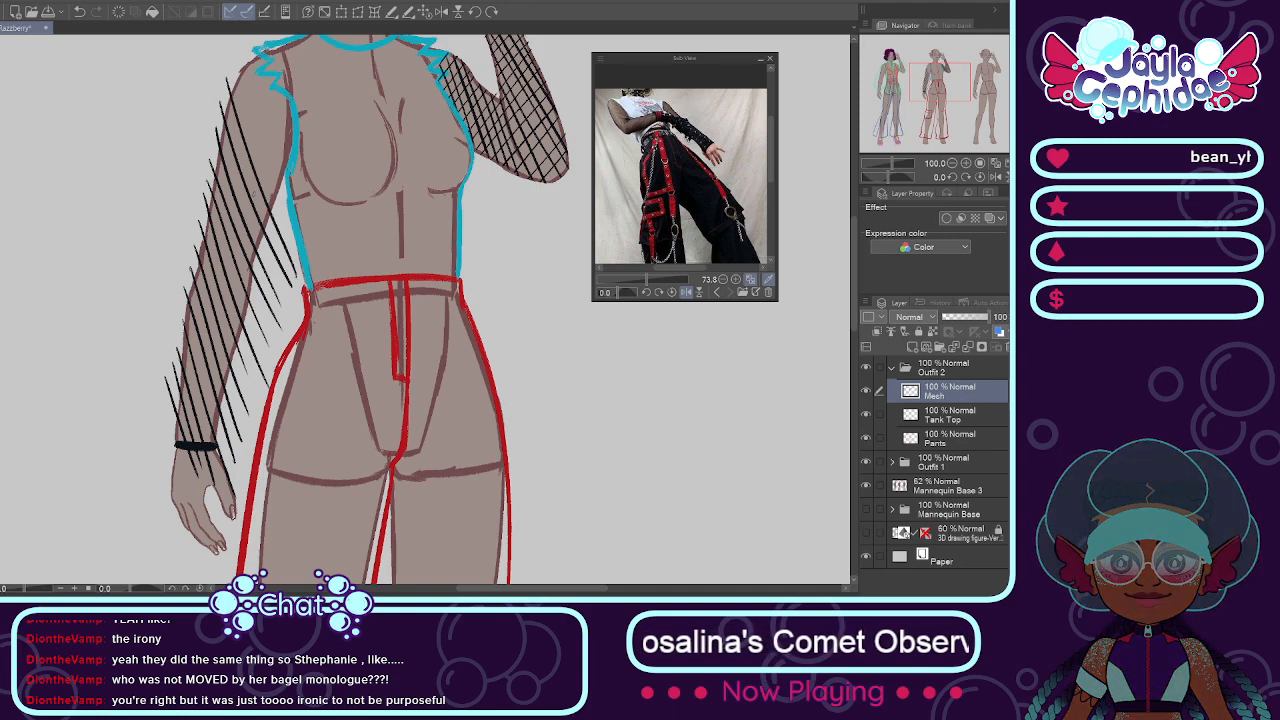
{"action": "left_click_drag", "start_coordinate": [243, 61], "coordinate": [298, 212]}
{"action": "key", "text": "ctrl+z"}
{"action": "left_click_drag", "start_coordinate": [243, 58], "coordinate": [296, 206]}
{"action": "key", "text": "ctrl+z"}
{"action": "mouse_move", "coordinate": [242, 58]}
{"action": "left_mouse_down"}
{"action": "mouse_move", "coordinate": [310, 222]}
{"action": "mouse_move", "coordinate": [295, 152]}
{"action": "left_mouse_up"}
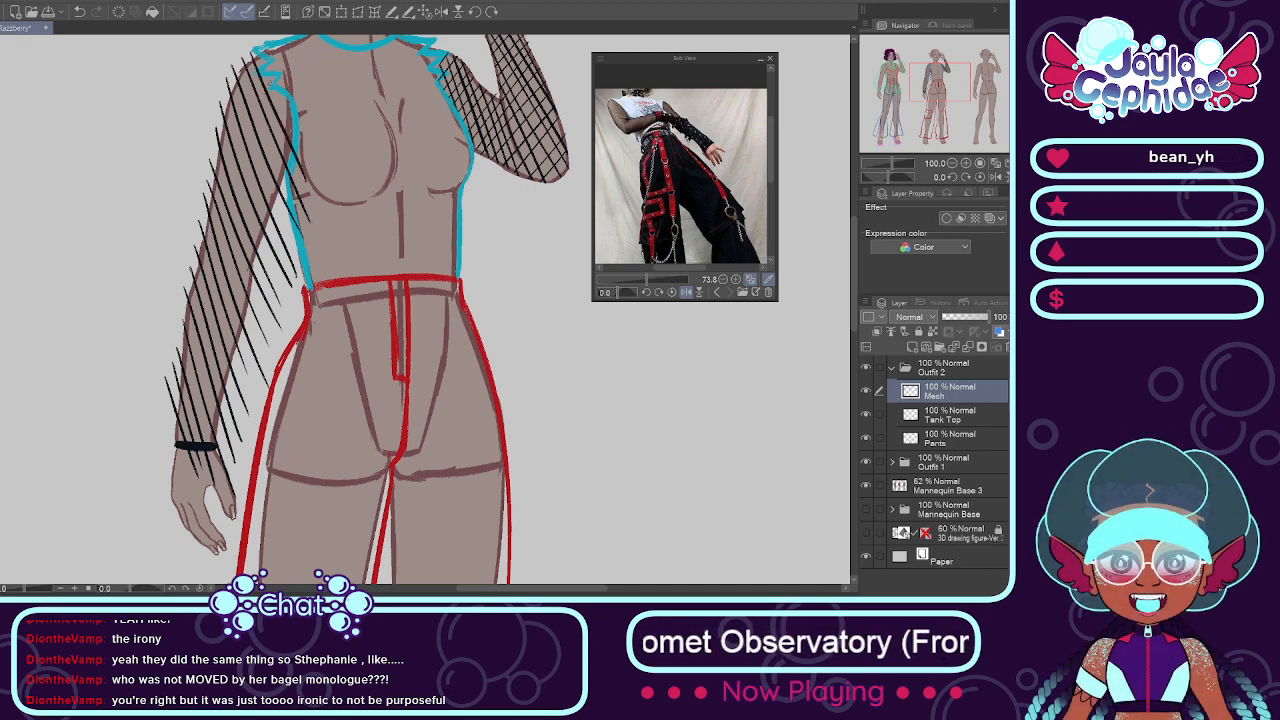
{"action": "left_click_drag", "start_coordinate": [260, 52], "coordinate": [310, 160]}
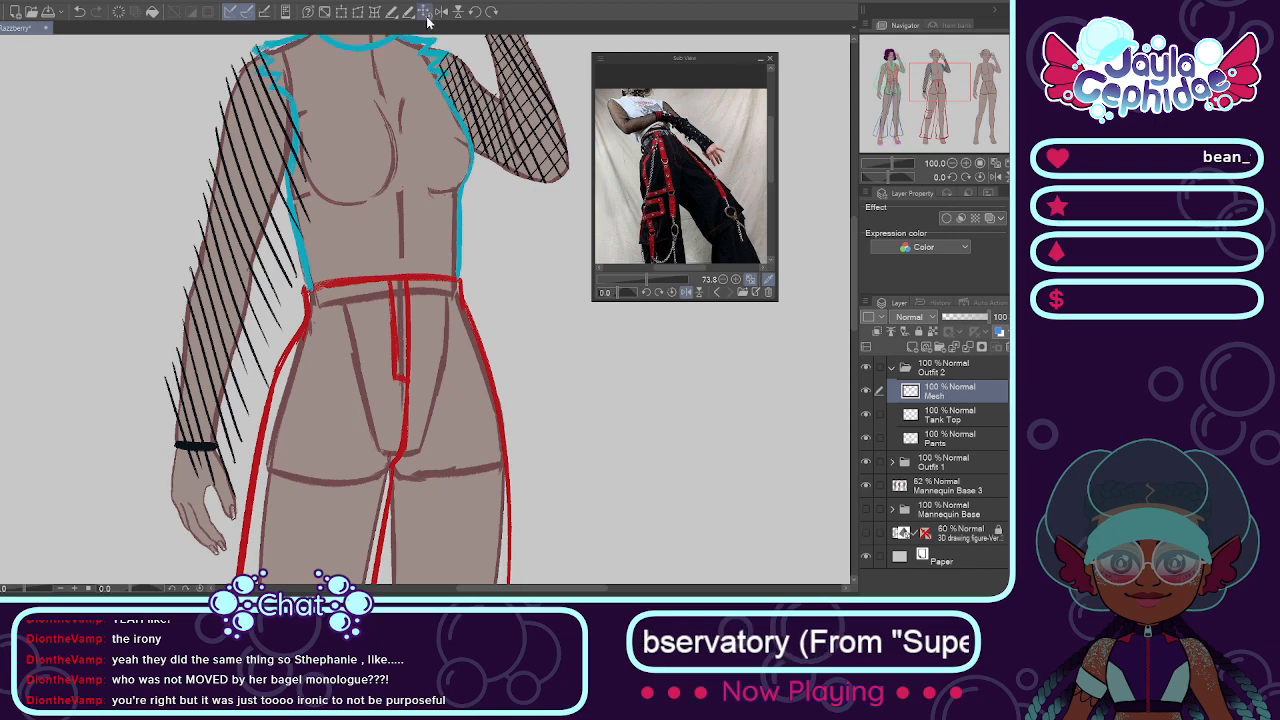
Step: Flip the canvas view horizontally and cross the lowered forearm's hatching with opposite black diagonals near the wrist cuff
{"action": "left_click", "coordinate": [441, 11]}
{"action": "key", "text": "ctrl+minus"}
{"action": "key", "text": "ctrl+minus"}
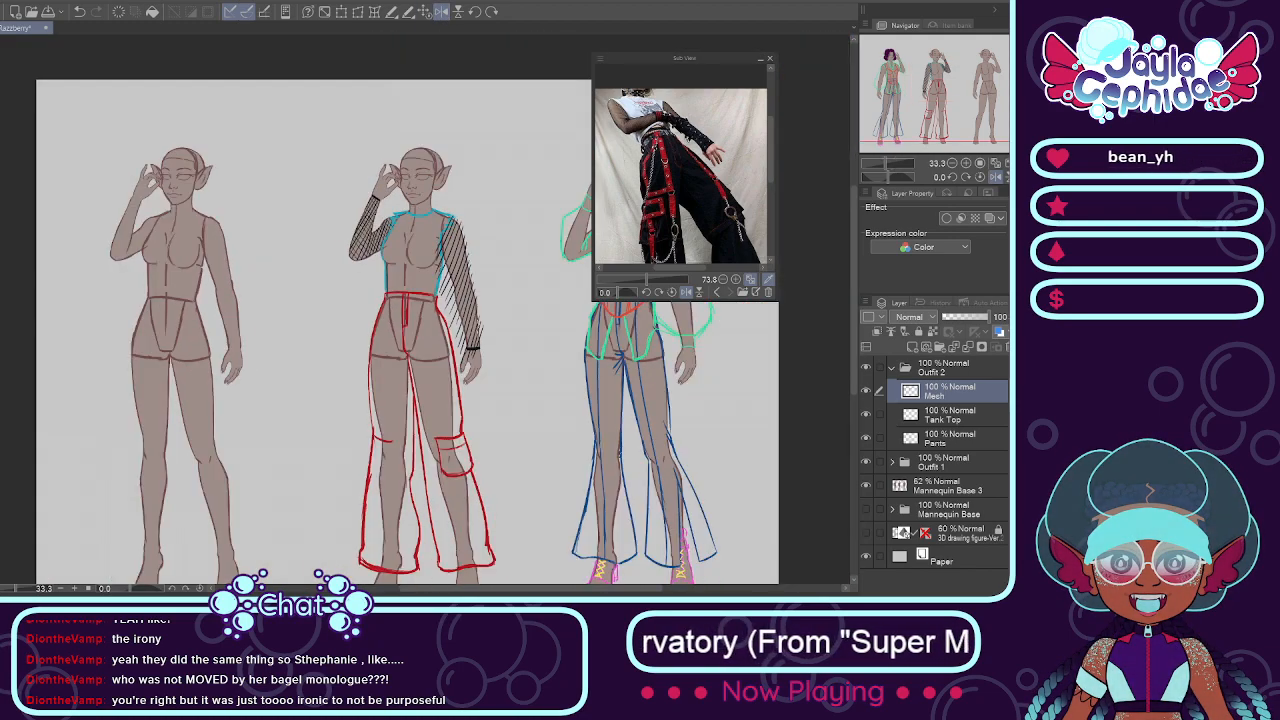
{"action": "scroll", "coordinate": [470, 330], "scroll_direction": "up", "scroll_amount": 3}
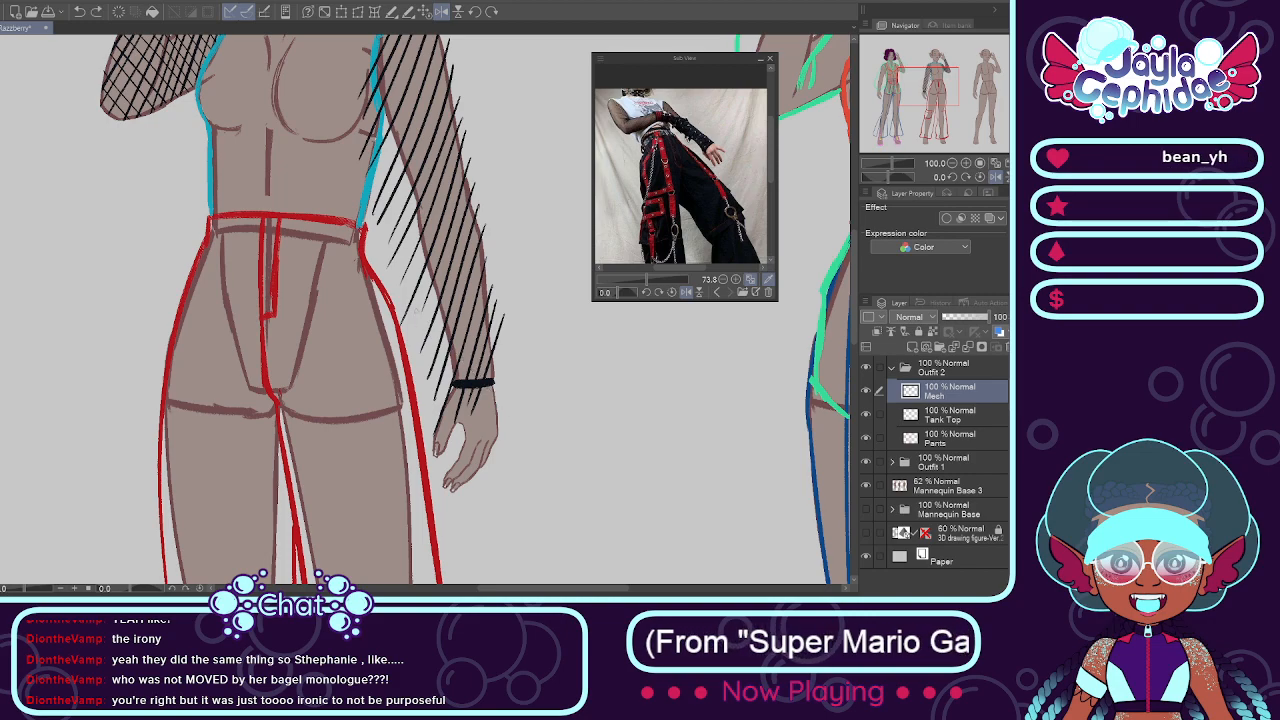
{"action": "left_click_drag", "start_coordinate": [418, 313], "coordinate": [500, 412]}
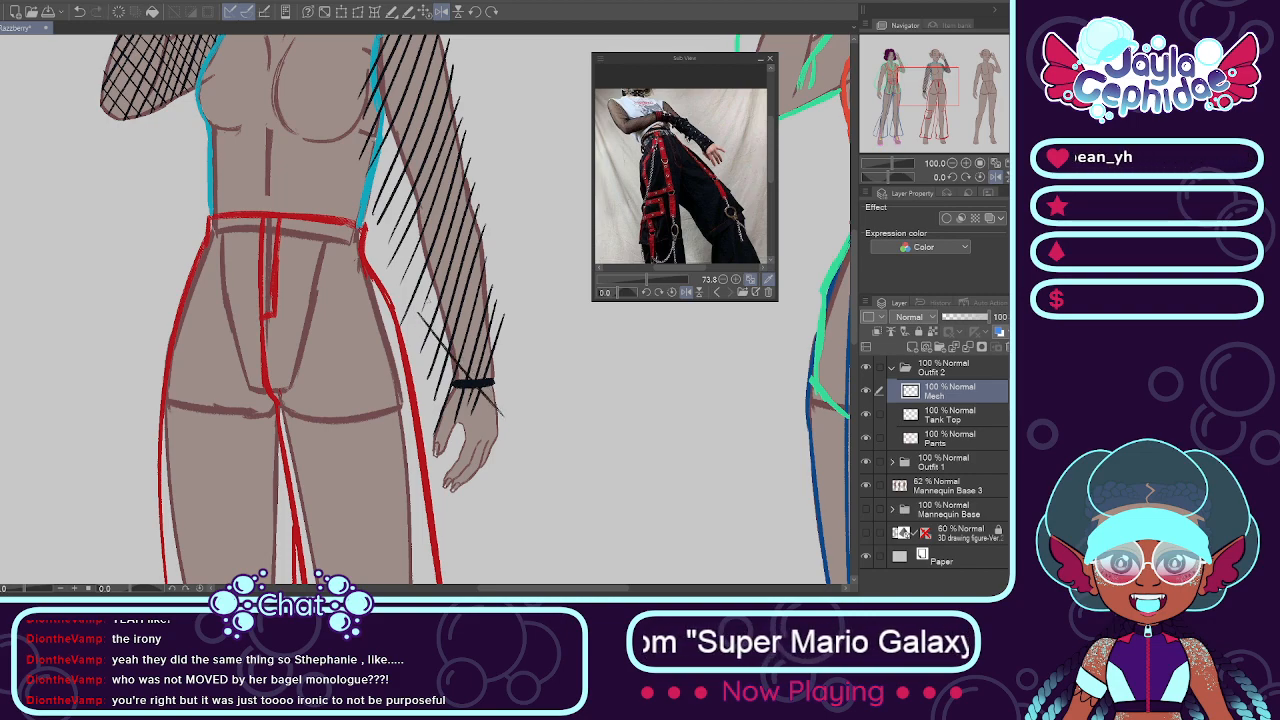
{"action": "left_click_drag", "start_coordinate": [425, 298], "coordinate": [527, 422]}
{"action": "left_click_drag", "start_coordinate": [420, 270], "coordinate": [495, 354]}
{"action": "key", "text": "ctrl+z"}
{"action": "left_click_drag", "start_coordinate": [422, 267], "coordinate": [528, 402]}
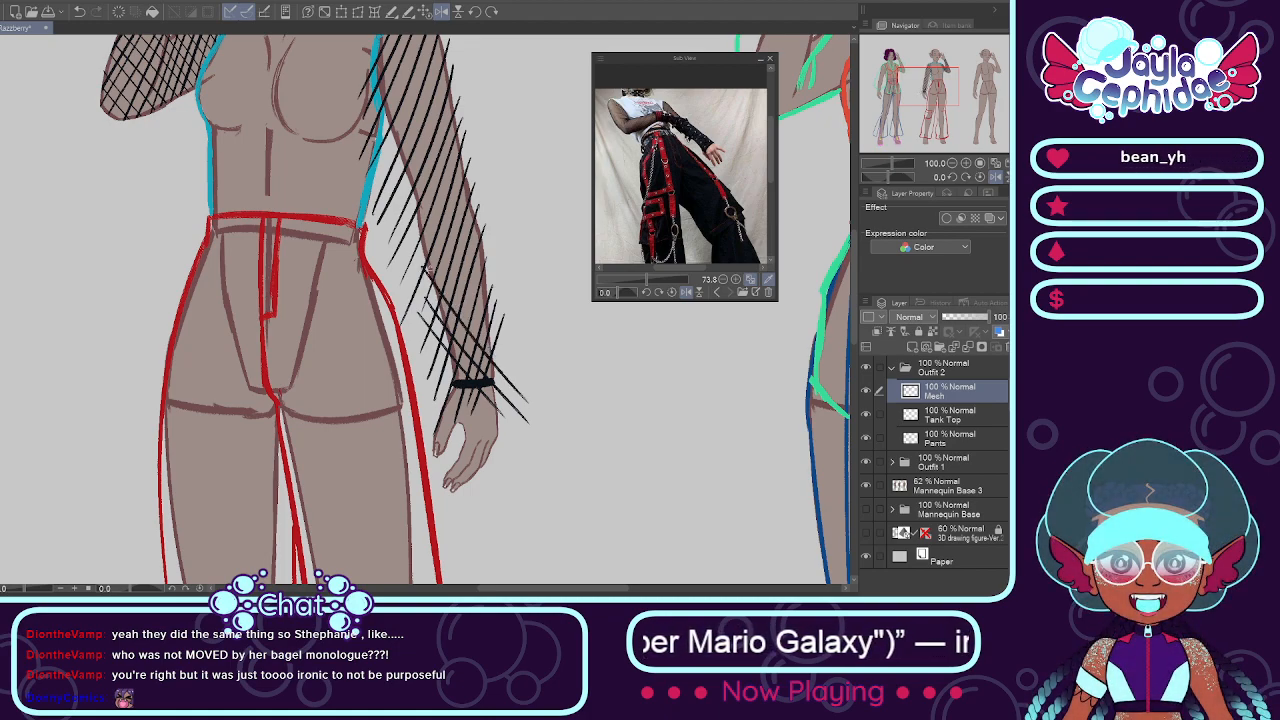
{"action": "left_click_drag", "start_coordinate": [417, 236], "coordinate": [531, 378]}
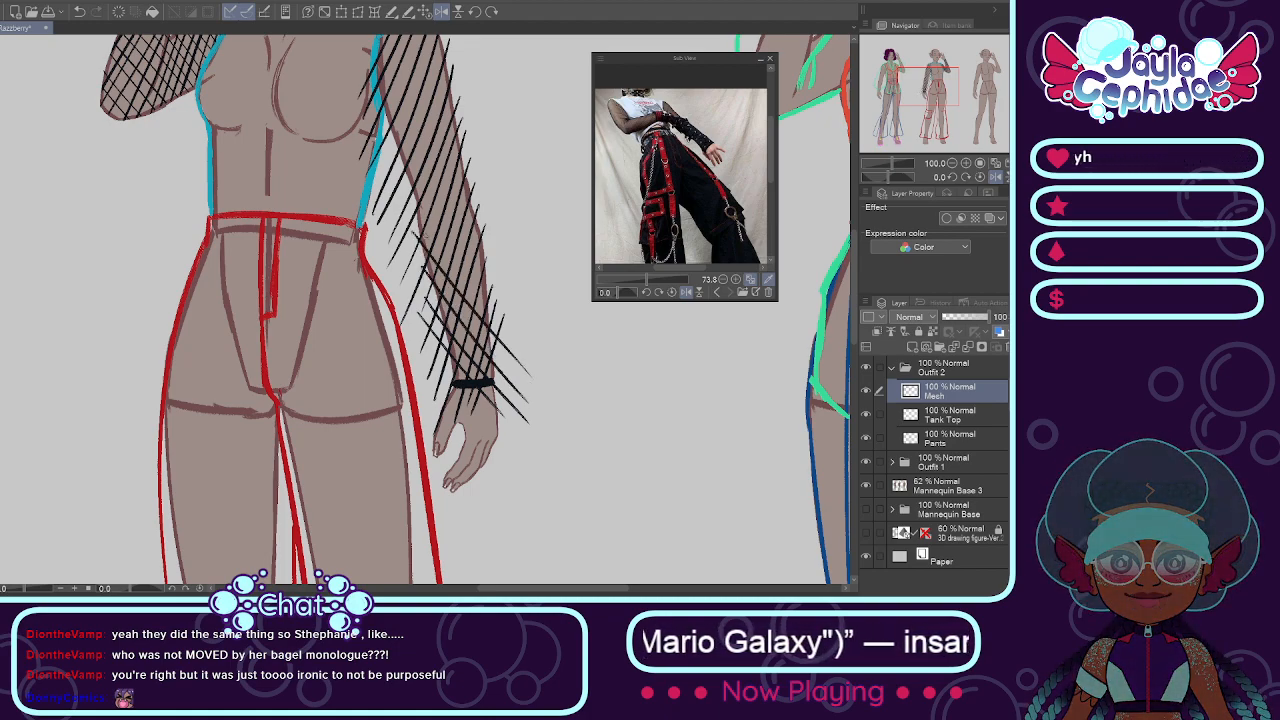
Step: Extend the crossing diagonals from the lowered forearm up over the elbow
{"action": "left_click_drag", "start_coordinate": [400, 178], "coordinate": [516, 304]}
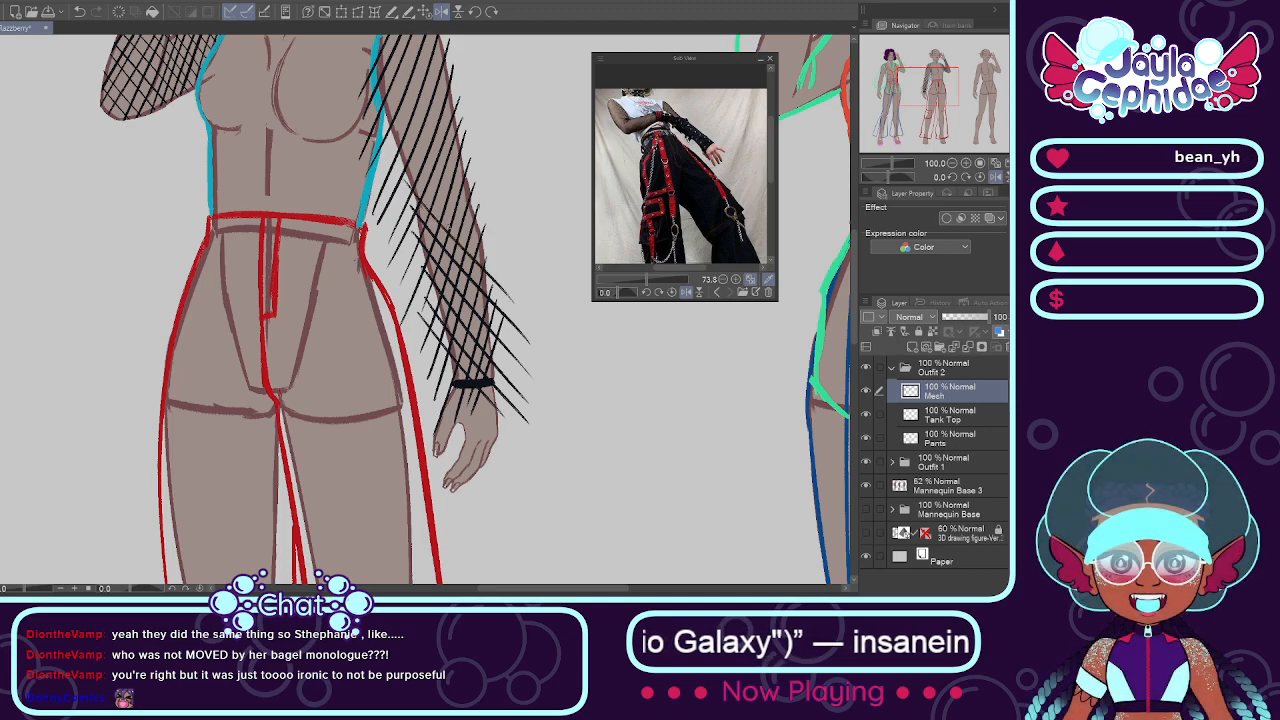
{"action": "left_click_drag", "start_coordinate": [397, 155], "coordinate": [533, 292]}
{"action": "key", "text": "ctrl+z"}
{"action": "left_click_drag", "start_coordinate": [408, 174], "coordinate": [521, 278]}
{"action": "left_click_drag", "start_coordinate": [394, 134], "coordinate": [518, 258]}
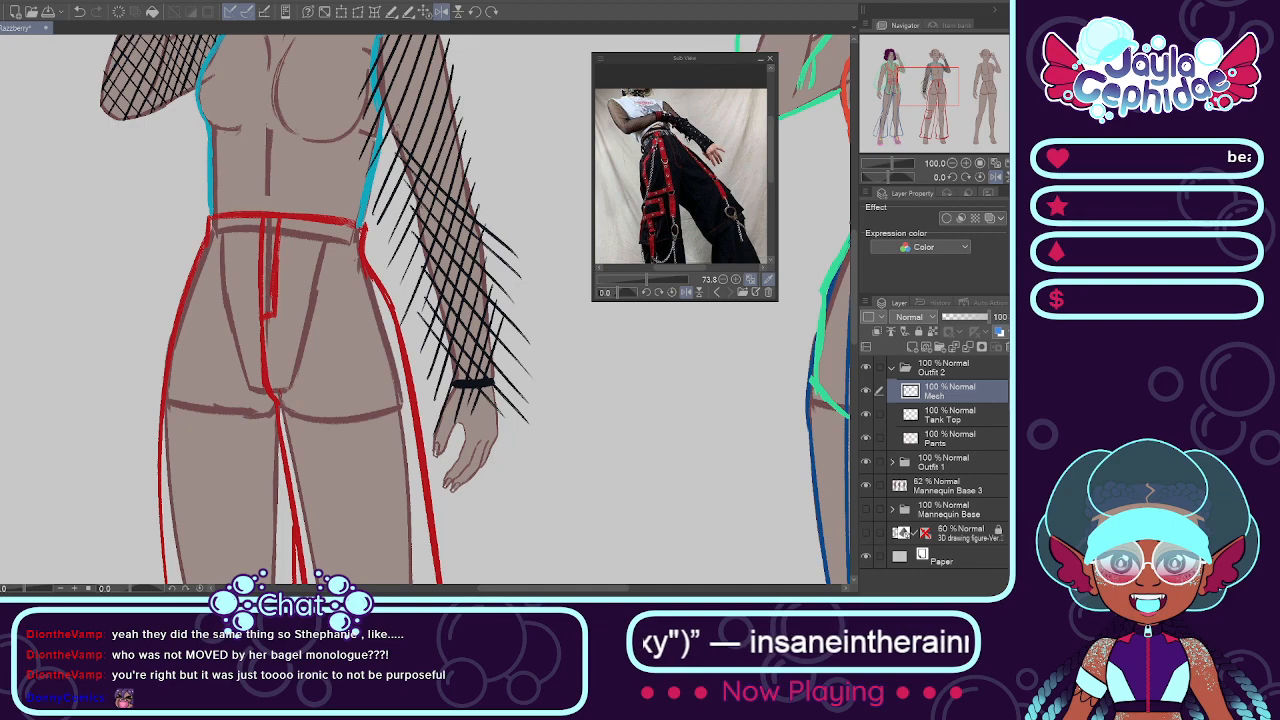
{"action": "left_click_drag", "start_coordinate": [384, 94], "coordinate": [502, 214]}
Step: Cross the lowered arm's upper sleeve hatching with opposite diagonals up to the torn shoulder edge
{"action": "scroll", "coordinate": [424, 124], "scroll_direction": "down", "scroll_amount": 1}
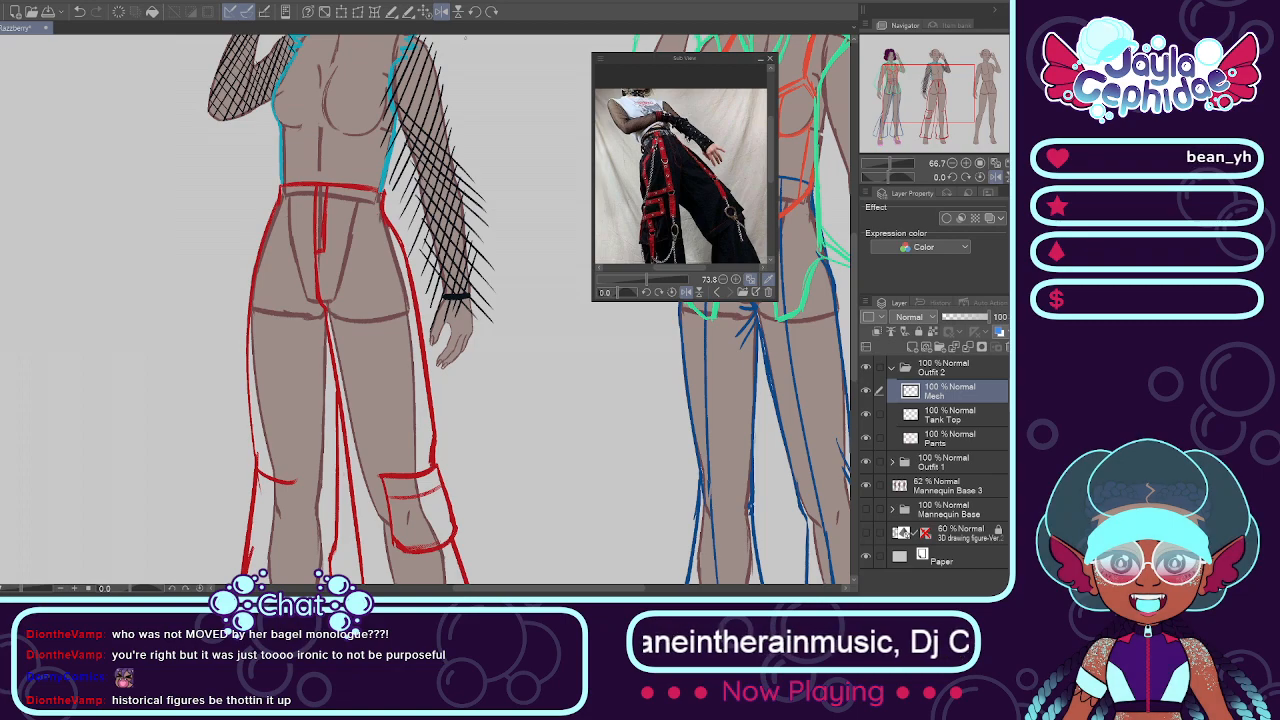
{"action": "scroll", "coordinate": [465, 38], "scroll_direction": "up", "scroll_amount": 2}
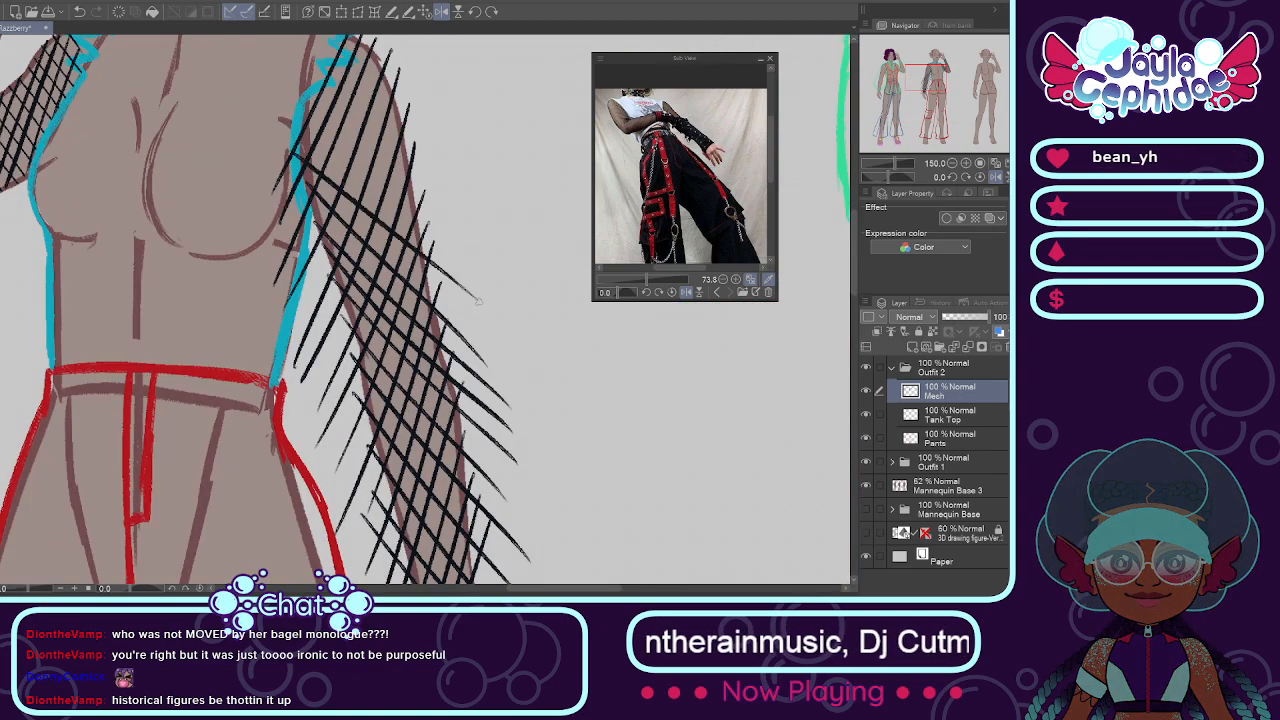
{"action": "key", "text": "ctrl+z"}
{"action": "left_click_drag", "start_coordinate": [306, 173], "coordinate": [496, 320]}
{"action": "left_click_drag", "start_coordinate": [306, 131], "coordinate": [470, 287]}
{"action": "left_click_drag", "start_coordinate": [318, 131], "coordinate": [397, 210]}
{"action": "key", "text": "ctrl+z"}
{"action": "left_click_drag", "start_coordinate": [309, 102], "coordinate": [501, 277]}
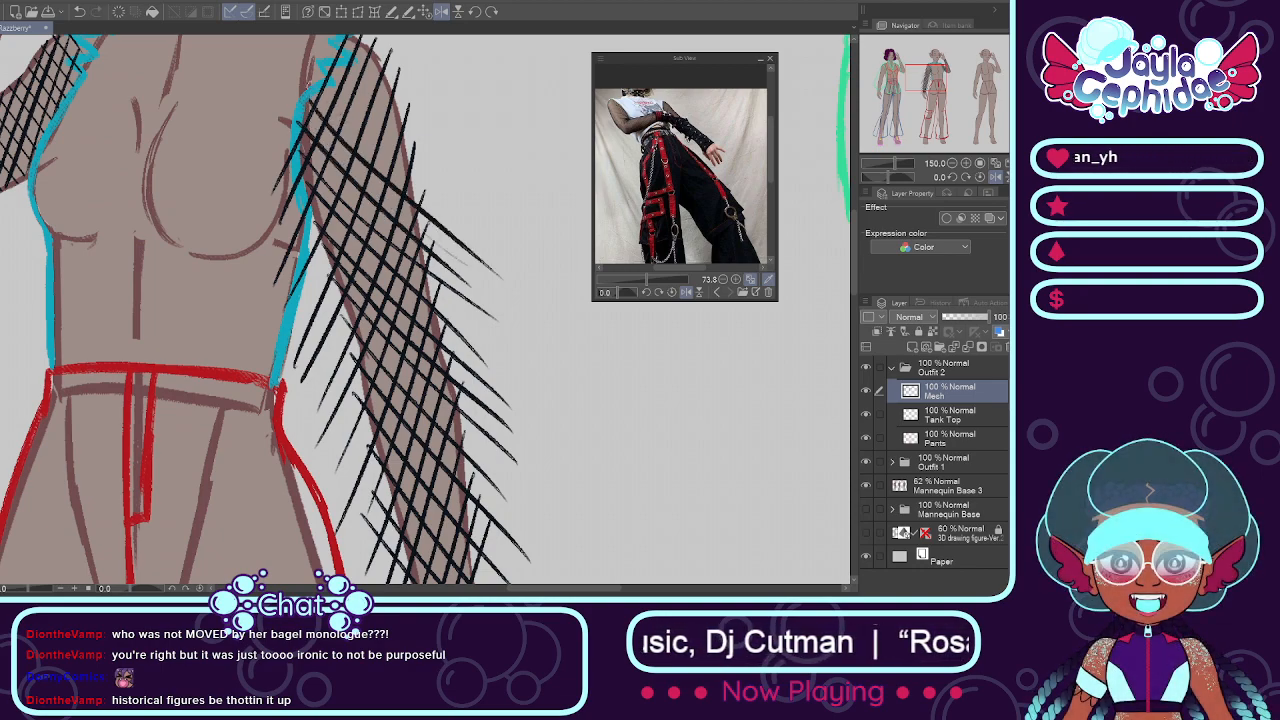
{"action": "left_click_drag", "start_coordinate": [306, 80], "coordinate": [470, 230]}
{"action": "left_click_drag", "start_coordinate": [324, 75], "coordinate": [446, 190]}
{"action": "left_click_drag", "start_coordinate": [324, 54], "coordinate": [438, 163]}
{"action": "mouse_move", "coordinate": [332, 44]}
{"action": "left_mouse_down"}
{"action": "mouse_move", "coordinate": [420, 132]}
{"action": "mouse_move", "coordinate": [391, 88]}
{"action": "left_mouse_up"}
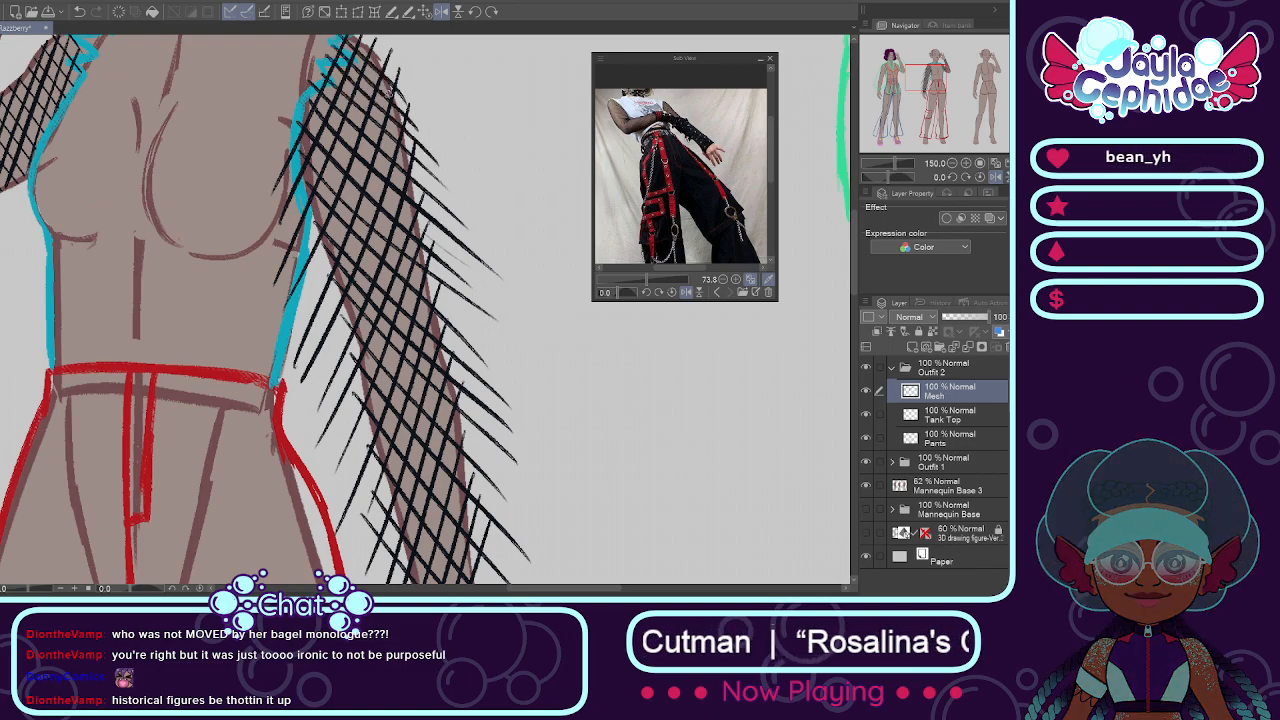
Step: Flip the canvas view back and erase the mesh hatching that overshoots the lowered arm's outline from shoulder to wrist
{"action": "scroll", "coordinate": [414, 144], "scroll_direction": "down", "scroll_amount": 3}
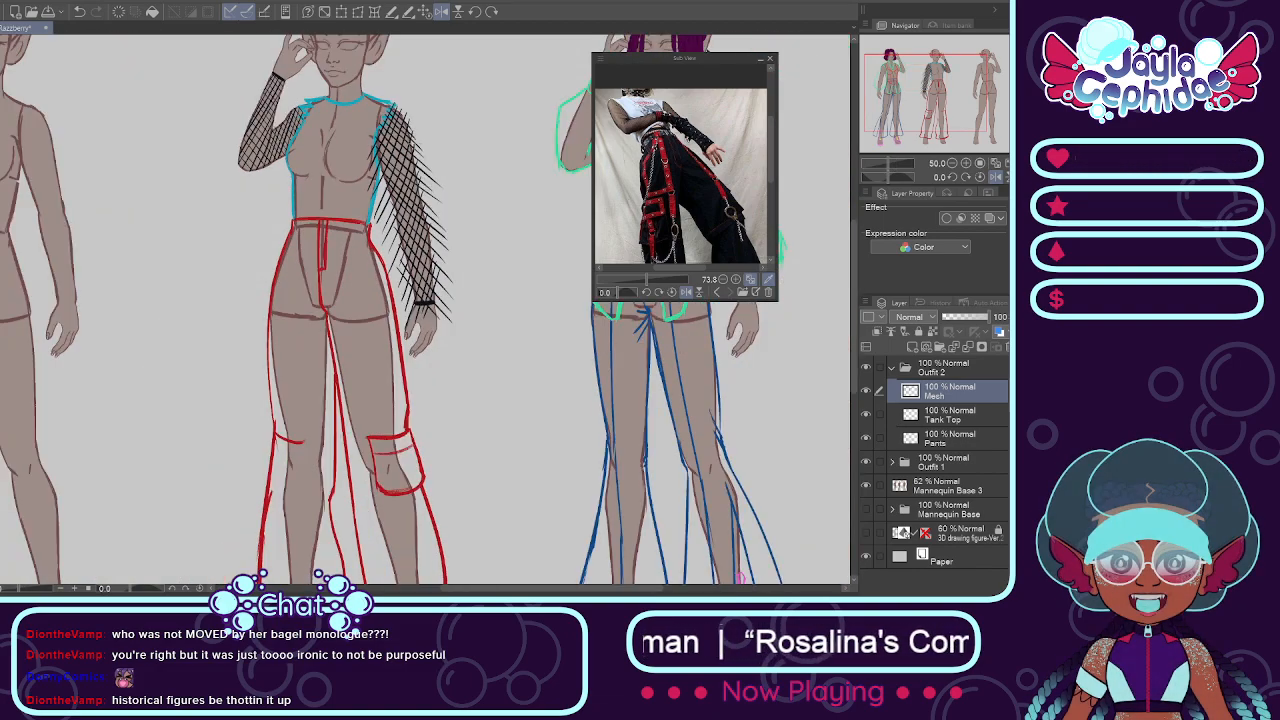
{"action": "key", "text": "ctrl+0"}
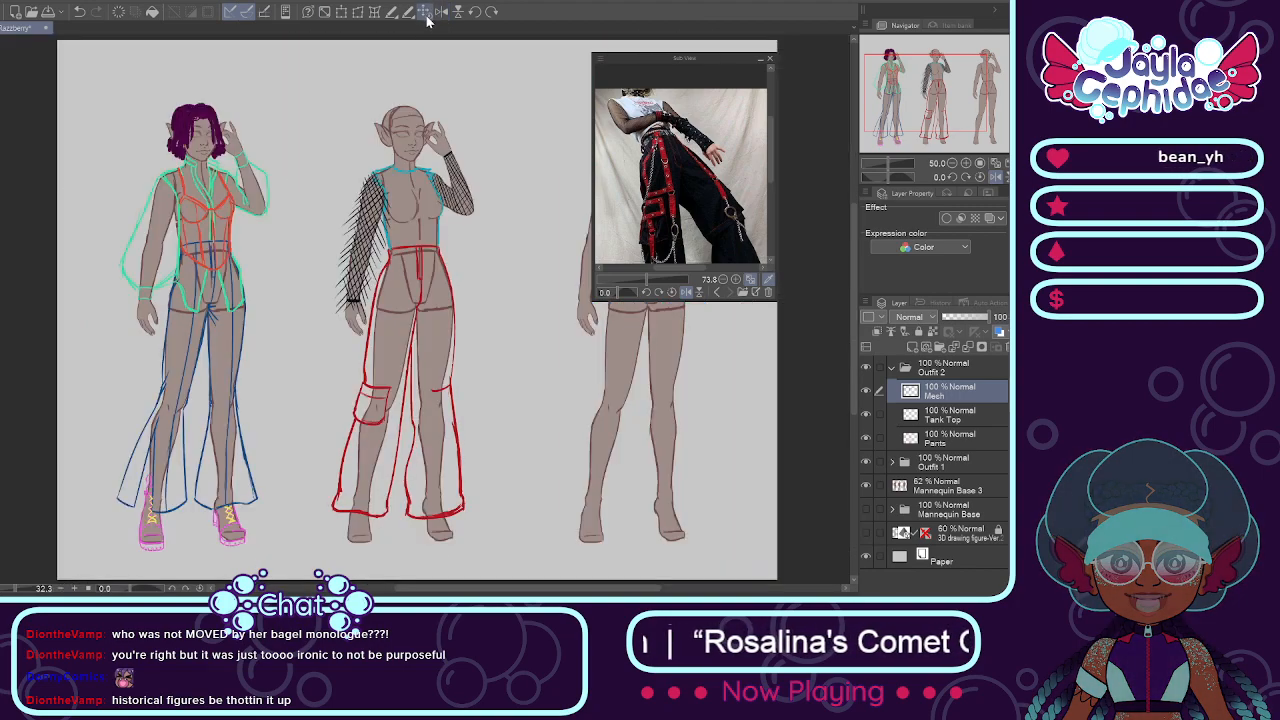
{"action": "scroll", "coordinate": [398, 201], "scroll_direction": "up", "scroll_amount": 2}
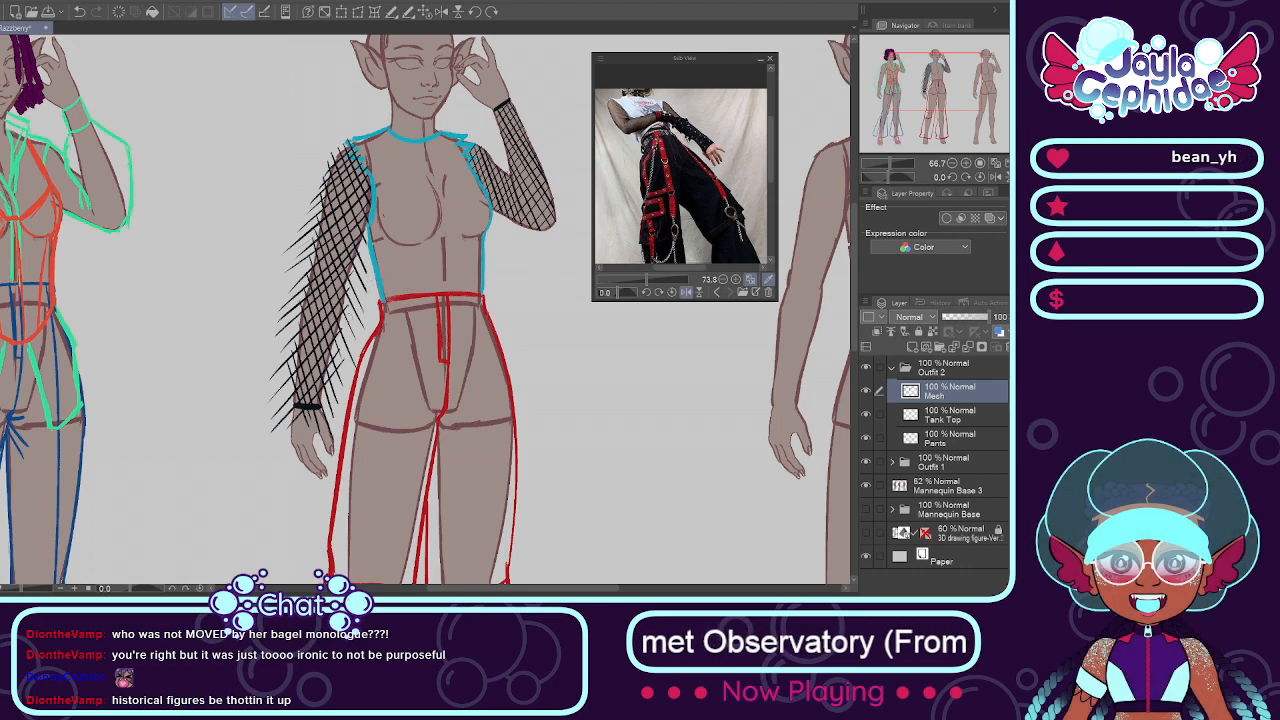
{"action": "scroll", "coordinate": [385, 310], "scroll_direction": "up", "scroll_amount": 1}
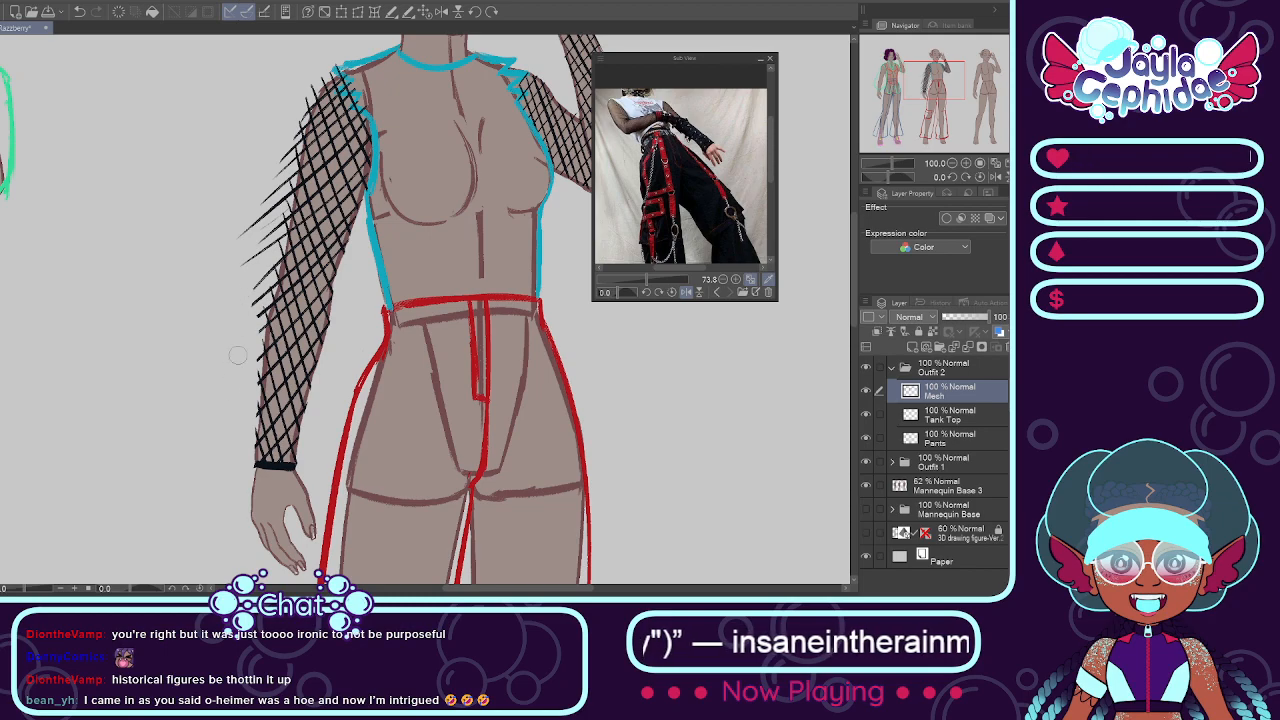
{"action": "left_click_drag", "start_coordinate": [265, 281], "coordinate": [259, 366]}
{"action": "key", "text": "ctrl+z"}
{"action": "key", "text": "ctrl+z"}
{"action": "key", "text": "ctrl+z"}
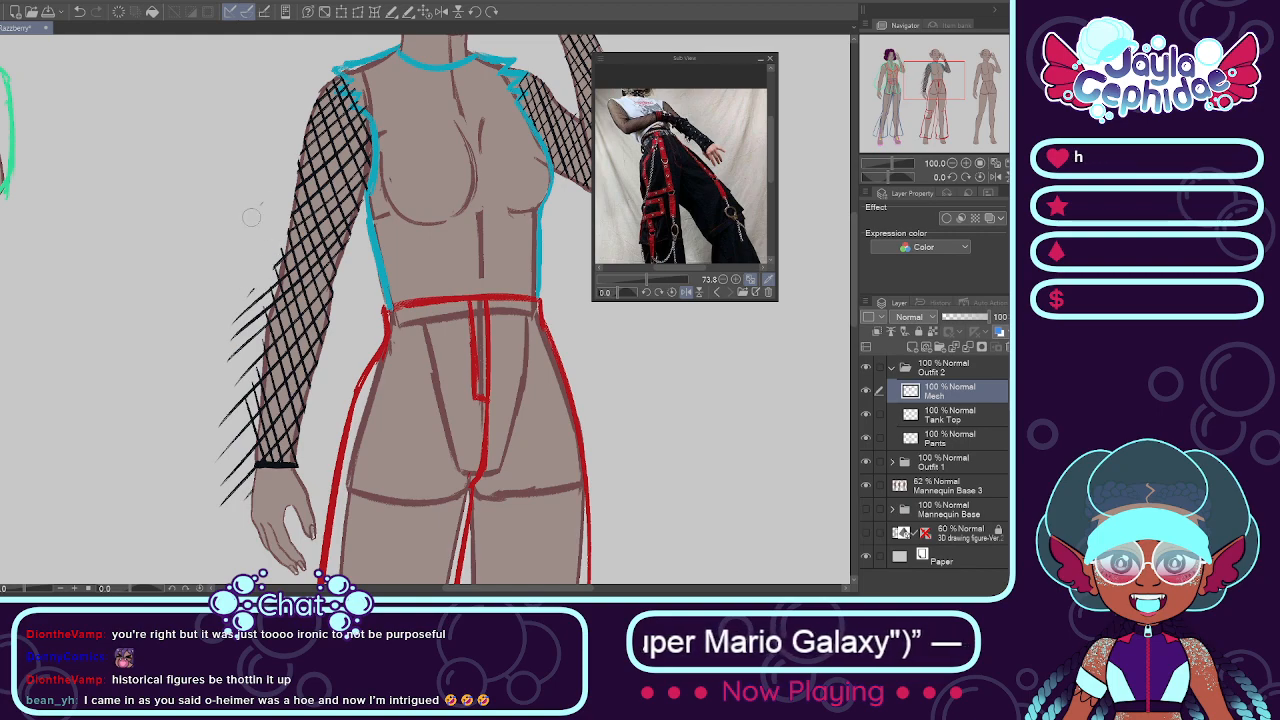
{"action": "mouse_move", "coordinate": [242, 332]}
{"action": "left_mouse_down"}
{"action": "mouse_move", "coordinate": [243, 422]}
{"action": "mouse_move", "coordinate": [245, 397]}
{"action": "left_mouse_up"}
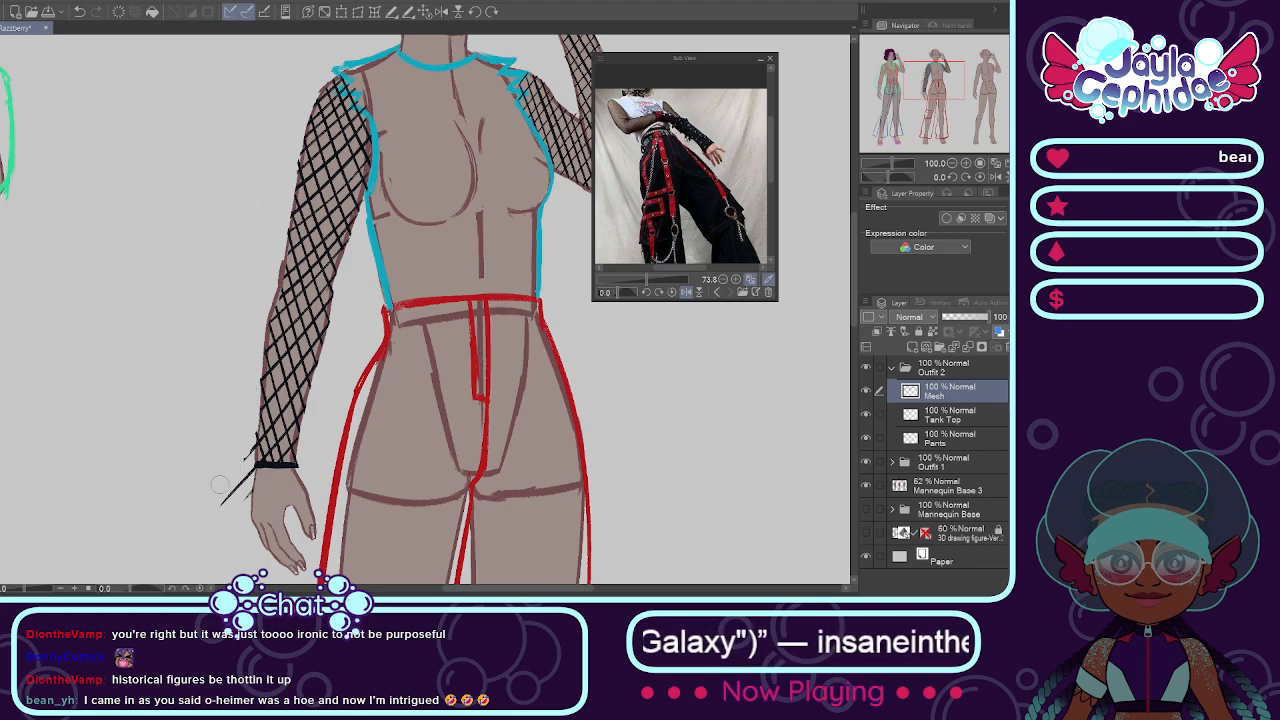
{"action": "mouse_move", "coordinate": [230, 462]}
{"action": "left_mouse_down"}
{"action": "mouse_move", "coordinate": [238, 498]}
{"action": "mouse_move", "coordinate": [221, 499]}
{"action": "left_mouse_up"}
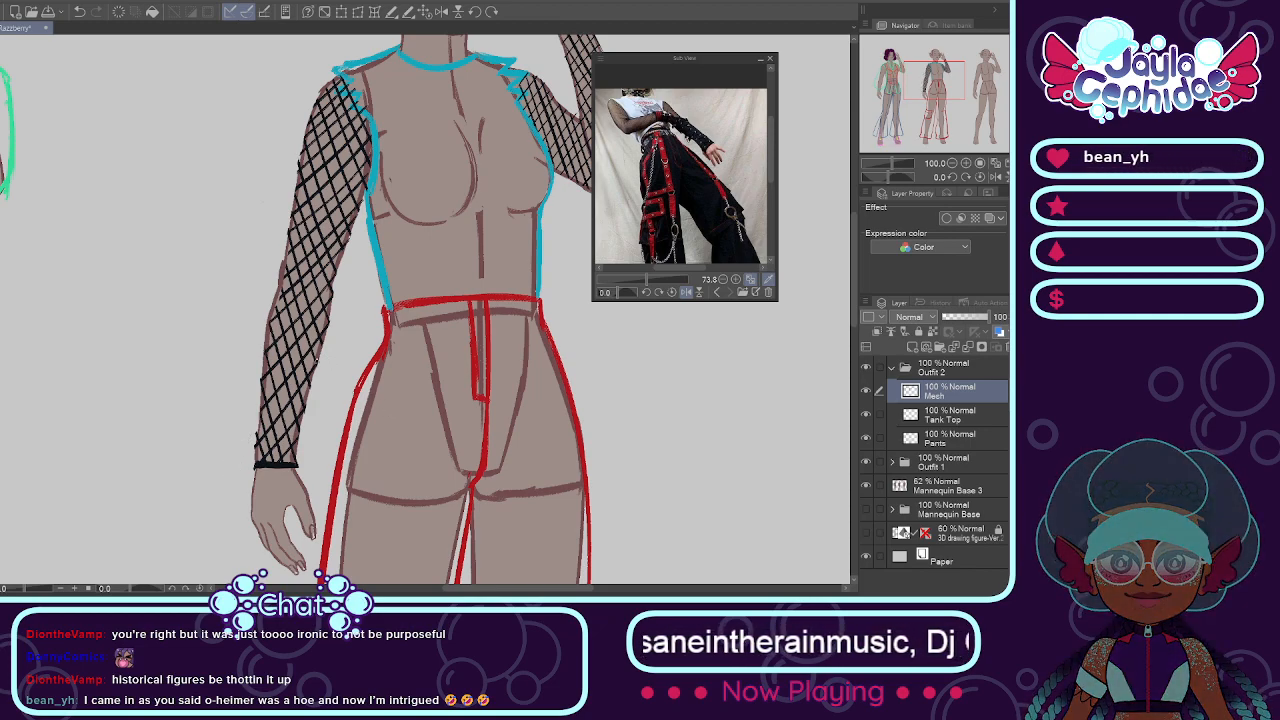
Step: Move the Mesh layer below the Tank Top layer in the Outfit 2 folder and make Tank Top the active layer
{"action": "scroll", "coordinate": [319, 366], "scroll_direction": "down", "scroll_amount": 1}
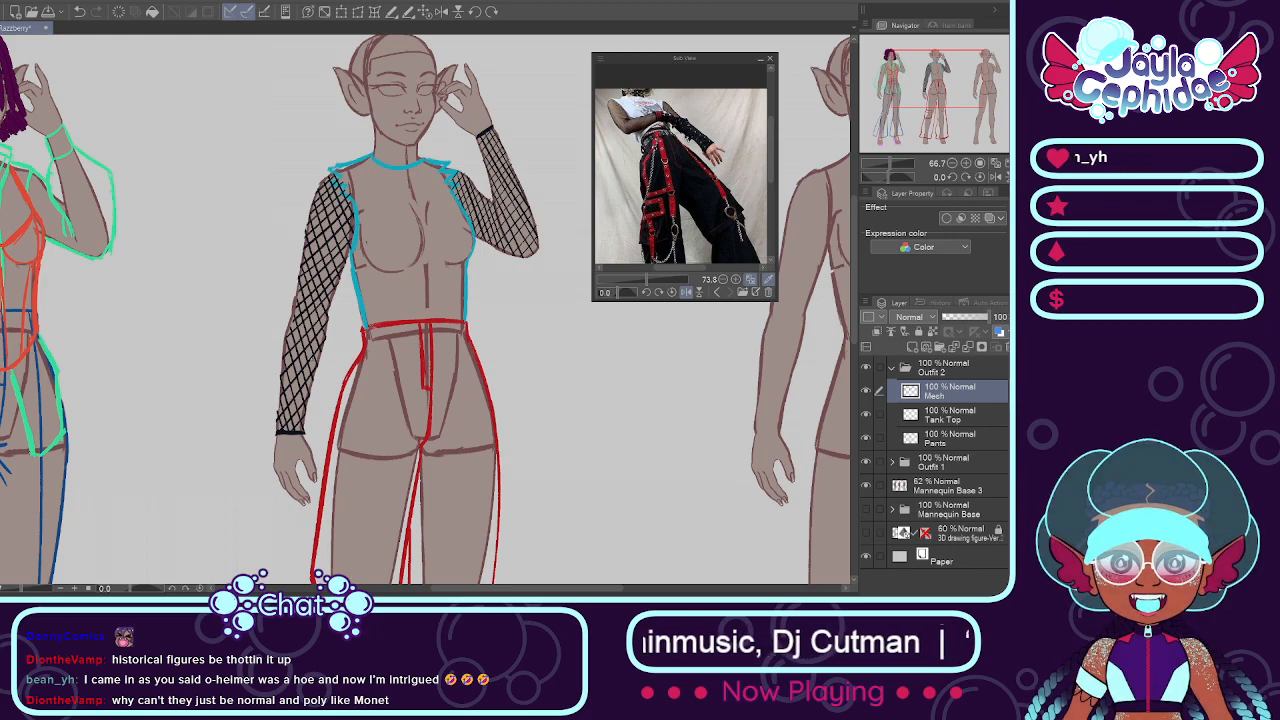
{"action": "scroll", "coordinate": [159, 232], "scroll_direction": "down", "scroll_amount": 1}
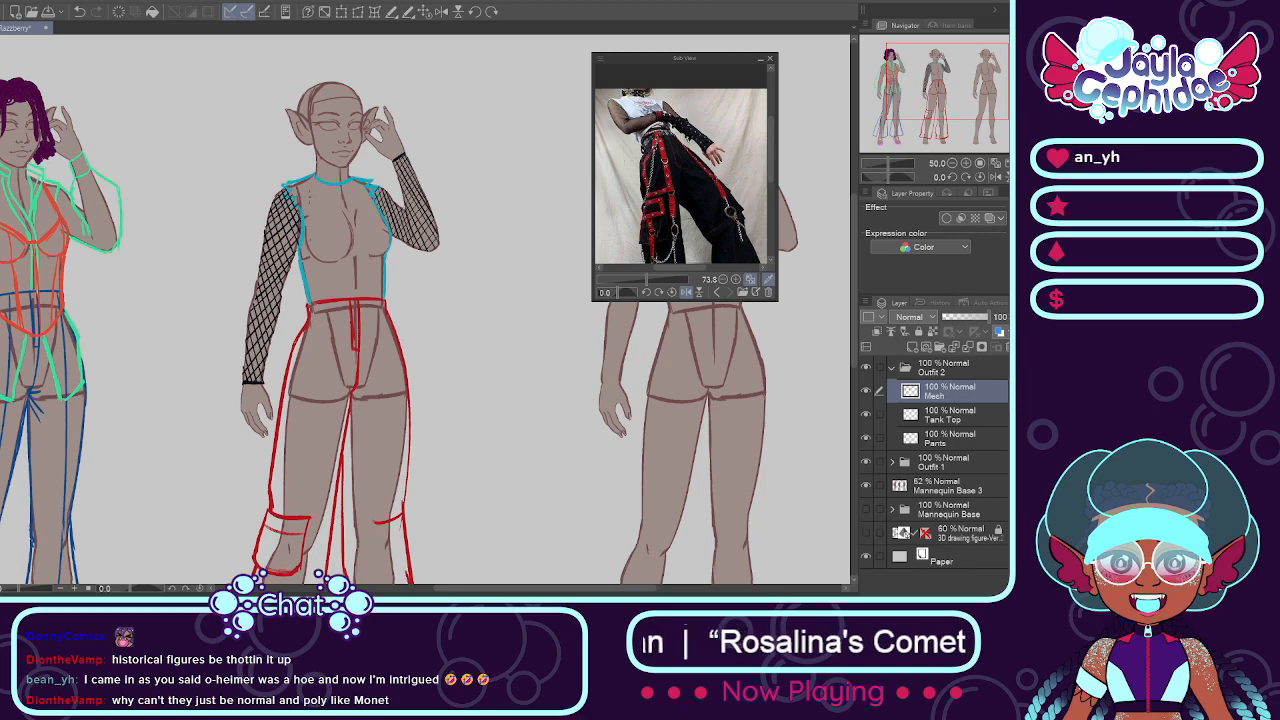
{"action": "scroll", "coordinate": [325, 191], "scroll_direction": "up", "scroll_amount": 6}
{"action": "scroll", "coordinate": [273, 191], "scroll_direction": "down", "scroll_amount": 4}
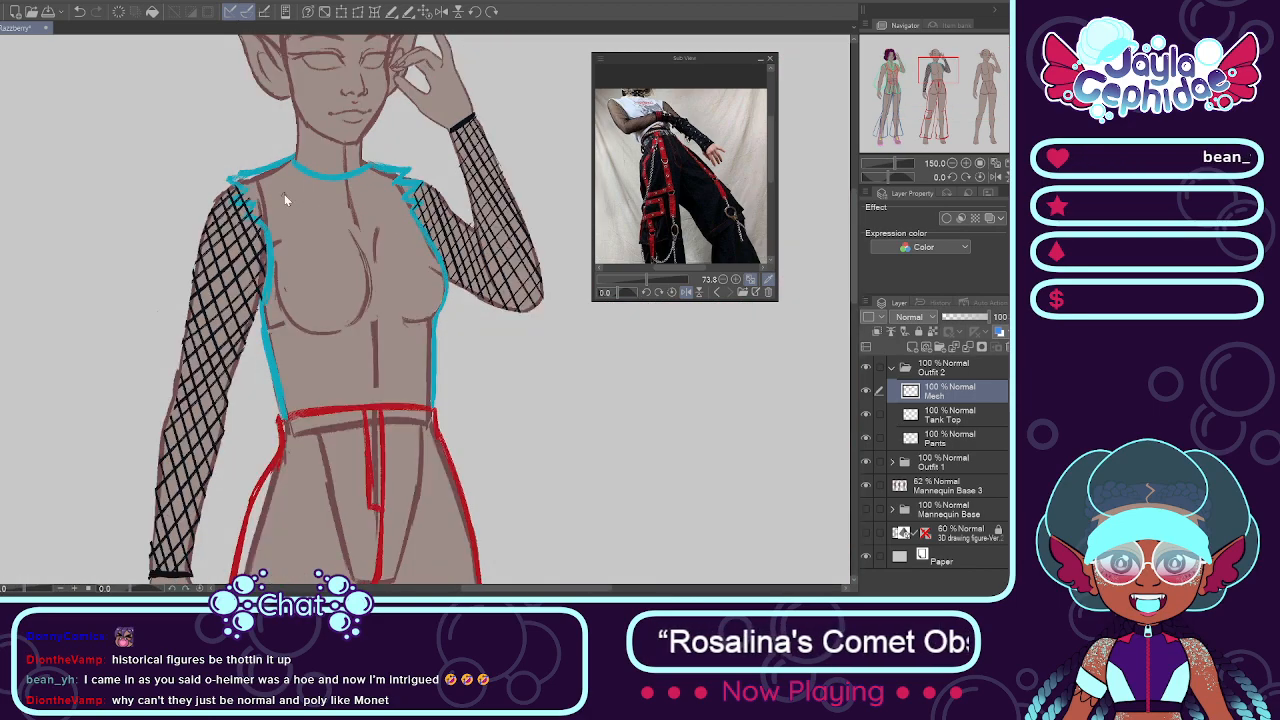
{"action": "scroll", "coordinate": [186, 294], "scroll_direction": "up", "scroll_amount": 1}
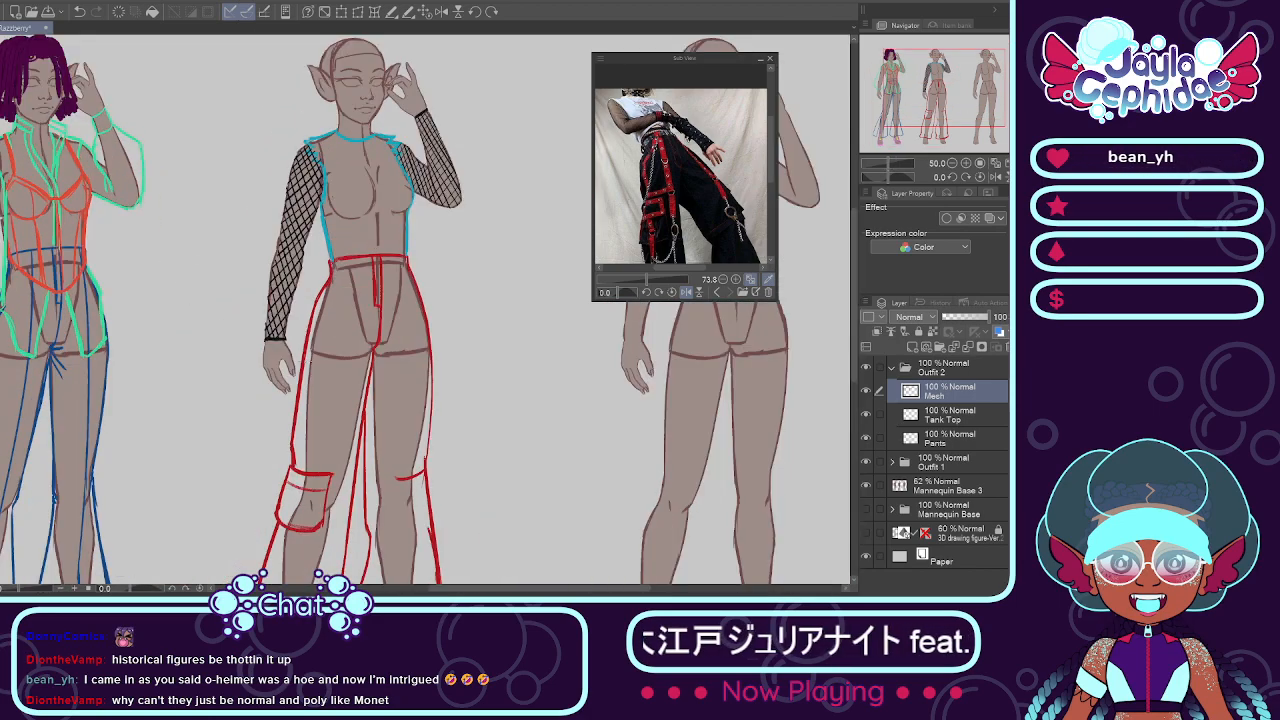
{"action": "left_click", "coordinate": [912, 425]}
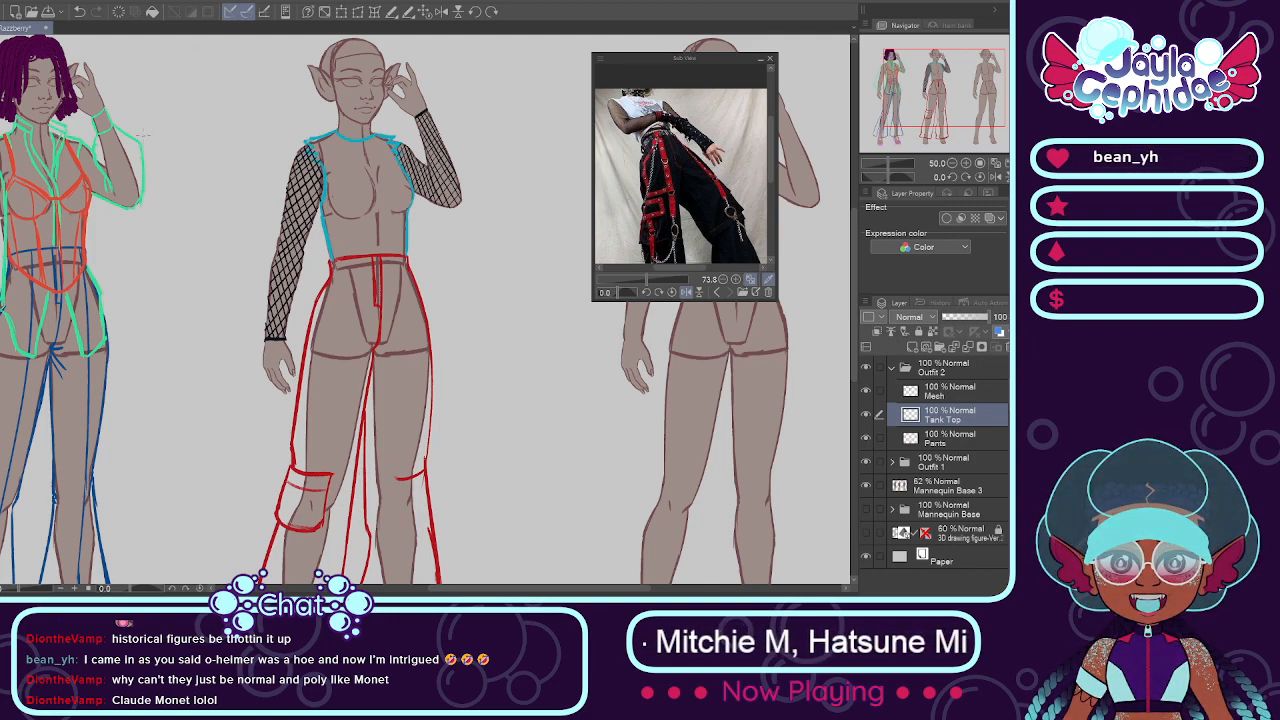
{"action": "scroll", "coordinate": [143, 134], "scroll_direction": "down", "scroll_amount": 1}
{"action": "scroll", "coordinate": [151, 108], "scroll_direction": "up", "scroll_amount": 1}
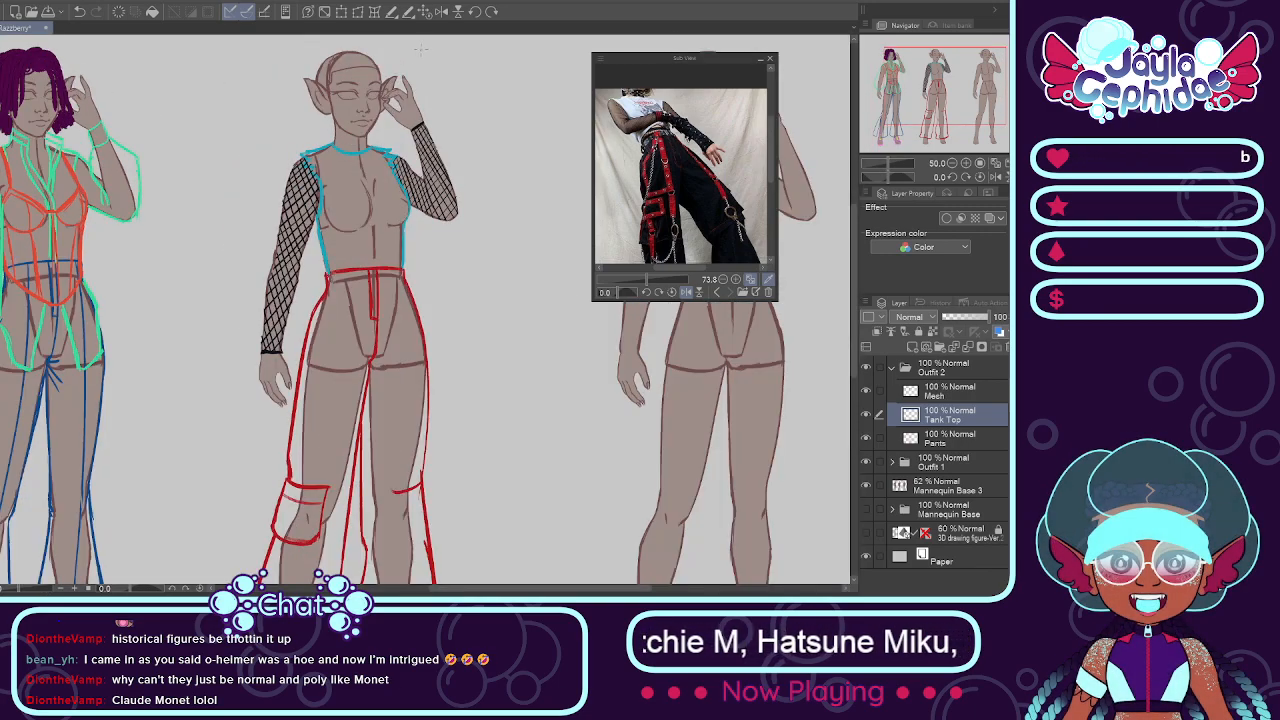
{"action": "scroll", "coordinate": [420, 95], "scroll_direction": "down", "scroll_amount": 1}
{"action": "scroll", "coordinate": [392, 65], "scroll_direction": "up", "scroll_amount": 1}
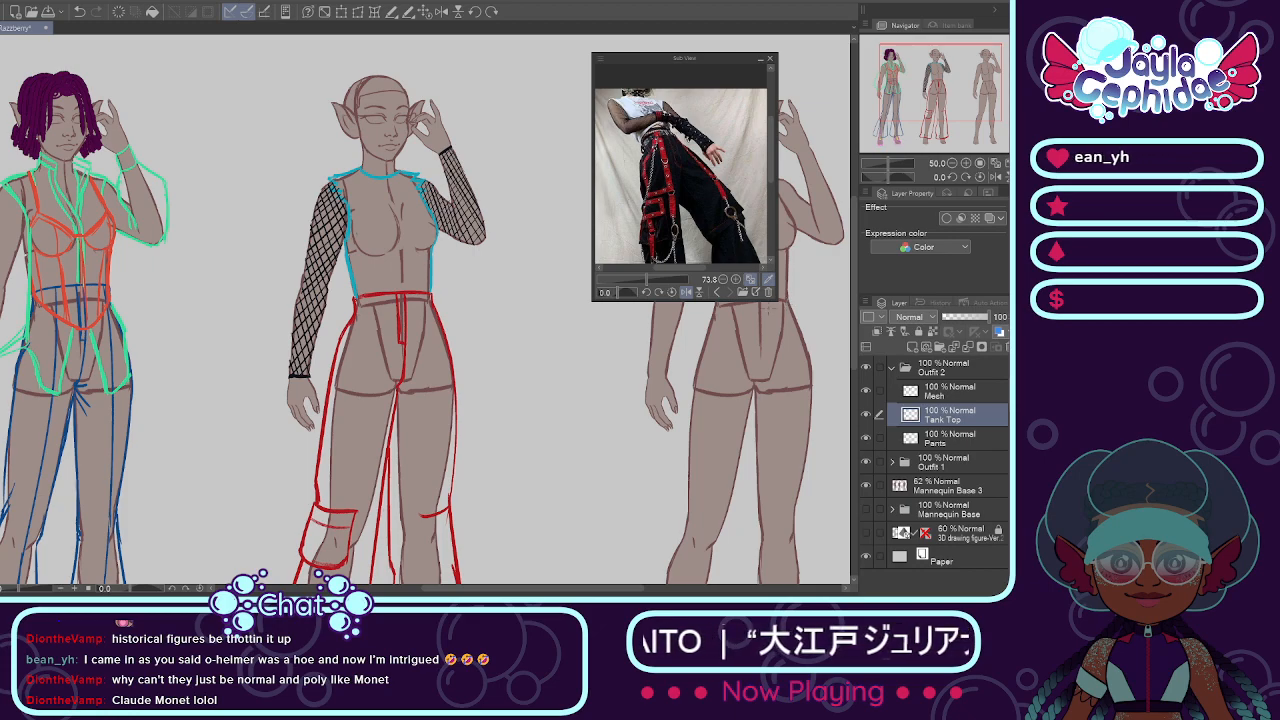
{"action": "left_click_drag", "start_coordinate": [975, 390], "coordinate": [982, 428]}
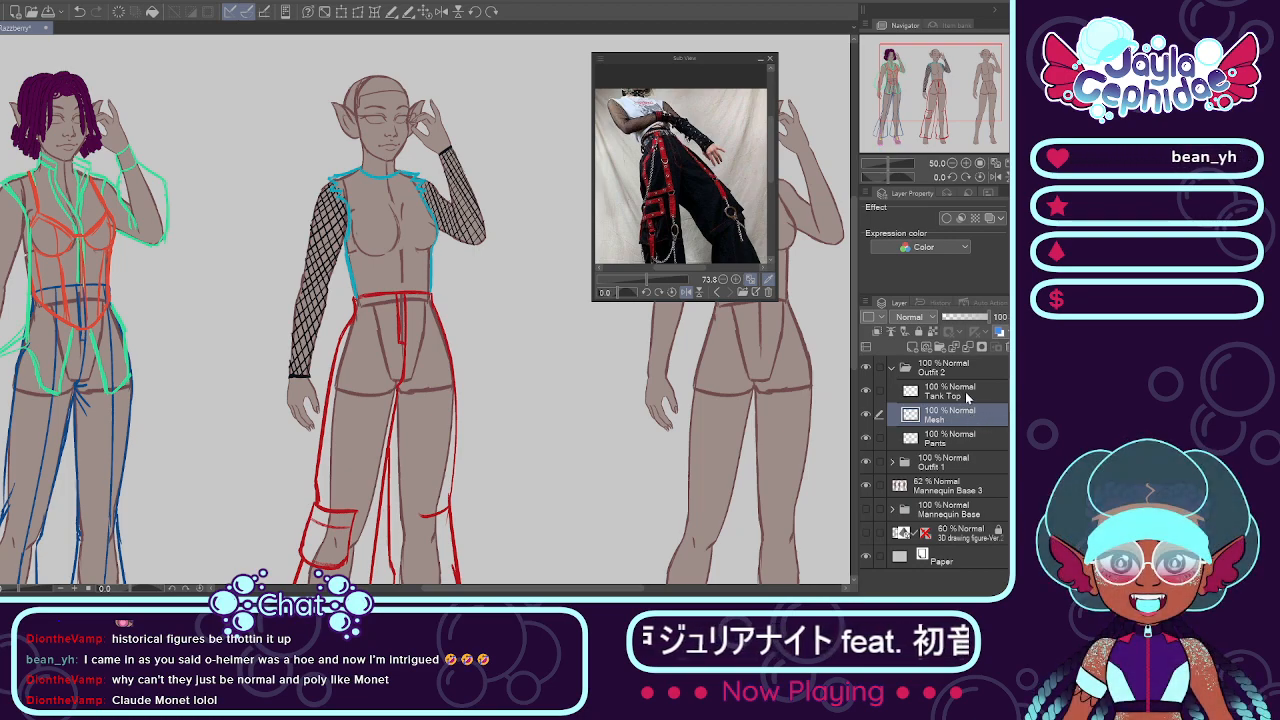
{"action": "left_click", "coordinate": [966, 391]}
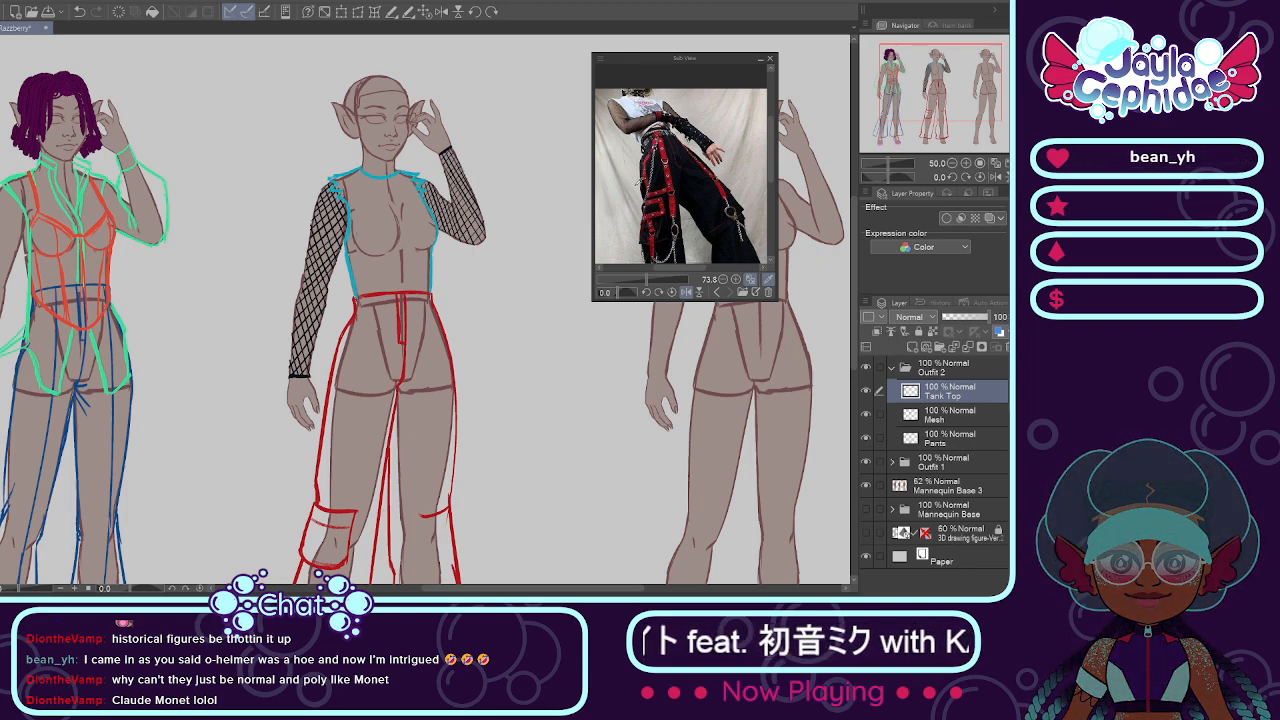
Step: Look at the trousers in the reference photo and toggle the visibility of Outfit 2's Mesh and Pants layers to check them
{"action": "left_click_drag", "start_coordinate": [769, 173], "coordinate": [771, 188]}
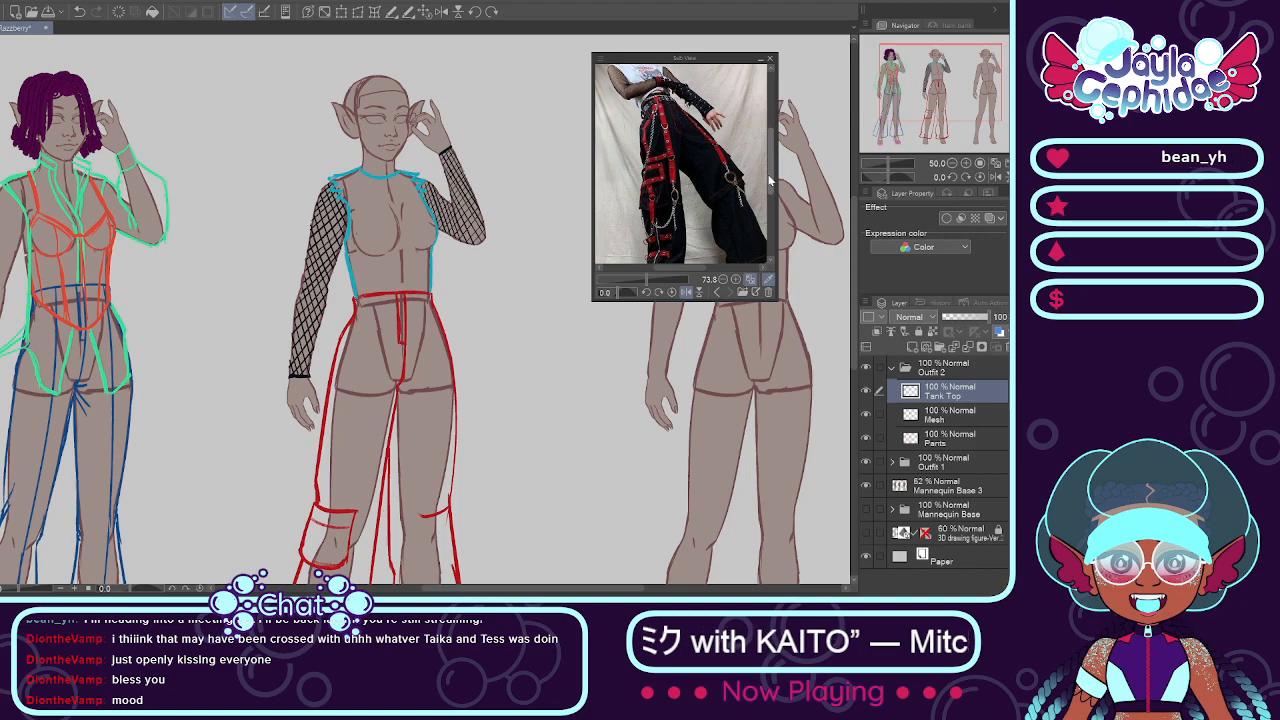
{"action": "scroll", "coordinate": [458, 168], "scroll_direction": "down", "scroll_amount": 2}
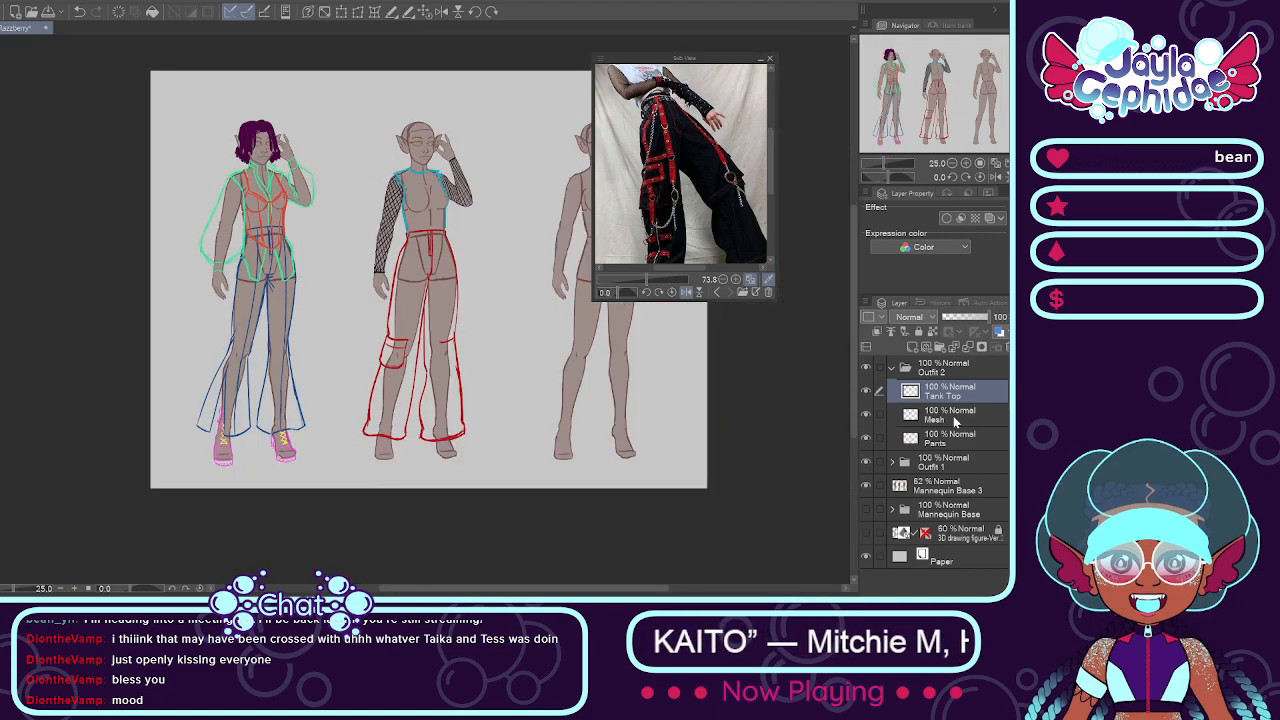
{"action": "left_click", "coordinate": [866, 413]}
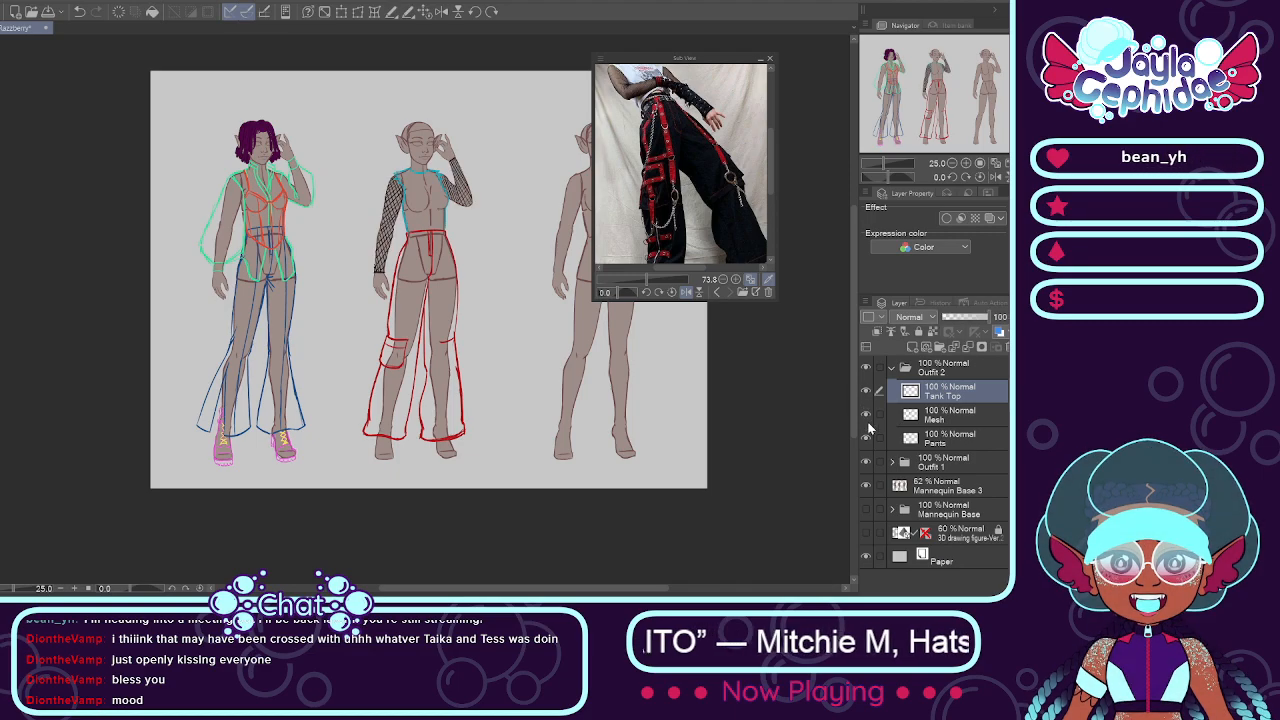
{"action": "left_click", "coordinate": [866, 437]}
{"action": "left_click", "coordinate": [866, 438]}
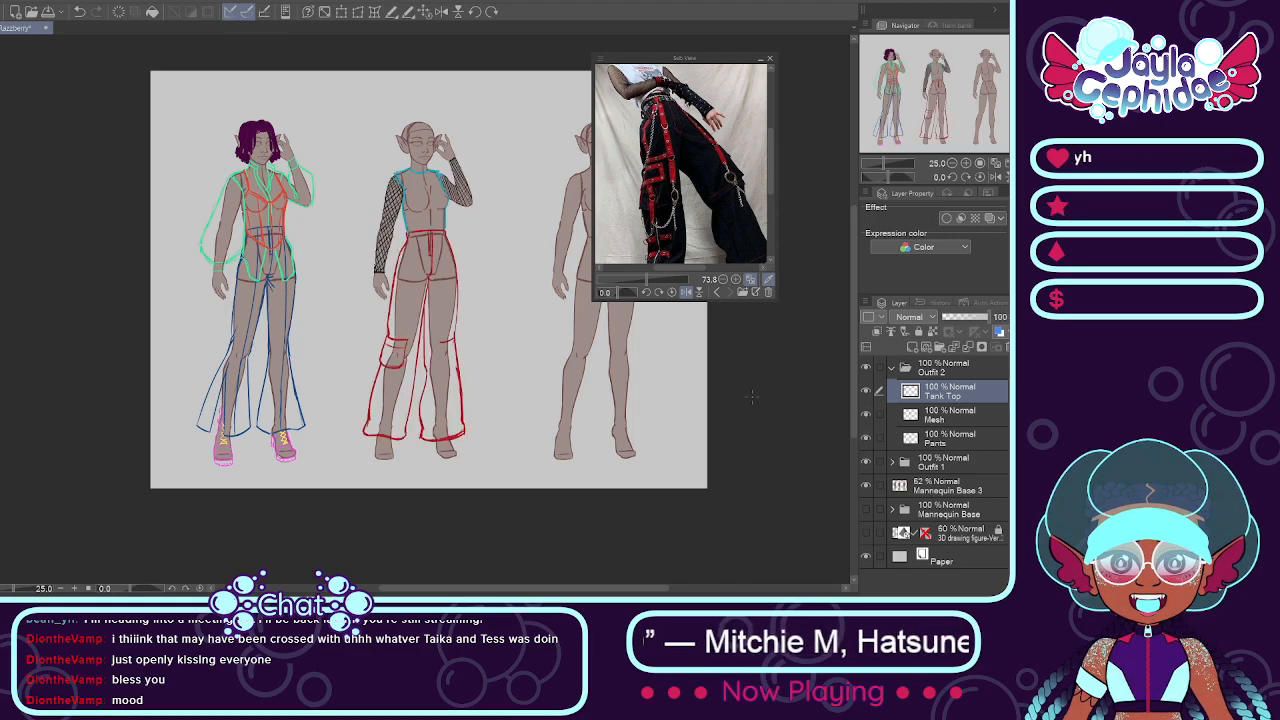
Step: Add a new layer named Boots above the Mesh layer in the Outfit 2 folder
{"action": "scroll", "coordinate": [446, 412], "scroll_direction": "up", "scroll_amount": 1}
{"action": "scroll", "coordinate": [384, 441], "scroll_direction": "up", "scroll_amount": 2}
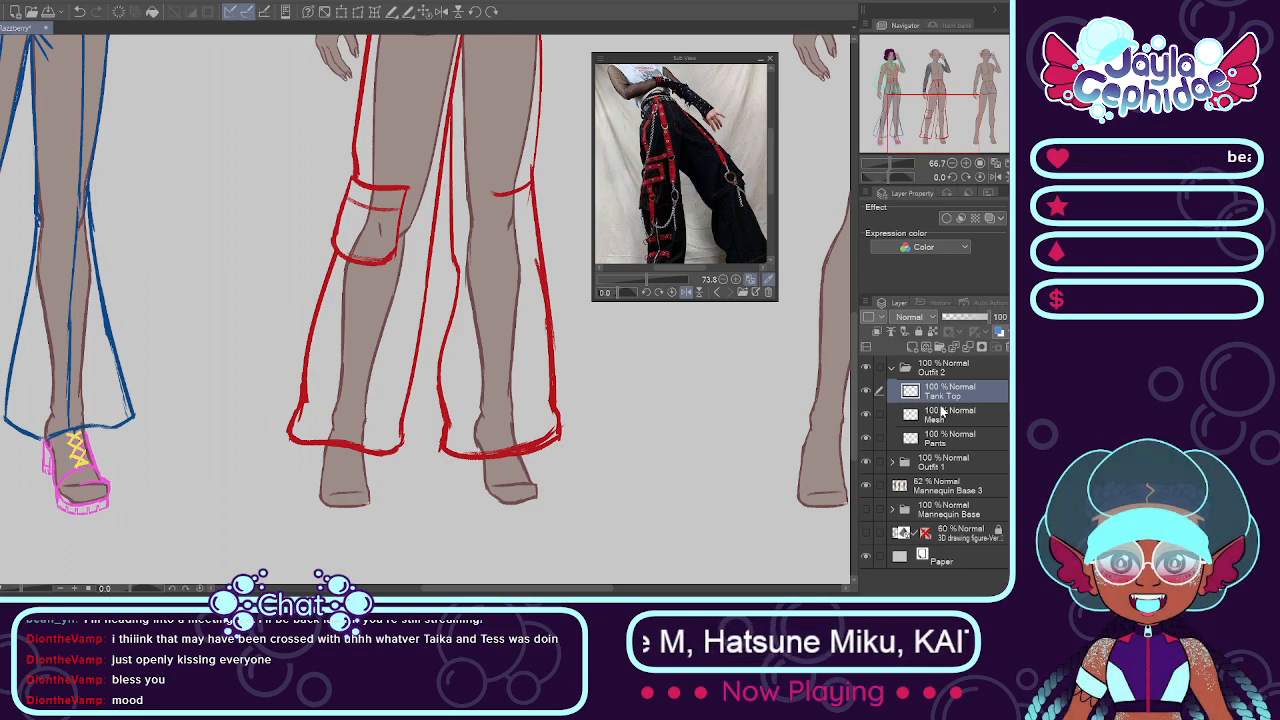
{"action": "left_click", "coordinate": [903, 424]}
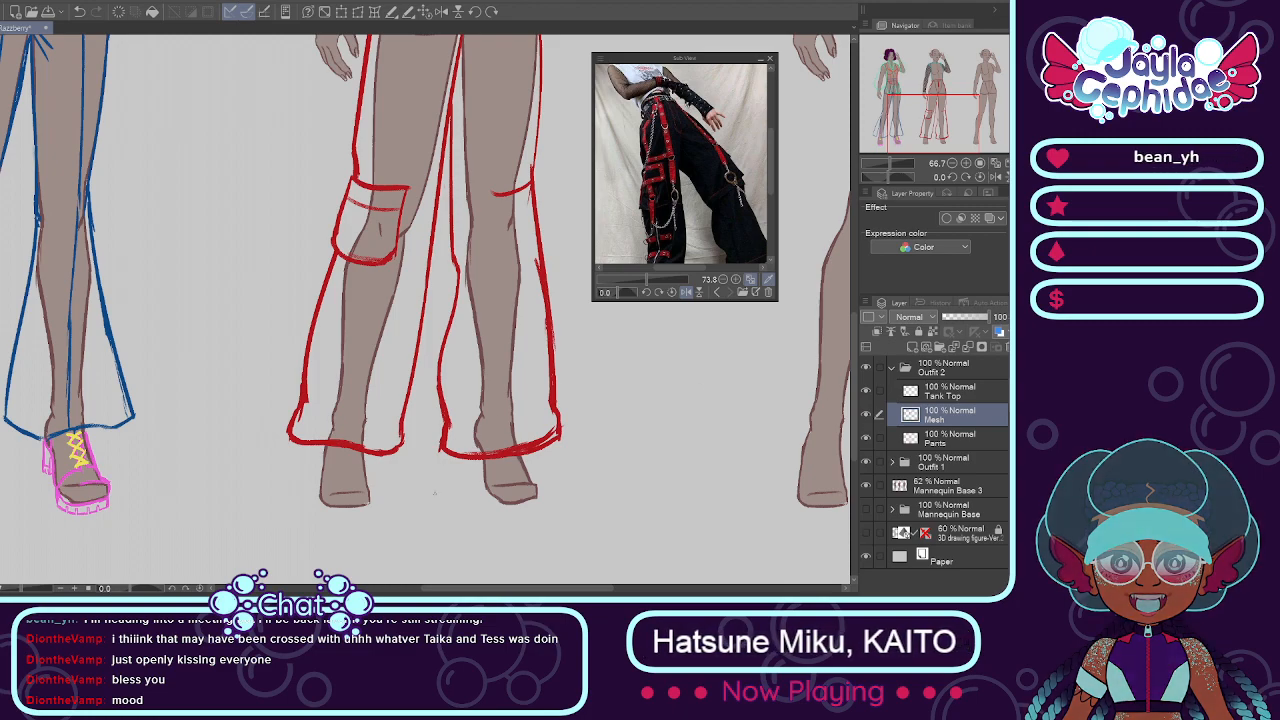
{"action": "mouse_move", "coordinate": [770, 181]}
{"action": "left_mouse_down"}
{"action": "mouse_move", "coordinate": [770, 205]}
{"action": "mouse_move", "coordinate": [771, 178]}
{"action": "left_mouse_up"}
{"action": "left_click", "coordinate": [660, 99]}
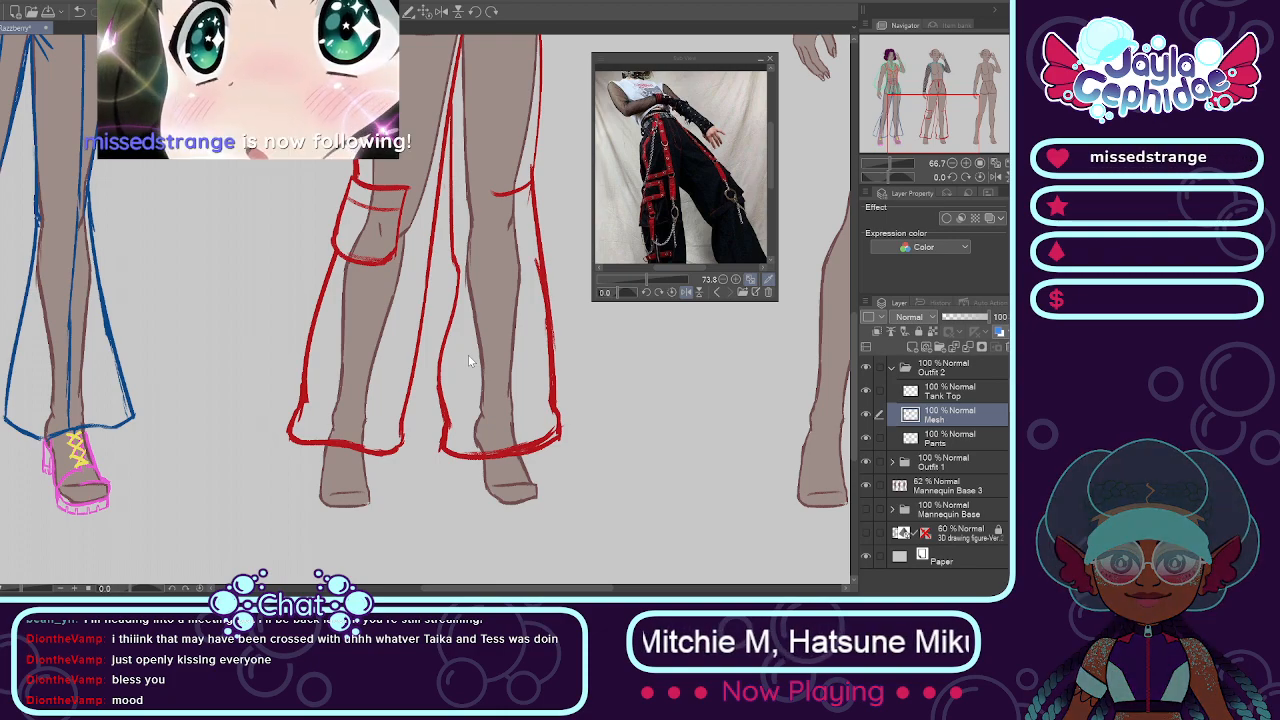
{"action": "key", "text": "Return"}
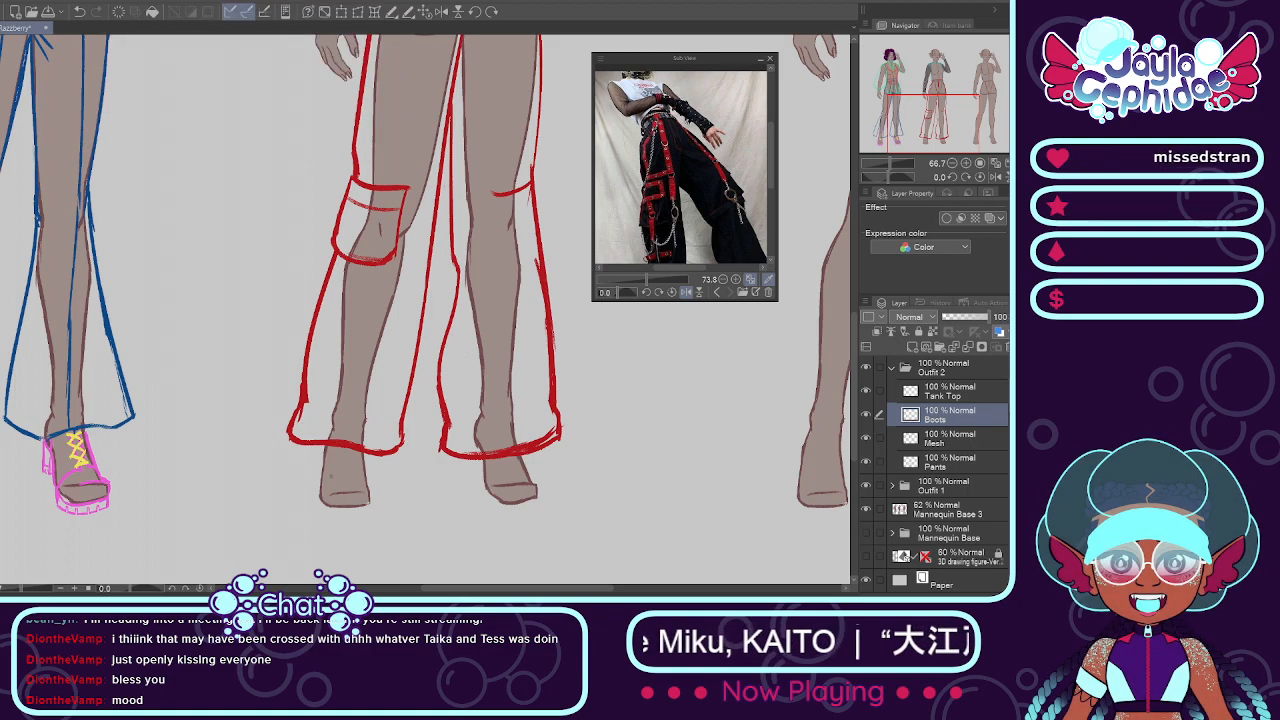
Step: Try a green boot outline around Outfit 2's foot below the pocketed trouser leg
{"action": "scroll", "coordinate": [315, 454], "scroll_direction": "up", "scroll_amount": 1}
{"action": "left_click_drag", "start_coordinate": [320, 442], "coordinate": [322, 507]}
{"action": "key", "text": "ctrl+z"}
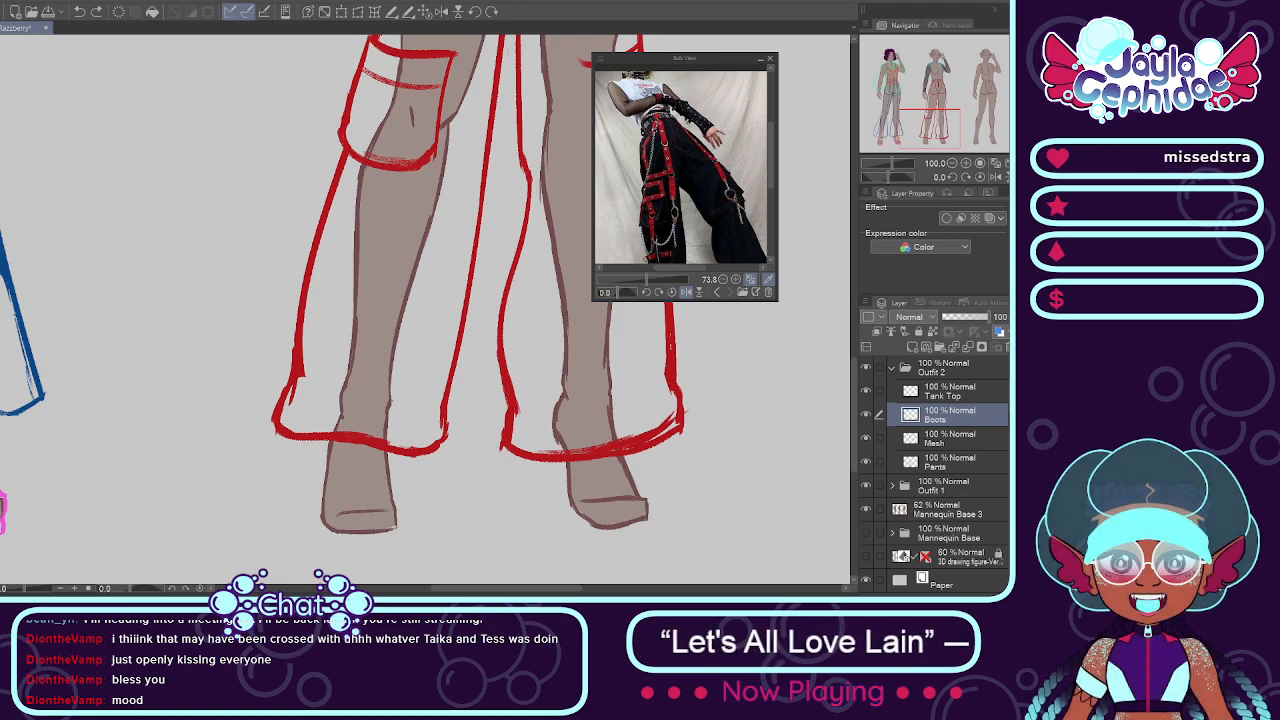
{"action": "mouse_move", "coordinate": [325, 438]}
{"action": "left_mouse_down"}
{"action": "mouse_move", "coordinate": [319, 514]}
{"action": "mouse_move", "coordinate": [344, 532]}
{"action": "mouse_move", "coordinate": [334, 520]}
{"action": "mouse_move", "coordinate": [344, 532]}
{"action": "mouse_move", "coordinate": [393, 527]}
{"action": "left_mouse_up"}
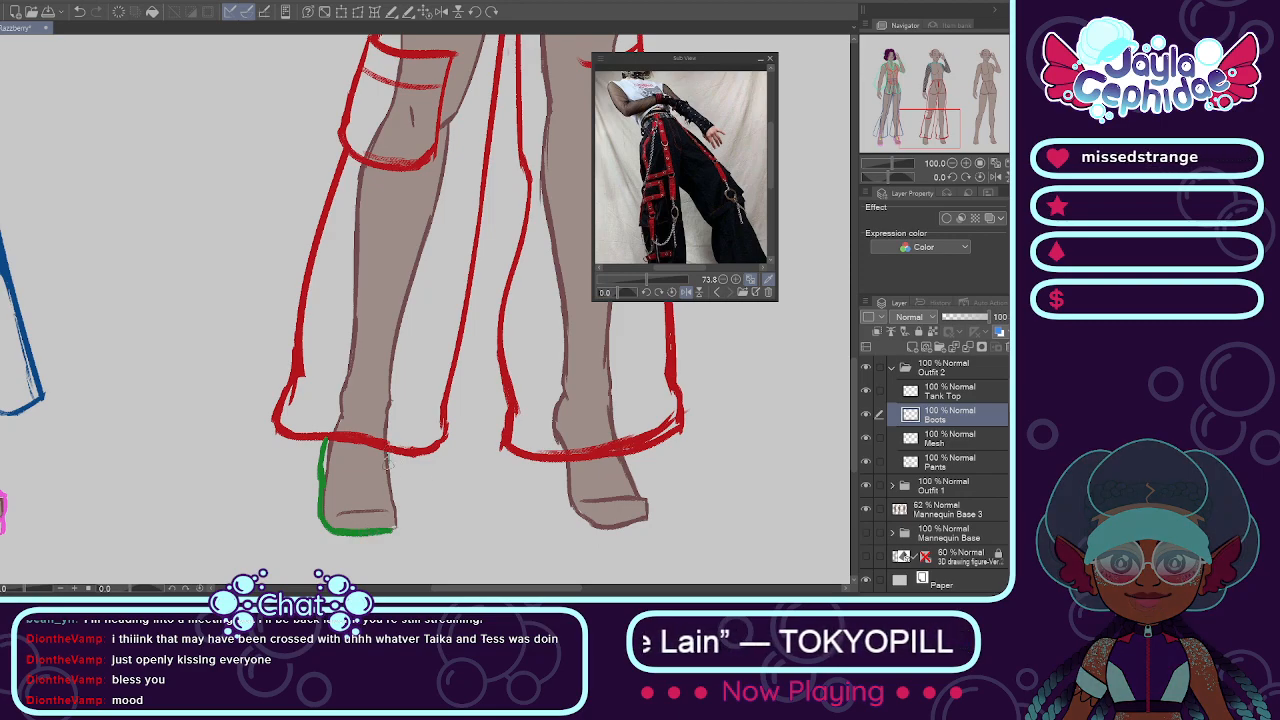
{"action": "left_click_drag", "start_coordinate": [392, 498], "coordinate": [404, 530]}
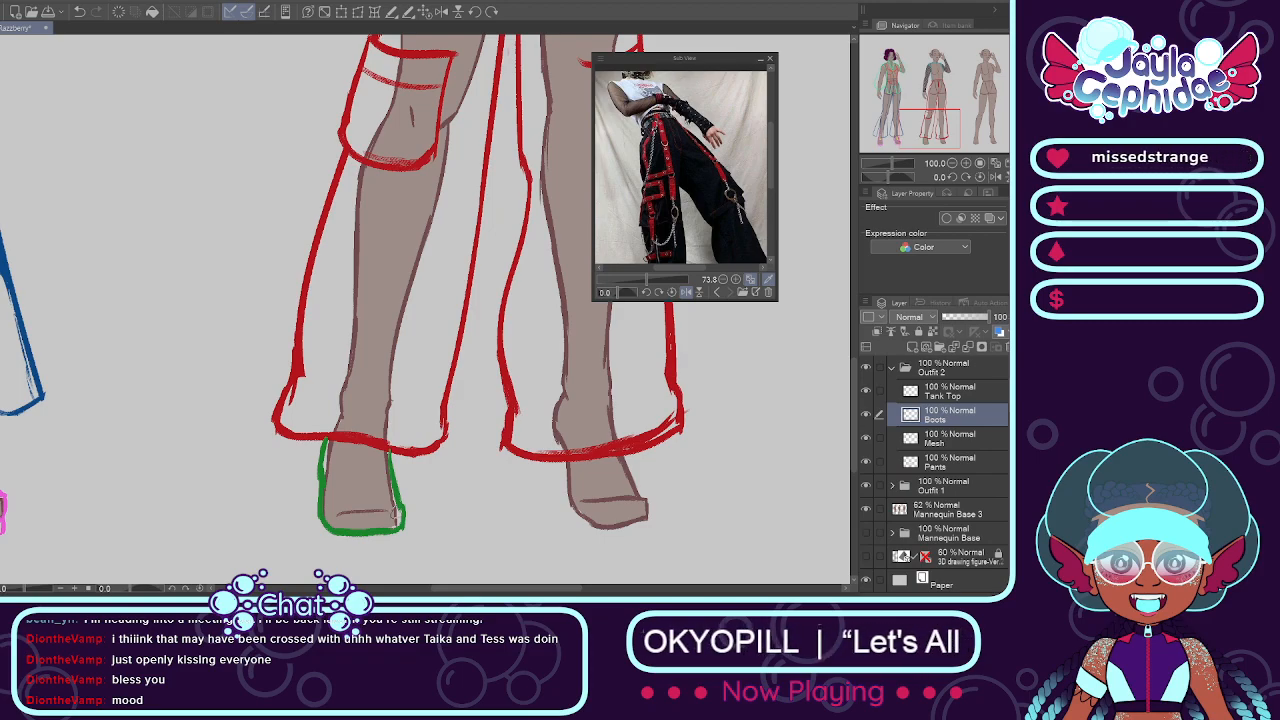
Step: Erase the green boot outline and delete Outfit 2's Boots layer
{"action": "scroll", "coordinate": [296, 470], "scroll_direction": "down", "scroll_amount": 2}
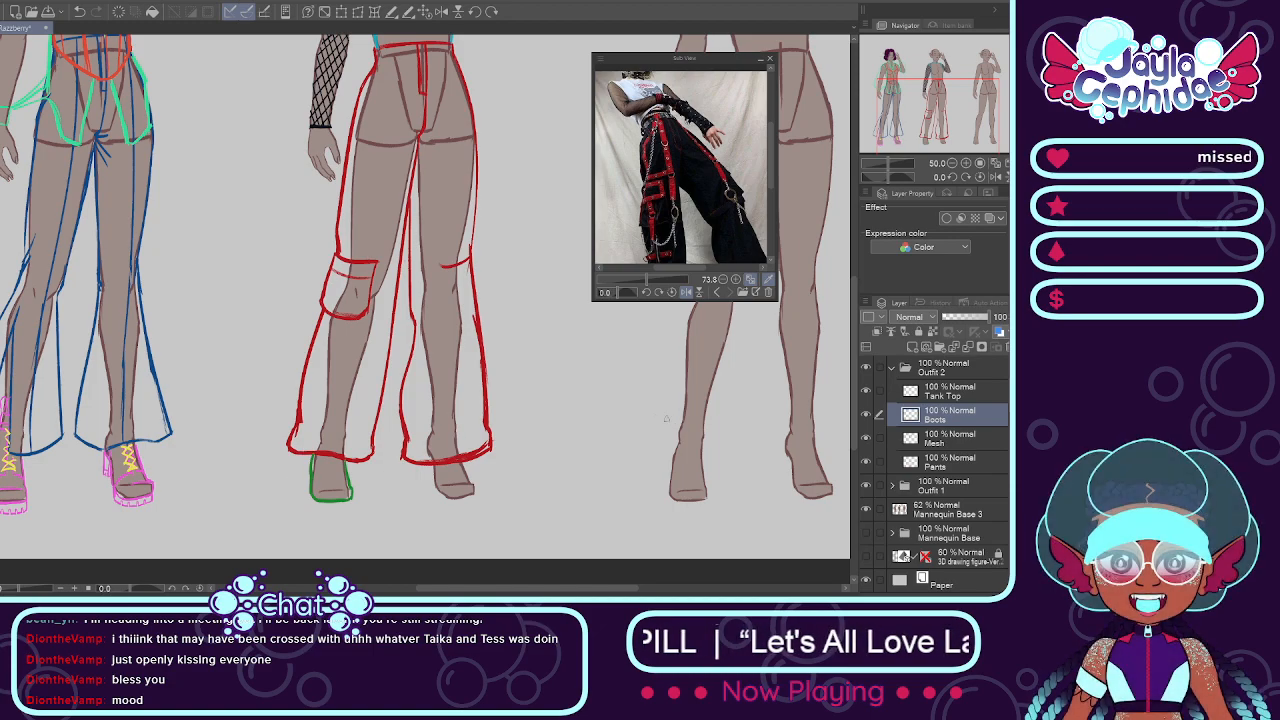
{"action": "scroll", "coordinate": [300, 429], "scroll_direction": "up", "scroll_amount": 1}
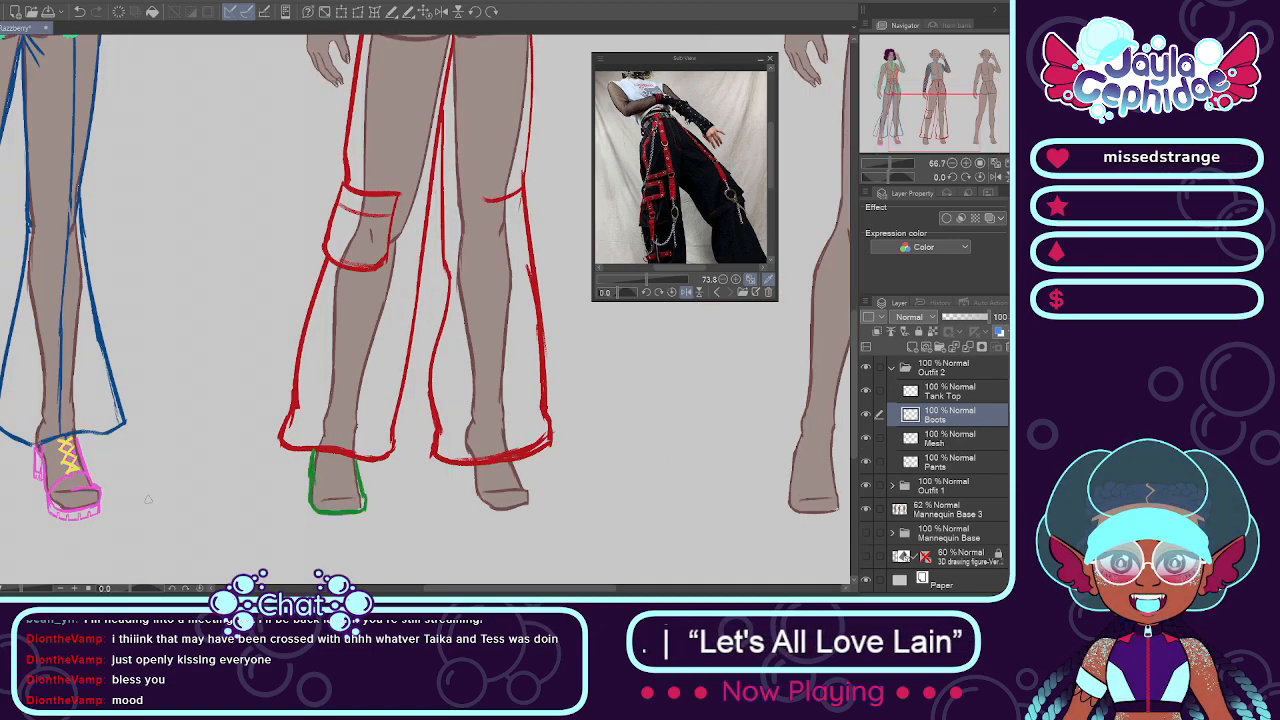
{"action": "scroll", "coordinate": [147, 499], "scroll_direction": "down", "scroll_amount": 2}
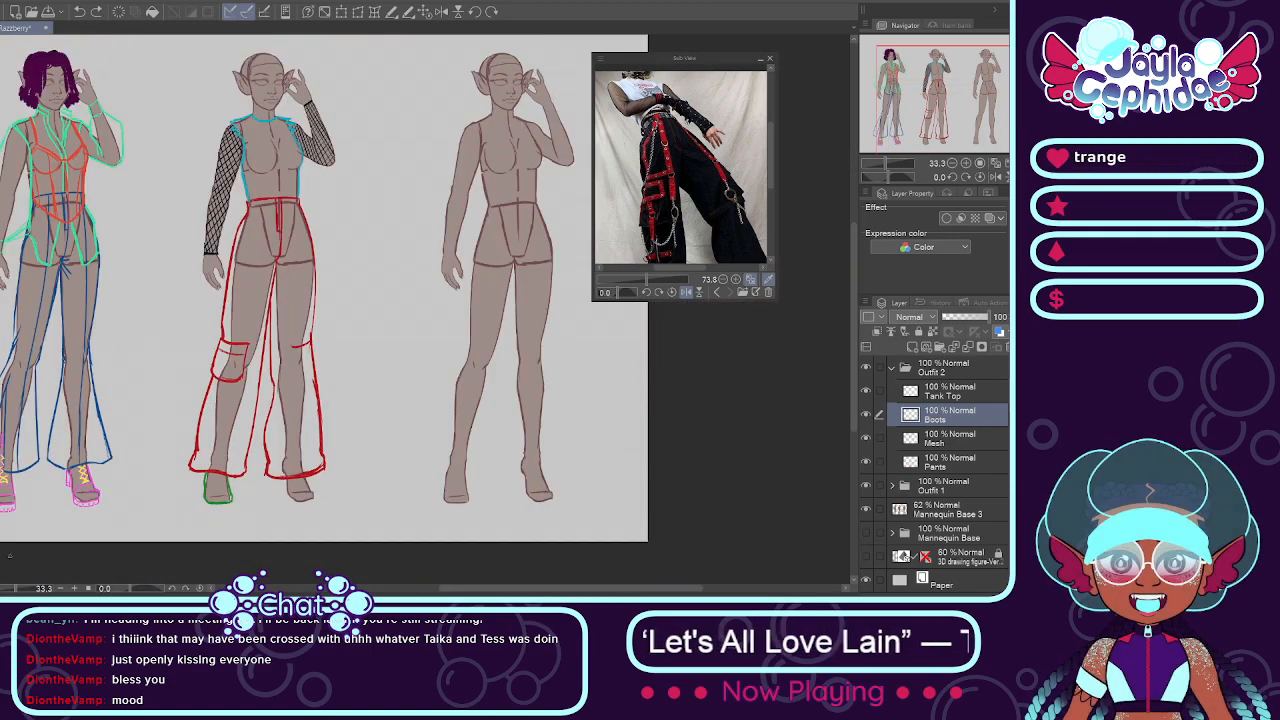
{"action": "scroll", "coordinate": [230, 479], "scroll_direction": "up", "scroll_amount": 2}
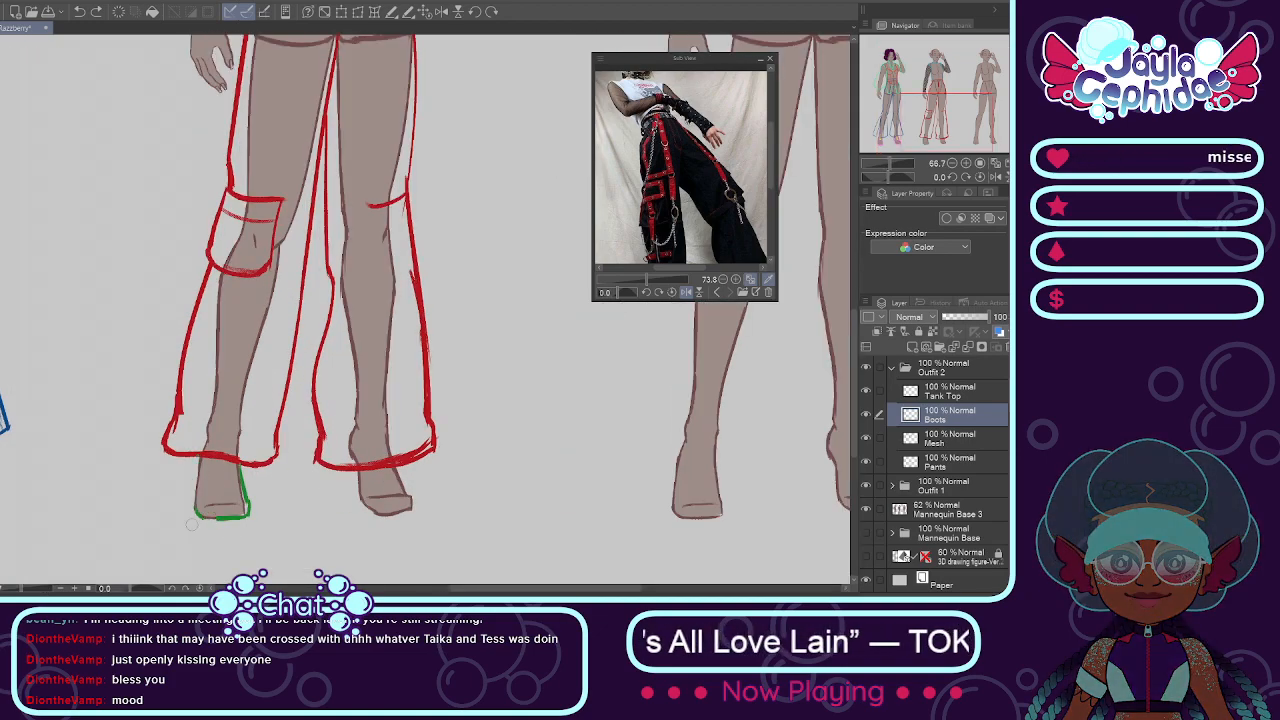
{"action": "scroll", "coordinate": [571, 530], "scroll_direction": "down", "scroll_amount": 2}
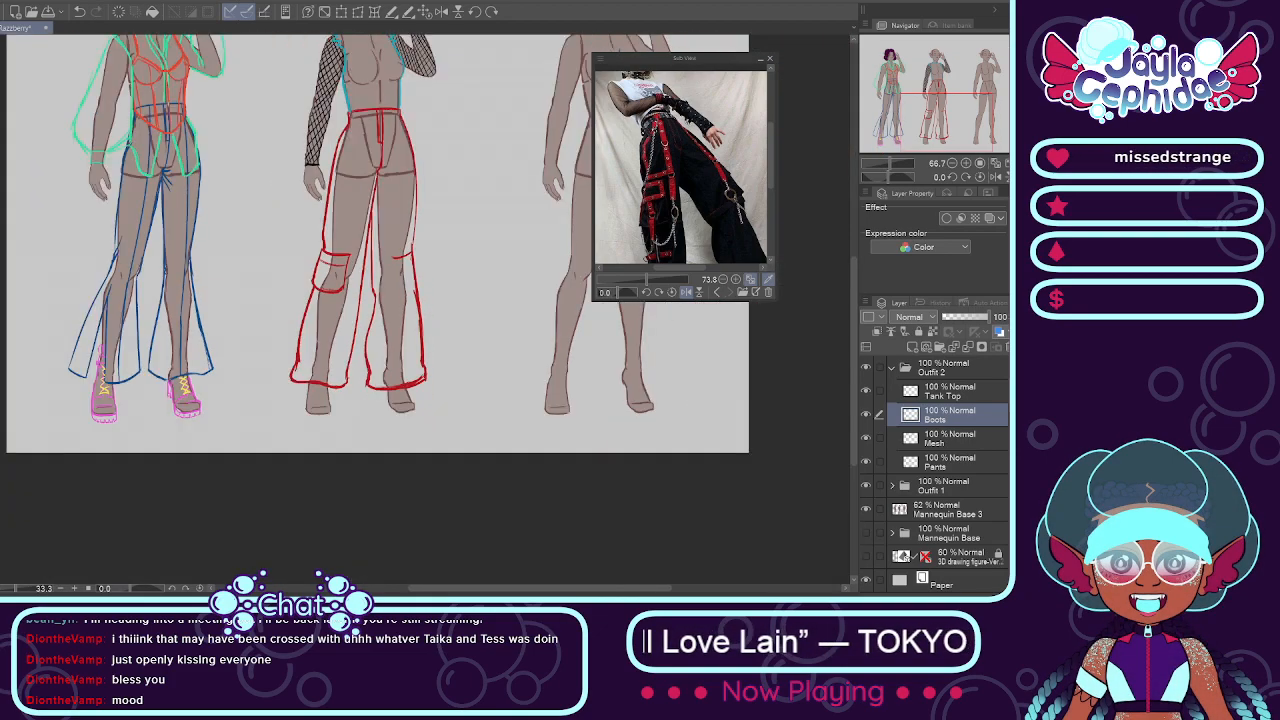
{"action": "left_click", "coordinate": [1007, 347]}
Step: Copy Outfit 1's Boots and Laces & Lace layers and paste them above Tank Top in the Outfit 2 folder
{"action": "left_click", "coordinate": [892, 462]}
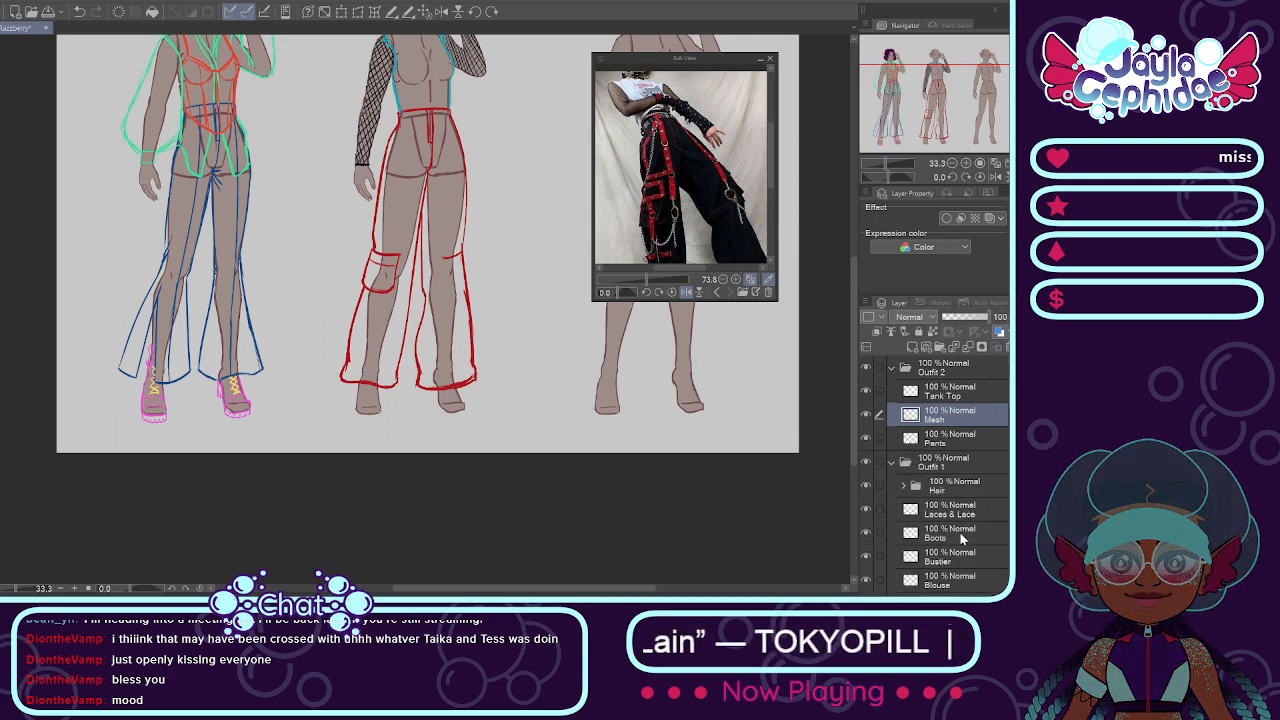
{"action": "left_click", "coordinate": [958, 537]}
{"action": "left_click", "coordinate": [879, 509]}
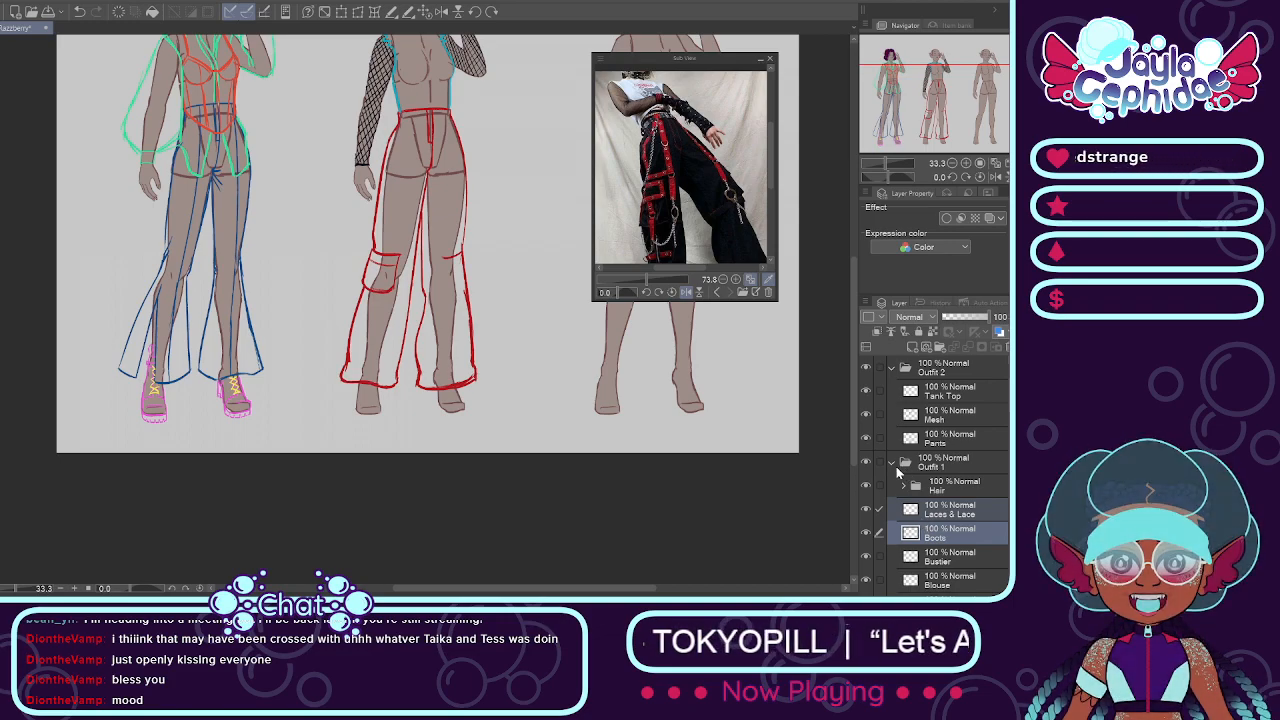
{"action": "left_click", "coordinate": [892, 462]}
{"action": "left_click", "coordinate": [940, 392]}
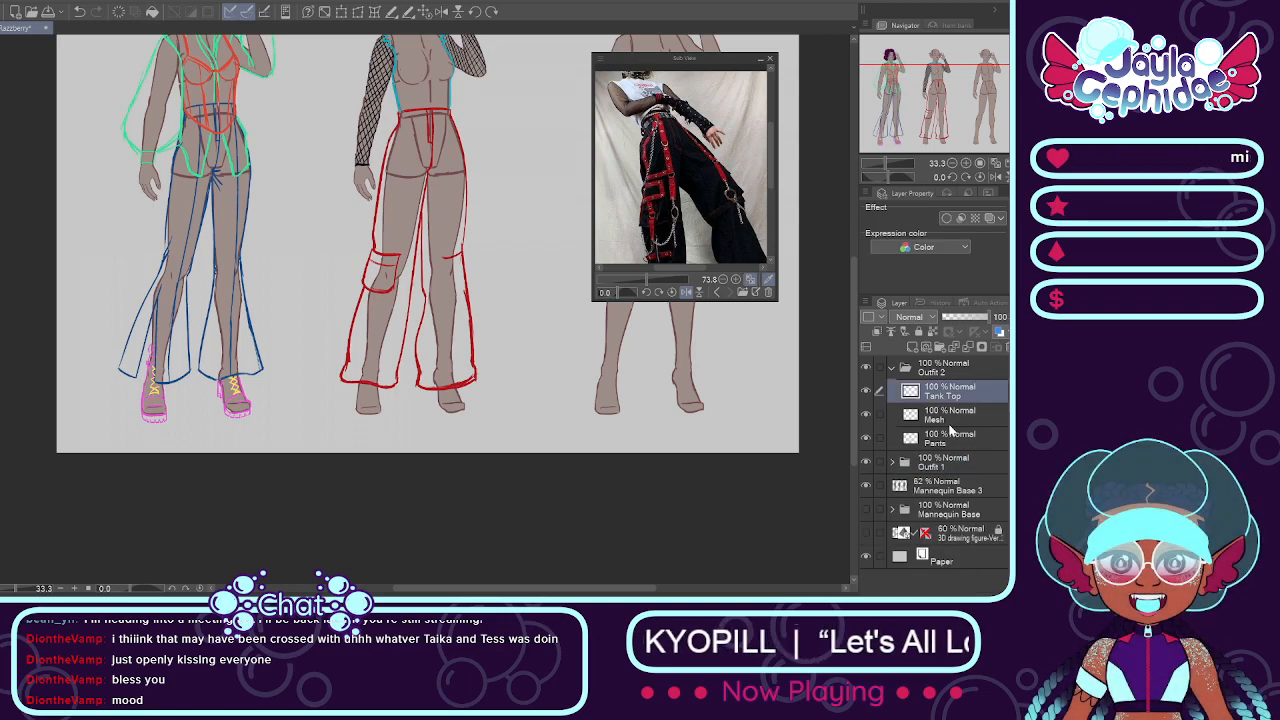
{"action": "key", "text": "ctrl+v"}
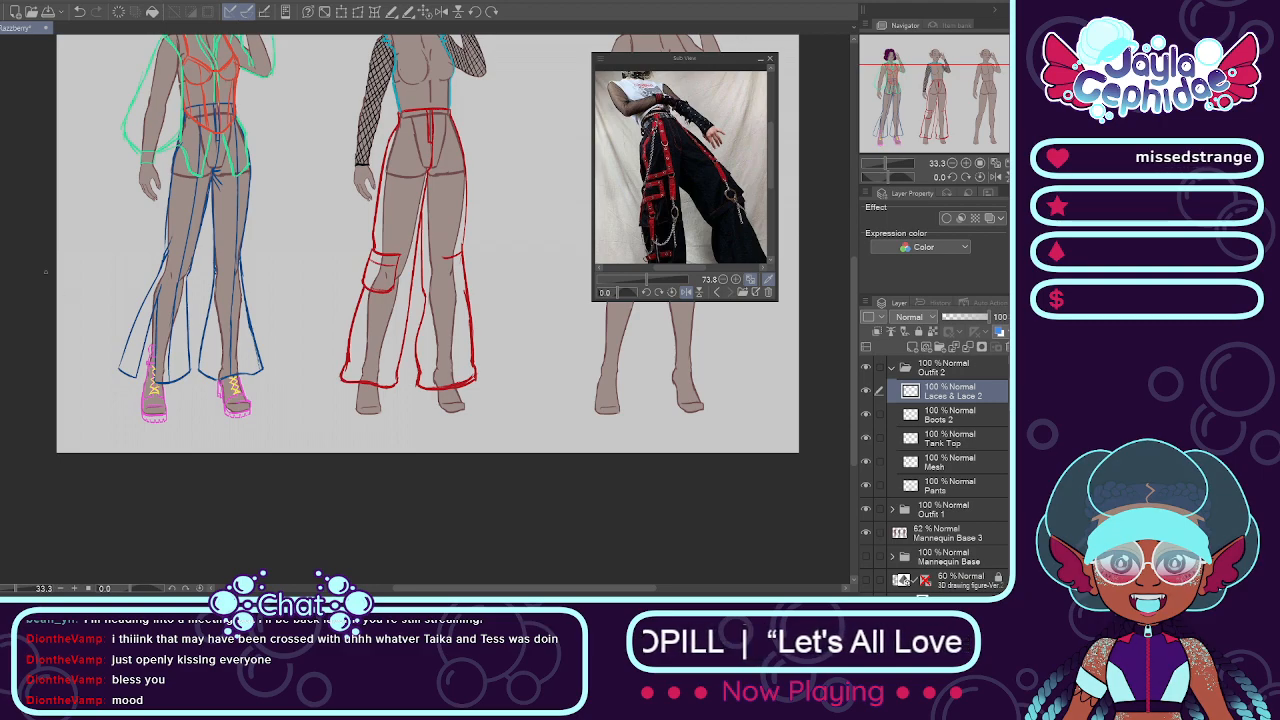
Step: Move the pasted boots and laces together onto the middle mannequin's feet
{"action": "left_click", "coordinate": [880, 415]}
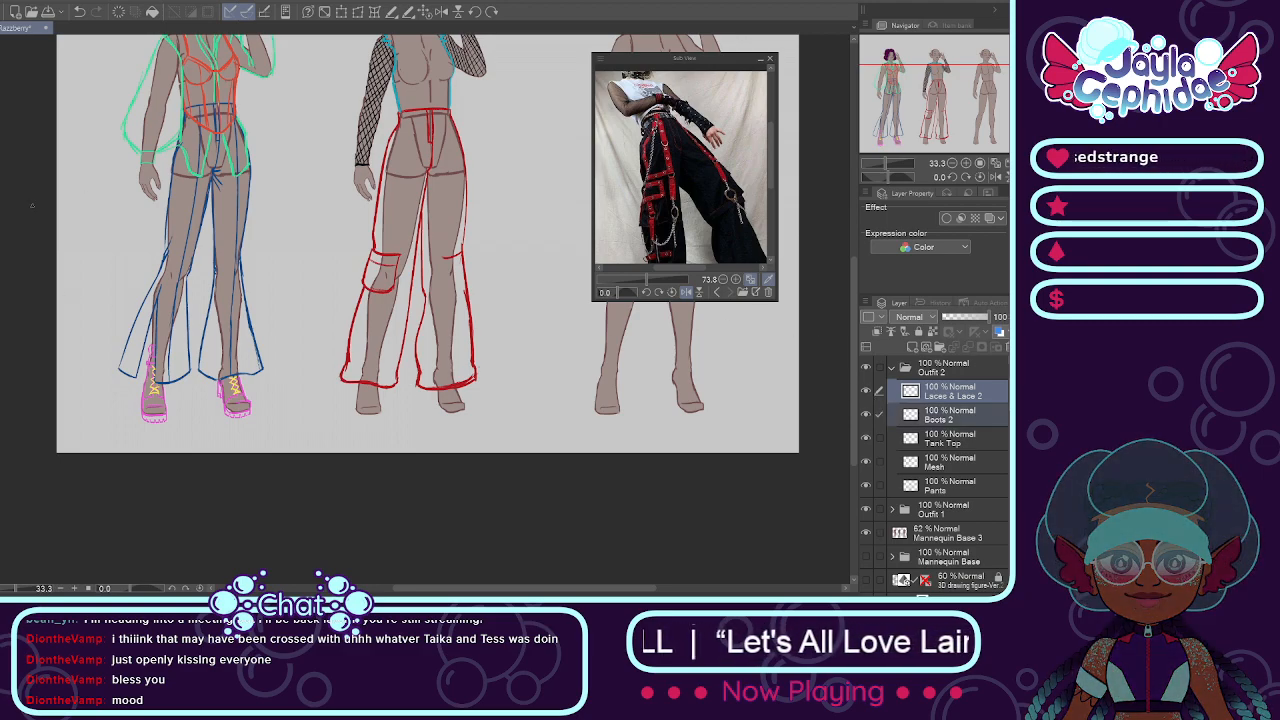
{"action": "left_click_drag", "start_coordinate": [229, 354], "coordinate": [433, 368]}
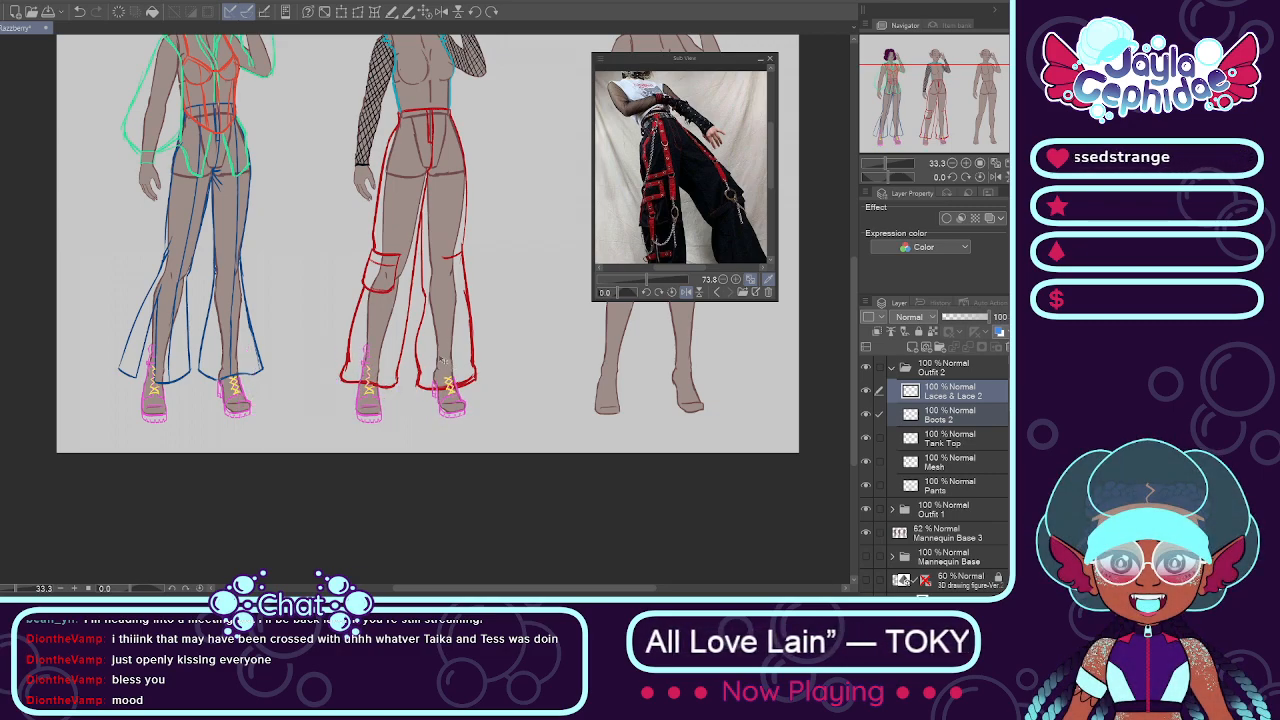
Step: Erase the parts of Outfit 2's copied boots and laces that extend above the trouser hems, each on its own layer
{"action": "left_click", "coordinate": [955, 414]}
{"action": "scroll", "coordinate": [346, 307], "scroll_direction": "up", "scroll_amount": 1}
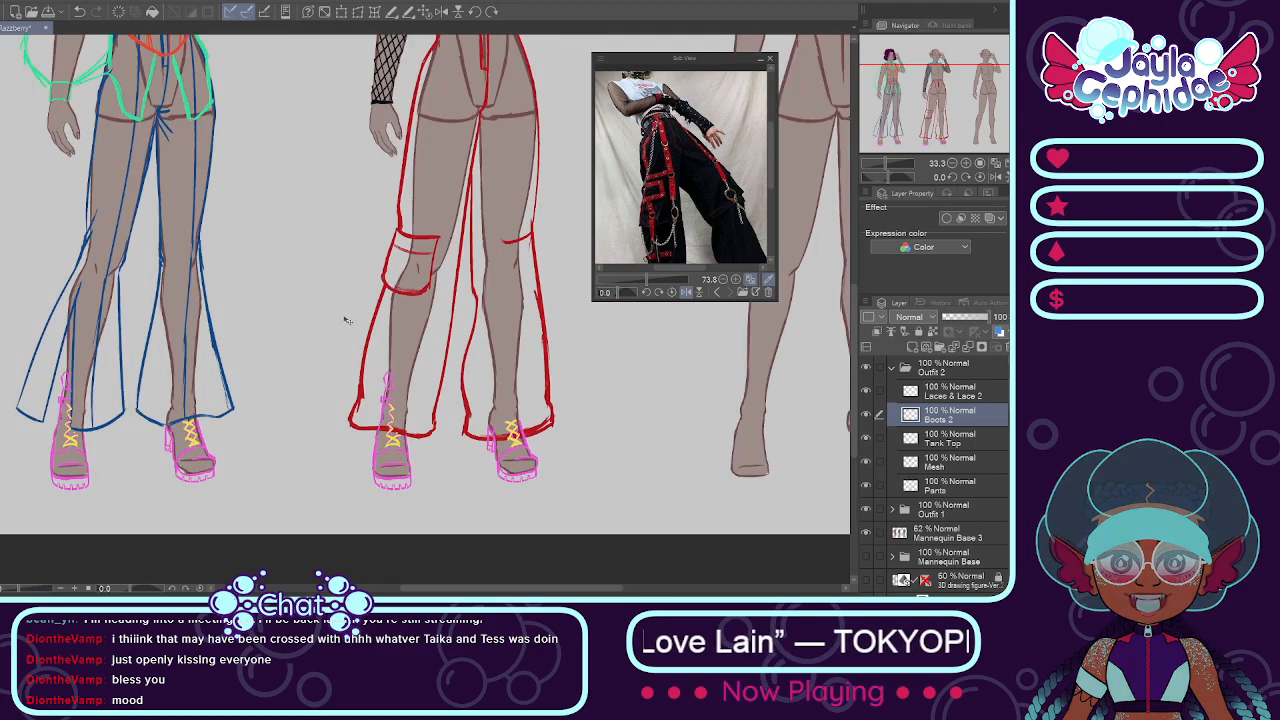
{"action": "scroll", "coordinate": [392, 377], "scroll_direction": "up", "scroll_amount": 1}
{"action": "scroll", "coordinate": [392, 378], "scroll_direction": "down", "scroll_amount": 2}
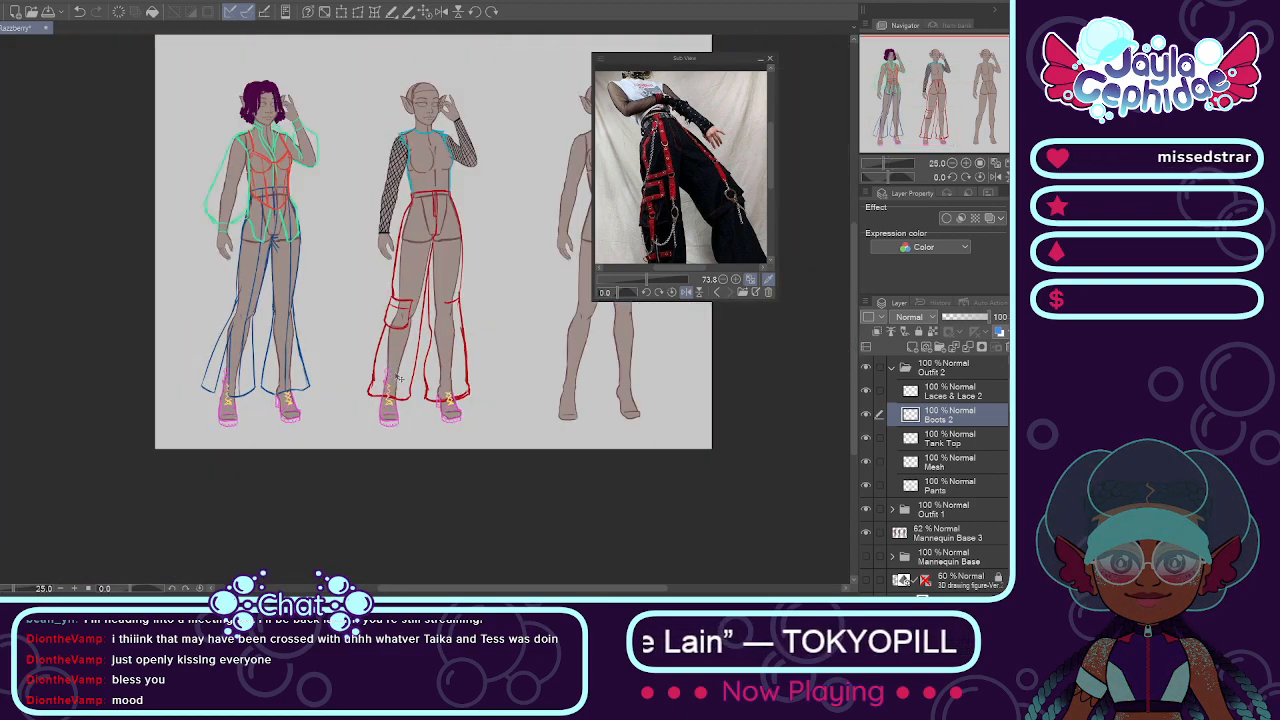
{"action": "scroll", "coordinate": [403, 388], "scroll_direction": "up", "scroll_amount": 1}
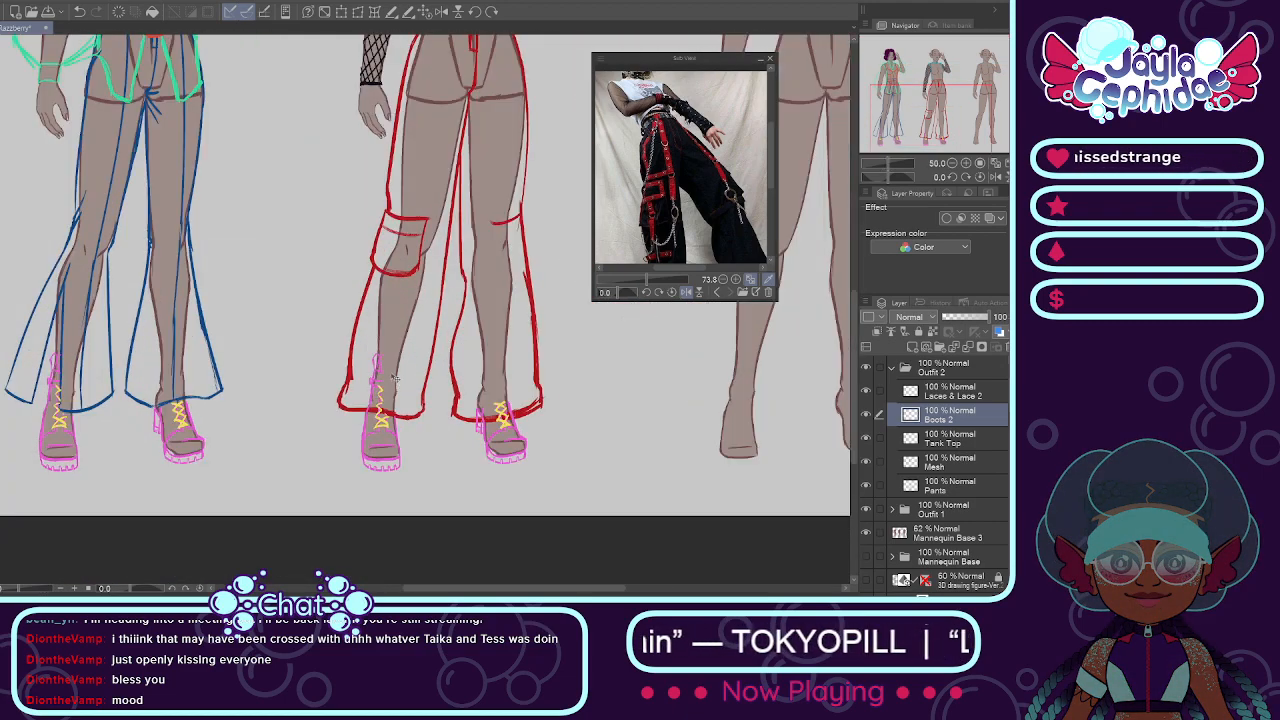
{"action": "scroll", "coordinate": [389, 374], "scroll_direction": "up", "scroll_amount": 1}
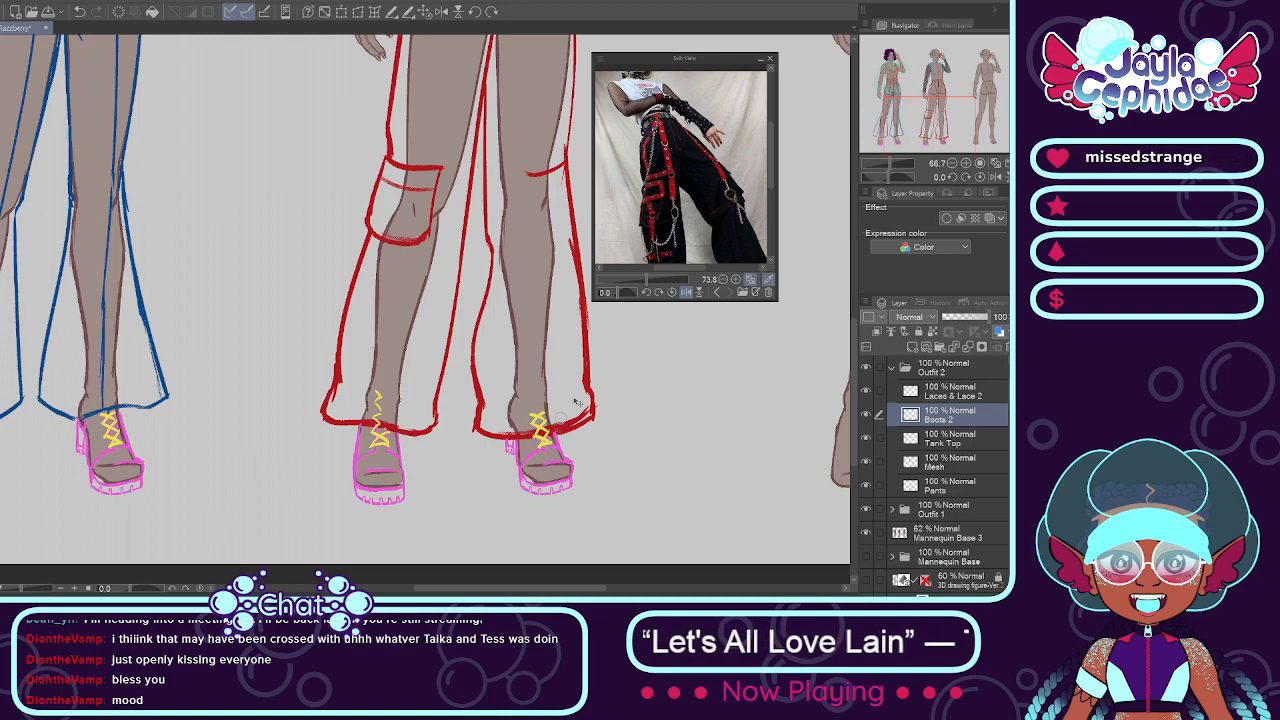
{"action": "left_click", "coordinate": [933, 392]}
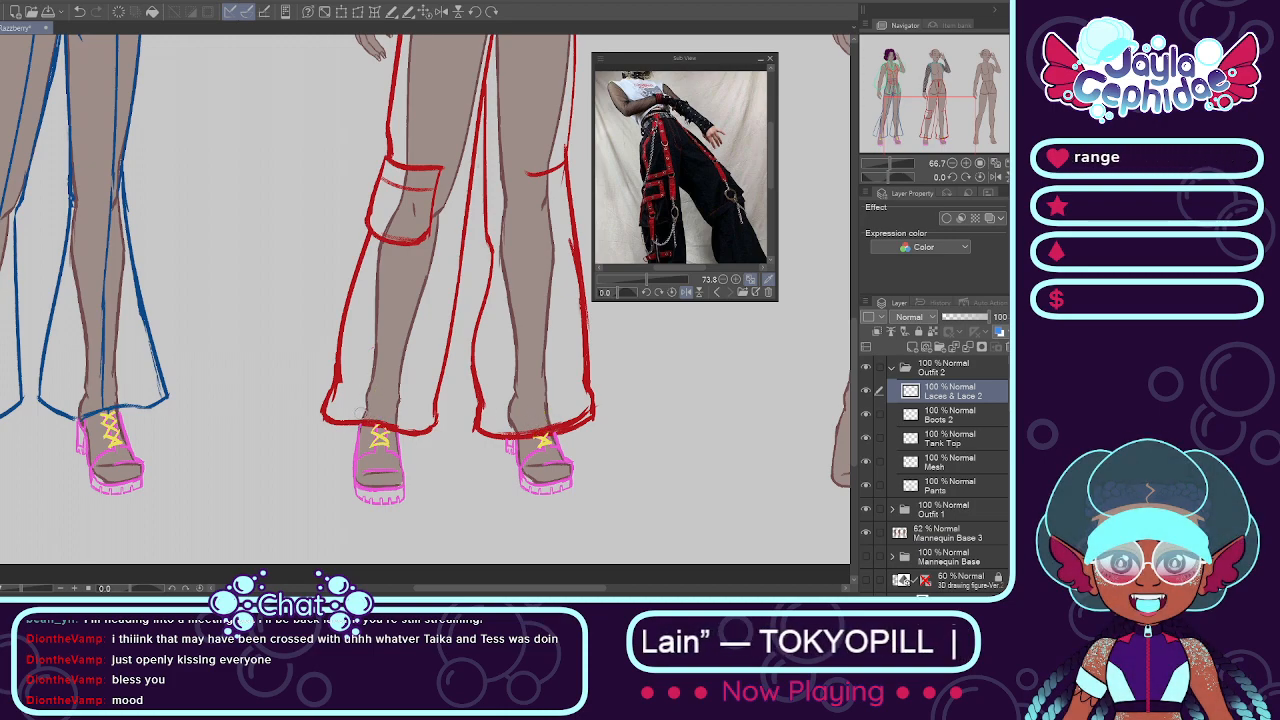
{"action": "scroll", "coordinate": [355, 403], "scroll_direction": "down", "scroll_amount": 6}
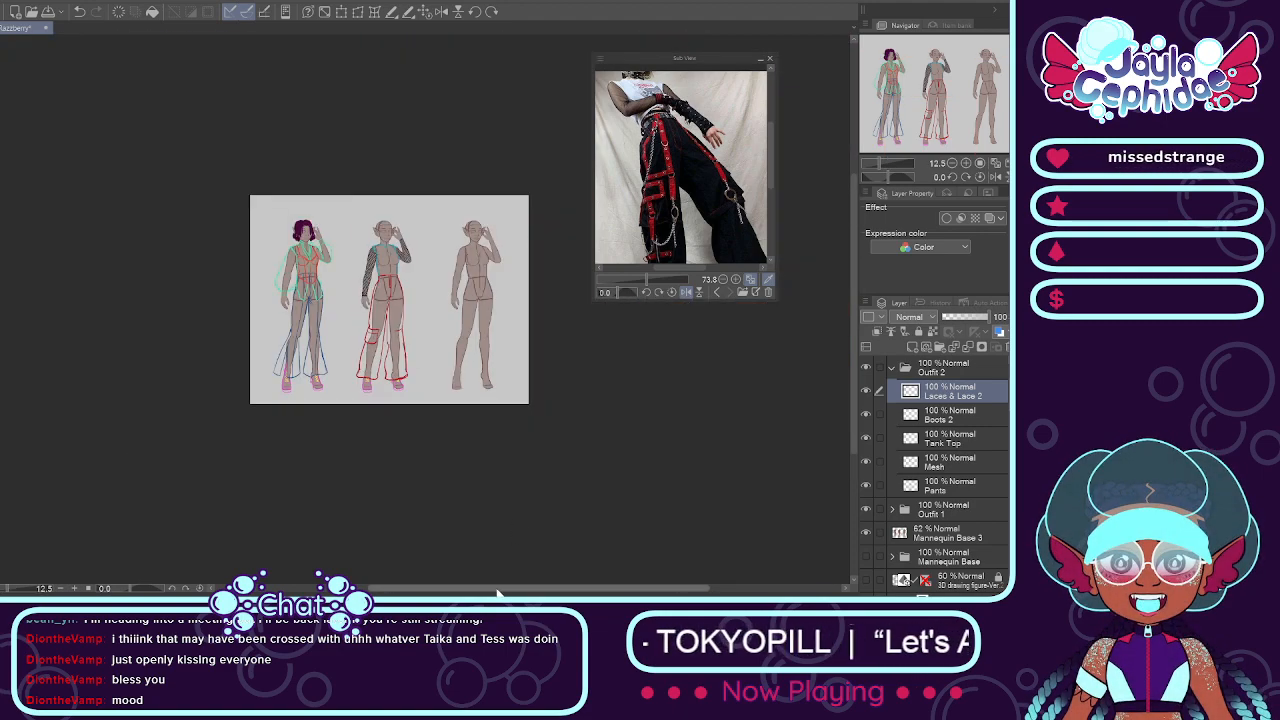
Step: Review the full mannequin sheet and toggle the visibility of Outfit 2's laces layer to check it
{"action": "left_click_drag", "start_coordinate": [506, 590], "coordinate": [484, 513]}
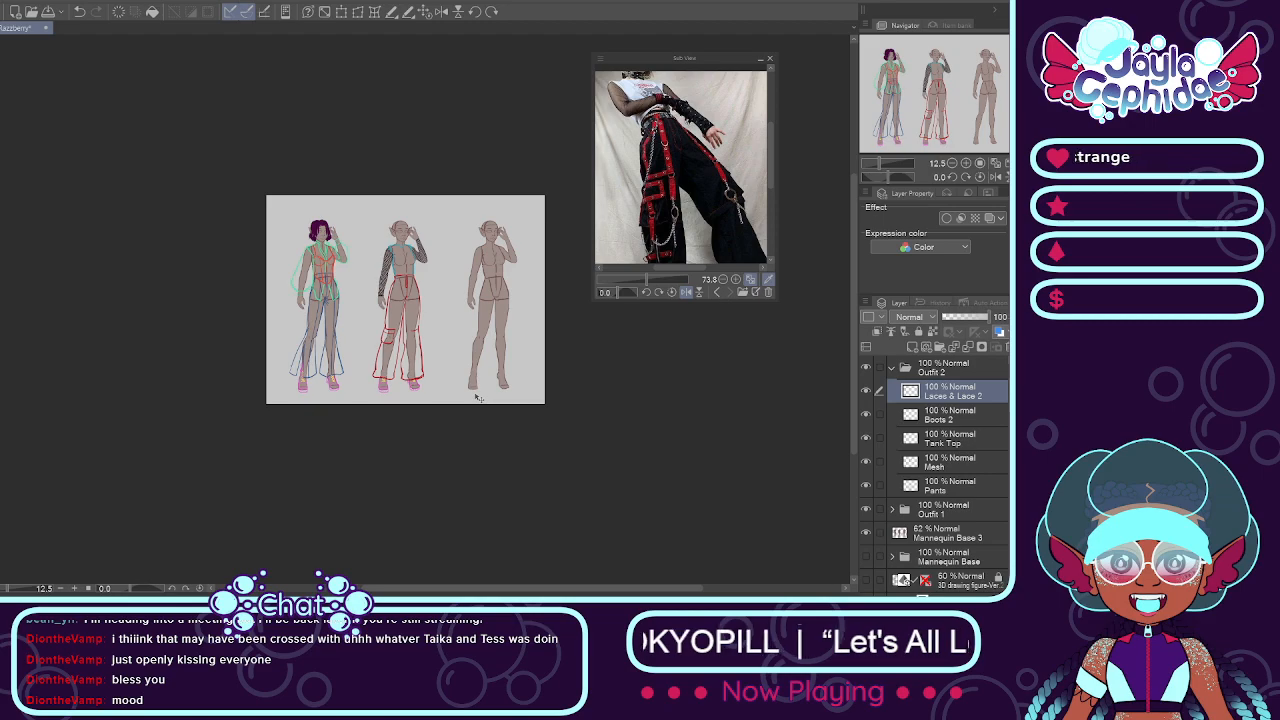
{"action": "left_click", "coordinate": [427, 13]}
{"action": "left_click_drag", "start_coordinate": [500, 588], "coordinate": [658, 575]}
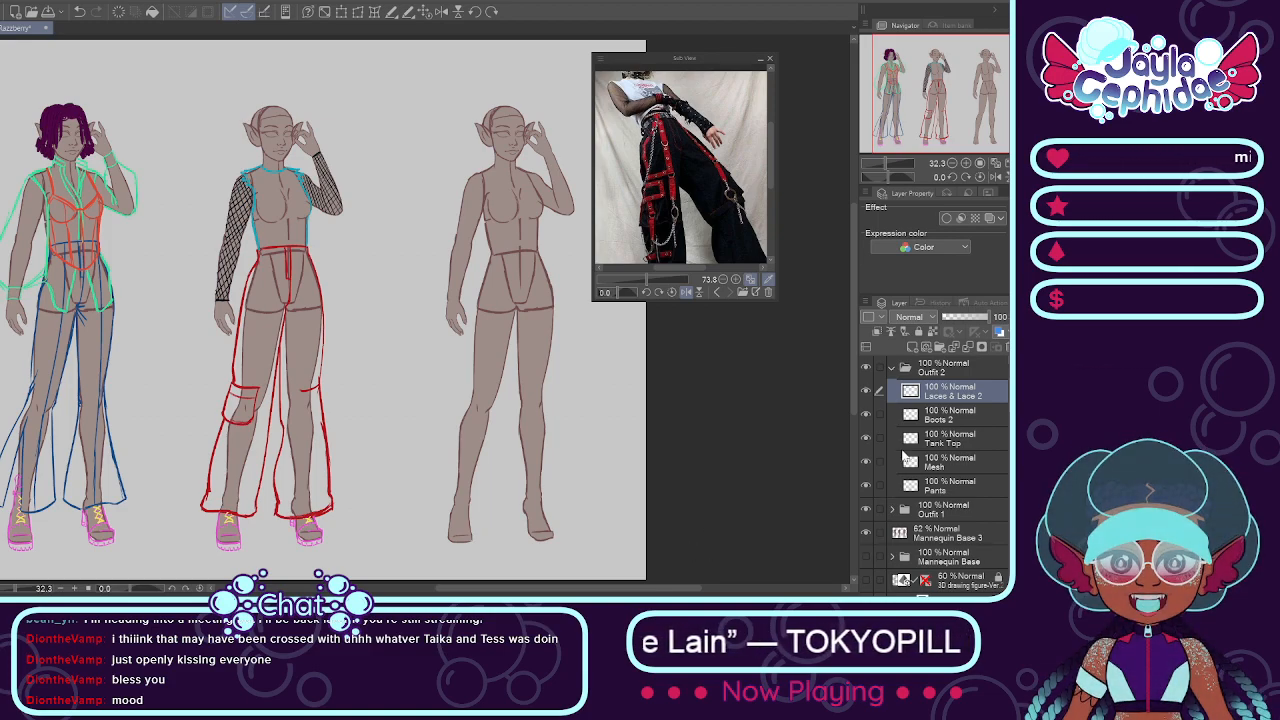
{"action": "left_click", "coordinate": [866, 394]}
{"action": "left_click", "coordinate": [866, 394]}
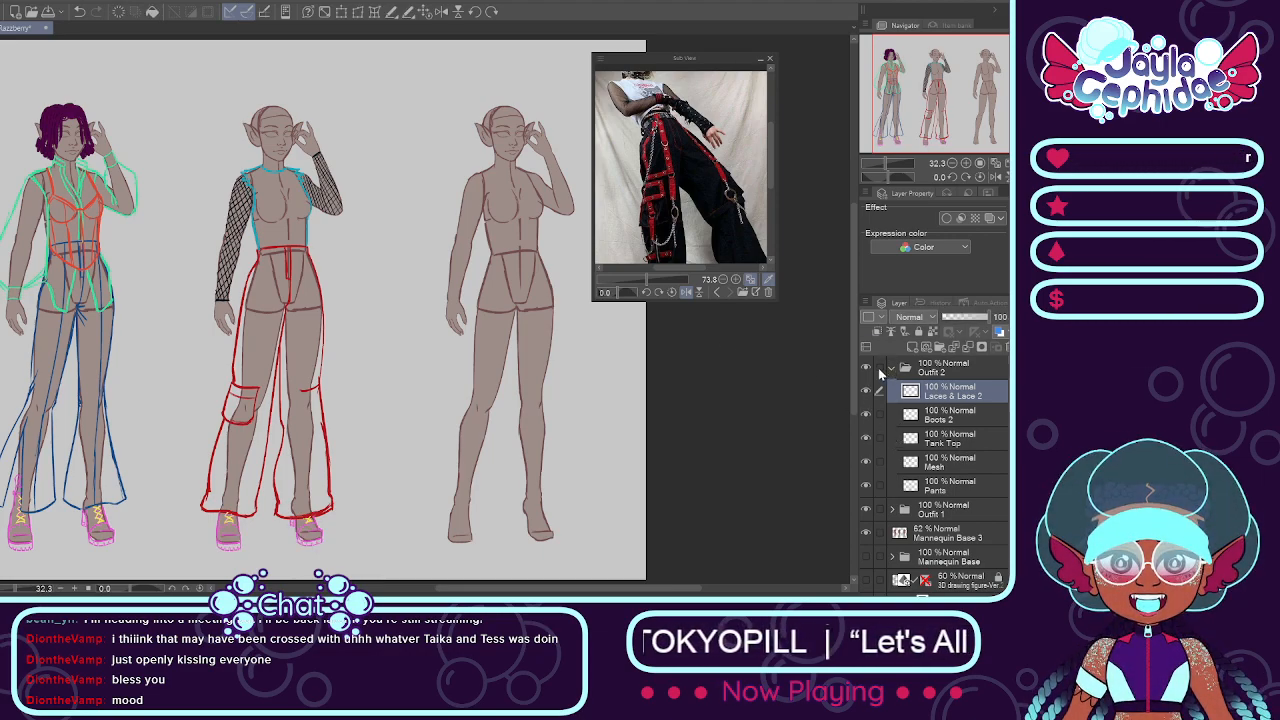
Step: Collapse the Outfit 2 folder and add a new layer folder above it named Outfit 3
{"action": "left_click", "coordinate": [891, 368]}
{"action": "left_click", "coordinate": [943, 347]}
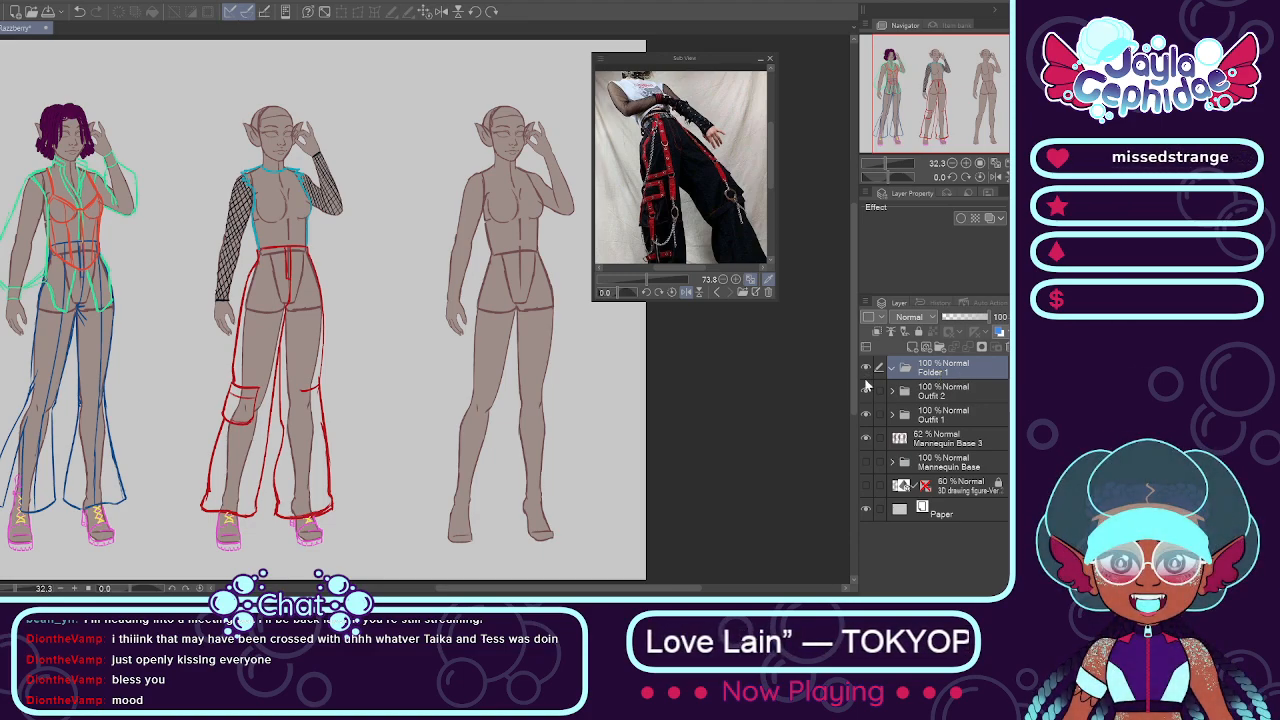
{"action": "type", "text": "Outfit 3"}
{"action": "key", "text": "Return"}
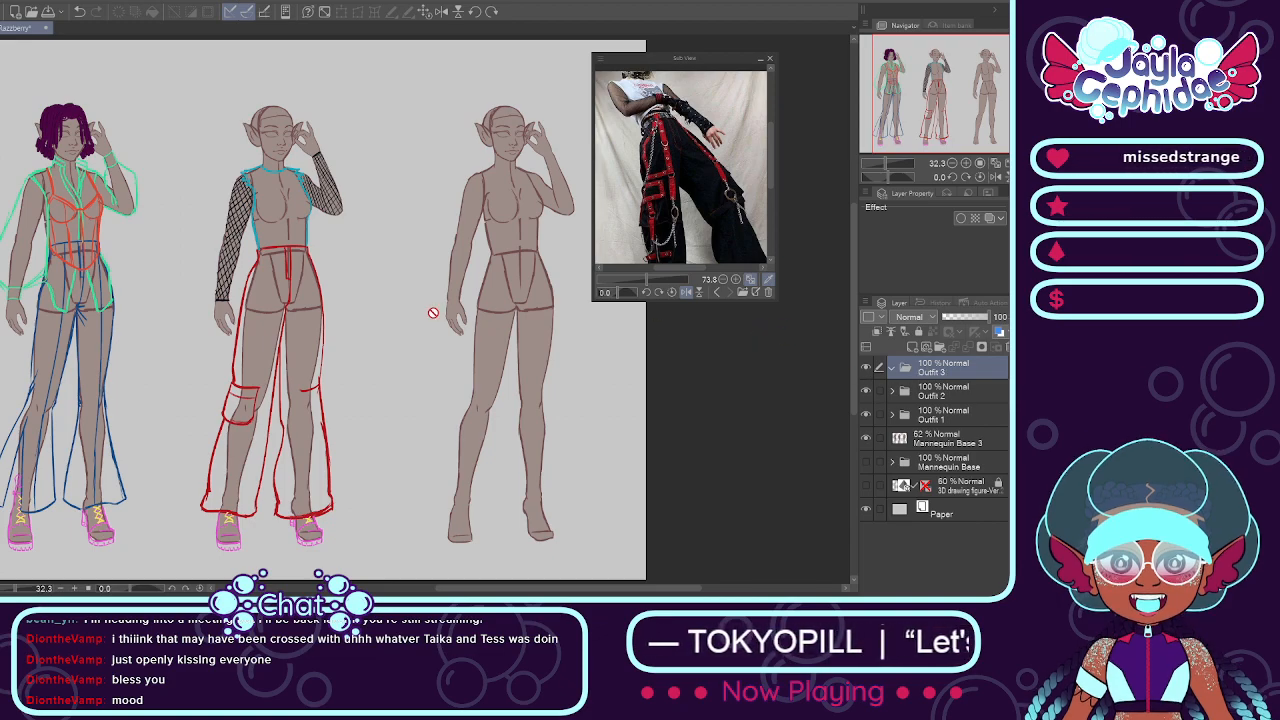
Step: Create a Jacket folder inside Outfit 3 containing a new layer named Base
{"action": "left_click", "coordinate": [913, 347]}
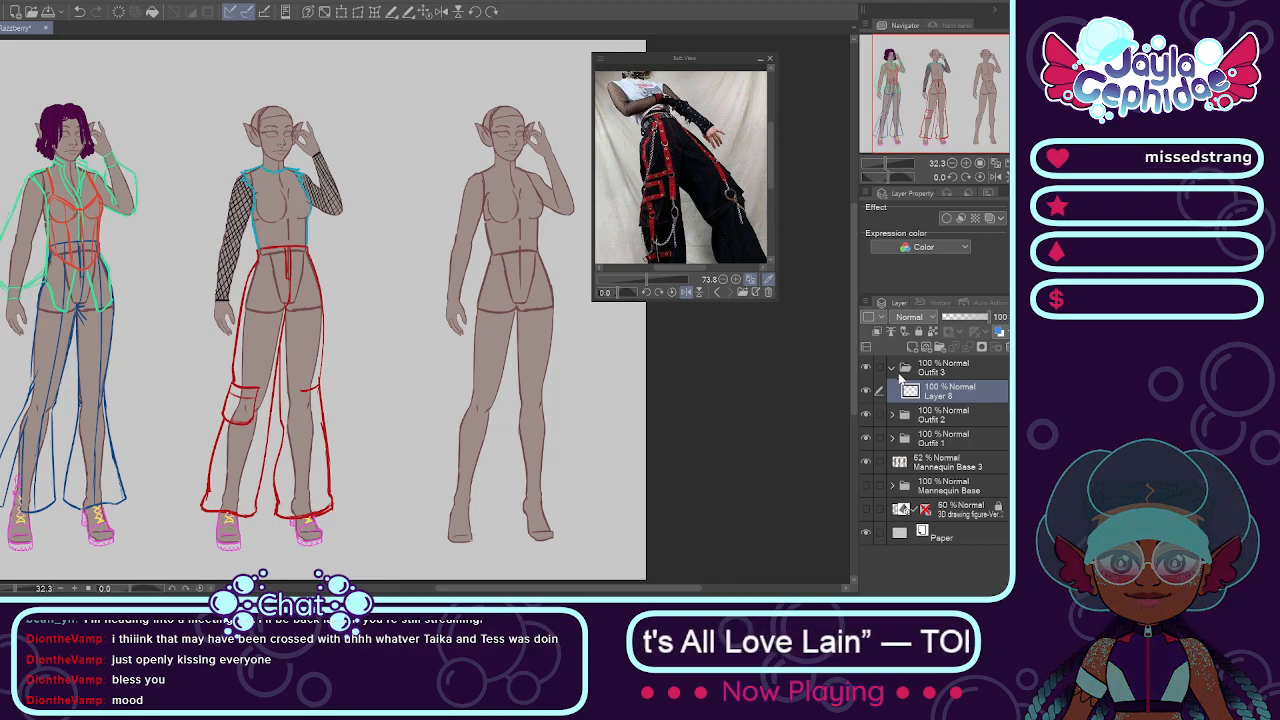
{"action": "left_click", "coordinate": [953, 347]}
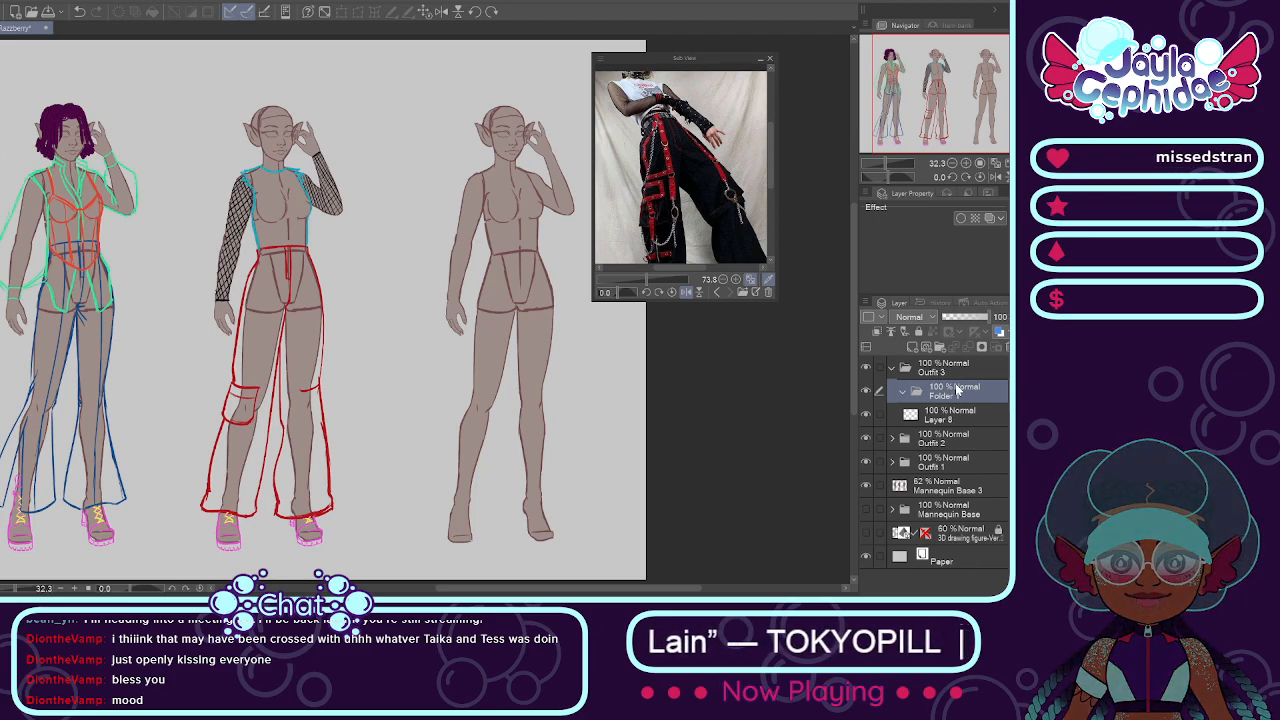
{"action": "left_click", "coordinate": [960, 417]}
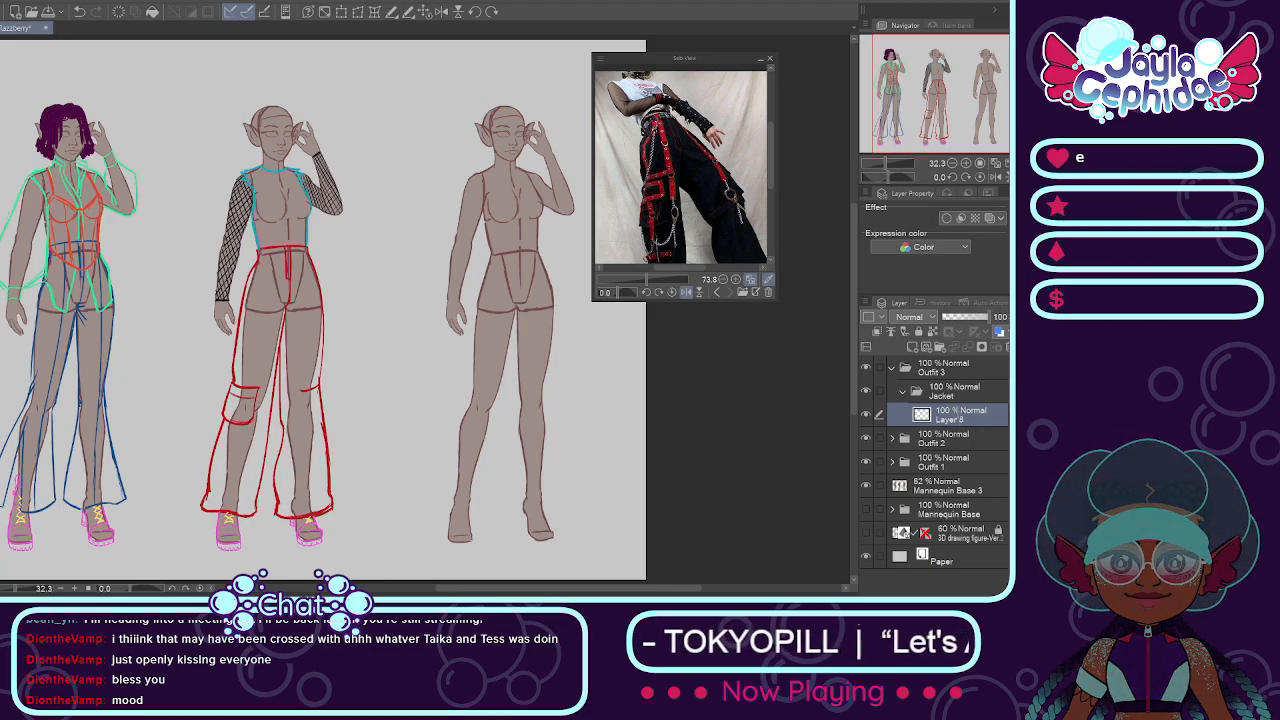
{"action": "double_click", "coordinate": [959, 418]}
{"action": "type", "text": "Base"}
{"action": "key", "text": "Return"}
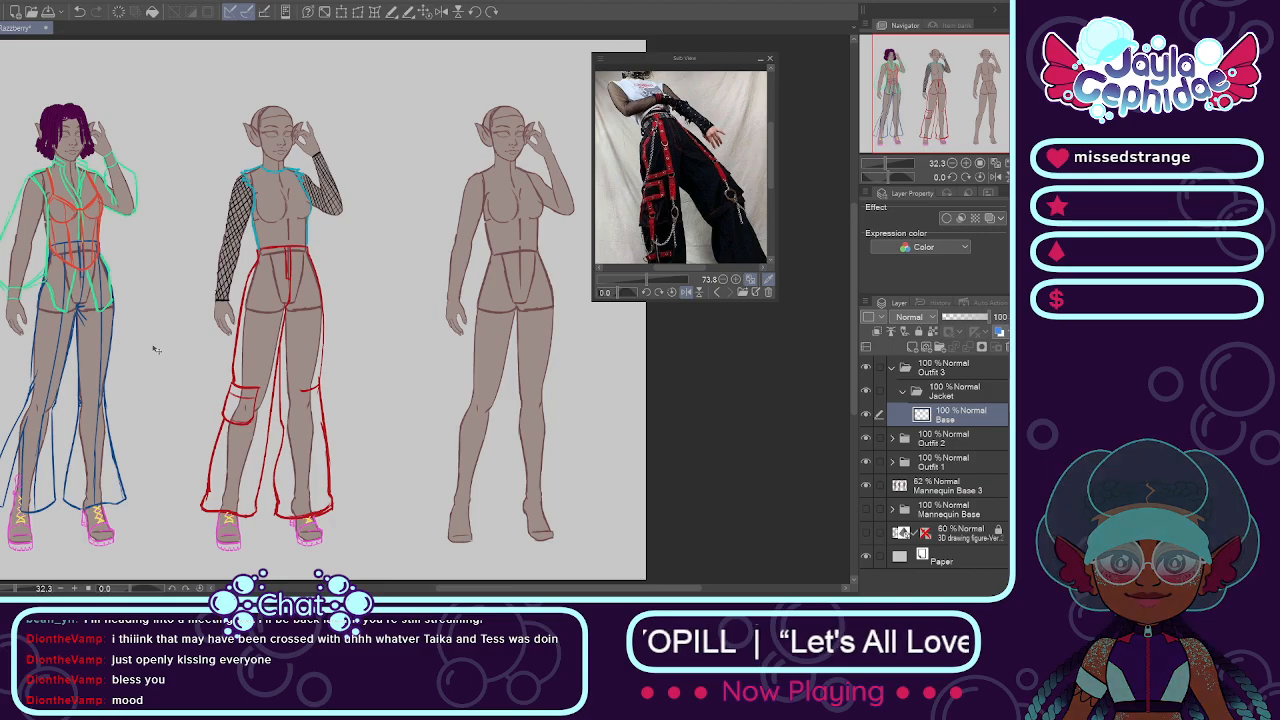
{"action": "scroll", "coordinate": [96, 190], "scroll_direction": "up", "scroll_amount": 4}
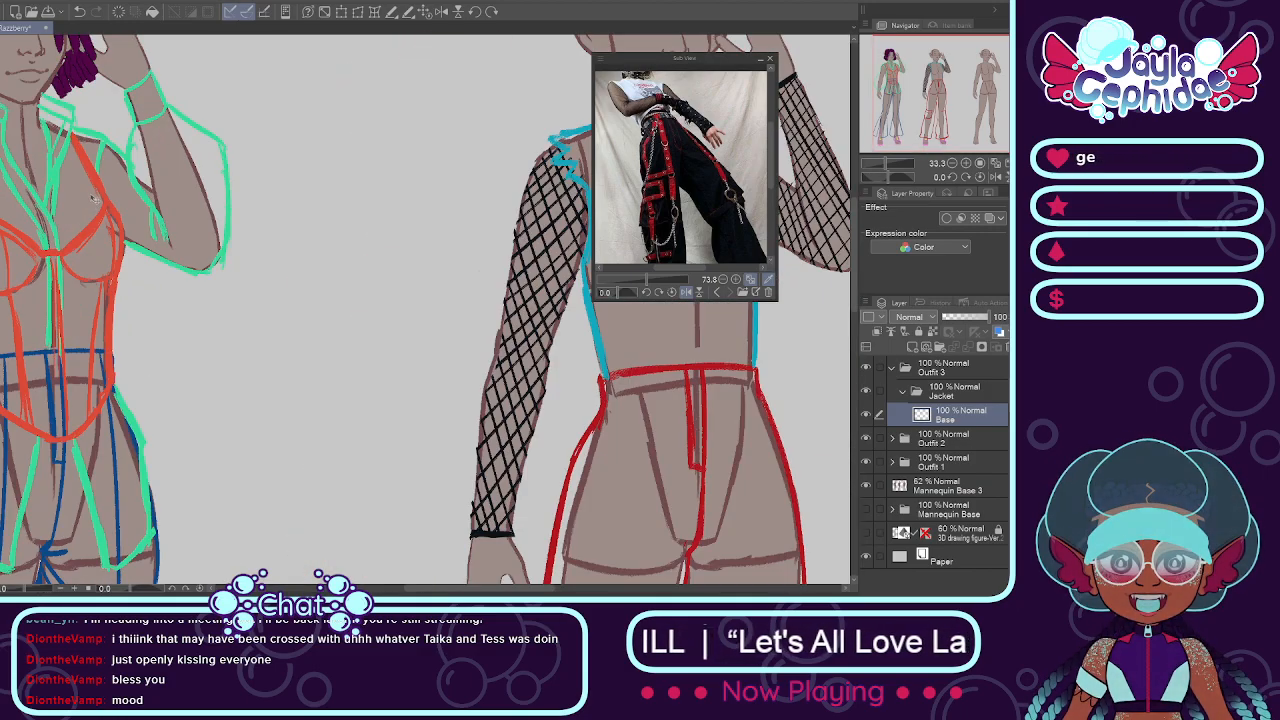
{"action": "scroll", "coordinate": [87, 231], "scroll_direction": "down", "scroll_amount": 3}
{"action": "scroll", "coordinate": [87, 231], "scroll_direction": "down", "scroll_amount": 3}
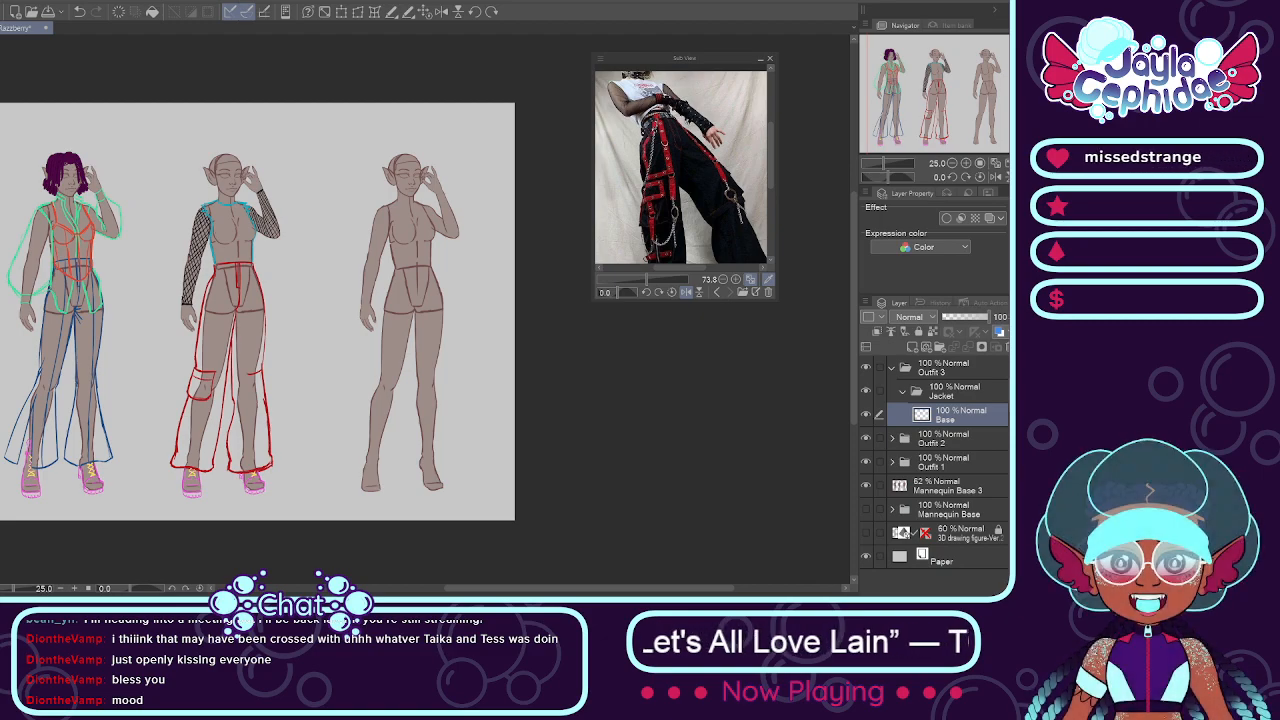
{"action": "scroll", "coordinate": [268, 163], "scroll_direction": "down", "scroll_amount": 2}
{"action": "scroll", "coordinate": [345, 195], "scroll_direction": "up", "scroll_amount": 3}
{"action": "scroll", "coordinate": [345, 183], "scroll_direction": "down", "scroll_amount": 3}
{"action": "scroll", "coordinate": [345, 183], "scroll_direction": "up", "scroll_amount": 4}
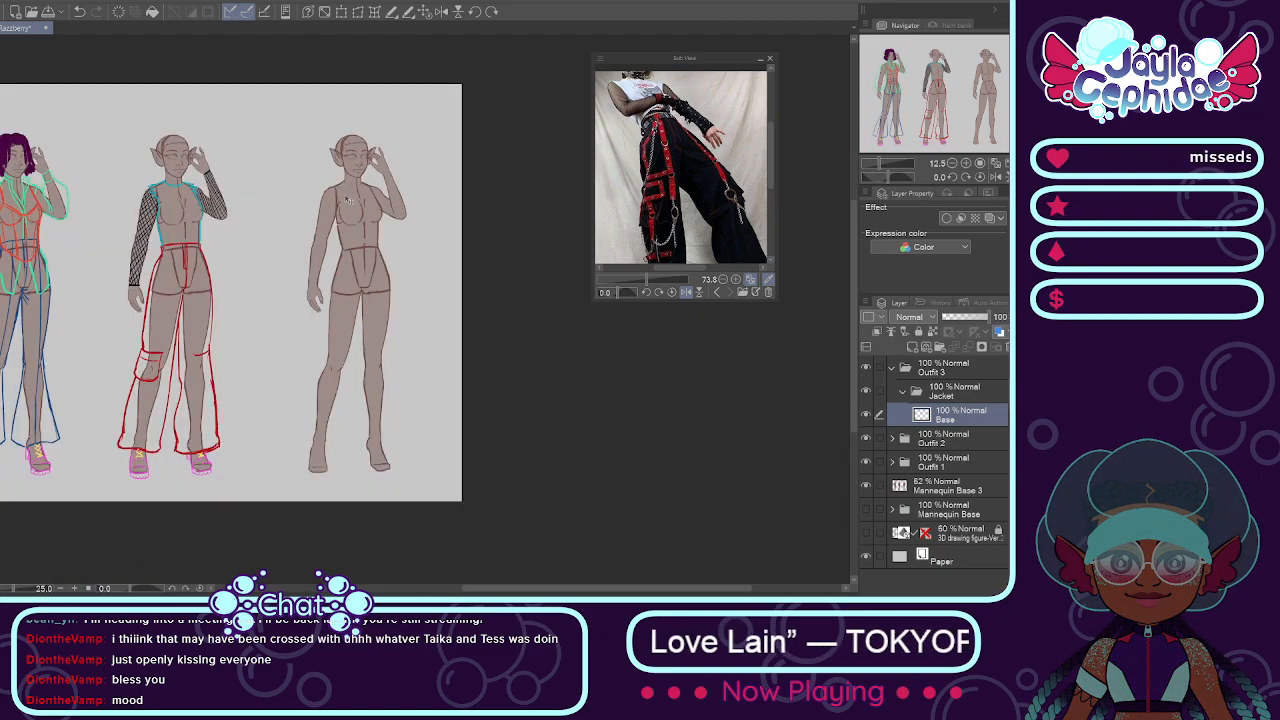
Step: Draw a magenta jacket cuff with a slanted upper edge around the wrist of the third mannequin's lowered arm
{"action": "scroll", "coordinate": [372, 205], "scroll_direction": "down", "scroll_amount": 2}
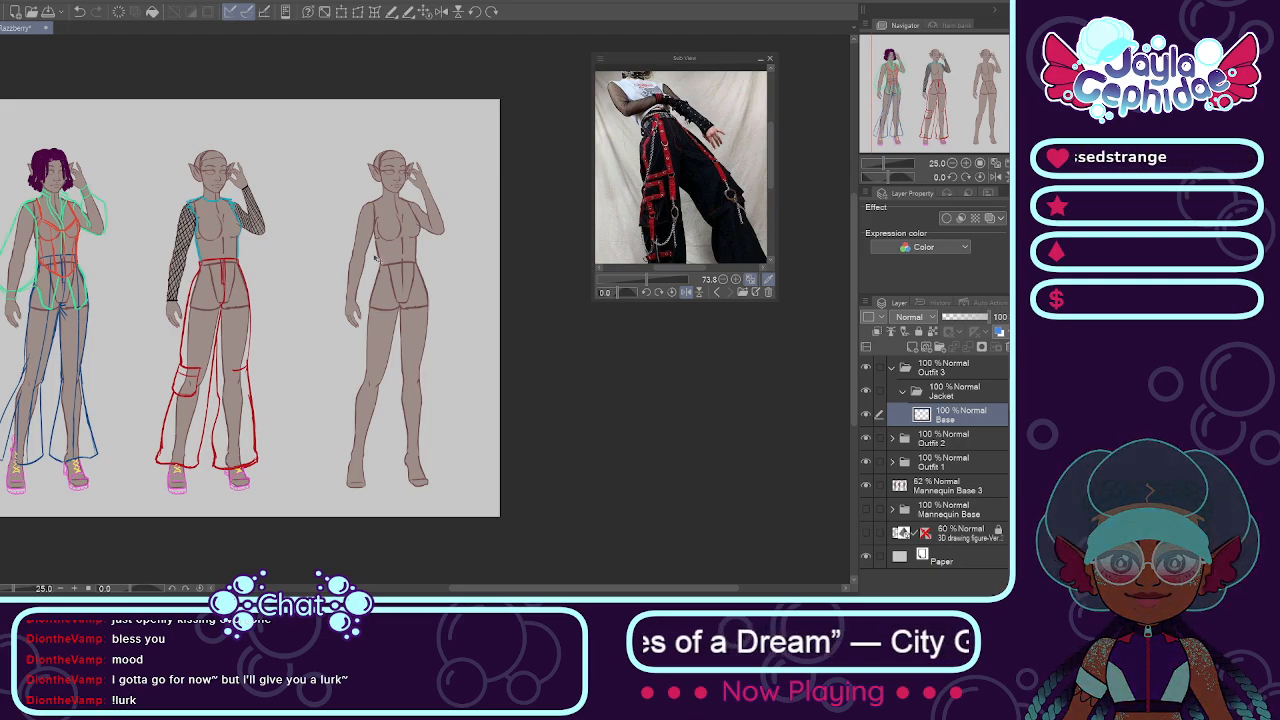
{"action": "scroll", "coordinate": [355, 257], "scroll_direction": "up", "scroll_amount": 3}
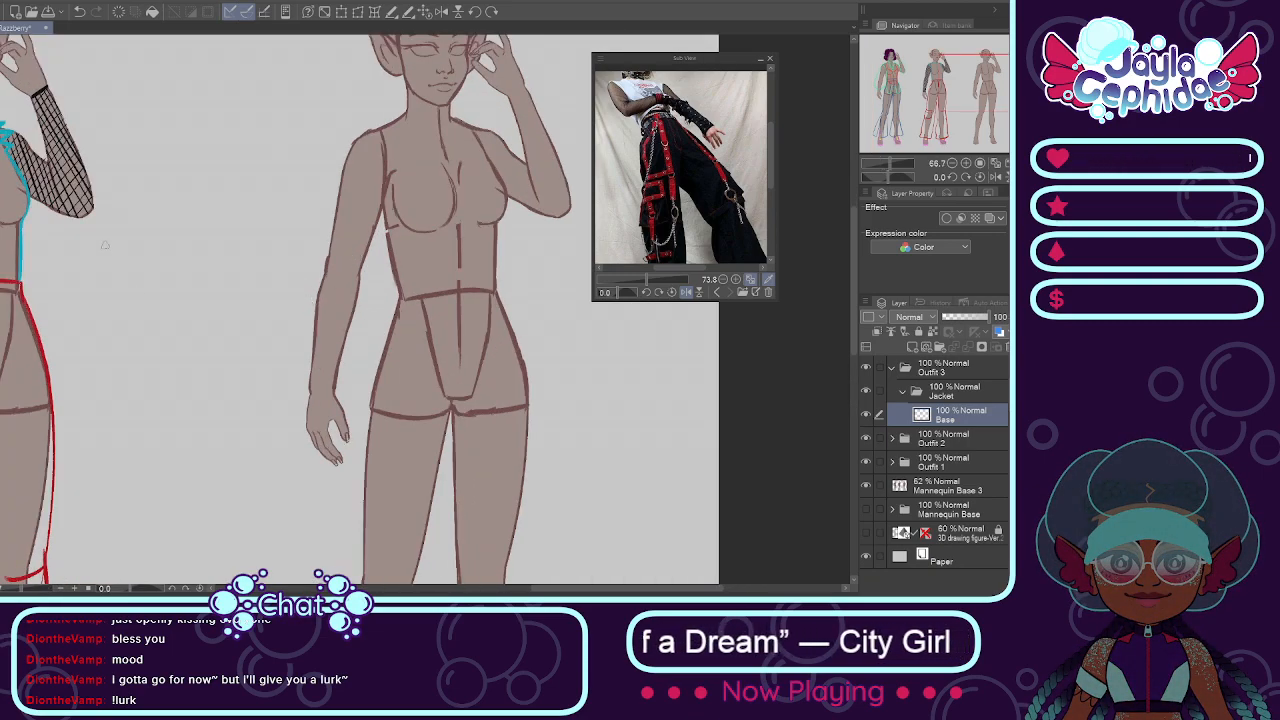
{"action": "scroll", "coordinate": [289, 332], "scroll_direction": "up", "scroll_amount": 1}
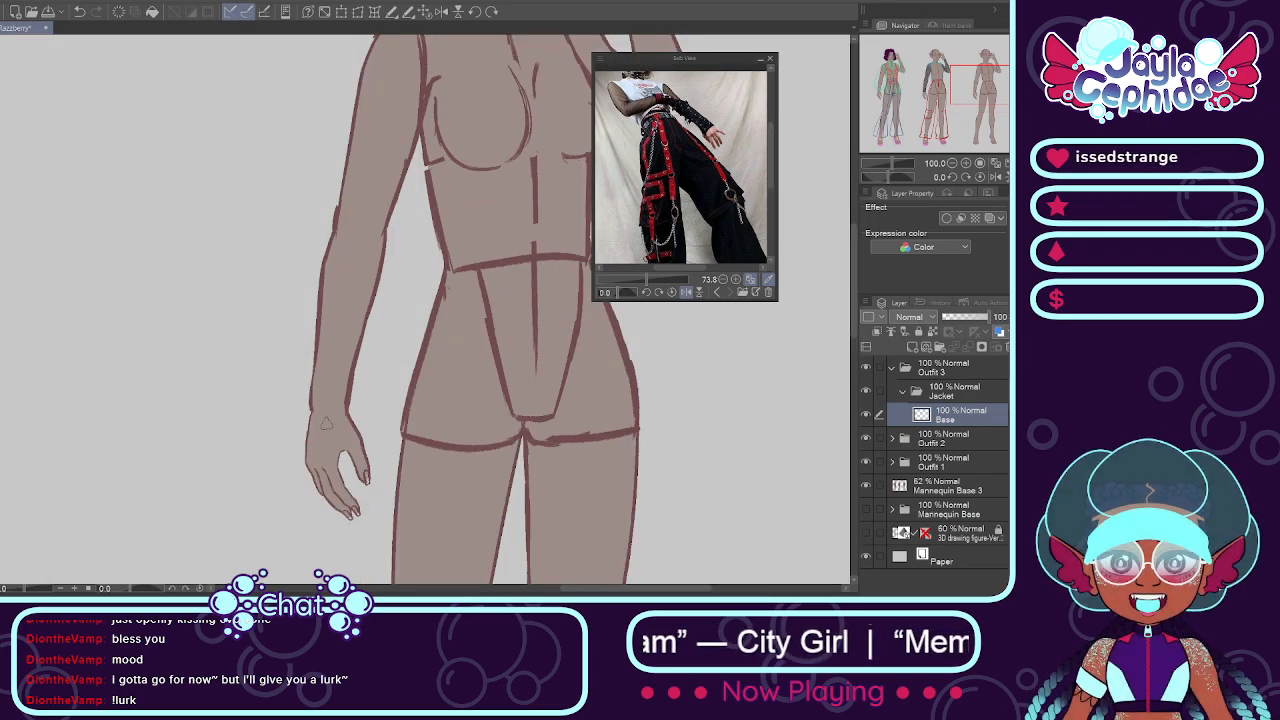
{"action": "left_click_drag", "start_coordinate": [312, 417], "coordinate": [358, 423]}
{"action": "mouse_move", "coordinate": [314, 348]}
{"action": "left_mouse_down"}
{"action": "mouse_move", "coordinate": [362, 379]}
{"action": "mouse_move", "coordinate": [356, 417]}
{"action": "mouse_move", "coordinate": [314, 343]}
{"action": "mouse_move", "coordinate": [342, 350]}
{"action": "mouse_move", "coordinate": [355, 390]}
{"action": "mouse_move", "coordinate": [317, 413]}
{"action": "mouse_move", "coordinate": [350, 408]}
{"action": "left_mouse_up"}
{"action": "key", "text": "e"}
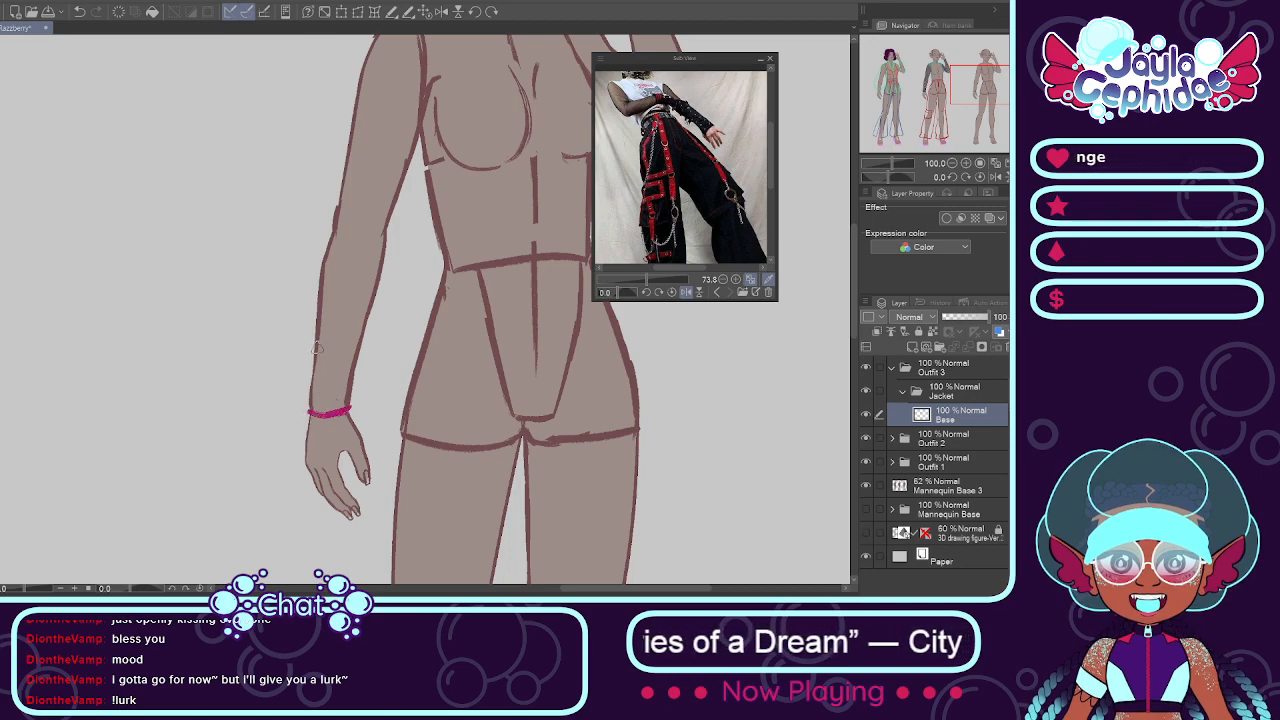
{"action": "mouse_move", "coordinate": [314, 347]}
{"action": "left_mouse_down"}
{"action": "mouse_move", "coordinate": [355, 376]}
{"action": "mouse_move", "coordinate": [350, 410]}
{"action": "left_mouse_up"}
{"action": "mouse_move", "coordinate": [312, 342]}
{"action": "left_mouse_down"}
{"action": "mouse_move", "coordinate": [304, 410]}
{"action": "mouse_move", "coordinate": [304, 394]}
{"action": "left_mouse_up"}
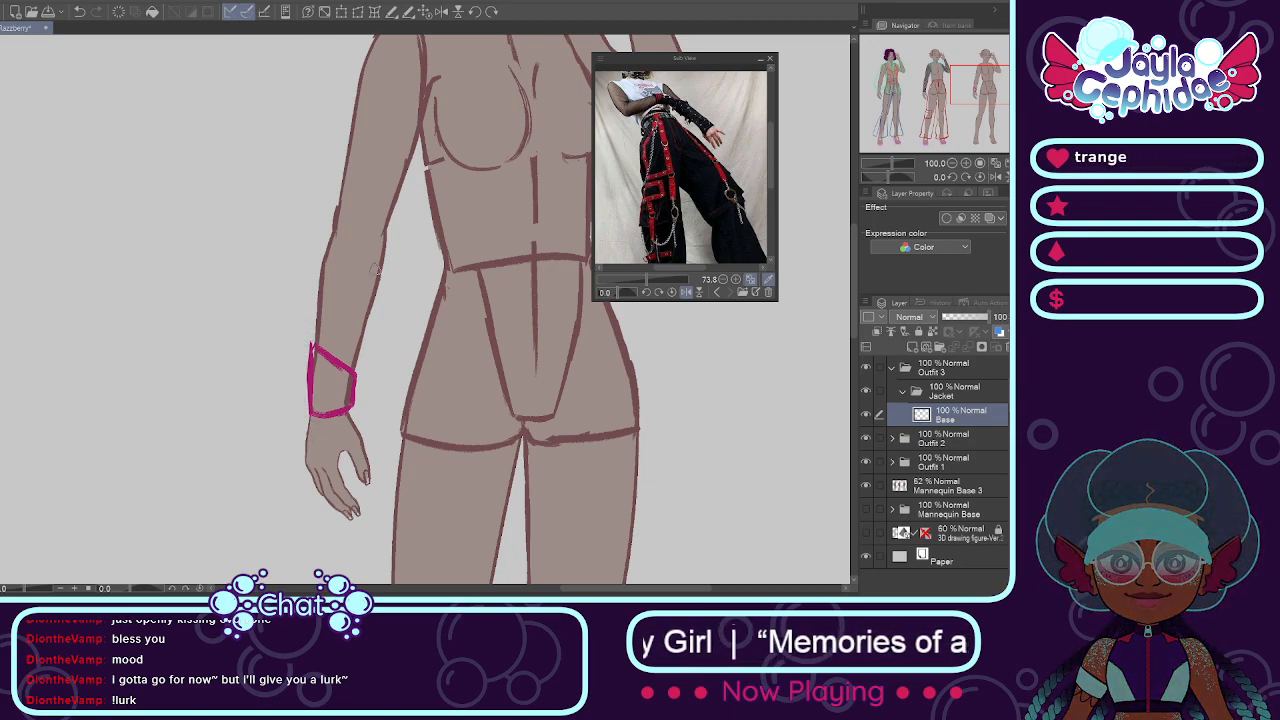
Step: Sketch the jacket's magenta armhole seam and shoulder cap at the top of the third mannequin's lowered arm
{"action": "scroll", "coordinate": [722, 316], "scroll_direction": "up", "scroll_amount": 3}
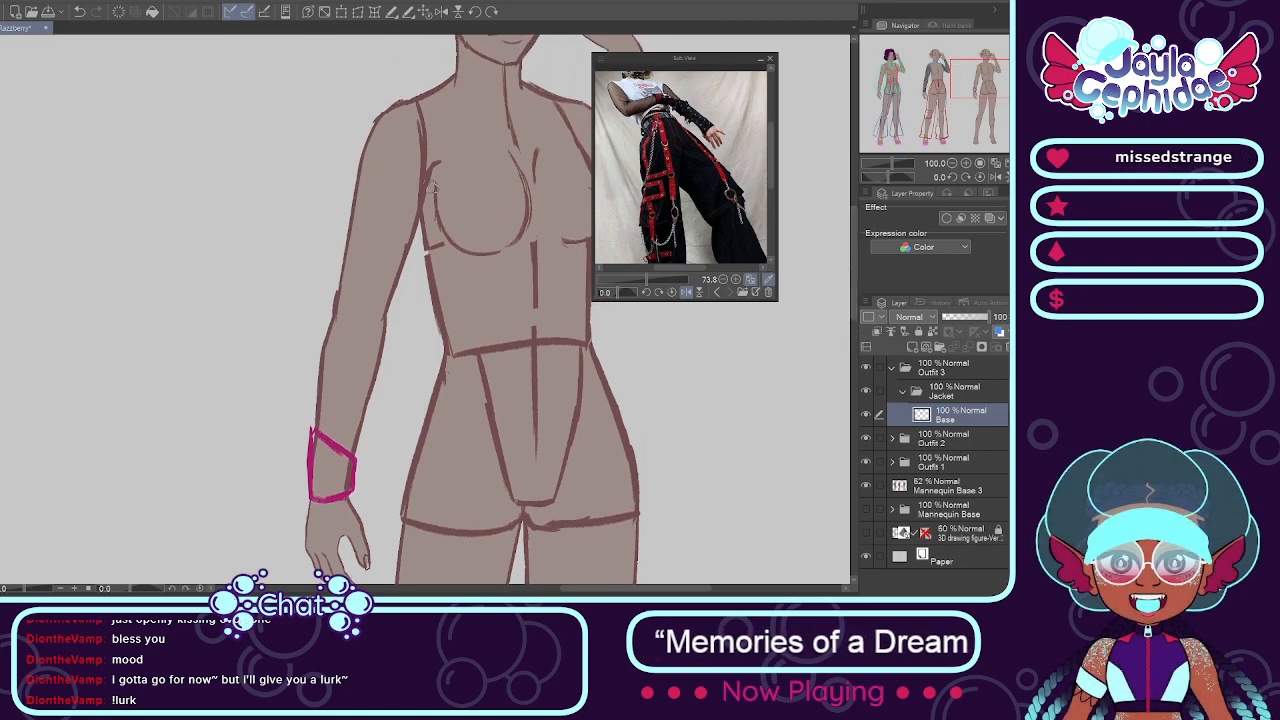
{"action": "left_click_drag", "start_coordinate": [389, 104], "coordinate": [432, 161]}
{"action": "left_click_drag", "start_coordinate": [391, 107], "coordinate": [362, 139]}
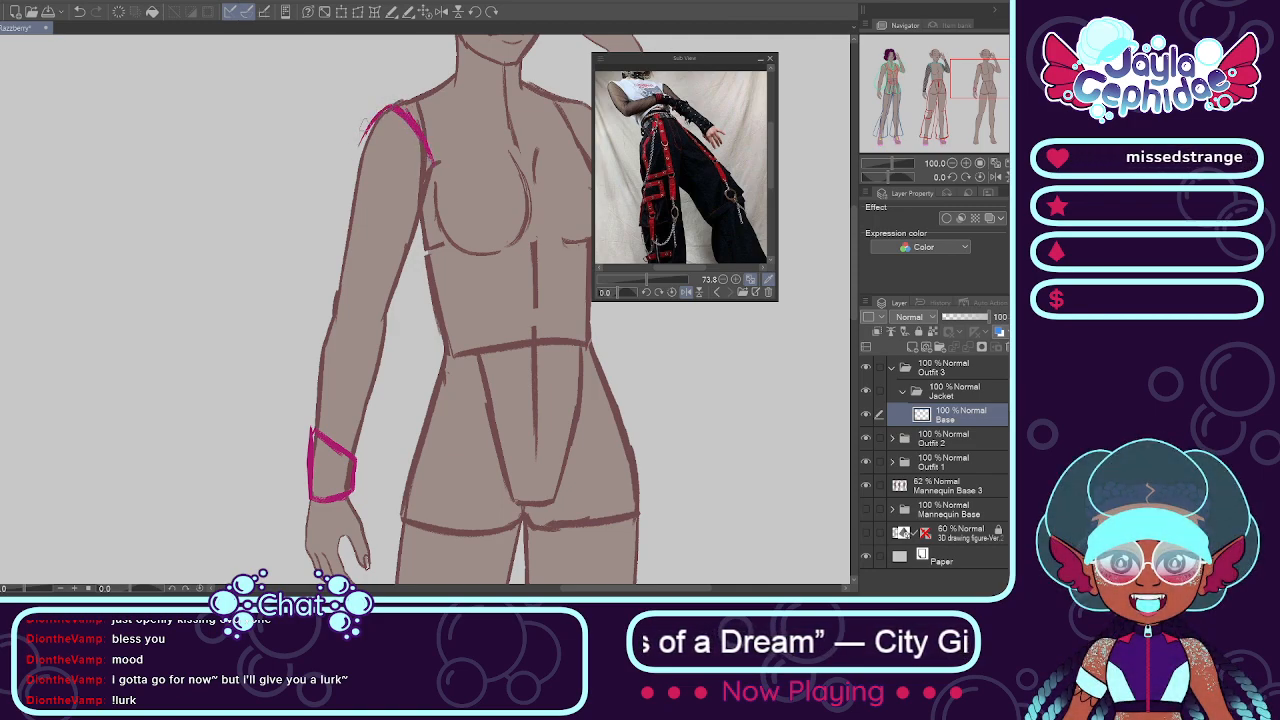
Step: Outline the outer and inner edges of the jacket sleeve along the lowered arm from shoulder to cuff
{"action": "mouse_move", "coordinate": [375, 122]}
{"action": "left_mouse_down"}
{"action": "mouse_move", "coordinate": [339, 200]}
{"action": "mouse_move", "coordinate": [340, 278]}
{"action": "left_mouse_up"}
{"action": "left_click_drag", "start_coordinate": [356, 131], "coordinate": [337, 264]}
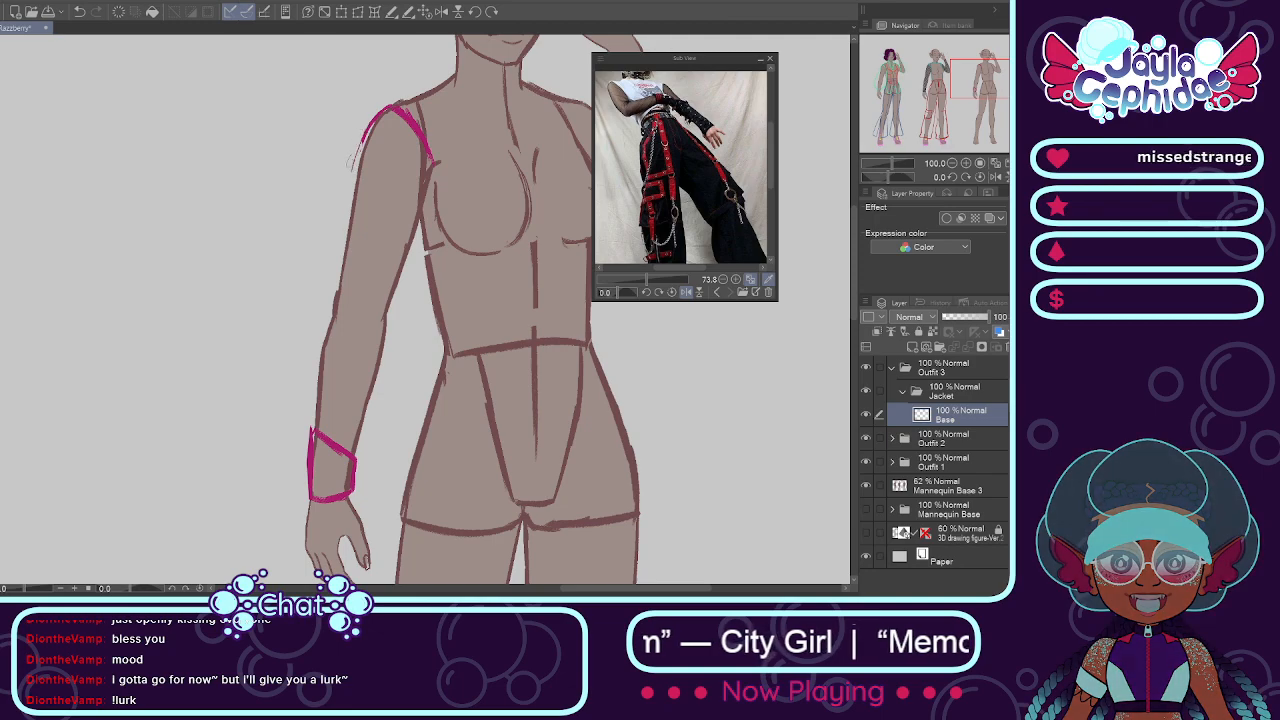
{"action": "left_click_drag", "start_coordinate": [366, 126], "coordinate": [335, 285]}
{"action": "left_click_drag", "start_coordinate": [345, 216], "coordinate": [316, 390]}
{"action": "left_click_drag", "start_coordinate": [328, 318], "coordinate": [314, 410]}
{"action": "left_click_drag", "start_coordinate": [318, 356], "coordinate": [312, 430]}
{"action": "left_click_drag", "start_coordinate": [432, 165], "coordinate": [402, 296]}
{"action": "left_click_drag", "start_coordinate": [425, 226], "coordinate": [395, 304]}
{"action": "mouse_move", "coordinate": [418, 250]}
{"action": "left_mouse_down"}
{"action": "mouse_move", "coordinate": [396, 312]}
{"action": "mouse_move", "coordinate": [393, 300]}
{"action": "mouse_move", "coordinate": [358, 440]}
{"action": "left_mouse_up"}
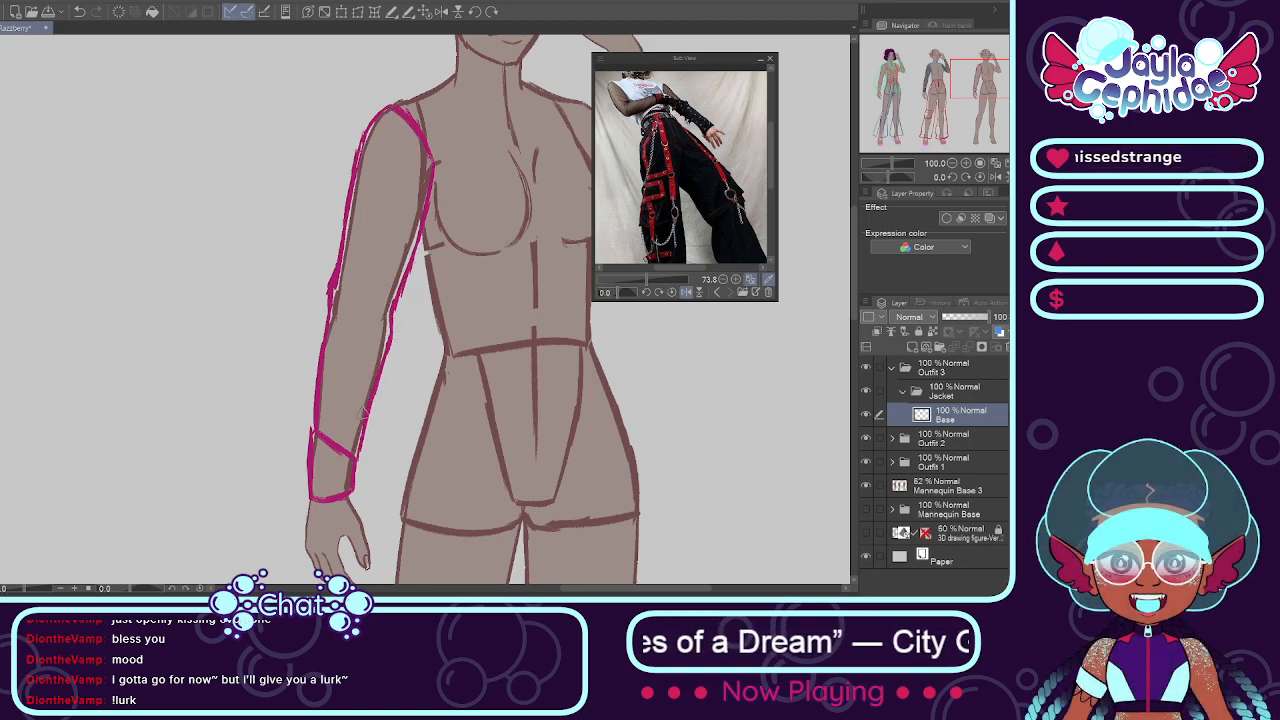
Step: Draw a lengthwise seam line down the middle of the jacket sleeve from the shoulder to the cuff
{"action": "left_click_drag", "start_coordinate": [399, 120], "coordinate": [374, 184]}
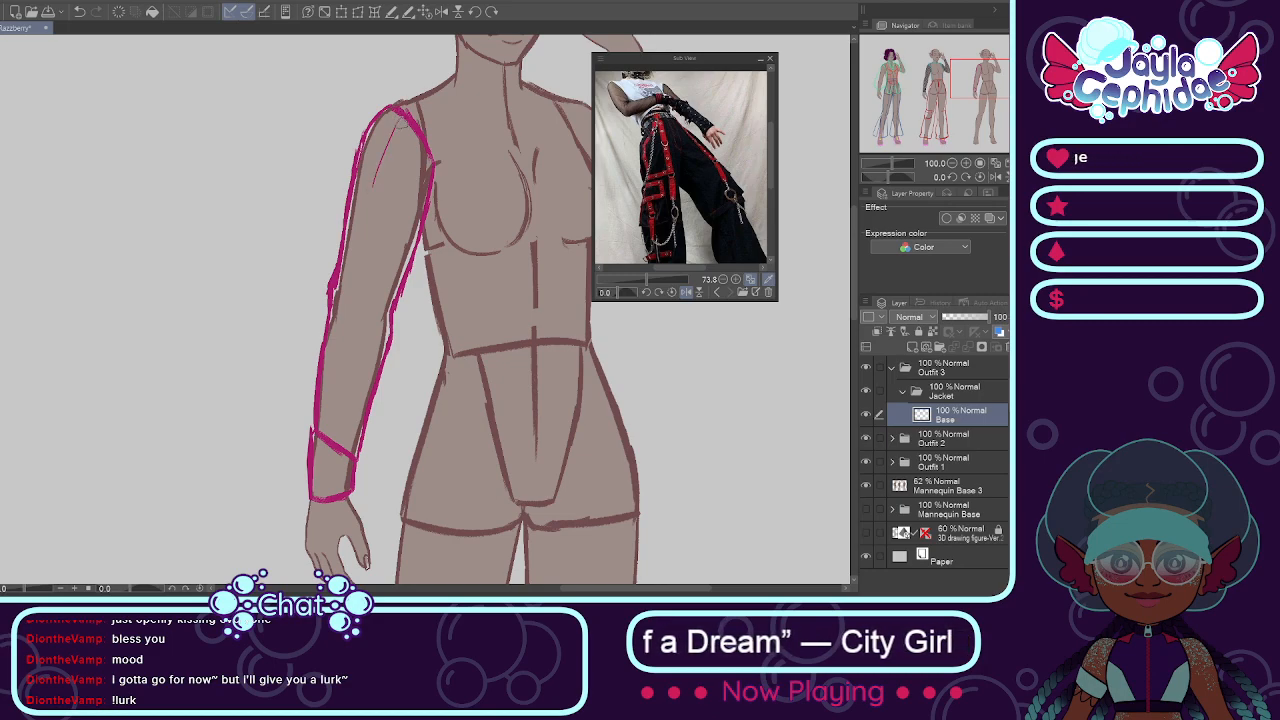
{"action": "left_click_drag", "start_coordinate": [399, 118], "coordinate": [332, 380]}
{"action": "left_click_drag", "start_coordinate": [348, 312], "coordinate": [328, 412]}
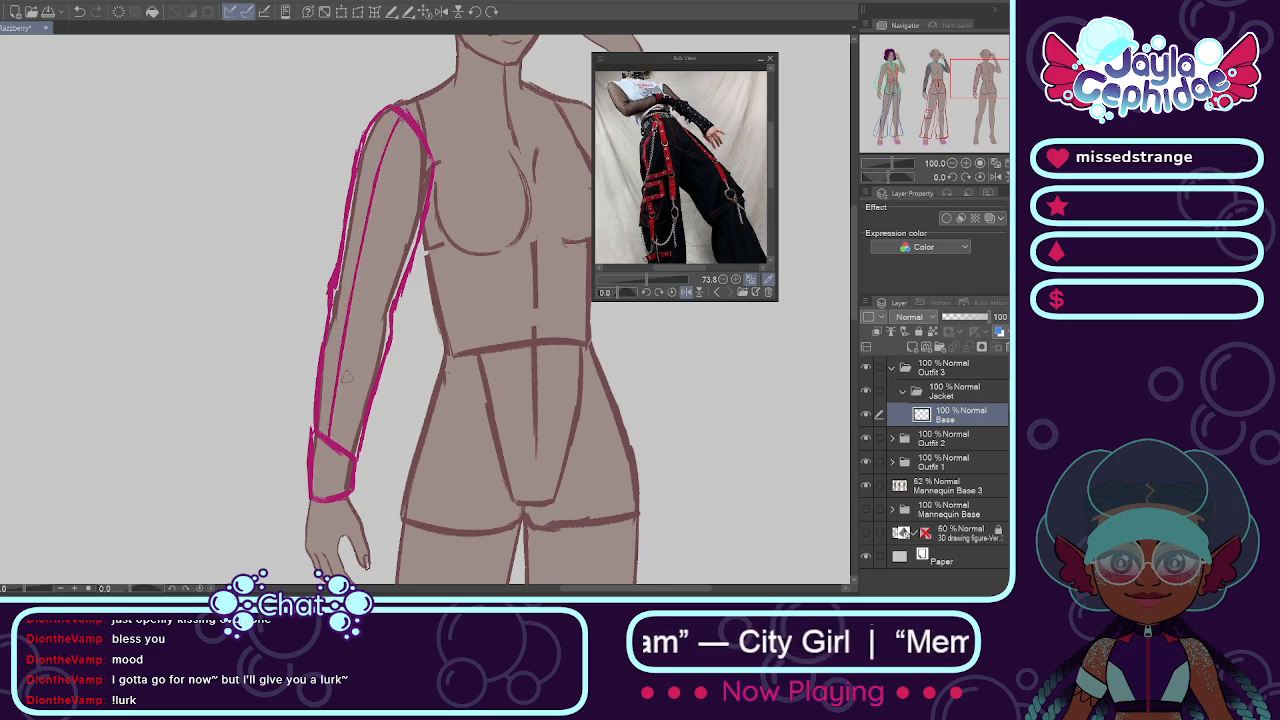
Step: Sketch the magenta armhole mark and the upper-arm edge of the jacket sleeve on the third mannequin's raised arm
{"action": "left_click_drag", "start_coordinate": [578, 592], "coordinate": [610, 592]}
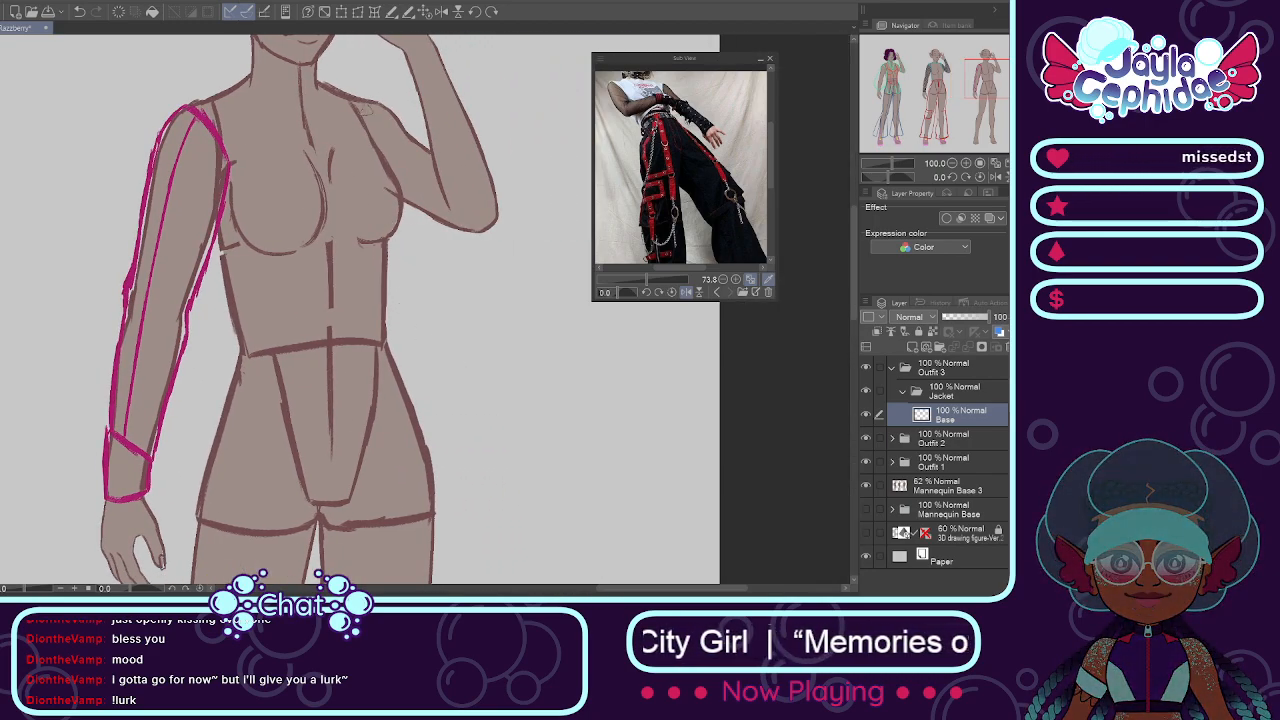
{"action": "left_click_drag", "start_coordinate": [374, 98], "coordinate": [366, 133]}
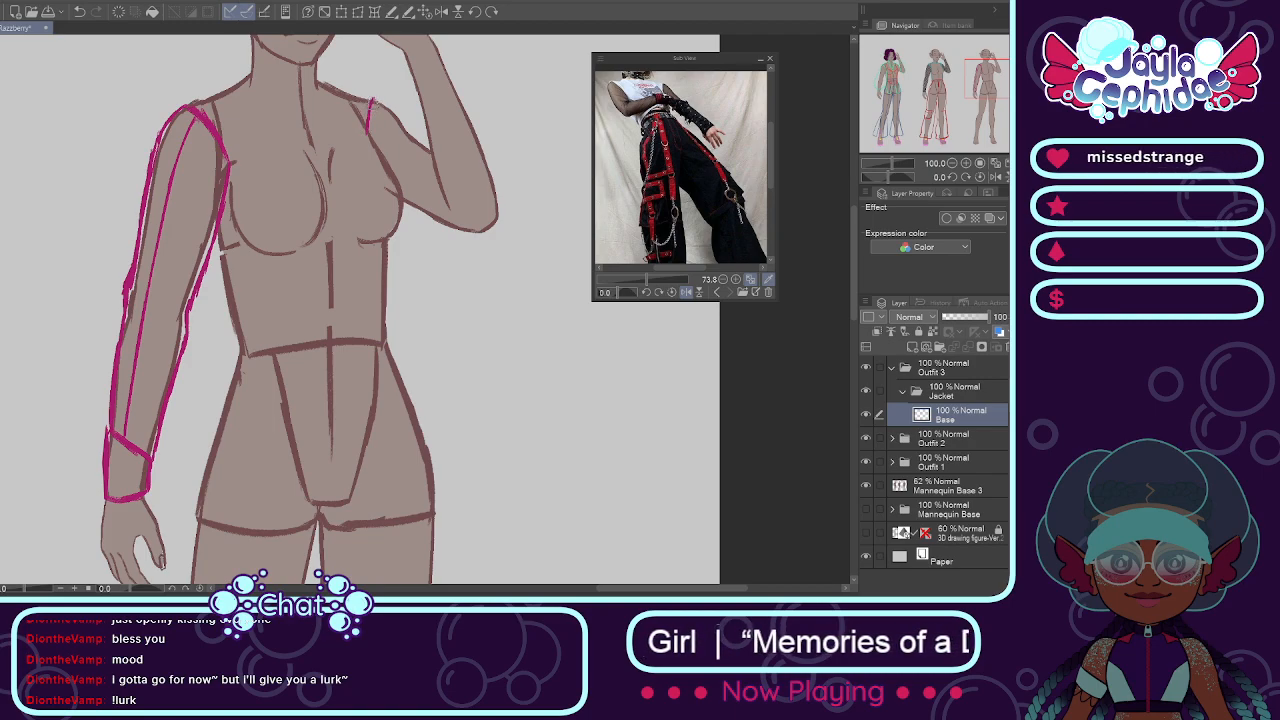
{"action": "key", "text": "ctrl+z"}
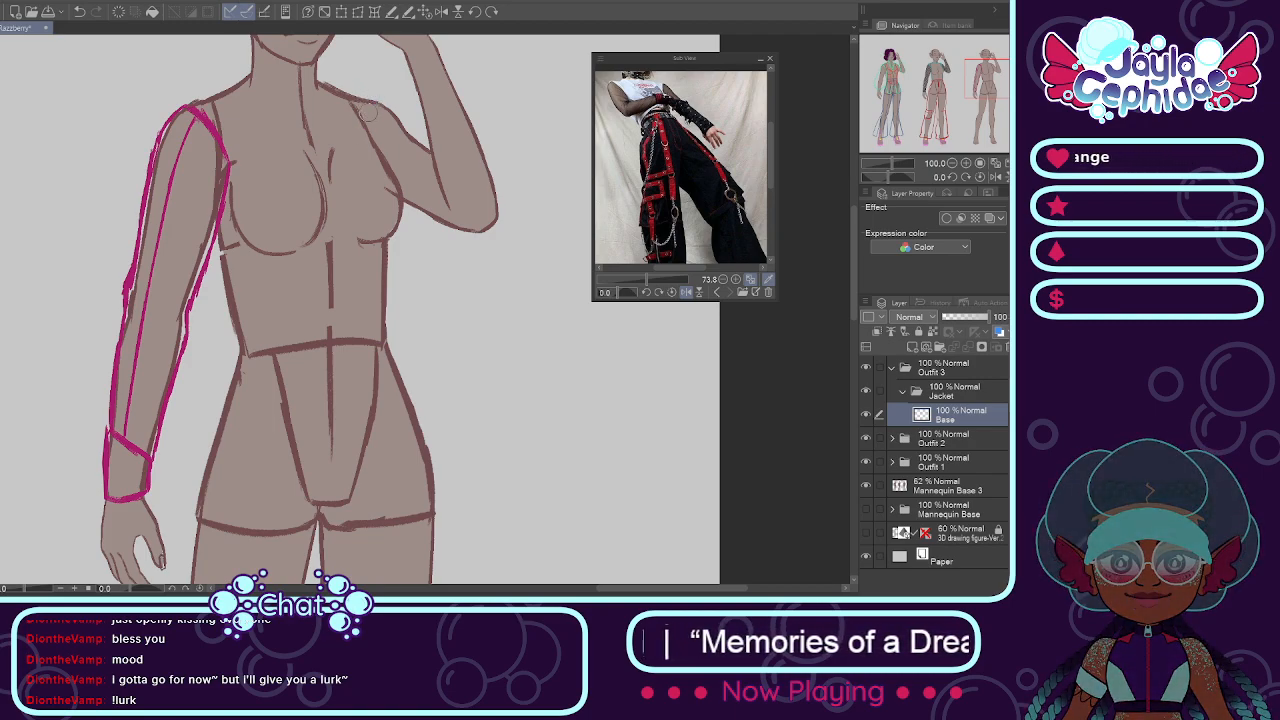
{"action": "mouse_move", "coordinate": [374, 98]}
{"action": "left_mouse_down"}
{"action": "mouse_move", "coordinate": [366, 130]}
{"action": "mouse_move", "coordinate": [398, 122]}
{"action": "mouse_move", "coordinate": [432, 154]}
{"action": "left_mouse_up"}
Step: Draw the jacket's magenta shoulder lines from both sides of the neck out to the shoulders
{"action": "left_click_drag", "start_coordinate": [855, 262], "coordinate": [854, 247]}
{"action": "scroll", "coordinate": [852, 254], "scroll_direction": "up", "scroll_amount": 3}
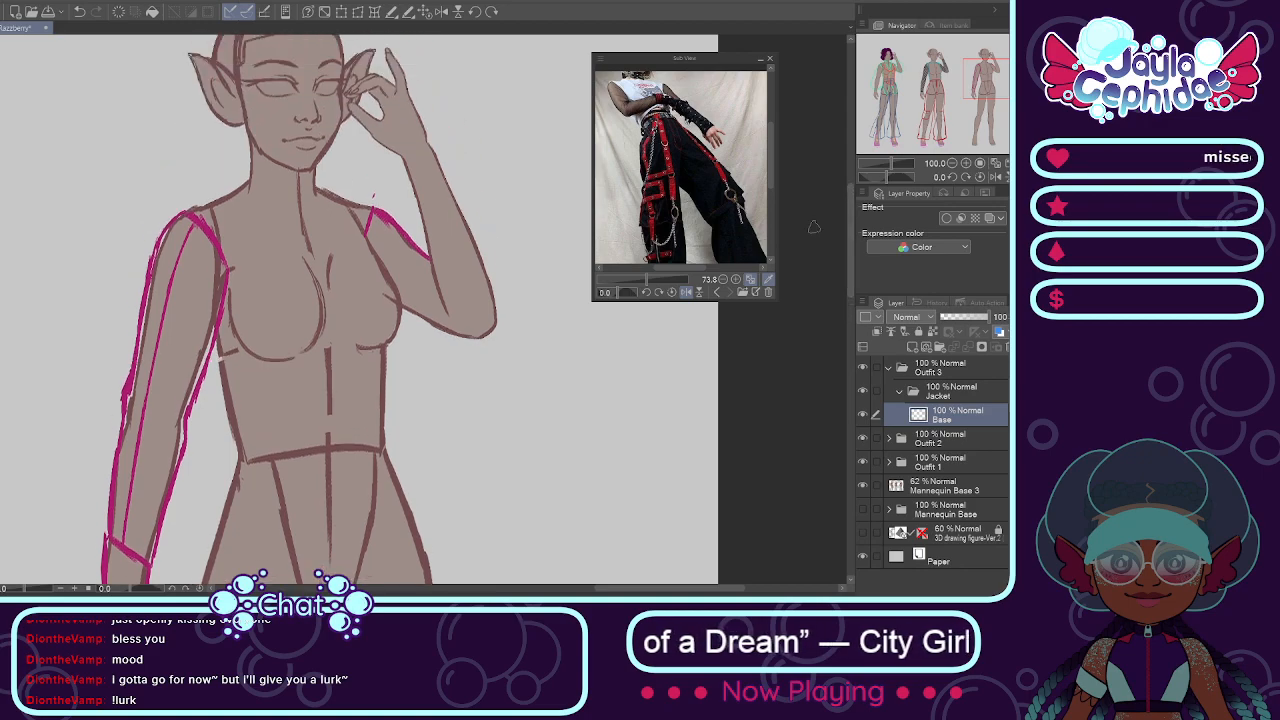
{"action": "left_click_drag", "start_coordinate": [248, 182], "coordinate": [186, 212]}
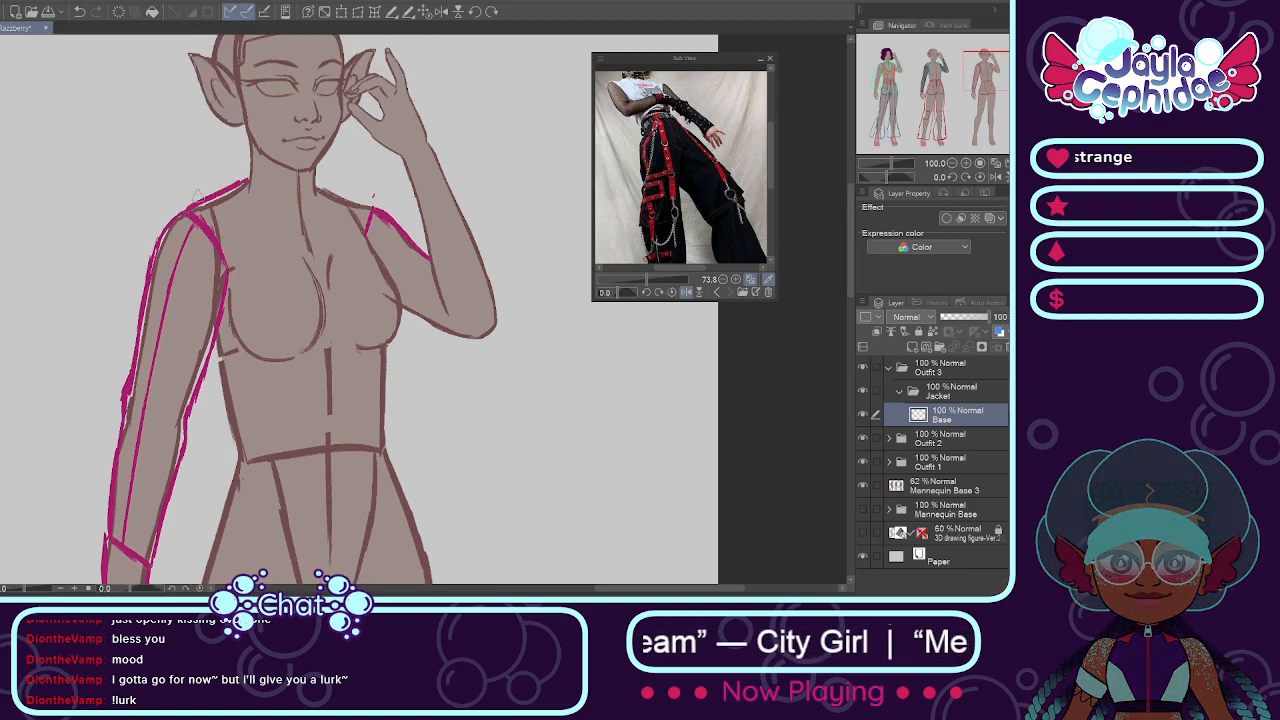
{"action": "left_click_drag", "start_coordinate": [316, 181], "coordinate": [375, 210]}
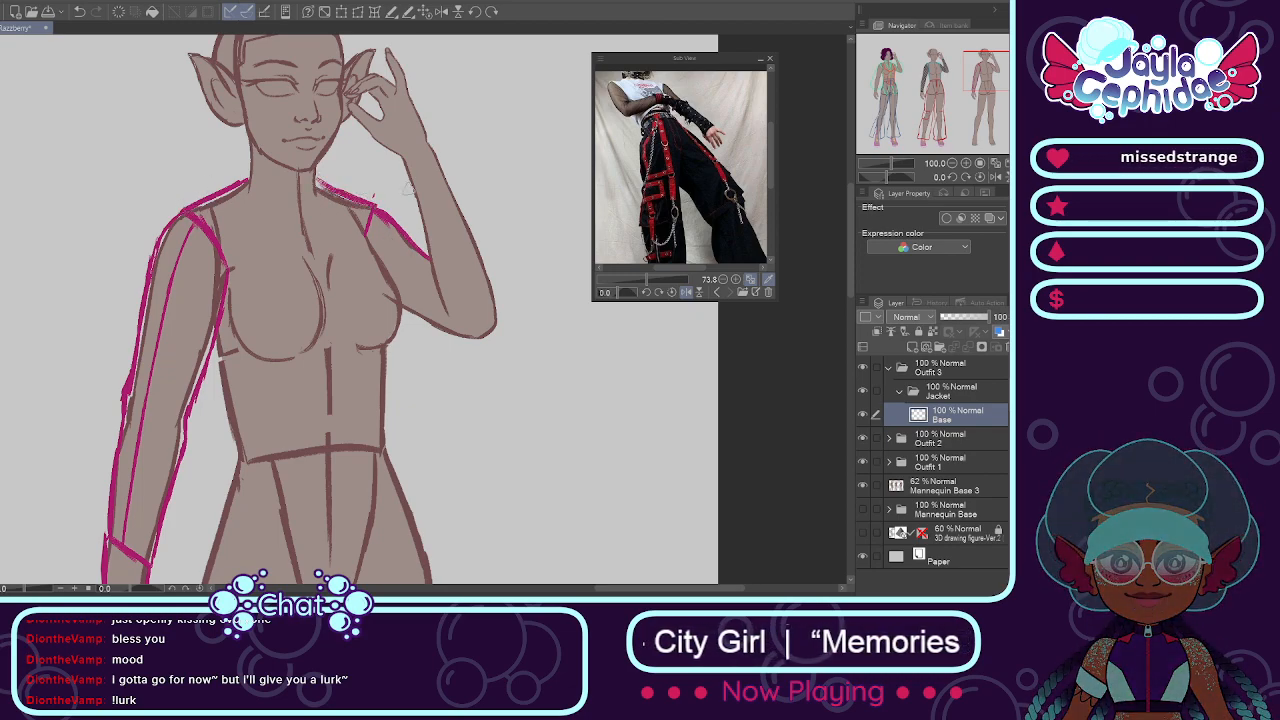
Step: Outline the jacket sleeve around the raised forearm and elbow, with a wrist opening and a slanted cuff edge
{"action": "left_click_drag", "start_coordinate": [400, 157], "coordinate": [431, 283]}
{"action": "left_click_drag", "start_coordinate": [411, 208], "coordinate": [446, 320]}
{"action": "mouse_move", "coordinate": [432, 140]}
{"action": "left_mouse_down"}
{"action": "mouse_move", "coordinate": [493, 290]}
{"action": "mouse_move", "coordinate": [486, 280]}
{"action": "mouse_move", "coordinate": [484, 345]}
{"action": "left_mouse_up"}
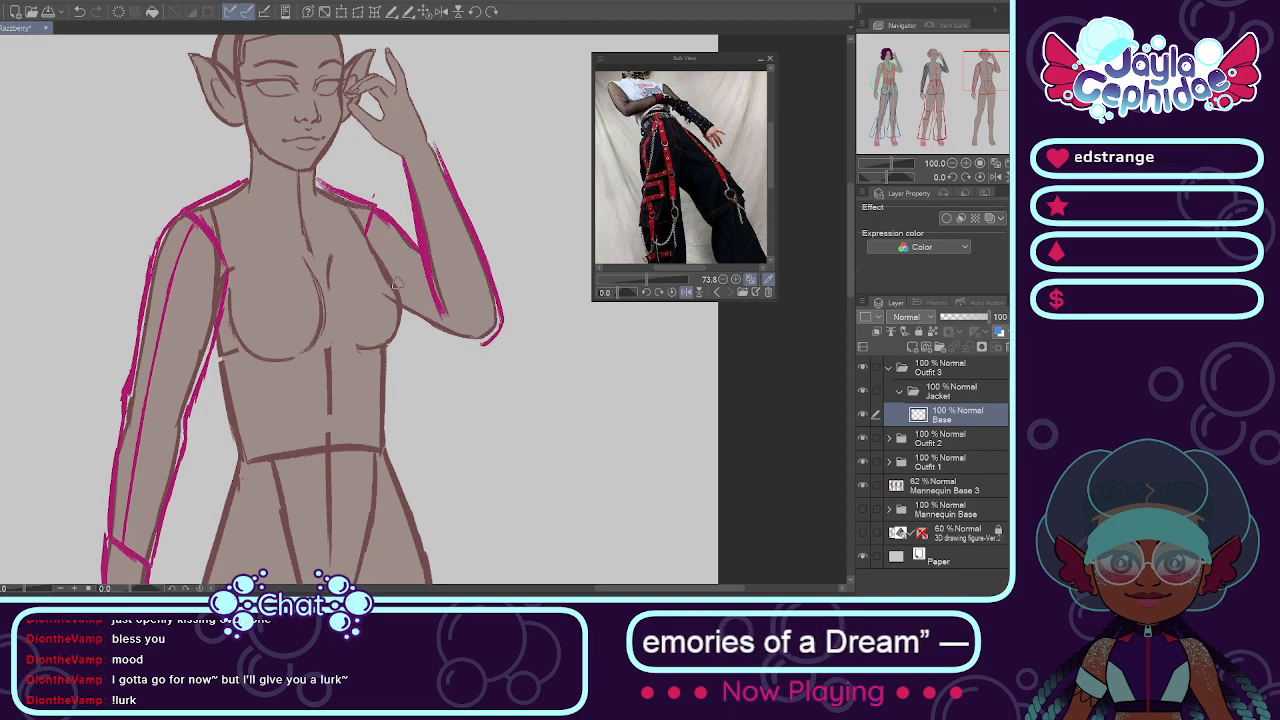
{"action": "left_click_drag", "start_coordinate": [402, 316], "coordinate": [483, 346]}
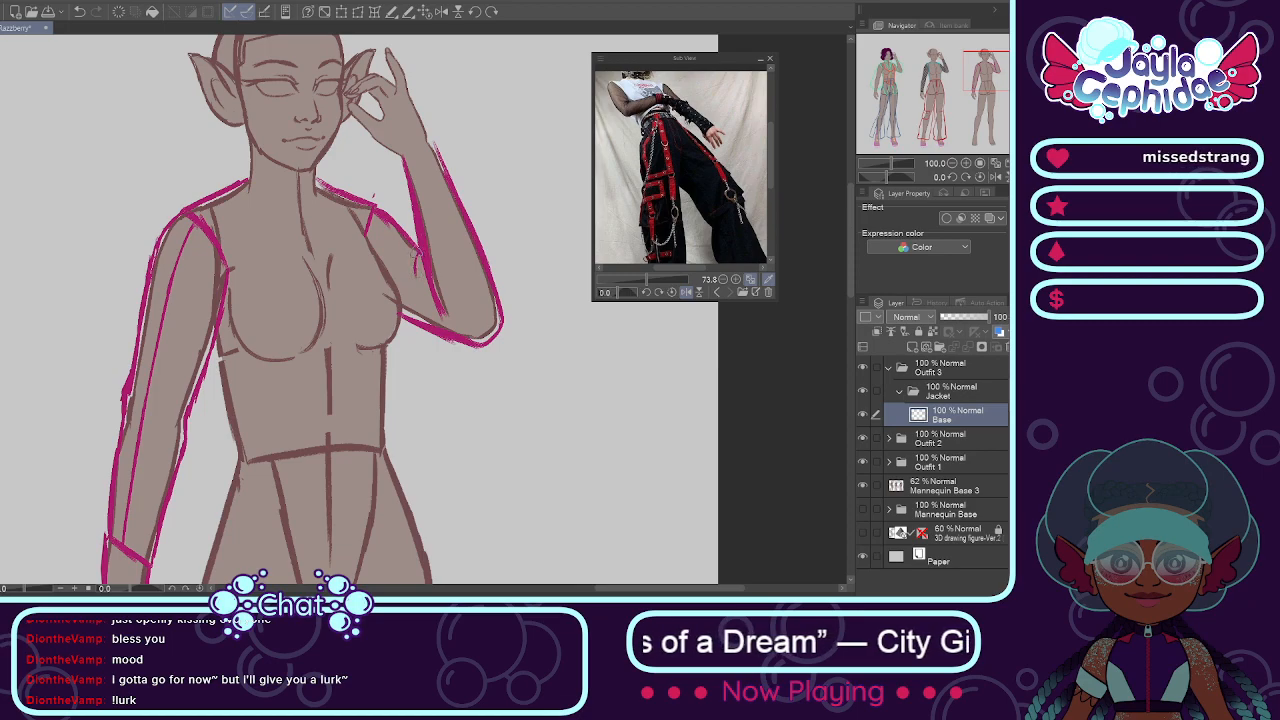
{"action": "left_click_drag", "start_coordinate": [401, 156], "coordinate": [433, 143]}
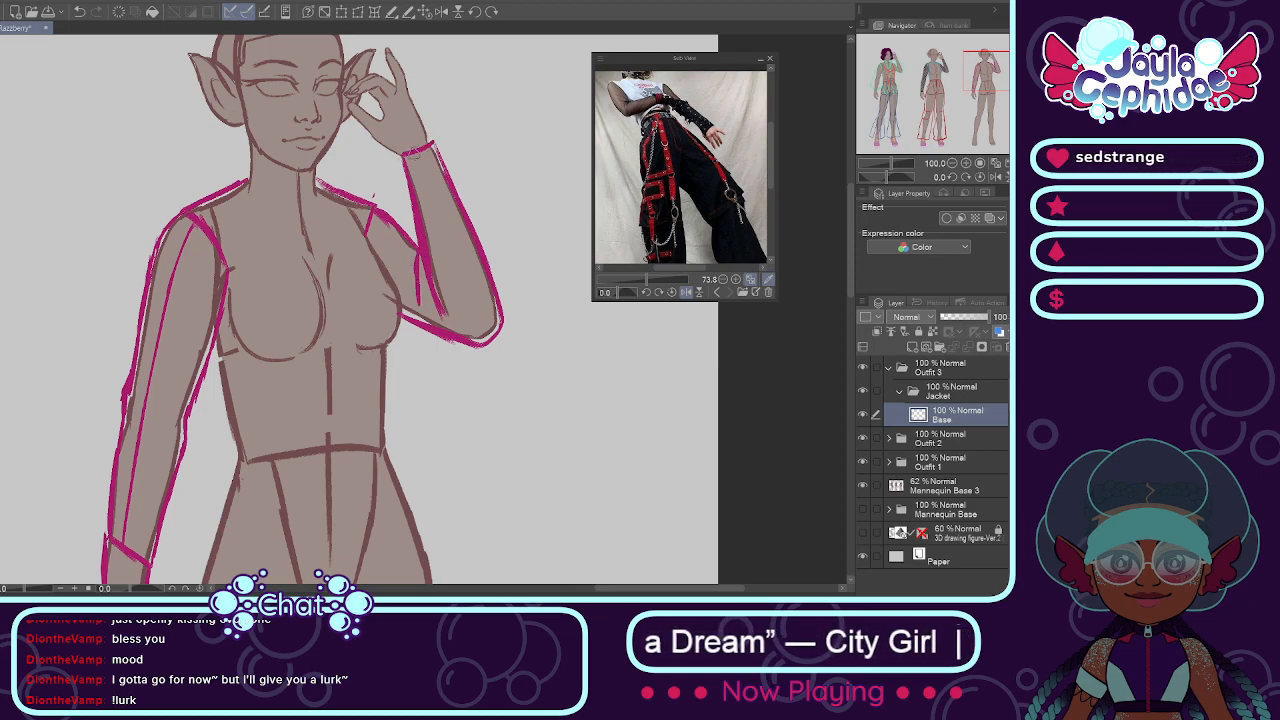
{"action": "left_click_drag", "start_coordinate": [415, 193], "coordinate": [461, 211]}
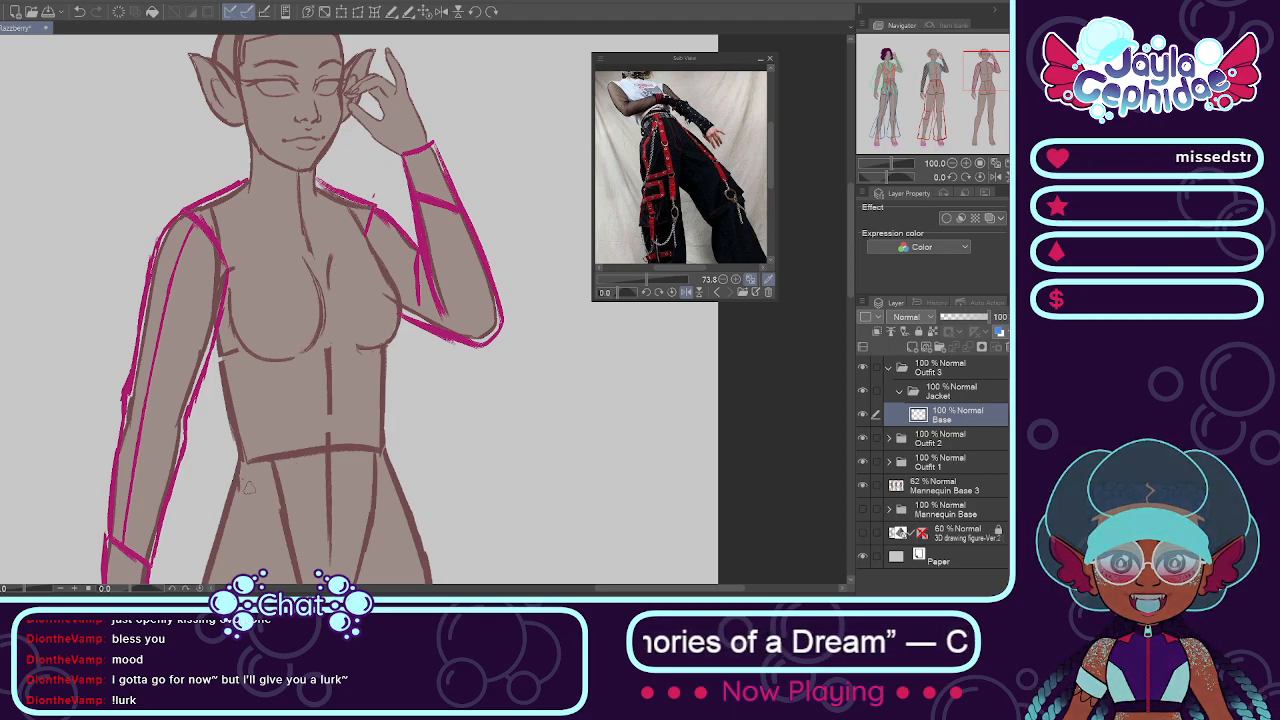
Step: Draw the jacket body's side edges from the armpits to the waist and the angled hem on both front halves
{"action": "left_click_drag", "start_coordinate": [236, 473], "coordinate": [304, 512]}
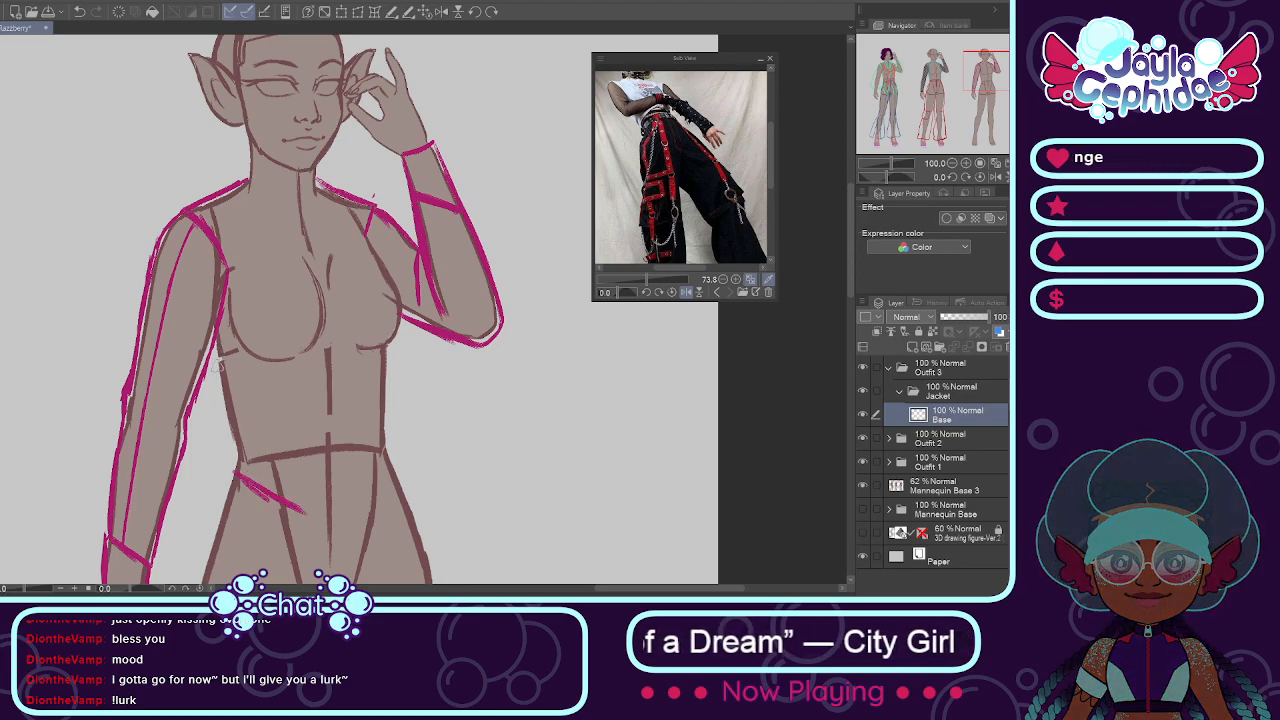
{"action": "mouse_move", "coordinate": [210, 350]}
{"action": "left_mouse_down"}
{"action": "mouse_move", "coordinate": [230, 422]}
{"action": "mouse_move", "coordinate": [220, 466]}
{"action": "mouse_move", "coordinate": [225, 450]}
{"action": "mouse_move", "coordinate": [233, 474]}
{"action": "left_mouse_up"}
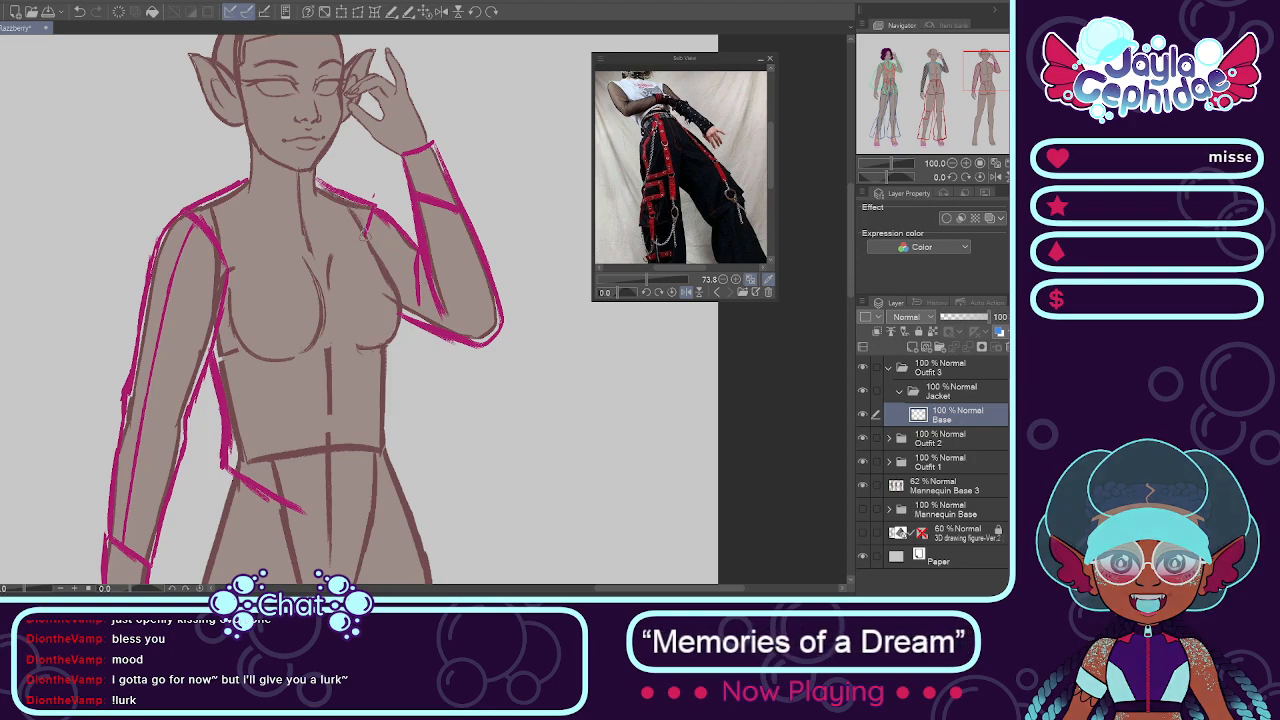
{"action": "mouse_move", "coordinate": [376, 246]}
{"action": "left_mouse_down"}
{"action": "mouse_move", "coordinate": [402, 303]}
{"action": "mouse_move", "coordinate": [392, 446]}
{"action": "left_mouse_up"}
{"action": "mouse_move", "coordinate": [396, 400]}
{"action": "left_mouse_down"}
{"action": "mouse_move", "coordinate": [406, 466]}
{"action": "mouse_move", "coordinate": [362, 505]}
{"action": "left_mouse_up"}
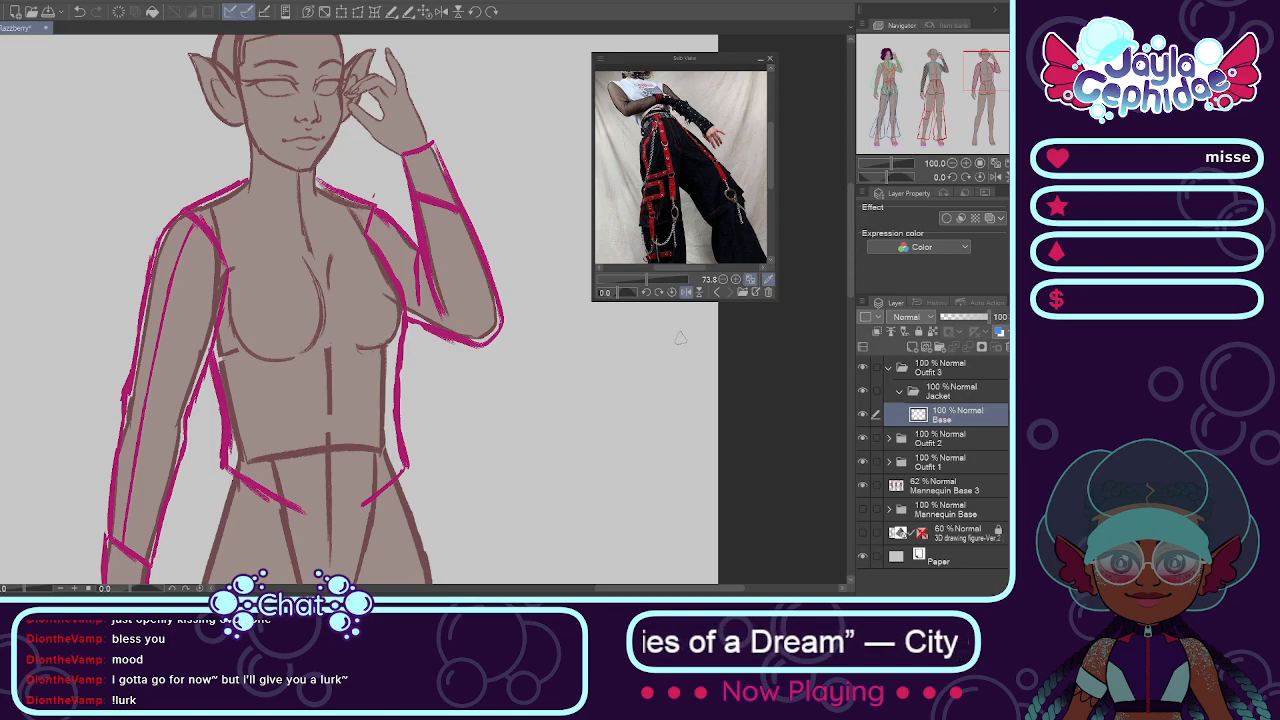
Step: Add a layer named Lapel to the Jacket folder and outline the pointed blue lapel on the raised-arm side
{"action": "left_click", "coordinate": [913, 347]}
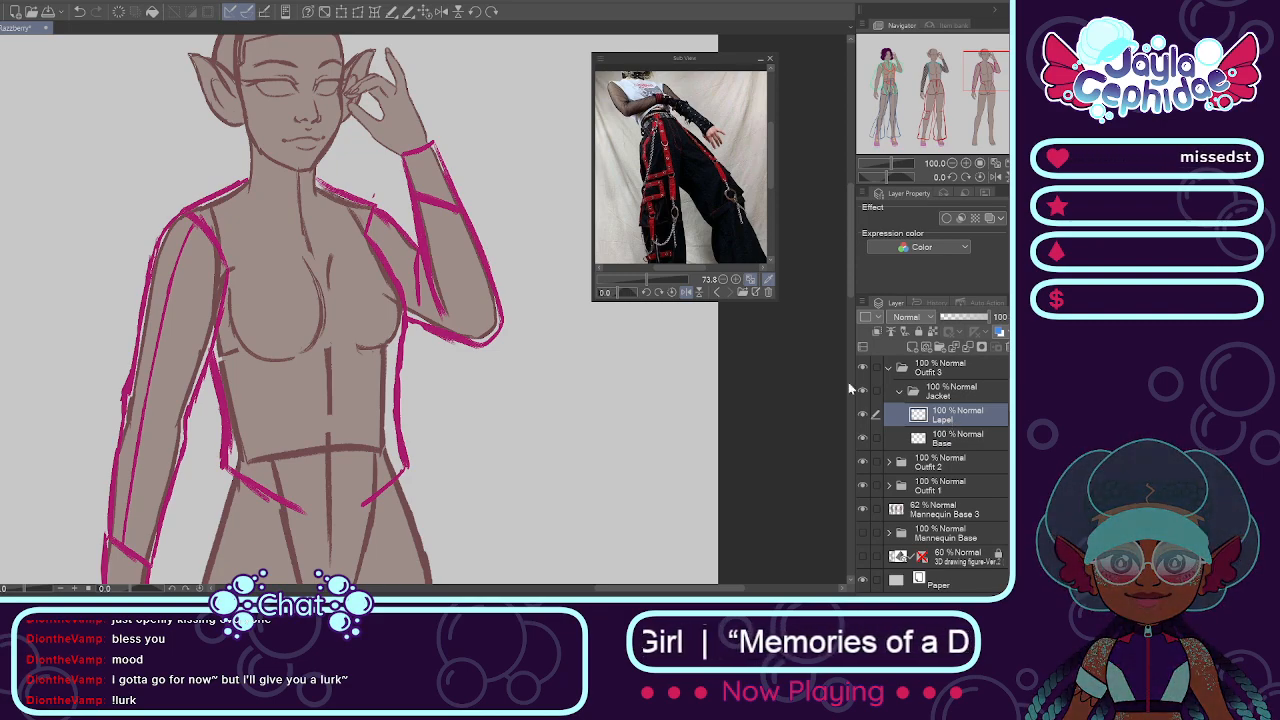
{"action": "mouse_move", "coordinate": [314, 180]}
{"action": "left_mouse_down"}
{"action": "mouse_move", "coordinate": [390, 268]}
{"action": "mouse_move", "coordinate": [350, 210]}
{"action": "mouse_move", "coordinate": [386, 258]}
{"action": "left_mouse_up"}
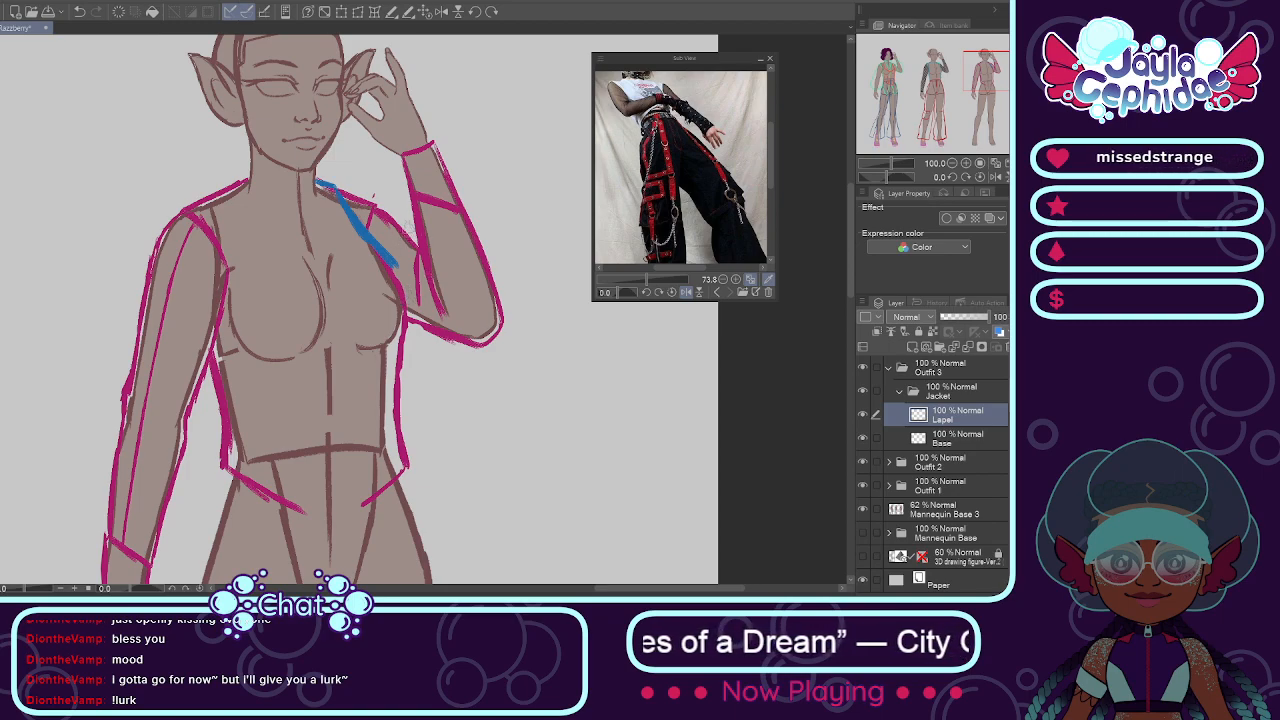
{"action": "left_click_drag", "start_coordinate": [318, 180], "coordinate": [398, 268]}
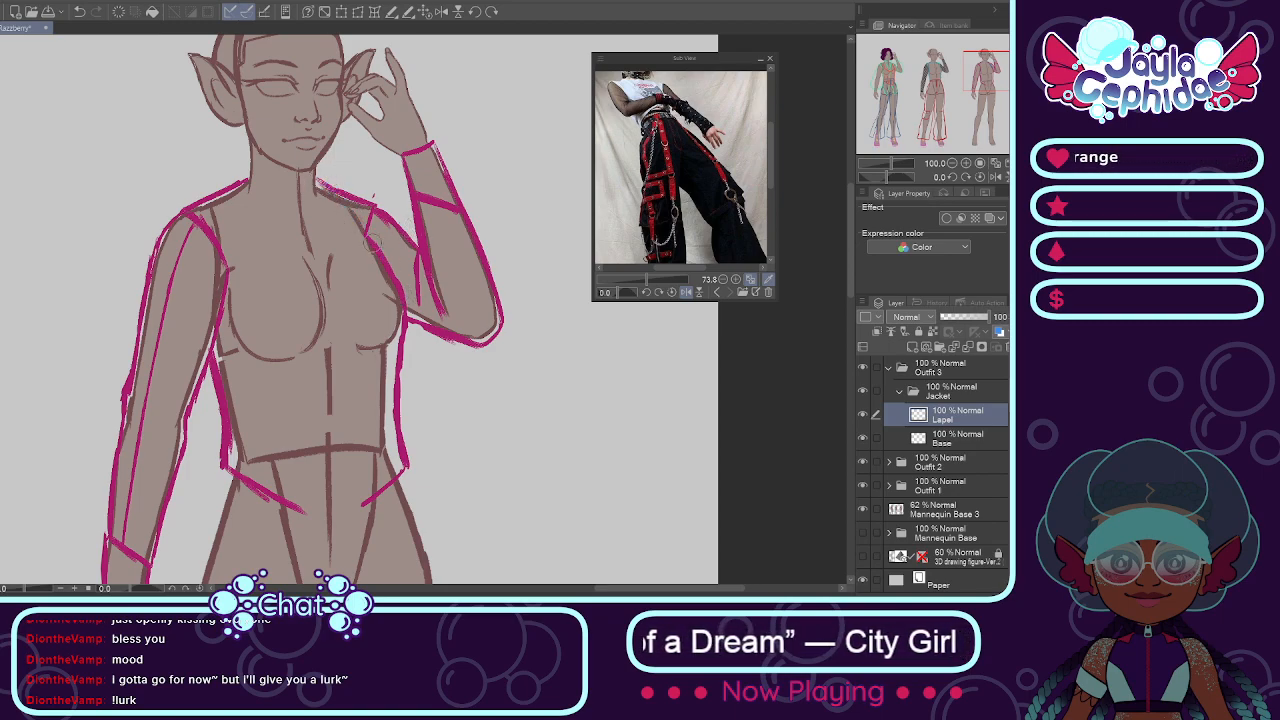
{"action": "left_click_drag", "start_coordinate": [316, 182], "coordinate": [402, 249]}
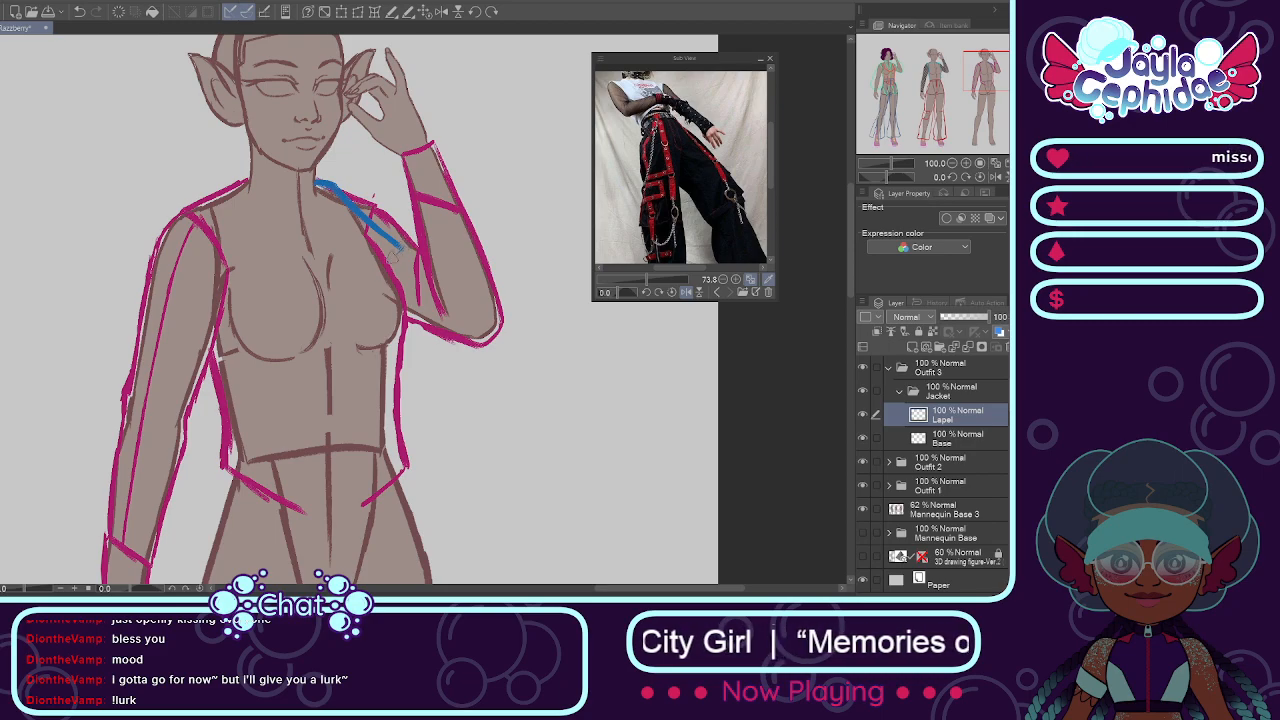
{"action": "left_click_drag", "start_coordinate": [394, 258], "coordinate": [342, 338]}
{"action": "left_click_drag", "start_coordinate": [372, 286], "coordinate": [334, 352]}
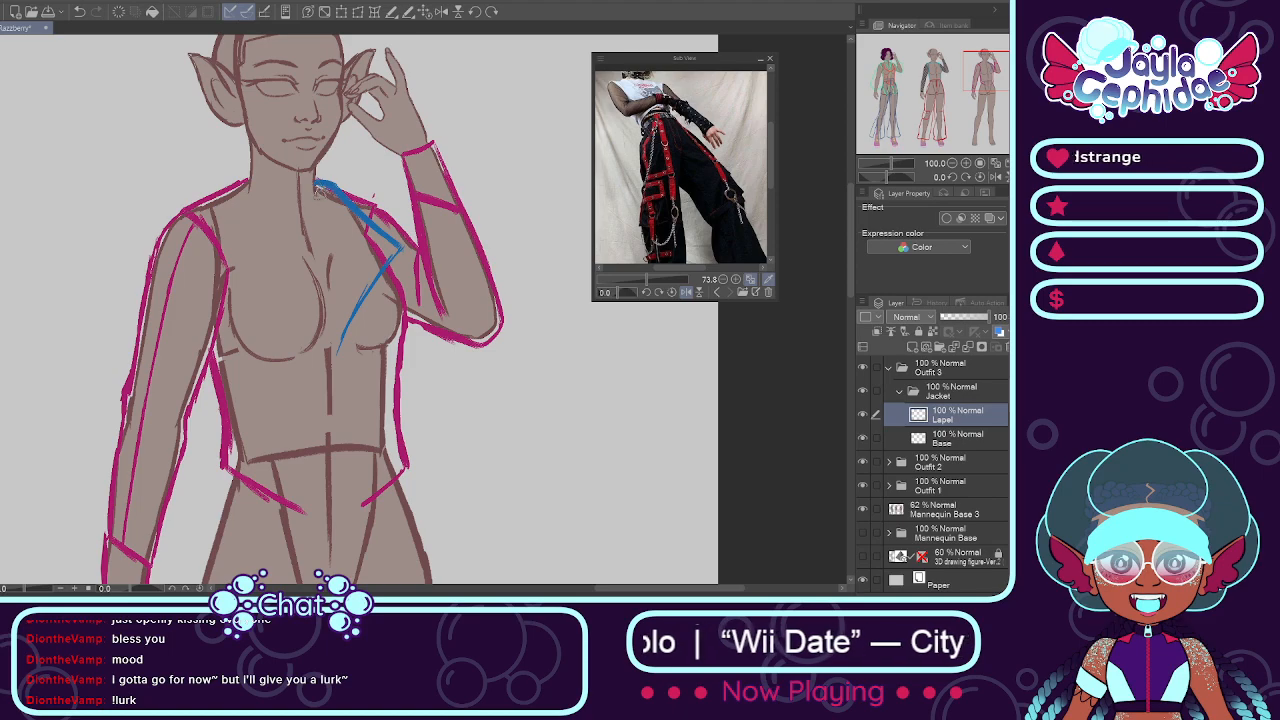
{"action": "left_click_drag", "start_coordinate": [316, 188], "coordinate": [346, 310]}
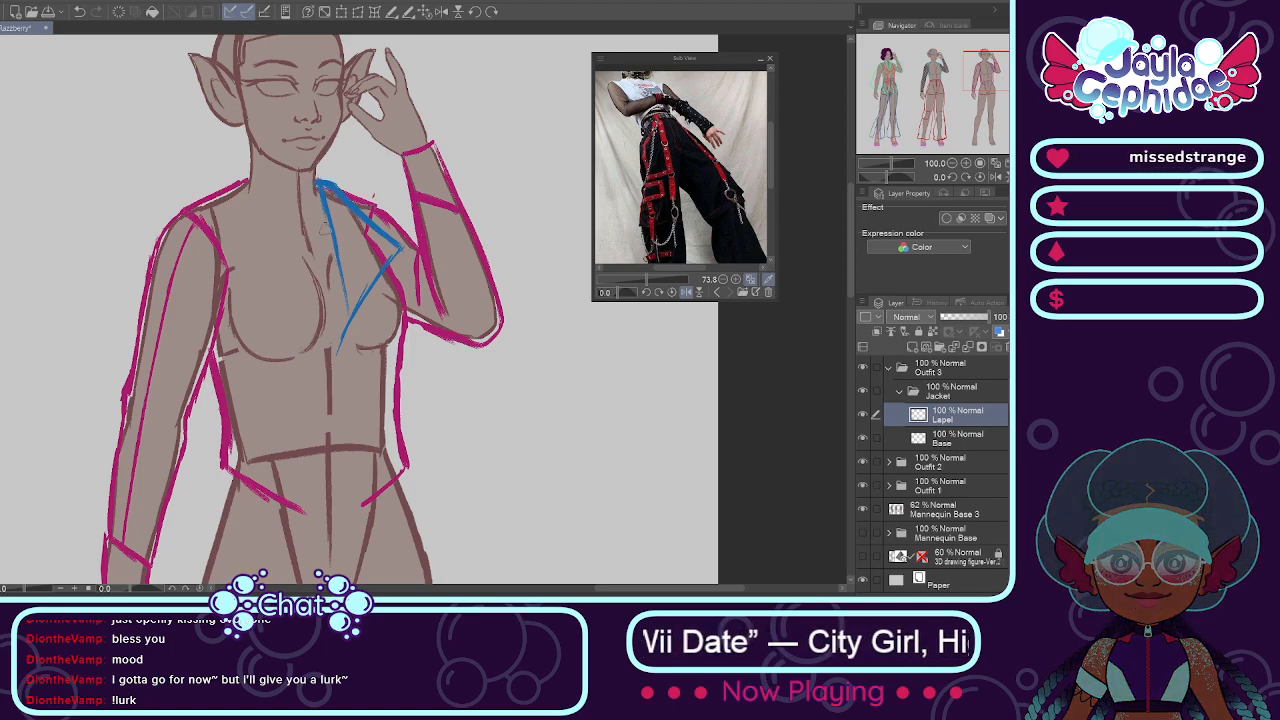
Step: Draw the jacket's two blue front opening edges down to the hem and outline the pointed lapel on the lowered-arm side
{"action": "left_click_drag", "start_coordinate": [318, 186], "coordinate": [362, 505]}
{"action": "left_click_drag", "start_coordinate": [248, 182], "coordinate": [278, 332]}
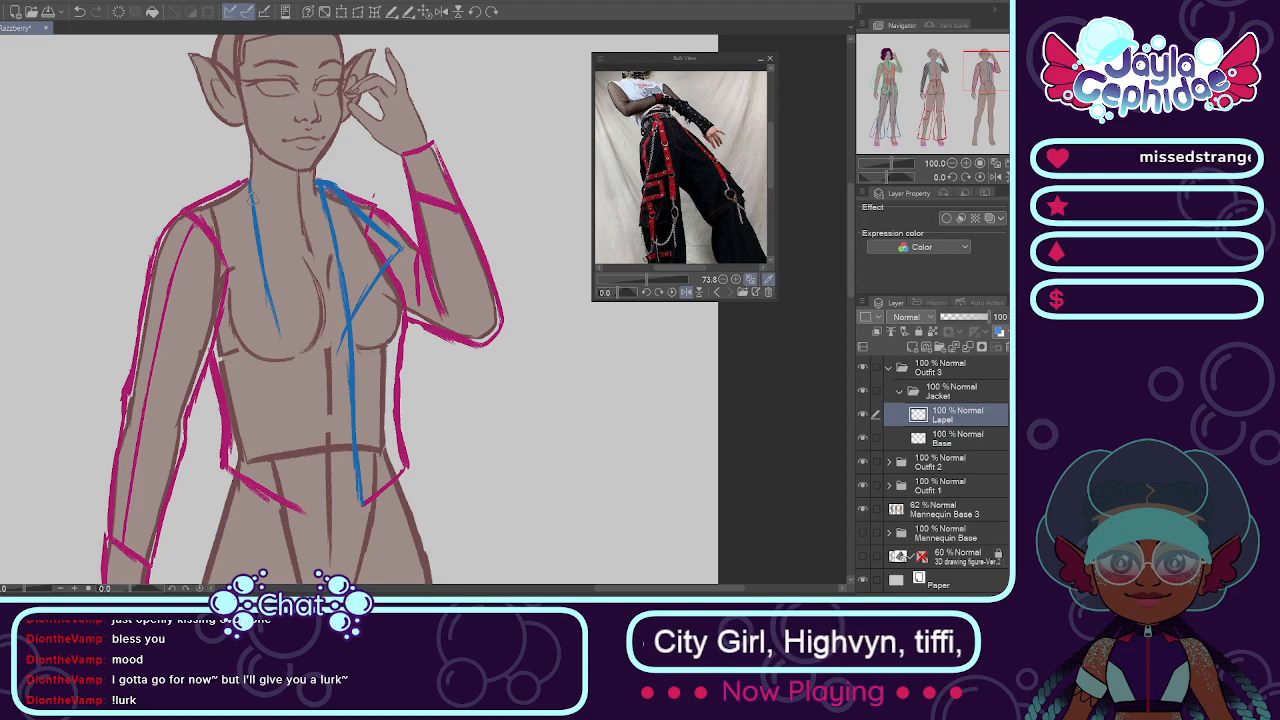
{"action": "key", "text": "ctrl+z"}
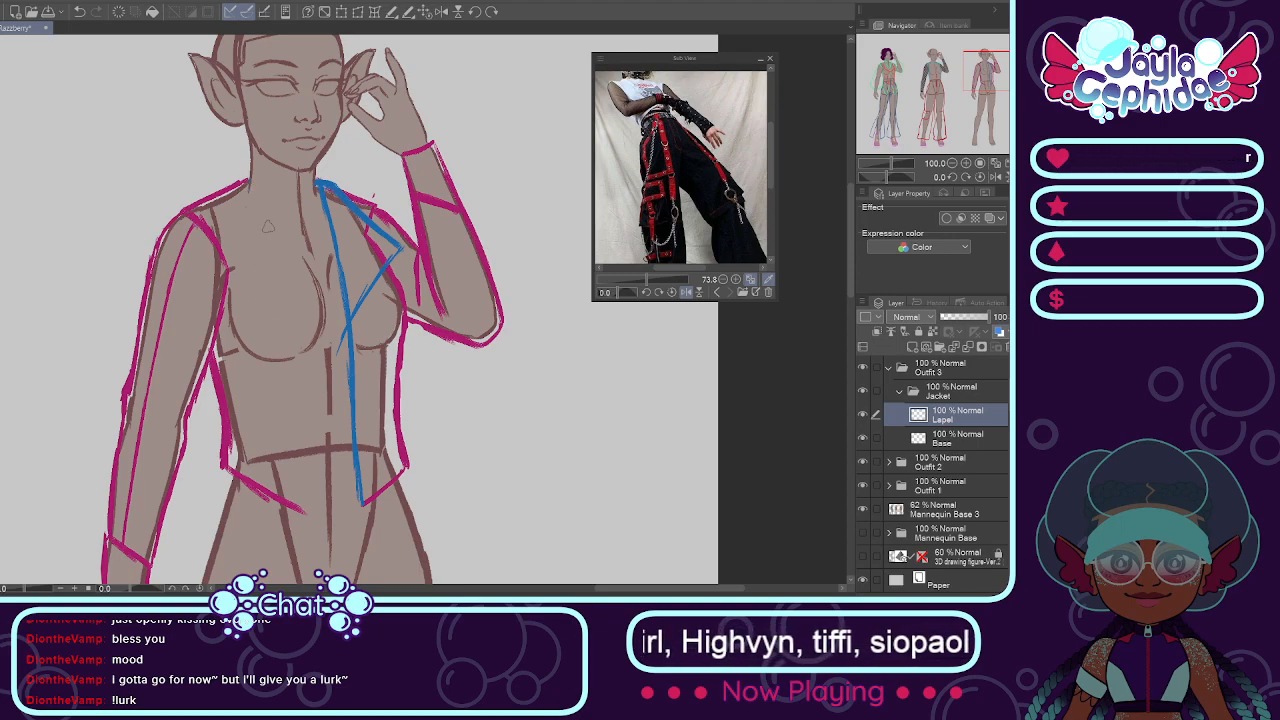
{"action": "mouse_move", "coordinate": [248, 182]}
{"action": "left_mouse_down"}
{"action": "mouse_move", "coordinate": [291, 377]}
{"action": "mouse_move", "coordinate": [305, 512]}
{"action": "left_mouse_up"}
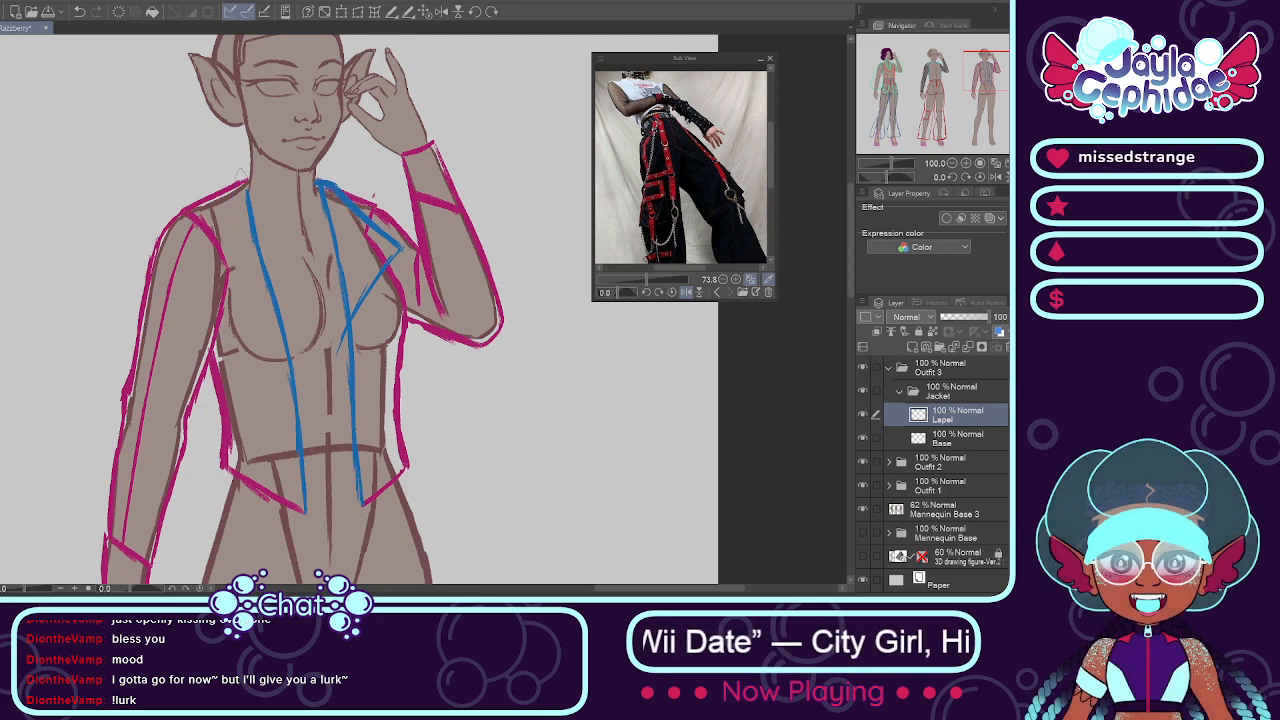
{"action": "mouse_move", "coordinate": [248, 178]}
{"action": "left_mouse_down"}
{"action": "mouse_move", "coordinate": [233, 181]}
{"action": "mouse_move", "coordinate": [188, 268]}
{"action": "left_mouse_up"}
{"action": "mouse_move", "coordinate": [209, 222]}
{"action": "left_mouse_down"}
{"action": "mouse_move", "coordinate": [187, 273]}
{"action": "mouse_move", "coordinate": [238, 298]}
{"action": "mouse_move", "coordinate": [300, 372]}
{"action": "left_mouse_up"}
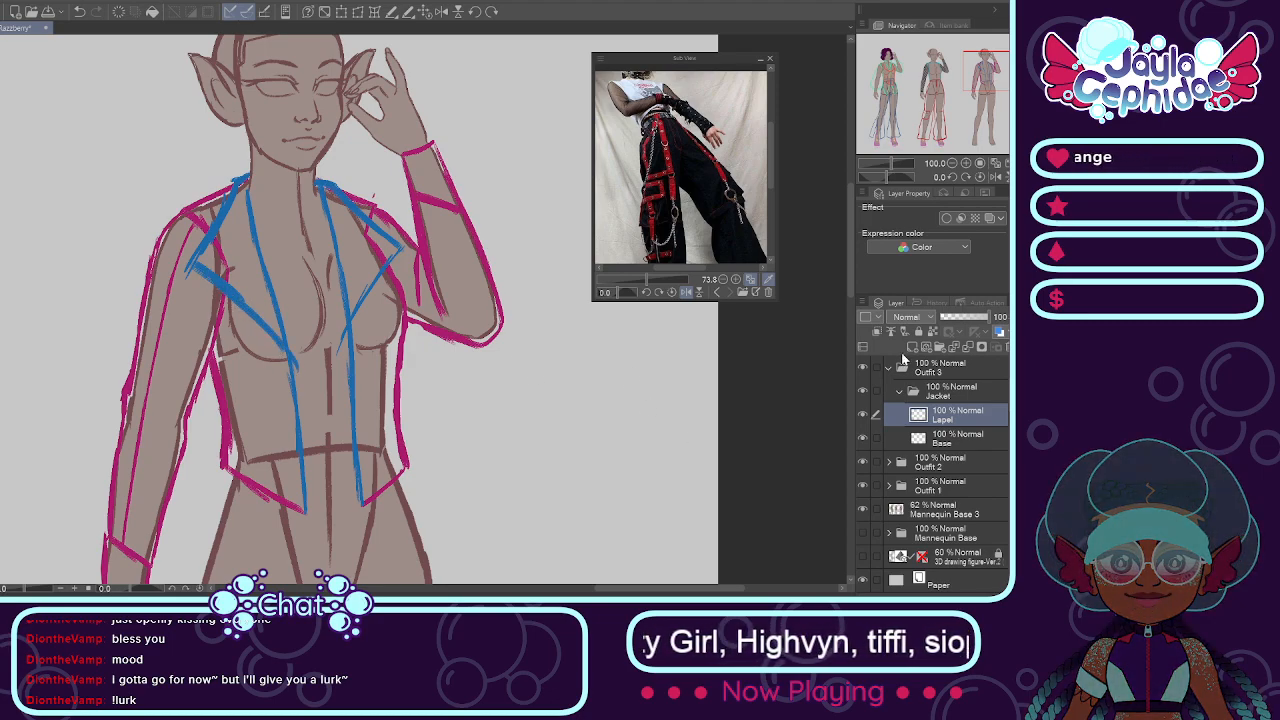
Step: Add a layer named Inside and draw in purple the lowered-arm side's inner collar flap, the centre front line and the notched lower edge
{"action": "left_click", "coordinate": [912, 347]}
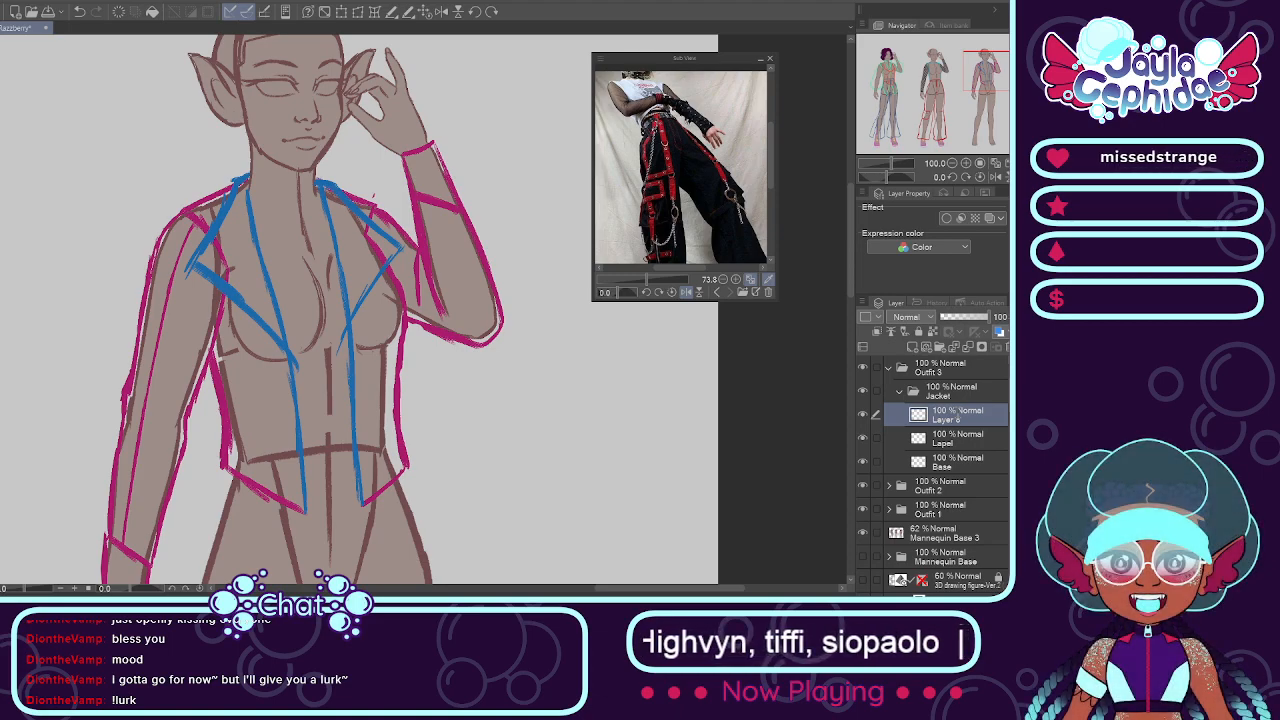
{"action": "type", "text": "Inside"}
{"action": "key", "text": "Return"}
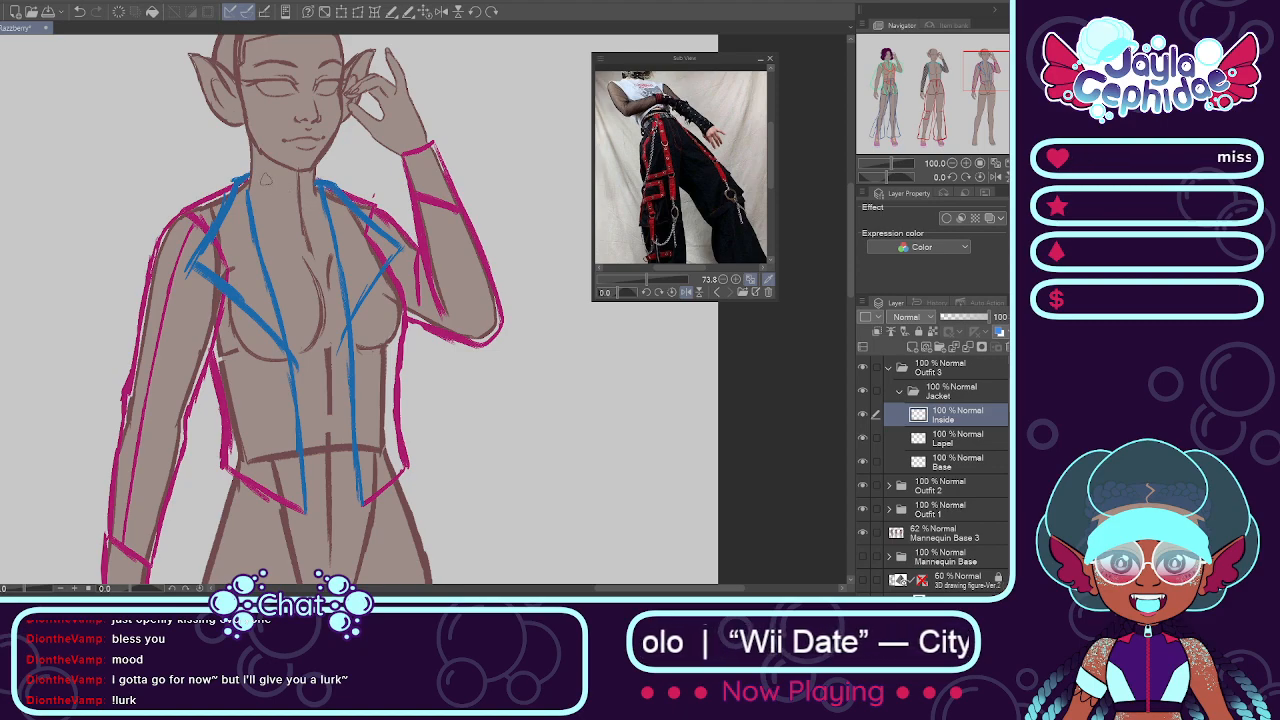
{"action": "mouse_move", "coordinate": [245, 172]}
{"action": "left_mouse_down"}
{"action": "mouse_move", "coordinate": [219, 241]}
{"action": "mouse_move", "coordinate": [230, 234]}
{"action": "mouse_move", "coordinate": [231, 248]}
{"action": "mouse_move", "coordinate": [216, 238]}
{"action": "mouse_move", "coordinate": [314, 306]}
{"action": "left_mouse_up"}
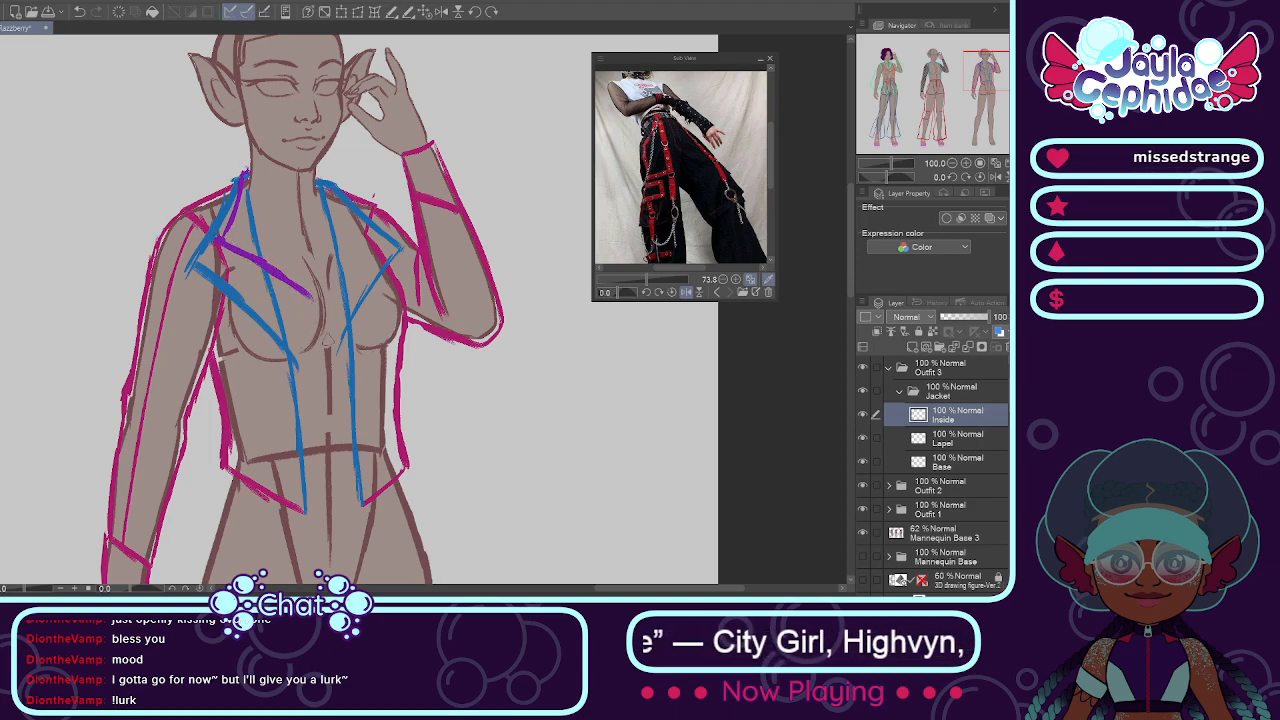
{"action": "left_click_drag", "start_coordinate": [313, 301], "coordinate": [331, 458]}
{"action": "left_click_drag", "start_coordinate": [328, 396], "coordinate": [337, 495]}
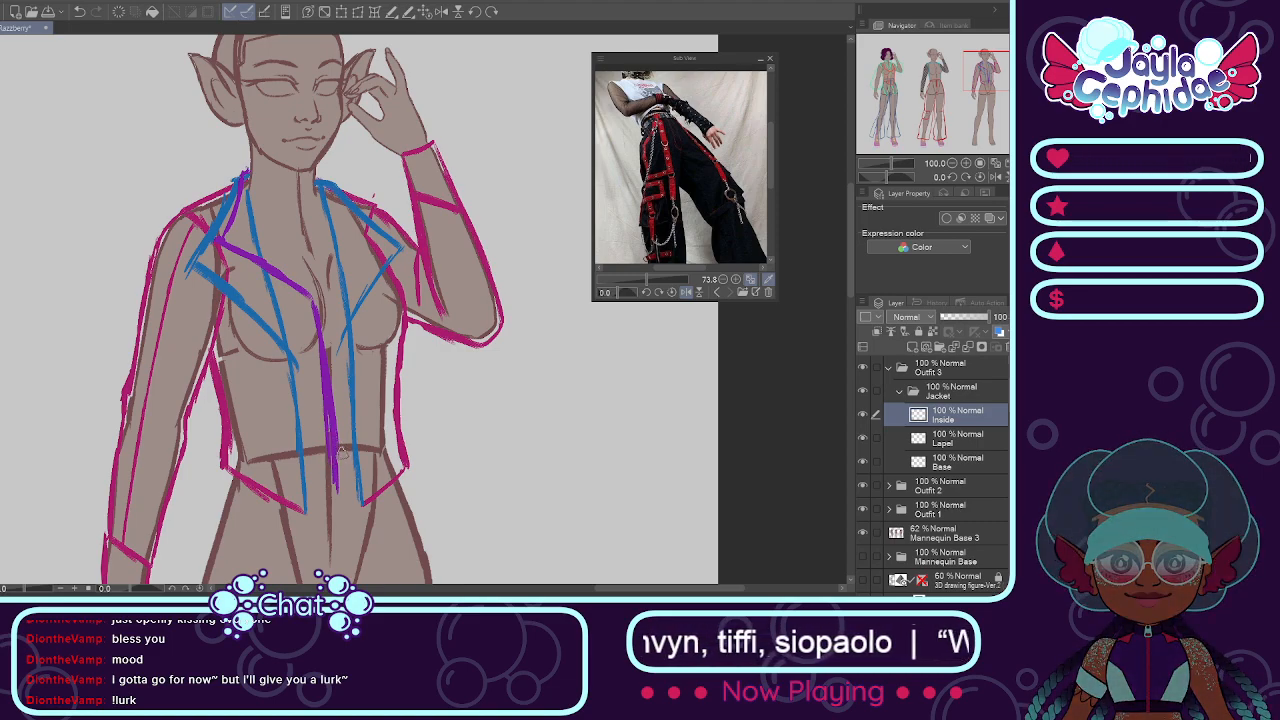
{"action": "mouse_move", "coordinate": [334, 473]}
{"action": "left_mouse_down"}
{"action": "mouse_move", "coordinate": [315, 495]}
{"action": "mouse_move", "coordinate": [350, 492]}
{"action": "left_mouse_up"}
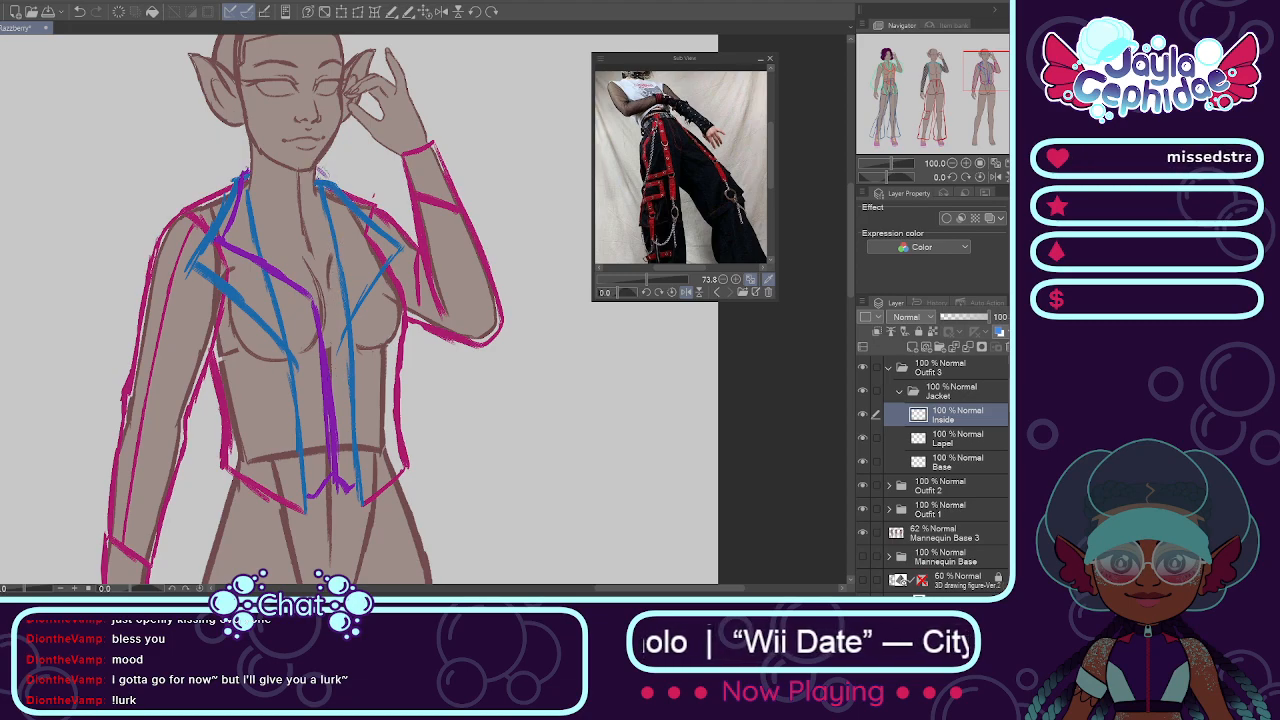
{"action": "left_click_drag", "start_coordinate": [324, 178], "coordinate": [364, 231]}
{"action": "key", "text": "ctrl+z"}
{"action": "key", "text": "ctrl+z"}
{"action": "key", "text": "ctrl+z"}
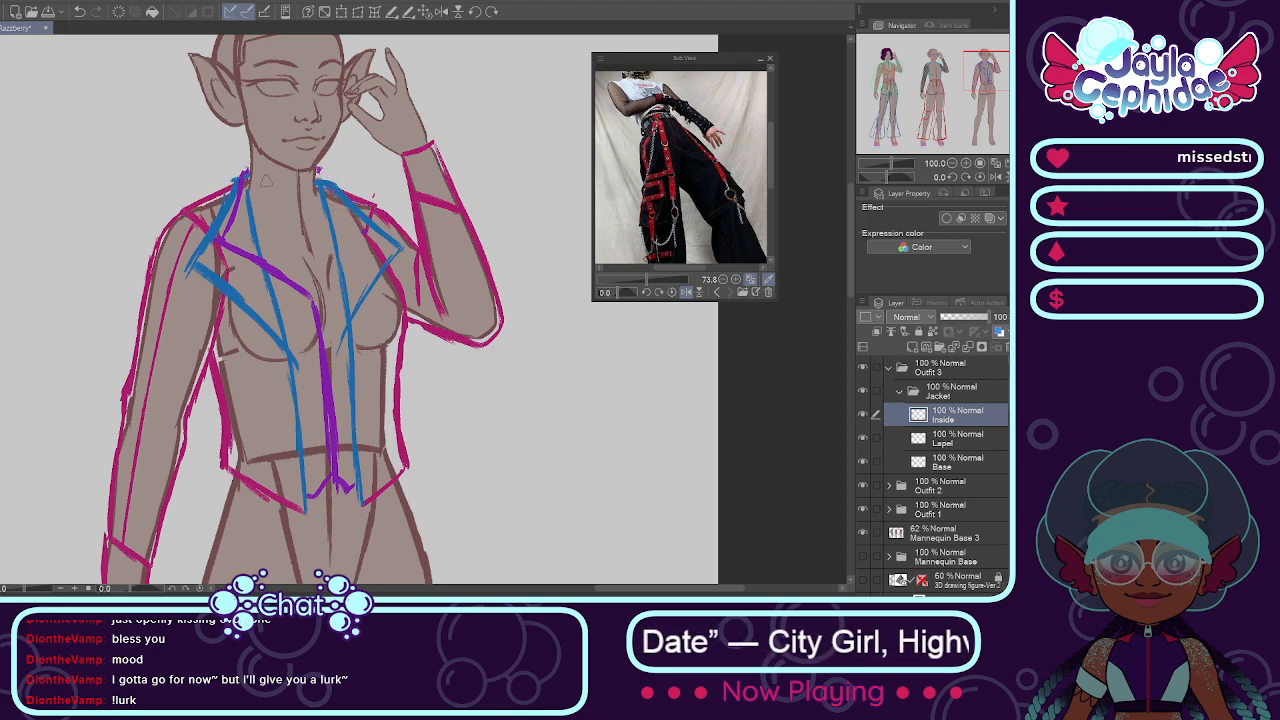
Step: Draw the purple inner neckline as a V from the neck to the chest and outline the inner collar flap on the raised-arm side
{"action": "mouse_move", "coordinate": [246, 168]}
{"action": "left_mouse_down"}
{"action": "mouse_move", "coordinate": [308, 266]}
{"action": "mouse_move", "coordinate": [304, 252]}
{"action": "mouse_move", "coordinate": [328, 348]}
{"action": "left_mouse_up"}
{"action": "mouse_move", "coordinate": [315, 274]}
{"action": "left_mouse_down"}
{"action": "mouse_move", "coordinate": [328, 368]}
{"action": "mouse_move", "coordinate": [323, 325]}
{"action": "left_mouse_up"}
{"action": "mouse_move", "coordinate": [324, 174]}
{"action": "left_mouse_down"}
{"action": "mouse_move", "coordinate": [366, 215]}
{"action": "mouse_move", "coordinate": [324, 310]}
{"action": "left_mouse_up"}
{"action": "left_click_drag", "start_coordinate": [318, 190], "coordinate": [329, 262]}
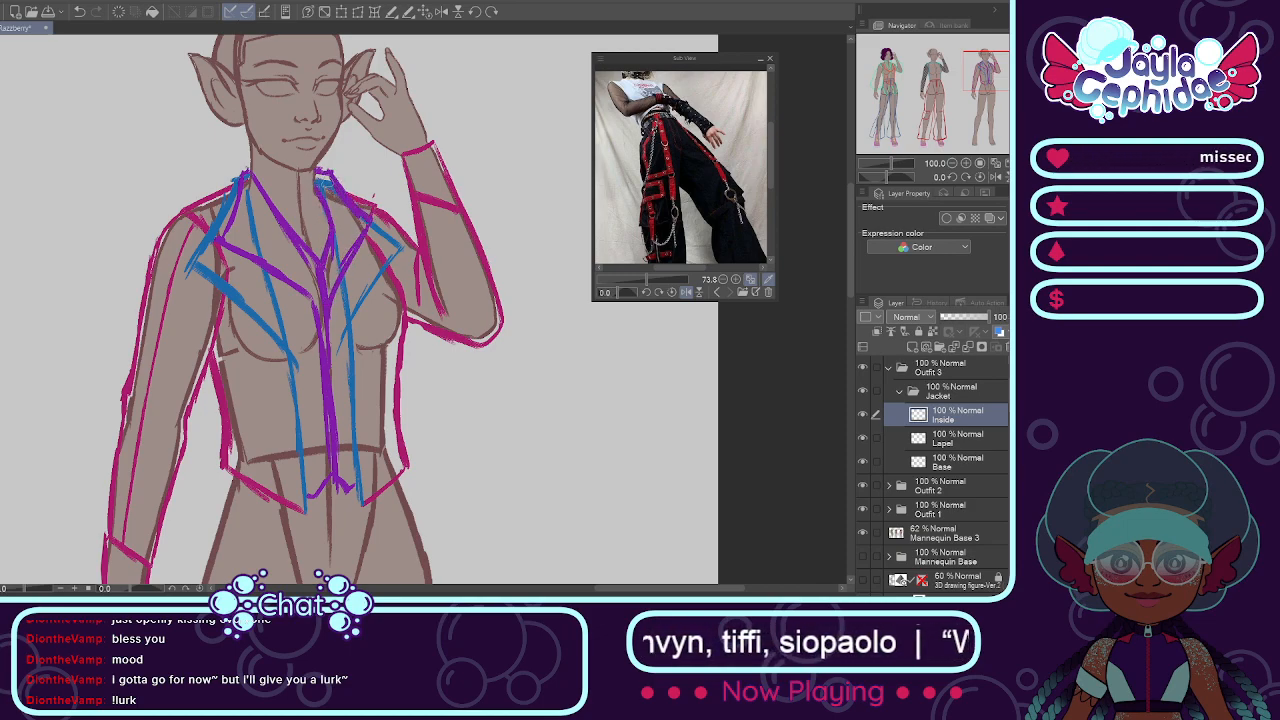
{"action": "mouse_move", "coordinate": [328, 170]}
{"action": "left_mouse_down"}
{"action": "mouse_move", "coordinate": [369, 212]}
{"action": "mouse_move", "coordinate": [340, 290]}
{"action": "left_mouse_up"}
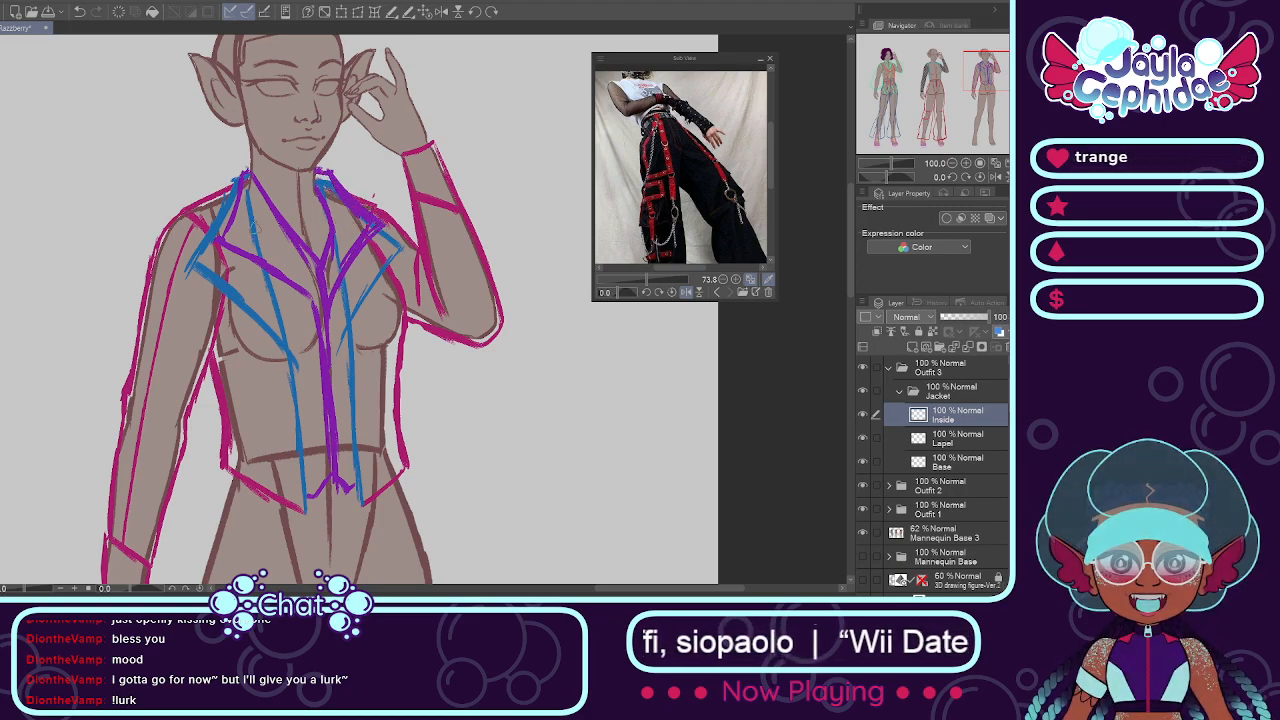
Step: Collapse the Jacket folder, then expand Outfit 1 and select its Pants layer
{"action": "left_click", "coordinate": [425, 13]}
{"action": "left_click_drag", "start_coordinate": [490, 588], "coordinate": [539, 588]}
{"action": "left_click", "coordinate": [863, 415]}
{"action": "left_click", "coordinate": [863, 415]}
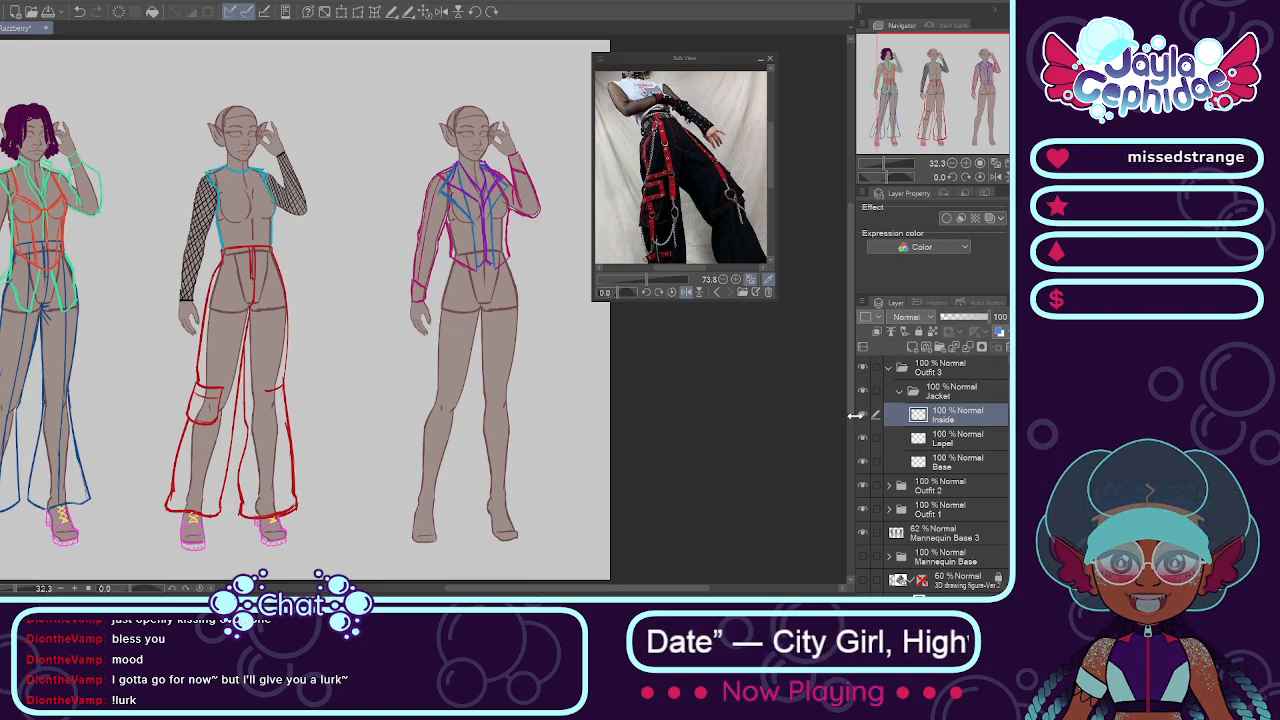
{"action": "left_click", "coordinate": [900, 391]}
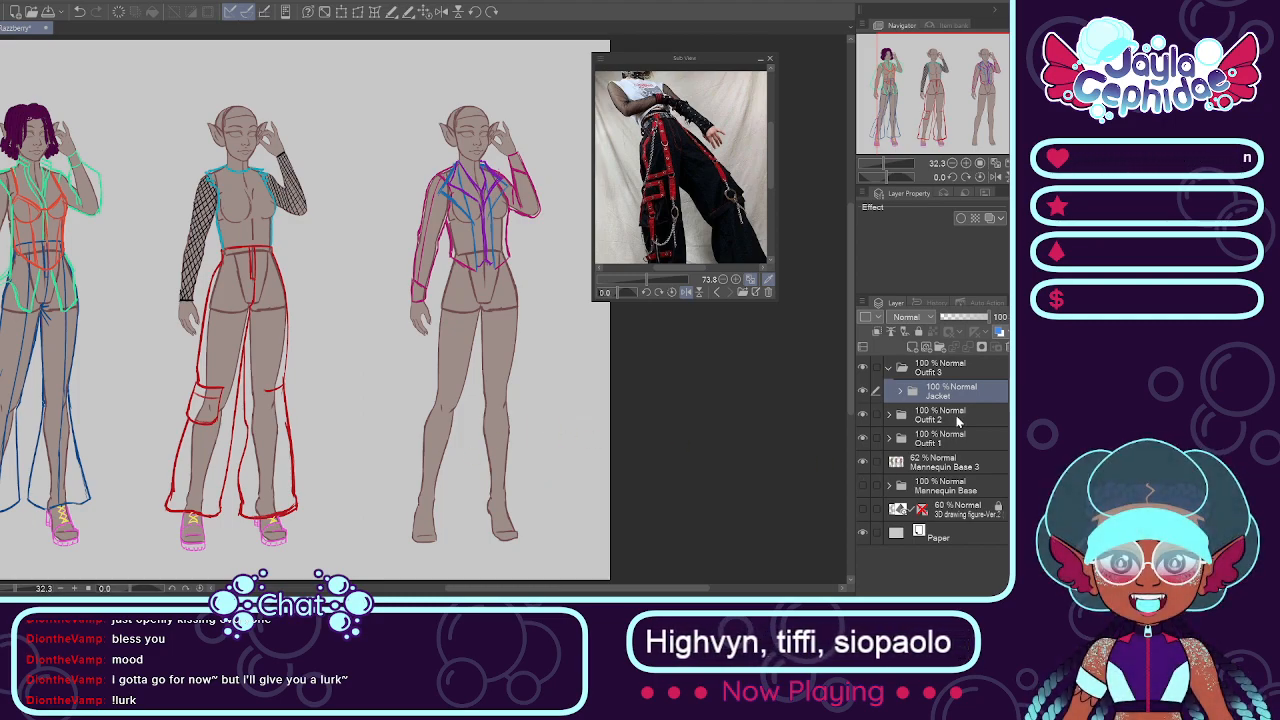
{"action": "left_click", "coordinate": [889, 437]}
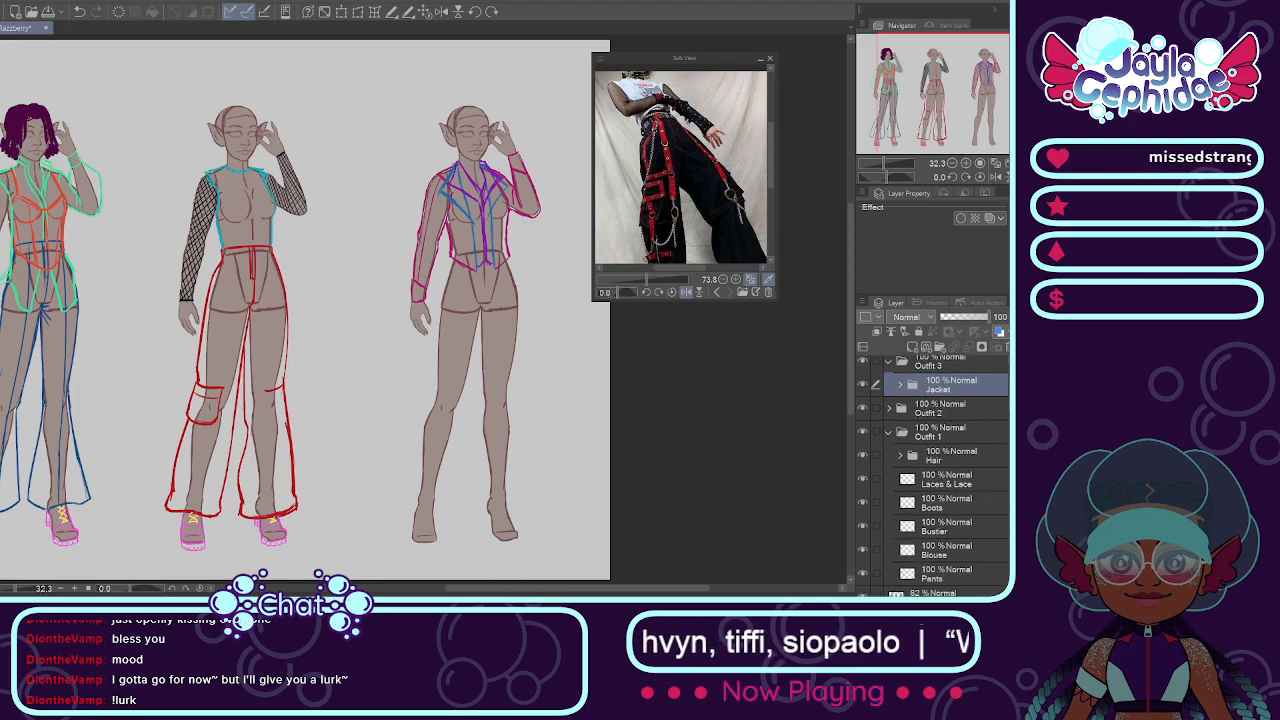
{"action": "scroll", "coordinate": [955, 500], "scroll_direction": "down", "scroll_amount": 1}
{"action": "left_click", "coordinate": [960, 553]}
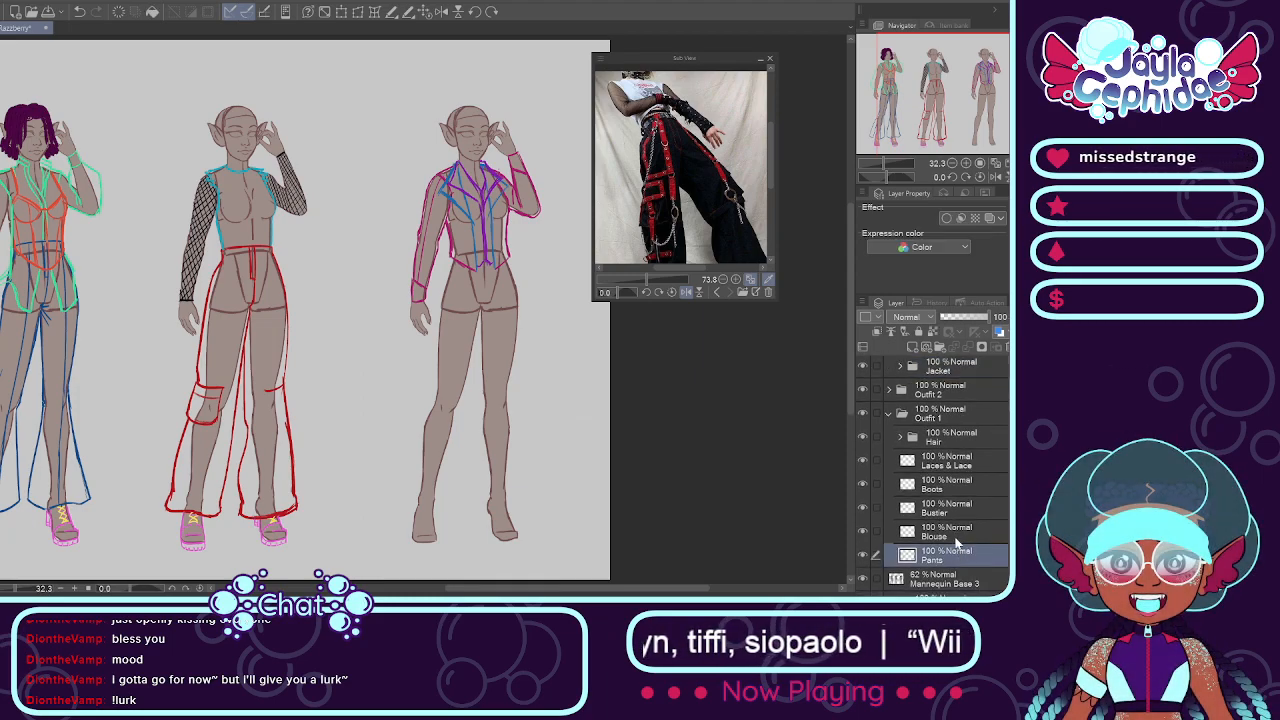
Step: Paste a copy of Outfit 1's Pants layer into the Outfit 3 folder and move it onto the third mannequin
{"action": "left_click", "coordinate": [893, 440]}
{"action": "left_click", "coordinate": [903, 420]}
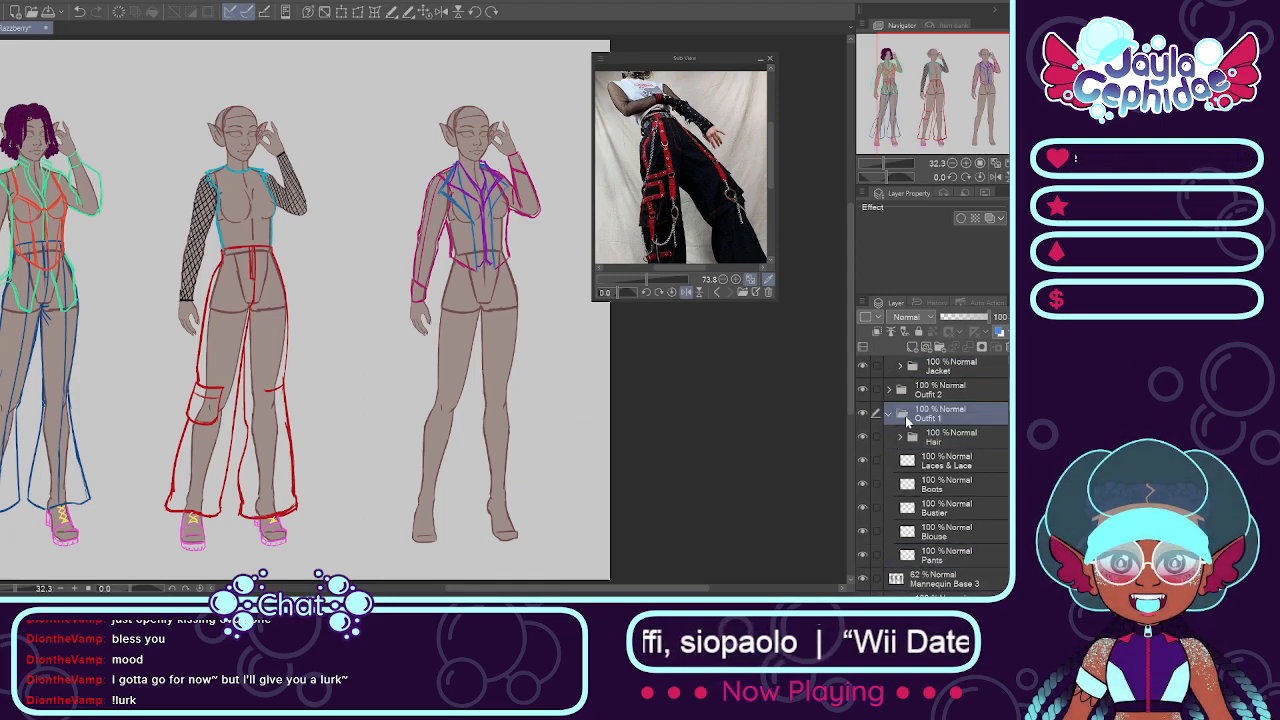
{"action": "left_click", "coordinate": [888, 413]}
{"action": "left_click", "coordinate": [917, 393]}
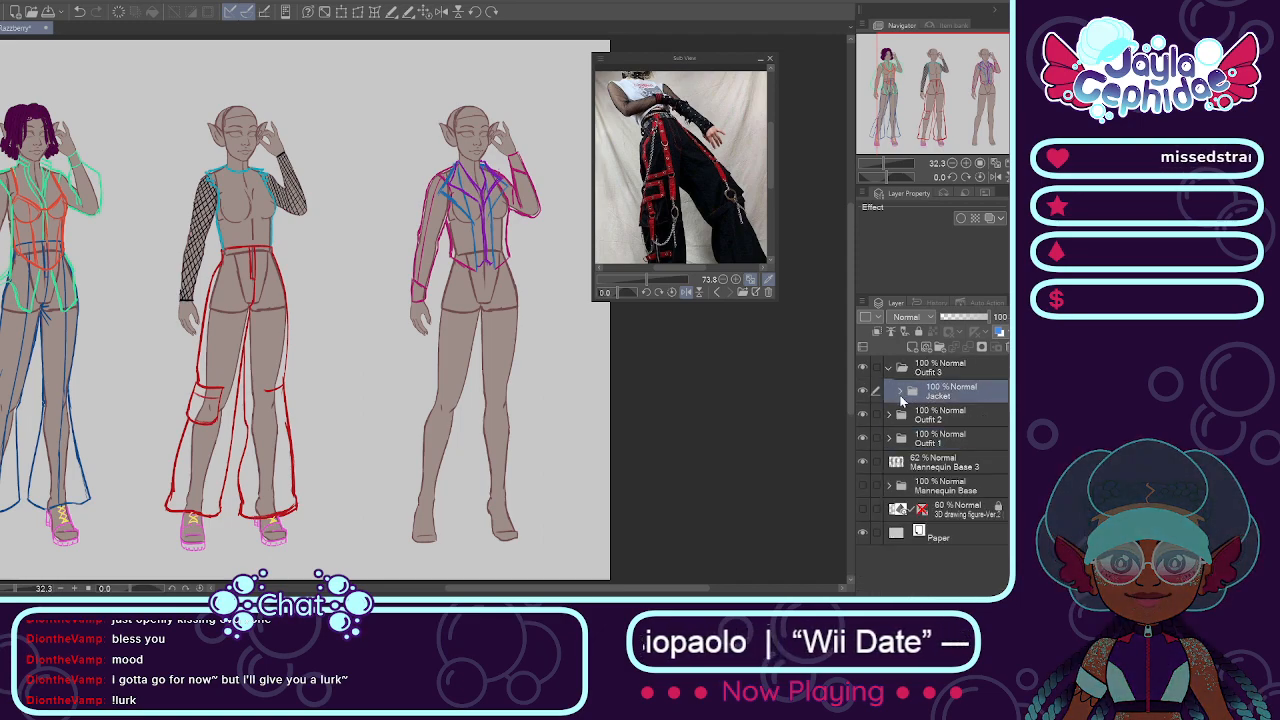
{"action": "key", "text": "ctrl+v"}
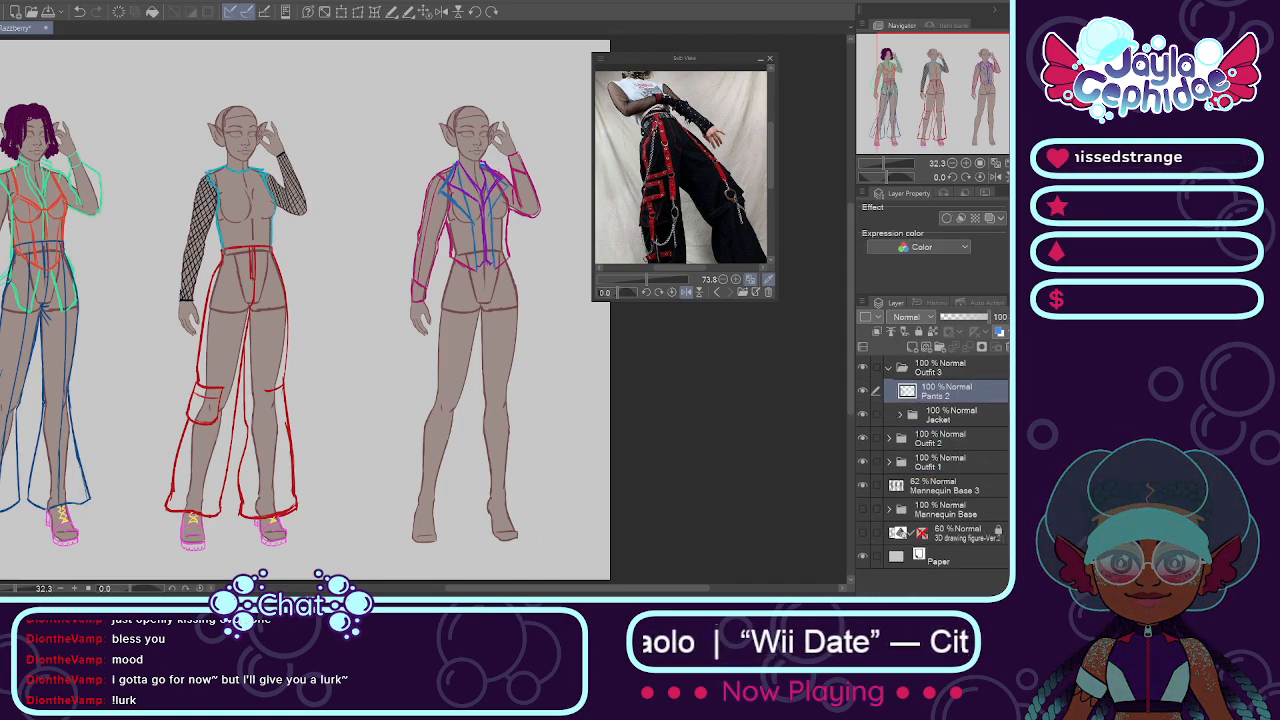
{"action": "left_click_drag", "start_coordinate": [56, 396], "coordinate": [499, 430]}
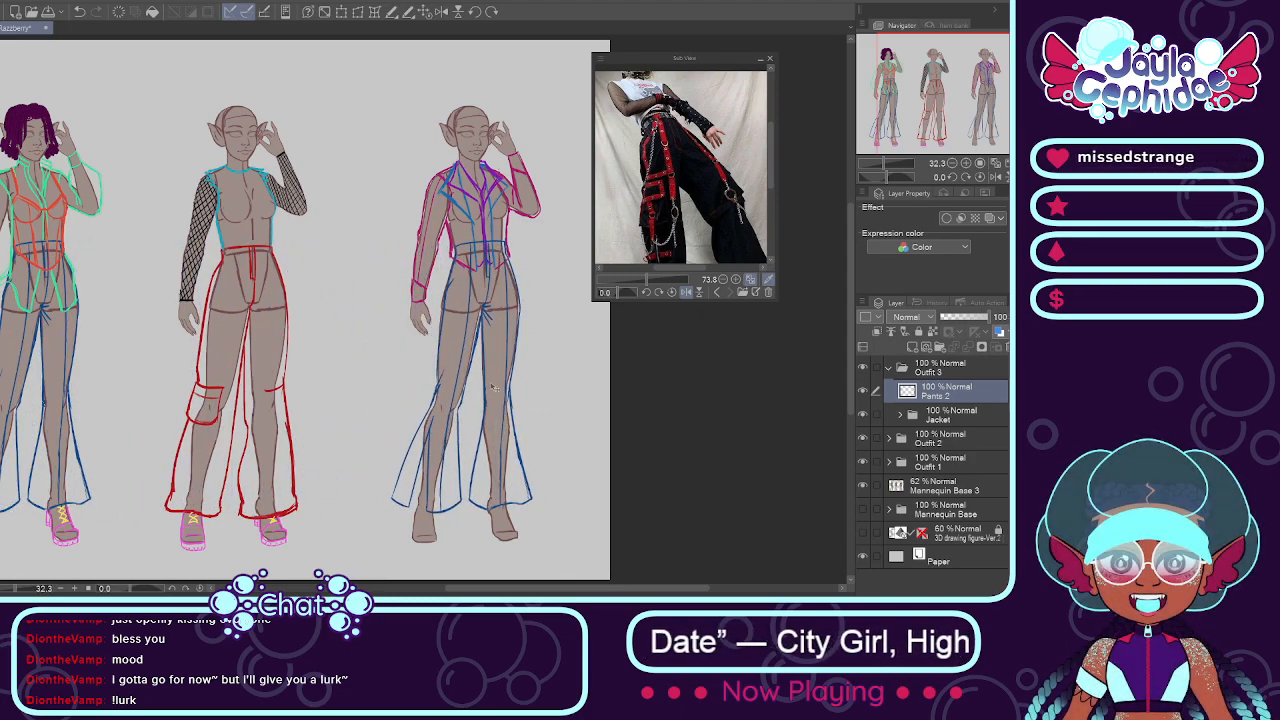
Step: Nudge the pasted pants into place and adjust their lowered-arm-side thigh slightly with Mesh Transformation
{"action": "left_click_drag", "start_coordinate": [471, 306], "coordinate": [474, 313]}
{"action": "left_click", "coordinate": [375, 13]}
{"action": "left_click_drag", "start_coordinate": [438, 339], "coordinate": [430, 338]}
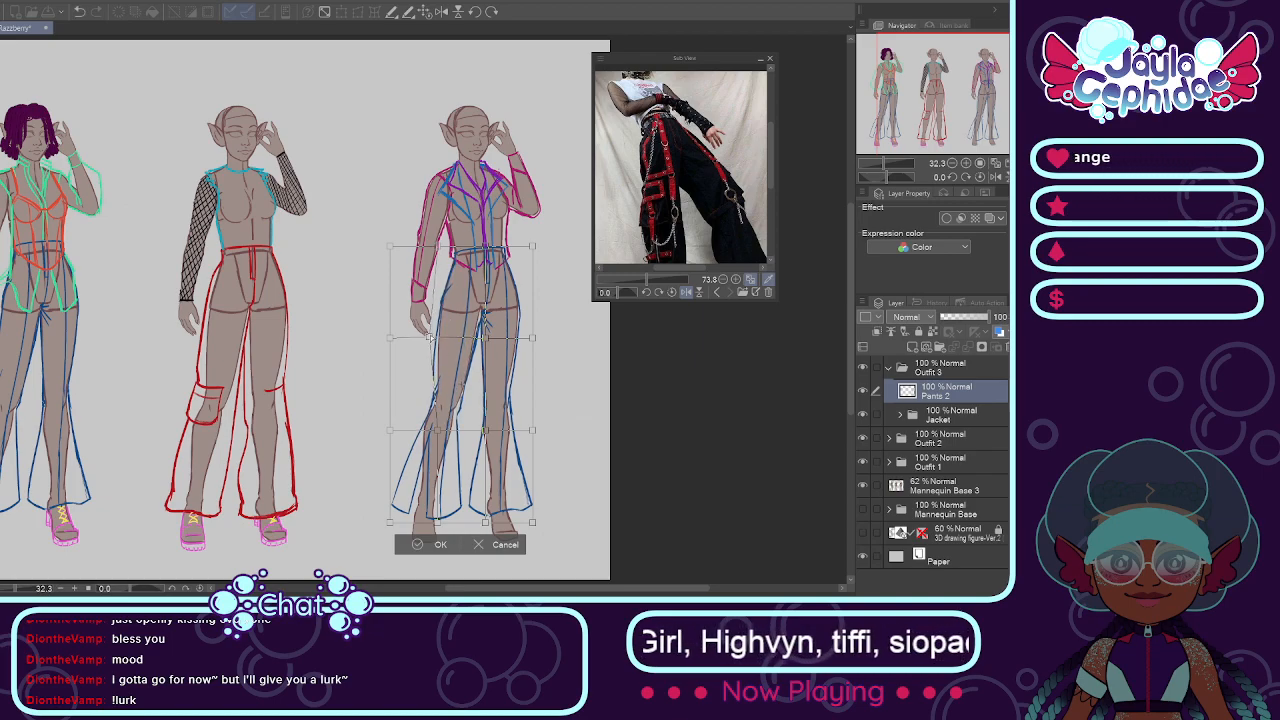
{"action": "key", "text": "Return"}
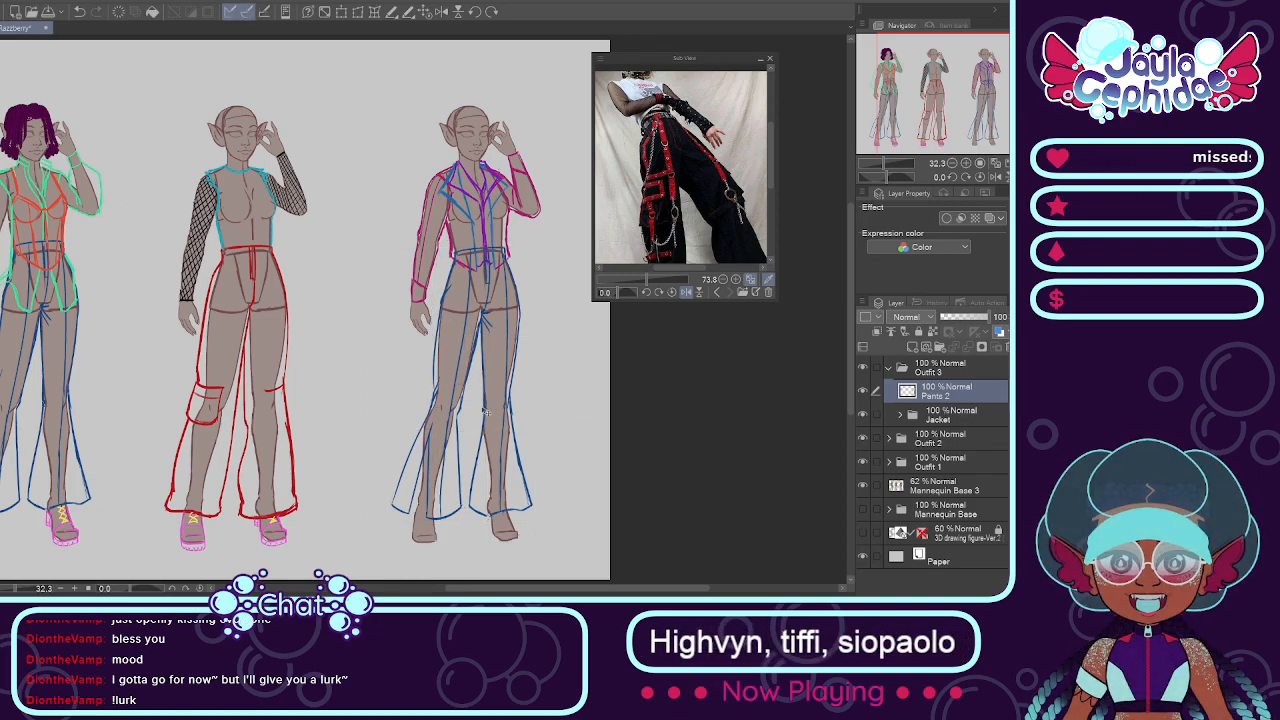
Step: Erase the flared outlines and hems below the knees on both legs of Outfit 3's pants
{"action": "scroll", "coordinate": [461, 264], "scroll_direction": "up", "scroll_amount": 2}
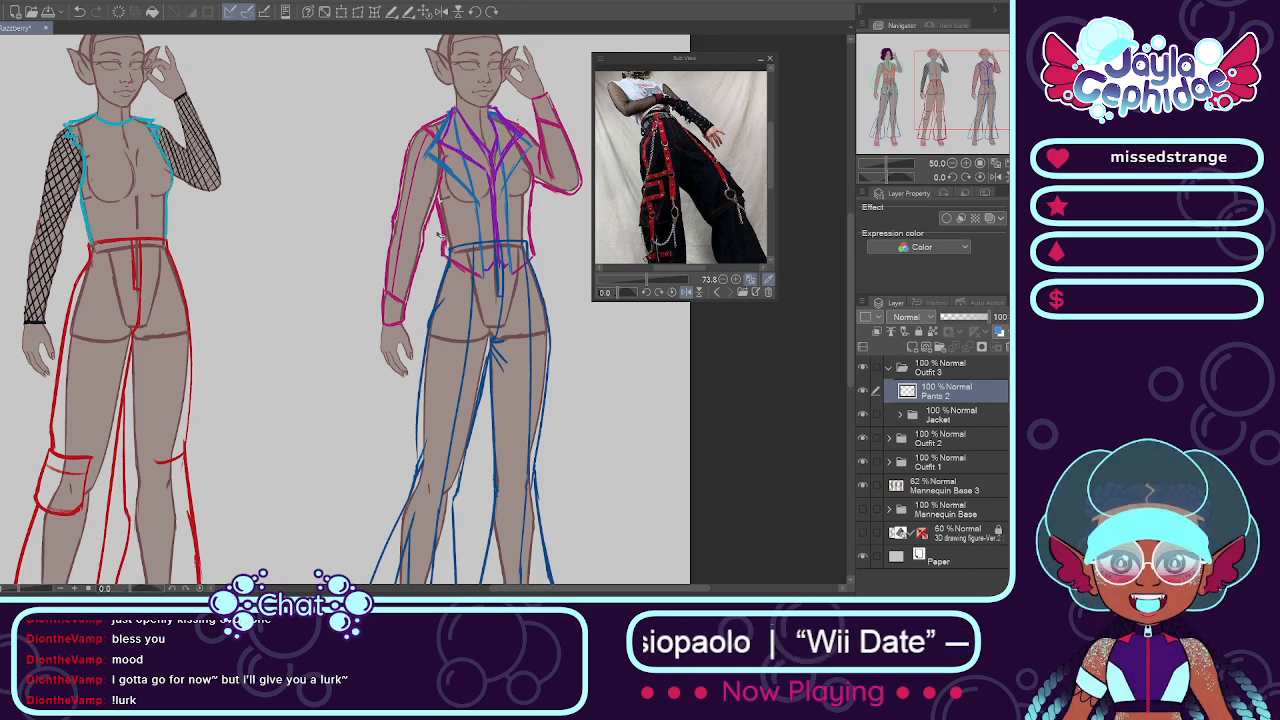
{"action": "scroll", "coordinate": [483, 268], "scroll_direction": "down", "scroll_amount": 4}
{"action": "scroll", "coordinate": [493, 364], "scroll_direction": "up", "scroll_amount": 4}
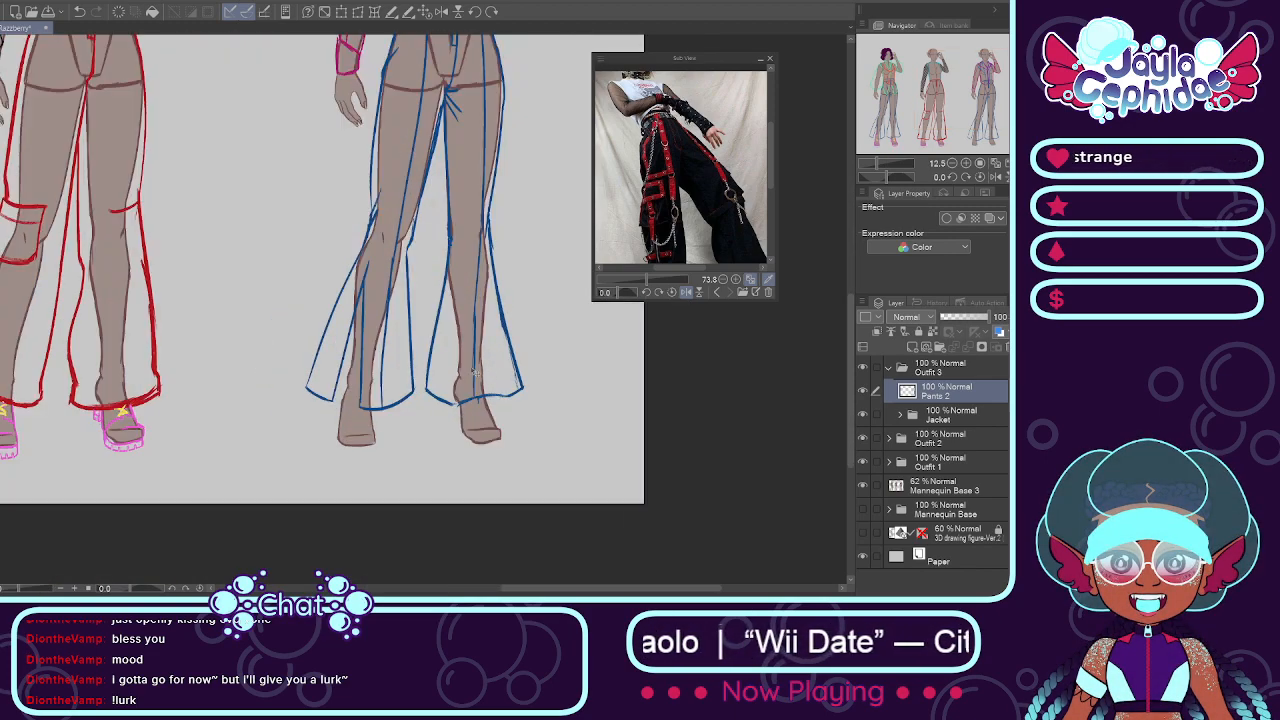
{"action": "scroll", "coordinate": [406, 257], "scroll_direction": "up", "scroll_amount": 1}
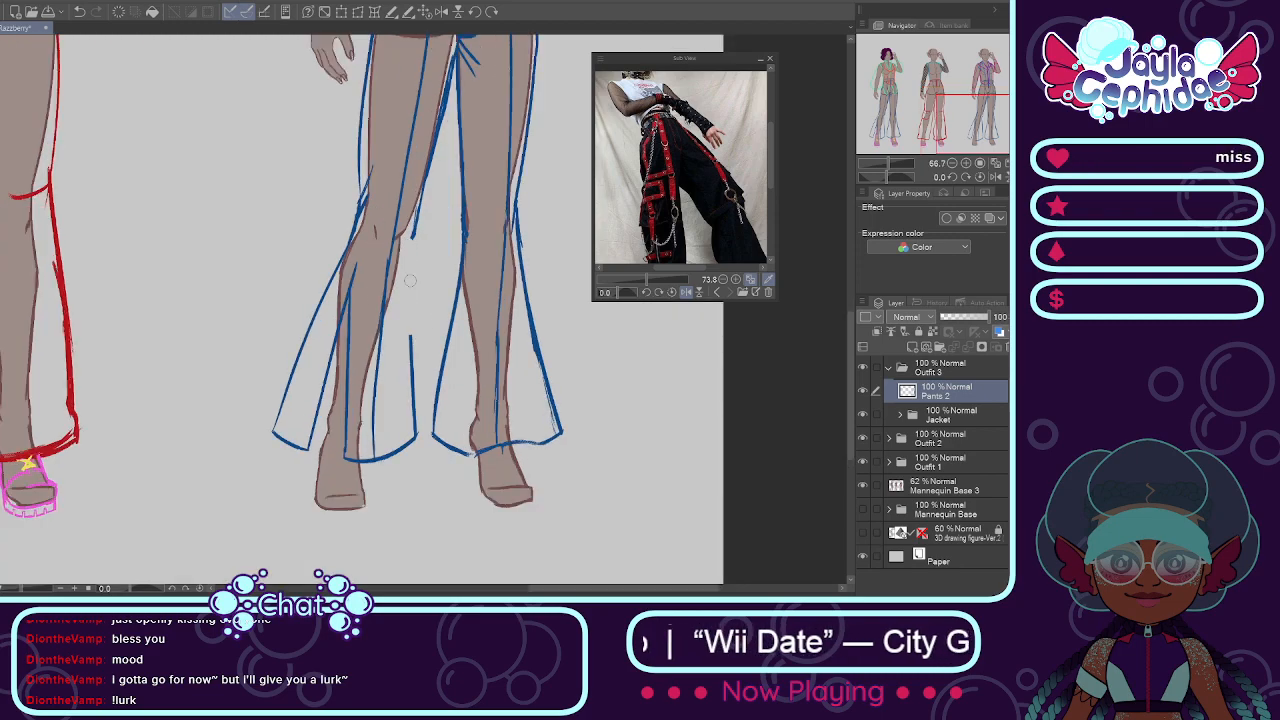
{"action": "key", "text": "ctrl+z"}
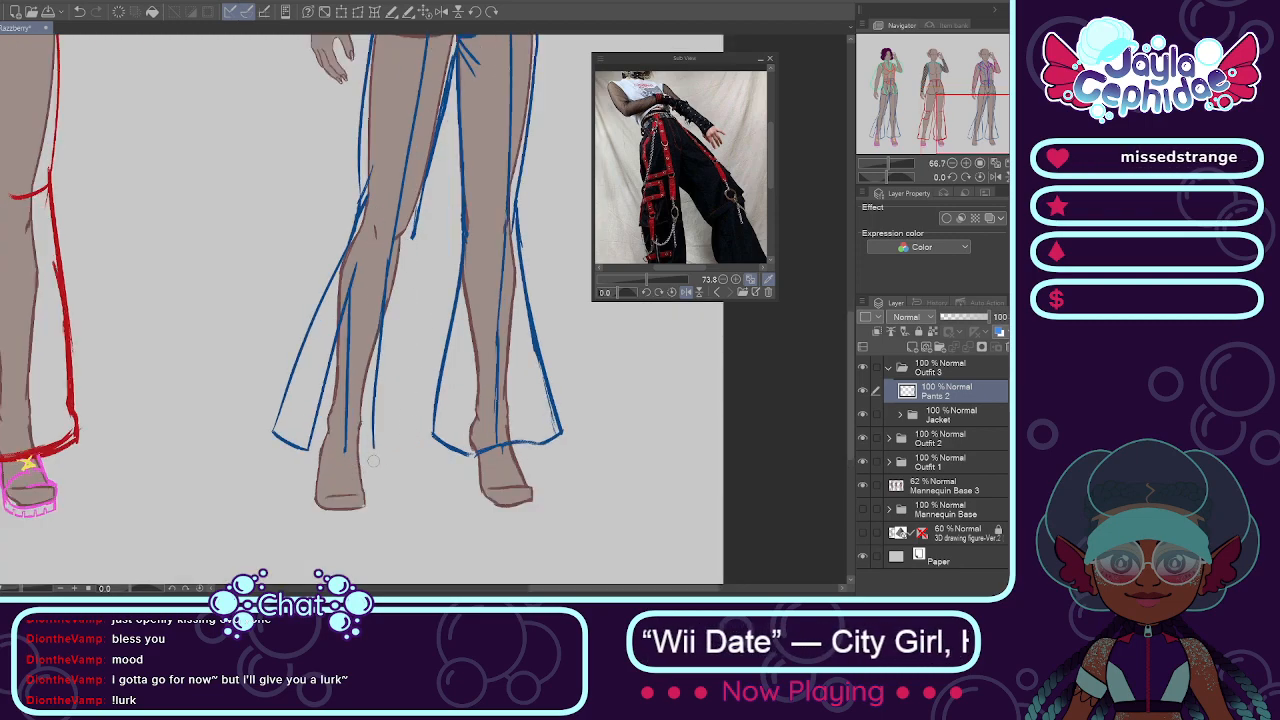
{"action": "key", "text": "ctrl+z"}
{"action": "key", "text": "ctrl+z"}
{"action": "key", "text": "ctrl+z"}
{"action": "key", "text": "ctrl+z"}
{"action": "key", "text": "ctrl+z"}
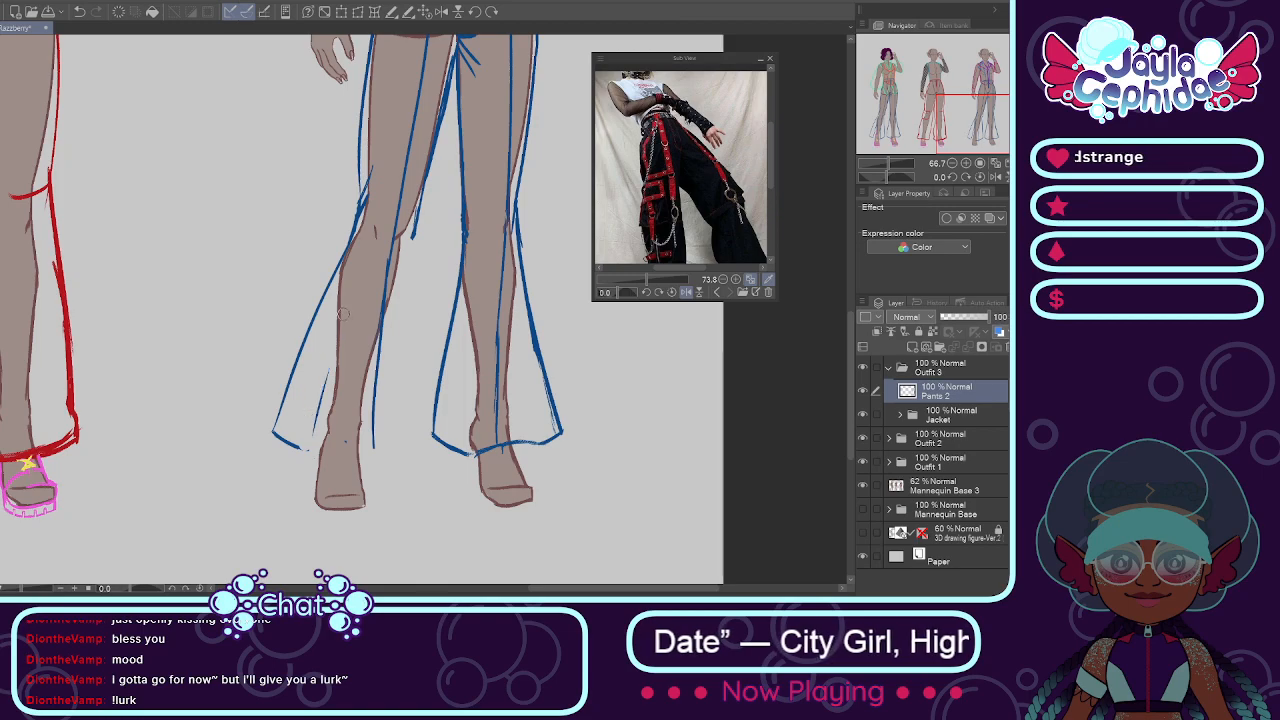
{"action": "mouse_move", "coordinate": [297, 443]}
{"action": "left_mouse_down"}
{"action": "mouse_move", "coordinate": [282, 425]}
{"action": "mouse_move", "coordinate": [316, 312]}
{"action": "left_mouse_up"}
{"action": "left_click_drag", "start_coordinate": [280, 410], "coordinate": [349, 240]}
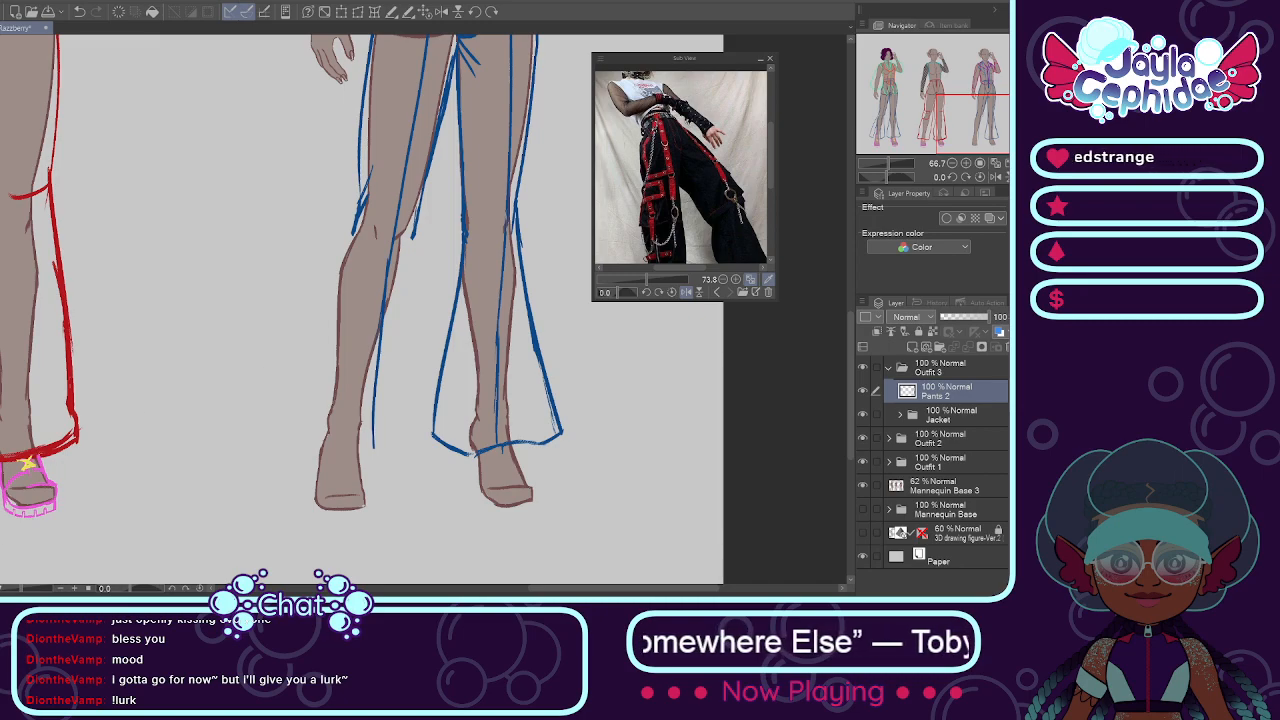
{"action": "mouse_move", "coordinate": [446, 252]}
{"action": "left_mouse_down"}
{"action": "mouse_move", "coordinate": [470, 395]}
{"action": "mouse_move", "coordinate": [450, 430]}
{"action": "mouse_move", "coordinate": [480, 450]}
{"action": "left_mouse_up"}
{"action": "mouse_move", "coordinate": [551, 277]}
{"action": "left_mouse_down"}
{"action": "mouse_move", "coordinate": [546, 373]}
{"action": "mouse_move", "coordinate": [542, 354]}
{"action": "mouse_move", "coordinate": [518, 440]}
{"action": "left_mouse_up"}
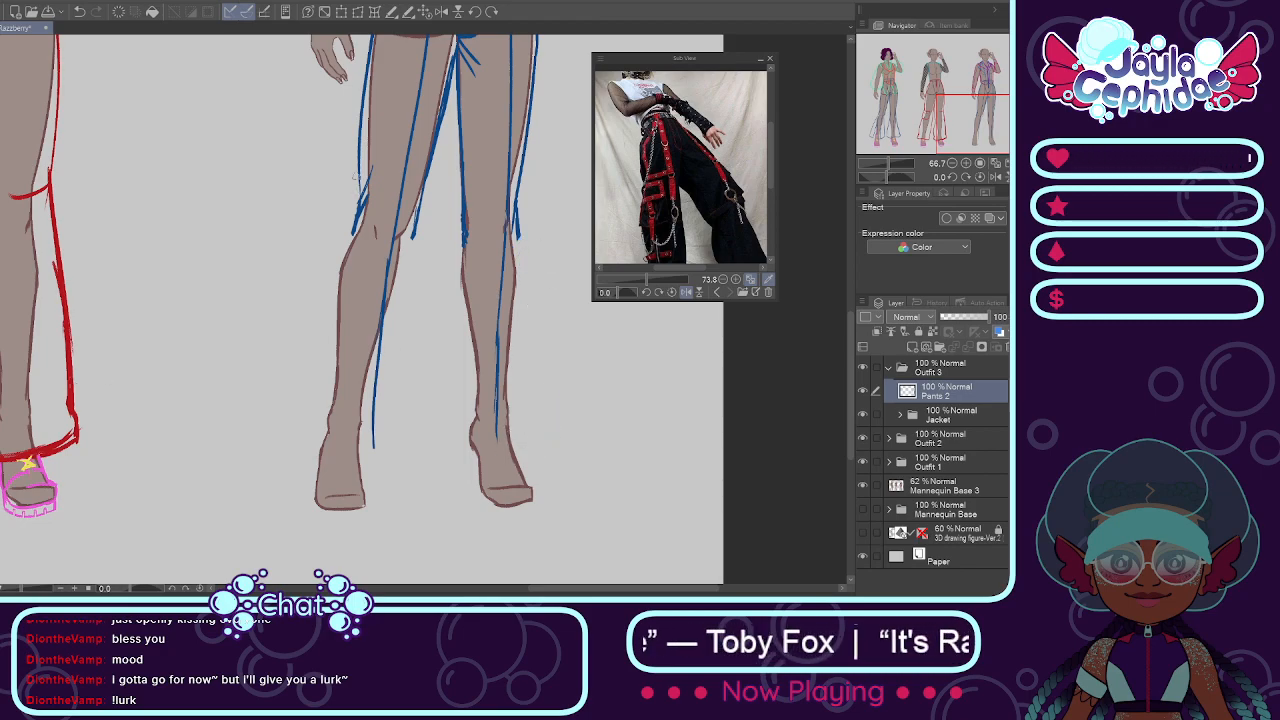
Step: Redraw the lowered-arm-side pant leg in blue, with a close-fitting outer edge and a front crease running from knee to ankle
{"action": "scroll", "coordinate": [356, 180], "scroll_direction": "up", "scroll_amount": 2}
{"action": "left_click", "coordinate": [343, 245], "text": "alt"}
{"action": "scroll", "coordinate": [335, 244], "scroll_direction": "down", "scroll_amount": 2}
{"action": "left_click_drag", "start_coordinate": [402, 240], "coordinate": [364, 366]}
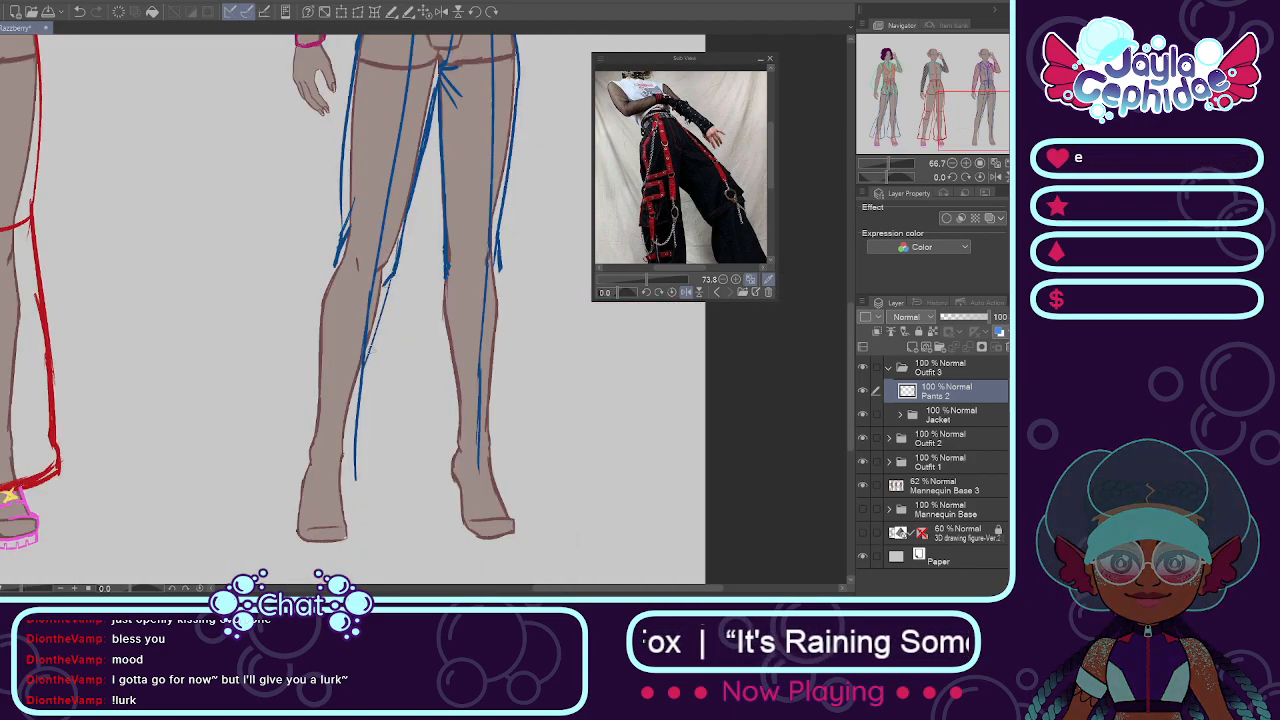
{"action": "key", "text": "ctrl+z"}
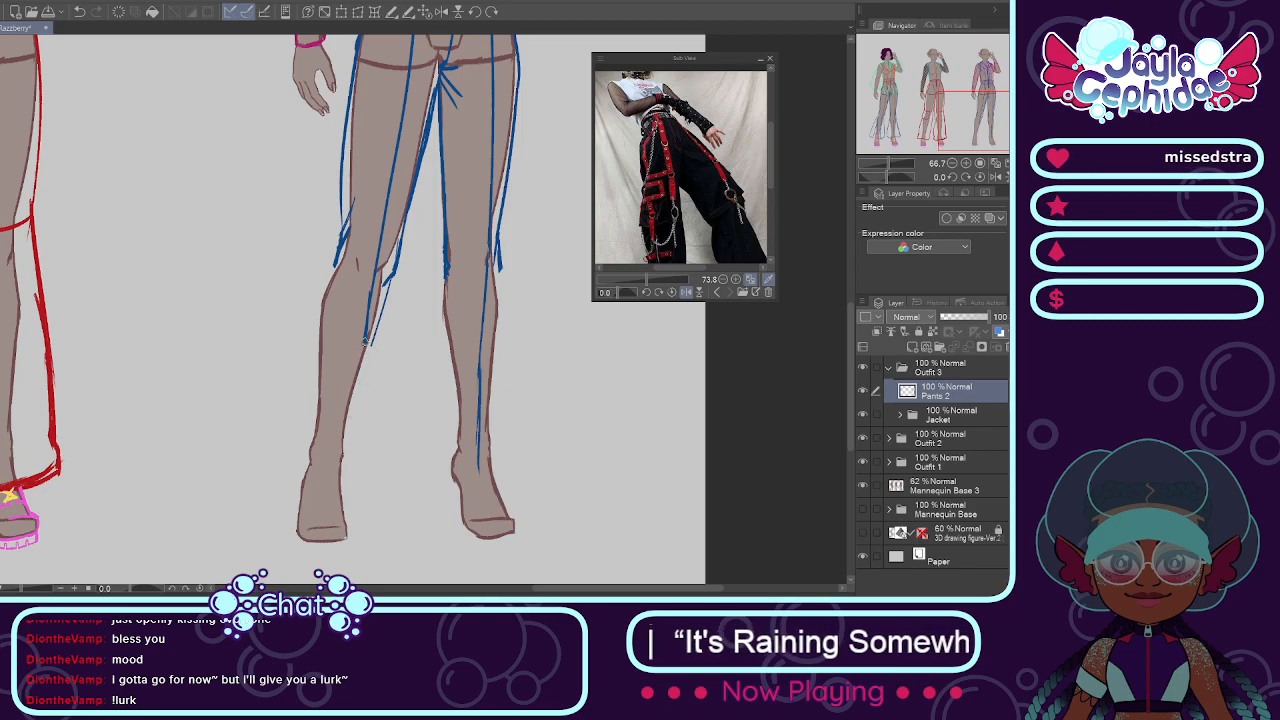
{"action": "scroll", "coordinate": [372, 285], "scroll_direction": "up", "scroll_amount": 1}
{"action": "scroll", "coordinate": [363, 345], "scroll_direction": "down", "scroll_amount": 1}
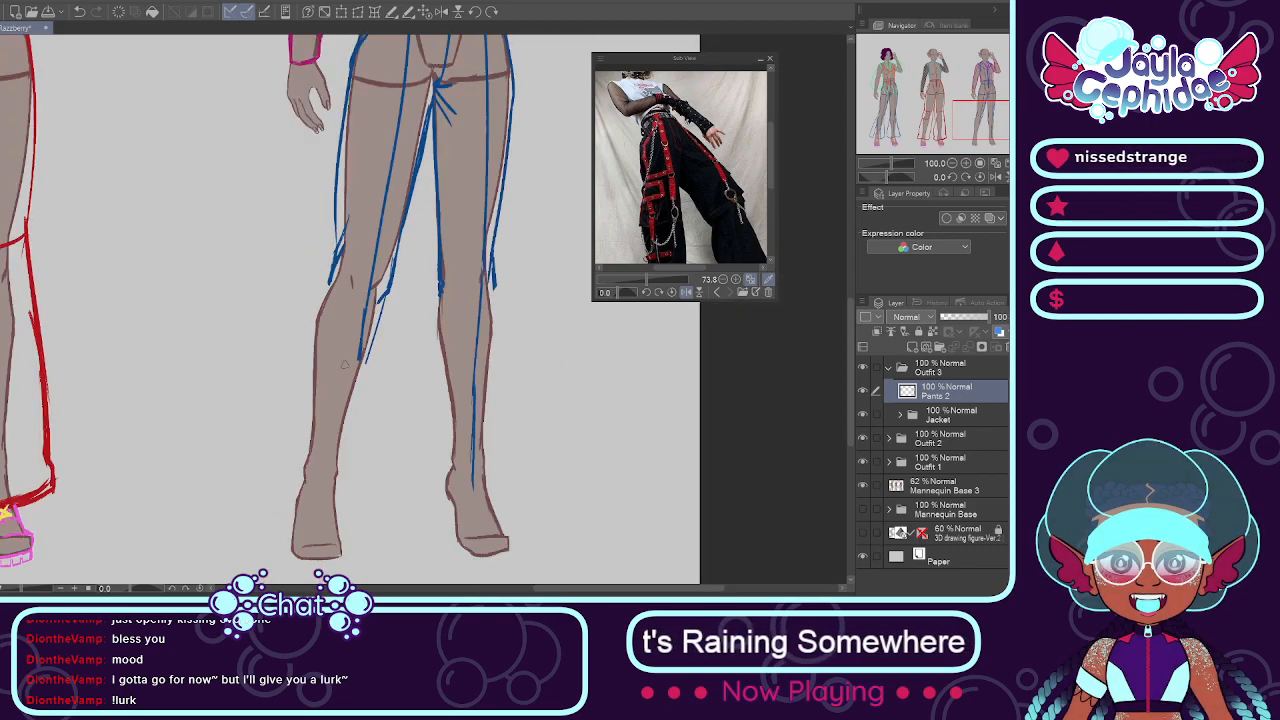
{"action": "scroll", "coordinate": [363, 344], "scroll_direction": "up", "scroll_amount": 1}
{"action": "left_click_drag", "start_coordinate": [363, 344], "coordinate": [320, 487]}
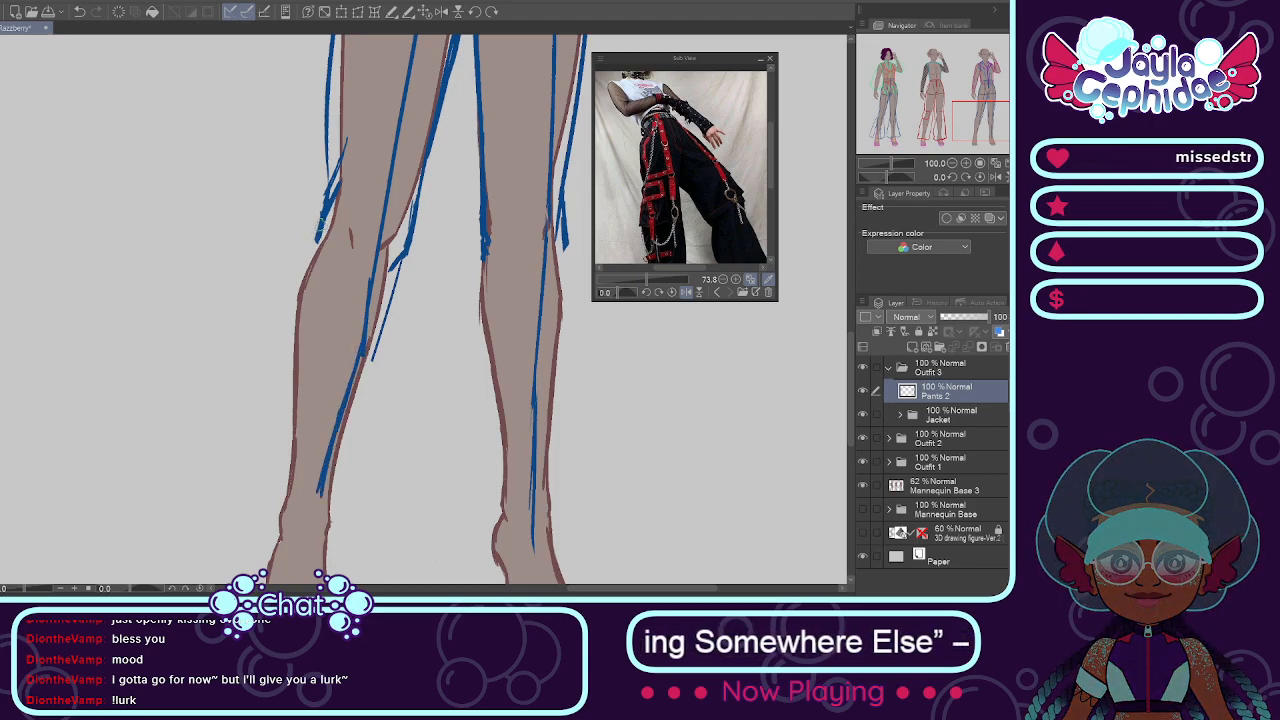
{"action": "mouse_move", "coordinate": [316, 244]}
{"action": "left_mouse_down"}
{"action": "mouse_move", "coordinate": [291, 293]}
{"action": "mouse_move", "coordinate": [286, 398]}
{"action": "left_mouse_up"}
{"action": "left_click_drag", "start_coordinate": [291, 325], "coordinate": [292, 505]}
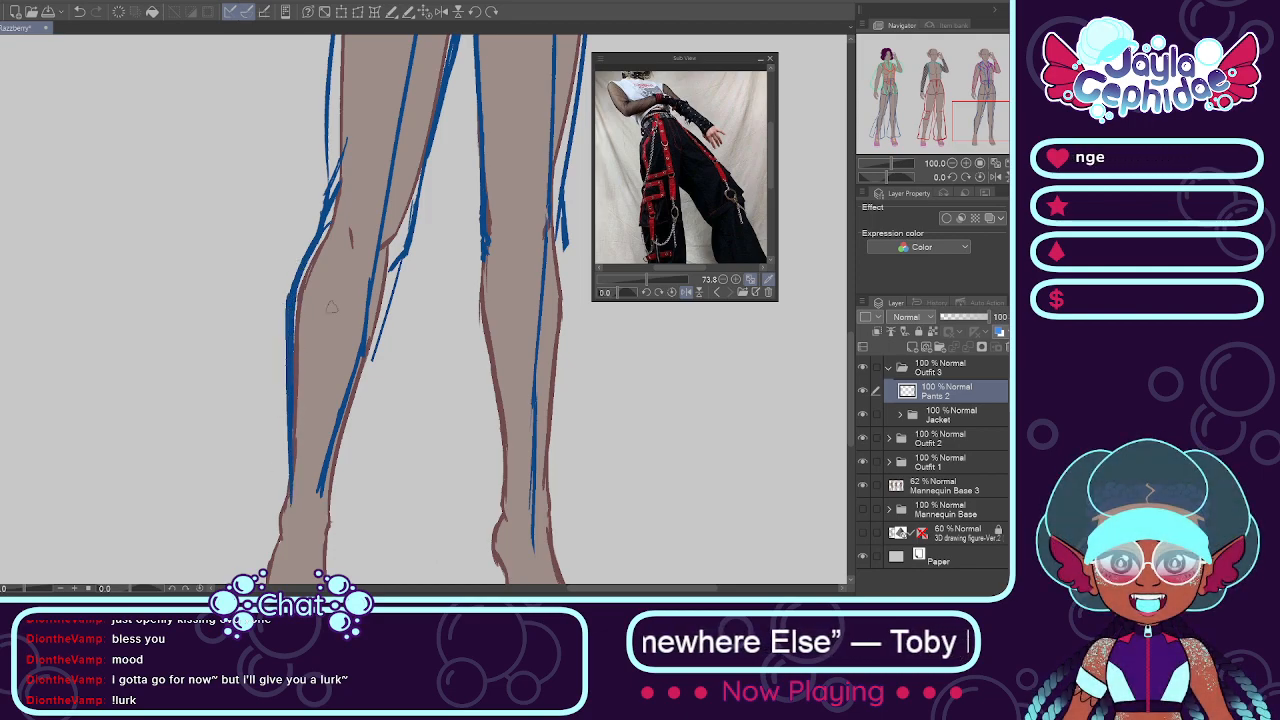
Step: Erase the lowered-arm-side leg's inner edge and crease below the knee, and redraw the inner edge hugging the calf
{"action": "key", "text": "e"}
{"action": "mouse_move", "coordinate": [411, 266]}
{"action": "left_mouse_down"}
{"action": "mouse_move", "coordinate": [408, 227]}
{"action": "mouse_move", "coordinate": [381, 398]}
{"action": "mouse_move", "coordinate": [394, 313]}
{"action": "mouse_move", "coordinate": [372, 328]}
{"action": "mouse_move", "coordinate": [326, 470]}
{"action": "left_mouse_up"}
{"action": "key", "text": "p"}
{"action": "left_click_drag", "start_coordinate": [423, 168], "coordinate": [406, 232]}
{"action": "mouse_move", "coordinate": [422, 178]}
{"action": "left_mouse_down"}
{"action": "mouse_move", "coordinate": [401, 238]}
{"action": "mouse_move", "coordinate": [383, 245]}
{"action": "mouse_move", "coordinate": [391, 290]}
{"action": "mouse_move", "coordinate": [384, 270]}
{"action": "mouse_move", "coordinate": [340, 434]}
{"action": "left_mouse_up"}
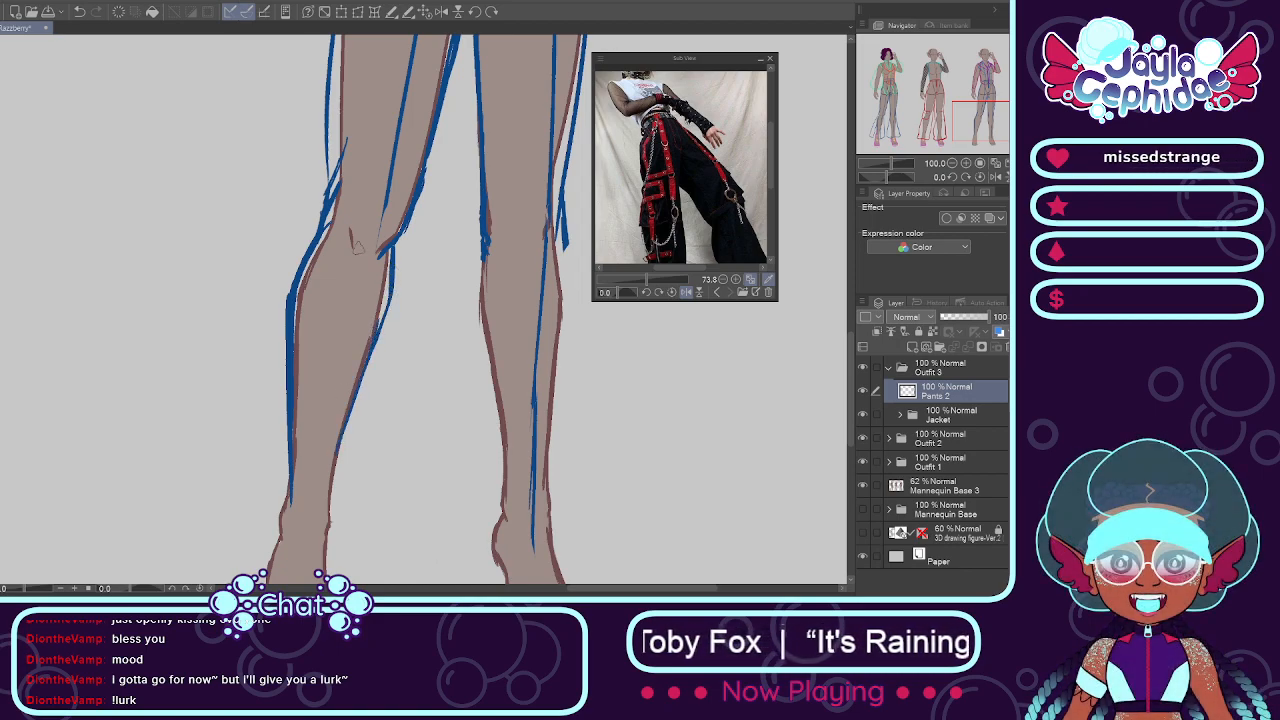
Step: Redraw the front crease from knee to lower calf on the lowered-arm-side leg and trim the line ends above the ankle
{"action": "left_click_drag", "start_coordinate": [384, 208], "coordinate": [366, 278]}
{"action": "left_click_drag", "start_coordinate": [378, 234], "coordinate": [344, 374]}
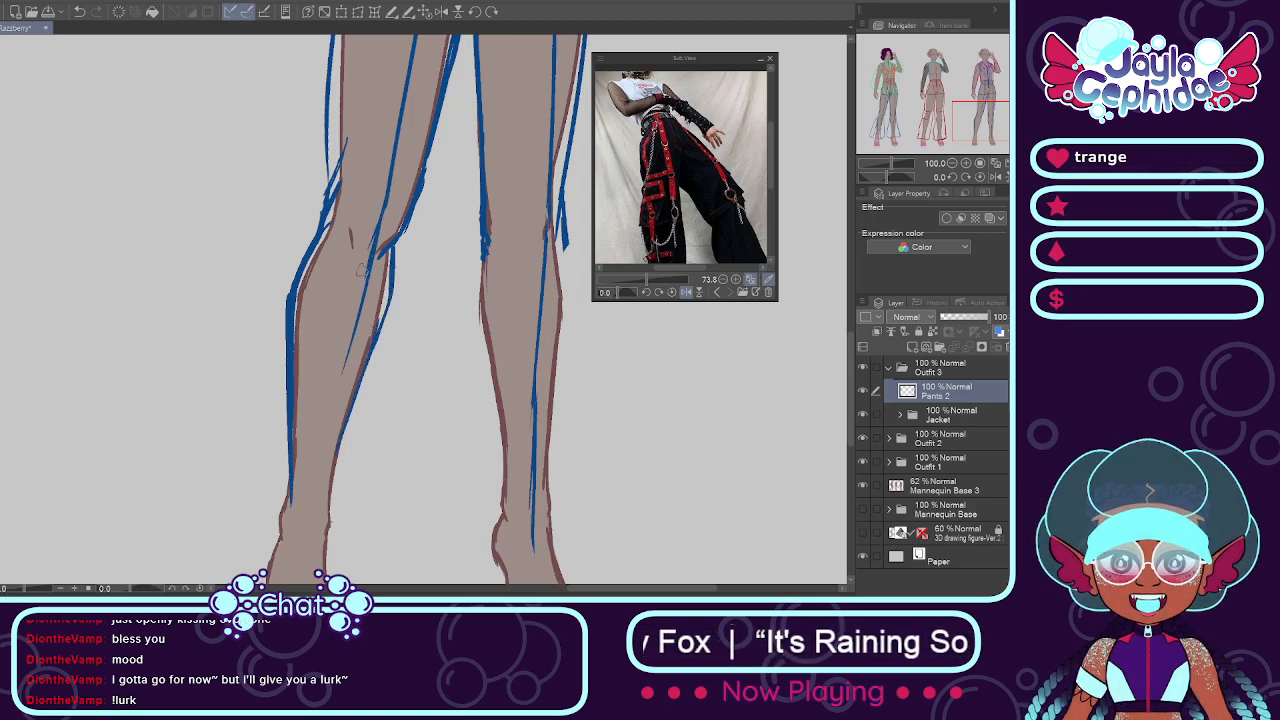
{"action": "left_click_drag", "start_coordinate": [363, 302], "coordinate": [340, 415]}
{"action": "key", "text": "ctrl+z"}
{"action": "left_click_drag", "start_coordinate": [370, 272], "coordinate": [354, 323]}
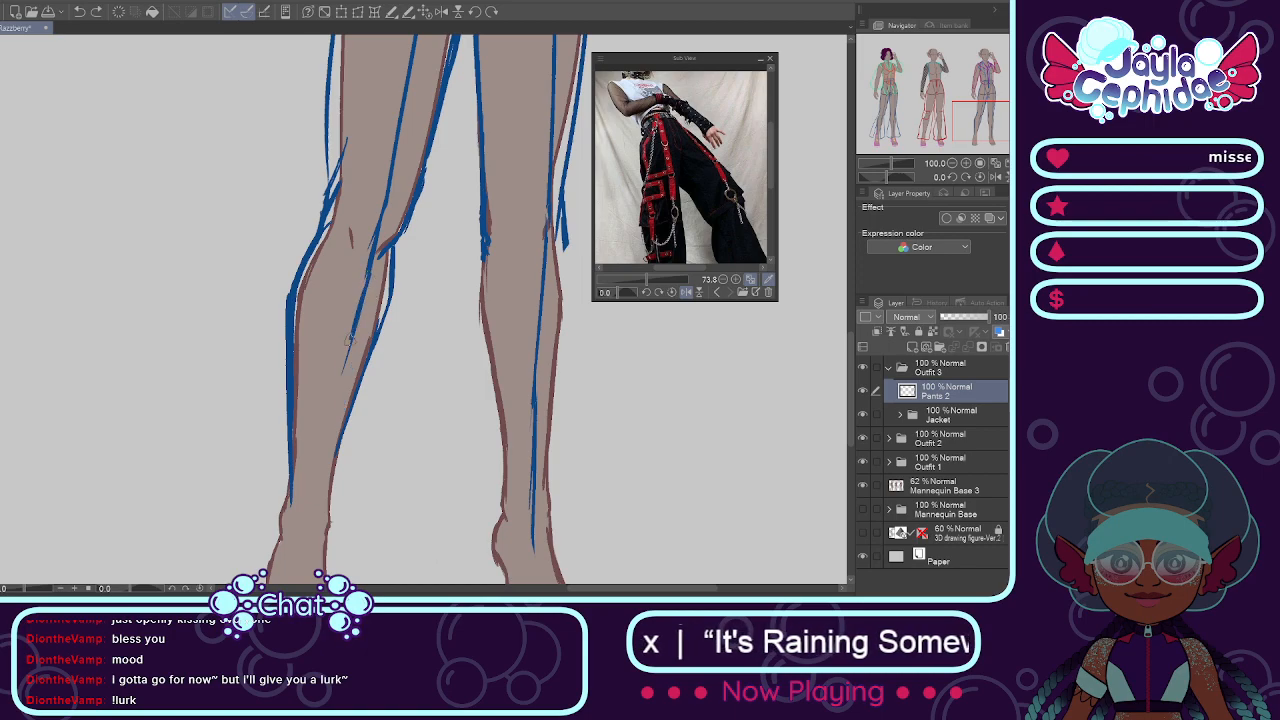
{"action": "left_click_drag", "start_coordinate": [343, 370], "coordinate": [328, 450]}
{"action": "left_click_drag", "start_coordinate": [334, 393], "coordinate": [323, 456]}
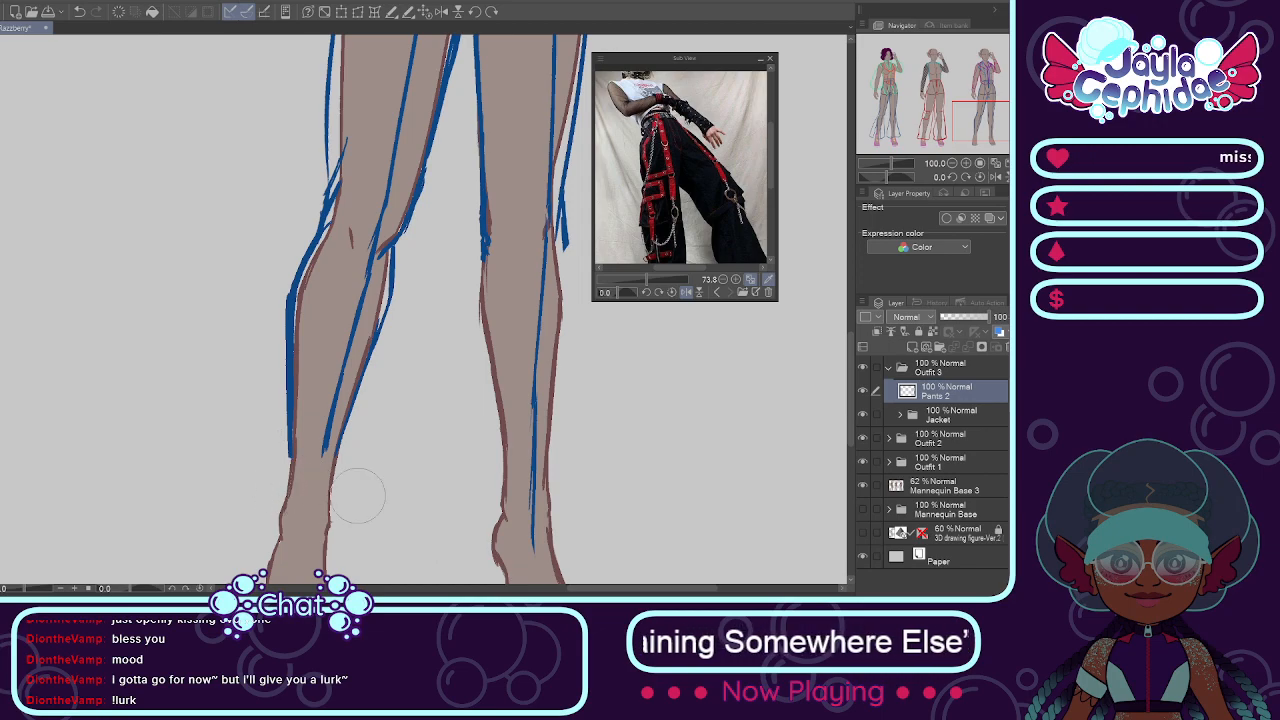
Step: Draw the close-fitting inner and outer edges of the raised-arm-side pant leg from the knee down to above the ankle
{"action": "scroll", "coordinate": [501, 462], "scroll_direction": "down", "scroll_amount": 2}
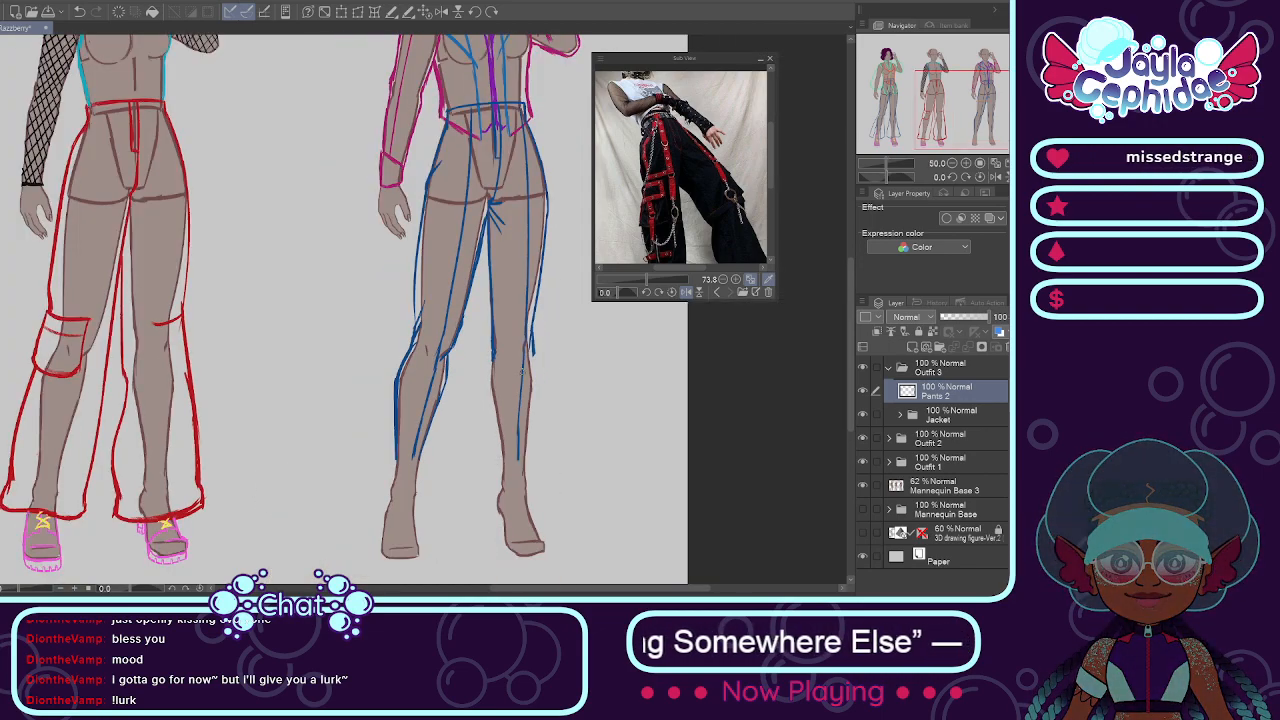
{"action": "scroll", "coordinate": [546, 322], "scroll_direction": "up", "scroll_amount": 2}
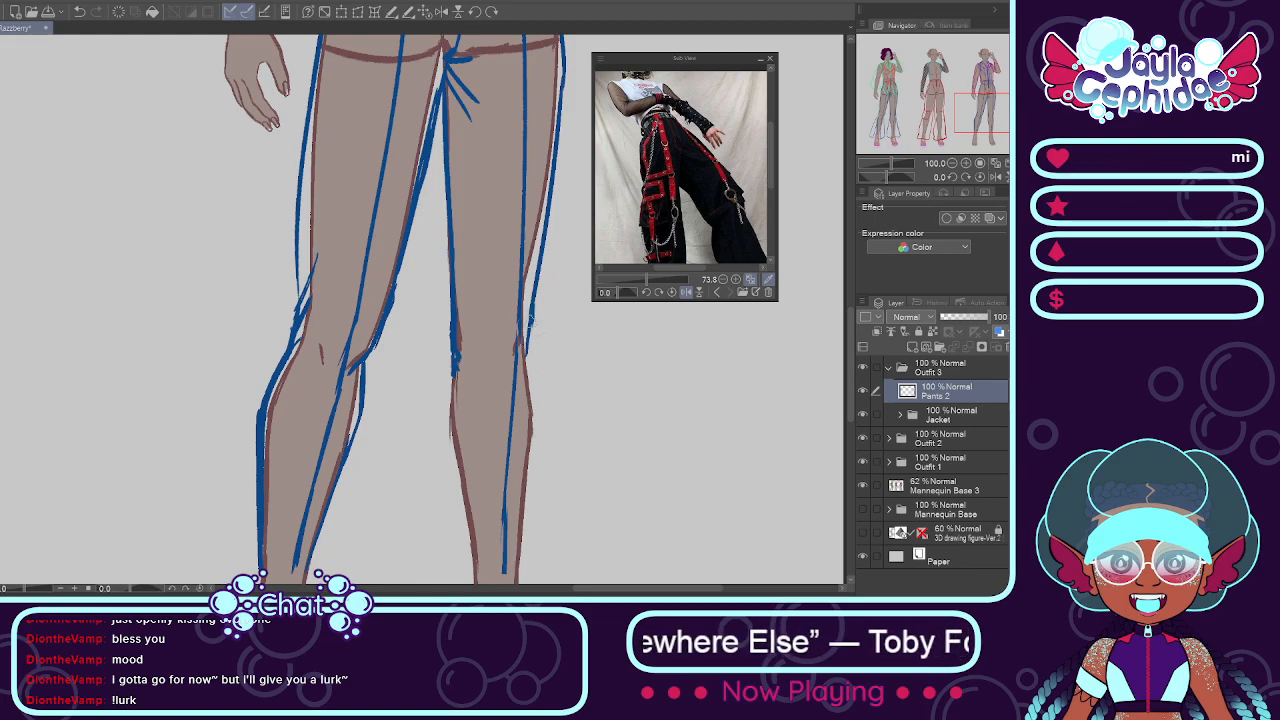
{"action": "left_click_drag", "start_coordinate": [453, 368], "coordinate": [450, 447]}
{"action": "scroll", "coordinate": [448, 418], "scroll_direction": "down", "scroll_amount": 1}
{"action": "left_click_drag", "start_coordinate": [443, 403], "coordinate": [462, 518]}
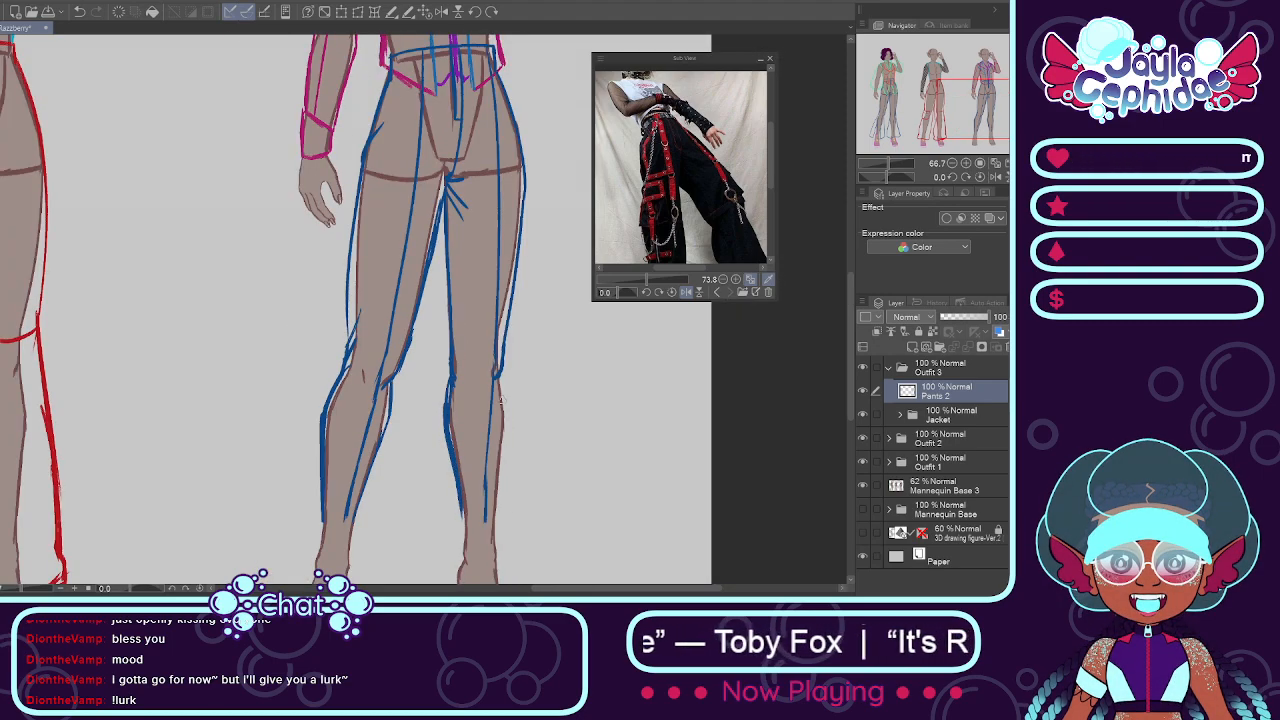
{"action": "left_click_drag", "start_coordinate": [500, 372], "coordinate": [494, 515]}
{"action": "scroll", "coordinate": [501, 405], "scroll_direction": "down", "scroll_amount": 2}
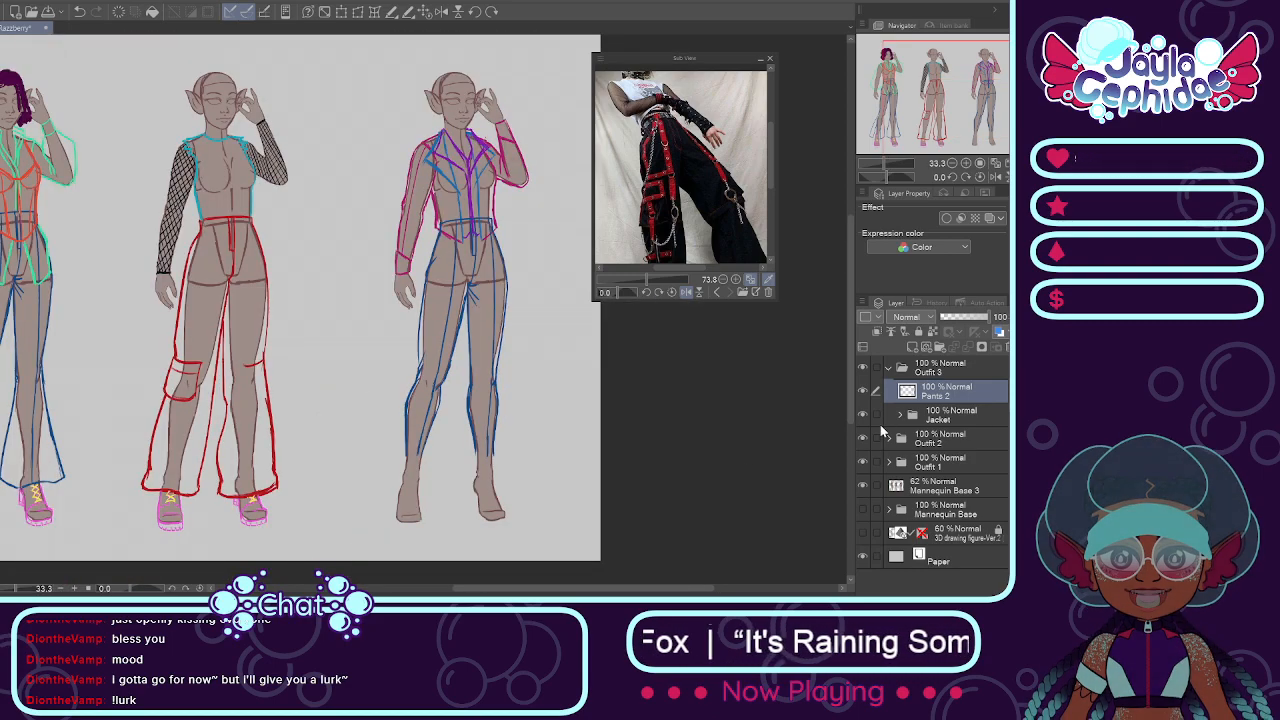
Step: Try copies of Outfit 2's Boots 2 and Laces & Lace 2 layers on the third mannequin's feet, and delete the pasted layers
{"action": "left_click", "coordinate": [894, 441]}
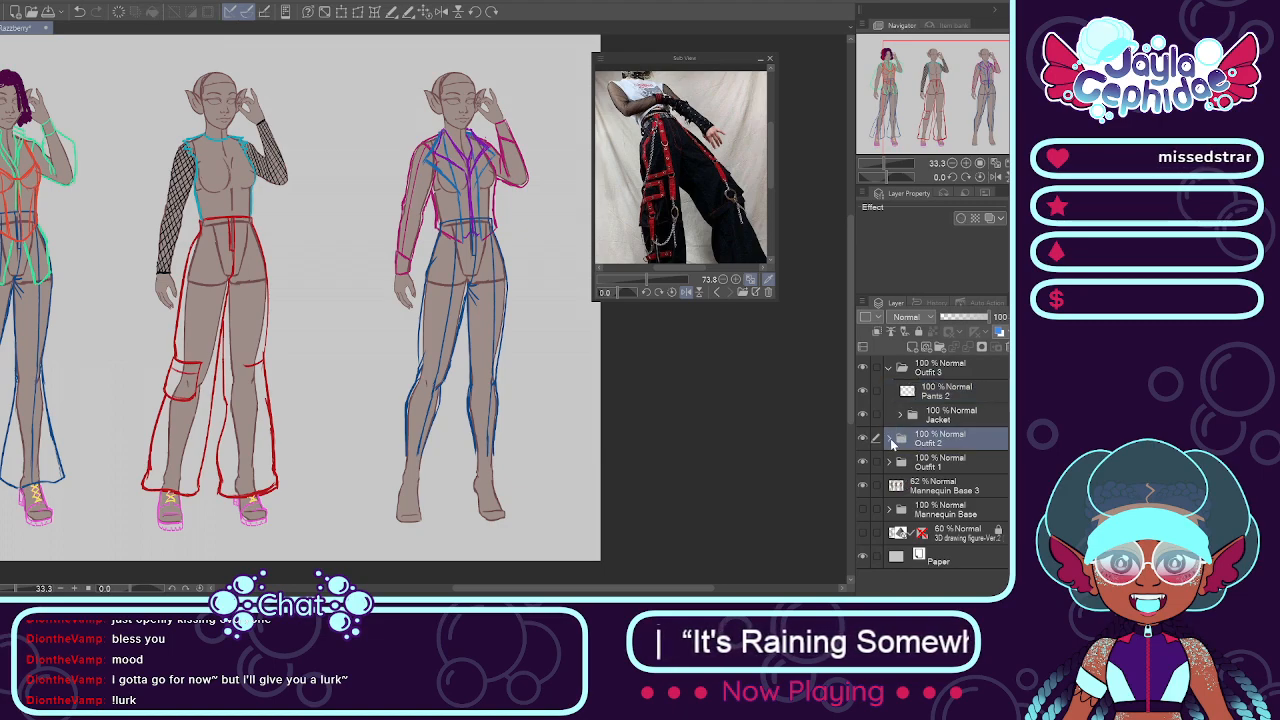
{"action": "left_click", "coordinate": [889, 439]}
{"action": "left_click", "coordinate": [917, 462]}
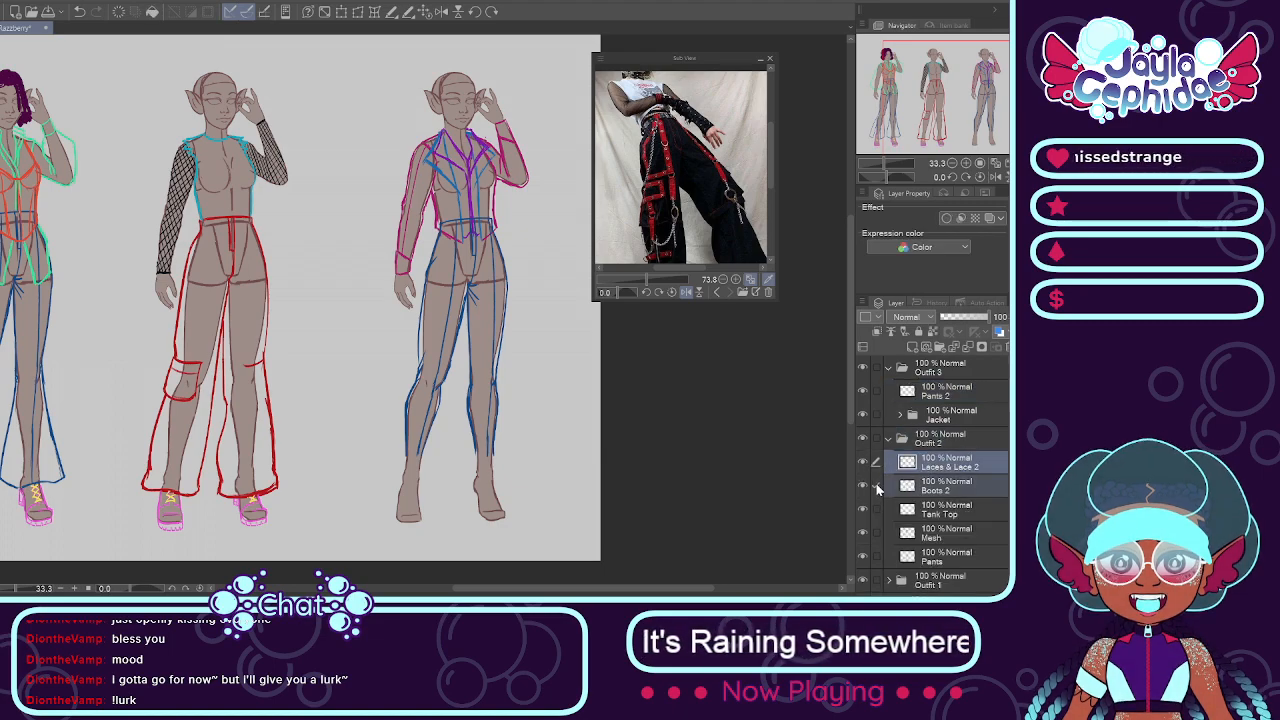
{"action": "left_click", "coordinate": [889, 439]}
{"action": "left_click", "coordinate": [935, 392]}
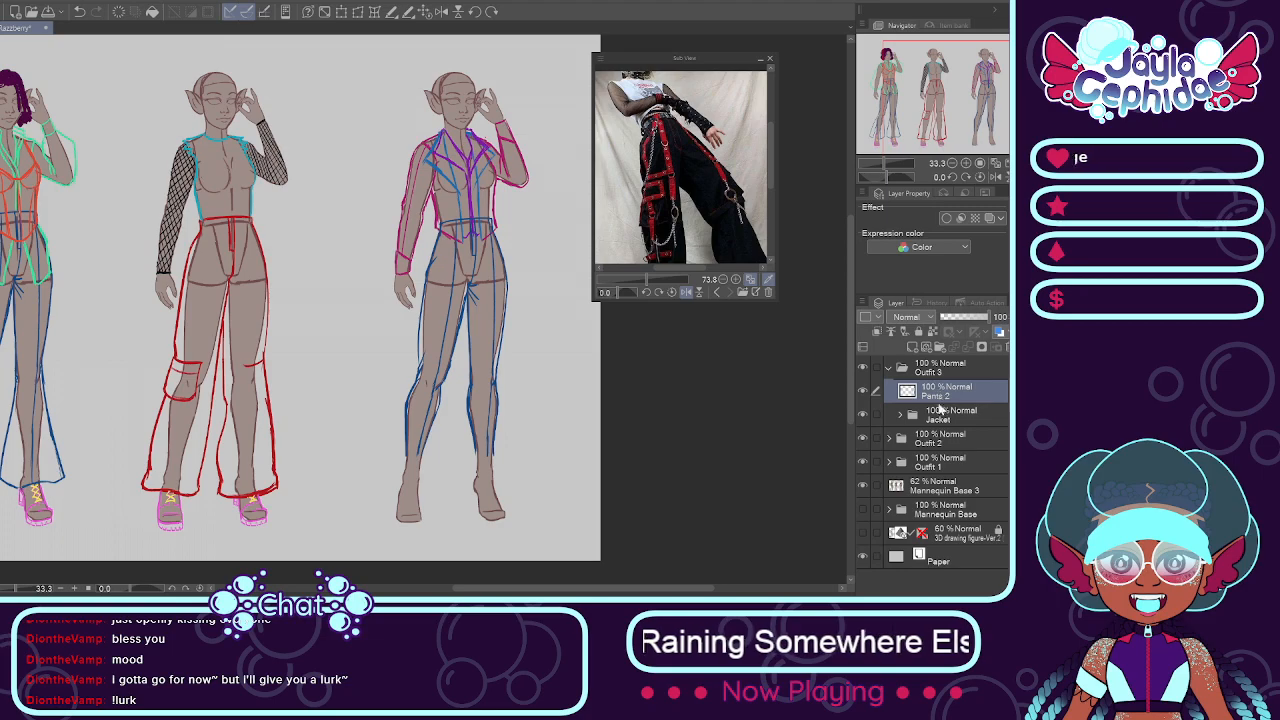
{"action": "key", "text": "ctrl+v"}
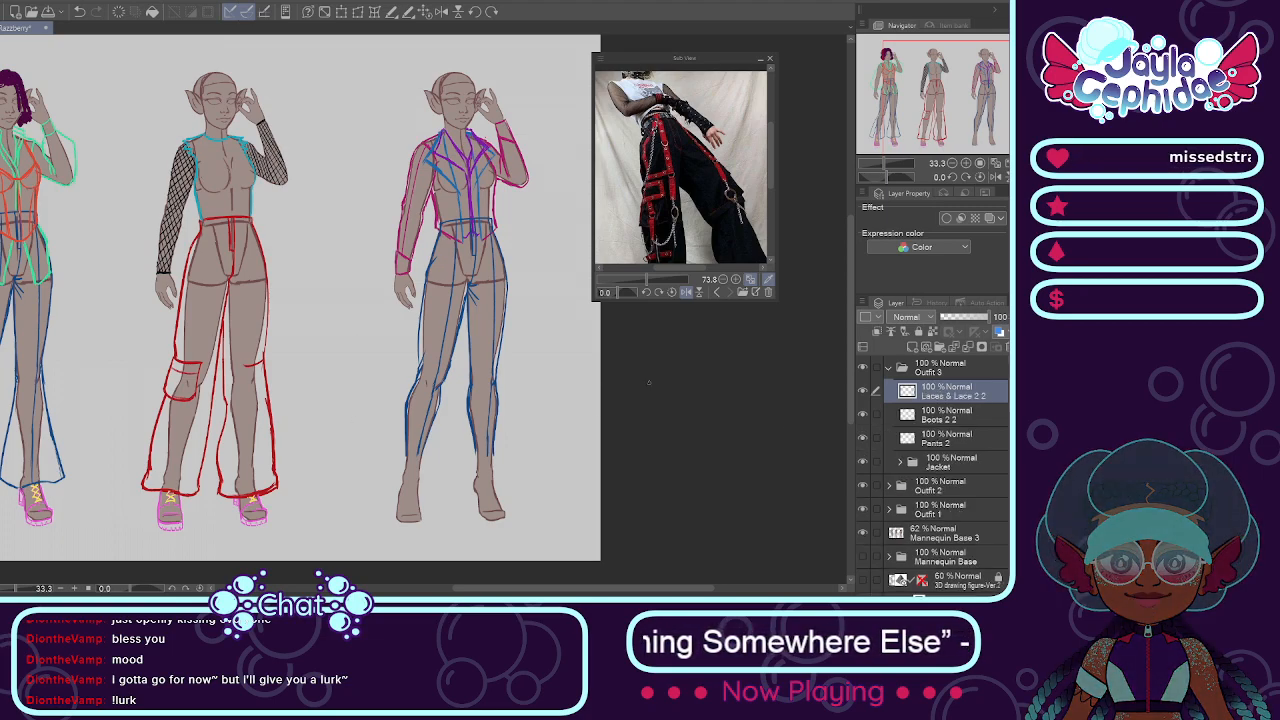
{"action": "left_click", "coordinate": [876, 417]}
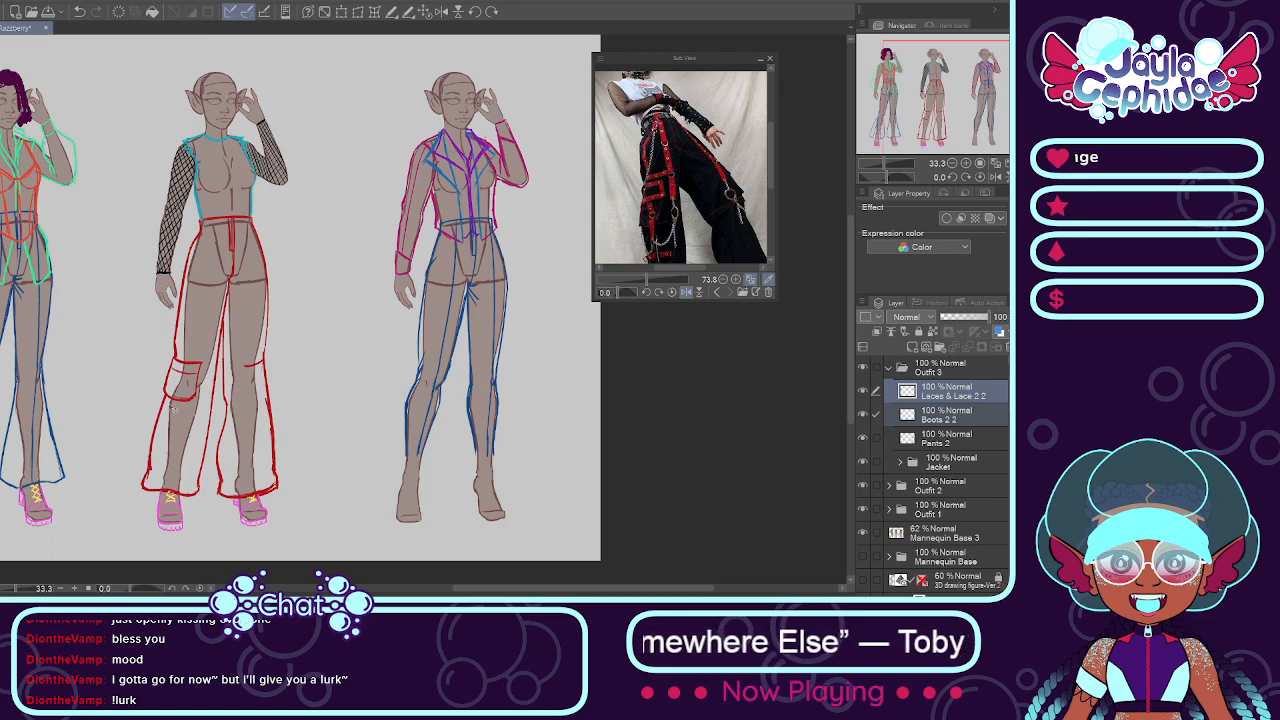
{"action": "left_click_drag", "start_coordinate": [66, 500], "coordinate": [304, 502]}
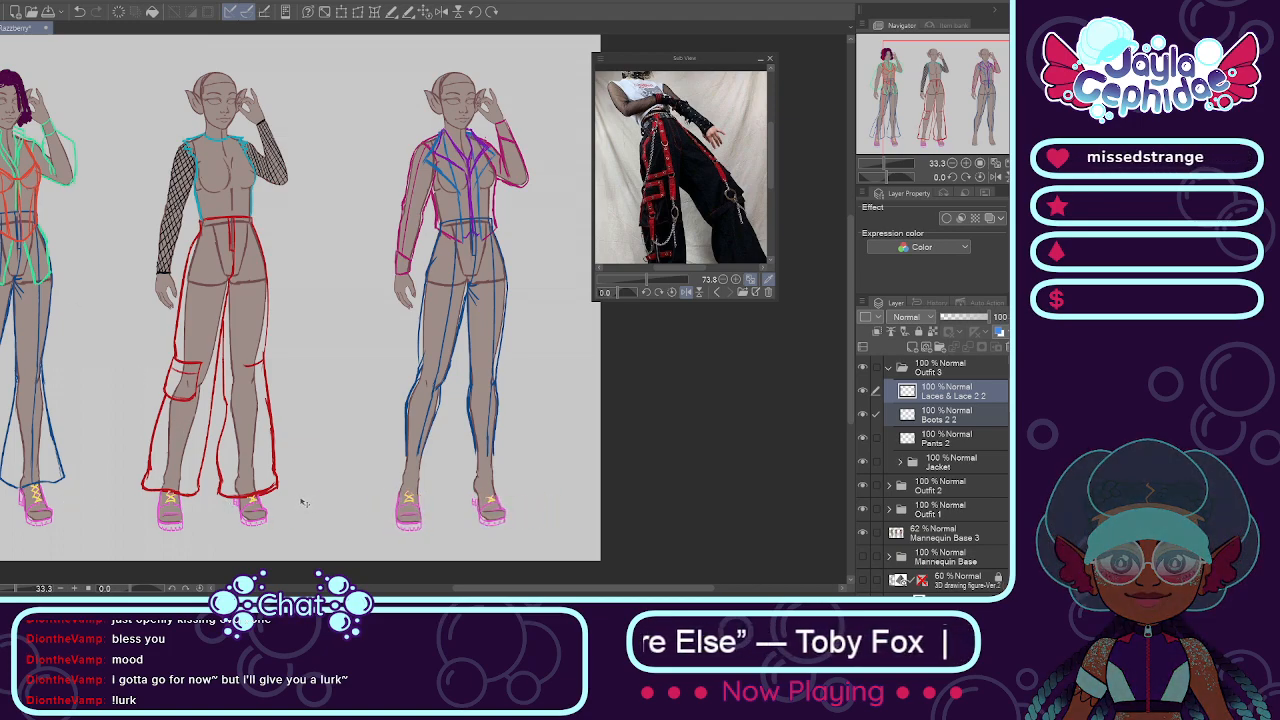
{"action": "left_click", "coordinate": [1005, 347]}
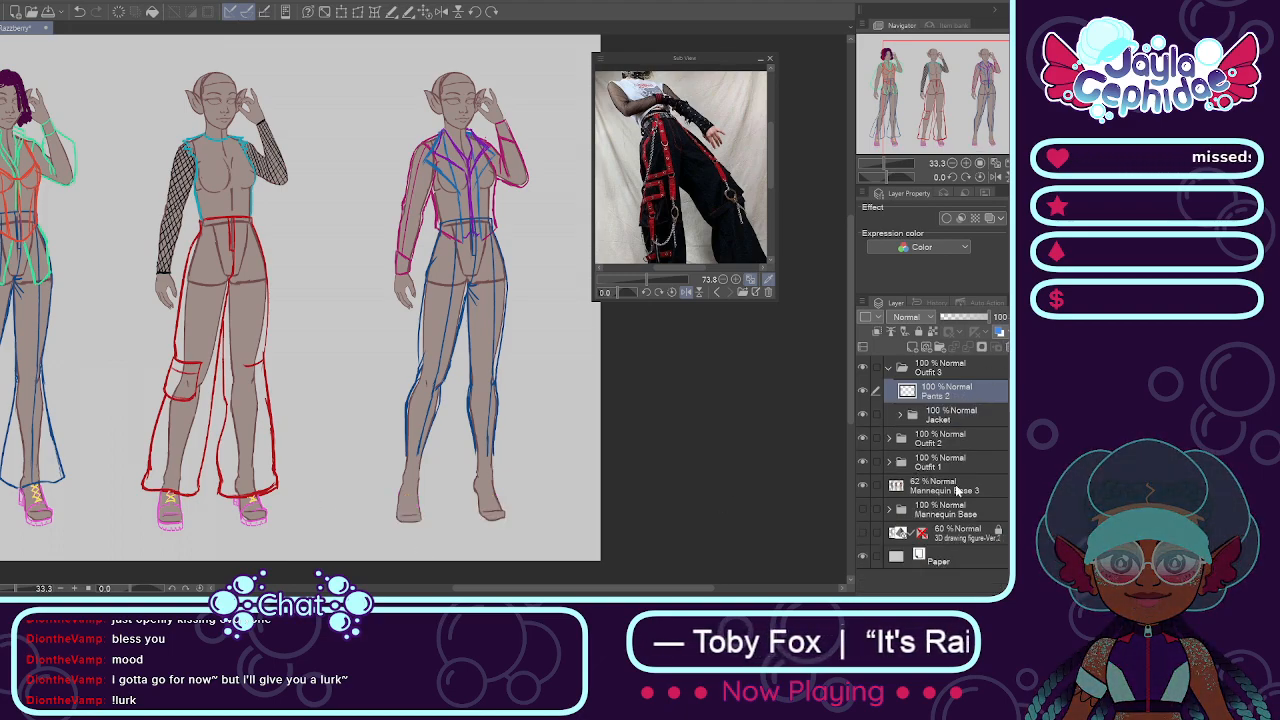
Step: Copy Outfit 1's Boots and Laces & Lace layers into Outfit 3 above Pants 2 and place them on the third mannequin's feet
{"action": "left_click", "coordinate": [889, 462]}
{"action": "left_click", "coordinate": [944, 536]}
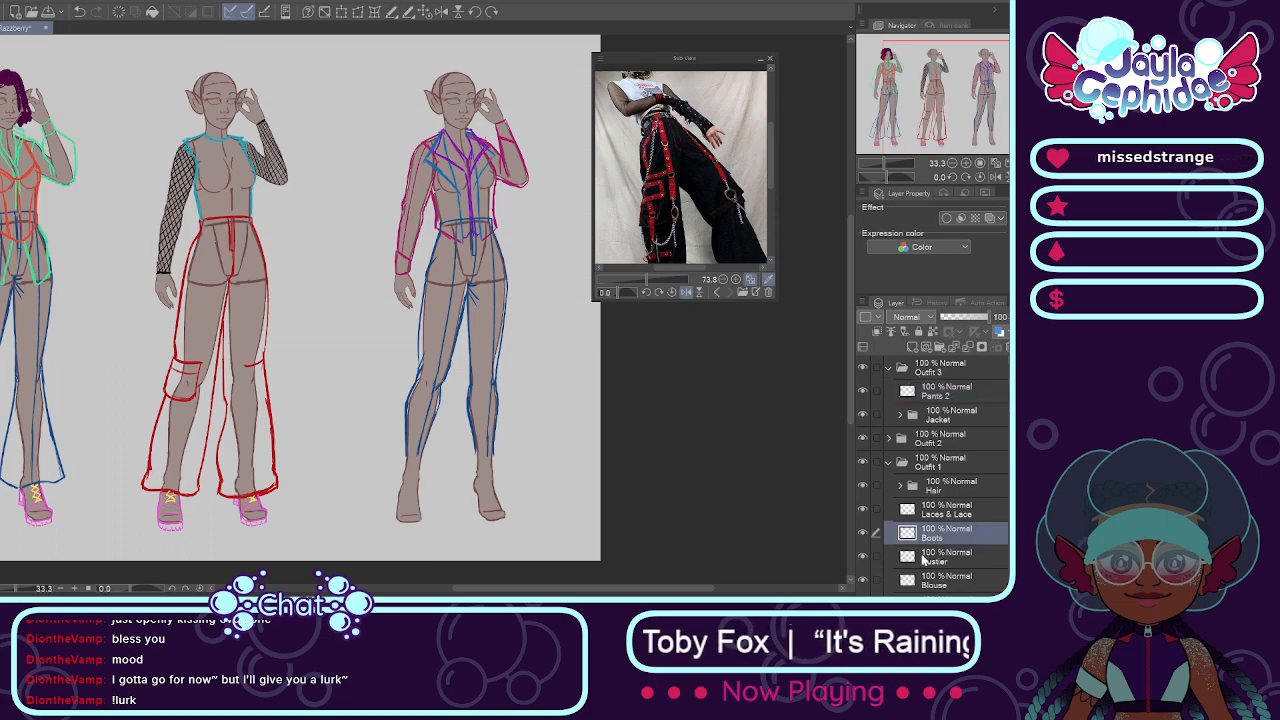
{"action": "left_click", "coordinate": [876, 509]}
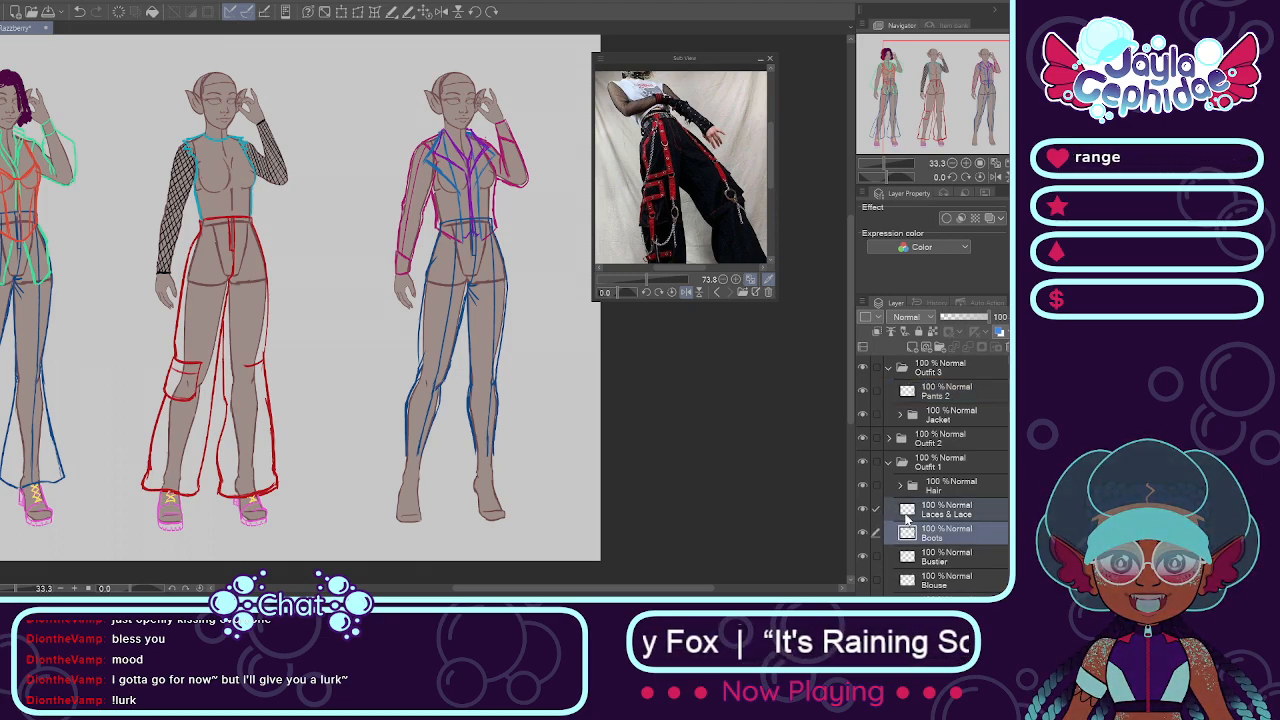
{"action": "left_click", "coordinate": [889, 462]}
{"action": "left_click", "coordinate": [942, 393]}
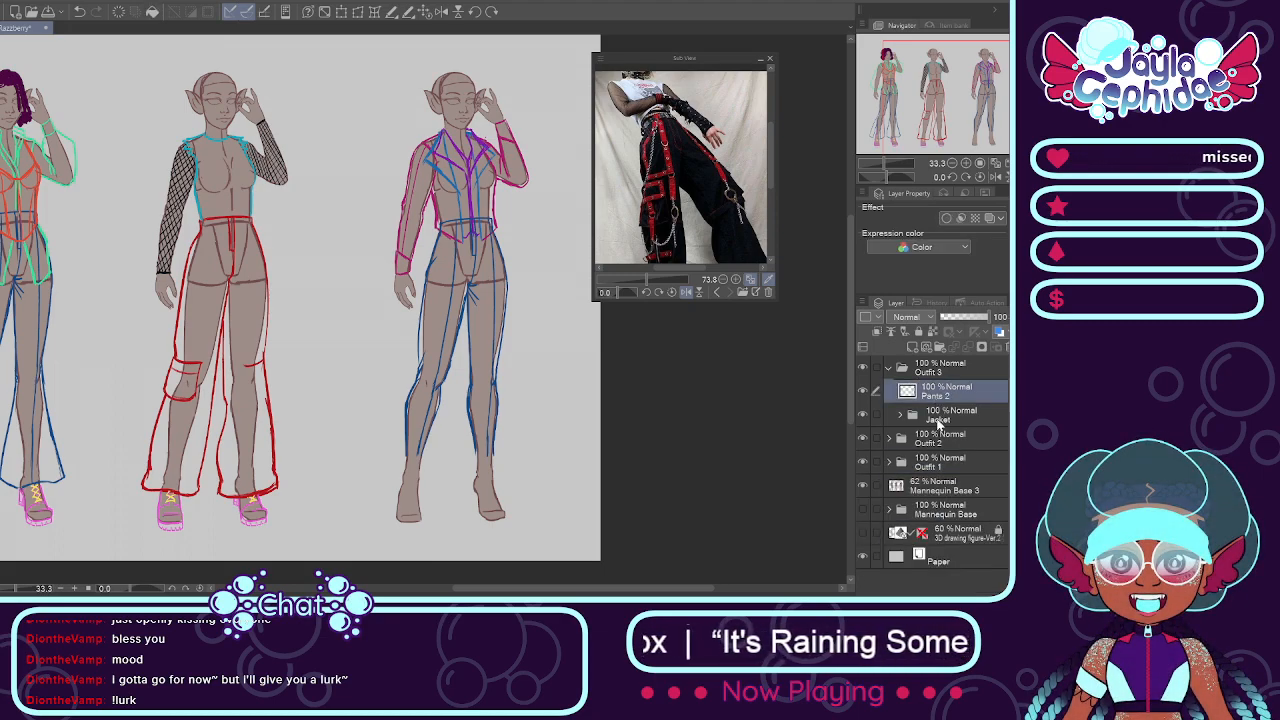
{"action": "key", "text": "ctrl+v"}
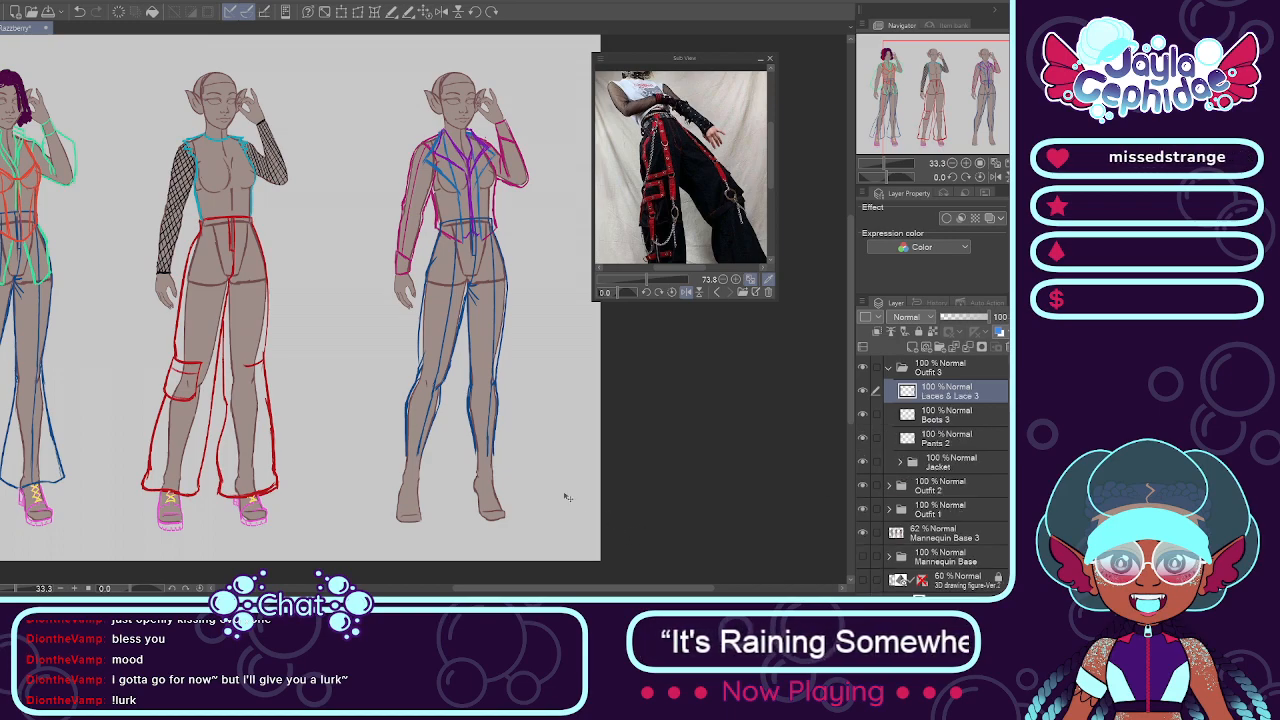
{"action": "left_click", "coordinate": [876, 414]}
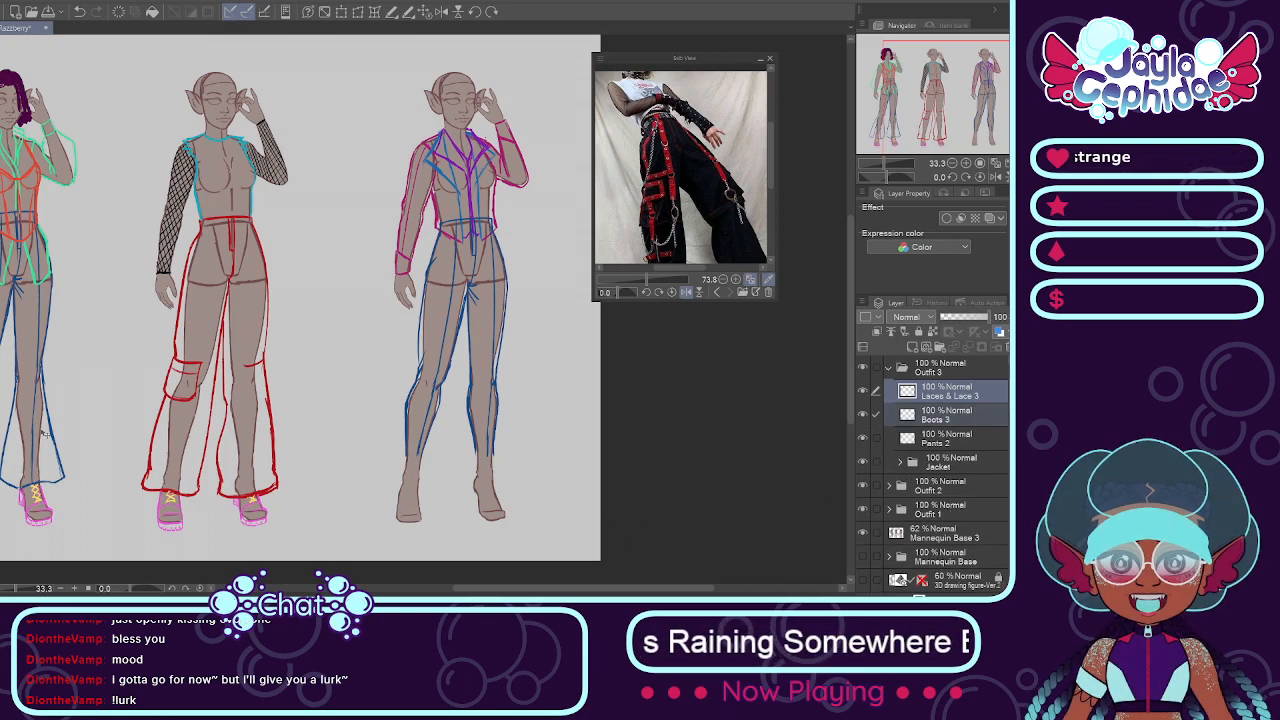
{"action": "left_click_drag", "start_coordinate": [46, 511], "coordinate": [500, 525]}
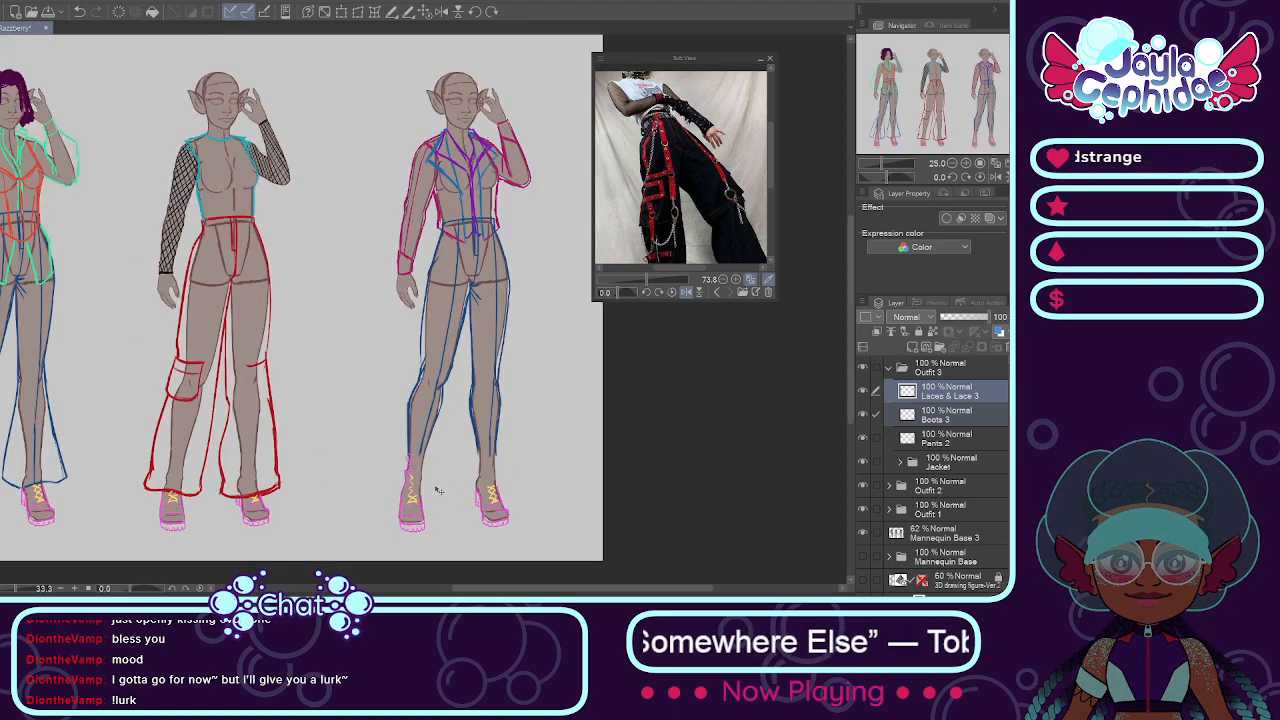
Step: Delete the copied laces layer, Laces & Lace 3, from Outfit 3
{"action": "scroll", "coordinate": [430, 486], "scroll_direction": "up", "scroll_amount": 3}
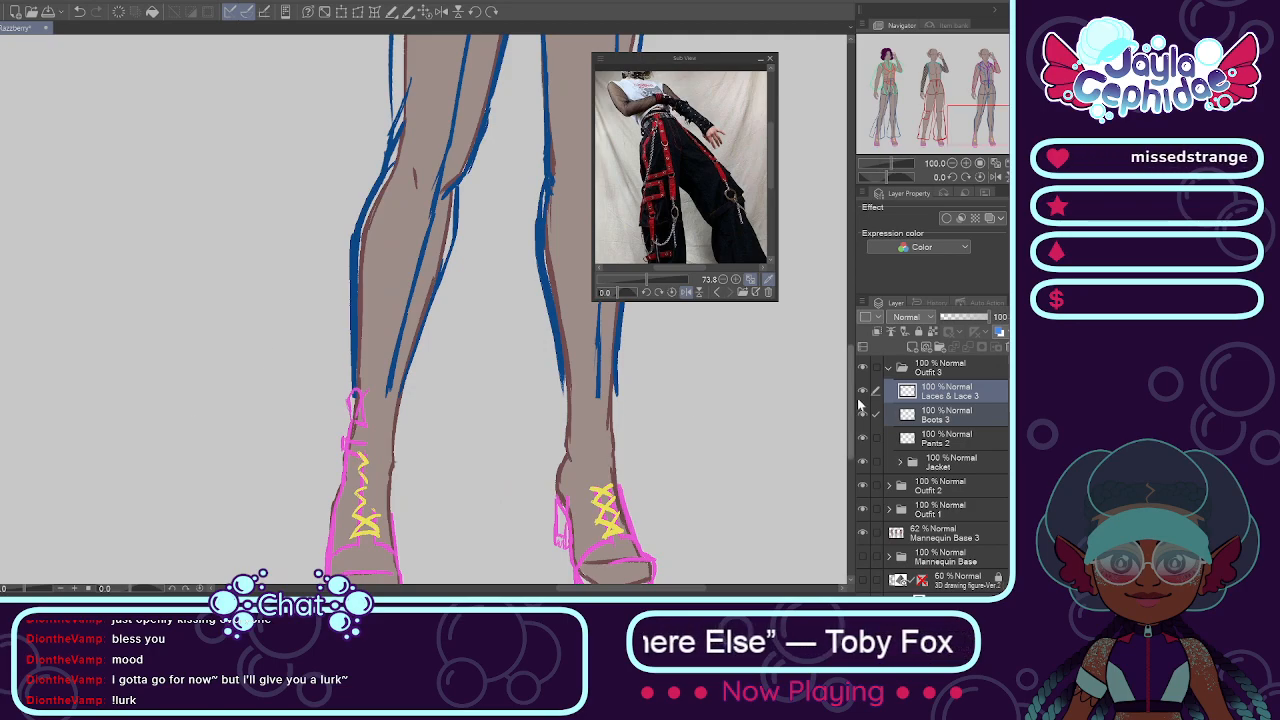
{"action": "left_click", "coordinate": [898, 417]}
{"action": "scroll", "coordinate": [565, 502], "scroll_direction": "up", "scroll_amount": 4}
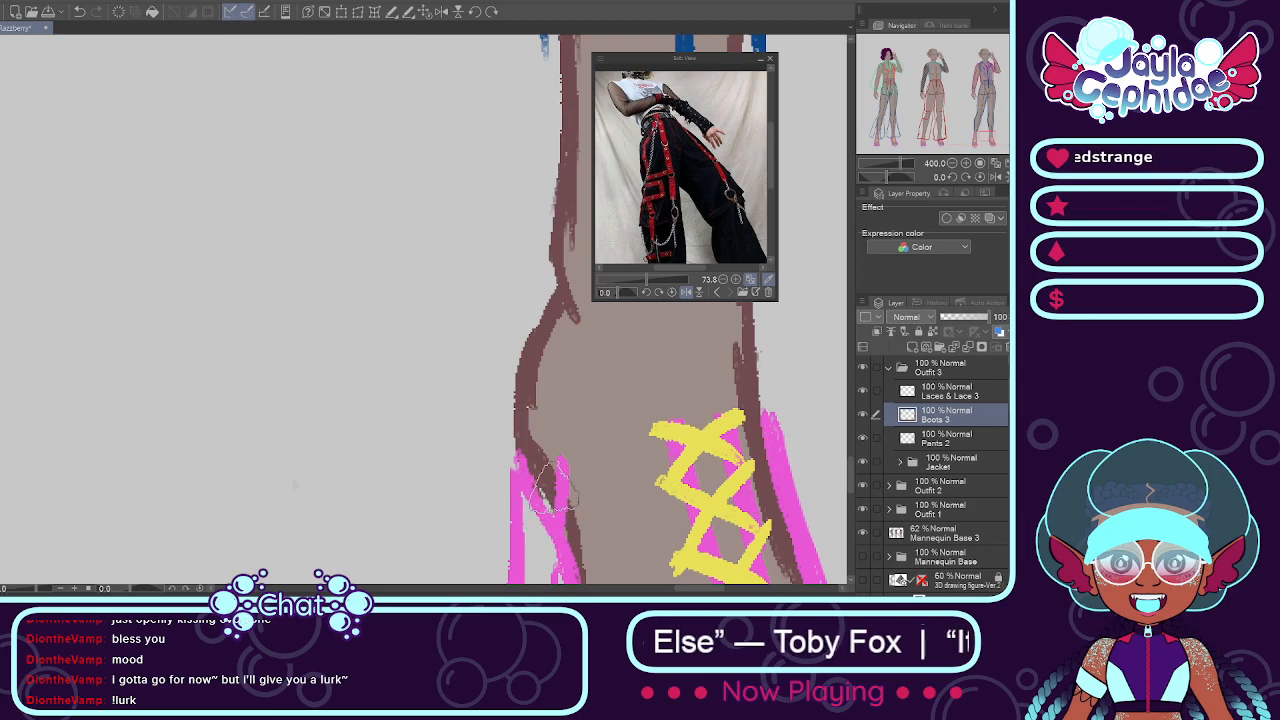
{"action": "scroll", "coordinate": [553, 488], "scroll_direction": "down", "scroll_amount": 5}
{"action": "scroll", "coordinate": [491, 413], "scroll_direction": "up", "scroll_amount": 1}
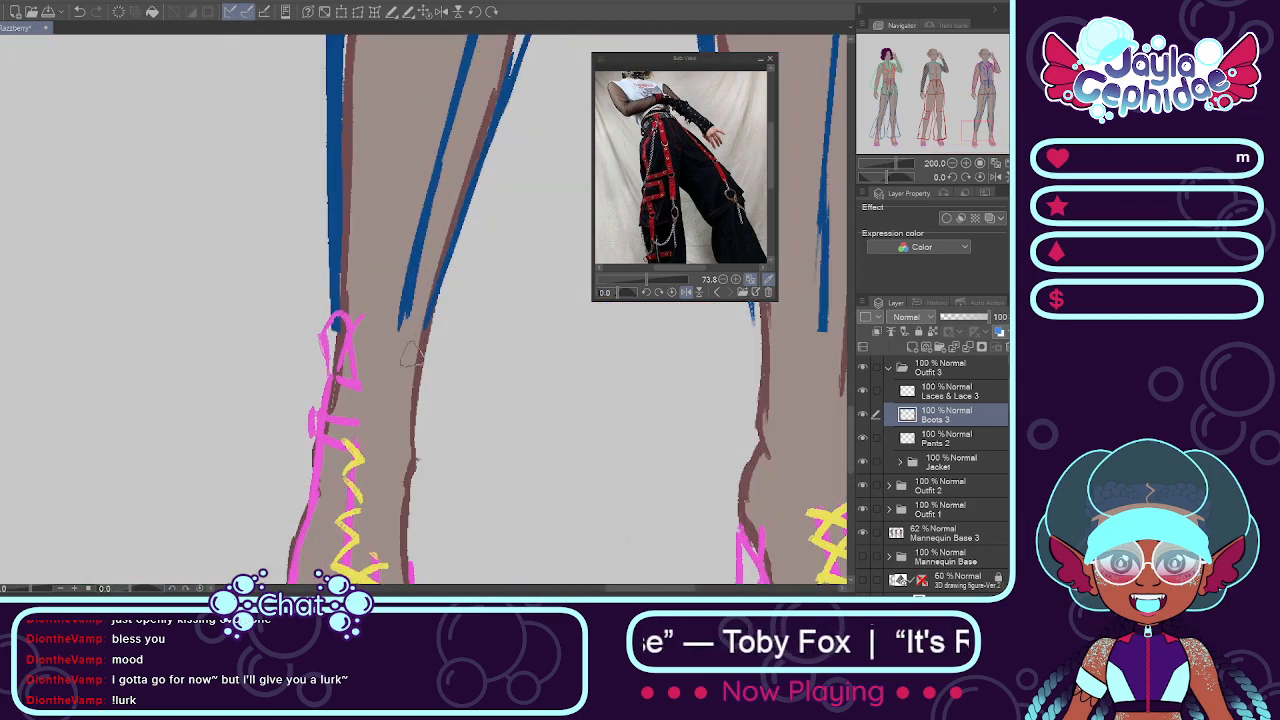
{"action": "scroll", "coordinate": [358, 339], "scroll_direction": "down", "scroll_amount": 2}
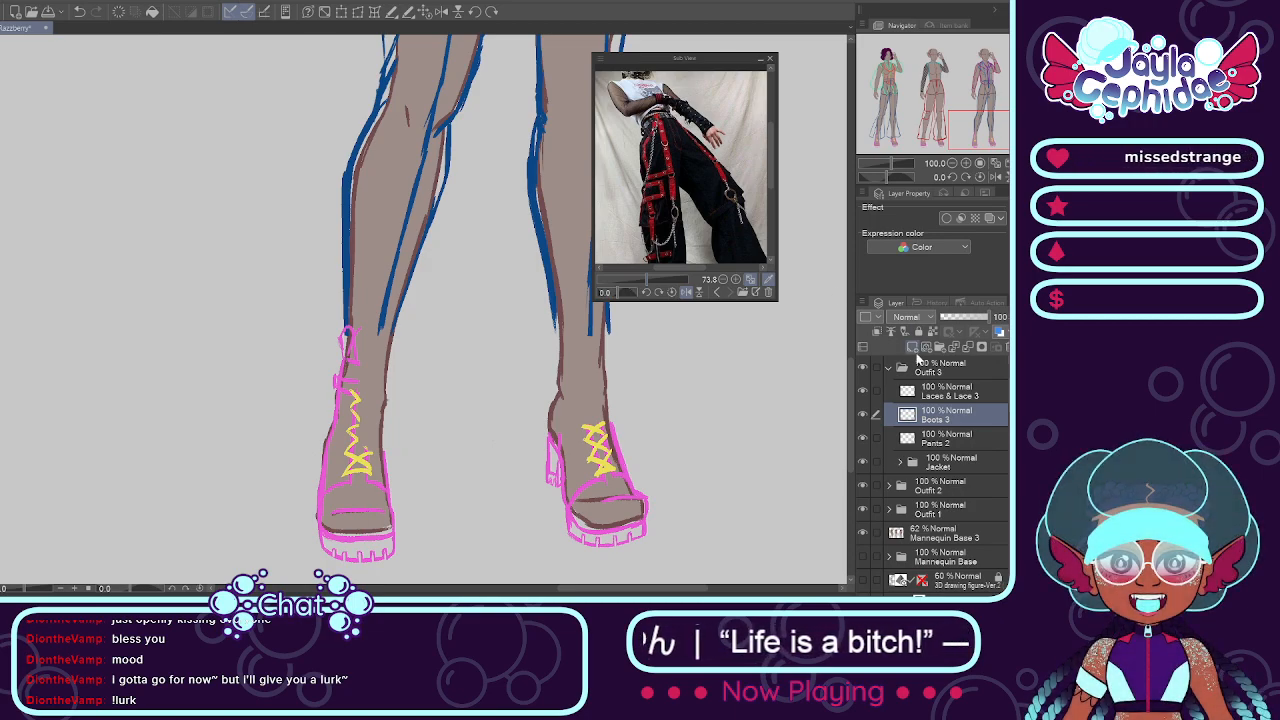
{"action": "left_click", "coordinate": [955, 391]}
{"action": "left_click", "coordinate": [1002, 347]}
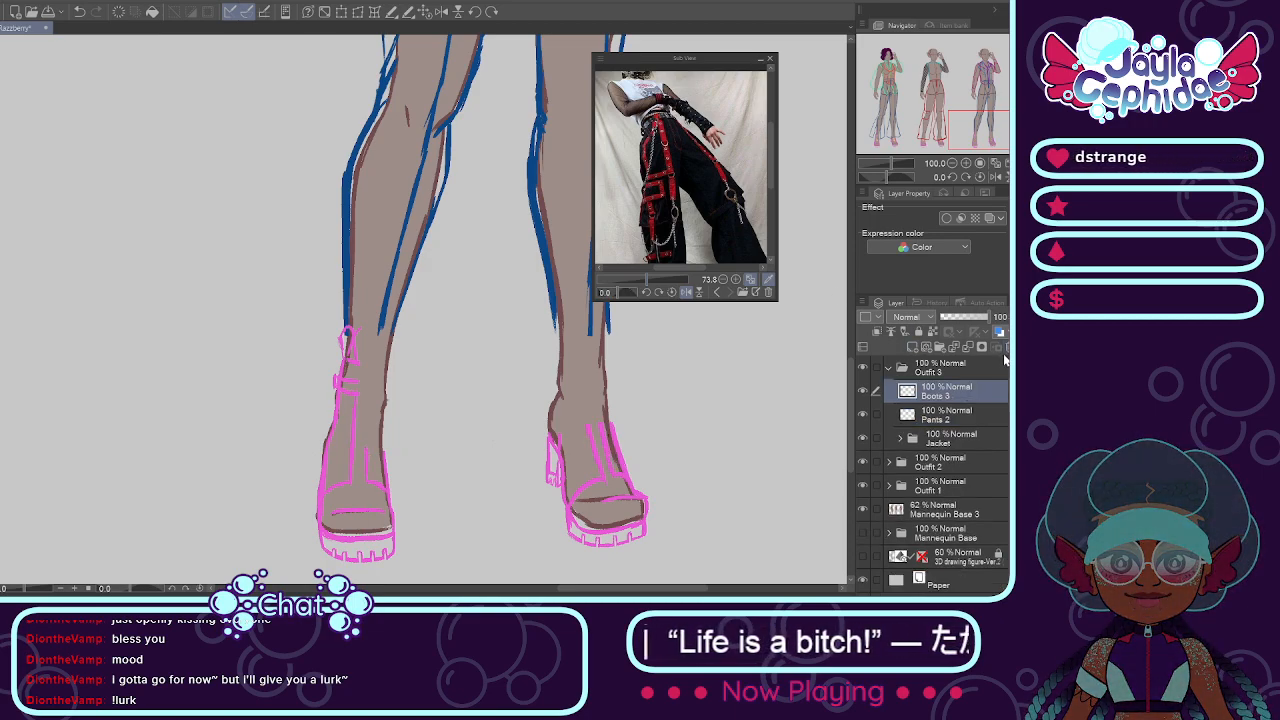
Step: On Boots 3, erase the lowered-arm-side boot's upper strap details and draw its shaft and front panel edges up to the pant hem
{"action": "left_click", "coordinate": [940, 418]}
{"action": "left_click", "coordinate": [862, 414]}
{"action": "left_click", "coordinate": [862, 414]}
{"action": "left_click", "coordinate": [940, 391]}
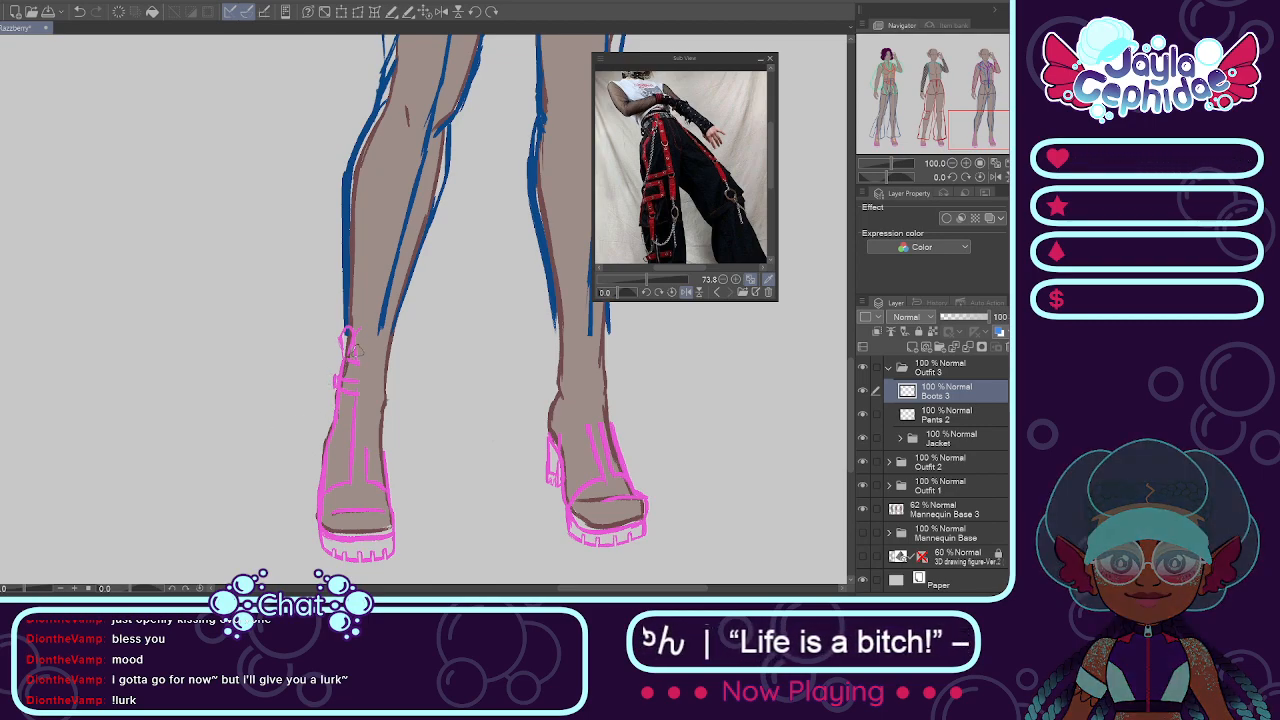
{"action": "key", "text": "e"}
{"action": "mouse_move", "coordinate": [364, 367]}
{"action": "left_mouse_down"}
{"action": "mouse_move", "coordinate": [339, 331]}
{"action": "mouse_move", "coordinate": [338, 359]}
{"action": "mouse_move", "coordinate": [338, 331]}
{"action": "mouse_move", "coordinate": [329, 406]}
{"action": "mouse_move", "coordinate": [338, 331]}
{"action": "mouse_move", "coordinate": [327, 390]}
{"action": "mouse_move", "coordinate": [348, 356]}
{"action": "mouse_move", "coordinate": [340, 330]}
{"action": "mouse_move", "coordinate": [360, 337]}
{"action": "mouse_move", "coordinate": [352, 424]}
{"action": "left_mouse_up"}
{"action": "mouse_move", "coordinate": [379, 335]}
{"action": "left_mouse_down"}
{"action": "mouse_move", "coordinate": [396, 336]}
{"action": "mouse_move", "coordinate": [385, 466]}
{"action": "left_mouse_up"}
{"action": "left_click_drag", "start_coordinate": [387, 396], "coordinate": [387, 480]}
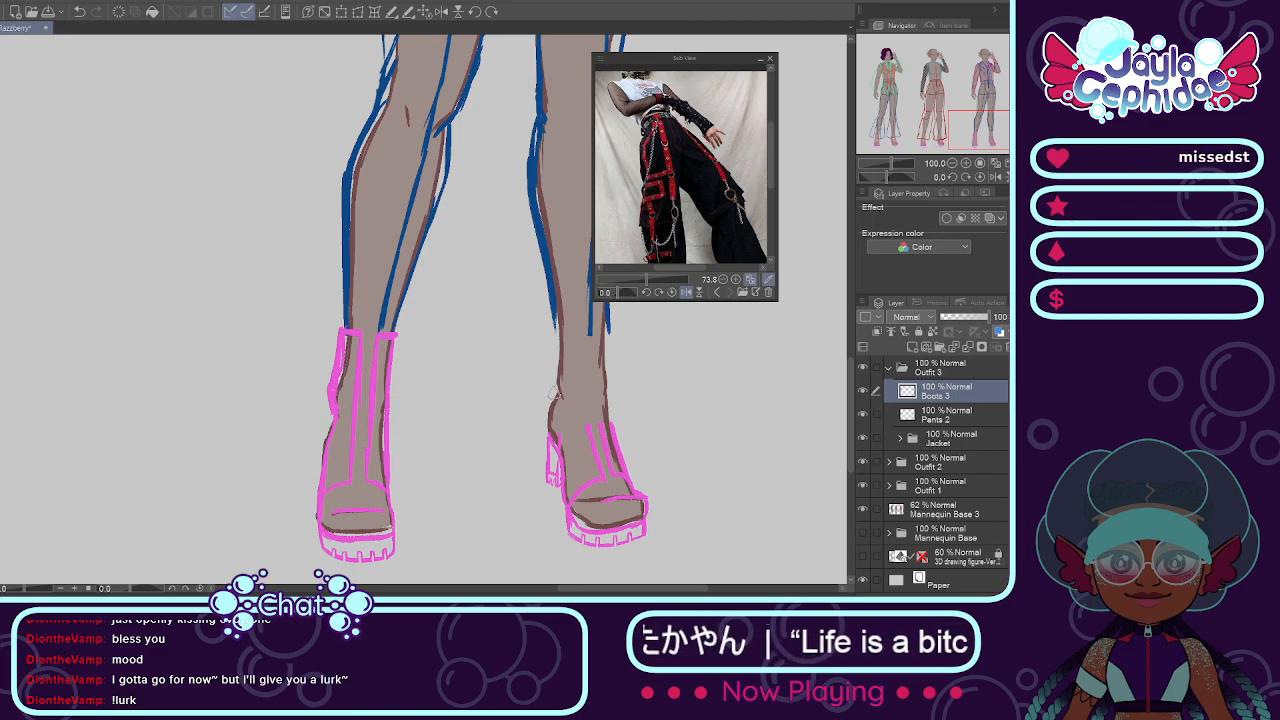
Step: Extend the raised-arm-side boot's outline and front panel lines up the ankle to the pant hem
{"action": "mouse_move", "coordinate": [558, 324]}
{"action": "left_mouse_down"}
{"action": "mouse_move", "coordinate": [588, 333]}
{"action": "mouse_move", "coordinate": [593, 420]}
{"action": "left_mouse_up"}
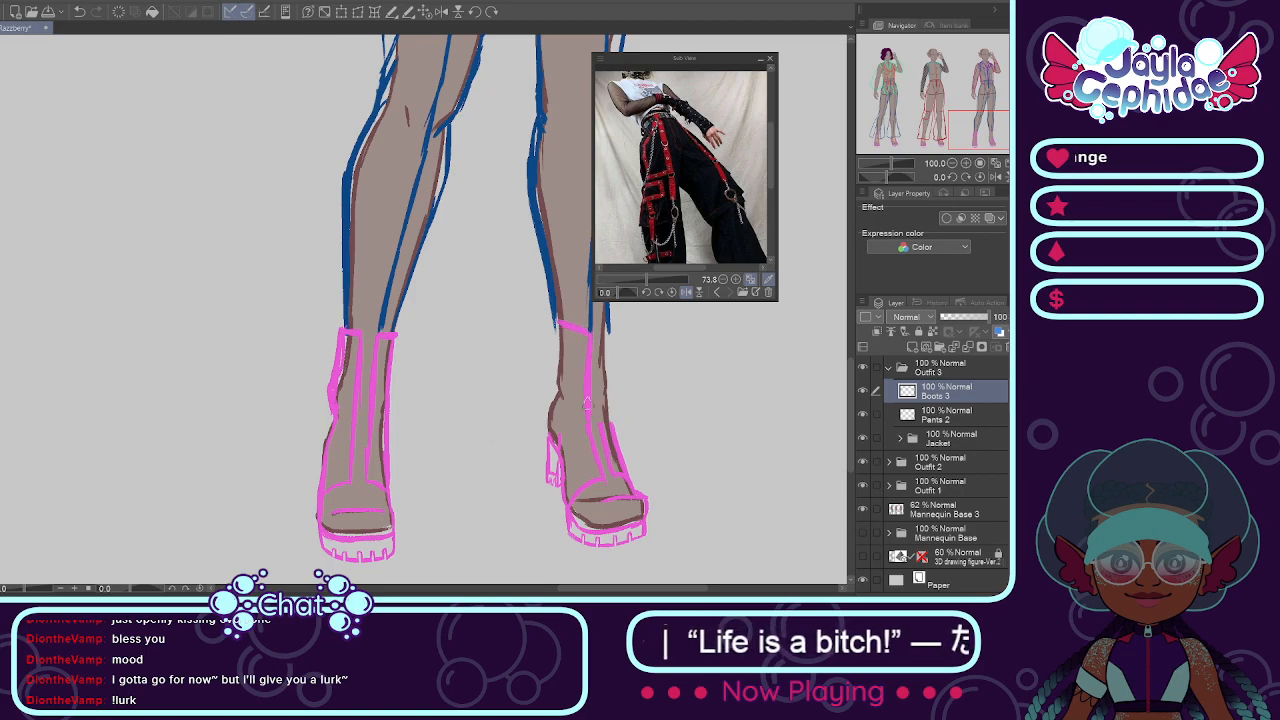
{"action": "left_click_drag", "start_coordinate": [555, 318], "coordinate": [548, 411]}
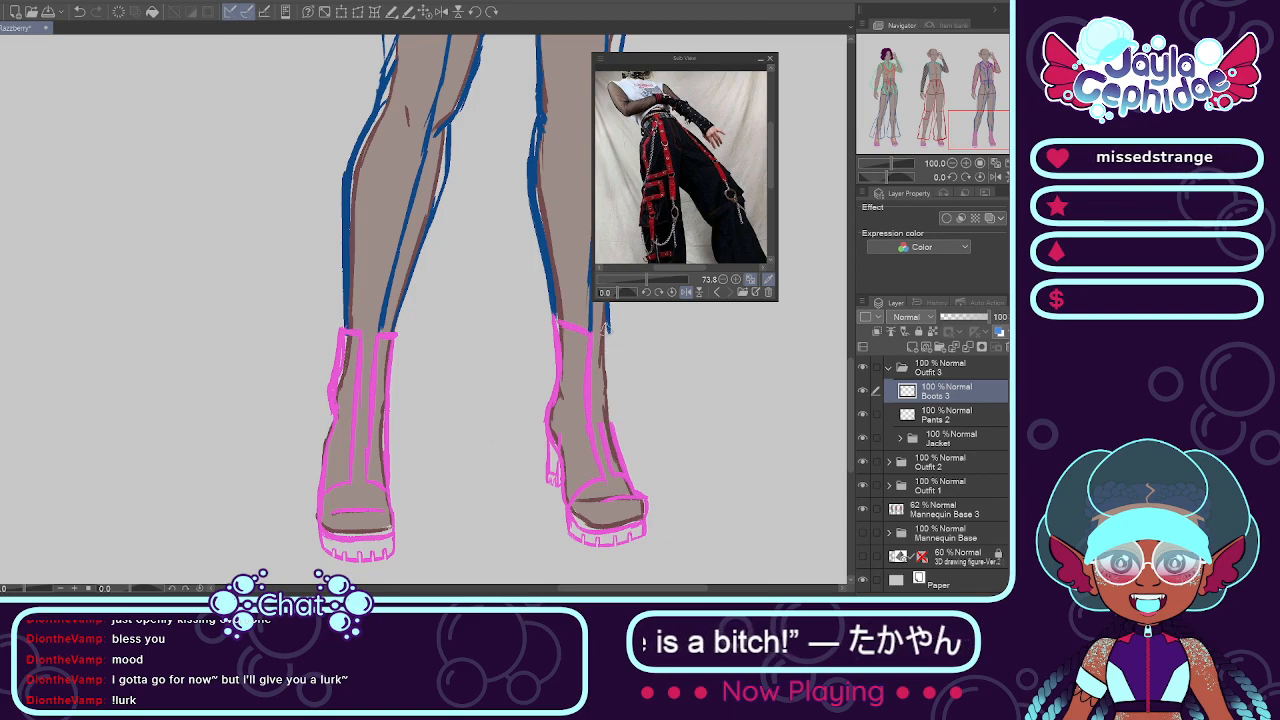
{"action": "mouse_move", "coordinate": [597, 333]}
{"action": "left_mouse_down"}
{"action": "mouse_move", "coordinate": [608, 323]}
{"action": "mouse_move", "coordinate": [611, 402]}
{"action": "left_mouse_up"}
{"action": "key", "text": "ctrl+z"}
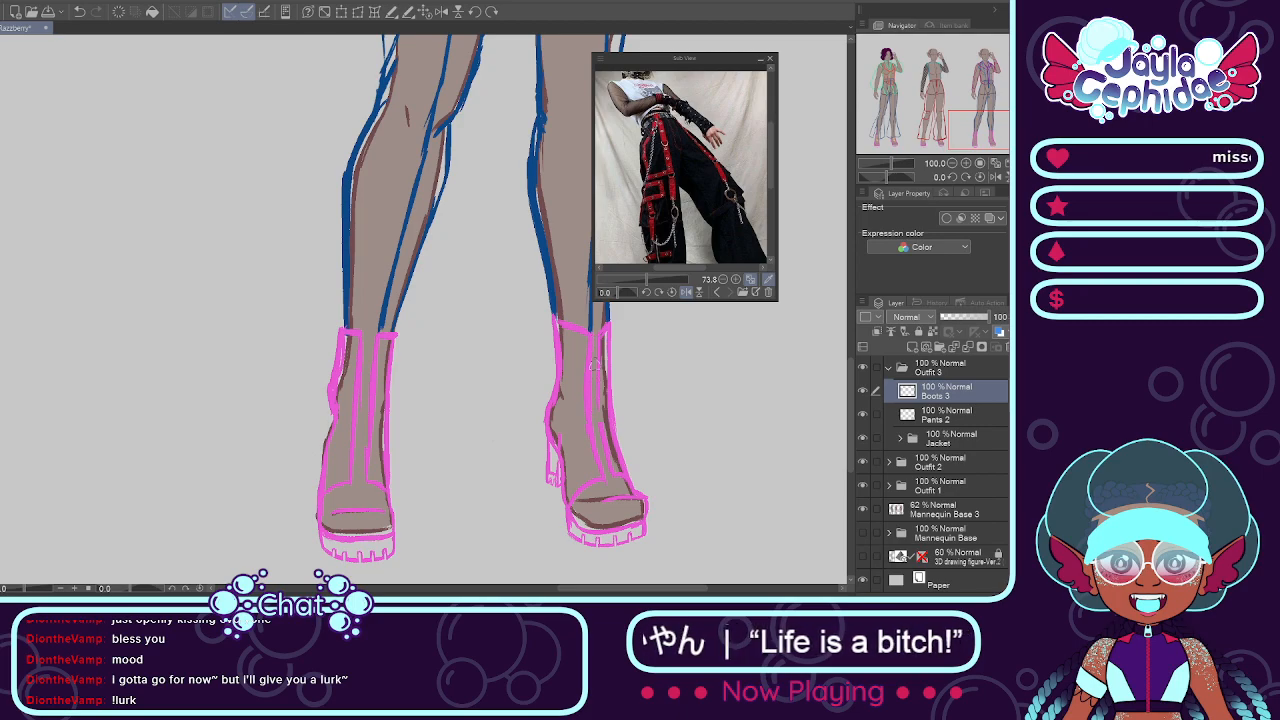
Step: Add a new layer named Belts above Boots 3 in Outfit 3
{"action": "scroll", "coordinate": [600, 405], "scroll_direction": "down", "scroll_amount": 4}
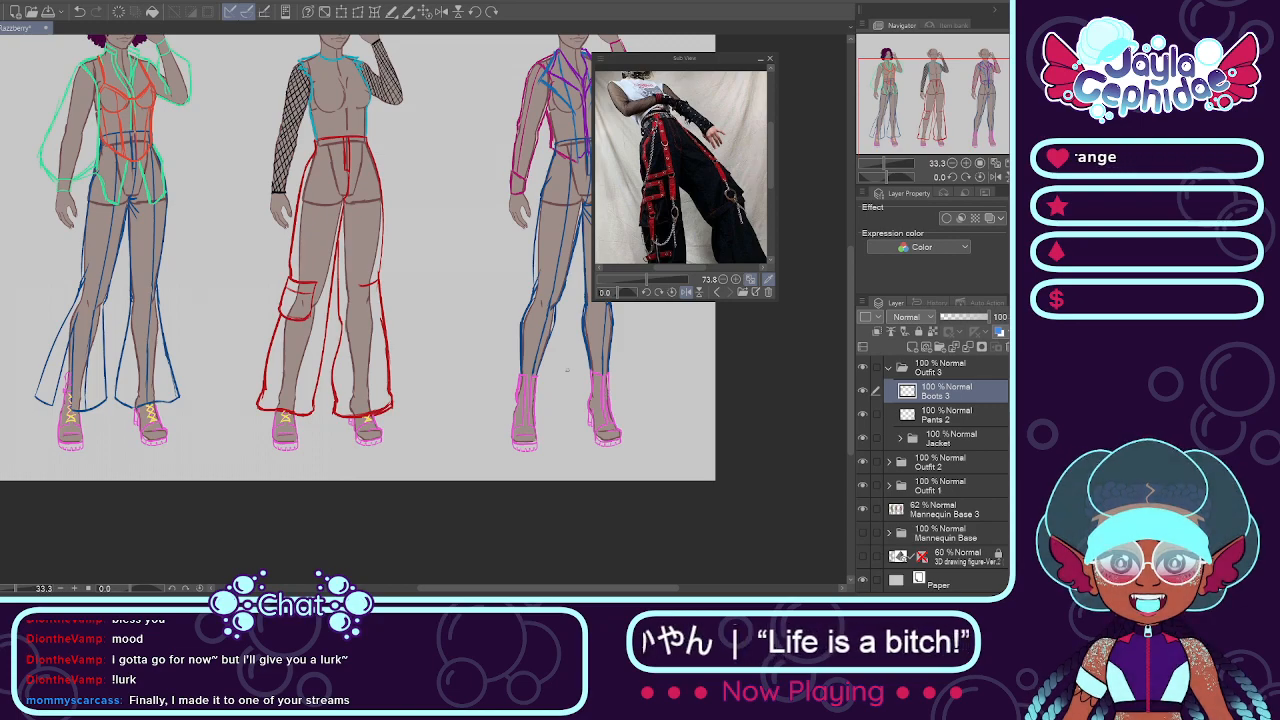
{"action": "scroll", "coordinate": [282, 264], "scroll_direction": "down", "scroll_amount": 3}
{"action": "scroll", "coordinate": [390, 304], "scroll_direction": "up", "scroll_amount": 6}
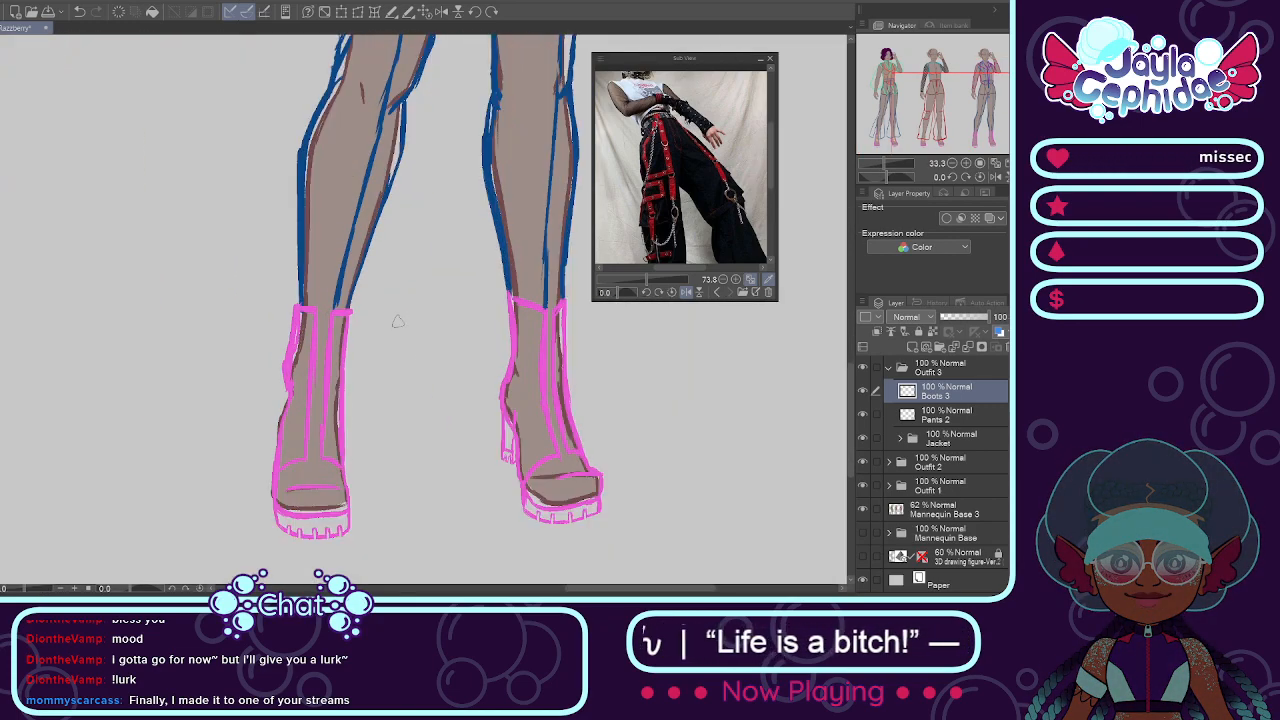
{"action": "scroll", "coordinate": [627, 398], "scroll_direction": "down", "scroll_amount": 1}
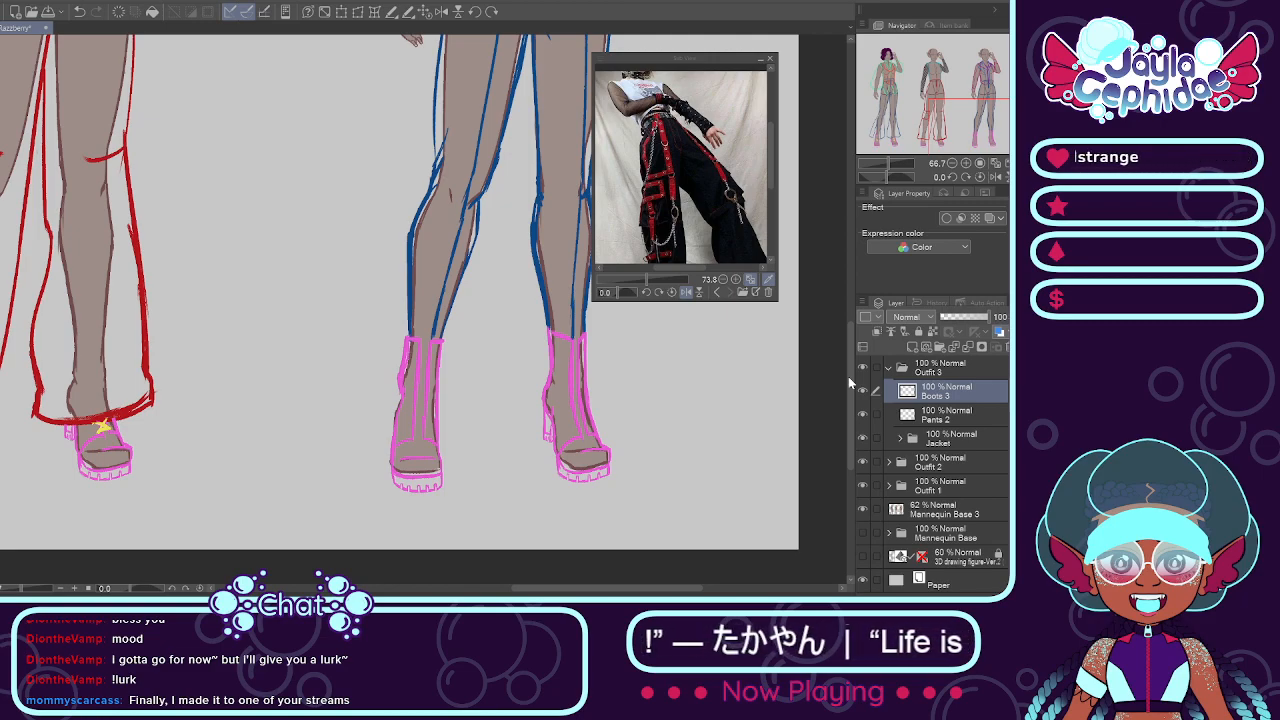
{"action": "key", "text": "Return"}
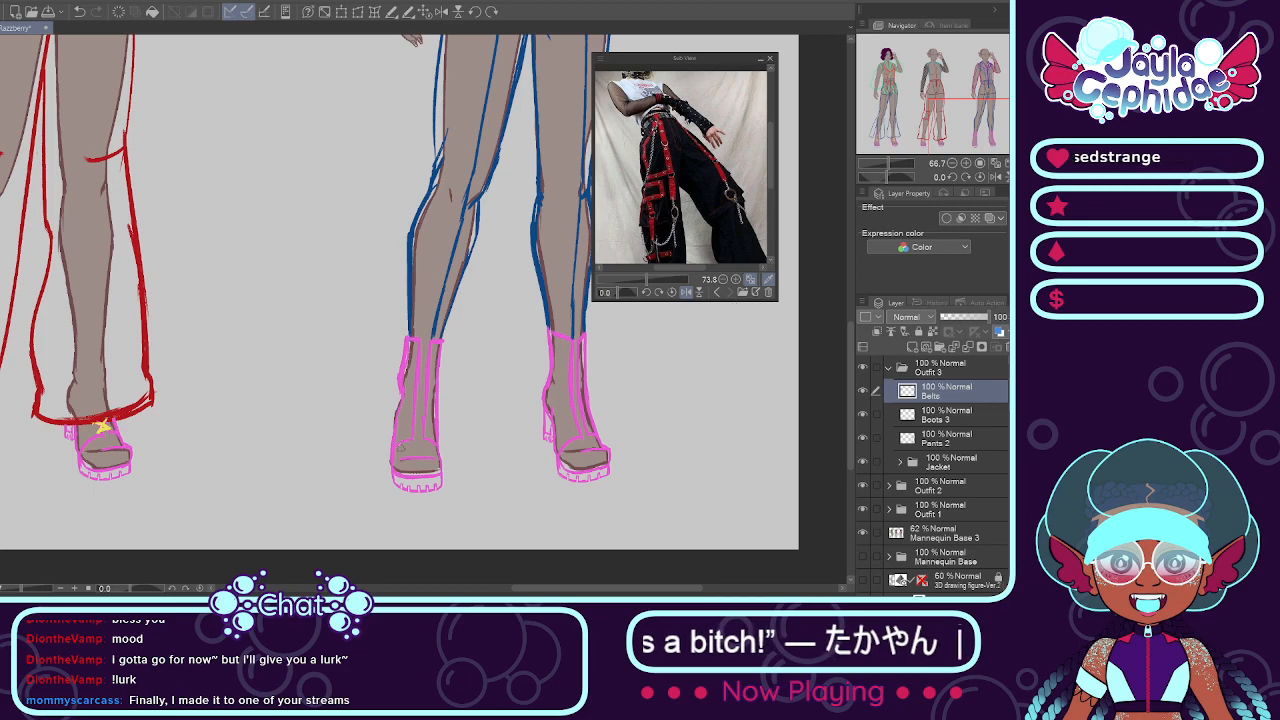
{"action": "scroll", "coordinate": [410, 425], "scroll_direction": "up", "scroll_amount": 4}
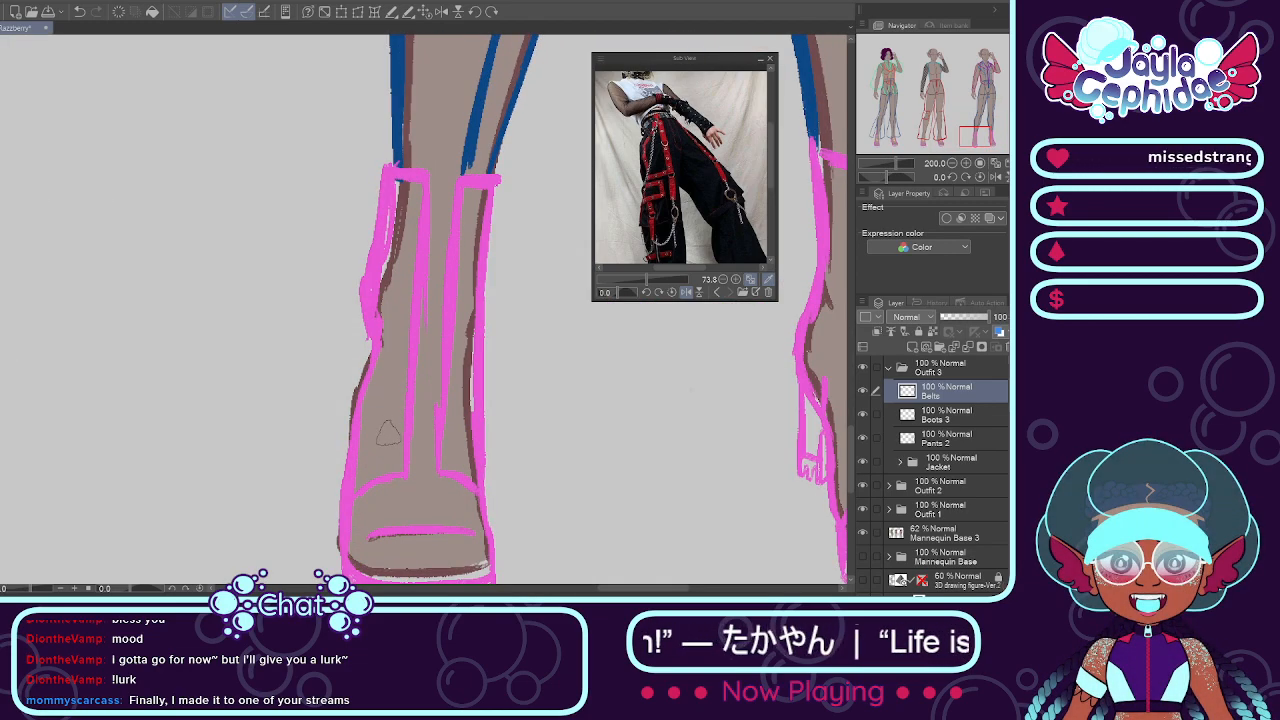
{"action": "left_click_drag", "start_coordinate": [361, 443], "coordinate": [462, 430]}
{"action": "key", "text": "ctrl+z"}
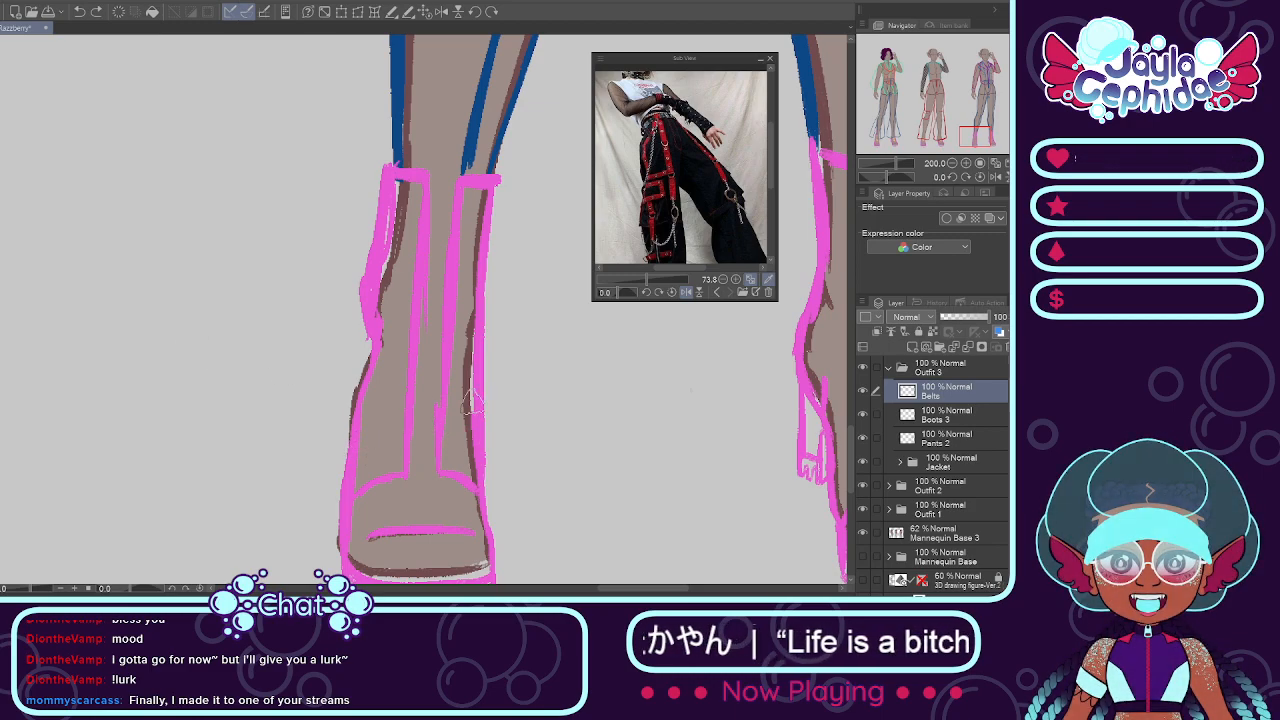
{"action": "scroll", "coordinate": [408, 270], "scroll_direction": "down", "scroll_amount": 4}
{"action": "scroll", "coordinate": [207, 274], "scroll_direction": "up", "scroll_amount": 4}
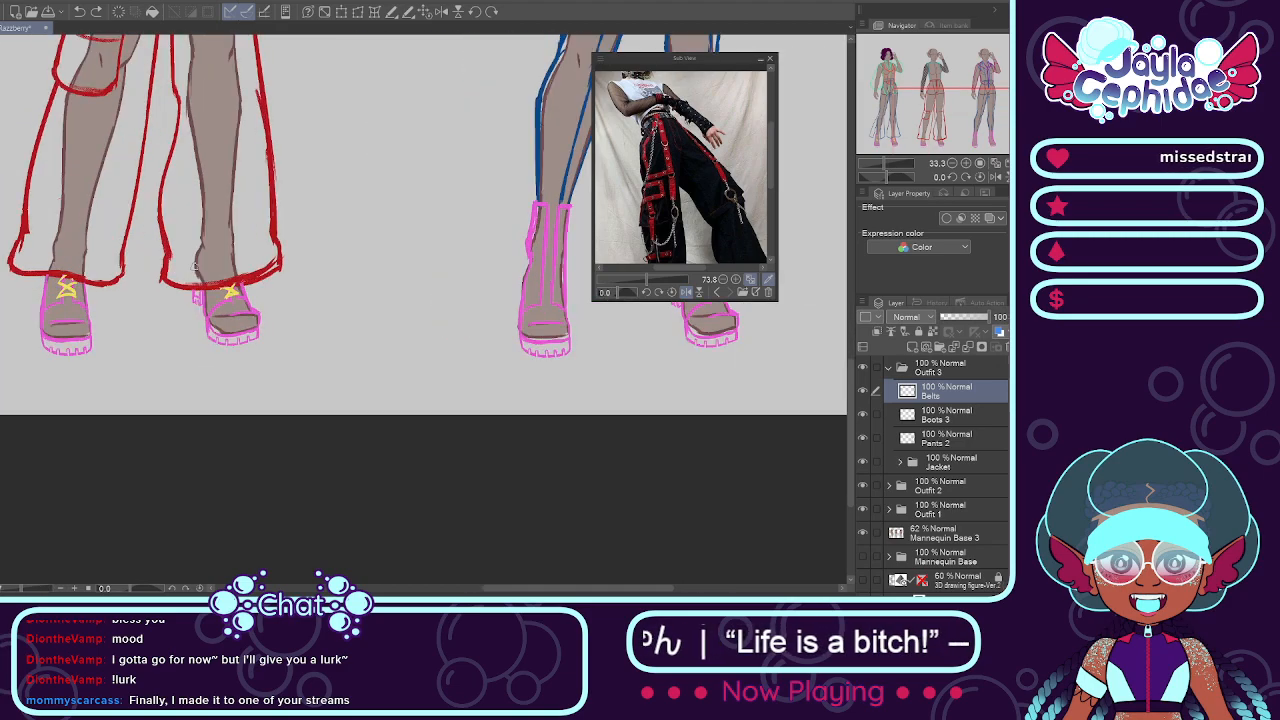
{"action": "scroll", "coordinate": [245, 308], "scroll_direction": "up", "scroll_amount": 4}
{"action": "scroll", "coordinate": [256, 309], "scroll_direction": "down", "scroll_amount": 6}
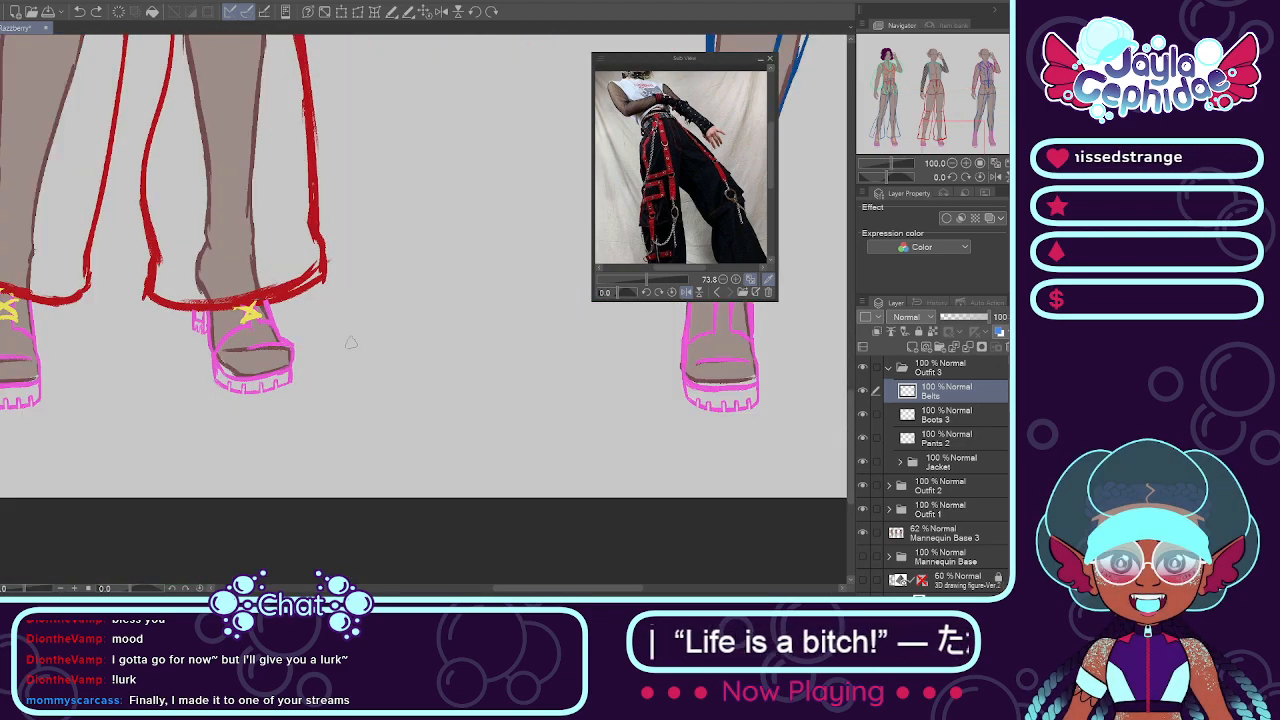
{"action": "scroll", "coordinate": [355, 346], "scroll_direction": "down", "scroll_amount": 2}
{"action": "scroll", "coordinate": [547, 331], "scroll_direction": "up", "scroll_amount": 5}
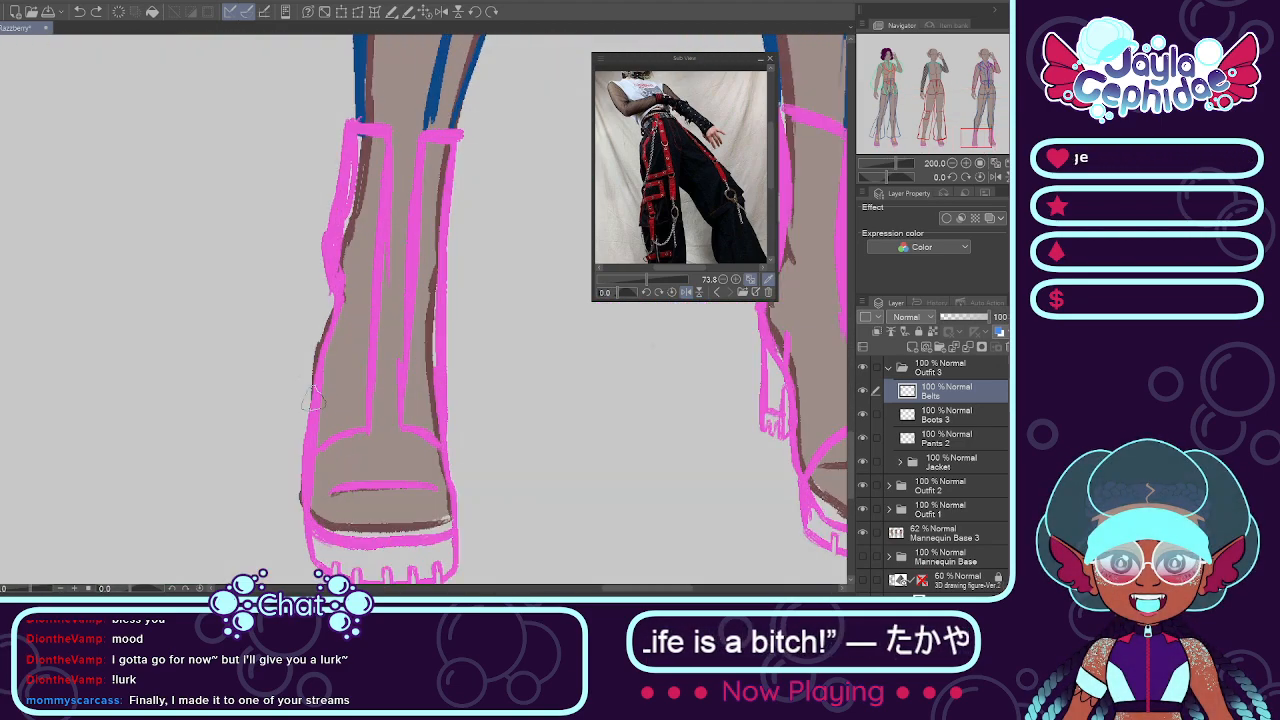
{"action": "key", "text": "ctrl+y"}
{"action": "key", "text": "ctrl+z"}
{"action": "key", "text": "ctrl+y"}
{"action": "key", "text": "ctrl+z"}
{"action": "key", "text": "ctrl+y"}
{"action": "key", "text": "ctrl+z"}
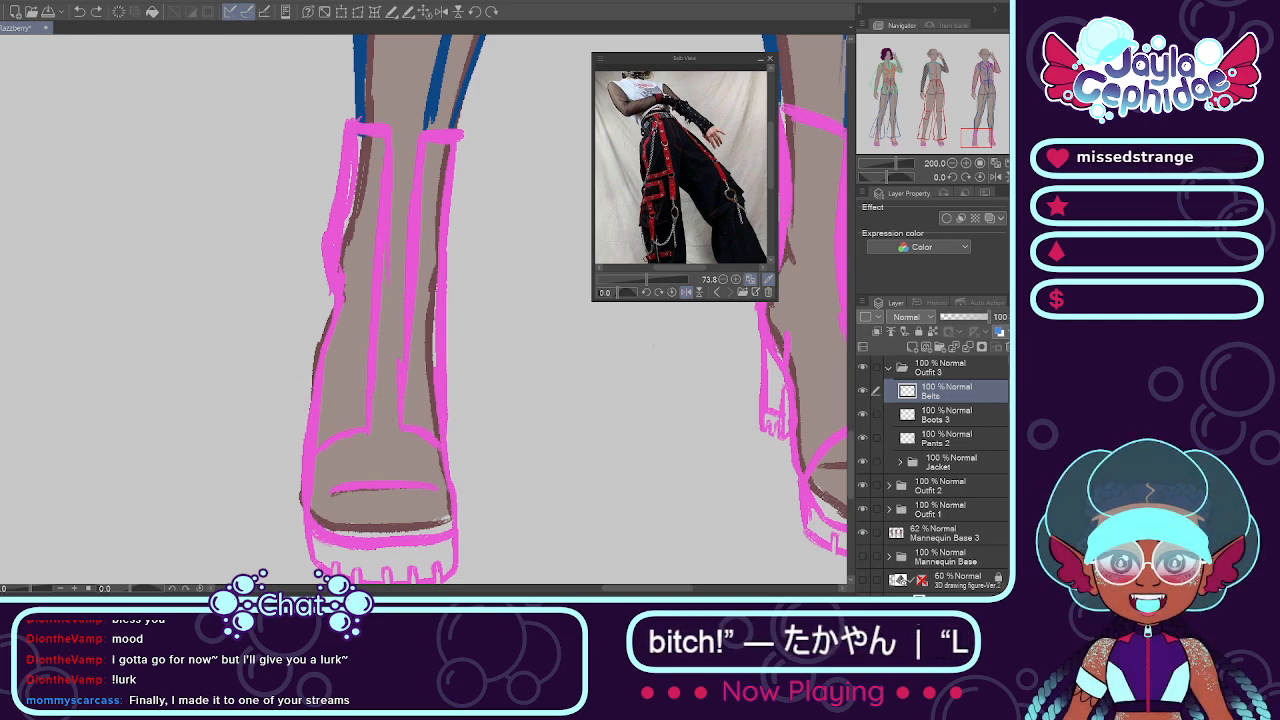
Step: Draw the yellow curved lower edge of a belt across the lowered-arm-side boot, just above the toe cap
{"action": "mouse_move", "coordinate": [312, 416]}
{"action": "left_mouse_down"}
{"action": "mouse_move", "coordinate": [378, 390]}
{"action": "mouse_move", "coordinate": [438, 416]}
{"action": "left_mouse_up"}
{"action": "key", "text": "ctrl+z"}
{"action": "left_click_drag", "start_coordinate": [309, 412], "coordinate": [429, 423]}
{"action": "key", "text": "ctrl+z"}
{"action": "left_click_drag", "start_coordinate": [306, 414], "coordinate": [447, 418]}
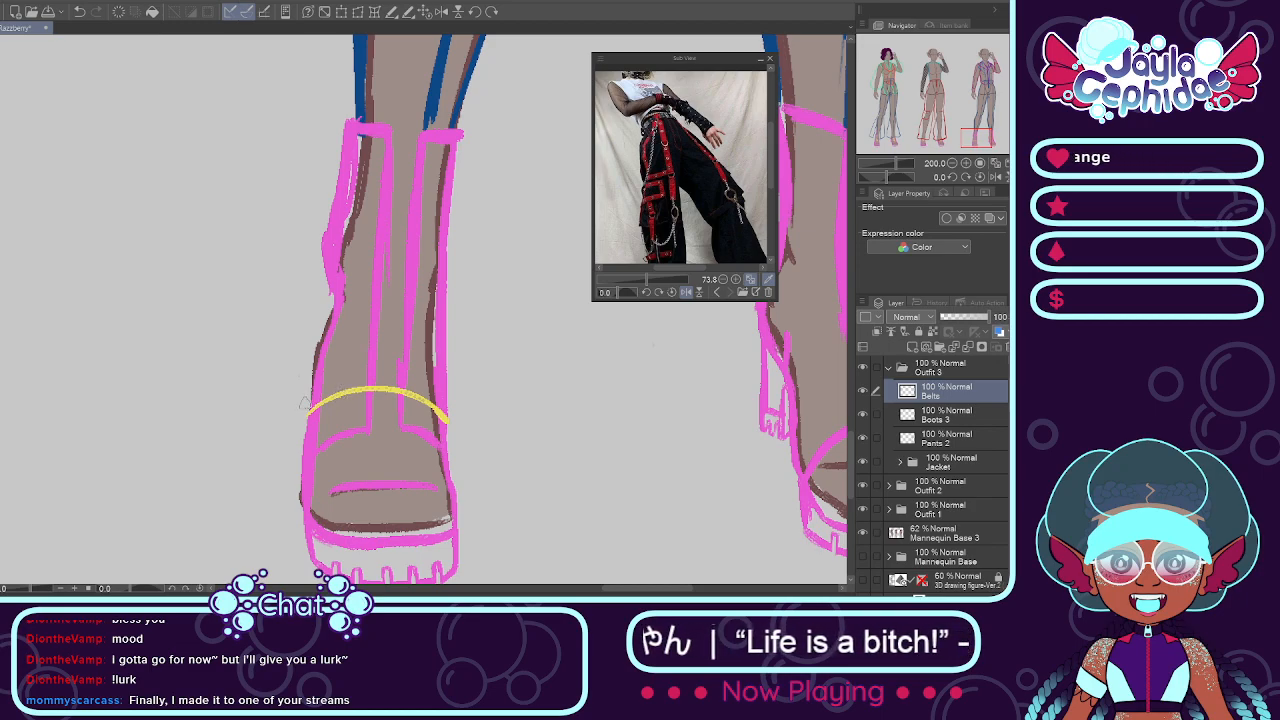
Step: Draw the belt's parallel curved upper edge across the boot and close both ends
{"action": "left_click_drag", "start_coordinate": [305, 392], "coordinate": [445, 390]}
{"action": "key", "text": "ctrl+z"}
{"action": "left_click_drag", "start_coordinate": [312, 392], "coordinate": [443, 392]}
{"action": "key", "text": "ctrl+z"}
{"action": "left_click_drag", "start_coordinate": [312, 390], "coordinate": [445, 388]}
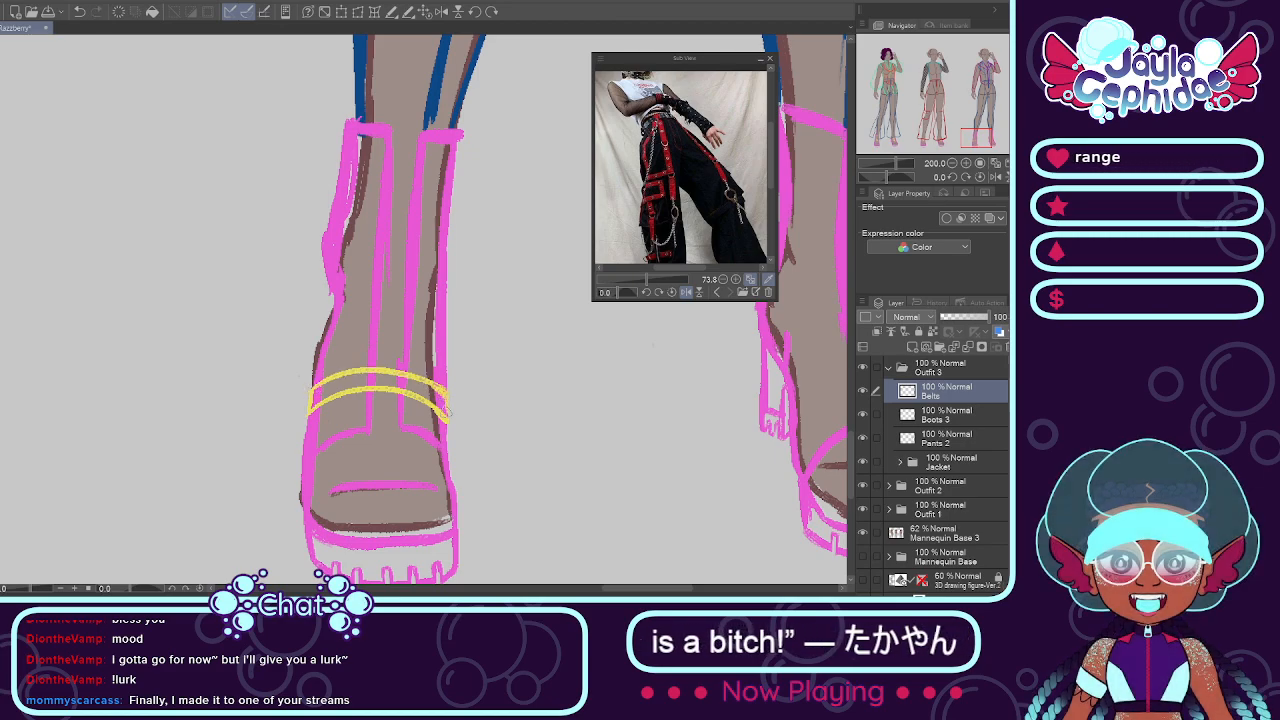
Step: Paste two copies of the belt as new layers and stack them up the lowered-arm-side boot above the first belt
{"action": "scroll", "coordinate": [432, 373], "scroll_direction": "up", "scroll_amount": 2}
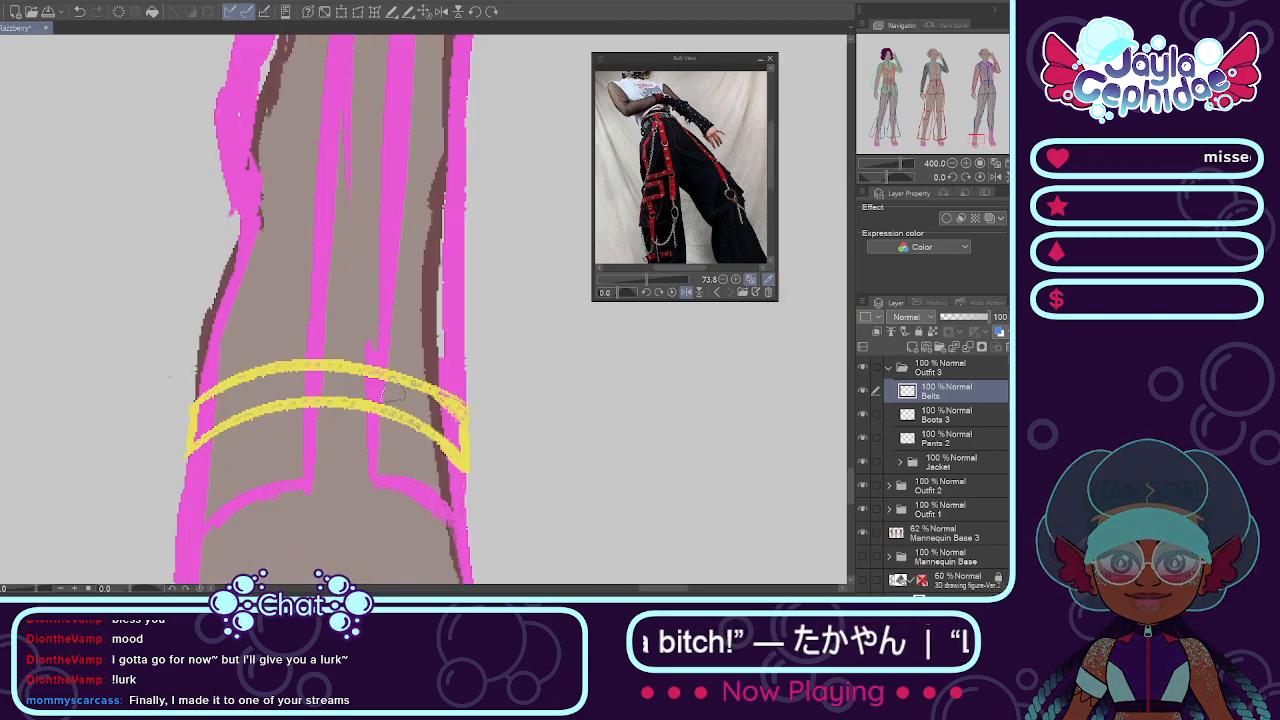
{"action": "scroll", "coordinate": [391, 384], "scroll_direction": "down", "scroll_amount": 3}
{"action": "key", "text": "ctrl+v"}
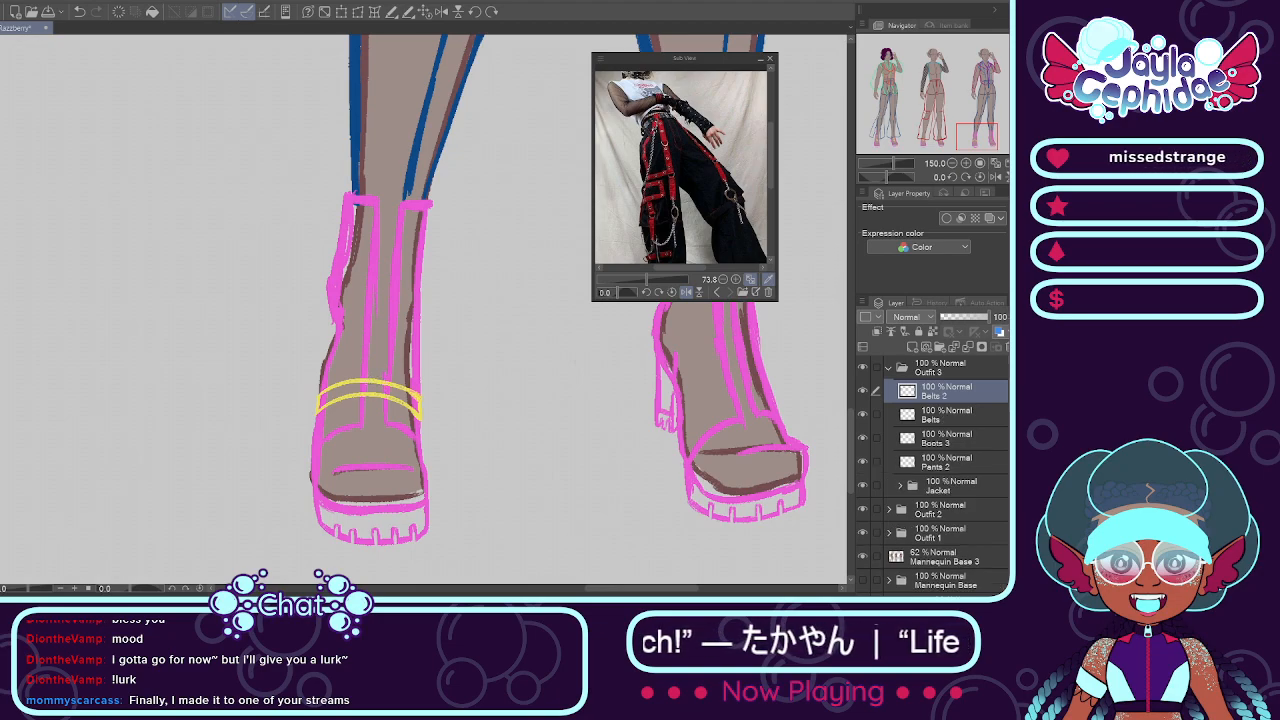
{"action": "left_click_drag", "start_coordinate": [345, 385], "coordinate": [345, 346]}
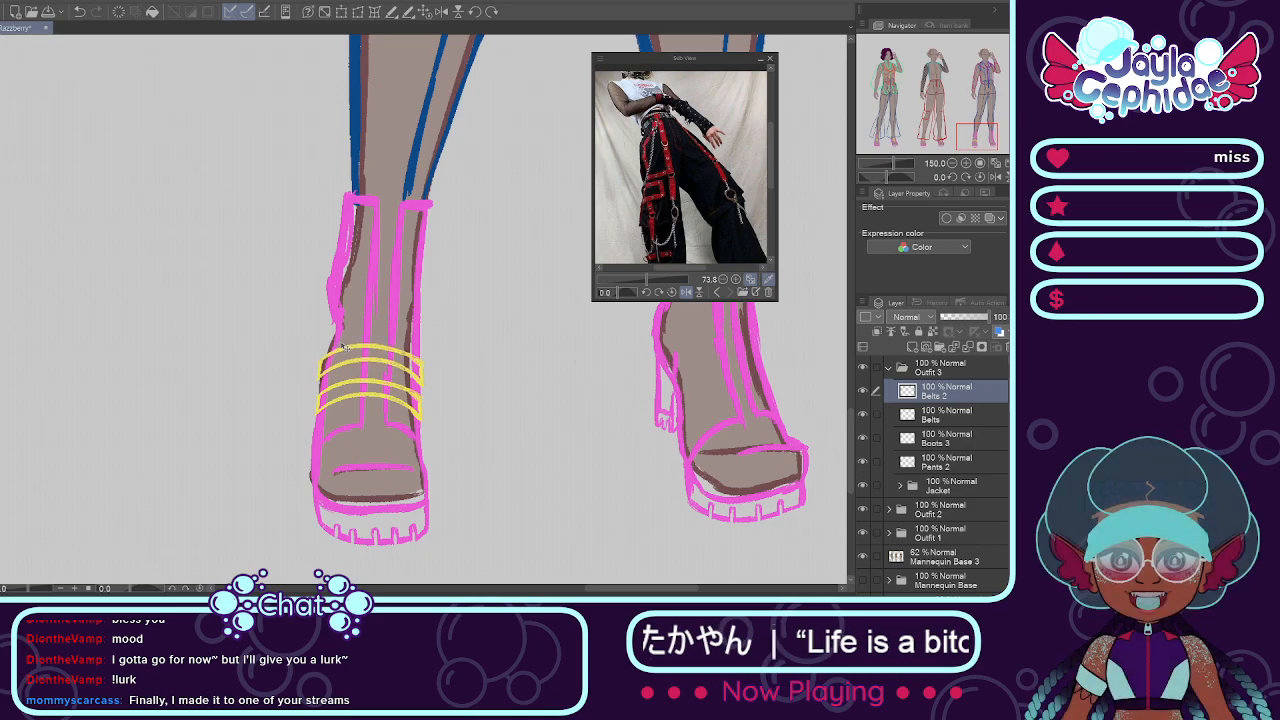
{"action": "scroll", "coordinate": [365, 333], "scroll_direction": "up", "scroll_amount": 2}
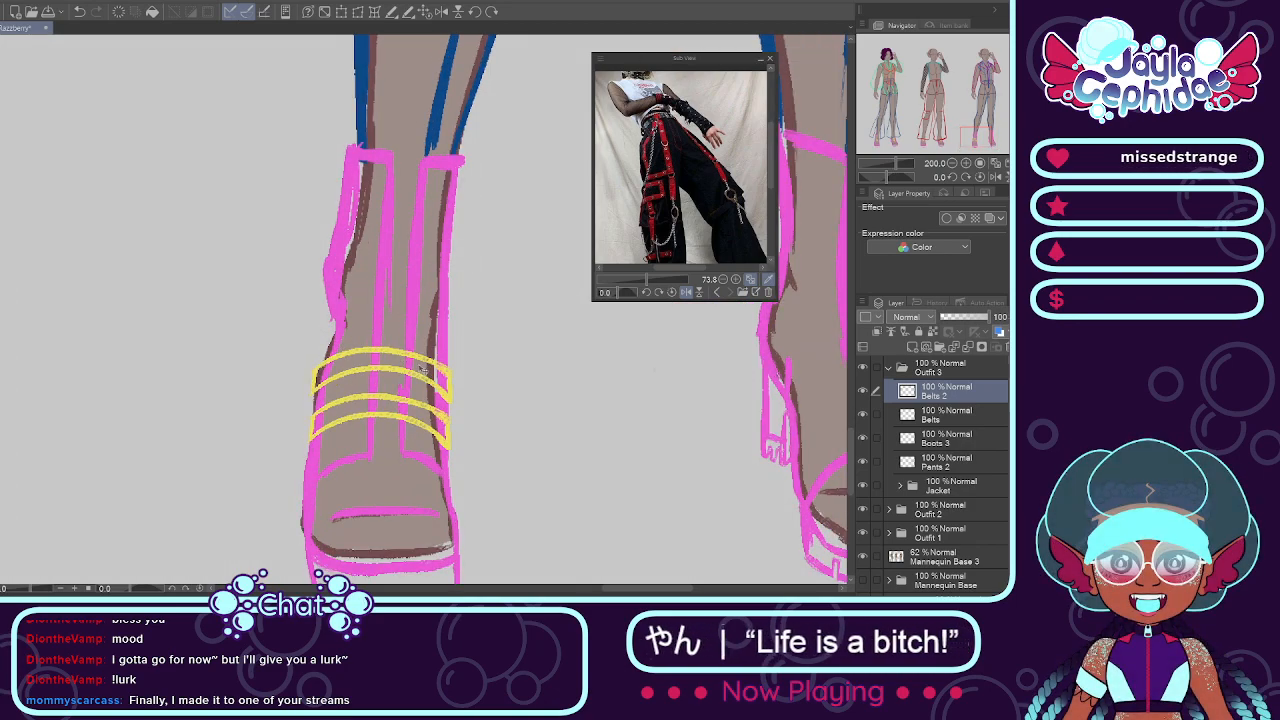
{"action": "key", "text": "ctrl+v"}
{"action": "left_click_drag", "start_coordinate": [412, 365], "coordinate": [420, 304]}
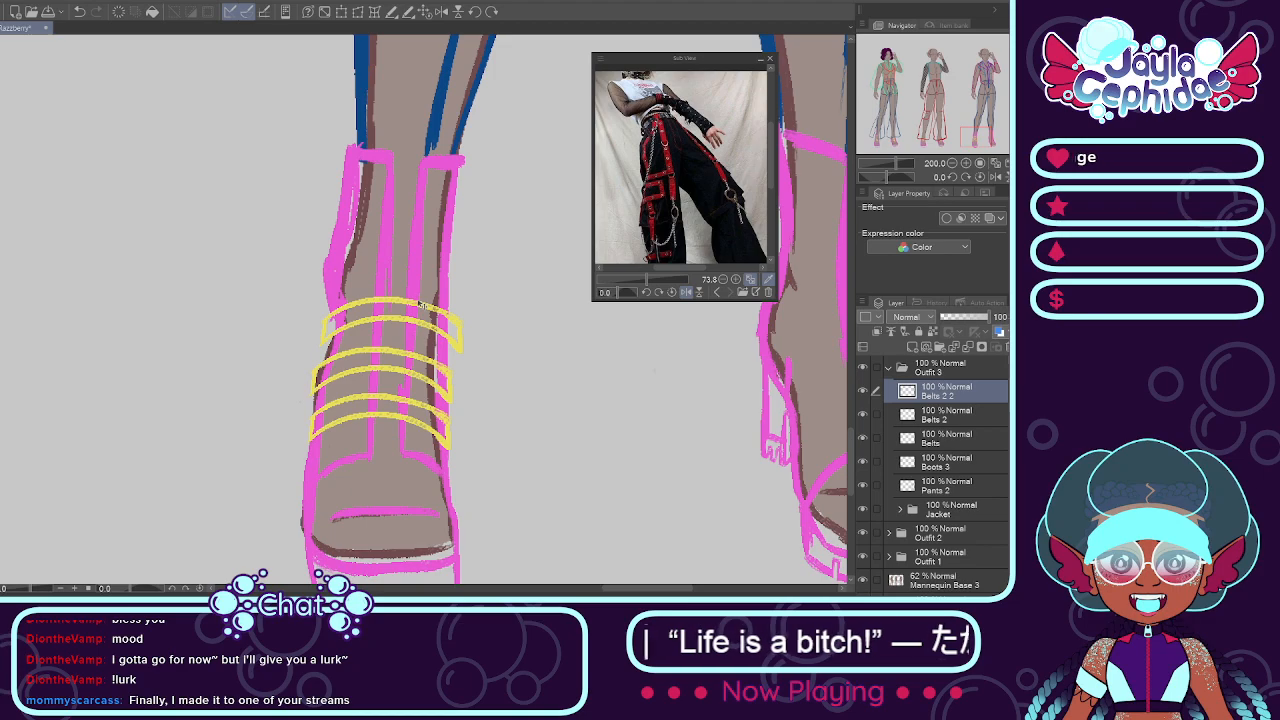
Step: Free-transform the upper belt copy to narrow it to the boot's width at the ankle
{"action": "left_click", "coordinate": [361, 14]}
{"action": "scroll", "coordinate": [488, 308], "scroll_direction": "up", "scroll_amount": 3}
{"action": "scroll", "coordinate": [396, 386], "scroll_direction": "down", "scroll_amount": 3}
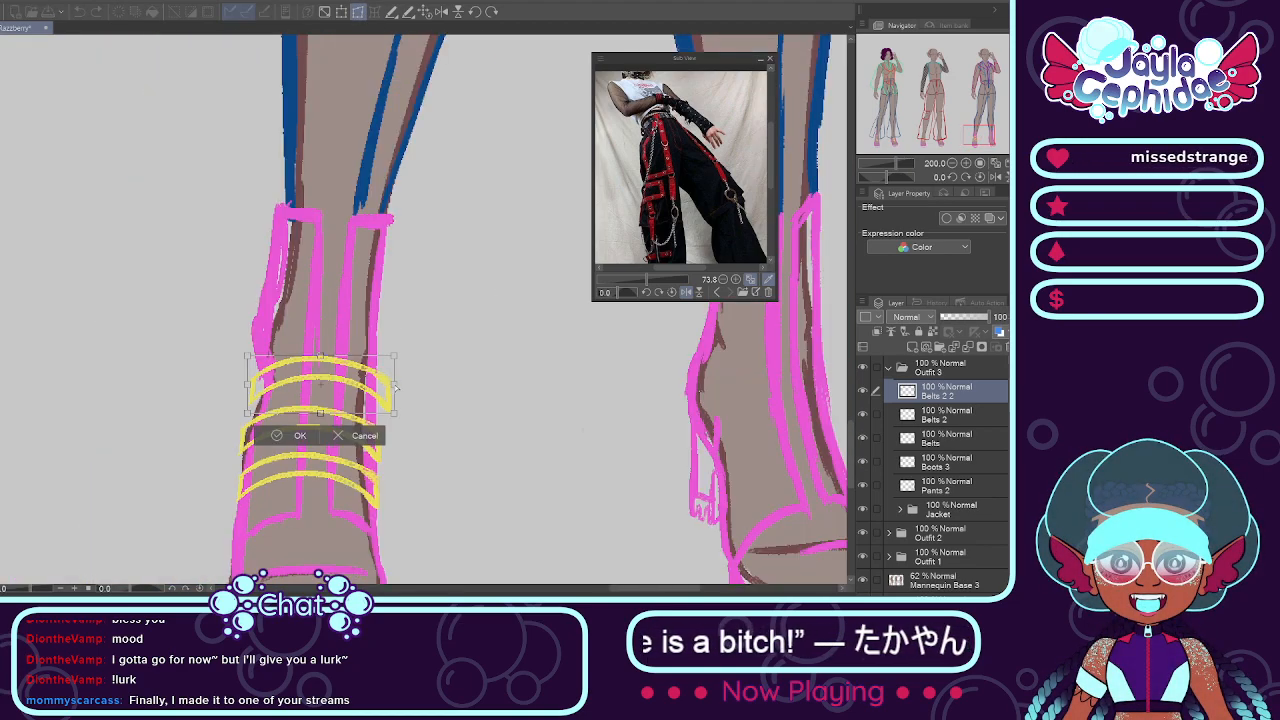
{"action": "scroll", "coordinate": [383, 379], "scroll_direction": "up", "scroll_amount": 4}
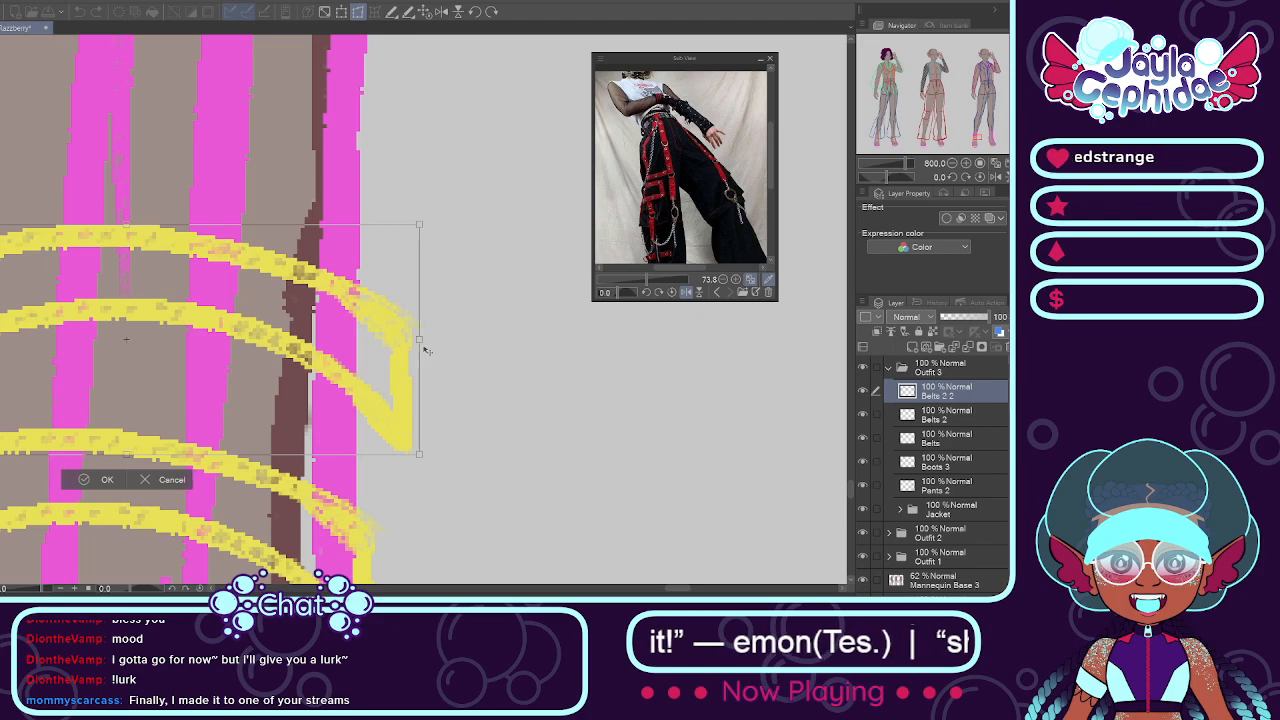
{"action": "scroll", "coordinate": [396, 350], "scroll_direction": "down", "scroll_amount": 2}
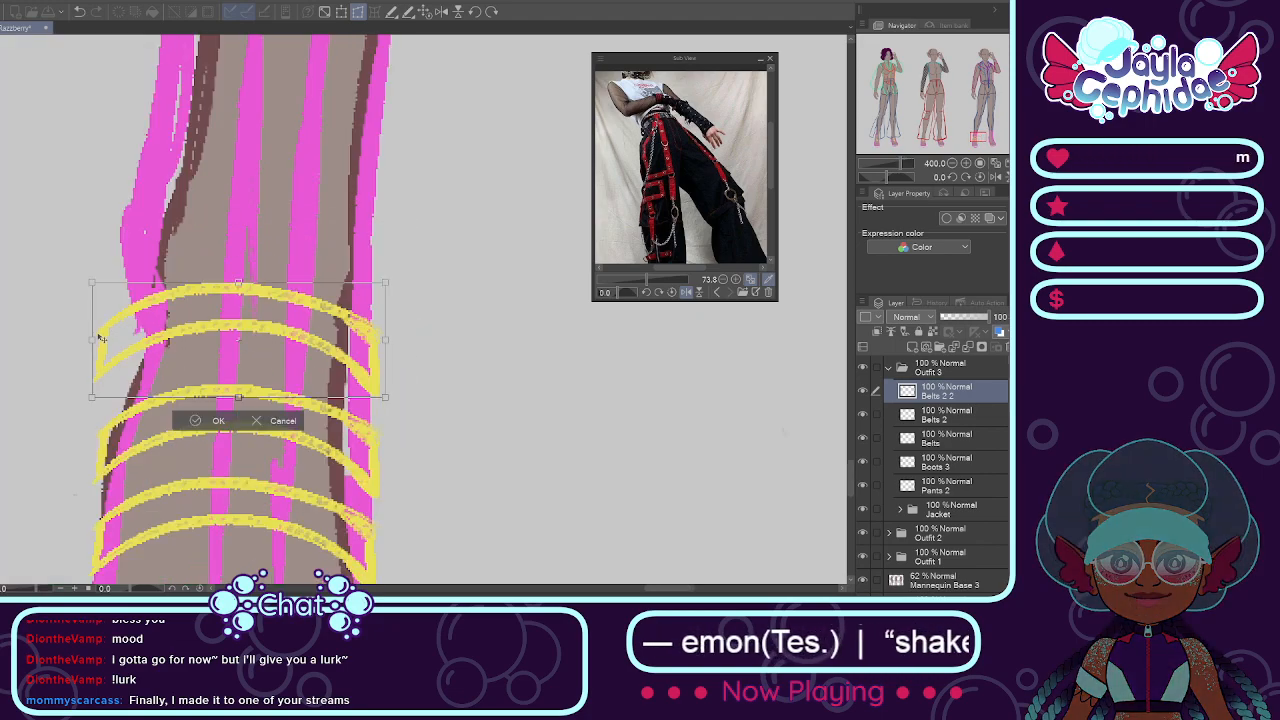
{"action": "left_click_drag", "start_coordinate": [117, 348], "coordinate": [126, 341]}
{"action": "scroll", "coordinate": [124, 322], "scroll_direction": "down", "scroll_amount": 3}
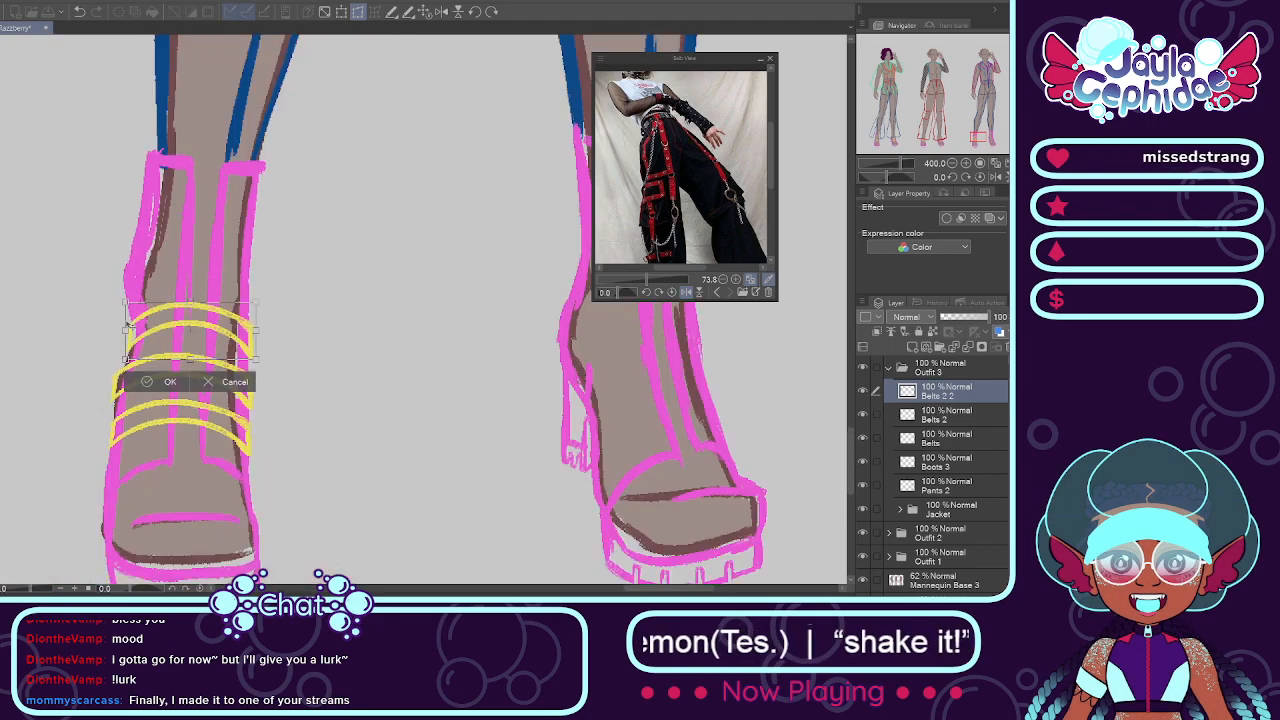
{"action": "left_click", "coordinate": [143, 374]}
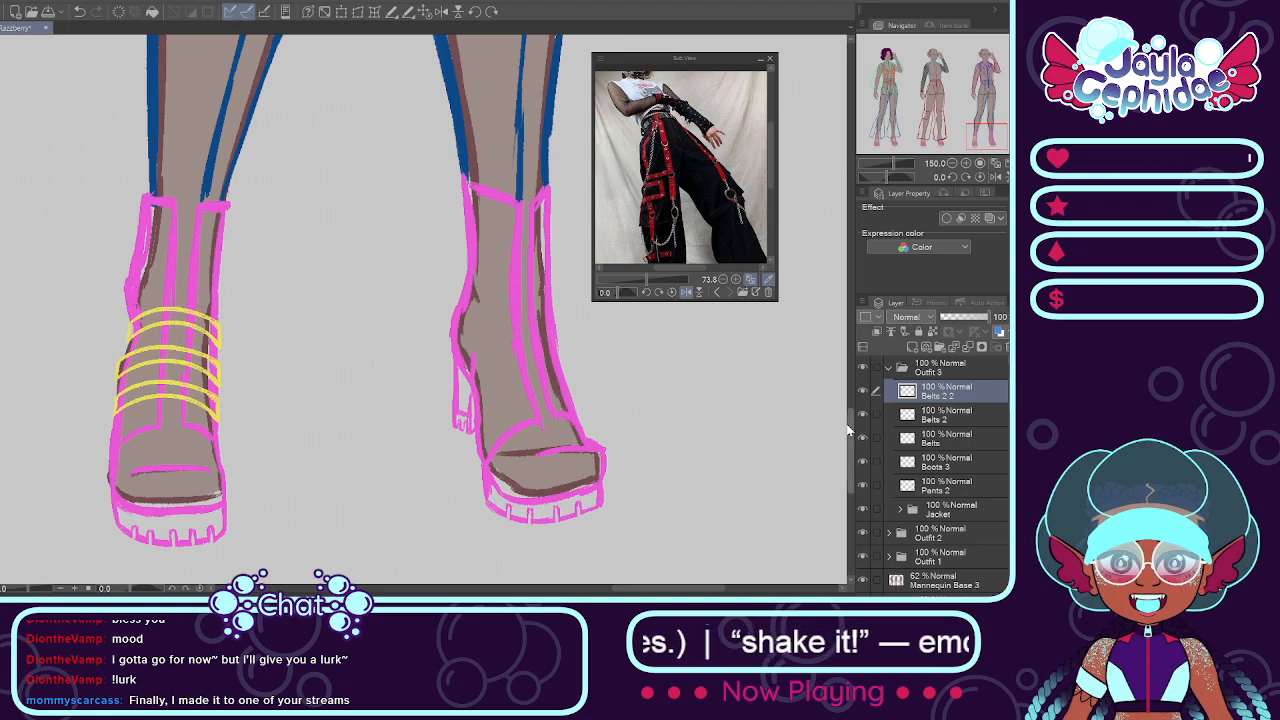
Step: Free-transform the belt copy on the Belts 2 layer so its ends follow the boot's outline
{"action": "left_click", "coordinate": [945, 415]}
{"action": "scroll", "coordinate": [323, 367], "scroll_direction": "down", "scroll_amount": 3}
{"action": "scroll", "coordinate": [200, 295], "scroll_direction": "up", "scroll_amount": 4}
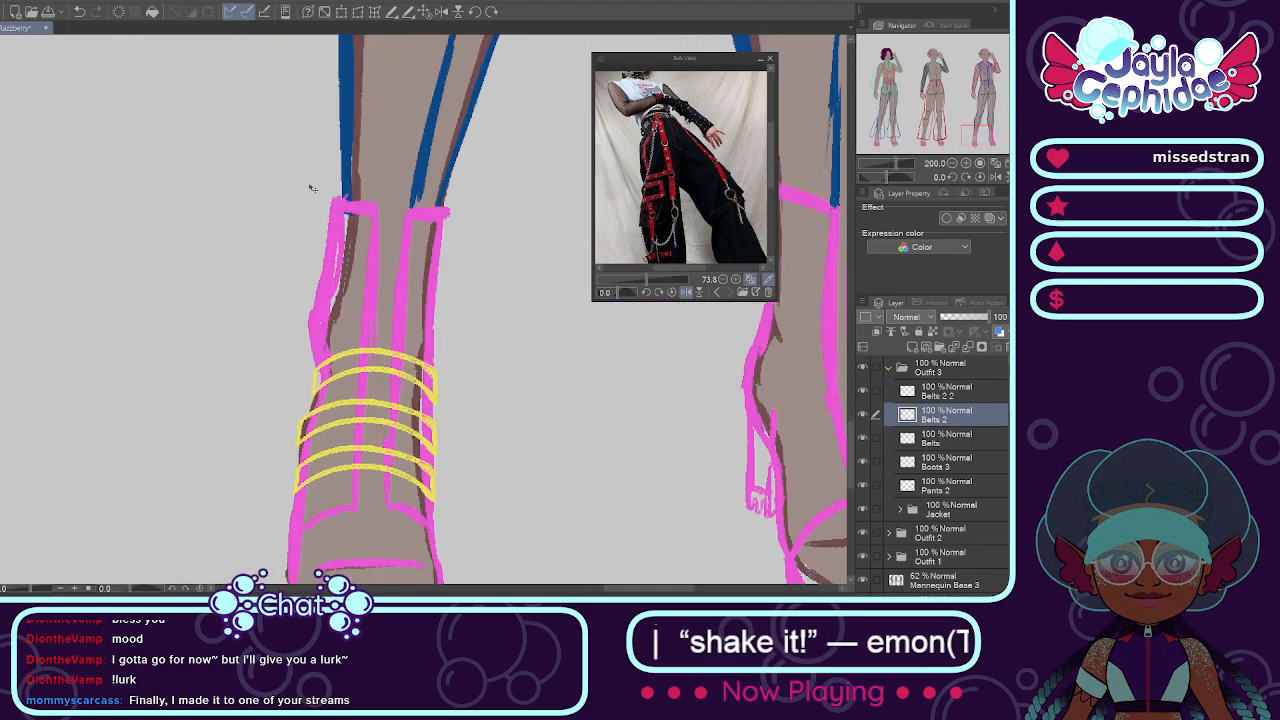
{"action": "left_click", "coordinate": [357, 11]}
{"action": "scroll", "coordinate": [297, 430], "scroll_direction": "up", "scroll_amount": 2}
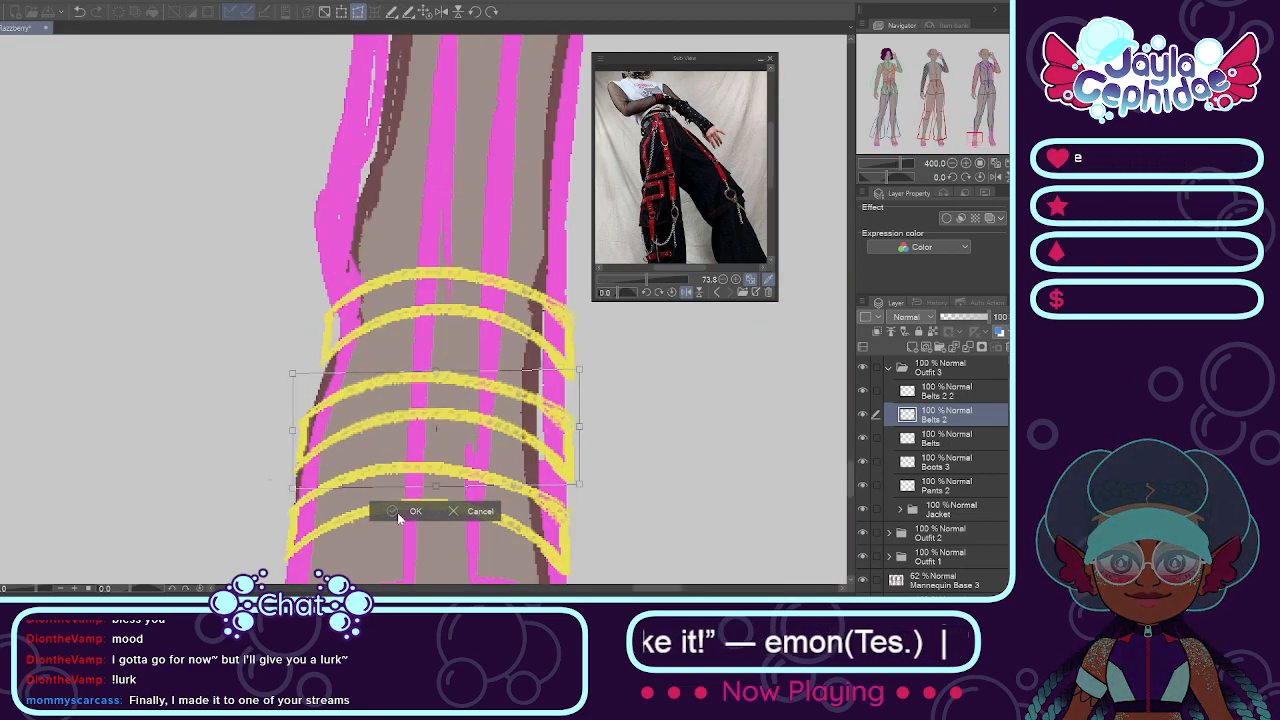
{"action": "left_click", "coordinate": [417, 509]}
Step: Merge the two belt copy layers down into the Belts layer
{"action": "scroll", "coordinate": [428, 487], "scroll_direction": "down", "scroll_amount": 2}
{"action": "left_click", "coordinate": [942, 396]}
{"action": "key", "text": "ctrl+e"}
{"action": "key", "text": "ctrl+e"}
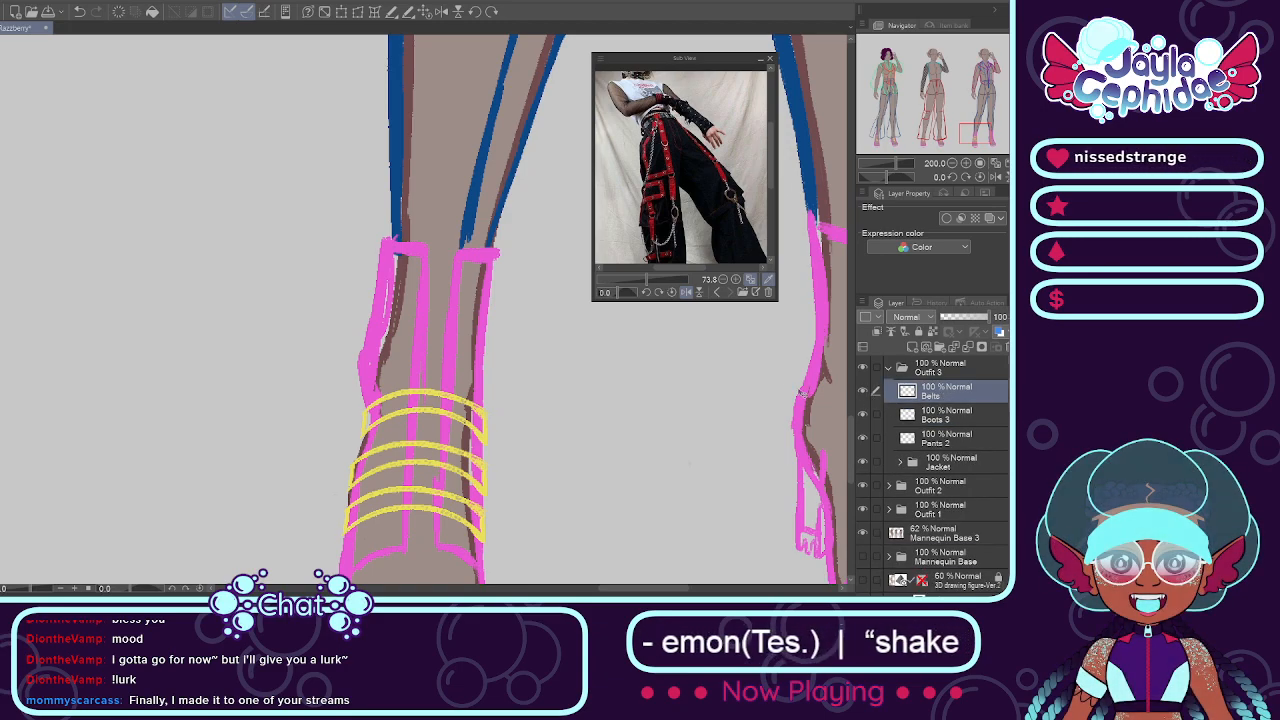
Step: Select the highest belt, paste a copy as a new layer, and move it just above the original on the boot shaft
{"action": "scroll", "coordinate": [636, 383], "scroll_direction": "down", "scroll_amount": 2}
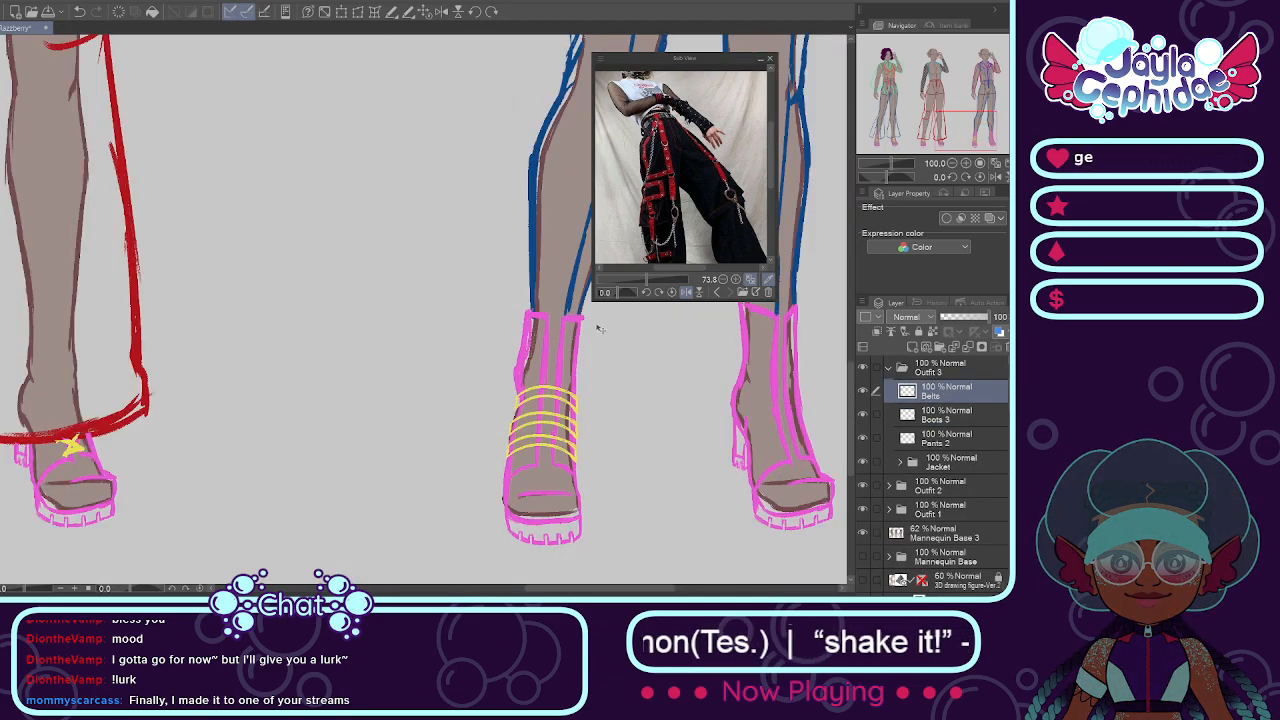
{"action": "scroll", "coordinate": [540, 365], "scroll_direction": "down", "scroll_amount": 2}
{"action": "scroll", "coordinate": [527, 380], "scroll_direction": "up", "scroll_amount": 1}
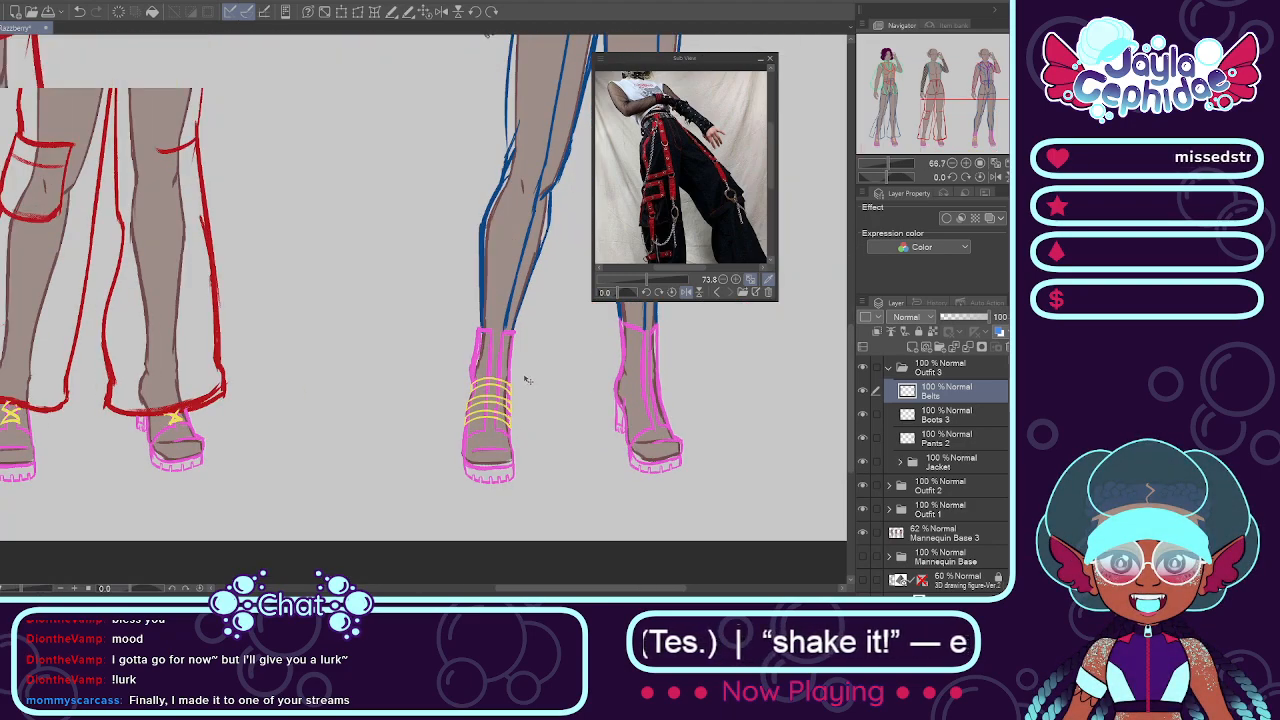
{"action": "scroll", "coordinate": [527, 380], "scroll_direction": "up", "scroll_amount": 5}
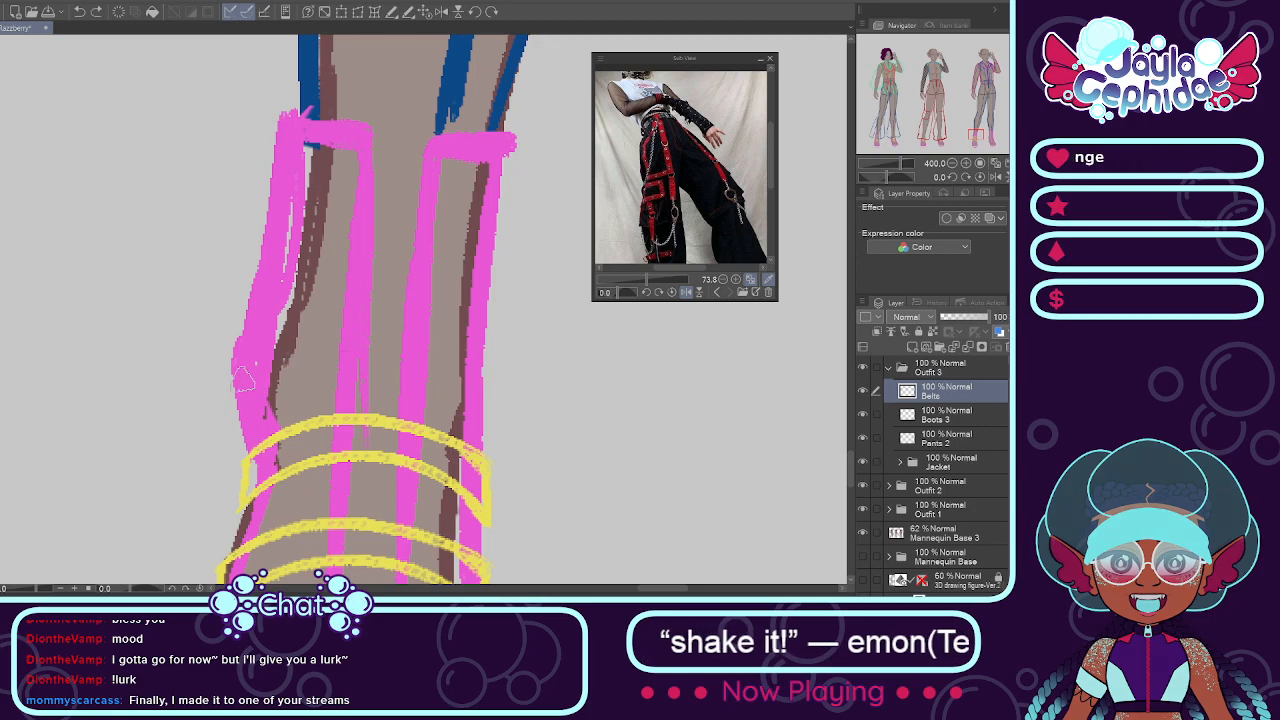
{"action": "scroll", "coordinate": [465, 472], "scroll_direction": "down", "scroll_amount": 4}
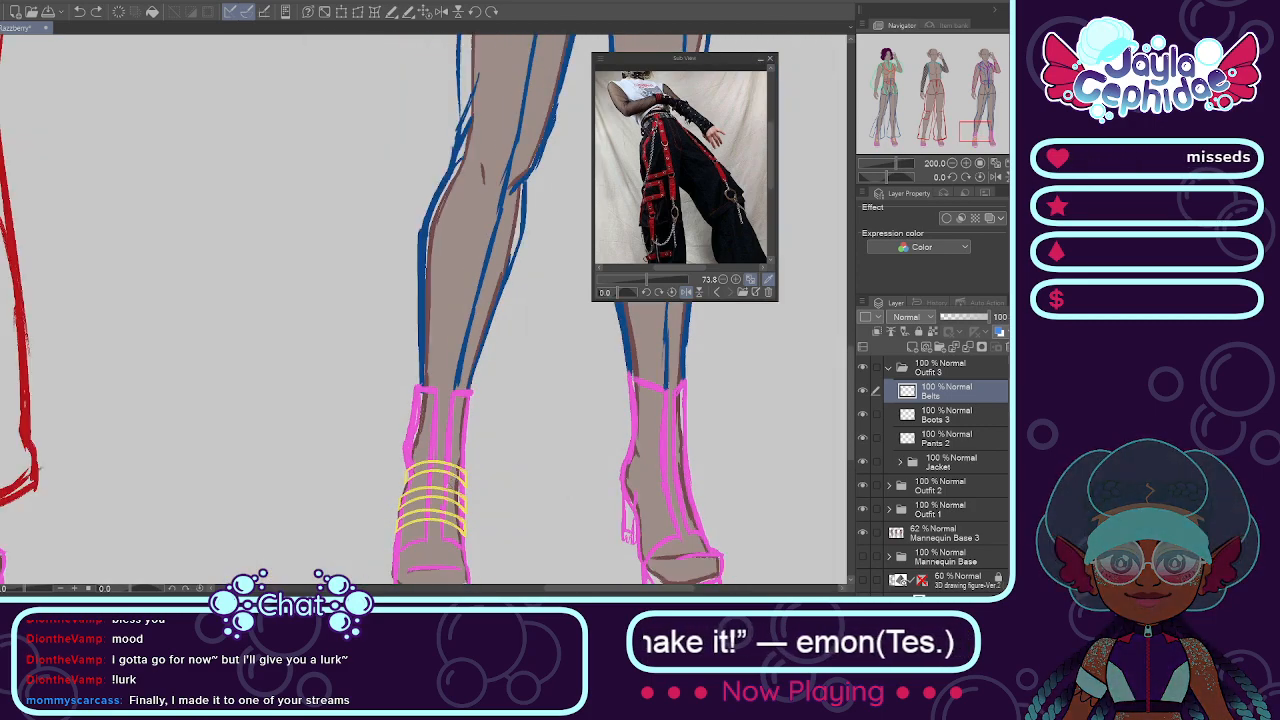
{"action": "scroll", "coordinate": [450, 476], "scroll_direction": "up", "scroll_amount": 4}
{"action": "mouse_move", "coordinate": [258, 430]}
{"action": "left_mouse_down"}
{"action": "mouse_move", "coordinate": [411, 420]}
{"action": "mouse_move", "coordinate": [505, 435]}
{"action": "left_mouse_up"}
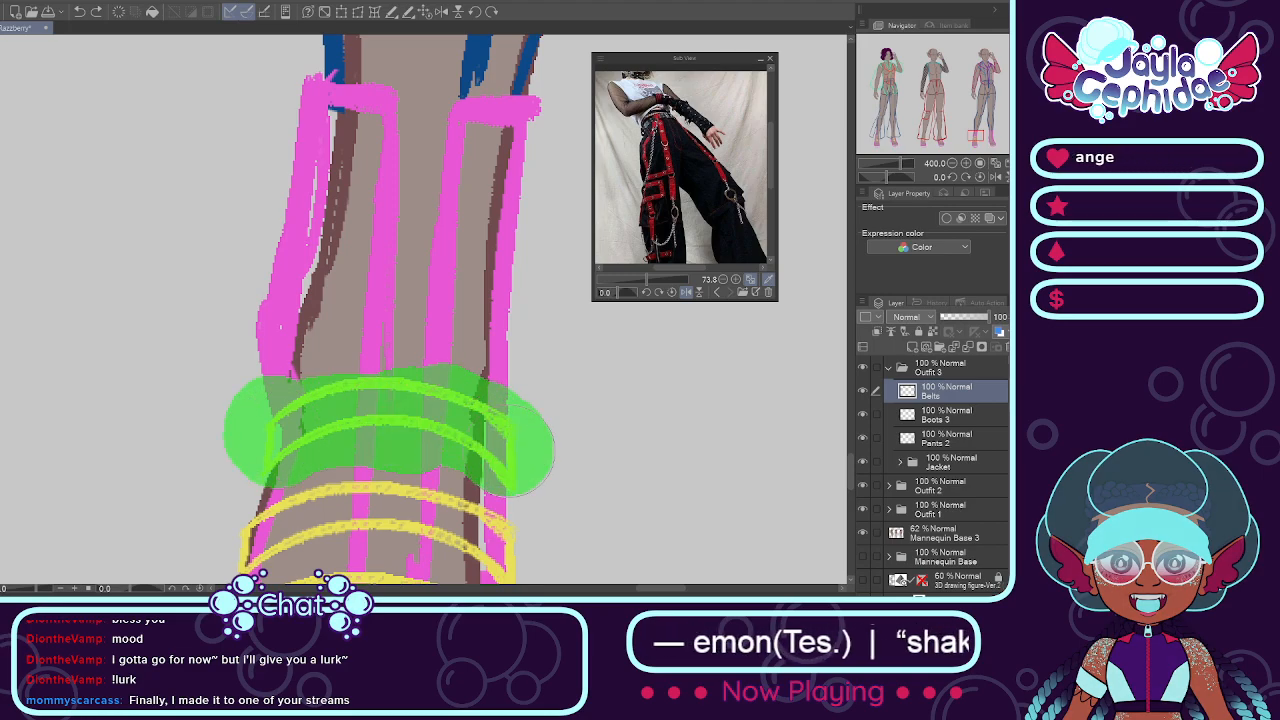
{"action": "left_click", "coordinate": [362, 412]}
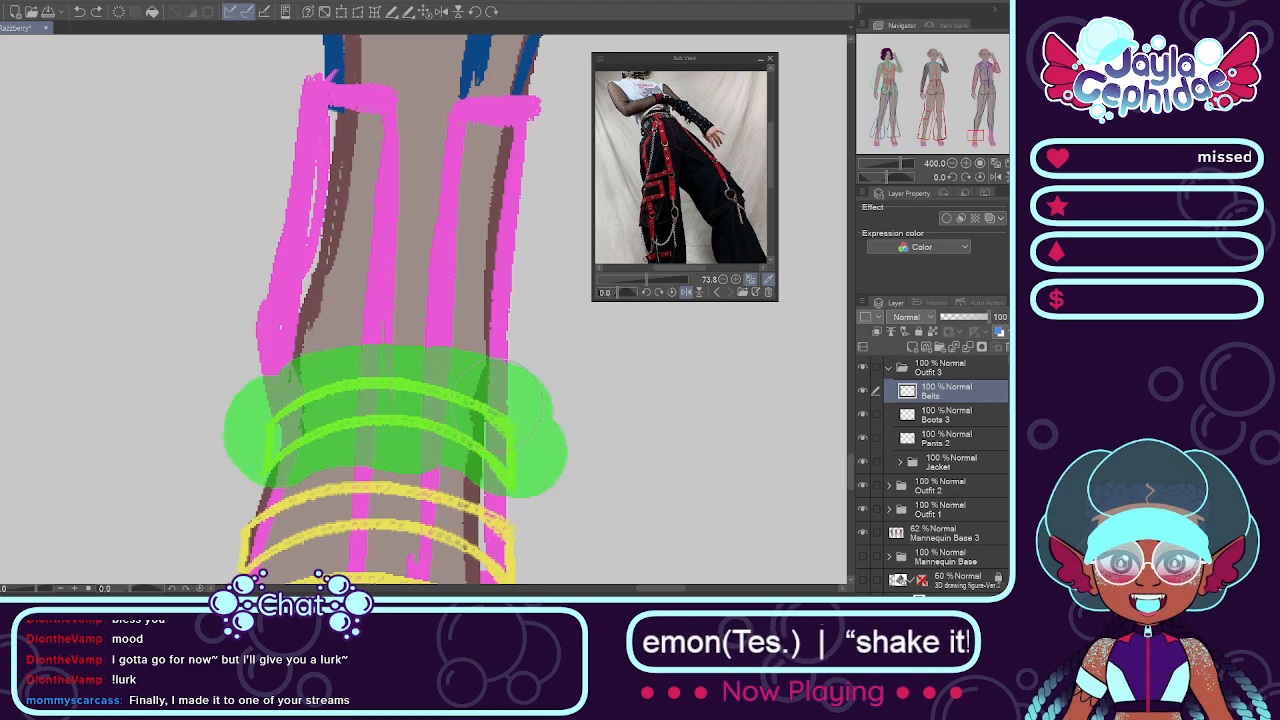
{"action": "key", "text": "ctrl+m"}
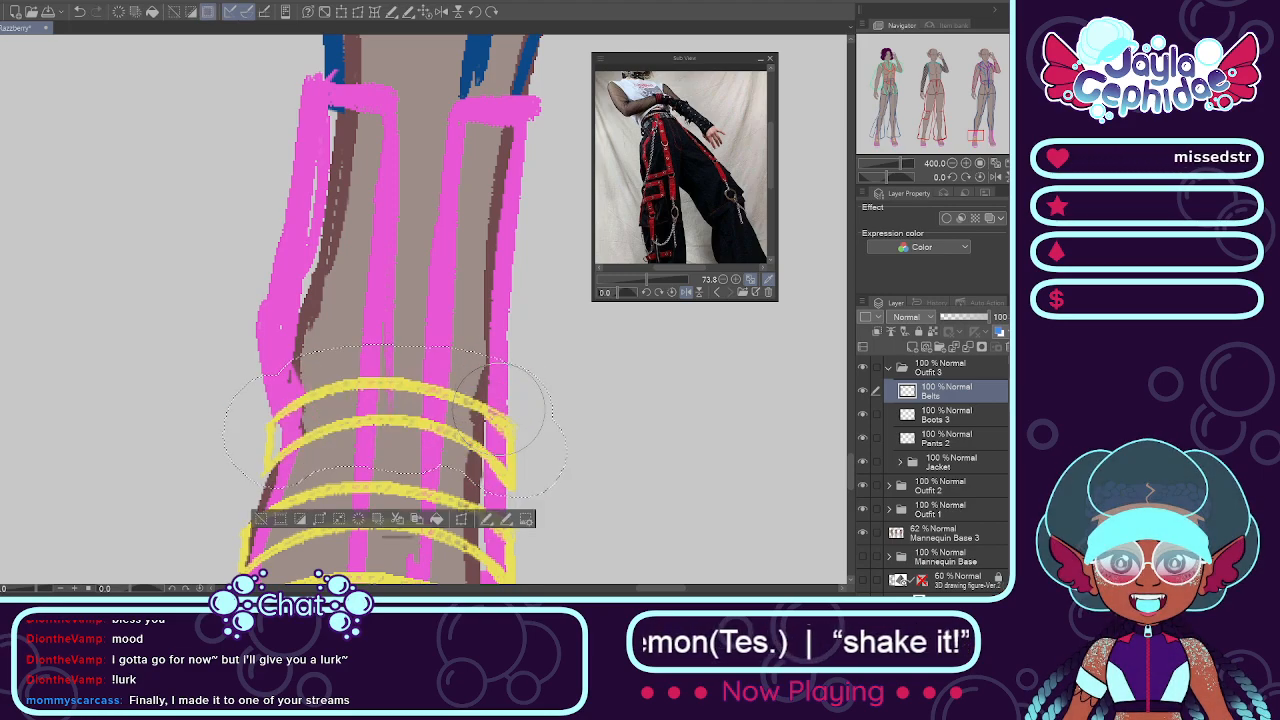
{"action": "left_click", "coordinate": [418, 520]}
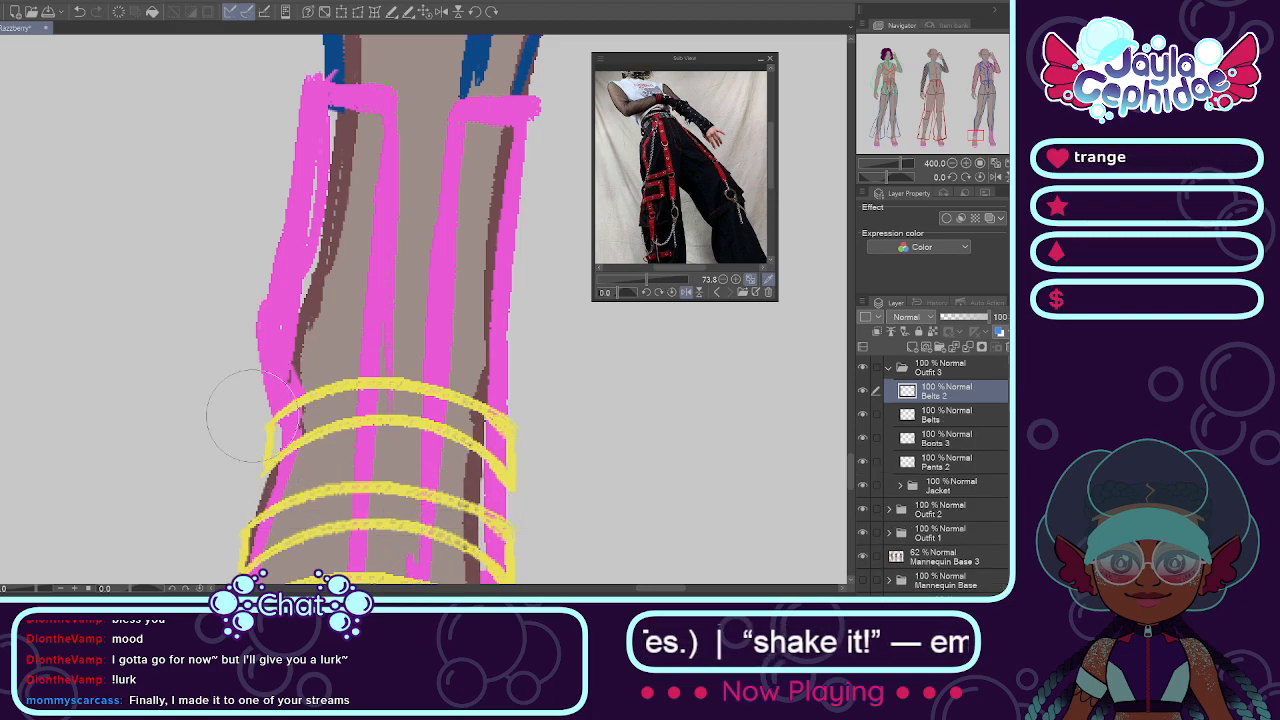
{"action": "left_click_drag", "start_coordinate": [347, 398], "coordinate": [342, 288]}
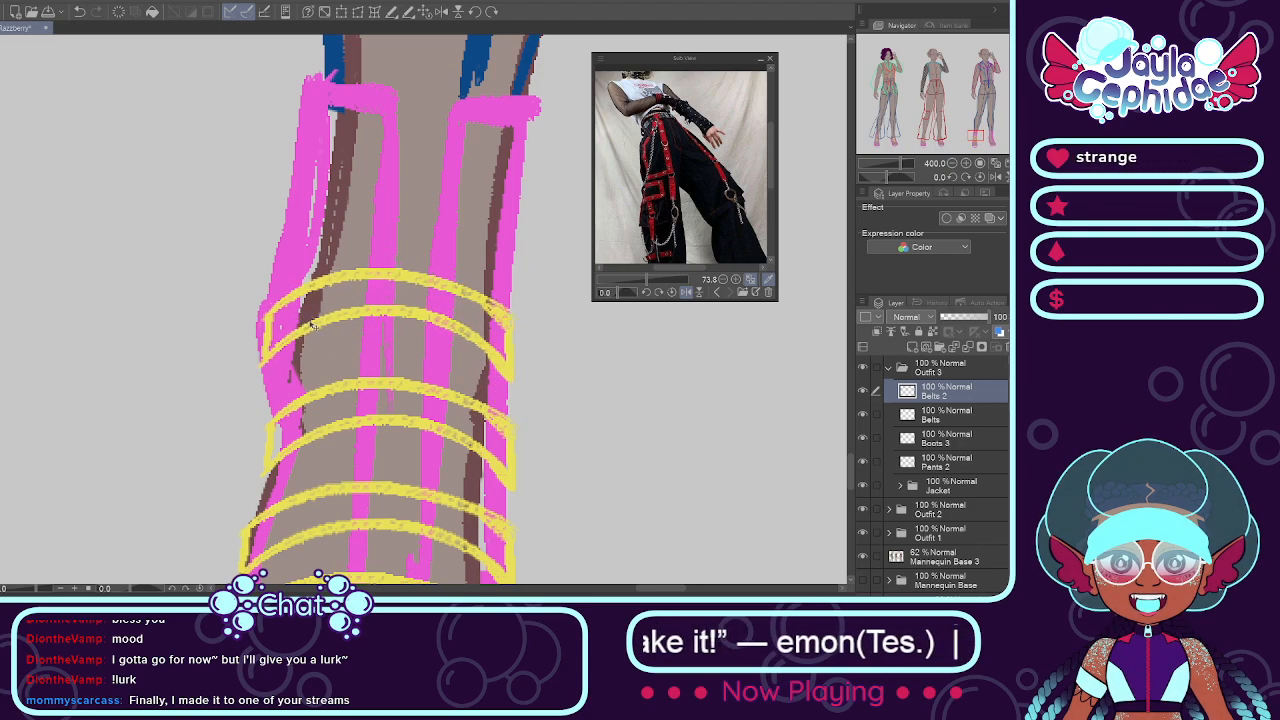
Step: Paste another belt copy as a new layer and move it up to just below the boot's upper opening
{"action": "scroll", "coordinate": [300, 322], "scroll_direction": "down", "scroll_amount": 3}
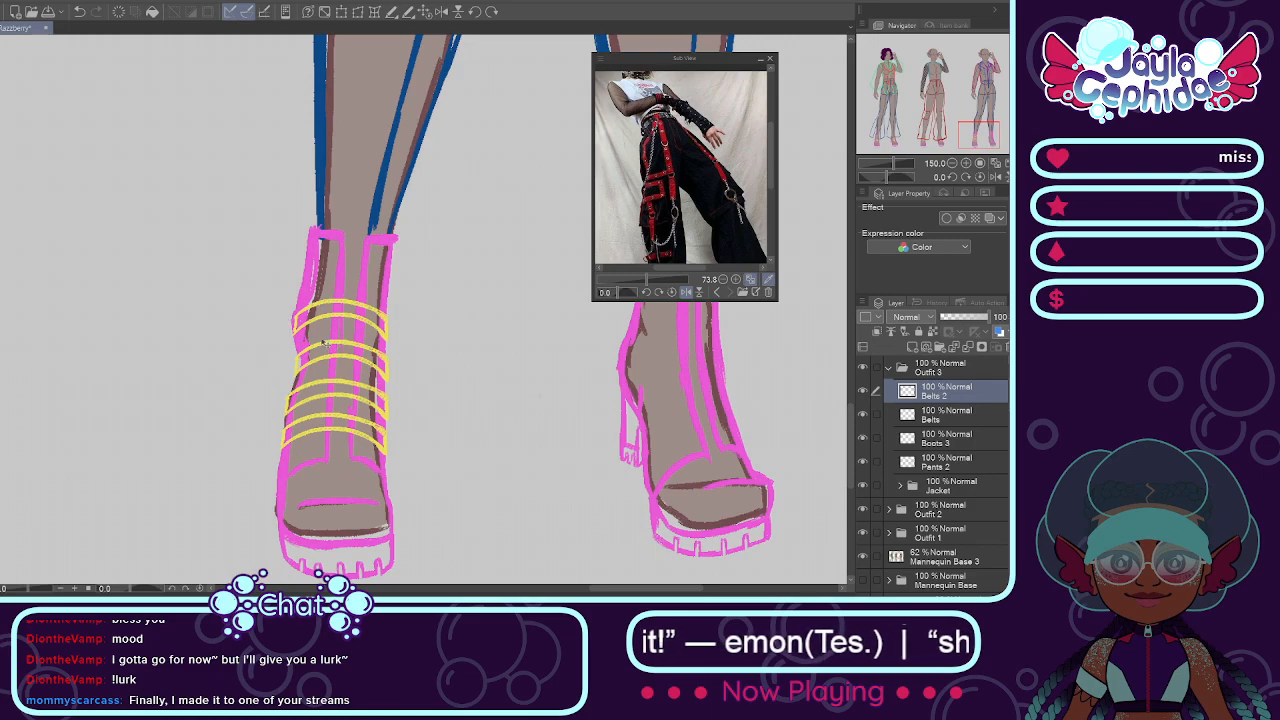
{"action": "key", "text": "ctrl+v"}
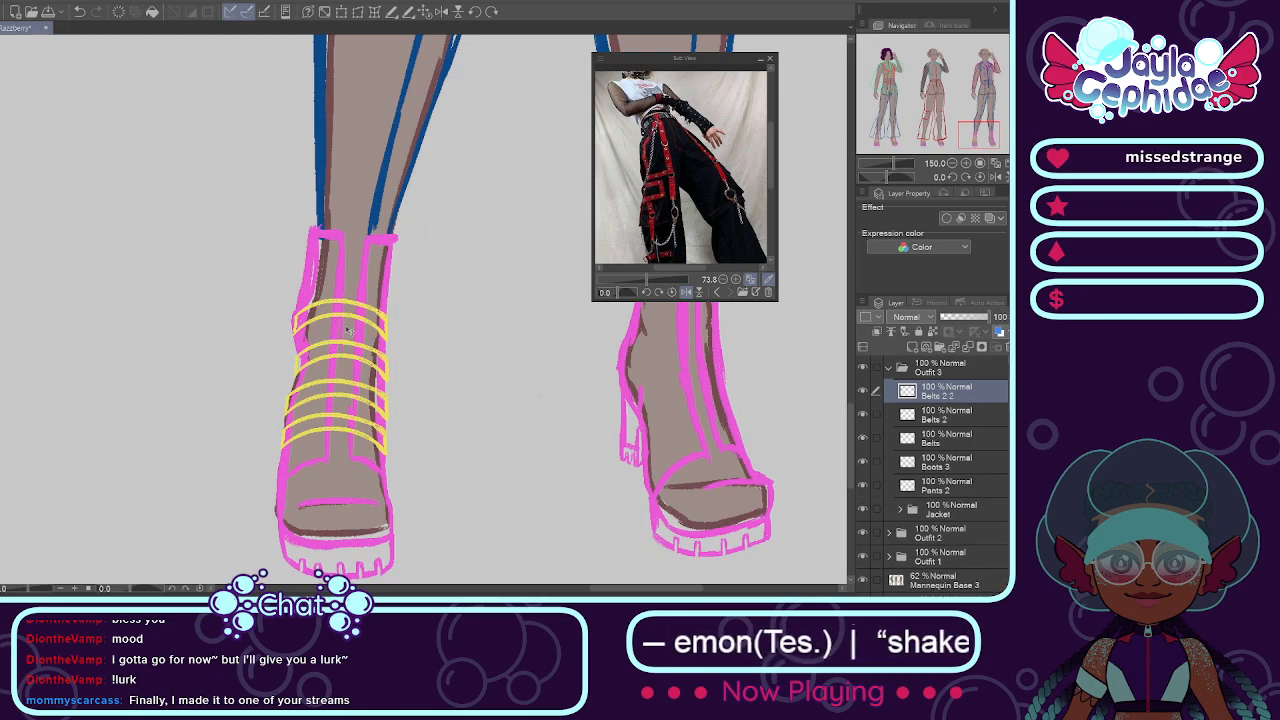
{"action": "left_click_drag", "start_coordinate": [349, 318], "coordinate": [354, 272]}
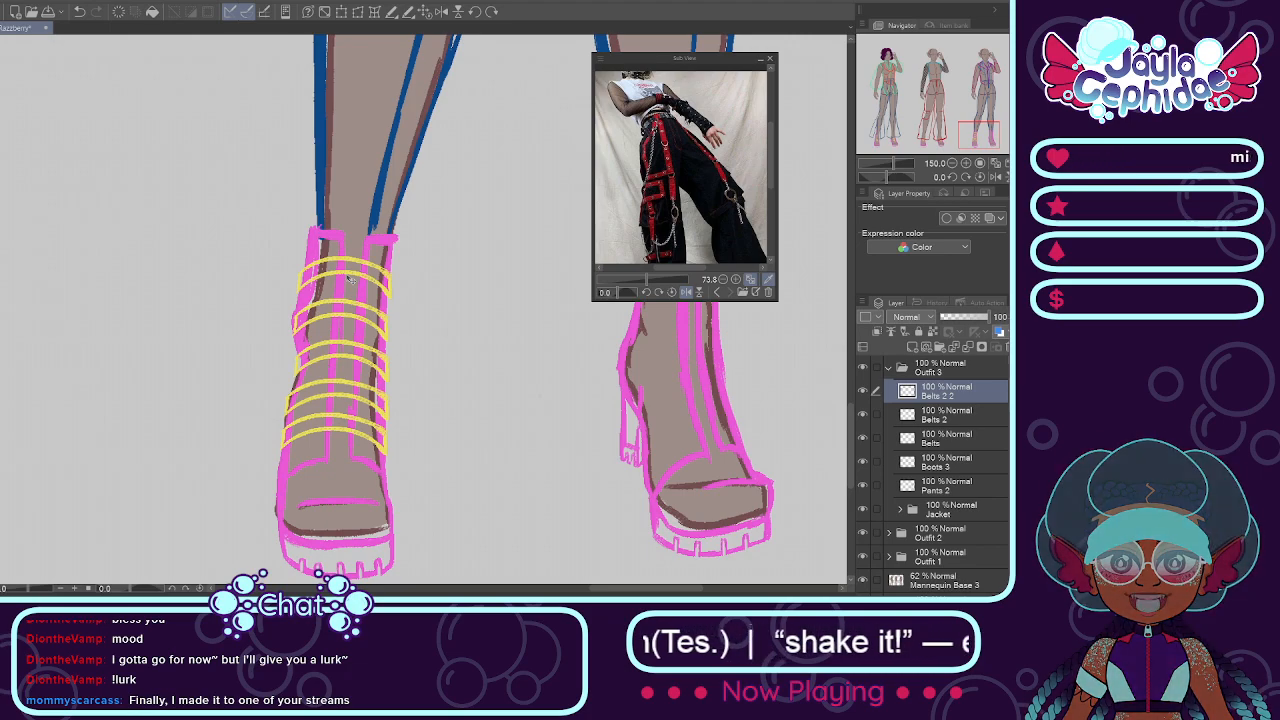
{"action": "scroll", "coordinate": [340, 272], "scroll_direction": "up", "scroll_amount": 1}
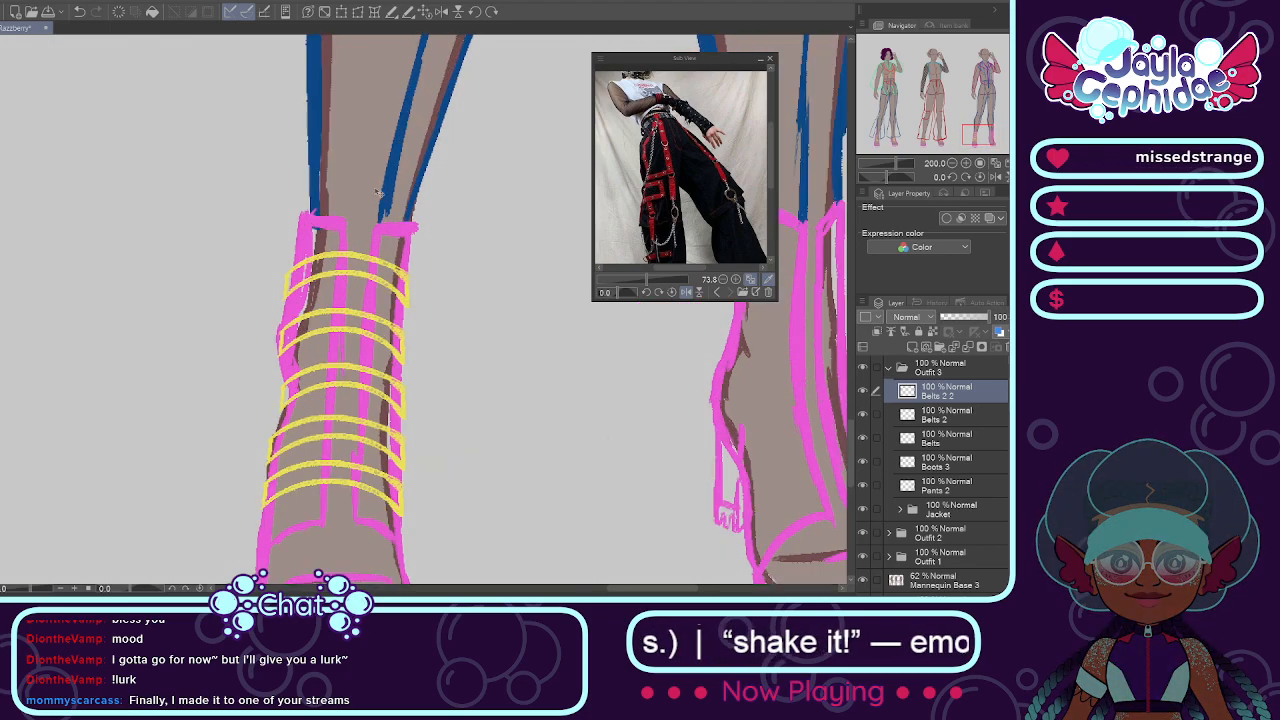
{"action": "left_click", "coordinate": [458, 12]}
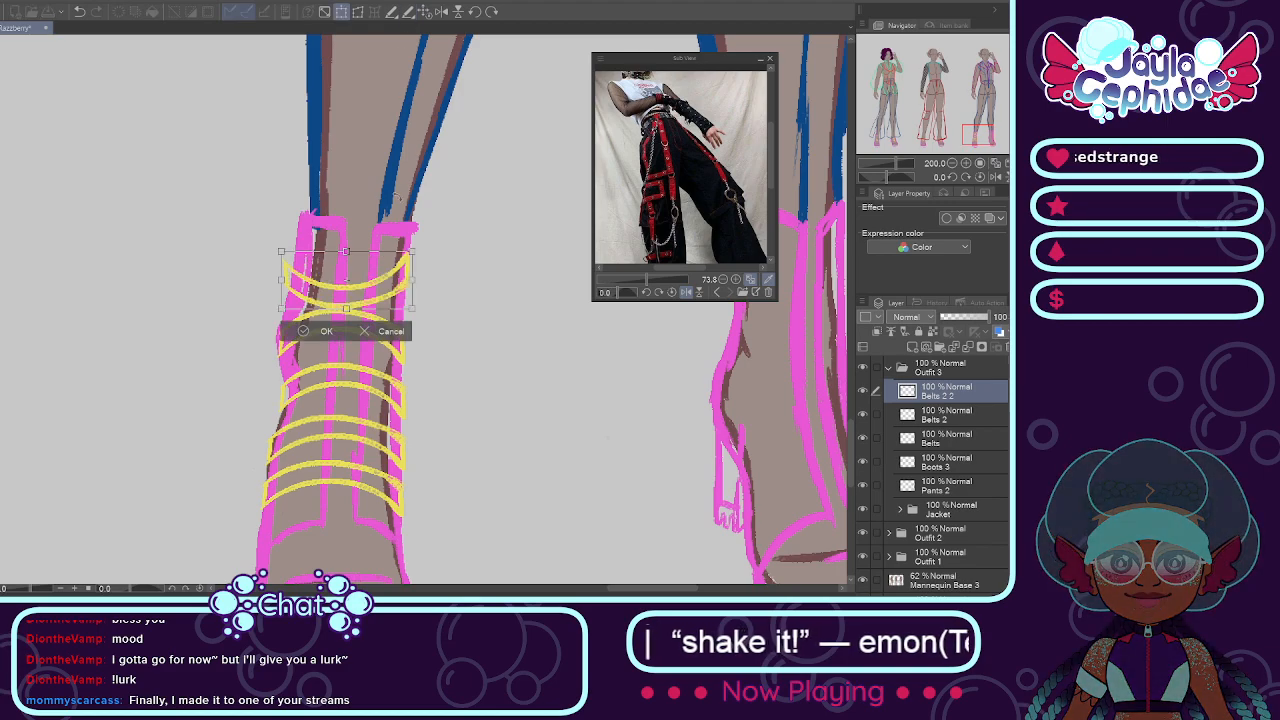
{"action": "left_click", "coordinate": [381, 335]}
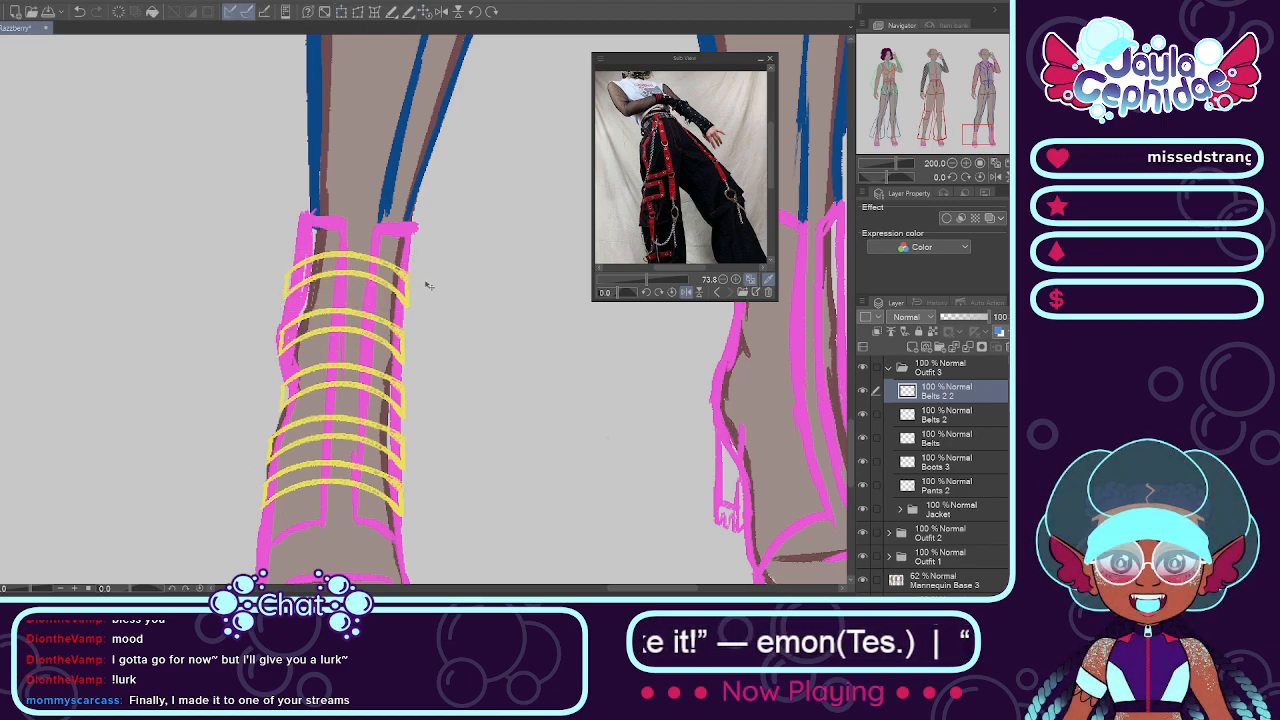
{"action": "scroll", "coordinate": [426, 285], "scroll_direction": "down", "scroll_amount": 3}
{"action": "scroll", "coordinate": [399, 284], "scroll_direction": "up", "scroll_amount": 2}
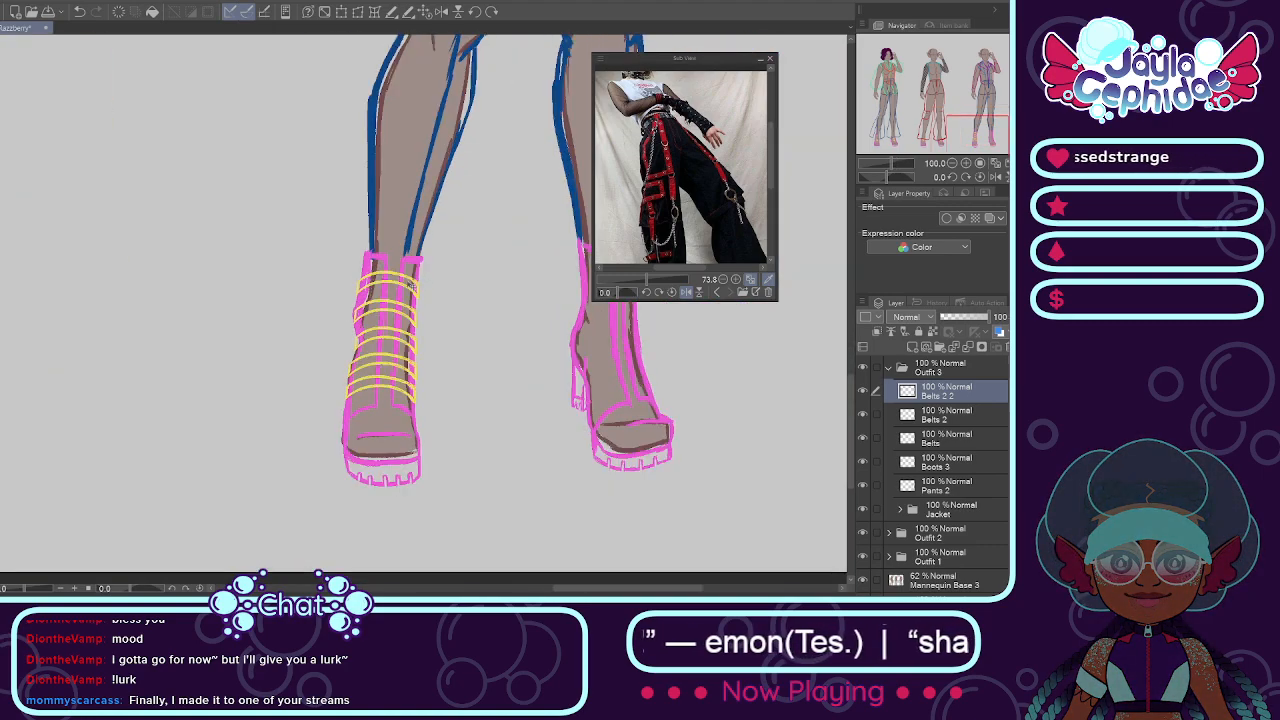
Step: Free-transform the topmost belt copy to fit the width of the boot shaft
{"action": "scroll", "coordinate": [388, 283], "scroll_direction": "up", "scroll_amount": 1}
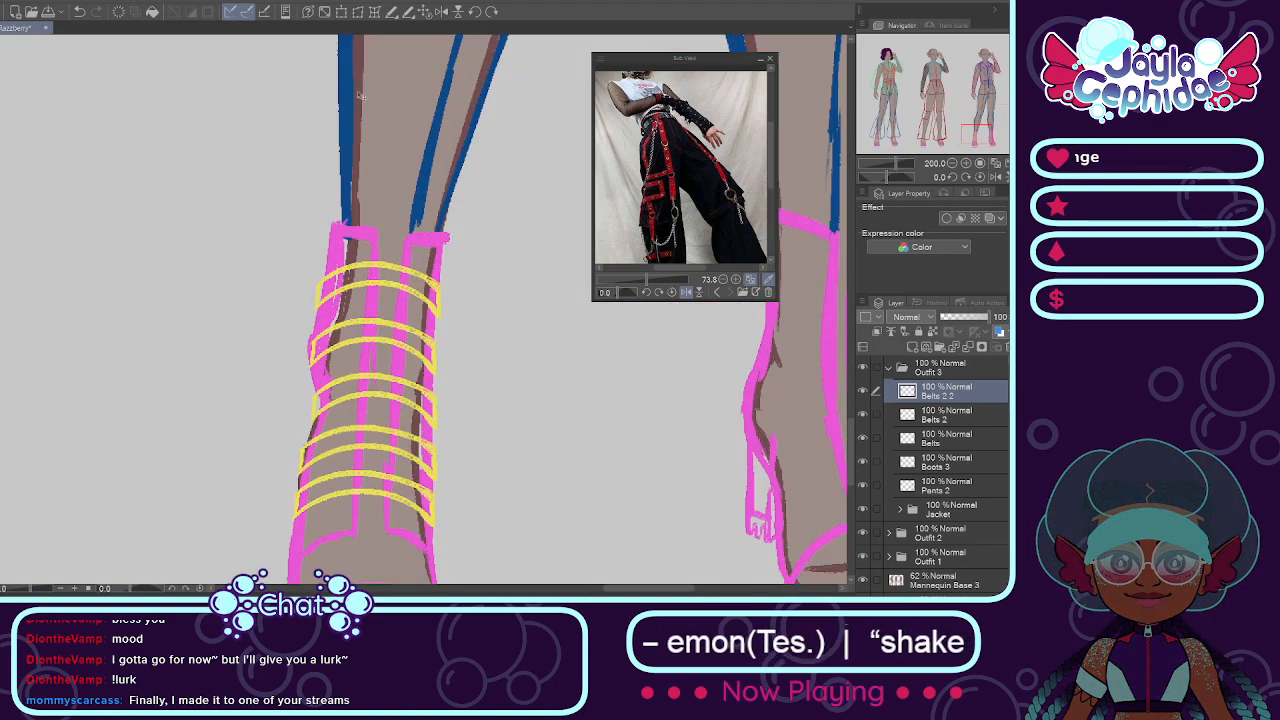
{"action": "left_click", "coordinate": [357, 11]}
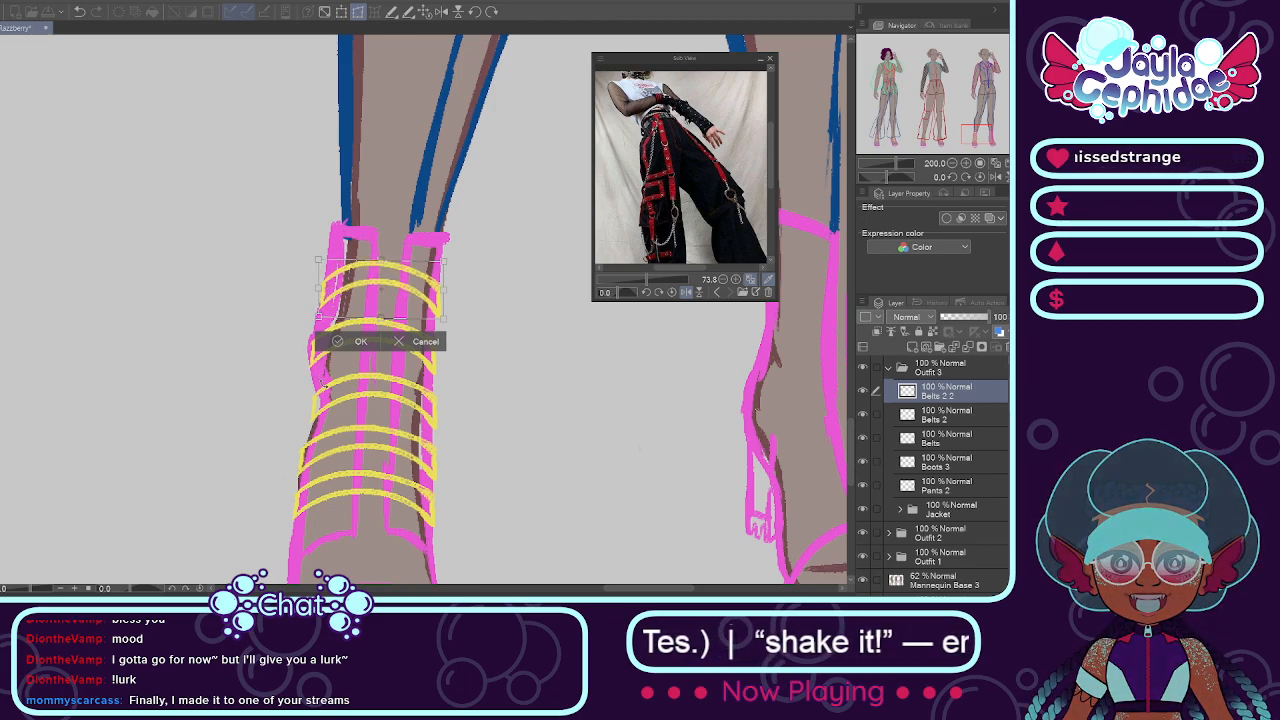
{"action": "key", "text": "Return"}
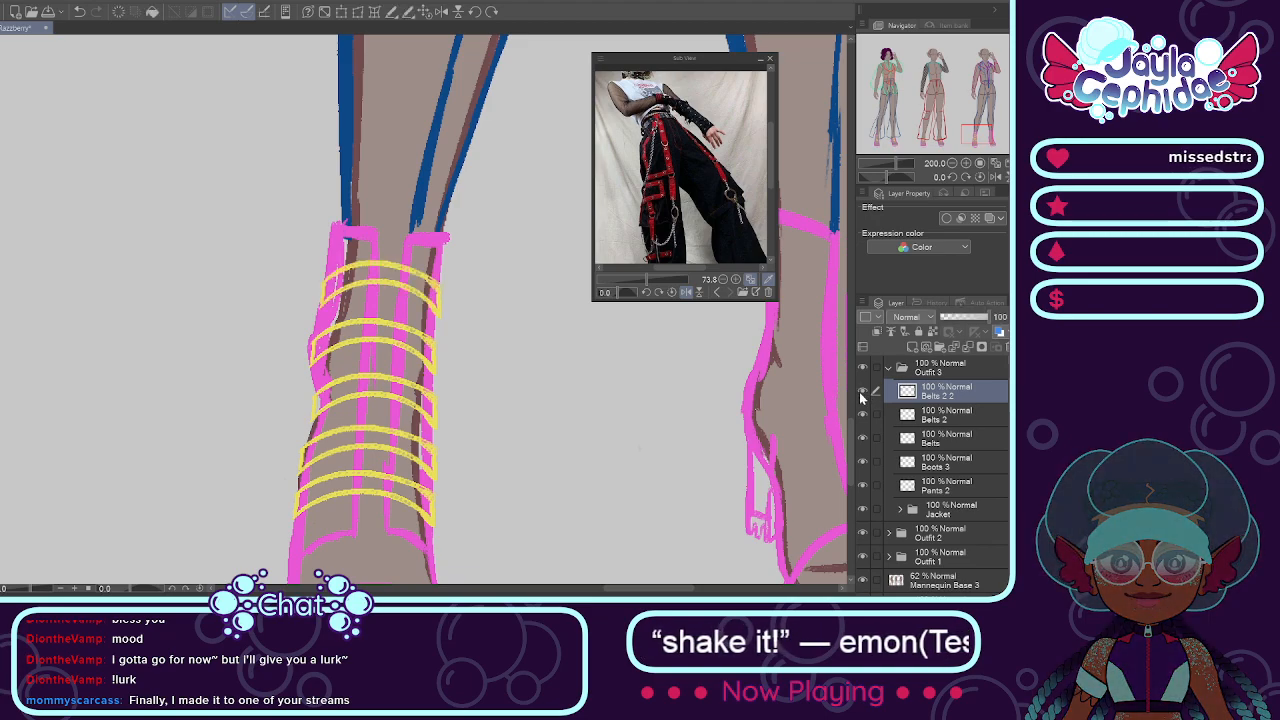
Step: Erase the topmost belt copy and redraw its upper edge as a shallower yellow curve across the boot shaft
{"action": "mouse_move", "coordinate": [370, 300]}
{"action": "left_mouse_down"}
{"action": "mouse_move", "coordinate": [330, 250]}
{"action": "mouse_move", "coordinate": [305, 245]}
{"action": "mouse_move", "coordinate": [330, 245]}
{"action": "left_mouse_up"}
{"action": "mouse_move", "coordinate": [457, 230]}
{"action": "left_mouse_down"}
{"action": "mouse_move", "coordinate": [471, 243]}
{"action": "mouse_move", "coordinate": [370, 250]}
{"action": "left_mouse_up"}
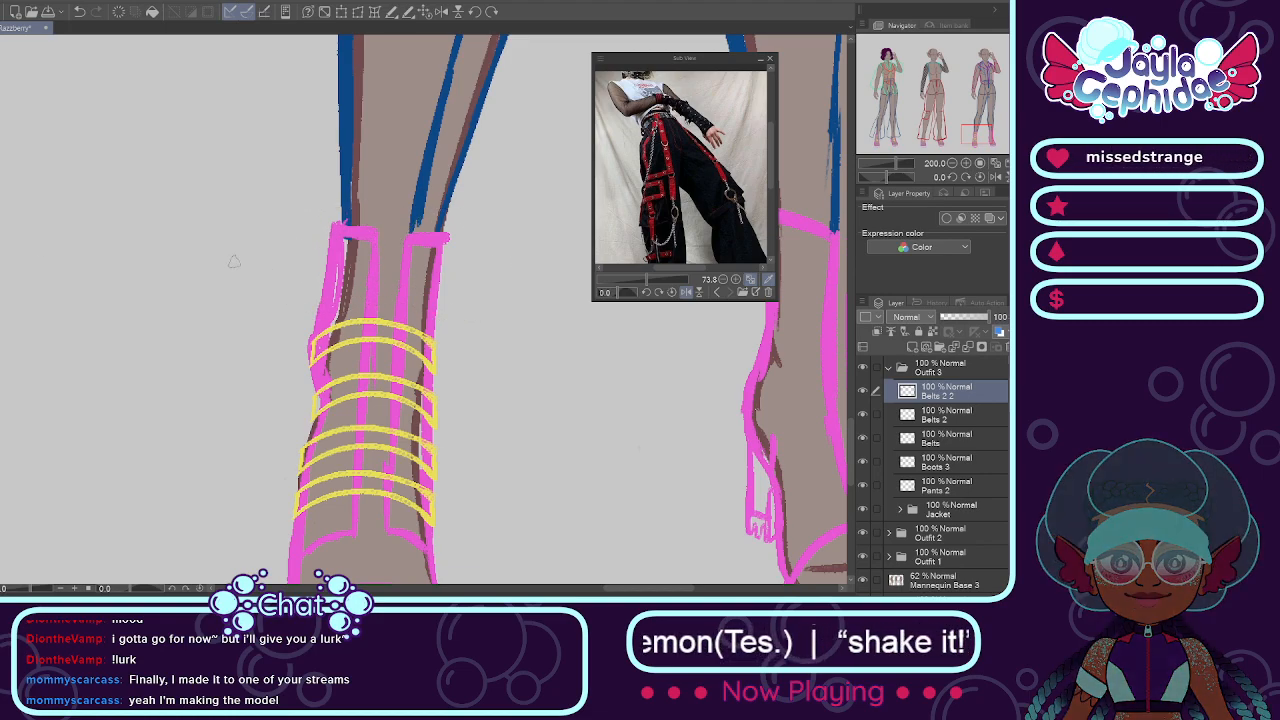
{"action": "scroll", "coordinate": [333, 276], "scroll_direction": "up", "scroll_amount": 3}
{"action": "left_click_drag", "start_coordinate": [305, 287], "coordinate": [452, 285]}
{"action": "key", "text": "ctrl+z"}
{"action": "left_click_drag", "start_coordinate": [302, 285], "coordinate": [516, 309]}
{"action": "key", "text": "ctrl+z"}
{"action": "left_click_drag", "start_coordinate": [302, 282], "coordinate": [526, 315]}
{"action": "key", "text": "ctrl+z"}
{"action": "left_click_drag", "start_coordinate": [303, 283], "coordinate": [534, 287]}
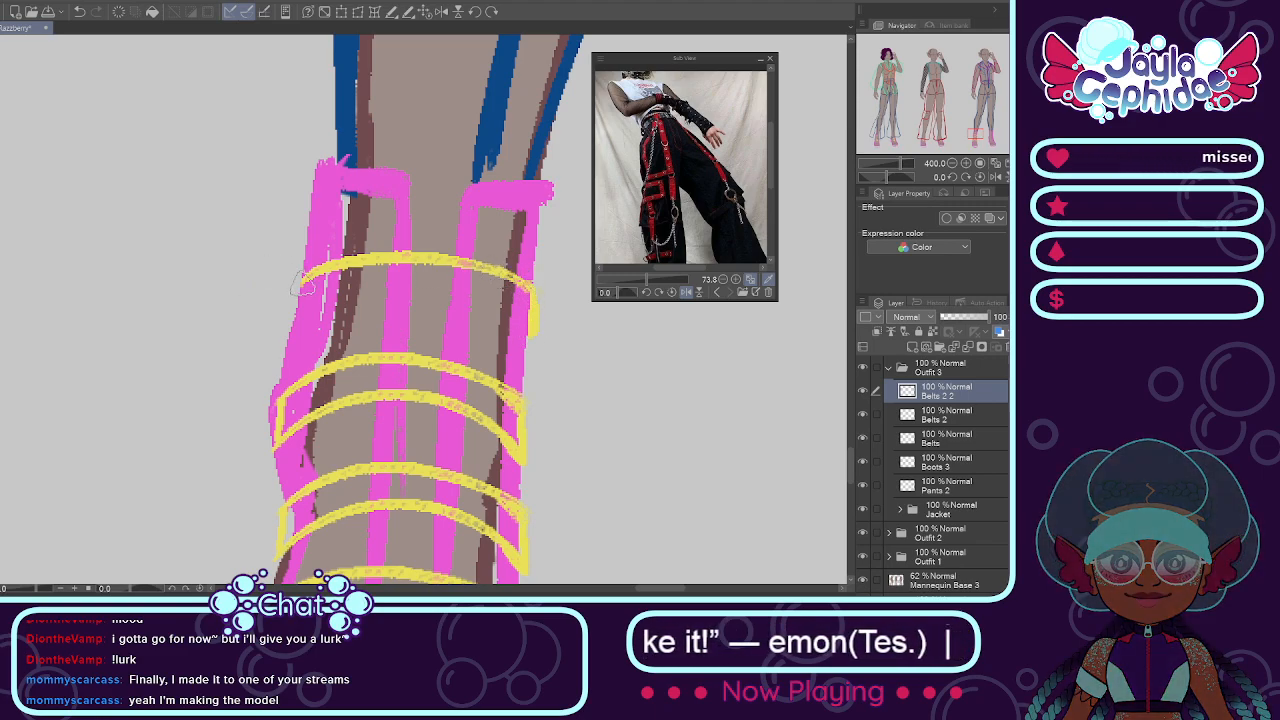
Step: Draw the topmost belt's curved lower edge parallel to the upper one and close the belt's ends
{"action": "left_click_drag", "start_coordinate": [298, 321], "coordinate": [490, 309]}
{"action": "key", "text": "ctrl+z"}
{"action": "key", "text": "ctrl+z"}
{"action": "mouse_move", "coordinate": [300, 320]}
{"action": "left_mouse_down"}
{"action": "mouse_move", "coordinate": [484, 309]}
{"action": "mouse_move", "coordinate": [466, 302]}
{"action": "mouse_move", "coordinate": [482, 326]}
{"action": "mouse_move", "coordinate": [347, 302]}
{"action": "mouse_move", "coordinate": [533, 328]}
{"action": "left_mouse_up"}
{"action": "key", "text": "ctrl+z"}
{"action": "key", "text": "ctrl+z"}
{"action": "scroll", "coordinate": [514, 319], "scroll_direction": "down", "scroll_amount": 4}
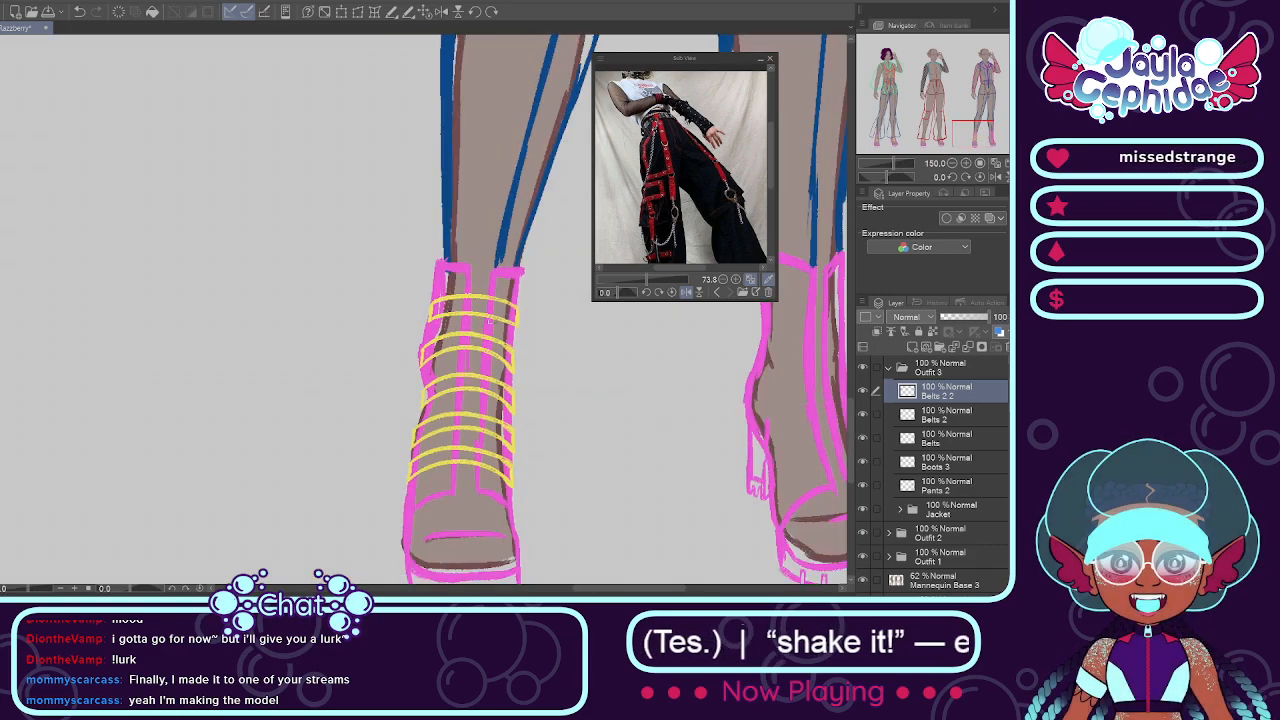
{"action": "scroll", "coordinate": [500, 335], "scroll_direction": "up", "scroll_amount": 1}
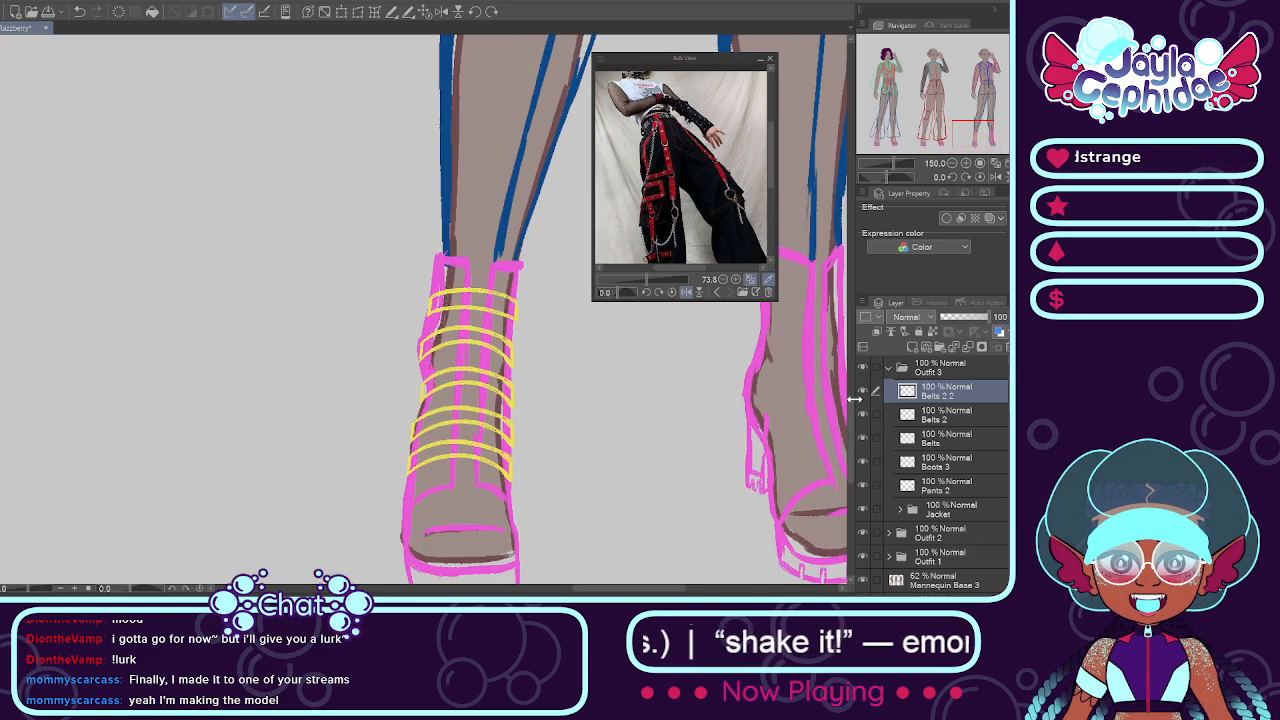
Step: Merge the new belt layers down into the Belts layer, keeping all five belts visible
{"action": "key", "text": "ctrl+e"}
{"action": "key", "text": "ctrl+e"}
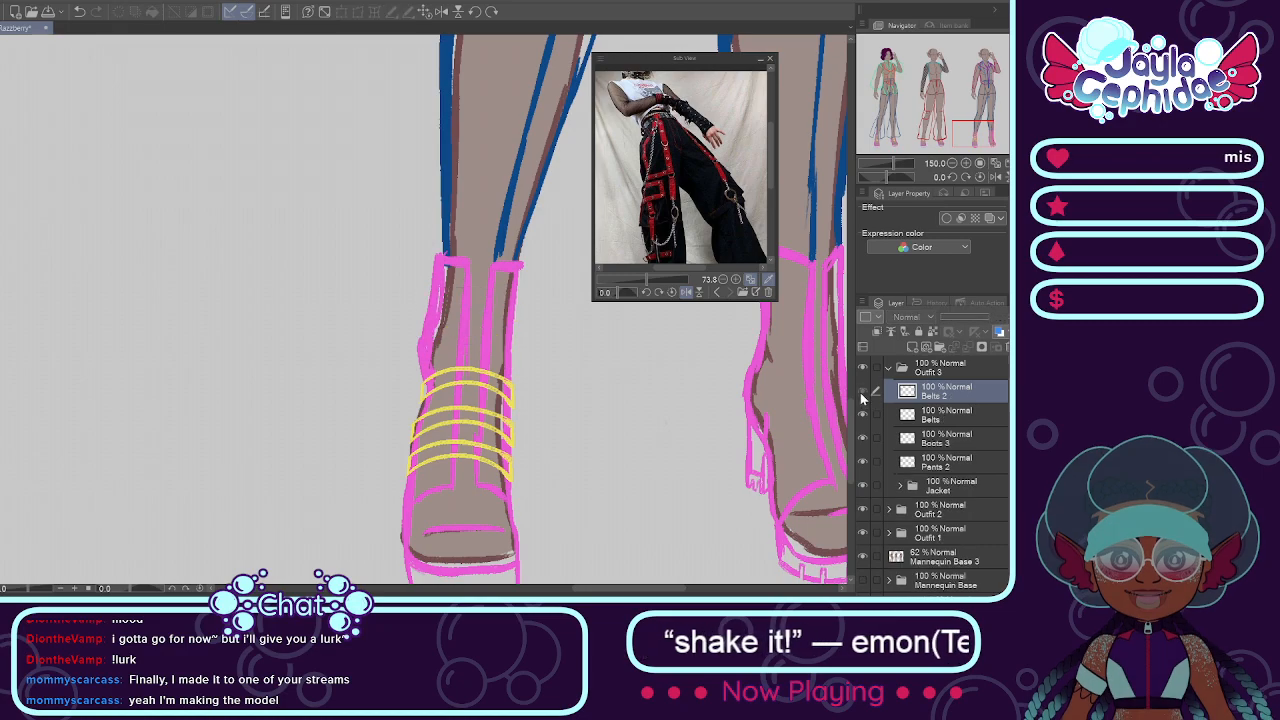
{"action": "left_click", "coordinate": [861, 392]}
{"action": "left_click", "coordinate": [861, 392]}
{"action": "scroll", "coordinate": [408, 435], "scroll_direction": "down", "scroll_amount": 2}
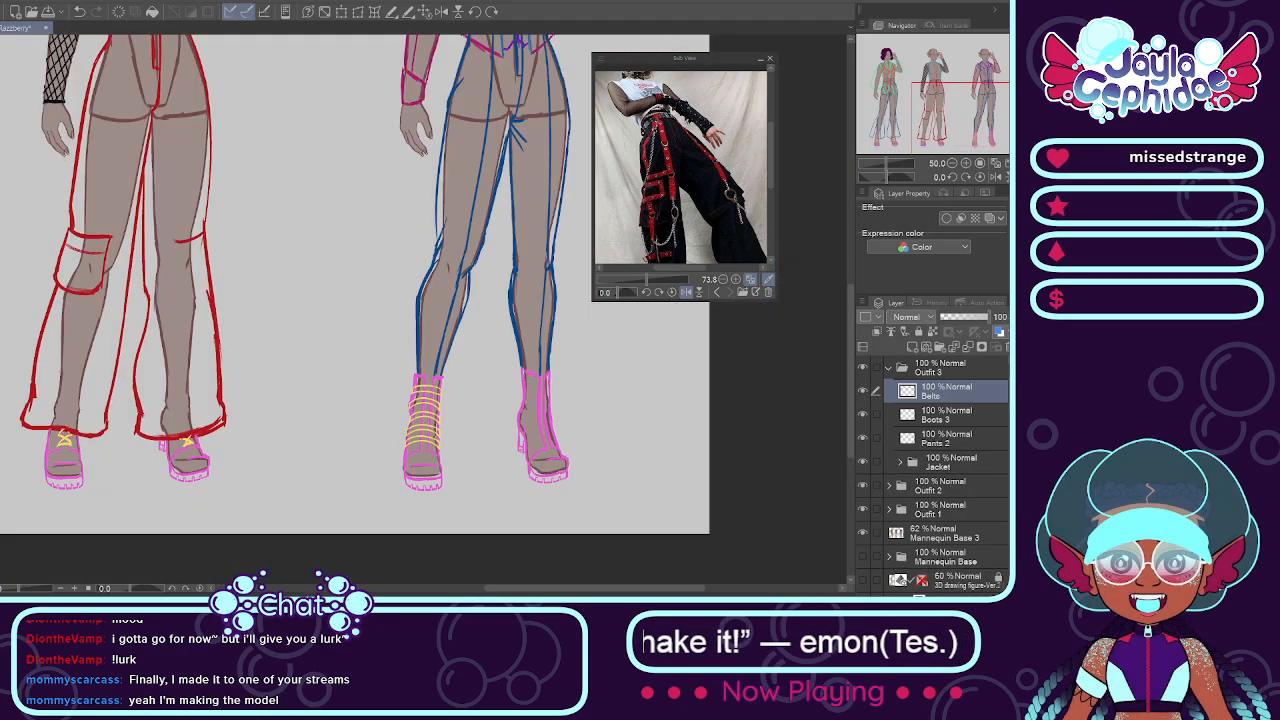
Step: Copy the complete set of belts and paste it as a new layer above Belts
{"action": "scroll", "coordinate": [511, 434], "scroll_direction": "up", "scroll_amount": 1}
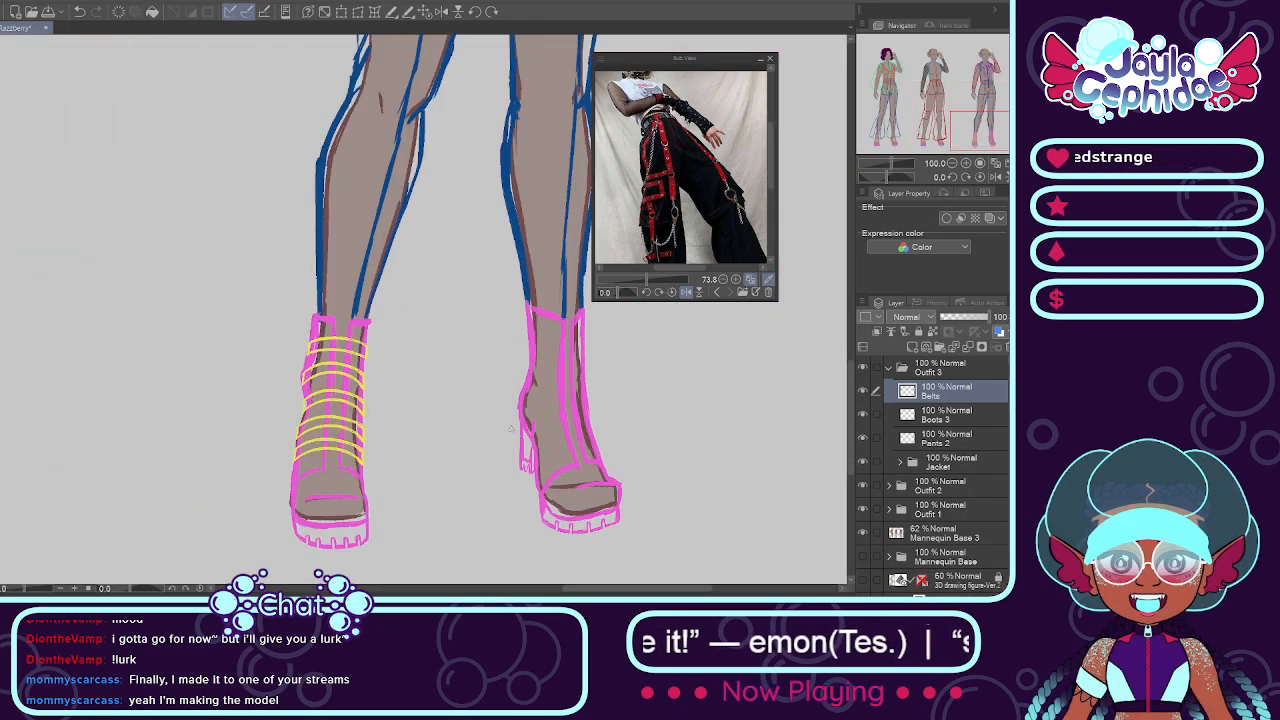
{"action": "key", "text": "ctrl+c"}
{"action": "key", "text": "ctrl+v"}
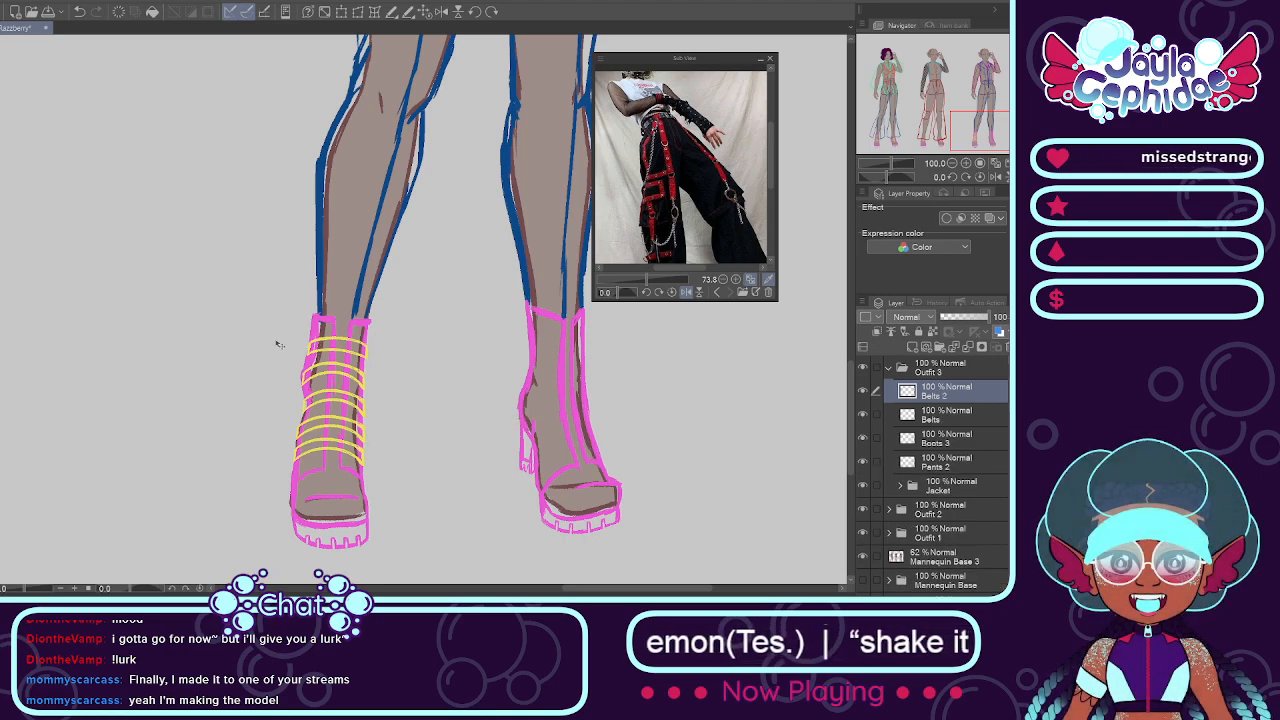
Step: Move the pasted set of belts onto the other boot and skew it to follow that boot's slanted shaft
{"action": "left_click_drag", "start_coordinate": [343, 364], "coordinate": [568, 374]}
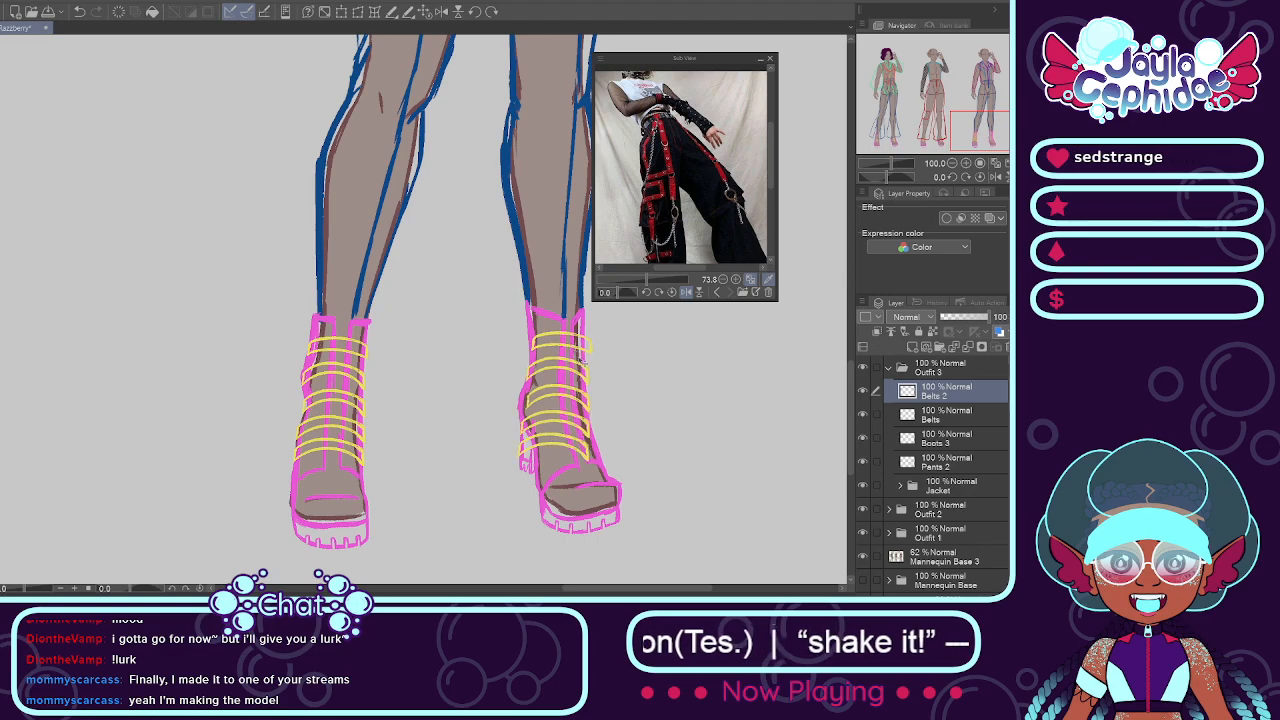
{"action": "scroll", "coordinate": [588, 432], "scroll_direction": "up", "scroll_amount": 1}
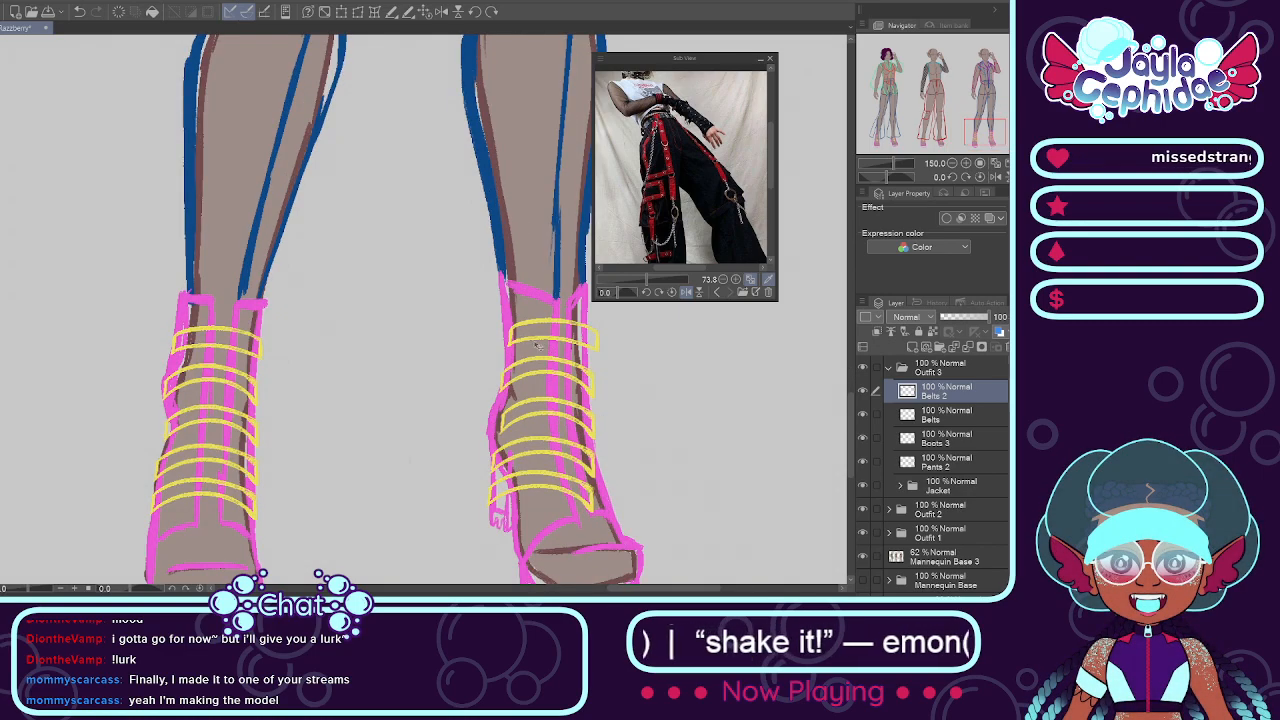
{"action": "left_click", "coordinate": [357, 11]}
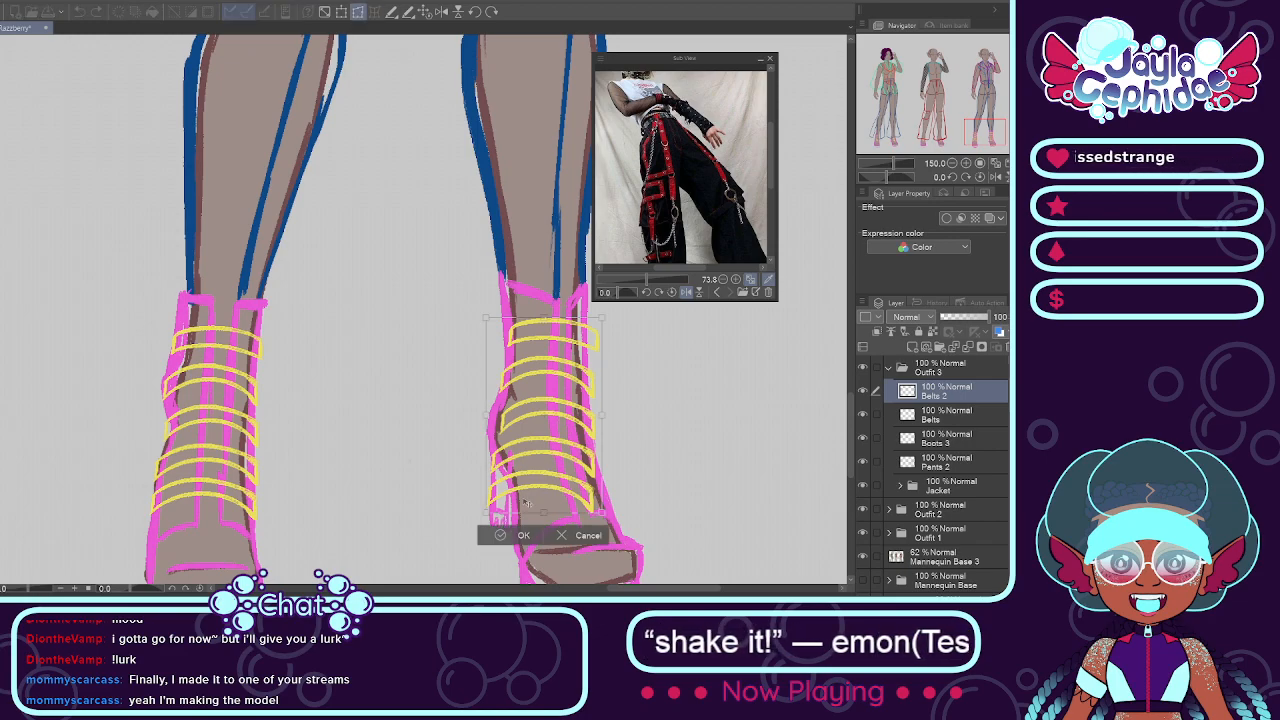
{"action": "left_click_drag", "start_coordinate": [542, 516], "coordinate": [569, 513]}
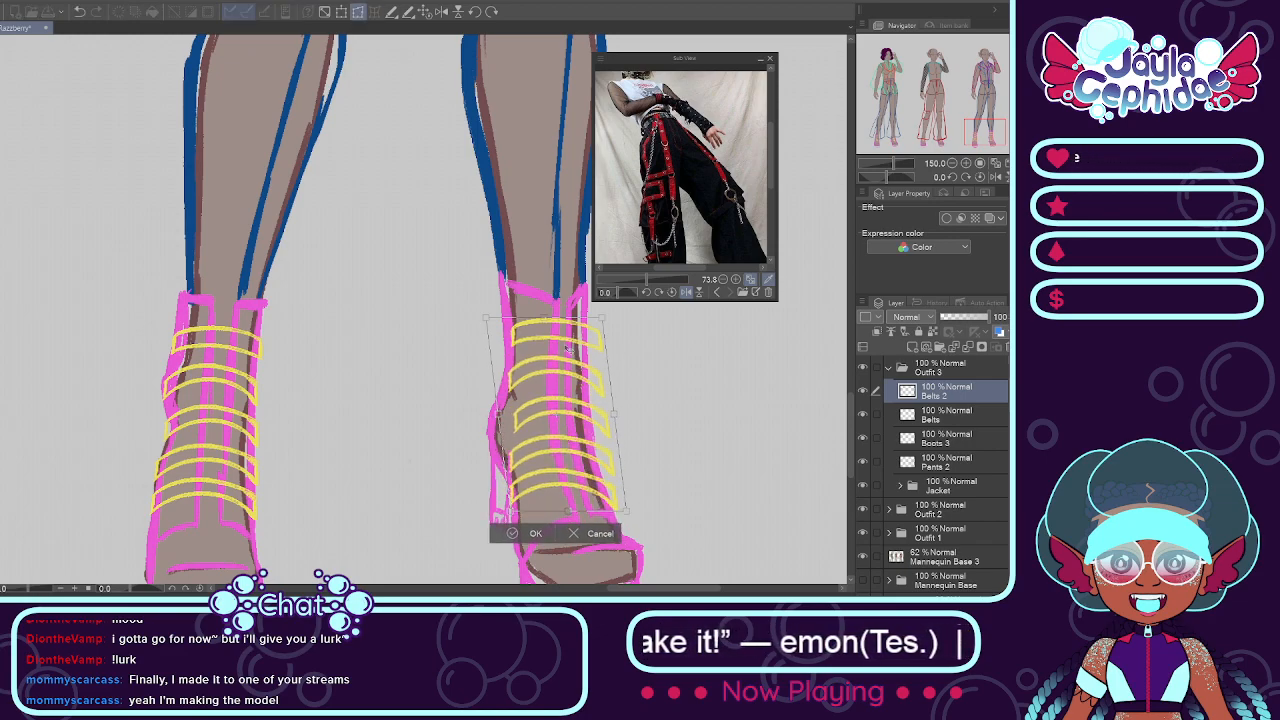
{"action": "left_click_drag", "start_coordinate": [543, 318], "coordinate": [530, 316]}
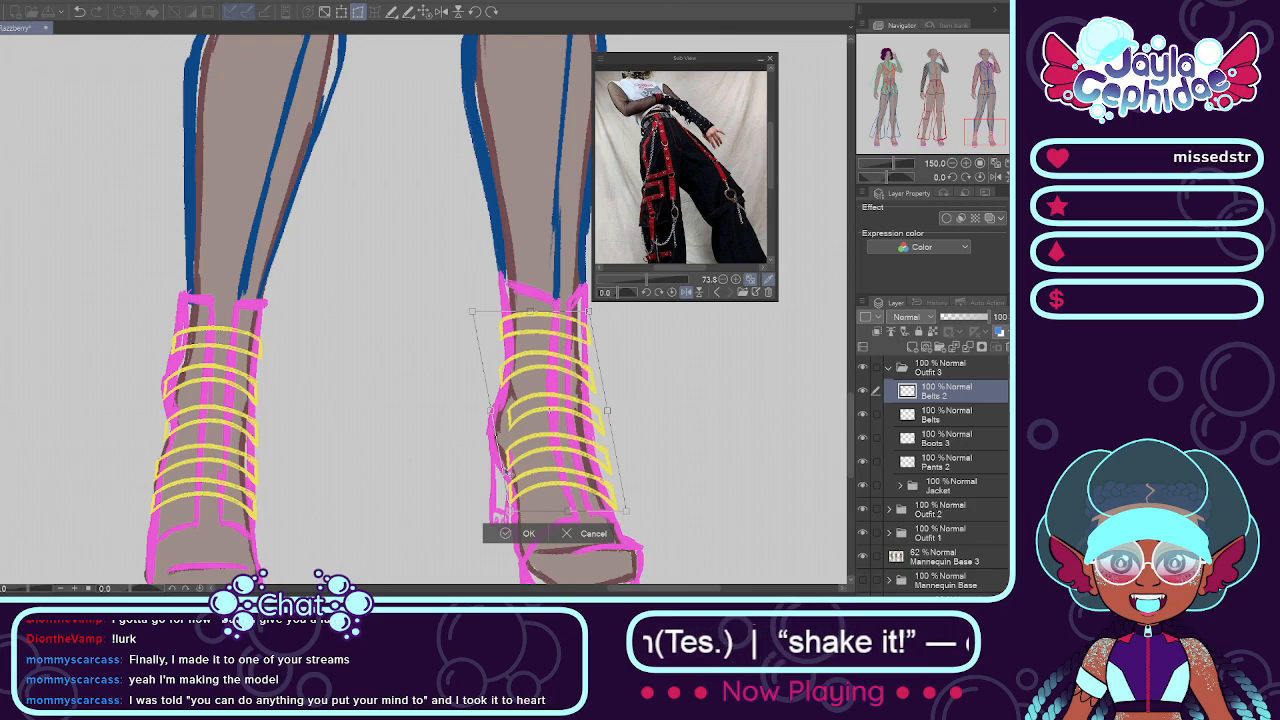
{"action": "left_click", "coordinate": [512, 534]}
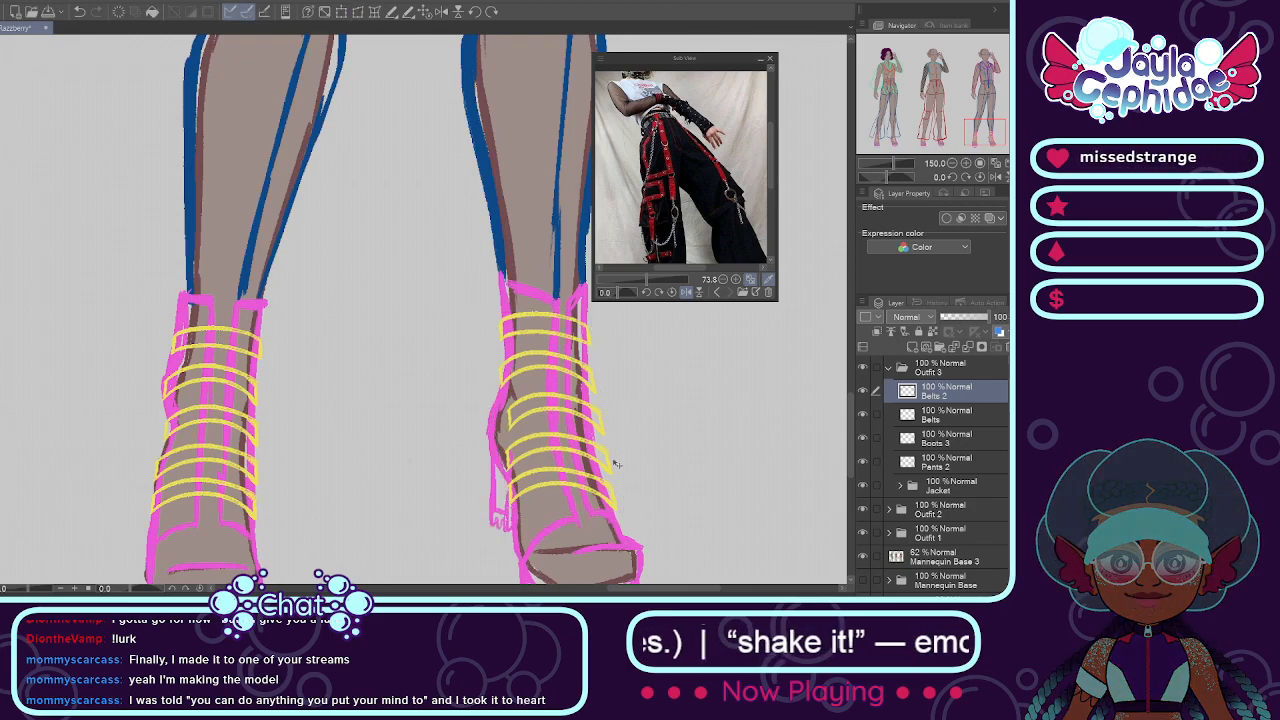
Step: Examine how the ends of the skewed belts fit the boot's outline, up close and compared with the other boot
{"action": "scroll", "coordinate": [600, 440], "scroll_direction": "down", "scroll_amount": 5}
{"action": "scroll", "coordinate": [590, 400], "scroll_direction": "up", "scroll_amount": 4}
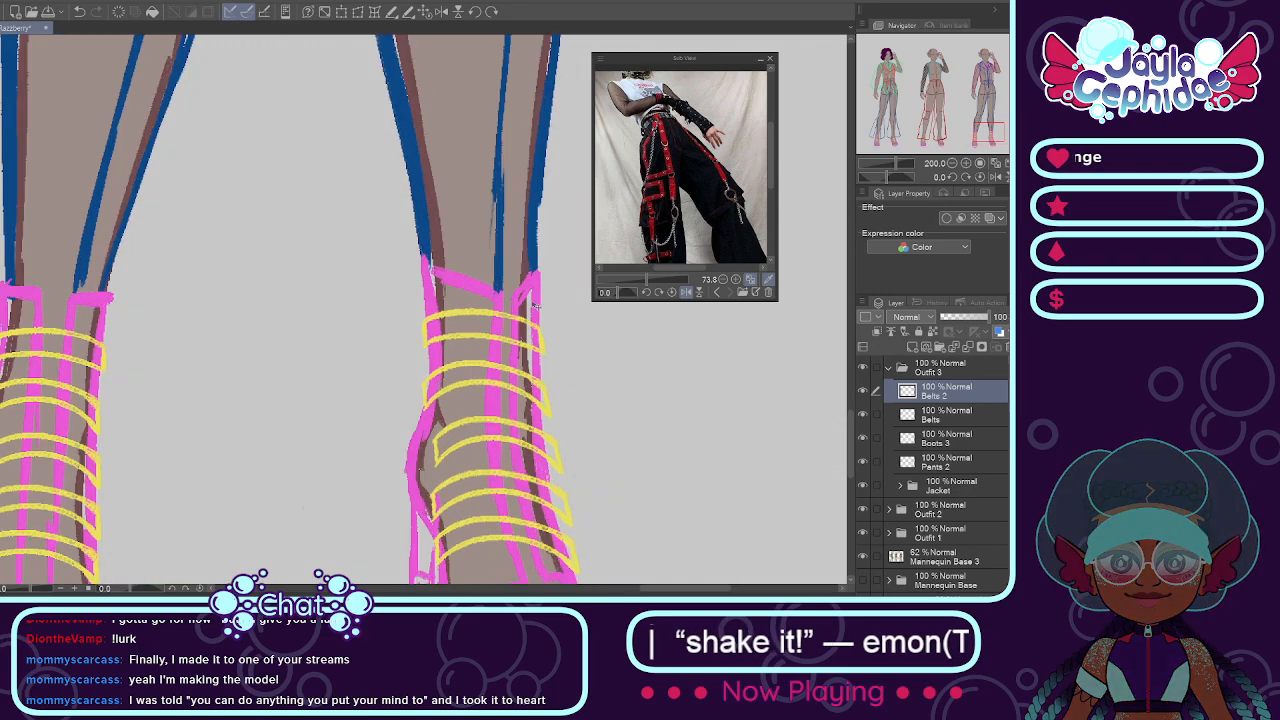
{"action": "scroll", "coordinate": [507, 342], "scroll_direction": "down", "scroll_amount": 3}
{"action": "scroll", "coordinate": [507, 342], "scroll_direction": "up", "scroll_amount": 5}
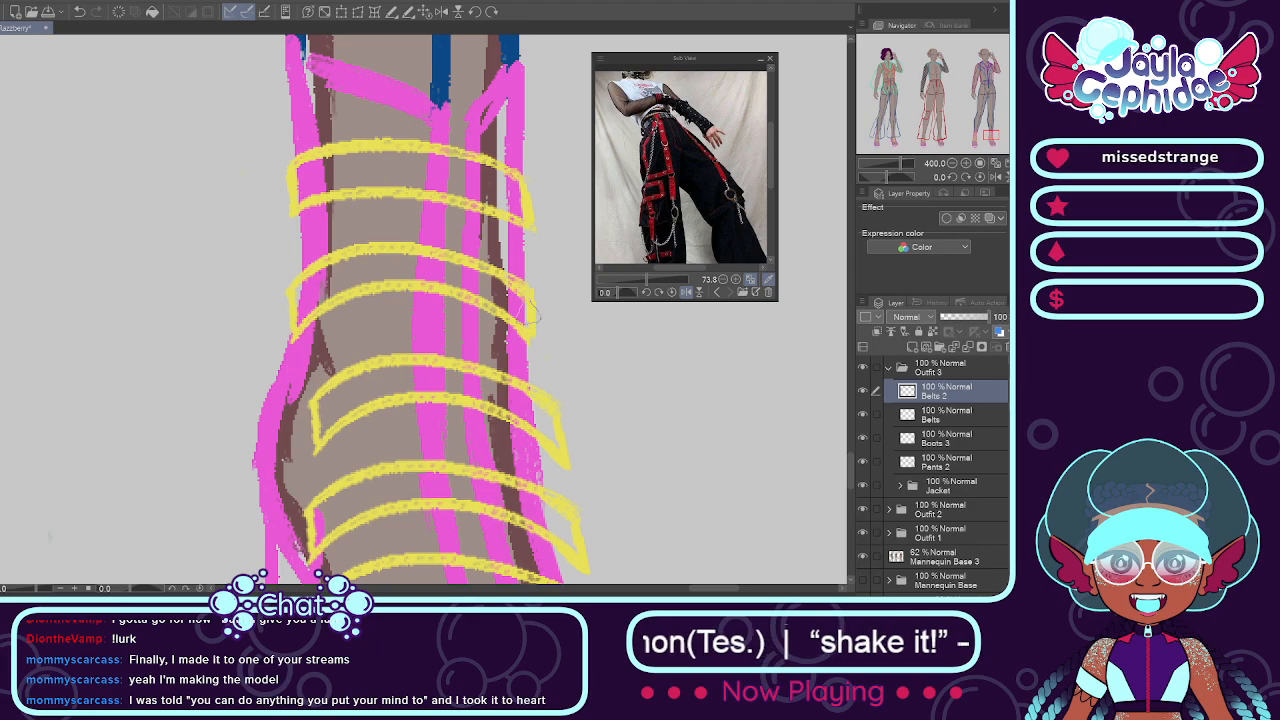
{"action": "scroll", "coordinate": [530, 312], "scroll_direction": "down", "scroll_amount": 3}
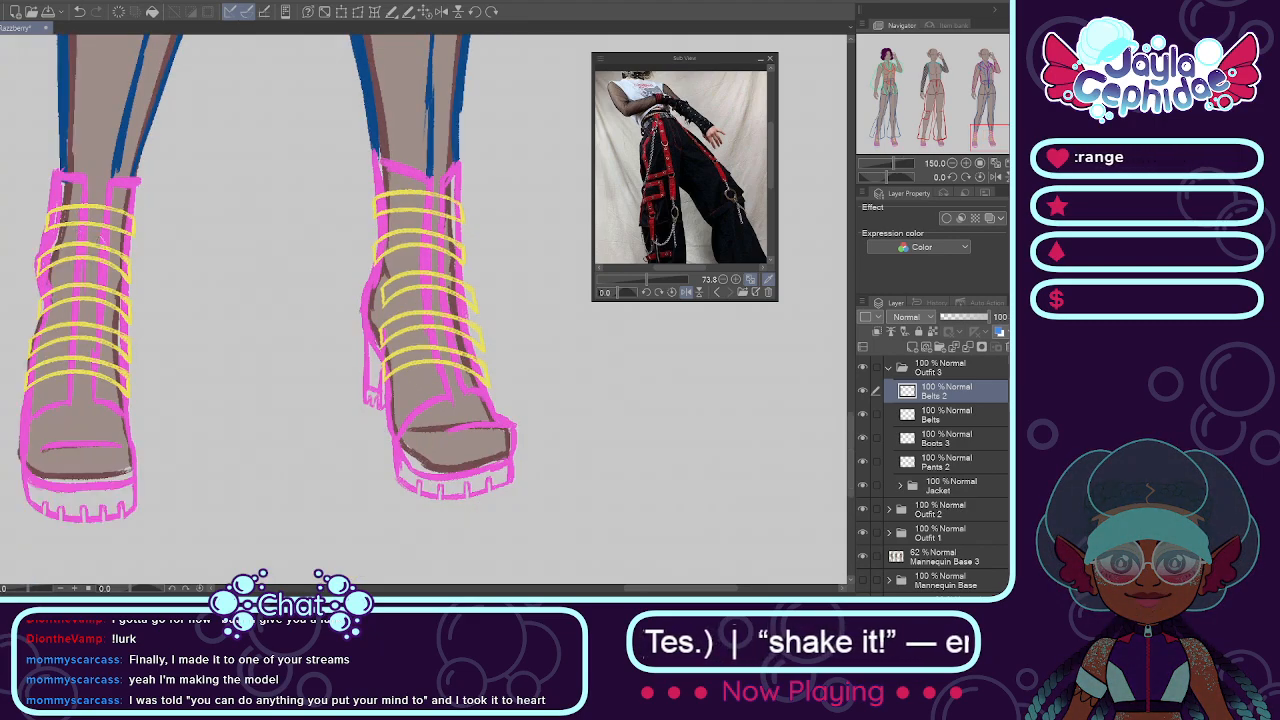
{"action": "scroll", "coordinate": [359, 368], "scroll_direction": "up", "scroll_amount": 2}
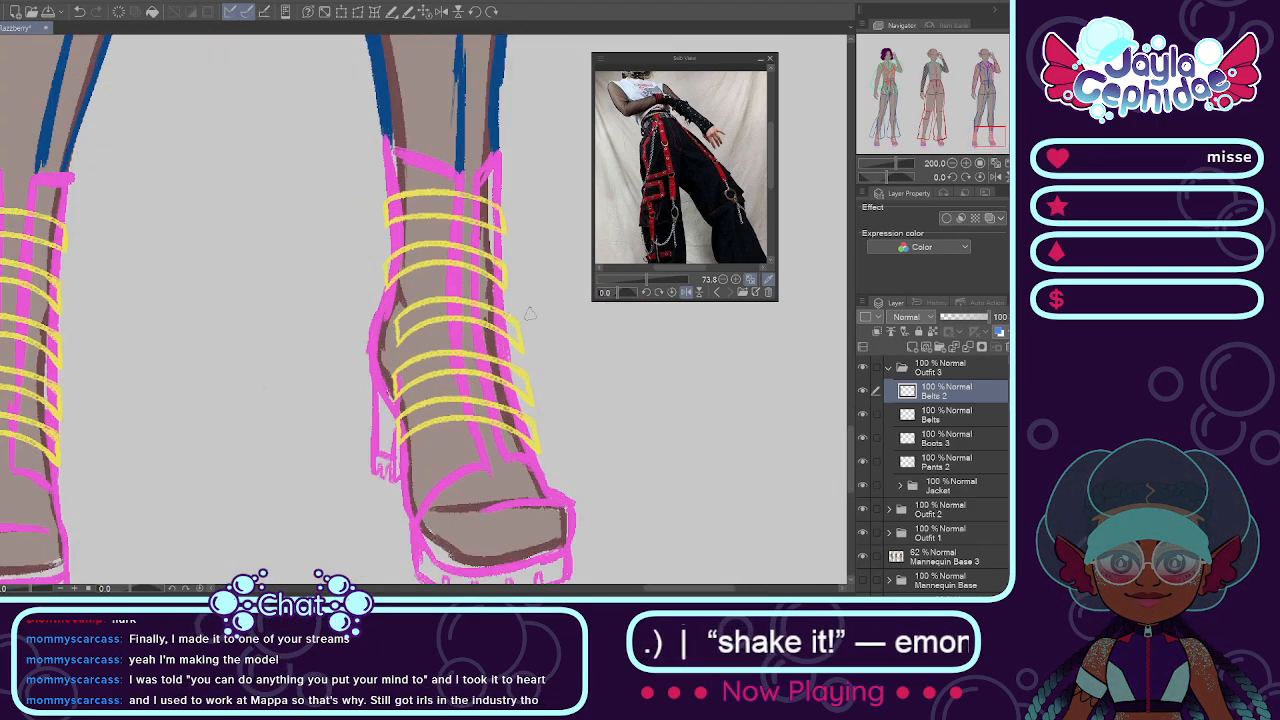
{"action": "scroll", "coordinate": [520, 325], "scroll_direction": "up", "scroll_amount": 2}
{"action": "scroll", "coordinate": [508, 320], "scroll_direction": "down", "scroll_amount": 3}
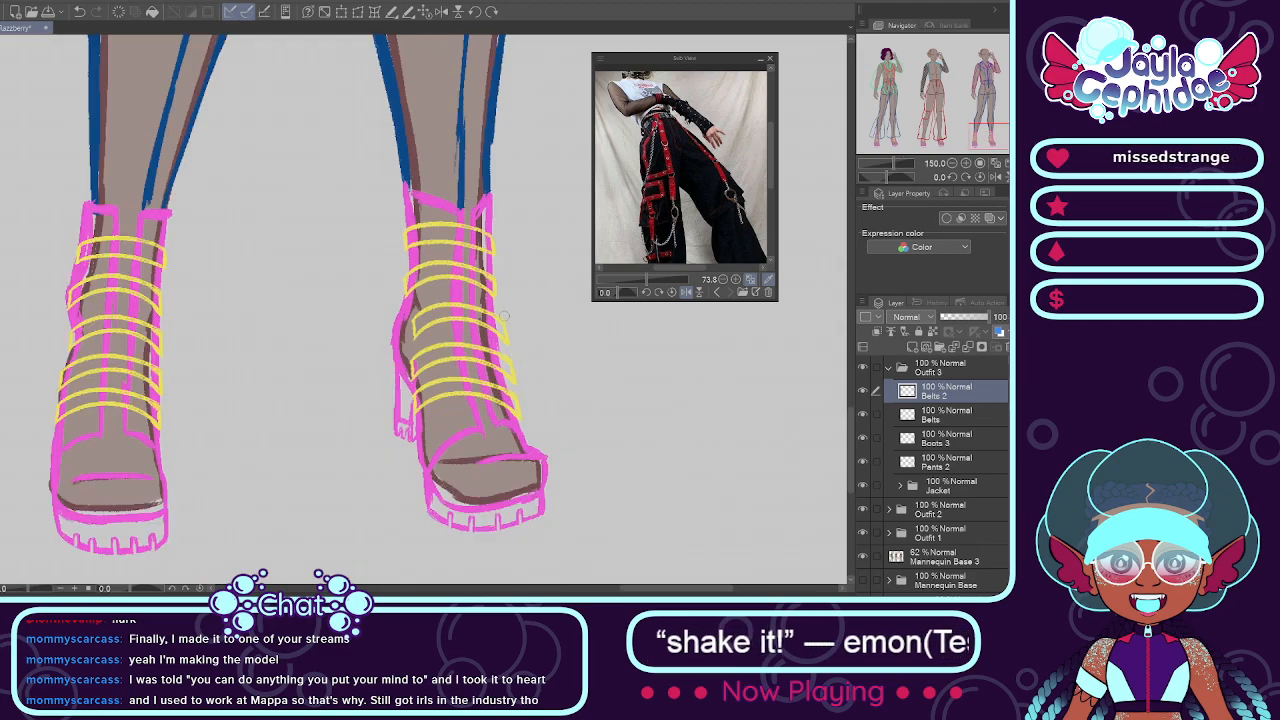
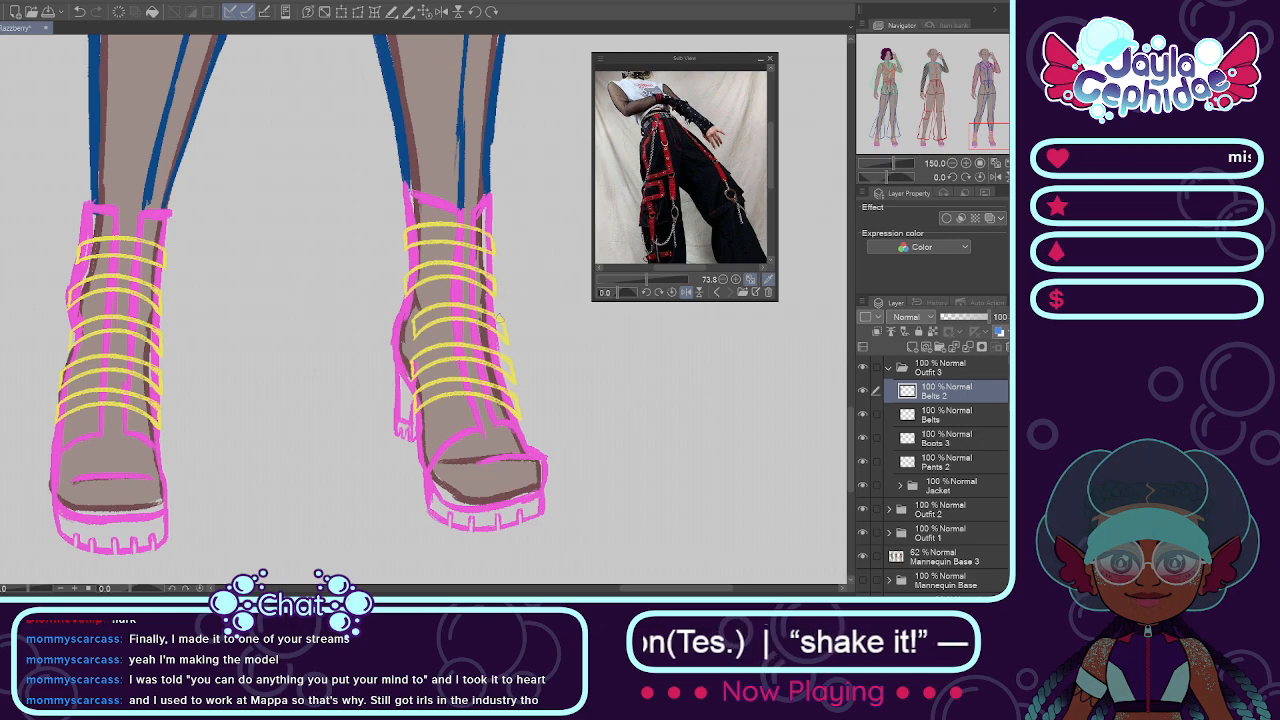
Step: Trim and redraw the outer ends of the third and fourth belts on Belts 2 so they meet the slanted boot's edge
{"action": "scroll", "coordinate": [499, 316], "scroll_direction": "up", "scroll_amount": 2}
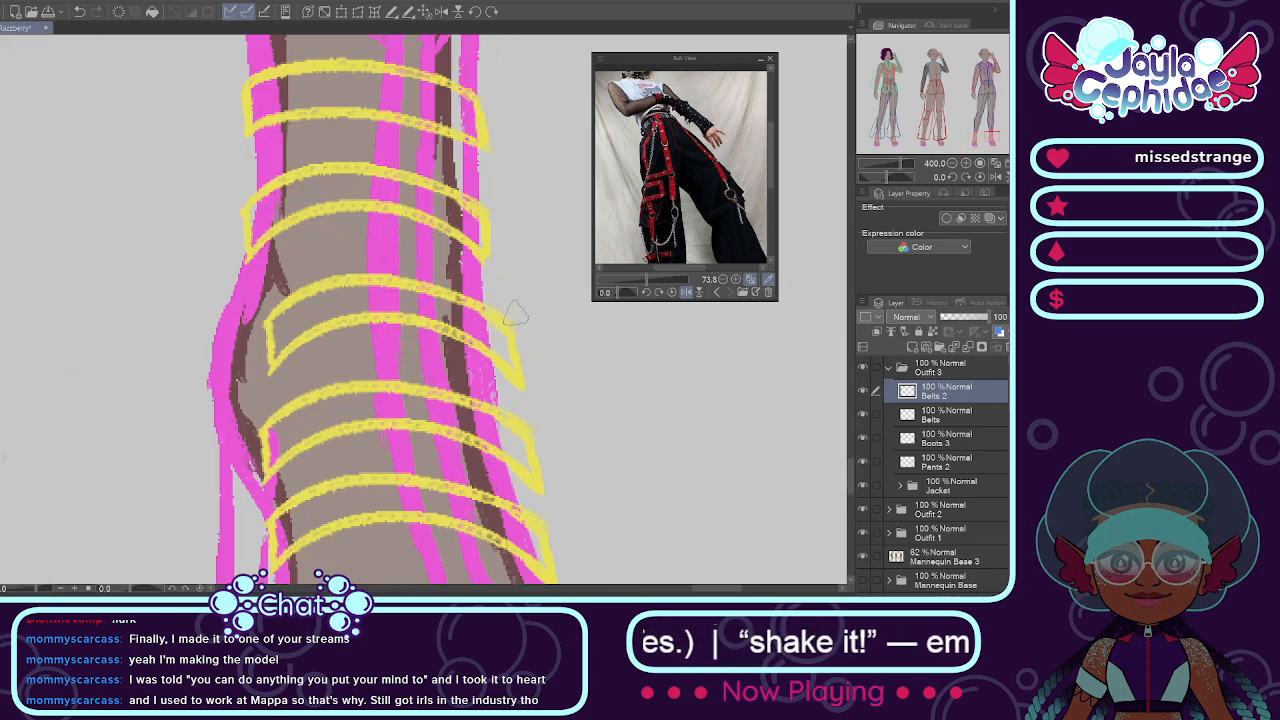
{"action": "left_click_drag", "start_coordinate": [518, 322], "coordinate": [511, 350]}
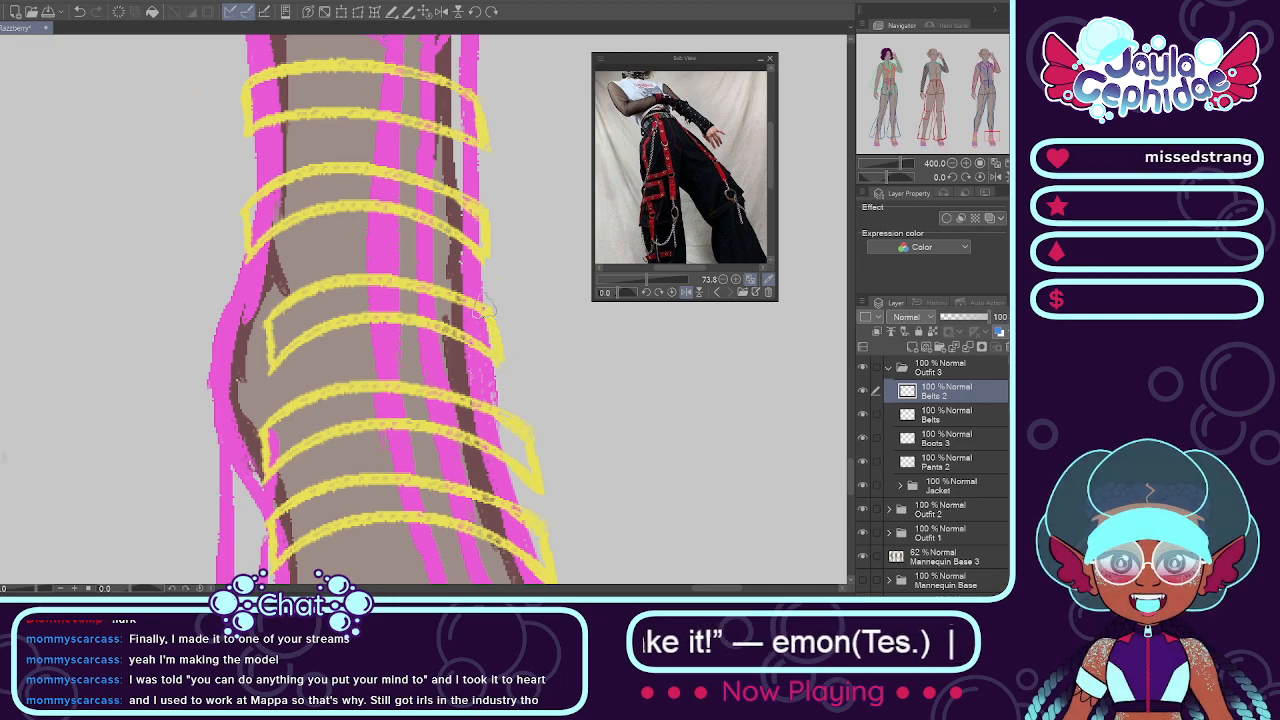
{"action": "scroll", "coordinate": [488, 308], "scroll_direction": "down", "scroll_amount": 4}
{"action": "scroll", "coordinate": [485, 305], "scroll_direction": "up", "scroll_amount": 1}
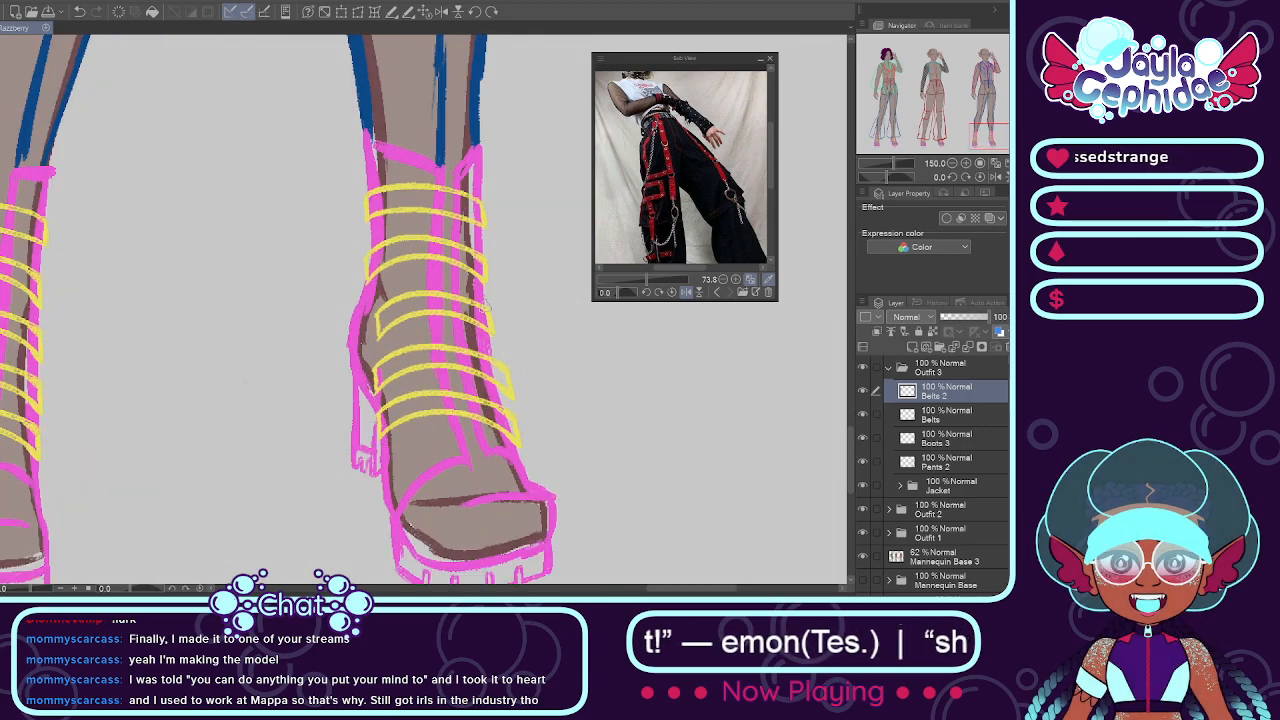
{"action": "scroll", "coordinate": [486, 306], "scroll_direction": "up", "scroll_amount": 3}
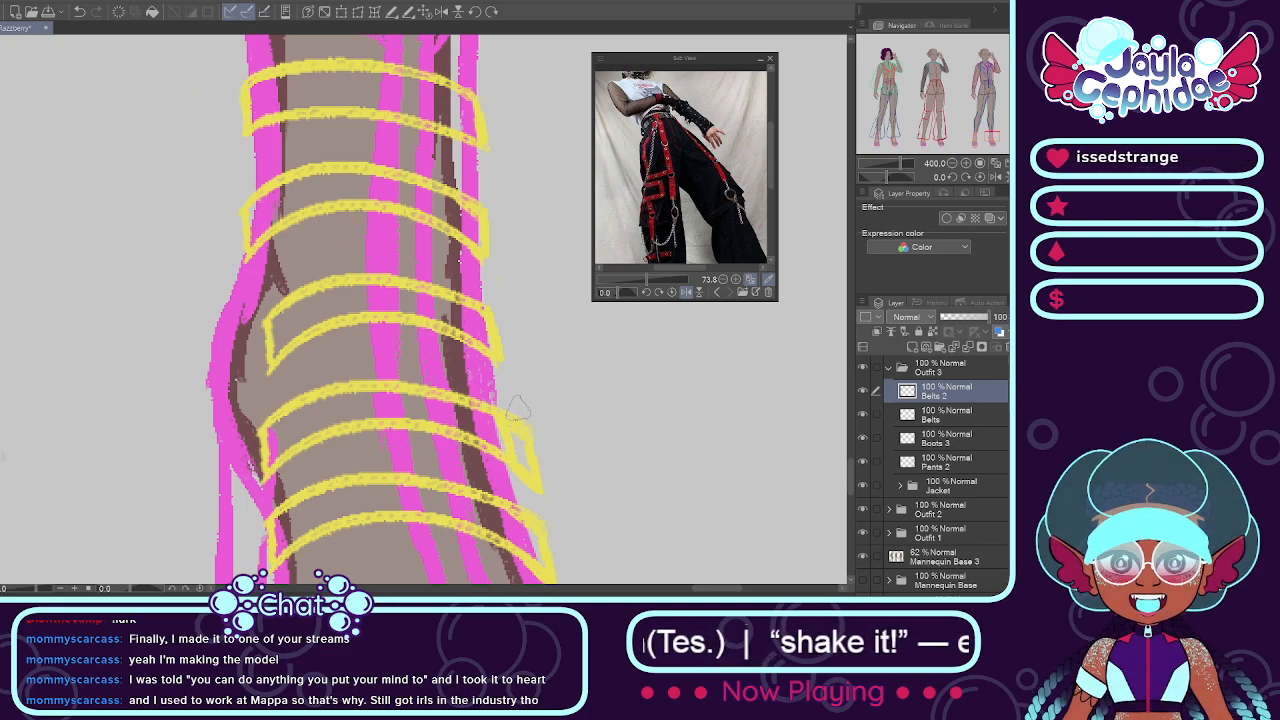
{"action": "left_click_drag", "start_coordinate": [530, 422], "coordinate": [531, 441]}
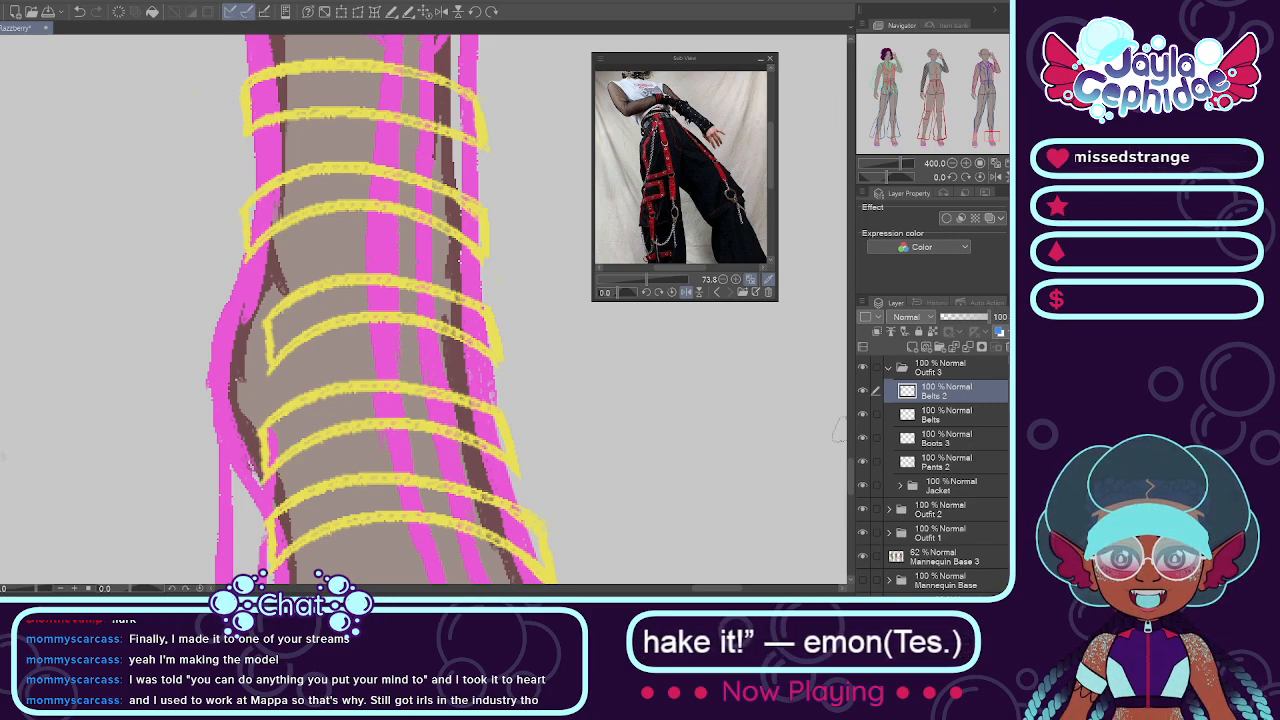
Step: Select the lowest belt on the slanted boot and transform it so its heel-side end sits lower and further inward
{"action": "scroll", "coordinate": [518, 378], "scroll_direction": "down", "scroll_amount": 3}
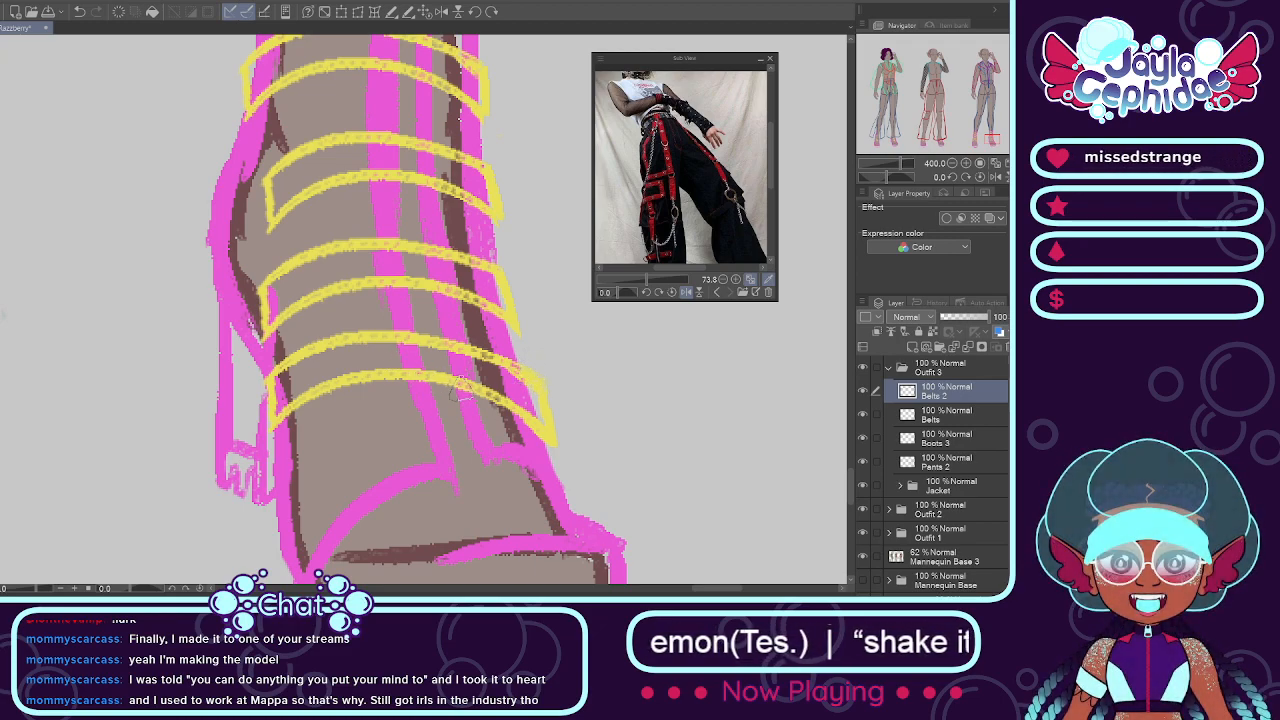
{"action": "mouse_move", "coordinate": [529, 400]}
{"action": "left_mouse_down"}
{"action": "mouse_move", "coordinate": [517, 397]}
{"action": "mouse_move", "coordinate": [542, 417]}
{"action": "mouse_move", "coordinate": [437, 384]}
{"action": "mouse_move", "coordinate": [285, 390]}
{"action": "mouse_move", "coordinate": [390, 410]}
{"action": "left_mouse_up"}
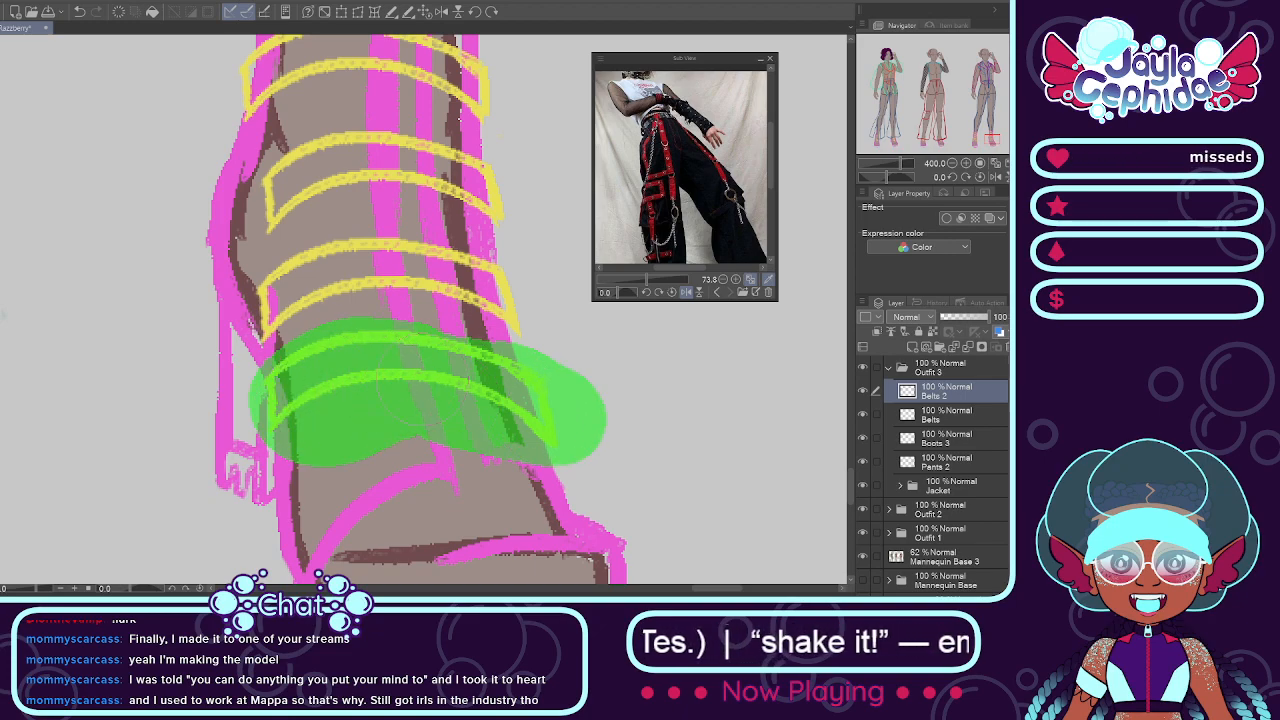
{"action": "left_click_drag", "start_coordinate": [412, 368], "coordinate": [418, 372]}
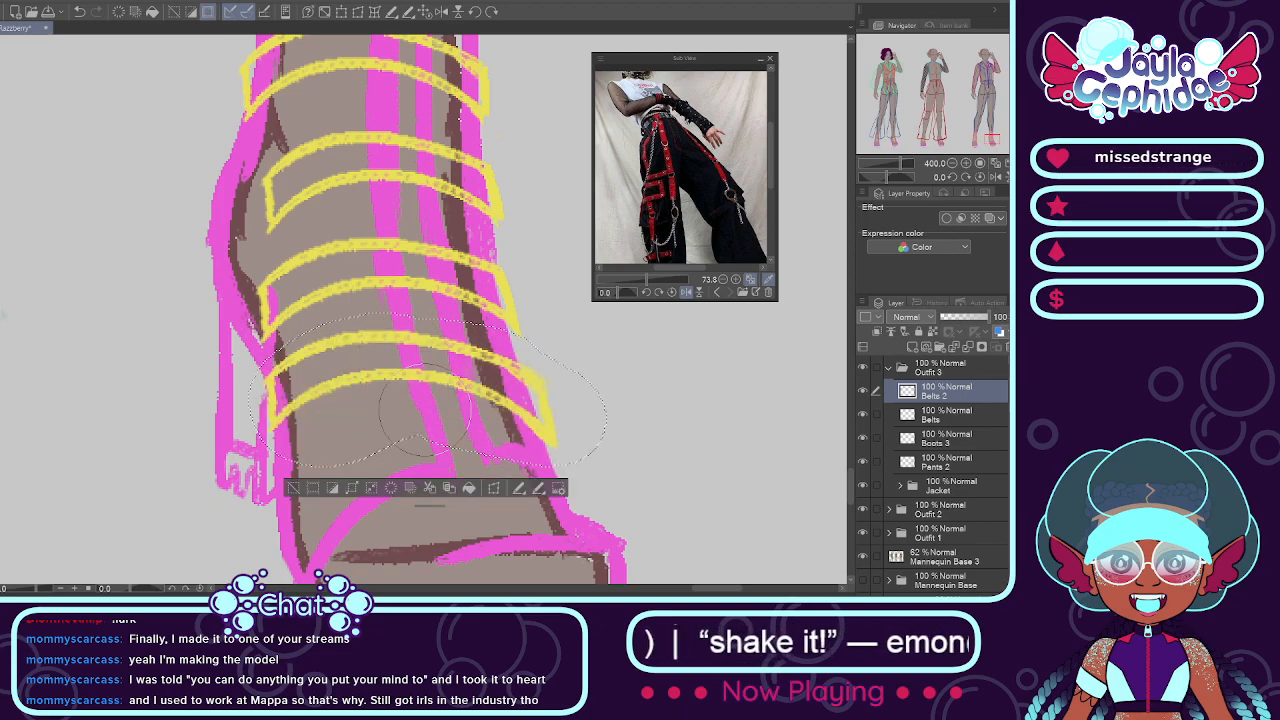
{"action": "left_click", "coordinate": [472, 489]}
{"action": "left_click_drag", "start_coordinate": [250, 391], "coordinate": [296, 437]}
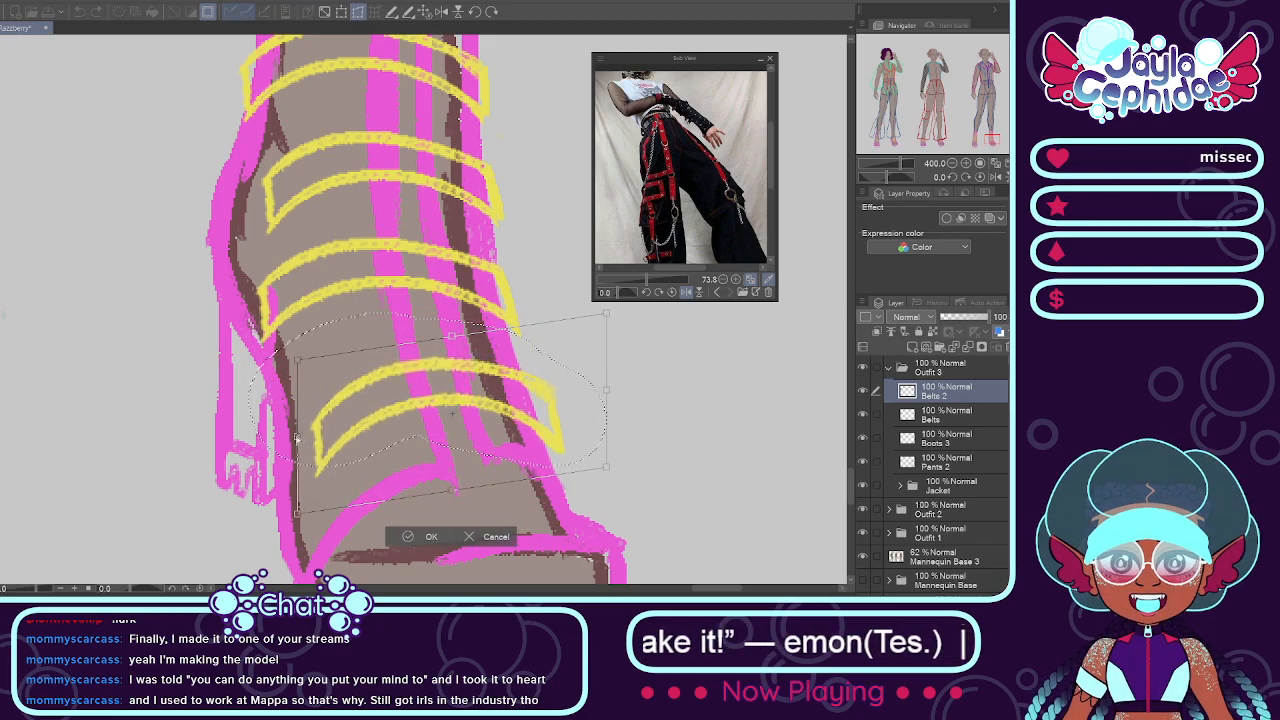
{"action": "left_click", "coordinate": [420, 536]}
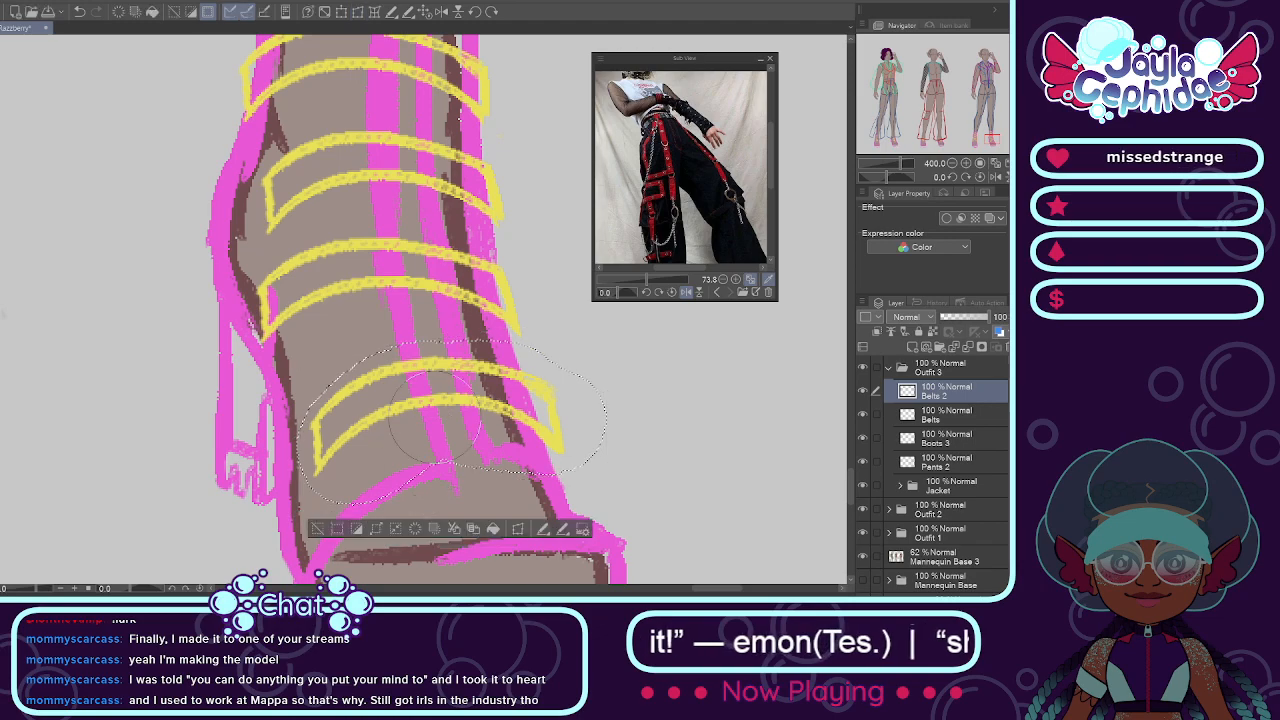
Step: Skew the fourth belt on the slanted boot by shifting its heel-side end slightly down and inward, and clear the selection
{"action": "mouse_move", "coordinate": [482, 280]}
{"action": "left_mouse_down"}
{"action": "mouse_move", "coordinate": [527, 307]}
{"action": "mouse_move", "coordinate": [335, 288]}
{"action": "mouse_move", "coordinate": [294, 322]}
{"action": "left_mouse_up"}
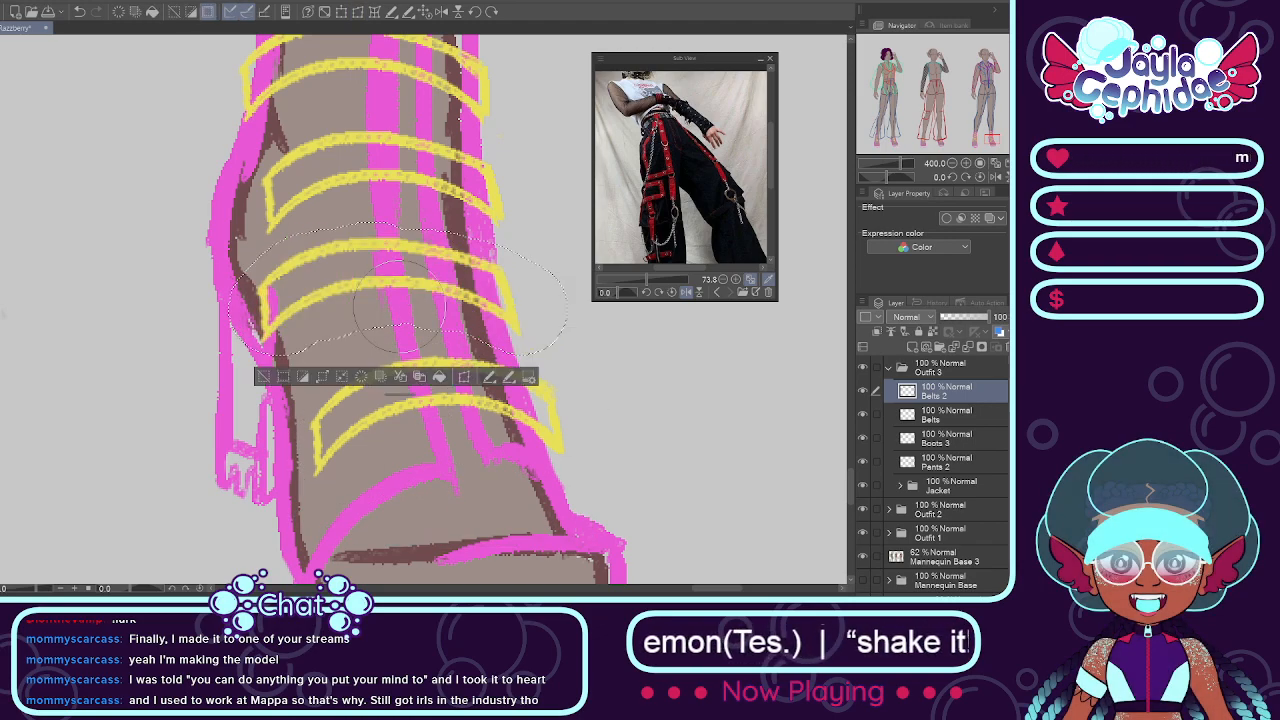
{"action": "left_click", "coordinate": [464, 377]}
{"action": "left_click_drag", "start_coordinate": [229, 290], "coordinate": [261, 311]}
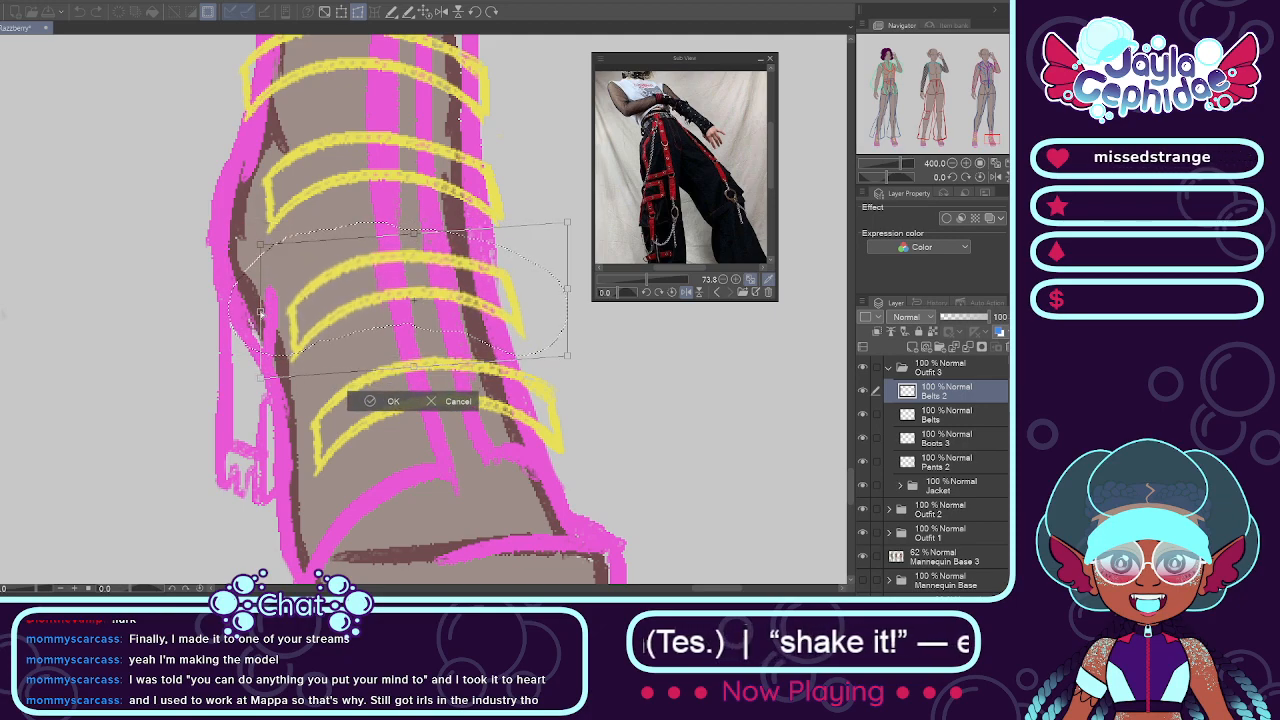
{"action": "left_click", "coordinate": [372, 402]}
{"action": "key", "text": "ctrl+d"}
{"action": "scroll", "coordinate": [368, 274], "scroll_direction": "down", "scroll_amount": 3}
{"action": "scroll", "coordinate": [347, 212], "scroll_direction": "up", "scroll_amount": 1}
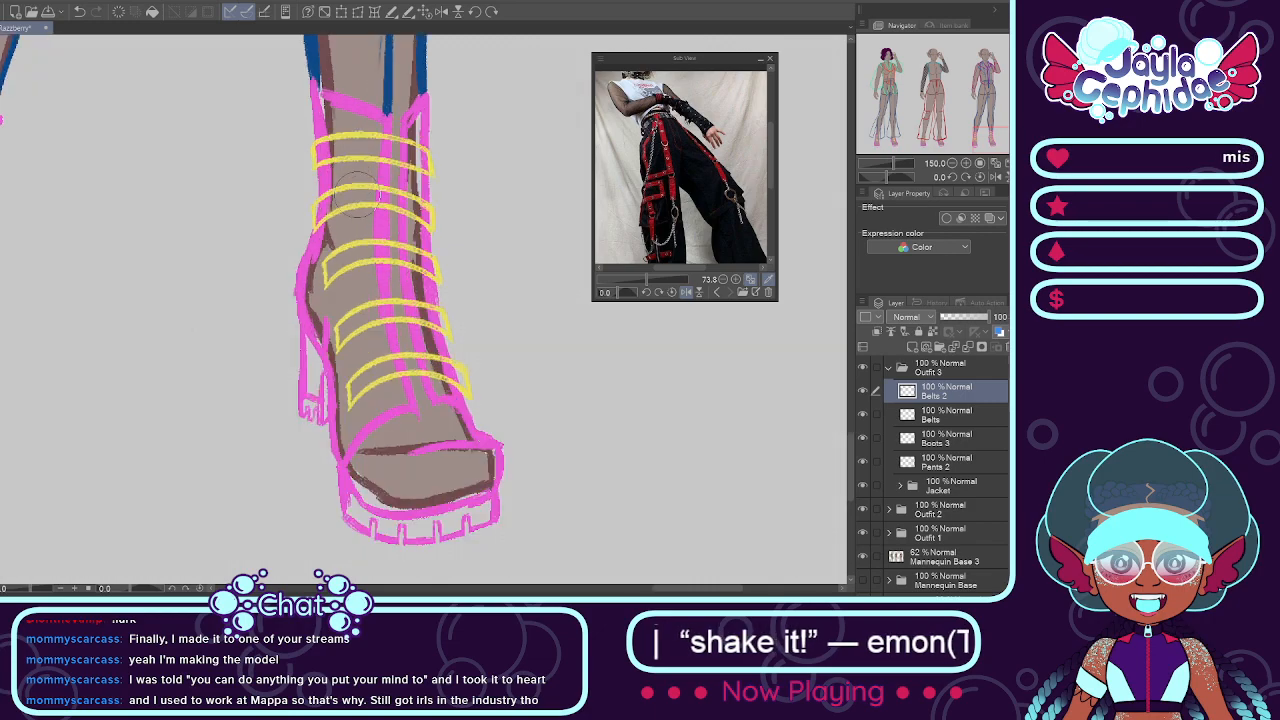
{"action": "scroll", "coordinate": [400, 212], "scroll_direction": "up", "scroll_amount": 2}
{"action": "mouse_move", "coordinate": [404, 212]}
{"action": "left_mouse_down"}
{"action": "mouse_move", "coordinate": [290, 190]}
{"action": "mouse_move", "coordinate": [222, 215]}
{"action": "left_mouse_up"}
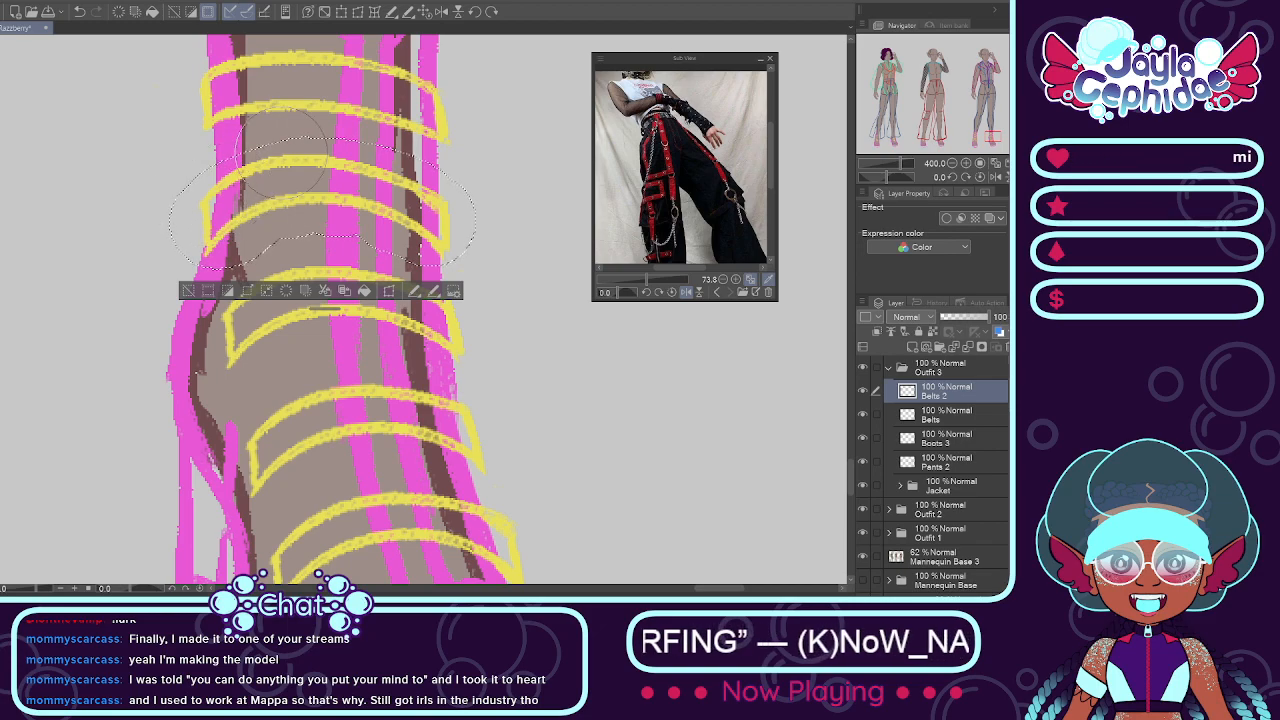
{"action": "key", "text": "ctrl+d"}
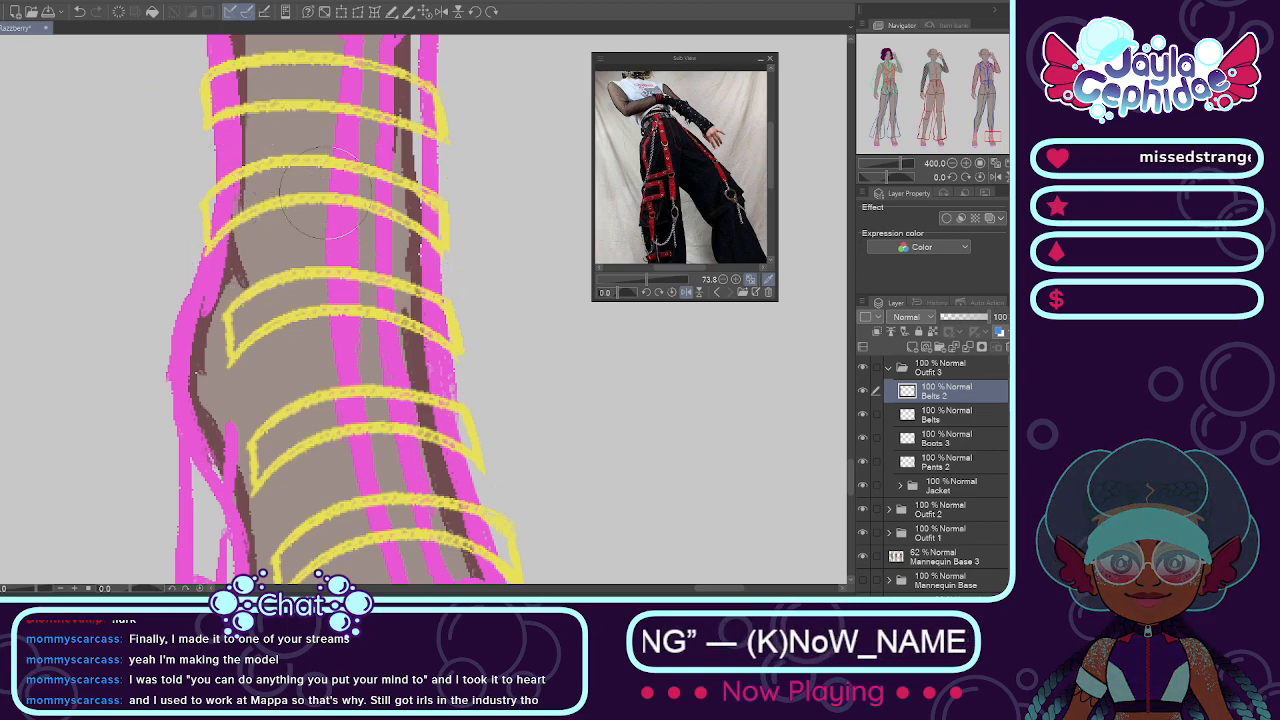
Step: Select the third belt on the slanted boot and skew its heel-side end slightly downward
{"action": "scroll", "coordinate": [260, 312], "scroll_direction": "down", "scroll_amount": 5}
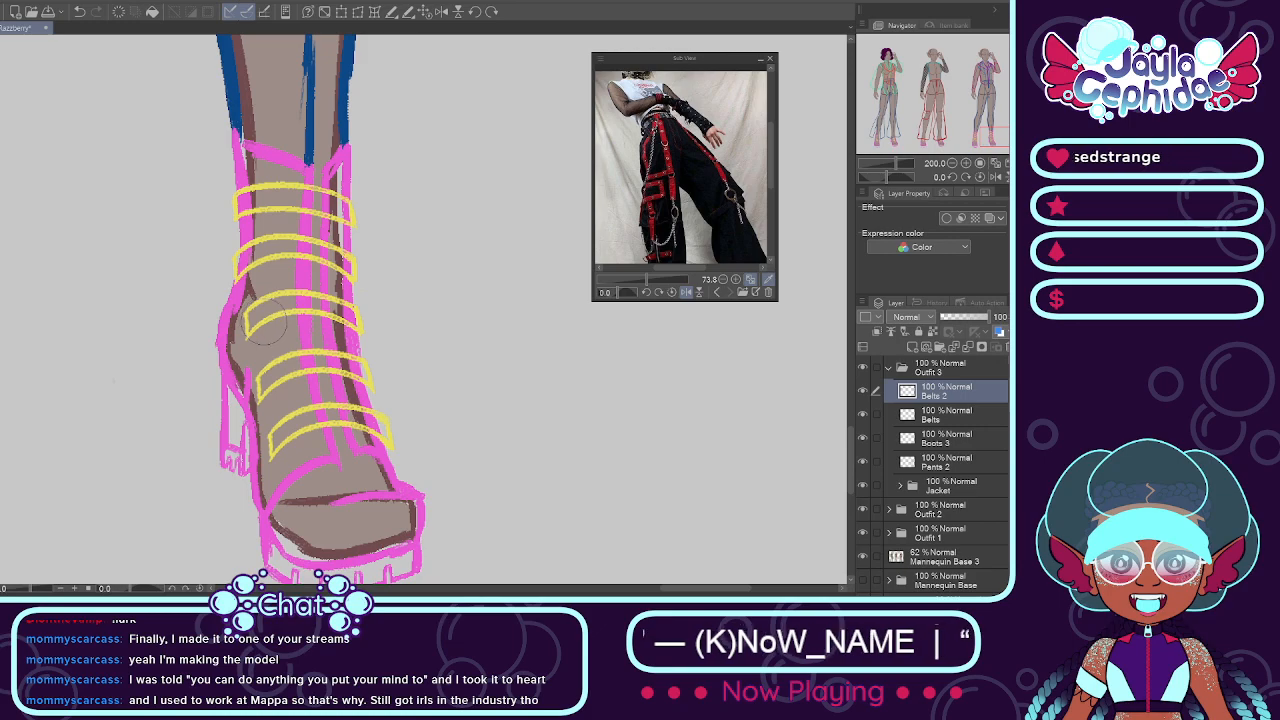
{"action": "scroll", "coordinate": [260, 312], "scroll_direction": "up", "scroll_amount": 7}
{"action": "scroll", "coordinate": [255, 325], "scroll_direction": "down", "scroll_amount": 2}
{"action": "mouse_move", "coordinate": [250, 316]}
{"action": "left_mouse_down"}
{"action": "mouse_move", "coordinate": [330, 300]}
{"action": "mouse_move", "coordinate": [445, 318]}
{"action": "mouse_move", "coordinate": [300, 375]}
{"action": "mouse_move", "coordinate": [205, 345]}
{"action": "mouse_move", "coordinate": [200, 320]}
{"action": "left_mouse_up"}
{"action": "left_click", "coordinate": [411, 408]}
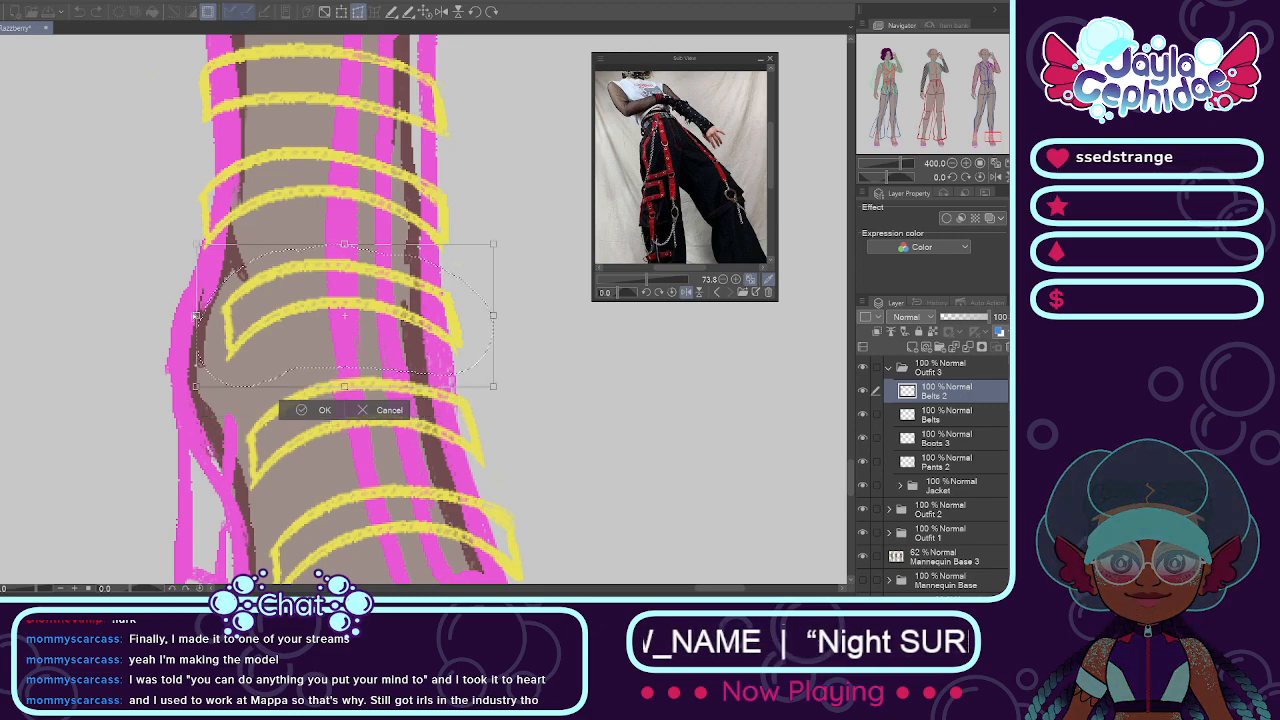
{"action": "left_click_drag", "start_coordinate": [198, 329], "coordinate": [198, 327]}
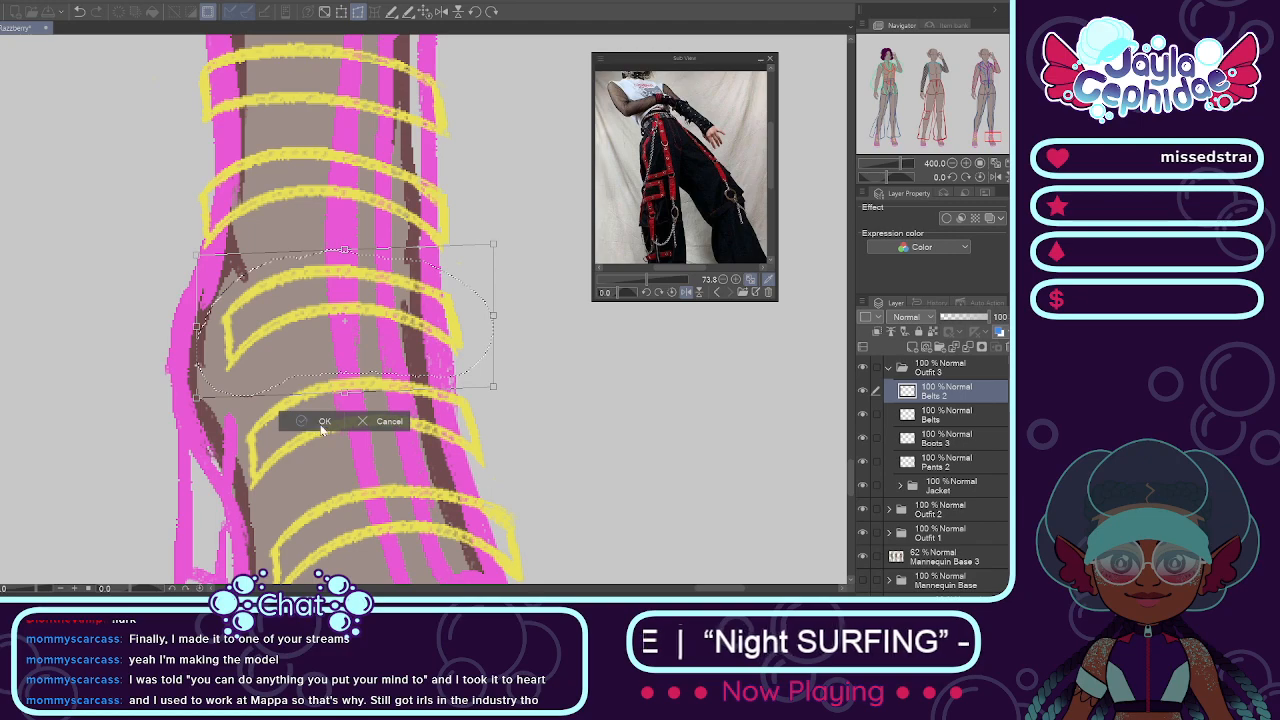
{"action": "key", "text": "Return"}
Step: Add a new layer named Hearts above Belts 2 in the Outfit 3 folder
{"action": "scroll", "coordinate": [336, 450], "scroll_direction": "down", "scroll_amount": 6}
{"action": "scroll", "coordinate": [184, 384], "scroll_direction": "up", "scroll_amount": 1}
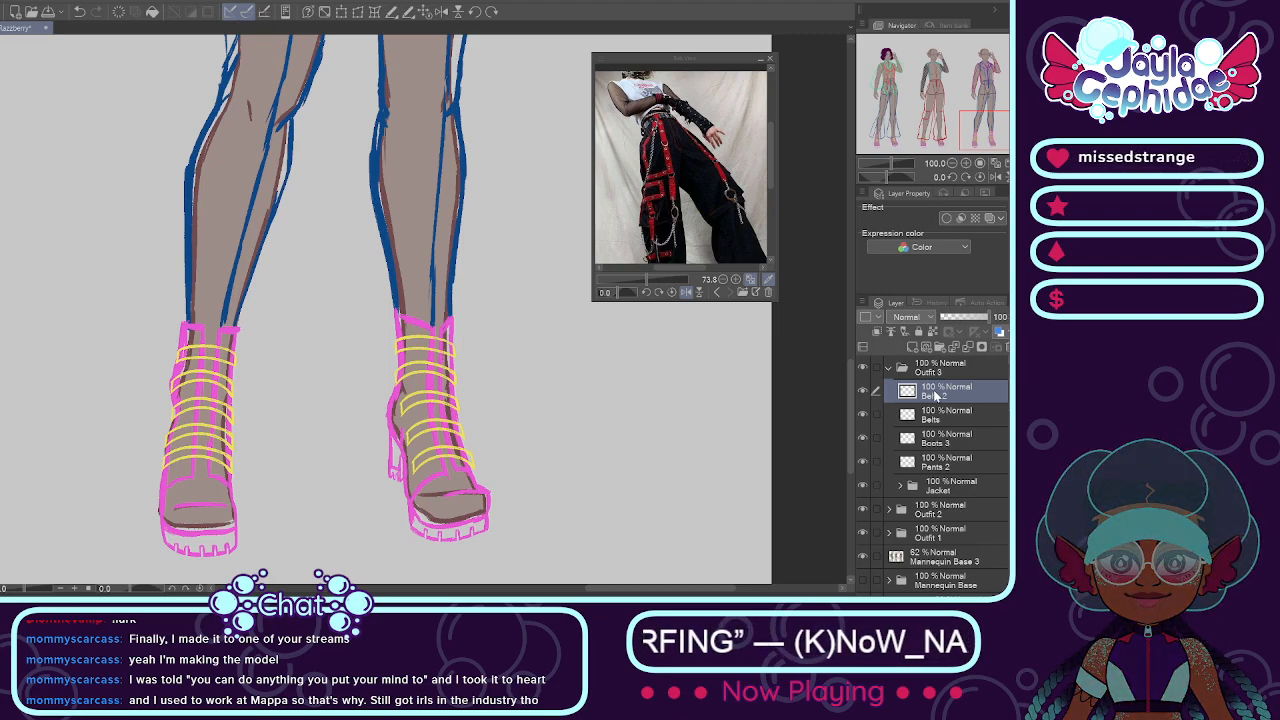
{"action": "key", "text": "Return"}
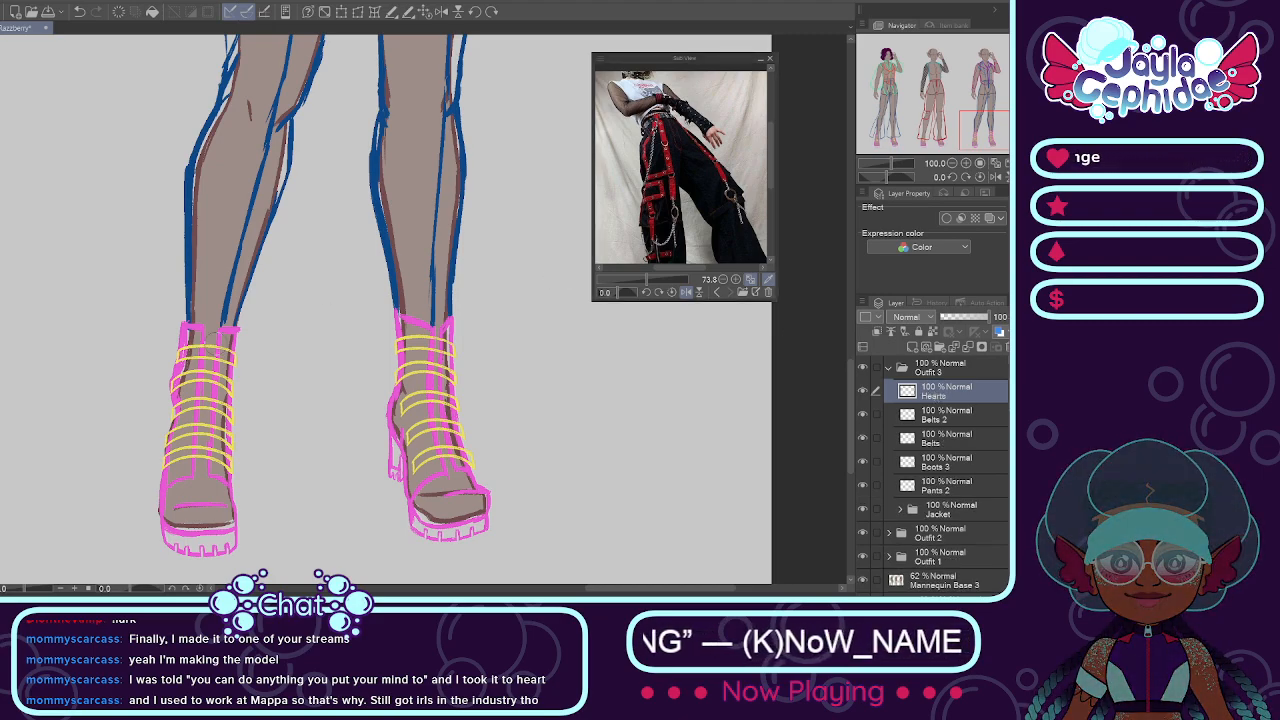
{"action": "scroll", "coordinate": [398, 178], "scroll_direction": "down", "scroll_amount": 3}
{"action": "left_click", "coordinate": [663, 137]}
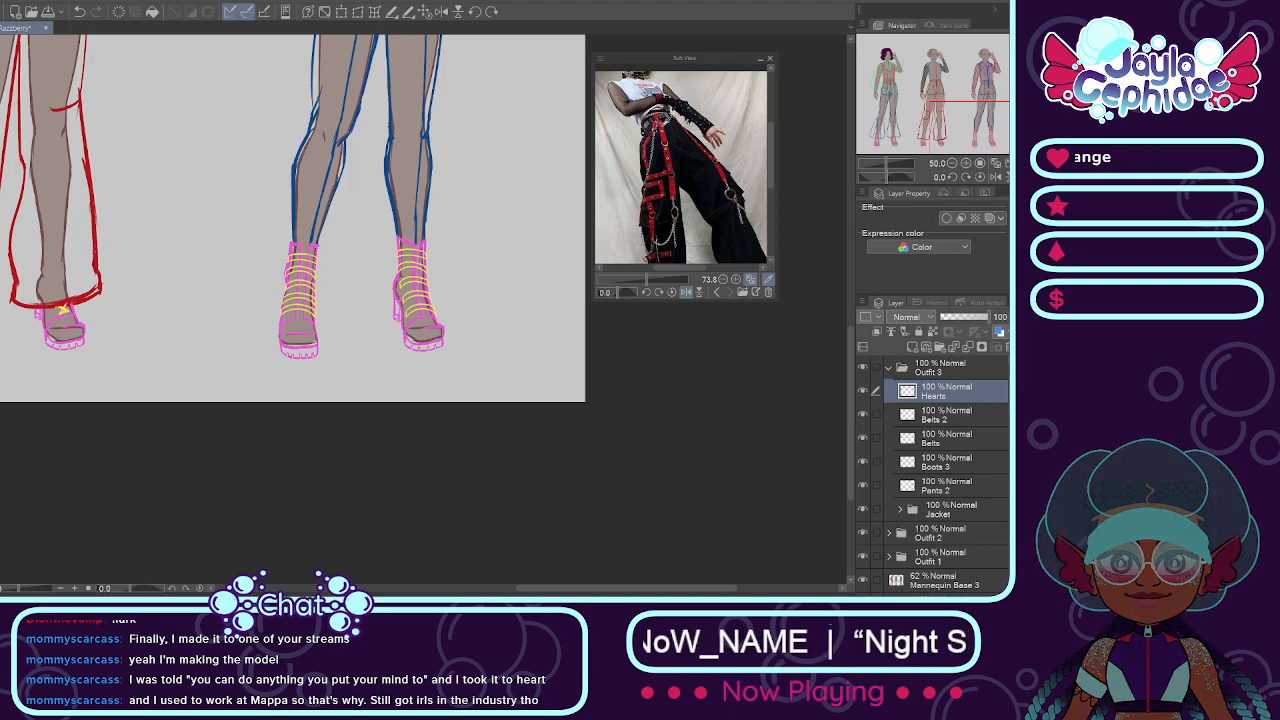
Step: Draw small red half-heart shapes over the outer ends of the top two belts on the straight boot
{"action": "scroll", "coordinate": [420, 270], "scroll_direction": "up", "scroll_amount": 4}
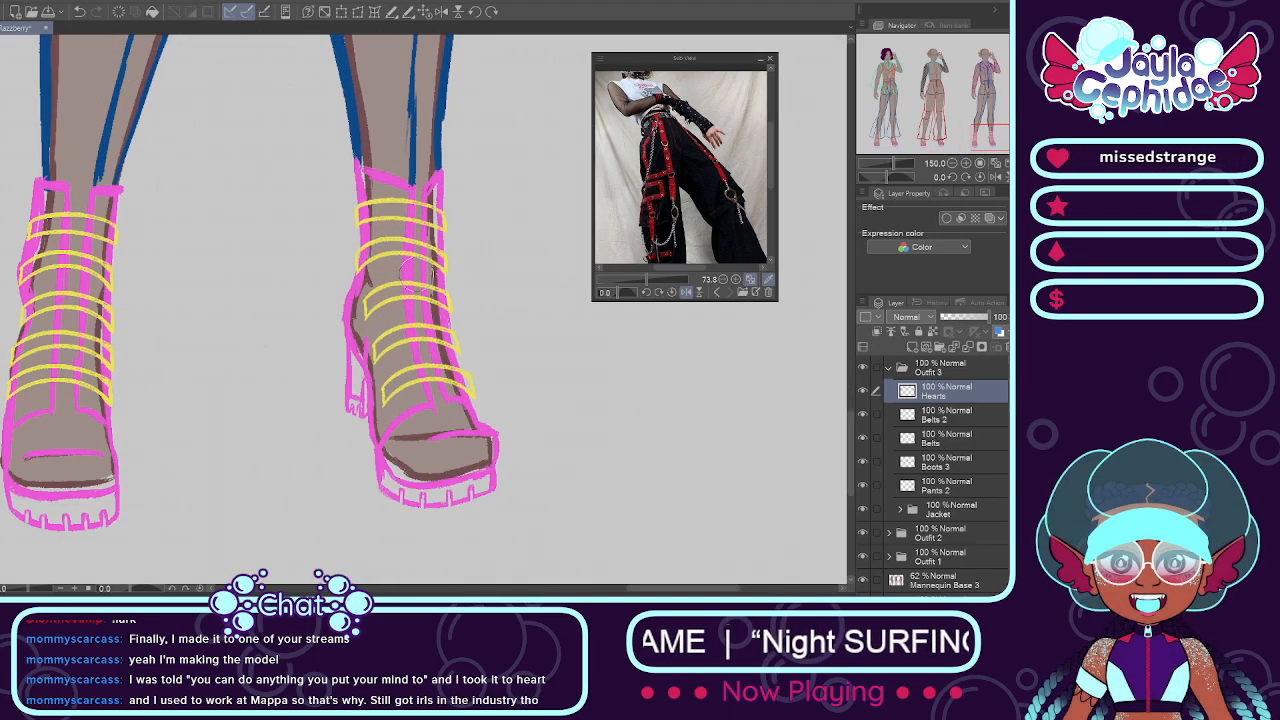
{"action": "scroll", "coordinate": [411, 263], "scroll_direction": "down", "scroll_amount": 3}
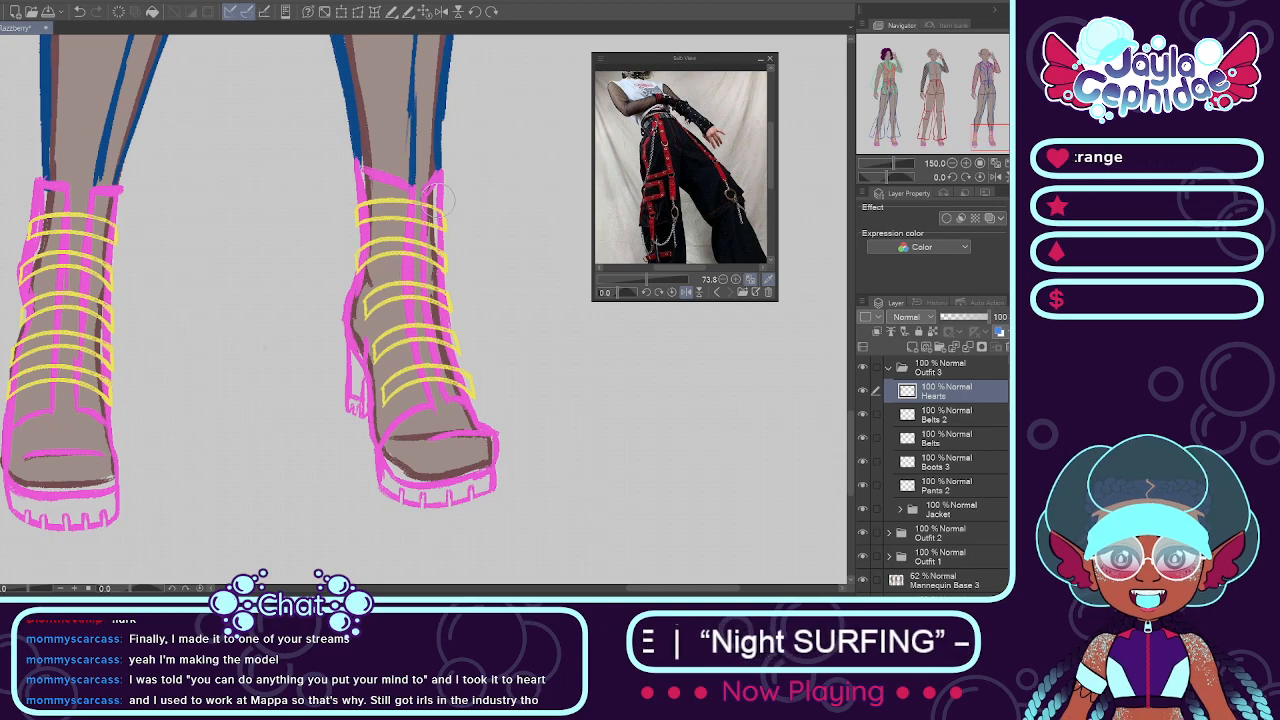
{"action": "scroll", "coordinate": [145, 246], "scroll_direction": "down", "scroll_amount": 2}
{"action": "scroll", "coordinate": [145, 246], "scroll_direction": "up", "scroll_amount": 3}
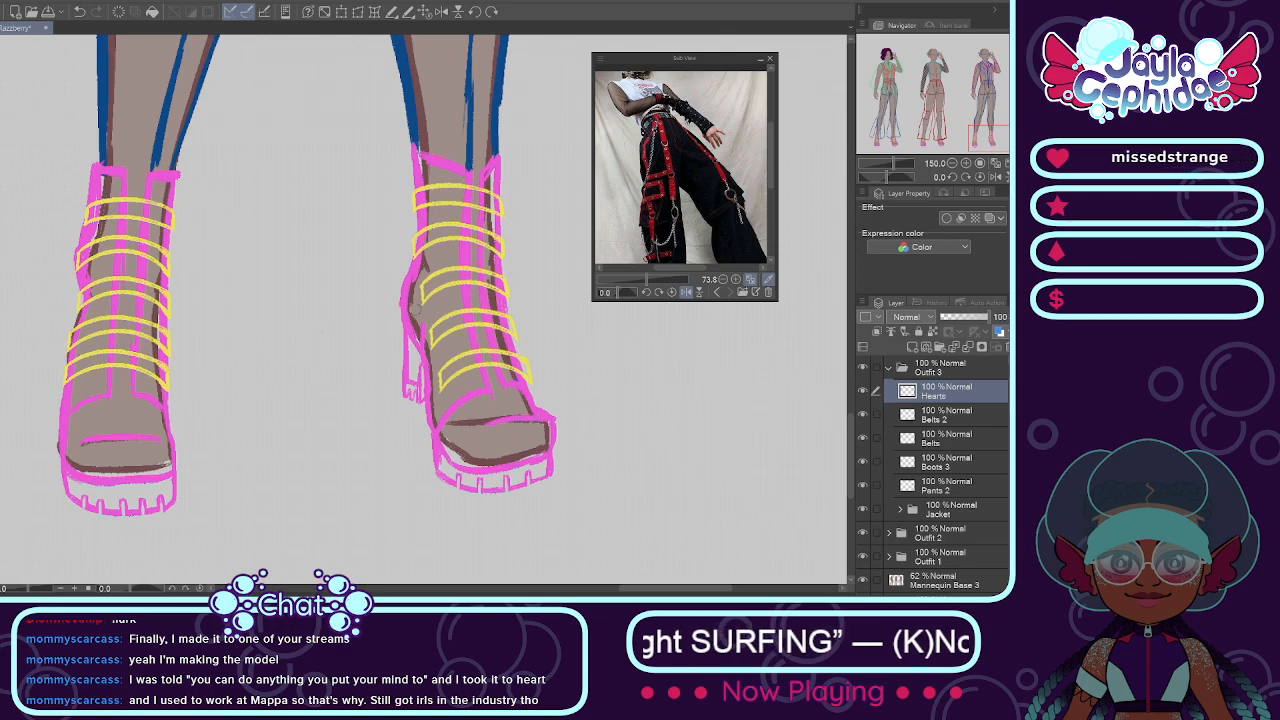
{"action": "scroll", "coordinate": [84, 204], "scroll_direction": "up", "scroll_amount": 3}
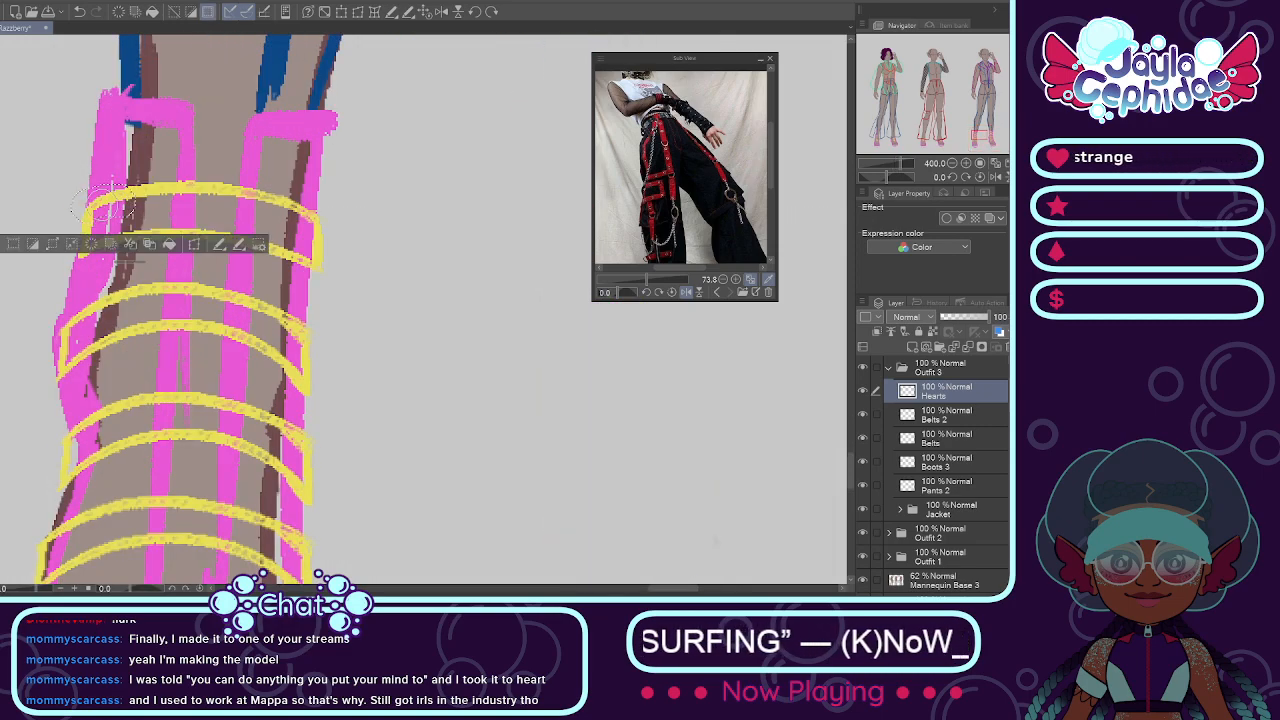
{"action": "mouse_move", "coordinate": [89, 206]}
{"action": "left_mouse_down"}
{"action": "mouse_move", "coordinate": [103, 203]}
{"action": "mouse_move", "coordinate": [102, 244]}
{"action": "mouse_move", "coordinate": [72, 240]}
{"action": "mouse_move", "coordinate": [84, 224]}
{"action": "left_mouse_up"}
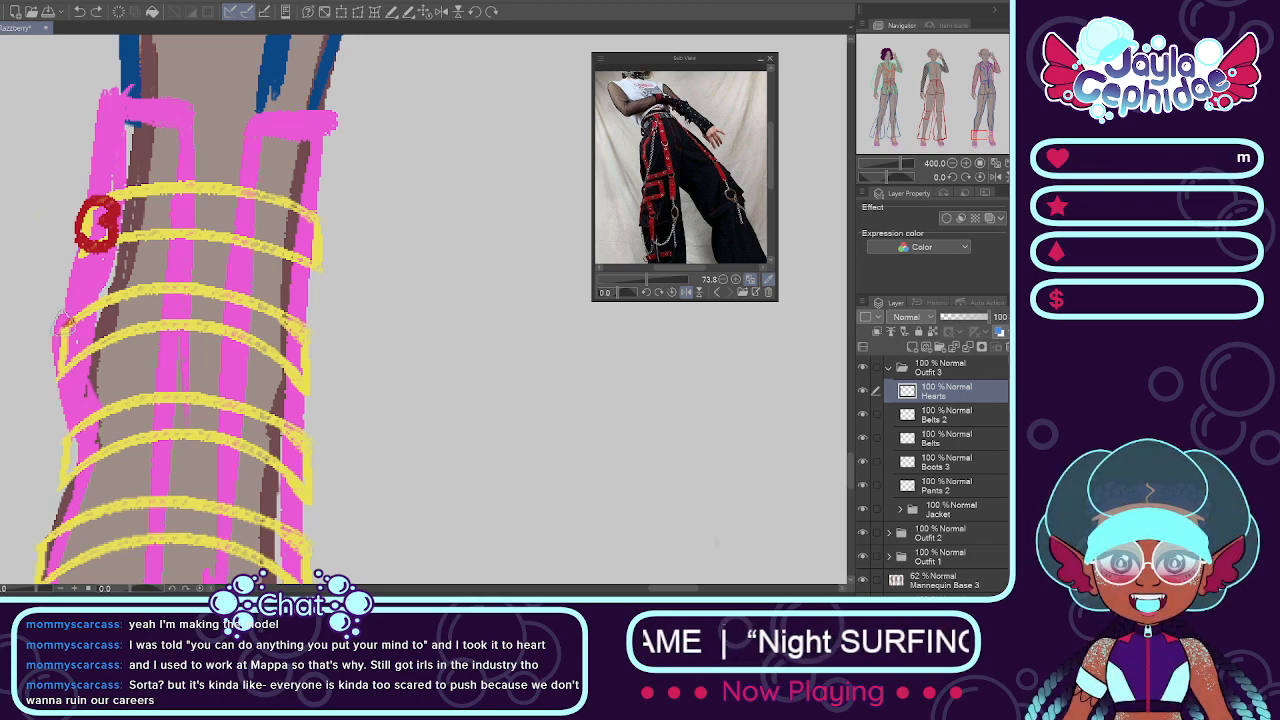
{"action": "mouse_move", "coordinate": [60, 322]}
{"action": "left_mouse_down"}
{"action": "mouse_move", "coordinate": [82, 316]}
{"action": "mouse_move", "coordinate": [90, 342]}
{"action": "mouse_move", "coordinate": [64, 372]}
{"action": "left_mouse_up"}
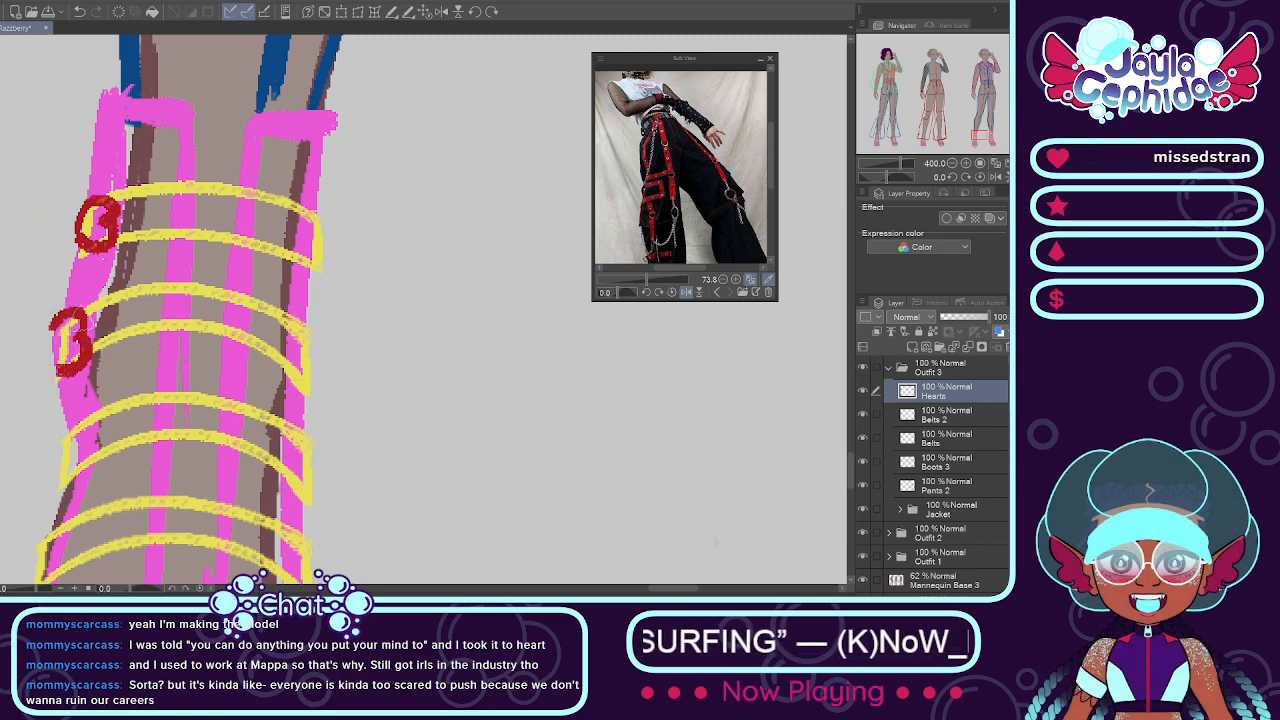
{"action": "scroll", "coordinate": [82, 330], "scroll_direction": "down", "scroll_amount": 4}
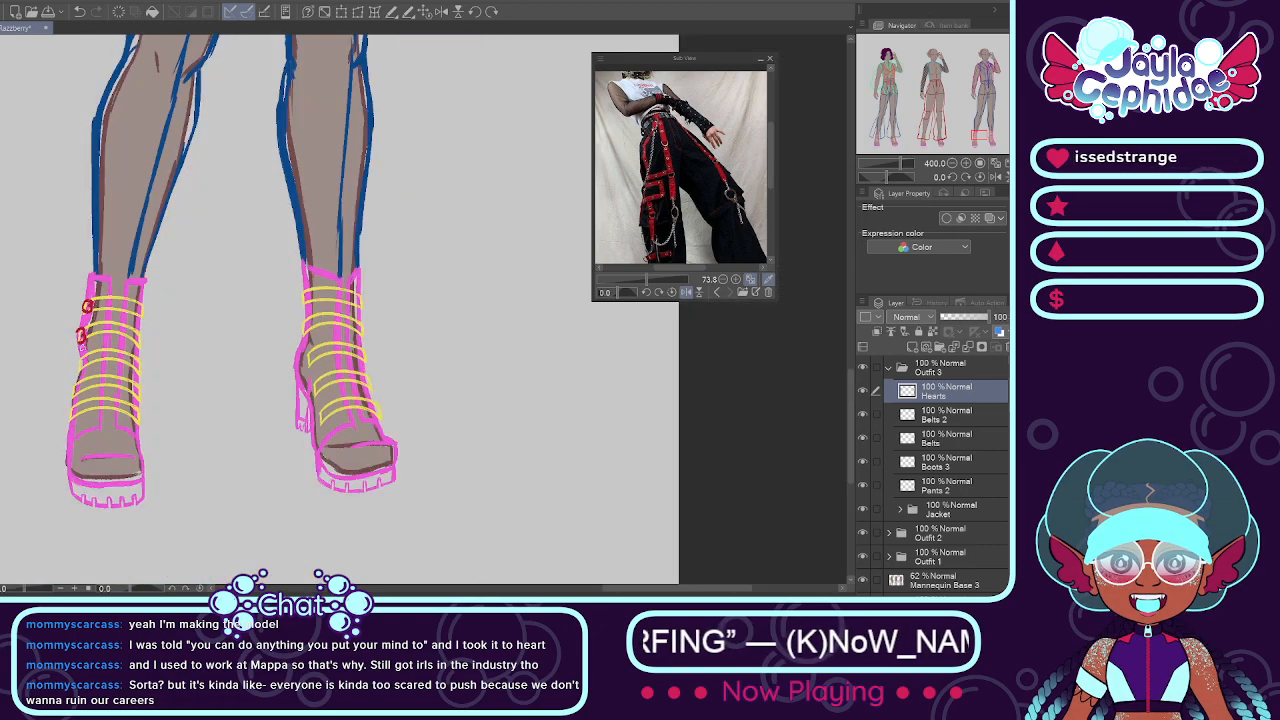
Step: Draw a matching red half-heart on the outer end of the straight boot's third belt, undoing strokes that miss the shape
{"action": "scroll", "coordinate": [68, 366], "scroll_direction": "up", "scroll_amount": 4}
{"action": "scroll", "coordinate": [113, 315], "scroll_direction": "up", "scroll_amount": 2}
{"action": "mouse_move", "coordinate": [110, 300]}
{"action": "left_mouse_down"}
{"action": "mouse_move", "coordinate": [130, 305]}
{"action": "mouse_move", "coordinate": [105, 320]}
{"action": "mouse_move", "coordinate": [150, 320]}
{"action": "mouse_move", "coordinate": [135, 345]}
{"action": "mouse_move", "coordinate": [158, 360]}
{"action": "mouse_move", "coordinate": [140, 395]}
{"action": "mouse_move", "coordinate": [138, 360]}
{"action": "mouse_move", "coordinate": [106, 386]}
{"action": "left_mouse_up"}
{"action": "key", "text": "ctrl+z"}
{"action": "key", "text": "ctrl+z"}
{"action": "key", "text": "ctrl+z"}
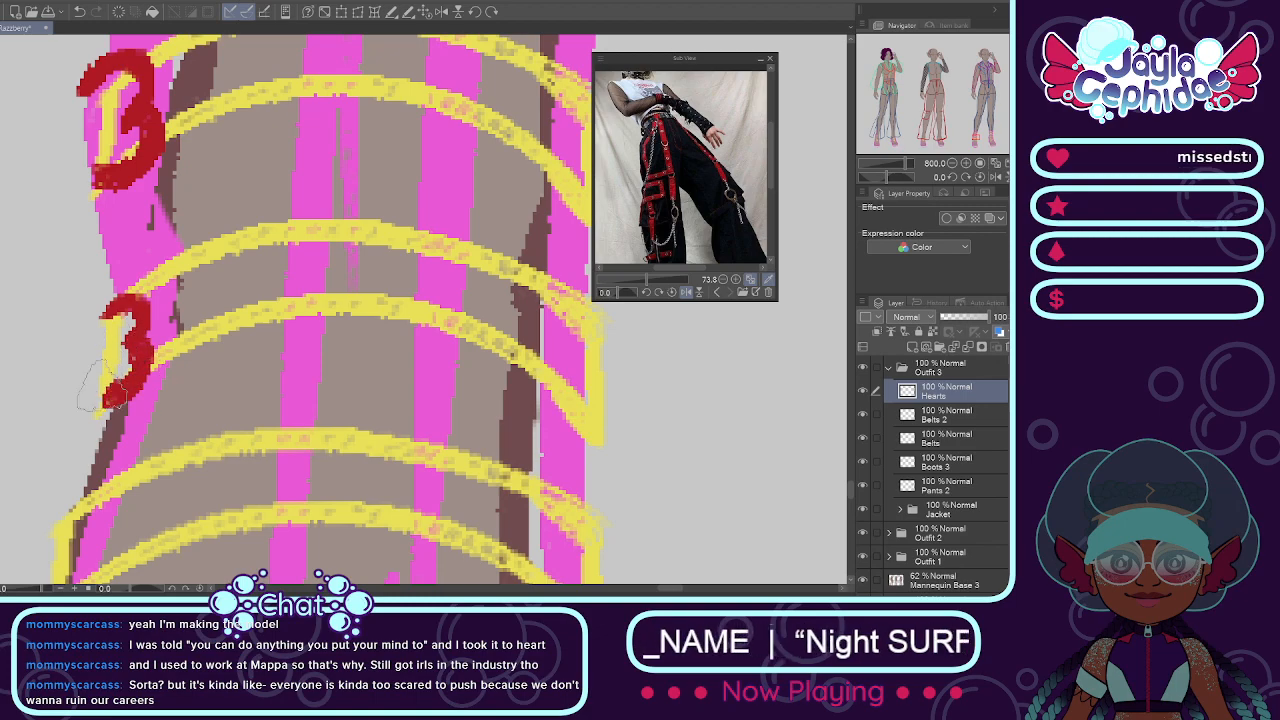
Step: Draw red half-hearts on the outer ends of the straight boot's two lowest belts
{"action": "scroll", "coordinate": [95, 315], "scroll_direction": "down", "scroll_amount": 5}
{"action": "scroll", "coordinate": [77, 390], "scroll_direction": "up", "scroll_amount": 3}
{"action": "scroll", "coordinate": [85, 365], "scroll_direction": "down", "scroll_amount": 3}
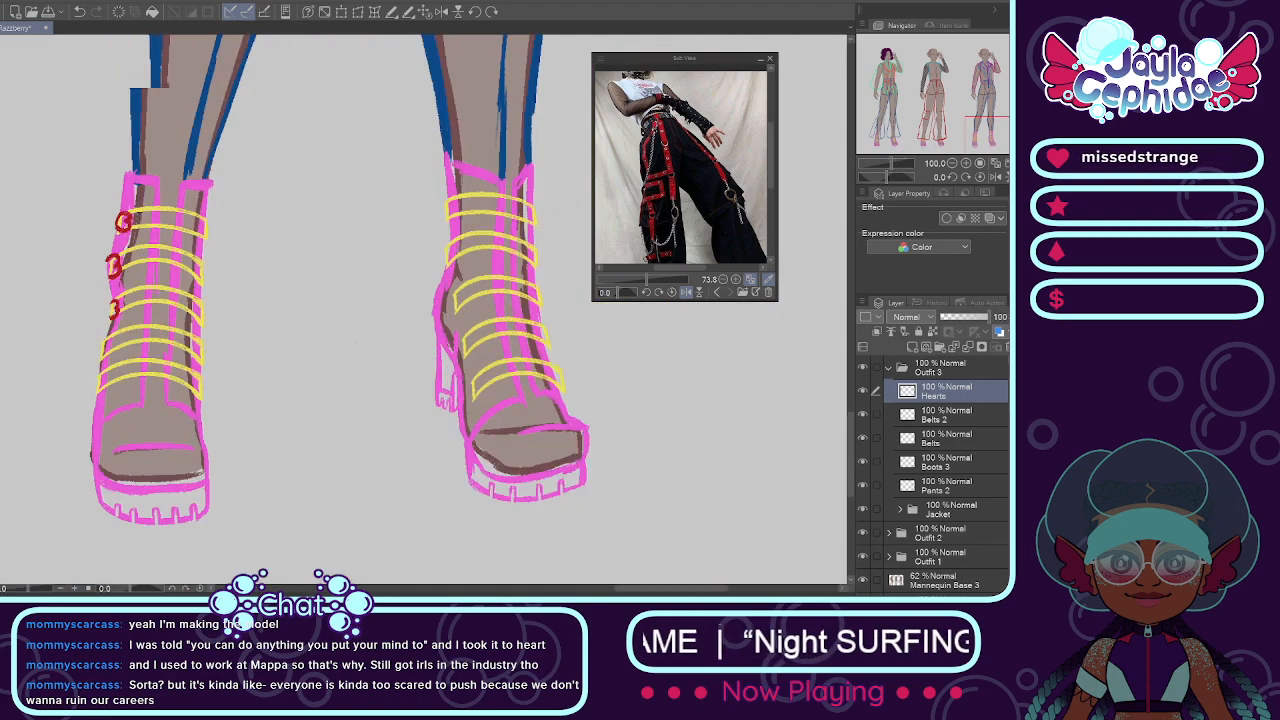
{"action": "scroll", "coordinate": [75, 360], "scroll_direction": "up", "scroll_amount": 3}
{"action": "scroll", "coordinate": [144, 307], "scroll_direction": "up", "scroll_amount": 2}
{"action": "mouse_move", "coordinate": [144, 281]}
{"action": "left_mouse_down"}
{"action": "mouse_move", "coordinate": [158, 262]}
{"action": "mouse_move", "coordinate": [173, 267]}
{"action": "mouse_move", "coordinate": [172, 295]}
{"action": "mouse_move", "coordinate": [160, 293]}
{"action": "mouse_move", "coordinate": [187, 318]}
{"action": "mouse_move", "coordinate": [174, 300]}
{"action": "mouse_move", "coordinate": [148, 350]}
{"action": "mouse_move", "coordinate": [161, 330]}
{"action": "left_mouse_up"}
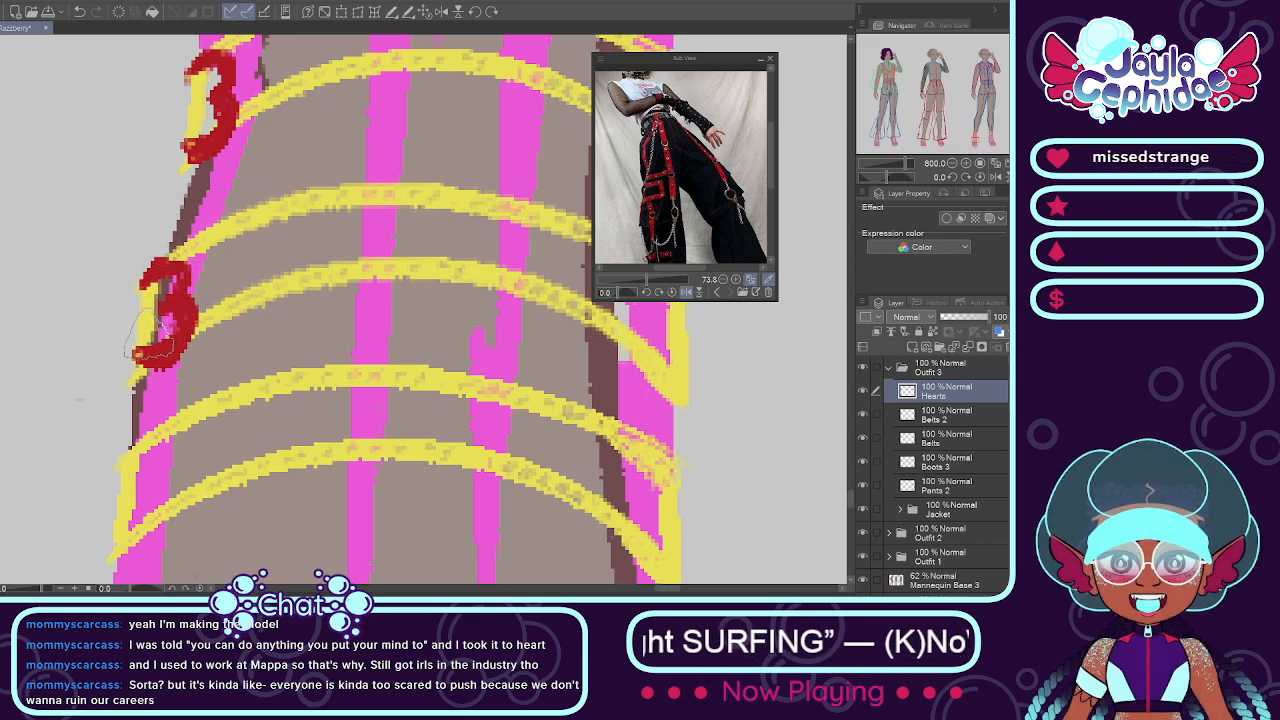
{"action": "mouse_move", "coordinate": [123, 460]}
{"action": "left_mouse_down"}
{"action": "mouse_move", "coordinate": [162, 428]}
{"action": "mouse_move", "coordinate": [178, 452]}
{"action": "mouse_move", "coordinate": [148, 480]}
{"action": "mouse_move", "coordinate": [188, 505]}
{"action": "mouse_move", "coordinate": [110, 560]}
{"action": "mouse_move", "coordinate": [145, 483]}
{"action": "left_mouse_up"}
{"action": "scroll", "coordinate": [158, 490], "scroll_direction": "down", "scroll_amount": 9}
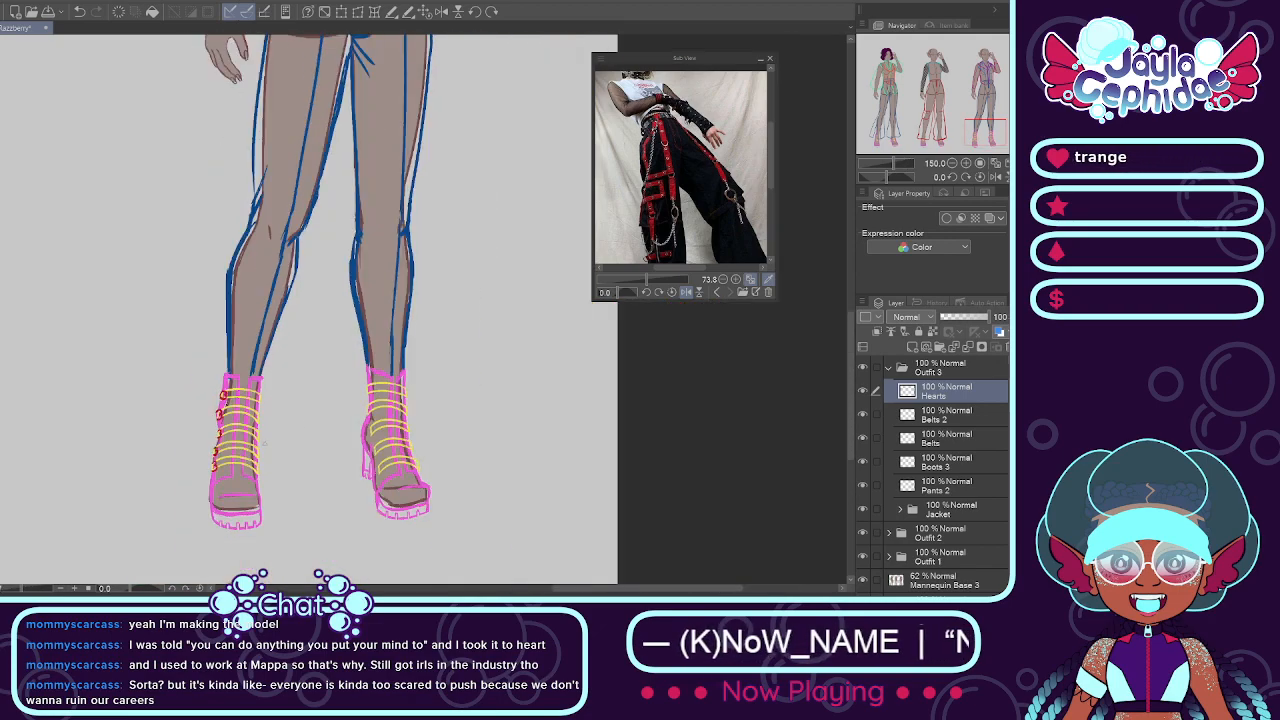
Step: Compare Outfit 3 with the Hearts layer hidden and shown, and view it beside the other two outfits
{"action": "left_click", "coordinate": [863, 391]}
{"action": "left_click", "coordinate": [863, 391]}
{"action": "scroll", "coordinate": [539, 406], "scroll_direction": "down", "scroll_amount": 2}
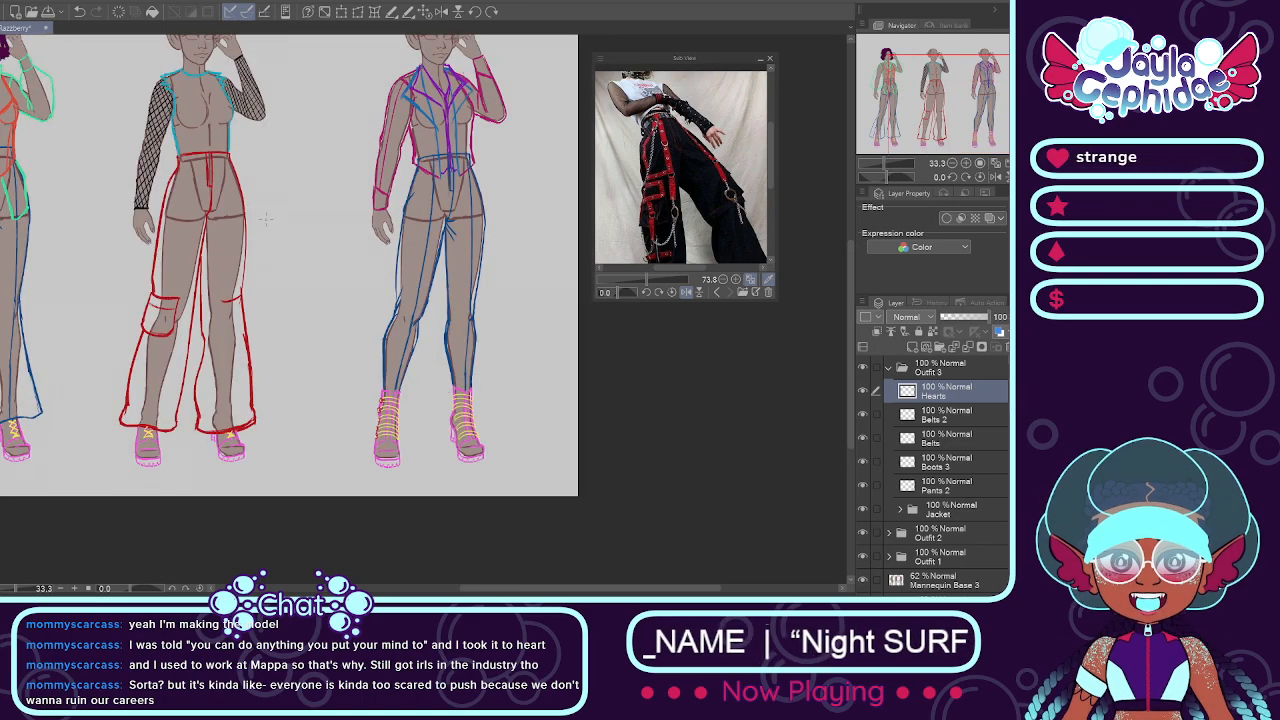
{"action": "left_click", "coordinate": [426, 14]}
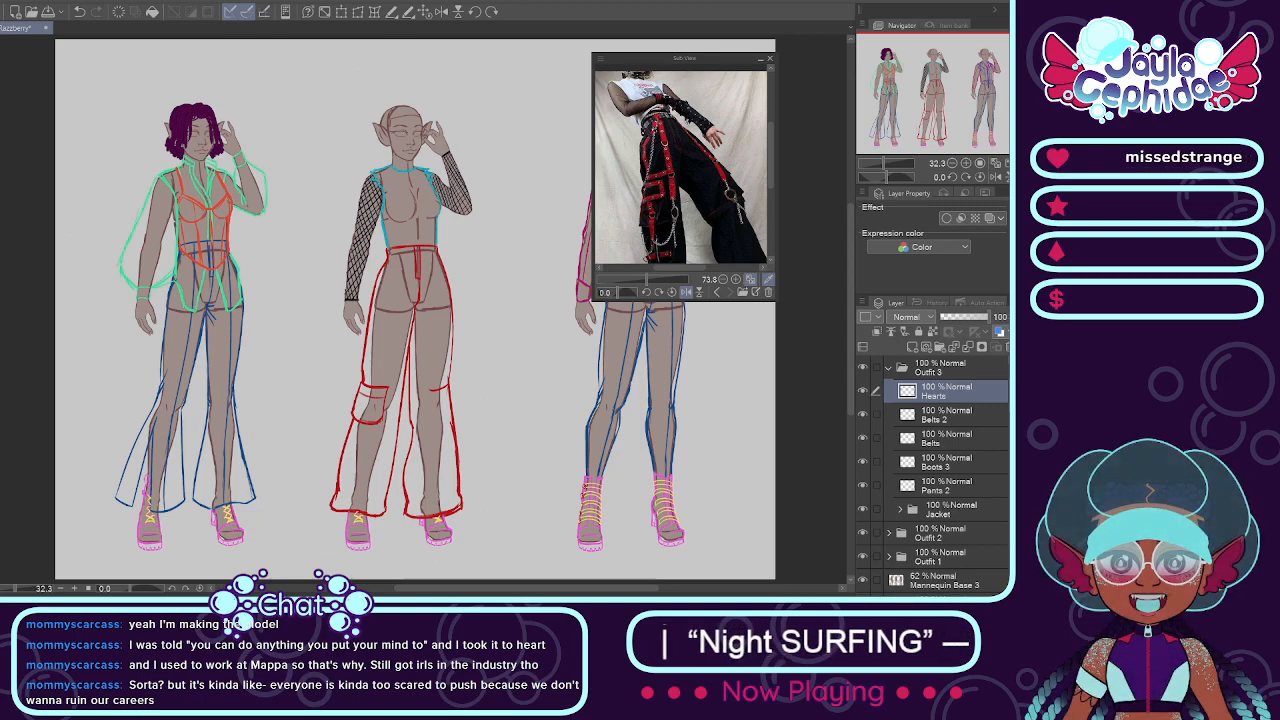
{"action": "left_click_drag", "start_coordinate": [462, 592], "coordinate": [512, 594]}
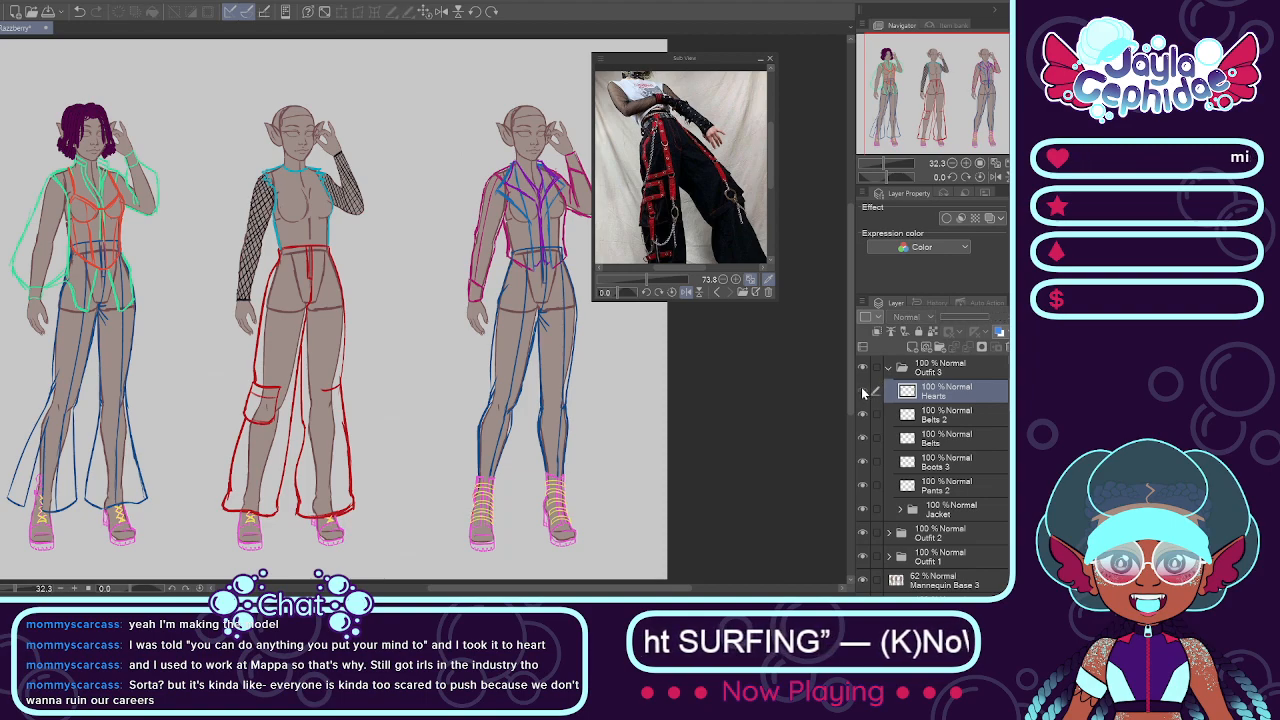
Step: Merge the Belts 2 layer down into Belts and add a folder named Hair above the Hearts layer in Outfit 3
{"action": "left_click", "coordinate": [907, 420]}
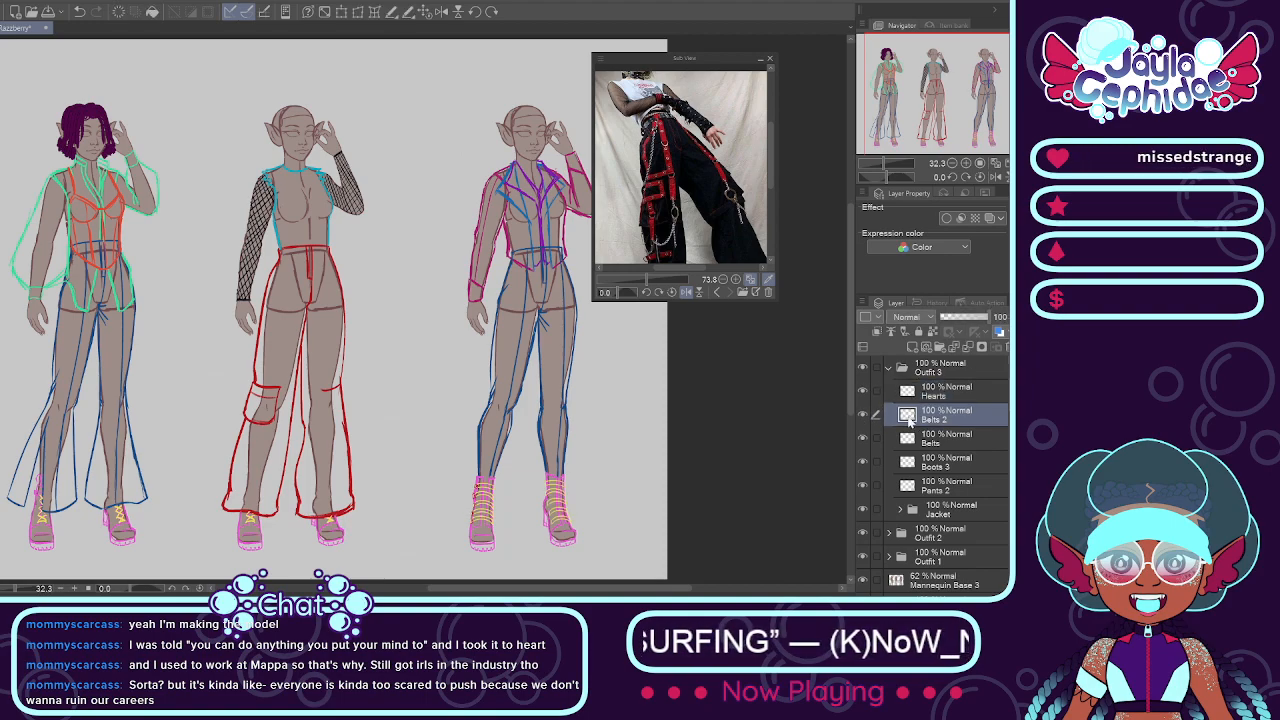
{"action": "key", "text": "ctrl+e"}
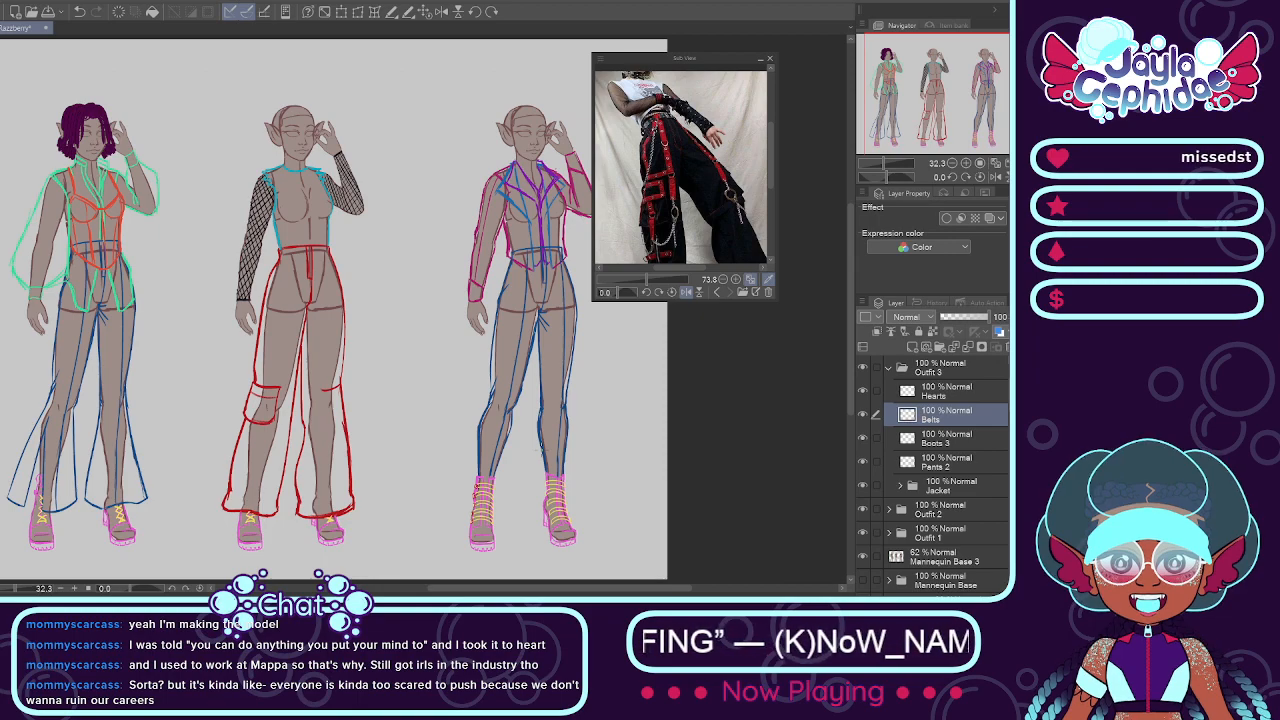
{"action": "left_click", "coordinate": [908, 393]}
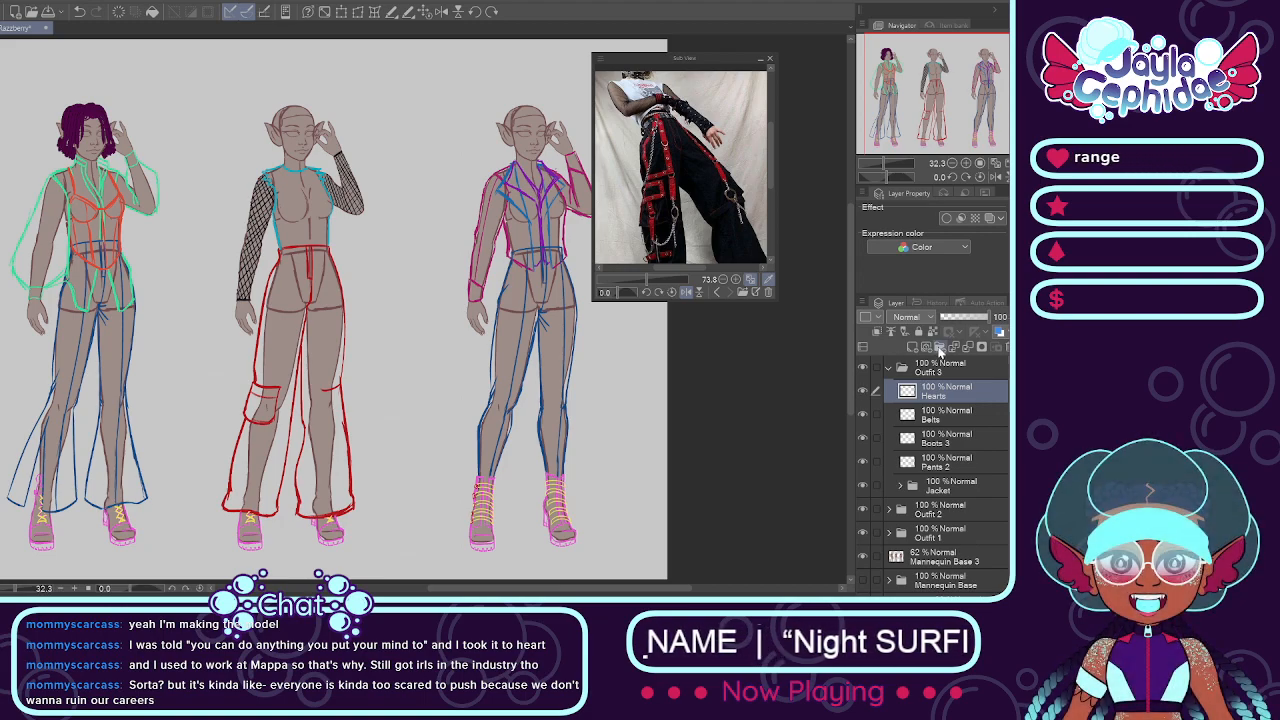
{"action": "left_click", "coordinate": [939, 348]}
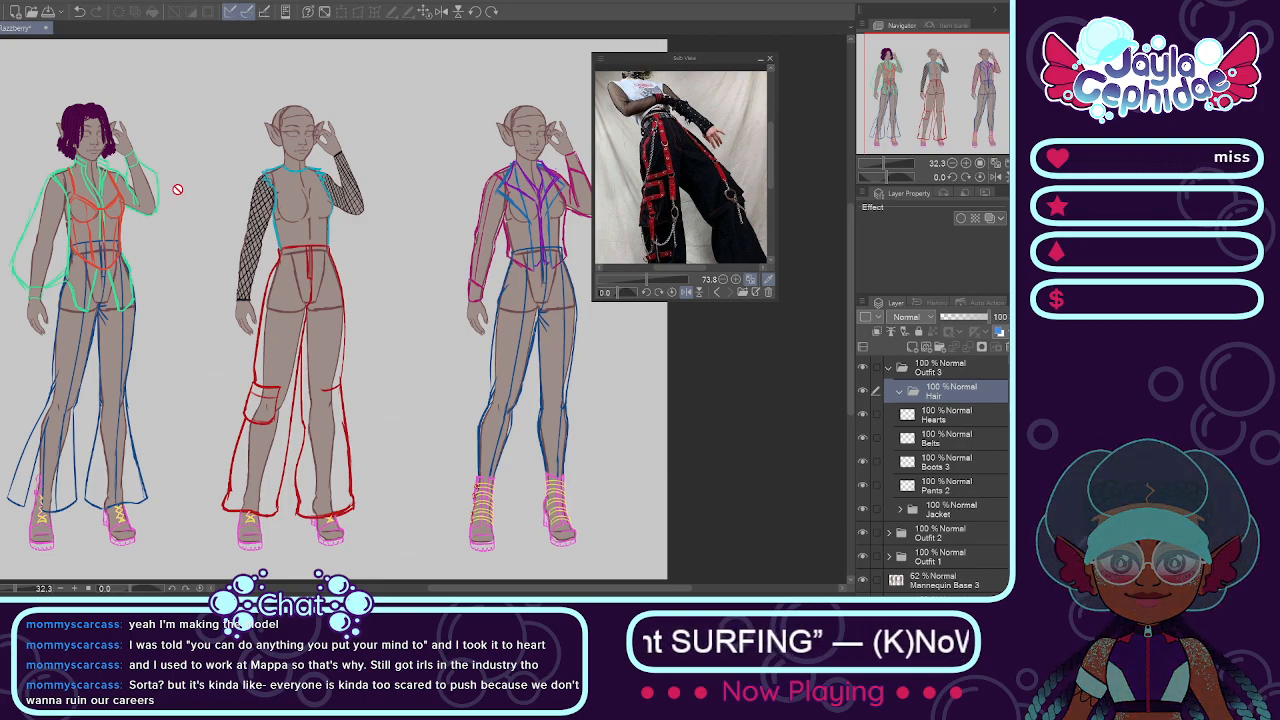
Step: Add a new layer named Base inside the Hair folder
{"action": "scroll", "coordinate": [64, 112], "scroll_direction": "up", "scroll_amount": 6}
{"action": "scroll", "coordinate": [385, 317], "scroll_direction": "down", "scroll_amount": 8}
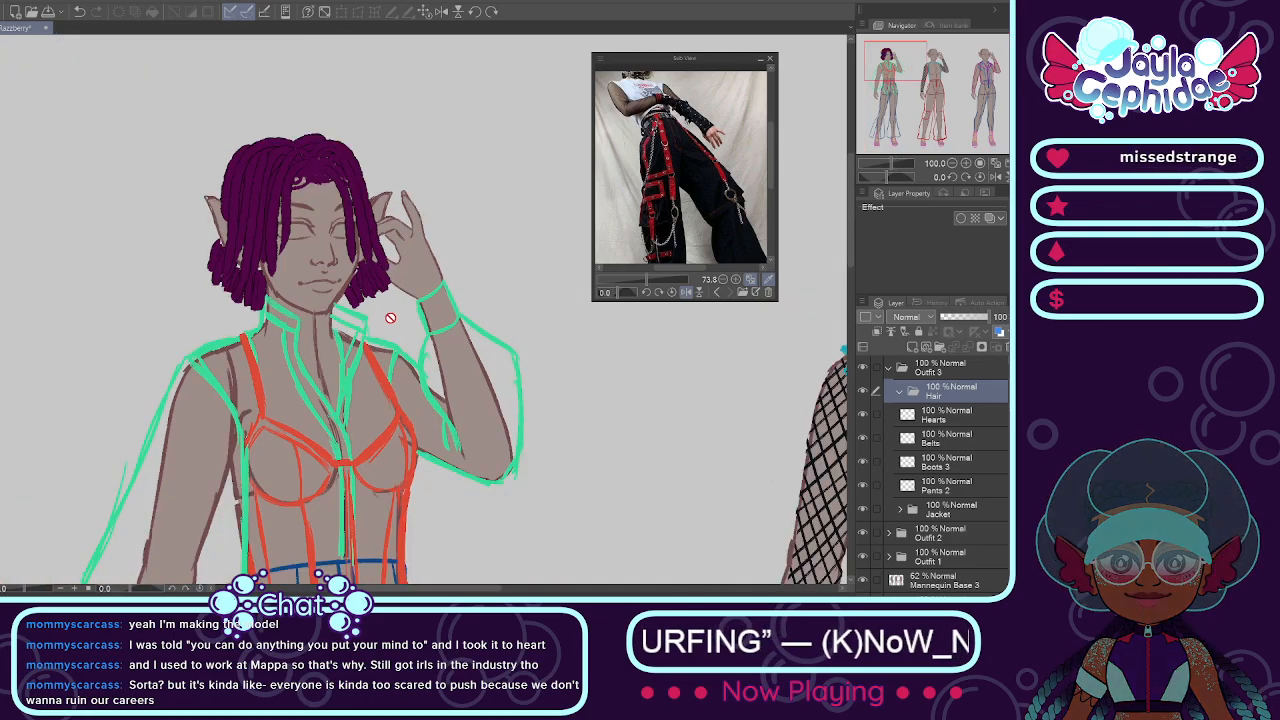
{"action": "scroll", "coordinate": [510, 280], "scroll_direction": "up", "scroll_amount": 4}
{"action": "scroll", "coordinate": [510, 280], "scroll_direction": "up", "scroll_amount": 5}
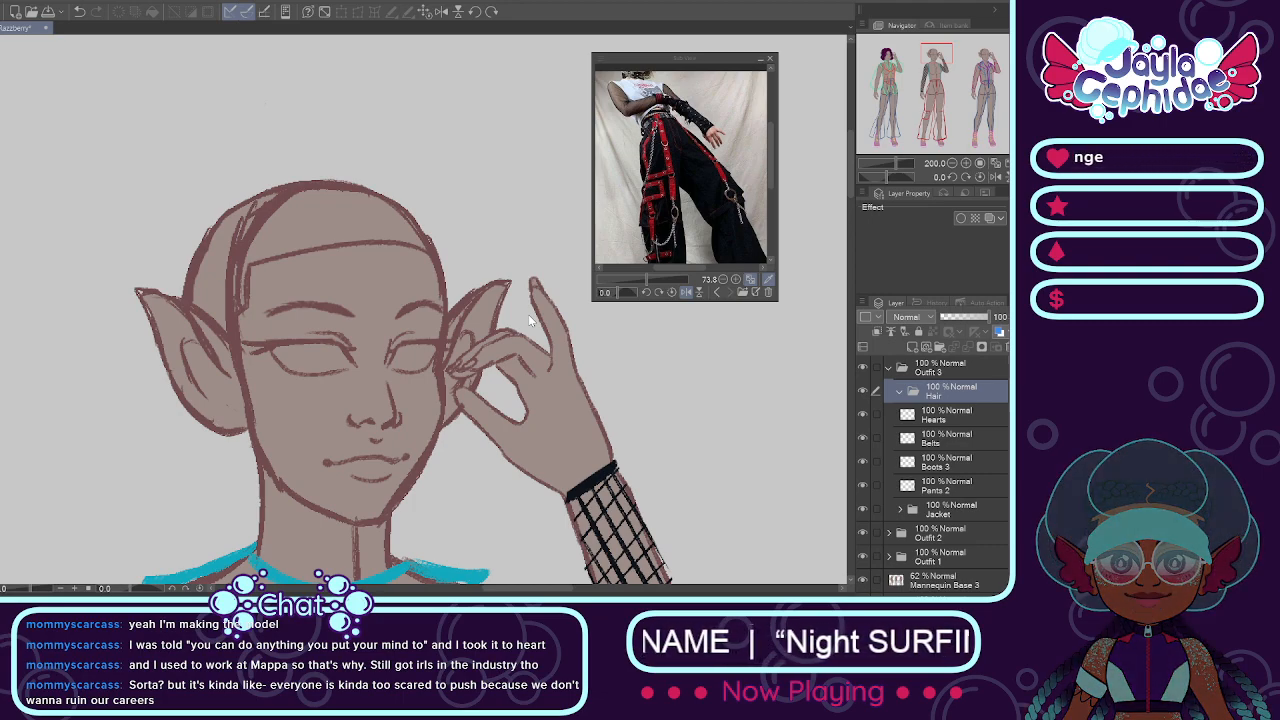
{"action": "key", "text": "Return"}
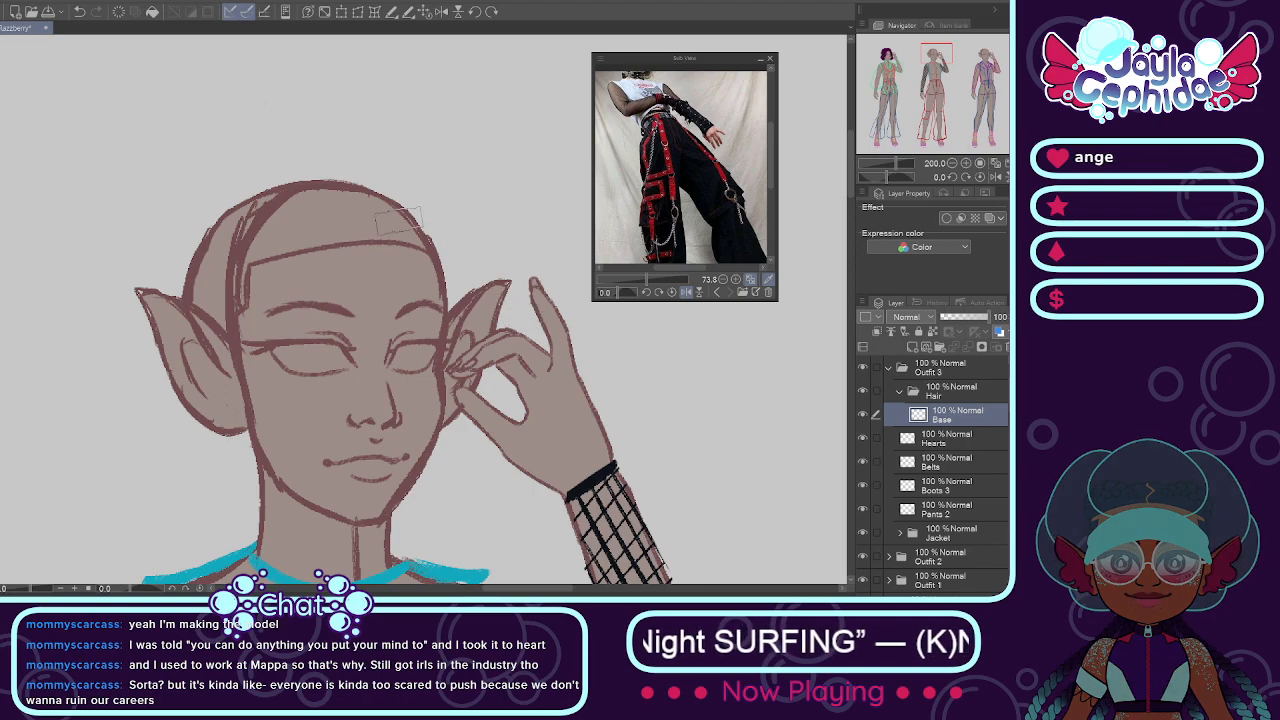
Step: Paint a row of six roughly square patches along the middle mannequin's hairline in the first mannequin's dark purple hair colour
{"action": "left_click_drag", "start_coordinate": [315, 217], "coordinate": [188, 200]}
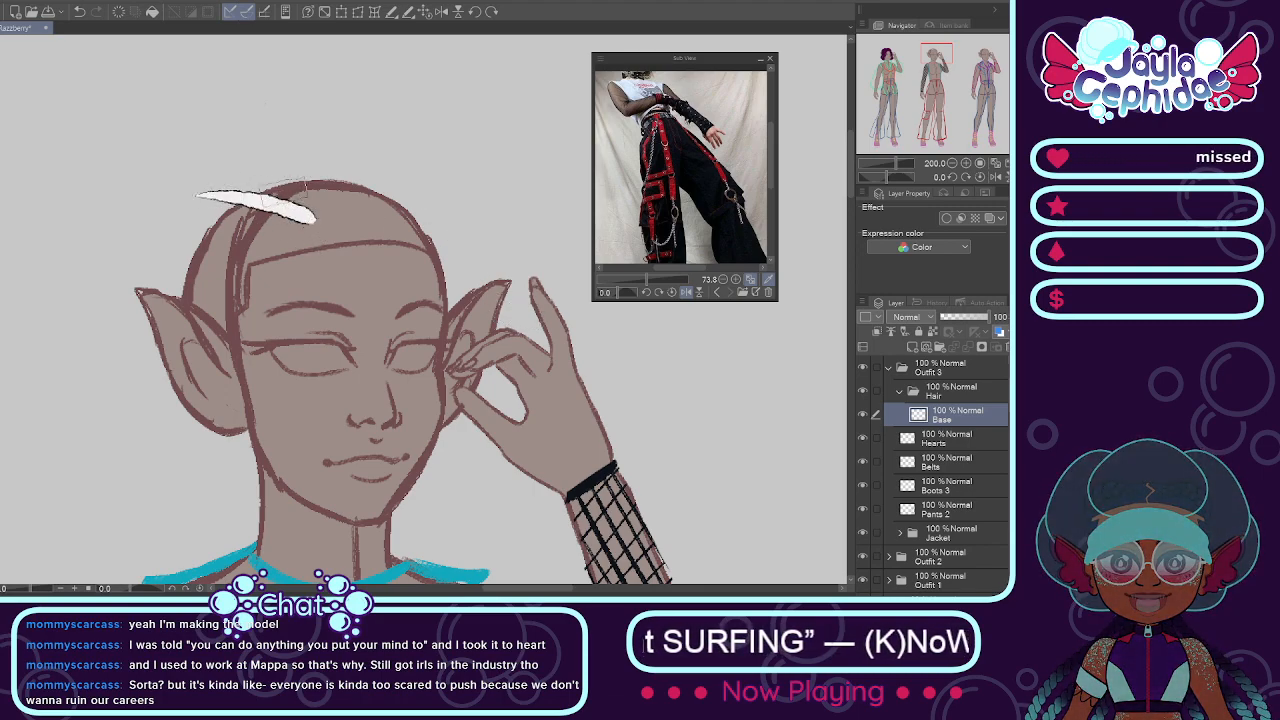
{"action": "key", "text": "ctrl+z"}
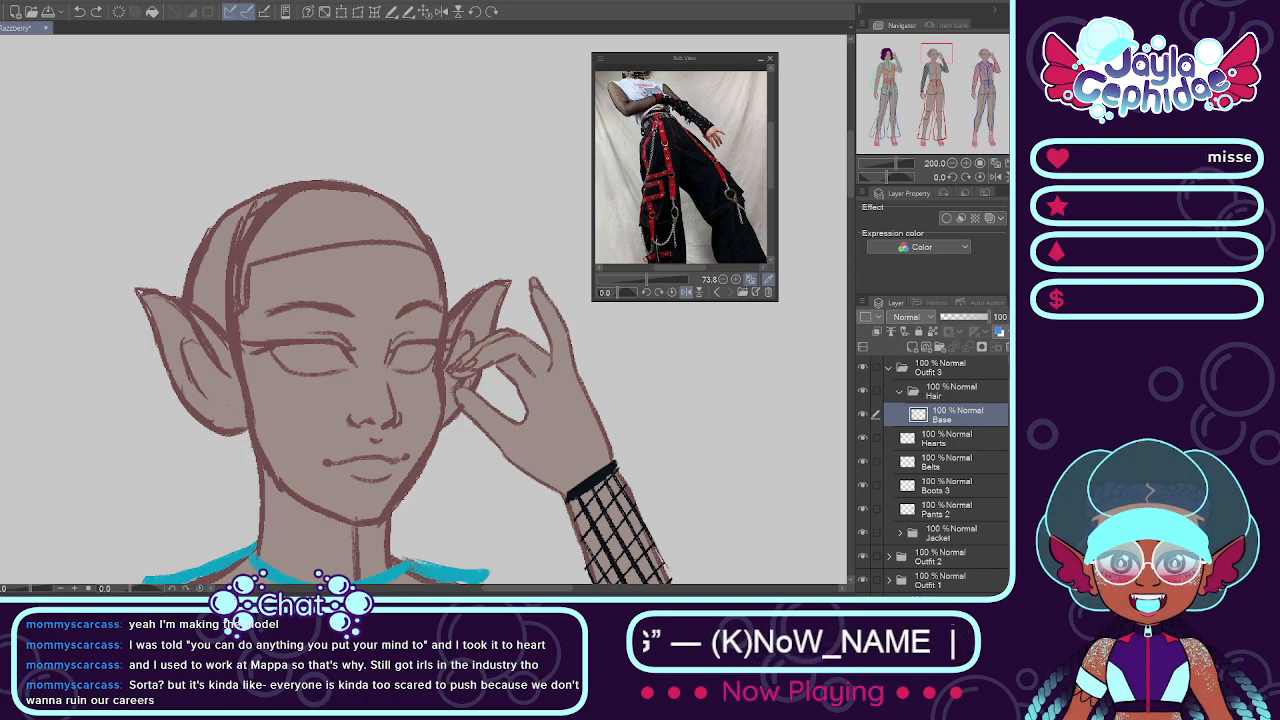
{"action": "scroll", "coordinate": [145, 256], "scroll_direction": "down", "scroll_amount": 6}
{"action": "scroll", "coordinate": [18, 245], "scroll_direction": "up", "scroll_amount": 4}
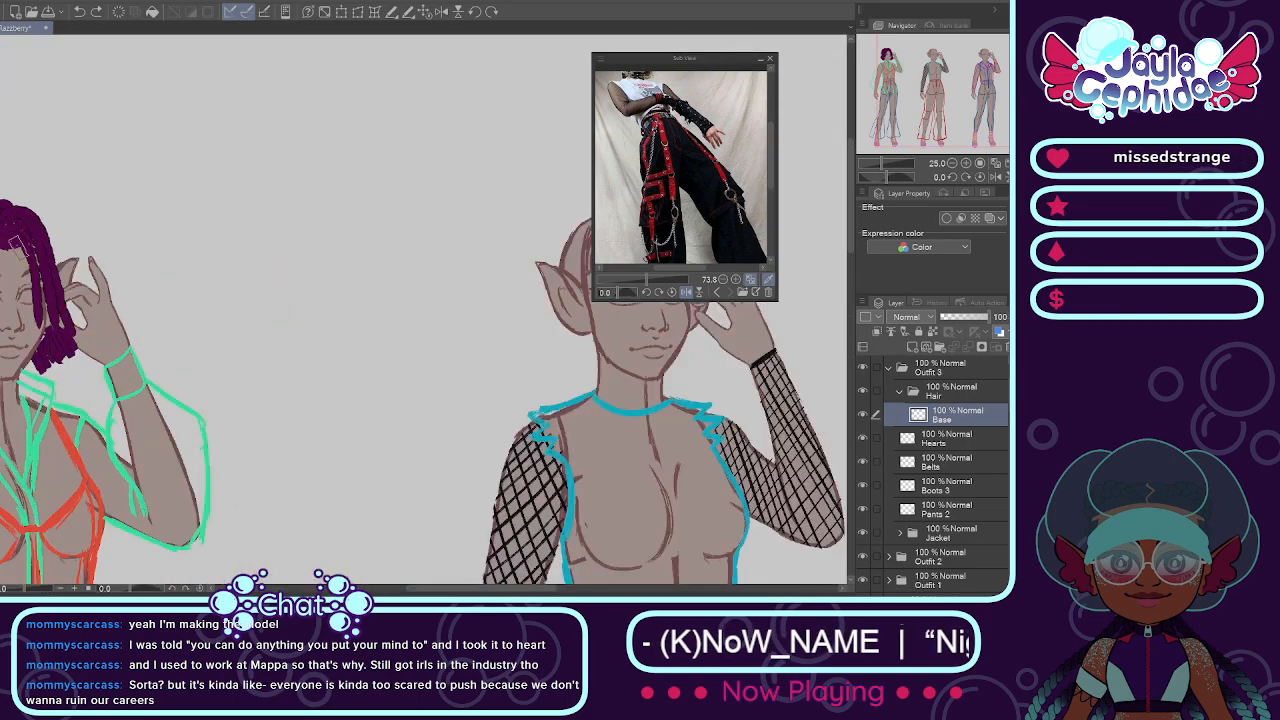
{"action": "scroll", "coordinate": [18, 245], "scroll_direction": "down", "scroll_amount": 4}
{"action": "scroll", "coordinate": [185, 243], "scroll_direction": "up", "scroll_amount": 3}
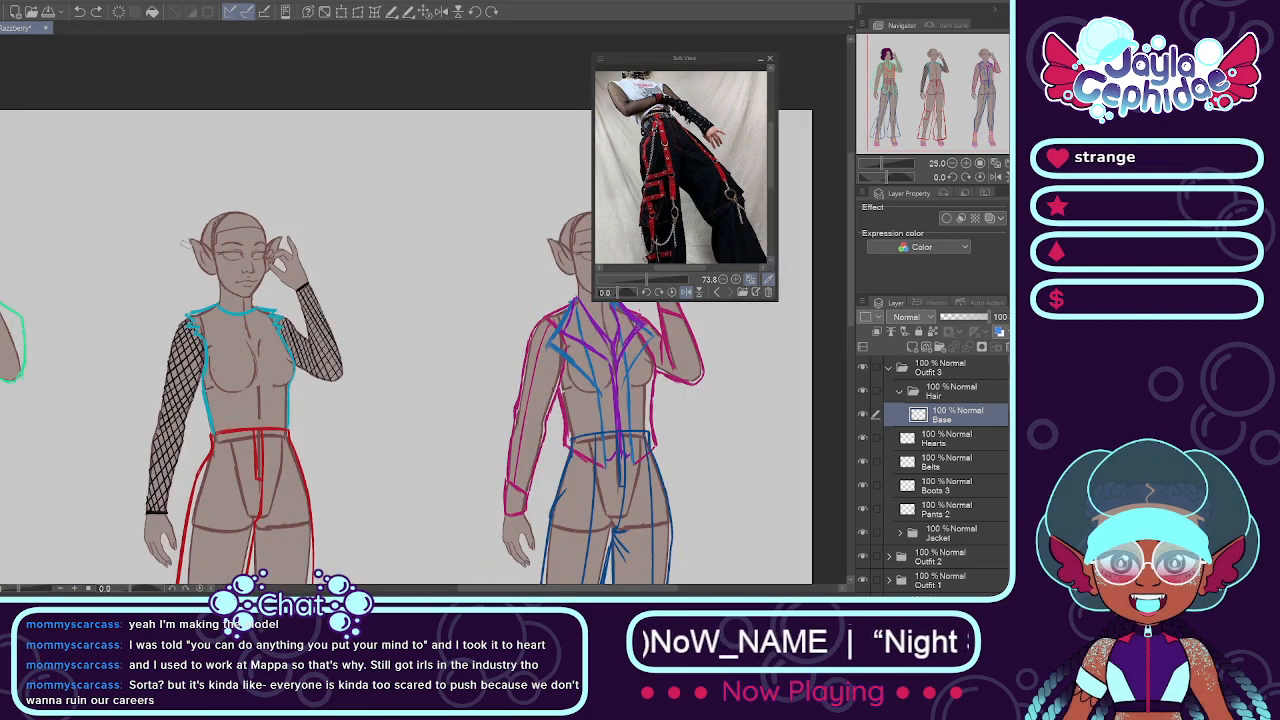
{"action": "scroll", "coordinate": [183, 243], "scroll_direction": "up", "scroll_amount": 6}
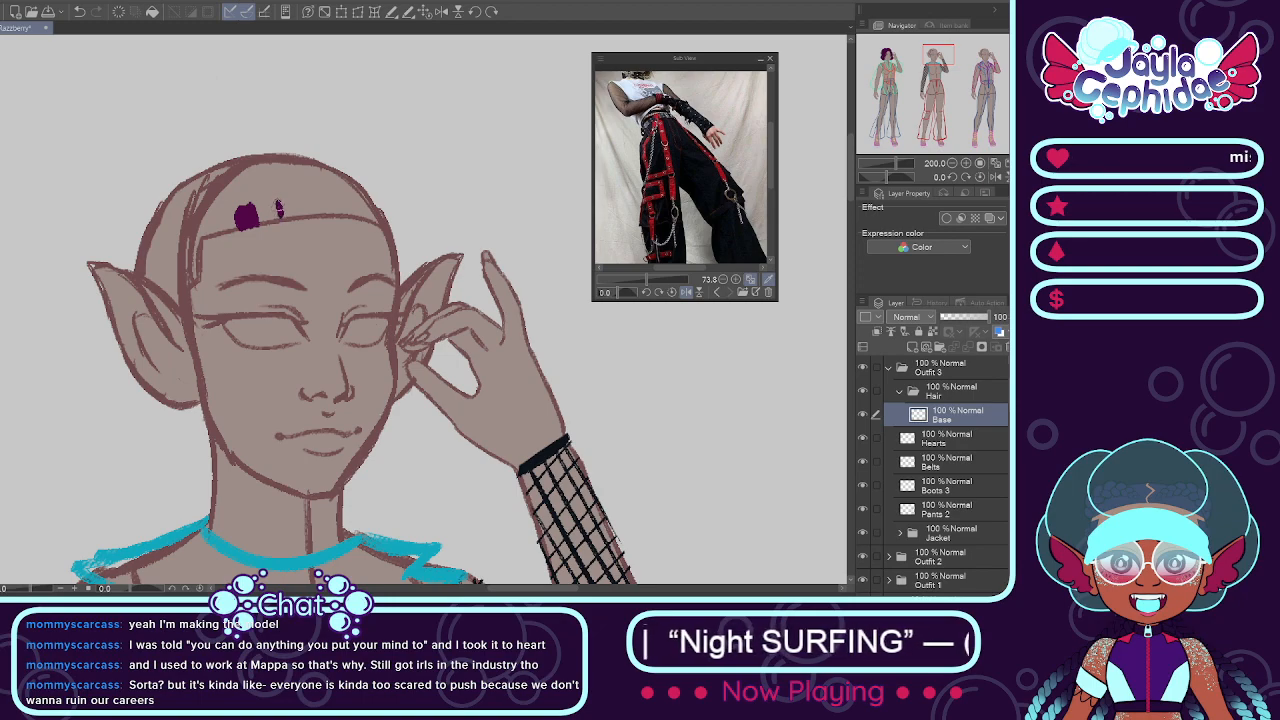
{"action": "left_click_drag", "start_coordinate": [288, 204], "coordinate": [284, 208]}
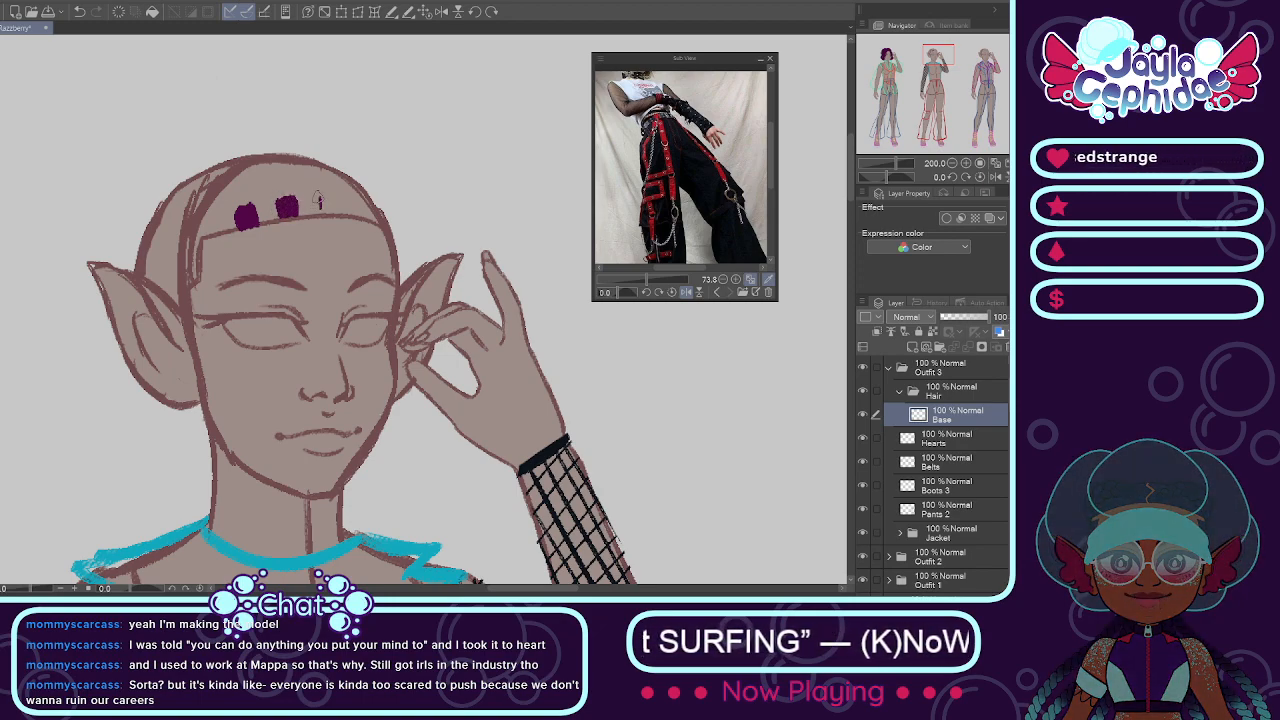
{"action": "left_click_drag", "start_coordinate": [324, 199], "coordinate": [337, 206]}
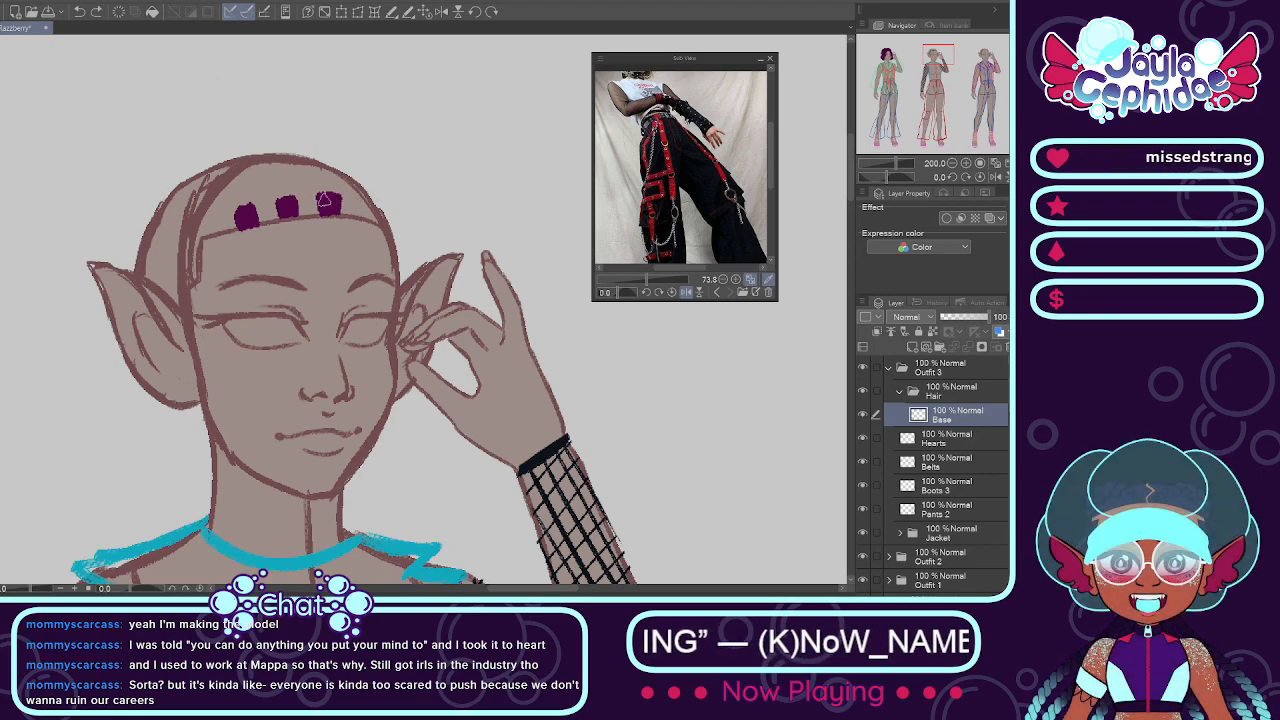
{"action": "mouse_move", "coordinate": [320, 205]}
{"action": "left_mouse_down"}
{"action": "mouse_move", "coordinate": [333, 197]}
{"action": "mouse_move", "coordinate": [334, 213]}
{"action": "mouse_move", "coordinate": [358, 215]}
{"action": "mouse_move", "coordinate": [361, 198]}
{"action": "mouse_move", "coordinate": [366, 216]}
{"action": "left_mouse_up"}
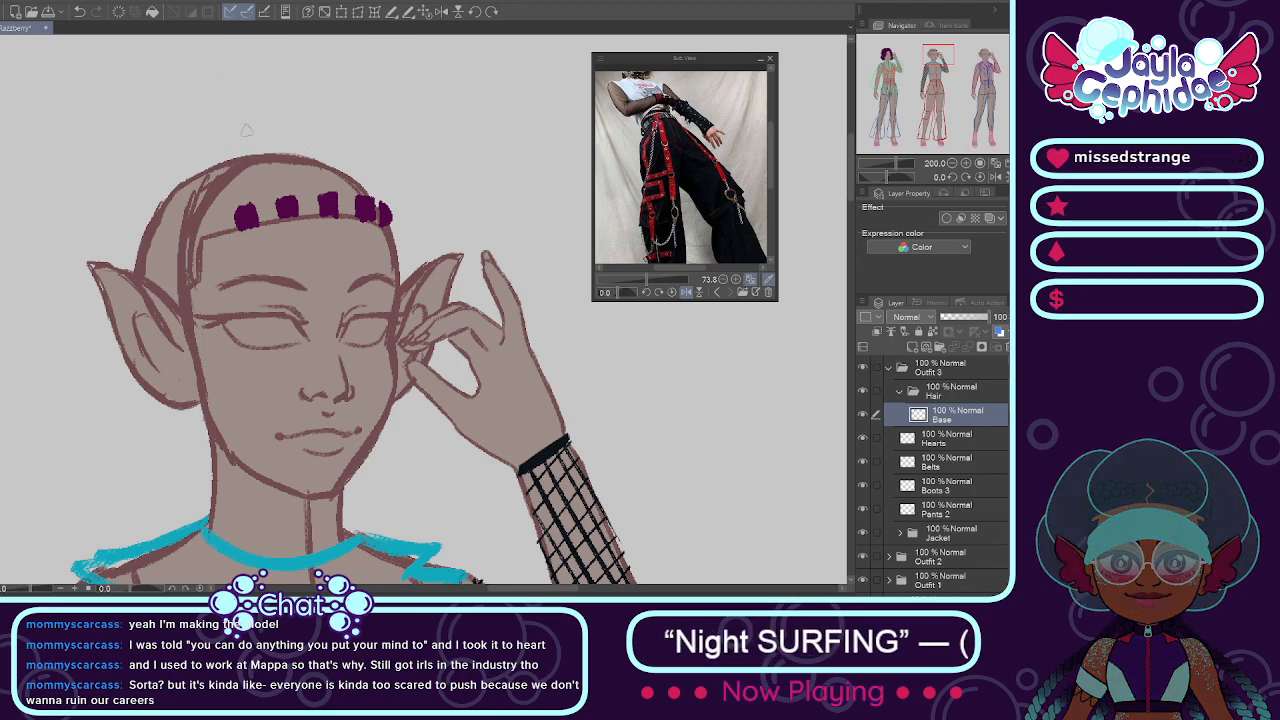
{"action": "scroll", "coordinate": [222, 202], "scroll_direction": "up", "scroll_amount": 2}
{"action": "mouse_move", "coordinate": [203, 228]}
{"action": "left_mouse_down"}
{"action": "mouse_move", "coordinate": [213, 258]}
{"action": "mouse_move", "coordinate": [186, 232]}
{"action": "mouse_move", "coordinate": [170, 255]}
{"action": "mouse_move", "coordinate": [196, 258]}
{"action": "left_mouse_up"}
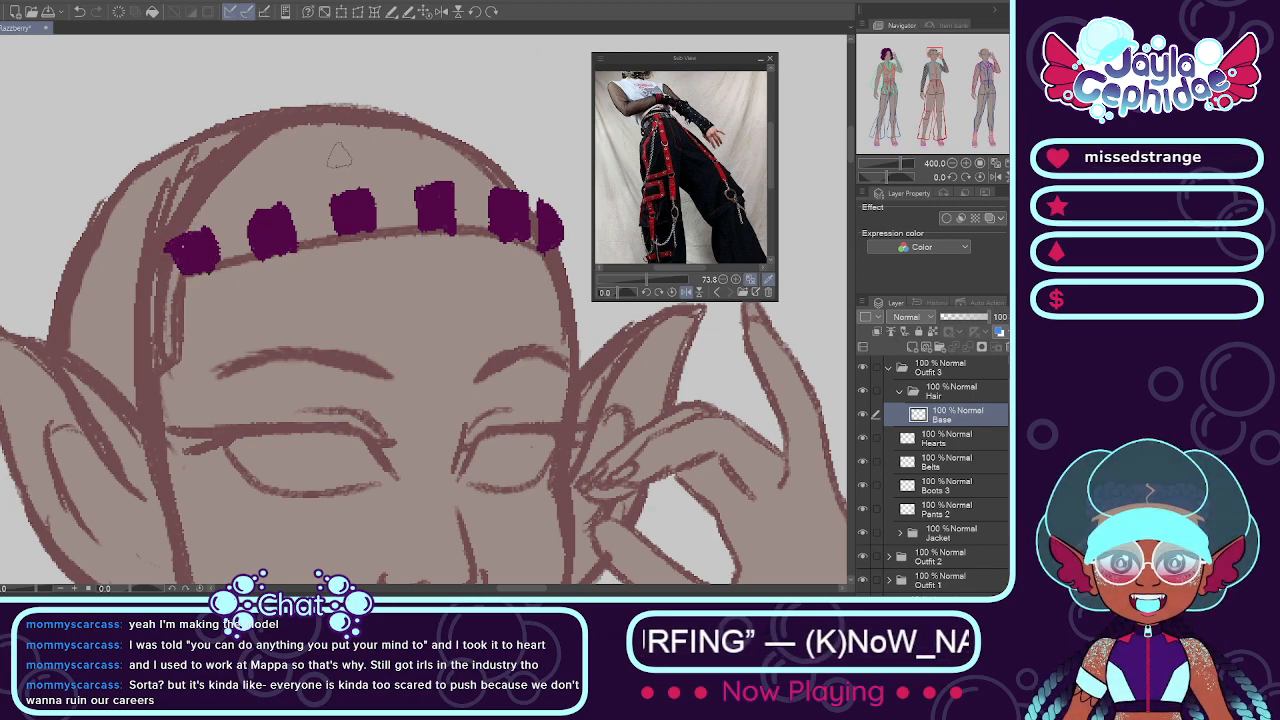
Step: Add a second row of four purple patches and two on the crown, trimming the overhang past the head outline
{"action": "left_click_drag", "start_coordinate": [343, 148], "coordinate": [360, 176]}
{"action": "mouse_move", "coordinate": [335, 134]}
{"action": "left_mouse_down"}
{"action": "mouse_move", "coordinate": [314, 168]}
{"action": "mouse_move", "coordinate": [345, 170]}
{"action": "left_mouse_up"}
{"action": "mouse_move", "coordinate": [425, 138]}
{"action": "left_mouse_down"}
{"action": "mouse_move", "coordinate": [398, 166]}
{"action": "mouse_move", "coordinate": [414, 140]}
{"action": "mouse_move", "coordinate": [404, 152]}
{"action": "mouse_move", "coordinate": [498, 140]}
{"action": "mouse_move", "coordinate": [508, 160]}
{"action": "mouse_move", "coordinate": [481, 162]}
{"action": "mouse_move", "coordinate": [498, 172]}
{"action": "left_mouse_up"}
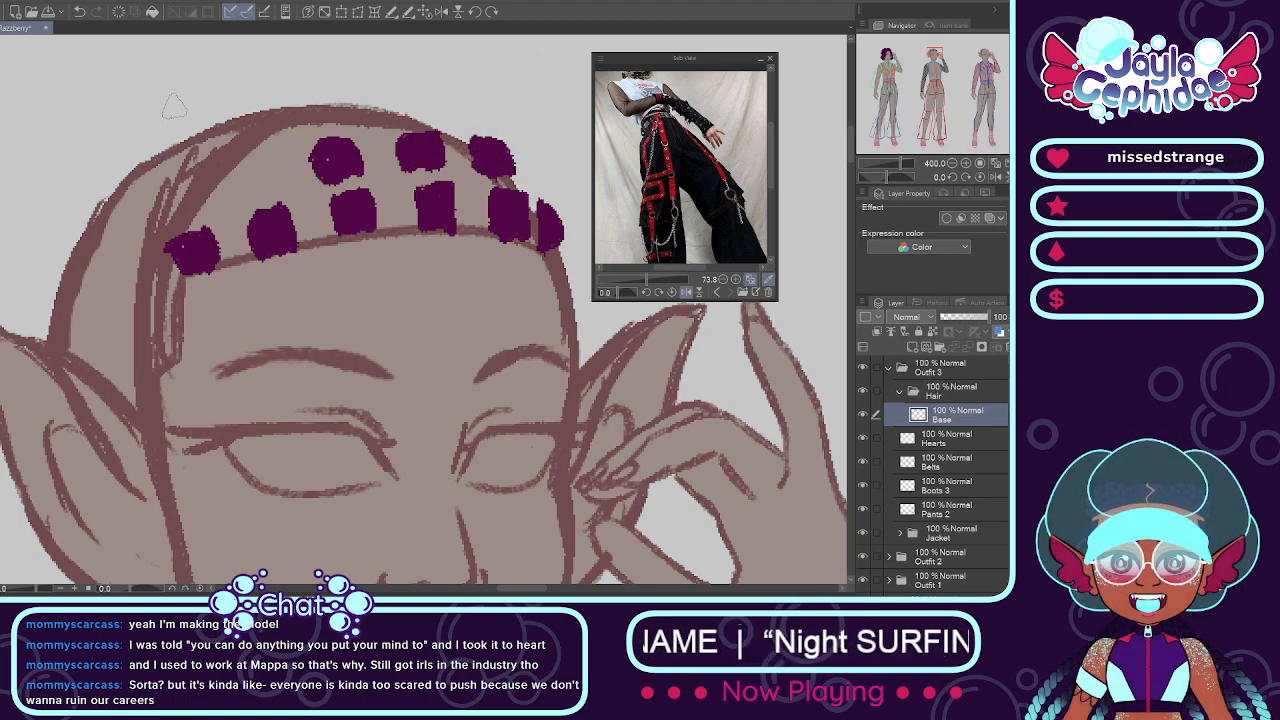
{"action": "mouse_move", "coordinate": [268, 158]}
{"action": "left_mouse_down"}
{"action": "mouse_move", "coordinate": [262, 182]}
{"action": "mouse_move", "coordinate": [245, 178]}
{"action": "mouse_move", "coordinate": [258, 145]}
{"action": "mouse_move", "coordinate": [235, 158]}
{"action": "mouse_move", "coordinate": [240, 182]}
{"action": "mouse_move", "coordinate": [256, 162]}
{"action": "left_mouse_up"}
{"action": "left_click_drag", "start_coordinate": [285, 120], "coordinate": [335, 112]}
{"action": "mouse_move", "coordinate": [362, 118]}
{"action": "left_mouse_down"}
{"action": "mouse_move", "coordinate": [404, 116]}
{"action": "mouse_move", "coordinate": [388, 110]}
{"action": "left_mouse_up"}
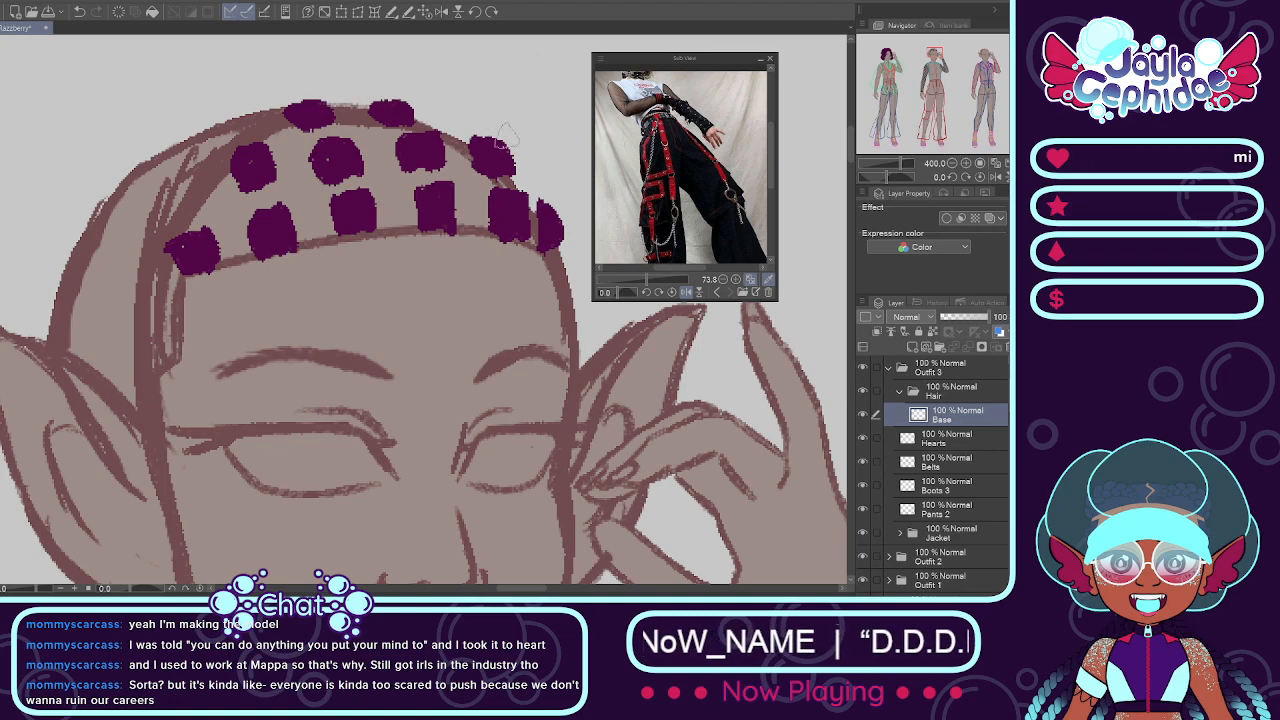
{"action": "mouse_move", "coordinate": [486, 116]}
{"action": "left_mouse_down"}
{"action": "mouse_move", "coordinate": [527, 168]}
{"action": "mouse_move", "coordinate": [470, 130]}
{"action": "mouse_move", "coordinate": [487, 137]}
{"action": "left_mouse_up"}
{"action": "left_click_drag", "start_coordinate": [551, 199], "coordinate": [566, 236]}
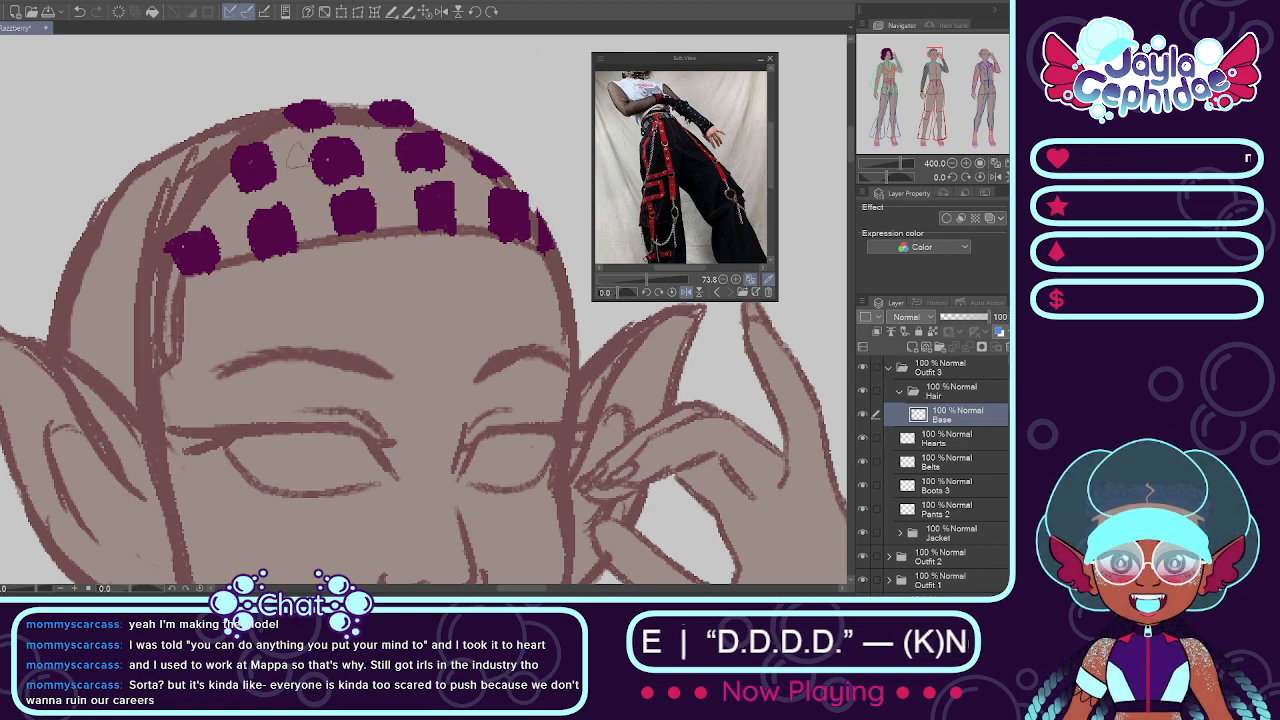
Step: Continue the staggered purple patches around the back of the crown and down the side of the head to the ear
{"action": "mouse_move", "coordinate": [217, 121]}
{"action": "left_mouse_down"}
{"action": "mouse_move", "coordinate": [247, 124]}
{"action": "mouse_move", "coordinate": [214, 124]}
{"action": "left_mouse_up"}
{"action": "mouse_move", "coordinate": [185, 170]}
{"action": "left_mouse_down"}
{"action": "mouse_move", "coordinate": [188, 192]}
{"action": "mouse_move", "coordinate": [166, 181]}
{"action": "mouse_move", "coordinate": [168, 200]}
{"action": "mouse_move", "coordinate": [180, 188]}
{"action": "mouse_move", "coordinate": [150, 150]}
{"action": "mouse_move", "coordinate": [172, 142]}
{"action": "mouse_move", "coordinate": [140, 158]}
{"action": "left_mouse_up"}
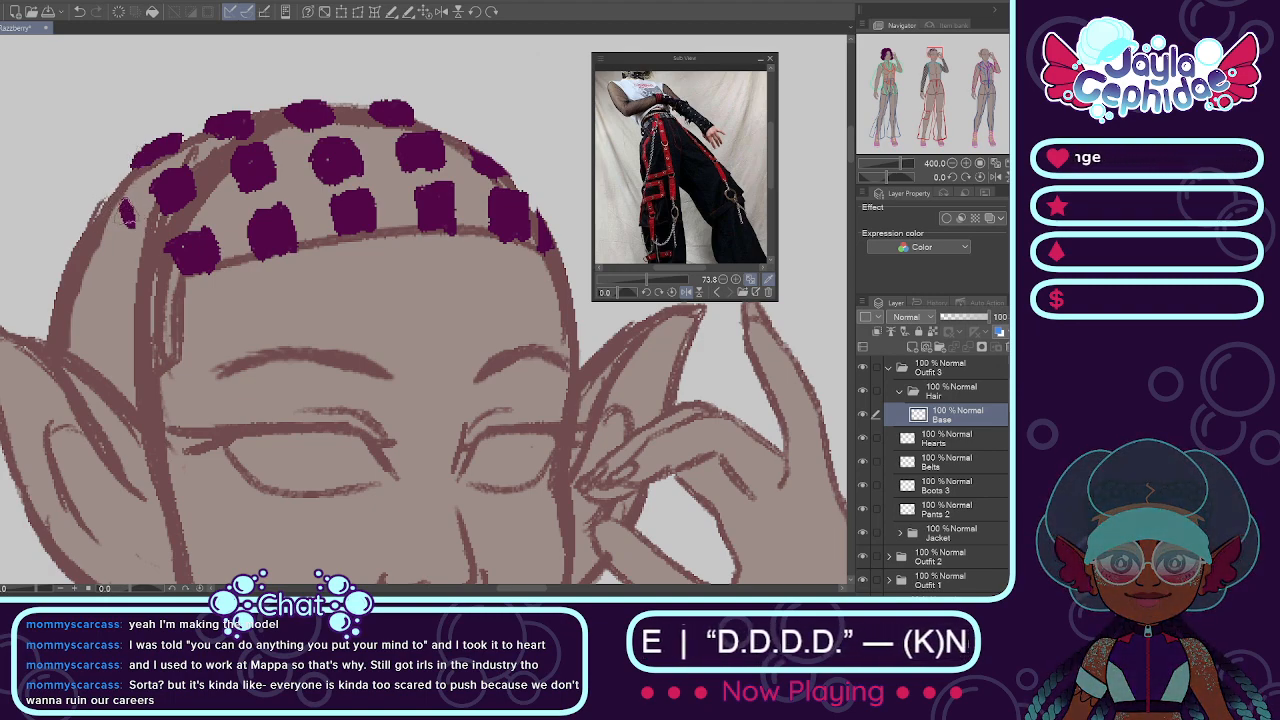
{"action": "mouse_move", "coordinate": [100, 218]}
{"action": "left_mouse_down"}
{"action": "mouse_move", "coordinate": [107, 240]}
{"action": "mouse_move", "coordinate": [119, 234]}
{"action": "mouse_move", "coordinate": [114, 250]}
{"action": "left_mouse_up"}
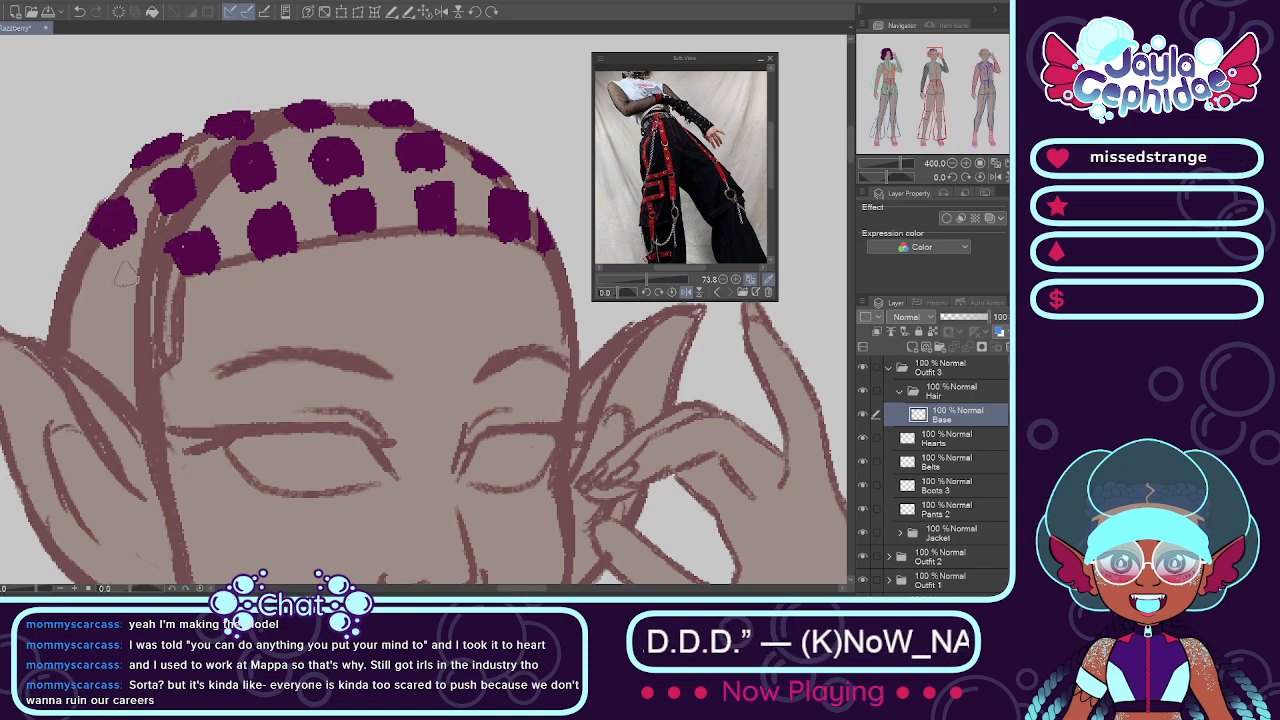
{"action": "mouse_move", "coordinate": [145, 268]}
{"action": "left_mouse_down"}
{"action": "mouse_move", "coordinate": [128, 305]}
{"action": "mouse_move", "coordinate": [152, 285]}
{"action": "mouse_move", "coordinate": [142, 266]}
{"action": "mouse_move", "coordinate": [125, 282]}
{"action": "mouse_move", "coordinate": [142, 272]}
{"action": "left_mouse_up"}
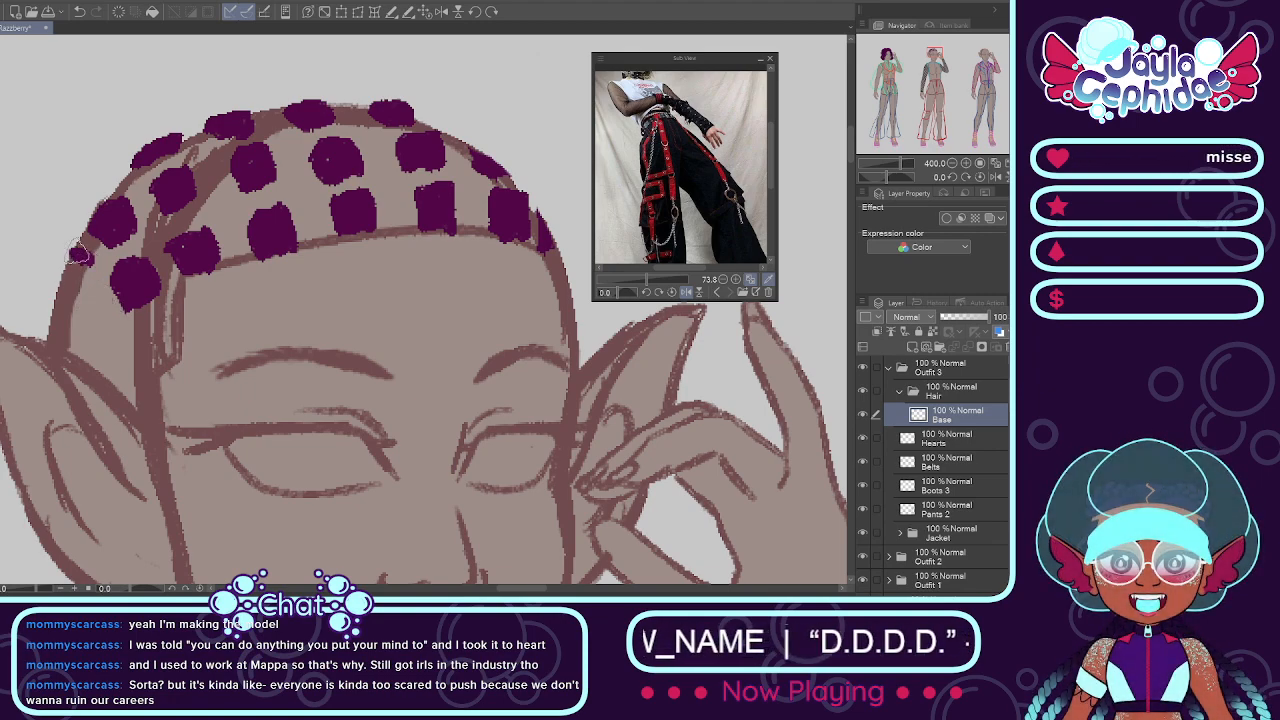
{"action": "left_click_drag", "start_coordinate": [70, 282], "coordinate": [66, 258]}
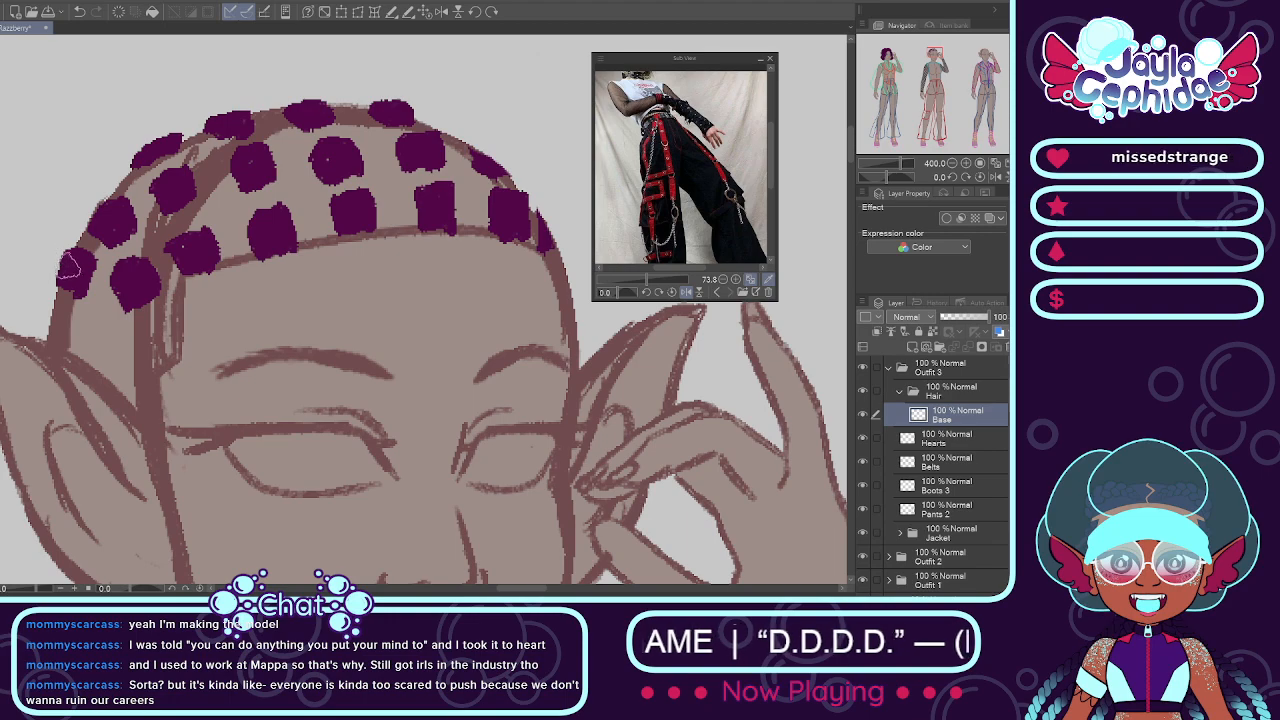
{"action": "left_click_drag", "start_coordinate": [118, 338], "coordinate": [157, 325]}
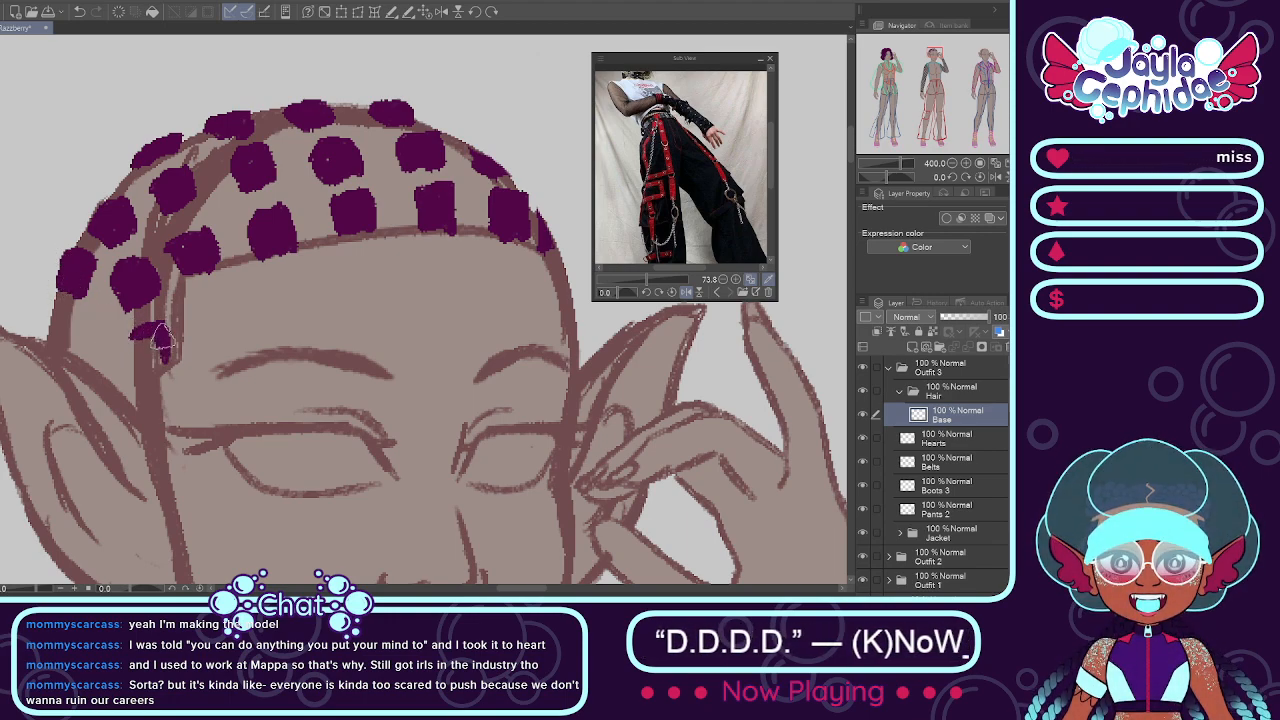
{"action": "mouse_move", "coordinate": [138, 334]}
{"action": "left_mouse_down"}
{"action": "mouse_move", "coordinate": [130, 372]}
{"action": "mouse_move", "coordinate": [150, 358]}
{"action": "left_mouse_up"}
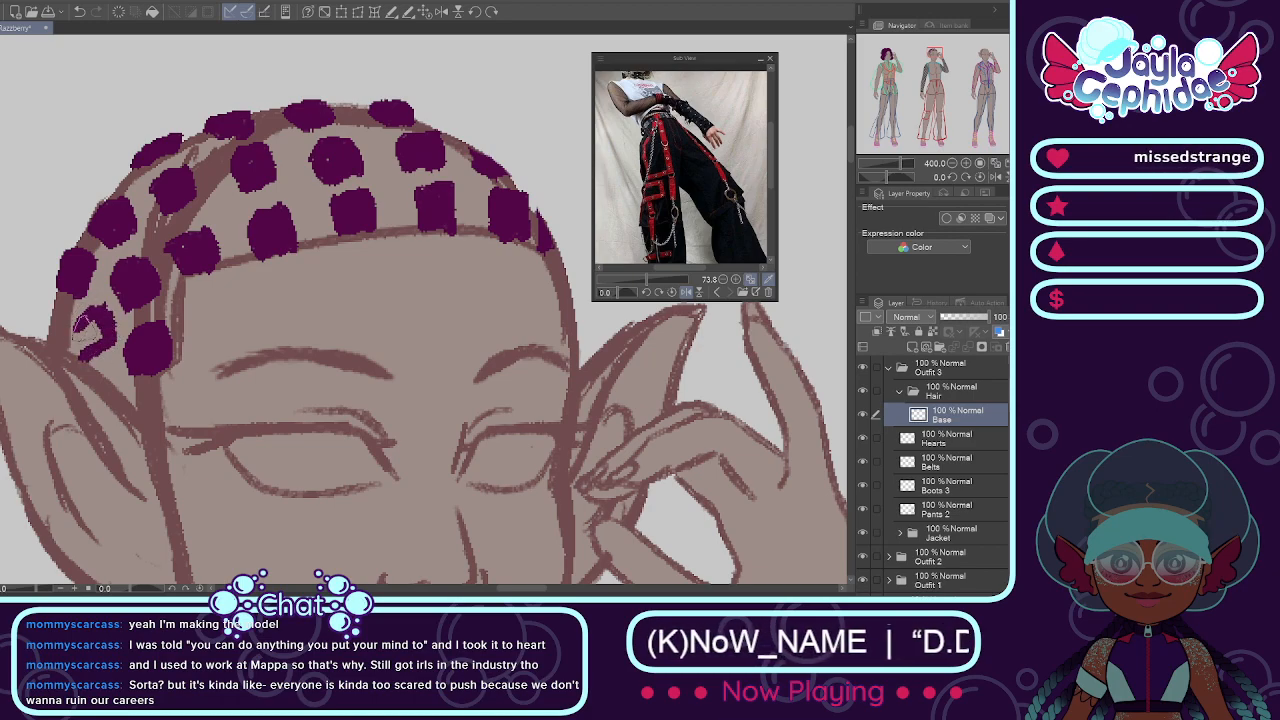
{"action": "left_click_drag", "start_coordinate": [82, 345], "coordinate": [95, 330]}
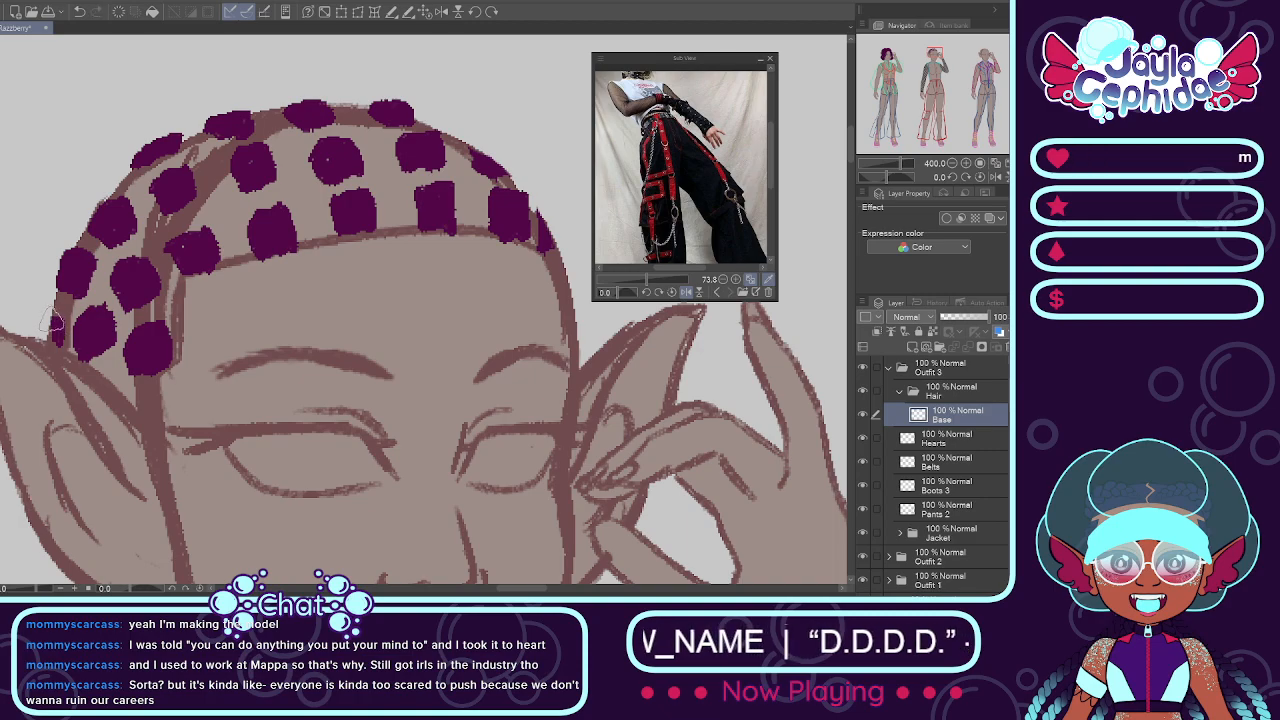
Step: Check the patched hair base up close and beside the neighbouring mannequin
{"action": "scroll", "coordinate": [60, 313], "scroll_direction": "down", "scroll_amount": 4}
{"action": "scroll", "coordinate": [40, 292], "scroll_direction": "down", "scroll_amount": 2}
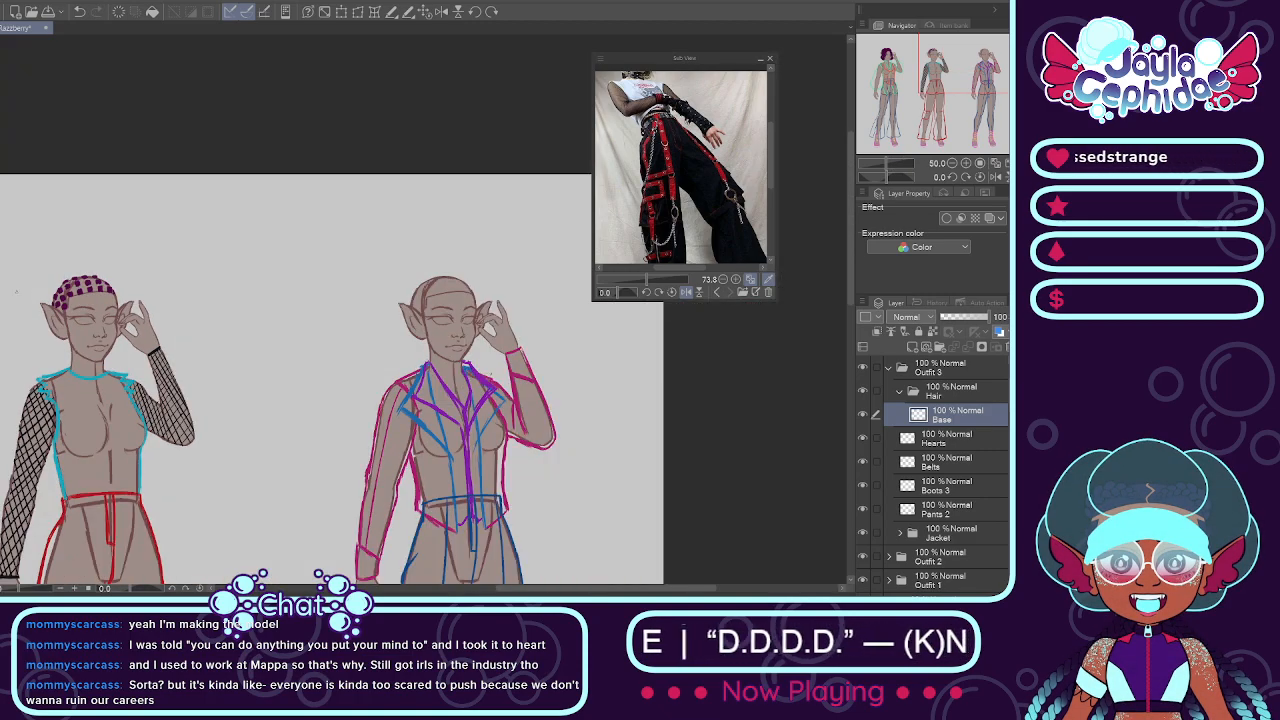
{"action": "scroll", "coordinate": [57, 298], "scroll_direction": "up", "scroll_amount": 3}
{"action": "scroll", "coordinate": [160, 440], "scroll_direction": "down", "scroll_amount": 1}
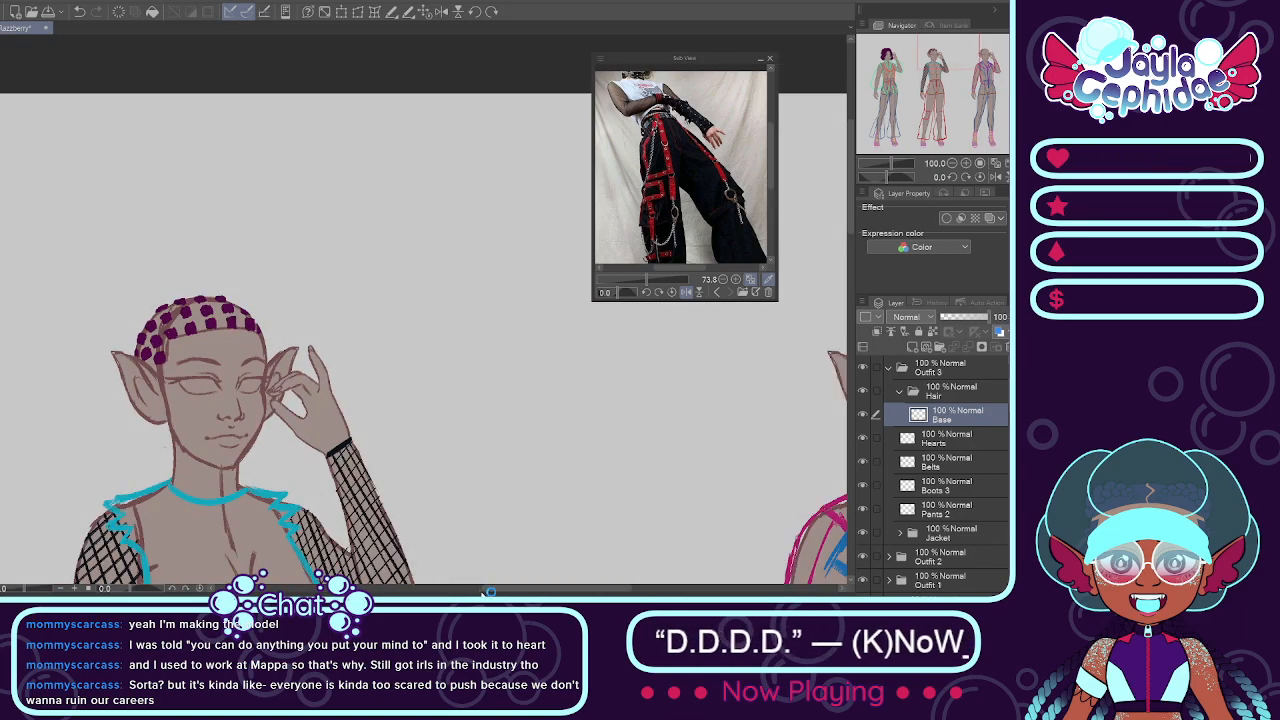
{"action": "mouse_move", "coordinate": [488, 592]}
{"action": "left_mouse_down"}
{"action": "mouse_move", "coordinate": [406, 588]}
{"action": "mouse_move", "coordinate": [483, 588]}
{"action": "mouse_move", "coordinate": [454, 588]}
{"action": "left_mouse_up"}
{"action": "scroll", "coordinate": [468, 360], "scroll_direction": "up", "scroll_amount": 2}
{"action": "scroll", "coordinate": [501, 250], "scroll_direction": "up", "scroll_amount": 1}
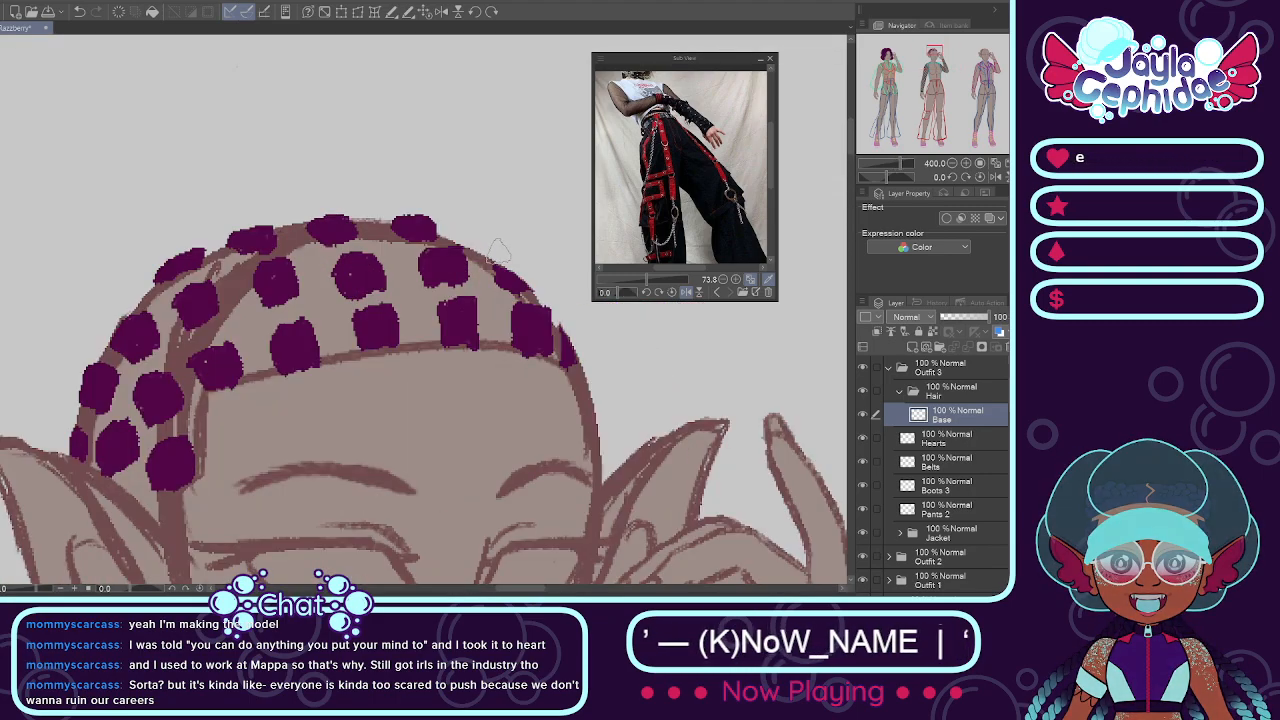
Step: Add a new layer named Locs above Base in the Hair folder
{"action": "scroll", "coordinate": [500, 254], "scroll_direction": "down", "scroll_amount": 3}
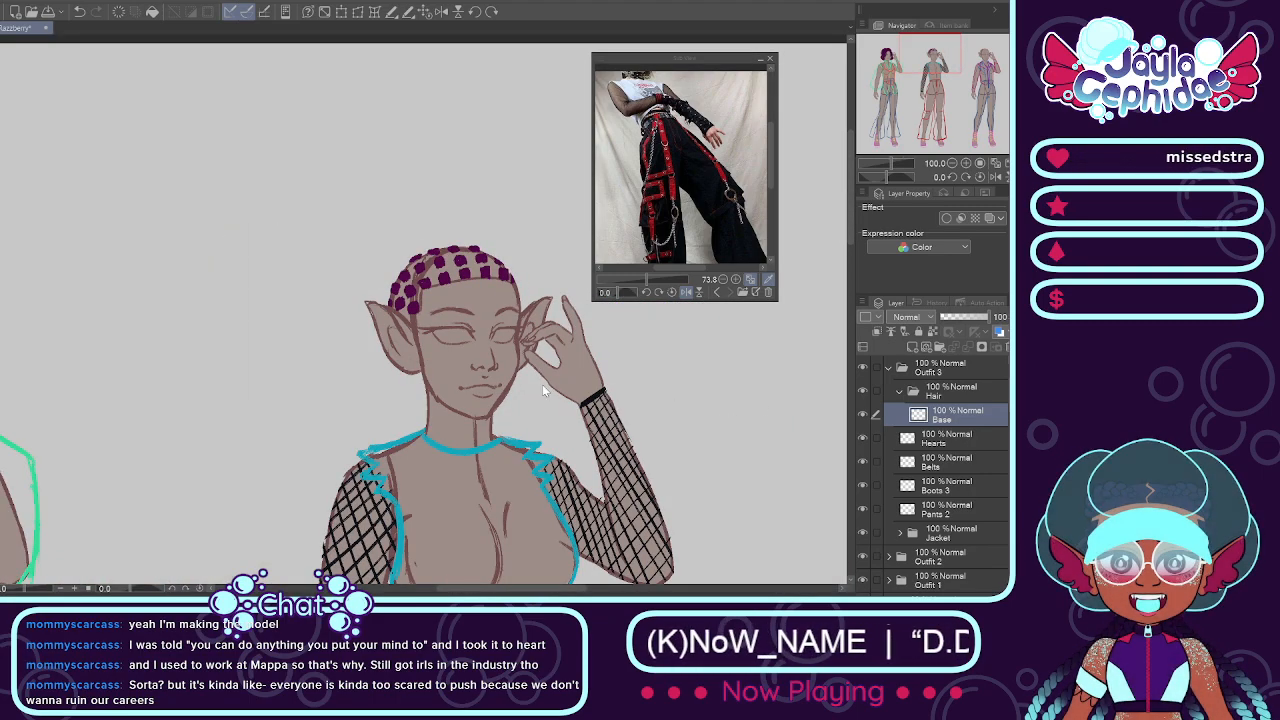
{"action": "key", "text": "ctrl+shift+n"}
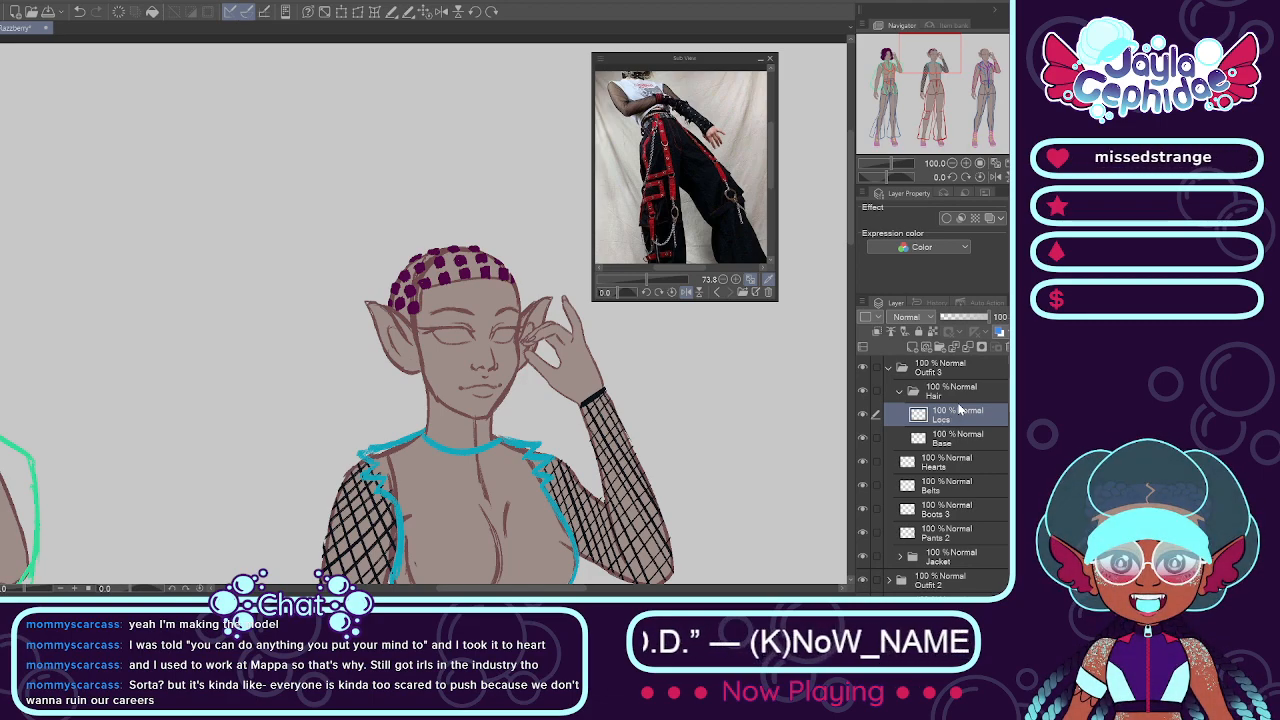
Step: Examine the middle mannequin's hair base against the first mannequin's finished hair and the overall lineup
{"action": "key", "text": "ctrl+minus"}
{"action": "key", "text": "ctrl+minus"}
{"action": "key", "text": "ctrl+minus"}
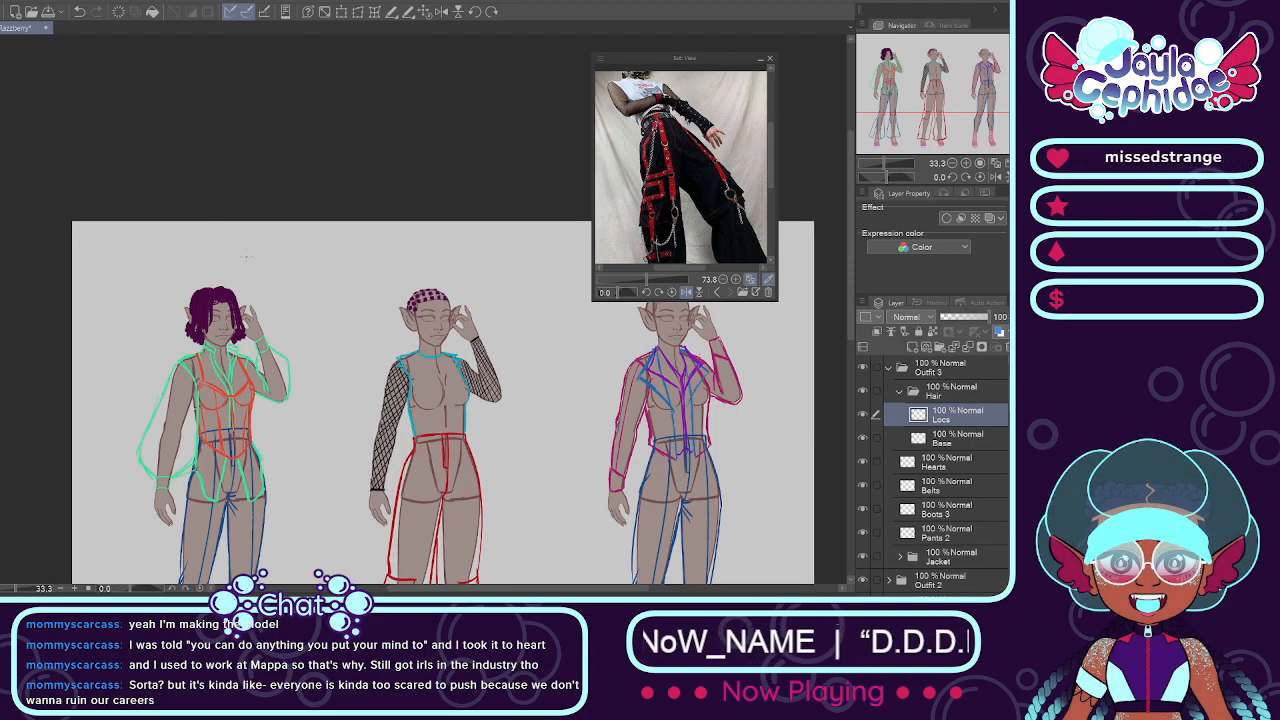
{"action": "scroll", "coordinate": [361, 273], "scroll_direction": "up", "scroll_amount": 3}
{"action": "scroll", "coordinate": [361, 273], "scroll_direction": "down", "scroll_amount": 2}
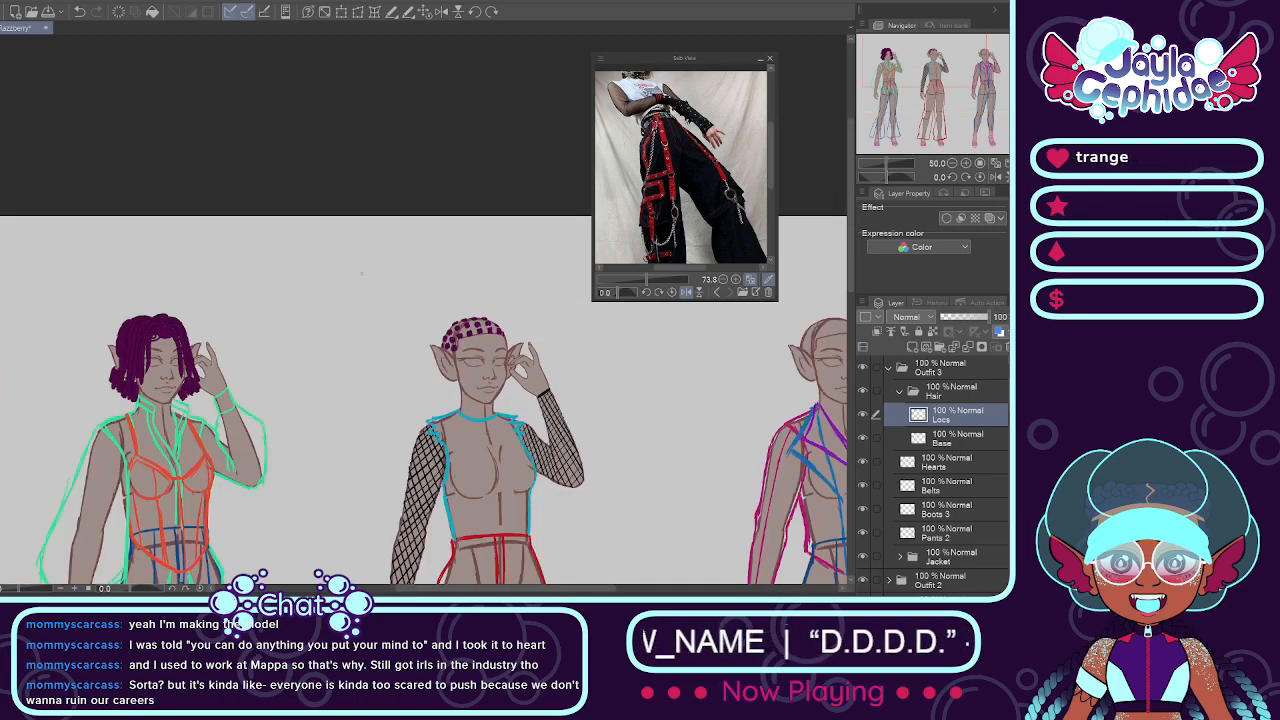
{"action": "scroll", "coordinate": [361, 273], "scroll_direction": "up", "scroll_amount": 1}
{"action": "scroll", "coordinate": [361, 273], "scroll_direction": "down", "scroll_amount": 2}
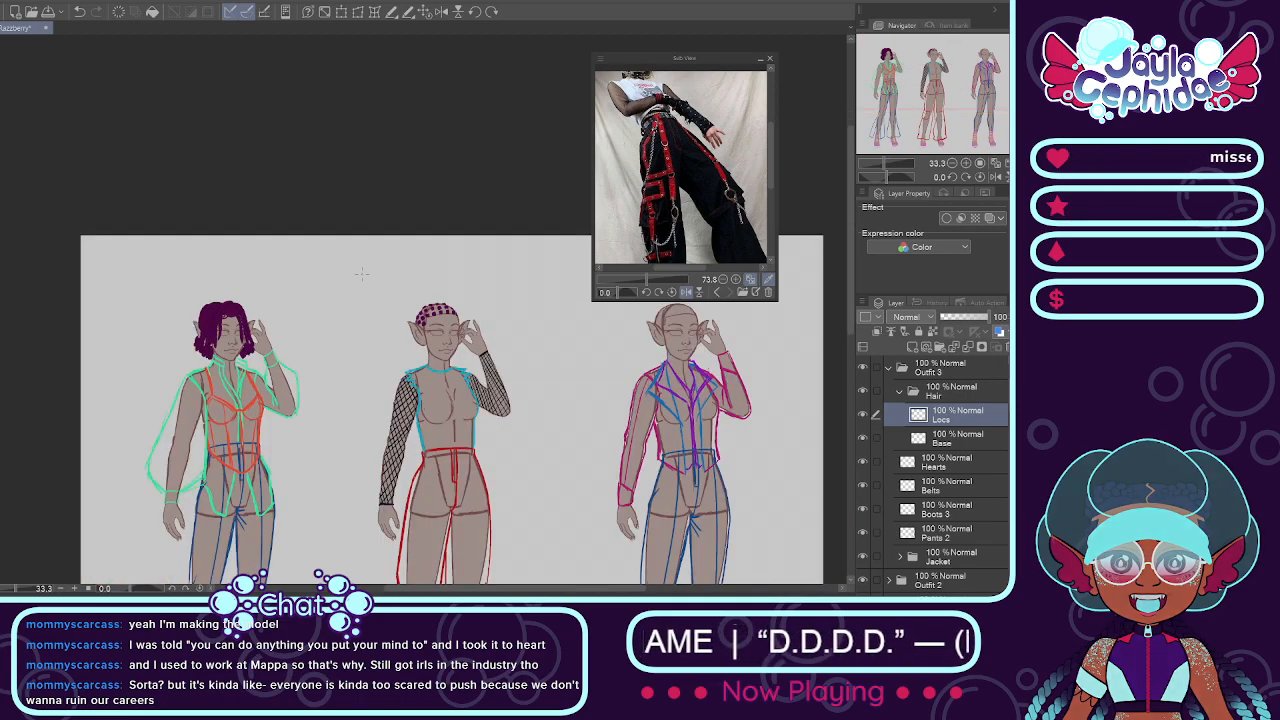
{"action": "scroll", "coordinate": [361, 273], "scroll_direction": "up", "scroll_amount": 1}
{"action": "scroll", "coordinate": [361, 273], "scroll_direction": "up", "scroll_amount": 1}
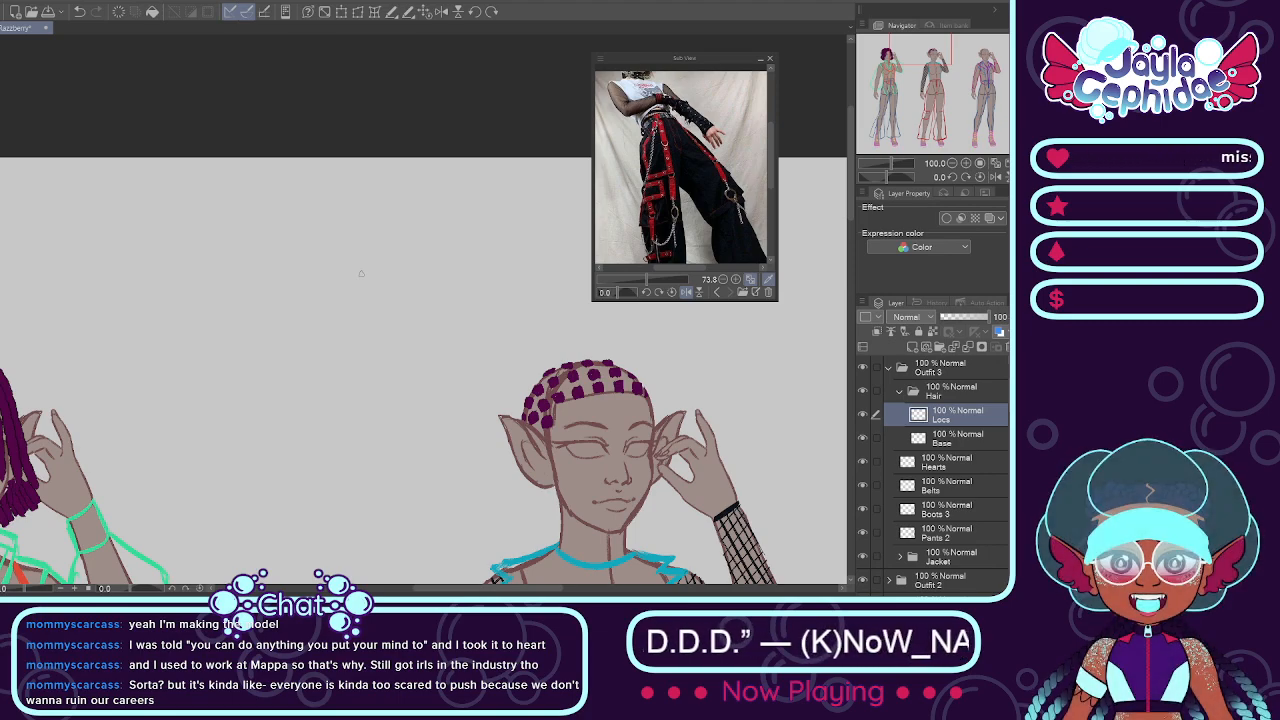
{"action": "scroll", "coordinate": [361, 273], "scroll_direction": "down", "scroll_amount": 2}
{"action": "scroll", "coordinate": [361, 273], "scroll_direction": "up", "scroll_amount": 3}
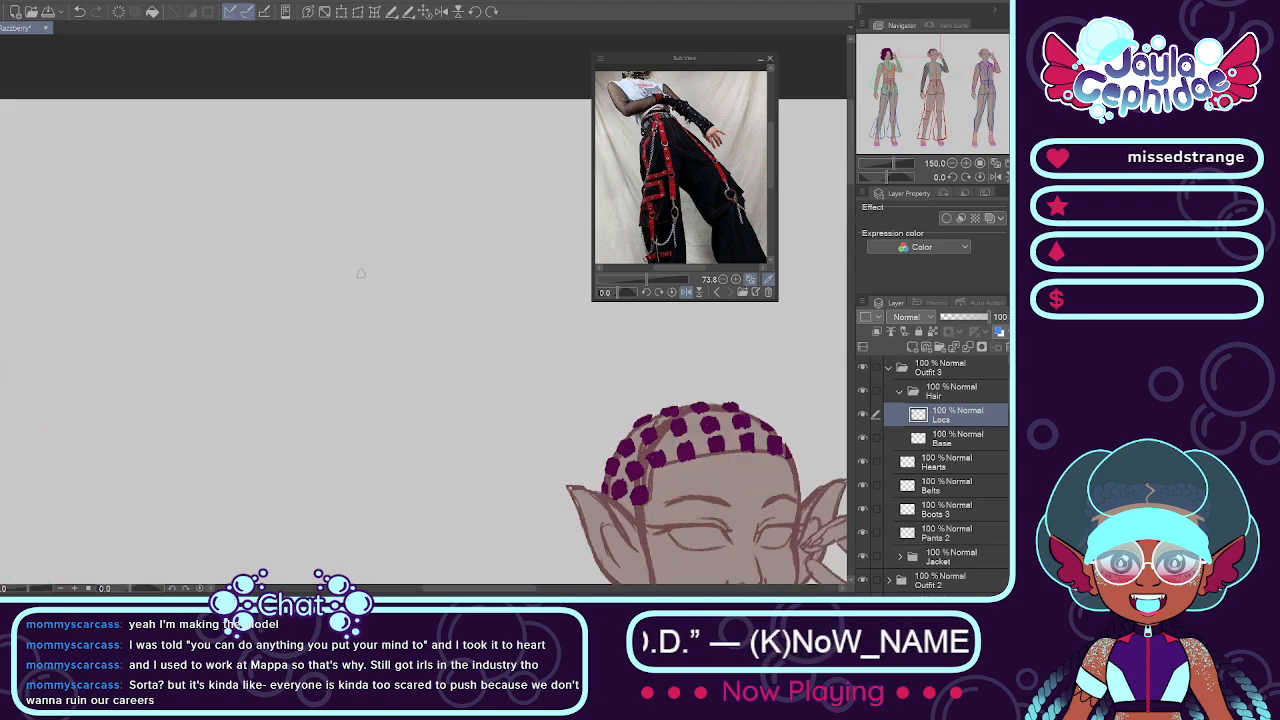
{"action": "left_click_drag", "start_coordinate": [496, 591], "coordinate": [538, 595]}
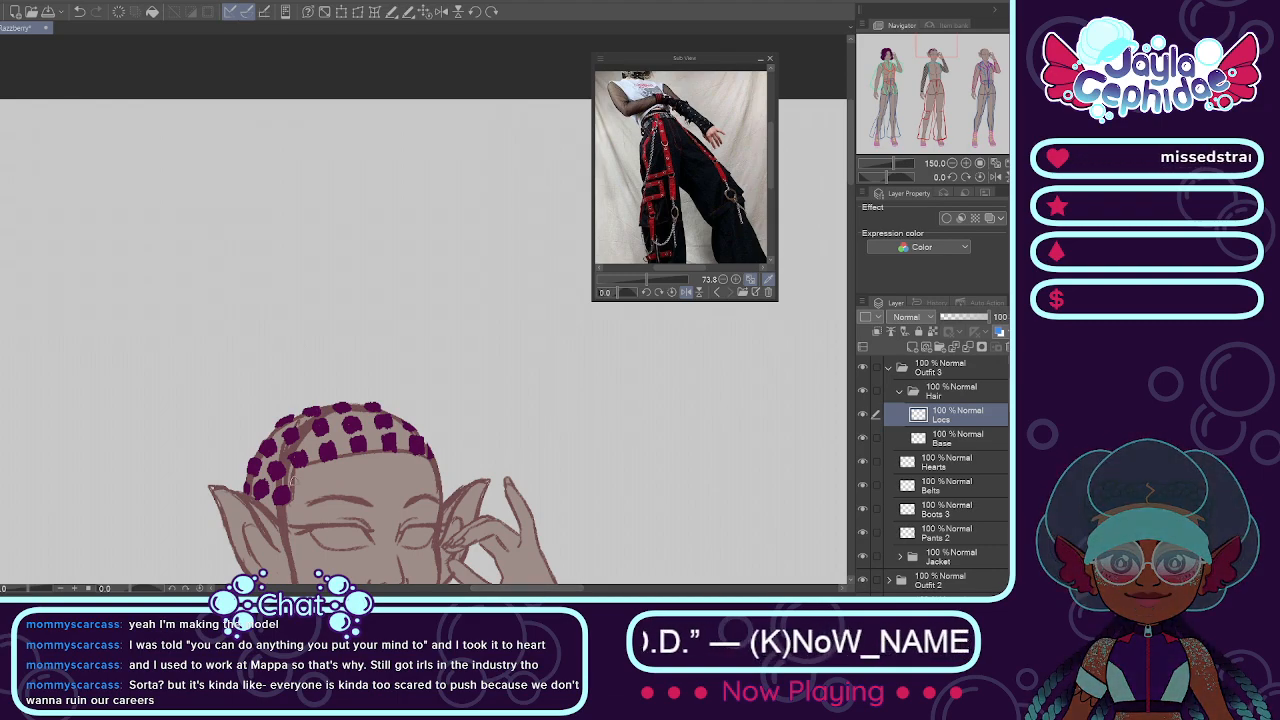
{"action": "scroll", "coordinate": [253, 440], "scroll_direction": "up", "scroll_amount": 1}
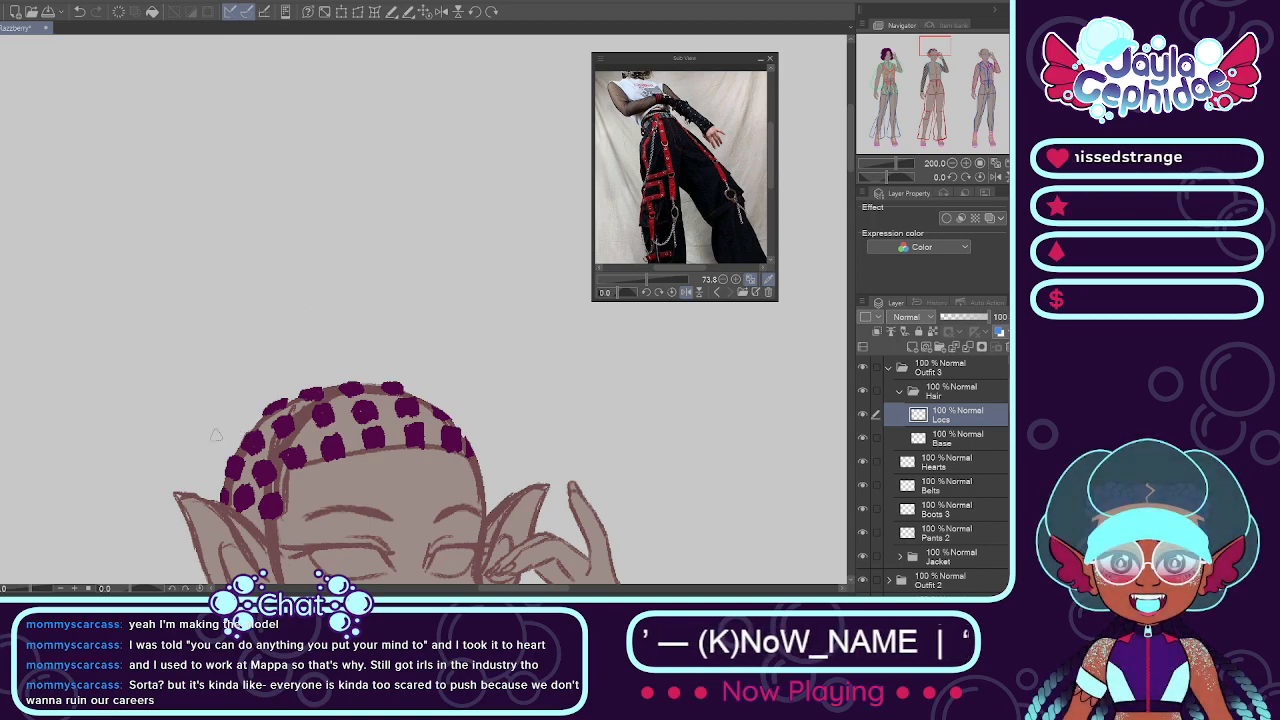
{"action": "left_click_drag", "start_coordinate": [237, 402], "coordinate": [371, 456]}
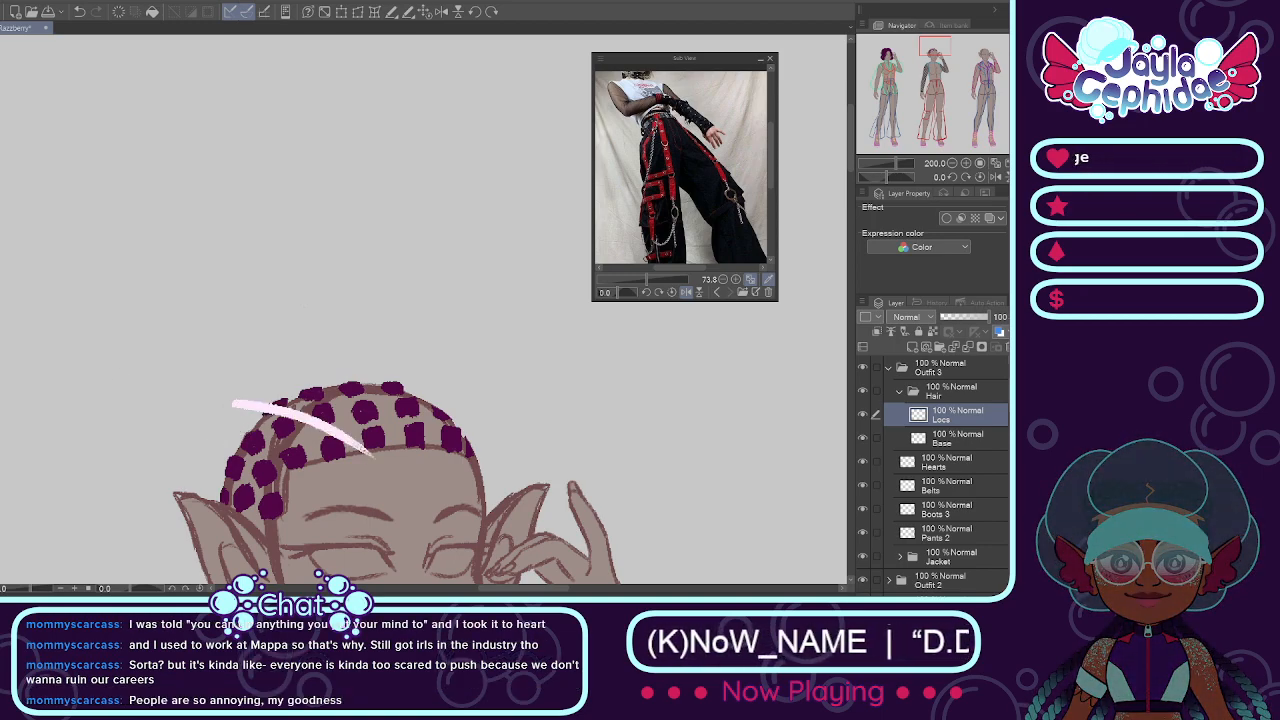
{"action": "key", "text": "ctrl+z"}
{"action": "left_click_drag", "start_coordinate": [188, 322], "coordinate": [366, 450]}
{"action": "key", "text": "ctrl+z"}
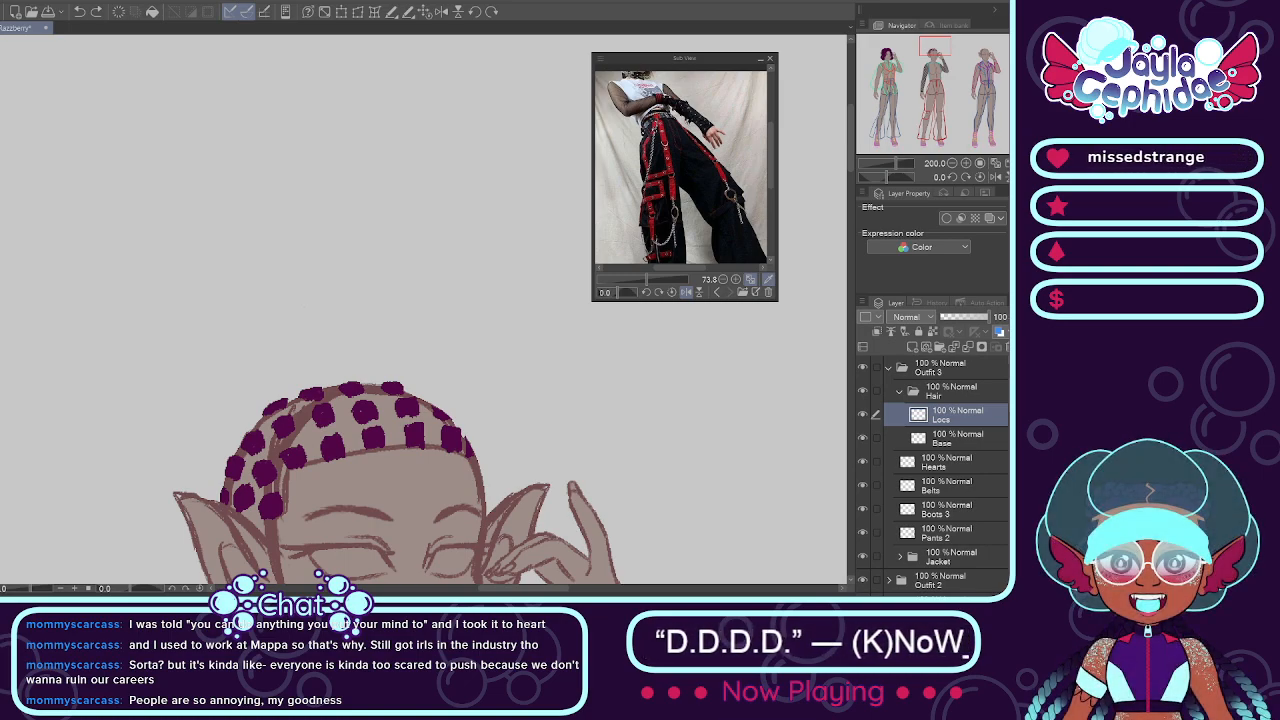
{"action": "left_click_drag", "start_coordinate": [204, 377], "coordinate": [402, 476]}
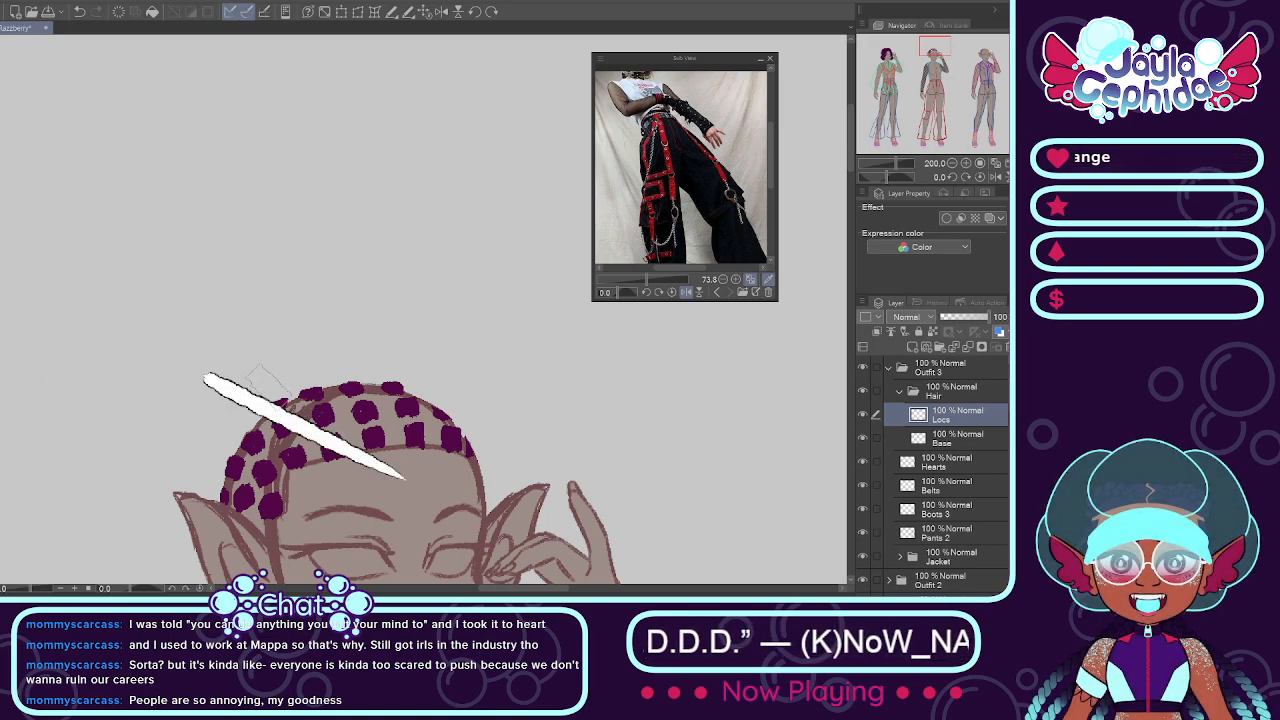
{"action": "key", "text": "ctrl+z"}
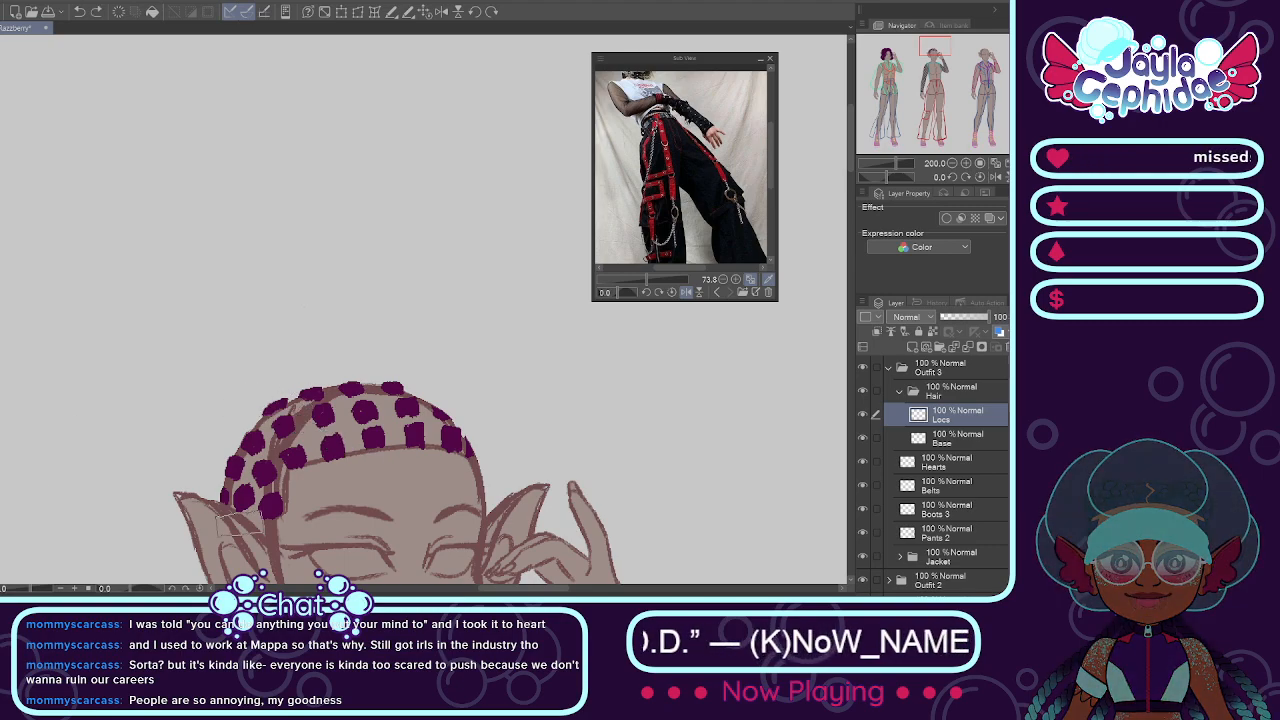
Step: Try painting three white outlined locs from the upper hair patches to a shared point off the crown's left side
{"action": "scroll", "coordinate": [250, 504], "scroll_direction": "up", "scroll_amount": 2}
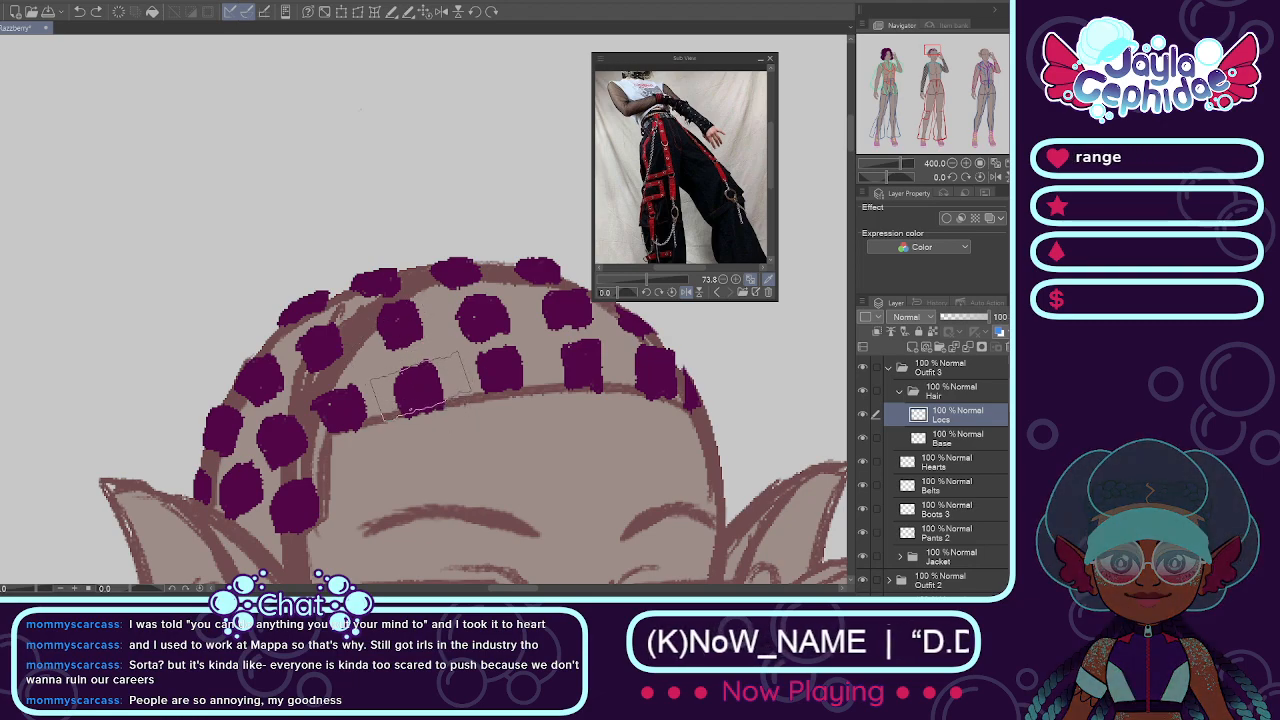
{"action": "left_click_drag", "start_coordinate": [490, 374], "coordinate": [222, 305]}
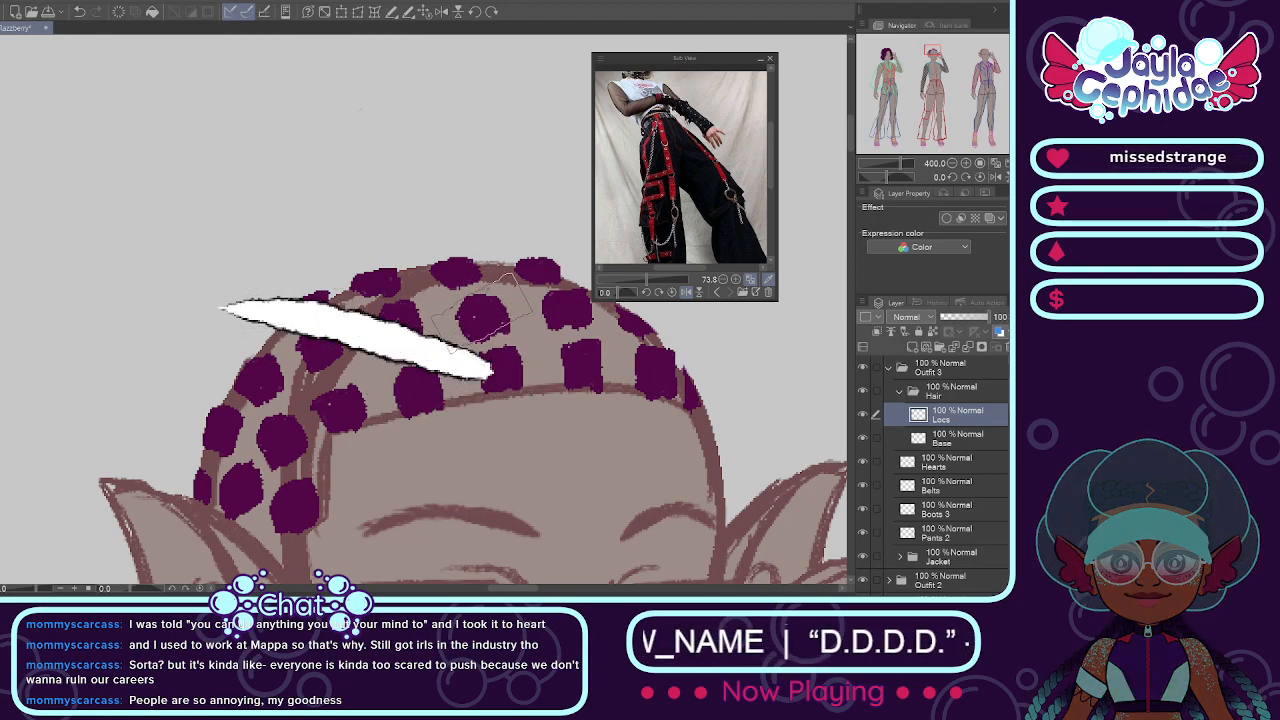
{"action": "left_click_drag", "start_coordinate": [480, 312], "coordinate": [224, 306]}
{"action": "left_click_drag", "start_coordinate": [440, 266], "coordinate": [237, 281]}
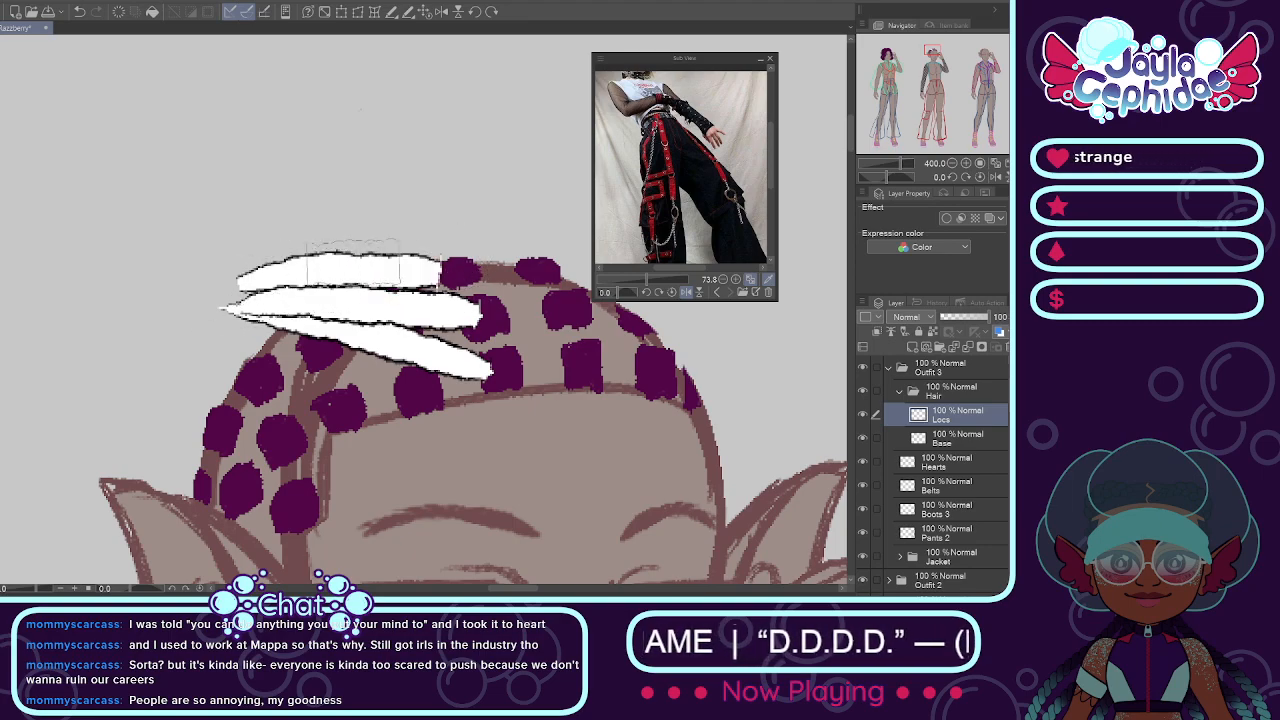
{"action": "key", "text": "ctrl+z"}
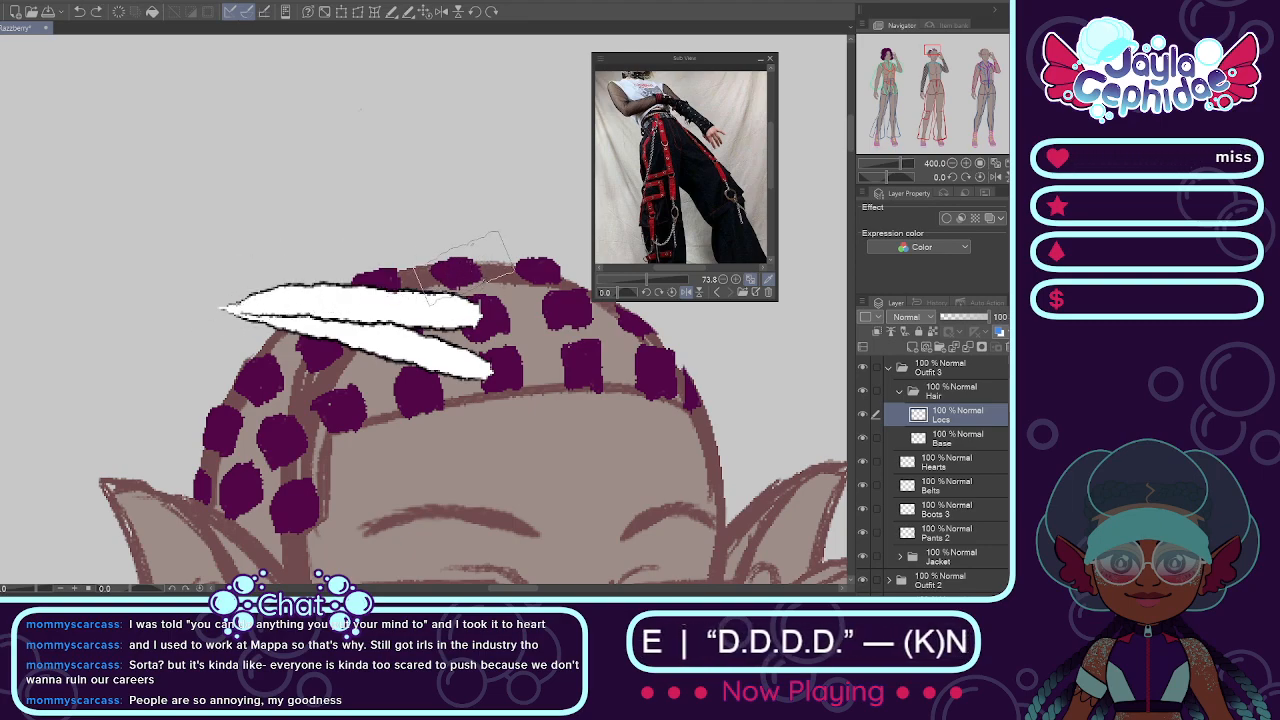
{"action": "left_click_drag", "start_coordinate": [465, 265], "coordinate": [232, 290]}
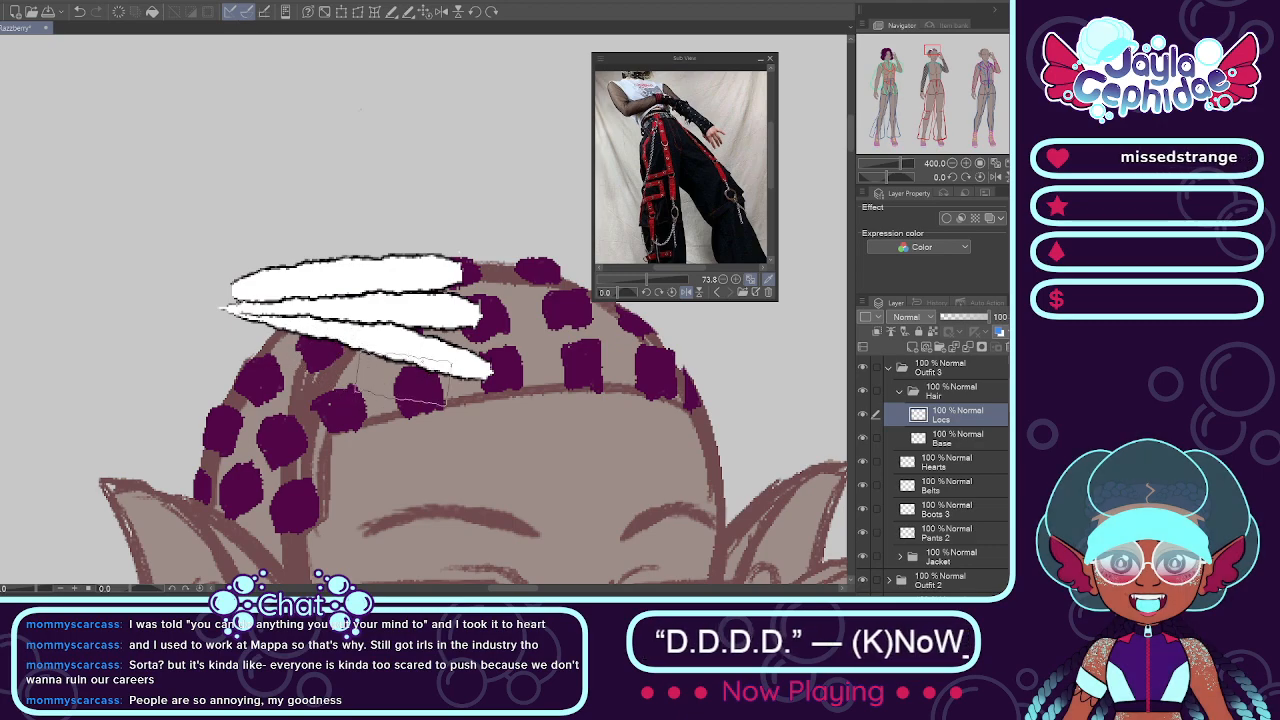
Step: Try extending the fan with white locs from the hairline and side patches down to the ear, meeting at the same point
{"action": "left_click_drag", "start_coordinate": [435, 415], "coordinate": [238, 300]}
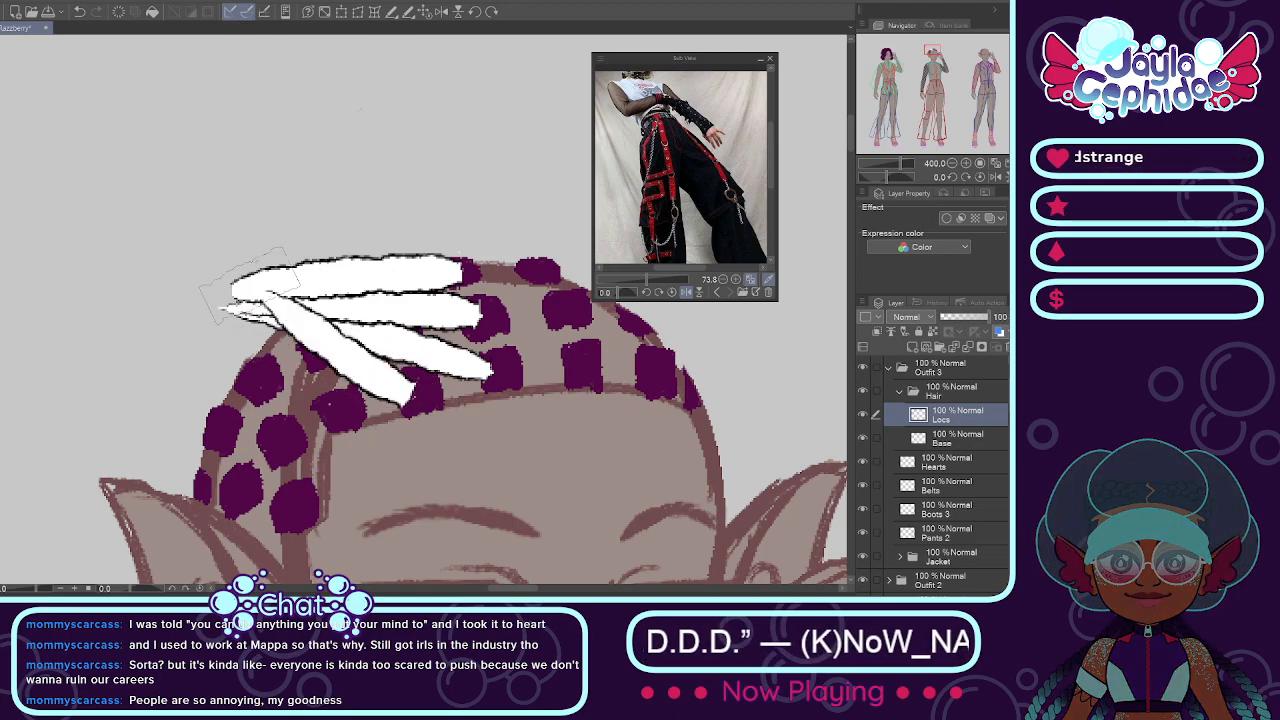
{"action": "key", "text": "ctrl+z"}
{"action": "left_click_drag", "start_coordinate": [420, 402], "coordinate": [215, 295]}
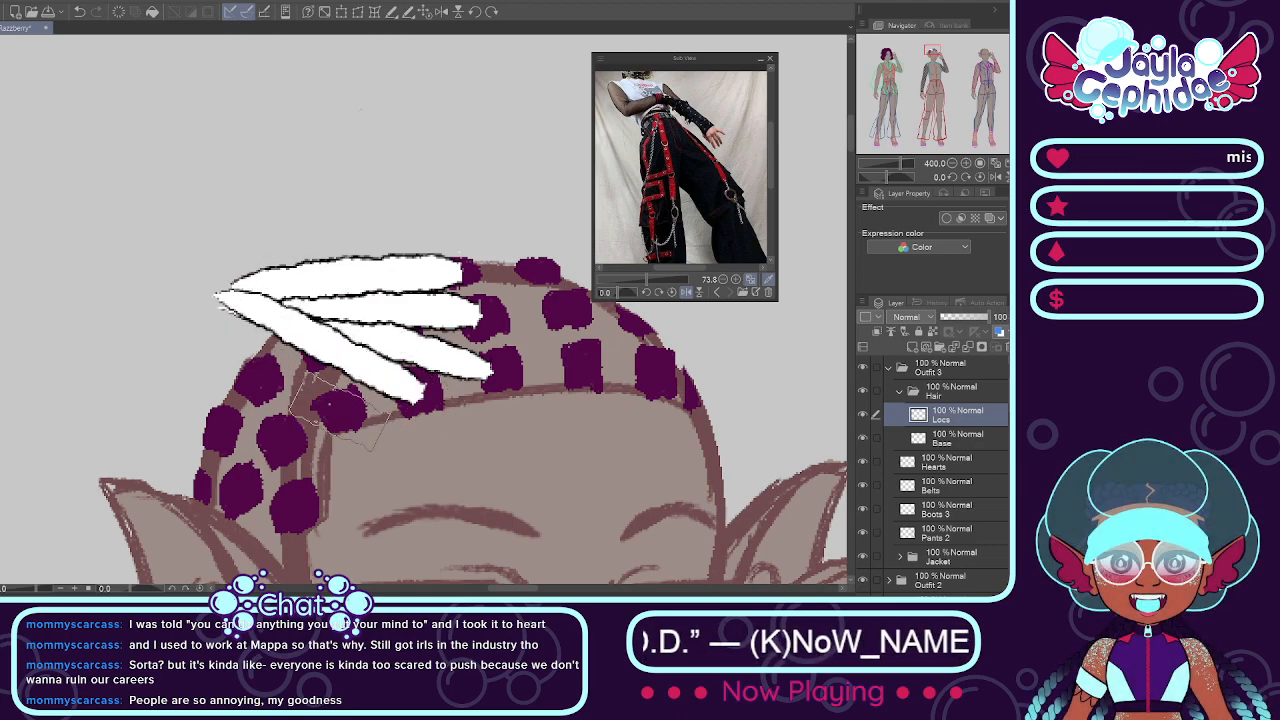
{"action": "left_click_drag", "start_coordinate": [340, 412], "coordinate": [218, 298]}
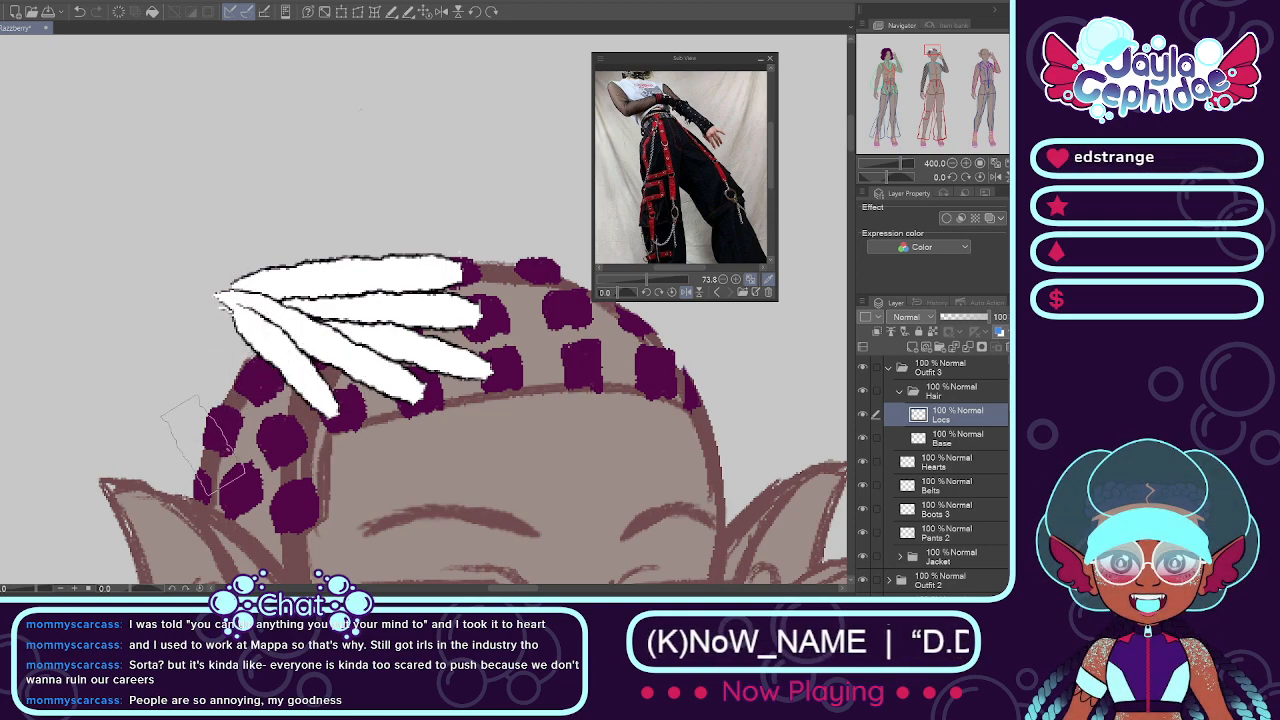
{"action": "left_click_drag", "start_coordinate": [274, 441], "coordinate": [232, 292]}
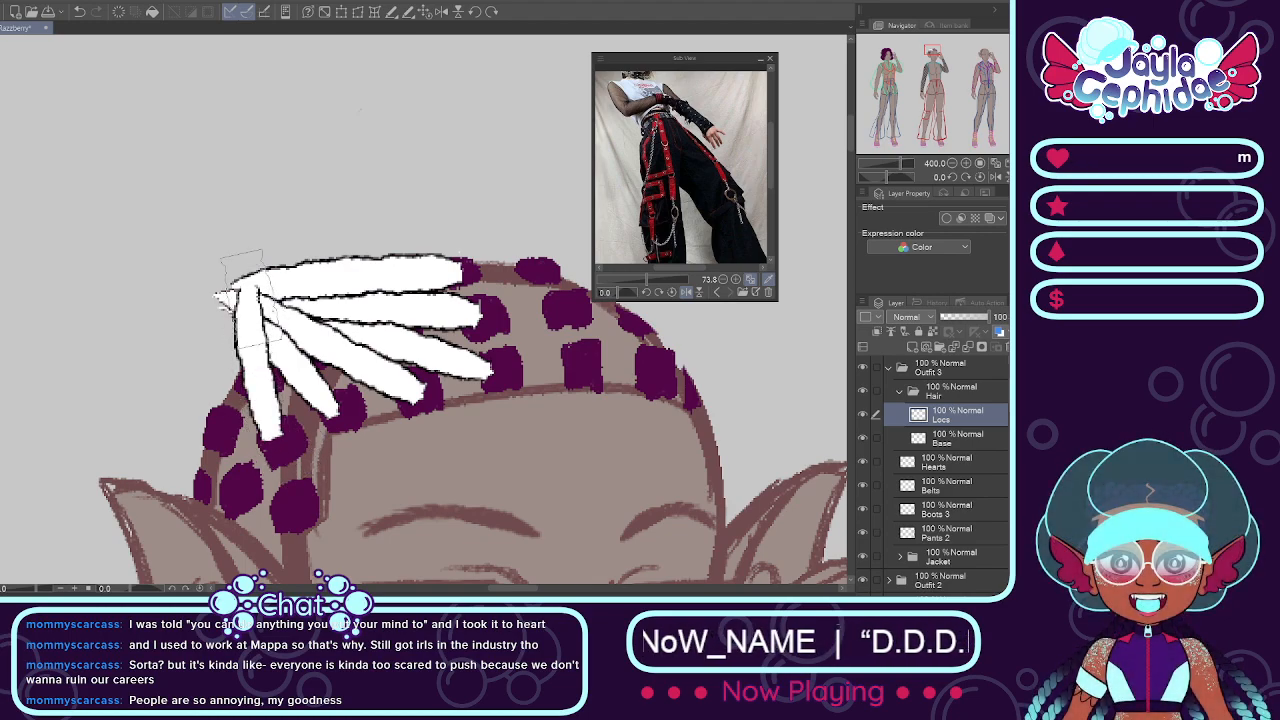
{"action": "key", "text": "ctrl+z"}
{"action": "left_click_drag", "start_coordinate": [271, 447], "coordinate": [232, 292]}
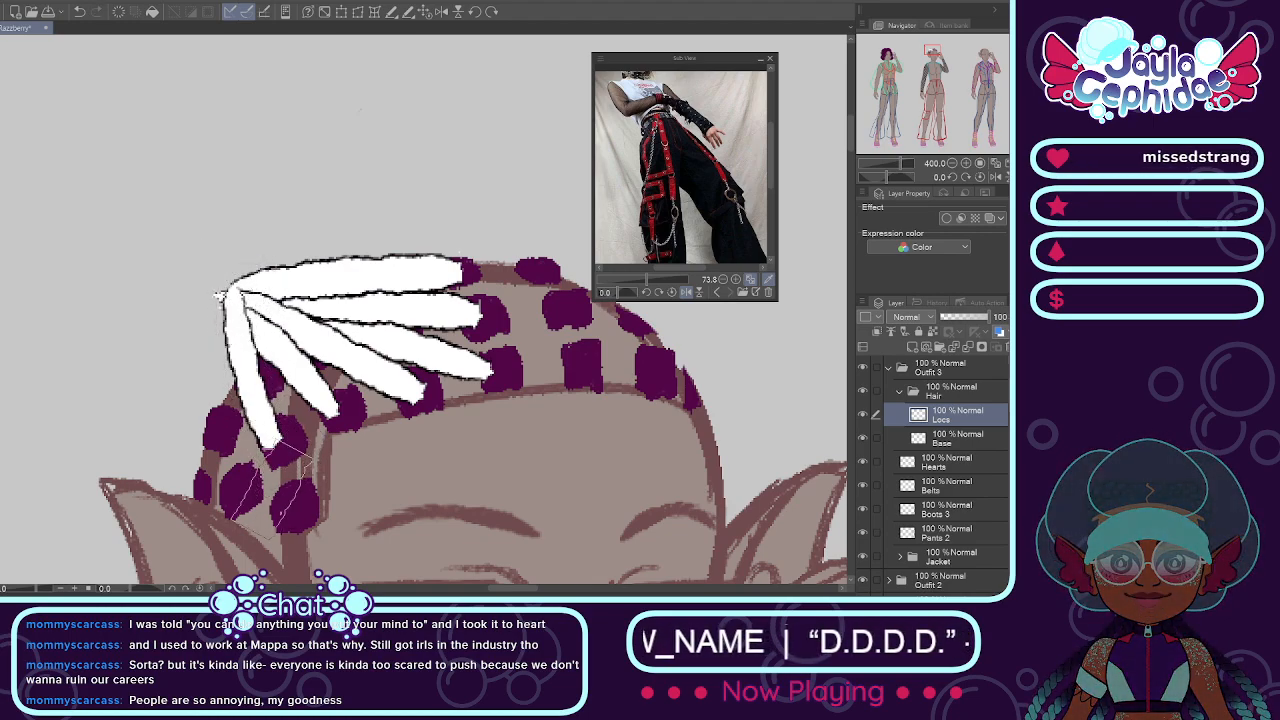
{"action": "left_click_drag", "start_coordinate": [284, 500], "coordinate": [232, 272]}
{"action": "key", "text": "ctrl+z"}
{"action": "left_click_drag", "start_coordinate": [294, 492], "coordinate": [233, 294]}
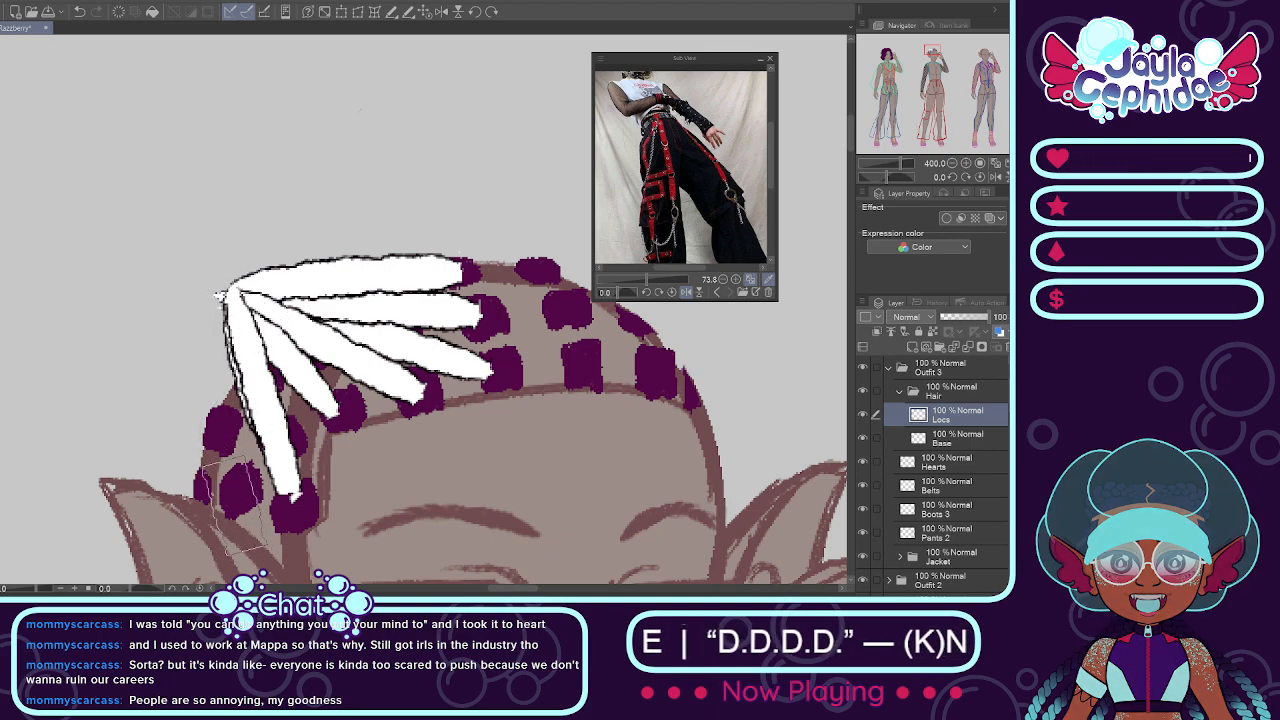
{"action": "left_click_drag", "start_coordinate": [240, 492], "coordinate": [231, 296]}
Step: Undo the fanned white locs back to the first stroke
{"action": "key", "text": "ctrl+z"}
{"action": "key", "text": "ctrl+z"}
{"action": "key", "text": "ctrl+z"}
{"action": "key", "text": "ctrl+z"}
{"action": "key", "text": "ctrl+z"}
{"action": "key", "text": "ctrl+z"}
{"action": "key", "text": "ctrl+z"}
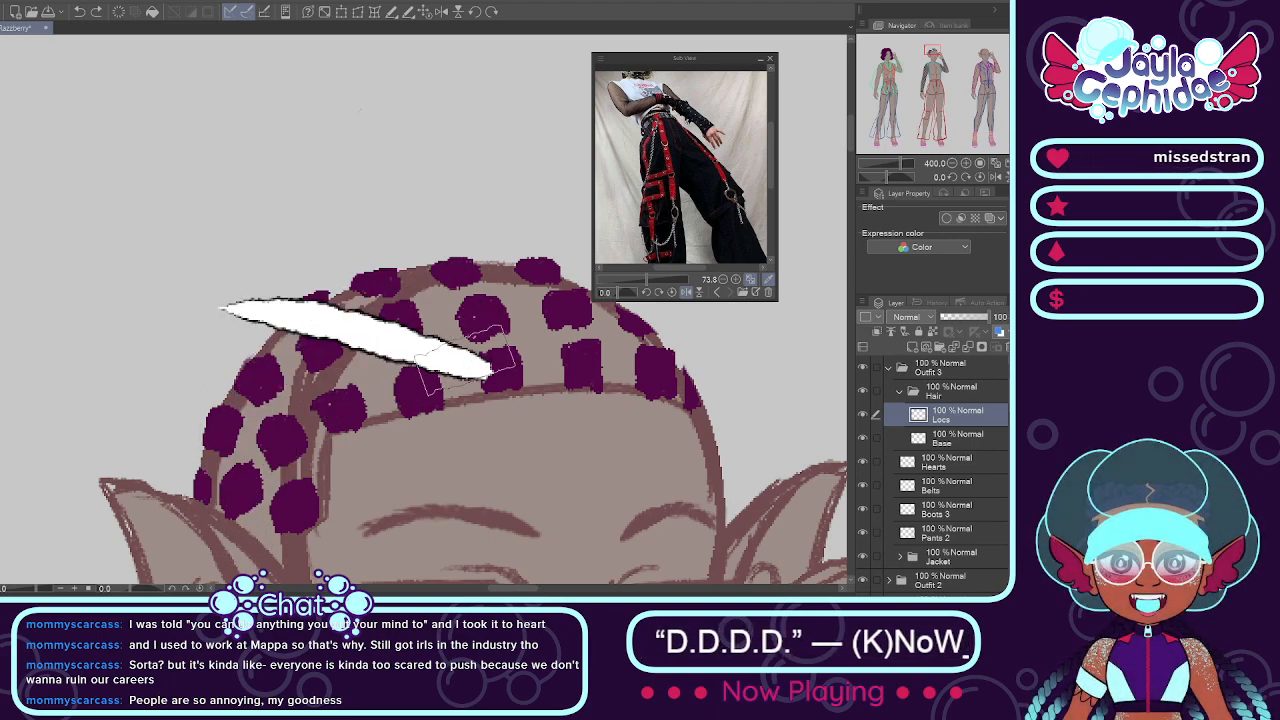
Step: Try repainting the locs in curved strokes from the top patches over the crown to its left side, and undo them
{"action": "left_click_drag", "start_coordinate": [468, 270], "coordinate": [230, 276]}
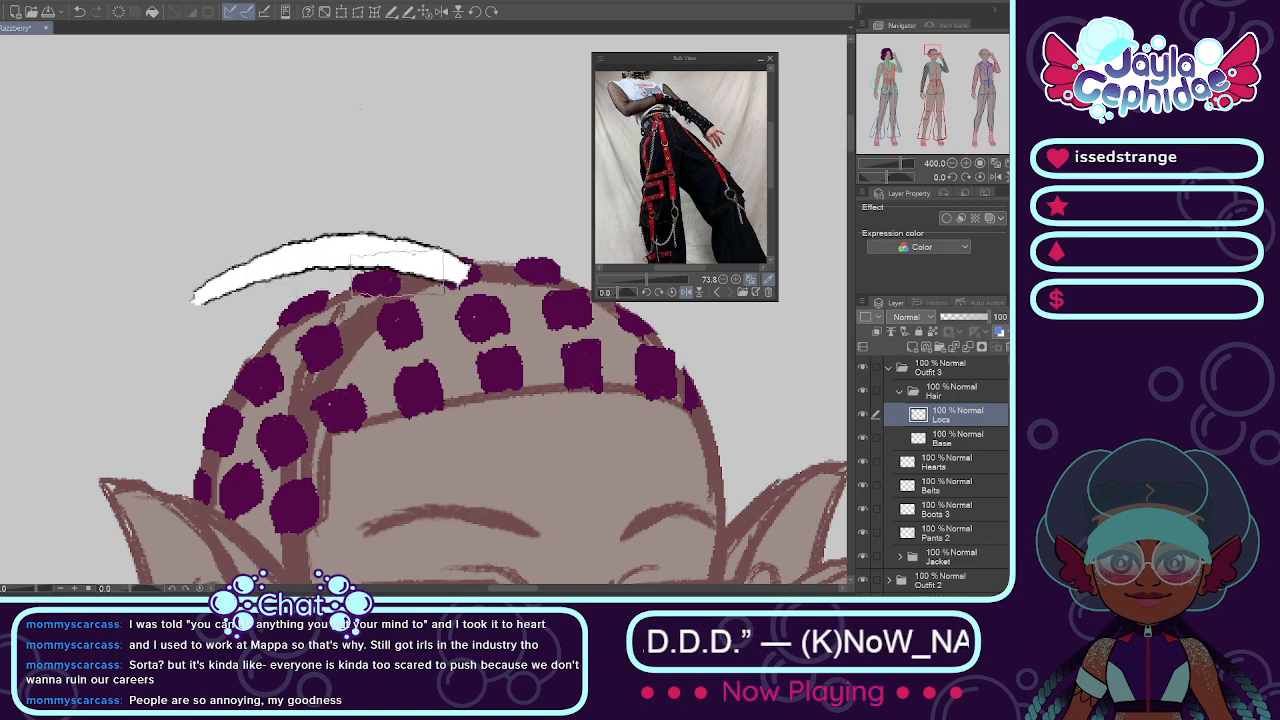
{"action": "key", "text": "ctrl+z"}
{"action": "left_click_drag", "start_coordinate": [450, 262], "coordinate": [240, 300]}
{"action": "key", "text": "ctrl+z"}
{"action": "mouse_move", "coordinate": [460, 268]}
{"action": "left_mouse_down"}
{"action": "mouse_move", "coordinate": [359, 245]}
{"action": "mouse_move", "coordinate": [225, 305]}
{"action": "left_mouse_up"}
{"action": "left_click_drag", "start_coordinate": [472, 328], "coordinate": [226, 312]}
{"action": "key", "text": "ctrl+z"}
{"action": "left_click_drag", "start_coordinate": [476, 330], "coordinate": [224, 312]}
{"action": "key", "text": "ctrl+z"}
{"action": "key", "text": "ctrl+z"}
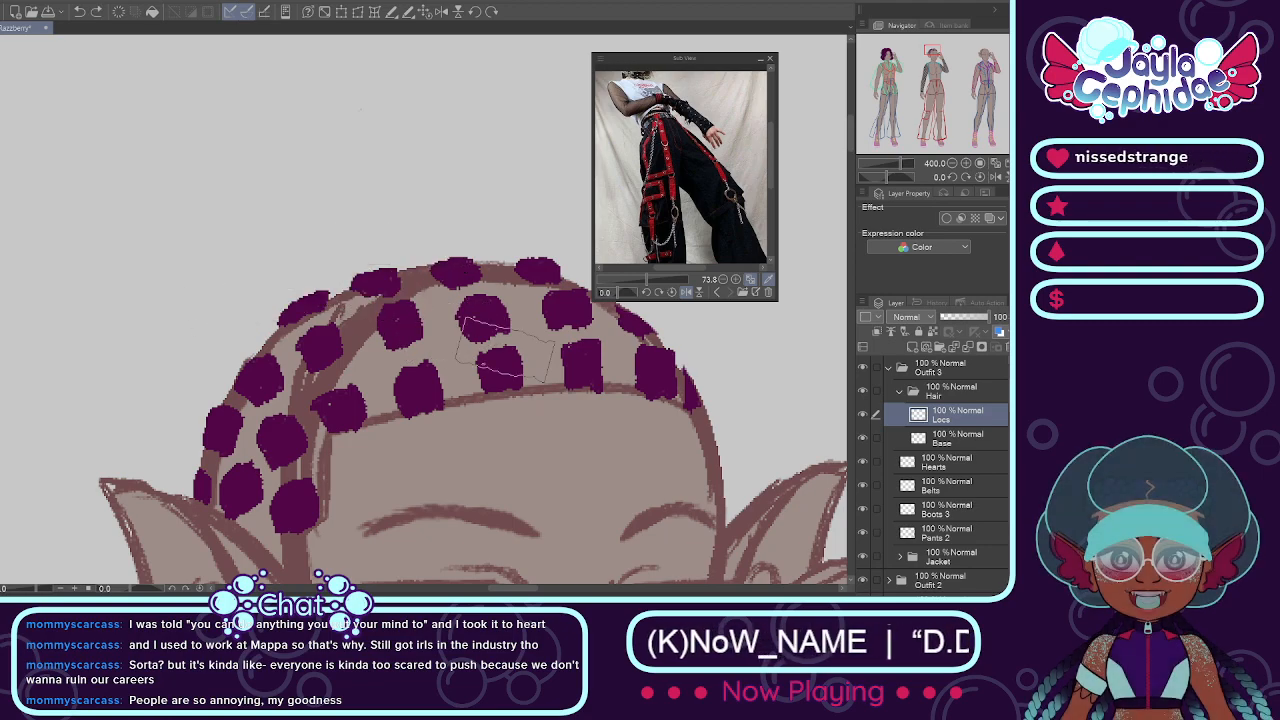
Step: Add a new layer above Locs and paint two white guide spots above the left and right sides of the crown
{"action": "scroll", "coordinate": [300, 310], "scroll_direction": "down", "scroll_amount": 3}
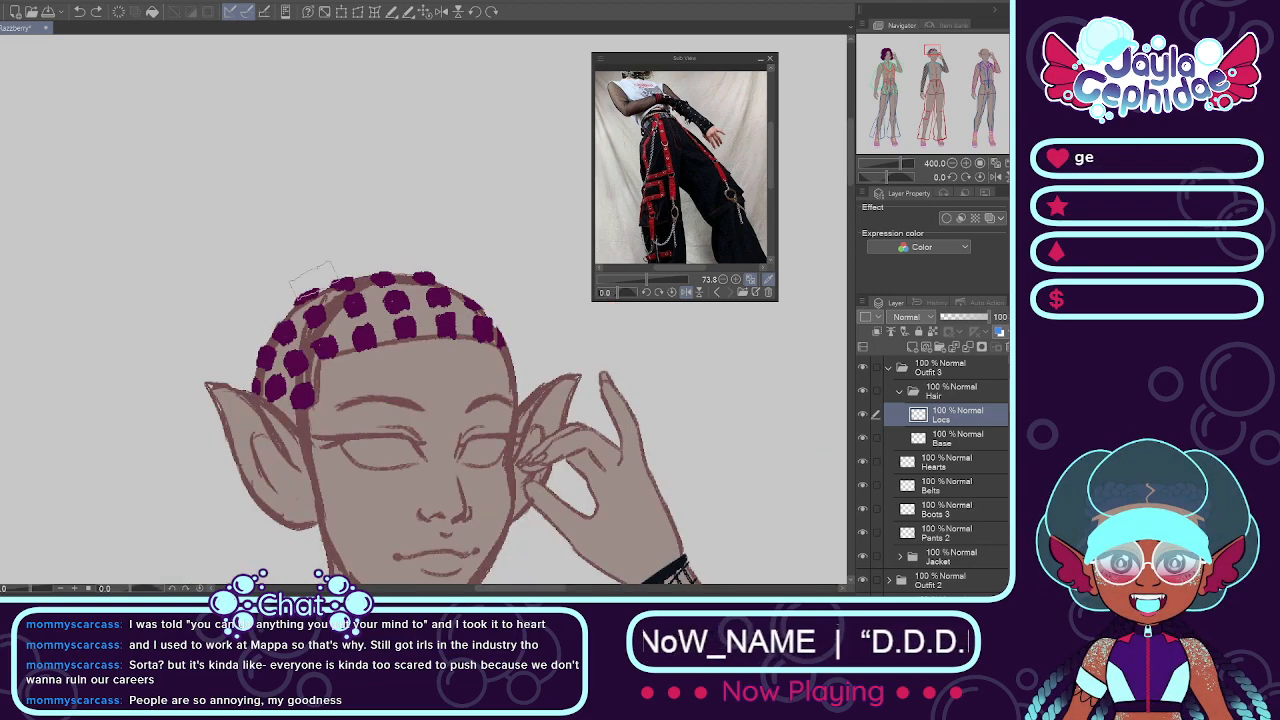
{"action": "key", "text": "ctrl+shift+n"}
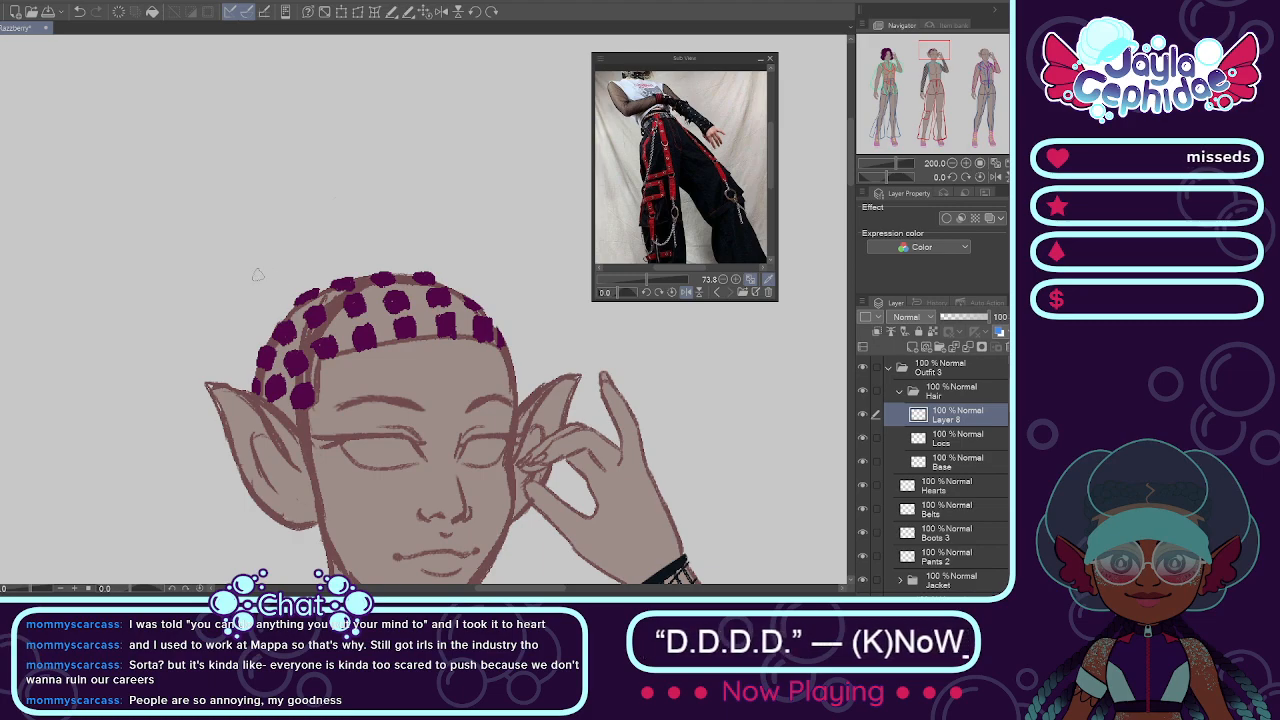
{"action": "mouse_move", "coordinate": [268, 272]}
{"action": "left_mouse_down"}
{"action": "mouse_move", "coordinate": [266, 286]}
{"action": "mouse_move", "coordinate": [269, 269]}
{"action": "left_mouse_up"}
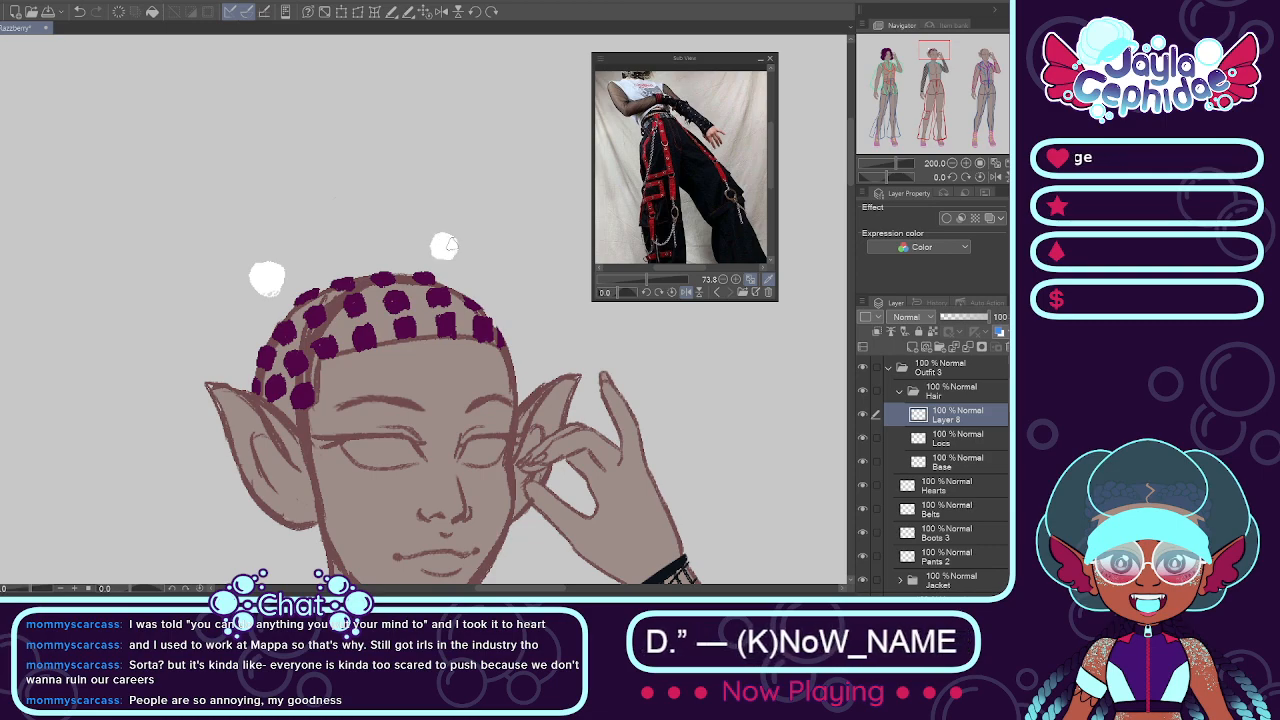
Step: Lower the guide-spot layer's opacity to 57% and make the Locs layer active
{"action": "left_click", "coordinate": [925, 440]}
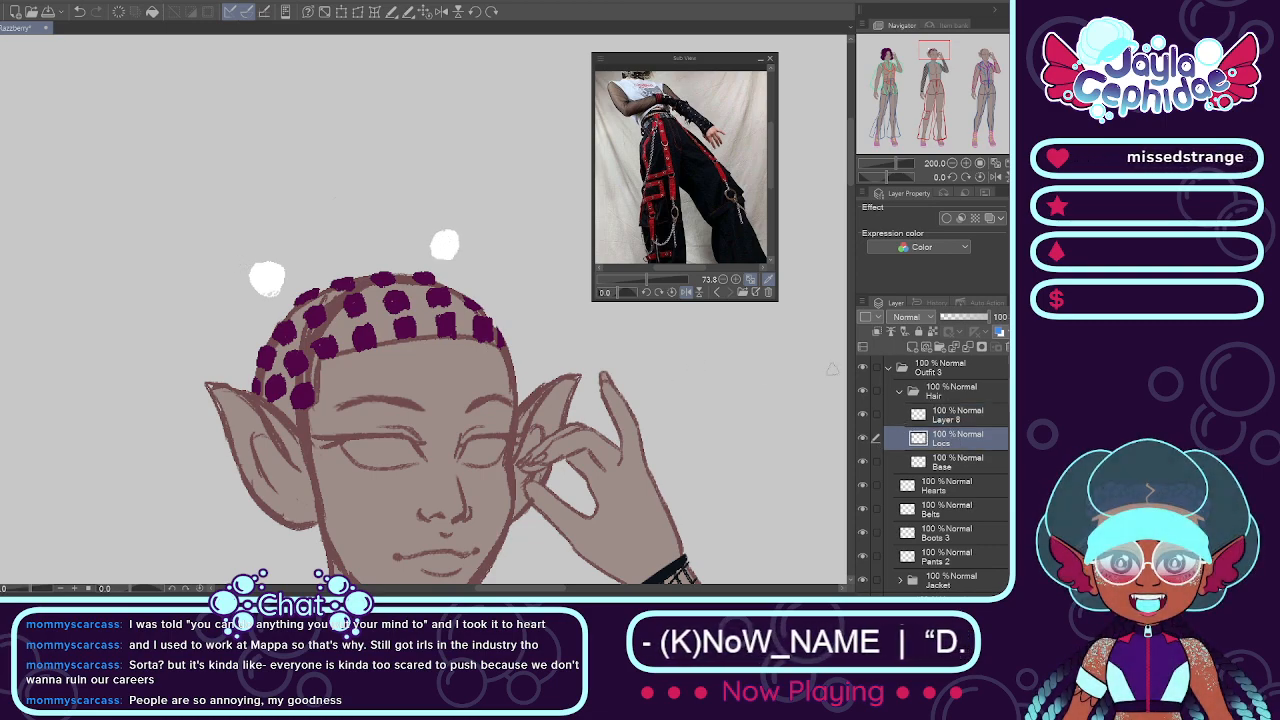
{"action": "left_click", "coordinate": [950, 414]}
{"action": "left_click", "coordinate": [968, 317]}
{"action": "left_click", "coordinate": [945, 440]}
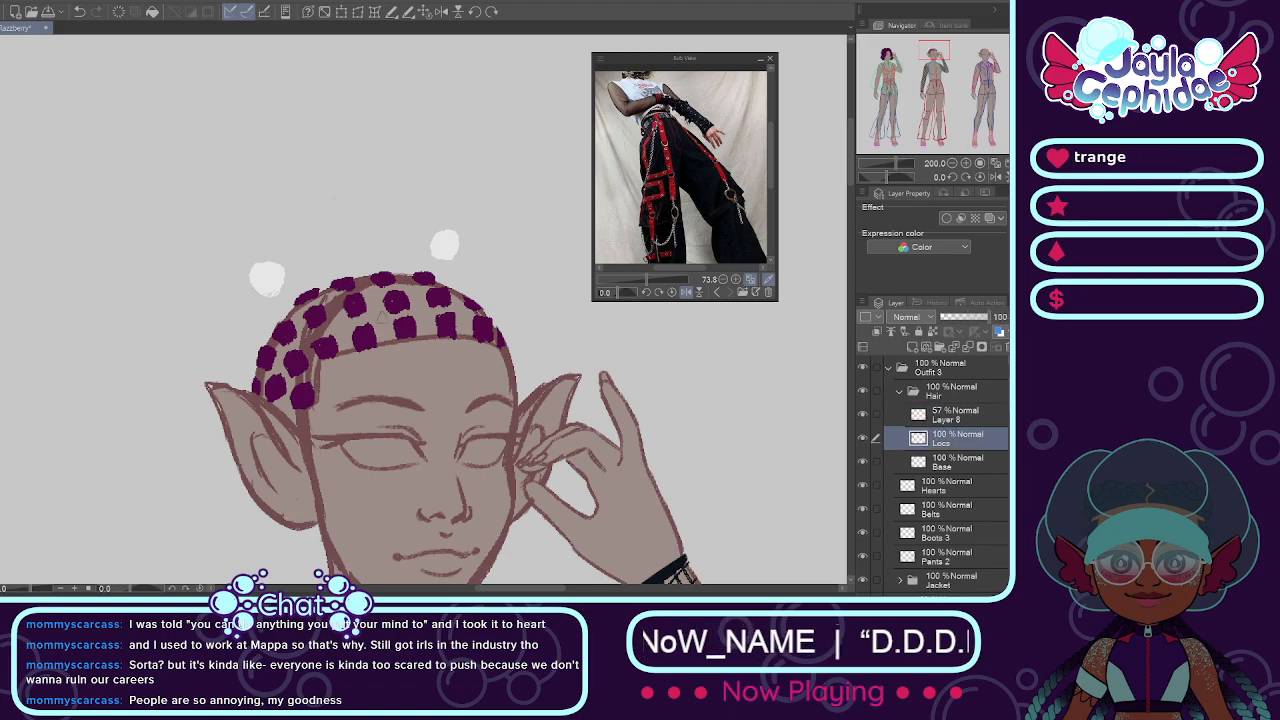
Step: Try painting two short white locs from the left guide spot down to the nearest side patches, and undo them
{"action": "scroll", "coordinate": [360, 315], "scroll_direction": "up", "scroll_amount": 3}
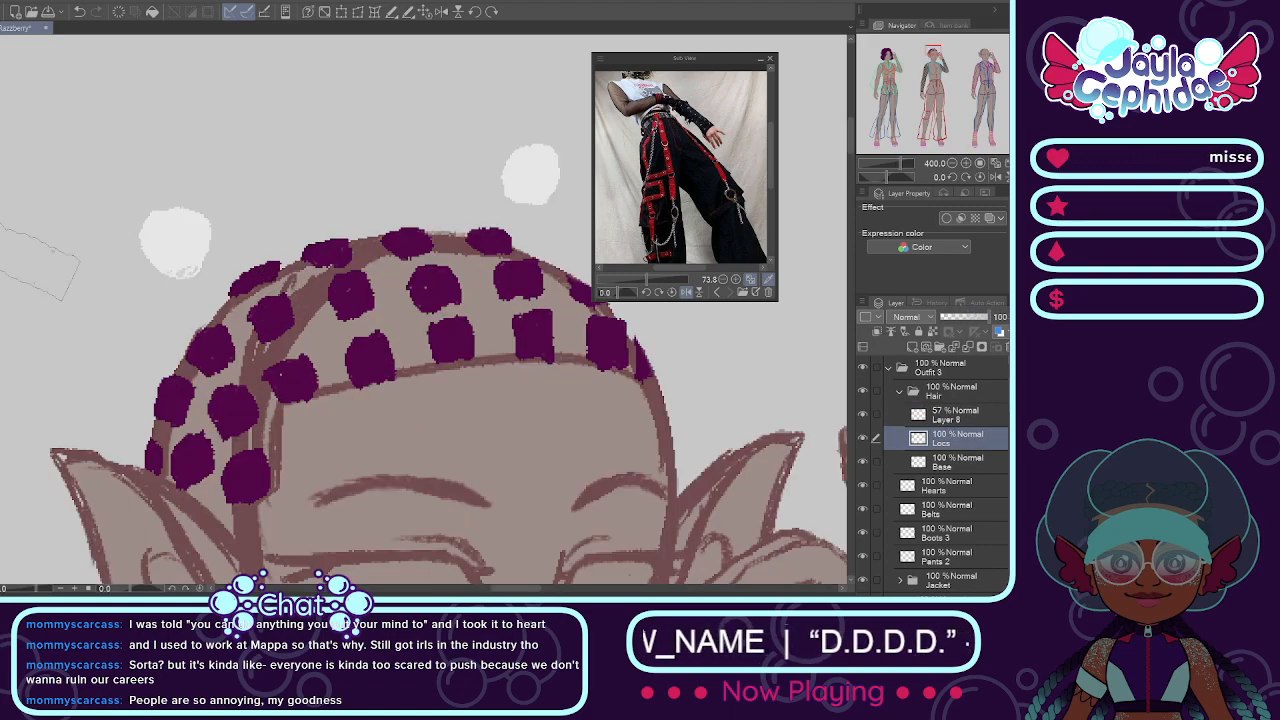
{"action": "left_click_drag", "start_coordinate": [192, 240], "coordinate": [278, 312]}
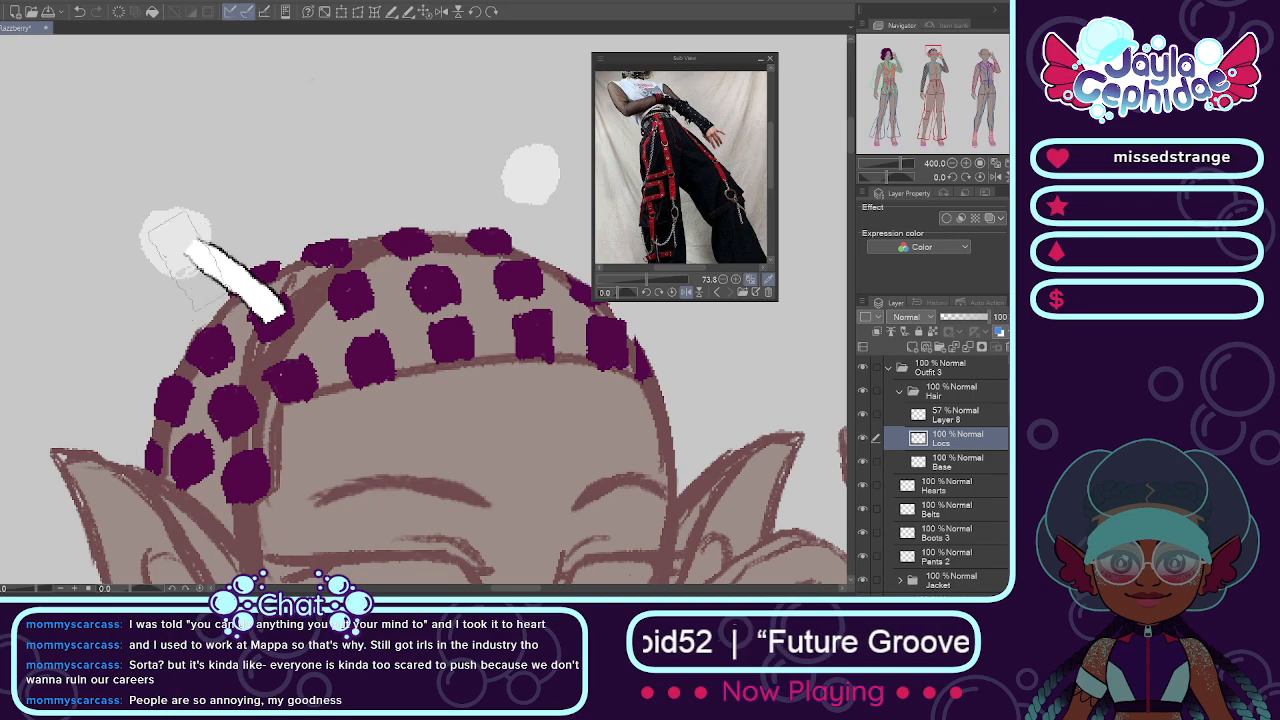
{"action": "left_click_drag", "start_coordinate": [175, 250], "coordinate": [215, 362]}
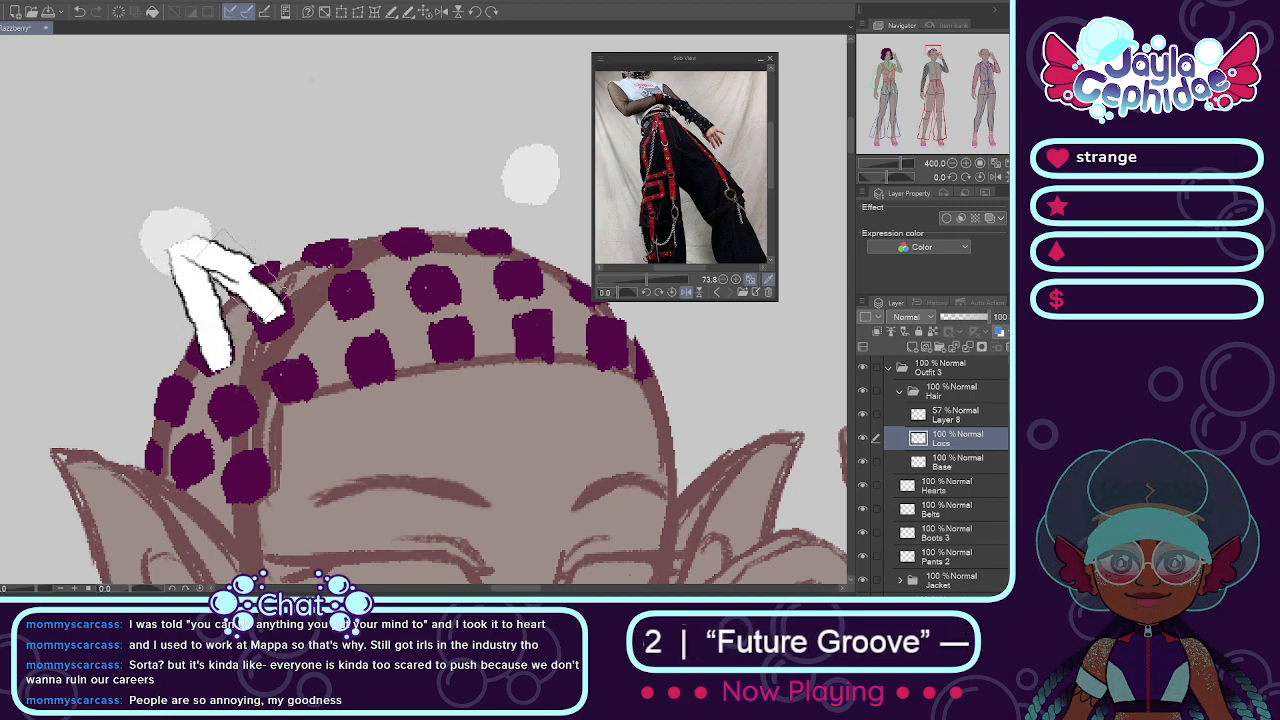
{"action": "key", "text": "ctrl+z"}
{"action": "key", "text": "ctrl+z"}
Step: Paint three white locs on the Locs layer, from the nearest back and side patches up to the left guide spot
{"action": "left_click_drag", "start_coordinate": [262, 288], "coordinate": [140, 238]}
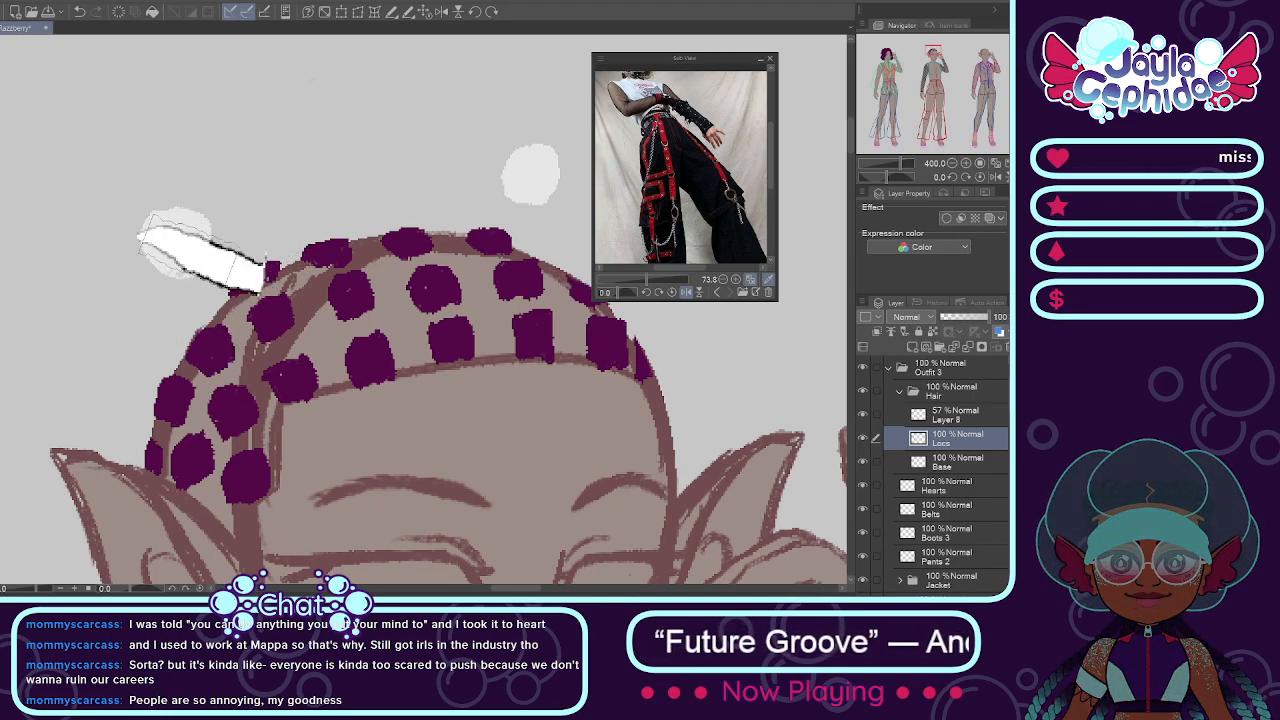
{"action": "left_click_drag", "start_coordinate": [270, 325], "coordinate": [145, 238]}
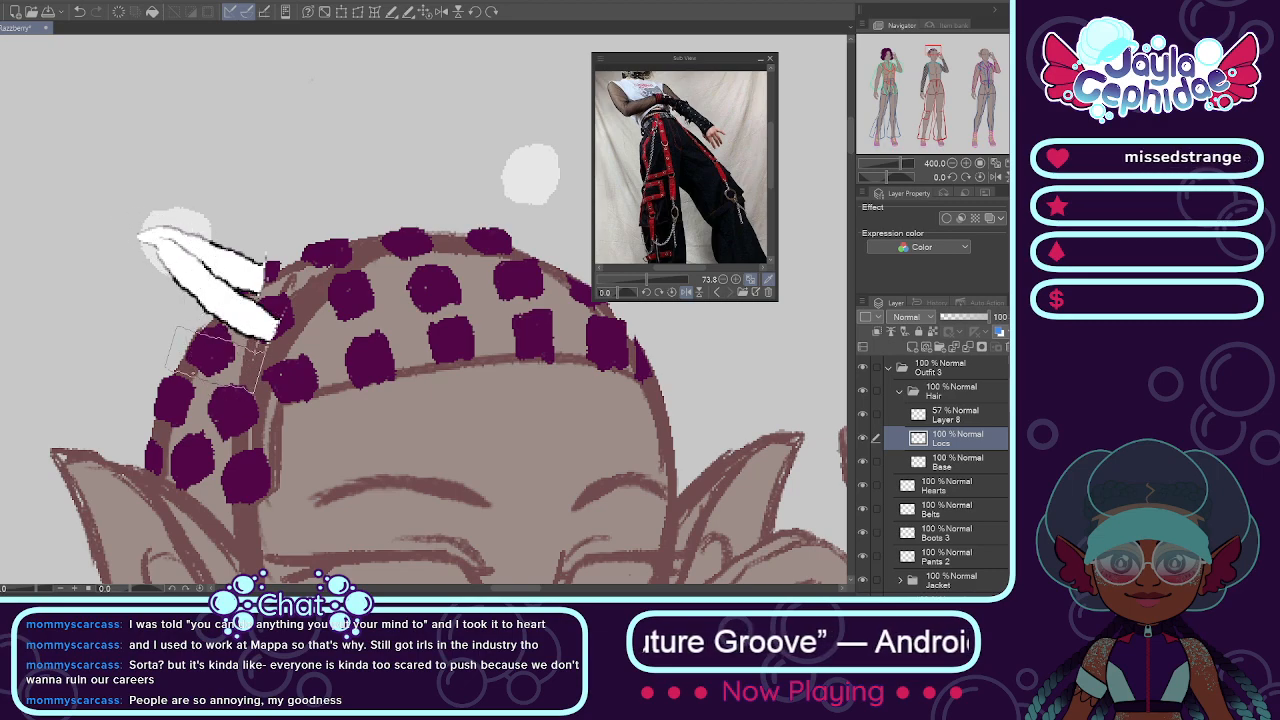
{"action": "left_click_drag", "start_coordinate": [212, 355], "coordinate": [152, 212]}
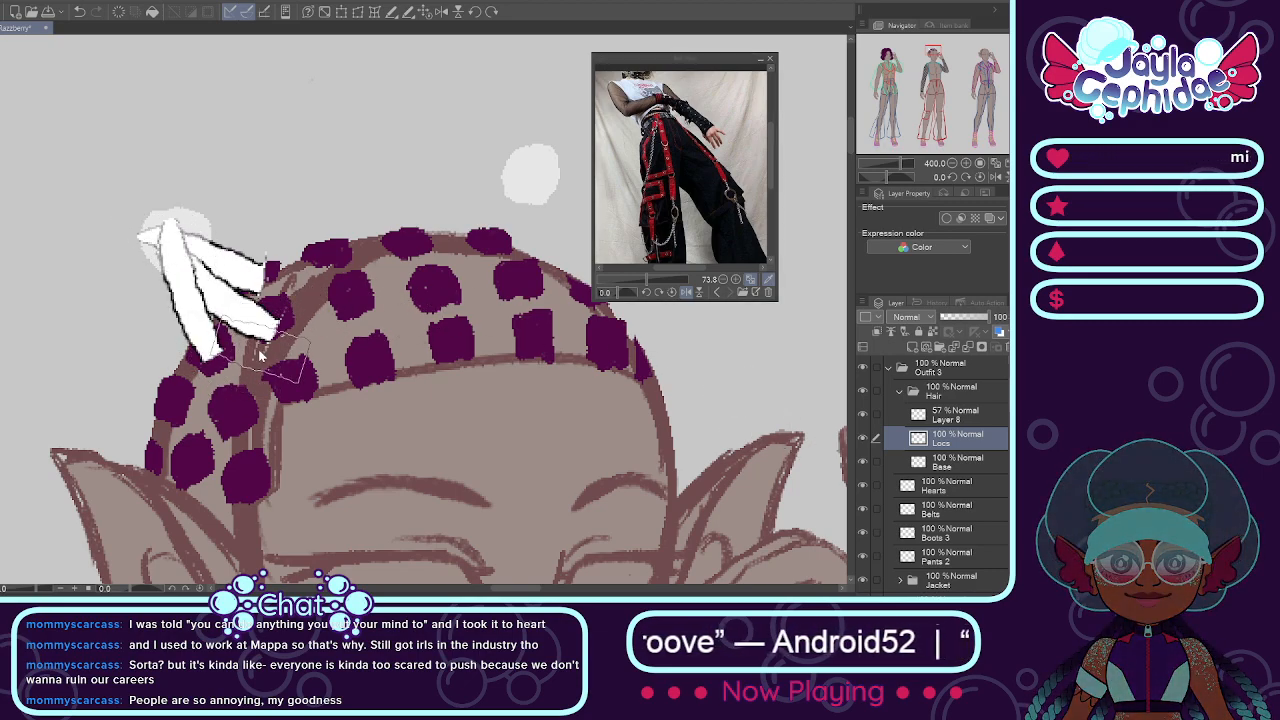
Step: Add a new layer above Locs and paint five white locs from the left side and front patches up to the left guide spot
{"action": "key", "text": "ctrl+shift+n"}
{"action": "left_click_drag", "start_coordinate": [160, 392], "coordinate": [165, 207]}
{"action": "left_click_drag", "start_coordinate": [234, 406], "coordinate": [166, 212]}
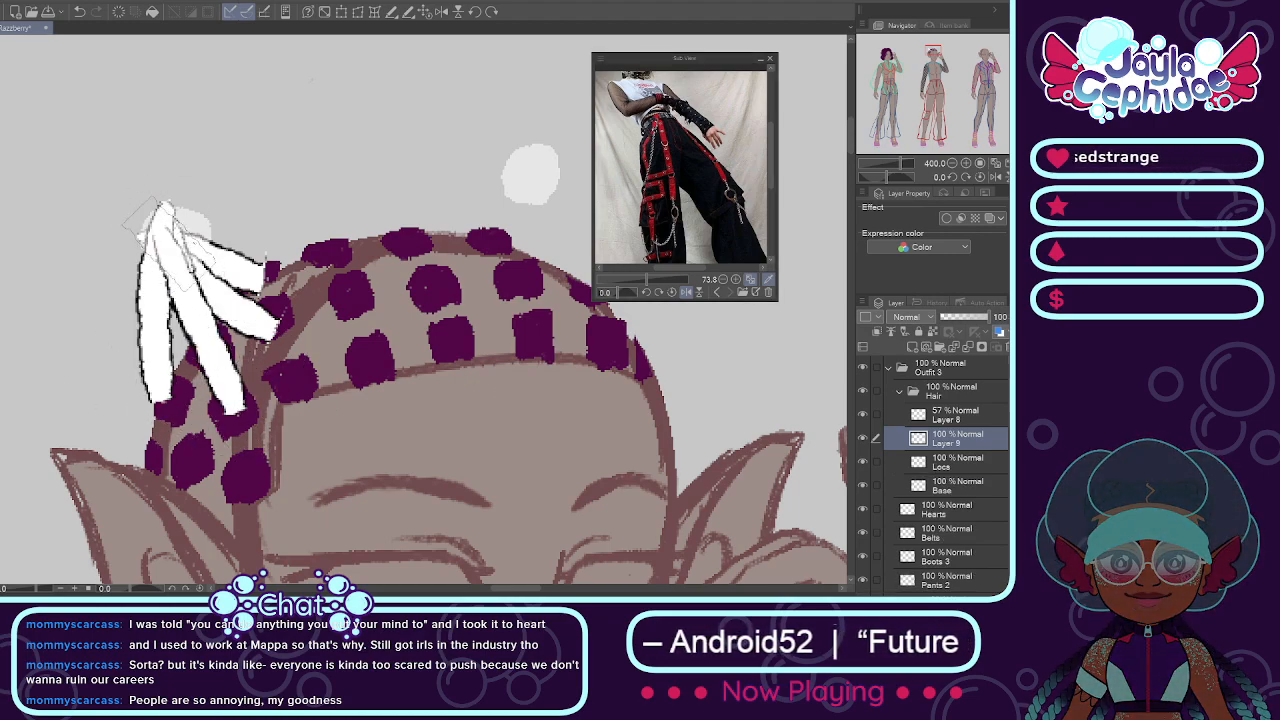
{"action": "left_click_drag", "start_coordinate": [297, 375], "coordinate": [160, 271]}
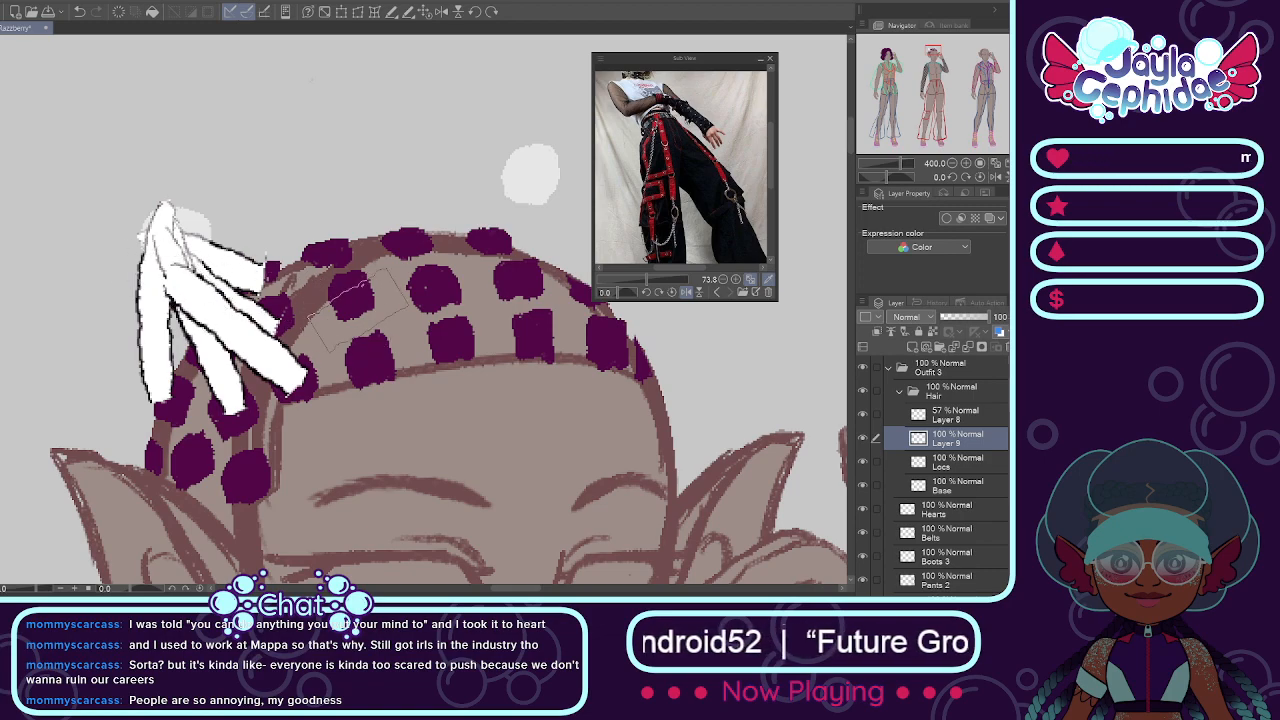
{"action": "left_click_drag", "start_coordinate": [353, 304], "coordinate": [150, 272]}
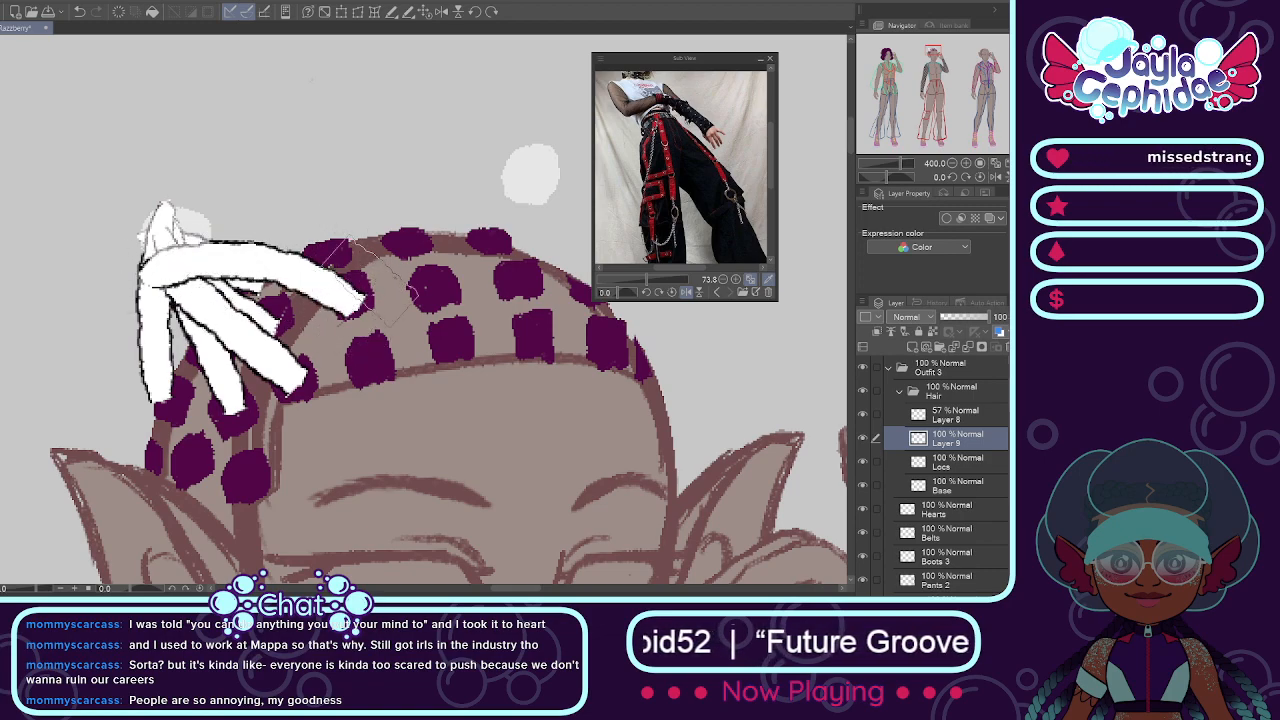
{"action": "mouse_move", "coordinate": [380, 368]}
{"action": "left_mouse_down"}
{"action": "mouse_move", "coordinate": [220, 277]}
{"action": "mouse_move", "coordinate": [135, 290]}
{"action": "left_mouse_up"}
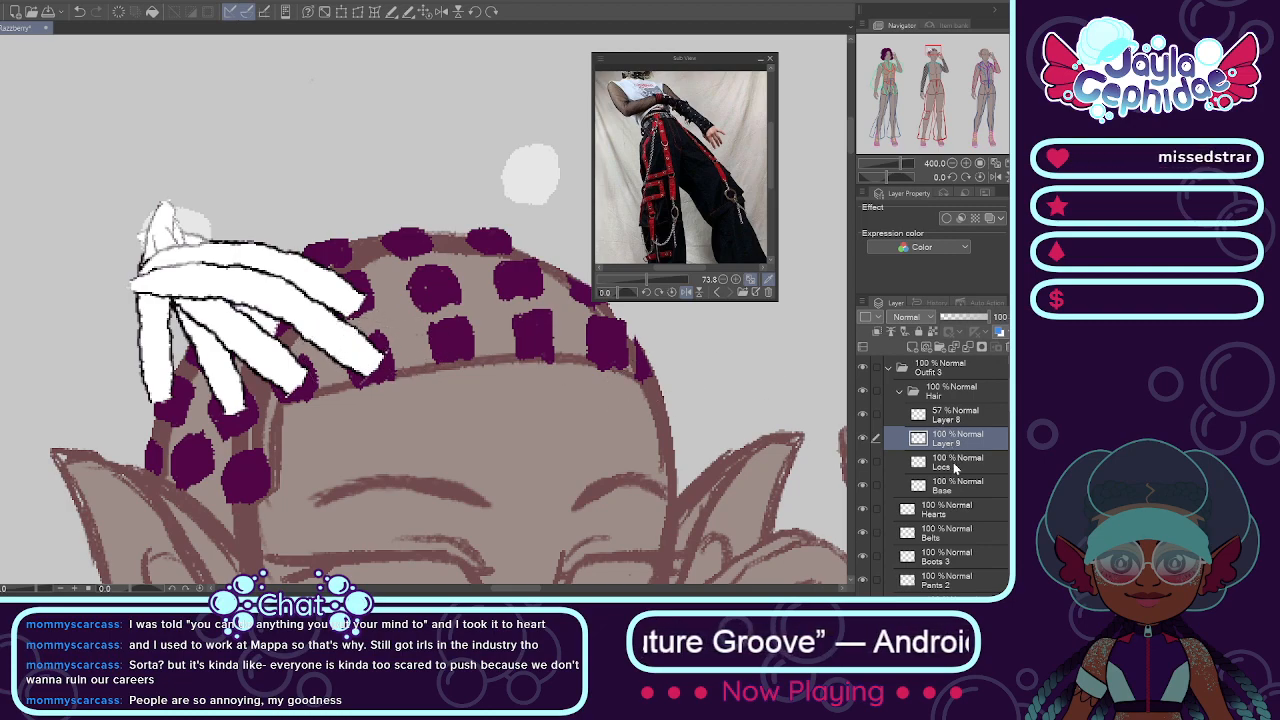
Step: Paint one white loc on the Locs layer from the next back patch to the left guide spot, and make Layer 9 active
{"action": "left_click", "coordinate": [953, 462]}
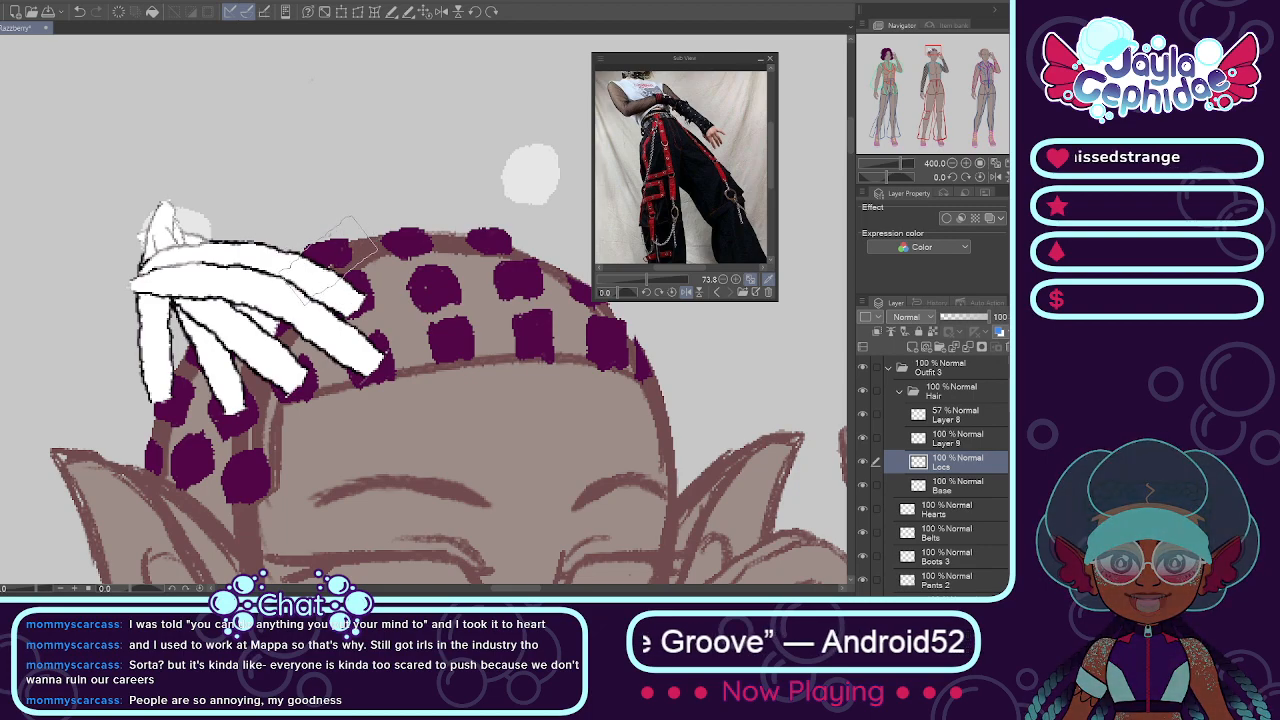
{"action": "left_click_drag", "start_coordinate": [335, 248], "coordinate": [145, 228]}
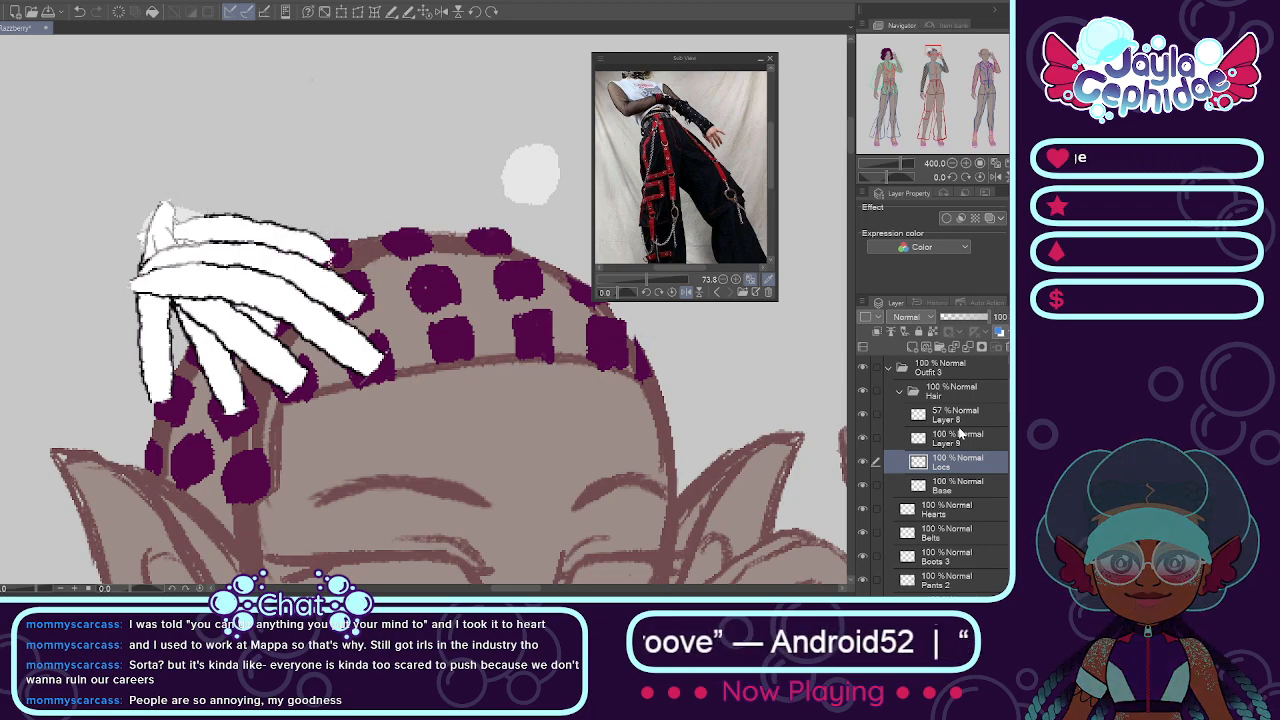
{"action": "left_click", "coordinate": [958, 436]}
{"action": "left_click", "coordinate": [863, 438]}
{"action": "left_click", "coordinate": [863, 438]}
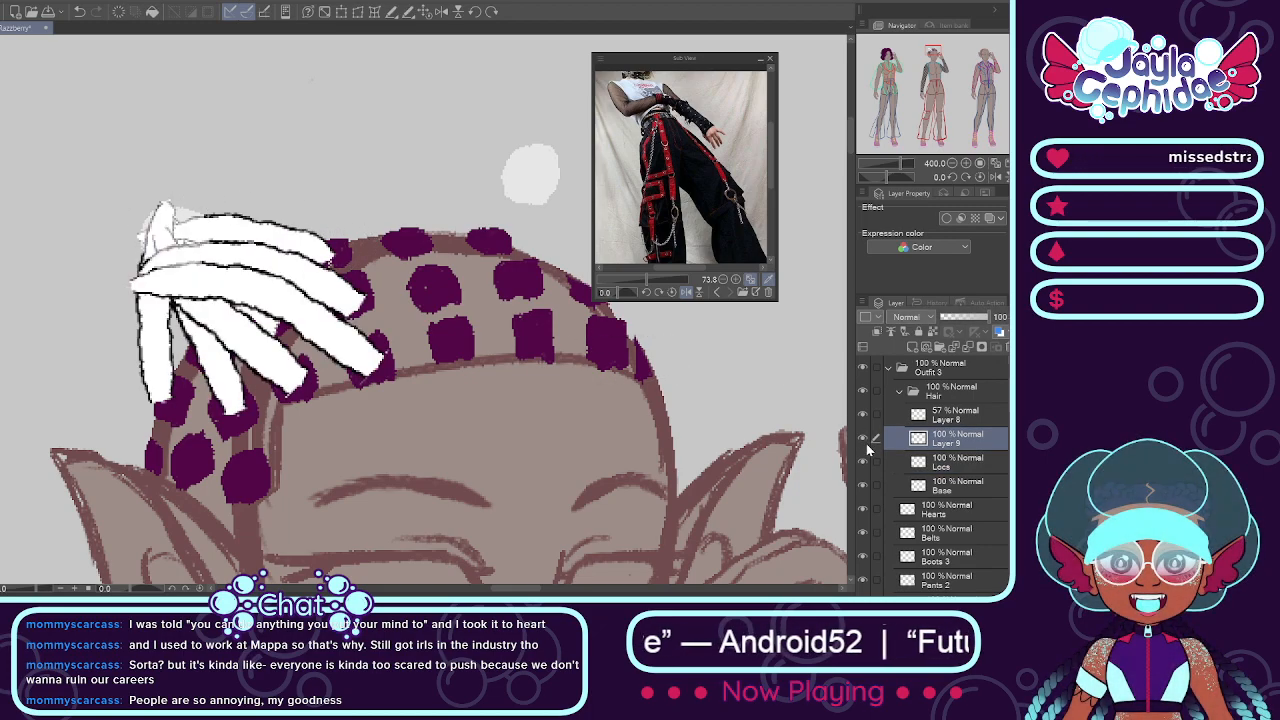
Step: Add a new layer above Layer 9 and paint three long white locs from the central column of patches to the left guide spot
{"action": "left_click", "coordinate": [912, 347]}
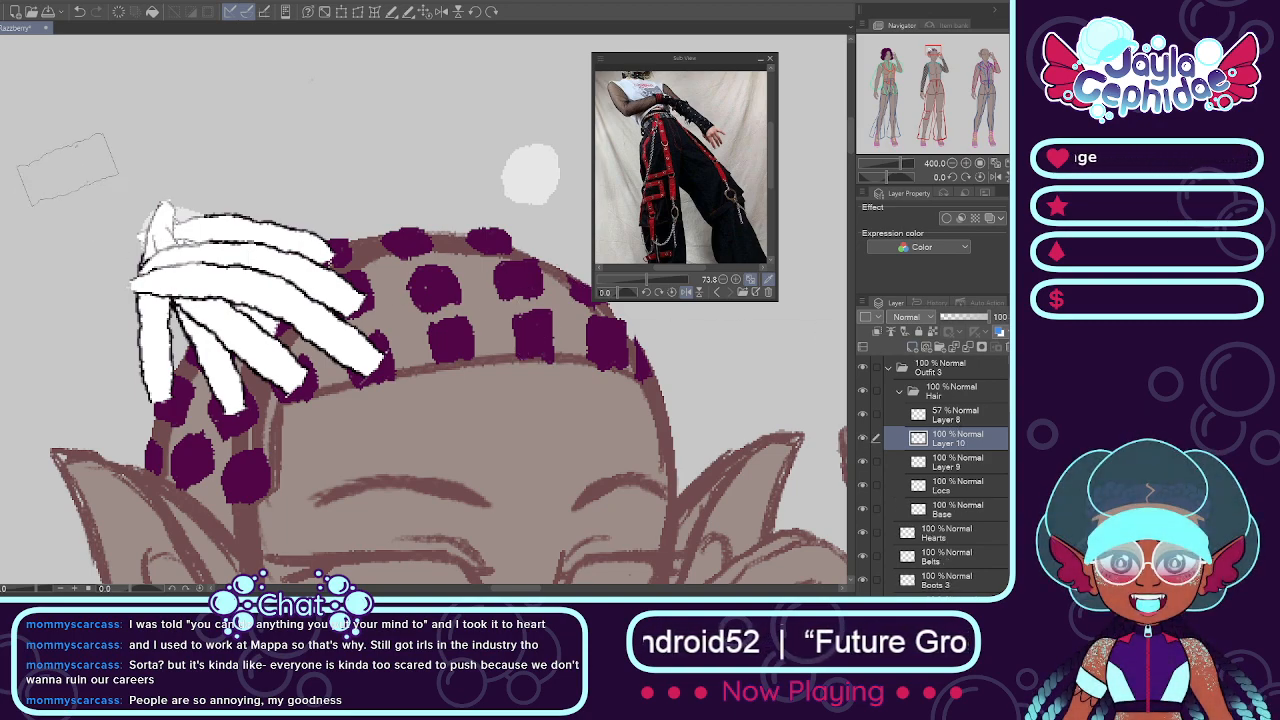
{"action": "left_click_drag", "start_coordinate": [405, 230], "coordinate": [150, 238]}
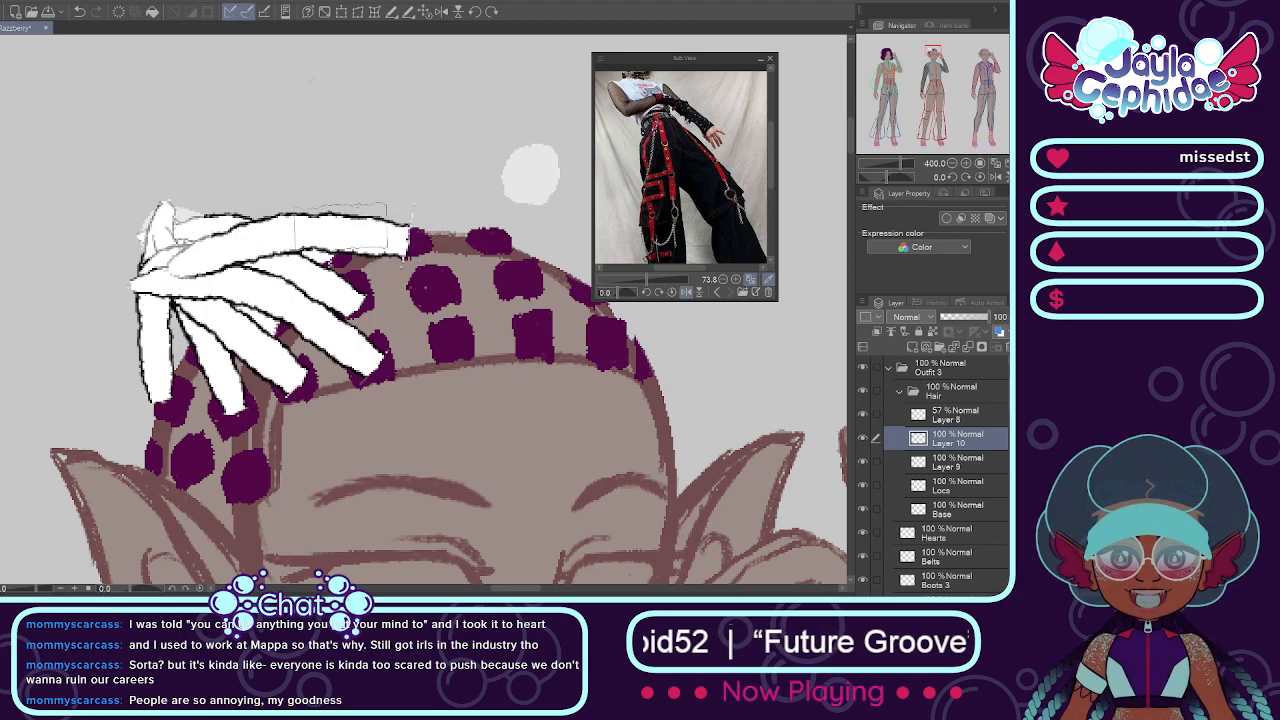
{"action": "key", "text": "ctrl+z"}
{"action": "left_click_drag", "start_coordinate": [398, 238], "coordinate": [158, 215]}
{"action": "key", "text": "ctrl+z"}
{"action": "left_click_drag", "start_coordinate": [396, 237], "coordinate": [158, 263]}
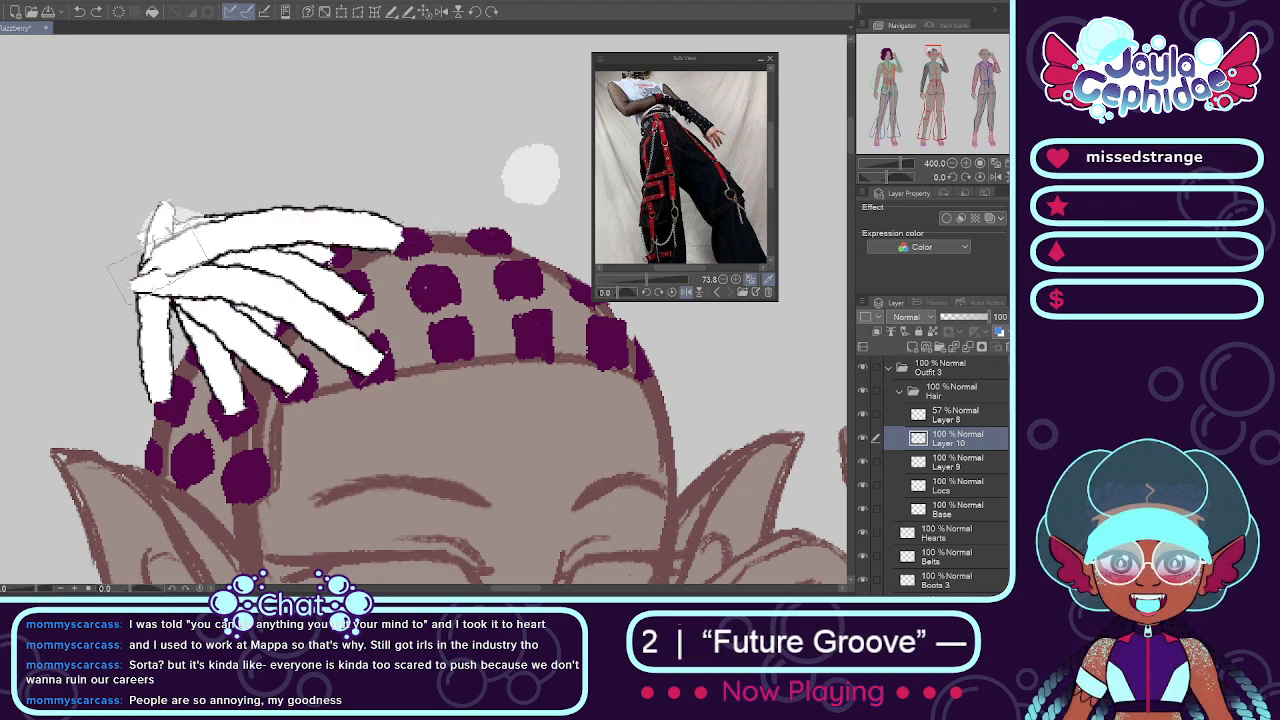
{"action": "left_click_drag", "start_coordinate": [424, 287], "coordinate": [150, 238]}
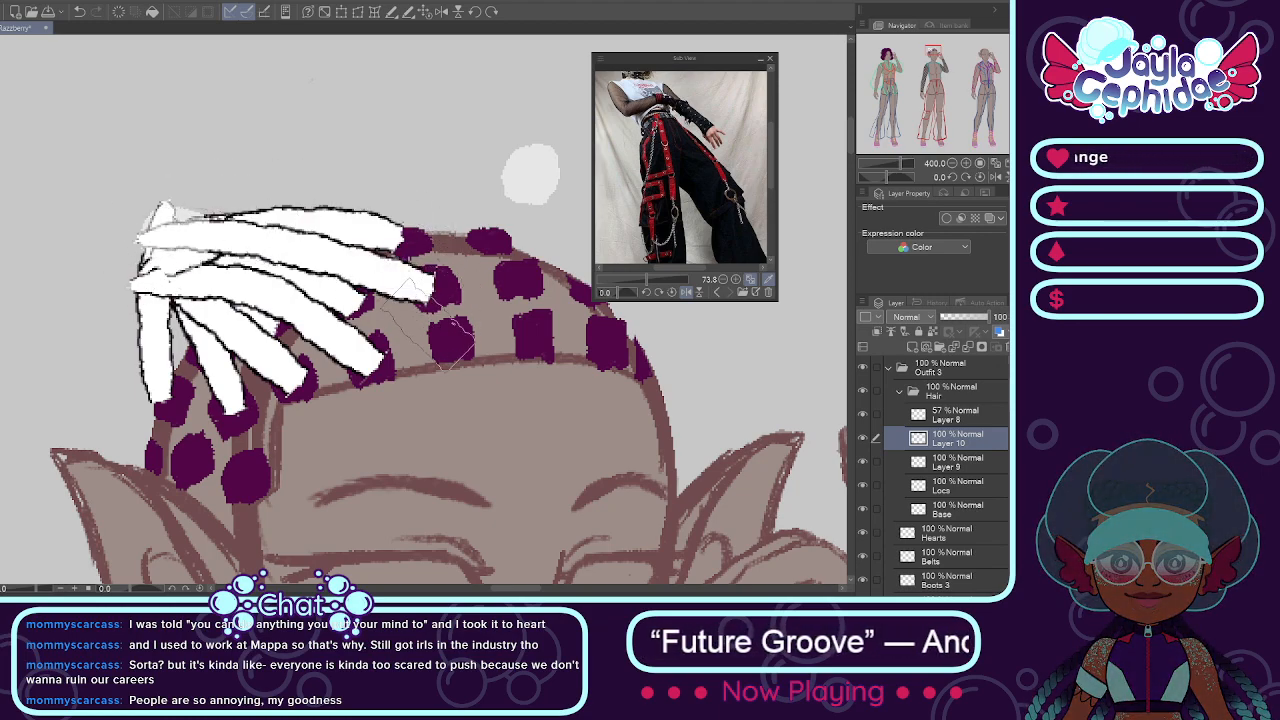
{"action": "left_click_drag", "start_coordinate": [448, 342], "coordinate": [162, 205]}
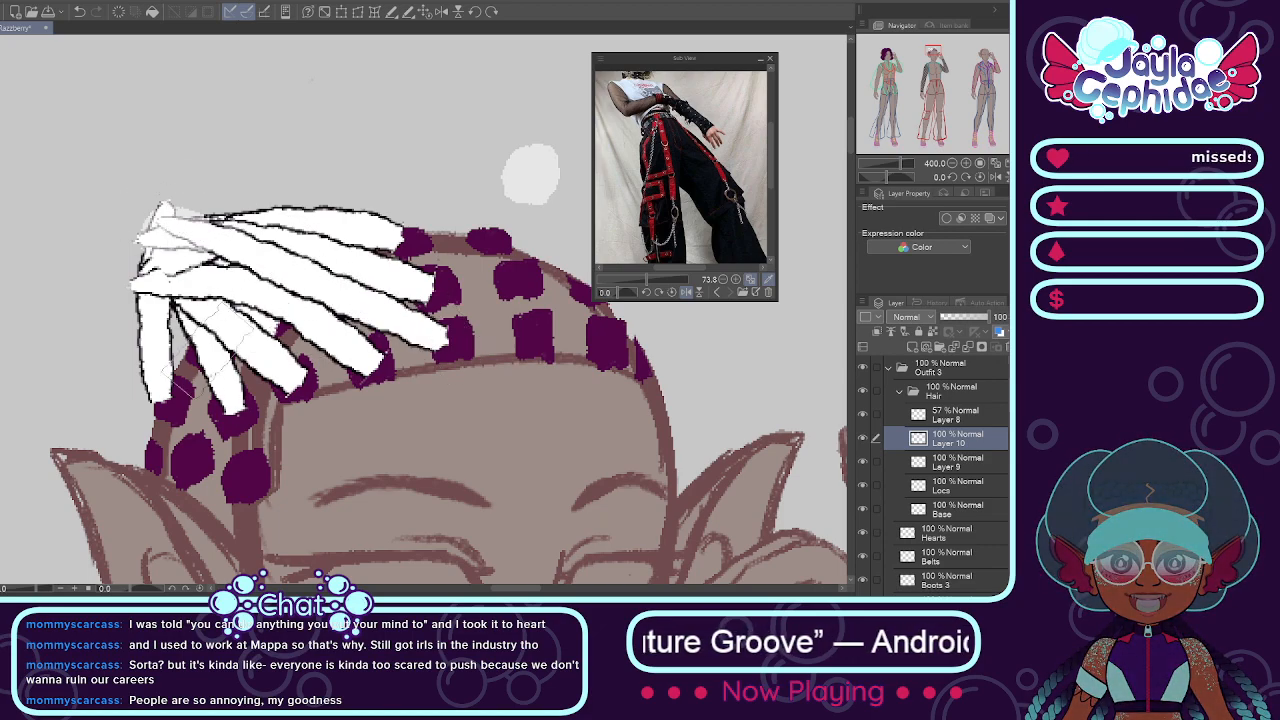
Step: Paint three white locs from the lowest patches near the left ear up to the left guide spot
{"action": "left_click_drag", "start_coordinate": [242, 476], "coordinate": [190, 275]}
{"action": "key", "text": "ctrl+z"}
{"action": "left_click_drag", "start_coordinate": [236, 474], "coordinate": [179, 256]}
{"action": "mouse_move", "coordinate": [165, 470]}
{"action": "left_mouse_down"}
{"action": "mouse_move", "coordinate": [178, 290]}
{"action": "mouse_move", "coordinate": [205, 205]}
{"action": "left_mouse_up"}
{"action": "key", "text": "ctrl+z"}
{"action": "mouse_move", "coordinate": [188, 468]}
{"action": "left_mouse_down"}
{"action": "mouse_move", "coordinate": [145, 275]}
{"action": "mouse_move", "coordinate": [185, 235]}
{"action": "mouse_move", "coordinate": [165, 270]}
{"action": "mouse_move", "coordinate": [170, 240]}
{"action": "mouse_move", "coordinate": [185, 420]}
{"action": "mouse_move", "coordinate": [150, 330]}
{"action": "mouse_move", "coordinate": [200, 470]}
{"action": "mouse_move", "coordinate": [178, 238]}
{"action": "left_mouse_up"}
{"action": "key", "text": "ctrl+z"}
{"action": "key", "text": "ctrl+z"}
{"action": "mouse_move", "coordinate": [147, 466]}
{"action": "left_mouse_down"}
{"action": "mouse_move", "coordinate": [150, 270]}
{"action": "mouse_move", "coordinate": [170, 205]}
{"action": "left_mouse_up"}
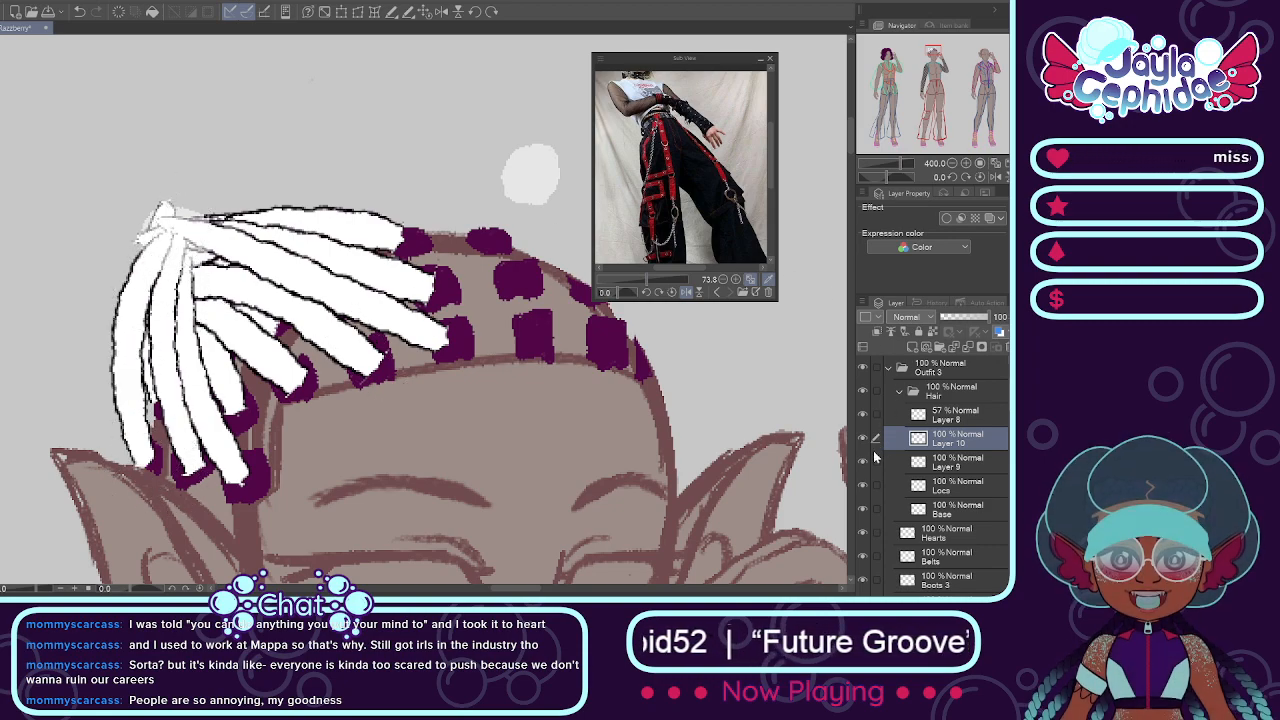
Step: Select Layer 10, Layer 9 and Locs together and transform the left locs so their gathered end shifts inward onto the guide spot
{"action": "left_click_drag", "start_coordinate": [876, 463], "coordinate": [876, 485]}
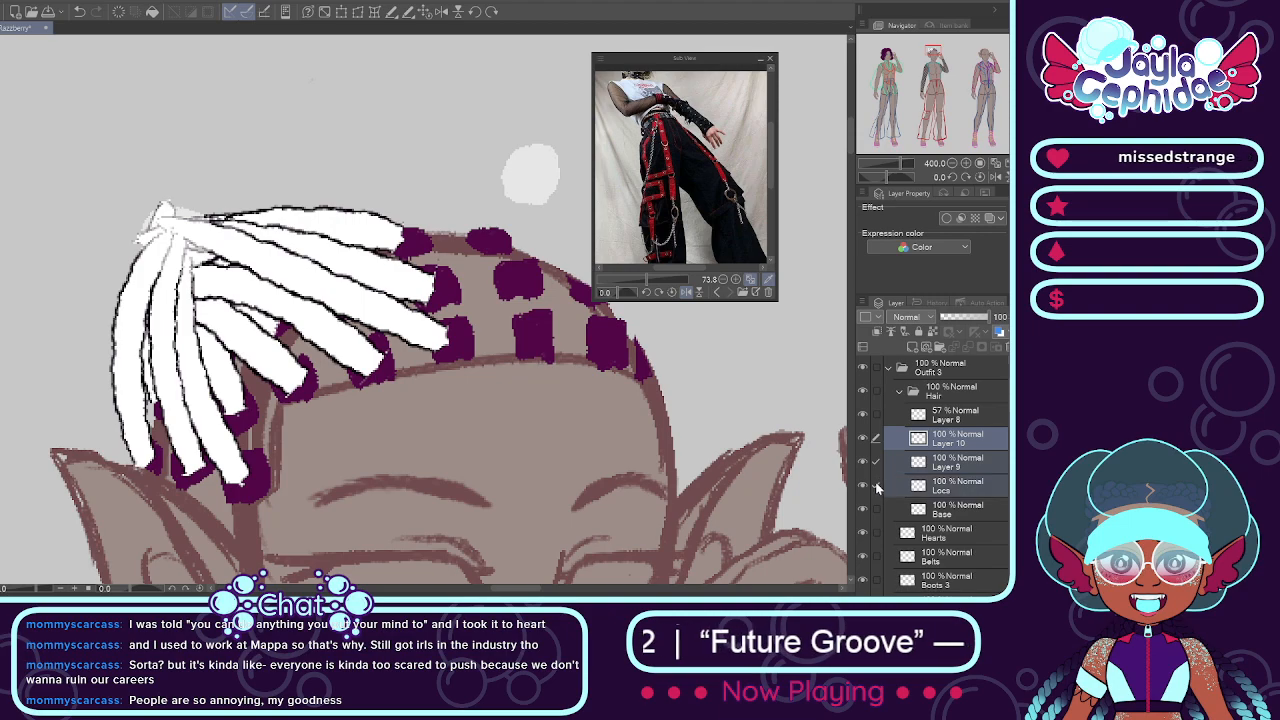
{"action": "left_click", "coordinate": [372, 16]}
{"action": "left_click_drag", "start_coordinate": [109, 200], "coordinate": [148, 214]}
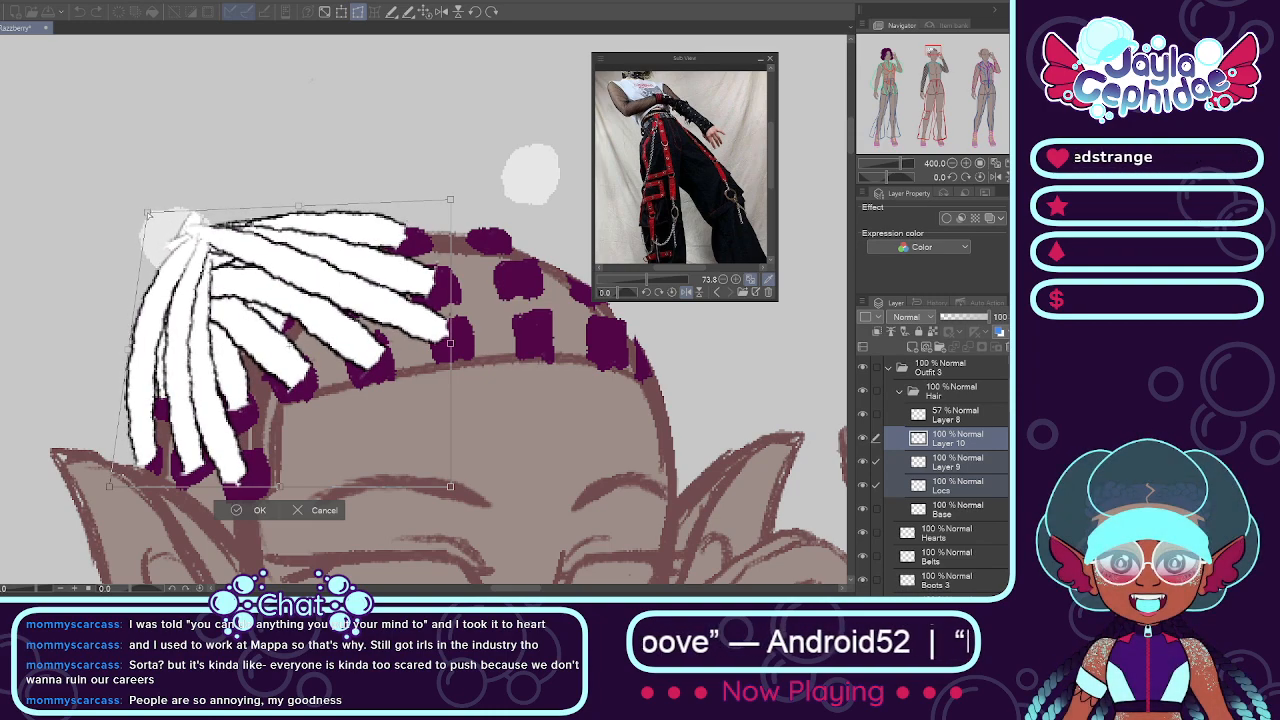
{"action": "left_click", "coordinate": [240, 509]}
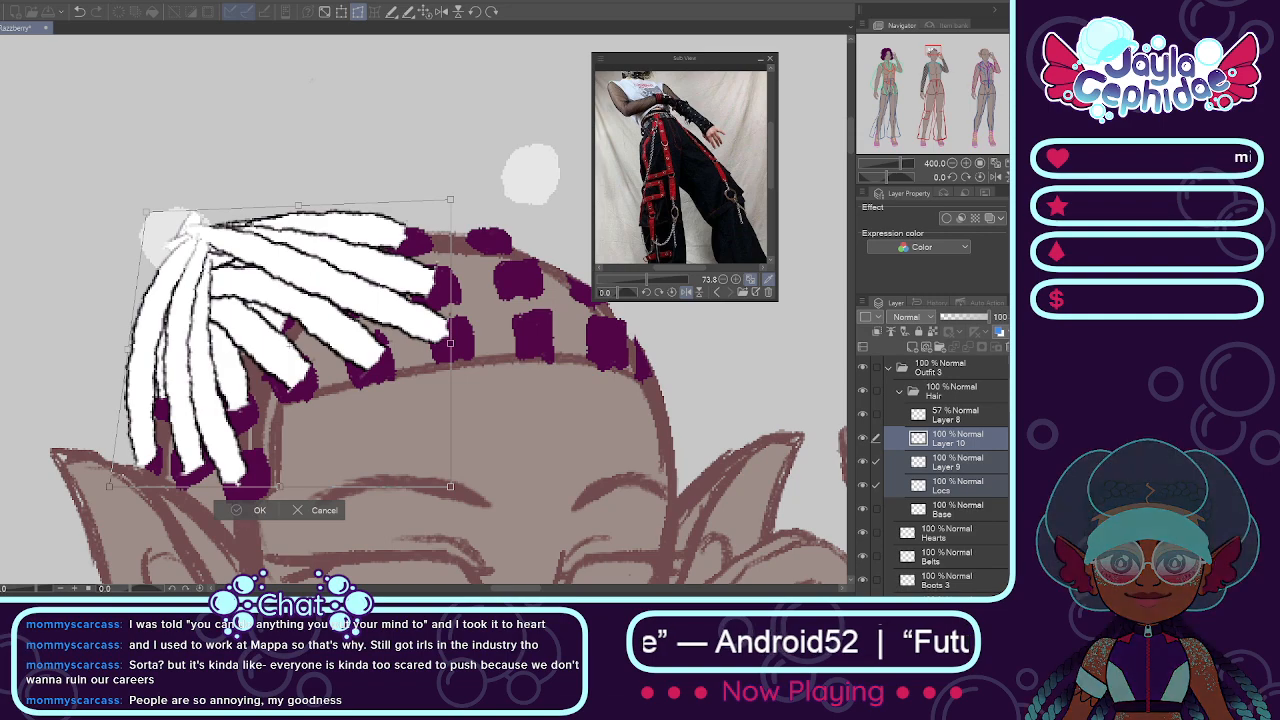
{"action": "scroll", "coordinate": [377, 409], "scroll_direction": "down", "scroll_amount": 2}
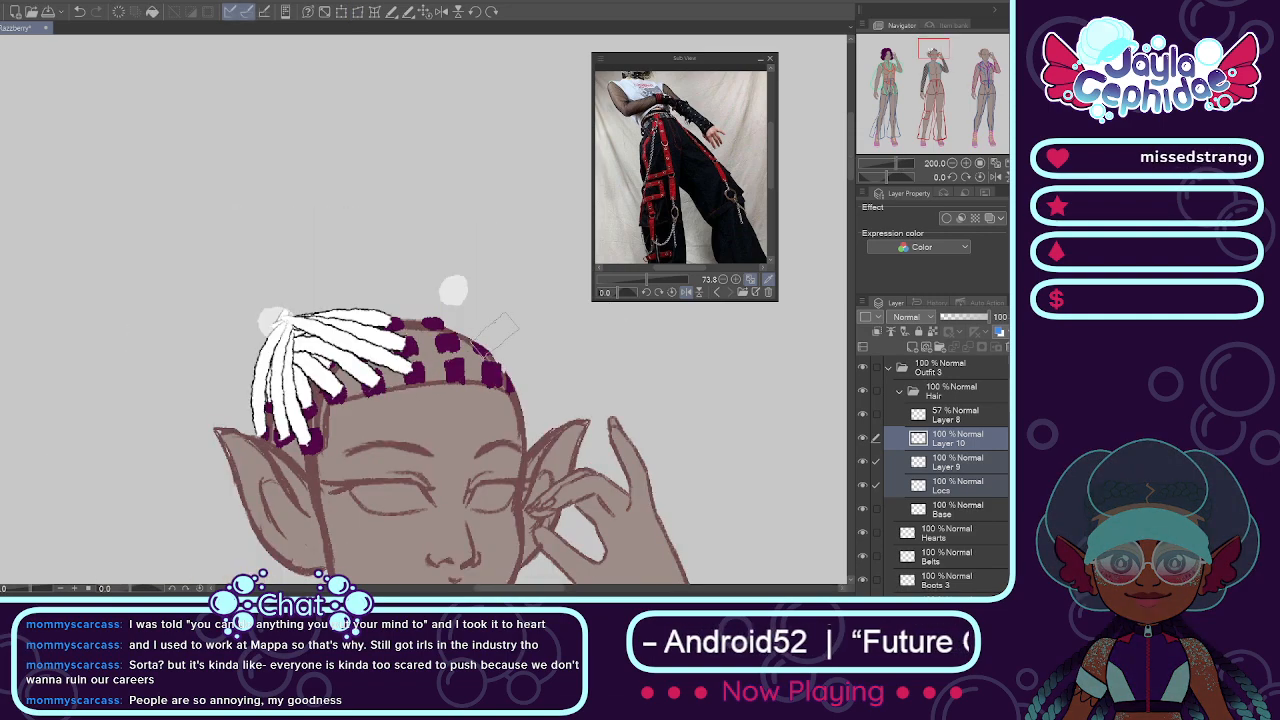
Step: Add a new layer above Layer 10 and paint two short white locs from the right guide spot to the nearest back and middle patches
{"action": "left_click", "coordinate": [952, 440]}
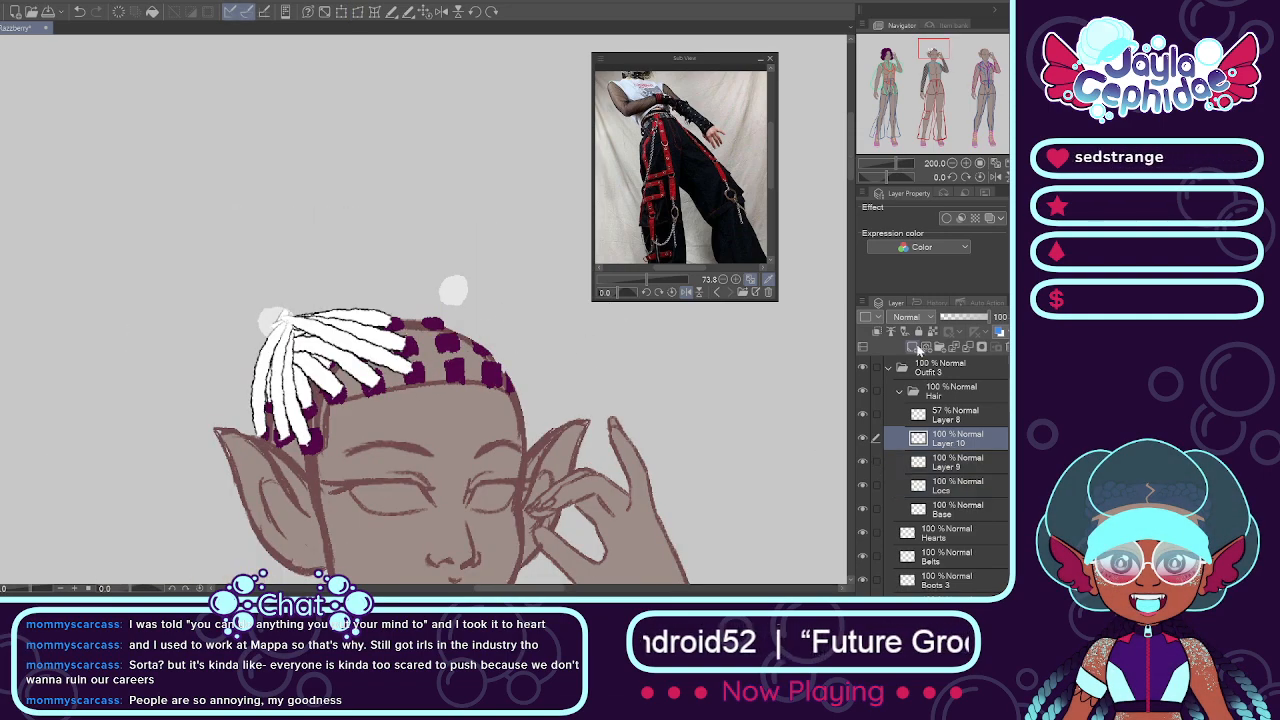
{"action": "left_click", "coordinate": [913, 347]}
{"action": "scroll", "coordinate": [460, 326], "scroll_direction": "up", "scroll_amount": 2}
{"action": "left_click_drag", "start_coordinate": [464, 257], "coordinate": [441, 359]}
{"action": "left_click_drag", "start_coordinate": [448, 253], "coordinate": [405, 312]}
{"action": "key", "text": "ctrl+z"}
{"action": "left_click_drag", "start_coordinate": [438, 260], "coordinate": [400, 330]}
Step: Paint a third short white loc from the right guide spot down to the outer side patch
{"action": "left_click_drag", "start_coordinate": [462, 268], "coordinate": [493, 342]}
{"action": "key", "text": "ctrl+z"}
{"action": "left_click_drag", "start_coordinate": [463, 268], "coordinate": [495, 365]}
{"action": "key", "text": "ctrl+z"}
{"action": "left_click_drag", "start_coordinate": [462, 268], "coordinate": [510, 372]}
{"action": "key", "text": "ctrl+z"}
{"action": "left_click_drag", "start_coordinate": [462, 268], "coordinate": [512, 374]}
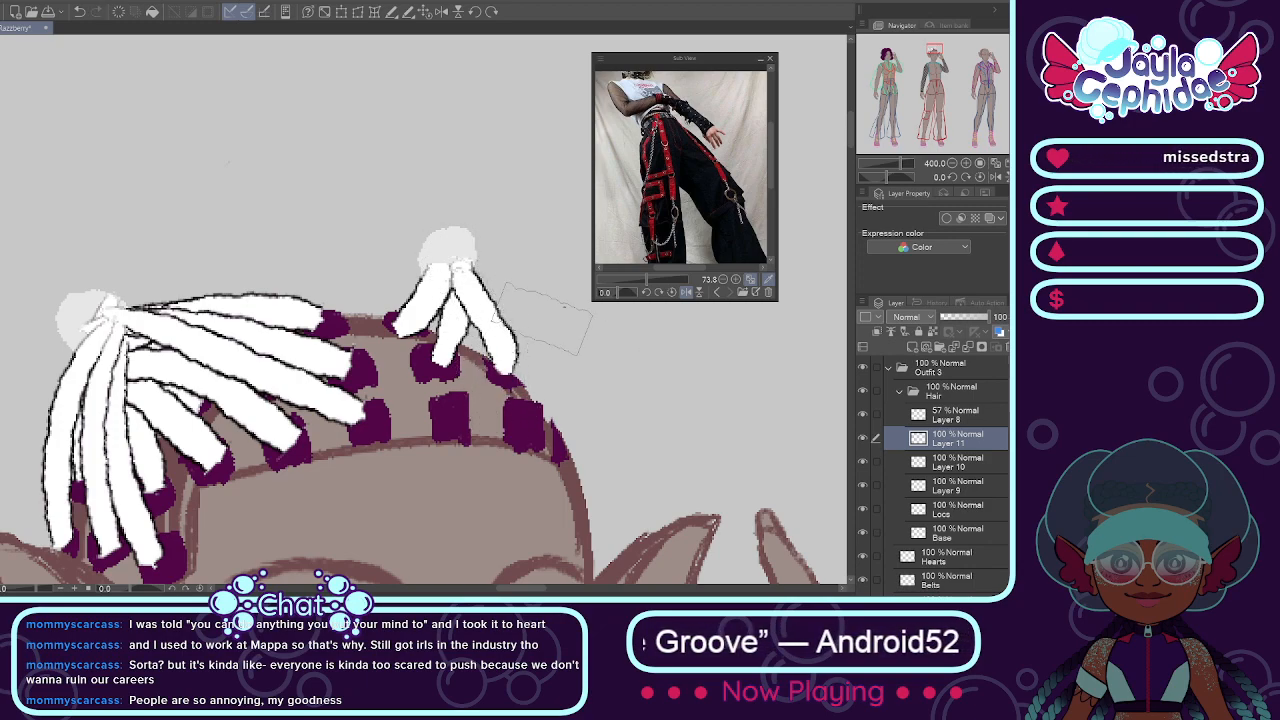
Step: Add a new layer above Layer 11 and paint three long white locs from the right guide spot to the front hairline patches
{"action": "left_click", "coordinate": [914, 349]}
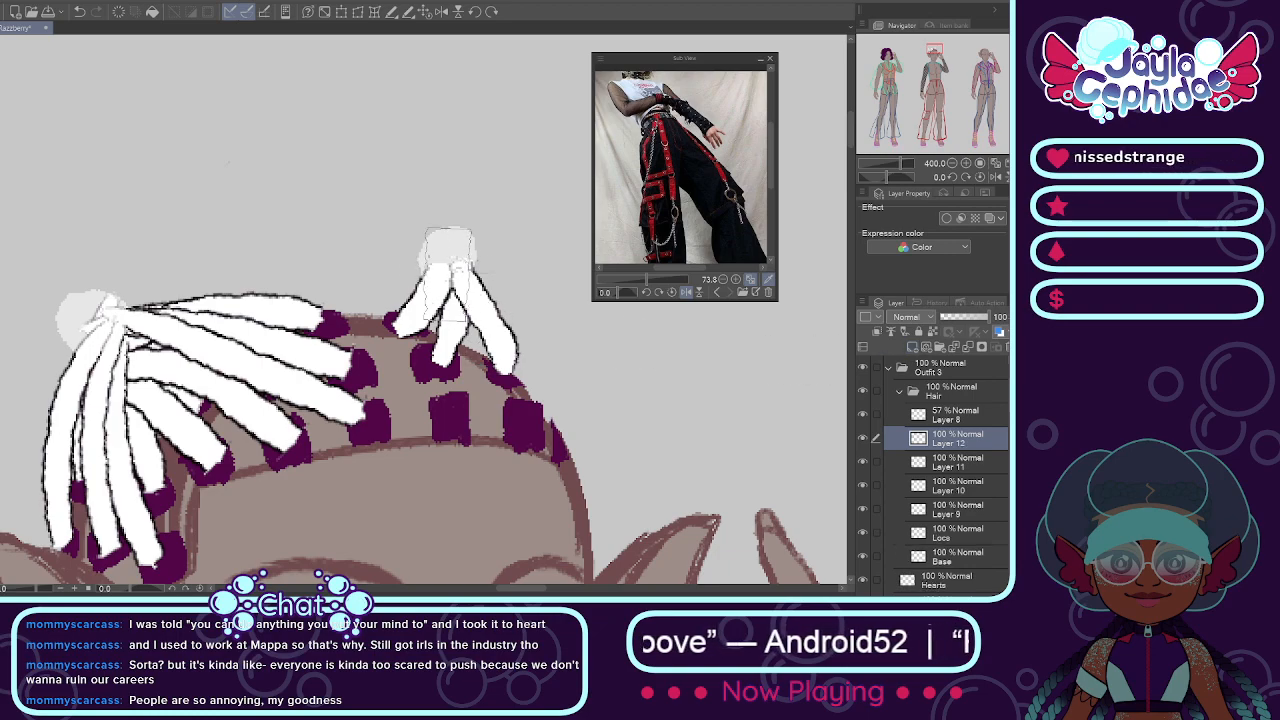
{"action": "left_click_drag", "start_coordinate": [446, 268], "coordinate": [450, 436]}
{"action": "left_click_drag", "start_coordinate": [468, 268], "coordinate": [515, 436]}
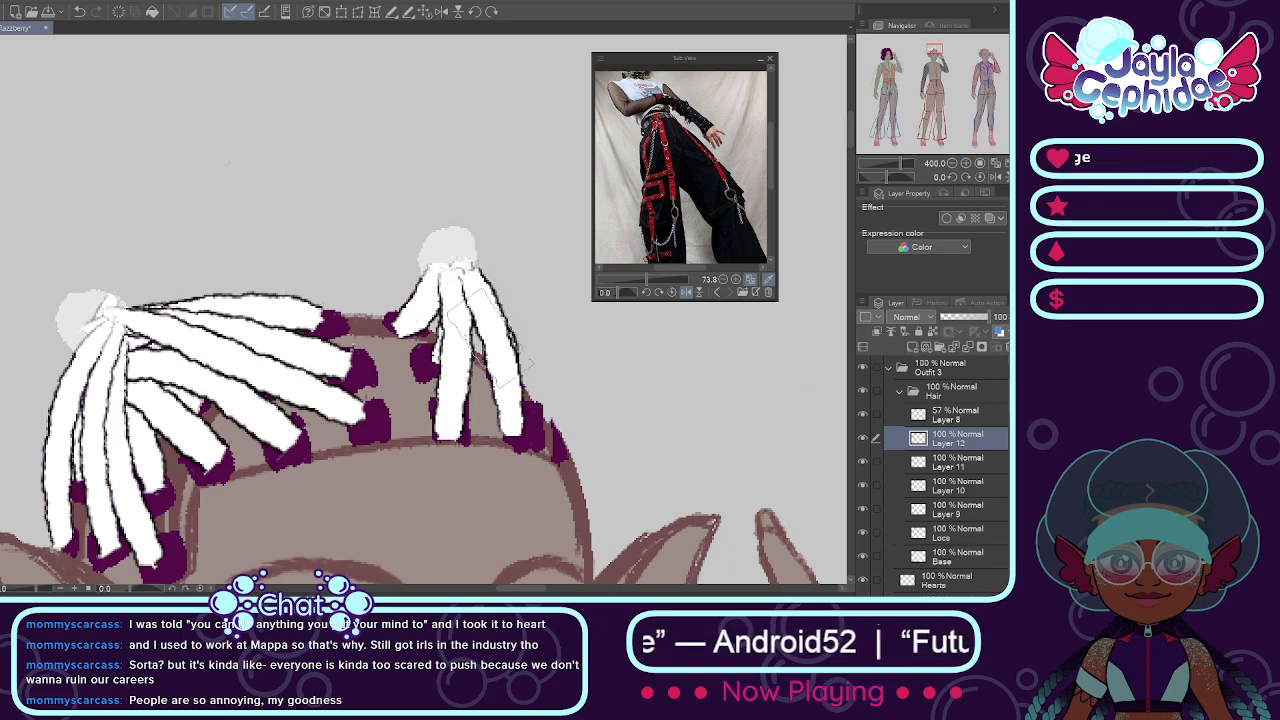
{"action": "mouse_move", "coordinate": [478, 268]}
{"action": "left_mouse_down"}
{"action": "mouse_move", "coordinate": [542, 363]}
{"action": "mouse_move", "coordinate": [560, 462]}
{"action": "left_mouse_up"}
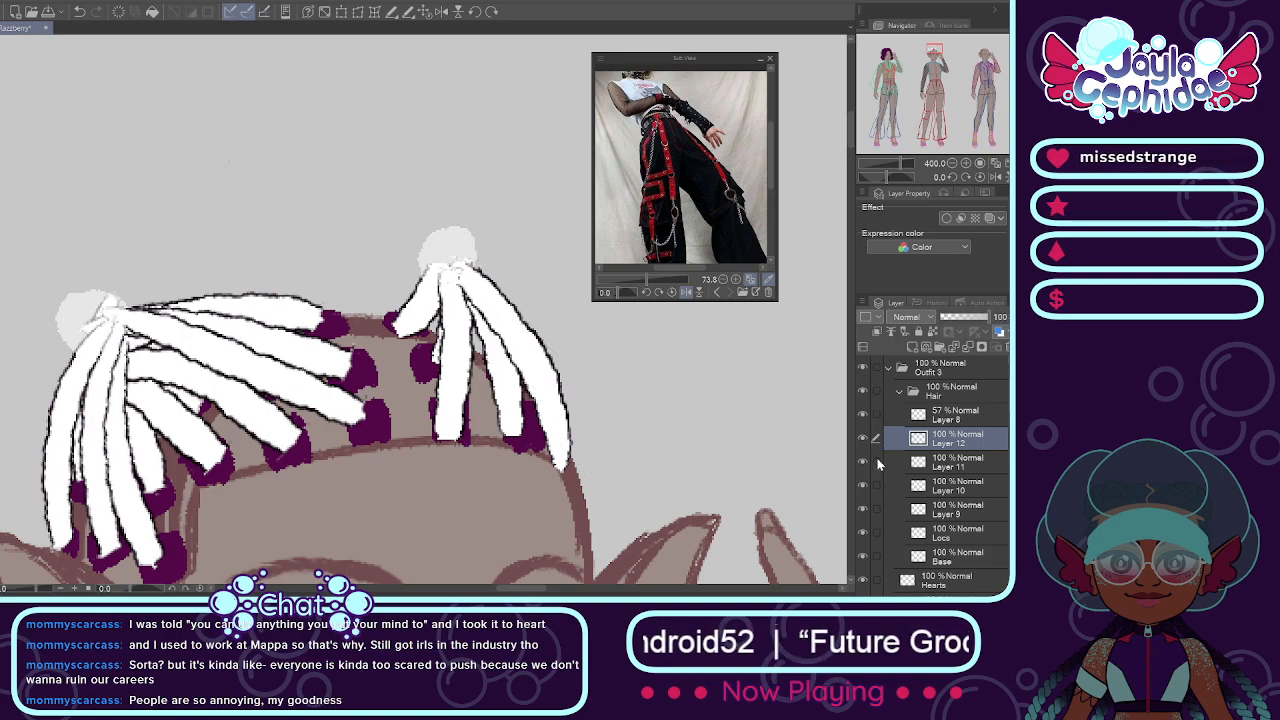
Step: Select Layer 11 together with Layer 12 and try a slight free transform of the right locs
{"action": "left_click", "coordinate": [876, 462]}
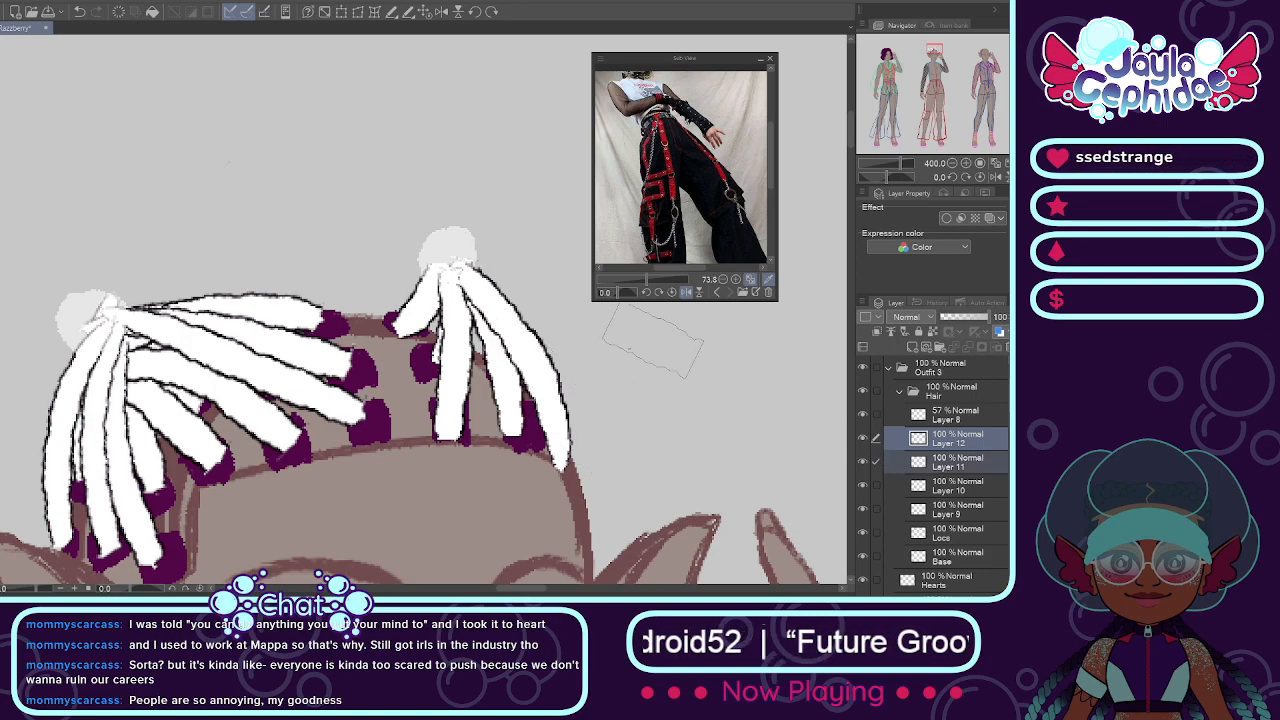
{"action": "left_click", "coordinate": [356, 13]}
{"action": "mouse_move", "coordinate": [480, 262]}
{"action": "left_mouse_down"}
{"action": "mouse_move", "coordinate": [484, 272]}
{"action": "mouse_move", "coordinate": [482, 256]}
{"action": "left_mouse_up"}
{"action": "key", "text": "Return"}
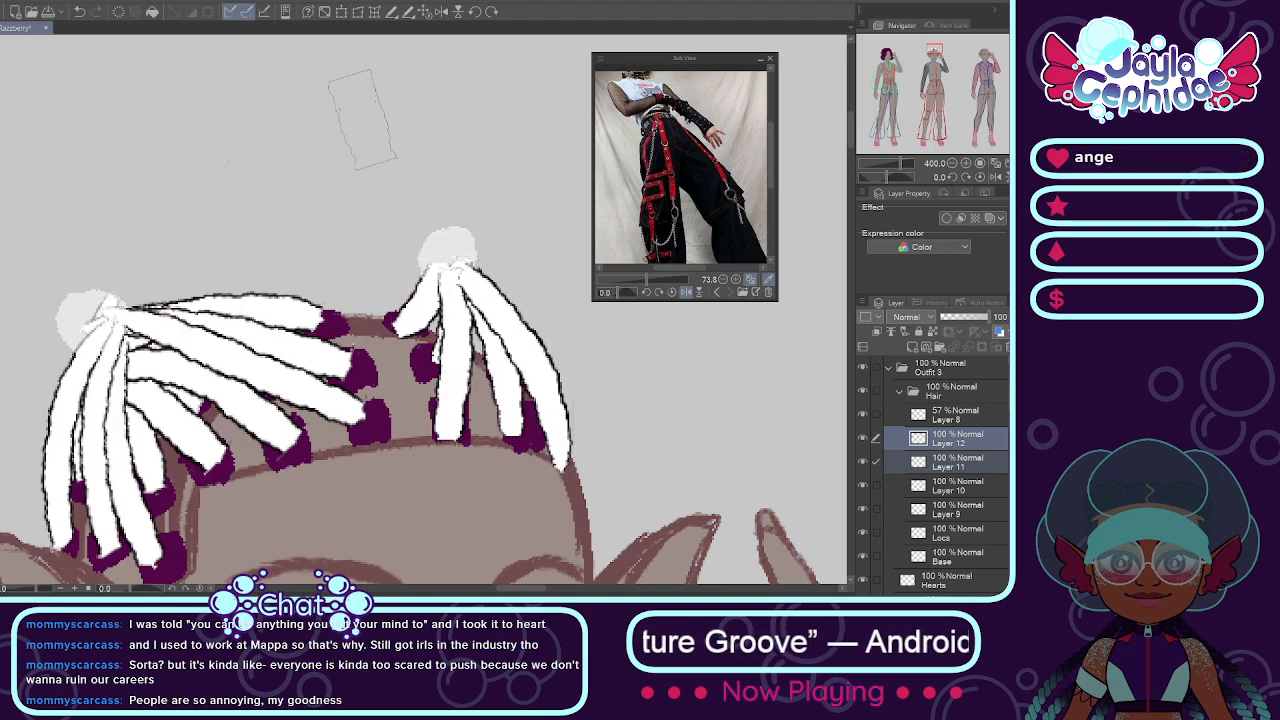
Step: Mesh-transform the right locs, pulling their gathered top down and inward and bowing the outer locs around the head
{"action": "left_click", "coordinate": [375, 9]}
{"action": "left_click_drag", "start_coordinate": [511, 258], "coordinate": [457, 280]}
{"action": "left_click_drag", "start_coordinate": [513, 329], "coordinate": [559, 334]}
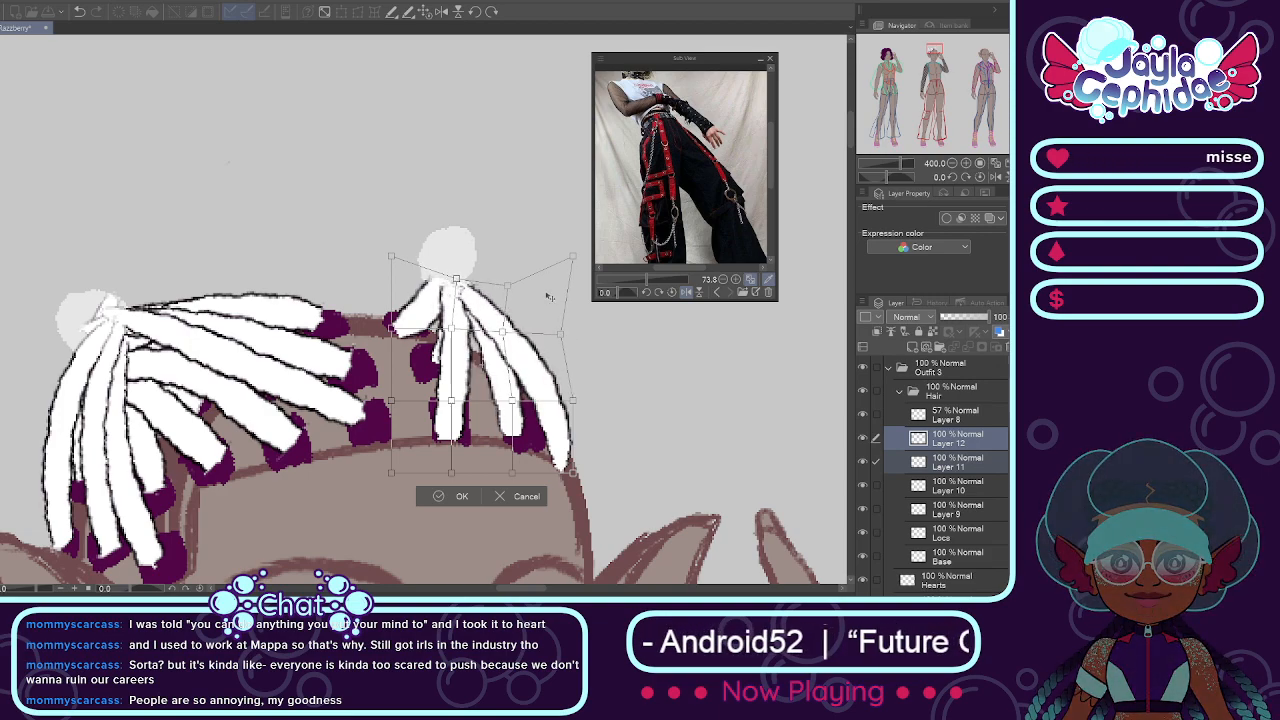
{"action": "scroll", "coordinate": [411, 190], "scroll_direction": "down", "scroll_amount": 3}
{"action": "scroll", "coordinate": [478, 224], "scroll_direction": "up", "scroll_amount": 3}
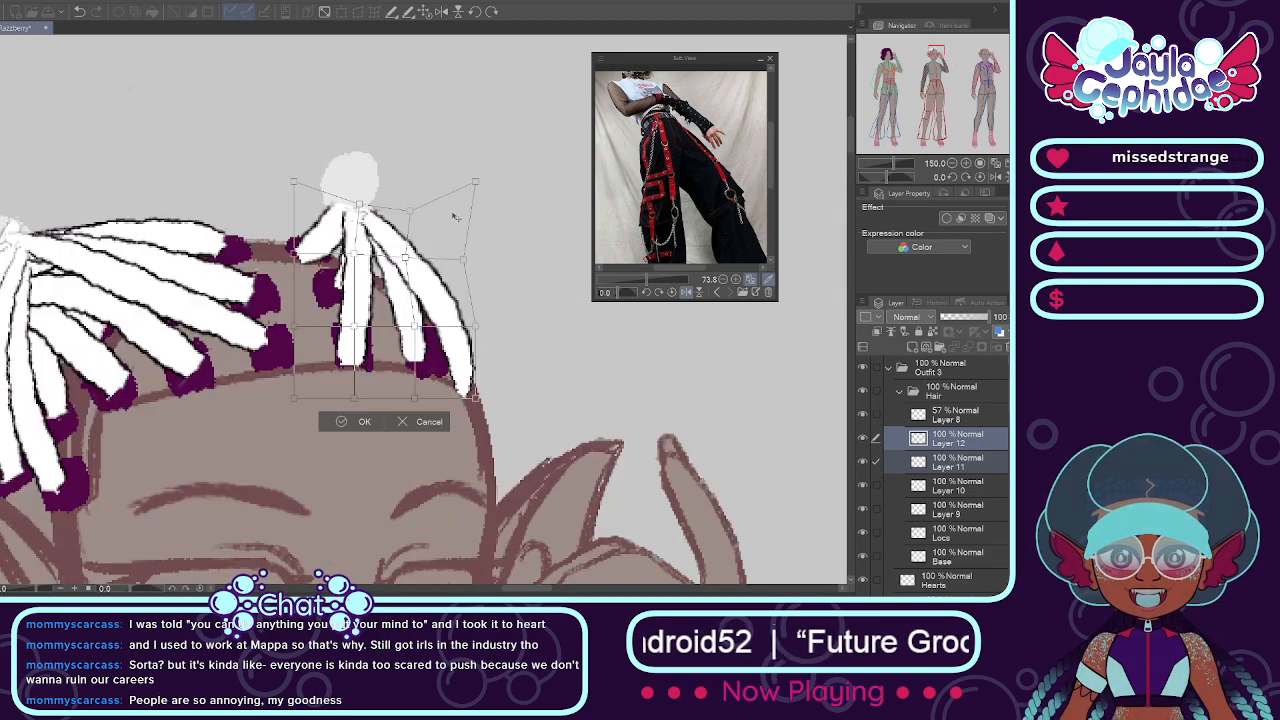
{"action": "left_click_drag", "start_coordinate": [475, 183], "coordinate": [439, 203]}
{"action": "left_click_drag", "start_coordinate": [293, 182], "coordinate": [353, 214]}
{"action": "left_click_drag", "start_coordinate": [358, 258], "coordinate": [403, 265]}
{"action": "left_click_drag", "start_coordinate": [415, 402], "coordinate": [423, 410]}
{"action": "left_click", "coordinate": [361, 431]}
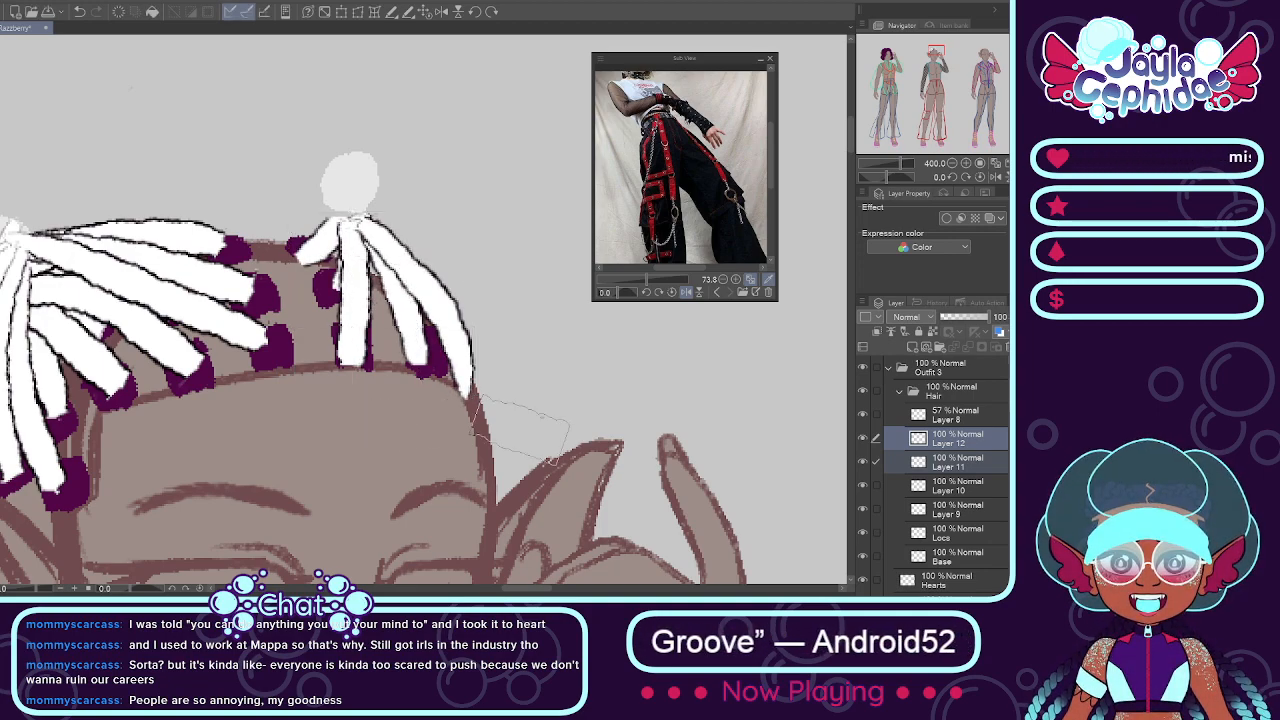
Step: Replace the guide-spot layer with a new empty layer and move it beneath Base in the Hair folder
{"action": "scroll", "coordinate": [357, 436], "scroll_direction": "down", "scroll_amount": 5}
{"action": "scroll", "coordinate": [538, 422], "scroll_direction": "up", "scroll_amount": 1}
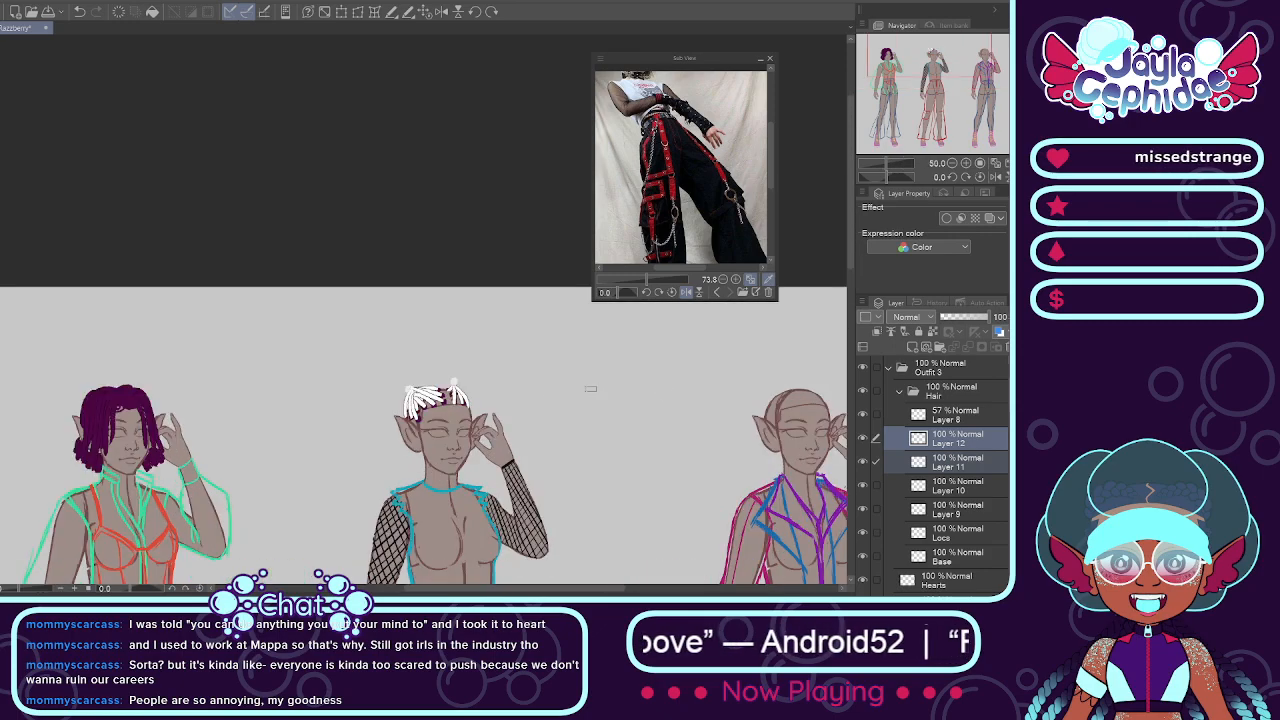
{"action": "left_click", "coordinate": [896, 416]}
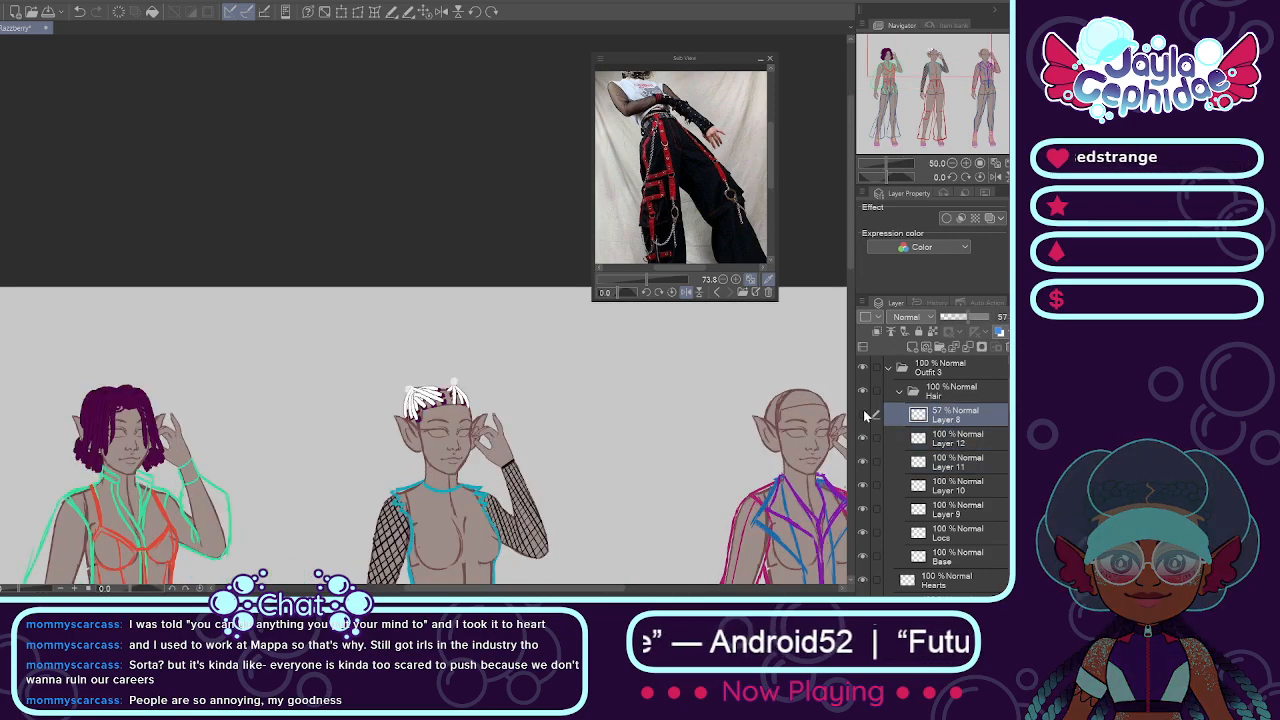
{"action": "left_click", "coordinate": [1004, 347]}
{"action": "left_click", "coordinate": [912, 348]}
{"action": "scroll", "coordinate": [420, 408], "scroll_direction": "up", "scroll_amount": 2}
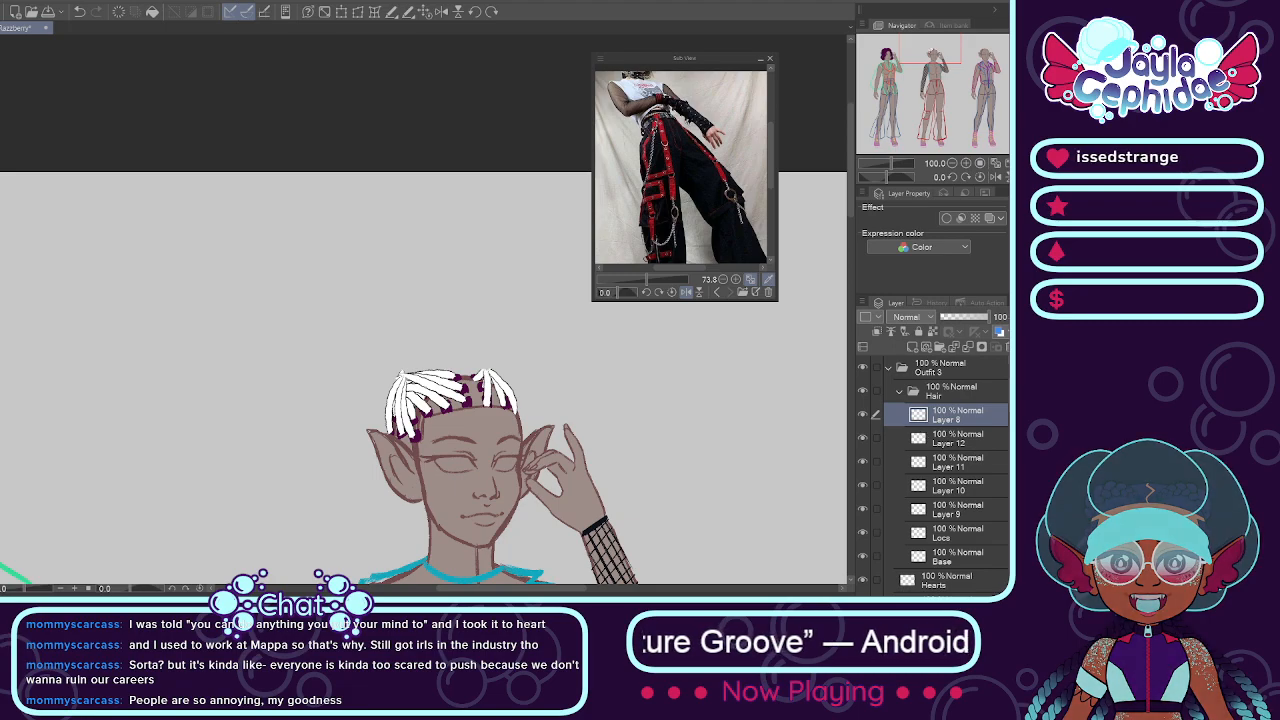
{"action": "scroll", "coordinate": [932, 476], "scroll_direction": "down", "scroll_amount": 1}
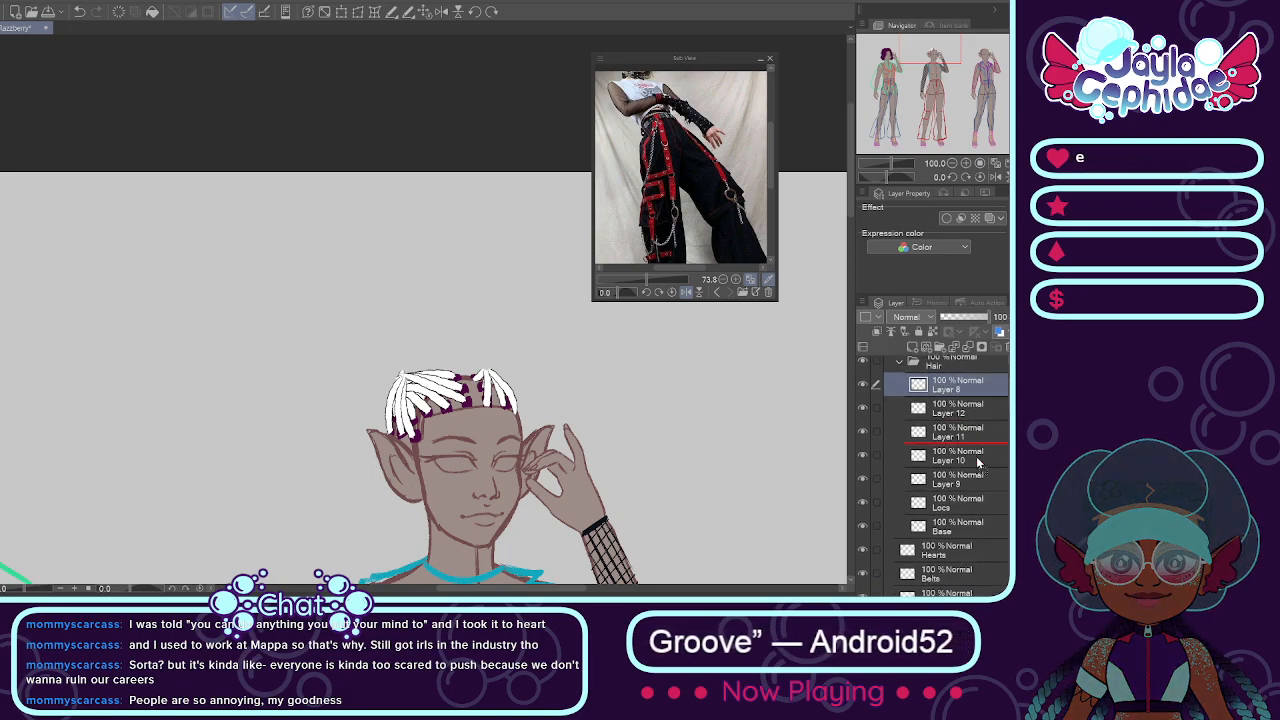
{"action": "left_click_drag", "start_coordinate": [979, 537], "coordinate": [975, 522]}
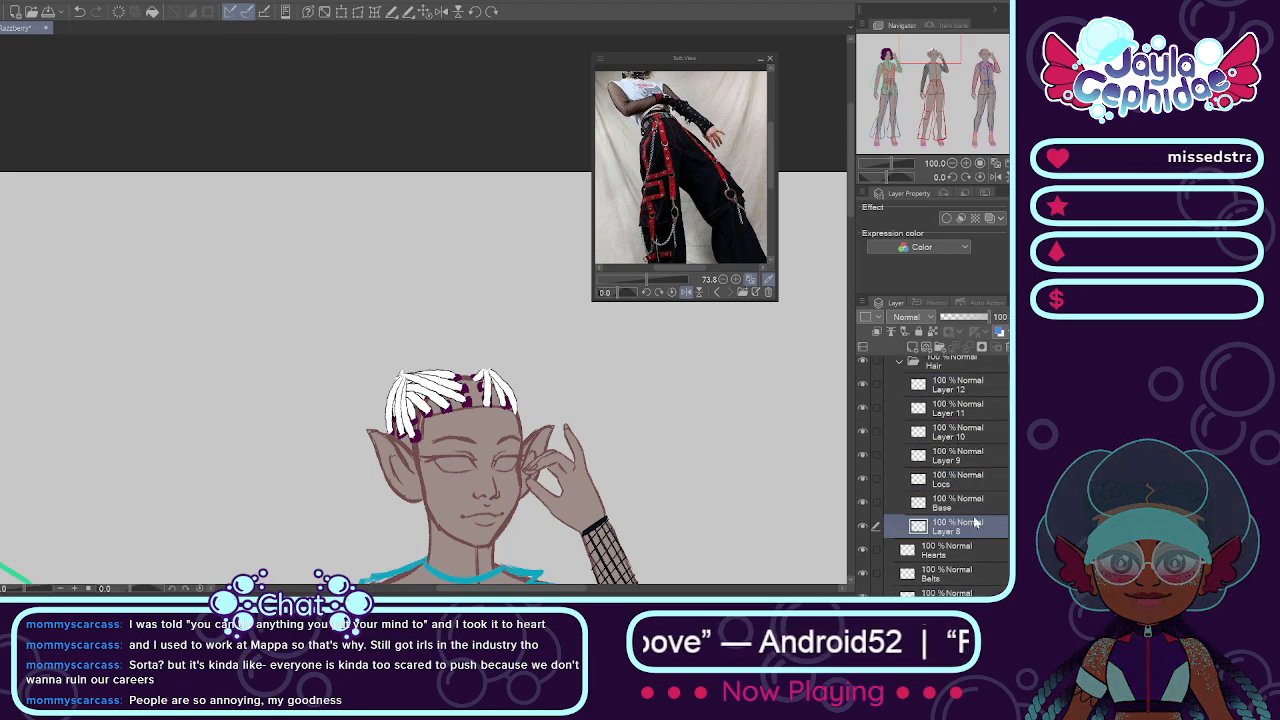
Step: Paint a fan of nine pointed white loc ends radiating outward from the left gathering point on the layer beneath Base
{"action": "scroll", "coordinate": [405, 373], "scroll_direction": "up", "scroll_amount": 2}
{"action": "left_click_drag", "start_coordinate": [402, 378], "coordinate": [466, 256]}
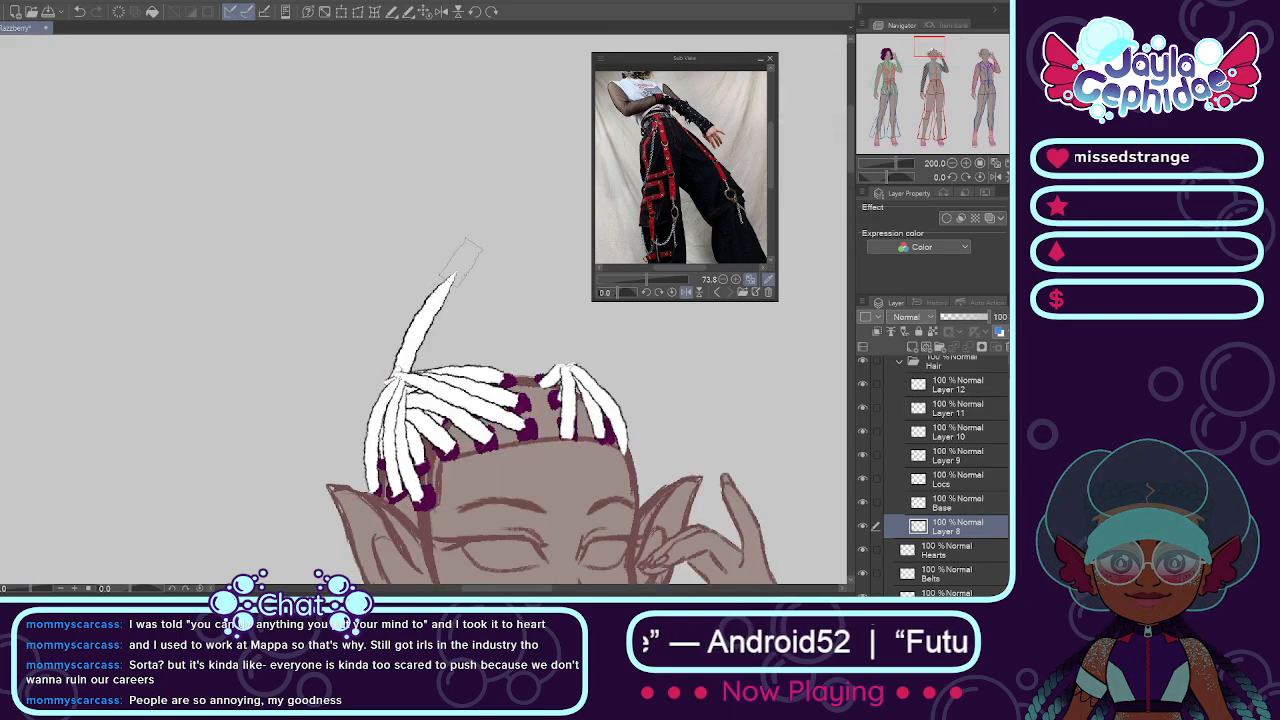
{"action": "left_click_drag", "start_coordinate": [400, 378], "coordinate": [383, 260]}
{"action": "mouse_move", "coordinate": [400, 376]}
{"action": "left_mouse_down"}
{"action": "mouse_move", "coordinate": [283, 284]}
{"action": "mouse_move", "coordinate": [312, 372]}
{"action": "mouse_move", "coordinate": [214, 378]}
{"action": "left_mouse_up"}
{"action": "mouse_move", "coordinate": [398, 380]}
{"action": "left_mouse_down"}
{"action": "mouse_move", "coordinate": [258, 460]}
{"action": "mouse_move", "coordinate": [318, 474]}
{"action": "left_mouse_up"}
{"action": "left_click_drag", "start_coordinate": [400, 378], "coordinate": [498, 296]}
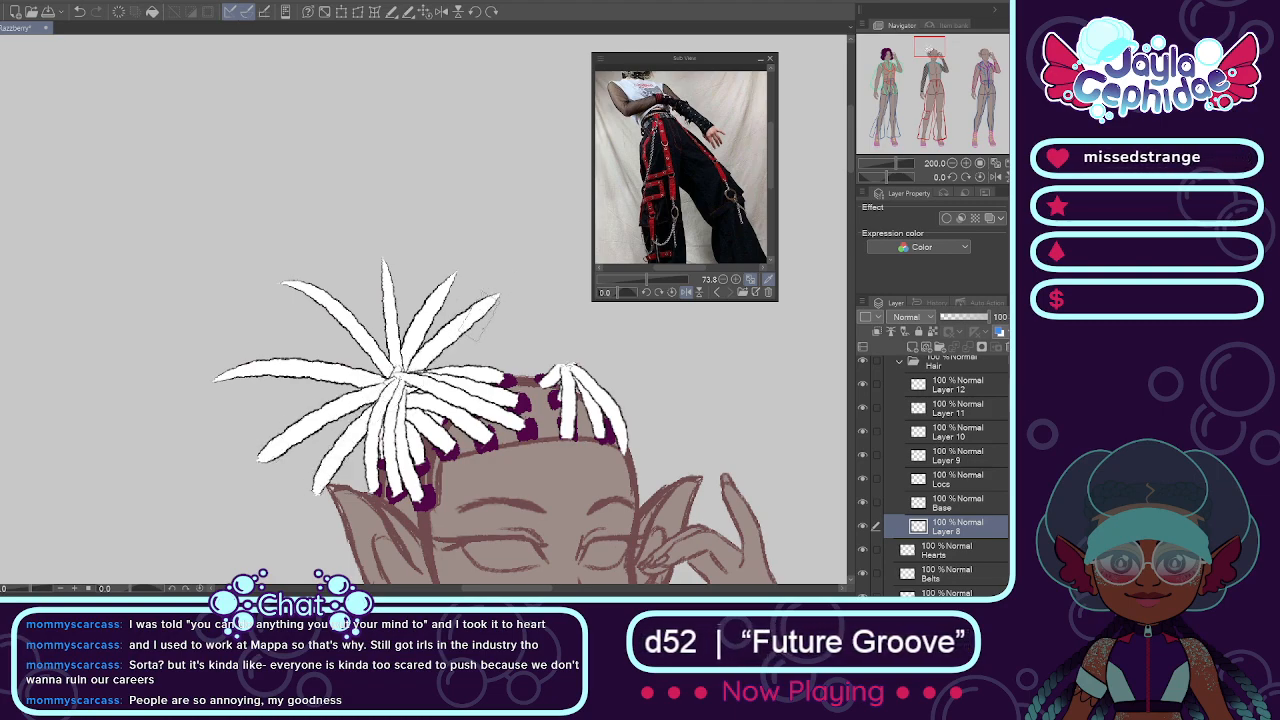
{"action": "left_click_drag", "start_coordinate": [404, 378], "coordinate": [512, 338]}
{"action": "left_click_drag", "start_coordinate": [400, 374], "coordinate": [278, 318]}
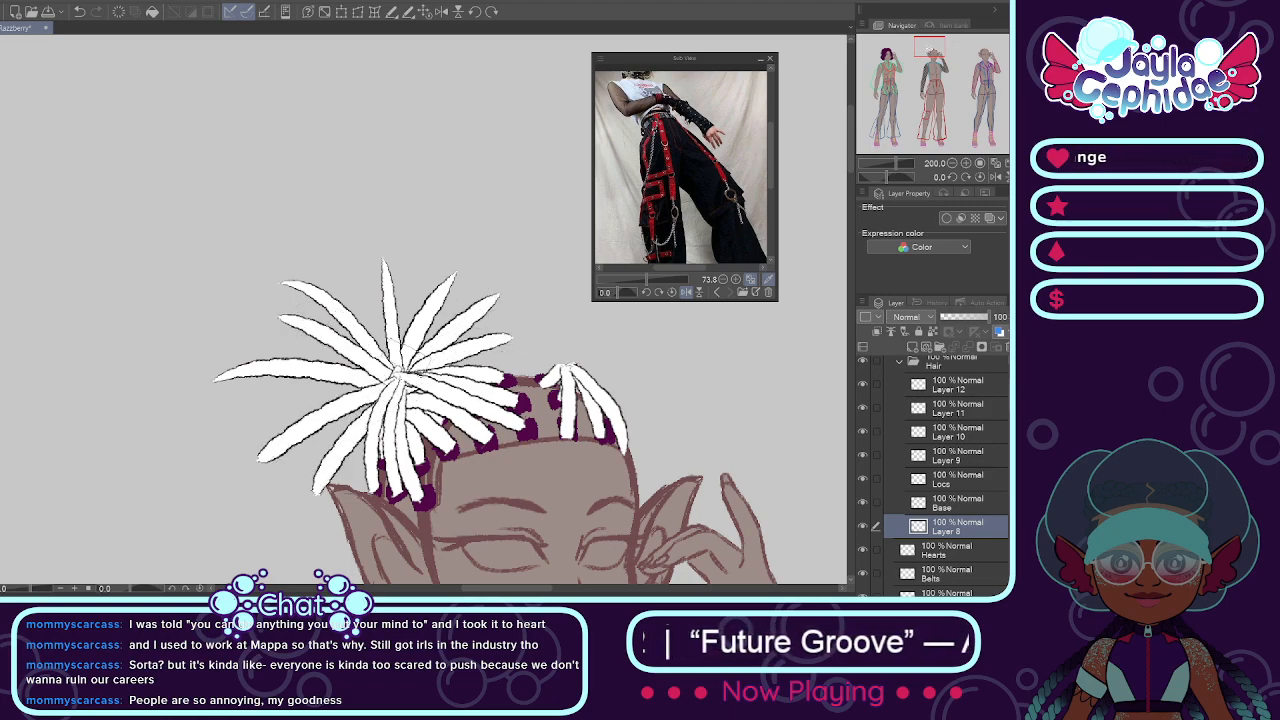
Step: Fill the gaps at the top of the left puff's fan with two more pointed white loc ends
{"action": "left_click_drag", "start_coordinate": [398, 374], "coordinate": [332, 262]}
{"action": "key", "text": "ctrl+z"}
{"action": "left_click_drag", "start_coordinate": [400, 376], "coordinate": [352, 254]}
{"action": "key", "text": "ctrl+z"}
{"action": "left_click_drag", "start_coordinate": [400, 376], "coordinate": [420, 266]}
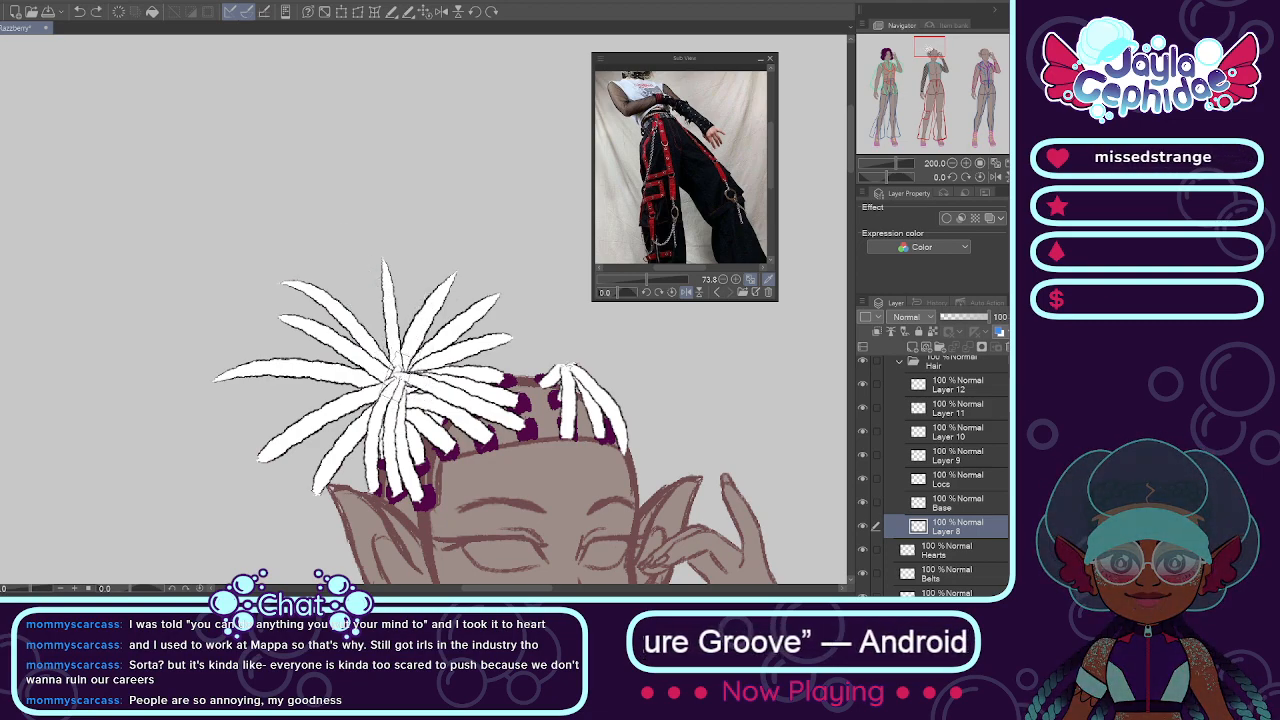
{"action": "left_click_drag", "start_coordinate": [400, 378], "coordinate": [318, 548]}
{"action": "scroll", "coordinate": [400, 440], "scroll_direction": "down", "scroll_amount": 3}
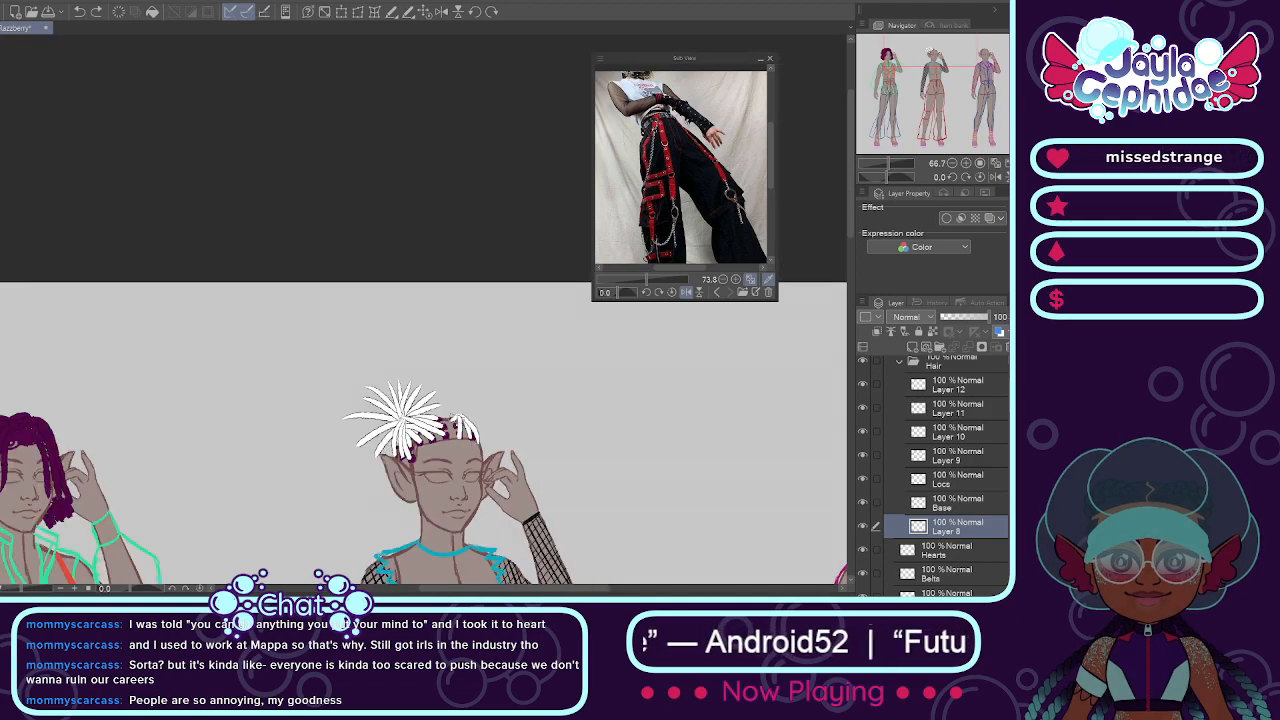
{"action": "scroll", "coordinate": [400, 430], "scroll_direction": "down", "scroll_amount": 1}
{"action": "scroll", "coordinate": [400, 430], "scroll_direction": "up", "scroll_amount": 4}
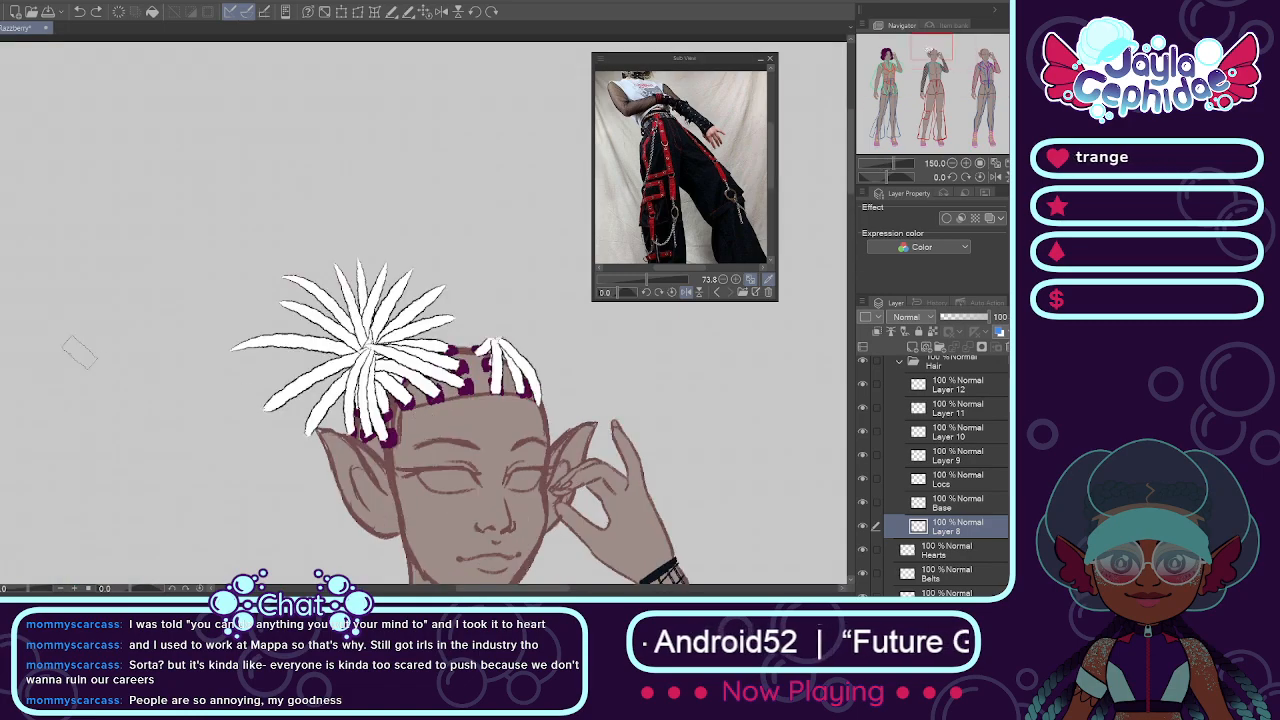
{"action": "scroll", "coordinate": [220, 358], "scroll_direction": "down", "scroll_amount": 3}
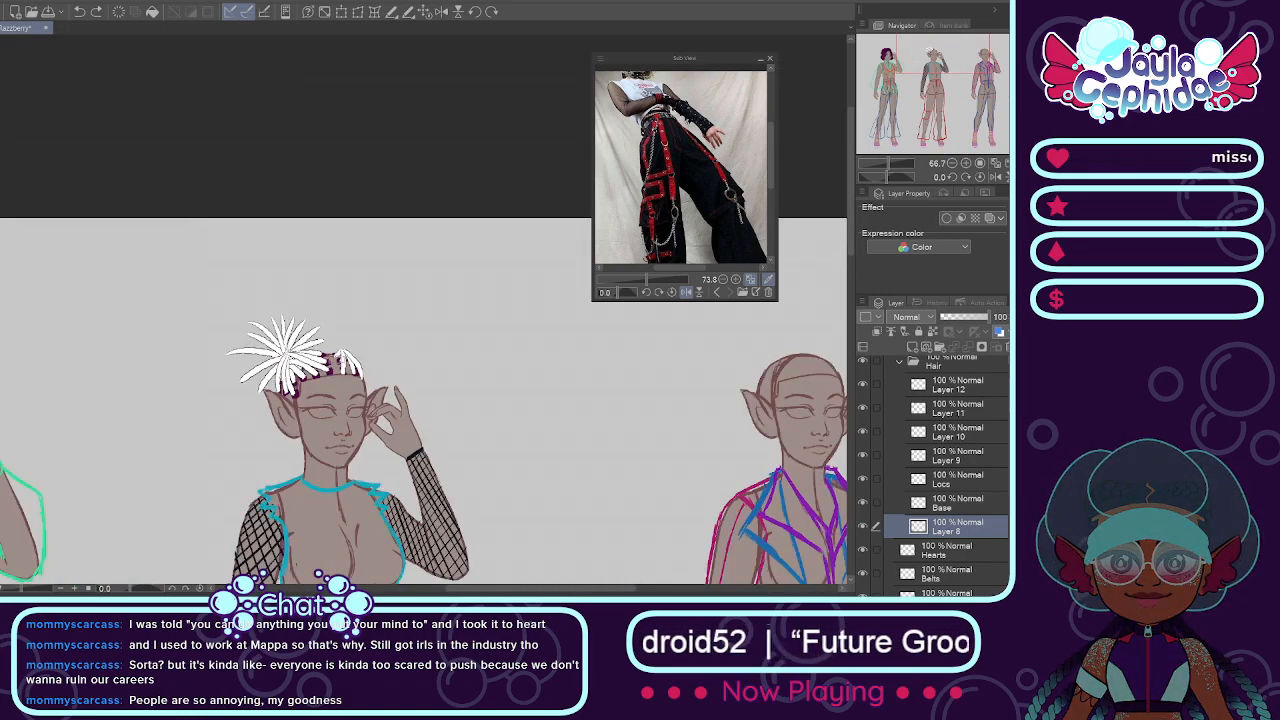
Step: Duplicate Layer 8 with the painted fan of loc ends and move the copy onto the right gathering point
{"action": "key", "text": "ctrl+v"}
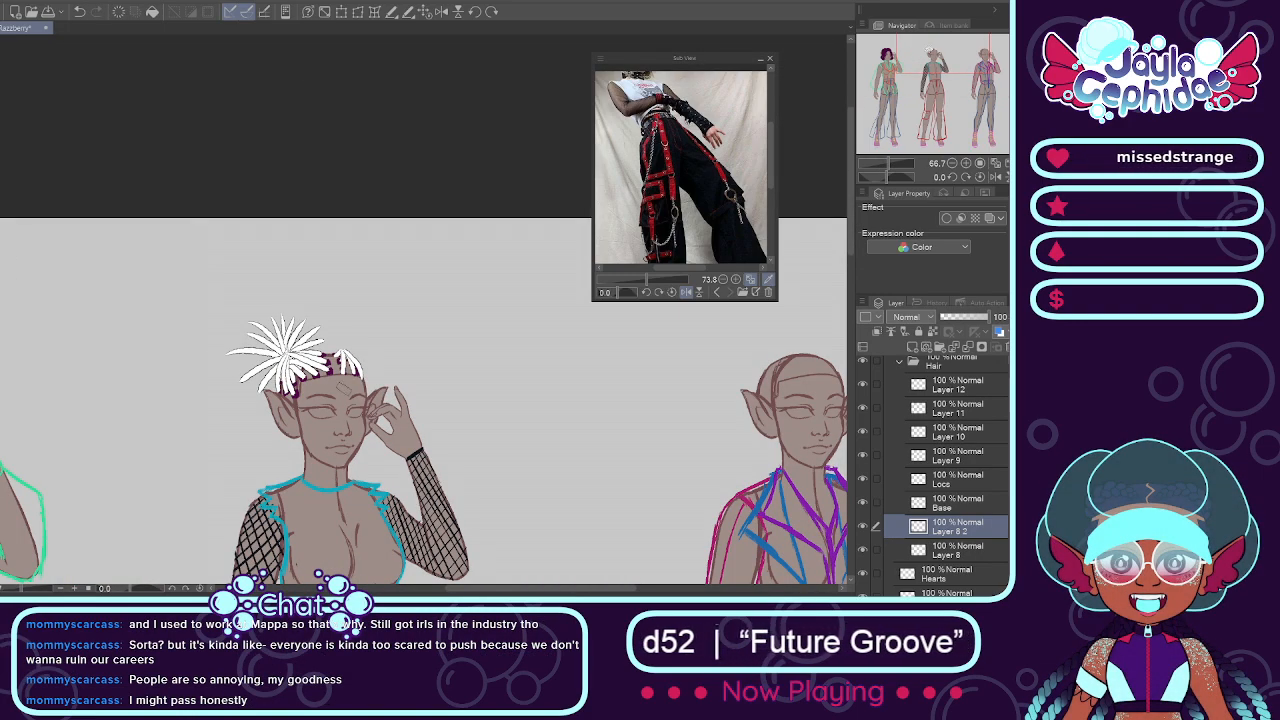
{"action": "scroll", "coordinate": [365, 392], "scroll_direction": "down", "scroll_amount": 3}
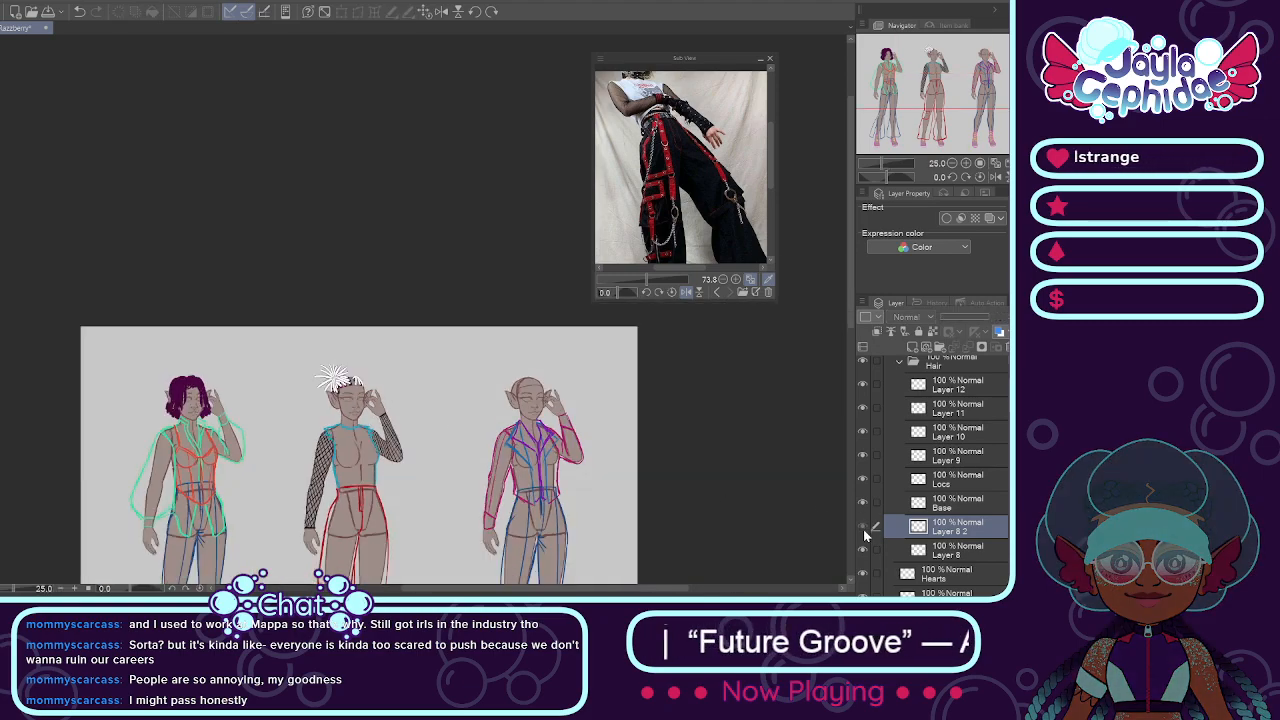
{"action": "scroll", "coordinate": [327, 380], "scroll_direction": "up", "scroll_amount": 2}
{"action": "scroll", "coordinate": [250, 336], "scroll_direction": "up", "scroll_amount": 3}
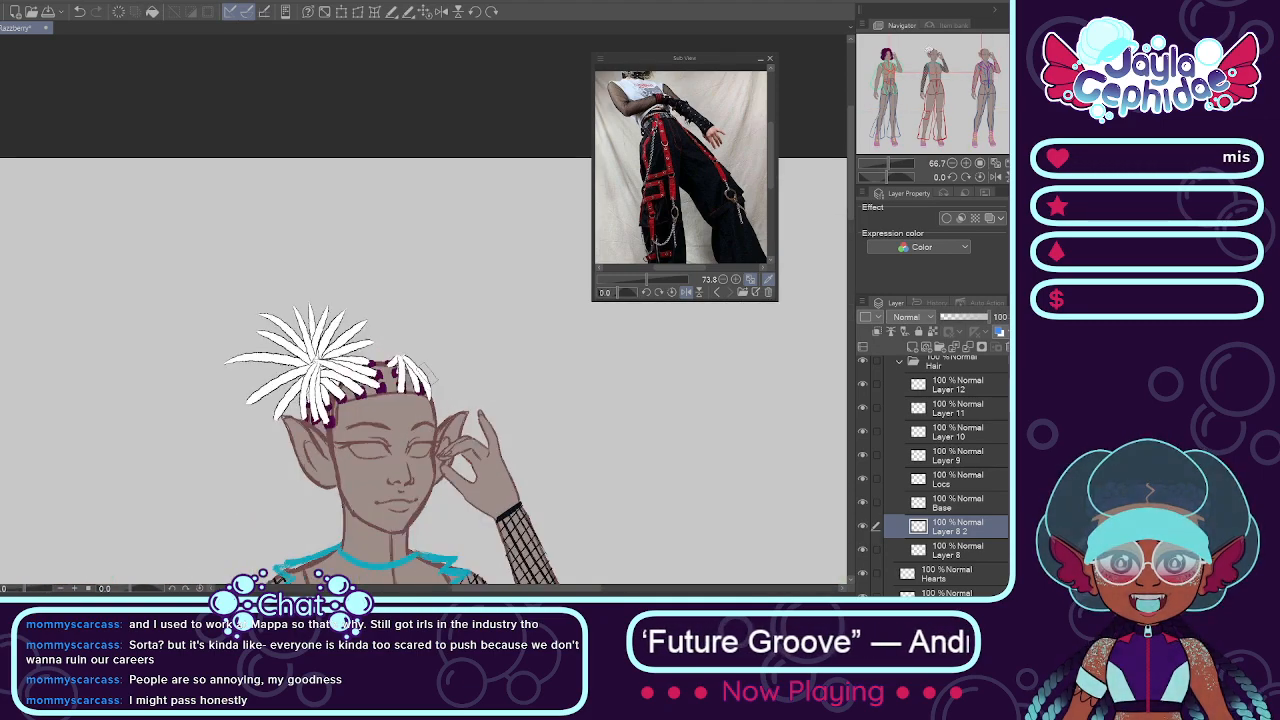
{"action": "left_click_drag", "start_coordinate": [303, 363], "coordinate": [397, 348]}
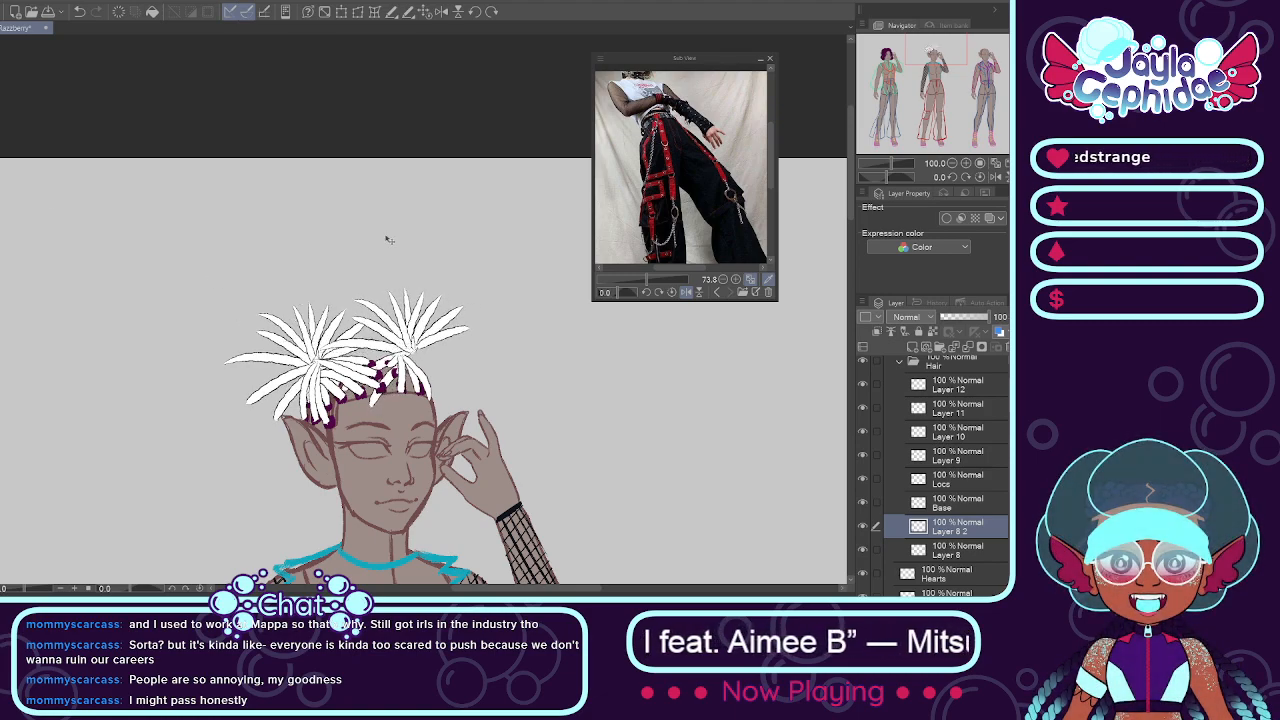
Step: Rotate the copied fan with a transform to fit above the right locs and place its layer beneath Layer 8
{"action": "left_click", "coordinate": [358, 14]}
{"action": "left_click_drag", "start_coordinate": [486, 300], "coordinate": [496, 396]}
{"action": "left_click_drag", "start_coordinate": [431, 337], "coordinate": [434, 327]}
{"action": "left_click_drag", "start_coordinate": [477, 263], "coordinate": [509, 294]}
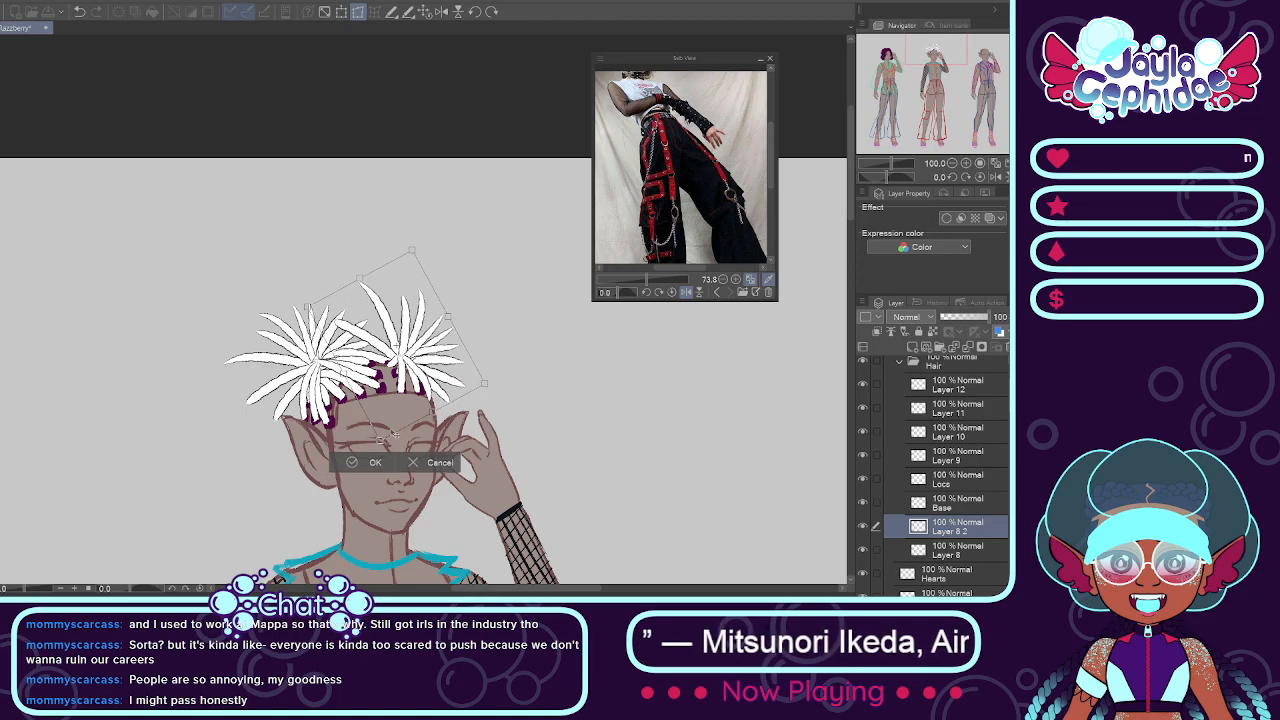
{"action": "left_click", "coordinate": [370, 461]}
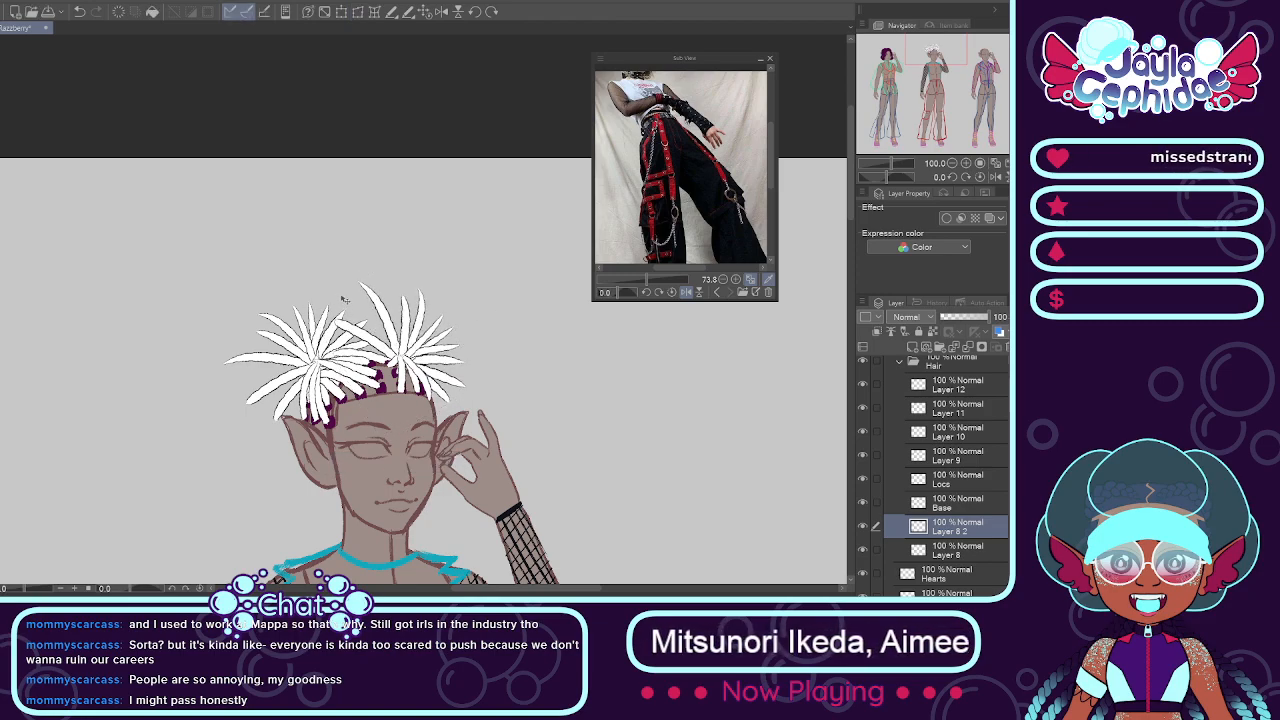
{"action": "left_click_drag", "start_coordinate": [960, 533], "coordinate": [967, 559]}
{"action": "scroll", "coordinate": [598, 366], "scroll_direction": "down", "scroll_amount": 8}
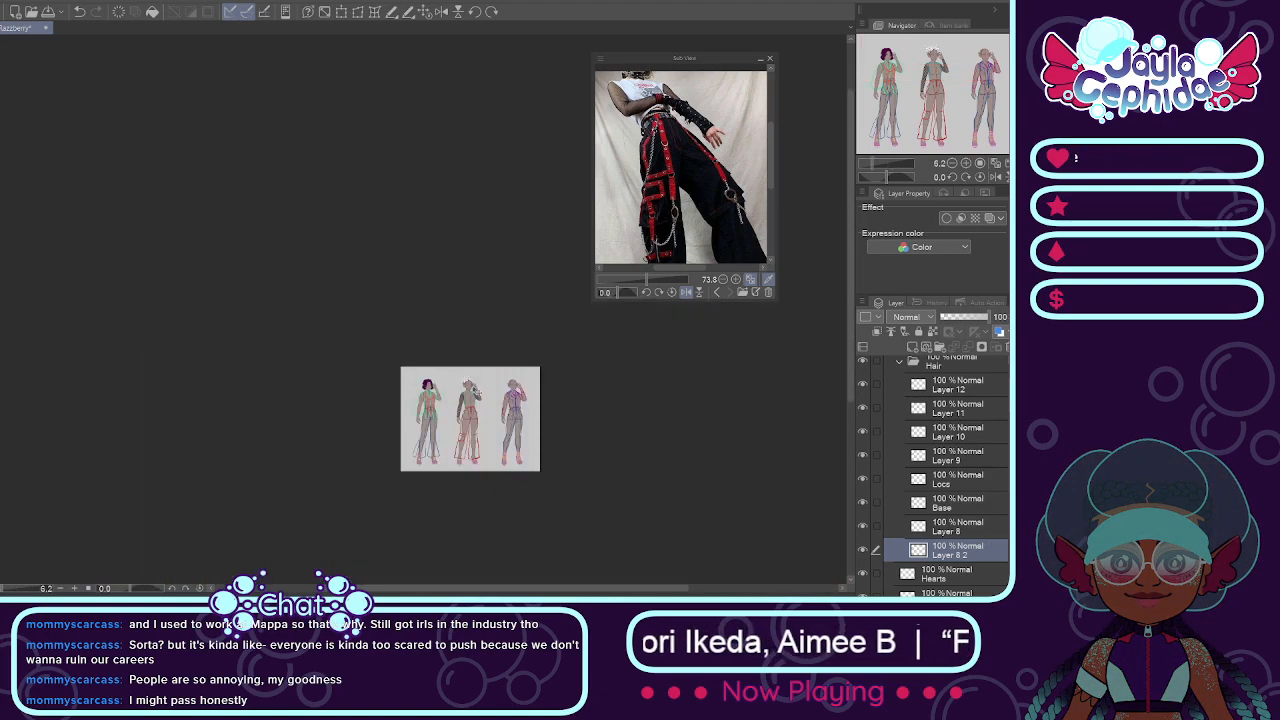
{"action": "scroll", "coordinate": [485, 396], "scroll_direction": "up", "scroll_amount": 5}
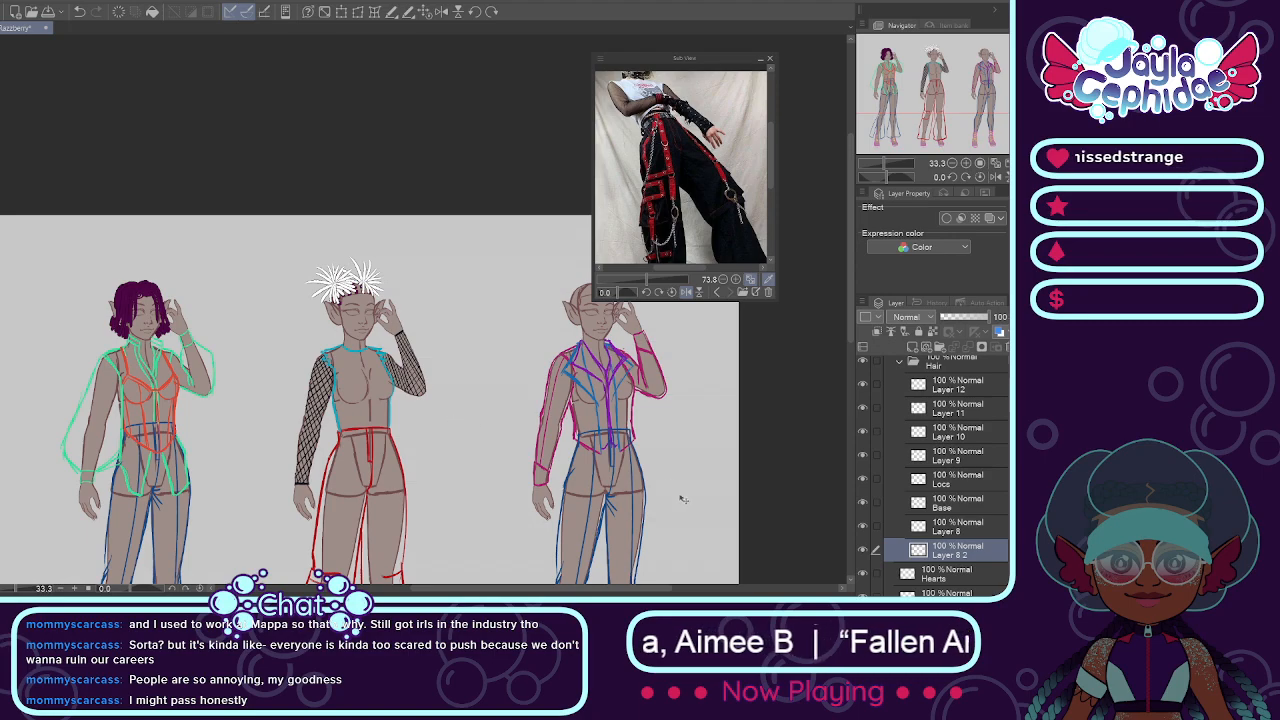
{"action": "scroll", "coordinate": [946, 470], "scroll_direction": "up", "scroll_amount": 1}
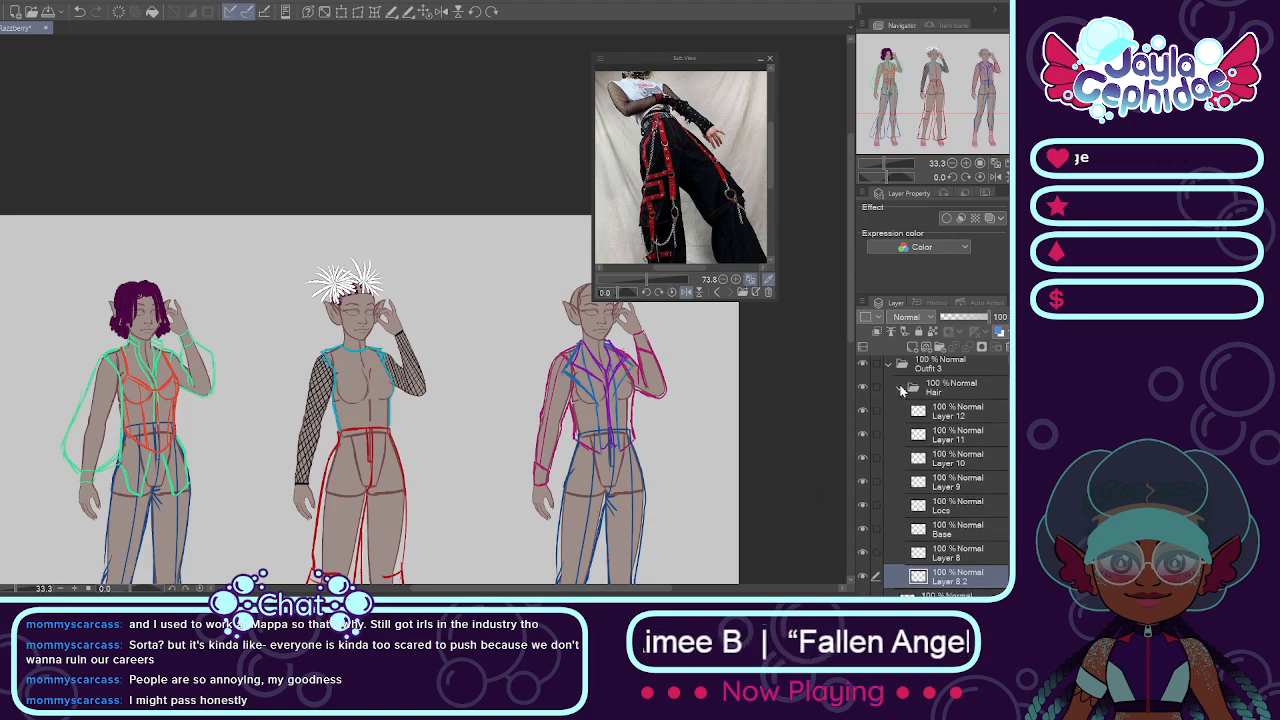
Step: Collapse the Hair folder and examine the middle mannequin with and without its hair, both close up and against the whole sheet
{"action": "left_click", "coordinate": [902, 390]}
{"action": "key", "text": "ctrl+minus"}
{"action": "key", "text": "ctrl+minus"}
{"action": "key", "text": "ctrl+minus"}
{"action": "left_click", "coordinate": [864, 387]}
{"action": "left_click", "coordinate": [864, 387]}
{"action": "scroll", "coordinate": [411, 285], "scroll_direction": "up", "scroll_amount": 4}
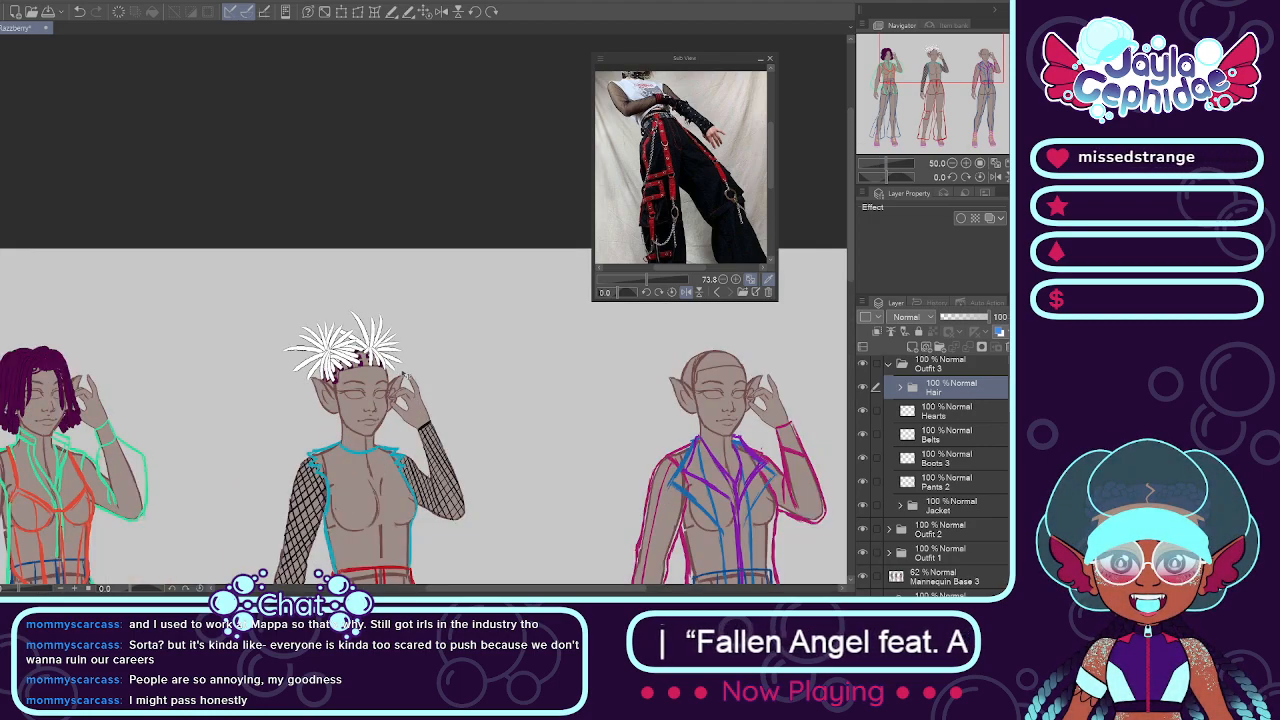
{"action": "scroll", "coordinate": [405, 372], "scroll_direction": "down", "scroll_amount": 5}
{"action": "scroll", "coordinate": [408, 367], "scroll_direction": "up", "scroll_amount": 4}
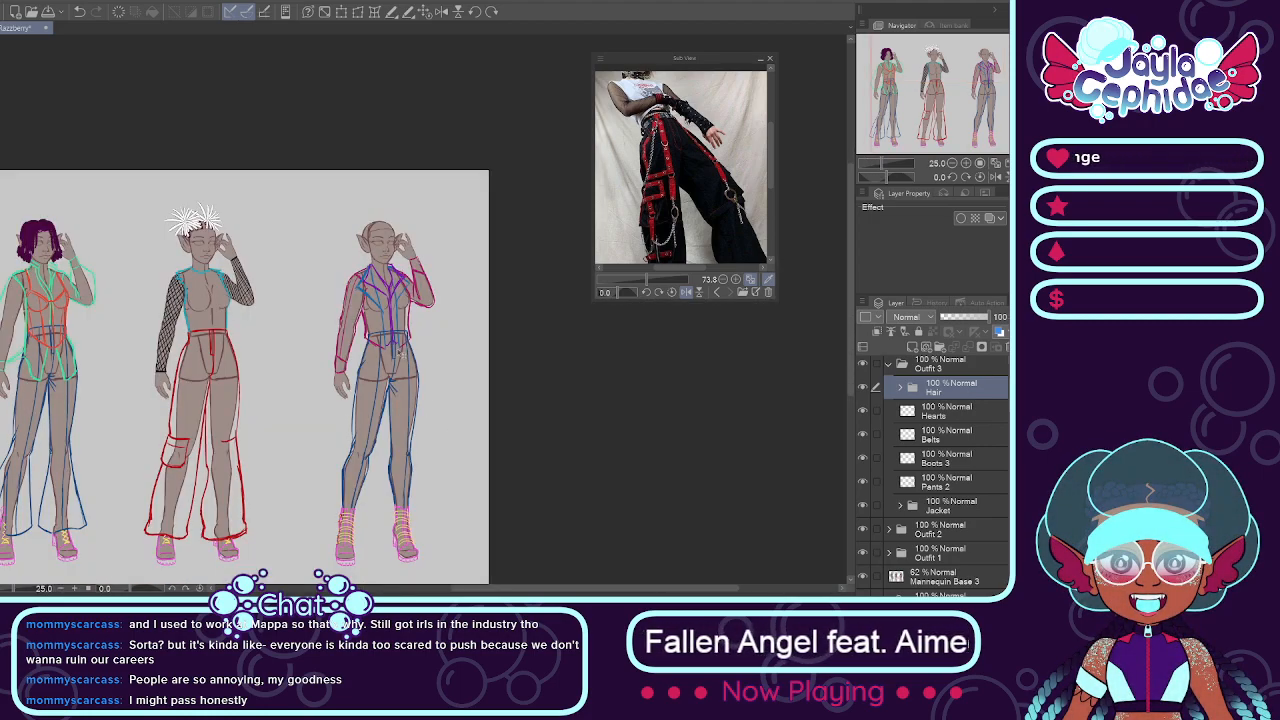
{"action": "scroll", "coordinate": [308, 300], "scroll_direction": "down", "scroll_amount": 4}
{"action": "scroll", "coordinate": [308, 300], "scroll_direction": "up", "scroll_amount": 3}
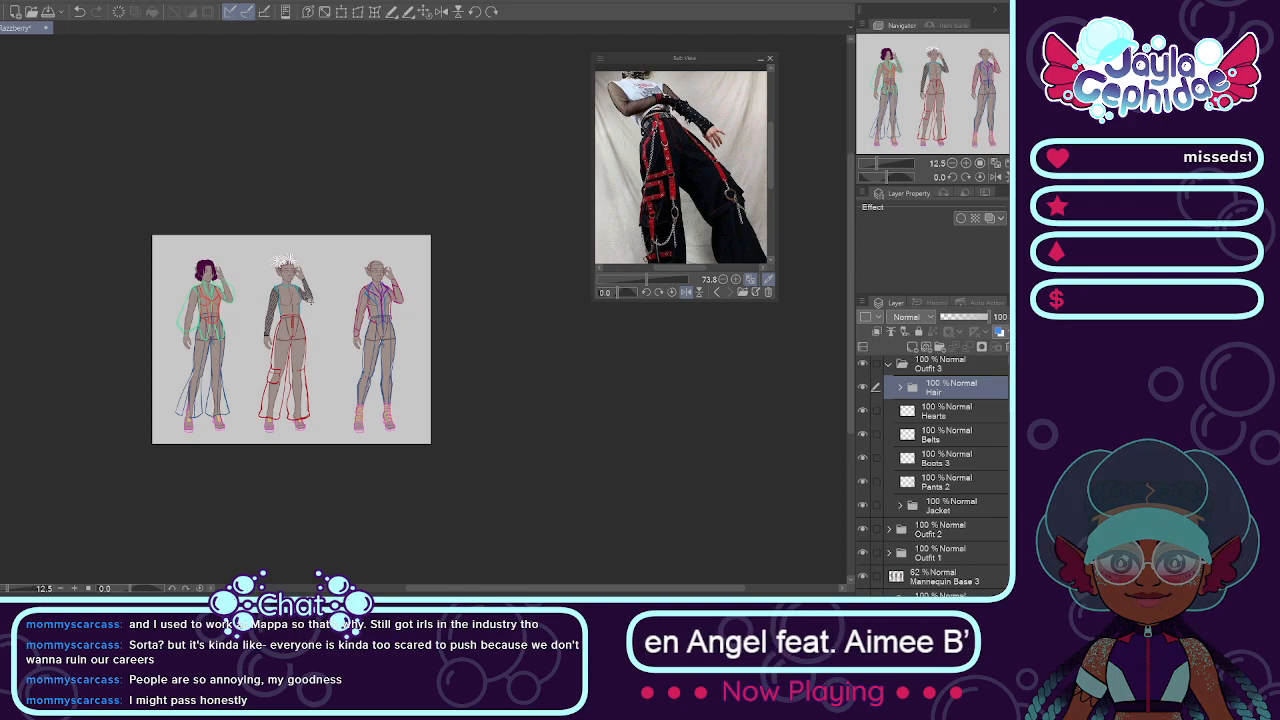
{"action": "key", "text": "ctrl+0"}
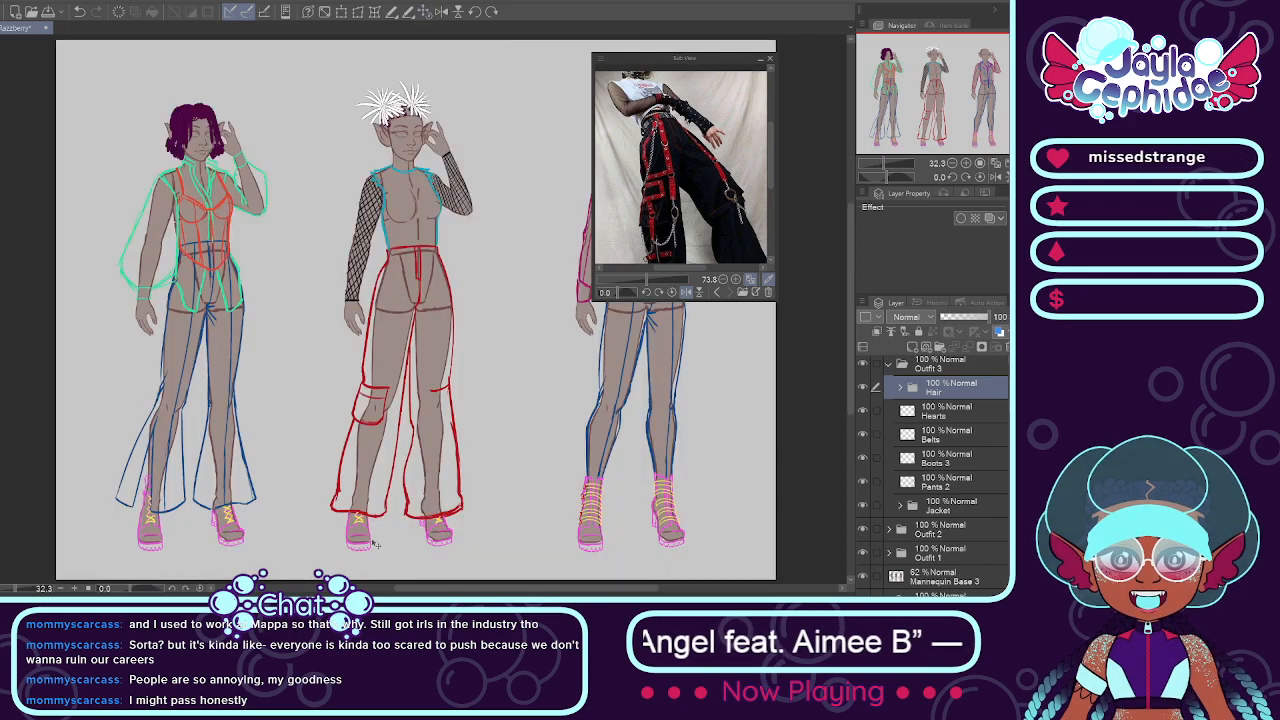
{"action": "left_click_drag", "start_coordinate": [403, 590], "coordinate": [436, 570]}
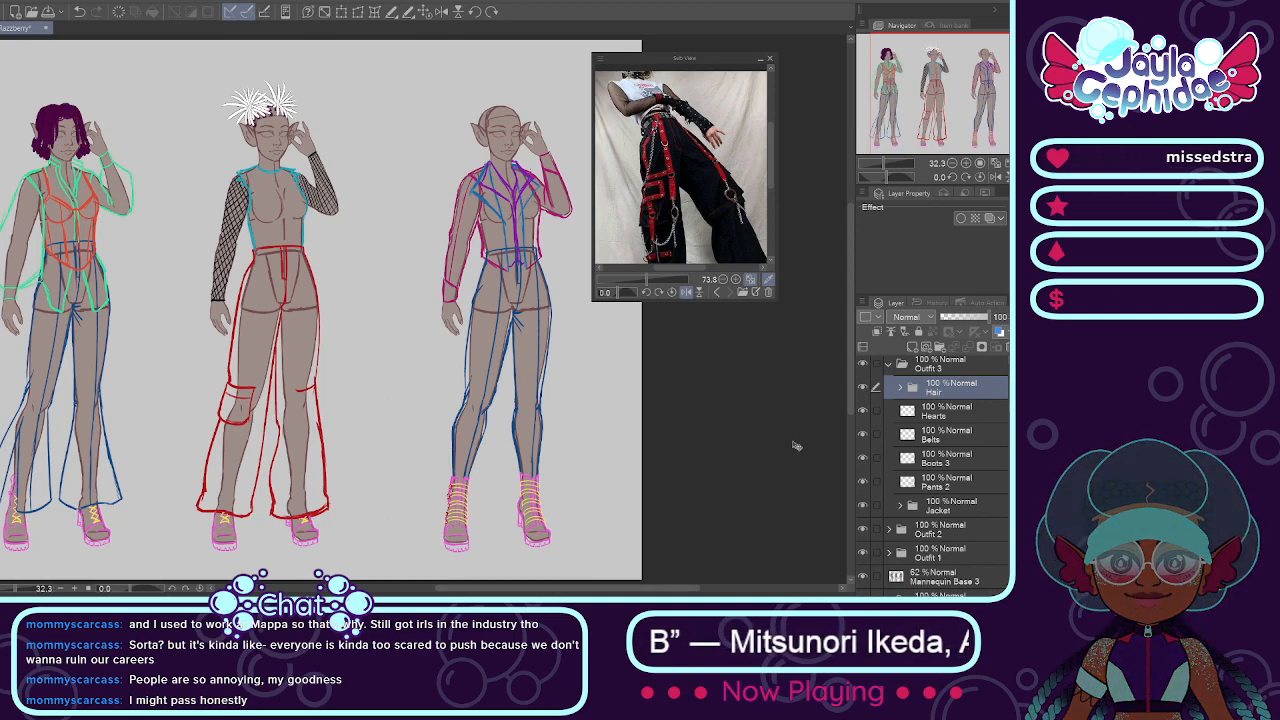
Step: Collapse Outfit 3 and toggle the Outfit 3 and Outfit 2 folders' visibility to check which mannequin each one belongs to
{"action": "left_click", "coordinate": [889, 365]}
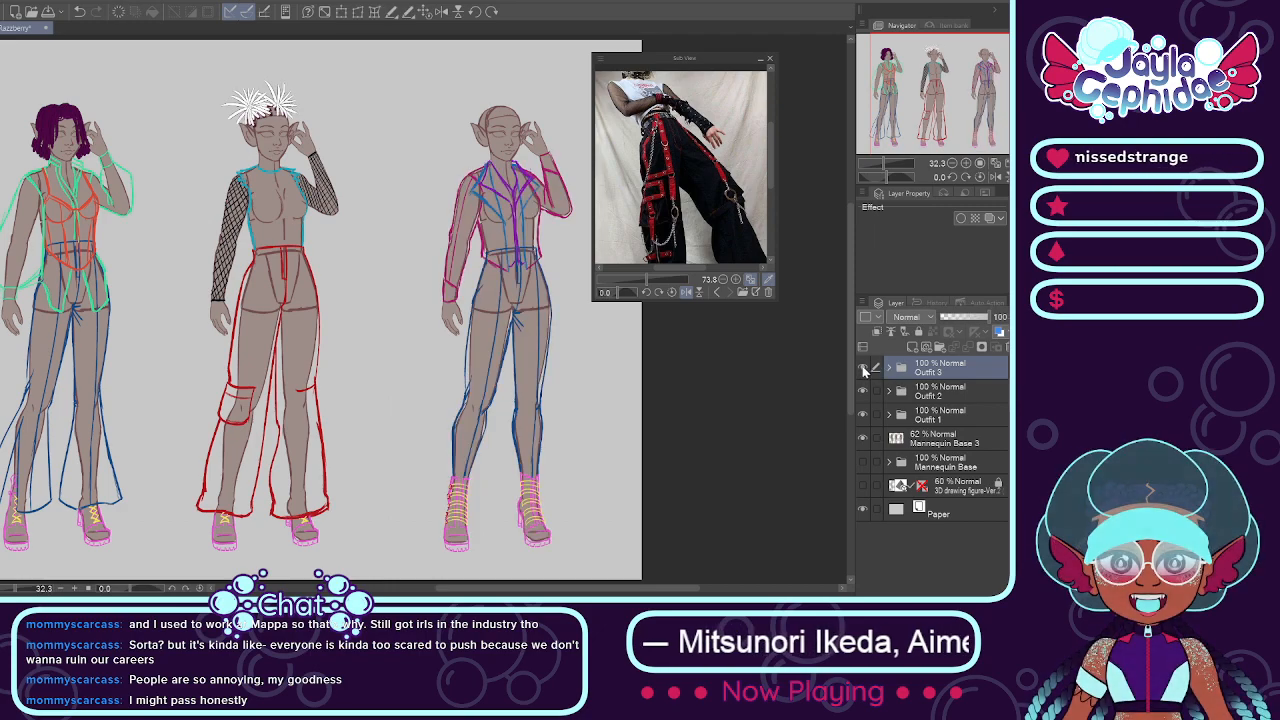
{"action": "left_click", "coordinate": [893, 392]}
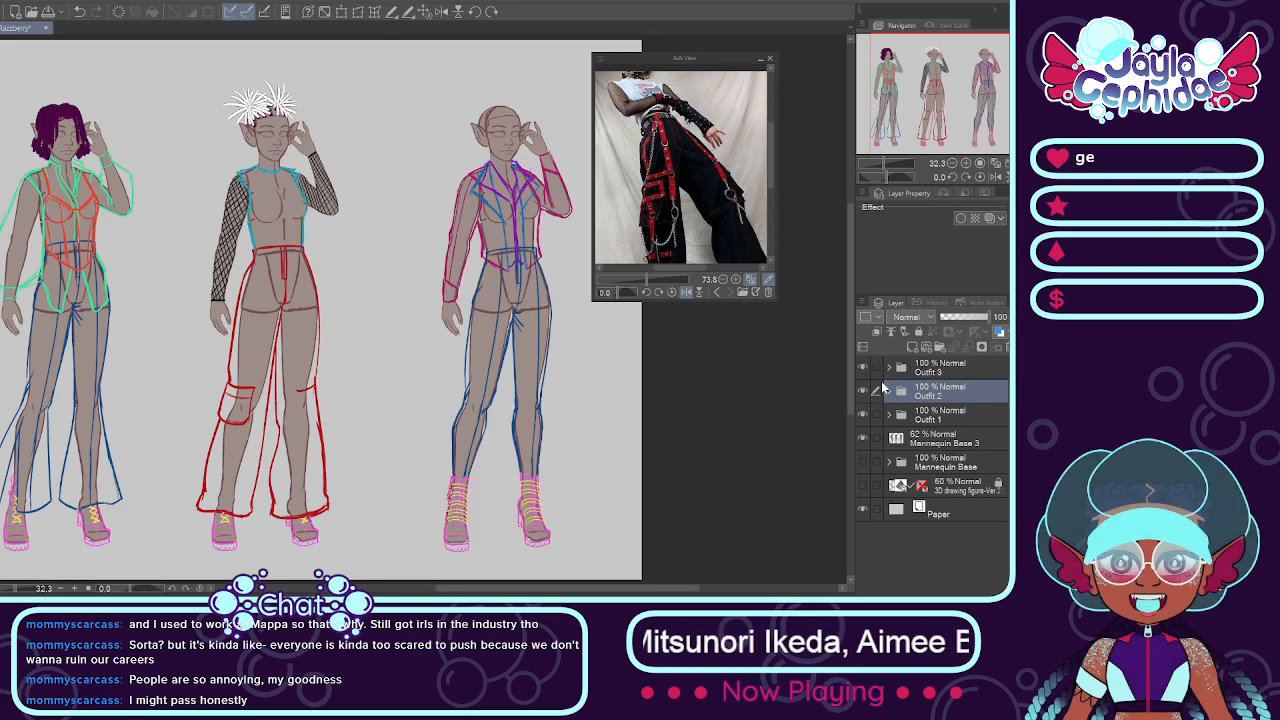
{"action": "left_click", "coordinate": [862, 367]}
{"action": "left_click", "coordinate": [862, 367]}
{"action": "left_click", "coordinate": [862, 367]}
{"action": "left_click", "coordinate": [862, 367]}
{"action": "left_click", "coordinate": [862, 390]}
{"action": "left_click", "coordinate": [862, 390]}
{"action": "left_click", "coordinate": [862, 390]}
{"action": "left_click", "coordinate": [862, 390]}
Step: Move the Hair folder from Outfit 3 to the top of the Outfit 2 folder and check it by toggling Outfit 2's visibility
{"action": "left_click", "coordinate": [888, 367]}
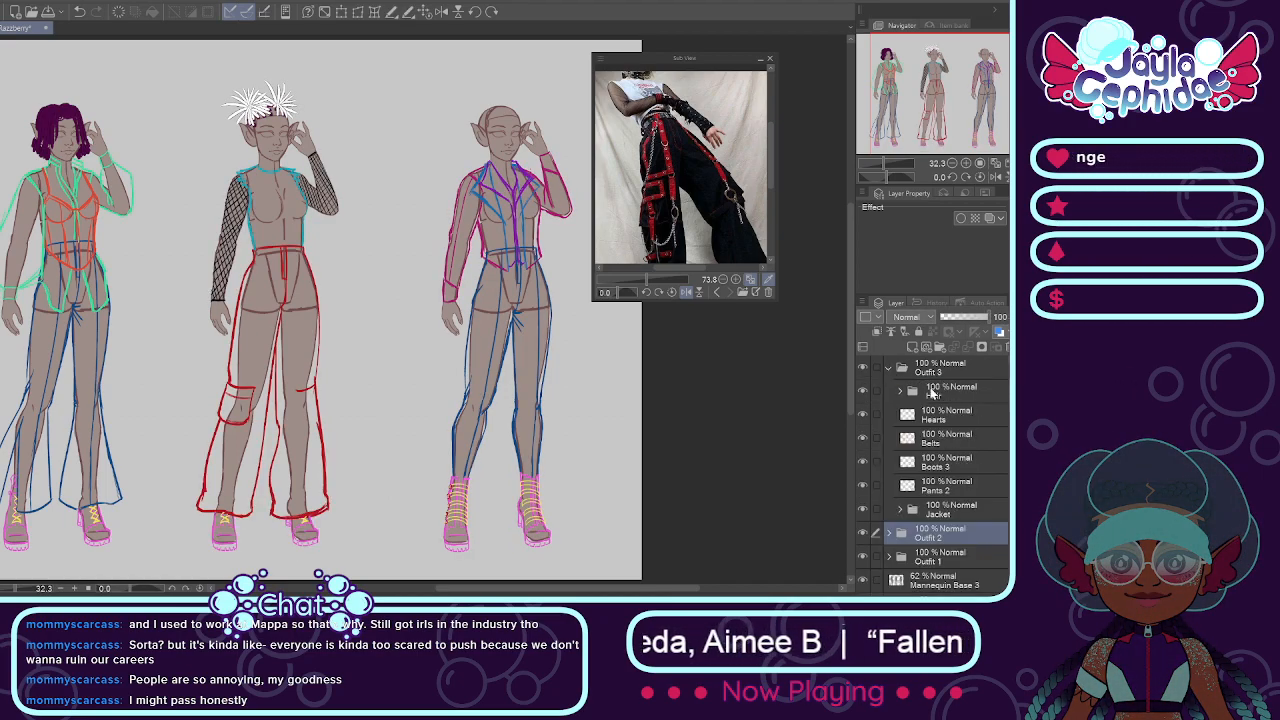
{"action": "left_click", "coordinate": [889, 533]}
{"action": "left_click_drag", "start_coordinate": [963, 398], "coordinate": [890, 515]}
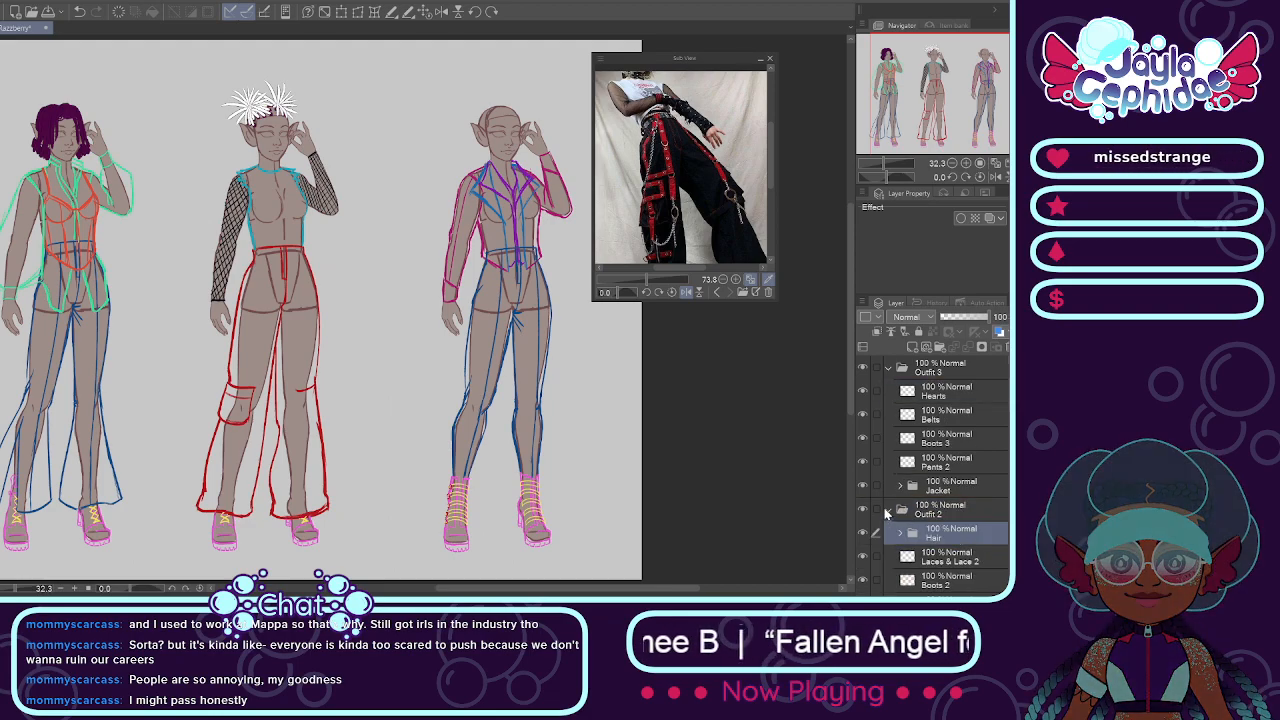
{"action": "left_click", "coordinate": [886, 511]}
{"action": "left_click", "coordinate": [863, 509]}
{"action": "left_click", "coordinate": [863, 509]}
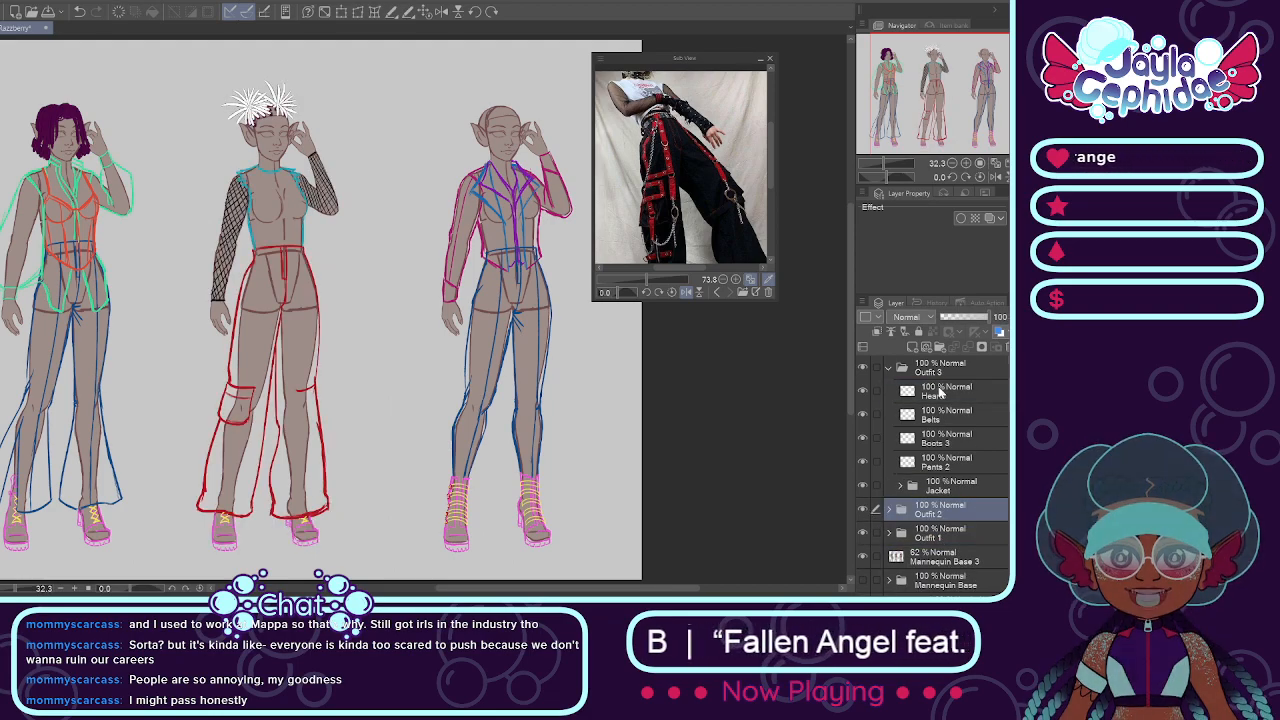
Step: Create a new folder named Hair above the Hearts layer in Outfit 3
{"action": "left_click", "coordinate": [940, 393]}
{"action": "left_click", "coordinate": [940, 347]}
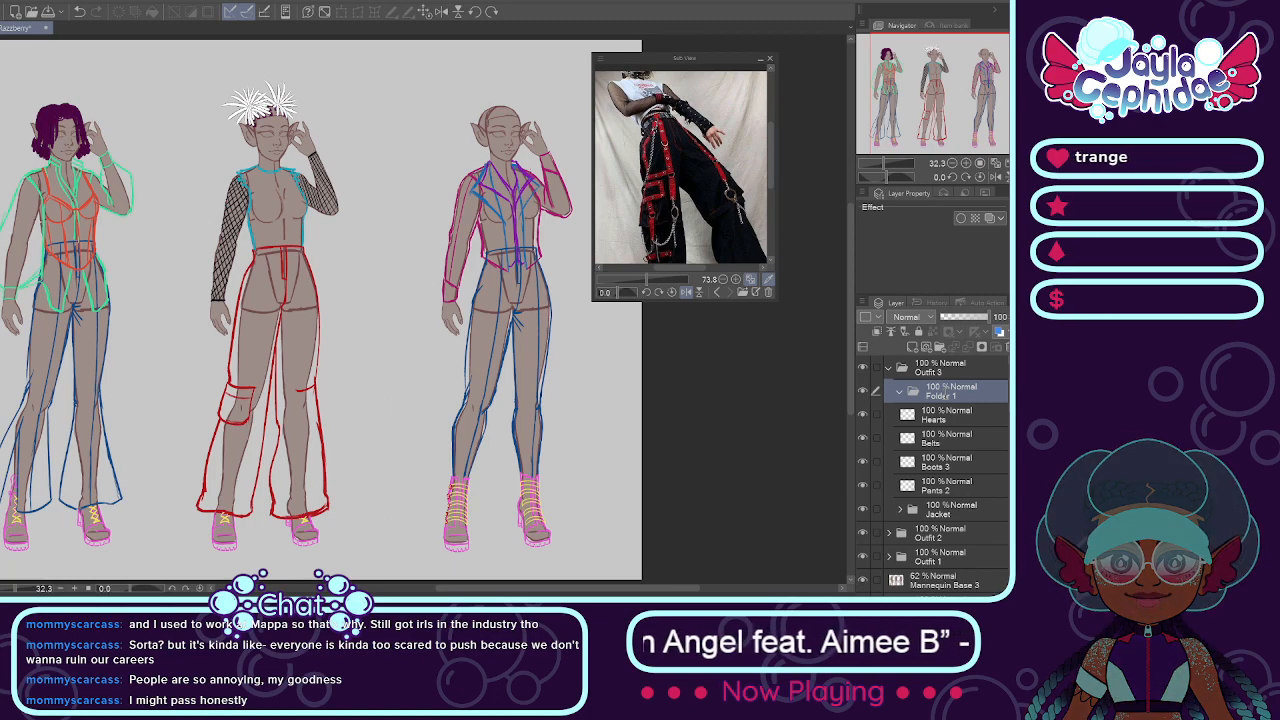
{"action": "type", "text": "Hair"}
{"action": "key", "text": "Return"}
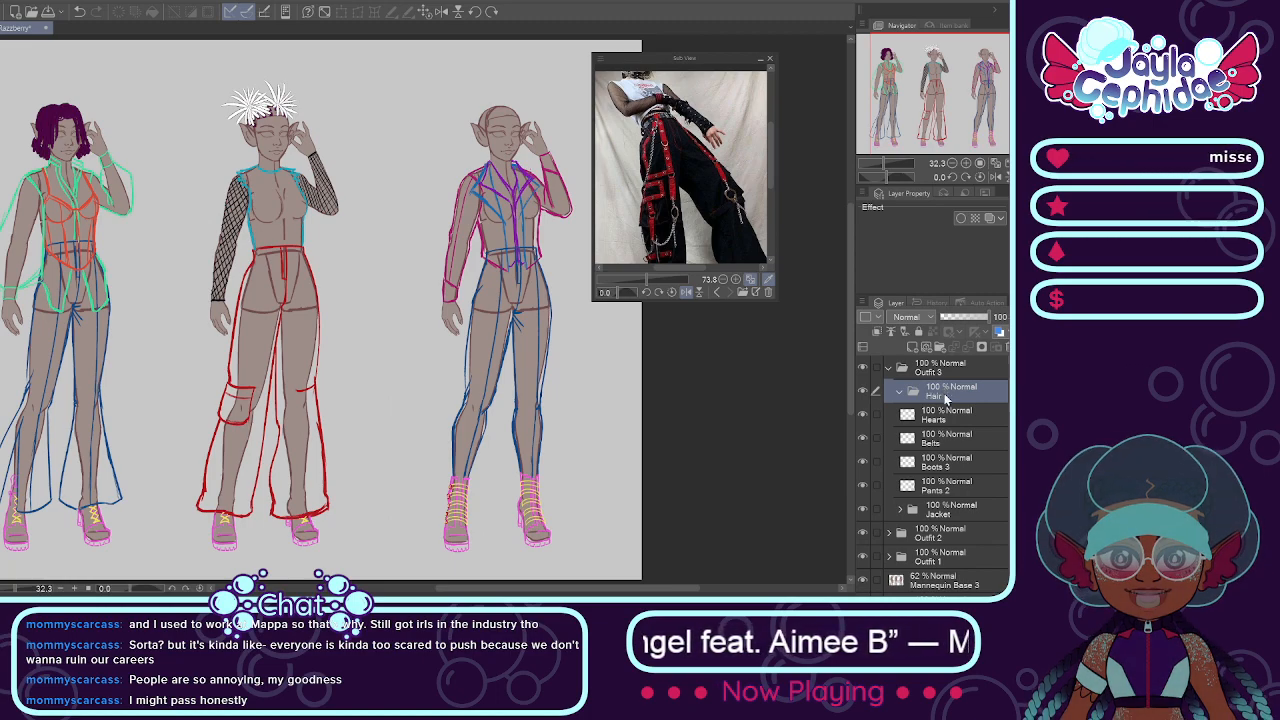
Step: Browse the Sub View reference images for a hairstyle reference for the third mannequin
{"action": "left_click", "coordinate": [716, 292]}
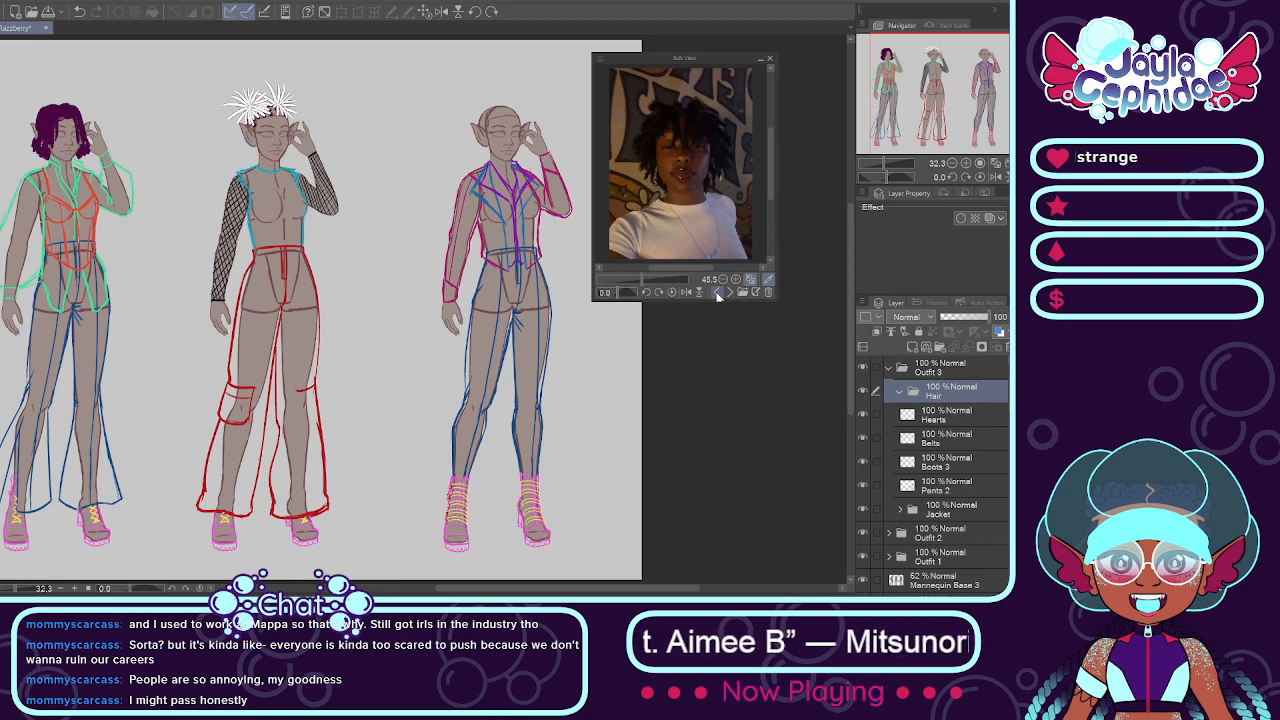
{"action": "left_click", "coordinate": [717, 293]}
{"action": "left_click", "coordinate": [717, 293]}
{"action": "left_click", "coordinate": [717, 293]}
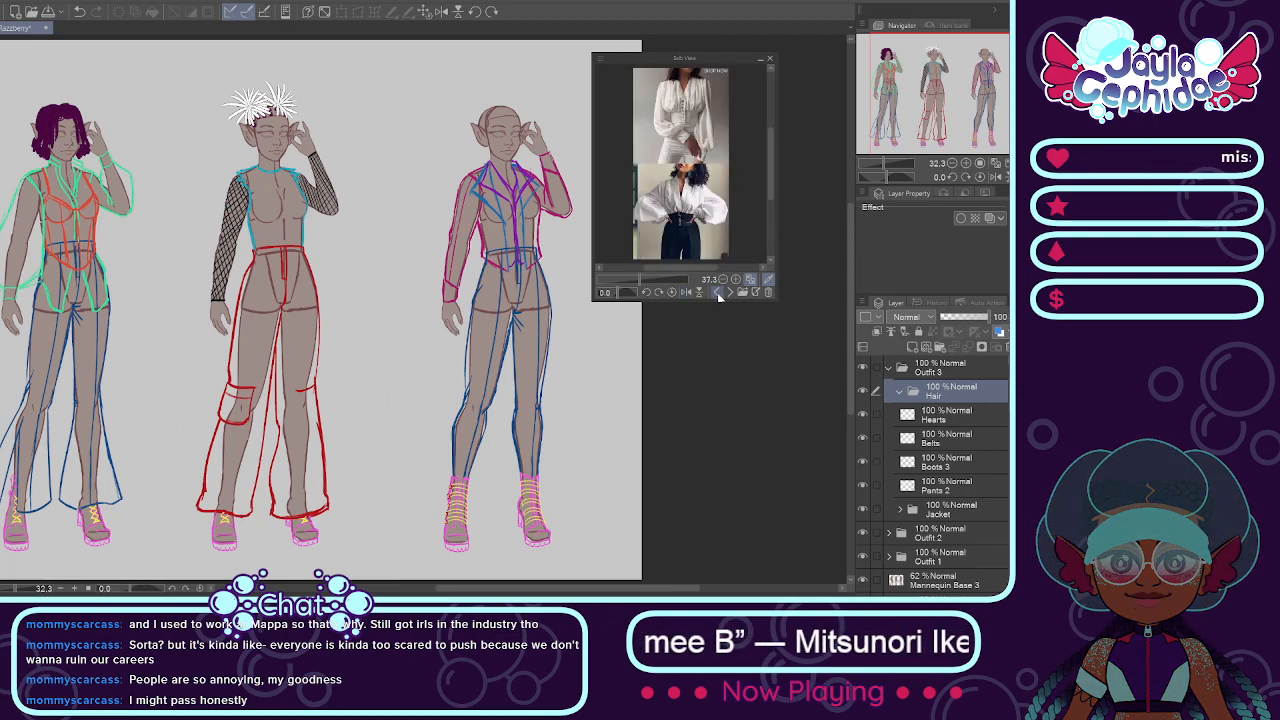
{"action": "left_click", "coordinate": [717, 293]}
{"action": "left_click", "coordinate": [717, 294]}
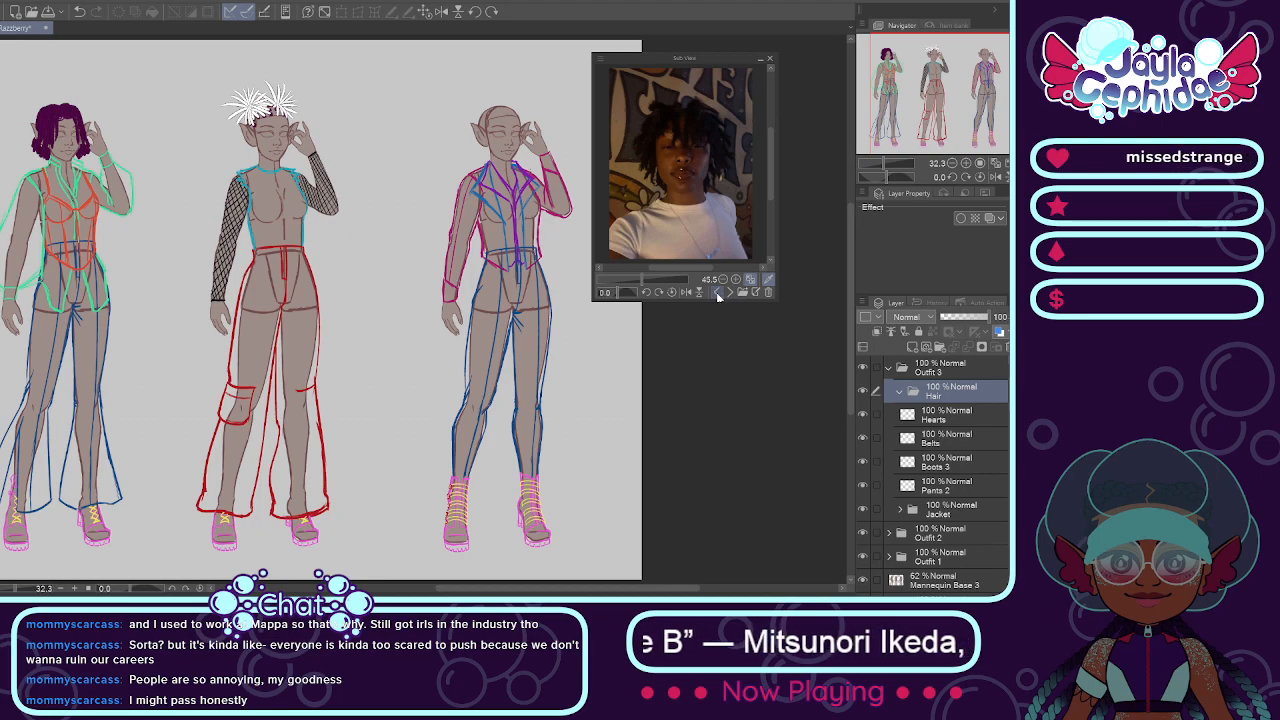
{"action": "left_click", "coordinate": [717, 293]}
{"action": "left_click", "coordinate": [729, 293]}
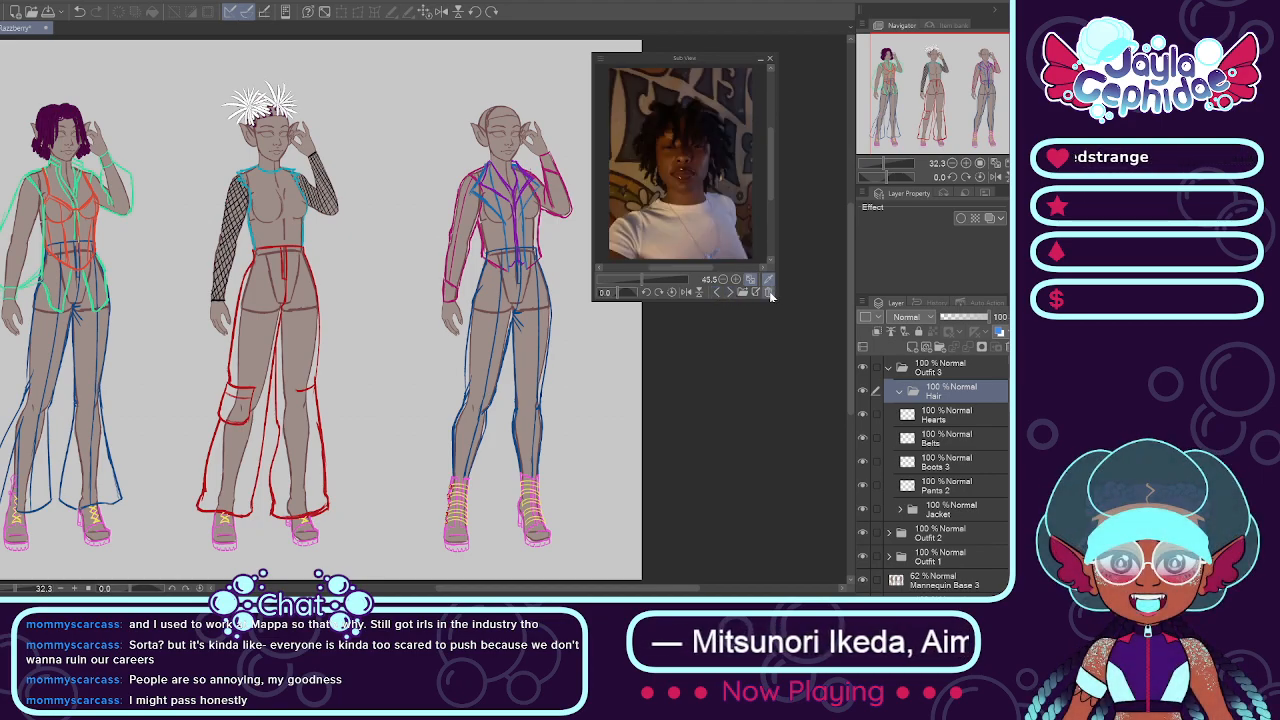
Step: Delete the displayed Sub View image and browse the remaining references to the photo of short hanging locs
{"action": "left_click", "coordinate": [770, 294]}
{"action": "left_click", "coordinate": [728, 292]}
{"action": "left_click", "coordinate": [729, 293]}
{"action": "left_click", "coordinate": [729, 293]}
{"action": "left_click", "coordinate": [718, 293]}
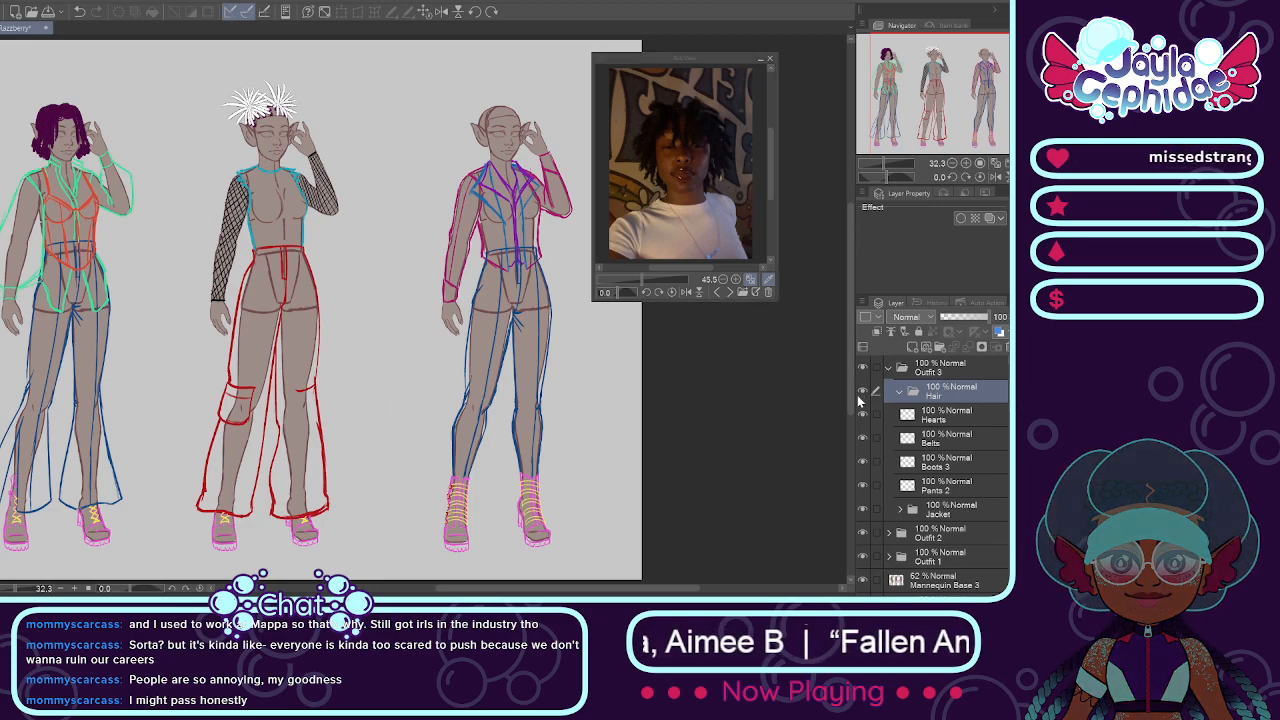
Step: Name the new layer in Outfit 3's Hair folder Side Strands
{"action": "key", "text": "Return"}
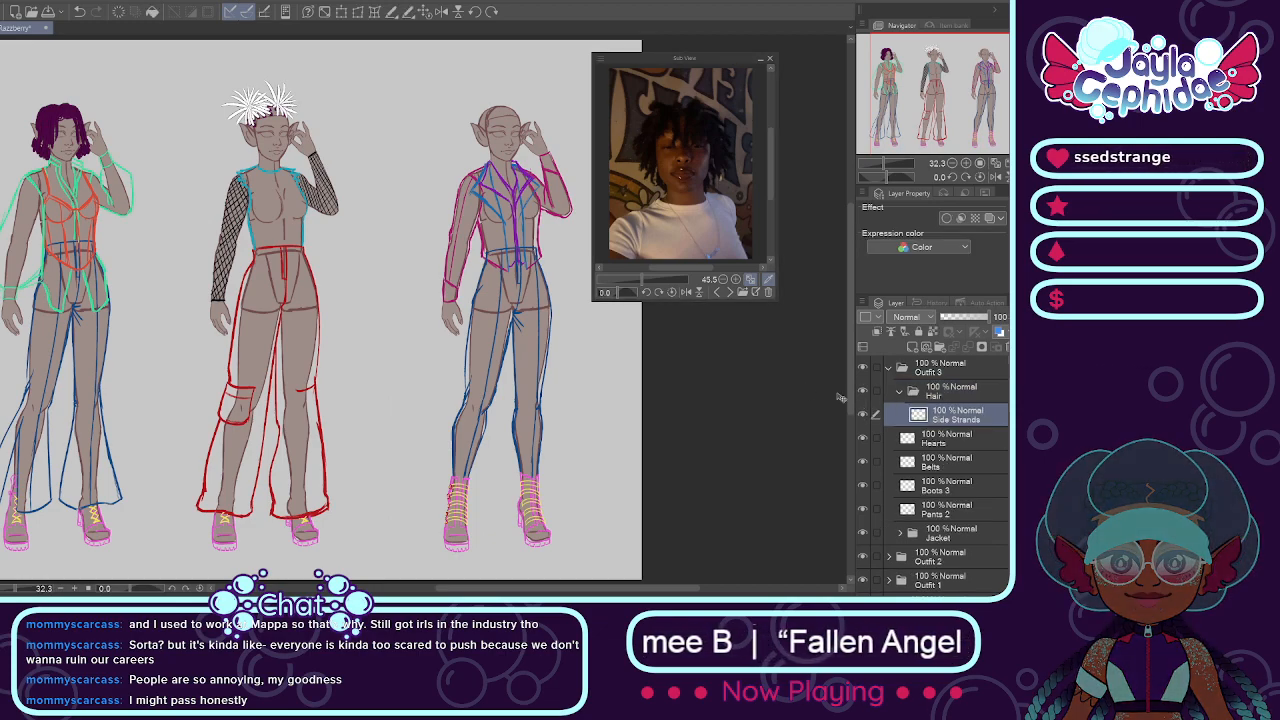
{"action": "scroll", "coordinate": [481, 149], "scroll_direction": "down", "scroll_amount": 1}
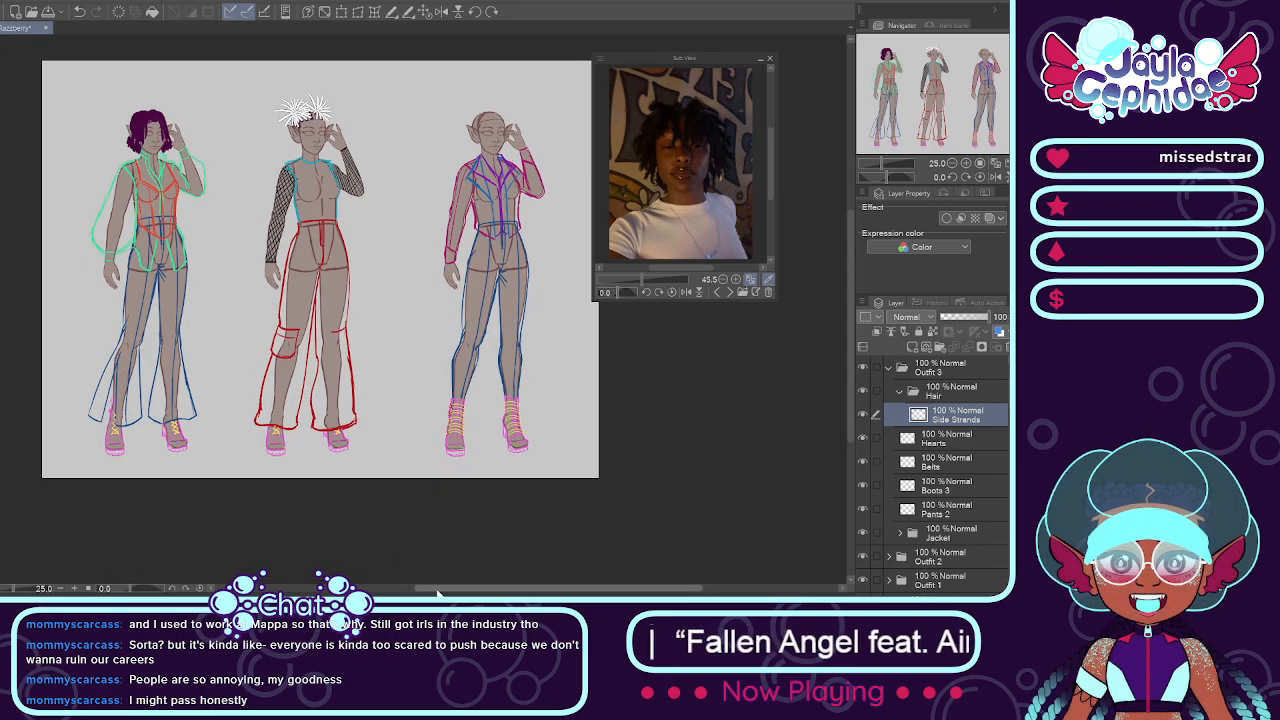
{"action": "scroll", "coordinate": [384, 190], "scroll_direction": "up", "scroll_amount": 2}
{"action": "scroll", "coordinate": [393, 233], "scroll_direction": "up", "scroll_amount": 4}
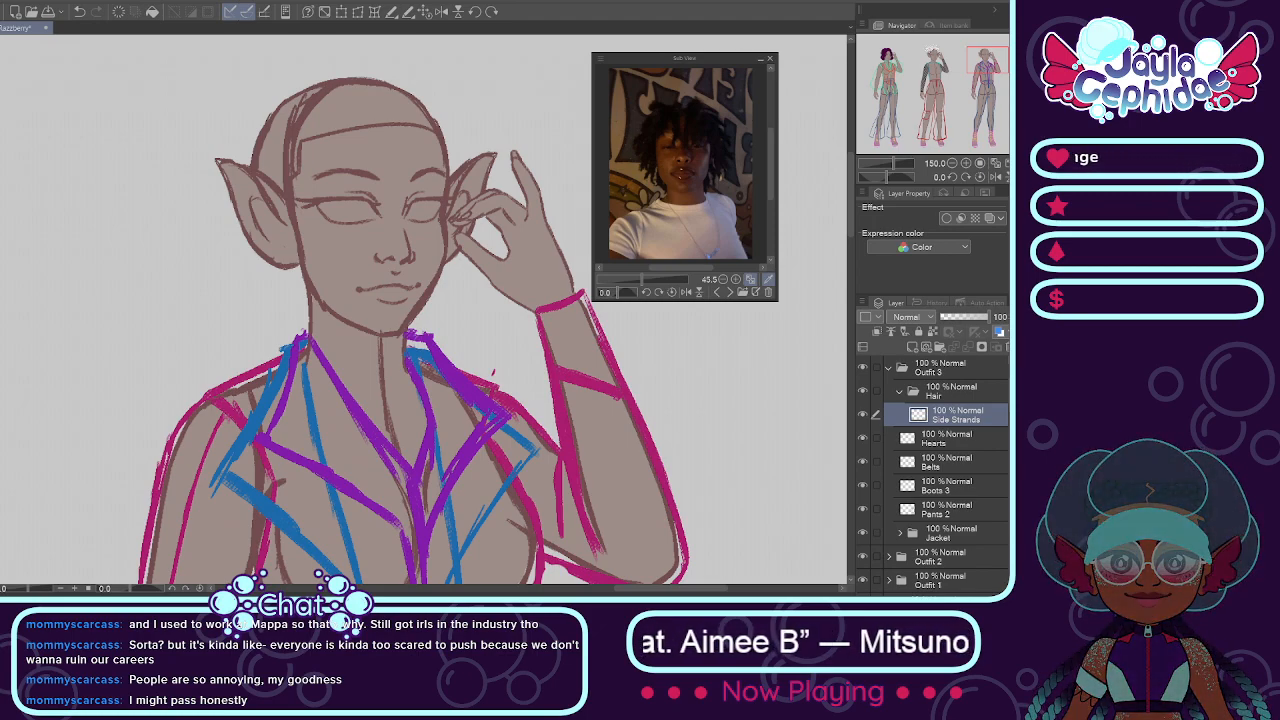
{"action": "left_click_drag", "start_coordinate": [262, 186], "coordinate": [354, 351]}
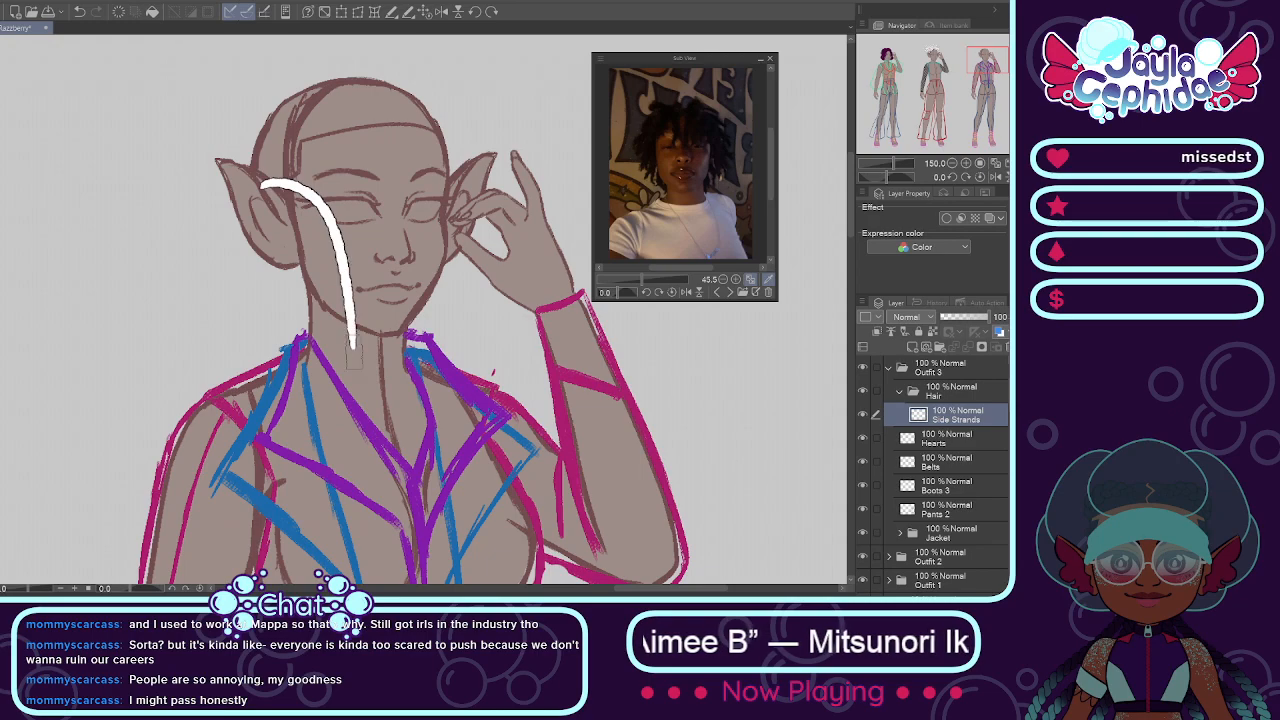
{"action": "key", "text": "ctrl+z"}
{"action": "left_click_drag", "start_coordinate": [258, 188], "coordinate": [330, 322]}
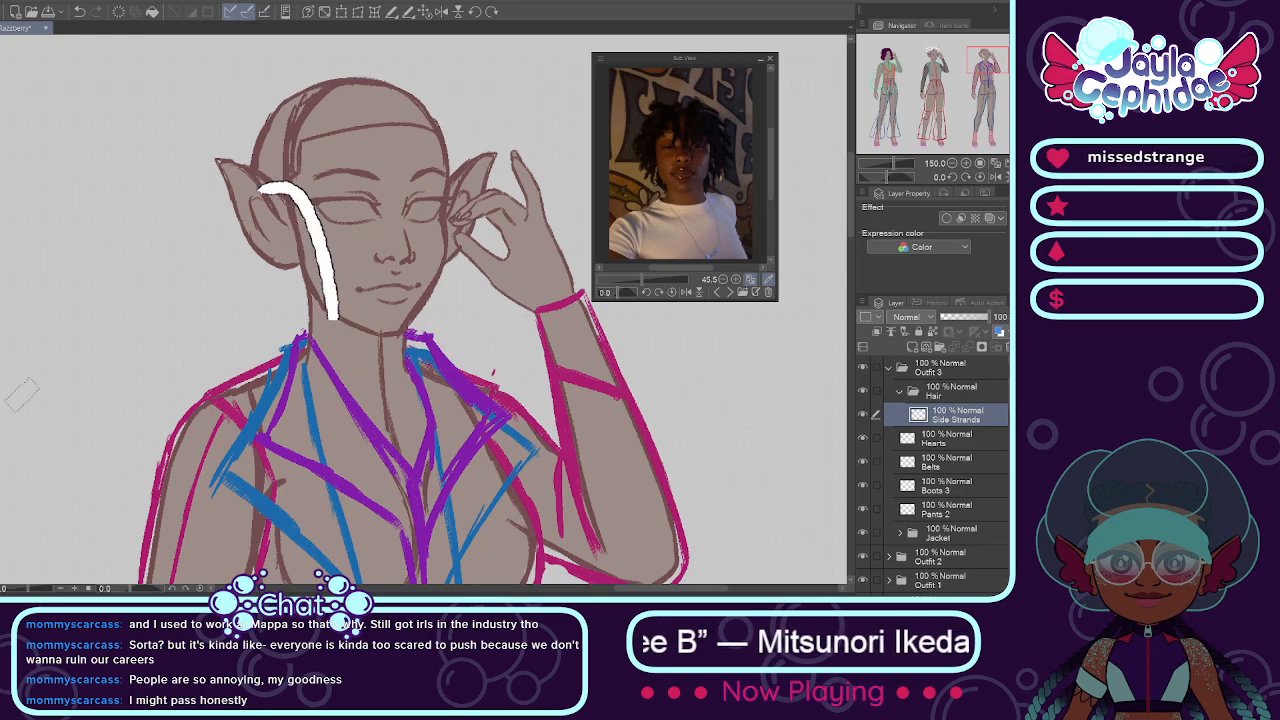
{"action": "key", "text": "ctrl+z"}
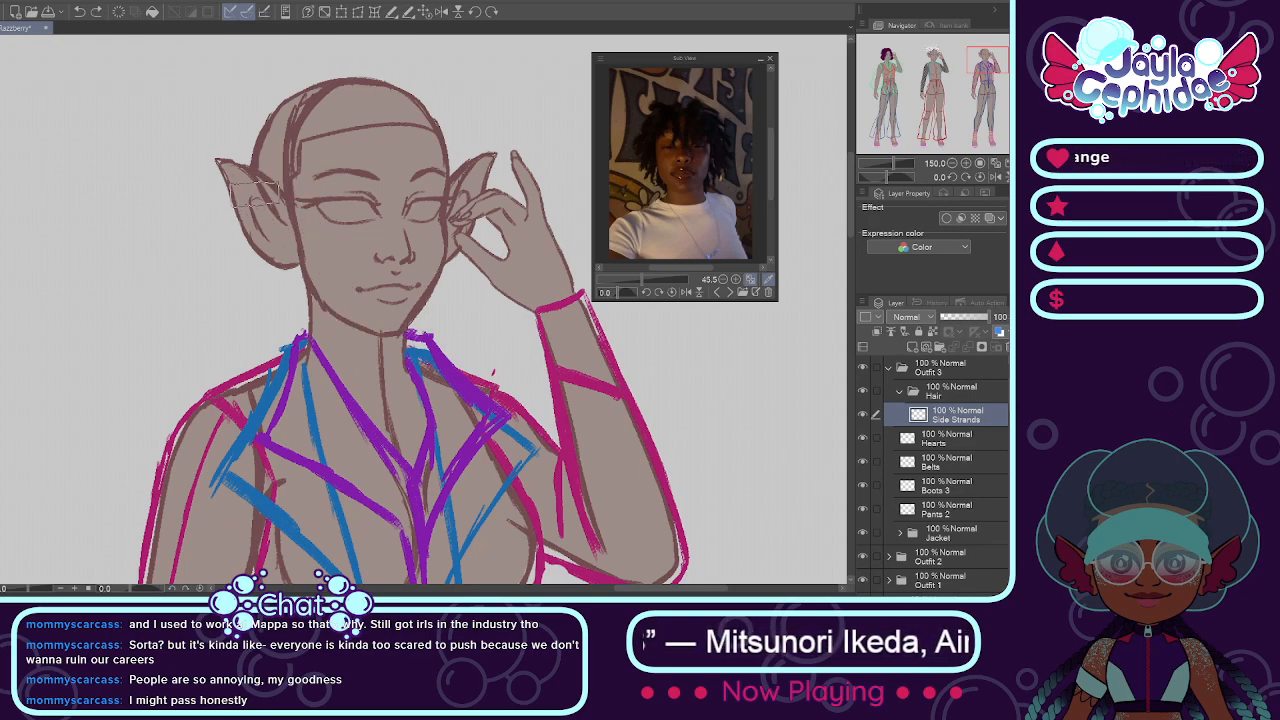
{"action": "mouse_move", "coordinate": [256, 186]}
{"action": "left_mouse_down"}
{"action": "mouse_move", "coordinate": [287, 183]}
{"action": "mouse_move", "coordinate": [320, 355]}
{"action": "left_mouse_up"}
{"action": "mouse_move", "coordinate": [425, 186]}
{"action": "left_mouse_down"}
{"action": "mouse_move", "coordinate": [463, 245]}
{"action": "mouse_move", "coordinate": [458, 376]}
{"action": "left_mouse_up"}
{"action": "key", "text": "ctrl+z"}
{"action": "left_click_drag", "start_coordinate": [426, 186], "coordinate": [445, 336]}
{"action": "key", "text": "ctrl+z"}
{"action": "mouse_move", "coordinate": [418, 186]}
{"action": "left_mouse_down"}
{"action": "mouse_move", "coordinate": [450, 308]}
{"action": "mouse_move", "coordinate": [445, 348]}
{"action": "left_mouse_up"}
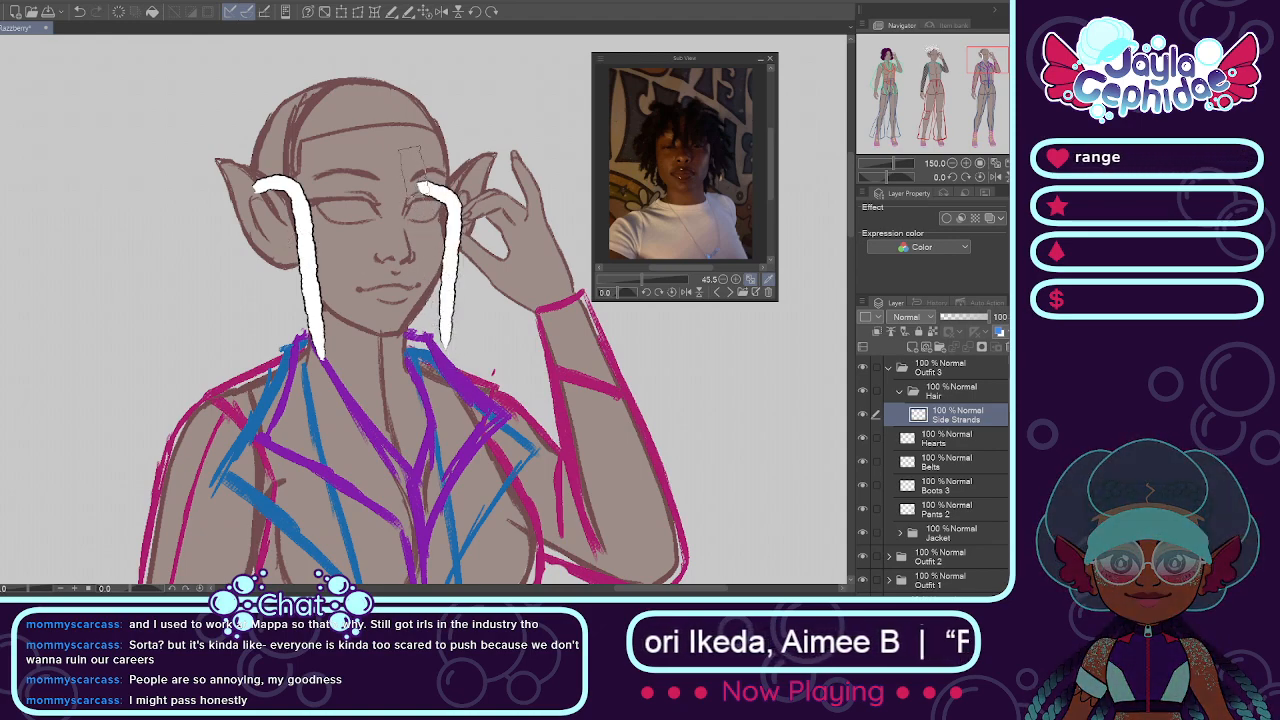
{"action": "scroll", "coordinate": [420, 167], "scroll_direction": "up", "scroll_amount": 1}
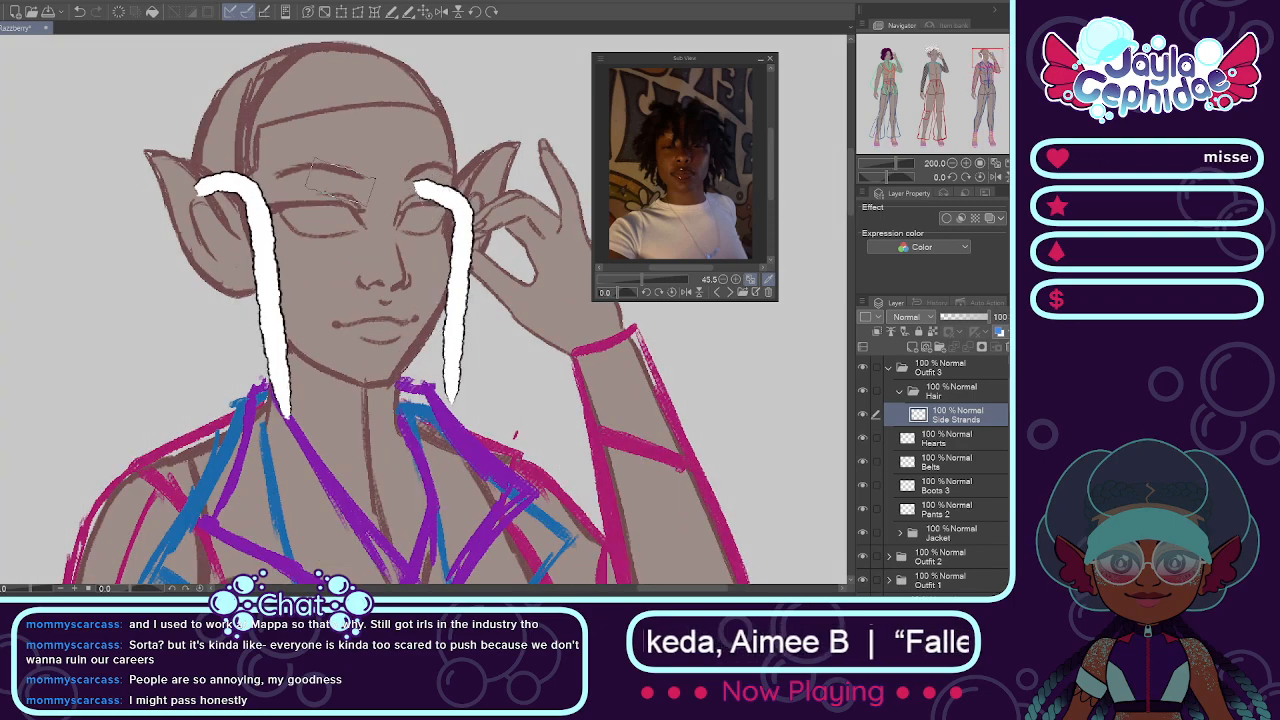
{"action": "key", "text": "ctrl+z"}
{"action": "key", "text": "ctrl+z"}
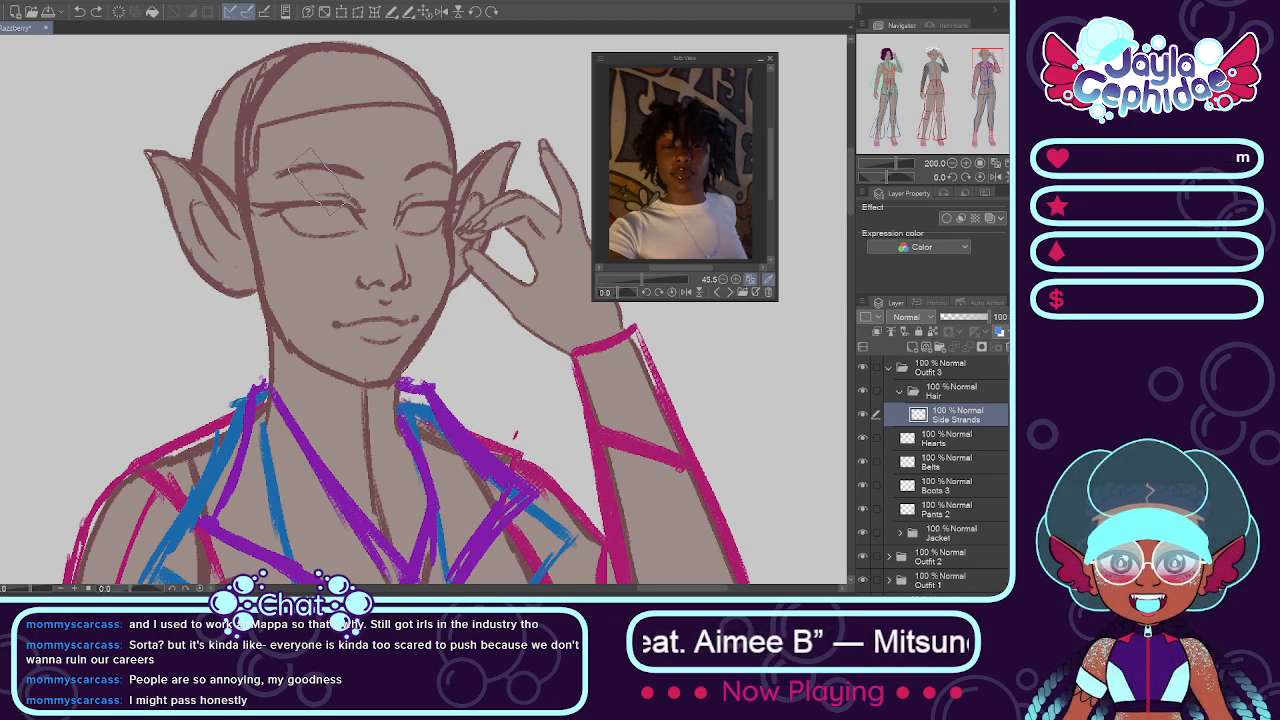
Step: Paint one white loc hanging down each side of the third mannequin's face and erase the inner edge of the hand-side loc
{"action": "left_click_drag", "start_coordinate": [237, 175], "coordinate": [278, 355]}
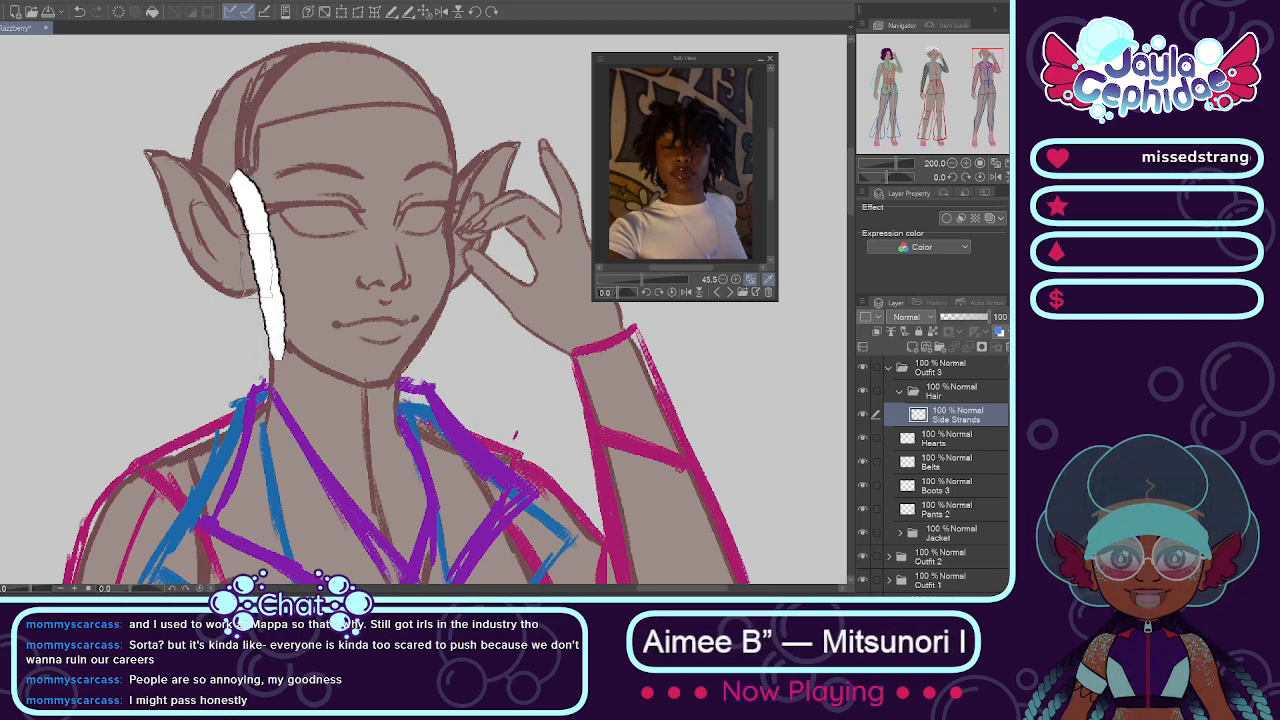
{"action": "left_click_drag", "start_coordinate": [452, 192], "coordinate": [466, 385]}
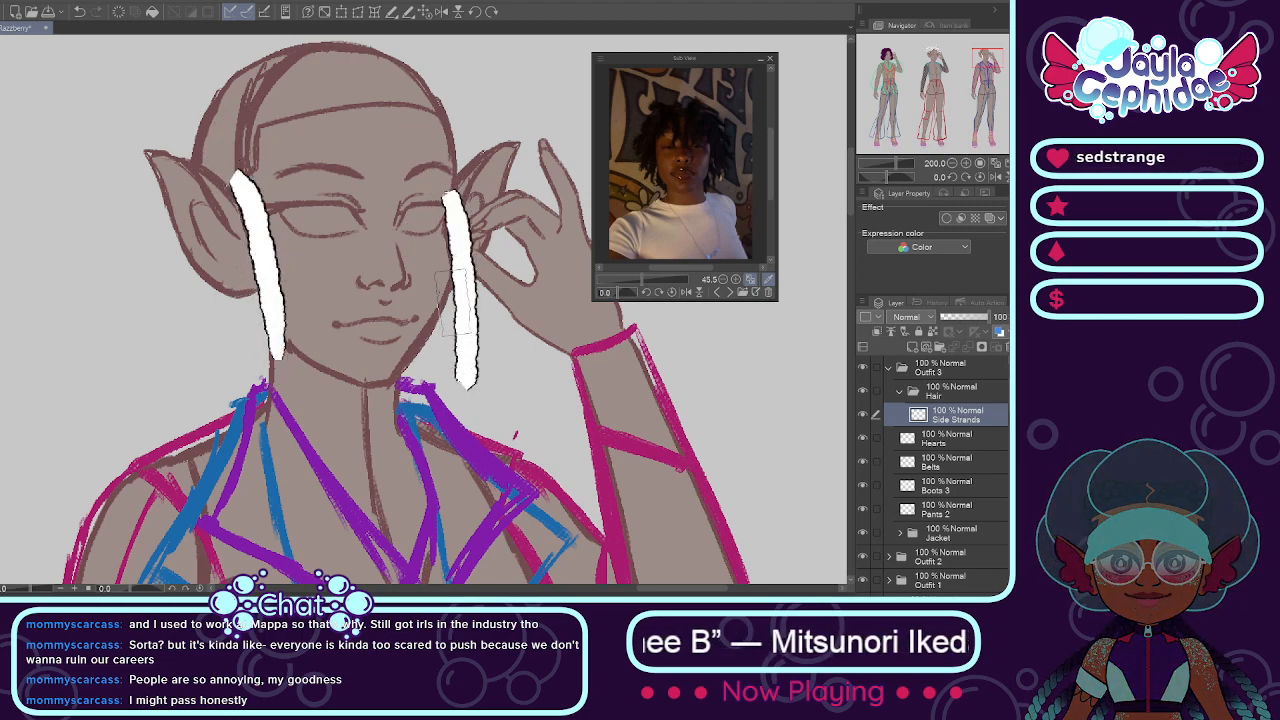
{"action": "key", "text": "ctrl+z"}
{"action": "left_click_drag", "start_coordinate": [446, 182], "coordinate": [466, 376]}
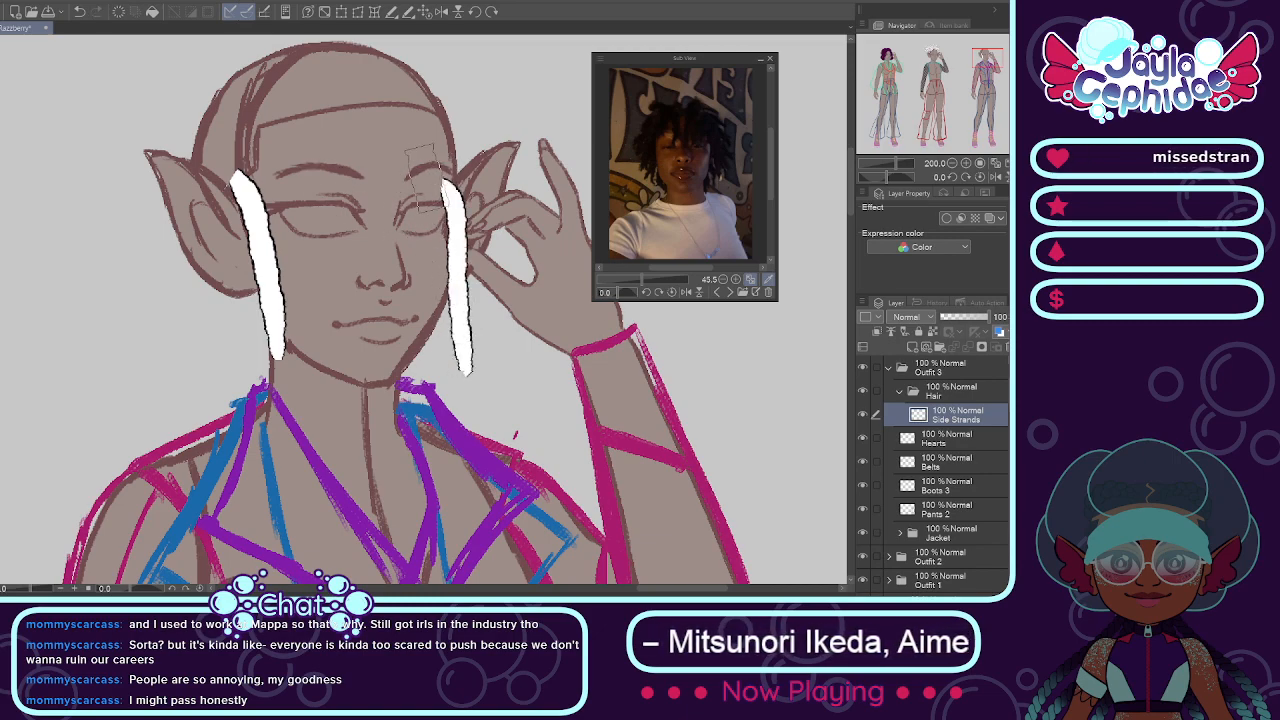
{"action": "key", "text": "e"}
{"action": "mouse_move", "coordinate": [439, 184]}
{"action": "left_mouse_down"}
{"action": "mouse_move", "coordinate": [444, 207]}
{"action": "mouse_move", "coordinate": [445, 196]}
{"action": "left_mouse_up"}
{"action": "left_click_drag", "start_coordinate": [443, 256], "coordinate": [443, 293]}
{"action": "key", "text": "b"}
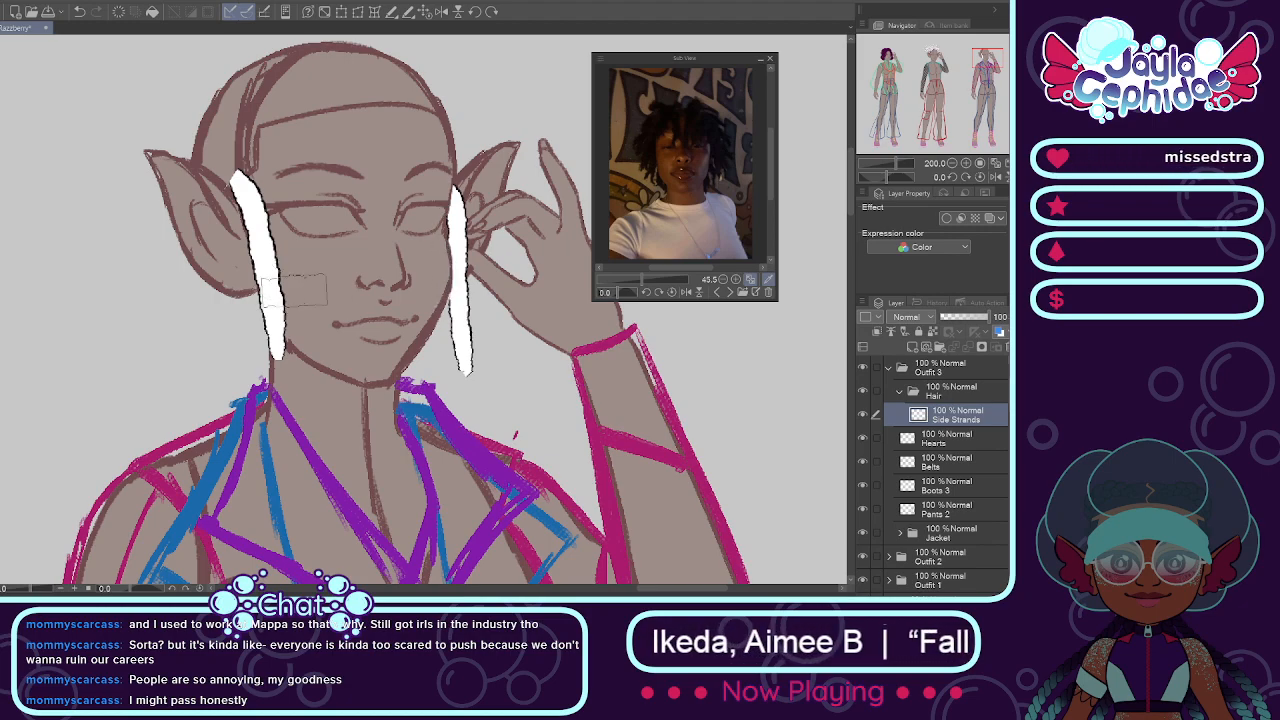
{"action": "scroll", "coordinate": [373, 258], "scroll_direction": "down", "scroll_amount": 4}
{"action": "scroll", "coordinate": [349, 205], "scroll_direction": "up", "scroll_amount": 3}
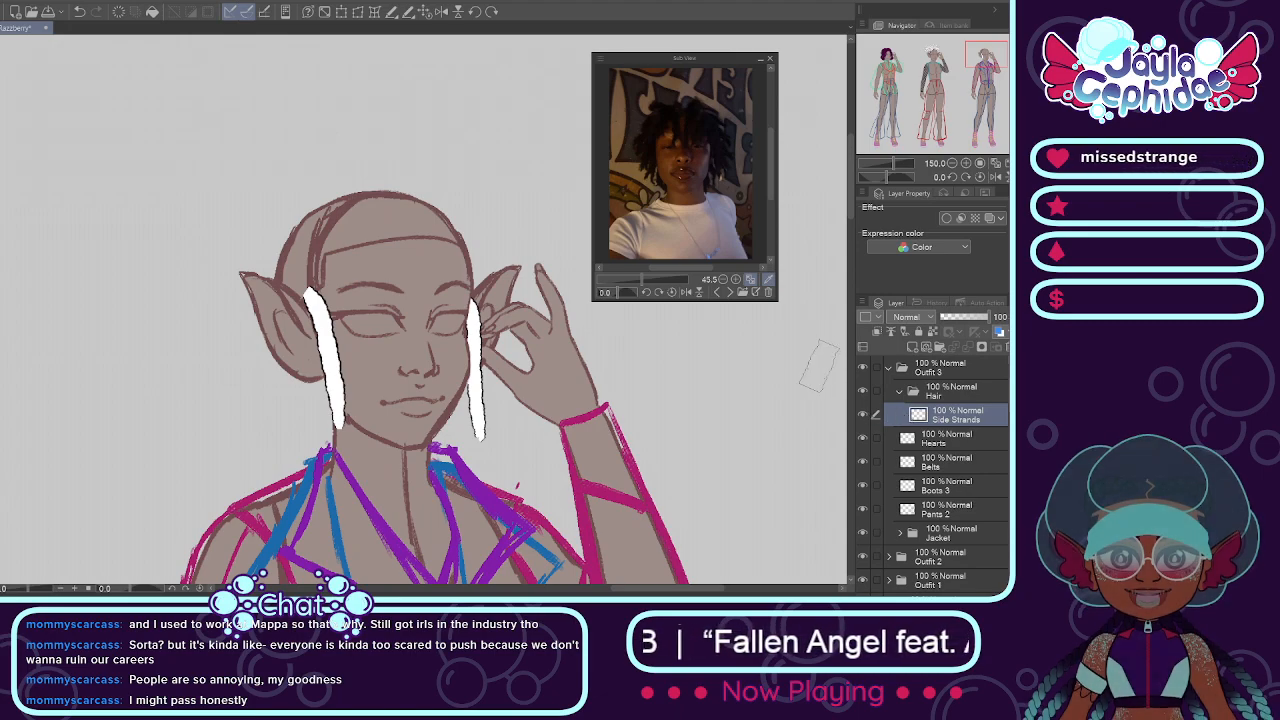
Step: Add a new layer above Side Strands and sketch purple curved guide lines for the parting on the third mannequin's scalp
{"action": "key", "text": "ctrl+shift+n"}
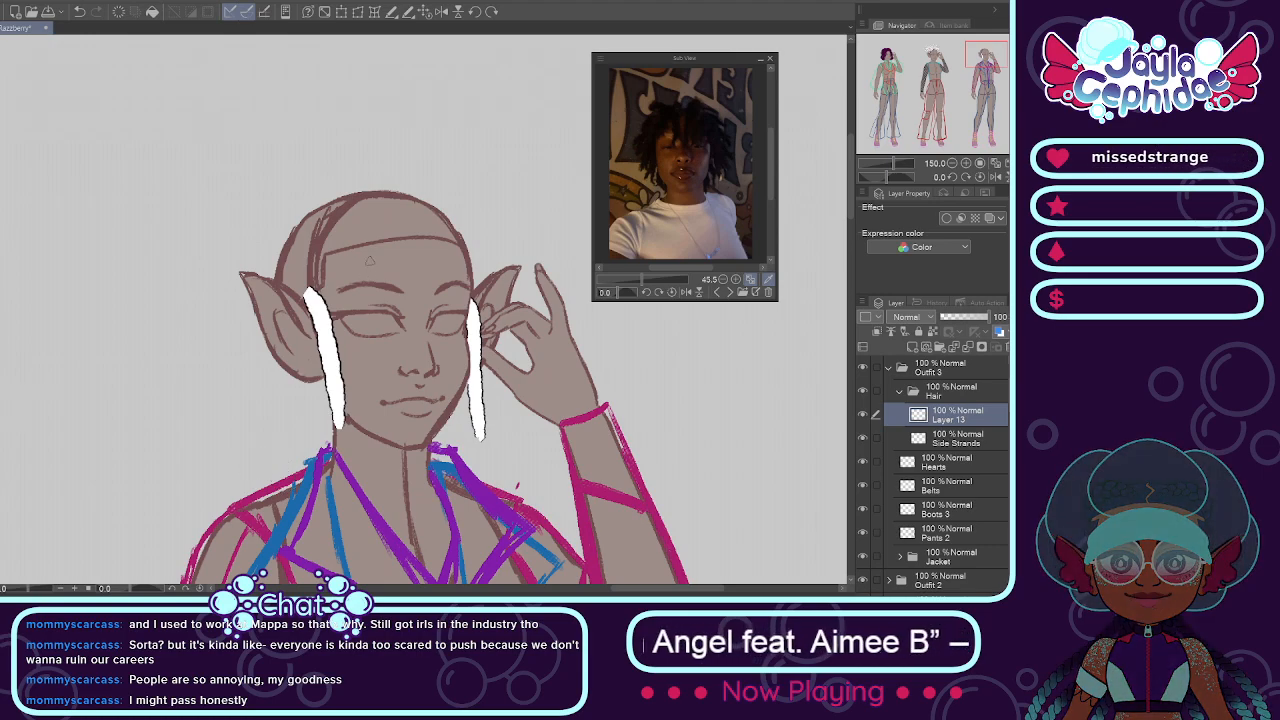
{"action": "scroll", "coordinate": [352, 222], "scroll_direction": "up", "scroll_amount": 1}
{"action": "mouse_move", "coordinate": [263, 238]}
{"action": "left_mouse_down"}
{"action": "mouse_move", "coordinate": [303, 223]}
{"action": "mouse_move", "coordinate": [376, 230]}
{"action": "left_mouse_up"}
{"action": "key", "text": "ctrl+z"}
{"action": "mouse_move", "coordinate": [274, 199]}
{"action": "left_mouse_down"}
{"action": "mouse_move", "coordinate": [388, 236]}
{"action": "mouse_move", "coordinate": [331, 216]}
{"action": "mouse_move", "coordinate": [254, 231]}
{"action": "left_mouse_up"}
{"action": "key", "text": "ctrl+z"}
{"action": "key", "text": "ctrl+z"}
{"action": "left_click_drag", "start_coordinate": [291, 215], "coordinate": [254, 244]}
{"action": "mouse_move", "coordinate": [344, 252]}
{"action": "left_mouse_down"}
{"action": "mouse_move", "coordinate": [312, 226]}
{"action": "mouse_move", "coordinate": [332, 238]}
{"action": "mouse_move", "coordinate": [248, 250]}
{"action": "left_mouse_up"}
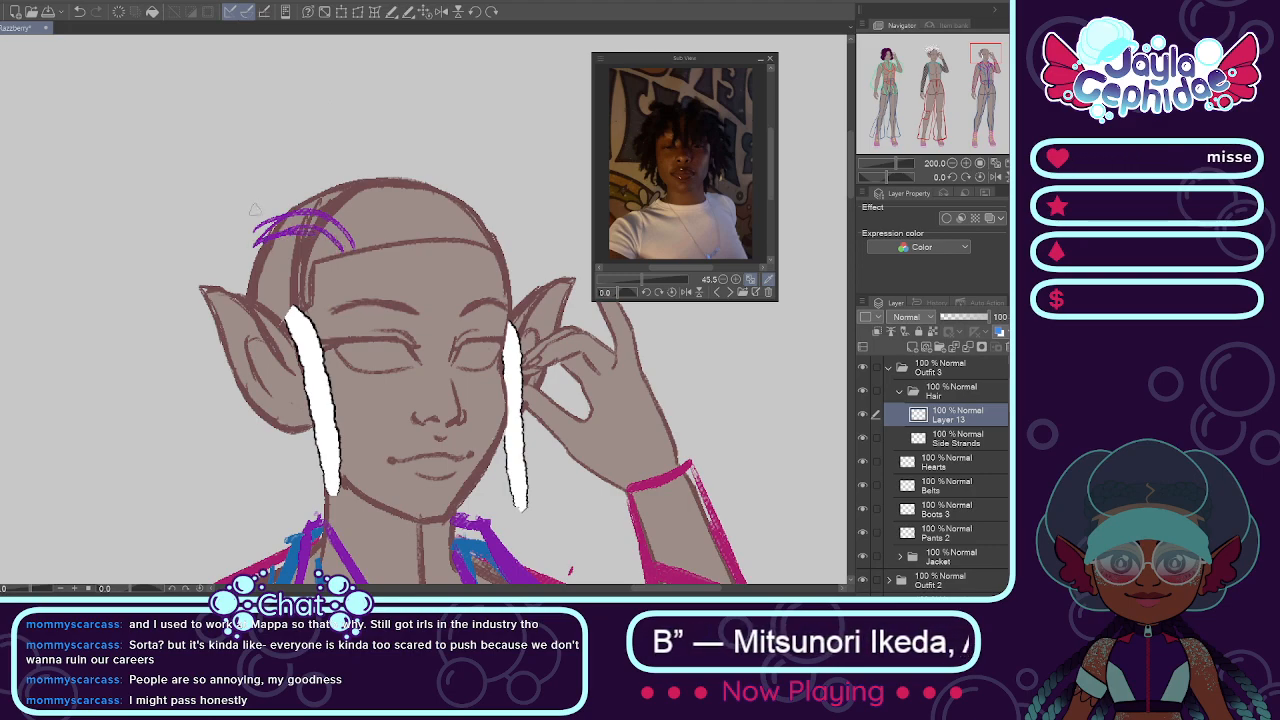
{"action": "key", "text": "ctrl+z"}
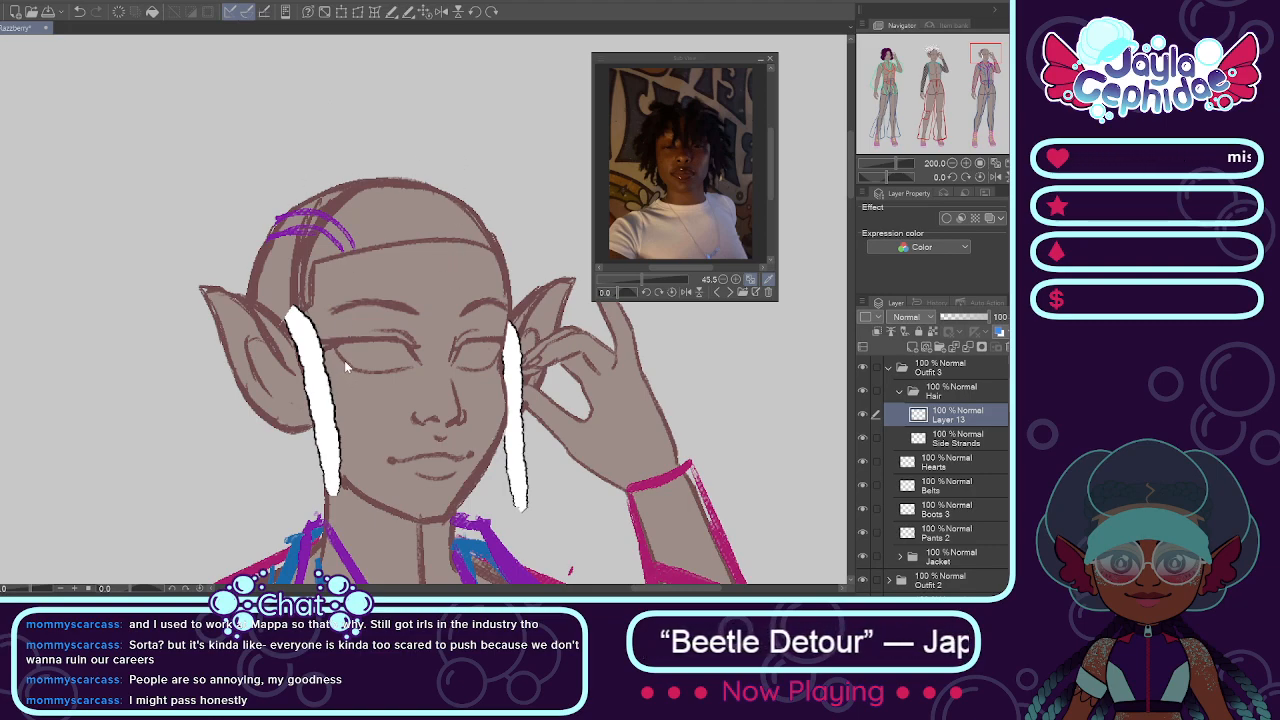
Step: Show the Sub View reference photo of short side-swept locs and flip it horizontally
{"action": "left_click", "coordinate": [730, 292]}
{"action": "left_click", "coordinate": [686, 292]}
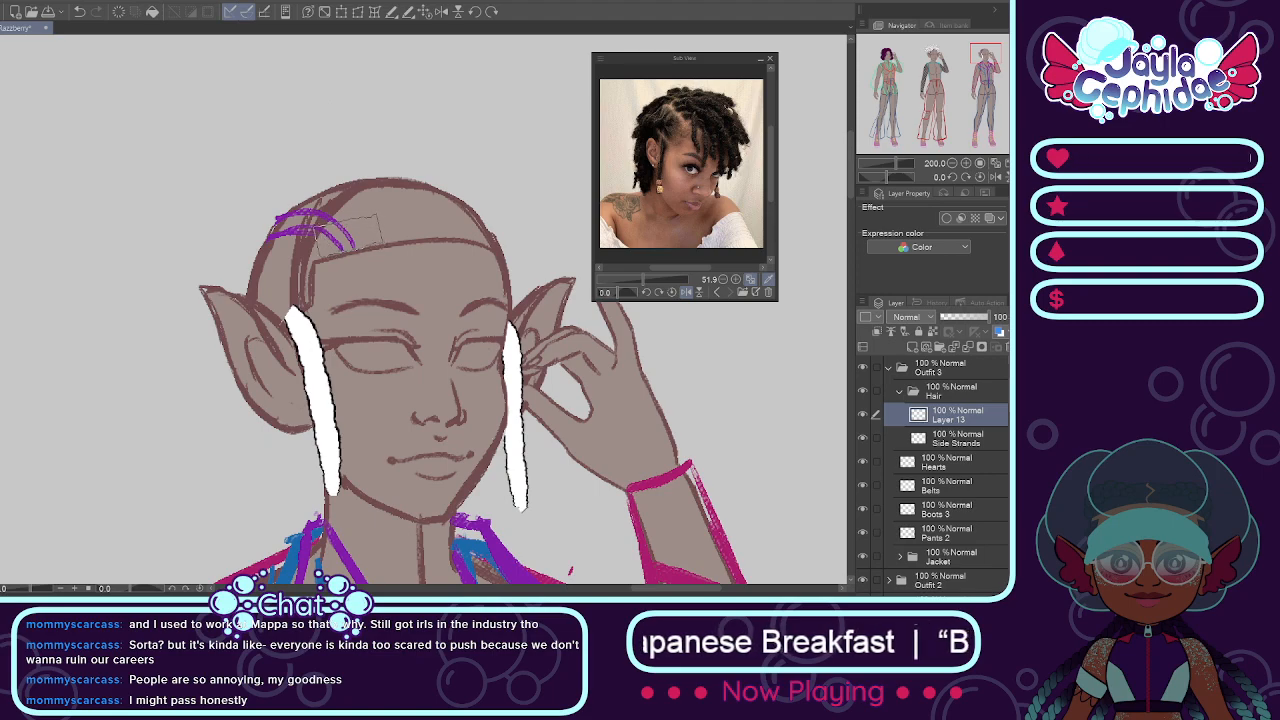
{"action": "left_click_drag", "start_coordinate": [346, 238], "coordinate": [471, 368]}
{"action": "key", "text": "ctrl+z"}
{"action": "mouse_move", "coordinate": [350, 238]}
{"action": "left_mouse_down"}
{"action": "mouse_move", "coordinate": [414, 258]}
{"action": "mouse_move", "coordinate": [448, 405]}
{"action": "left_mouse_up"}
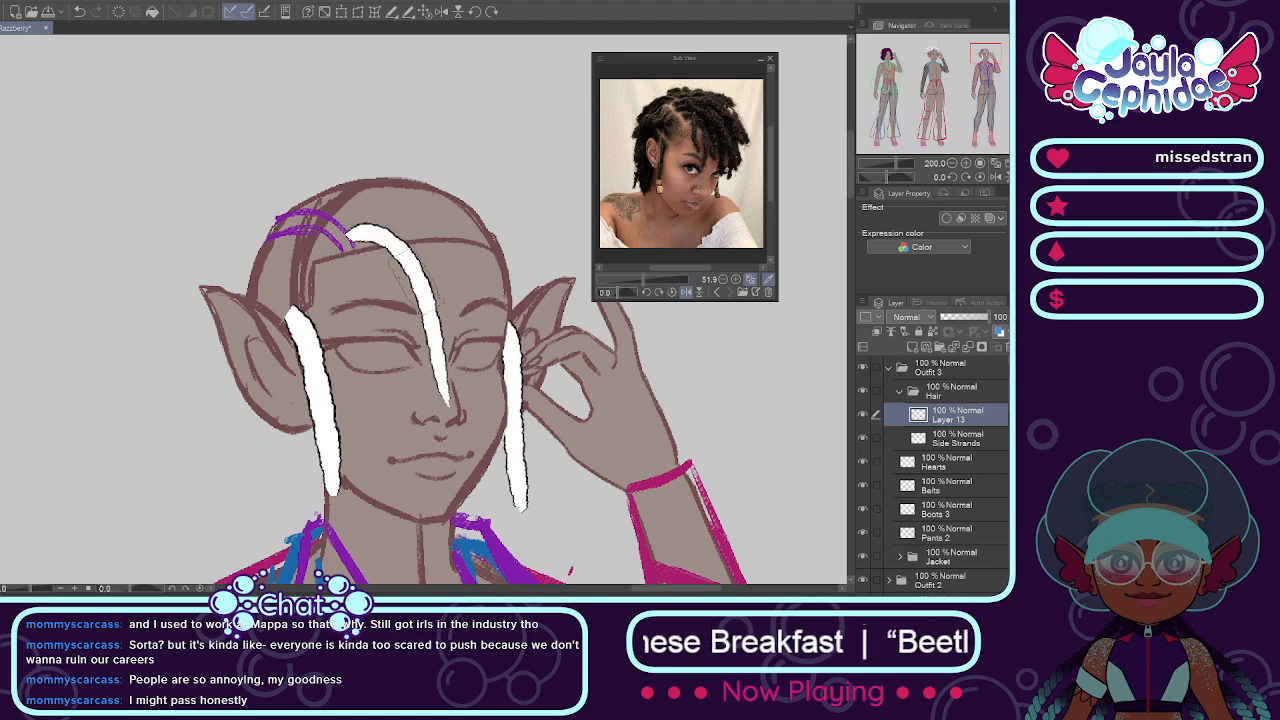
{"action": "key", "text": "ctrl+z"}
{"action": "left_click_drag", "start_coordinate": [354, 236], "coordinate": [432, 372]}
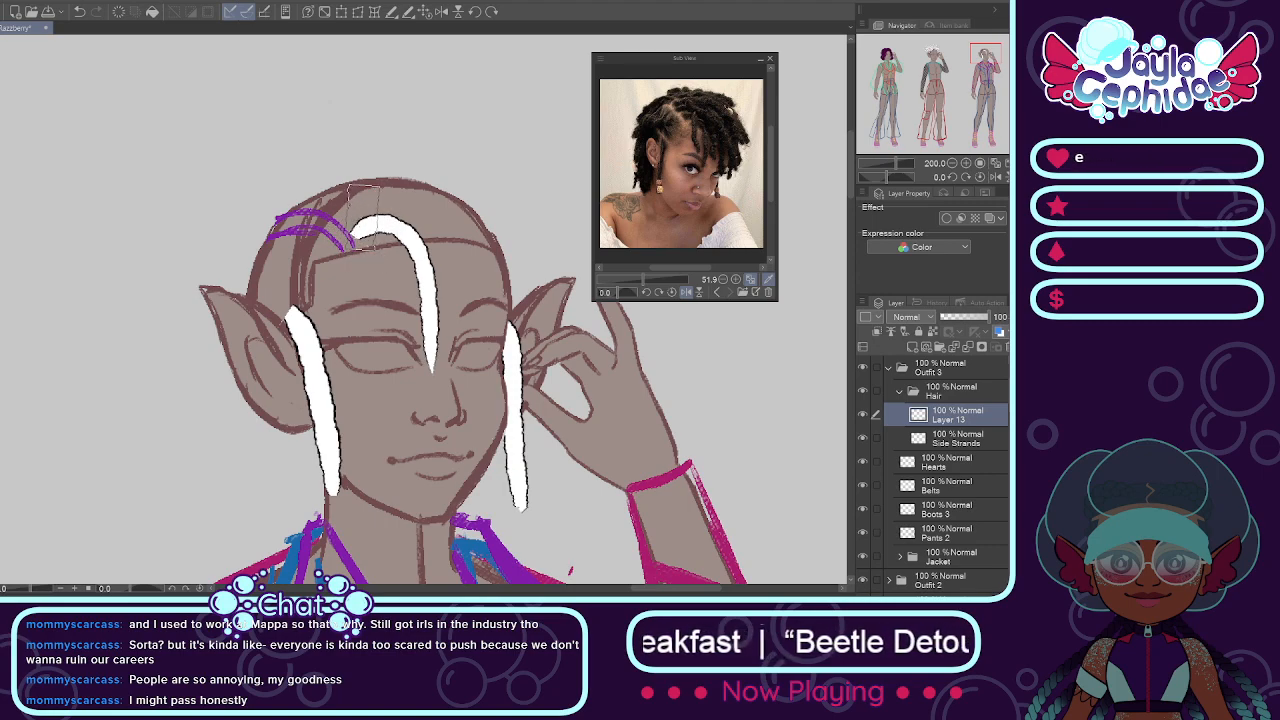
{"action": "left_click_drag", "start_coordinate": [362, 207], "coordinate": [386, 345]}
{"action": "key", "text": "ctrl+z"}
{"action": "left_click_drag", "start_coordinate": [370, 208], "coordinate": [413, 350]}
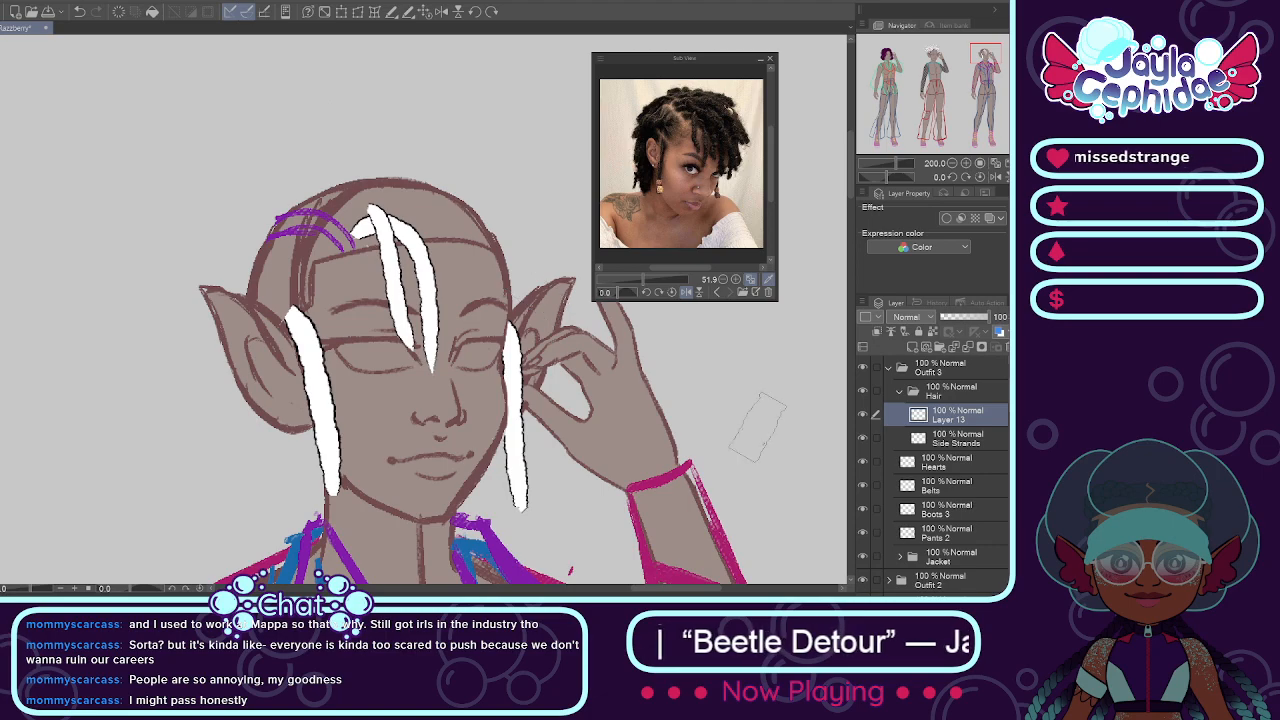
{"action": "left_click", "coordinate": [864, 415]}
{"action": "left_click", "coordinate": [864, 415]}
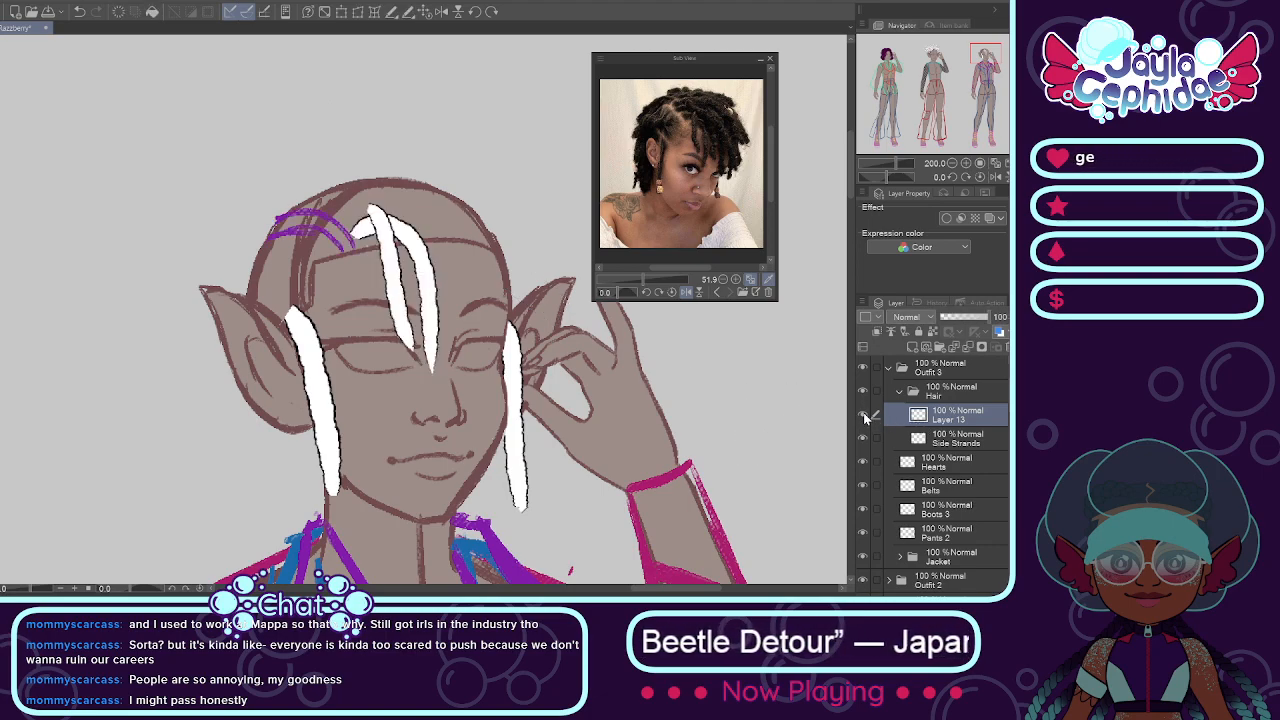
{"action": "left_click", "coordinate": [864, 415]}
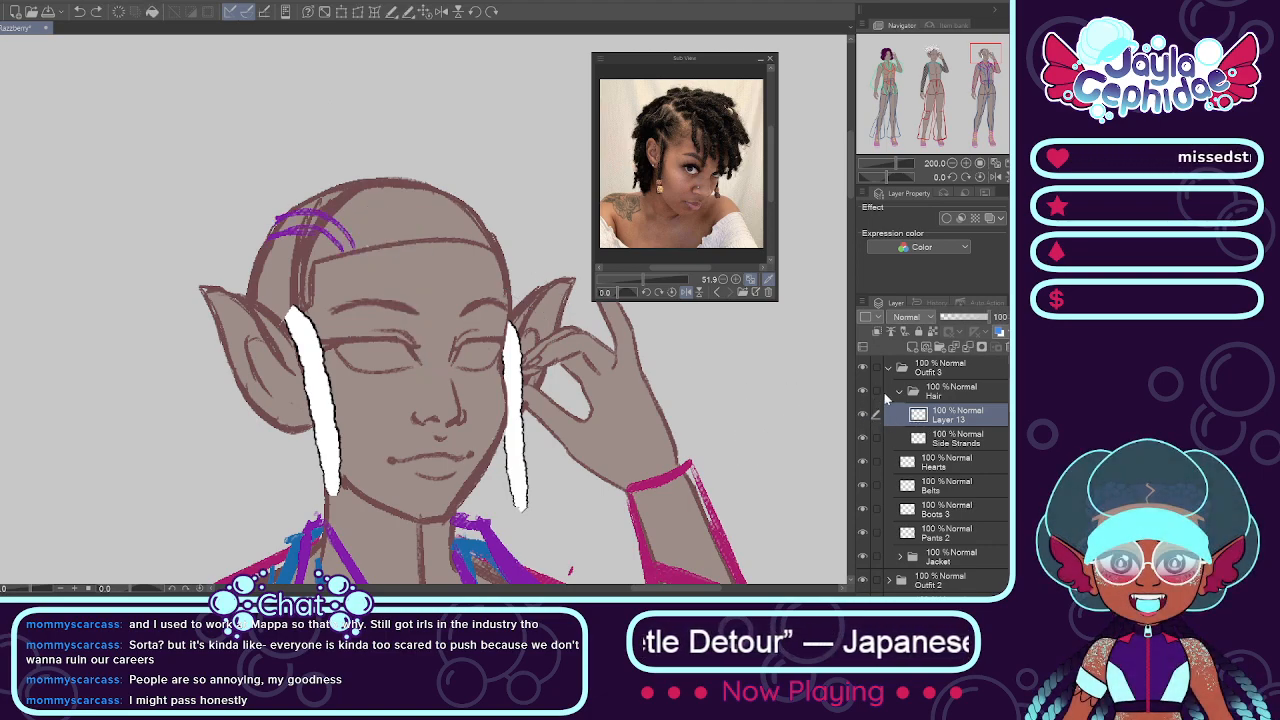
Step: Add a new layer above the purple parting guides and paint two white locs falling from the hairline between the eyes
{"action": "left_click", "coordinate": [914, 351]}
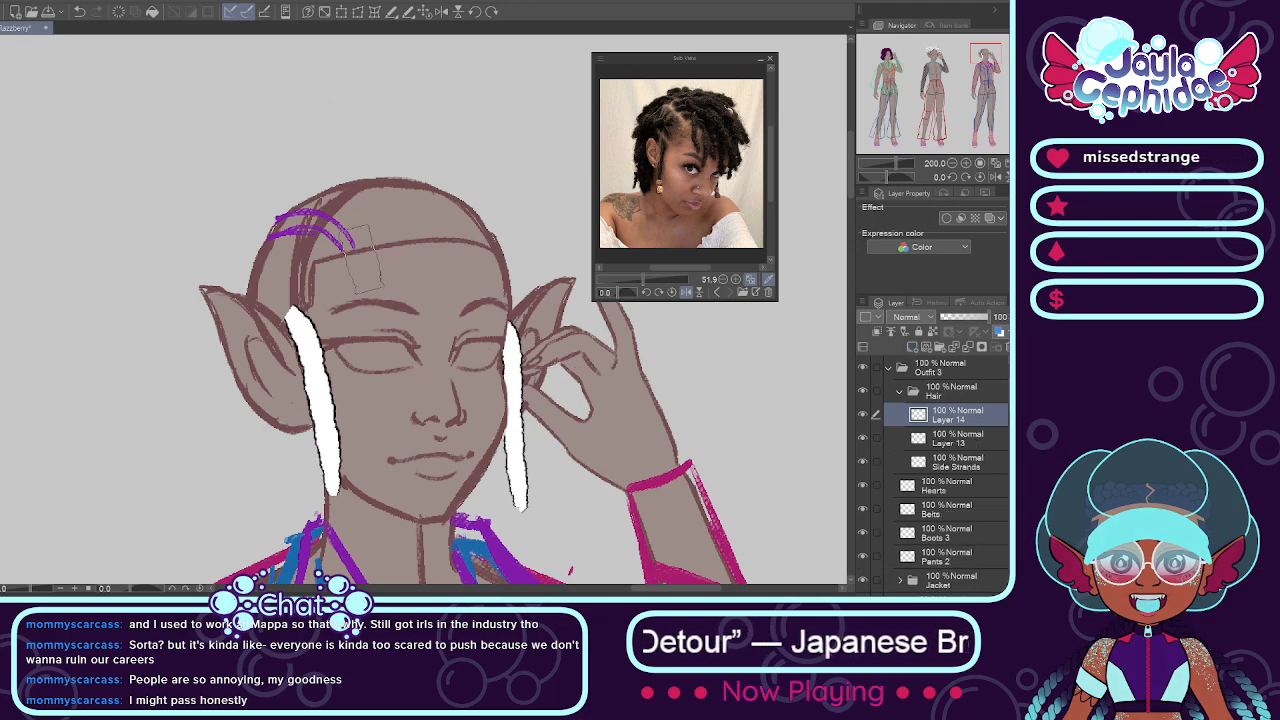
{"action": "left_click_drag", "start_coordinate": [352, 240], "coordinate": [440, 355]}
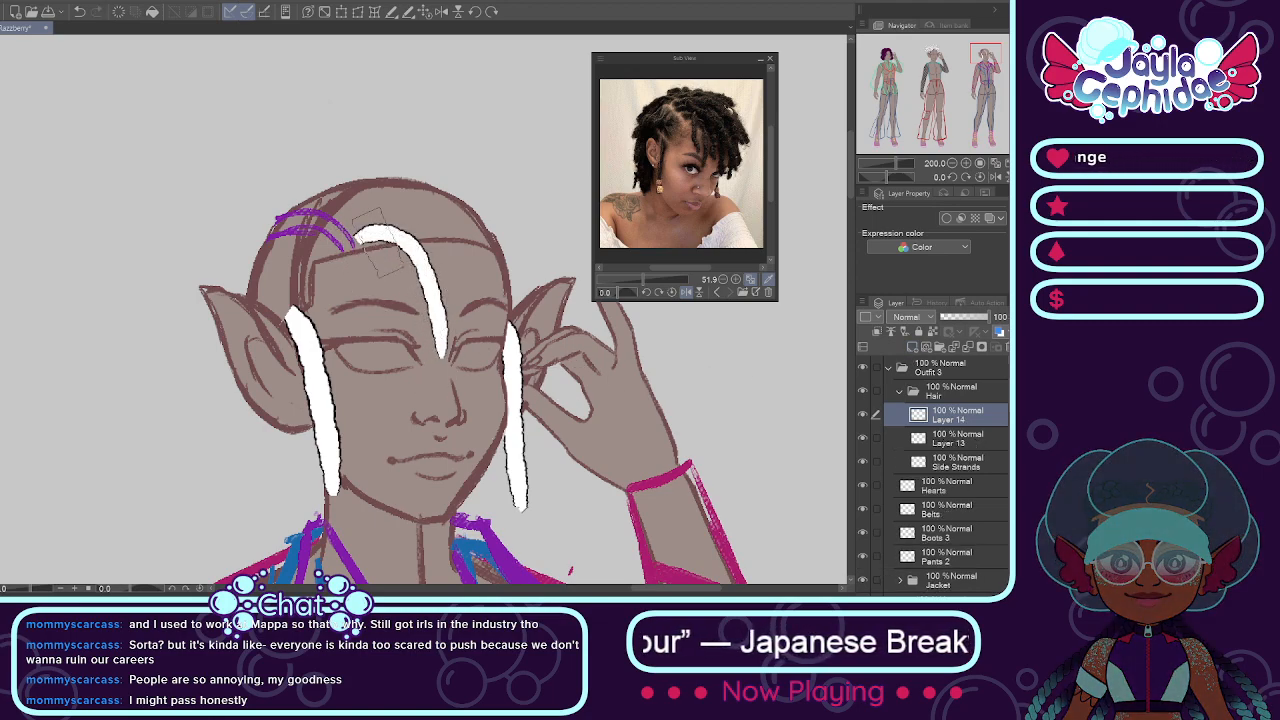
{"action": "mouse_move", "coordinate": [365, 212]}
{"action": "left_mouse_down"}
{"action": "mouse_move", "coordinate": [383, 240]}
{"action": "mouse_move", "coordinate": [402, 338]}
{"action": "left_mouse_up"}
{"action": "key", "text": "ctrl+z"}
{"action": "left_click_drag", "start_coordinate": [376, 216], "coordinate": [405, 315]}
{"action": "key", "text": "ctrl+z"}
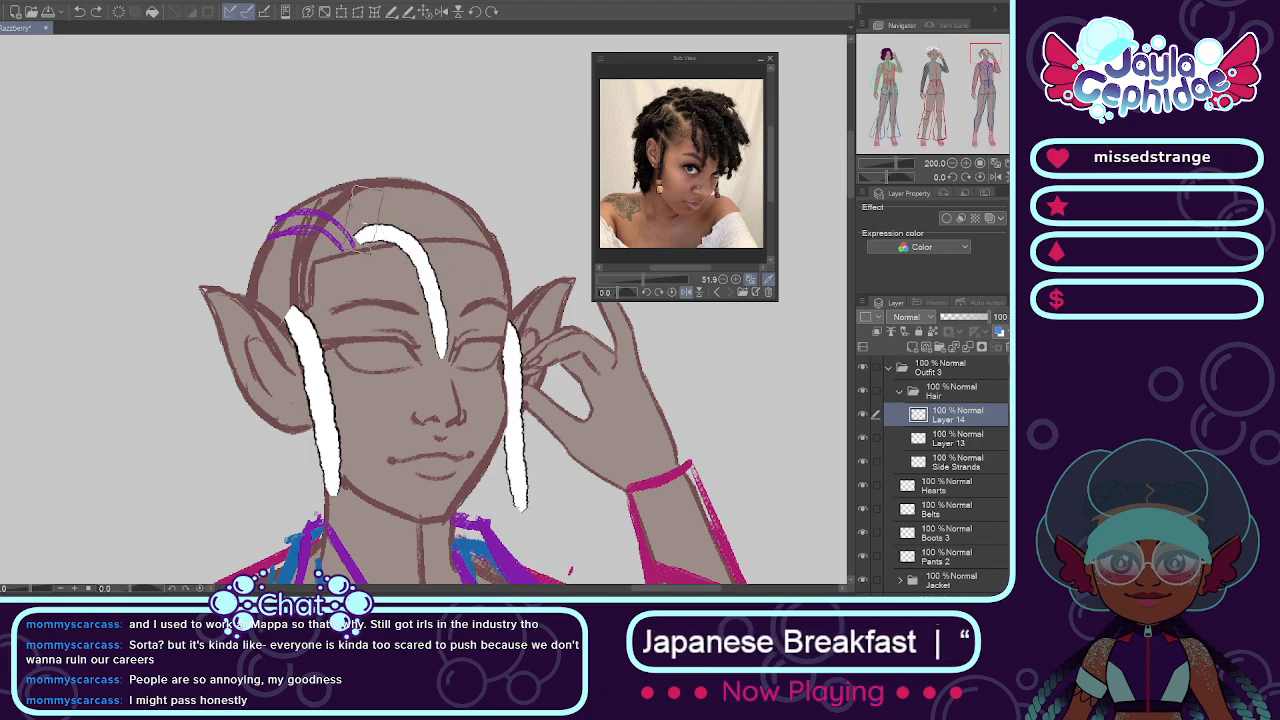
{"action": "left_click_drag", "start_coordinate": [366, 218], "coordinate": [413, 331]}
{"action": "key", "text": "ctrl+z"}
{"action": "left_click_drag", "start_coordinate": [375, 208], "coordinate": [416, 338]}
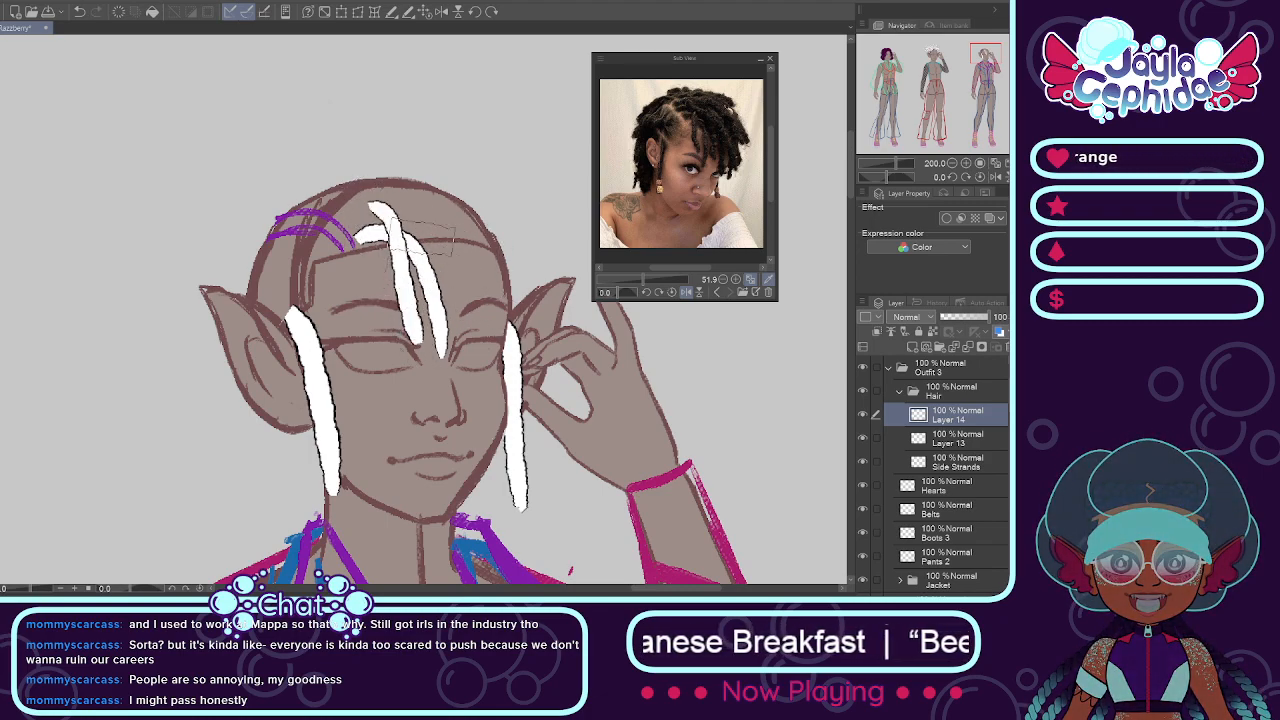
Step: Add another layer on top and paint a white loc sweeping from the parting across the forehead toward the hand-side brow
{"action": "left_click", "coordinate": [910, 348]}
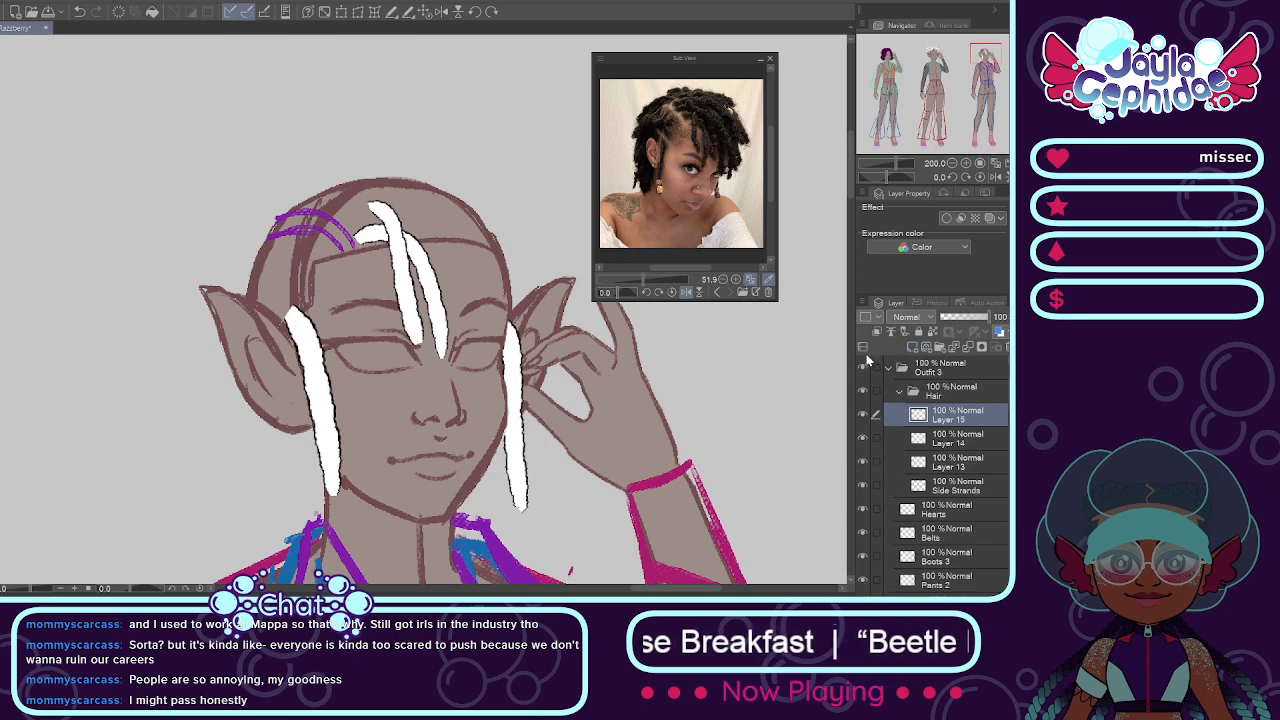
{"action": "left_click_drag", "start_coordinate": [349, 214], "coordinate": [518, 344]}
{"action": "key", "text": "ctrl+z"}
{"action": "mouse_move", "coordinate": [350, 213]}
{"action": "left_mouse_down"}
{"action": "mouse_move", "coordinate": [433, 215]}
{"action": "mouse_move", "coordinate": [467, 300]}
{"action": "left_mouse_up"}
{"action": "key", "text": "ctrl+z"}
{"action": "mouse_move", "coordinate": [352, 212]}
{"action": "left_mouse_down"}
{"action": "mouse_move", "coordinate": [432, 236]}
{"action": "mouse_move", "coordinate": [466, 324]}
{"action": "left_mouse_up"}
{"action": "key", "text": "ctrl+z"}
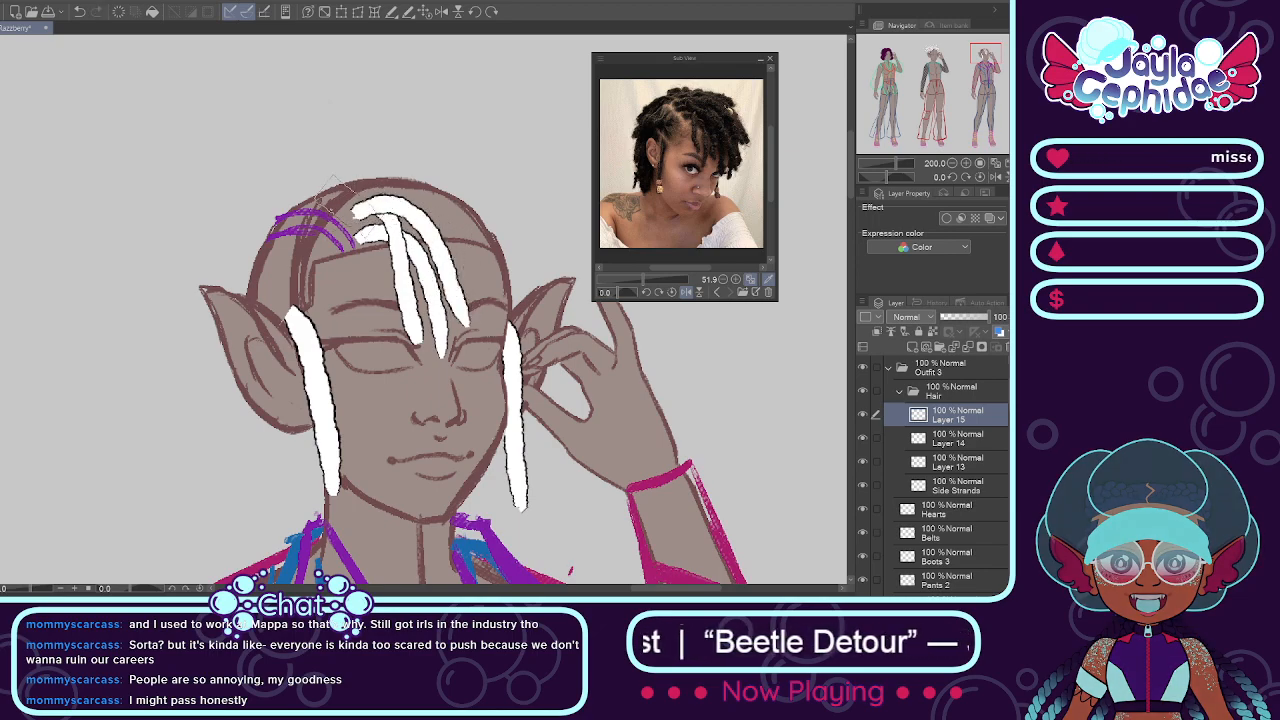
Step: Paint a long white loc arching from the parting over the top of the third mannequin's head
{"action": "mouse_move", "coordinate": [339, 194]}
{"action": "left_mouse_down"}
{"action": "mouse_move", "coordinate": [441, 178]}
{"action": "mouse_move", "coordinate": [511, 262]}
{"action": "left_mouse_up"}
{"action": "key", "text": "ctrl+z"}
{"action": "left_click_drag", "start_coordinate": [339, 203], "coordinate": [522, 196]}
{"action": "key", "text": "ctrl+z"}
{"action": "left_click_drag", "start_coordinate": [338, 204], "coordinate": [489, 228]}
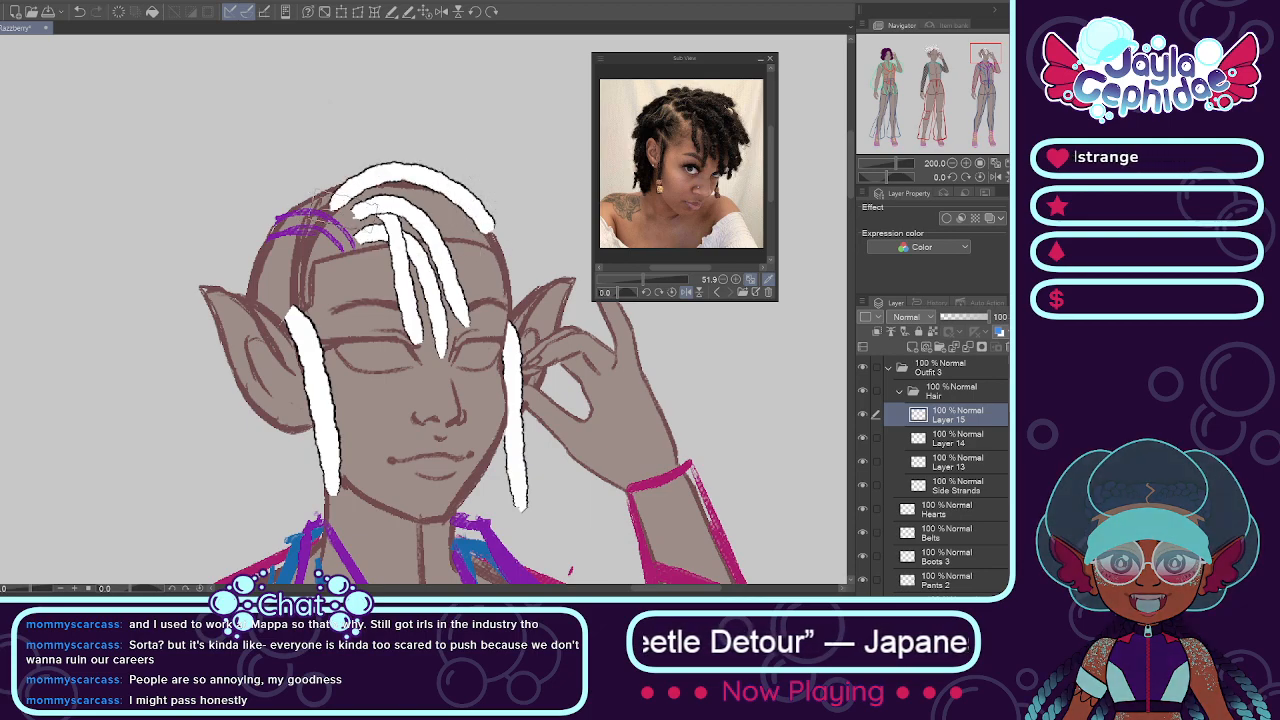
{"action": "key", "text": "ctrl+z"}
{"action": "left_click_drag", "start_coordinate": [333, 205], "coordinate": [505, 210]}
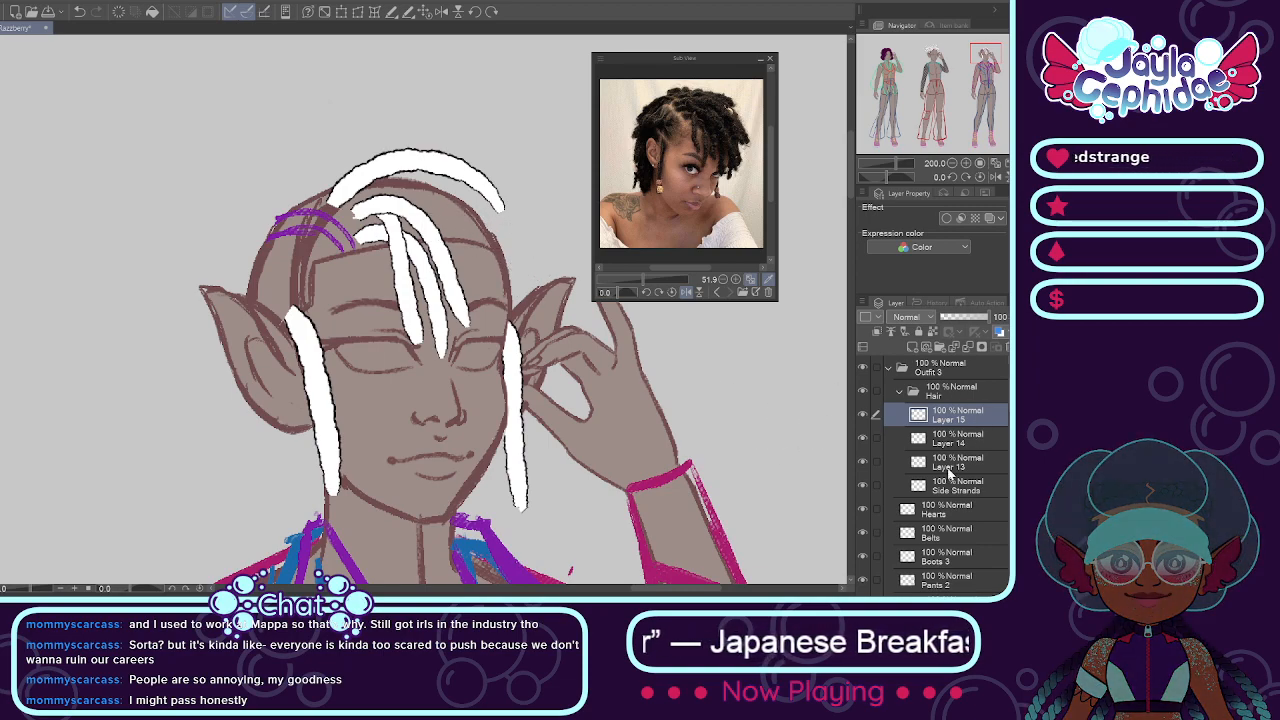
Step: On Layer 14, paint a short curved white loc at the crown behind the long arching loc
{"action": "left_click", "coordinate": [950, 470]}
{"action": "left_click", "coordinate": [870, 440]}
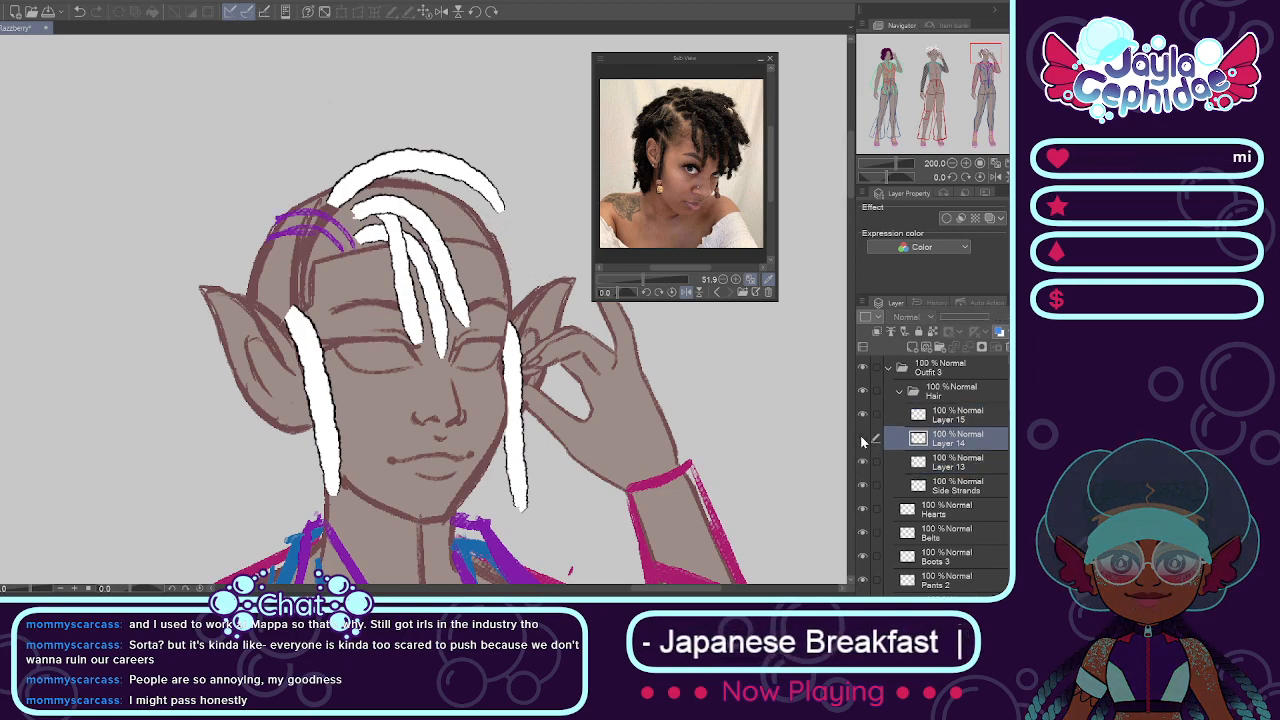
{"action": "mouse_move", "coordinate": [300, 198]}
{"action": "left_mouse_down"}
{"action": "mouse_move", "coordinate": [407, 175]}
{"action": "mouse_move", "coordinate": [362, 150]}
{"action": "mouse_move", "coordinate": [392, 165]}
{"action": "left_mouse_up"}
{"action": "key", "text": "ctrl+z"}
{"action": "mouse_move", "coordinate": [300, 202]}
{"action": "left_mouse_down"}
{"action": "mouse_move", "coordinate": [348, 147]}
{"action": "mouse_move", "coordinate": [362, 150]}
{"action": "mouse_move", "coordinate": [315, 170]}
{"action": "mouse_move", "coordinate": [369, 160]}
{"action": "mouse_move", "coordinate": [297, 185]}
{"action": "mouse_move", "coordinate": [346, 147]}
{"action": "left_mouse_up"}
{"action": "key", "text": "ctrl+z"}
{"action": "key", "text": "ctrl+z"}
{"action": "key", "text": "ctrl+z"}
{"action": "left_click_drag", "start_coordinate": [301, 203], "coordinate": [341, 153]}
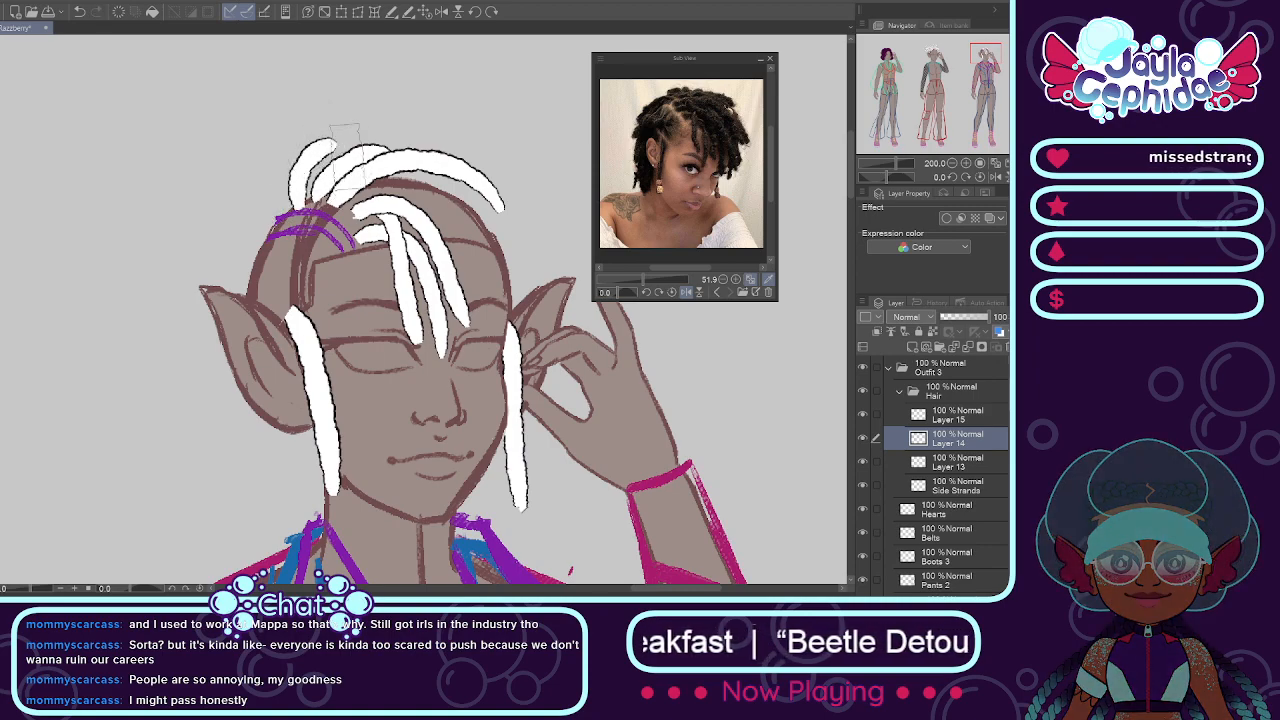
{"action": "key", "text": "ctrl+z"}
Step: Add a layer above Layer 13 and paint another short curved loc behind the crown locs
{"action": "left_click", "coordinate": [889, 456]}
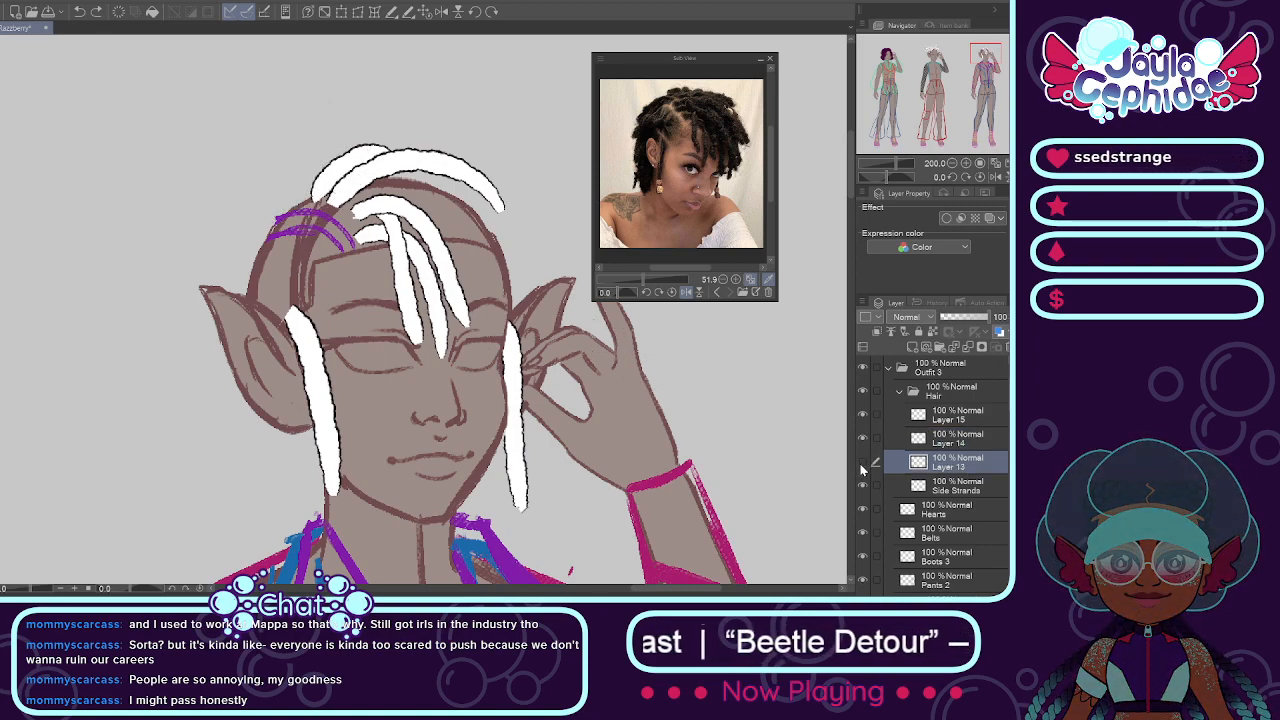
{"action": "left_click", "coordinate": [931, 347]}
{"action": "left_click_drag", "start_coordinate": [300, 205], "coordinate": [350, 150]}
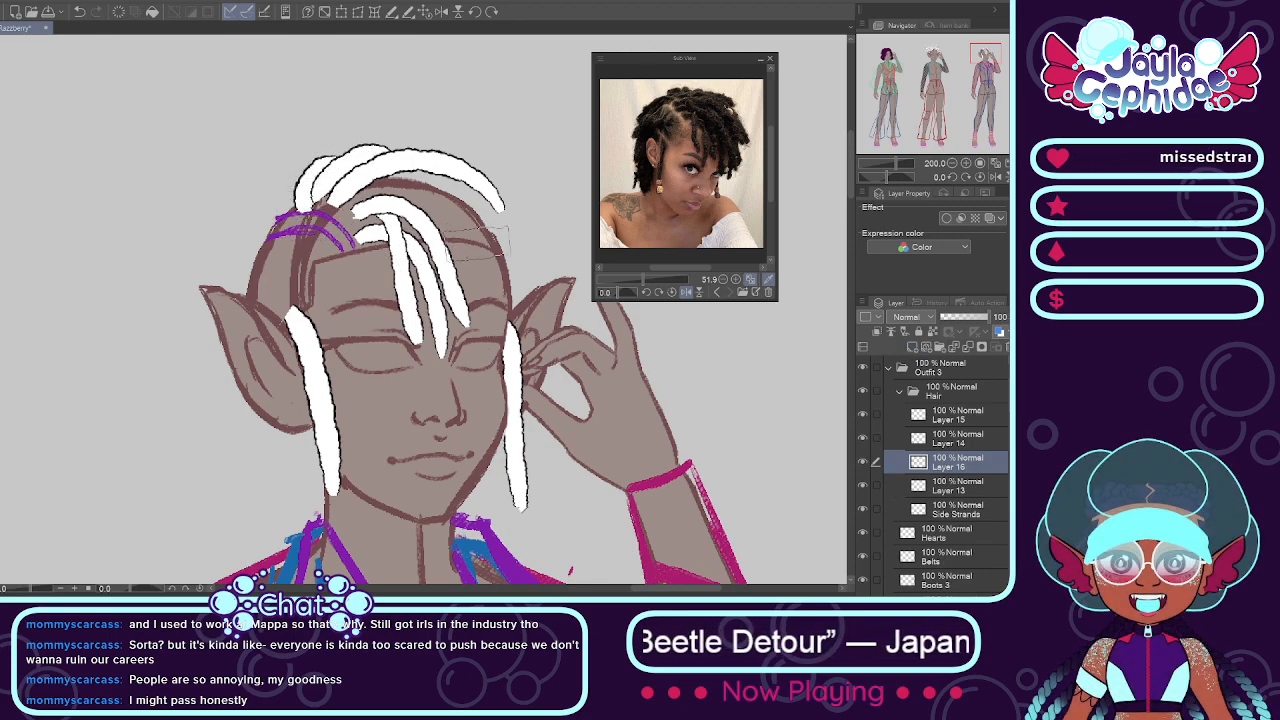
Step: On Layer 14, paint a white loc sweeping from the parting over the forehead to the outer corner of the hand-side eye
{"action": "left_click", "coordinate": [938, 440]}
{"action": "left_click", "coordinate": [863, 440]}
{"action": "left_click", "coordinate": [863, 440]}
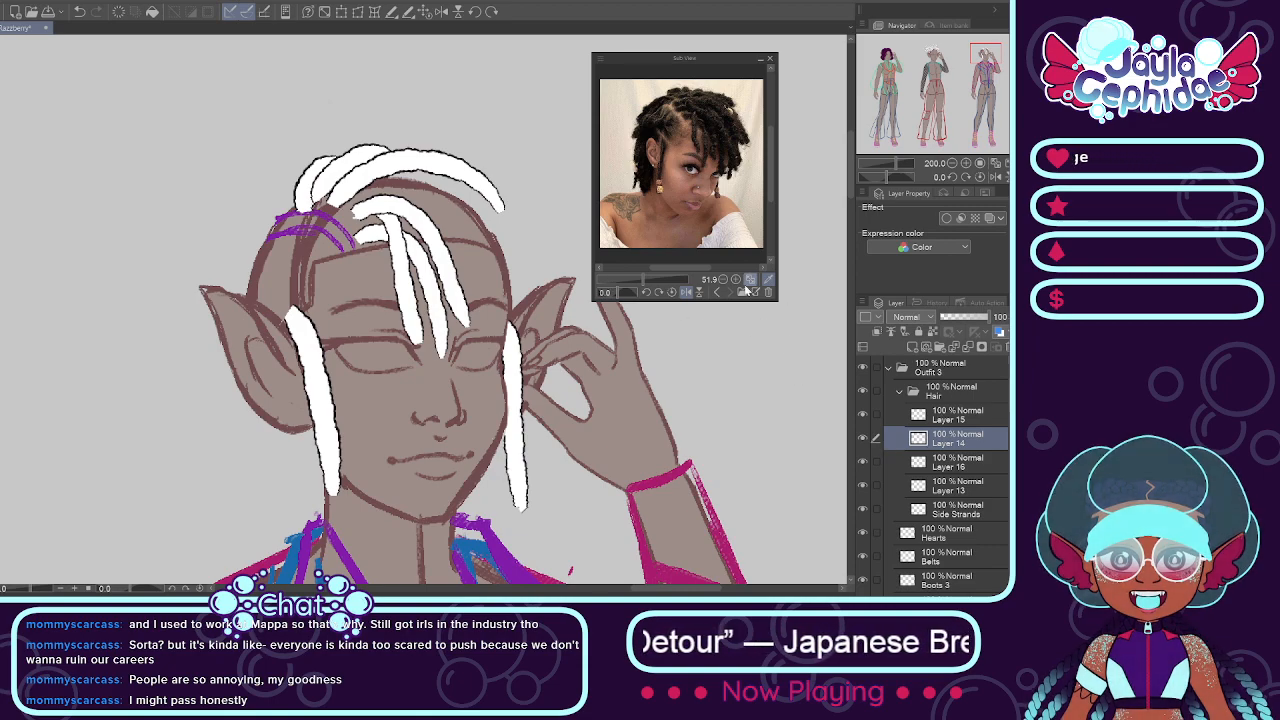
{"action": "left_click_drag", "start_coordinate": [368, 200], "coordinate": [540, 325]}
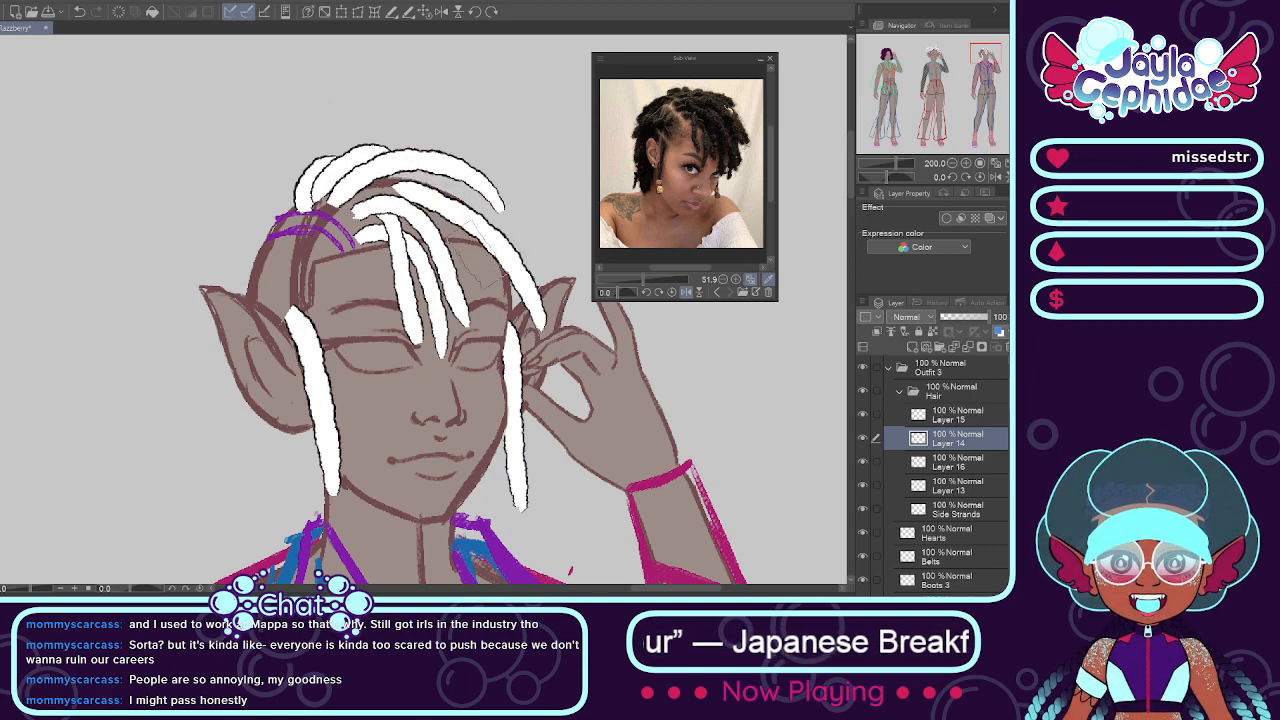
{"action": "key", "text": "ctrl+z"}
{"action": "left_click_drag", "start_coordinate": [358, 200], "coordinate": [487, 303]}
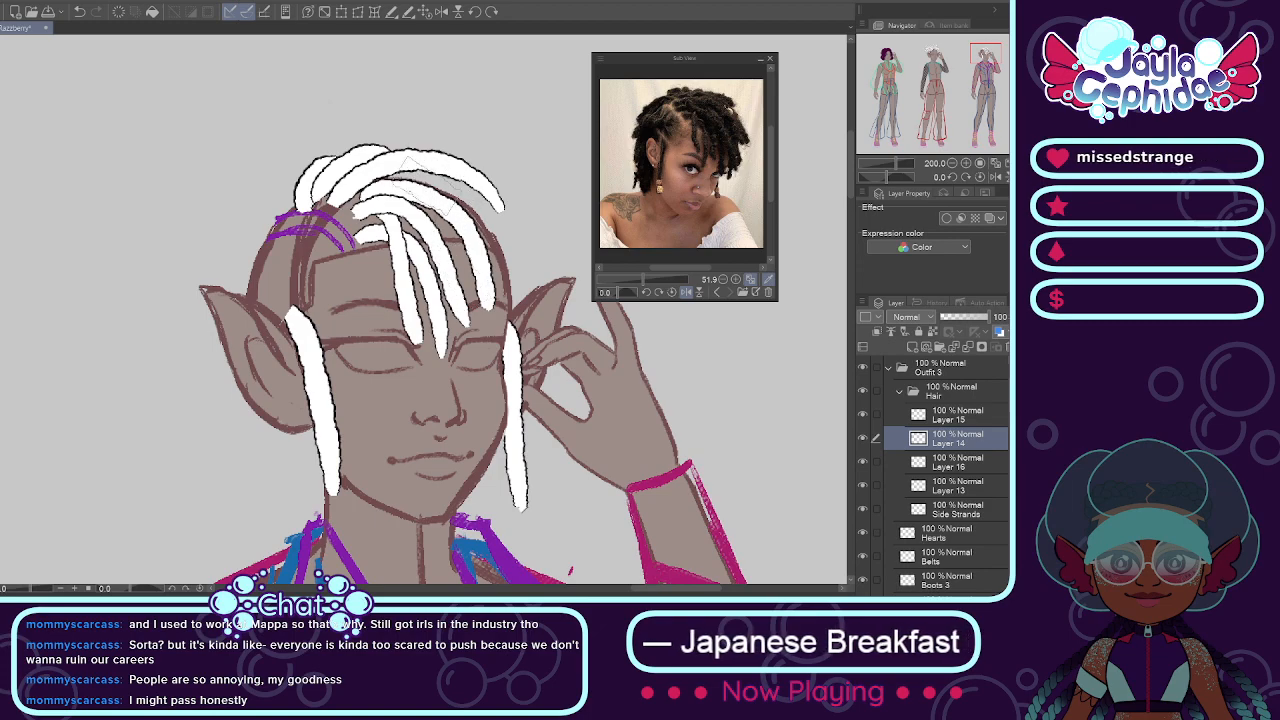
{"action": "left_click_drag", "start_coordinate": [405, 168], "coordinate": [527, 305]}
{"action": "key", "text": "ctrl+z"}
{"action": "mouse_move", "coordinate": [388, 182]}
{"action": "left_mouse_down"}
{"action": "mouse_move", "coordinate": [434, 195]}
{"action": "mouse_move", "coordinate": [516, 326]}
{"action": "left_mouse_up"}
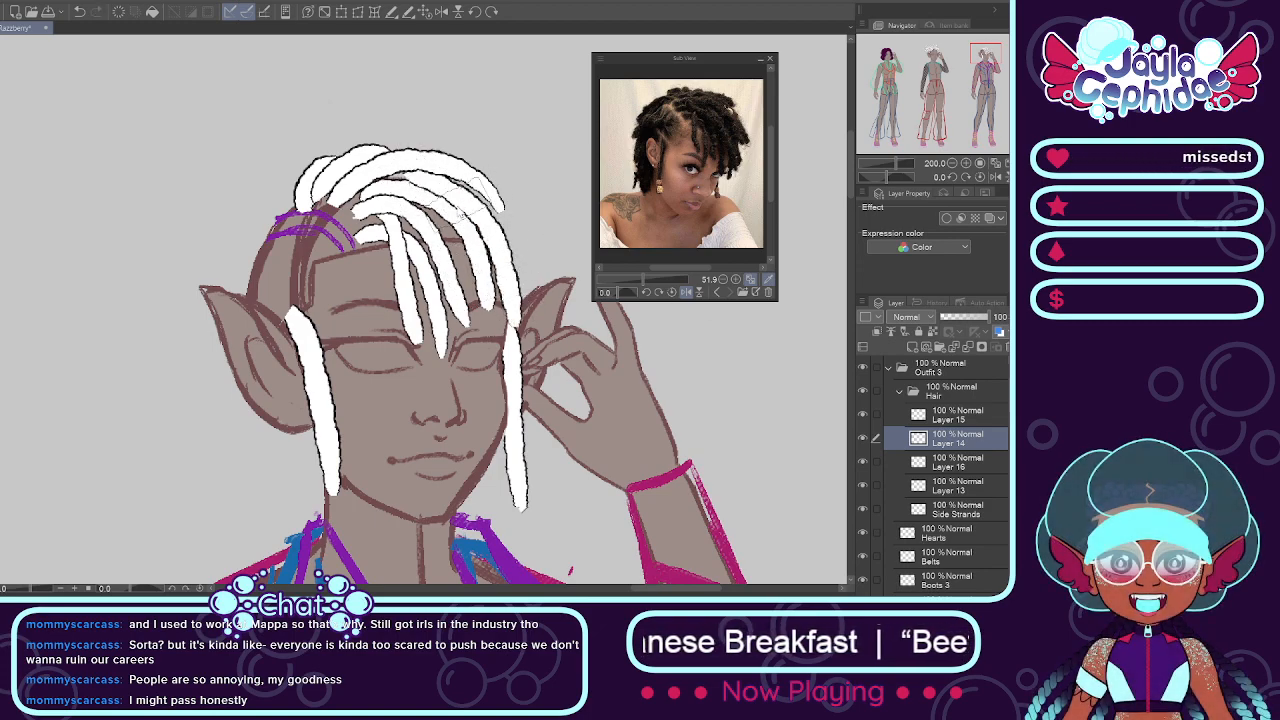
{"action": "key", "text": "ctrl+z"}
{"action": "mouse_move", "coordinate": [388, 182]}
{"action": "left_mouse_down"}
{"action": "mouse_move", "coordinate": [477, 200]}
{"action": "mouse_move", "coordinate": [516, 250]}
{"action": "left_mouse_up"}
{"action": "key", "text": "ctrl+z"}
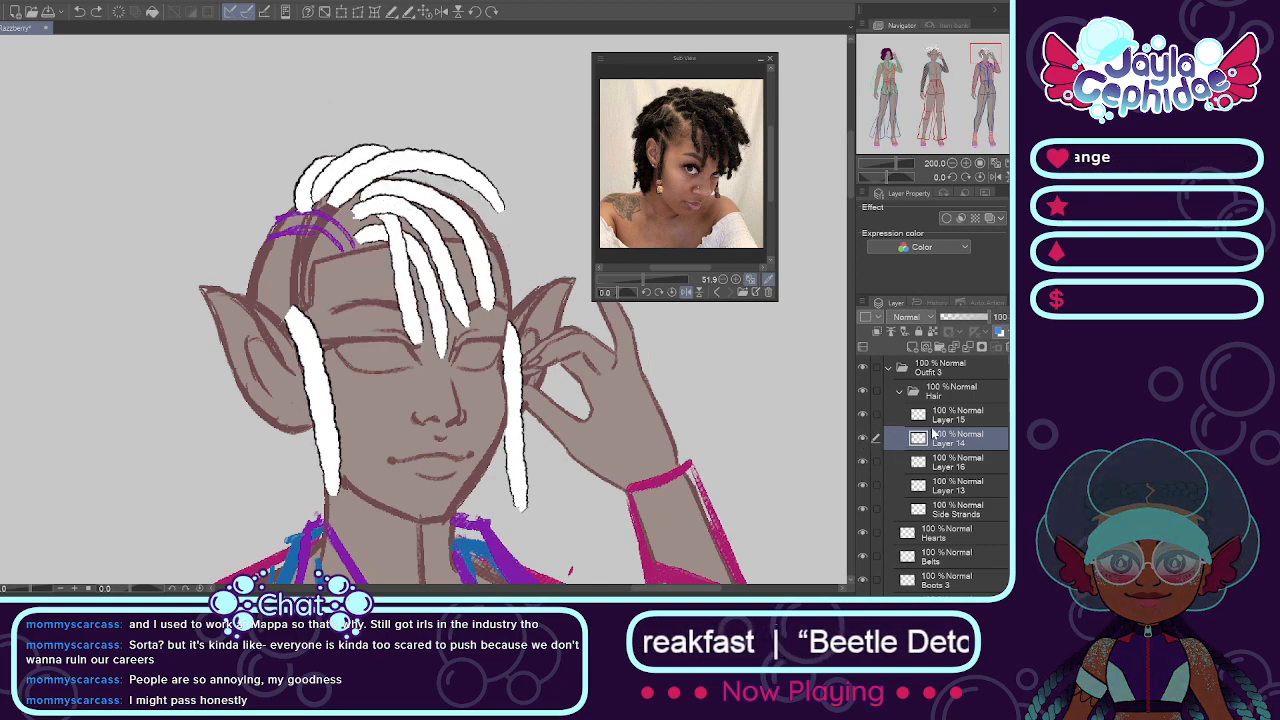
Step: On Layer 16, paint a white loc curving from behind the front locs down to the front of the hand-side ear
{"action": "left_click", "coordinate": [920, 416]}
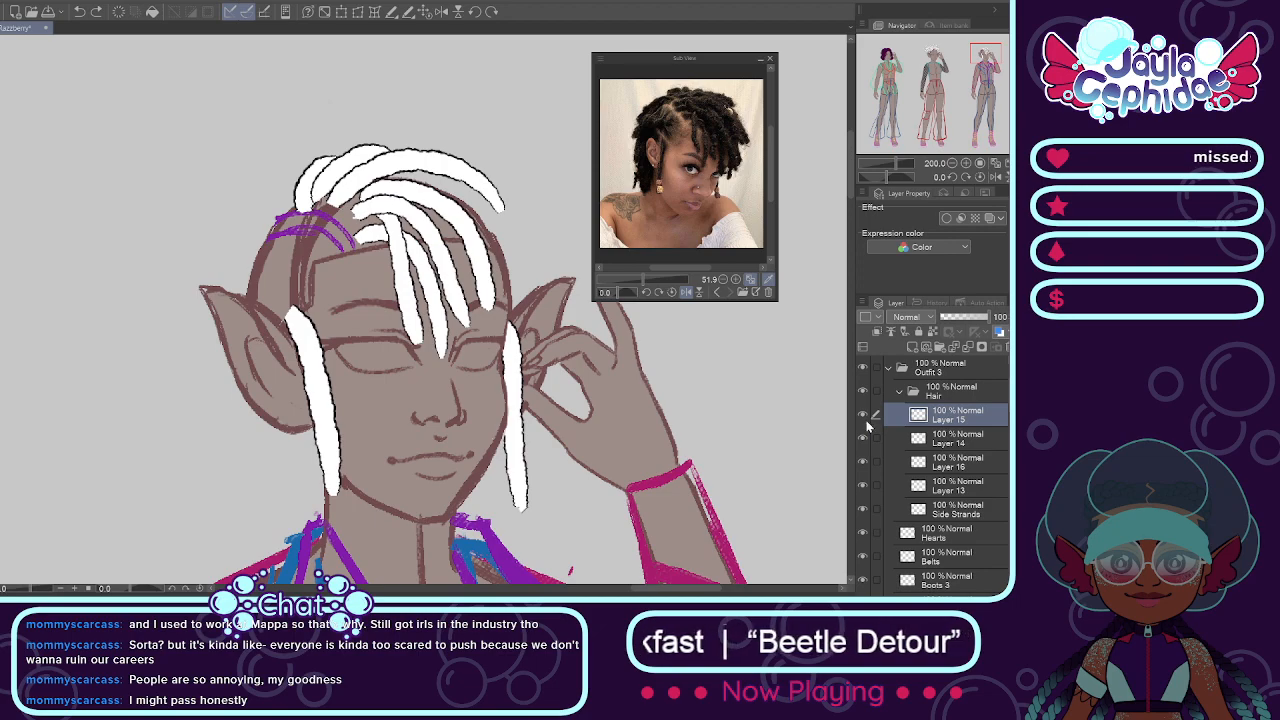
{"action": "left_click", "coordinate": [937, 488]}
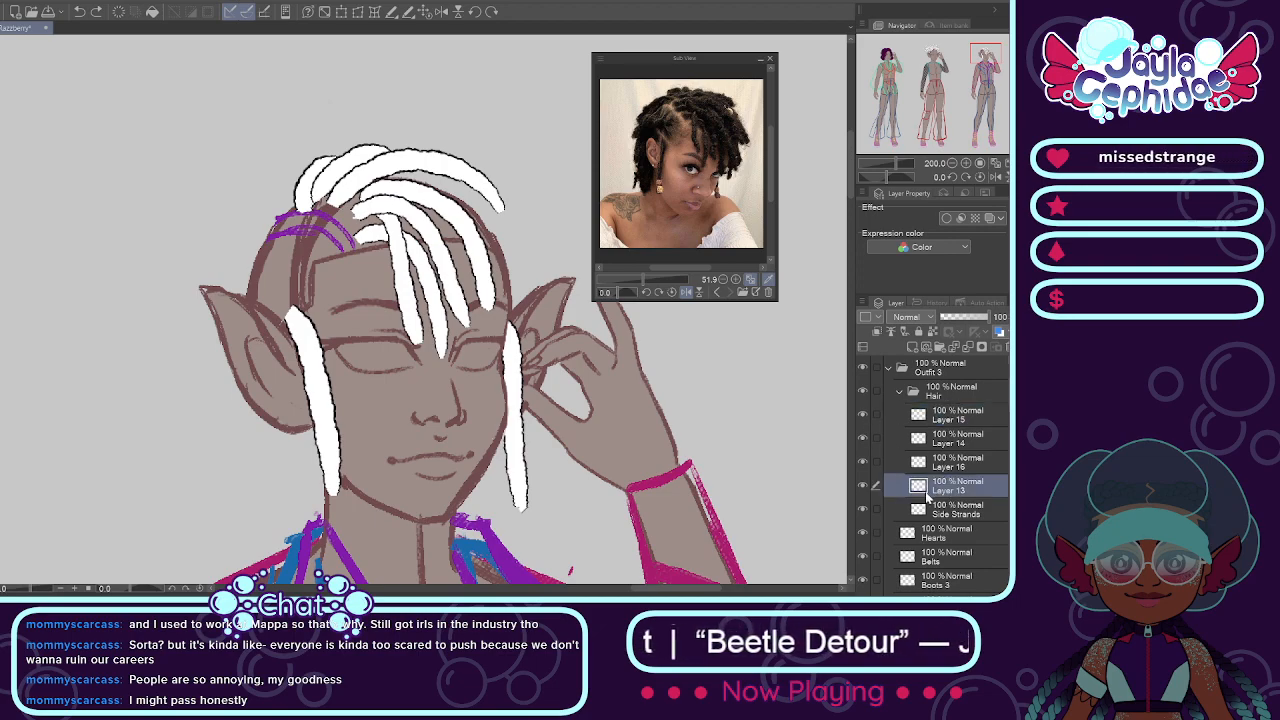
{"action": "left_click", "coordinate": [912, 465]}
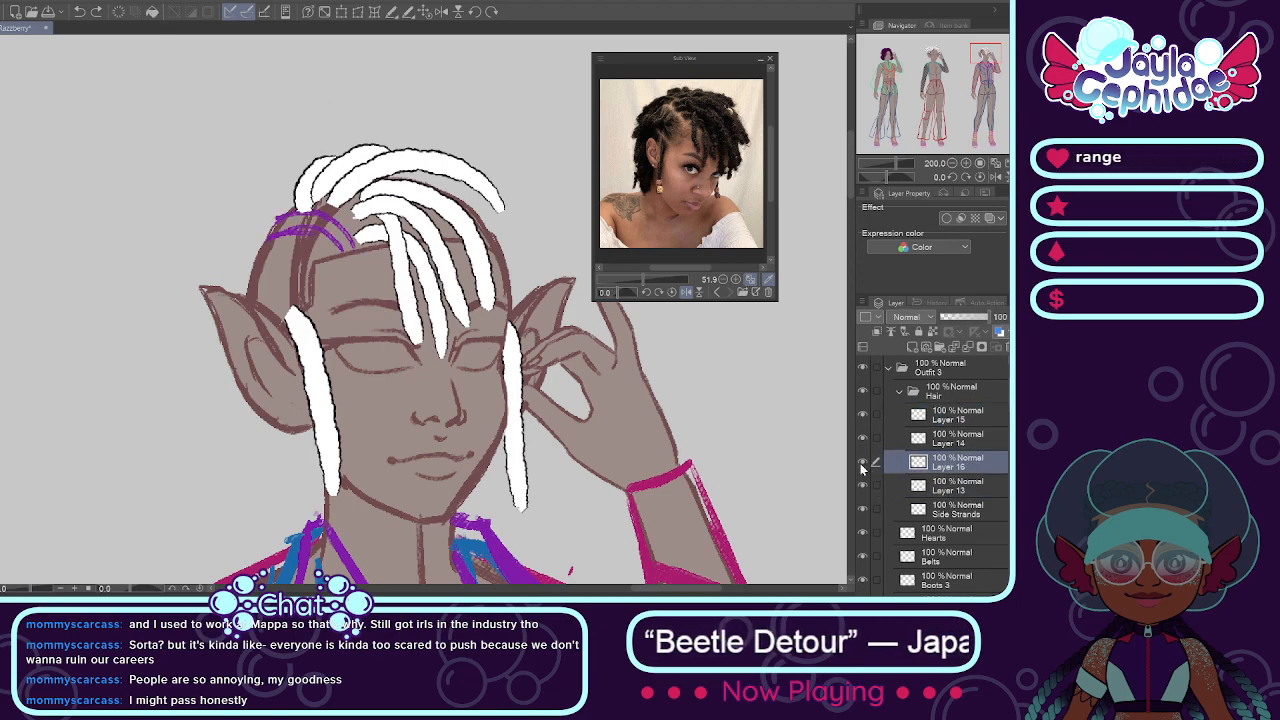
{"action": "mouse_move", "coordinate": [384, 182]}
{"action": "left_mouse_down"}
{"action": "mouse_move", "coordinate": [420, 178]}
{"action": "mouse_move", "coordinate": [522, 334]}
{"action": "left_mouse_up"}
{"action": "key", "text": "ctrl+z"}
{"action": "left_click_drag", "start_coordinate": [384, 182], "coordinate": [524, 284]}
{"action": "key", "text": "ctrl+z"}
{"action": "left_click_drag", "start_coordinate": [400, 180], "coordinate": [502, 315]}
{"action": "key", "text": "ctrl+z"}
{"action": "left_click_drag", "start_coordinate": [408, 178], "coordinate": [510, 322]}
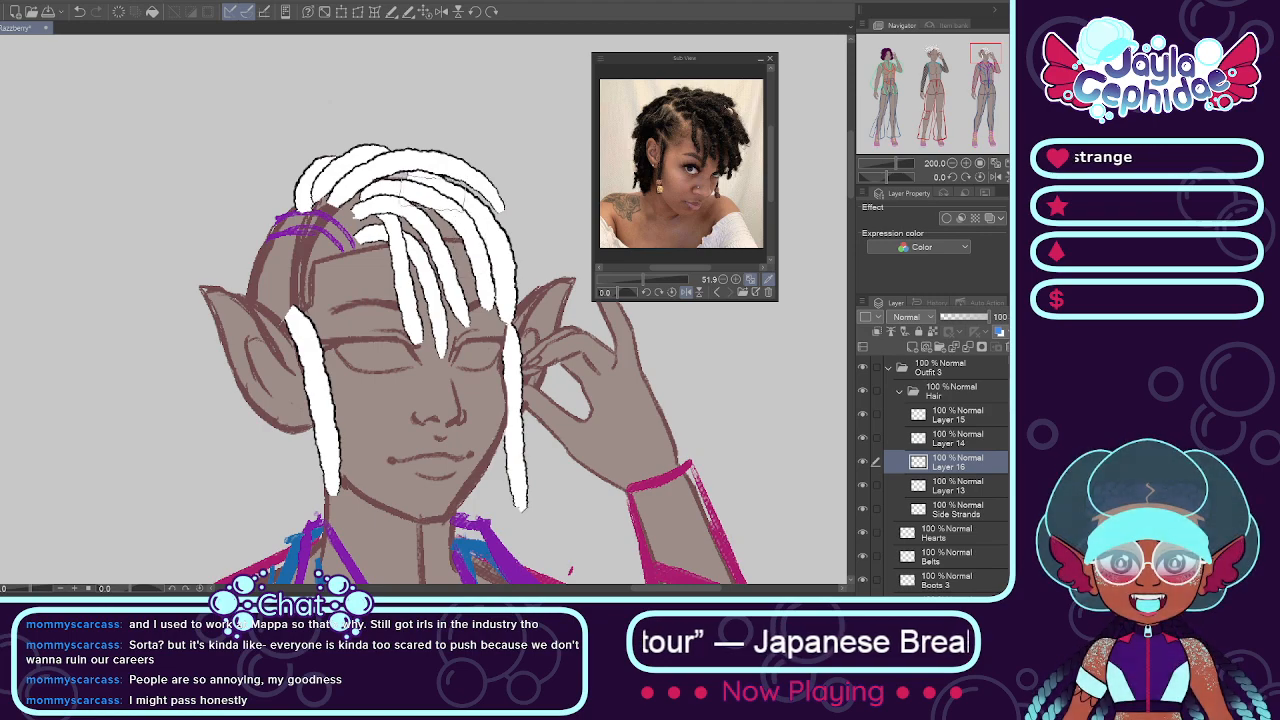
{"action": "key", "text": "ctrl+z"}
{"action": "left_click_drag", "start_coordinate": [412, 178], "coordinate": [528, 294]}
{"action": "key", "text": "ctrl+z"}
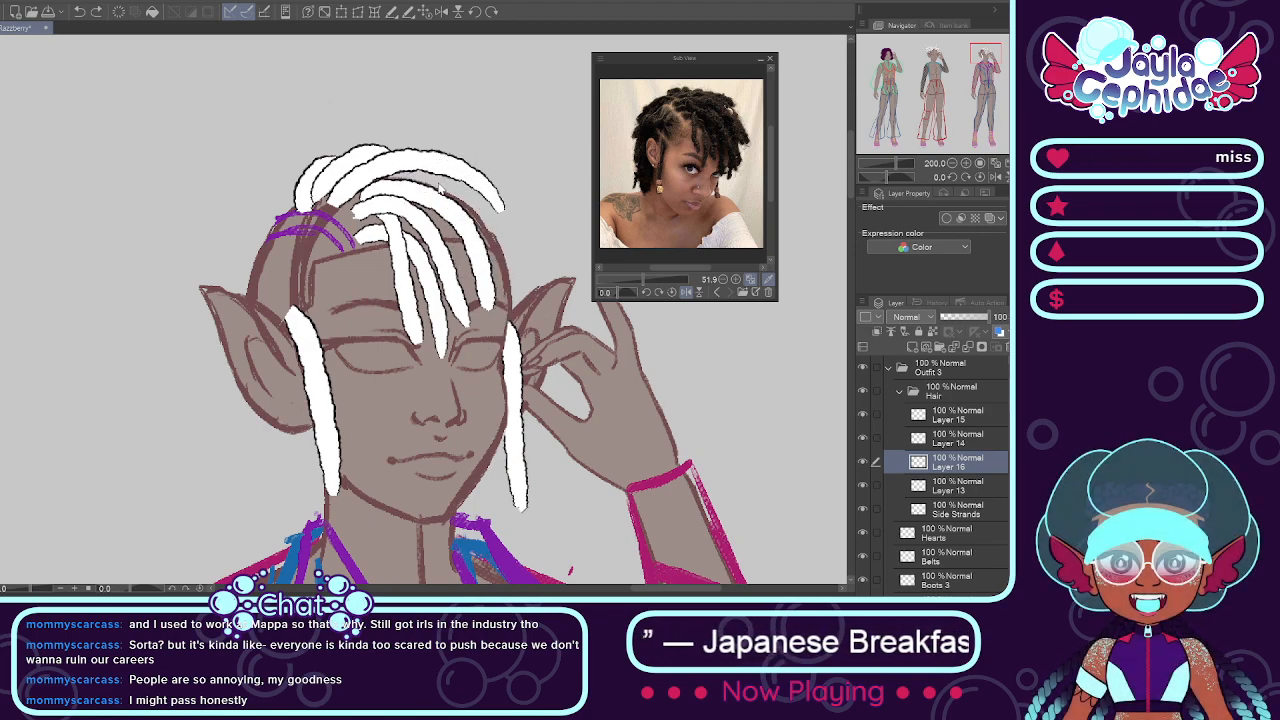
{"action": "left_click_drag", "start_coordinate": [406, 184], "coordinate": [522, 314]}
{"action": "key", "text": "ctrl+z"}
{"action": "mouse_move", "coordinate": [388, 182]}
{"action": "left_mouse_down"}
{"action": "mouse_move", "coordinate": [452, 178]}
{"action": "mouse_move", "coordinate": [520, 306]}
{"action": "left_mouse_up"}
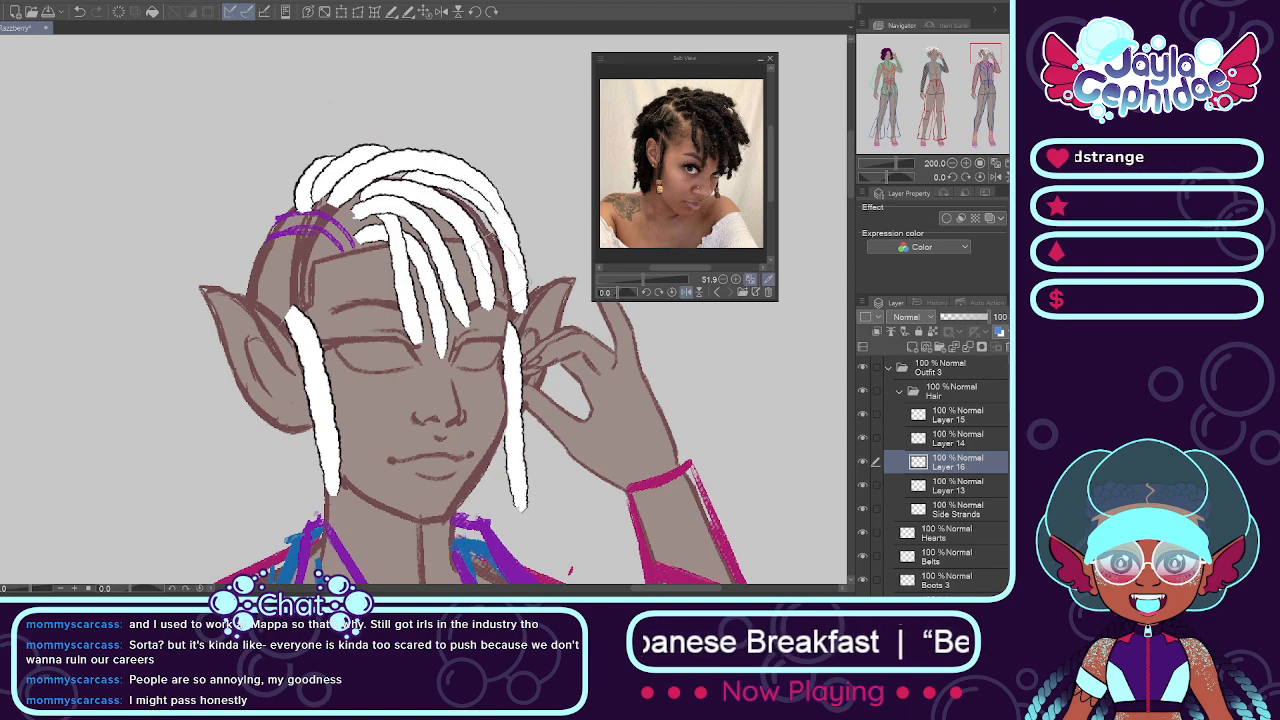
Step: On Layer 15, paint two long white locs arching over the top of the head toward the hand-side temple
{"action": "left_click", "coordinate": [924, 422]}
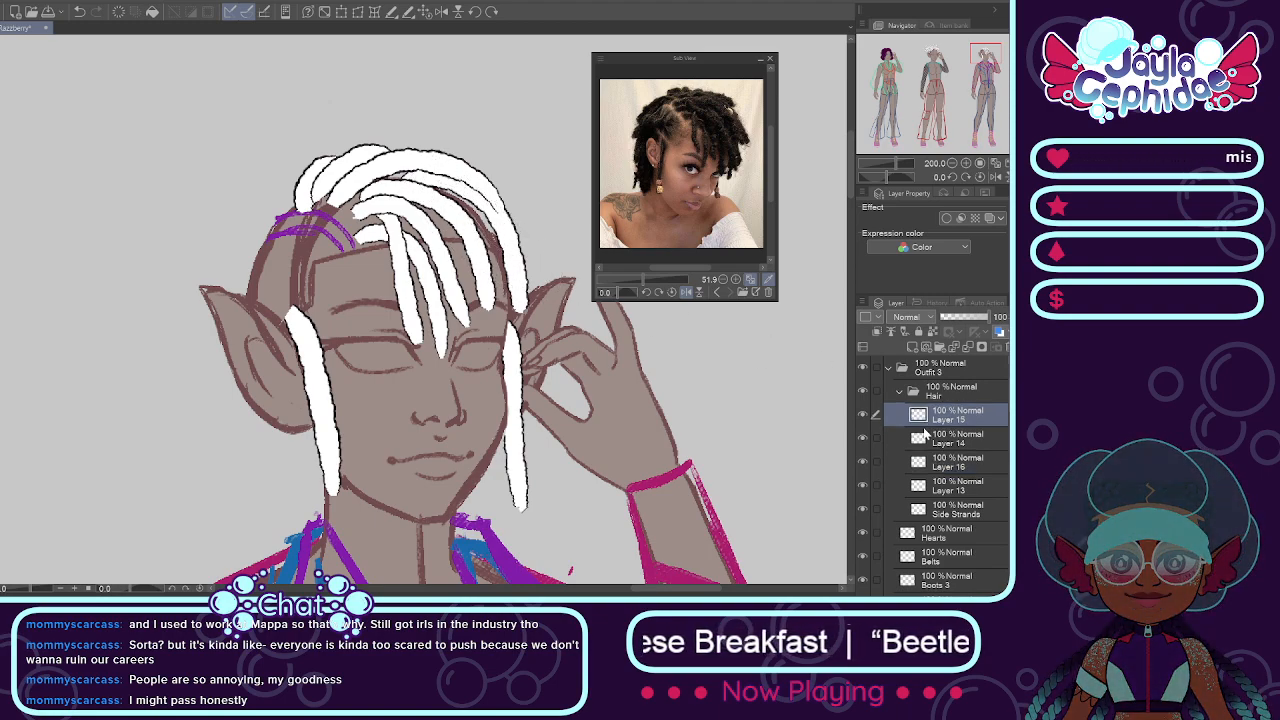
{"action": "left_click", "coordinate": [896, 438]}
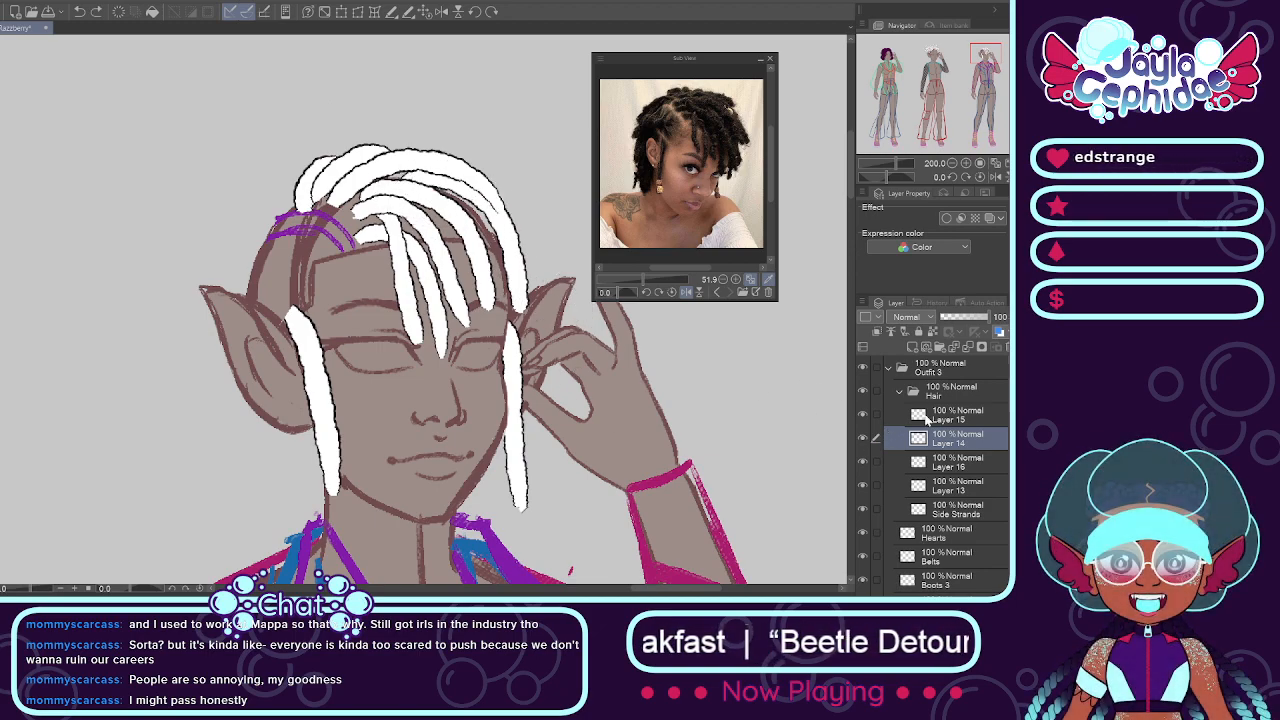
{"action": "left_click", "coordinate": [926, 420]}
{"action": "mouse_move", "coordinate": [450, 170]}
{"action": "left_mouse_down"}
{"action": "mouse_move", "coordinate": [494, 188]}
{"action": "mouse_move", "coordinate": [530, 290]}
{"action": "left_mouse_up"}
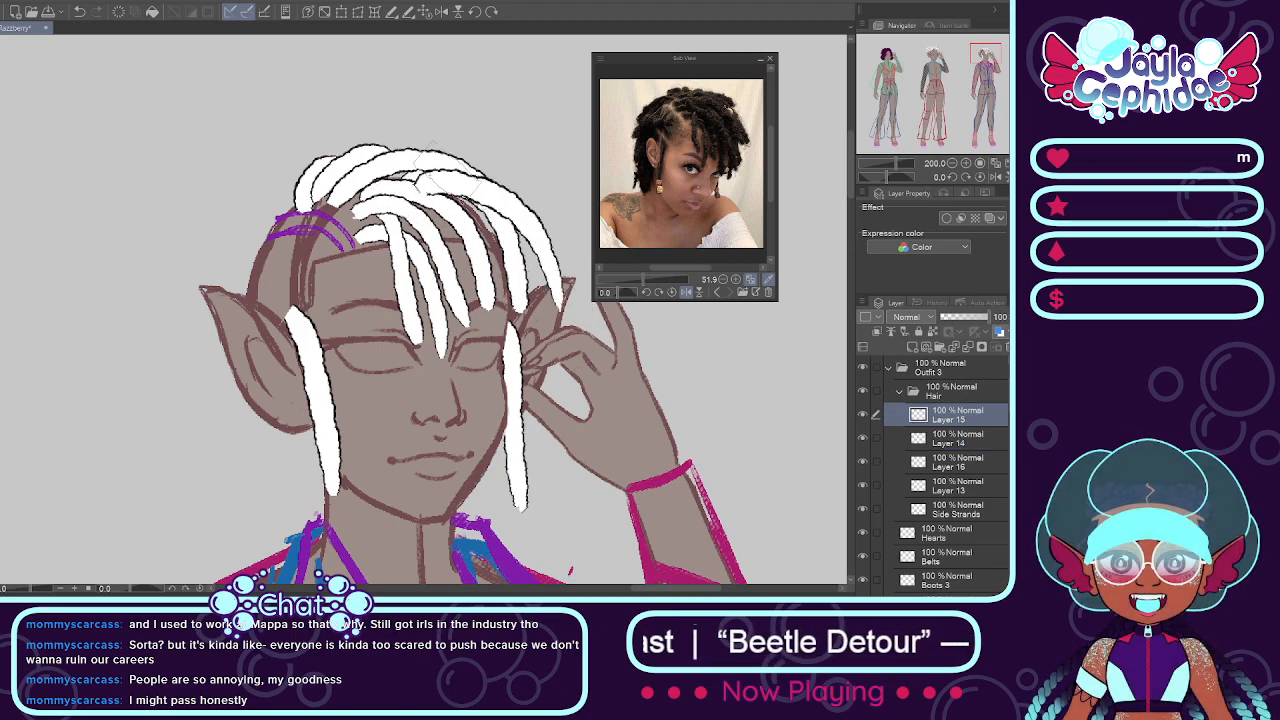
{"action": "key", "text": "ctrl+z"}
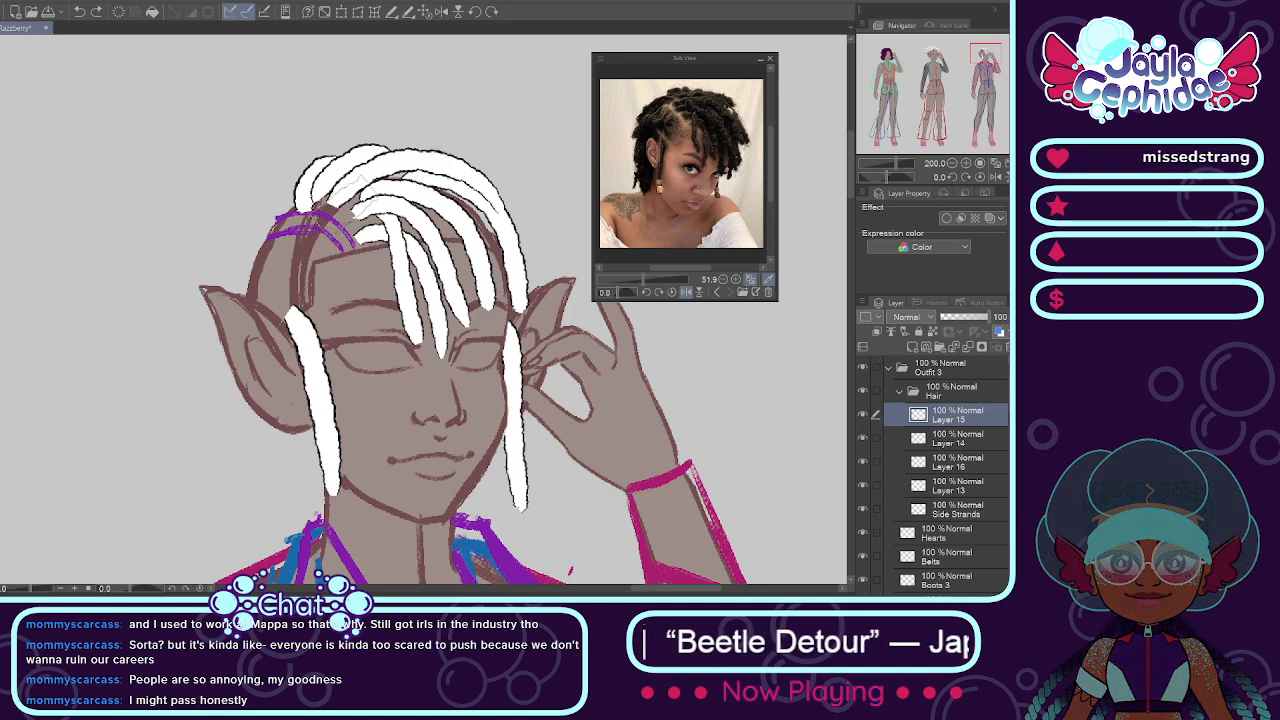
{"action": "mouse_move", "coordinate": [340, 185]}
{"action": "left_mouse_down"}
{"action": "mouse_move", "coordinate": [420, 158]}
{"action": "mouse_move", "coordinate": [533, 258]}
{"action": "left_mouse_up"}
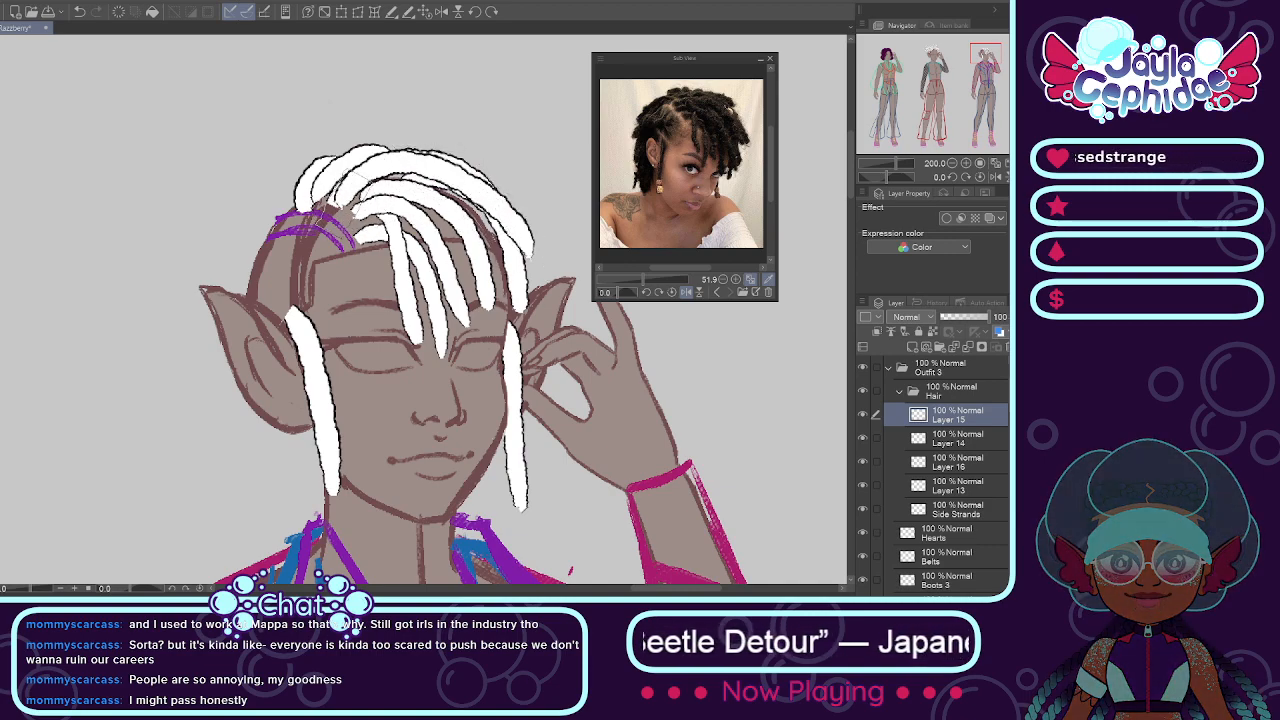
{"action": "left_click_drag", "start_coordinate": [346, 205], "coordinate": [460, 136]}
{"action": "key", "text": "ctrl+z"}
{"action": "left_click_drag", "start_coordinate": [340, 196], "coordinate": [528, 208]}
{"action": "key", "text": "ctrl+z"}
{"action": "left_click_drag", "start_coordinate": [340, 197], "coordinate": [524, 215]}
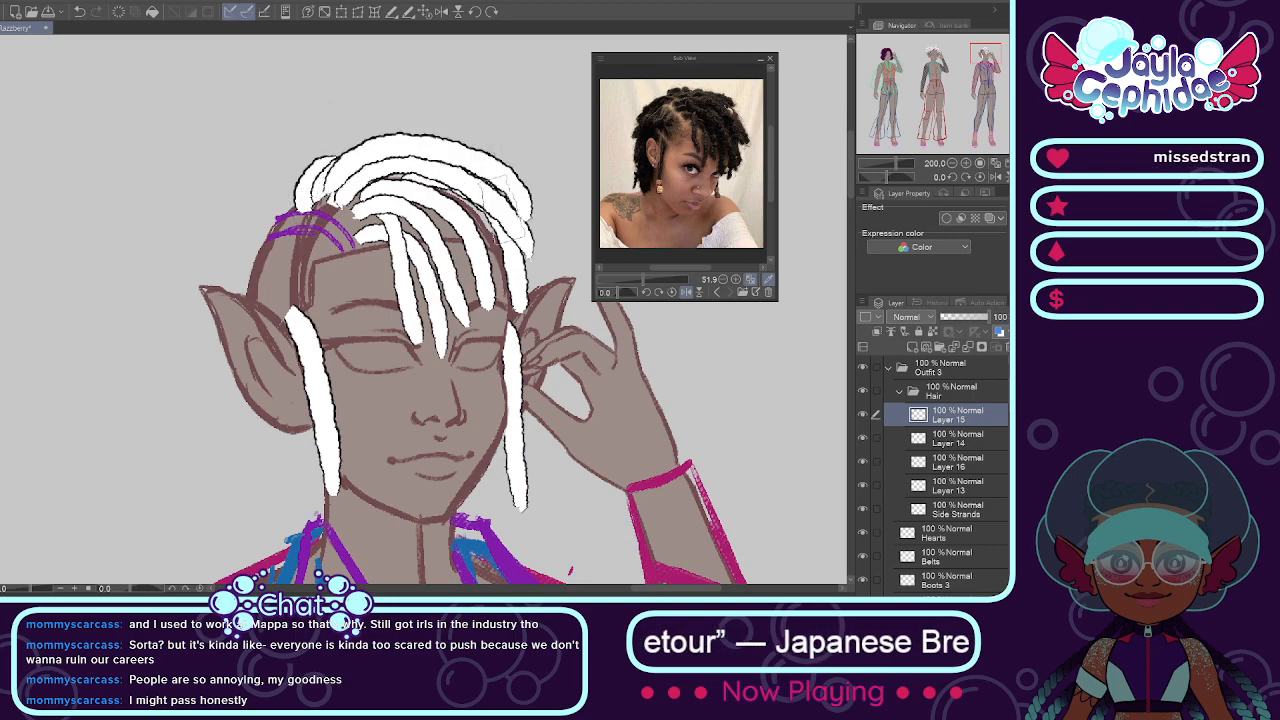
Step: On Layer 16, paint more white locs to fill the gaps between the fringe locs above the hand-side eye and temple
{"action": "left_click", "coordinate": [945, 464]}
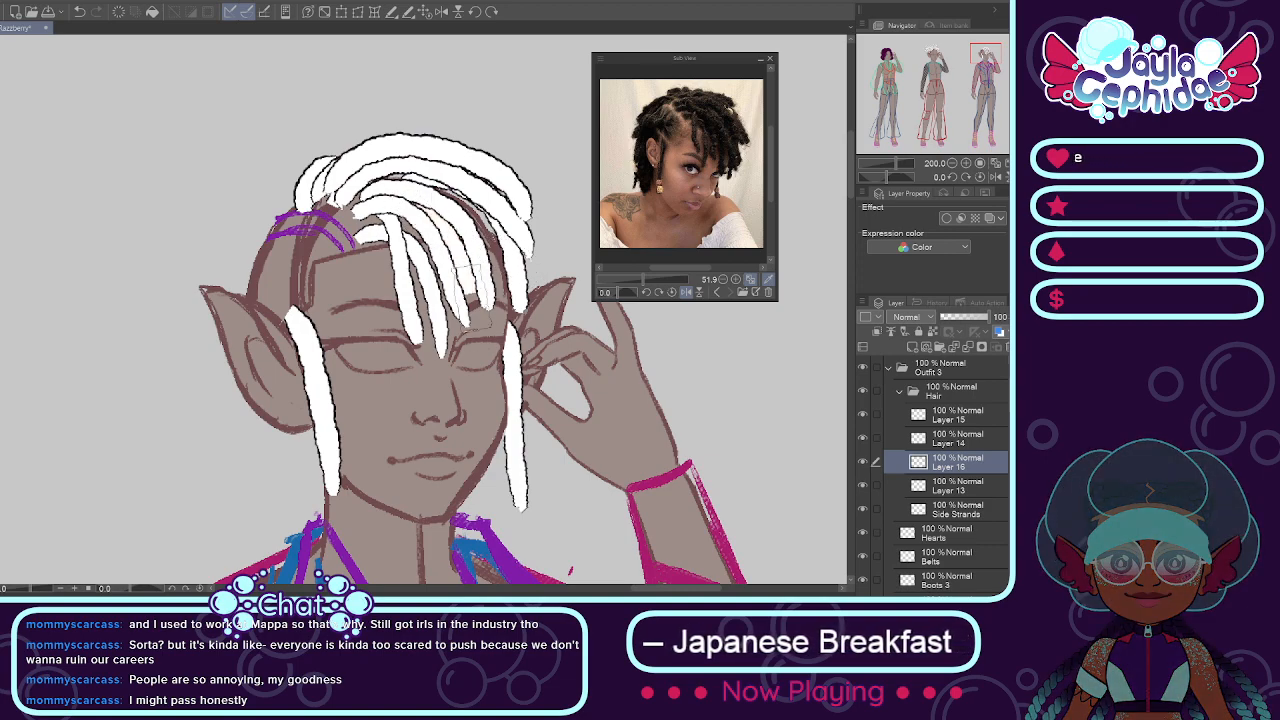
{"action": "left_click_drag", "start_coordinate": [467, 268], "coordinate": [474, 326]}
{"action": "left_click_drag", "start_coordinate": [440, 203], "coordinate": [517, 326]}
{"action": "key", "text": "ctrl+z"}
{"action": "left_click_drag", "start_coordinate": [438, 188], "coordinate": [505, 322]}
{"action": "mouse_move", "coordinate": [496, 208]}
{"action": "left_mouse_down"}
{"action": "mouse_move", "coordinate": [556, 295]}
{"action": "mouse_move", "coordinate": [533, 241]}
{"action": "mouse_move", "coordinate": [538, 290]}
{"action": "mouse_move", "coordinate": [524, 280]}
{"action": "left_mouse_up"}
{"action": "key", "text": "ctrl+z"}
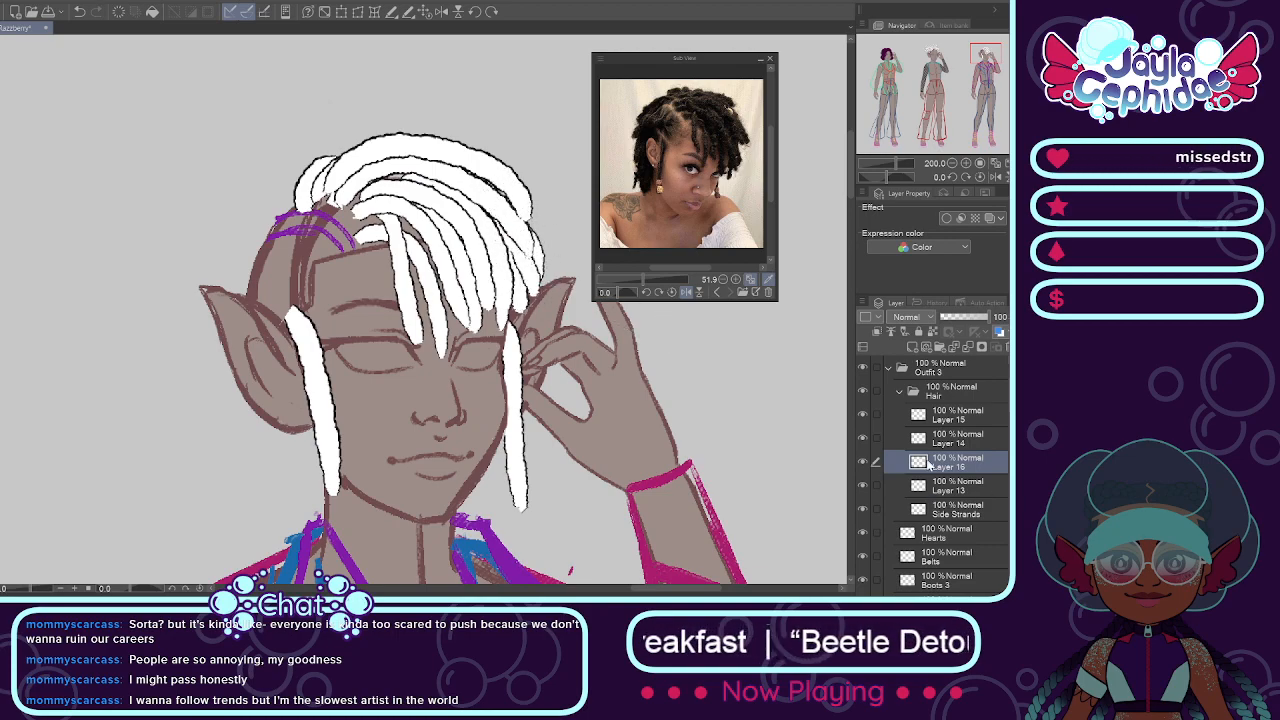
Step: Examine the third mannequin's loc hairstyle at sheet scale beside the other mannequins and close up
{"action": "scroll", "coordinate": [645, 320], "scroll_direction": "down", "scroll_amount": 4}
{"action": "scroll", "coordinate": [500, 305], "scroll_direction": "down", "scroll_amount": 2}
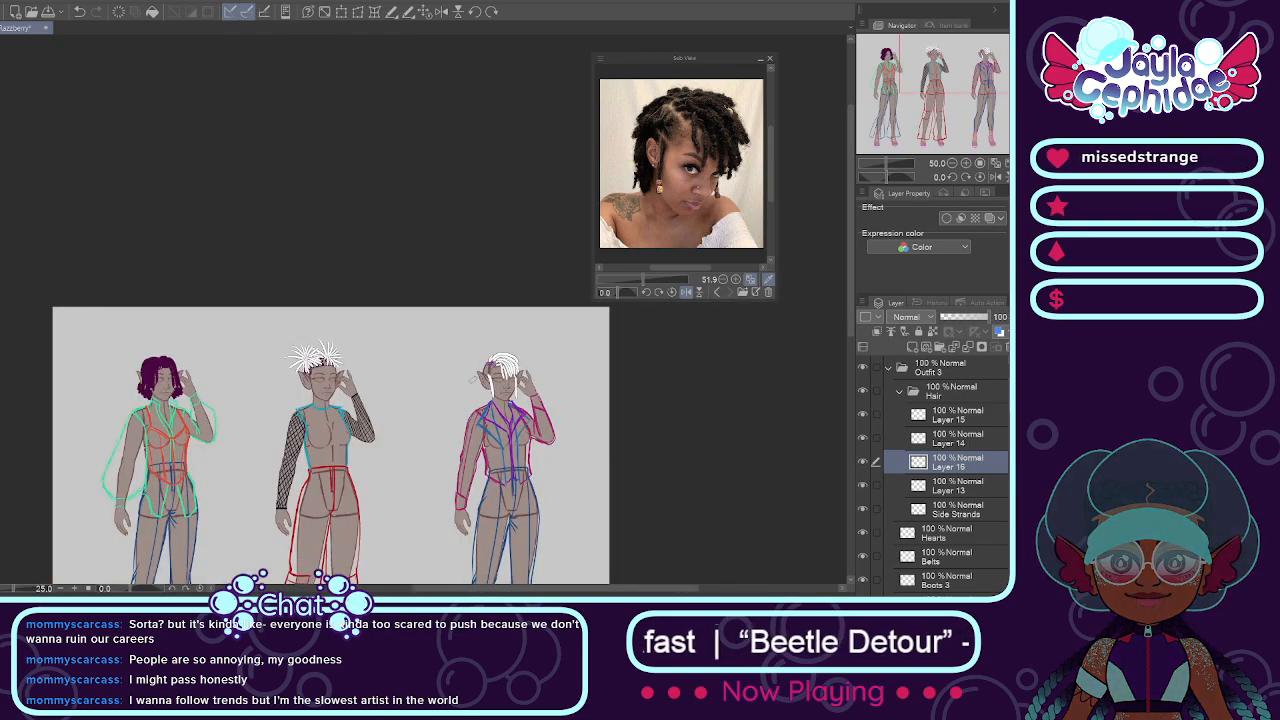
{"action": "scroll", "coordinate": [512, 367], "scroll_direction": "up", "scroll_amount": 2}
{"action": "scroll", "coordinate": [512, 371], "scroll_direction": "up", "scroll_amount": 4}
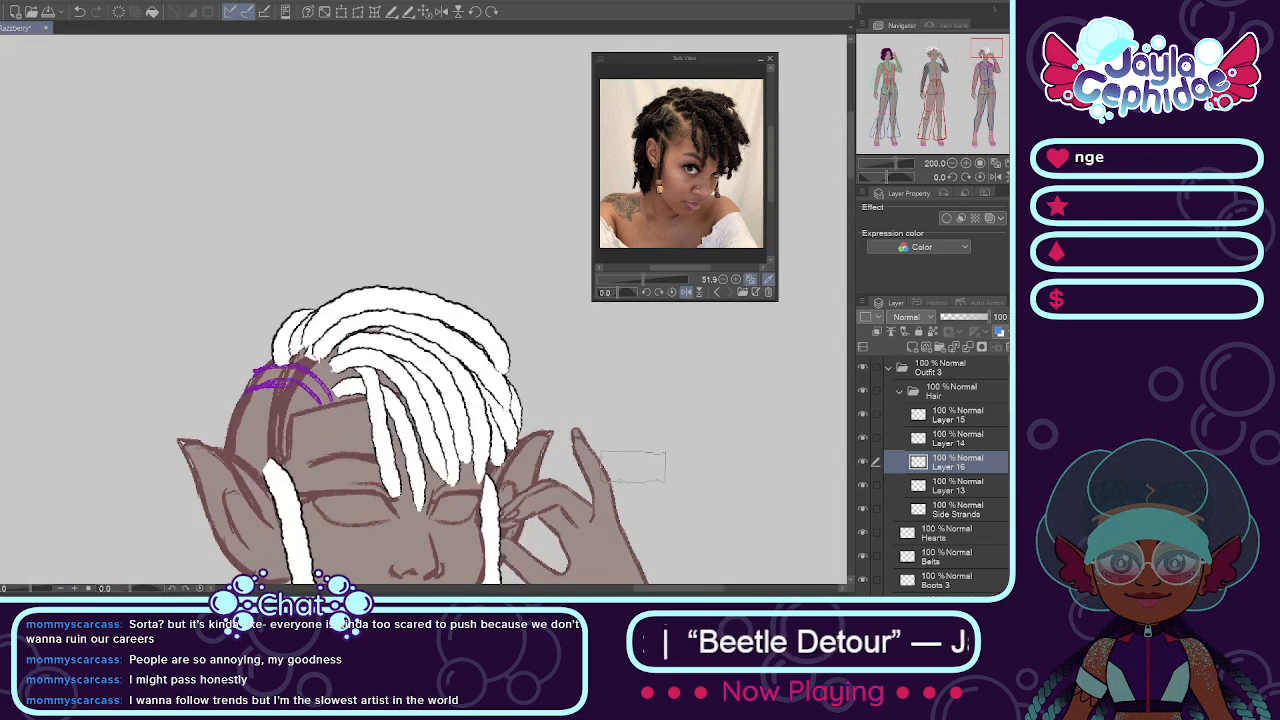
{"action": "key", "text": "ctrl+plus"}
{"action": "key", "text": "ctrl+minus"}
{"action": "key", "text": "ctrl+minus"}
{"action": "key", "text": "ctrl+minus"}
{"action": "left_click", "coordinate": [863, 463]}
{"action": "left_click", "coordinate": [863, 463]}
{"action": "scroll", "coordinate": [457, 383], "scroll_direction": "up", "scroll_amount": 3}
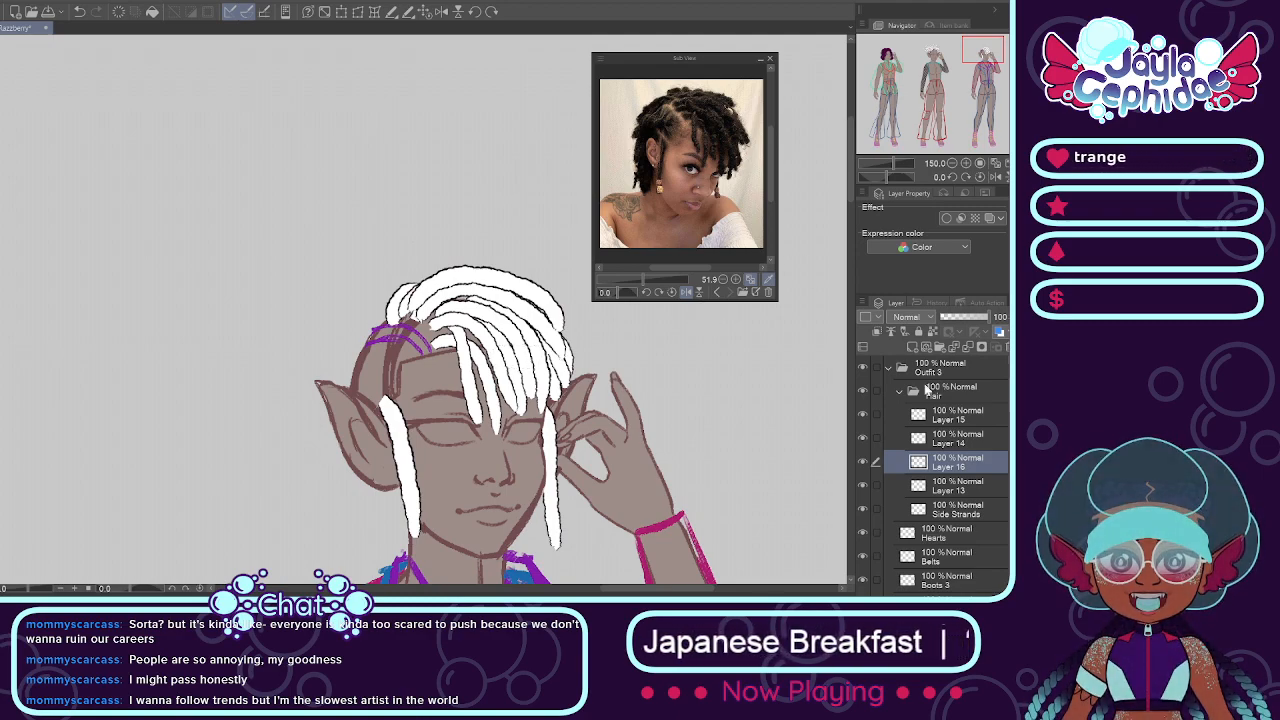
{"action": "key", "text": "ctrl+minus"}
{"action": "key", "text": "ctrl+minus"}
{"action": "key", "text": "ctrl+minus"}
{"action": "key", "text": "ctrl+minus"}
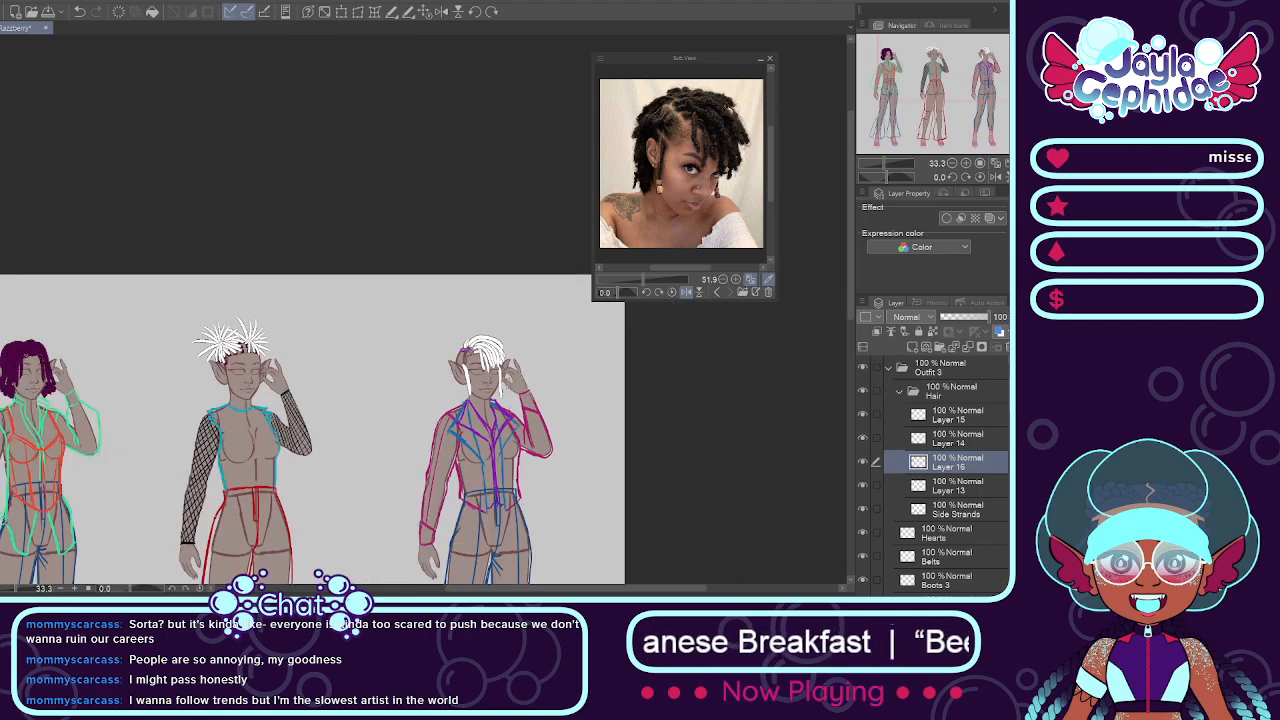
{"action": "scroll", "coordinate": [495, 367], "scroll_direction": "up", "scroll_amount": 4}
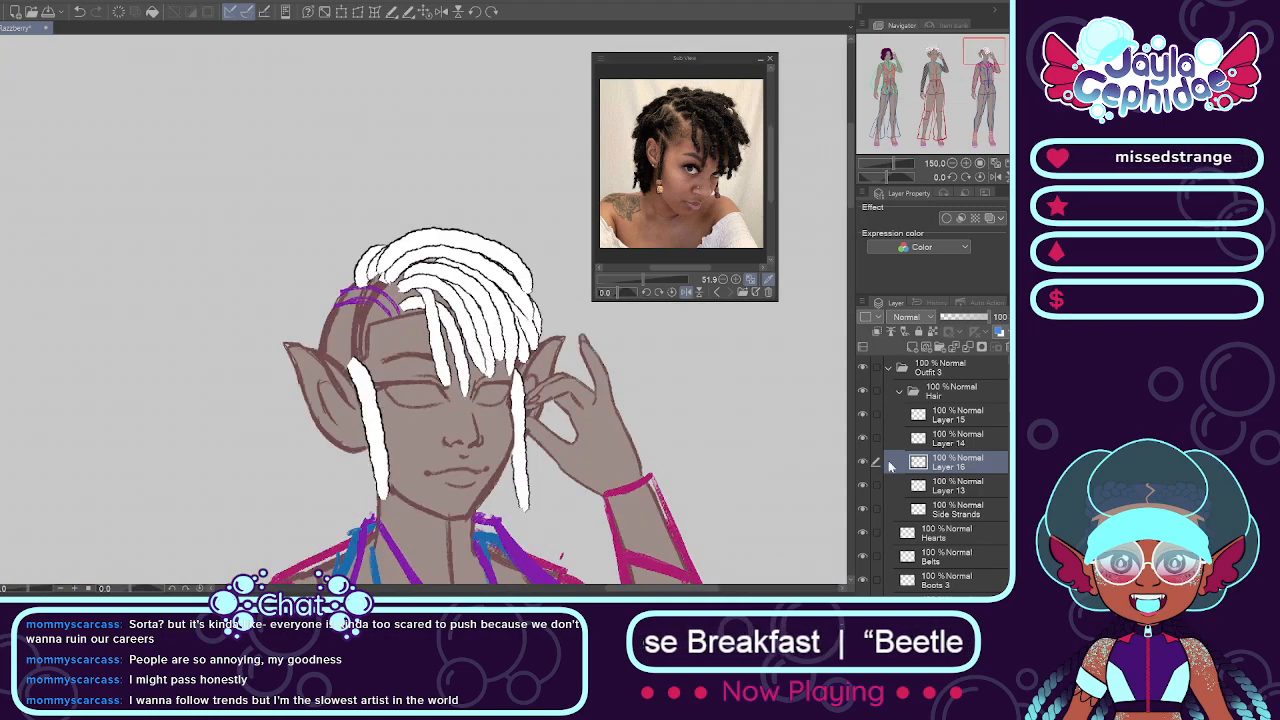
Step: Add a layer above Layer 13 and paint a short white loc curving from the parting toward the ear opposite the raised hand
{"action": "left_click", "coordinate": [863, 484]}
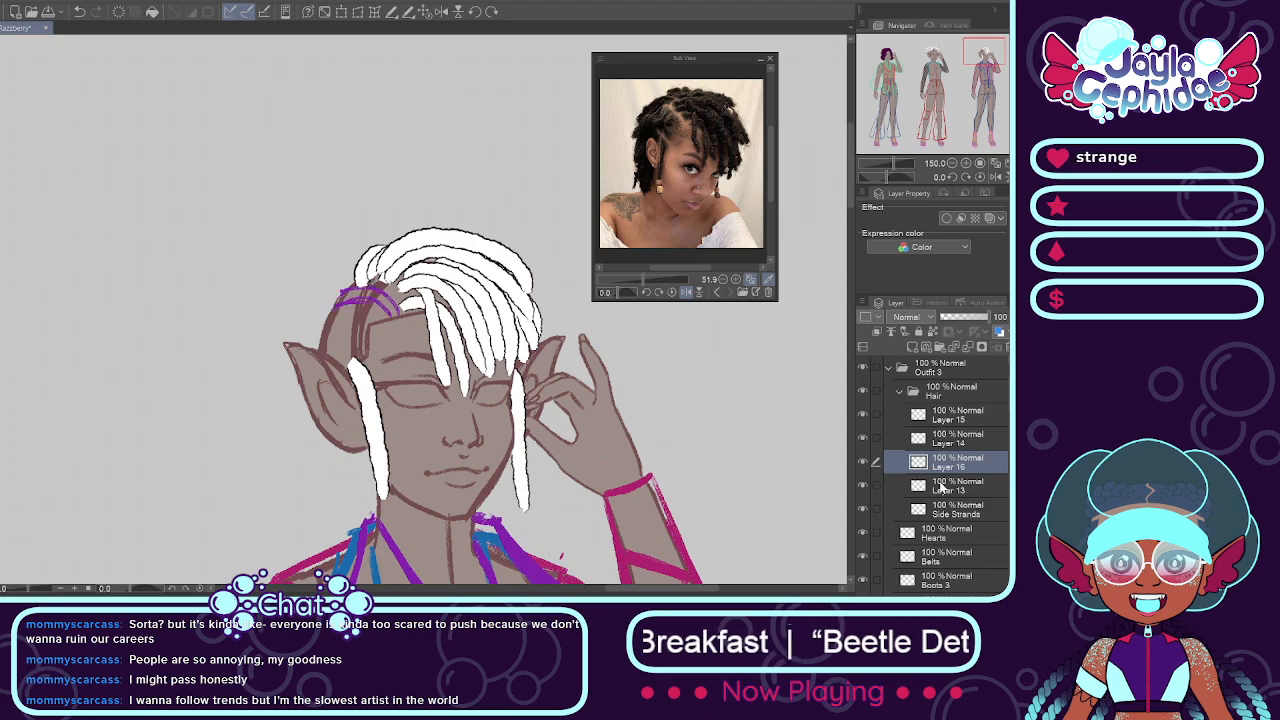
{"action": "left_click", "coordinate": [946, 486]}
{"action": "left_click", "coordinate": [911, 347]}
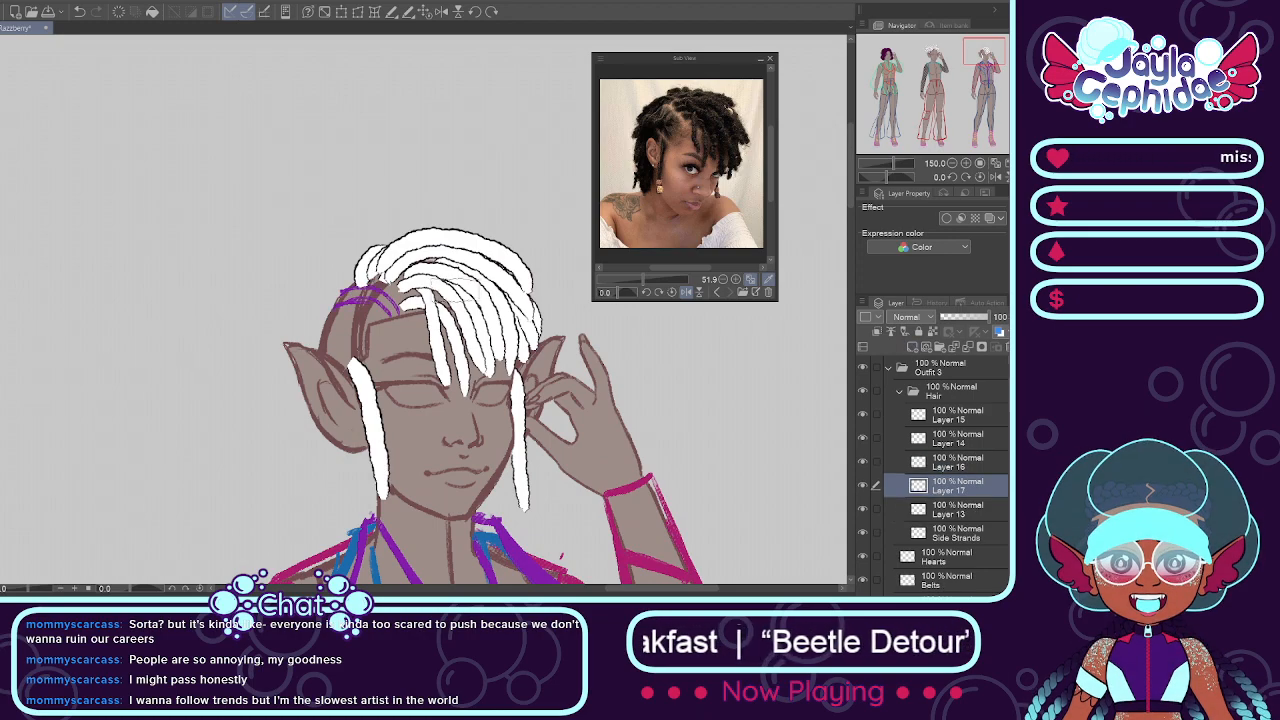
{"action": "scroll", "coordinate": [372, 326], "scroll_direction": "up", "scroll_amount": 3}
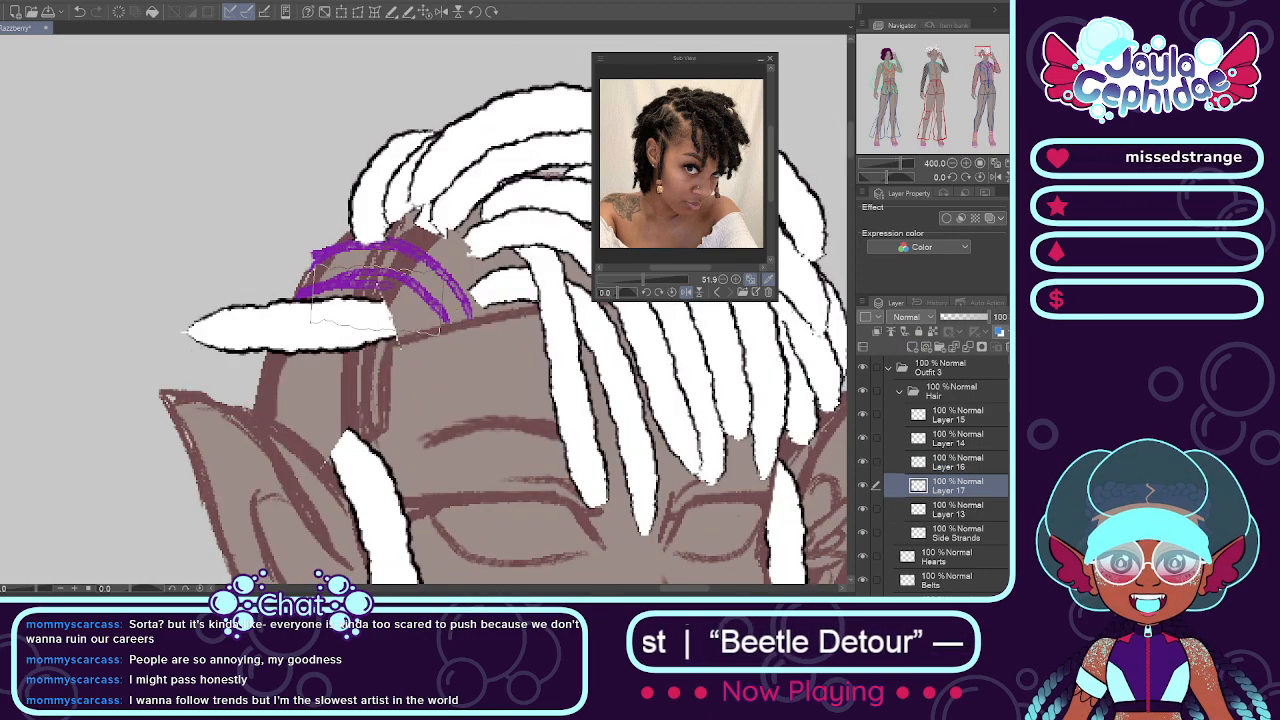
{"action": "left_click_drag", "start_coordinate": [402, 314], "coordinate": [168, 332]}
{"action": "key", "text": "ctrl+z"}
{"action": "left_click_drag", "start_coordinate": [376, 314], "coordinate": [198, 390]}
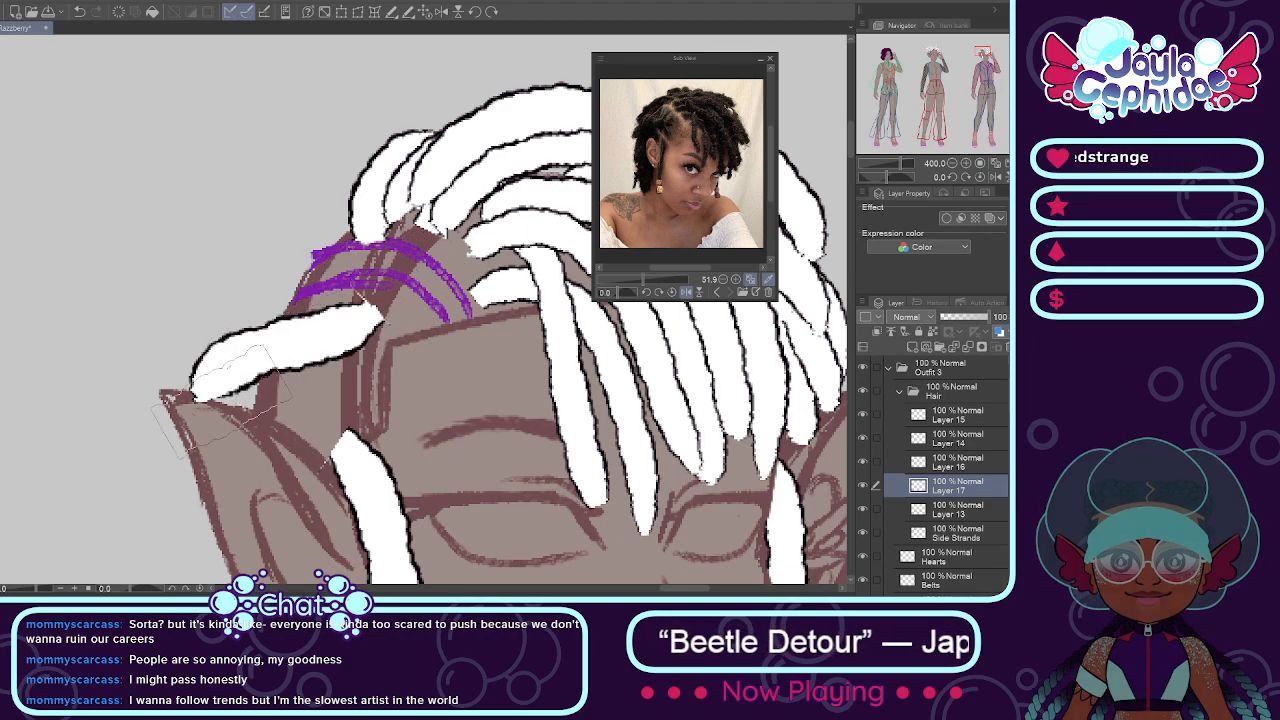
{"action": "key", "text": "ctrl+z"}
{"action": "left_click_drag", "start_coordinate": [406, 318], "coordinate": [212, 380]}
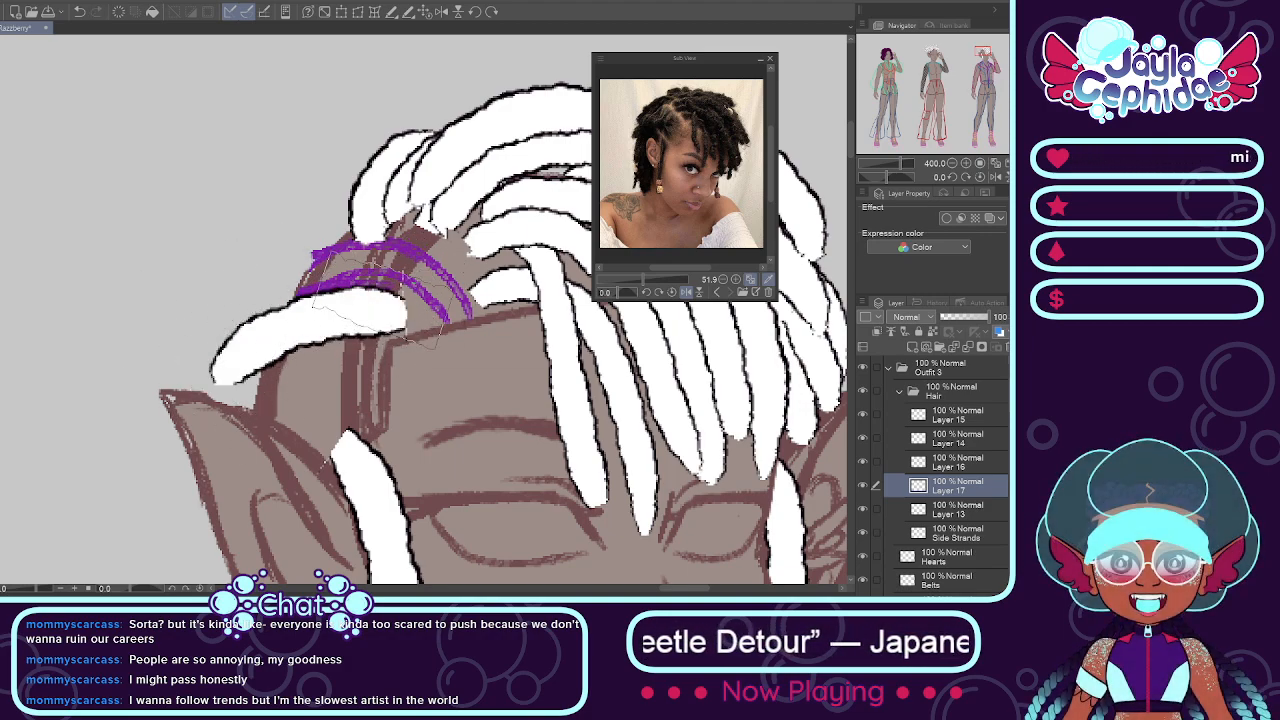
Step: Paint a second short white loc just below it, curving from the hairline to the same end point above the ear
{"action": "left_click_drag", "start_coordinate": [384, 270], "coordinate": [218, 345]}
{"action": "key", "text": "ctrl+z"}
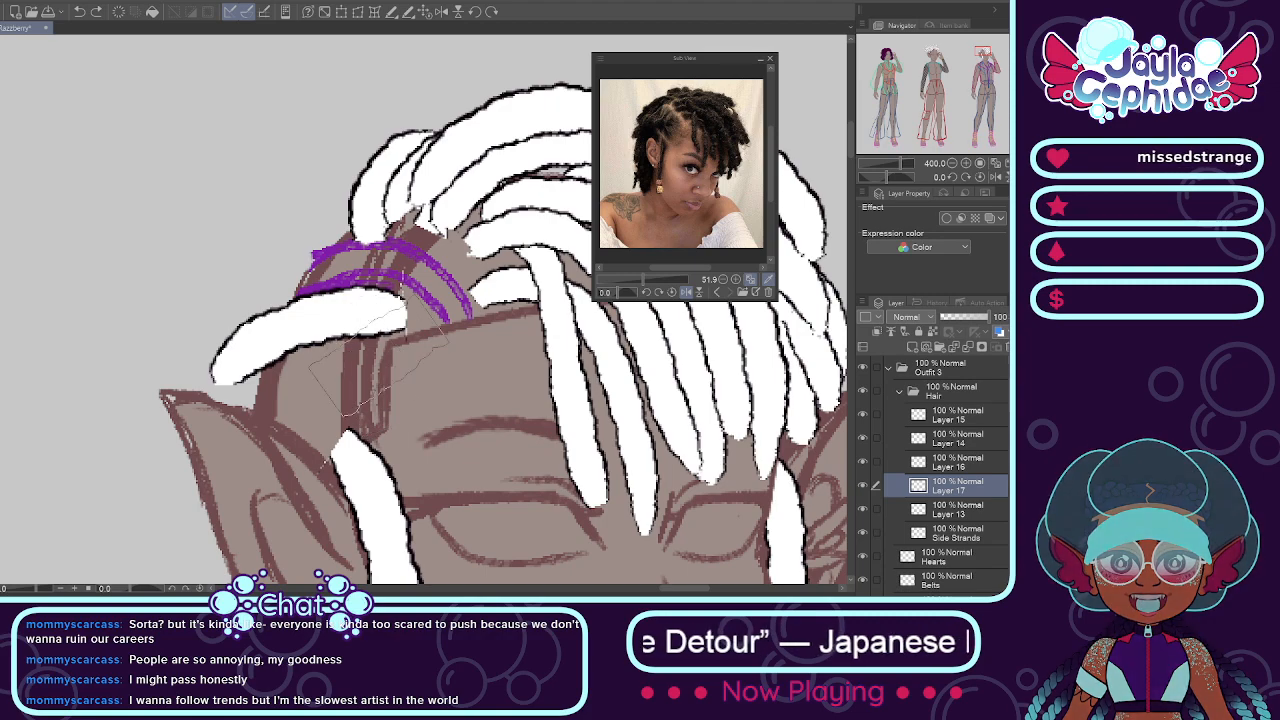
{"action": "left_click_drag", "start_coordinate": [384, 361], "coordinate": [206, 382]}
{"action": "left_click_drag", "start_coordinate": [368, 404], "coordinate": [206, 382]}
{"action": "key", "text": "ctrl+z"}
{"action": "key", "text": "ctrl+z"}
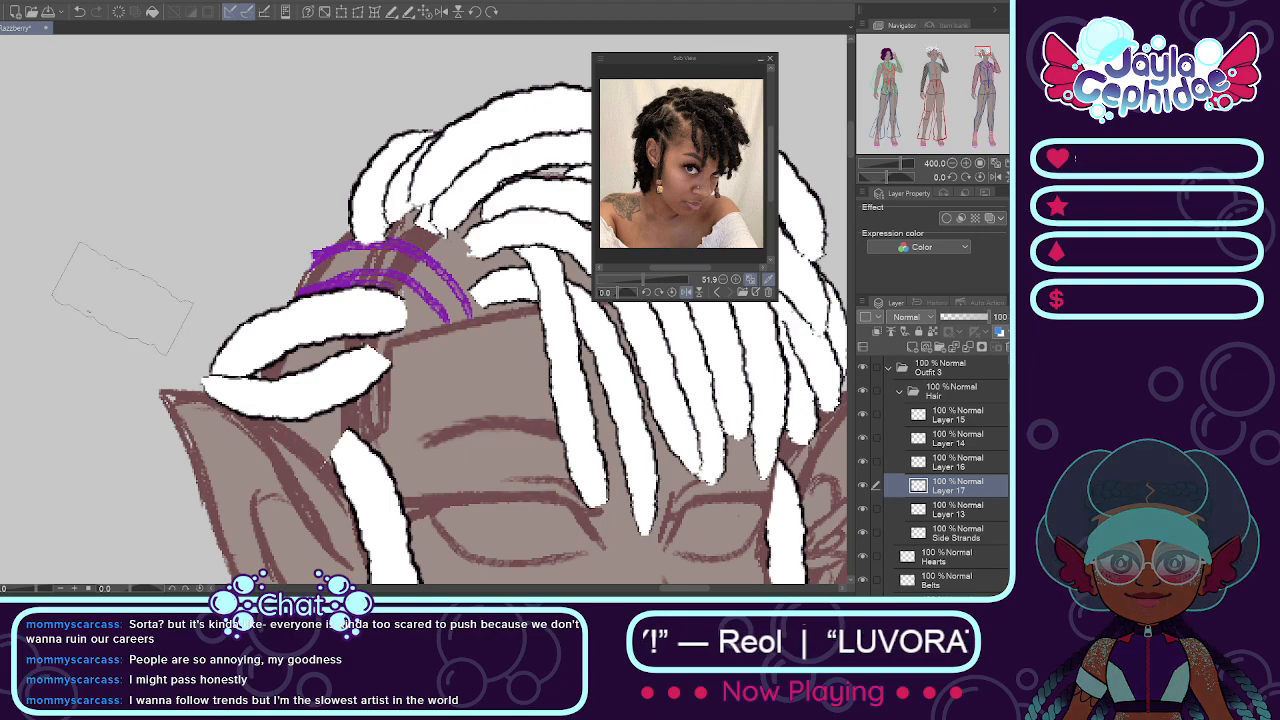
Step: Try to paint a third curved white loc from the purple guide lines down the side of the head to the ear
{"action": "left_click_drag", "start_coordinate": [305, 260], "coordinate": [217, 356]}
{"action": "key", "text": "ctrl+z"}
{"action": "left_click_drag", "start_coordinate": [308, 260], "coordinate": [217, 357]}
{"action": "key", "text": "ctrl+z"}
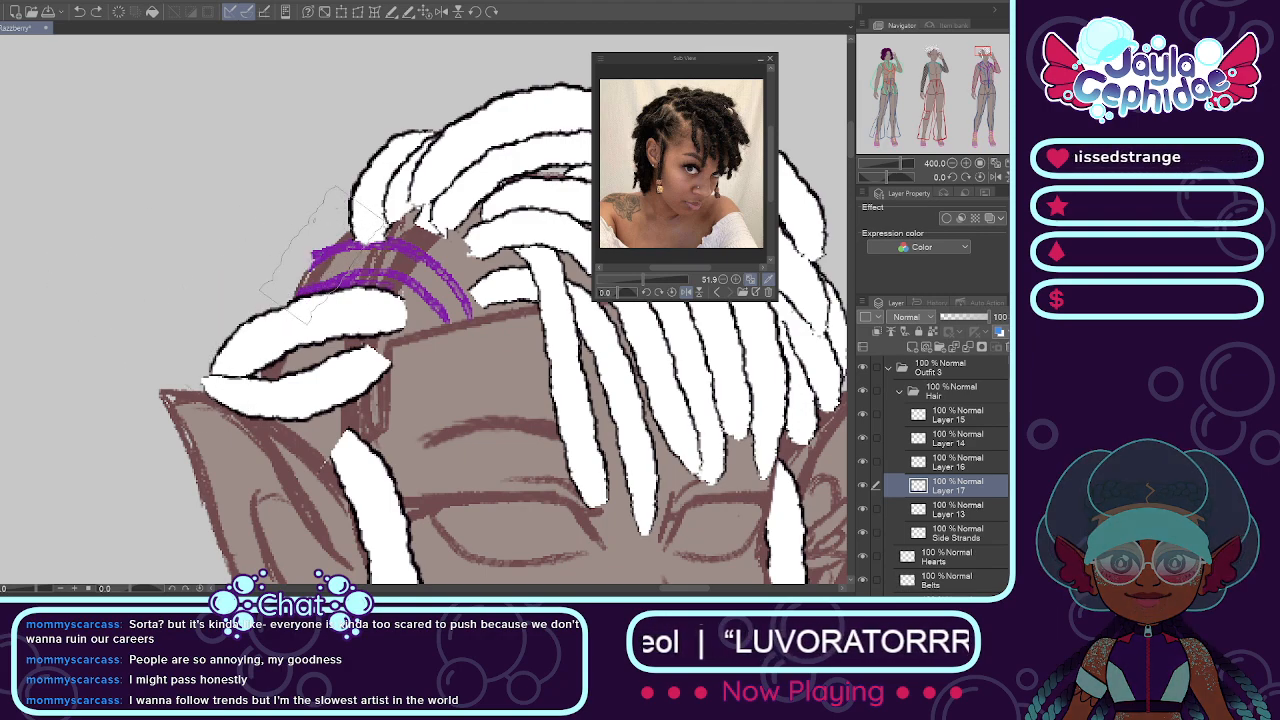
{"action": "left_click_drag", "start_coordinate": [314, 260], "coordinate": [224, 384]}
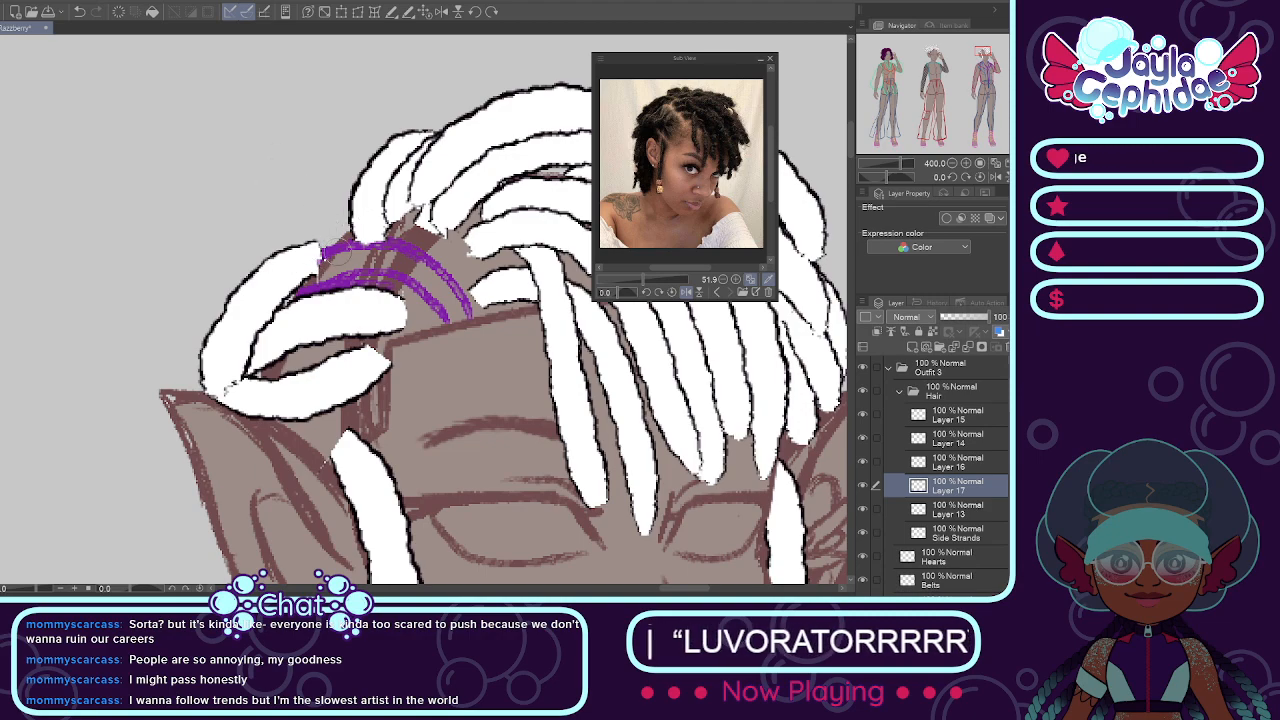
{"action": "scroll", "coordinate": [325, 245], "scroll_direction": "down", "scroll_amount": 5}
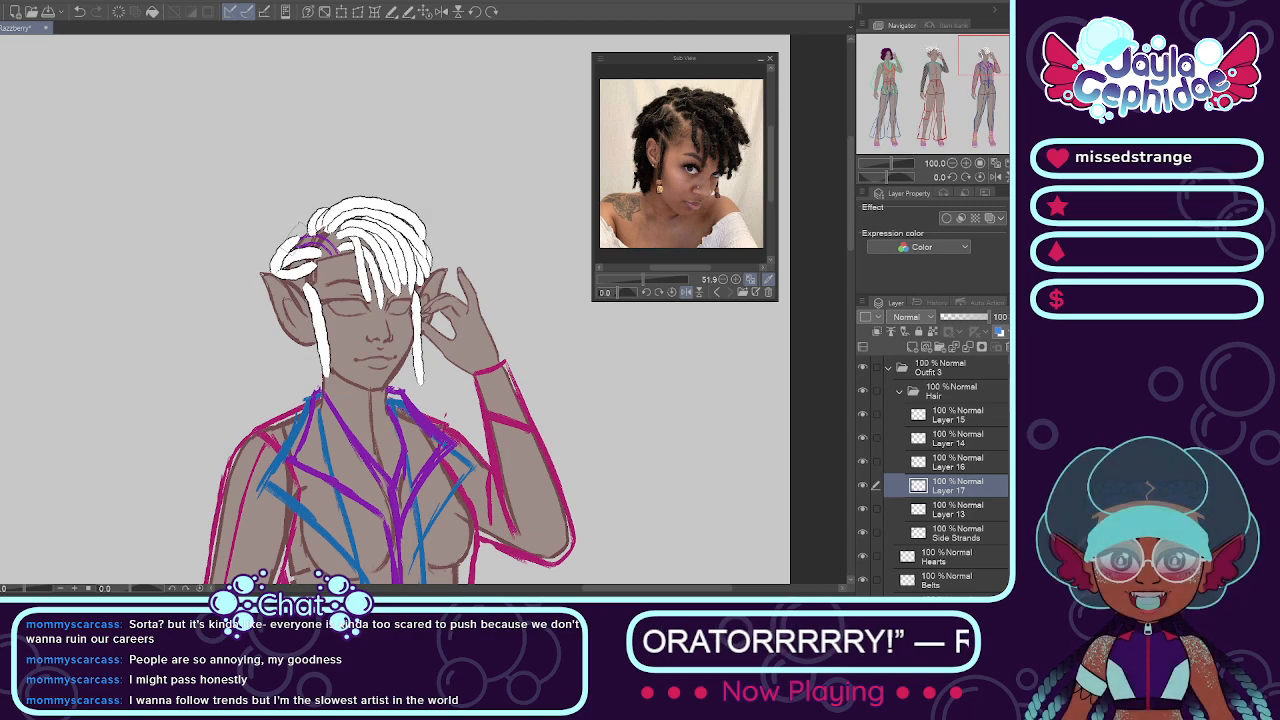
{"action": "scroll", "coordinate": [288, 232], "scroll_direction": "up", "scroll_amount": 3}
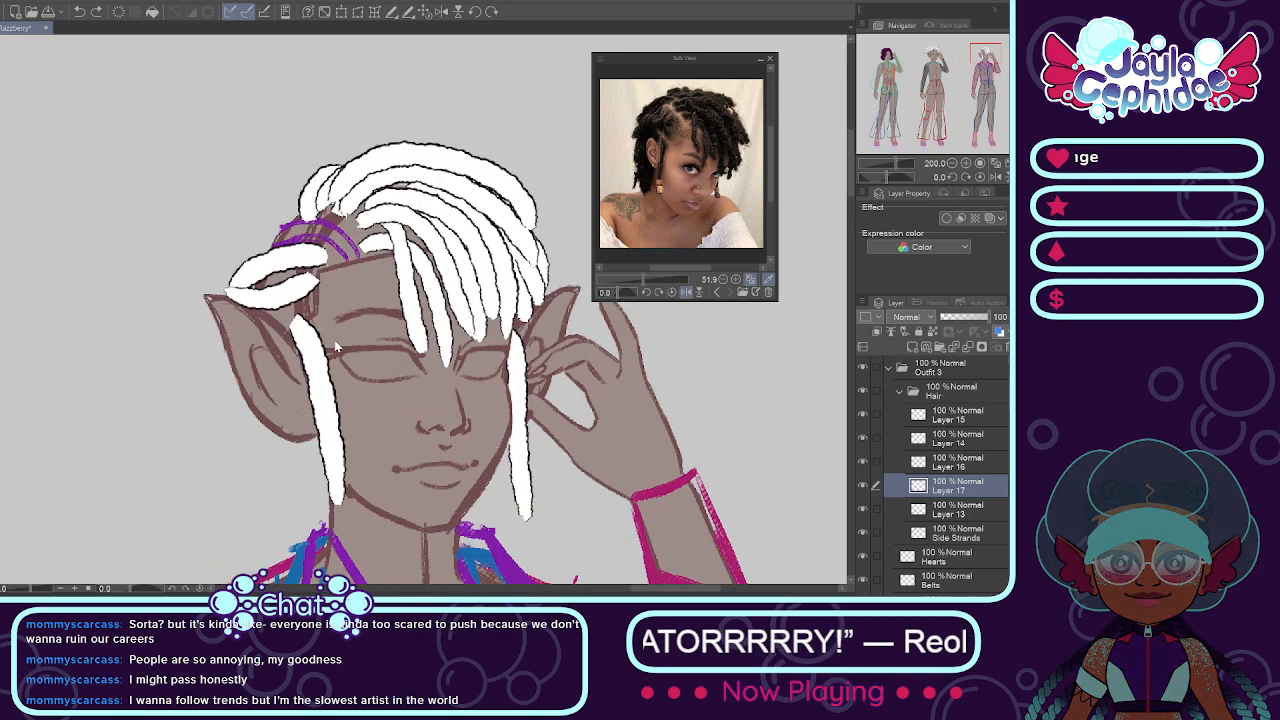
Step: Try to paint a row of five white locs hanging below the ear opposite the raised hand on Layer 17
{"action": "scroll", "coordinate": [327, 455], "scroll_direction": "down", "scroll_amount": 1}
{"action": "scroll", "coordinate": [326, 454], "scroll_direction": "down", "scroll_amount": 2}
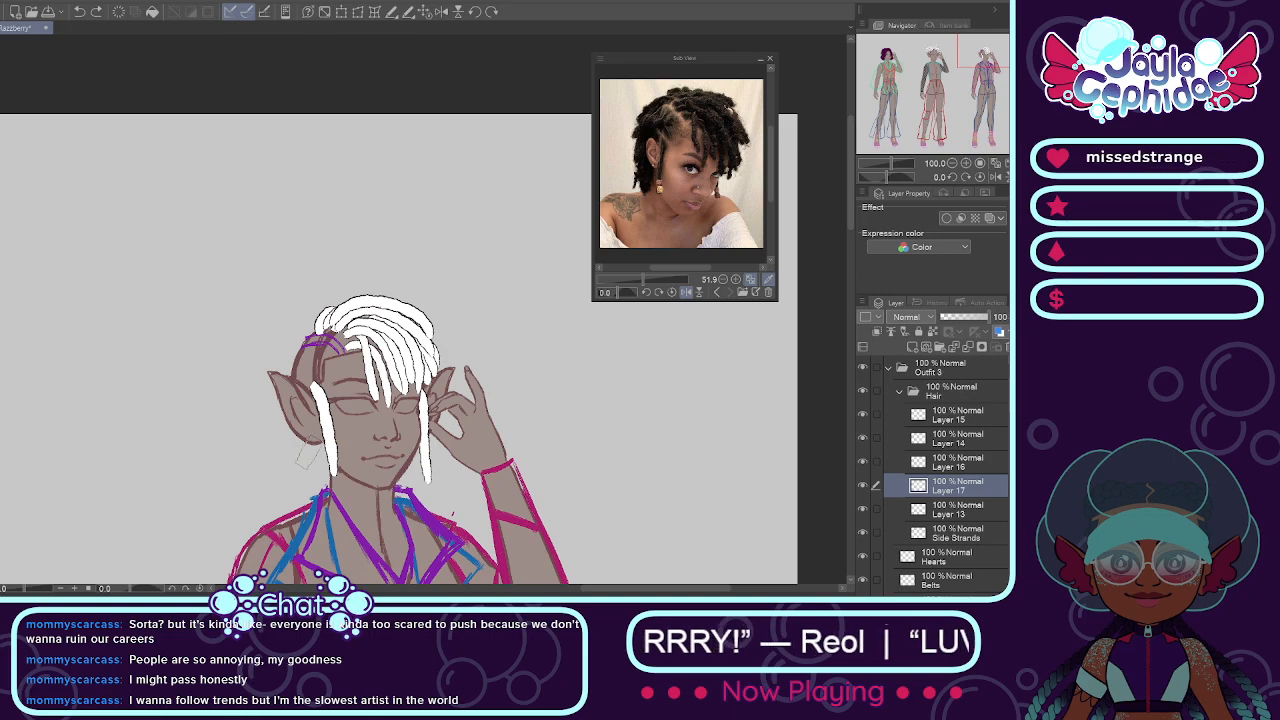
{"action": "scroll", "coordinate": [304, 457], "scroll_direction": "up", "scroll_amount": 3}
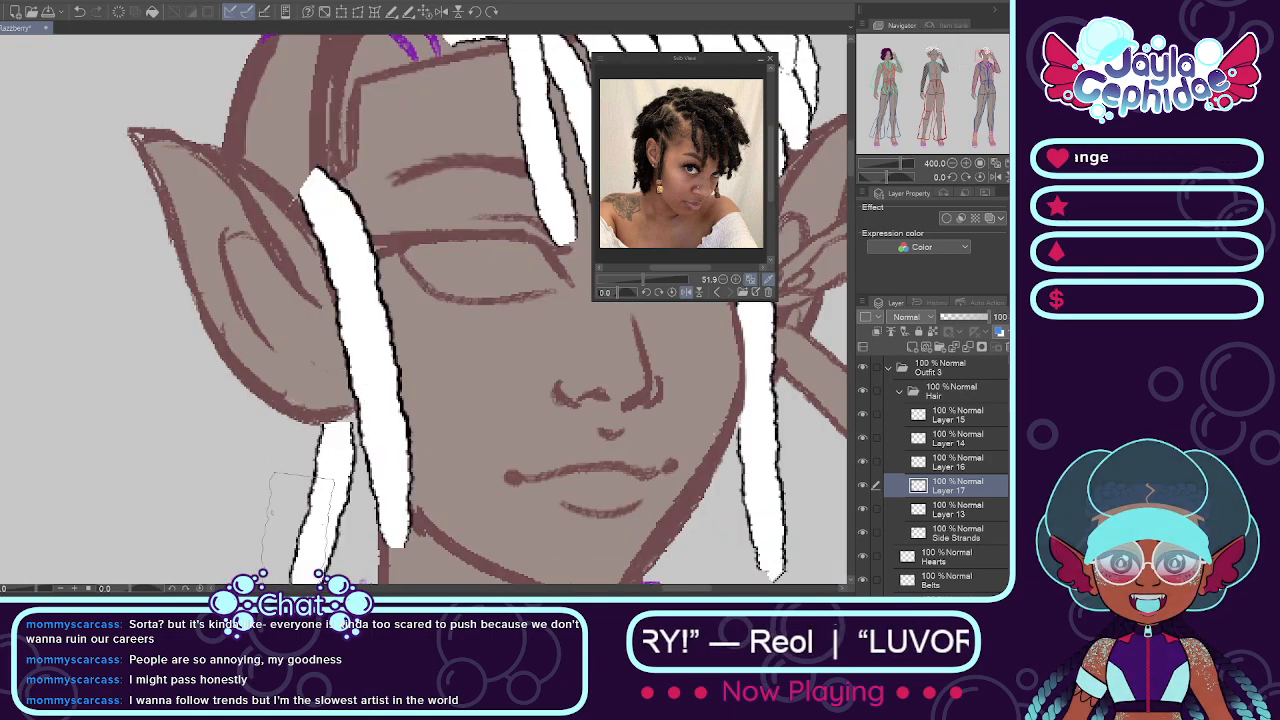
{"action": "left_click_drag", "start_coordinate": [298, 417], "coordinate": [284, 580]}
{"action": "left_click_drag", "start_coordinate": [258, 386], "coordinate": [257, 548]}
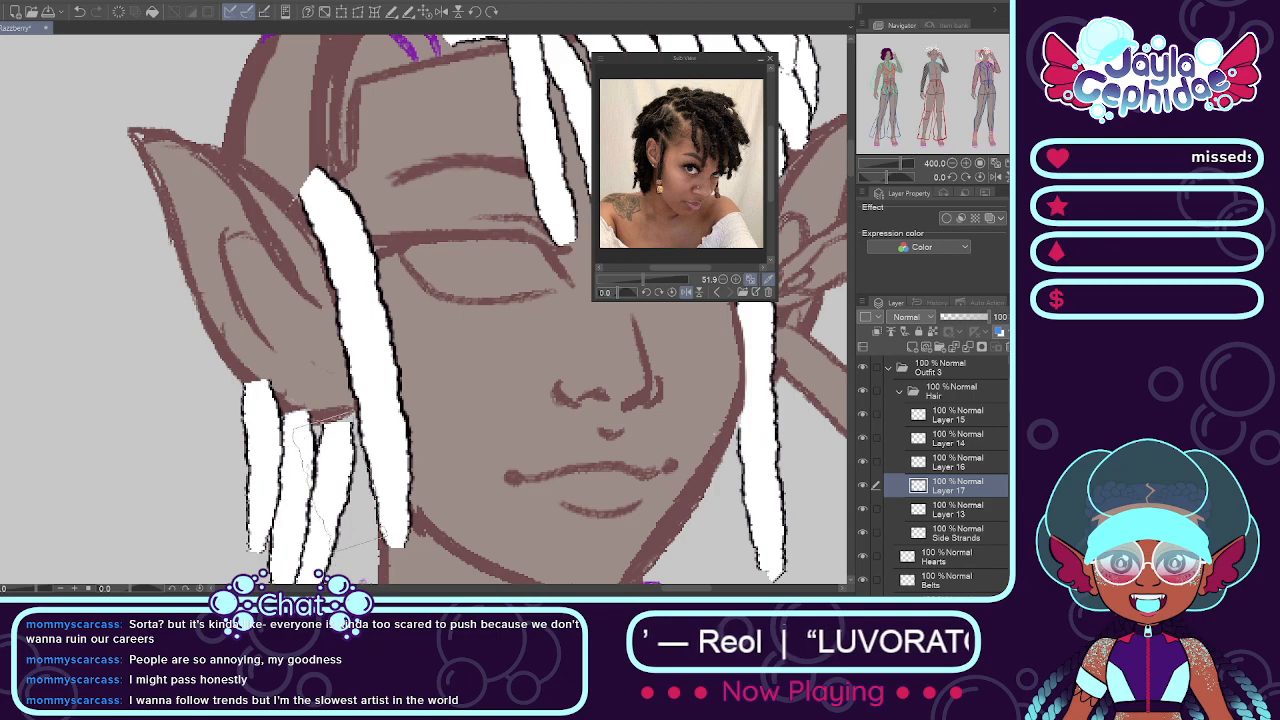
{"action": "left_click_drag", "start_coordinate": [354, 430], "coordinate": [357, 580]}
{"action": "left_click_drag", "start_coordinate": [351, 430], "coordinate": [357, 482]}
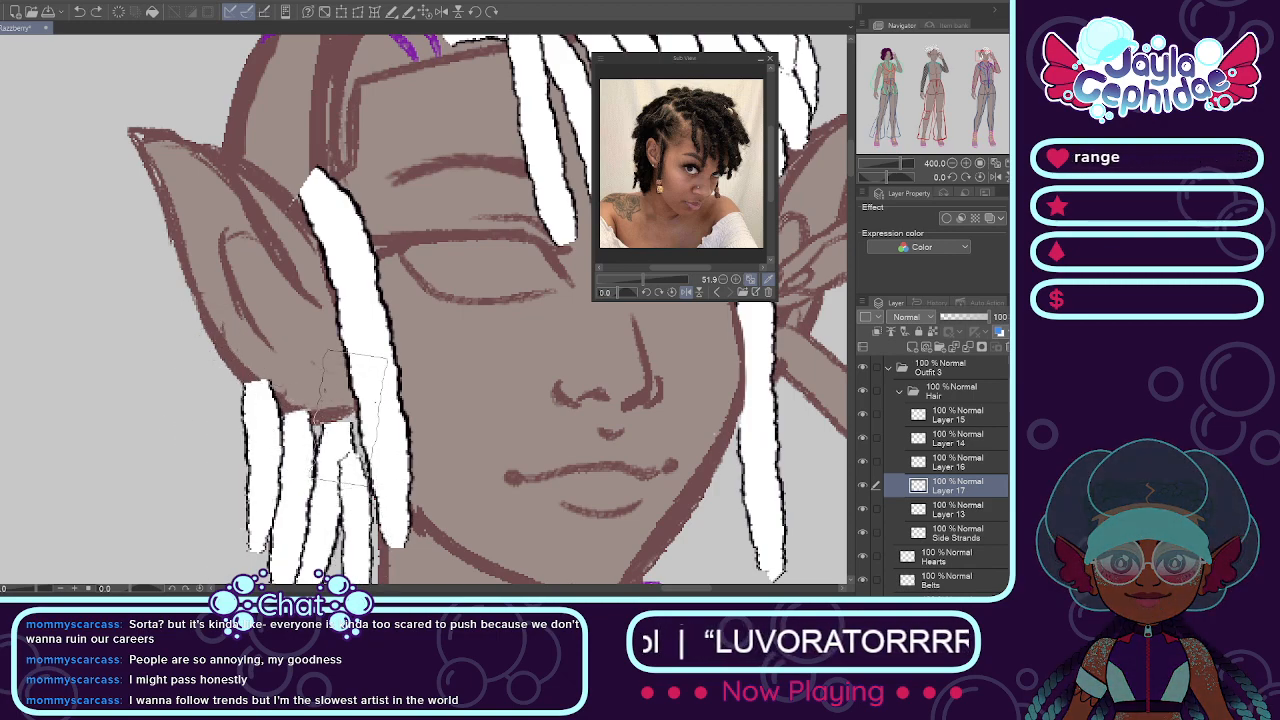
{"action": "key", "text": "ctrl+z"}
{"action": "left_click_drag", "start_coordinate": [356, 424], "coordinate": [358, 580]}
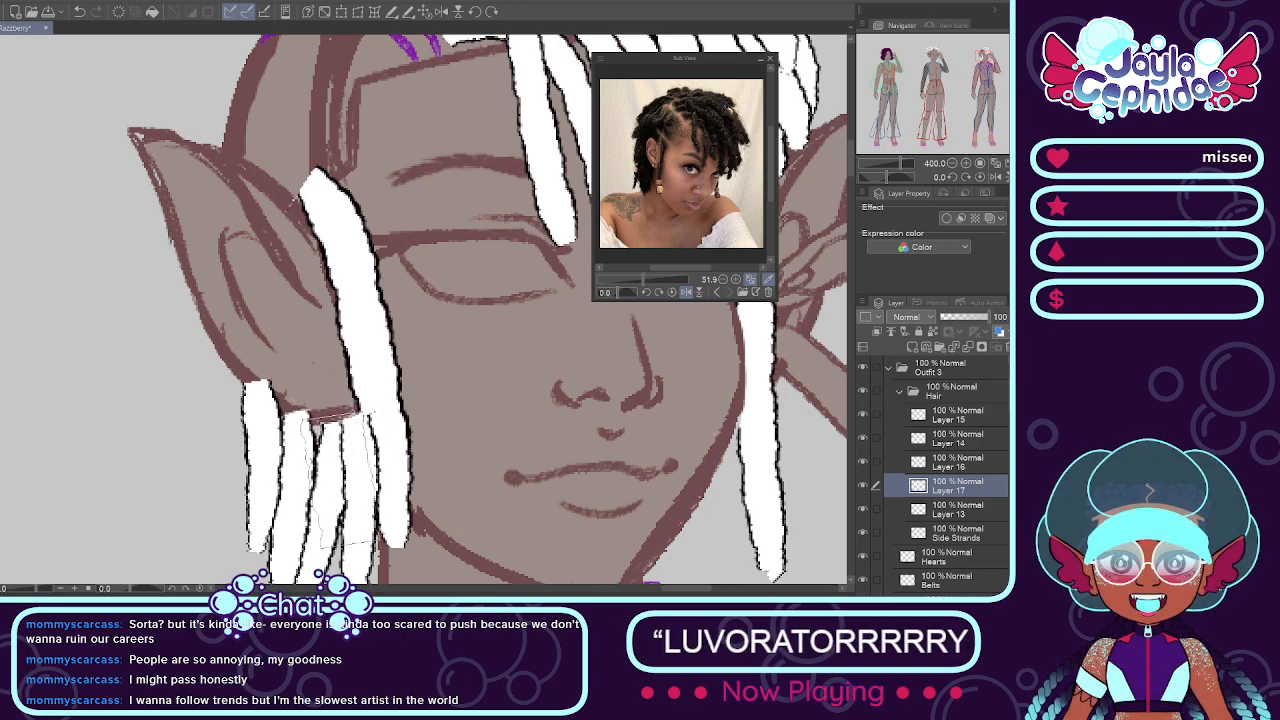
{"action": "left_click_drag", "start_coordinate": [216, 342], "coordinate": [225, 550]}
{"action": "key", "text": "ctrl+z"}
{"action": "key", "text": "ctrl+z"}
{"action": "left_click_drag", "start_coordinate": [226, 350], "coordinate": [226, 510]}
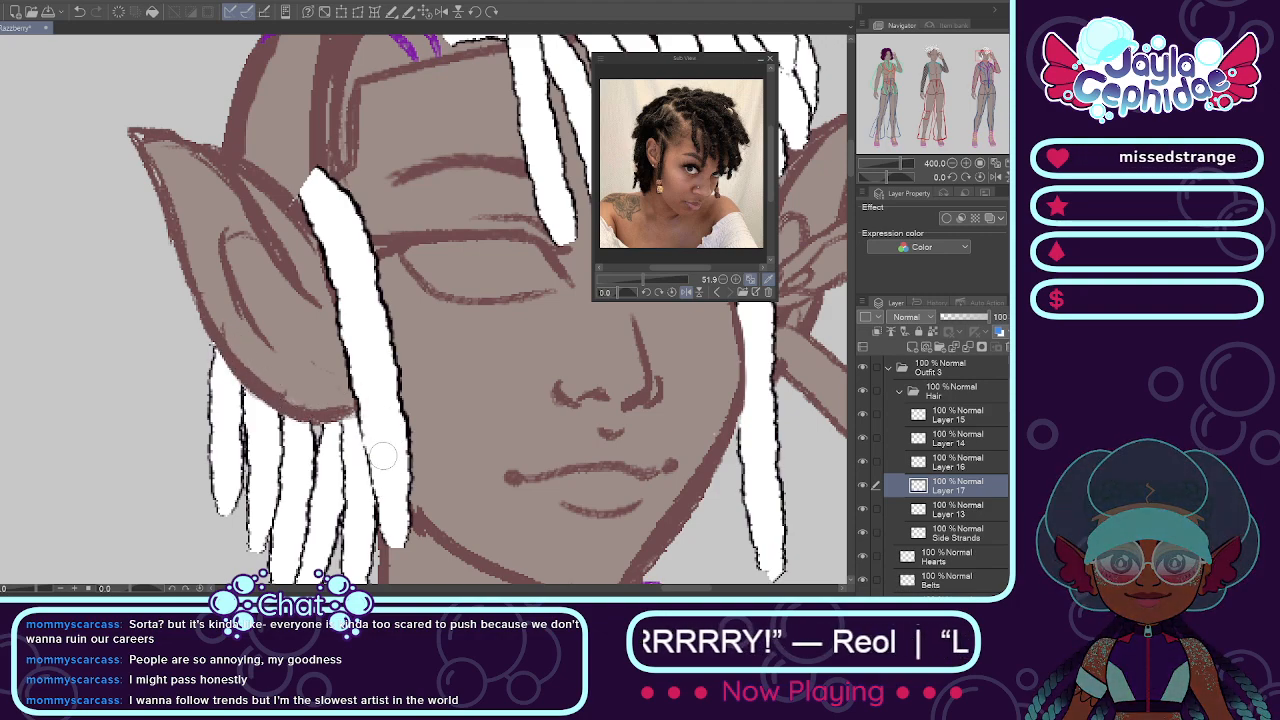
Step: Check the row of locs below the ear at a smaller scale and undo it
{"action": "scroll", "coordinate": [379, 427], "scroll_direction": "down", "scroll_amount": 4}
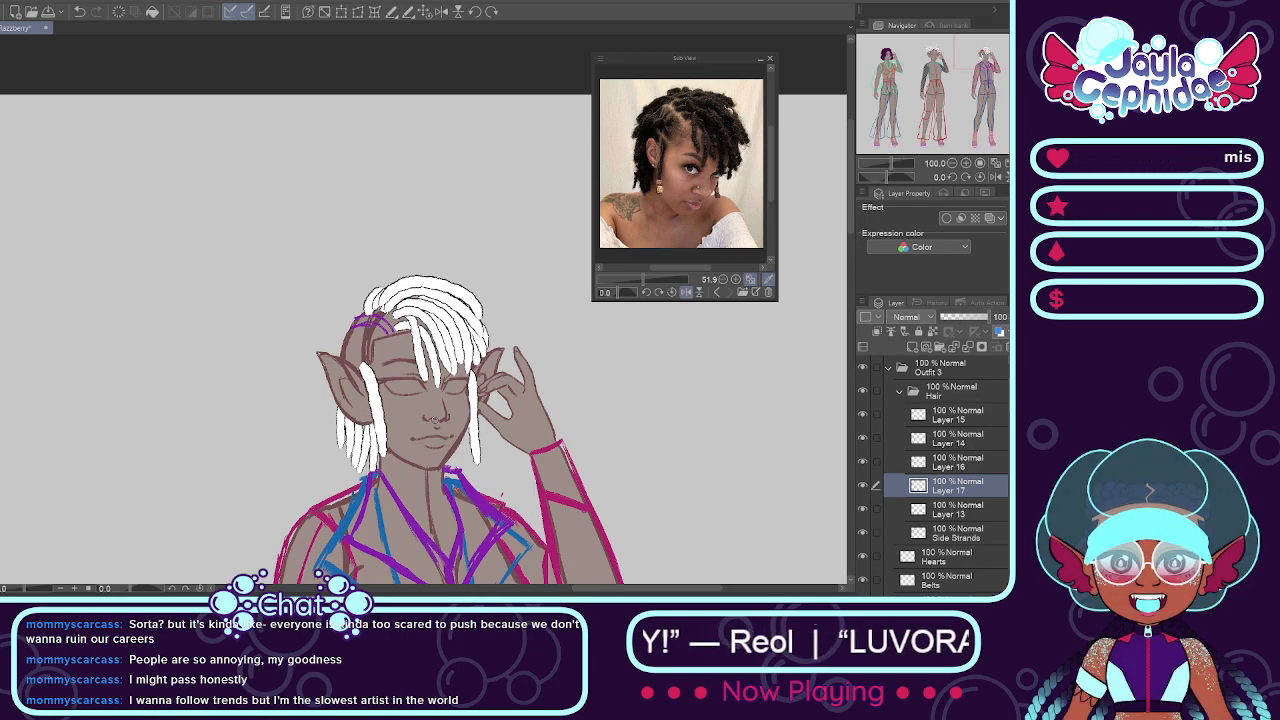
{"action": "scroll", "coordinate": [452, 424], "scroll_direction": "up", "scroll_amount": 1}
{"action": "key", "text": "ctrl+z"}
{"action": "key", "text": "ctrl+z"}
{"action": "key", "text": "ctrl+z"}
{"action": "key", "text": "ctrl+z"}
{"action": "key", "text": "ctrl+z"}
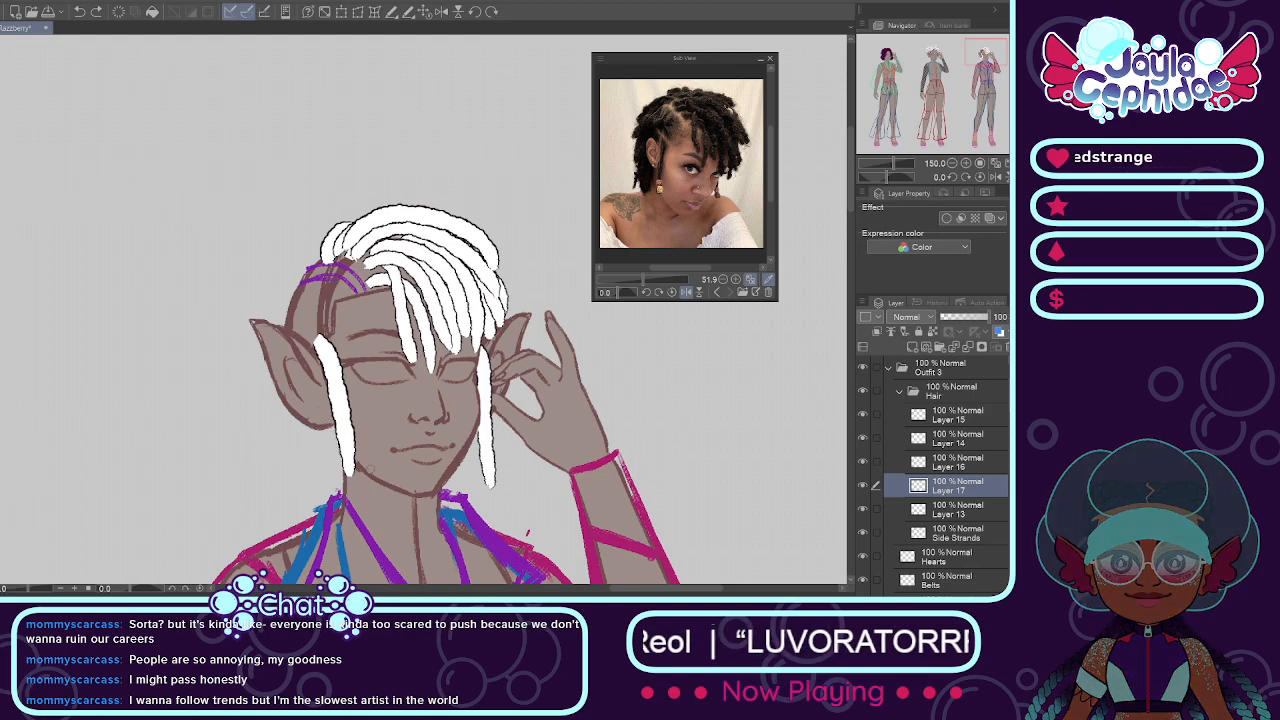
Step: Paint a denser row of white locs hanging behind the side strand, from the lower edge of the ear to the collar
{"action": "scroll", "coordinate": [340, 448], "scroll_direction": "up", "scroll_amount": 1}
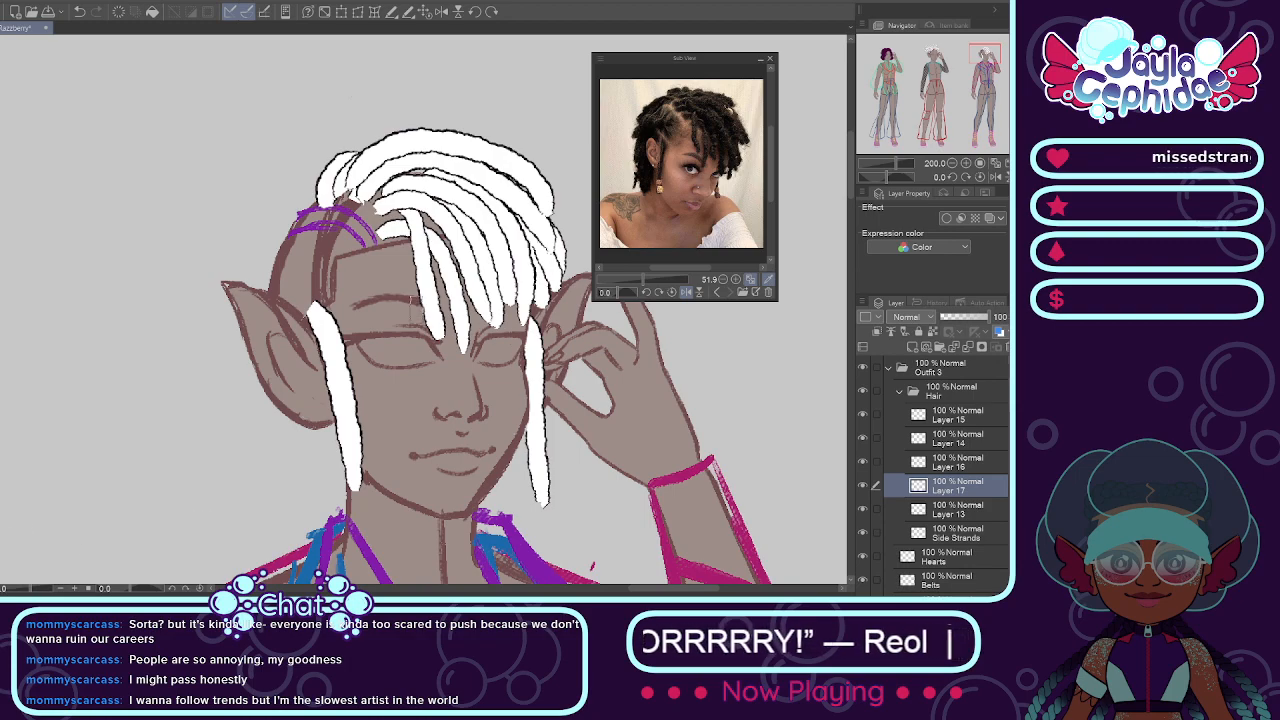
{"action": "left_click_drag", "start_coordinate": [336, 408], "coordinate": [316, 555]}
{"action": "key", "text": "ctrl+z"}
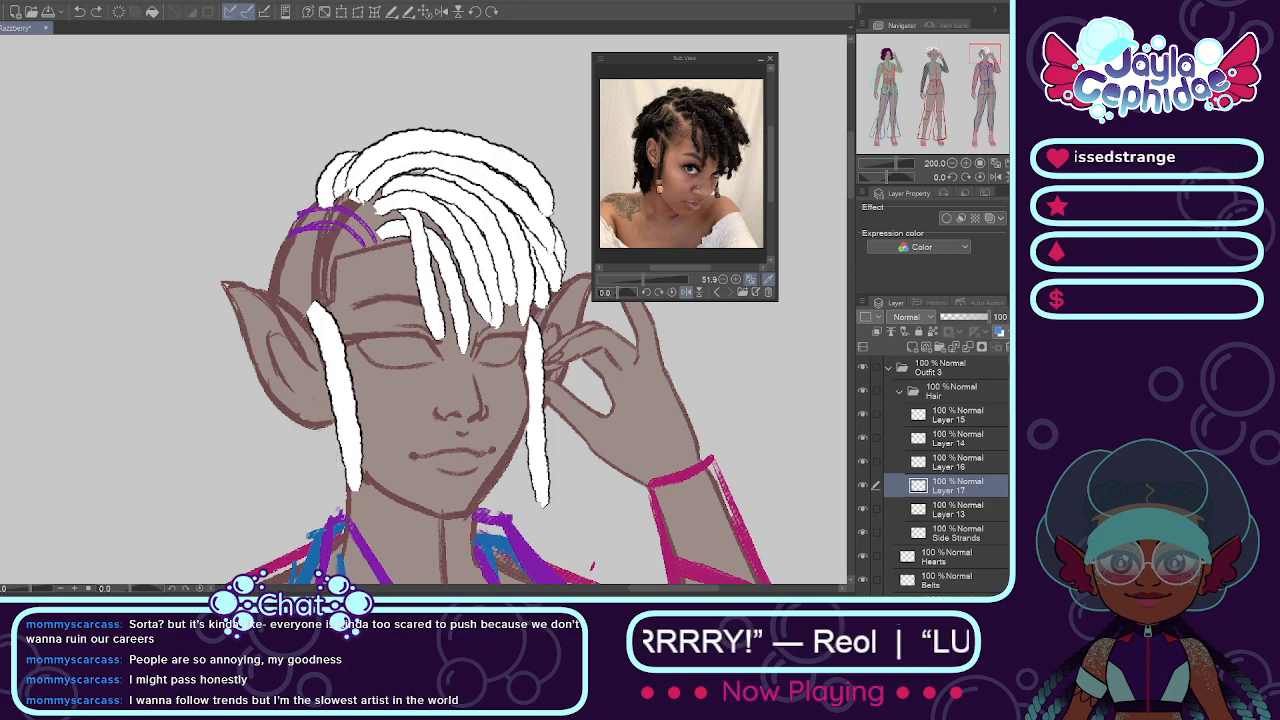
{"action": "left_click_drag", "start_coordinate": [338, 430], "coordinate": [333, 533]}
{"action": "key", "text": "ctrl+z"}
{"action": "left_click_drag", "start_coordinate": [336, 420], "coordinate": [331, 520]}
{"action": "left_click_drag", "start_coordinate": [324, 418], "coordinate": [316, 534]}
{"action": "mouse_move", "coordinate": [310, 392]}
{"action": "left_mouse_down"}
{"action": "mouse_move", "coordinate": [300, 544]}
{"action": "mouse_move", "coordinate": [272, 516]}
{"action": "left_mouse_up"}
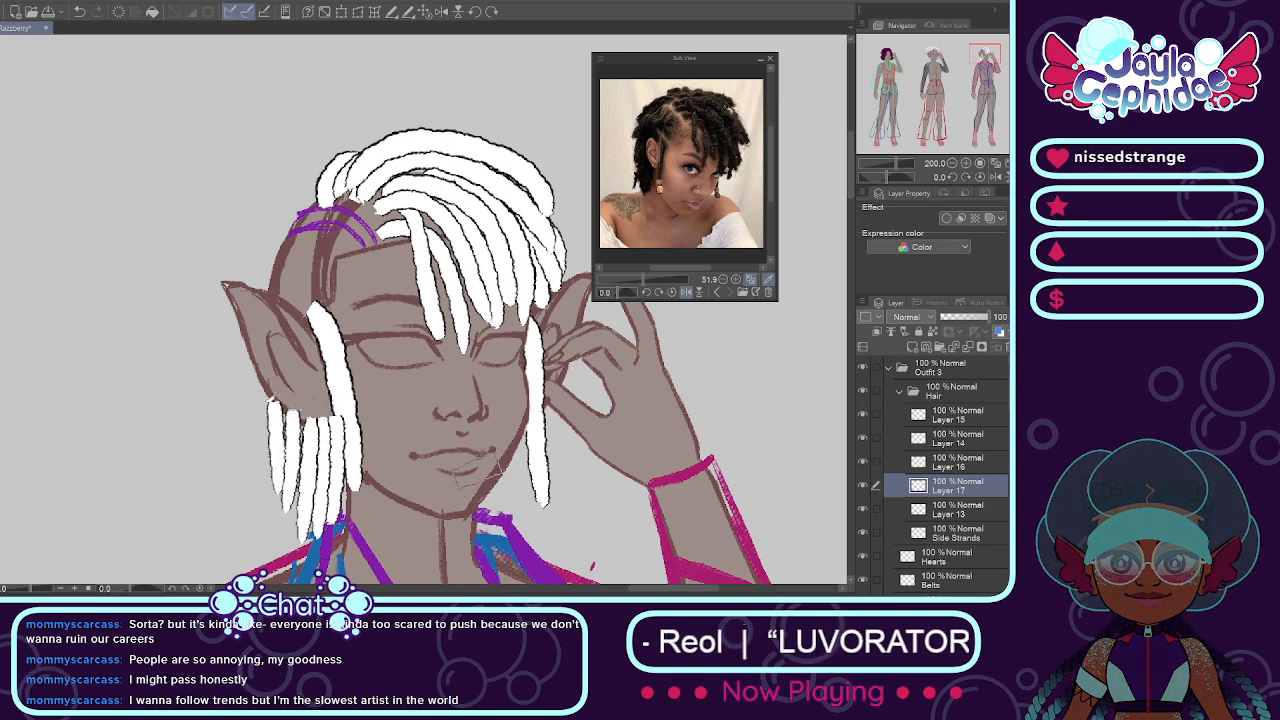
Step: Paint three white locs hanging beside the jaw behind the side strand nearest the raised hand
{"action": "mouse_move", "coordinate": [486, 426]}
{"action": "left_mouse_down"}
{"action": "mouse_move", "coordinate": [484, 532]}
{"action": "mouse_move", "coordinate": [498, 510]}
{"action": "left_mouse_up"}
{"action": "left_click_drag", "start_coordinate": [514, 406], "coordinate": [512, 516]}
{"action": "left_click_drag", "start_coordinate": [530, 402], "coordinate": [528, 504]}
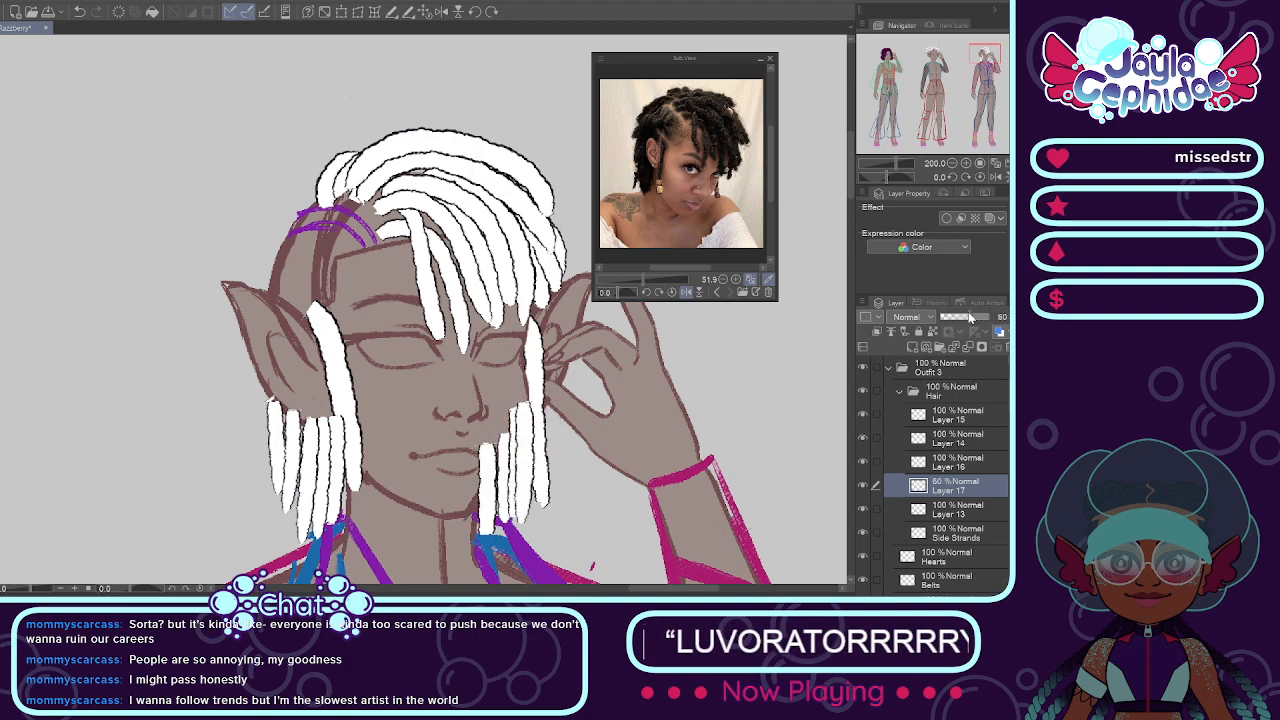
Step: Lower Layer 17's opacity to 37 percent and erase the back locs where they overlap the face and the ear
{"action": "left_click_drag", "start_coordinate": [969, 317], "coordinate": [958, 317]}
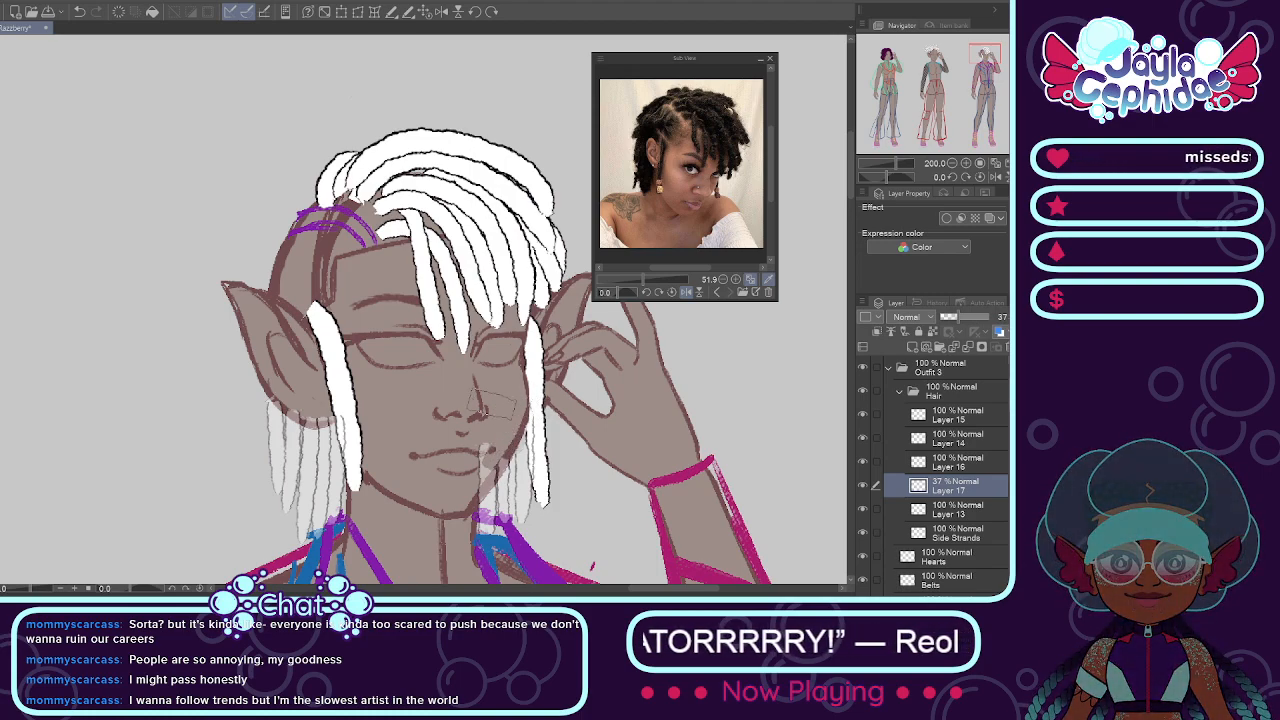
{"action": "scroll", "coordinate": [505, 420], "scroll_direction": "up", "scroll_amount": 2}
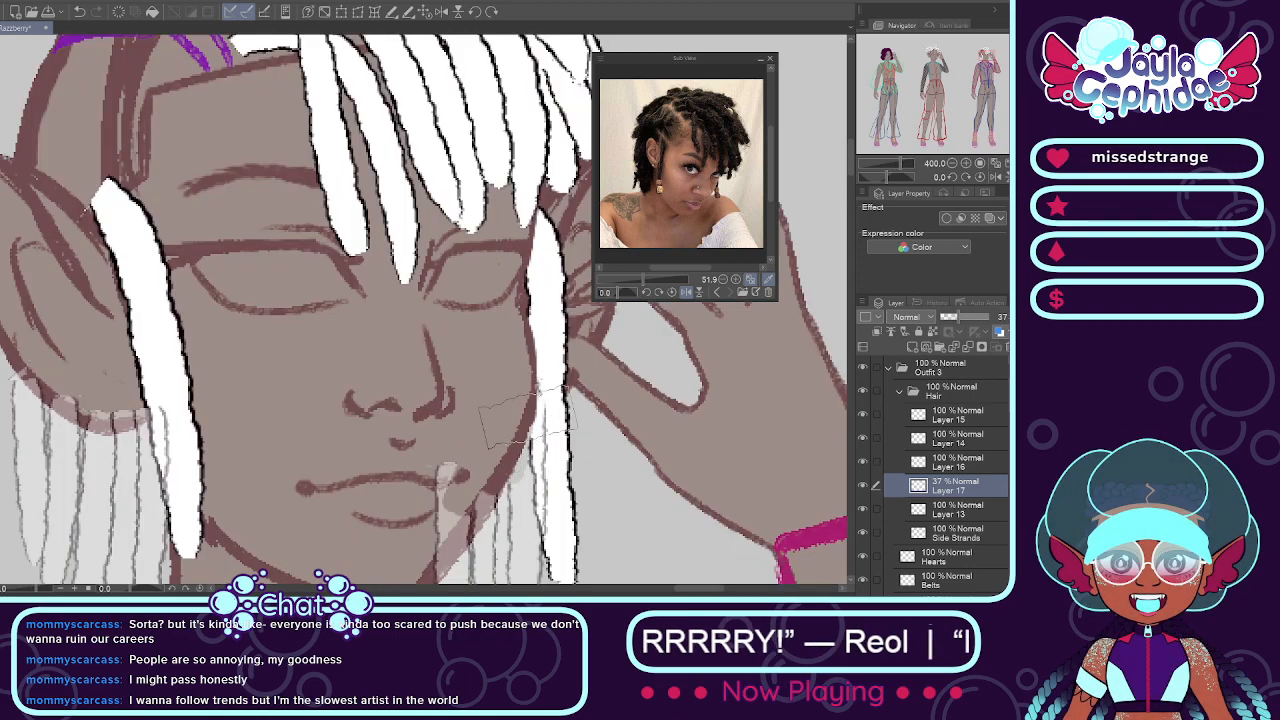
{"action": "left_click_drag", "start_coordinate": [525, 403], "coordinate": [536, 387]}
{"action": "mouse_move", "coordinate": [509, 435]}
{"action": "left_mouse_down"}
{"action": "mouse_move", "coordinate": [441, 452]}
{"action": "mouse_move", "coordinate": [455, 516]}
{"action": "mouse_move", "coordinate": [441, 557]}
{"action": "mouse_move", "coordinate": [511, 445]}
{"action": "mouse_move", "coordinate": [458, 535]}
{"action": "left_mouse_up"}
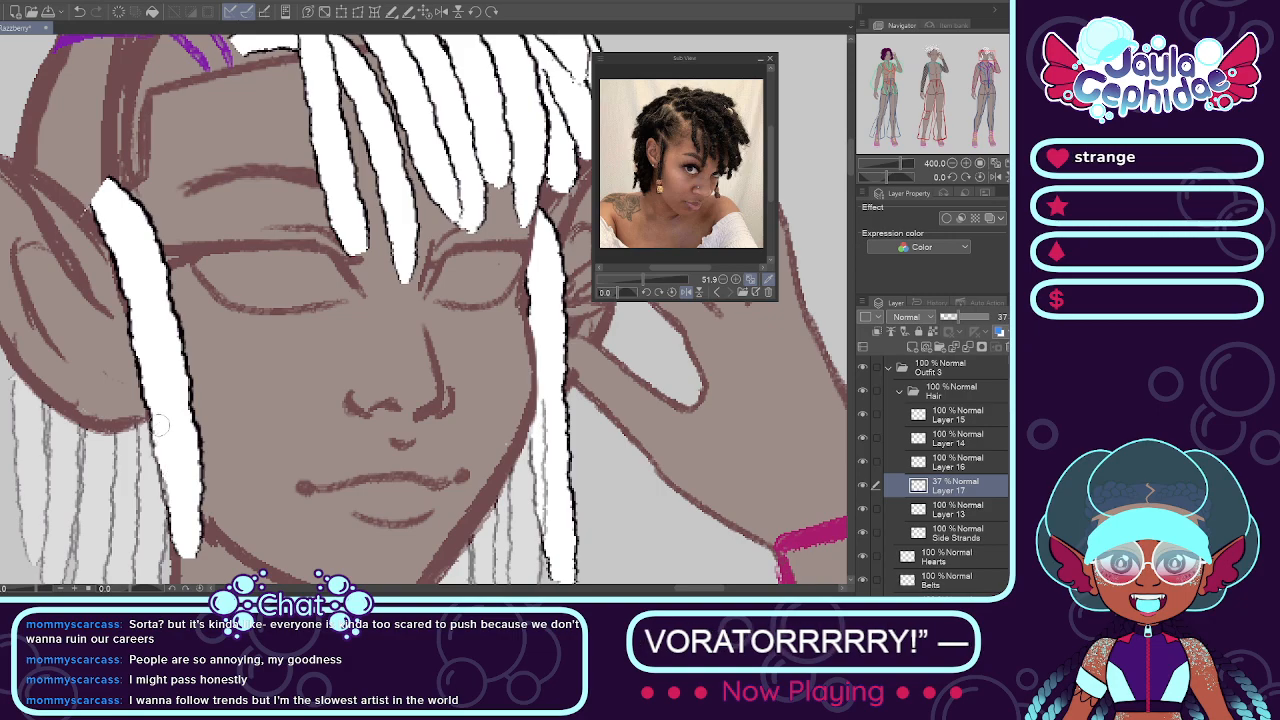
Step: Set Layer 17's opacity back to 100 percent and check the back locs at head and shoulder scale
{"action": "scroll", "coordinate": [160, 432], "scroll_direction": "down", "scroll_amount": 4}
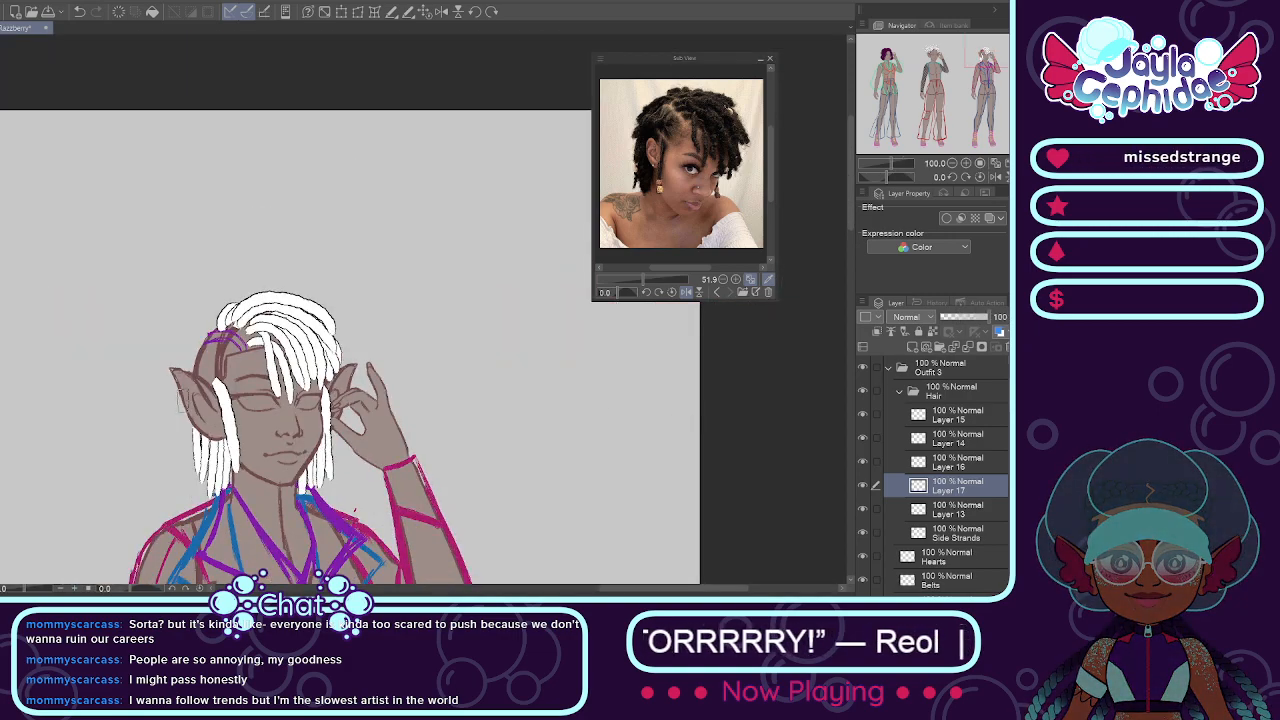
{"action": "scroll", "coordinate": [185, 400], "scroll_direction": "up", "scroll_amount": 2}
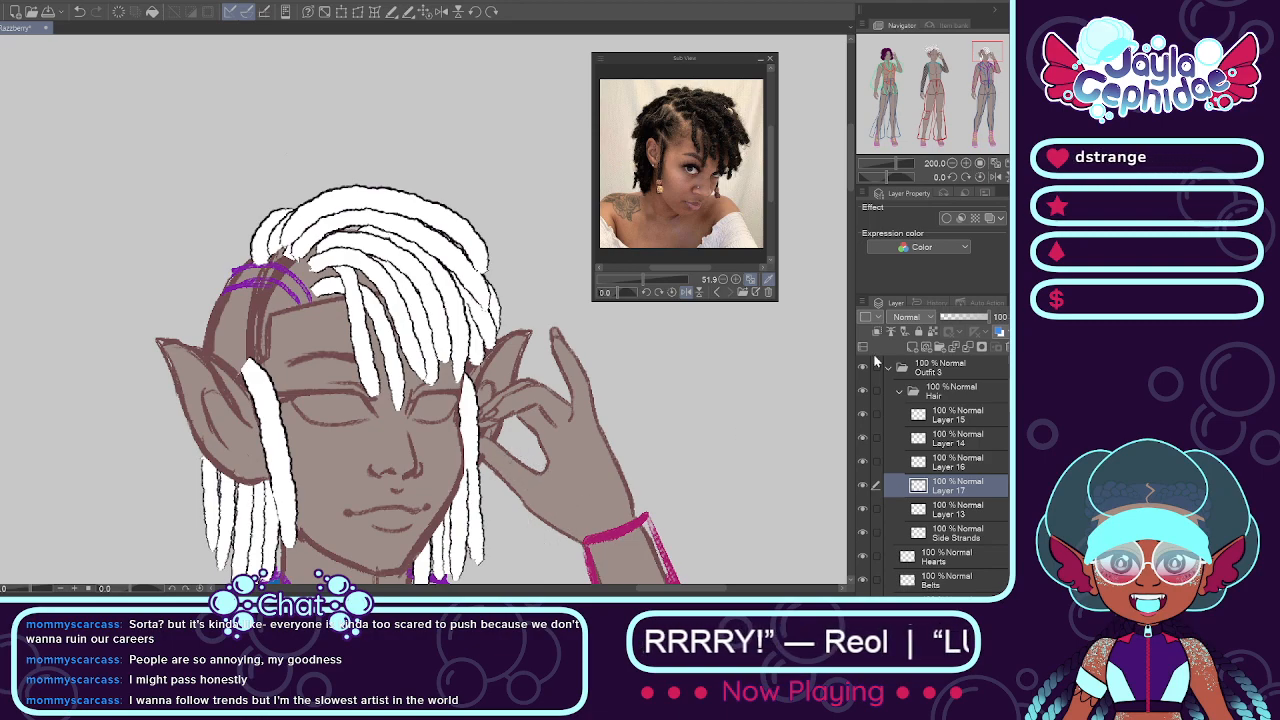
{"action": "left_click_drag", "start_coordinate": [966, 318], "coordinate": [940, 318]}
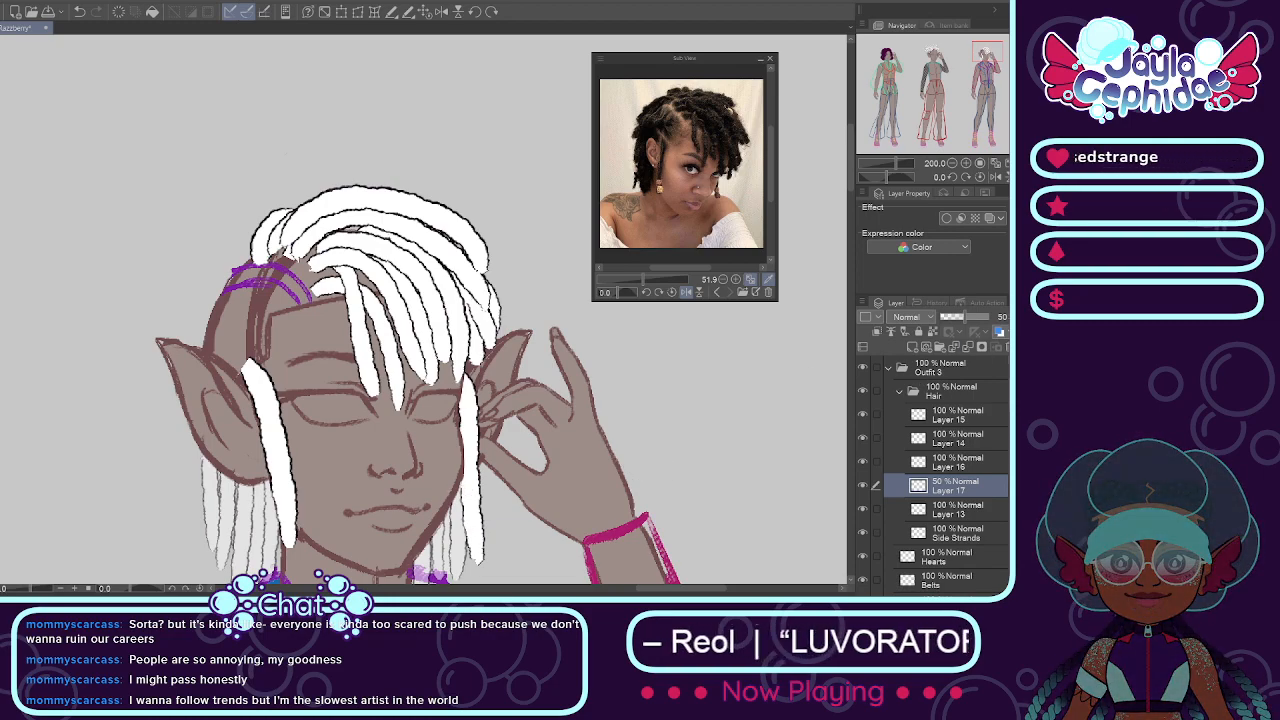
{"action": "left_click_drag", "start_coordinate": [974, 318], "coordinate": [992, 318]}
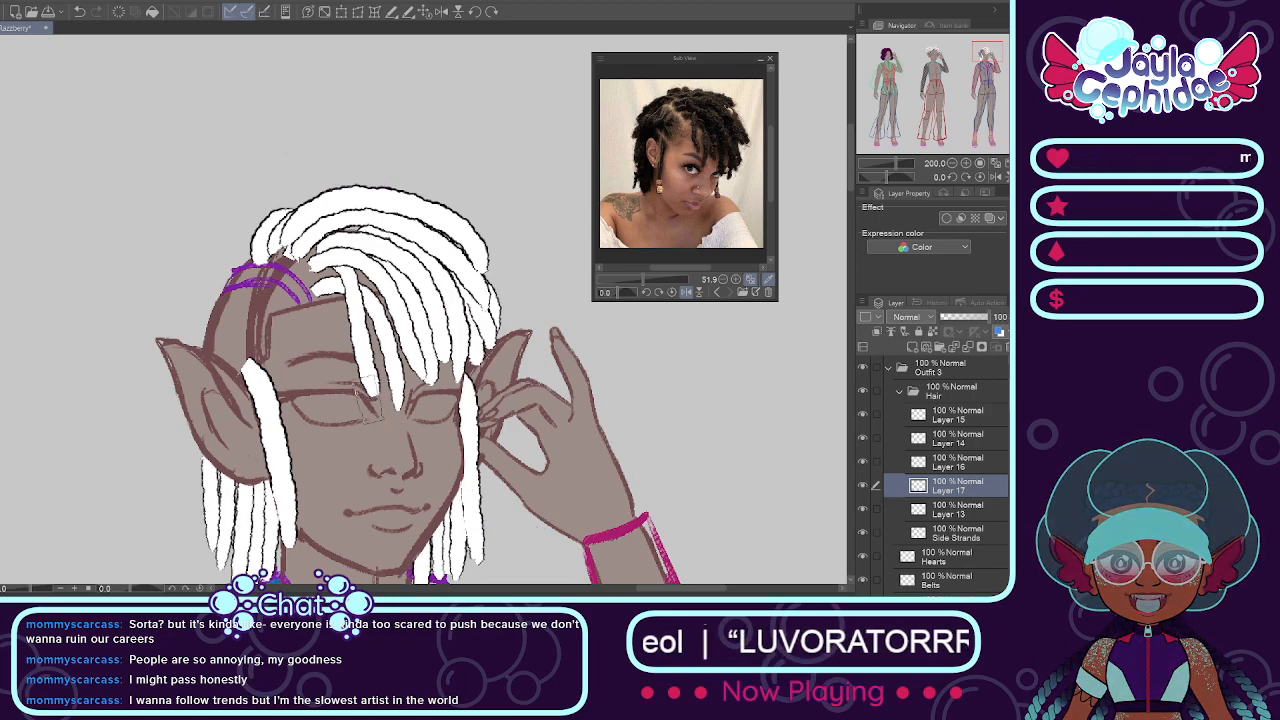
{"action": "scroll", "coordinate": [362, 384], "scroll_direction": "down", "scroll_amount": 3}
{"action": "scroll", "coordinate": [352, 381], "scroll_direction": "up", "scroll_amount": 2}
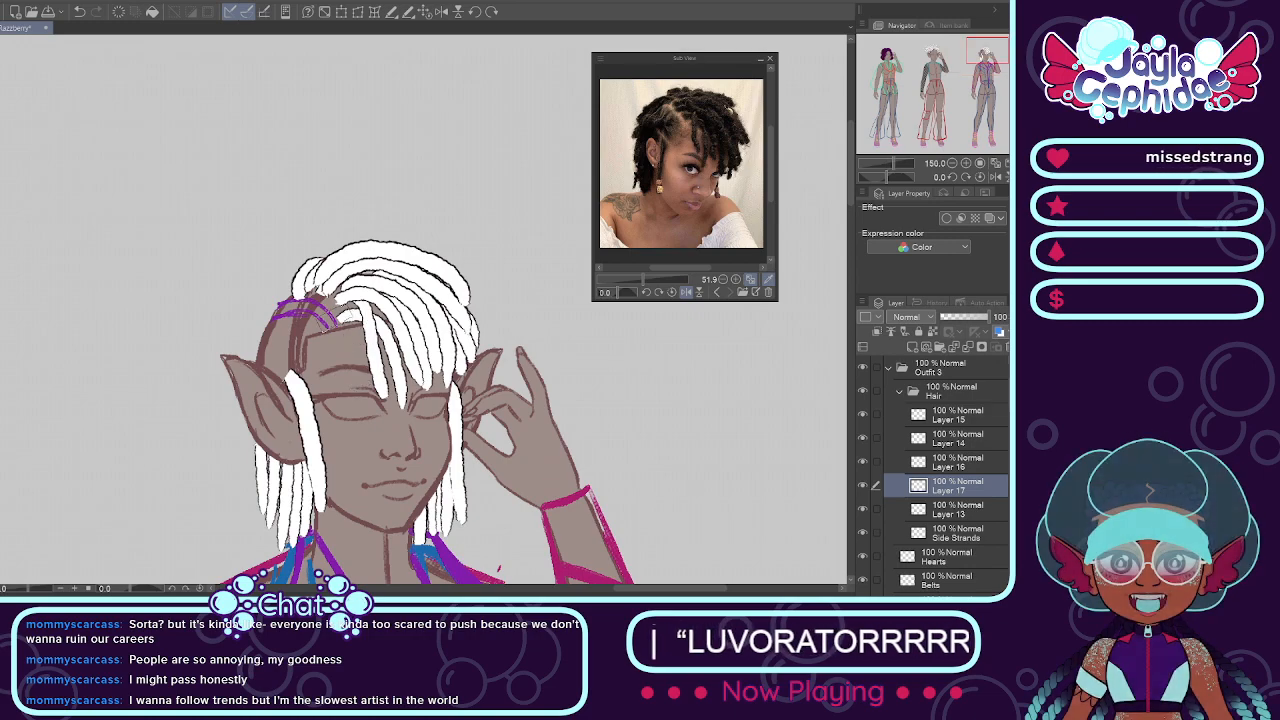
{"action": "scroll", "coordinate": [345, 340], "scroll_direction": "down", "scroll_amount": 3}
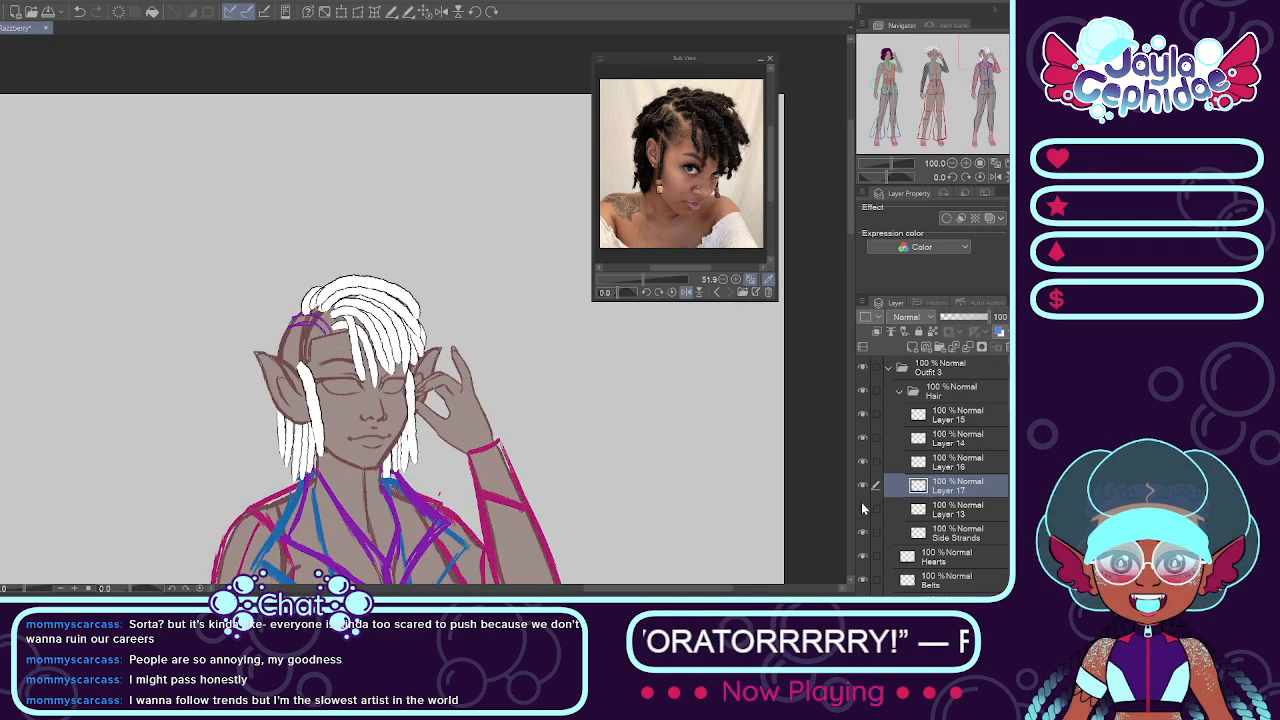
Step: Add a layer above Layer 17 and enlarge the reference photo on the ear and side parting
{"action": "left_click", "coordinate": [913, 349]}
{"action": "scroll", "coordinate": [203, 318], "scroll_direction": "up", "scroll_amount": 2}
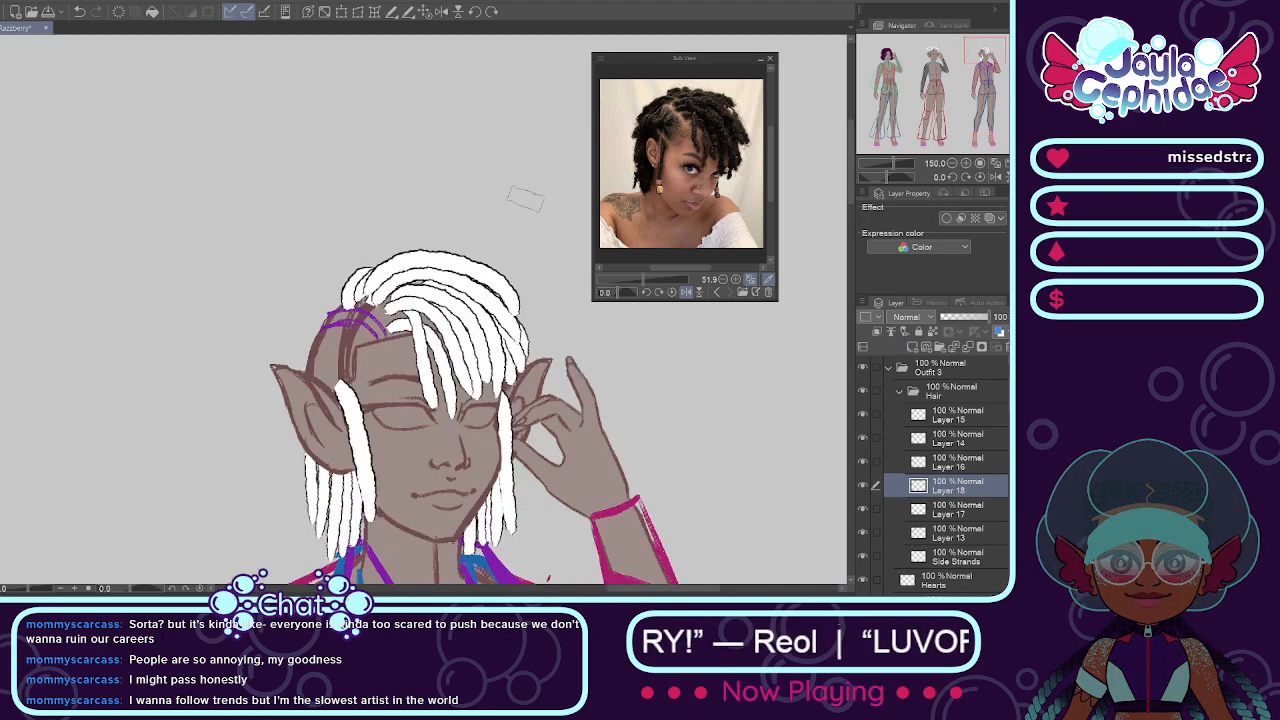
{"action": "left_click_drag", "start_coordinate": [643, 278], "coordinate": [673, 231]}
{"action": "left_click_drag", "start_coordinate": [773, 170], "coordinate": [766, 151]}
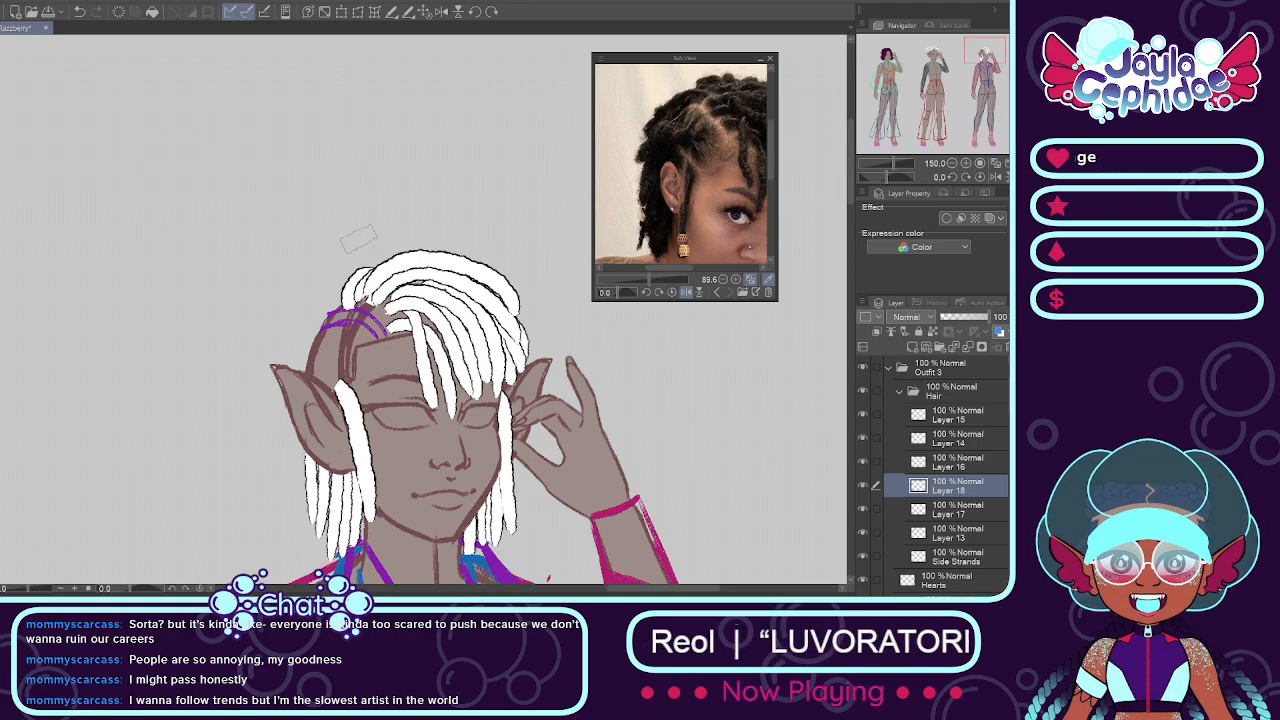
Step: Try to paint white locs curving from the purple guide lines down the back of the head toward the ear
{"action": "scroll", "coordinate": [331, 320], "scroll_direction": "up", "scroll_amount": 3}
{"action": "mouse_move", "coordinate": [344, 322]}
{"action": "left_mouse_down"}
{"action": "mouse_move", "coordinate": [232, 455]}
{"action": "mouse_move", "coordinate": [274, 362]}
{"action": "mouse_move", "coordinate": [232, 497]}
{"action": "mouse_move", "coordinate": [250, 465]}
{"action": "left_mouse_up"}
{"action": "key", "text": "ctrl+z"}
{"action": "key", "text": "ctrl+z"}
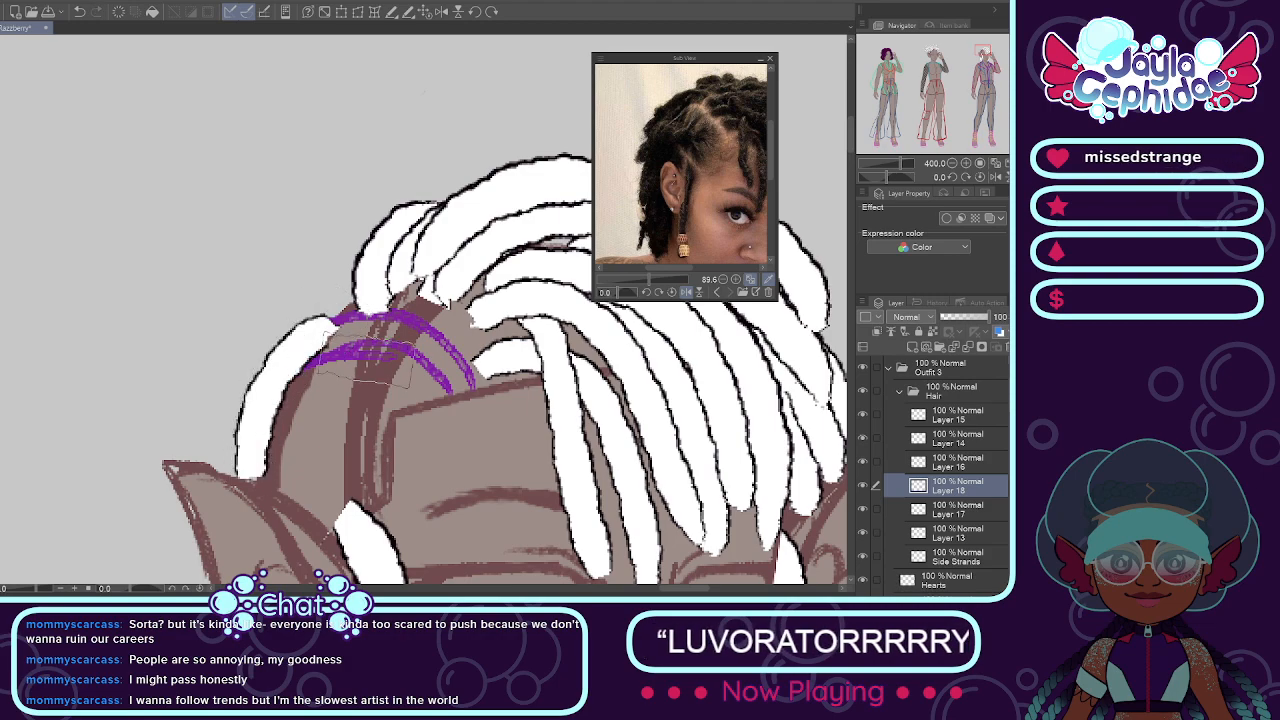
{"action": "left_click_drag", "start_coordinate": [358, 342], "coordinate": [250, 468]}
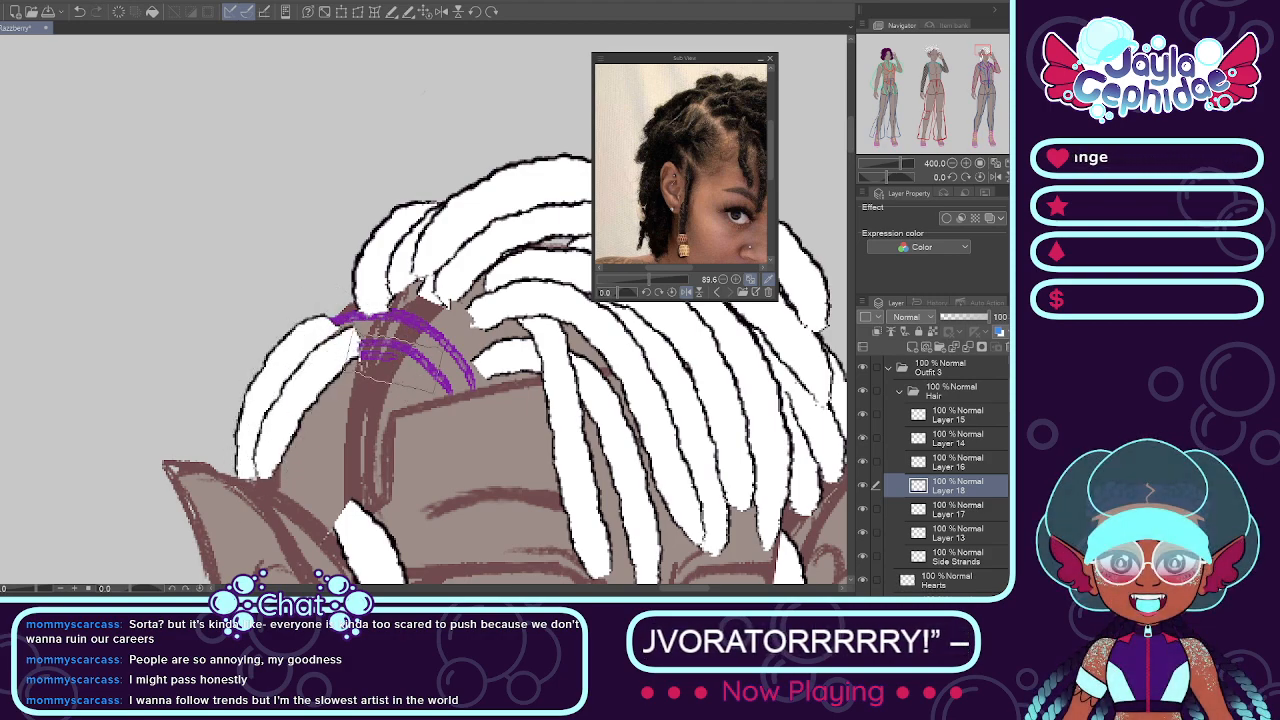
{"action": "left_click_drag", "start_coordinate": [392, 364], "coordinate": [264, 472]}
{"action": "key", "text": "ctrl+z"}
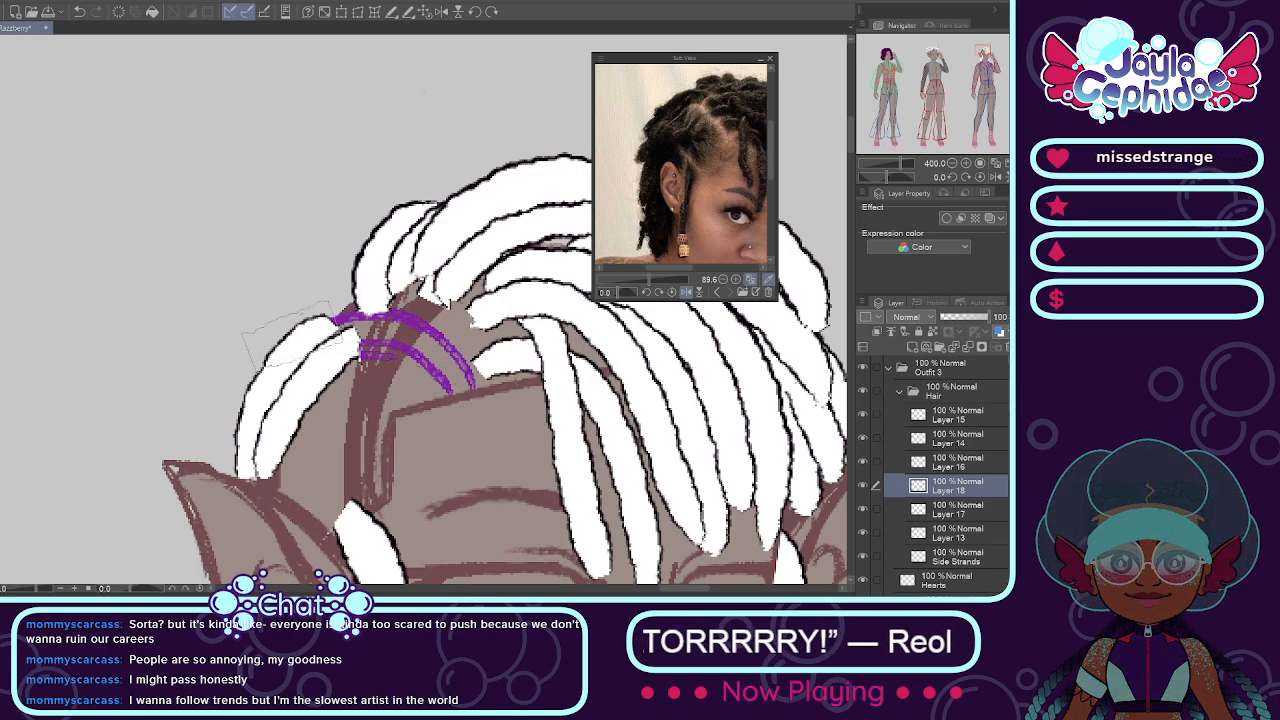
{"action": "mouse_move", "coordinate": [330, 336]}
{"action": "left_mouse_down"}
{"action": "mouse_move", "coordinate": [346, 346]}
{"action": "mouse_move", "coordinate": [275, 447]}
{"action": "mouse_move", "coordinate": [304, 470]}
{"action": "left_mouse_up"}
{"action": "key", "text": "ctrl+z"}
Step: Paint white locs swept back above the pointed ear, stacked upward to a longer one along the lower purple guide line
{"action": "mouse_move", "coordinate": [220, 468]}
{"action": "left_mouse_down"}
{"action": "mouse_move", "coordinate": [310, 432]}
{"action": "mouse_move", "coordinate": [267, 434]}
{"action": "mouse_move", "coordinate": [265, 421]}
{"action": "mouse_move", "coordinate": [325, 399]}
{"action": "mouse_move", "coordinate": [295, 431]}
{"action": "mouse_move", "coordinate": [308, 429]}
{"action": "mouse_move", "coordinate": [220, 463]}
{"action": "left_mouse_up"}
{"action": "key", "text": "ctrl+z"}
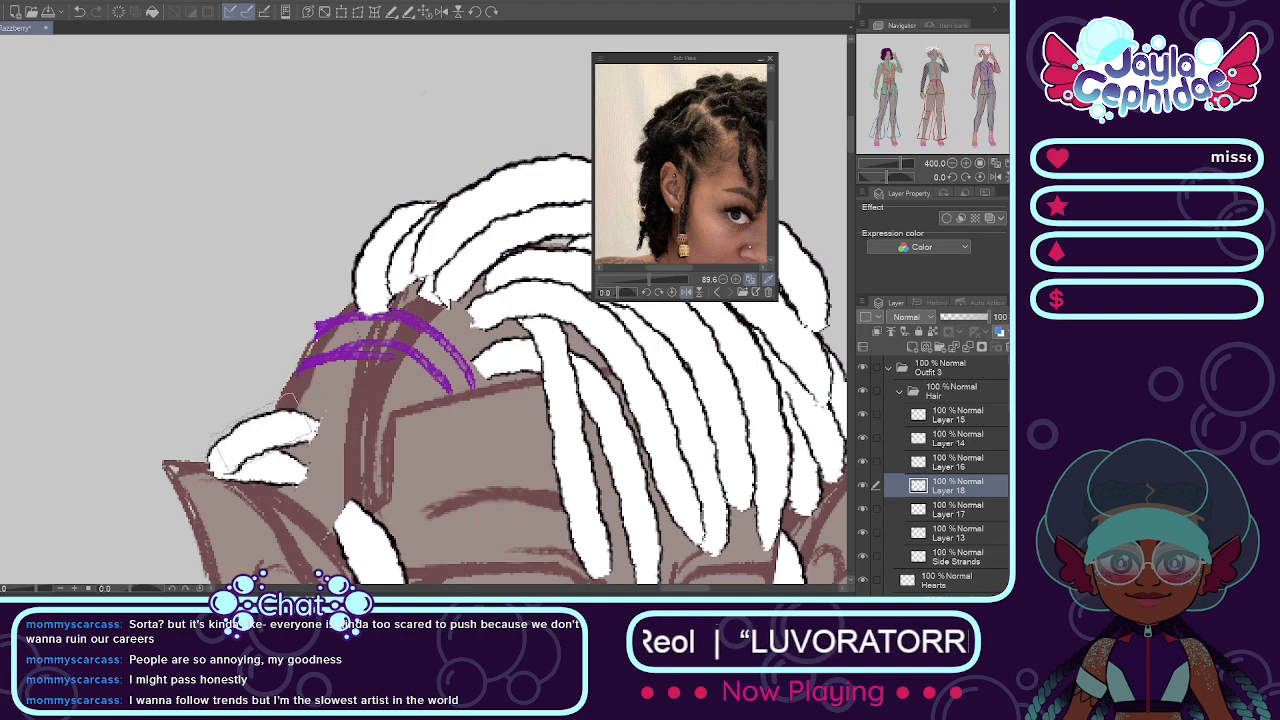
{"action": "left_click_drag", "start_coordinate": [324, 378], "coordinate": [246, 426]}
{"action": "key", "text": "ctrl+z"}
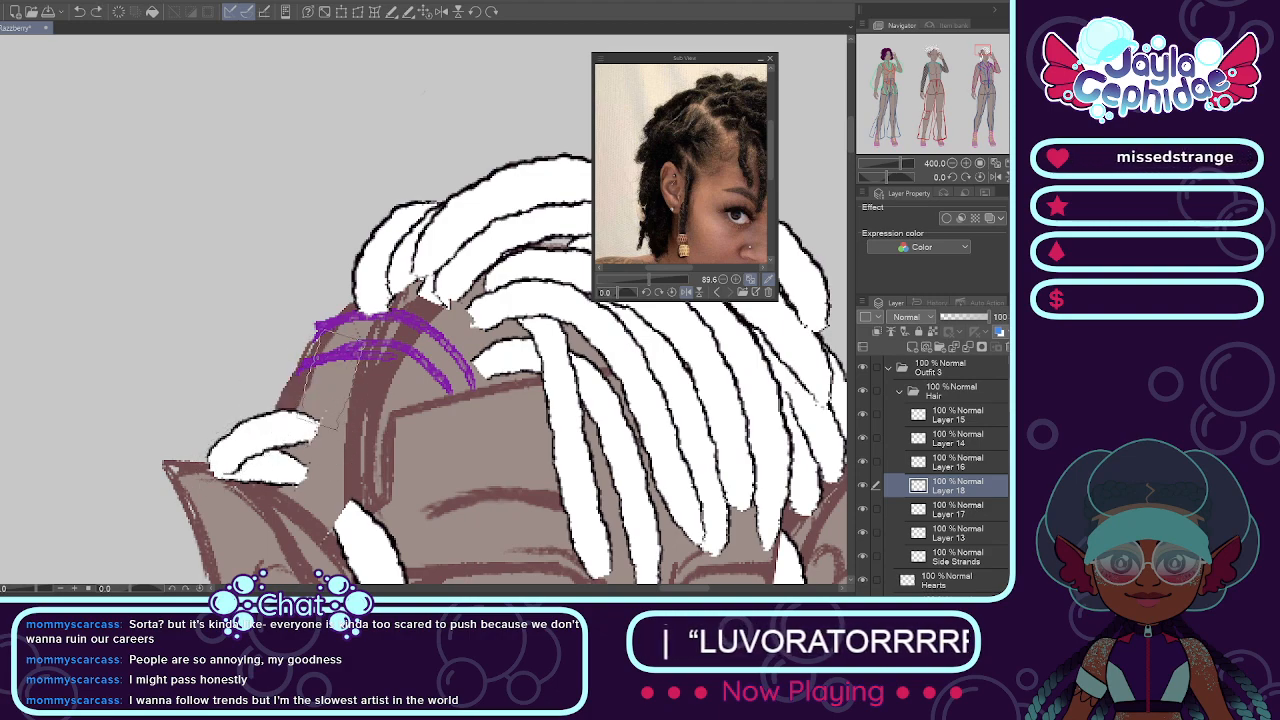
{"action": "left_click_drag", "start_coordinate": [324, 379], "coordinate": [226, 434]}
{"action": "left_click_drag", "start_coordinate": [385, 378], "coordinate": [212, 410]}
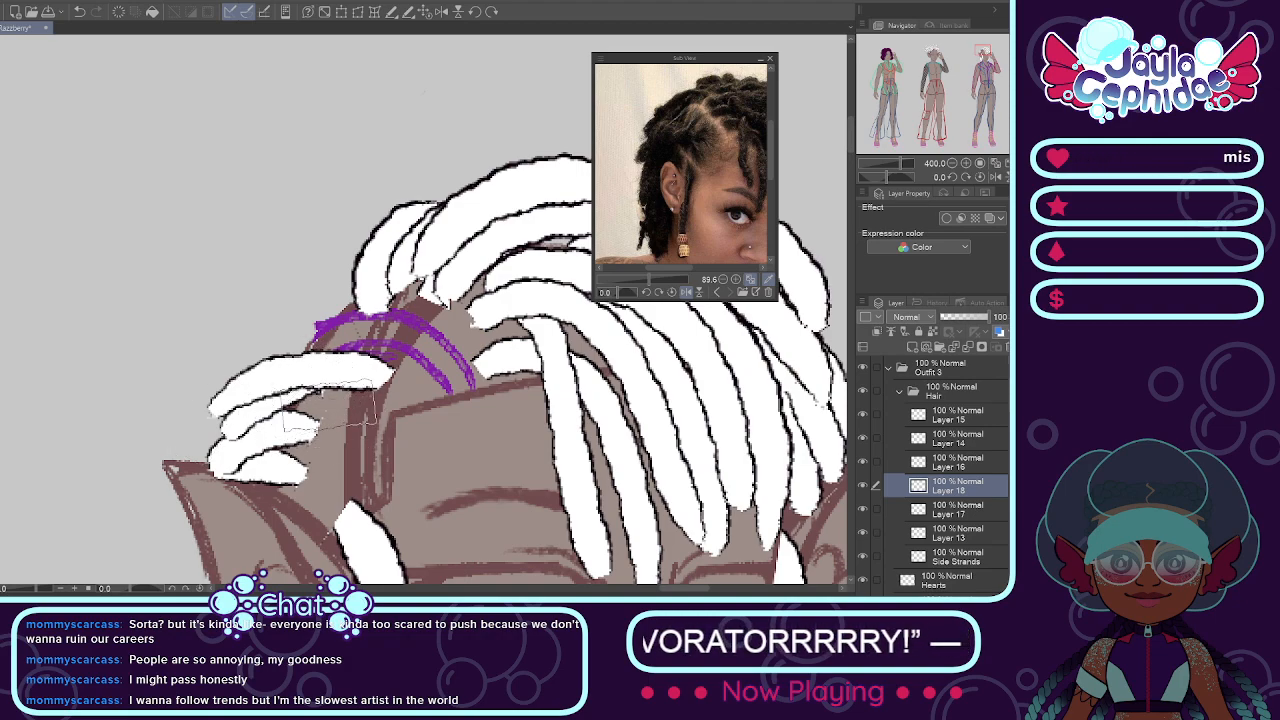
Step: Repaint the lower swept-back locs from the parting line to the back of the head and erase their protruding ends into a rounded edge
{"action": "scroll", "coordinate": [342, 390], "scroll_direction": "down", "scroll_amount": 5}
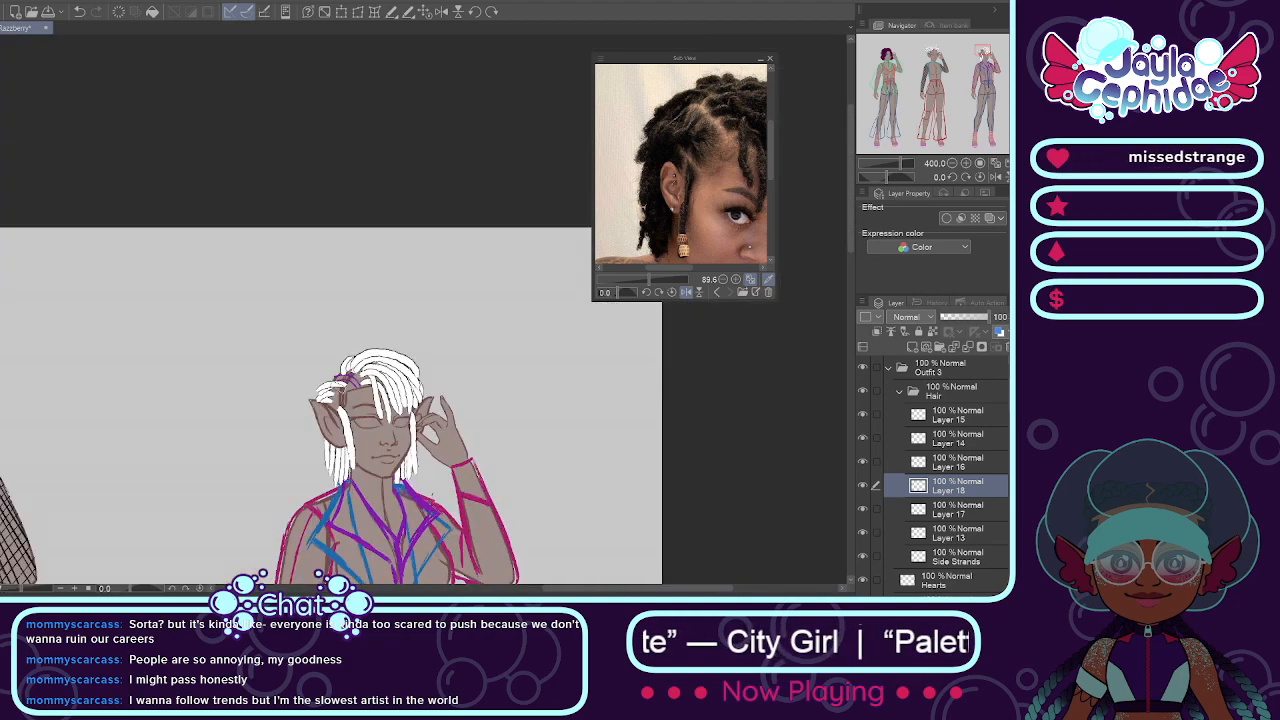
{"action": "scroll", "coordinate": [345, 395], "scroll_direction": "up", "scroll_amount": 5}
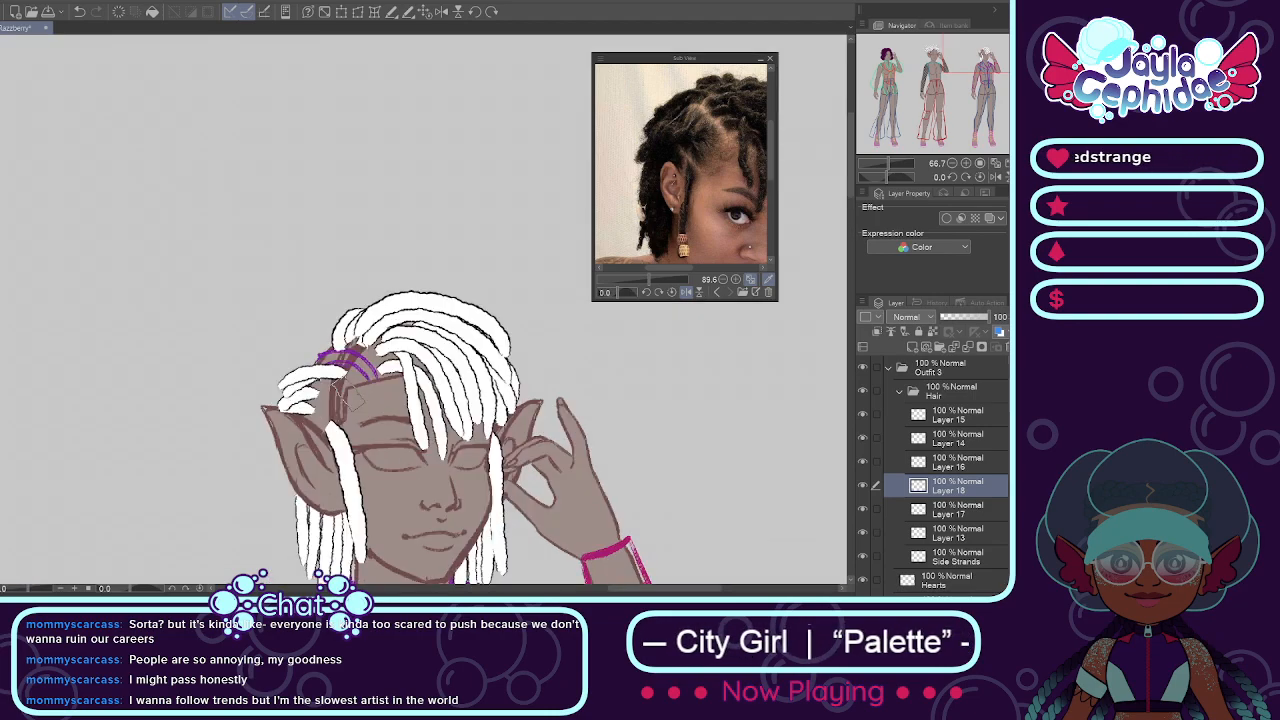
{"action": "scroll", "coordinate": [347, 383], "scroll_direction": "up", "scroll_amount": 2}
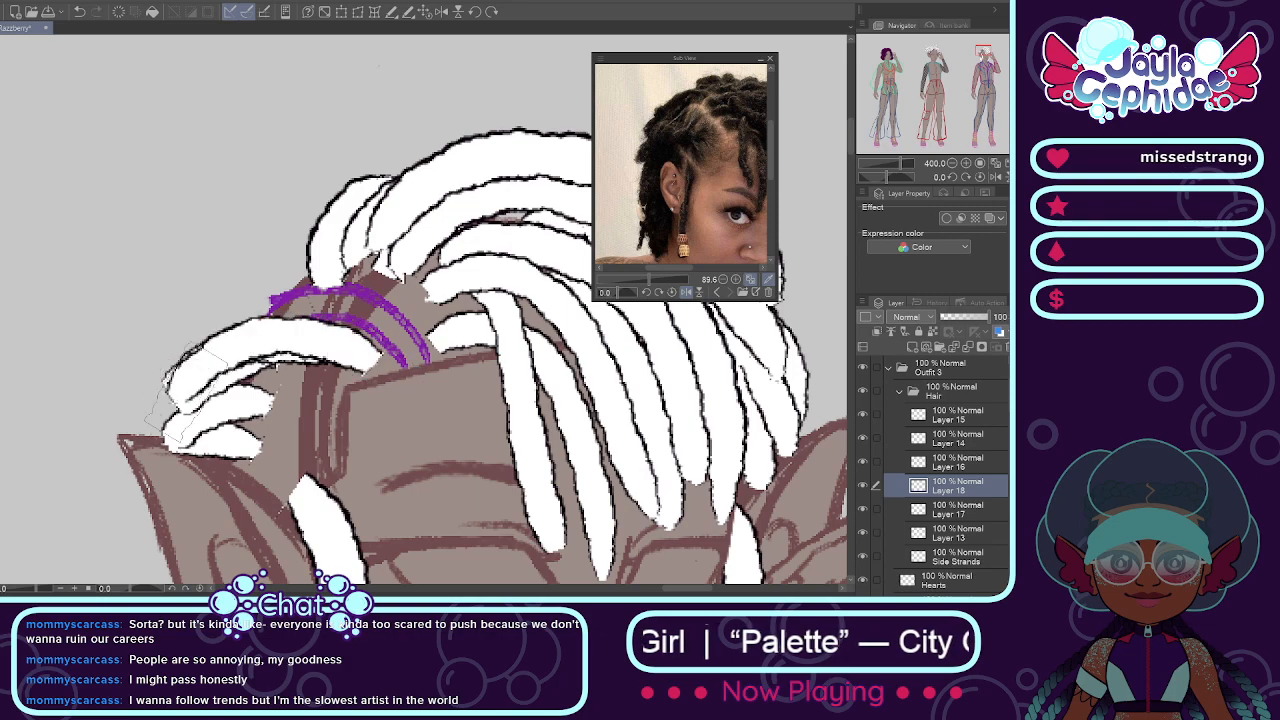
{"action": "left_click_drag", "start_coordinate": [321, 396], "coordinate": [197, 394]}
{"action": "mouse_move", "coordinate": [316, 442]}
{"action": "left_mouse_down"}
{"action": "mouse_move", "coordinate": [232, 410]}
{"action": "mouse_move", "coordinate": [188, 418]}
{"action": "left_mouse_up"}
{"action": "left_click_drag", "start_coordinate": [276, 474], "coordinate": [142, 462]}
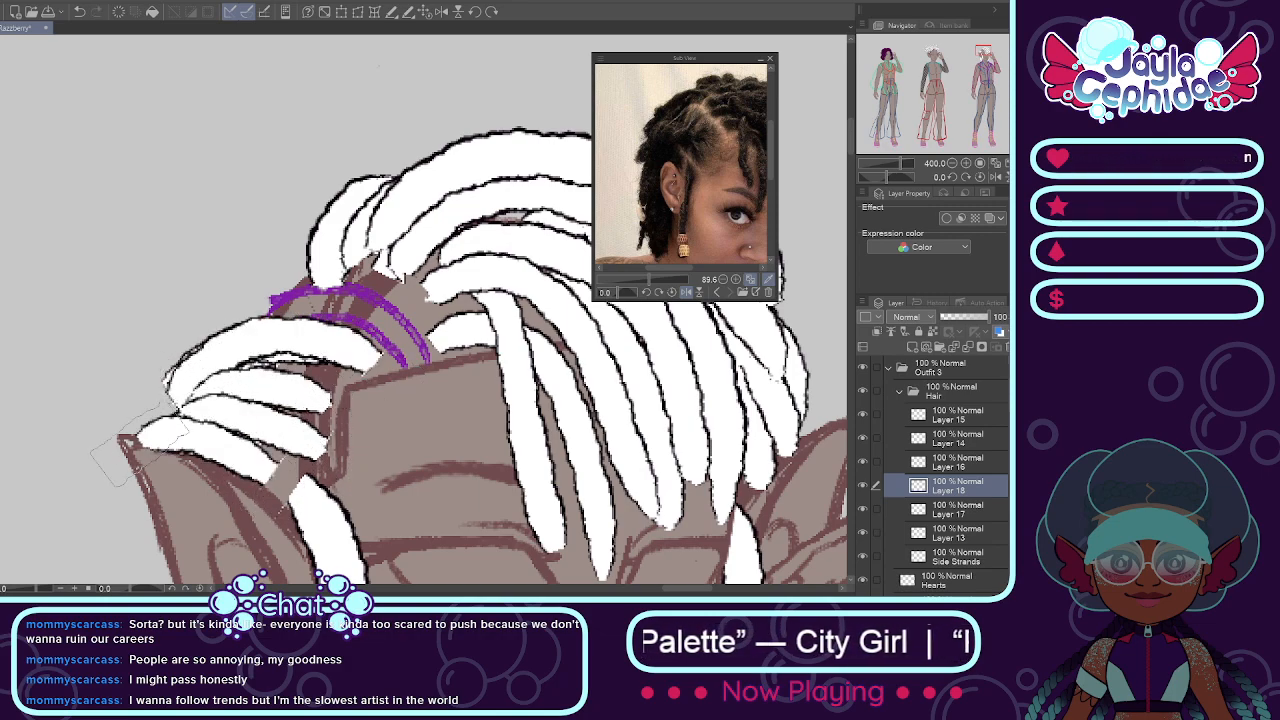
{"action": "key", "text": "ctrl+z"}
{"action": "left_click_drag", "start_coordinate": [318, 478], "coordinate": [152, 440]}
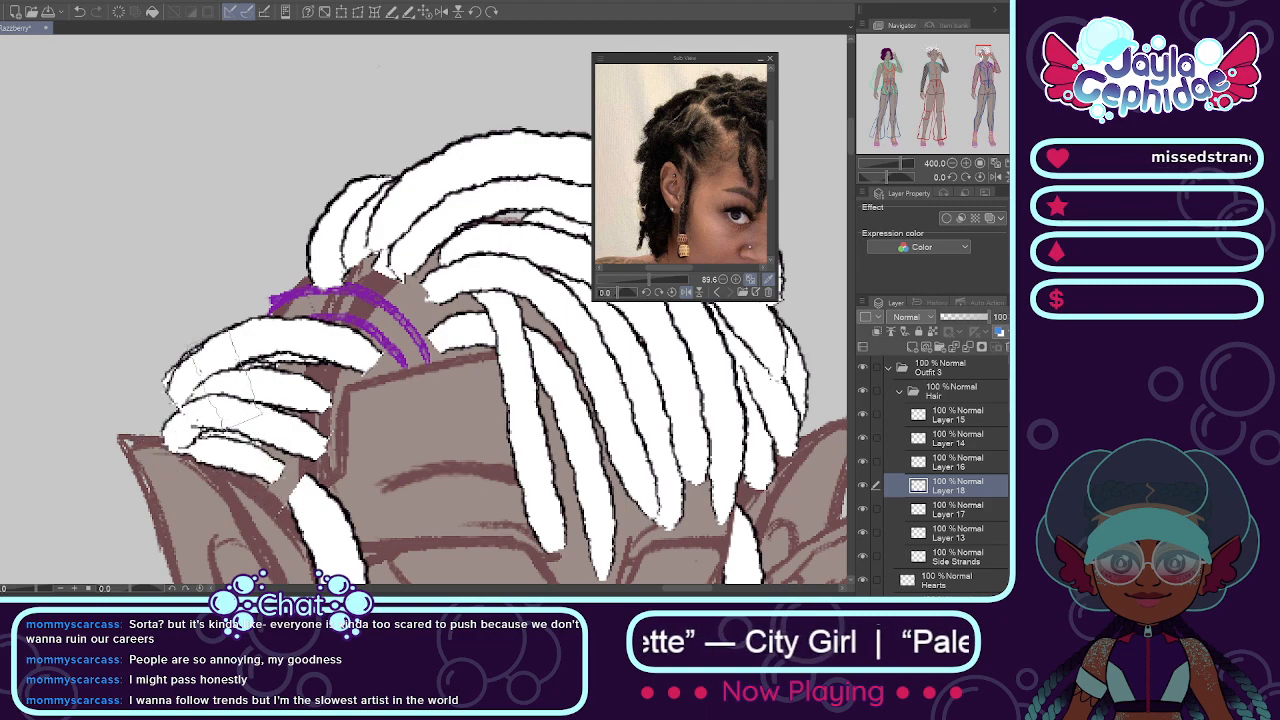
{"action": "mouse_move", "coordinate": [180, 338]}
{"action": "left_mouse_down"}
{"action": "mouse_move", "coordinate": [155, 382]}
{"action": "mouse_move", "coordinate": [165, 331]}
{"action": "mouse_move", "coordinate": [145, 398]}
{"action": "mouse_move", "coordinate": [176, 322]}
{"action": "mouse_move", "coordinate": [151, 467]}
{"action": "left_mouse_up"}
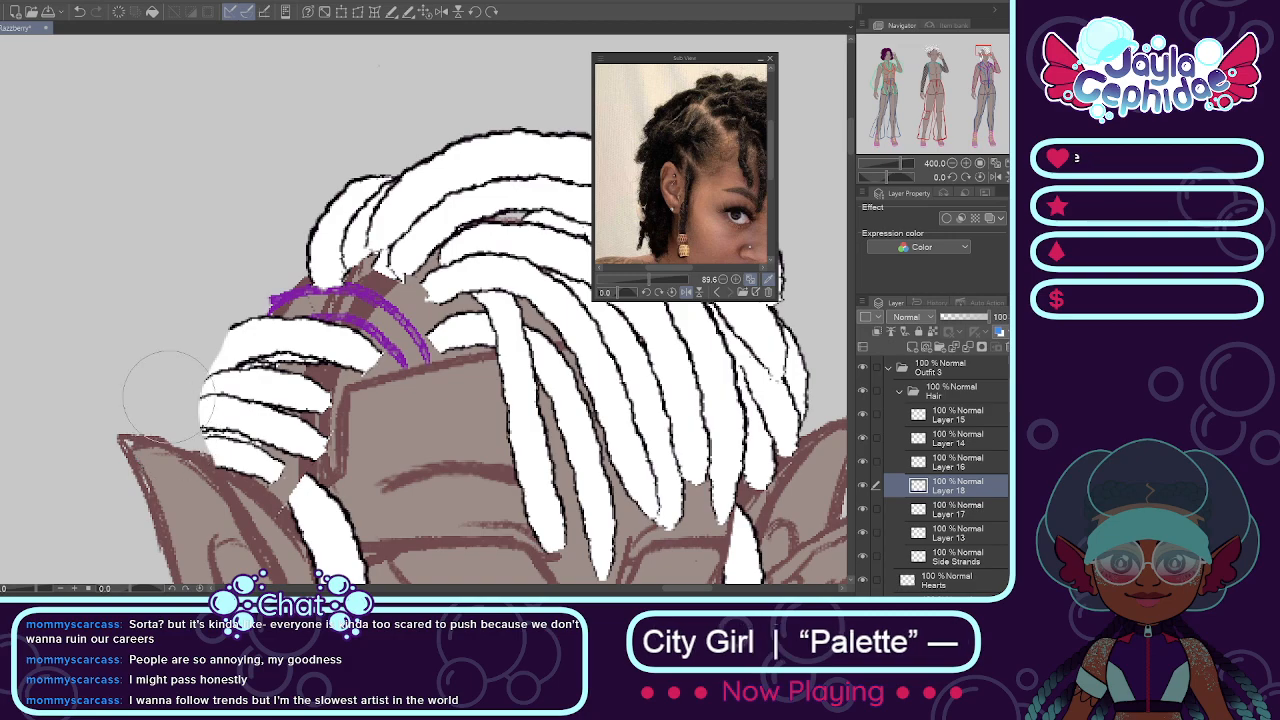
Step: Erase the outer ends of the swept-back locs into a smoother rounded edge at the back of the third mannequin's head
{"action": "scroll", "coordinate": [204, 328], "scroll_direction": "down", "scroll_amount": 5}
{"action": "scroll", "coordinate": [200, 325], "scroll_direction": "up", "scroll_amount": 3}
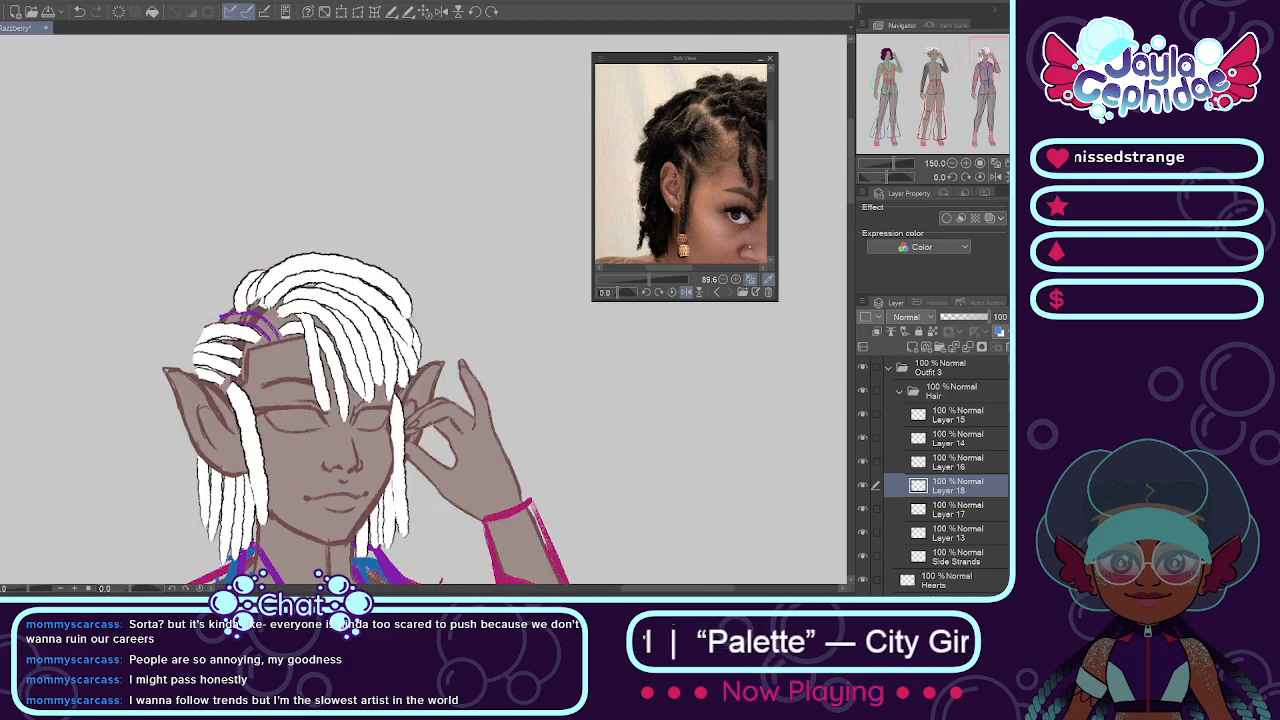
{"action": "scroll", "coordinate": [189, 321], "scroll_direction": "up", "scroll_amount": 5}
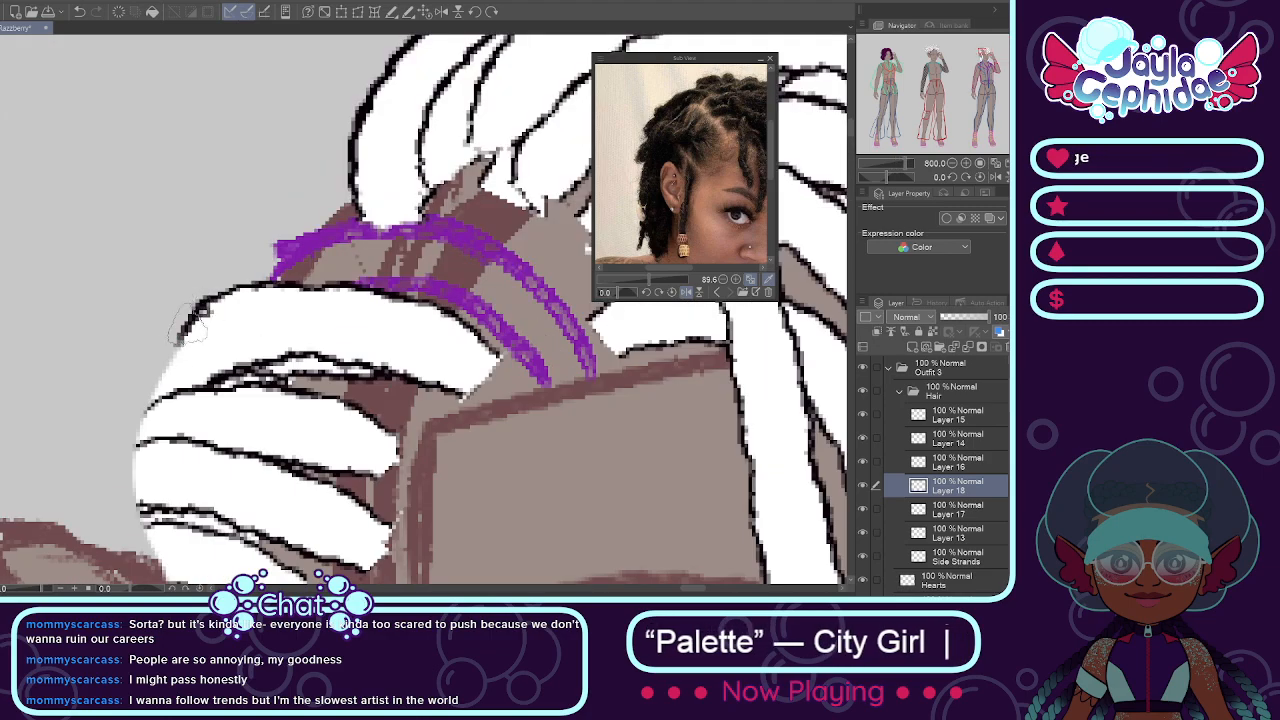
{"action": "mouse_move", "coordinate": [145, 395]}
{"action": "left_mouse_down"}
{"action": "mouse_move", "coordinate": [126, 452]}
{"action": "mouse_move", "coordinate": [140, 528]}
{"action": "left_mouse_up"}
{"action": "scroll", "coordinate": [170, 525], "scroll_direction": "down", "scroll_amount": 6}
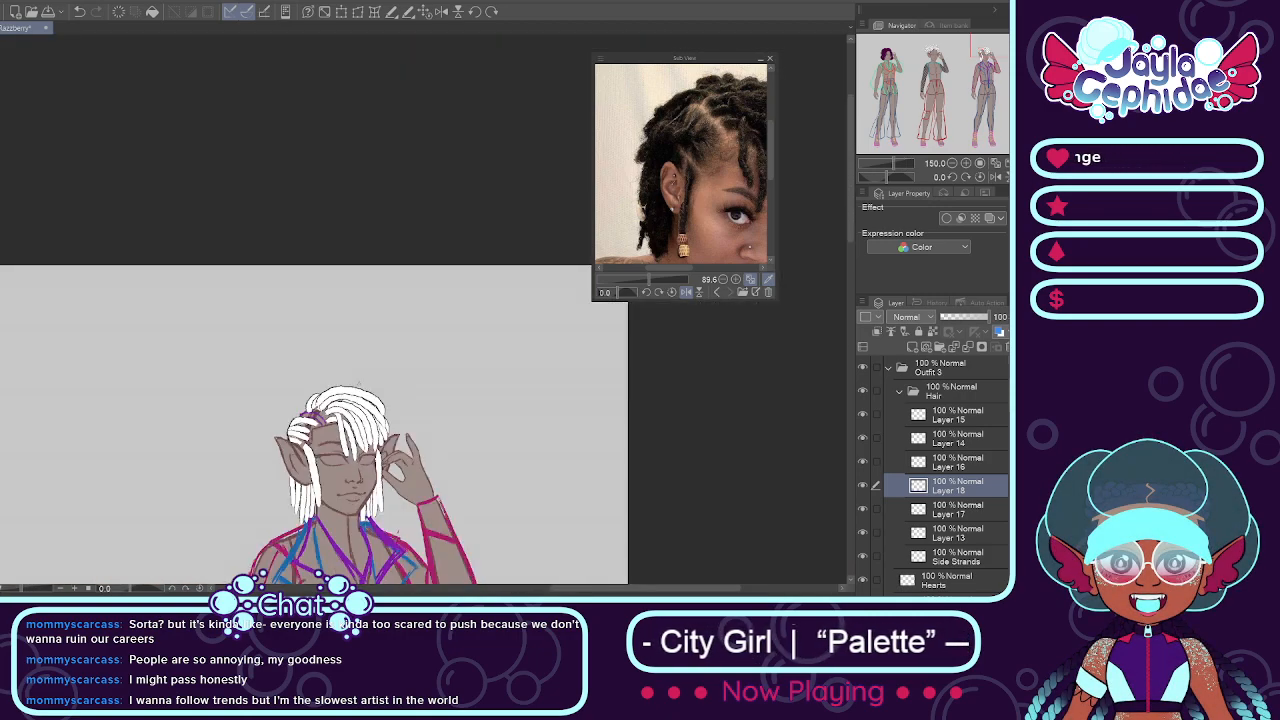
Step: Collapse Outfit 3 and its Hair folder, expand Outfit 1's Hair folder and select Layer 3 inside it
{"action": "scroll", "coordinate": [341, 425], "scroll_direction": "down", "scroll_amount": 3}
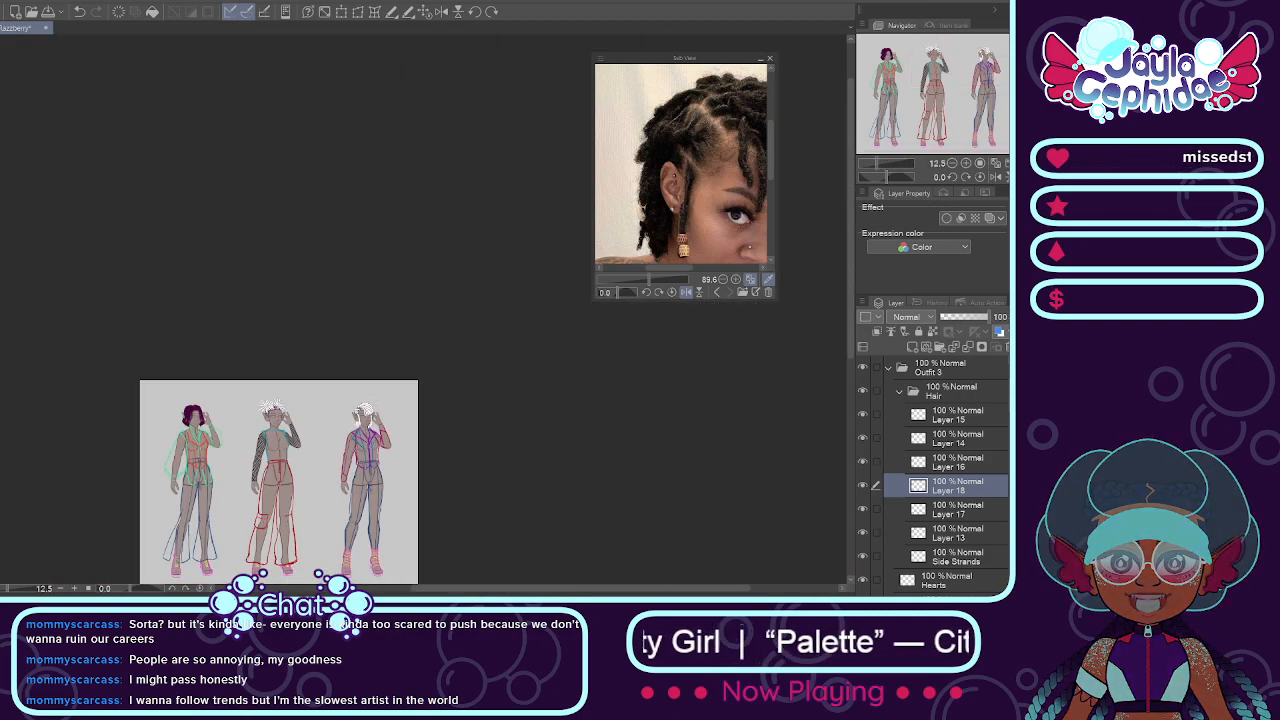
{"action": "scroll", "coordinate": [341, 425], "scroll_direction": "up", "scroll_amount": 1}
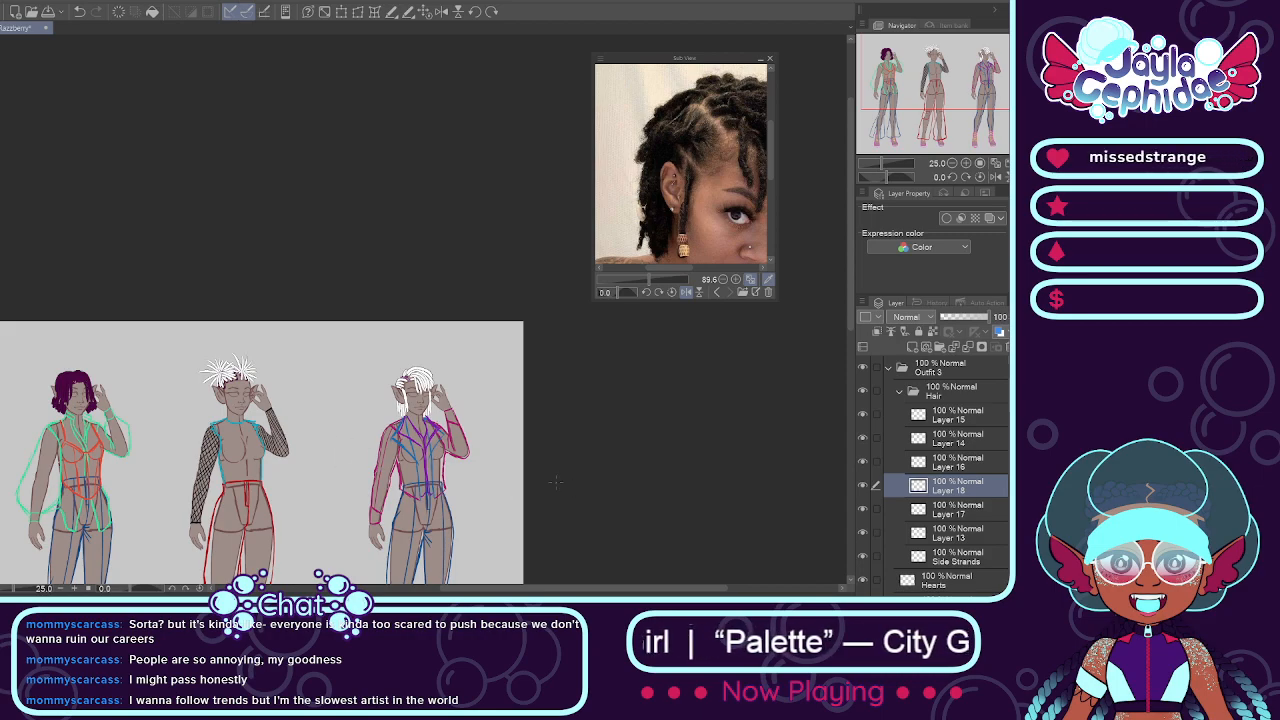
{"action": "left_click", "coordinate": [899, 392]}
{"action": "left_click", "coordinate": [889, 369]}
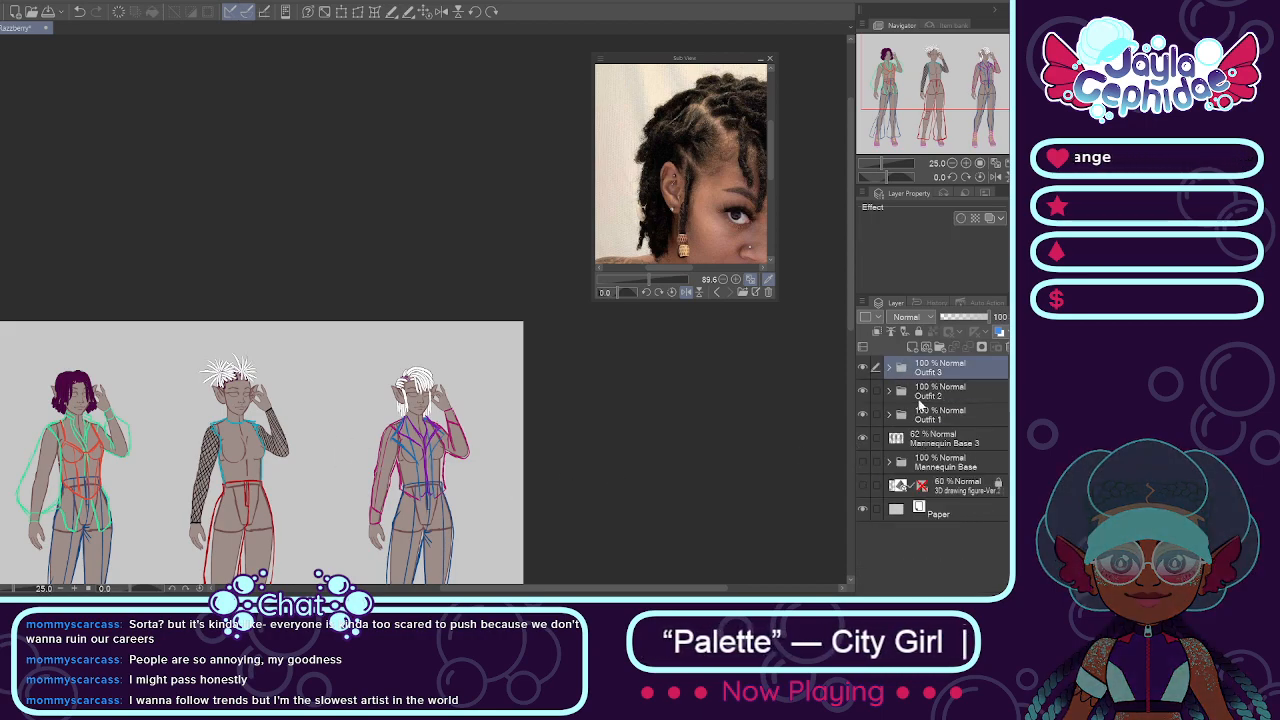
{"action": "left_click", "coordinate": [889, 415]}
{"action": "left_click", "coordinate": [901, 439]}
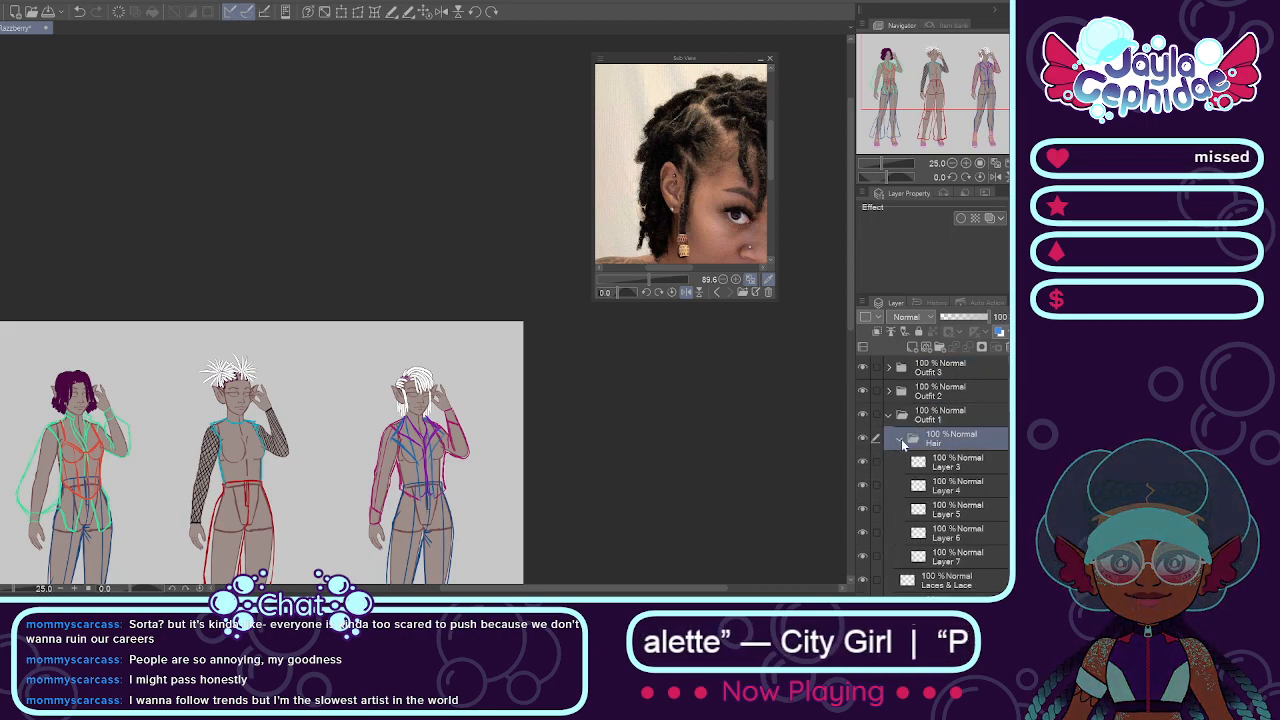
{"action": "left_click", "coordinate": [906, 466]}
Step: Merge the loc layers of Outfit 1's Hair folder into a single layer
{"action": "scroll", "coordinate": [152, 465], "scroll_direction": "down", "scroll_amount": 6}
{"action": "scroll", "coordinate": [130, 450], "scroll_direction": "up", "scroll_amount": 7}
{"action": "scroll", "coordinate": [212, 518], "scroll_direction": "down", "scroll_amount": 3}
{"action": "scroll", "coordinate": [212, 518], "scroll_direction": "up", "scroll_amount": 5}
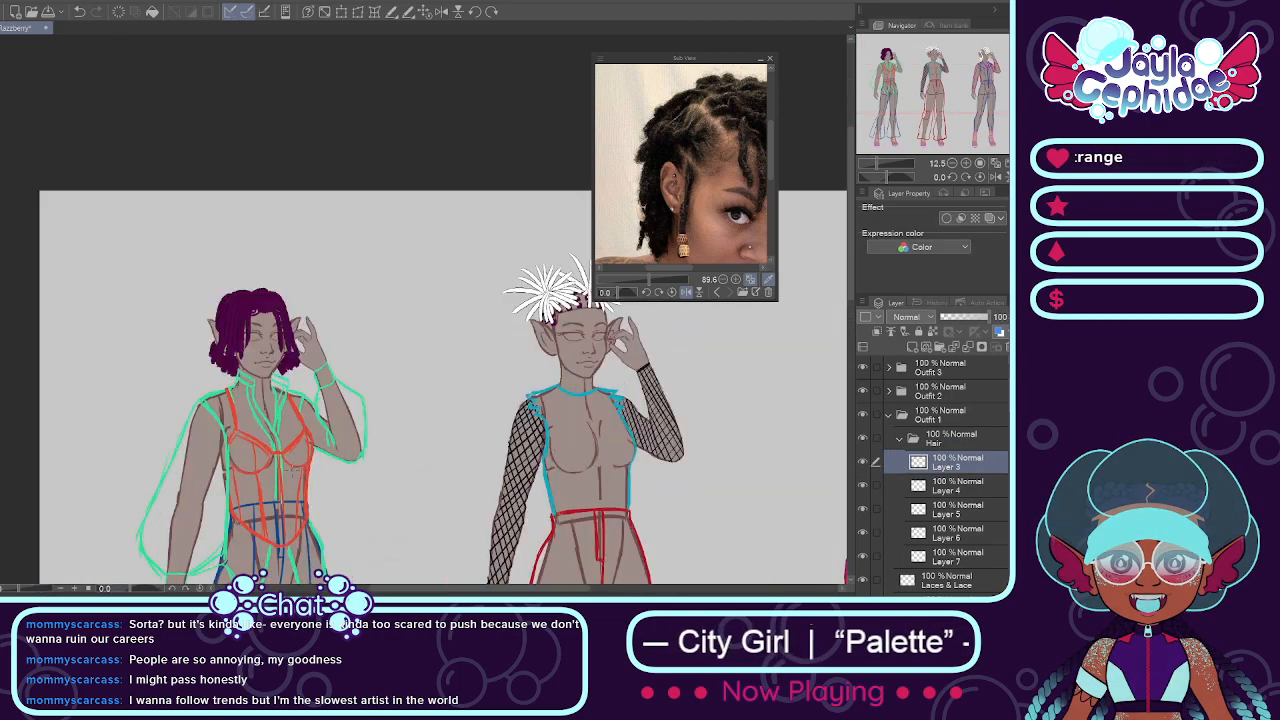
{"action": "scroll", "coordinate": [257, 300], "scroll_direction": "up", "scroll_amount": 2}
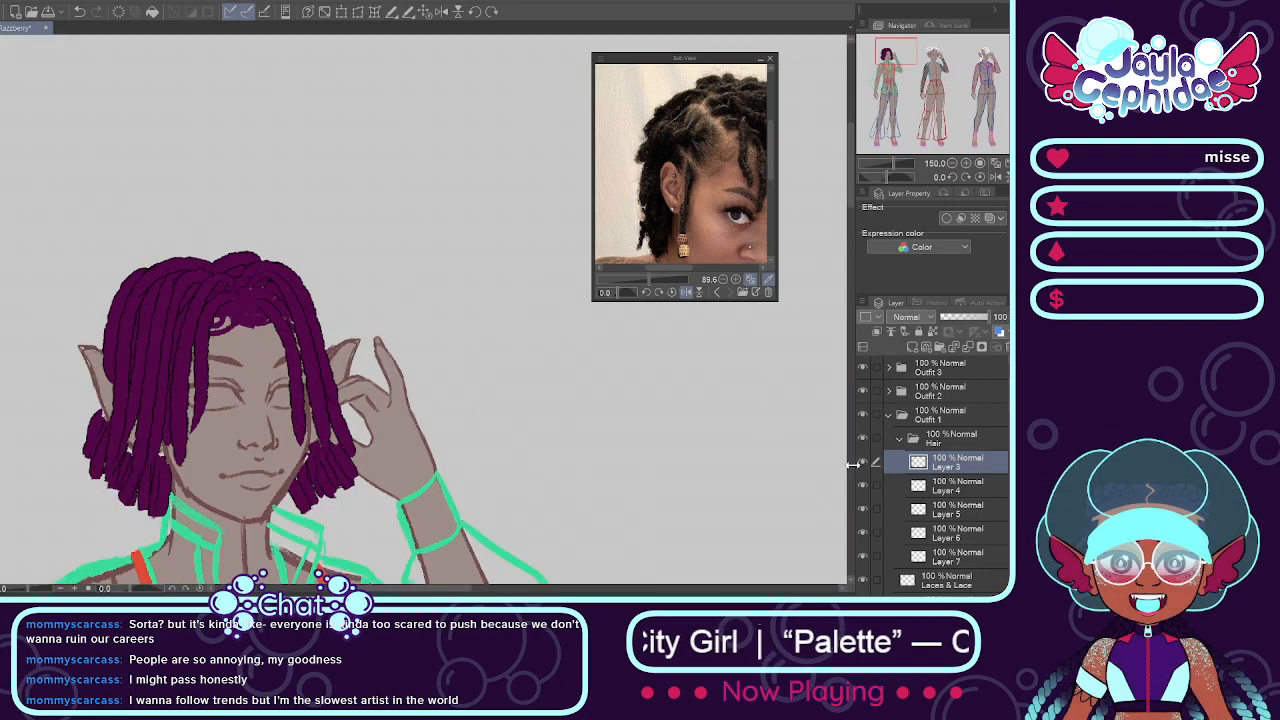
{"action": "left_click", "coordinate": [899, 439]}
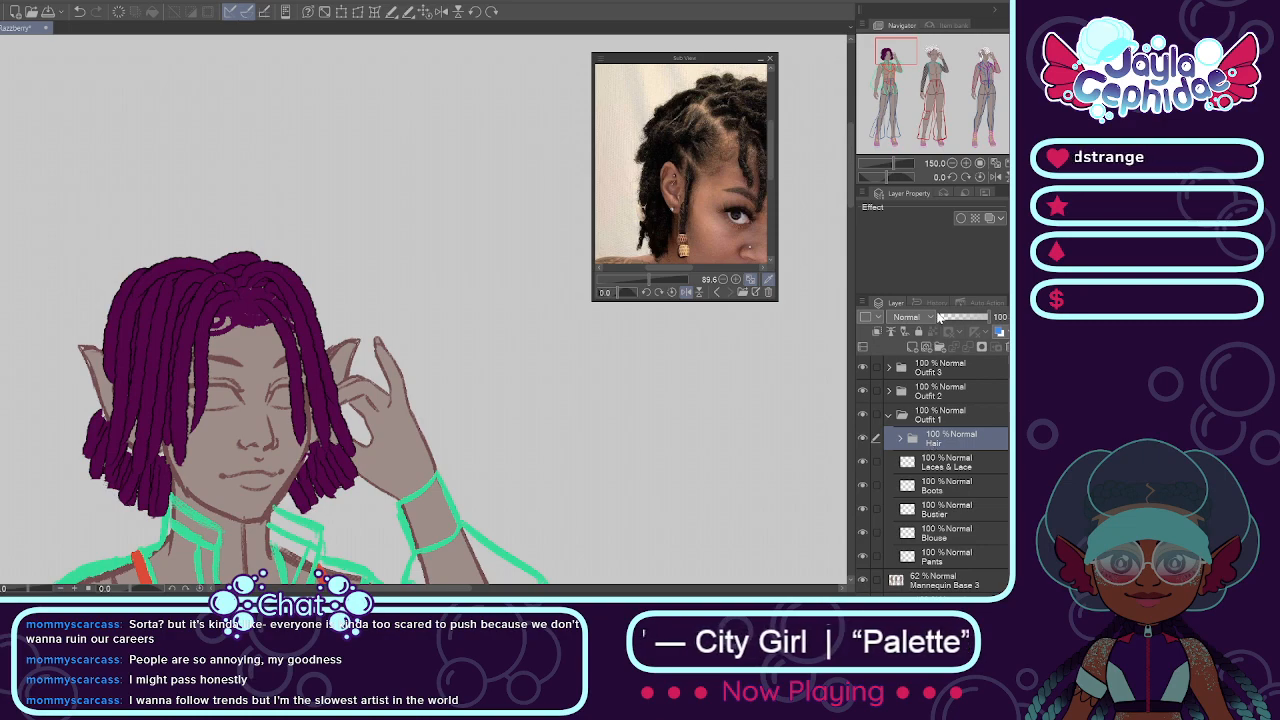
{"action": "key", "text": "shift+alt+e"}
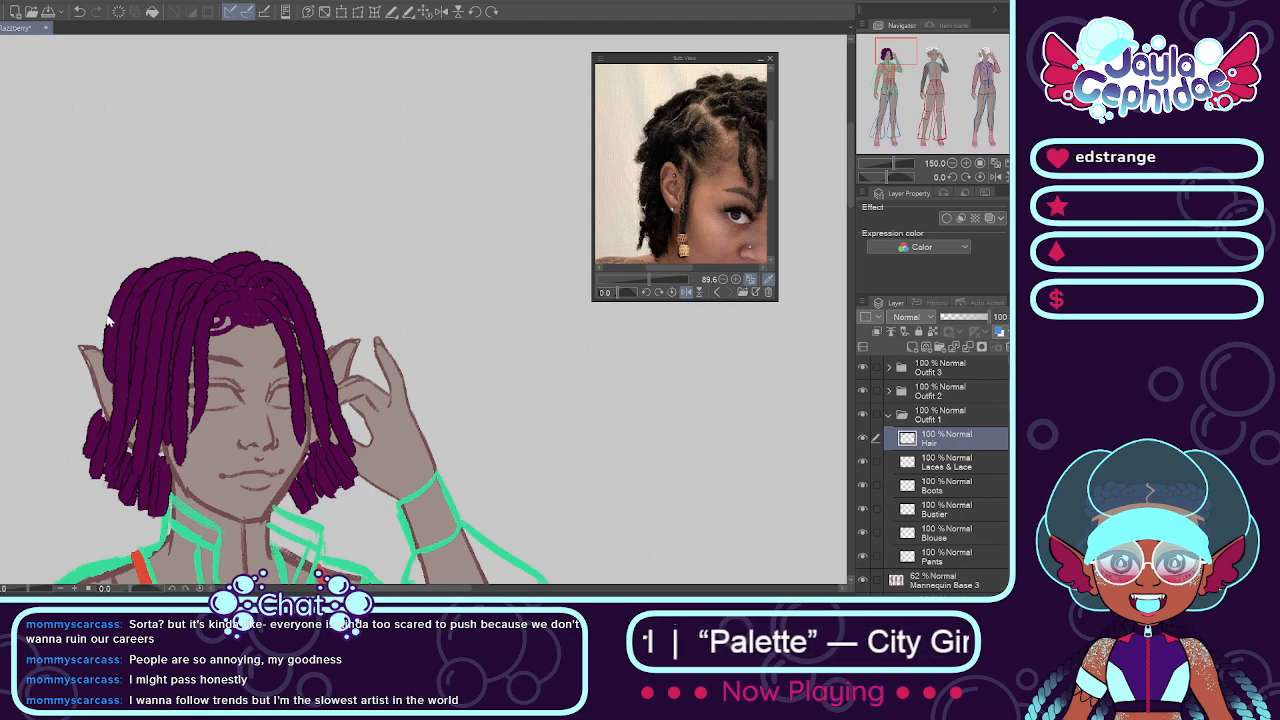
Step: Try to lighten the first mannequin's purple locs to white with a hue, saturation and luminosity adjustment
{"action": "key", "text": "ctrl+u"}
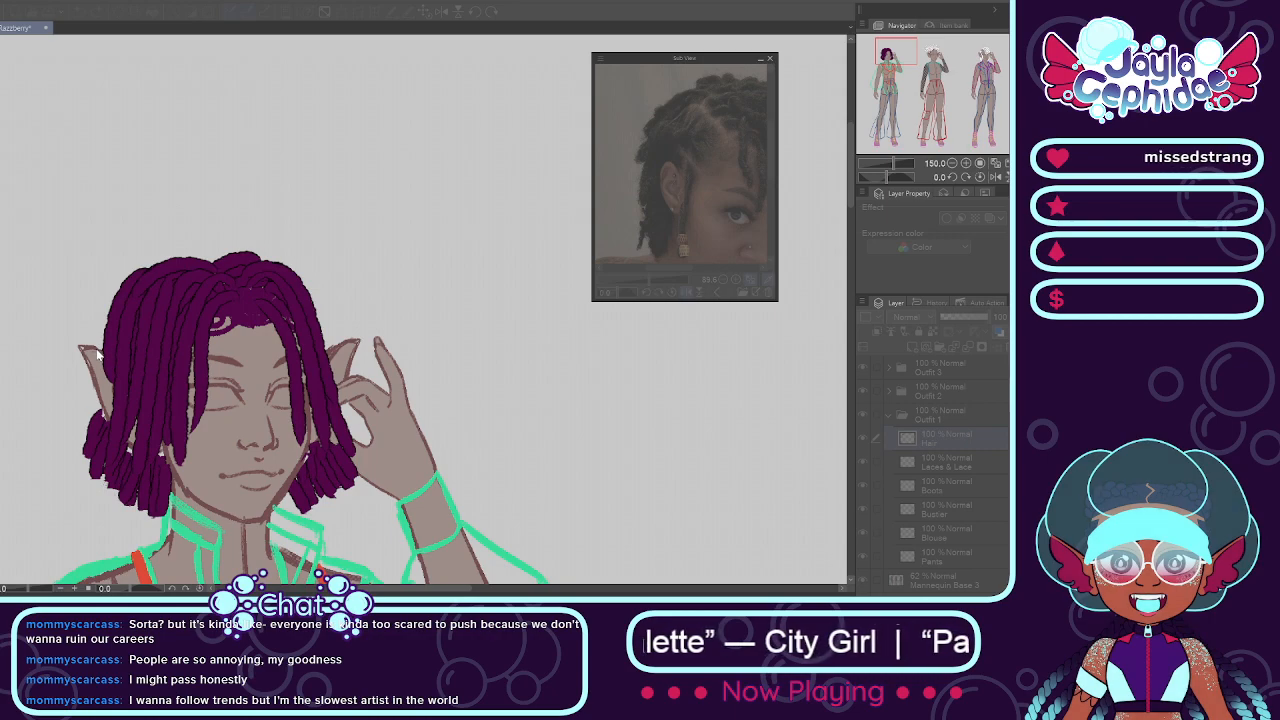
{"action": "left_click_drag", "start_coordinate": [60, 341], "coordinate": [199, 334]}
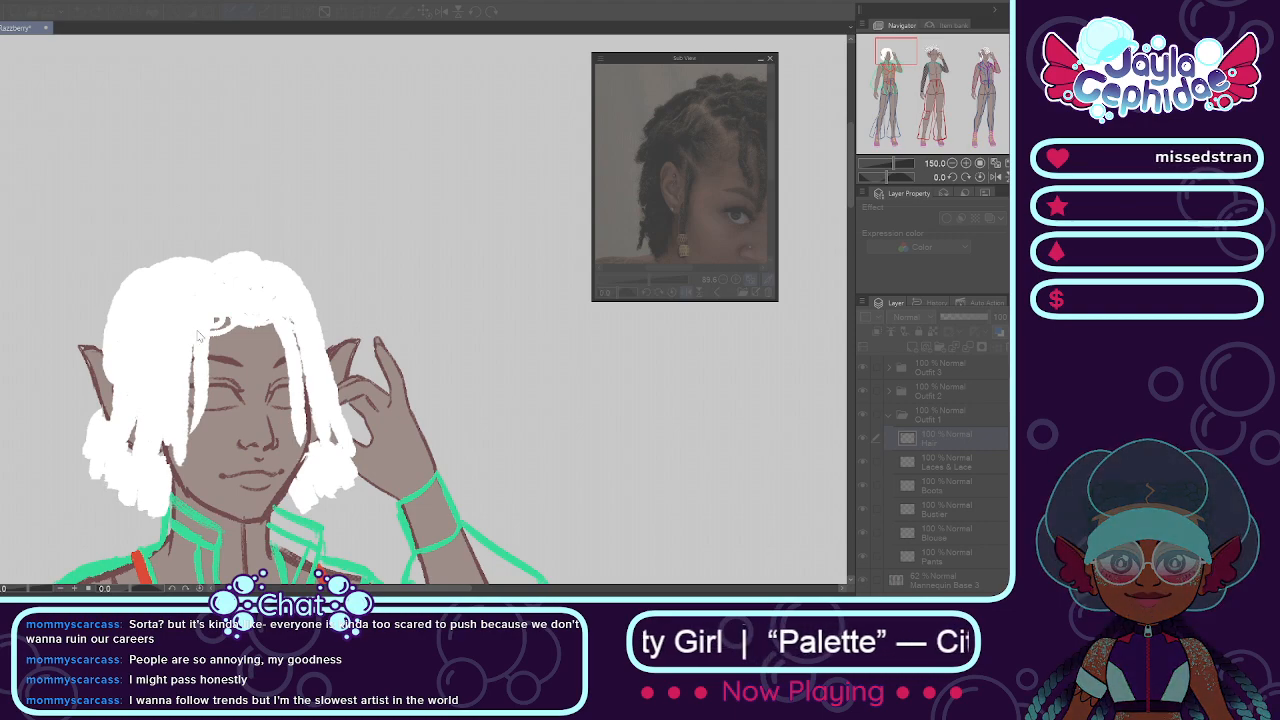
{"action": "left_click_drag", "start_coordinate": [198, 336], "coordinate": [25, 338]}
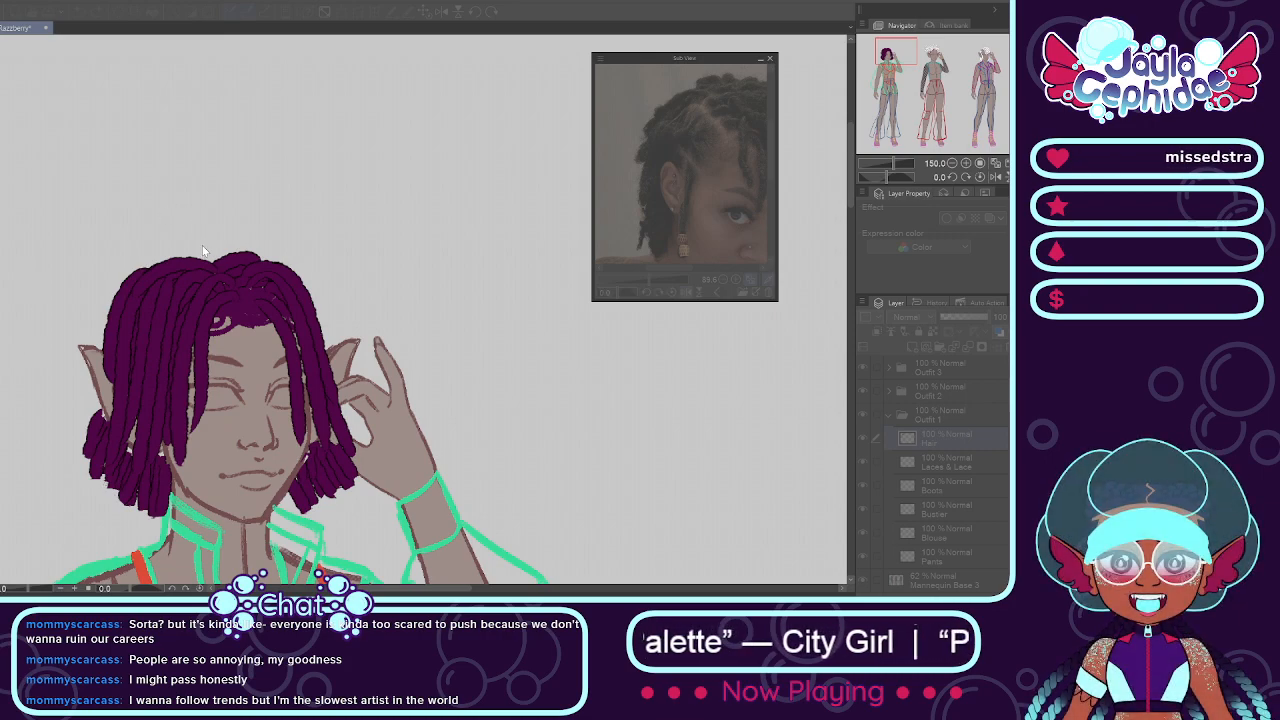
{"action": "left_click", "coordinate": [223, 228]}
{"action": "scroll", "coordinate": [286, 359], "scroll_direction": "down", "scroll_amount": 7}
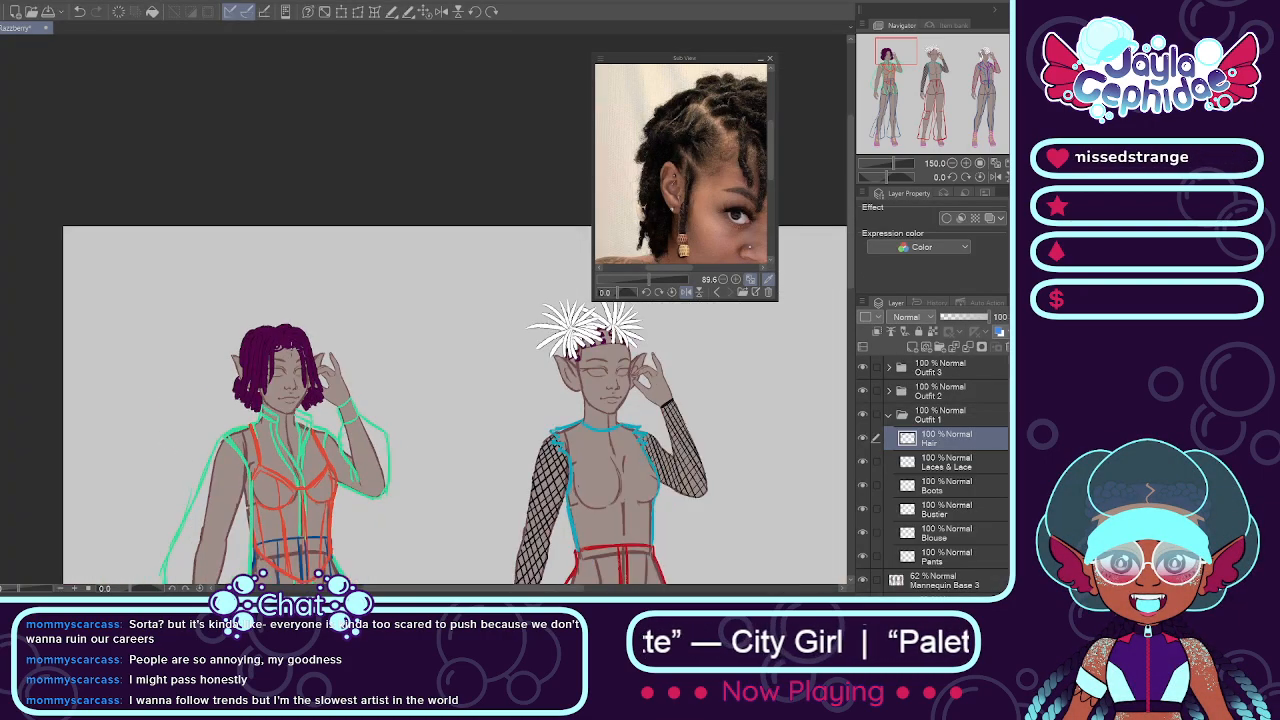
{"action": "scroll", "coordinate": [345, 512], "scroll_direction": "up", "scroll_amount": 4}
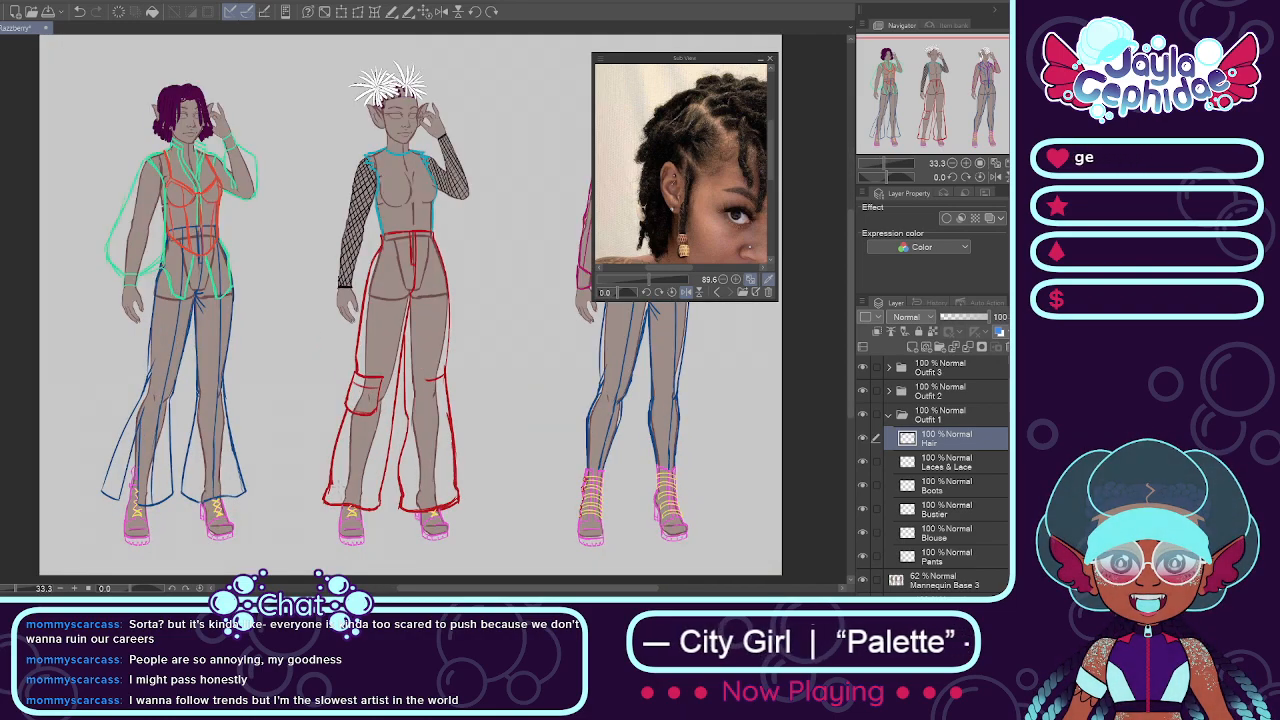
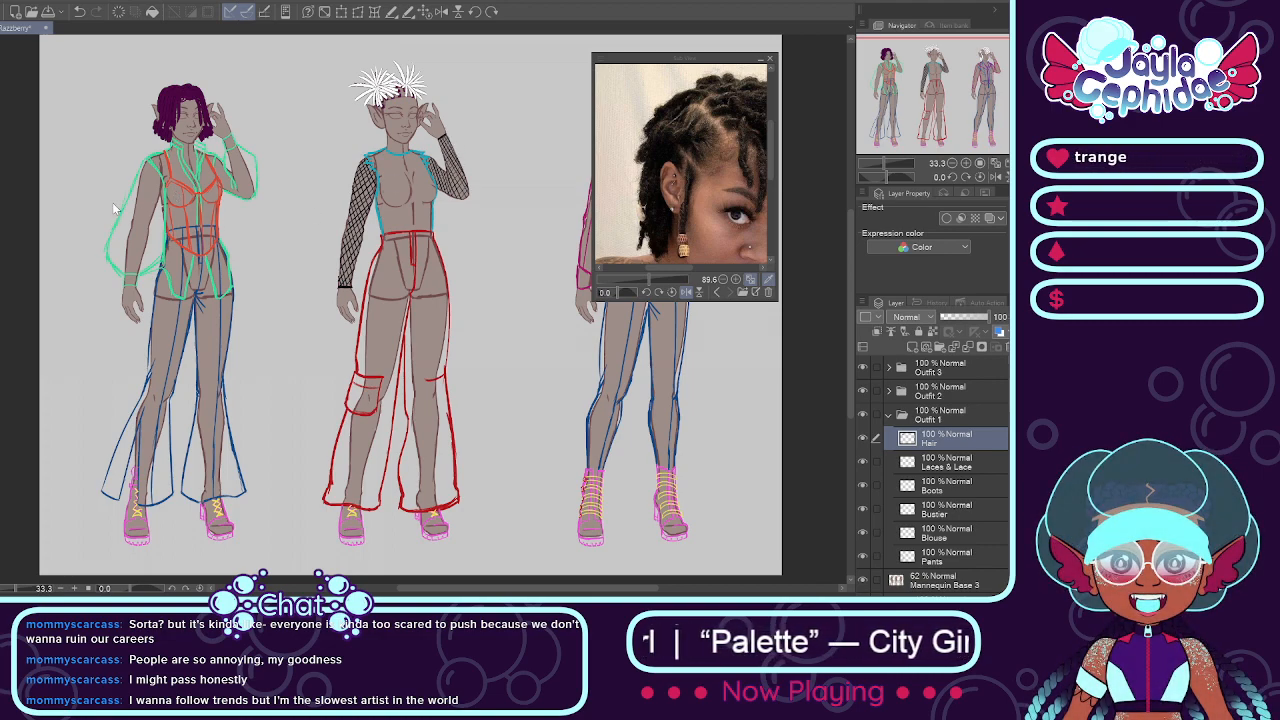
Step: Open the "Echo in Spiderverse Style" drawing and bring the small Echo character artwork into view
{"action": "double_click", "coordinate": [354, 362]}
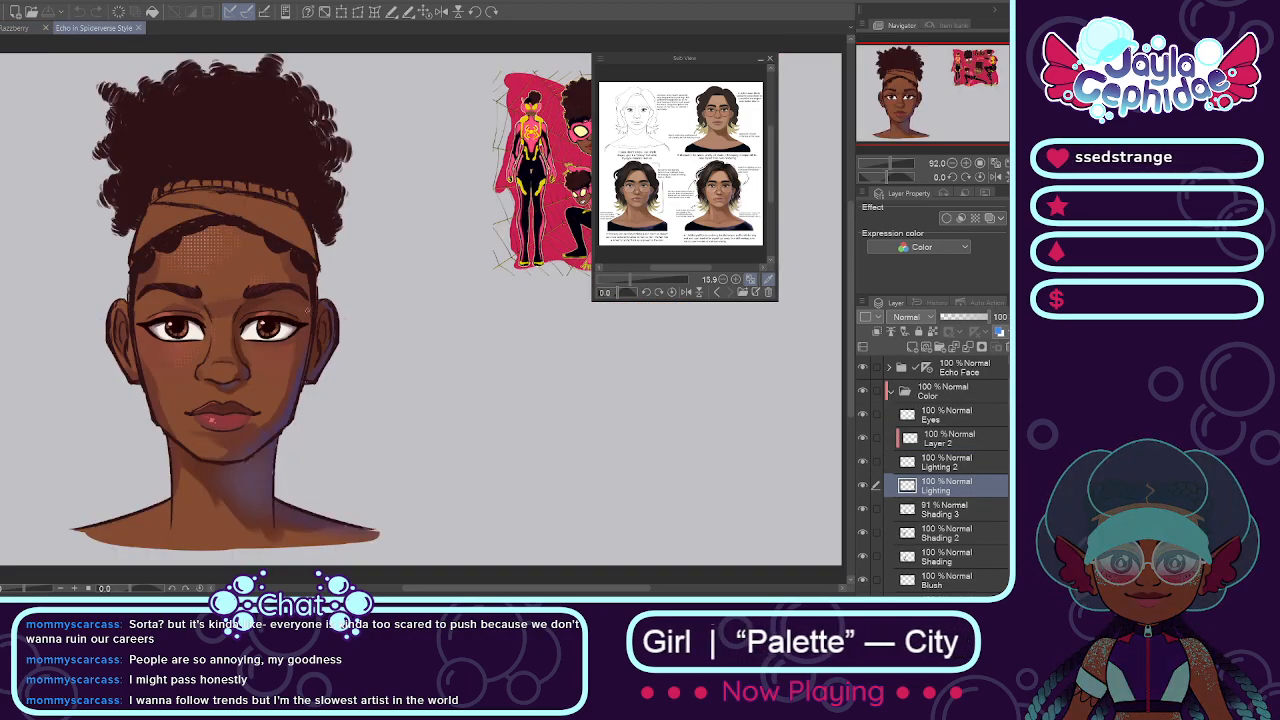
{"action": "left_click_drag", "start_coordinate": [452, 589], "coordinate": [443, 590]}
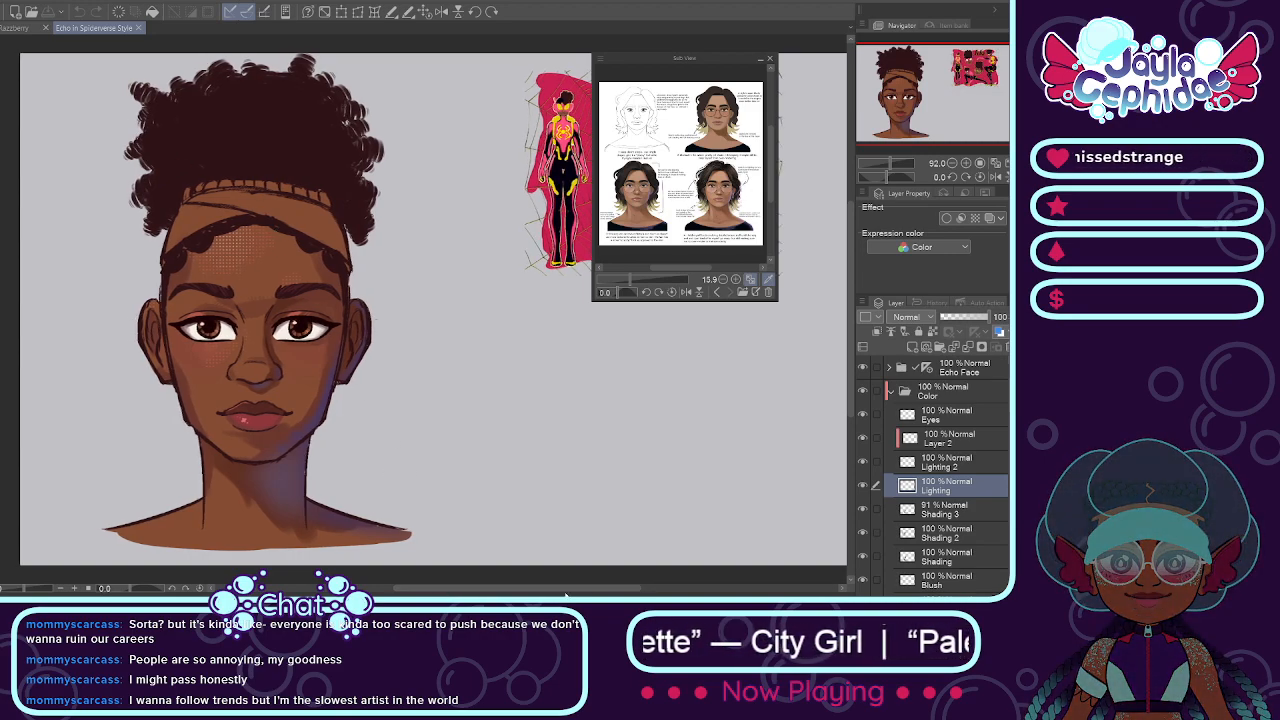
{"action": "left_click_drag", "start_coordinate": [567, 593], "coordinate": [666, 592]}
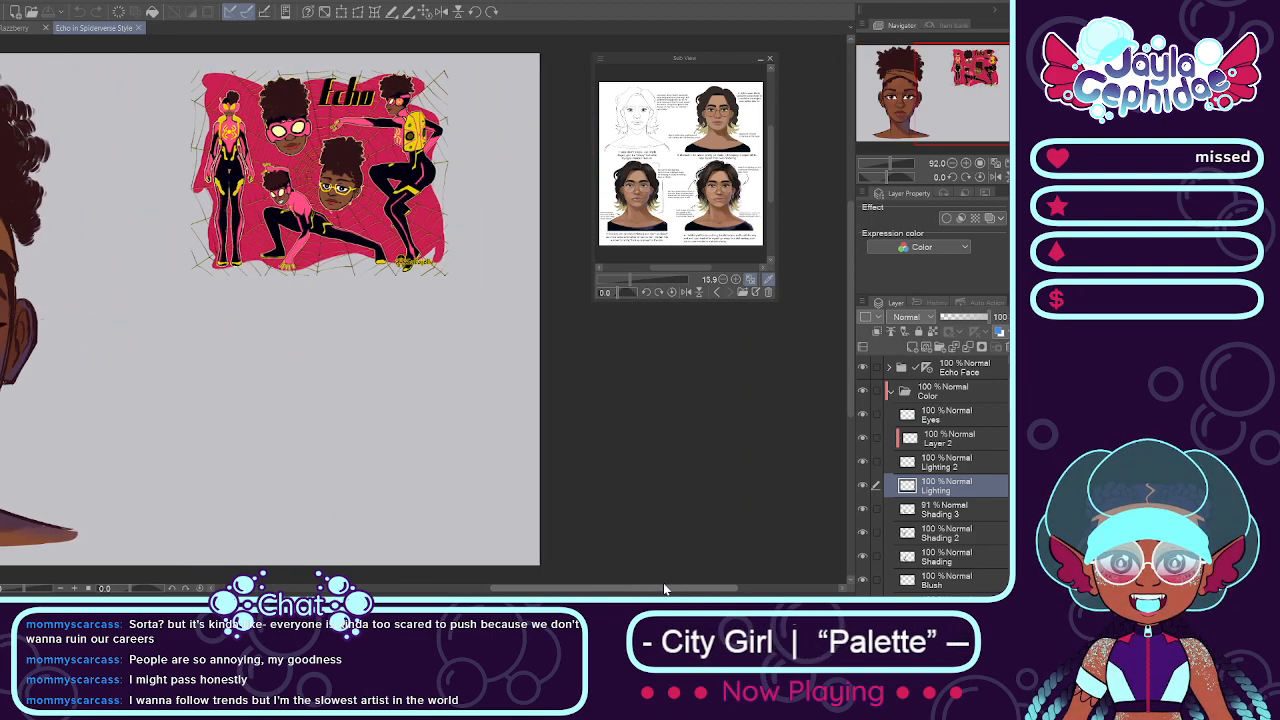
Step: Collapse the Color folder, then enlarge the Echo Spider layer's artwork to fill the empty canvas area beside the portrait
{"action": "left_click", "coordinate": [904, 391]}
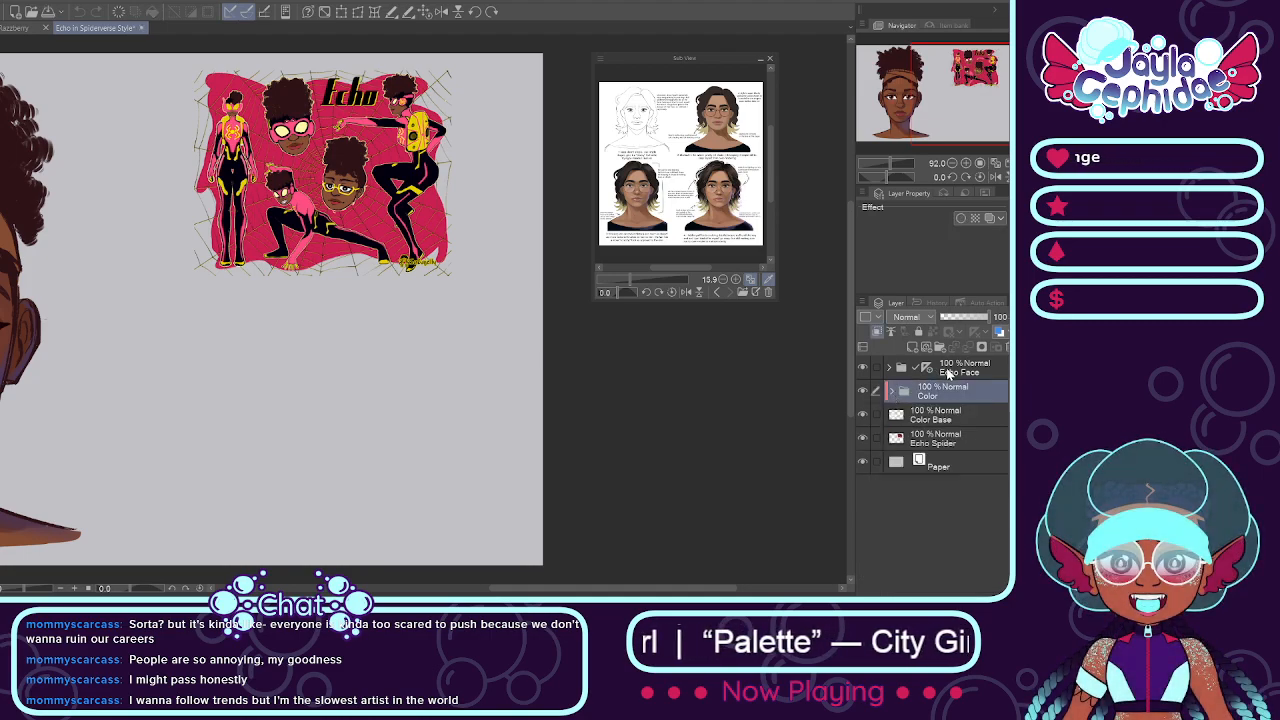
{"action": "left_click", "coordinate": [940, 438]}
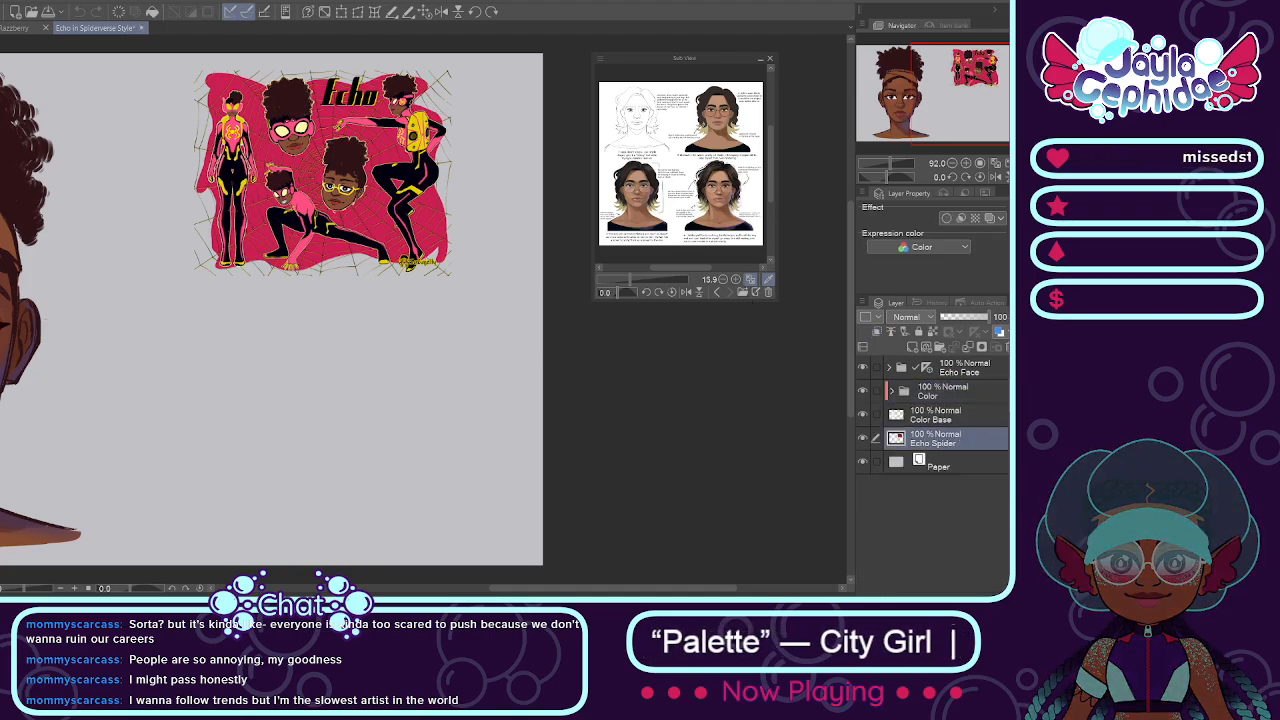
{"action": "left_click", "coordinate": [339, 12]}
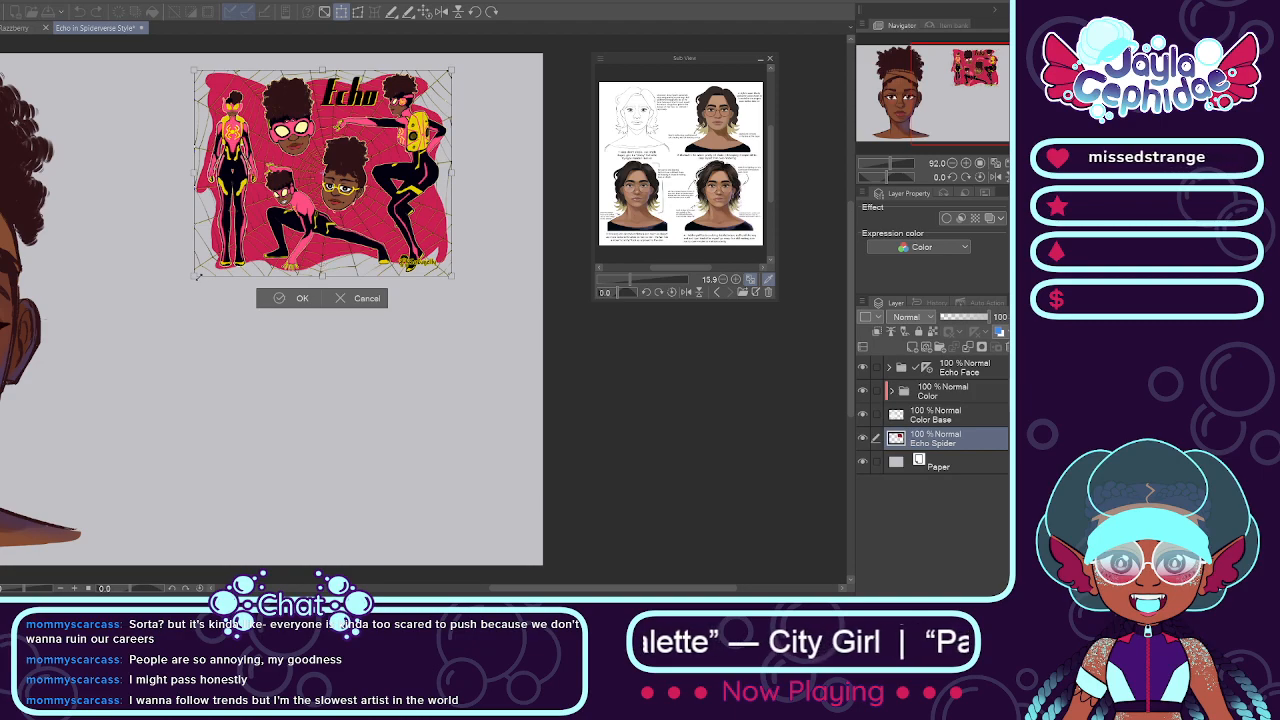
{"action": "left_click_drag", "start_coordinate": [115, 390], "coordinate": [85, 460]}
{"action": "left_click_drag", "start_coordinate": [303, 280], "coordinate": [359, 308]}
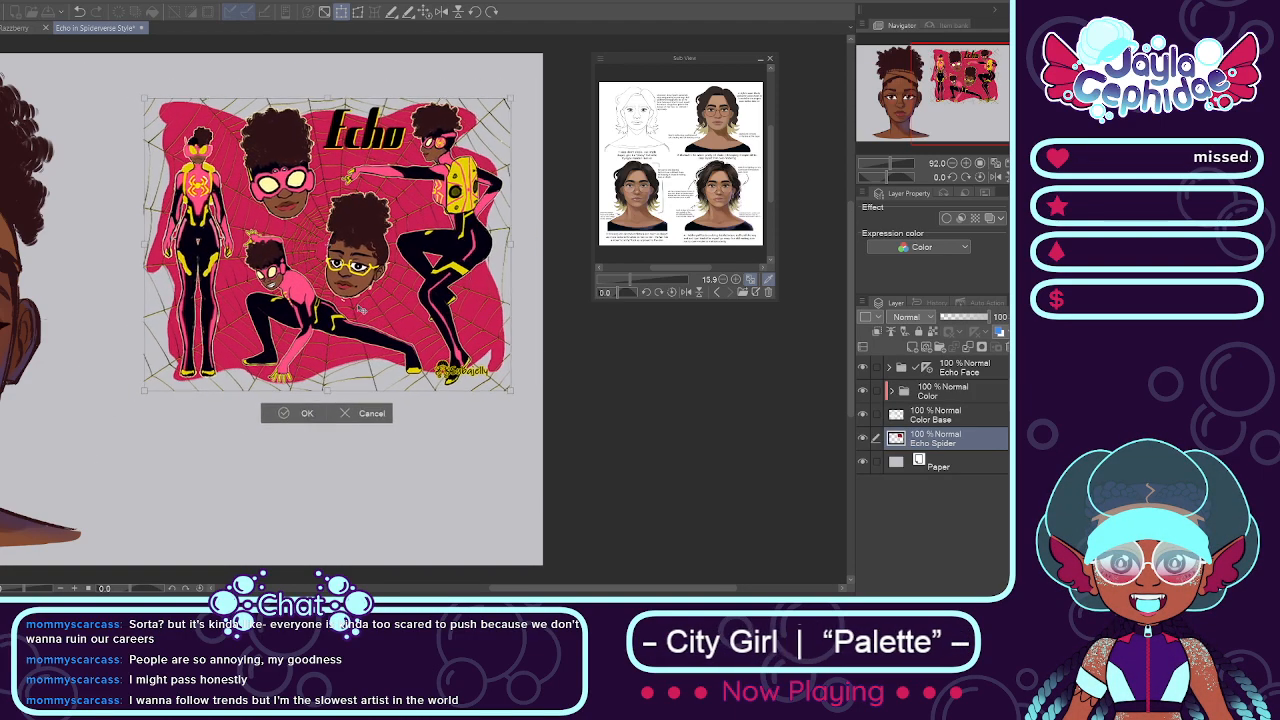
{"action": "left_click_drag", "start_coordinate": [142, 390], "coordinate": [32, 478]}
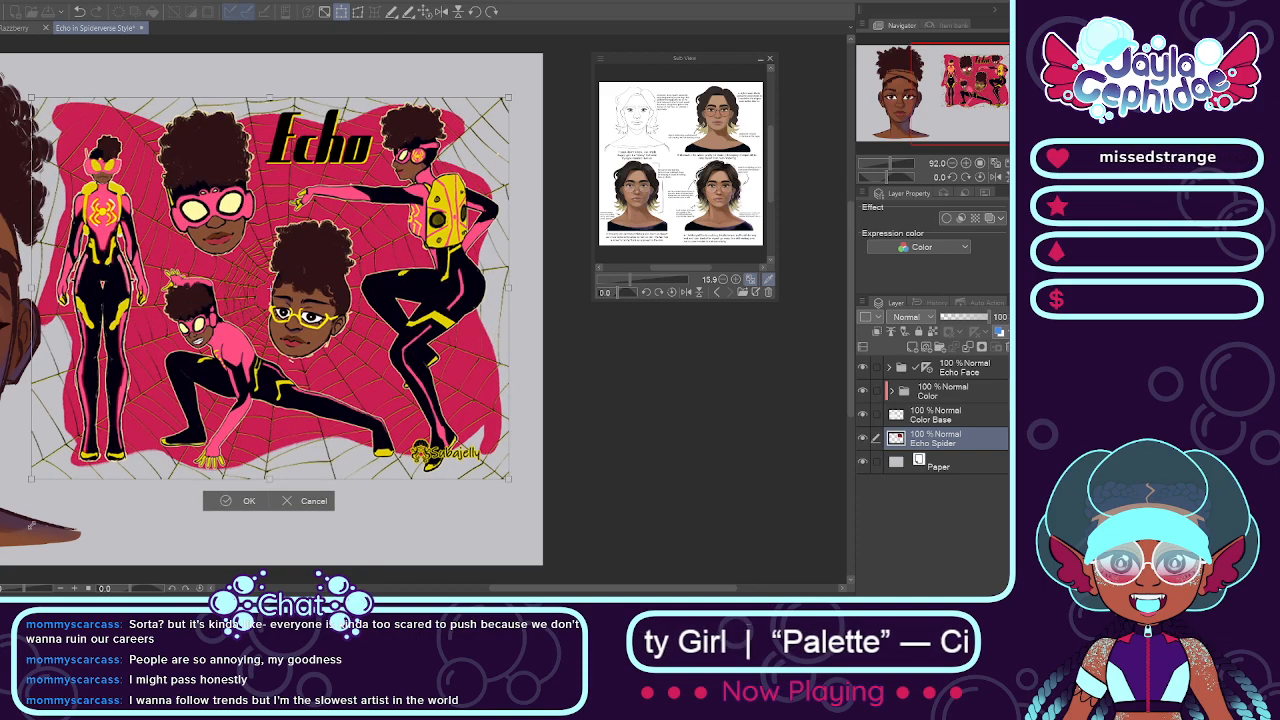
{"action": "mouse_move", "coordinate": [230, 371]}
{"action": "left_mouse_down"}
{"action": "mouse_move", "coordinate": [268, 359]}
{"action": "mouse_move", "coordinate": [218, 371]}
{"action": "left_mouse_up"}
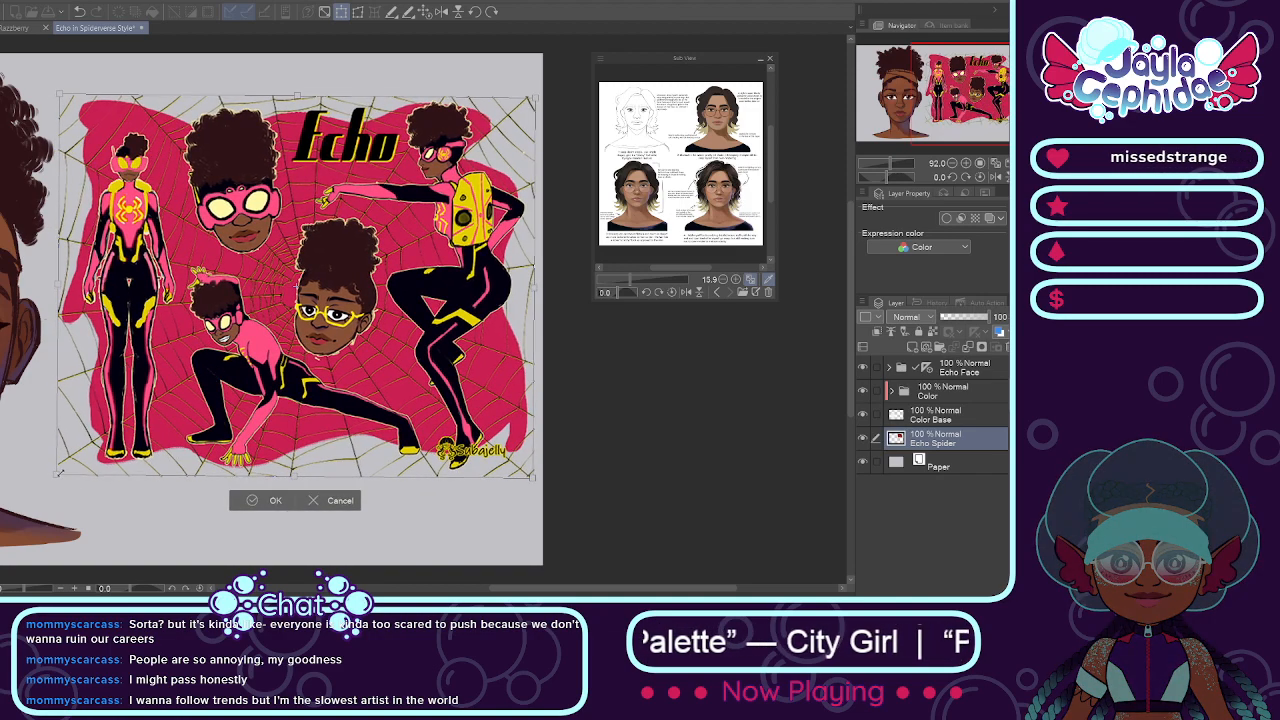
{"action": "left_click_drag", "start_coordinate": [57, 474], "coordinate": [38, 489]}
{"action": "left_click_drag", "start_coordinate": [196, 437], "coordinate": [203, 433]}
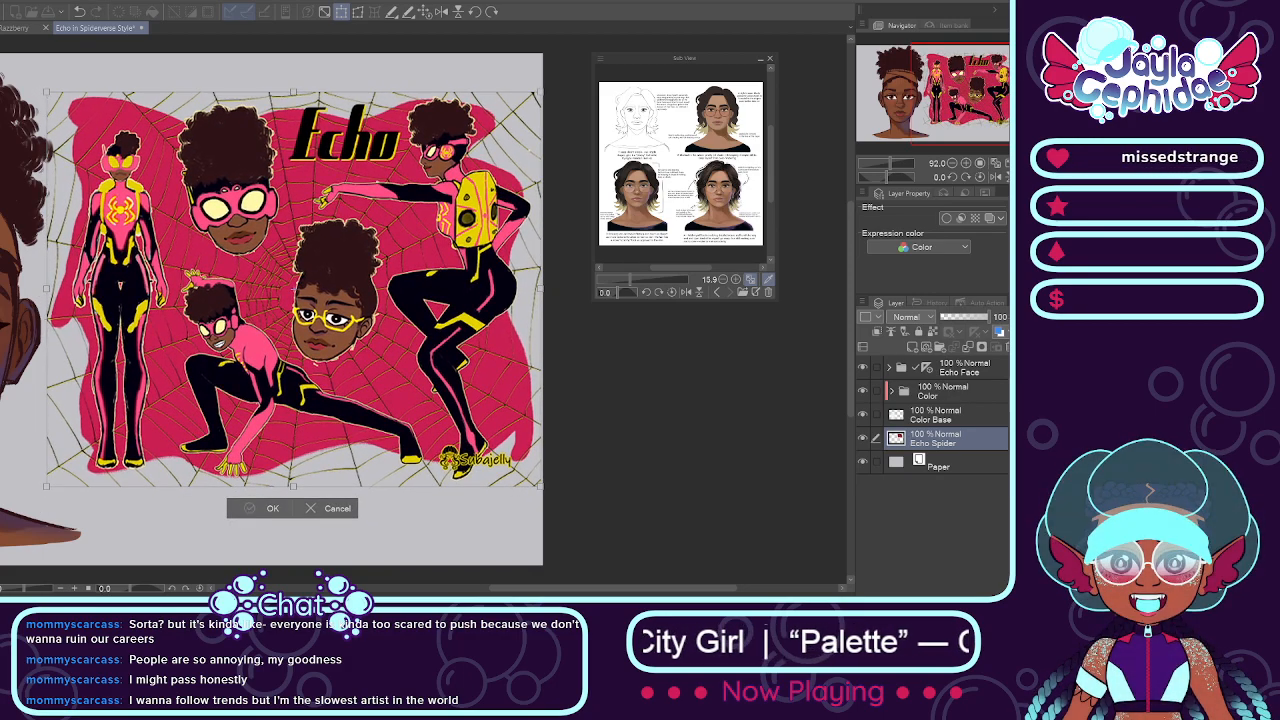
{"action": "left_click", "coordinate": [262, 508]}
Step: Examine the whole canvas and the details of the painted portrait next to the Echo character artwork
{"action": "scroll", "coordinate": [251, 496], "scroll_direction": "down", "scroll_amount": 3}
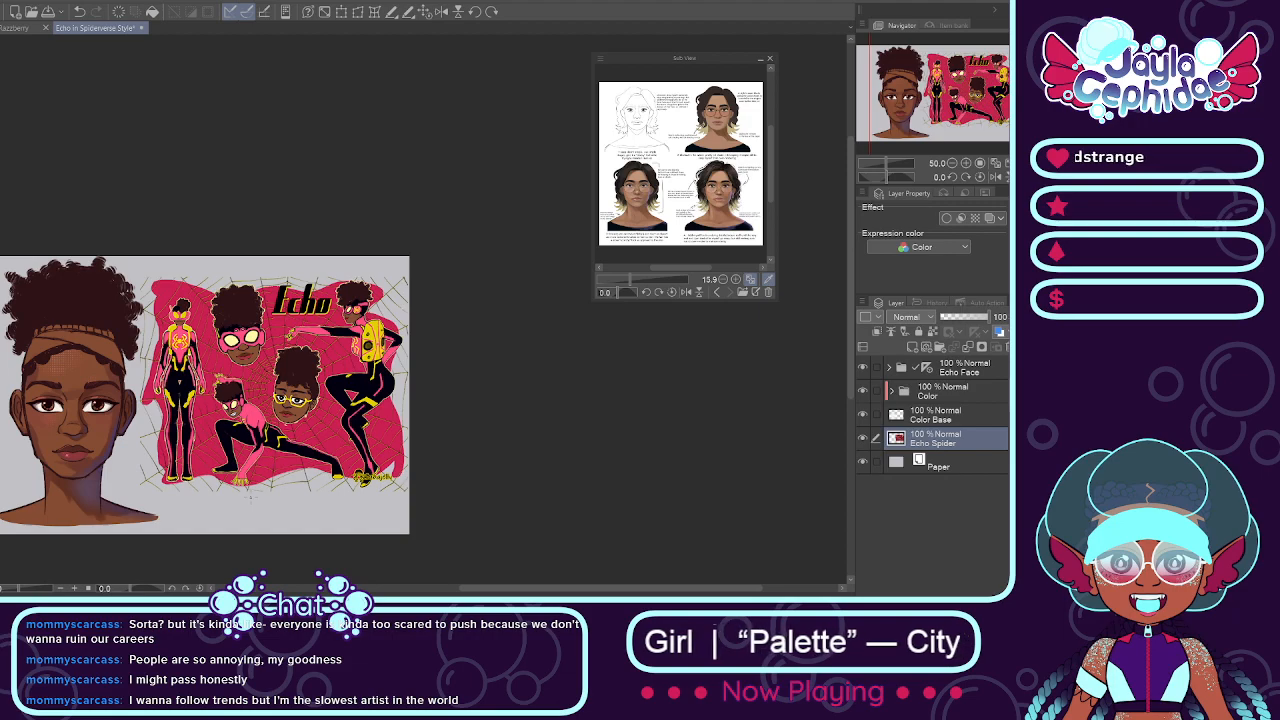
{"action": "scroll", "coordinate": [251, 496], "scroll_direction": "down", "scroll_amount": 1}
{"action": "scroll", "coordinate": [165, 524], "scroll_direction": "up", "scroll_amount": 2}
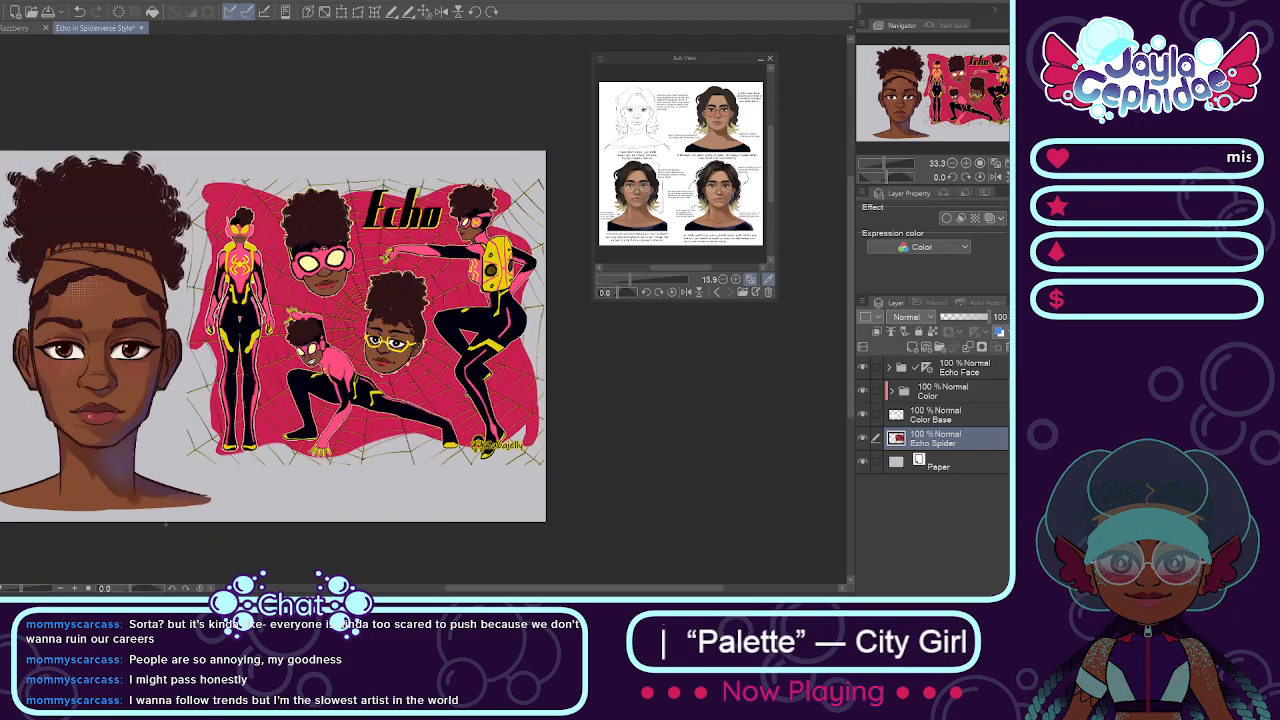
{"action": "scroll", "coordinate": [66, 423], "scroll_direction": "up", "scroll_amount": 1}
{"action": "scroll", "coordinate": [66, 423], "scroll_direction": "down", "scroll_amount": 1}
{"action": "scroll", "coordinate": [66, 423], "scroll_direction": "down", "scroll_amount": 3}
{"action": "scroll", "coordinate": [18, 424], "scroll_direction": "up", "scroll_amount": 3}
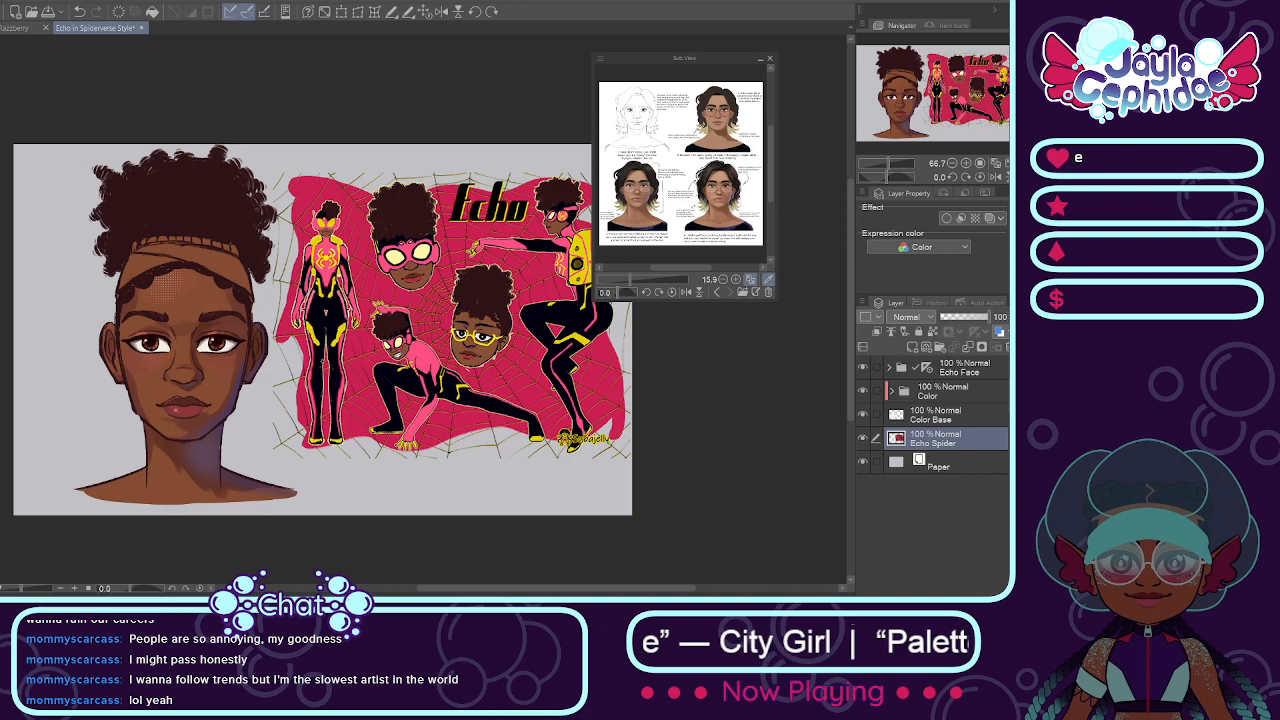
{"action": "scroll", "coordinate": [168, 338], "scroll_direction": "down", "scroll_amount": 3}
{"action": "scroll", "coordinate": [168, 338], "scroll_direction": "up", "scroll_amount": 4}
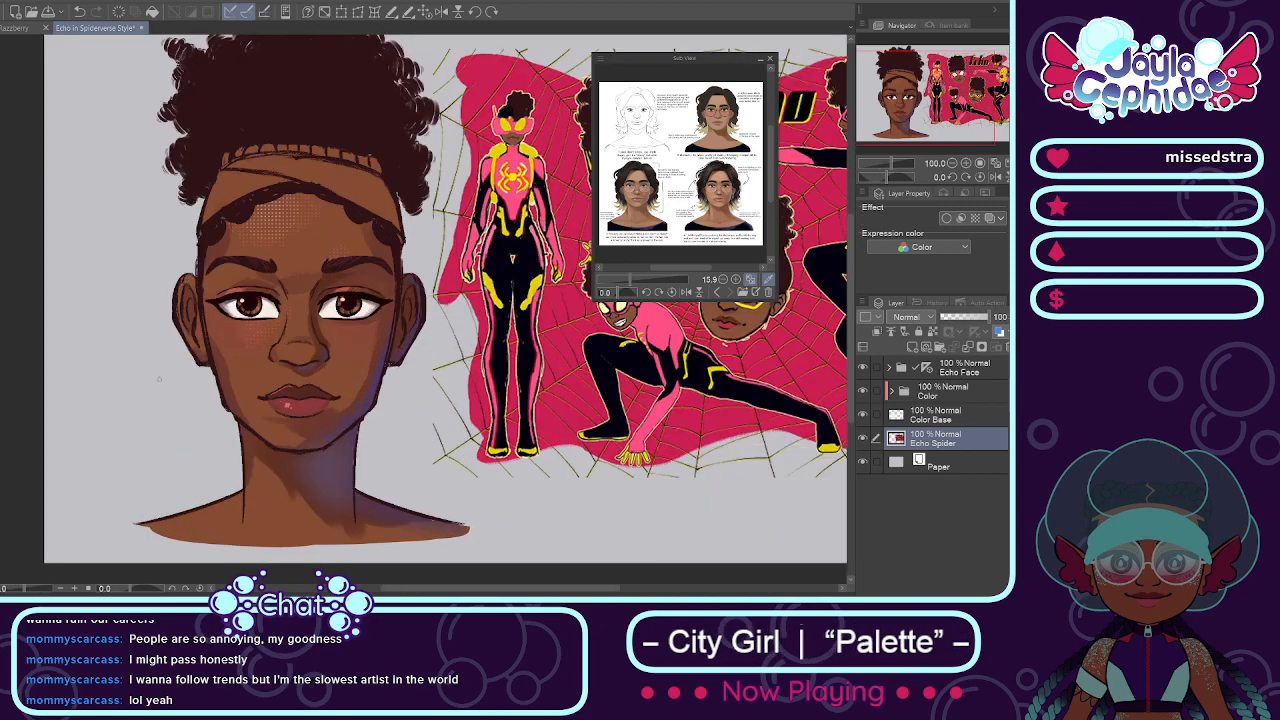
Step: Examine the lower part of the canvas up close, and enlarge the reference sheet's colored portrait with glasses and its notes
{"action": "left_click_drag", "start_coordinate": [769, 158], "coordinate": [770, 141]}
{"action": "left_click_drag", "start_coordinate": [632, 279], "coordinate": [633, 292]}
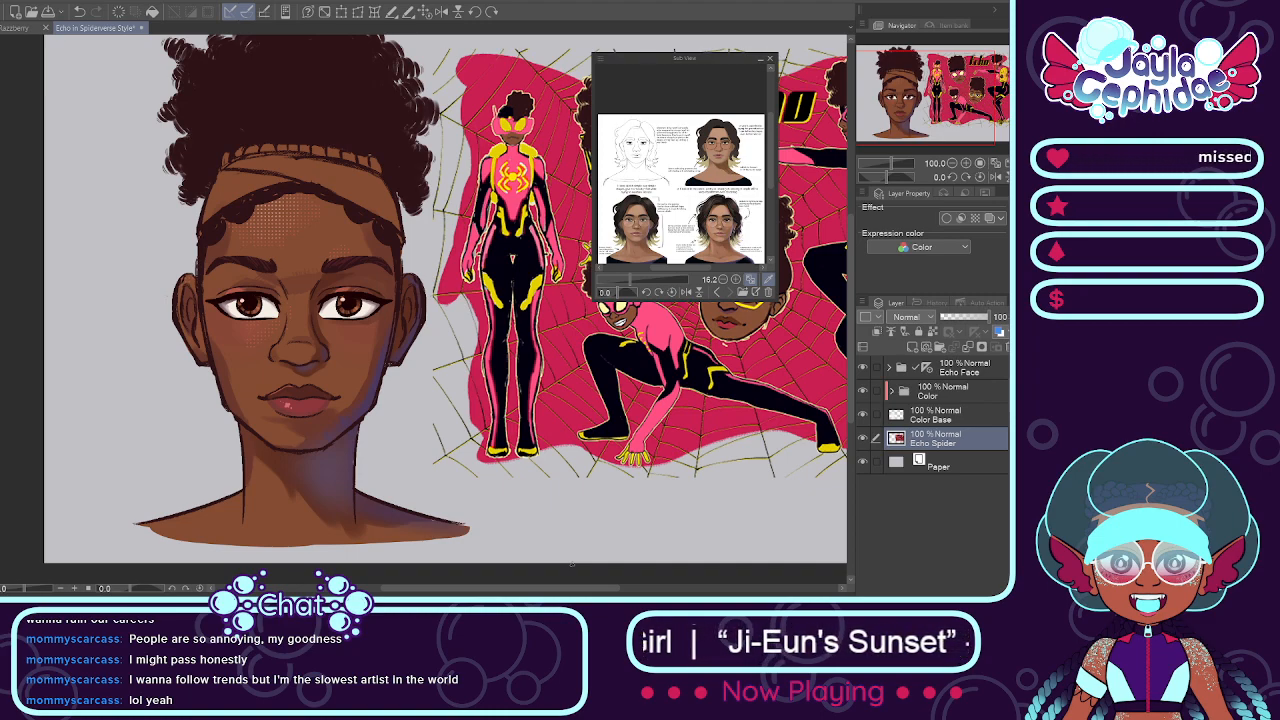
{"action": "scroll", "coordinate": [571, 565], "scroll_direction": "up", "scroll_amount": 1}
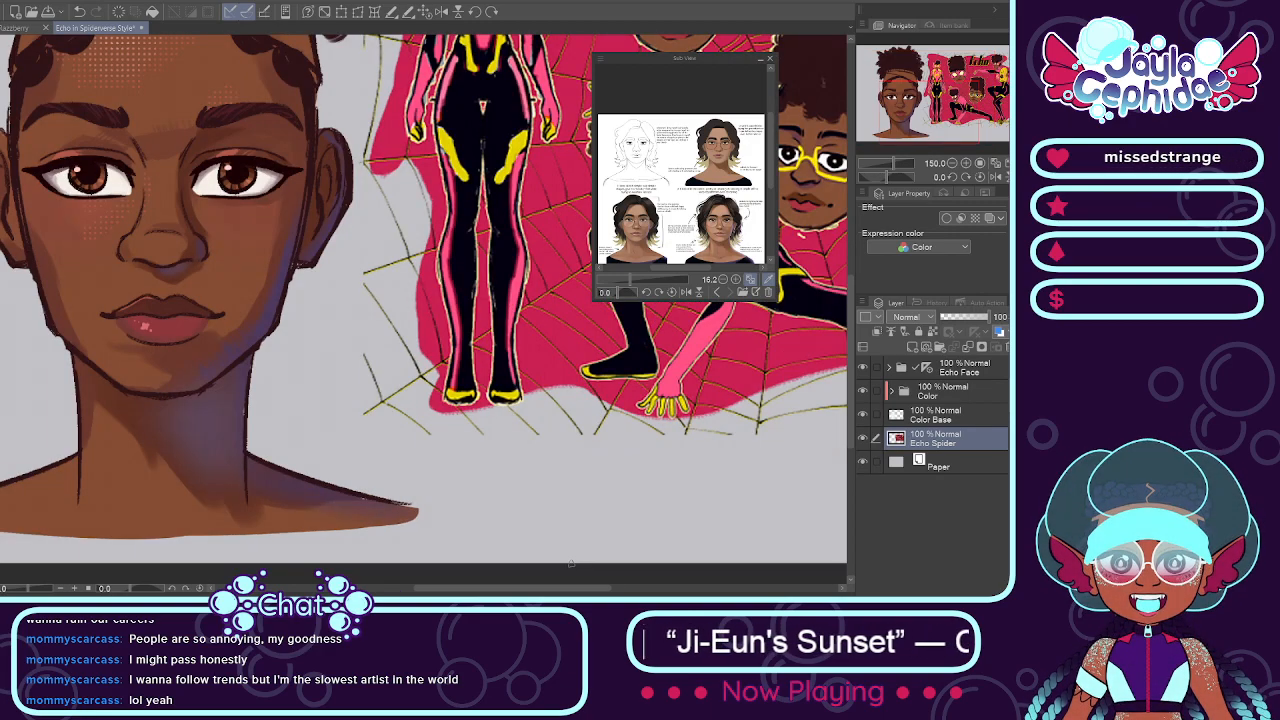
{"action": "scroll", "coordinate": [571, 565], "scroll_direction": "down", "scroll_amount": 1}
{"action": "scroll", "coordinate": [571, 565], "scroll_direction": "up", "scroll_amount": 2}
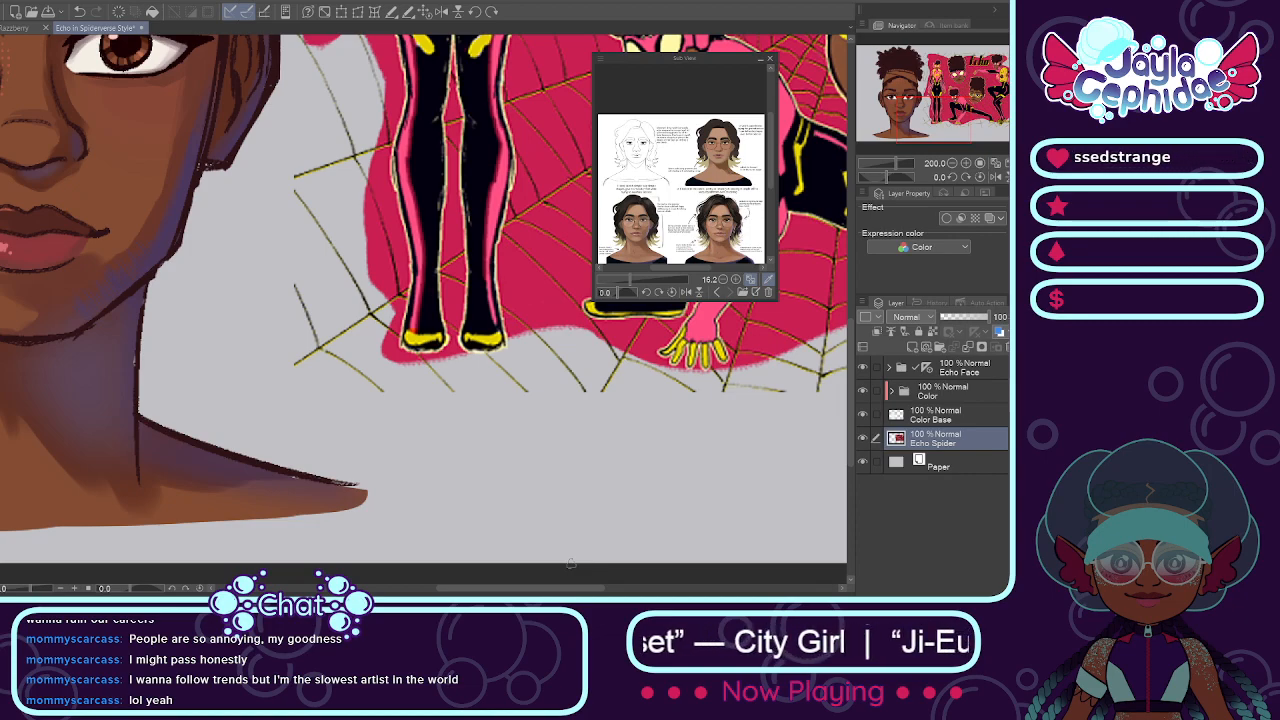
{"action": "scroll", "coordinate": [571, 563], "scroll_direction": "down", "scroll_amount": 3}
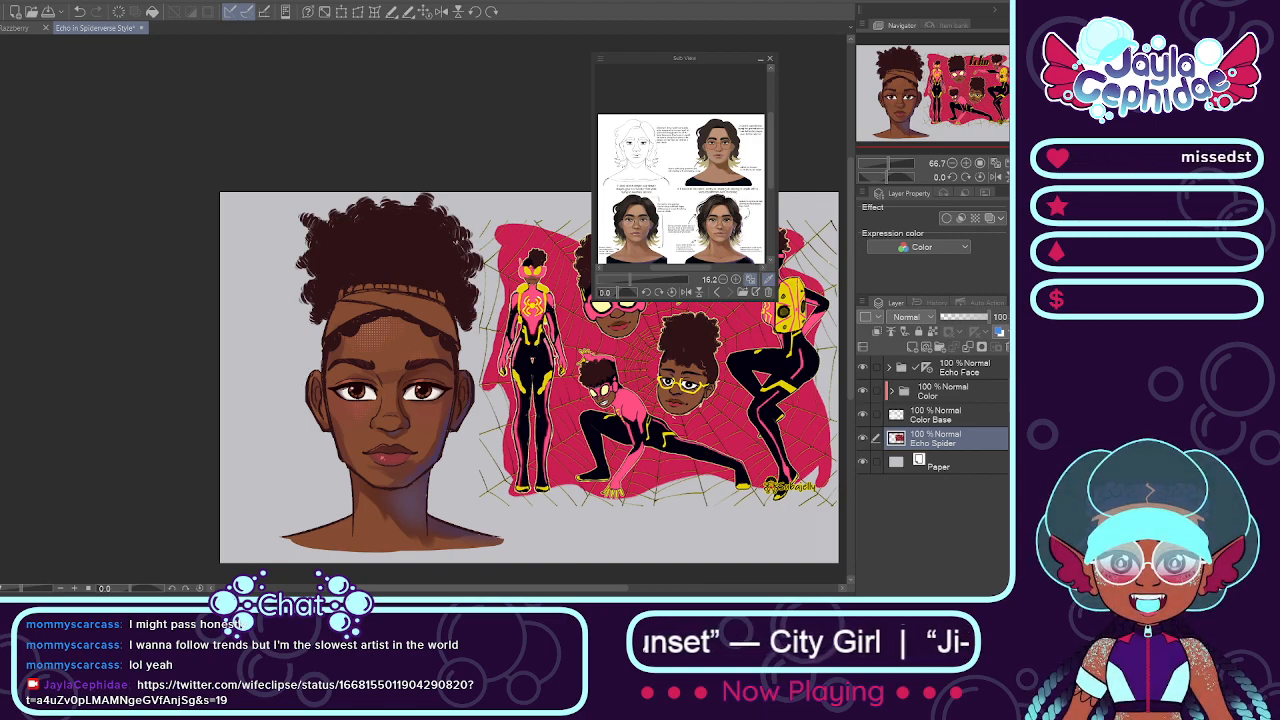
{"action": "mouse_move", "coordinate": [628, 288]}
{"action": "left_mouse_down"}
{"action": "mouse_move", "coordinate": [664, 270]}
{"action": "mouse_move", "coordinate": [652, 266]}
{"action": "mouse_move", "coordinate": [701, 264]}
{"action": "left_mouse_up"}
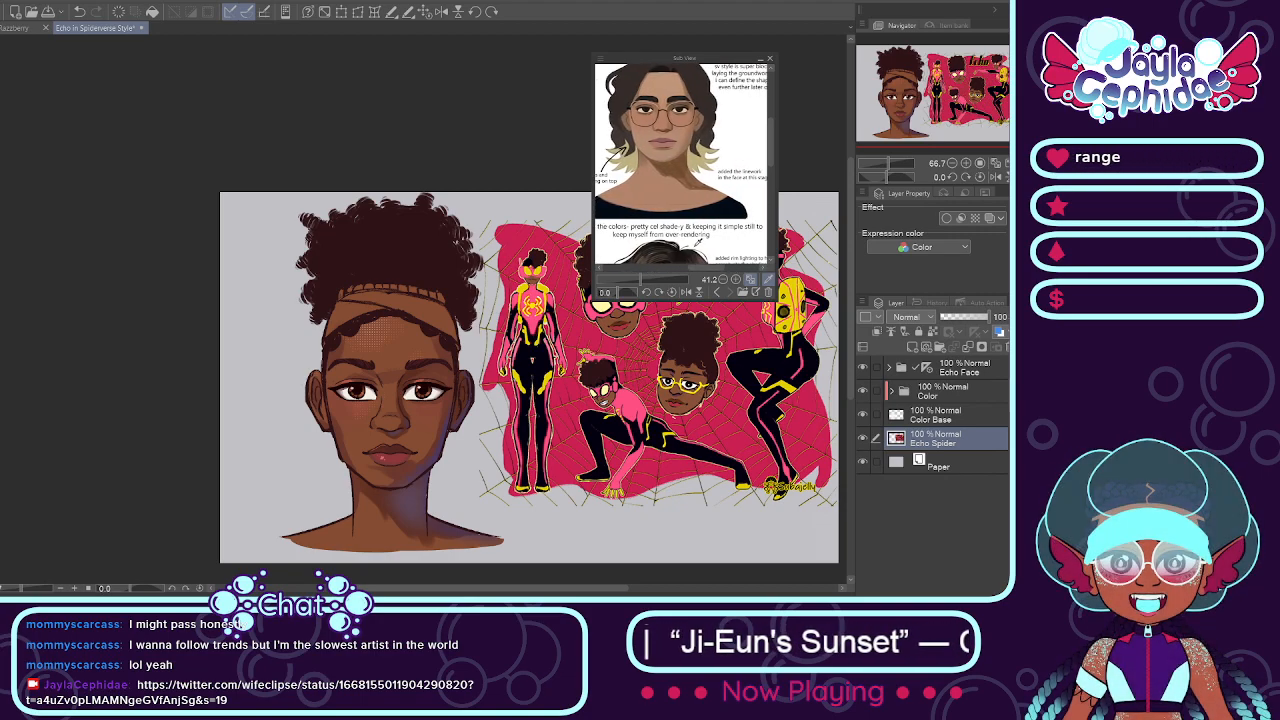
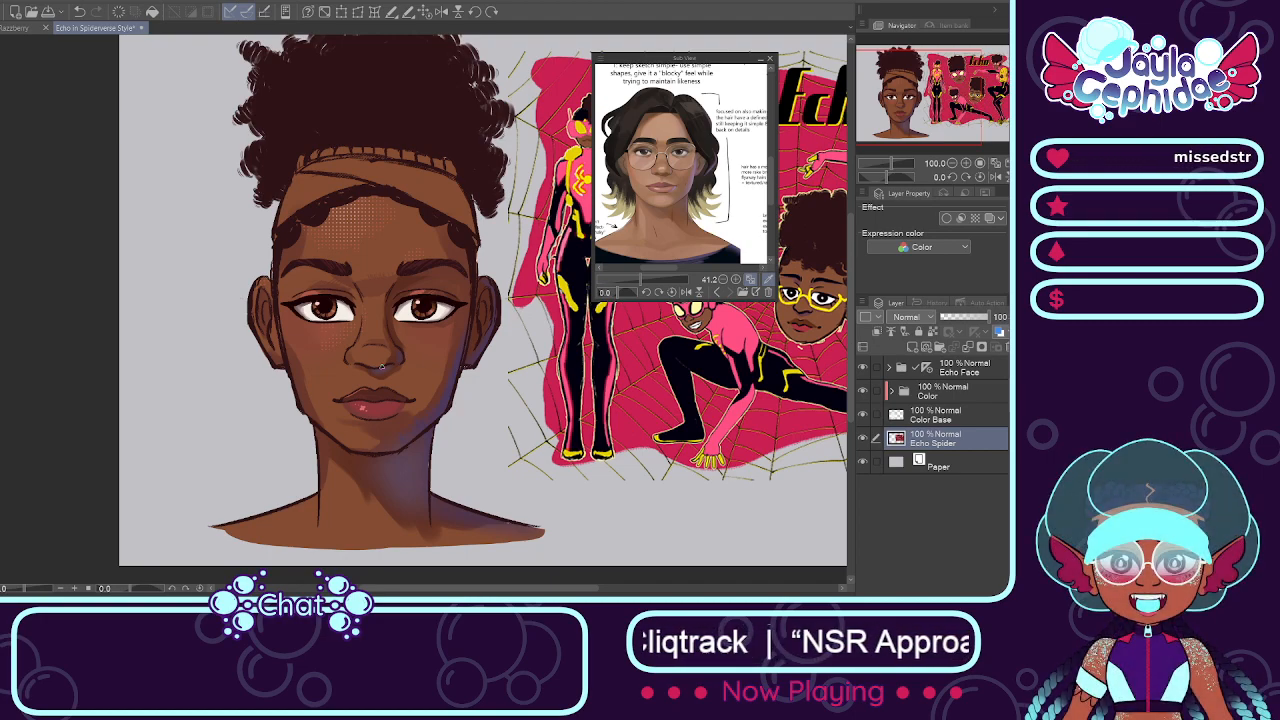
Step: Examine the Echo portrait's facial shading, neck and overall rendering, both up close and with the whole canvas in view
{"action": "scroll", "coordinate": [390, 245], "scroll_direction": "up", "scroll_amount": 5}
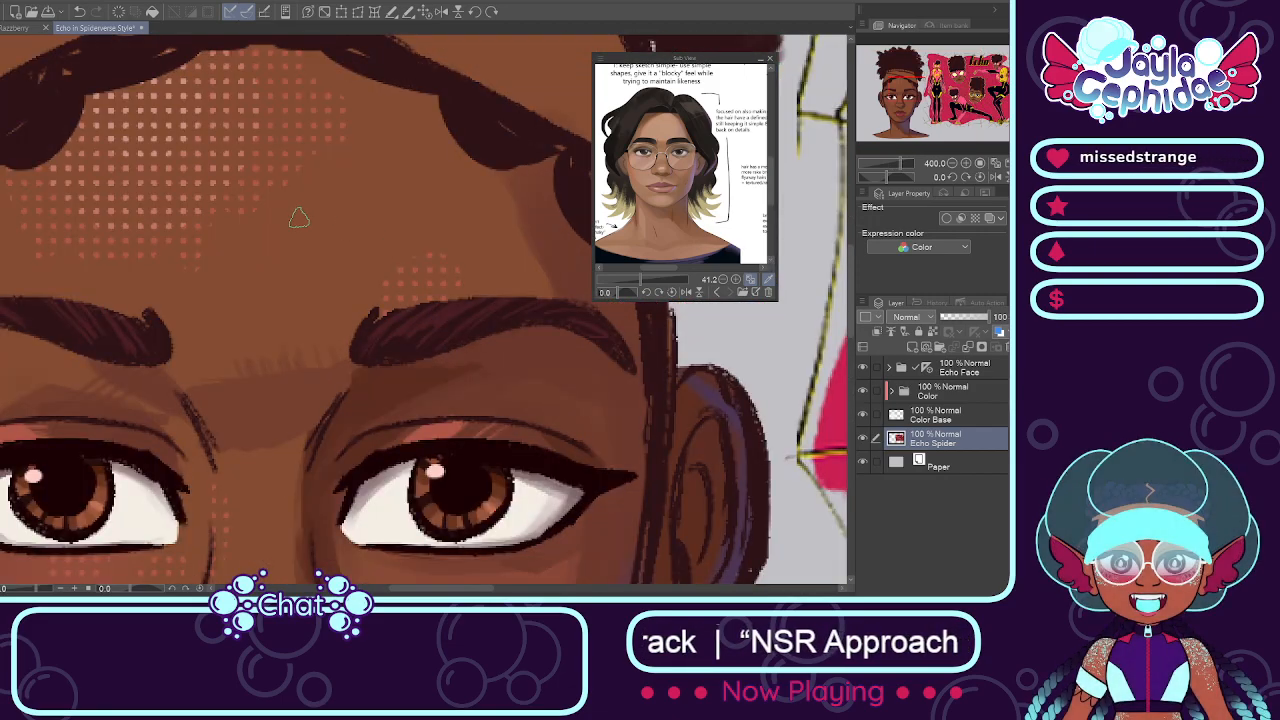
{"action": "scroll", "coordinate": [299, 217], "scroll_direction": "down", "scroll_amount": 4}
{"action": "scroll", "coordinate": [265, 362], "scroll_direction": "up", "scroll_amount": 3}
{"action": "scroll", "coordinate": [250, 418], "scroll_direction": "down", "scroll_amount": 3}
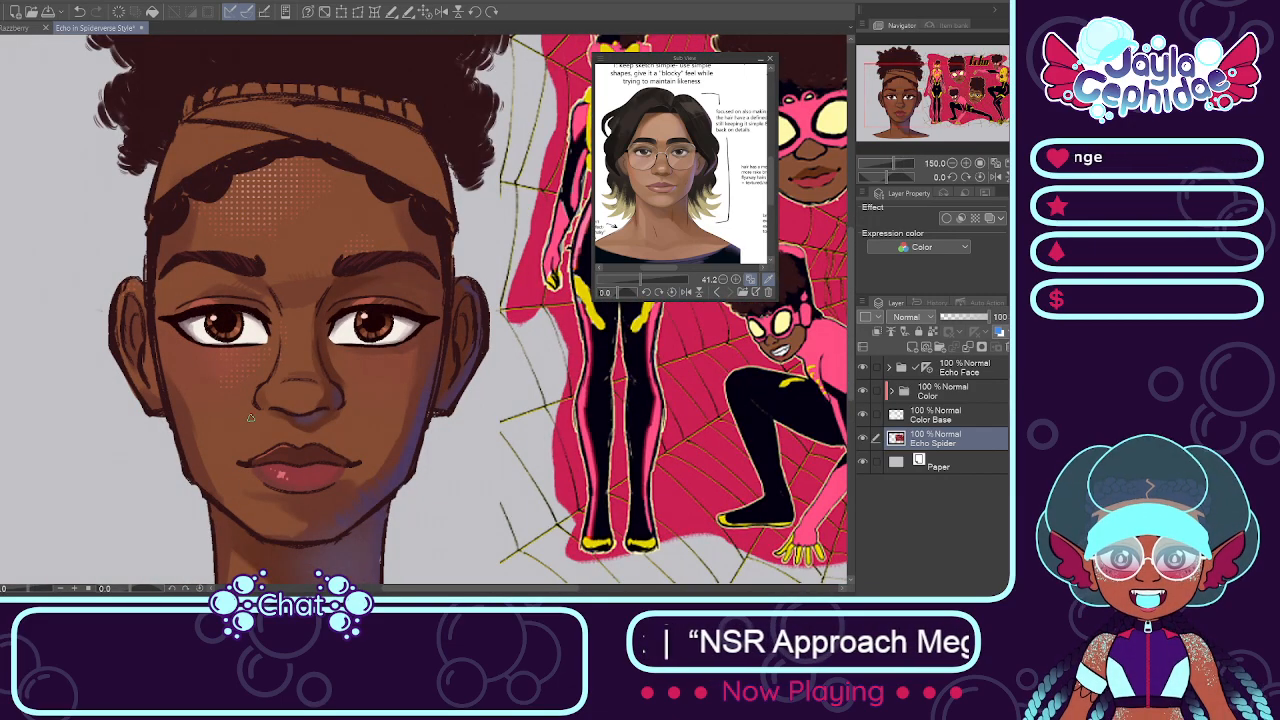
{"action": "scroll", "coordinate": [230, 406], "scroll_direction": "up", "scroll_amount": 1}
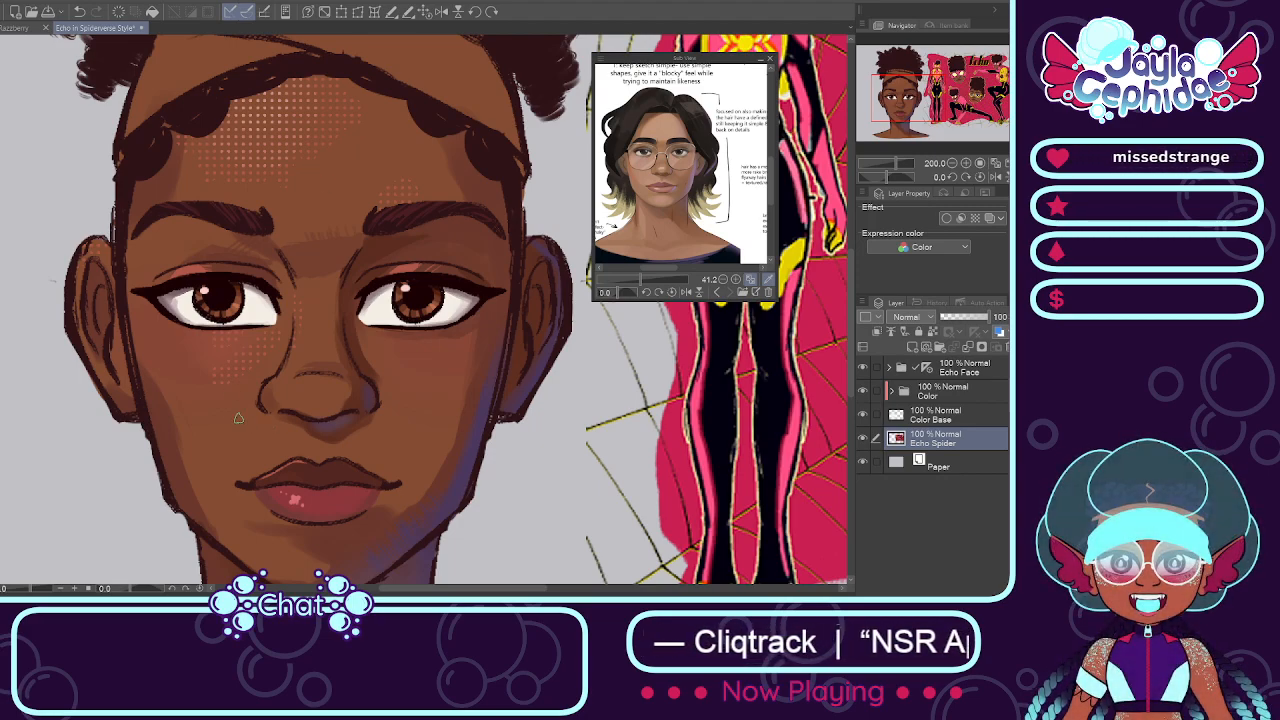
{"action": "scroll", "coordinate": [328, 431], "scroll_direction": "down", "scroll_amount": 2}
{"action": "scroll", "coordinate": [335, 522], "scroll_direction": "up", "scroll_amount": 2}
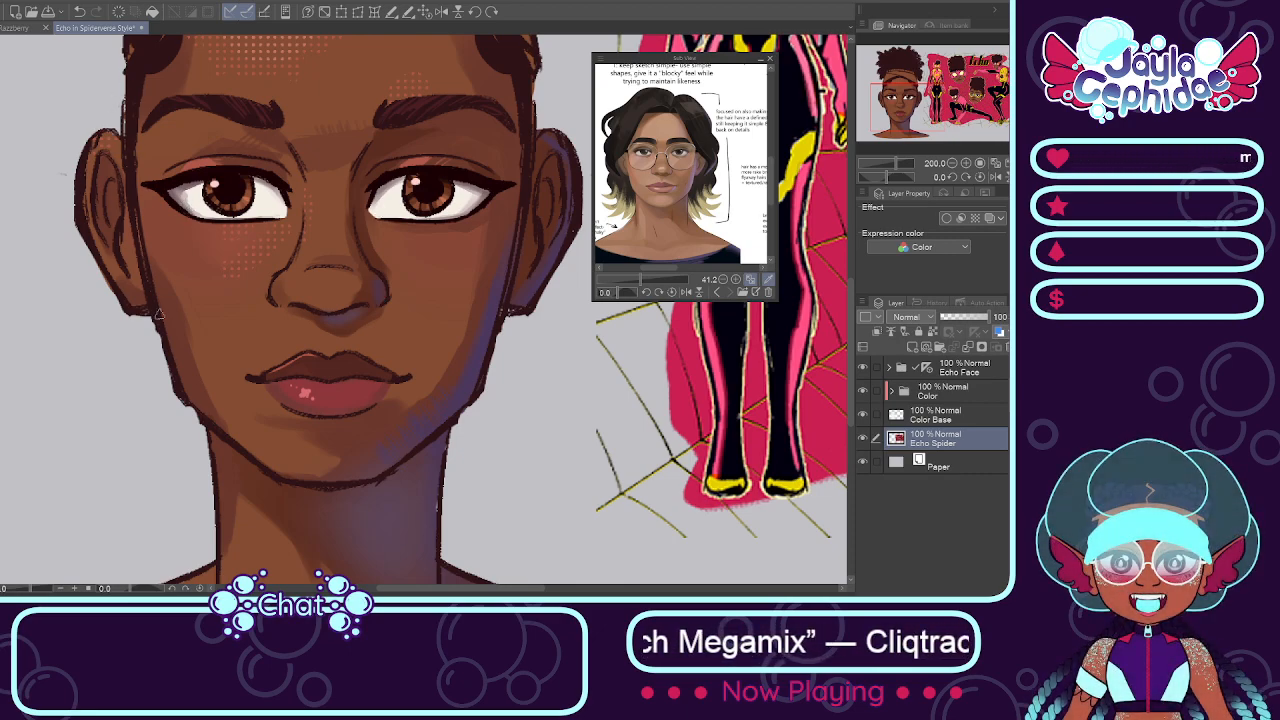
{"action": "scroll", "coordinate": [225, 410], "scroll_direction": "down", "scroll_amount": 2}
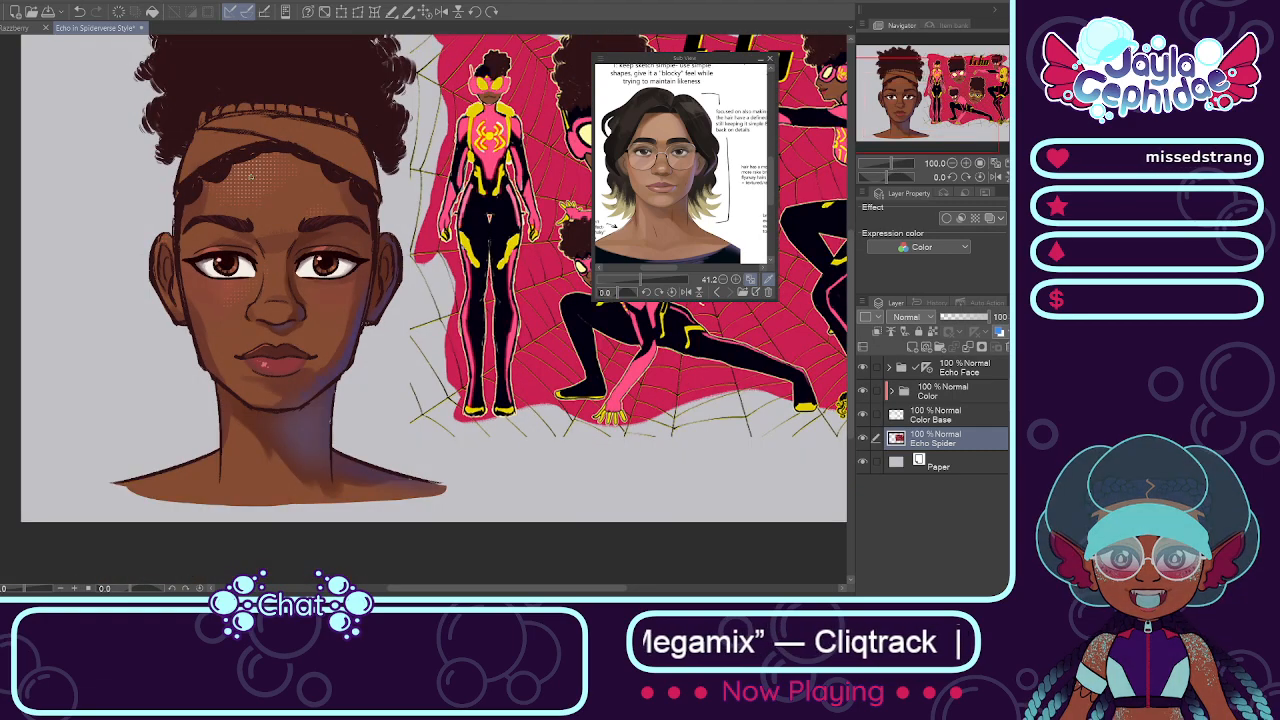
{"action": "scroll", "coordinate": [229, 355], "scroll_direction": "up", "scroll_amount": 1}
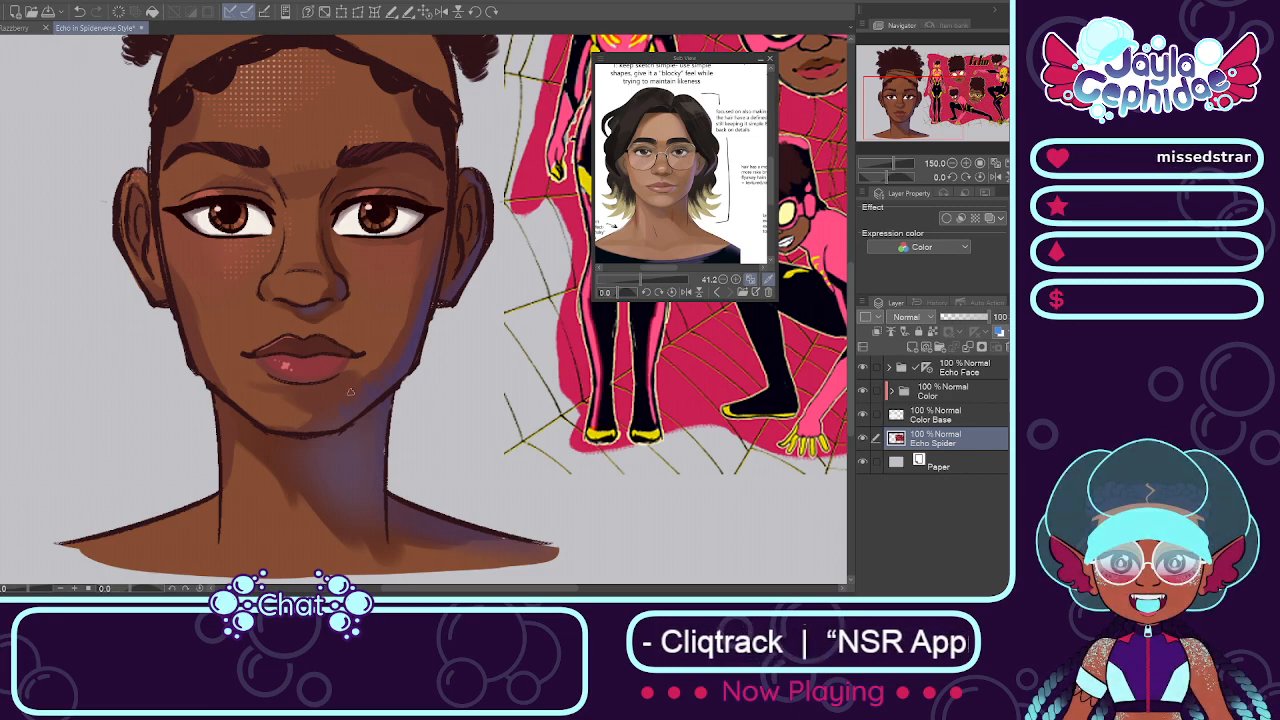
{"action": "scroll", "coordinate": [373, 236], "scroll_direction": "down", "scroll_amount": 2}
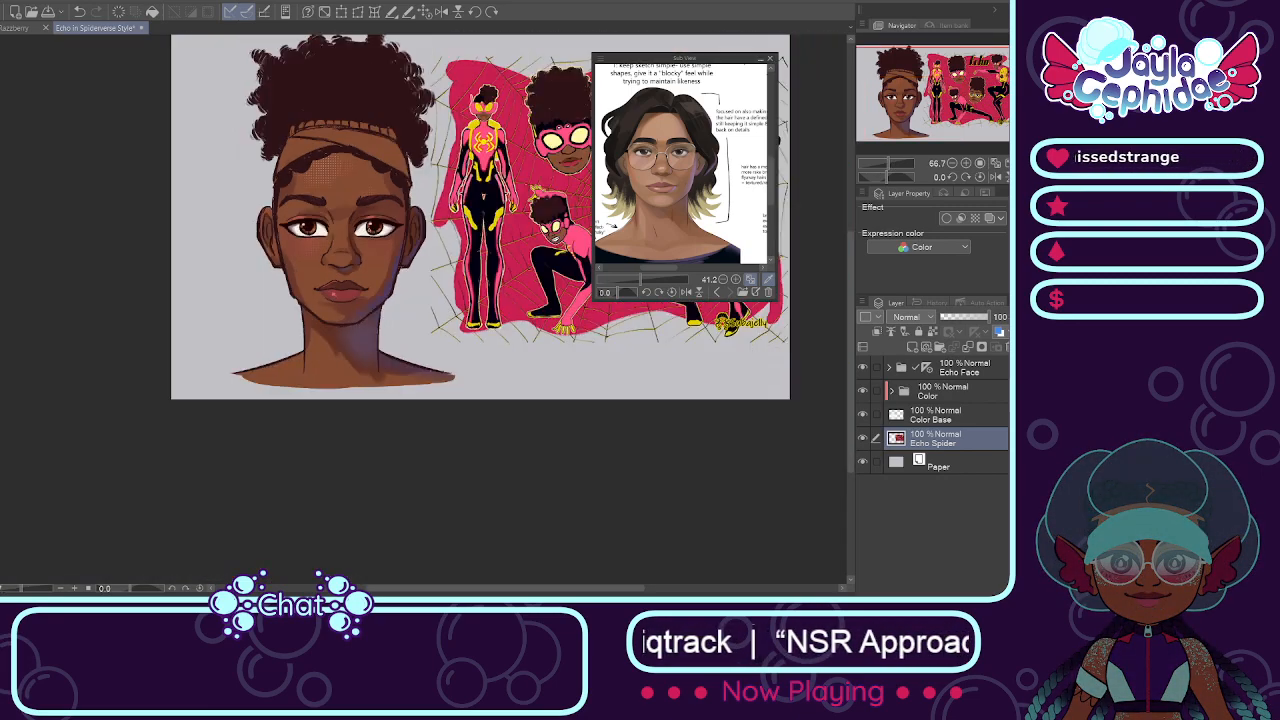
{"action": "scroll", "coordinate": [372, 223], "scroll_direction": "down", "scroll_amount": 2}
{"action": "scroll", "coordinate": [374, 190], "scroll_direction": "up", "scroll_amount": 2}
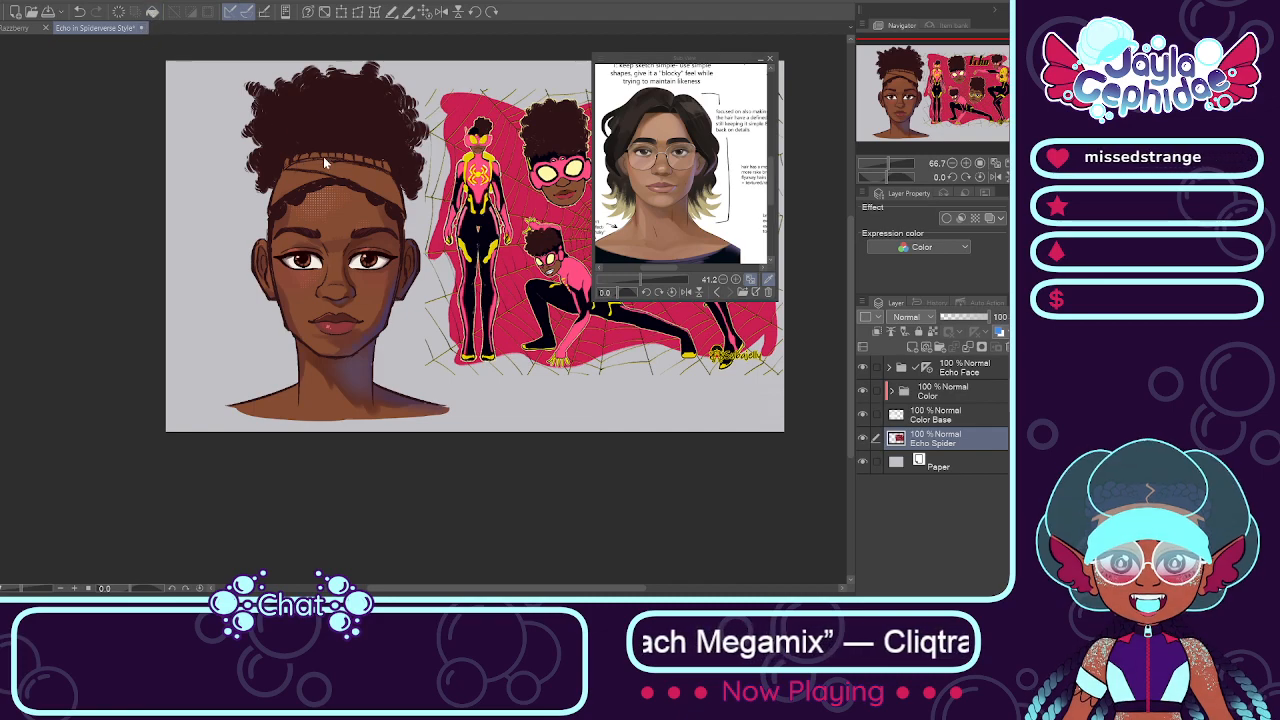
Step: Close the Echo in Spiderverse Style drawing and collapse the Outfit 1 folder in the outfit design drawing
{"action": "left_click", "coordinate": [466, 222]}
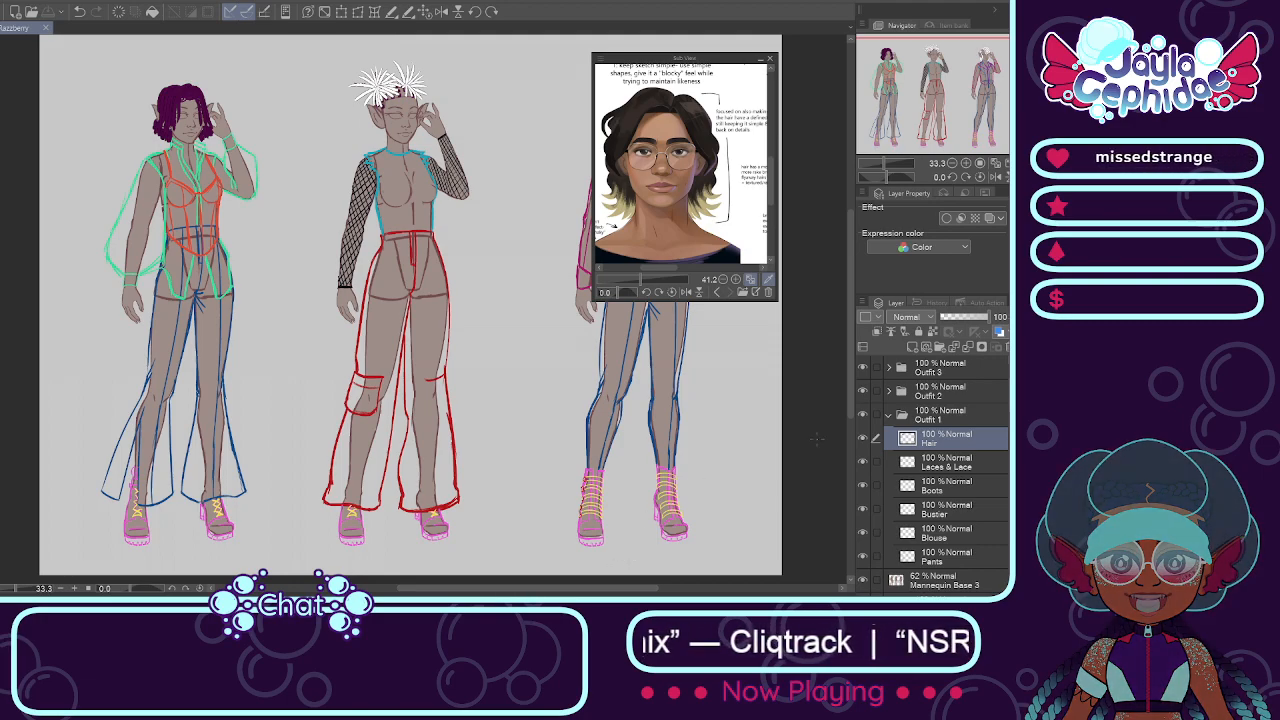
{"action": "left_click", "coordinate": [889, 414]}
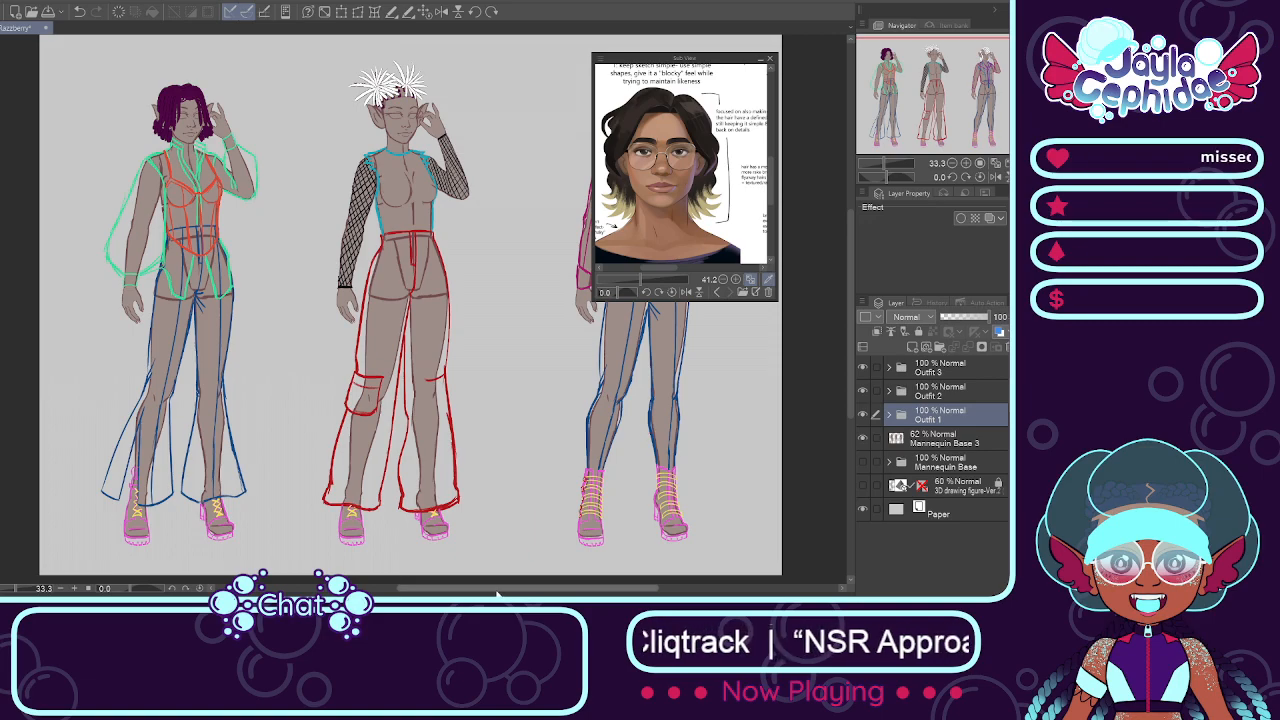
{"action": "mouse_move", "coordinate": [501, 592]}
{"action": "left_mouse_down"}
{"action": "mouse_move", "coordinate": [540, 590]}
{"action": "mouse_move", "coordinate": [490, 589]}
{"action": "left_mouse_up"}
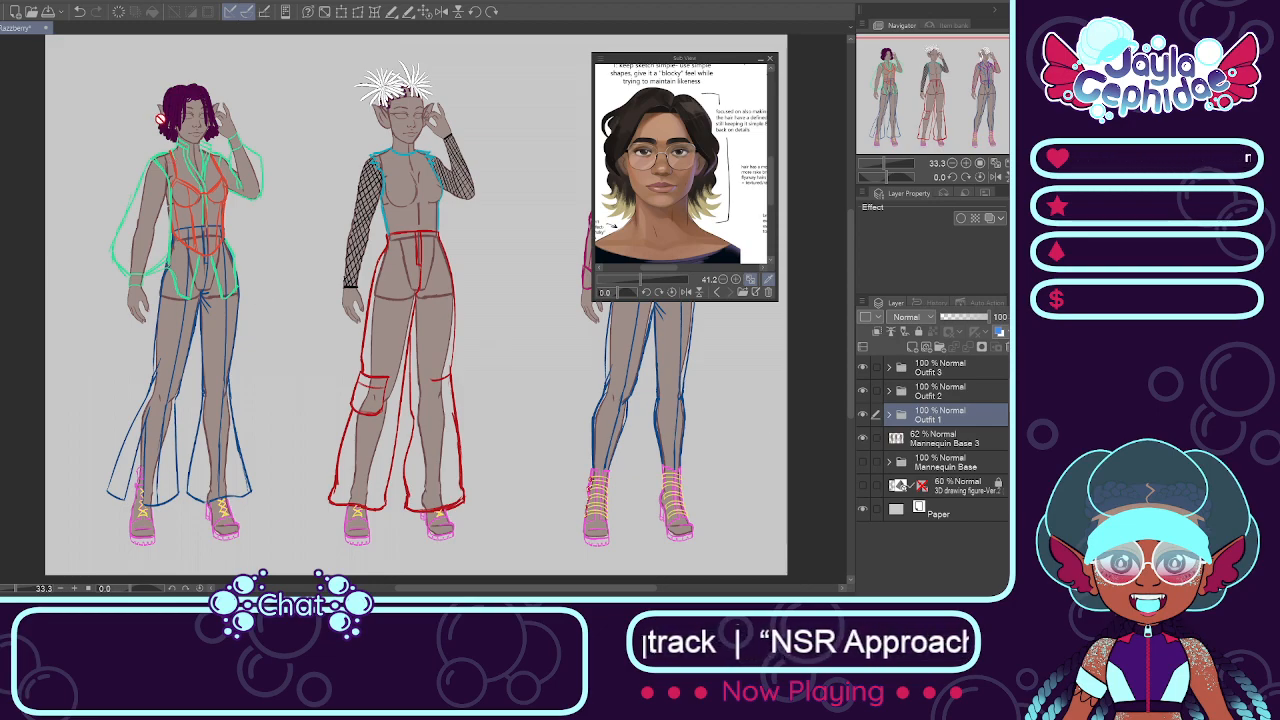
Step: Expand the Outfit 1 folder again and select its Hair layer
{"action": "scroll", "coordinate": [152, 98], "scroll_direction": "up", "scroll_amount": 3}
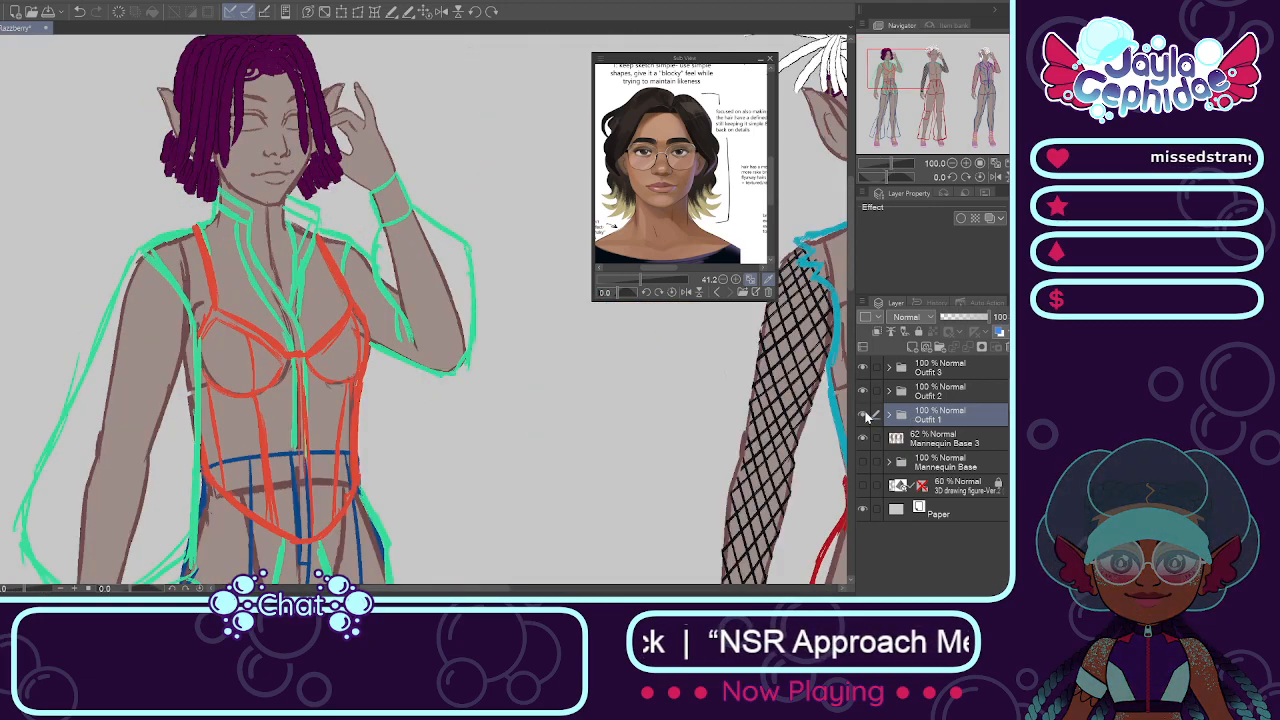
{"action": "left_click", "coordinate": [889, 414]}
{"action": "left_click", "coordinate": [907, 438]}
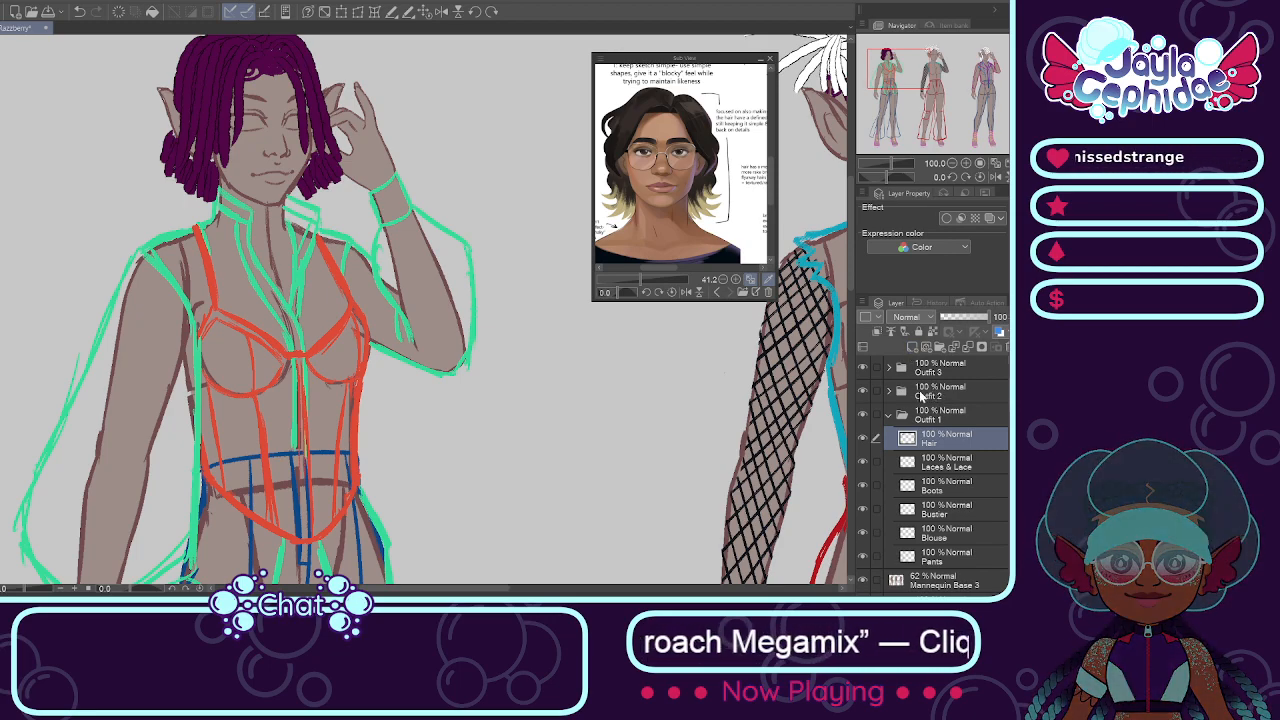
Step: Create a new folder above the Hair layer inside Outfit 1 and name it Accessories
{"action": "left_click_drag", "start_coordinate": [822, 510], "coordinate": [622, 460]}
{"action": "scroll", "coordinate": [622, 460], "scroll_direction": "down", "scroll_amount": 4}
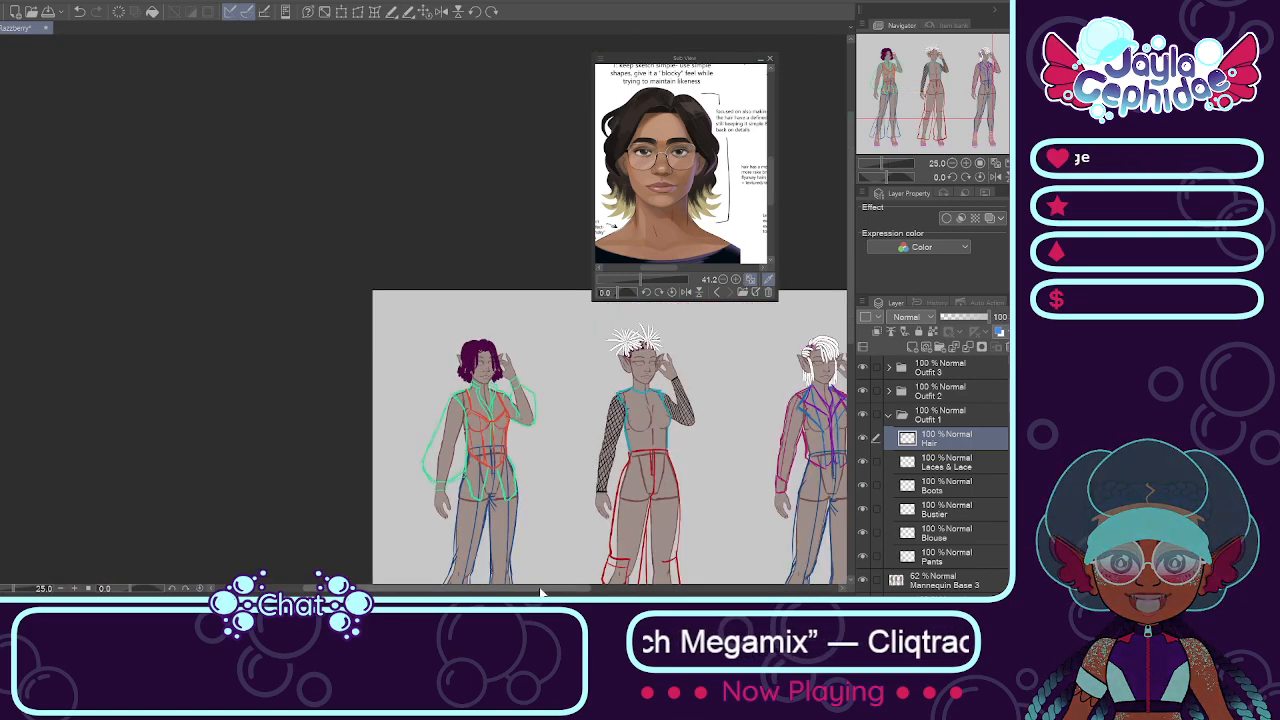
{"action": "left_click_drag", "start_coordinate": [546, 589], "coordinate": [630, 589]}
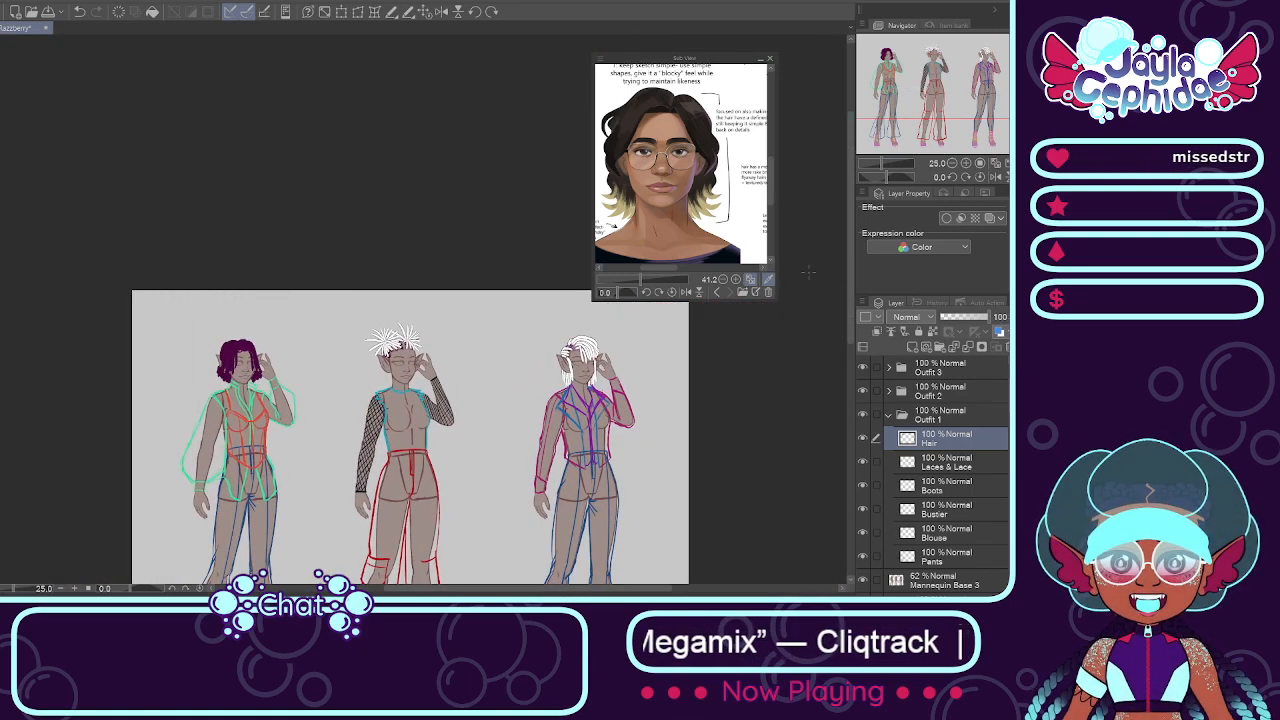
{"action": "left_click_drag", "start_coordinate": [854, 298], "coordinate": [863, 336]}
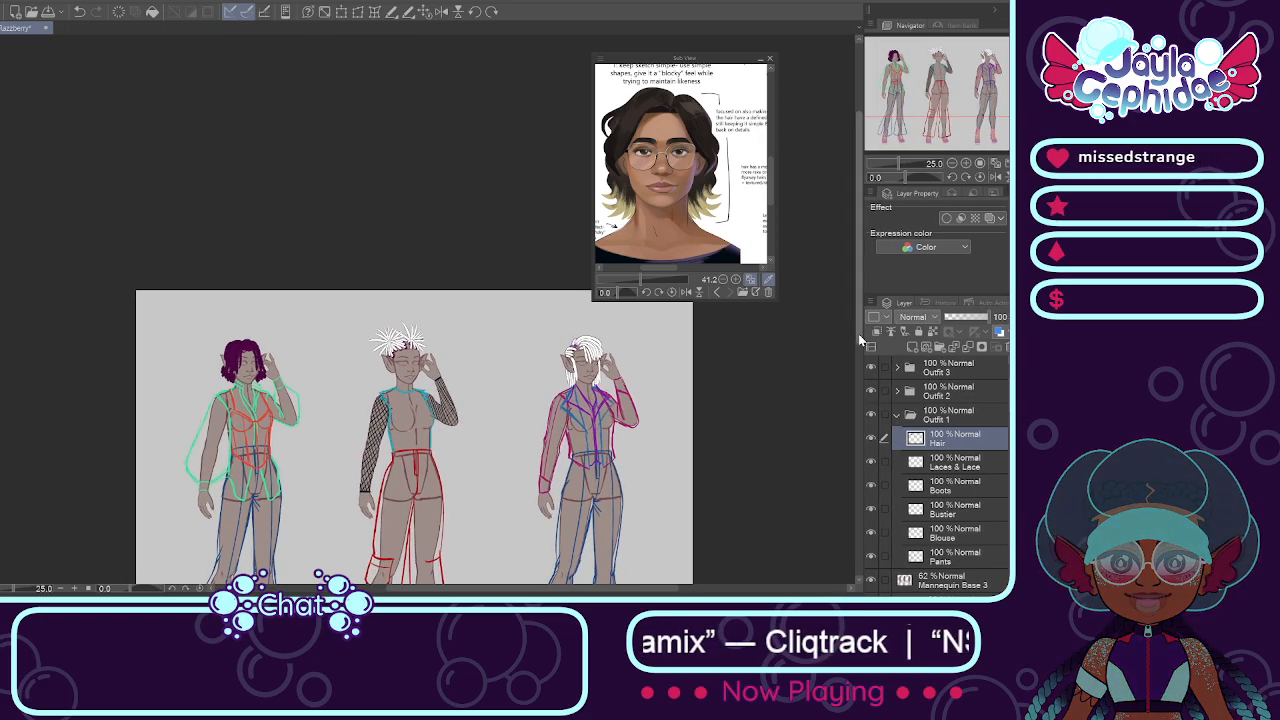
{"action": "scroll", "coordinate": [504, 457], "scroll_direction": "down", "scroll_amount": 3}
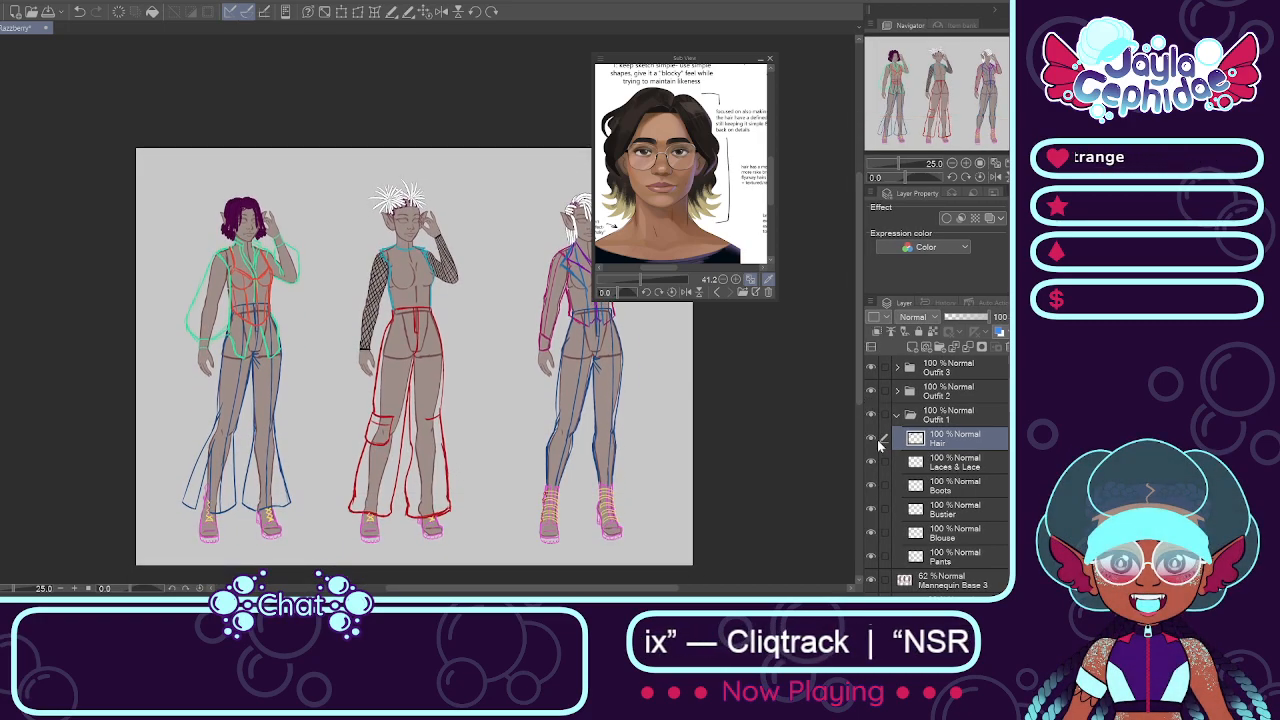
{"action": "left_click", "coordinate": [939, 348]}
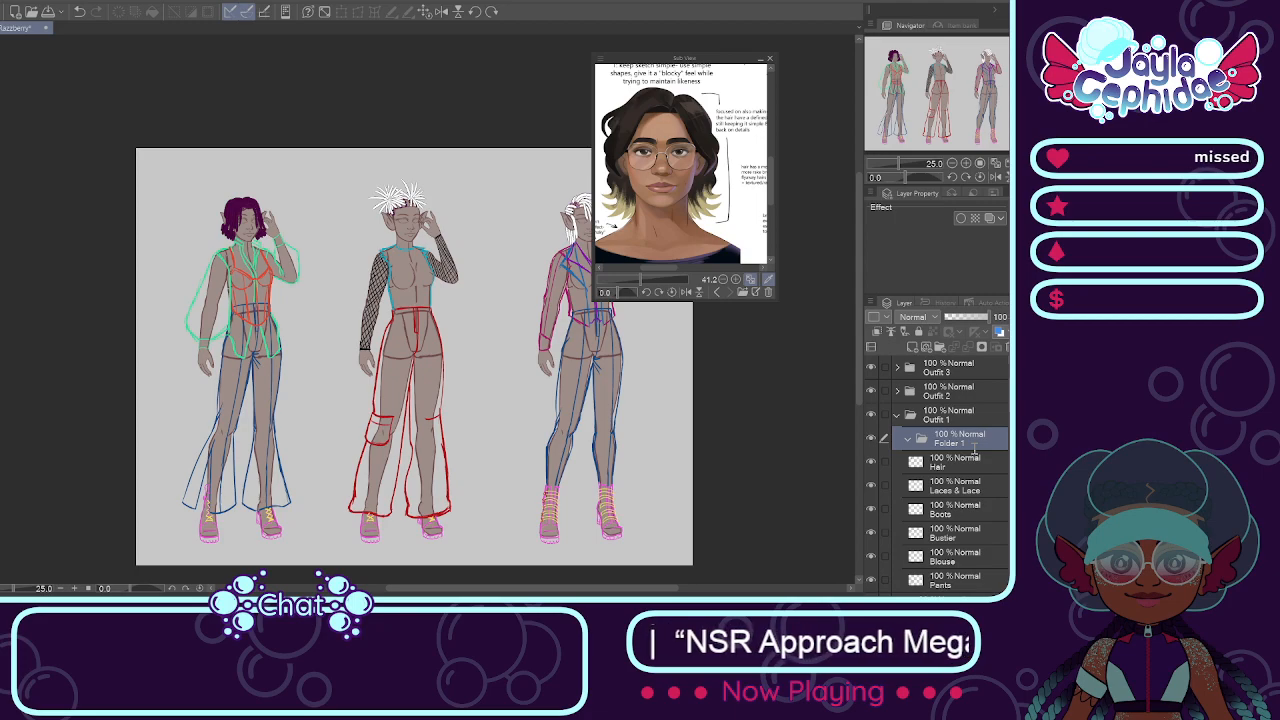
{"action": "type", "text": "Accessories"}
{"action": "key", "text": "Return"}
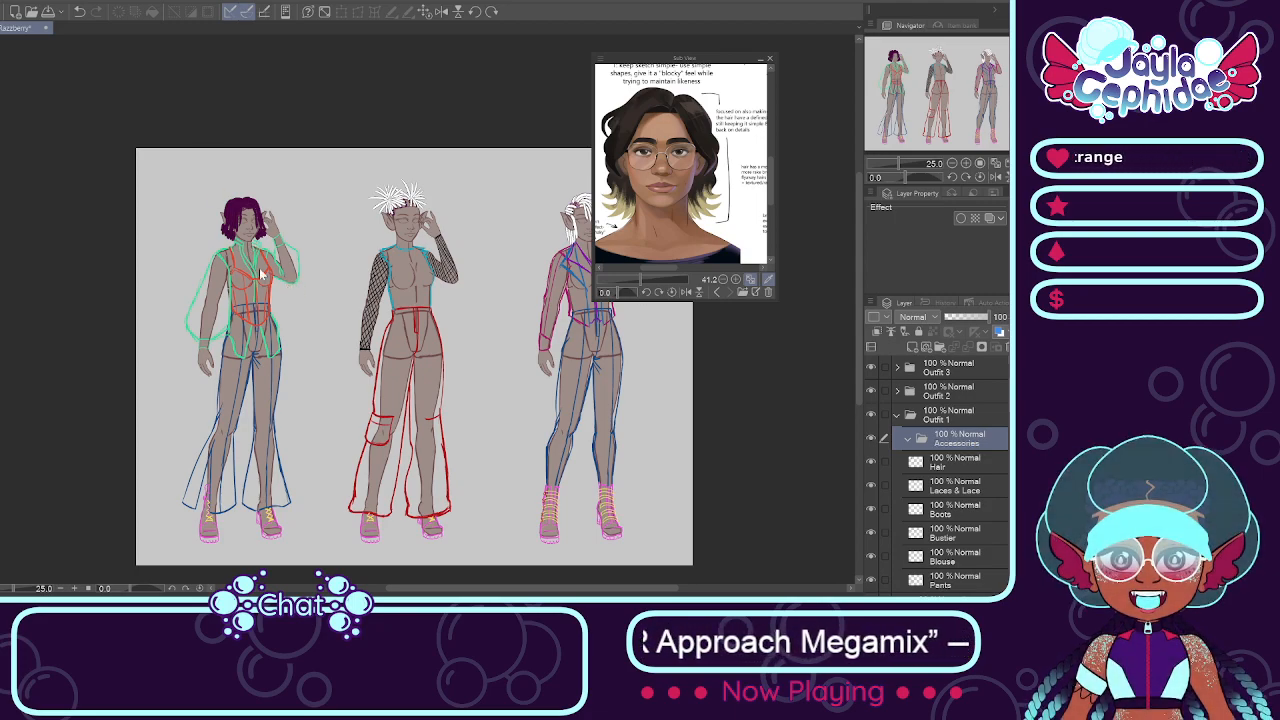
Step: Inspect the first figure's head and outfit, then collapse the Outfit 1 folder
{"action": "scroll", "coordinate": [262, 275], "scroll_direction": "up", "scroll_amount": 6}
{"action": "scroll", "coordinate": [189, 191], "scroll_direction": "down", "scroll_amount": 1}
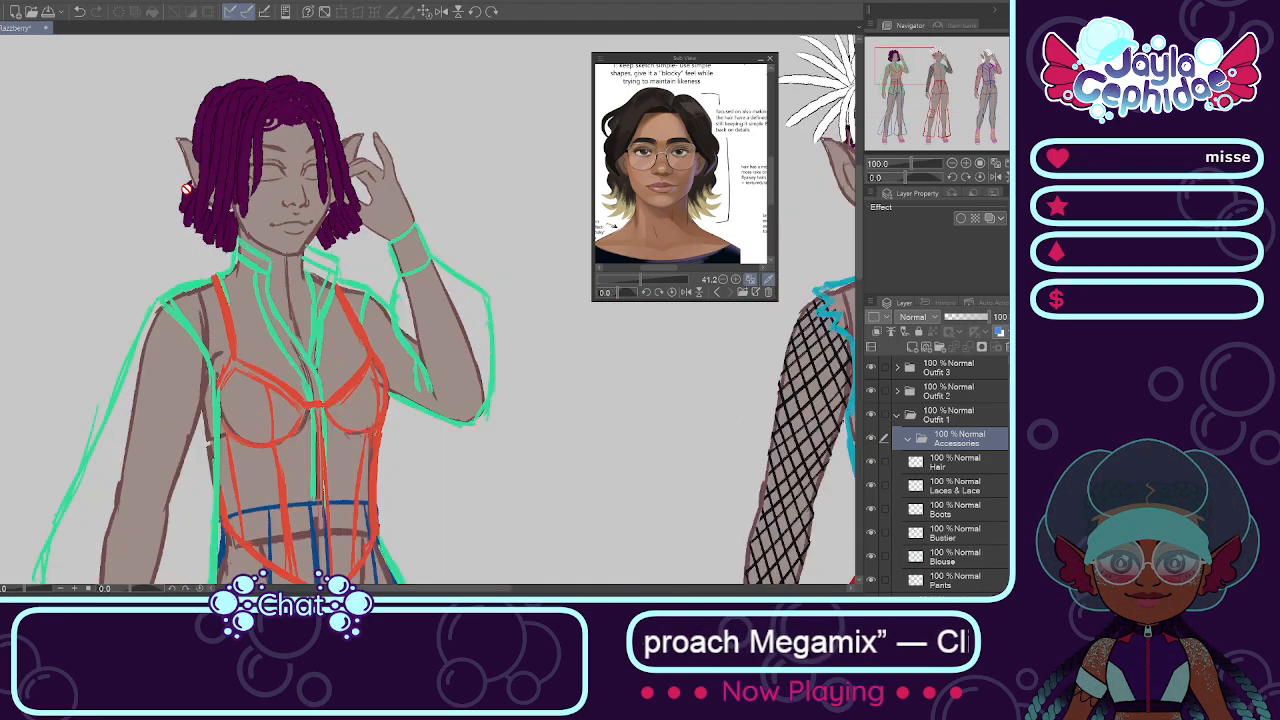
{"action": "scroll", "coordinate": [186, 188], "scroll_direction": "down", "scroll_amount": 1}
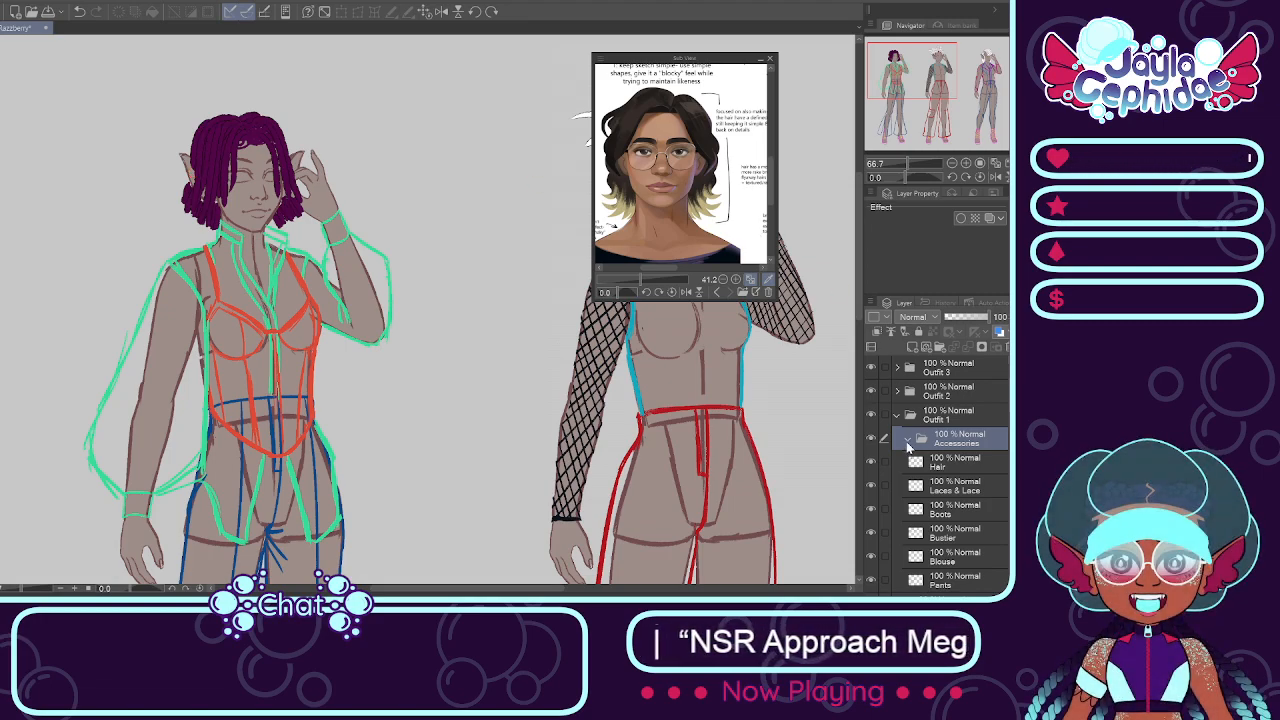
{"action": "left_click", "coordinate": [896, 418]}
{"action": "left_click", "coordinate": [896, 418]}
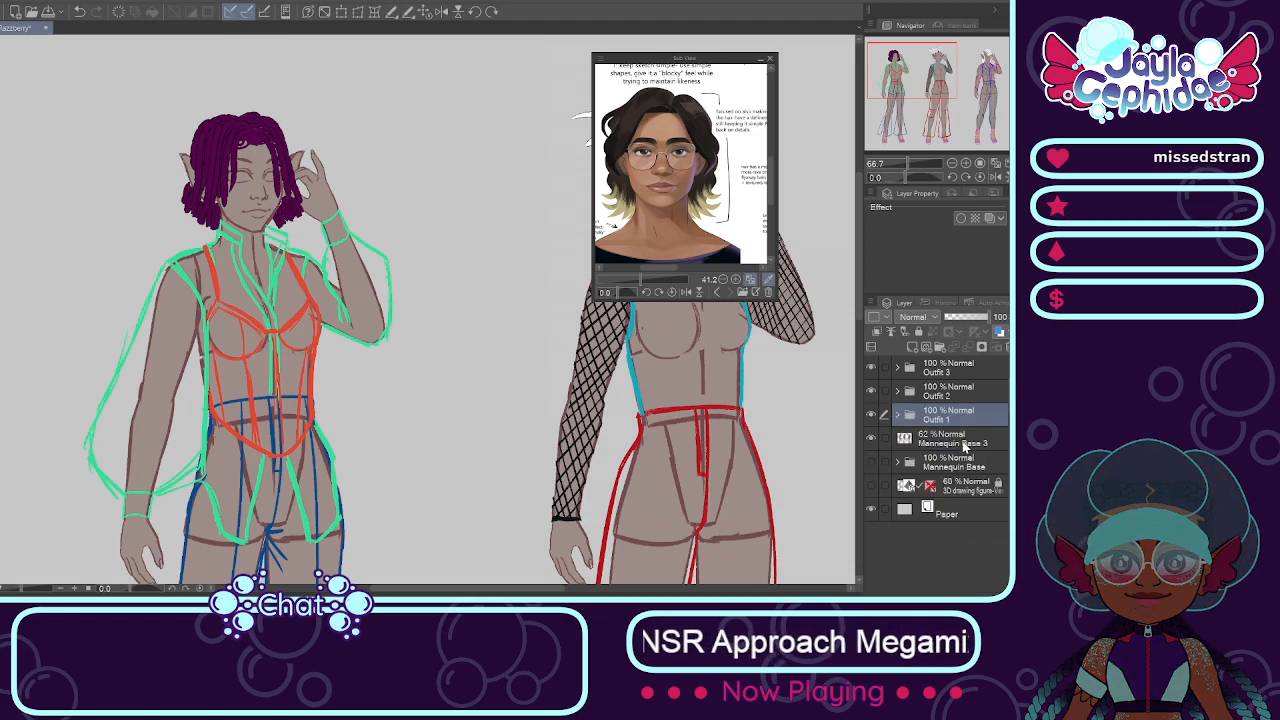
Step: Add a layer named Face Markings above Mannequin Base 3 and hide the Outfit 1 folder
{"action": "left_click", "coordinate": [965, 448]}
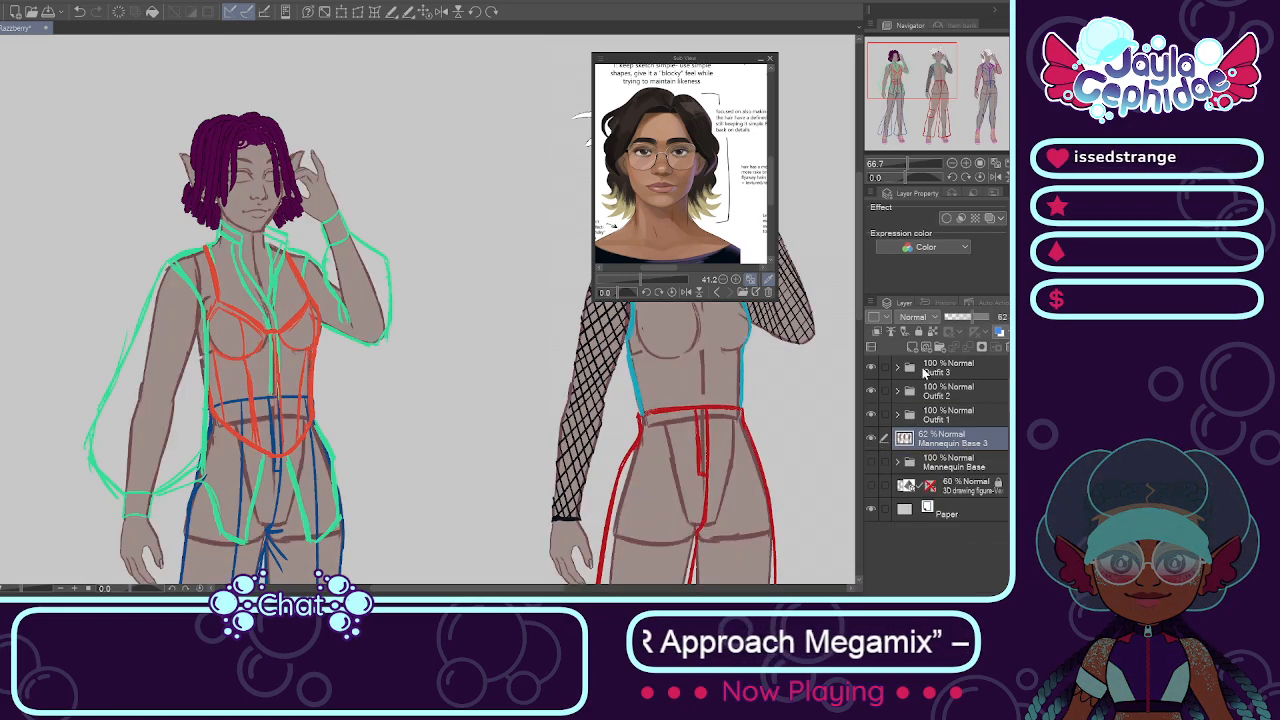
{"action": "left_click", "coordinate": [915, 349]}
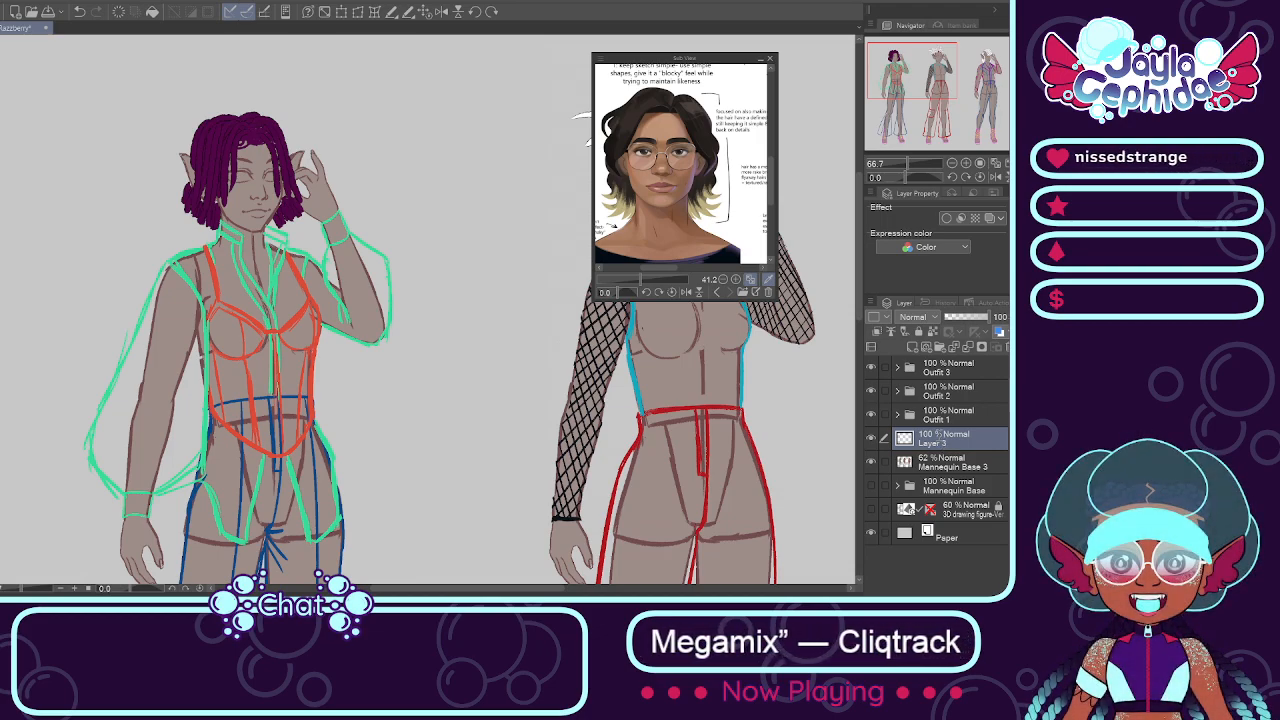
{"action": "type", "text": "Face Markings"}
{"action": "key", "text": "Return"}
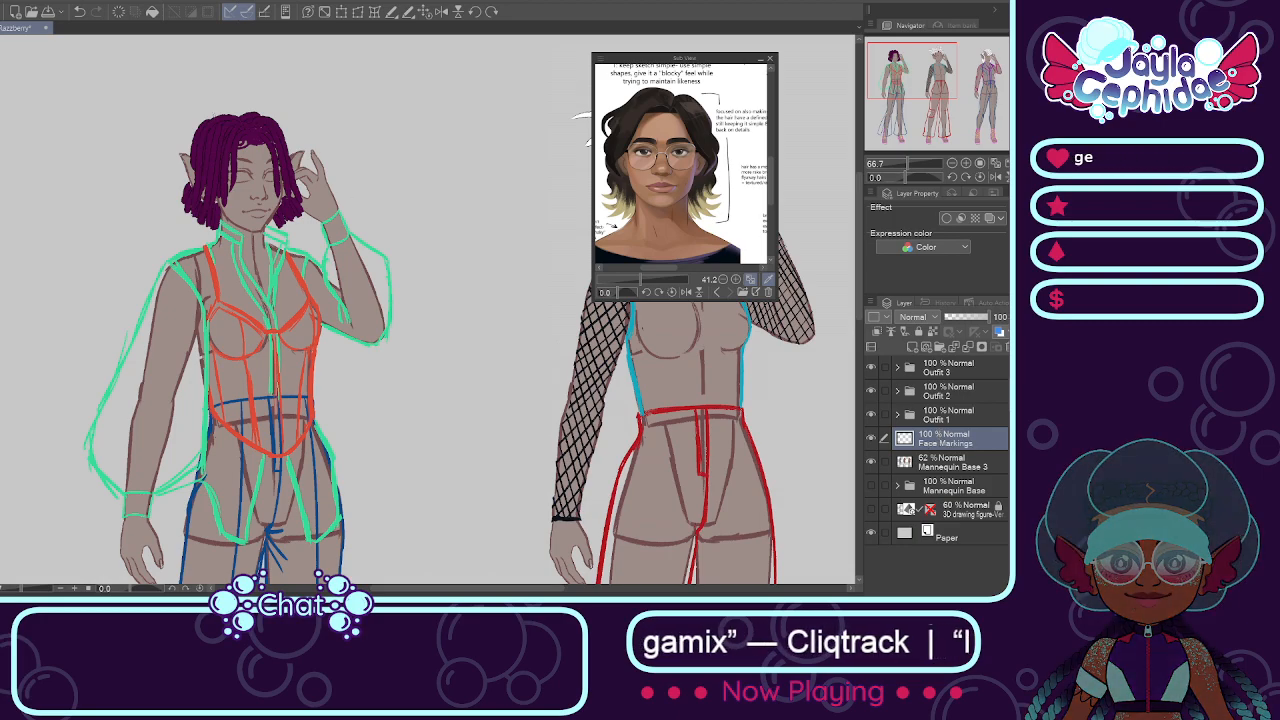
{"action": "scroll", "coordinate": [239, 158], "scroll_direction": "up", "scroll_amount": 2}
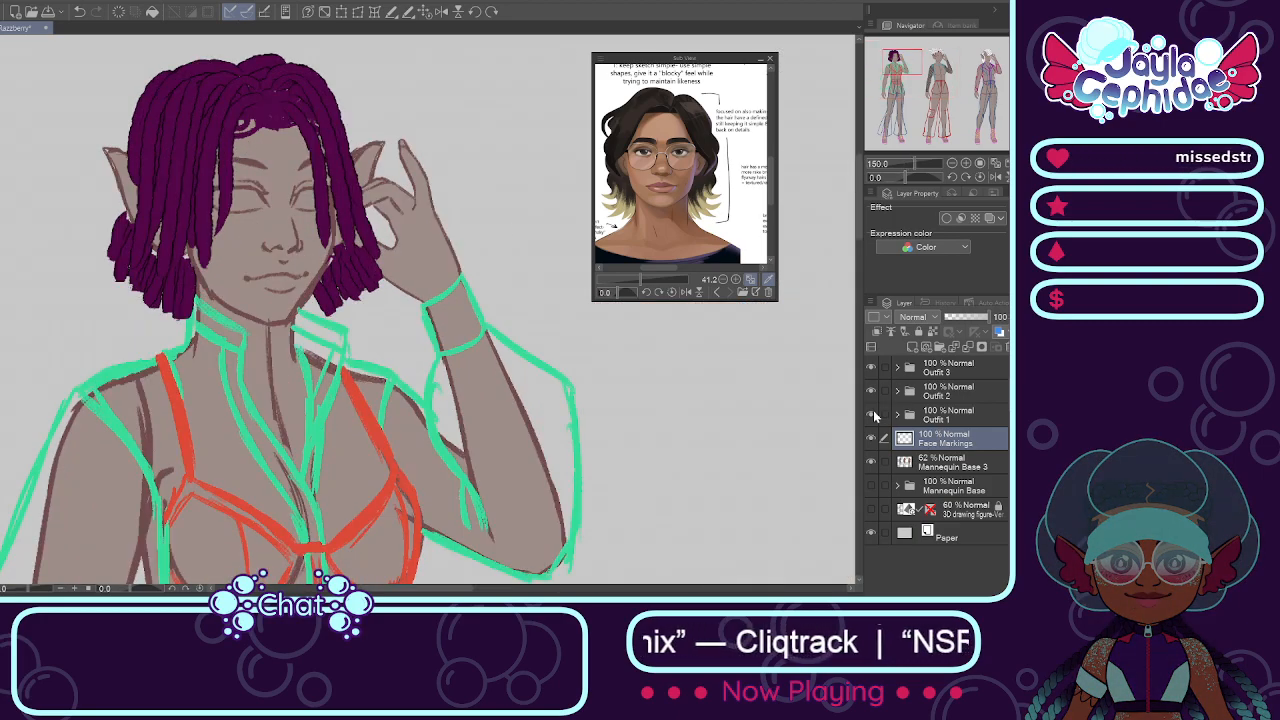
{"action": "left_click", "coordinate": [872, 414]}
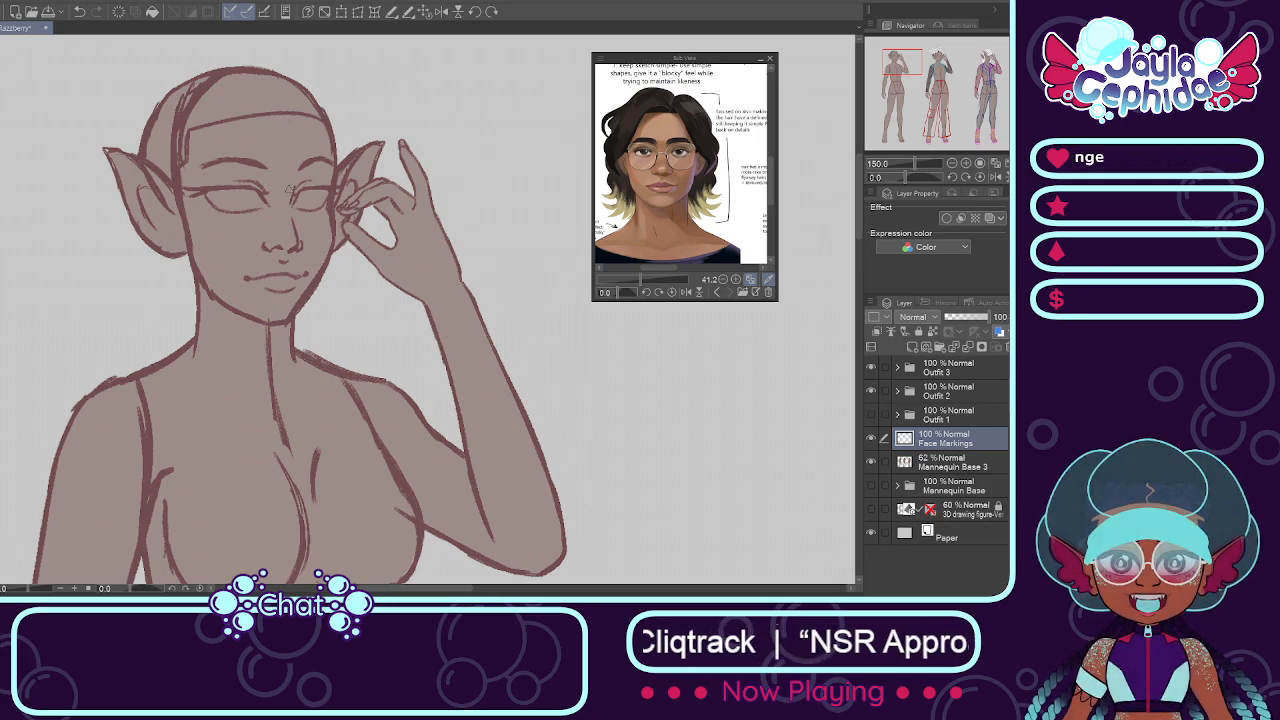
Step: Try painting a blue four-pointed star on the first figure's forehead, starting from a simple cross of two strokes
{"action": "scroll", "coordinate": [280, 116], "scroll_direction": "up", "scroll_amount": 1}
{"action": "scroll", "coordinate": [277, 141], "scroll_direction": "up", "scroll_amount": 1}
{"action": "key", "text": "ctrl+z"}
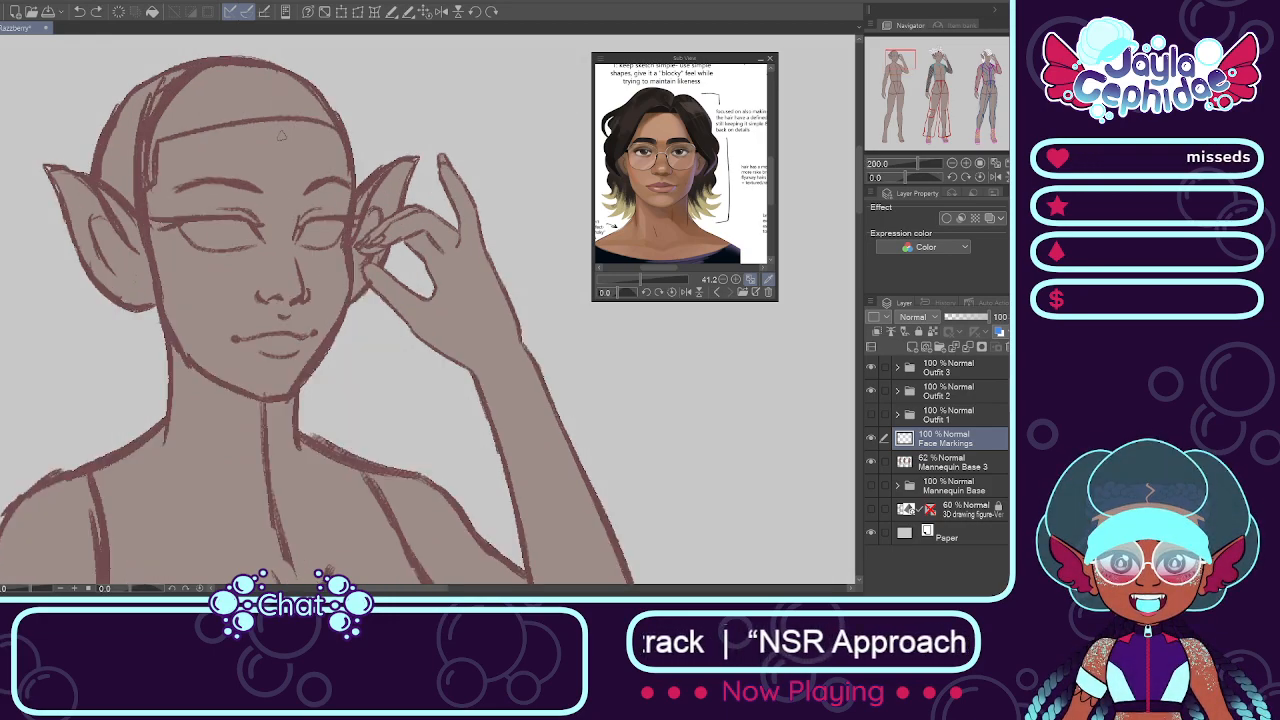
{"action": "left_click_drag", "start_coordinate": [283, 131], "coordinate": [289, 199]}
{"action": "key", "text": "ctrl+z"}
{"action": "left_click_drag", "start_coordinate": [284, 132], "coordinate": [283, 193]}
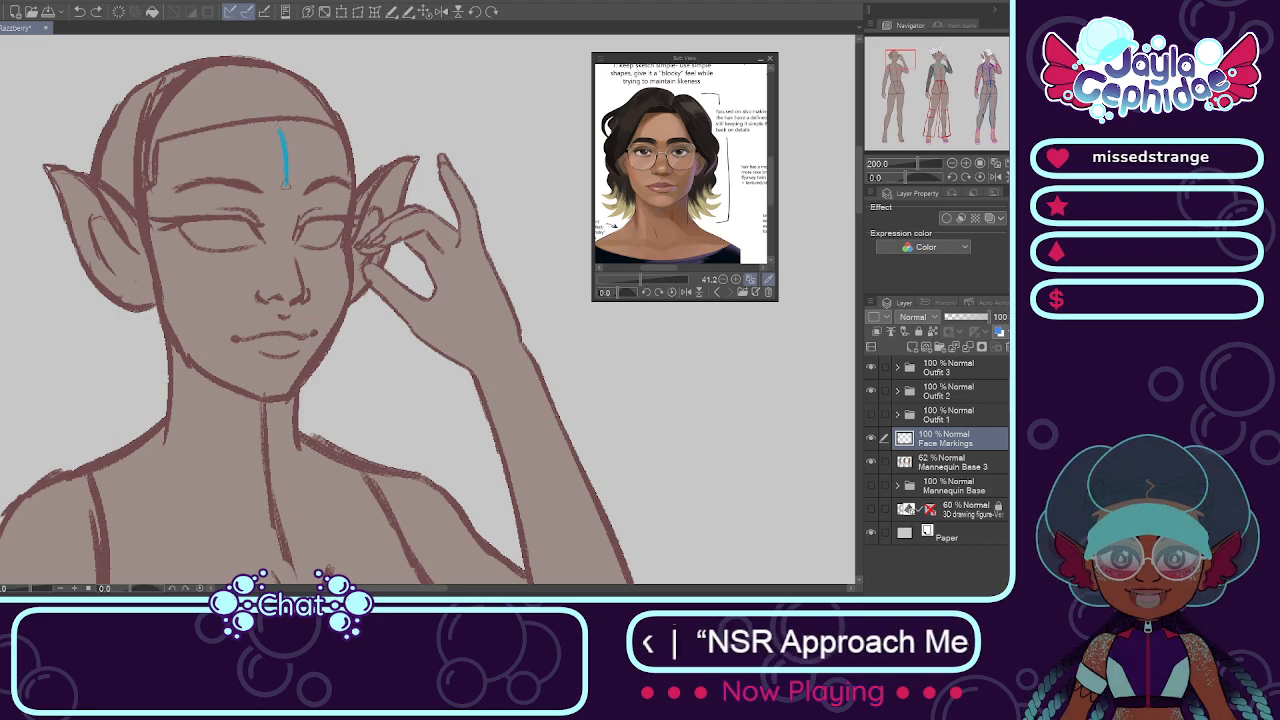
{"action": "key", "text": "ctrl+z"}
{"action": "mouse_move", "coordinate": [280, 128]}
{"action": "left_mouse_down"}
{"action": "mouse_move", "coordinate": [287, 198]}
{"action": "mouse_move", "coordinate": [307, 156]}
{"action": "left_mouse_up"}
{"action": "key", "text": "ctrl+z"}
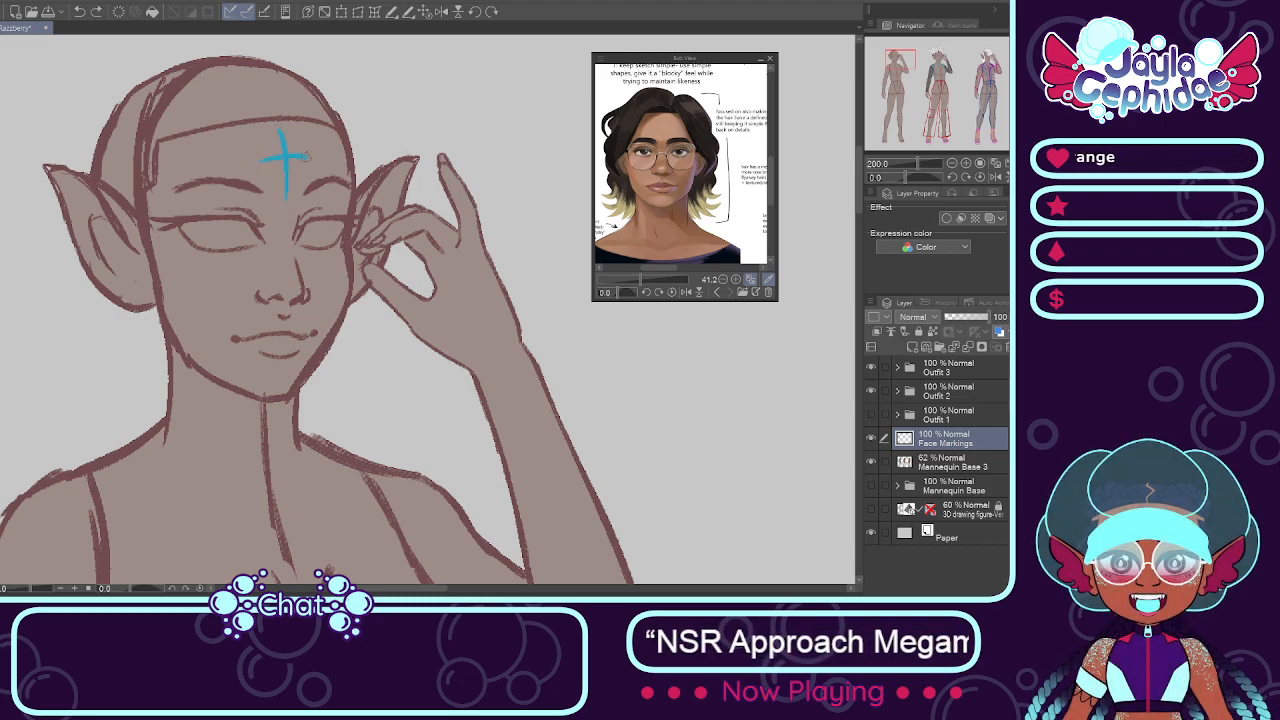
{"action": "scroll", "coordinate": [280, 138], "scroll_direction": "up", "scroll_amount": 3}
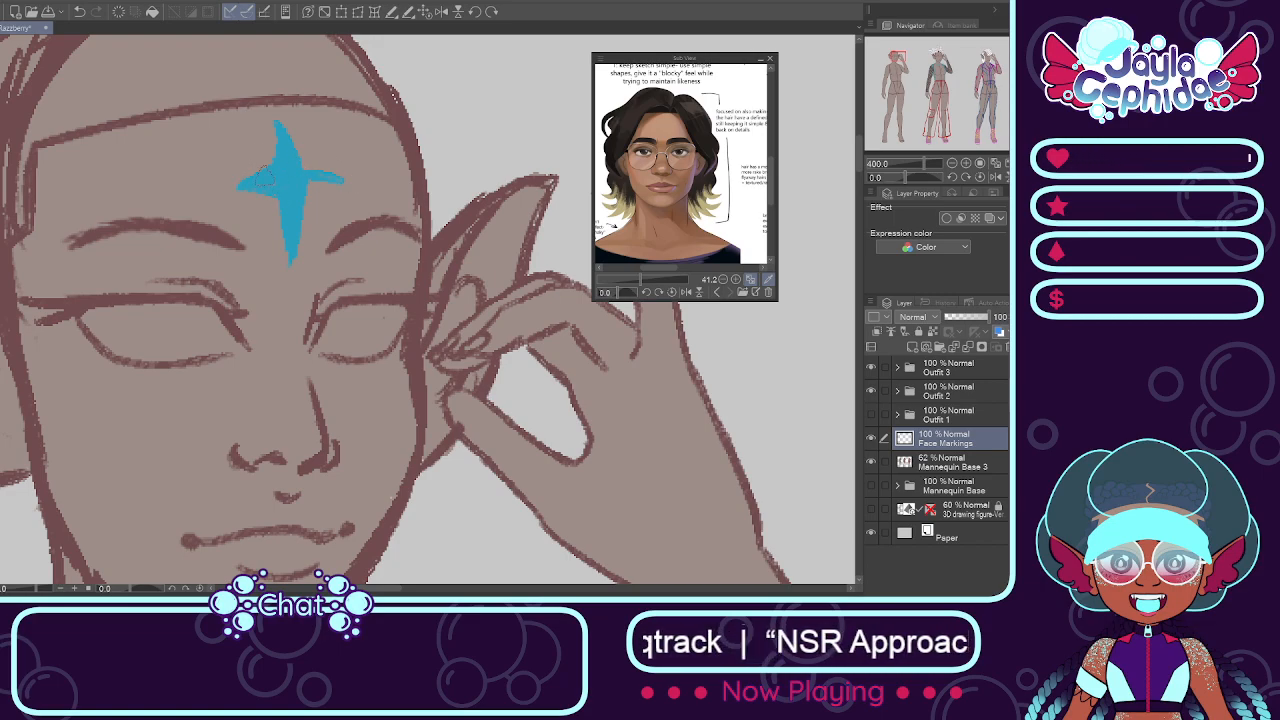
Step: Clear the forehead star and repaint a slightly smaller blue four-pointed star built on a curved vertical stroke and a crossing stroke
{"action": "mouse_move", "coordinate": [240, 150]}
{"action": "left_mouse_down"}
{"action": "mouse_move", "coordinate": [285, 199]}
{"action": "mouse_move", "coordinate": [319, 173]}
{"action": "left_mouse_up"}
{"action": "key", "text": "p"}
{"action": "left_click_drag", "start_coordinate": [281, 115], "coordinate": [295, 240]}
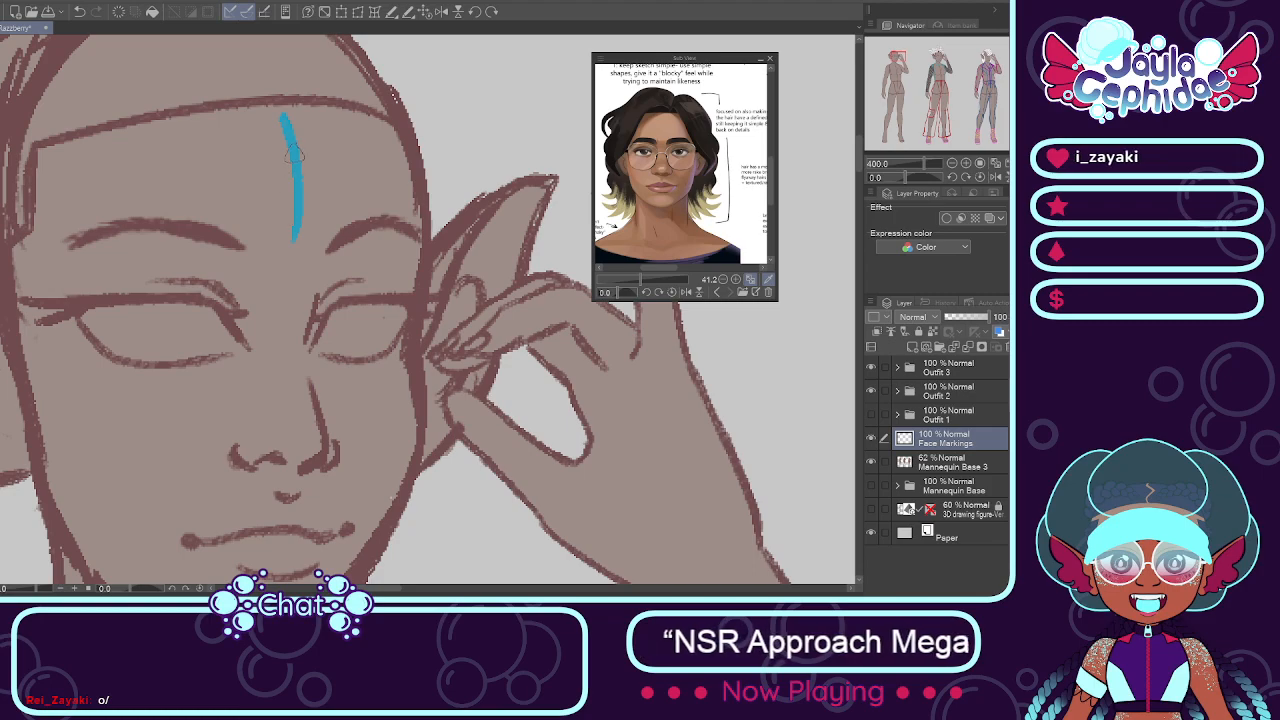
{"action": "left_click_drag", "start_coordinate": [255, 172], "coordinate": [340, 170]}
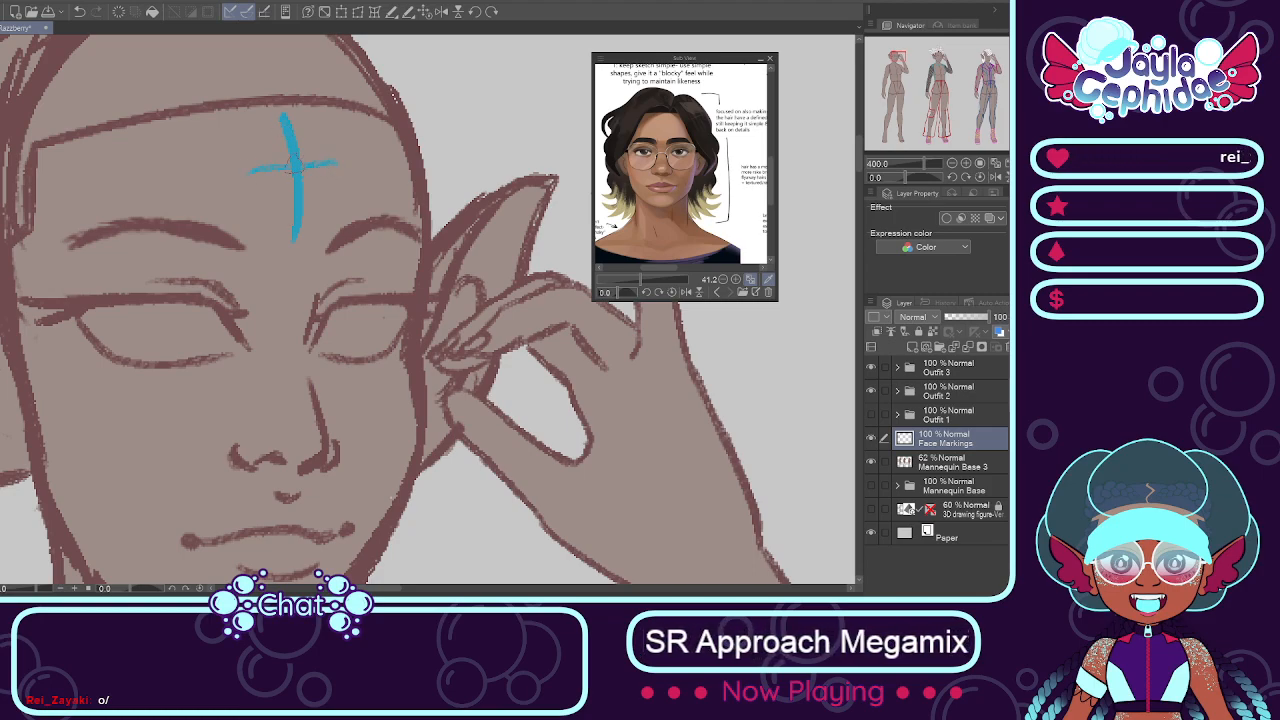
{"action": "key", "text": "ctrl+z"}
{"action": "left_click_drag", "start_coordinate": [248, 172], "coordinate": [336, 163]}
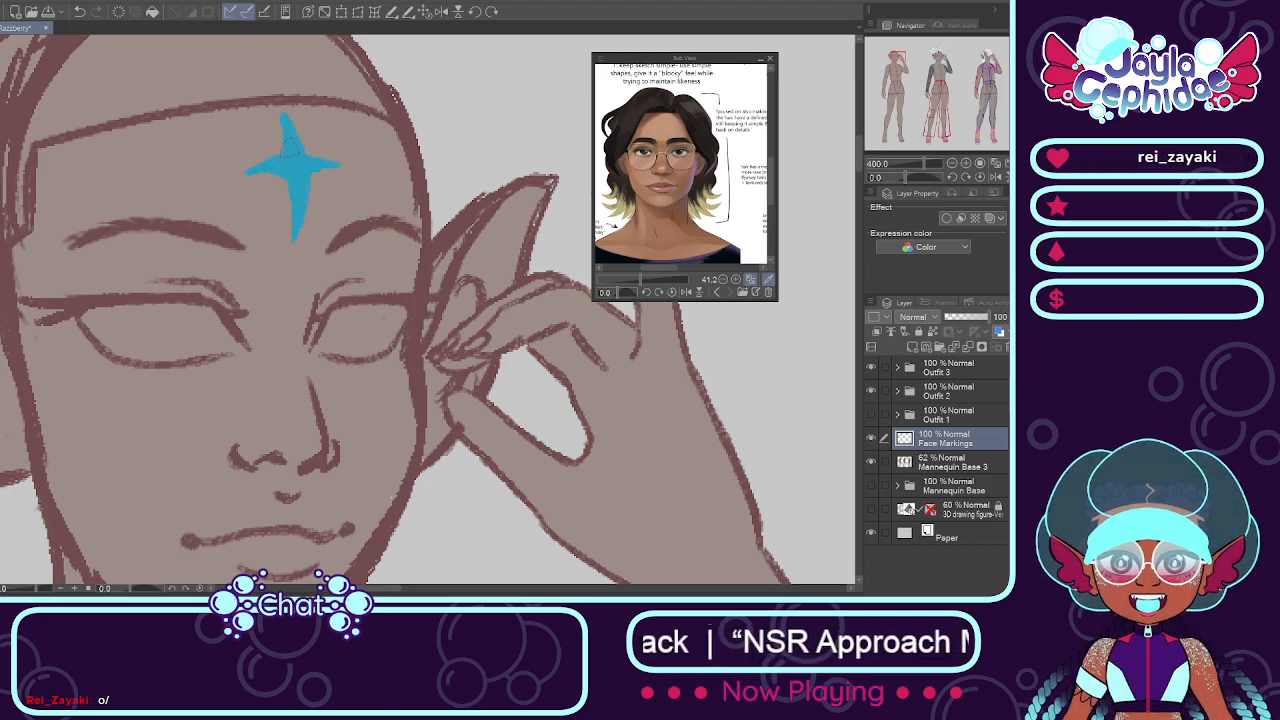
{"action": "scroll", "coordinate": [263, 168], "scroll_direction": "down", "scroll_amount": 2}
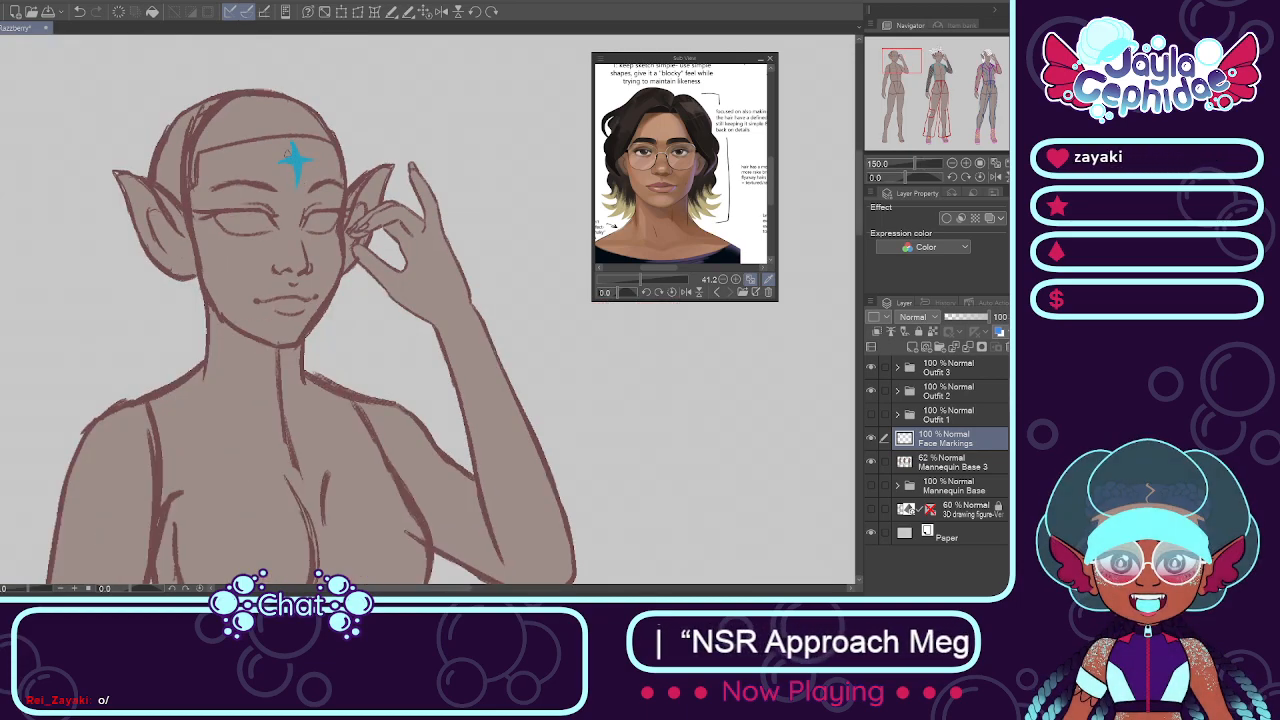
Step: Refine the blue four-pointed star on the first figure's forehead so its arms are fuller and taper to clean points
{"action": "scroll", "coordinate": [292, 155], "scroll_direction": "up", "scroll_amount": 2}
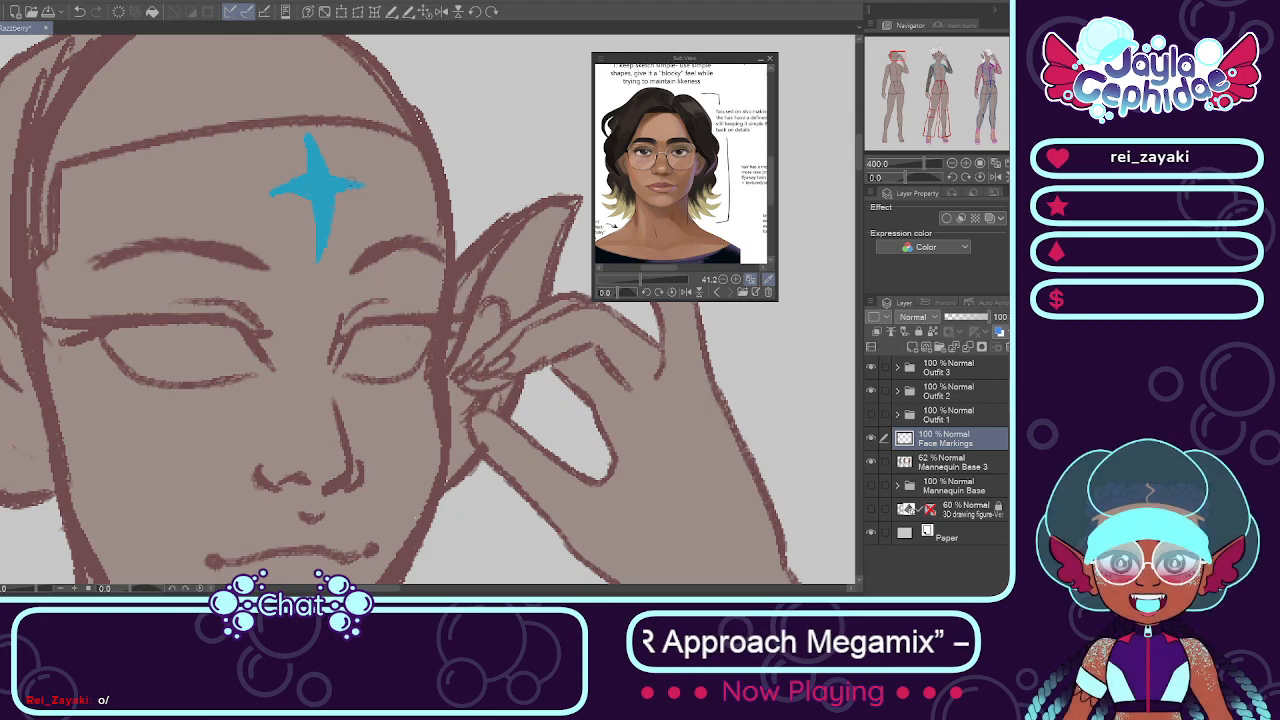
{"action": "scroll", "coordinate": [316, 160], "scroll_direction": "up", "scroll_amount": 2}
{"action": "scroll", "coordinate": [316, 165], "scroll_direction": "down", "scroll_amount": 3}
{"action": "scroll", "coordinate": [318, 170], "scroll_direction": "up", "scroll_amount": 2}
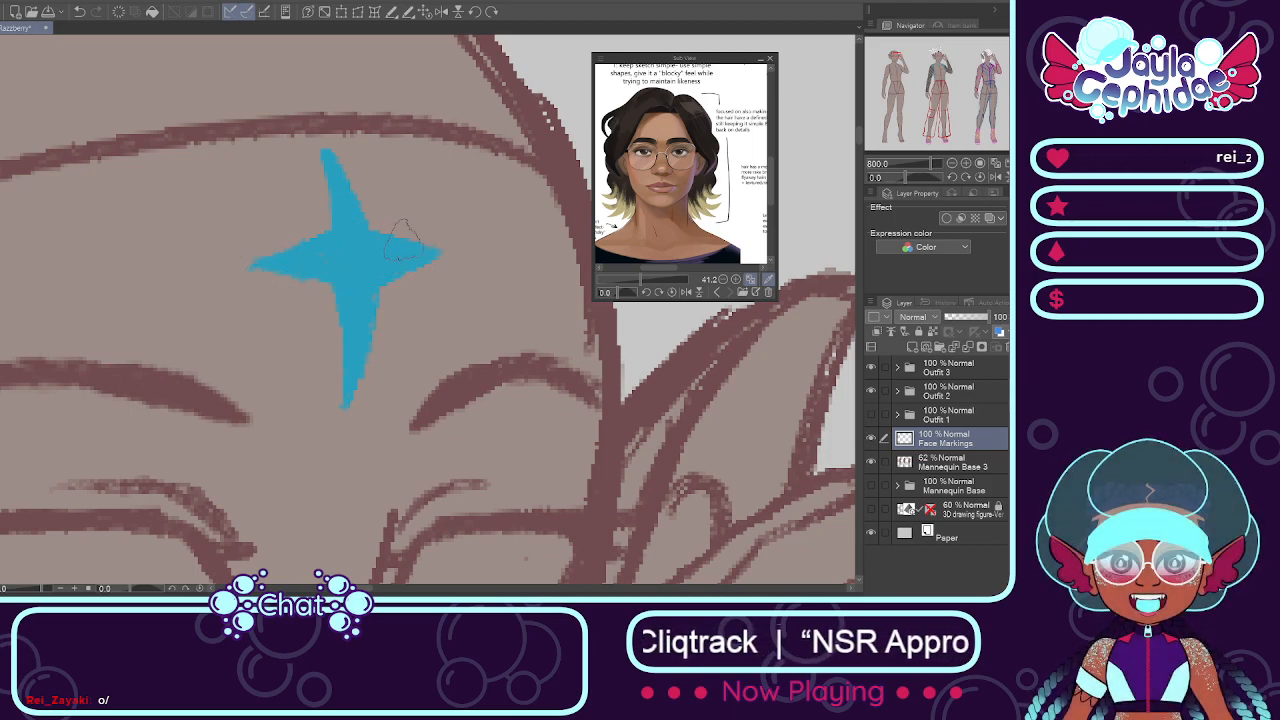
{"action": "scroll", "coordinate": [402, 238], "scroll_direction": "down", "scroll_amount": 4}
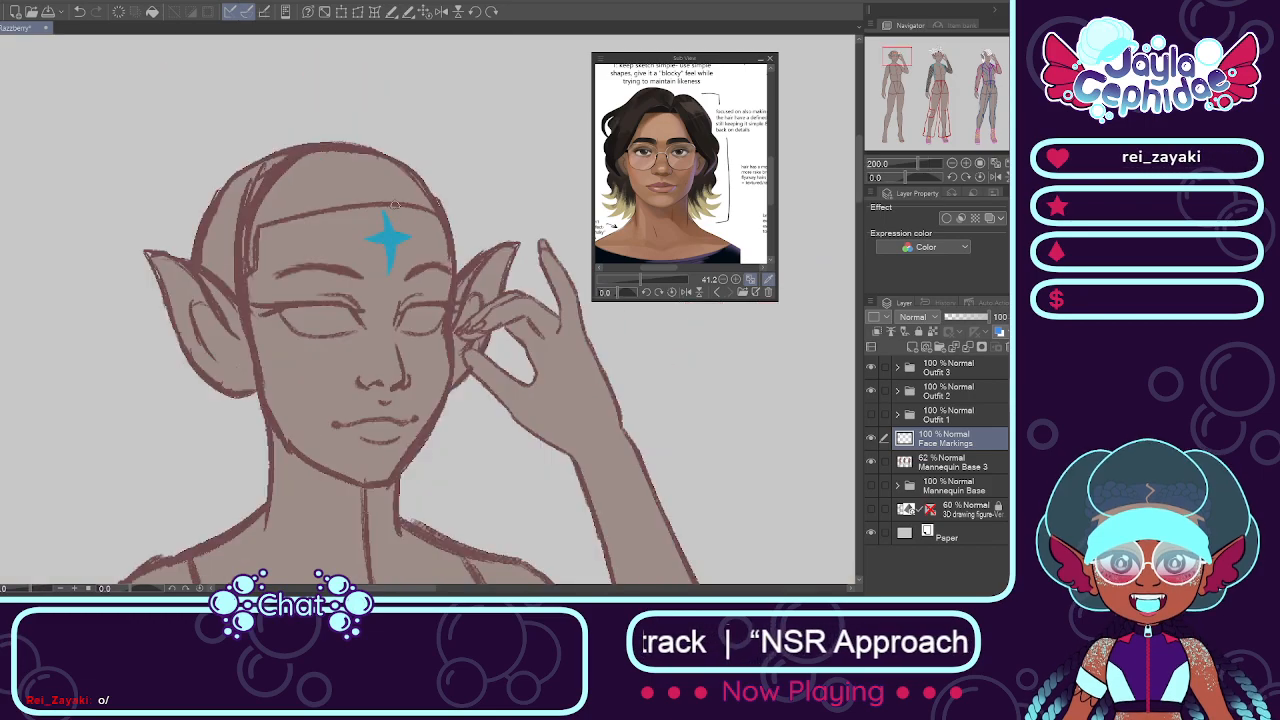
Step: Compare the first figure's face with and without the star by hiding and reshowing the Face Markings layer
{"action": "scroll", "coordinate": [400, 237], "scroll_direction": "up", "scroll_amount": 2}
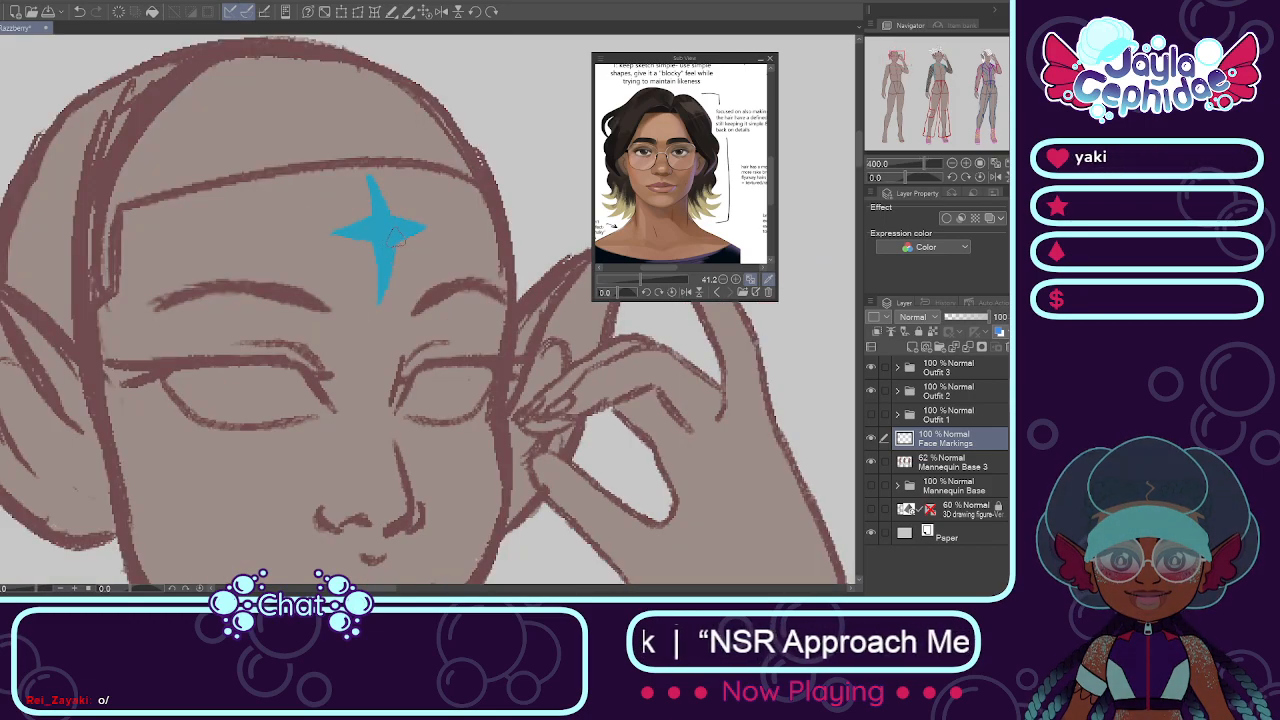
{"action": "scroll", "coordinate": [396, 236], "scroll_direction": "down", "scroll_amount": 2}
{"action": "left_click", "coordinate": [869, 441]}
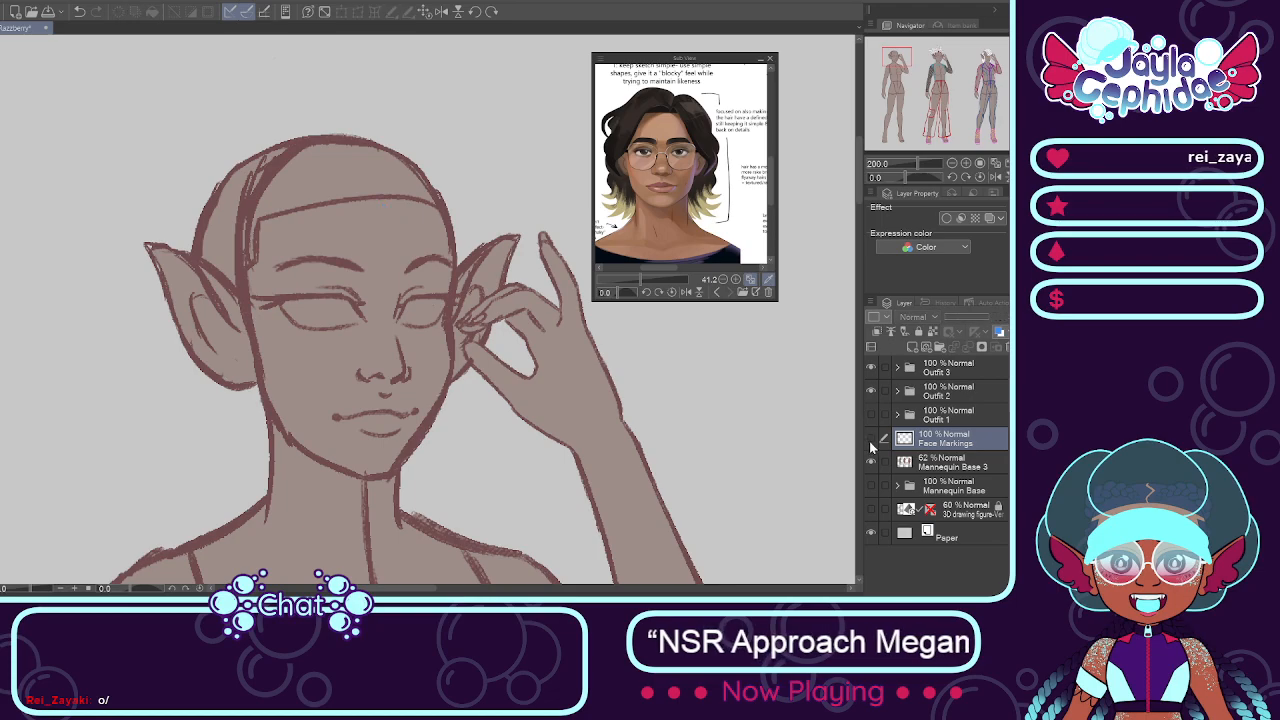
{"action": "left_click", "coordinate": [869, 441]}
Step: Paint a short blue crescent under the first figure's eye farther from the raised hand, replacing the longer first stroke
{"action": "scroll", "coordinate": [398, 300], "scroll_direction": "up", "scroll_amount": 2}
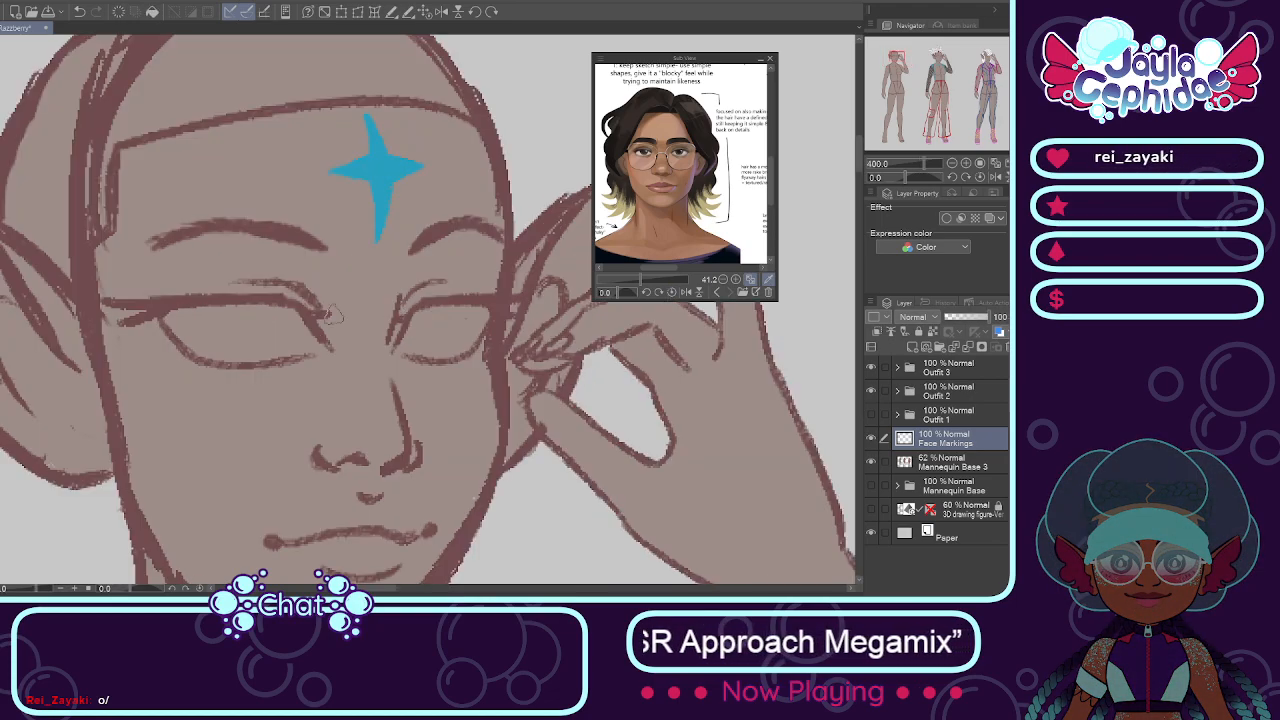
{"action": "scroll", "coordinate": [332, 315], "scroll_direction": "down", "scroll_amount": 2}
{"action": "scroll", "coordinate": [195, 345], "scroll_direction": "up", "scroll_amount": 2}
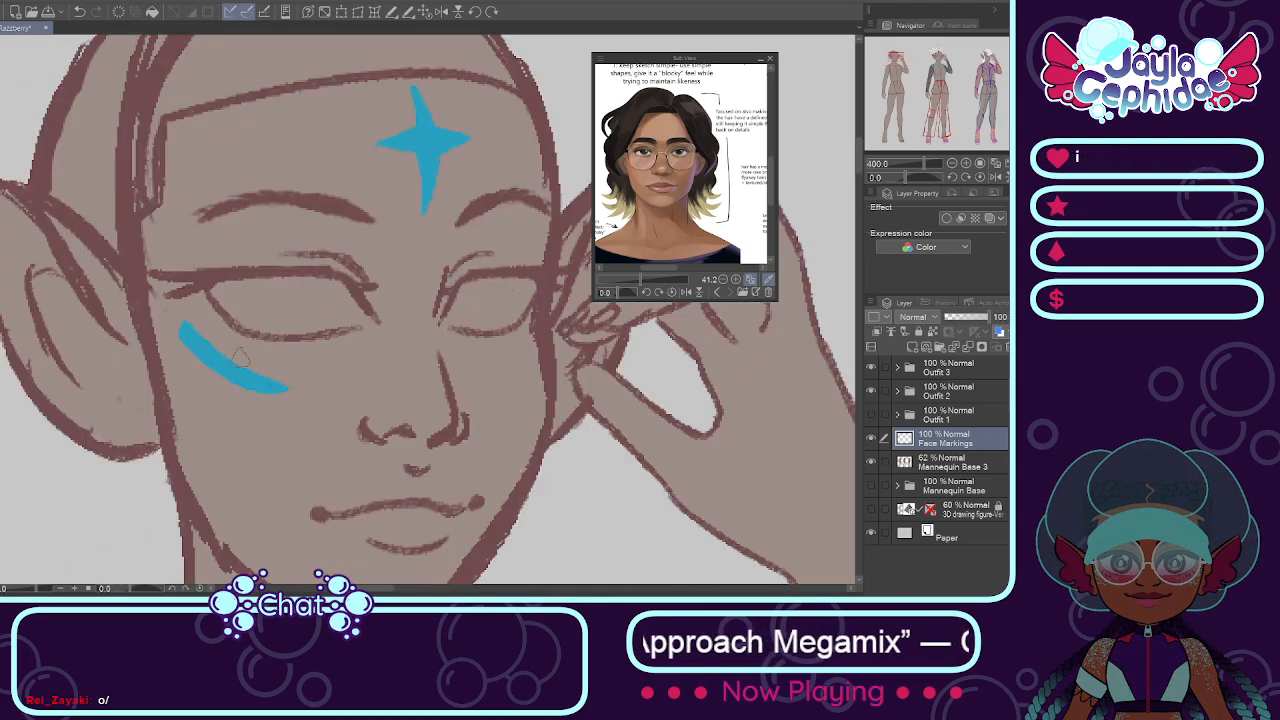
{"action": "key", "text": "ctrl+z"}
{"action": "mouse_move", "coordinate": [276, 364]}
{"action": "left_mouse_down"}
{"action": "mouse_move", "coordinate": [197, 350]}
{"action": "mouse_move", "coordinate": [180, 330]}
{"action": "mouse_move", "coordinate": [210, 363]}
{"action": "mouse_move", "coordinate": [192, 356]}
{"action": "mouse_move", "coordinate": [255, 371]}
{"action": "left_mouse_up"}
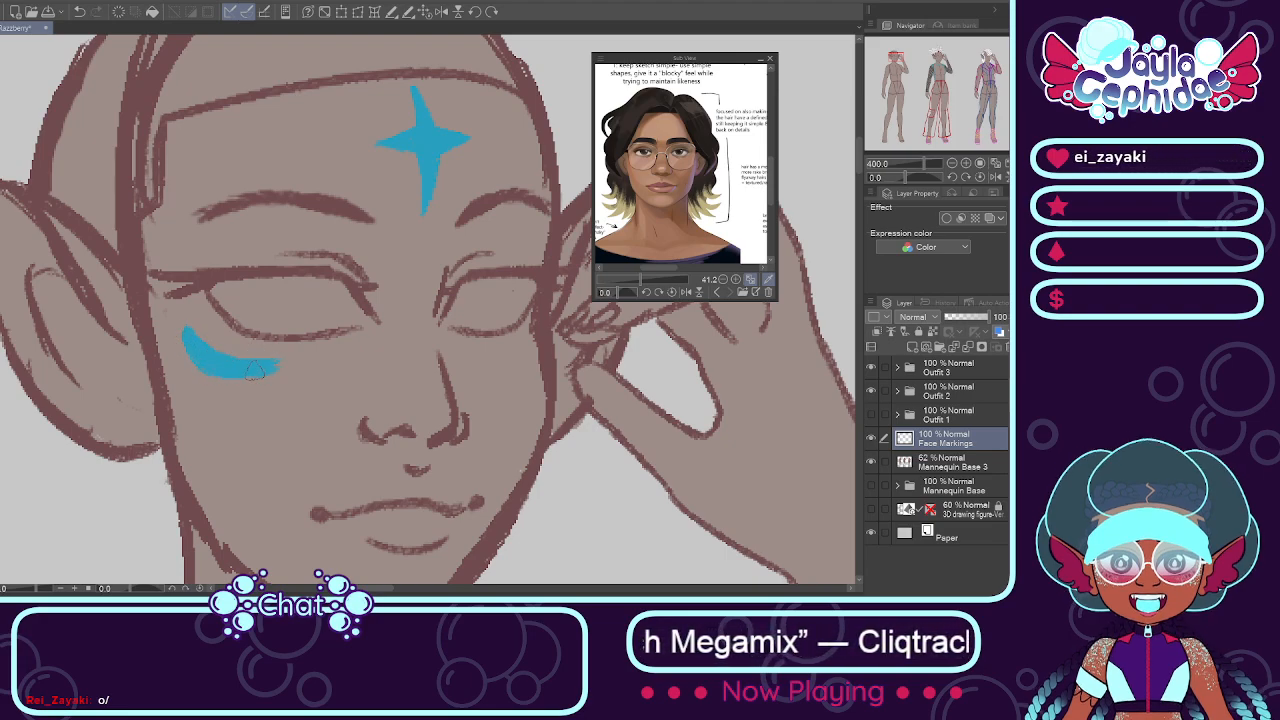
Step: Paint a smaller matching blue crescent under the eye nearer the raised hand, undoing strokes that do not fit
{"action": "mouse_move", "coordinate": [533, 332]}
{"action": "left_mouse_down"}
{"action": "mouse_move", "coordinate": [503, 343]}
{"action": "mouse_move", "coordinate": [530, 331]}
{"action": "mouse_move", "coordinate": [523, 345]}
{"action": "mouse_move", "coordinate": [496, 325]}
{"action": "mouse_move", "coordinate": [512, 359]}
{"action": "mouse_move", "coordinate": [486, 354]}
{"action": "mouse_move", "coordinate": [529, 335]}
{"action": "mouse_move", "coordinate": [503, 355]}
{"action": "left_mouse_up"}
{"action": "key", "text": "ctrl+z"}
{"action": "key", "text": "ctrl+z"}
{"action": "key", "text": "ctrl+z"}
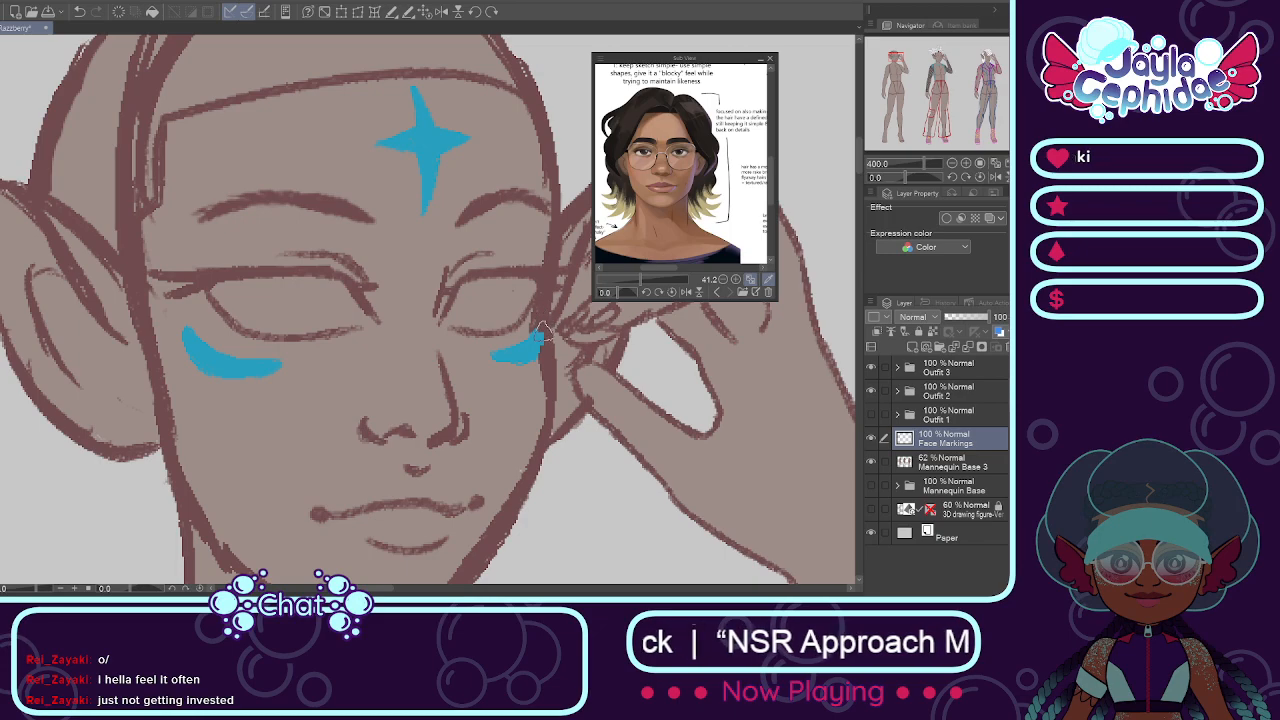
Step: Duplicate the Face Markings layer and position the copied star and crescents on the second figure's face
{"action": "scroll", "coordinate": [545, 331], "scroll_direction": "down", "scroll_amount": 5}
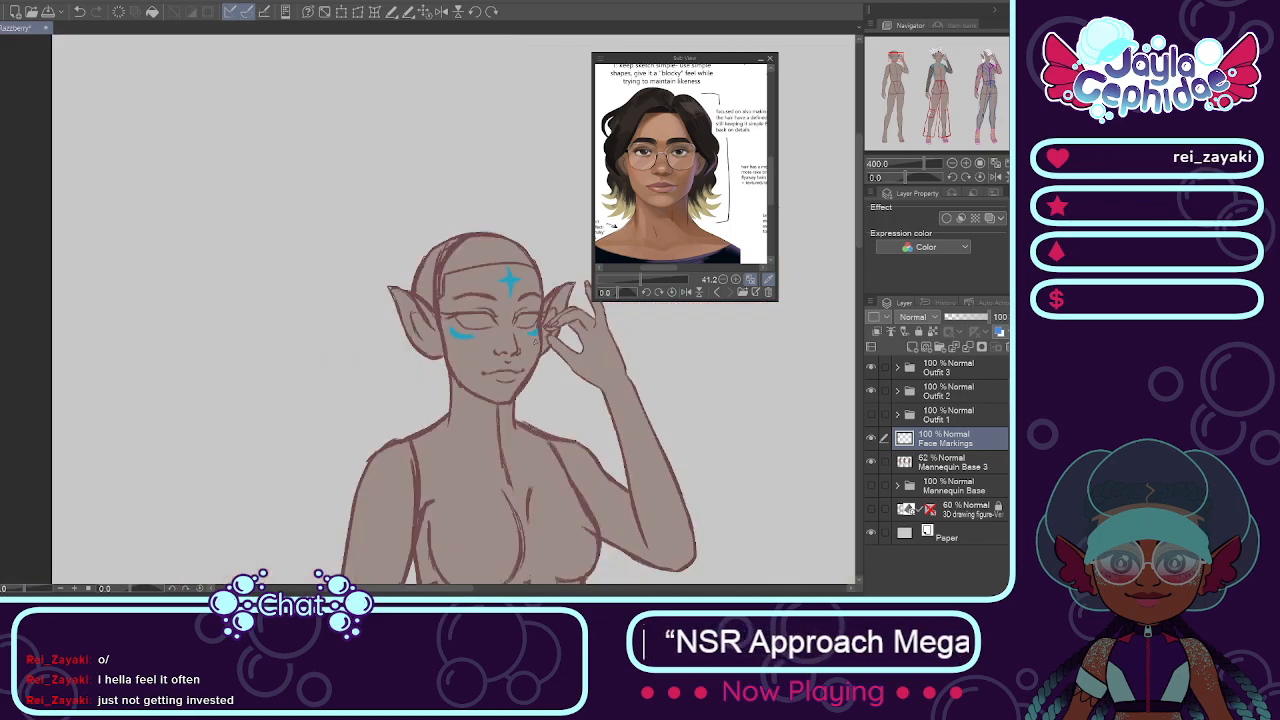
{"action": "scroll", "coordinate": [565, 396], "scroll_direction": "up", "scroll_amount": 2}
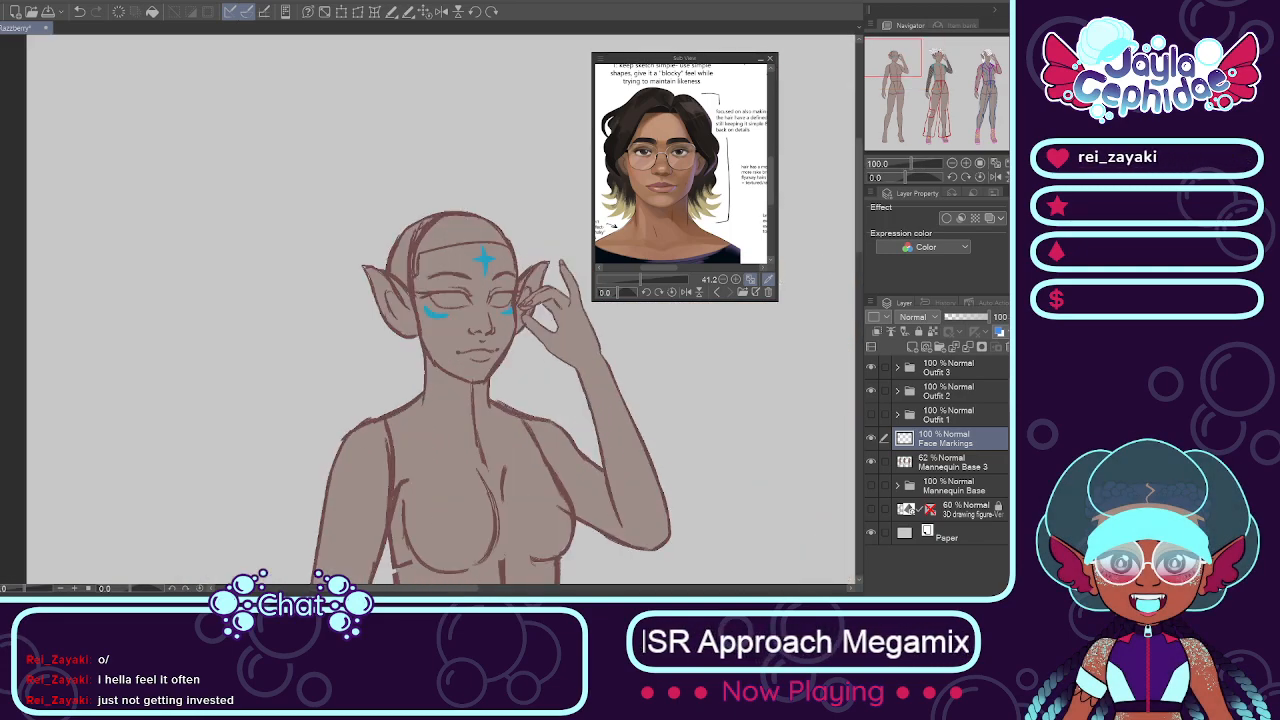
{"action": "left_click_drag", "start_coordinate": [414, 591], "coordinate": [473, 592]}
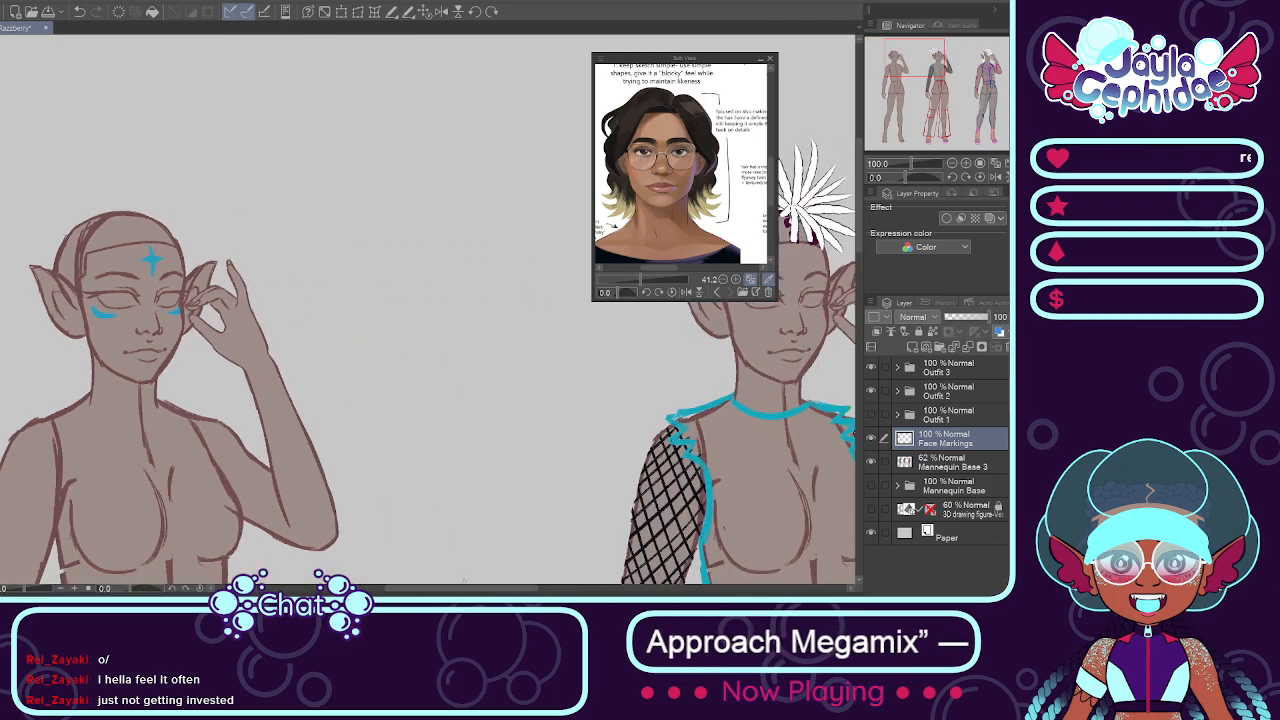
{"action": "key", "text": "ctrl+shift+n"}
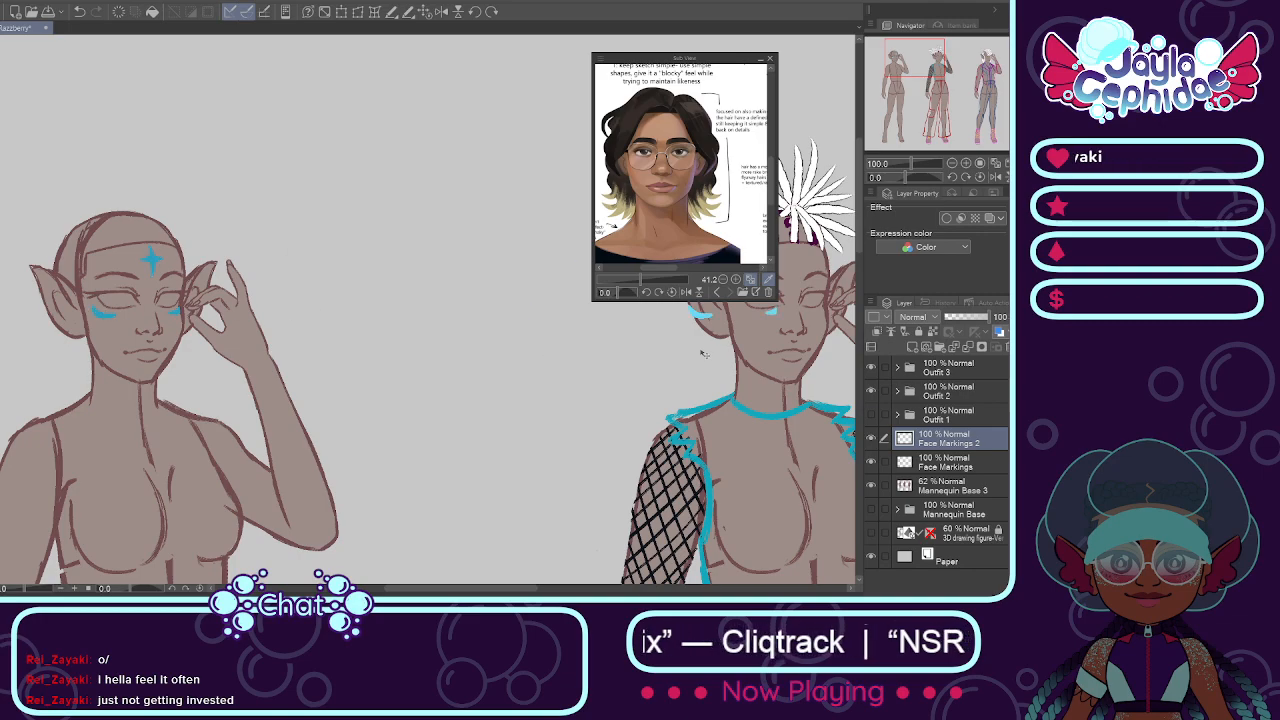
{"action": "left_click_drag", "start_coordinate": [704, 353], "coordinate": [745, 355]}
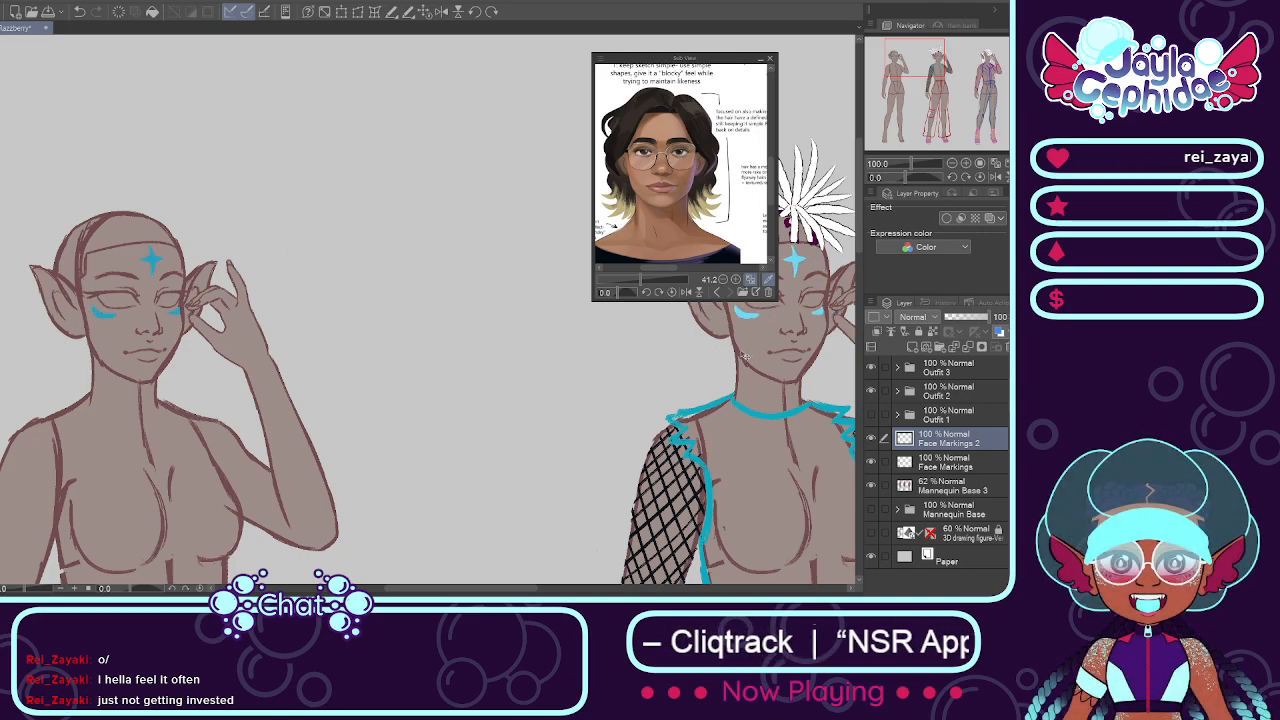
Step: Duplicate the Face Markings 2 layer and position the copied star and crescents on the third figure's face
{"action": "left_click_drag", "start_coordinate": [450, 590], "coordinate": [560, 590]}
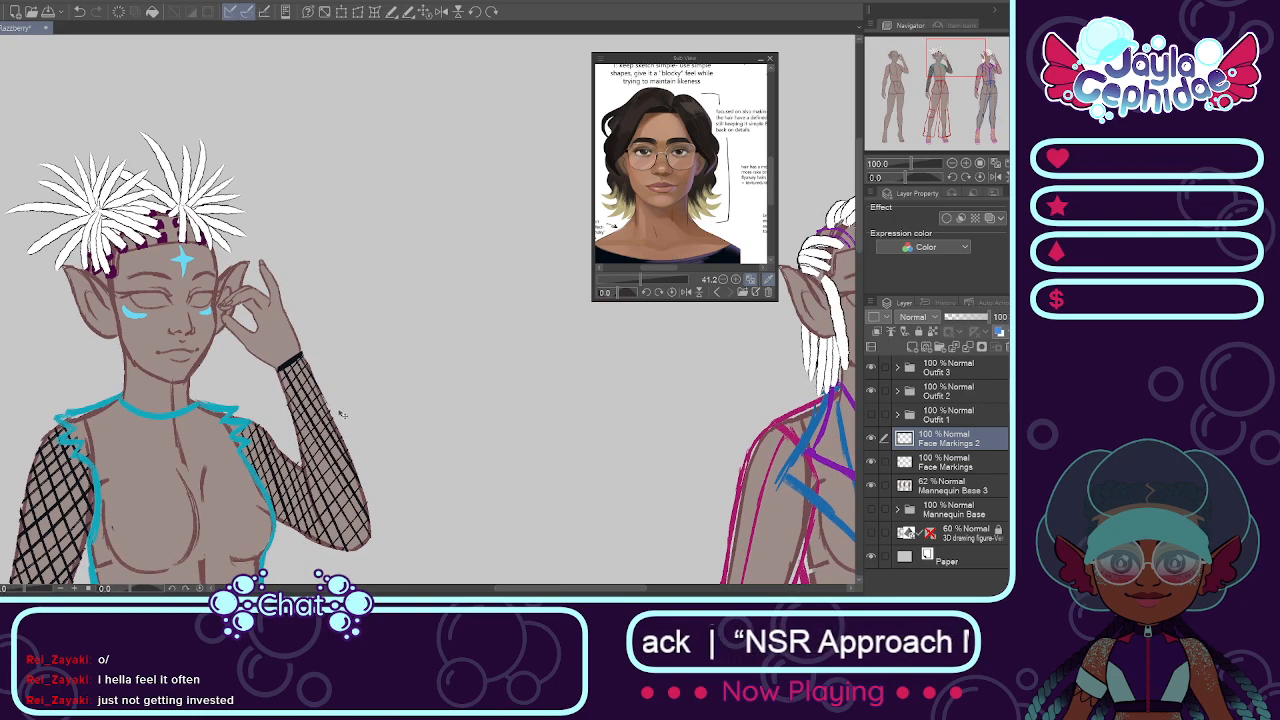
{"action": "key", "text": "ctrl+v"}
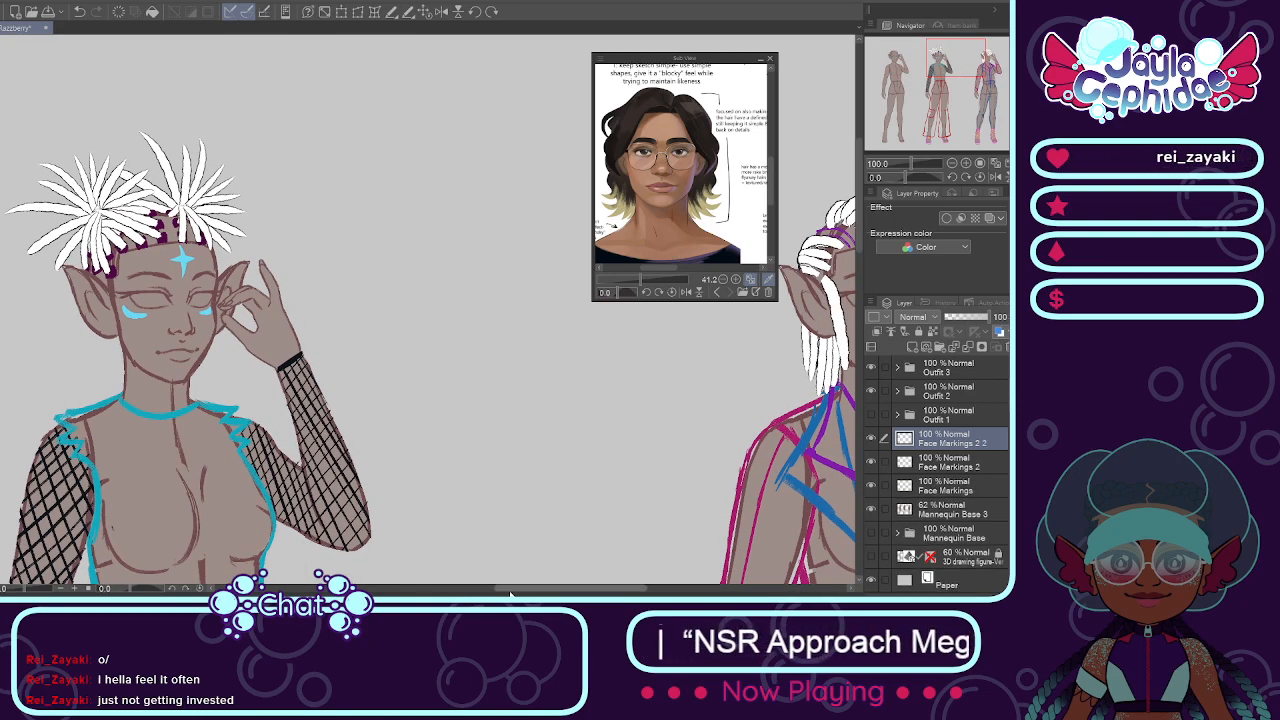
{"action": "left_click_drag", "start_coordinate": [570, 589], "coordinate": [582, 589]}
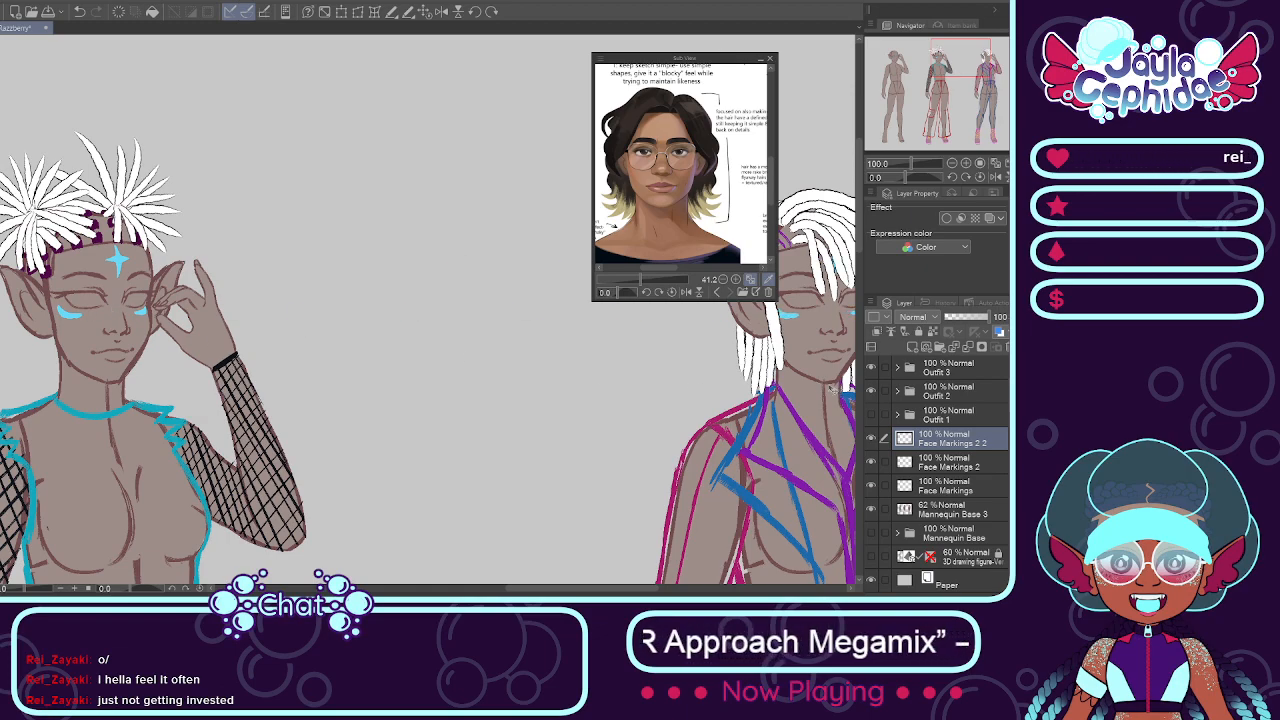
{"action": "left_click_drag", "start_coordinate": [557, 590], "coordinate": [614, 590]}
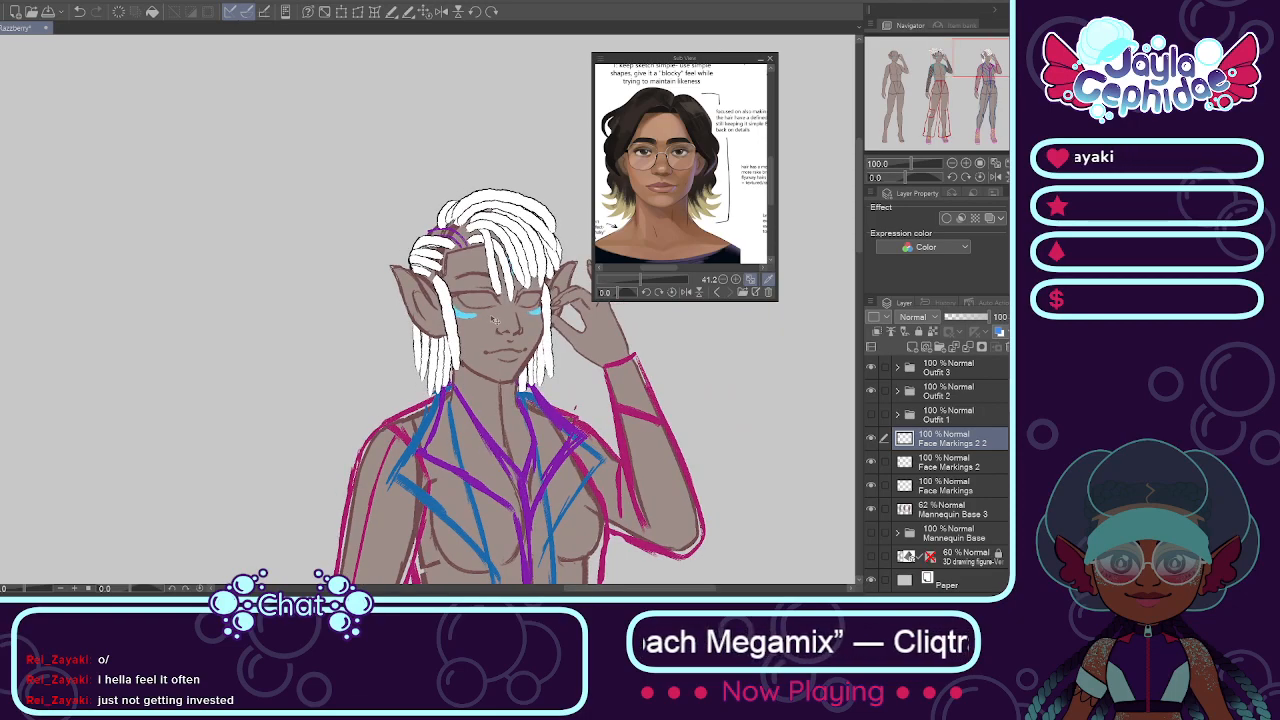
Step: Merge both duplicated face-marking layers down into the single Face Markings layer
{"action": "scroll", "coordinate": [505, 318], "scroll_direction": "down", "scroll_amount": 5}
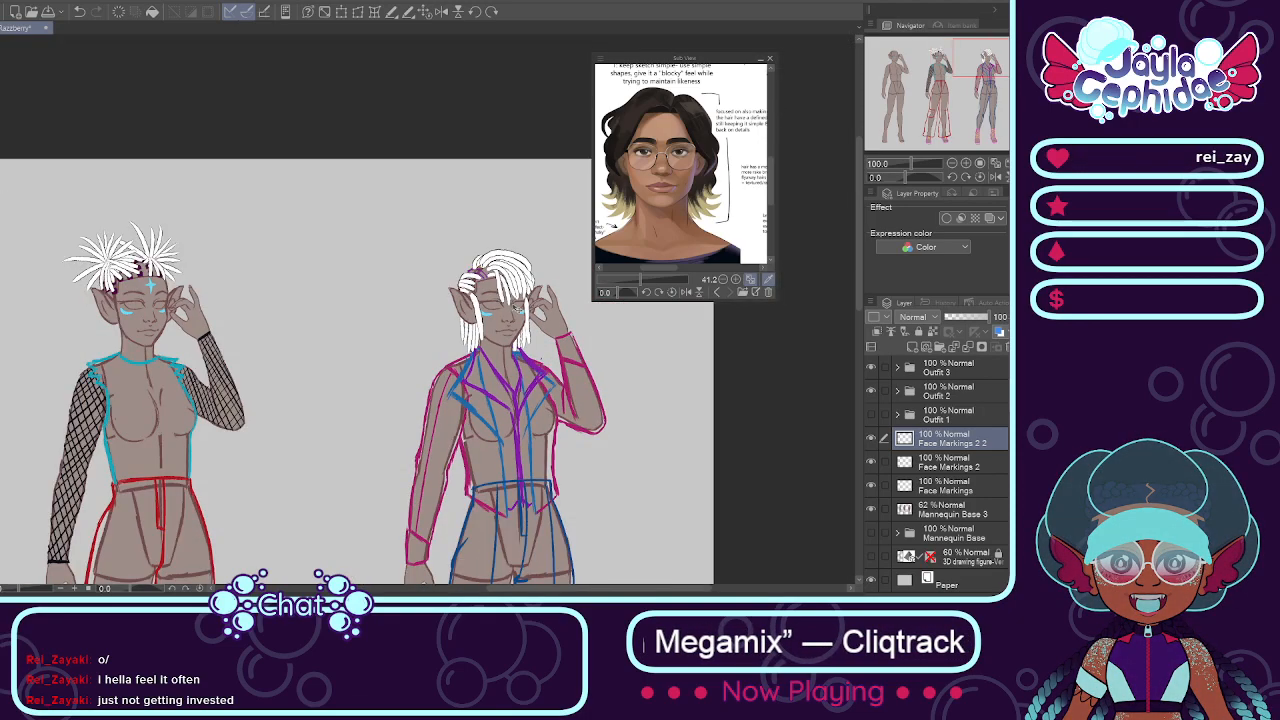
{"action": "scroll", "coordinate": [228, 314], "scroll_direction": "up", "scroll_amount": 1}
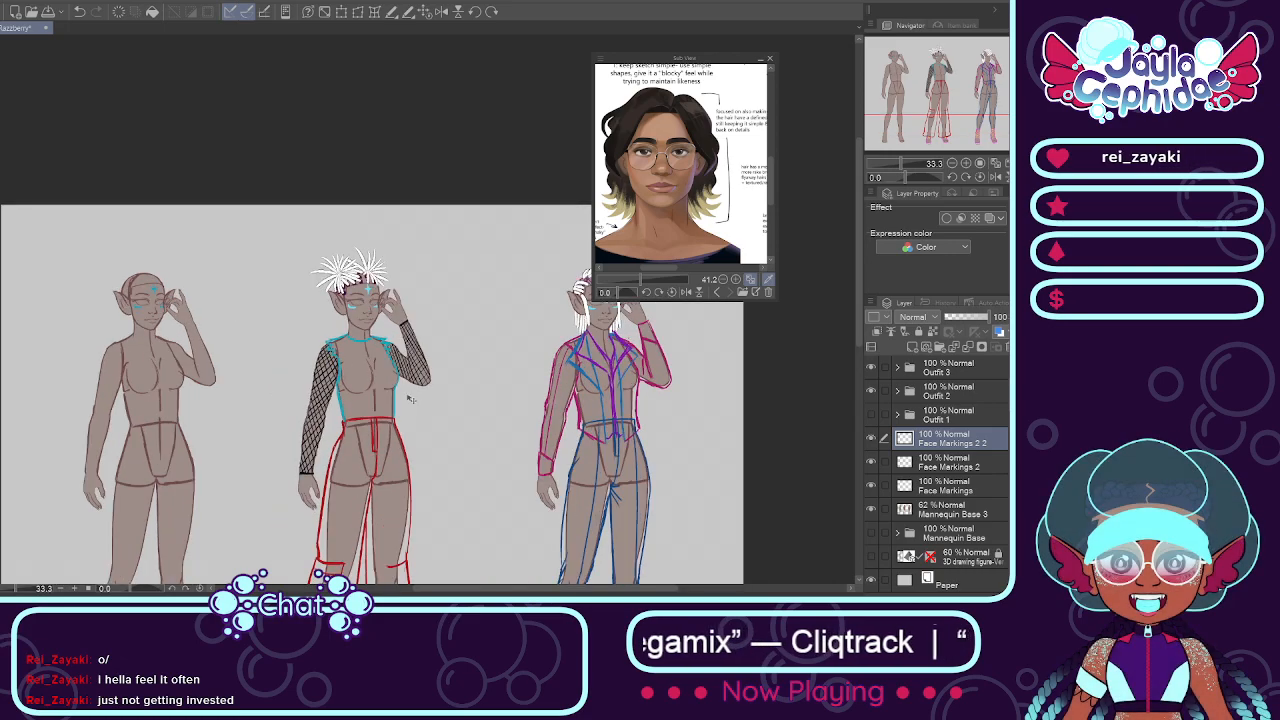
{"action": "key", "text": "ctrl+e"}
{"action": "key", "text": "ctrl+e"}
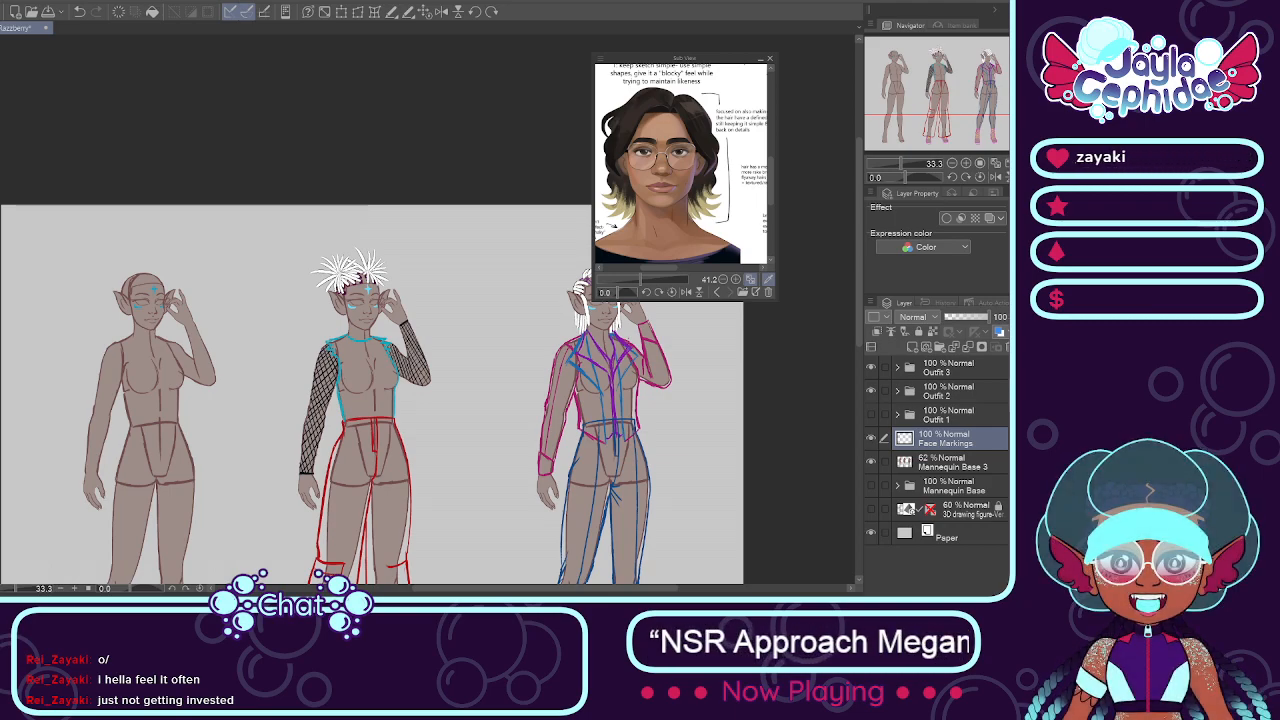
Step: Compare the face markings across the three figures, and make the Outfit 1 folder visible again
{"action": "scroll", "coordinate": [424, 311], "scroll_direction": "up", "scroll_amount": 1}
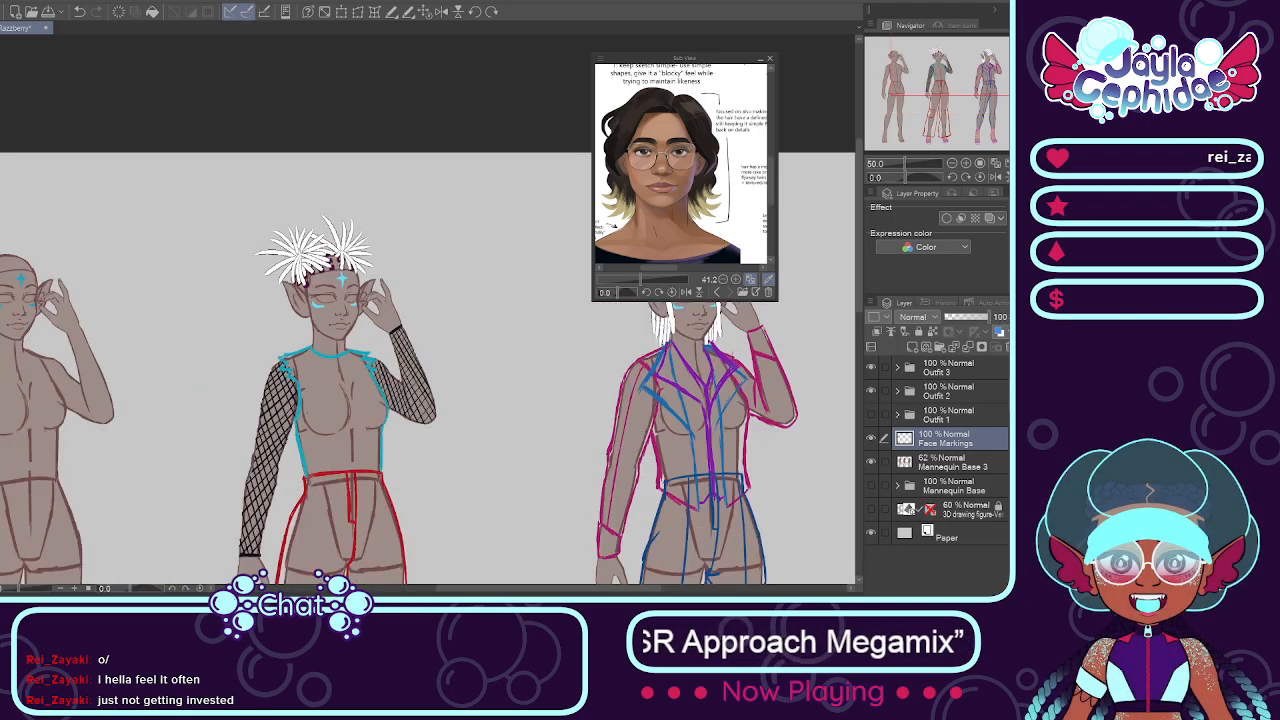
{"action": "scroll", "coordinate": [18, 260], "scroll_direction": "down", "scroll_amount": 4}
{"action": "scroll", "coordinate": [260, 307], "scroll_direction": "up", "scroll_amount": 3}
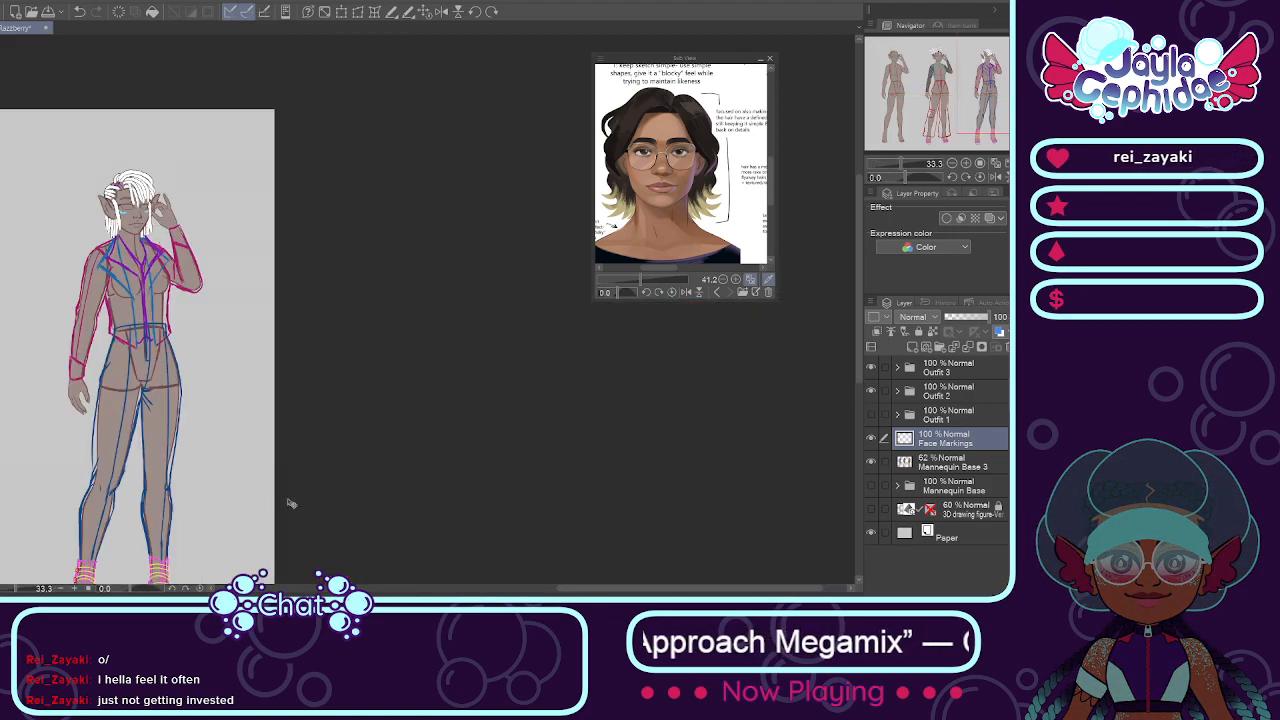
{"action": "left_click_drag", "start_coordinate": [572, 589], "coordinate": [356, 590]}
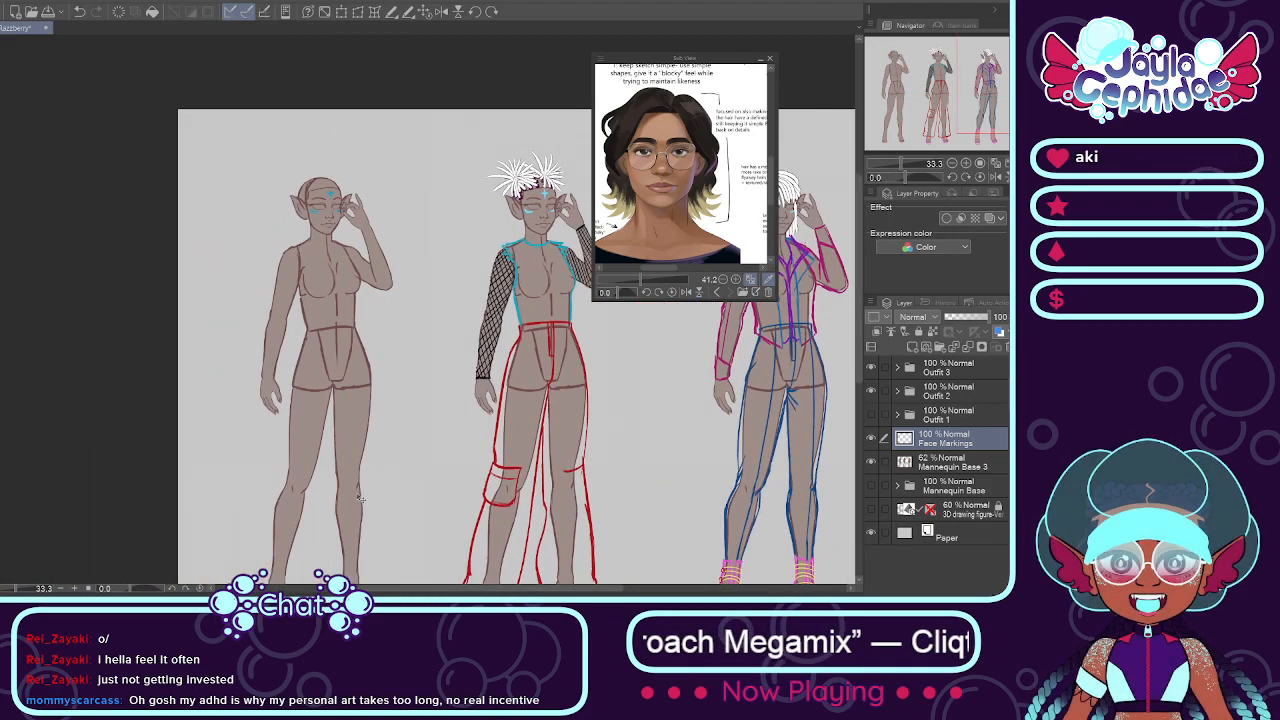
{"action": "scroll", "coordinate": [344, 213], "scroll_direction": "up", "scroll_amount": 1}
{"action": "scroll", "coordinate": [344, 213], "scroll_direction": "up", "scroll_amount": 1}
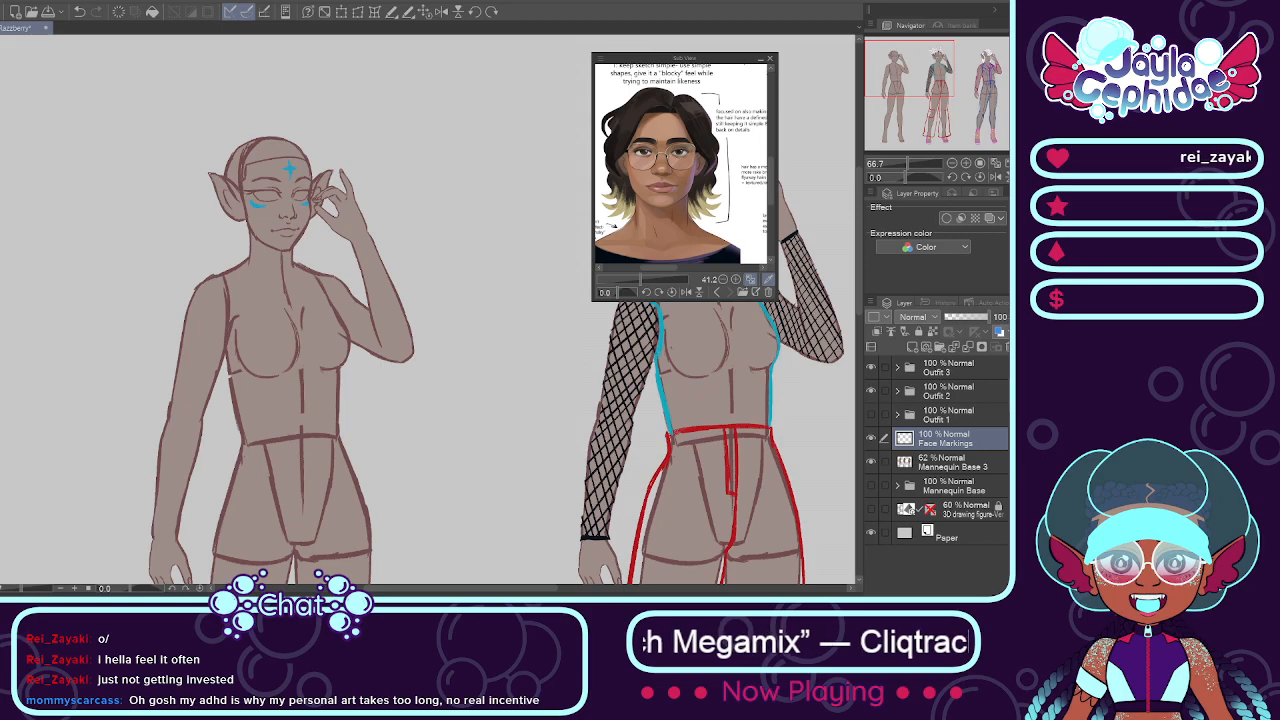
{"action": "scroll", "coordinate": [202, 256], "scroll_direction": "down", "scroll_amount": 1}
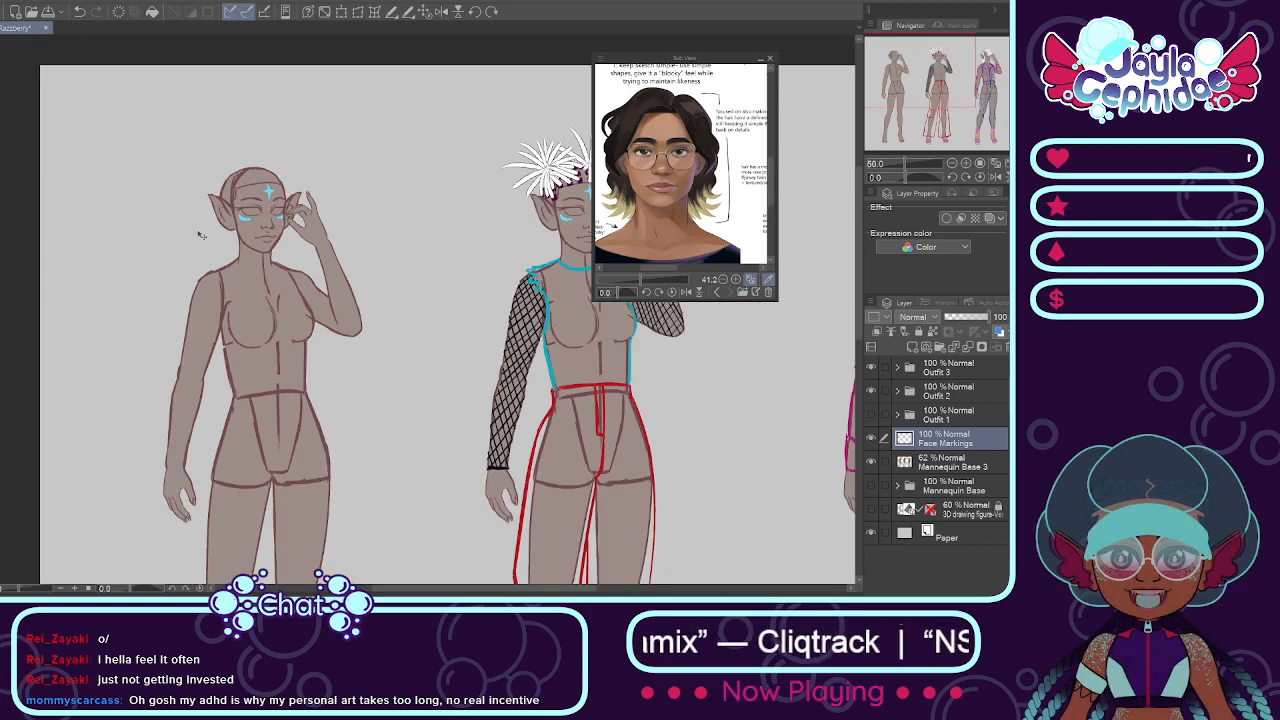
{"action": "scroll", "coordinate": [310, 335], "scroll_direction": "down", "scroll_amount": 2}
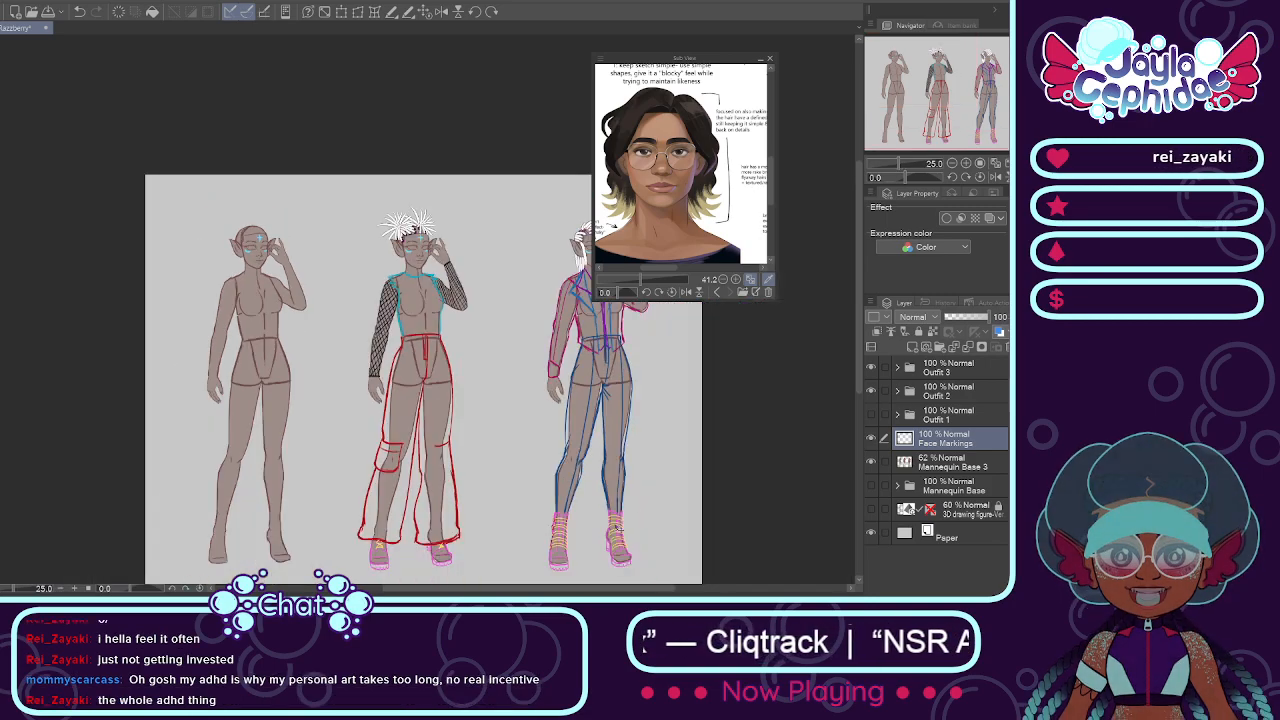
{"action": "left_click", "coordinate": [871, 415]}
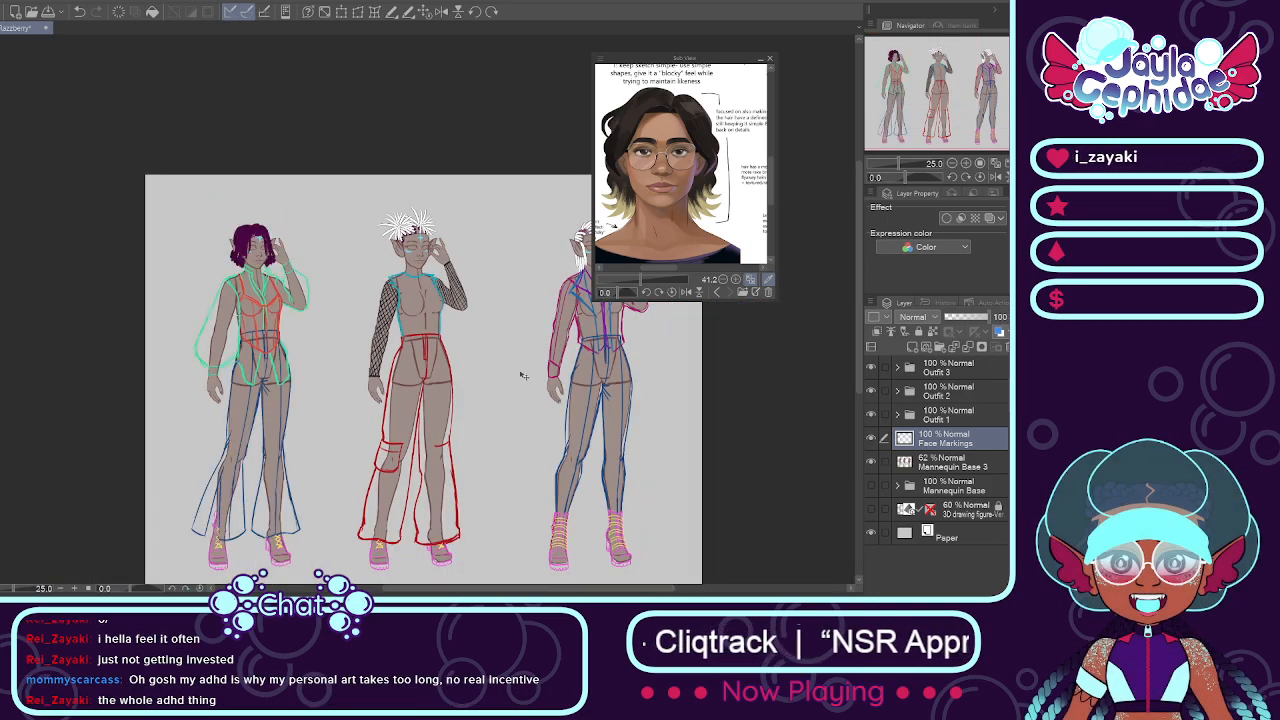
Step: Examine how the first figure's face markings sit with its hair and outfit, and how all three designs look together
{"action": "scroll", "coordinate": [292, 243], "scroll_direction": "down", "scroll_amount": 1}
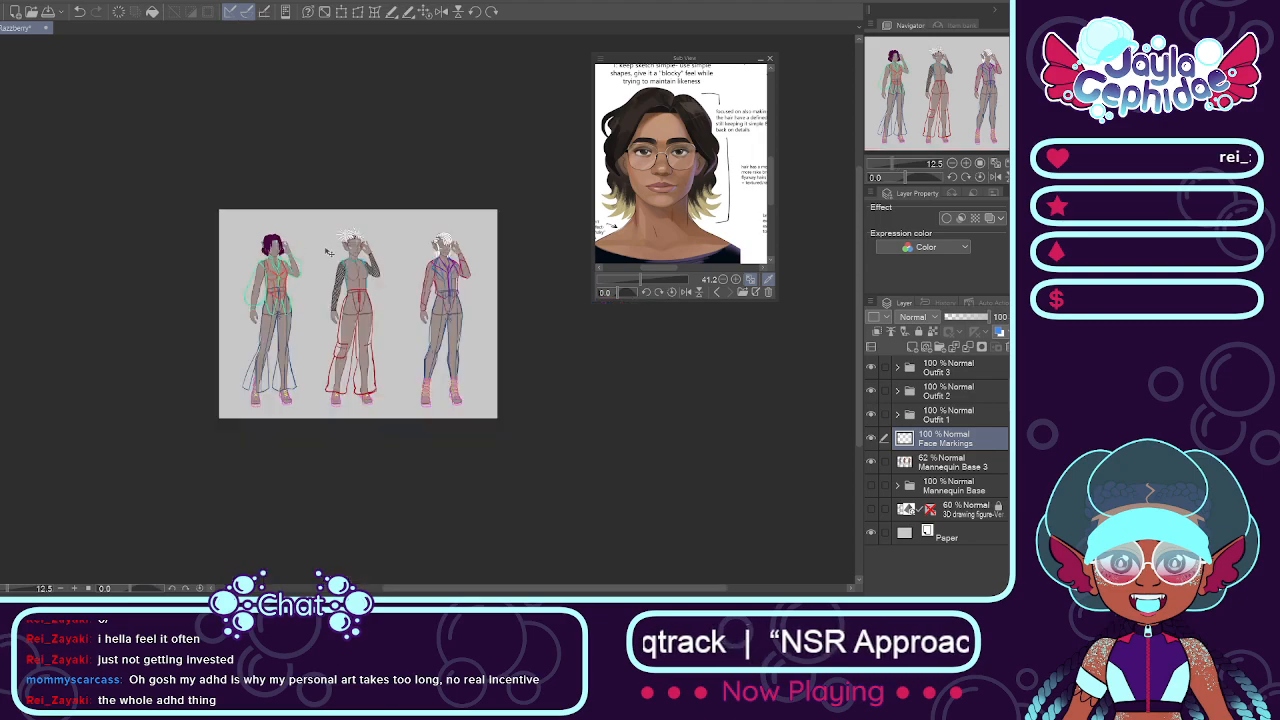
{"action": "scroll", "coordinate": [350, 248], "scroll_direction": "up", "scroll_amount": 1}
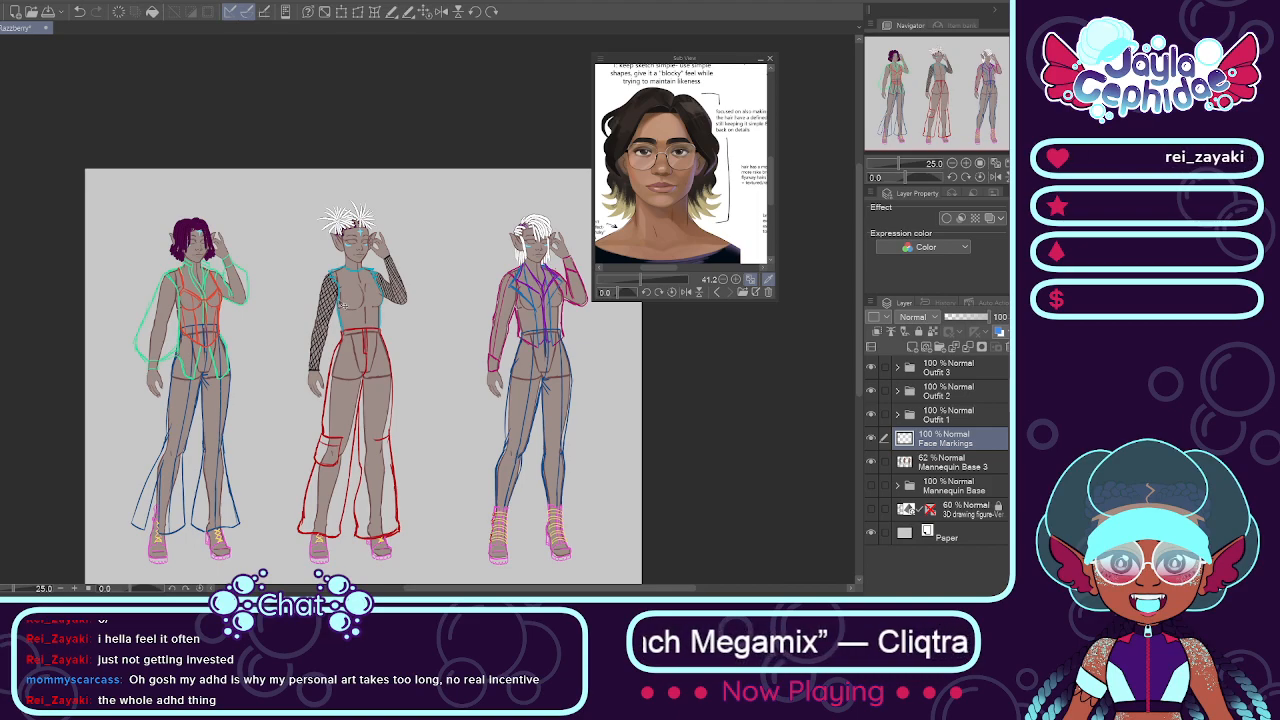
{"action": "scroll", "coordinate": [186, 228], "scroll_direction": "up", "scroll_amount": 5}
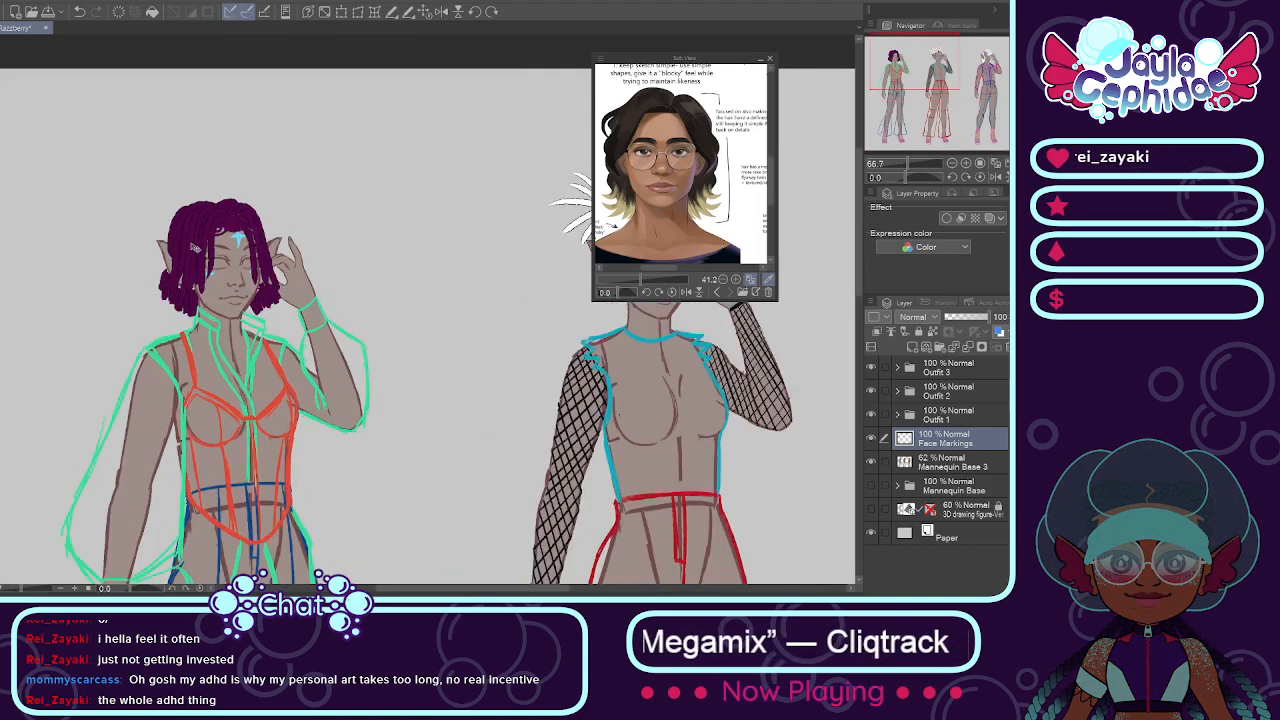
{"action": "scroll", "coordinate": [245, 257], "scroll_direction": "up", "scroll_amount": 2}
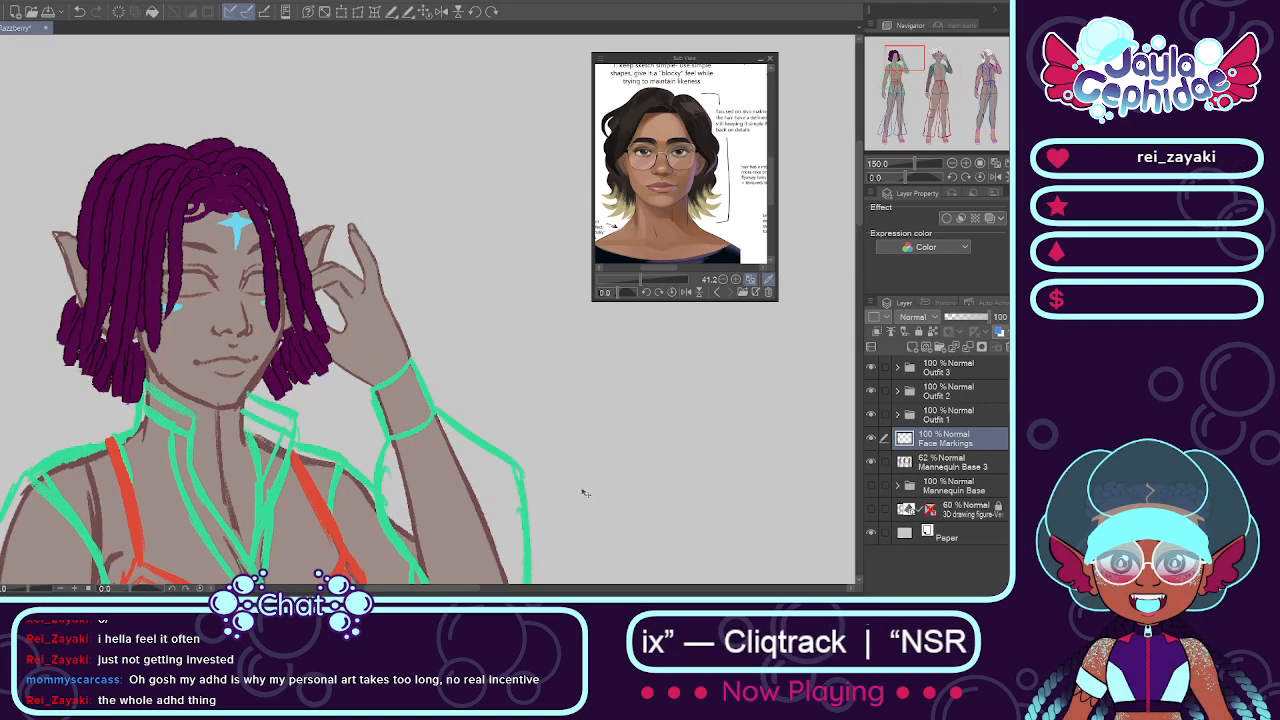
{"action": "left_click_drag", "start_coordinate": [469, 589], "coordinate": [464, 589]}
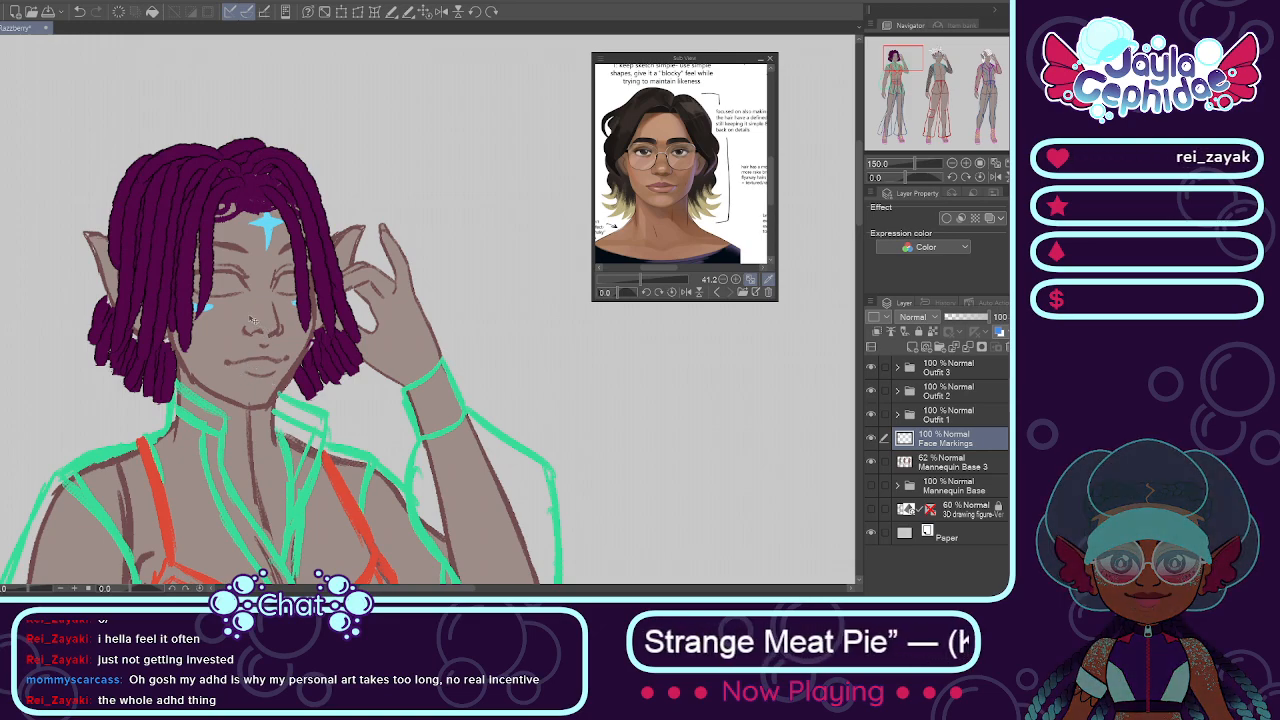
{"action": "scroll", "coordinate": [727, 319], "scroll_direction": "down", "scroll_amount": 2}
{"action": "mouse_move", "coordinate": [473, 595]}
{"action": "left_mouse_down"}
{"action": "mouse_move", "coordinate": [653, 595]}
{"action": "mouse_move", "coordinate": [456, 592]}
{"action": "mouse_move", "coordinate": [484, 592]}
{"action": "left_mouse_up"}
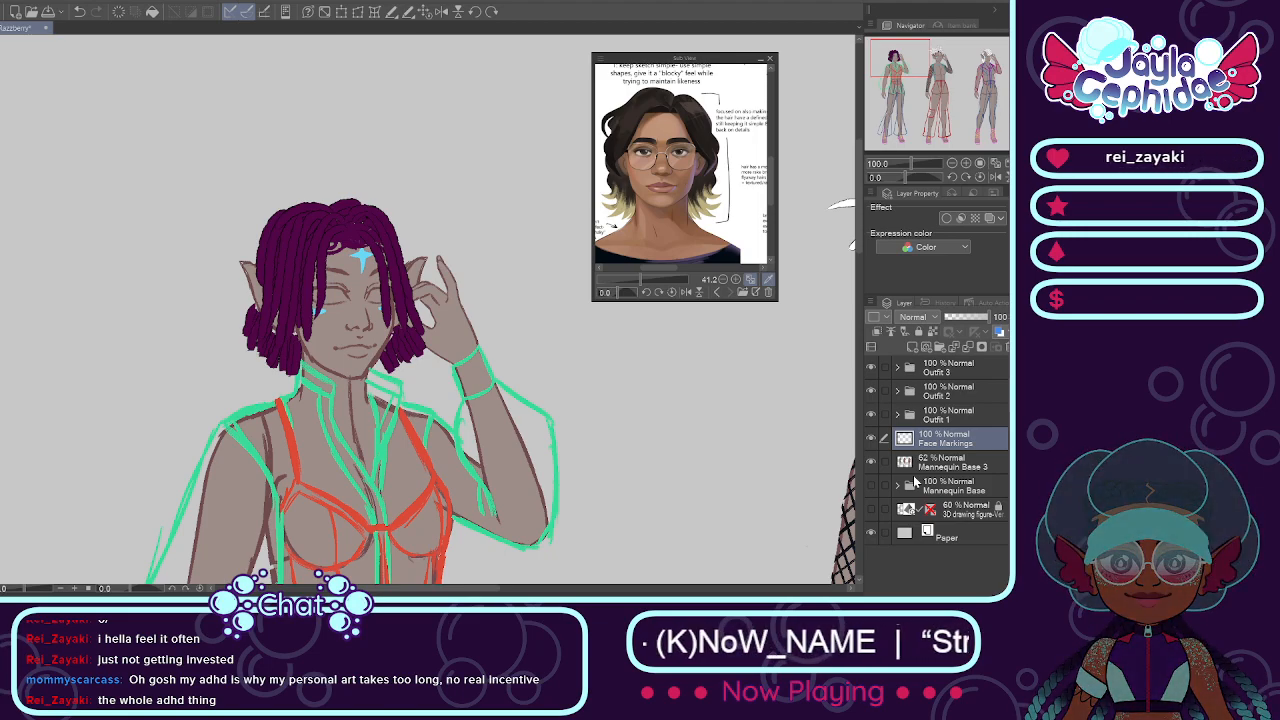
{"action": "key", "text": "ctrl+minus"}
{"action": "key", "text": "ctrl+minus"}
{"action": "key", "text": "ctrl+minus"}
{"action": "key", "text": "ctrl+minus"}
{"action": "key", "text": "ctrl+minus"}
{"action": "key", "text": "ctrl+minus"}
{"action": "key", "text": "ctrl+plus"}
{"action": "key", "text": "ctrl+plus"}
{"action": "key", "text": "ctrl+plus"}
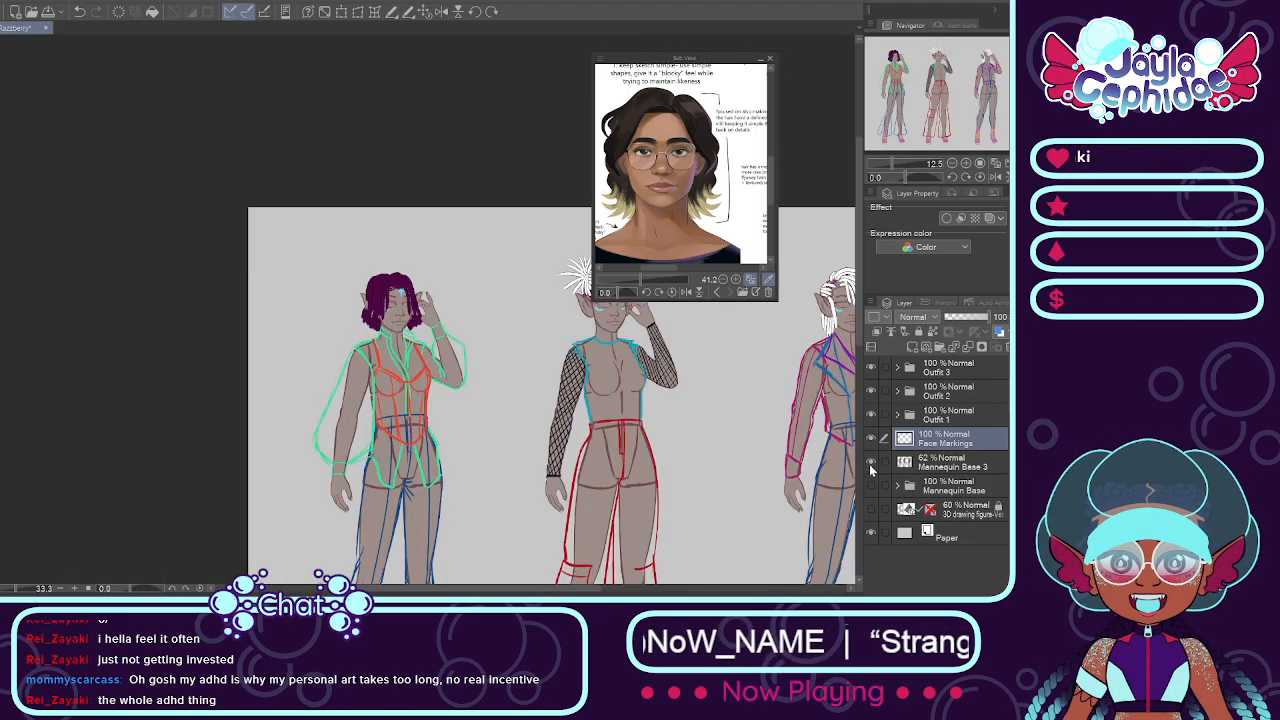
Step: Add a new layer above the outfit folders and name it Notes
{"action": "key", "text": "ctrl+minus"}
{"action": "key", "text": "ctrl+minus"}
{"action": "key", "text": "ctrl+minus"}
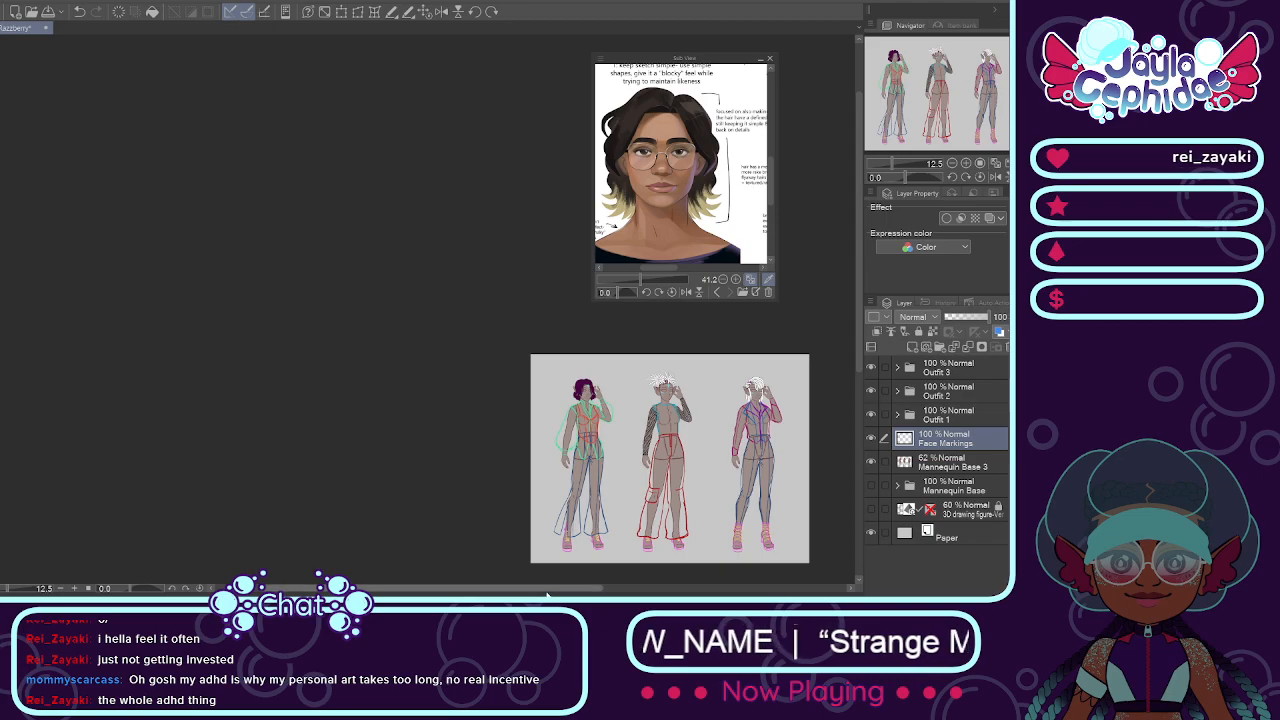
{"action": "left_click_drag", "start_coordinate": [530, 589], "coordinate": [648, 587]}
{"action": "key", "text": "ctrl+plus"}
{"action": "key", "text": "ctrl+plus"}
{"action": "key", "text": "ctrl+plus"}
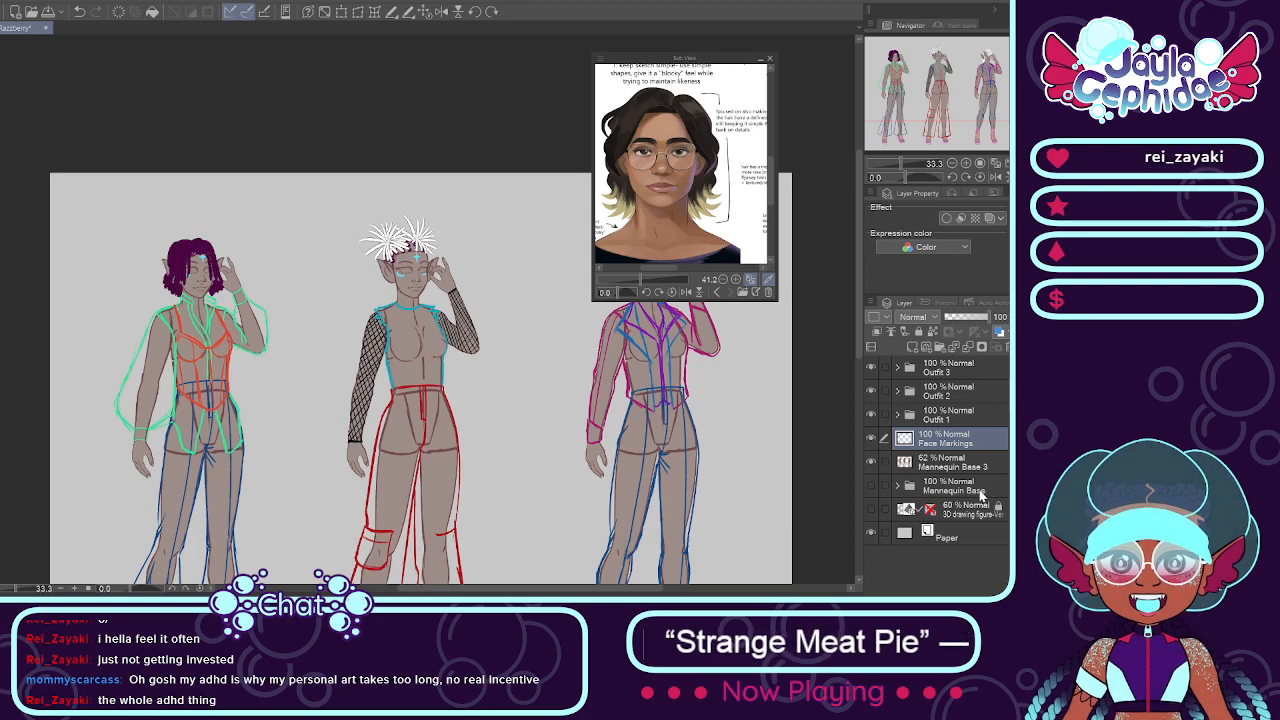
{"action": "left_click", "coordinate": [926, 348]}
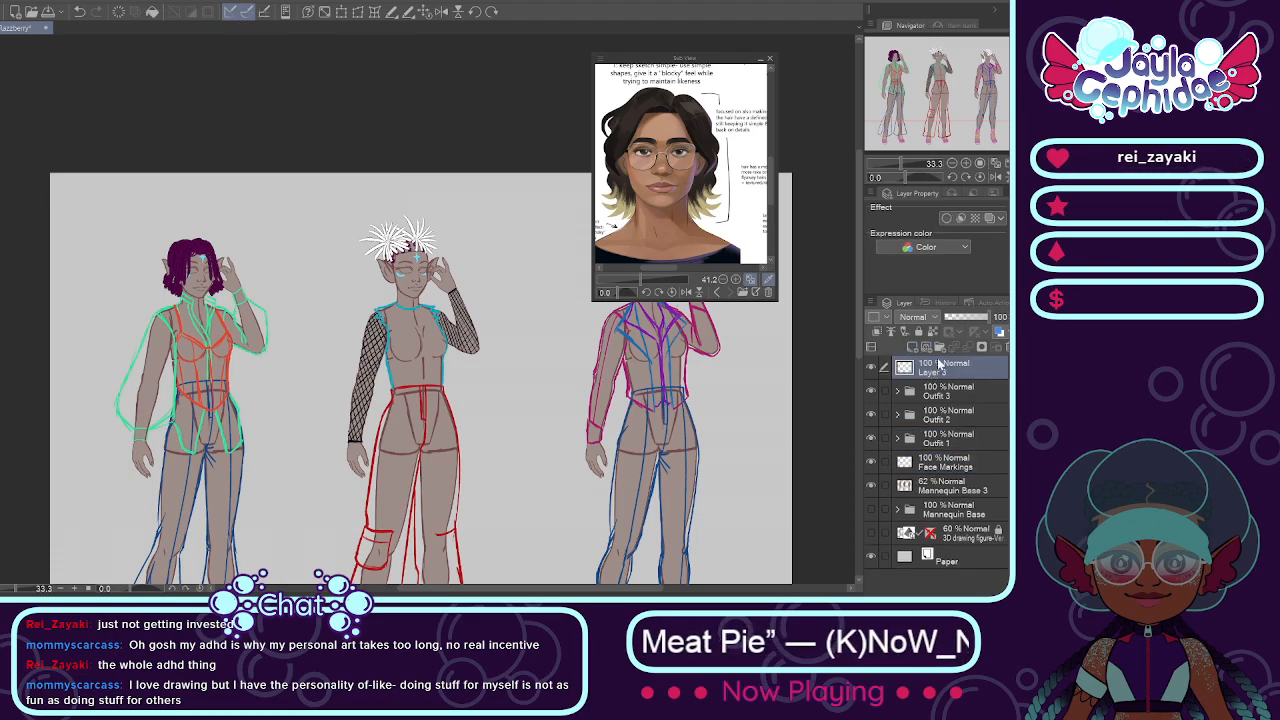
{"action": "double_click", "coordinate": [938, 370]}
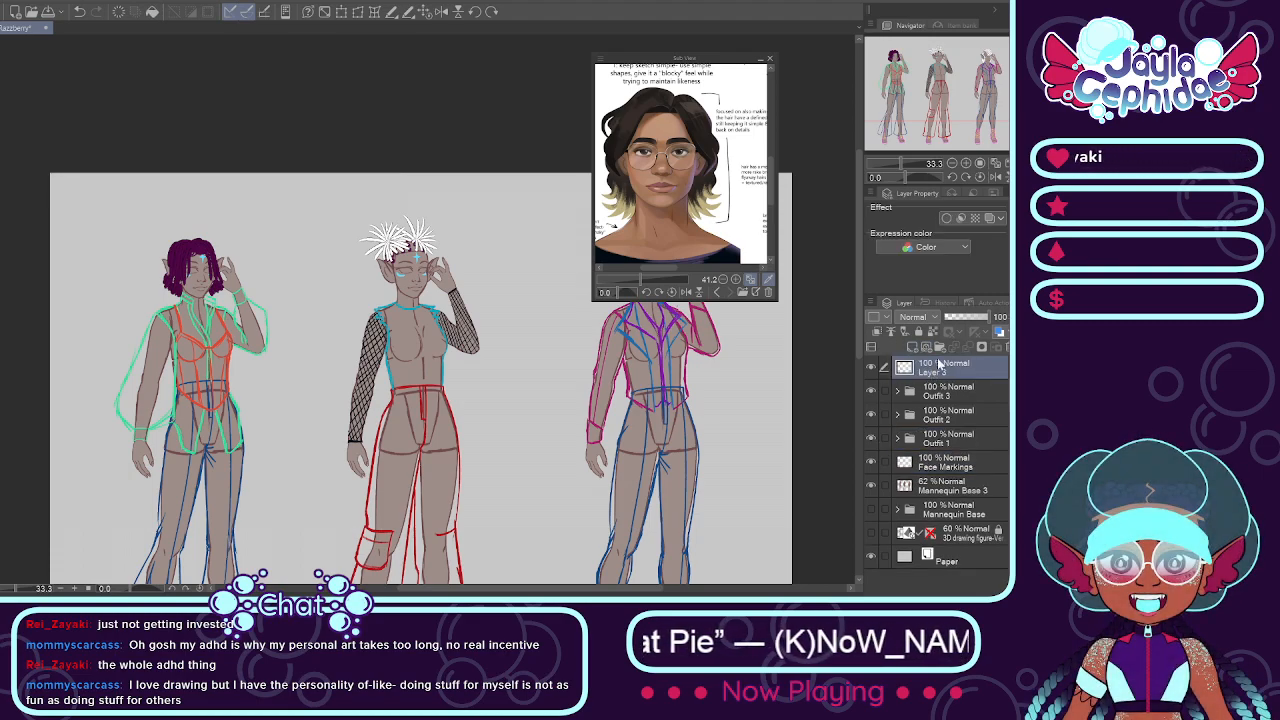
{"action": "type", "text": "Notes"}
{"action": "key", "text": "Return"}
Step: Handwrite the bulleted note "Change Hair 2 Show Marking" in black beside the third figure's head
{"action": "scroll", "coordinate": [202, 296], "scroll_direction": "down", "scroll_amount": 1}
{"action": "scroll", "coordinate": [199, 434], "scroll_direction": "up", "scroll_amount": 1}
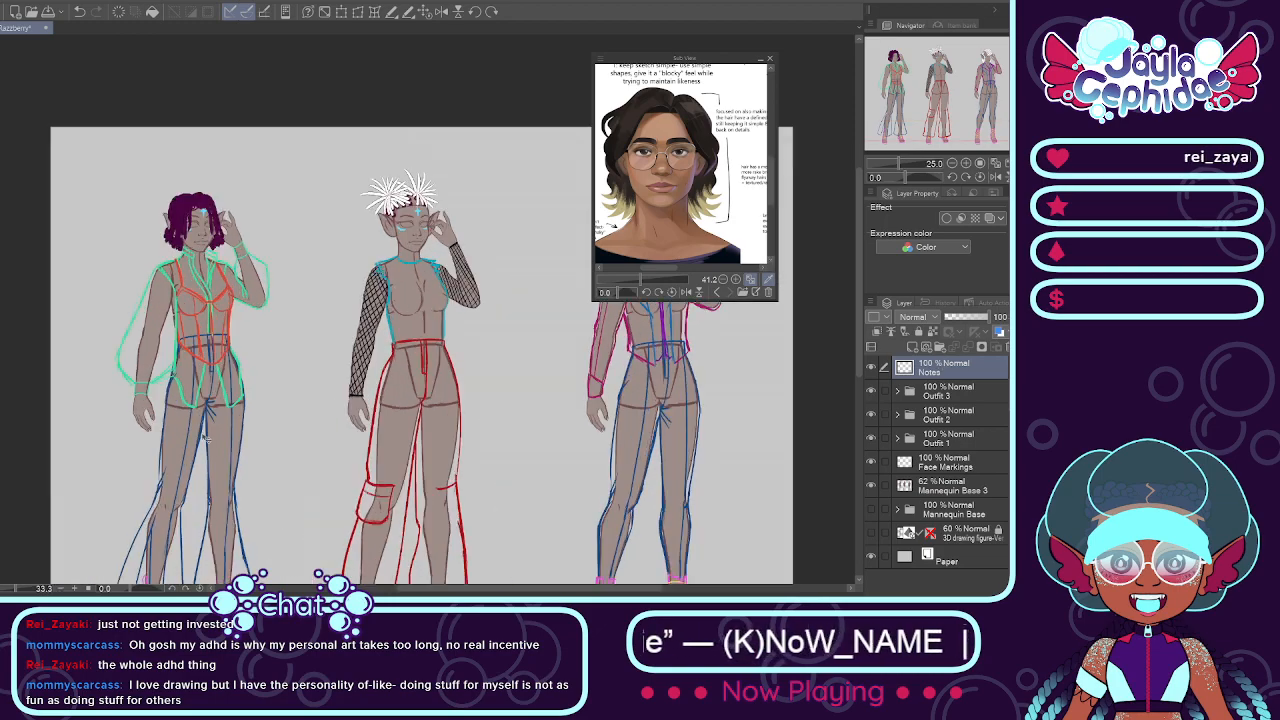
{"action": "scroll", "coordinate": [271, 425], "scroll_direction": "down", "scroll_amount": 1}
{"action": "scroll", "coordinate": [414, 410], "scroll_direction": "down", "scroll_amount": 1}
{"action": "scroll", "coordinate": [414, 403], "scroll_direction": "up", "scroll_amount": 3}
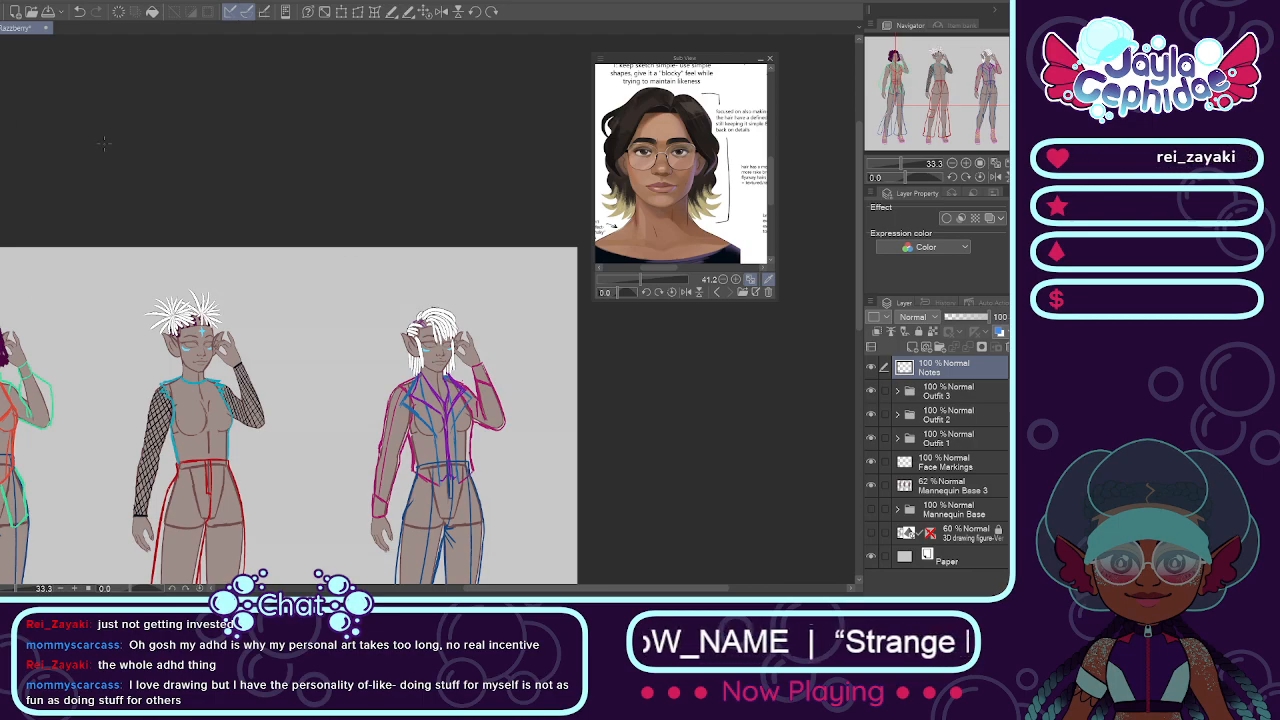
{"action": "scroll", "coordinate": [461, 272], "scroll_direction": "up", "scroll_amount": 1}
{"action": "scroll", "coordinate": [461, 280], "scroll_direction": "up", "scroll_amount": 1}
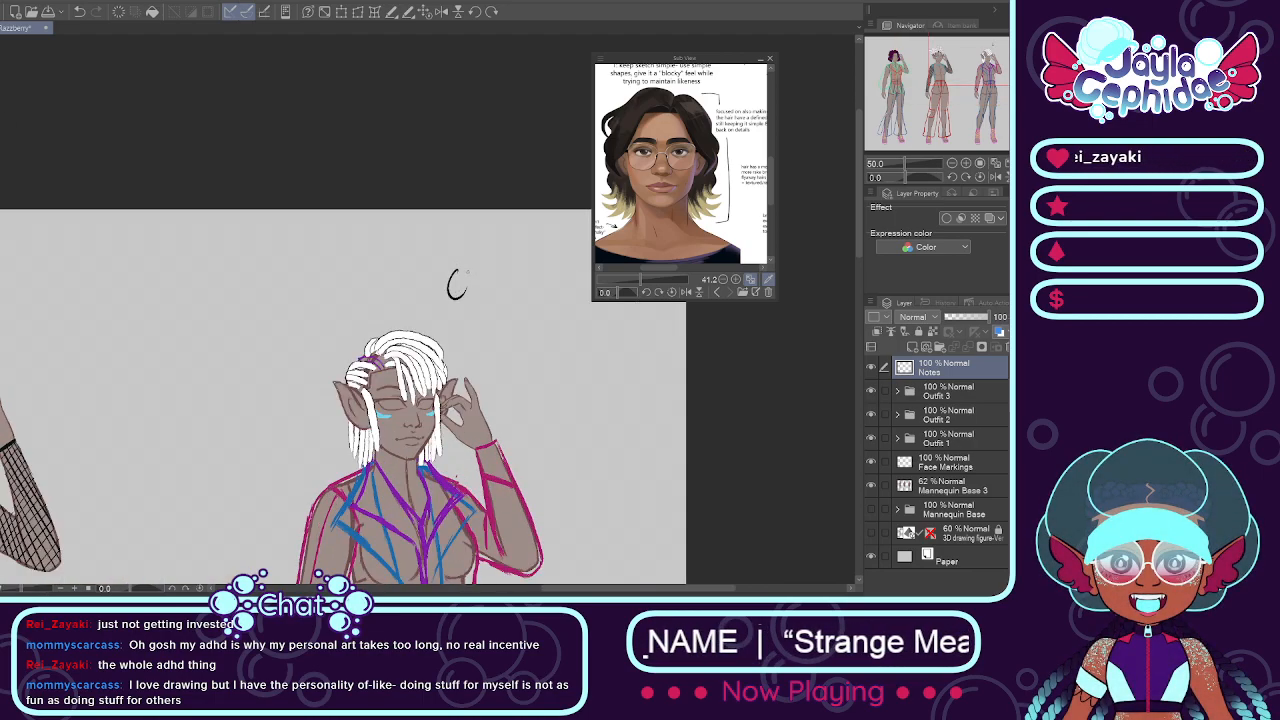
{"action": "mouse_move", "coordinate": [463, 270]}
{"action": "left_mouse_down"}
{"action": "mouse_move", "coordinate": [473, 296]}
{"action": "mouse_move", "coordinate": [487, 296]}
{"action": "left_mouse_up"}
{"action": "mouse_move", "coordinate": [489, 295]}
{"action": "left_mouse_down"}
{"action": "mouse_move", "coordinate": [499, 281]}
{"action": "mouse_move", "coordinate": [553, 283]}
{"action": "left_mouse_up"}
{"action": "mouse_move", "coordinate": [563, 255]}
{"action": "left_mouse_down"}
{"action": "mouse_move", "coordinate": [563, 283]}
{"action": "mouse_move", "coordinate": [564, 268]}
{"action": "left_mouse_up"}
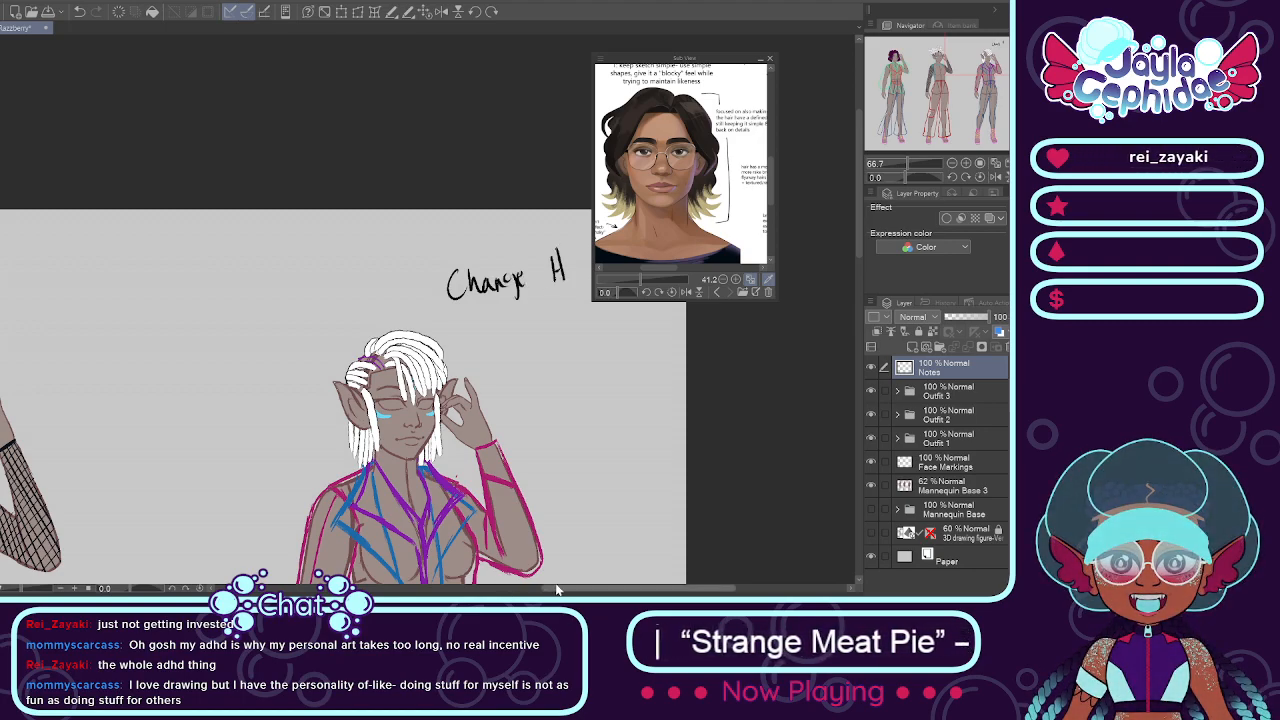
{"action": "left_click_drag", "start_coordinate": [558, 589], "coordinate": [572, 589]}
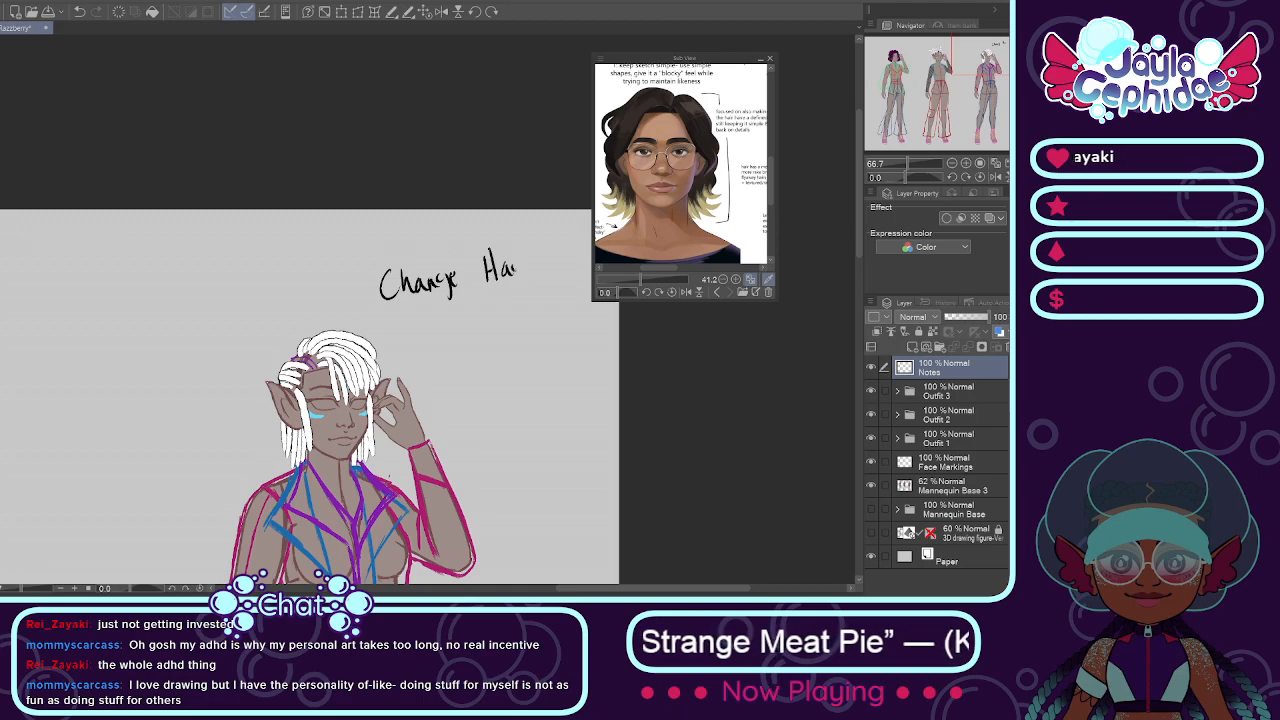
{"action": "left_click_drag", "start_coordinate": [539, 272], "coordinate": [555, 270]}
{"action": "mouse_move", "coordinate": [418, 310]}
{"action": "left_mouse_down"}
{"action": "mouse_move", "coordinate": [404, 330]}
{"action": "mouse_move", "coordinate": [531, 309]}
{"action": "left_mouse_up"}
{"action": "left_click_drag", "start_coordinate": [535, 298], "coordinate": [537, 306]}
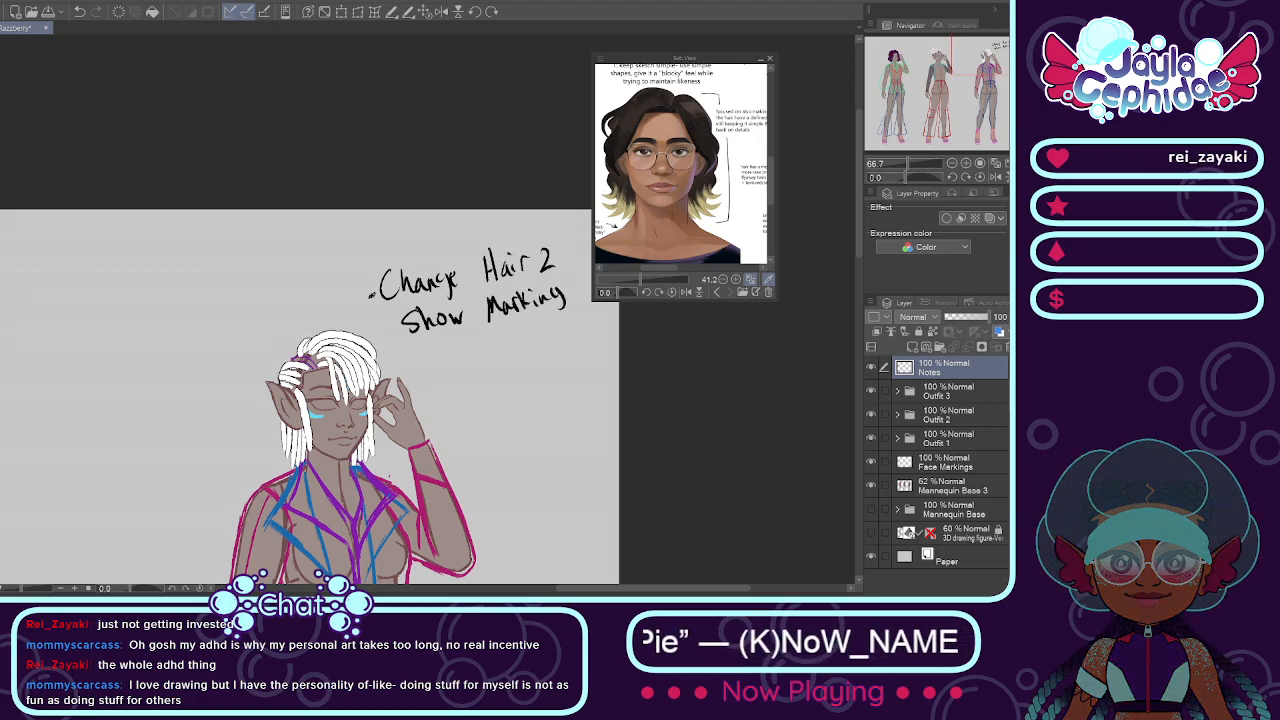
Step: Handwrite a second bullet, "Make Lapels Wing-Like", below the hair note beside the third figure
{"action": "left_click_drag", "start_coordinate": [857, 245], "coordinate": [859, 280]}
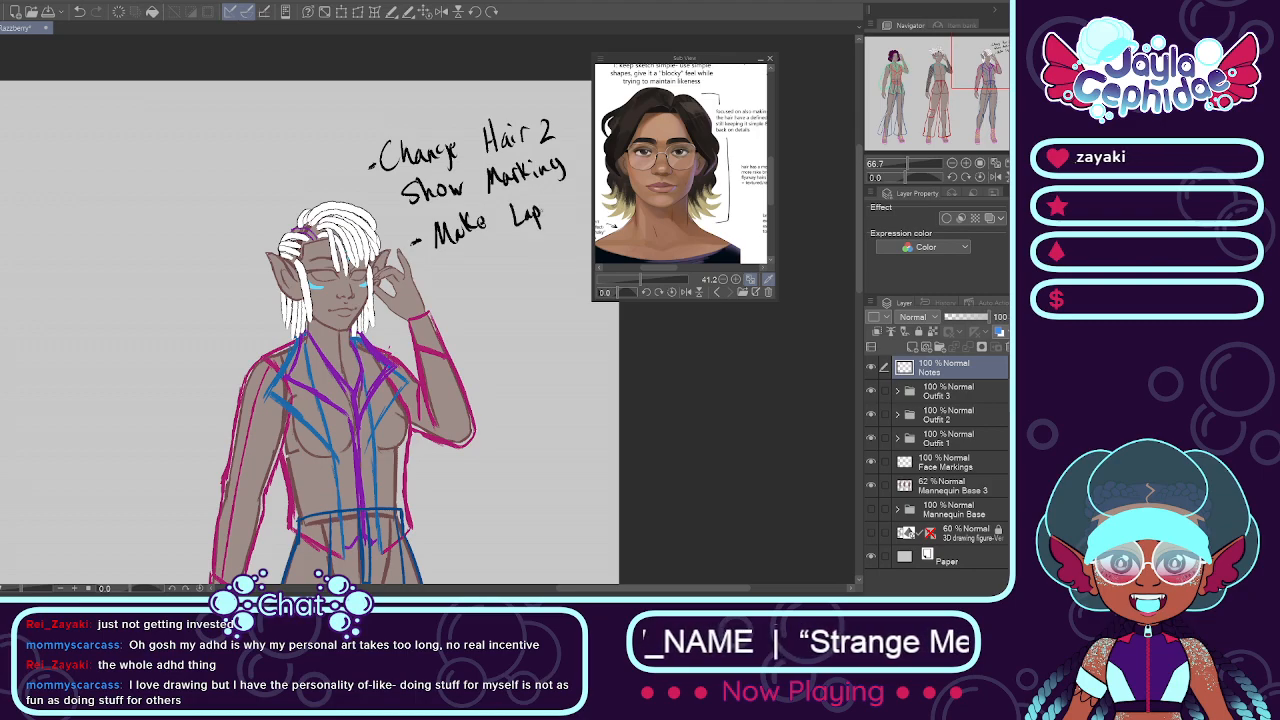
{"action": "left_click_drag", "start_coordinate": [547, 197], "coordinate": [545, 214]}
{"action": "left_click_drag", "start_coordinate": [560, 204], "coordinate": [552, 215]}
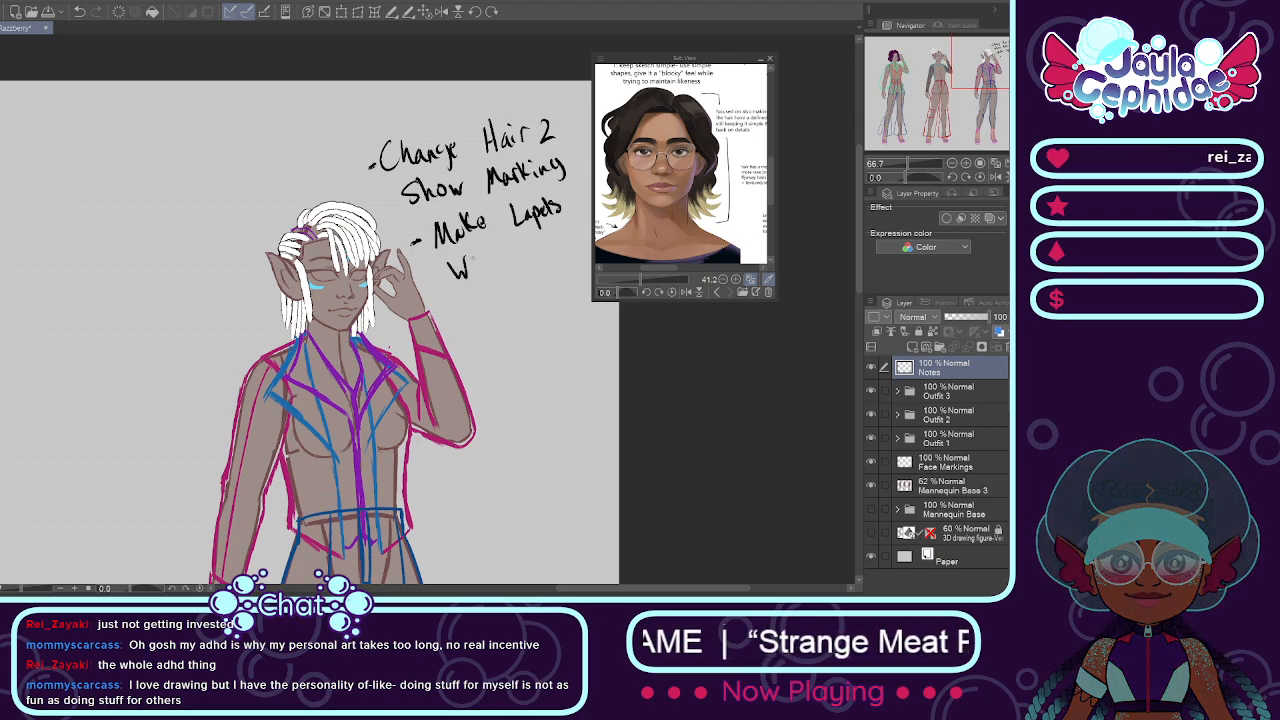
{"action": "mouse_move", "coordinate": [521, 247]}
{"action": "left_mouse_down"}
{"action": "mouse_move", "coordinate": [520, 268]}
{"action": "mouse_move", "coordinate": [529, 256]}
{"action": "left_mouse_up"}
{"action": "mouse_move", "coordinate": [537, 236]}
{"action": "left_mouse_down"}
{"action": "mouse_move", "coordinate": [540, 256]}
{"action": "mouse_move", "coordinate": [556, 251]}
{"action": "left_mouse_up"}
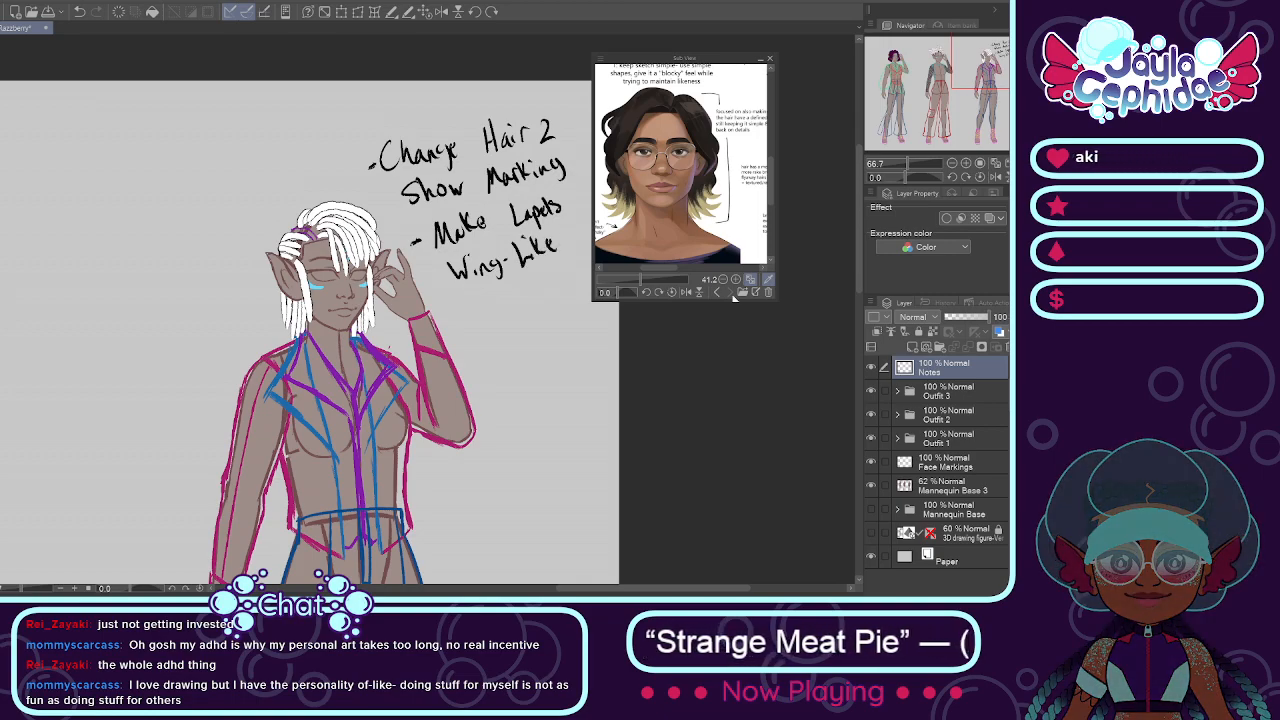
Step: Handwrite a third bullet, "Add Buttons to pants", below the lapel note
{"action": "left_click_drag", "start_coordinate": [857, 229], "coordinate": [854, 265]}
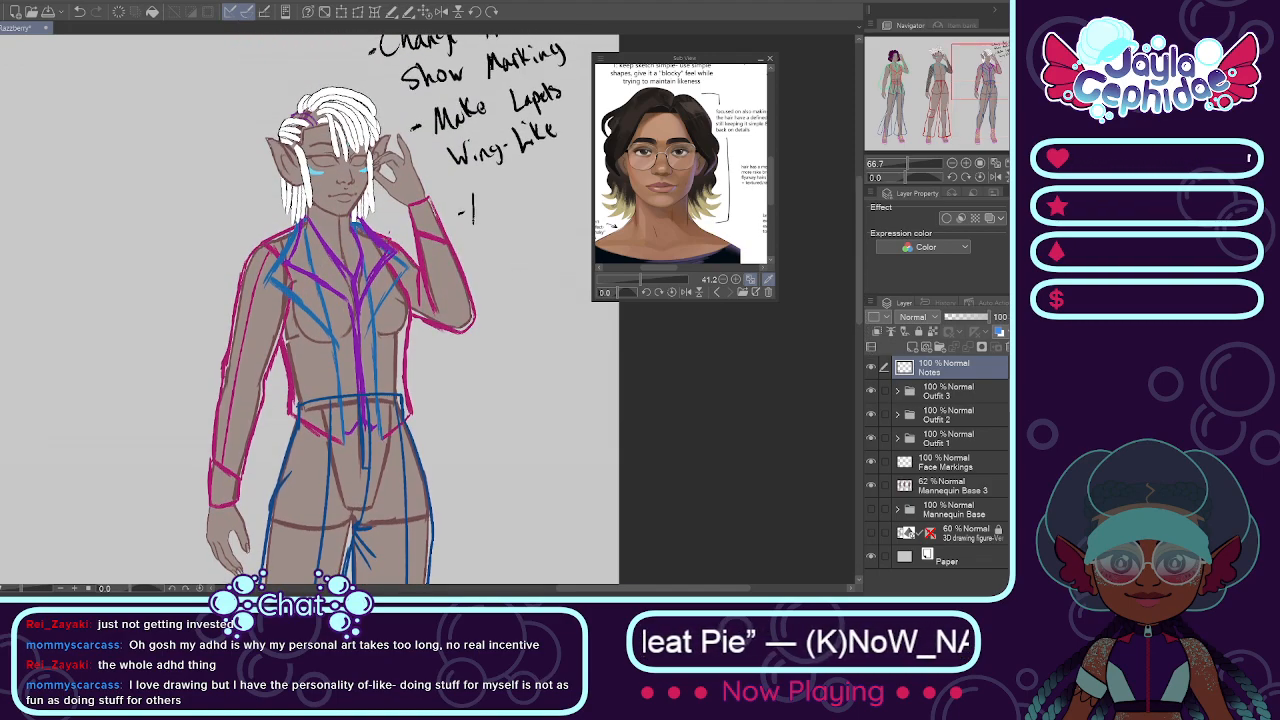
{"action": "mouse_move", "coordinate": [511, 184]}
{"action": "left_mouse_down"}
{"action": "mouse_move", "coordinate": [512, 207]}
{"action": "mouse_move", "coordinate": [550, 200]}
{"action": "left_mouse_up"}
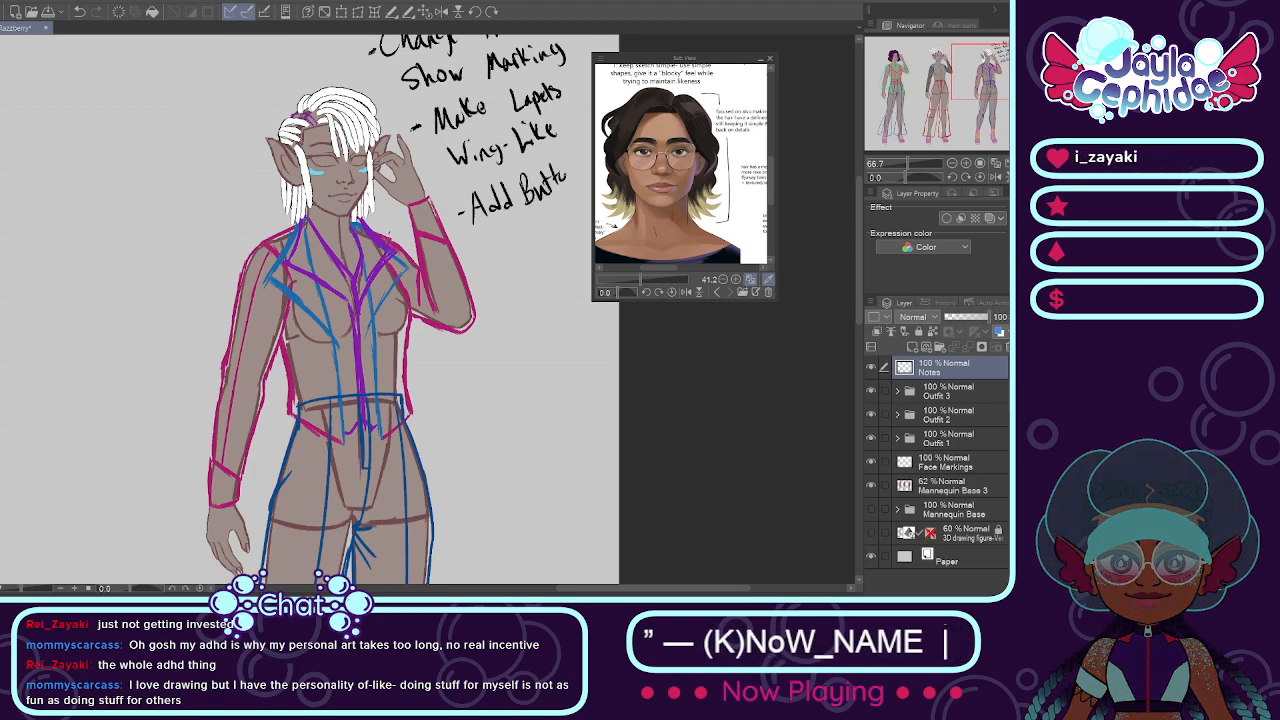
{"action": "left_click_drag", "start_coordinate": [572, 590], "coordinate": [576, 592]}
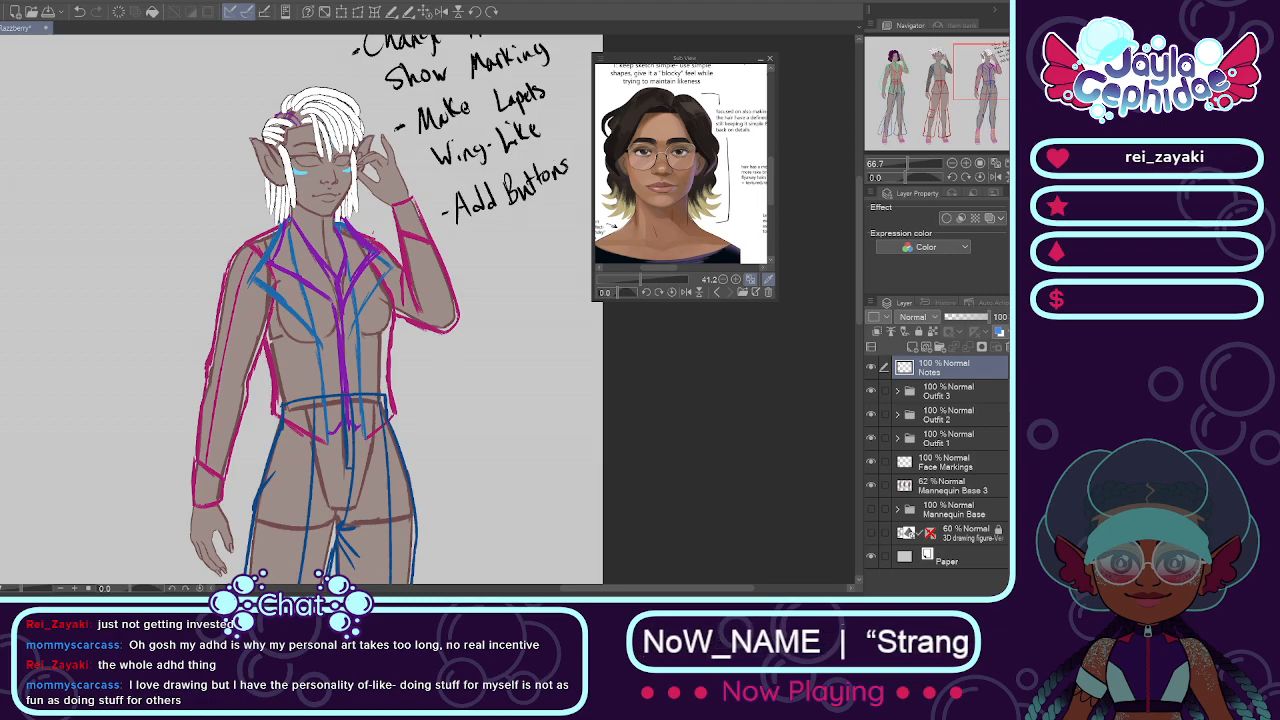
{"action": "mouse_move", "coordinate": [476, 240]}
{"action": "left_mouse_down"}
{"action": "mouse_move", "coordinate": [512, 245]}
{"action": "mouse_move", "coordinate": [540, 224]}
{"action": "left_mouse_up"}
{"action": "left_click_drag", "start_coordinate": [530, 213], "coordinate": [547, 208]}
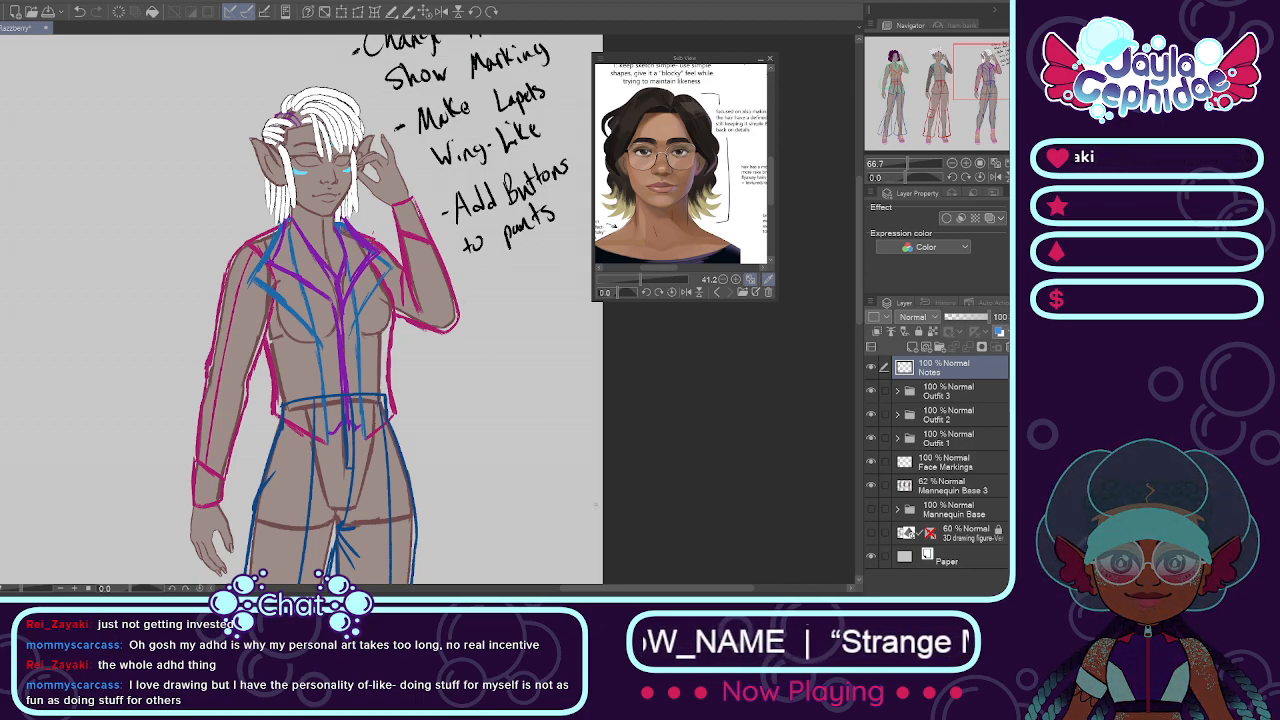
Step: Handwrite a fourth bullet, "Maybe add a texture to pants?", below the buttons note beside the third figure
{"action": "left_click_drag", "start_coordinate": [504, 370], "coordinate": [475, 370]}
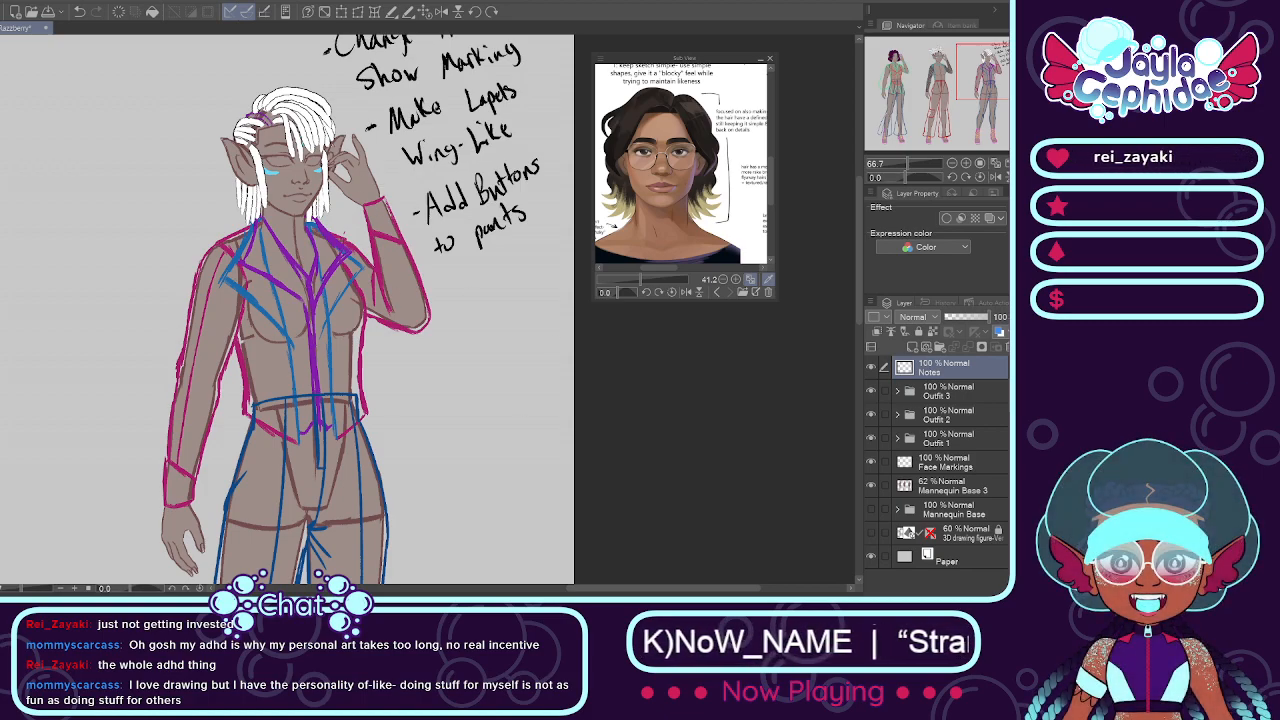
{"action": "scroll", "coordinate": [430, 285], "scroll_direction": "down", "scroll_amount": 3}
{"action": "scroll", "coordinate": [345, 130], "scroll_direction": "up", "scroll_amount": 2}
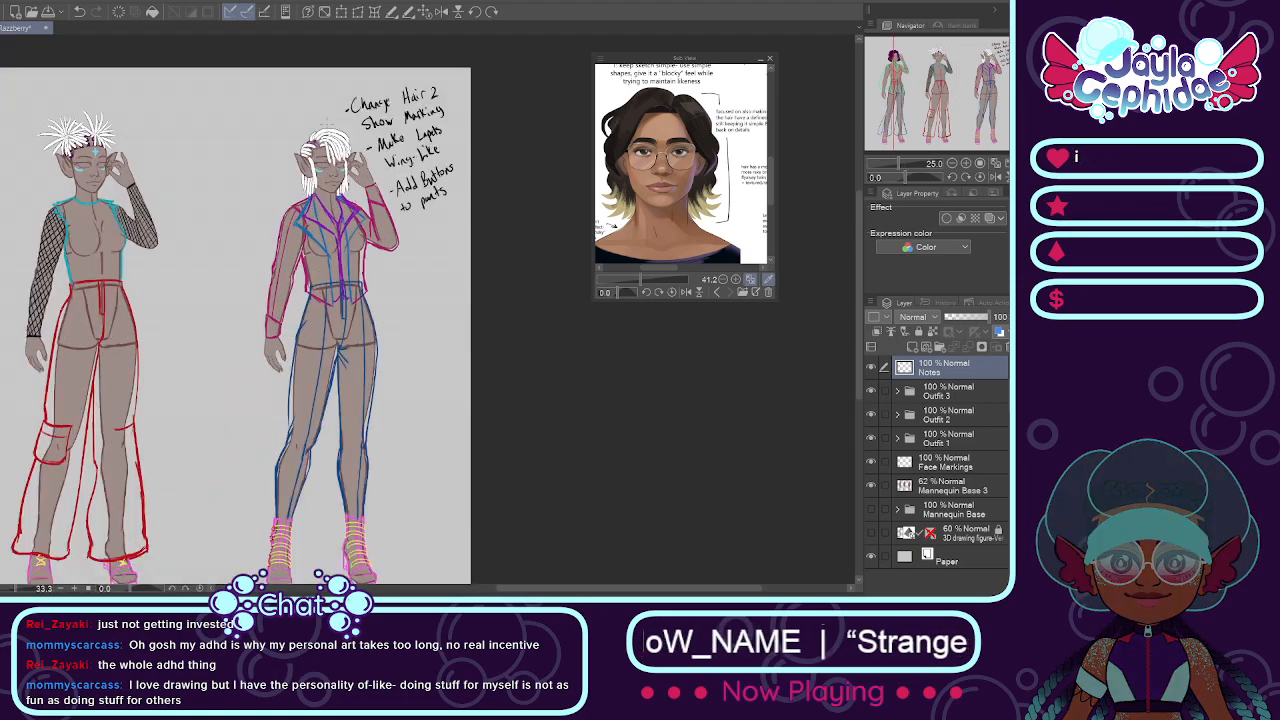
{"action": "scroll", "coordinate": [422, 267], "scroll_direction": "down", "scroll_amount": 2}
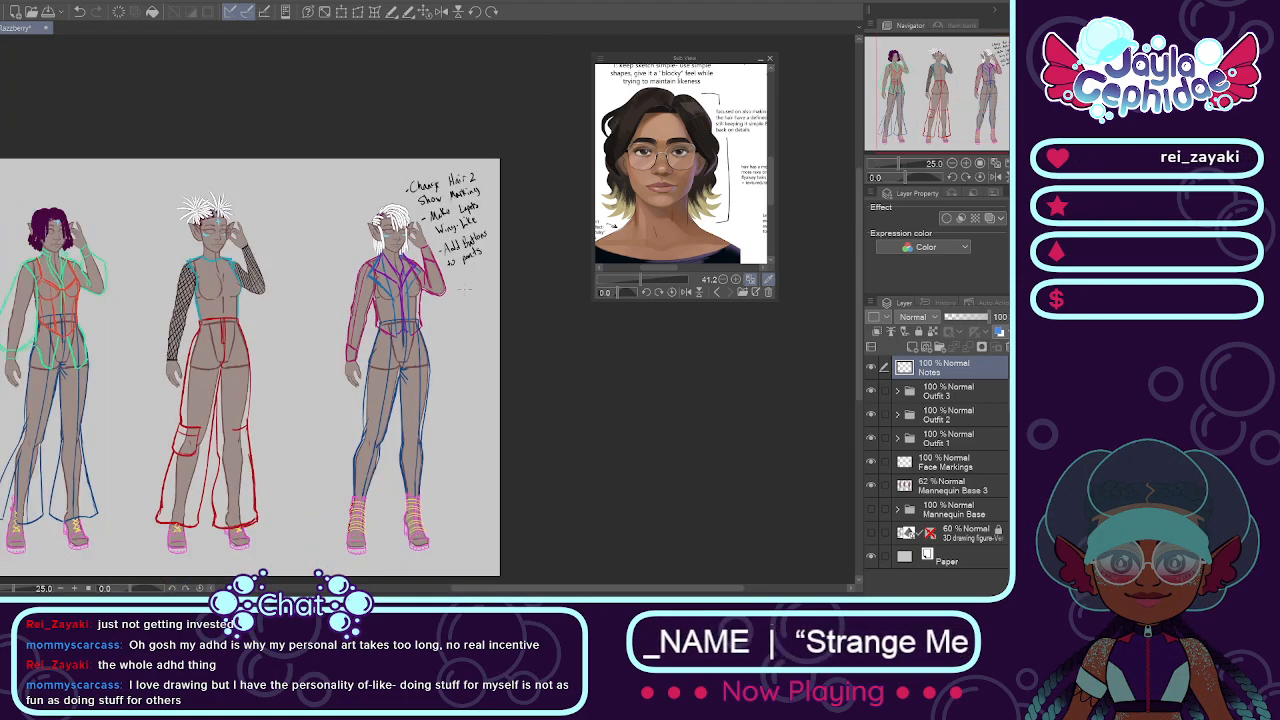
{"action": "scroll", "coordinate": [422, 267], "scroll_direction": "up", "scroll_amount": 3}
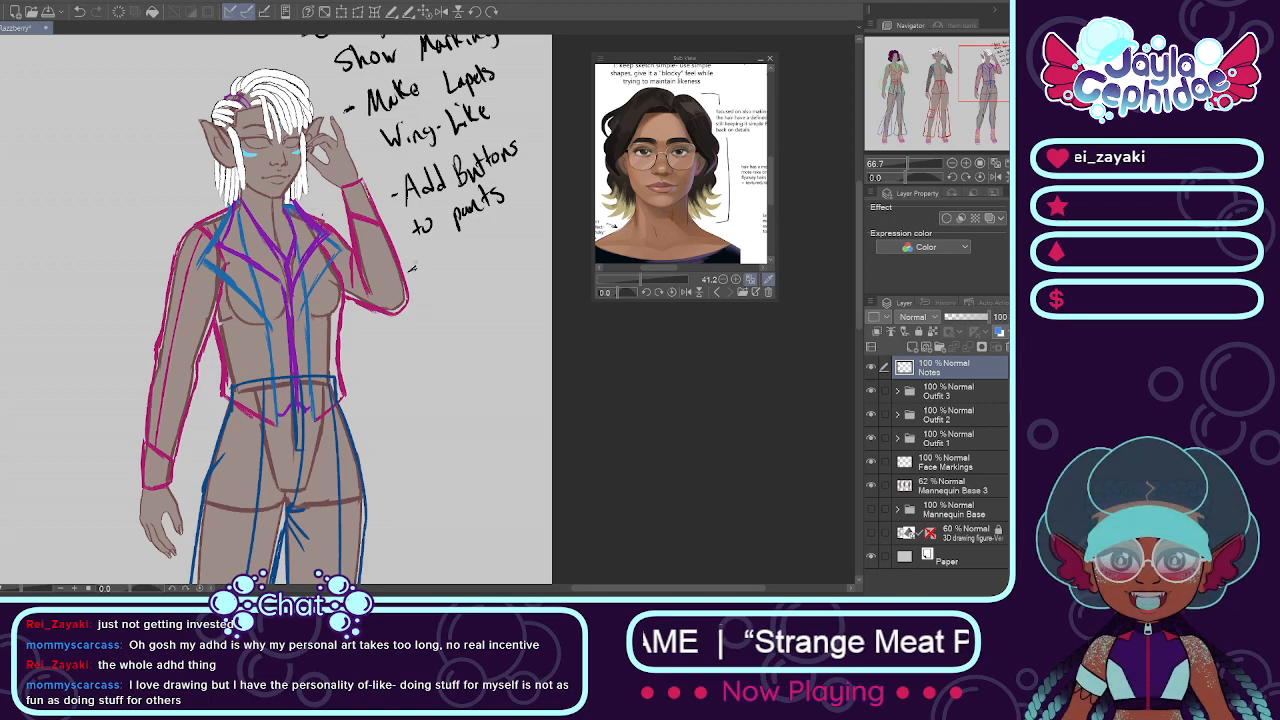
{"action": "left_click_drag", "start_coordinate": [408, 268], "coordinate": [417, 270]}
{"action": "mouse_move", "coordinate": [428, 252]}
{"action": "left_mouse_down"}
{"action": "mouse_move", "coordinate": [426, 271]}
{"action": "mouse_move", "coordinate": [458, 270]}
{"action": "left_mouse_up"}
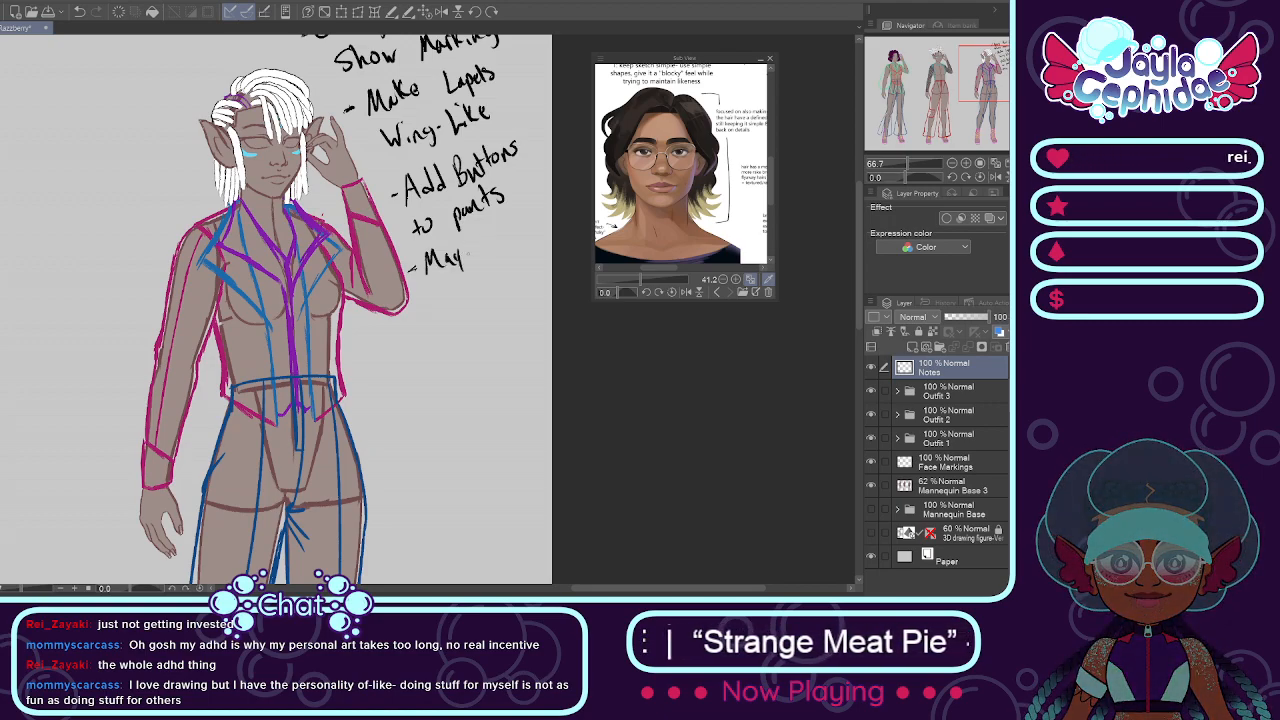
{"action": "mouse_move", "coordinate": [511, 229]}
{"action": "left_mouse_down"}
{"action": "mouse_move", "coordinate": [508, 241]}
{"action": "mouse_move", "coordinate": [522, 211]}
{"action": "left_mouse_up"}
{"action": "left_click_drag", "start_coordinate": [532, 232], "coordinate": [534, 211]}
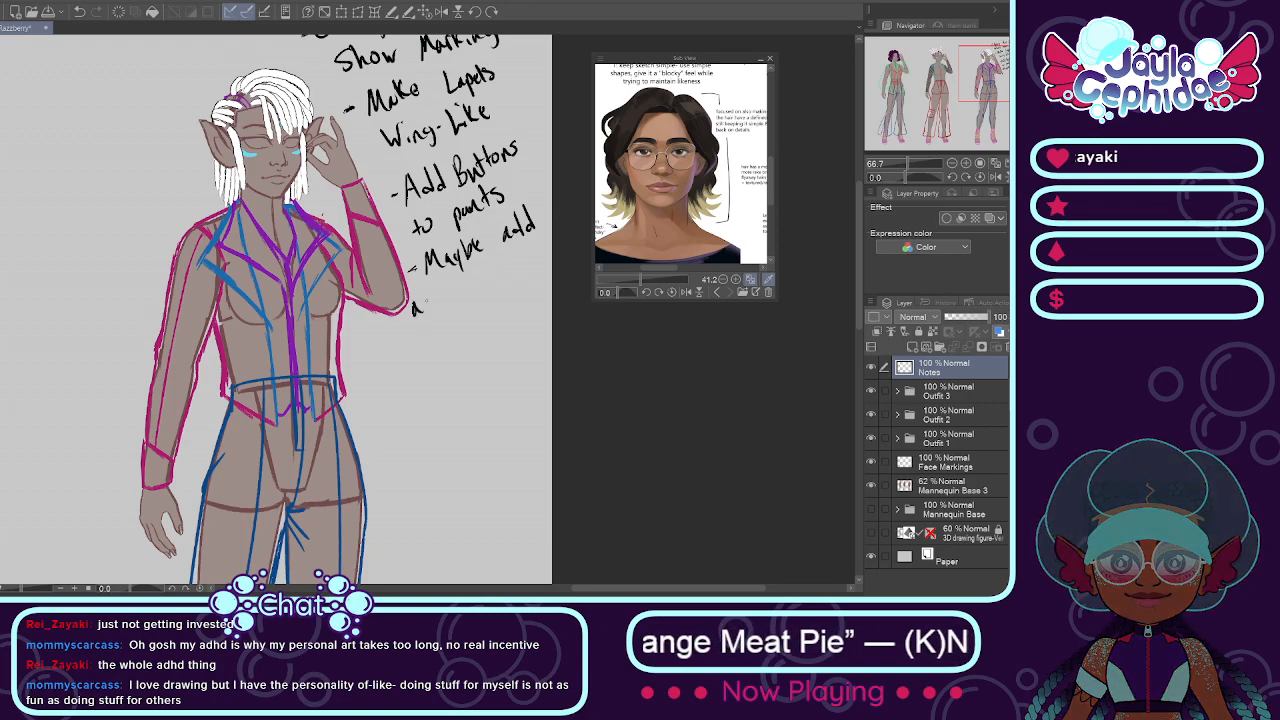
{"action": "left_click_drag", "start_coordinate": [422, 303], "coordinate": [424, 311]}
{"action": "mouse_move", "coordinate": [444, 292]}
{"action": "left_mouse_down"}
{"action": "mouse_move", "coordinate": [443, 311]}
{"action": "mouse_move", "coordinate": [450, 299]}
{"action": "left_mouse_up"}
{"action": "left_click_drag", "start_coordinate": [451, 306], "coordinate": [478, 291]}
{"action": "left_click_drag", "start_coordinate": [470, 283], "coordinate": [490, 289]}
{"action": "left_click_drag", "start_coordinate": [491, 278], "coordinate": [520, 276]}
{"action": "left_click_drag", "start_coordinate": [514, 266], "coordinate": [526, 264]}
{"action": "left_click_drag", "start_coordinate": [531, 265], "coordinate": [530, 267]}
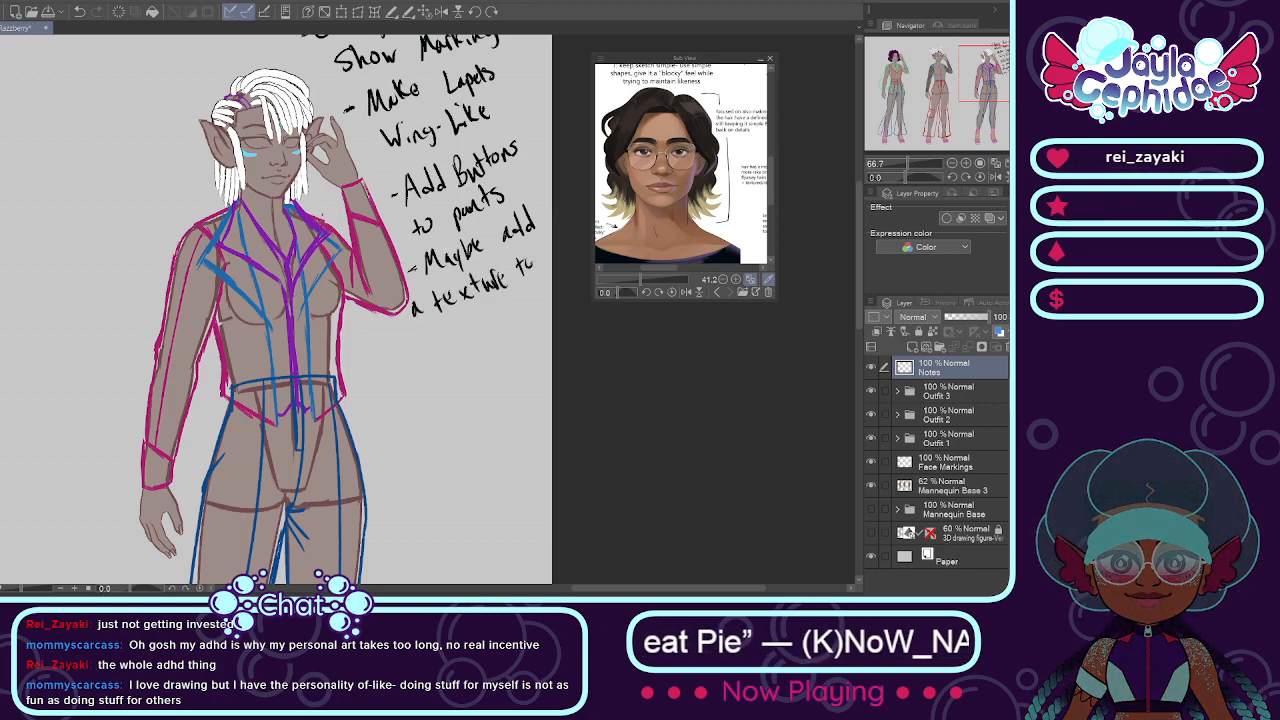
{"action": "left_click_drag", "start_coordinate": [419, 336], "coordinate": [421, 364]}
{"action": "mouse_move", "coordinate": [419, 338]}
{"action": "left_mouse_down"}
{"action": "mouse_move", "coordinate": [447, 353]}
{"action": "mouse_move", "coordinate": [479, 340]}
{"action": "left_mouse_up"}
{"action": "left_click_drag", "start_coordinate": [488, 307], "coordinate": [492, 324]}
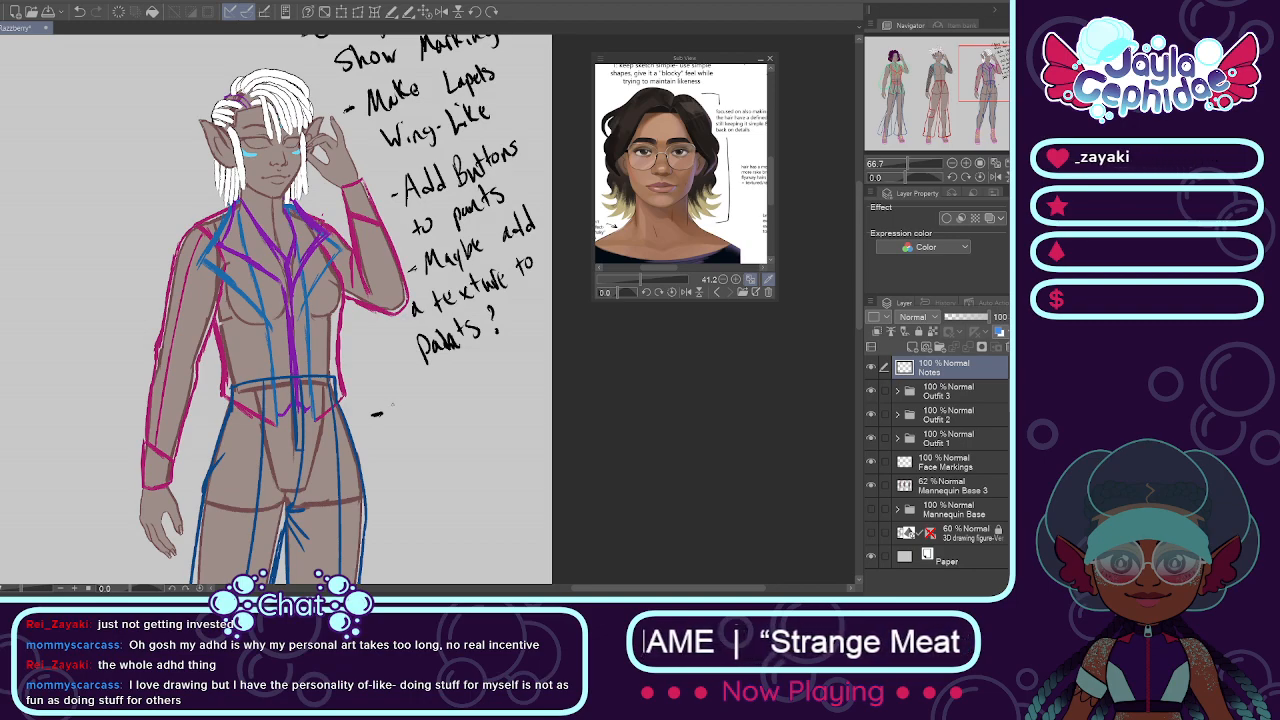
Step: Start a "Consider:" bullet below the texture note and handwrite "Earrings" as its first entry
{"action": "left_click_drag", "start_coordinate": [413, 402], "coordinate": [425, 410]}
{"action": "mouse_move", "coordinate": [437, 396]}
{"action": "left_mouse_down"}
{"action": "mouse_move", "coordinate": [438, 407]}
{"action": "mouse_move", "coordinate": [464, 404]}
{"action": "mouse_move", "coordinate": [476, 388]}
{"action": "left_mouse_up"}
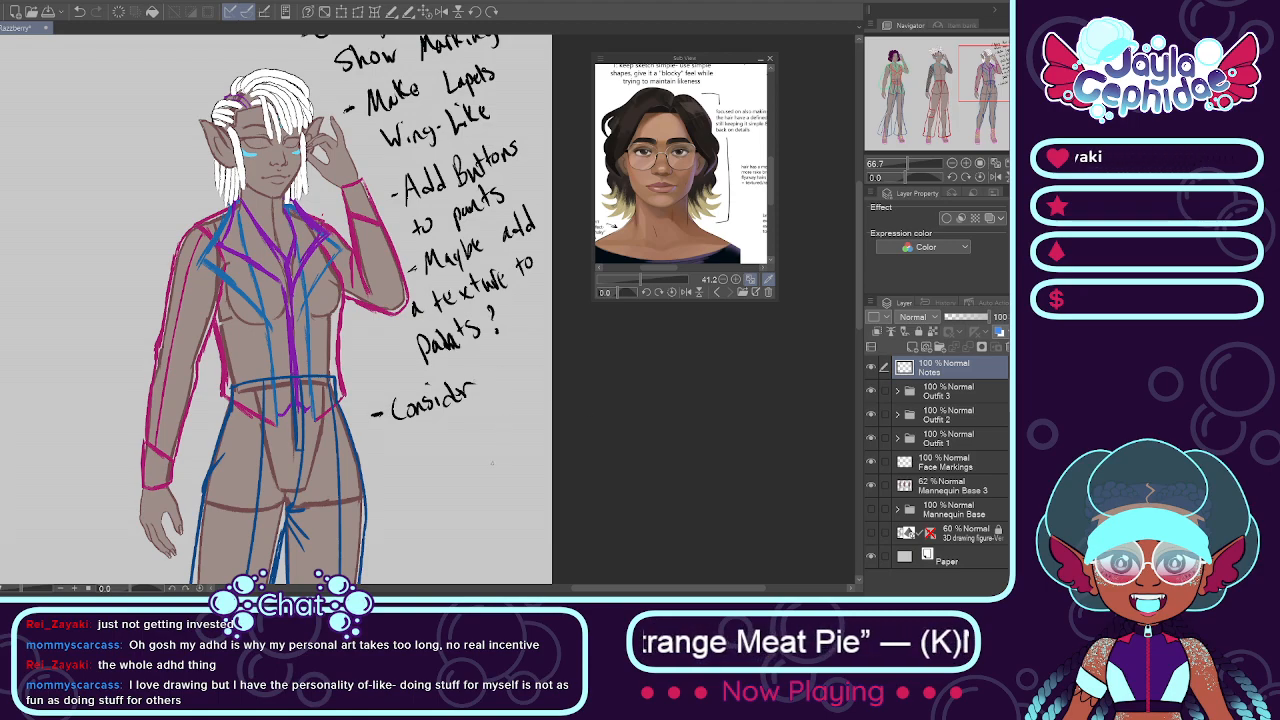
{"action": "scroll", "coordinate": [482, 462], "scroll_direction": "down", "scroll_amount": 2}
{"action": "scroll", "coordinate": [480, 435], "scroll_direction": "up", "scroll_amount": 2}
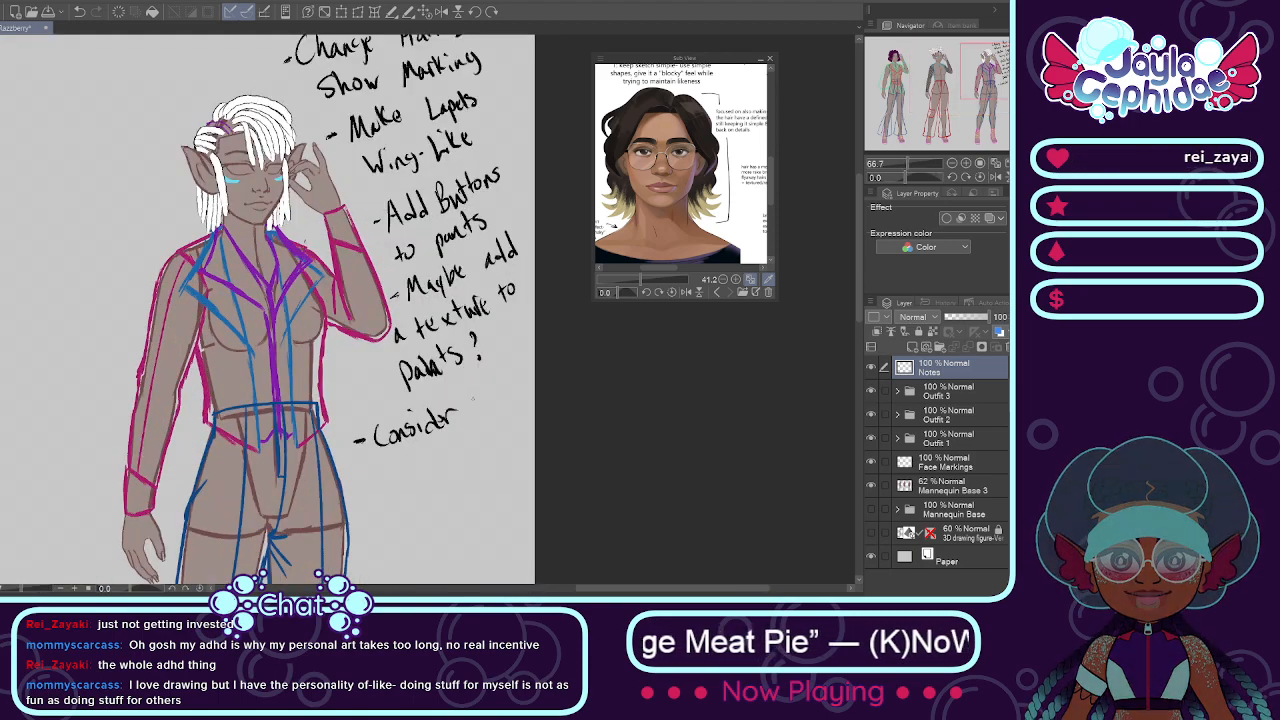
{"action": "left_click", "coordinate": [471, 400]}
{"action": "left_click", "coordinate": [475, 414]}
{"action": "left_click_drag", "start_coordinate": [384, 462], "coordinate": [390, 484]}
{"action": "mouse_move", "coordinate": [384, 462]}
{"action": "left_mouse_down"}
{"action": "mouse_move", "coordinate": [396, 459]}
{"action": "mouse_move", "coordinate": [400, 480]}
{"action": "mouse_move", "coordinate": [424, 458]}
{"action": "left_mouse_up"}
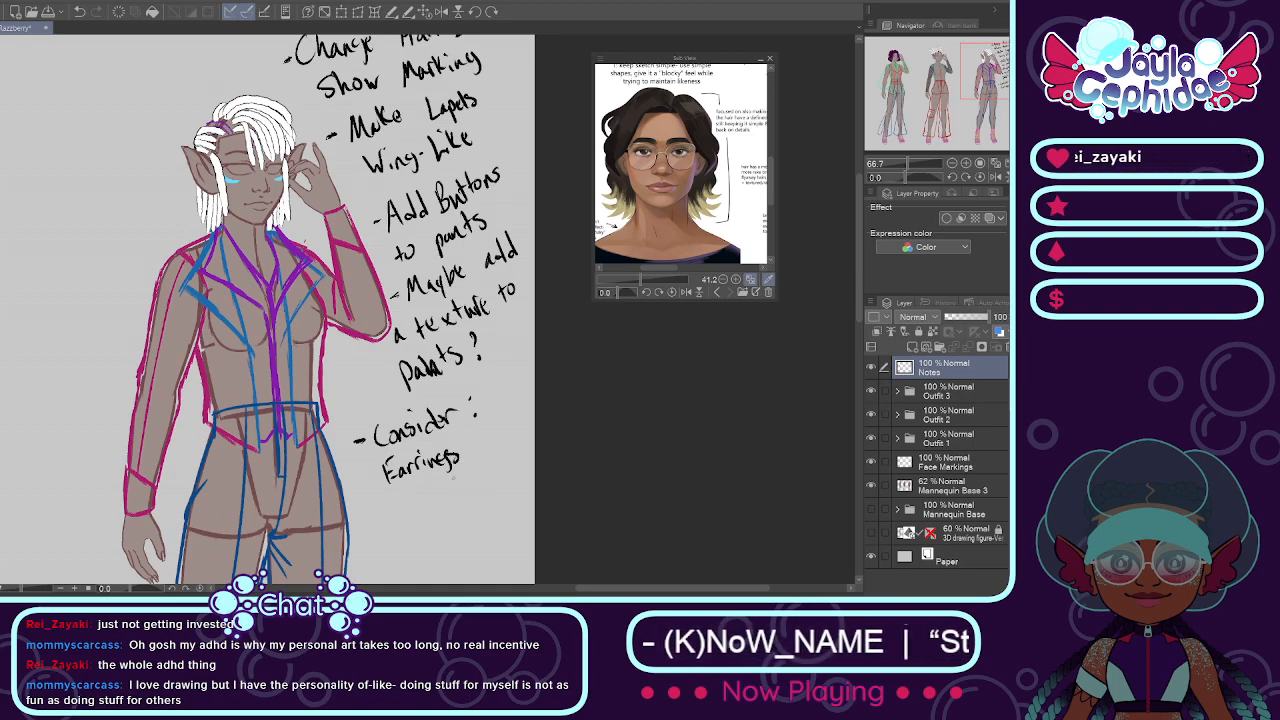
Step: Handwrite "Buttons", "Chains" and "Rings" below Earrings in the Consider list
{"action": "left_click_drag", "start_coordinate": [394, 503], "coordinate": [419, 507]}
{"action": "mouse_move", "coordinate": [425, 485]}
{"action": "left_mouse_down"}
{"action": "mouse_move", "coordinate": [428, 503]}
{"action": "mouse_move", "coordinate": [433, 489]}
{"action": "left_mouse_up"}
{"action": "left_click_drag", "start_coordinate": [437, 490], "coordinate": [455, 493]}
{"action": "left_click_drag", "start_coordinate": [465, 479], "coordinate": [461, 492]}
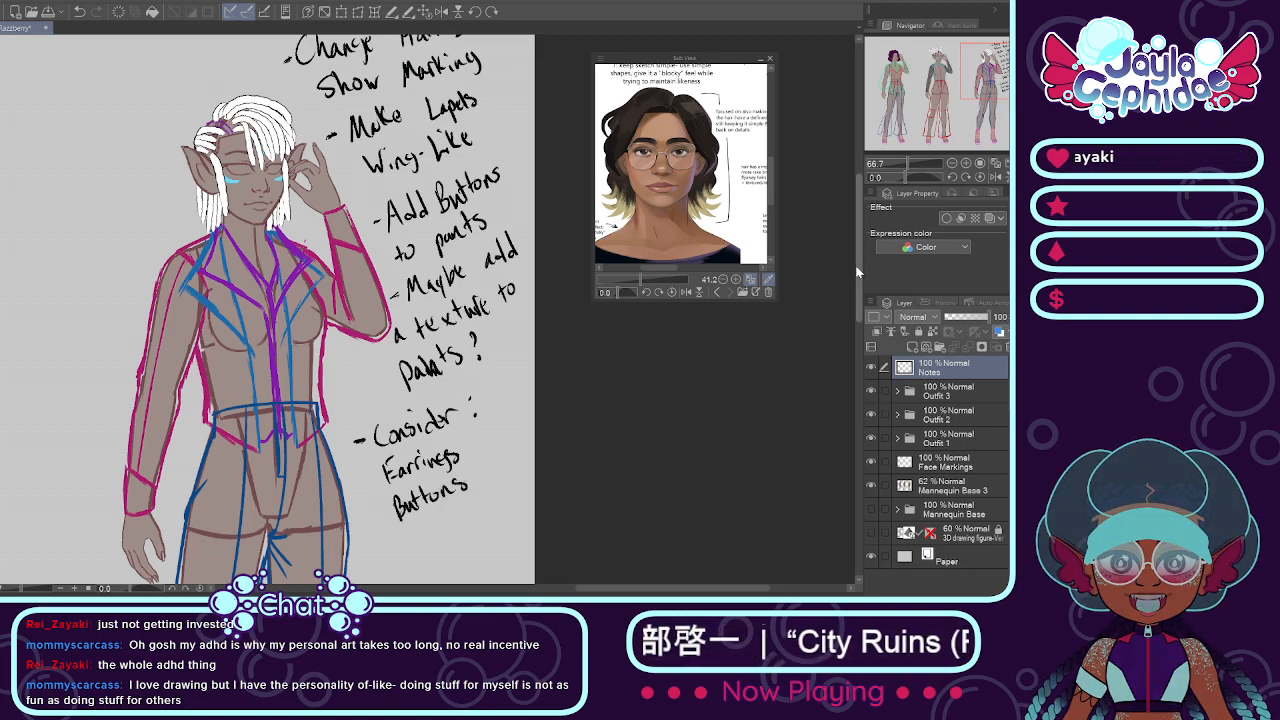
{"action": "scroll", "coordinate": [417, 389], "scroll_direction": "down", "scroll_amount": 3}
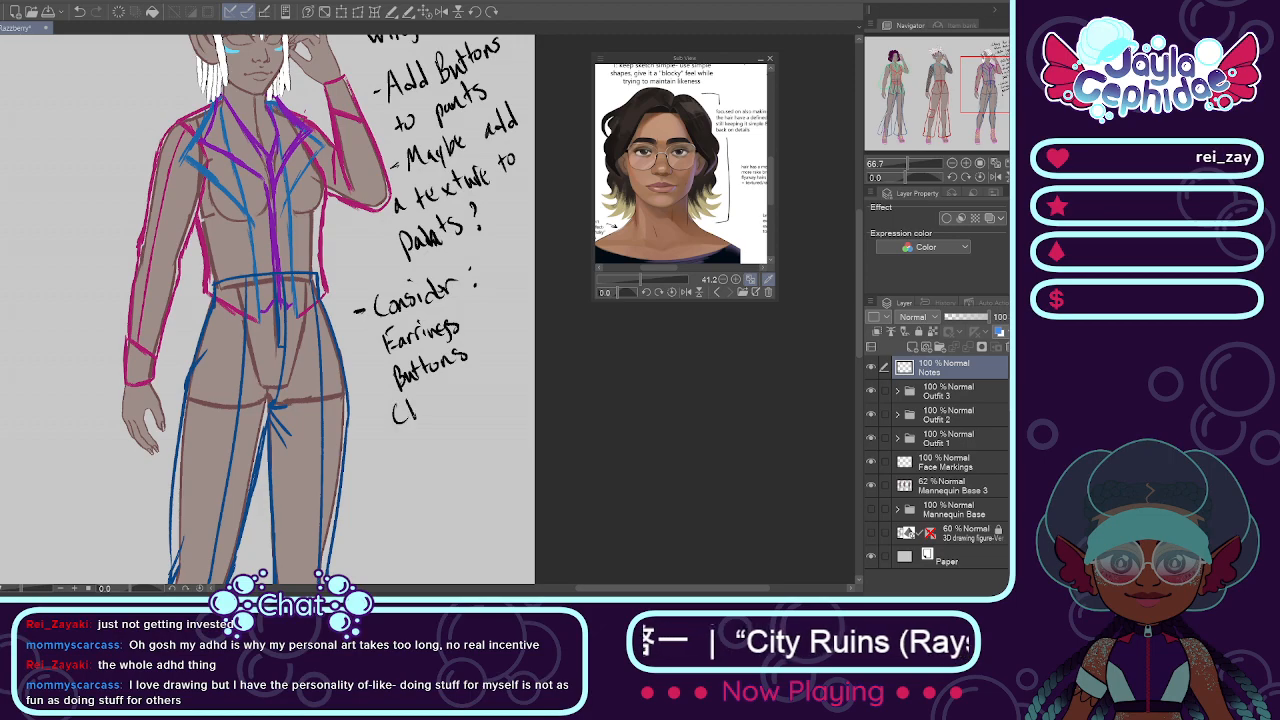
{"action": "mouse_move", "coordinate": [410, 400]}
{"action": "left_mouse_down"}
{"action": "mouse_move", "coordinate": [434, 418]}
{"action": "mouse_move", "coordinate": [465, 398]}
{"action": "left_mouse_up"}
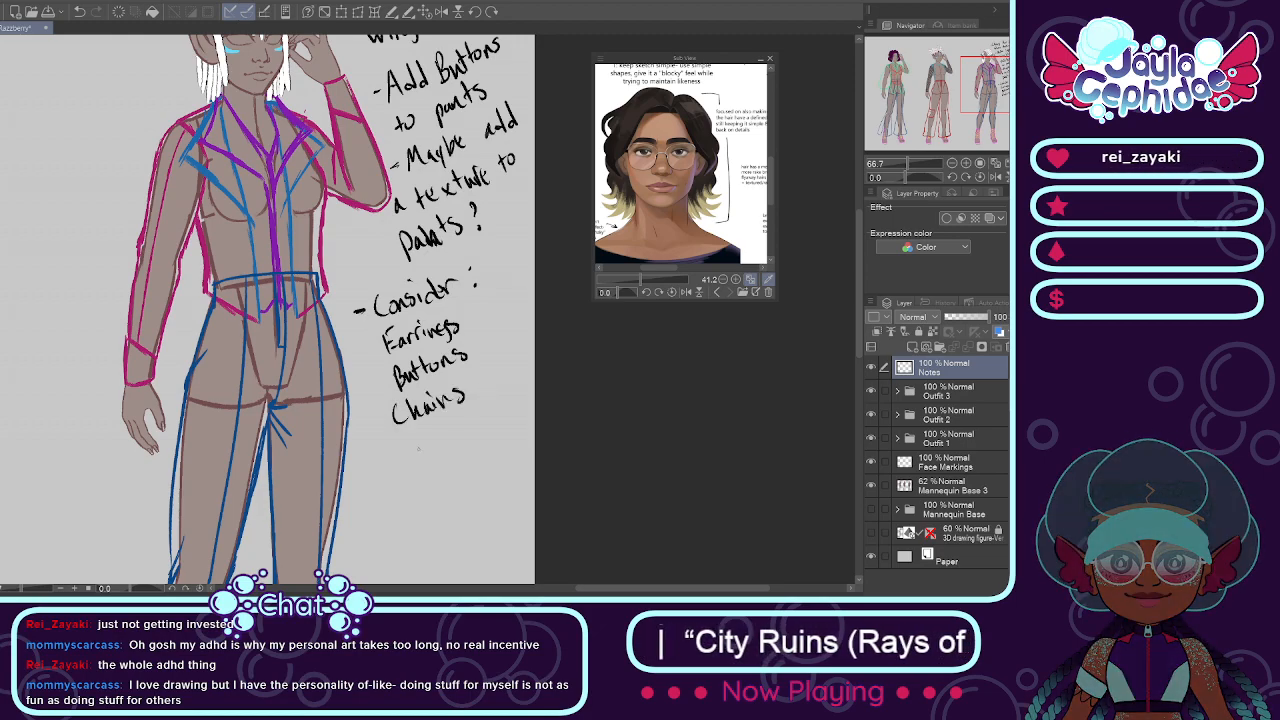
{"action": "mouse_move", "coordinate": [406, 442]}
{"action": "left_mouse_down"}
{"action": "mouse_move", "coordinate": [405, 460]}
{"action": "mouse_move", "coordinate": [450, 465]}
{"action": "left_mouse_up"}
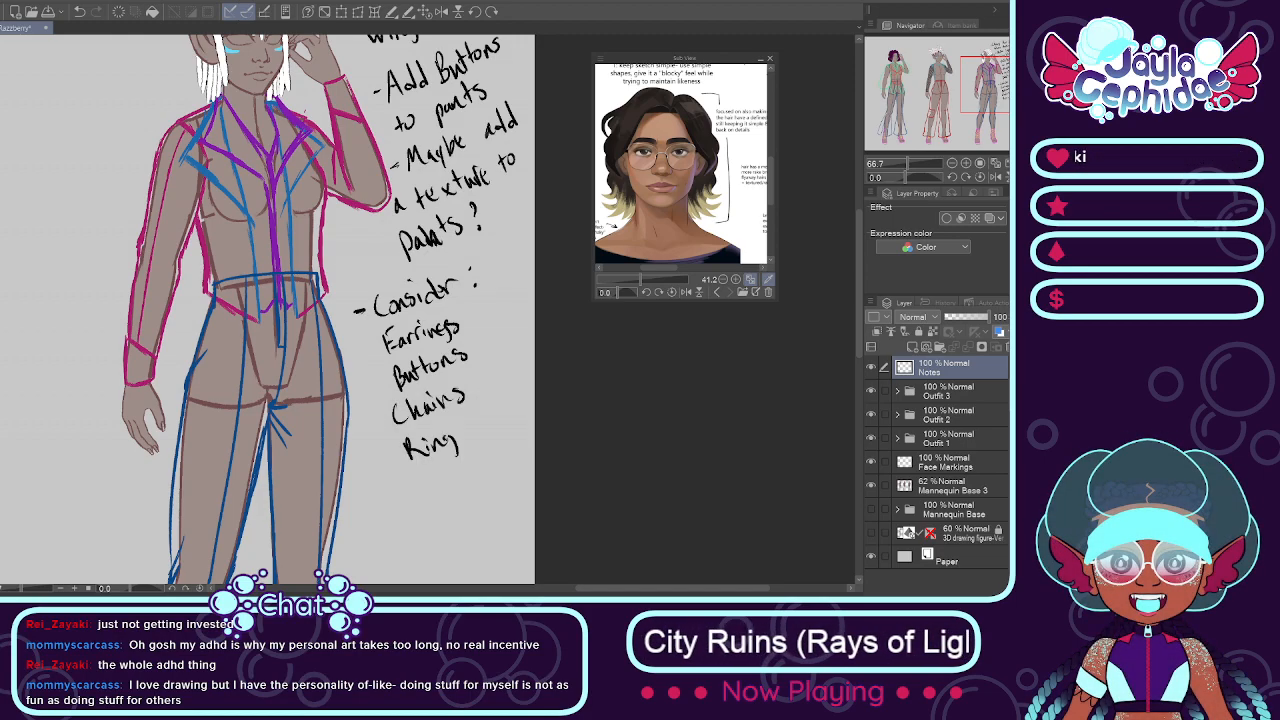
Step: Review all three outfit designs together with the handwritten notes beside the third figure
{"action": "scroll", "coordinate": [457, 434], "scroll_direction": "down", "scroll_amount": 3}
{"action": "scroll", "coordinate": [237, 422], "scroll_direction": "down", "scroll_amount": 2}
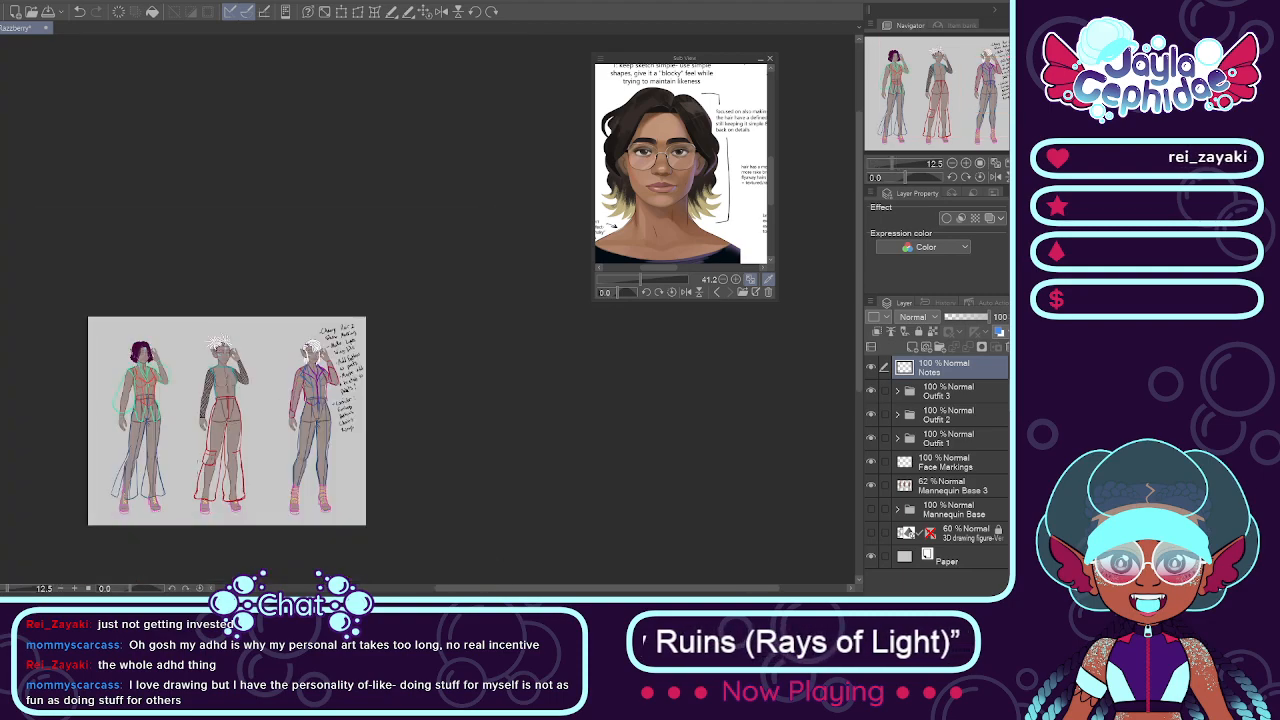
{"action": "scroll", "coordinate": [224, 434], "scroll_direction": "up", "scroll_amount": 2}
{"action": "scroll", "coordinate": [254, 374], "scroll_direction": "up", "scroll_amount": 1}
{"action": "scroll", "coordinate": [239, 424], "scroll_direction": "down", "scroll_amount": 1}
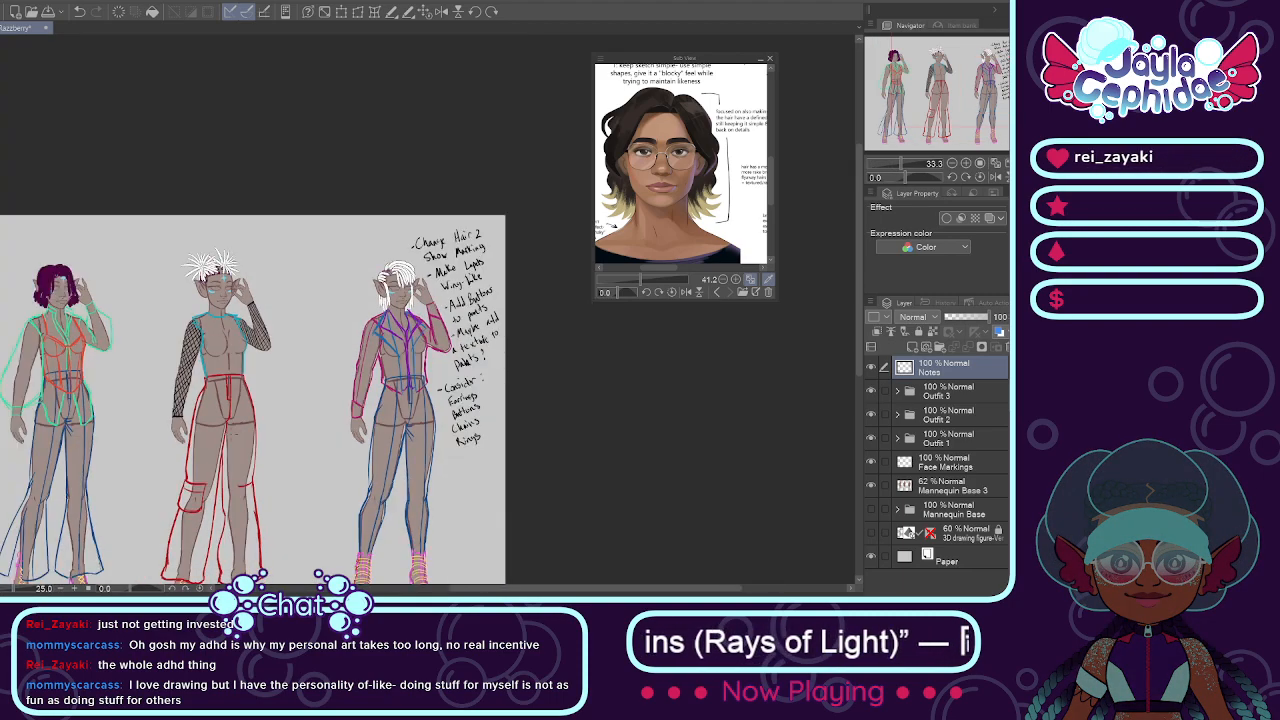
{"action": "scroll", "coordinate": [239, 424], "scroll_direction": "down", "scroll_amount": 2}
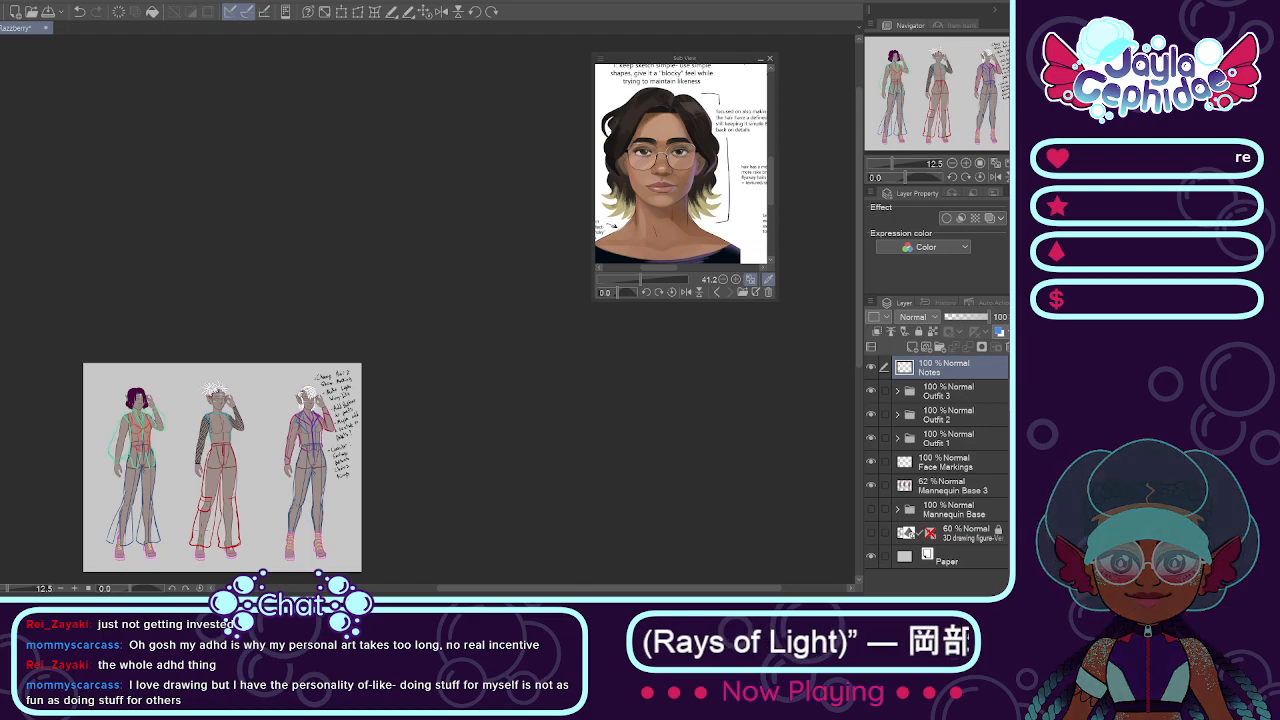
Step: Handwrite the heading "Accessories:" beside the head of the second figure
{"action": "scroll", "coordinate": [201, 525], "scroll_direction": "up", "scroll_amount": 3}
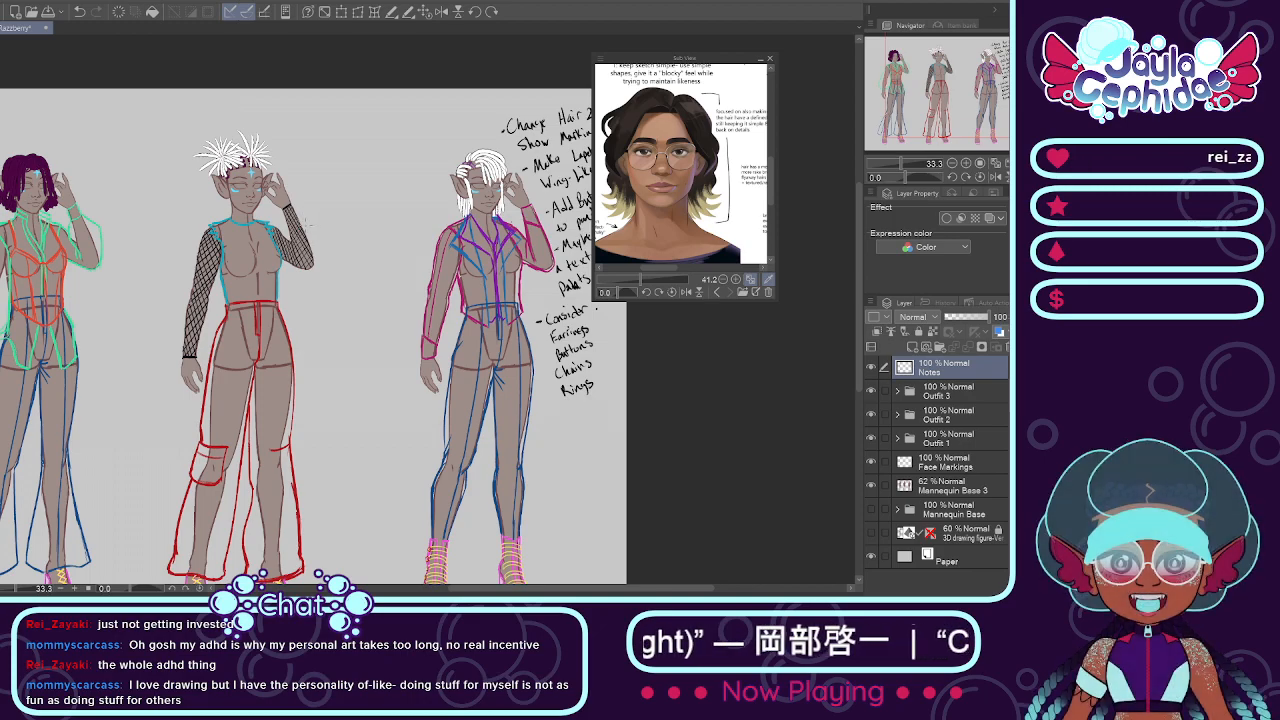
{"action": "scroll", "coordinate": [300, 174], "scroll_direction": "up", "scroll_amount": 1}
{"action": "scroll", "coordinate": [300, 174], "scroll_direction": "up", "scroll_amount": 1}
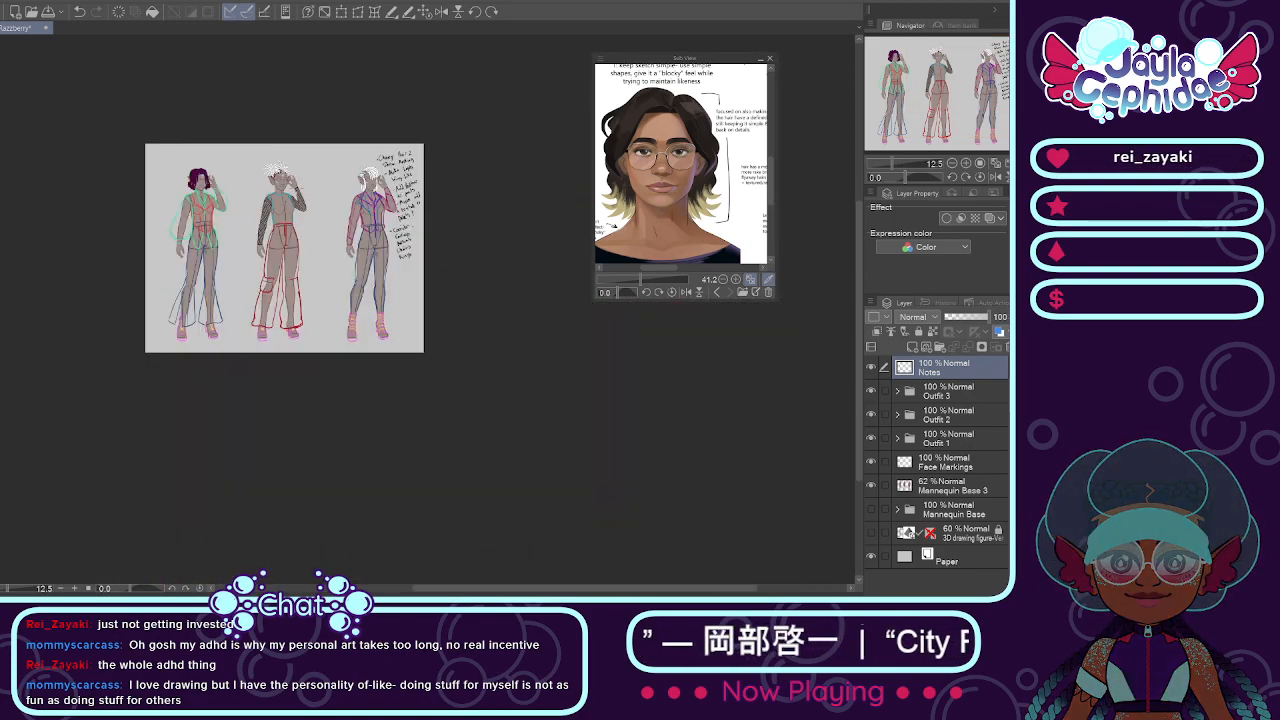
{"action": "left_click_drag", "start_coordinate": [313, 98], "coordinate": [325, 129]}
{"action": "left_click_drag", "start_coordinate": [311, 120], "coordinate": [339, 122]}
{"action": "mouse_move", "coordinate": [346, 107]}
{"action": "left_mouse_down"}
{"action": "mouse_move", "coordinate": [347, 121]}
{"action": "mouse_move", "coordinate": [364, 108]}
{"action": "left_mouse_up"}
{"action": "key", "text": "ctrl+z"}
{"action": "left_click_drag", "start_coordinate": [378, 96], "coordinate": [416, 92]}
{"action": "left_click_drag", "start_coordinate": [432, 80], "coordinate": [422, 94]}
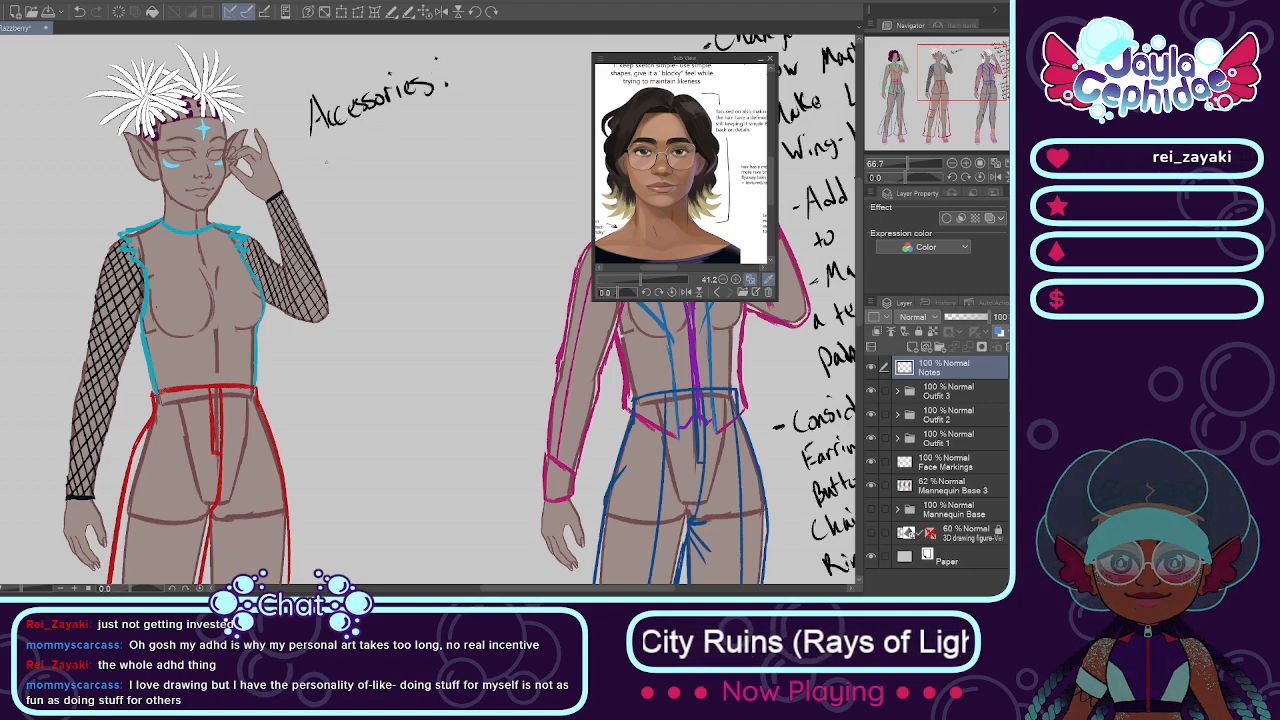
Step: Handwrite "Earrings" and "Maybe a Choker" below the Accessories heading beside the second figure
{"action": "mouse_move", "coordinate": [323, 149]}
{"action": "left_mouse_down"}
{"action": "mouse_move", "coordinate": [322, 171]}
{"action": "mouse_move", "coordinate": [335, 148]}
{"action": "left_mouse_up"}
{"action": "left_click_drag", "start_coordinate": [323, 160], "coordinate": [332, 159]}
{"action": "mouse_move", "coordinate": [323, 171]}
{"action": "left_mouse_down"}
{"action": "mouse_move", "coordinate": [354, 170]}
{"action": "mouse_move", "coordinate": [367, 149]}
{"action": "left_mouse_up"}
{"action": "left_click_drag", "start_coordinate": [368, 149], "coordinate": [381, 158]}
{"action": "left_click", "coordinate": [374, 139]}
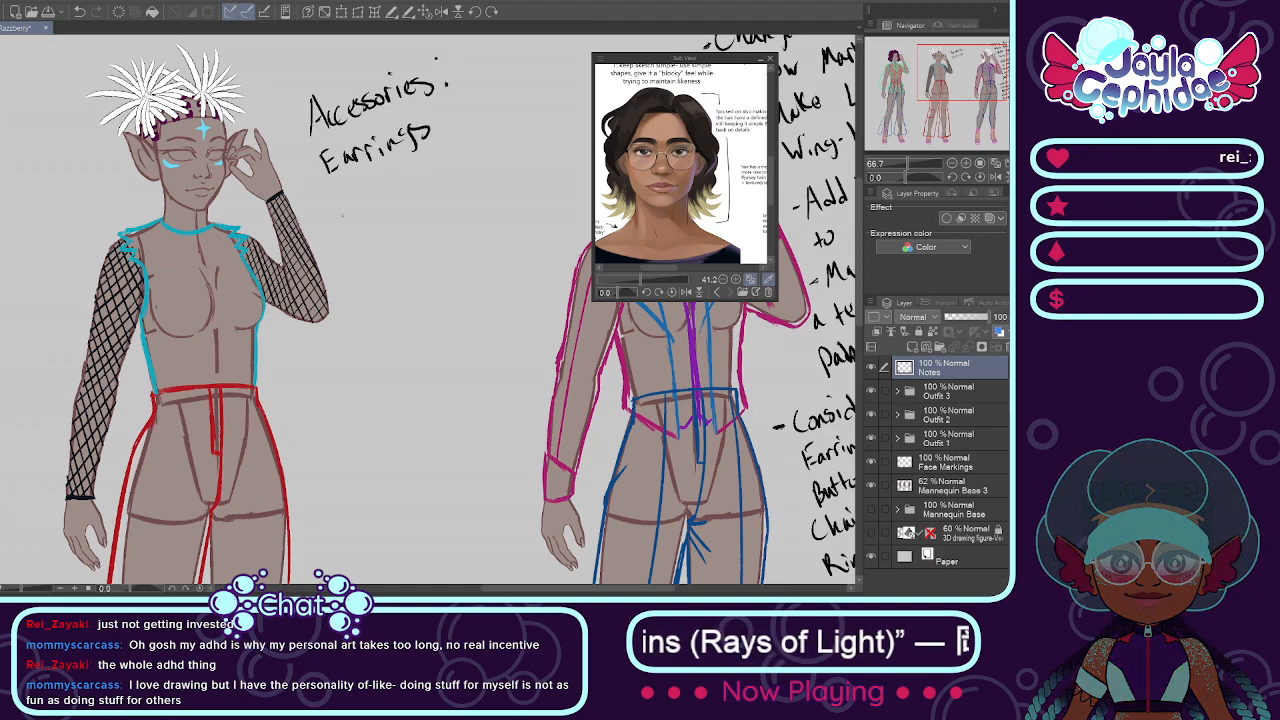
{"action": "left_click_drag", "start_coordinate": [330, 198], "coordinate": [368, 214]}
{"action": "mouse_move", "coordinate": [368, 198]}
{"action": "left_mouse_down"}
{"action": "mouse_move", "coordinate": [374, 220]}
{"action": "mouse_move", "coordinate": [388, 198]}
{"action": "left_mouse_up"}
{"action": "left_click_drag", "start_coordinate": [390, 195], "coordinate": [445, 176]}
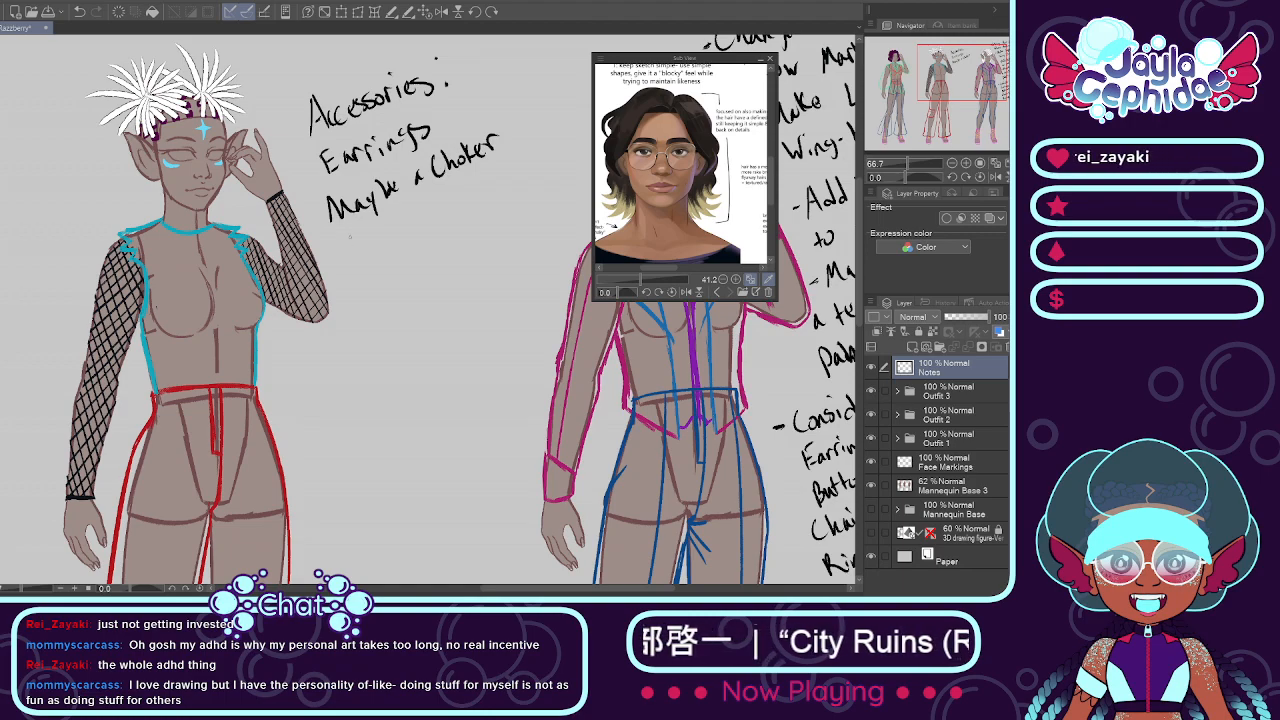
Step: Handwrite "Belts" and "Maybe more pockets" below the choker note in the Accessories list
{"action": "left_click_drag", "start_coordinate": [344, 241], "coordinate": [345, 268]}
{"action": "left_click_drag", "start_coordinate": [339, 241], "coordinate": [346, 255]}
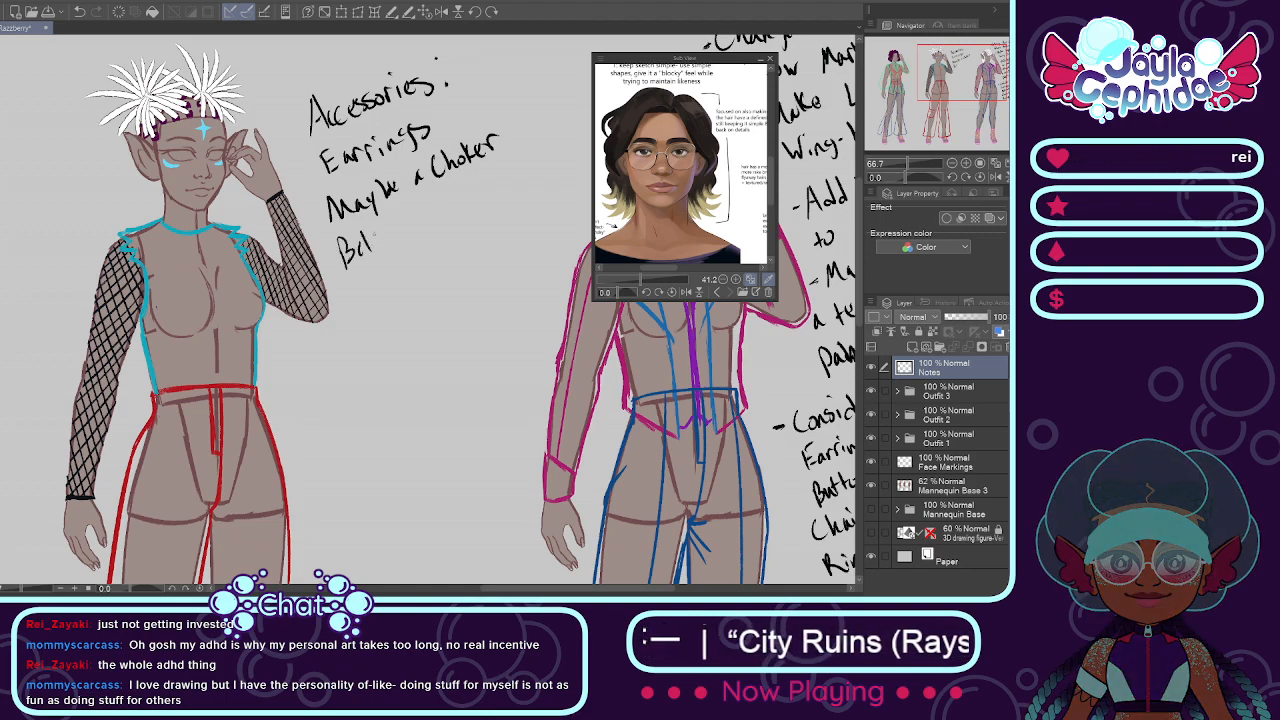
{"action": "mouse_move", "coordinate": [352, 288]}
{"action": "left_mouse_down"}
{"action": "mouse_move", "coordinate": [354, 307]}
{"action": "mouse_move", "coordinate": [386, 295]}
{"action": "left_mouse_up"}
{"action": "mouse_move", "coordinate": [396, 278]}
{"action": "left_mouse_down"}
{"action": "mouse_move", "coordinate": [399, 300]}
{"action": "mouse_move", "coordinate": [425, 277]}
{"action": "left_mouse_up"}
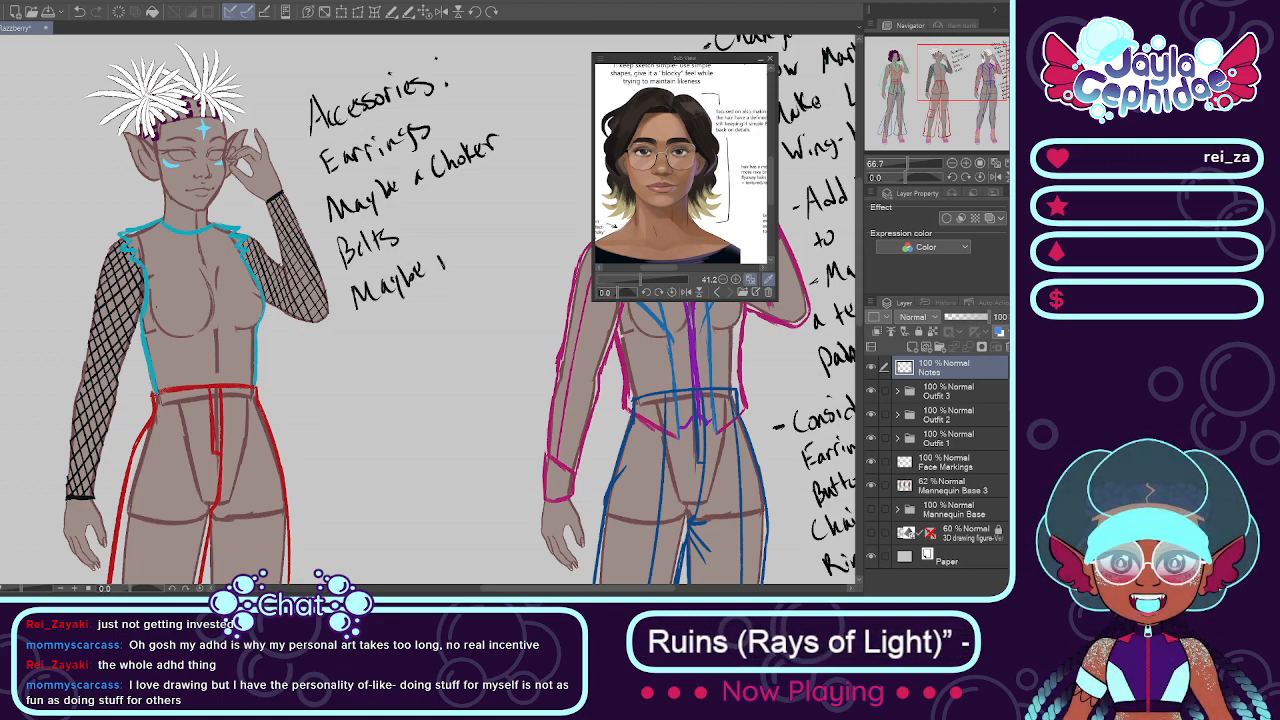
{"action": "left_click_drag", "start_coordinate": [467, 237], "coordinate": [469, 251]}
{"action": "mouse_move", "coordinate": [466, 248]}
{"action": "left_mouse_down"}
{"action": "mouse_move", "coordinate": [489, 255]}
{"action": "mouse_move", "coordinate": [493, 240]}
{"action": "left_mouse_up"}
{"action": "left_click_drag", "start_coordinate": [503, 228], "coordinate": [517, 230]}
{"action": "mouse_move", "coordinate": [527, 216]}
{"action": "left_mouse_down"}
{"action": "mouse_move", "coordinate": [522, 226]}
{"action": "mouse_move", "coordinate": [534, 214]}
{"action": "left_mouse_up"}
{"action": "left_click_drag", "start_coordinate": [537, 198], "coordinate": [537, 219]}
{"action": "left_click_drag", "start_coordinate": [532, 206], "coordinate": [542, 204]}
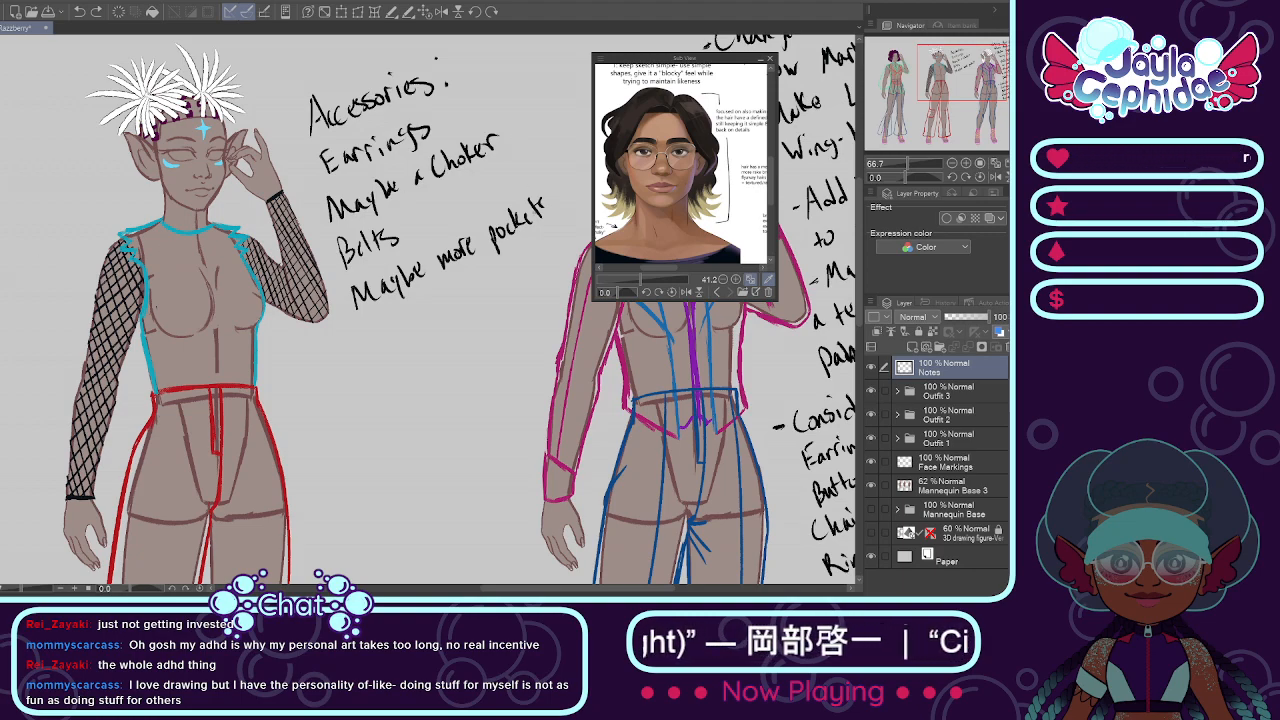
{"action": "left_click_drag", "start_coordinate": [549, 206], "coordinate": [543, 215]}
Step: Handwrite "Rings" as the last entry of the second figure's Accessories list
{"action": "scroll", "coordinate": [510, 250], "scroll_direction": "down", "scroll_amount": 5}
{"action": "scroll", "coordinate": [495, 322], "scroll_direction": "up", "scroll_amount": 2}
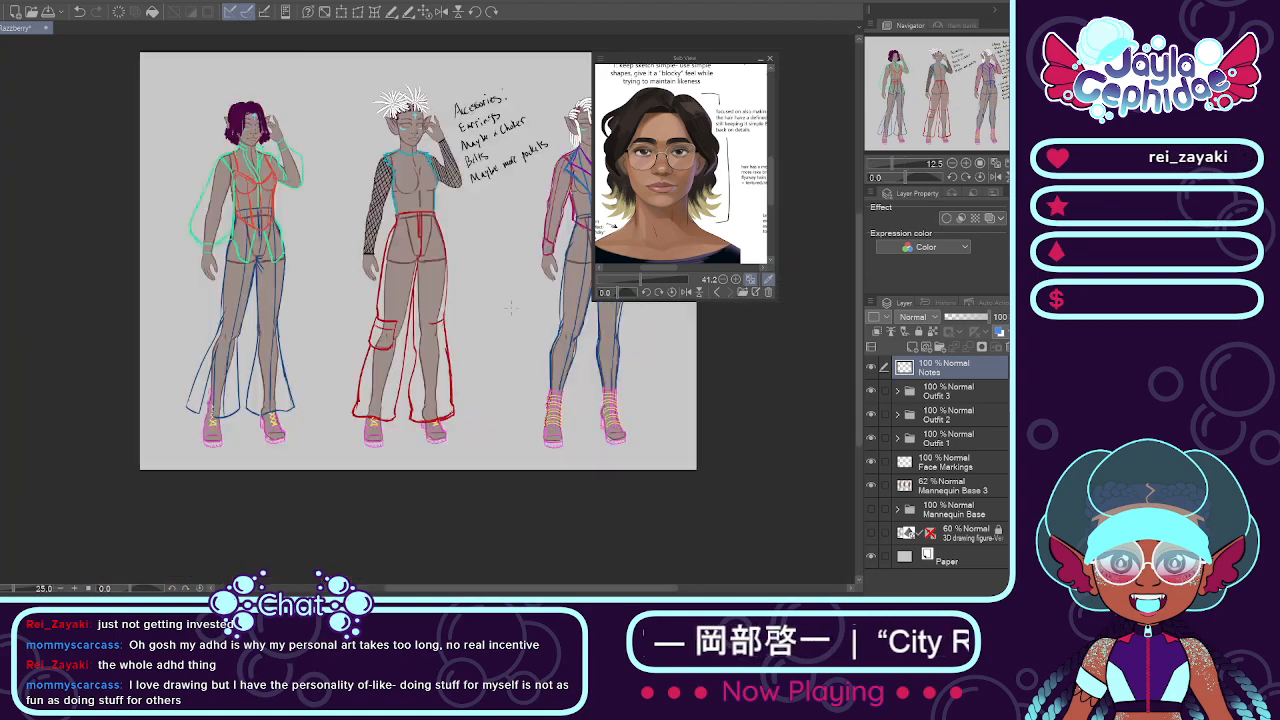
{"action": "left_click_drag", "start_coordinate": [435, 589], "coordinate": [450, 589]}
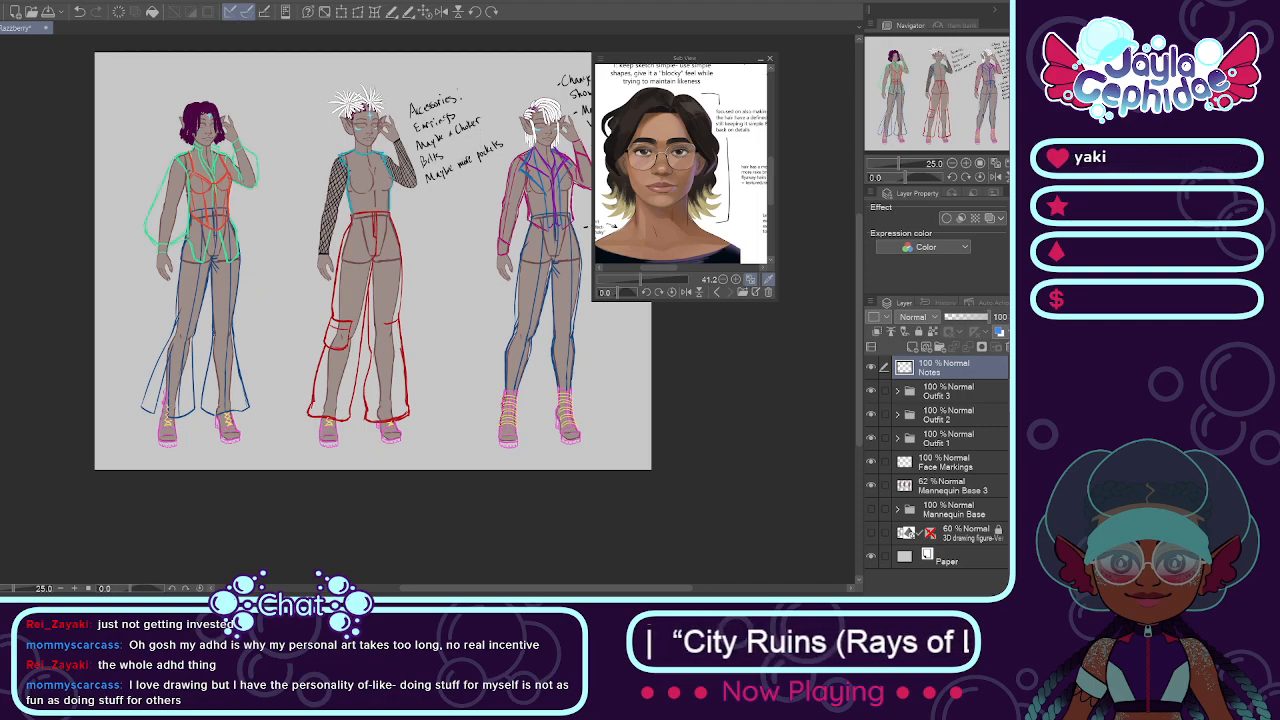
{"action": "scroll", "coordinate": [457, 157], "scroll_direction": "up", "scroll_amount": 2}
{"action": "mouse_move", "coordinate": [408, 234]}
{"action": "left_mouse_down"}
{"action": "mouse_move", "coordinate": [411, 249]}
{"action": "mouse_move", "coordinate": [446, 226]}
{"action": "left_mouse_up"}
{"action": "scroll", "coordinate": [483, 177], "scroll_direction": "down", "scroll_amount": 2}
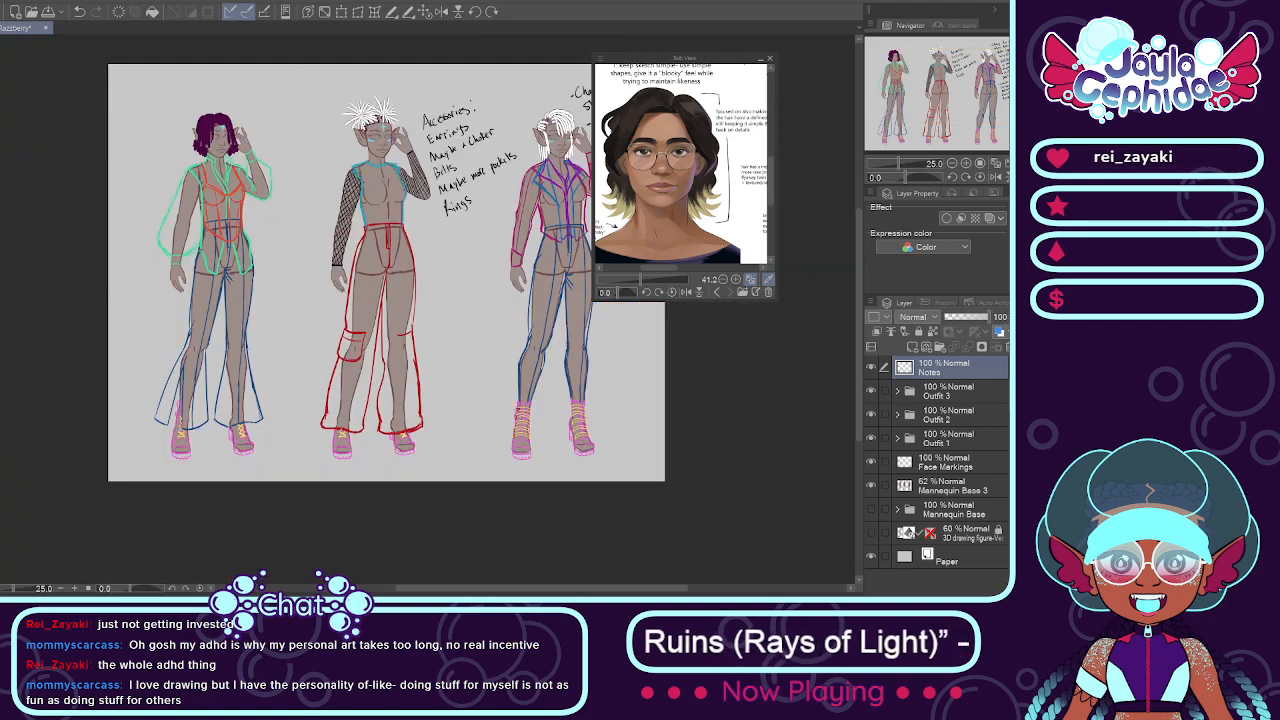
Step: Handwrite a first bullet, "Constellation Embroidery", beside the head of the first figure
{"action": "scroll", "coordinate": [150, 260], "scroll_direction": "up", "scroll_amount": 1}
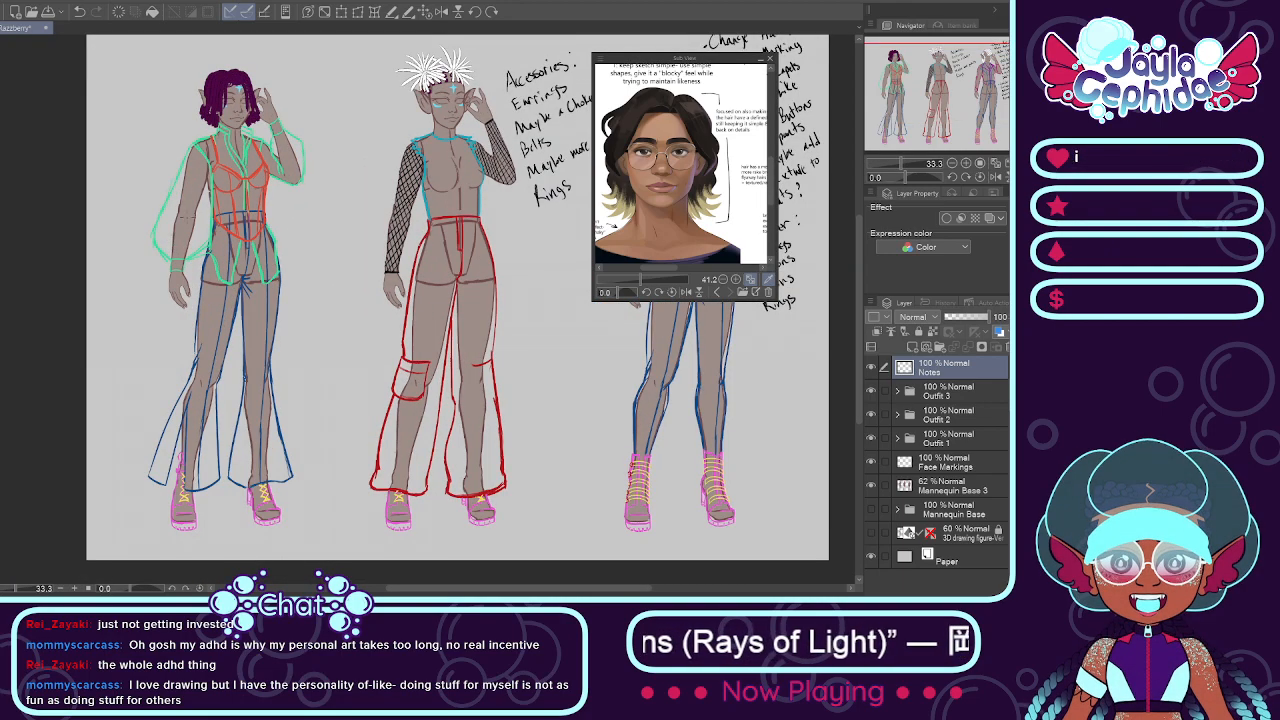
{"action": "scroll", "coordinate": [280, 102], "scroll_direction": "up", "scroll_amount": 1}
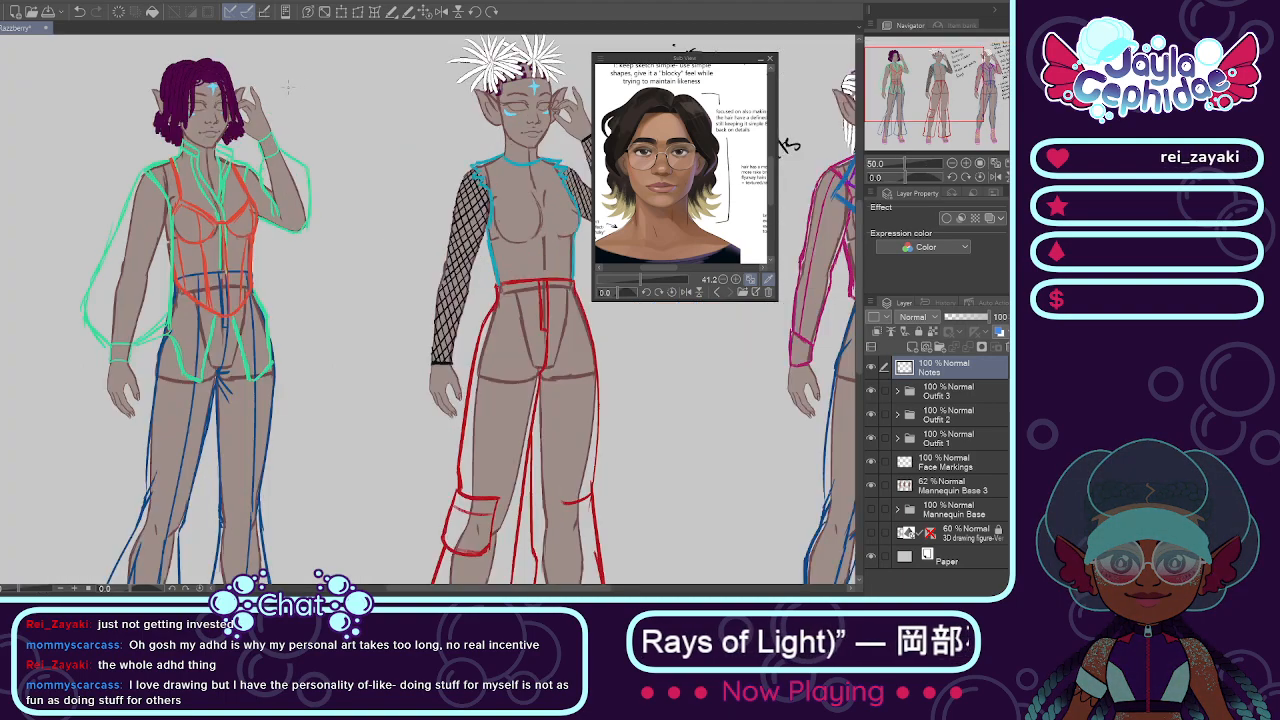
{"action": "left_click_drag", "start_coordinate": [284, 87], "coordinate": [292, 84]}
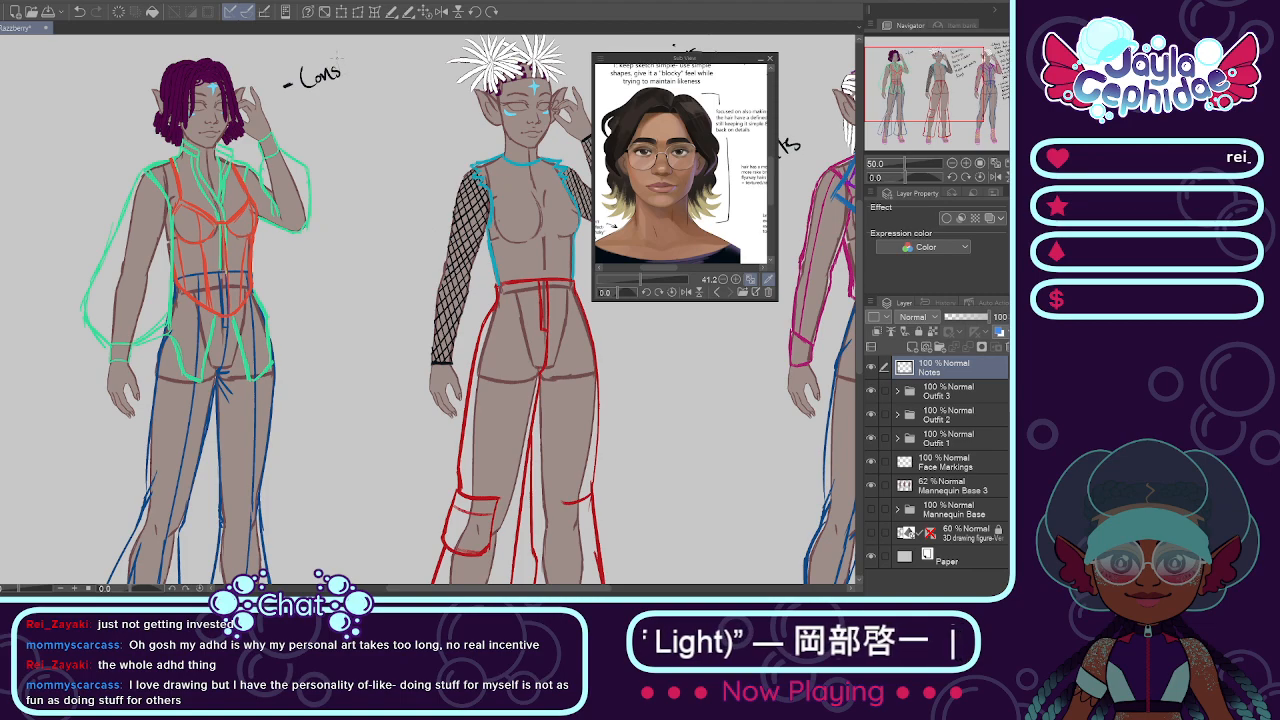
{"action": "left_click_drag", "start_coordinate": [358, 64], "coordinate": [398, 58]}
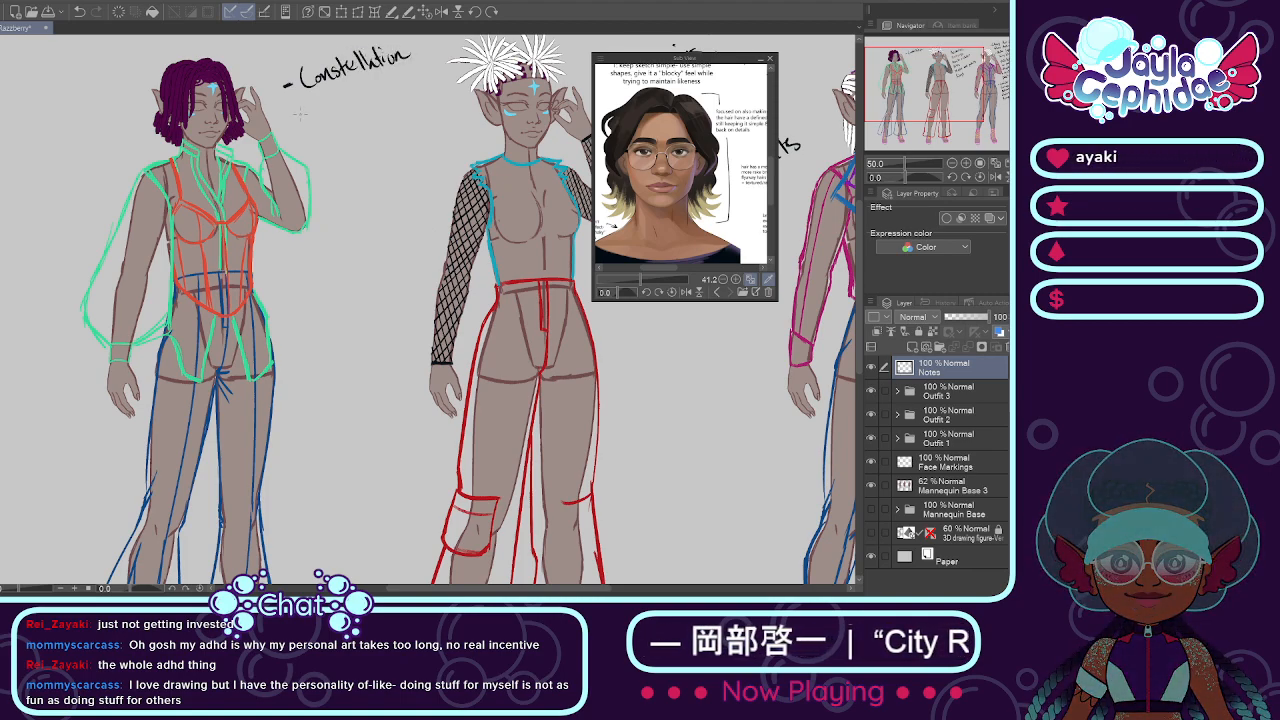
{"action": "mouse_move", "coordinate": [305, 104]}
{"action": "left_mouse_down"}
{"action": "mouse_move", "coordinate": [310, 115]}
{"action": "mouse_move", "coordinate": [318, 98]}
{"action": "mouse_move", "coordinate": [336, 112]}
{"action": "mouse_move", "coordinate": [368, 106]}
{"action": "mouse_move", "coordinate": [380, 80]}
{"action": "left_mouse_up"}
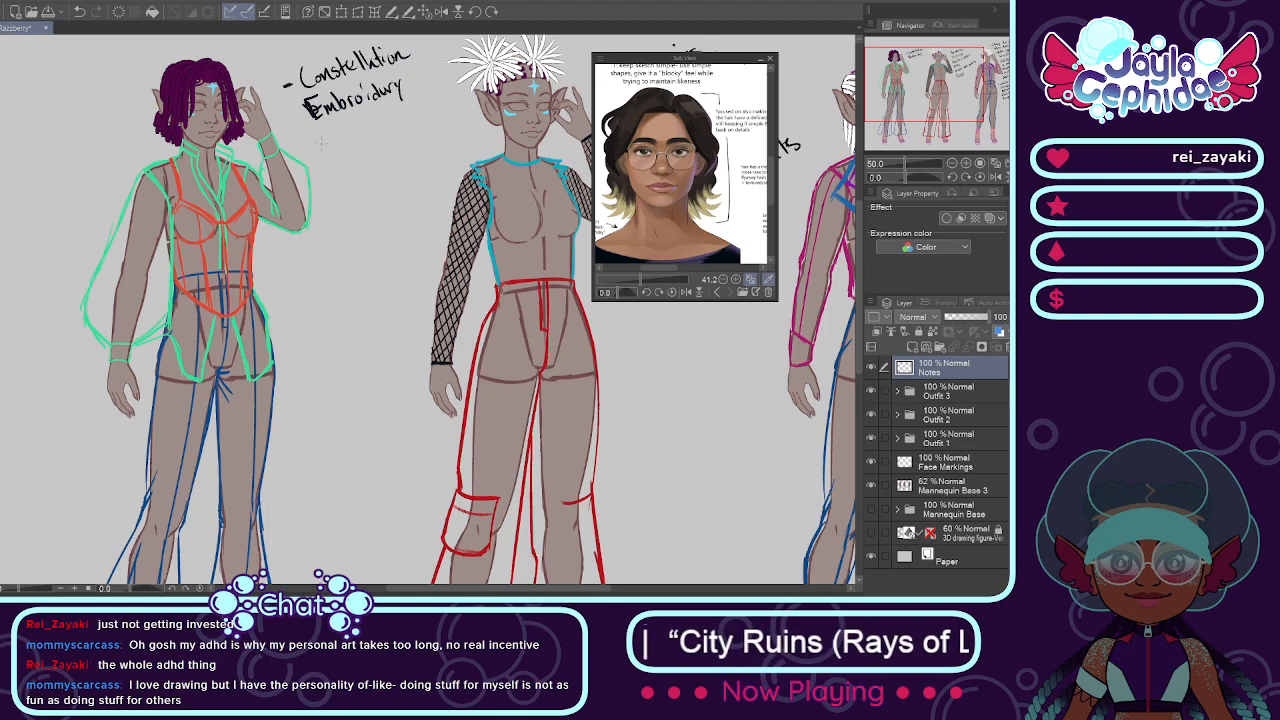
Step: Handwrite bullets for "Earrings", "Rings" and "Loose Necklace" below the constellation embroidery note beside the first figure
{"action": "left_click_drag", "start_coordinate": [318, 142], "coordinate": [377, 138]}
{"action": "left_click_drag", "start_coordinate": [380, 130], "coordinate": [391, 141]}
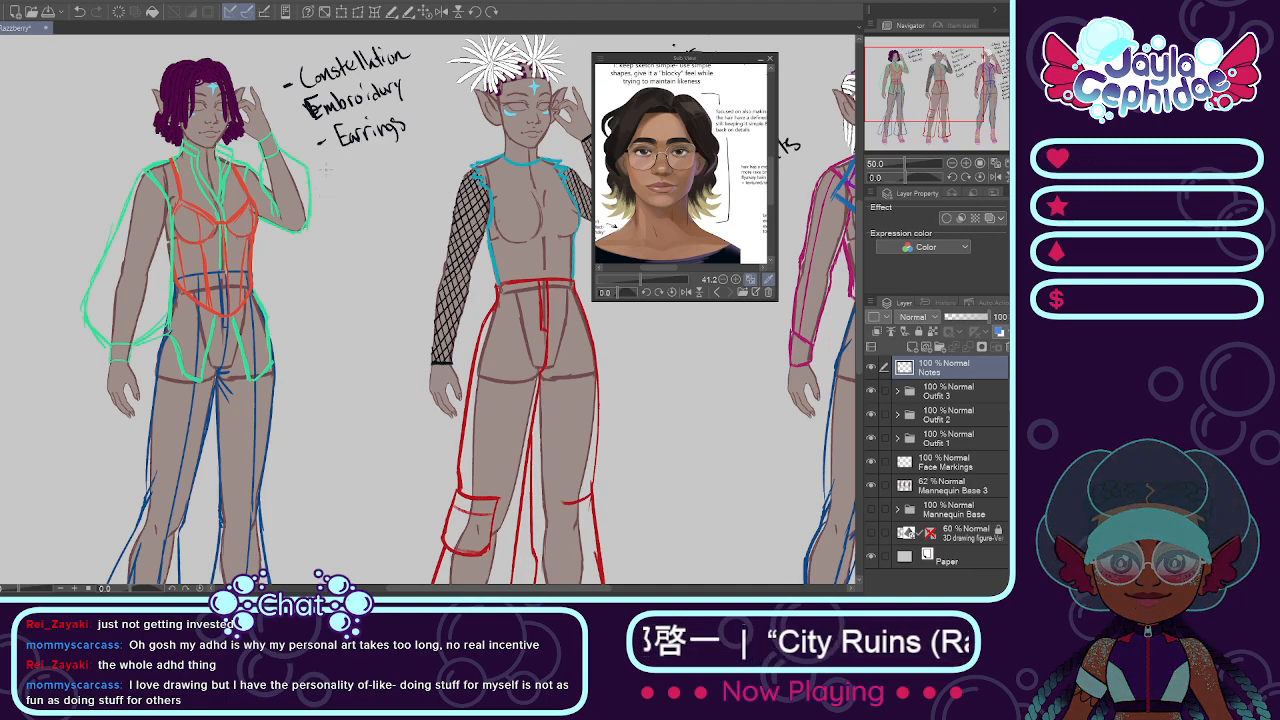
{"action": "left_click_drag", "start_coordinate": [324, 178], "coordinate": [331, 176]}
{"action": "mouse_move", "coordinate": [338, 161]}
{"action": "left_mouse_down"}
{"action": "mouse_move", "coordinate": [337, 181]}
{"action": "mouse_move", "coordinate": [349, 178]}
{"action": "left_mouse_up"}
{"action": "left_click_drag", "start_coordinate": [352, 170], "coordinate": [382, 176]}
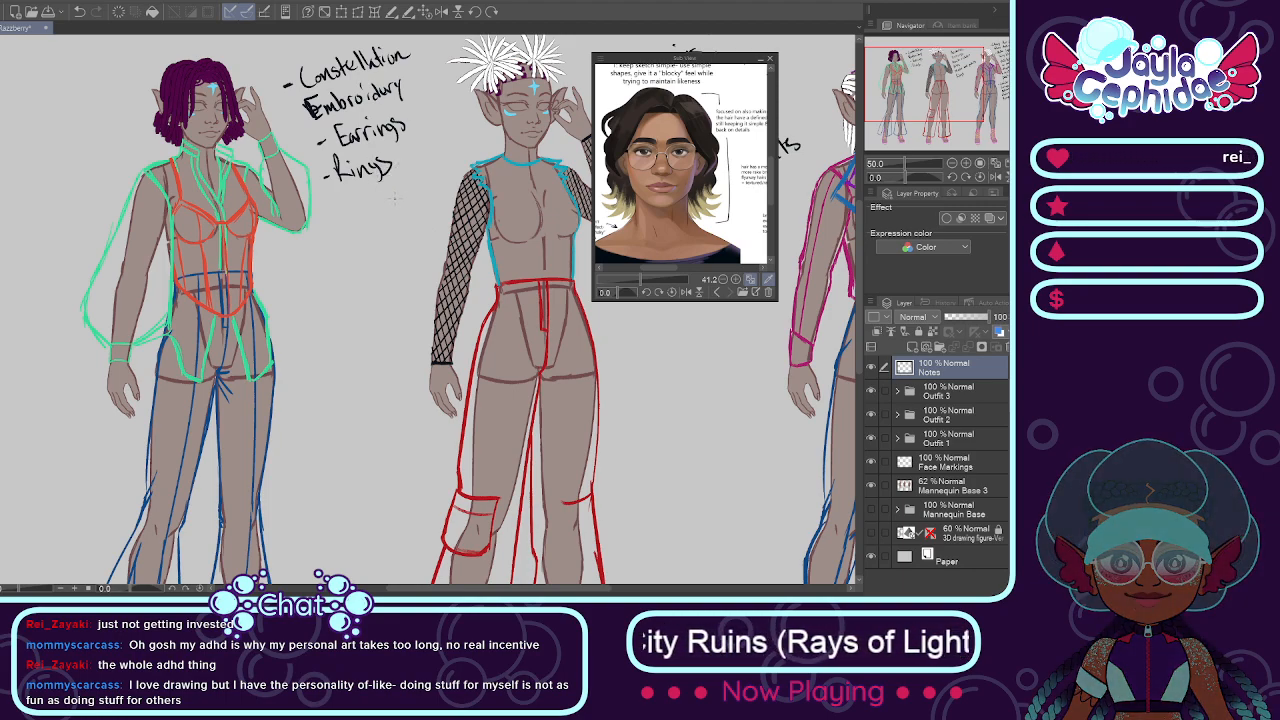
{"action": "mouse_move", "coordinate": [313, 216]}
{"action": "left_mouse_down"}
{"action": "mouse_move", "coordinate": [370, 203]}
{"action": "mouse_move", "coordinate": [393, 181]}
{"action": "mouse_move", "coordinate": [407, 196]}
{"action": "mouse_move", "coordinate": [437, 181]}
{"action": "left_mouse_up"}
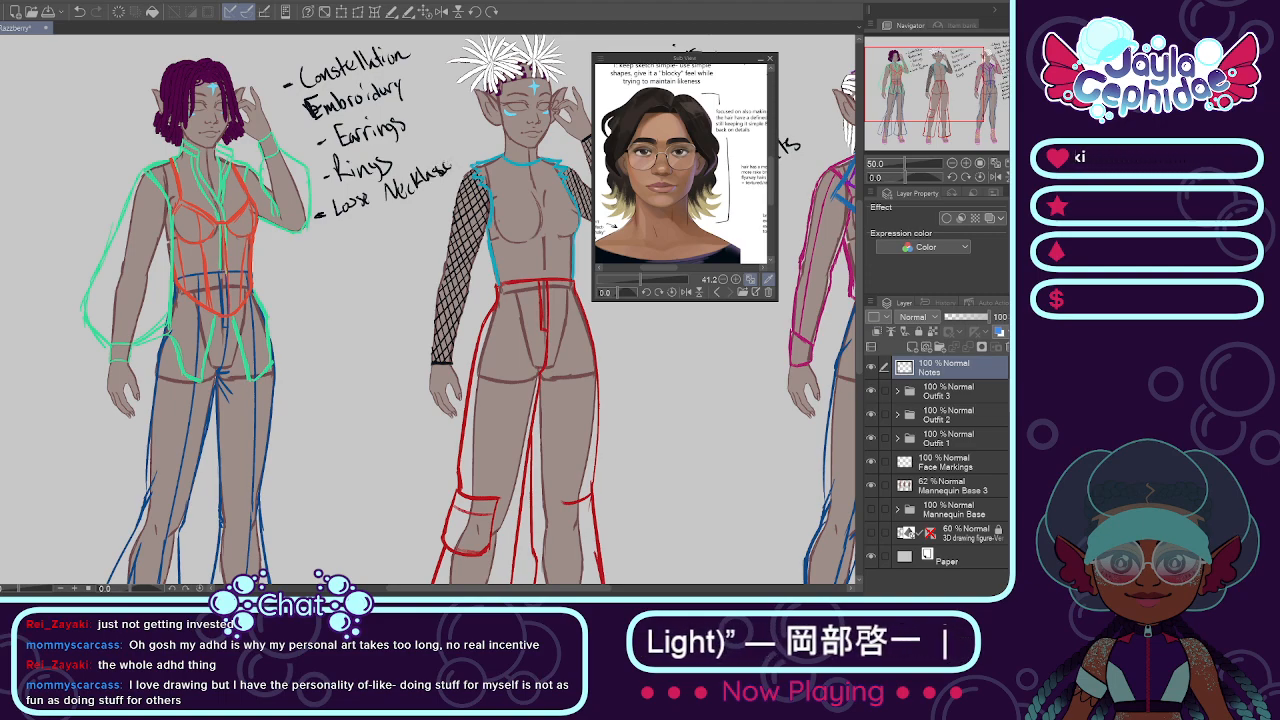
Step: Handwrite the bullet "Embroidery on the bell as well" below the loose necklace note beside the first figure
{"action": "scroll", "coordinate": [425, 155], "scroll_direction": "down", "scroll_amount": 2}
{"action": "scroll", "coordinate": [417, 97], "scroll_direction": "up", "scroll_amount": 1}
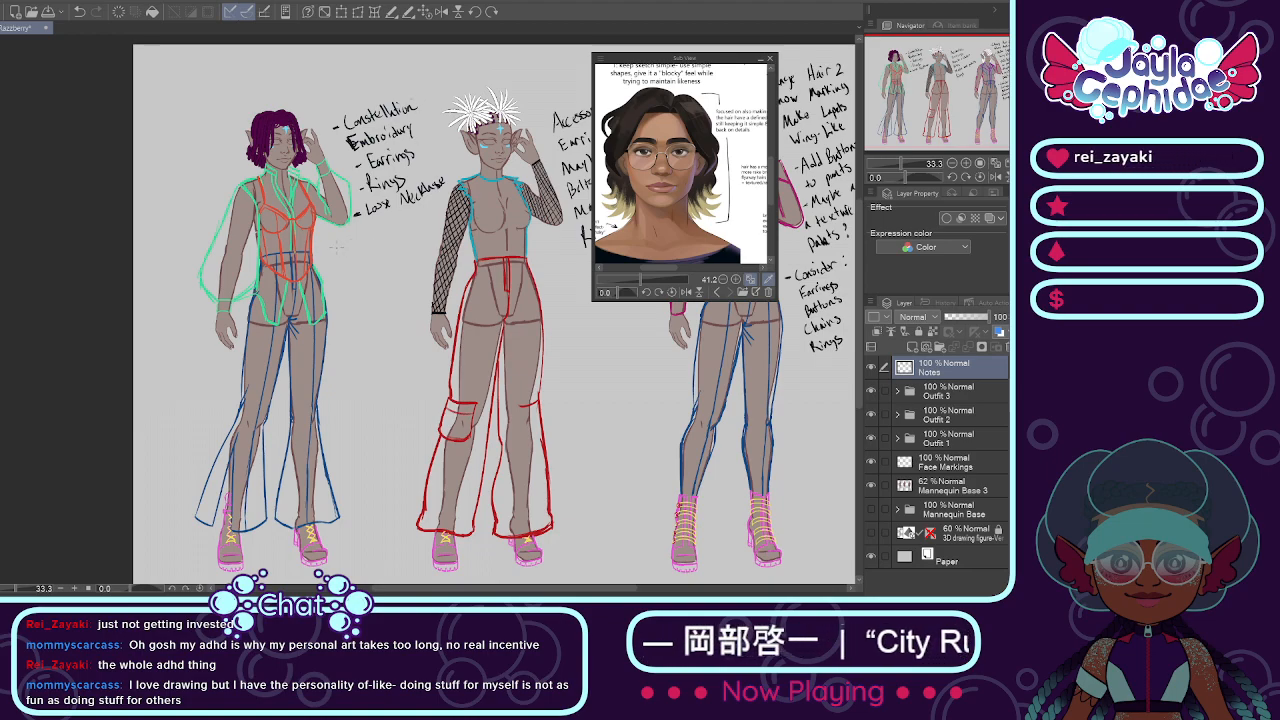
{"action": "scroll", "coordinate": [336, 243], "scroll_direction": "up", "scroll_amount": 1}
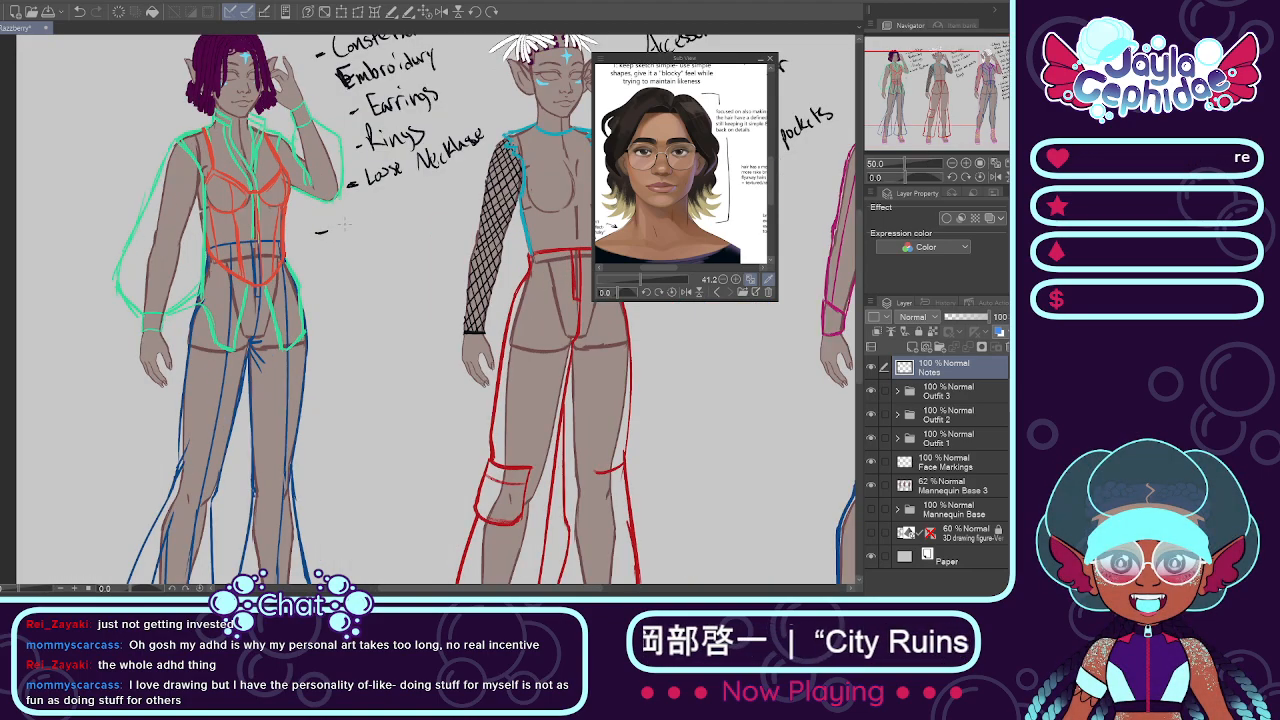
{"action": "mouse_move", "coordinate": [340, 222]}
{"action": "left_mouse_down"}
{"action": "mouse_move", "coordinate": [386, 212]}
{"action": "mouse_move", "coordinate": [389, 197]}
{"action": "mouse_move", "coordinate": [397, 210]}
{"action": "mouse_move", "coordinate": [400, 198]}
{"action": "mouse_move", "coordinate": [423, 205]}
{"action": "mouse_move", "coordinate": [490, 180]}
{"action": "left_mouse_up"}
{"action": "scroll", "coordinate": [396, 206], "scroll_direction": "up", "scroll_amount": 1}
{"action": "left_click_drag", "start_coordinate": [493, 168], "coordinate": [501, 162]}
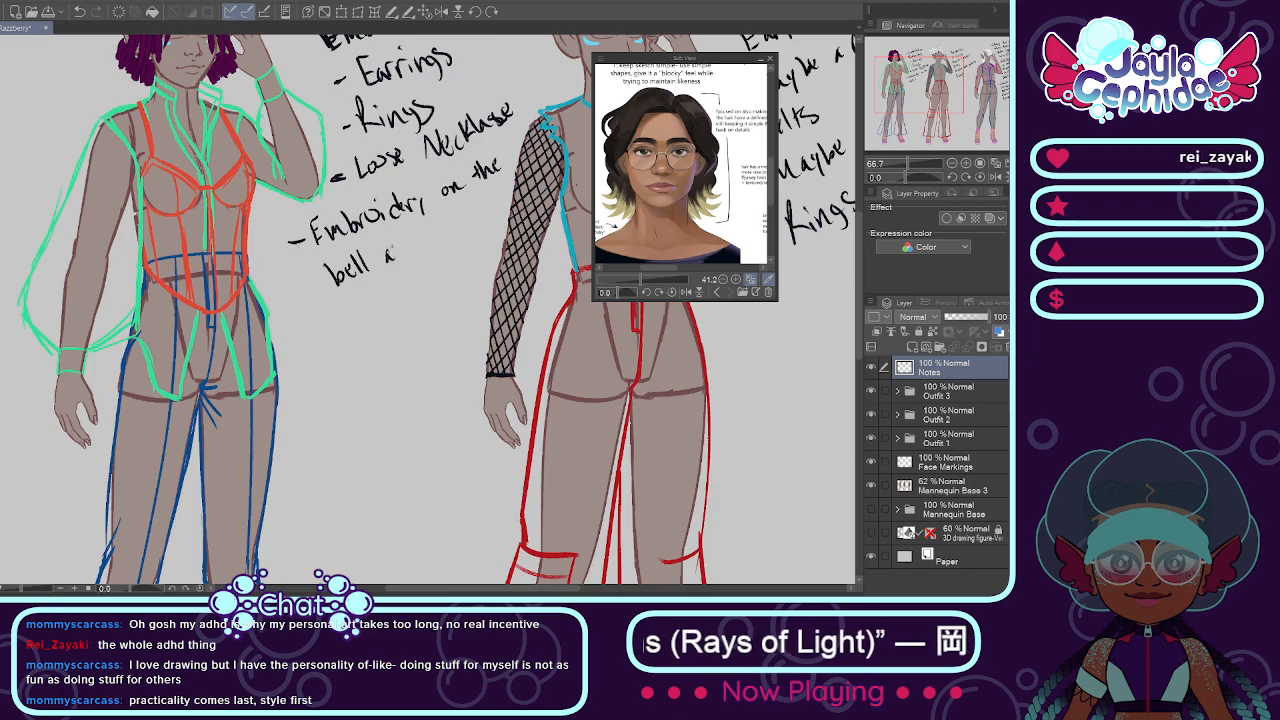
{"action": "mouse_move", "coordinate": [398, 248]}
{"action": "left_mouse_down"}
{"action": "mouse_move", "coordinate": [392, 260]}
{"action": "mouse_move", "coordinate": [456, 222]}
{"action": "left_mouse_up"}
Step: Review the handwritten notes beside all three outfit designs
{"action": "scroll", "coordinate": [440, 225], "scroll_direction": "down", "scroll_amount": 5}
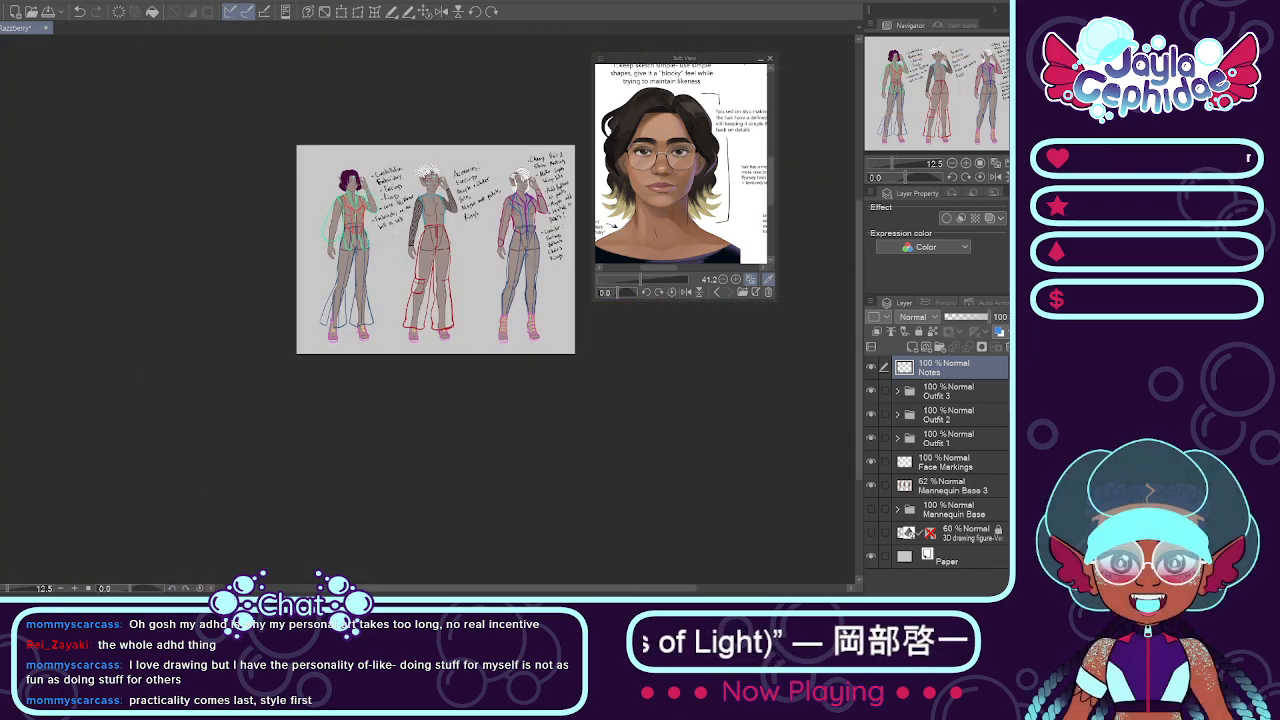
{"action": "scroll", "coordinate": [504, 264], "scroll_direction": "up", "scroll_amount": 3}
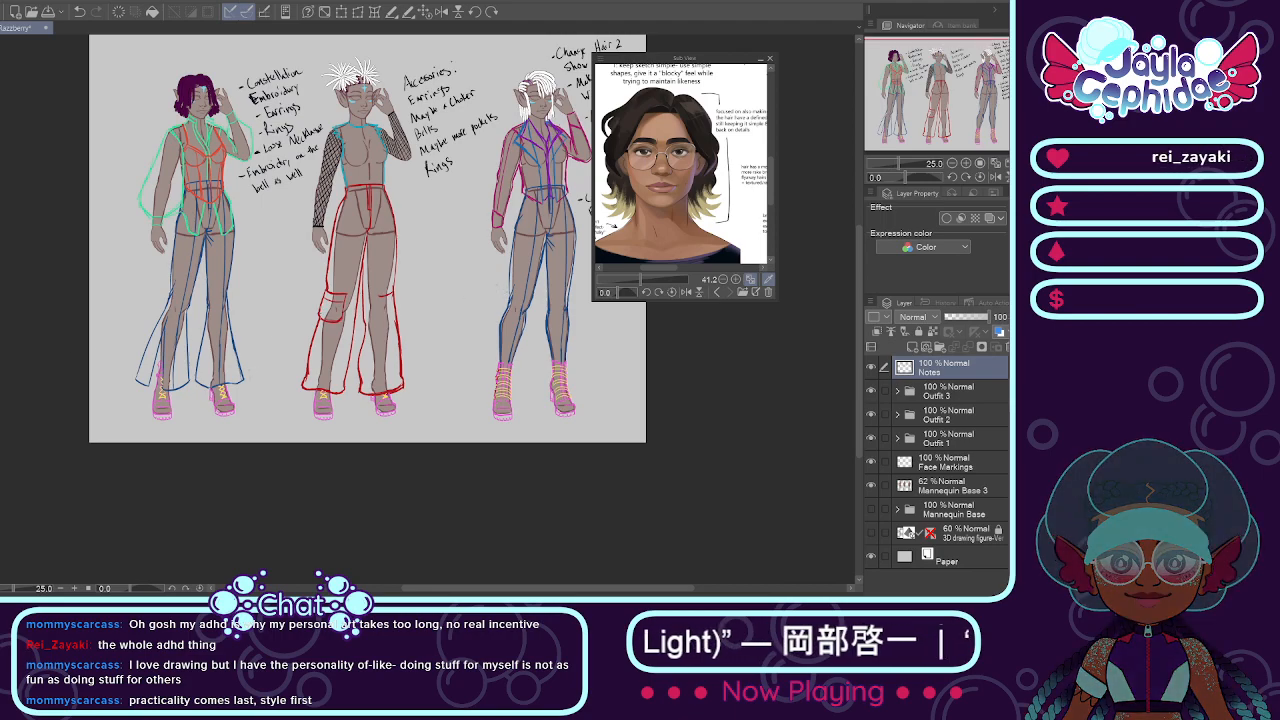
{"action": "scroll", "coordinate": [310, 314], "scroll_direction": "down", "scroll_amount": 3}
{"action": "scroll", "coordinate": [369, 305], "scroll_direction": "up", "scroll_amount": 3}
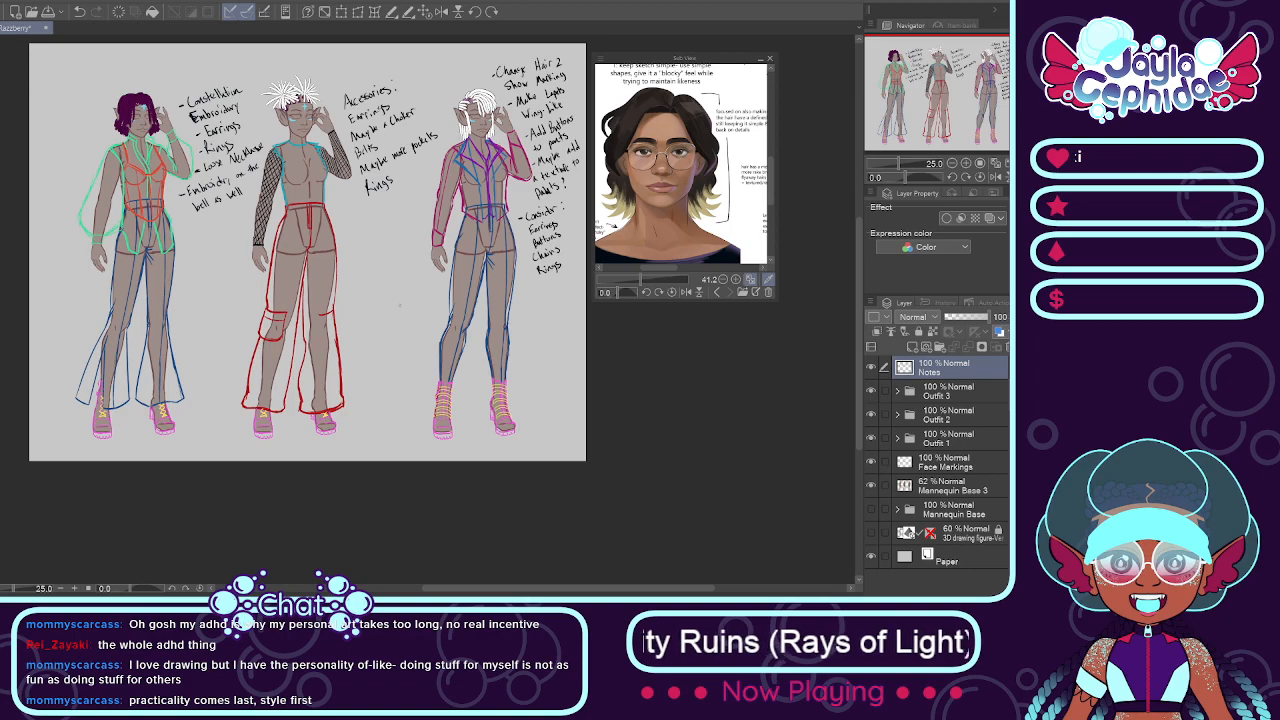
{"action": "scroll", "coordinate": [346, 311], "scroll_direction": "up", "scroll_amount": 1}
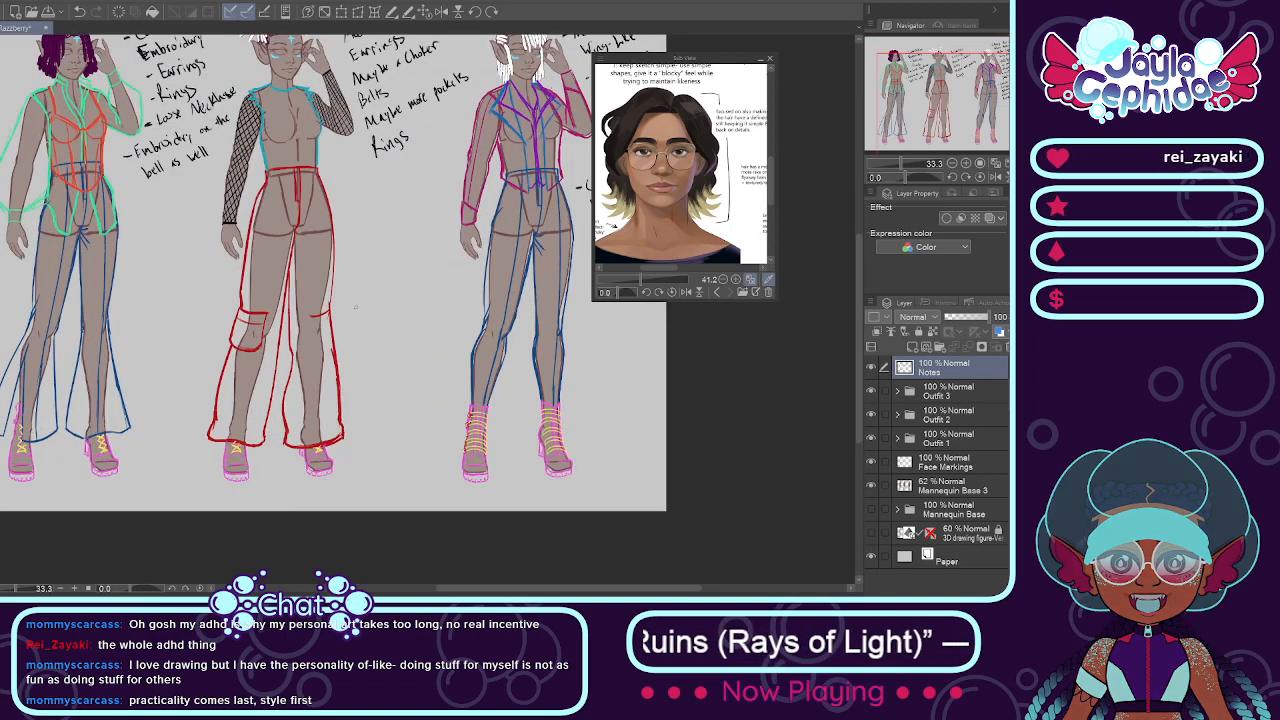
{"action": "scroll", "coordinate": [346, 311], "scroll_direction": "down", "scroll_amount": 1}
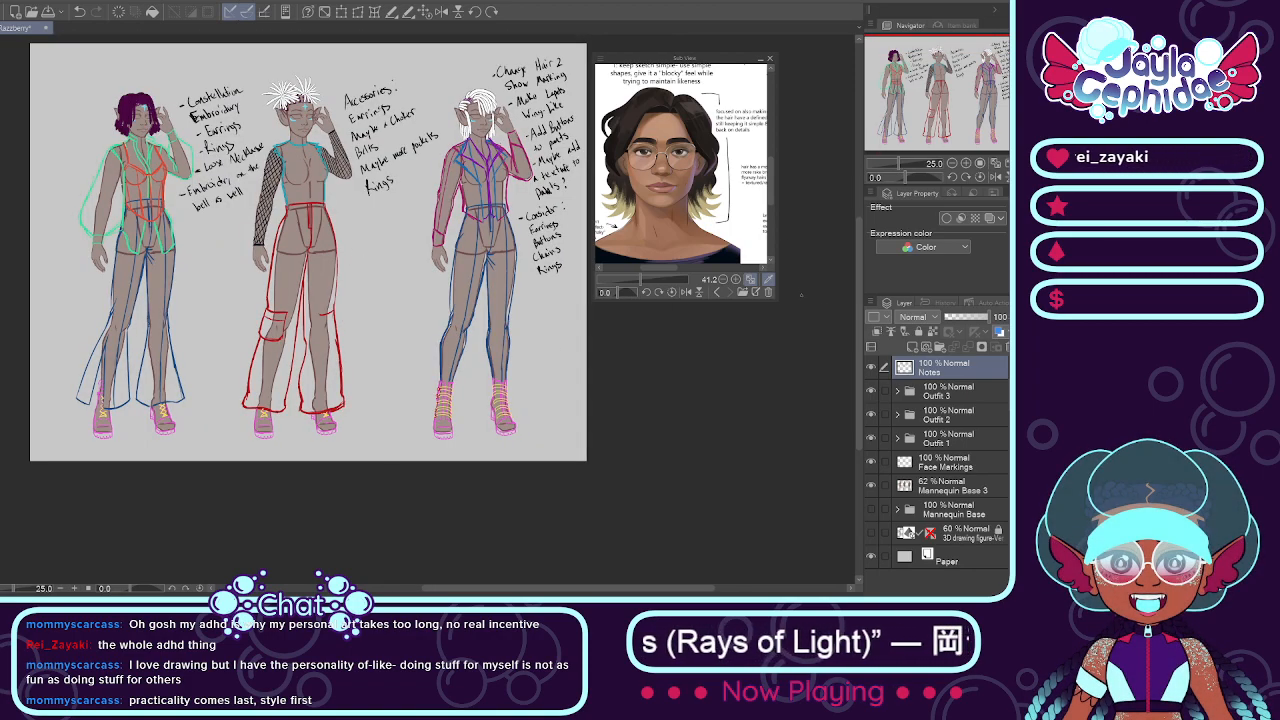
{"action": "left_click_drag", "start_coordinate": [859, 293], "coordinate": [856, 263]}
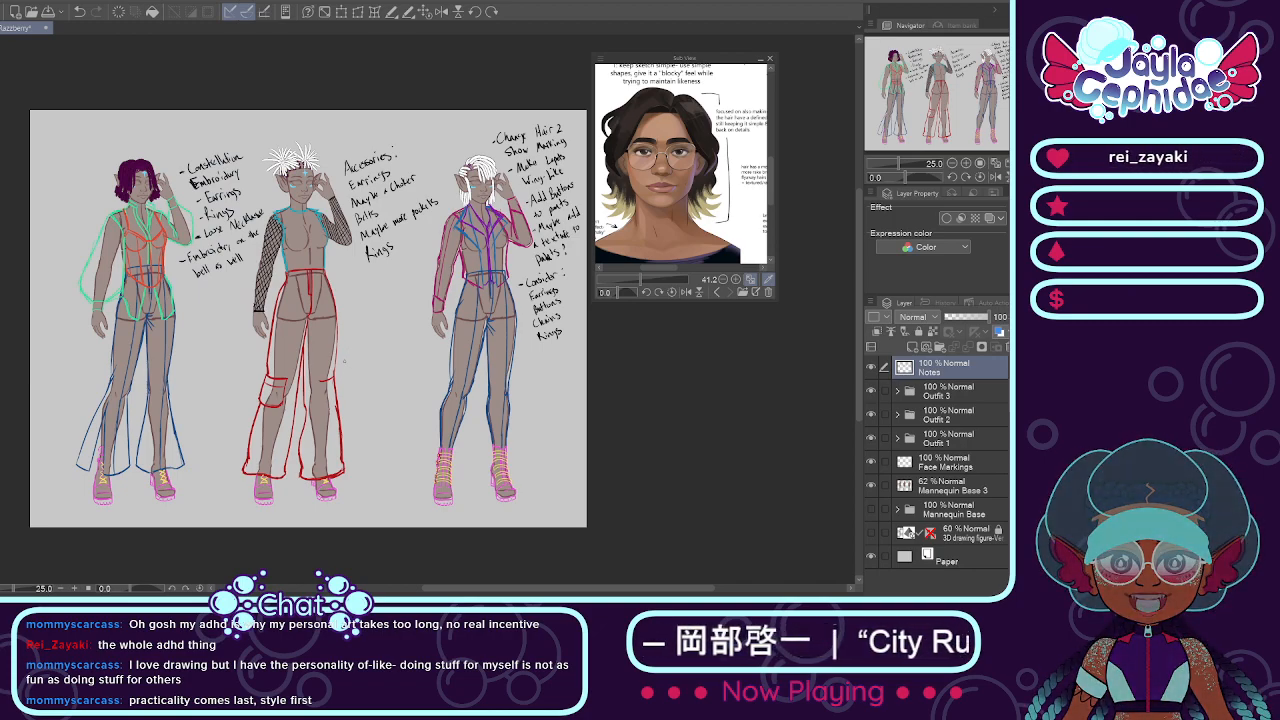
Step: Handwrite the heading "Motifs:" in larger letters between the legs of the second and third figures
{"action": "scroll", "coordinate": [346, 360], "scroll_direction": "up", "scroll_amount": 1}
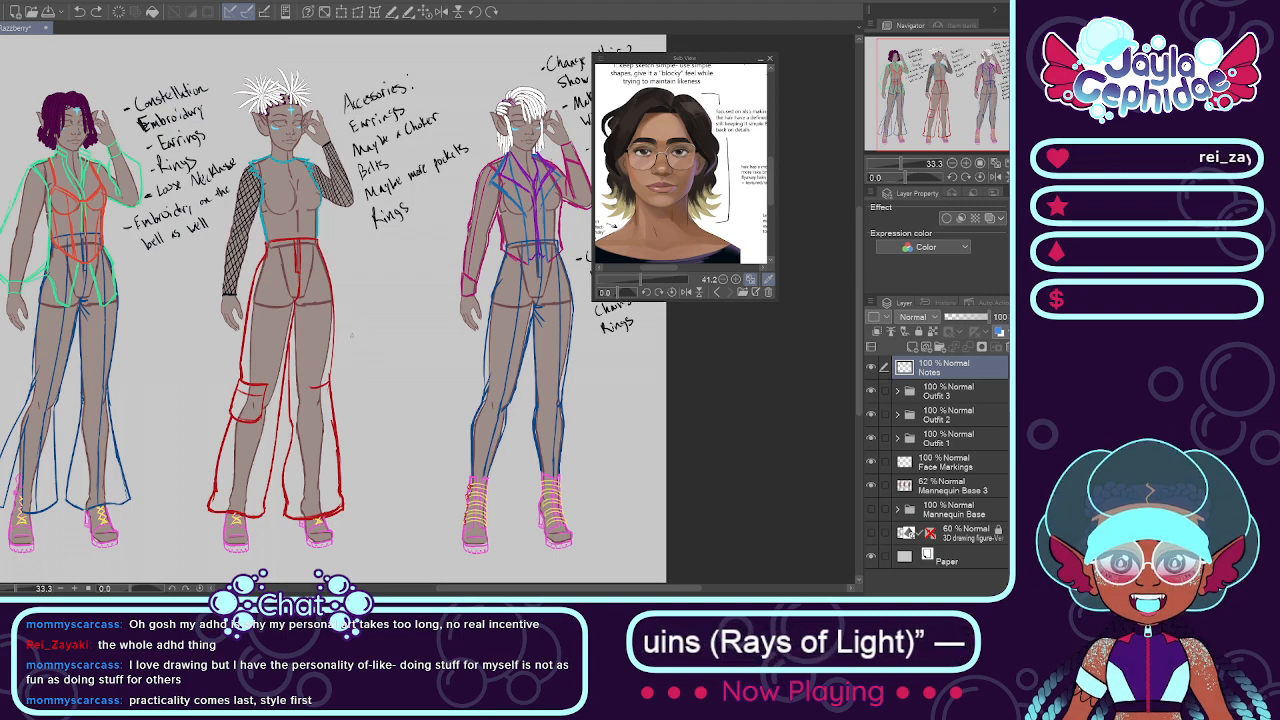
{"action": "left_click_drag", "start_coordinate": [353, 334], "coordinate": [350, 361]}
{"action": "left_click_drag", "start_coordinate": [354, 335], "coordinate": [371, 352]}
{"action": "left_click_drag", "start_coordinate": [374, 341], "coordinate": [381, 351]}
{"action": "left_click_drag", "start_coordinate": [375, 334], "coordinate": [394, 342]}
{"action": "left_click", "coordinate": [386, 323]}
{"action": "left_click_drag", "start_coordinate": [393, 333], "coordinate": [541, 245]}
{"action": "key", "text": "ctrl+z"}
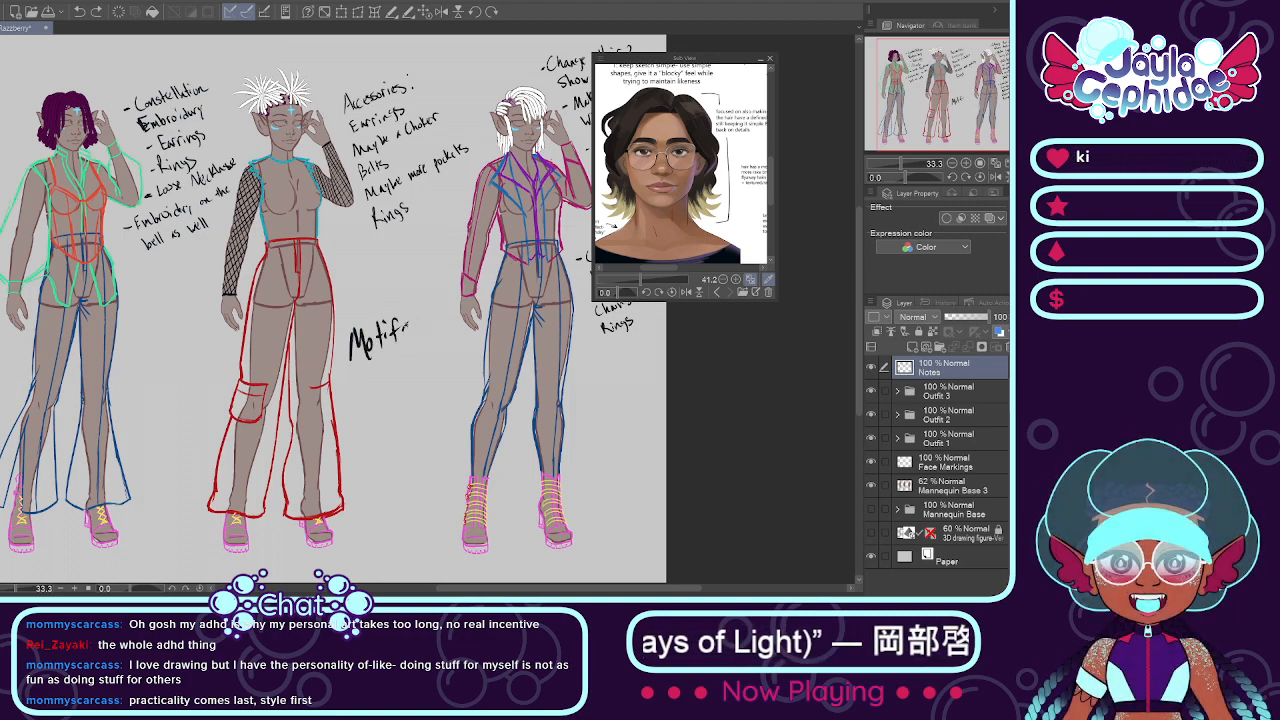
{"action": "left_click", "coordinate": [419, 323]}
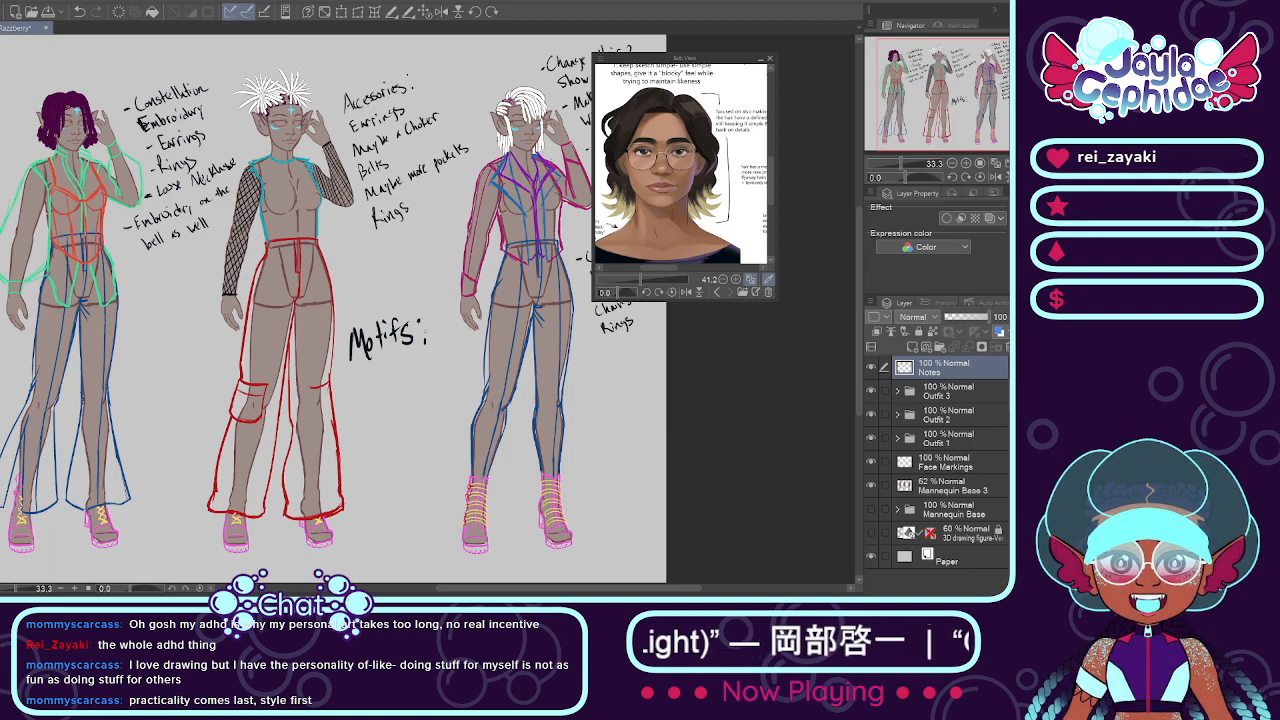
Step: Handwrite "Stars", "Fruit" and "Bats" as a list below the Motifs heading
{"action": "mouse_move", "coordinate": [355, 382]}
{"action": "left_mouse_down"}
{"action": "mouse_move", "coordinate": [387, 394]}
{"action": "mouse_move", "coordinate": [357, 438]}
{"action": "mouse_move", "coordinate": [370, 413]}
{"action": "left_mouse_up"}
{"action": "mouse_move", "coordinate": [360, 425]}
{"action": "left_mouse_down"}
{"action": "mouse_move", "coordinate": [414, 413]}
{"action": "mouse_move", "coordinate": [386, 470]}
{"action": "left_mouse_up"}
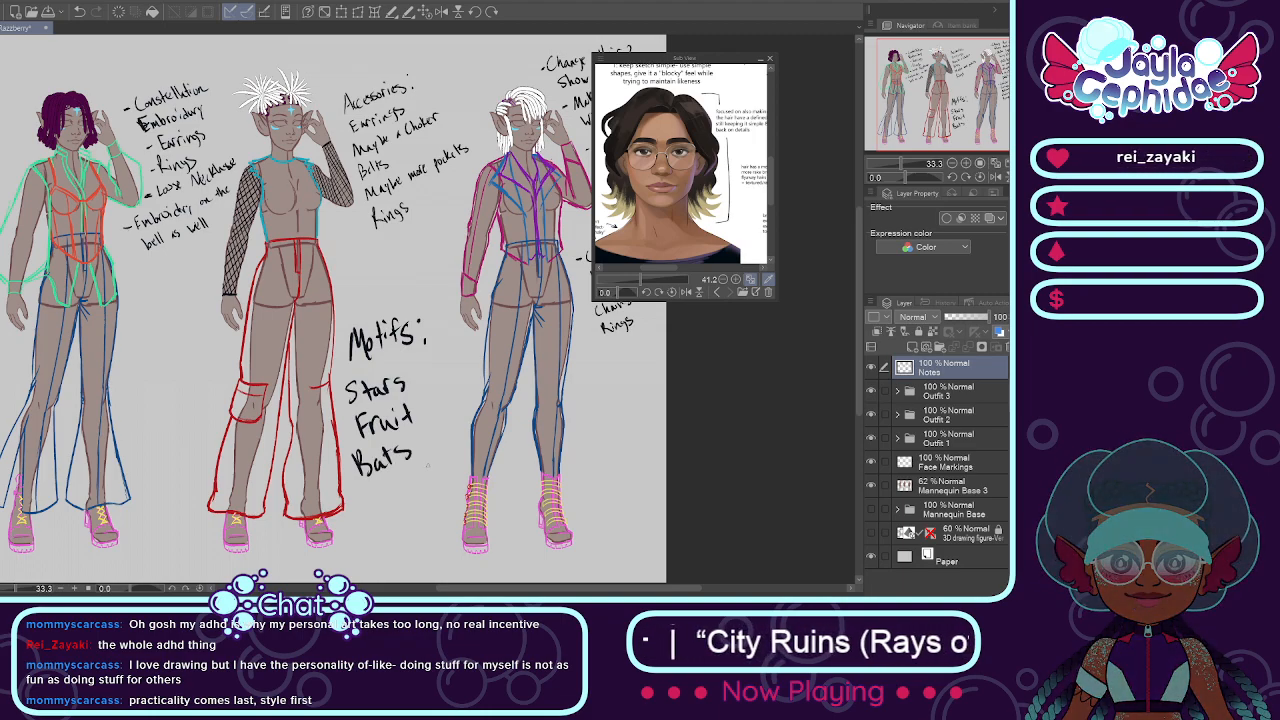
{"action": "scroll", "coordinate": [414, 443], "scroll_direction": "down", "scroll_amount": 1}
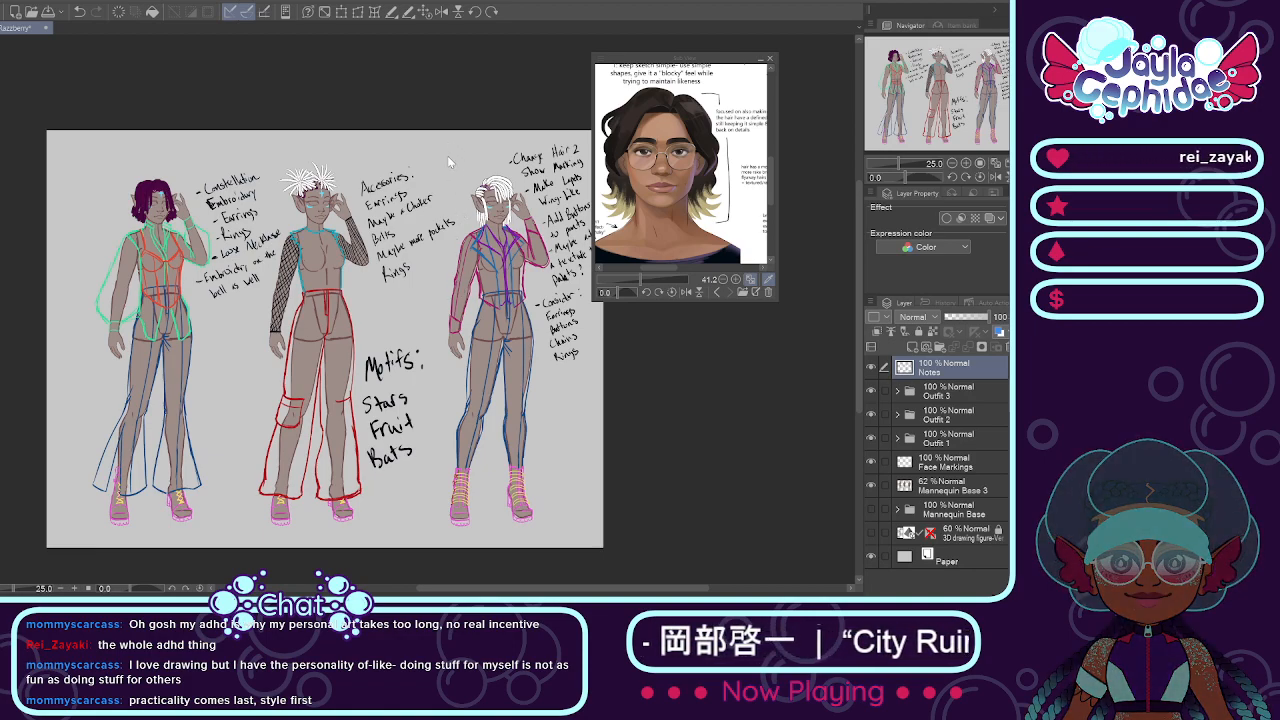
Step: Open the image Nima Sketch.png in its own document and return to the outfit drawing
{"action": "double_click", "coordinate": [340, 357]}
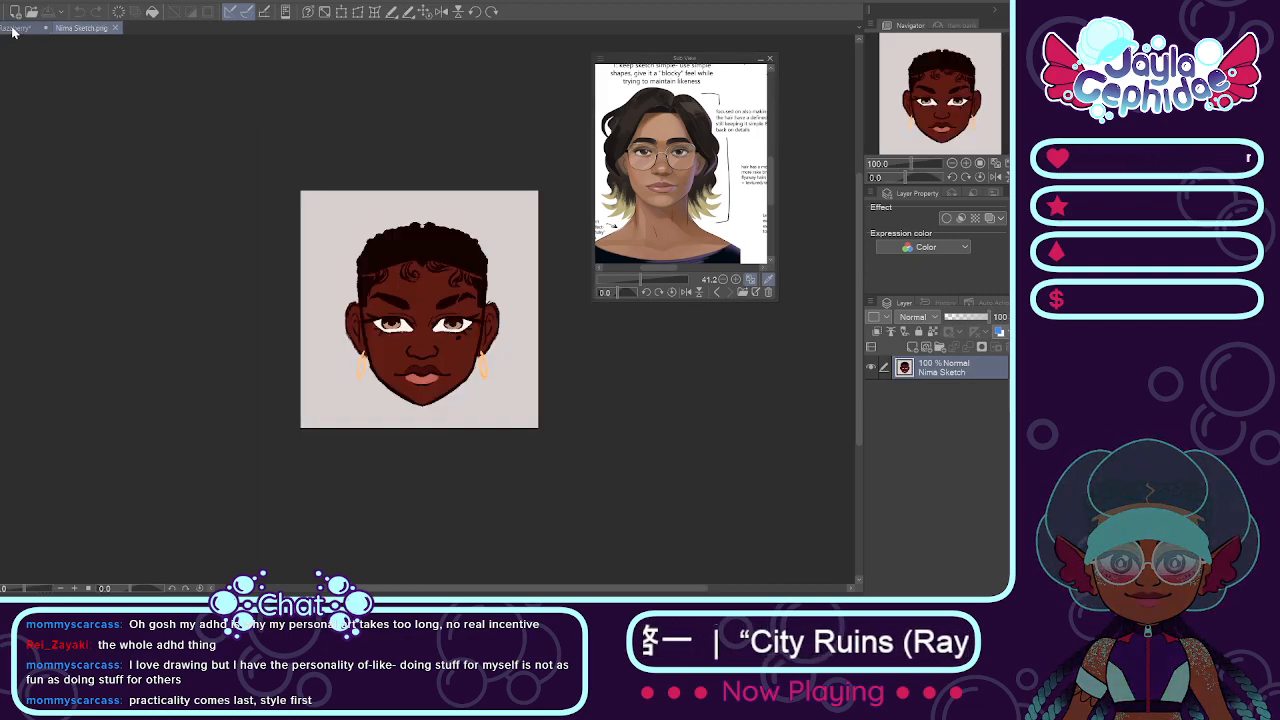
{"action": "left_click", "coordinate": [14, 28]}
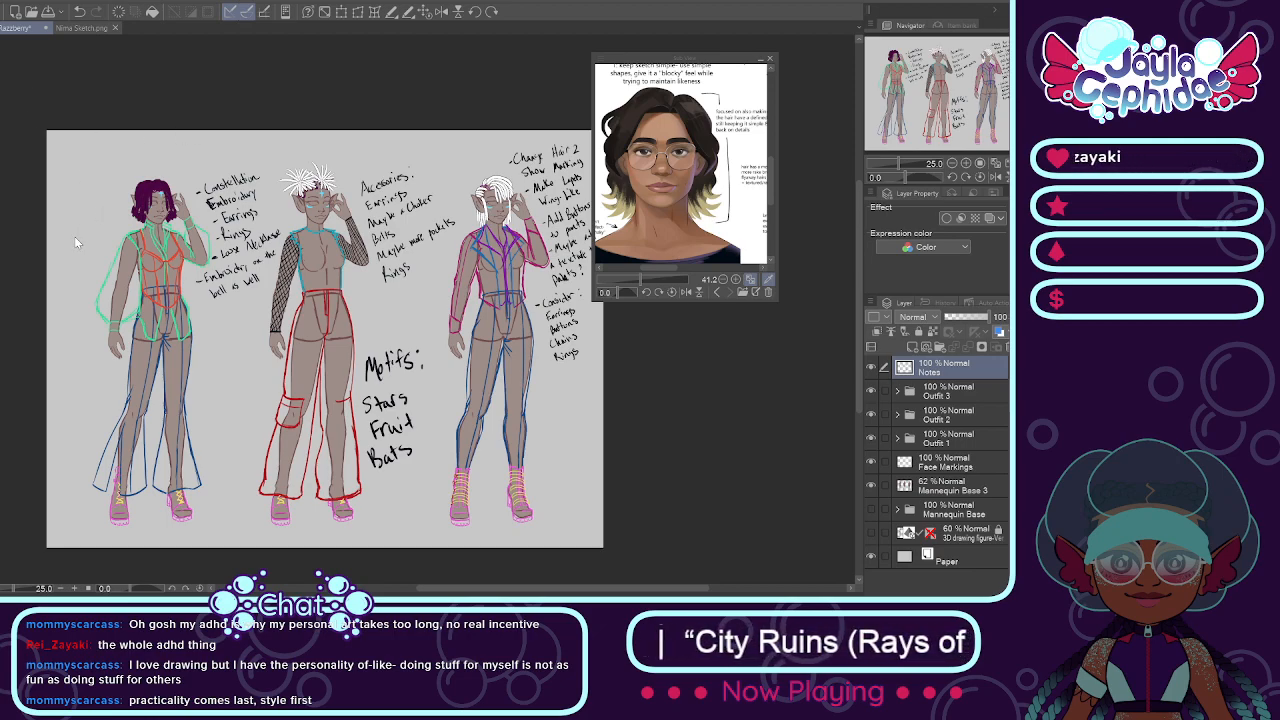
Step: Open Cross Stitch Outfit Reference.png in its own document and view the portrait in Nima Sketch.png up close
{"action": "double_click", "coordinate": [335, 363]}
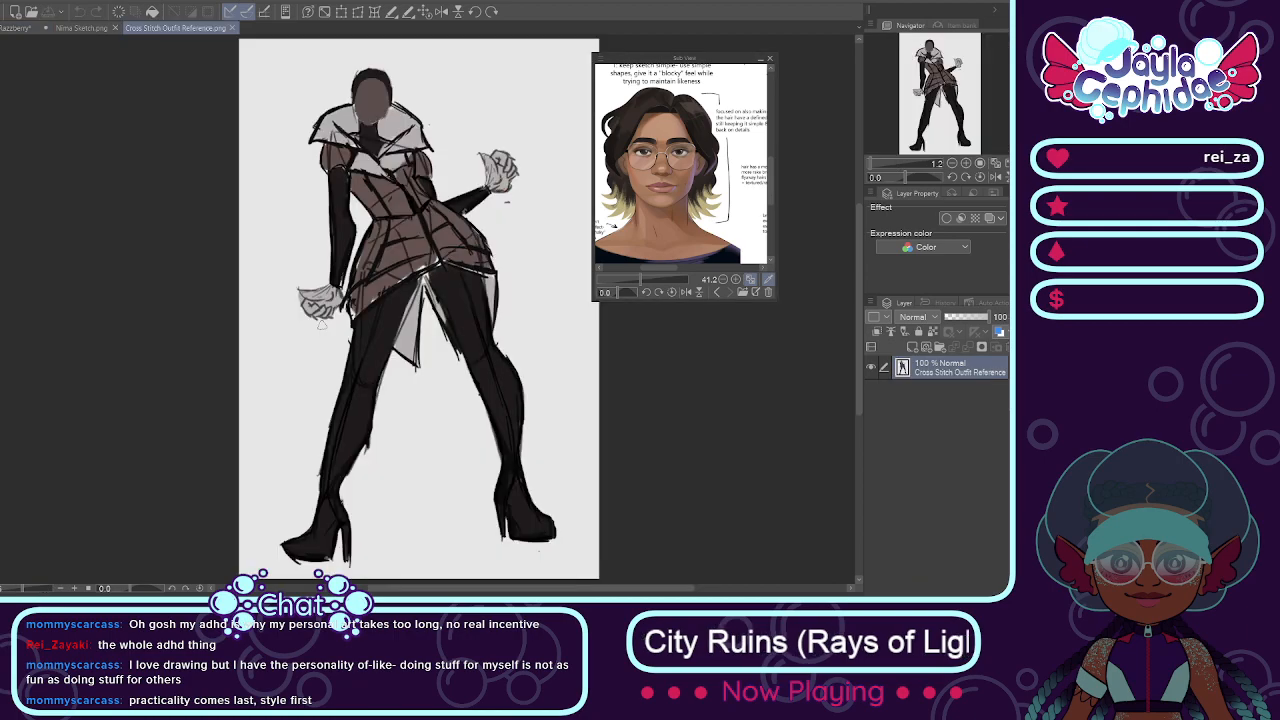
{"action": "left_click", "coordinate": [78, 29]}
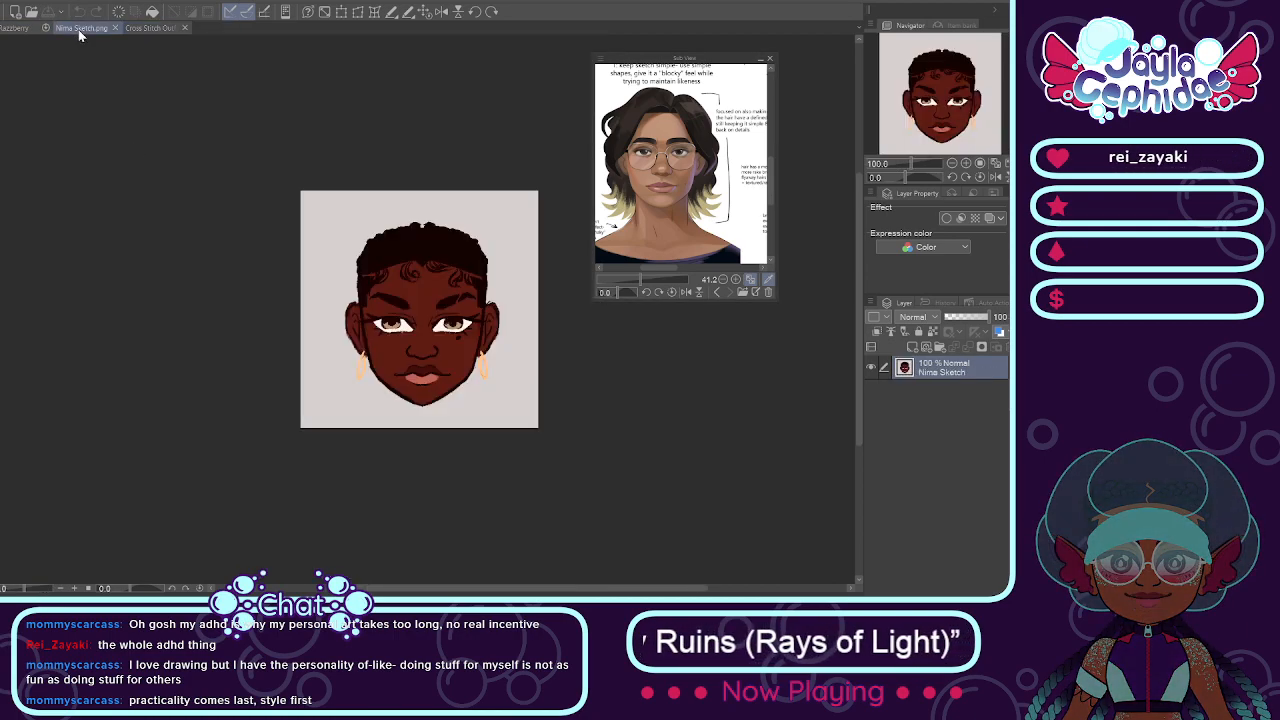
{"action": "scroll", "coordinate": [505, 290], "scroll_direction": "up", "scroll_amount": 1}
{"action": "scroll", "coordinate": [510, 292], "scroll_direction": "up", "scroll_amount": 1}
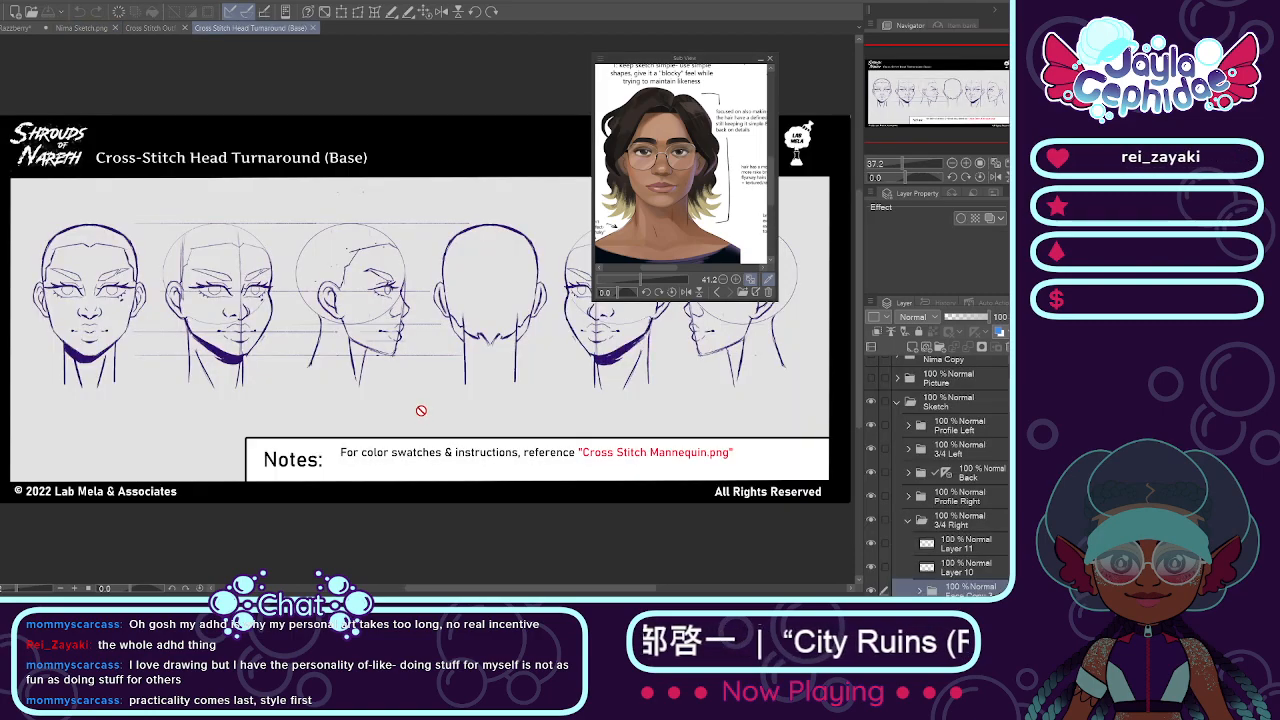
Step: Examine the front and three-quarter heads in the Cross Stitch Head Turnaround (Base) document and return to Cross Stitch Outfit Reference.png
{"action": "mouse_move", "coordinate": [445, 593]}
{"action": "left_mouse_down"}
{"action": "mouse_move", "coordinate": [408, 595]}
{"action": "mouse_move", "coordinate": [366, 569]}
{"action": "left_mouse_up"}
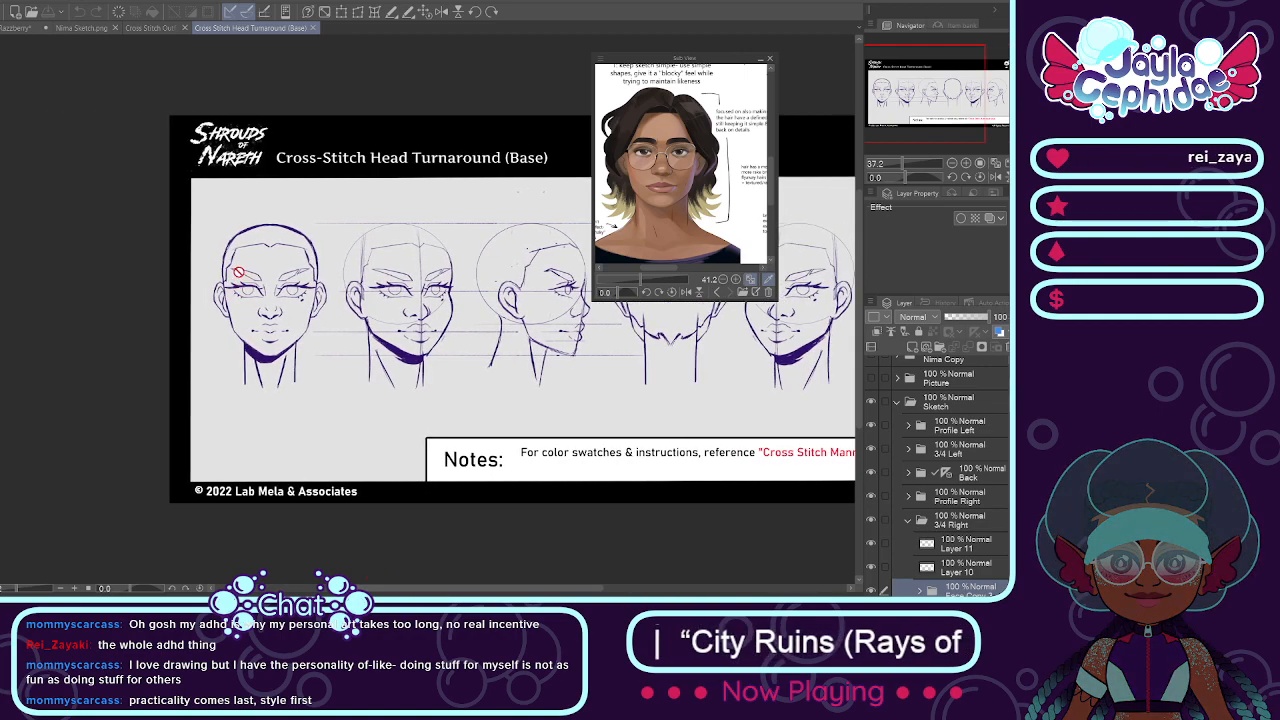
{"action": "scroll", "coordinate": [246, 256], "scroll_direction": "up", "scroll_amount": 1}
{"action": "scroll", "coordinate": [254, 258], "scroll_direction": "up", "scroll_amount": 1}
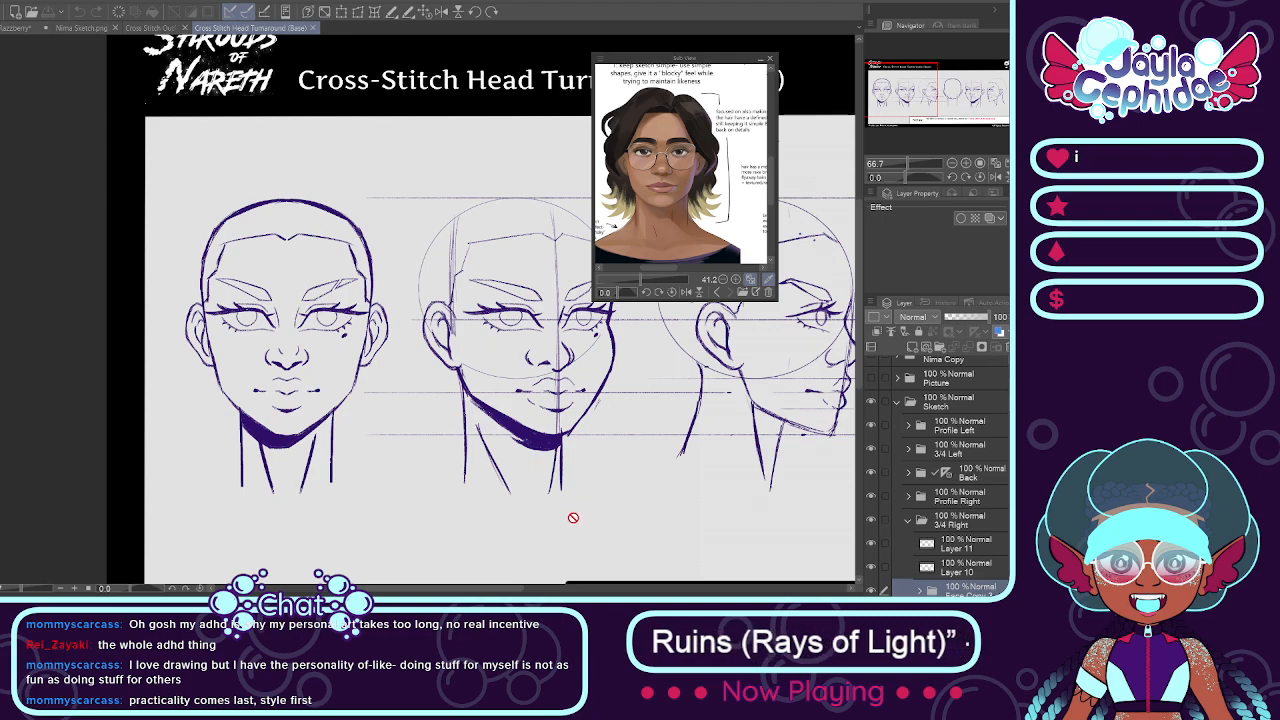
{"action": "left_click_drag", "start_coordinate": [502, 589], "coordinate": [516, 596]}
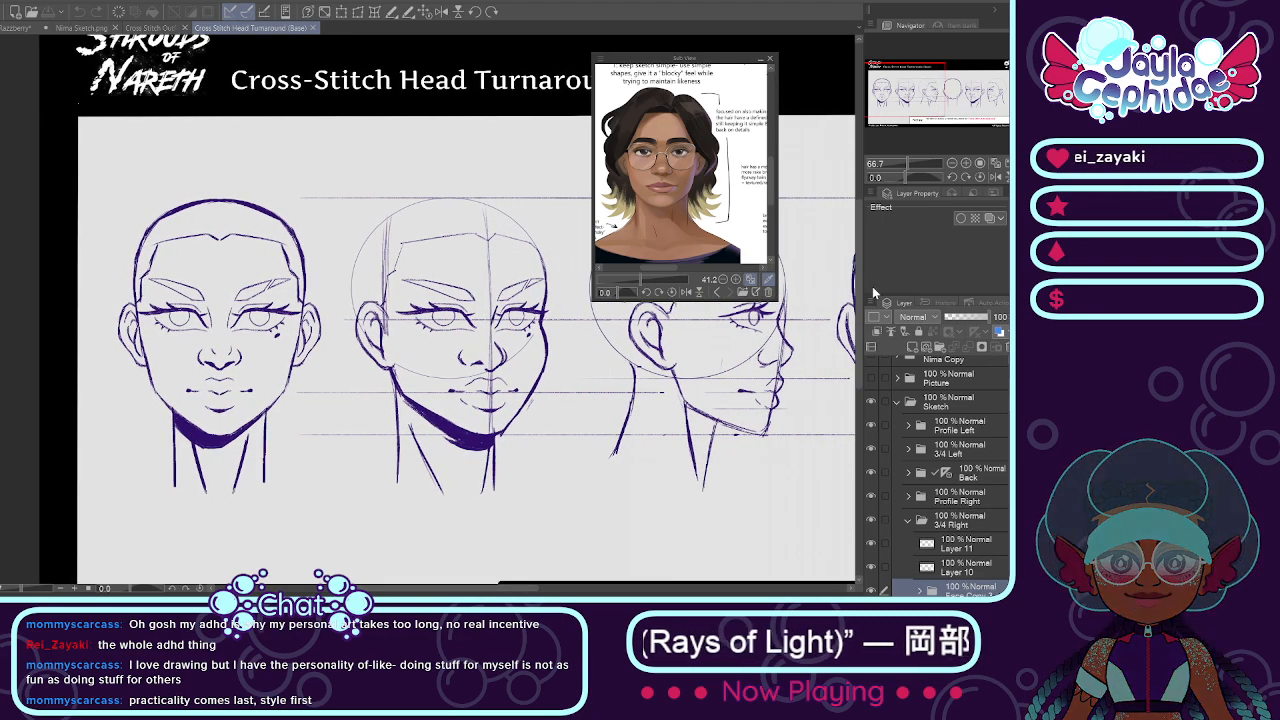
{"action": "left_click_drag", "start_coordinate": [857, 266], "coordinate": [844, 286]}
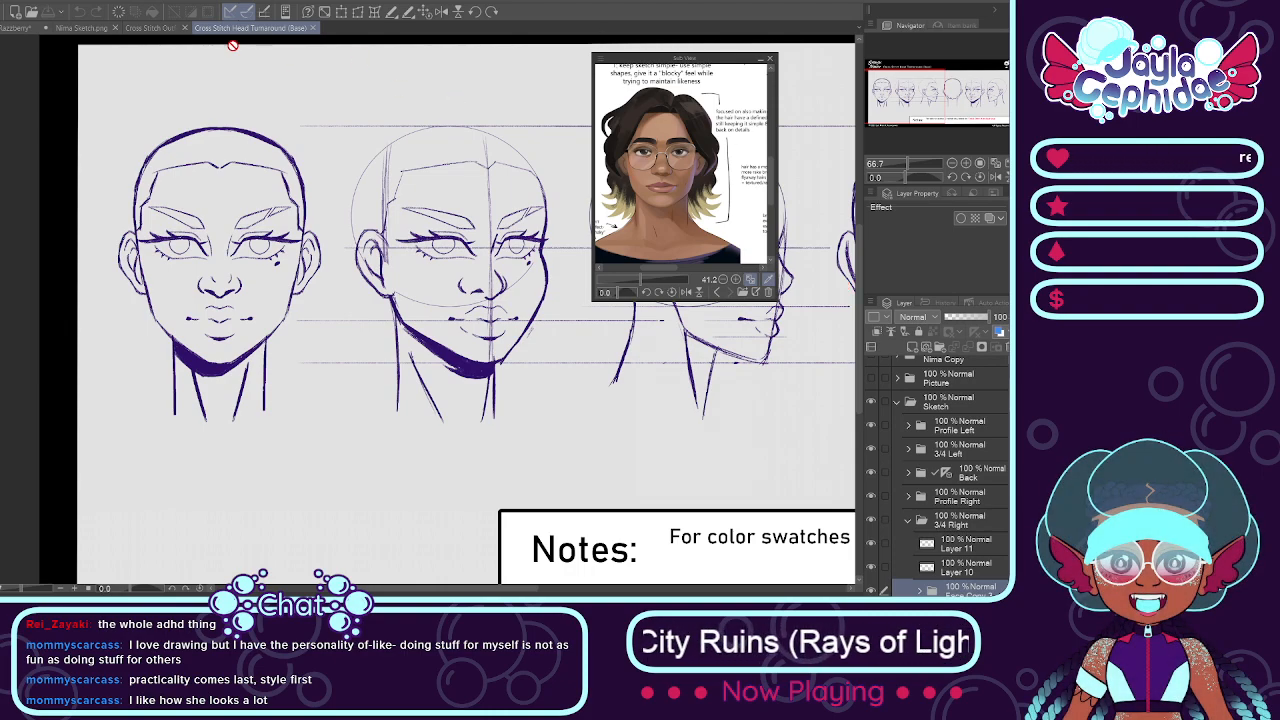
{"action": "left_click", "coordinate": [150, 28]}
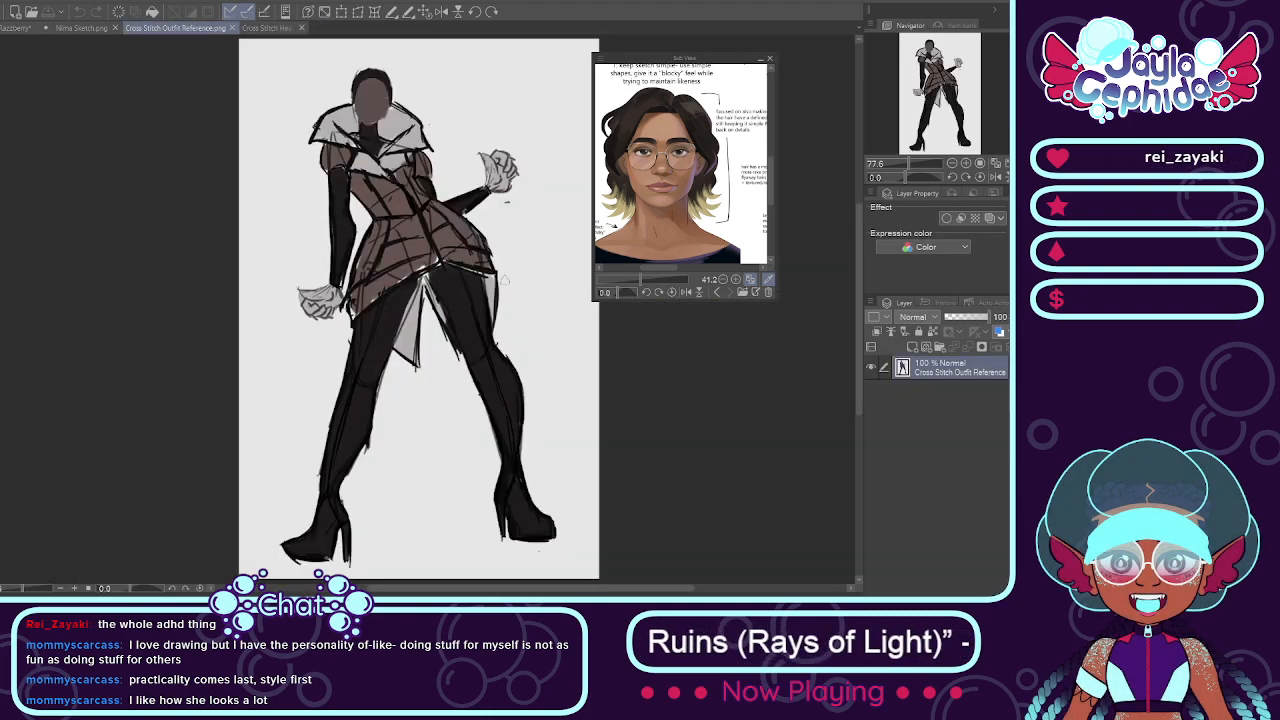